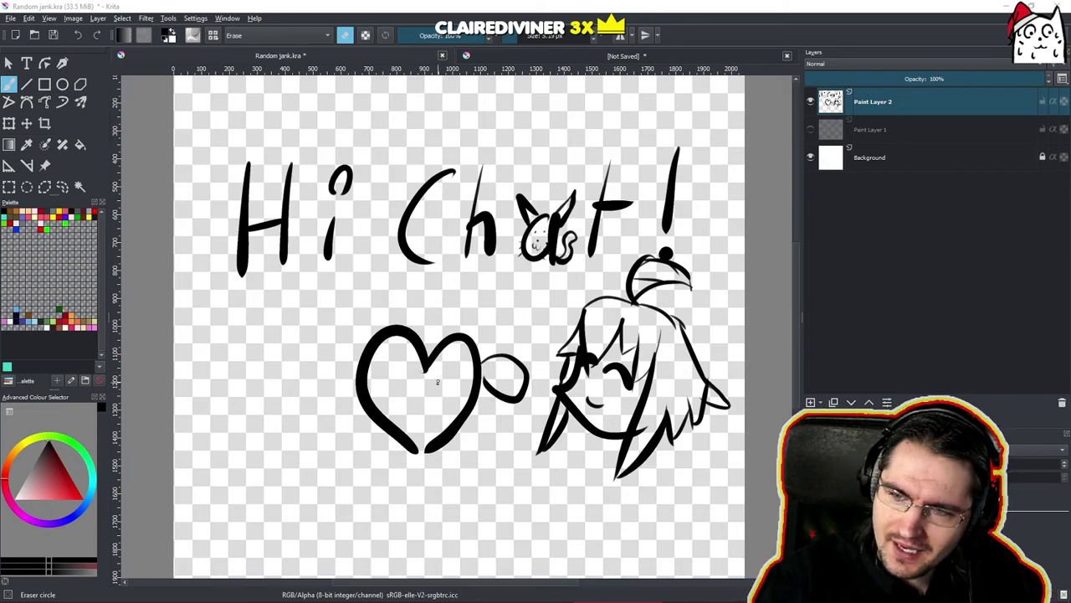
Switch to the unsaved document and return the brush from eraser to normal painting.
{"action": "left_click", "coordinate": [624, 57]}
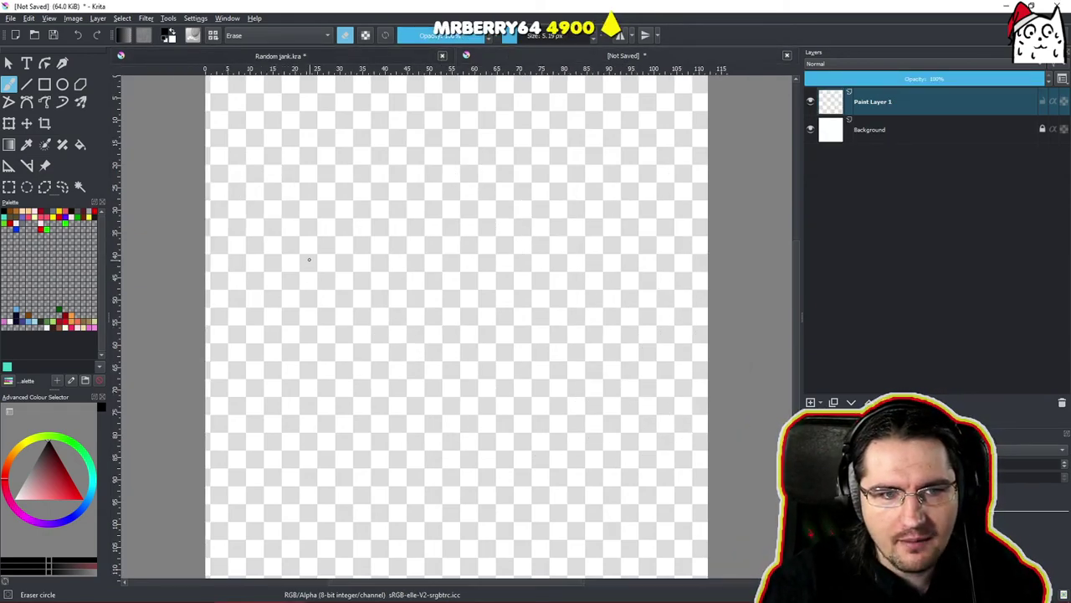
{"action": "key", "text": "e"}
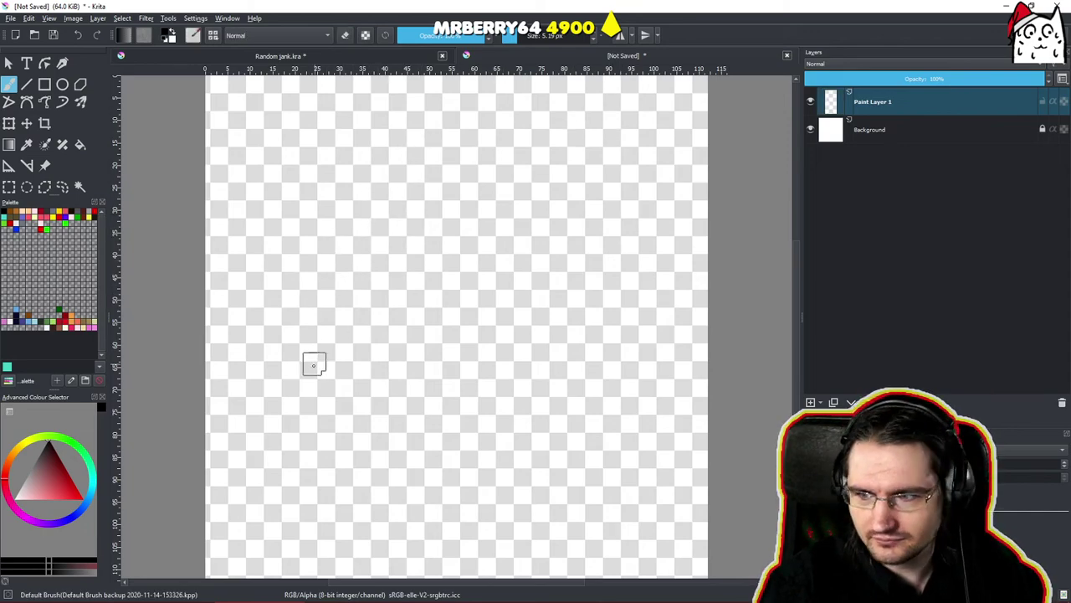
Paint a thick black U-shaped curve on Paint Layer 1, erase it, and return to the normal brush.
{"action": "mouse_move", "coordinate": [319, 271]}
{"action": "left_mouse_down"}
{"action": "mouse_move", "coordinate": [321, 305]}
{"action": "mouse_move", "coordinate": [427, 410]}
{"action": "left_mouse_up"}
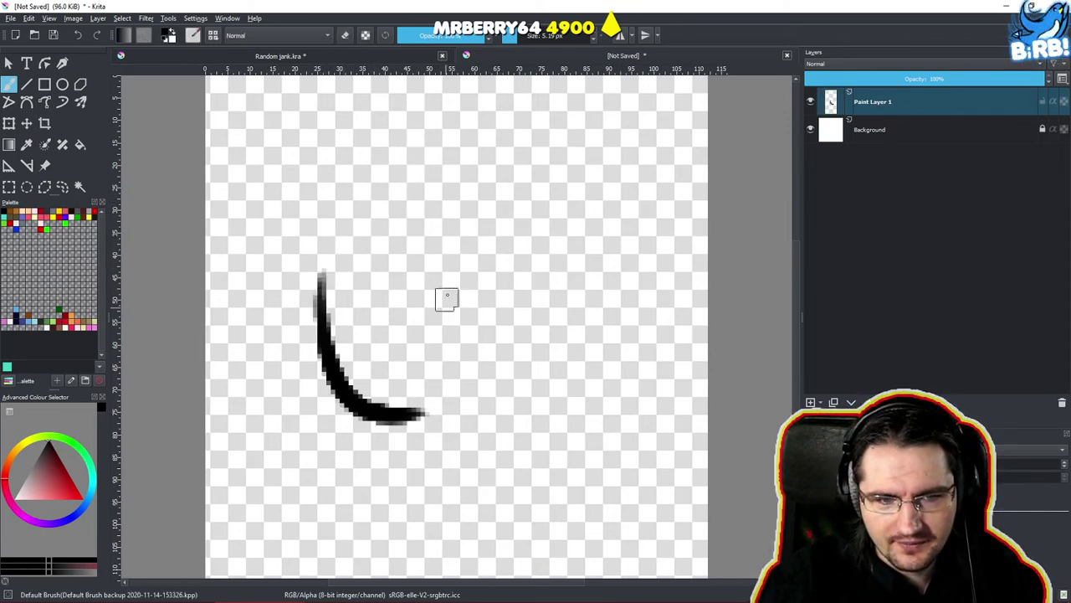
{"action": "left_click_drag", "start_coordinate": [468, 275], "coordinate": [399, 401]}
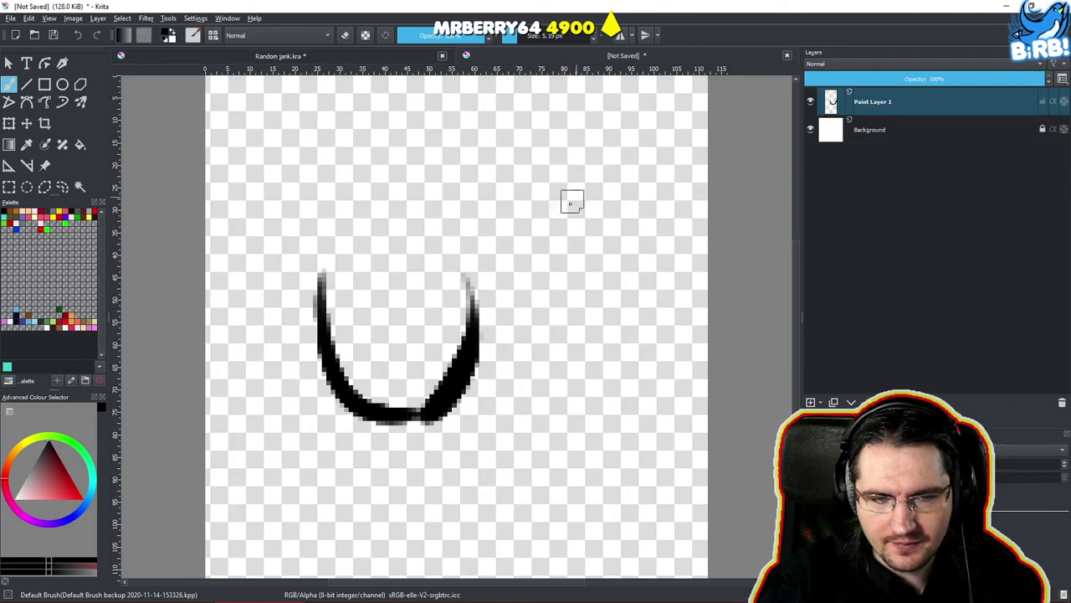
{"action": "key", "text": "e"}
{"action": "mouse_move", "coordinate": [321, 274]}
{"action": "left_mouse_down"}
{"action": "mouse_move", "coordinate": [337, 392]}
{"action": "mouse_move", "coordinate": [393, 414]}
{"action": "mouse_move", "coordinate": [369, 452]}
{"action": "mouse_move", "coordinate": [427, 383]}
{"action": "mouse_move", "coordinate": [439, 407]}
{"action": "mouse_move", "coordinate": [477, 330]}
{"action": "mouse_move", "coordinate": [463, 289]}
{"action": "left_mouse_up"}
{"action": "key", "text": "e"}
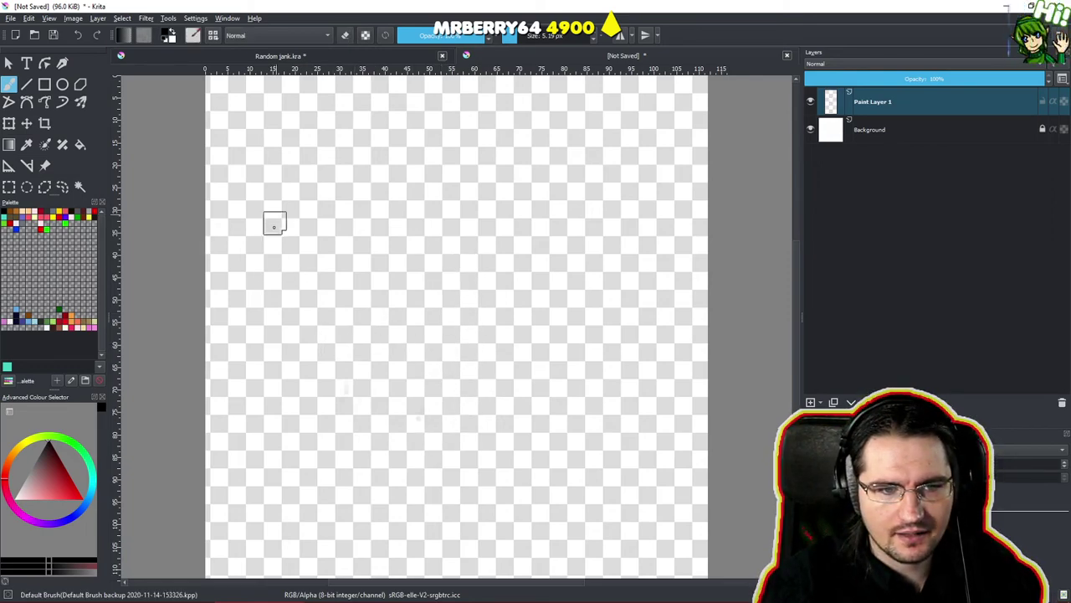
Paint a doodle face with a jagged M-shaped outline, two eyes and a small round mouth.
{"action": "mouse_move", "coordinate": [250, 240]}
{"action": "left_mouse_down"}
{"action": "mouse_move", "coordinate": [258, 310]}
{"action": "mouse_move", "coordinate": [254, 235]}
{"action": "mouse_move", "coordinate": [317, 298]}
{"action": "mouse_move", "coordinate": [359, 235]}
{"action": "mouse_move", "coordinate": [416, 190]}
{"action": "mouse_move", "coordinate": [435, 387]}
{"action": "left_mouse_up"}
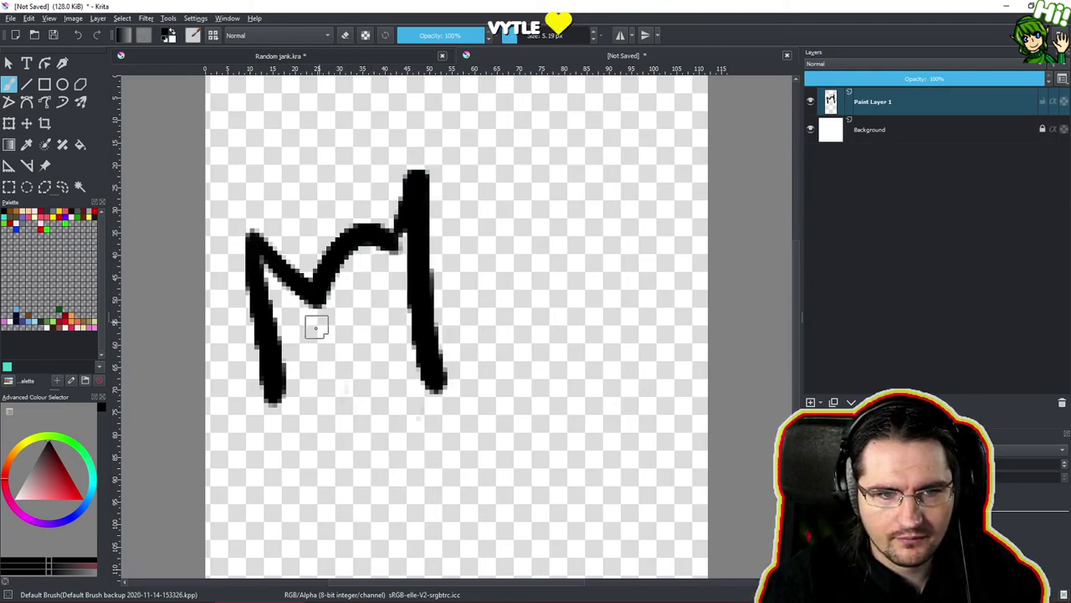
{"action": "left_click_drag", "start_coordinate": [319, 315], "coordinate": [317, 366]}
{"action": "left_click", "coordinate": [329, 343]}
{"action": "left_click_drag", "start_coordinate": [392, 302], "coordinate": [366, 352]}
{"action": "left_click", "coordinate": [395, 337]}
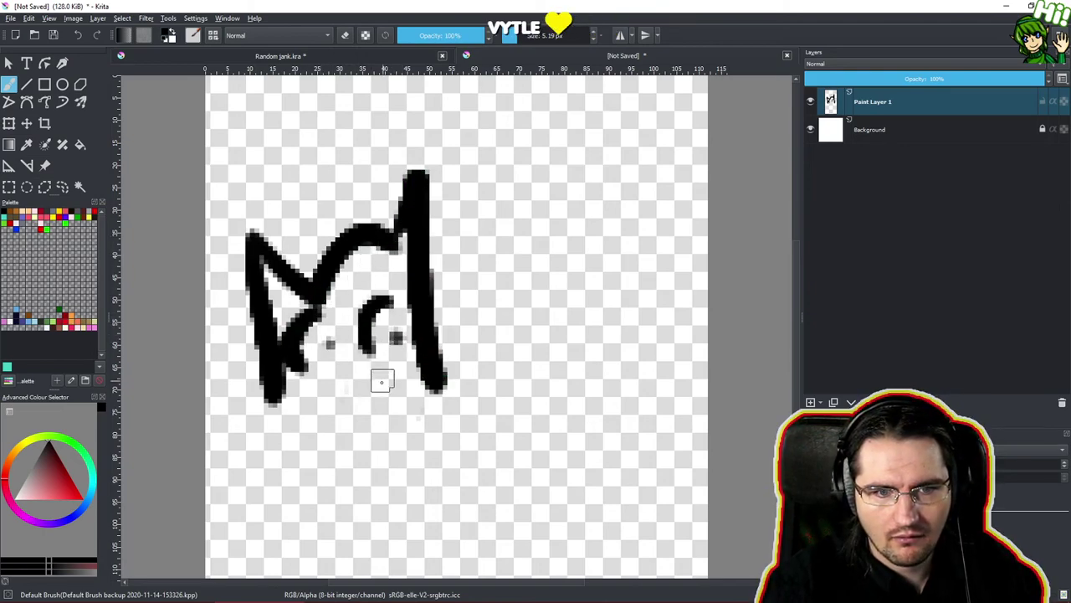
{"action": "mouse_move", "coordinate": [348, 394]}
{"action": "left_mouse_down"}
{"action": "mouse_move", "coordinate": [367, 414]}
{"action": "mouse_move", "coordinate": [373, 393]}
{"action": "mouse_move", "coordinate": [345, 405]}
{"action": "left_mouse_up"}
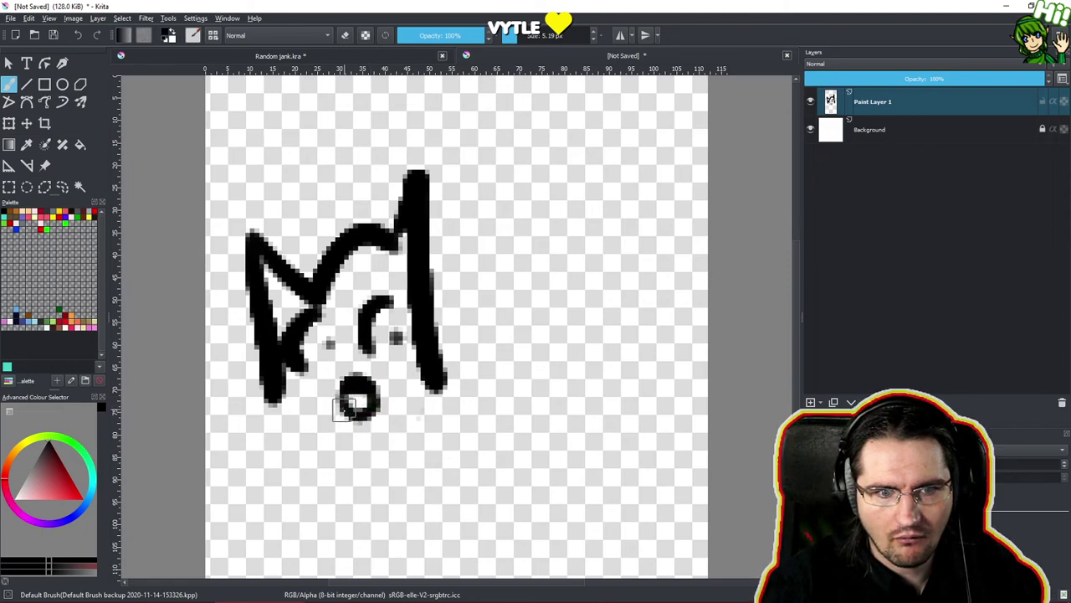
Erase the doodle face from Paint Layer 1.
{"action": "key", "text": "e"}
{"action": "mouse_move", "coordinate": [273, 205]}
{"action": "left_mouse_down"}
{"action": "mouse_move", "coordinate": [226, 304]}
{"action": "mouse_move", "coordinate": [231, 364]}
{"action": "mouse_move", "coordinate": [349, 200]}
{"action": "left_mouse_up"}
{"action": "mouse_move", "coordinate": [296, 292]}
{"action": "left_mouse_down"}
{"action": "mouse_move", "coordinate": [375, 225]}
{"action": "mouse_move", "coordinate": [286, 378]}
{"action": "mouse_move", "coordinate": [303, 411]}
{"action": "mouse_move", "coordinate": [439, 252]}
{"action": "mouse_move", "coordinate": [366, 441]}
{"action": "mouse_move", "coordinate": [387, 378]}
{"action": "mouse_move", "coordinate": [389, 308]}
{"action": "mouse_move", "coordinate": [360, 393]}
{"action": "mouse_move", "coordinate": [359, 459]}
{"action": "mouse_move", "coordinate": [450, 298]}
{"action": "mouse_move", "coordinate": [420, 391]}
{"action": "mouse_move", "coordinate": [450, 360]}
{"action": "left_mouse_up"}
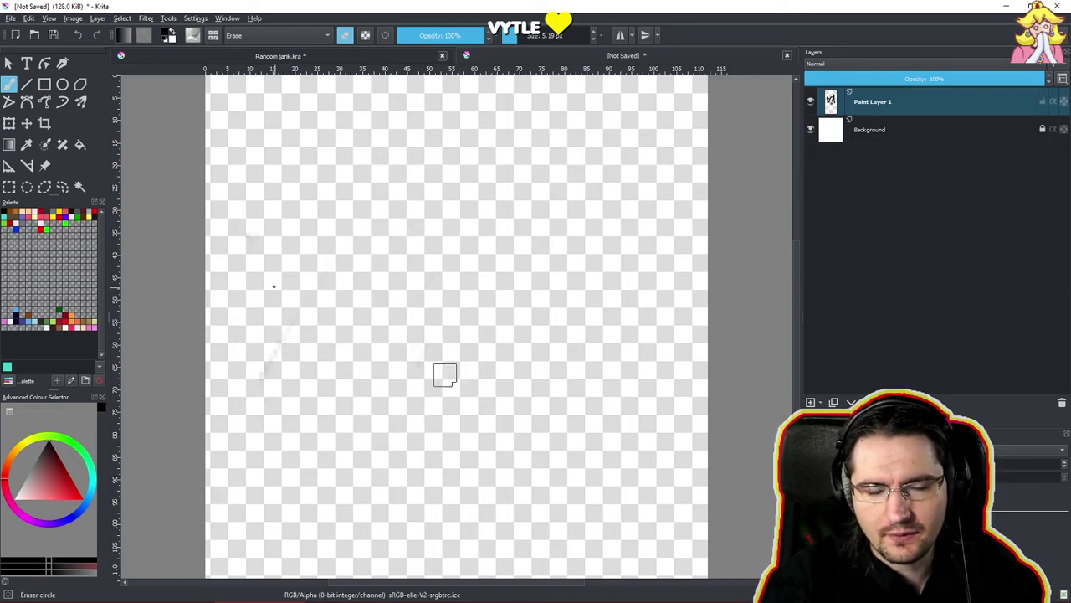
Hand-letter HYPE in black with the normal brush and frame it with a slanted sign outline.
{"action": "key", "text": "e"}
{"action": "mouse_move", "coordinate": [261, 218]}
{"action": "left_mouse_down"}
{"action": "mouse_move", "coordinate": [263, 263]}
{"action": "mouse_move", "coordinate": [284, 224]}
{"action": "mouse_move", "coordinate": [349, 245]}
{"action": "mouse_move", "coordinate": [368, 216]}
{"action": "mouse_move", "coordinate": [413, 249]}
{"action": "mouse_move", "coordinate": [410, 225]}
{"action": "mouse_move", "coordinate": [427, 192]}
{"action": "left_mouse_up"}
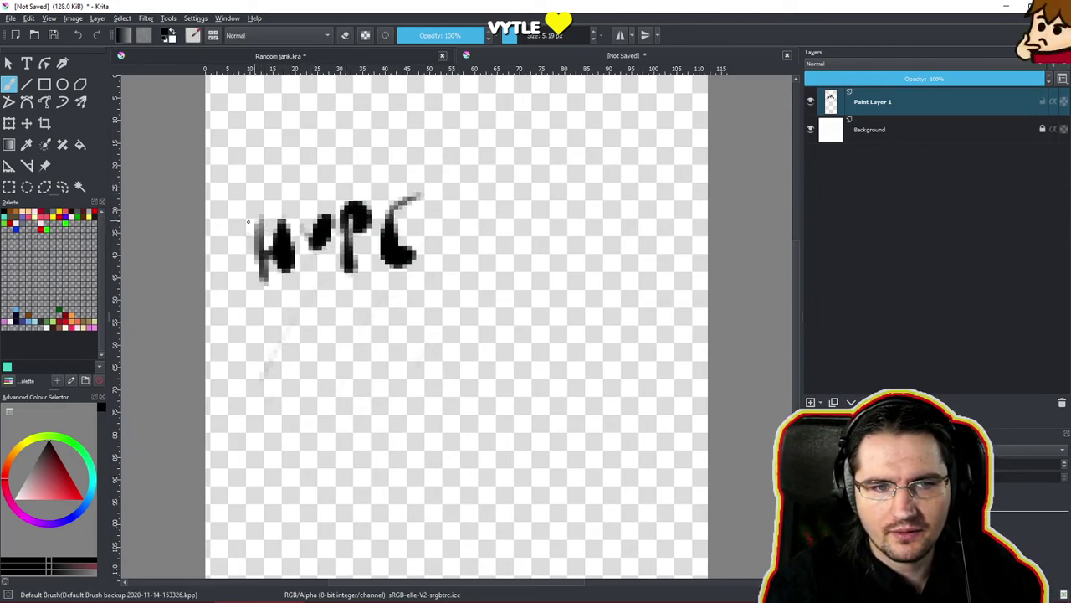
{"action": "left_click_drag", "start_coordinate": [231, 229], "coordinate": [456, 163]}
{"action": "left_click_drag", "start_coordinate": [231, 229], "coordinate": [245, 303]}
{"action": "mouse_move", "coordinate": [450, 169]}
{"action": "left_mouse_down"}
{"action": "mouse_move", "coordinate": [452, 189]}
{"action": "mouse_move", "coordinate": [335, 283]}
{"action": "mouse_move", "coordinate": [239, 306]}
{"action": "mouse_move", "coordinate": [243, 351]}
{"action": "mouse_move", "coordinate": [278, 311]}
{"action": "left_mouse_up"}
Draw the hands holding the HYPE sign and a capped character's head beneath it.
{"action": "left_click_drag", "start_coordinate": [408, 276], "coordinate": [442, 278]}
{"action": "mouse_move", "coordinate": [304, 366]}
{"action": "left_mouse_down"}
{"action": "mouse_move", "coordinate": [390, 325]}
{"action": "mouse_move", "coordinate": [314, 362]}
{"action": "mouse_move", "coordinate": [289, 359]}
{"action": "left_mouse_up"}
{"action": "mouse_move", "coordinate": [293, 399]}
{"action": "left_mouse_down"}
{"action": "mouse_move", "coordinate": [297, 371]}
{"action": "mouse_move", "coordinate": [308, 413]}
{"action": "mouse_move", "coordinate": [390, 347]}
{"action": "left_mouse_up"}
{"action": "mouse_move", "coordinate": [311, 415]}
{"action": "left_mouse_down"}
{"action": "mouse_move", "coordinate": [390, 442]}
{"action": "mouse_move", "coordinate": [406, 383]}
{"action": "left_mouse_up"}
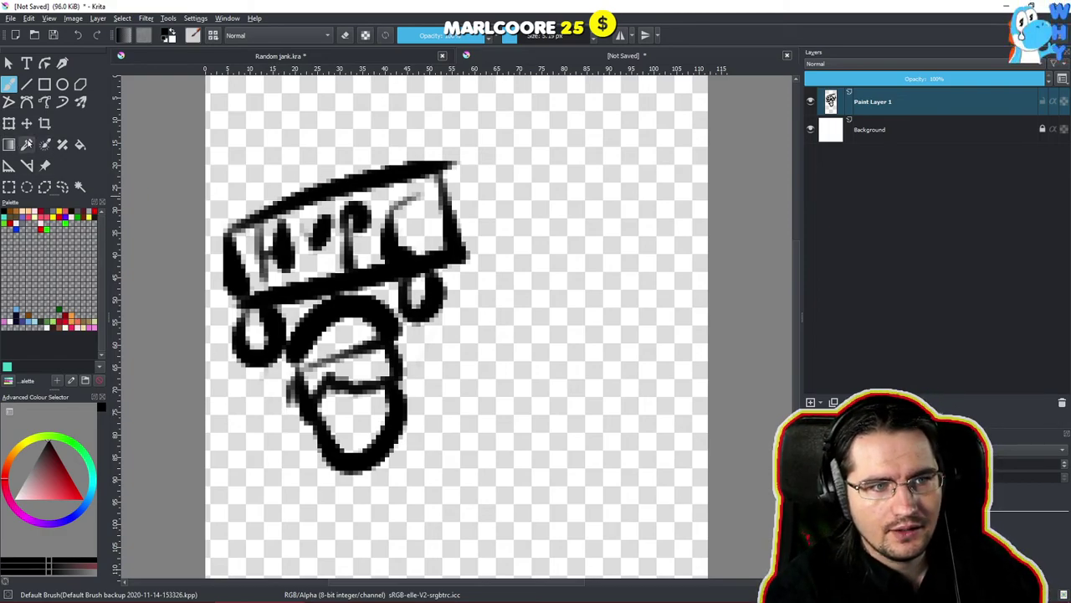
Erase the whole HYPE sign drawing with the eraser brush.
{"action": "key", "text": "slash"}
{"action": "mouse_move", "coordinate": [243, 222]}
{"action": "left_mouse_down"}
{"action": "mouse_move", "coordinate": [260, 245]}
{"action": "mouse_move", "coordinate": [226, 326]}
{"action": "mouse_move", "coordinate": [295, 256]}
{"action": "mouse_move", "coordinate": [286, 315]}
{"action": "mouse_move", "coordinate": [216, 412]}
{"action": "mouse_move", "coordinate": [271, 315]}
{"action": "mouse_move", "coordinate": [380, 178]}
{"action": "mouse_move", "coordinate": [393, 181]}
{"action": "mouse_move", "coordinate": [244, 393]}
{"action": "mouse_move", "coordinate": [256, 412]}
{"action": "mouse_move", "coordinate": [337, 286]}
{"action": "mouse_move", "coordinate": [471, 143]}
{"action": "mouse_move", "coordinate": [402, 202]}
{"action": "mouse_move", "coordinate": [291, 387]}
{"action": "mouse_move", "coordinate": [272, 445]}
{"action": "mouse_move", "coordinate": [437, 193]}
{"action": "mouse_move", "coordinate": [320, 389]}
{"action": "mouse_move", "coordinate": [308, 463]}
{"action": "mouse_move", "coordinate": [437, 210]}
{"action": "mouse_move", "coordinate": [331, 446]}
{"action": "mouse_move", "coordinate": [345, 452]}
{"action": "mouse_move", "coordinate": [398, 334]}
{"action": "mouse_move", "coordinate": [480, 230]}
{"action": "mouse_move", "coordinate": [424, 271]}
{"action": "mouse_move", "coordinate": [369, 504]}
{"action": "mouse_move", "coordinate": [331, 515]}
{"action": "left_mouse_up"}
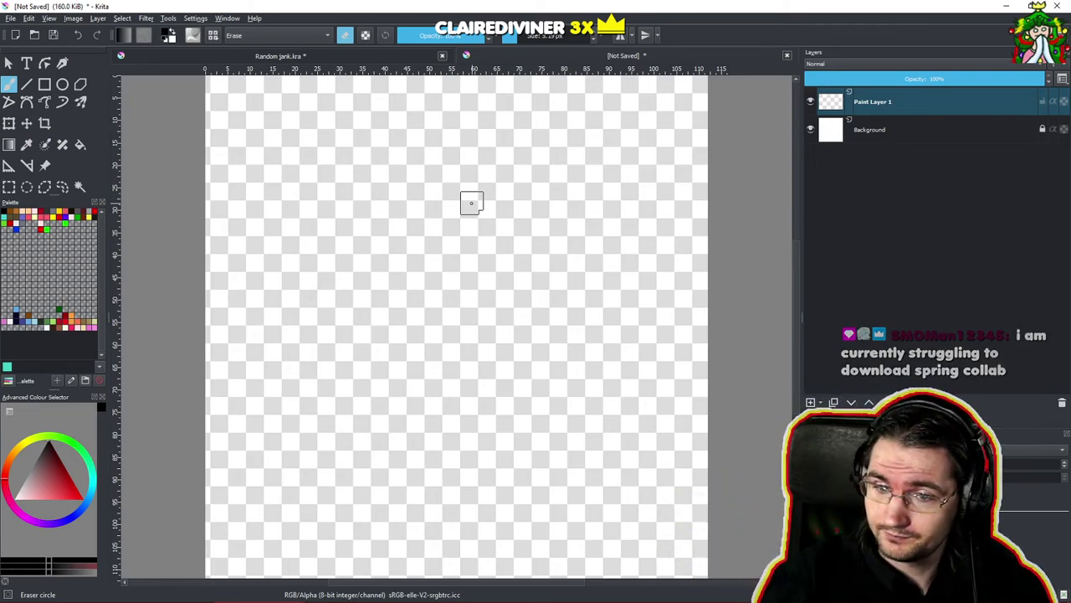
Paint two arched upper eyelids with the normal brush and try an oval eye under the left one.
{"action": "key", "text": "slash"}
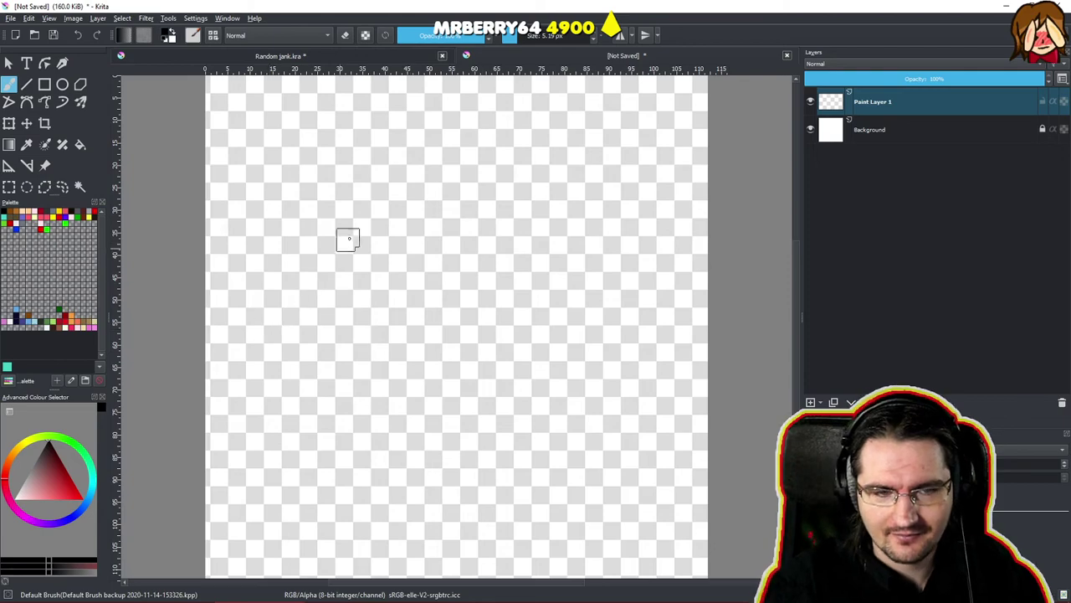
{"action": "mouse_move", "coordinate": [286, 318]}
{"action": "left_mouse_down"}
{"action": "mouse_move", "coordinate": [358, 260]}
{"action": "mouse_move", "coordinate": [395, 260]}
{"action": "left_mouse_up"}
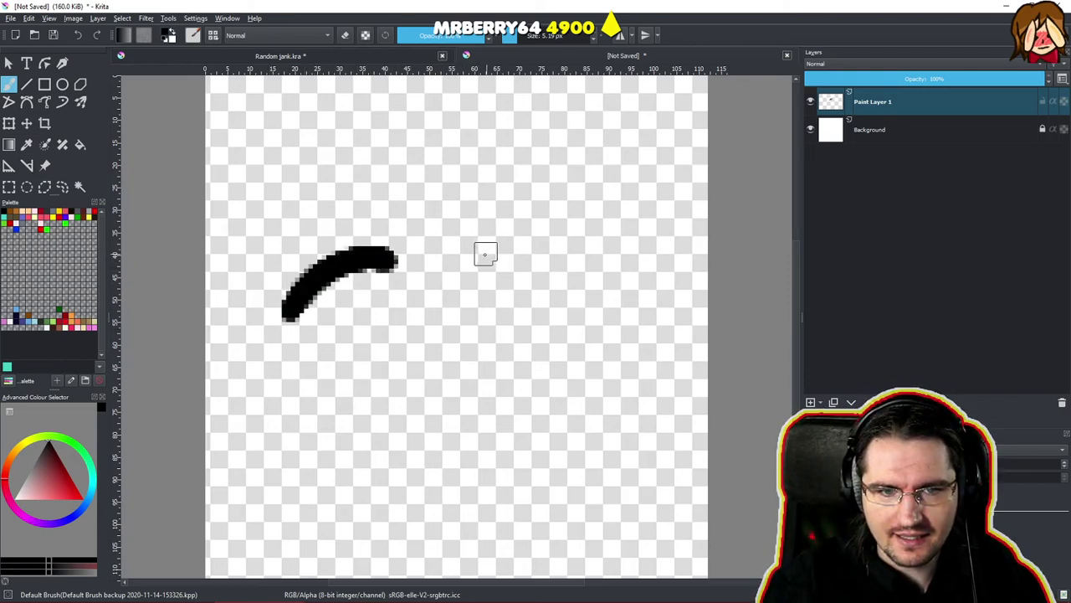
{"action": "mouse_move", "coordinate": [467, 251]}
{"action": "left_mouse_down"}
{"action": "mouse_move", "coordinate": [498, 222]}
{"action": "mouse_move", "coordinate": [607, 219]}
{"action": "left_mouse_up"}
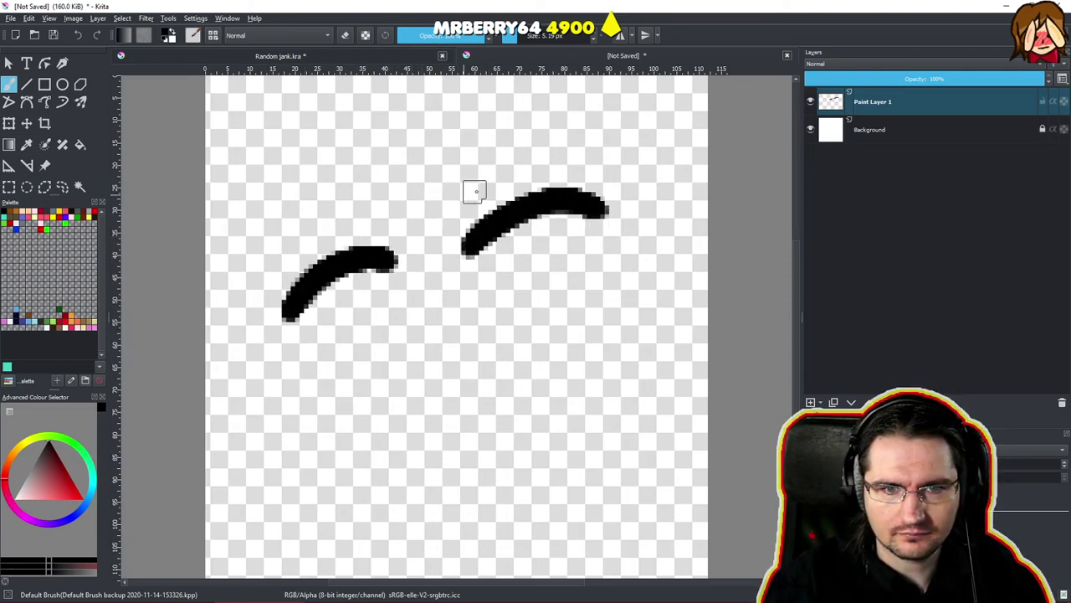
{"action": "mouse_move", "coordinate": [303, 315]}
{"action": "left_mouse_down"}
{"action": "mouse_move", "coordinate": [371, 404]}
{"action": "mouse_move", "coordinate": [364, 283]}
{"action": "left_mouse_up"}
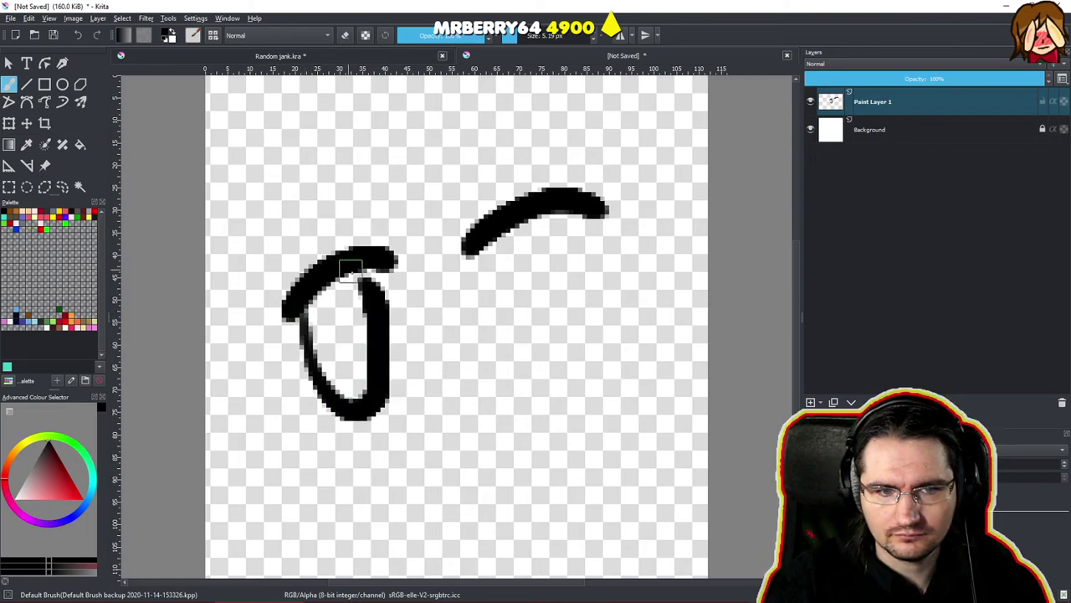
{"action": "key", "text": "ctrl+z"}
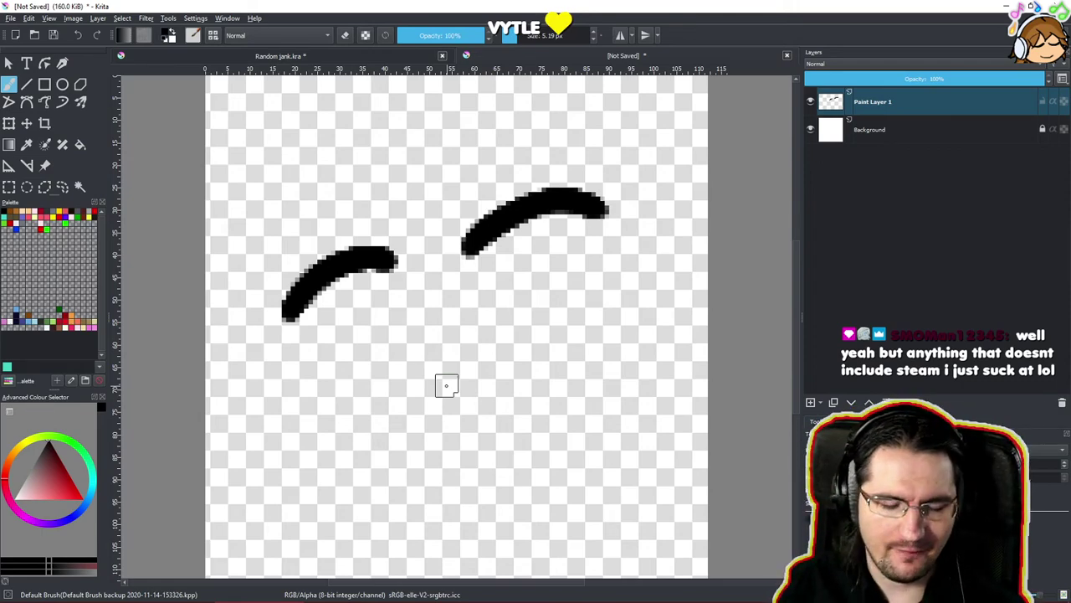
Try redrawing the oval eye under the left eyelid, and undo all the eye strokes.
{"action": "key", "text": "e"}
{"action": "key", "text": "e"}
{"action": "mouse_move", "coordinate": [316, 305]}
{"action": "left_mouse_down"}
{"action": "mouse_move", "coordinate": [382, 335]}
{"action": "mouse_move", "coordinate": [368, 276]}
{"action": "left_mouse_up"}
{"action": "key", "text": "ctrl+z"}
{"action": "mouse_move", "coordinate": [308, 303]}
{"action": "left_mouse_down"}
{"action": "mouse_move", "coordinate": [360, 423]}
{"action": "mouse_move", "coordinate": [382, 276]}
{"action": "mouse_move", "coordinate": [306, 335]}
{"action": "mouse_move", "coordinate": [380, 272]}
{"action": "left_mouse_up"}
{"action": "key", "text": "ctrl+z"}
{"action": "key", "text": "ctrl+z"}
{"action": "key", "text": "ctrl+z"}
{"action": "key", "text": "ctrl+z"}
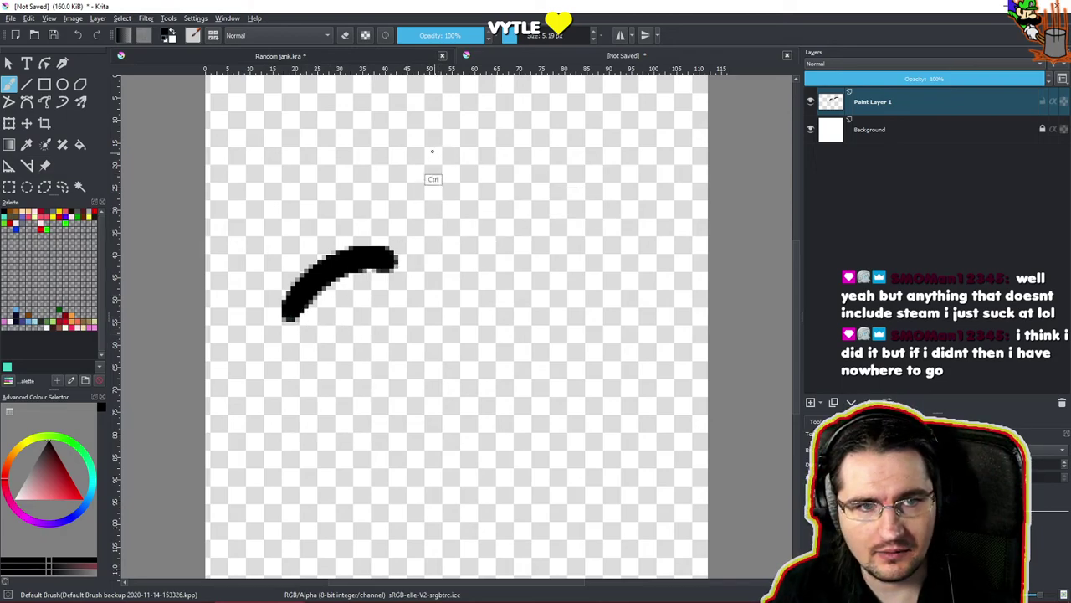
{"action": "key", "text": "ctrl+z"}
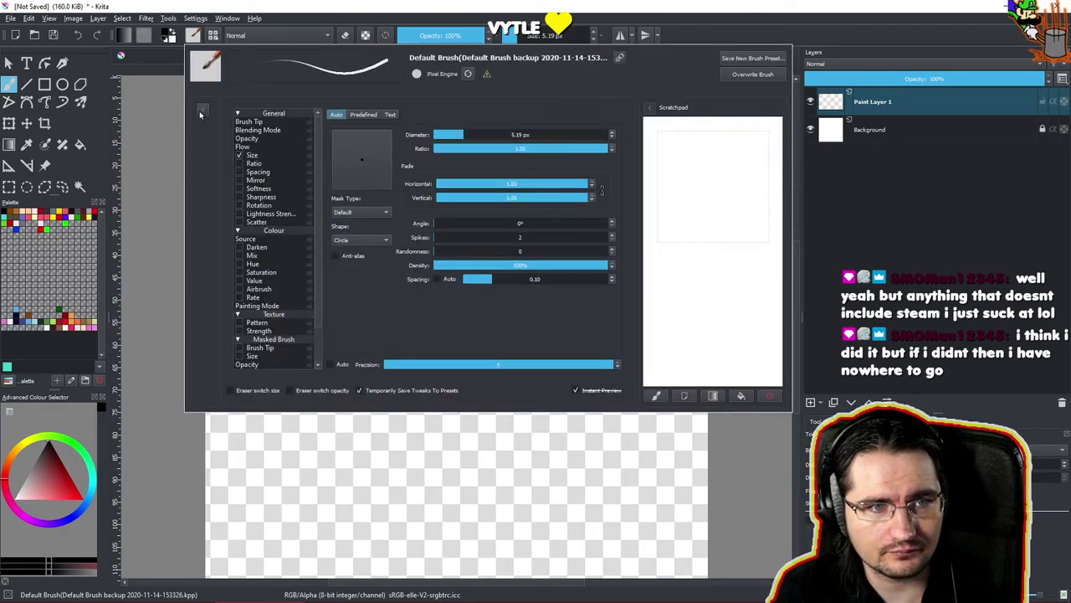
Choose the Ink-2 Fineliner brush preset.
{"action": "left_click", "coordinate": [202, 111]}
{"action": "left_click", "coordinate": [278, 200]}
{"action": "left_click", "coordinate": [432, 8]}
Try sketching the left eye with the fineliner, starting from an arched upper lid.
{"action": "mouse_move", "coordinate": [288, 201]}
{"action": "left_mouse_down"}
{"action": "mouse_move", "coordinate": [298, 339]}
{"action": "mouse_move", "coordinate": [338, 280]}
{"action": "mouse_move", "coordinate": [365, 278]}
{"action": "left_mouse_up"}
{"action": "key", "text": "ctrl+z"}
{"action": "left_click", "coordinate": [290, 311]}
{"action": "key", "text": "ctrl+z"}
{"action": "mouse_move", "coordinate": [292, 318]}
{"action": "left_mouse_down"}
{"action": "mouse_move", "coordinate": [331, 280]}
{"action": "mouse_move", "coordinate": [390, 262]}
{"action": "left_mouse_up"}
{"action": "mouse_move", "coordinate": [325, 295]}
{"action": "left_mouse_down"}
{"action": "mouse_move", "coordinate": [390, 366]}
{"action": "mouse_move", "coordinate": [392, 265]}
{"action": "left_mouse_up"}
{"action": "mouse_move", "coordinate": [337, 298]}
{"action": "left_mouse_down"}
{"action": "mouse_move", "coordinate": [354, 303]}
{"action": "mouse_move", "coordinate": [373, 393]}
{"action": "mouse_move", "coordinate": [360, 378]}
{"action": "mouse_move", "coordinate": [385, 336]}
{"action": "left_mouse_up"}
Try sketching the right eye beside it, and undo all fineliner strokes back to an empty canvas.
{"action": "mouse_move", "coordinate": [449, 269]}
{"action": "left_mouse_down"}
{"action": "mouse_move", "coordinate": [488, 256]}
{"action": "mouse_move", "coordinate": [584, 287]}
{"action": "left_mouse_up"}
{"action": "mouse_move", "coordinate": [474, 266]}
{"action": "left_mouse_down"}
{"action": "mouse_move", "coordinate": [510, 259]}
{"action": "mouse_move", "coordinate": [472, 306]}
{"action": "mouse_move", "coordinate": [540, 263]}
{"action": "left_mouse_up"}
{"action": "key", "text": "ctrl+z"}
{"action": "key", "text": "ctrl+z"}
{"action": "mouse_move", "coordinate": [466, 264]}
{"action": "left_mouse_down"}
{"action": "mouse_move", "coordinate": [519, 256]}
{"action": "mouse_move", "coordinate": [549, 350]}
{"action": "mouse_move", "coordinate": [542, 266]}
{"action": "left_mouse_up"}
{"action": "key", "text": "ctrl+z"}
{"action": "key", "text": "ctrl+z"}
{"action": "key", "text": "ctrl+z"}
{"action": "key", "text": "ctrl+z"}
{"action": "key", "text": "ctrl+z"}
{"action": "key", "text": "ctrl+z"}
{"action": "key", "text": "ctrl+z"}
{"action": "key", "text": "ctrl+z"}
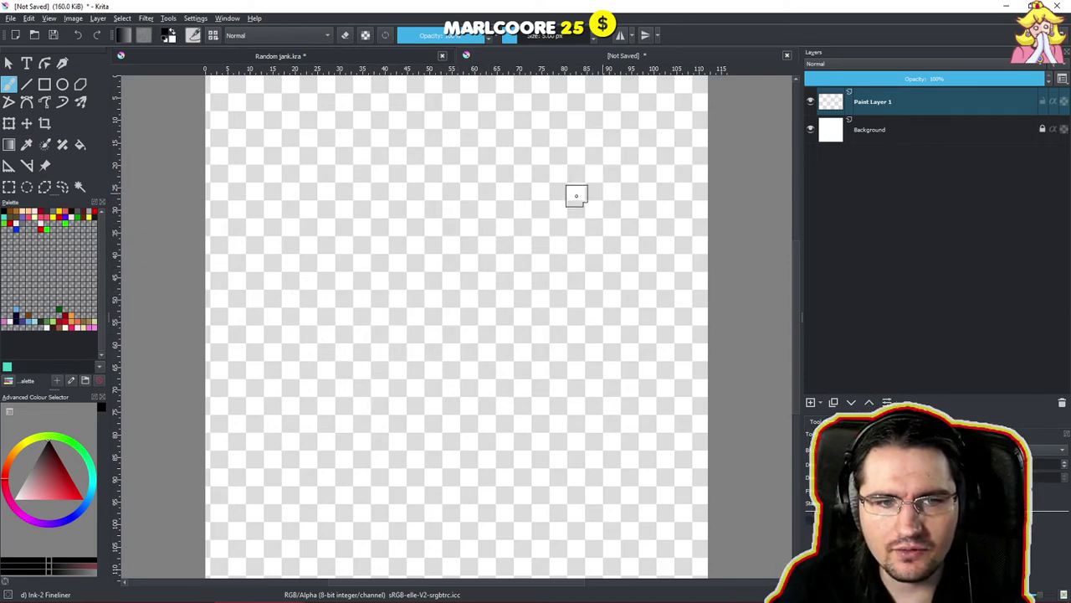
Draw the left eye with an arched upper lid and a tall oval beneath it, redoing the oval as needed.
{"action": "mouse_move", "coordinate": [266, 316]}
{"action": "left_mouse_down"}
{"action": "mouse_move", "coordinate": [318, 250]}
{"action": "mouse_move", "coordinate": [409, 275]}
{"action": "mouse_move", "coordinate": [277, 303]}
{"action": "mouse_move", "coordinate": [406, 251]}
{"action": "left_mouse_up"}
{"action": "key", "text": "ctrl+z"}
{"action": "mouse_move", "coordinate": [302, 281]}
{"action": "left_mouse_down"}
{"action": "mouse_move", "coordinate": [346, 406]}
{"action": "mouse_move", "coordinate": [395, 258]}
{"action": "left_mouse_up"}
{"action": "key", "text": "ctrl+z"}
{"action": "mouse_move", "coordinate": [297, 287]}
{"action": "left_mouse_down"}
{"action": "mouse_move", "coordinate": [335, 263]}
{"action": "mouse_move", "coordinate": [352, 383]}
{"action": "mouse_move", "coordinate": [395, 251]}
{"action": "left_mouse_up"}
{"action": "key", "text": "ctrl+z"}
{"action": "key", "text": "ctrl+z"}
{"action": "mouse_move", "coordinate": [300, 281]}
{"action": "left_mouse_down"}
{"action": "mouse_move", "coordinate": [358, 410]}
{"action": "mouse_move", "coordinate": [395, 253]}
{"action": "left_mouse_up"}
{"action": "key", "text": "ctrl+z"}
{"action": "left_click_drag", "start_coordinate": [307, 279], "coordinate": [395, 253]}
{"action": "key", "text": "ctrl+z"}
{"action": "mouse_move", "coordinate": [299, 281]}
{"action": "left_mouse_down"}
{"action": "mouse_move", "coordinate": [335, 382]}
{"action": "mouse_move", "coordinate": [395, 253]}
{"action": "left_mouse_up"}
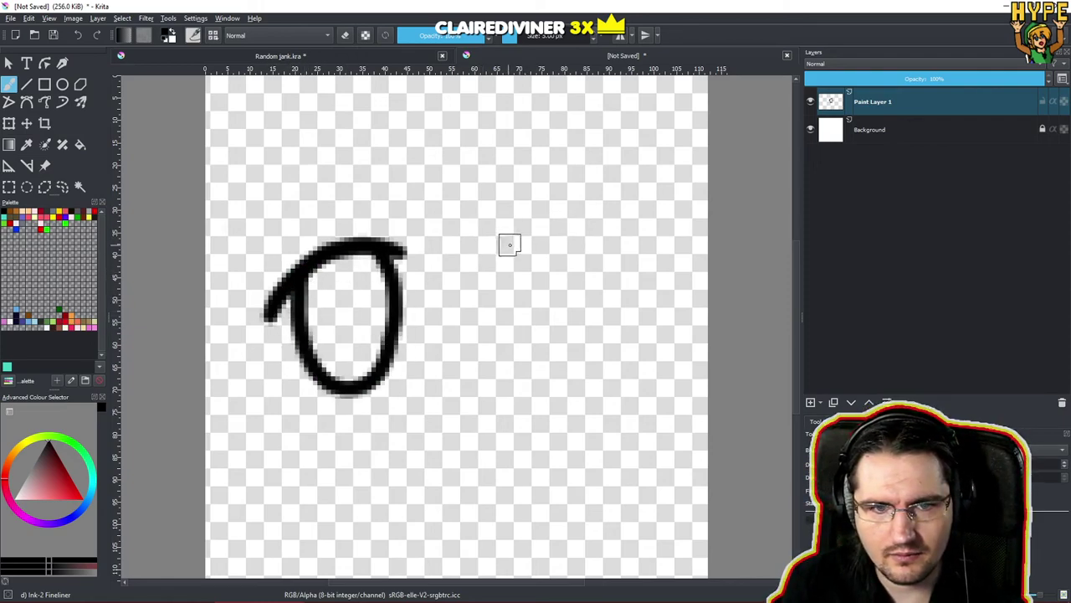
Try several times to draw a matching arched upper lid for the right eye.
{"action": "mouse_move", "coordinate": [502, 254]}
{"action": "left_mouse_down"}
{"action": "mouse_move", "coordinate": [606, 235]}
{"action": "mouse_move", "coordinate": [643, 259]}
{"action": "left_mouse_up"}
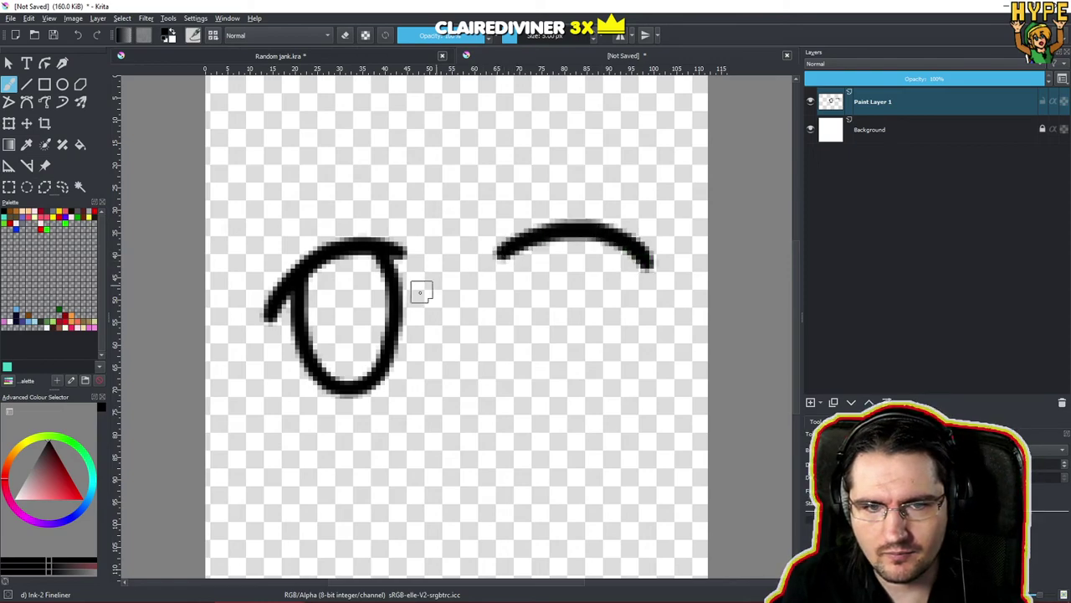
{"action": "key", "text": "ctrl+z"}
{"action": "left_click_drag", "start_coordinate": [502, 255], "coordinate": [642, 266]}
{"action": "key", "text": "ctrl+z"}
{"action": "left_click_drag", "start_coordinate": [505, 251], "coordinate": [591, 241]}
{"action": "key", "text": "ctrl+z"}
{"action": "left_click_drag", "start_coordinate": [502, 252], "coordinate": [638, 253]}
{"action": "key", "text": "ctrl+z"}
{"action": "left_click_drag", "start_coordinate": [502, 249], "coordinate": [633, 269]}
{"action": "key", "text": "ctrl+z"}
{"action": "left_click_drag", "start_coordinate": [515, 251], "coordinate": [646, 266]}
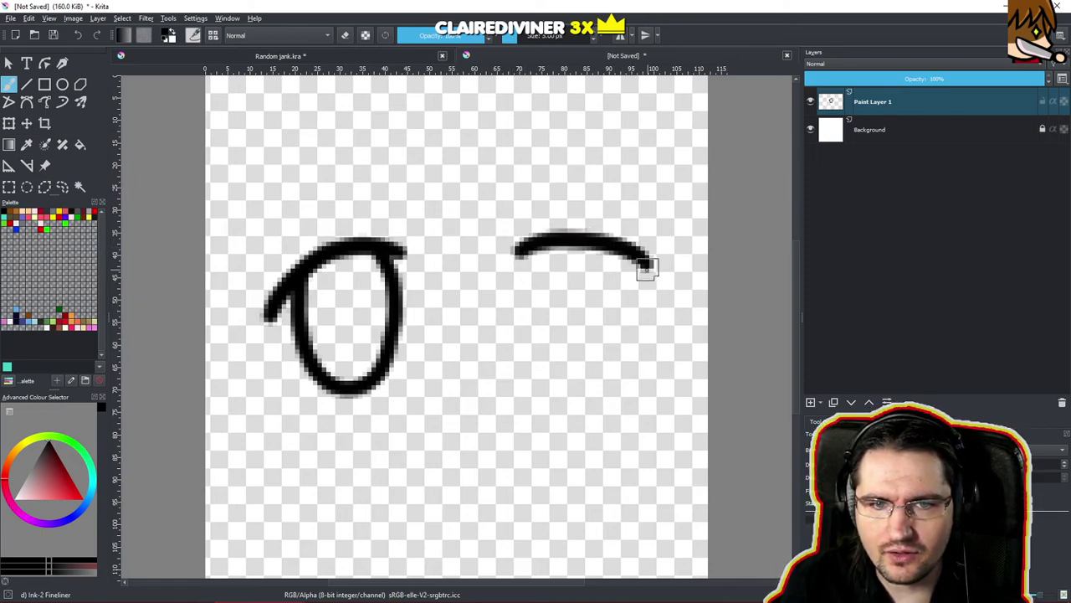
{"action": "key", "text": "ctrl+z"}
{"action": "left_click_drag", "start_coordinate": [531, 249], "coordinate": [645, 307]}
{"action": "key", "text": "ctrl+z"}
Duplicate the left eye's layer and mirror the copy horizontally to form the right eye.
{"action": "key", "text": "ctrl+j"}
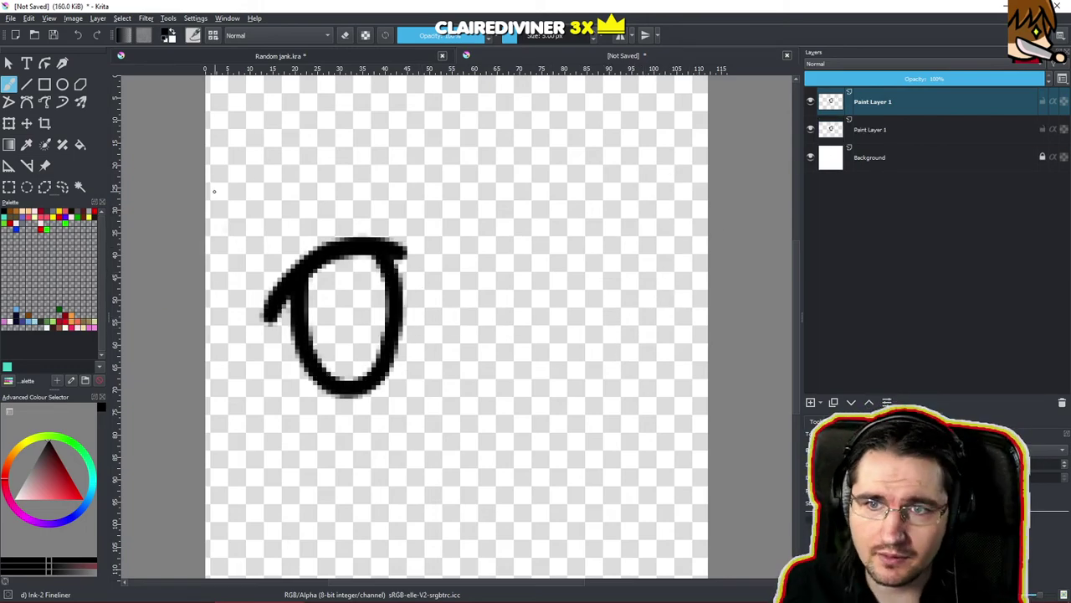
{"action": "right_click", "coordinate": [893, 97]}
{"action": "mouse_move", "coordinate": [950, 278]}
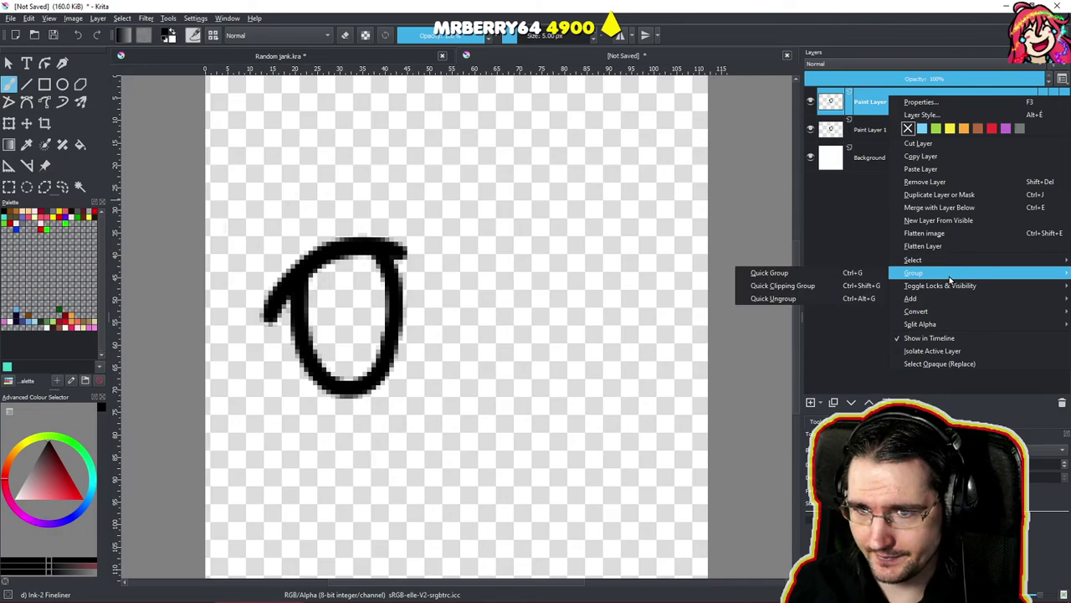
{"action": "left_click", "coordinate": [239, 5]}
{"action": "left_click", "coordinate": [98, 18]}
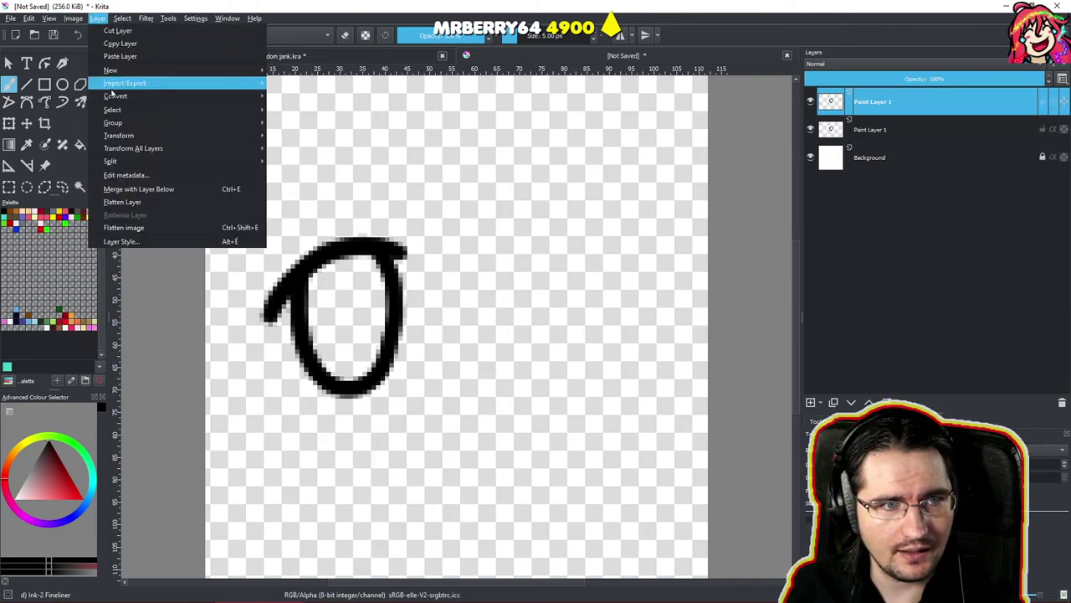
{"action": "mouse_move", "coordinate": [124, 135]}
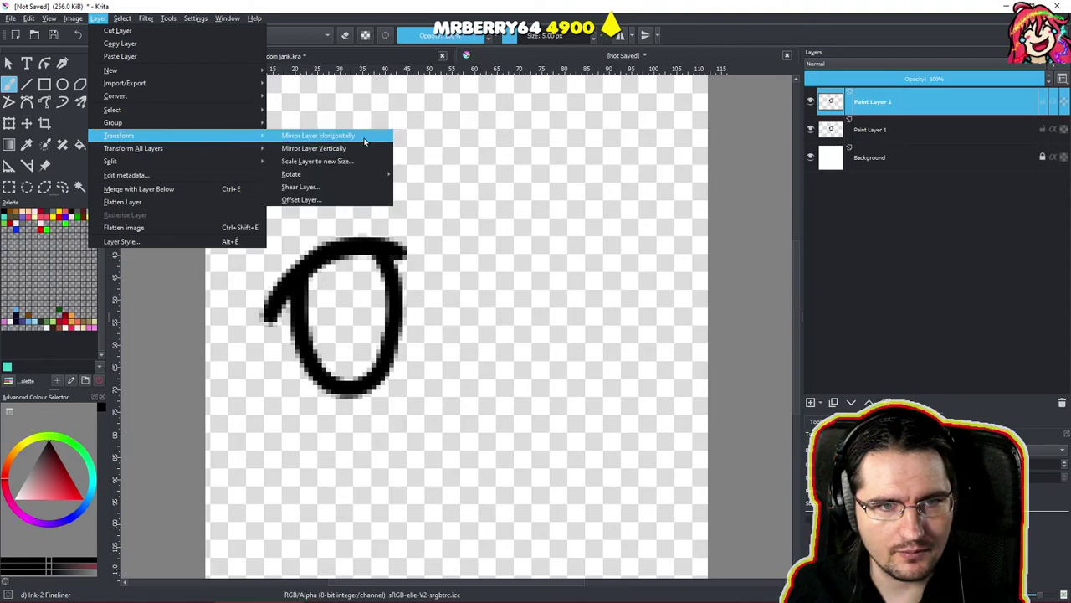
{"action": "left_click", "coordinate": [318, 136]}
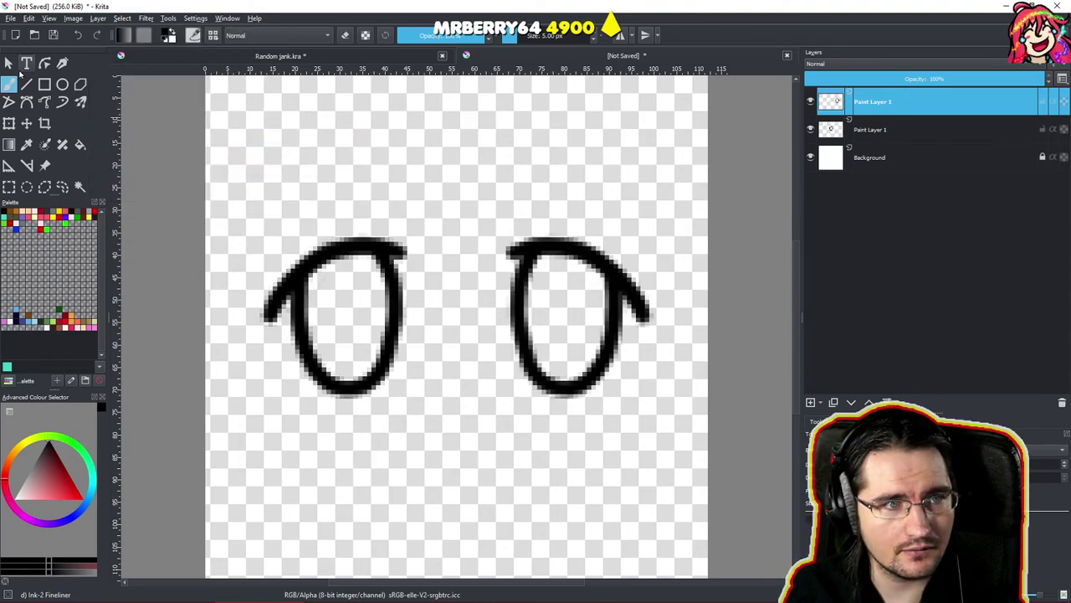
Merge the mirrored eye layer with the layer below.
{"action": "right_click", "coordinate": [921, 107]}
{"action": "left_click", "coordinate": [920, 209]}
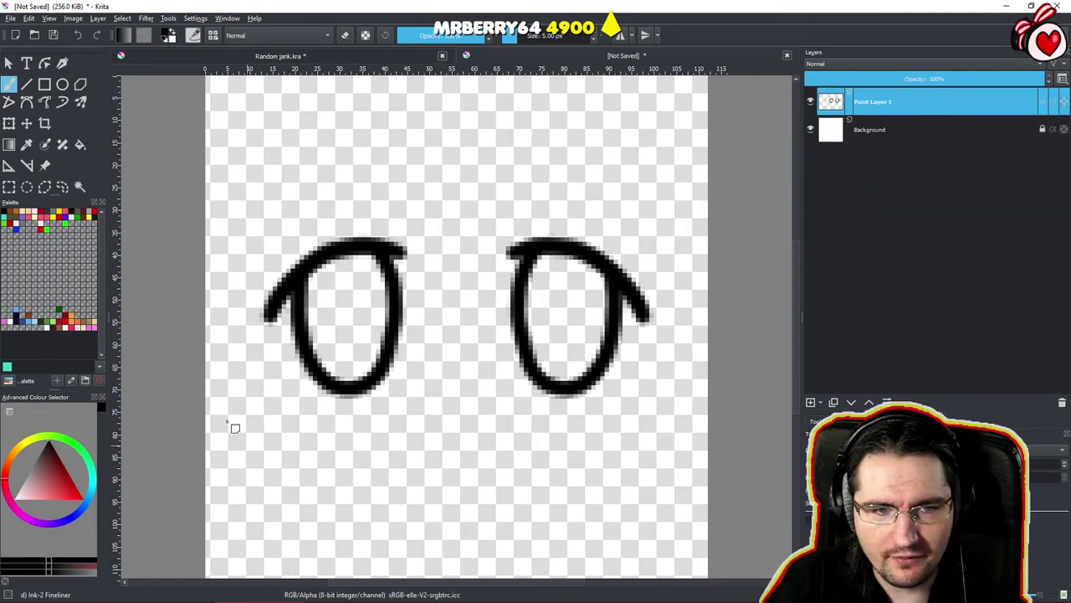
Try drawing detail strokes inside the left eye, and undo them.
{"action": "mouse_move", "coordinate": [335, 263]}
{"action": "left_mouse_down"}
{"action": "mouse_move", "coordinate": [343, 285]}
{"action": "mouse_move", "coordinate": [389, 285]}
{"action": "left_mouse_up"}
{"action": "mouse_move", "coordinate": [303, 318]}
{"action": "left_mouse_down"}
{"action": "mouse_move", "coordinate": [366, 350]}
{"action": "mouse_move", "coordinate": [352, 371]}
{"action": "mouse_move", "coordinate": [400, 325]}
{"action": "left_mouse_up"}
{"action": "key", "text": "ctrl+z"}
{"action": "key", "text": "ctrl+z"}
{"action": "key", "text": "ctrl+z"}
{"action": "key", "text": "ctrl+z"}
{"action": "key", "text": "ctrl+z"}
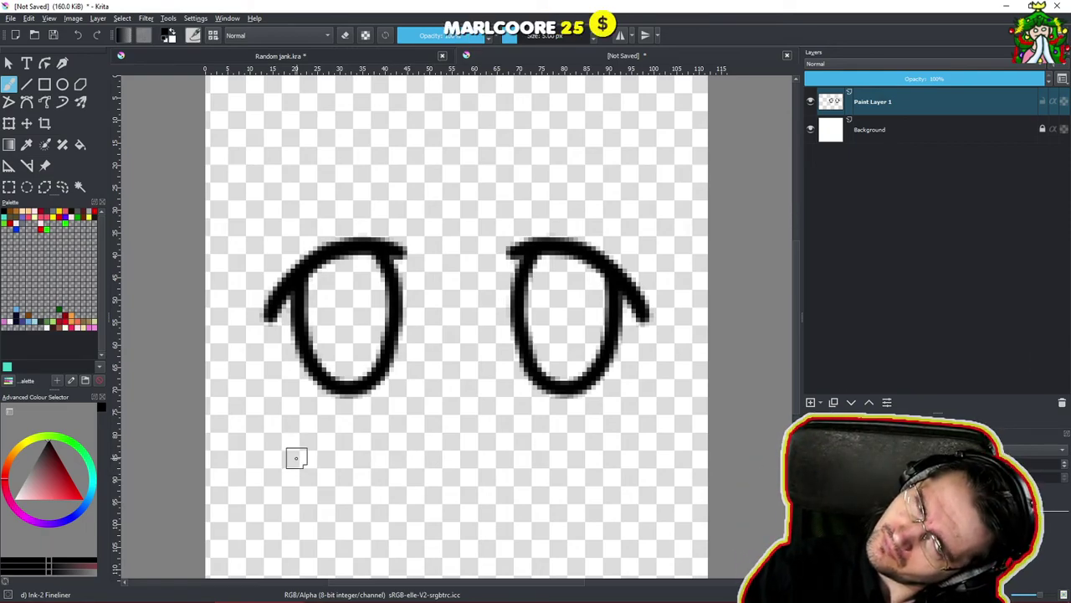
Choose the Pixel Art brush preset.
{"action": "left_click", "coordinate": [193, 36]}
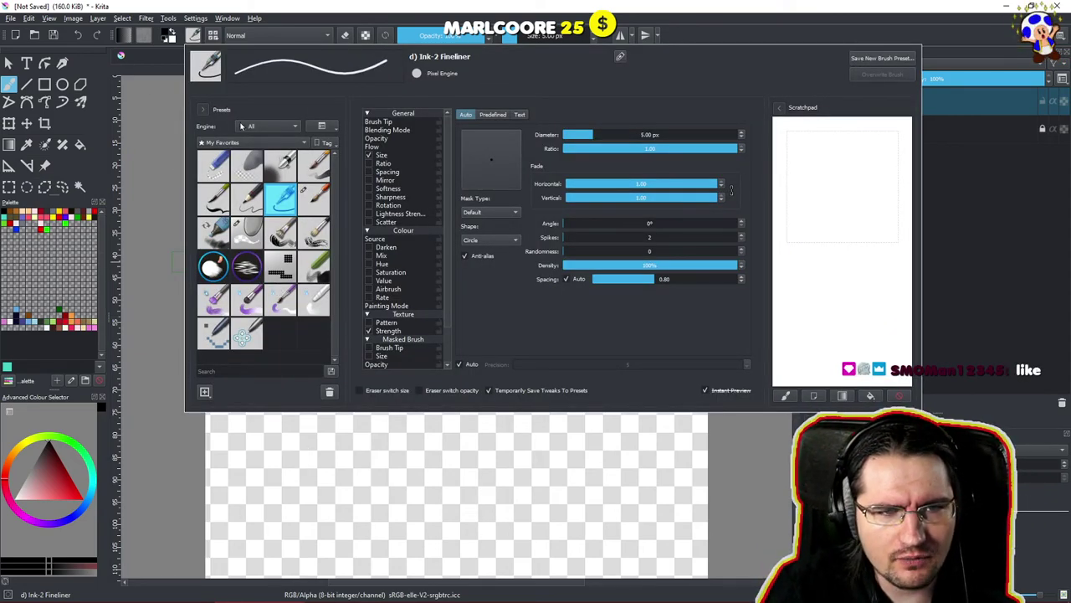
{"action": "left_click", "coordinate": [218, 337]}
{"action": "left_click", "coordinate": [518, 4]}
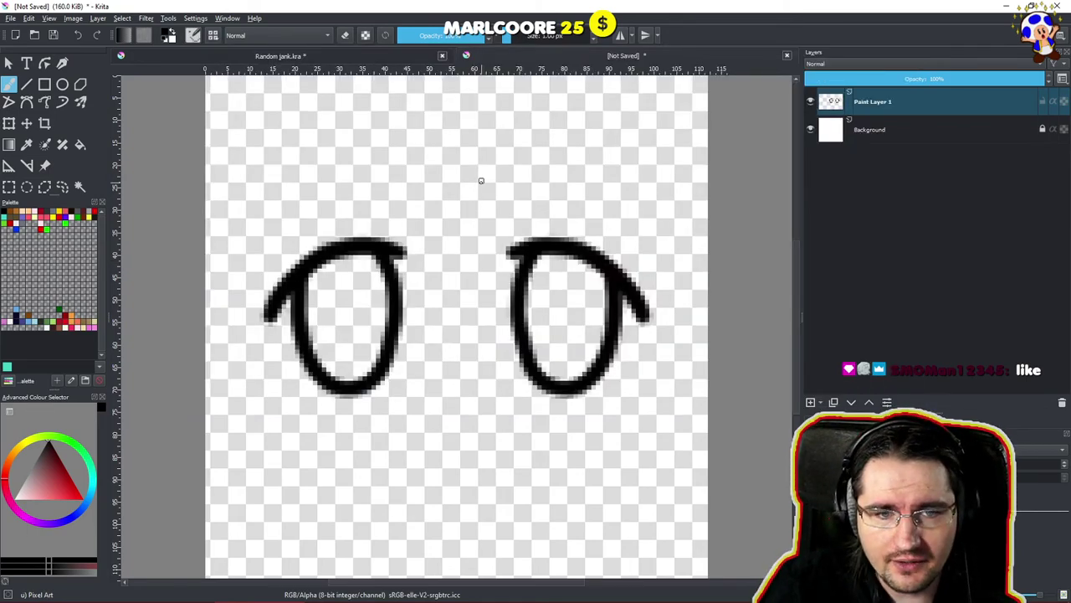
Paint single black pixels above and between the eyes to build a small symmetric block, five pixels across at its widest row.
{"action": "left_click_drag", "start_coordinate": [481, 207], "coordinate": [492, 104]}
{"action": "left_click_drag", "start_coordinate": [487, 159], "coordinate": [495, 157]}
{"action": "left_click", "coordinate": [476, 196]}
{"action": "left_click", "coordinate": [512, 201]}
{"action": "left_click", "coordinate": [544, 201]}
{"action": "left_click", "coordinate": [544, 170]}
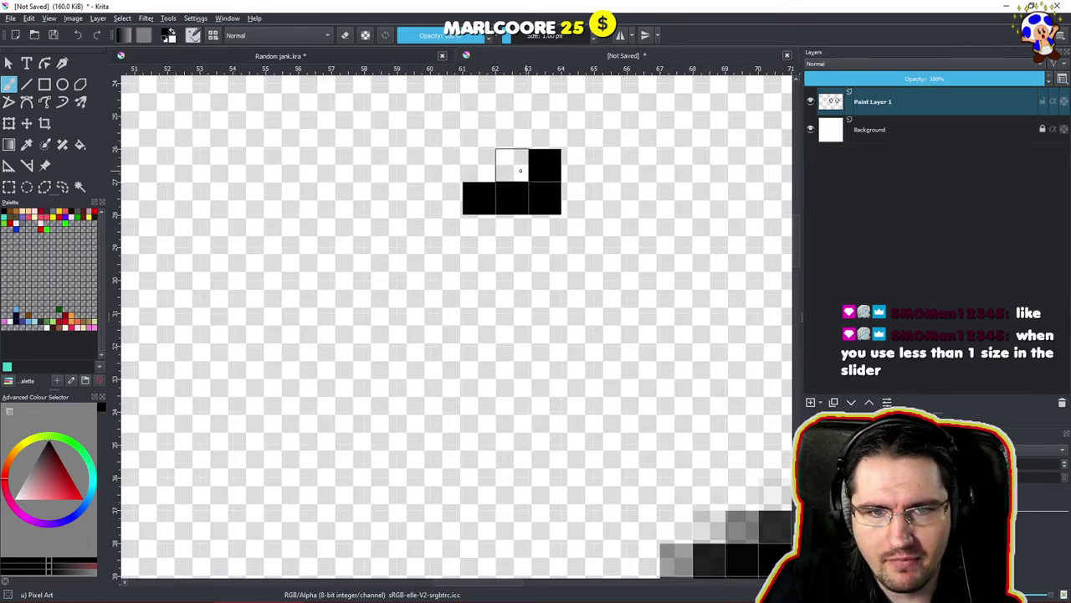
{"action": "left_click", "coordinate": [519, 169]}
{"action": "left_click", "coordinate": [483, 169]}
{"action": "left_click", "coordinate": [445, 197]}
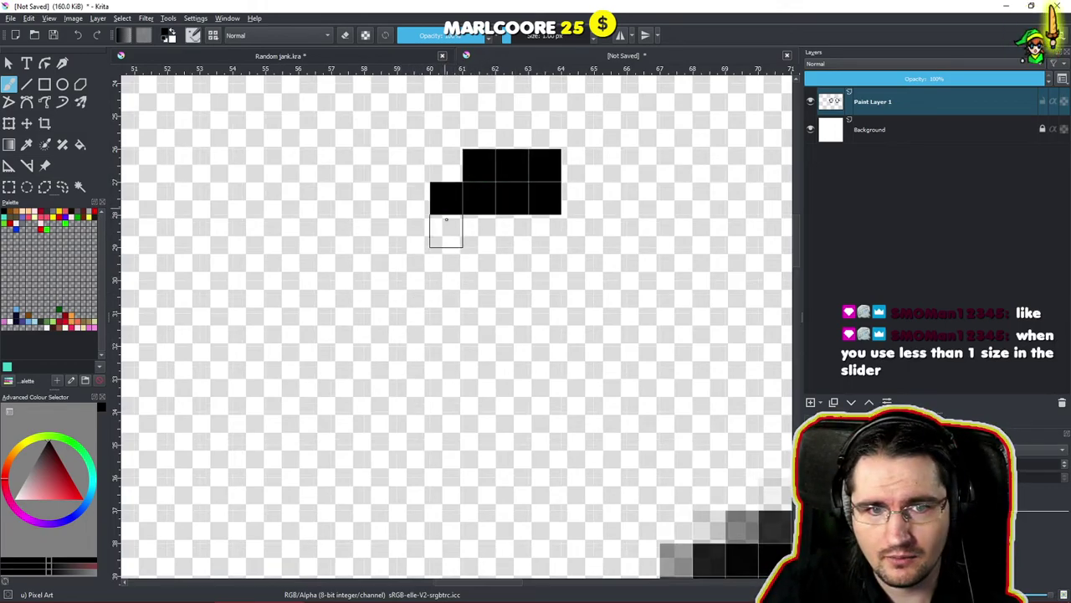
{"action": "left_click", "coordinate": [478, 231]}
{"action": "left_click", "coordinate": [511, 232]}
{"action": "left_click", "coordinate": [545, 231]}
{"action": "left_click", "coordinate": [577, 198]}
{"action": "left_click", "coordinate": [515, 133]}
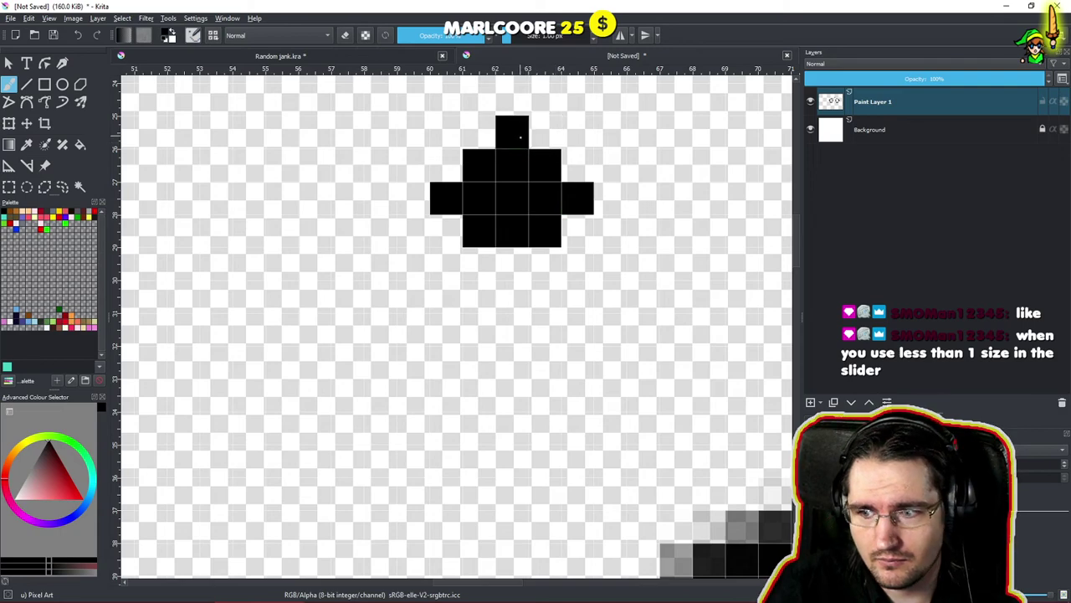
Paint one black pixel centred beneath the block to complete a symmetric diamond.
{"action": "left_click", "coordinate": [511, 263]}
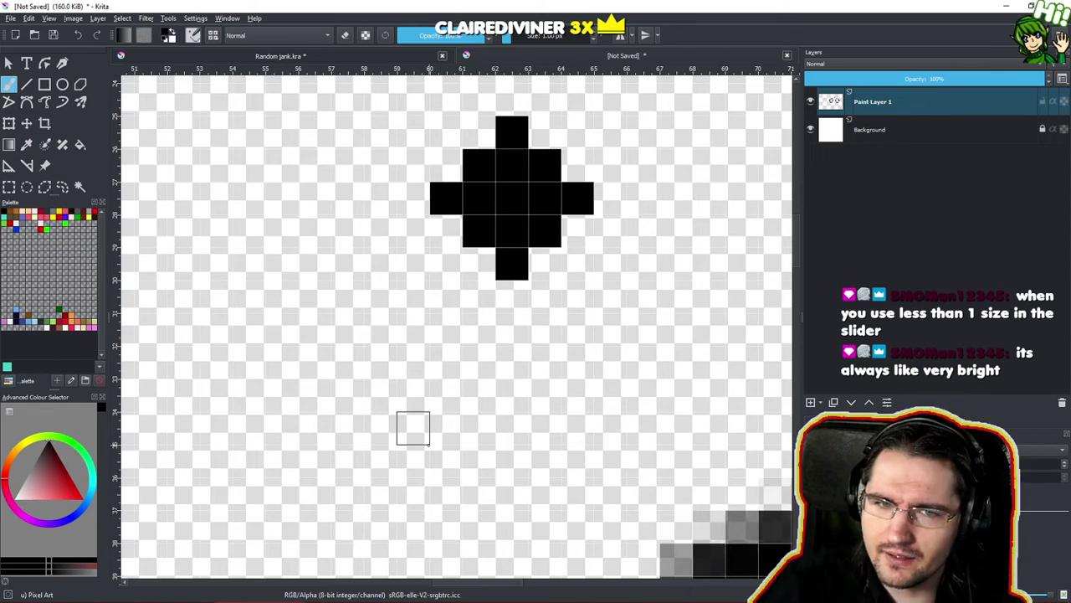
{"action": "left_click_drag", "start_coordinate": [512, 362], "coordinate": [491, 400]}
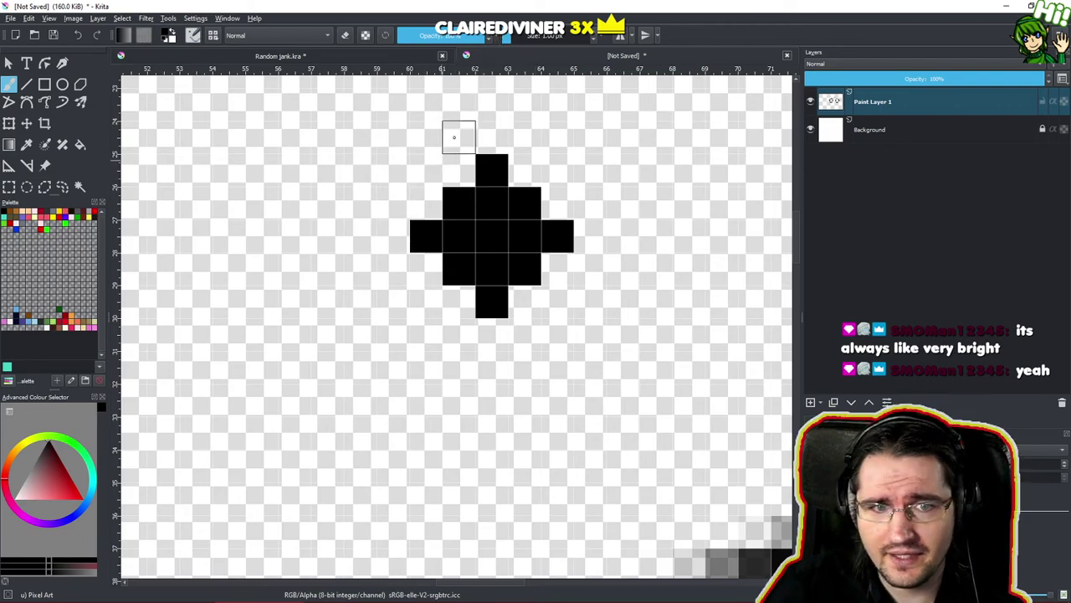
Browse the brush presets tagged Pixel Art.
{"action": "left_click", "coordinate": [194, 36]}
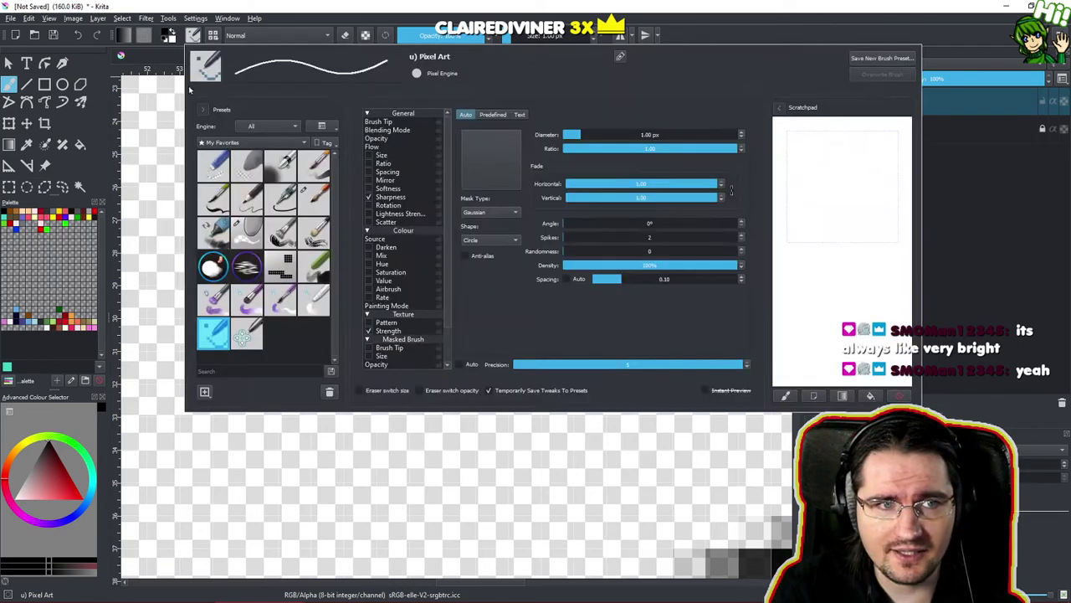
{"action": "left_click", "coordinate": [256, 144]}
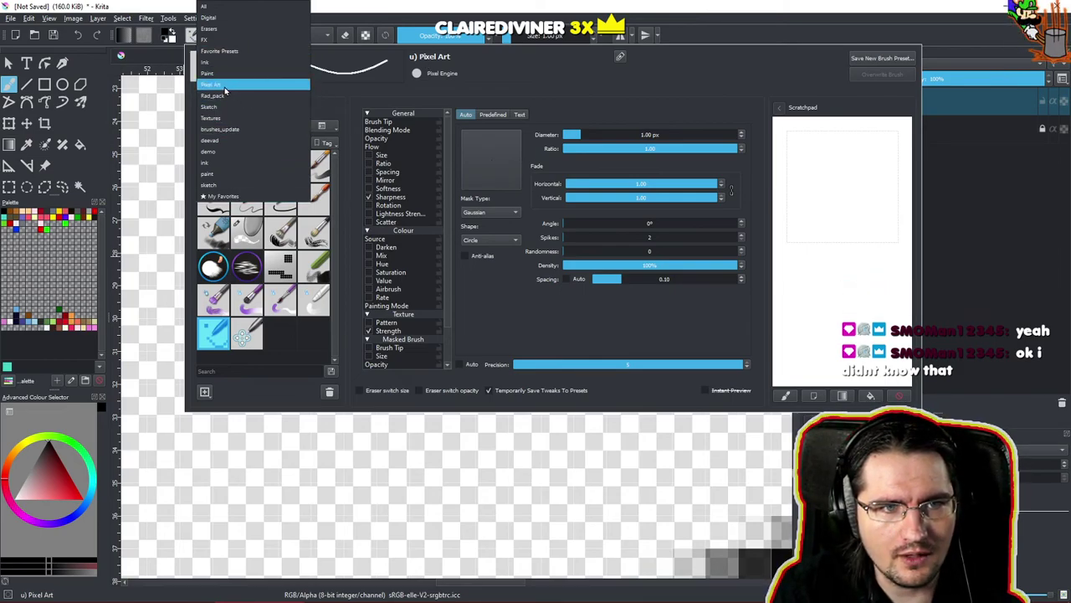
{"action": "left_click", "coordinate": [357, 88]}
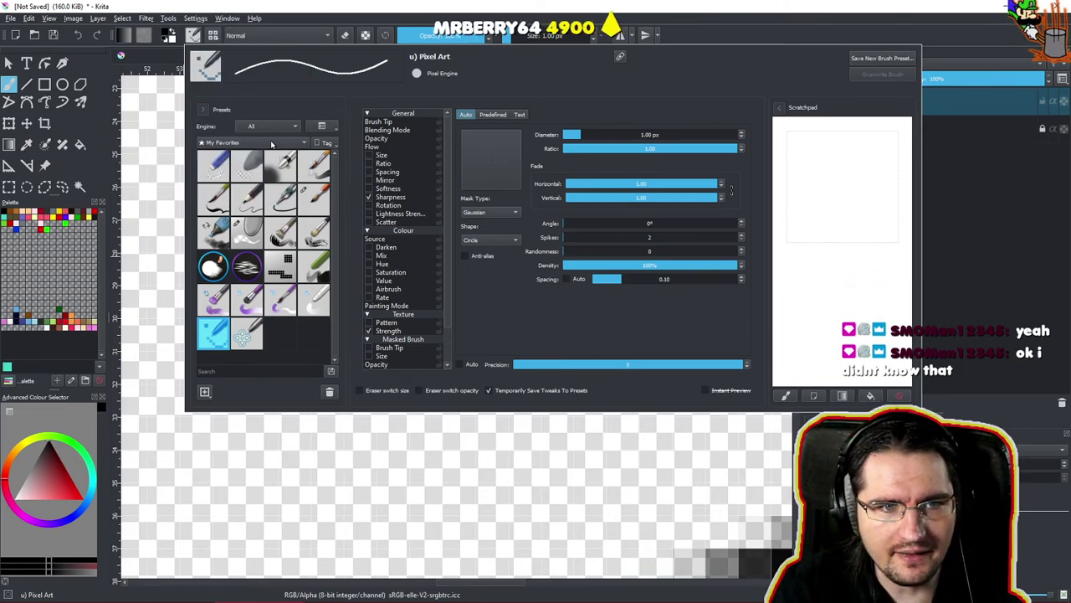
{"action": "left_click", "coordinate": [271, 144]}
{"action": "left_click", "coordinate": [347, 104]}
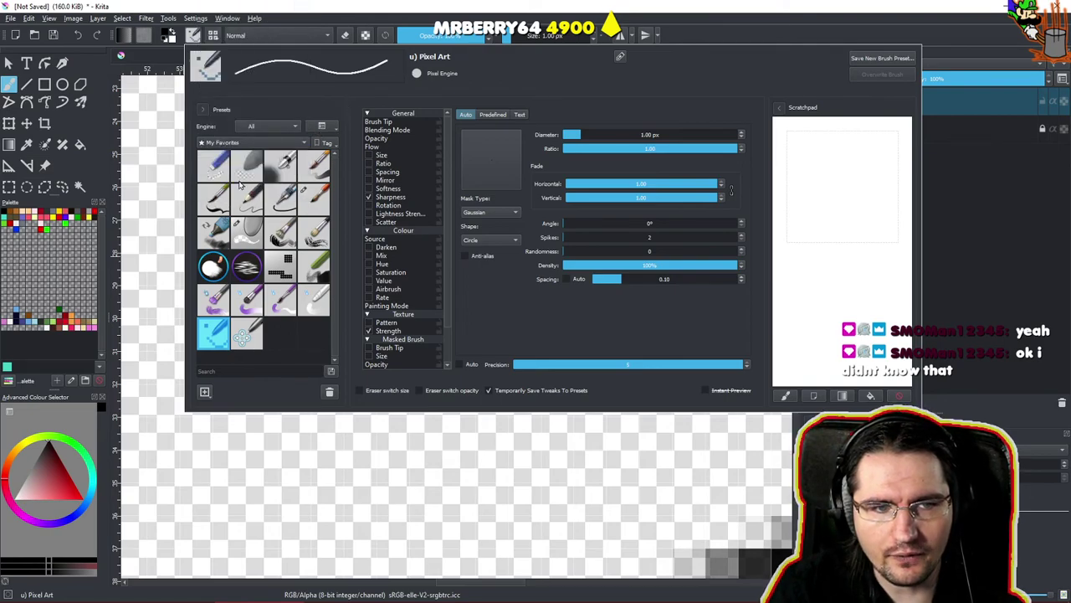
{"action": "left_click", "coordinate": [268, 140]}
{"action": "left_click", "coordinate": [242, 88]}
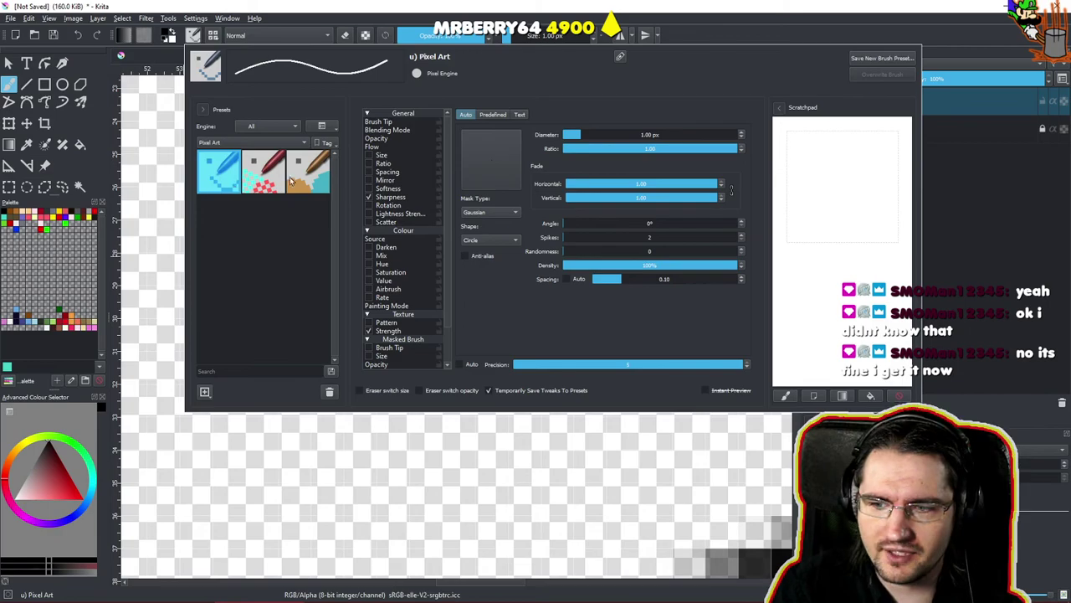
Return to the My Favorites brush presets and choose Ink-2 Fineliner.
{"action": "left_click", "coordinate": [271, 142]}
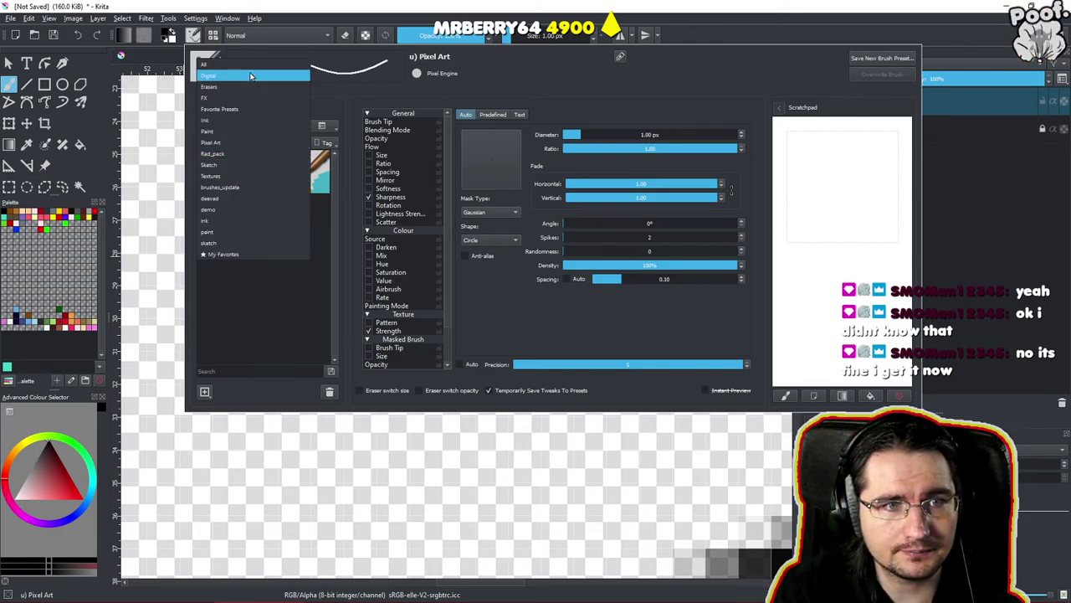
{"action": "left_click", "coordinate": [251, 255]}
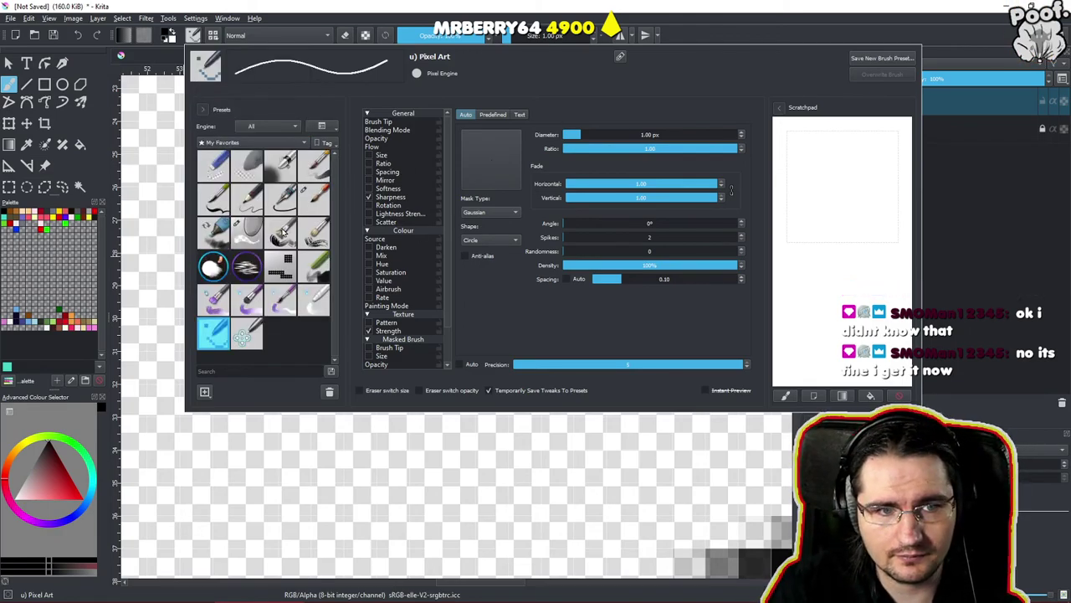
{"action": "left_click", "coordinate": [280, 194]}
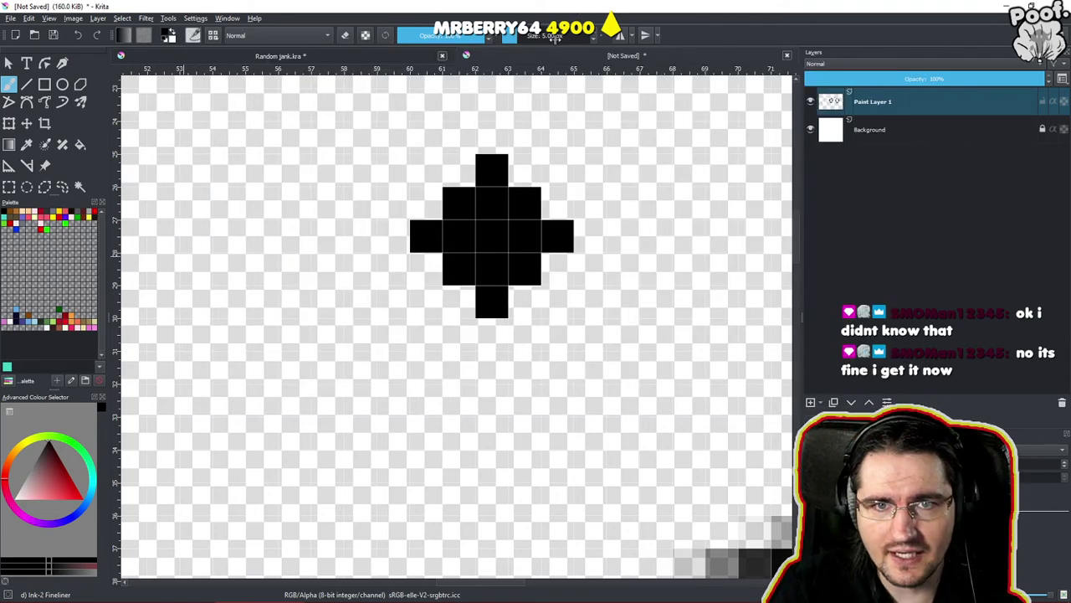
Erase the black pixel diamond above and between the eyes with the Eraser circle brush, and return to the Ink-2 Fineliner.
{"action": "mouse_move", "coordinate": [507, 167]}
{"action": "left_mouse_down"}
{"action": "mouse_move", "coordinate": [450, 205]}
{"action": "mouse_move", "coordinate": [516, 212]}
{"action": "mouse_move", "coordinate": [494, 338]}
{"action": "left_mouse_up"}
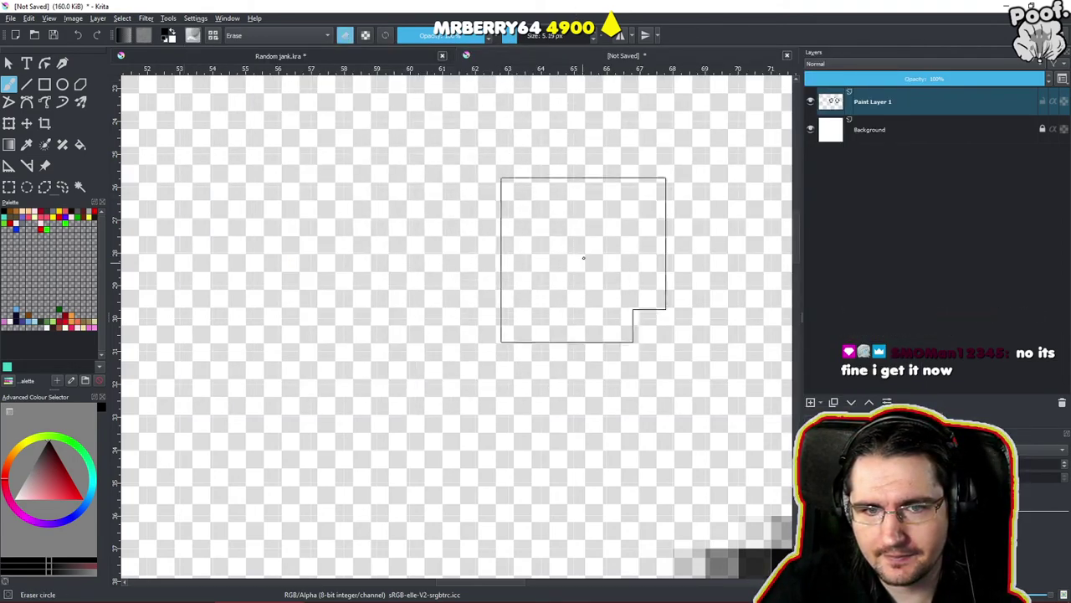
{"action": "left_click_drag", "start_coordinate": [544, 236], "coordinate": [536, 256]}
{"action": "scroll", "coordinate": [536, 256], "scroll_direction": "down", "scroll_amount": 6}
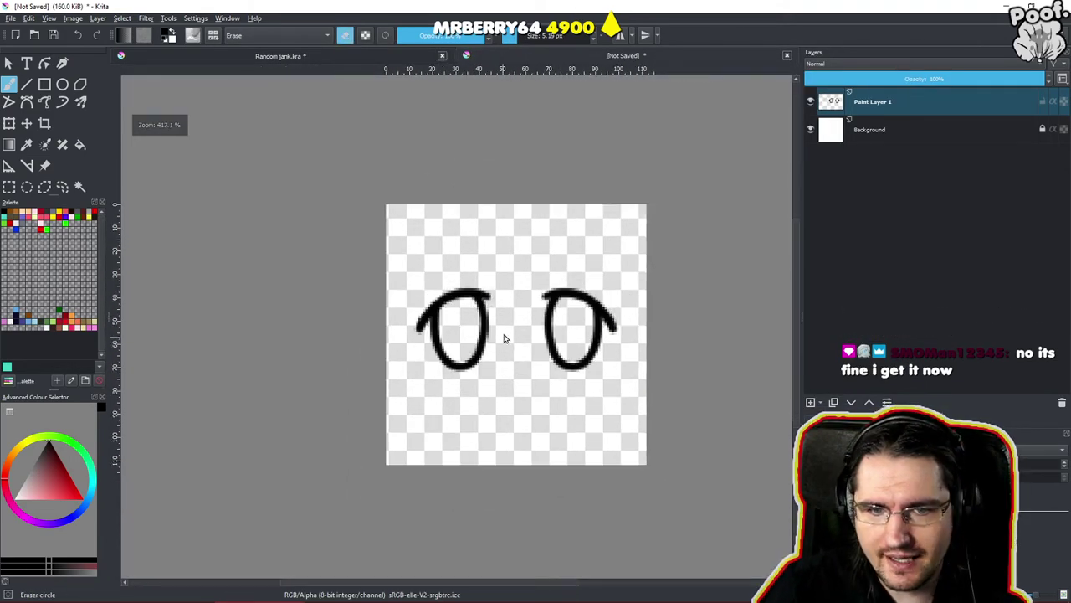
{"action": "key", "text": "slash"}
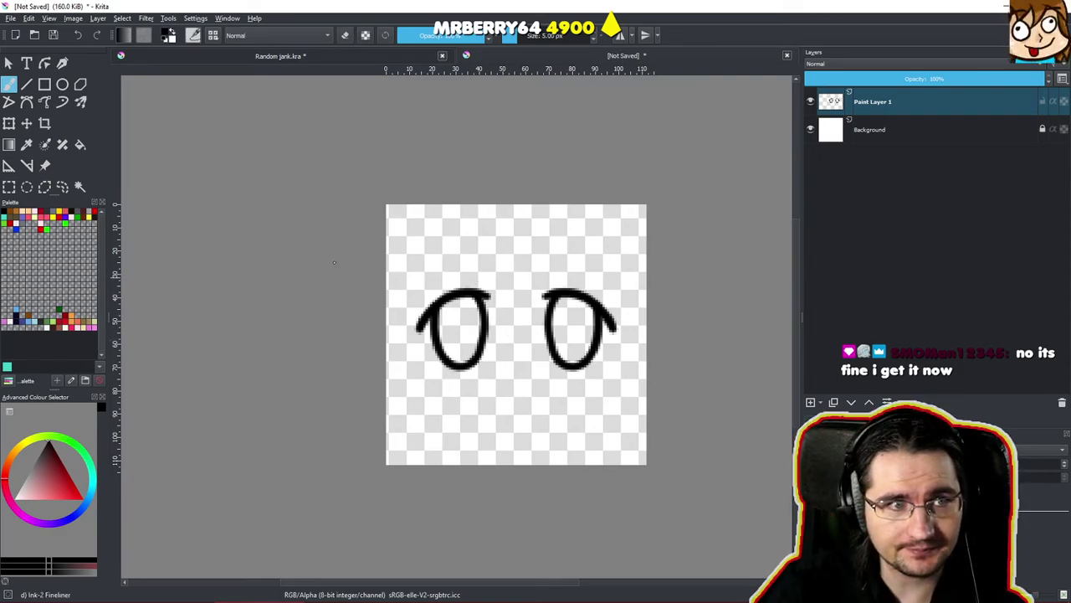
Draw the two upper curved sides of a four-pointed star inside the left eye with a 1.15 px fineliner.
{"action": "mouse_move", "coordinate": [482, 332]}
{"action": "left_mouse_down"}
{"action": "mouse_move", "coordinate": [478, 311]}
{"action": "mouse_move", "coordinate": [493, 304]}
{"action": "mouse_move", "coordinate": [477, 328]}
{"action": "mouse_move", "coordinate": [501, 324]}
{"action": "mouse_move", "coordinate": [492, 330]}
{"action": "mouse_move", "coordinate": [462, 251]}
{"action": "left_mouse_up"}
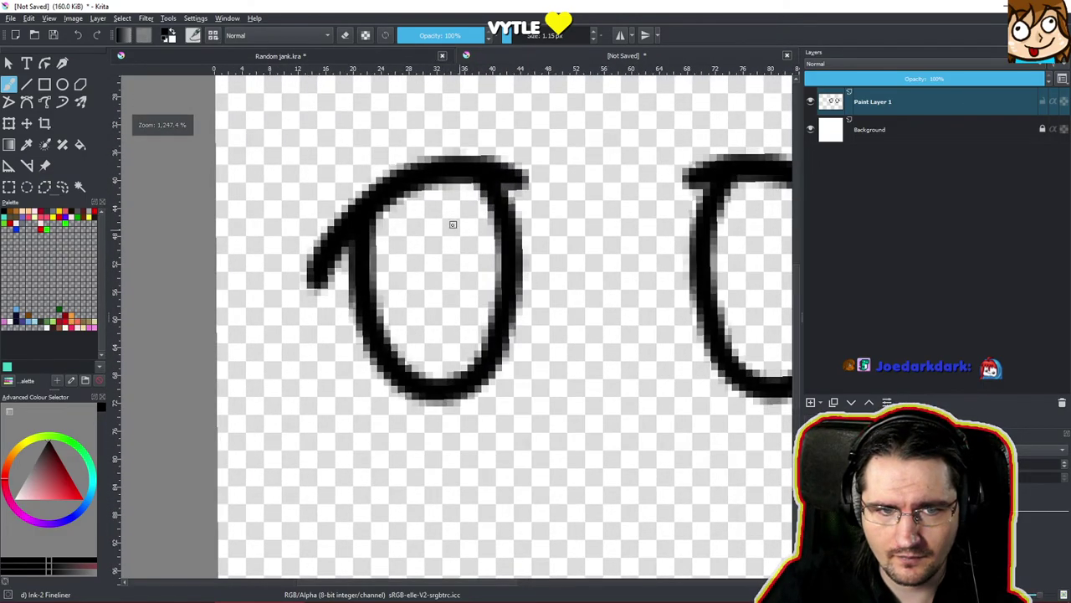
{"action": "left_click_drag", "start_coordinate": [408, 197], "coordinate": [381, 295]}
{"action": "key", "text": "ctrl+z"}
{"action": "left_click_drag", "start_coordinate": [415, 192], "coordinate": [383, 283]}
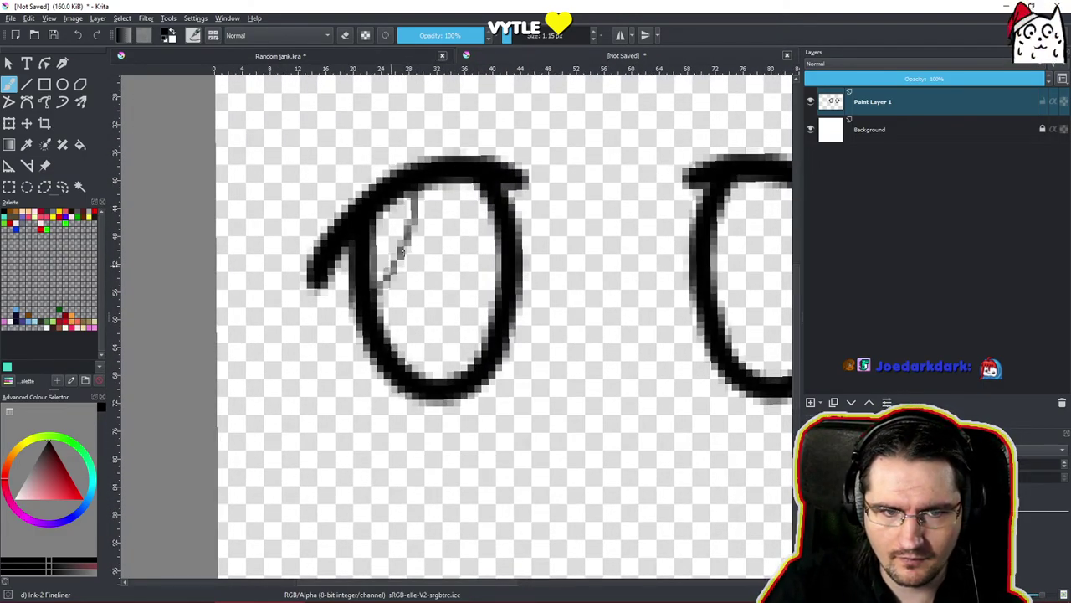
{"action": "left_click_drag", "start_coordinate": [417, 197], "coordinate": [514, 255]}
Draw the two lower curved sides of the left eye's star, meeting at the bottom of the eye outline.
{"action": "mouse_move", "coordinate": [379, 291]}
{"action": "left_mouse_down"}
{"action": "mouse_move", "coordinate": [437, 372]}
{"action": "mouse_move", "coordinate": [507, 279]}
{"action": "left_mouse_up"}
{"action": "key", "text": "ctrl+z"}
{"action": "left_click_drag", "start_coordinate": [437, 375], "coordinate": [510, 290]}
{"action": "key", "text": "ctrl+z"}
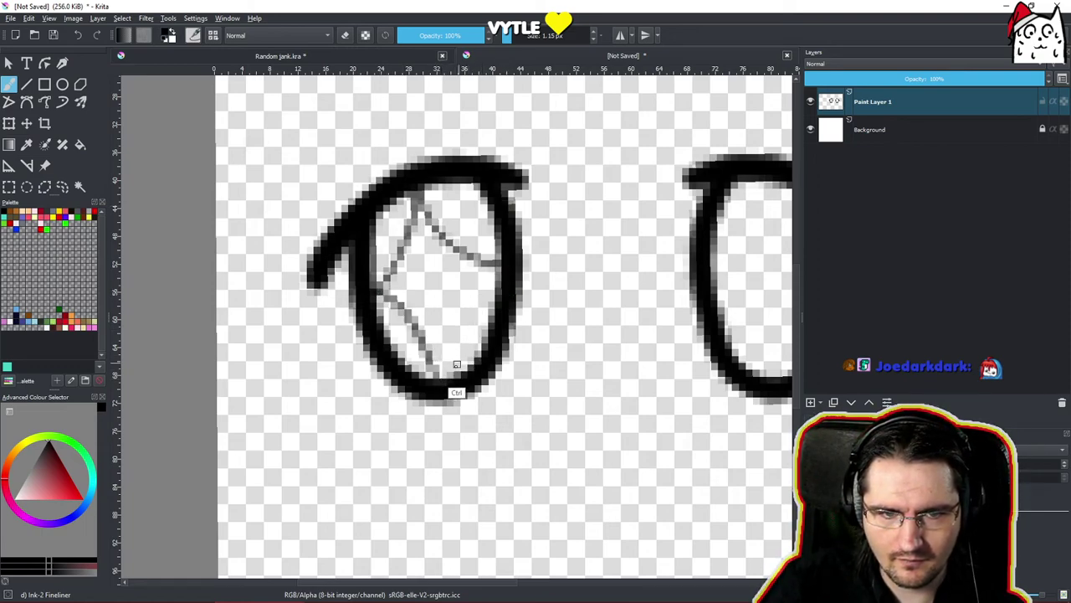
{"action": "mouse_move", "coordinate": [445, 356]}
{"action": "left_mouse_down"}
{"action": "mouse_move", "coordinate": [504, 284]}
{"action": "mouse_move", "coordinate": [435, 377]}
{"action": "left_mouse_up"}
{"action": "key", "text": "ctrl+z"}
{"action": "key", "text": "ctrl+z"}
{"action": "mouse_move", "coordinate": [494, 268]}
{"action": "left_mouse_down"}
{"action": "mouse_move", "coordinate": [443, 325]}
{"action": "mouse_move", "coordinate": [428, 368]}
{"action": "left_mouse_up"}
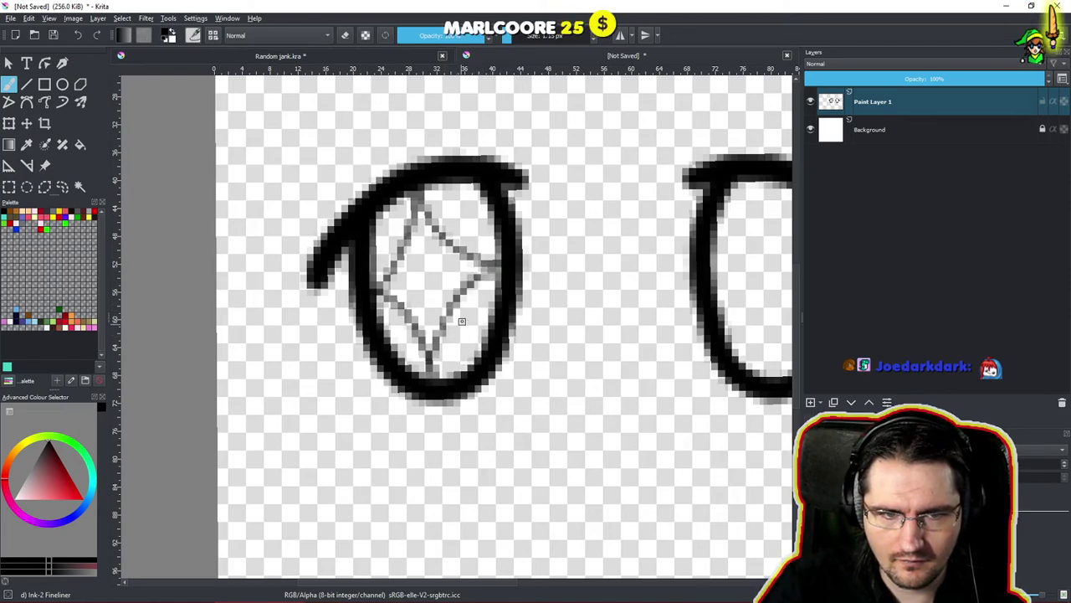
Draw a matching thin four-pointed star inside the right eye, with its points touching the outline.
{"action": "left_click_drag", "start_coordinate": [511, 266], "coordinate": [415, 401]}
{"action": "left_click_drag", "start_coordinate": [543, 287], "coordinate": [456, 305]}
{"action": "left_click_drag", "start_coordinate": [452, 312], "coordinate": [467, 256]}
{"action": "scroll", "coordinate": [467, 257], "scroll_direction": "up", "scroll_amount": 2}
{"action": "left_click_drag", "start_coordinate": [523, 219], "coordinate": [487, 270]}
{"action": "key", "text": "ctrl+z"}
{"action": "left_click_drag", "start_coordinate": [531, 220], "coordinate": [489, 271]}
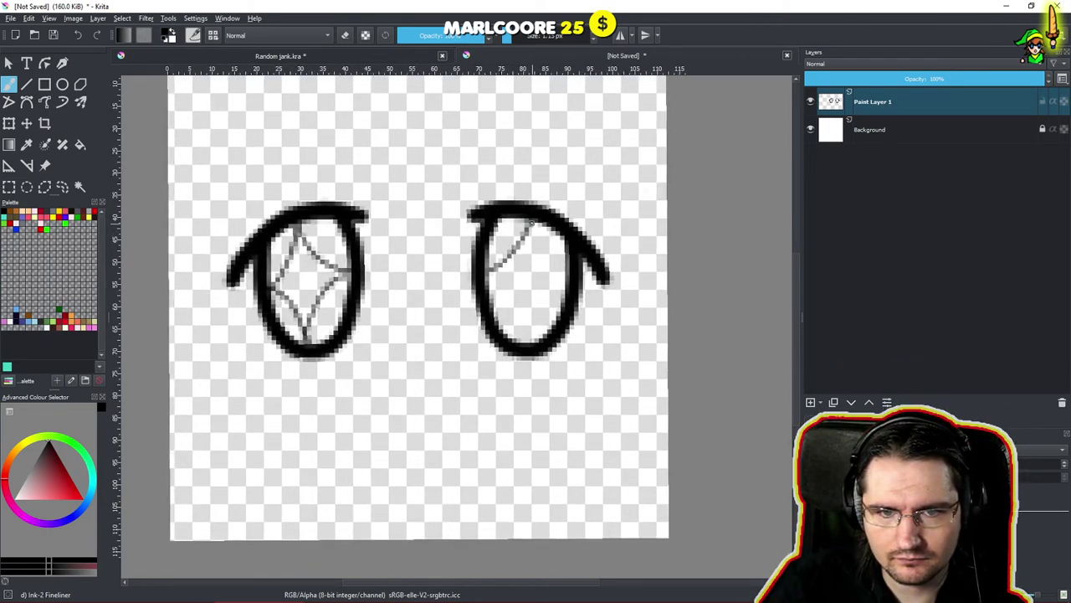
{"action": "left_click_drag", "start_coordinate": [530, 223], "coordinate": [575, 260]}
{"action": "mouse_move", "coordinate": [491, 276]}
{"action": "left_mouse_down"}
{"action": "mouse_move", "coordinate": [528, 327]}
{"action": "mouse_move", "coordinate": [518, 339]}
{"action": "mouse_move", "coordinate": [569, 282]}
{"action": "left_mouse_up"}
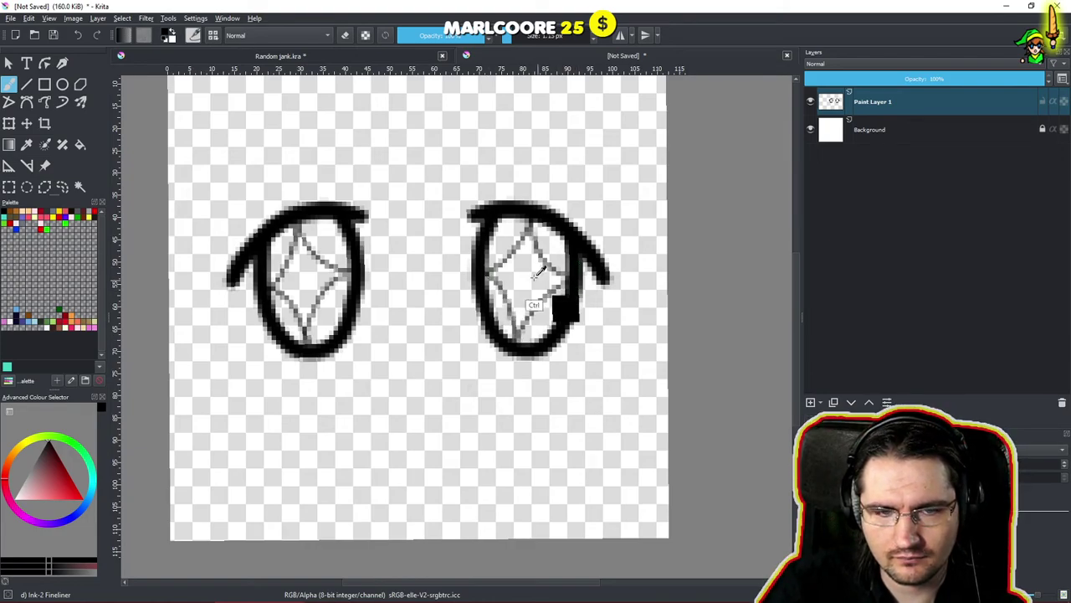
Draw a small open smiling mouth centred below the eyes with a 2.16 px brush: a curved upper line and a rounded U beneath.
{"action": "scroll", "coordinate": [548, 308], "scroll_direction": "down", "scroll_amount": 4}
{"action": "scroll", "coordinate": [460, 363], "scroll_direction": "up", "scroll_amount": 5}
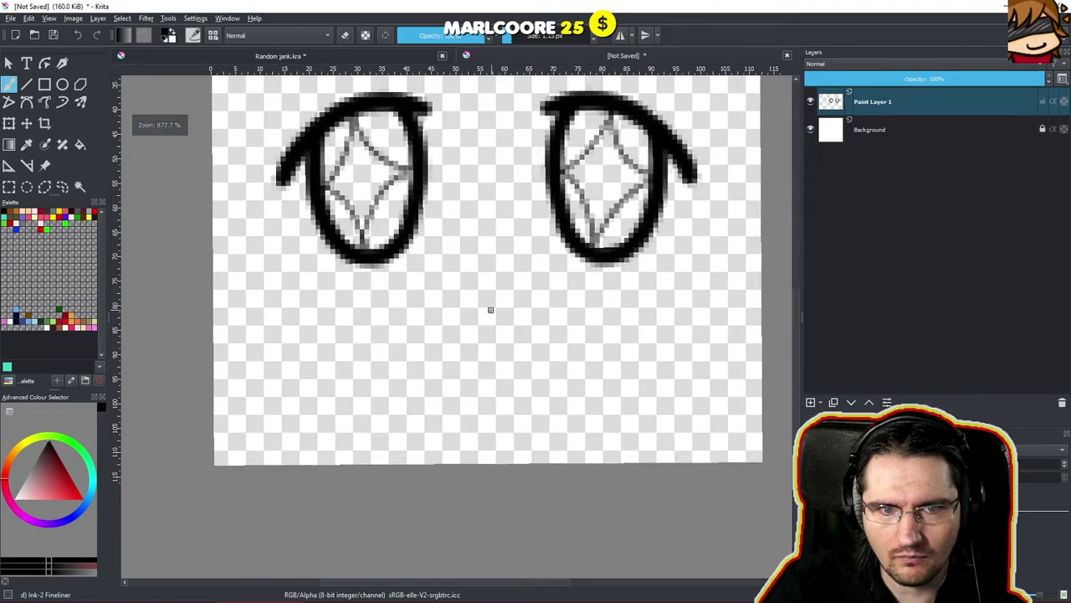
{"action": "left_click_drag", "start_coordinate": [435, 308], "coordinate": [547, 306]}
{"action": "key", "text": "ctrl+z"}
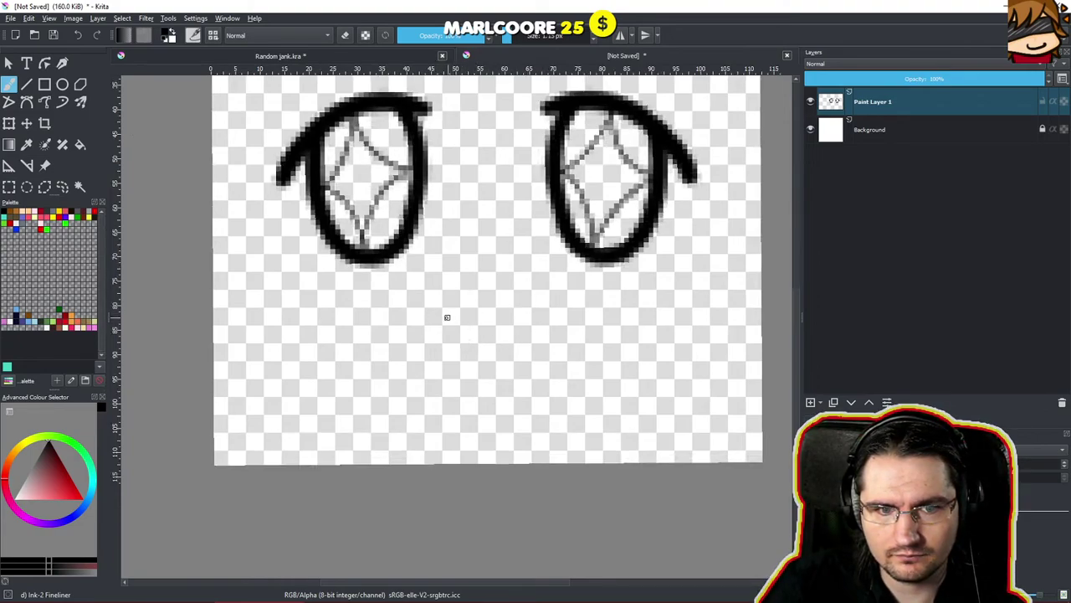
{"action": "left_click_drag", "start_coordinate": [474, 307], "coordinate": [483, 303], "text": "shift"}
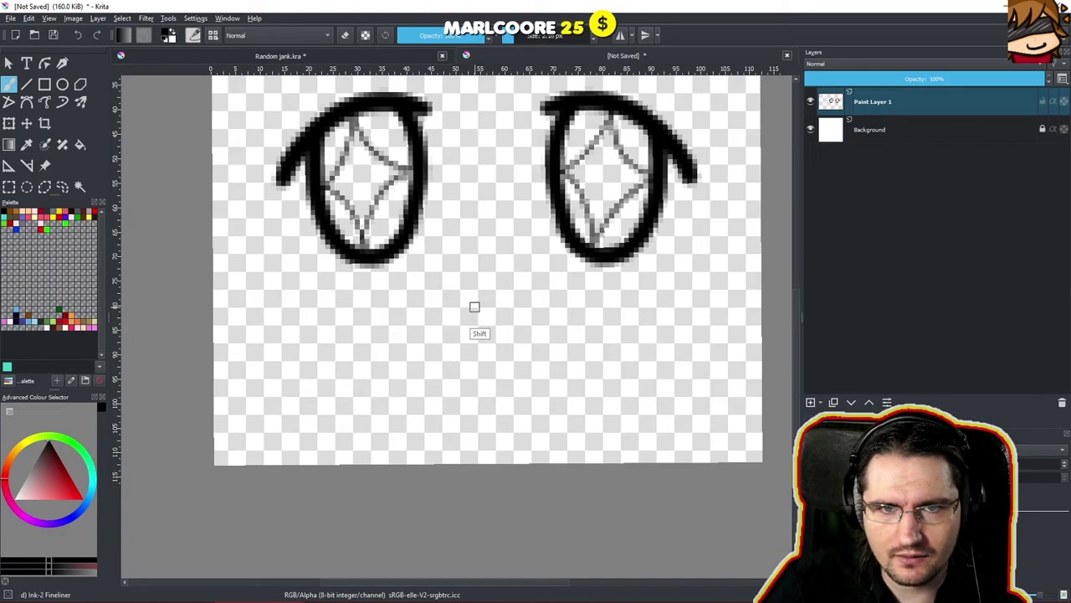
{"action": "mouse_move", "coordinate": [433, 310]}
{"action": "left_mouse_down"}
{"action": "mouse_move", "coordinate": [462, 327]}
{"action": "mouse_move", "coordinate": [546, 303]}
{"action": "left_mouse_up"}
{"action": "key", "text": "ctrl+z"}
{"action": "left_click_drag", "start_coordinate": [425, 312], "coordinate": [521, 324]}
{"action": "mouse_move", "coordinate": [426, 316]}
{"action": "left_mouse_down"}
{"action": "mouse_move", "coordinate": [442, 358]}
{"action": "mouse_move", "coordinate": [539, 373]}
{"action": "mouse_move", "coordinate": [541, 317]}
{"action": "left_mouse_up"}
{"action": "key", "text": "ctrl+z"}
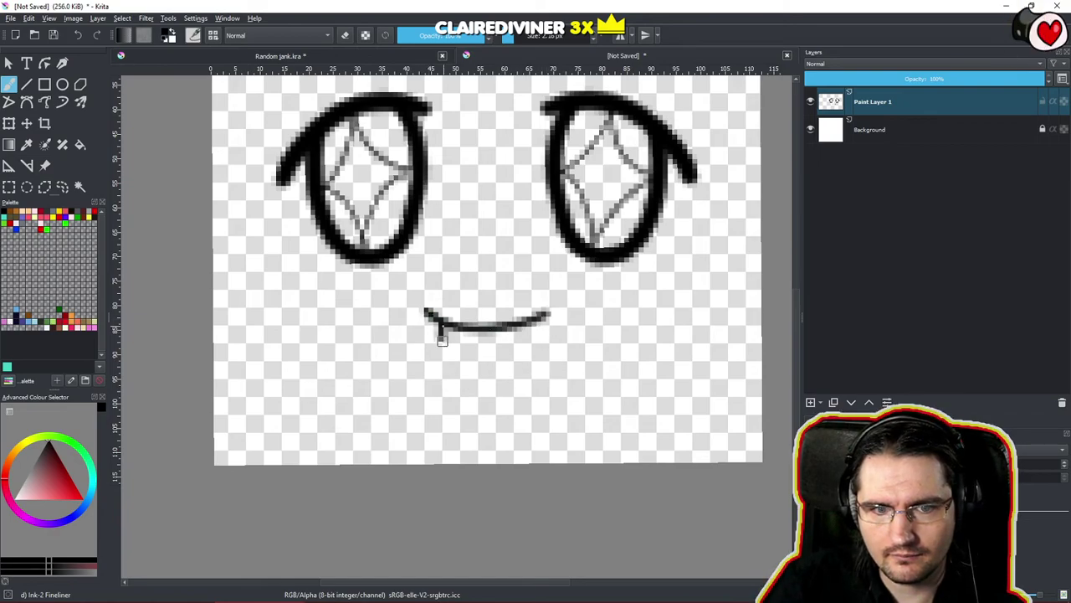
{"action": "left_click_drag", "start_coordinate": [441, 331], "coordinate": [517, 329]}
Draw a thin arched eyebrow above the left eye, undoing unsatisfactory strokes.
{"action": "scroll", "coordinate": [525, 311], "scroll_direction": "down", "scroll_amount": 5}
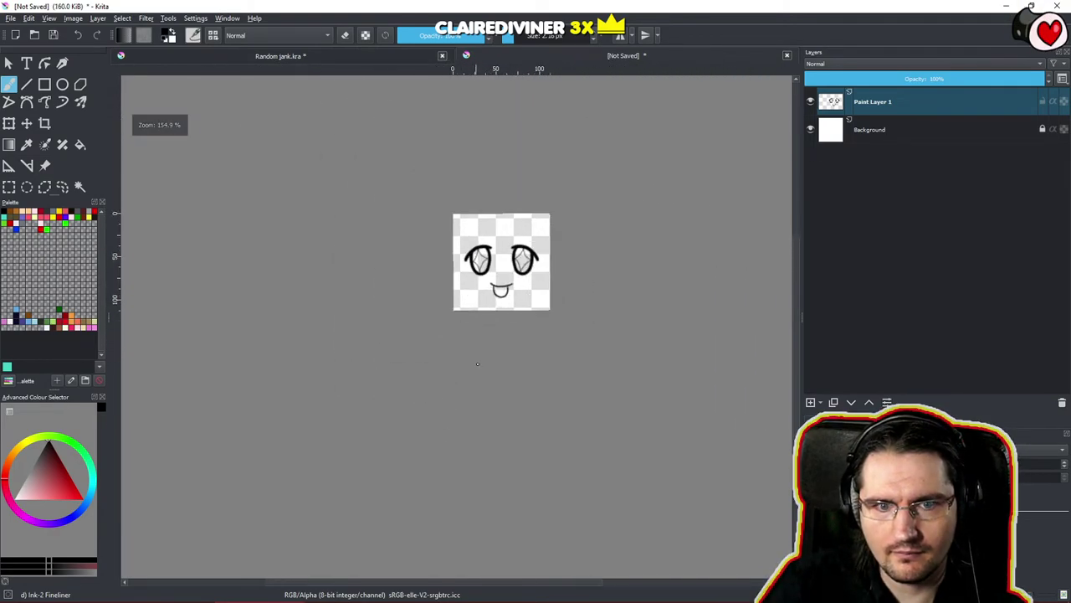
{"action": "scroll", "coordinate": [505, 243], "scroll_direction": "up", "scroll_amount": 6}
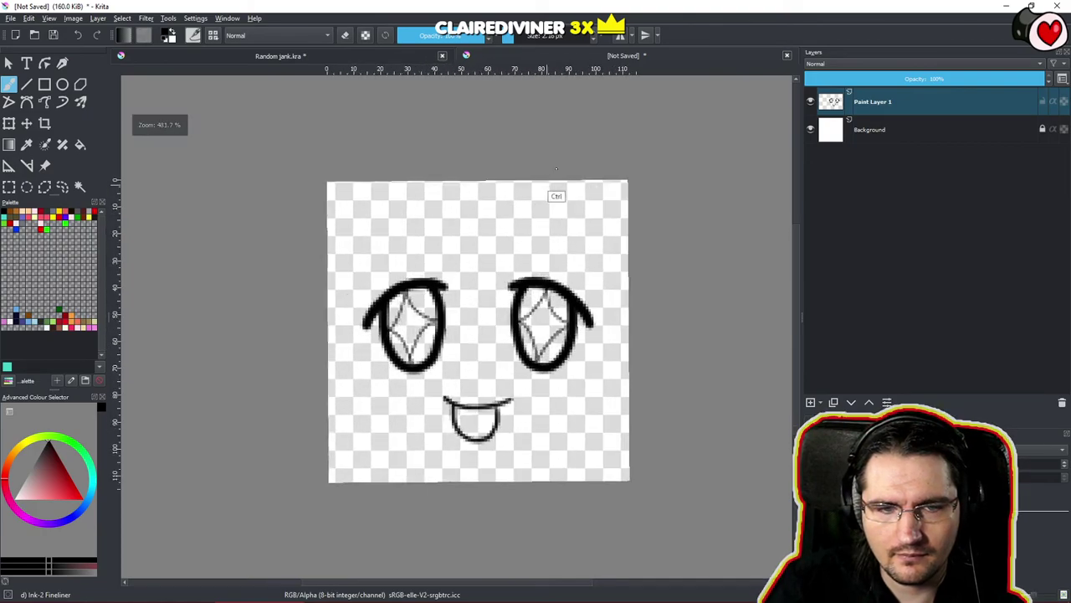
{"action": "scroll", "coordinate": [452, 364], "scroll_direction": "up", "scroll_amount": 2}
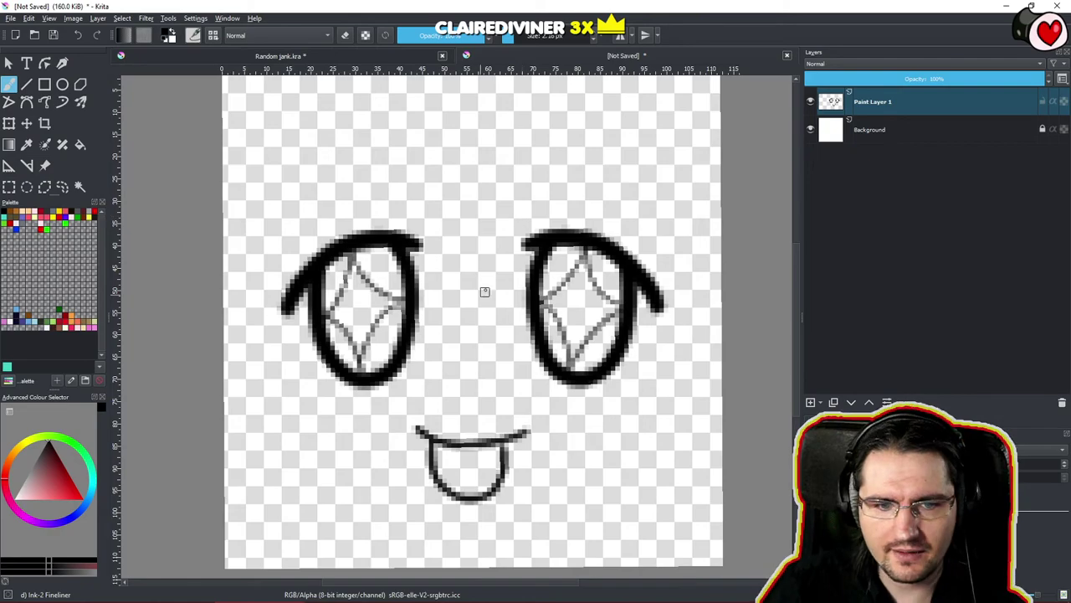
{"action": "scroll", "coordinate": [478, 296], "scroll_direction": "down", "scroll_amount": 2}
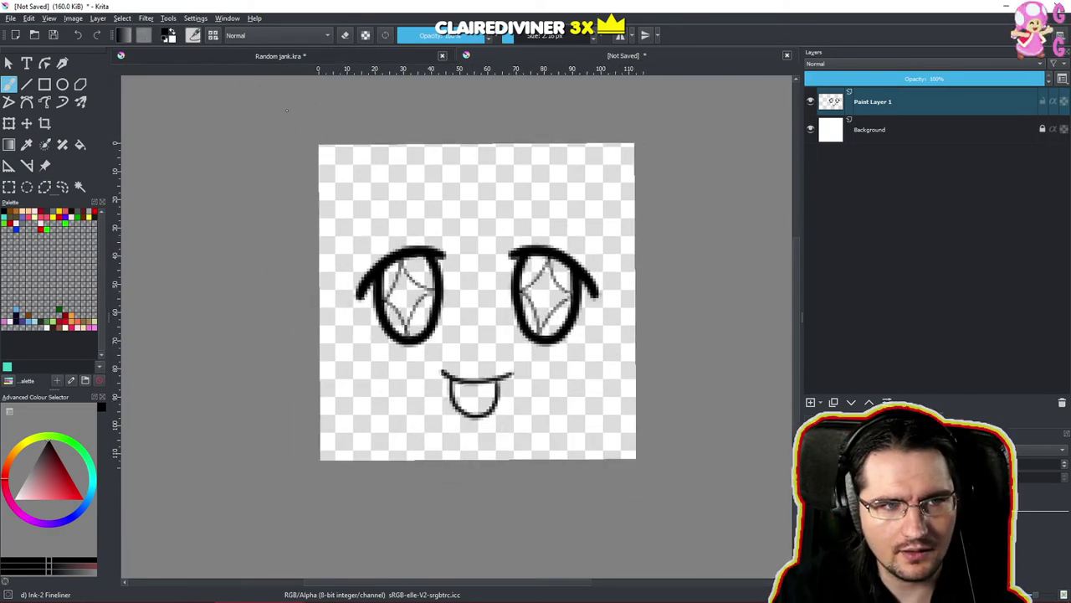
{"action": "left_click_drag", "start_coordinate": [342, 225], "coordinate": [437, 197]}
{"action": "key", "text": "ctrl+z"}
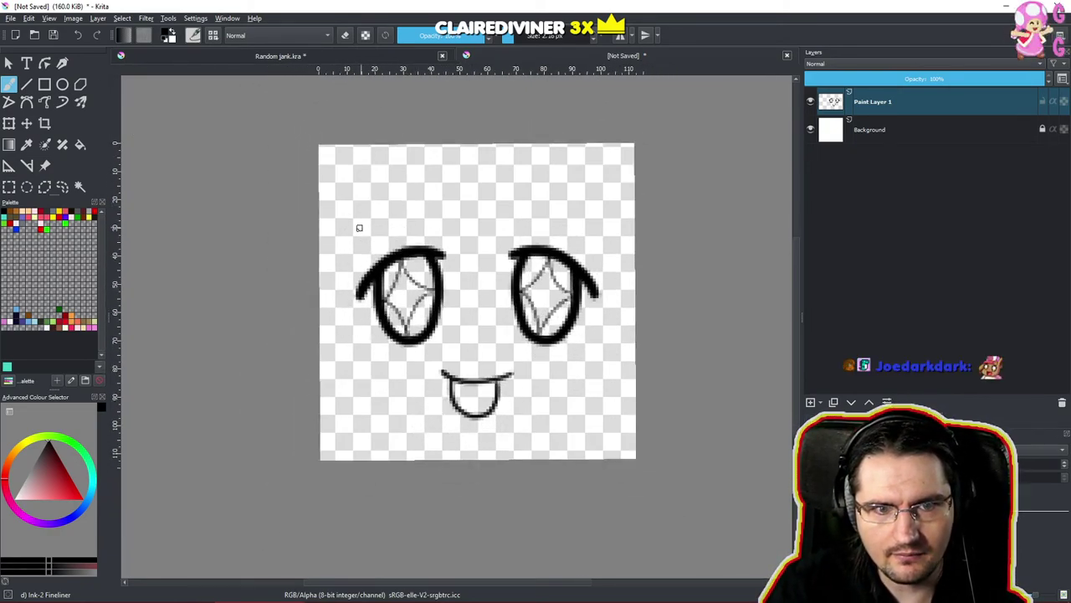
{"action": "left_click_drag", "start_coordinate": [357, 234], "coordinate": [445, 210]}
{"action": "mouse_move", "coordinate": [526, 201]}
{"action": "left_mouse_down"}
{"action": "mouse_move", "coordinate": [556, 200]}
{"action": "mouse_move", "coordinate": [580, 242]}
{"action": "mouse_move", "coordinate": [517, 200]}
{"action": "mouse_move", "coordinate": [576, 243]}
{"action": "left_mouse_up"}
{"action": "key", "text": "ctrl+z"}
{"action": "key", "text": "ctrl+z"}
Draw a matching thin arched eyebrow above the right eye, redoing the stroke until it mirrors the left one.
{"action": "left_click_drag", "start_coordinate": [516, 199], "coordinate": [595, 227]}
{"action": "key", "text": "ctrl+z"}
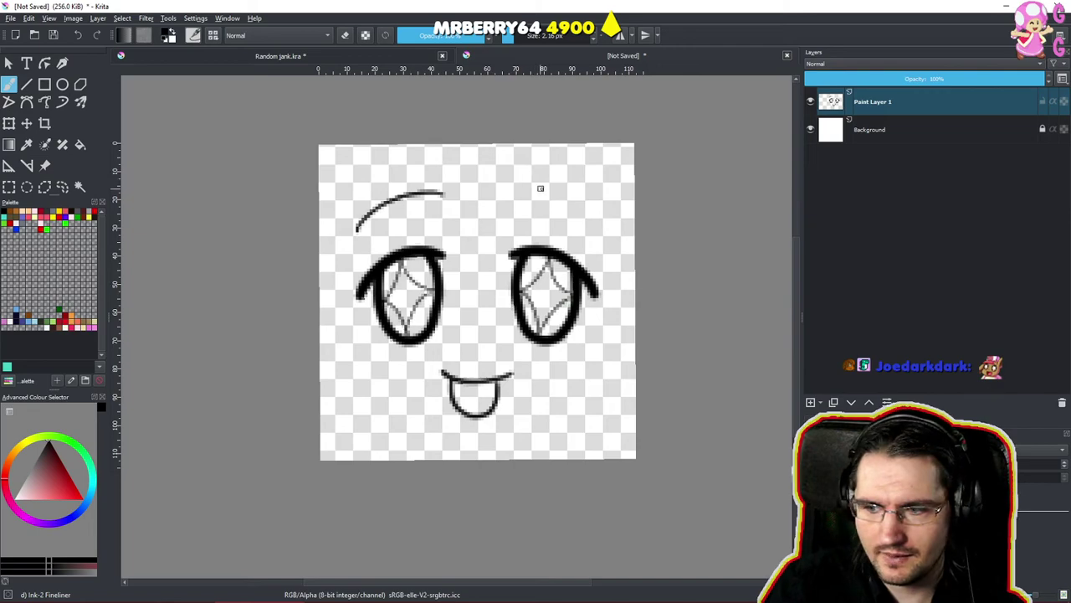
{"action": "mouse_move", "coordinate": [525, 193]}
{"action": "left_mouse_down"}
{"action": "mouse_move", "coordinate": [574, 200]}
{"action": "mouse_move", "coordinate": [599, 223]}
{"action": "left_mouse_up"}
{"action": "key", "text": "ctrl+z"}
{"action": "left_click_drag", "start_coordinate": [526, 191], "coordinate": [599, 222]}
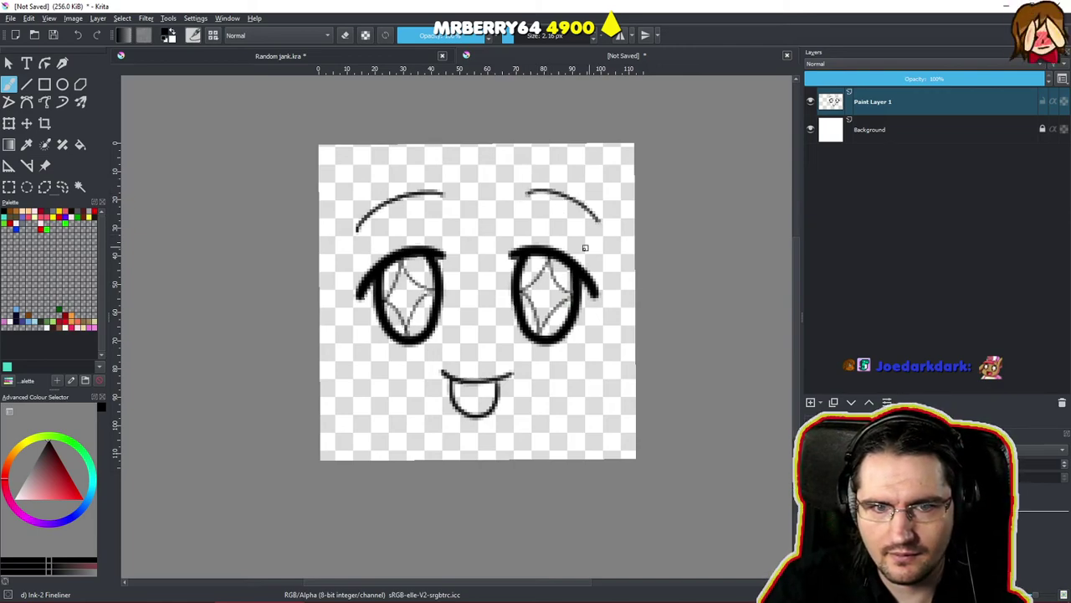
{"action": "scroll", "coordinate": [542, 219], "scroll_direction": "down", "scroll_amount": 3}
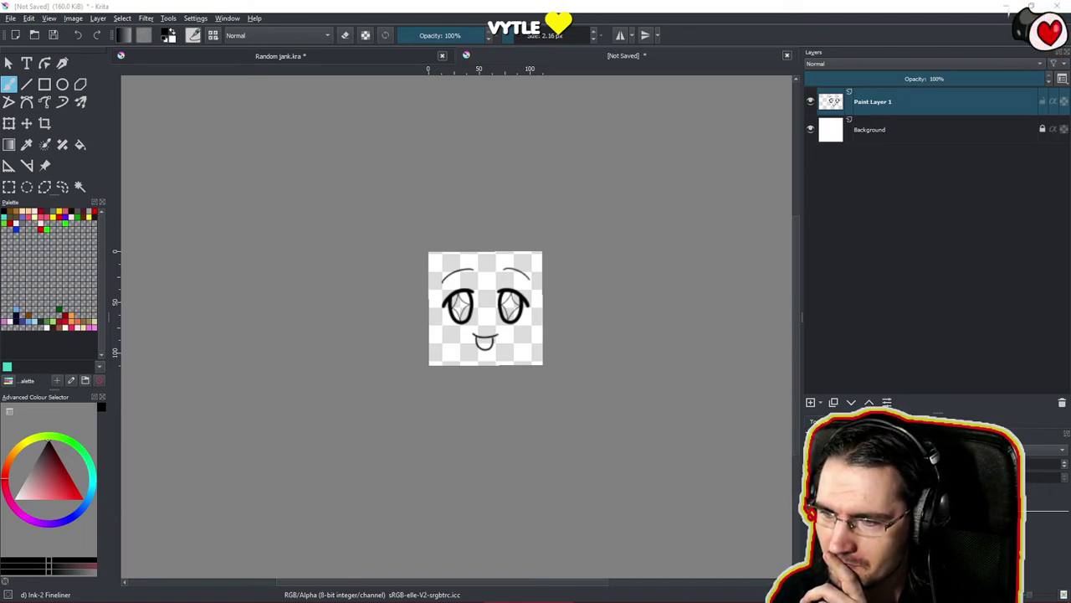
{"action": "left_click", "coordinate": [875, 347]}
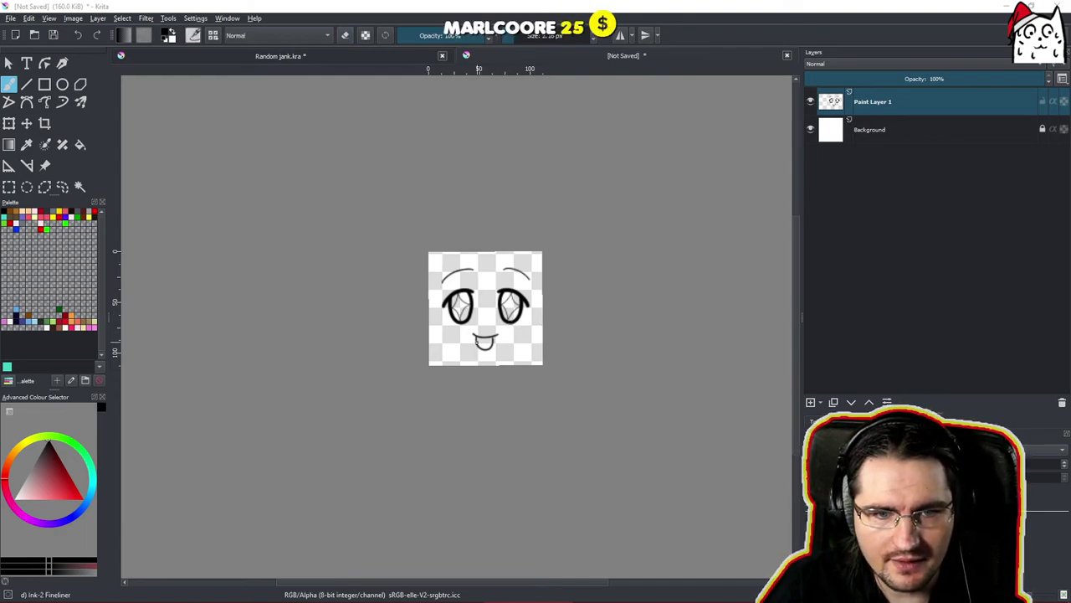
{"action": "mouse_move", "coordinate": [524, 350]}
{"action": "left_mouse_down"}
{"action": "mouse_move", "coordinate": [528, 335]}
{"action": "mouse_move", "coordinate": [503, 344]}
{"action": "left_mouse_up"}
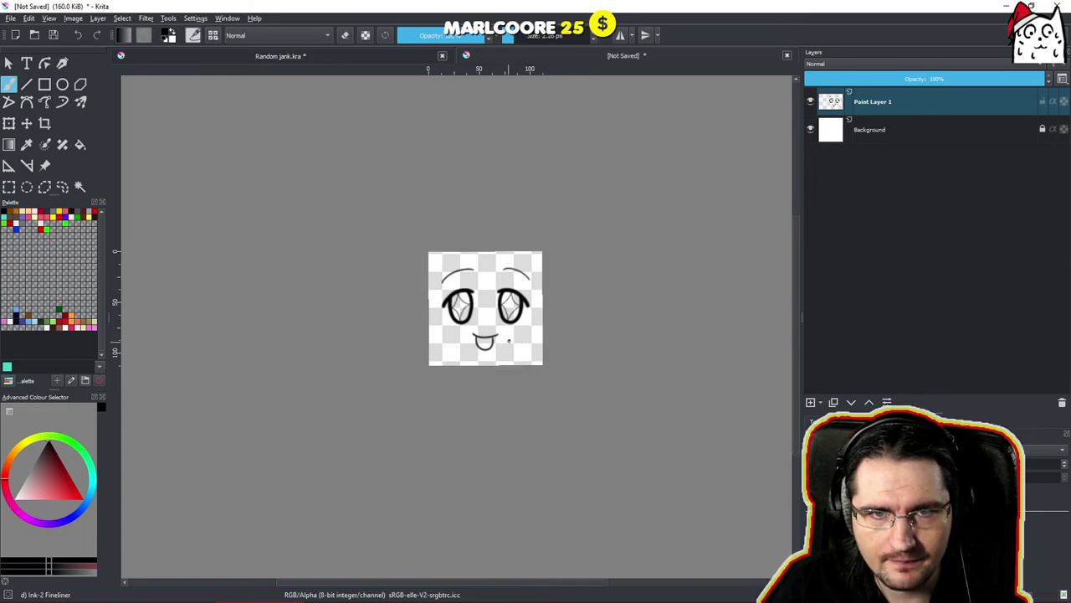
Enlarge the fineliner brush to 4.95 px for the face outline.
{"action": "scroll", "coordinate": [506, 341], "scroll_direction": "up", "scroll_amount": 3}
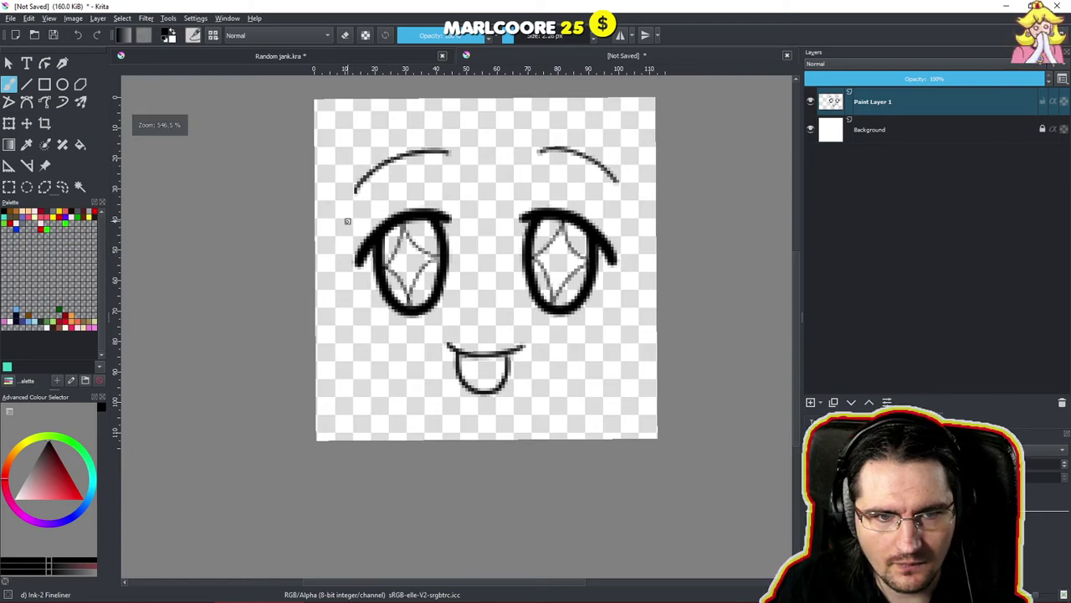
{"action": "left_click_drag", "start_coordinate": [364, 285], "coordinate": [366, 292]}
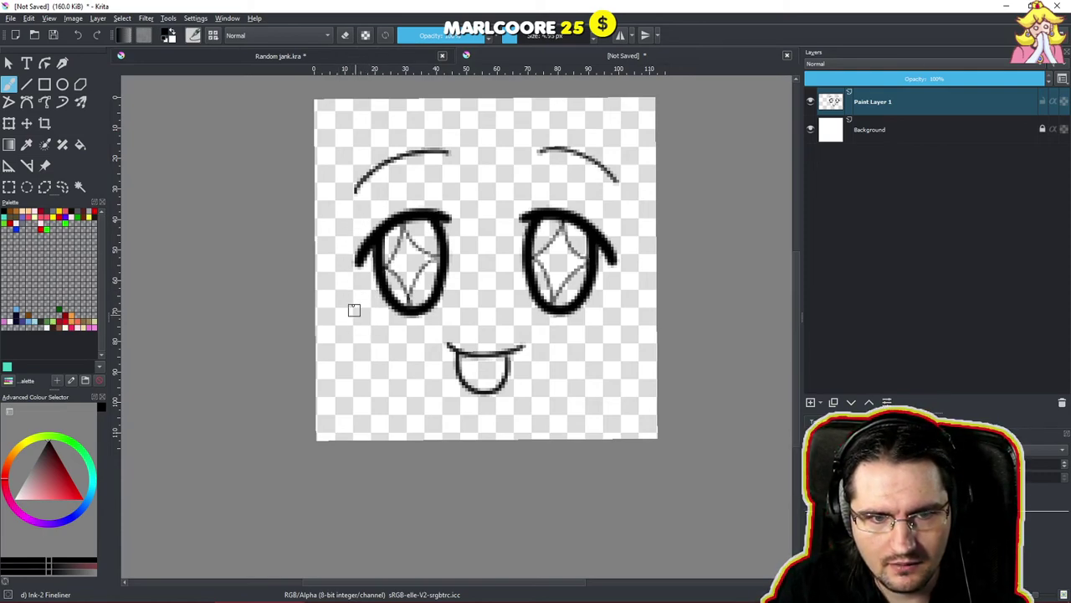
{"action": "mouse_move", "coordinate": [348, 223]}
{"action": "left_mouse_down"}
{"action": "mouse_move", "coordinate": [360, 316]}
{"action": "mouse_move", "coordinate": [412, 399]}
{"action": "left_mouse_up"}
{"action": "key", "text": "ctrl+z"}
{"action": "left_click_drag", "start_coordinate": [363, 198], "coordinate": [419, 393]}
{"action": "key", "text": "ctrl+z"}
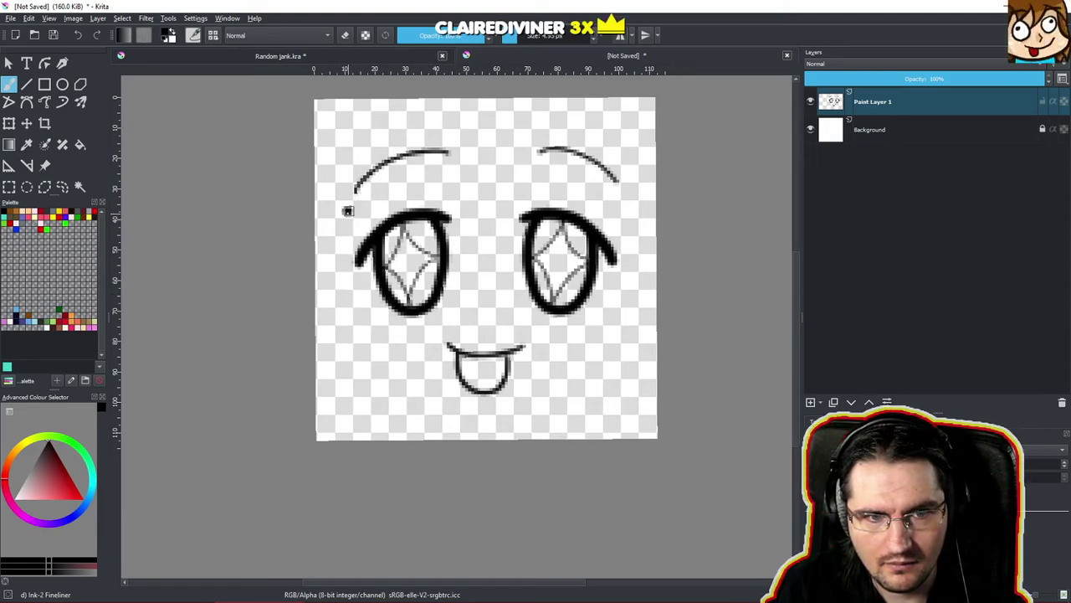
{"action": "left_click_drag", "start_coordinate": [345, 208], "coordinate": [456, 424]}
{"action": "key", "text": "ctrl+z"}
{"action": "mouse_move", "coordinate": [348, 230]}
{"action": "left_mouse_down"}
{"action": "mouse_move", "coordinate": [352, 250]}
{"action": "mouse_move", "coordinate": [506, 408]}
{"action": "left_mouse_up"}
{"action": "key", "text": "ctrl+z"}
{"action": "left_click_drag", "start_coordinate": [339, 221], "coordinate": [461, 376]}
{"action": "key", "text": "ctrl+z"}
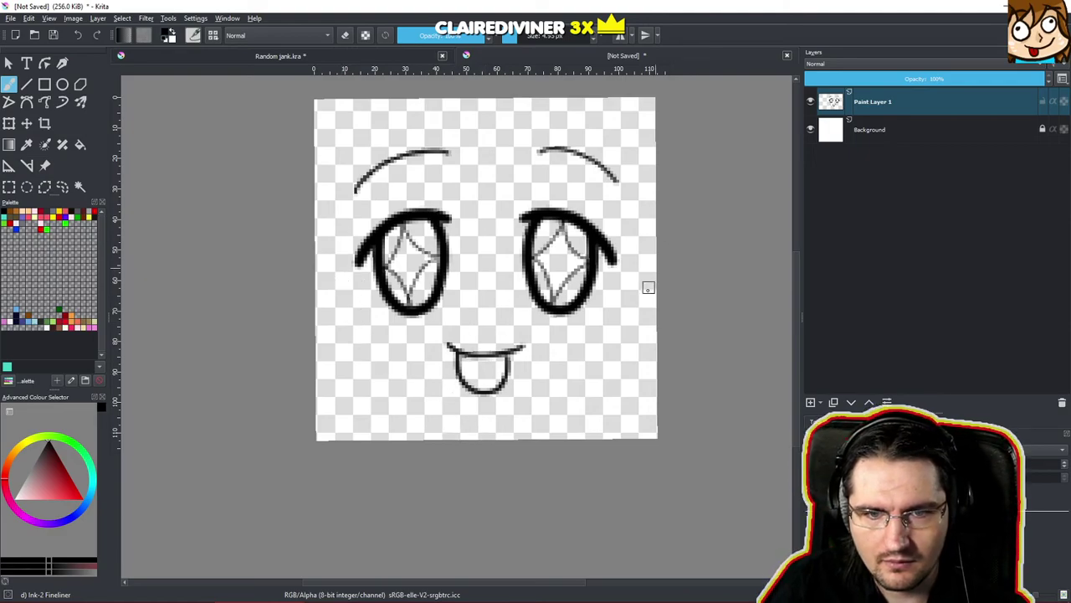
{"action": "left_click_drag", "start_coordinate": [653, 280], "coordinate": [544, 437]}
{"action": "key", "text": "ctrl+z"}
{"action": "left_click_drag", "start_coordinate": [650, 280], "coordinate": [573, 436]}
{"action": "key", "text": "ctrl+z"}
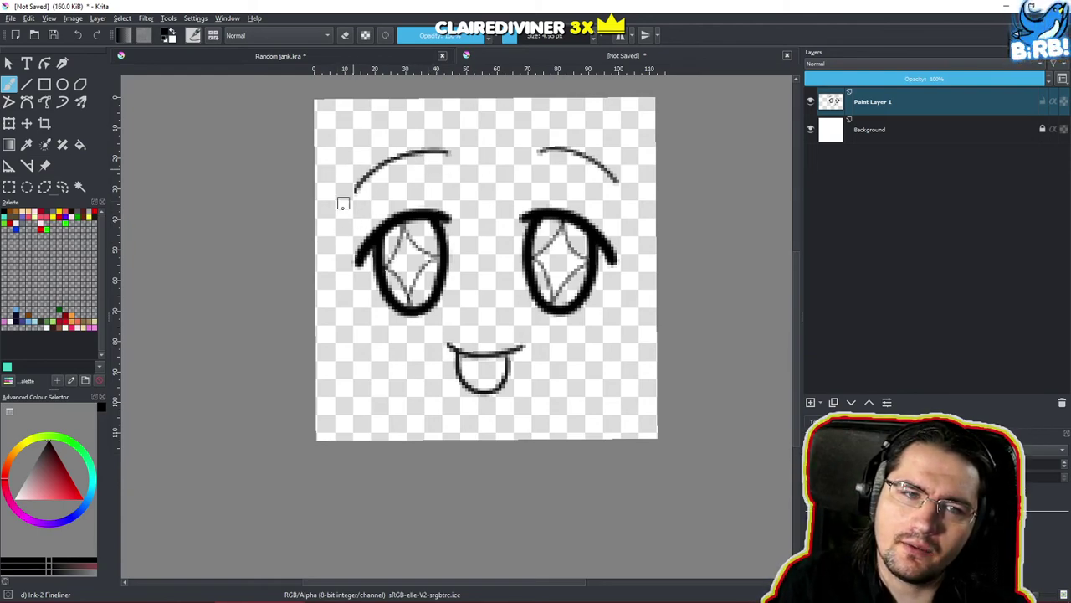
{"action": "mouse_move", "coordinate": [351, 167]}
{"action": "left_mouse_down"}
{"action": "mouse_move", "coordinate": [359, 313]}
{"action": "mouse_move", "coordinate": [338, 249]}
{"action": "mouse_move", "coordinate": [372, 354]}
{"action": "left_mouse_up"}
{"action": "key", "text": "ctrl+z"}
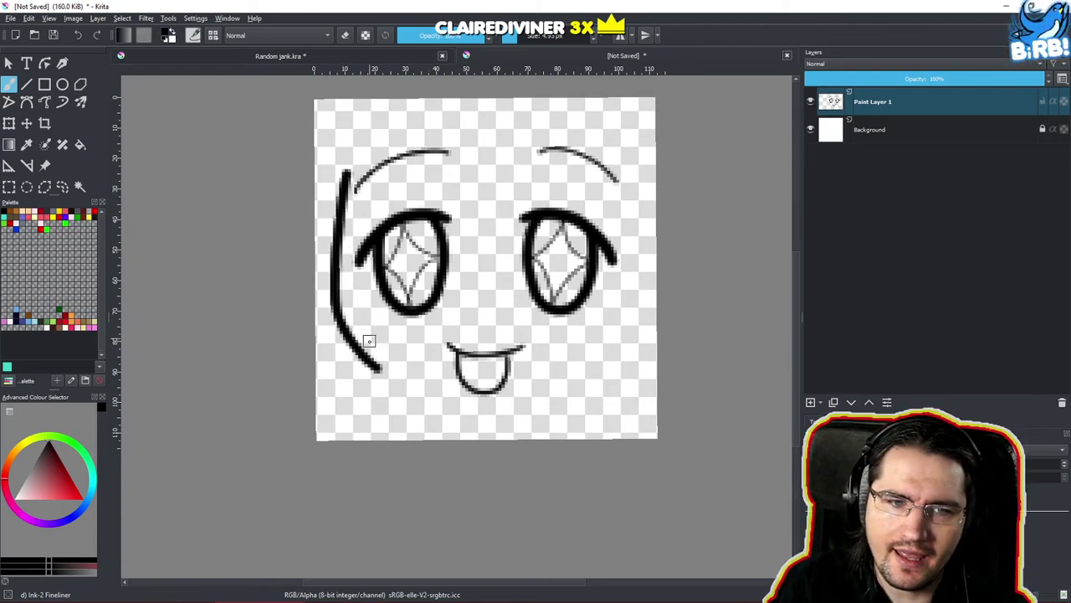
{"action": "key", "text": "ctrl+z"}
{"action": "left_click_drag", "start_coordinate": [327, 195], "coordinate": [362, 379]}
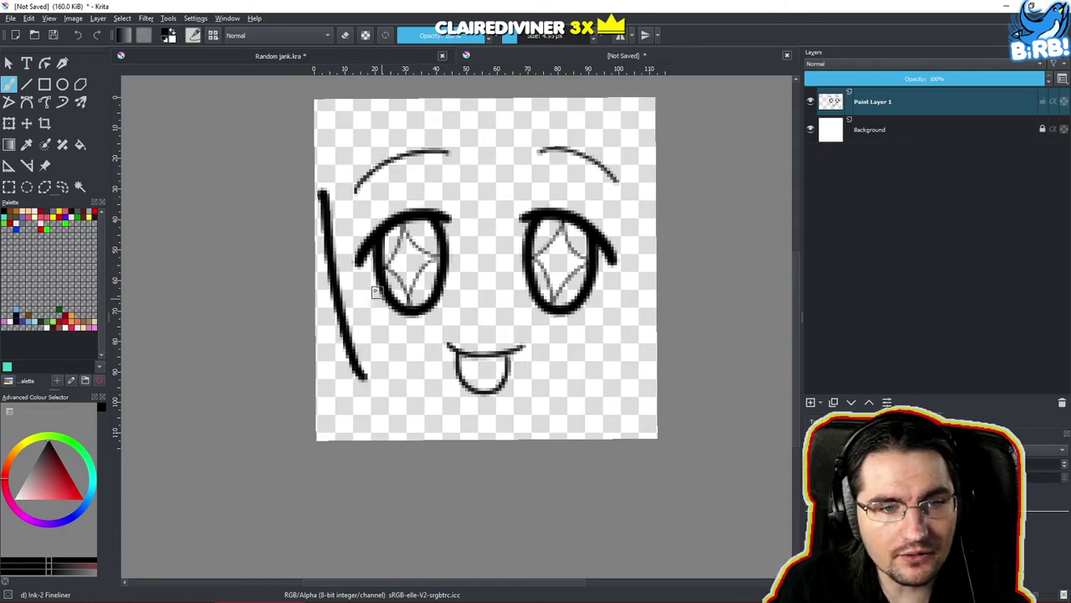
{"action": "key", "text": "ctrl+z"}
{"action": "left_click_drag", "start_coordinate": [332, 189], "coordinate": [354, 379]}
{"action": "key", "text": "ctrl+z"}
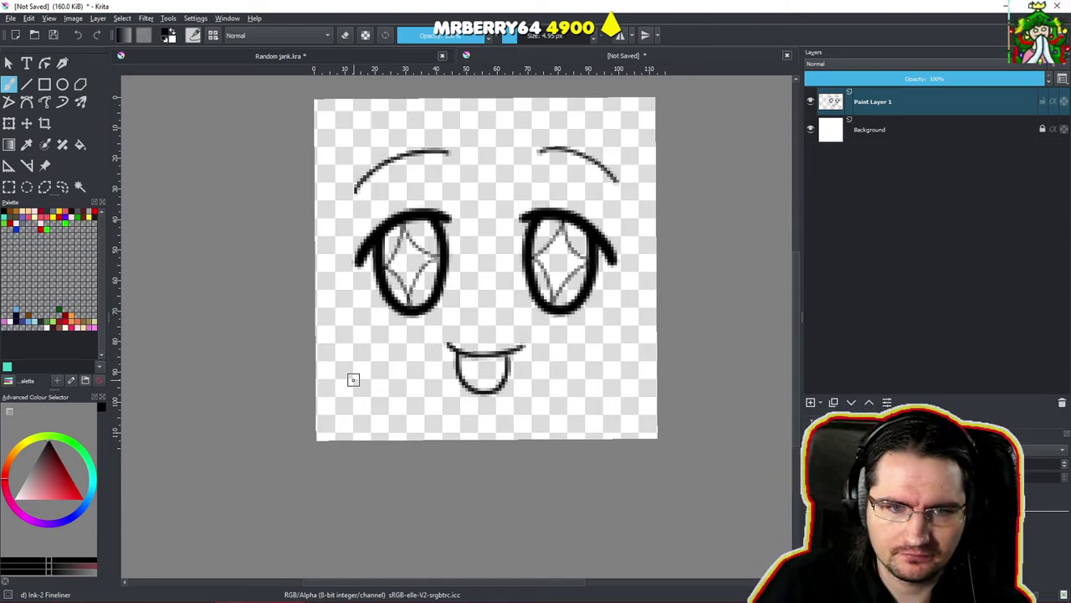
Dot a small nose between the eyes and draw the left face contour curving from the left eye's outer lash down to the chin.
{"action": "left_click", "coordinate": [483, 292]}
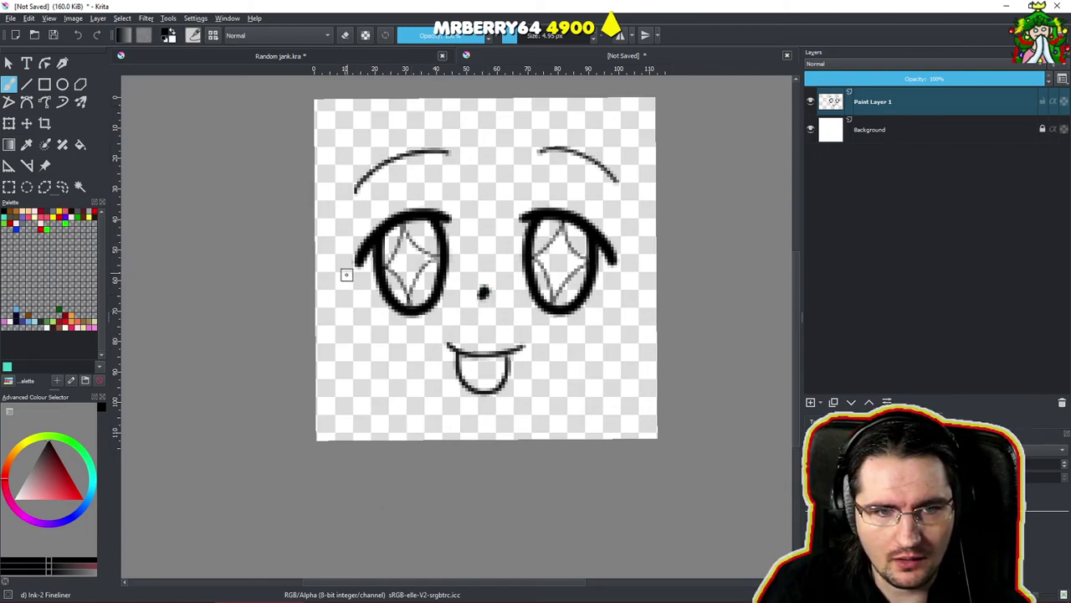
{"action": "left_click_drag", "start_coordinate": [352, 235], "coordinate": [383, 364]}
{"action": "key", "text": "ctrl+z"}
{"action": "left_click_drag", "start_coordinate": [370, 261], "coordinate": [417, 416]}
{"action": "key", "text": "ctrl+z"}
{"action": "left_click_drag", "start_coordinate": [362, 251], "coordinate": [434, 421]}
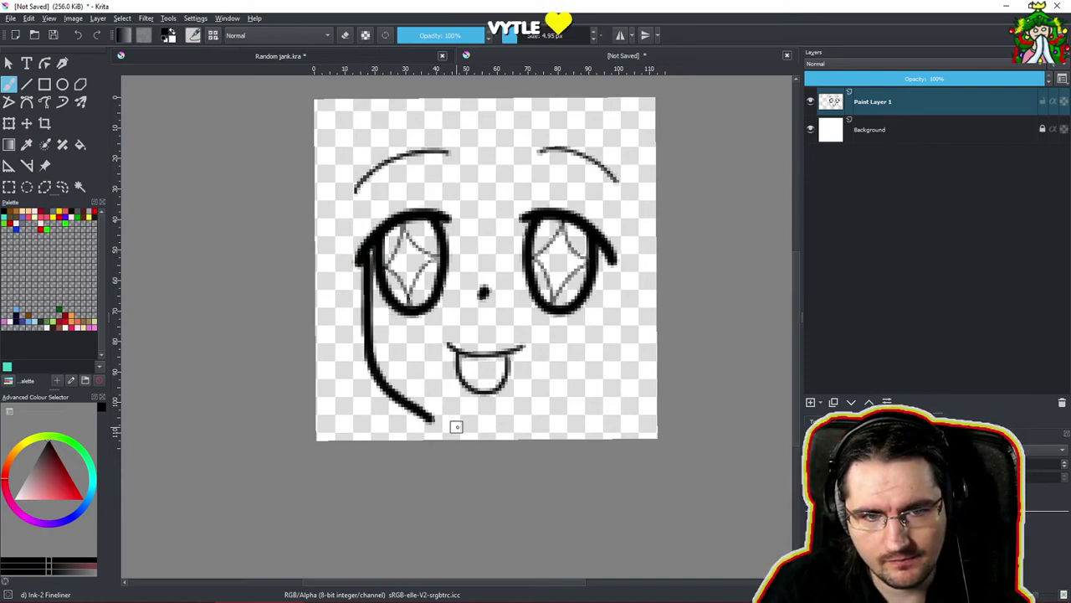
{"action": "key", "text": "ctrl+z"}
{"action": "mouse_move", "coordinate": [365, 262]}
{"action": "left_mouse_down"}
{"action": "mouse_move", "coordinate": [368, 303]}
{"action": "mouse_move", "coordinate": [426, 399]}
{"action": "mouse_move", "coordinate": [553, 405]}
{"action": "mouse_move", "coordinate": [602, 369]}
{"action": "mouse_move", "coordinate": [616, 268]}
{"action": "left_mouse_up"}
{"action": "key", "text": "ctrl+z"}
{"action": "mouse_move", "coordinate": [499, 426]}
{"action": "left_mouse_down"}
{"action": "mouse_move", "coordinate": [579, 393]}
{"action": "mouse_move", "coordinate": [605, 343]}
{"action": "mouse_move", "coordinate": [589, 243]}
{"action": "left_mouse_up"}
{"action": "key", "text": "ctrl+z"}
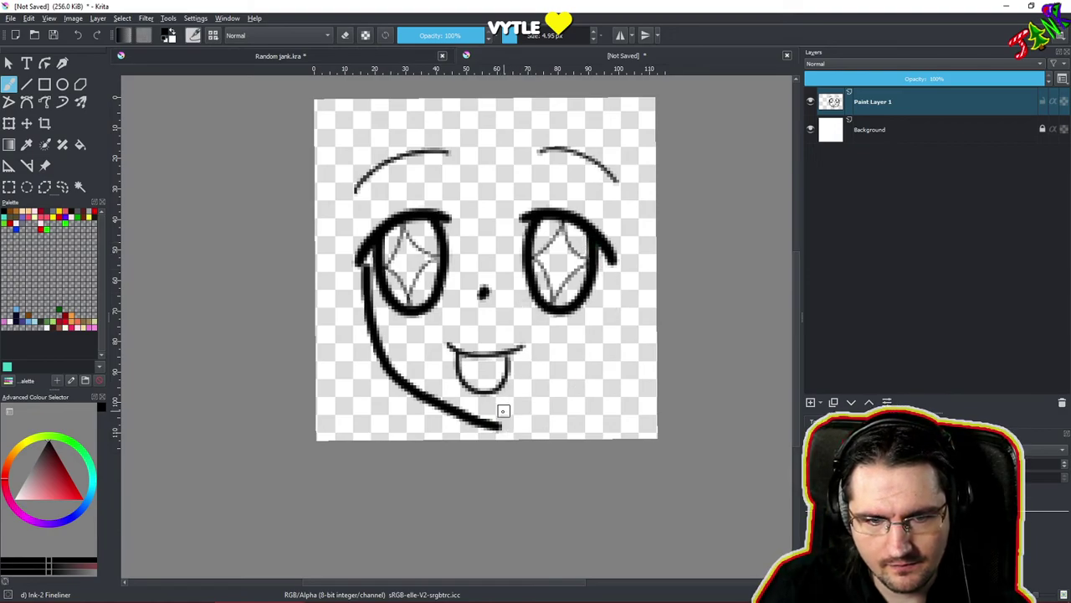
Trim the contour's tip at the chin and draw the right jaw line up to the right eye, redoing it until it mirrors the left.
{"action": "key", "text": "e"}
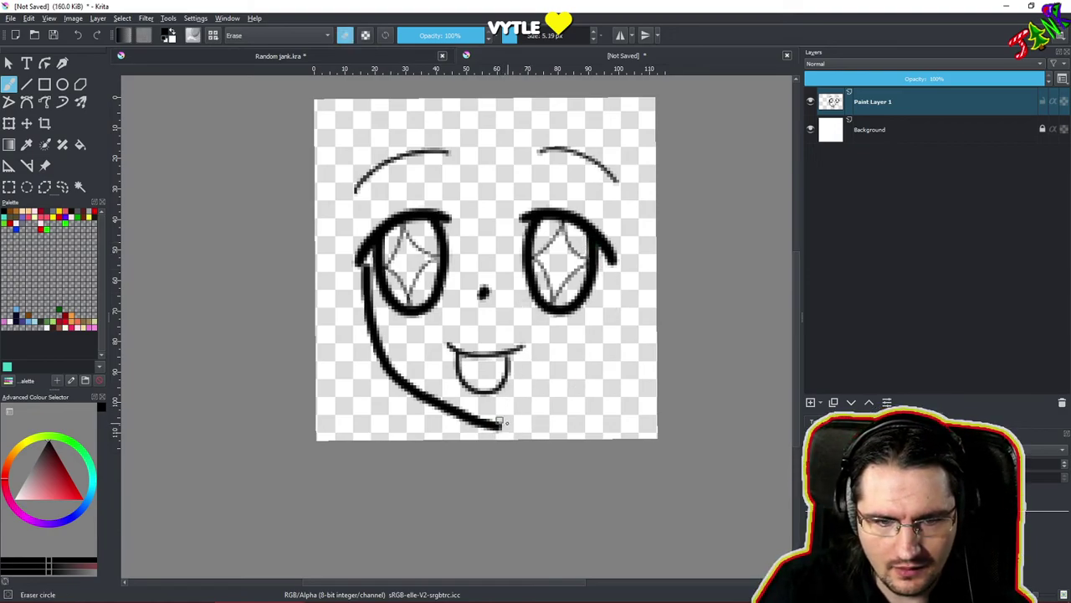
{"action": "key", "text": "e"}
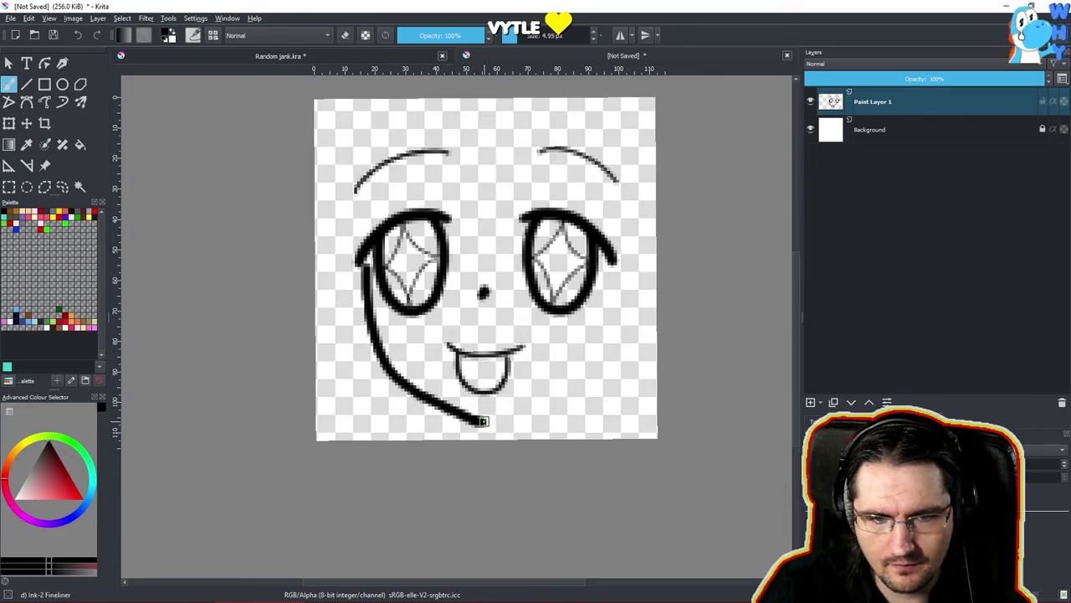
{"action": "left_click_drag", "start_coordinate": [481, 420], "coordinate": [601, 338]}
{"action": "key", "text": "ctrl+z"}
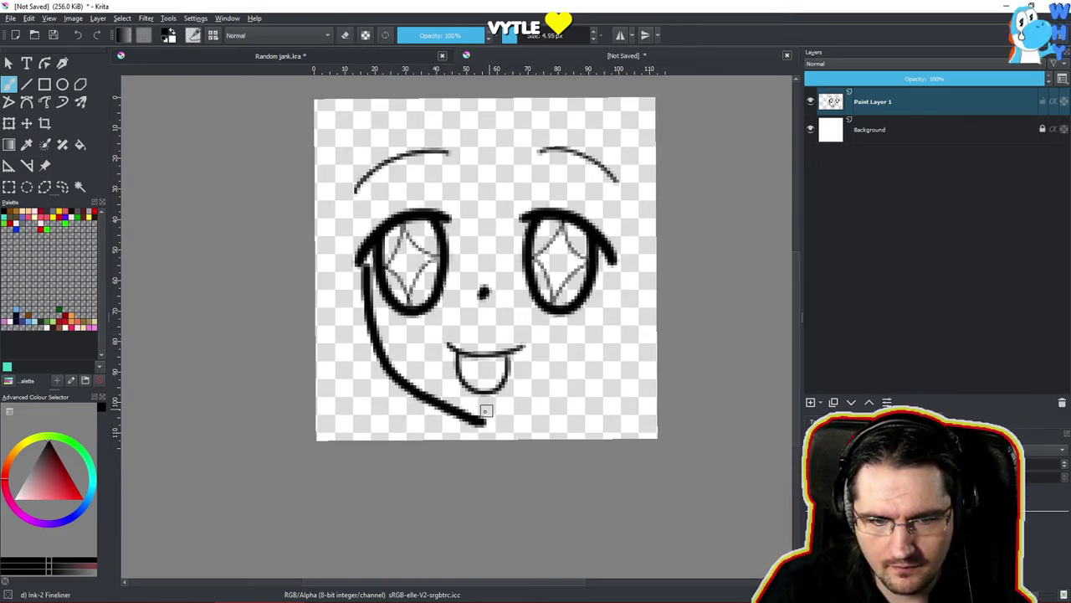
{"action": "mouse_move", "coordinate": [481, 420]}
{"action": "left_mouse_down"}
{"action": "mouse_move", "coordinate": [524, 405]}
{"action": "mouse_move", "coordinate": [579, 351]}
{"action": "mouse_move", "coordinate": [603, 281]}
{"action": "left_mouse_up"}
{"action": "key", "text": "ctrl+z"}
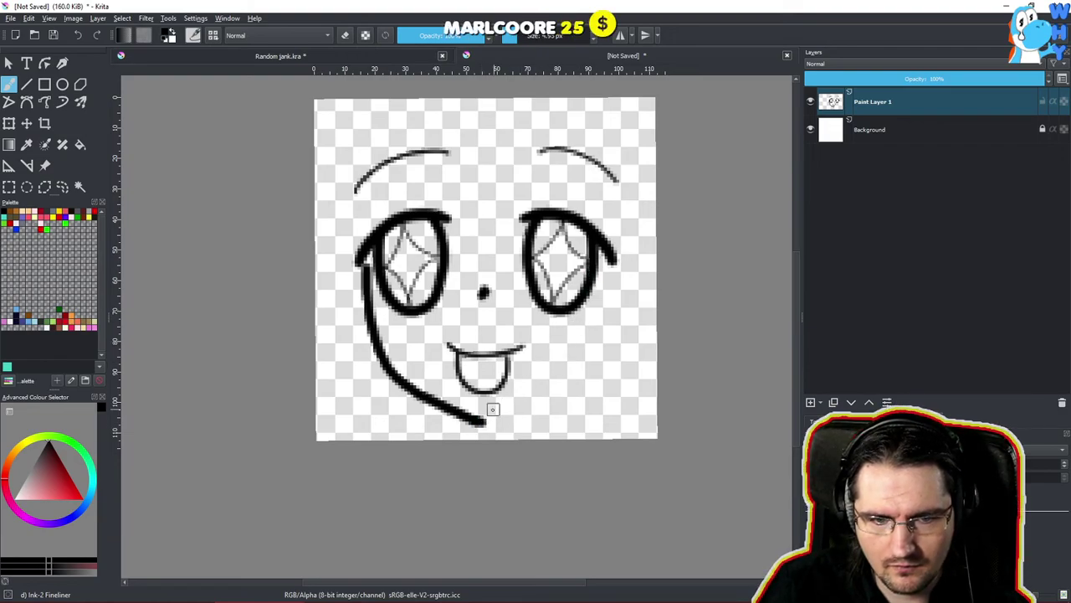
{"action": "mouse_move", "coordinate": [486, 421]}
{"action": "left_mouse_down"}
{"action": "mouse_move", "coordinate": [557, 394]}
{"action": "mouse_move", "coordinate": [602, 338]}
{"action": "mouse_move", "coordinate": [595, 256]}
{"action": "left_mouse_up"}
{"action": "key", "text": "ctrl+z"}
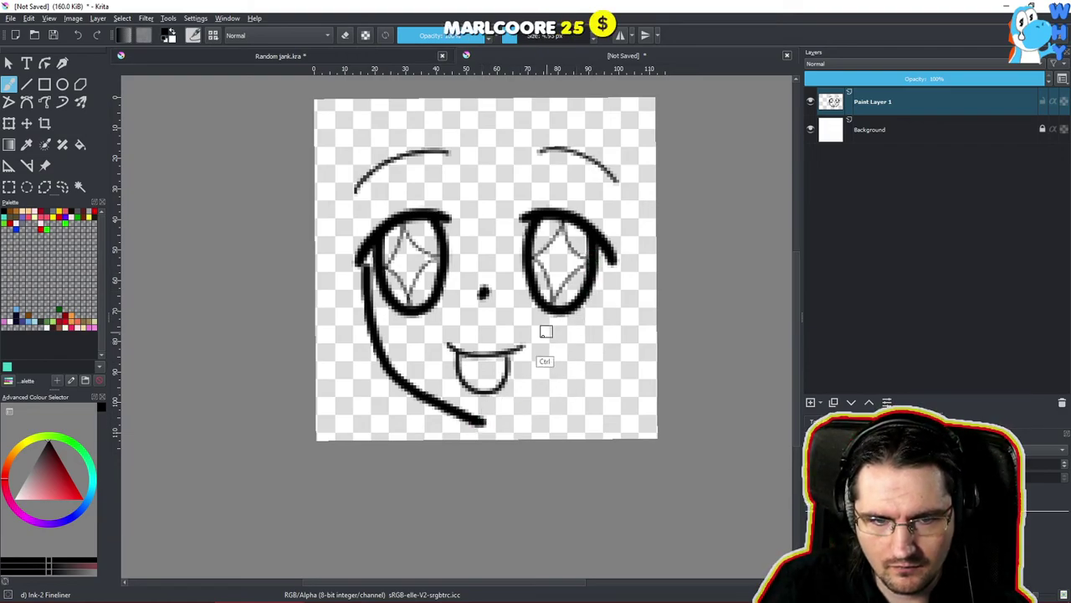
{"action": "mouse_move", "coordinate": [479, 420]}
{"action": "left_mouse_down"}
{"action": "mouse_move", "coordinate": [588, 340]}
{"action": "mouse_move", "coordinate": [605, 293]}
{"action": "mouse_move", "coordinate": [596, 250]}
{"action": "left_mouse_up"}
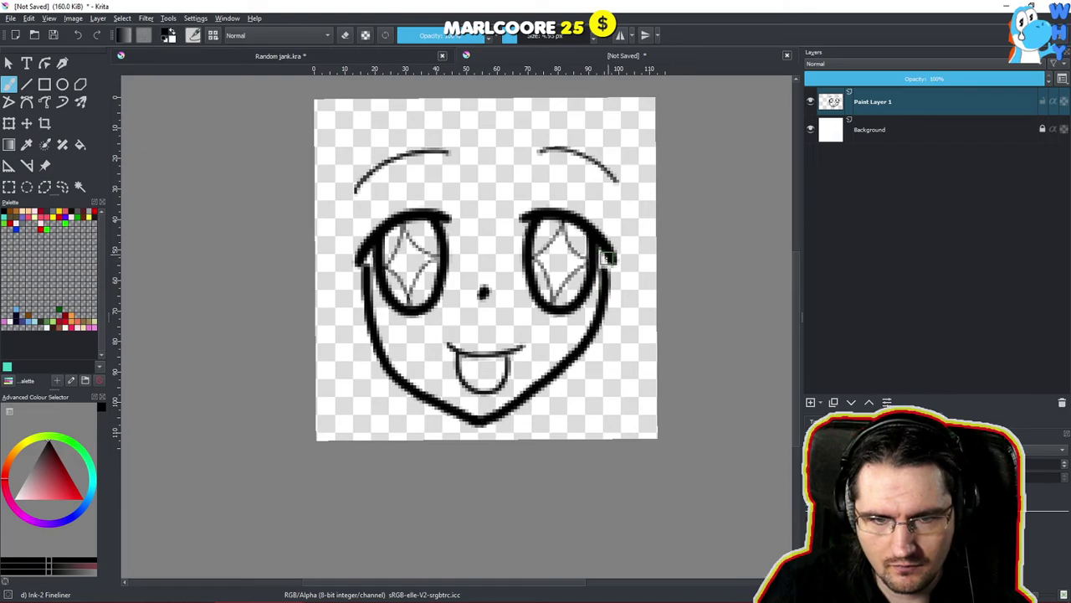
{"action": "key", "text": "ctrl+z"}
{"action": "mouse_move", "coordinate": [484, 413]}
{"action": "left_mouse_down"}
{"action": "mouse_move", "coordinate": [521, 412]}
{"action": "mouse_move", "coordinate": [589, 354]}
{"action": "mouse_move", "coordinate": [595, 256]}
{"action": "left_mouse_up"}
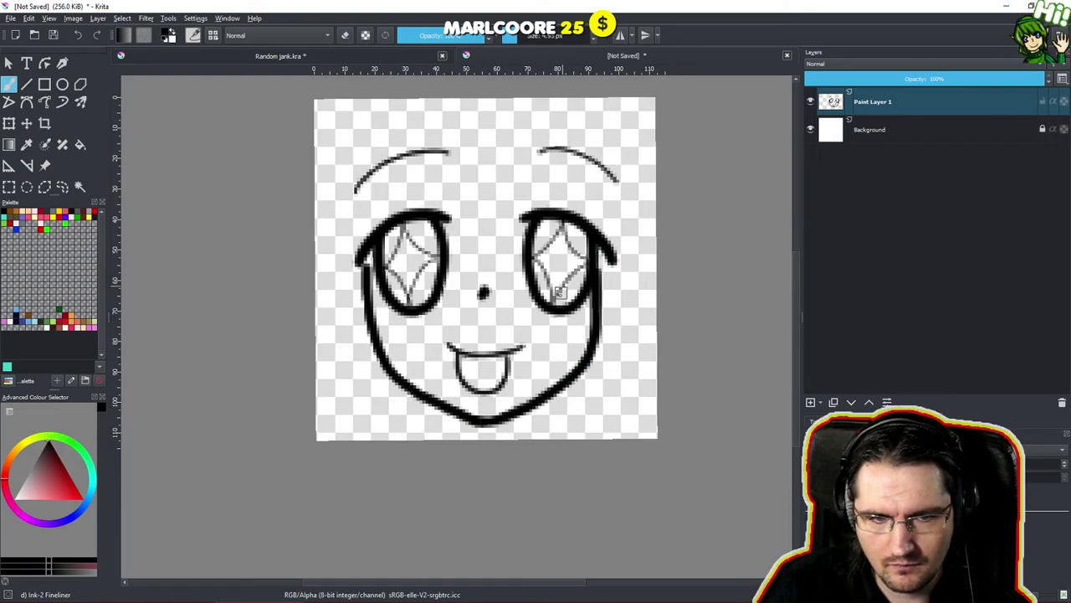
{"action": "key", "text": "ctrl+z"}
{"action": "mouse_move", "coordinate": [488, 423]}
{"action": "left_mouse_down"}
{"action": "mouse_move", "coordinate": [563, 385]}
{"action": "mouse_move", "coordinate": [600, 343]}
{"action": "mouse_move", "coordinate": [616, 230]}
{"action": "left_mouse_up"}
Erase the upper part of the right face contour, from the eyelash down to about mouth height.
{"action": "scroll", "coordinate": [540, 376], "scroll_direction": "down", "scroll_amount": 6}
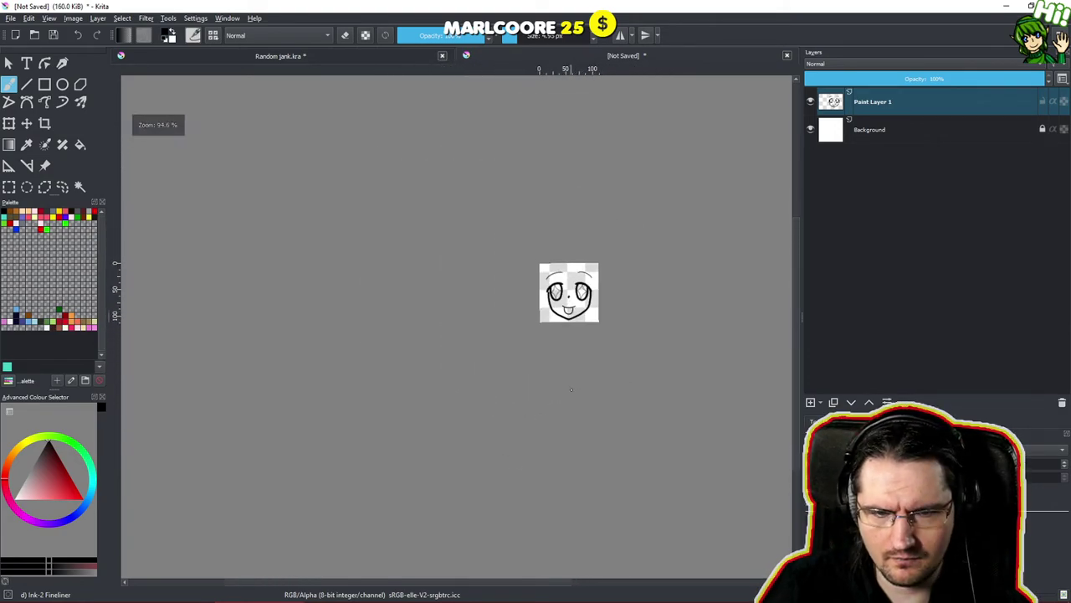
{"action": "scroll", "coordinate": [566, 353], "scroll_direction": "up", "scroll_amount": 6}
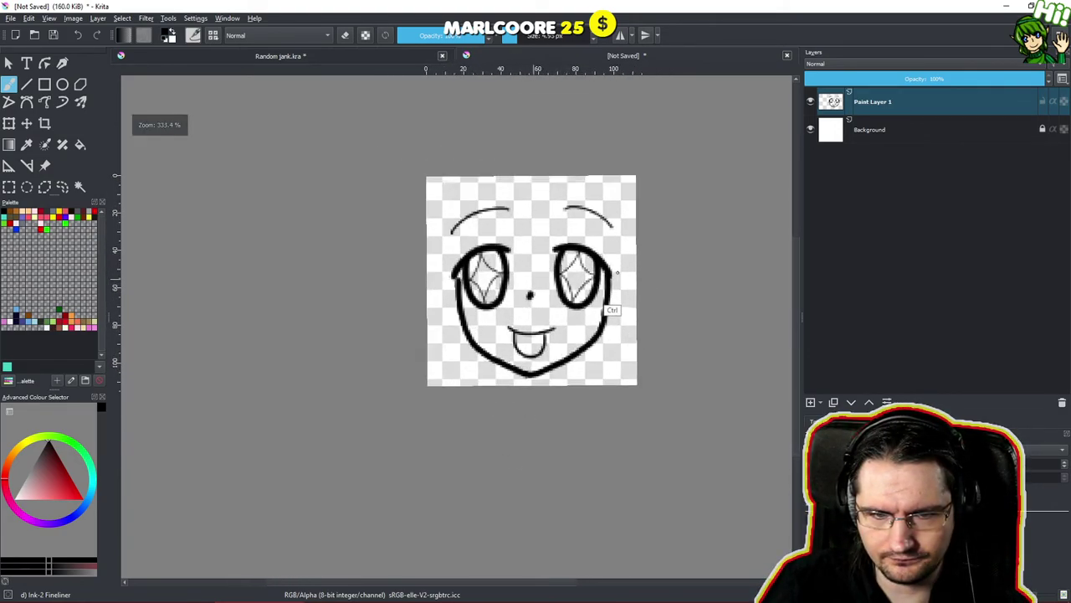
{"action": "scroll", "coordinate": [630, 244], "scroll_direction": "up", "scroll_amount": 2}
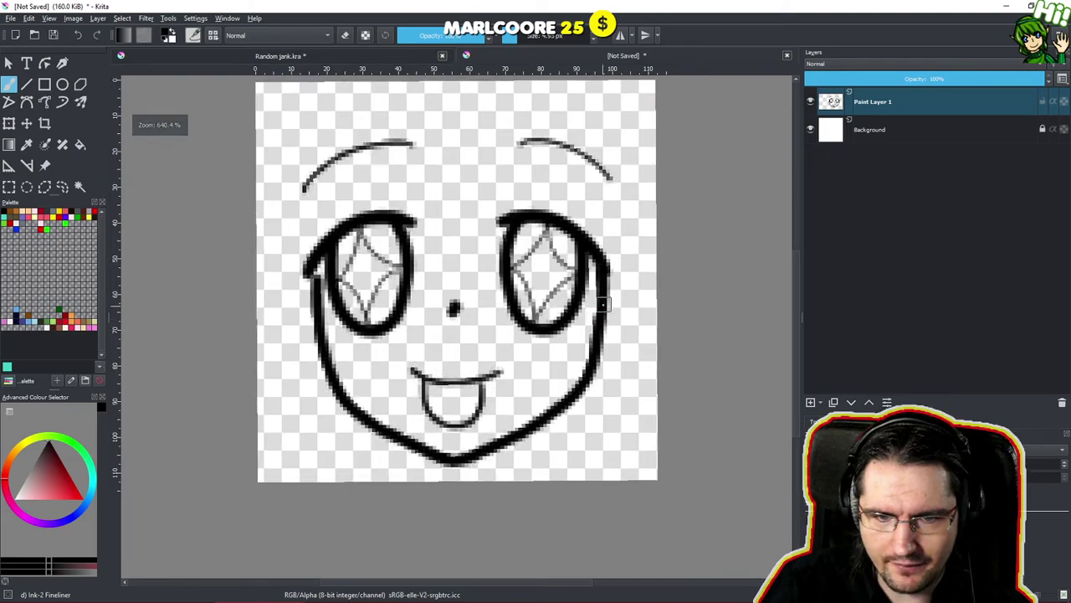
{"action": "key", "text": "e"}
{"action": "key", "text": "e"}
{"action": "key", "text": "e"}
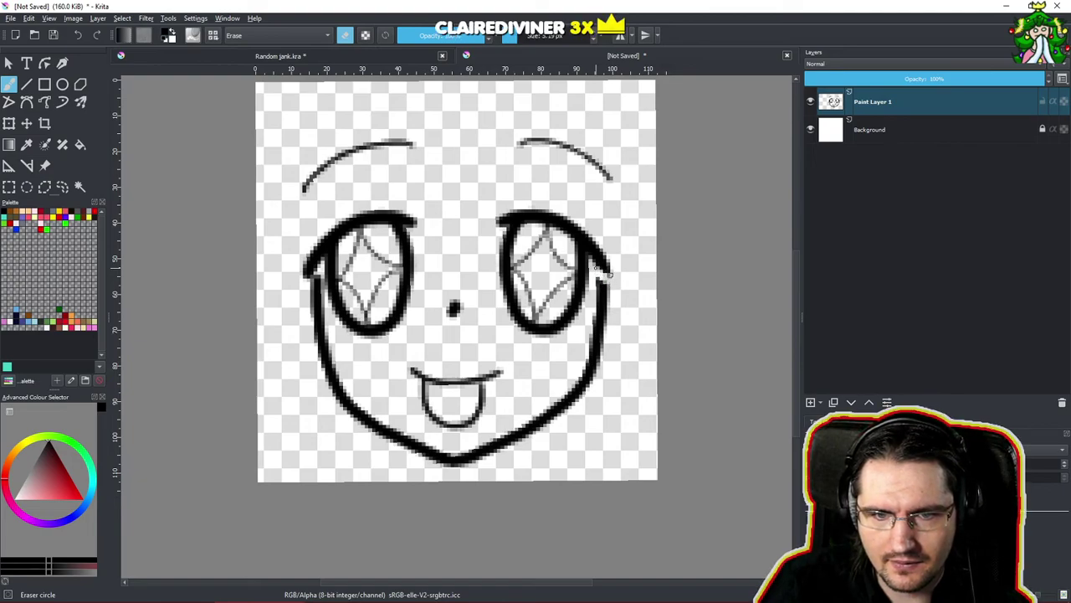
{"action": "mouse_move", "coordinate": [600, 290]}
{"action": "left_mouse_down"}
{"action": "mouse_move", "coordinate": [604, 366]}
{"action": "mouse_move", "coordinate": [600, 331]}
{"action": "mouse_move", "coordinate": [600, 365]}
{"action": "mouse_move", "coordinate": [593, 349]}
{"action": "mouse_move", "coordinate": [605, 378]}
{"action": "left_mouse_up"}
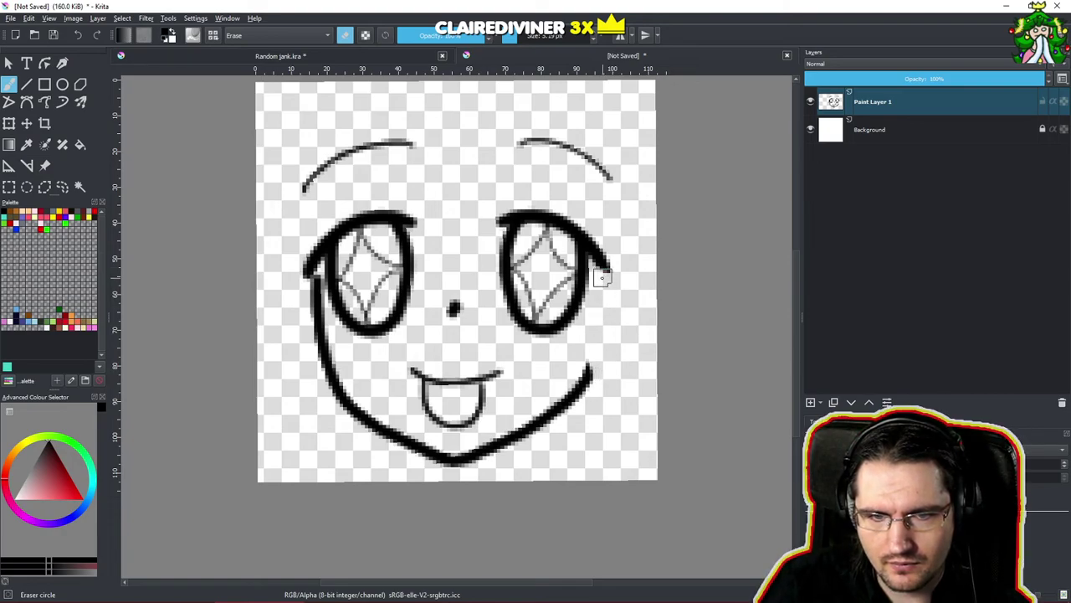
Redraw the right cheek line with the fineliner from the outer eyelash down to the remaining jaw line, undoing unsatisfactory strokes.
{"action": "key", "text": "e"}
{"action": "left_click_drag", "start_coordinate": [595, 261], "coordinate": [598, 326]}
{"action": "key", "text": "ctrl+z"}
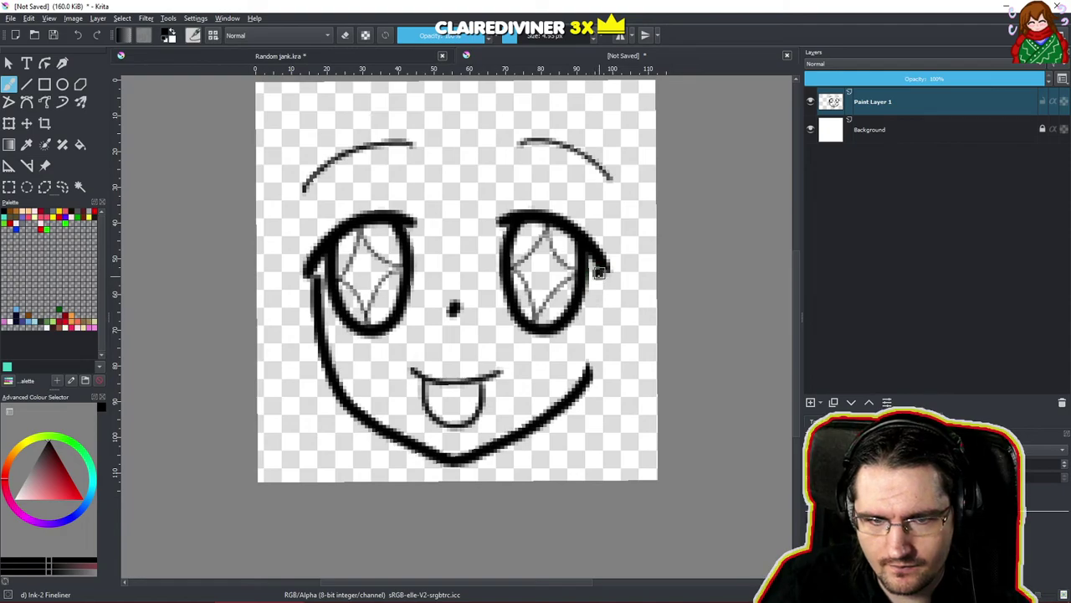
{"action": "left_click_drag", "start_coordinate": [599, 273], "coordinate": [587, 384]}
{"action": "key", "text": "ctrl+z"}
{"action": "mouse_move", "coordinate": [599, 274]}
{"action": "left_mouse_down"}
{"action": "mouse_move", "coordinate": [596, 344]}
{"action": "mouse_move", "coordinate": [587, 381]}
{"action": "left_mouse_up"}
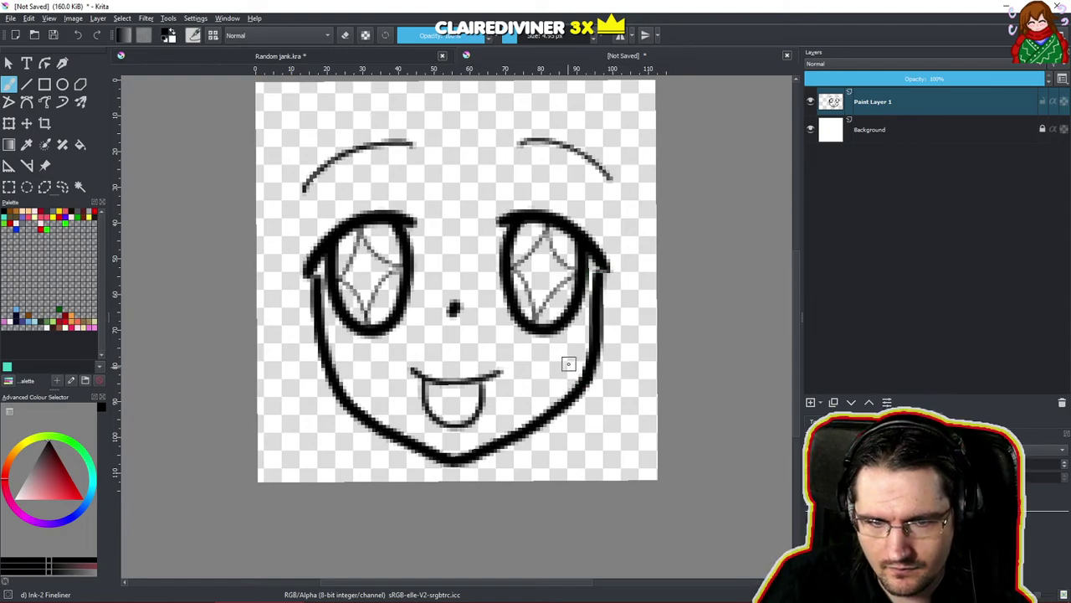
{"action": "scroll", "coordinate": [560, 436], "scroll_direction": "down", "scroll_amount": 5, "text": "ctrl"}
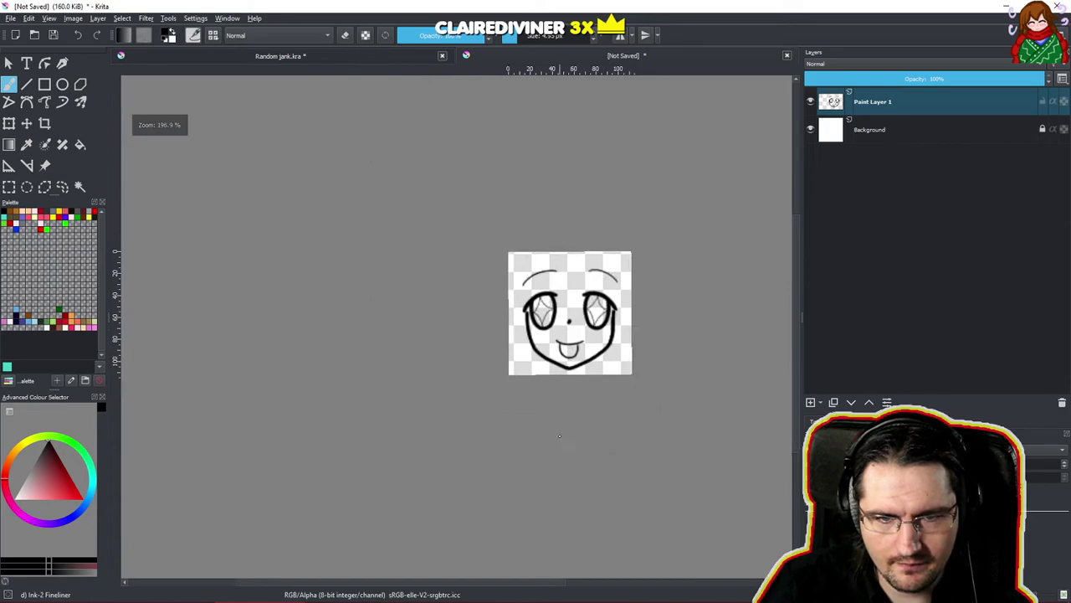
{"action": "scroll", "coordinate": [576, 228], "scroll_direction": "up", "scroll_amount": 3, "text": "ctrl"}
{"action": "mouse_move", "coordinate": [478, 265]}
{"action": "left_mouse_down"}
{"action": "mouse_move", "coordinate": [447, 304]}
{"action": "mouse_move", "coordinate": [462, 311]}
{"action": "left_mouse_up"}
{"action": "mouse_move", "coordinate": [376, 324]}
{"action": "left_mouse_down"}
{"action": "mouse_move", "coordinate": [374, 376]}
{"action": "mouse_move", "coordinate": [391, 457]}
{"action": "left_mouse_up"}
{"action": "key", "text": "ctrl+z"}
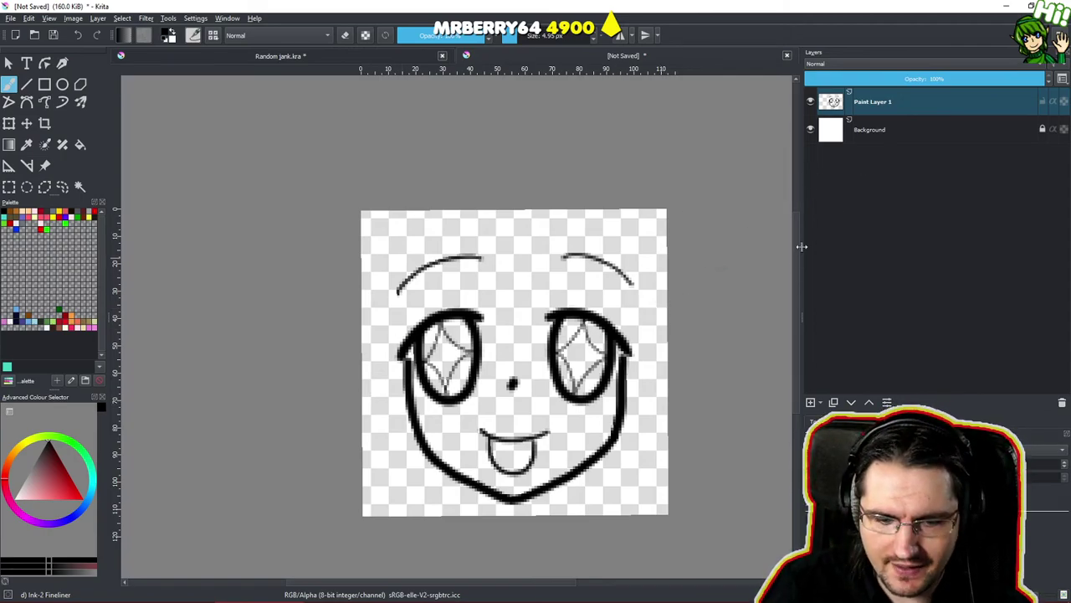
Add a new paint layer above the face drawing and try a stroke beside the left cheek, undoing it.
{"action": "left_click", "coordinate": [810, 401]}
{"action": "left_click", "coordinate": [904, 110]}
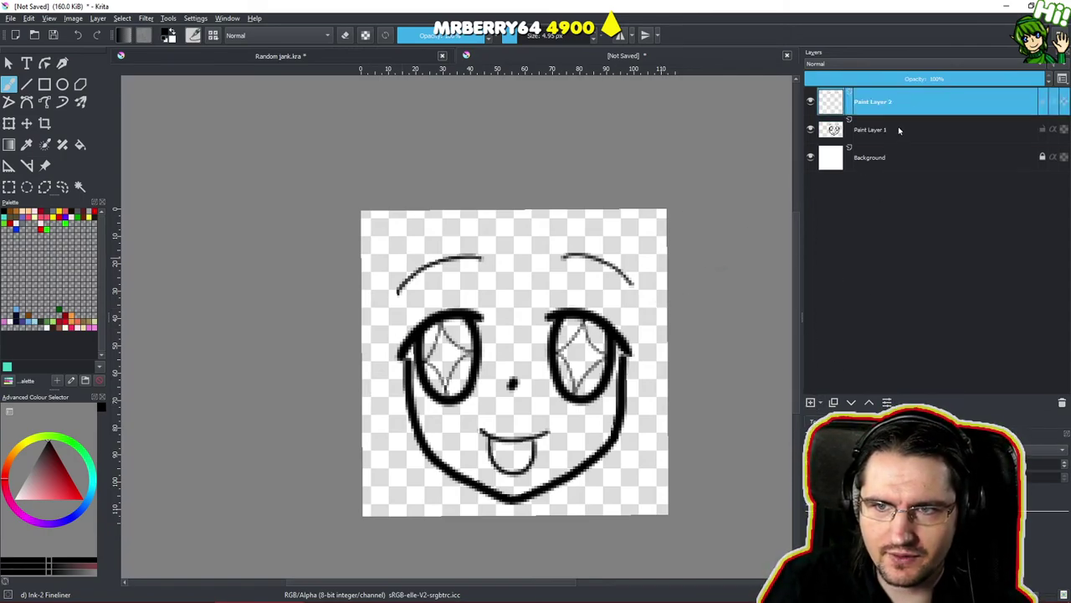
{"action": "left_click_drag", "start_coordinate": [381, 314], "coordinate": [399, 459]}
{"action": "key", "text": "ctrl+z"}
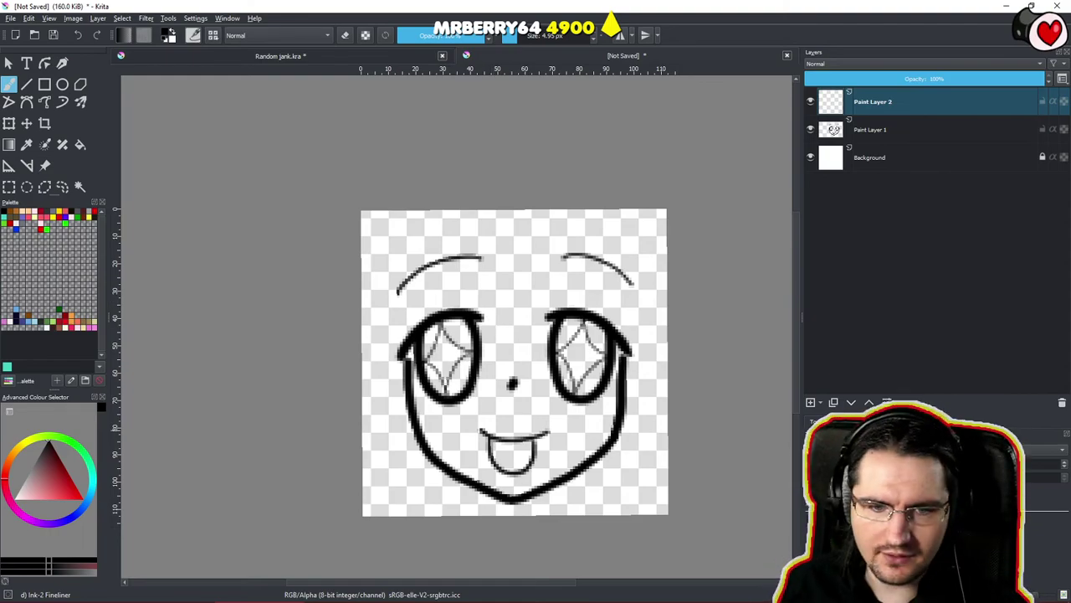
Open a new Chrome browser window and move it off the drawing screen.
{"action": "key", "text": "super"}
{"action": "left_click", "coordinate": [73, 578]}
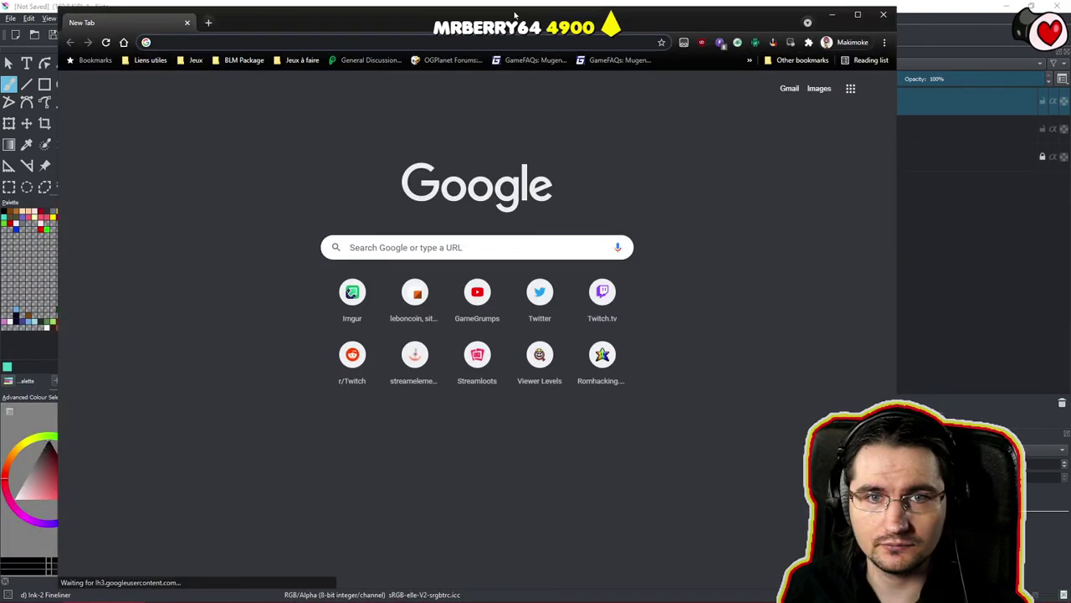
{"action": "left_click_drag", "start_coordinate": [514, 14], "coordinate": [2, 33]}
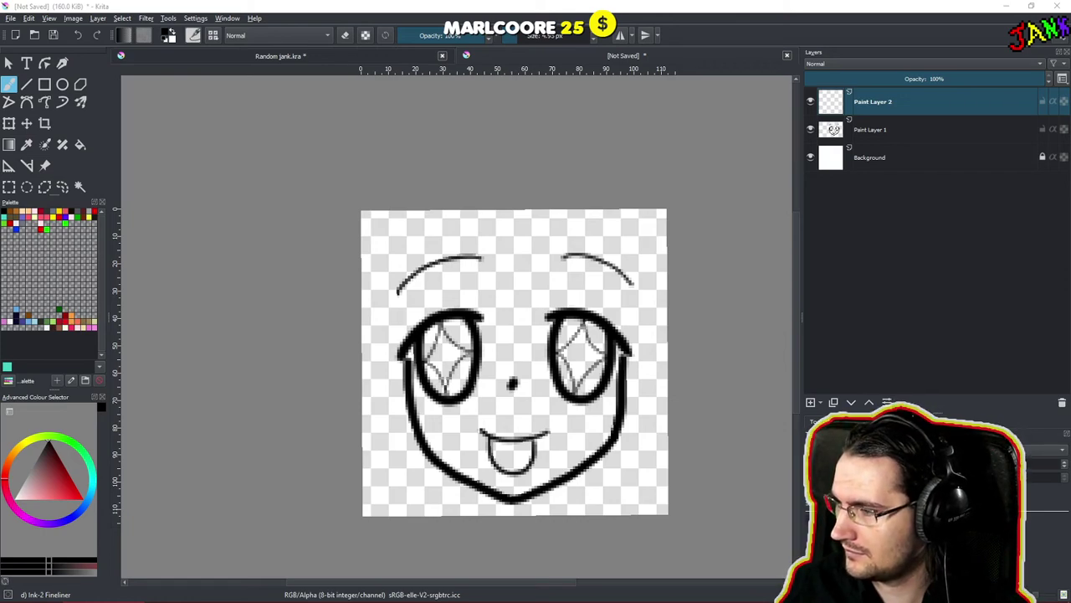
Try to insert the picture brought in from outside Krita as a reference image.
{"action": "left_click_drag", "start_coordinate": [750, 297], "coordinate": [750, 299]}
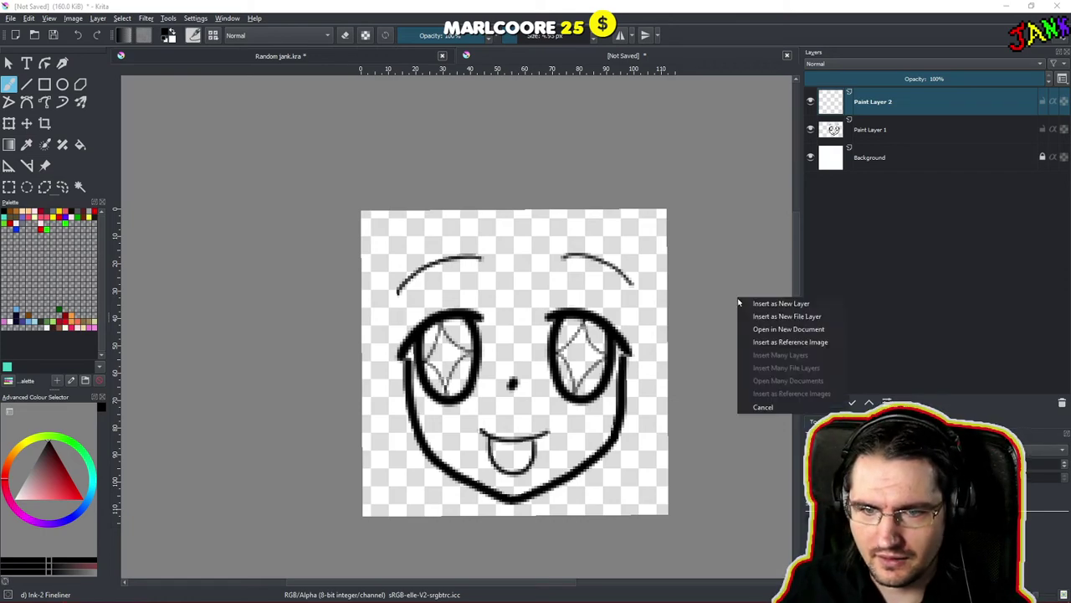
{"action": "left_click", "coordinate": [769, 344]}
{"action": "left_click", "coordinate": [707, 406]}
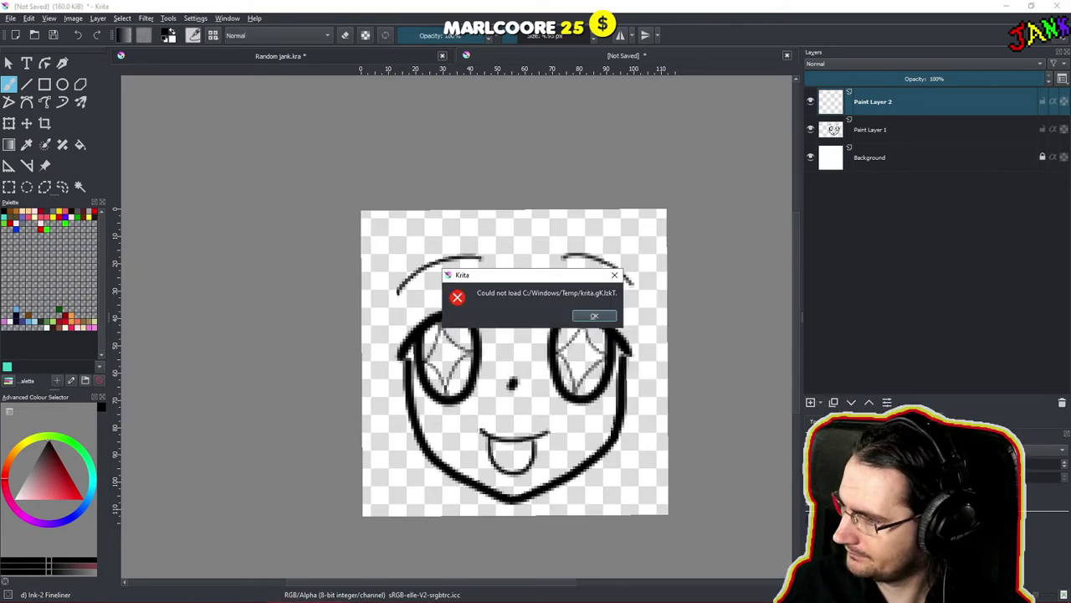
{"action": "left_click", "coordinate": [595, 315]}
Insert the picture of the green-clad character as a reference image, shrink it and move it next to the face canvas.
{"action": "left_click_drag", "start_coordinate": [810, 243], "coordinate": [680, 279]}
{"action": "left_click", "coordinate": [736, 324]}
{"action": "left_click_drag", "start_coordinate": [727, 348], "coordinate": [229, 177]}
{"action": "left_click_drag", "start_coordinate": [194, 120], "coordinate": [543, 410]}
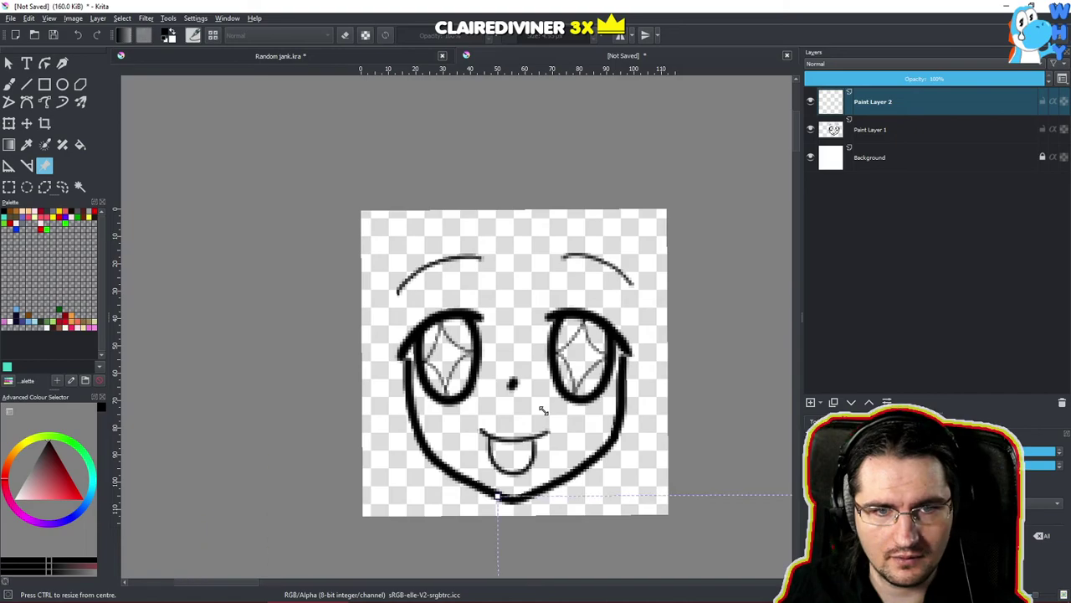
{"action": "scroll", "coordinate": [670, 477], "scroll_direction": "down", "scroll_amount": 10}
{"action": "left_click_drag", "start_coordinate": [721, 536], "coordinate": [467, 359]}
{"action": "mouse_move", "coordinate": [430, 327]}
{"action": "left_mouse_down"}
{"action": "mouse_move", "coordinate": [427, 318]}
{"action": "mouse_move", "coordinate": [544, 434]}
{"action": "mouse_move", "coordinate": [592, 522]}
{"action": "mouse_move", "coordinate": [623, 523]}
{"action": "mouse_move", "coordinate": [663, 480]}
{"action": "left_mouse_up"}
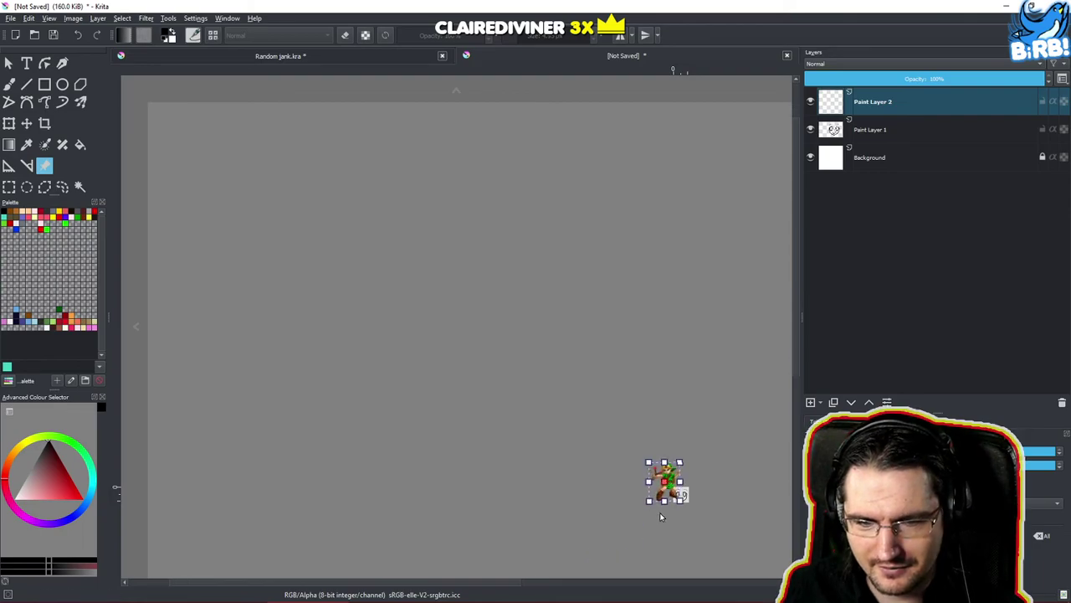
Move the green-clad character reference picture beside the left edge of the face canvas, clear of the drawing.
{"action": "scroll", "coordinate": [671, 497], "scroll_direction": "up", "scroll_amount": 8}
{"action": "scroll", "coordinate": [638, 358], "scroll_direction": "down", "scroll_amount": 1}
{"action": "mouse_move", "coordinate": [637, 360]}
{"action": "left_mouse_down"}
{"action": "mouse_move", "coordinate": [546, 487]}
{"action": "mouse_move", "coordinate": [539, 565]}
{"action": "left_mouse_up"}
{"action": "left_click_drag", "start_coordinate": [551, 406], "coordinate": [559, 477]}
{"action": "left_click_drag", "start_coordinate": [599, 428], "coordinate": [600, 462]}
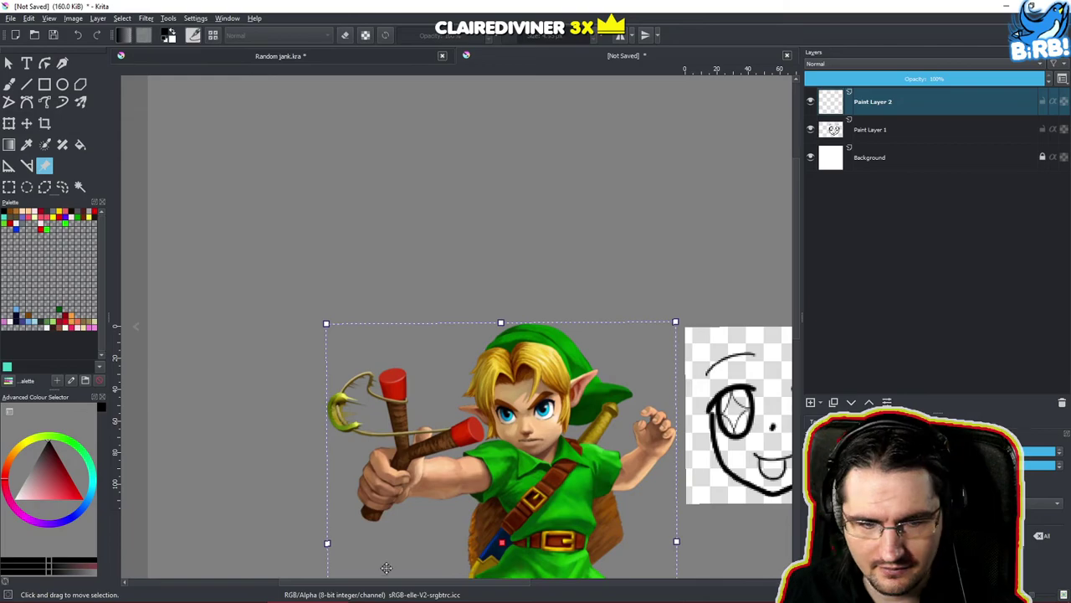
{"action": "left_click_drag", "start_coordinate": [354, 583], "coordinate": [414, 584]}
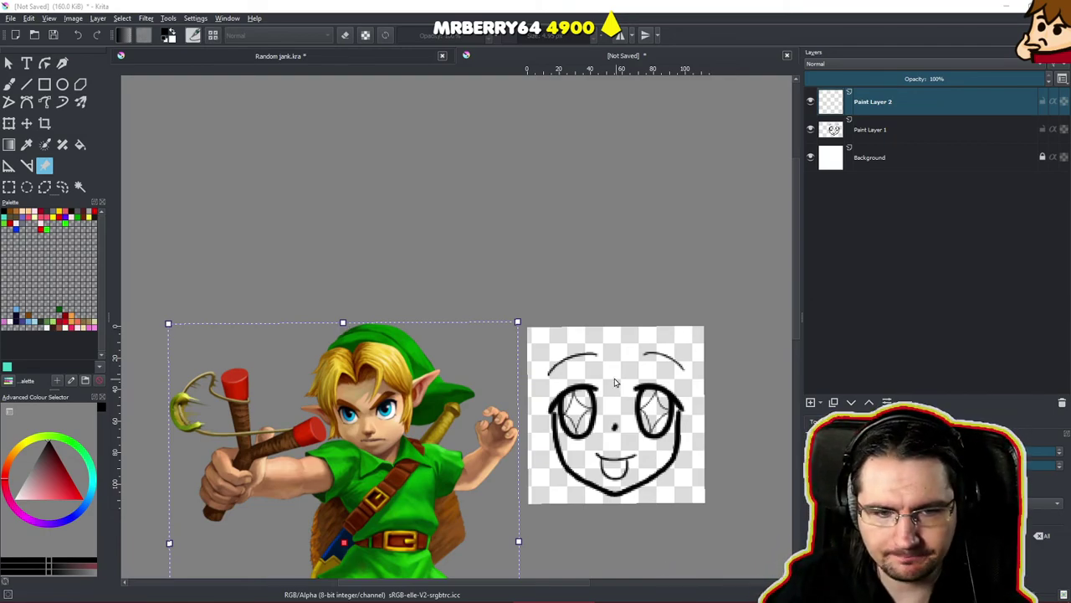
{"action": "left_click", "coordinate": [8, 86]}
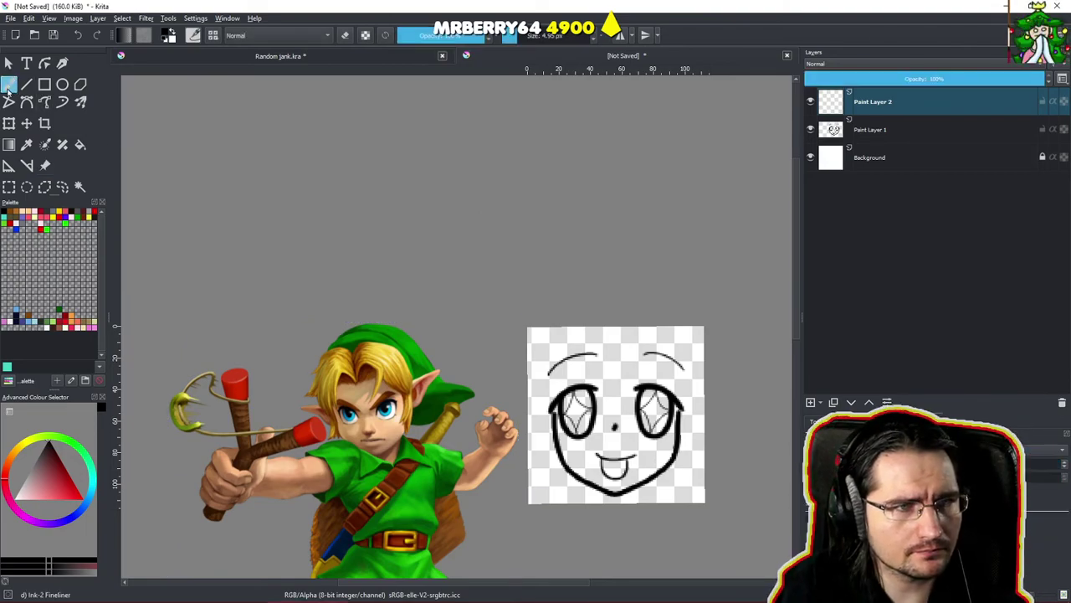
{"action": "mouse_move", "coordinate": [682, 352]}
{"action": "left_mouse_down"}
{"action": "mouse_move", "coordinate": [596, 303]}
{"action": "mouse_move", "coordinate": [613, 270]}
{"action": "left_mouse_up"}
{"action": "left_click_drag", "start_coordinate": [595, 310], "coordinate": [618, 263]}
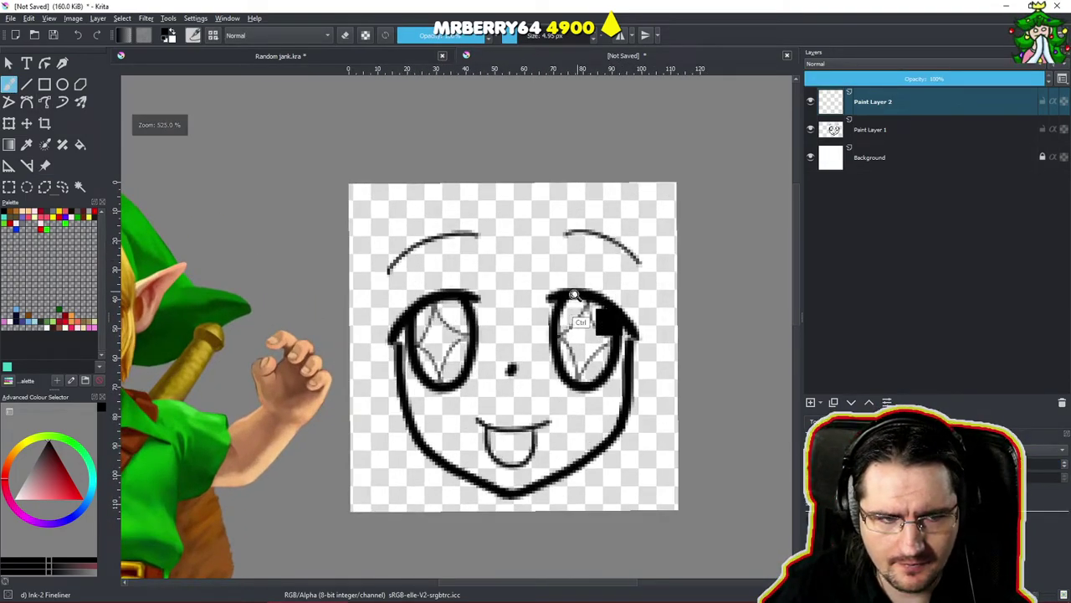
{"action": "left_click_drag", "start_coordinate": [572, 291], "coordinate": [569, 309]}
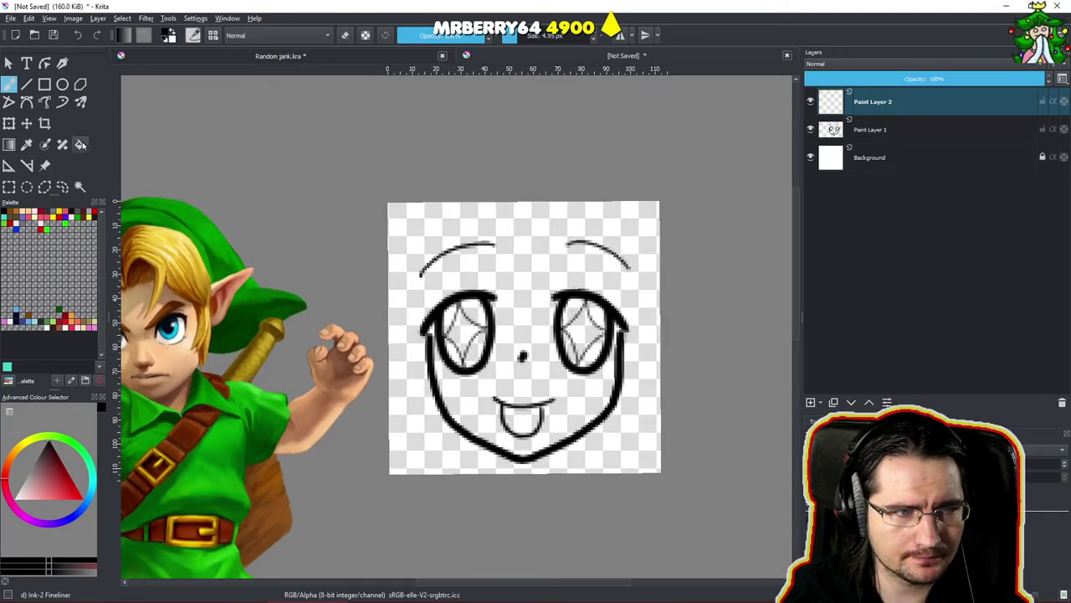
Shrink the character reference picture and reposition it close to the left edge of the face canvas.
{"action": "left_click", "coordinate": [44, 165]}
{"action": "mouse_move", "coordinate": [166, 282]}
{"action": "left_mouse_down"}
{"action": "mouse_move", "coordinate": [758, 334]}
{"action": "mouse_move", "coordinate": [685, 342]}
{"action": "left_mouse_up"}
{"action": "left_click_drag", "start_coordinate": [322, 539], "coordinate": [544, 538]}
{"action": "left_click_drag", "start_coordinate": [638, 527], "coordinate": [169, 348]}
{"action": "key", "text": "b"}
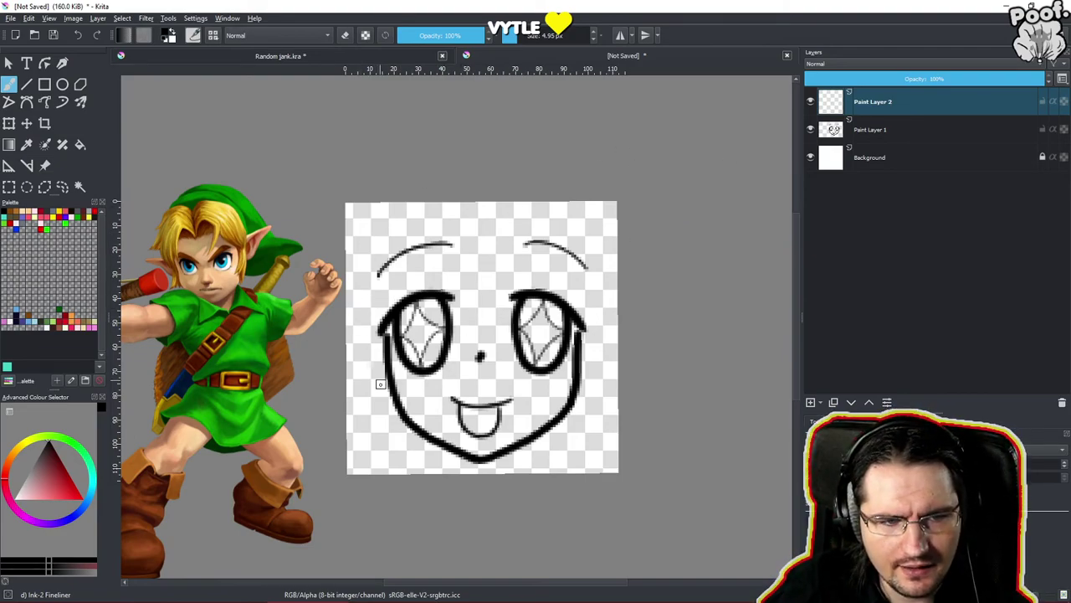
Draw thick black outer hair strands beside the left eye and cheek, undoing and retrying the first strokes.
{"action": "left_click_drag", "start_coordinate": [360, 300], "coordinate": [378, 374]}
{"action": "key", "text": "ctrl+z"}
{"action": "left_click_drag", "start_coordinate": [358, 304], "coordinate": [374, 405]}
{"action": "key", "text": "ctrl+z"}
{"action": "left_click_drag", "start_coordinate": [360, 304], "coordinate": [387, 395]}
{"action": "key", "text": "ctrl+z"}
{"action": "left_click_drag", "start_coordinate": [378, 254], "coordinate": [358, 293]}
{"action": "key", "text": "ctrl+z"}
{"action": "mouse_move", "coordinate": [382, 253]}
{"action": "left_mouse_down"}
{"action": "mouse_move", "coordinate": [350, 305]}
{"action": "mouse_move", "coordinate": [355, 358]}
{"action": "left_mouse_up"}
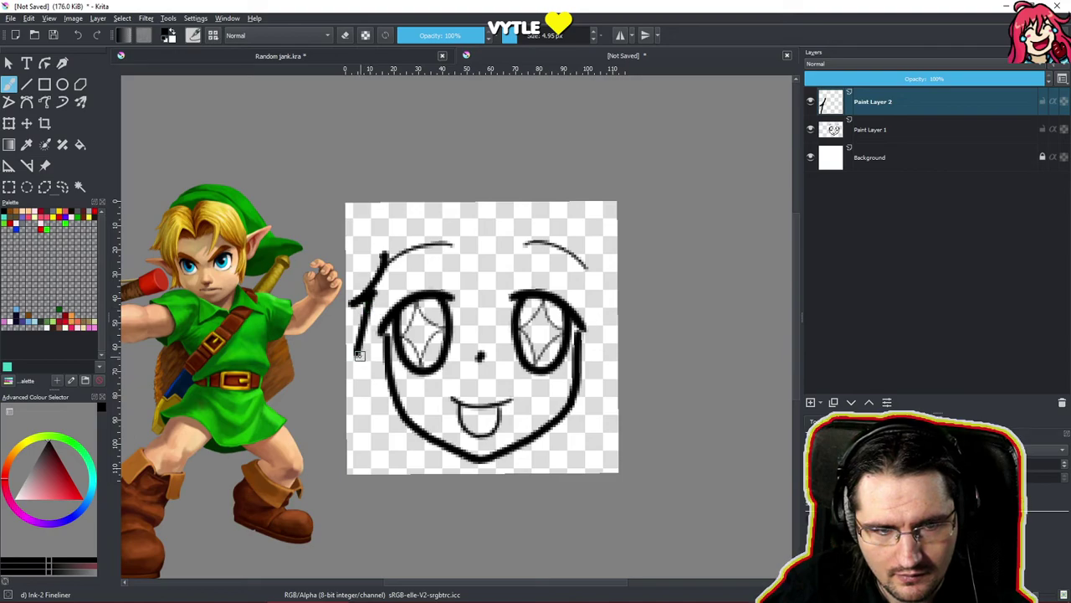
{"action": "mouse_move", "coordinate": [359, 355]}
{"action": "left_mouse_down"}
{"action": "mouse_move", "coordinate": [360, 377]}
{"action": "mouse_move", "coordinate": [372, 338]}
{"action": "mouse_move", "coordinate": [385, 434]}
{"action": "left_mouse_up"}
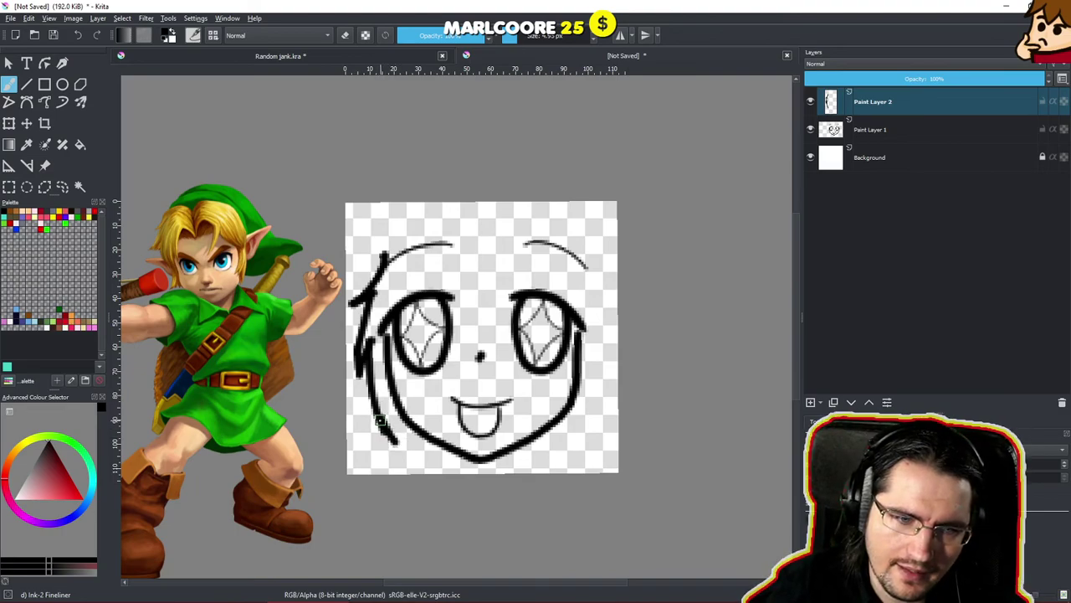
{"action": "left_click_drag", "start_coordinate": [381, 424], "coordinate": [402, 451]}
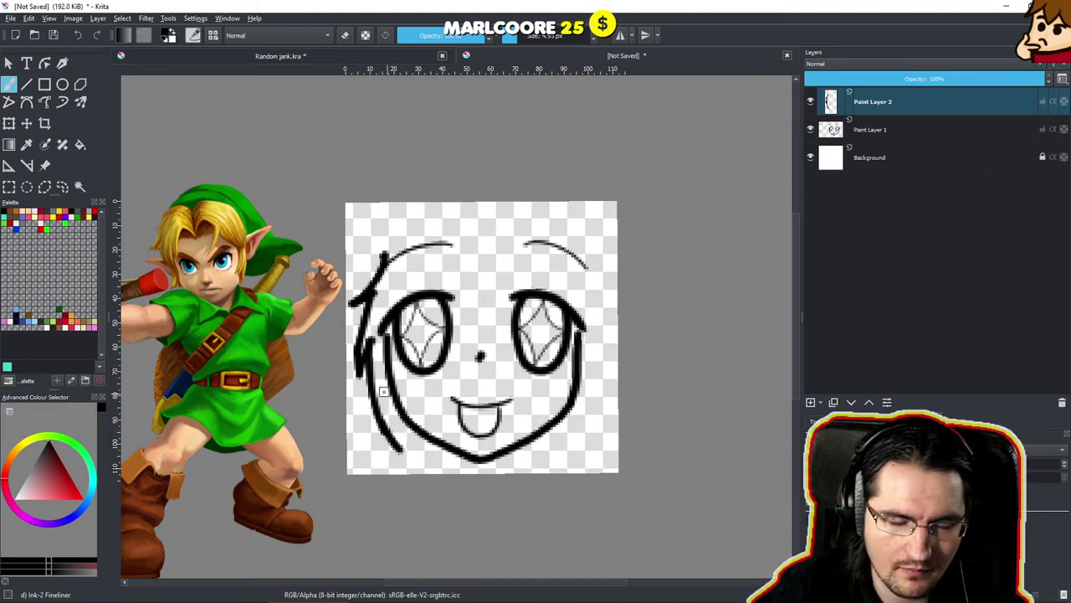
Draw the left lock's inner edge and a heart-shaped fringe across the forehead, ending in a tip between the eyes.
{"action": "mouse_move", "coordinate": [398, 448]}
{"action": "left_mouse_down"}
{"action": "mouse_move", "coordinate": [392, 406]}
{"action": "mouse_move", "coordinate": [419, 264]}
{"action": "mouse_move", "coordinate": [455, 245]}
{"action": "left_mouse_up"}
{"action": "mouse_move", "coordinate": [406, 287]}
{"action": "left_mouse_down"}
{"action": "mouse_move", "coordinate": [444, 249]}
{"action": "mouse_move", "coordinate": [470, 246]}
{"action": "mouse_move", "coordinate": [481, 270]}
{"action": "mouse_move", "coordinate": [508, 237]}
{"action": "mouse_move", "coordinate": [522, 273]}
{"action": "mouse_move", "coordinate": [490, 316]}
{"action": "left_mouse_up"}
{"action": "left_click_drag", "start_coordinate": [522, 277], "coordinate": [500, 311]}
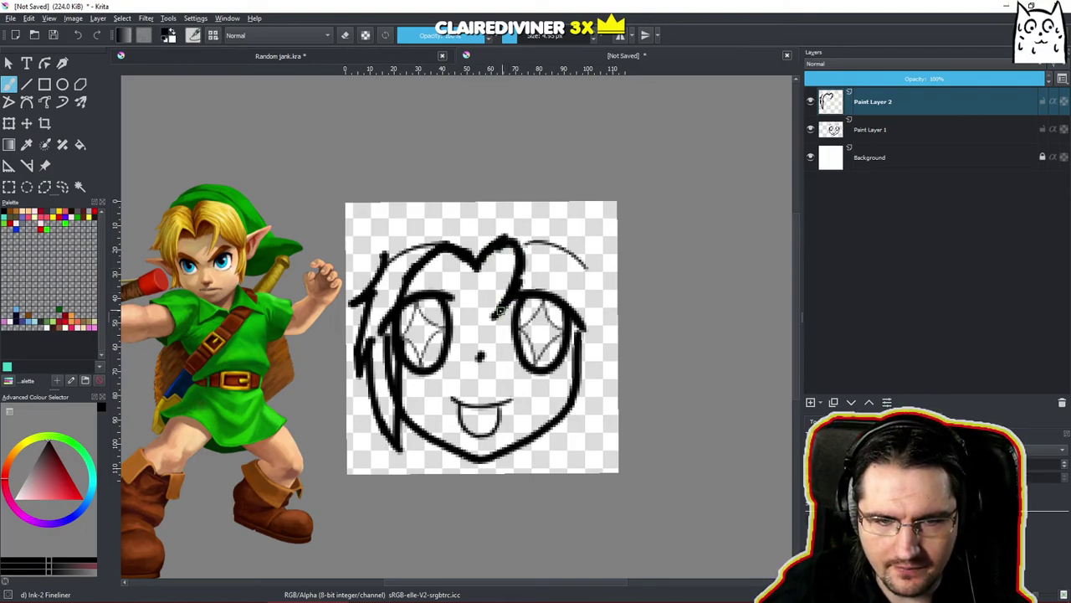
{"action": "mouse_move", "coordinate": [492, 323]}
{"action": "left_mouse_down"}
{"action": "mouse_move", "coordinate": [543, 255]}
{"action": "mouse_move", "coordinate": [520, 300]}
{"action": "mouse_move", "coordinate": [542, 250]}
{"action": "left_mouse_up"}
Draw hair strands from the fringe down the right side of the face, retrying the strokes that miss.
{"action": "key", "text": "ctrl+z"}
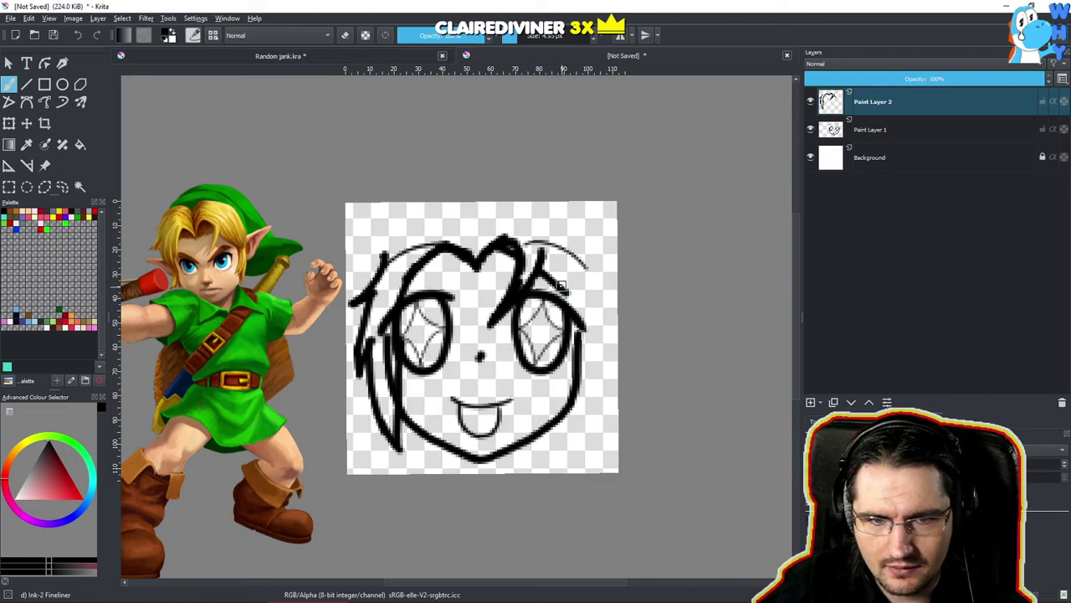
{"action": "key", "text": "ctrl+z"}
{"action": "left_click_drag", "start_coordinate": [543, 259], "coordinate": [591, 306]}
{"action": "key", "text": "ctrl+z"}
{"action": "left_click_drag", "start_coordinate": [543, 253], "coordinate": [568, 303]}
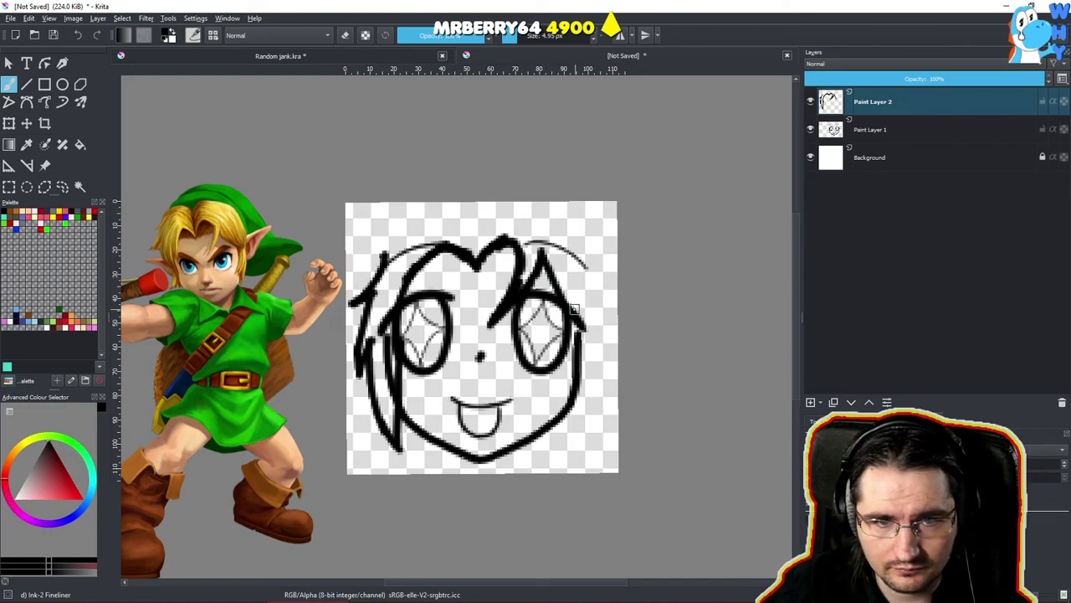
{"action": "mouse_move", "coordinate": [563, 296]}
{"action": "left_mouse_down"}
{"action": "mouse_move", "coordinate": [586, 343]}
{"action": "mouse_move", "coordinate": [557, 392]}
{"action": "left_mouse_up"}
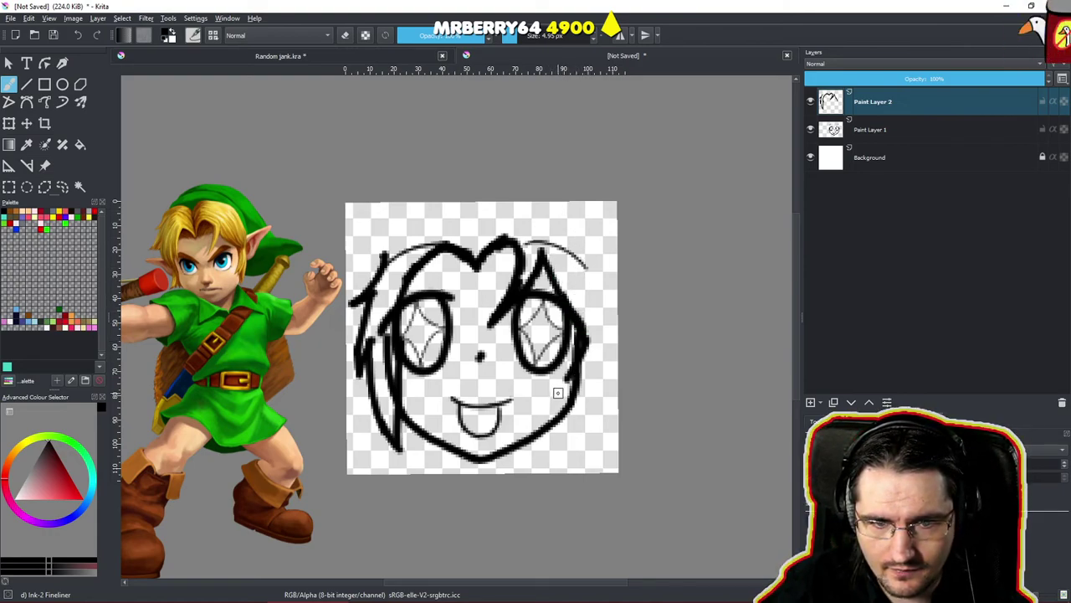
{"action": "mouse_move", "coordinate": [585, 337]}
{"action": "left_mouse_down"}
{"action": "mouse_move", "coordinate": [565, 390]}
{"action": "mouse_move", "coordinate": [590, 349]}
{"action": "mouse_move", "coordinate": [588, 383]}
{"action": "mouse_move", "coordinate": [565, 427]}
{"action": "mouse_move", "coordinate": [585, 407]}
{"action": "mouse_move", "coordinate": [590, 372]}
{"action": "mouse_move", "coordinate": [587, 402]}
{"action": "mouse_move", "coordinate": [599, 435]}
{"action": "left_mouse_up"}
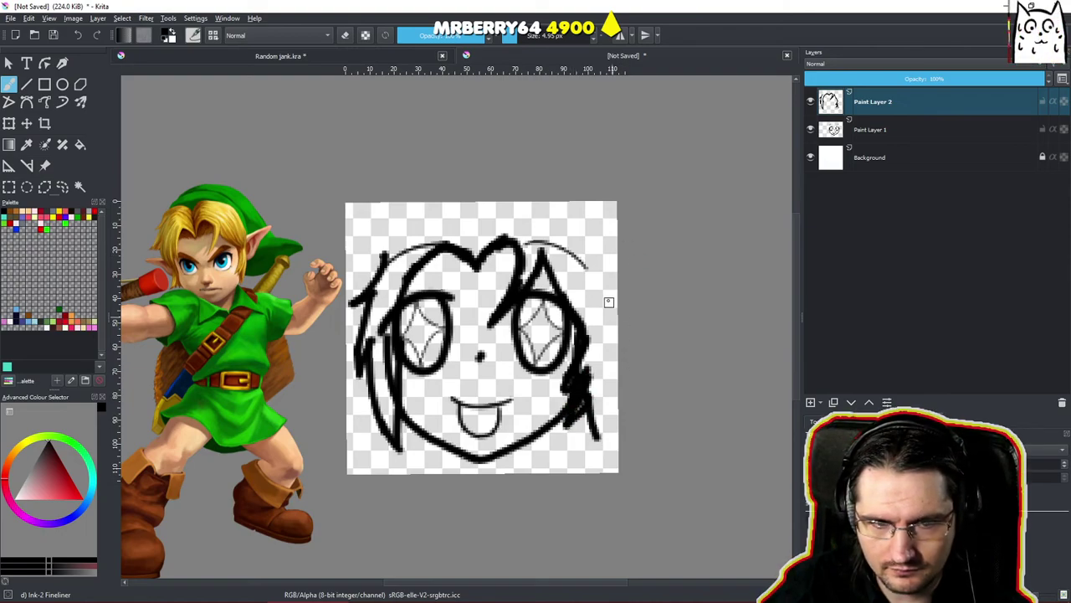
{"action": "left_click_drag", "start_coordinate": [595, 309], "coordinate": [594, 418]}
{"action": "key", "text": "ctrl+z"}
{"action": "left_click_drag", "start_coordinate": [601, 315], "coordinate": [598, 437]}
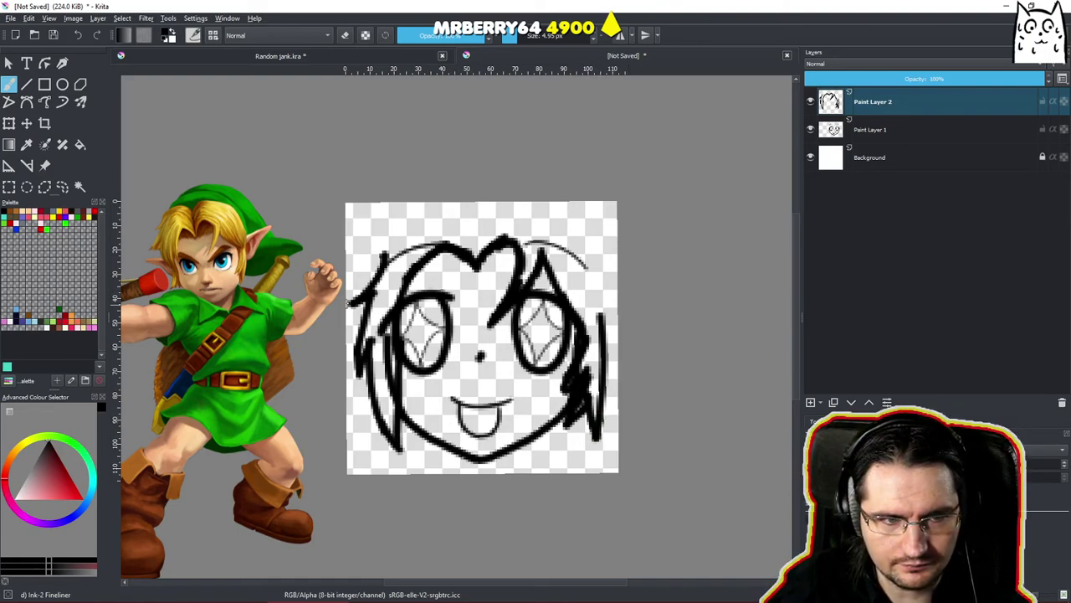
Outline the cap's curved brim band above the hair, closing it at both ends.
{"action": "mouse_move", "coordinate": [373, 255]}
{"action": "left_mouse_down"}
{"action": "mouse_move", "coordinate": [461, 227]}
{"action": "mouse_move", "coordinate": [513, 231]}
{"action": "mouse_move", "coordinate": [508, 249]}
{"action": "mouse_move", "coordinate": [555, 244]}
{"action": "mouse_move", "coordinate": [547, 239]}
{"action": "mouse_move", "coordinate": [579, 271]}
{"action": "left_mouse_up"}
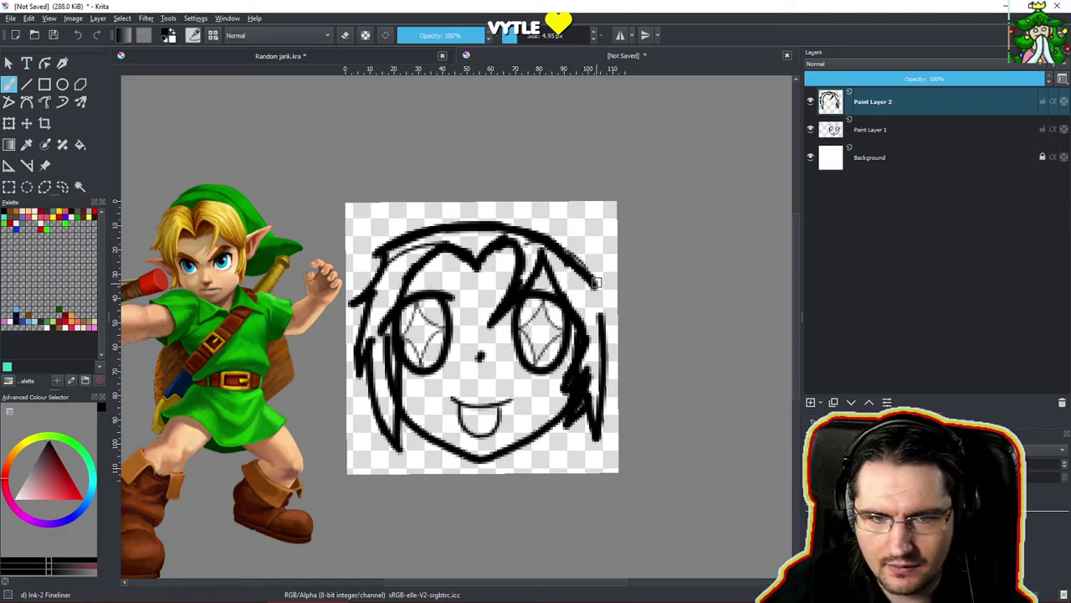
{"action": "left_click_drag", "start_coordinate": [596, 285], "coordinate": [601, 237]}
{"action": "left_click_drag", "start_coordinate": [377, 229], "coordinate": [377, 273]}
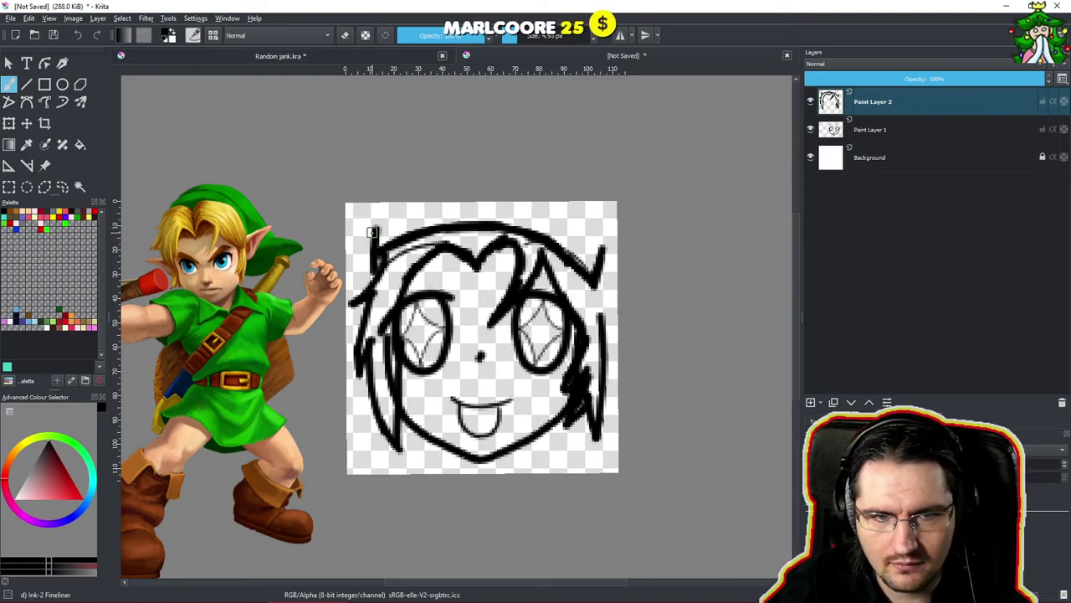
{"action": "left_click_drag", "start_coordinate": [377, 229], "coordinate": [447, 203]}
{"action": "left_click_drag", "start_coordinate": [374, 231], "coordinate": [363, 242]}
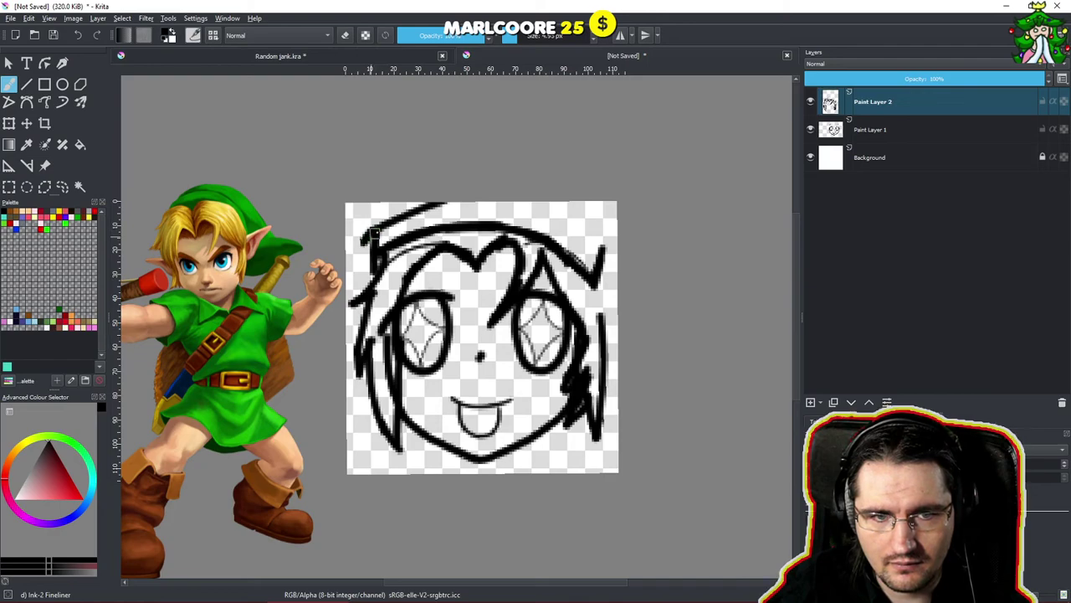
{"action": "left_click_drag", "start_coordinate": [519, 205], "coordinate": [592, 241]}
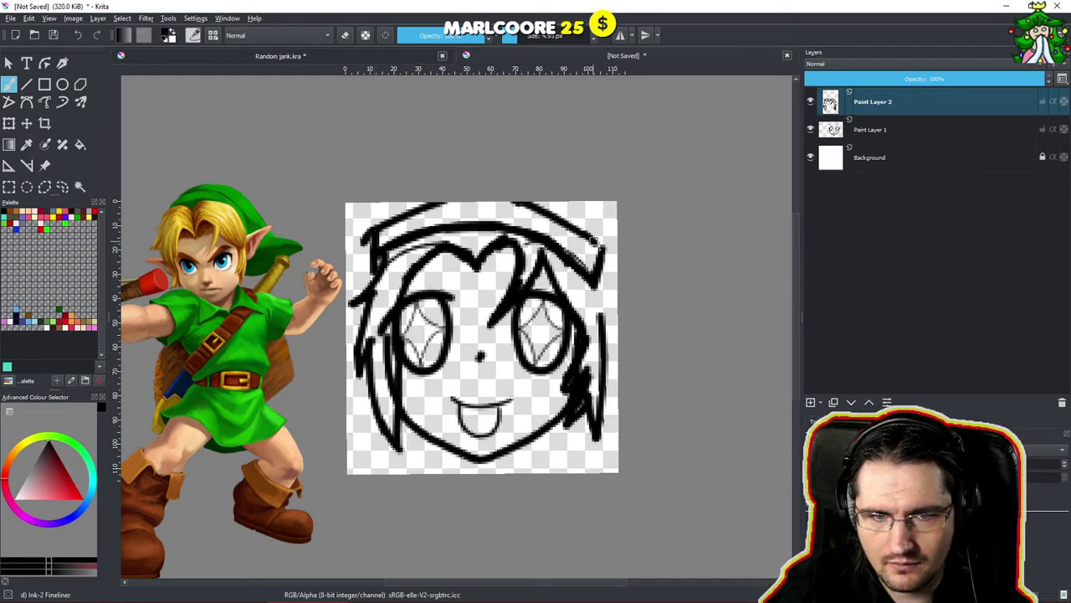
Draw the back hair outline along the canvas's left edge and lower corner, and join the right hair to the cap.
{"action": "mouse_move", "coordinate": [395, 202]}
{"action": "left_mouse_down"}
{"action": "mouse_move", "coordinate": [354, 230]}
{"action": "mouse_move", "coordinate": [371, 215]}
{"action": "mouse_move", "coordinate": [349, 293]}
{"action": "left_mouse_up"}
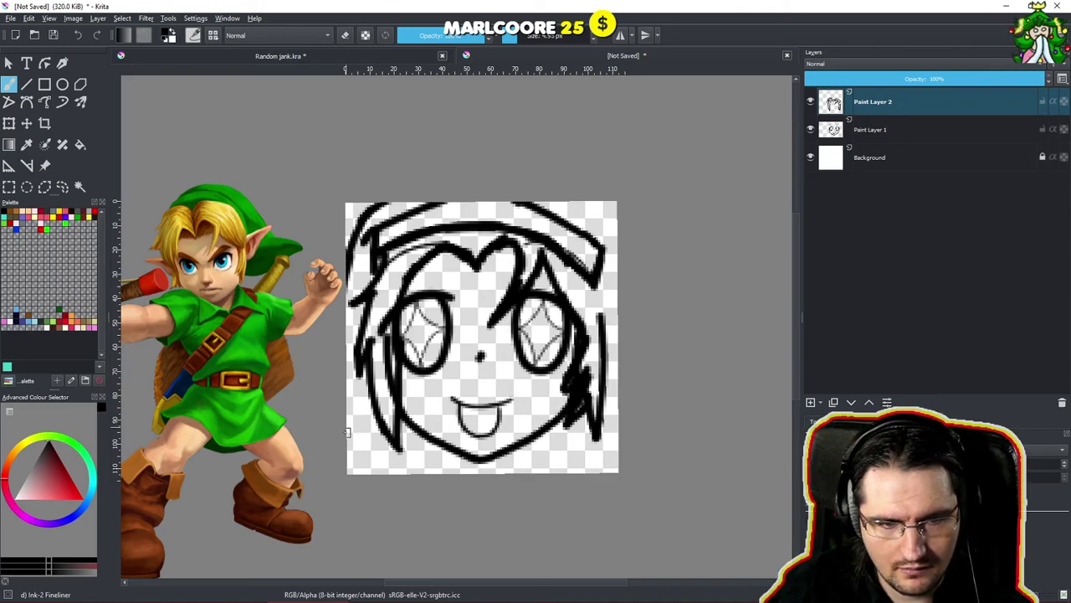
{"action": "left_click_drag", "start_coordinate": [349, 472], "coordinate": [383, 426]}
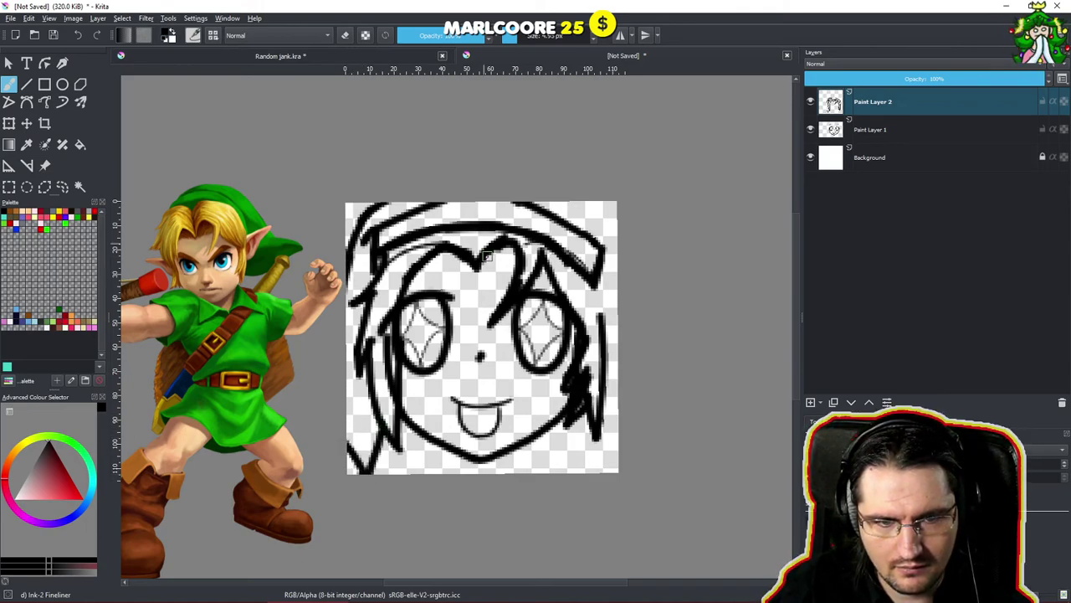
{"action": "mouse_move", "coordinate": [582, 276]}
{"action": "left_mouse_down"}
{"action": "mouse_move", "coordinate": [602, 318]}
{"action": "mouse_move", "coordinate": [564, 347]}
{"action": "mouse_move", "coordinate": [582, 294]}
{"action": "left_mouse_up"}
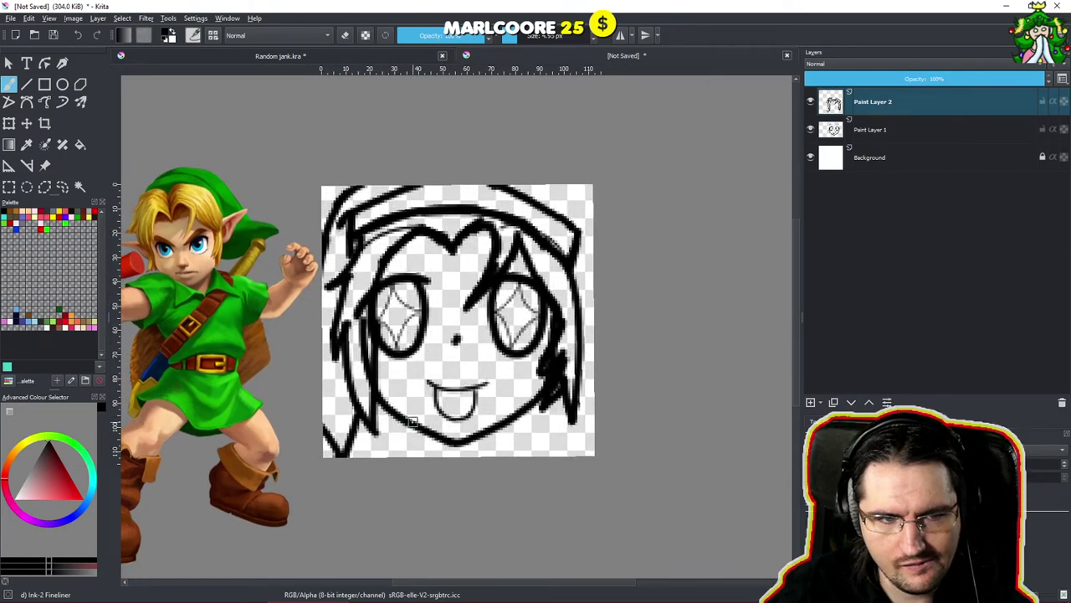
{"action": "left_click_drag", "start_coordinate": [461, 342], "coordinate": [478, 324]}
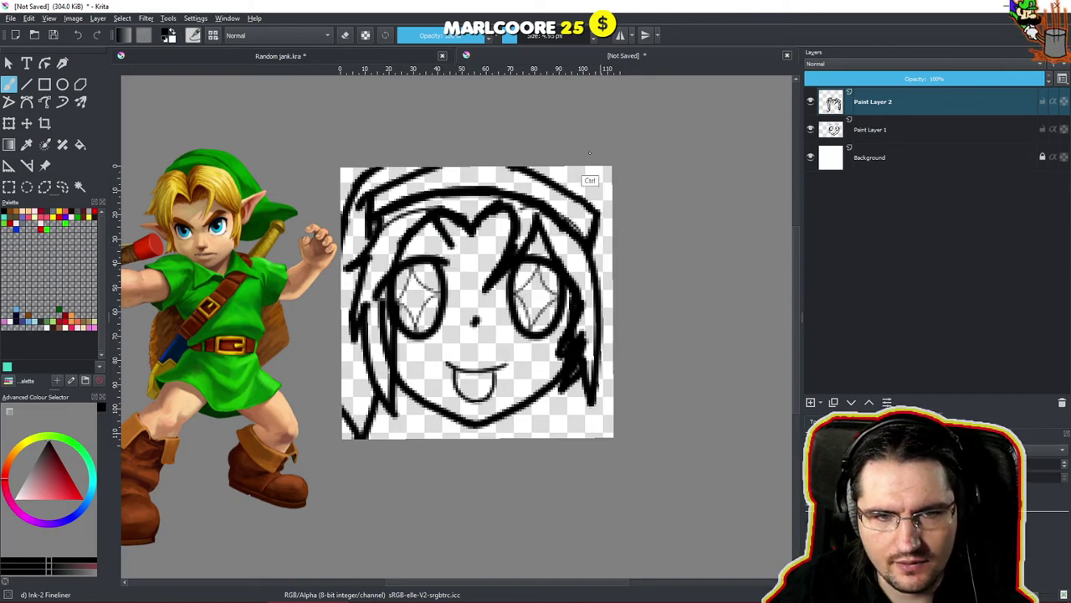
Undo the cap and right-side hair strokes and clear the remaining hair from Paint Layer 2.
{"action": "key", "text": "ctrl+z"}
{"action": "key", "text": "ctrl+z"}
{"action": "key", "text": "ctrl+z"}
{"action": "key", "text": "ctrl+z"}
{"action": "key", "text": "ctrl+z"}
{"action": "key", "text": "ctrl+z"}
{"action": "key", "text": "ctrl+z"}
{"action": "key", "text": "ctrl+z"}
{"action": "key", "text": "ctrl+z"}
{"action": "key", "text": "ctrl+z"}
{"action": "key", "text": "ctrl+z"}
{"action": "key", "text": "ctrl+z"}
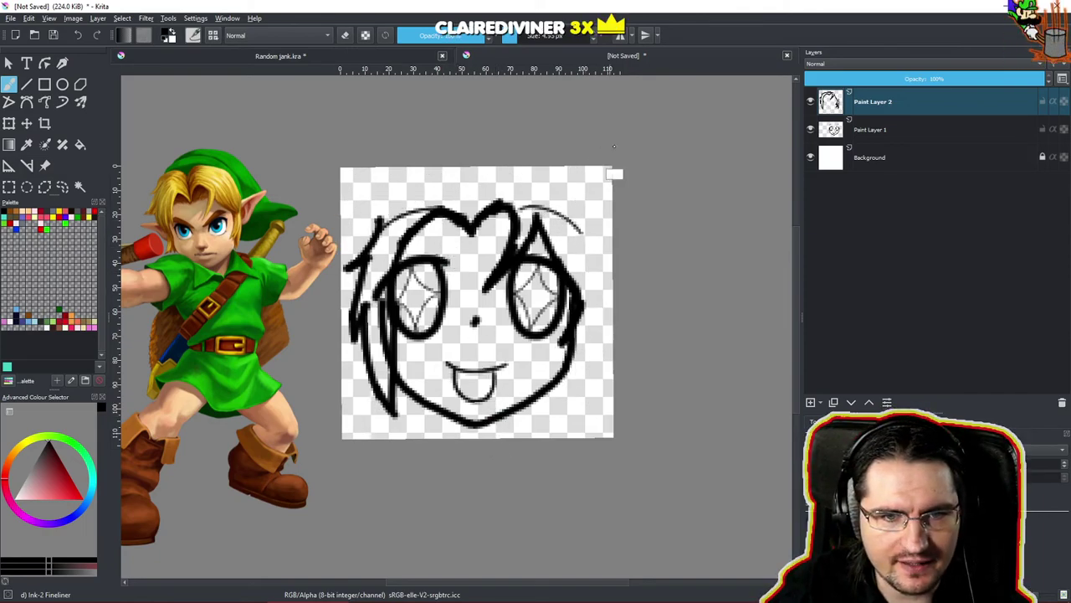
{"action": "key", "text": "e"}
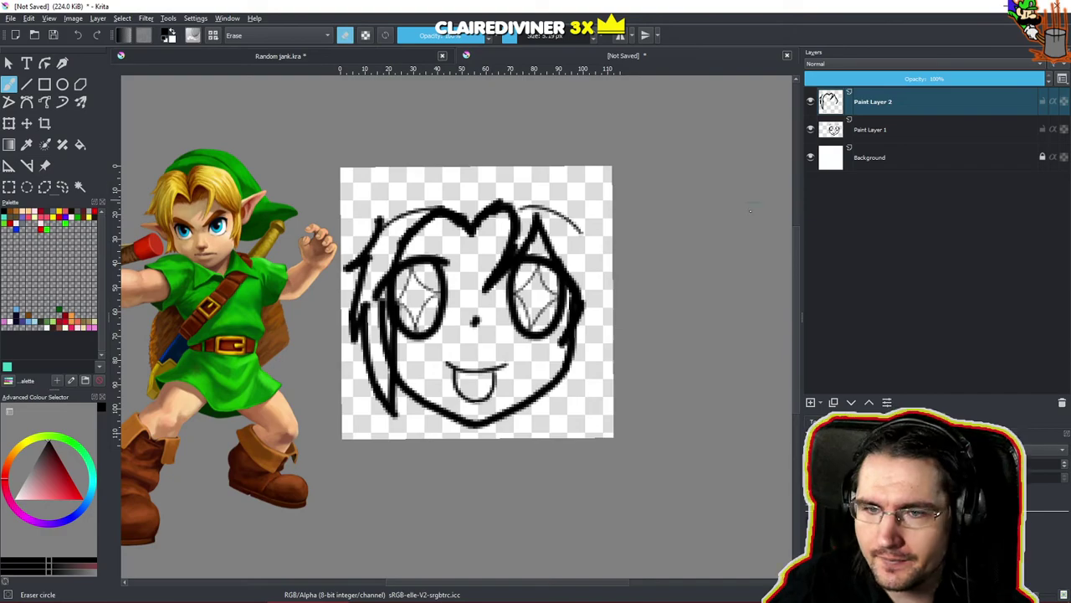
{"action": "key", "text": "Delete"}
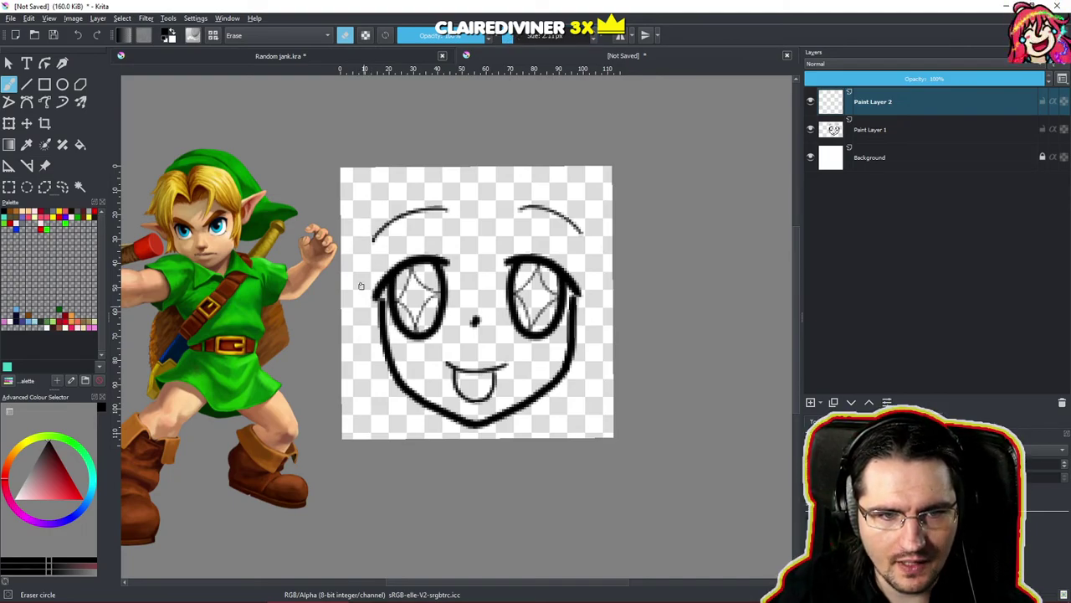
Set the eraser to 5.79 px and the fineliner to 2.11 px, erasing the test stroke beside the left cheek.
{"action": "key", "text": "e"}
{"action": "left_click_drag", "start_coordinate": [354, 276], "coordinate": [383, 378]}
{"action": "key", "text": "e"}
{"action": "left_click", "coordinate": [518, 37]}
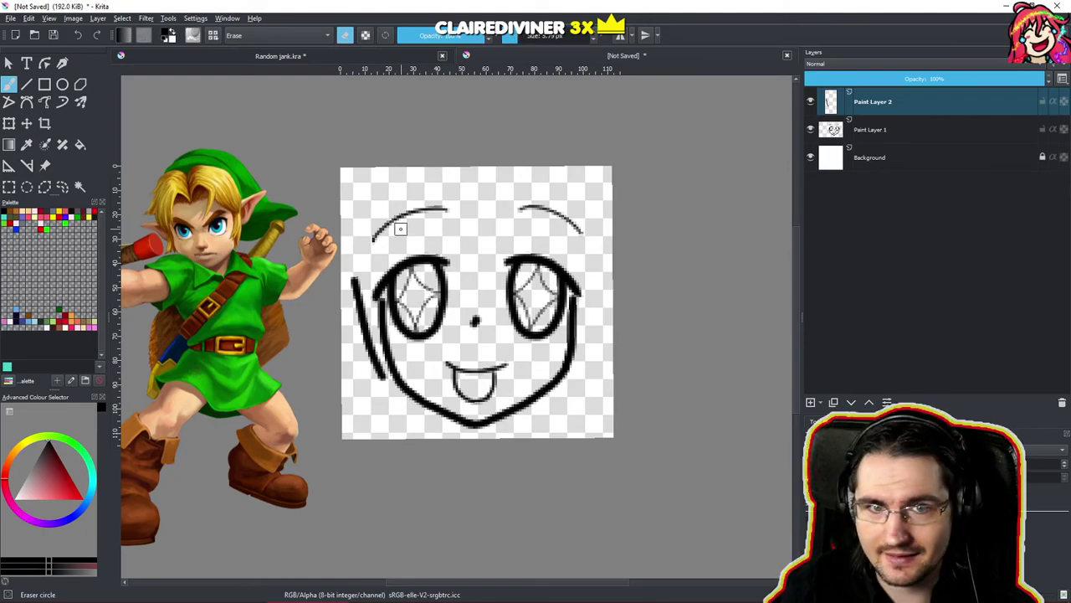
{"action": "key", "text": "e"}
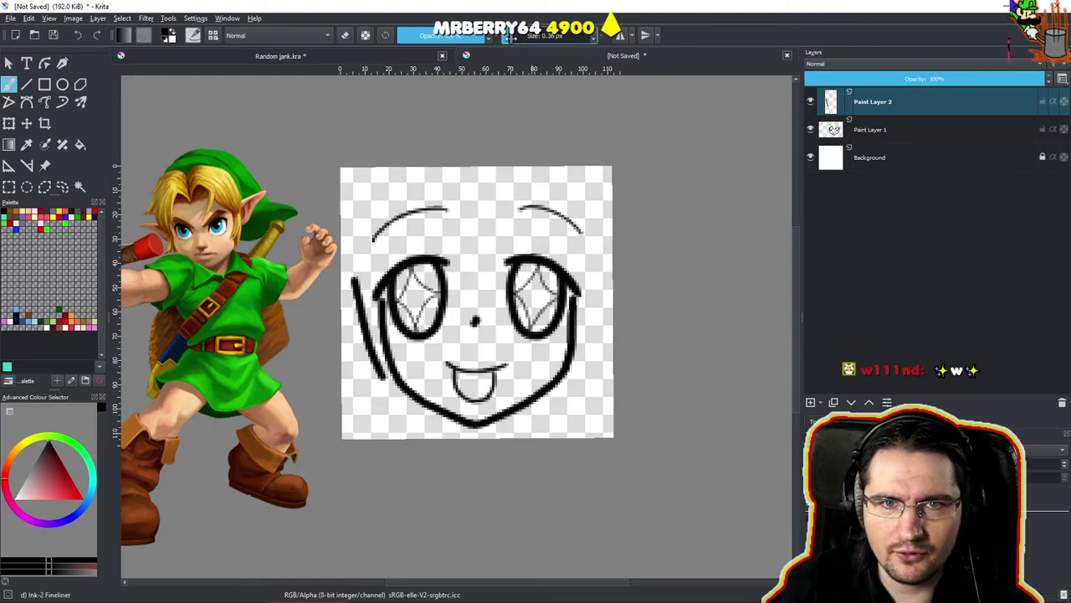
{"action": "left_click", "coordinate": [513, 40]}
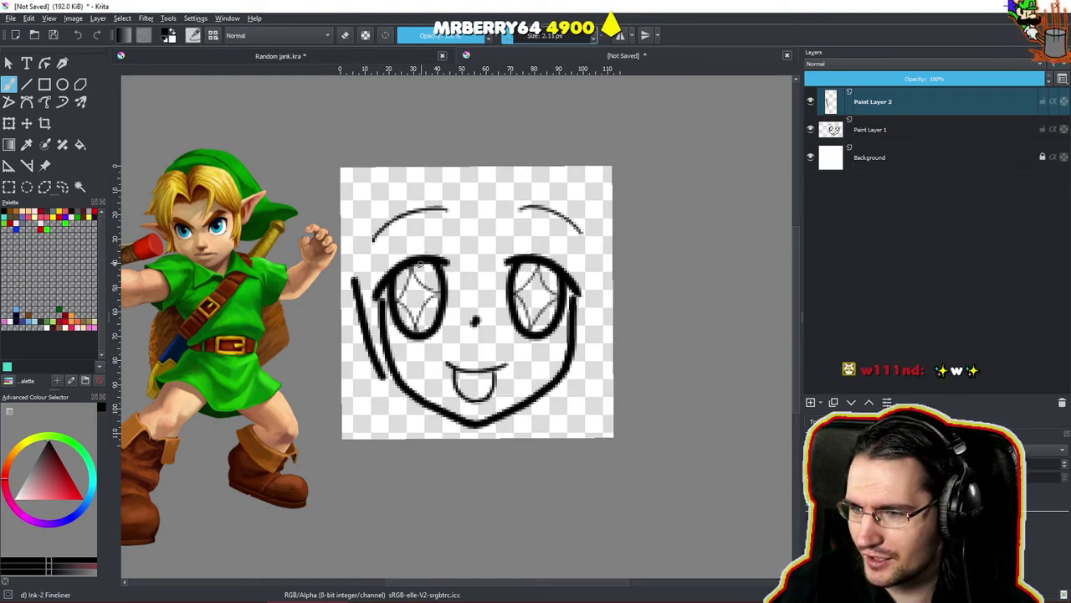
{"action": "key", "text": "e"}
{"action": "mouse_move", "coordinate": [358, 289]}
{"action": "left_mouse_down"}
{"action": "mouse_move", "coordinate": [355, 276]}
{"action": "mouse_move", "coordinate": [382, 386]}
{"action": "left_mouse_up"}
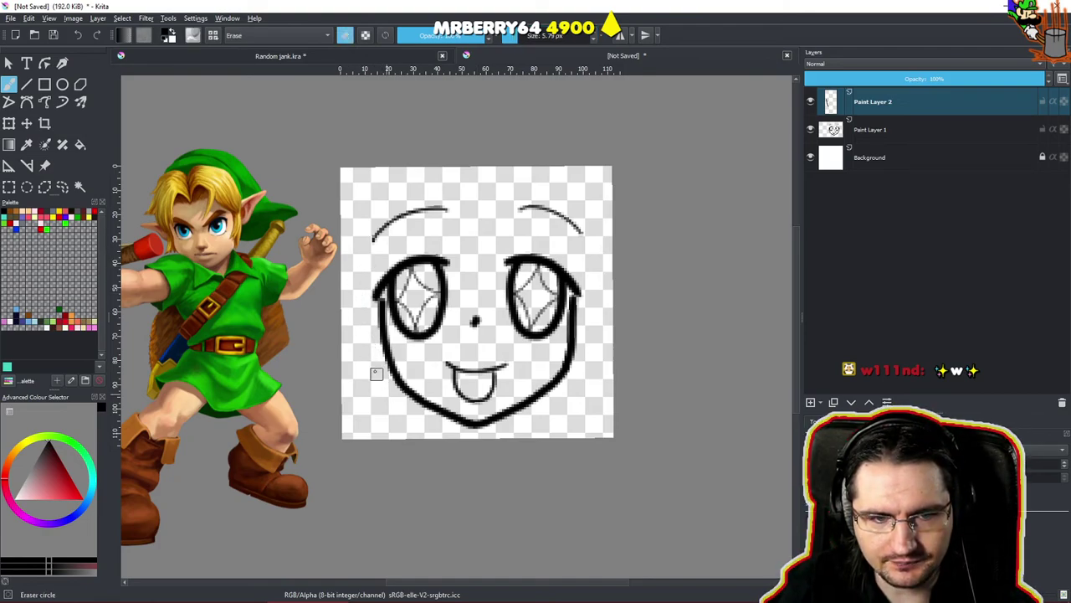
{"action": "key", "text": "e"}
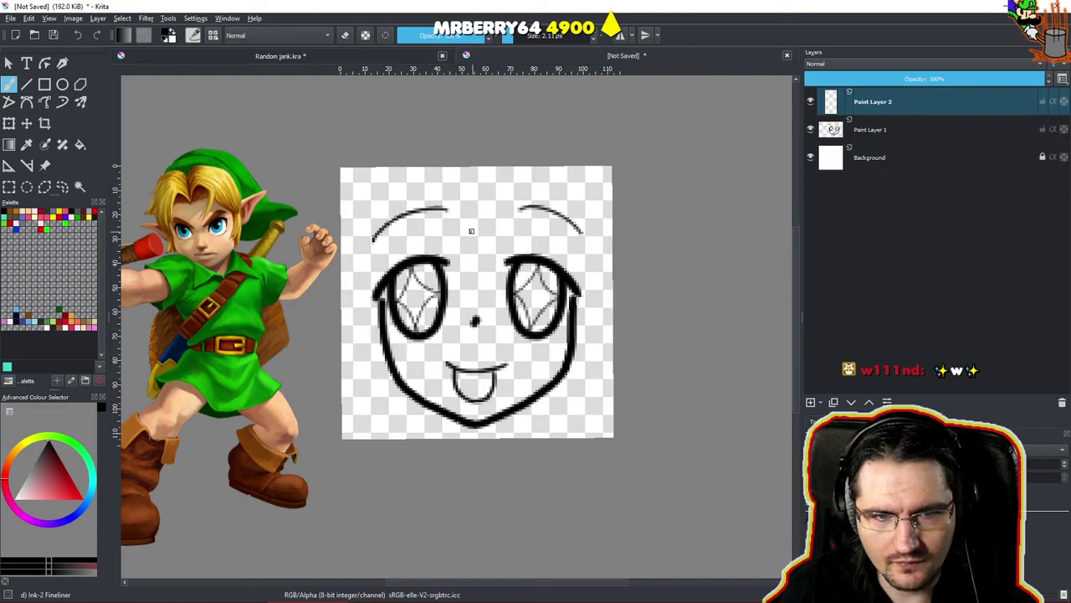
{"action": "mouse_move", "coordinate": [463, 204]}
{"action": "left_mouse_down"}
{"action": "mouse_move", "coordinate": [477, 224]}
{"action": "mouse_move", "coordinate": [403, 202]}
{"action": "left_mouse_up"}
{"action": "key", "text": "ctrl+z"}
{"action": "key", "text": "ctrl+z"}
{"action": "key", "text": "ctrl+z"}
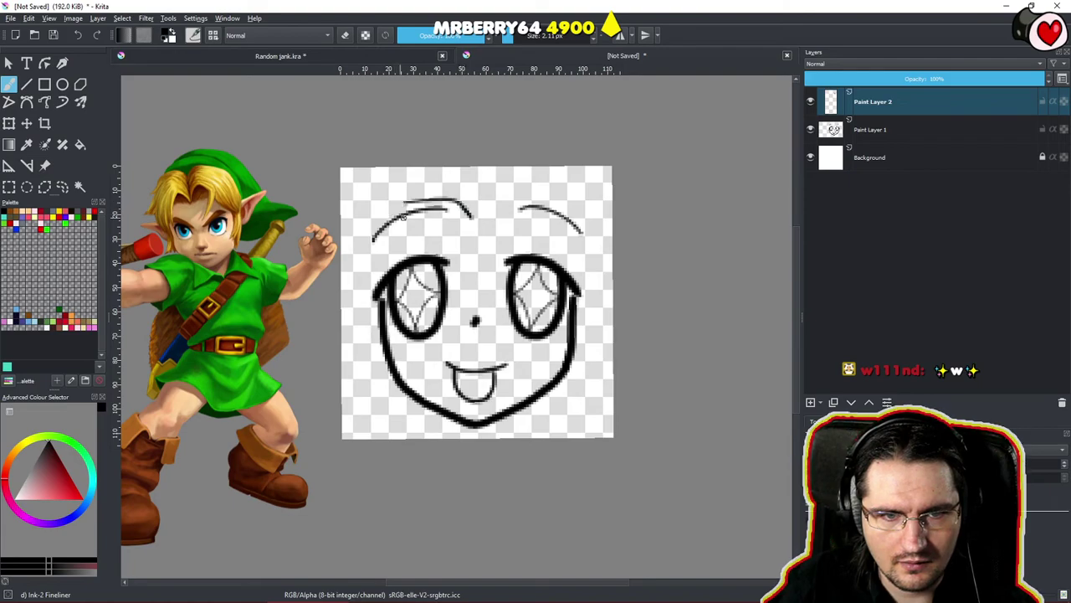
{"action": "key", "text": "ctrl+z"}
{"action": "key", "text": "ctrl+z"}
{"action": "key", "text": "ctrl+z"}
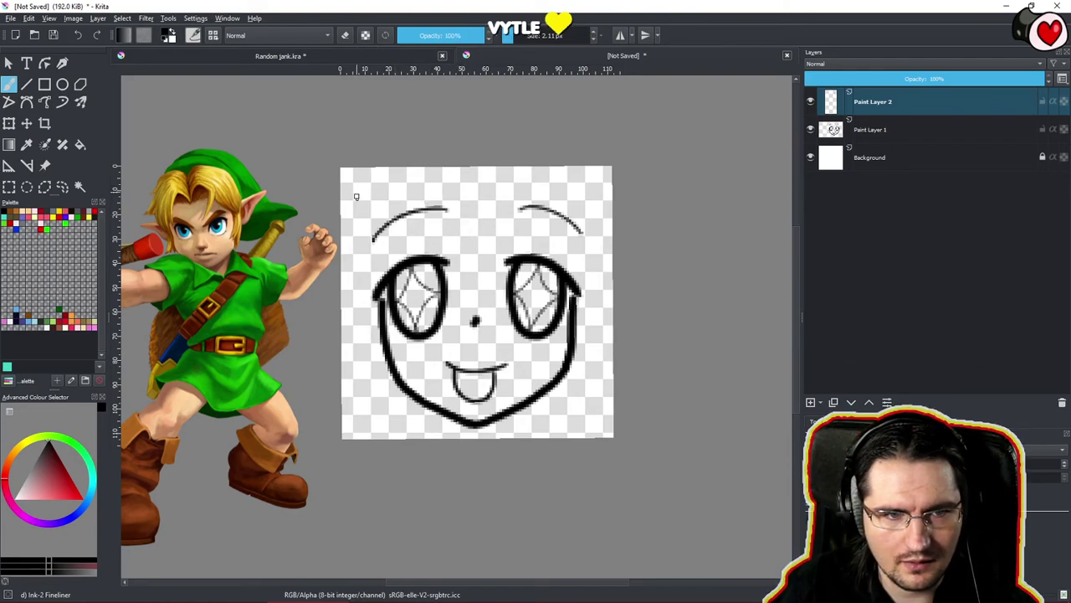
Draw the centre-parted fringe with a lock falling to the left eye and a doubled lock curving to a point between the eyes.
{"action": "left_click_drag", "start_coordinate": [440, 201], "coordinate": [429, 251]}
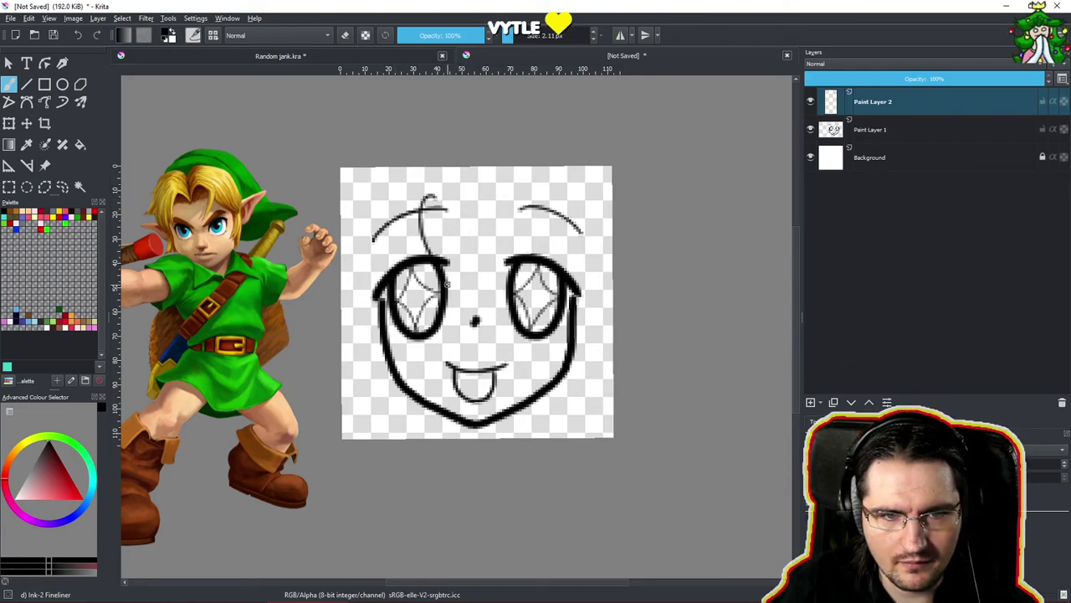
{"action": "mouse_move", "coordinate": [424, 205]}
{"action": "left_mouse_down"}
{"action": "mouse_move", "coordinate": [517, 238]}
{"action": "mouse_move", "coordinate": [511, 196]}
{"action": "mouse_move", "coordinate": [489, 266]}
{"action": "mouse_move", "coordinate": [525, 193]}
{"action": "left_mouse_up"}
{"action": "key", "text": "ctrl+z"}
{"action": "key", "text": "ctrl+z"}
{"action": "key", "text": "ctrl+z"}
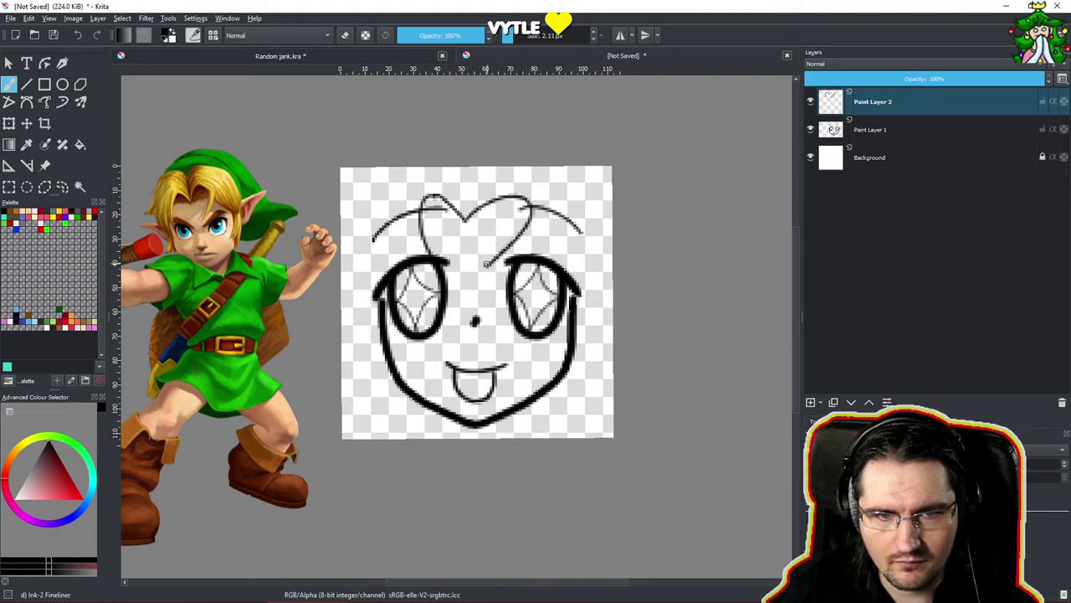
{"action": "mouse_move", "coordinate": [478, 260]}
{"action": "left_mouse_down"}
{"action": "mouse_move", "coordinate": [495, 262]}
{"action": "mouse_move", "coordinate": [533, 209]}
{"action": "left_mouse_up"}
{"action": "key", "text": "ctrl+z"}
{"action": "left_click_drag", "start_coordinate": [482, 262], "coordinate": [532, 211]}
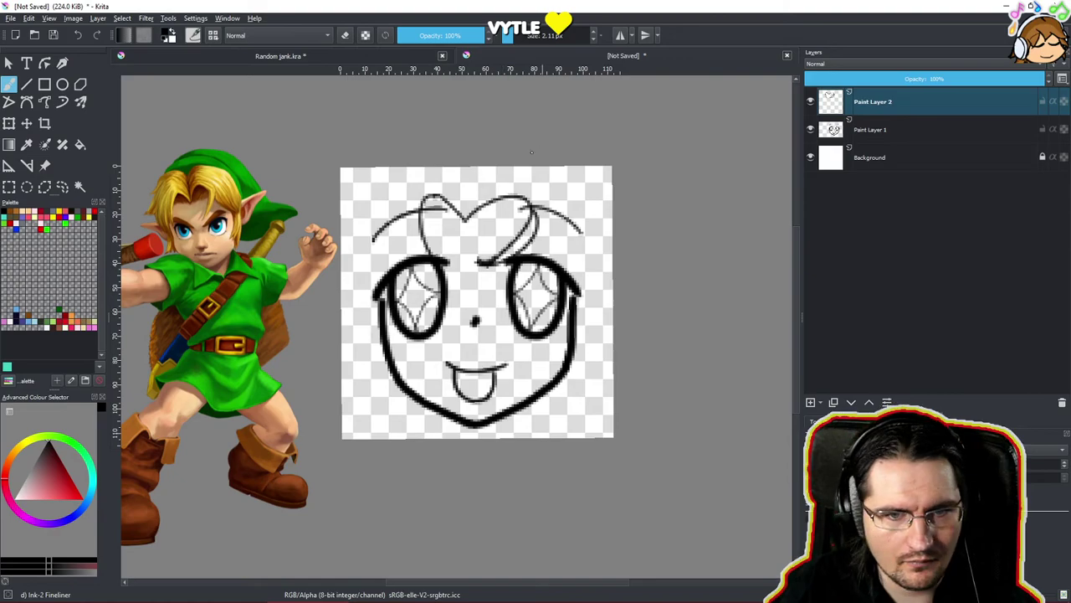
Sweep overlapping hair strands from the parting over the right brow and down past the right eye's outer corner.
{"action": "mouse_move", "coordinate": [435, 218]}
{"action": "left_mouse_down"}
{"action": "mouse_move", "coordinate": [405, 237]}
{"action": "mouse_move", "coordinate": [400, 258]}
{"action": "left_mouse_up"}
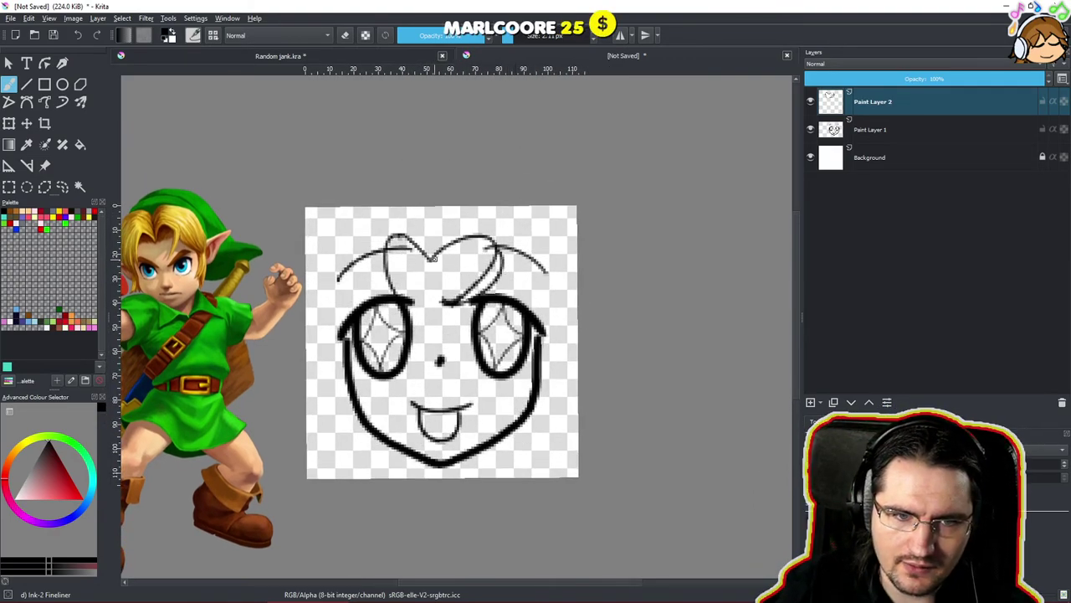
{"action": "mouse_move", "coordinate": [432, 258]}
{"action": "left_mouse_down"}
{"action": "mouse_move", "coordinate": [503, 248]}
{"action": "mouse_move", "coordinate": [548, 303]}
{"action": "left_mouse_up"}
{"action": "key", "text": "ctrl+z"}
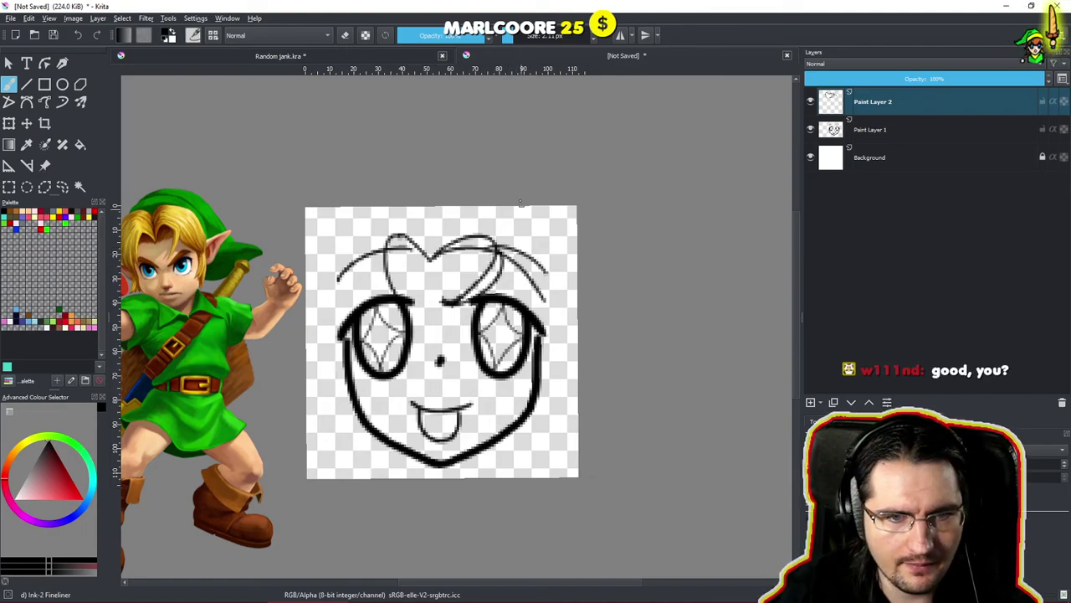
{"action": "mouse_move", "coordinate": [511, 270]}
{"action": "left_mouse_down"}
{"action": "mouse_move", "coordinate": [523, 249]}
{"action": "mouse_move", "coordinate": [569, 294]}
{"action": "left_mouse_up"}
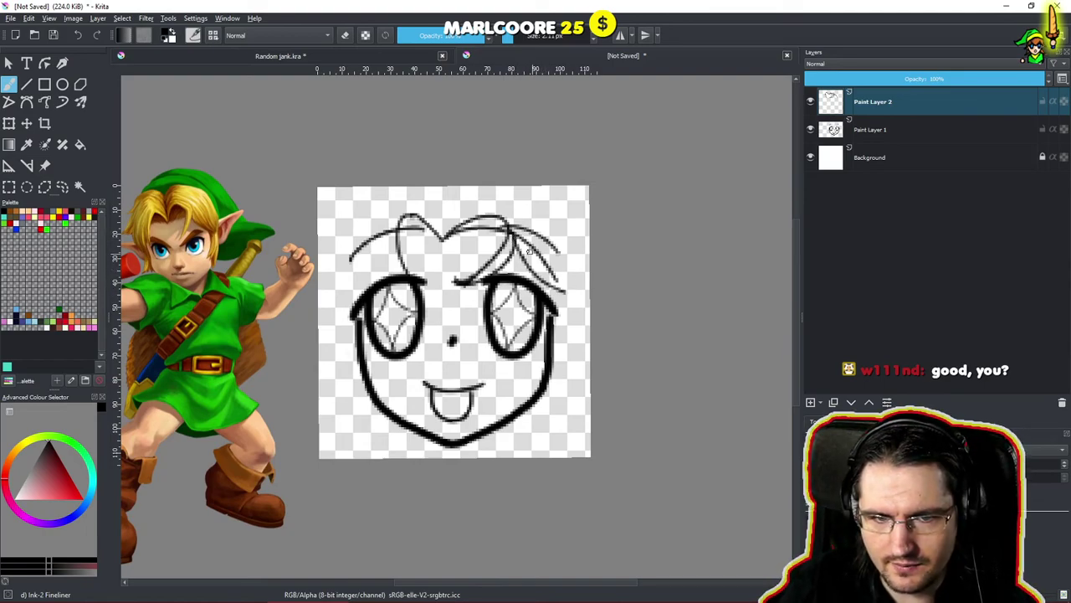
{"action": "key", "text": "ctrl+z"}
{"action": "mouse_move", "coordinate": [514, 233]}
{"action": "left_mouse_down"}
{"action": "mouse_move", "coordinate": [570, 311]}
{"action": "mouse_move", "coordinate": [563, 321]}
{"action": "left_mouse_up"}
{"action": "left_click_drag", "start_coordinate": [497, 329], "coordinate": [527, 304]}
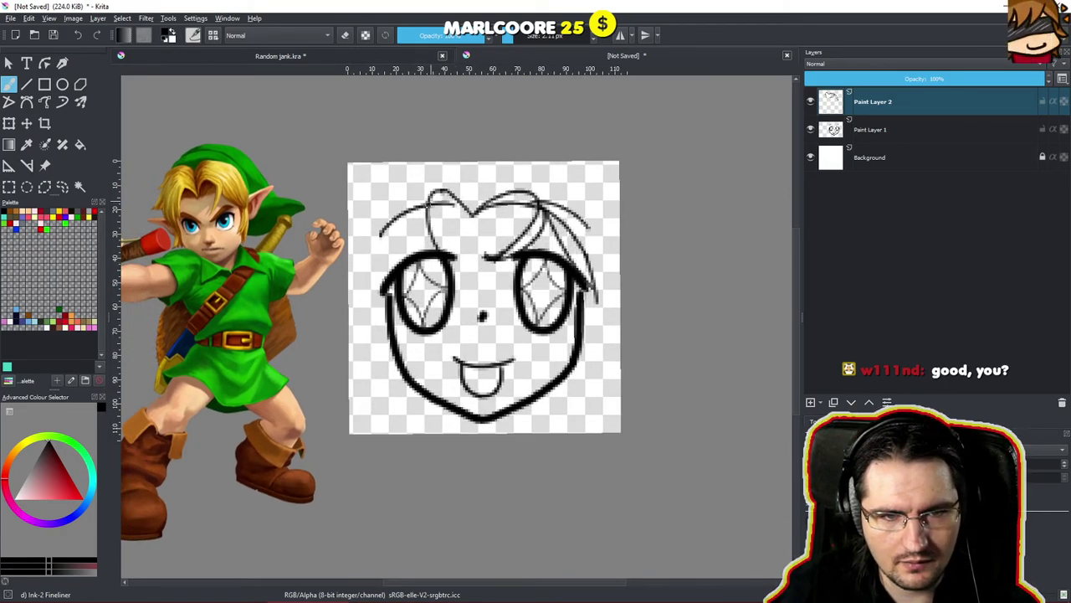
Add short strands above the left eye and sweep the left hair outline from the fringe over the brow to the temple.
{"action": "mouse_move", "coordinate": [433, 189]}
{"action": "left_mouse_down"}
{"action": "mouse_move", "coordinate": [417, 230]}
{"action": "mouse_move", "coordinate": [421, 259]}
{"action": "left_mouse_up"}
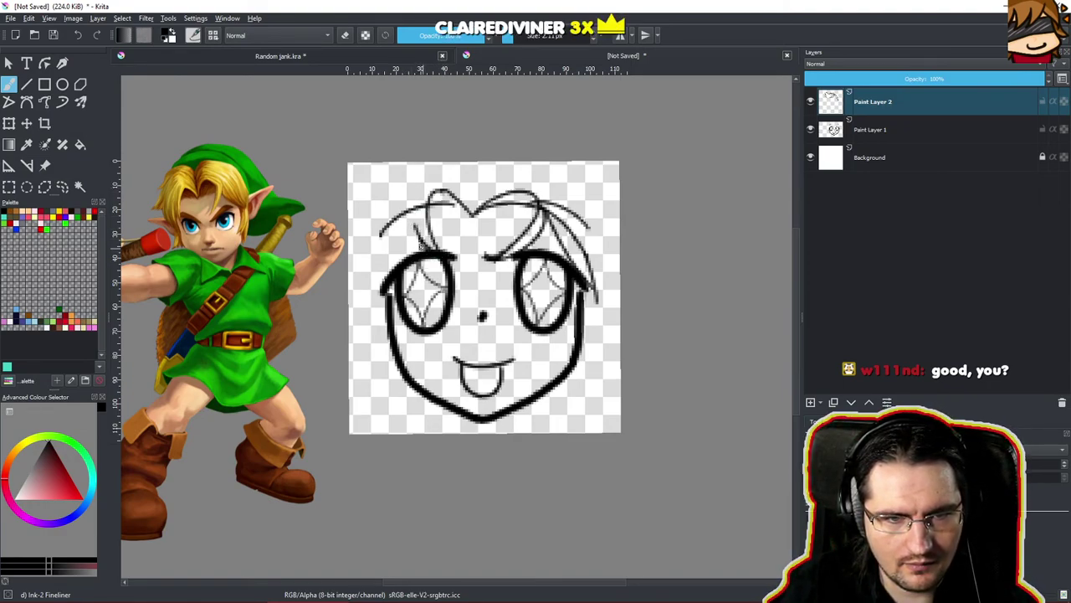
{"action": "left_click_drag", "start_coordinate": [395, 236], "coordinate": [424, 267]}
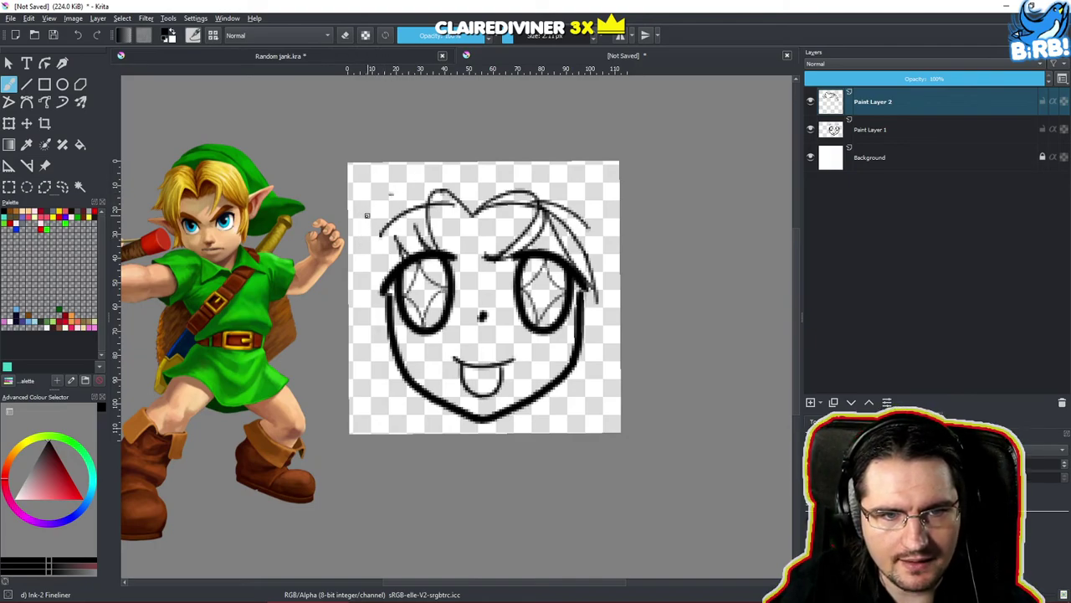
{"action": "left_click_drag", "start_coordinate": [427, 190], "coordinate": [350, 235]}
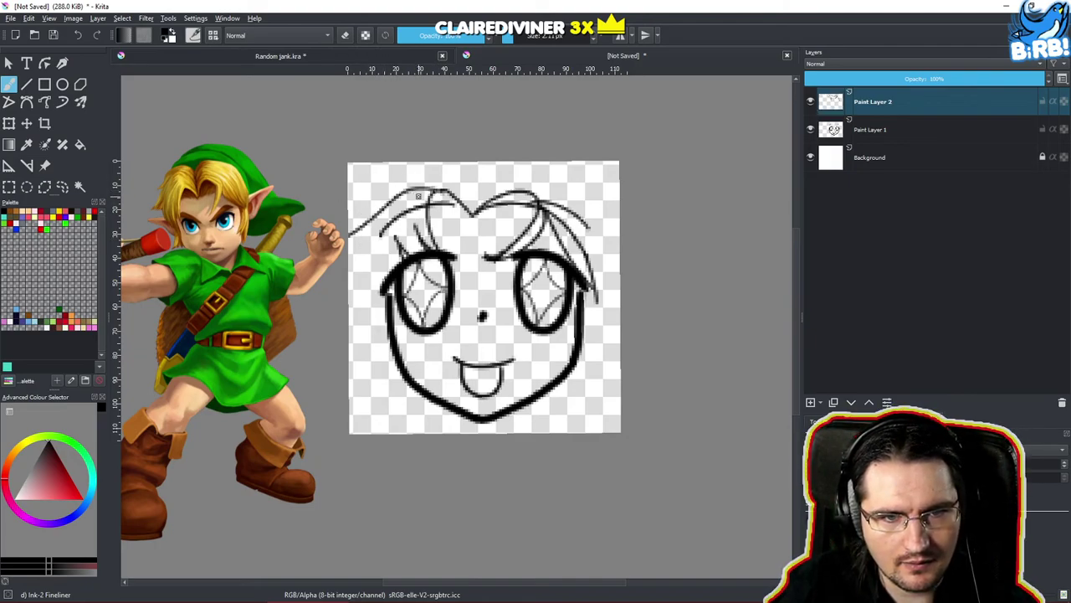
{"action": "key", "text": "ctrl+z"}
{"action": "mouse_move", "coordinate": [446, 189]}
{"action": "left_mouse_down"}
{"action": "mouse_move", "coordinate": [365, 237]}
{"action": "mouse_move", "coordinate": [364, 252]}
{"action": "left_mouse_up"}
{"action": "key", "text": "ctrl+z"}
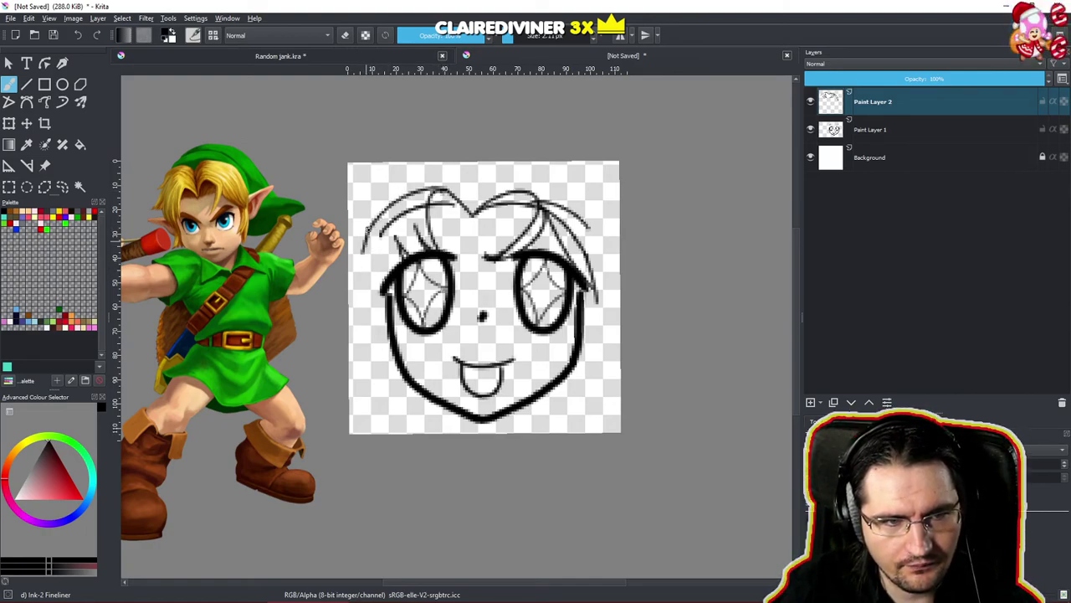
Erase the end of the left hair outline and add a pointed flick reaching the canvas's left edge above the brow.
{"action": "key", "text": "e"}
{"action": "left_click_drag", "start_coordinate": [366, 241], "coordinate": [365, 252]}
{"action": "key", "text": "e"}
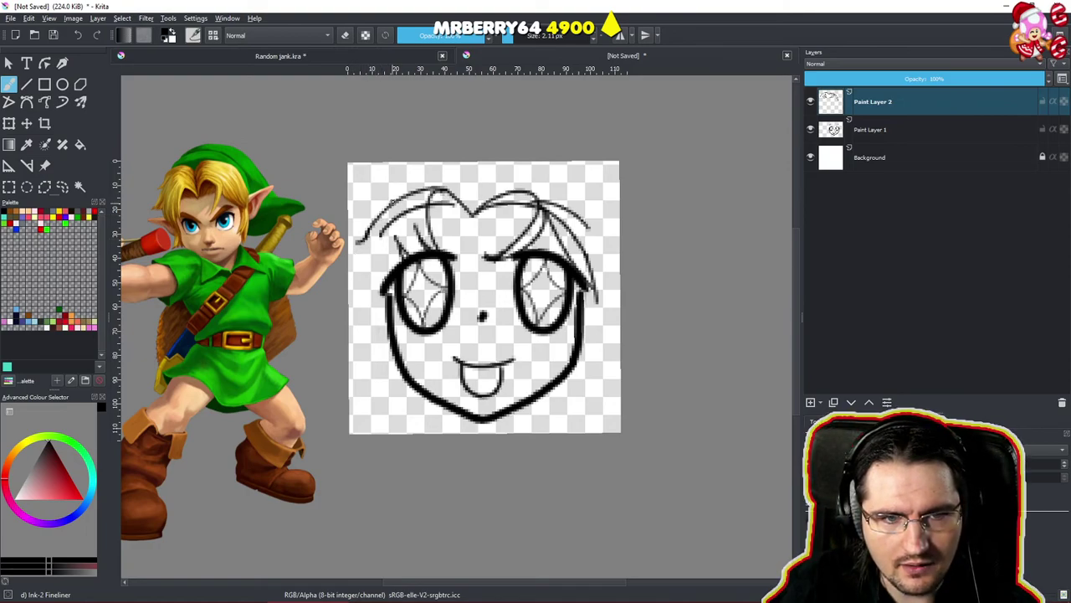
{"action": "mouse_move", "coordinate": [398, 198]}
{"action": "left_mouse_down"}
{"action": "mouse_move", "coordinate": [352, 208]}
{"action": "mouse_move", "coordinate": [377, 217]}
{"action": "left_mouse_up"}
{"action": "key", "text": "ctrl+z"}
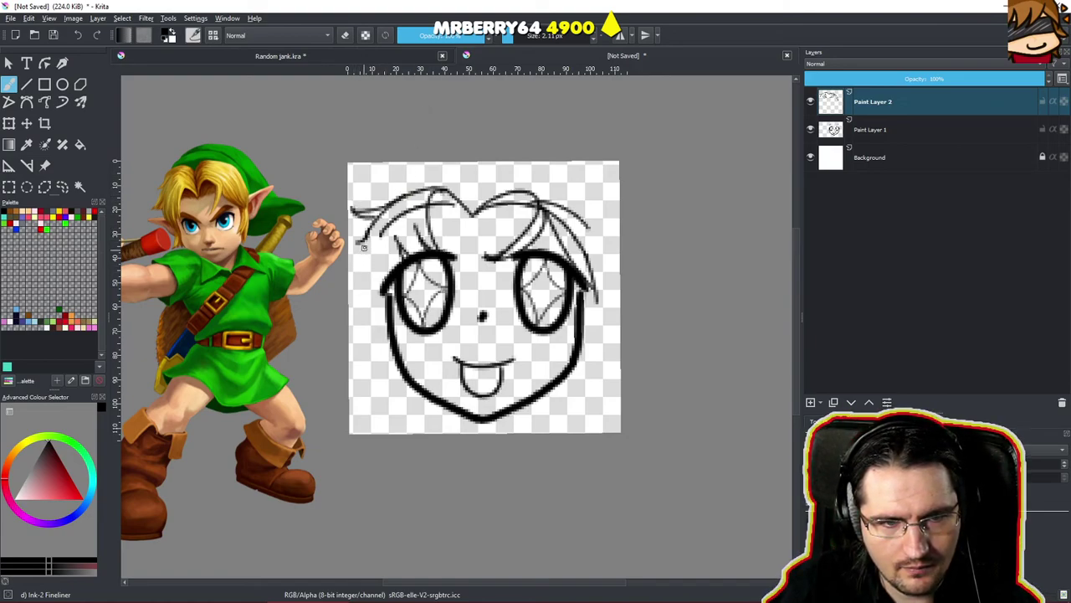
Draw pointed strands down the left temple, running from the hair outline to beside the left cheek.
{"action": "left_click_drag", "start_coordinate": [363, 243], "coordinate": [350, 281]}
{"action": "key", "text": "ctrl+z"}
{"action": "mouse_move", "coordinate": [367, 235]}
{"action": "left_mouse_down"}
{"action": "mouse_move", "coordinate": [356, 287]}
{"action": "mouse_move", "coordinate": [369, 252]}
{"action": "mouse_move", "coordinate": [368, 306]}
{"action": "left_mouse_up"}
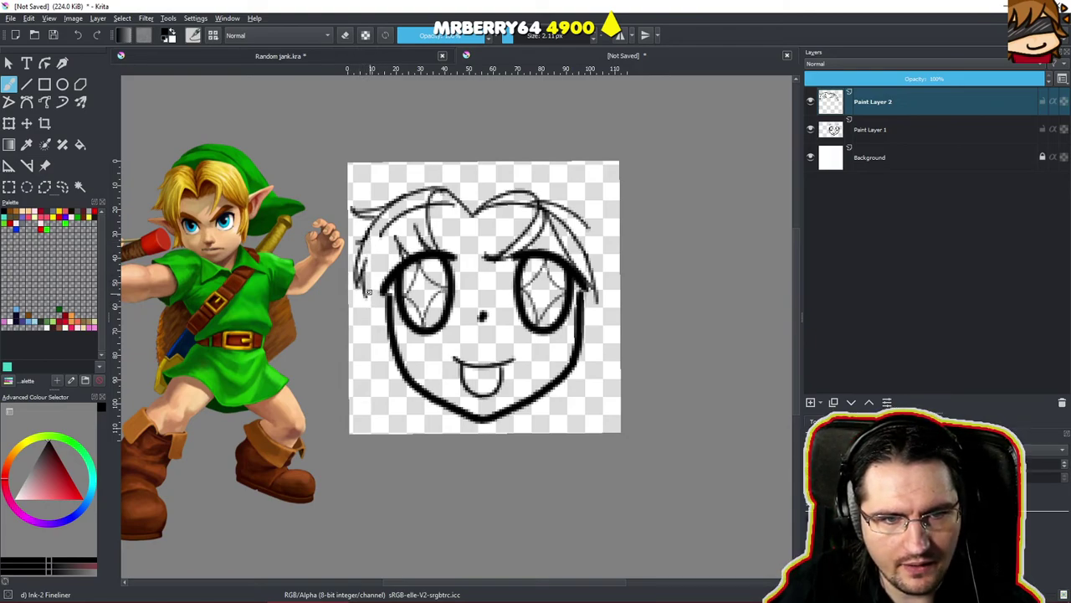
{"action": "left_click_drag", "start_coordinate": [377, 245], "coordinate": [374, 333]}
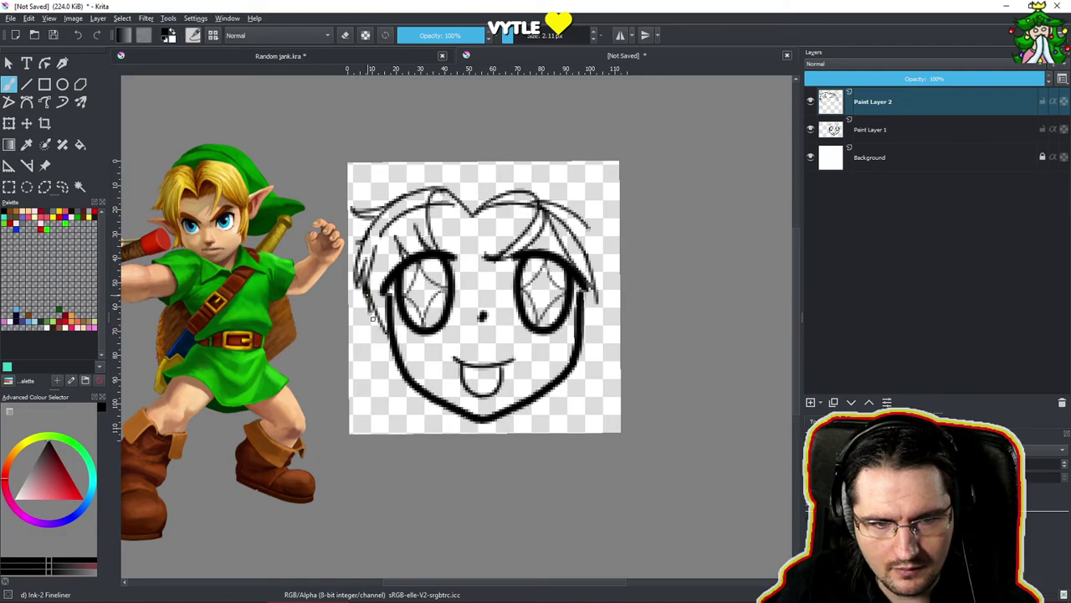
{"action": "mouse_move", "coordinate": [365, 287]}
{"action": "left_mouse_down"}
{"action": "mouse_move", "coordinate": [387, 384]}
{"action": "mouse_move", "coordinate": [373, 434]}
{"action": "left_mouse_up"}
{"action": "key", "text": "ctrl+z"}
{"action": "left_click_drag", "start_coordinate": [366, 292], "coordinate": [381, 422]}
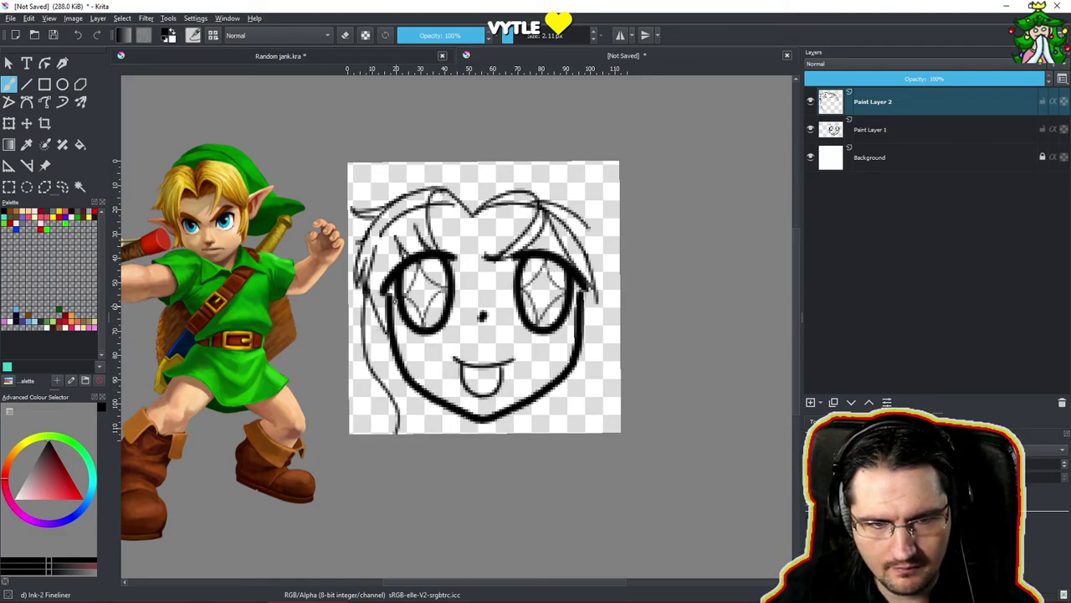
{"action": "key", "text": "ctrl+z"}
{"action": "key", "text": "ctrl+z"}
{"action": "left_click_drag", "start_coordinate": [368, 289], "coordinate": [393, 386]}
{"action": "key", "text": "ctrl+z"}
{"action": "left_click_drag", "start_coordinate": [367, 289], "coordinate": [393, 415]}
{"action": "key", "text": "ctrl+z"}
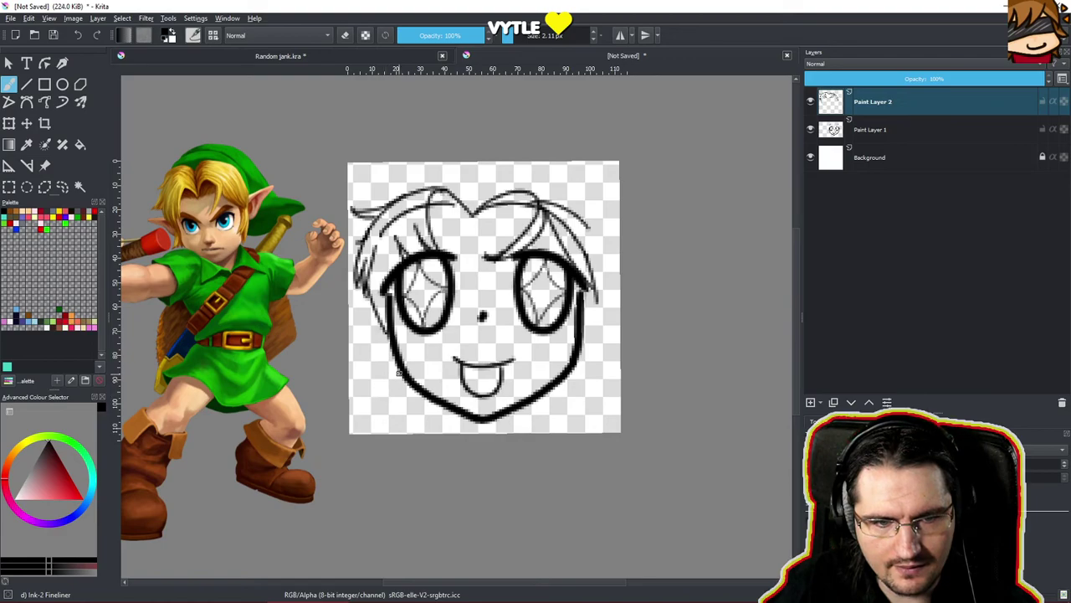
Draw a long sidelock from the left temple down to a pointed tip beside the left jaw.
{"action": "left_click_drag", "start_coordinate": [403, 366], "coordinate": [385, 404]}
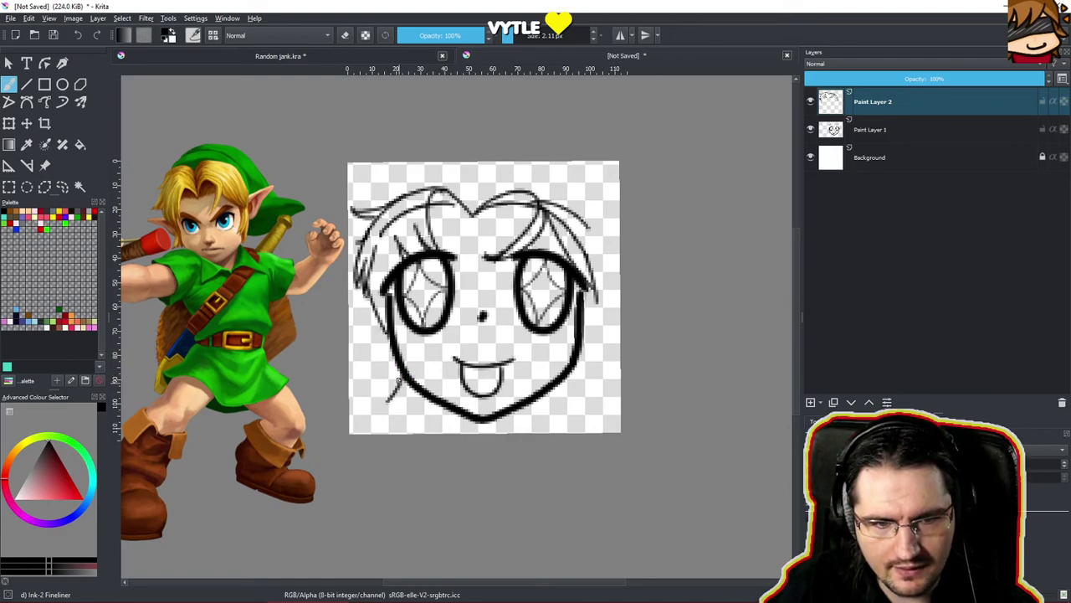
{"action": "key", "text": "ctrl+z"}
{"action": "mouse_move", "coordinate": [401, 367]}
{"action": "left_mouse_down"}
{"action": "mouse_move", "coordinate": [388, 409]}
{"action": "mouse_move", "coordinate": [376, 368]}
{"action": "mouse_move", "coordinate": [387, 413]}
{"action": "left_mouse_up"}
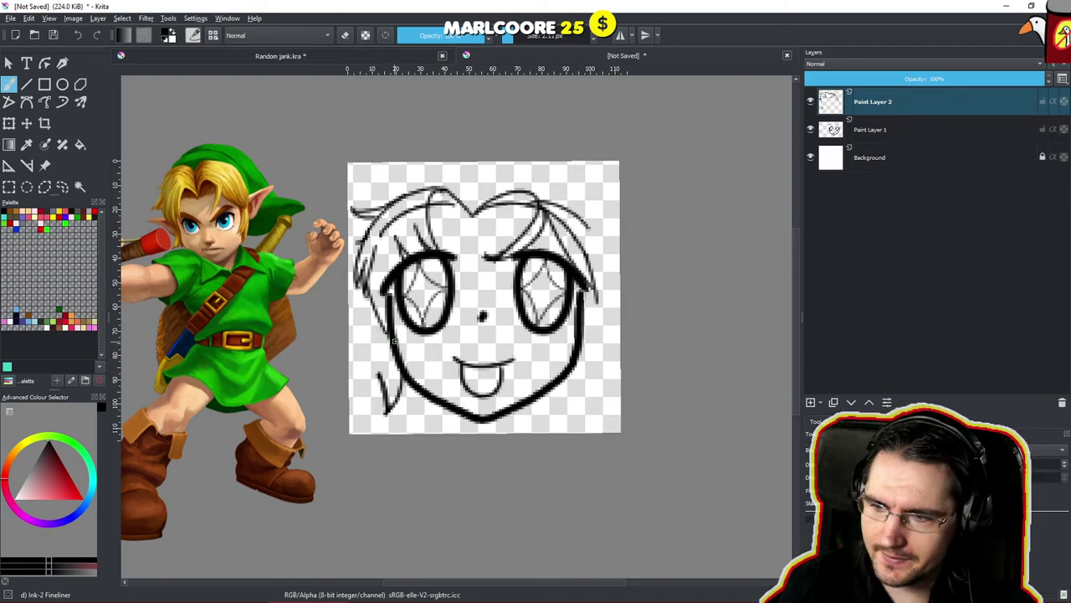
{"action": "scroll", "coordinate": [394, 342], "scroll_direction": "down", "scroll_amount": 1}
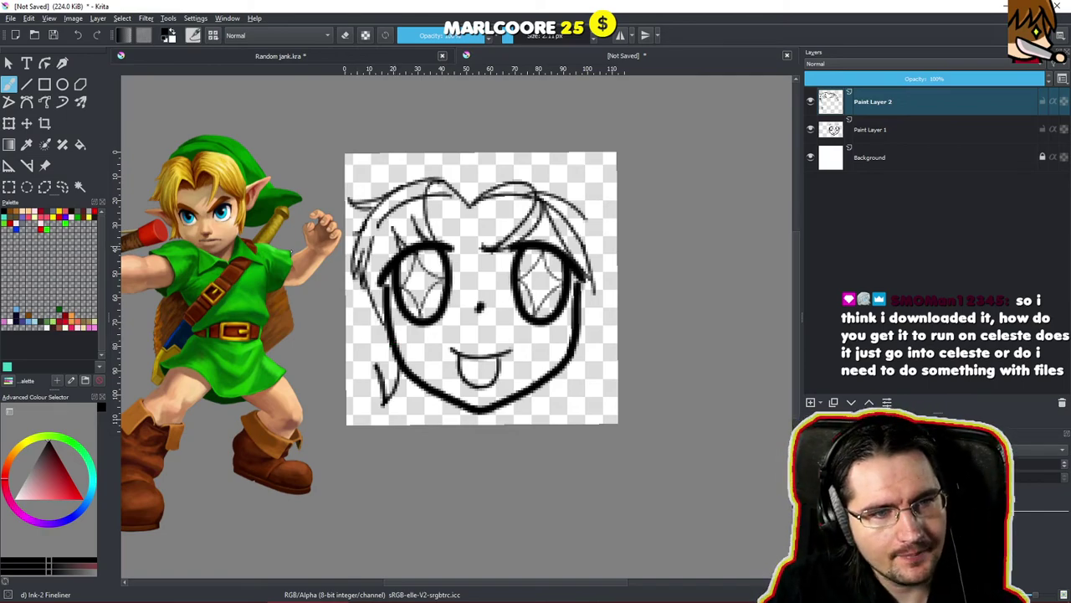
{"action": "left_click_drag", "start_coordinate": [353, 302], "coordinate": [395, 332]}
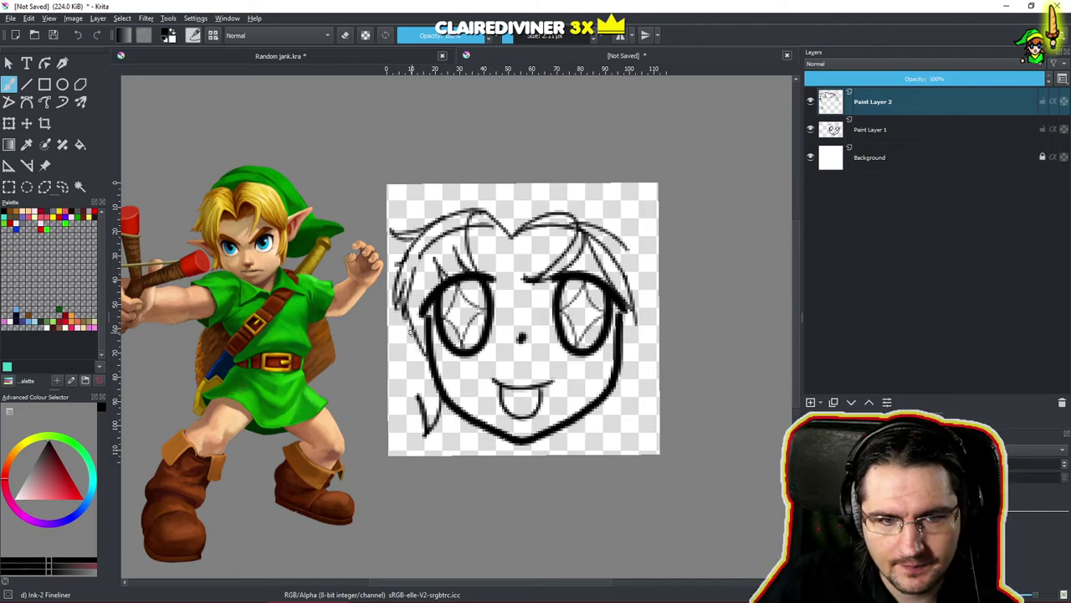
{"action": "left_click_drag", "start_coordinate": [408, 314], "coordinate": [428, 403]}
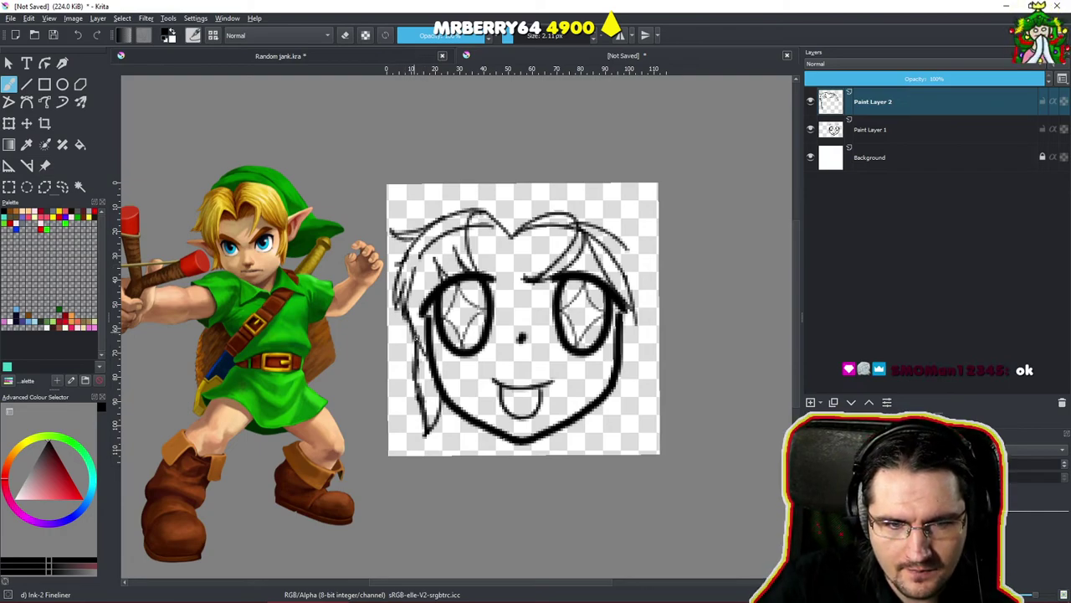
{"action": "mouse_move", "coordinate": [409, 308]}
{"action": "left_mouse_down"}
{"action": "mouse_move", "coordinate": [443, 367]}
{"action": "mouse_move", "coordinate": [428, 308]}
{"action": "mouse_move", "coordinate": [445, 344]}
{"action": "left_mouse_up"}
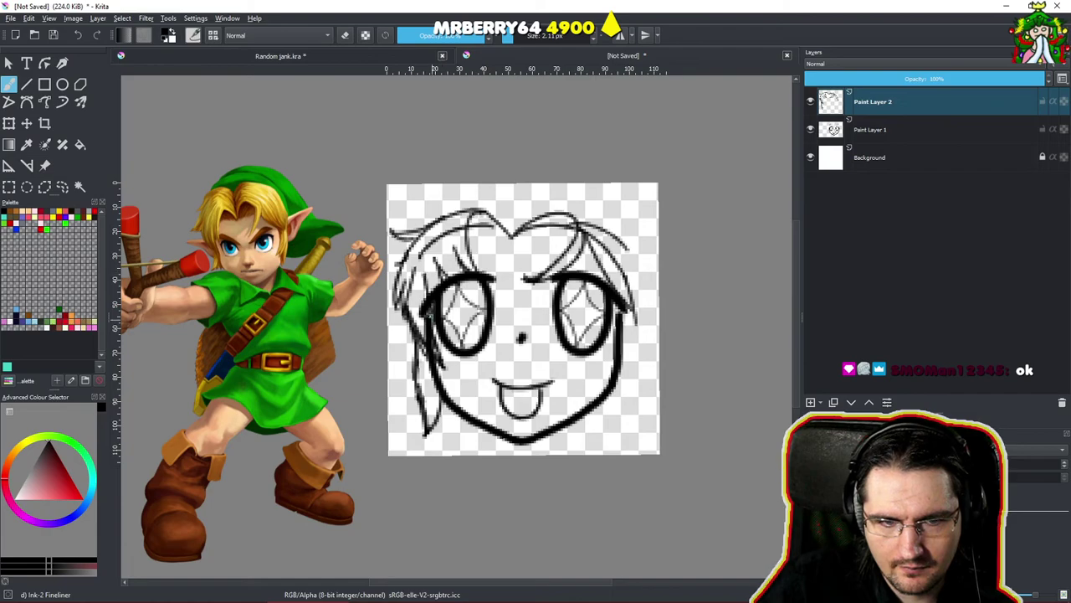
{"action": "mouse_move", "coordinate": [434, 292]}
{"action": "left_mouse_down"}
{"action": "mouse_move", "coordinate": [435, 326]}
{"action": "mouse_move", "coordinate": [412, 286]}
{"action": "left_mouse_up"}
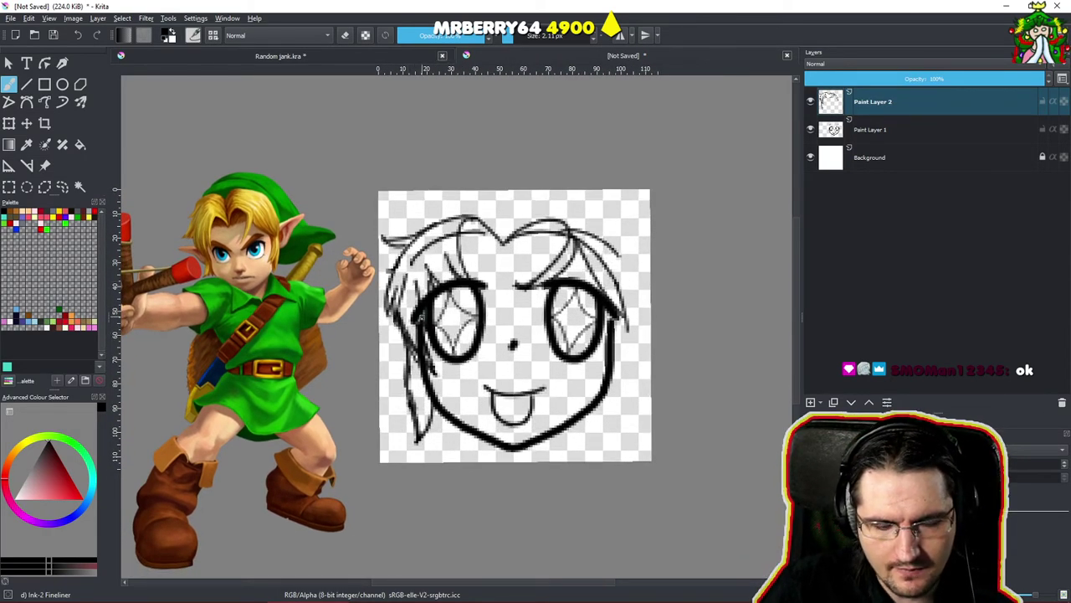
{"action": "key", "text": "ctrl+z"}
{"action": "key", "text": "ctrl+z"}
{"action": "key", "text": "ctrl+z"}
{"action": "key", "text": "ctrl+z"}
{"action": "key", "text": "ctrl+z"}
{"action": "key", "text": "ctrl+z"}
{"action": "key", "text": "ctrl+z"}
{"action": "key", "text": "ctrl+z"}
{"action": "key", "text": "ctrl+z"}
{"action": "key", "text": "ctrl+z"}
Rework the left sidelock's lower end into several jagged tips that reach the jawline.
{"action": "left_click_drag", "start_coordinate": [405, 362], "coordinate": [411, 415]}
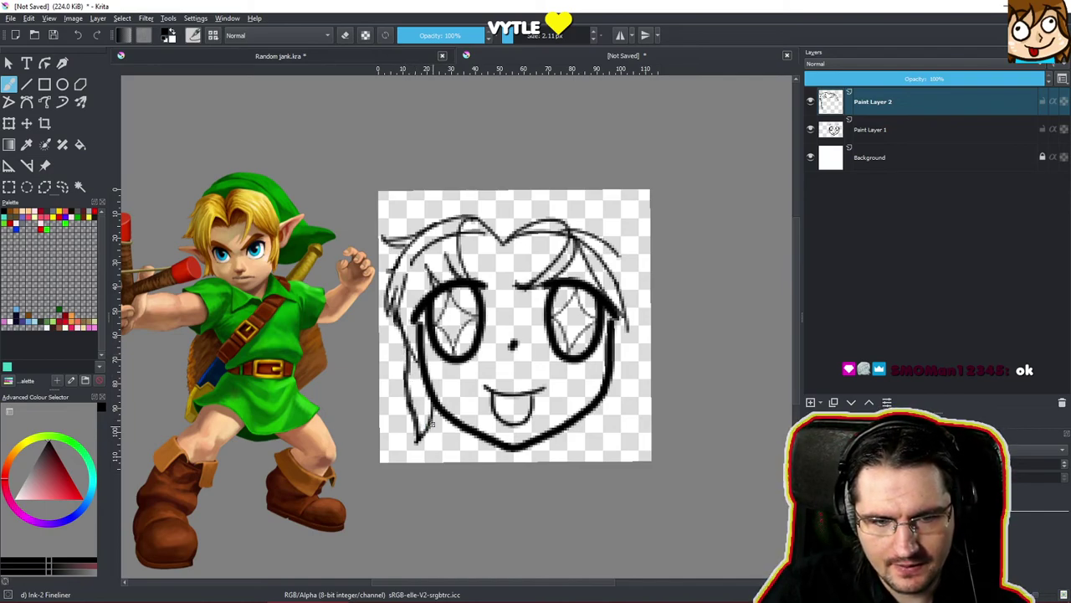
{"action": "key", "text": "e"}
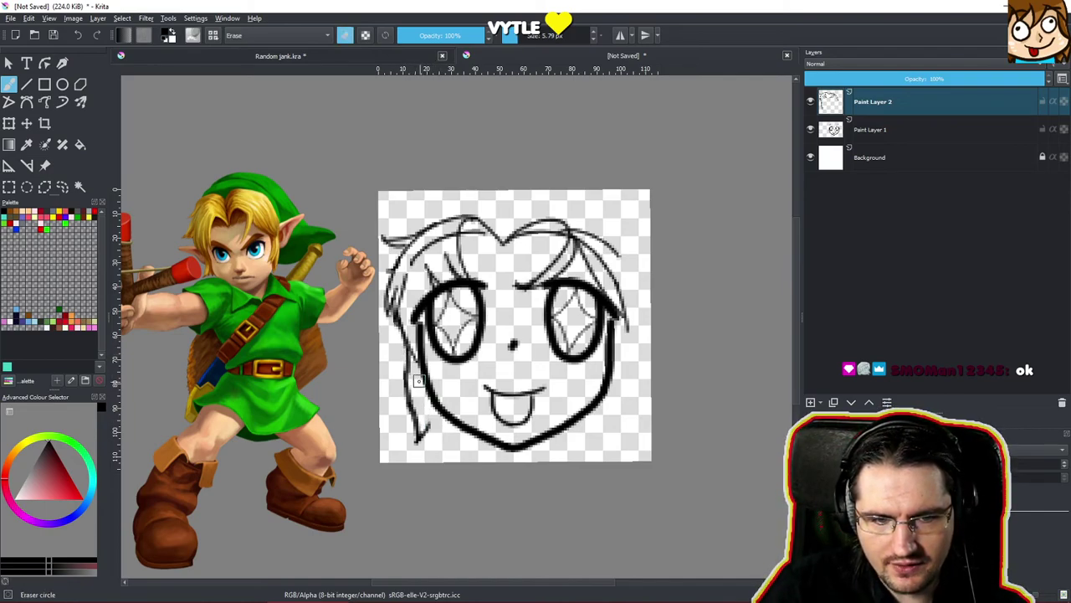
{"action": "key", "text": "e"}
{"action": "left_click_drag", "start_coordinate": [423, 409], "coordinate": [442, 442]}
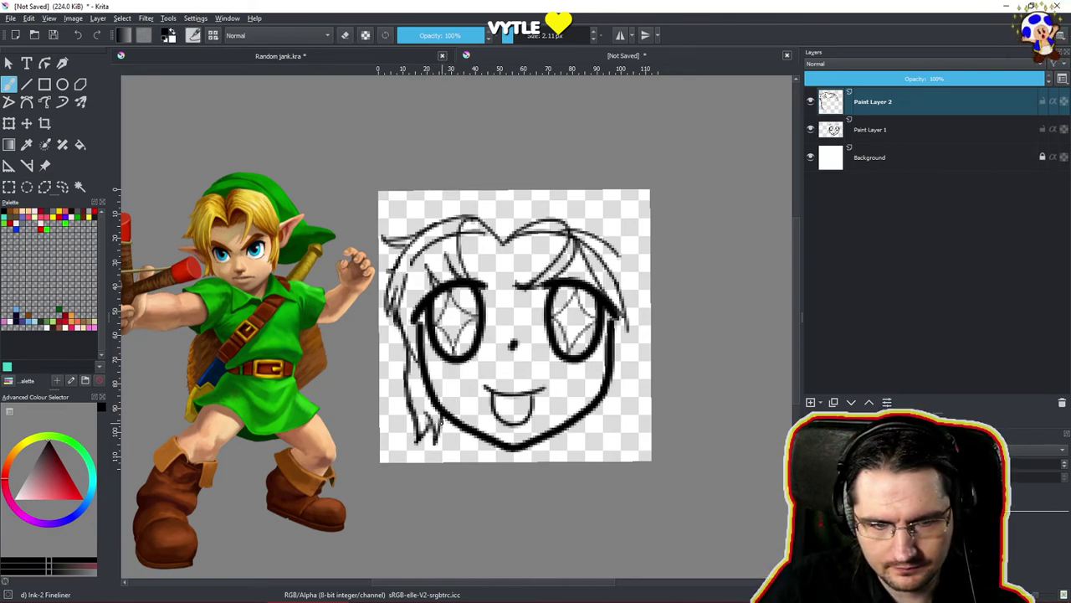
{"action": "left_click_drag", "start_coordinate": [441, 421], "coordinate": [453, 422]}
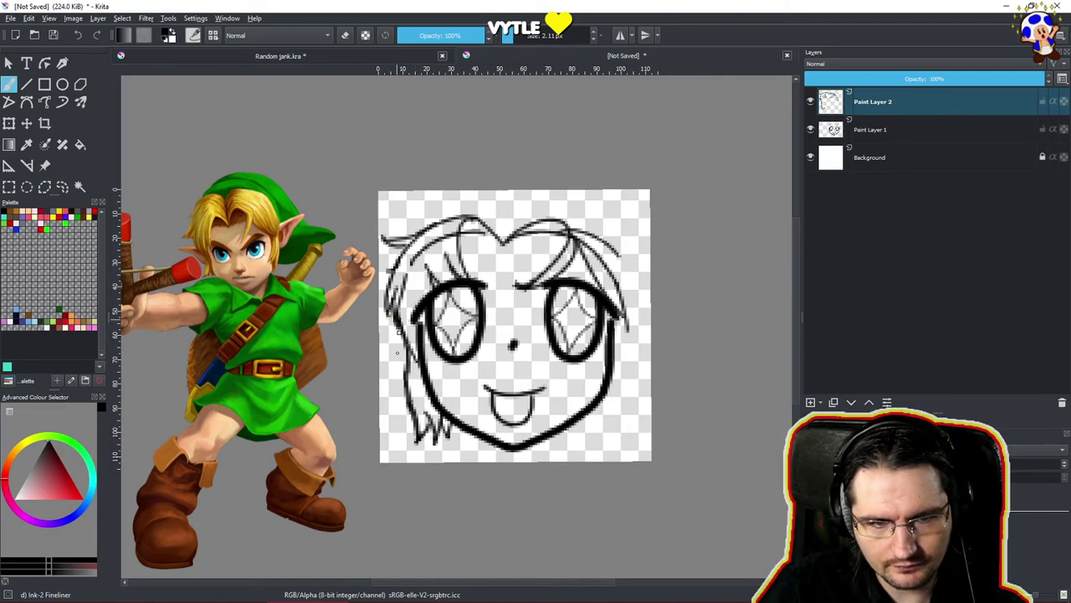
Add a shorter pointed lock outside the left sidelock, erasing the line between them and darkening its edge.
{"action": "mouse_move", "coordinate": [399, 320]}
{"action": "left_mouse_down"}
{"action": "mouse_move", "coordinate": [389, 381]}
{"action": "mouse_move", "coordinate": [408, 342]}
{"action": "left_mouse_up"}
{"action": "key", "text": "e"}
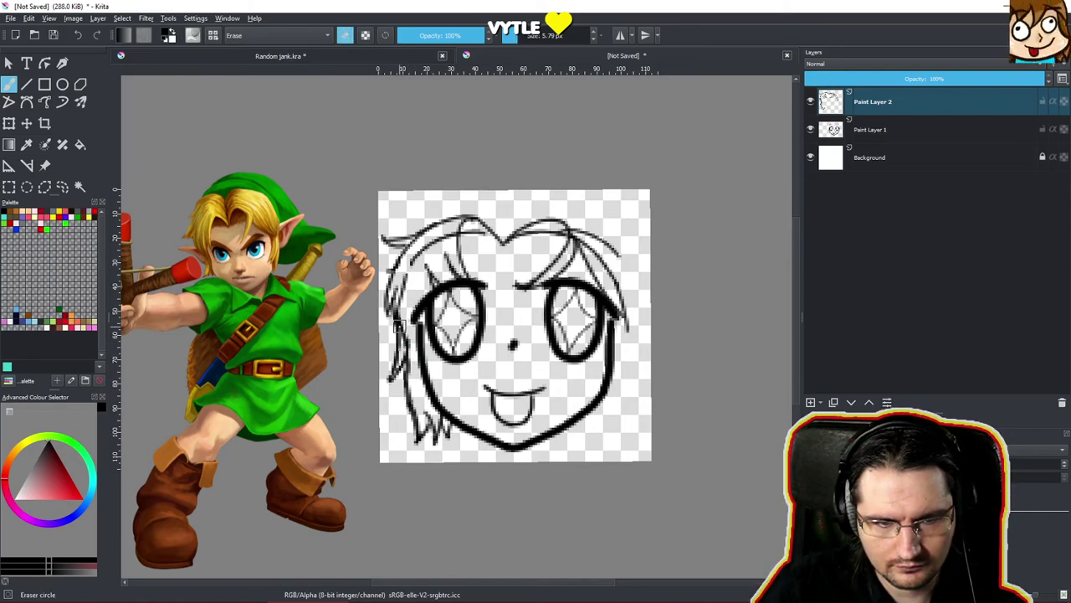
{"action": "left_click_drag", "start_coordinate": [412, 343], "coordinate": [404, 329]}
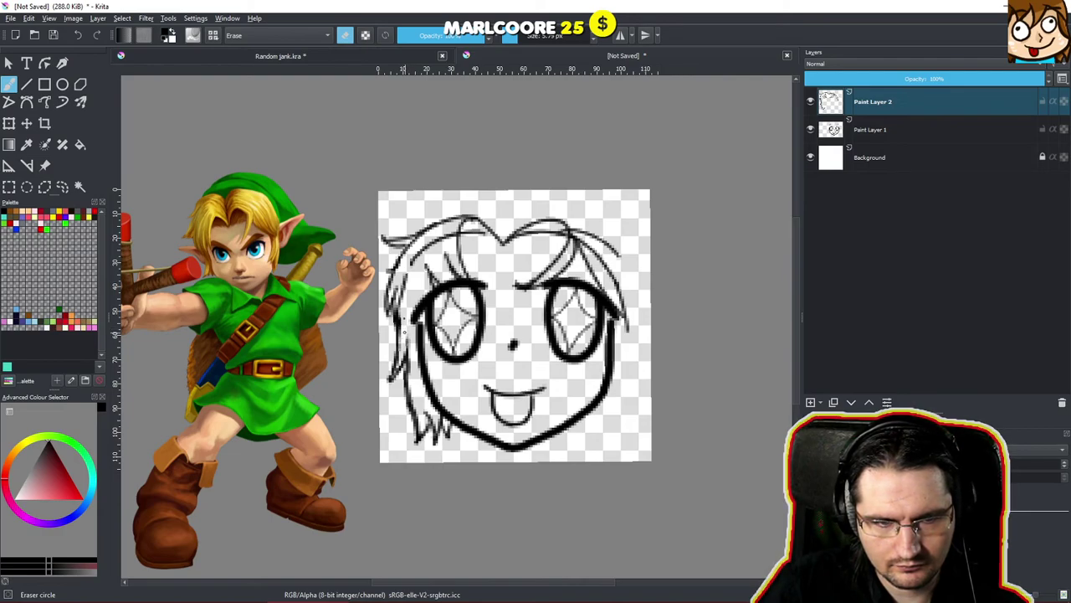
{"action": "key", "text": "e"}
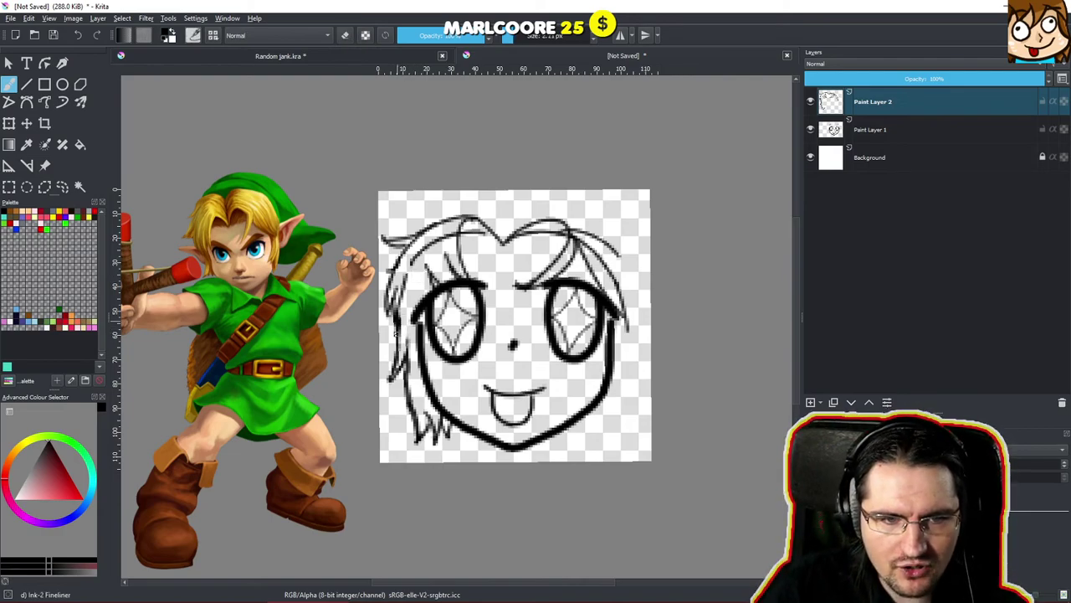
{"action": "mouse_move", "coordinate": [397, 326]}
{"action": "left_mouse_down"}
{"action": "mouse_move", "coordinate": [392, 380]}
{"action": "mouse_move", "coordinate": [407, 340]}
{"action": "left_mouse_up"}
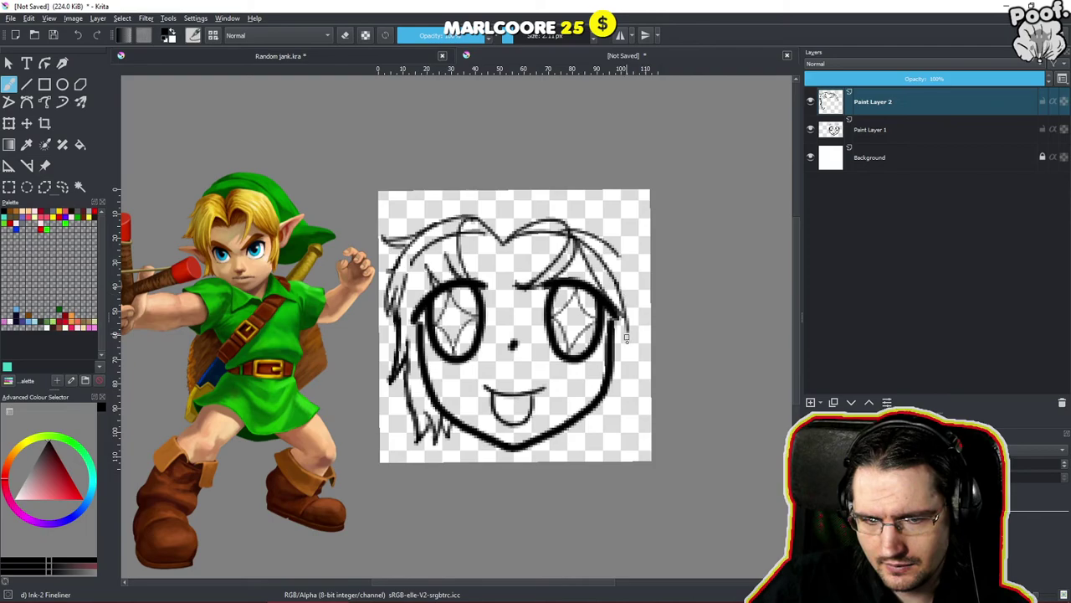
Draw the right sidelock curving from the temple down the cheek, with pointed tips crossing the jawline.
{"action": "left_click_drag", "start_coordinate": [628, 328], "coordinate": [604, 403]}
{"action": "key", "text": "ctrl+z"}
{"action": "left_click_drag", "start_coordinate": [627, 321], "coordinate": [636, 347]}
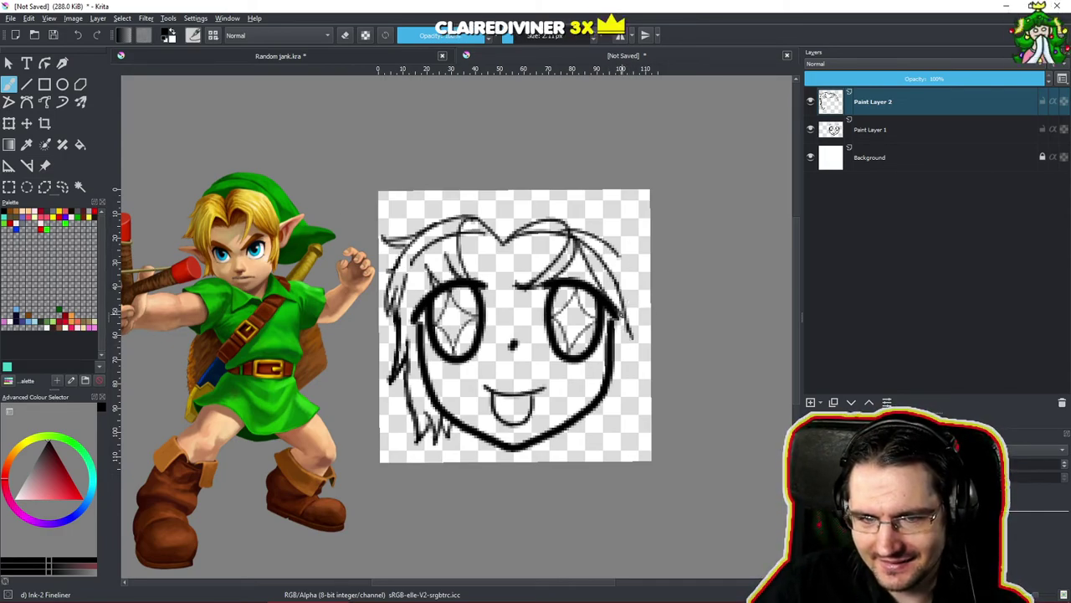
{"action": "mouse_move", "coordinate": [621, 317]}
{"action": "left_mouse_down"}
{"action": "mouse_move", "coordinate": [617, 354]}
{"action": "mouse_move", "coordinate": [601, 374]}
{"action": "mouse_move", "coordinate": [584, 374]}
{"action": "mouse_move", "coordinate": [615, 383]}
{"action": "mouse_move", "coordinate": [578, 360]}
{"action": "mouse_move", "coordinate": [624, 371]}
{"action": "mouse_move", "coordinate": [628, 341]}
{"action": "mouse_move", "coordinate": [625, 365]}
{"action": "mouse_move", "coordinate": [587, 403]}
{"action": "mouse_move", "coordinate": [608, 388]}
{"action": "mouse_move", "coordinate": [622, 405]}
{"action": "left_mouse_up"}
{"action": "key", "text": "e"}
{"action": "key", "text": "e"}
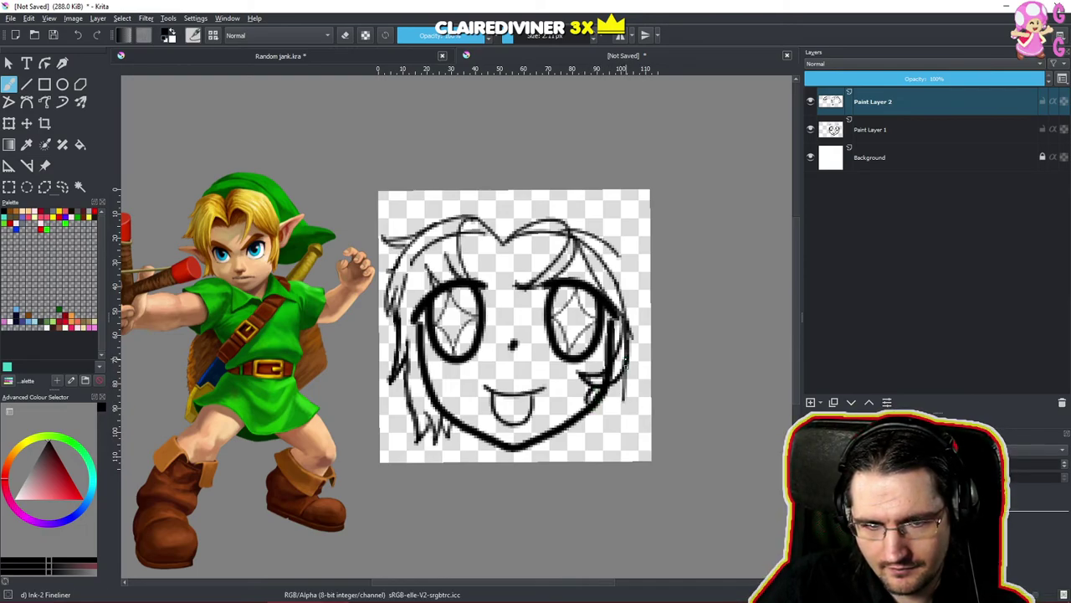
{"action": "left_click_drag", "start_coordinate": [626, 362], "coordinate": [615, 426]}
{"action": "key", "text": "ctrl+z"}
{"action": "mouse_move", "coordinate": [626, 368]}
{"action": "left_mouse_down"}
{"action": "mouse_move", "coordinate": [644, 424]}
{"action": "mouse_move", "coordinate": [618, 396]}
{"action": "left_mouse_up"}
{"action": "key", "text": "ctrl+z"}
{"action": "key", "text": "ctrl+z"}
{"action": "key", "text": "ctrl+z"}
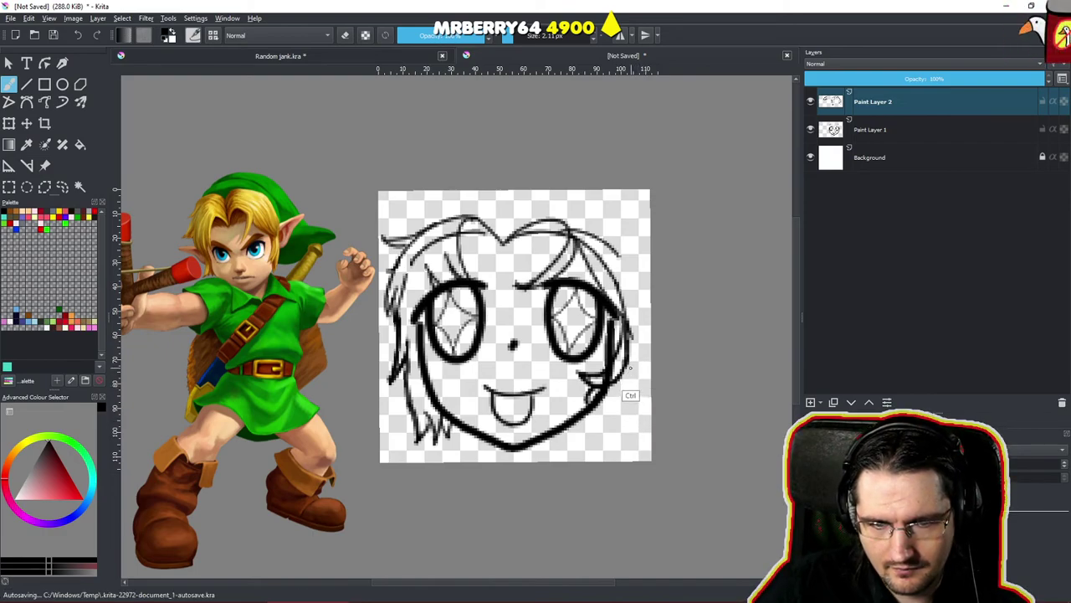
Draw pointed back-hair locks beyond the right sidelock, flaring outward beside the right jaw.
{"action": "left_click_drag", "start_coordinate": [627, 360], "coordinate": [648, 417]}
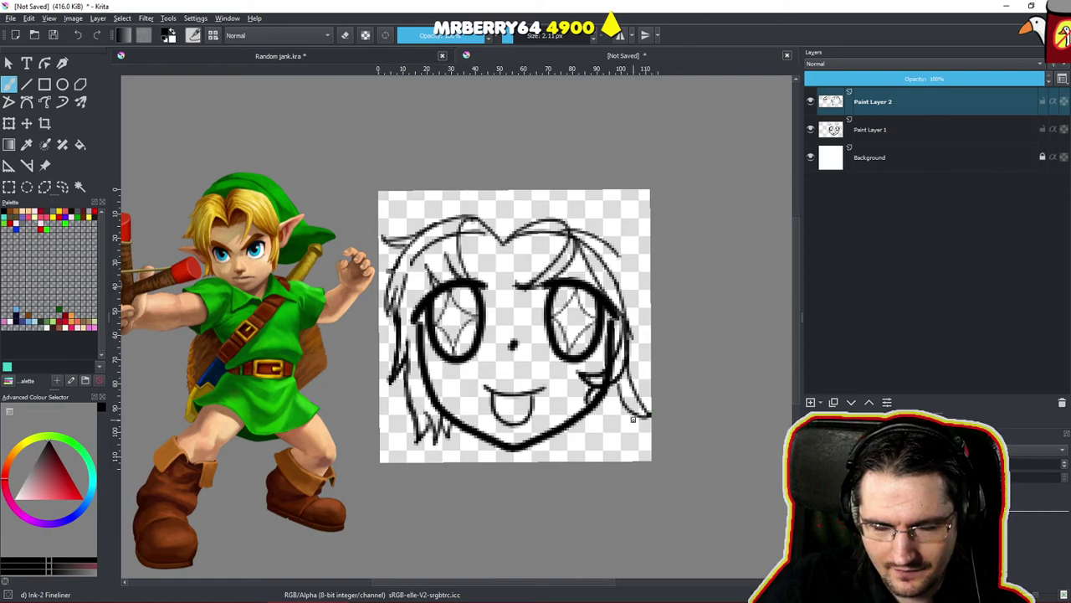
{"action": "left_click_drag", "start_coordinate": [633, 446], "coordinate": [609, 418]}
{"action": "key", "text": "ctrl+z"}
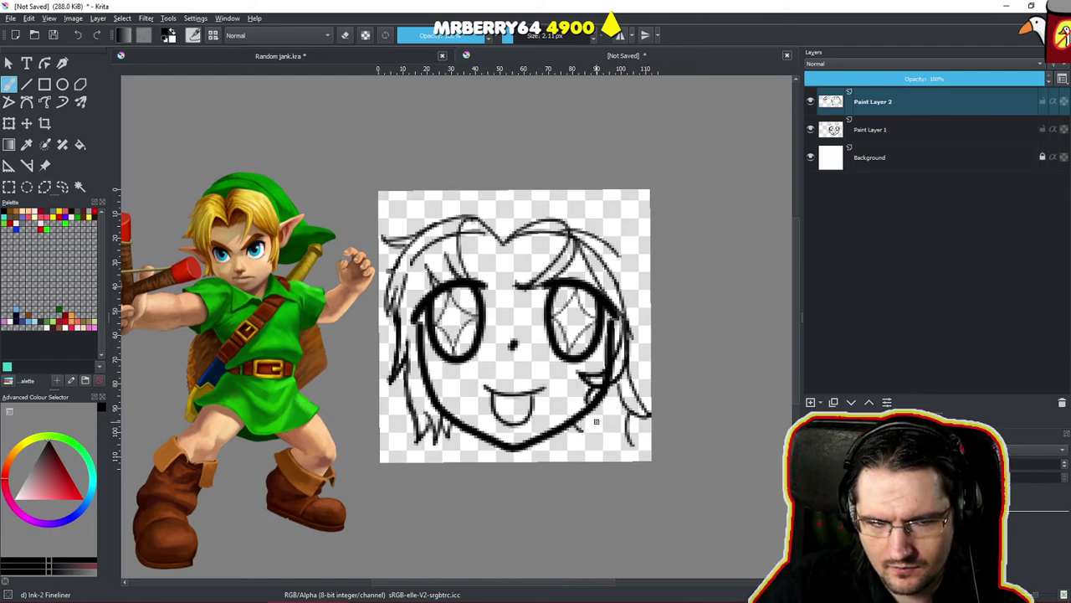
{"action": "key", "text": "slash"}
{"action": "mouse_move", "coordinate": [625, 421]}
{"action": "left_mouse_down"}
{"action": "mouse_move", "coordinate": [628, 433]}
{"action": "mouse_move", "coordinate": [627, 421]}
{"action": "left_mouse_up"}
{"action": "key", "text": "e"}
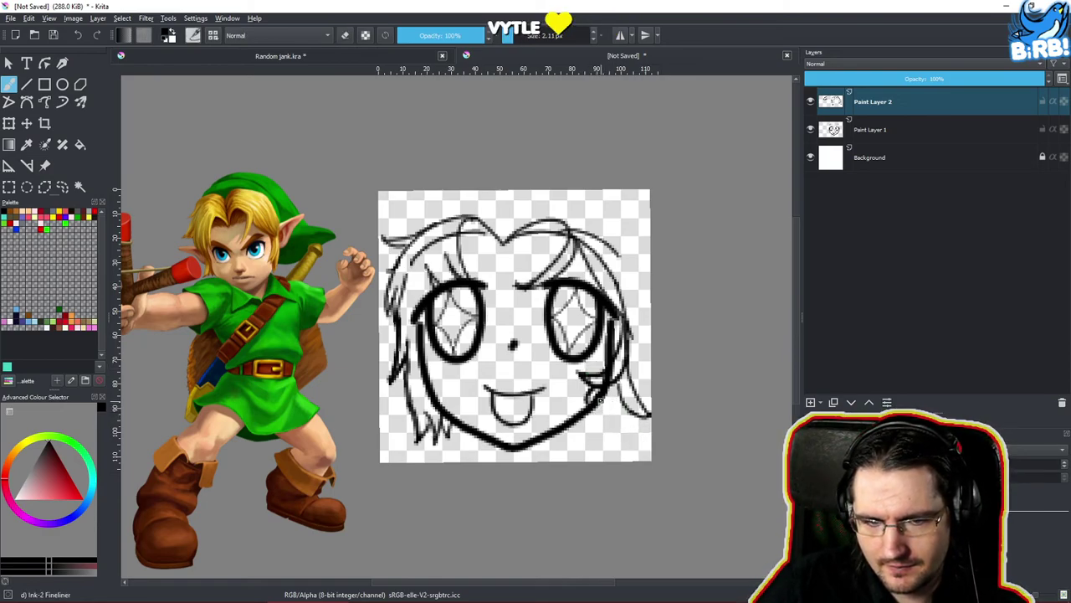
{"action": "left_click_drag", "start_coordinate": [620, 389], "coordinate": [612, 416]}
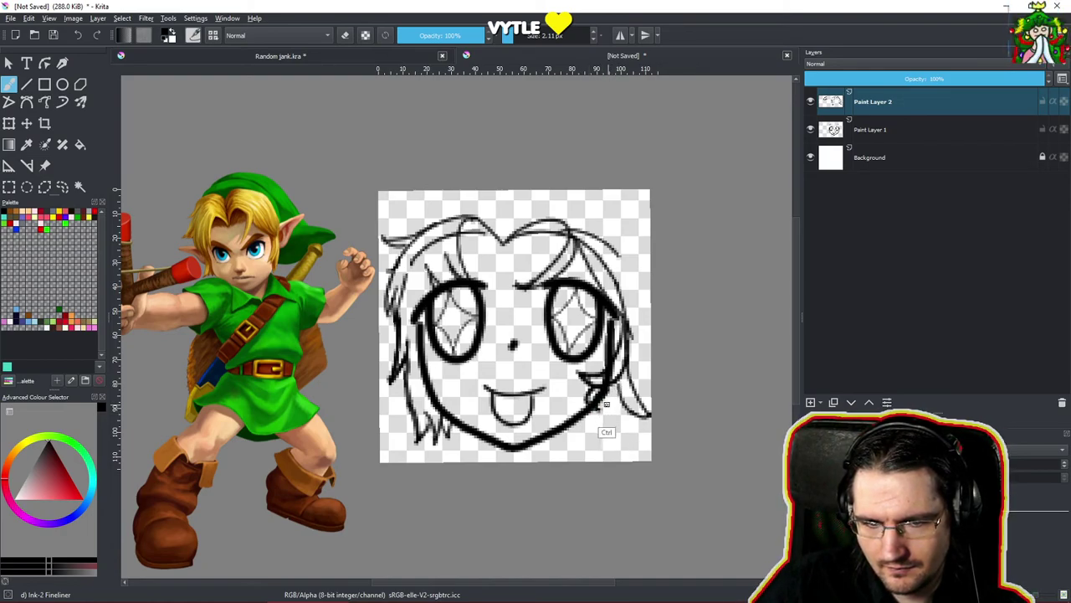
{"action": "mouse_move", "coordinate": [606, 425]}
{"action": "left_mouse_down"}
{"action": "mouse_move", "coordinate": [635, 372]}
{"action": "mouse_move", "coordinate": [610, 430]}
{"action": "left_mouse_up"}
{"action": "left_click_drag", "start_coordinate": [610, 326], "coordinate": [590, 303]}
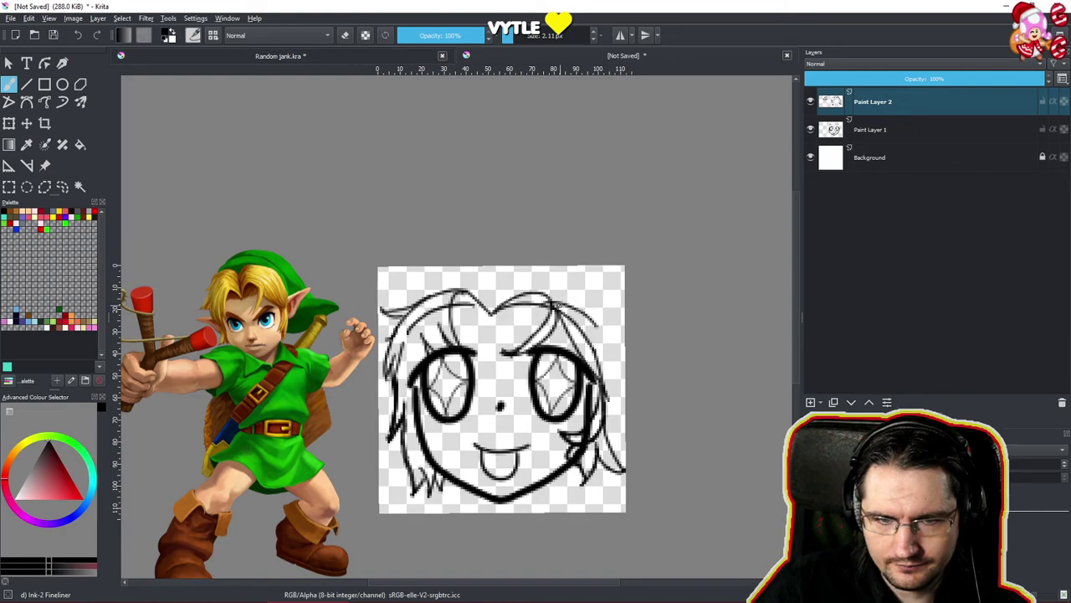
Draw the outer hair contour from the right crown down the side, ending in jagged locks along the canvas's right edge.
{"action": "left_click_drag", "start_coordinate": [549, 294], "coordinate": [603, 371]}
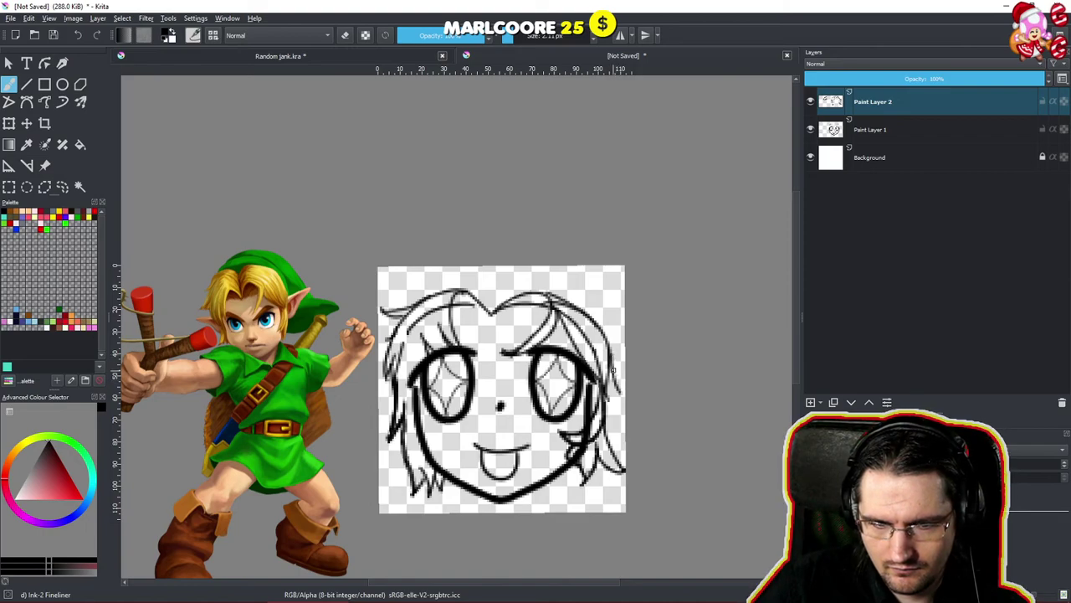
{"action": "left_click_drag", "start_coordinate": [611, 353], "coordinate": [622, 392]}
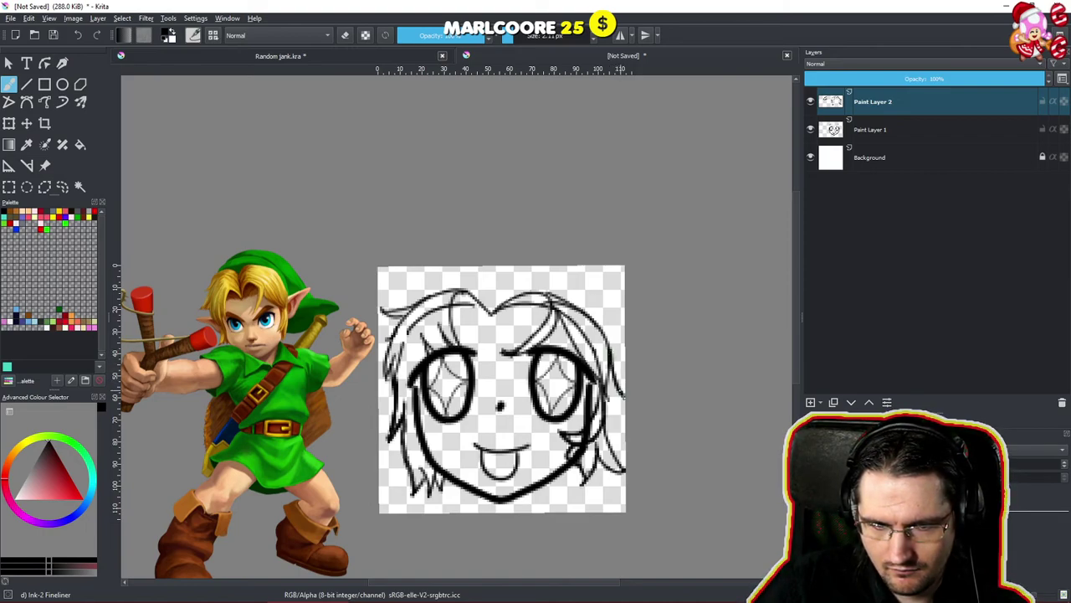
{"action": "left_click_drag", "start_coordinate": [614, 395], "coordinate": [621, 429]}
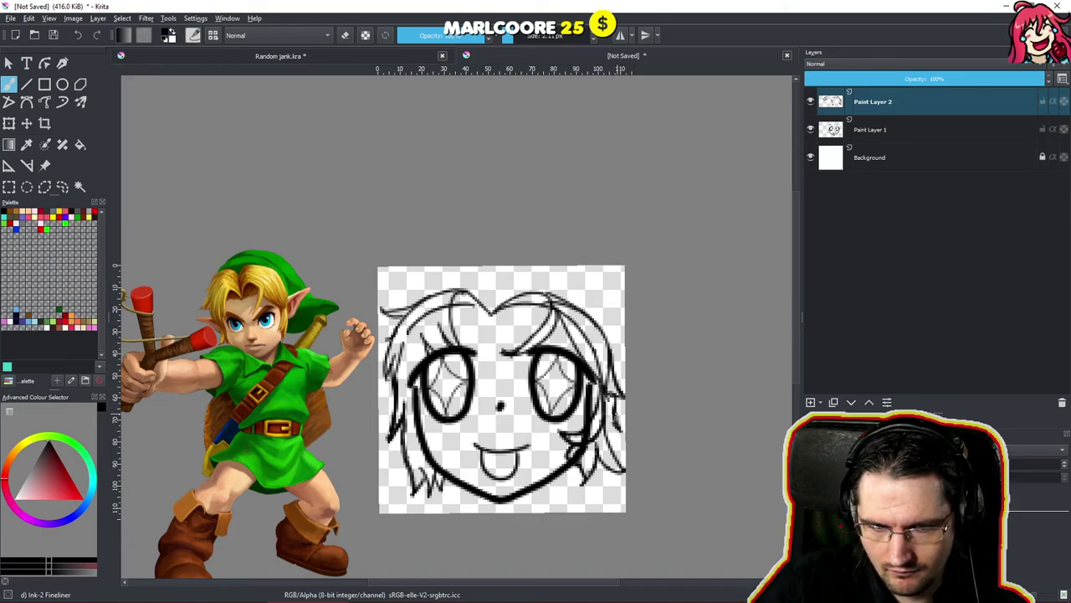
{"action": "left_click_drag", "start_coordinate": [610, 423], "coordinate": [622, 468]}
{"action": "left_click_drag", "start_coordinate": [600, 347], "coordinate": [570, 499]}
Draw the cap's brim as two arches spreading from the hair parting to both temples, undoing and redrawing unsatisfactory strokes.
{"action": "left_click_drag", "start_coordinate": [576, 423], "coordinate": [603, 300]}
{"action": "left_click_drag", "start_coordinate": [523, 341], "coordinate": [571, 312]}
{"action": "mouse_move", "coordinate": [533, 283]}
{"action": "left_mouse_down"}
{"action": "mouse_move", "coordinate": [536, 243]}
{"action": "mouse_move", "coordinate": [515, 238]}
{"action": "mouse_move", "coordinate": [461, 243]}
{"action": "mouse_move", "coordinate": [460, 276]}
{"action": "left_mouse_up"}
{"action": "key", "text": "ctrl+z"}
{"action": "key", "text": "ctrl+z"}
{"action": "key", "text": "ctrl+z"}
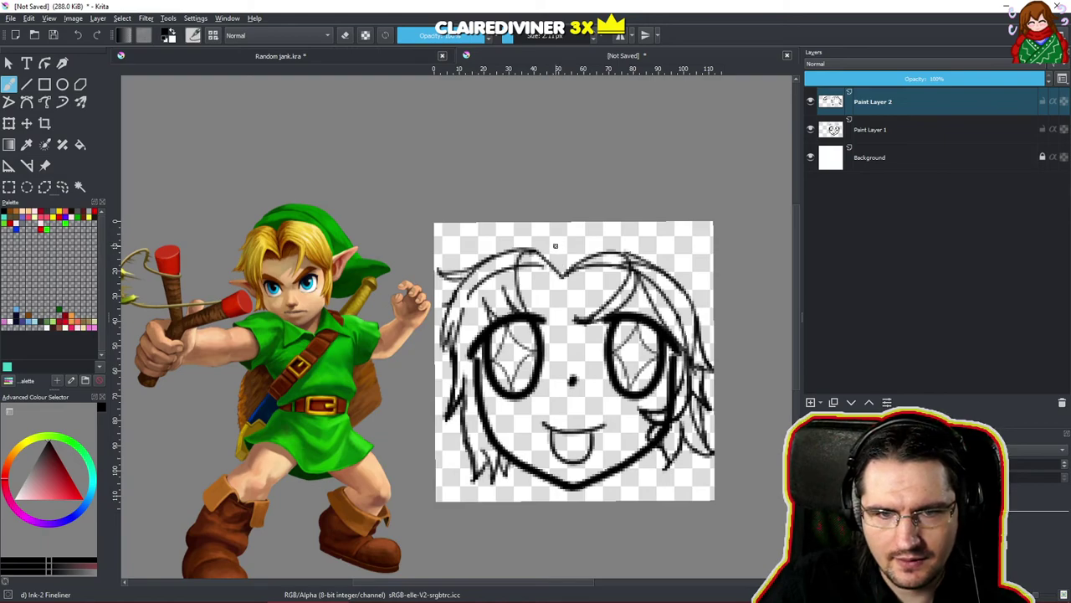
{"action": "mouse_move", "coordinate": [560, 246]}
{"action": "left_mouse_down"}
{"action": "mouse_move", "coordinate": [562, 275]}
{"action": "mouse_move", "coordinate": [648, 251]}
{"action": "left_mouse_up"}
{"action": "key", "text": "ctrl+z"}
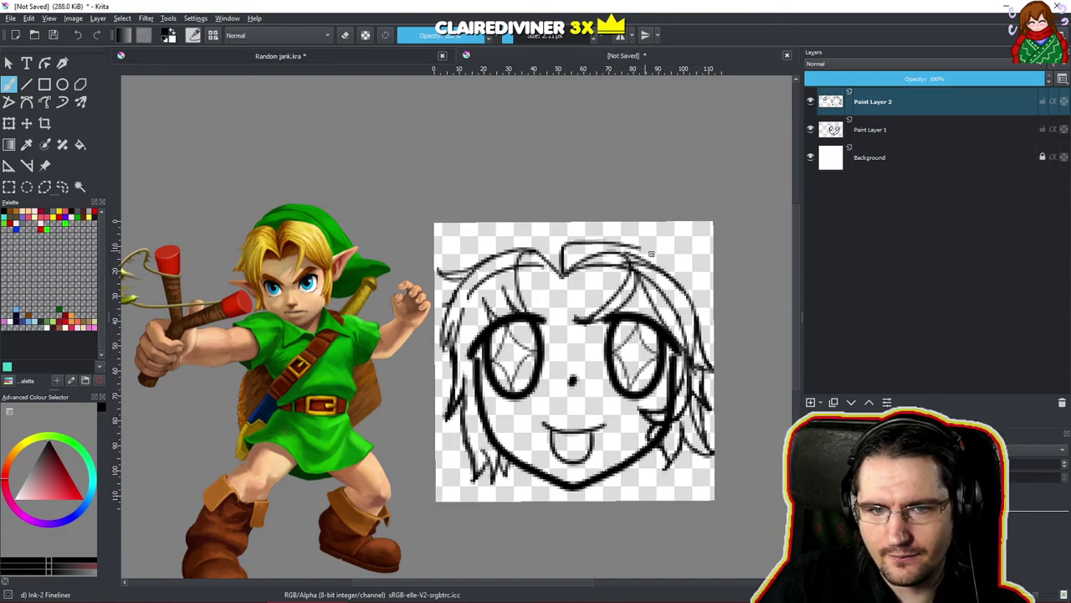
{"action": "mouse_move", "coordinate": [565, 245]}
{"action": "left_mouse_down"}
{"action": "mouse_move", "coordinate": [653, 256]}
{"action": "mouse_move", "coordinate": [692, 299]}
{"action": "left_mouse_up"}
{"action": "key", "text": "ctrl+z"}
{"action": "key", "text": "ctrl+z"}
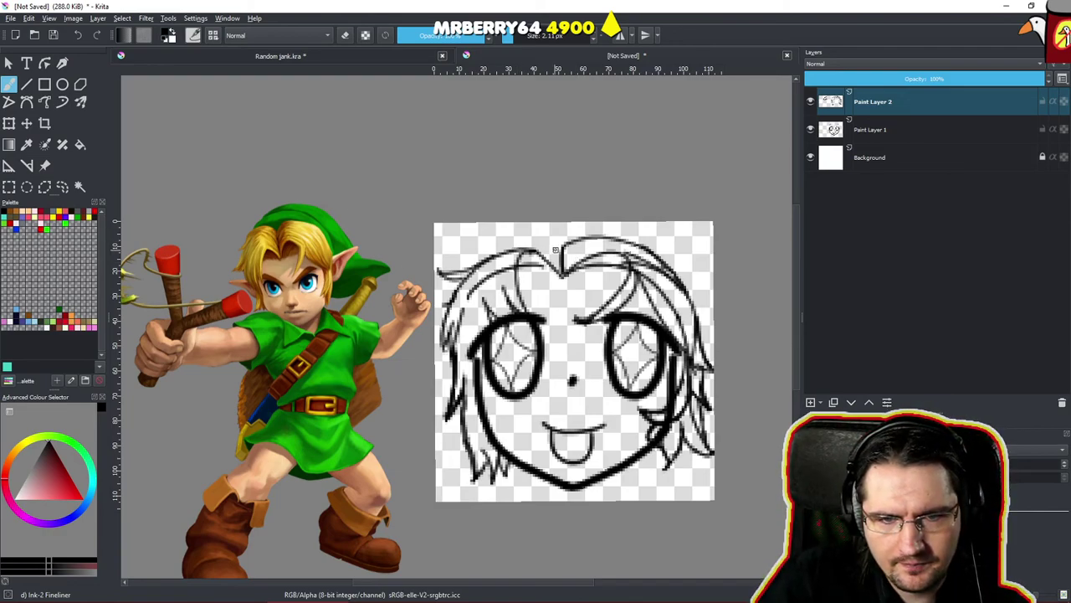
{"action": "mouse_move", "coordinate": [562, 248]}
{"action": "left_mouse_down"}
{"action": "mouse_move", "coordinate": [505, 243]}
{"action": "mouse_move", "coordinate": [467, 270]}
{"action": "left_mouse_up"}
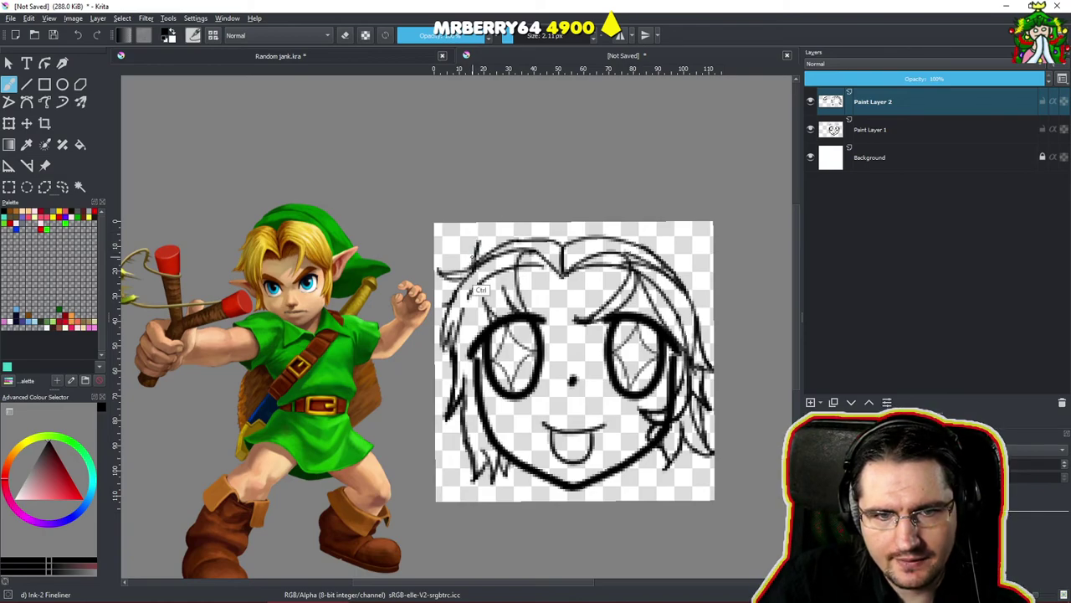
Draw the cap's left and right sides rising from the brim to the canvas's upper edge, redoing the right side.
{"action": "left_click_drag", "start_coordinate": [465, 253], "coordinate": [509, 226]}
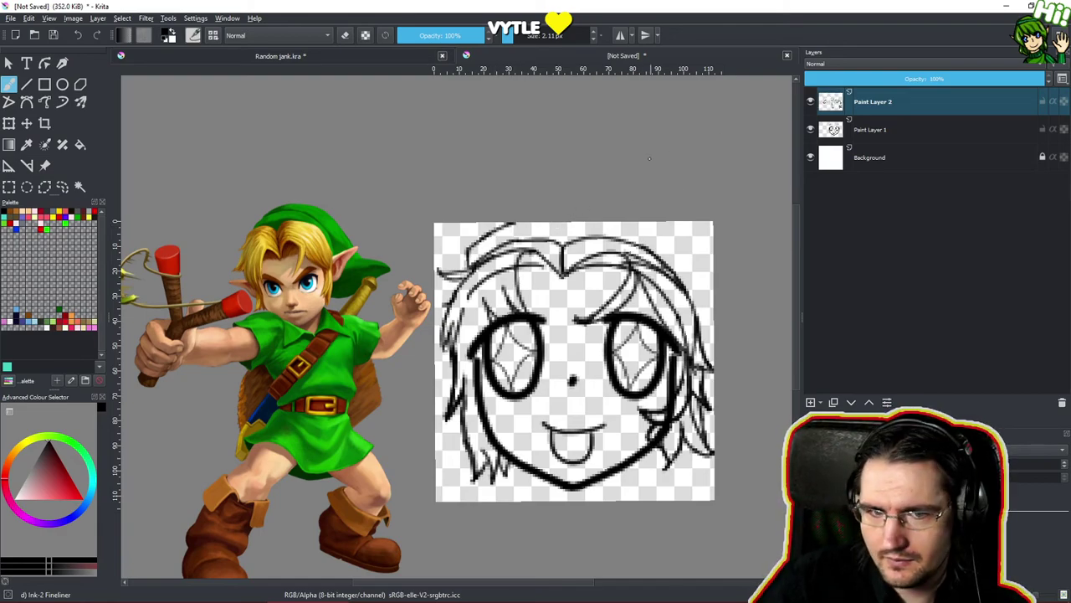
{"action": "mouse_move", "coordinate": [646, 221]}
{"action": "left_mouse_down"}
{"action": "mouse_move", "coordinate": [674, 231]}
{"action": "mouse_move", "coordinate": [661, 235]}
{"action": "mouse_move", "coordinate": [678, 249]}
{"action": "left_mouse_up"}
{"action": "key", "text": "ctrl+z"}
{"action": "key", "text": "ctrl+z"}
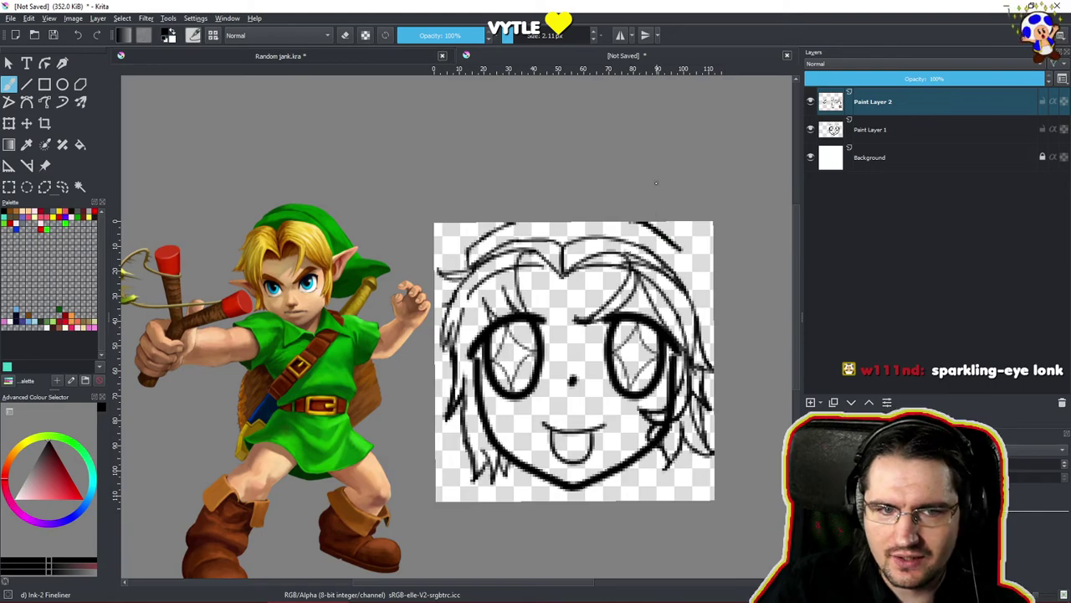
{"action": "key", "text": "ctrl+z"}
{"action": "key", "text": "ctrl+z"}
{"action": "key", "text": "ctrl+z"}
{"action": "key", "text": "ctrl+z"}
{"action": "mouse_move", "coordinate": [636, 221]}
{"action": "left_mouse_down"}
{"action": "mouse_move", "coordinate": [676, 258]}
{"action": "mouse_move", "coordinate": [685, 288]}
{"action": "left_mouse_up"}
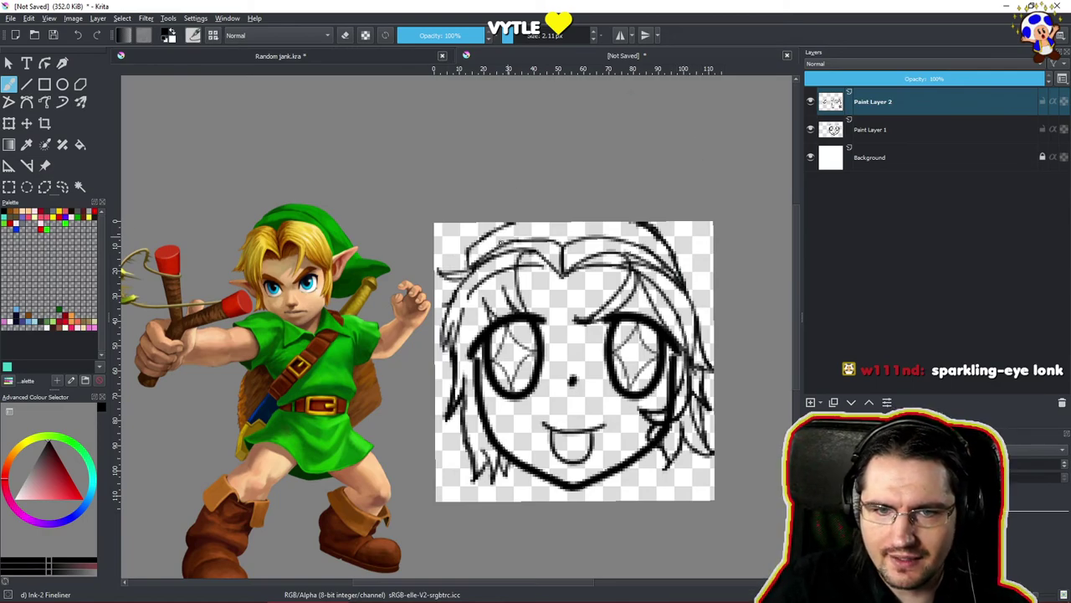
Reinforce the cap's left side and draw its hanging tail as lines crossing the canvas's upper and lower right corners.
{"action": "left_click_drag", "start_coordinate": [472, 243], "coordinate": [492, 223]}
{"action": "left_click_drag", "start_coordinate": [472, 244], "coordinate": [488, 225]}
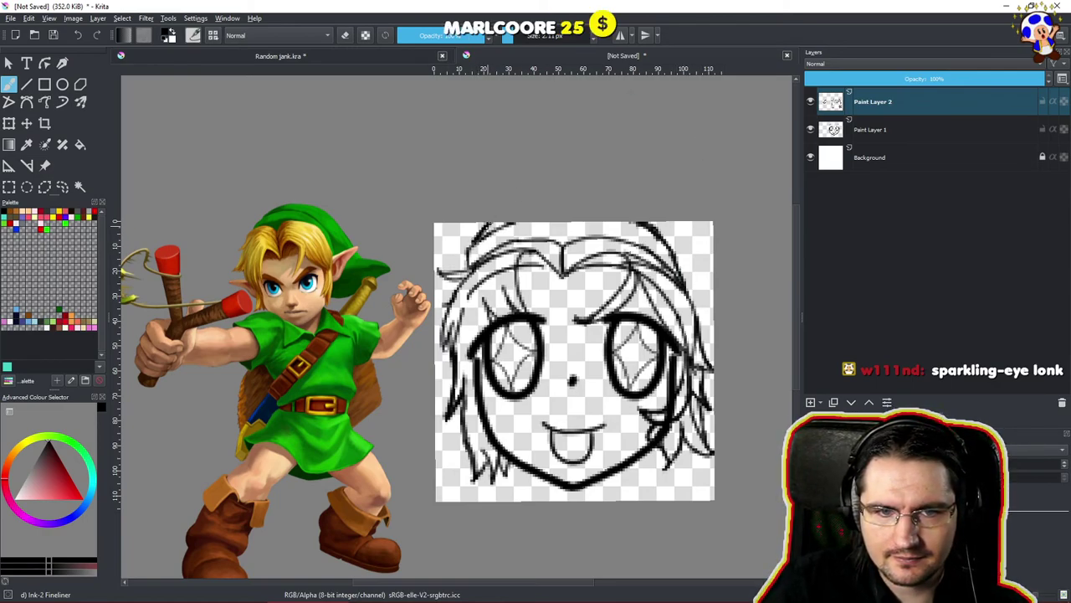
{"action": "left_click_drag", "start_coordinate": [687, 222], "coordinate": [713, 275]}
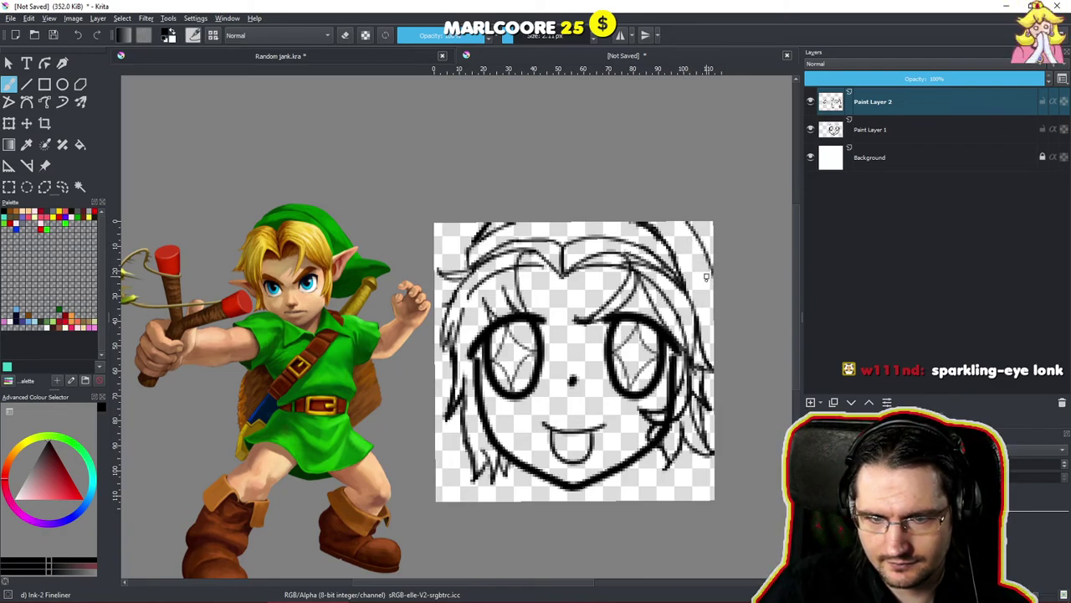
{"action": "left_click_drag", "start_coordinate": [712, 465], "coordinate": [682, 497]}
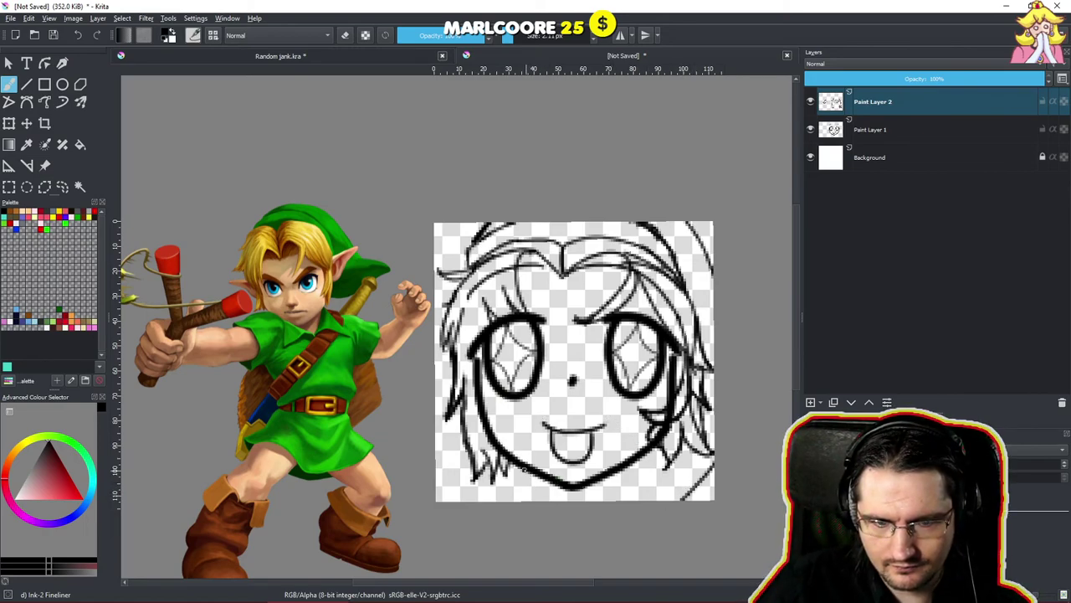
Draw the neck as two short lines below the jaw, with collar and shoulder lines running outward from it.
{"action": "left_click_drag", "start_coordinate": [529, 473], "coordinate": [532, 499]}
{"action": "left_click_drag", "start_coordinate": [629, 466], "coordinate": [625, 500]}
{"action": "left_click_drag", "start_coordinate": [517, 465], "coordinate": [527, 497]}
{"action": "key", "text": "ctrl+z"}
{"action": "key", "text": "ctrl+z"}
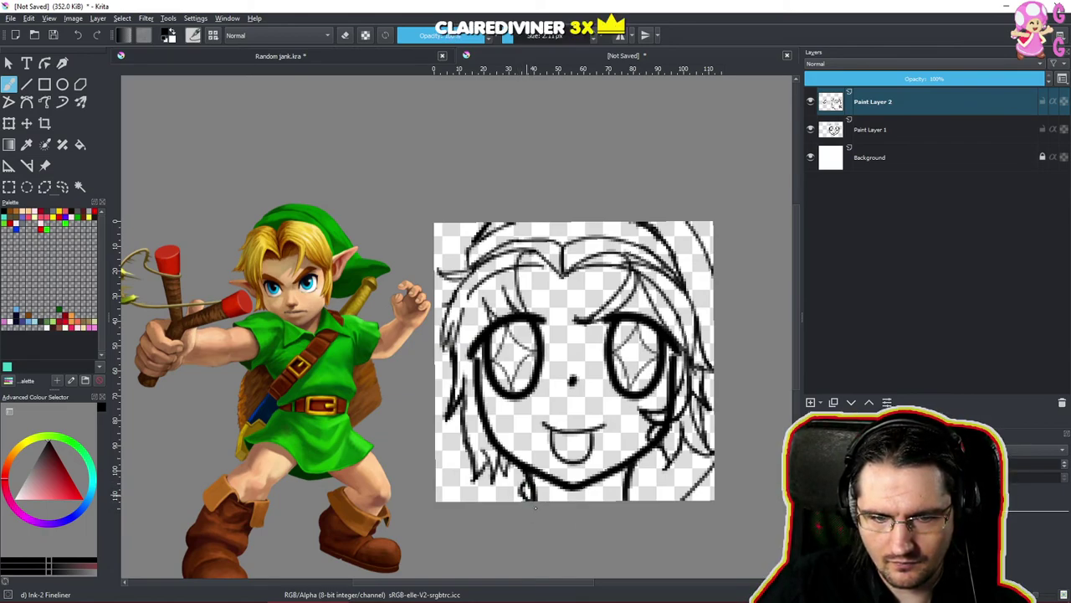
{"action": "left_click_drag", "start_coordinate": [632, 477], "coordinate": [636, 497]}
{"action": "left_click_drag", "start_coordinate": [526, 482], "coordinate": [504, 500]}
{"action": "left_click_drag", "start_coordinate": [641, 486], "coordinate": [636, 499]}
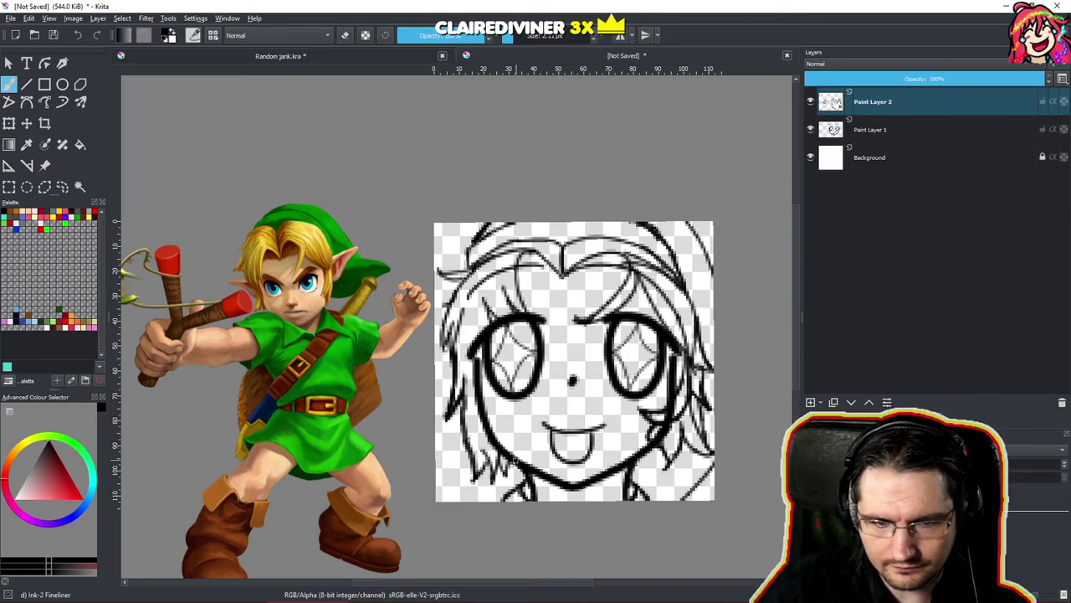
{"action": "left_click_drag", "start_coordinate": [511, 493], "coordinate": [494, 502]}
Examine the whole sketch at small and large size beside the reference character to judge how the face reads.
{"action": "left_click_drag", "start_coordinate": [509, 298], "coordinate": [499, 318]}
{"action": "left_click_drag", "start_coordinate": [501, 399], "coordinate": [502, 426]}
{"action": "scroll", "coordinate": [502, 424], "scroll_direction": "up", "scroll_amount": 4}
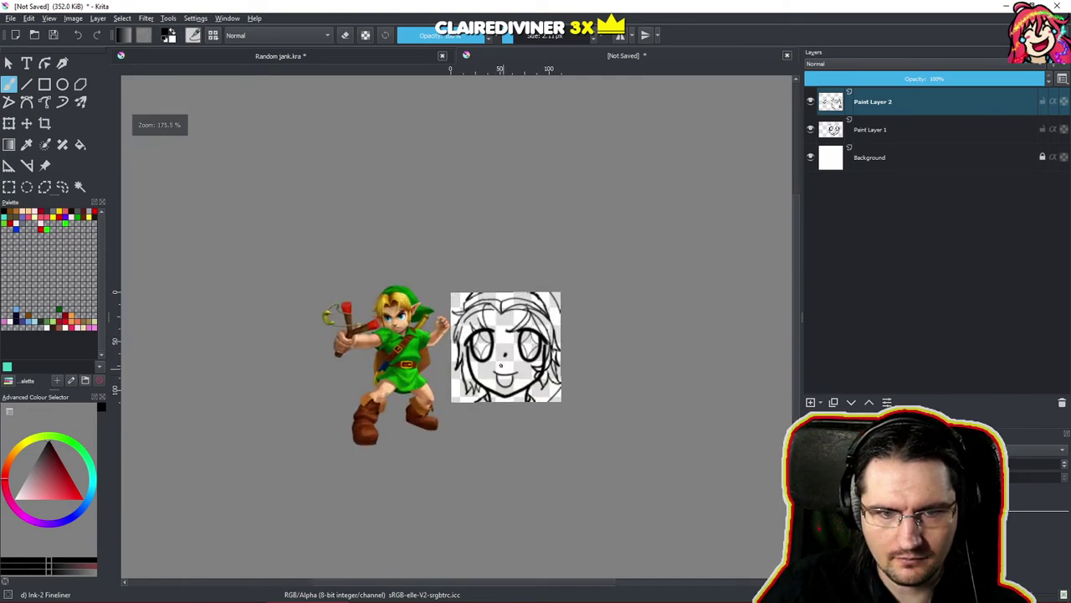
{"action": "scroll", "coordinate": [523, 401], "scroll_direction": "down", "scroll_amount": 5}
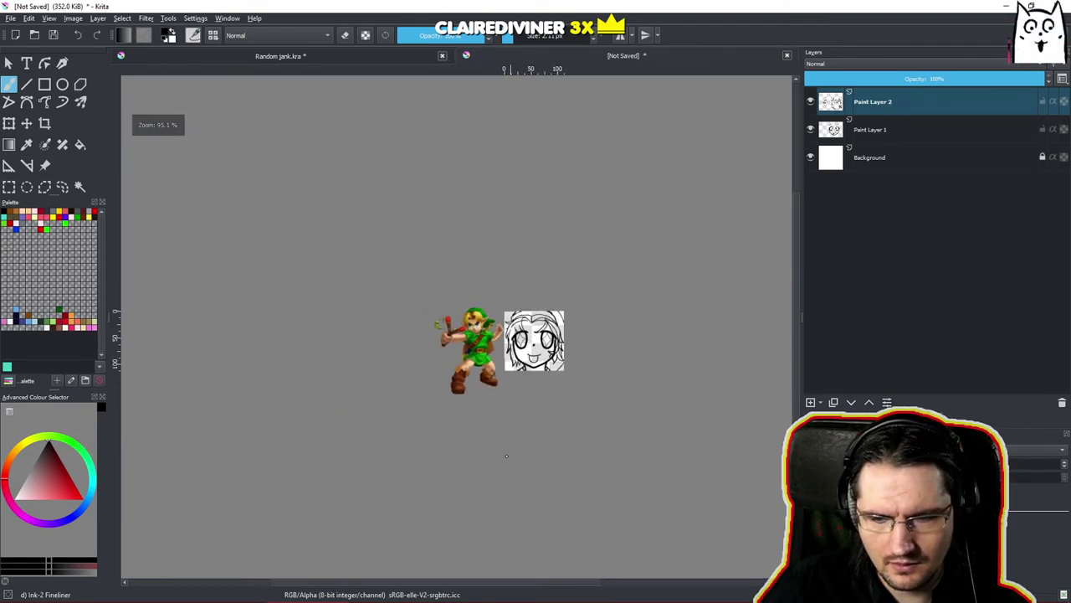
{"action": "scroll", "coordinate": [505, 433], "scroll_direction": "up", "scroll_amount": 1}
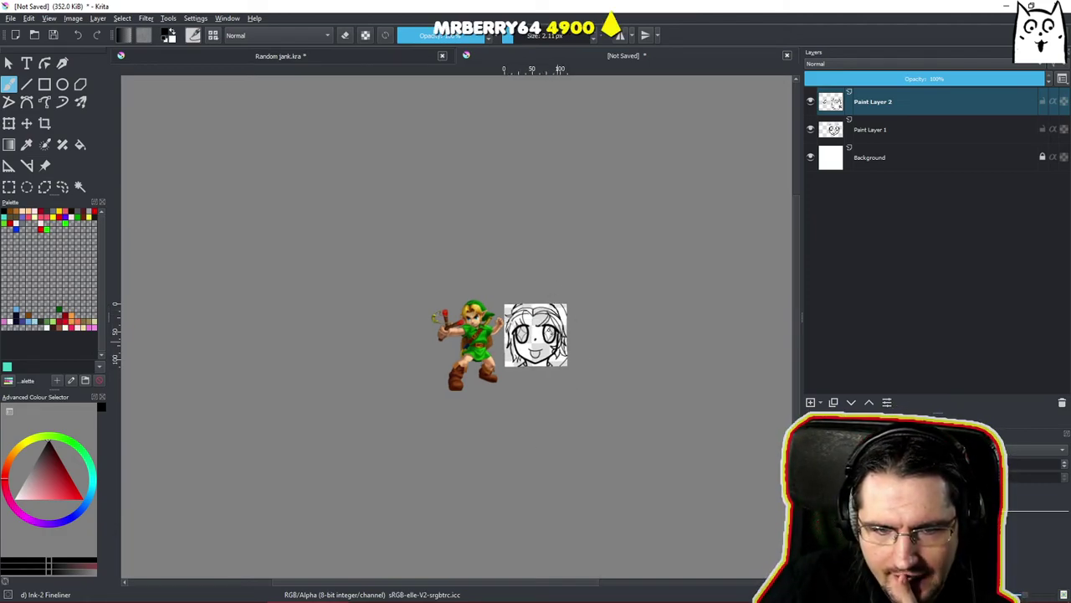
{"action": "left_click_drag", "start_coordinate": [556, 348], "coordinate": [563, 351]}
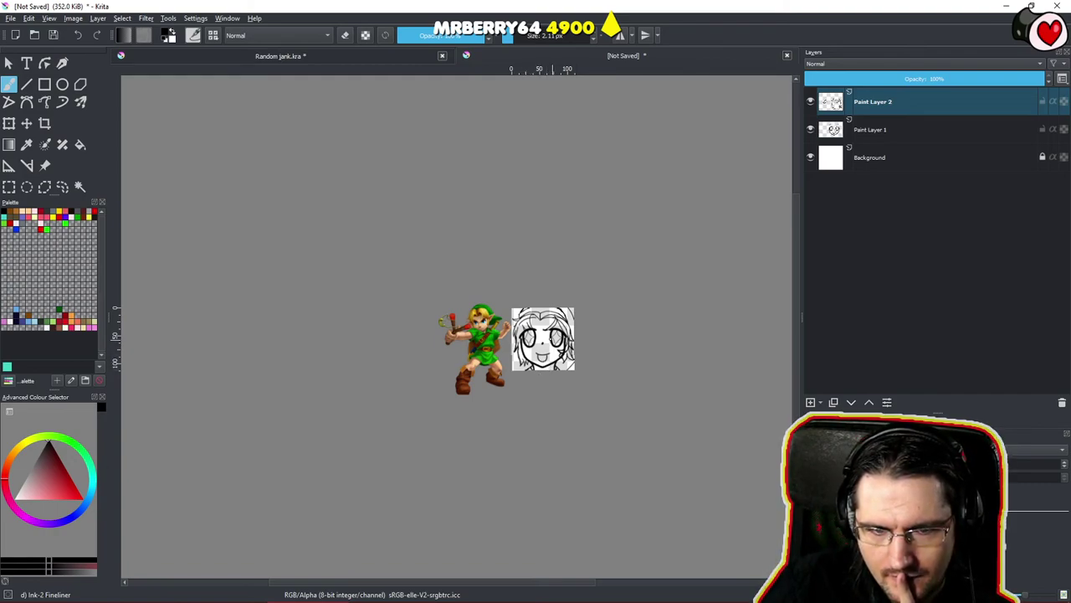
{"action": "mouse_move", "coordinate": [539, 317]}
{"action": "left_mouse_down"}
{"action": "mouse_move", "coordinate": [551, 285]}
{"action": "mouse_move", "coordinate": [543, 264]}
{"action": "left_mouse_up"}
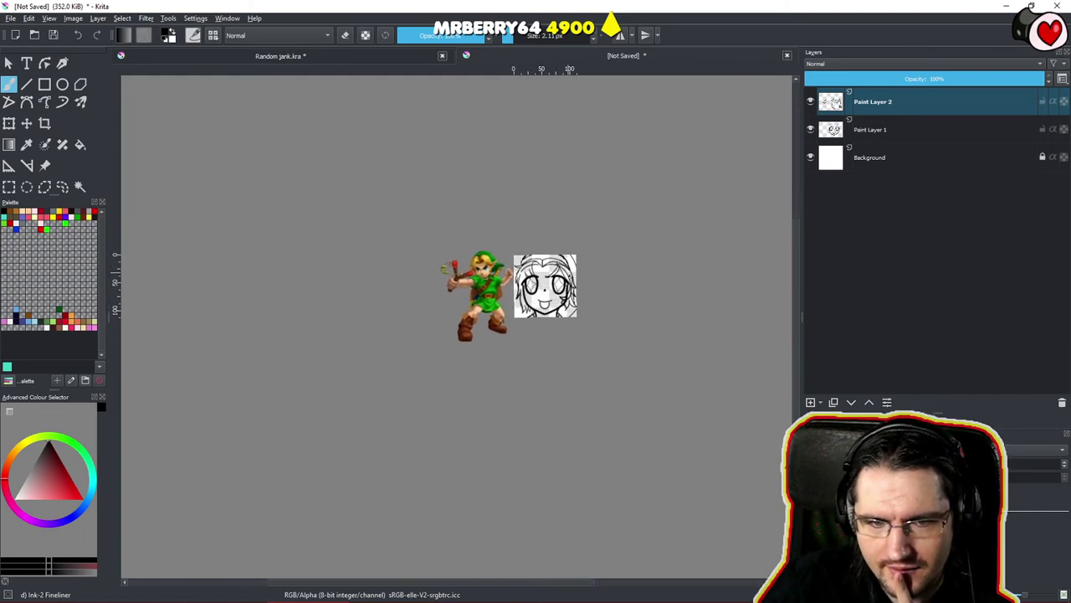
{"action": "mouse_move", "coordinate": [553, 327]}
{"action": "left_mouse_down"}
{"action": "mouse_move", "coordinate": [555, 359]}
{"action": "mouse_move", "coordinate": [557, 301]}
{"action": "mouse_move", "coordinate": [555, 317]}
{"action": "left_mouse_up"}
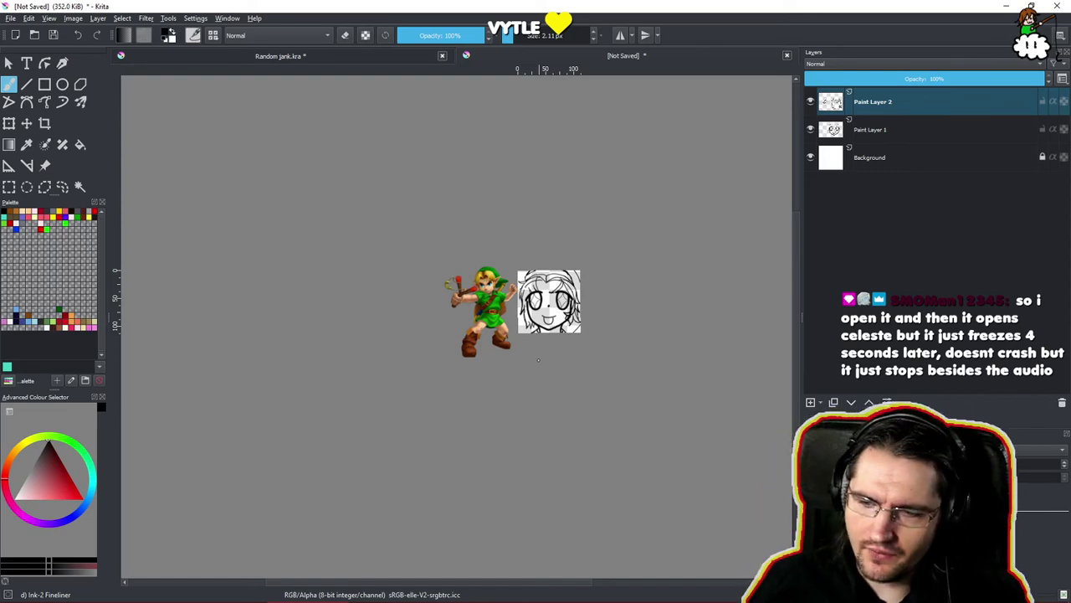
{"action": "mouse_move", "coordinate": [557, 314]}
{"action": "left_mouse_down"}
{"action": "mouse_move", "coordinate": [566, 309]}
{"action": "mouse_move", "coordinate": [565, 324]}
{"action": "left_mouse_up"}
{"action": "scroll", "coordinate": [550, 297], "scroll_direction": "up", "scroll_amount": 8}
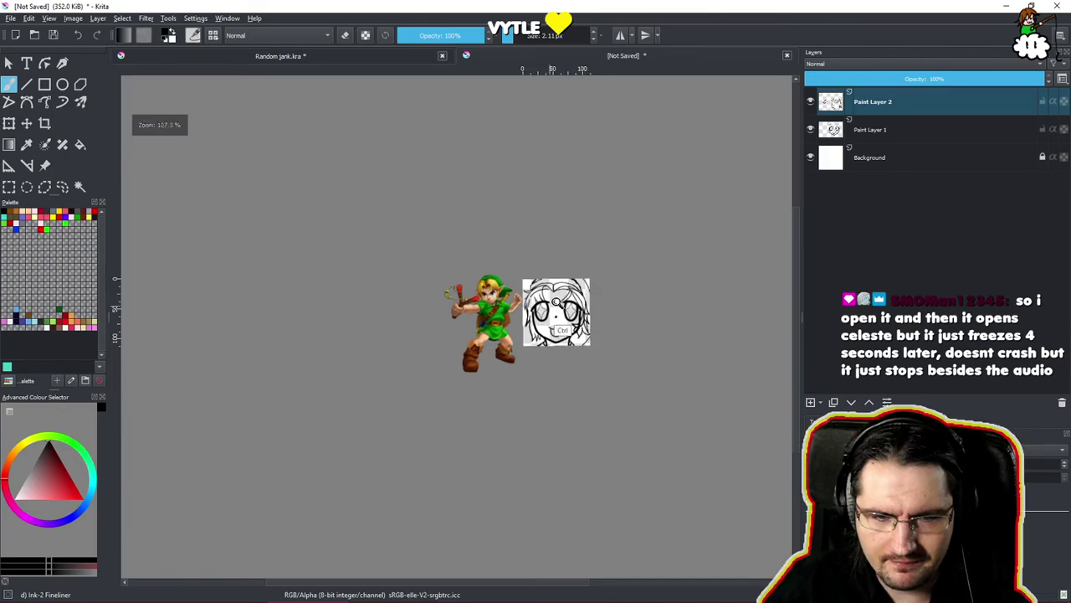
{"action": "scroll", "coordinate": [550, 296], "scroll_direction": "up", "scroll_amount": 6}
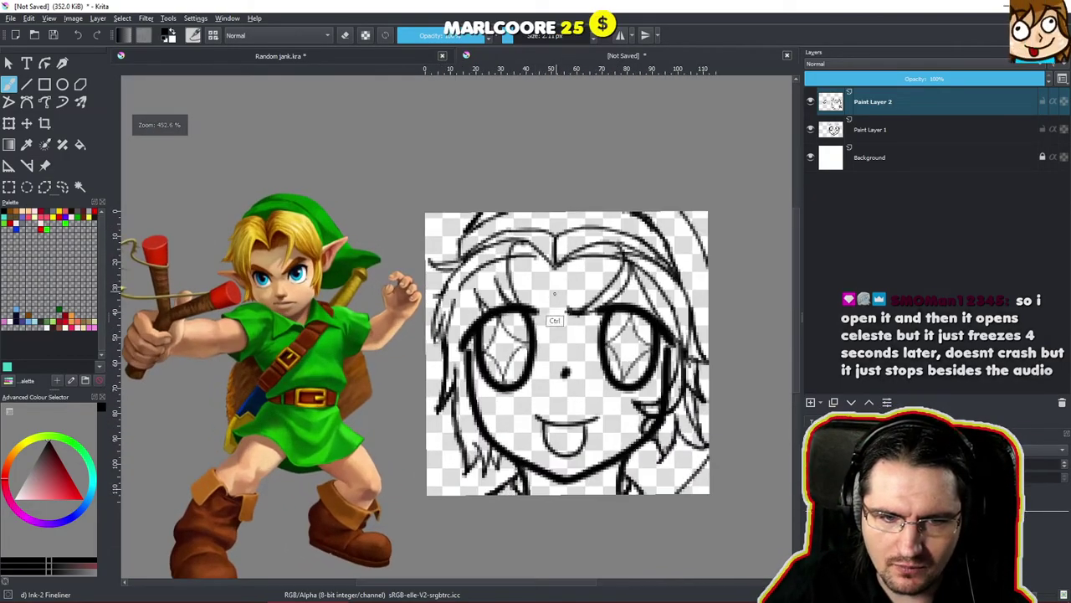
{"action": "key", "text": "e"}
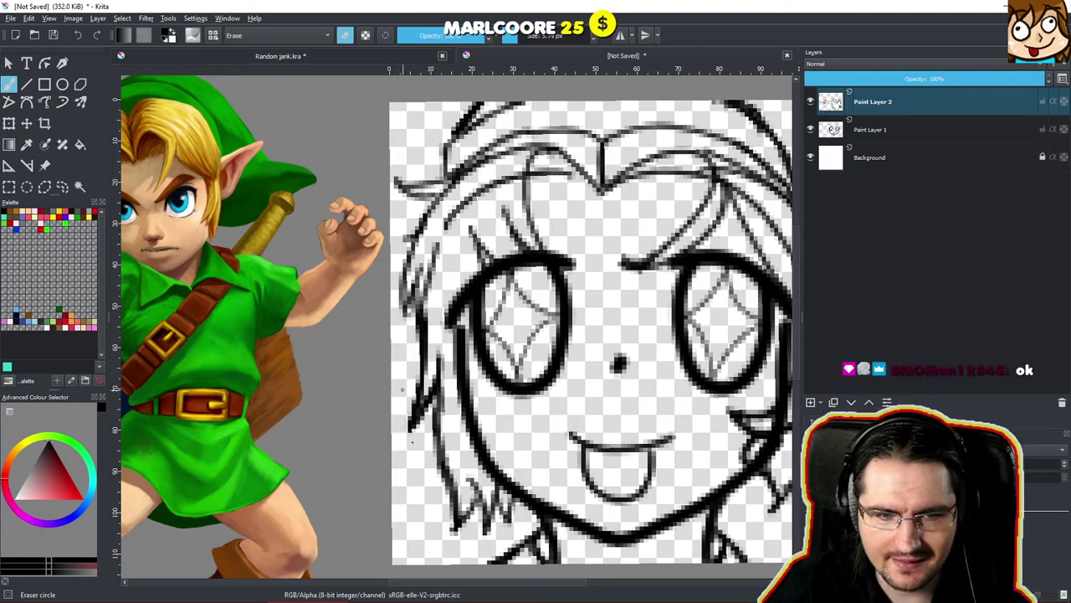
{"action": "left_click", "coordinate": [410, 441]}
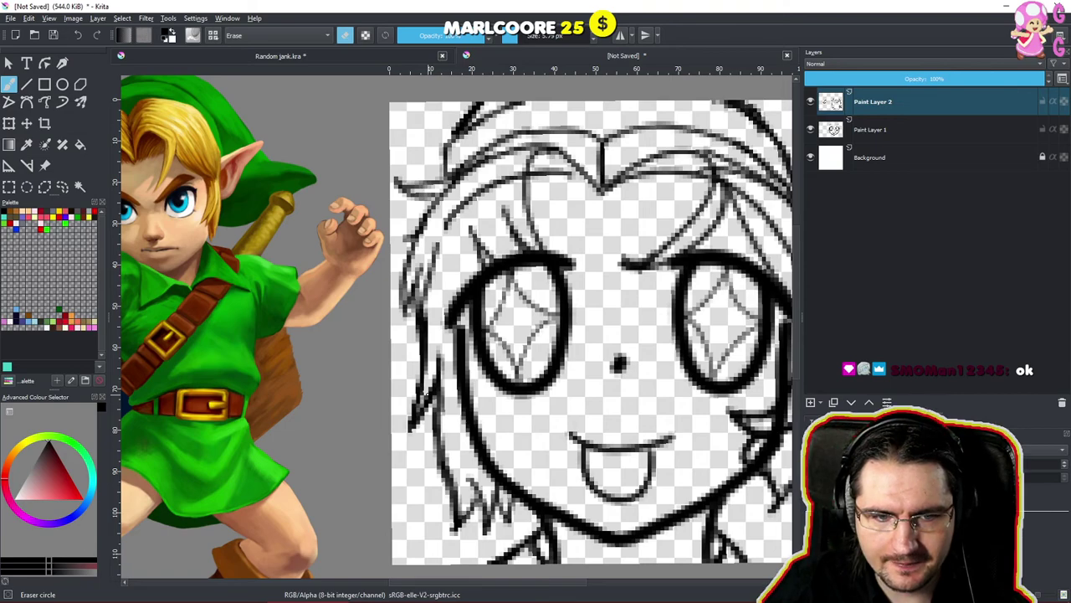
{"action": "scroll", "coordinate": [443, 287], "scroll_direction": "down", "scroll_amount": 8}
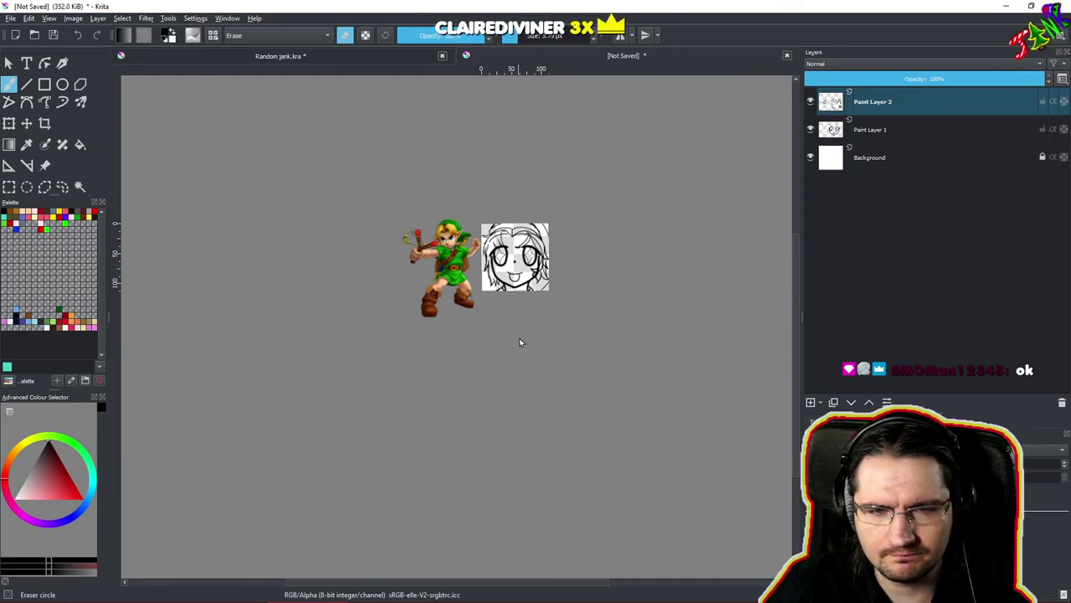
{"action": "key", "text": "e"}
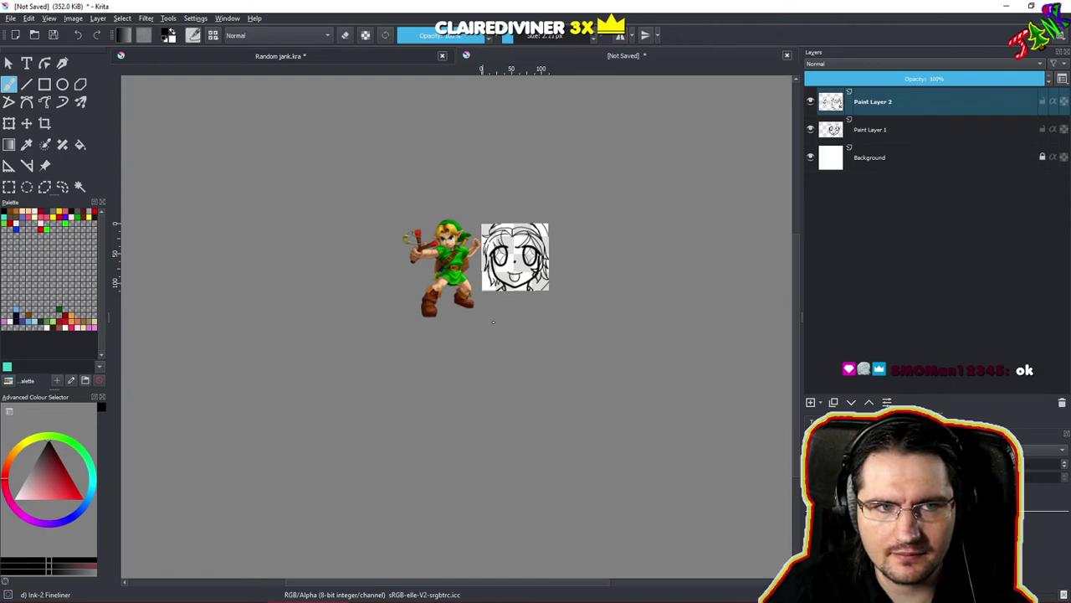
{"action": "scroll", "coordinate": [501, 345], "scroll_direction": "up", "scroll_amount": 6}
{"action": "scroll", "coordinate": [504, 315], "scroll_direction": "up", "scroll_amount": 4}
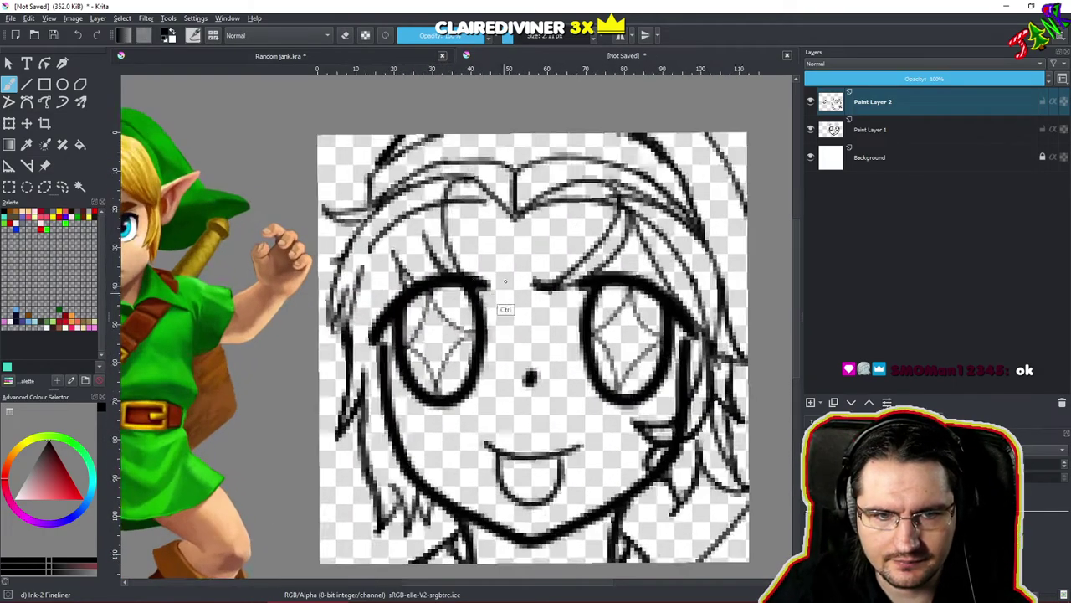
Clean up the hair's outer left edge and redraw it as one darker curve sweeping down from the cap brim.
{"action": "key", "text": "e"}
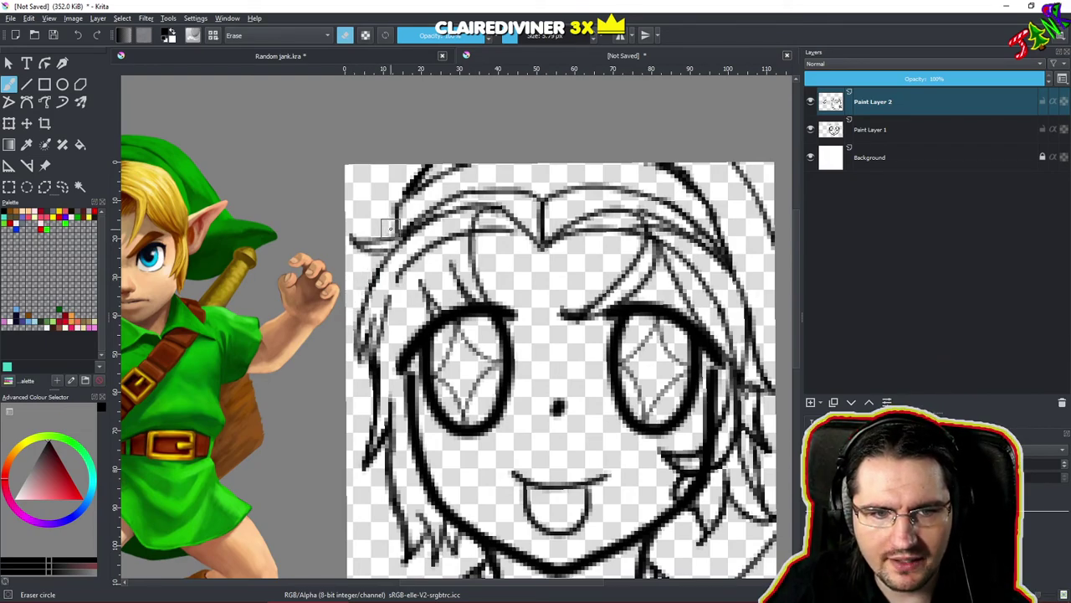
{"action": "key", "text": "slash"}
{"action": "key", "text": "slash"}
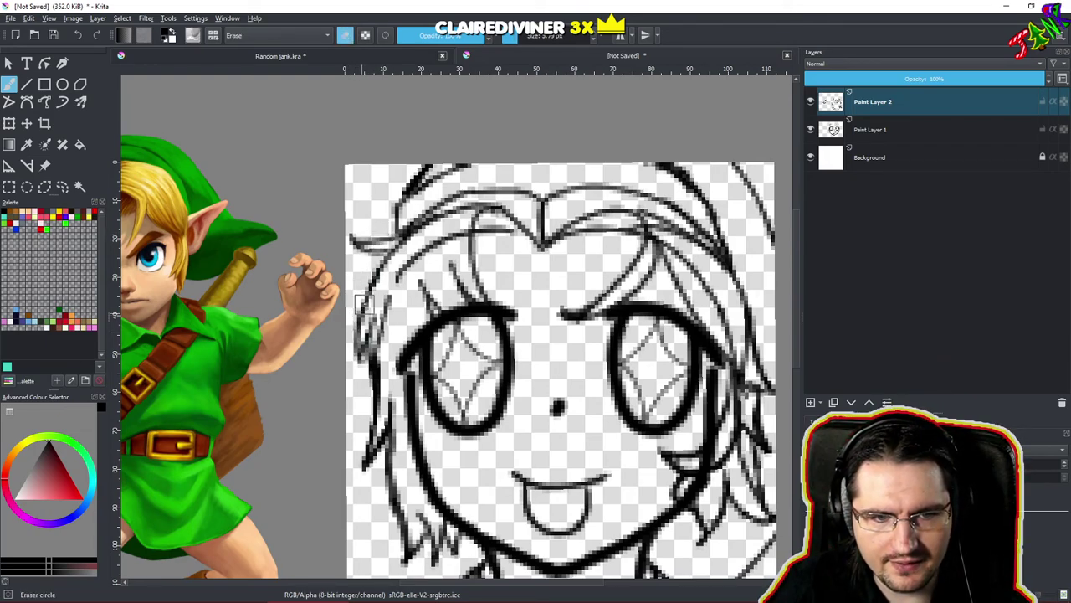
{"action": "mouse_move", "coordinate": [368, 320]}
{"action": "left_mouse_down"}
{"action": "mouse_move", "coordinate": [350, 369]}
{"action": "mouse_move", "coordinate": [374, 346]}
{"action": "left_mouse_up"}
{"action": "key", "text": "slash"}
{"action": "key", "text": "ctrl+z"}
{"action": "key", "text": "ctrl+z"}
{"action": "left_click_drag", "start_coordinate": [347, 384], "coordinate": [380, 344]}
{"action": "mouse_move", "coordinate": [346, 376]}
{"action": "left_mouse_down"}
{"action": "mouse_move", "coordinate": [388, 254]}
{"action": "mouse_move", "coordinate": [407, 236]}
{"action": "left_mouse_up"}
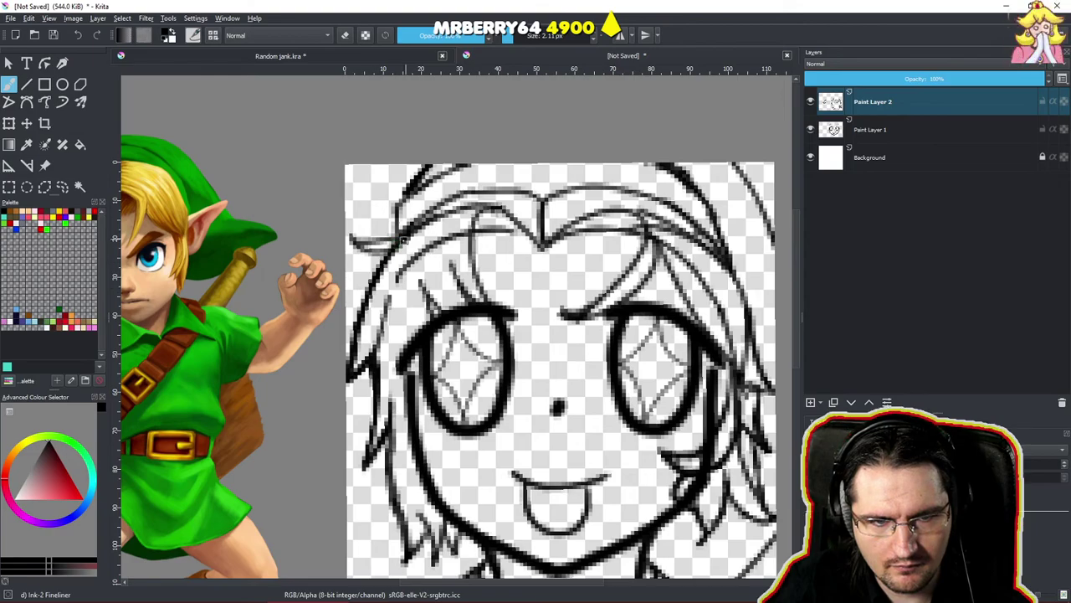
Darken the hair locks and pointed tips down the face's left side, from eye level to the jaw.
{"action": "scroll", "coordinate": [424, 243], "scroll_direction": "down", "scroll_amount": 5}
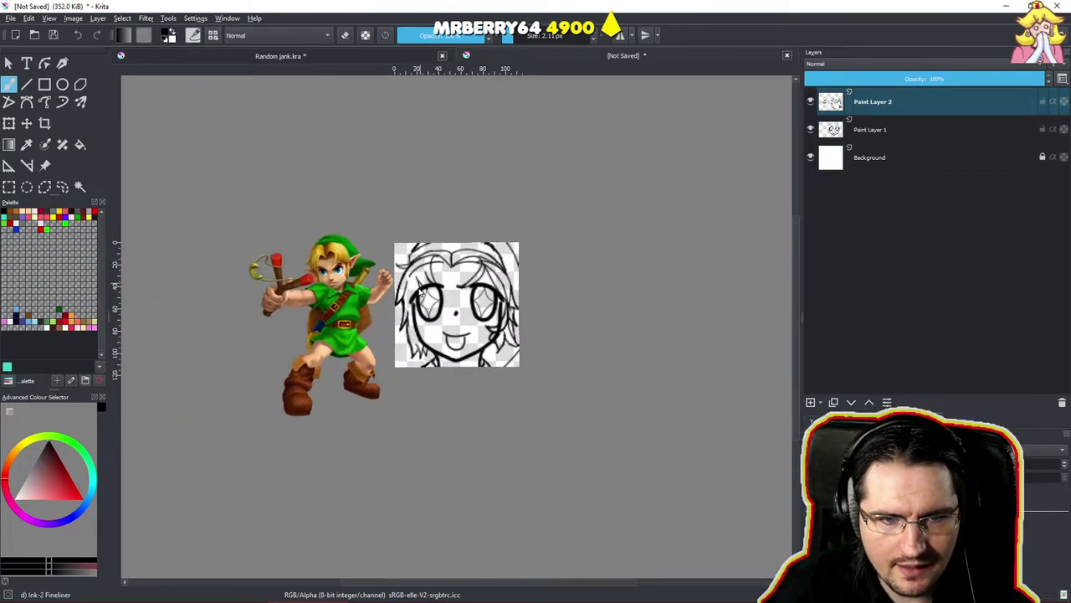
{"action": "scroll", "coordinate": [403, 341], "scroll_direction": "up", "scroll_amount": 5}
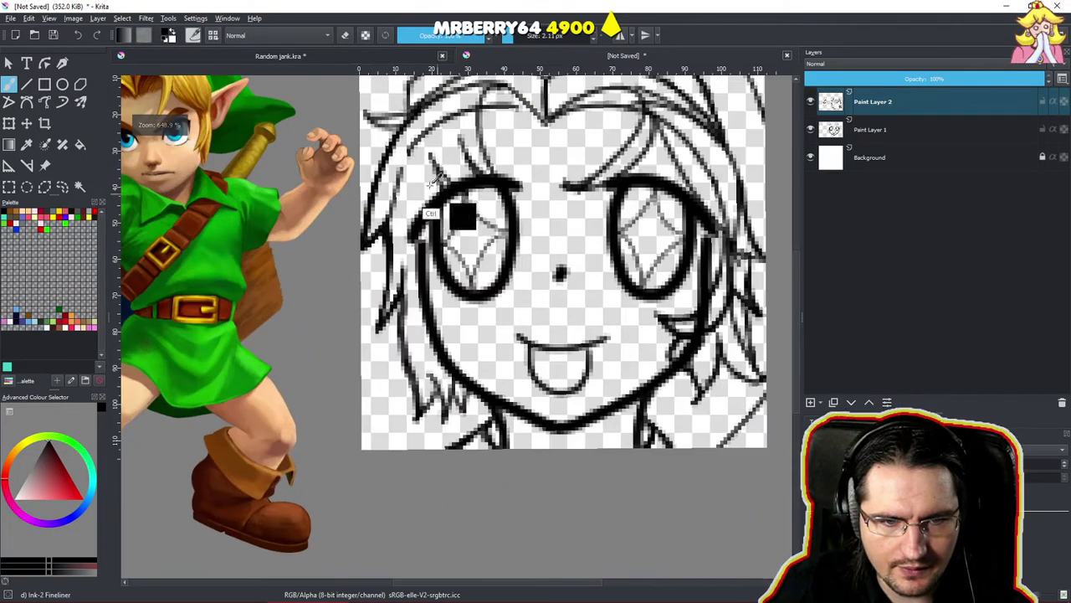
{"action": "mouse_move", "coordinate": [402, 293]}
{"action": "left_mouse_down"}
{"action": "mouse_move", "coordinate": [418, 419]}
{"action": "mouse_move", "coordinate": [437, 394]}
{"action": "mouse_move", "coordinate": [443, 408]}
{"action": "left_mouse_up"}
{"action": "mouse_move", "coordinate": [427, 374]}
{"action": "left_mouse_down"}
{"action": "mouse_move", "coordinate": [444, 421]}
{"action": "mouse_move", "coordinate": [453, 391]}
{"action": "mouse_move", "coordinate": [466, 417]}
{"action": "mouse_move", "coordinate": [471, 396]}
{"action": "left_mouse_up"}
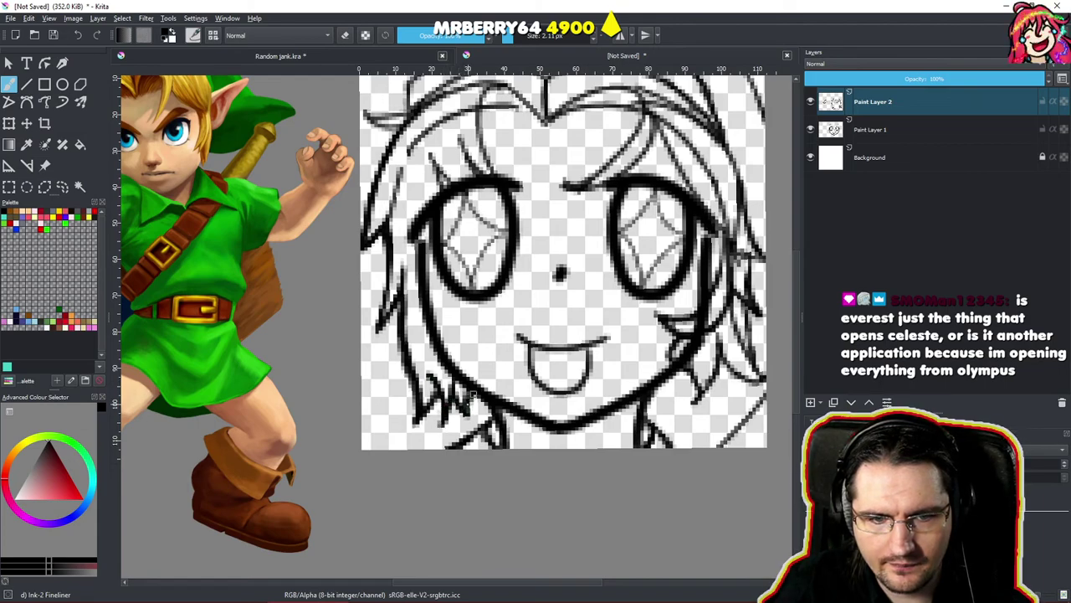
{"action": "scroll", "coordinate": [475, 328], "scroll_direction": "down", "scroll_amount": 5}
{"action": "left_click_drag", "start_coordinate": [458, 338], "coordinate": [446, 397]}
{"action": "scroll", "coordinate": [446, 397], "scroll_direction": "up", "scroll_amount": 8}
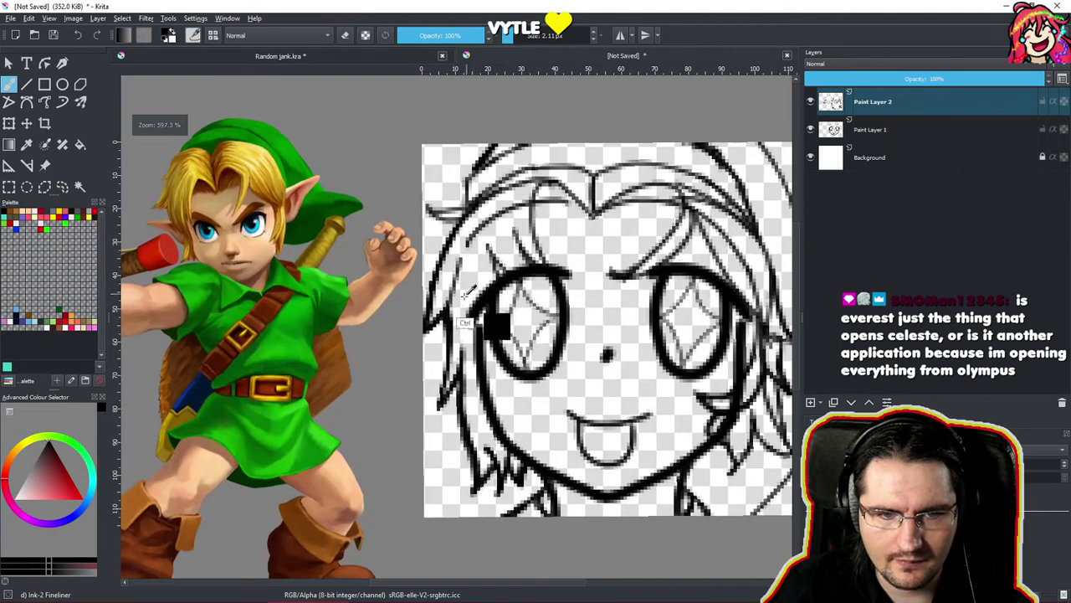
{"action": "mouse_move", "coordinate": [448, 312]}
{"action": "left_mouse_down"}
{"action": "mouse_move", "coordinate": [440, 397]}
{"action": "mouse_move", "coordinate": [458, 379]}
{"action": "left_mouse_up"}
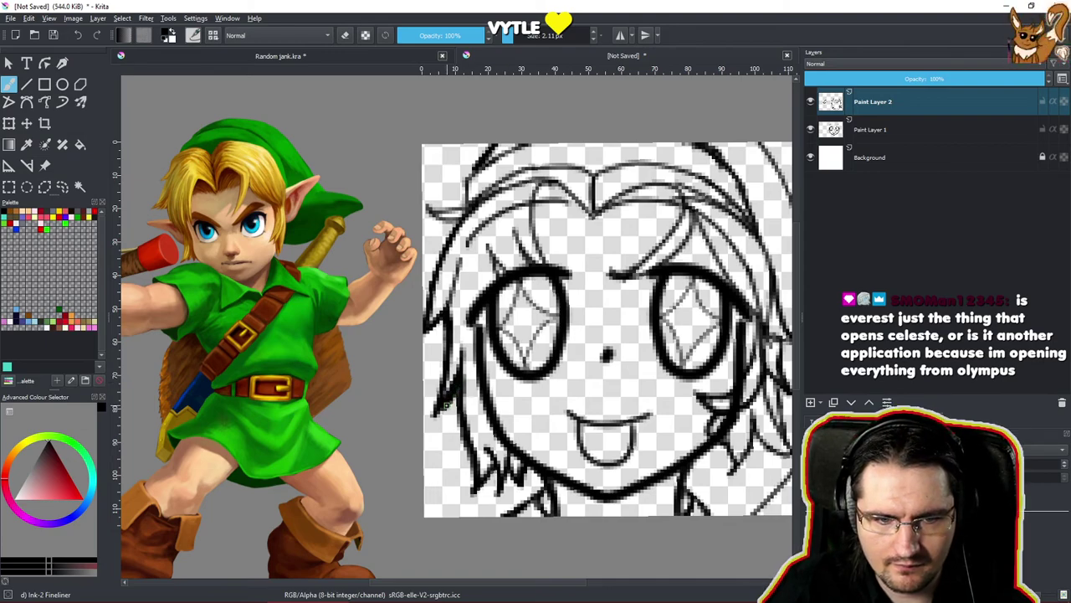
{"action": "scroll", "coordinate": [486, 329], "scroll_direction": "down", "scroll_amount": 9}
{"action": "left_click_drag", "start_coordinate": [484, 306], "coordinate": [474, 317]}
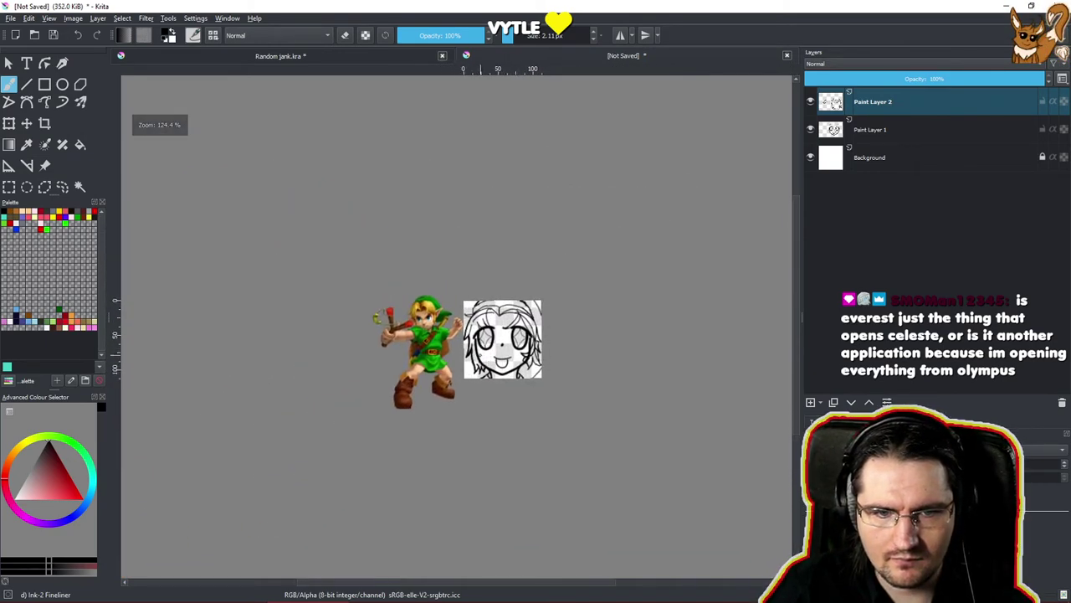
Darken the small shape jutting out from the brim's left end and close it with a hooked tip.
{"action": "scroll", "coordinate": [473, 318], "scroll_direction": "up", "scroll_amount": 6}
{"action": "mouse_move", "coordinate": [419, 290]}
{"action": "left_mouse_down"}
{"action": "mouse_move", "coordinate": [467, 274]}
{"action": "mouse_move", "coordinate": [422, 287]}
{"action": "mouse_move", "coordinate": [491, 282]}
{"action": "left_mouse_up"}
{"action": "mouse_move", "coordinate": [420, 295]}
{"action": "left_mouse_down"}
{"action": "mouse_move", "coordinate": [439, 317]}
{"action": "mouse_move", "coordinate": [432, 300]}
{"action": "mouse_move", "coordinate": [472, 313]}
{"action": "mouse_move", "coordinate": [444, 312]}
{"action": "mouse_move", "coordinate": [463, 279]}
{"action": "mouse_move", "coordinate": [456, 256]}
{"action": "mouse_move", "coordinate": [442, 301]}
{"action": "left_mouse_up"}
{"action": "key", "text": "e"}
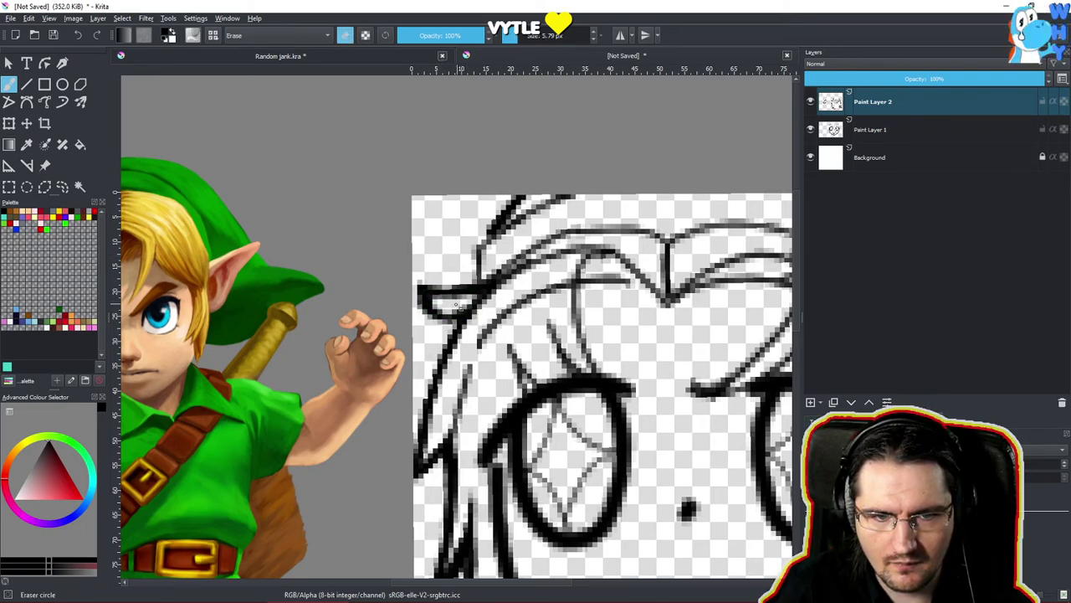
{"action": "key", "text": "e"}
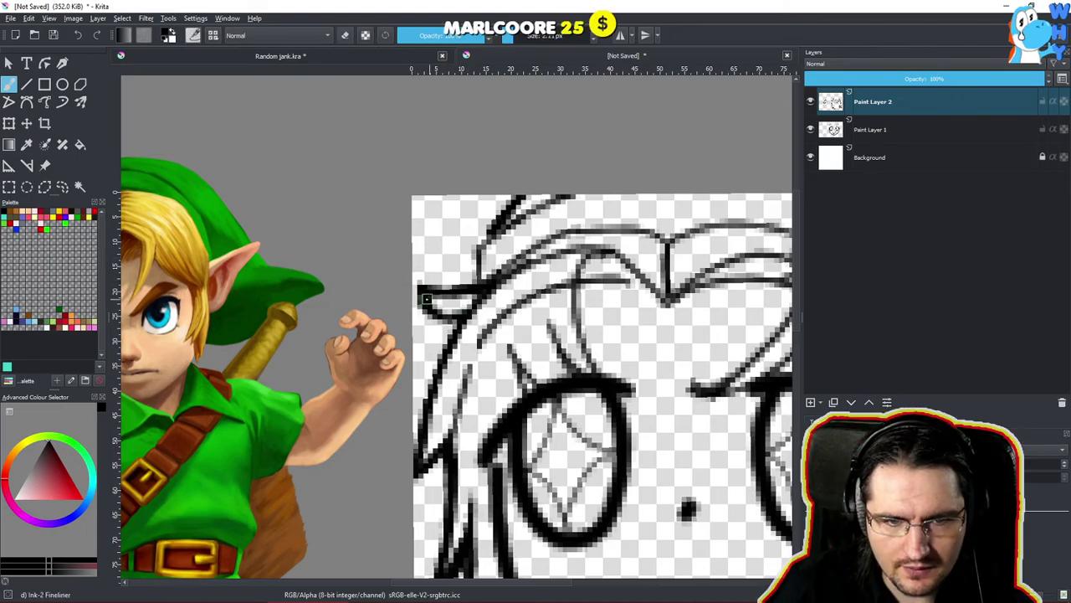
{"action": "mouse_move", "coordinate": [425, 289]}
{"action": "left_mouse_down"}
{"action": "mouse_move", "coordinate": [444, 275]}
{"action": "mouse_move", "coordinate": [433, 309]}
{"action": "mouse_move", "coordinate": [446, 329]}
{"action": "mouse_move", "coordinate": [400, 438]}
{"action": "left_mouse_up"}
Thicken the brim's upper edge in one dark line from its left end across the center notch to the right end.
{"action": "left_click_drag", "start_coordinate": [497, 369], "coordinate": [481, 398]}
{"action": "left_click_drag", "start_coordinate": [457, 364], "coordinate": [535, 234]}
{"action": "left_click_drag", "start_coordinate": [562, 96], "coordinate": [562, 195]}
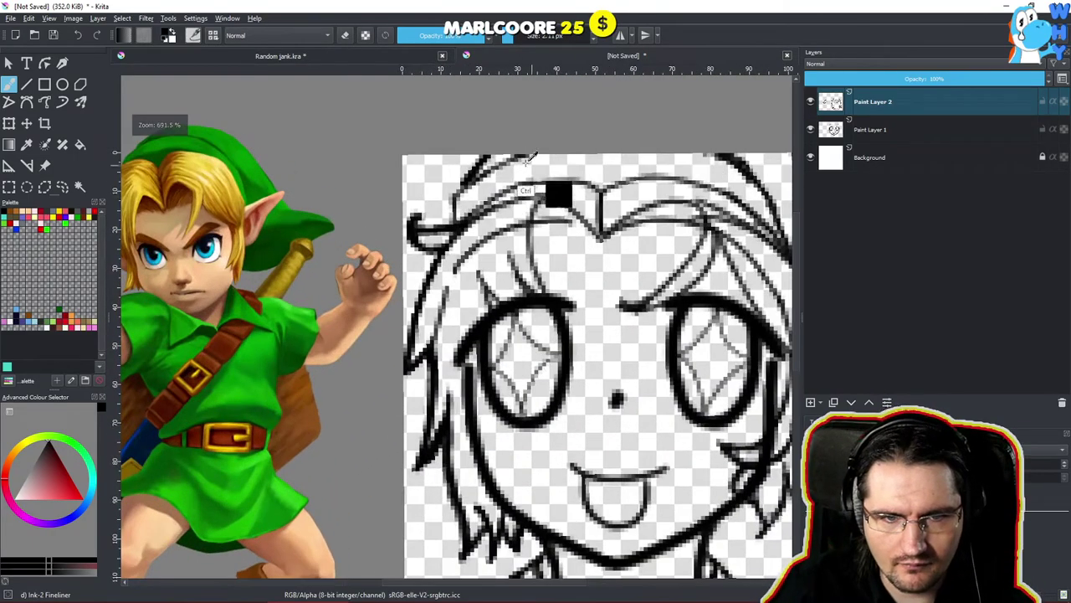
{"action": "mouse_move", "coordinate": [459, 225]}
{"action": "left_mouse_down"}
{"action": "mouse_move", "coordinate": [549, 181]}
{"action": "mouse_move", "coordinate": [535, 182]}
{"action": "mouse_move", "coordinate": [624, 188]}
{"action": "mouse_move", "coordinate": [612, 201]}
{"action": "mouse_move", "coordinate": [601, 197]}
{"action": "mouse_move", "coordinate": [660, 179]}
{"action": "mouse_move", "coordinate": [632, 180]}
{"action": "mouse_move", "coordinate": [683, 191]}
{"action": "mouse_move", "coordinate": [648, 177]}
{"action": "mouse_move", "coordinate": [687, 195]}
{"action": "mouse_move", "coordinate": [667, 177]}
{"action": "mouse_move", "coordinate": [696, 190]}
{"action": "mouse_move", "coordinate": [690, 179]}
{"action": "mouse_move", "coordinate": [645, 202]}
{"action": "mouse_move", "coordinate": [384, 244]}
{"action": "left_mouse_up"}
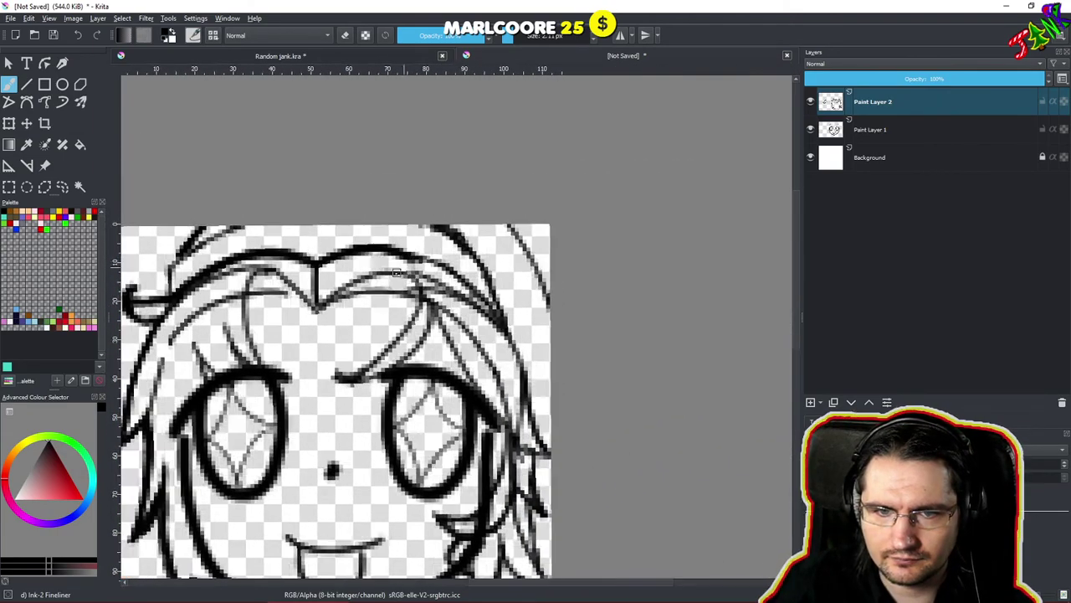
{"action": "key", "text": "e"}
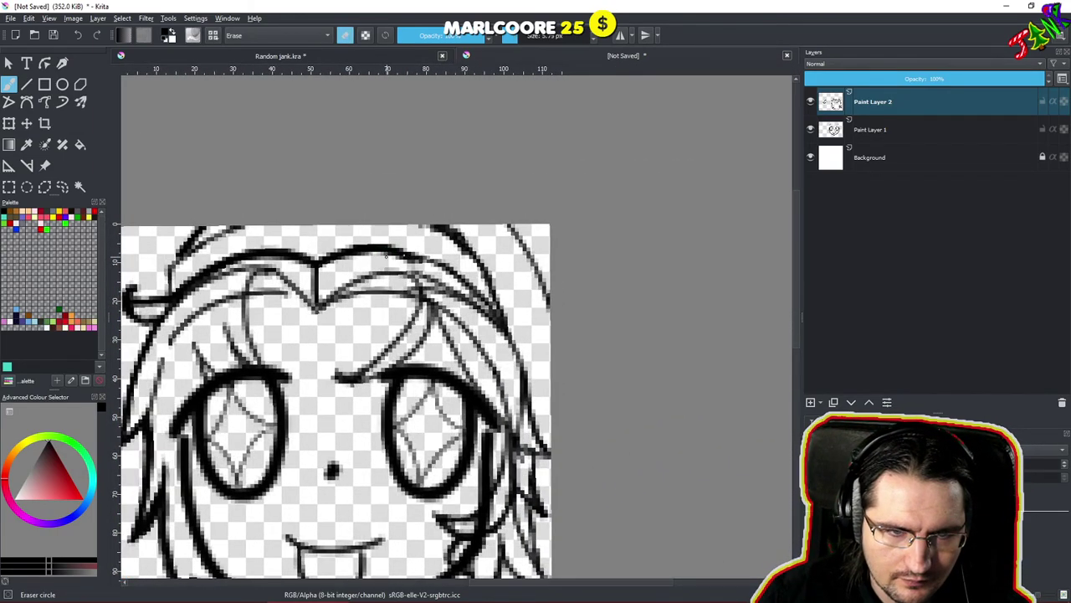
{"action": "key", "text": "e"}
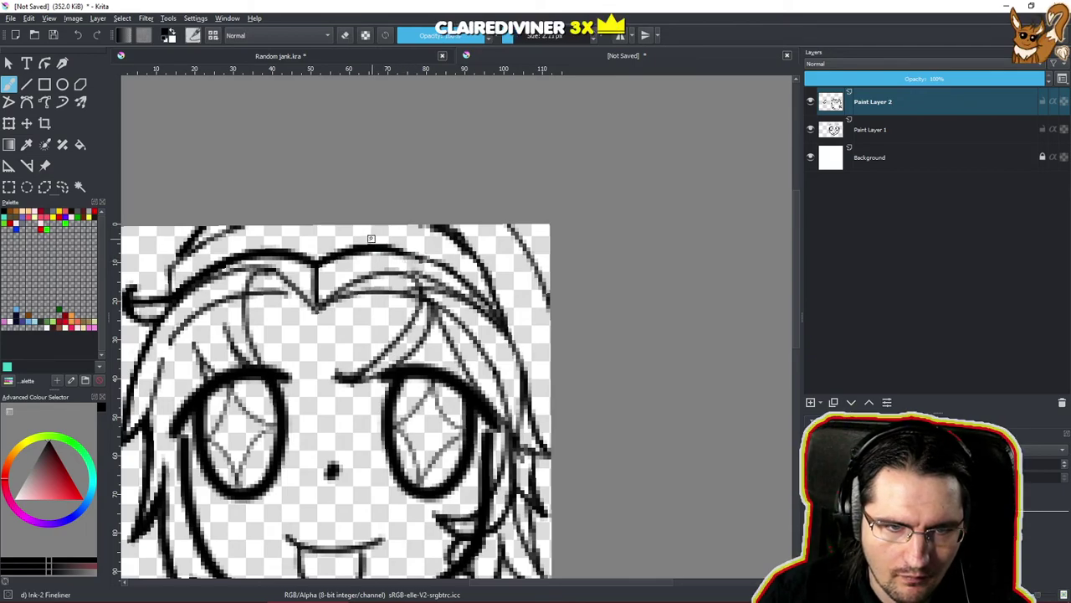
{"action": "mouse_move", "coordinate": [405, 252]}
{"action": "left_mouse_down"}
{"action": "mouse_move", "coordinate": [473, 285]}
{"action": "mouse_move", "coordinate": [505, 323]}
{"action": "left_mouse_up"}
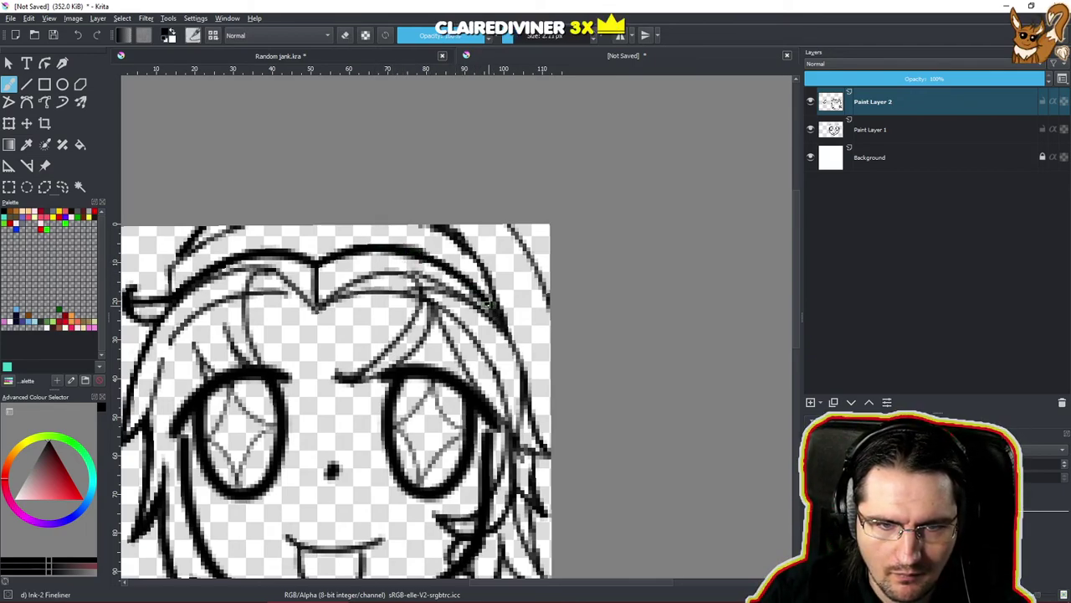
{"action": "left_click_drag", "start_coordinate": [432, 265], "coordinate": [480, 299]}
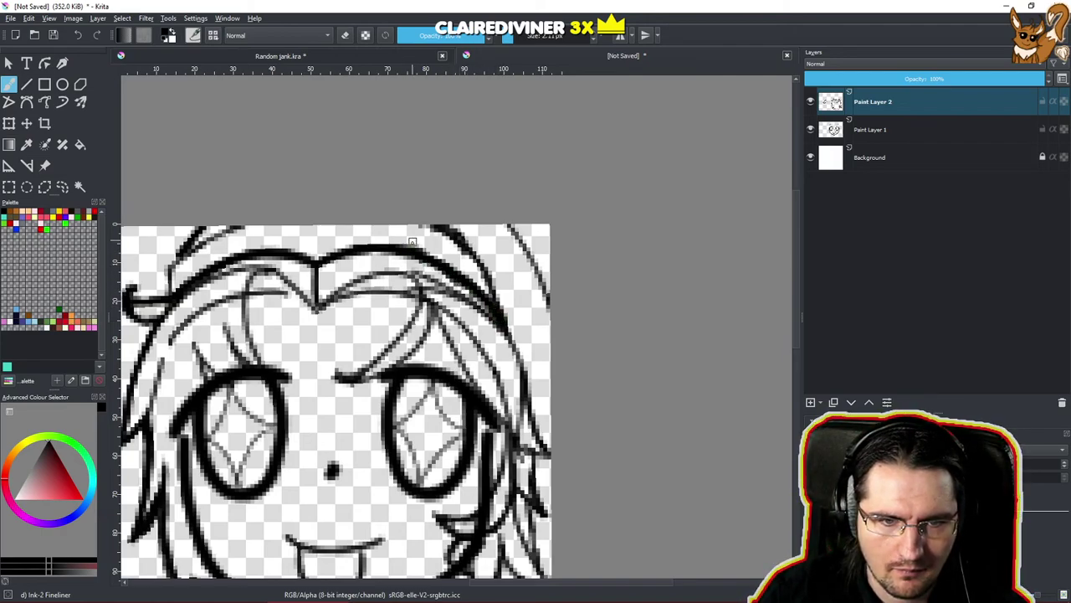
Erase stray marks below the brim's right part and thin the cap's right side line near the canvas's upper edge.
{"action": "key", "text": "e"}
{"action": "left_click_drag", "start_coordinate": [446, 277], "coordinate": [468, 297]}
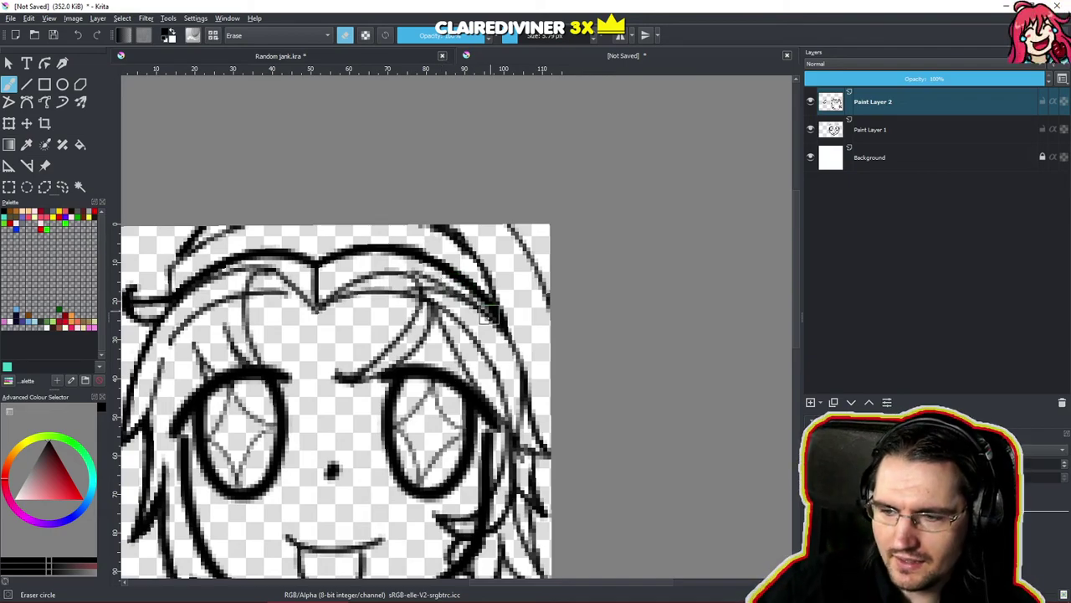
{"action": "scroll", "coordinate": [492, 306], "scroll_direction": "down", "scroll_amount": 4}
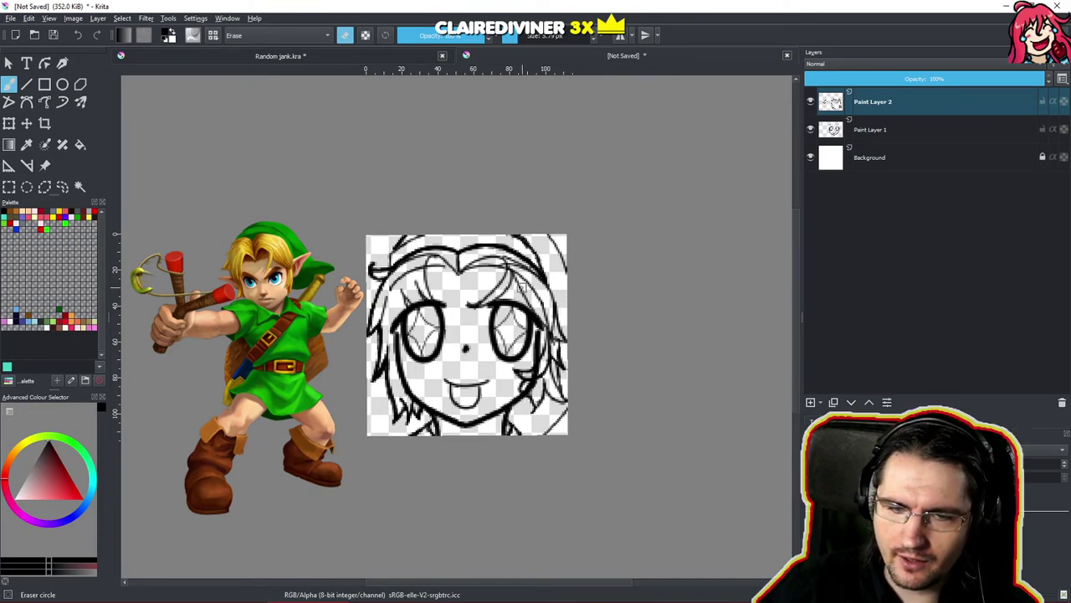
{"action": "left_click_drag", "start_coordinate": [564, 310], "coordinate": [582, 294]}
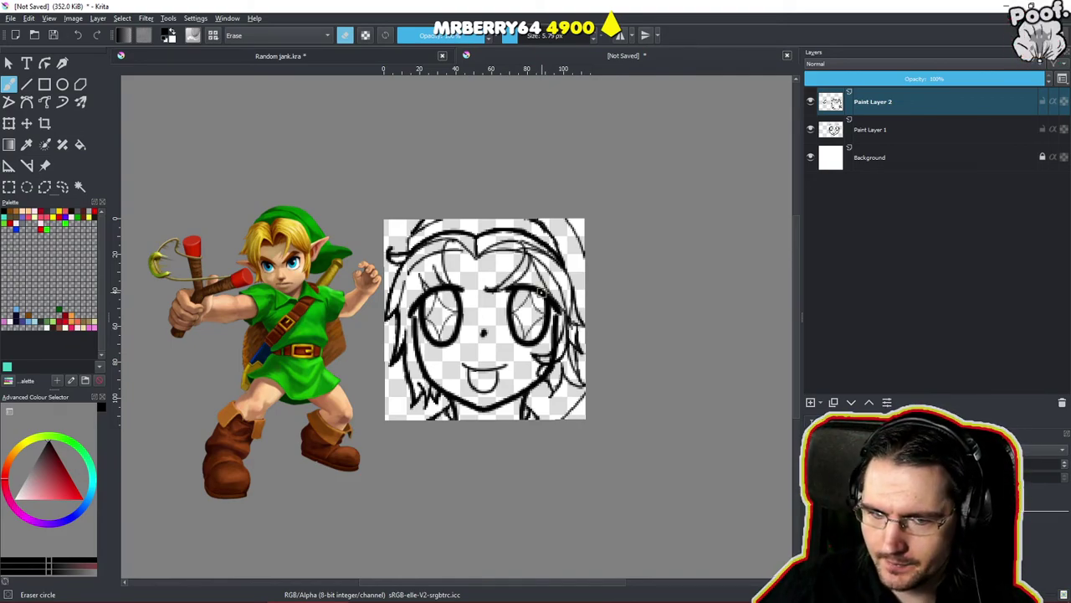
{"action": "mouse_move", "coordinate": [508, 257]}
{"action": "left_mouse_down"}
{"action": "mouse_move", "coordinate": [545, 264]}
{"action": "mouse_move", "coordinate": [520, 306]}
{"action": "mouse_move", "coordinate": [488, 324]}
{"action": "mouse_move", "coordinate": [526, 282]}
{"action": "mouse_move", "coordinate": [538, 214]}
{"action": "left_mouse_up"}
{"action": "key", "text": "/"}
{"action": "key", "text": "/"}
{"action": "key", "text": "/"}
{"action": "key", "text": "/"}
{"action": "mouse_move", "coordinate": [533, 286]}
{"action": "left_mouse_down"}
{"action": "mouse_move", "coordinate": [554, 301]}
{"action": "mouse_move", "coordinate": [548, 286]}
{"action": "mouse_move", "coordinate": [538, 293]}
{"action": "left_mouse_up"}
{"action": "mouse_move", "coordinate": [452, 220]}
{"action": "left_mouse_down"}
{"action": "mouse_move", "coordinate": [426, 210]}
{"action": "mouse_move", "coordinate": [476, 238]}
{"action": "left_mouse_up"}
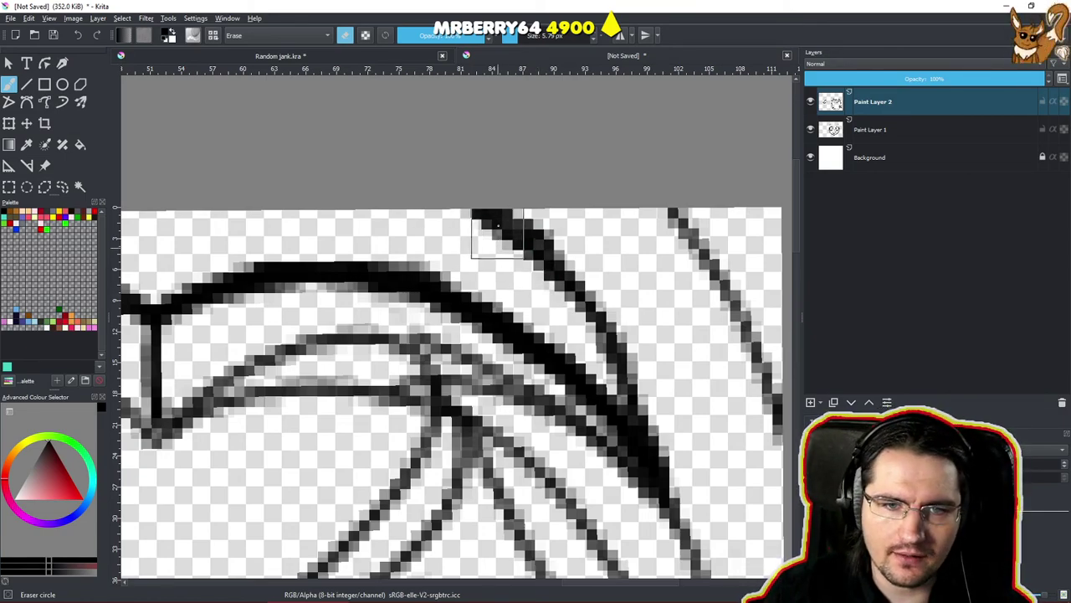
{"action": "mouse_move", "coordinate": [572, 244]}
{"action": "left_mouse_down"}
{"action": "mouse_move", "coordinate": [630, 297]}
{"action": "mouse_move", "coordinate": [641, 329]}
{"action": "left_mouse_up"}
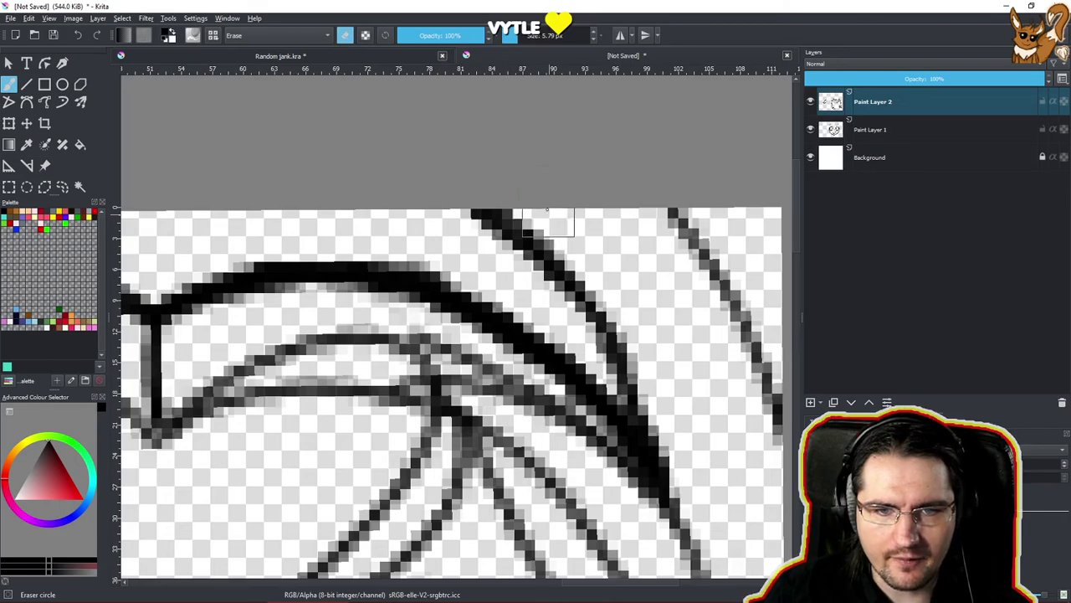
Darken the cap's left and right side lines between the brim and the canvas's upper edge.
{"action": "scroll", "coordinate": [543, 219], "scroll_direction": "down", "scroll_amount": 5}
{"action": "scroll", "coordinate": [393, 276], "scroll_direction": "up", "scroll_amount": 5}
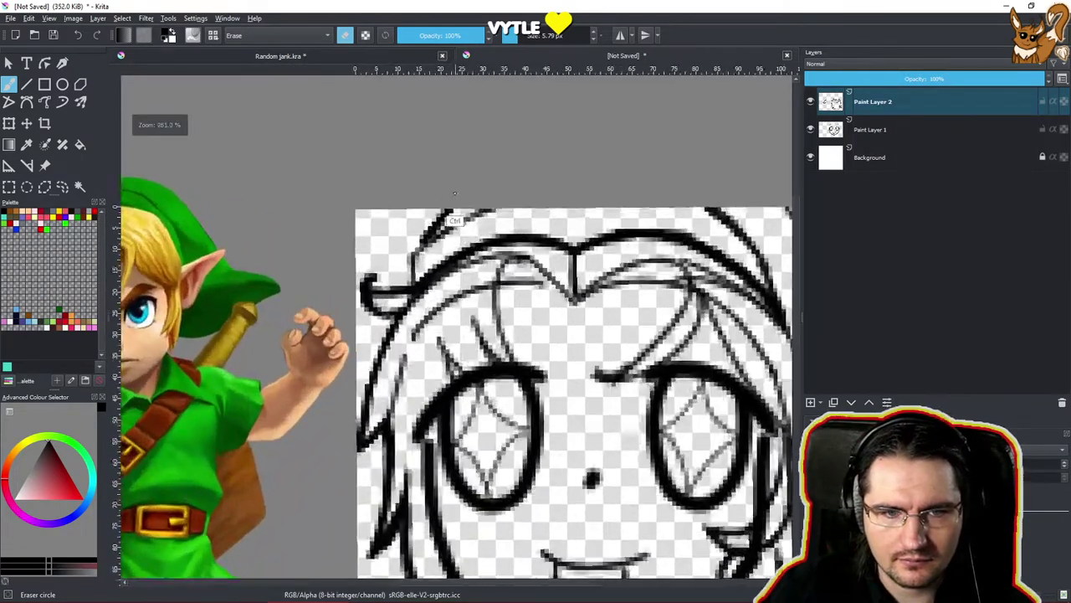
{"action": "key", "text": "e"}
{"action": "mouse_move", "coordinate": [390, 291]}
{"action": "left_mouse_down"}
{"action": "mouse_move", "coordinate": [362, 368]}
{"action": "mouse_move", "coordinate": [367, 318]}
{"action": "mouse_move", "coordinate": [402, 261]}
{"action": "mouse_move", "coordinate": [442, 229]}
{"action": "mouse_move", "coordinate": [447, 263]}
{"action": "mouse_move", "coordinate": [520, 227]}
{"action": "left_mouse_up"}
{"action": "left_click_drag", "start_coordinate": [420, 276], "coordinate": [497, 227]}
{"action": "scroll", "coordinate": [621, 226], "scroll_direction": "down", "scroll_amount": 5}
{"action": "left_click_drag", "start_coordinate": [528, 302], "coordinate": [378, 317]}
{"action": "left_click_drag", "start_coordinate": [519, 248], "coordinate": [493, 221]}
{"action": "mouse_move", "coordinate": [497, 263]}
{"action": "left_mouse_down"}
{"action": "mouse_move", "coordinate": [540, 297]}
{"action": "mouse_move", "coordinate": [561, 346]}
{"action": "left_mouse_up"}
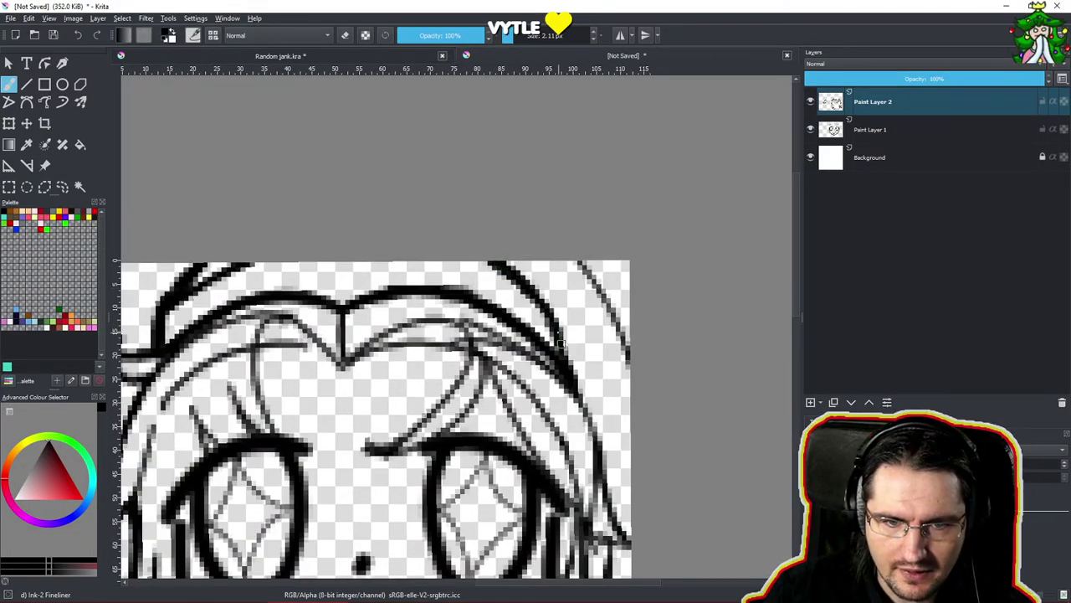
Thicken the cap tail's lines in the upper and lower right corners and darken the collar line beside the neck.
{"action": "mouse_move", "coordinate": [575, 261]}
{"action": "left_mouse_down"}
{"action": "mouse_move", "coordinate": [601, 276]}
{"action": "mouse_move", "coordinate": [581, 263]}
{"action": "mouse_move", "coordinate": [636, 368]}
{"action": "left_mouse_up"}
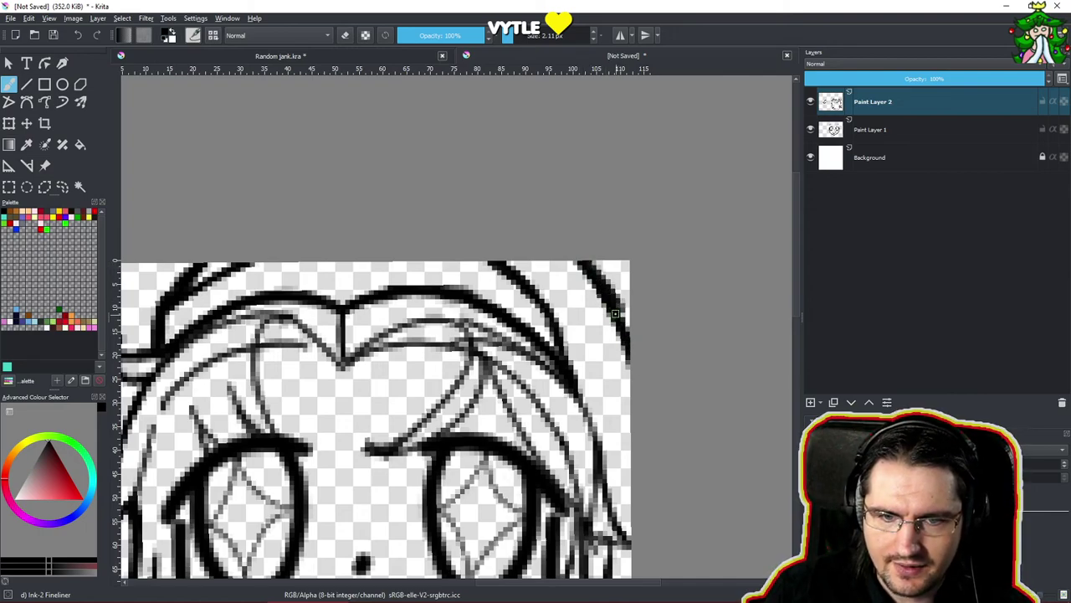
{"action": "left_click_drag", "start_coordinate": [561, 437], "coordinate": [524, 117]}
{"action": "mouse_move", "coordinate": [532, 474]}
{"action": "left_mouse_down"}
{"action": "mouse_move", "coordinate": [591, 413]}
{"action": "mouse_move", "coordinate": [530, 477]}
{"action": "mouse_move", "coordinate": [594, 392]}
{"action": "left_mouse_up"}
{"action": "left_click_drag", "start_coordinate": [435, 433], "coordinate": [465, 471]}
Darken the lower right hair locks and their pointed tips beside the jaw.
{"action": "mouse_move", "coordinate": [484, 367]}
{"action": "left_mouse_down"}
{"action": "mouse_move", "coordinate": [505, 402]}
{"action": "mouse_move", "coordinate": [501, 419]}
{"action": "left_mouse_up"}
{"action": "left_click_drag", "start_coordinate": [527, 379], "coordinate": [503, 412]}
{"action": "left_click_drag", "start_coordinate": [538, 356], "coordinate": [508, 414]}
{"action": "left_click_drag", "start_coordinate": [540, 333], "coordinate": [521, 399]}
{"action": "mouse_move", "coordinate": [561, 348]}
{"action": "left_mouse_down"}
{"action": "mouse_move", "coordinate": [532, 380]}
{"action": "mouse_move", "coordinate": [589, 387]}
{"action": "left_mouse_up"}
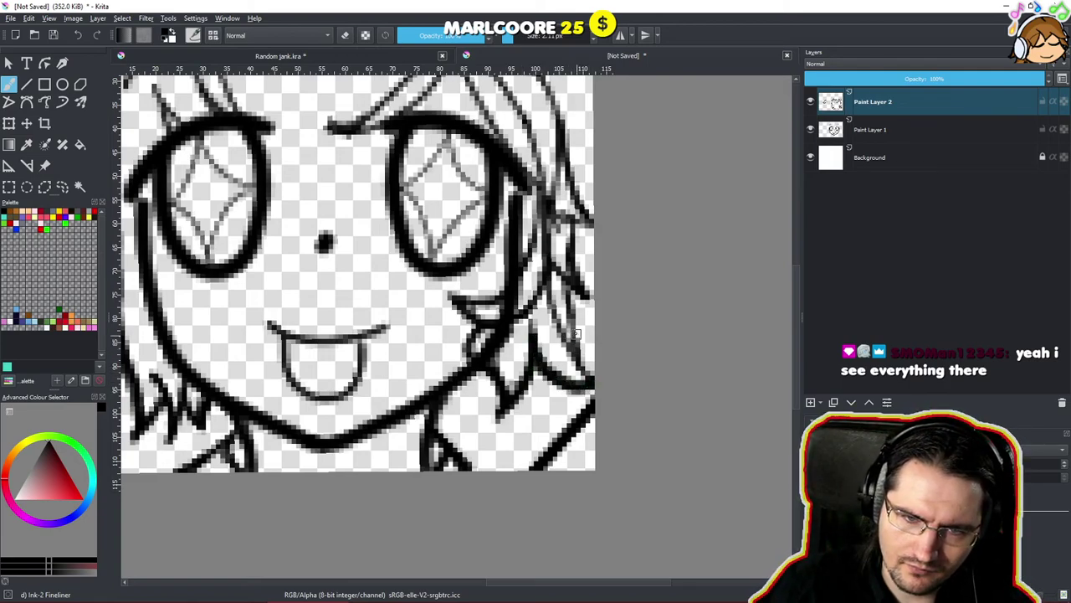
Darken the outermost right hair locks near the canvas edge, from eye level down to their tips.
{"action": "left_click_drag", "start_coordinate": [572, 301], "coordinate": [592, 375]}
{"action": "left_click_drag", "start_coordinate": [574, 299], "coordinate": [581, 344]}
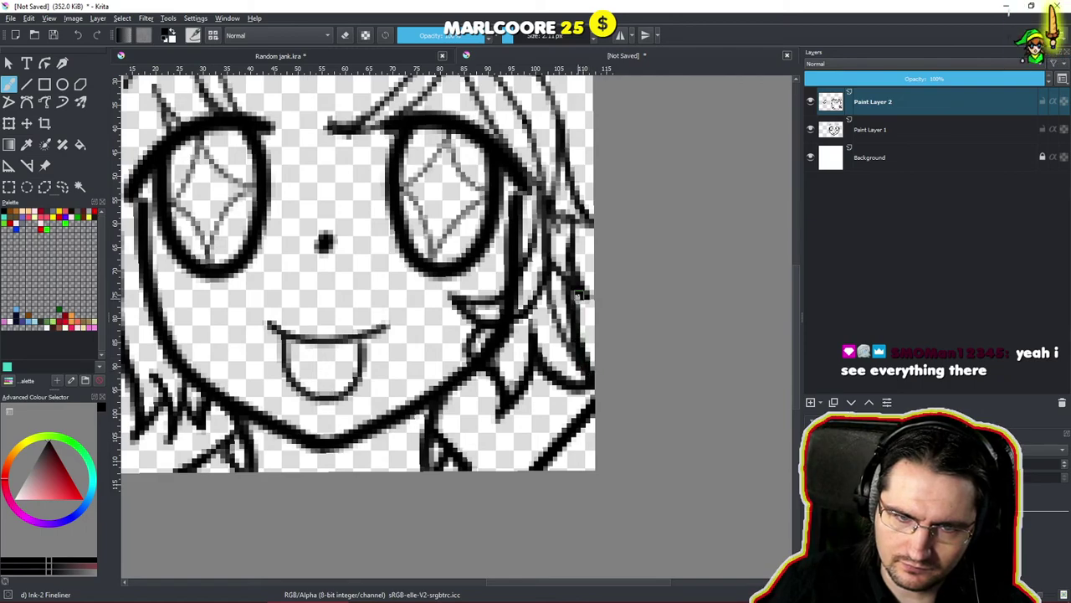
{"action": "mouse_move", "coordinate": [572, 286]}
{"action": "left_mouse_down"}
{"action": "mouse_move", "coordinate": [583, 253]}
{"action": "mouse_move", "coordinate": [582, 277]}
{"action": "mouse_move", "coordinate": [578, 227]}
{"action": "mouse_move", "coordinate": [579, 270]}
{"action": "left_mouse_up"}
{"action": "left_click_drag", "start_coordinate": [554, 230], "coordinate": [514, 328]}
{"action": "left_click_drag", "start_coordinate": [502, 166], "coordinate": [533, 250]}
{"action": "mouse_move", "coordinate": [519, 194]}
{"action": "left_mouse_down"}
{"action": "mouse_move", "coordinate": [554, 316]}
{"action": "mouse_move", "coordinate": [544, 324]}
{"action": "mouse_move", "coordinate": [484, 313]}
{"action": "mouse_move", "coordinate": [535, 356]}
{"action": "left_mouse_up"}
Darken the fringe's left half from the center point and its strands falling to the left eye.
{"action": "scroll", "coordinate": [542, 322], "scroll_direction": "down", "scroll_amount": 6}
{"action": "scroll", "coordinate": [536, 356], "scroll_direction": "up", "scroll_amount": 6}
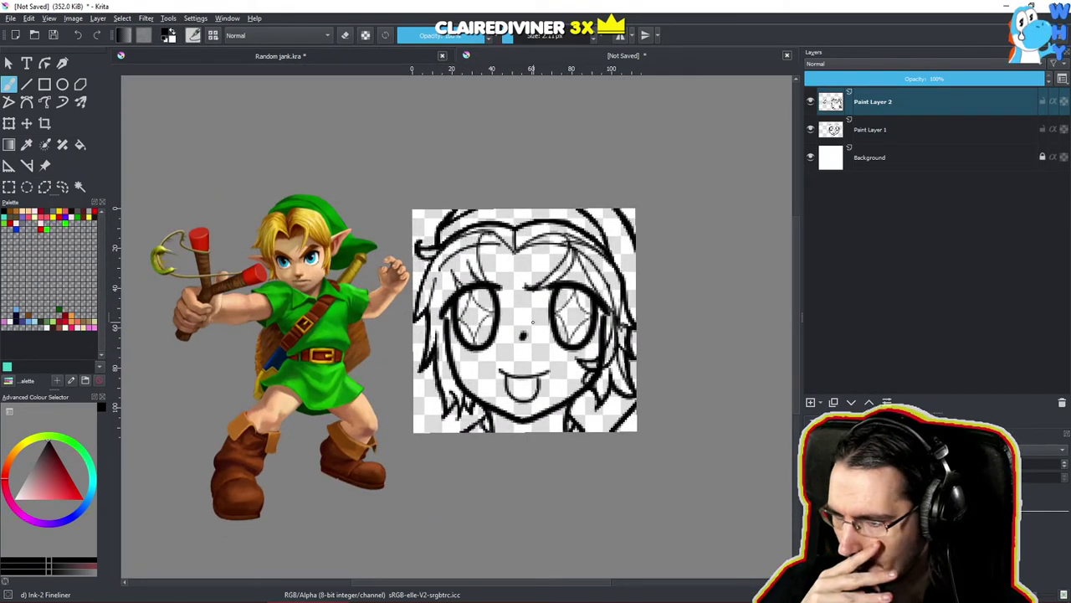
{"action": "mouse_move", "coordinate": [485, 239]}
{"action": "left_mouse_down"}
{"action": "mouse_move", "coordinate": [488, 212]}
{"action": "mouse_move", "coordinate": [499, 281]}
{"action": "left_mouse_up"}
{"action": "scroll", "coordinate": [494, 275], "scroll_direction": "up", "scroll_amount": 4}
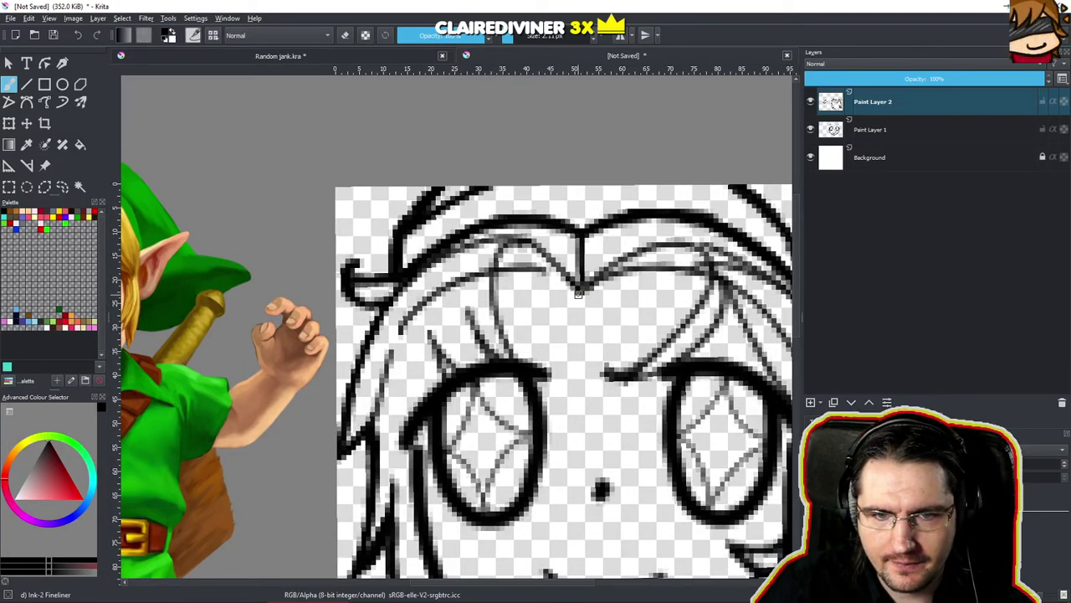
{"action": "mouse_move", "coordinate": [540, 253]}
{"action": "left_mouse_down"}
{"action": "mouse_move", "coordinate": [509, 252]}
{"action": "mouse_move", "coordinate": [523, 247]}
{"action": "mouse_move", "coordinate": [501, 260]}
{"action": "mouse_move", "coordinate": [509, 250]}
{"action": "mouse_move", "coordinate": [495, 275]}
{"action": "mouse_move", "coordinate": [498, 260]}
{"action": "mouse_move", "coordinate": [501, 294]}
{"action": "mouse_move", "coordinate": [494, 281]}
{"action": "mouse_move", "coordinate": [521, 363]}
{"action": "mouse_move", "coordinate": [462, 318]}
{"action": "mouse_move", "coordinate": [469, 312]}
{"action": "mouse_move", "coordinate": [512, 363]}
{"action": "left_mouse_up"}
{"action": "mouse_move", "coordinate": [430, 335]}
{"action": "left_mouse_down"}
{"action": "mouse_move", "coordinate": [454, 367]}
{"action": "mouse_move", "coordinate": [509, 393]}
{"action": "mouse_move", "coordinate": [472, 313]}
{"action": "mouse_move", "coordinate": [517, 240]}
{"action": "mouse_move", "coordinate": [631, 257]}
{"action": "mouse_move", "coordinate": [529, 248]}
{"action": "left_mouse_up"}
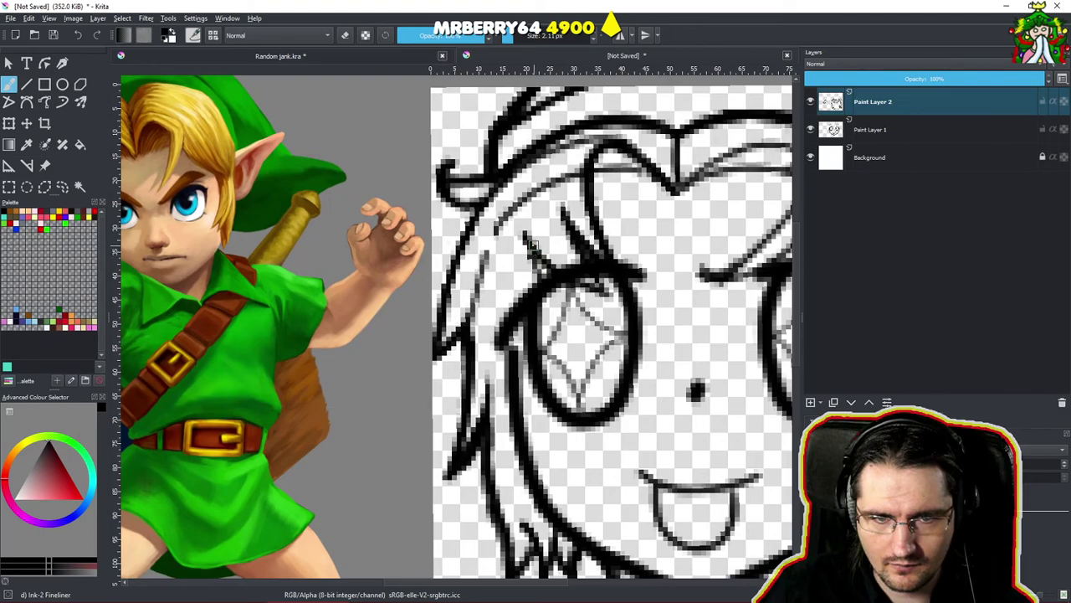
Erase the left fringe strands hanging above the left eye, keeping the dark curve at the center point.
{"action": "mouse_move", "coordinate": [569, 219]}
{"action": "left_mouse_down"}
{"action": "mouse_move", "coordinate": [511, 280]}
{"action": "mouse_move", "coordinate": [534, 312]}
{"action": "mouse_move", "coordinate": [495, 335]}
{"action": "mouse_move", "coordinate": [506, 365]}
{"action": "mouse_move", "coordinate": [432, 339]}
{"action": "left_mouse_up"}
{"action": "key", "text": "slash"}
{"action": "key", "text": "slash"}
{"action": "mouse_move", "coordinate": [497, 310]}
{"action": "left_mouse_down"}
{"action": "mouse_move", "coordinate": [547, 326]}
{"action": "mouse_move", "coordinate": [609, 310]}
{"action": "mouse_move", "coordinate": [542, 304]}
{"action": "left_mouse_up"}
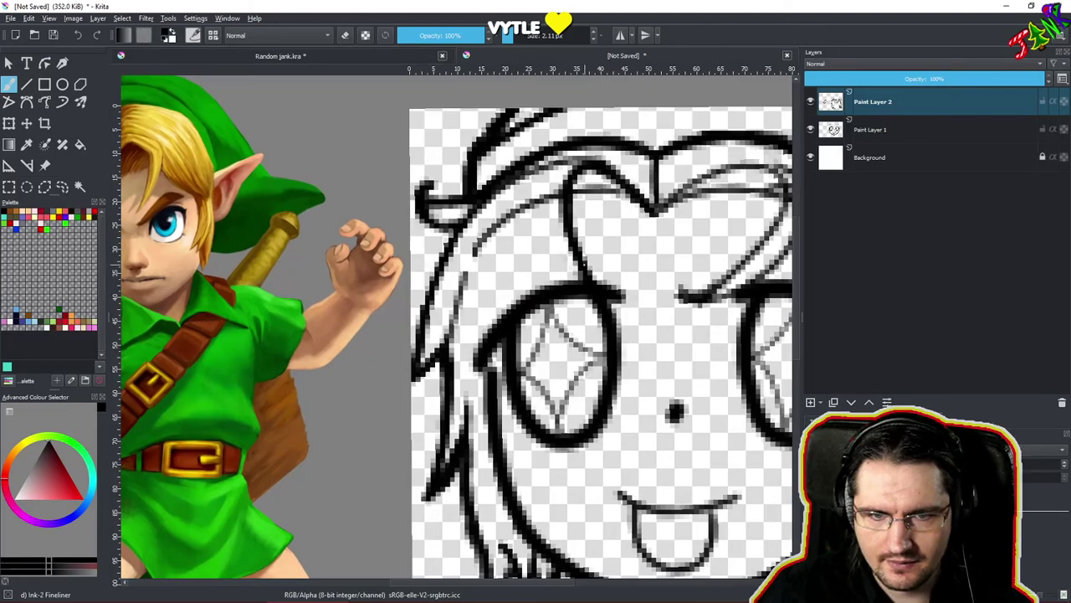
{"action": "key", "text": "e"}
{"action": "mouse_move", "coordinate": [605, 263]}
{"action": "left_mouse_down"}
{"action": "mouse_move", "coordinate": [567, 212]}
{"action": "mouse_move", "coordinate": [578, 198]}
{"action": "mouse_move", "coordinate": [549, 244]}
{"action": "left_mouse_up"}
Redraw the left fringe farther out, with pointed strands falling over the upper outer part of the left eye.
{"action": "key", "text": "e"}
{"action": "left_click_drag", "start_coordinate": [575, 175], "coordinate": [548, 281]}
{"action": "left_click_drag", "start_coordinate": [559, 207], "coordinate": [553, 307]}
{"action": "mouse_move", "coordinate": [549, 252]}
{"action": "left_mouse_down"}
{"action": "mouse_move", "coordinate": [561, 350]}
{"action": "mouse_move", "coordinate": [516, 258]}
{"action": "mouse_move", "coordinate": [526, 371]}
{"action": "left_mouse_up"}
{"action": "left_click_drag", "start_coordinate": [524, 306], "coordinate": [540, 388]}
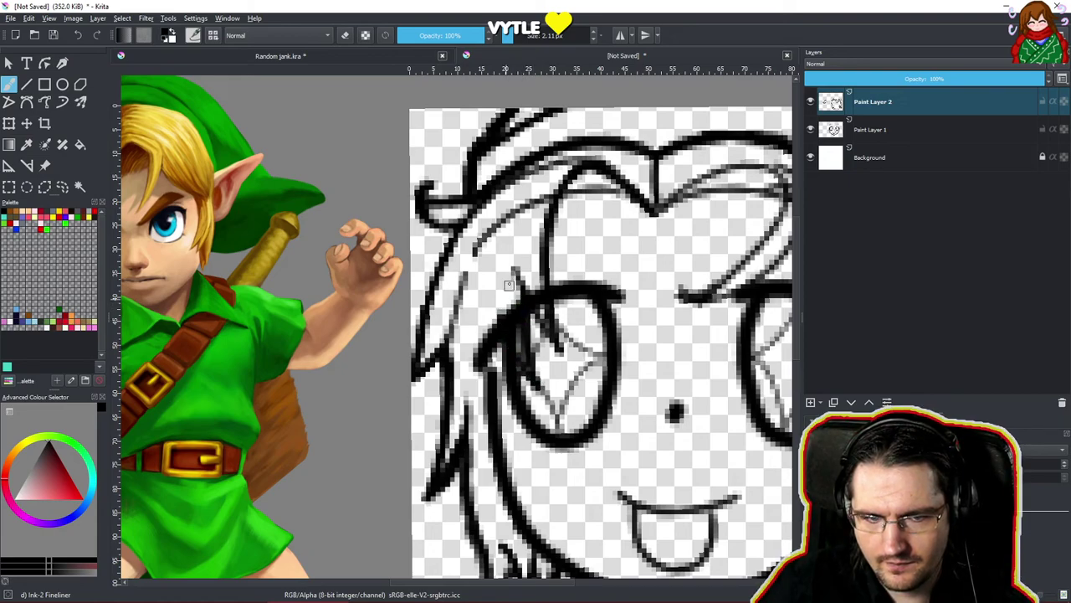
Add dark hair strands from the left eye's outer corner down beside the left cheek and check the face at small size.
{"action": "left_click_drag", "start_coordinate": [500, 344], "coordinate": [502, 425]}
{"action": "mouse_move", "coordinate": [500, 363]}
{"action": "left_mouse_down"}
{"action": "mouse_move", "coordinate": [511, 440]}
{"action": "mouse_move", "coordinate": [508, 432]}
{"action": "left_mouse_up"}
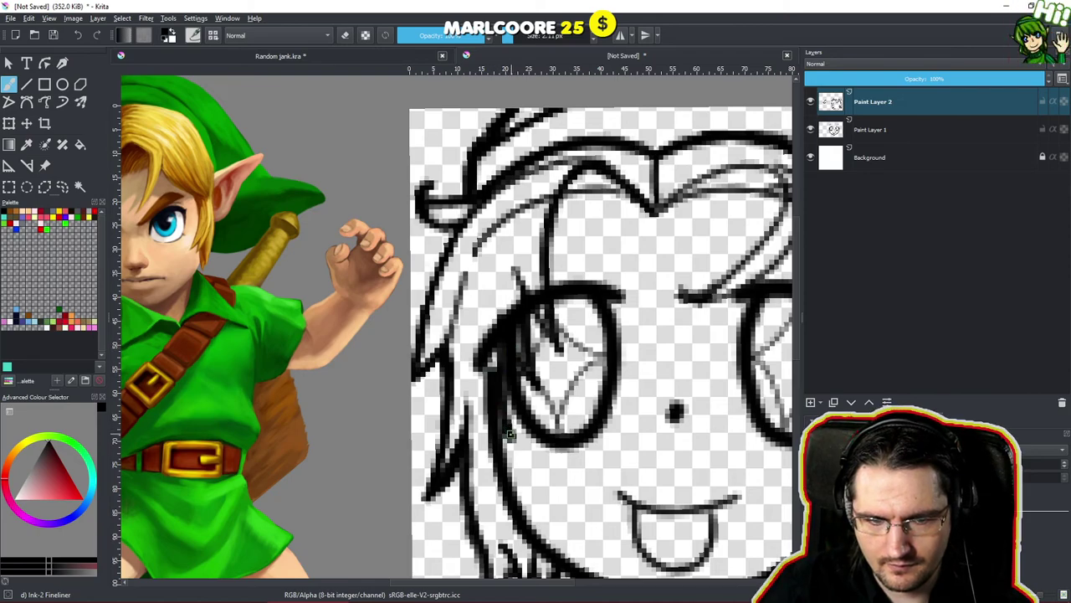
{"action": "mouse_move", "coordinate": [503, 416]}
{"action": "left_mouse_down"}
{"action": "mouse_move", "coordinate": [522, 458]}
{"action": "mouse_move", "coordinate": [514, 448]}
{"action": "mouse_move", "coordinate": [508, 431]}
{"action": "mouse_move", "coordinate": [549, 486]}
{"action": "mouse_move", "coordinate": [497, 447]}
{"action": "mouse_move", "coordinate": [471, 395]}
{"action": "left_mouse_up"}
{"action": "mouse_move", "coordinate": [465, 341]}
{"action": "left_mouse_down"}
{"action": "mouse_move", "coordinate": [479, 412]}
{"action": "mouse_move", "coordinate": [474, 318]}
{"action": "mouse_move", "coordinate": [477, 404]}
{"action": "mouse_move", "coordinate": [498, 437]}
{"action": "mouse_move", "coordinate": [515, 558]}
{"action": "left_mouse_up"}
{"action": "mouse_move", "coordinate": [499, 433]}
{"action": "left_mouse_down"}
{"action": "mouse_move", "coordinate": [542, 345]}
{"action": "mouse_move", "coordinate": [532, 327]}
{"action": "mouse_move", "coordinate": [542, 361]}
{"action": "left_mouse_up"}
{"action": "scroll", "coordinate": [542, 360], "scroll_direction": "up", "scroll_amount": 2}
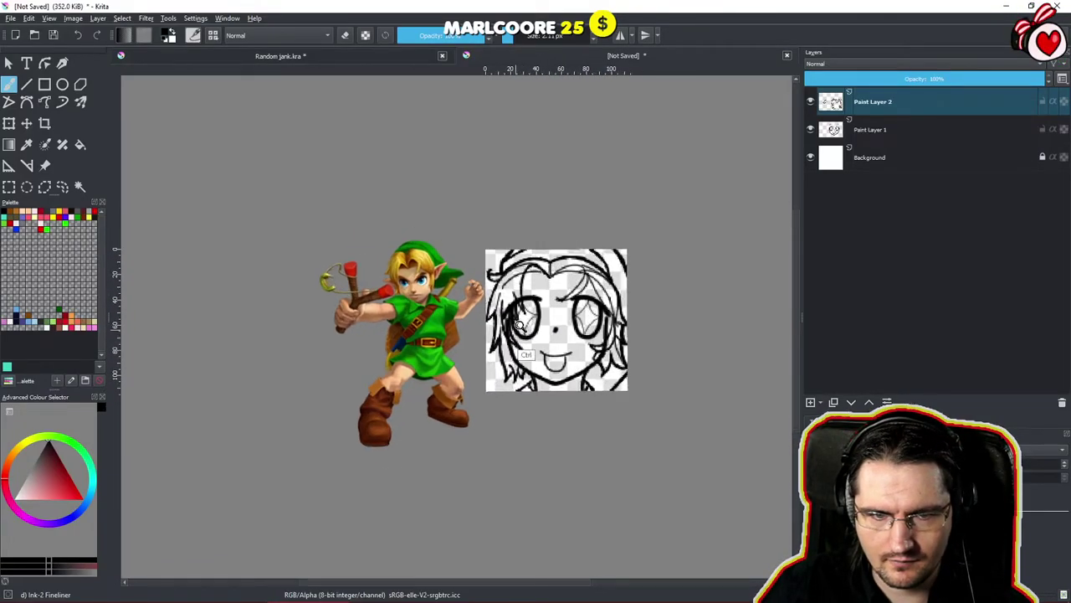
{"action": "scroll", "coordinate": [532, 358], "scroll_direction": "down", "scroll_amount": 3}
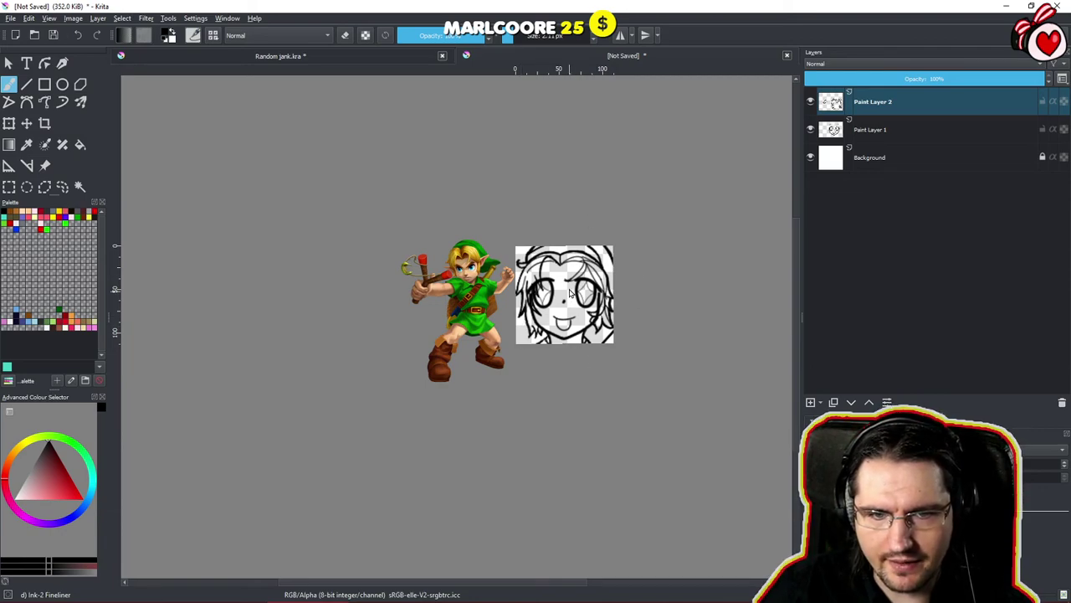
Darken the arch of the fringe's right half, starting from the center point.
{"action": "left_click", "coordinate": [8, 63]}
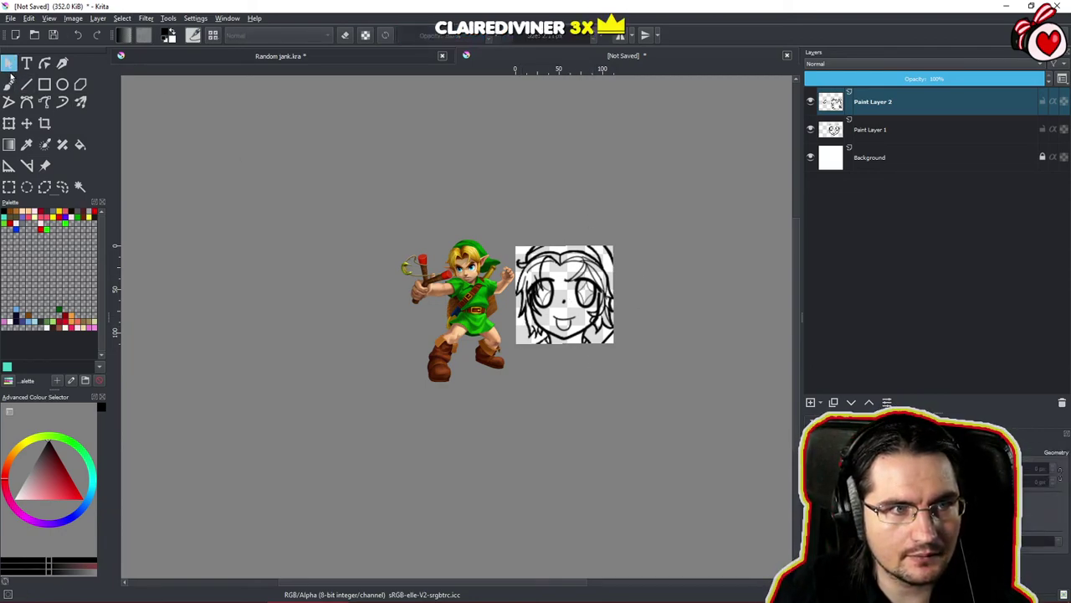
{"action": "key", "text": "b"}
{"action": "scroll", "coordinate": [594, 284], "scroll_direction": "up", "scroll_amount": 5}
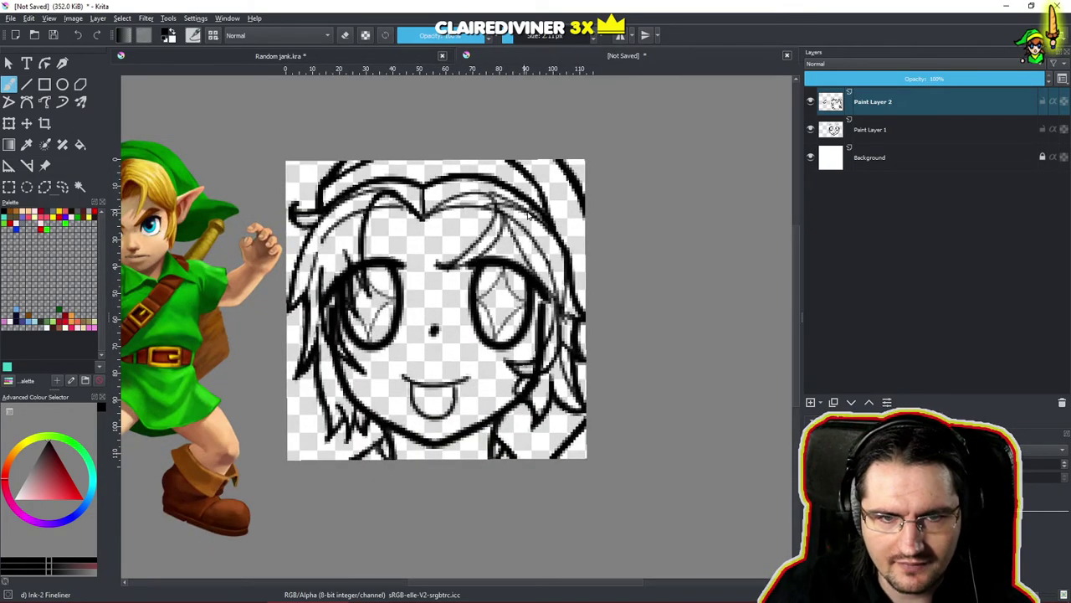
{"action": "scroll", "coordinate": [524, 221], "scroll_direction": "up", "scroll_amount": 3}
{"action": "scroll", "coordinate": [517, 172], "scroll_direction": "down", "scroll_amount": 5}
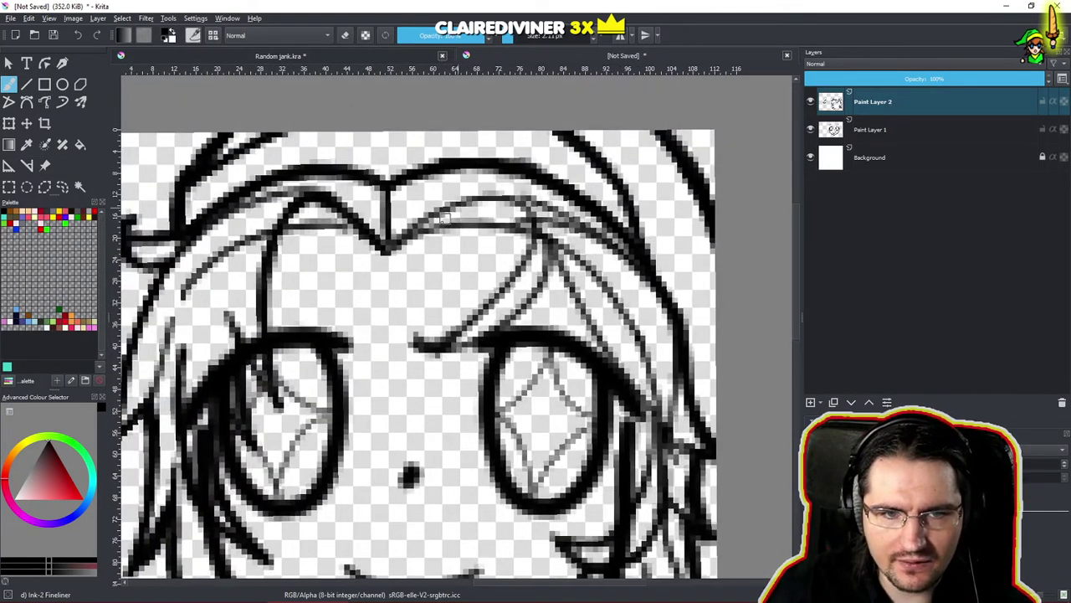
{"action": "scroll", "coordinate": [454, 288], "scroll_direction": "up", "scroll_amount": 3}
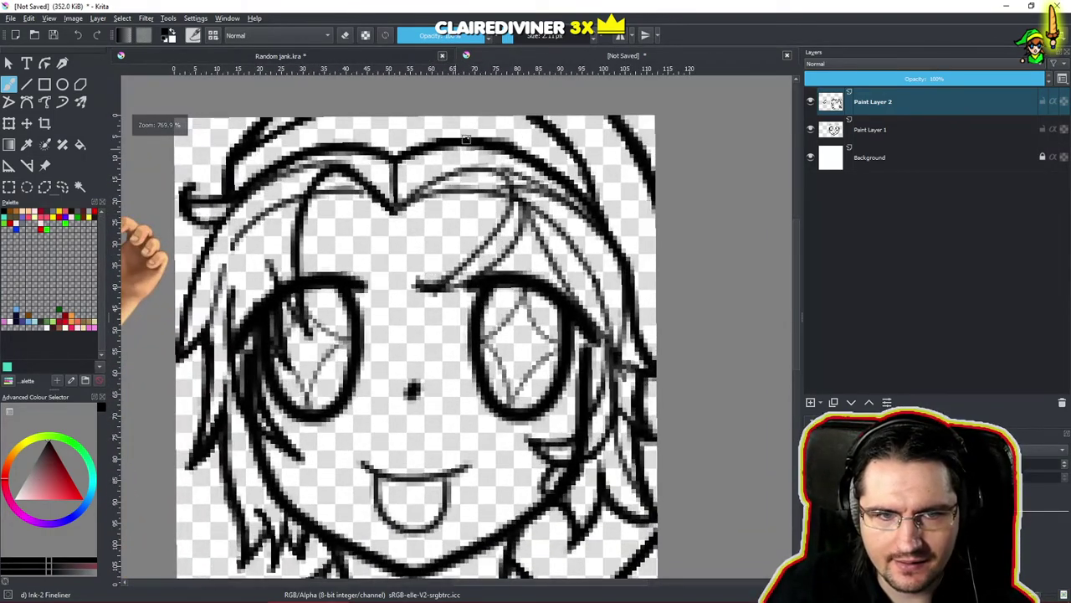
{"action": "left_click_drag", "start_coordinate": [396, 213], "coordinate": [467, 174]}
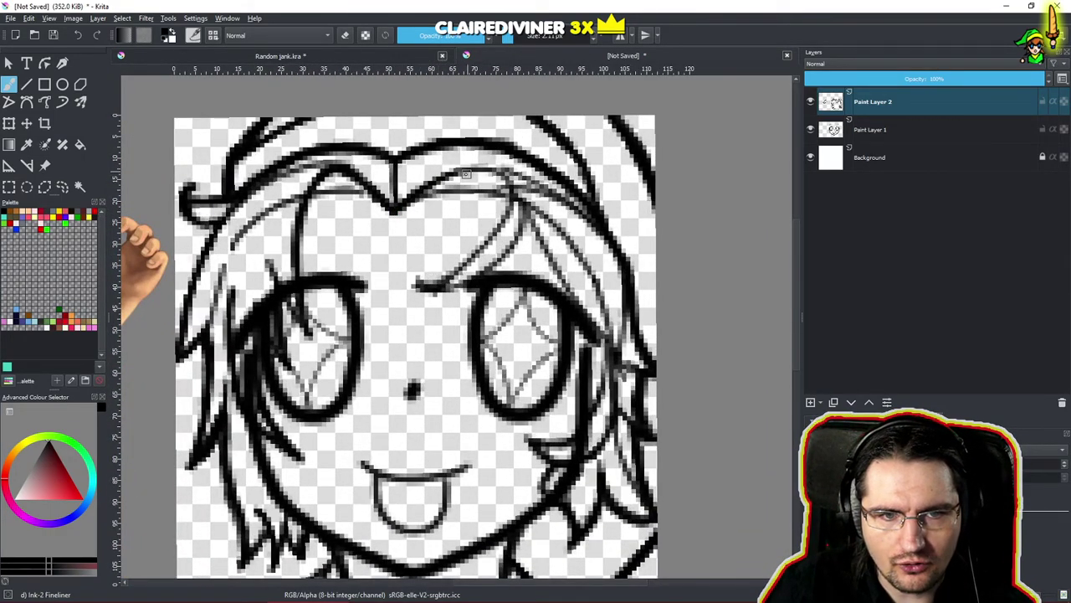
Darken both edges of the fringe strand that sweeps from the right parting down to the right eye's inner corner.
{"action": "mouse_move", "coordinate": [412, 199]}
{"action": "left_mouse_down"}
{"action": "mouse_move", "coordinate": [459, 175]}
{"action": "mouse_move", "coordinate": [484, 186]}
{"action": "mouse_move", "coordinate": [468, 173]}
{"action": "mouse_move", "coordinate": [506, 185]}
{"action": "mouse_move", "coordinate": [512, 198]}
{"action": "mouse_move", "coordinate": [487, 234]}
{"action": "mouse_move", "coordinate": [500, 222]}
{"action": "mouse_move", "coordinate": [457, 258]}
{"action": "left_mouse_up"}
{"action": "key", "text": "ctrl+z"}
{"action": "mouse_move", "coordinate": [505, 212]}
{"action": "left_mouse_down"}
{"action": "mouse_move", "coordinate": [460, 272]}
{"action": "mouse_move", "coordinate": [424, 286]}
{"action": "left_mouse_up"}
{"action": "key", "text": "ctrl+z"}
{"action": "left_click_drag", "start_coordinate": [482, 251], "coordinate": [451, 276]}
{"action": "mouse_move", "coordinate": [491, 231]}
{"action": "left_mouse_down"}
{"action": "mouse_move", "coordinate": [460, 267]}
{"action": "mouse_move", "coordinate": [472, 258]}
{"action": "left_mouse_up"}
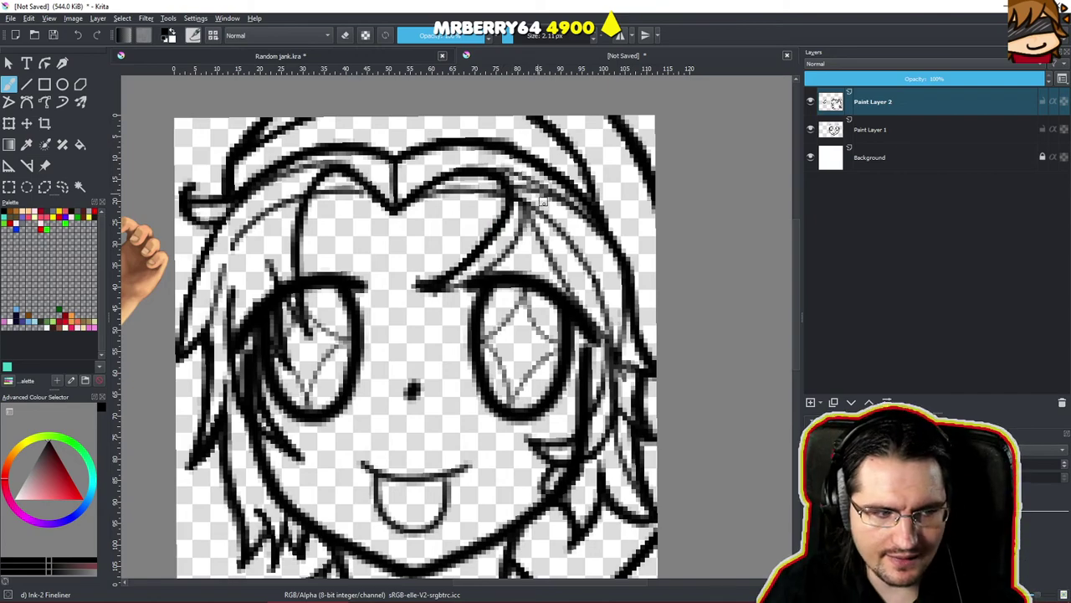
{"action": "left_click_drag", "start_coordinate": [482, 273], "coordinate": [444, 287]}
{"action": "mouse_move", "coordinate": [502, 256]}
{"action": "left_mouse_down"}
{"action": "mouse_move", "coordinate": [435, 289]}
{"action": "mouse_move", "coordinate": [462, 282]}
{"action": "left_mouse_up"}
Darken the hair strand running from the right parting across the right eye's outer corner and down beside the cheek.
{"action": "mouse_move", "coordinate": [521, 230]}
{"action": "left_mouse_down"}
{"action": "mouse_move", "coordinate": [483, 267]}
{"action": "mouse_move", "coordinate": [526, 223]}
{"action": "mouse_move", "coordinate": [561, 265]}
{"action": "left_mouse_up"}
{"action": "left_click_drag", "start_coordinate": [533, 211], "coordinate": [583, 313]}
{"action": "left_click_drag", "start_coordinate": [554, 274], "coordinate": [591, 326]}
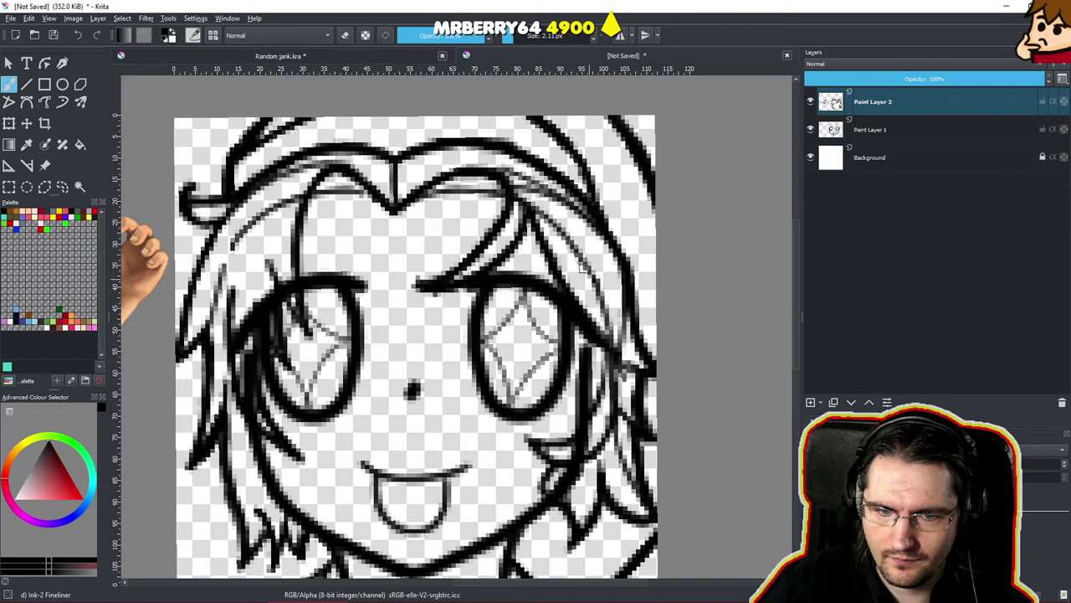
{"action": "left_click_drag", "start_coordinate": [601, 355], "coordinate": [603, 395]}
{"action": "key", "text": "ctrl+z"}
{"action": "left_click_drag", "start_coordinate": [601, 344], "coordinate": [591, 411]}
Darken the curled lock tip on the right cheek and the pointed lock hanging beneath it.
{"action": "left_click_drag", "start_coordinate": [534, 439], "coordinate": [562, 435]}
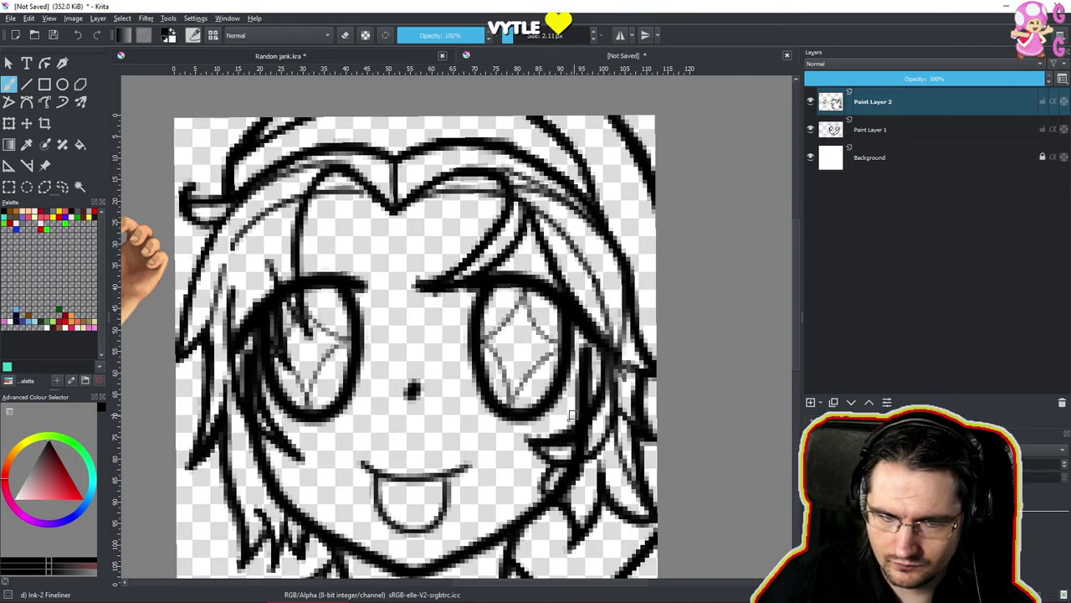
{"action": "left_click_drag", "start_coordinate": [531, 441], "coordinate": [566, 460]}
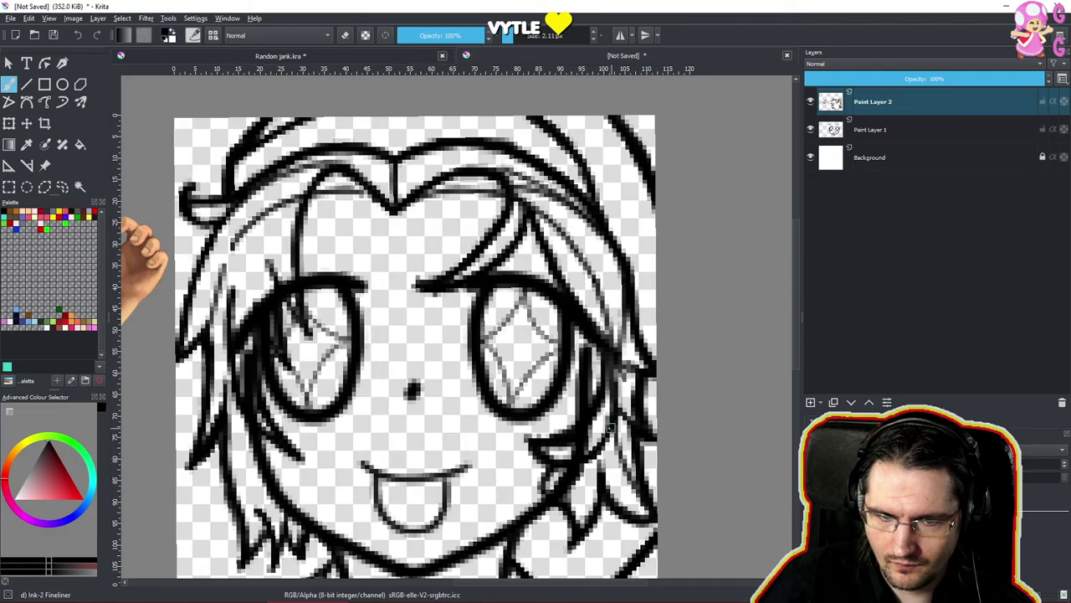
{"action": "left_click_drag", "start_coordinate": [586, 424], "coordinate": [625, 296]}
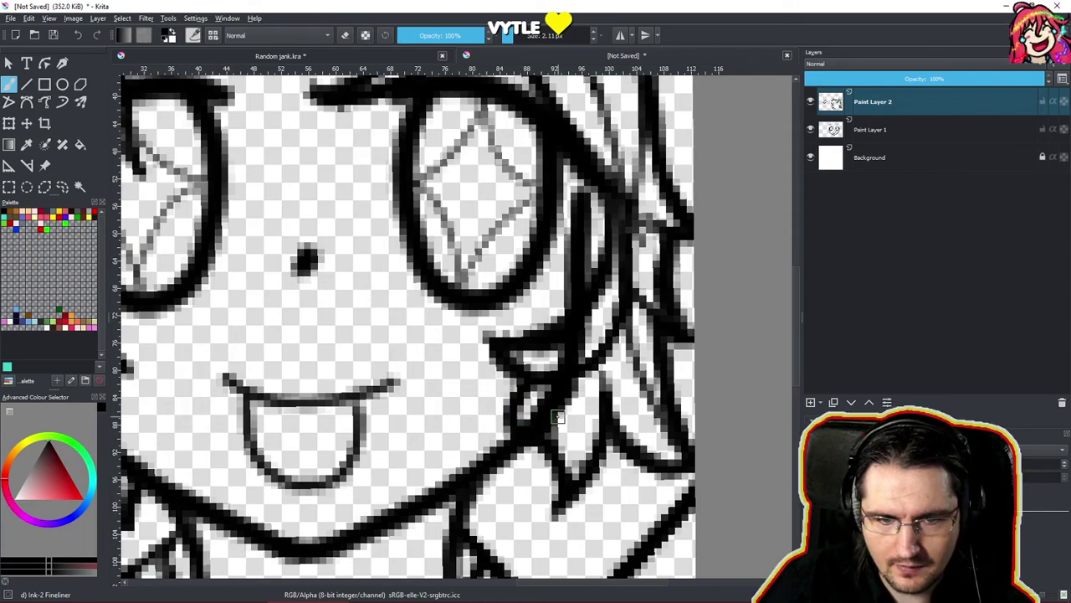
{"action": "left_click_drag", "start_coordinate": [540, 442], "coordinate": [560, 514]}
{"action": "left_click_drag", "start_coordinate": [594, 462], "coordinate": [601, 390]}
Compare the drawing at small size with and without Paint Layer 1, leaving that layer hidden.
{"action": "scroll", "coordinate": [601, 411], "scroll_direction": "down", "scroll_amount": 10}
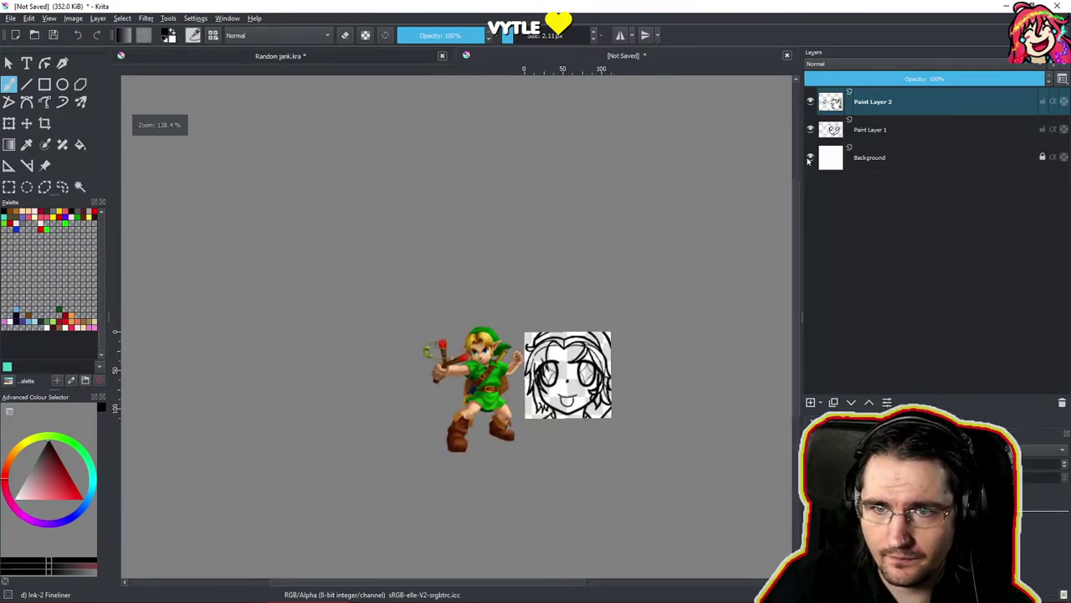
{"action": "left_click", "coordinate": [810, 129]}
{"action": "left_click", "coordinate": [810, 129]}
{"action": "left_click", "coordinate": [810, 129]}
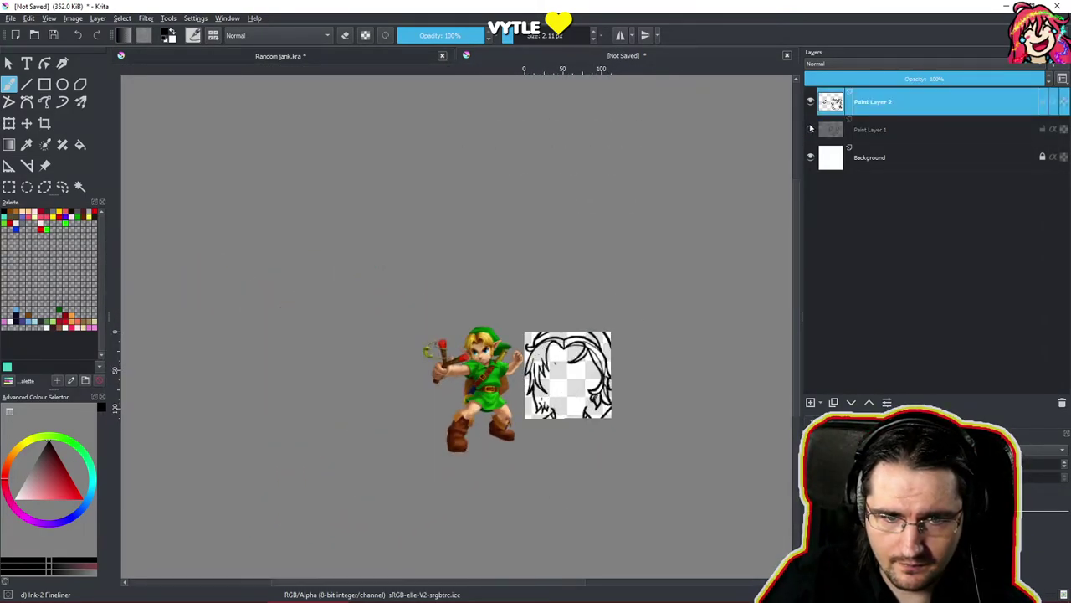
{"action": "left_click", "coordinate": [810, 128]}
{"action": "left_click", "coordinate": [810, 129]}
{"action": "left_click", "coordinate": [810, 128]}
{"action": "left_click", "coordinate": [810, 129]}
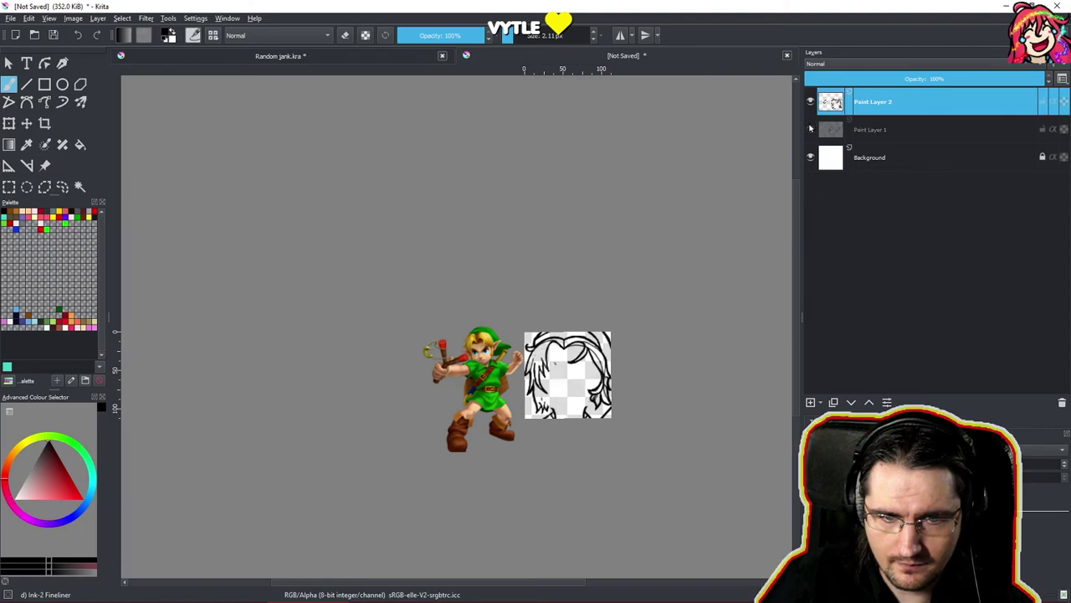
{"action": "left_click", "coordinate": [810, 129]}
{"action": "left_click", "coordinate": [810, 129]}
On Paint Layer 2, erase the stray marks inside the face area and thin the right fringe strand's tip.
{"action": "left_click_drag", "start_coordinate": [559, 384], "coordinate": [664, 238]}
{"action": "left_click", "coordinate": [873, 106]}
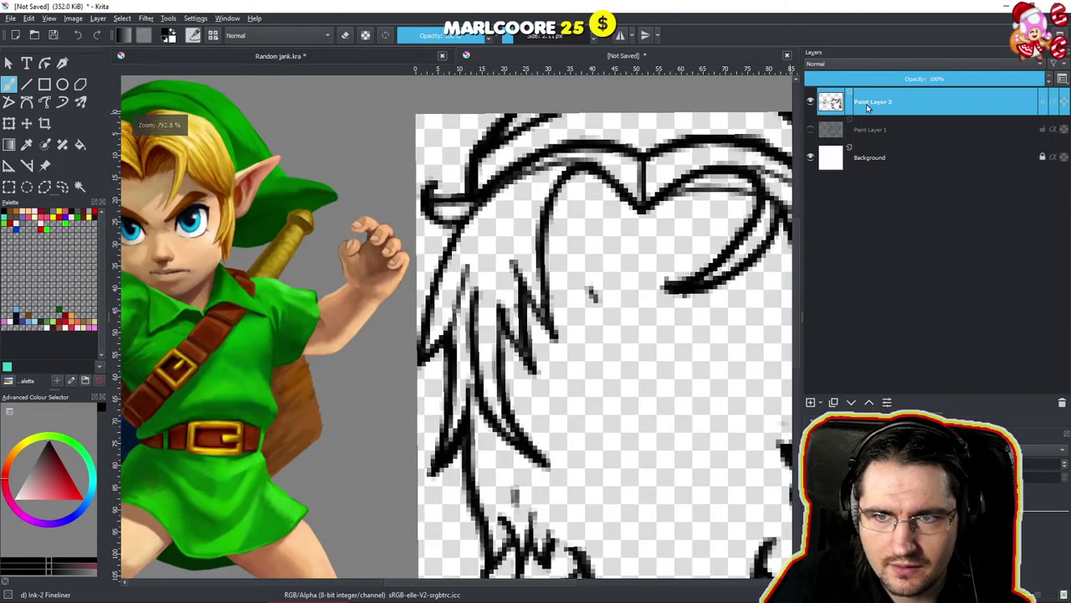
{"action": "key", "text": "e"}
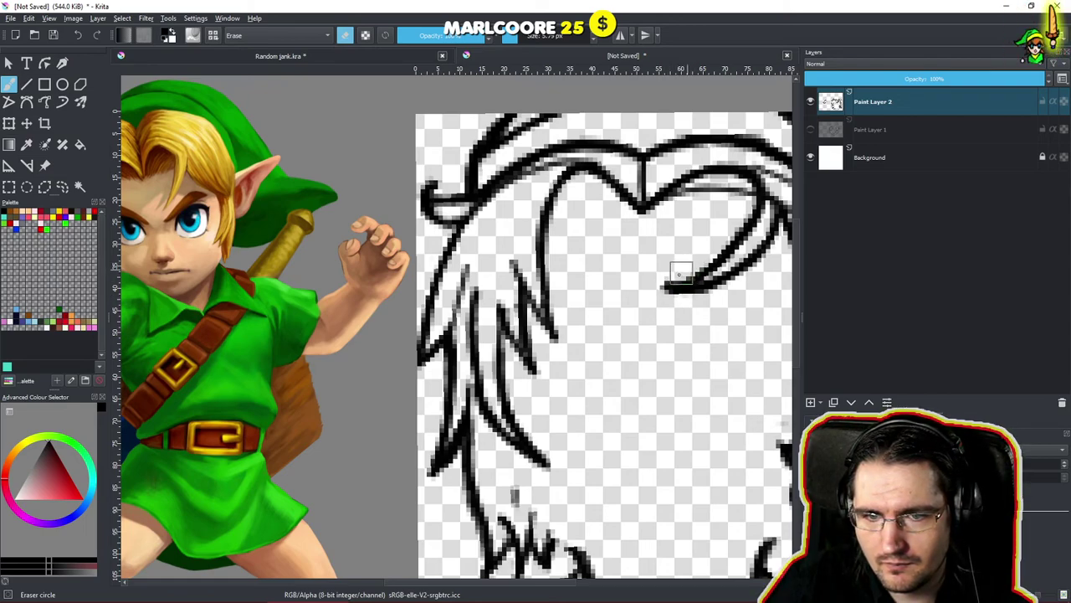
{"action": "mouse_move", "coordinate": [685, 300]}
{"action": "left_mouse_down"}
{"action": "mouse_move", "coordinate": [670, 301]}
{"action": "mouse_move", "coordinate": [646, 270]}
{"action": "left_mouse_up"}
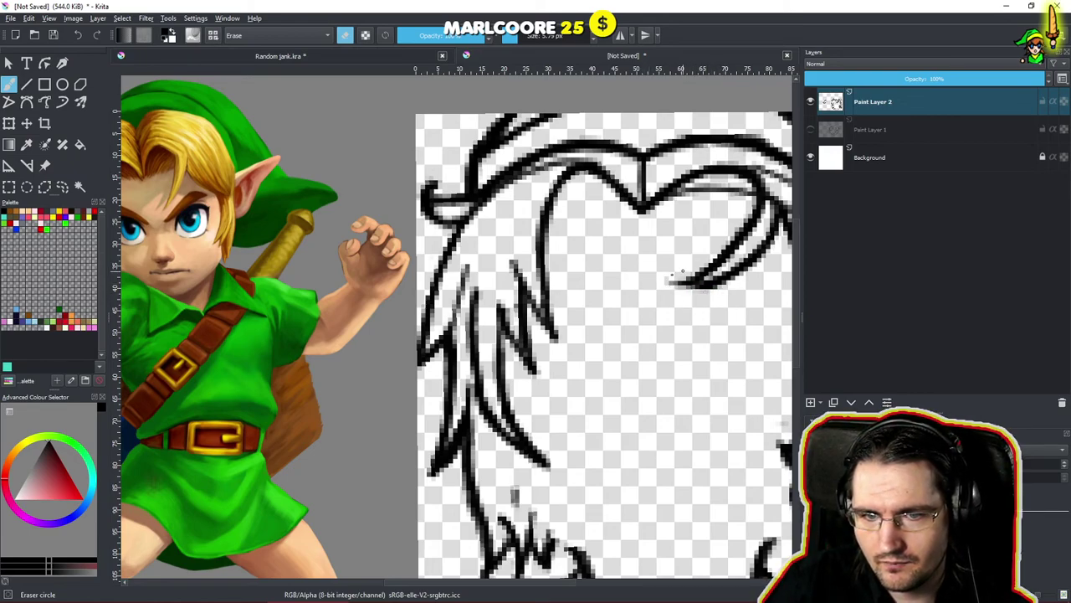
{"action": "left_click_drag", "start_coordinate": [648, 291], "coordinate": [631, 244]}
{"action": "left_click_drag", "start_coordinate": [502, 451], "coordinate": [497, 444]}
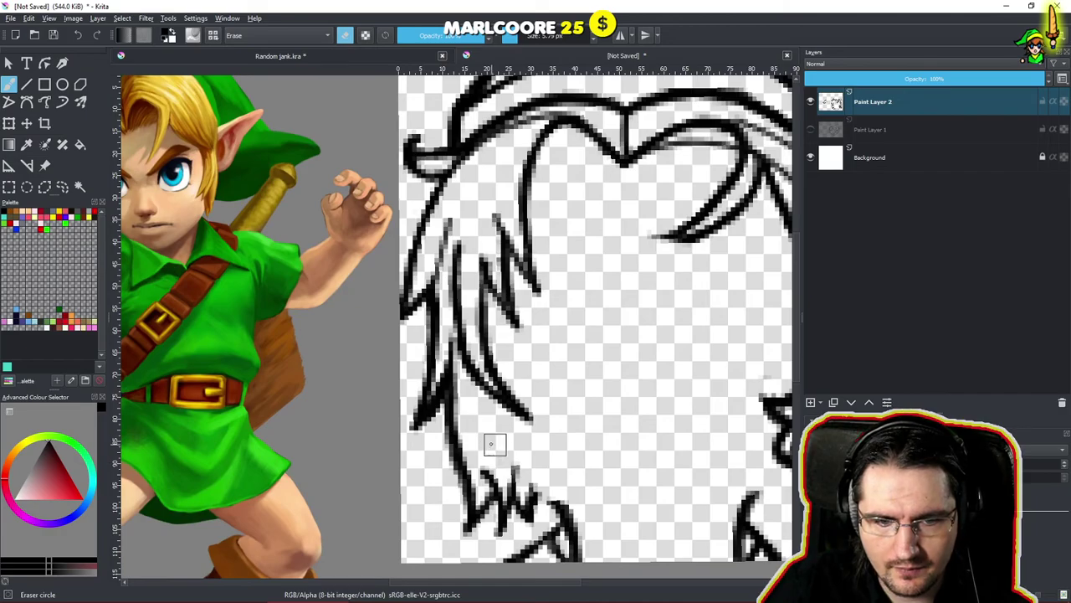
Clean up the stray shading and outline of the pointed lock beside the right cheek.
{"action": "left_click_drag", "start_coordinate": [687, 355], "coordinate": [514, 318]}
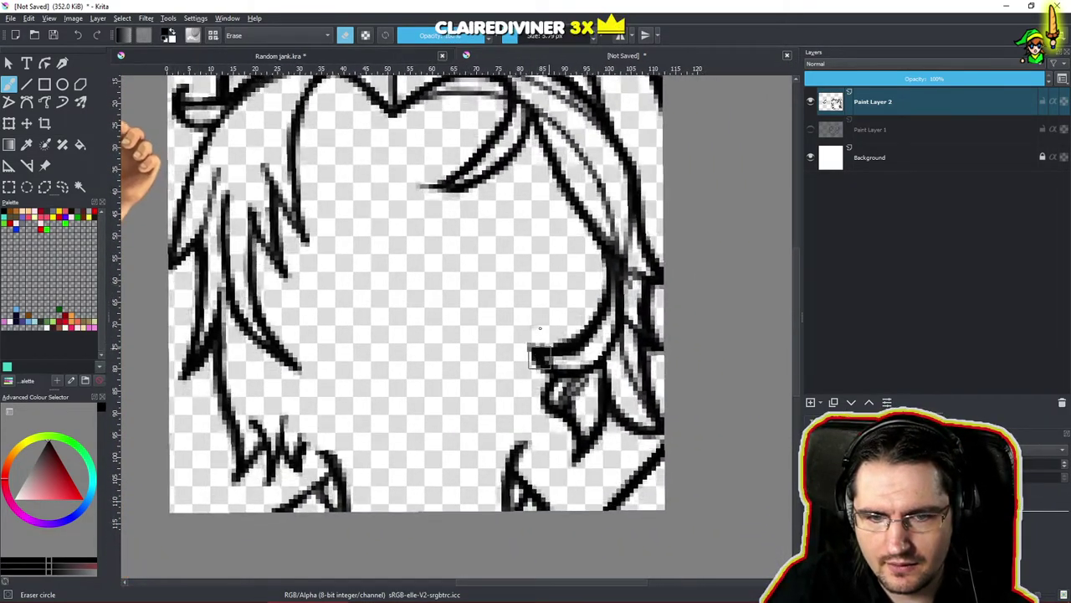
{"action": "mouse_move", "coordinate": [581, 390]}
{"action": "left_mouse_down"}
{"action": "mouse_move", "coordinate": [588, 383]}
{"action": "mouse_move", "coordinate": [587, 412]}
{"action": "mouse_move", "coordinate": [585, 388]}
{"action": "left_mouse_up"}
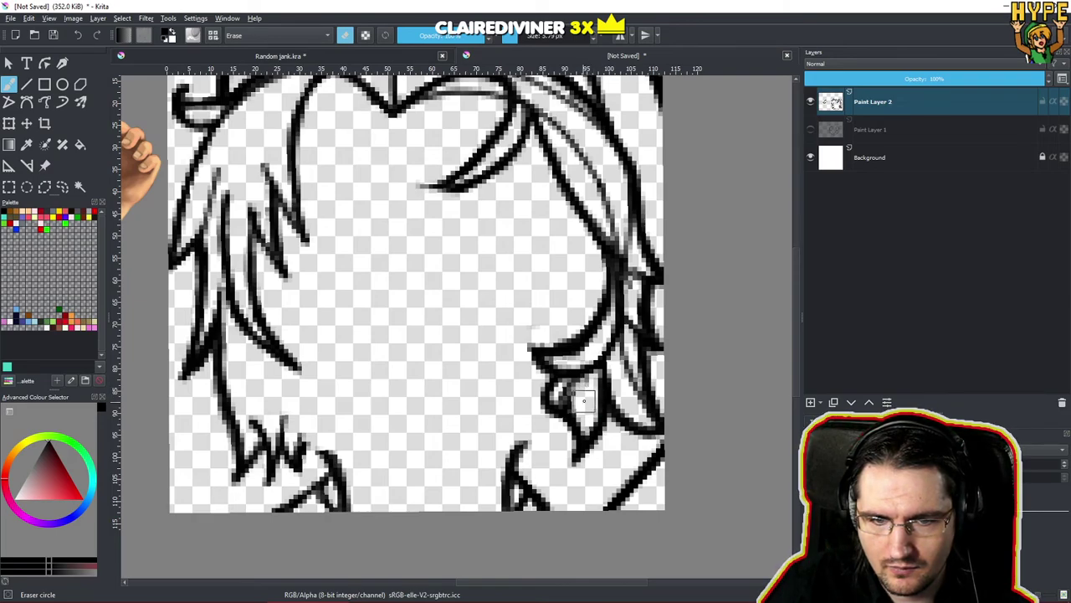
{"action": "key", "text": "e"}
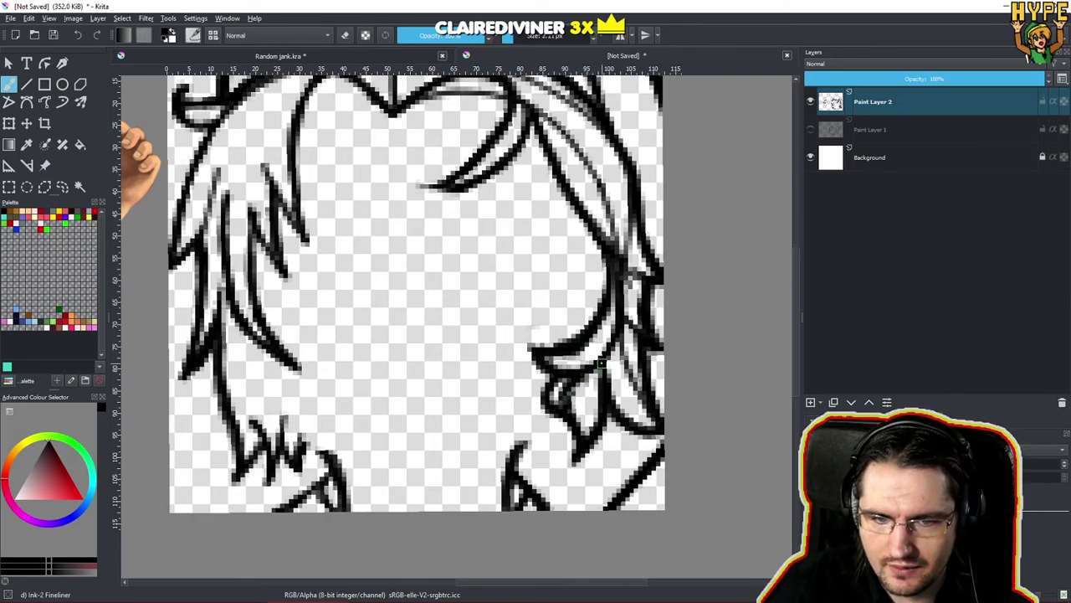
{"action": "key", "text": "e"}
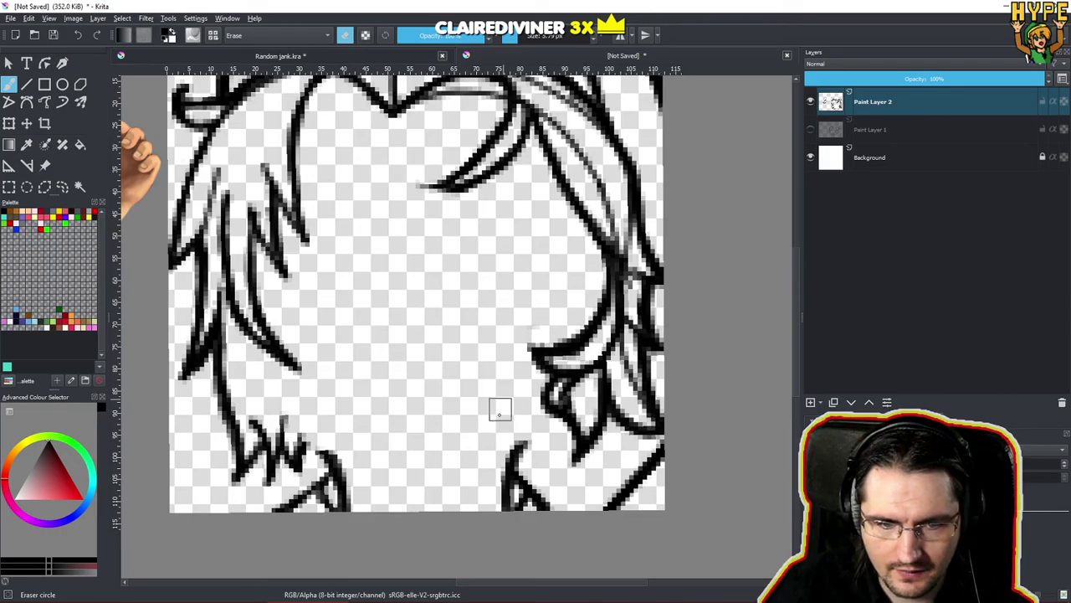
{"action": "left_click_drag", "start_coordinate": [533, 436], "coordinate": [574, 404]}
{"action": "mouse_move", "coordinate": [529, 405]}
{"action": "left_mouse_down"}
{"action": "mouse_move", "coordinate": [545, 438]}
{"action": "mouse_move", "coordinate": [548, 423]}
{"action": "mouse_move", "coordinate": [529, 485]}
{"action": "mouse_move", "coordinate": [529, 420]}
{"action": "left_mouse_up"}
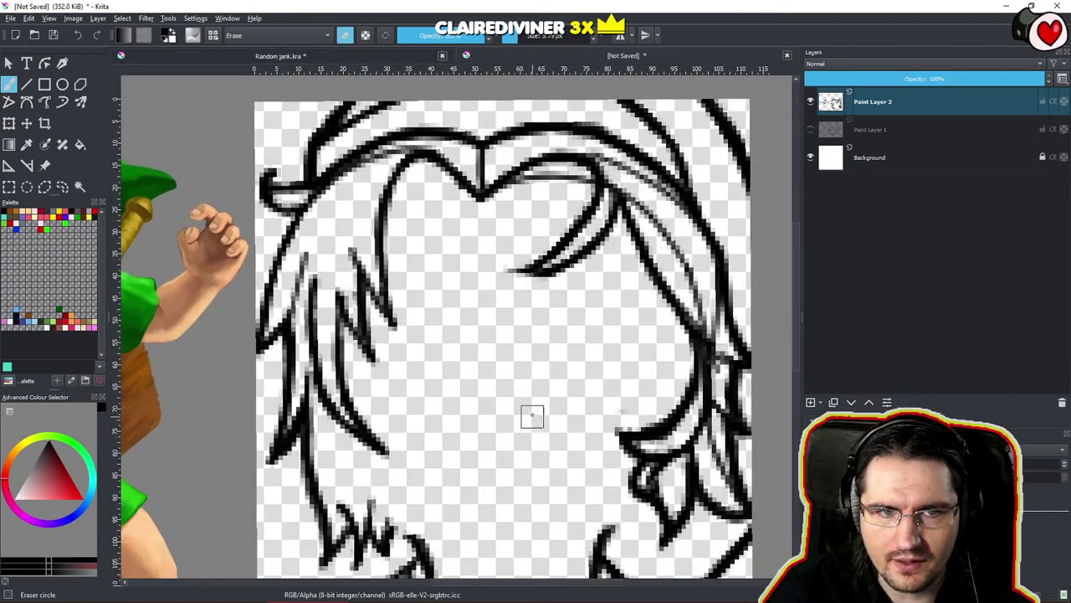
Show Paint Layer 1 again and put Paint Layer 2 into a clipping group with a mask layer.
{"action": "left_click", "coordinate": [810, 130]}
{"action": "left_click", "coordinate": [810, 130]}
{"action": "left_click", "coordinate": [811, 131]}
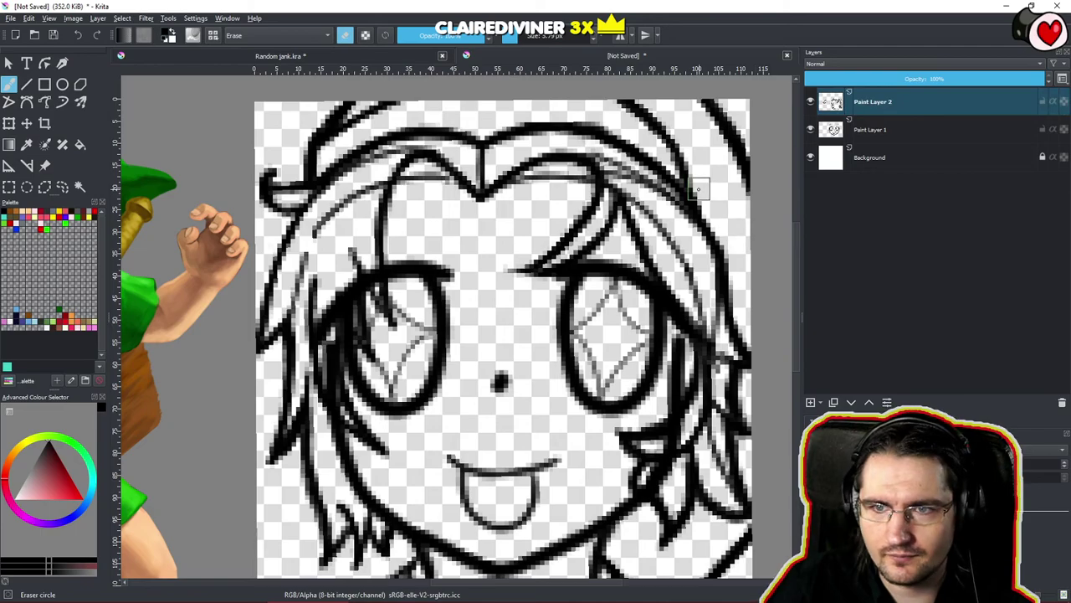
{"action": "key", "text": "ctrl+shift+g"}
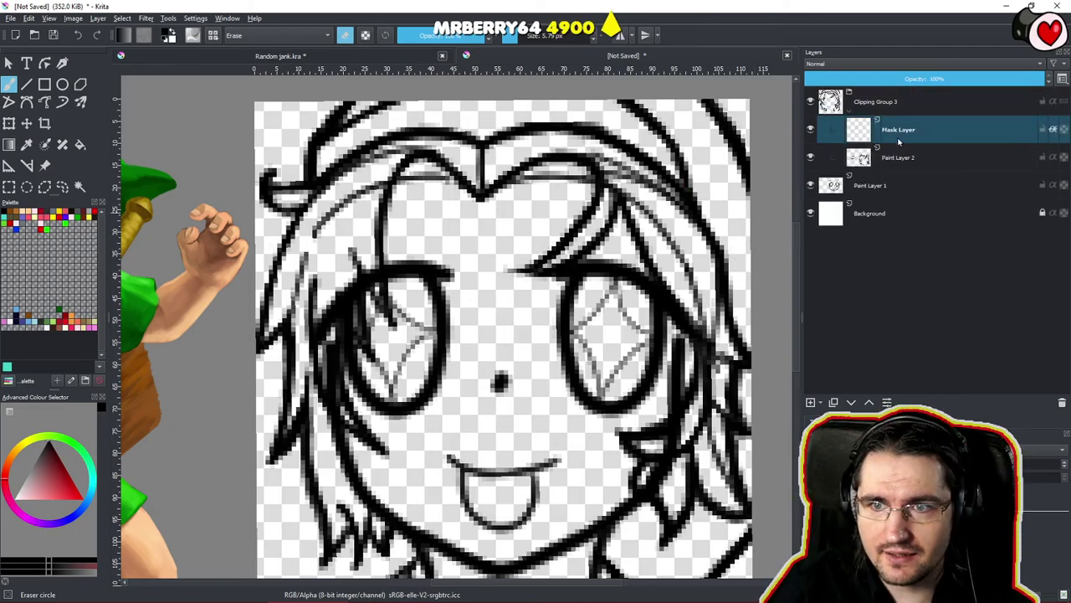
Sample the blonde hair color from the reference picture and shift its hue toward orange for the hair lines.
{"action": "left_click_drag", "start_coordinate": [193, 282], "coordinate": [434, 307]}
{"action": "left_click", "coordinate": [281, 142], "text": "ctrl"}
{"action": "left_click", "coordinate": [270, 134], "text": "ctrl"}
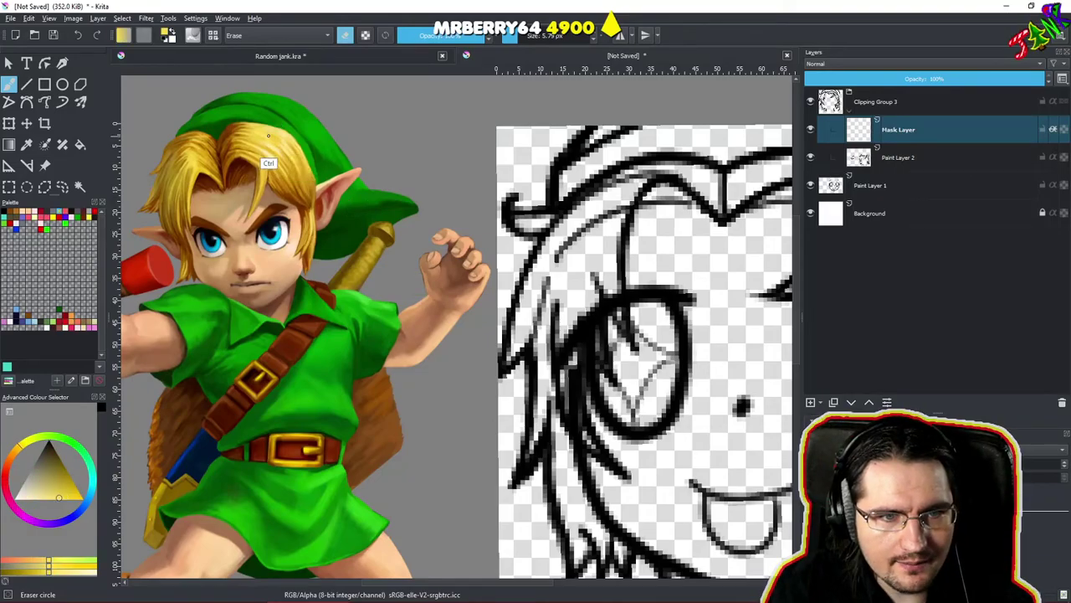
{"action": "left_click", "coordinate": [271, 135], "text": "ctrl"}
{"action": "left_click", "coordinate": [273, 136], "text": "ctrl"}
{"action": "left_click_drag", "start_coordinate": [656, 222], "coordinate": [570, 323]}
{"action": "left_click_drag", "start_coordinate": [570, 324], "coordinate": [557, 311]}
{"action": "scroll", "coordinate": [556, 311], "scroll_direction": "up", "scroll_amount": 3}
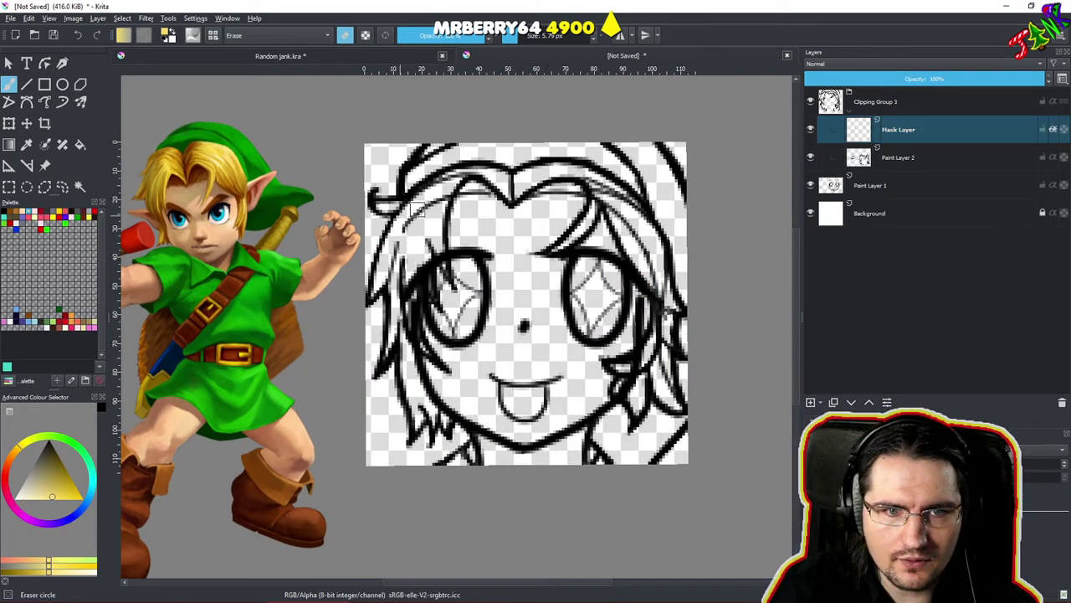
{"action": "key", "text": "e"}
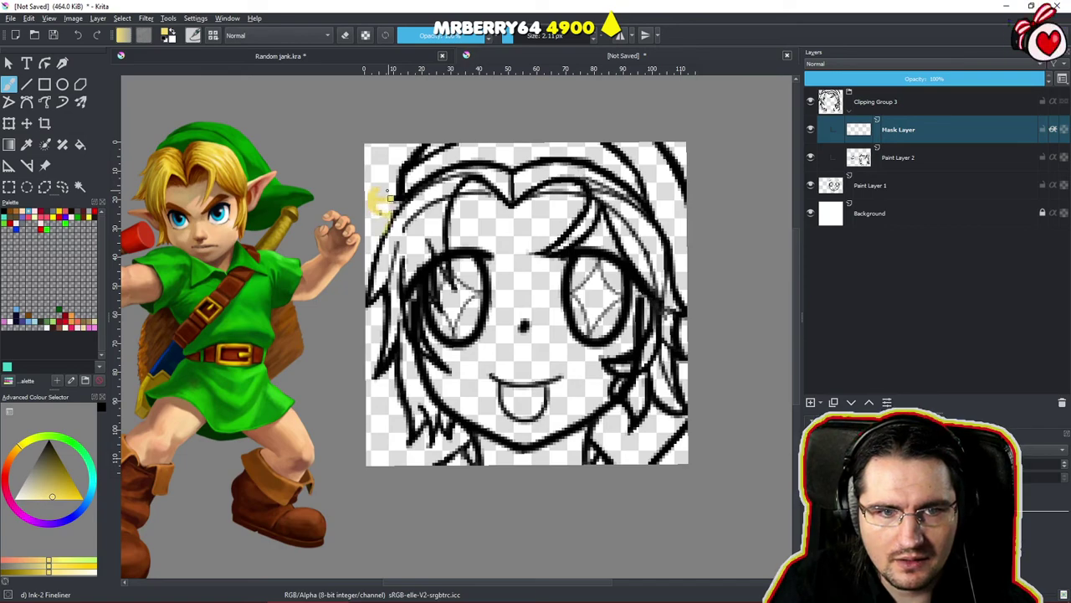
{"action": "left_click", "coordinate": [16, 454]}
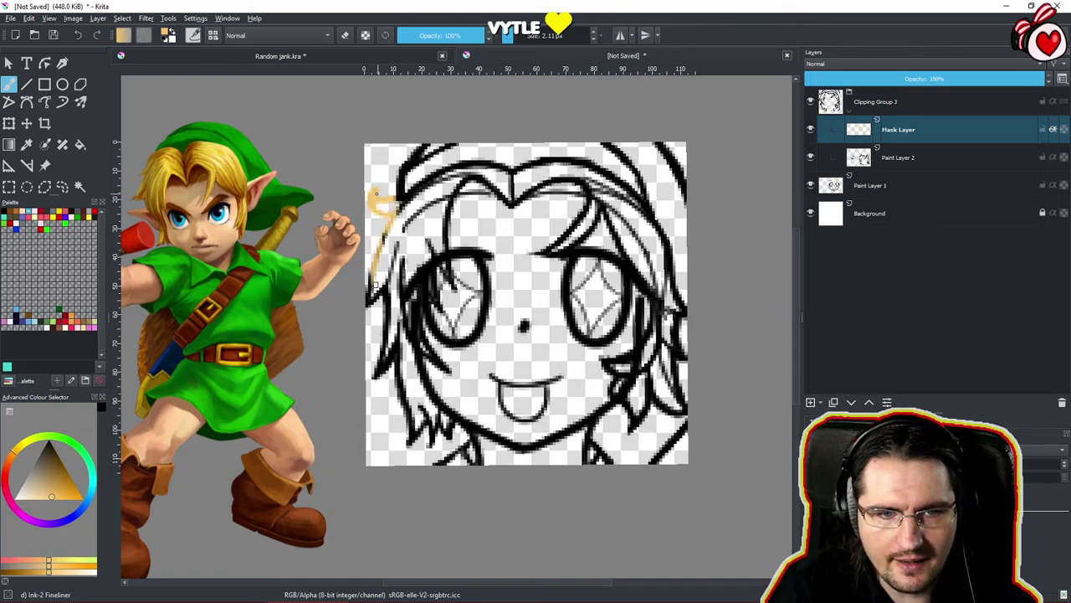
Recolor the hair outlines light orange on the mask layer, from the left locks across the fringe to the right locks.
{"action": "left_click_drag", "start_coordinate": [375, 331], "coordinate": [378, 366]}
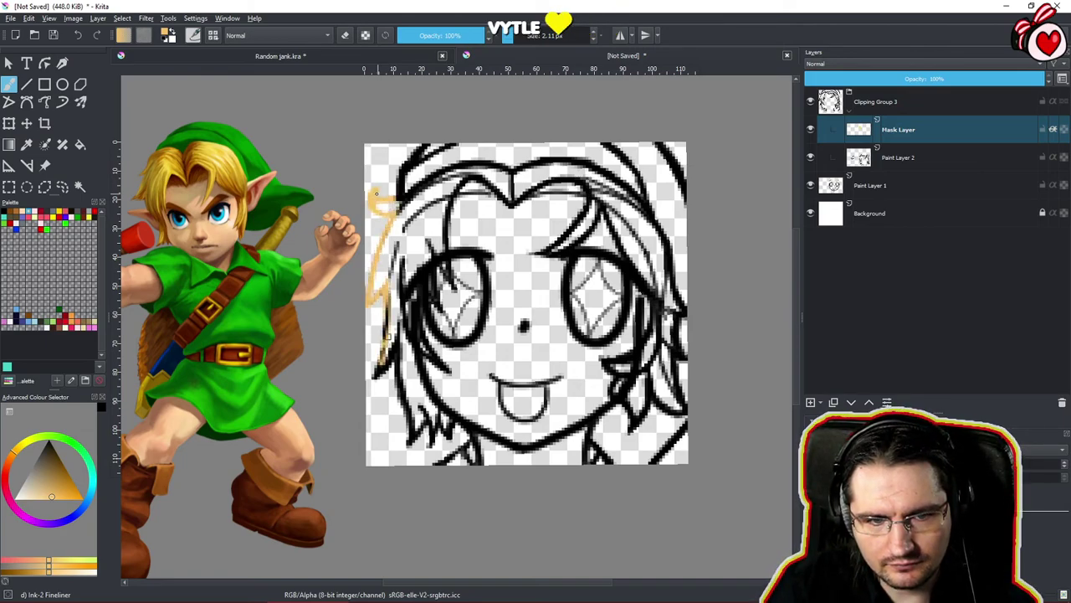
{"action": "mouse_move", "coordinate": [392, 321]}
{"action": "left_mouse_down"}
{"action": "mouse_move", "coordinate": [397, 372]}
{"action": "mouse_move", "coordinate": [418, 368]}
{"action": "mouse_move", "coordinate": [403, 270]}
{"action": "mouse_move", "coordinate": [391, 390]}
{"action": "mouse_move", "coordinate": [423, 376]}
{"action": "mouse_move", "coordinate": [410, 419]}
{"action": "mouse_move", "coordinate": [431, 433]}
{"action": "mouse_move", "coordinate": [440, 424]}
{"action": "left_mouse_up"}
{"action": "mouse_move", "coordinate": [444, 313]}
{"action": "left_mouse_down"}
{"action": "mouse_move", "coordinate": [412, 297]}
{"action": "mouse_move", "coordinate": [452, 269]}
{"action": "mouse_move", "coordinate": [460, 291]}
{"action": "mouse_move", "coordinate": [382, 289]}
{"action": "mouse_move", "coordinate": [414, 216]}
{"action": "mouse_move", "coordinate": [458, 191]}
{"action": "mouse_move", "coordinate": [574, 198]}
{"action": "mouse_move", "coordinate": [546, 203]}
{"action": "mouse_move", "coordinate": [558, 184]}
{"action": "mouse_move", "coordinate": [550, 189]}
{"action": "mouse_move", "coordinate": [573, 195]}
{"action": "mouse_move", "coordinate": [567, 184]}
{"action": "mouse_move", "coordinate": [565, 214]}
{"action": "mouse_move", "coordinate": [530, 248]}
{"action": "mouse_move", "coordinate": [573, 245]}
{"action": "mouse_move", "coordinate": [565, 268]}
{"action": "mouse_move", "coordinate": [629, 253]}
{"action": "mouse_move", "coordinate": [645, 267]}
{"action": "mouse_move", "coordinate": [611, 318]}
{"action": "mouse_move", "coordinate": [663, 297]}
{"action": "mouse_move", "coordinate": [657, 339]}
{"action": "mouse_move", "coordinate": [621, 377]}
{"action": "mouse_move", "coordinate": [672, 343]}
{"action": "left_mouse_up"}
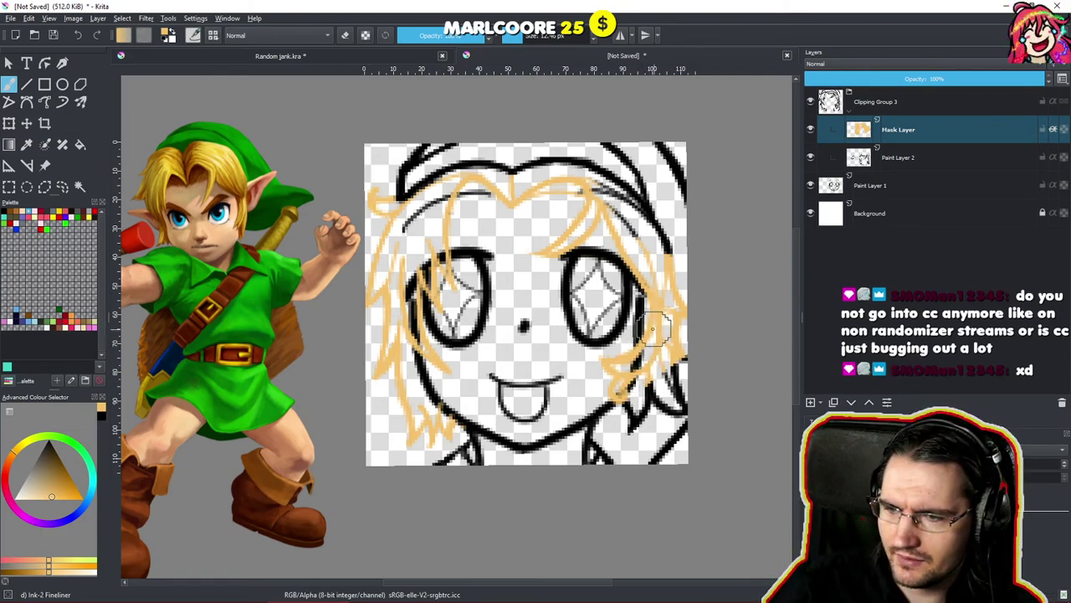
{"action": "mouse_move", "coordinate": [623, 382]}
{"action": "left_mouse_down"}
{"action": "mouse_move", "coordinate": [670, 366]}
{"action": "mouse_move", "coordinate": [677, 385]}
{"action": "mouse_move", "coordinate": [644, 415]}
{"action": "mouse_move", "coordinate": [673, 400]}
{"action": "left_mouse_up"}
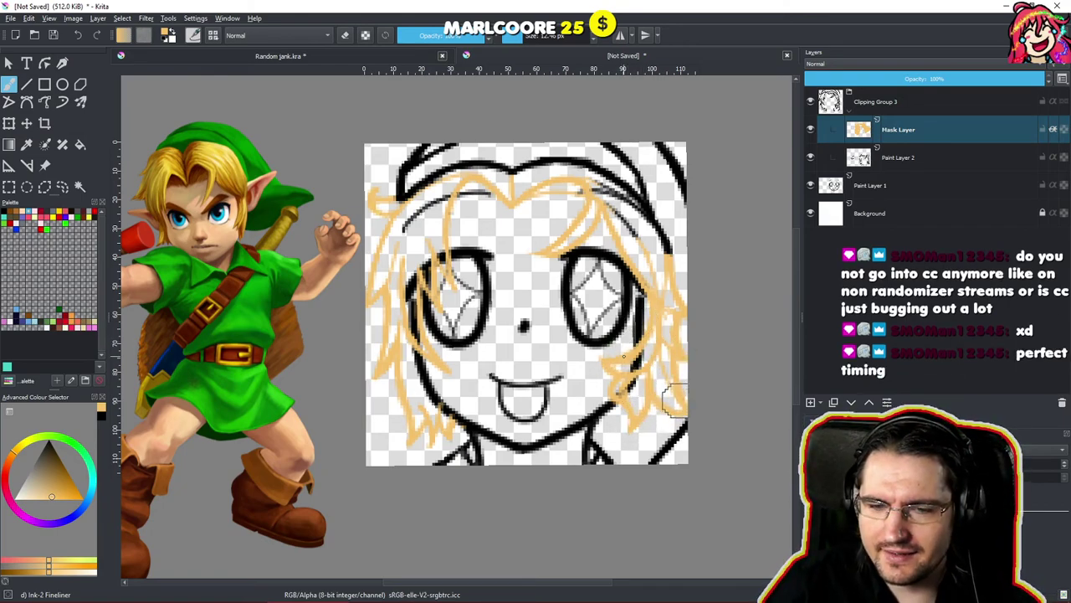
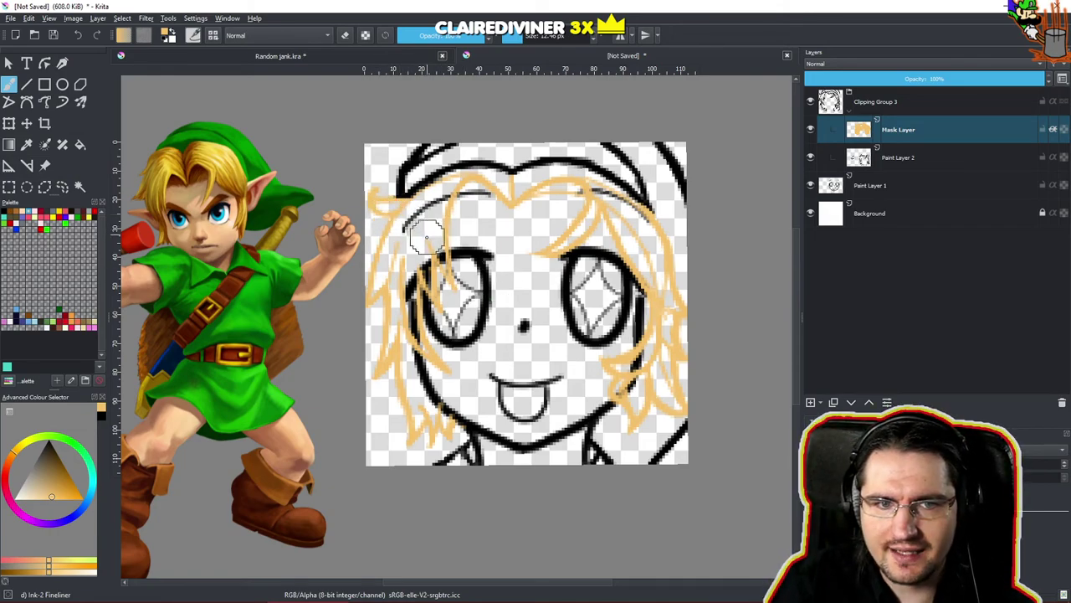
{"action": "left_click_drag", "start_coordinate": [523, 236], "coordinate": [490, 284]}
{"action": "mouse_move", "coordinate": [571, 251]}
{"action": "left_mouse_down"}
{"action": "mouse_move", "coordinate": [592, 275]}
{"action": "mouse_move", "coordinate": [551, 236]}
{"action": "left_mouse_up"}
{"action": "mouse_move", "coordinate": [511, 277]}
{"action": "left_mouse_down"}
{"action": "mouse_move", "coordinate": [523, 257]}
{"action": "mouse_move", "coordinate": [520, 267]}
{"action": "left_mouse_up"}
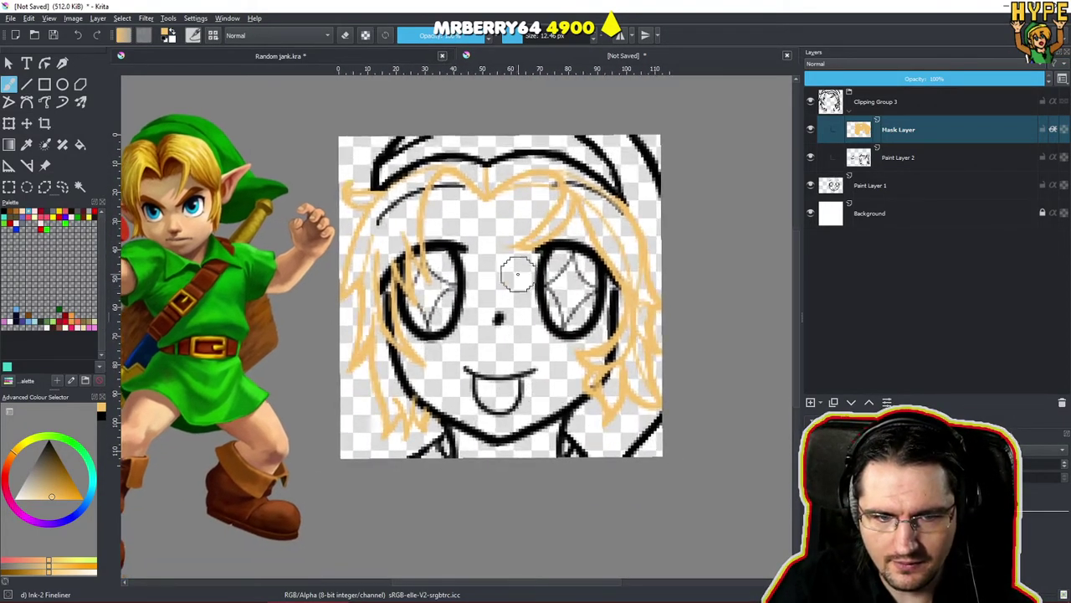
{"action": "left_click", "coordinate": [886, 163]}
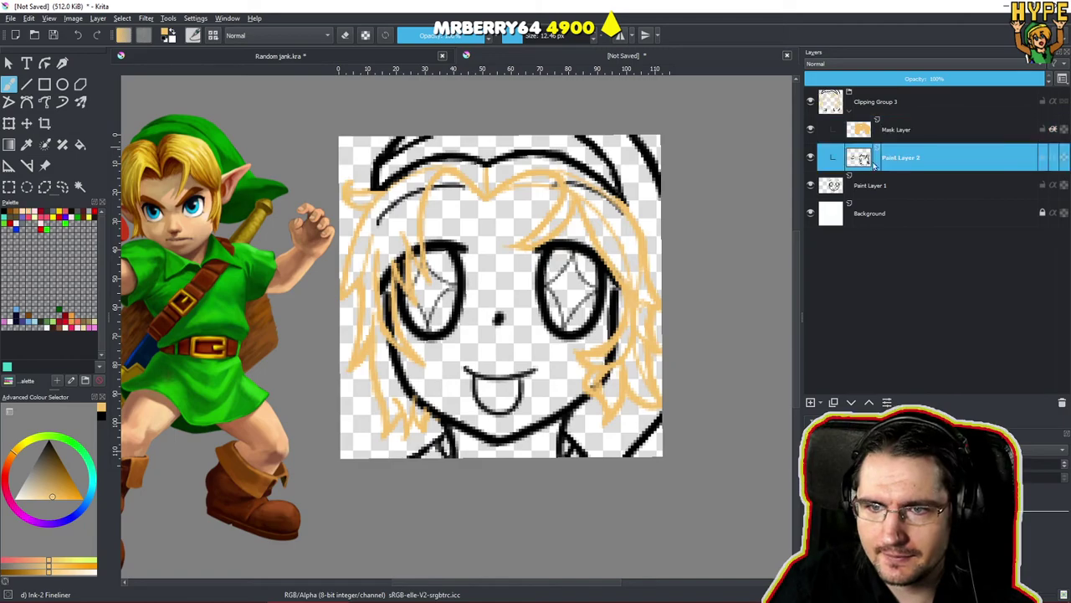
{"action": "key", "text": "e"}
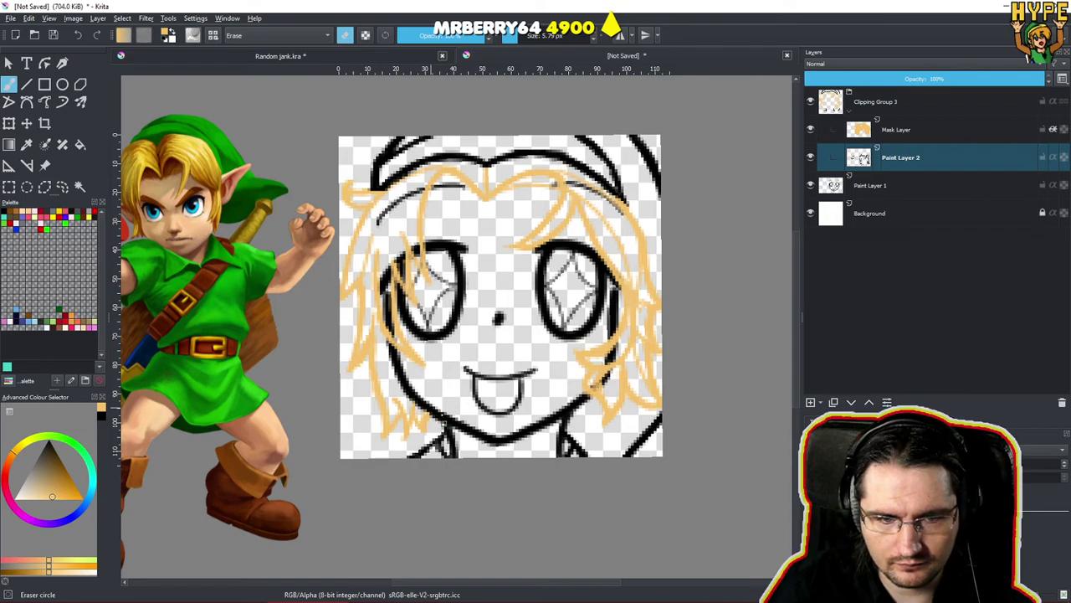
{"action": "left_click_drag", "start_coordinate": [595, 316], "coordinate": [542, 279]}
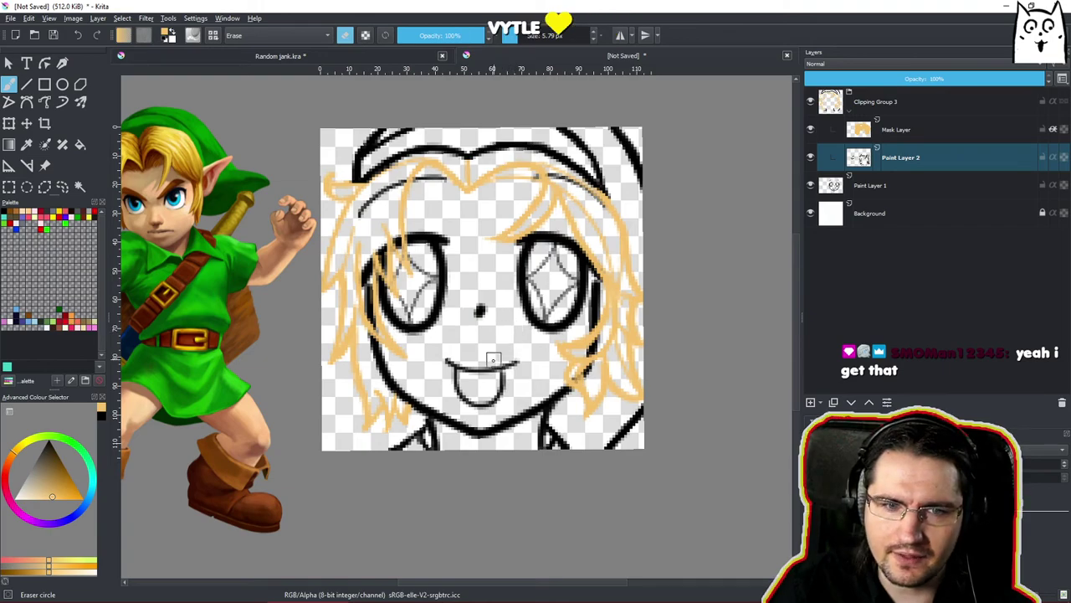
{"action": "left_click_drag", "start_coordinate": [493, 326], "coordinate": [593, 250]}
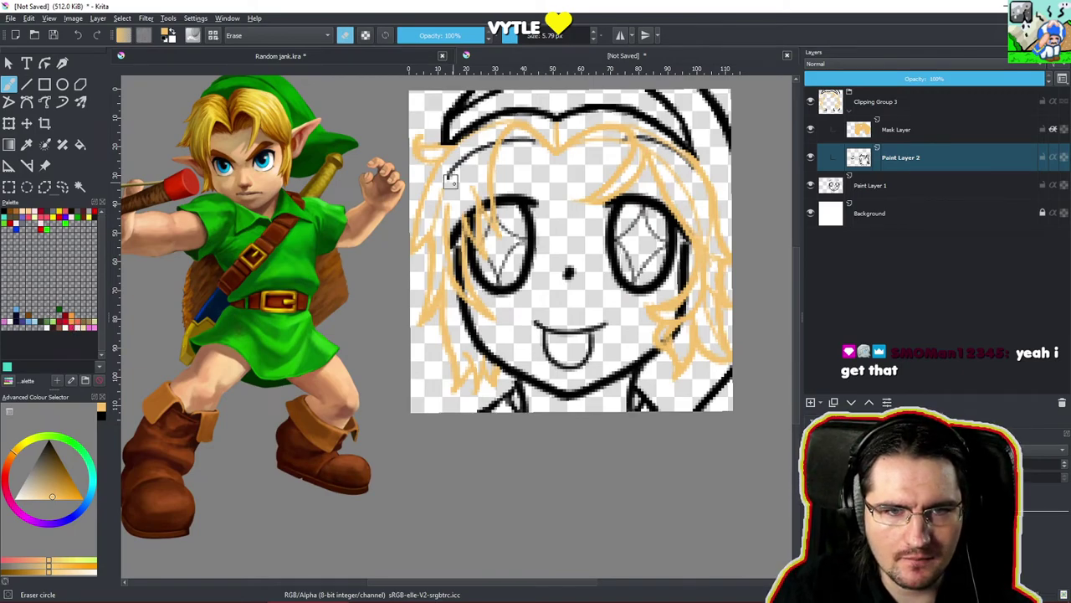
{"action": "left_click_drag", "start_coordinate": [443, 178], "coordinate": [447, 282]}
Group the Mask Layer, move alpha inheritance from it to the new group, and add a paint layer above it inside.
{"action": "left_click", "coordinate": [920, 130]}
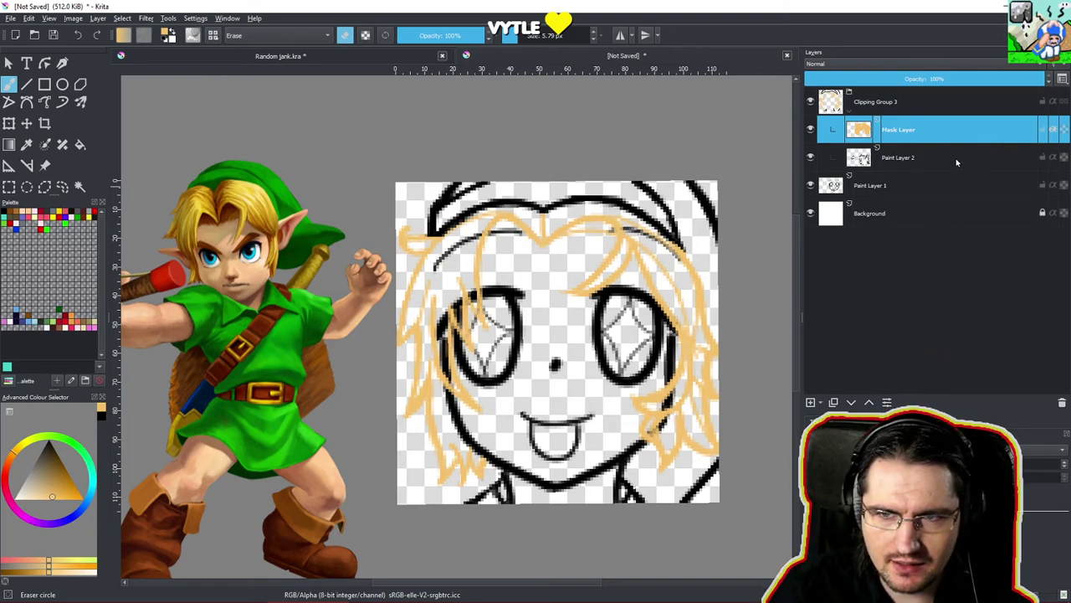
{"action": "key", "text": "ctrl"}
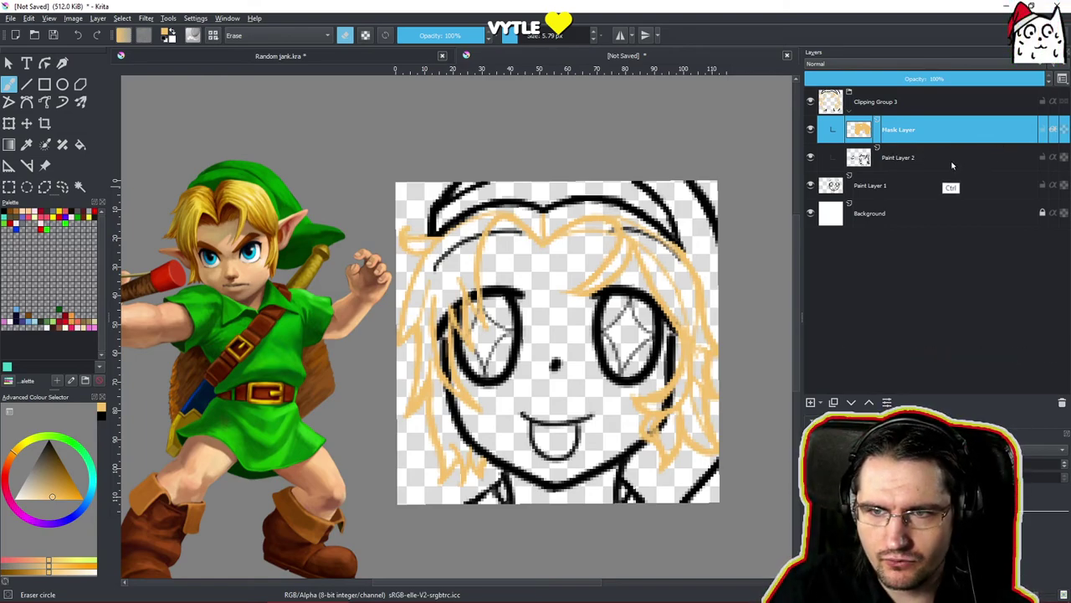
{"action": "key", "text": "ctrl+g"}
{"action": "left_click", "coordinate": [1052, 159]}
{"action": "left_click", "coordinate": [1052, 130]}
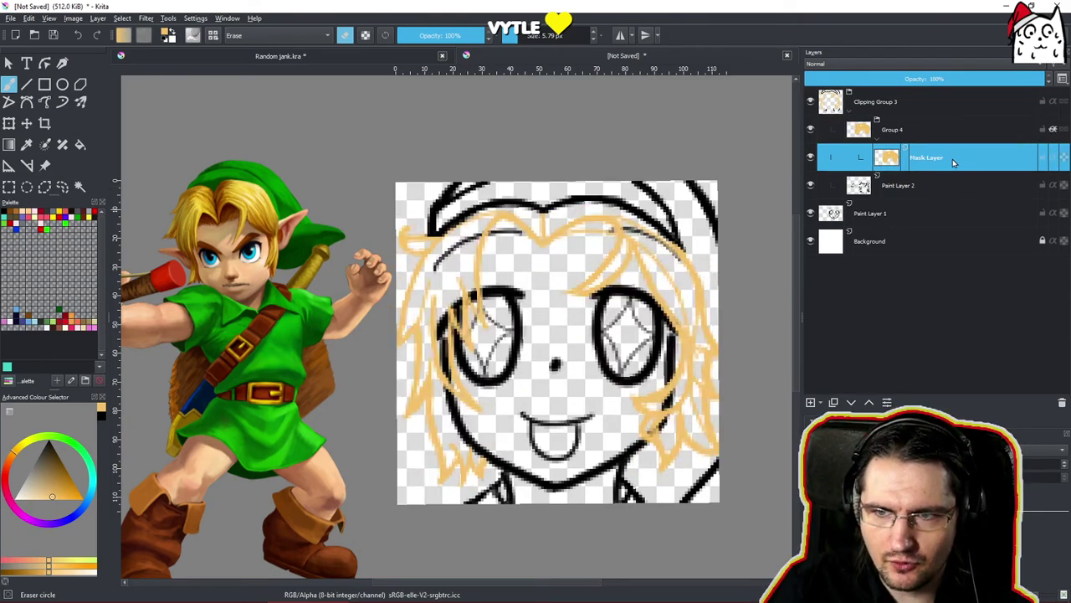
{"action": "left_click", "coordinate": [810, 403]}
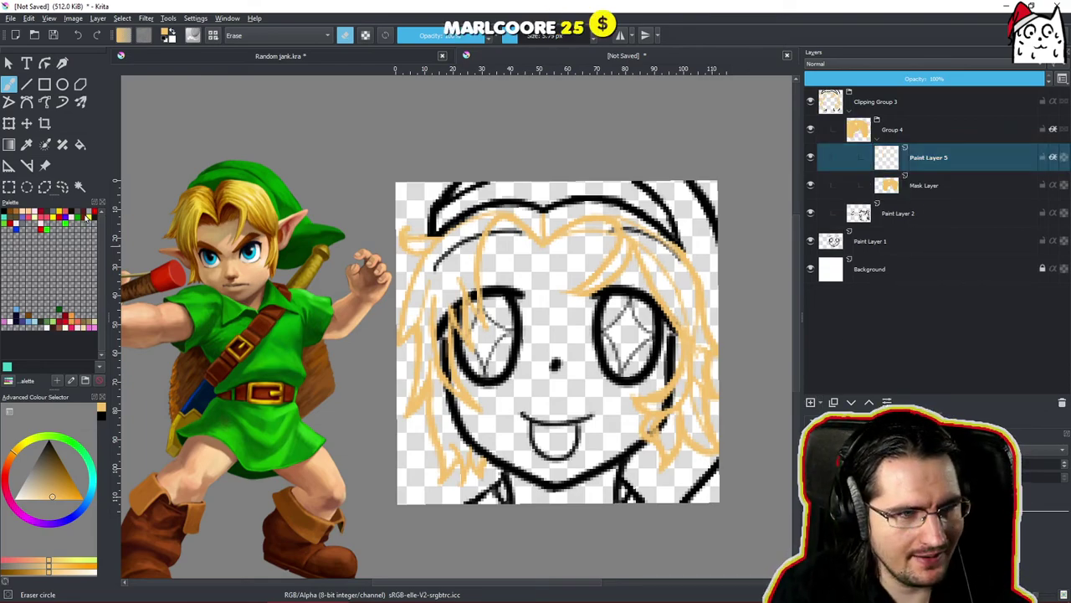
Try recoloring all the hair lines orange-brown on Paint Layer 5, from the left locks to the right locks and fringe.
{"action": "mouse_move", "coordinate": [46, 478]}
{"action": "left_mouse_down"}
{"action": "mouse_move", "coordinate": [65, 491]}
{"action": "mouse_move", "coordinate": [65, 476]}
{"action": "left_mouse_up"}
{"action": "key", "text": "slash"}
{"action": "mouse_move", "coordinate": [435, 258]}
{"action": "left_mouse_down"}
{"action": "mouse_move", "coordinate": [428, 213]}
{"action": "mouse_move", "coordinate": [414, 215]}
{"action": "mouse_move", "coordinate": [426, 229]}
{"action": "mouse_move", "coordinate": [480, 206]}
{"action": "mouse_move", "coordinate": [517, 219]}
{"action": "mouse_move", "coordinate": [526, 260]}
{"action": "left_mouse_up"}
{"action": "mouse_move", "coordinate": [458, 372]}
{"action": "left_mouse_down"}
{"action": "mouse_move", "coordinate": [453, 488]}
{"action": "mouse_move", "coordinate": [486, 443]}
{"action": "left_mouse_up"}
{"action": "mouse_move", "coordinate": [646, 410]}
{"action": "left_mouse_down"}
{"action": "mouse_move", "coordinate": [685, 345]}
{"action": "mouse_move", "coordinate": [664, 477]}
{"action": "left_mouse_up"}
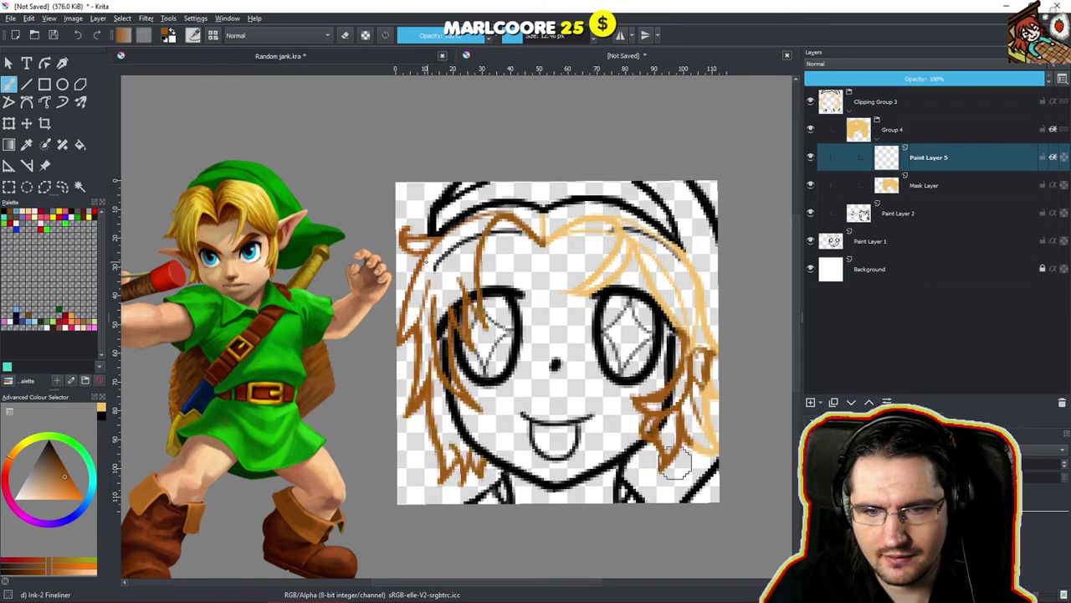
{"action": "left_click_drag", "start_coordinate": [693, 410], "coordinate": [715, 452]}
{"action": "mouse_move", "coordinate": [701, 352]}
{"action": "left_mouse_down"}
{"action": "mouse_move", "coordinate": [715, 405]}
{"action": "mouse_move", "coordinate": [715, 306]}
{"action": "mouse_move", "coordinate": [698, 294]}
{"action": "mouse_move", "coordinate": [661, 322]}
{"action": "mouse_move", "coordinate": [676, 236]}
{"action": "mouse_move", "coordinate": [607, 250]}
{"action": "mouse_move", "coordinate": [574, 293]}
{"action": "left_mouse_up"}
{"action": "left_click_drag", "start_coordinate": [623, 216], "coordinate": [536, 251]}
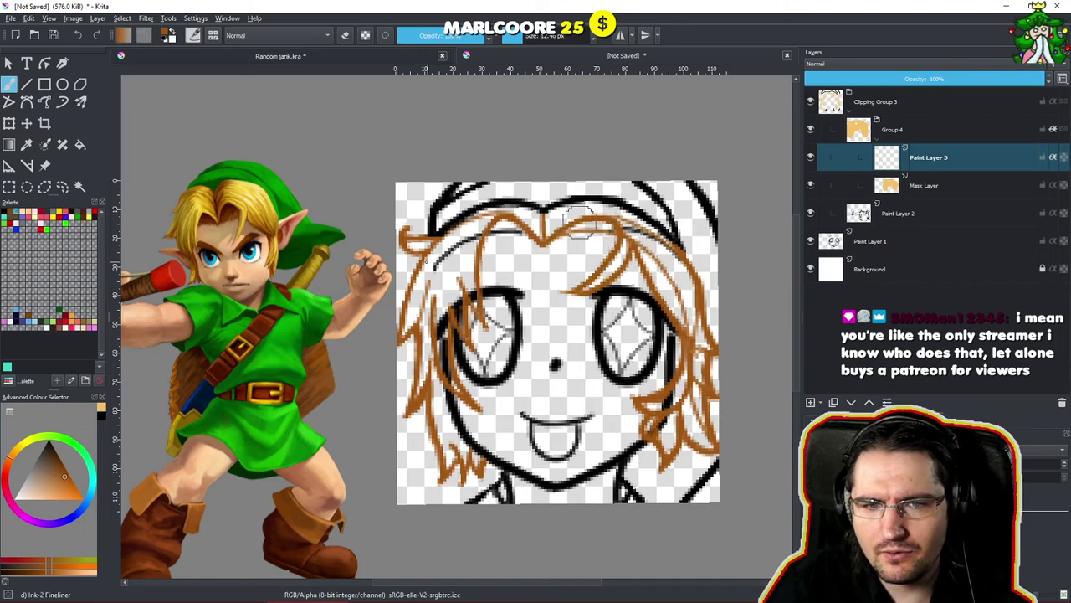
Choose a darker brown and repaint the hair locks on the left side of the face on Paint Layer 5.
{"action": "scroll", "coordinate": [519, 330], "scroll_direction": "down", "scroll_amount": 5, "text": "ctrl"}
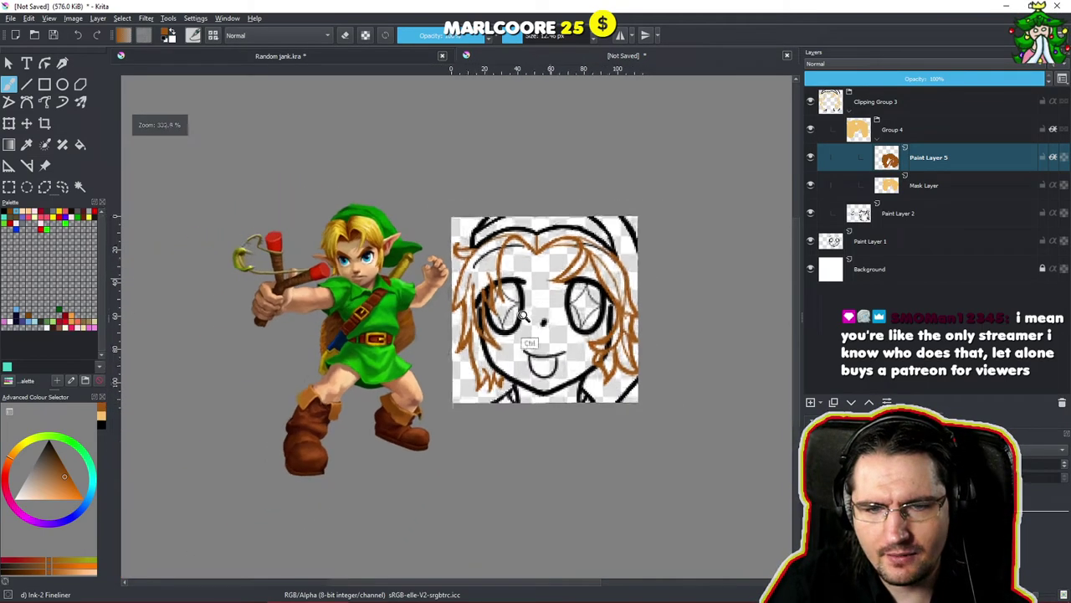
{"action": "mouse_move", "coordinate": [514, 333]}
{"action": "left_mouse_down"}
{"action": "mouse_move", "coordinate": [539, 294]}
{"action": "mouse_move", "coordinate": [536, 333]}
{"action": "mouse_move", "coordinate": [529, 280]}
{"action": "mouse_move", "coordinate": [525, 330]}
{"action": "left_mouse_up"}
{"action": "mouse_move", "coordinate": [576, 303]}
{"action": "left_mouse_down"}
{"action": "mouse_move", "coordinate": [553, 316]}
{"action": "mouse_move", "coordinate": [509, 298]}
{"action": "mouse_move", "coordinate": [533, 298]}
{"action": "left_mouse_up"}
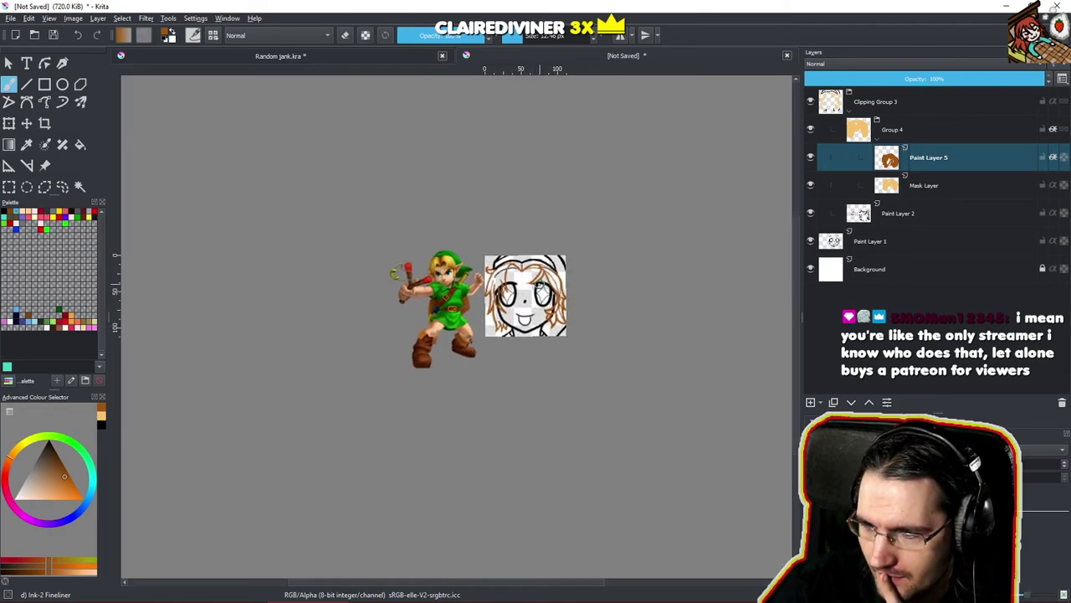
{"action": "left_click_drag", "start_coordinate": [540, 286], "coordinate": [542, 297]}
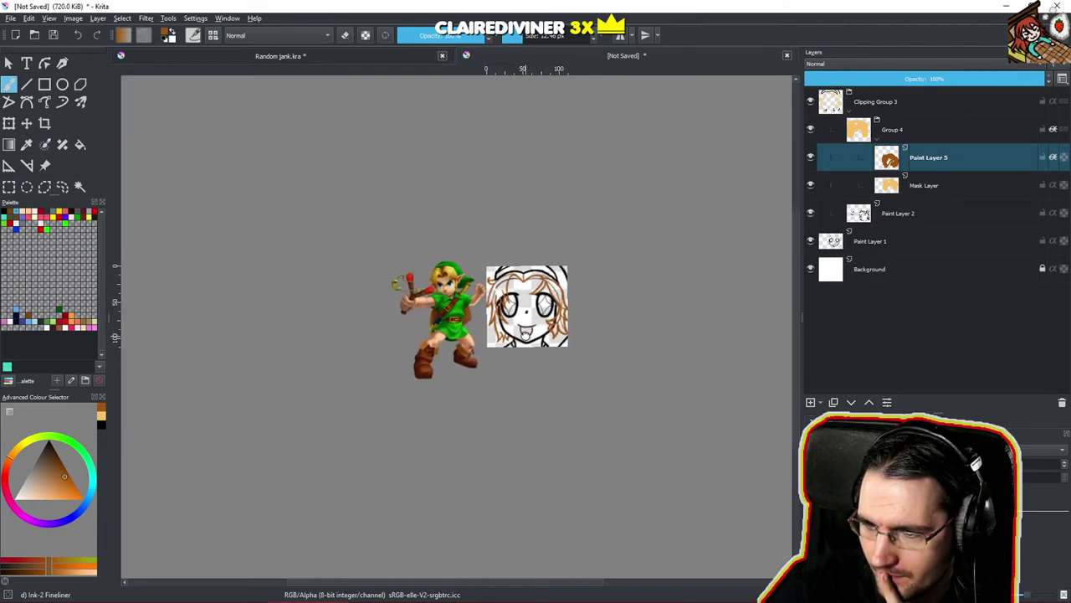
{"action": "mouse_move", "coordinate": [524, 340]}
{"action": "left_mouse_down"}
{"action": "mouse_move", "coordinate": [508, 332]}
{"action": "mouse_move", "coordinate": [504, 361]}
{"action": "mouse_move", "coordinate": [545, 272]}
{"action": "mouse_move", "coordinate": [574, 329]}
{"action": "left_mouse_up"}
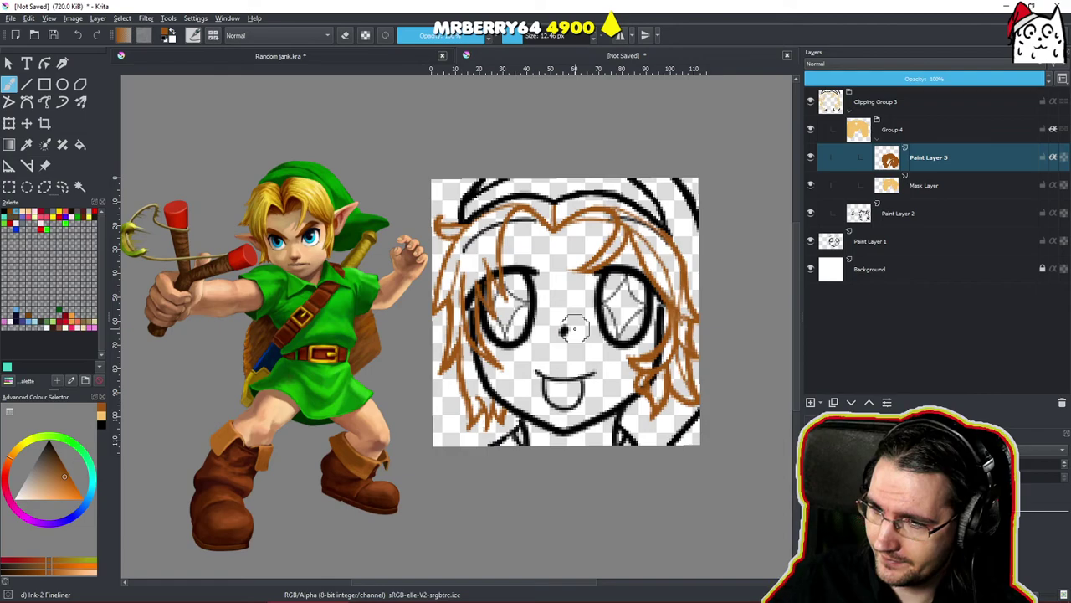
{"action": "mouse_move", "coordinate": [545, 231]}
{"action": "left_mouse_down"}
{"action": "mouse_move", "coordinate": [530, 211]}
{"action": "mouse_move", "coordinate": [549, 255]}
{"action": "mouse_move", "coordinate": [511, 281]}
{"action": "mouse_move", "coordinate": [517, 299]}
{"action": "mouse_move", "coordinate": [503, 278]}
{"action": "left_mouse_up"}
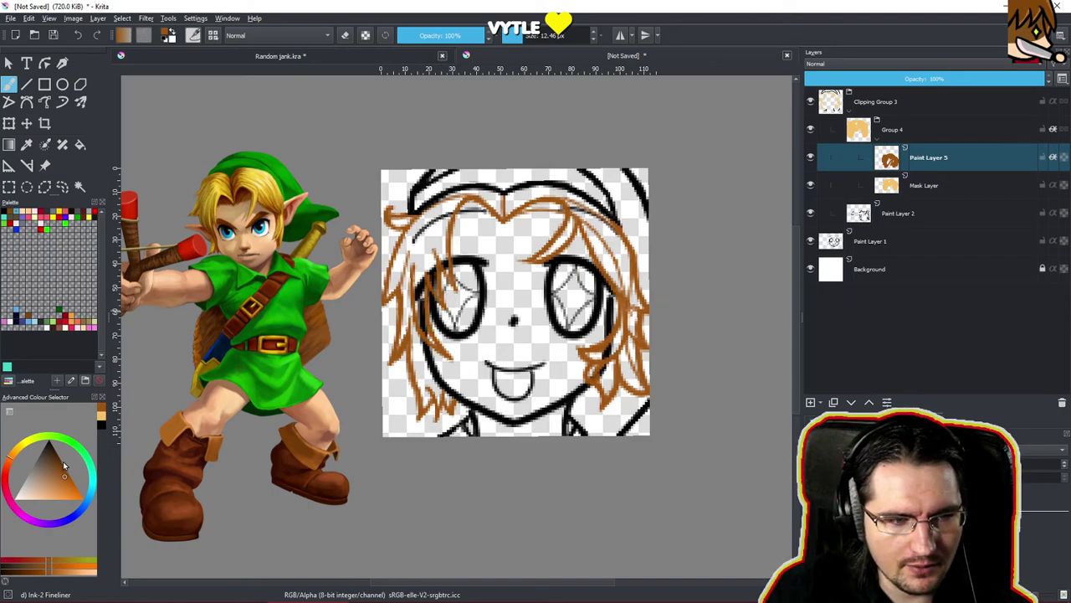
{"action": "left_click_drag", "start_coordinate": [61, 475], "coordinate": [58, 456]}
{"action": "left_click_drag", "start_coordinate": [387, 221], "coordinate": [403, 273]}
{"action": "mouse_move", "coordinate": [423, 211]}
{"action": "left_mouse_down"}
{"action": "mouse_move", "coordinate": [393, 315]}
{"action": "mouse_move", "coordinate": [423, 323]}
{"action": "left_mouse_up"}
{"action": "left_click_drag", "start_coordinate": [400, 290], "coordinate": [394, 385]}
{"action": "left_click_drag", "start_coordinate": [452, 336], "coordinate": [410, 407]}
Repaint the right hair locks and the fringe lines in the same dark brown.
{"action": "mouse_move", "coordinate": [596, 328]}
{"action": "left_mouse_down"}
{"action": "mouse_move", "coordinate": [584, 395]}
{"action": "mouse_move", "coordinate": [636, 372]}
{"action": "mouse_move", "coordinate": [628, 313]}
{"action": "mouse_move", "coordinate": [617, 384]}
{"action": "mouse_move", "coordinate": [636, 372]}
{"action": "mouse_move", "coordinate": [641, 397]}
{"action": "left_mouse_up"}
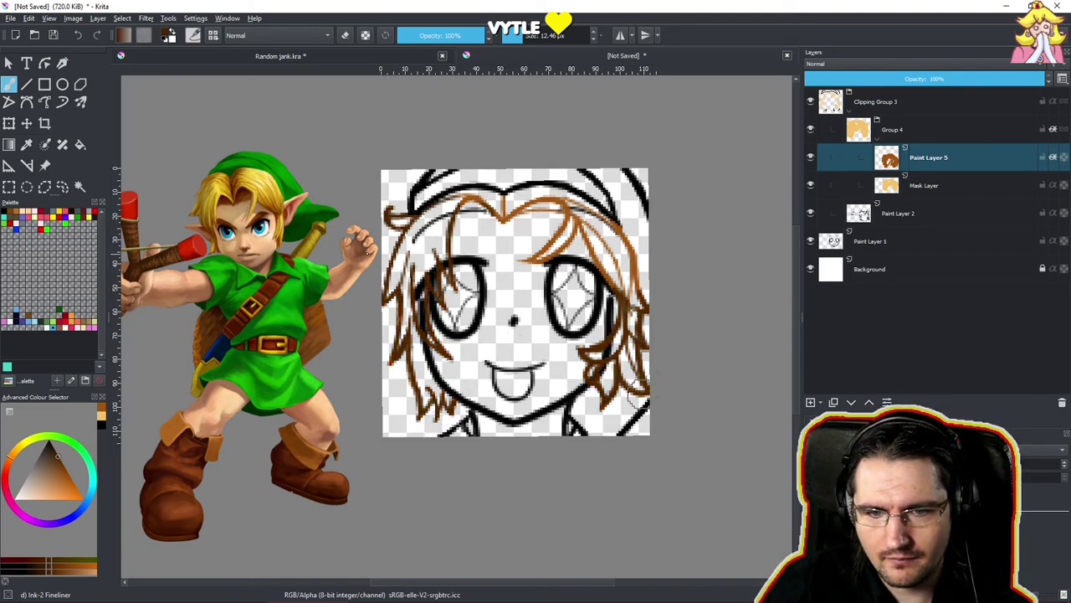
{"action": "mouse_move", "coordinate": [641, 301]}
{"action": "left_mouse_down"}
{"action": "mouse_move", "coordinate": [620, 250]}
{"action": "mouse_move", "coordinate": [523, 261]}
{"action": "left_mouse_up"}
{"action": "mouse_move", "coordinate": [585, 200]}
{"action": "left_mouse_down"}
{"action": "mouse_move", "coordinate": [557, 236]}
{"action": "mouse_move", "coordinate": [495, 220]}
{"action": "left_mouse_up"}
{"action": "left_click_drag", "start_coordinate": [484, 225], "coordinate": [471, 238]}
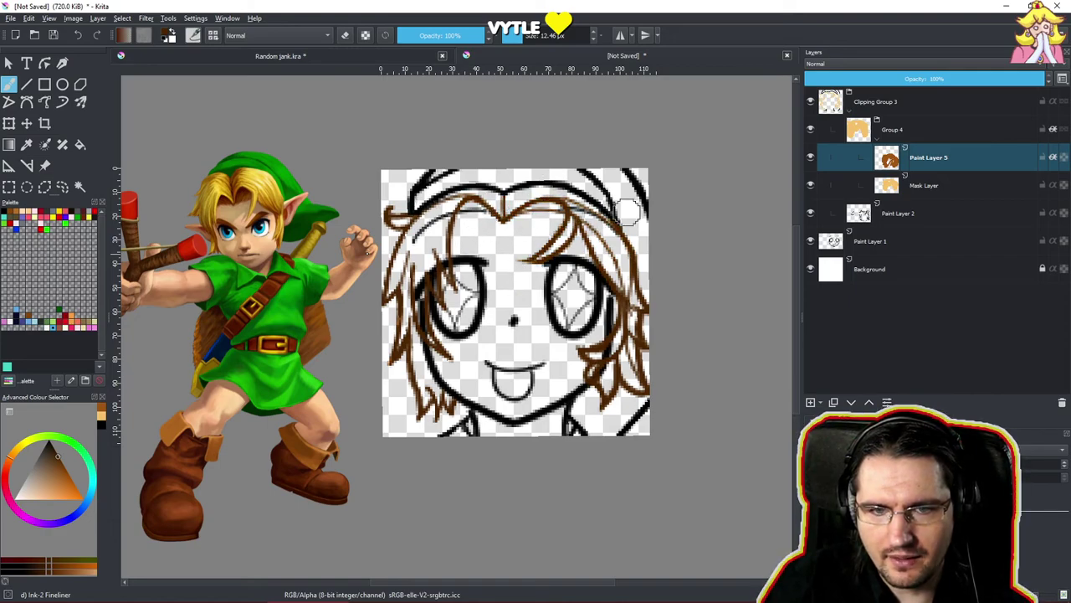
Sample dark green from the reference picture's tunic and add a paint layer at the top of Clipping Group 3.
{"action": "mouse_move", "coordinate": [597, 420]}
{"action": "left_mouse_down"}
{"action": "mouse_move", "coordinate": [655, 376]}
{"action": "mouse_move", "coordinate": [621, 416]}
{"action": "mouse_move", "coordinate": [586, 414]}
{"action": "mouse_move", "coordinate": [563, 389]}
{"action": "mouse_move", "coordinate": [504, 393]}
{"action": "mouse_move", "coordinate": [513, 404]}
{"action": "left_mouse_up"}
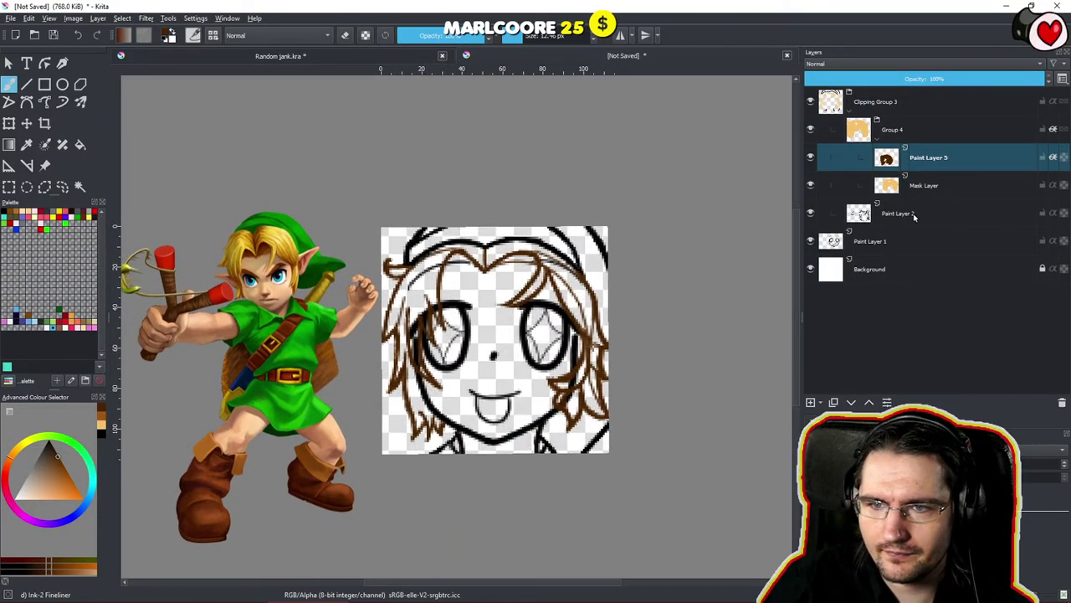
{"action": "left_click_drag", "start_coordinate": [567, 365], "coordinate": [573, 374]}
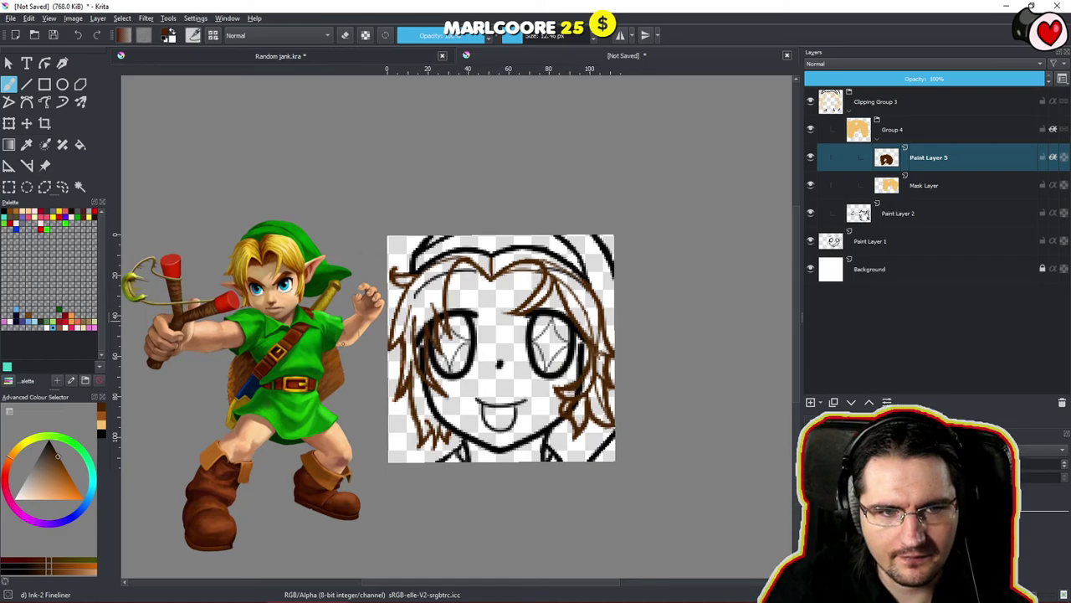
{"action": "left_click", "coordinate": [322, 314], "text": "ctrl"}
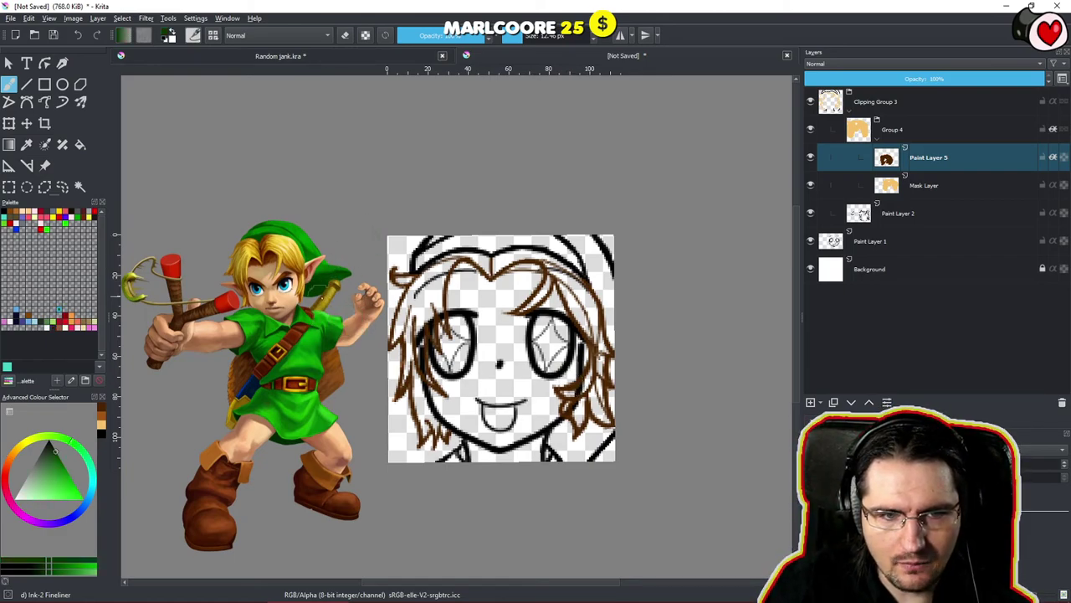
{"action": "left_click", "coordinate": [924, 216]}
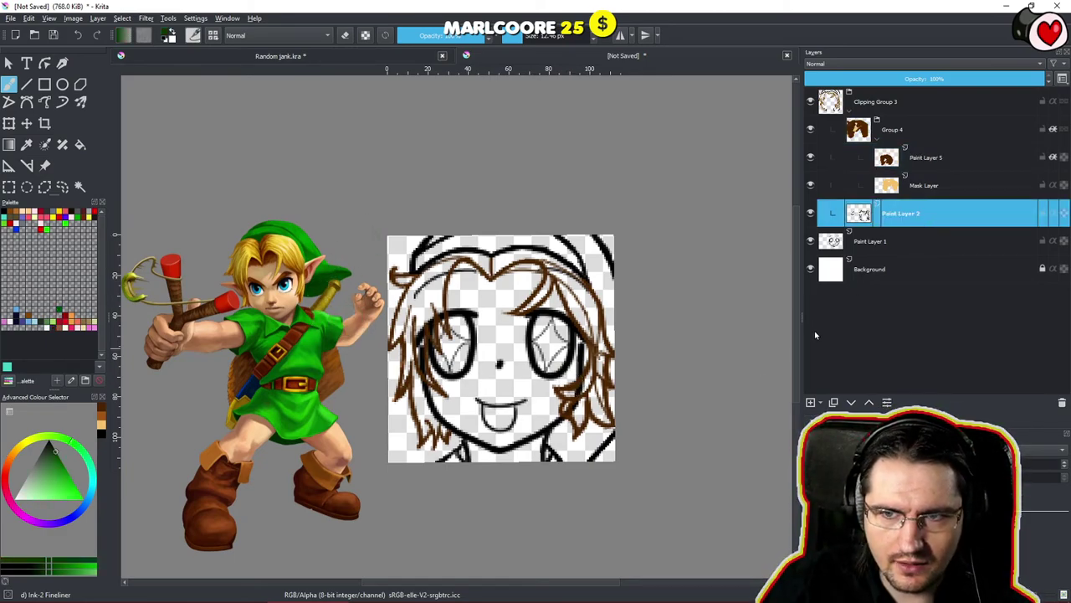
{"action": "left_click", "coordinate": [881, 138]}
{"action": "left_click", "coordinate": [921, 107]}
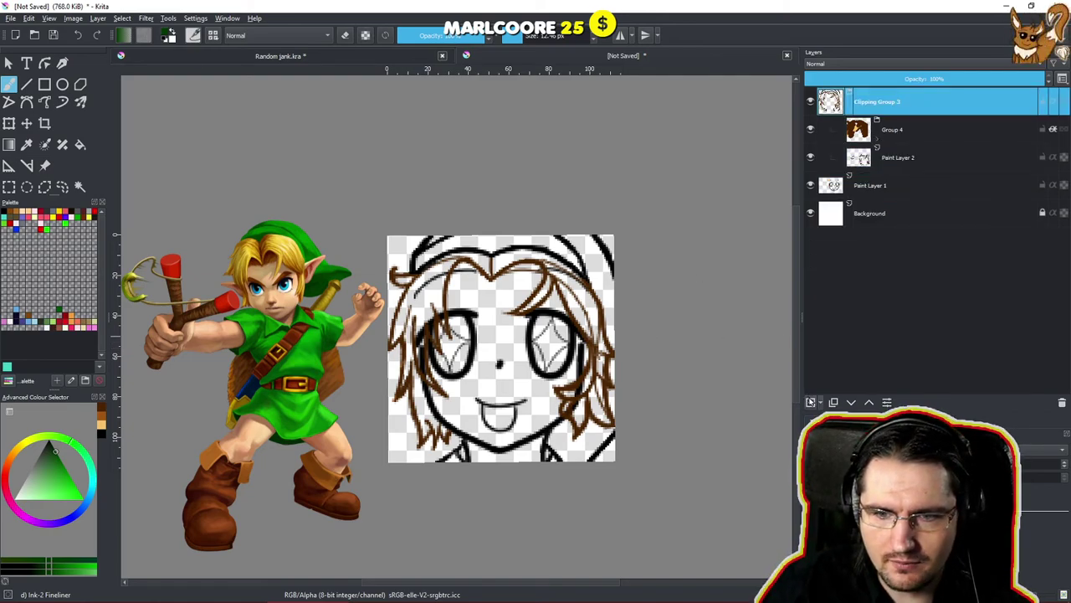
{"action": "left_click", "coordinate": [810, 402]}
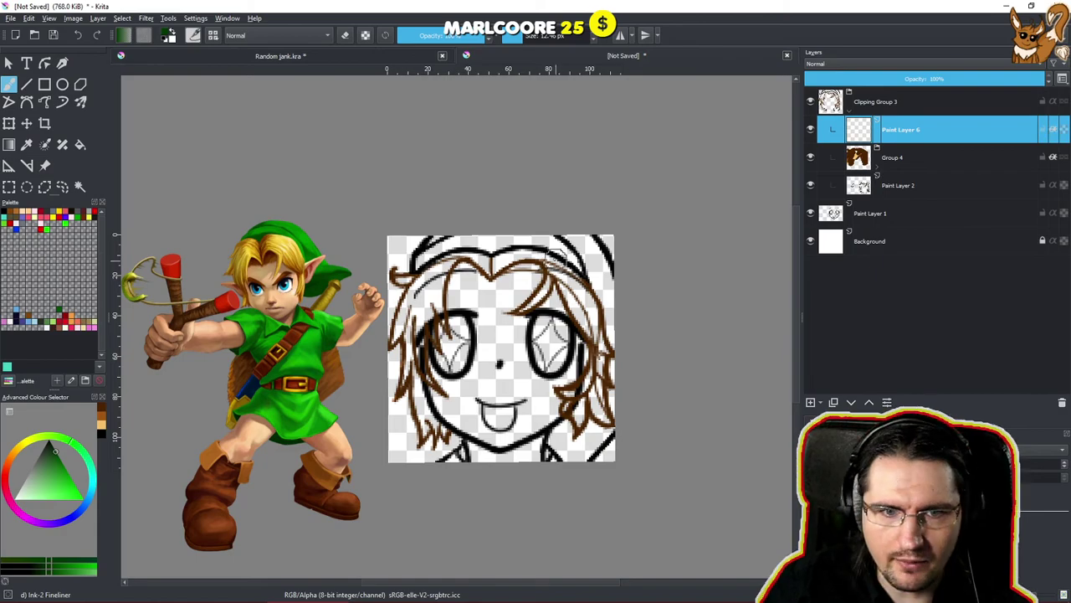
Place Paint Layer 6 in its own group with inherited alpha and make Paint Layer 6 the active layer.
{"action": "left_click_drag", "start_coordinate": [456, 252], "coordinate": [563, 251]}
{"action": "scroll", "coordinate": [564, 251], "scroll_direction": "up", "scroll_amount": 3}
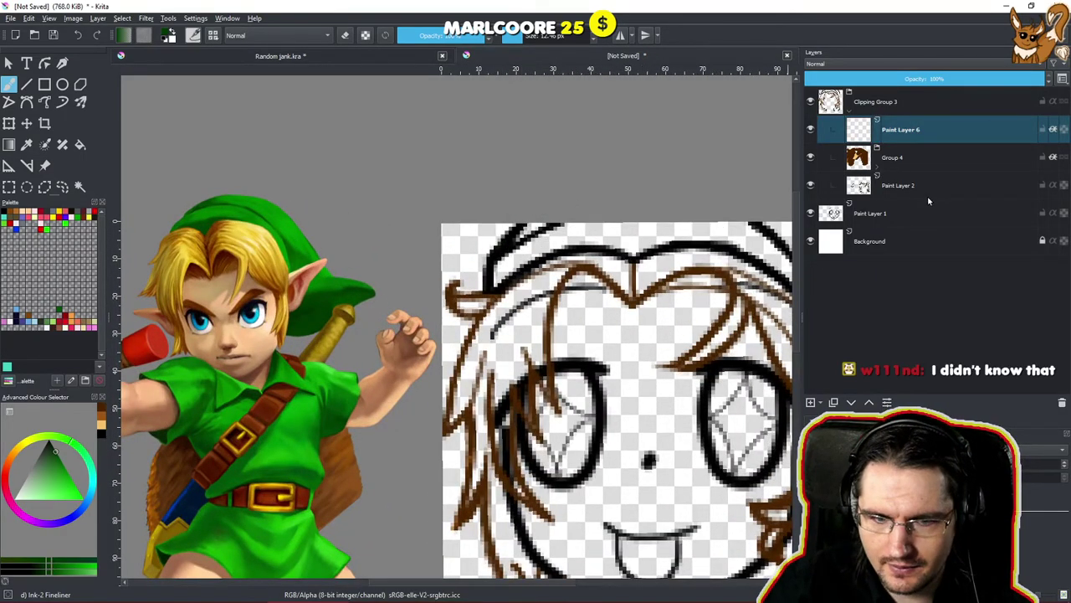
{"action": "key", "text": "ctrl+g"}
{"action": "left_click", "coordinate": [1005, 139]}
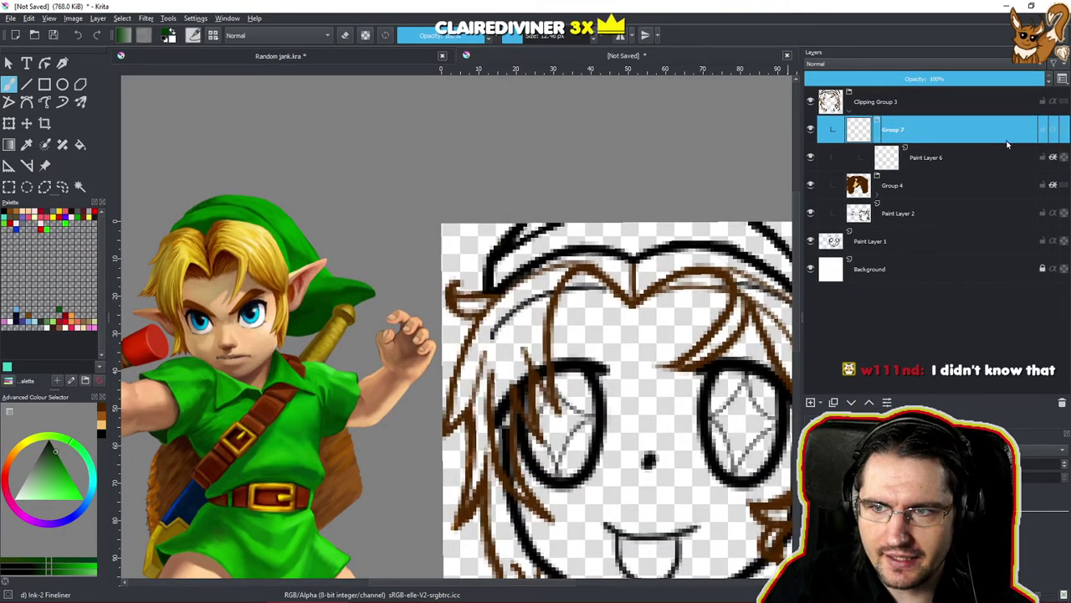
{"action": "left_click", "coordinate": [959, 167]}
Try painting the left part of the cap outline dark green on Paint Layer 6.
{"action": "mouse_move", "coordinate": [509, 243]}
{"action": "left_mouse_down"}
{"action": "mouse_move", "coordinate": [519, 225]}
{"action": "mouse_move", "coordinate": [502, 246]}
{"action": "mouse_move", "coordinate": [535, 238]}
{"action": "mouse_move", "coordinate": [493, 276]}
{"action": "mouse_move", "coordinate": [523, 251]}
{"action": "mouse_move", "coordinate": [502, 267]}
{"action": "left_mouse_up"}
{"action": "key", "text": "e"}
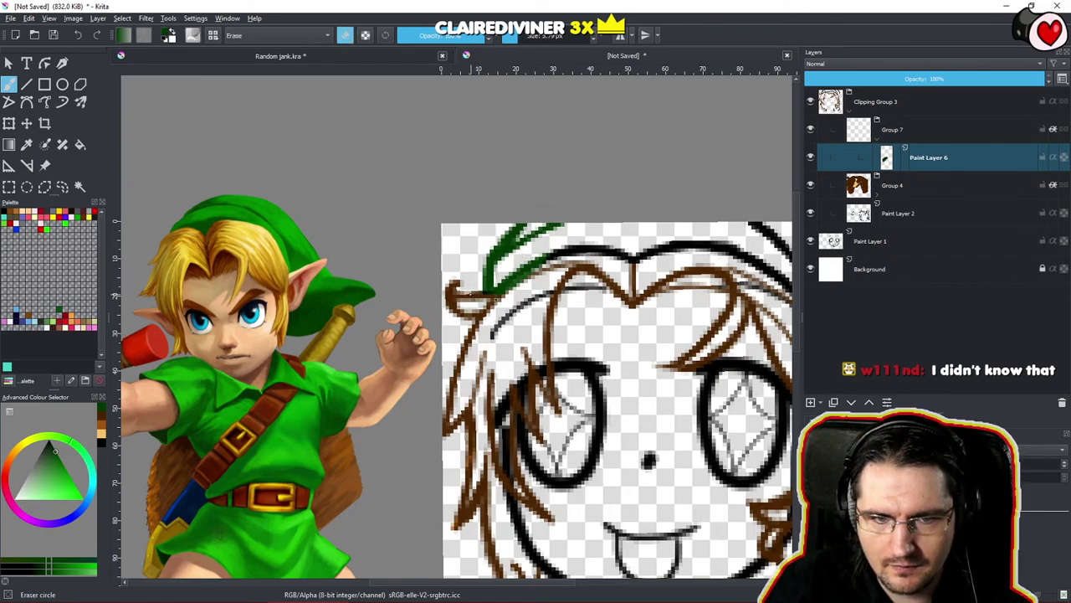
{"action": "key", "text": "/"}
{"action": "left_click_drag", "start_coordinate": [496, 292], "coordinate": [476, 294]}
{"action": "key", "text": "ctrl+z"}
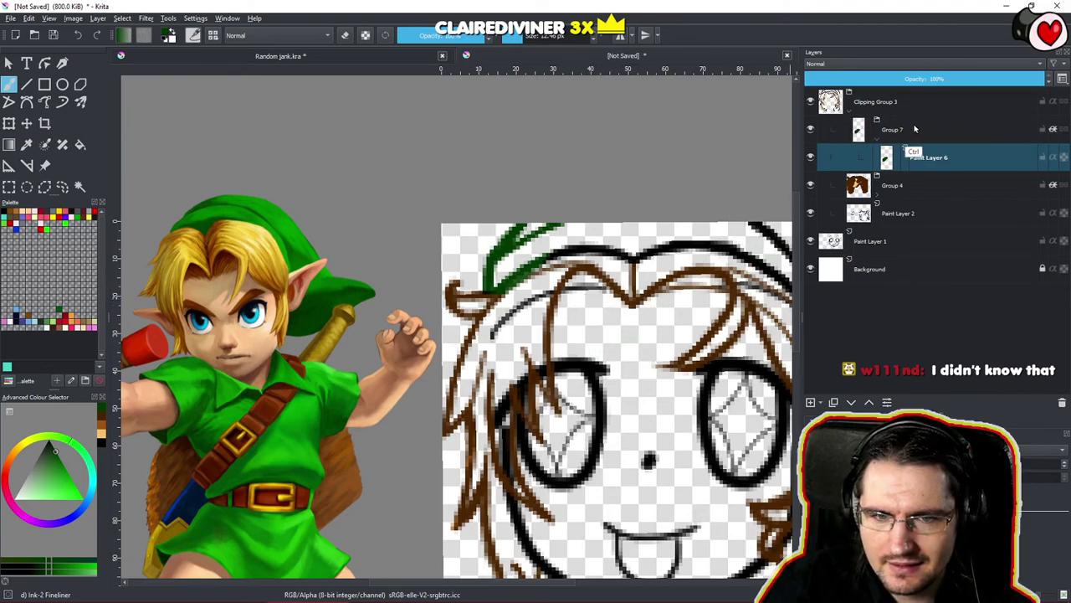
Move Group 7 beneath Group 4 and recolor the cap outlines dark green on Paint Layer 6.
{"action": "left_click_drag", "start_coordinate": [914, 132], "coordinate": [921, 200]}
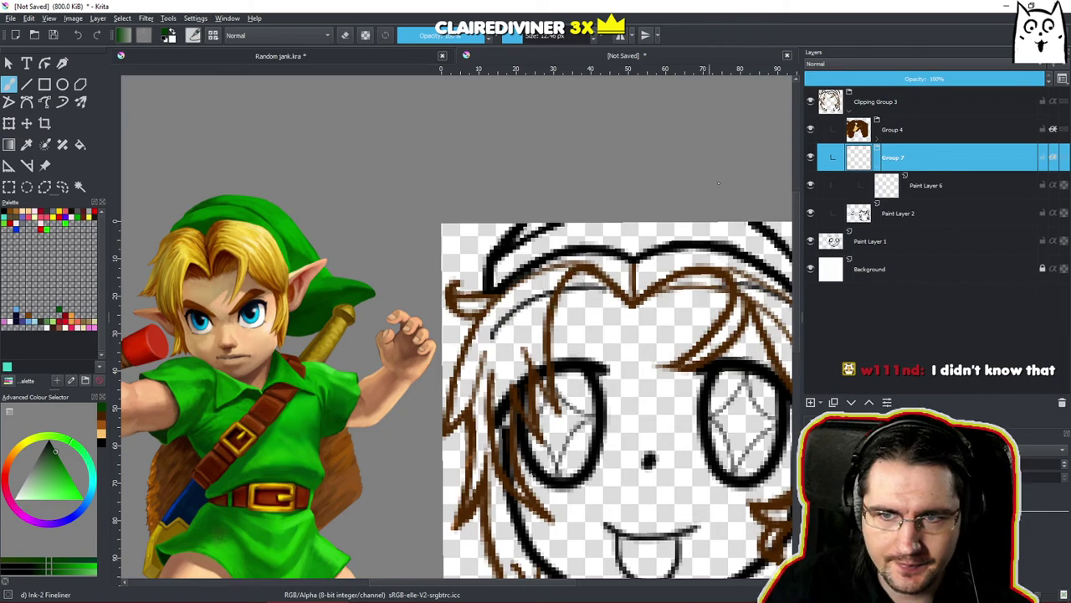
{"action": "left_click", "coordinate": [942, 184]}
{"action": "left_click_drag", "start_coordinate": [531, 226], "coordinate": [627, 233]}
{"action": "mouse_move", "coordinate": [586, 273]}
{"action": "left_mouse_down"}
{"action": "mouse_move", "coordinate": [685, 230]}
{"action": "mouse_move", "coordinate": [719, 232]}
{"action": "left_mouse_up"}
{"action": "left_click_drag", "start_coordinate": [649, 219], "coordinate": [483, 251]}
{"action": "mouse_move", "coordinate": [574, 238]}
{"action": "left_mouse_down"}
{"action": "mouse_move", "coordinate": [548, 281]}
{"action": "mouse_move", "coordinate": [696, 258]}
{"action": "mouse_move", "coordinate": [628, 280]}
{"action": "mouse_move", "coordinate": [691, 295]}
{"action": "mouse_move", "coordinate": [692, 358]}
{"action": "left_mouse_up"}
{"action": "scroll", "coordinate": [711, 362], "scroll_direction": "down", "scroll_amount": 4}
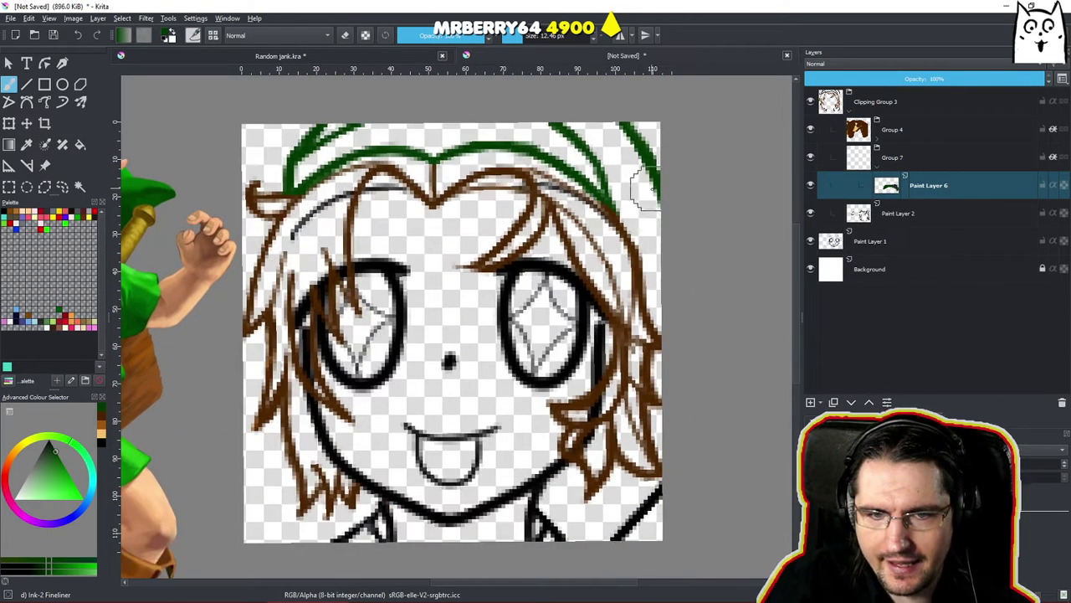
Recolor the collar and clothing lines on both sides of the neck dark green.
{"action": "scroll", "coordinate": [594, 255], "scroll_direction": "up", "scroll_amount": 5}
{"action": "mouse_move", "coordinate": [489, 341]}
{"action": "left_mouse_down"}
{"action": "mouse_move", "coordinate": [514, 332]}
{"action": "mouse_move", "coordinate": [491, 361]}
{"action": "left_mouse_up"}
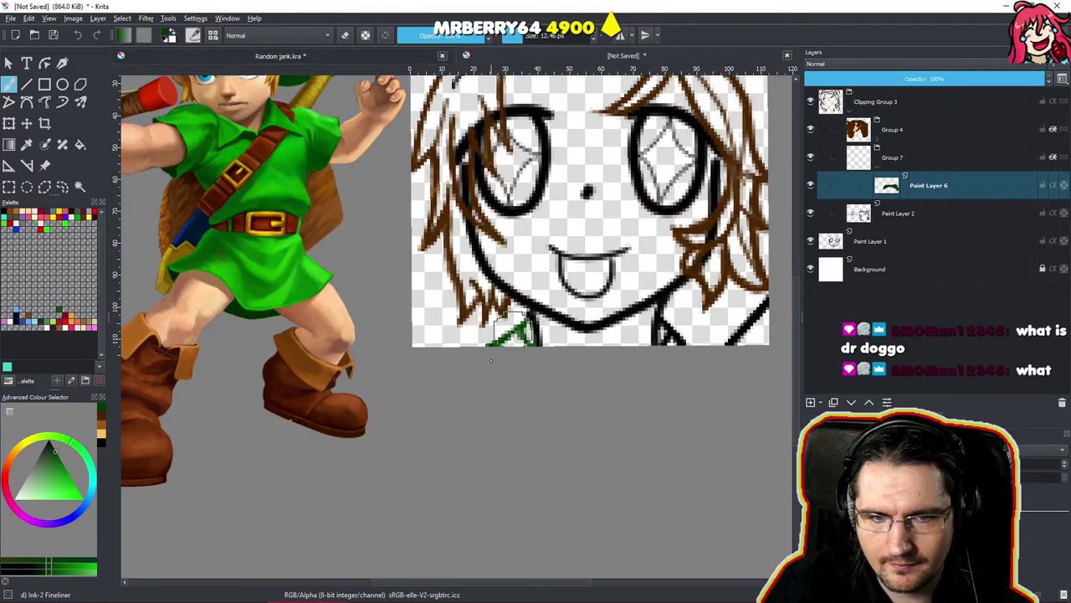
{"action": "mouse_move", "coordinate": [693, 322]}
{"action": "left_mouse_down"}
{"action": "mouse_move", "coordinate": [666, 341]}
{"action": "mouse_move", "coordinate": [767, 306]}
{"action": "left_mouse_up"}
{"action": "left_click_drag", "start_coordinate": [706, 320], "coordinate": [632, 452]}
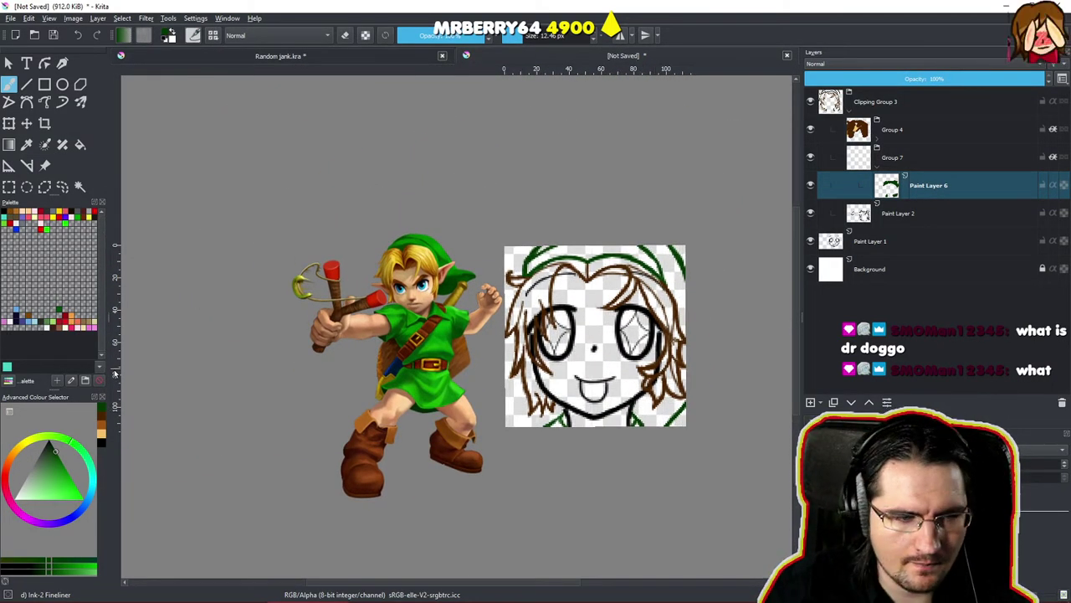
Fine-tune the dark green and repaint the cap outline and the lines at the far right edge on Paint Layer 6.
{"action": "left_click_drag", "start_coordinate": [57, 459], "coordinate": [52, 455]}
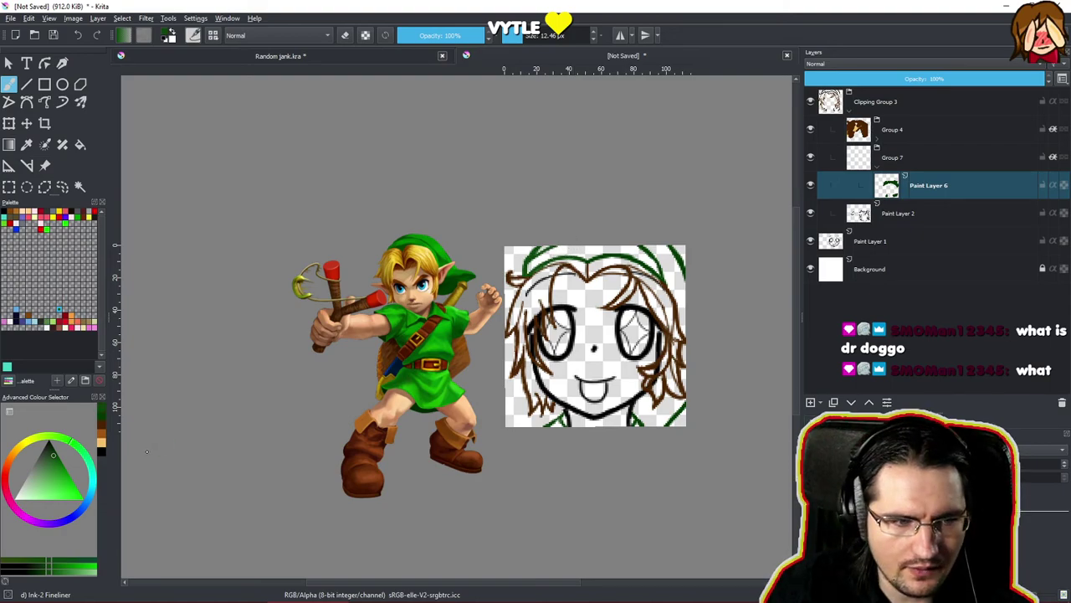
{"action": "left_click_drag", "start_coordinate": [52, 458], "coordinate": [57, 463]}
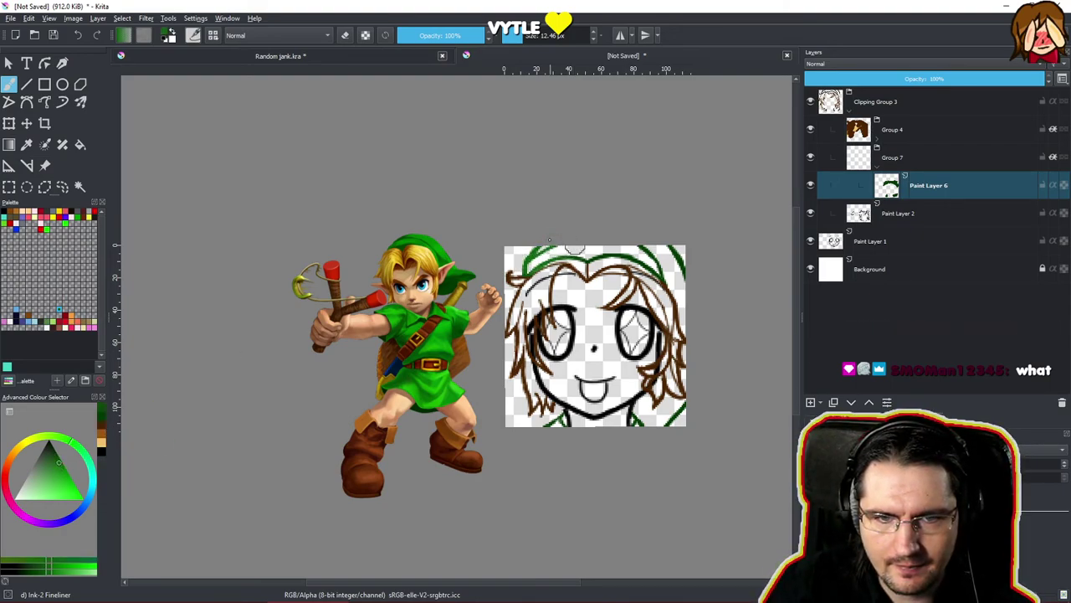
{"action": "left_click", "coordinate": [58, 458]}
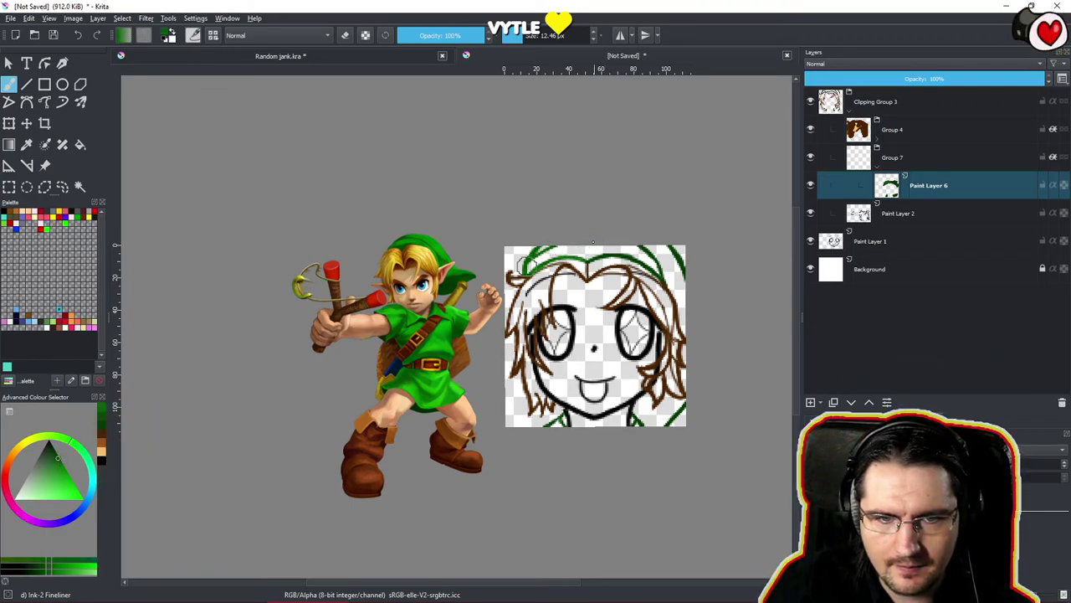
{"action": "left_click_drag", "start_coordinate": [558, 251], "coordinate": [596, 254]}
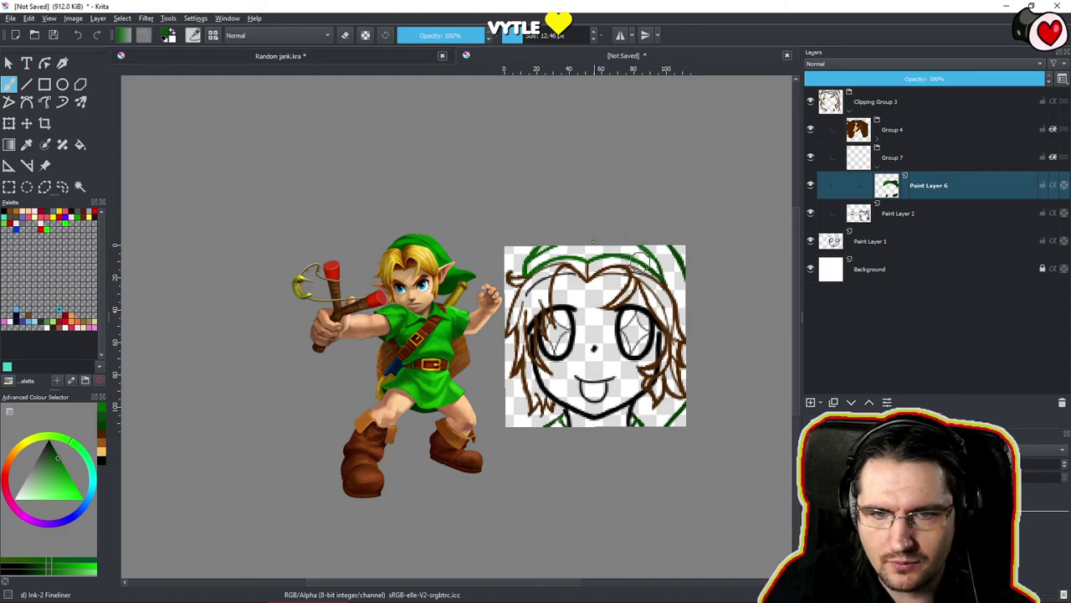
{"action": "left_click_drag", "start_coordinate": [677, 266], "coordinate": [684, 303]}
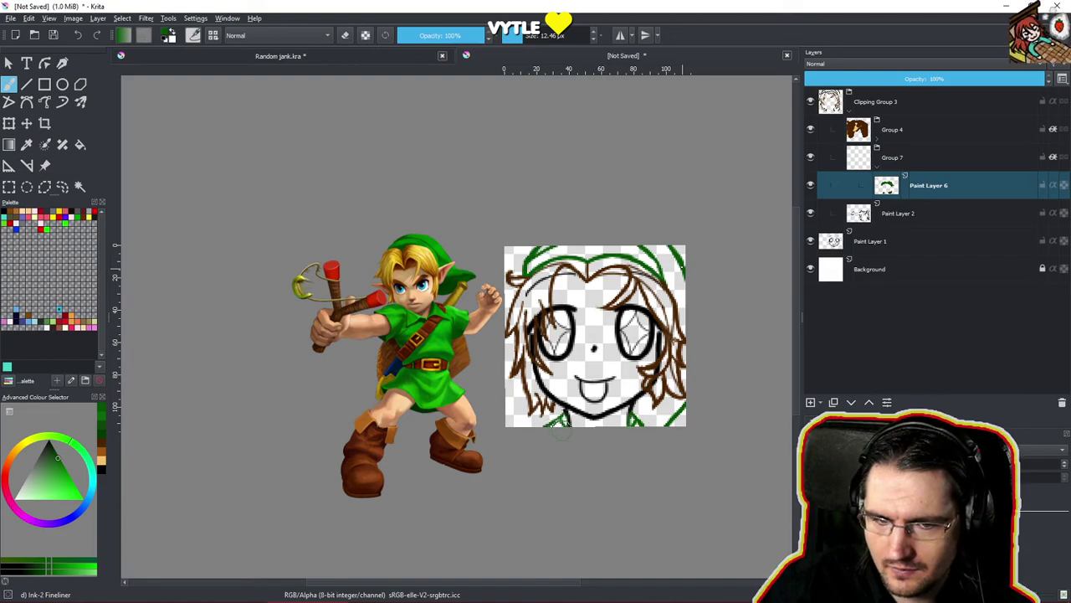
Erase the green covering the neck lines on both sides of the neck on Paint Layer 6.
{"action": "scroll", "coordinate": [554, 453], "scroll_direction": "up", "scroll_amount": 5}
{"action": "key", "text": "e"}
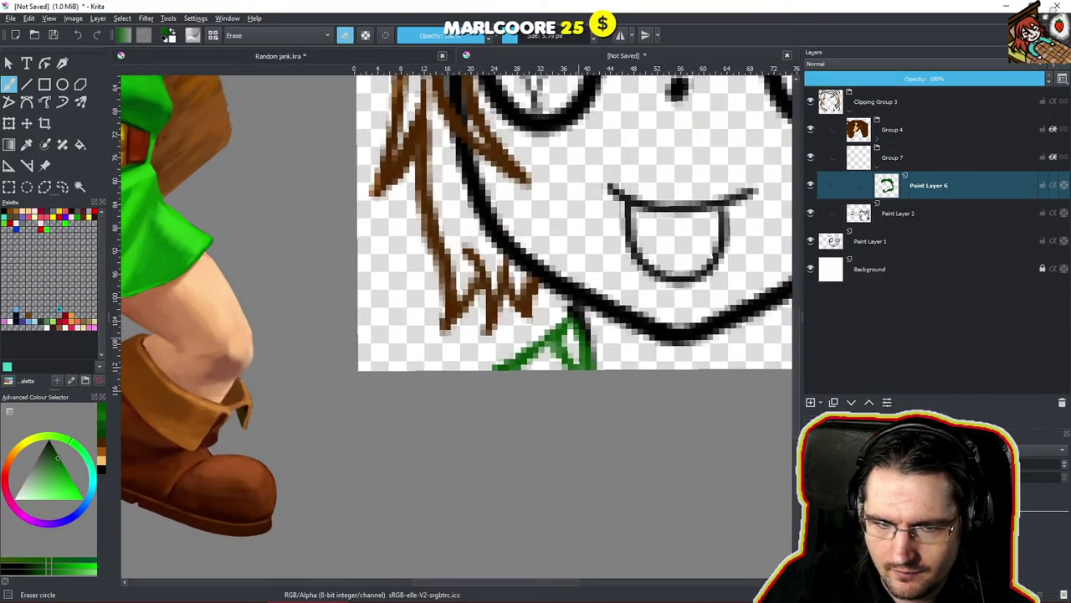
{"action": "left_click_drag", "start_coordinate": [579, 336], "coordinate": [598, 384]}
{"action": "key", "text": "e"}
{"action": "mouse_move", "coordinate": [575, 309]}
{"action": "left_mouse_down"}
{"action": "mouse_move", "coordinate": [579, 330]}
{"action": "mouse_move", "coordinate": [587, 290]}
{"action": "mouse_move", "coordinate": [593, 382]}
{"action": "mouse_move", "coordinate": [605, 375]}
{"action": "mouse_move", "coordinate": [500, 431]}
{"action": "left_mouse_up"}
{"action": "key", "text": "e"}
{"action": "left_click_drag", "start_coordinate": [667, 398], "coordinate": [671, 406]}
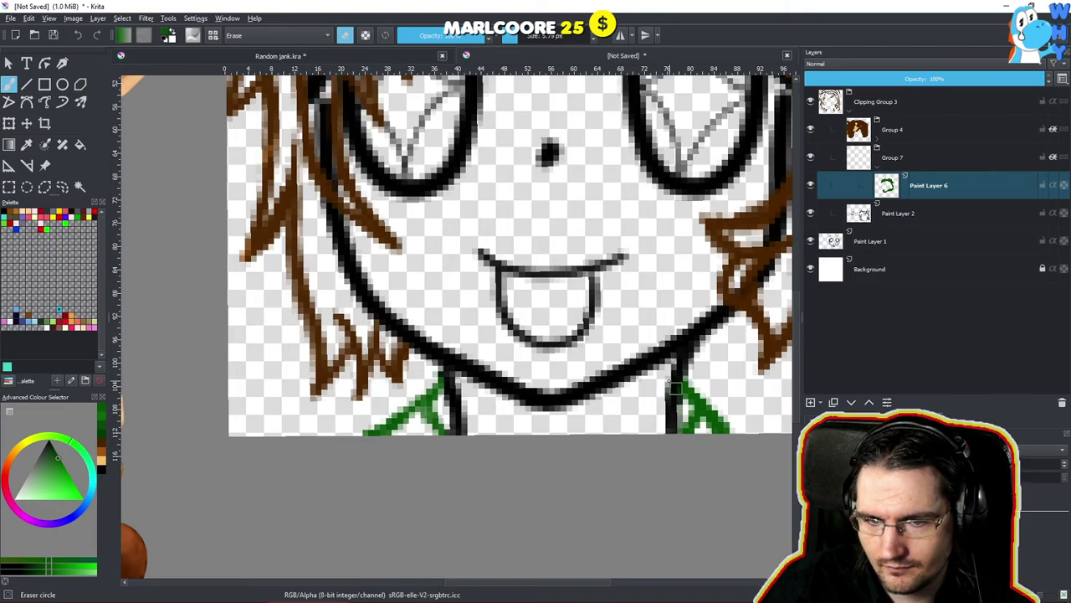
{"action": "scroll", "coordinate": [660, 426], "scroll_direction": "down", "scroll_amount": 3}
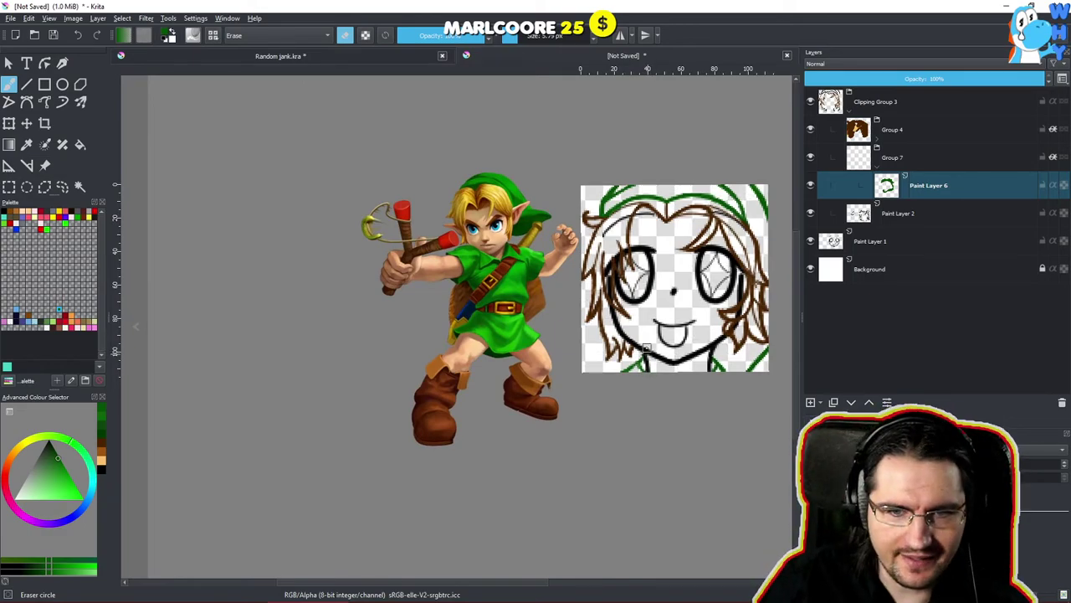
Try painting over the left neck line with the green ink brush on Paint Layer 2.
{"action": "left_click", "coordinate": [911, 213]}
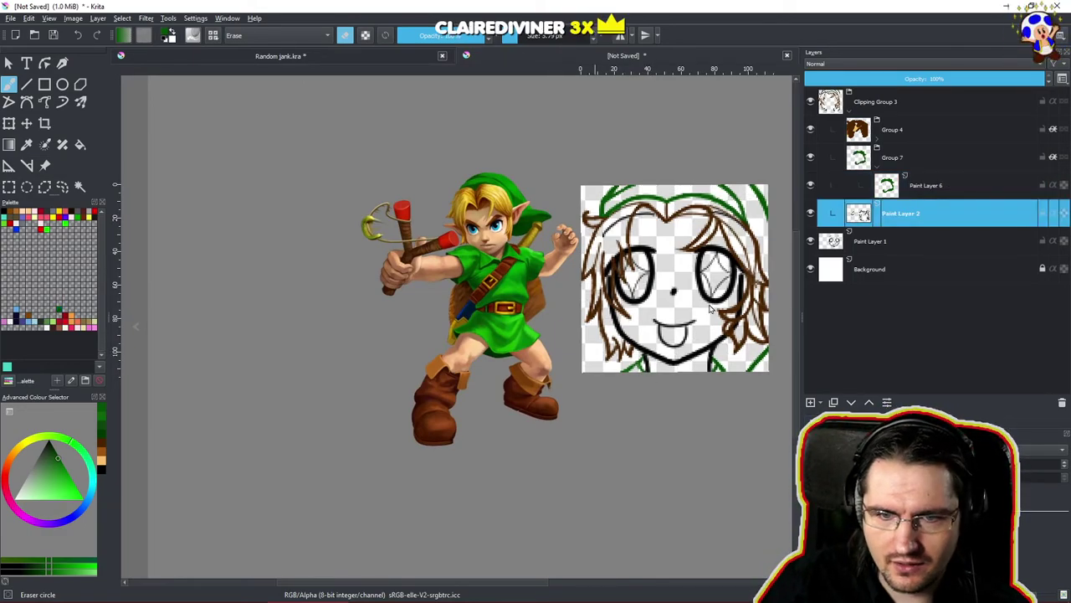
{"action": "key", "text": "/"}
{"action": "left_click_drag", "start_coordinate": [659, 367], "coordinate": [623, 374]}
{"action": "scroll", "coordinate": [617, 387], "scroll_direction": "up", "scroll_amount": 3}
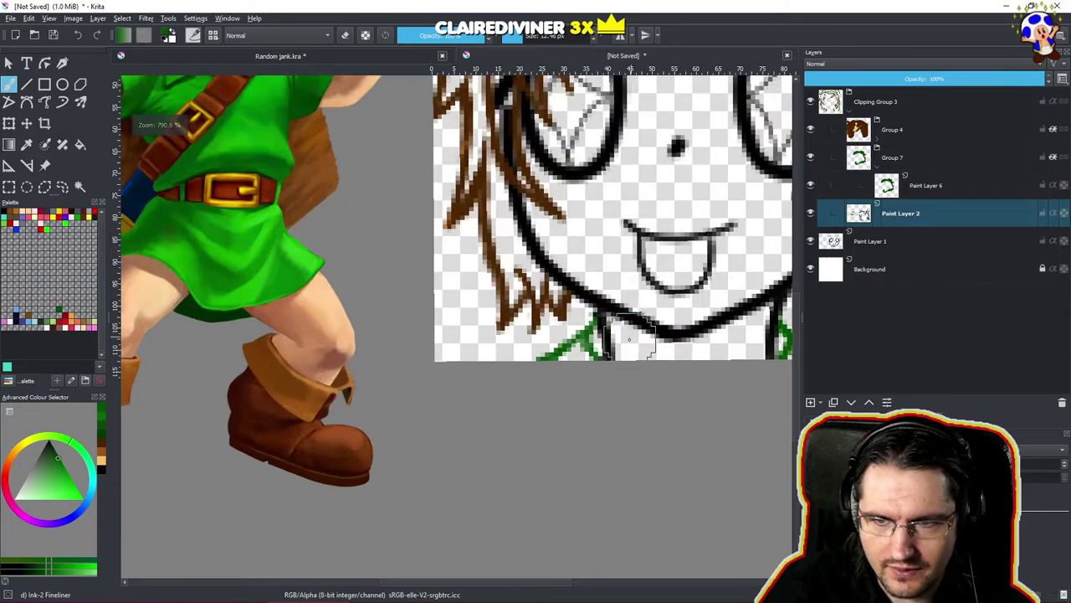
{"action": "left_click_drag", "start_coordinate": [609, 331], "coordinate": [614, 338]}
{"action": "key", "text": "ctrl+z"}
{"action": "key", "text": "ctrl+z"}
Try erasing the neck lines below the chin on Paint Layer 2.
{"action": "key", "text": "/"}
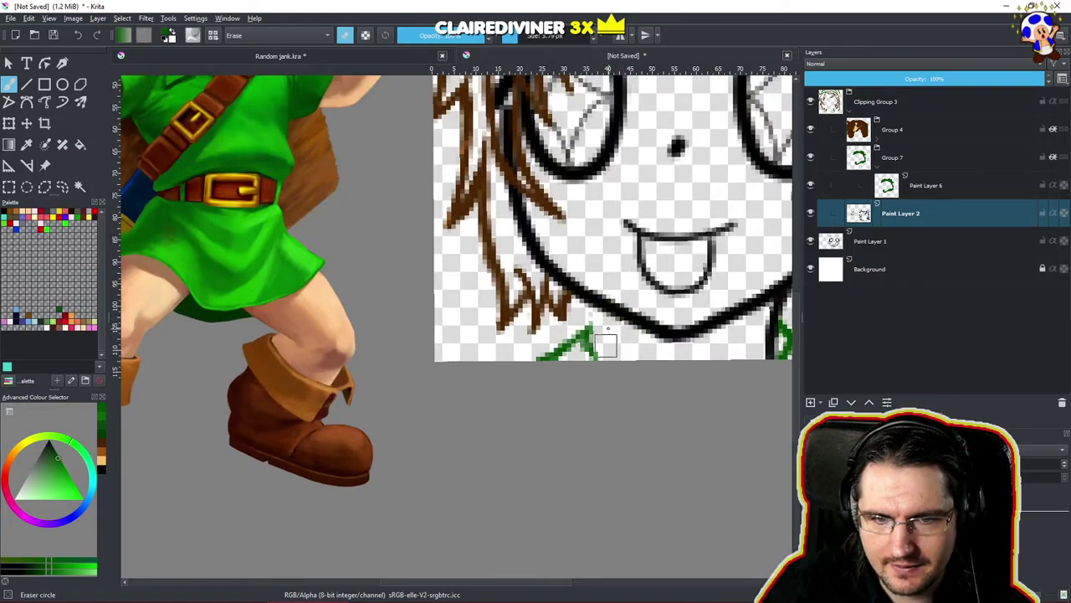
{"action": "mouse_move", "coordinate": [600, 316]}
{"action": "left_mouse_down"}
{"action": "mouse_move", "coordinate": [599, 352]}
{"action": "mouse_move", "coordinate": [611, 355]}
{"action": "mouse_move", "coordinate": [596, 307]}
{"action": "left_mouse_up"}
{"action": "mouse_move", "coordinate": [734, 306]}
{"action": "left_mouse_down"}
{"action": "mouse_move", "coordinate": [618, 325]}
{"action": "mouse_move", "coordinate": [703, 306]}
{"action": "mouse_move", "coordinate": [646, 344]}
{"action": "left_mouse_up"}
{"action": "key", "text": "ctrl+z"}
{"action": "key", "text": "ctrl+z"}
{"action": "key", "text": "ctrl+z"}
Sample the black outline colour and redraw both neck lines on Paint Layer 1 with a 3.20 px ink brush.
{"action": "left_click", "coordinate": [921, 242]}
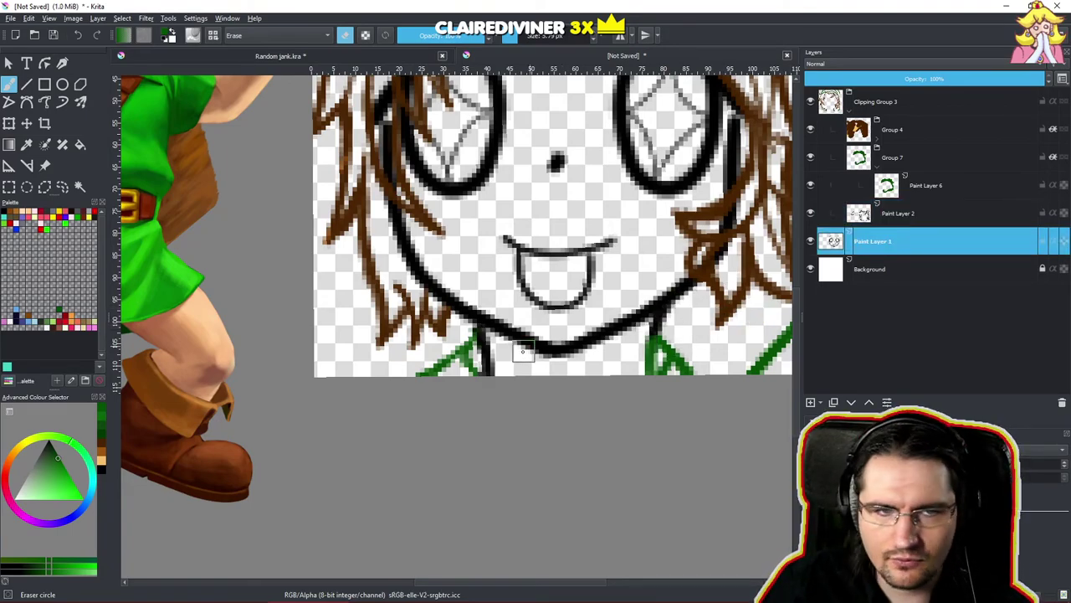
{"action": "left_click", "coordinate": [483, 323], "text": "ctrl"}
{"action": "key", "text": "/"}
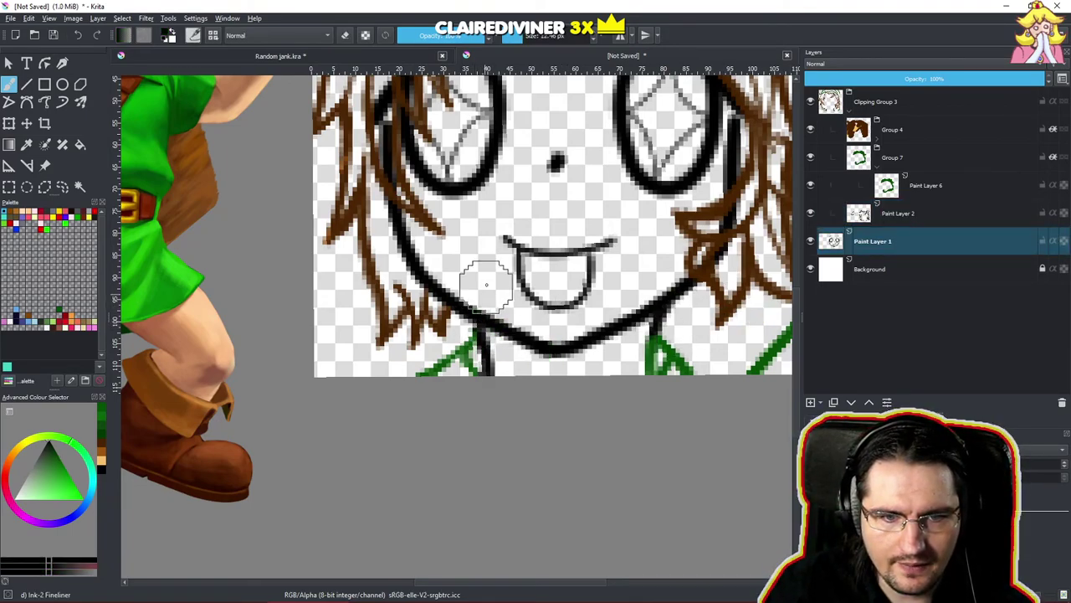
{"action": "mouse_move", "coordinate": [512, 318]}
{"action": "left_mouse_down"}
{"action": "mouse_move", "coordinate": [485, 317]}
{"action": "mouse_move", "coordinate": [500, 320]}
{"action": "mouse_move", "coordinate": [479, 336]}
{"action": "left_mouse_up"}
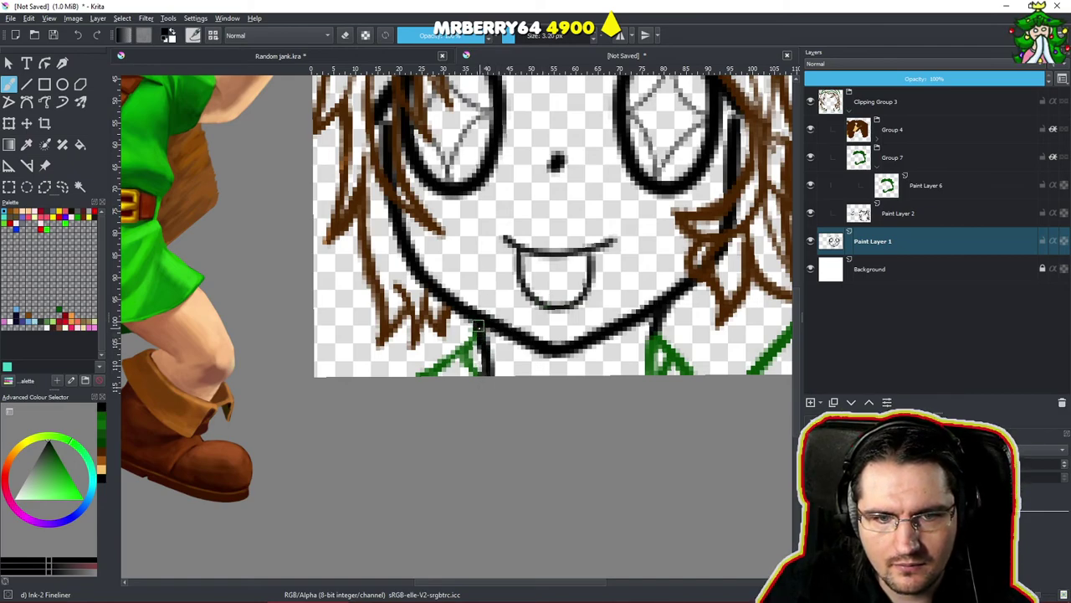
{"action": "left_click_drag", "start_coordinate": [659, 316], "coordinate": [648, 378]}
{"action": "key", "text": "ctrl+z"}
{"action": "left_click_drag", "start_coordinate": [663, 310], "coordinate": [647, 399]}
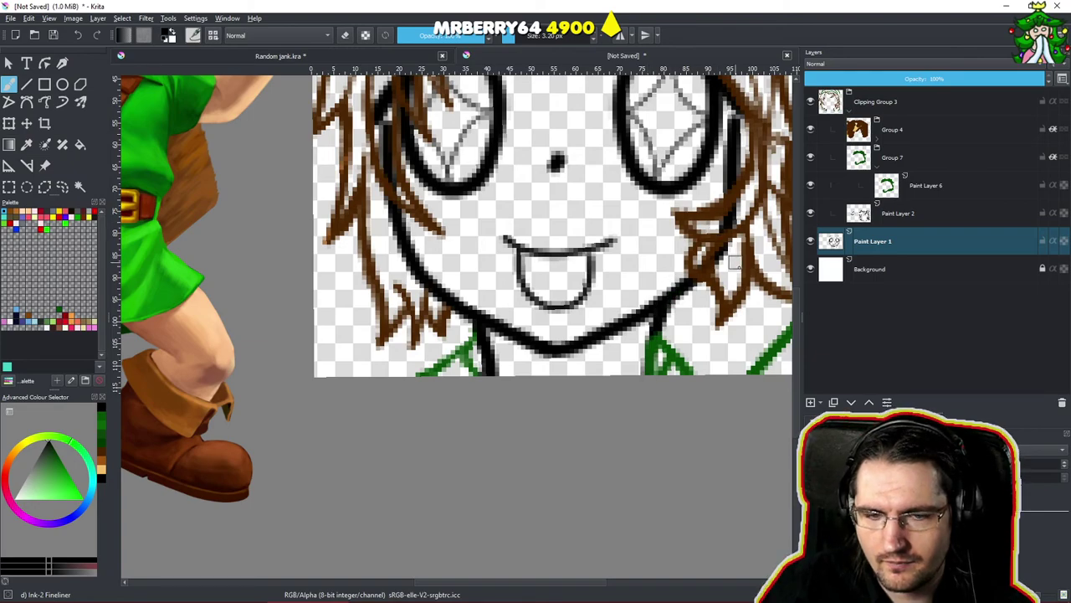
Erase the old neck lines on both sides from Paint Layer 2 and return to the ink brush.
{"action": "left_click", "coordinate": [912, 219]}
{"action": "key", "text": "e"}
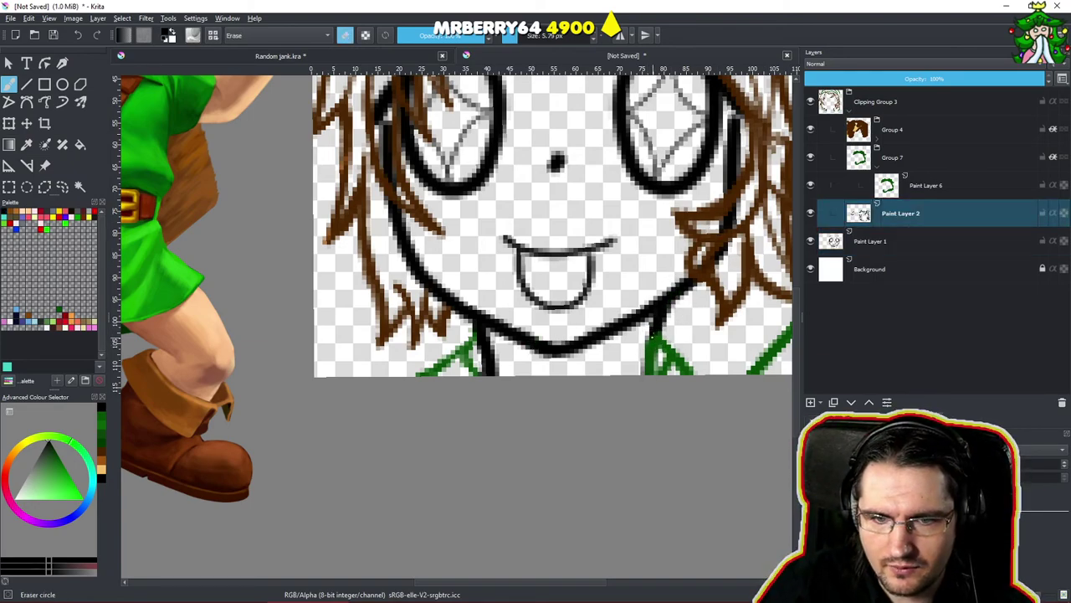
{"action": "left_click_drag", "start_coordinate": [644, 368], "coordinate": [659, 319]}
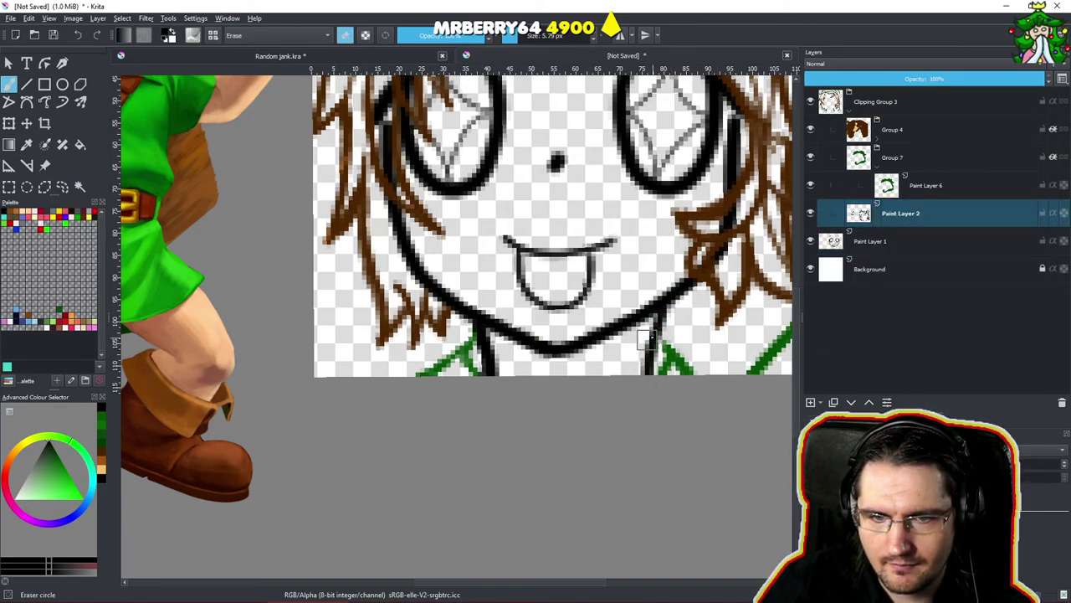
{"action": "mouse_move", "coordinate": [488, 367]}
{"action": "left_mouse_down"}
{"action": "mouse_move", "coordinate": [485, 324]}
{"action": "mouse_move", "coordinate": [494, 368]}
{"action": "left_mouse_up"}
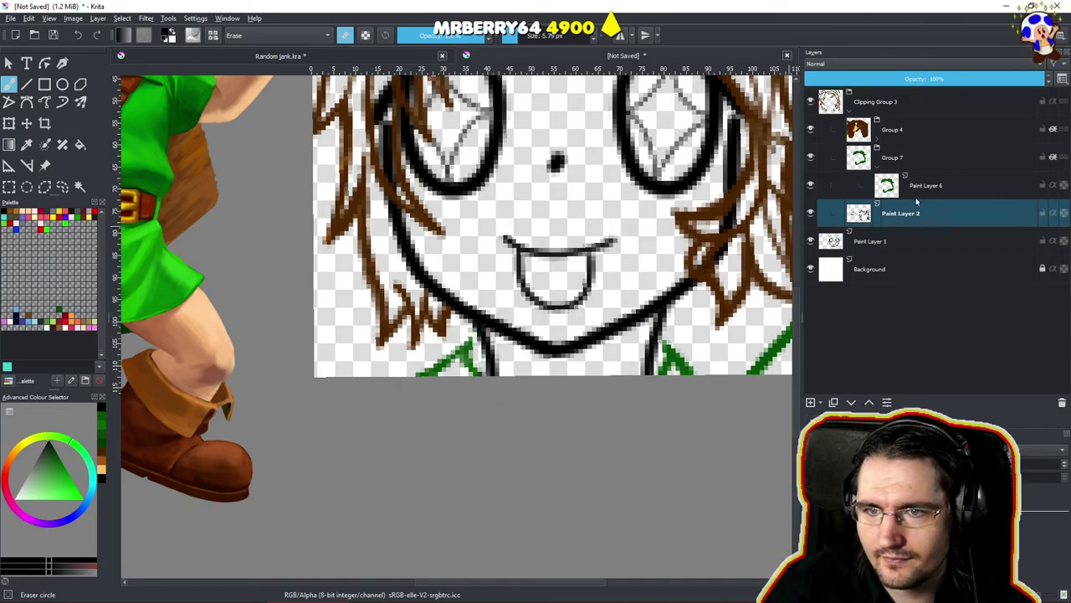
{"action": "mouse_move", "coordinate": [643, 296]}
{"action": "left_mouse_down"}
{"action": "mouse_move", "coordinate": [626, 295]}
{"action": "mouse_move", "coordinate": [643, 301]}
{"action": "left_mouse_up"}
{"action": "key", "text": "/"}
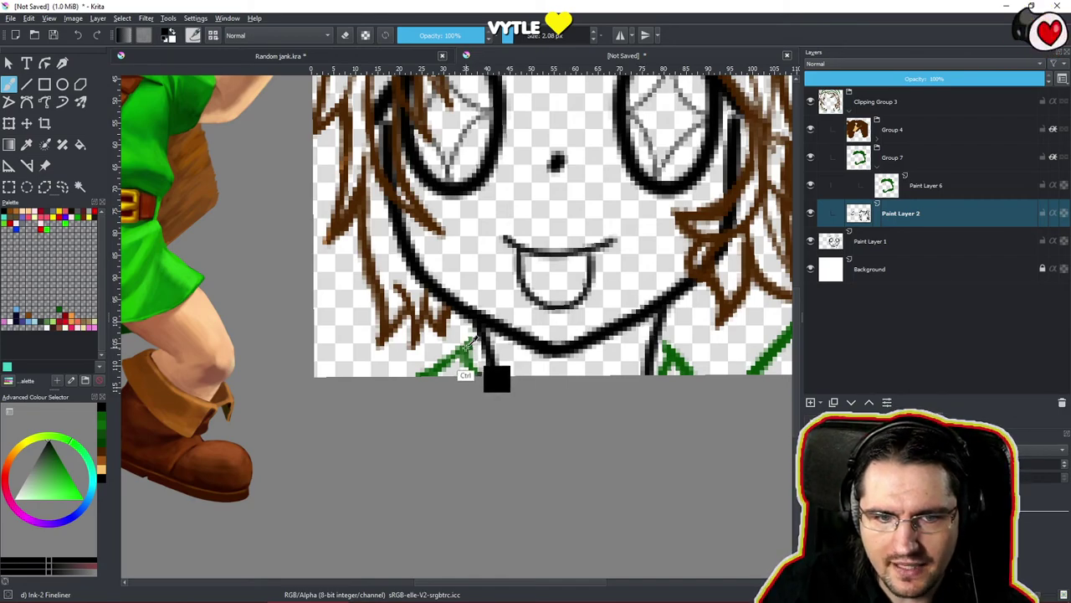
Sample the collar's green and recolour the collar line beside the neck with it.
{"action": "left_click", "coordinate": [466, 371], "text": "ctrl"}
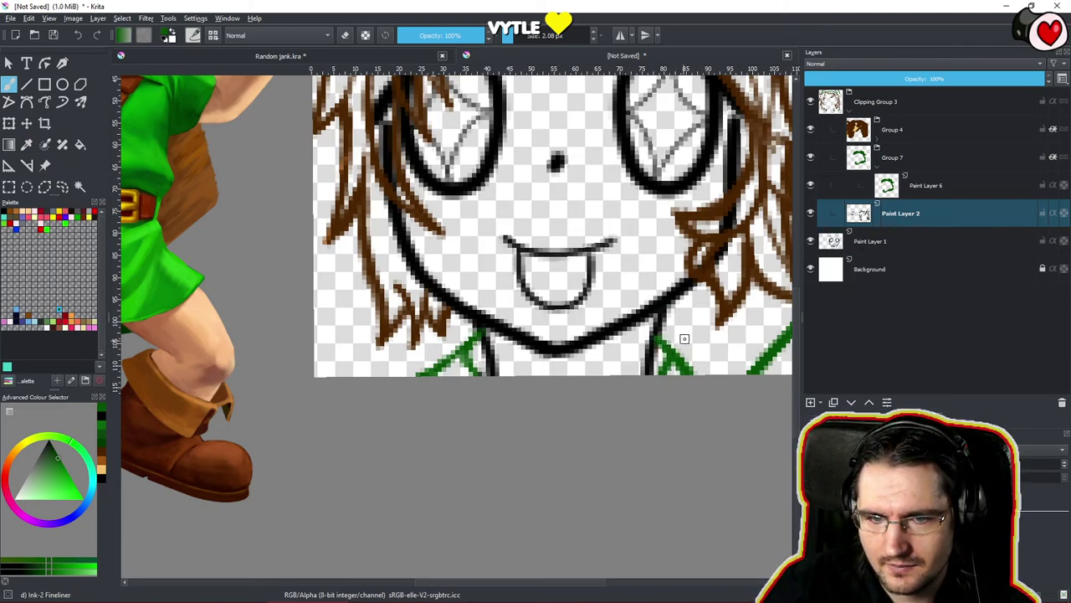
{"action": "key", "text": "e"}
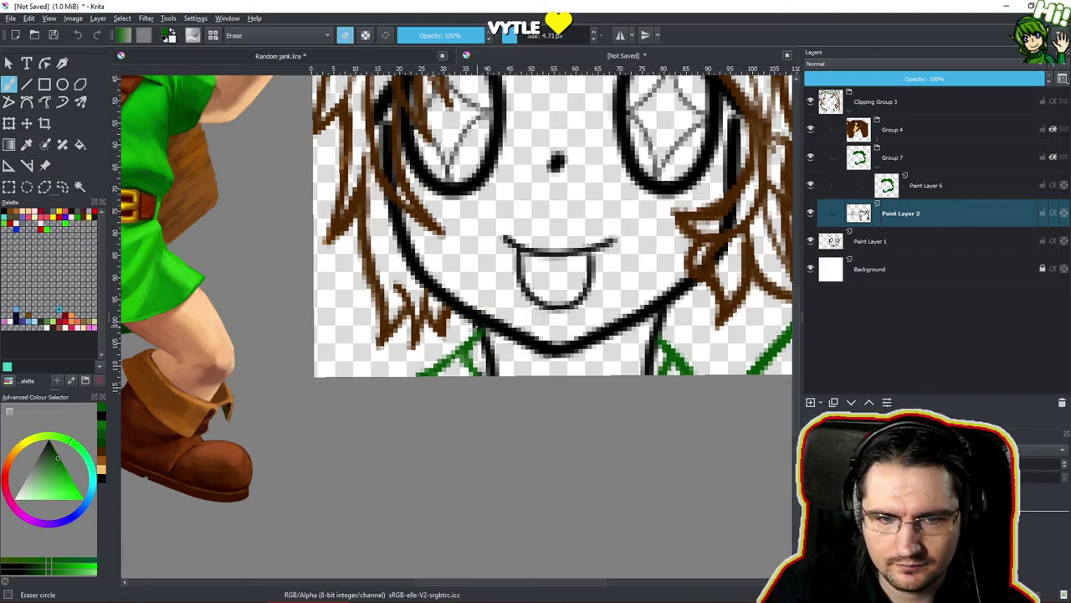
{"action": "key", "text": "1"}
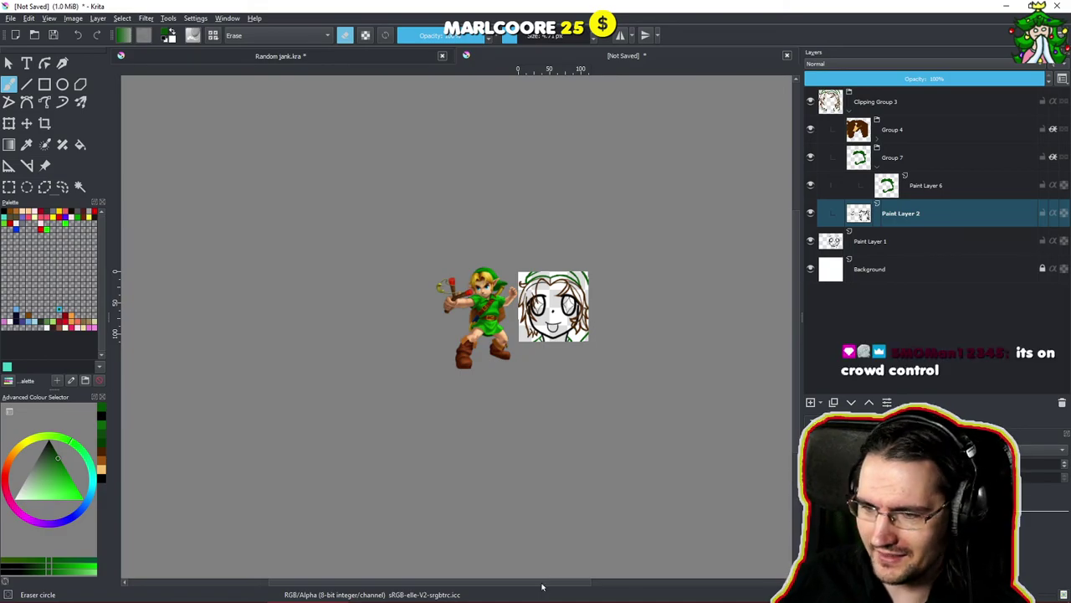
Launch the Crowd Control app and return to the drawing in Krita.
{"action": "mouse_move", "coordinate": [422, 597]}
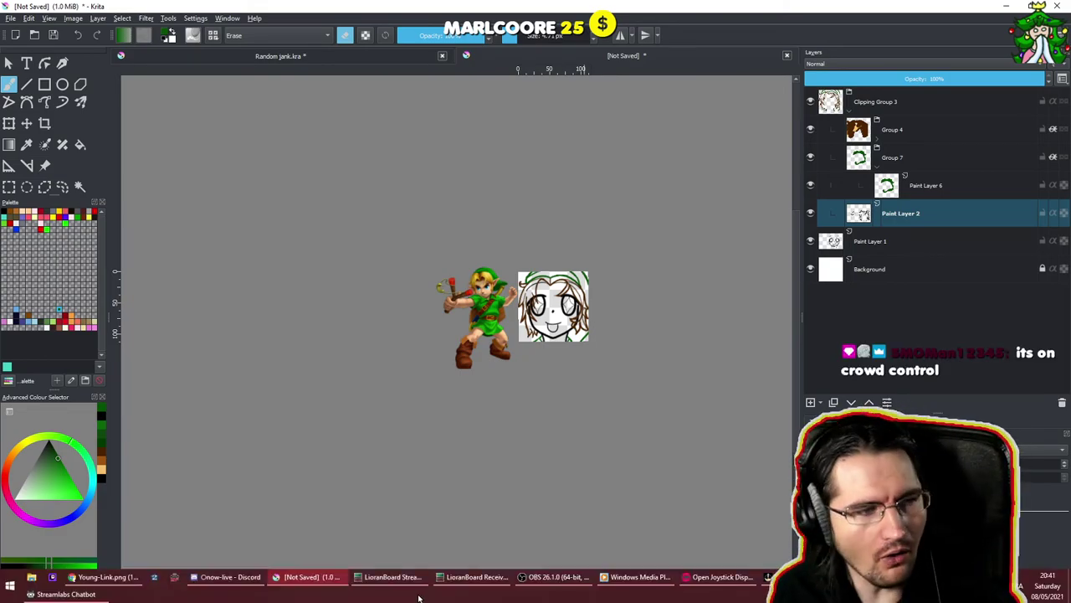
{"action": "left_click", "coordinate": [6, 593]}
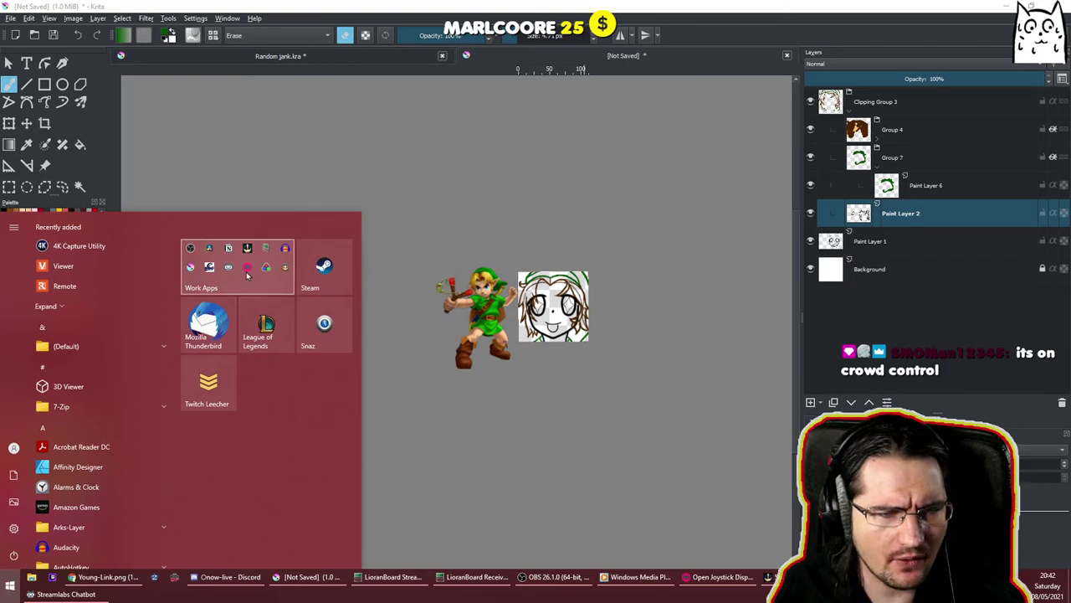
{"action": "left_click", "coordinate": [208, 276]}
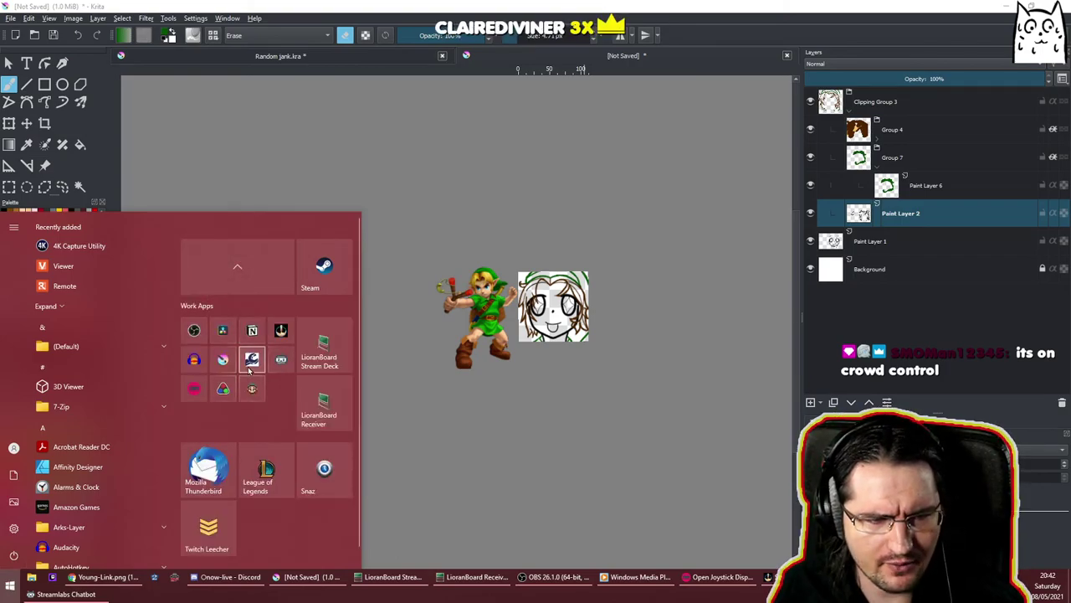
{"action": "left_click", "coordinate": [252, 379]}
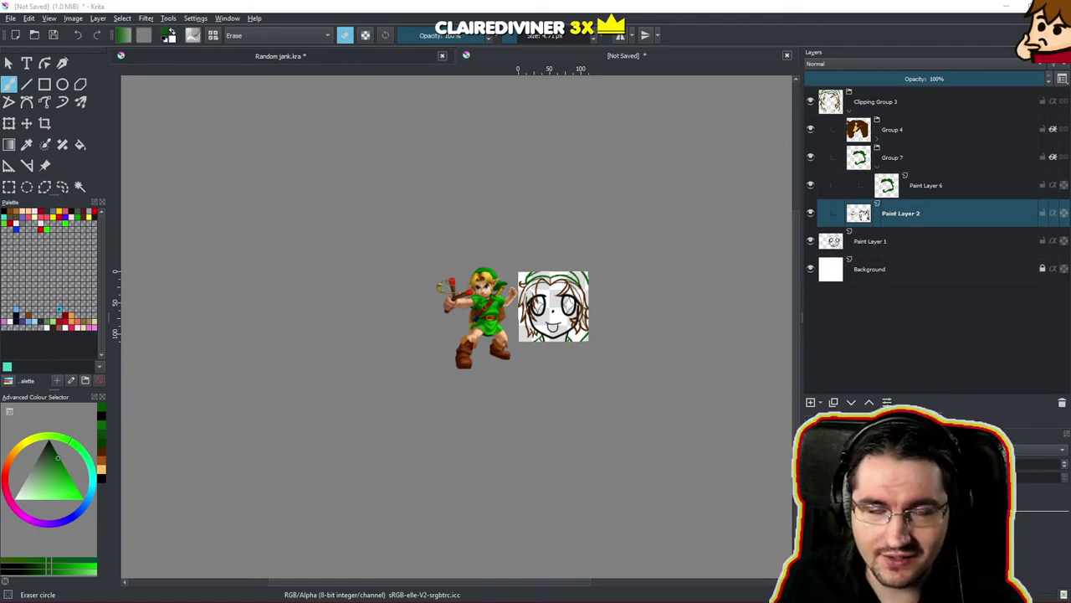
{"action": "left_click", "coordinate": [786, 372]}
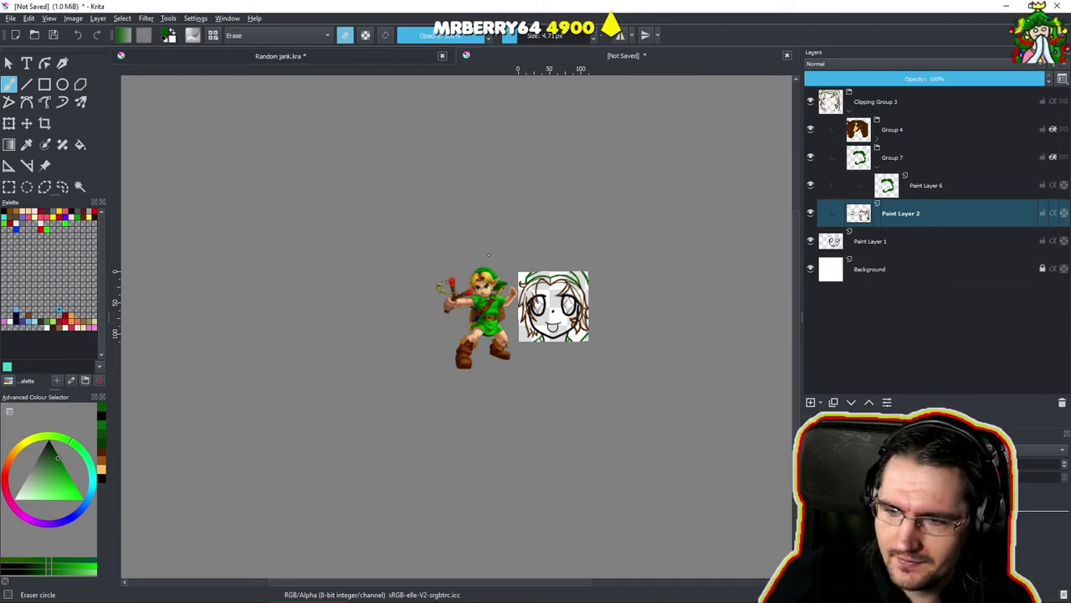
Try placing Paint Layer 2 inside Group 7, and put it back at the bottom of Clipping Group 3.
{"action": "mouse_move", "coordinate": [546, 341]}
{"action": "left_mouse_down"}
{"action": "mouse_move", "coordinate": [507, 385]}
{"action": "mouse_move", "coordinate": [543, 383]}
{"action": "mouse_move", "coordinate": [525, 358]}
{"action": "mouse_move", "coordinate": [597, 377]}
{"action": "left_mouse_up"}
{"action": "left_click_drag", "start_coordinate": [700, 252], "coordinate": [623, 356]}
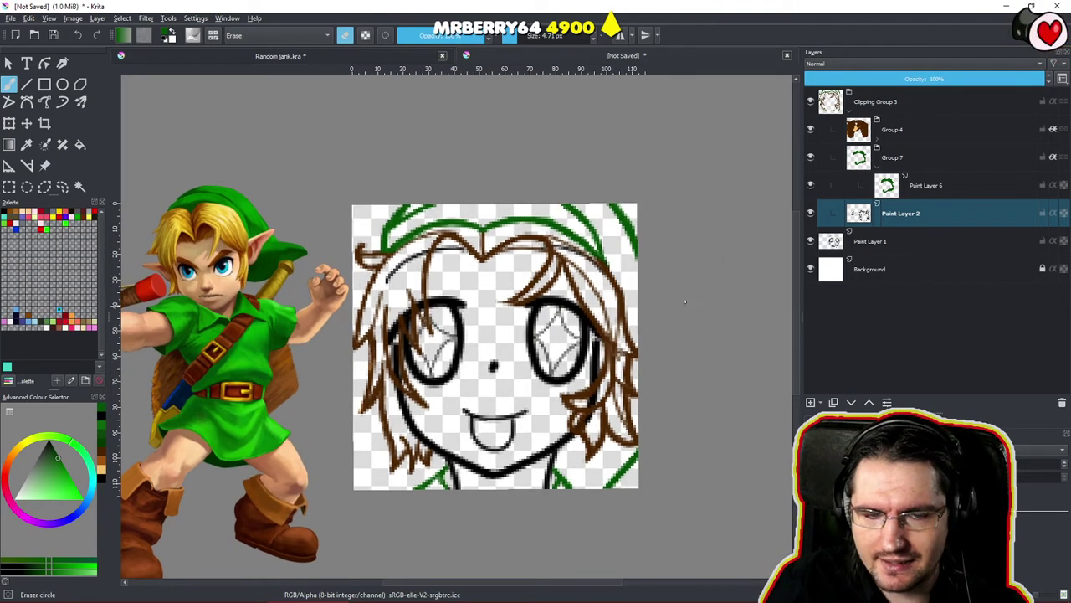
{"action": "mouse_move", "coordinate": [902, 204]}
{"action": "left_mouse_down"}
{"action": "mouse_move", "coordinate": [919, 201]}
{"action": "mouse_move", "coordinate": [935, 166]}
{"action": "left_mouse_up"}
{"action": "left_click", "coordinate": [930, 212]}
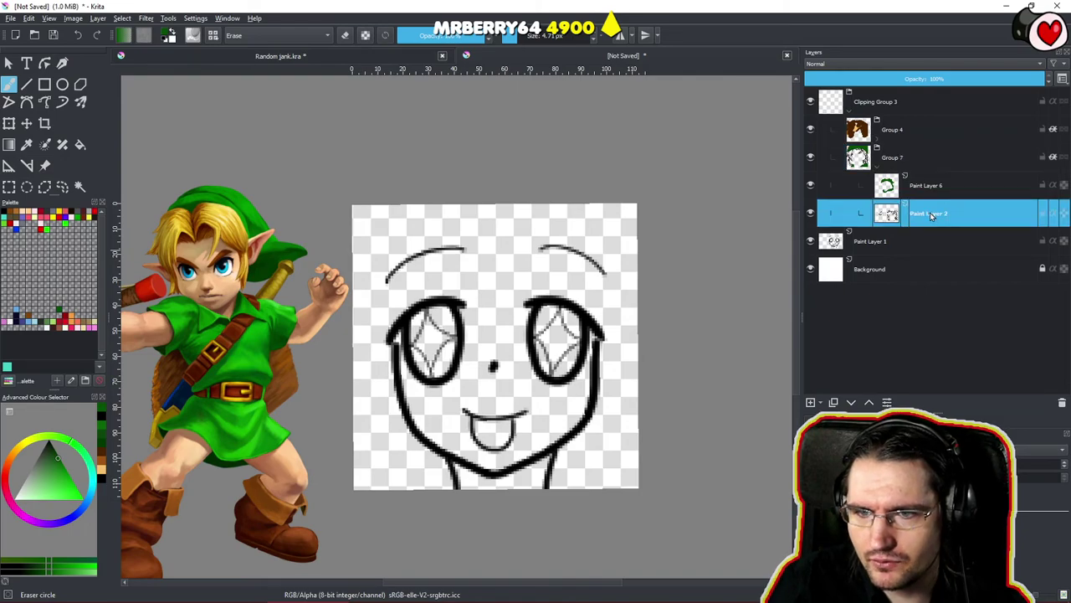
{"action": "double_click", "coordinate": [931, 219]}
{"action": "left_click", "coordinate": [866, 219]}
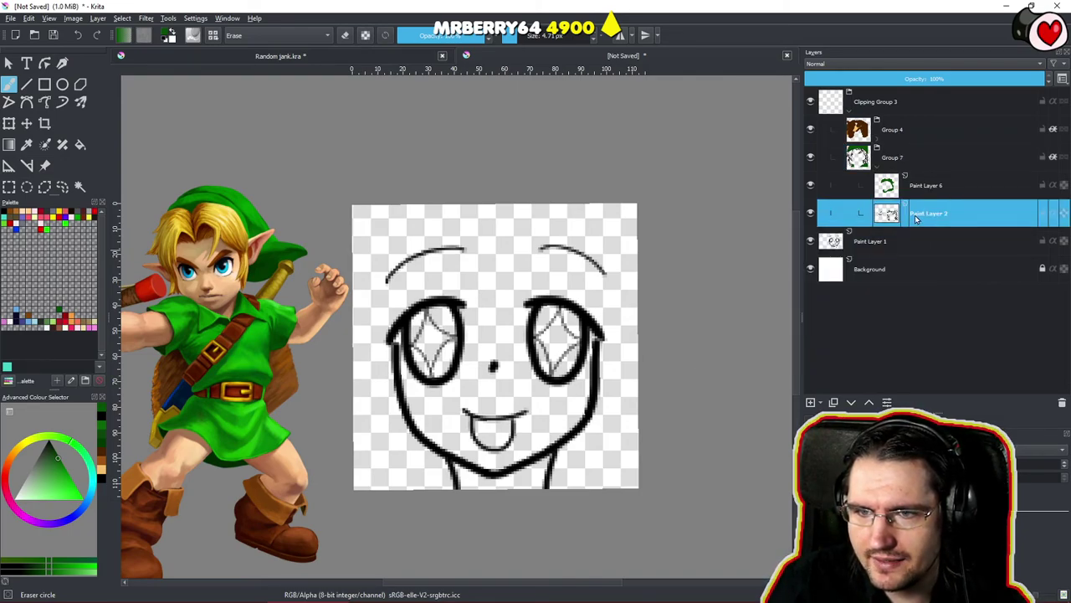
{"action": "left_click_drag", "start_coordinate": [913, 219], "coordinate": [914, 236]}
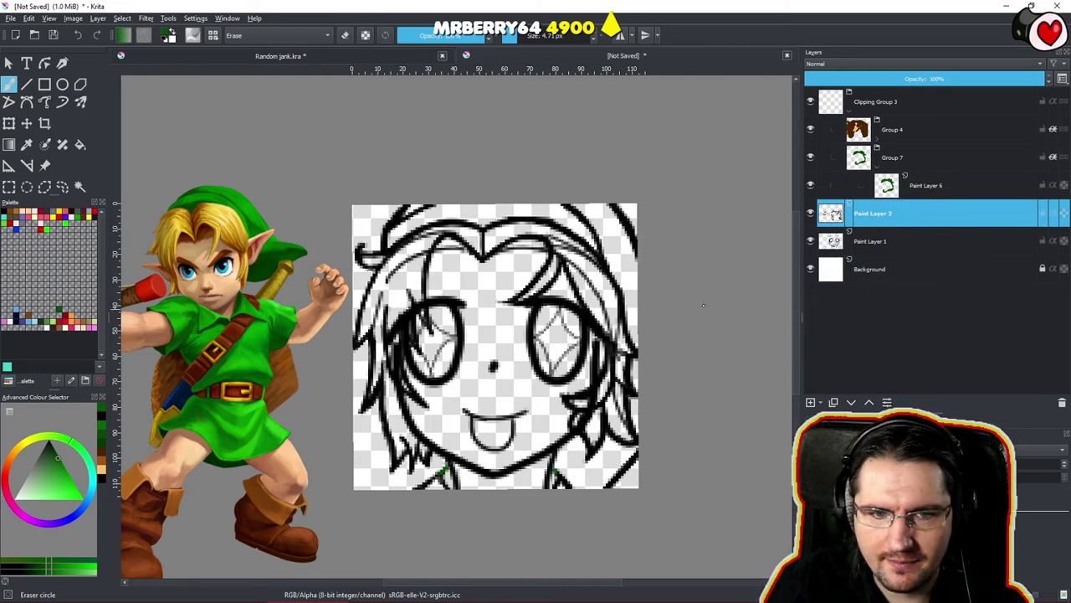
{"action": "mouse_move", "coordinate": [900, 213]}
{"action": "left_mouse_down"}
{"action": "mouse_move", "coordinate": [920, 199]}
{"action": "mouse_move", "coordinate": [912, 113]}
{"action": "mouse_move", "coordinate": [926, 217]}
{"action": "mouse_move", "coordinate": [933, 153]}
{"action": "mouse_move", "coordinate": [922, 230]}
{"action": "left_mouse_up"}
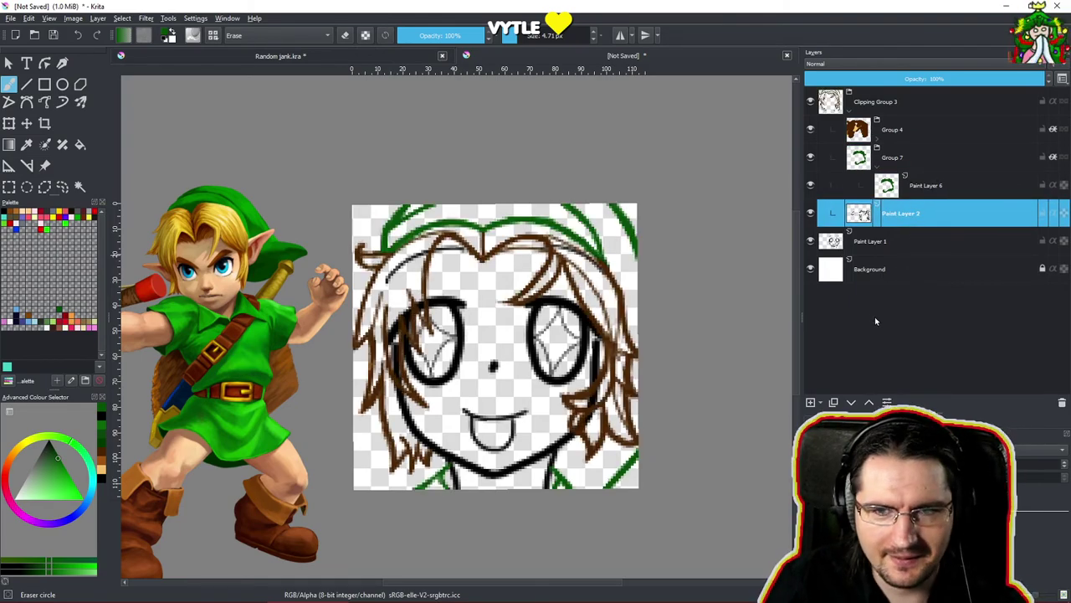
{"action": "mouse_move", "coordinate": [535, 418]}
{"action": "left_mouse_down"}
{"action": "mouse_move", "coordinate": [646, 374]}
{"action": "mouse_move", "coordinate": [570, 434]}
{"action": "mouse_move", "coordinate": [524, 447]}
{"action": "mouse_move", "coordinate": [529, 418]}
{"action": "left_mouse_up"}
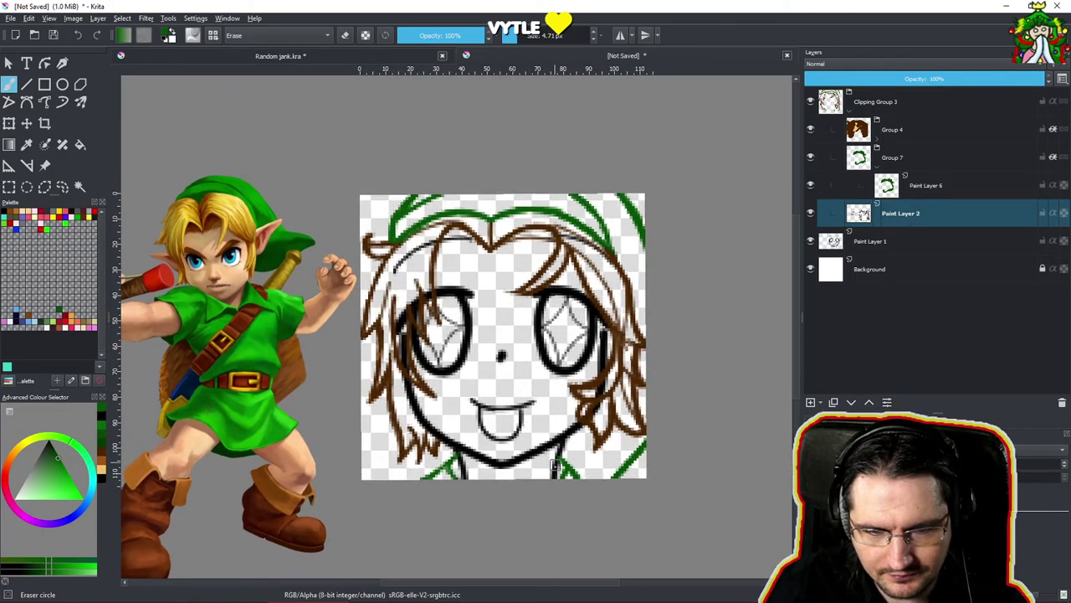
{"action": "scroll", "coordinate": [596, 358], "scroll_direction": "up", "scroll_amount": 3}
{"action": "scroll", "coordinate": [597, 359], "scroll_direction": "up", "scroll_amount": 1}
{"action": "key", "text": "e"}
{"action": "key", "text": "e"}
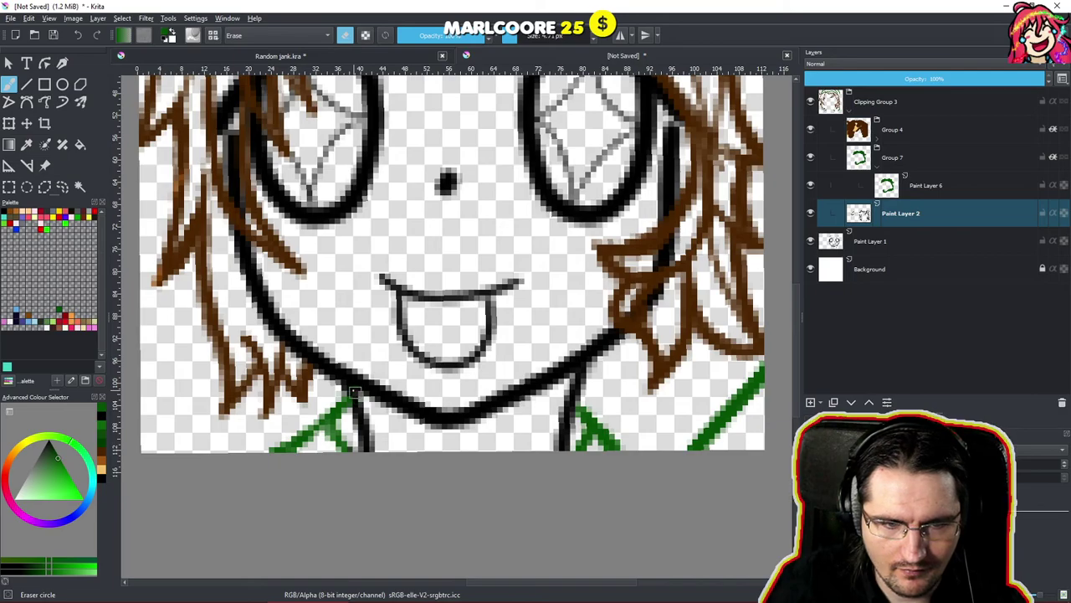
{"action": "scroll", "coordinate": [427, 380], "scroll_direction": "down", "scroll_amount": 4}
{"action": "mouse_move", "coordinate": [539, 423]}
{"action": "left_mouse_down"}
{"action": "mouse_move", "coordinate": [593, 444]}
{"action": "mouse_move", "coordinate": [613, 490]}
{"action": "left_mouse_up"}
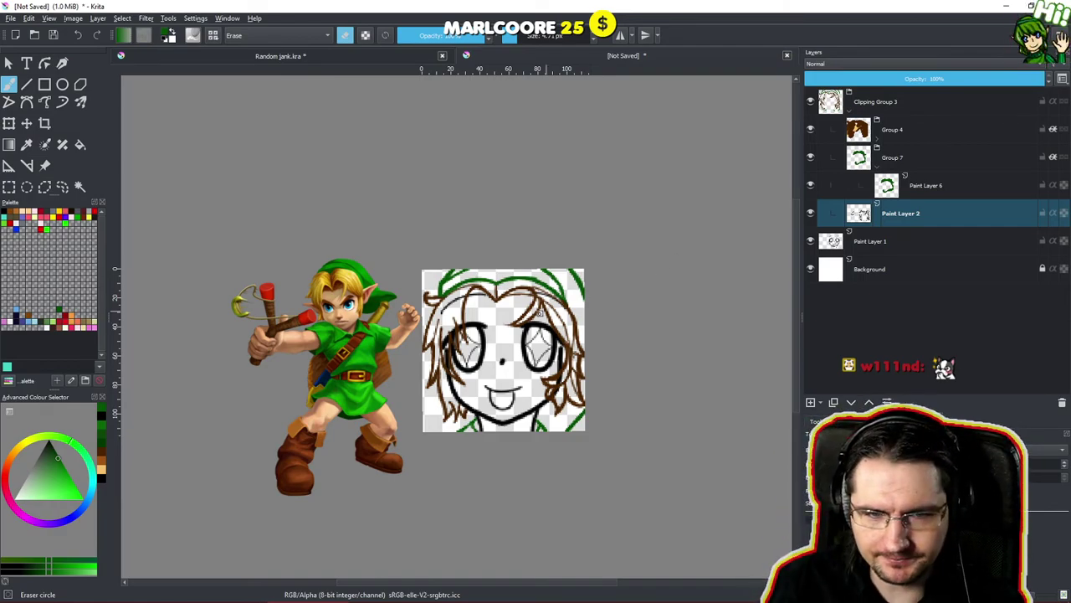
Put Paint Layer 1 into a clipping group with a mask layer and sample the tan skin colour from the reference character's forehead.
{"action": "left_click", "coordinate": [850, 241]}
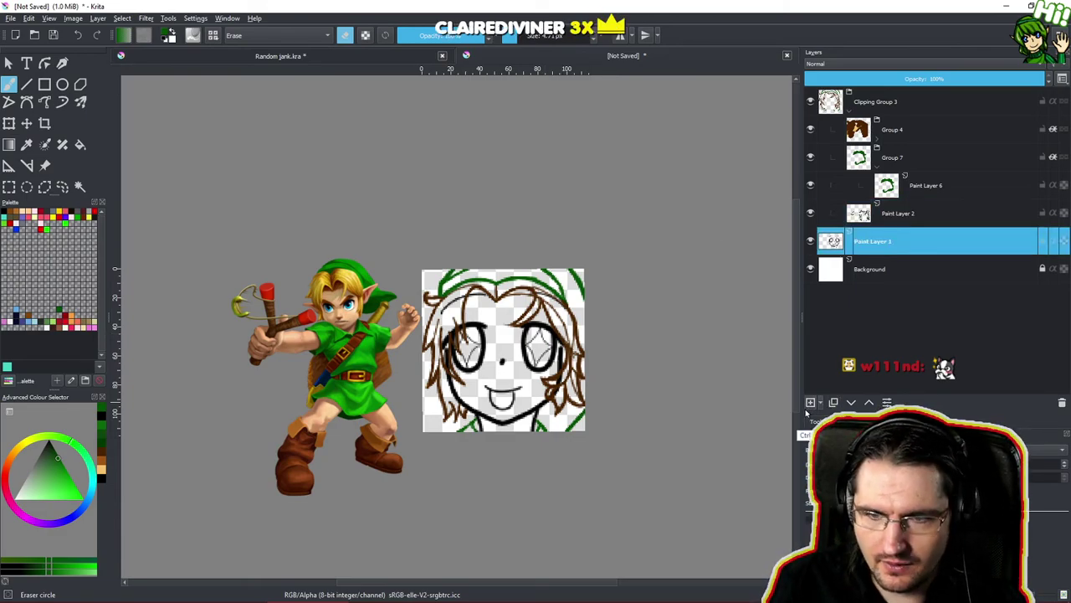
{"action": "key", "text": "ctrl+shift+g"}
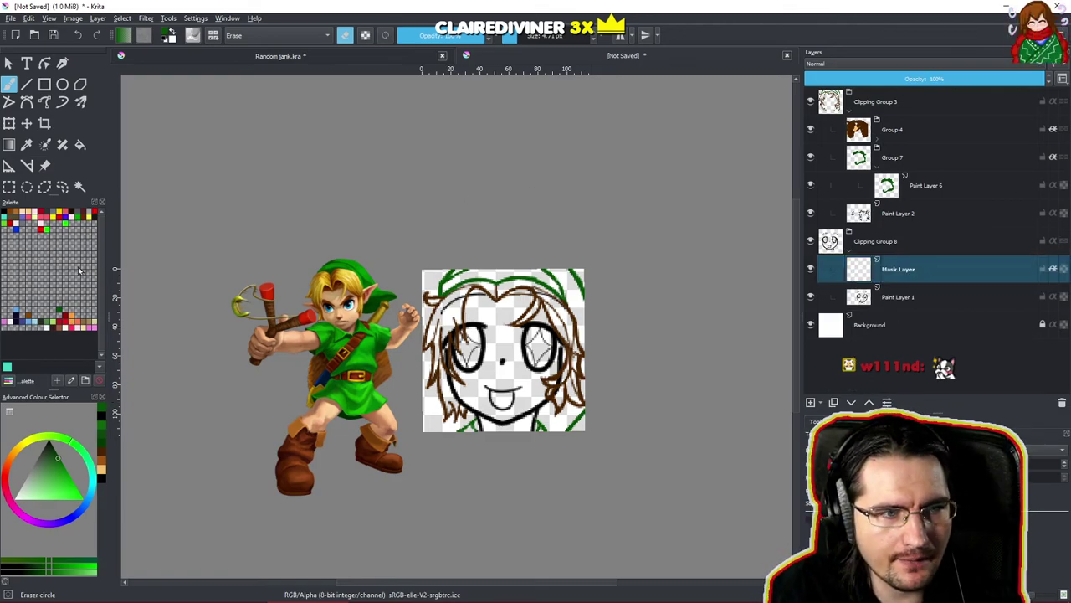
{"action": "scroll", "coordinate": [332, 252], "scroll_direction": "up", "scroll_amount": 5}
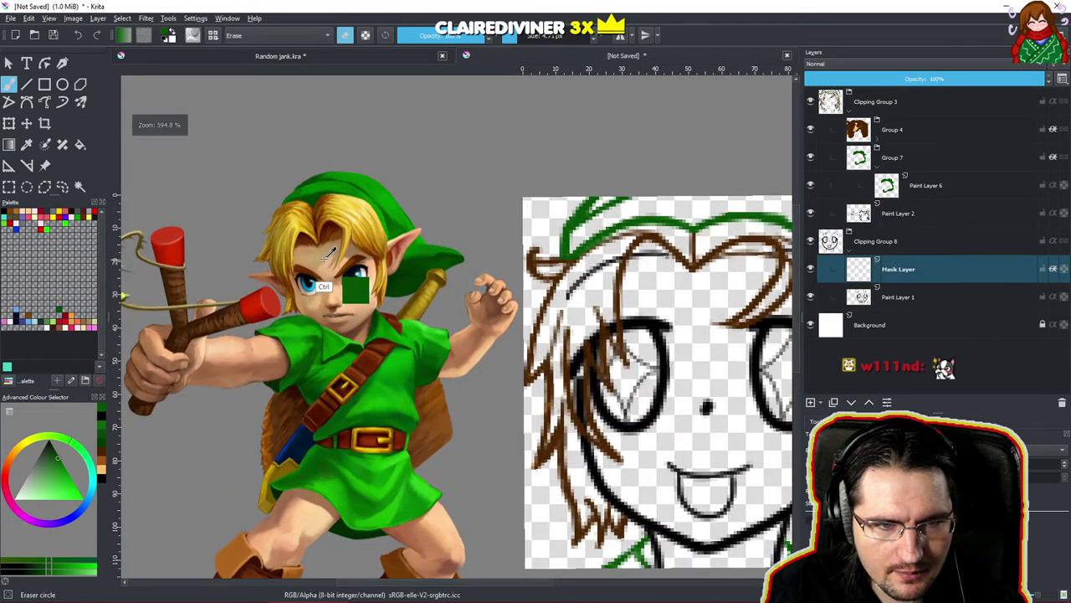
{"action": "left_click", "coordinate": [324, 258], "text": "ctrl"}
{"action": "left_click_drag", "start_coordinate": [608, 297], "coordinate": [538, 215]}
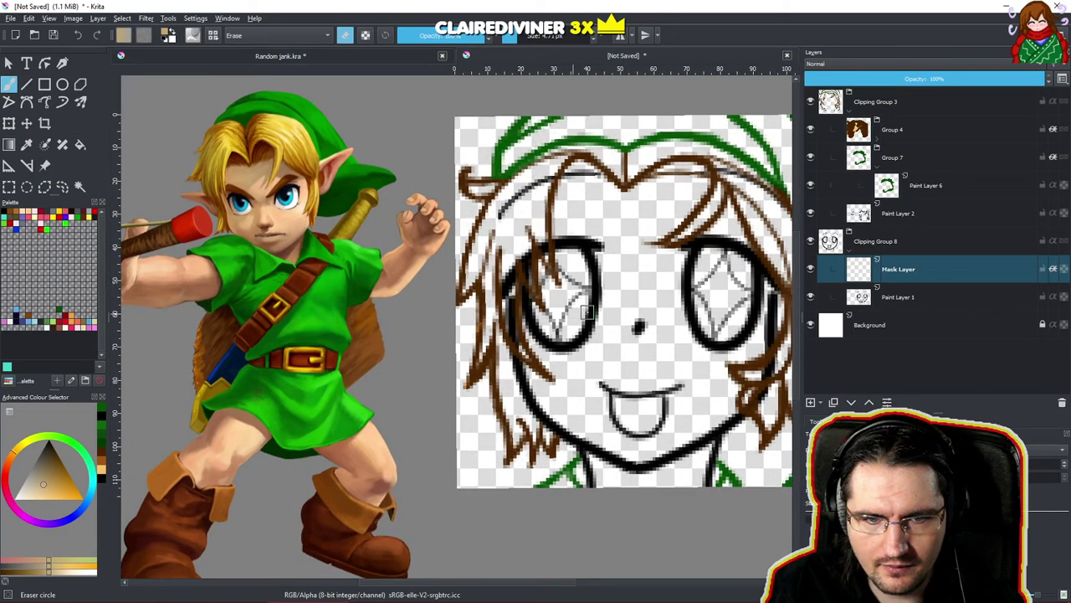
Recolour the cheek, jaw and neck outlines tan on the Mask Layer, and erase the spill beside the eye.
{"action": "key", "text": "e"}
{"action": "mouse_move", "coordinate": [506, 327]}
{"action": "left_mouse_down"}
{"action": "mouse_move", "coordinate": [518, 386]}
{"action": "mouse_move", "coordinate": [527, 401]}
{"action": "mouse_move", "coordinate": [531, 388]}
{"action": "mouse_move", "coordinate": [536, 395]}
{"action": "mouse_move", "coordinate": [559, 444]}
{"action": "mouse_move", "coordinate": [538, 422]}
{"action": "mouse_move", "coordinate": [559, 432]}
{"action": "mouse_move", "coordinate": [561, 422]}
{"action": "mouse_move", "coordinate": [592, 484]}
{"action": "left_mouse_up"}
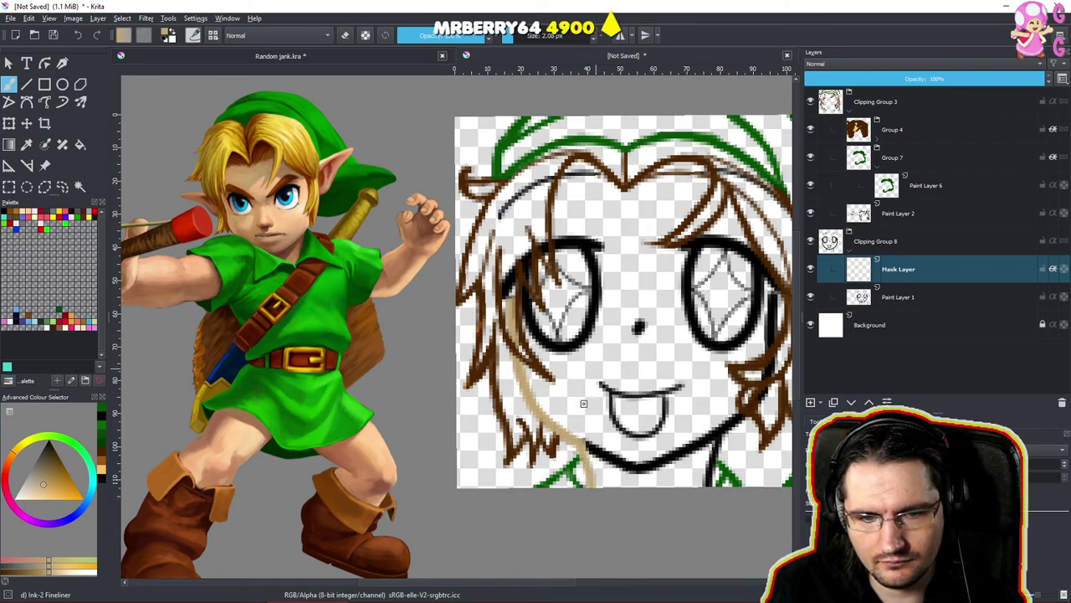
{"action": "left_click_drag", "start_coordinate": [584, 442], "coordinate": [598, 454]}
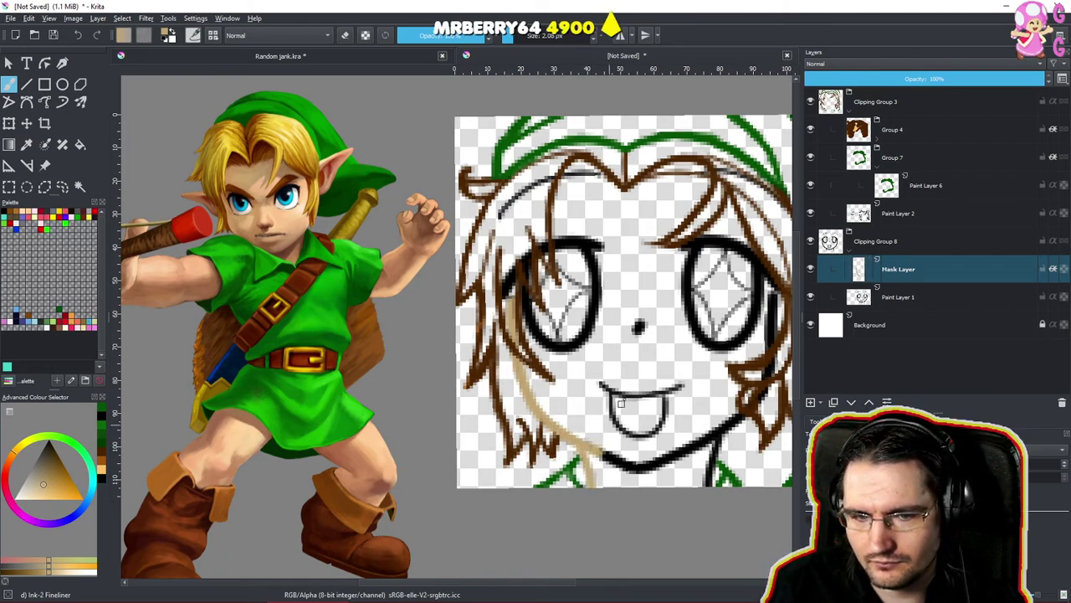
{"action": "left_click_drag", "start_coordinate": [618, 412], "coordinate": [653, 413]}
{"action": "left_click_drag", "start_coordinate": [596, 441], "coordinate": [626, 411]}
{"action": "mouse_move", "coordinate": [627, 411]}
{"action": "left_mouse_down"}
{"action": "mouse_move", "coordinate": [593, 453]}
{"action": "mouse_move", "coordinate": [679, 458]}
{"action": "mouse_move", "coordinate": [717, 448]}
{"action": "mouse_move", "coordinate": [764, 372]}
{"action": "mouse_move", "coordinate": [776, 285]}
{"action": "mouse_move", "coordinate": [776, 333]}
{"action": "mouse_move", "coordinate": [760, 360]}
{"action": "left_mouse_up"}
{"action": "key", "text": "ctrl+z"}
{"action": "left_click_drag", "start_coordinate": [758, 318], "coordinate": [617, 396]}
{"action": "key", "text": "e"}
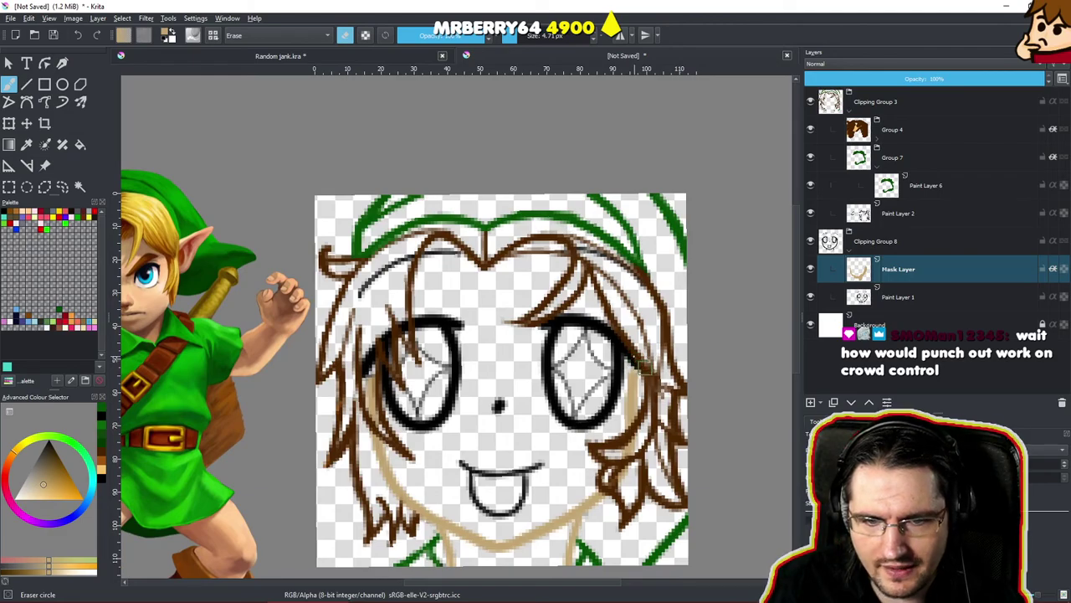
{"action": "mouse_move", "coordinate": [654, 392]}
{"action": "left_mouse_down"}
{"action": "mouse_move", "coordinate": [697, 351]}
{"action": "mouse_move", "coordinate": [650, 402]}
{"action": "mouse_move", "coordinate": [650, 388]}
{"action": "left_mouse_up"}
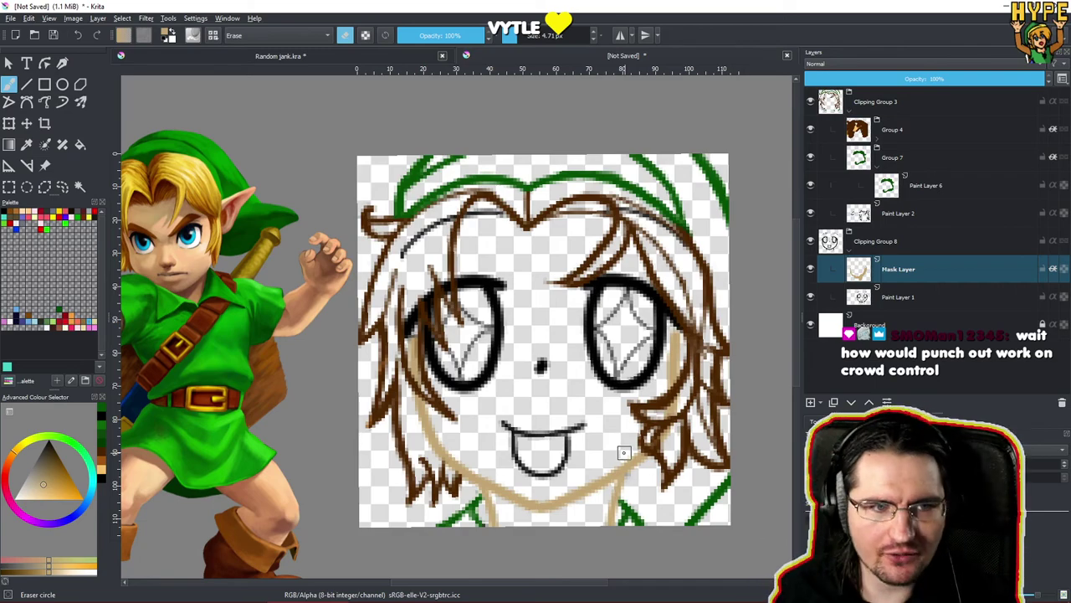
Switch to Crowd Control and open the effect pricing for Punch-Out!! (NES).
{"action": "key", "text": "super"}
{"action": "key", "text": "super"}
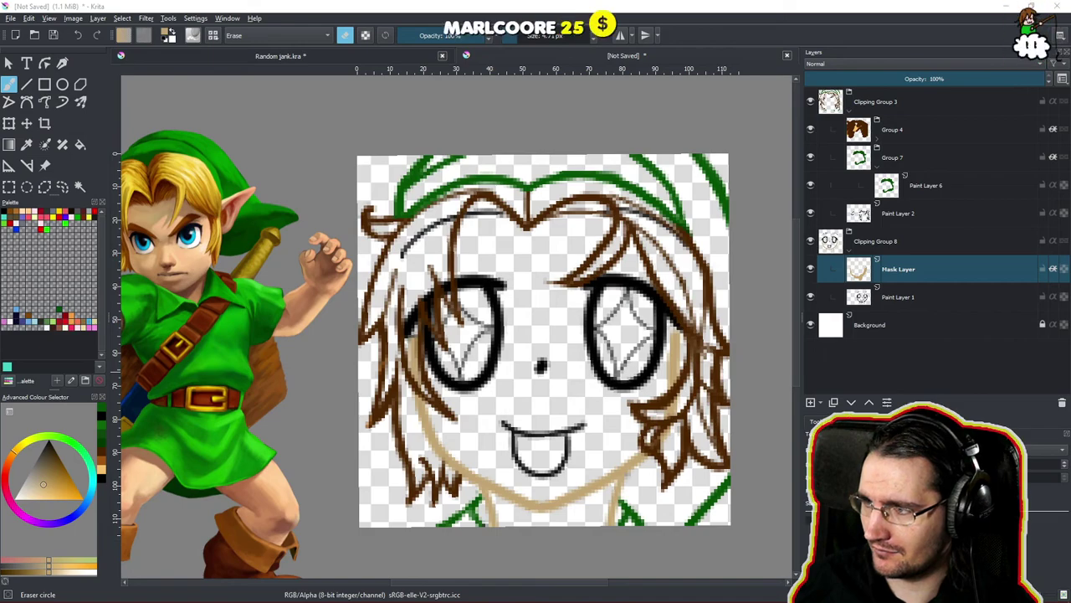
{"action": "mouse_move", "coordinate": [1070, 167]}
{"action": "left_mouse_down"}
{"action": "mouse_move", "coordinate": [589, 132]}
{"action": "mouse_move", "coordinate": [594, 101]}
{"action": "left_mouse_up"}
{"action": "left_click", "coordinate": [508, 349]}
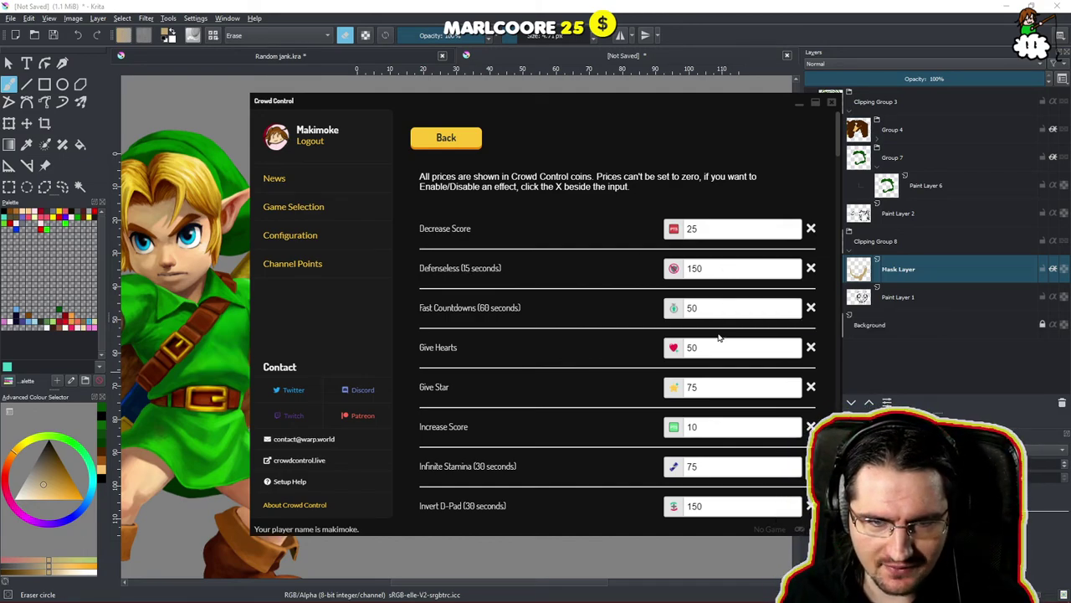
Review the prices of the general effects from Decrease Score down to Take Star.
{"action": "scroll", "coordinate": [723, 382], "scroll_direction": "down", "scroll_amount": 3}
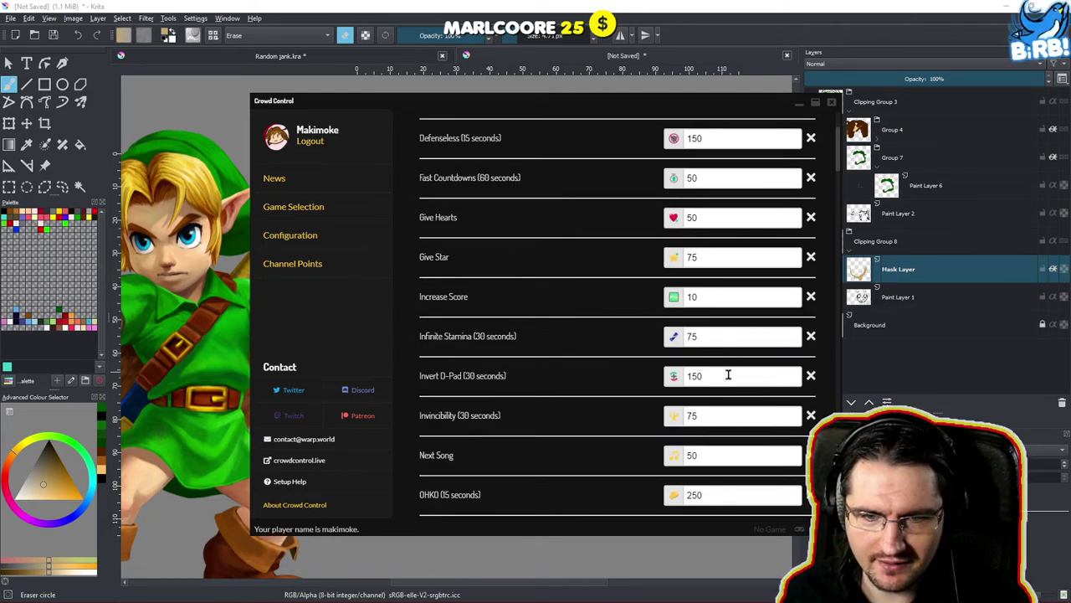
{"action": "scroll", "coordinate": [726, 372], "scroll_direction": "down", "scroll_amount": 3}
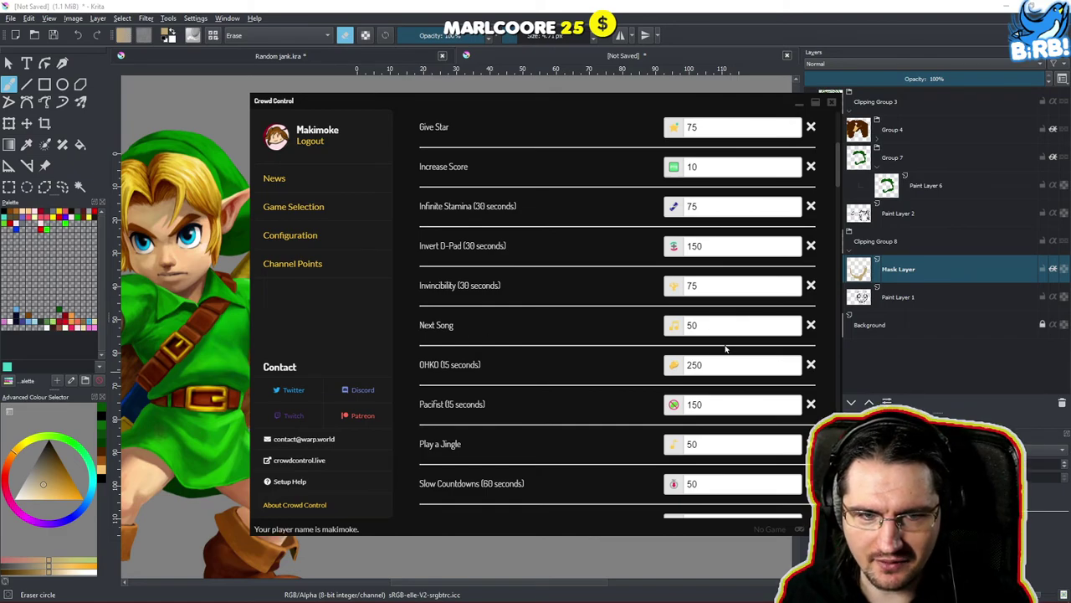
{"action": "scroll", "coordinate": [725, 349], "scroll_direction": "down", "scroll_amount": 3}
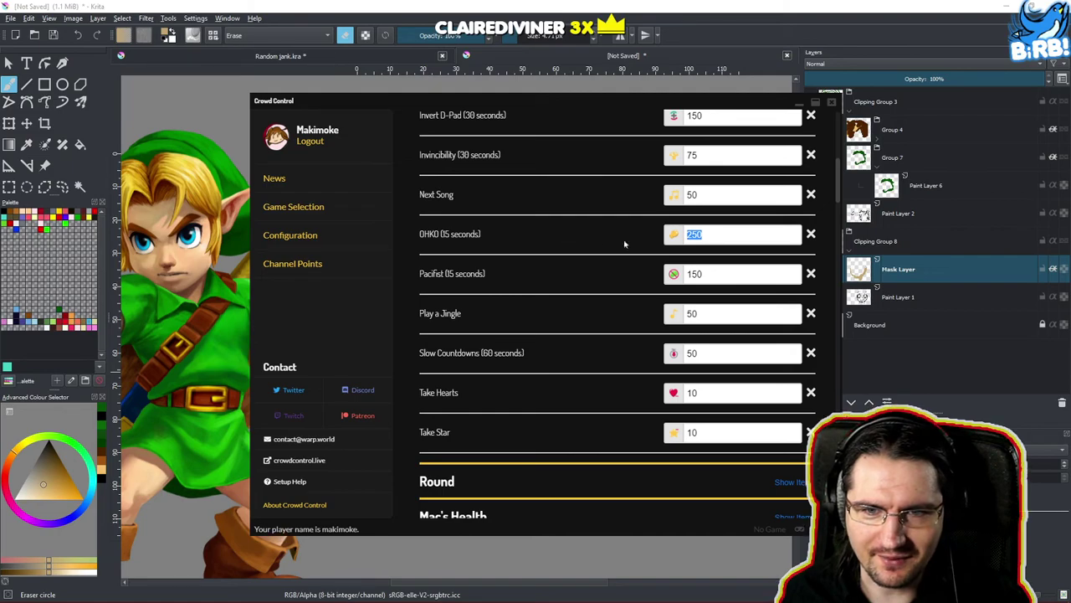
{"action": "left_click", "coordinate": [726, 268]}
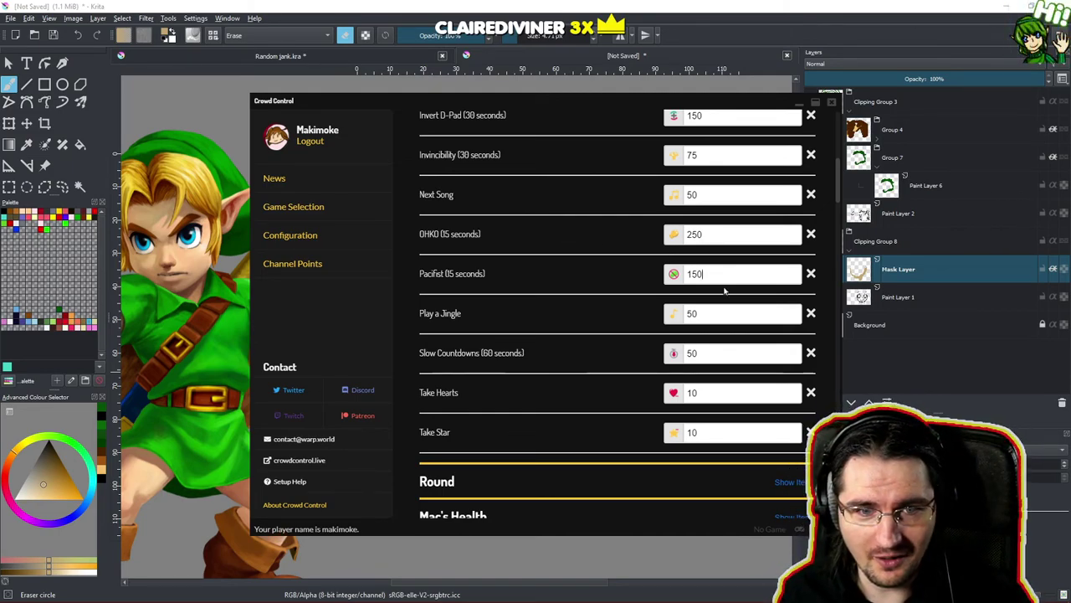
{"action": "left_click_drag", "start_coordinate": [703, 314], "coordinate": [668, 369]}
{"action": "double_click", "coordinate": [717, 393]}
{"action": "double_click", "coordinate": [717, 430]}
{"action": "scroll", "coordinate": [616, 410], "scroll_direction": "down", "scroll_amount": 2}
Show the Round items and check the prices from End Round to Shorten Round.
{"action": "left_click", "coordinate": [791, 352]}
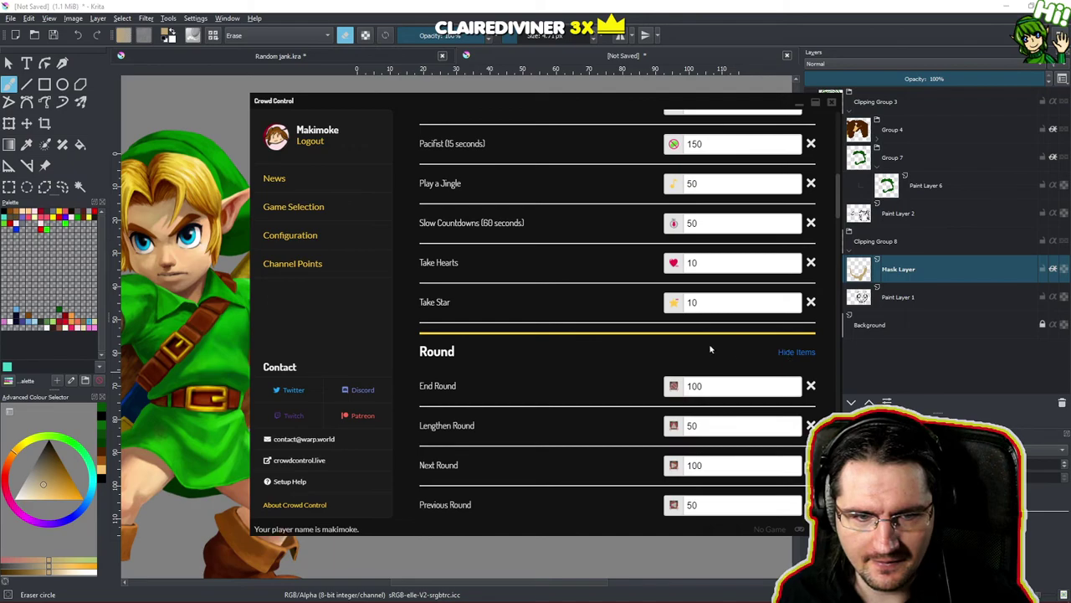
{"action": "scroll", "coordinate": [605, 336], "scroll_direction": "down", "scroll_amount": 2}
{"action": "double_click", "coordinate": [734, 256]}
{"action": "double_click", "coordinate": [718, 293]}
{"action": "double_click", "coordinate": [727, 342]}
{"action": "double_click", "coordinate": [716, 379]}
{"action": "double_click", "coordinate": [691, 414]}
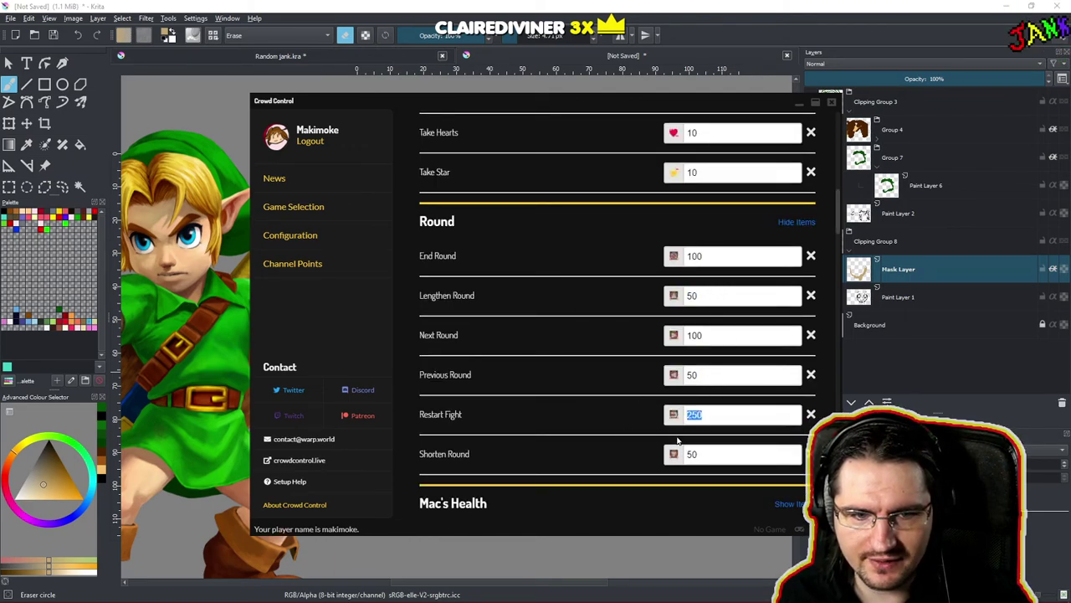
{"action": "double_click", "coordinate": [707, 453]}
Show the items of Mac's Health and a further section, and look through their prices.
{"action": "scroll", "coordinate": [588, 392], "scroll_direction": "down", "scroll_amount": 2}
{"action": "left_click", "coordinate": [793, 373]}
{"action": "scroll", "coordinate": [619, 352], "scroll_direction": "down", "scroll_amount": 4}
{"action": "scroll", "coordinate": [565, 209], "scroll_direction": "up", "scroll_amount": 2}
{"action": "scroll", "coordinate": [569, 263], "scroll_direction": "down", "scroll_amount": 4}
{"action": "left_click", "coordinate": [791, 345]}
{"action": "scroll", "coordinate": [610, 306], "scroll_direction": "down", "scroll_amount": 4}
{"action": "scroll", "coordinate": [586, 284], "scroll_direction": "up", "scroll_amount": 2}
{"action": "scroll", "coordinate": [571, 274], "scroll_direction": "up", "scroll_amount": 10}
Leave the pricing list, minimise Crowd Control and return to the face drawing in Krita.
{"action": "left_click", "coordinate": [445, 136]}
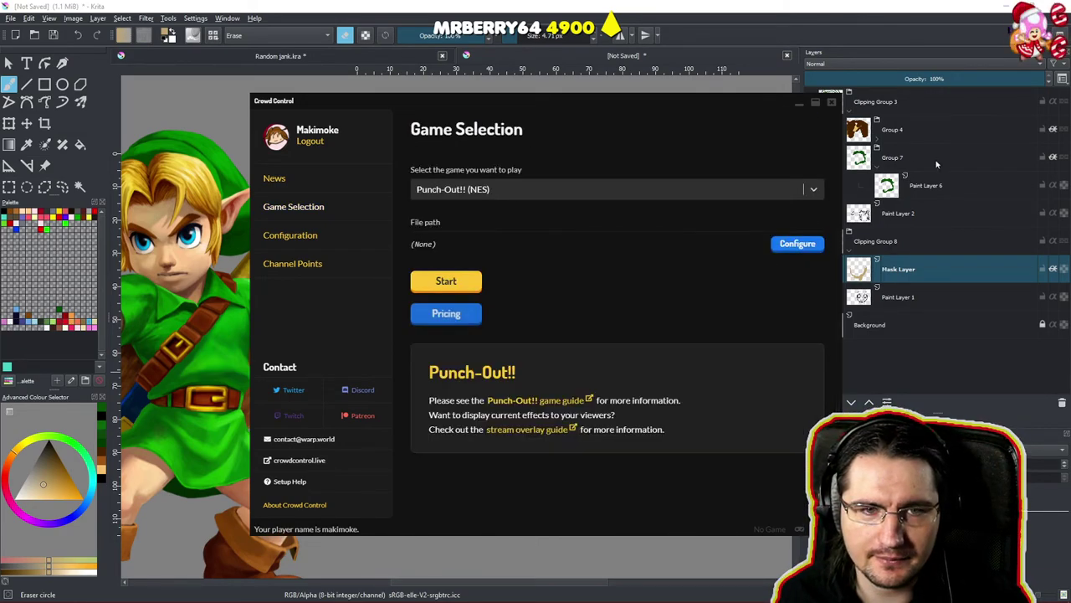
{"action": "left_click", "coordinate": [799, 104]}
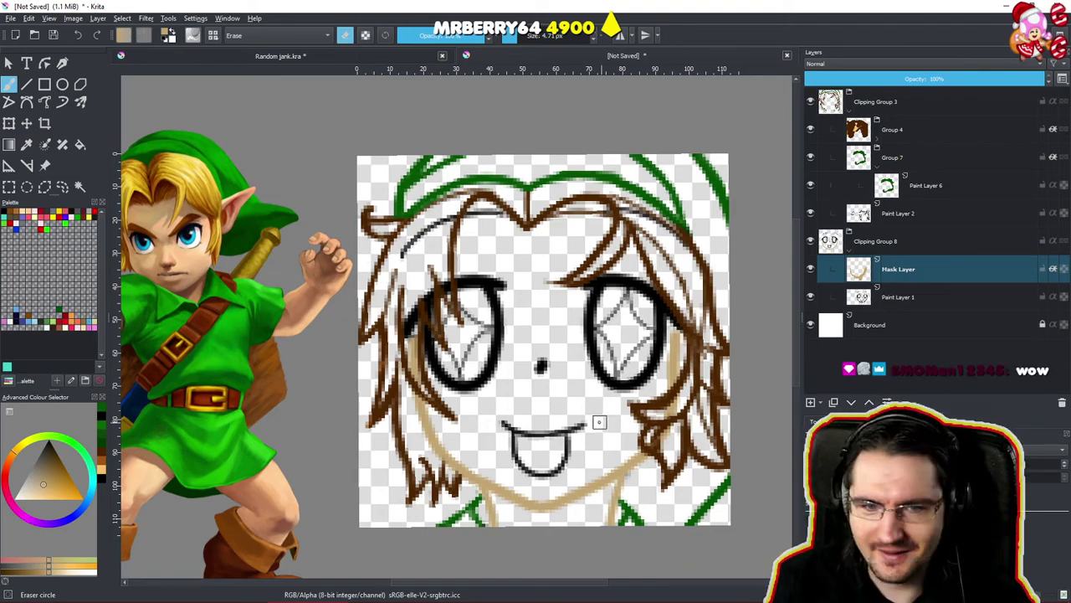
{"action": "scroll", "coordinate": [595, 390], "scroll_direction": "up", "scroll_amount": 2}
{"action": "left_click_drag", "start_coordinate": [593, 448], "coordinate": [630, 411]}
{"action": "scroll", "coordinate": [630, 409], "scroll_direction": "down", "scroll_amount": 1}
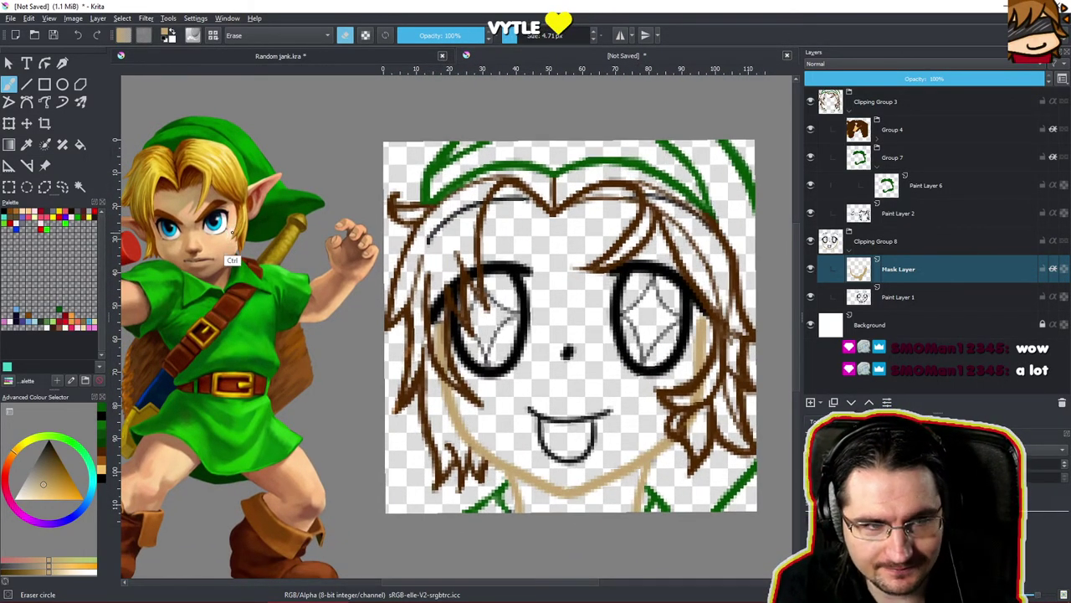
Wrap the face outline's Mask Layer in a new clipping group and turn off alpha inheritance on the original mask, leaving it on for the group.
{"action": "left_click", "coordinate": [234, 237], "text": "ctrl"}
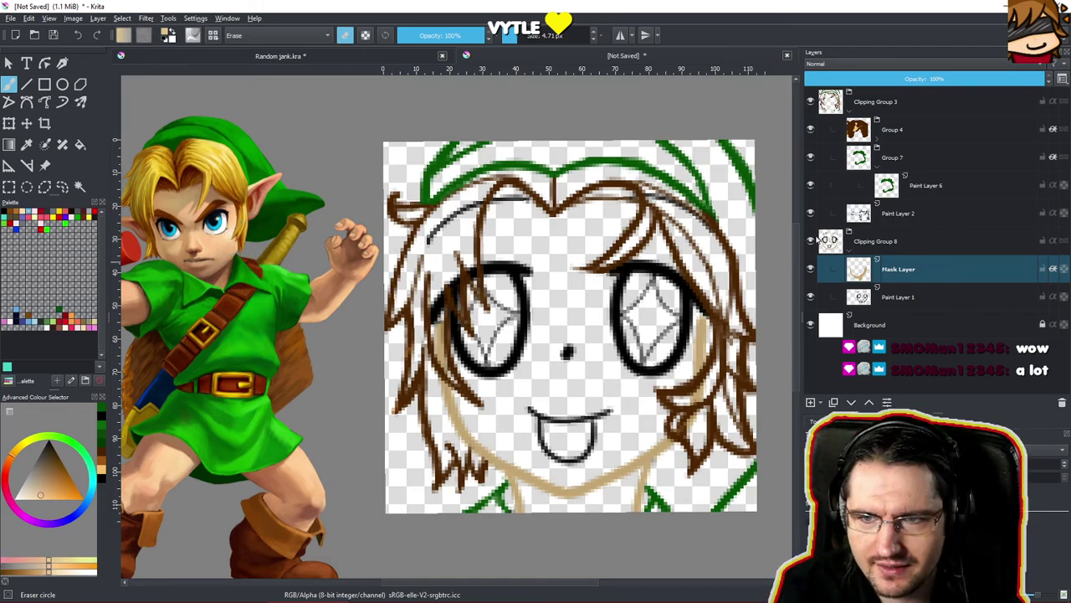
{"action": "double_click", "coordinate": [905, 269]}
{"action": "left_click", "coordinate": [909, 298]}
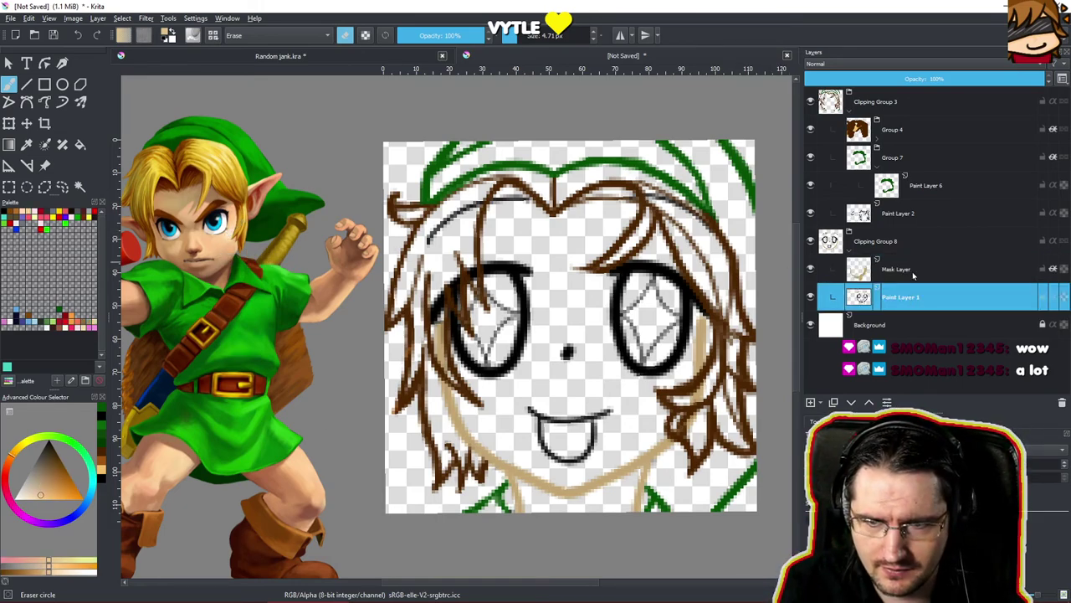
{"action": "left_click", "coordinate": [911, 278]}
{"action": "key", "text": "ctrl+shift+g"}
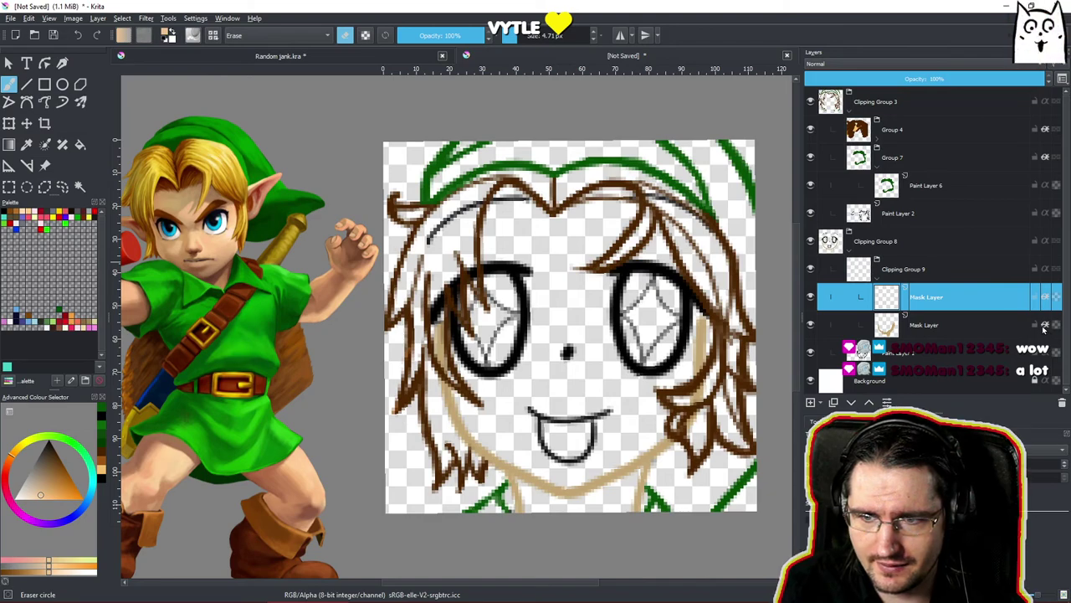
{"action": "left_click", "coordinate": [1046, 326]}
{"action": "left_click", "coordinate": [1048, 300]}
{"action": "left_click", "coordinate": [1045, 299]}
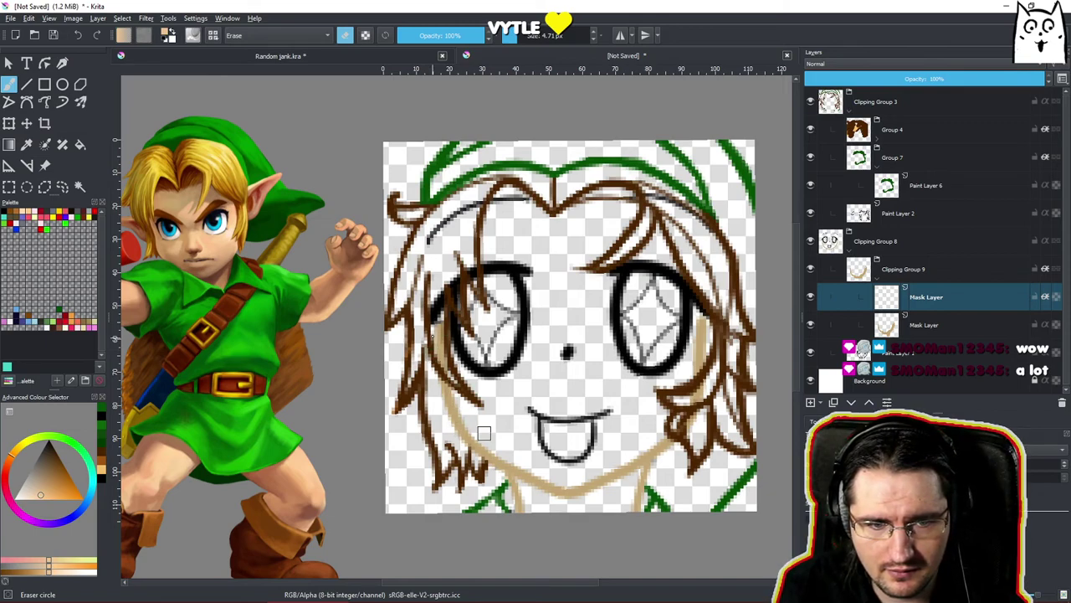
Sample the light skin tone from the reference's cheek and paint over the face outline and neck lines with the Ink-2 Fineliner.
{"action": "left_click", "coordinate": [230, 229], "text": "ctrl"}
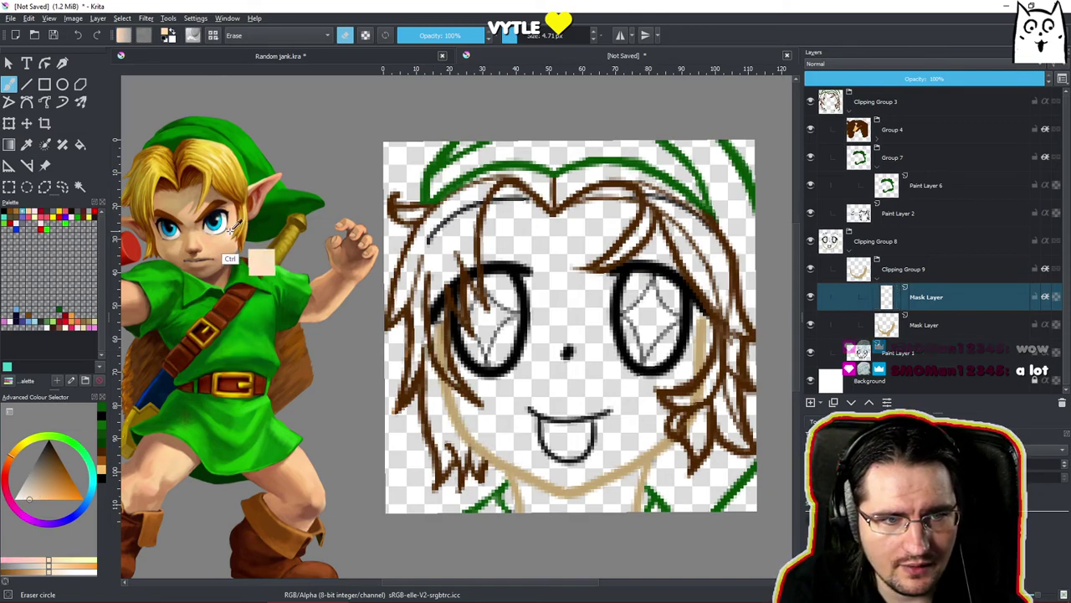
{"action": "left_click", "coordinate": [231, 233], "text": "ctrl"}
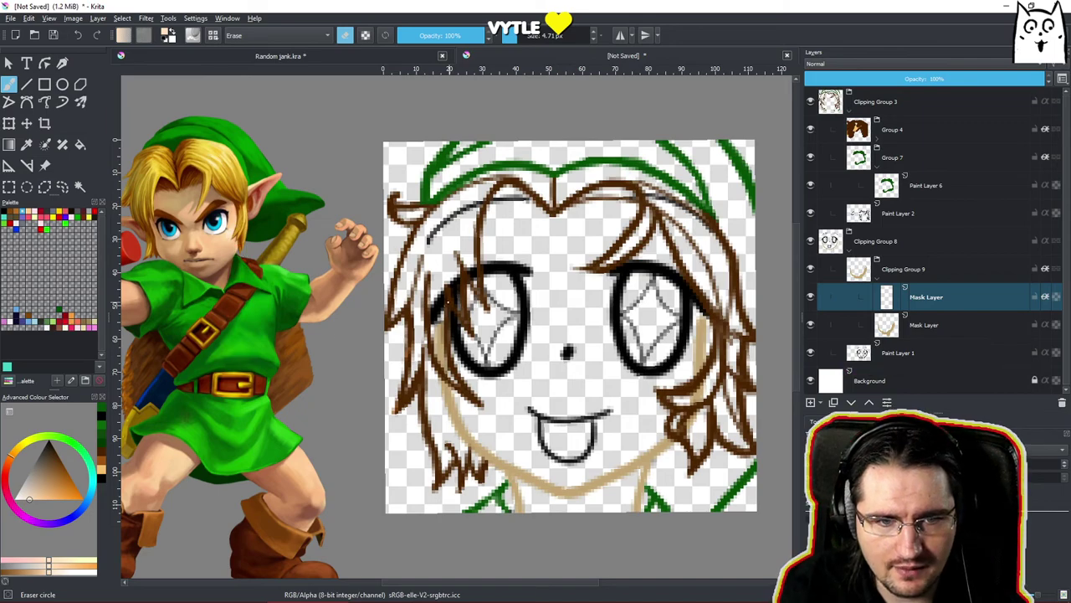
{"action": "key", "text": "slash"}
{"action": "mouse_move", "coordinate": [434, 341]}
{"action": "left_mouse_down"}
{"action": "mouse_move", "coordinate": [442, 398]}
{"action": "mouse_move", "coordinate": [484, 414]}
{"action": "mouse_move", "coordinate": [483, 480]}
{"action": "mouse_move", "coordinate": [521, 486]}
{"action": "mouse_move", "coordinate": [553, 463]}
{"action": "mouse_move", "coordinate": [574, 497]}
{"action": "mouse_move", "coordinate": [611, 497]}
{"action": "mouse_move", "coordinate": [651, 448]}
{"action": "mouse_move", "coordinate": [611, 435]}
{"action": "mouse_move", "coordinate": [632, 382]}
{"action": "mouse_move", "coordinate": [639, 405]}
{"action": "mouse_move", "coordinate": [583, 479]}
{"action": "mouse_move", "coordinate": [608, 460]}
{"action": "mouse_move", "coordinate": [621, 414]}
{"action": "mouse_move", "coordinate": [664, 367]}
{"action": "mouse_move", "coordinate": [665, 347]}
{"action": "mouse_move", "coordinate": [699, 348]}
{"action": "mouse_move", "coordinate": [562, 314]}
{"action": "left_mouse_up"}
{"action": "scroll", "coordinate": [666, 347], "scroll_direction": "down", "scroll_amount": 6}
{"action": "scroll", "coordinate": [563, 304], "scroll_direction": "down", "scroll_amount": 1}
{"action": "scroll", "coordinate": [561, 306], "scroll_direction": "down", "scroll_amount": 1}
{"action": "scroll", "coordinate": [561, 301], "scroll_direction": "up", "scroll_amount": 3}
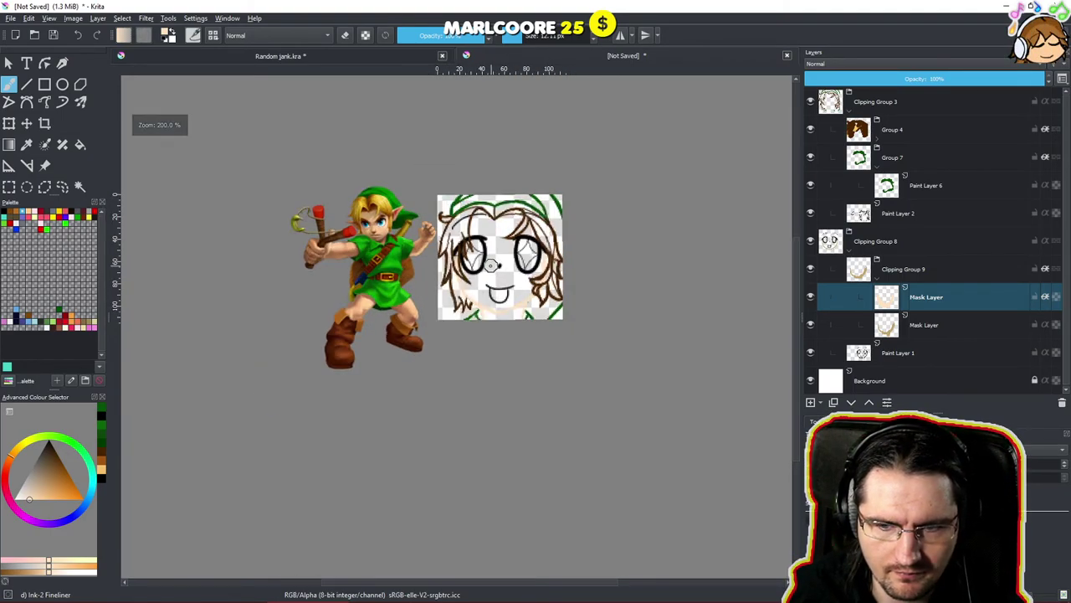
{"action": "scroll", "coordinate": [492, 264], "scroll_direction": "up", "scroll_amount": 2}
{"action": "scroll", "coordinate": [493, 265], "scroll_direction": "down", "scroll_amount": 4}
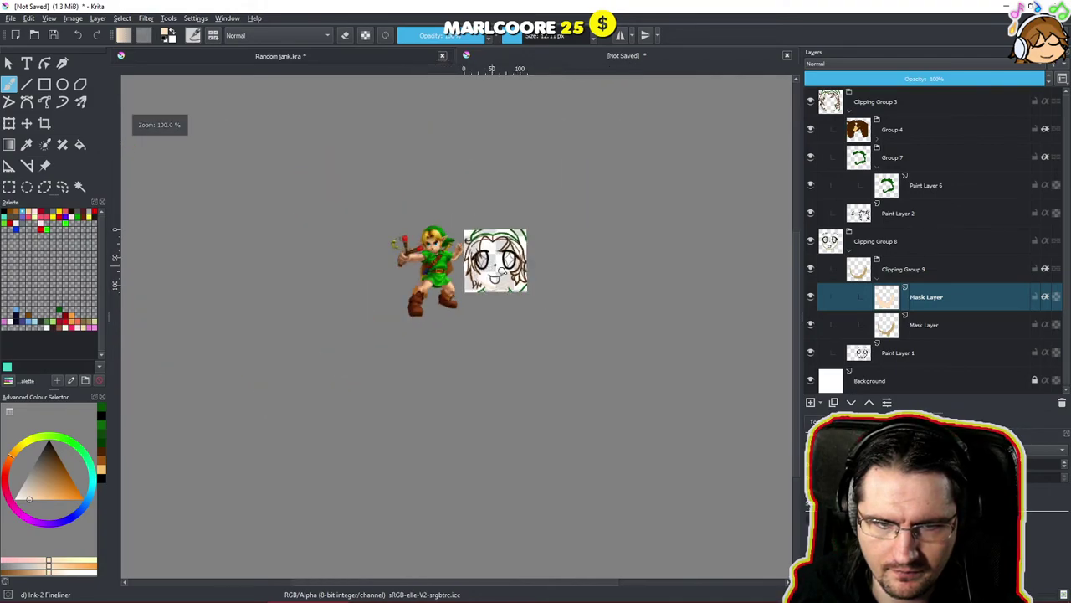
{"action": "left_click_drag", "start_coordinate": [419, 394], "coordinate": [477, 307]}
{"action": "left_click_drag", "start_coordinate": [513, 269], "coordinate": [485, 401]}
Switch to the eraser and make Paint Layer 2 the active layer.
{"action": "left_click", "coordinate": [902, 318]}
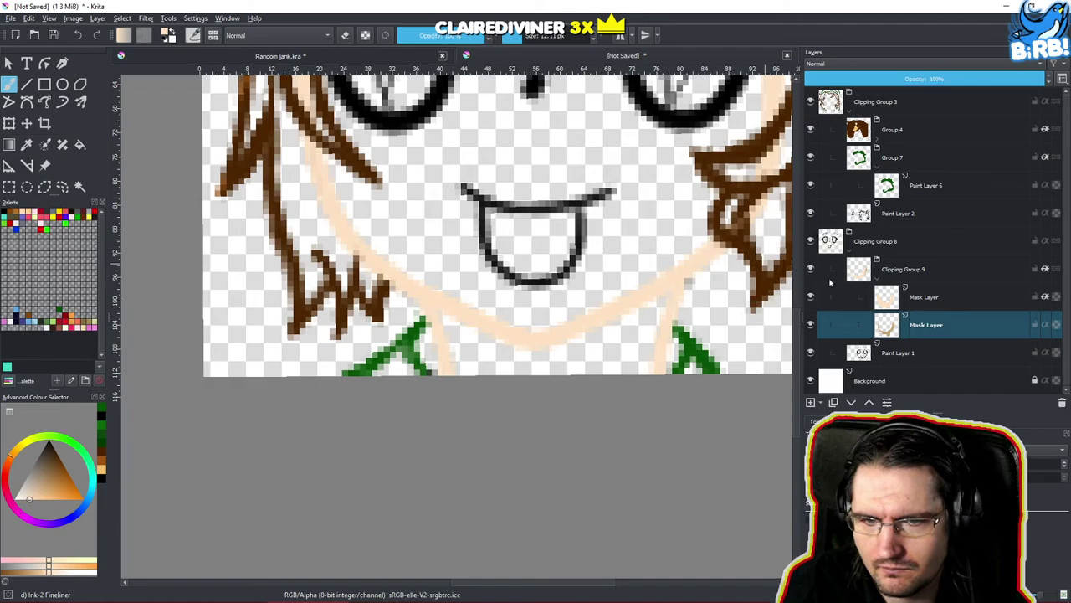
{"action": "left_click", "coordinate": [935, 299]}
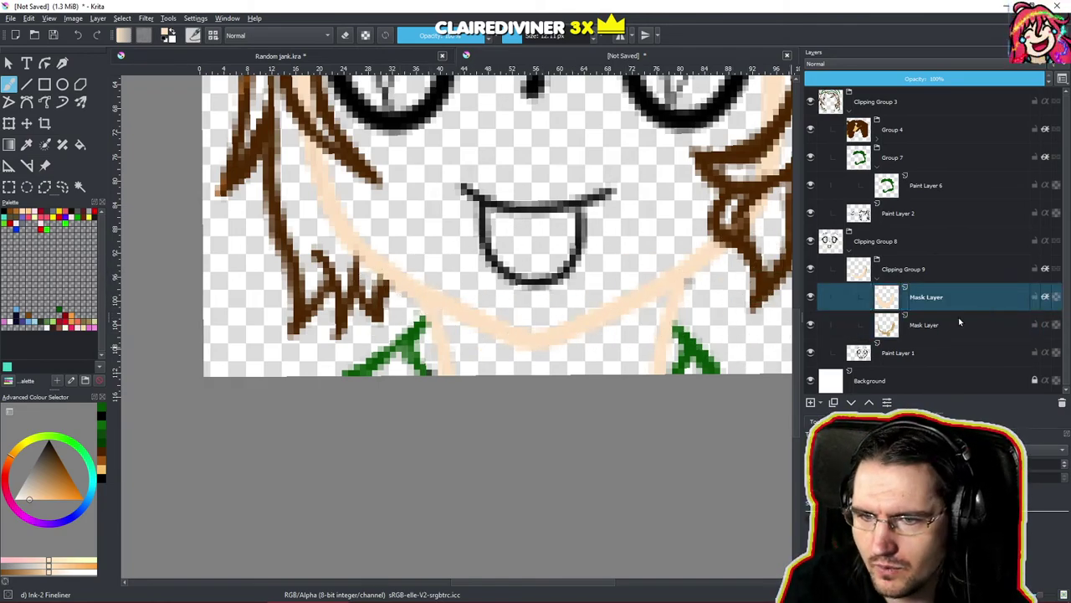
{"action": "left_click", "coordinate": [961, 352]}
{"action": "key", "text": "e"}
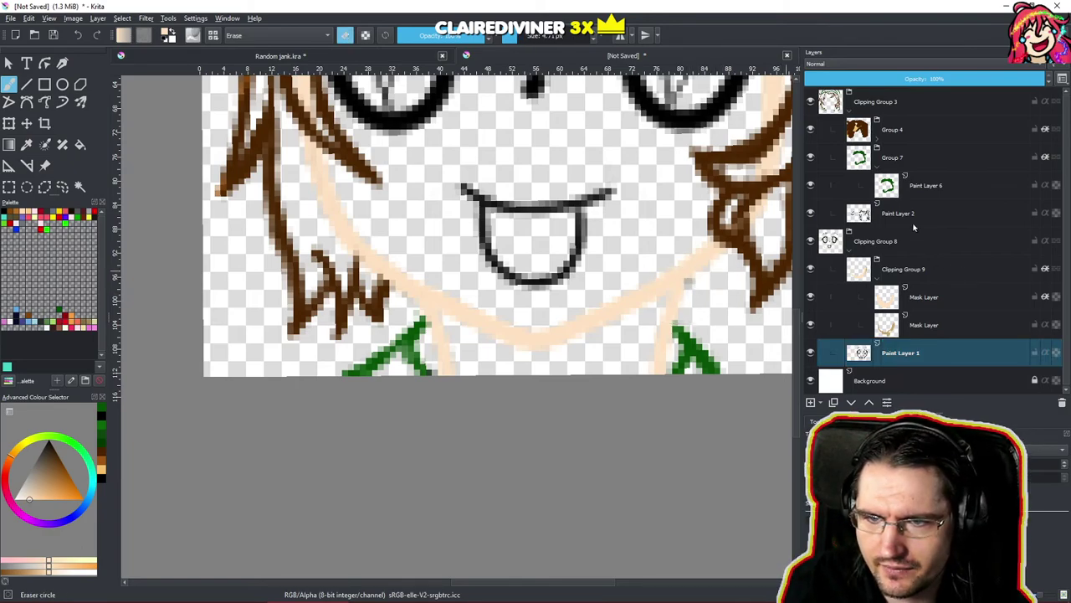
{"action": "left_click", "coordinate": [911, 218]}
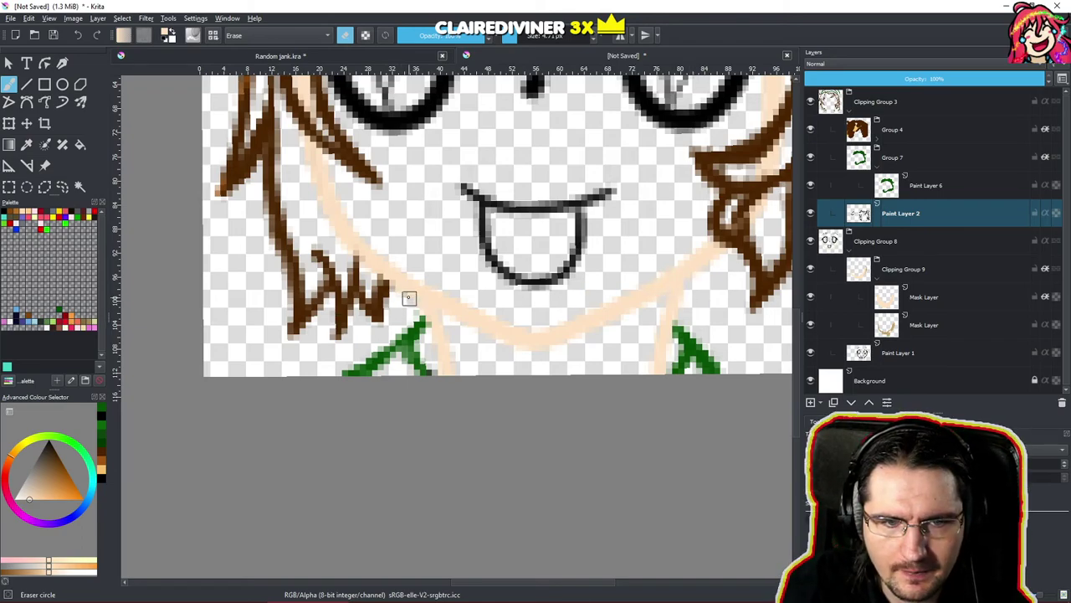
Examine how the lighter face outline reads beside the reference, both at small emote size and up close.
{"action": "scroll", "coordinate": [406, 301], "scroll_direction": "down", "scroll_amount": 6}
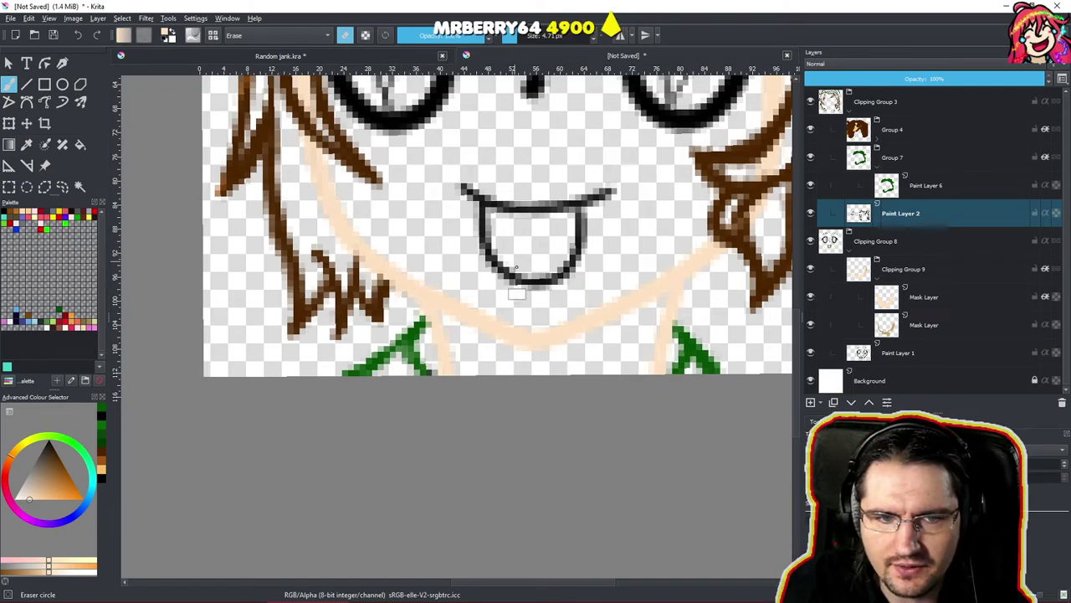
{"action": "scroll", "coordinate": [490, 390], "scroll_direction": "down", "scroll_amount": 5}
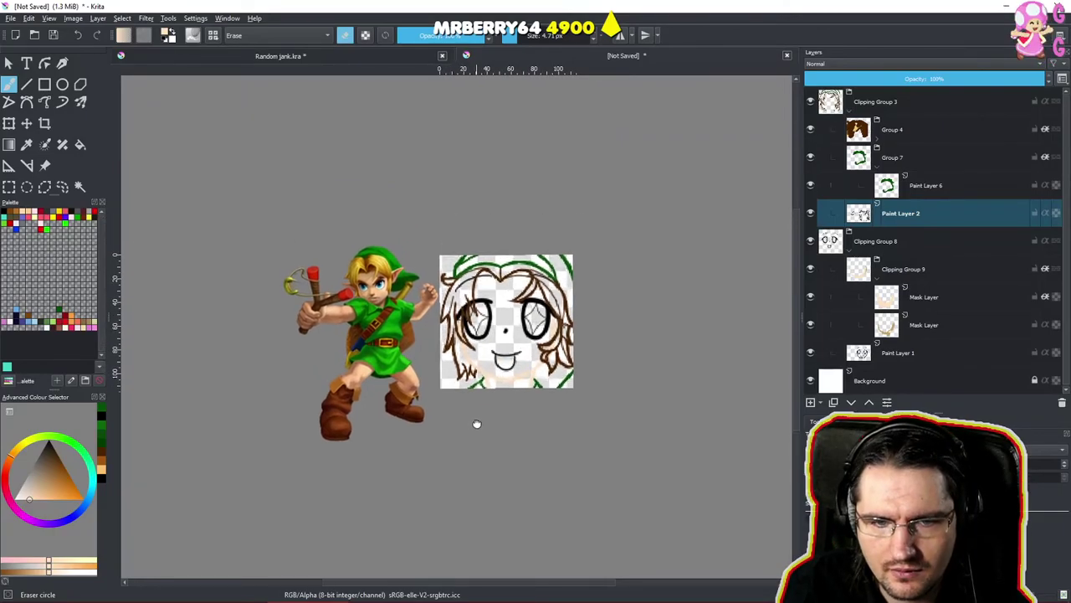
{"action": "scroll", "coordinate": [490, 410], "scroll_direction": "down", "scroll_amount": 2}
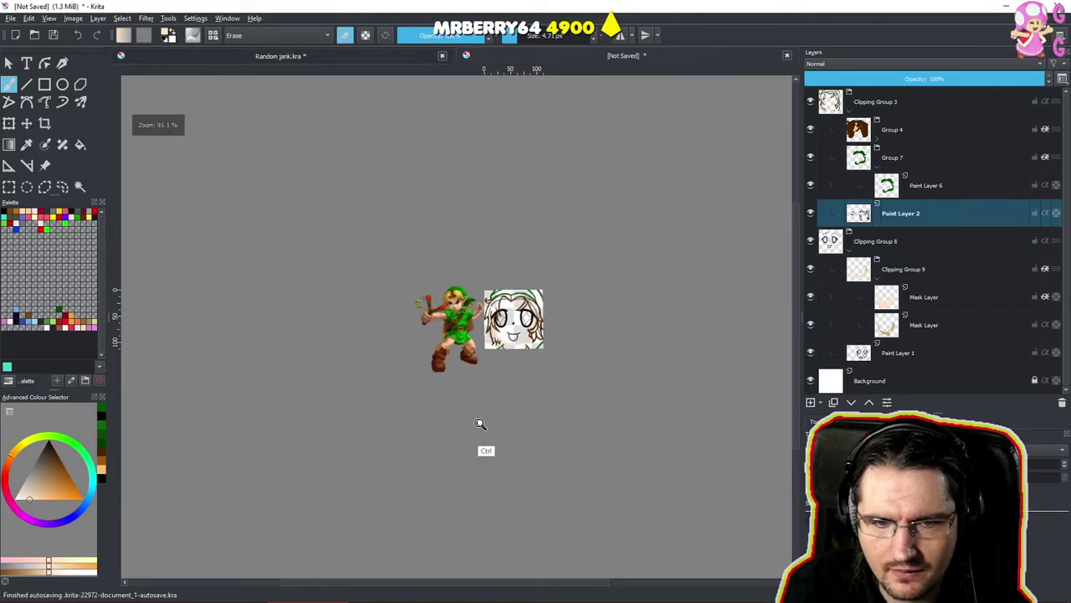
{"action": "scroll", "coordinate": [481, 424], "scroll_direction": "up", "scroll_amount": 7}
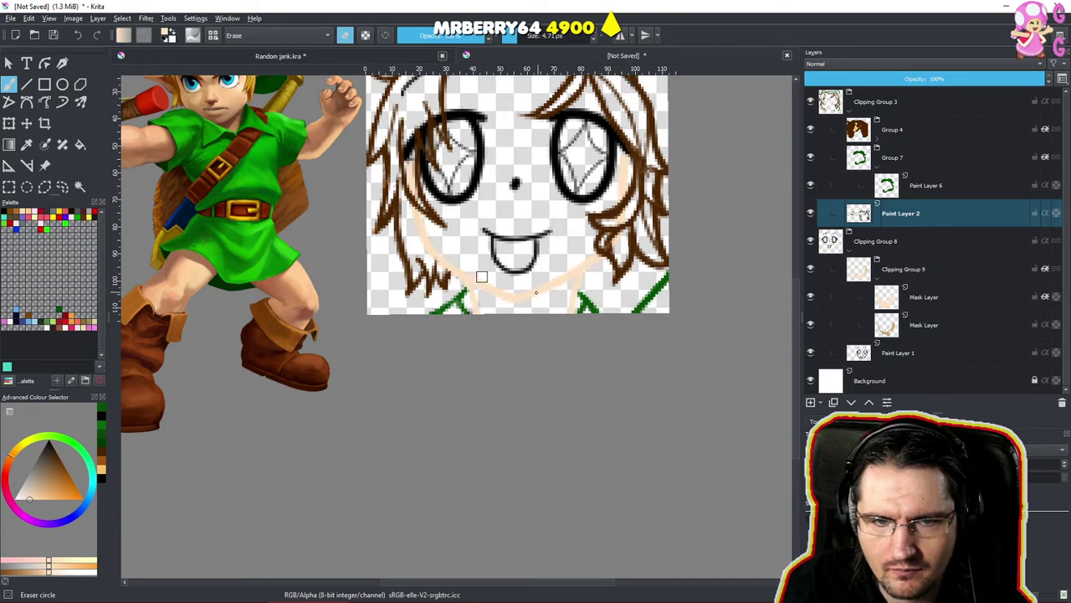
{"action": "scroll", "coordinate": [457, 383], "scroll_direction": "down", "scroll_amount": 8}
{"action": "scroll", "coordinate": [435, 399], "scroll_direction": "up", "scroll_amount": 3}
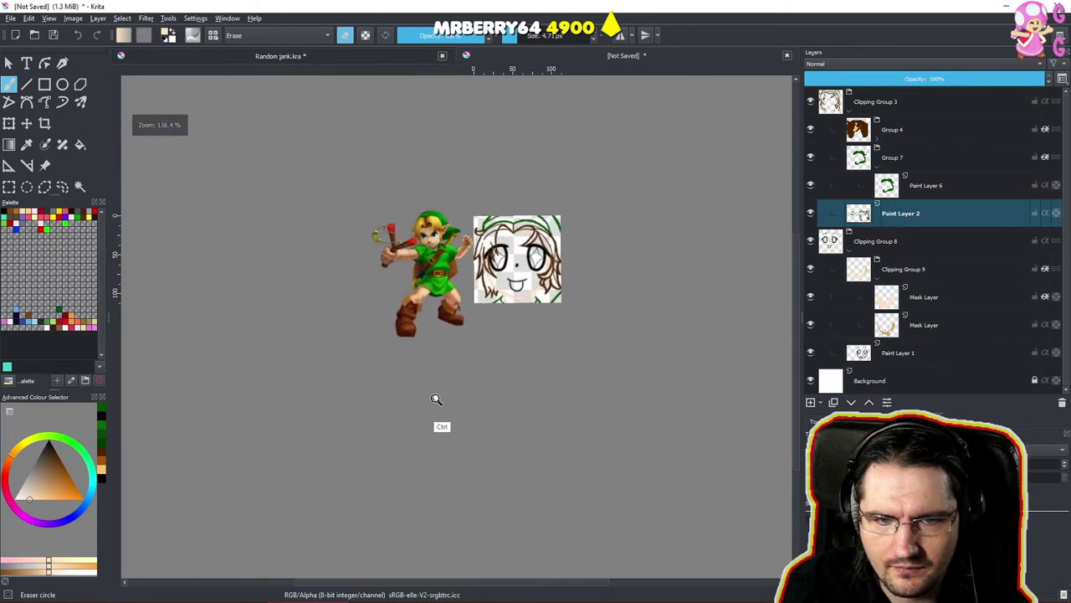
{"action": "scroll", "coordinate": [510, 287], "scroll_direction": "down", "scroll_amount": 3}
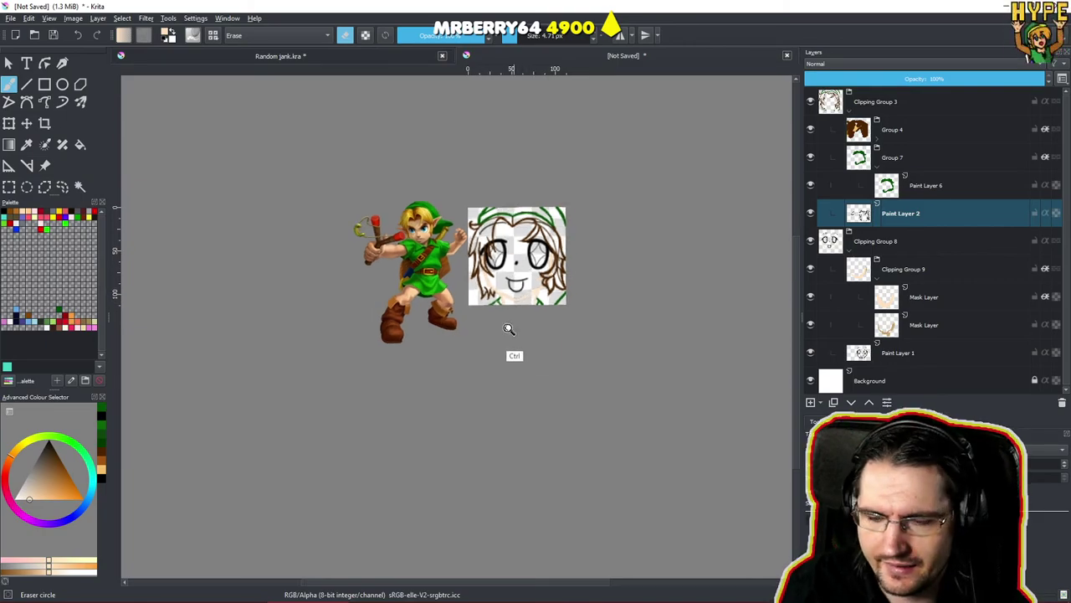
{"action": "scroll", "coordinate": [519, 365], "scroll_direction": "down", "scroll_amount": 1}
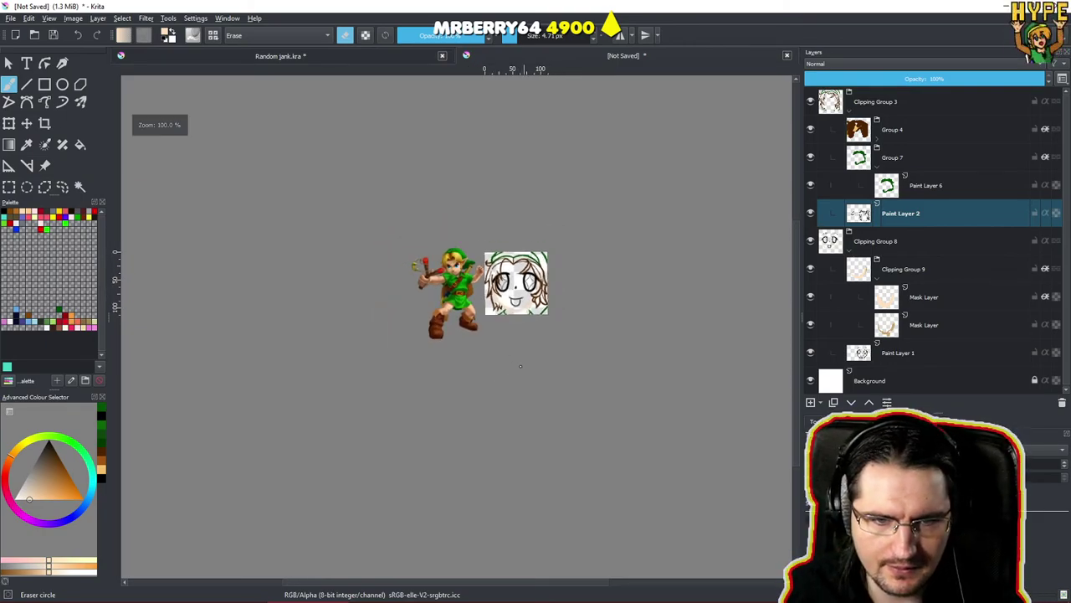
{"action": "scroll", "coordinate": [520, 366], "scroll_direction": "down", "scroll_amount": 2}
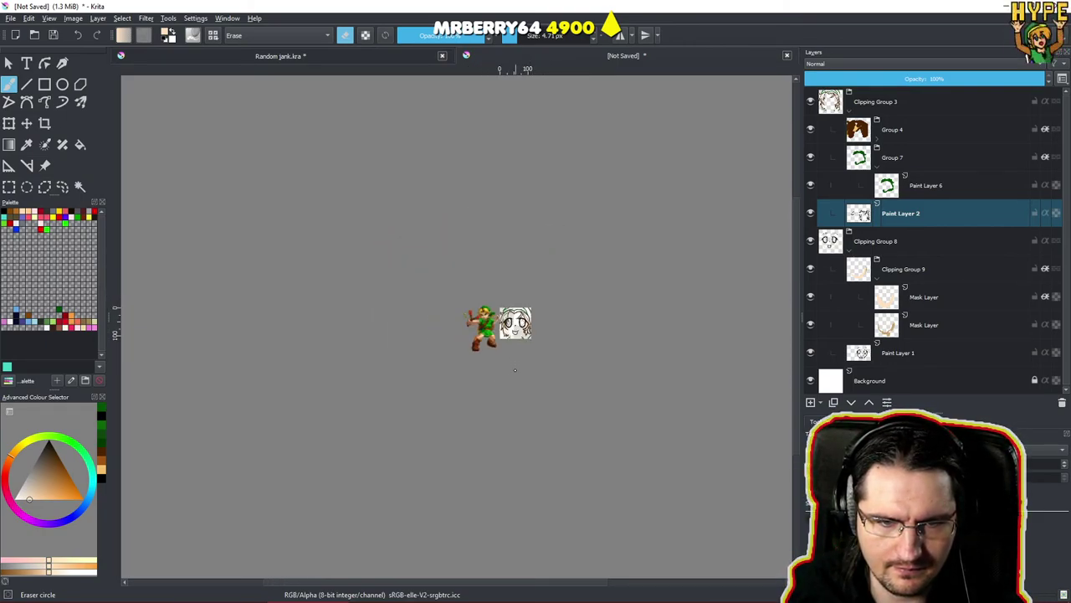
{"action": "scroll", "coordinate": [521, 341], "scroll_direction": "up", "scroll_amount": 6}
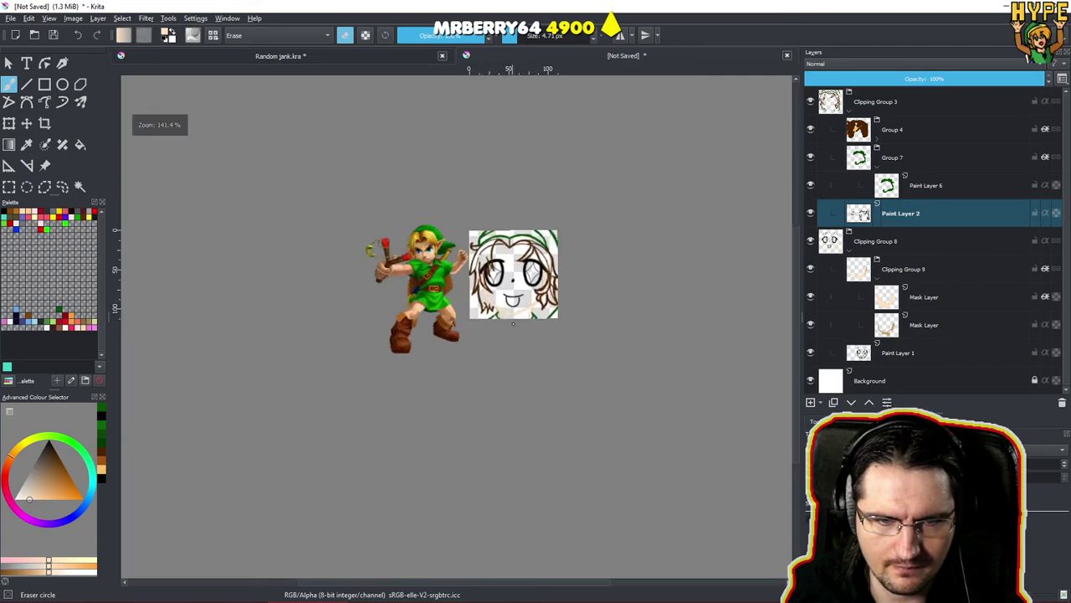
{"action": "scroll", "coordinate": [515, 313], "scroll_direction": "up", "scroll_amount": 5}
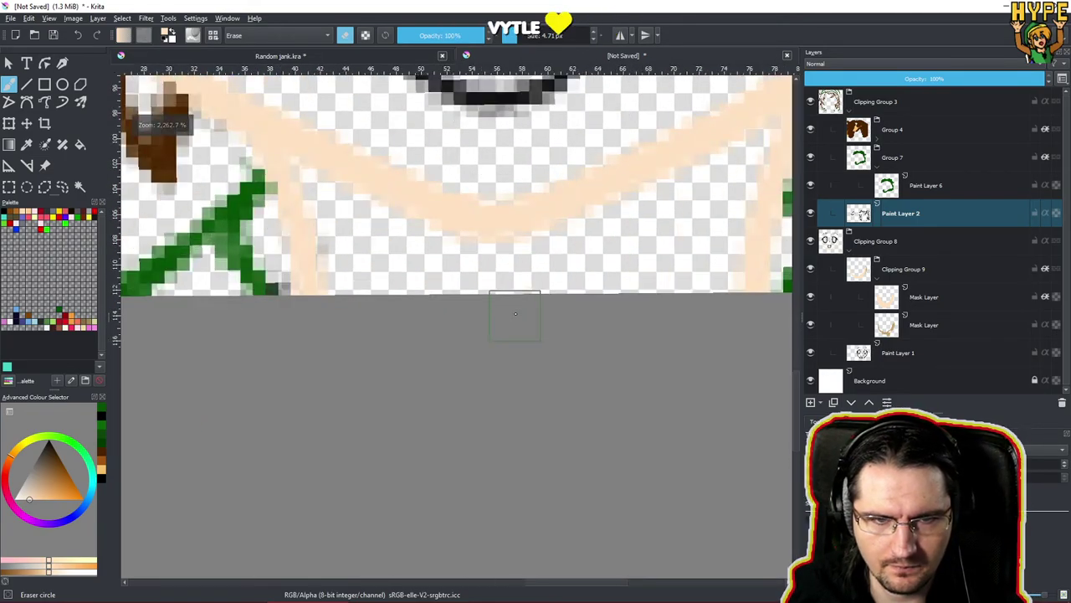
{"action": "scroll", "coordinate": [516, 313], "scroll_direction": "down", "scroll_amount": 8}
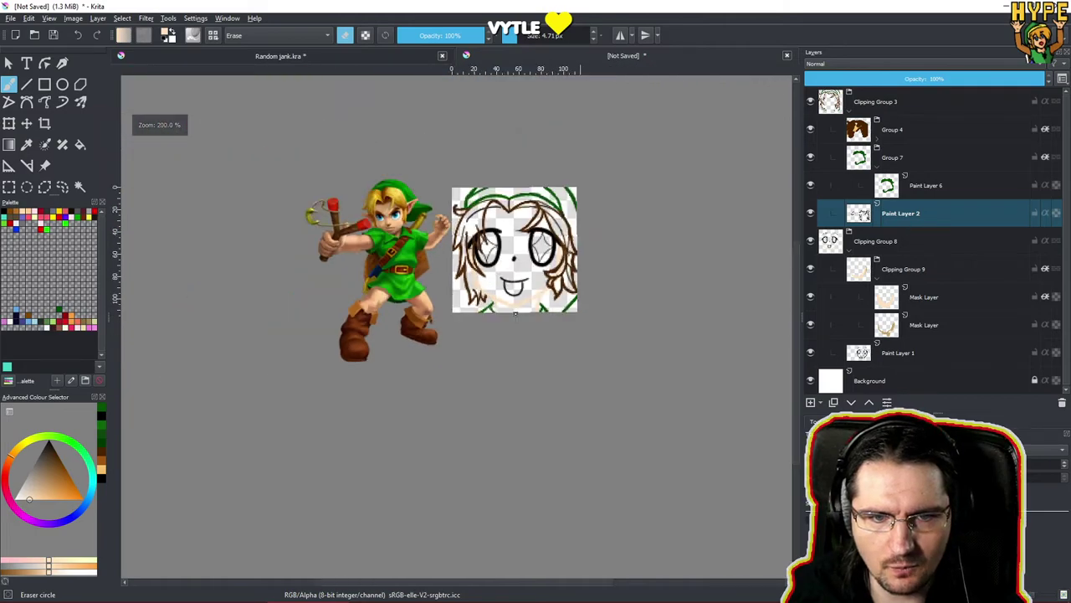
{"action": "scroll", "coordinate": [520, 336], "scroll_direction": "down", "scroll_amount": 1}
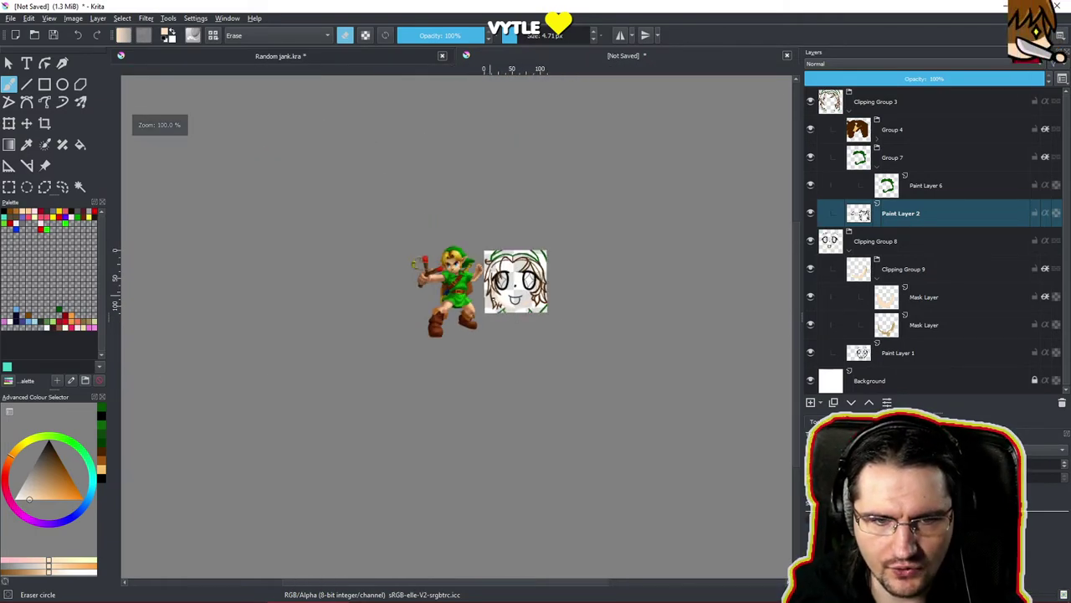
Compare the face outline with and without the light skin-tone layer by repeatedly hiding and showing the upper Mask Layer.
{"action": "left_click", "coordinate": [811, 298]}
{"action": "left_click", "coordinate": [810, 298]}
{"action": "left_click", "coordinate": [810, 298]}
{"action": "left_click", "coordinate": [810, 299]}
{"action": "left_click", "coordinate": [810, 298]}
{"action": "left_click", "coordinate": [810, 298]}
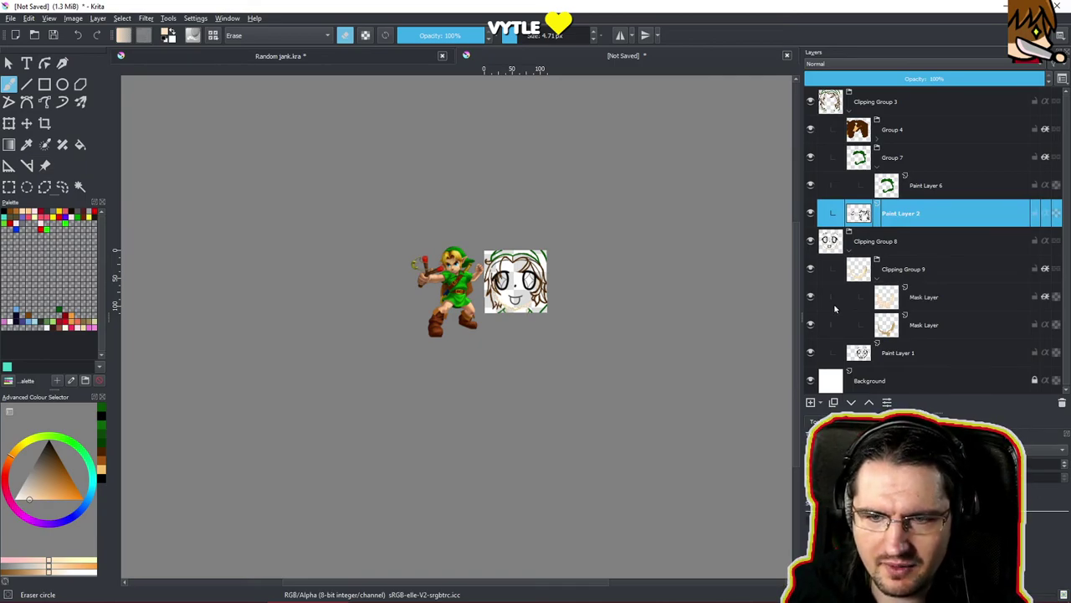
Hide the darker lower Mask Layer and turn off alpha inheritance on the light skin-tone one.
{"action": "left_click", "coordinate": [810, 324]}
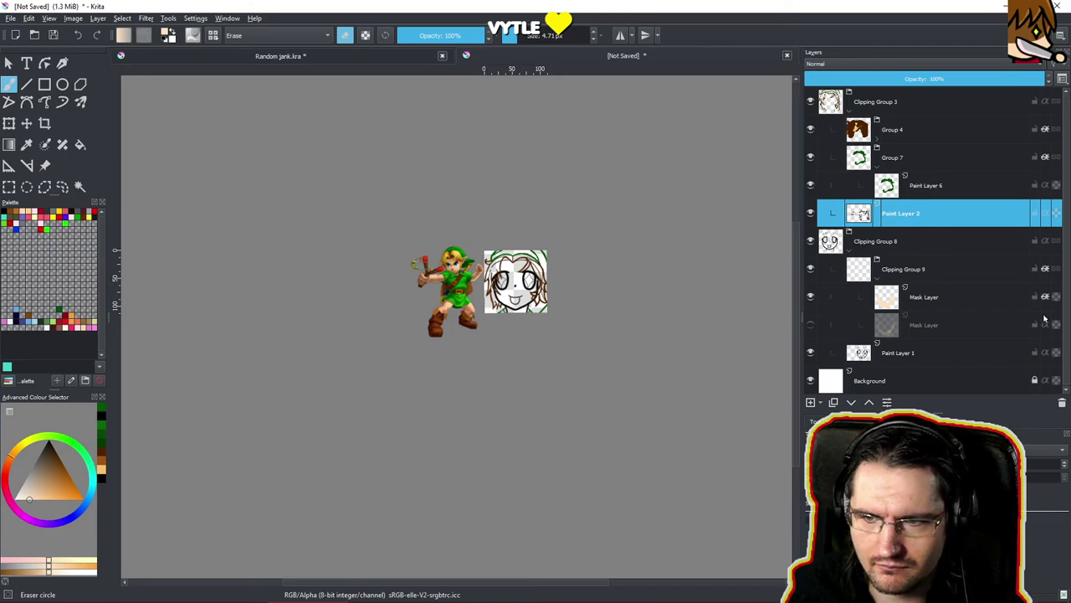
{"action": "left_click", "coordinate": [1044, 298]}
{"action": "left_click", "coordinate": [1044, 298]}
{"action": "left_click", "coordinate": [1044, 298]}
{"action": "scroll", "coordinate": [555, 298], "scroll_direction": "up", "scroll_amount": 5}
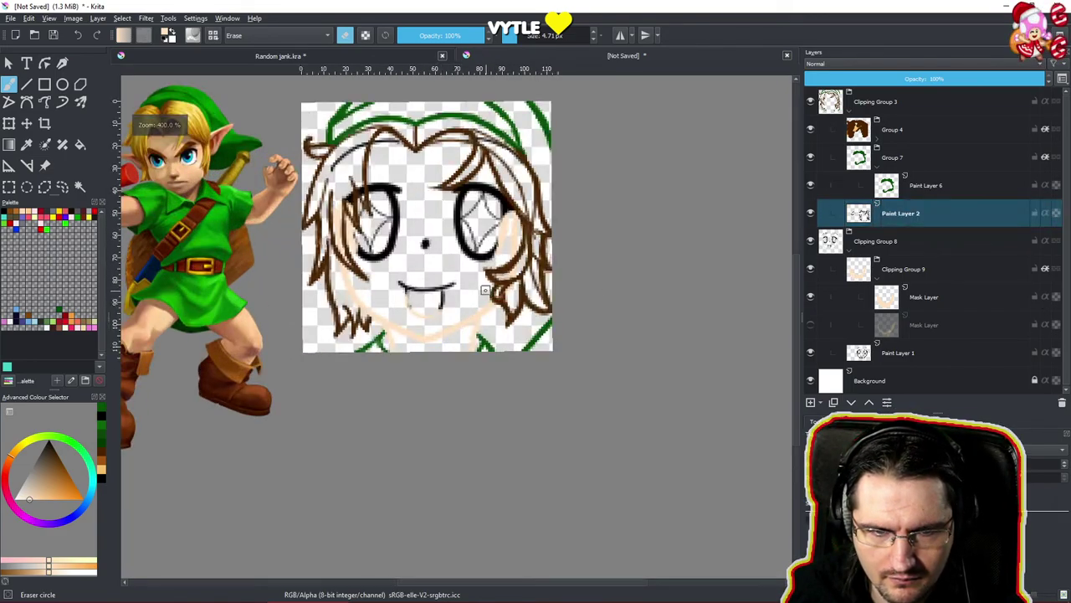
{"action": "scroll", "coordinate": [485, 290], "scroll_direction": "up", "scroll_amount": 1}
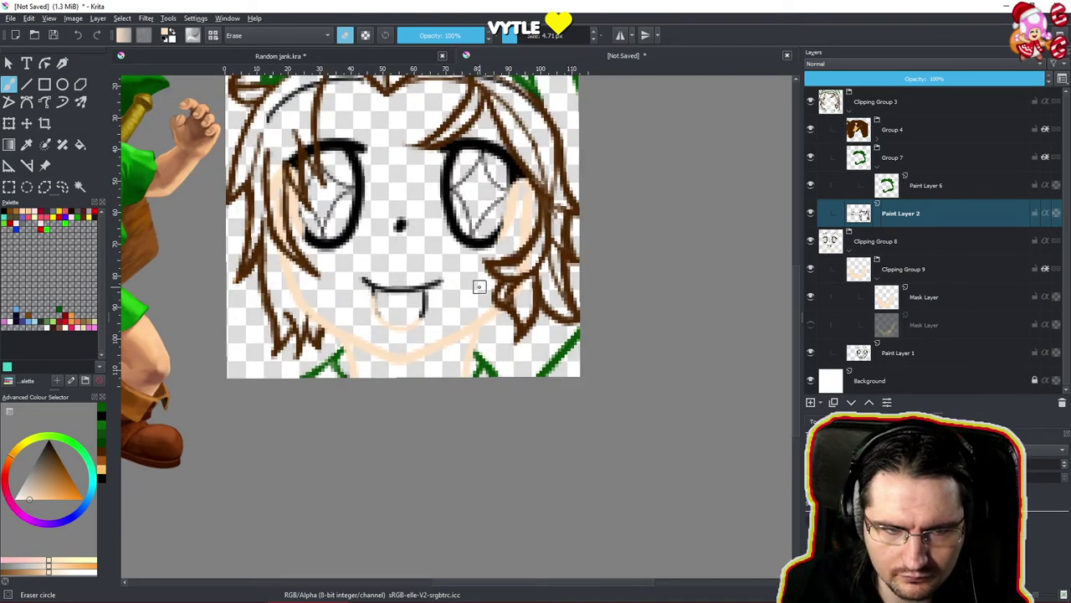
{"action": "key", "text": "slash"}
{"action": "mouse_move", "coordinate": [292, 181]}
{"action": "left_mouse_down"}
{"action": "mouse_move", "coordinate": [313, 136]}
{"action": "mouse_move", "coordinate": [303, 205]}
{"action": "left_mouse_up"}
{"action": "key", "text": "ctrl+z"}
{"action": "key", "text": "e"}
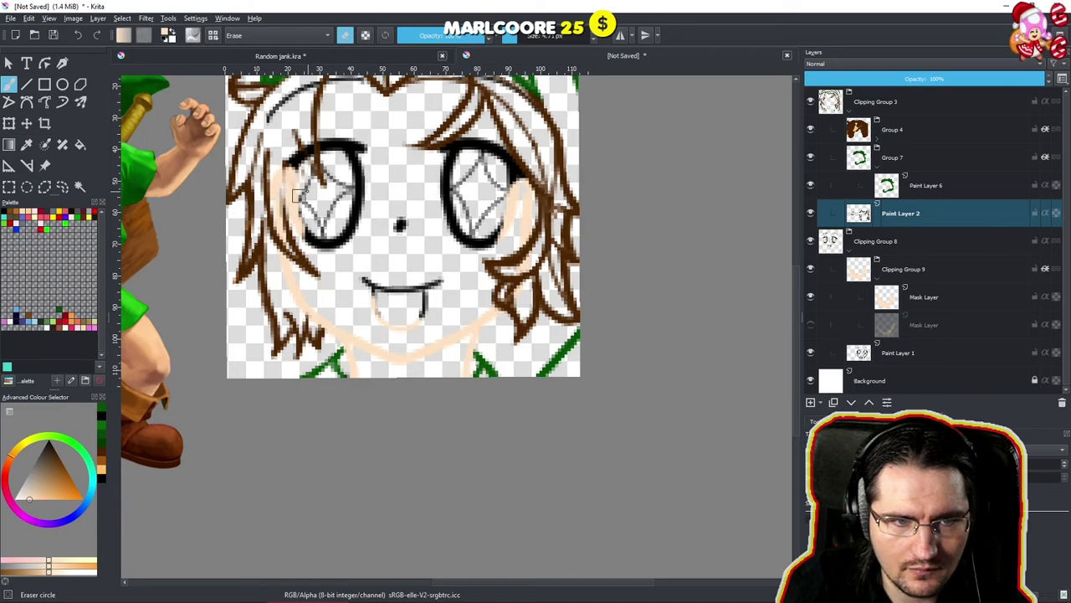
{"action": "key", "text": "ctrl+z"}
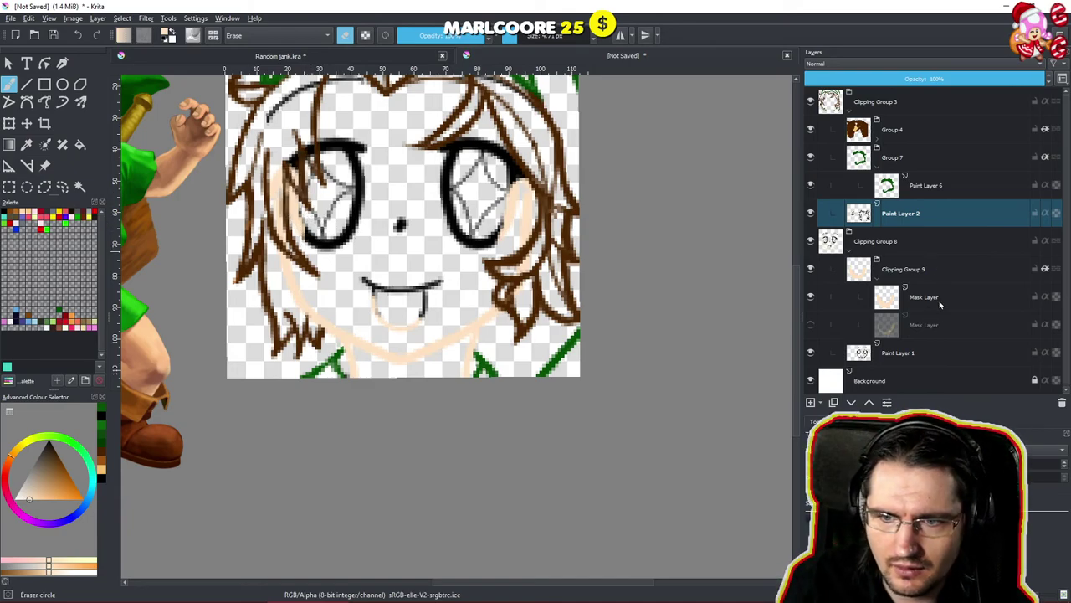
On the light skin-tone Mask Layer, erase the colour spilling over the eye outlines and the mouth.
{"action": "left_click", "coordinate": [939, 303]}
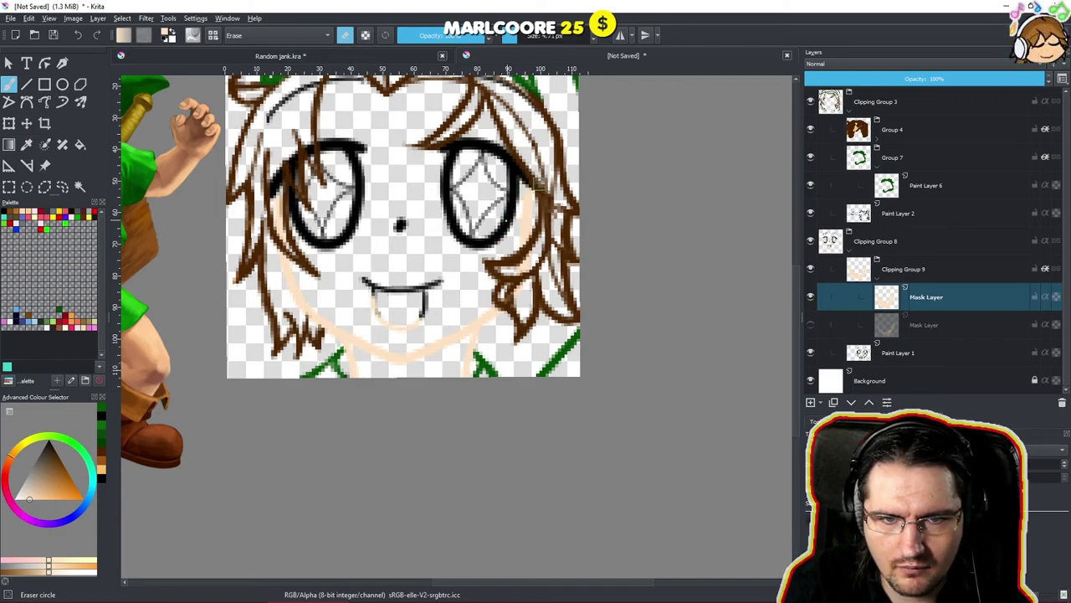
{"action": "mouse_move", "coordinate": [400, 300]}
{"action": "left_mouse_down"}
{"action": "mouse_move", "coordinate": [439, 306]}
{"action": "mouse_move", "coordinate": [449, 429]}
{"action": "mouse_move", "coordinate": [439, 325]}
{"action": "mouse_move", "coordinate": [459, 263]}
{"action": "mouse_move", "coordinate": [456, 308]}
{"action": "left_mouse_up"}
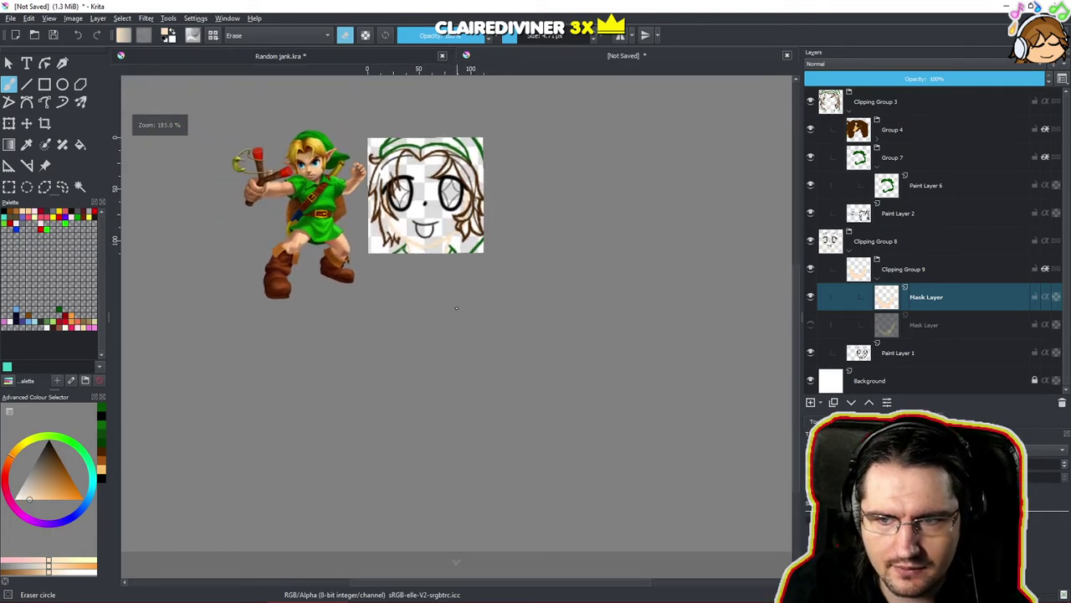
Remove the hidden darker Mask Layer from Clipping Group 9.
{"action": "left_click", "coordinate": [931, 327]}
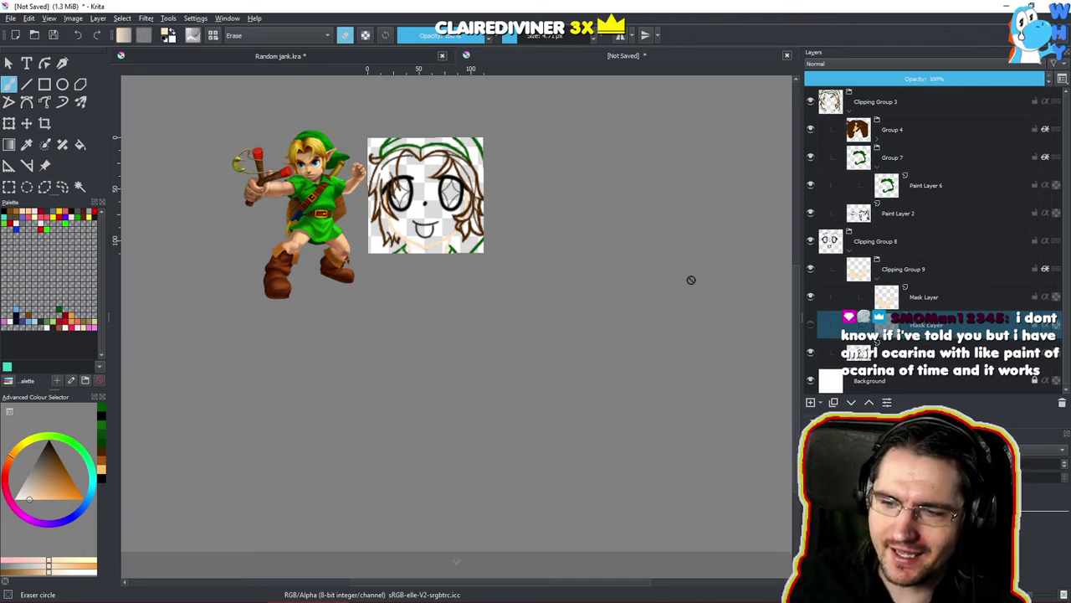
{"action": "scroll", "coordinate": [424, 193], "scroll_direction": "down", "scroll_amount": 1}
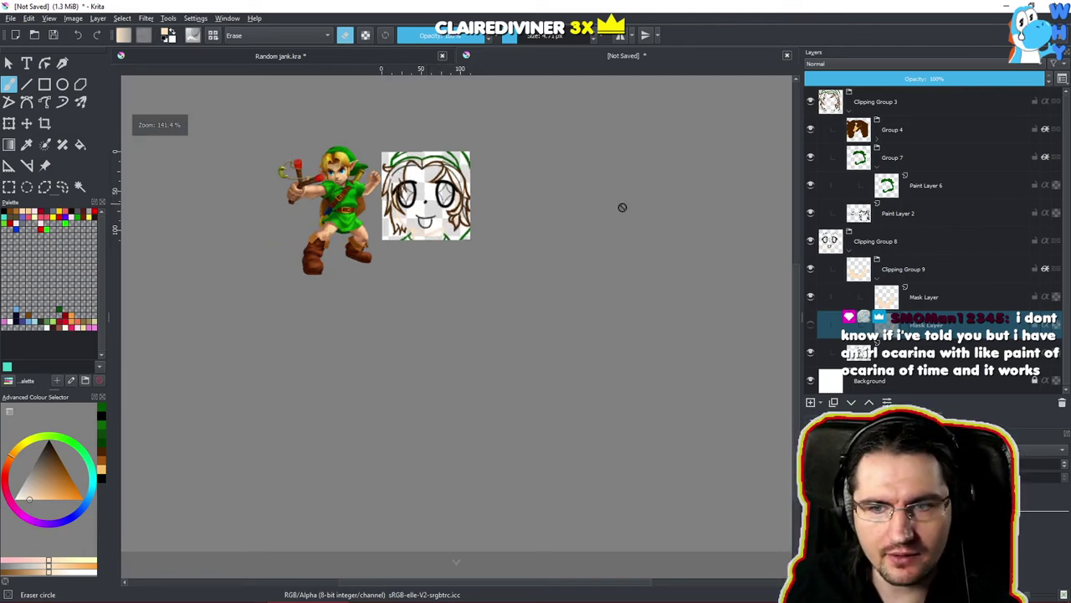
{"action": "right_click", "coordinate": [877, 323]}
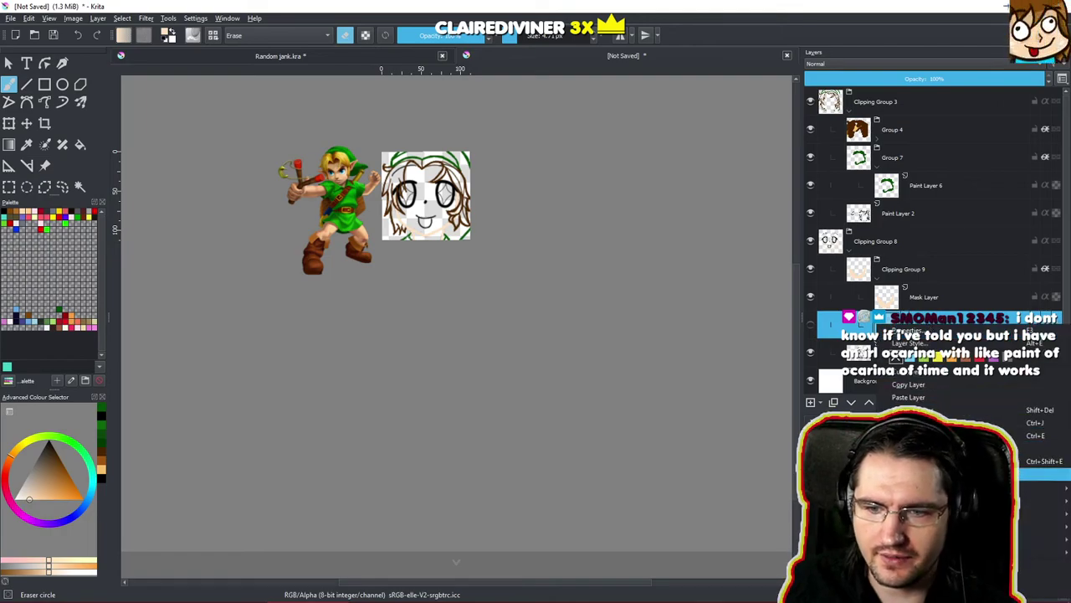
{"action": "left_click", "coordinate": [919, 410]}
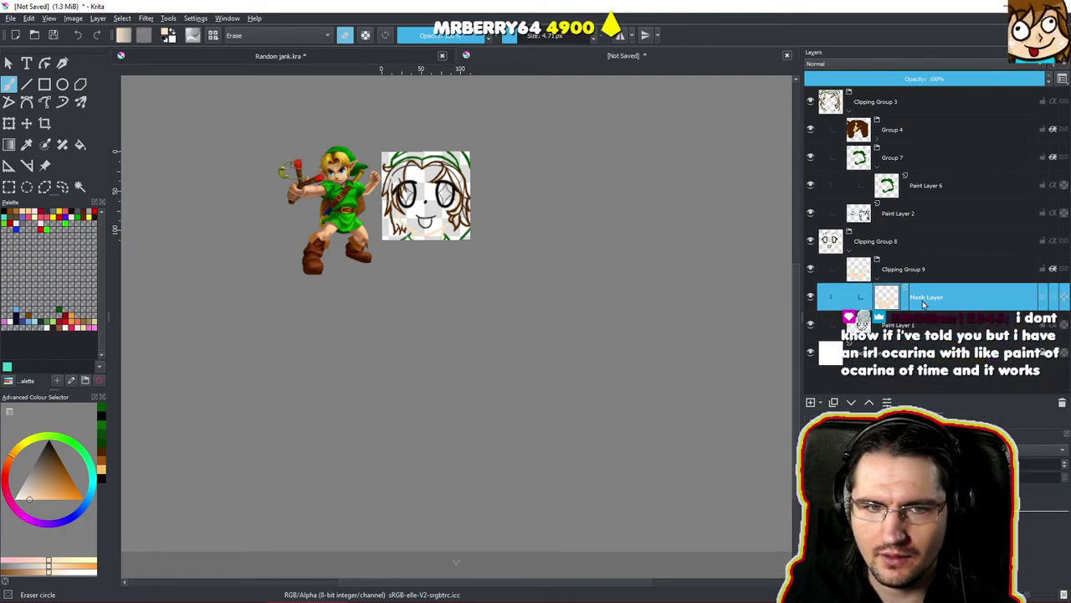
Clear all of the light skin-tone colour from the remaining Mask Layer.
{"action": "left_click_drag", "start_coordinate": [454, 293], "coordinate": [517, 351]}
{"action": "left_click_drag", "start_coordinate": [513, 330], "coordinate": [502, 213]}
{"action": "mouse_move", "coordinate": [502, 214]}
{"action": "left_mouse_down"}
{"action": "mouse_move", "coordinate": [516, 292]}
{"action": "mouse_move", "coordinate": [507, 265]}
{"action": "mouse_move", "coordinate": [483, 341]}
{"action": "left_mouse_up"}
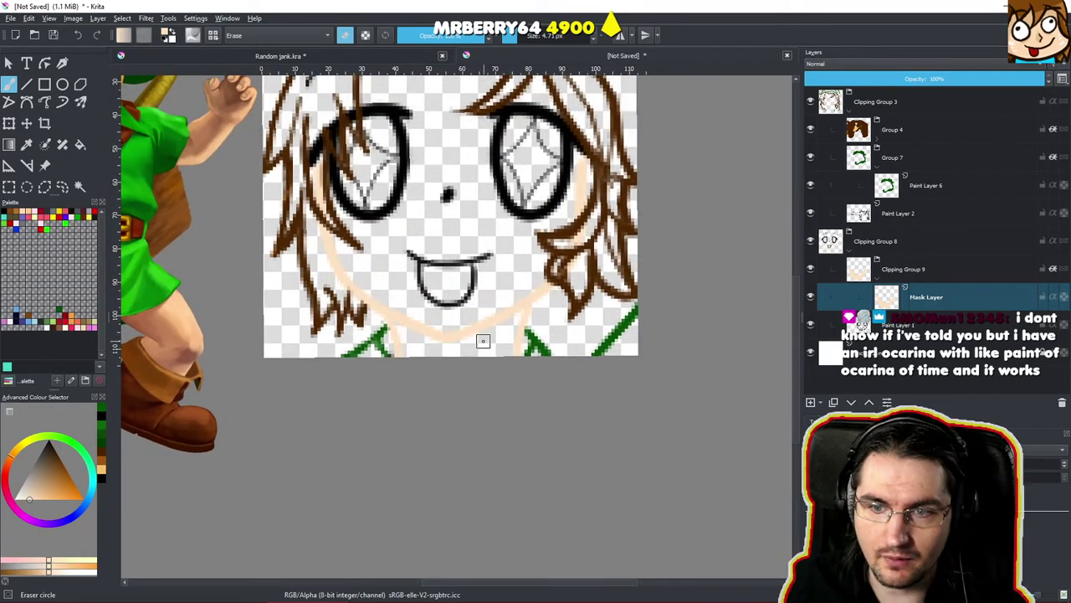
{"action": "left_click", "coordinate": [963, 301]}
{"action": "key", "text": "Delete"}
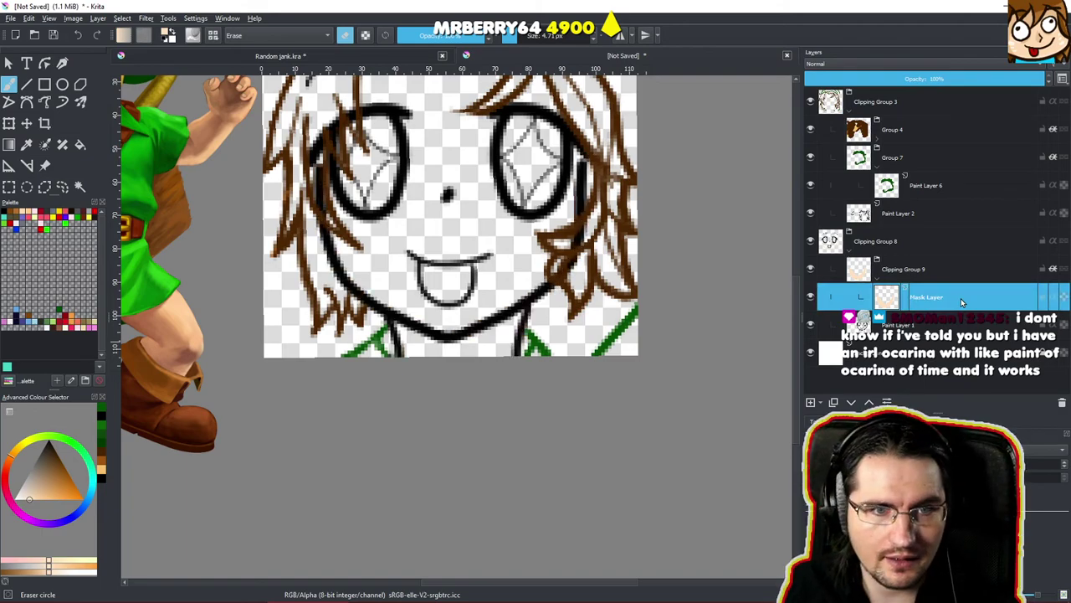
{"action": "left_click_drag", "start_coordinate": [519, 352], "coordinate": [573, 365]}
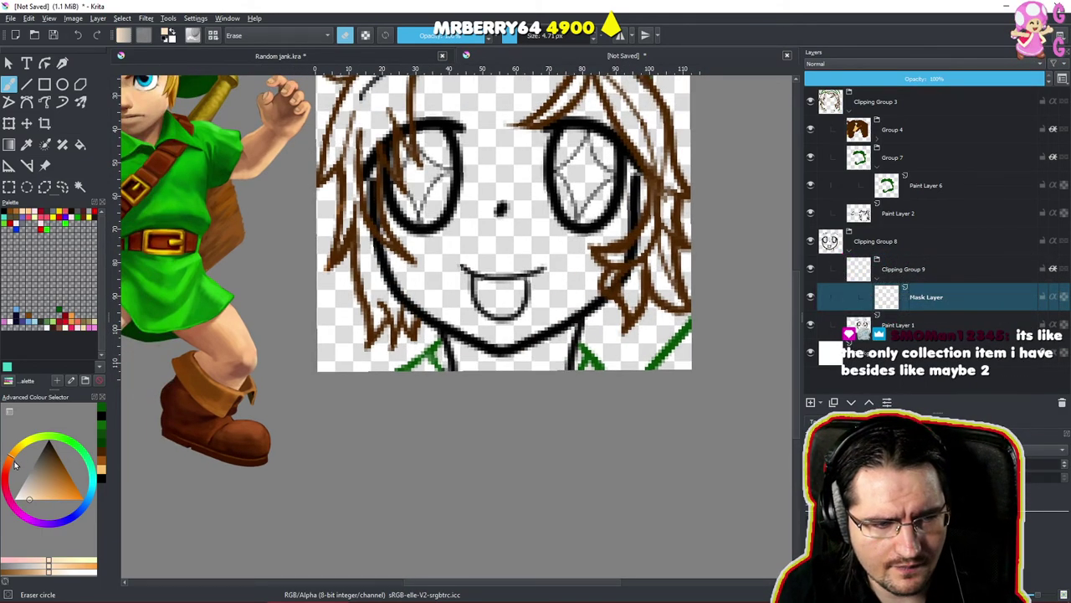
Mix a light orange skin tone slightly stronger than the previous one and switch to the Ink-2 Fineliner brush.
{"action": "left_click_drag", "start_coordinate": [11, 464], "coordinate": [27, 497]}
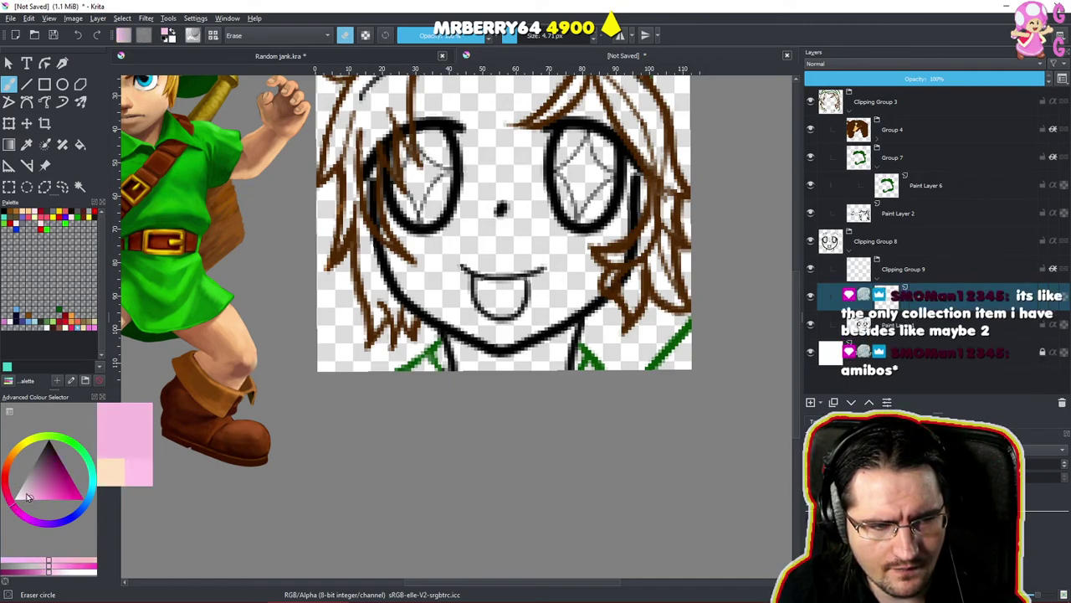
{"action": "left_click_drag", "start_coordinate": [7, 459], "coordinate": [14, 454]}
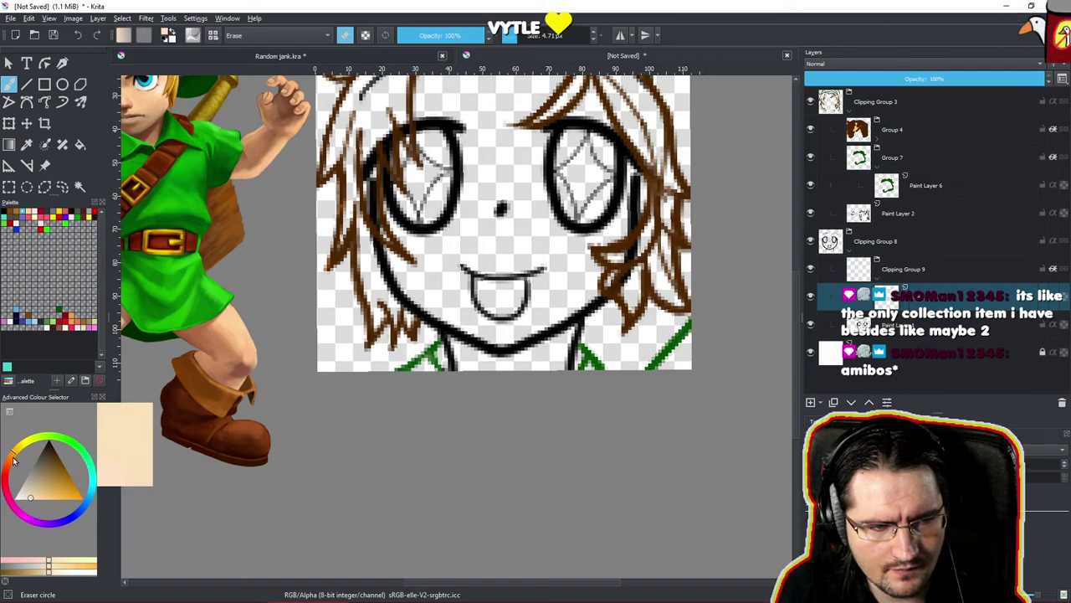
{"action": "left_click_drag", "start_coordinate": [27, 488], "coordinate": [44, 499]}
{"action": "left_click_drag", "start_coordinate": [391, 254], "coordinate": [421, 296]}
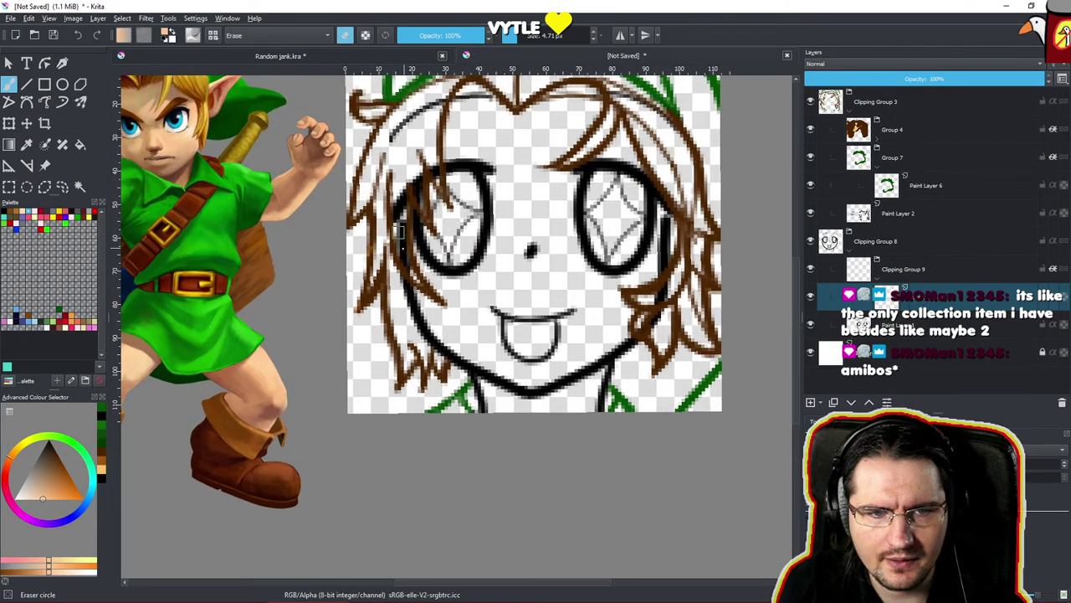
{"action": "key", "text": "slash"}
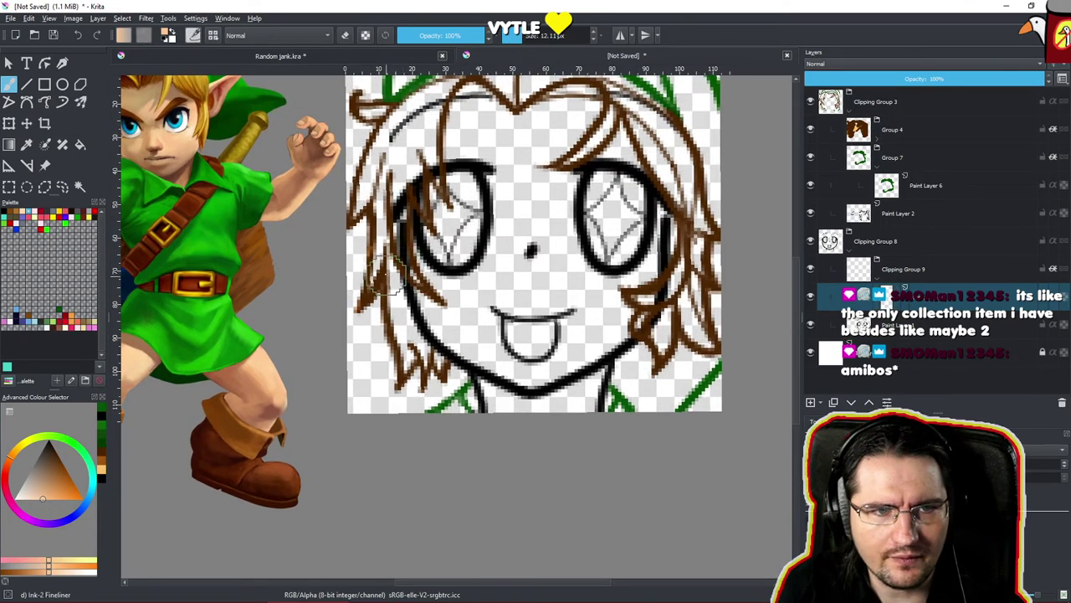
Try to recolour the face outline and chin with the light orange skin tone.
{"action": "mouse_move", "coordinate": [401, 233]}
{"action": "left_mouse_down"}
{"action": "mouse_move", "coordinate": [408, 323]}
{"action": "mouse_move", "coordinate": [545, 390]}
{"action": "left_mouse_up"}
{"action": "key", "text": "ctrl+z"}
{"action": "mouse_move", "coordinate": [486, 368]}
{"action": "left_mouse_down"}
{"action": "mouse_move", "coordinate": [503, 417]}
{"action": "mouse_move", "coordinate": [524, 400]}
{"action": "mouse_move", "coordinate": [502, 392]}
{"action": "mouse_move", "coordinate": [611, 358]}
{"action": "left_mouse_up"}
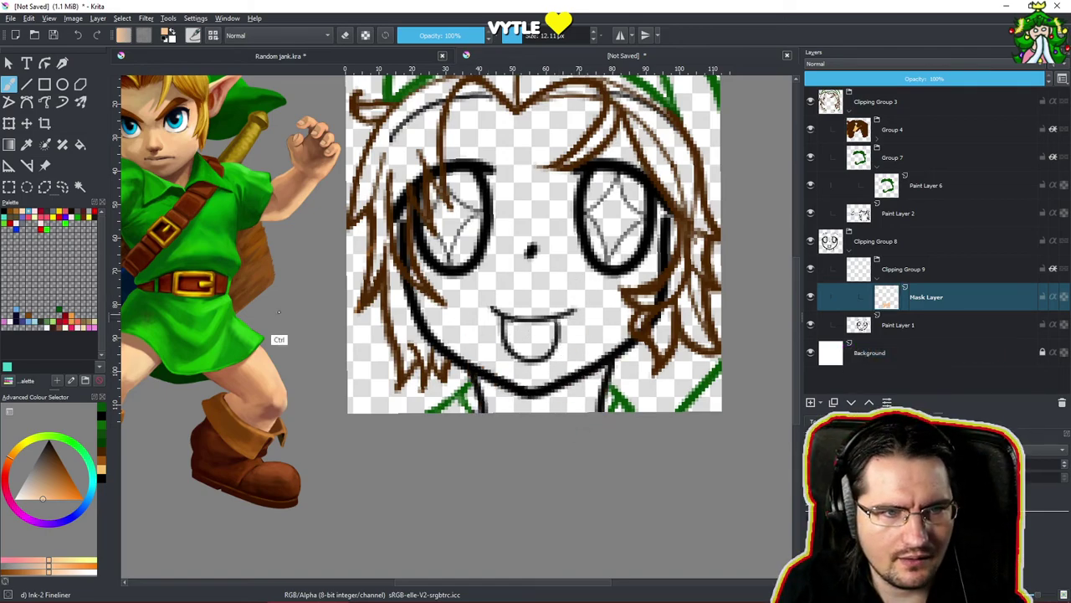
Mix a more saturated orange and paint it over the whole face outline and neck lines on the Mask Layer.
{"action": "left_click_drag", "start_coordinate": [48, 497], "coordinate": [56, 500]}
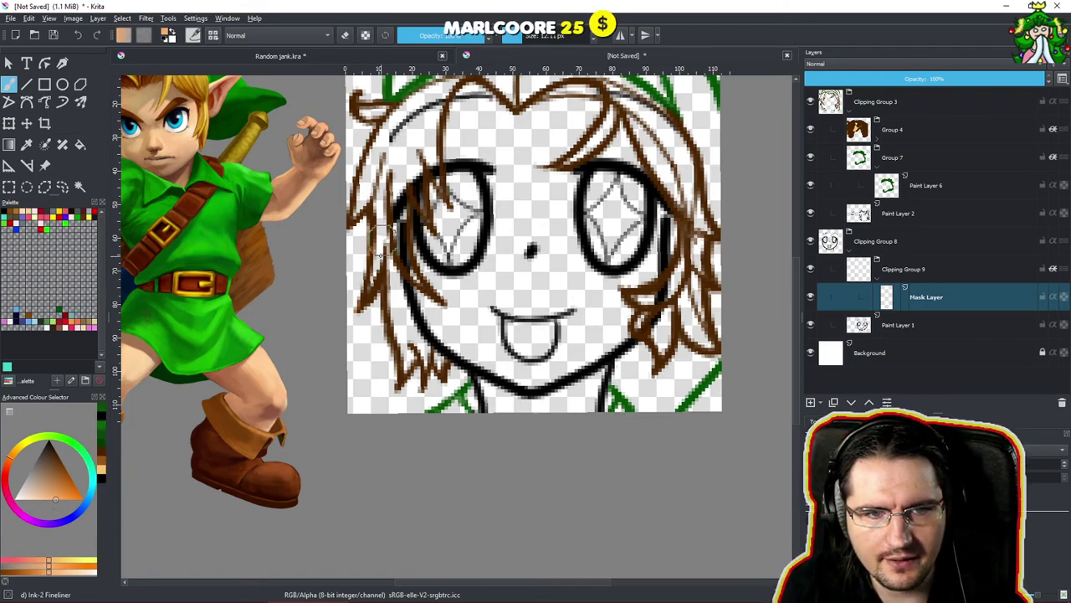
{"action": "mouse_move", "coordinate": [388, 237]}
{"action": "left_mouse_down"}
{"action": "mouse_move", "coordinate": [415, 310]}
{"action": "mouse_move", "coordinate": [487, 370]}
{"action": "mouse_move", "coordinate": [493, 395]}
{"action": "mouse_move", "coordinate": [558, 395]}
{"action": "mouse_move", "coordinate": [587, 385]}
{"action": "mouse_move", "coordinate": [604, 360]}
{"action": "mouse_move", "coordinate": [589, 412]}
{"action": "mouse_move", "coordinate": [591, 387]}
{"action": "mouse_move", "coordinate": [645, 325]}
{"action": "mouse_move", "coordinate": [680, 234]}
{"action": "left_mouse_up"}
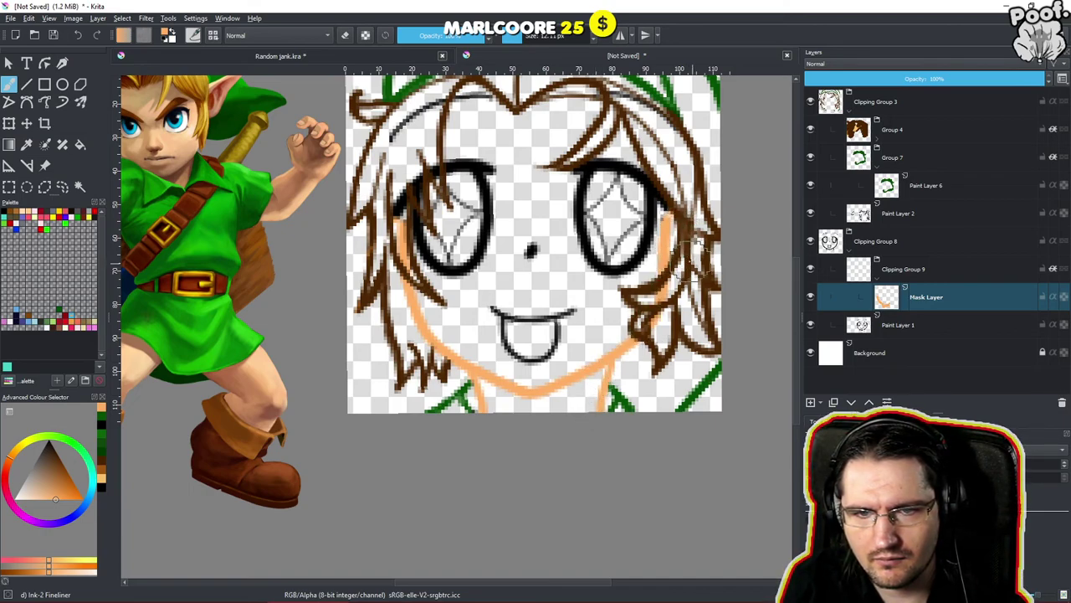
{"action": "key", "text": "e"}
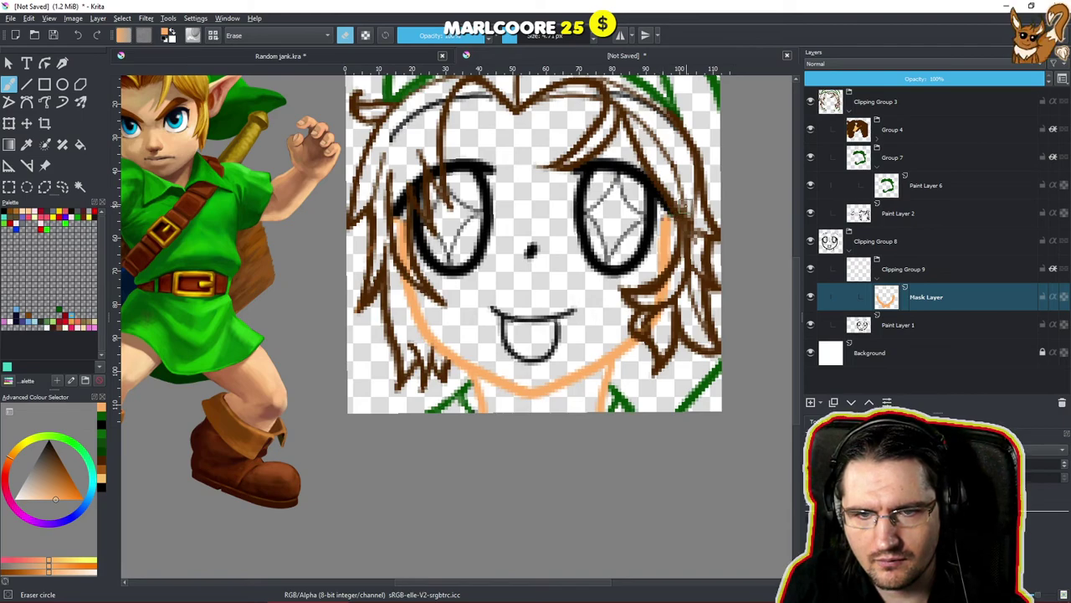
{"action": "key", "text": "e"}
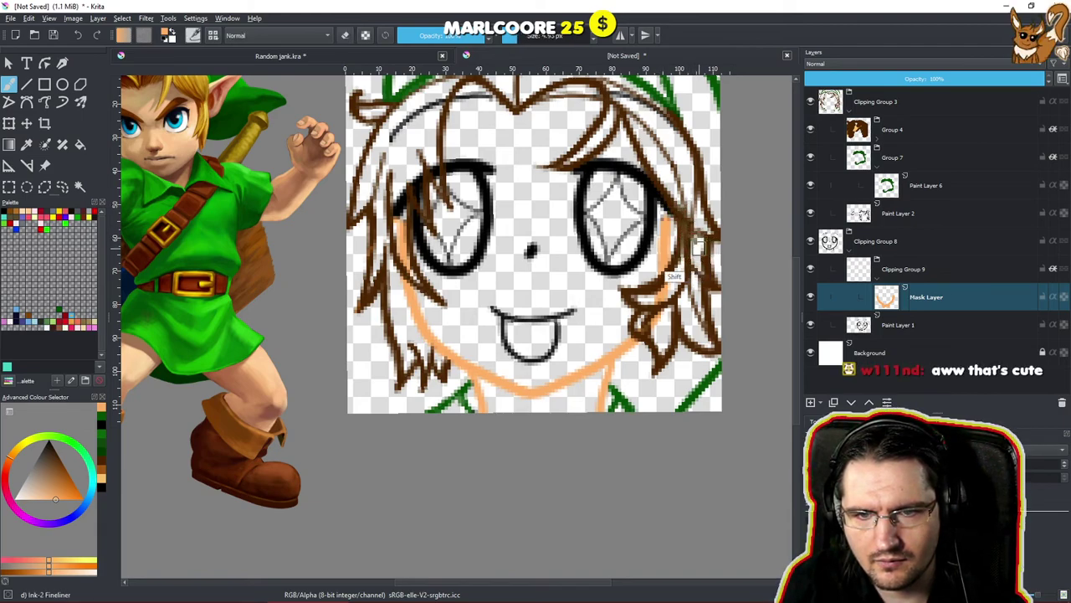
{"action": "key", "text": "e"}
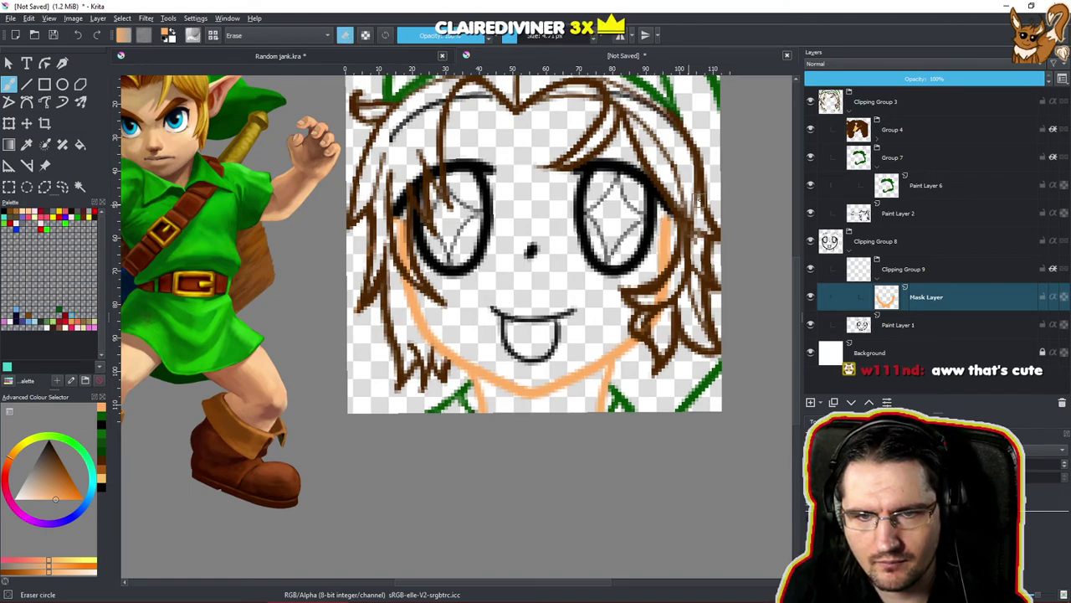
Examine the orange face outline beside the reference character, zoomed out and up close, with the canvas rotation reset.
{"action": "mouse_move", "coordinate": [610, 302]}
{"action": "left_mouse_down"}
{"action": "mouse_move", "coordinate": [639, 306]}
{"action": "mouse_move", "coordinate": [656, 344]}
{"action": "mouse_move", "coordinate": [643, 356]}
{"action": "left_mouse_up"}
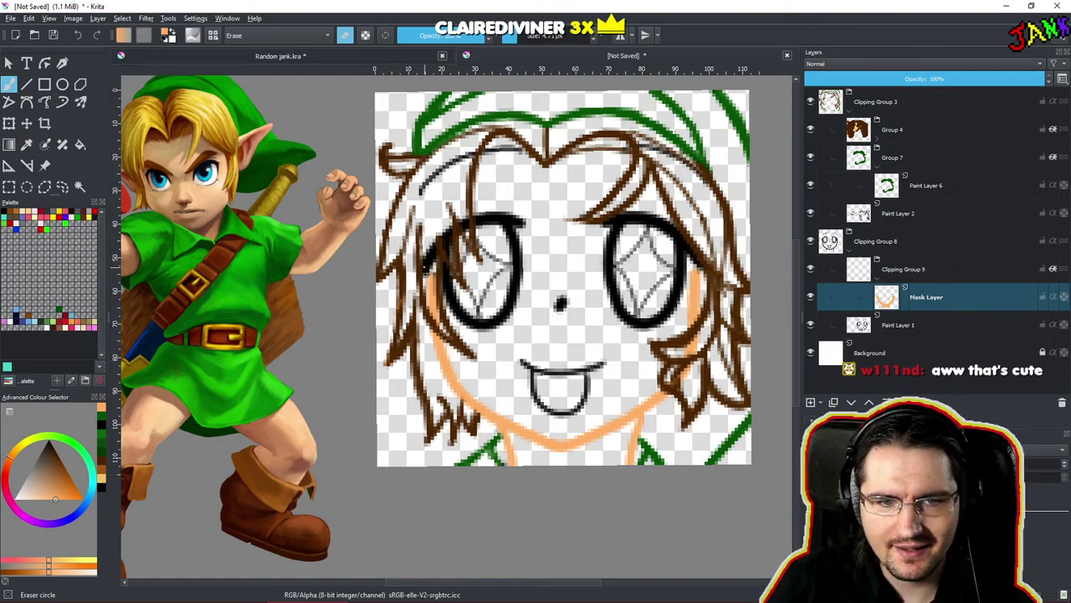
{"action": "scroll", "coordinate": [520, 214], "scroll_direction": "down", "scroll_amount": 5}
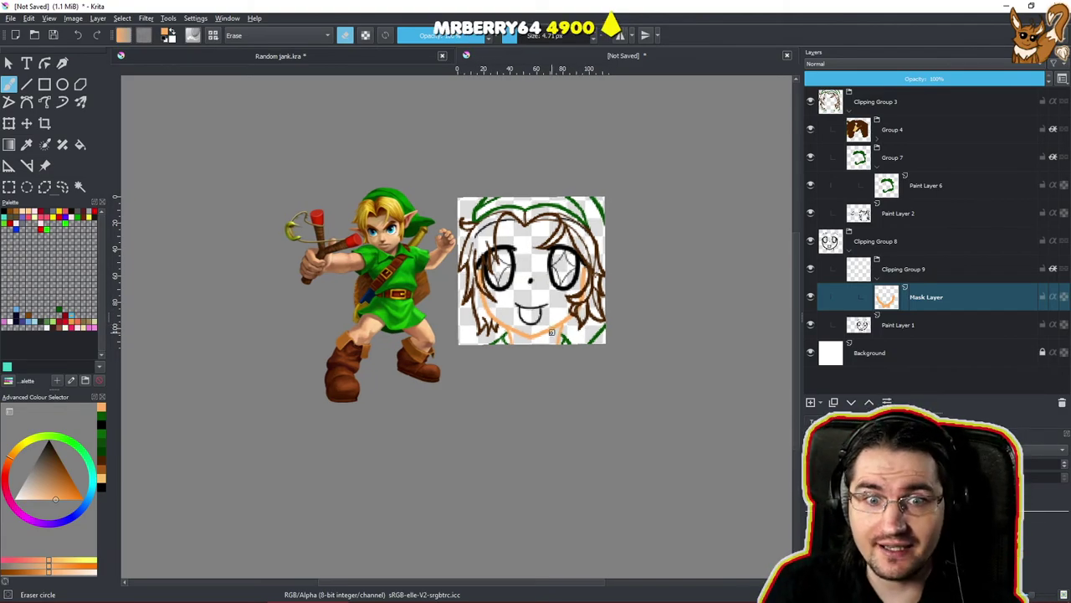
{"action": "scroll", "coordinate": [569, 313], "scroll_direction": "up", "scroll_amount": 2}
{"action": "scroll", "coordinate": [542, 343], "scroll_direction": "up", "scroll_amount": 1}
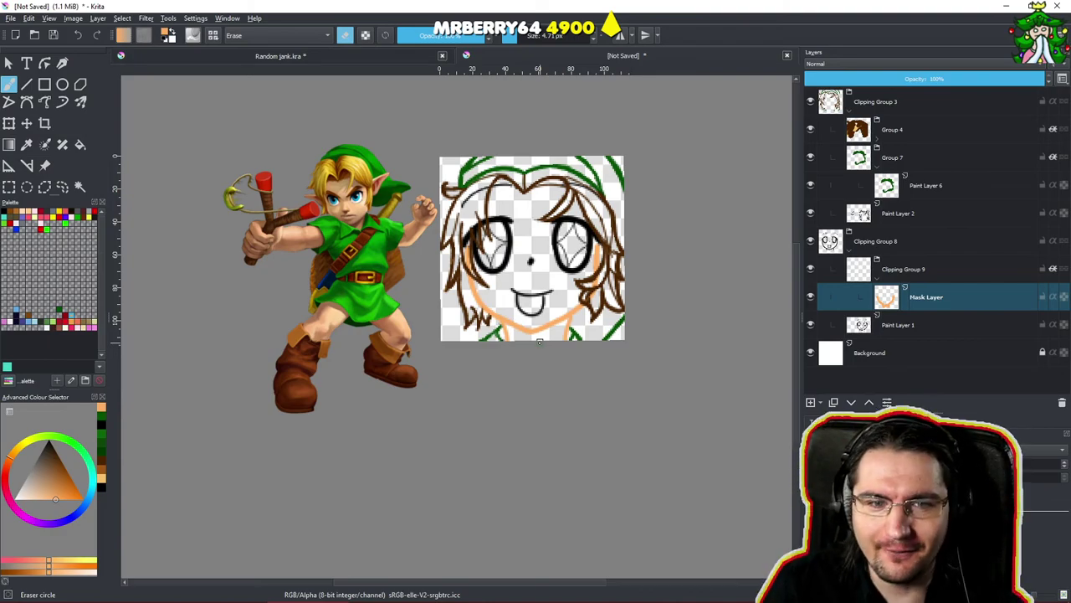
{"action": "left_click_drag", "start_coordinate": [466, 309], "coordinate": [456, 362]}
{"action": "left_click_drag", "start_coordinate": [483, 303], "coordinate": [505, 279]}
{"action": "scroll", "coordinate": [508, 275], "scroll_direction": "up", "scroll_amount": 1}
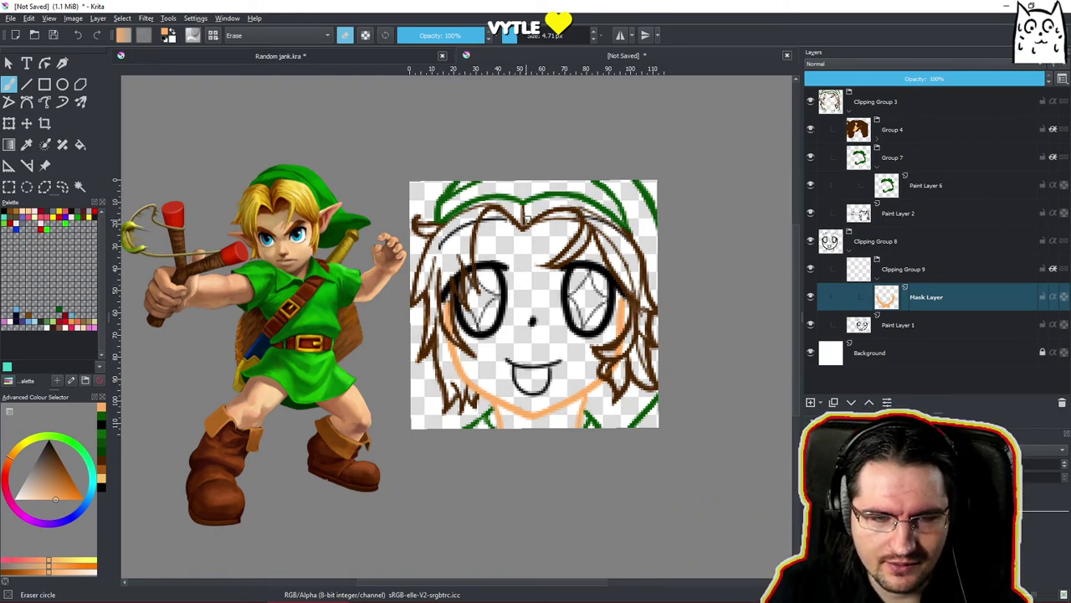
{"action": "mouse_move", "coordinate": [538, 236]}
{"action": "left_mouse_down"}
{"action": "mouse_move", "coordinate": [524, 311]}
{"action": "mouse_move", "coordinate": [527, 283]}
{"action": "mouse_move", "coordinate": [543, 301]}
{"action": "mouse_move", "coordinate": [521, 302]}
{"action": "mouse_move", "coordinate": [528, 313]}
{"action": "mouse_move", "coordinate": [524, 288]}
{"action": "left_mouse_up"}
{"action": "scroll", "coordinate": [533, 286], "scroll_direction": "down", "scroll_amount": 3}
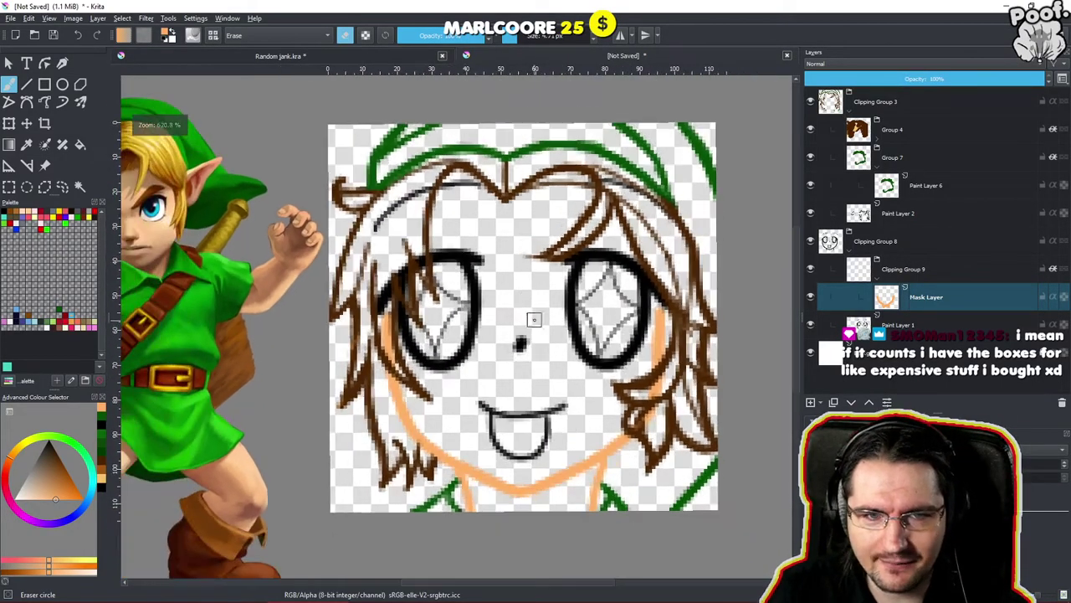
{"action": "key", "text": "5"}
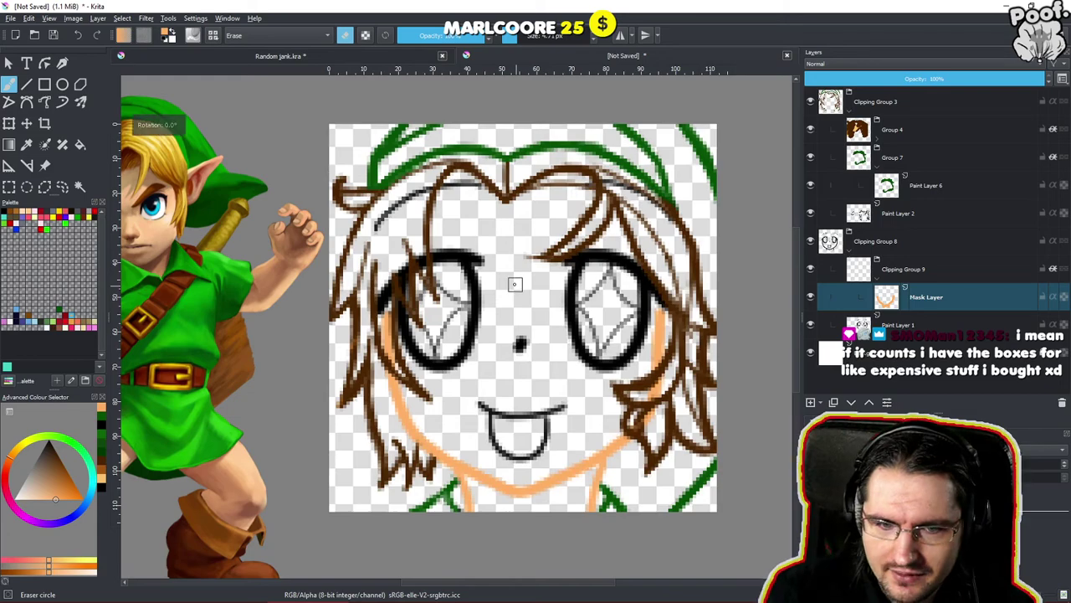
{"action": "mouse_move", "coordinate": [554, 403]}
{"action": "left_mouse_down", "text": "ctrl"}
{"action": "mouse_move", "coordinate": [499, 477]}
{"action": "mouse_move", "coordinate": [467, 551]}
{"action": "mouse_move", "coordinate": [480, 541]}
{"action": "mouse_move", "coordinate": [518, 399]}
{"action": "mouse_move", "coordinate": [612, 311]}
{"action": "mouse_move", "coordinate": [563, 313]}
{"action": "mouse_move", "coordinate": [589, 268]}
{"action": "mouse_move", "coordinate": [557, 271]}
{"action": "mouse_move", "coordinate": [555, 399]}
{"action": "left_mouse_up", "text": "ctrl"}
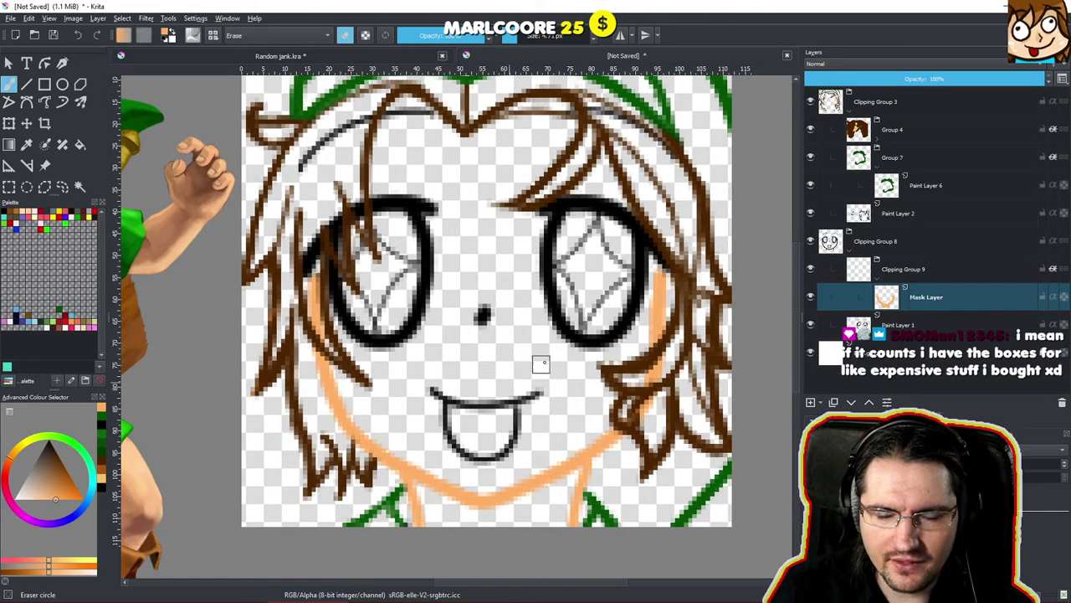
Collapse Clipping Group 8, wrap it in a new group and name that group Face.
{"action": "left_click", "coordinate": [925, 274]}
{"action": "left_click", "coordinate": [925, 298]}
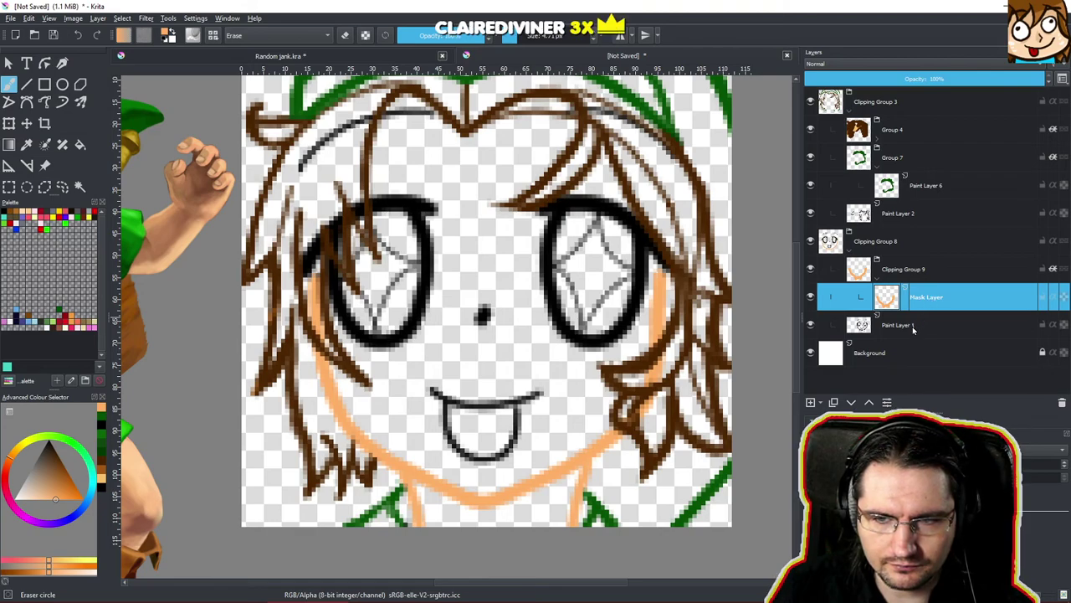
{"action": "left_click", "coordinate": [913, 329]}
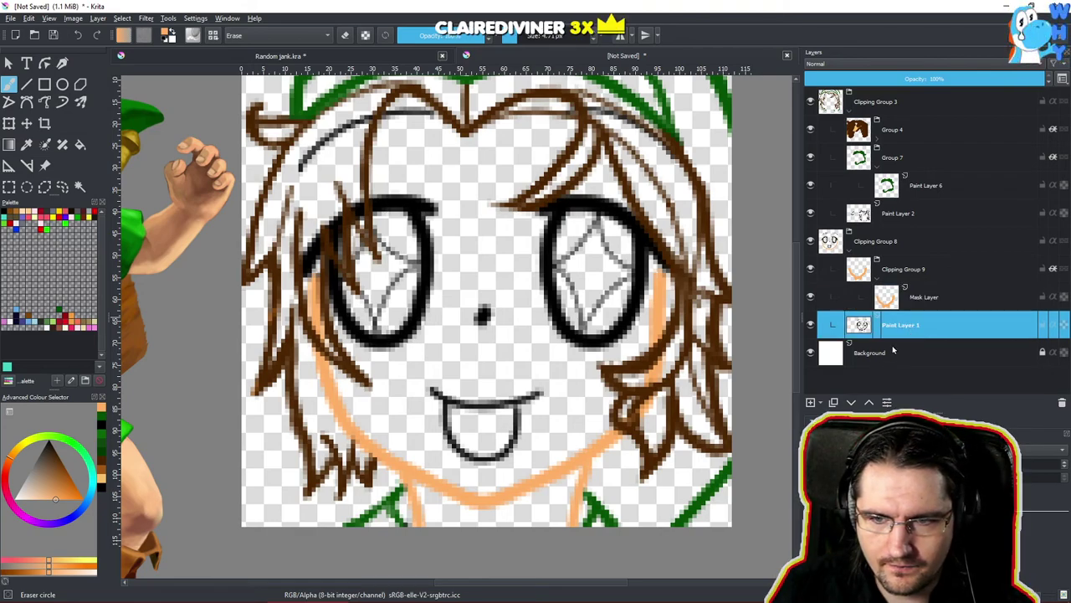
{"action": "left_click", "coordinate": [849, 250]}
{"action": "left_click", "coordinate": [896, 247]}
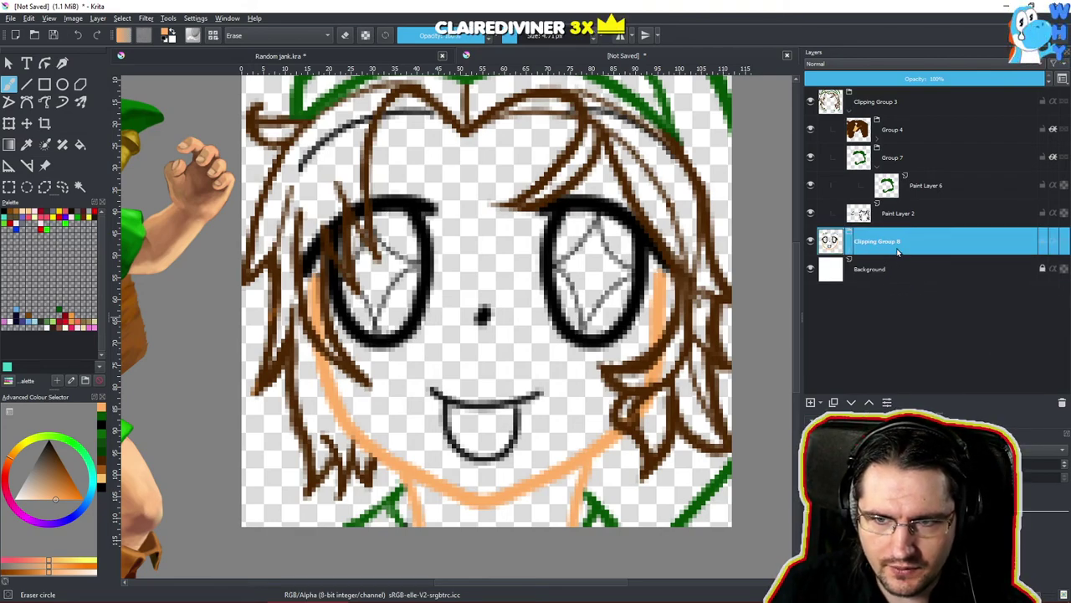
{"action": "key", "text": "ctrl+g"}
{"action": "double_click", "coordinate": [904, 242]}
{"action": "type", "text": "Fa"}
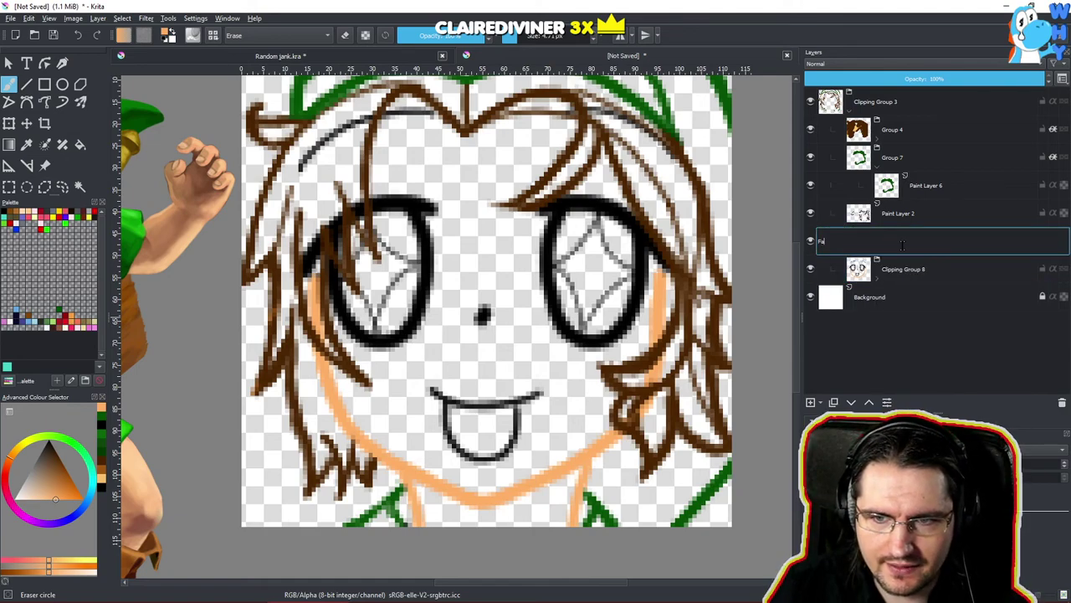
{"action": "type", "text": "ce"}
{"action": "key", "text": "Return"}
Rename Clipping Group 8 inside the Face group as Line.
{"action": "left_click", "coordinate": [916, 270]}
{"action": "double_click", "coordinate": [901, 267]}
{"action": "key", "text": "Return"}
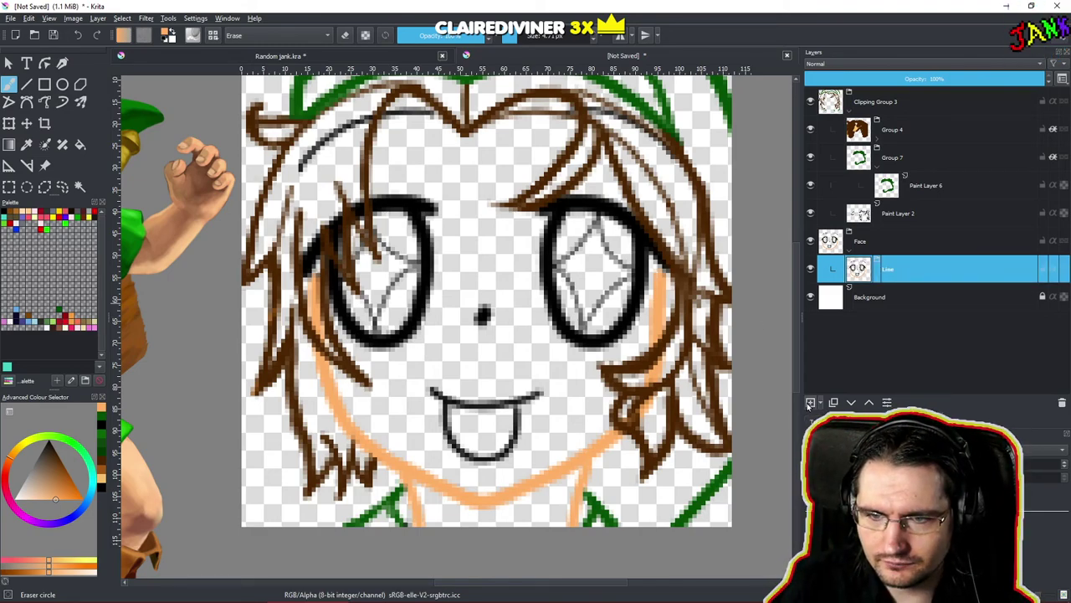
Add a paint layer below the Line group, wrap it in its own group and name that group Color.
{"action": "key", "text": "Insert"}
{"action": "key", "text": "ctrl+Page_Down"}
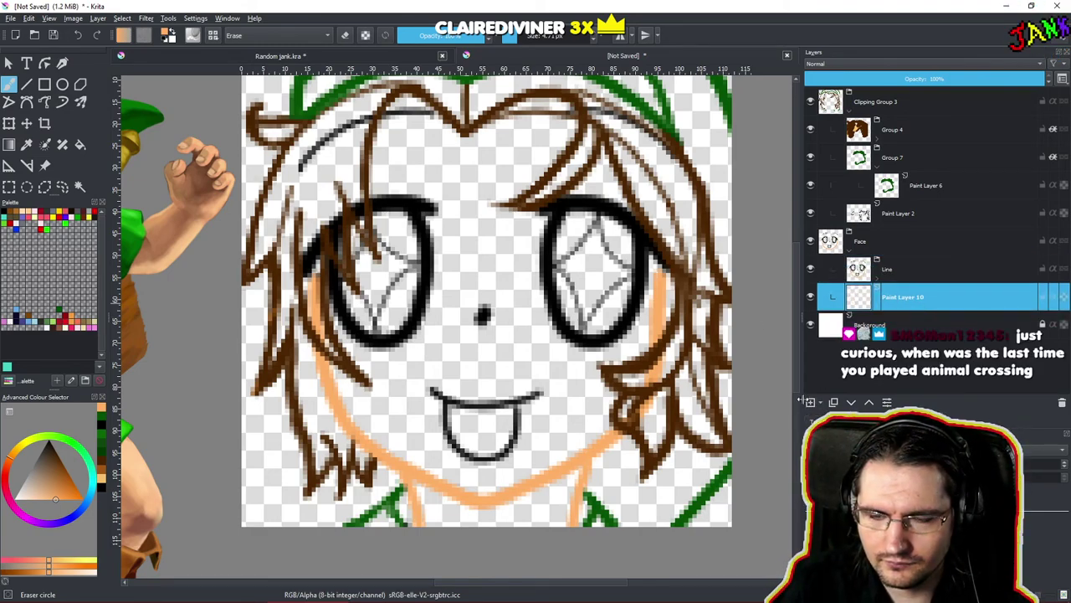
{"action": "key", "text": "ctrl+g"}
{"action": "double_click", "coordinate": [919, 298]}
{"action": "type", "text": "Color"}
{"action": "key", "text": "Return"}
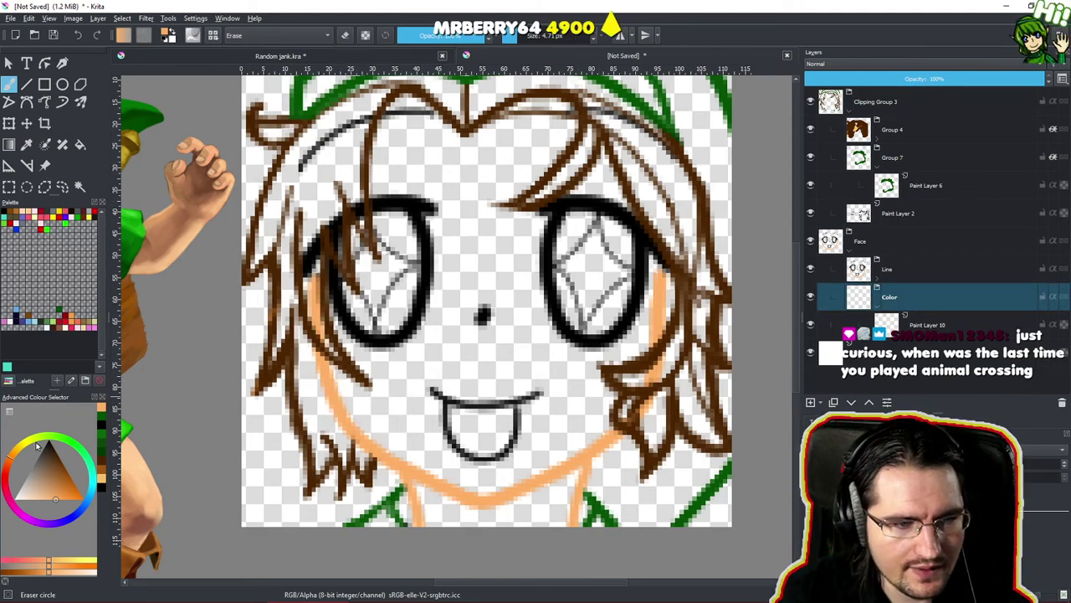
Paint the cheeks, chin, mouth surround and nose area with the orange skin colour on Paint Layer 10 in the Color group.
{"action": "key", "text": "e"}
{"action": "left_click", "coordinate": [915, 325]}
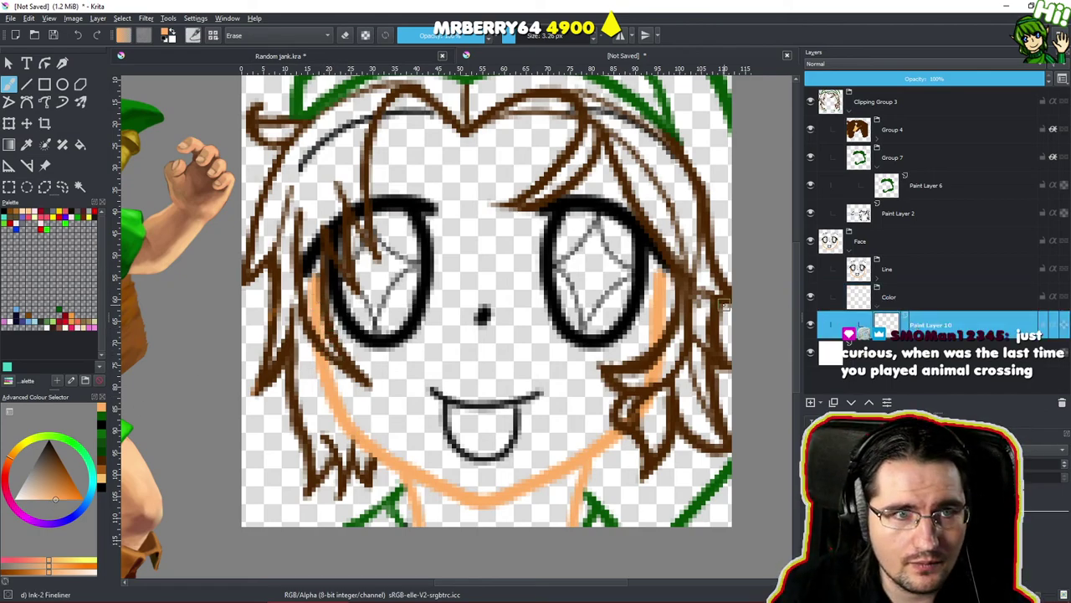
{"action": "left_click", "coordinate": [929, 325]}
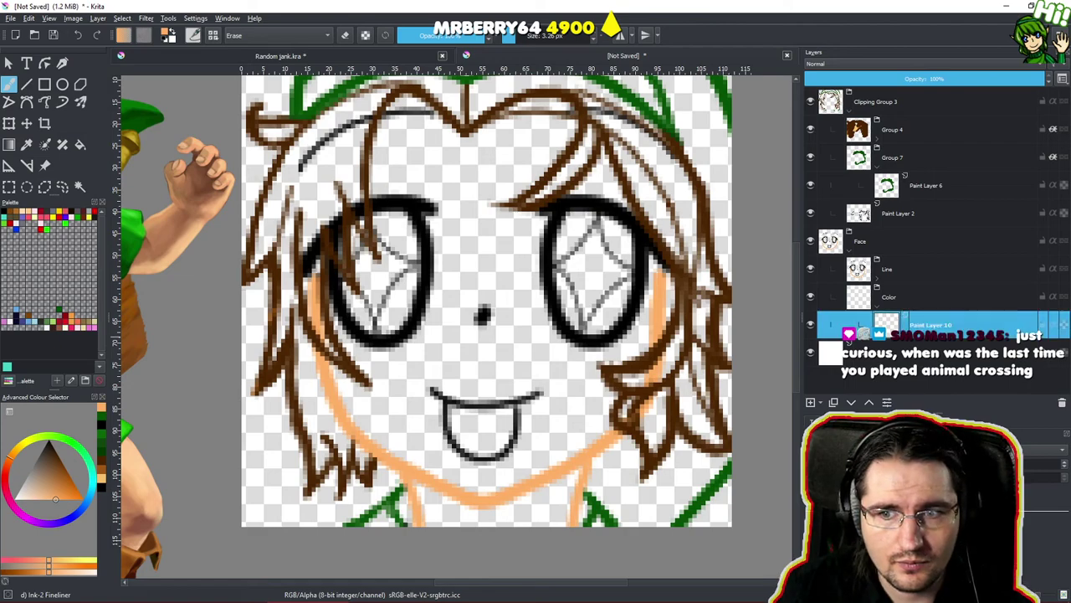
{"action": "key", "text": "e"}
{"action": "key", "text": "e"}
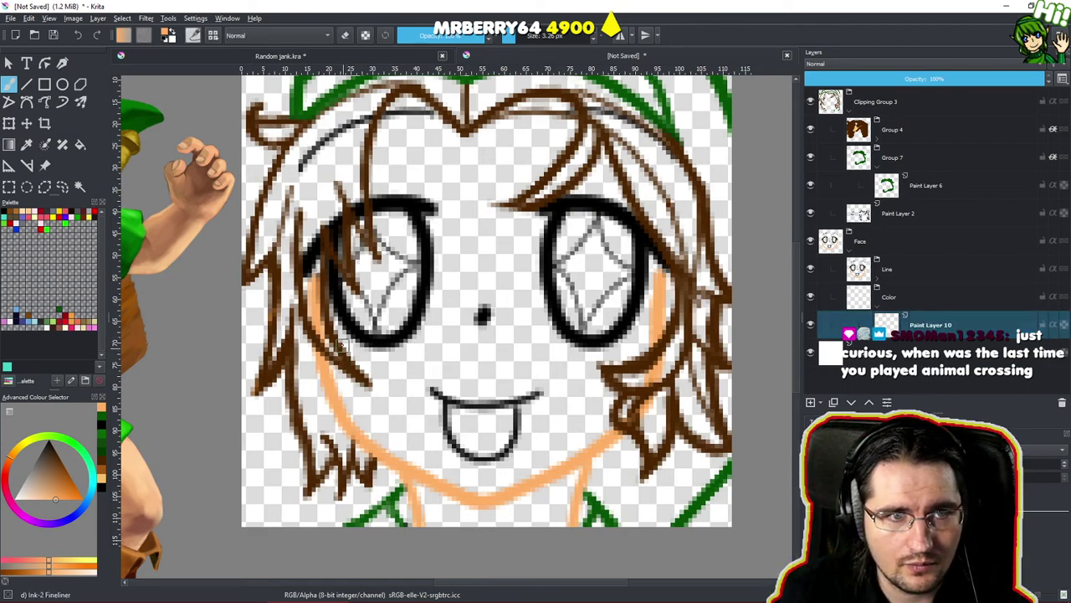
{"action": "mouse_move", "coordinate": [337, 325]}
{"action": "left_mouse_down"}
{"action": "mouse_move", "coordinate": [358, 365]}
{"action": "mouse_move", "coordinate": [360, 405]}
{"action": "left_mouse_up"}
{"action": "mouse_move", "coordinate": [334, 366]}
{"action": "left_mouse_down"}
{"action": "mouse_move", "coordinate": [367, 415]}
{"action": "mouse_move", "coordinate": [356, 390]}
{"action": "mouse_move", "coordinate": [372, 388]}
{"action": "mouse_move", "coordinate": [368, 365]}
{"action": "mouse_move", "coordinate": [378, 381]}
{"action": "mouse_move", "coordinate": [374, 392]}
{"action": "mouse_move", "coordinate": [360, 354]}
{"action": "mouse_move", "coordinate": [403, 325]}
{"action": "mouse_move", "coordinate": [390, 325]}
{"action": "mouse_move", "coordinate": [365, 352]}
{"action": "mouse_move", "coordinate": [424, 337]}
{"action": "mouse_move", "coordinate": [406, 348]}
{"action": "mouse_move", "coordinate": [437, 317]}
{"action": "mouse_move", "coordinate": [383, 396]}
{"action": "mouse_move", "coordinate": [407, 424]}
{"action": "mouse_move", "coordinate": [405, 447]}
{"action": "mouse_move", "coordinate": [387, 434]}
{"action": "mouse_move", "coordinate": [375, 440]}
{"action": "mouse_move", "coordinate": [428, 463]}
{"action": "mouse_move", "coordinate": [426, 454]}
{"action": "mouse_move", "coordinate": [445, 458]}
{"action": "mouse_move", "coordinate": [422, 449]}
{"action": "mouse_move", "coordinate": [442, 475]}
{"action": "mouse_move", "coordinate": [406, 461]}
{"action": "mouse_move", "coordinate": [487, 485]}
{"action": "mouse_move", "coordinate": [465, 489]}
{"action": "mouse_move", "coordinate": [519, 469]}
{"action": "left_mouse_up"}
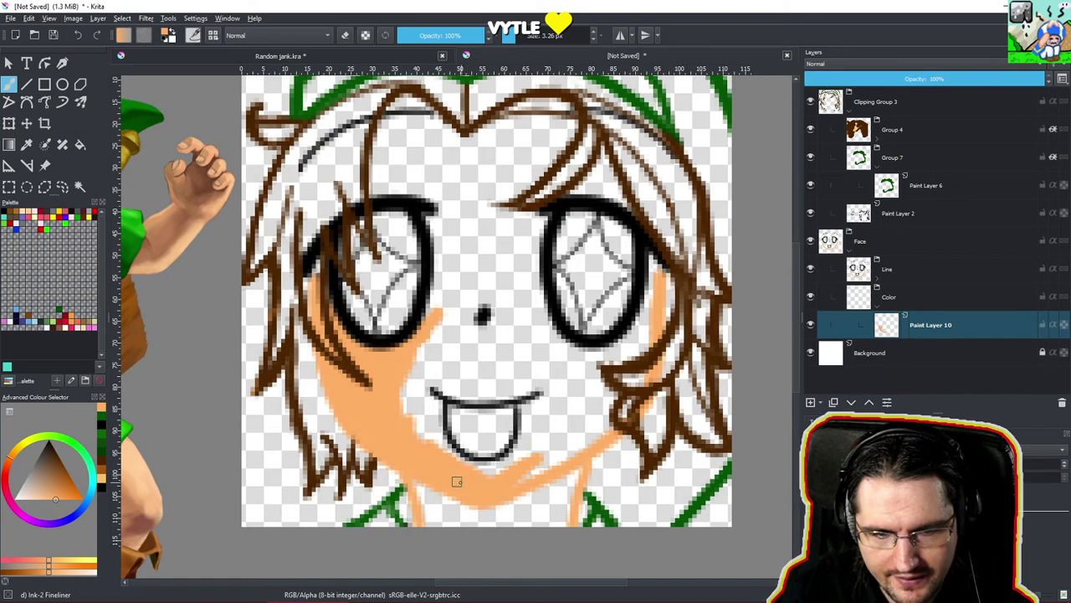
{"action": "mouse_move", "coordinate": [512, 475]}
{"action": "left_mouse_down"}
{"action": "mouse_move", "coordinate": [579, 453]}
{"action": "mouse_move", "coordinate": [475, 470]}
{"action": "mouse_move", "coordinate": [425, 439]}
{"action": "mouse_move", "coordinate": [444, 445]}
{"action": "mouse_move", "coordinate": [434, 406]}
{"action": "mouse_move", "coordinate": [413, 432]}
{"action": "mouse_move", "coordinate": [410, 367]}
{"action": "mouse_move", "coordinate": [408, 389]}
{"action": "mouse_move", "coordinate": [455, 360]}
{"action": "mouse_move", "coordinate": [464, 395]}
{"action": "mouse_move", "coordinate": [446, 381]}
{"action": "mouse_move", "coordinate": [465, 392]}
{"action": "mouse_move", "coordinate": [515, 391]}
{"action": "mouse_move", "coordinate": [475, 384]}
{"action": "mouse_move", "coordinate": [531, 389]}
{"action": "mouse_move", "coordinate": [575, 369]}
{"action": "mouse_move", "coordinate": [547, 460]}
{"action": "mouse_move", "coordinate": [587, 418]}
{"action": "mouse_move", "coordinate": [604, 435]}
{"action": "mouse_move", "coordinate": [581, 433]}
{"action": "mouse_move", "coordinate": [636, 367]}
{"action": "mouse_move", "coordinate": [651, 288]}
{"action": "mouse_move", "coordinate": [640, 351]}
{"action": "mouse_move", "coordinate": [618, 371]}
{"action": "mouse_move", "coordinate": [599, 369]}
{"action": "mouse_move", "coordinate": [594, 406]}
{"action": "mouse_move", "coordinate": [595, 383]}
{"action": "mouse_move", "coordinate": [545, 381]}
{"action": "mouse_move", "coordinate": [535, 425]}
{"action": "mouse_move", "coordinate": [461, 376]}
{"action": "mouse_move", "coordinate": [442, 256]}
{"action": "mouse_move", "coordinate": [446, 301]}
{"action": "mouse_move", "coordinate": [469, 301]}
{"action": "mouse_move", "coordinate": [450, 341]}
{"action": "mouse_move", "coordinate": [498, 314]}
{"action": "mouse_move", "coordinate": [485, 376]}
{"action": "mouse_move", "coordinate": [488, 332]}
{"action": "mouse_move", "coordinate": [524, 378]}
{"action": "mouse_move", "coordinate": [637, 343]}
{"action": "mouse_move", "coordinate": [668, 255]}
{"action": "left_mouse_up"}
{"action": "mouse_move", "coordinate": [478, 253]}
{"action": "left_mouse_down"}
{"action": "mouse_move", "coordinate": [500, 298]}
{"action": "mouse_move", "coordinate": [493, 250]}
{"action": "mouse_move", "coordinate": [544, 336]}
{"action": "mouse_move", "coordinate": [529, 253]}
{"action": "mouse_move", "coordinate": [552, 336]}
{"action": "mouse_move", "coordinate": [534, 257]}
{"action": "mouse_move", "coordinate": [559, 347]}
{"action": "mouse_move", "coordinate": [606, 380]}
{"action": "mouse_move", "coordinate": [561, 364]}
{"action": "mouse_move", "coordinate": [518, 299]}
{"action": "left_mouse_up"}
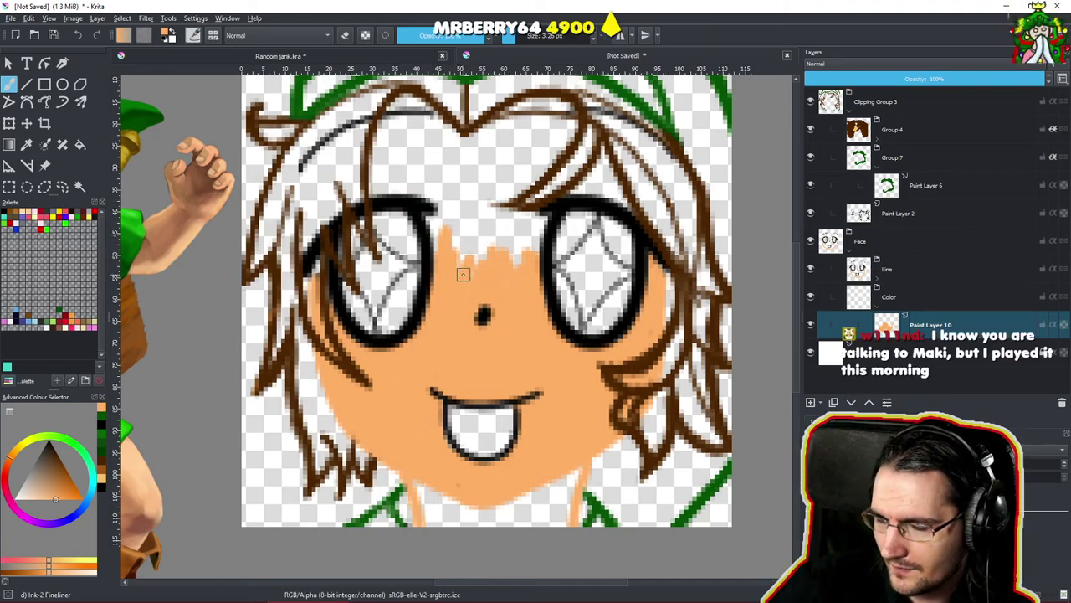
Paint the skin colour above the left-hand eye and up that side of the forehead to the hat line.
{"action": "mouse_move", "coordinate": [427, 196]}
{"action": "left_mouse_down"}
{"action": "mouse_move", "coordinate": [421, 173]}
{"action": "mouse_move", "coordinate": [441, 231]}
{"action": "left_mouse_up"}
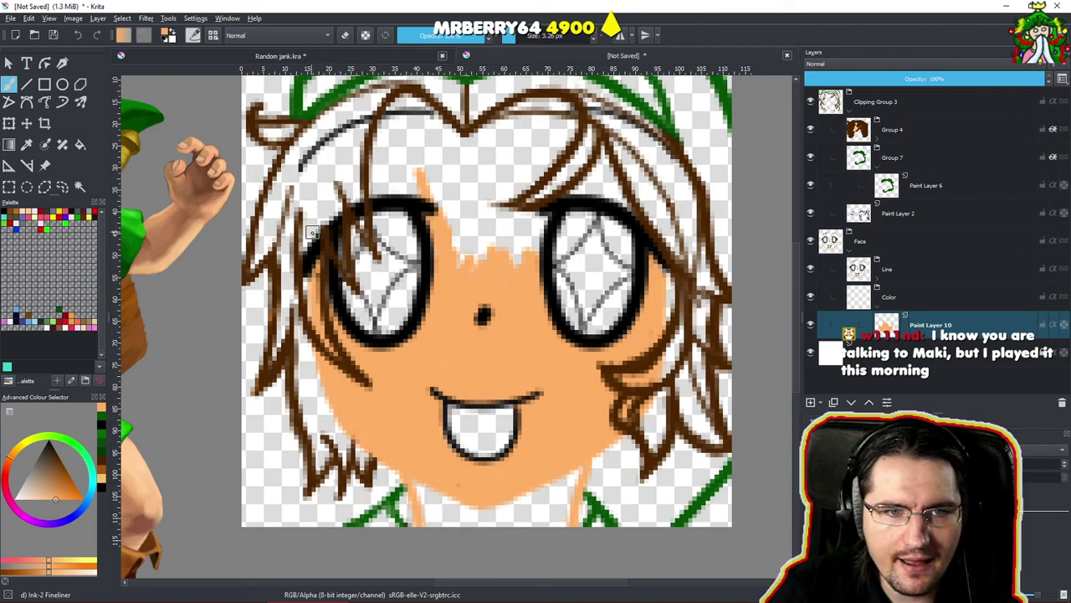
{"action": "mouse_move", "coordinate": [312, 238]}
{"action": "left_mouse_down"}
{"action": "mouse_move", "coordinate": [316, 196]}
{"action": "mouse_move", "coordinate": [314, 243]}
{"action": "mouse_move", "coordinate": [329, 205]}
{"action": "mouse_move", "coordinate": [336, 217]}
{"action": "mouse_move", "coordinate": [376, 183]}
{"action": "mouse_move", "coordinate": [398, 173]}
{"action": "mouse_move", "coordinate": [387, 186]}
{"action": "mouse_move", "coordinate": [432, 180]}
{"action": "left_mouse_up"}
{"action": "mouse_move", "coordinate": [341, 193]}
{"action": "left_mouse_down"}
{"action": "mouse_move", "coordinate": [328, 160]}
{"action": "mouse_move", "coordinate": [317, 185]}
{"action": "left_mouse_up"}
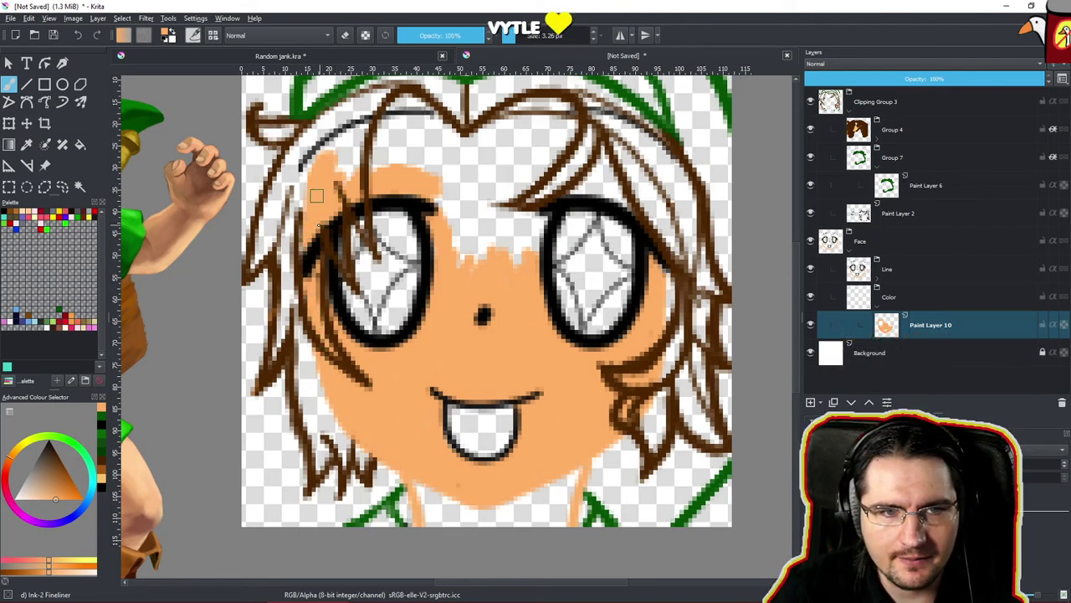
{"action": "mouse_move", "coordinate": [315, 170]}
{"action": "left_mouse_down"}
{"action": "mouse_move", "coordinate": [341, 155]}
{"action": "mouse_move", "coordinate": [376, 125]}
{"action": "mouse_move", "coordinate": [330, 188]}
{"action": "mouse_move", "coordinate": [373, 134]}
{"action": "mouse_move", "coordinate": [349, 107]}
{"action": "mouse_move", "coordinate": [318, 151]}
{"action": "mouse_move", "coordinate": [333, 119]}
{"action": "mouse_move", "coordinate": [313, 158]}
{"action": "mouse_move", "coordinate": [310, 145]}
{"action": "mouse_move", "coordinate": [306, 194]}
{"action": "left_mouse_up"}
{"action": "mouse_move", "coordinate": [305, 181]}
{"action": "left_mouse_down"}
{"action": "mouse_move", "coordinate": [350, 110]}
{"action": "mouse_move", "coordinate": [398, 113]}
{"action": "mouse_move", "coordinate": [409, 142]}
{"action": "mouse_move", "coordinate": [345, 157]}
{"action": "left_mouse_up"}
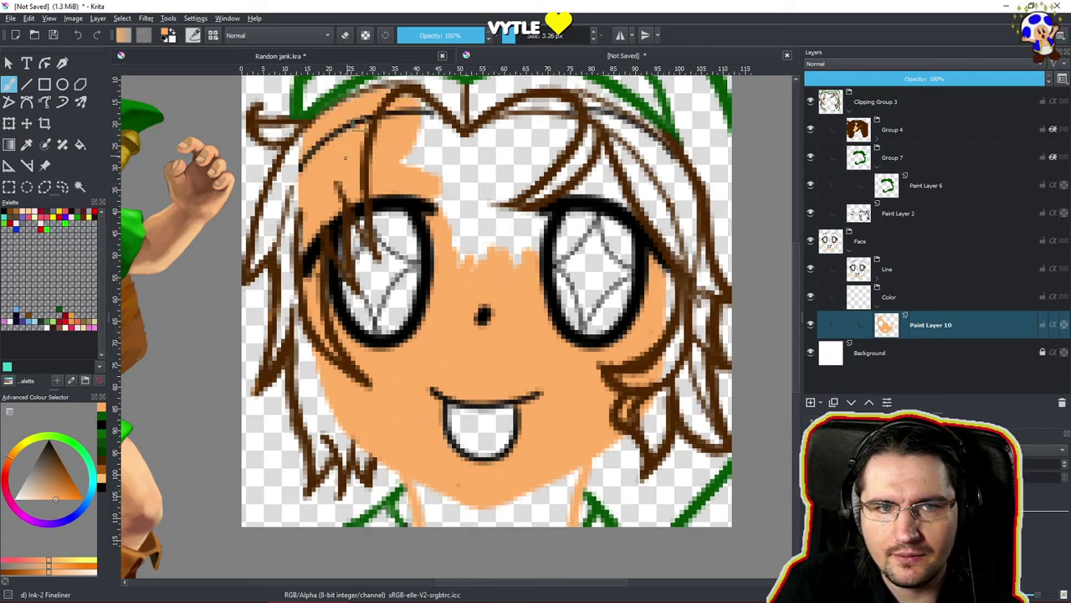
Fill the rest of the forehead, the area between the eyes and the right-hand temple with the skin colour.
{"action": "mouse_move", "coordinate": [430, 146]}
{"action": "left_mouse_down"}
{"action": "mouse_move", "coordinate": [405, 173]}
{"action": "mouse_move", "coordinate": [420, 101]}
{"action": "mouse_move", "coordinate": [447, 127]}
{"action": "mouse_move", "coordinate": [423, 146]}
{"action": "mouse_move", "coordinate": [424, 135]}
{"action": "mouse_move", "coordinate": [437, 205]}
{"action": "left_mouse_up"}
{"action": "mouse_move", "coordinate": [443, 266]}
{"action": "left_mouse_down"}
{"action": "mouse_move", "coordinate": [455, 244]}
{"action": "mouse_move", "coordinate": [461, 273]}
{"action": "mouse_move", "coordinate": [498, 226]}
{"action": "mouse_move", "coordinate": [476, 273]}
{"action": "mouse_move", "coordinate": [489, 230]}
{"action": "mouse_move", "coordinate": [528, 209]}
{"action": "mouse_move", "coordinate": [517, 235]}
{"action": "mouse_move", "coordinate": [525, 264]}
{"action": "mouse_move", "coordinate": [540, 215]}
{"action": "mouse_move", "coordinate": [528, 253]}
{"action": "mouse_move", "coordinate": [510, 252]}
{"action": "mouse_move", "coordinate": [515, 210]}
{"action": "mouse_move", "coordinate": [468, 262]}
{"action": "mouse_move", "coordinate": [479, 229]}
{"action": "mouse_move", "coordinate": [466, 155]}
{"action": "mouse_move", "coordinate": [465, 191]}
{"action": "mouse_move", "coordinate": [446, 143]}
{"action": "mouse_move", "coordinate": [449, 169]}
{"action": "mouse_move", "coordinate": [457, 149]}
{"action": "mouse_move", "coordinate": [481, 183]}
{"action": "mouse_move", "coordinate": [471, 177]}
{"action": "mouse_move", "coordinate": [467, 187]}
{"action": "mouse_move", "coordinate": [477, 150]}
{"action": "mouse_move", "coordinate": [495, 232]}
{"action": "mouse_move", "coordinate": [526, 174]}
{"action": "mouse_move", "coordinate": [487, 192]}
{"action": "mouse_move", "coordinate": [509, 133]}
{"action": "mouse_move", "coordinate": [477, 147]}
{"action": "mouse_move", "coordinate": [494, 123]}
{"action": "mouse_move", "coordinate": [469, 143]}
{"action": "mouse_move", "coordinate": [524, 116]}
{"action": "mouse_move", "coordinate": [531, 101]}
{"action": "mouse_move", "coordinate": [517, 109]}
{"action": "mouse_move", "coordinate": [519, 129]}
{"action": "mouse_move", "coordinate": [540, 119]}
{"action": "mouse_move", "coordinate": [574, 132]}
{"action": "mouse_move", "coordinate": [503, 184]}
{"action": "mouse_move", "coordinate": [529, 148]}
{"action": "mouse_move", "coordinate": [504, 155]}
{"action": "mouse_move", "coordinate": [488, 207]}
{"action": "mouse_move", "coordinate": [501, 200]}
{"action": "mouse_move", "coordinate": [507, 214]}
{"action": "mouse_move", "coordinate": [564, 166]}
{"action": "mouse_move", "coordinate": [541, 207]}
{"action": "mouse_move", "coordinate": [573, 180]}
{"action": "mouse_move", "coordinate": [564, 193]}
{"action": "mouse_move", "coordinate": [589, 182]}
{"action": "mouse_move", "coordinate": [628, 198]}
{"action": "mouse_move", "coordinate": [623, 168]}
{"action": "mouse_move", "coordinate": [586, 170]}
{"action": "mouse_move", "coordinate": [589, 144]}
{"action": "mouse_move", "coordinate": [632, 209]}
{"action": "mouse_move", "coordinate": [641, 194]}
{"action": "mouse_move", "coordinate": [648, 230]}
{"action": "left_mouse_up"}
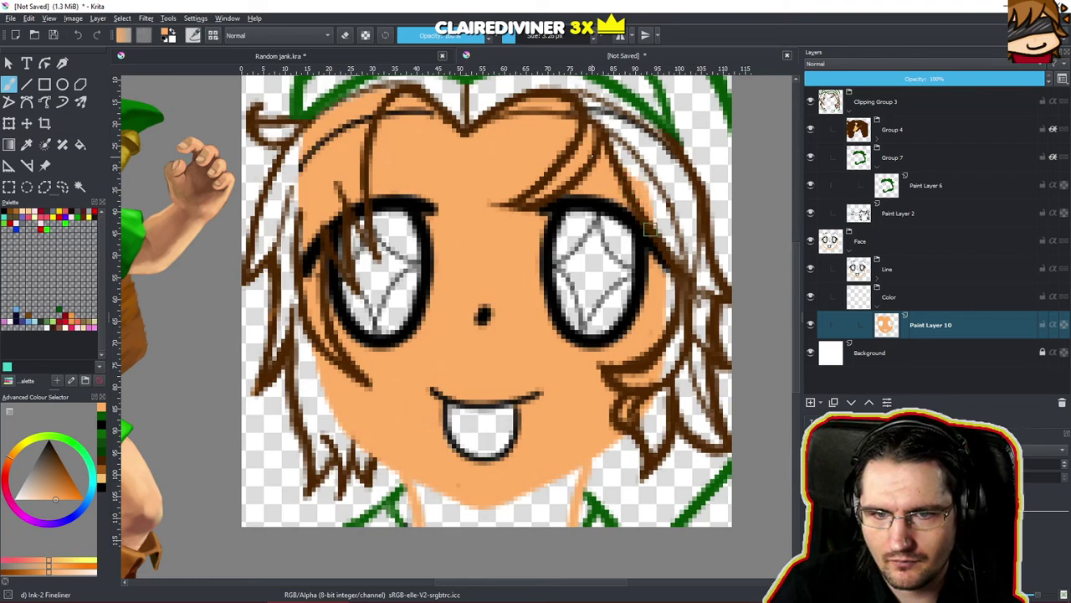
{"action": "mouse_move", "coordinate": [576, 110]}
{"action": "left_mouse_down"}
{"action": "mouse_move", "coordinate": [603, 114]}
{"action": "mouse_move", "coordinate": [627, 163]}
{"action": "mouse_move", "coordinate": [634, 138]}
{"action": "mouse_move", "coordinate": [655, 263]}
{"action": "left_mouse_up"}
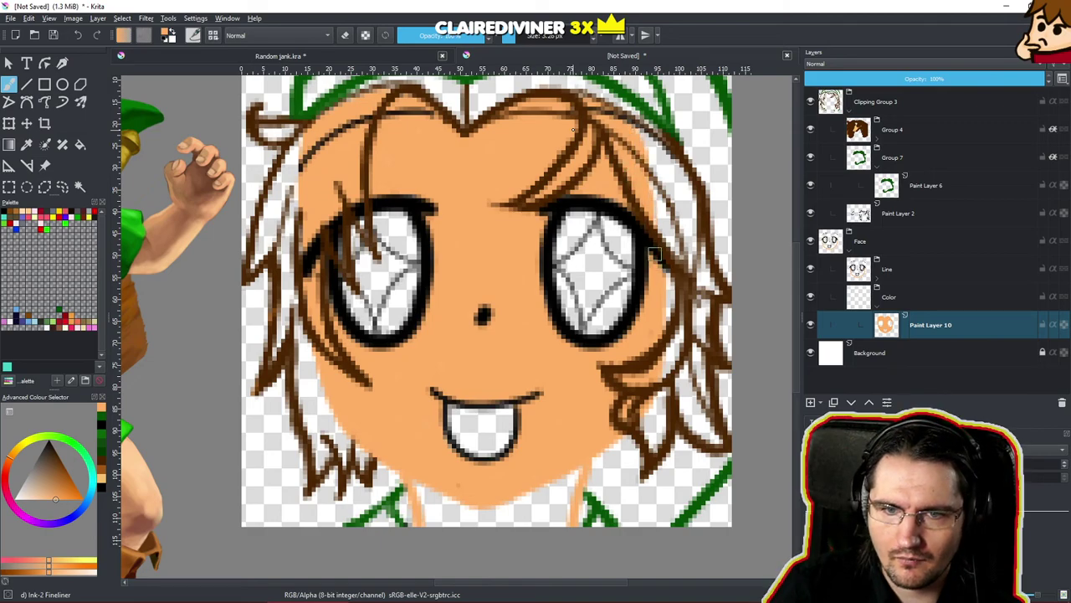
{"action": "mouse_move", "coordinate": [625, 143]}
{"action": "left_mouse_down"}
{"action": "mouse_move", "coordinate": [646, 146]}
{"action": "mouse_move", "coordinate": [652, 161]}
{"action": "mouse_move", "coordinate": [657, 251]}
{"action": "mouse_move", "coordinate": [654, 151]}
{"action": "mouse_move", "coordinate": [652, 166]}
{"action": "left_mouse_up"}
{"action": "mouse_move", "coordinate": [652, 215]}
{"action": "left_mouse_down"}
{"action": "mouse_move", "coordinate": [656, 151]}
{"action": "mouse_move", "coordinate": [660, 261]}
{"action": "mouse_move", "coordinate": [646, 232]}
{"action": "mouse_move", "coordinate": [668, 307]}
{"action": "mouse_move", "coordinate": [672, 147]}
{"action": "mouse_move", "coordinate": [675, 197]}
{"action": "left_mouse_up"}
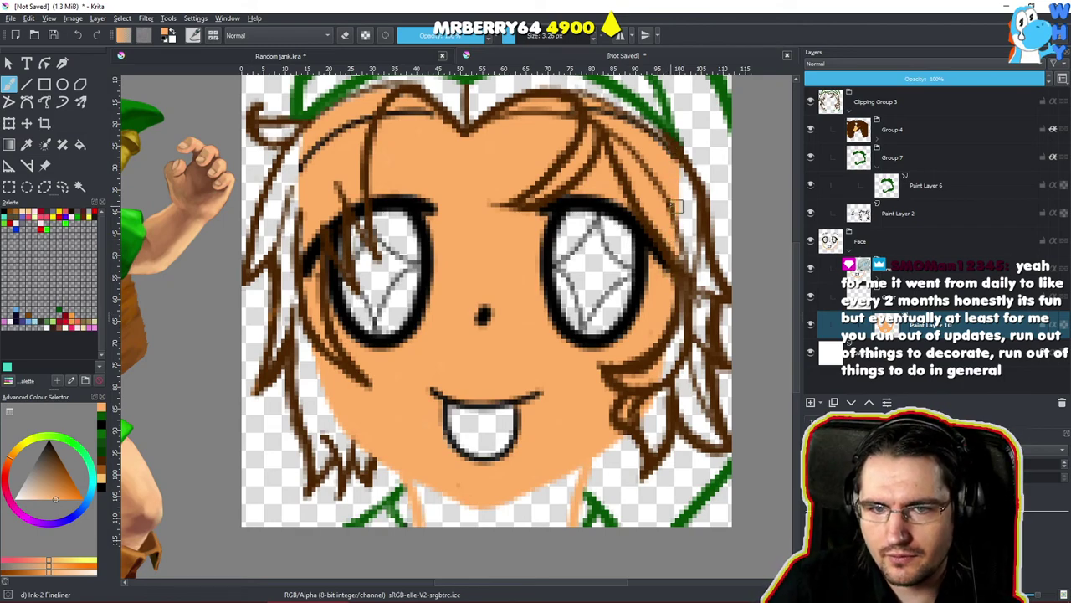
Examine the filled face beside the reference character, zoomed out and at medium size.
{"action": "scroll", "coordinate": [671, 239], "scroll_direction": "down", "scroll_amount": 2}
{"action": "scroll", "coordinate": [671, 238], "scroll_direction": "down", "scroll_amount": 5}
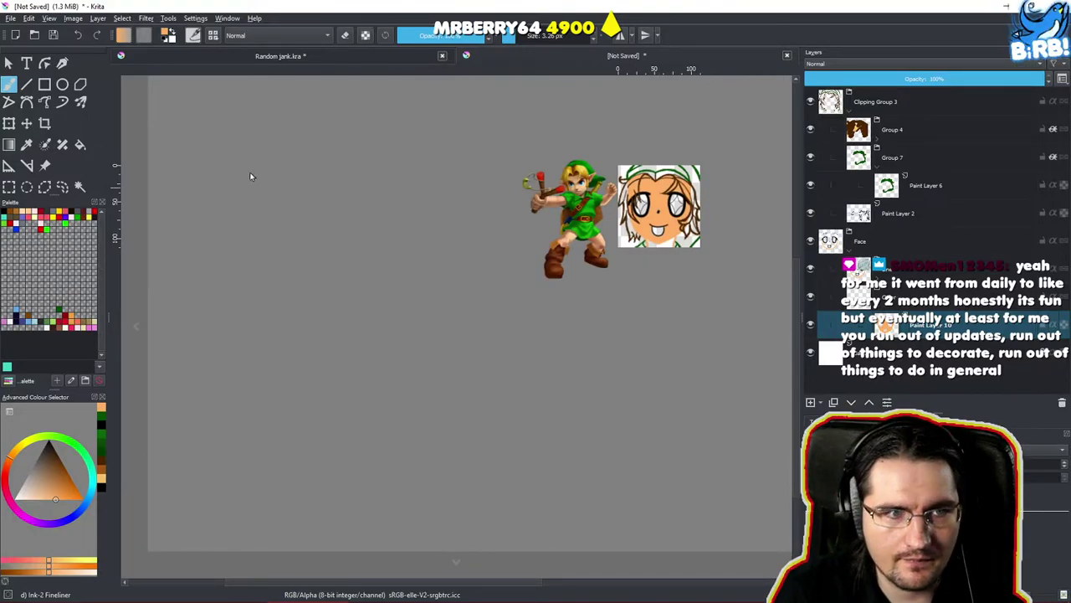
{"action": "left_click", "coordinate": [8, 63]}
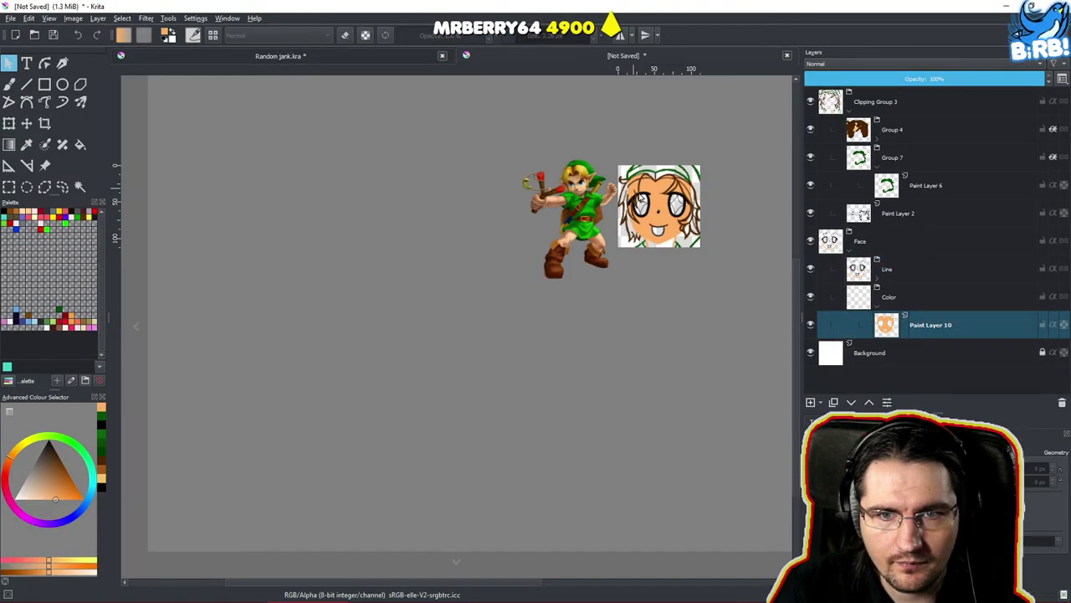
{"action": "scroll", "coordinate": [639, 195], "scroll_direction": "up", "scroll_amount": 5}
{"action": "left_click_drag", "start_coordinate": [554, 239], "coordinate": [530, 260]}
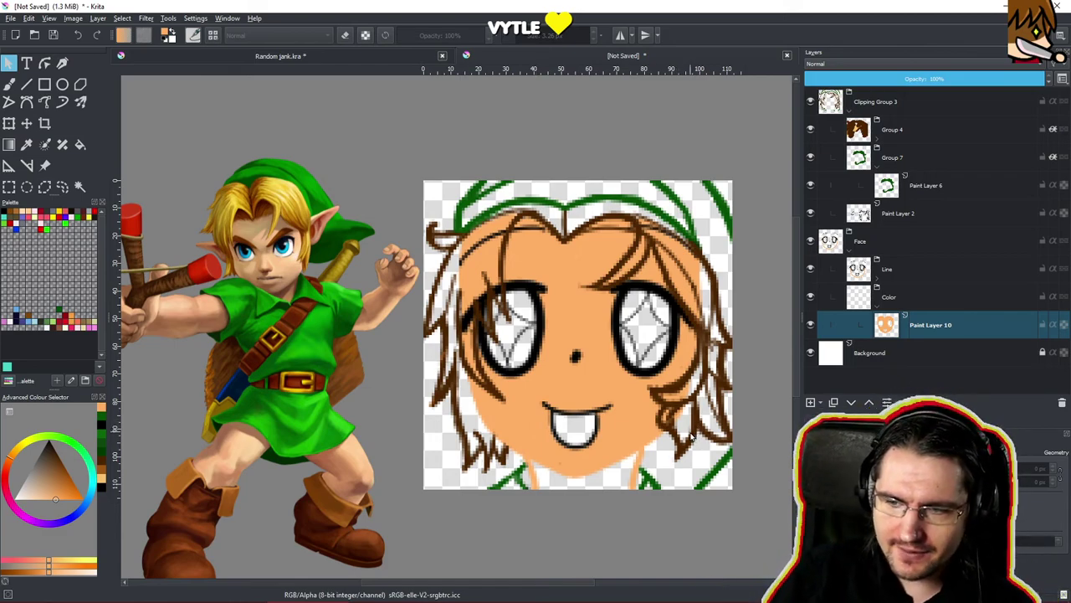
{"action": "left_click_drag", "start_coordinate": [693, 423], "coordinate": [701, 416]}
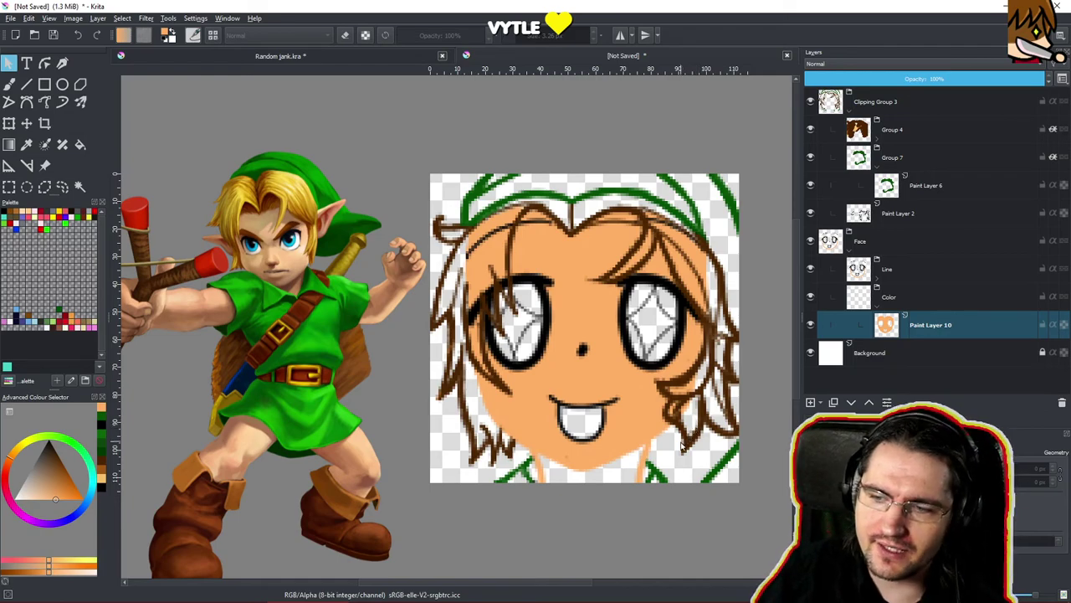
{"action": "left_click_drag", "start_coordinate": [678, 426], "coordinate": [658, 435]}
{"action": "left_click_drag", "start_coordinate": [526, 409], "coordinate": [524, 363]}
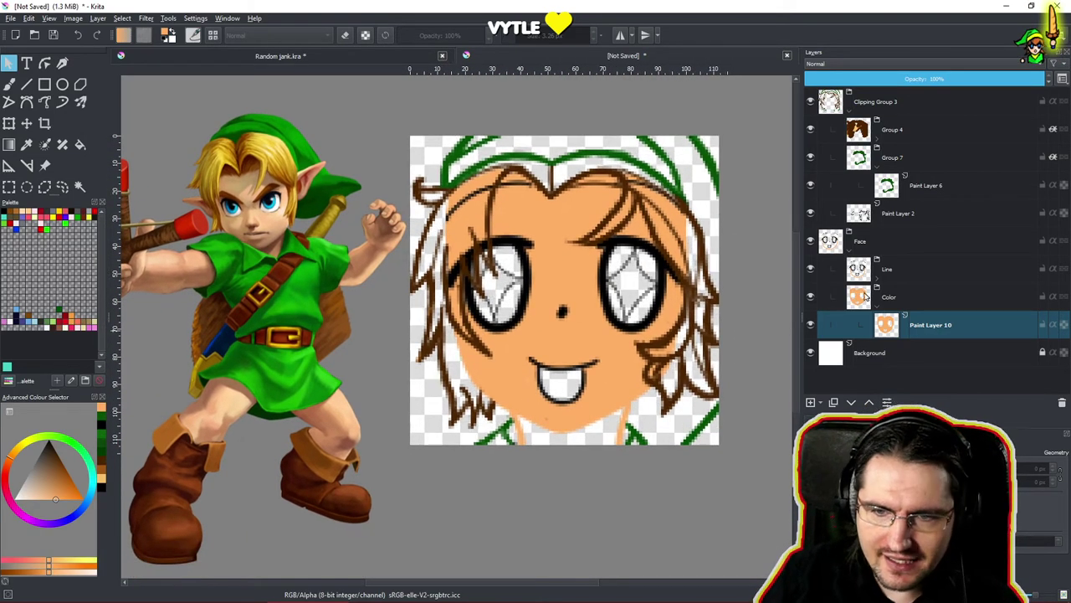
Expand the Line group and erase the stray speck on the chin from Paint Layer 1.
{"action": "left_click", "coordinate": [908, 274]}
{"action": "left_click", "coordinate": [898, 251]}
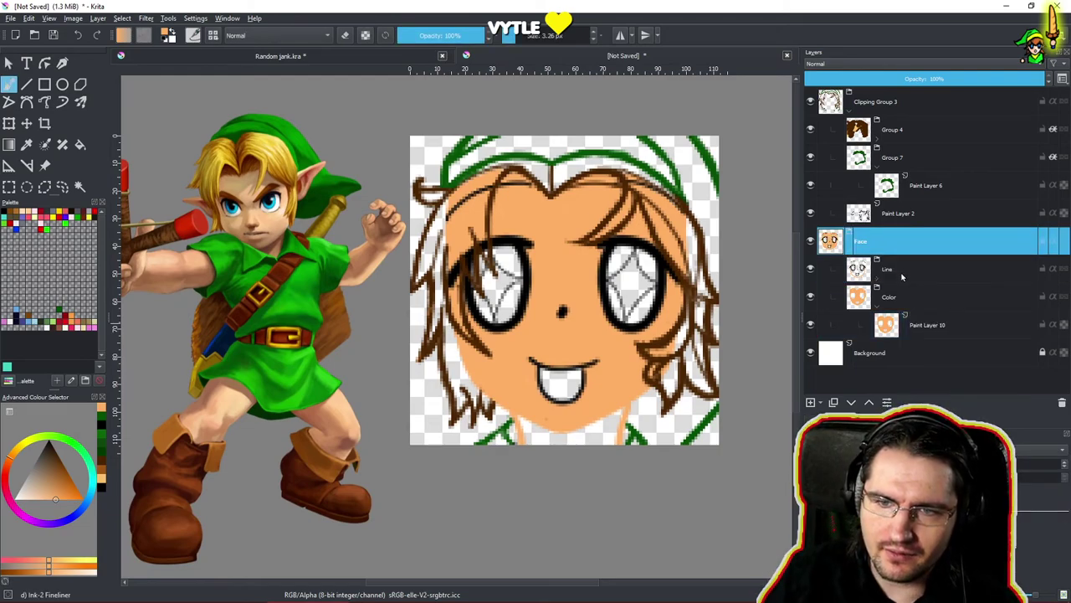
{"action": "left_click", "coordinate": [901, 276]}
{"action": "key", "text": "e"}
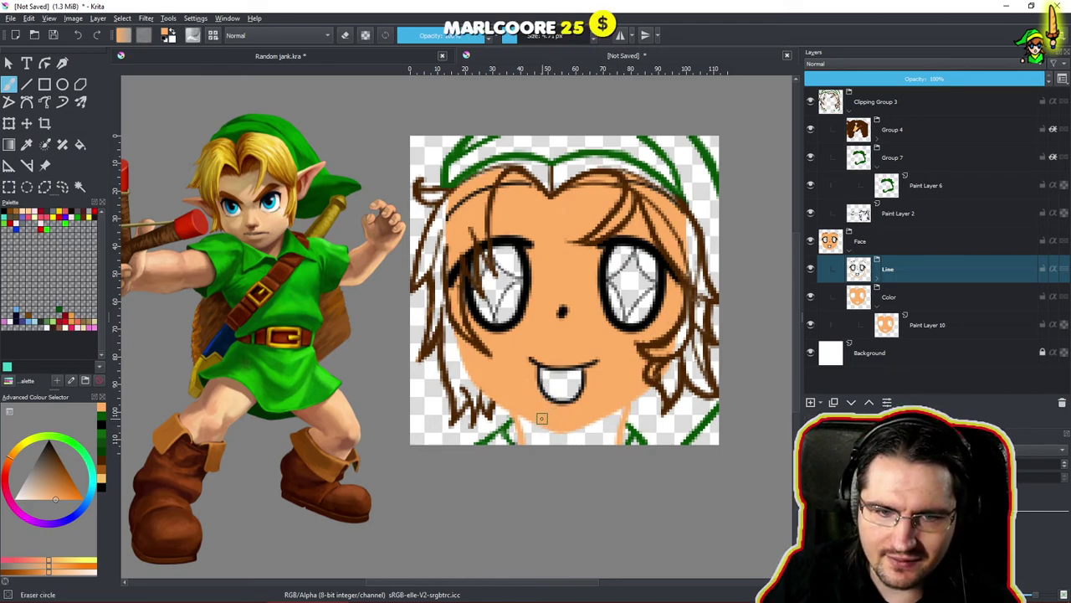
{"action": "left_click", "coordinate": [883, 284]}
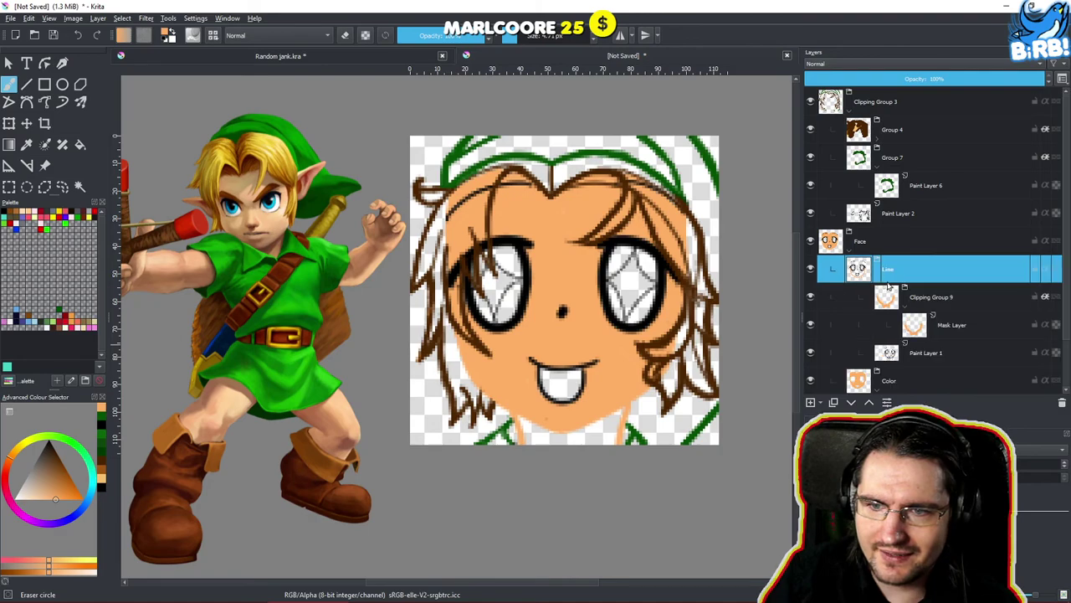
{"action": "left_click", "coordinate": [943, 352]}
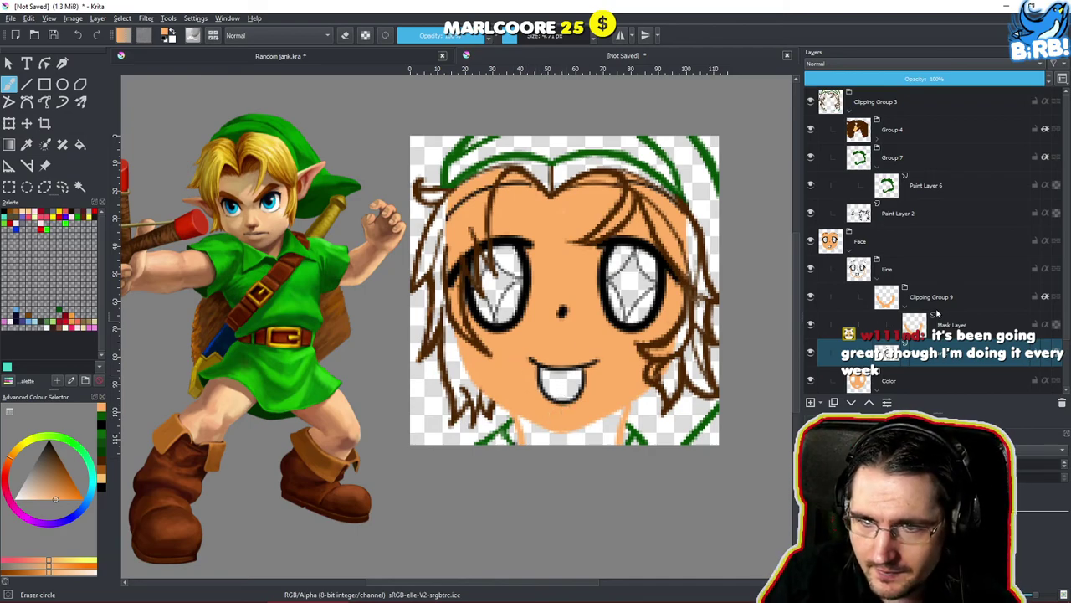
Examine the skin fill and line art around the mouth and chin up close, checking Paint Layer 10 and Paint Layer 1.
{"action": "left_click", "coordinate": [877, 283]}
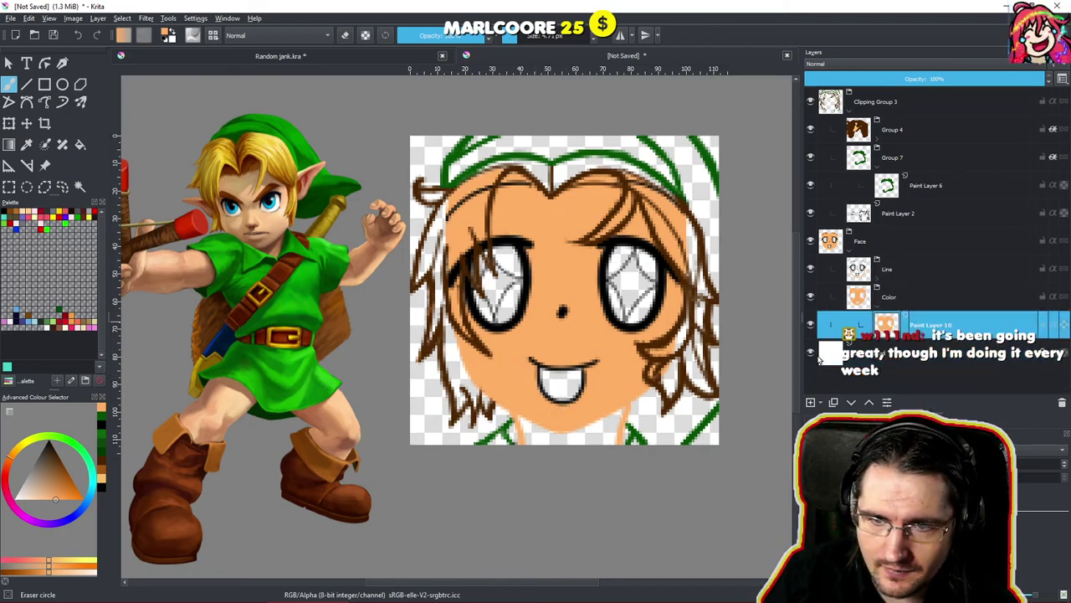
{"action": "key", "text": "slash"}
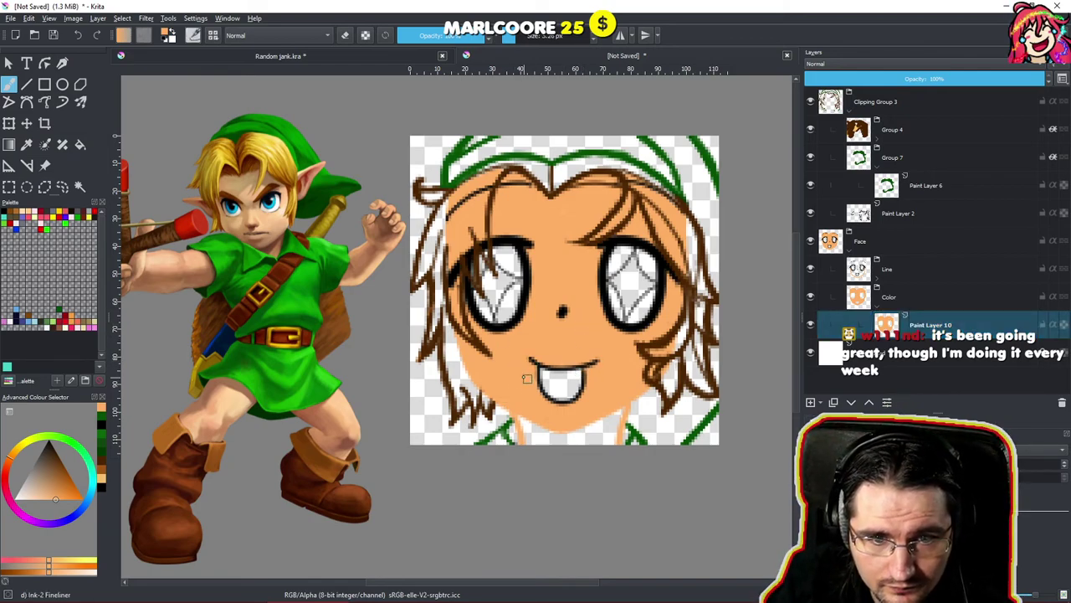
{"action": "scroll", "coordinate": [572, 321], "scroll_direction": "up", "scroll_amount": 5}
{"action": "mouse_move", "coordinate": [545, 373]}
{"action": "left_mouse_down"}
{"action": "mouse_move", "coordinate": [521, 342]}
{"action": "mouse_move", "coordinate": [524, 326]}
{"action": "left_mouse_up"}
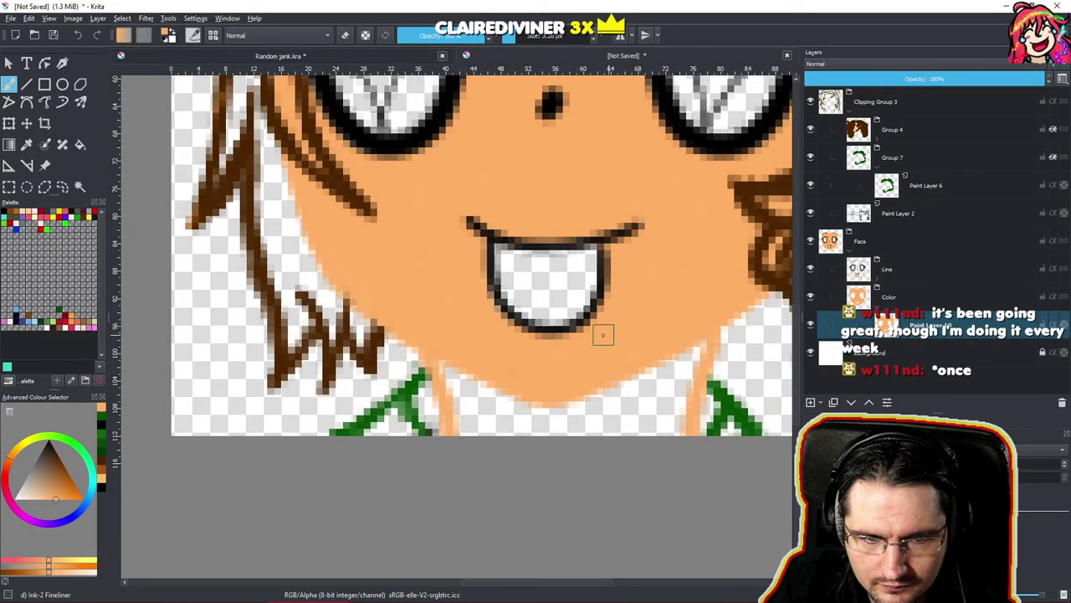
{"action": "left_click", "coordinate": [924, 272]}
{"action": "left_click", "coordinate": [879, 282]}
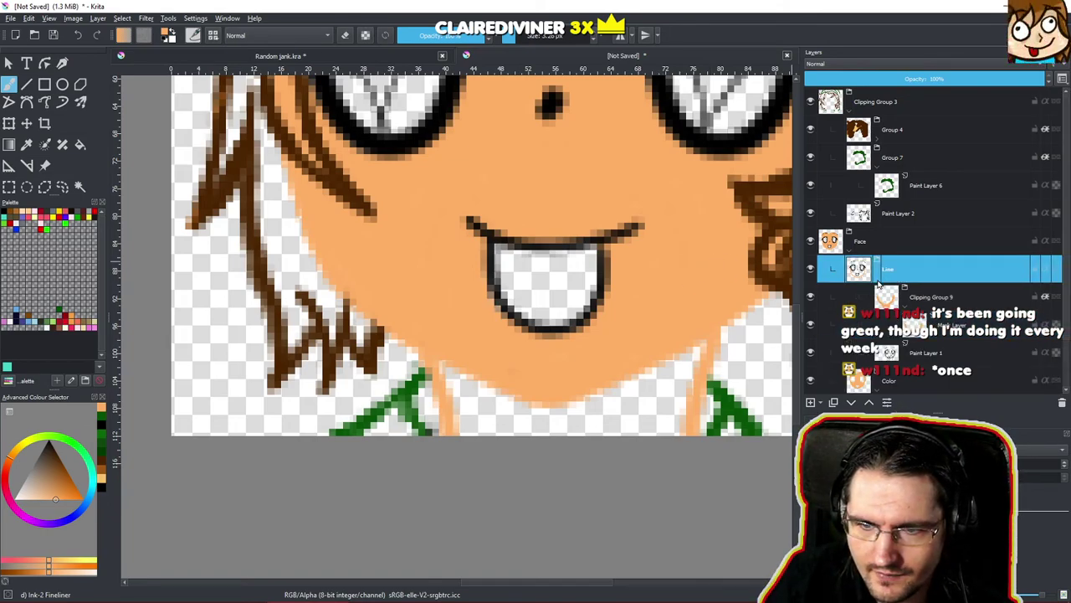
{"action": "left_click", "coordinate": [924, 352]}
{"action": "key", "text": "e"}
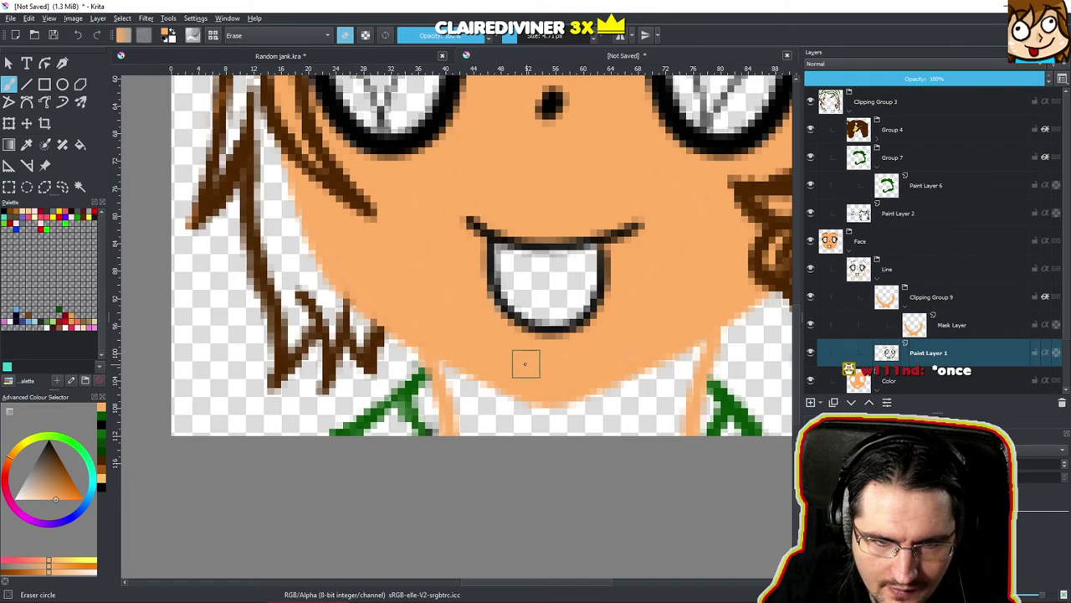
{"action": "scroll", "coordinate": [599, 326], "scroll_direction": "down", "scroll_amount": 5}
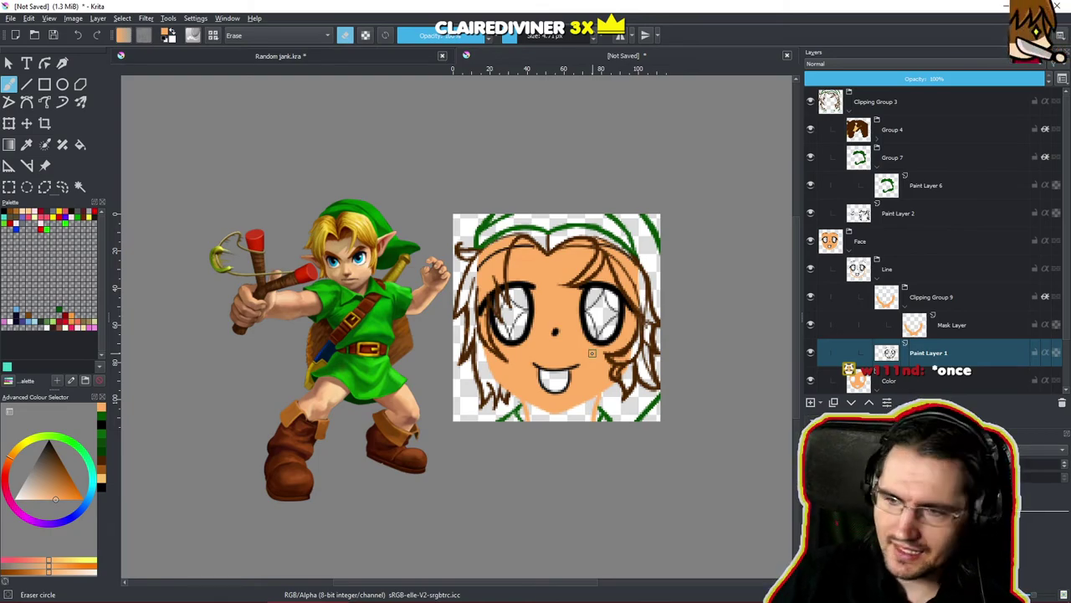
Try to erase part of the right-hand eye's inner outline on Paint Layer 1.
{"action": "left_click", "coordinate": [935, 348]}
{"action": "left_click", "coordinate": [948, 268]}
{"action": "left_click", "coordinate": [937, 354]}
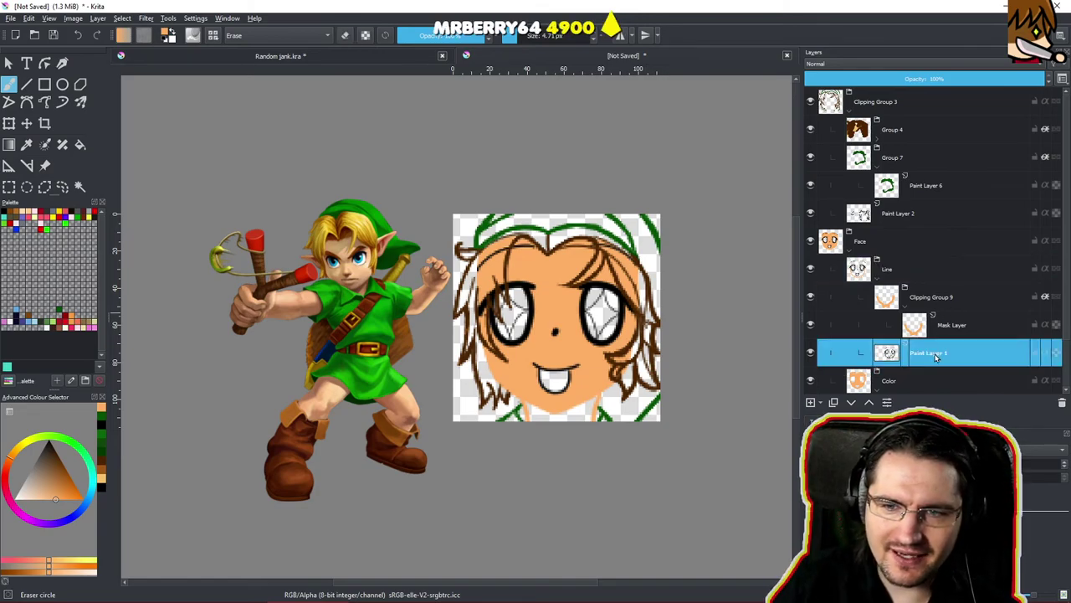
{"action": "left_click_drag", "start_coordinate": [559, 322], "coordinate": [588, 267]}
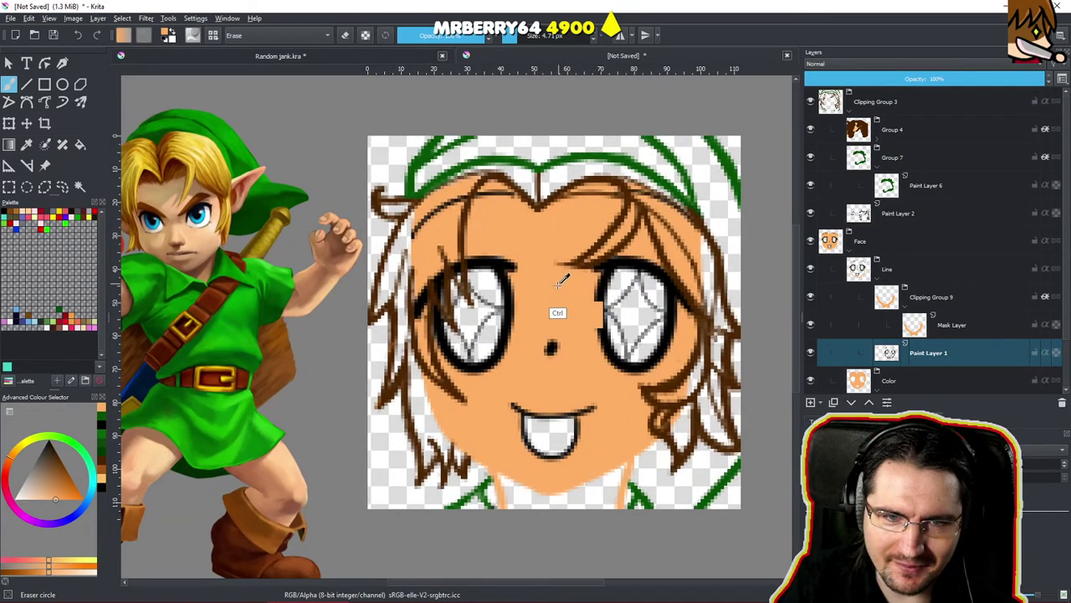
{"action": "key", "text": "e"}
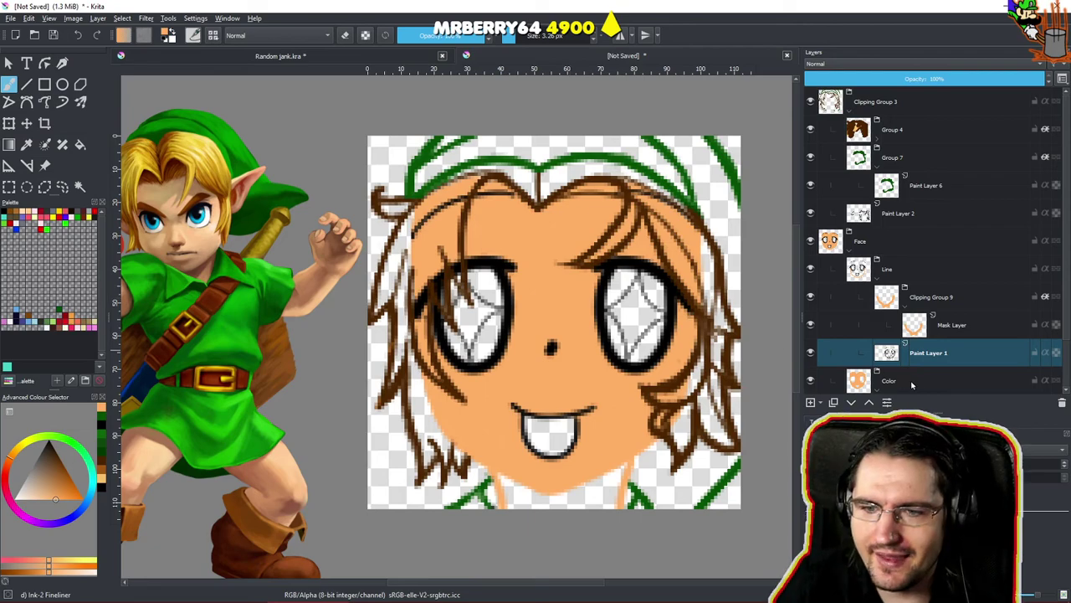
Collapse the Face group and Clipping Group 3 in the layer stack.
{"action": "scroll", "coordinate": [918, 389], "scroll_direction": "down", "scroll_amount": 2}
{"action": "left_click", "coordinate": [930, 351]}
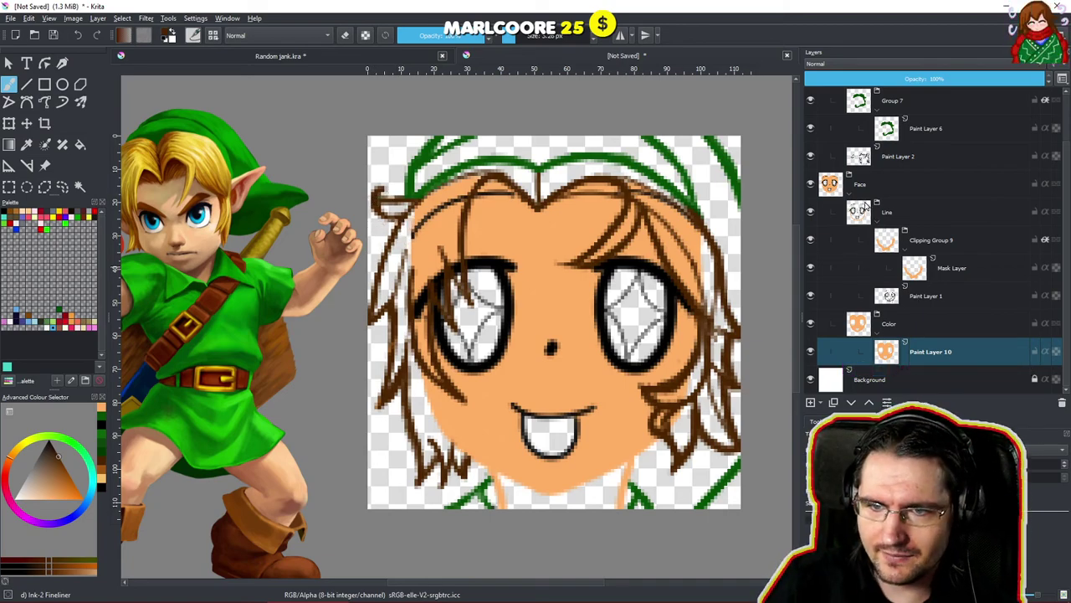
{"action": "left_click", "coordinate": [849, 194]}
{"action": "left_click", "coordinate": [925, 125]}
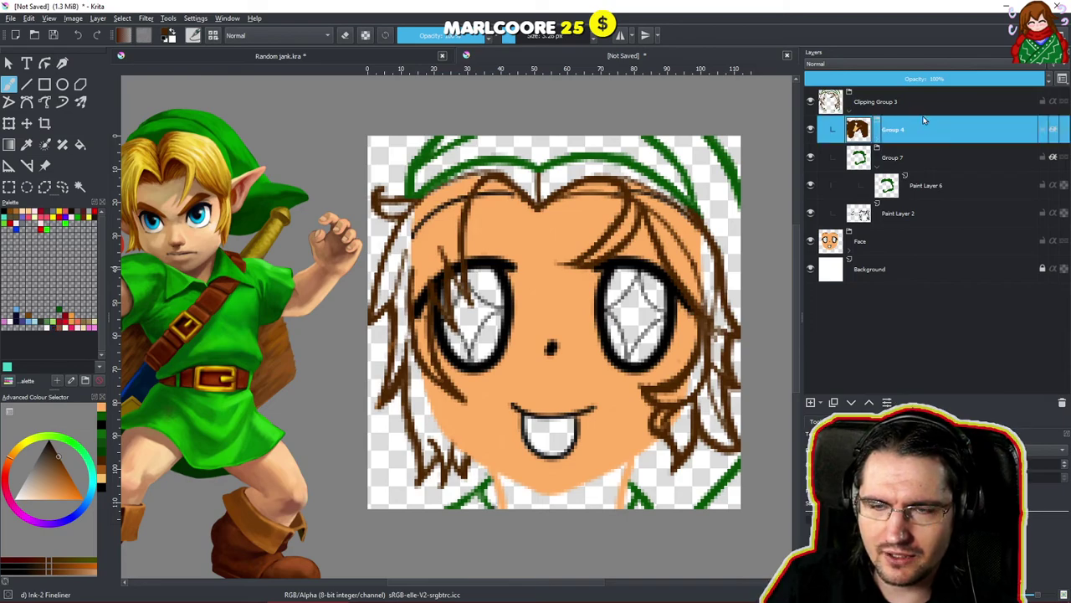
{"action": "left_click", "coordinate": [849, 113]}
{"action": "left_click", "coordinate": [879, 105]}
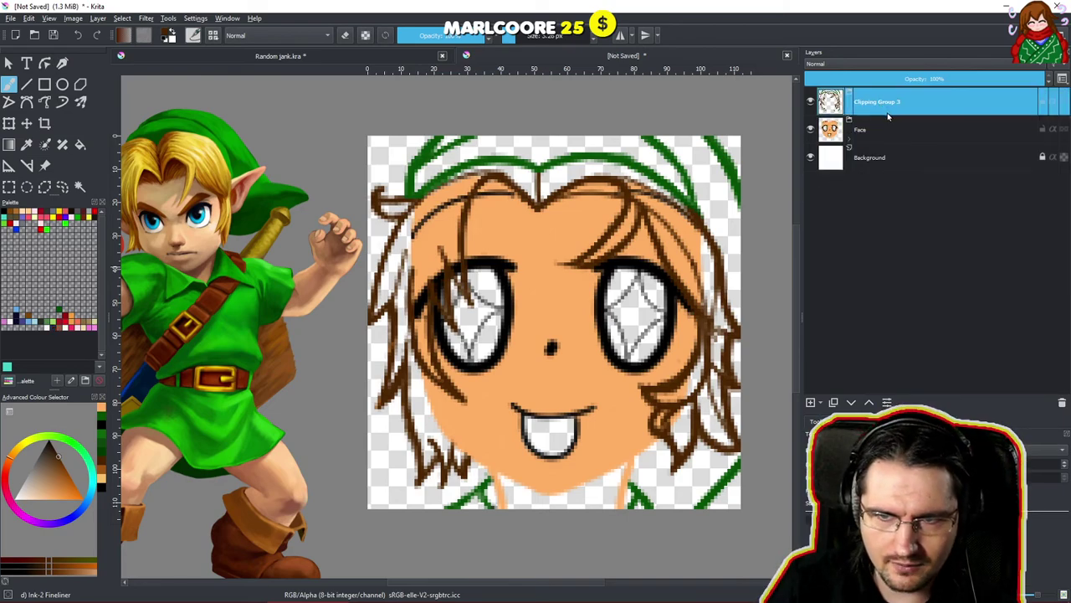
Wrap Clipping Group 3 in a new group and name that group Hair & Hat.
{"action": "key", "text": "ctrl+g"}
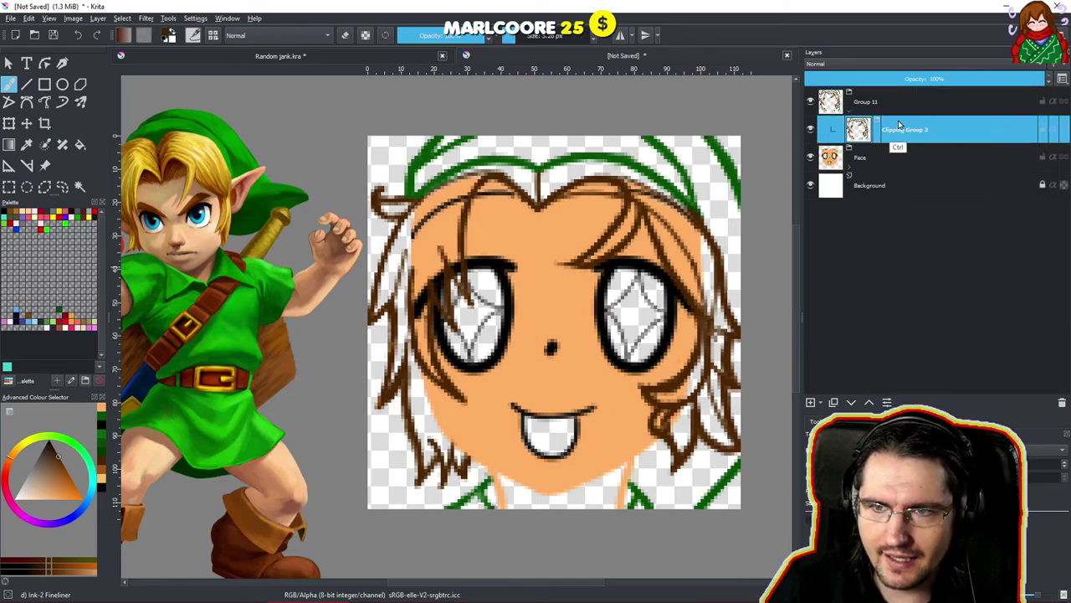
{"action": "left_click", "coordinate": [854, 107]}
{"action": "left_click", "coordinate": [855, 106]}
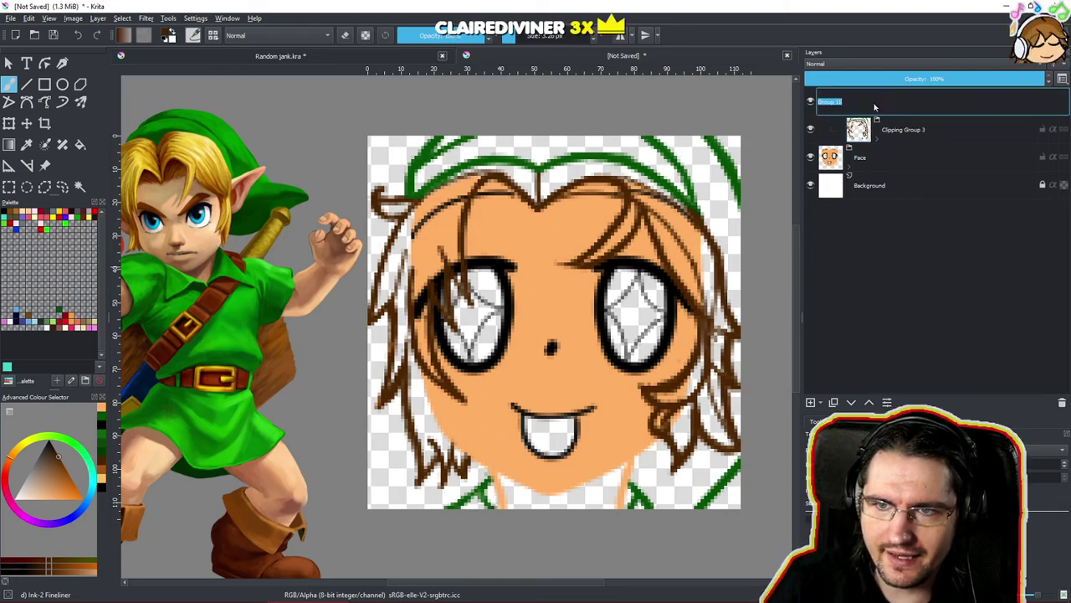
{"action": "type", "text": "Hair & Hat"}
{"action": "key", "text": "Return"}
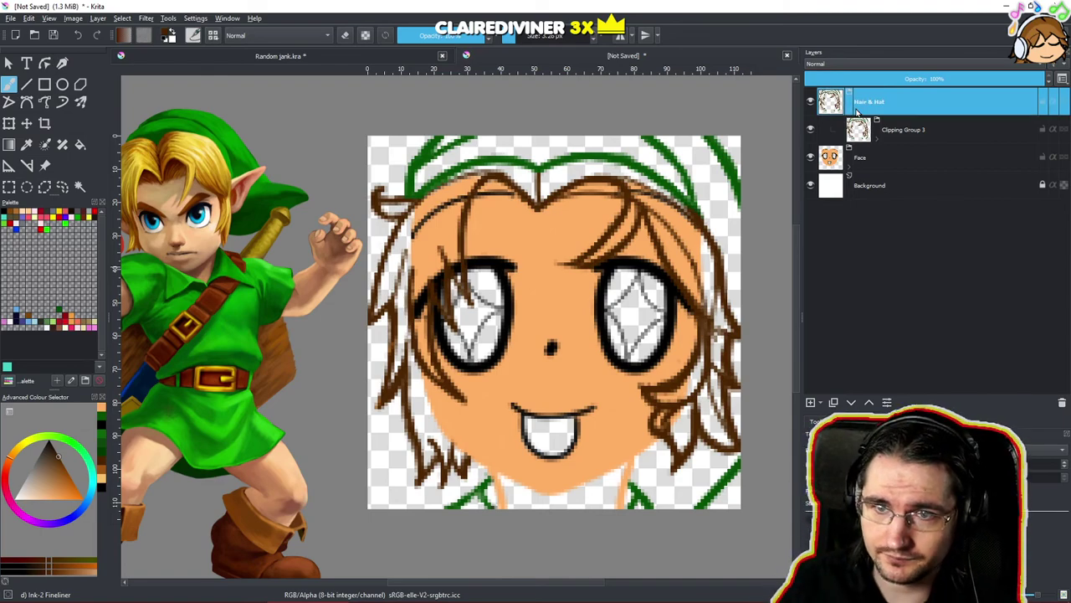
Rename Clipping Group 3 inside the Hair & Hat group as Line.
{"action": "left_click", "coordinate": [897, 131]}
{"action": "double_click", "coordinate": [903, 131]}
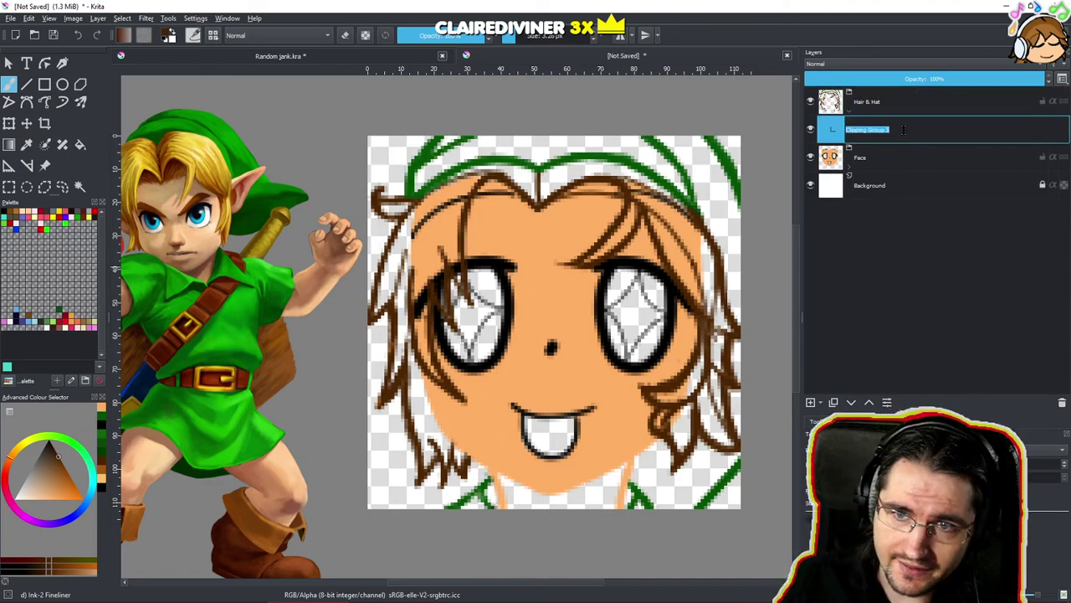
{"action": "type", "text": "Line"}
{"action": "key", "text": "Return"}
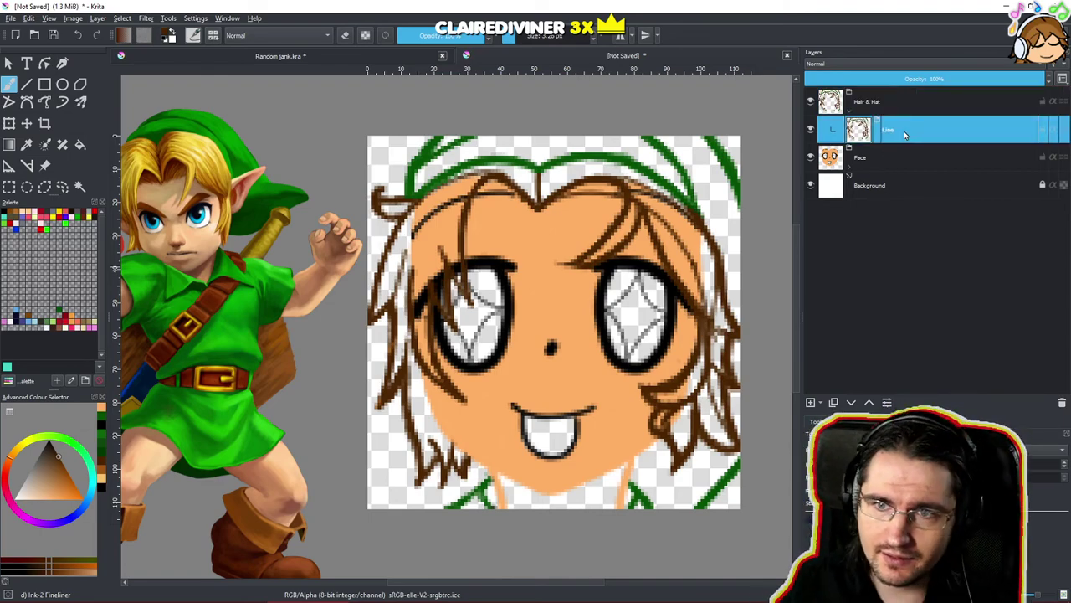
Add a paint layer beneath the Line group, wrap it in a new group and name that group Color.
{"action": "left_click", "coordinate": [810, 402]}
{"action": "left_click_drag", "start_coordinate": [943, 133], "coordinate": [944, 167]}
{"action": "mouse_move", "coordinate": [946, 158]}
{"action": "left_mouse_down"}
{"action": "mouse_move", "coordinate": [947, 125]}
{"action": "mouse_move", "coordinate": [915, 172]}
{"action": "mouse_move", "coordinate": [927, 172]}
{"action": "left_mouse_up"}
{"action": "left_click", "coordinate": [874, 166]}
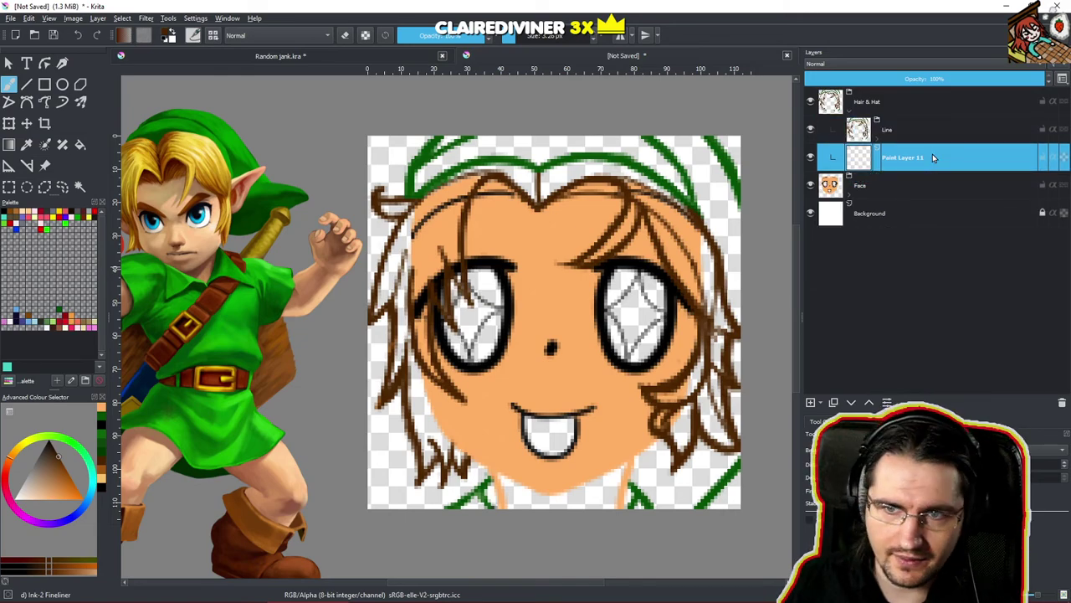
{"action": "key", "text": "ctrl+g"}
{"action": "double_click", "coordinate": [928, 158]}
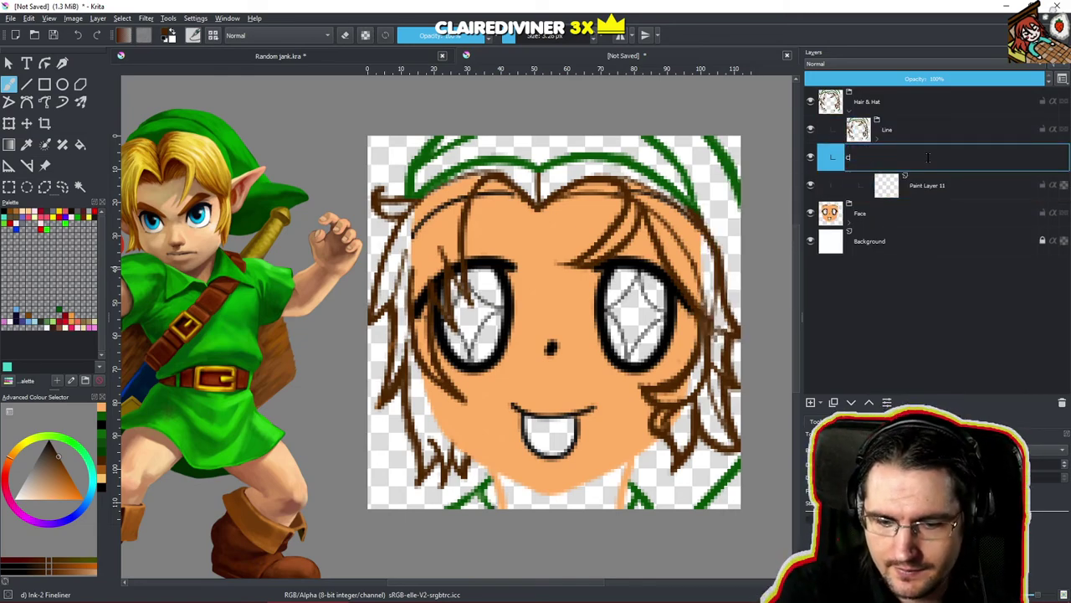
{"action": "type", "text": "Color"}
{"action": "key", "text": "Return"}
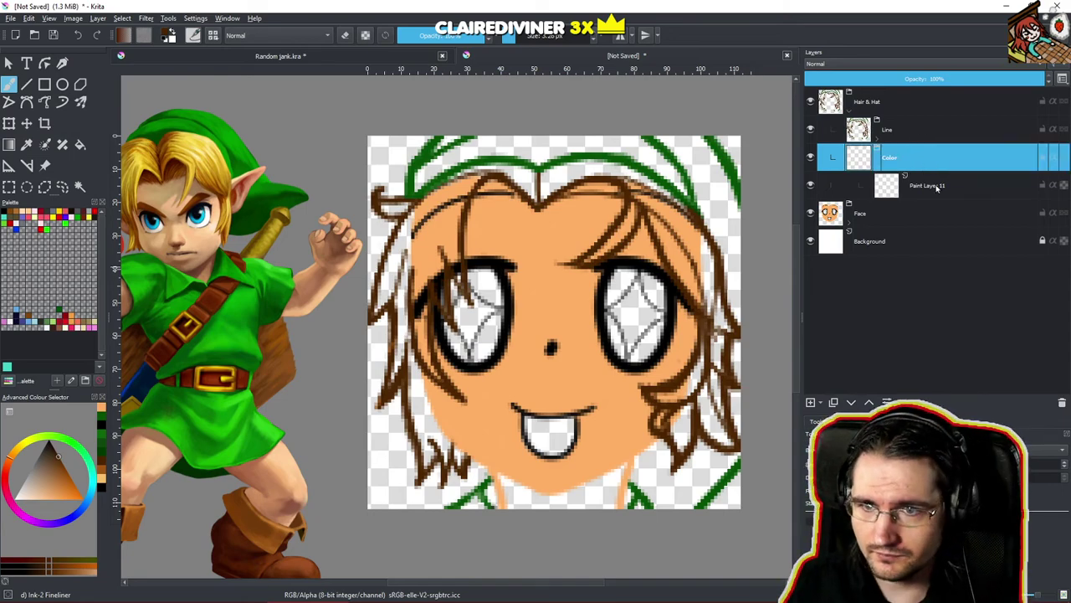
Wrap the paint layer inside Color in its own group, and add a second grouped paint layer above it.
{"action": "left_click", "coordinate": [937, 186]}
{"action": "key", "text": "ctrl+g"}
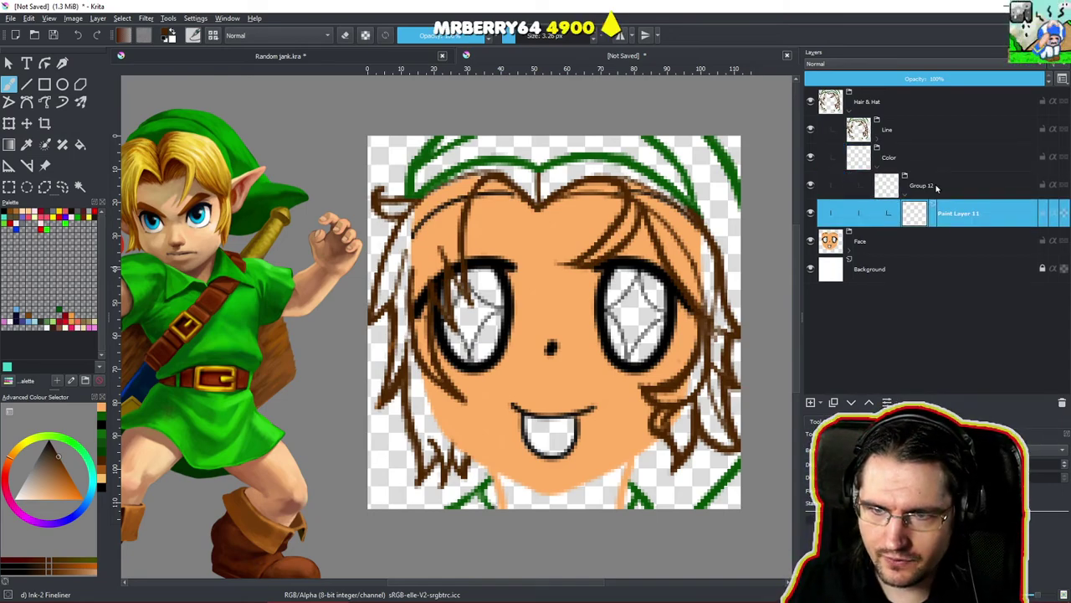
{"action": "double_click", "coordinate": [935, 185]}
{"action": "left_click", "coordinate": [942, 161]}
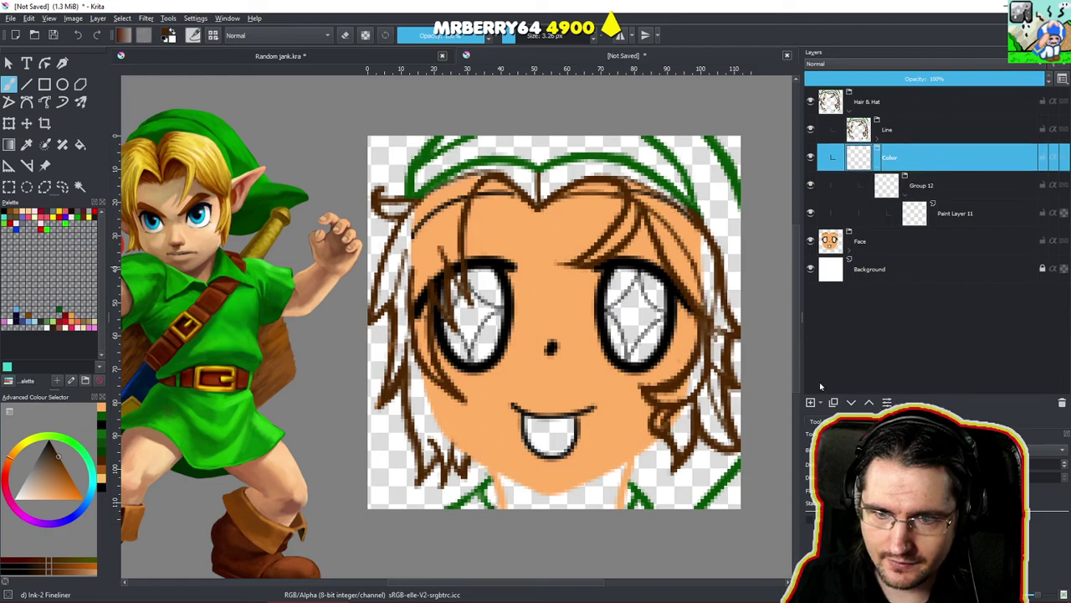
{"action": "left_click", "coordinate": [811, 402]}
{"action": "key", "text": "ctrl+g"}
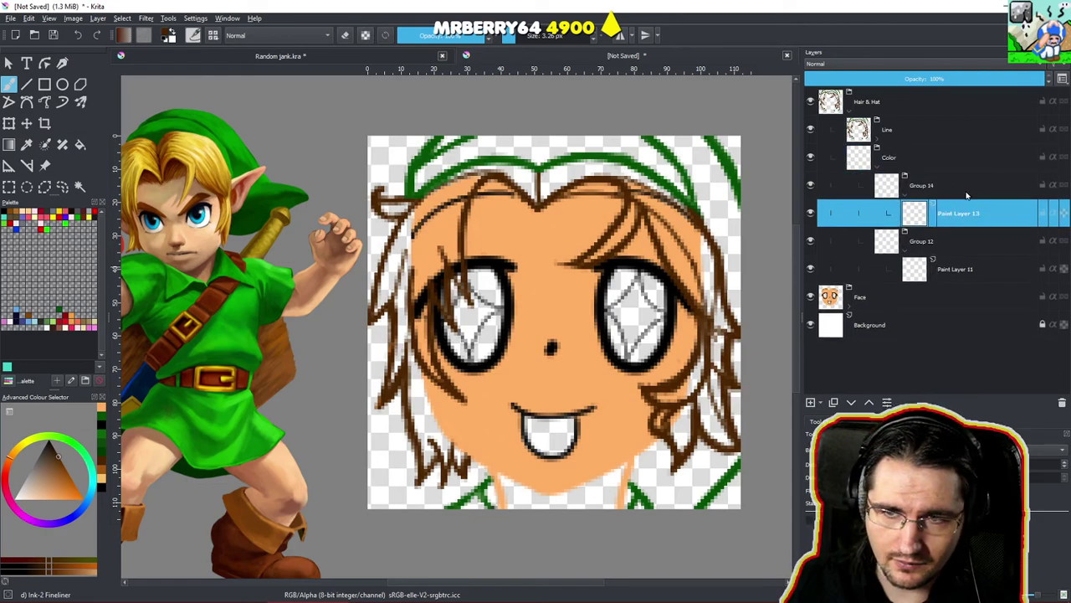
Name the upper group inside Color as Hair and the lower one as Hat.
{"action": "double_click", "coordinate": [965, 187]}
{"action": "type", "text": "Hair"}
{"action": "key", "text": "Return"}
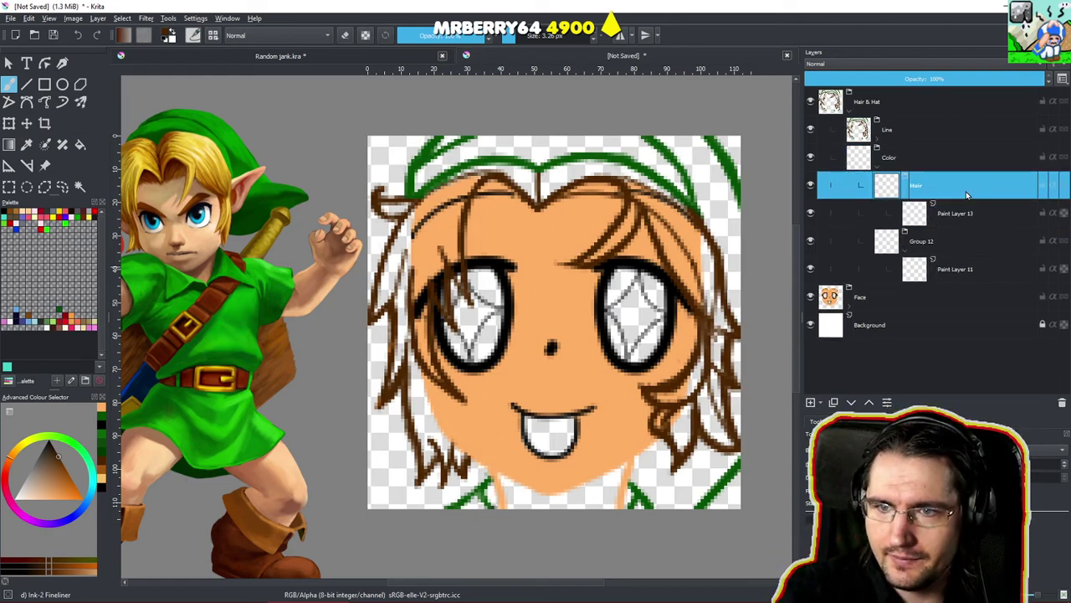
{"action": "double_click", "coordinate": [939, 242]}
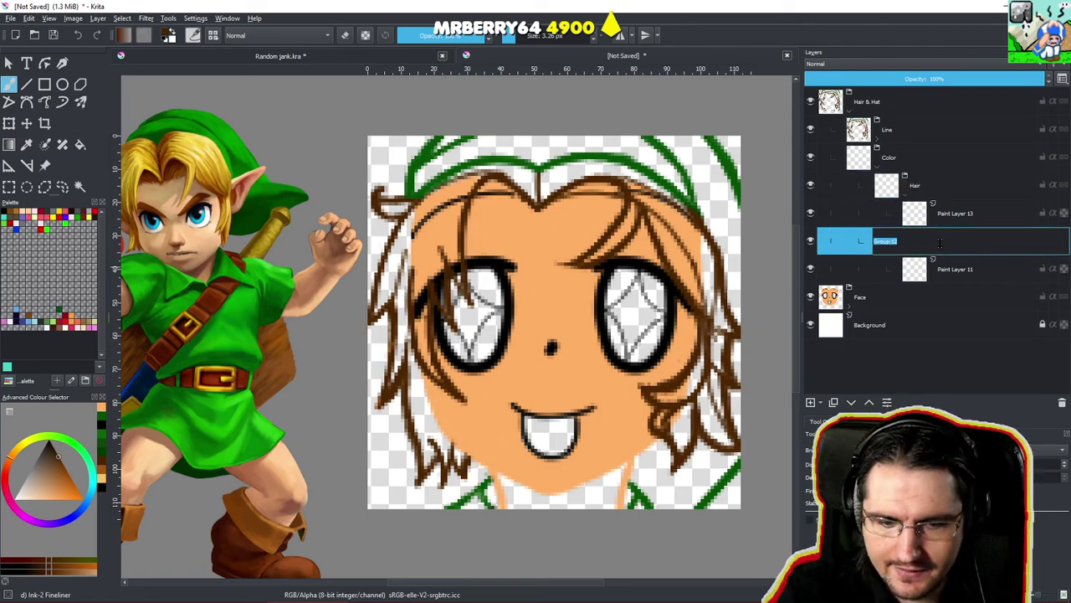
{"action": "type", "text": "Hat"}
{"action": "key", "text": "Return"}
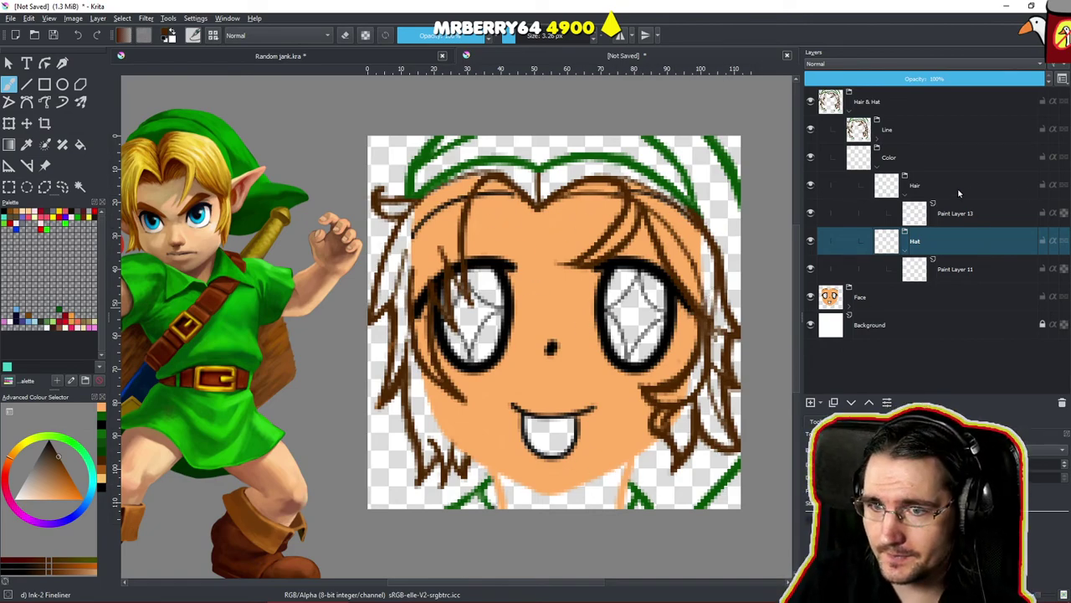
Collapse the Hat group and make the paint layer inside the Hair group active.
{"action": "left_click", "coordinate": [907, 249]}
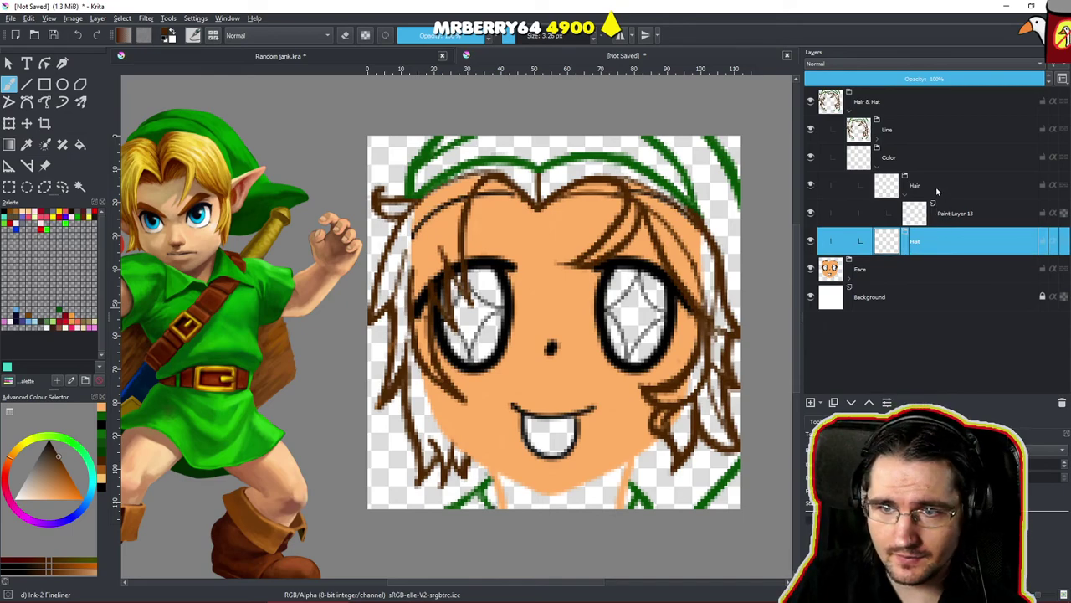
{"action": "left_click", "coordinate": [954, 213]}
{"action": "left_click", "coordinate": [481, 182], "text": "ctrl"}
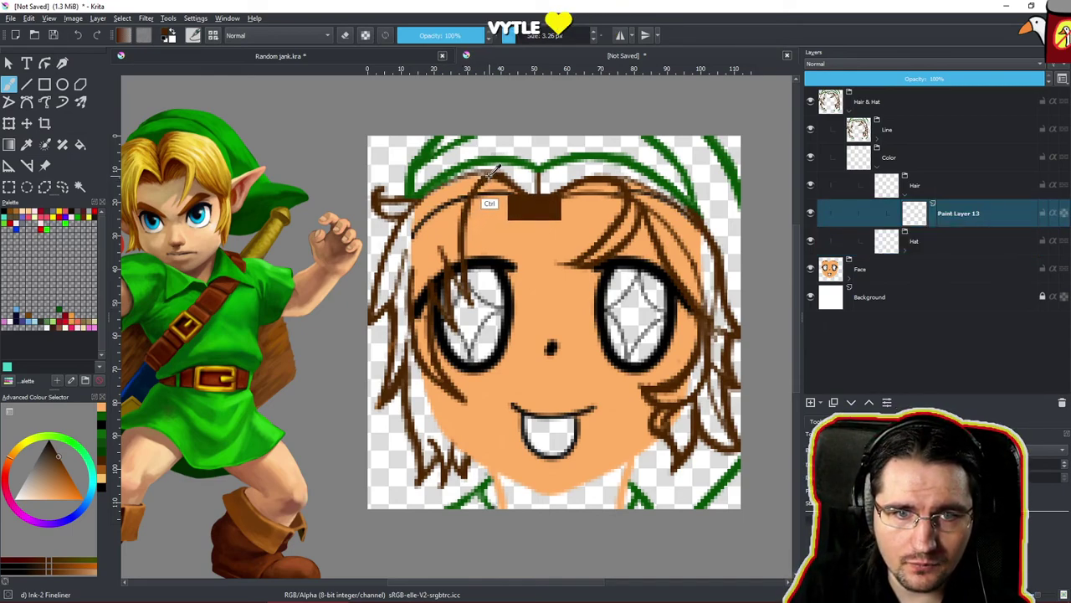
{"action": "mouse_move", "coordinate": [407, 241]}
{"action": "left_mouse_down"}
{"action": "mouse_move", "coordinate": [419, 216]}
{"action": "mouse_move", "coordinate": [395, 257]}
{"action": "mouse_move", "coordinate": [397, 243]}
{"action": "mouse_move", "coordinate": [379, 309]}
{"action": "mouse_move", "coordinate": [405, 266]}
{"action": "left_mouse_up"}
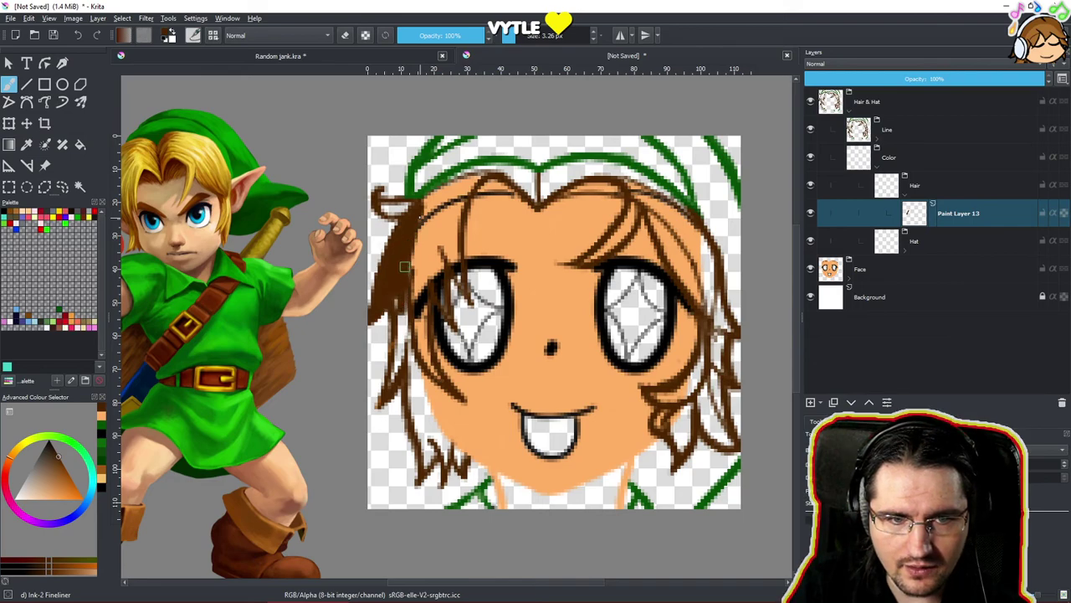
{"action": "key", "text": "ctrl+z"}
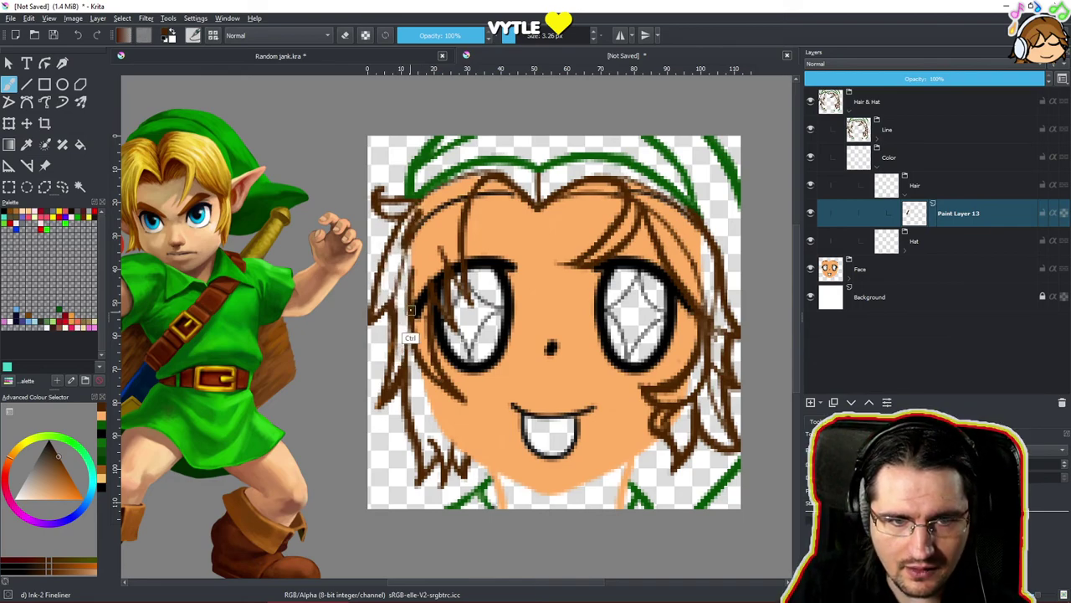
Choose a lighter brown than the hair outline and fill the outer left-hand hair strands beside the eye on Paint Layer 13.
{"action": "left_click_drag", "start_coordinate": [66, 473], "coordinate": [63, 469]}
{"action": "mouse_move", "coordinate": [409, 224]}
{"action": "left_mouse_down"}
{"action": "mouse_move", "coordinate": [390, 282]}
{"action": "mouse_move", "coordinate": [398, 306]}
{"action": "mouse_move", "coordinate": [385, 261]}
{"action": "mouse_move", "coordinate": [384, 294]}
{"action": "mouse_move", "coordinate": [415, 287]}
{"action": "mouse_move", "coordinate": [411, 258]}
{"action": "mouse_move", "coordinate": [399, 368]}
{"action": "mouse_move", "coordinate": [392, 327]}
{"action": "mouse_move", "coordinate": [411, 312]}
{"action": "left_mouse_up"}
{"action": "key", "text": "e"}
{"action": "scroll", "coordinate": [410, 311], "scroll_direction": "up", "scroll_amount": 2}
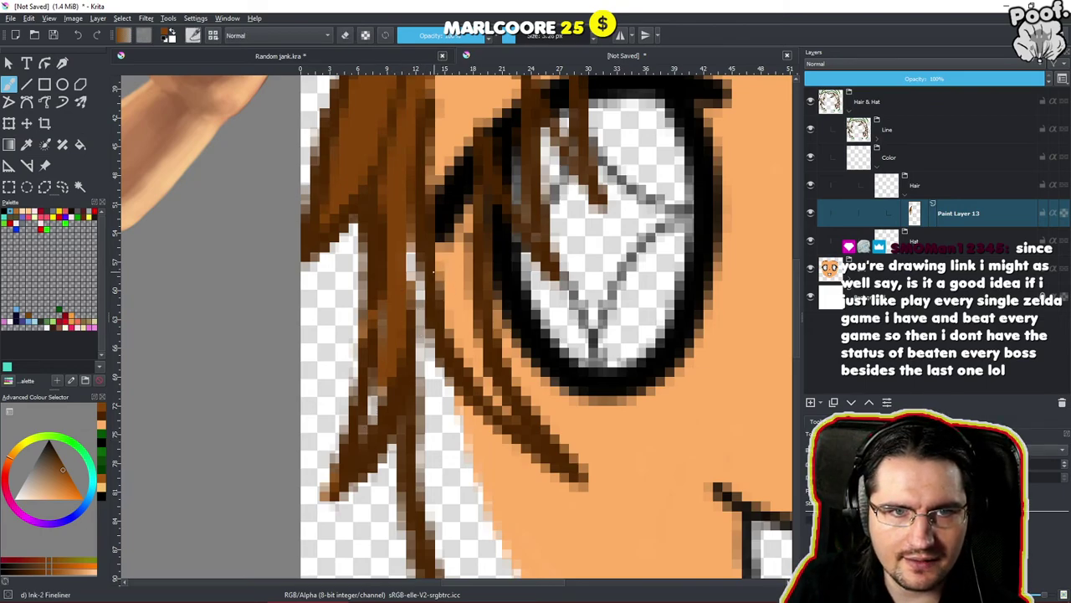
{"action": "scroll", "coordinate": [434, 285], "scroll_direction": "down", "scroll_amount": 3}
{"action": "key", "text": "e"}
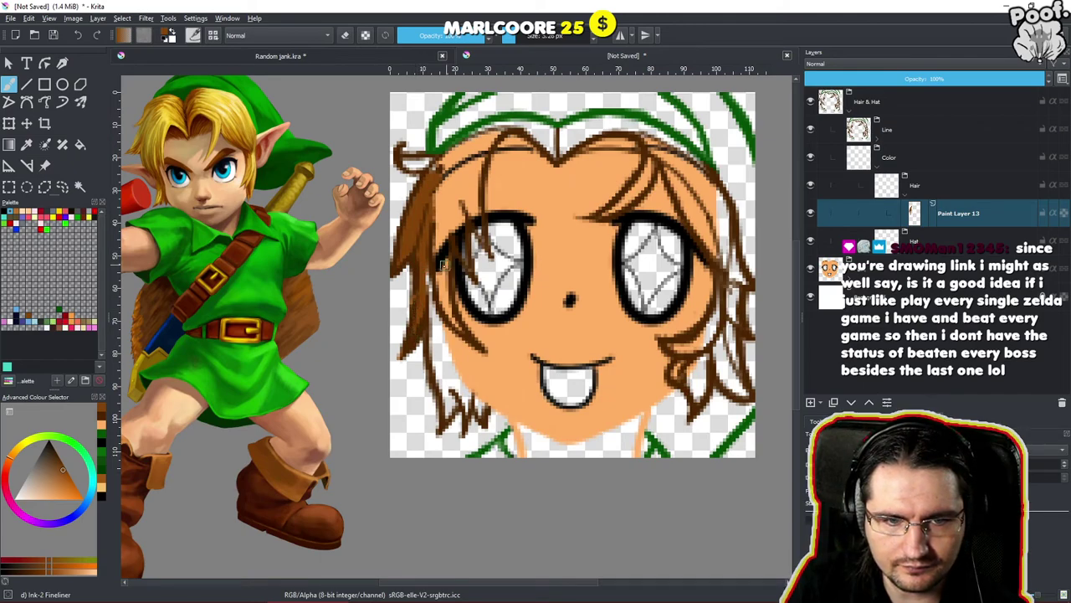
Fill the lower left-hand lock of hair beside the cheek and jaw with the same brown.
{"action": "left_click_drag", "start_coordinate": [428, 315], "coordinate": [446, 392]}
{"action": "left_click_drag", "start_coordinate": [432, 343], "coordinate": [448, 415]}
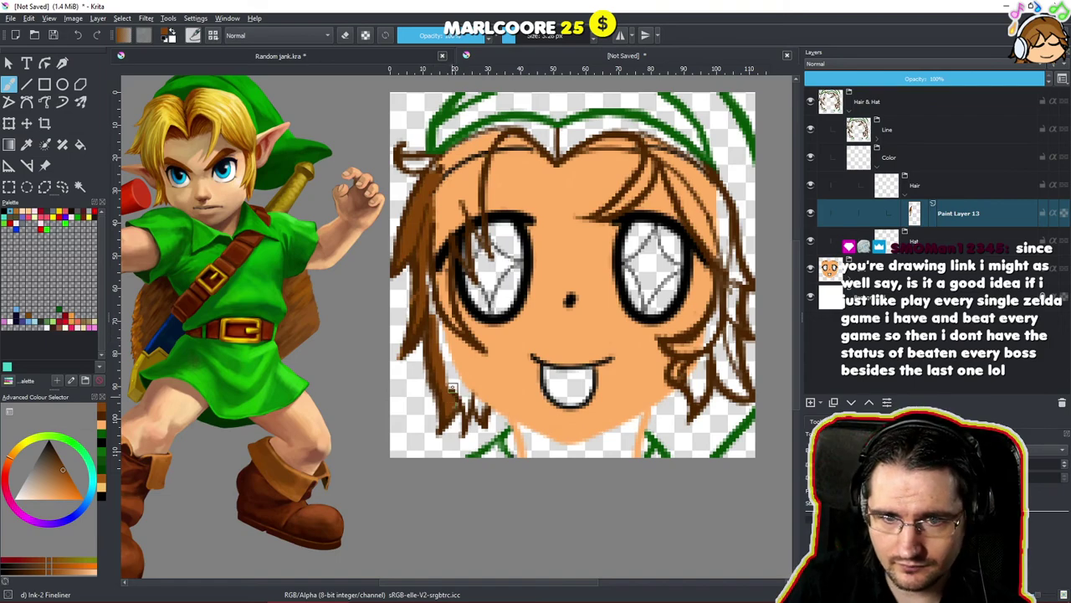
{"action": "left_click_drag", "start_coordinate": [438, 343], "coordinate": [467, 406]}
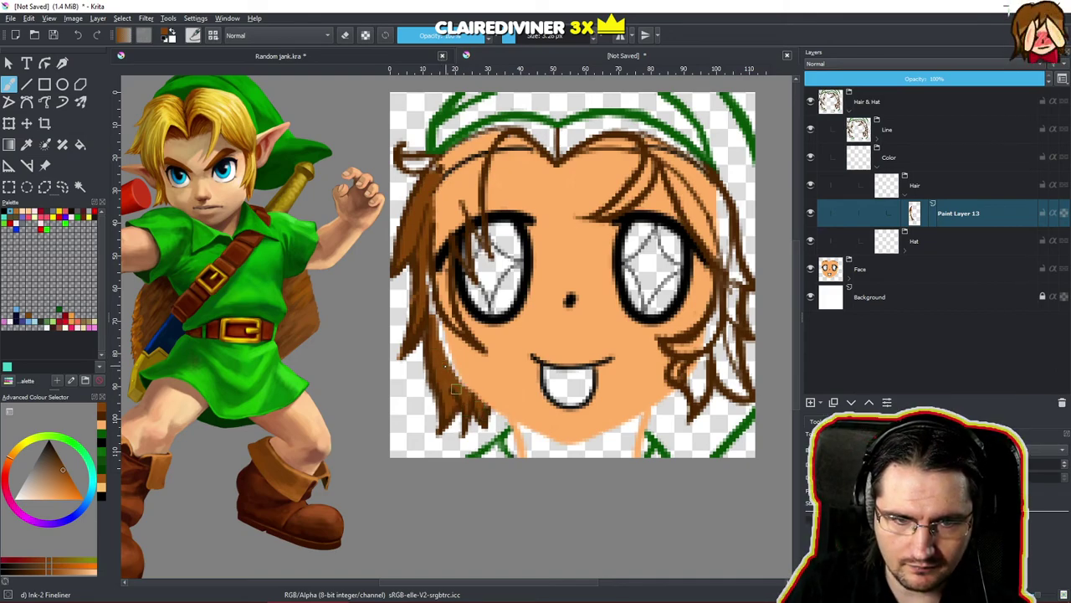
{"action": "mouse_move", "coordinate": [452, 366]}
{"action": "left_mouse_down"}
{"action": "mouse_move", "coordinate": [428, 277]}
{"action": "mouse_move", "coordinate": [436, 323]}
{"action": "left_mouse_up"}
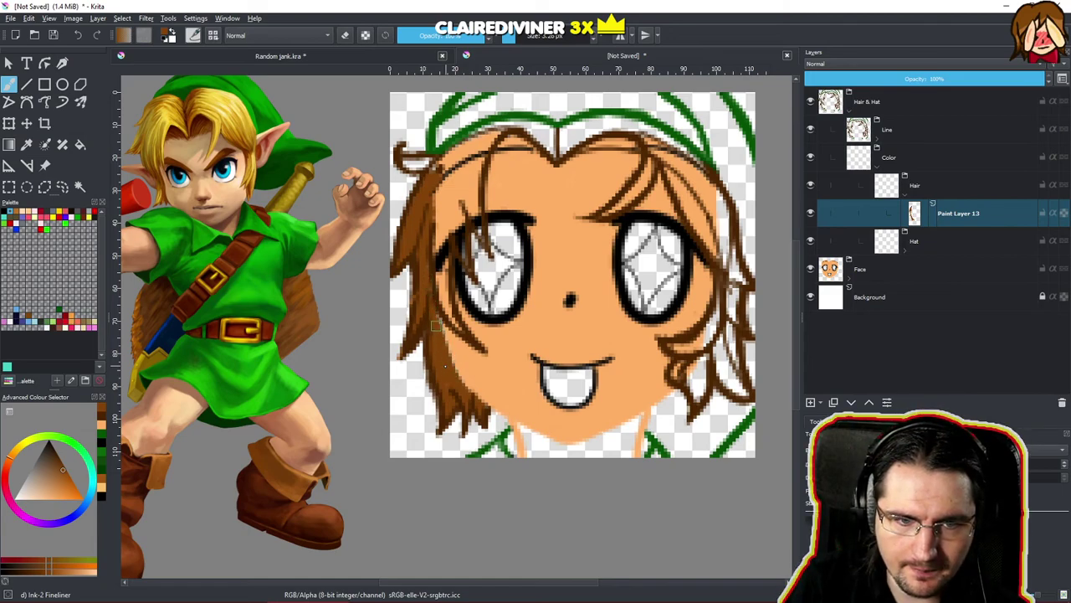
Fill the left-hand fringe with brown, from the hat brim and centre parting down to the strands over the left-hand eye.
{"action": "mouse_move", "coordinate": [435, 228]}
{"action": "left_mouse_down"}
{"action": "mouse_move", "coordinate": [456, 323]}
{"action": "mouse_move", "coordinate": [446, 193]}
{"action": "mouse_move", "coordinate": [436, 224]}
{"action": "left_mouse_up"}
{"action": "mouse_move", "coordinate": [452, 166]}
{"action": "left_mouse_down"}
{"action": "mouse_move", "coordinate": [428, 177]}
{"action": "mouse_move", "coordinate": [467, 133]}
{"action": "mouse_move", "coordinate": [487, 131]}
{"action": "mouse_move", "coordinate": [448, 157]}
{"action": "mouse_move", "coordinate": [496, 127]}
{"action": "mouse_move", "coordinate": [484, 130]}
{"action": "mouse_move", "coordinate": [524, 126]}
{"action": "mouse_move", "coordinate": [514, 123]}
{"action": "mouse_move", "coordinate": [541, 130]}
{"action": "mouse_move", "coordinate": [556, 159]}
{"action": "left_mouse_up"}
{"action": "left_click_drag", "start_coordinate": [506, 133], "coordinate": [470, 186]}
{"action": "mouse_move", "coordinate": [480, 145]}
{"action": "left_mouse_down"}
{"action": "mouse_move", "coordinate": [455, 209]}
{"action": "mouse_move", "coordinate": [459, 244]}
{"action": "left_mouse_up"}
{"action": "left_click_drag", "start_coordinate": [462, 208], "coordinate": [461, 250]}
{"action": "left_click_drag", "start_coordinate": [474, 190], "coordinate": [482, 243]}
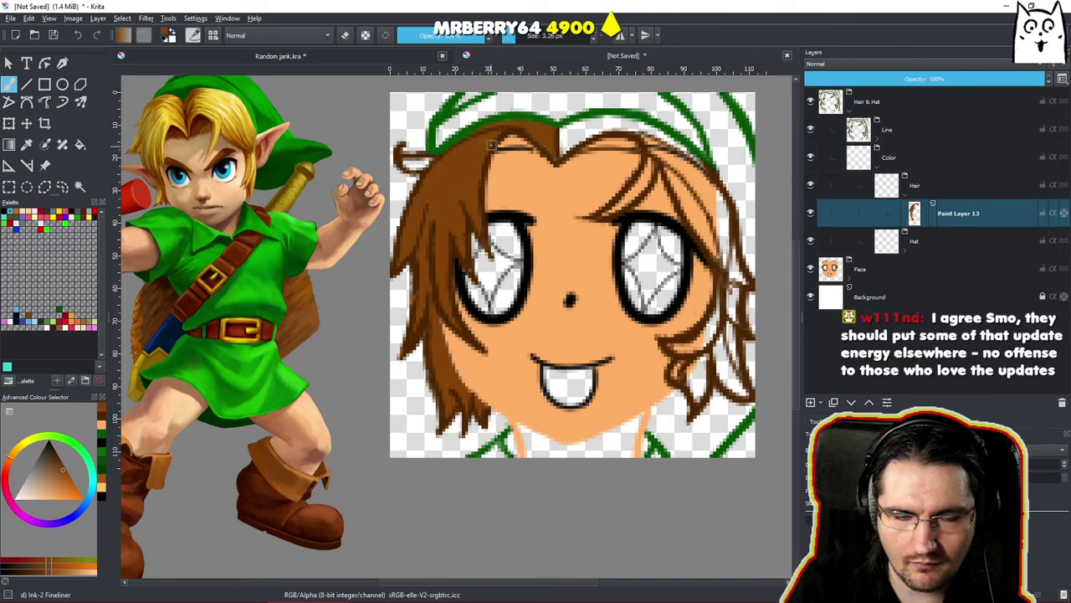
{"action": "left_click_drag", "start_coordinate": [469, 208], "coordinate": [509, 212]}
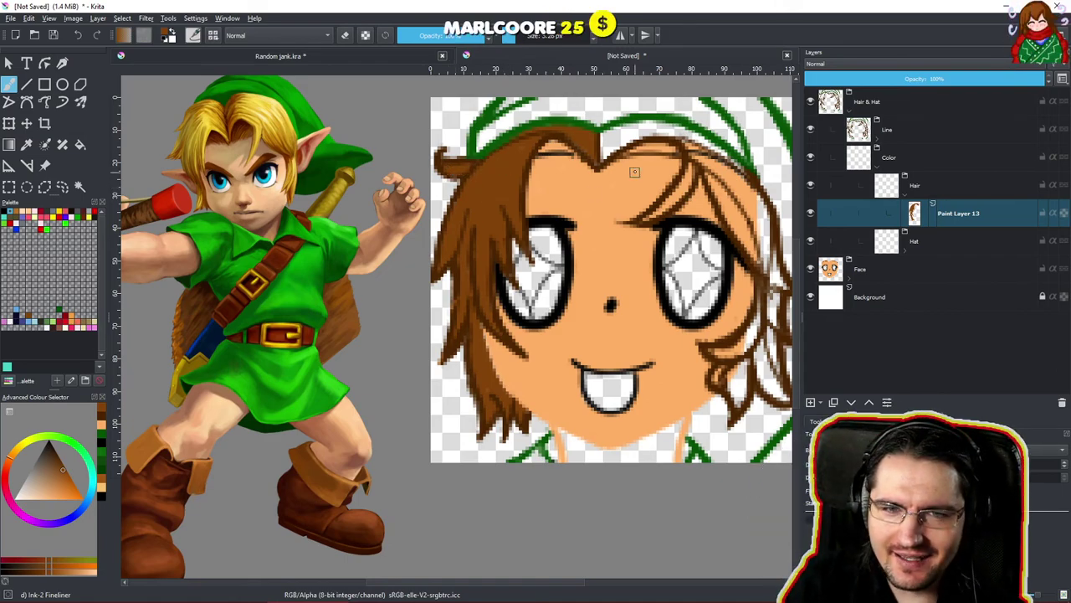
Paint the first patch of brown just beyond the centre parting, at the inner end of the right-hand fringe.
{"action": "left_click_drag", "start_coordinate": [633, 174], "coordinate": [625, 192]}
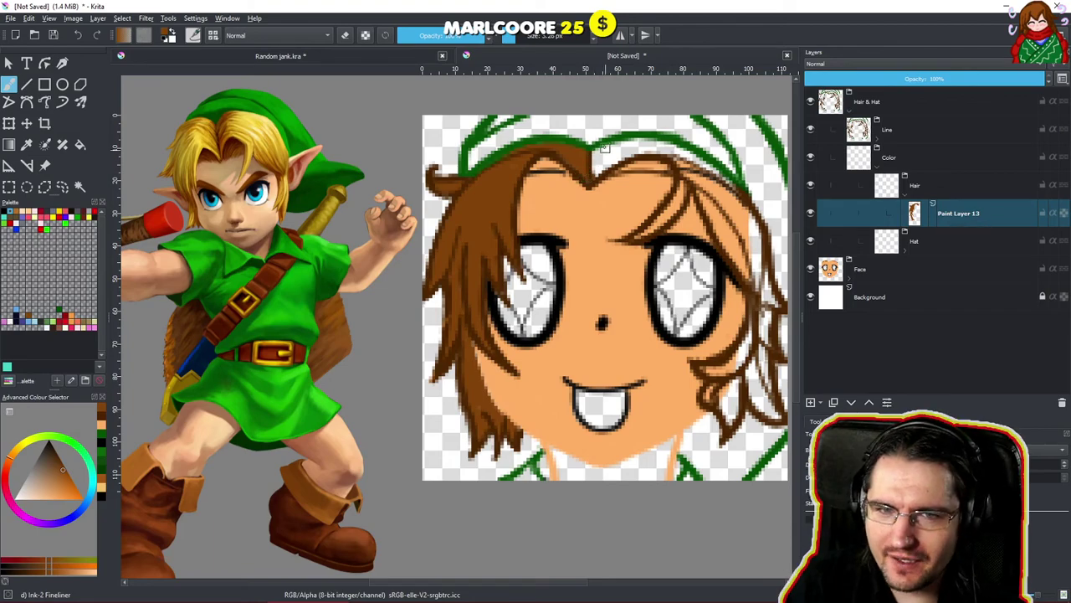
{"action": "key", "text": "e"}
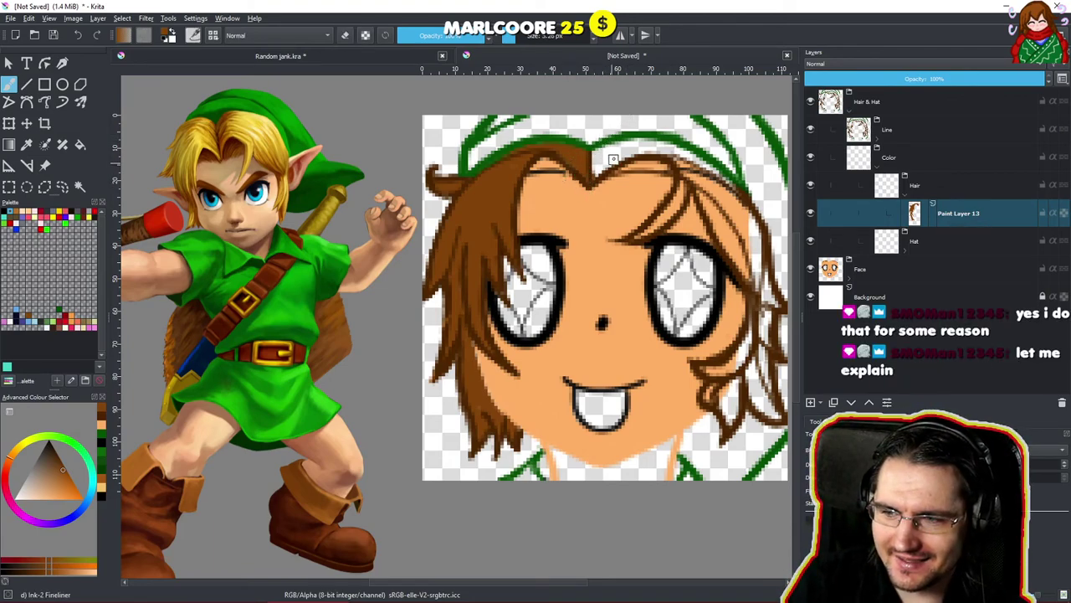
{"action": "key", "text": "e"}
{"action": "mouse_move", "coordinate": [588, 164]}
{"action": "left_mouse_down"}
{"action": "mouse_move", "coordinate": [614, 160]}
{"action": "mouse_move", "coordinate": [602, 170]}
{"action": "mouse_move", "coordinate": [565, 155]}
{"action": "left_mouse_up"}
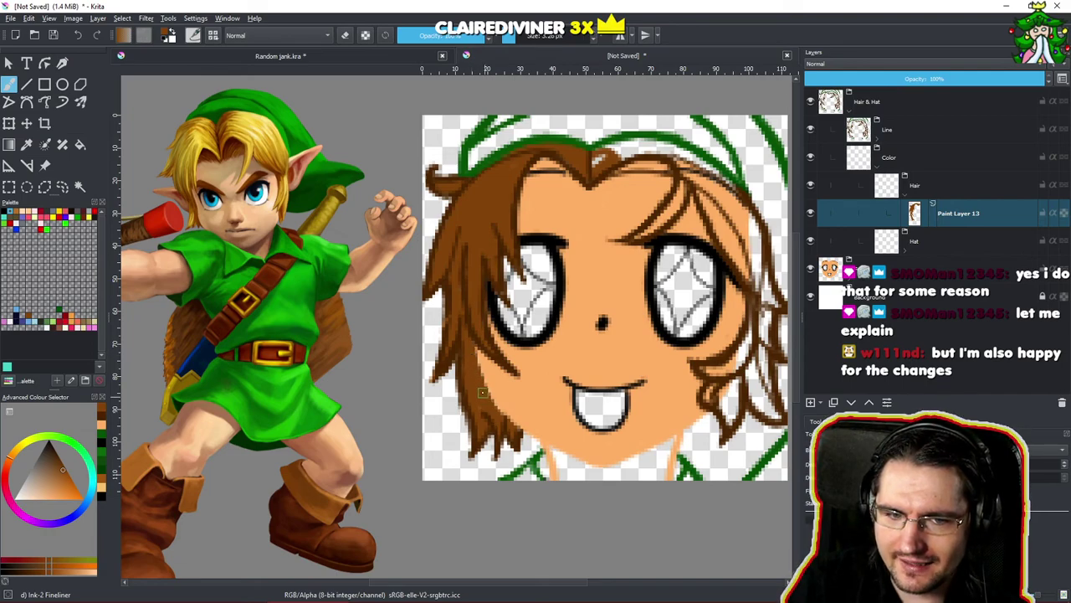
Touch up the brown fill along the left-hand cheek and between the strands beside the left-hand eye.
{"action": "key", "text": "e"}
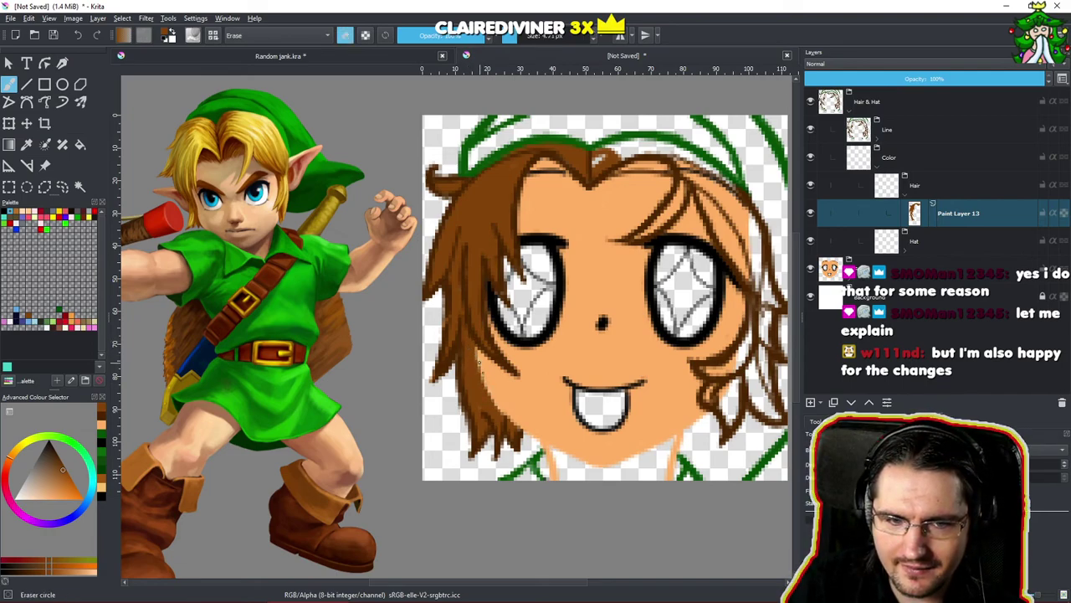
{"action": "key", "text": "e"}
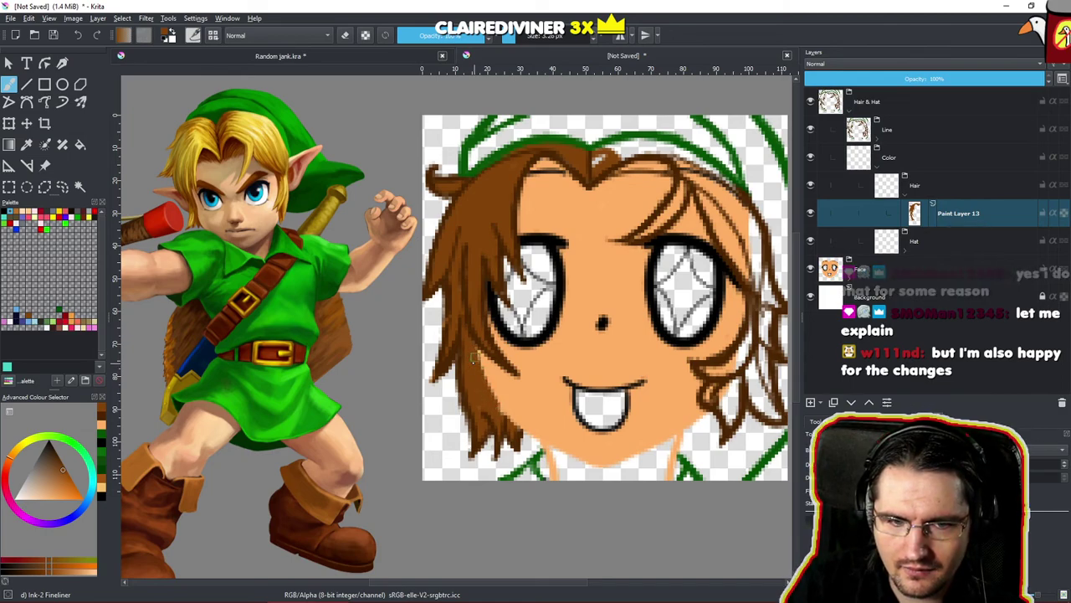
{"action": "key", "text": "e"}
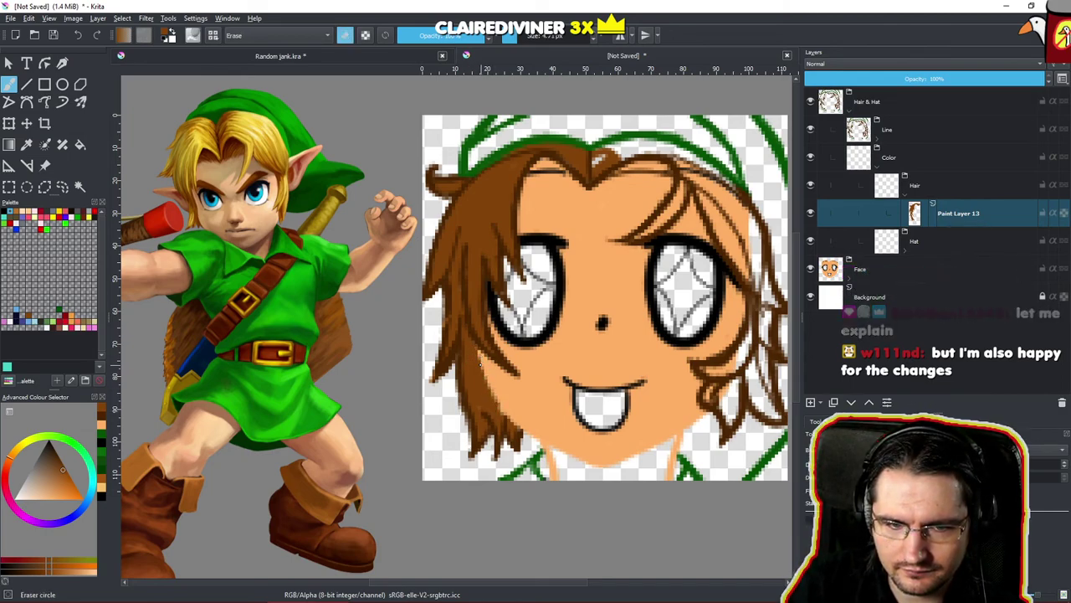
{"action": "key", "text": "e"}
{"action": "left_click_drag", "start_coordinate": [473, 358], "coordinate": [494, 404]}
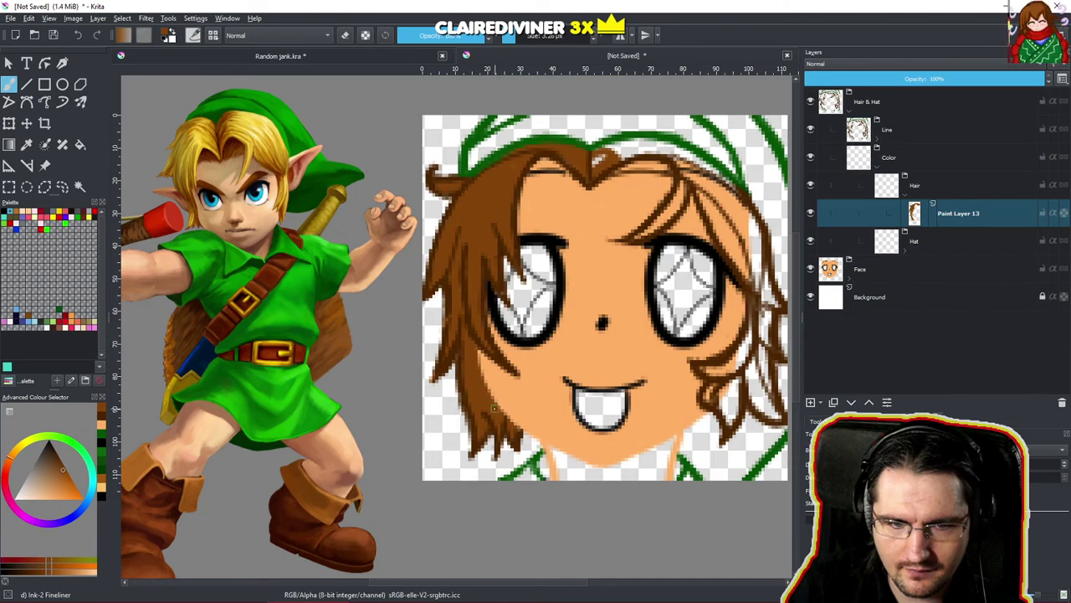
{"action": "left_click_drag", "start_coordinate": [496, 315], "coordinate": [483, 395]}
{"action": "left_click_drag", "start_coordinate": [506, 319], "coordinate": [523, 272]}
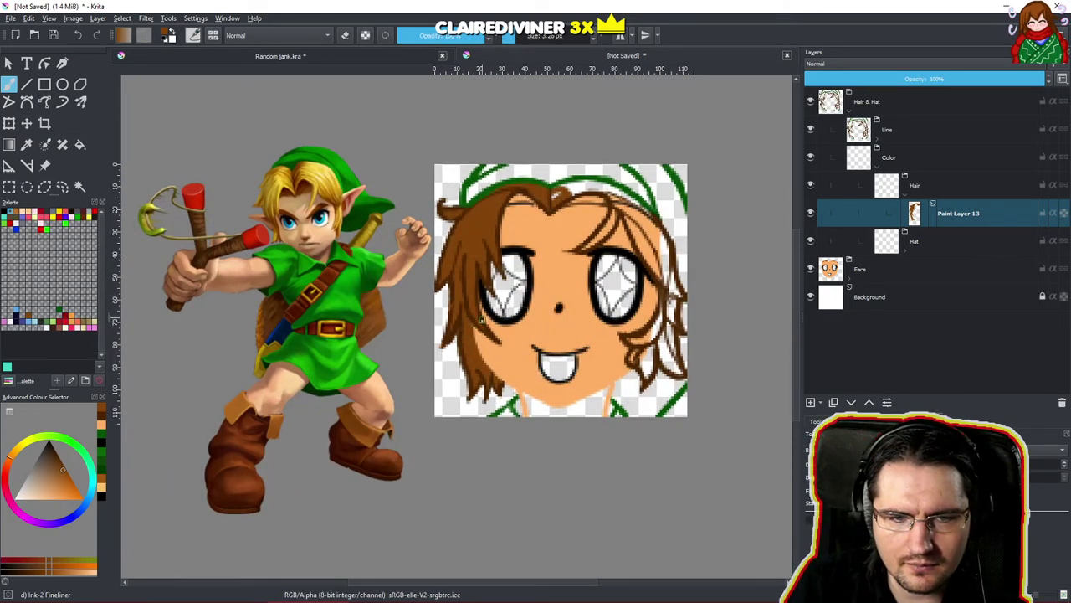
{"action": "left_click_drag", "start_coordinate": [485, 332], "coordinate": [496, 372]}
Fill the right-hand fringe below the hat brim and the strands sweeping past the right-hand eye with brown.
{"action": "mouse_move", "coordinate": [613, 166]}
{"action": "left_mouse_down"}
{"action": "mouse_move", "coordinate": [604, 166]}
{"action": "mouse_move", "coordinate": [645, 149]}
{"action": "mouse_move", "coordinate": [636, 166]}
{"action": "mouse_move", "coordinate": [681, 147]}
{"action": "mouse_move", "coordinate": [670, 149]}
{"action": "mouse_move", "coordinate": [701, 145]}
{"action": "mouse_move", "coordinate": [714, 155]}
{"action": "left_mouse_up"}
{"action": "mouse_move", "coordinate": [728, 135]}
{"action": "left_mouse_down"}
{"action": "mouse_move", "coordinate": [539, 165]}
{"action": "mouse_move", "coordinate": [523, 188]}
{"action": "mouse_move", "coordinate": [552, 219]}
{"action": "mouse_move", "coordinate": [548, 241]}
{"action": "mouse_move", "coordinate": [484, 302]}
{"action": "mouse_move", "coordinate": [544, 251]}
{"action": "mouse_move", "coordinate": [554, 216]}
{"action": "mouse_move", "coordinate": [524, 177]}
{"action": "mouse_move", "coordinate": [586, 221]}
{"action": "mouse_move", "coordinate": [559, 201]}
{"action": "mouse_move", "coordinate": [611, 221]}
{"action": "mouse_move", "coordinate": [616, 235]}
{"action": "mouse_move", "coordinate": [585, 217]}
{"action": "left_mouse_up"}
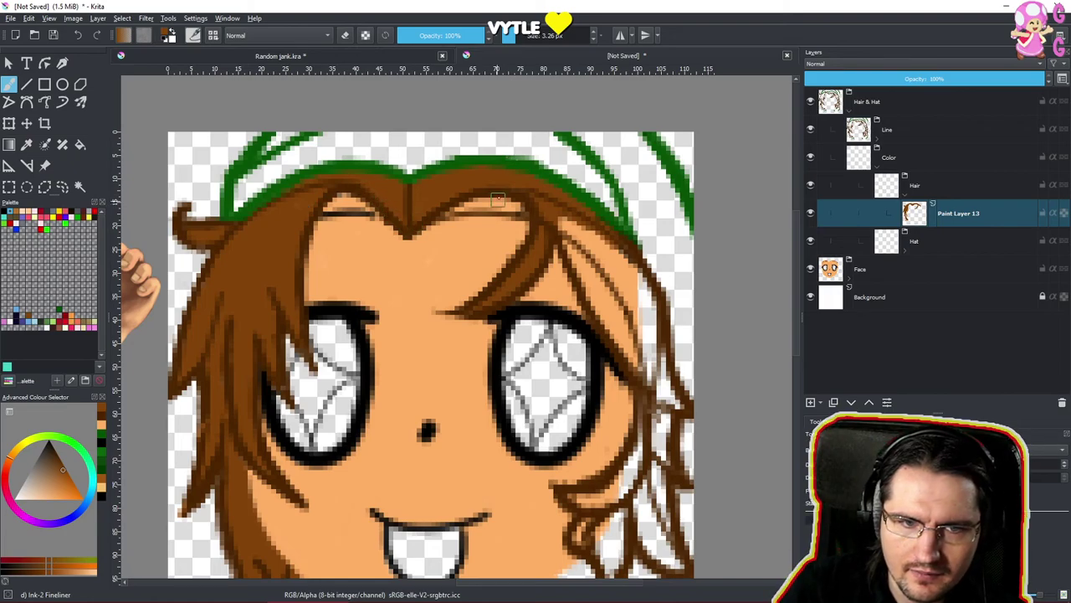
{"action": "left_click_drag", "start_coordinate": [572, 255], "coordinate": [629, 366]}
{"action": "mouse_move", "coordinate": [642, 377]}
{"action": "left_mouse_down"}
{"action": "mouse_move", "coordinate": [649, 328]}
{"action": "mouse_move", "coordinate": [681, 405]}
{"action": "left_mouse_up"}
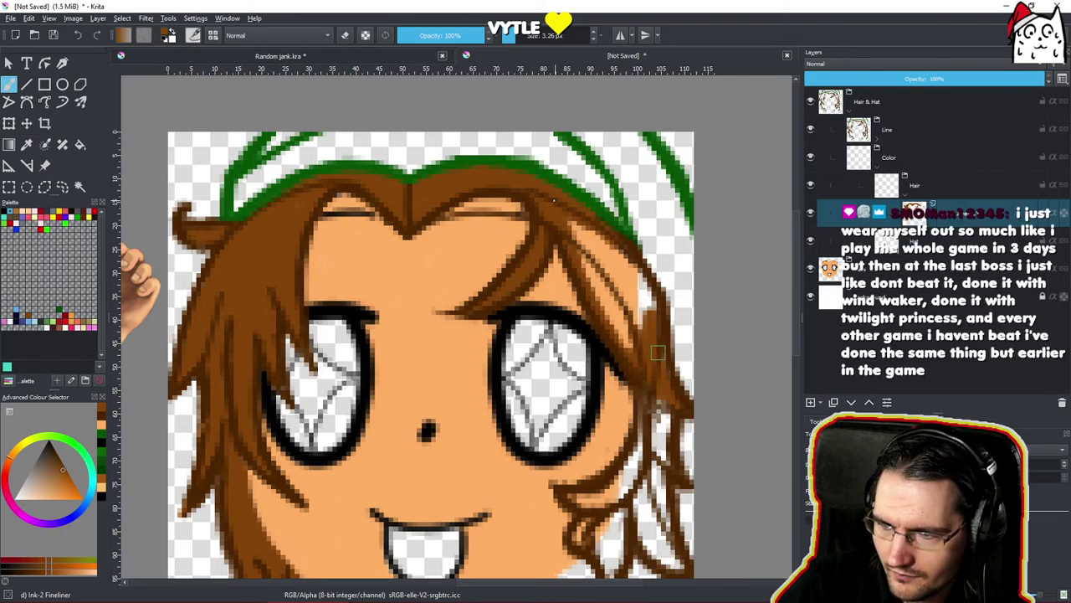
{"action": "mouse_move", "coordinate": [561, 255]}
{"action": "left_mouse_down"}
{"action": "mouse_move", "coordinate": [578, 239]}
{"action": "mouse_move", "coordinate": [591, 269]}
{"action": "mouse_move", "coordinate": [583, 260]}
{"action": "mouse_move", "coordinate": [618, 281]}
{"action": "mouse_move", "coordinate": [627, 255]}
{"action": "mouse_move", "coordinate": [644, 314]}
{"action": "mouse_move", "coordinate": [649, 289]}
{"action": "mouse_move", "coordinate": [632, 265]}
{"action": "left_mouse_up"}
{"action": "mouse_move", "coordinate": [650, 302]}
{"action": "left_mouse_down"}
{"action": "mouse_move", "coordinate": [632, 322]}
{"action": "mouse_move", "coordinate": [620, 306]}
{"action": "mouse_move", "coordinate": [627, 327]}
{"action": "mouse_move", "coordinate": [604, 280]}
{"action": "mouse_move", "coordinate": [598, 306]}
{"action": "mouse_move", "coordinate": [619, 334]}
{"action": "mouse_move", "coordinate": [635, 319]}
{"action": "left_mouse_up"}
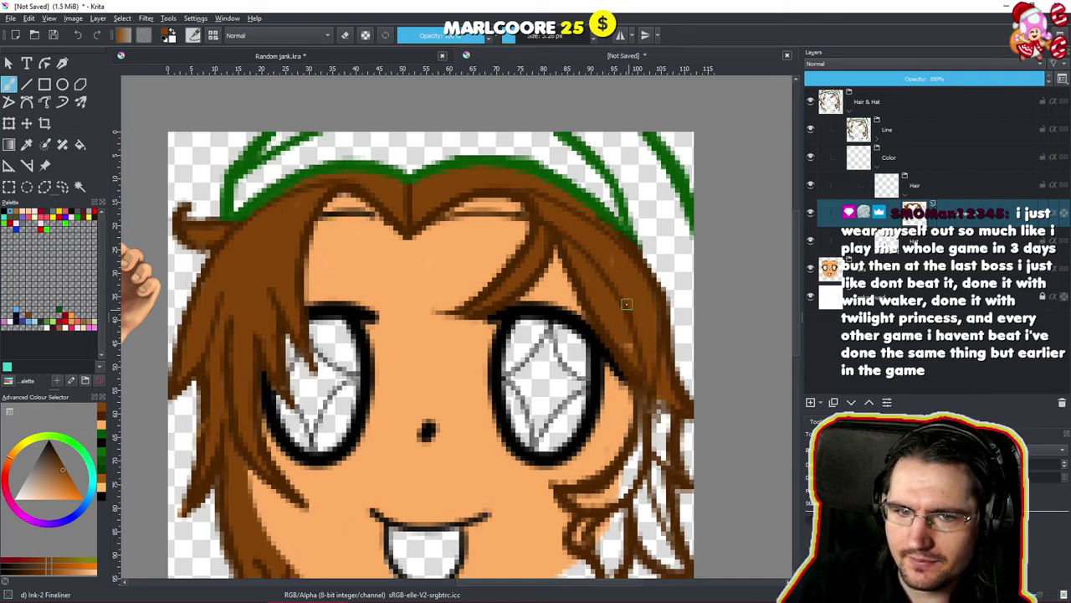
Fill the lower right-hand side locks and the curl beside the cheek with brown.
{"action": "mouse_move", "coordinate": [653, 402]}
{"action": "left_mouse_down"}
{"action": "mouse_move", "coordinate": [644, 452]}
{"action": "mouse_move", "coordinate": [668, 418]}
{"action": "mouse_move", "coordinate": [664, 464]}
{"action": "left_mouse_up"}
{"action": "left_click_drag", "start_coordinate": [646, 400], "coordinate": [642, 333]}
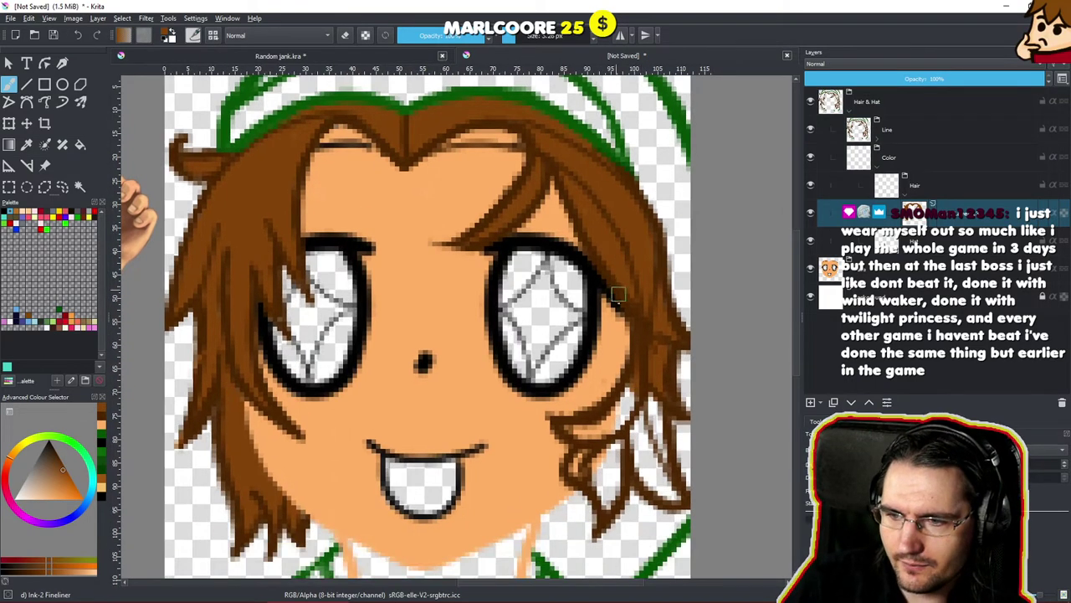
{"action": "mouse_move", "coordinate": [562, 423]}
{"action": "left_mouse_down"}
{"action": "mouse_move", "coordinate": [599, 429]}
{"action": "mouse_move", "coordinate": [628, 389]}
{"action": "mouse_move", "coordinate": [619, 416]}
{"action": "mouse_move", "coordinate": [656, 393]}
{"action": "mouse_move", "coordinate": [669, 498]}
{"action": "mouse_move", "coordinate": [679, 502]}
{"action": "mouse_move", "coordinate": [640, 461]}
{"action": "mouse_move", "coordinate": [635, 433]}
{"action": "mouse_move", "coordinate": [610, 473]}
{"action": "mouse_move", "coordinate": [606, 506]}
{"action": "mouse_move", "coordinate": [615, 497]}
{"action": "mouse_move", "coordinate": [599, 459]}
{"action": "mouse_move", "coordinate": [578, 473]}
{"action": "left_mouse_up"}
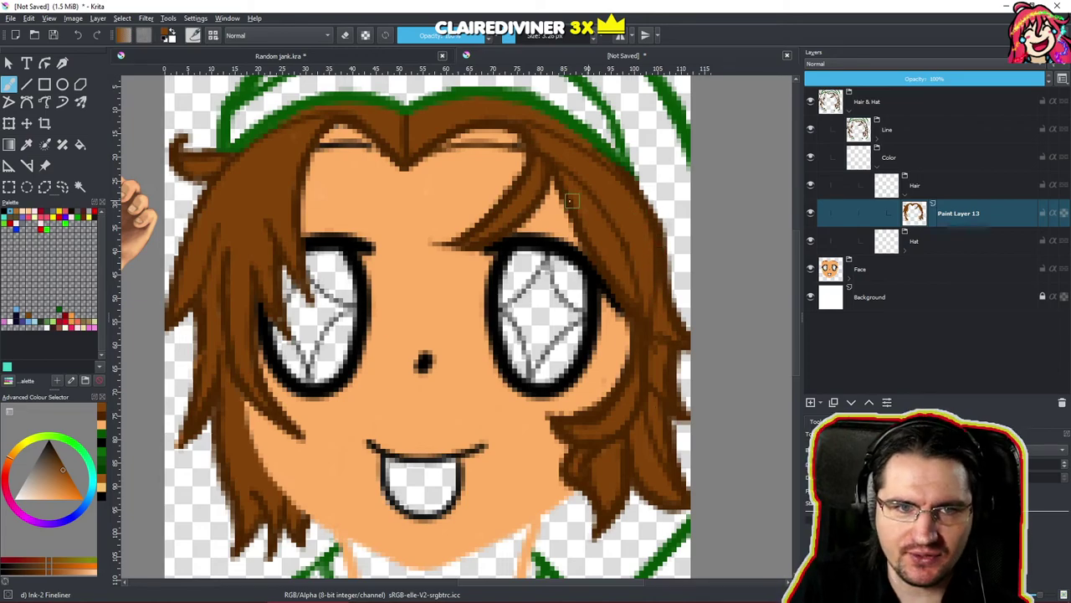
Examine the brown hair fill across the whole emote and compare it with the reference character.
{"action": "left_click_drag", "start_coordinate": [490, 197], "coordinate": [551, 231]}
{"action": "left_click", "coordinate": [377, 168]}
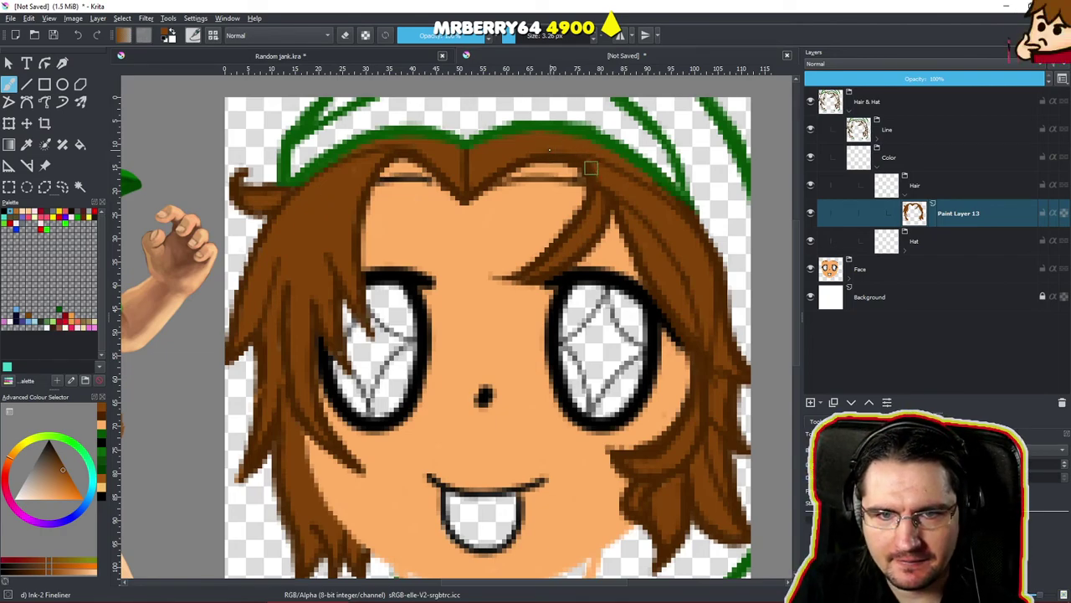
{"action": "scroll", "coordinate": [654, 249], "scroll_direction": "down", "scroll_amount": 8}
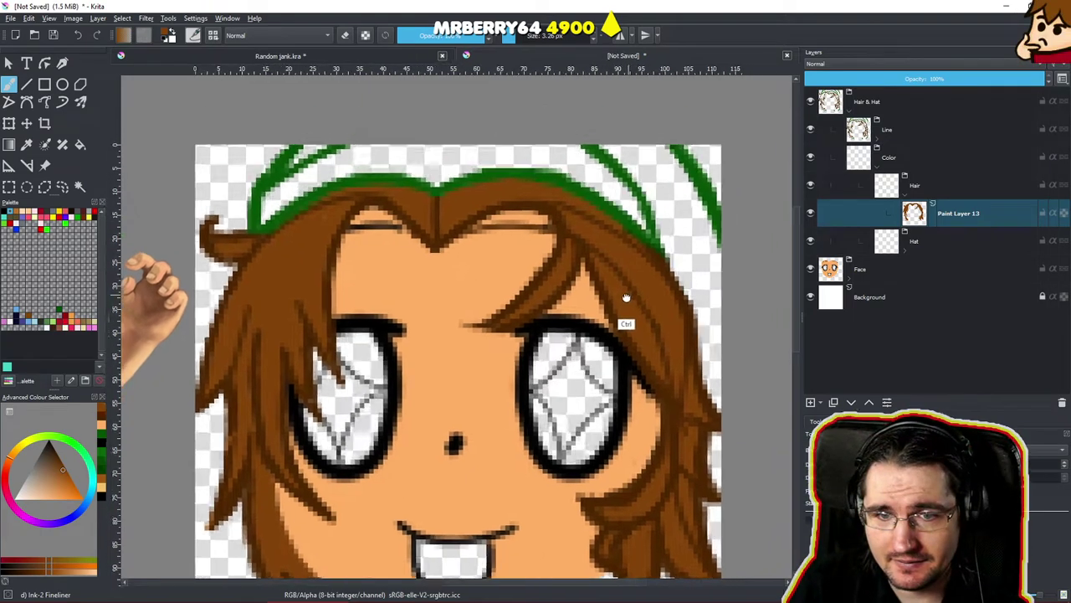
{"action": "scroll", "coordinate": [560, 377], "scroll_direction": "up", "scroll_amount": 8}
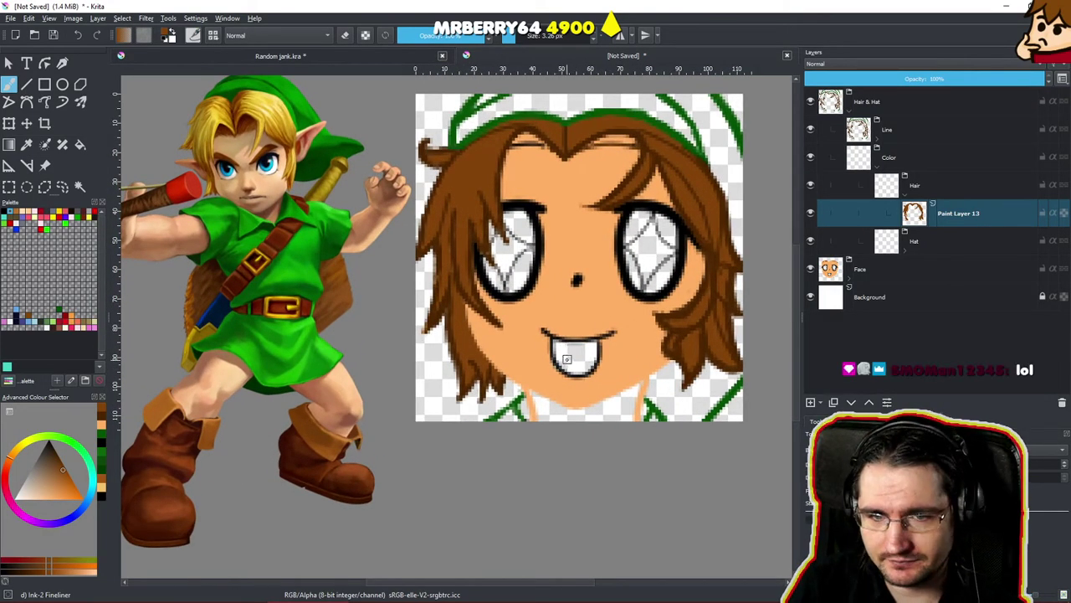
{"action": "left_click_drag", "start_coordinate": [580, 366], "coordinate": [603, 393]}
{"action": "scroll", "coordinate": [616, 339], "scroll_direction": "down", "scroll_amount": 8}
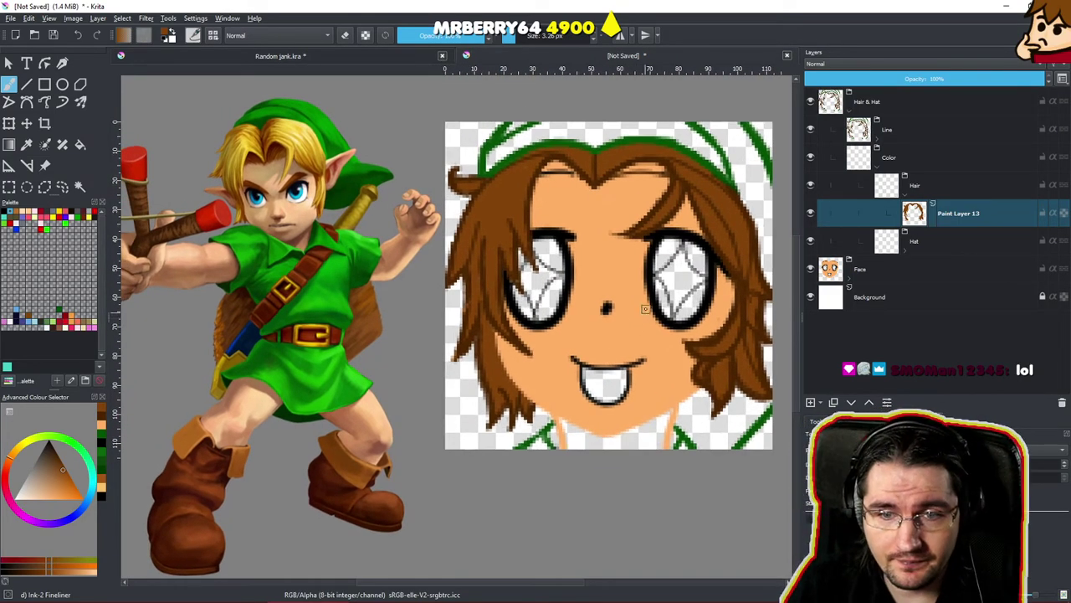
{"action": "left_click_drag", "start_coordinate": [605, 363], "coordinate": [574, 321]}
{"action": "scroll", "coordinate": [574, 323], "scroll_direction": "up", "scroll_amount": 4}
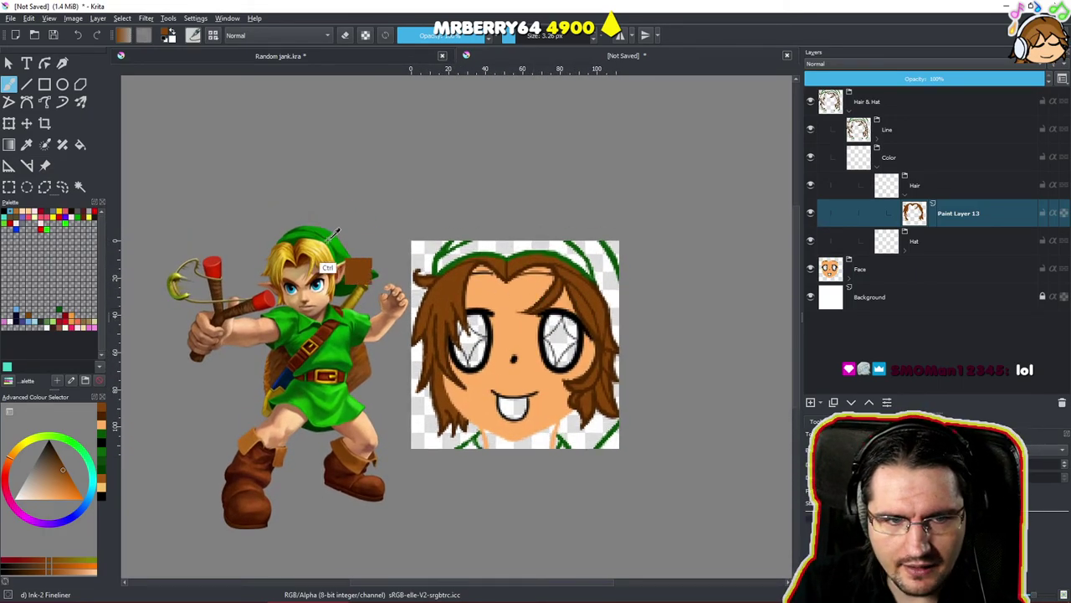
Sample the bright green from the reference character's hat and make Paint Layer 11 in the Hat colour group active.
{"action": "left_click", "coordinate": [324, 242], "text": "ctrl"}
{"action": "left_click_drag", "start_coordinate": [548, 298], "coordinate": [573, 314]}
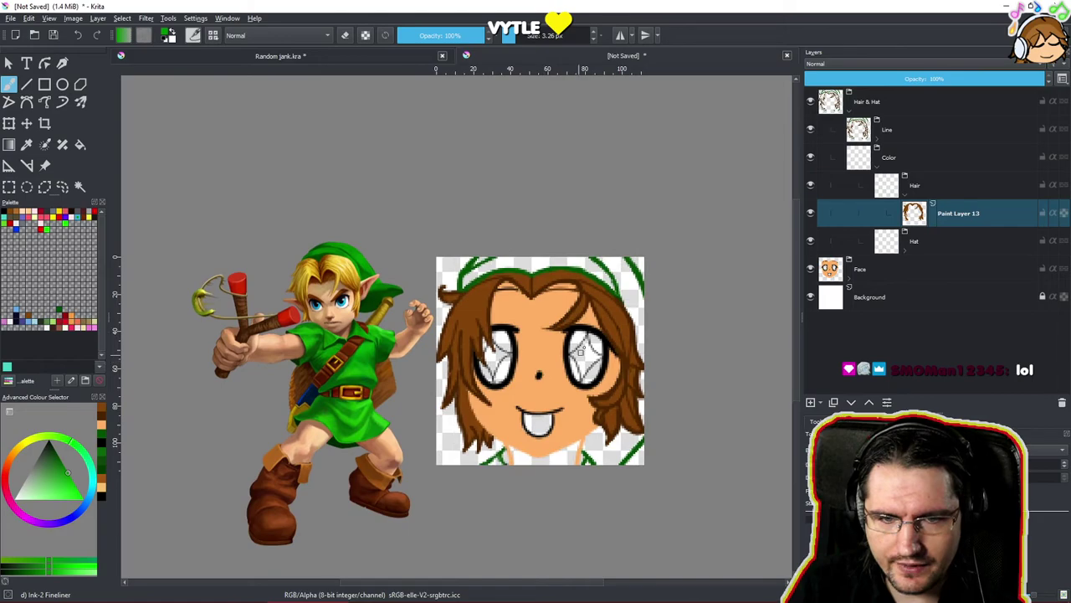
{"action": "left_click_drag", "start_coordinate": [542, 261], "coordinate": [544, 255]}
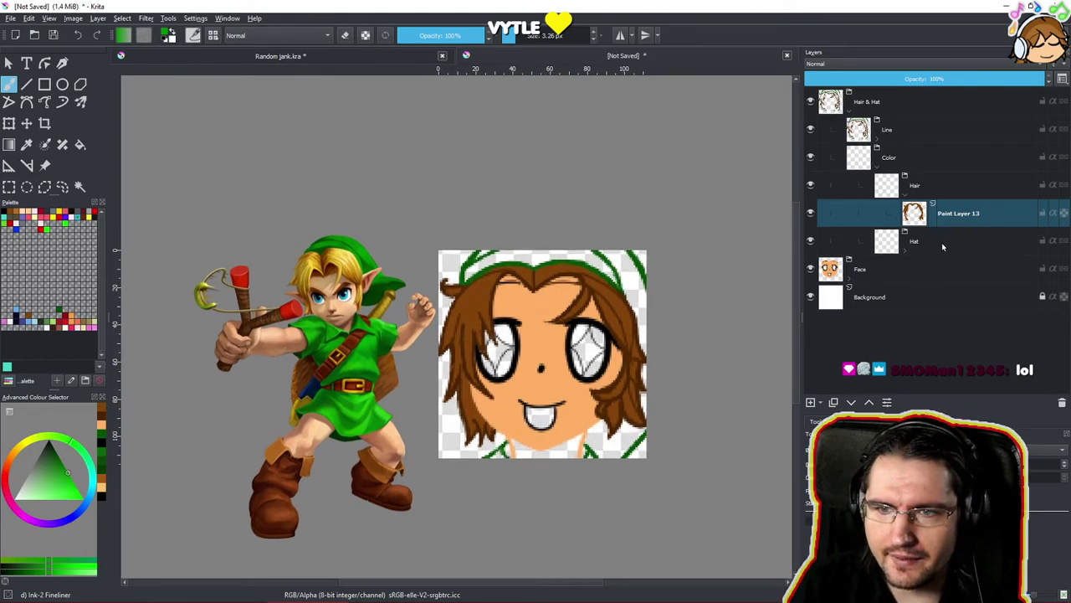
{"action": "left_click", "coordinate": [907, 250]}
{"action": "left_click", "coordinate": [906, 250]}
{"action": "left_click", "coordinate": [958, 270]}
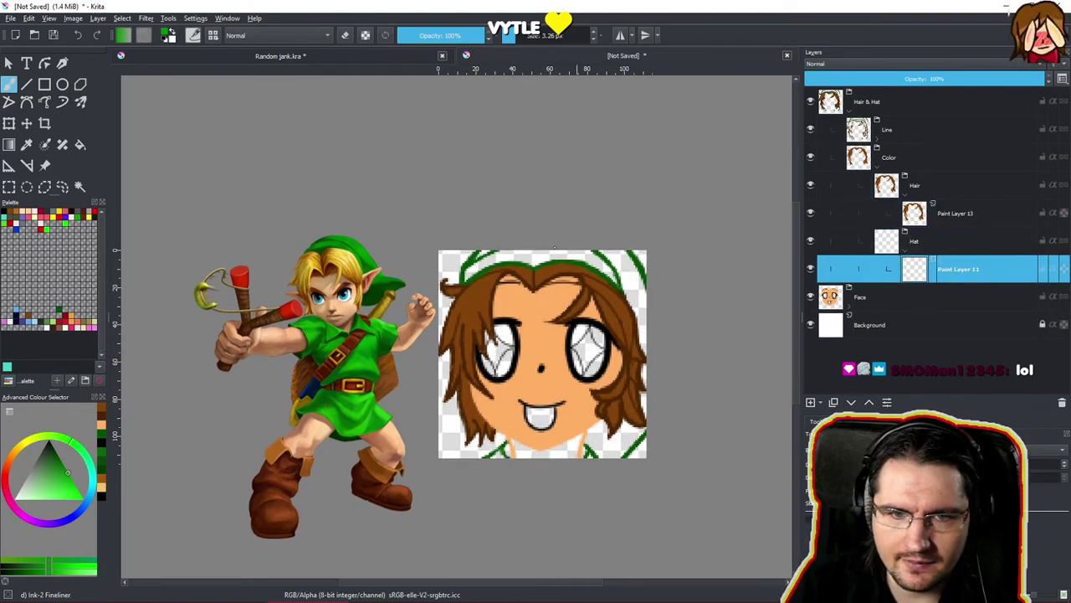
Fill the hat above the hair with green, continuing down beside the upper right-hand edge of the hair.
{"action": "scroll", "coordinate": [507, 268], "scroll_direction": "up", "scroll_amount": 4}
{"action": "mouse_move", "coordinate": [424, 274]}
{"action": "left_mouse_down"}
{"action": "mouse_move", "coordinate": [457, 245]}
{"action": "mouse_move", "coordinate": [418, 295]}
{"action": "mouse_move", "coordinate": [477, 234]}
{"action": "mouse_move", "coordinate": [475, 255]}
{"action": "mouse_move", "coordinate": [547, 230]}
{"action": "mouse_move", "coordinate": [509, 256]}
{"action": "mouse_move", "coordinate": [552, 232]}
{"action": "mouse_move", "coordinate": [517, 257]}
{"action": "mouse_move", "coordinate": [576, 232]}
{"action": "mouse_move", "coordinate": [543, 258]}
{"action": "mouse_move", "coordinate": [609, 231]}
{"action": "mouse_move", "coordinate": [564, 264]}
{"action": "mouse_move", "coordinate": [667, 229]}
{"action": "mouse_move", "coordinate": [620, 251]}
{"action": "mouse_move", "coordinate": [713, 228]}
{"action": "mouse_move", "coordinate": [689, 249]}
{"action": "mouse_move", "coordinate": [657, 250]}
{"action": "mouse_move", "coordinate": [700, 251]}
{"action": "mouse_move", "coordinate": [751, 233]}
{"action": "mouse_move", "coordinate": [679, 264]}
{"action": "mouse_move", "coordinate": [578, 236]}
{"action": "left_mouse_up"}
{"action": "mouse_move", "coordinate": [564, 296]}
{"action": "left_mouse_down"}
{"action": "mouse_move", "coordinate": [607, 280]}
{"action": "mouse_move", "coordinate": [583, 311]}
{"action": "mouse_move", "coordinate": [599, 331]}
{"action": "mouse_move", "coordinate": [618, 293]}
{"action": "mouse_move", "coordinate": [613, 316]}
{"action": "mouse_move", "coordinate": [635, 301]}
{"action": "mouse_move", "coordinate": [650, 352]}
{"action": "mouse_move", "coordinate": [640, 360]}
{"action": "mouse_move", "coordinate": [620, 351]}
{"action": "mouse_move", "coordinate": [613, 316]}
{"action": "left_mouse_up"}
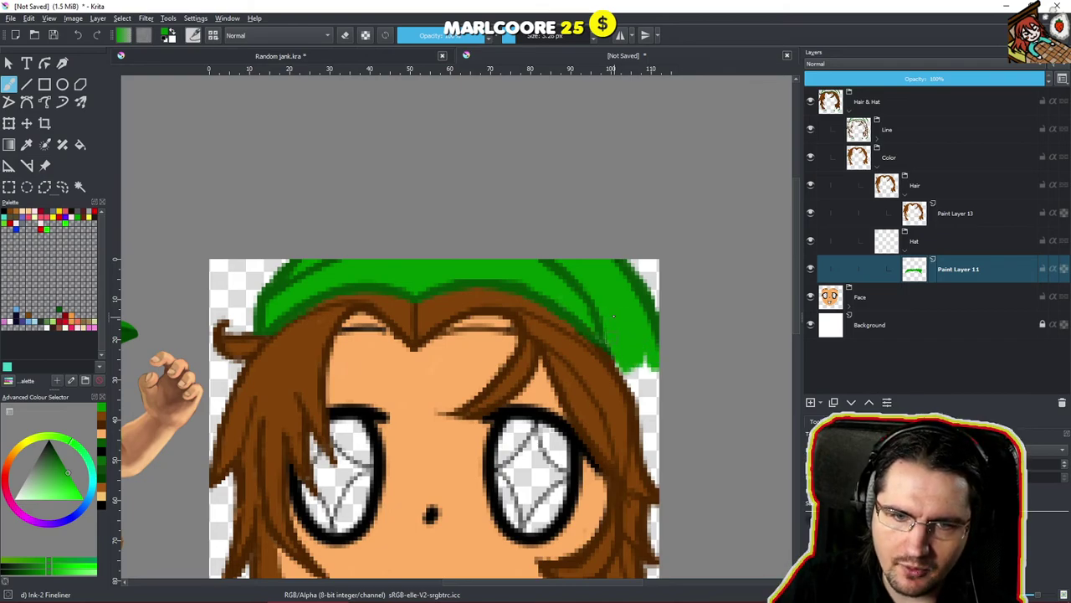
{"action": "mouse_move", "coordinate": [639, 382]}
{"action": "left_mouse_down"}
{"action": "mouse_move", "coordinate": [654, 430]}
{"action": "mouse_move", "coordinate": [612, 358]}
{"action": "mouse_move", "coordinate": [653, 470]}
{"action": "left_mouse_up"}
{"action": "key", "text": "ctrl+z"}
{"action": "key", "text": "ctrl+z"}
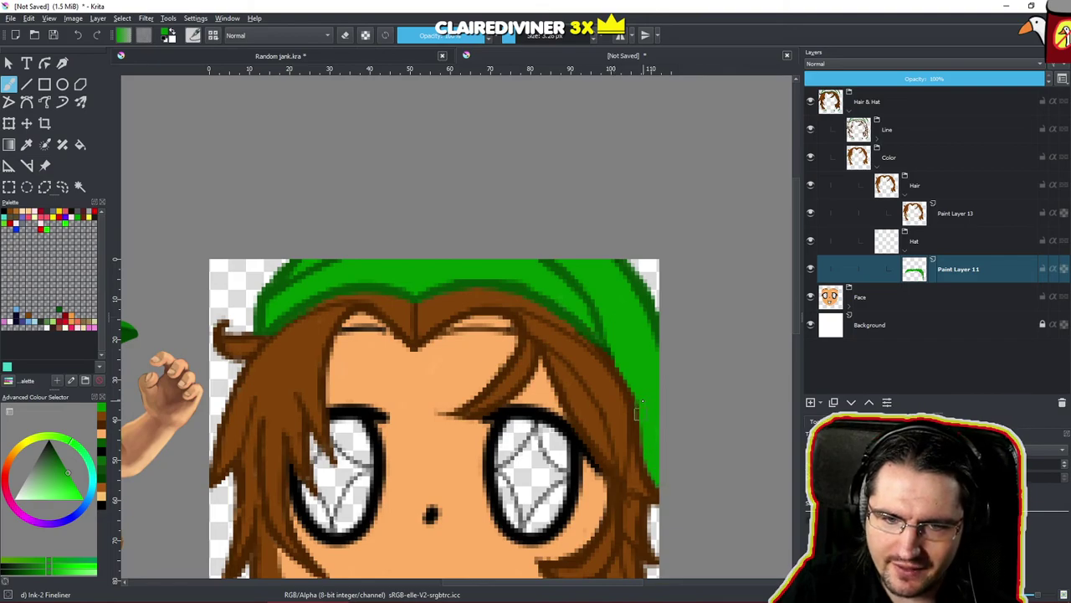
Continue the green hat fill down the right-hand edge of the canvas and below the right-hand side locks to the neck.
{"action": "left_click_drag", "start_coordinate": [641, 382], "coordinate": [631, 256]}
{"action": "mouse_move", "coordinate": [654, 419]}
{"action": "left_mouse_down"}
{"action": "mouse_move", "coordinate": [648, 441]}
{"action": "mouse_move", "coordinate": [651, 428]}
{"action": "left_mouse_up"}
{"action": "left_click_drag", "start_coordinate": [651, 477], "coordinate": [649, 492]}
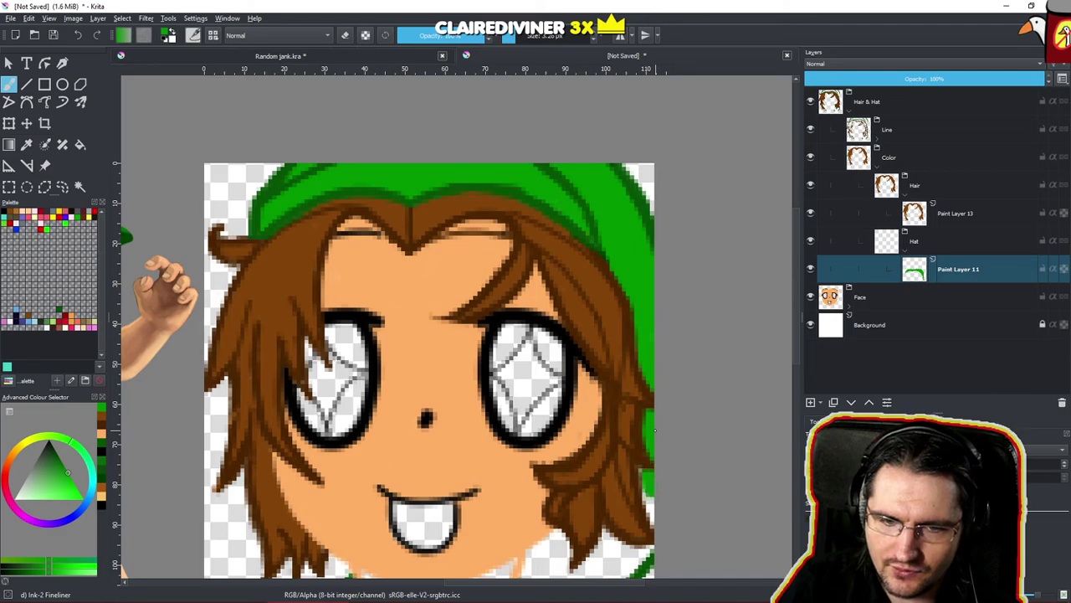
{"action": "left_click_drag", "start_coordinate": [653, 533], "coordinate": [650, 526]}
{"action": "mouse_move", "coordinate": [628, 562]}
{"action": "left_mouse_down"}
{"action": "mouse_move", "coordinate": [645, 413]}
{"action": "mouse_move", "coordinate": [666, 402]}
{"action": "mouse_move", "coordinate": [609, 456]}
{"action": "mouse_move", "coordinate": [586, 459]}
{"action": "mouse_move", "coordinate": [656, 399]}
{"action": "mouse_move", "coordinate": [621, 390]}
{"action": "left_mouse_up"}
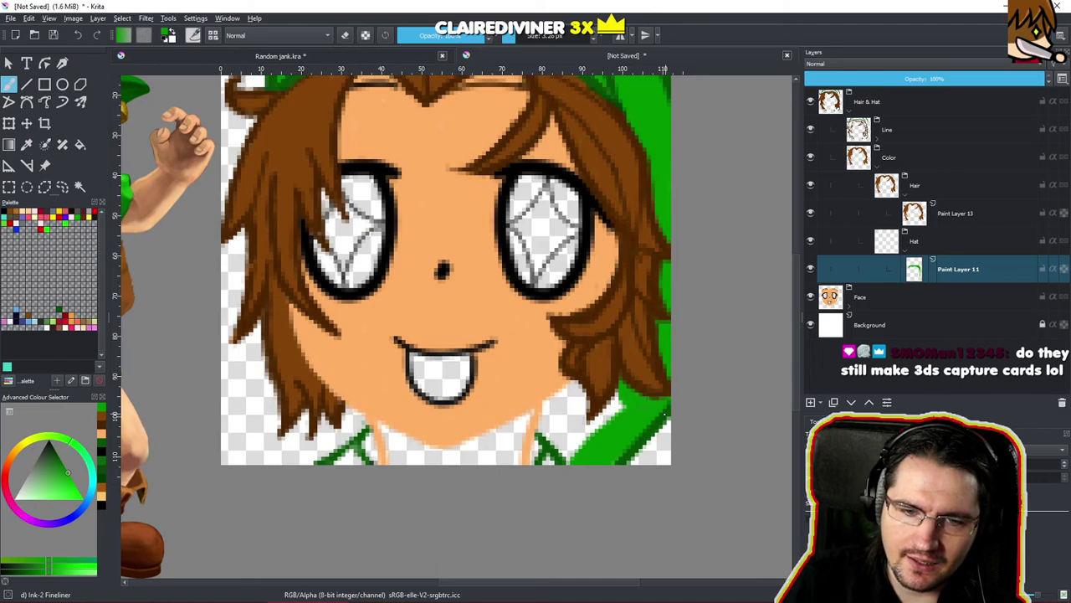
{"action": "mouse_move", "coordinate": [614, 410]}
{"action": "left_mouse_down"}
{"action": "mouse_move", "coordinate": [592, 431]}
{"action": "mouse_move", "coordinate": [577, 415]}
{"action": "mouse_move", "coordinate": [583, 400]}
{"action": "mouse_move", "coordinate": [590, 420]}
{"action": "mouse_move", "coordinate": [576, 435]}
{"action": "mouse_move", "coordinate": [565, 391]}
{"action": "mouse_move", "coordinate": [548, 415]}
{"action": "mouse_move", "coordinate": [564, 391]}
{"action": "mouse_move", "coordinate": [562, 419]}
{"action": "mouse_move", "coordinate": [565, 391]}
{"action": "left_mouse_up"}
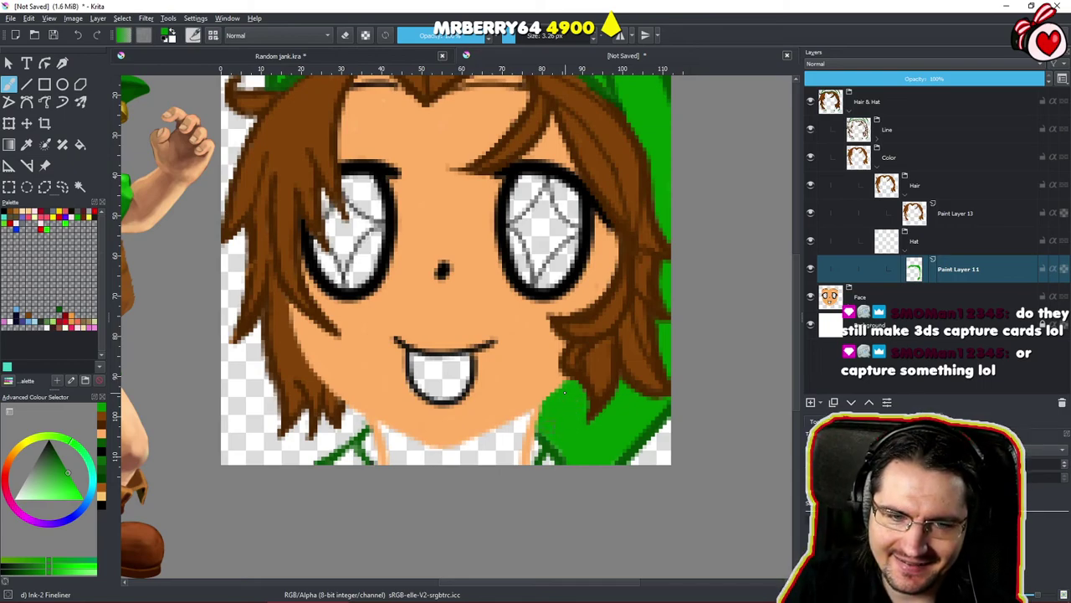
Clean up the edge of the green fill along the jaw below the right-hand curl with eraser and brush.
{"action": "key", "text": "e"}
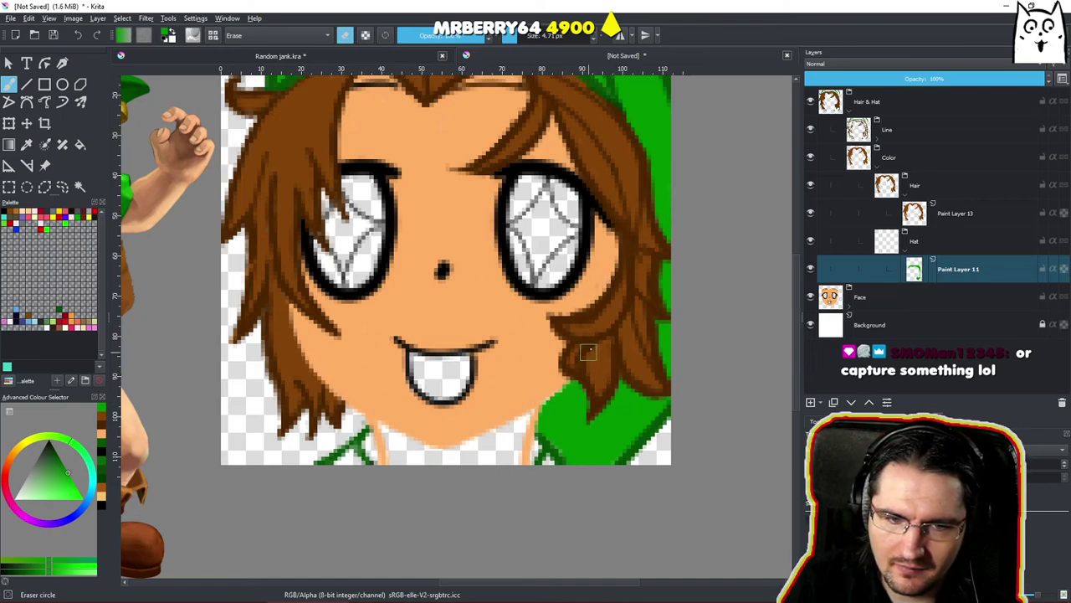
{"action": "key", "text": "e"}
{"action": "key", "text": "e"}
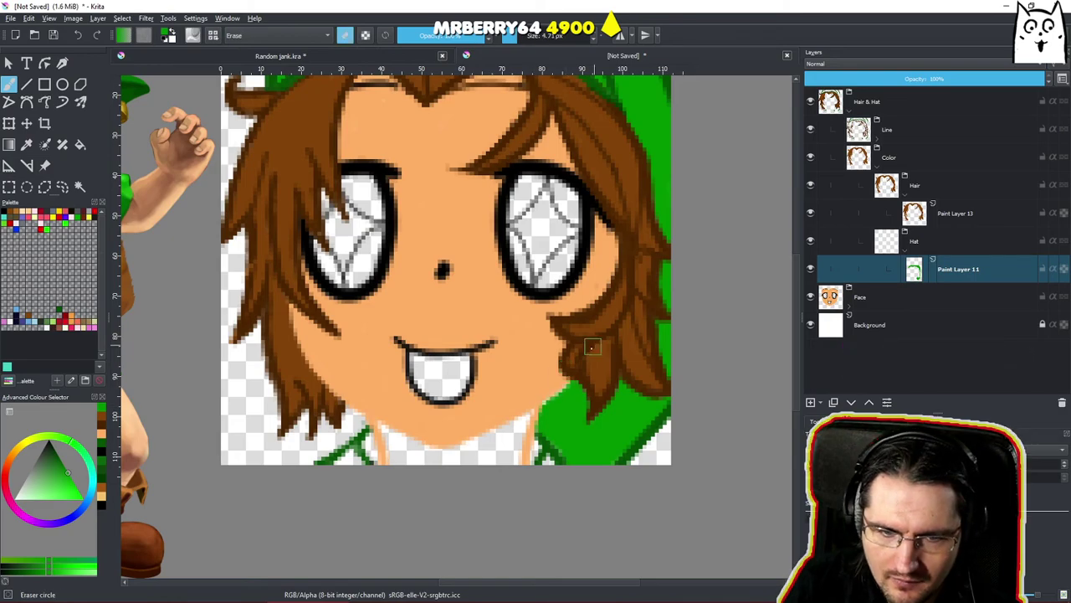
{"action": "key", "text": "e"}
{"action": "scroll", "coordinate": [562, 409], "scroll_direction": "up", "scroll_amount": 5}
{"action": "left_click_drag", "start_coordinate": [496, 449], "coordinate": [575, 398]}
{"action": "key", "text": "e"}
{"action": "left_click_drag", "start_coordinate": [465, 449], "coordinate": [539, 401]}
{"action": "key", "text": "e"}
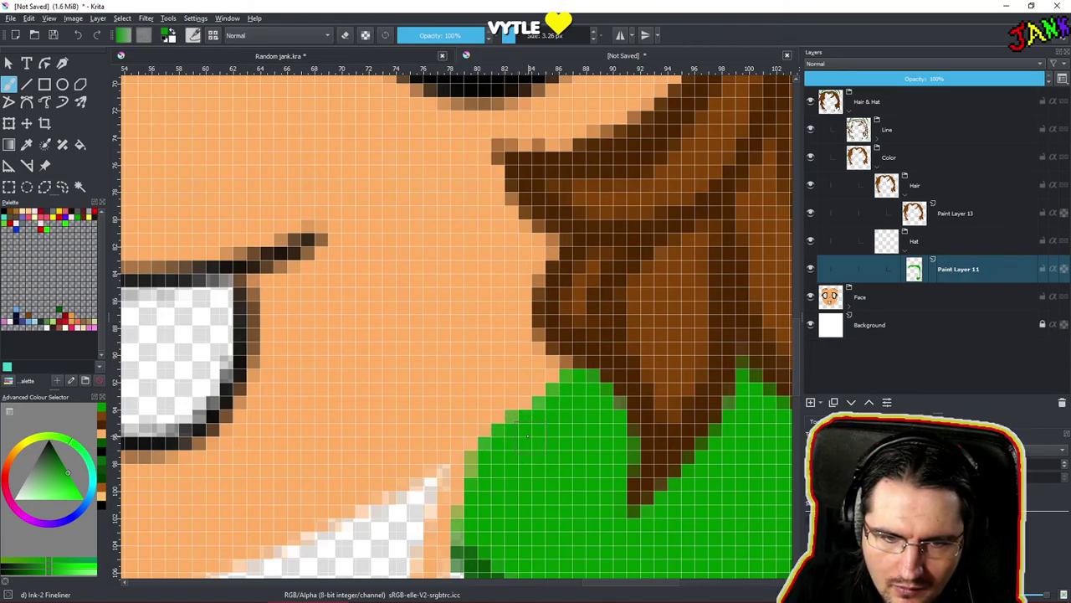
Compare the green hat fill with the reference character and check the separate hair and hat colour layers.
{"action": "scroll", "coordinate": [563, 427], "scroll_direction": "down", "scroll_amount": 6}
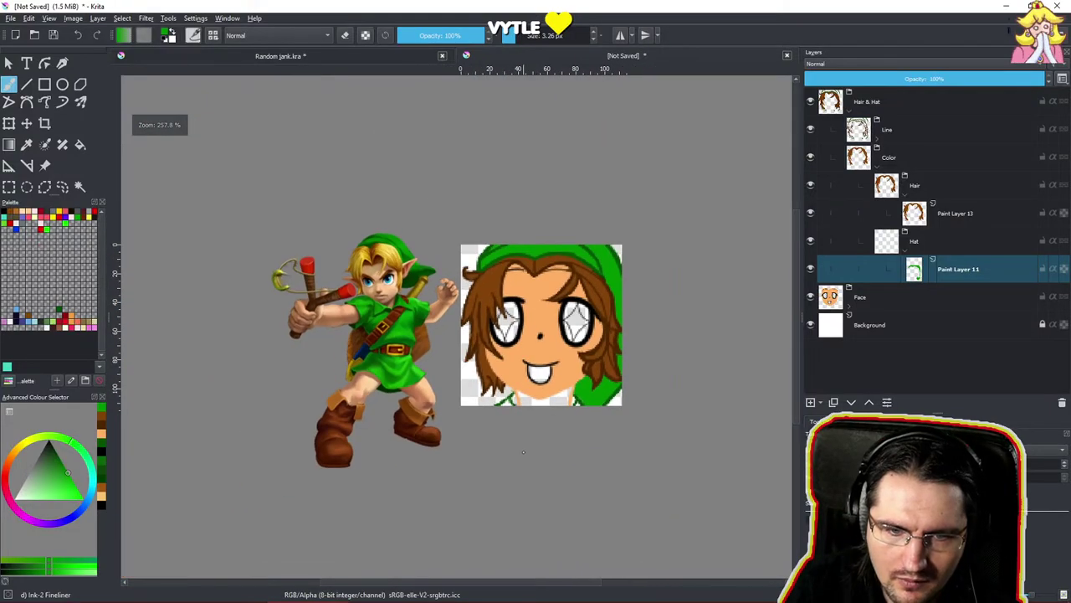
{"action": "scroll", "coordinate": [538, 443], "scroll_direction": "up", "scroll_amount": 5}
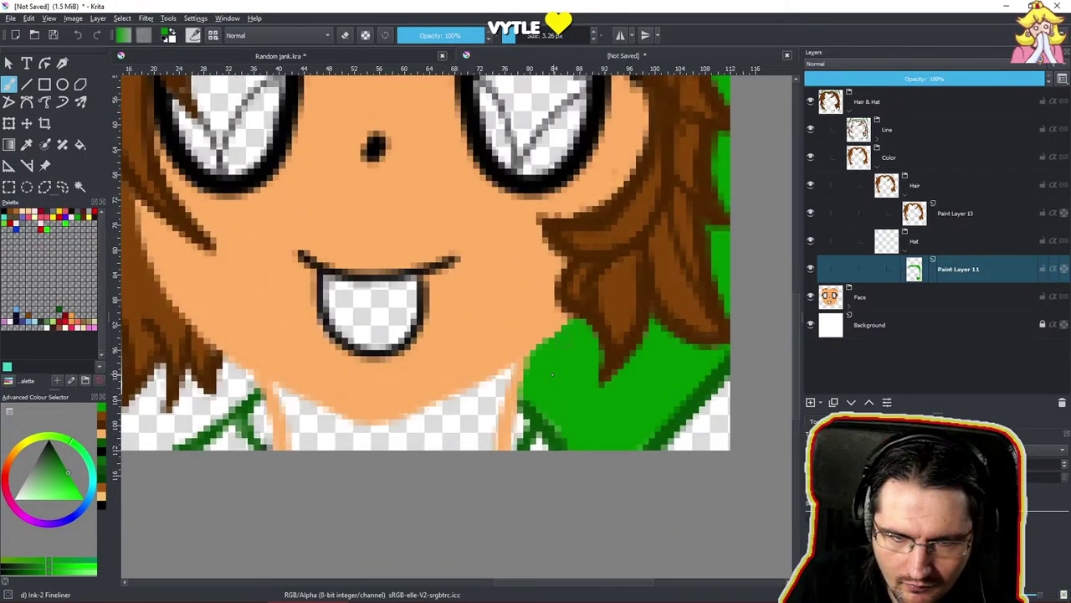
{"action": "scroll", "coordinate": [552, 374], "scroll_direction": "down", "scroll_amount": 5}
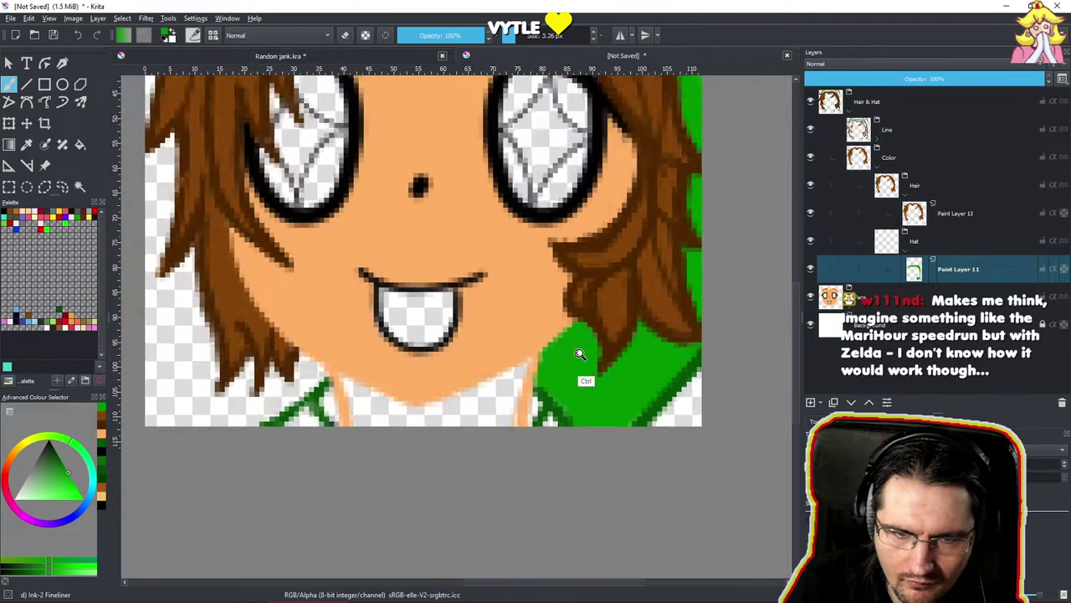
{"action": "left_click_drag", "start_coordinate": [571, 403], "coordinate": [575, 436]}
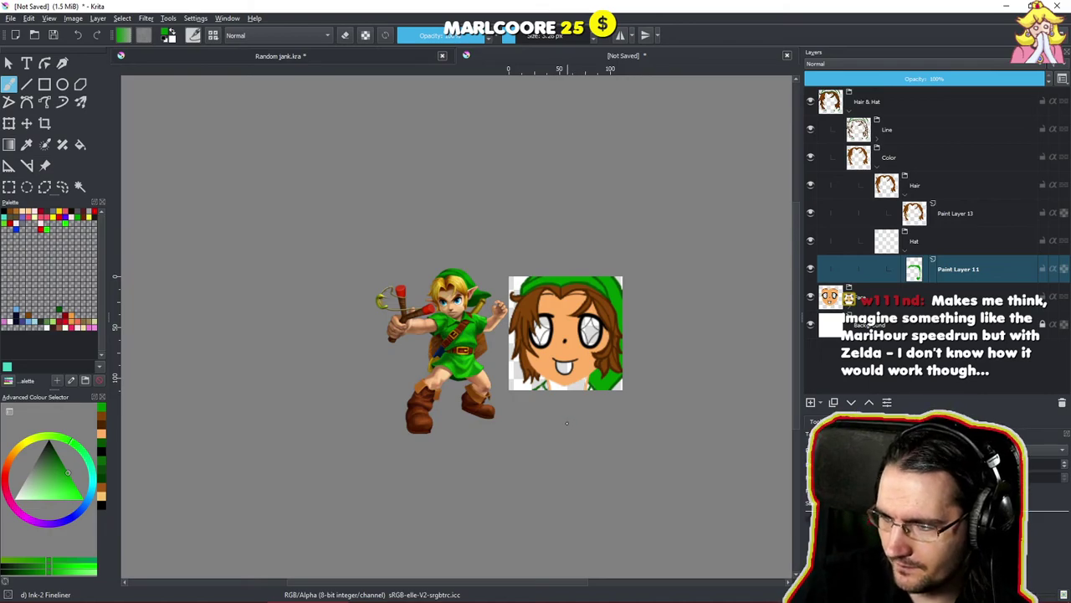
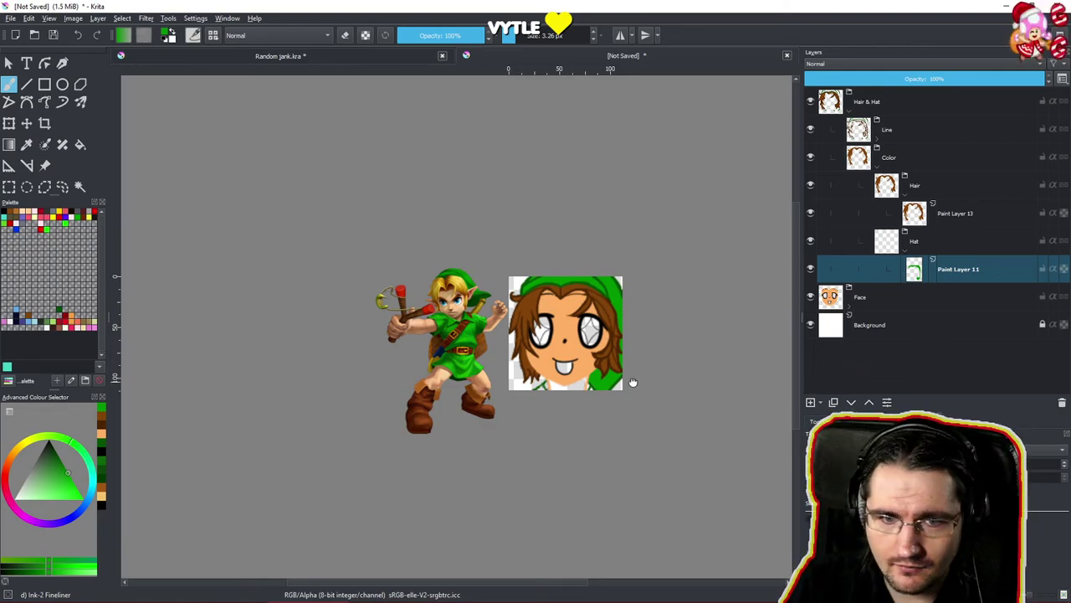
{"action": "scroll", "coordinate": [632, 381], "scroll_direction": "up", "scroll_amount": 5}
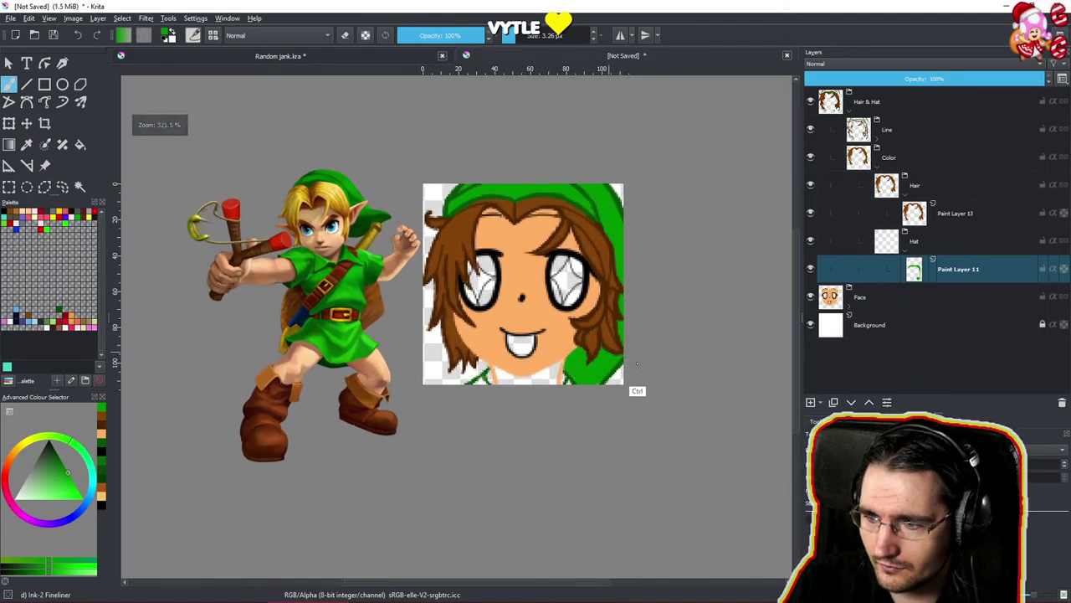
{"action": "left_click_drag", "start_coordinate": [623, 367], "coordinate": [561, 425]}
{"action": "left_click", "coordinate": [971, 273]}
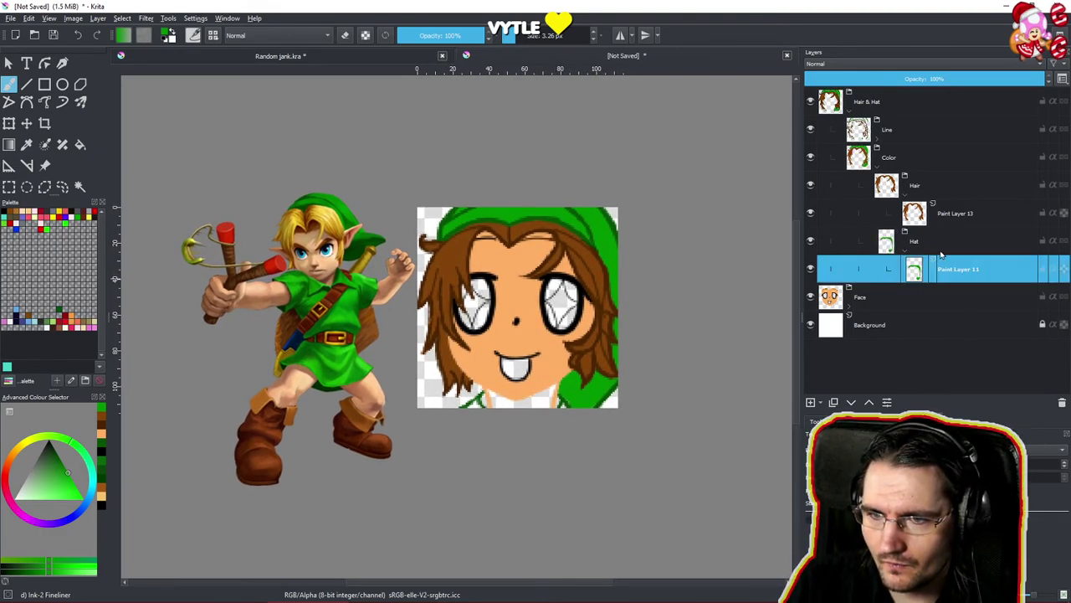
{"action": "left_click", "coordinate": [938, 245]}
{"action": "left_click", "coordinate": [958, 219]}
{"action": "left_click", "coordinate": [962, 243]}
{"action": "left_click", "coordinate": [966, 271]}
Sample the face's skin colour and fill the neck with it on Paint Layer 10 in the Face group.
{"action": "left_click_drag", "start_coordinate": [546, 353], "coordinate": [557, 314]}
{"action": "left_click", "coordinate": [541, 313], "text": "ctrl"}
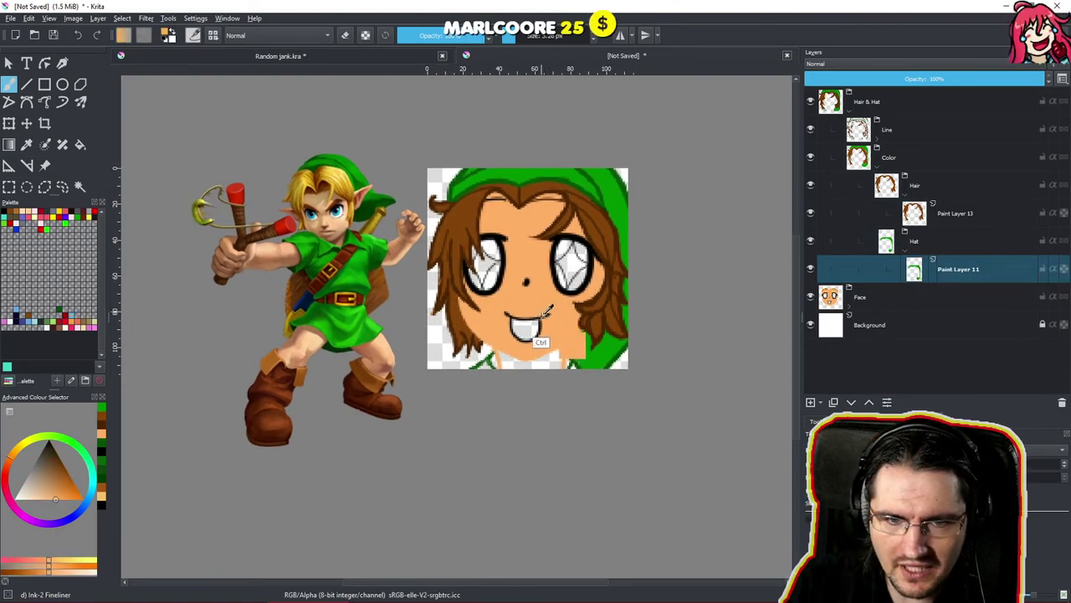
{"action": "scroll", "coordinate": [541, 315], "scroll_direction": "up", "scroll_amount": 4}
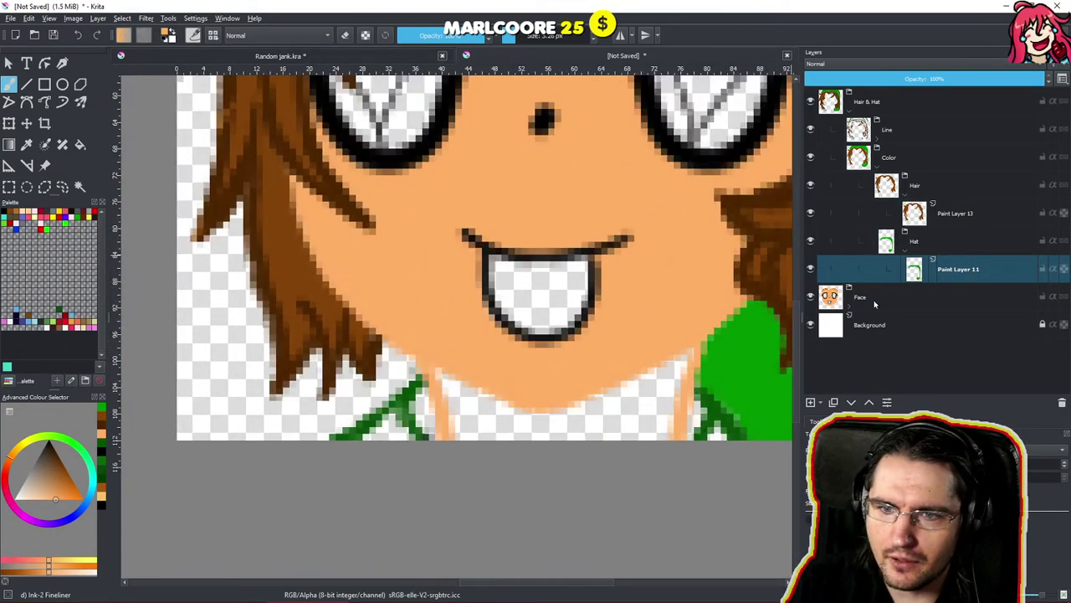
{"action": "left_click", "coordinate": [849, 311]}
{"action": "scroll", "coordinate": [933, 352], "scroll_direction": "down", "scroll_amount": 3}
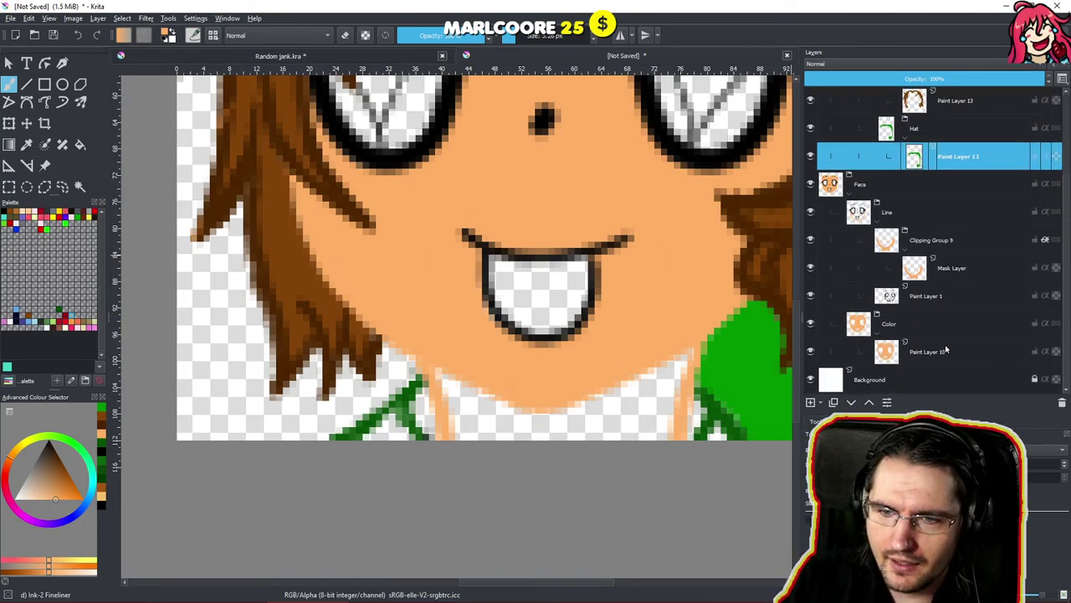
{"action": "left_click", "coordinate": [947, 350]}
{"action": "mouse_move", "coordinate": [458, 409]}
{"action": "left_mouse_down"}
{"action": "mouse_move", "coordinate": [461, 437]}
{"action": "mouse_move", "coordinate": [483, 444]}
{"action": "mouse_move", "coordinate": [498, 394]}
{"action": "mouse_move", "coordinate": [522, 386]}
{"action": "mouse_move", "coordinate": [542, 445]}
{"action": "mouse_move", "coordinate": [580, 394]}
{"action": "mouse_move", "coordinate": [563, 433]}
{"action": "mouse_move", "coordinate": [590, 436]}
{"action": "mouse_move", "coordinate": [641, 375]}
{"action": "mouse_move", "coordinate": [609, 441]}
{"action": "mouse_move", "coordinate": [672, 406]}
{"action": "mouse_move", "coordinate": [665, 433]}
{"action": "left_mouse_up"}
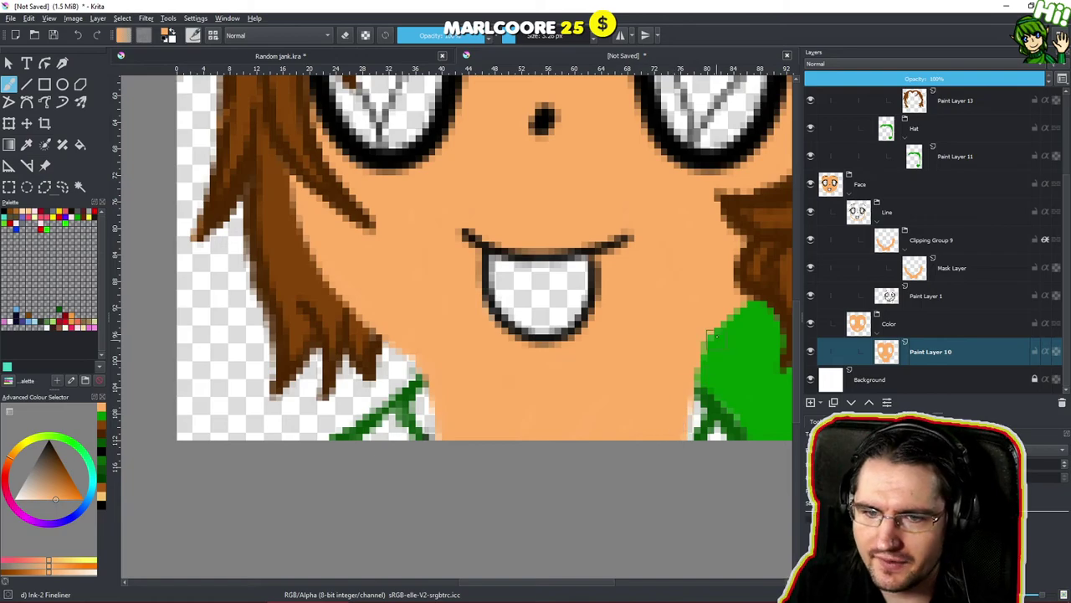
Sample the hat green and fill the collar pieces on both sides of the neck on Paint Layer 11.
{"action": "left_click", "coordinate": [758, 400], "text": "ctrl"}
{"action": "left_click", "coordinate": [956, 158]}
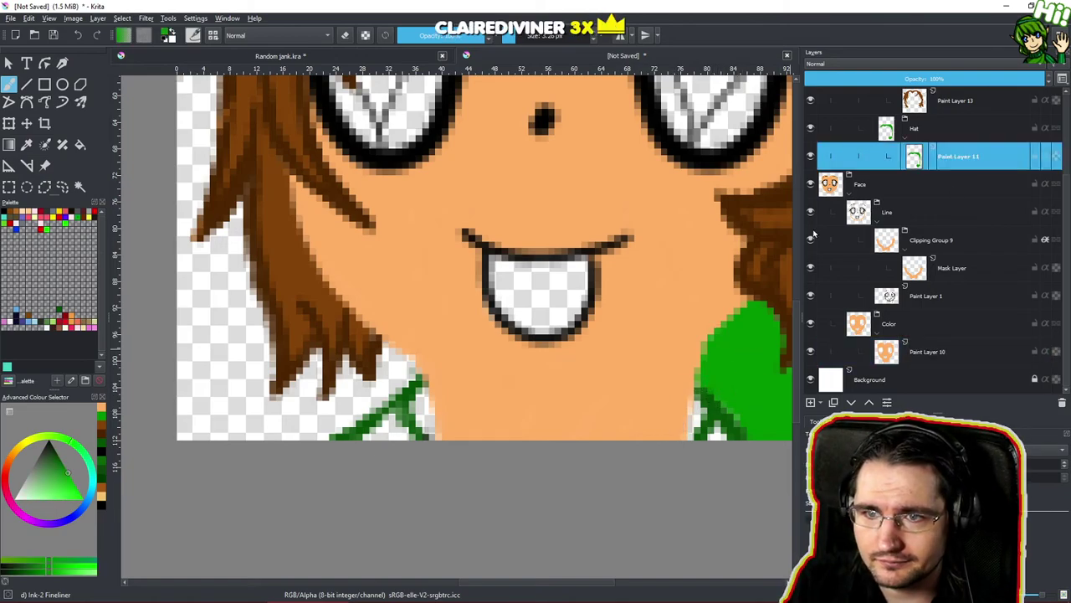
{"action": "mouse_move", "coordinate": [715, 390]}
{"action": "left_mouse_down"}
{"action": "mouse_move", "coordinate": [696, 423]}
{"action": "mouse_move", "coordinate": [715, 390]}
{"action": "left_mouse_up"}
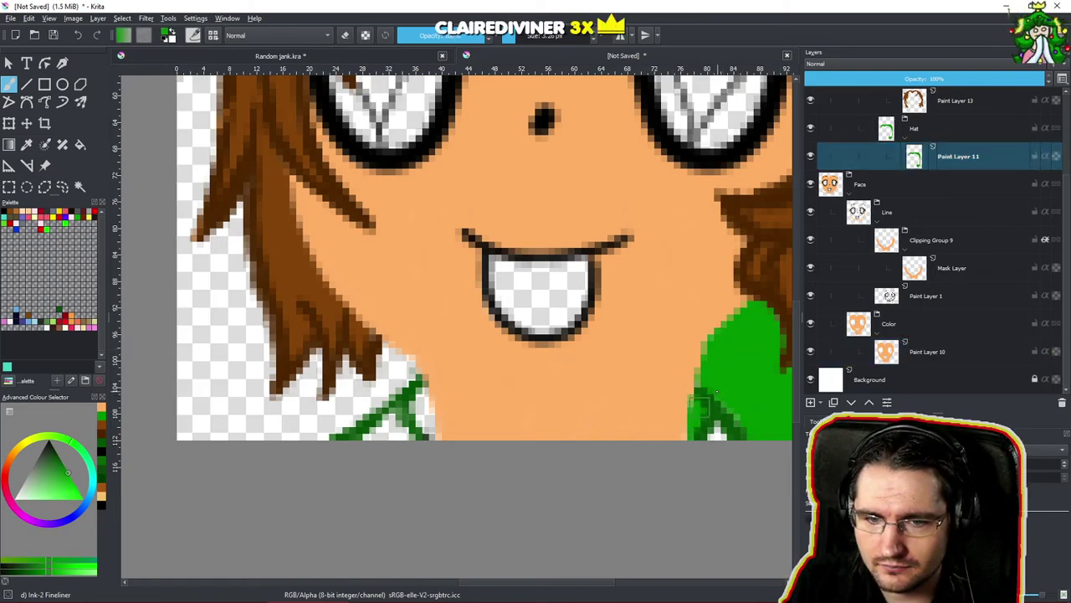
{"action": "mouse_move", "coordinate": [437, 386]}
{"action": "left_mouse_down"}
{"action": "mouse_move", "coordinate": [419, 425]}
{"action": "mouse_move", "coordinate": [427, 412]}
{"action": "mouse_move", "coordinate": [429, 425]}
{"action": "mouse_move", "coordinate": [426, 412]}
{"action": "mouse_move", "coordinate": [394, 429]}
{"action": "mouse_move", "coordinate": [426, 411]}
{"action": "left_mouse_up"}
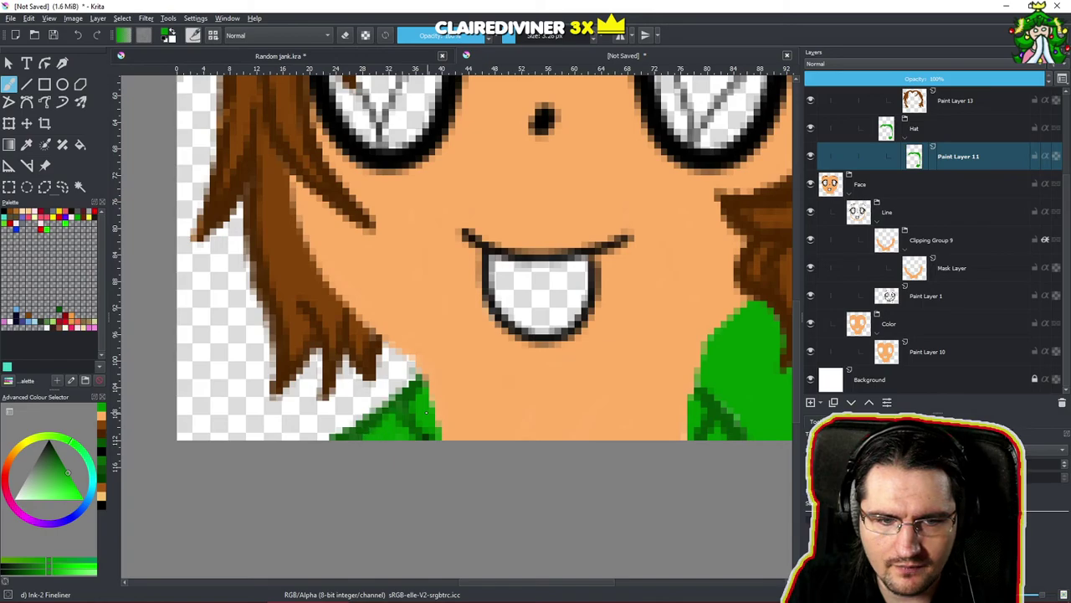
{"action": "left_click_drag", "start_coordinate": [472, 358], "coordinate": [443, 436]}
{"action": "mouse_move", "coordinate": [540, 367]}
{"action": "left_mouse_down"}
{"action": "mouse_move", "coordinate": [556, 407]}
{"action": "mouse_move", "coordinate": [590, 401]}
{"action": "left_mouse_up"}
Group the skin's Paint Layer 10 with a new alpha-inheriting paint layer above it and choose a skin tone from the palette.
{"action": "left_click", "coordinate": [908, 353]}
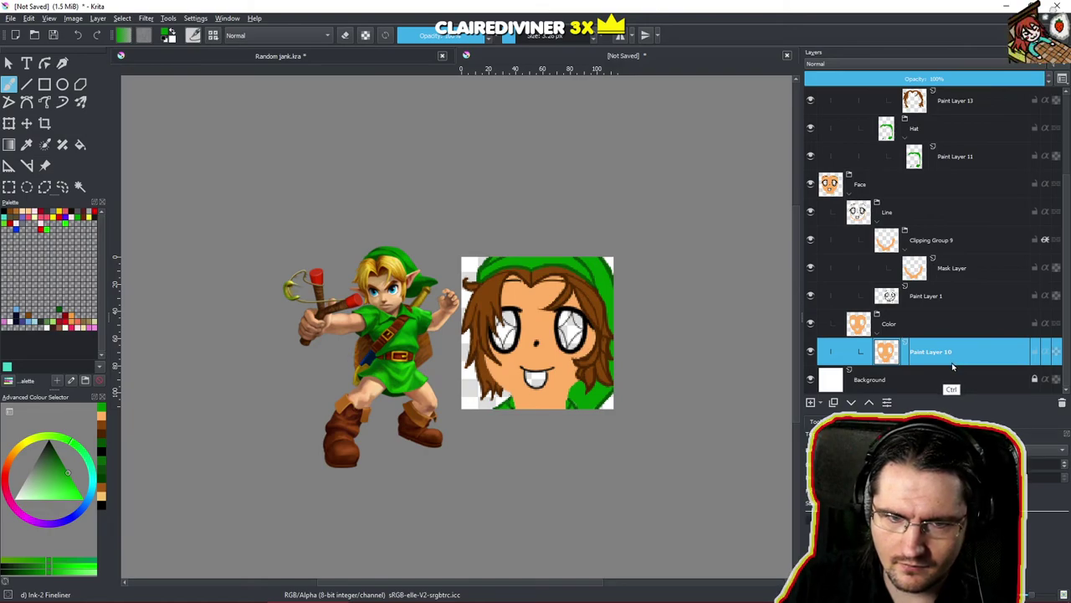
{"action": "key", "text": "ctrl+g"}
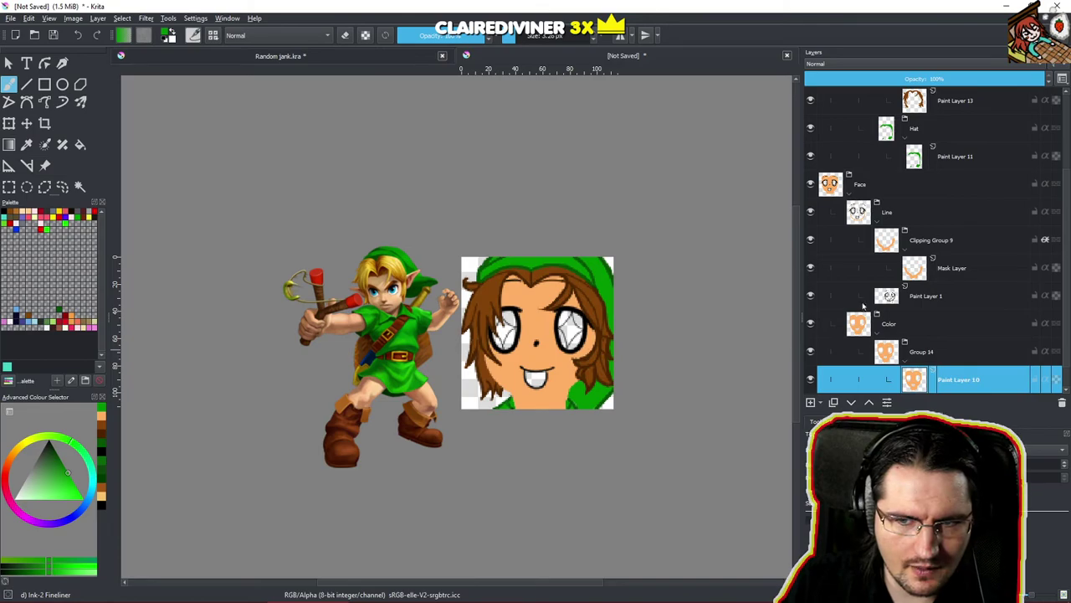
{"action": "scroll", "coordinate": [966, 347], "scroll_direction": "down", "scroll_amount": 1}
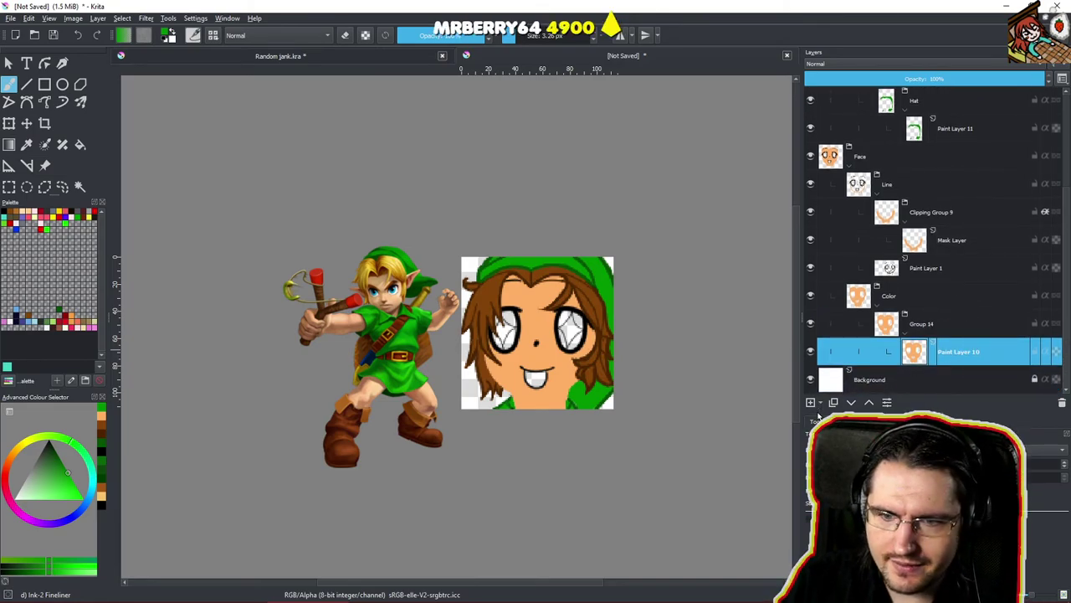
{"action": "key", "text": "Insert"}
{"action": "left_click", "coordinate": [1044, 352]}
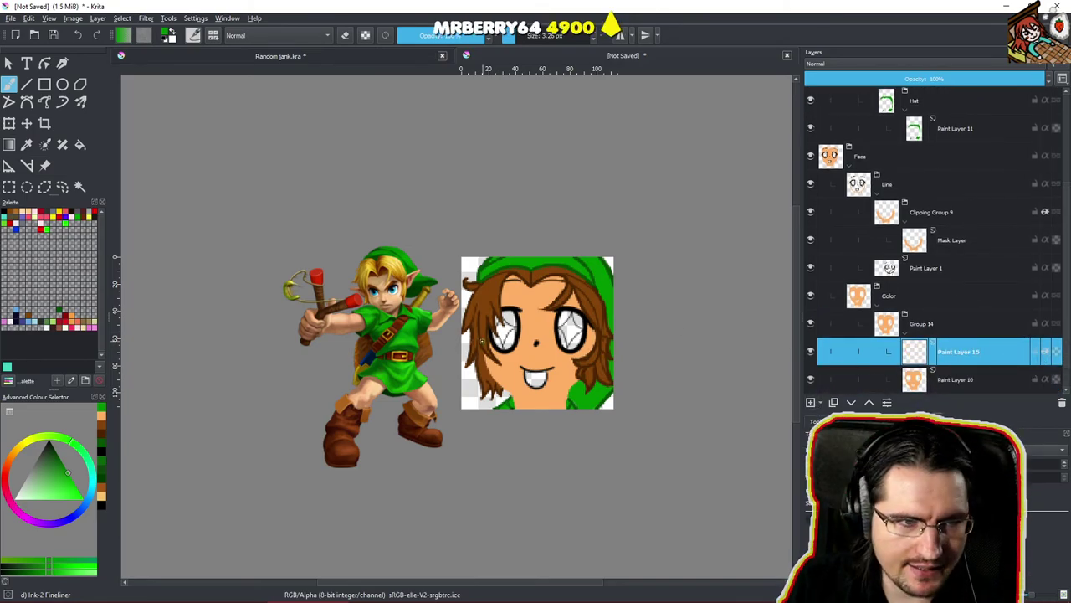
{"action": "left_click", "coordinate": [26, 213]}
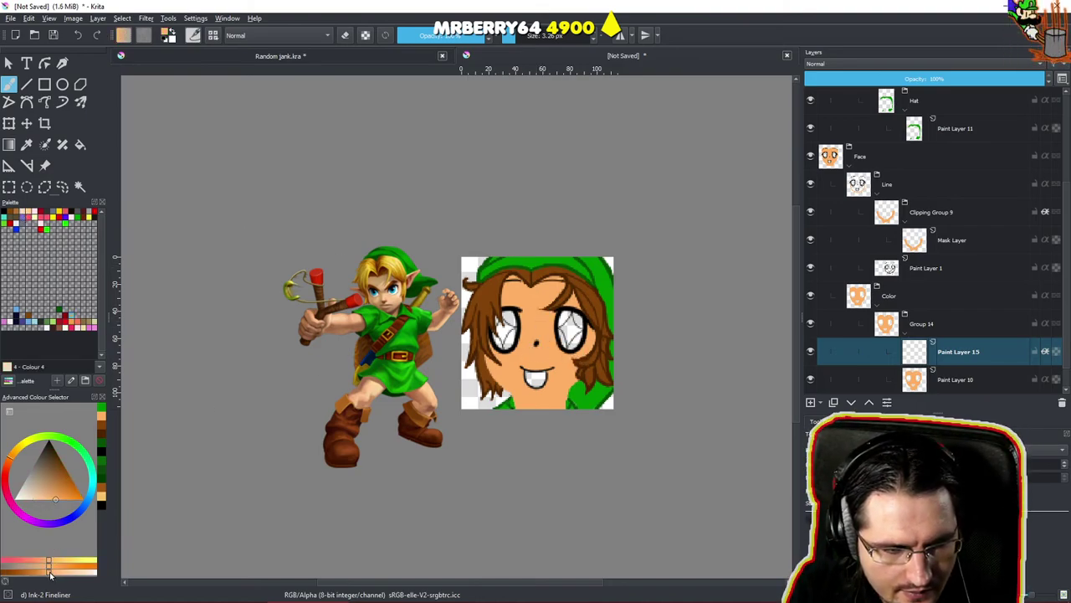
Lighten the skin tone slightly and enlarge the brush to about 34 px.
{"action": "left_click_drag", "start_coordinate": [50, 573], "coordinate": [56, 574]}
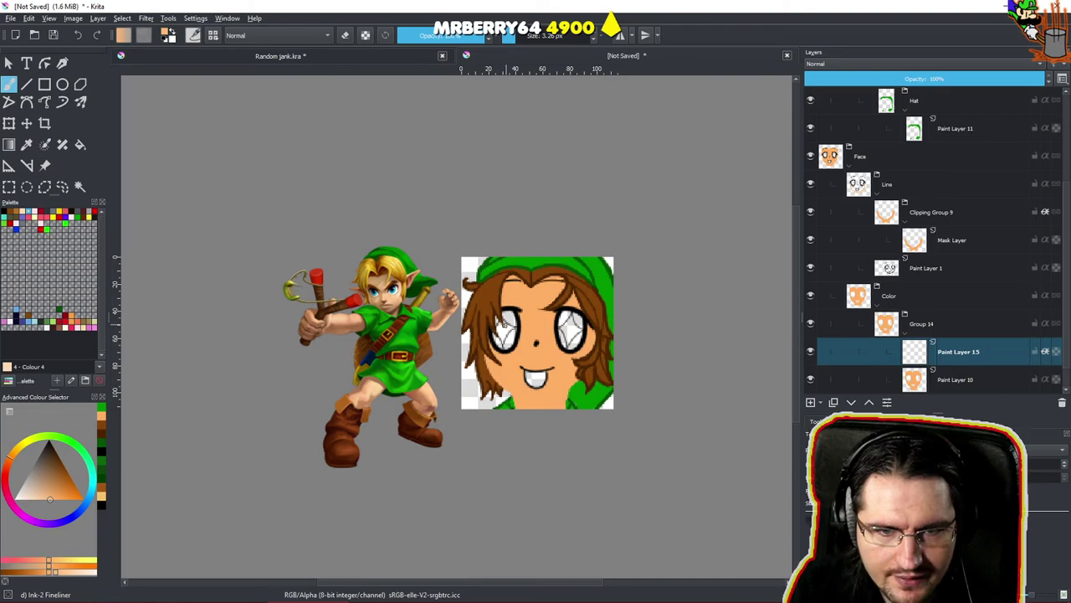
{"action": "left_click_drag", "start_coordinate": [554, 234], "coordinate": [594, 226], "text": "shift"}
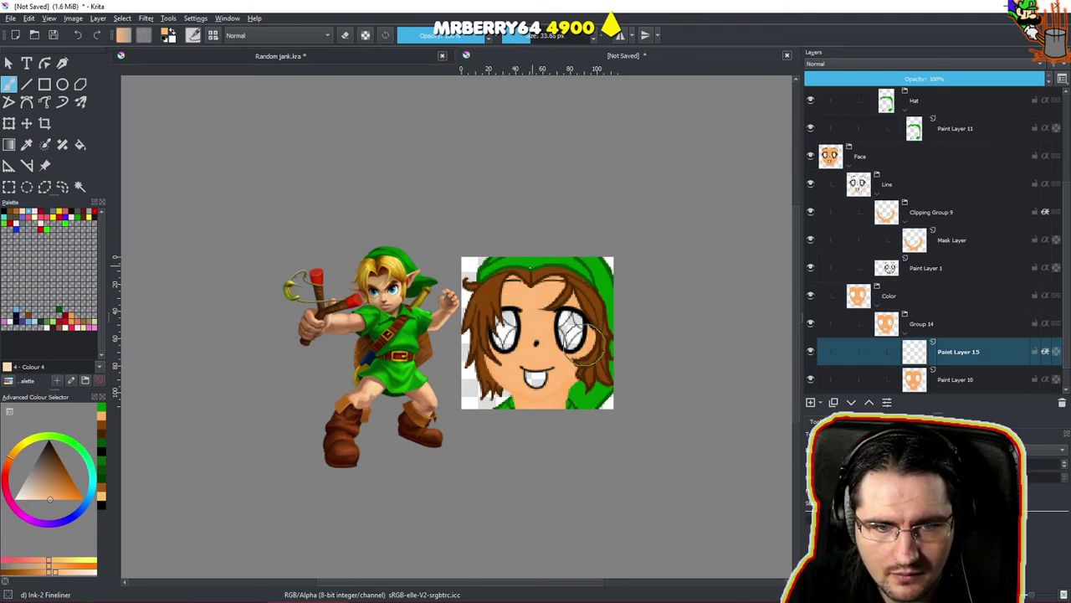
{"action": "left_click_drag", "start_coordinate": [550, 403], "coordinate": [591, 378]}
{"action": "key", "text": "ctrl+z"}
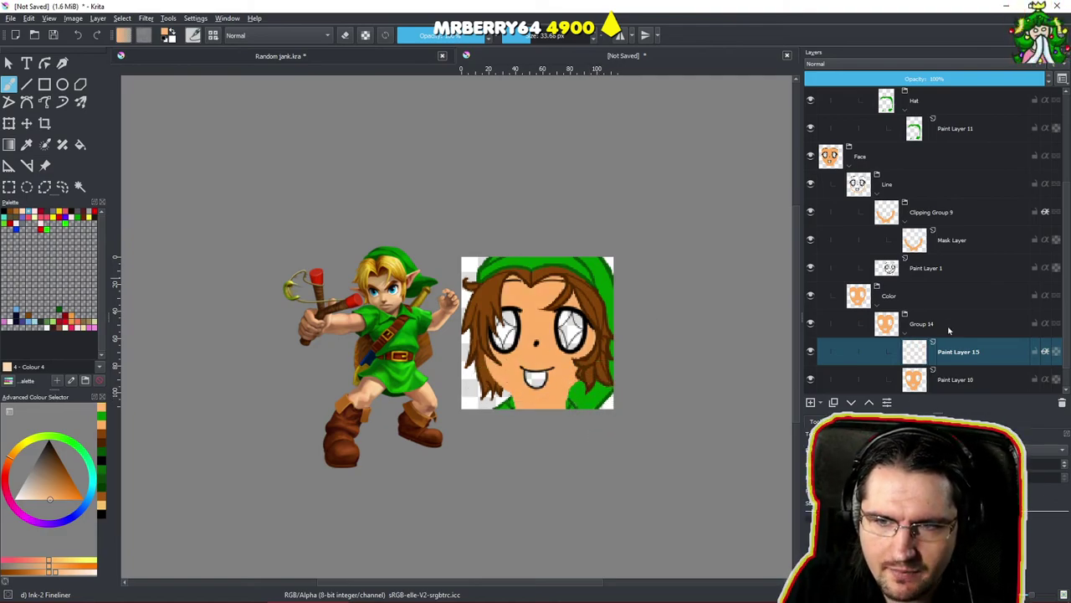
{"action": "left_click", "coordinate": [965, 241]}
{"action": "mouse_move", "coordinate": [487, 334]}
{"action": "left_mouse_down"}
{"action": "mouse_move", "coordinate": [479, 389]}
{"action": "mouse_move", "coordinate": [491, 391]}
{"action": "mouse_move", "coordinate": [528, 358]}
{"action": "mouse_move", "coordinate": [557, 386]}
{"action": "left_mouse_up"}
{"action": "key", "text": "ctrl+z"}
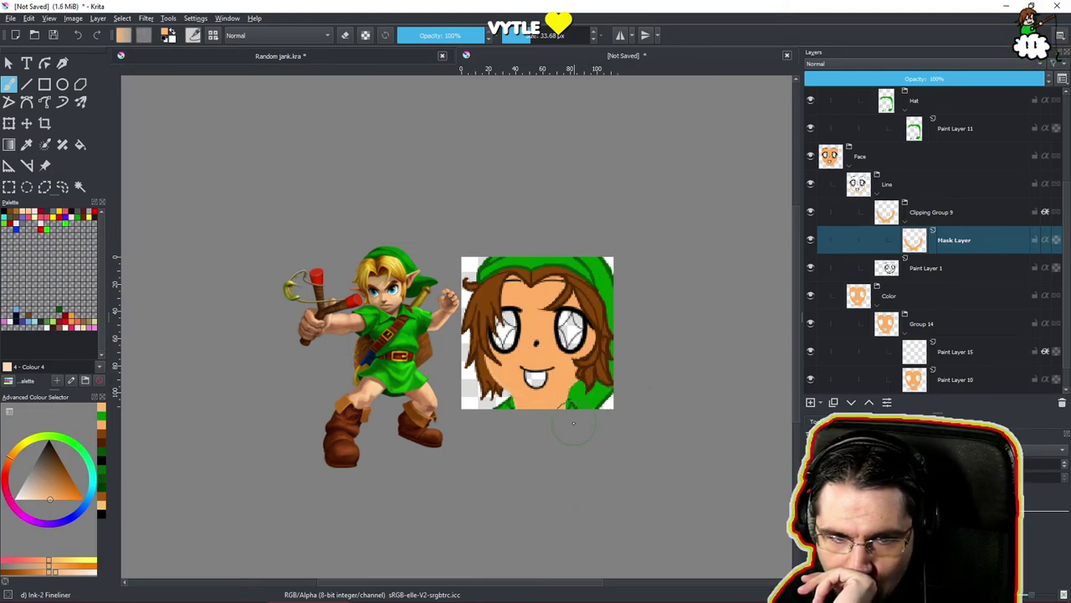
{"action": "left_click", "coordinate": [973, 380]}
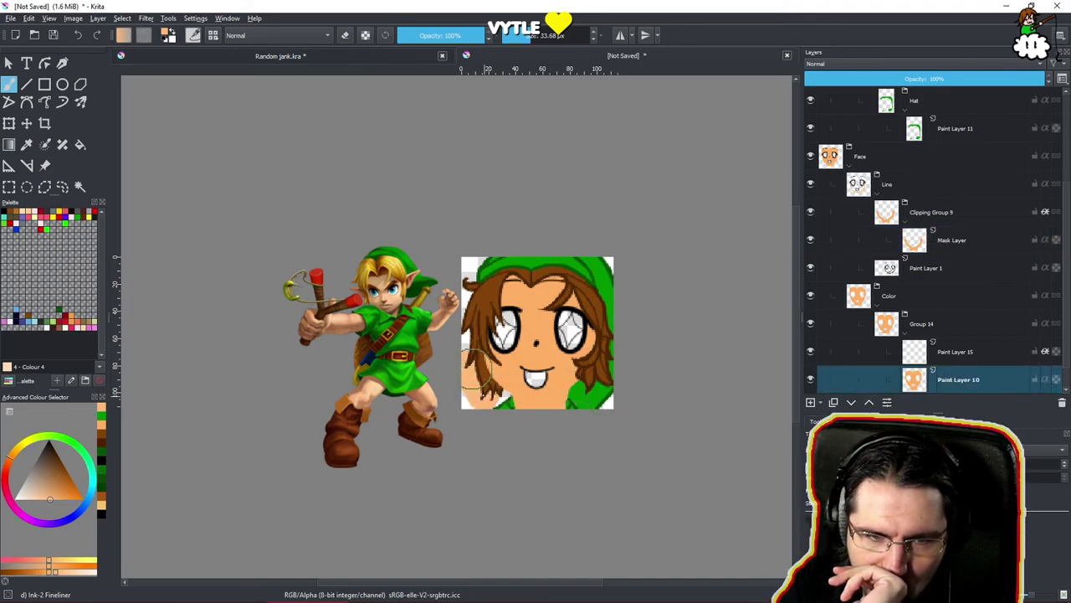
{"action": "key", "text": "ctrl+z"}
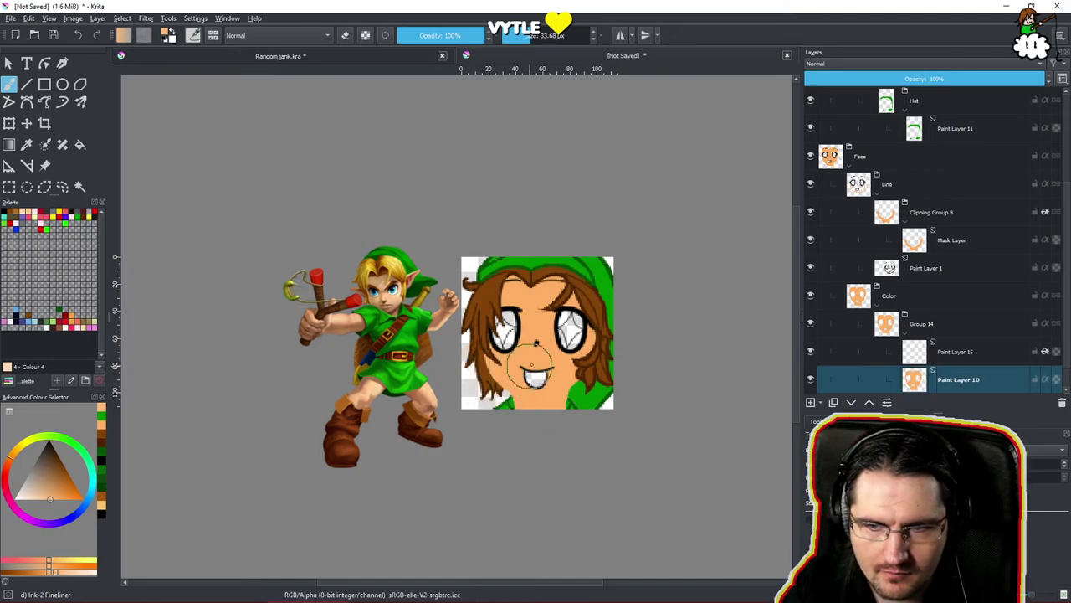
Paint the lighter skin tone over the middle of the face and neck on Paint Layer 15, and fine-tune the colour.
{"action": "left_click", "coordinate": [937, 356]}
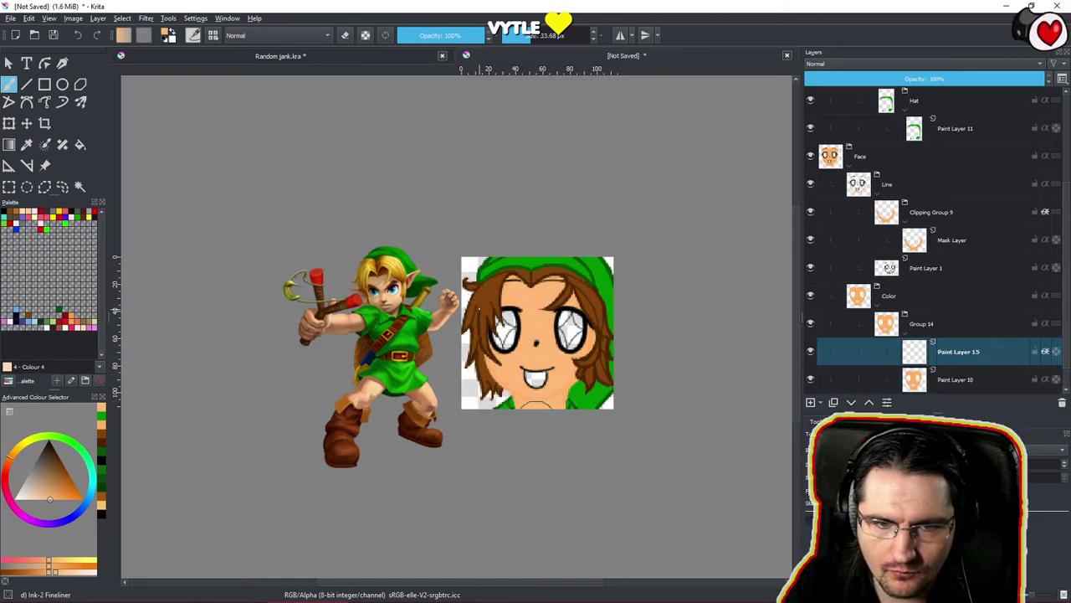
{"action": "mouse_move", "coordinate": [525, 404]}
{"action": "left_mouse_down"}
{"action": "mouse_move", "coordinate": [559, 411]}
{"action": "mouse_move", "coordinate": [588, 337]}
{"action": "left_mouse_up"}
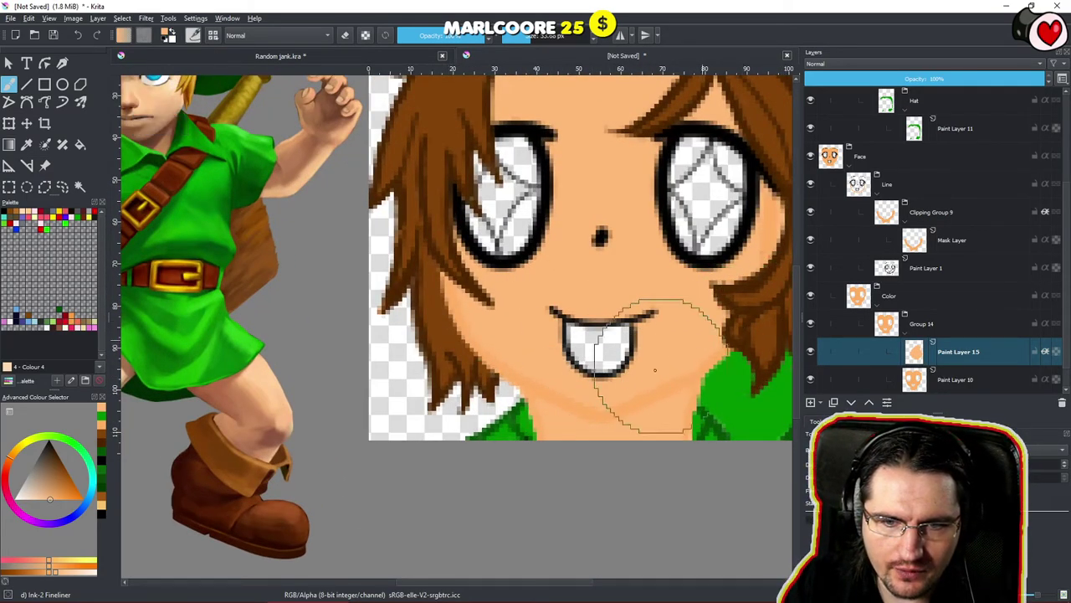
{"action": "left_click_drag", "start_coordinate": [661, 330], "coordinate": [605, 395]}
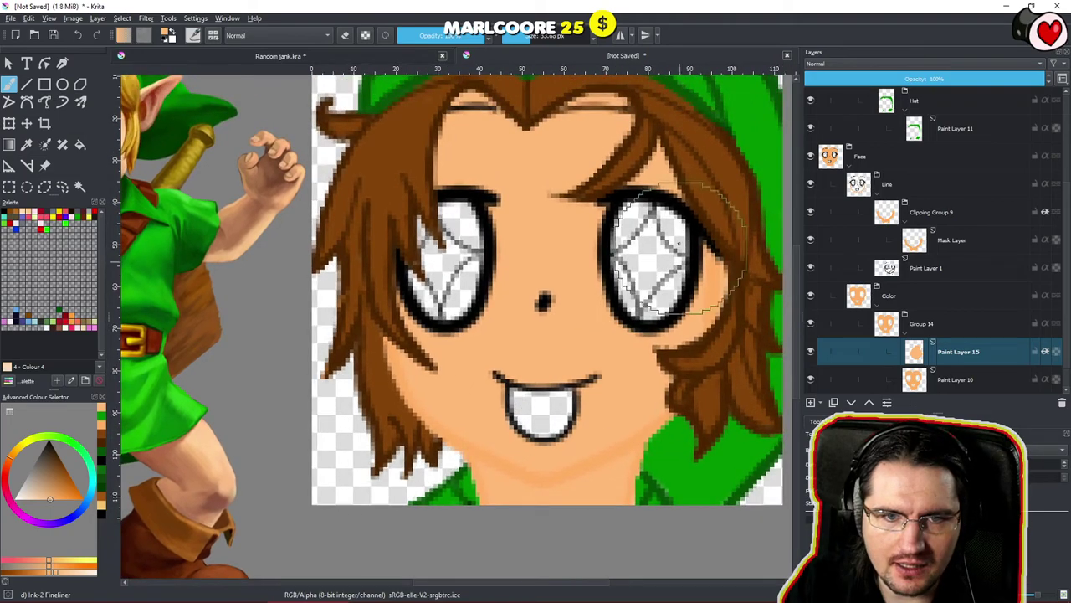
{"action": "left_click", "coordinate": [58, 573]}
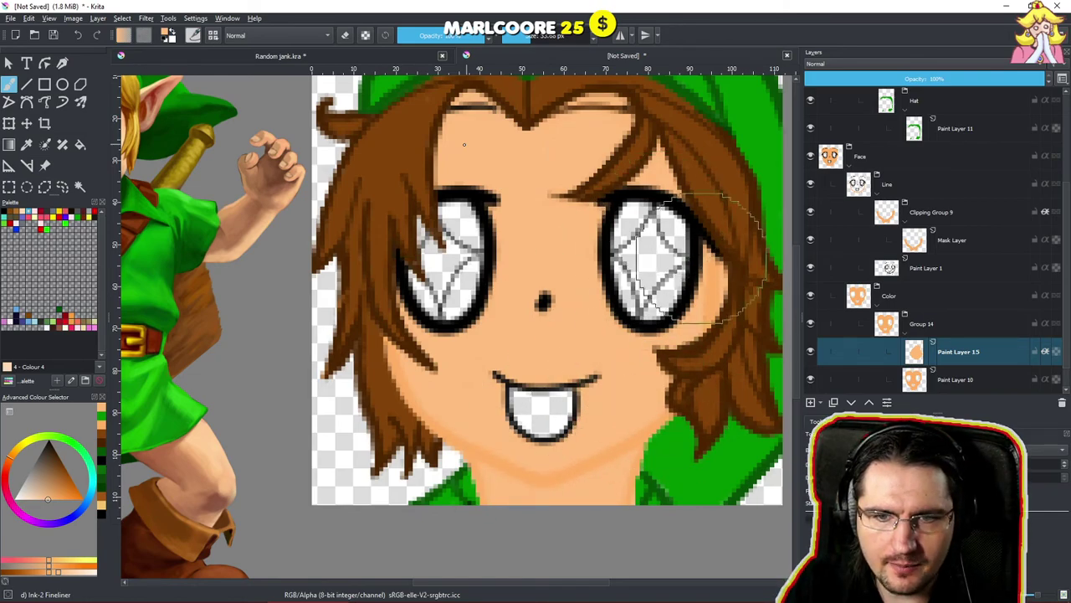
{"action": "scroll", "coordinate": [479, 383], "scroll_direction": "down", "scroll_amount": 10}
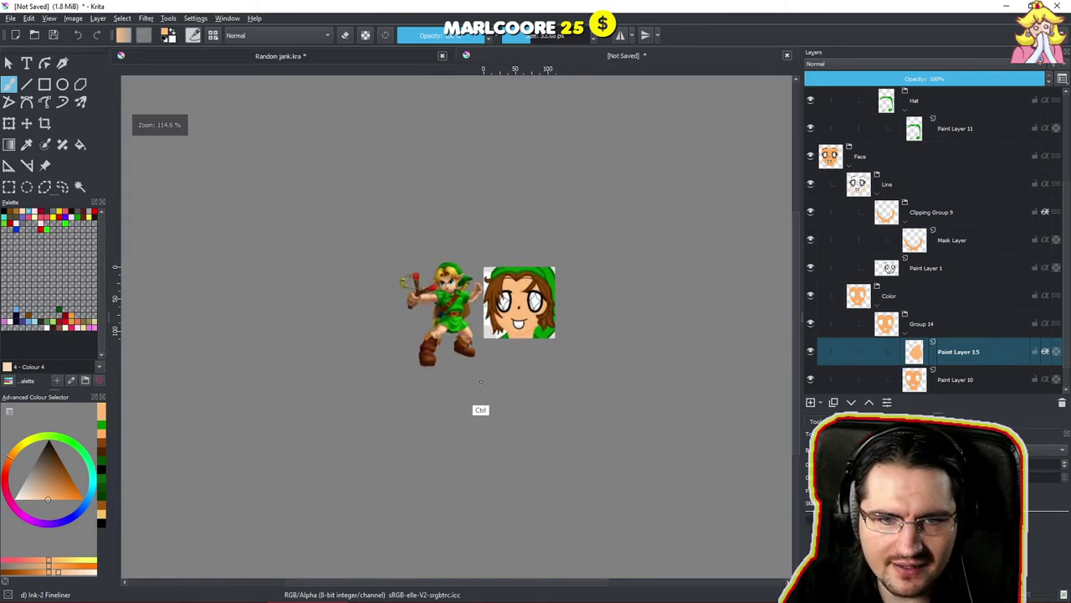
{"action": "scroll", "coordinate": [479, 384], "scroll_direction": "up", "scroll_amount": 8}
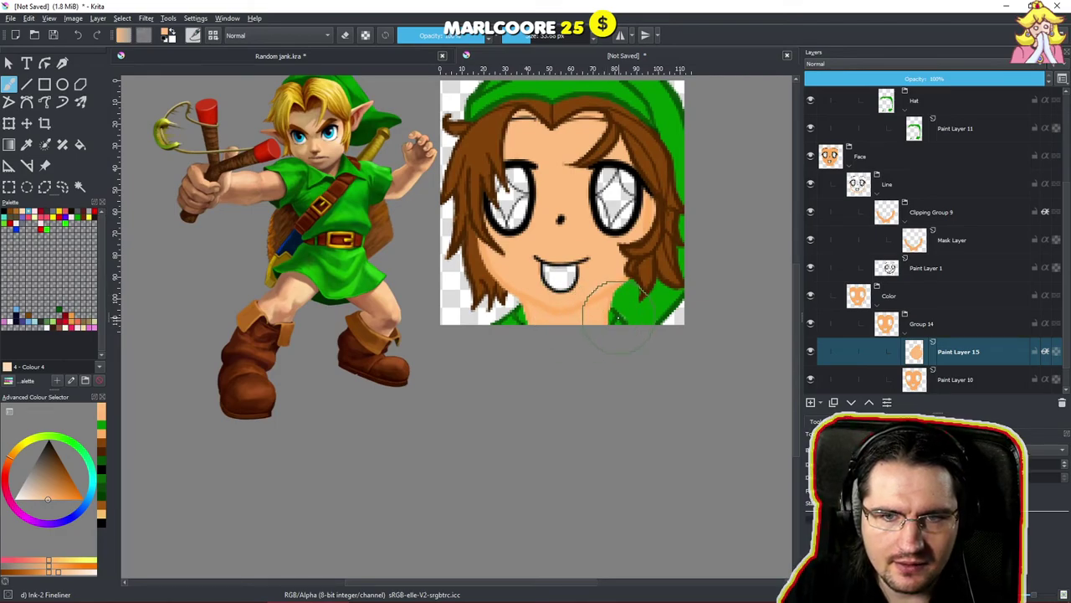
{"action": "left_click_drag", "start_coordinate": [585, 361], "coordinate": [505, 457]}
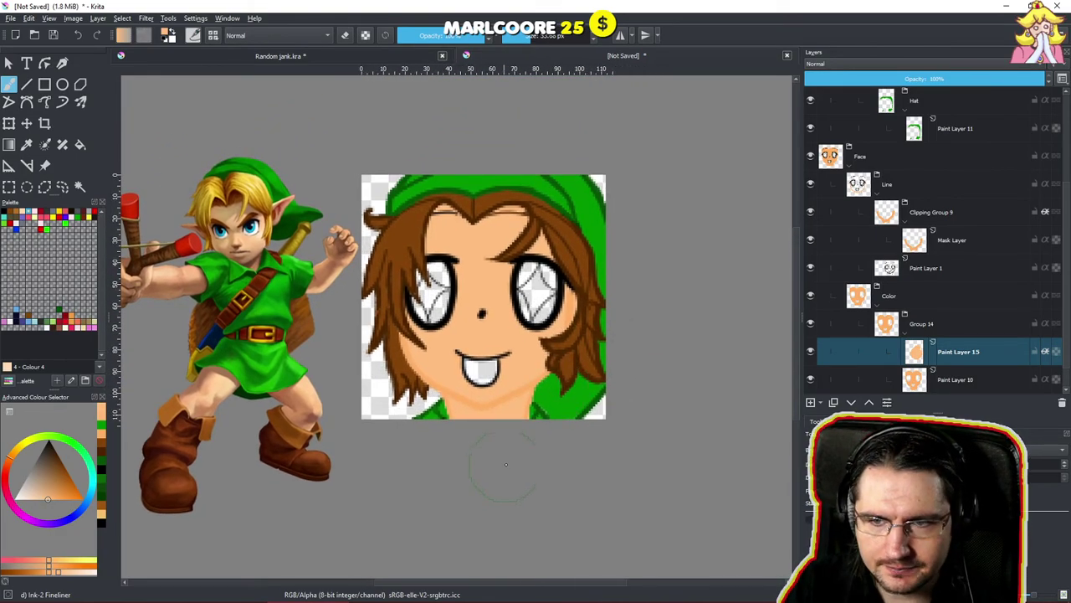
Erase the skin-coloured line shading between the eye and the hair on the character's right-hand cheek, on Clipping Group 9's Mask Layer.
{"action": "left_click", "coordinate": [954, 240]}
{"action": "scroll", "coordinate": [623, 239], "scroll_direction": "up", "scroll_amount": 4}
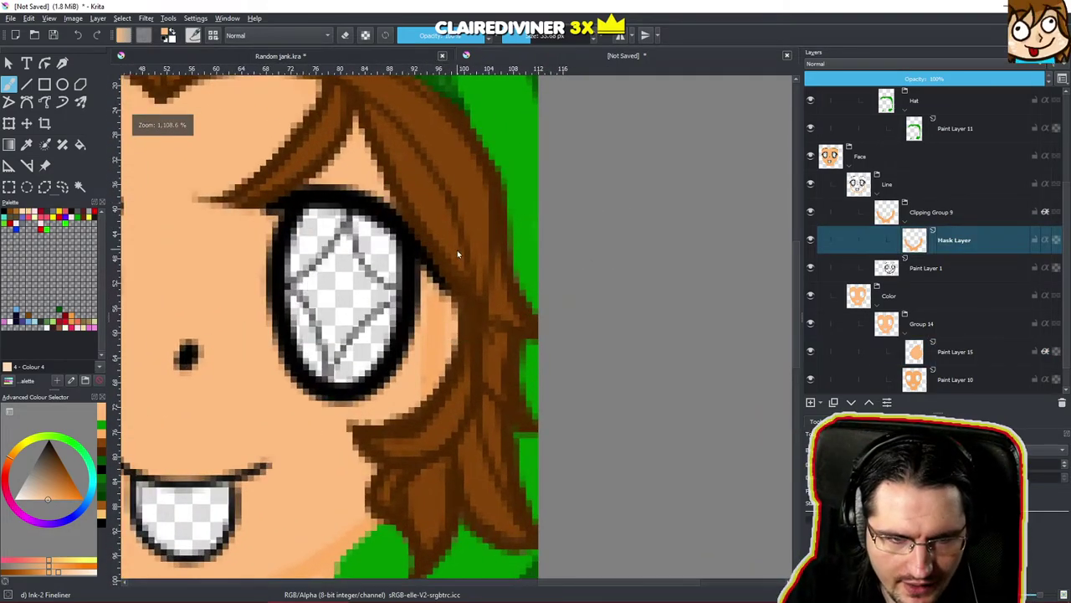
{"action": "key", "text": "slash"}
{"action": "left_click_drag", "start_coordinate": [445, 327], "coordinate": [440, 357]}
{"action": "mouse_move", "coordinate": [453, 300]}
{"action": "left_mouse_down"}
{"action": "mouse_move", "coordinate": [449, 362]}
{"action": "mouse_move", "coordinate": [451, 299]}
{"action": "mouse_move", "coordinate": [434, 360]}
{"action": "mouse_move", "coordinate": [435, 317]}
{"action": "mouse_move", "coordinate": [439, 381]}
{"action": "left_mouse_up"}
{"action": "left_click_drag", "start_coordinate": [447, 343], "coordinate": [506, 407]}
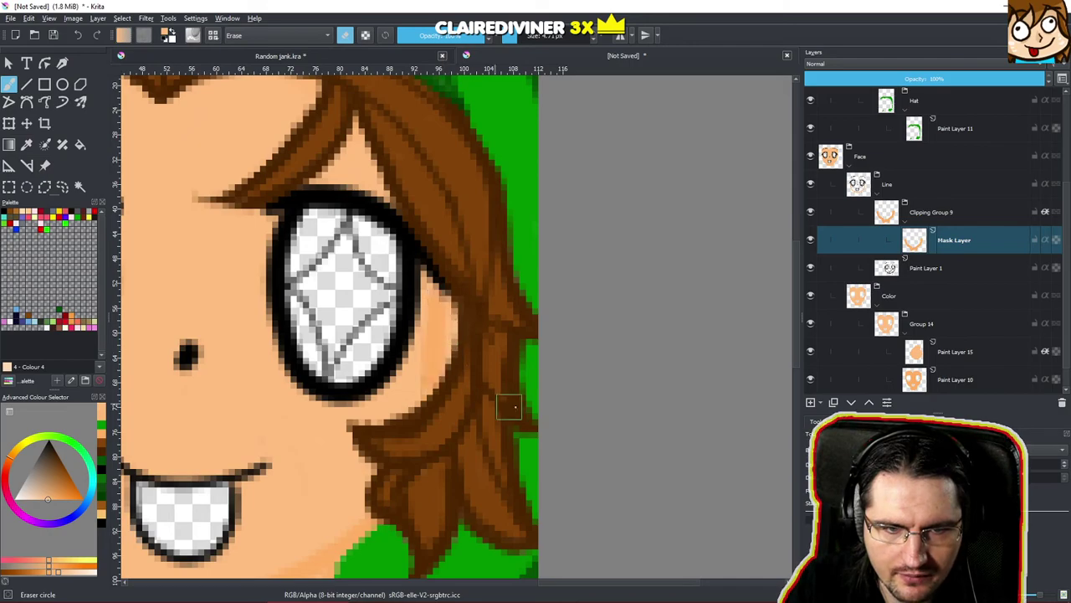
Sample the hair brown and extend the hair fill over the skin edge beside the right-hand eye on Paint Layer 13.
{"action": "scroll", "coordinate": [908, 262], "scroll_direction": "up", "scroll_amount": 3}
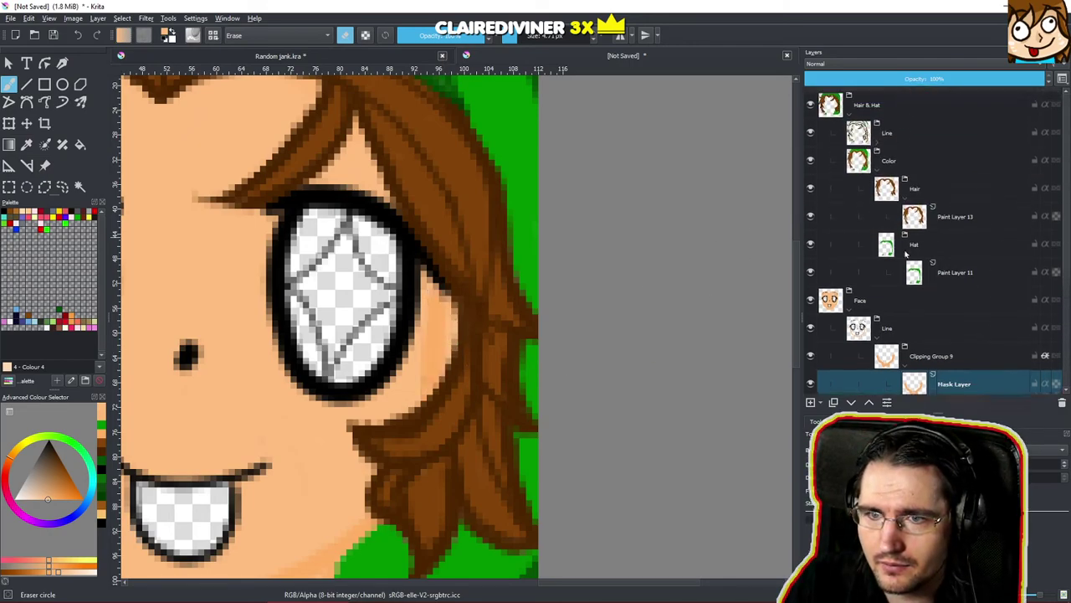
{"action": "left_click", "coordinate": [914, 220]}
{"action": "left_click", "coordinate": [480, 192], "text": "ctrl"}
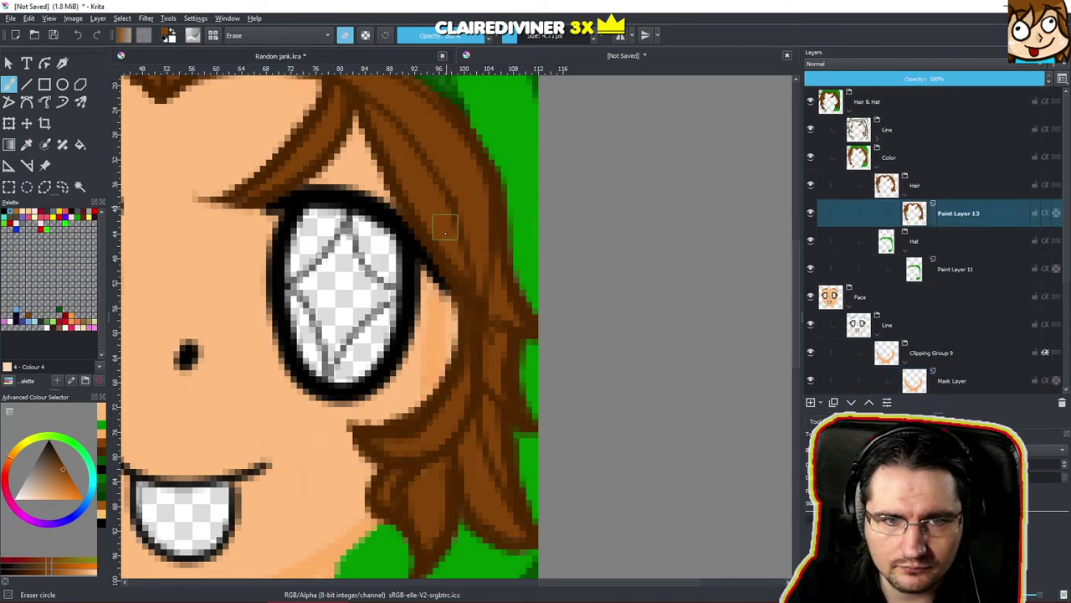
{"action": "key", "text": "slash"}
{"action": "left_click", "coordinate": [455, 316]}
{"action": "key", "text": "ctrl+z"}
{"action": "left_click_drag", "start_coordinate": [476, 323], "coordinate": [300, 387]}
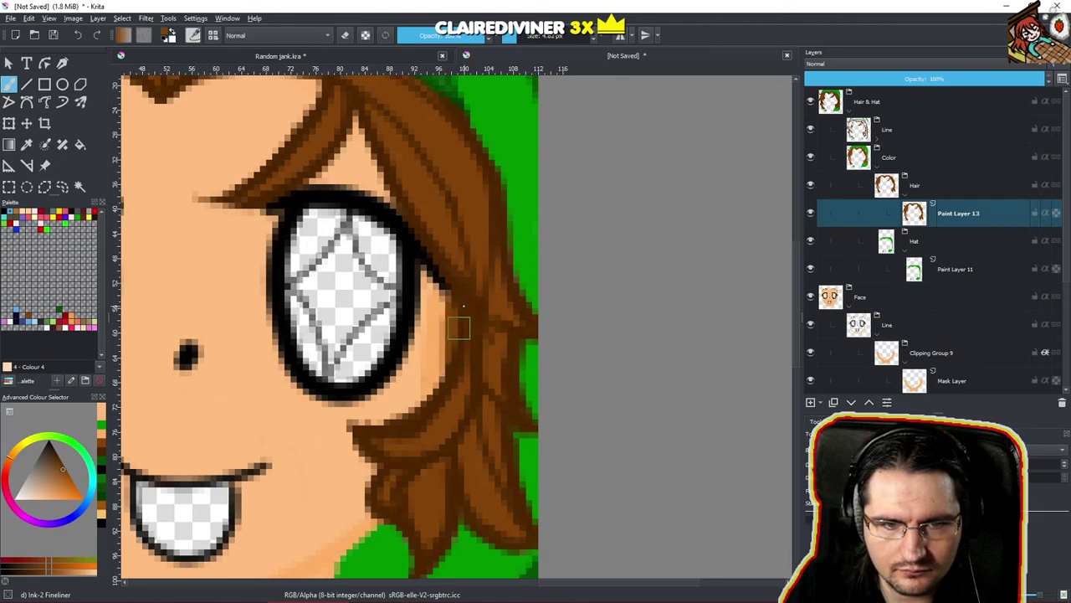
{"action": "left_click_drag", "start_coordinate": [462, 373], "coordinate": [588, 289]}
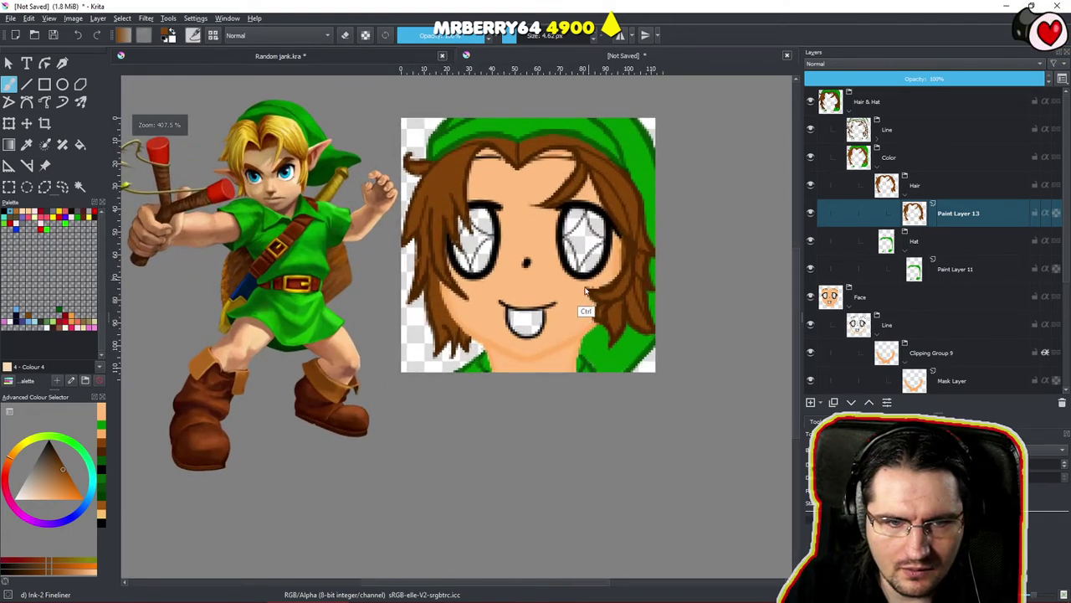
{"action": "left_click_drag", "start_coordinate": [575, 330], "coordinate": [577, 337]}
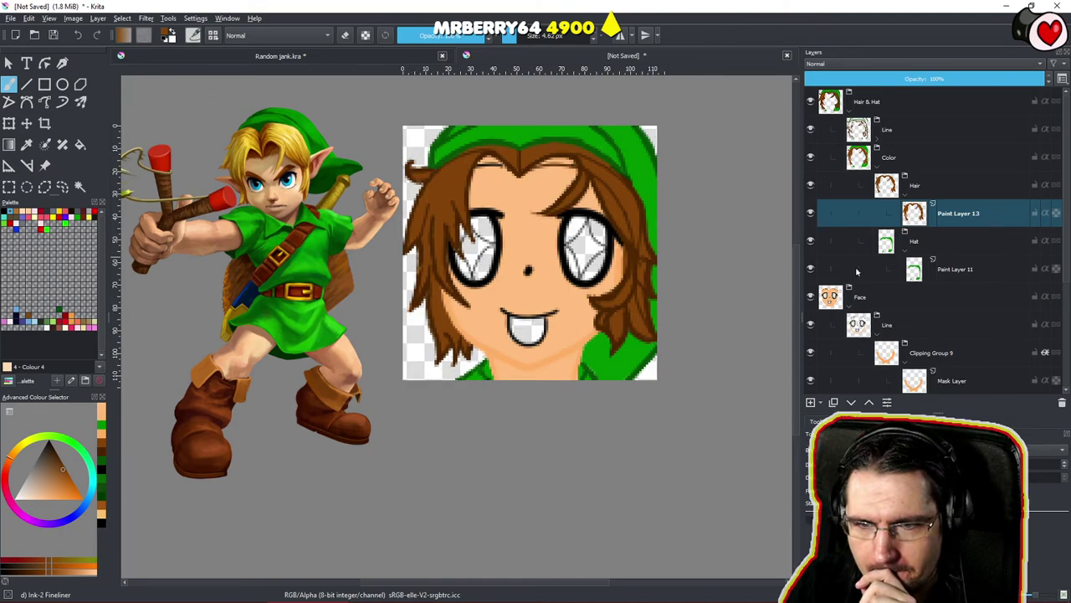
Sample black from the eye outline and touch up the outer hair lock on the face's left side on Paint Layer 2.
{"action": "left_click", "coordinate": [924, 132]}
{"action": "left_click", "coordinate": [877, 139]}
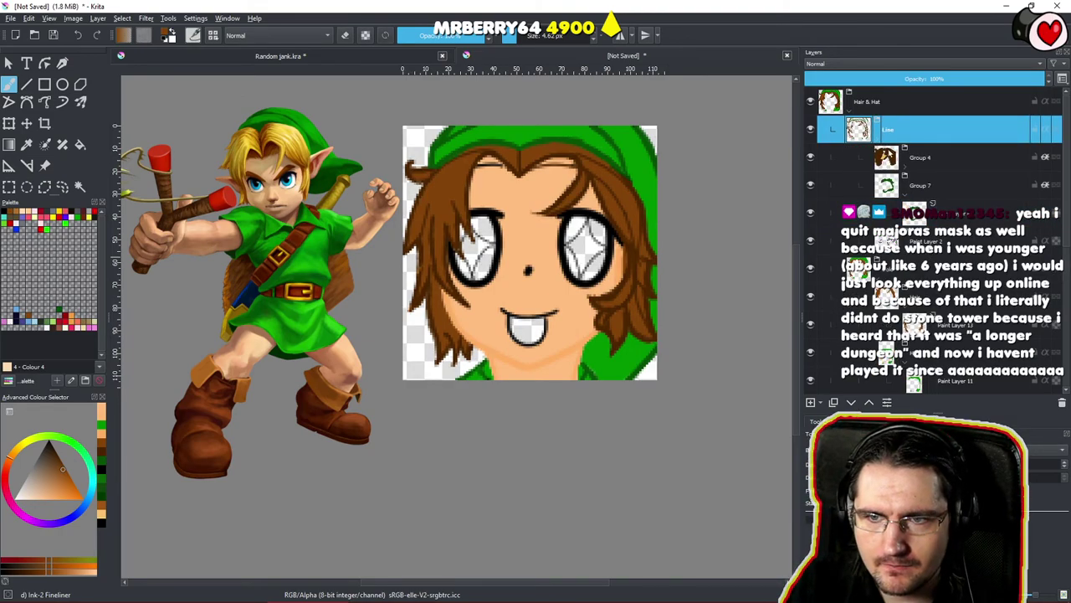
{"action": "left_click", "coordinate": [887, 241]}
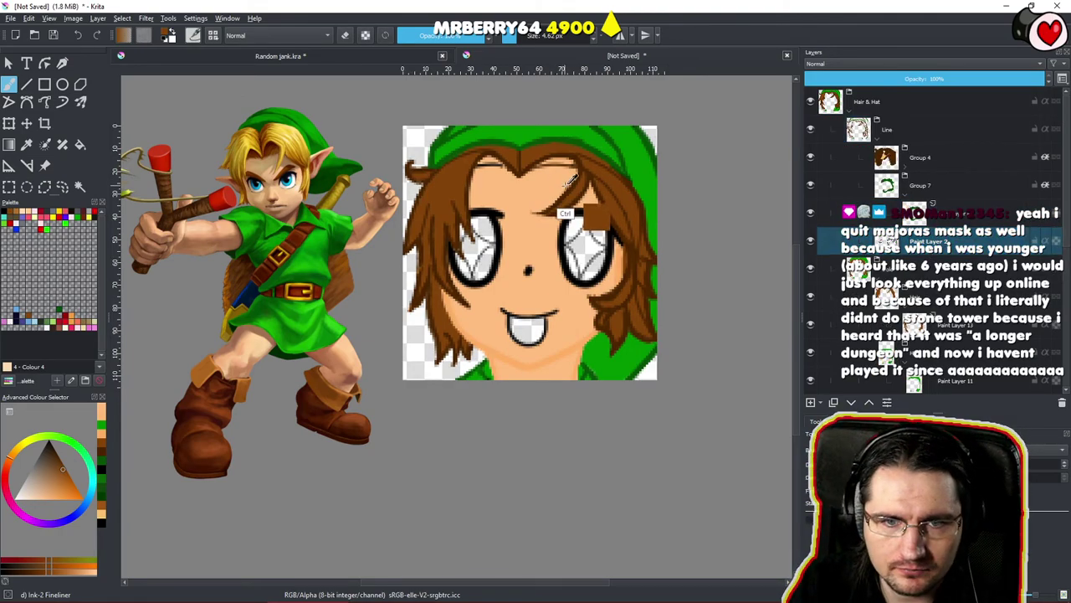
{"action": "left_click", "coordinate": [497, 226], "text": "ctrl"}
{"action": "mouse_move", "coordinate": [413, 335]}
{"action": "left_mouse_down"}
{"action": "mouse_move", "coordinate": [410, 197]}
{"action": "mouse_move", "coordinate": [403, 317]}
{"action": "left_mouse_up"}
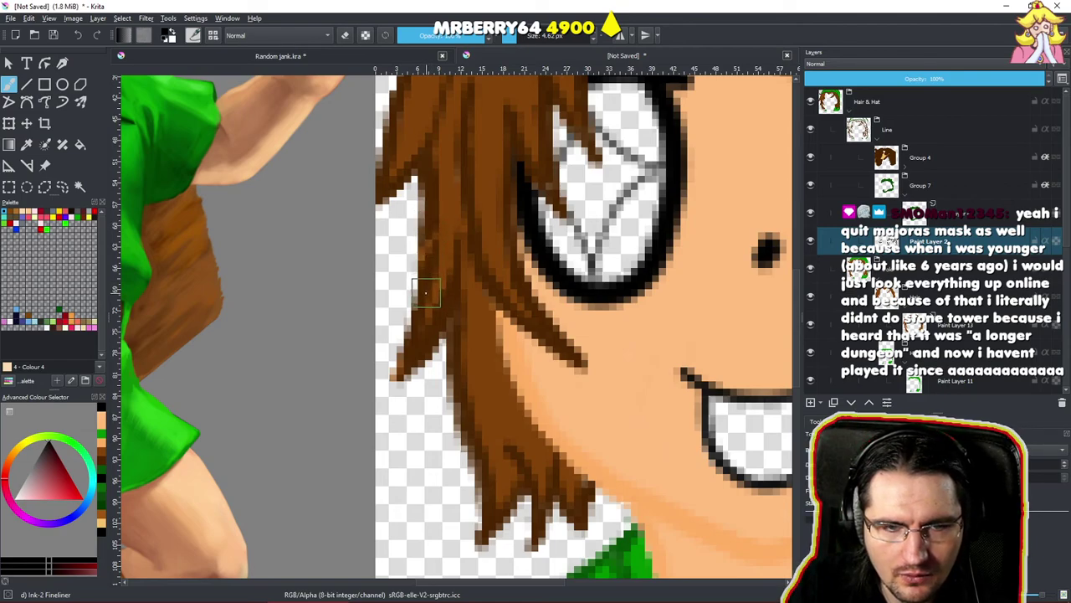
Sample dark brown from the hair and colour the outlines of the left-side hair strands on Paint Layer 5 in Group 4.
{"action": "left_click", "coordinate": [925, 158]}
{"action": "left_click", "coordinate": [905, 168]}
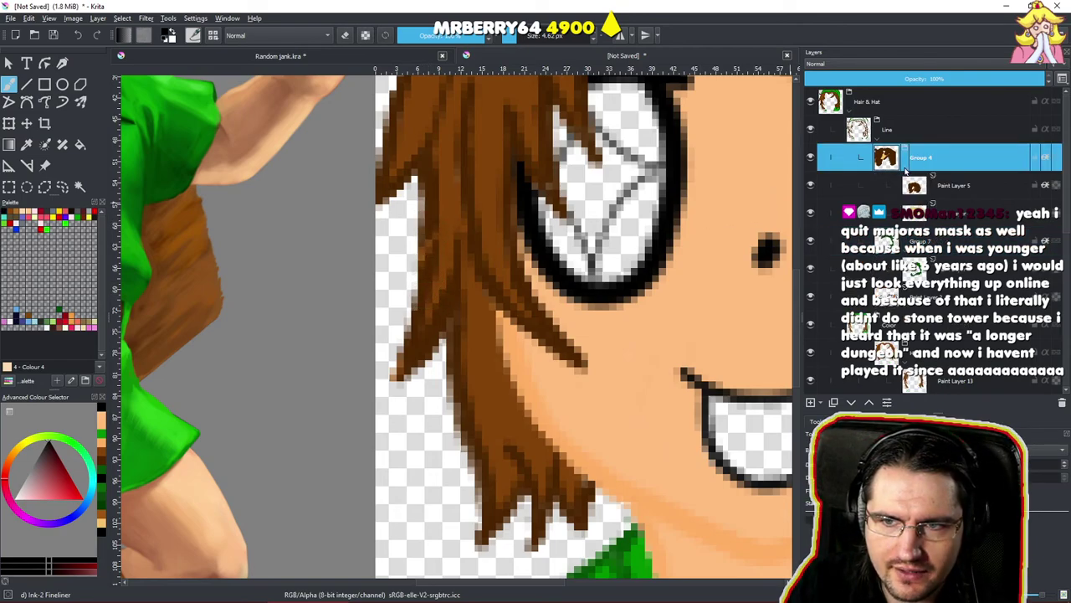
{"action": "left_click", "coordinate": [950, 194]}
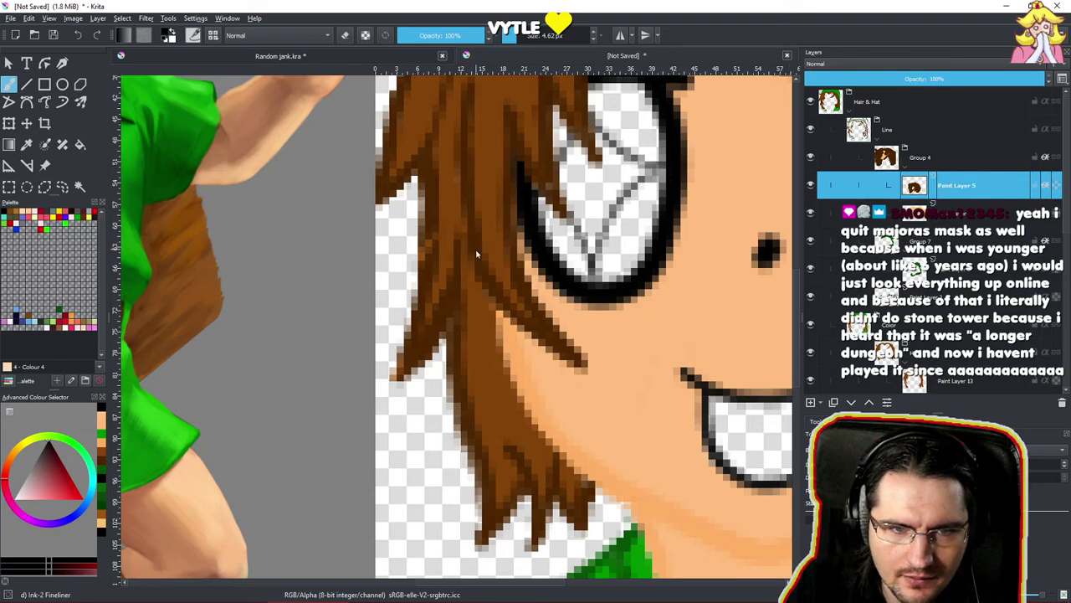
{"action": "key", "text": "e"}
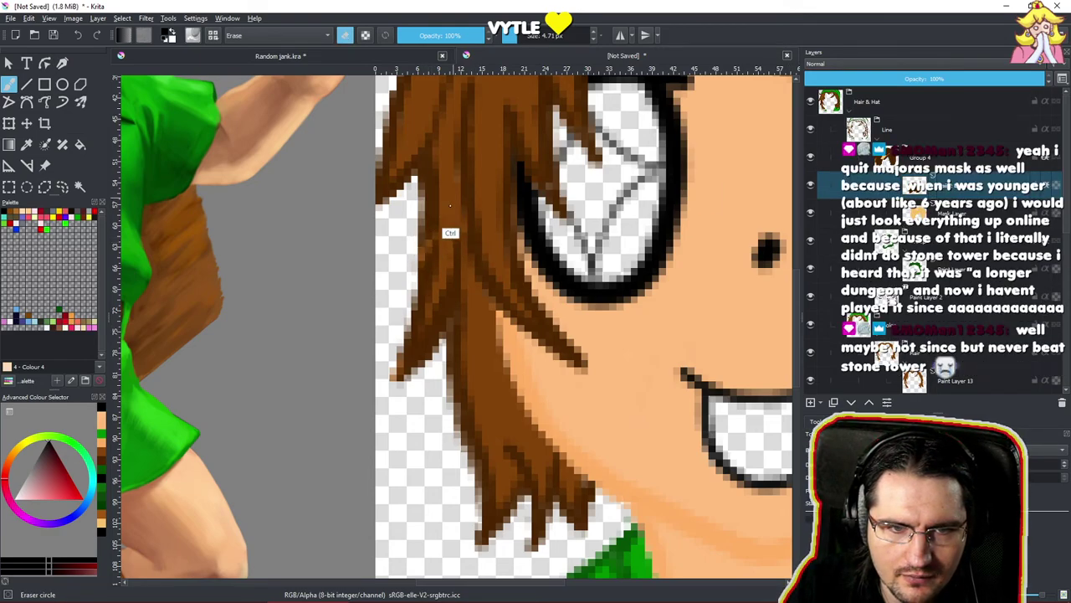
{"action": "key", "text": "e"}
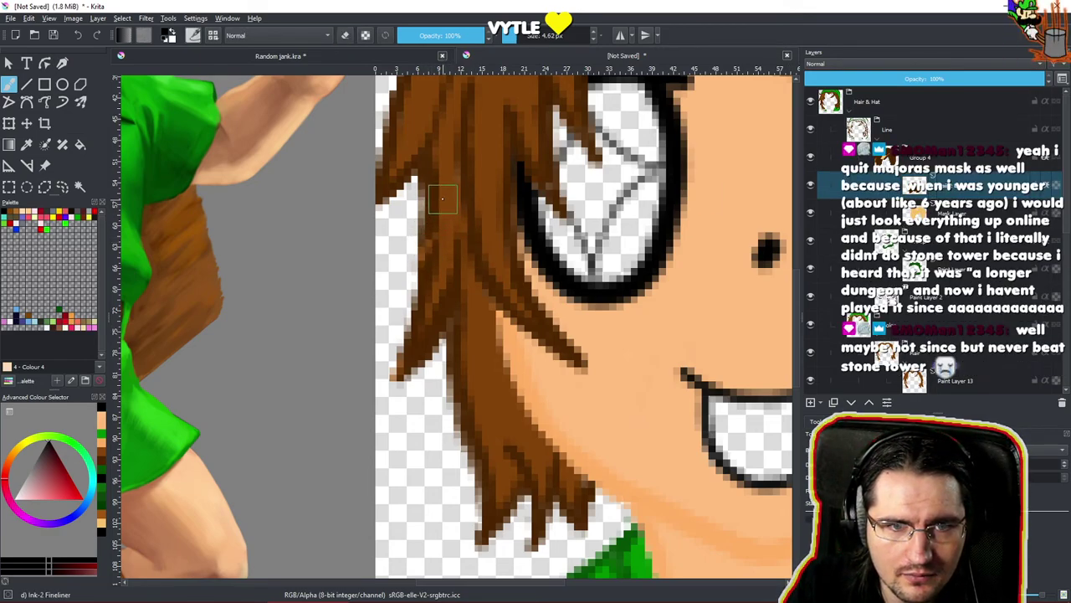
{"action": "left_click", "coordinate": [454, 232], "text": "ctrl"}
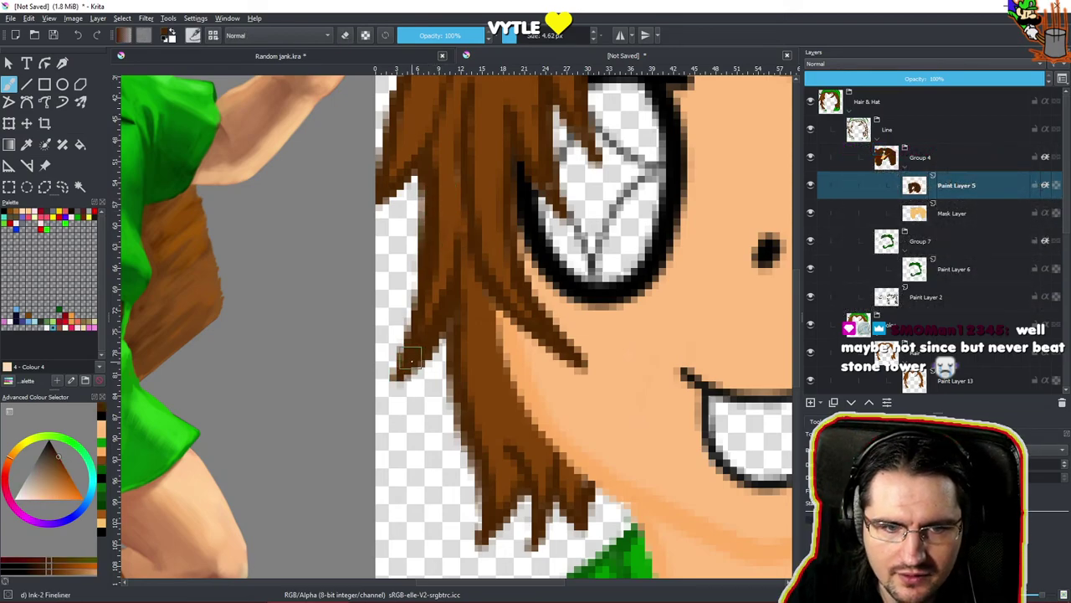
{"action": "left_click_drag", "start_coordinate": [411, 362], "coordinate": [390, 383]}
{"action": "scroll", "coordinate": [410, 381], "scroll_direction": "down", "scroll_amount": 4}
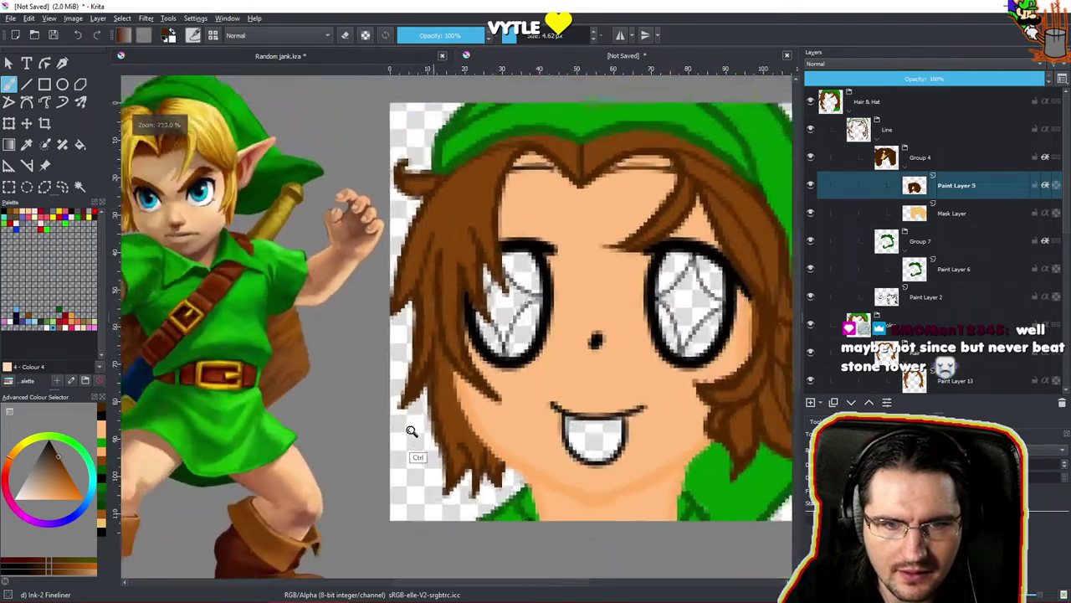
{"action": "scroll", "coordinate": [454, 318], "scroll_direction": "up", "scroll_amount": 5}
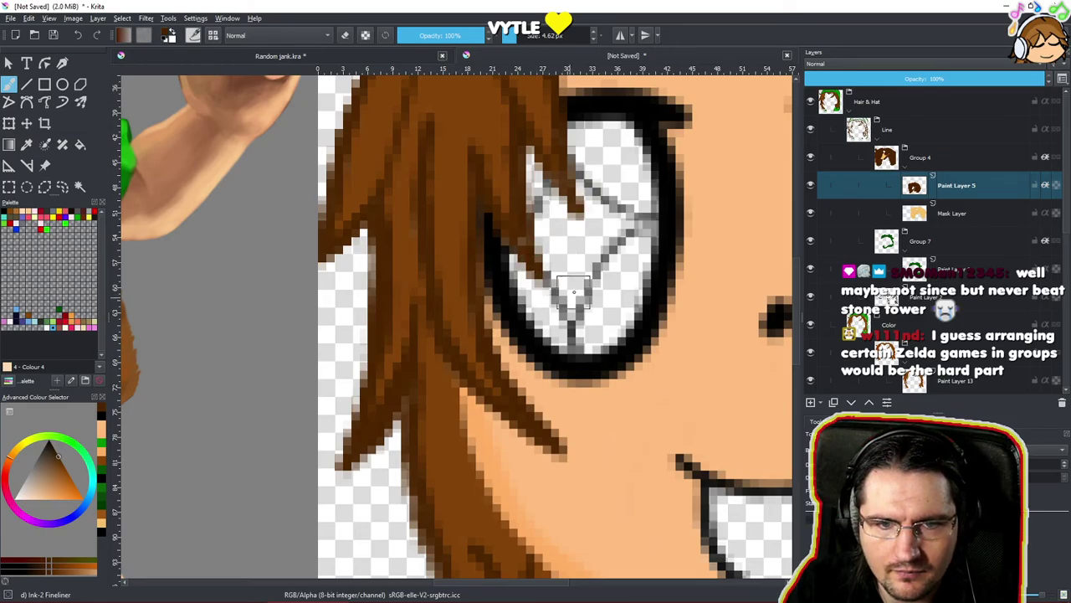
{"action": "left_click_drag", "start_coordinate": [560, 202], "coordinate": [502, 344]}
{"action": "scroll", "coordinate": [502, 343], "scroll_direction": "down", "scroll_amount": 5}
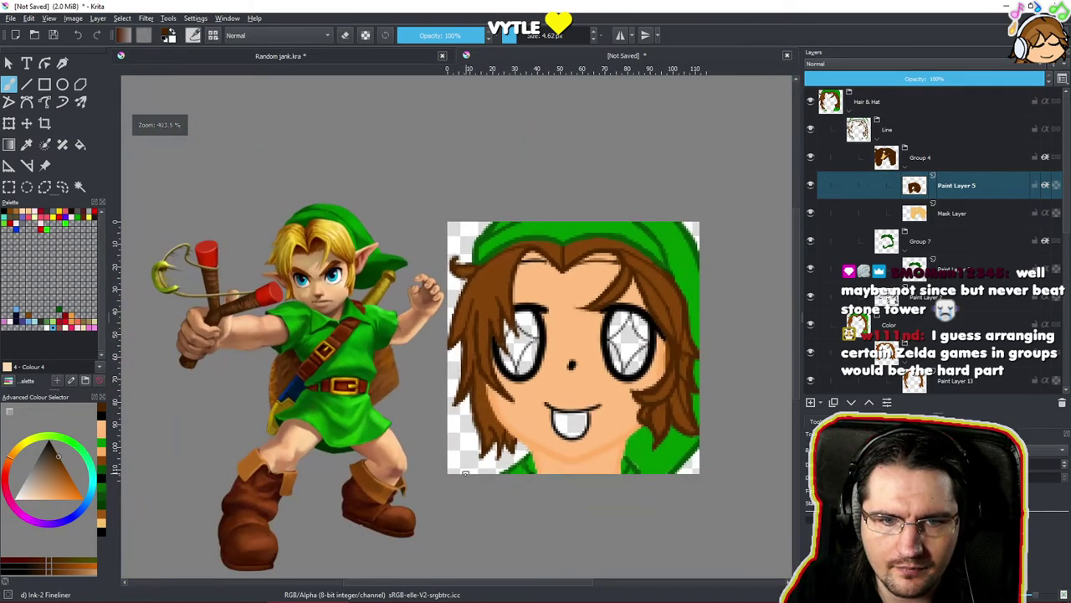
{"action": "scroll", "coordinate": [540, 310], "scroll_direction": "up", "scroll_amount": 5}
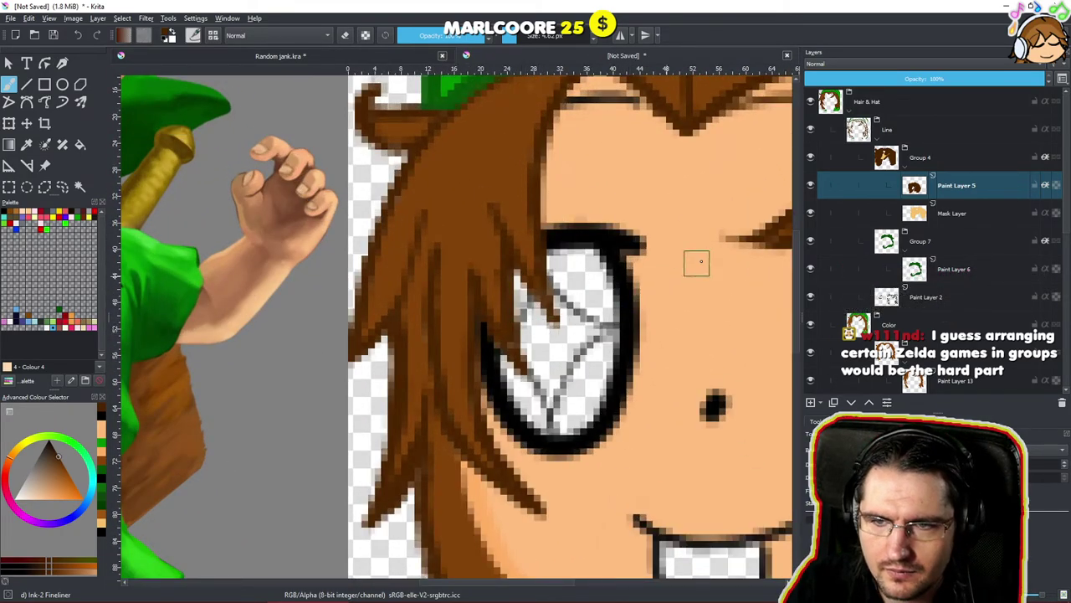
Touch up the hair strand tips over the left-side eye in black with a fine brush on Paint Layer 2.
{"action": "left_click", "coordinate": [916, 293]}
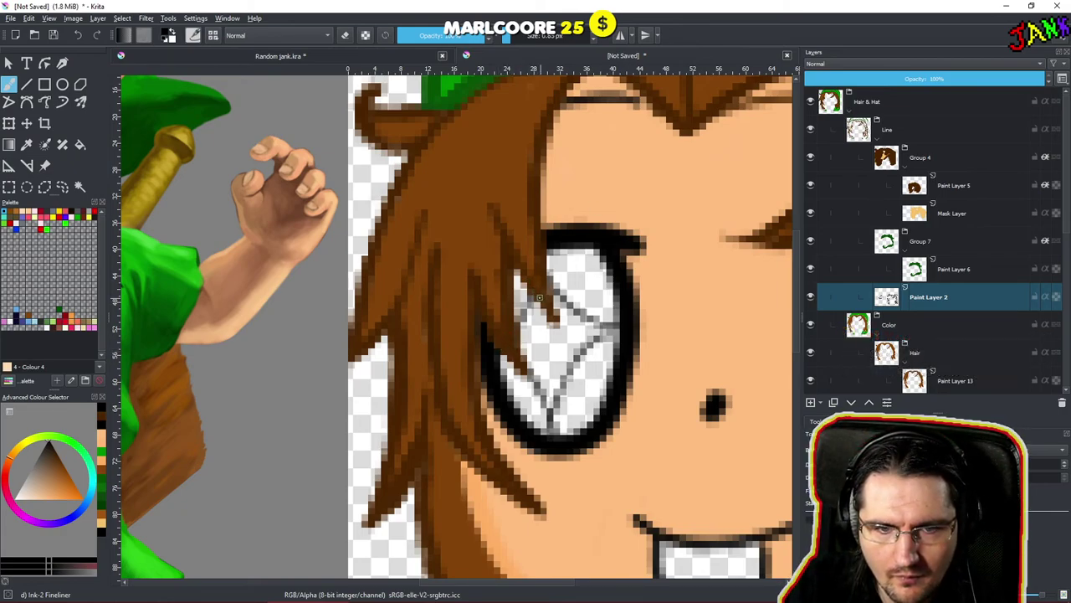
{"action": "left_click_drag", "start_coordinate": [548, 307], "coordinate": [480, 407]}
{"action": "mouse_move", "coordinate": [575, 335]}
{"action": "left_mouse_down"}
{"action": "mouse_move", "coordinate": [566, 306]}
{"action": "mouse_move", "coordinate": [593, 289]}
{"action": "mouse_move", "coordinate": [535, 334]}
{"action": "left_mouse_up"}
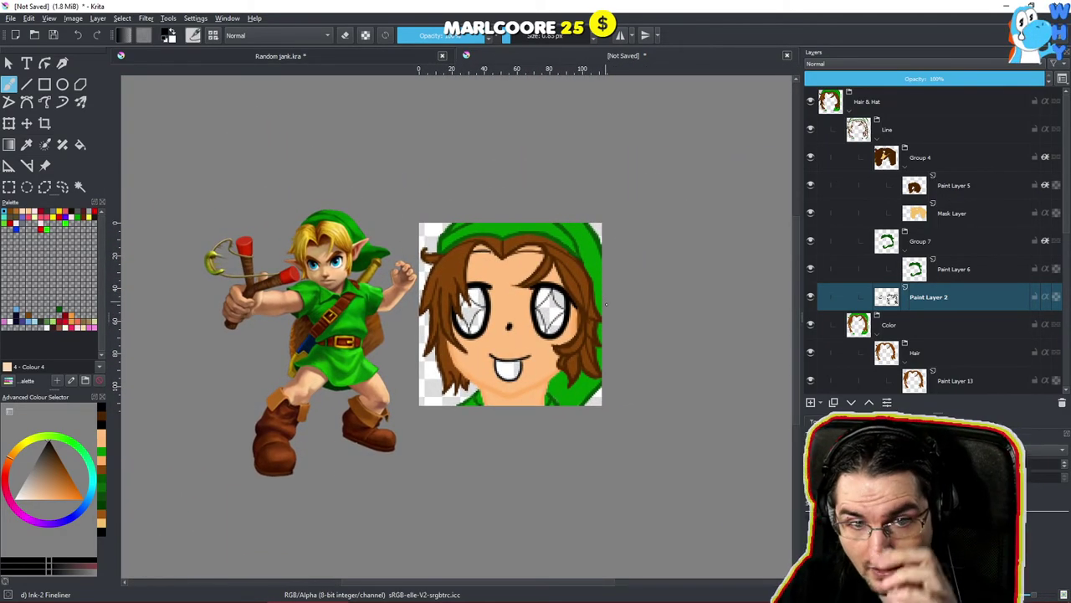
{"action": "left_click_drag", "start_coordinate": [607, 312], "coordinate": [604, 322]}
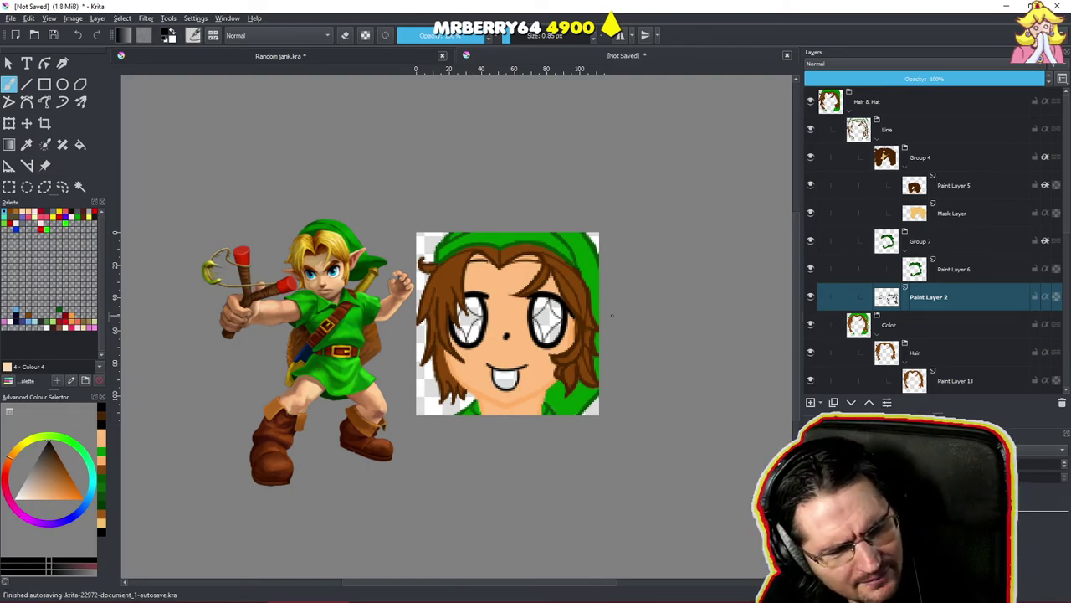
Sample the teal blue from the reference character's eye as the painting colour.
{"action": "left_click_drag", "start_coordinate": [543, 334], "coordinate": [609, 250]}
{"action": "left_click_drag", "start_coordinate": [608, 250], "coordinate": [638, 297]}
{"action": "left_click", "coordinate": [308, 198], "text": "ctrl"}
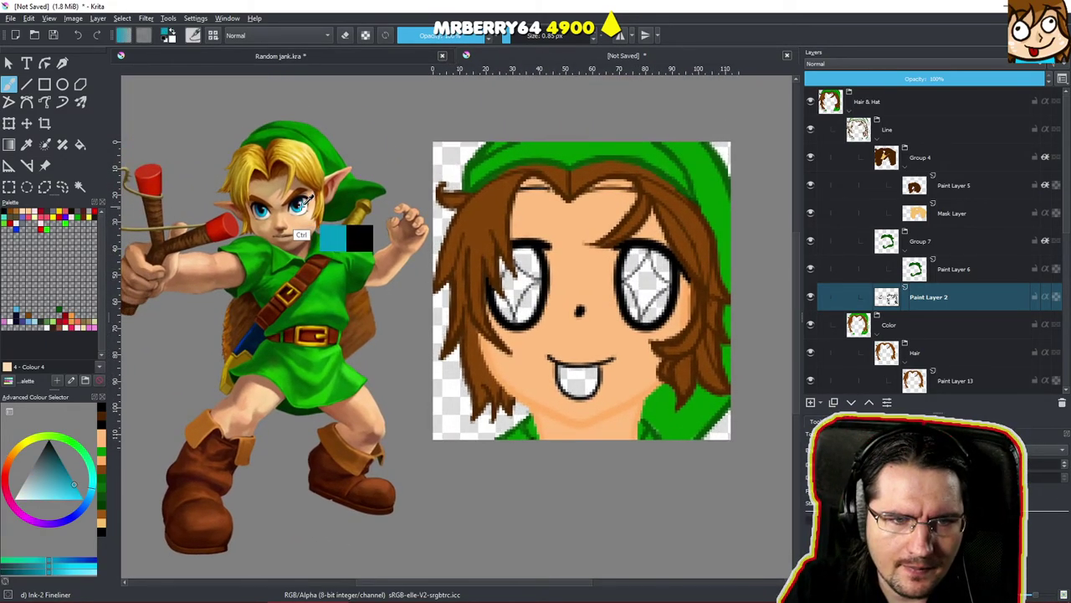
Rename the skin layers' group inside the Face group's Color group as Face.
{"action": "scroll", "coordinate": [561, 273], "scroll_direction": "up", "scroll_amount": 2}
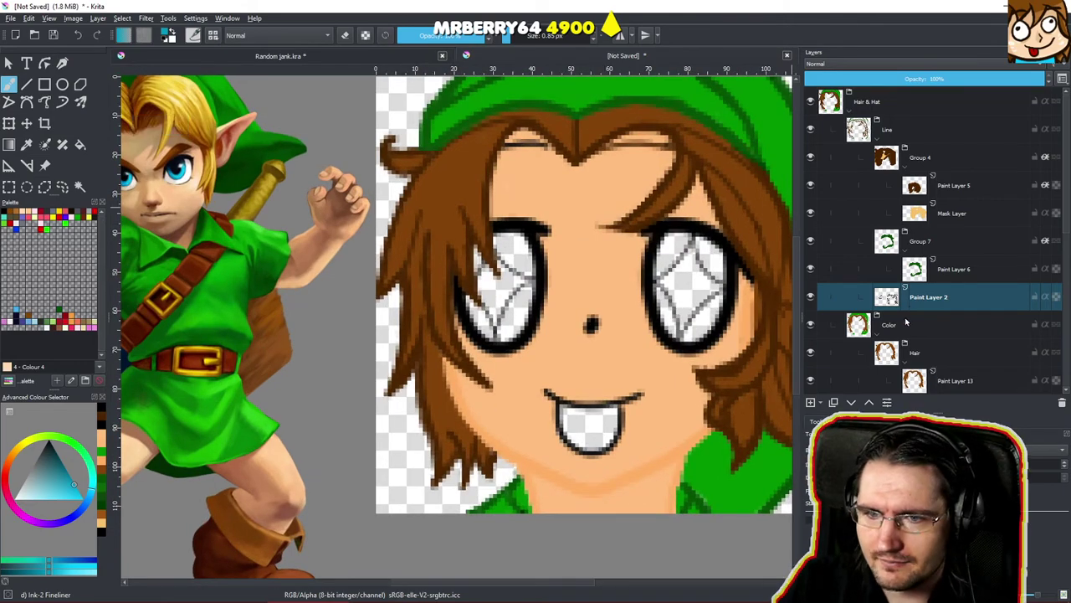
{"action": "scroll", "coordinate": [941, 310], "scroll_direction": "down", "scroll_amount": 6}
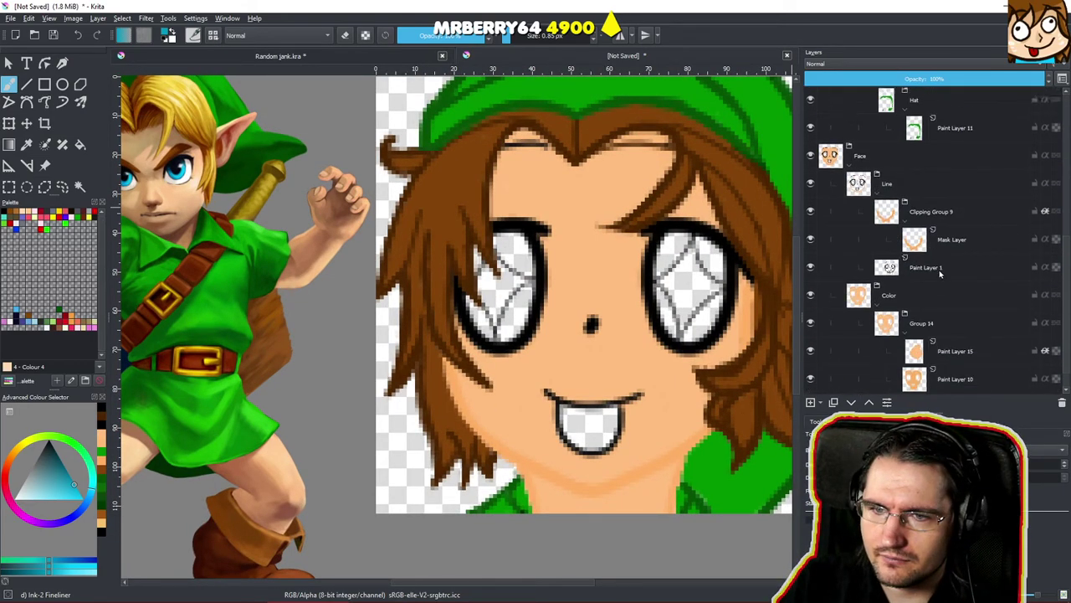
{"action": "scroll", "coordinate": [941, 274], "scroll_direction": "down", "scroll_amount": 1}
{"action": "left_click", "coordinate": [954, 155]}
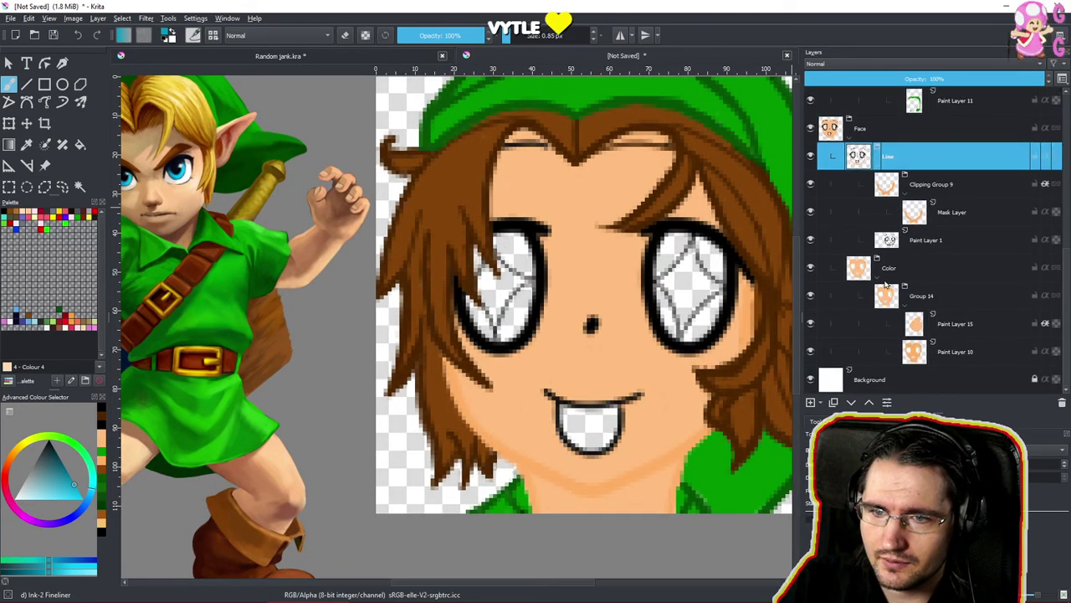
{"action": "left_click", "coordinate": [924, 298]}
{"action": "double_click", "coordinate": [924, 298]}
{"action": "type", "text": "Face"}
{"action": "key", "text": "Return"}
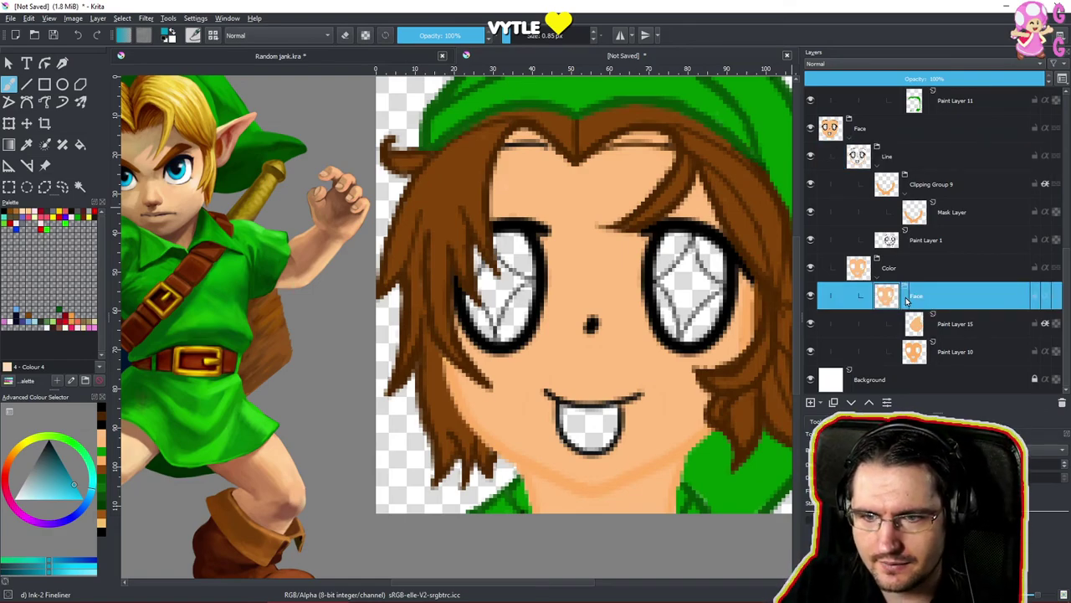
Add a paint layer above the skin group in Color and put it in a new group named Eyes.
{"action": "left_click", "coordinate": [907, 298]}
{"action": "left_click", "coordinate": [812, 403]}
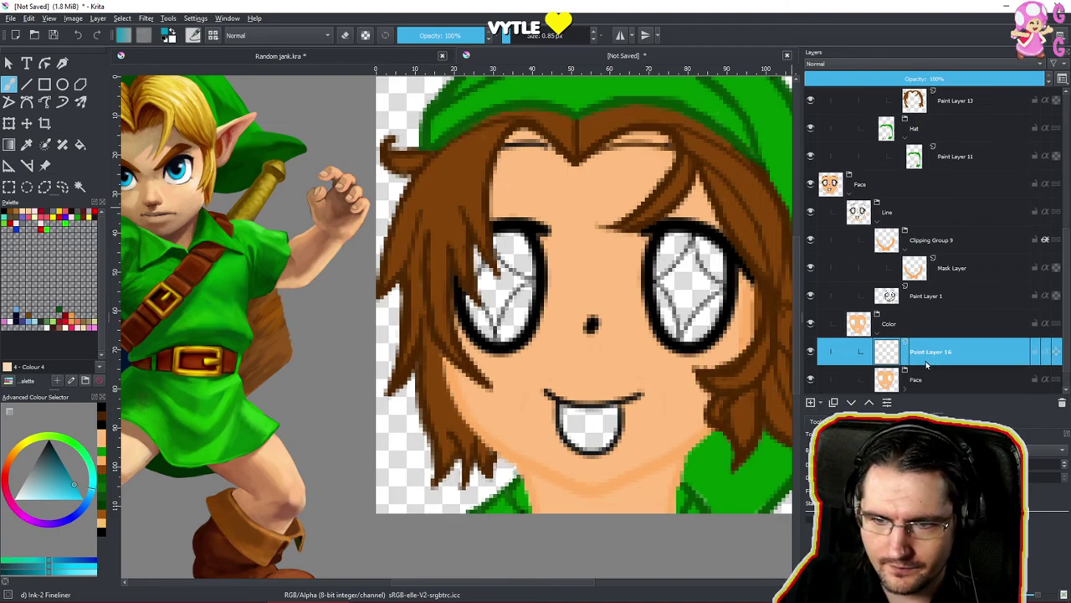
{"action": "key", "text": "ctrl+g"}
{"action": "double_click", "coordinate": [933, 352]}
{"action": "type", "text": "Eyes &"}
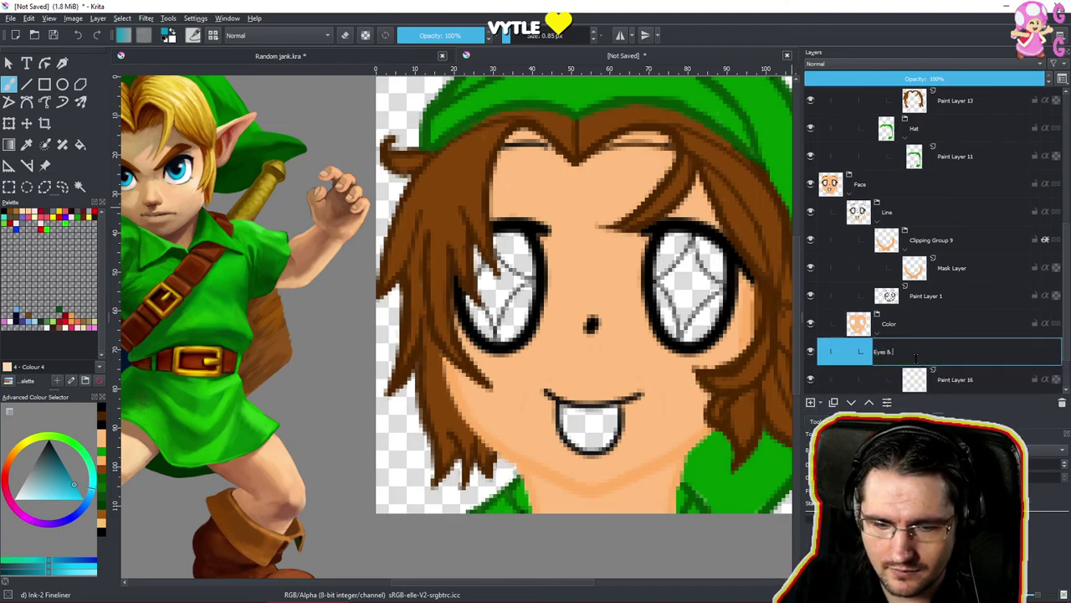
{"action": "key", "text": "Return"}
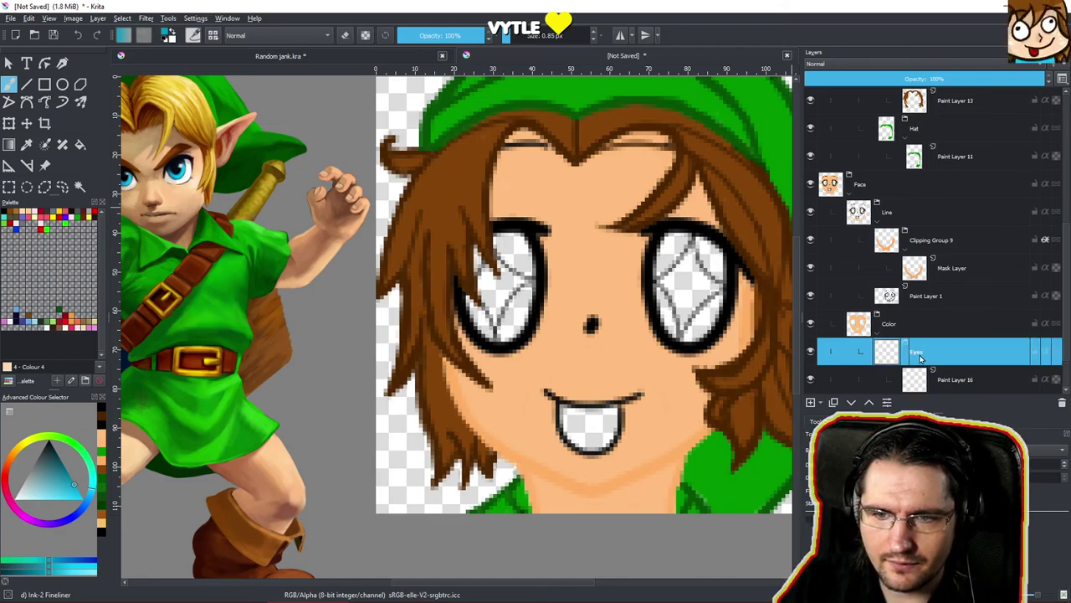
Fill the insides of both eyes with a bright cyan on Paint Layer 16 in the Eyes group.
{"action": "left_click", "coordinate": [953, 375]}
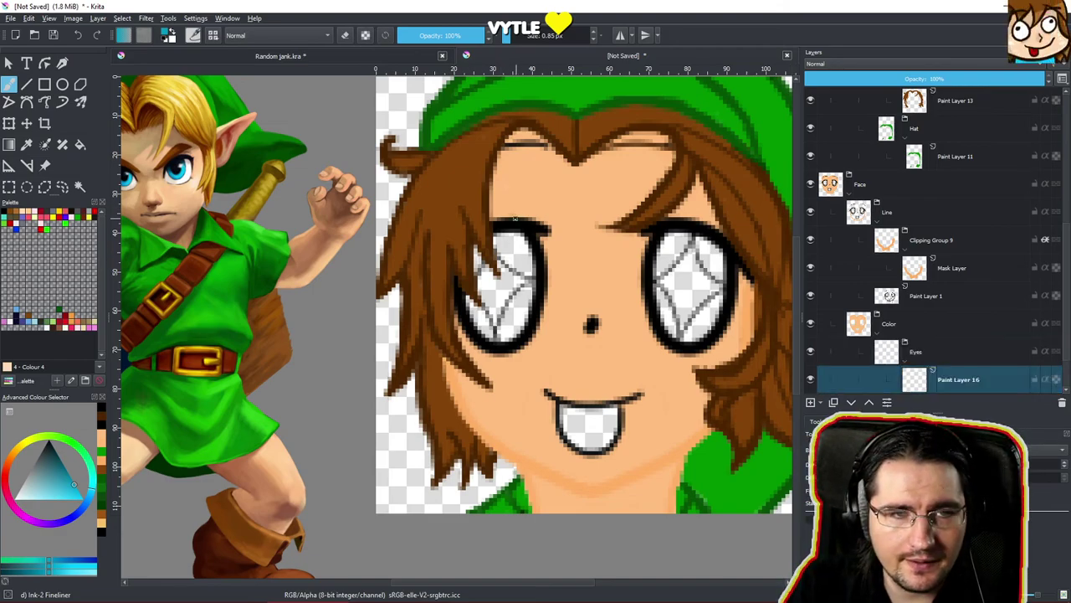
{"action": "left_click_drag", "start_coordinate": [523, 289], "coordinate": [548, 290]}
{"action": "mouse_move", "coordinate": [535, 251]}
{"action": "left_mouse_down"}
{"action": "mouse_move", "coordinate": [511, 242]}
{"action": "mouse_move", "coordinate": [495, 264]}
{"action": "mouse_move", "coordinate": [512, 289]}
{"action": "mouse_move", "coordinate": [512, 331]}
{"action": "mouse_move", "coordinate": [493, 331]}
{"action": "mouse_move", "coordinate": [481, 284]}
{"action": "mouse_move", "coordinate": [478, 326]}
{"action": "mouse_move", "coordinate": [470, 281]}
{"action": "left_mouse_up"}
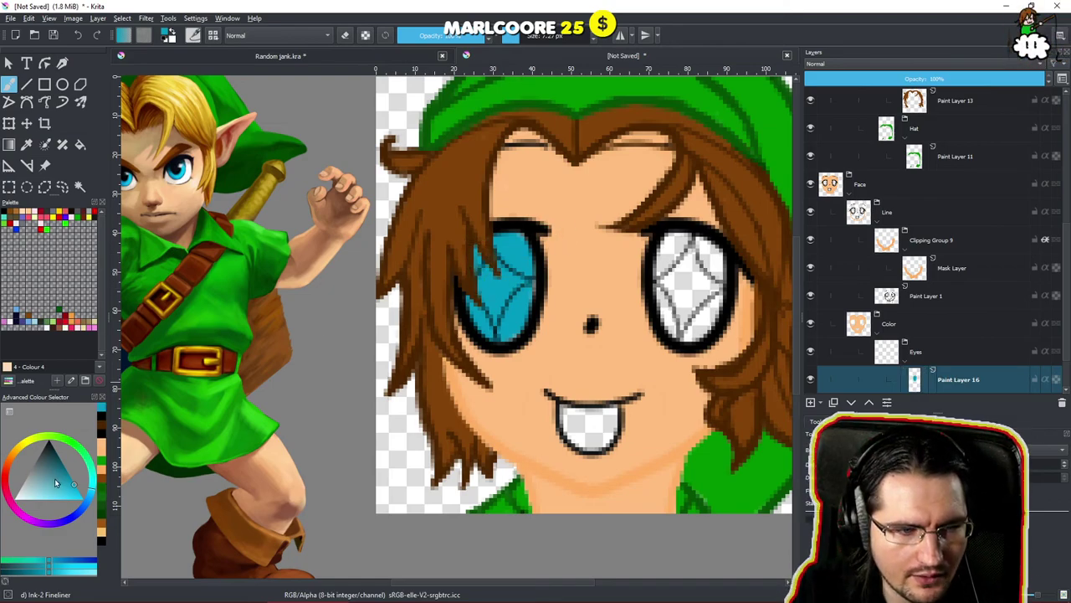
{"action": "left_click", "coordinate": [74, 494]}
{"action": "mouse_move", "coordinate": [495, 247]}
{"action": "left_mouse_down"}
{"action": "mouse_move", "coordinate": [506, 276]}
{"action": "mouse_move", "coordinate": [470, 285]}
{"action": "mouse_move", "coordinate": [498, 330]}
{"action": "mouse_move", "coordinate": [519, 310]}
{"action": "mouse_move", "coordinate": [504, 288]}
{"action": "mouse_move", "coordinate": [515, 253]}
{"action": "mouse_move", "coordinate": [489, 242]}
{"action": "mouse_move", "coordinate": [478, 263]}
{"action": "mouse_move", "coordinate": [494, 331]}
{"action": "mouse_move", "coordinate": [510, 325]}
{"action": "left_mouse_up"}
{"action": "mouse_move", "coordinate": [691, 277]}
{"action": "left_mouse_down"}
{"action": "mouse_move", "coordinate": [674, 251]}
{"action": "mouse_move", "coordinate": [680, 266]}
{"action": "mouse_move", "coordinate": [663, 276]}
{"action": "mouse_move", "coordinate": [688, 332]}
{"action": "mouse_move", "coordinate": [703, 326]}
{"action": "mouse_move", "coordinate": [708, 243]}
{"action": "mouse_move", "coordinate": [717, 265]}
{"action": "mouse_move", "coordinate": [697, 249]}
{"action": "mouse_move", "coordinate": [700, 278]}
{"action": "mouse_move", "coordinate": [703, 249]}
{"action": "mouse_move", "coordinate": [686, 284]}
{"action": "left_mouse_up"}
Add an alpha-inheriting paint layer above the eye fill and activate the Gradient tool.
{"action": "left_click_drag", "start_coordinate": [603, 353], "coordinate": [591, 365]}
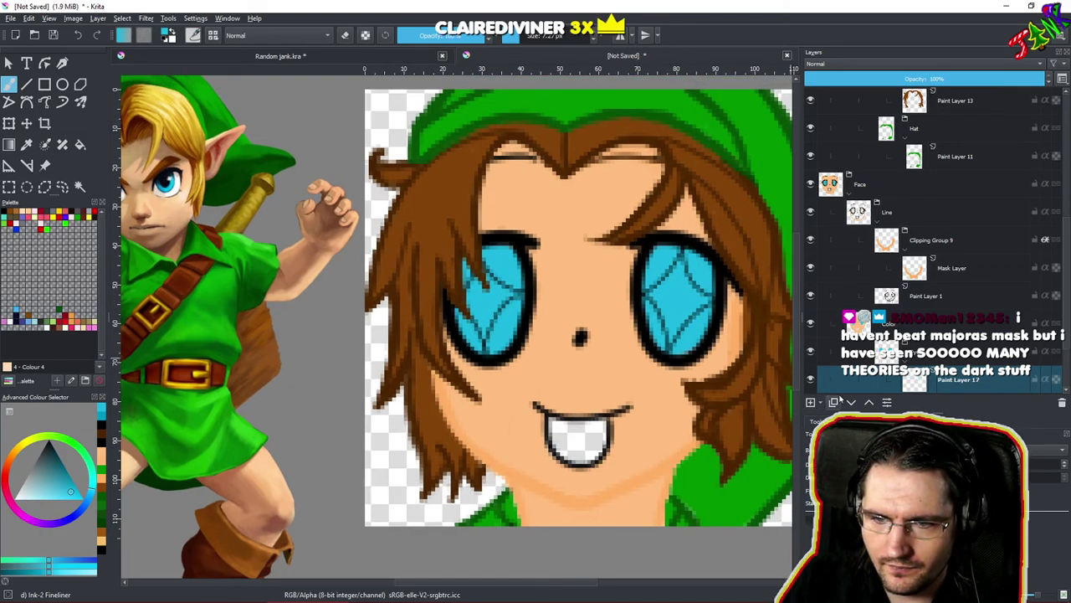
{"action": "left_click", "coordinate": [1004, 381]}
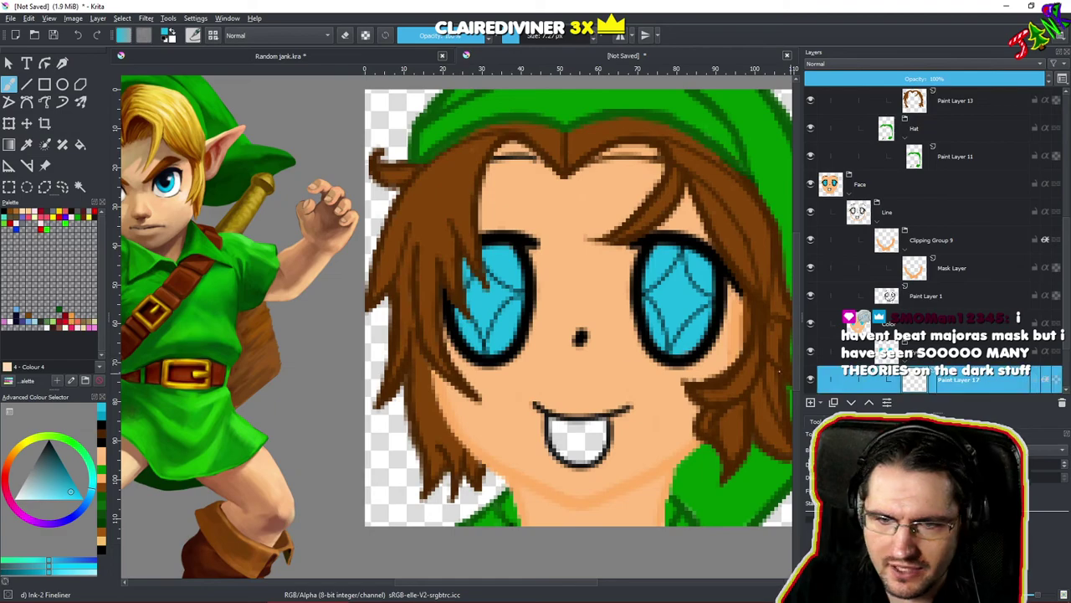
{"action": "left_click", "coordinate": [9, 144]}
Try the blue-to-violet gradient preset over both eyes in several directions on Paint Layer 17.
{"action": "left_click", "coordinate": [125, 37]}
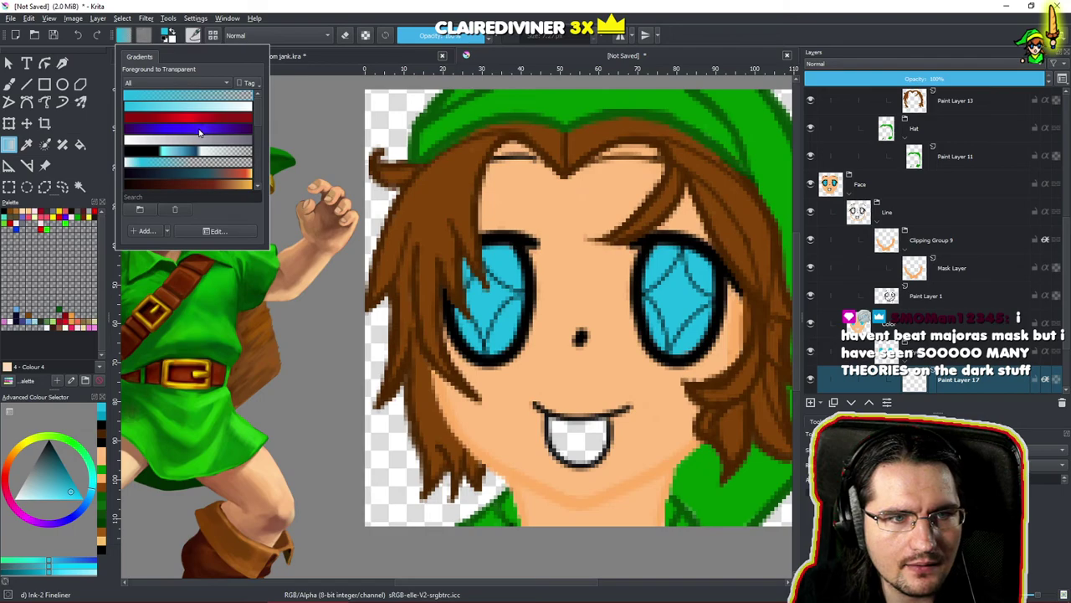
{"action": "left_click", "coordinate": [195, 133]}
{"action": "left_click_drag", "start_coordinate": [580, 263], "coordinate": [581, 359]}
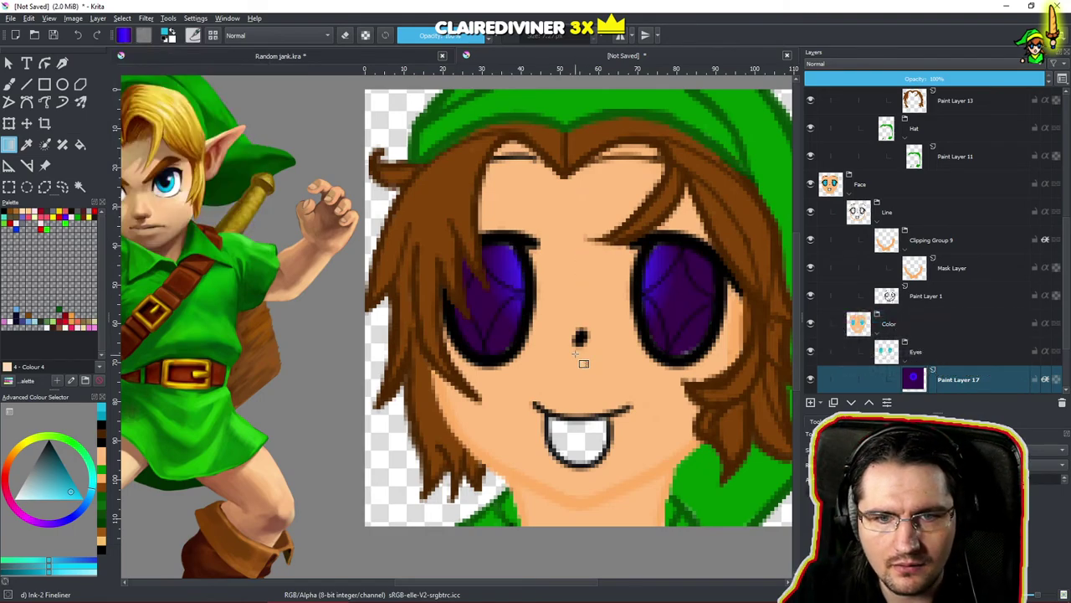
{"action": "left_click_drag", "start_coordinate": [534, 245], "coordinate": [546, 366]}
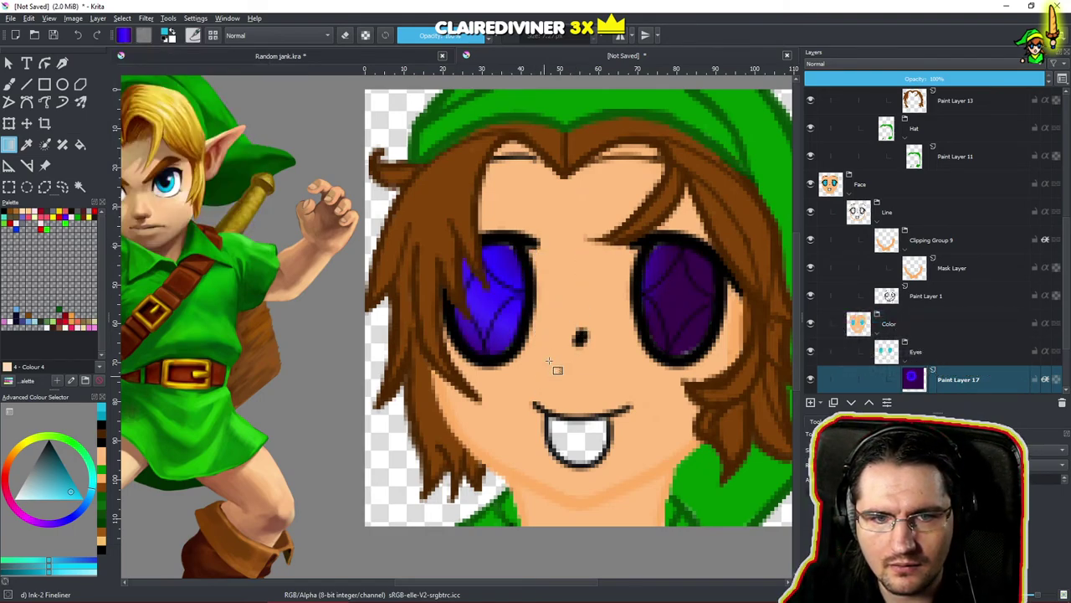
{"action": "left_click_drag", "start_coordinate": [472, 256], "coordinate": [636, 317]}
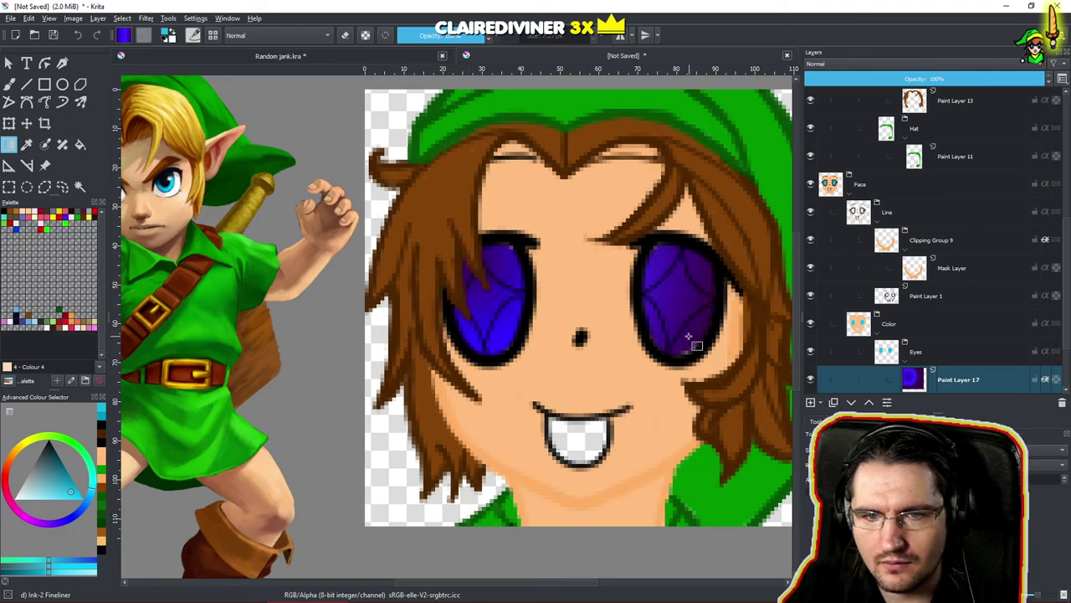
{"action": "left_click_drag", "start_coordinate": [512, 265], "coordinate": [621, 263]}
{"action": "left_click_drag", "start_coordinate": [568, 289], "coordinate": [631, 275]}
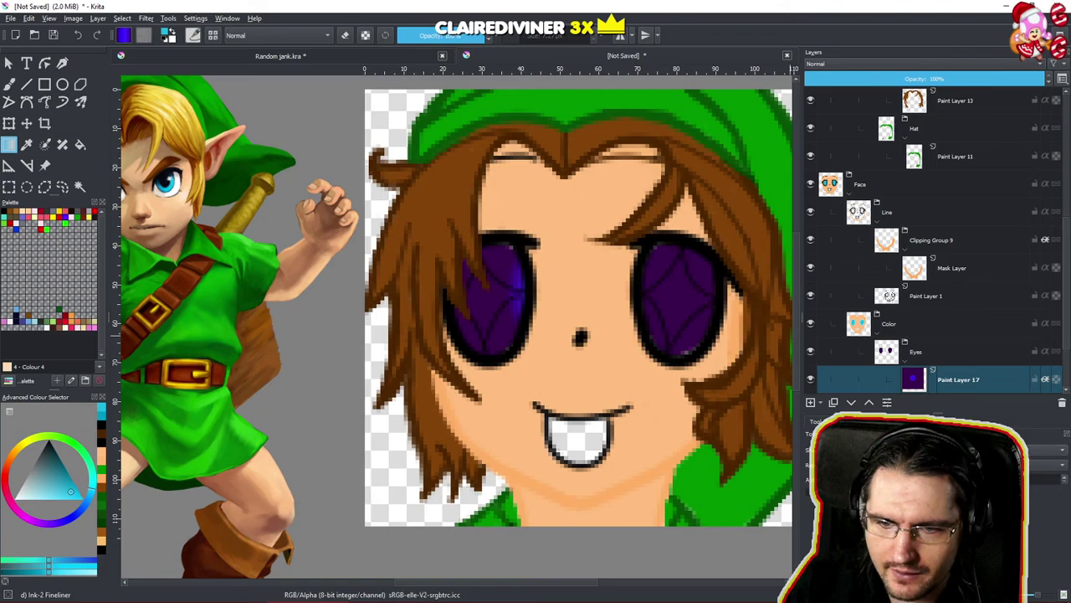
{"action": "left_click_drag", "start_coordinate": [578, 239], "coordinate": [579, 388]}
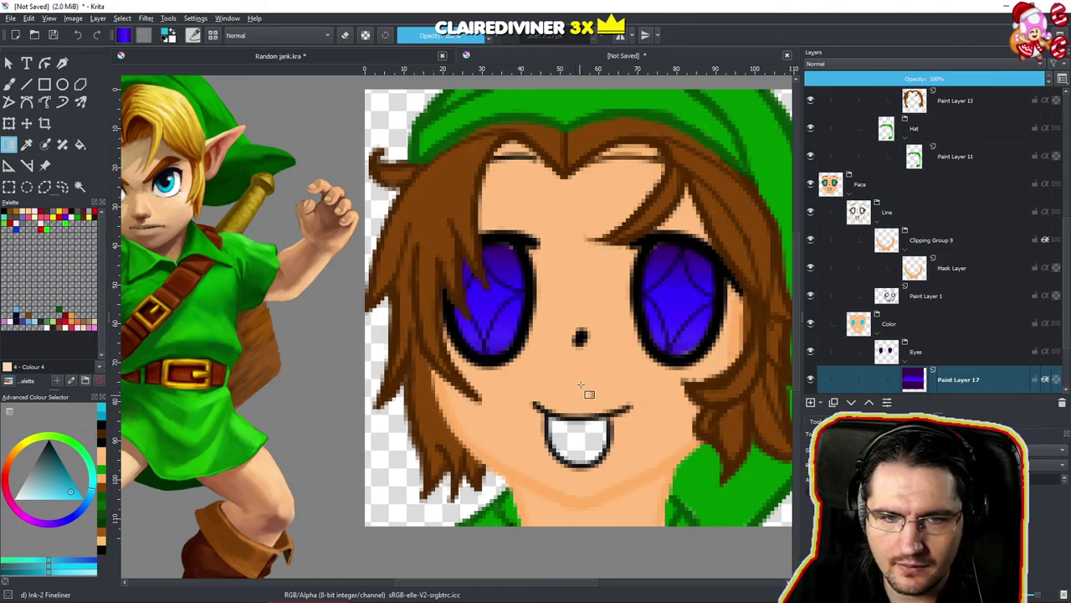
{"action": "left_click_drag", "start_coordinate": [580, 242], "coordinate": [578, 397]}
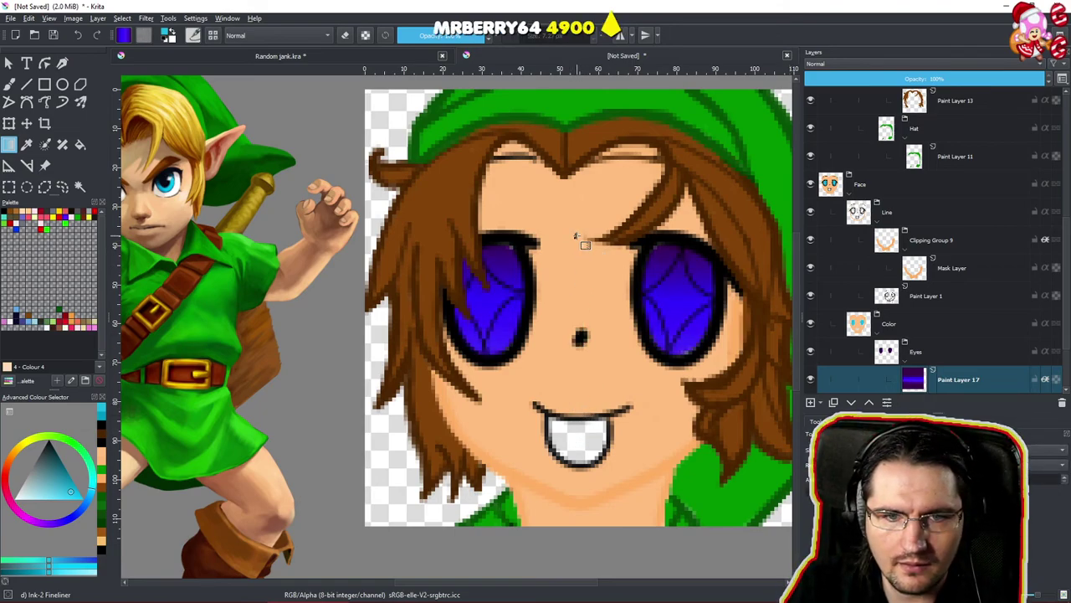
Choose the foreground-to-background gradient and set the background colour to dark blue #062688.
{"action": "left_click", "coordinate": [168, 34]}
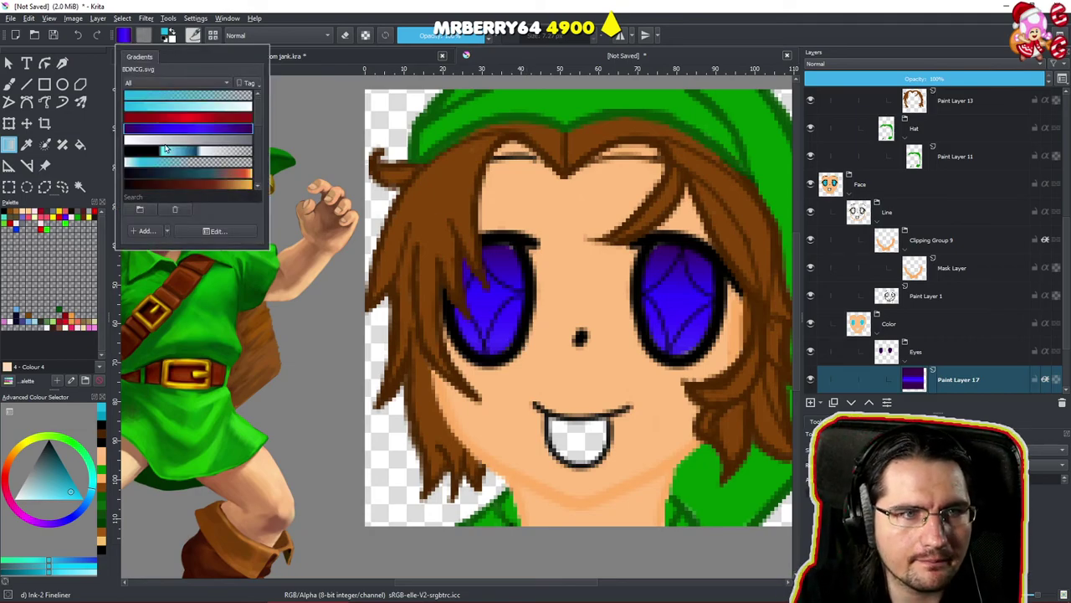
{"action": "left_click", "coordinate": [215, 110]}
{"action": "left_click", "coordinate": [202, 19]}
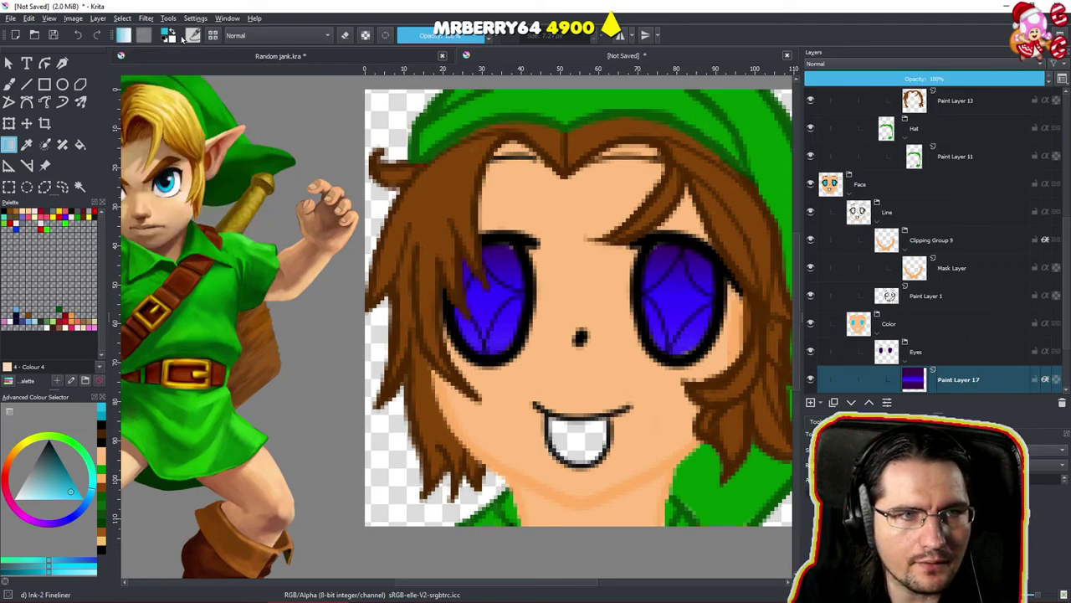
{"action": "left_click", "coordinate": [168, 36]}
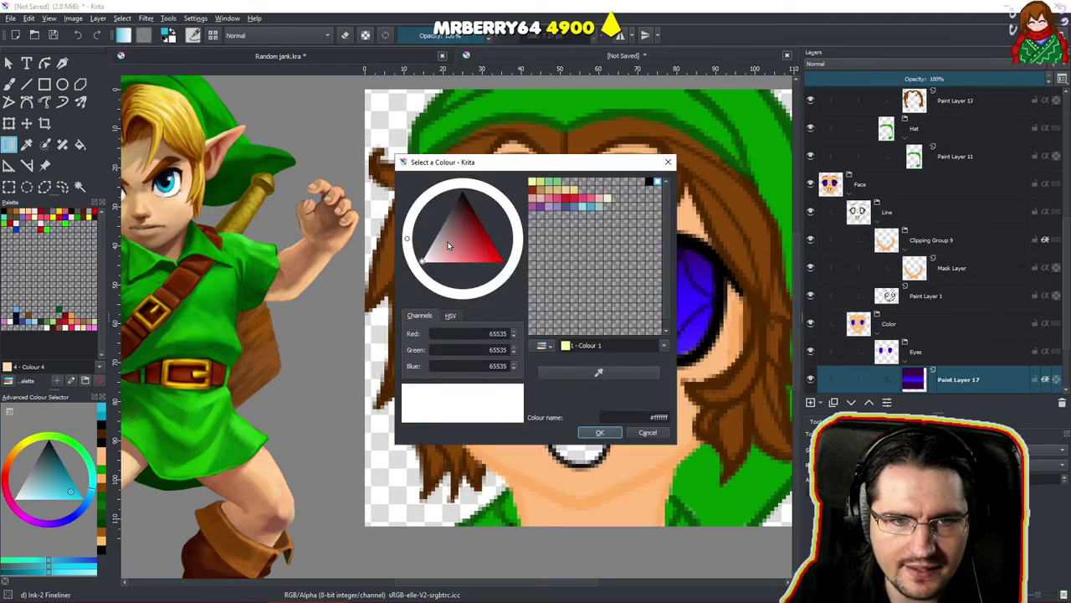
{"action": "left_click", "coordinate": [483, 256]}
{"action": "left_click_drag", "start_coordinate": [497, 283], "coordinate": [502, 279]}
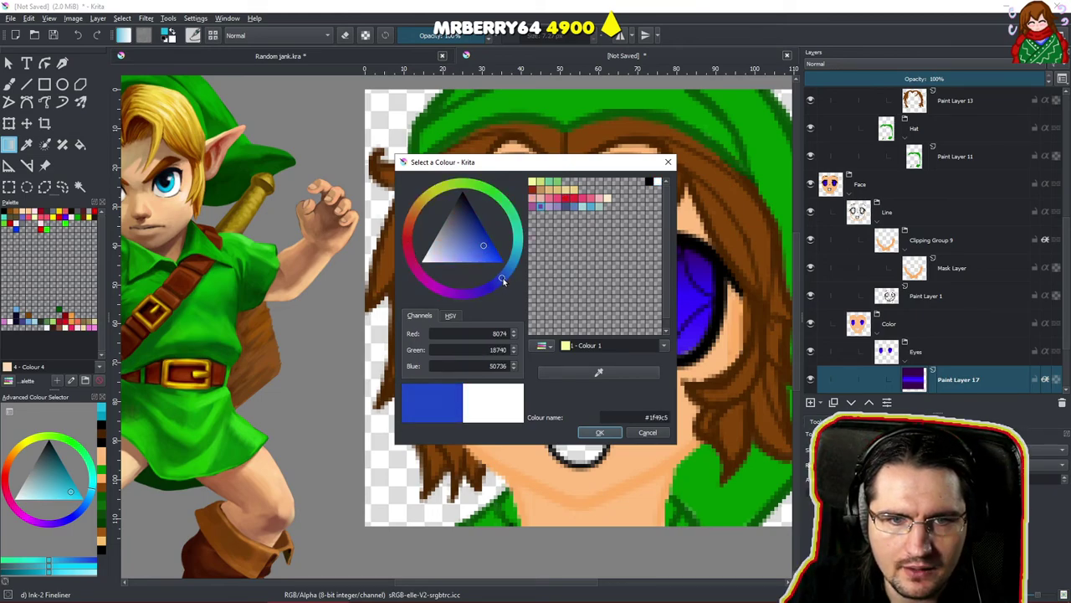
{"action": "left_click", "coordinate": [480, 224]}
{"action": "left_click_drag", "start_coordinate": [482, 233], "coordinate": [484, 231]}
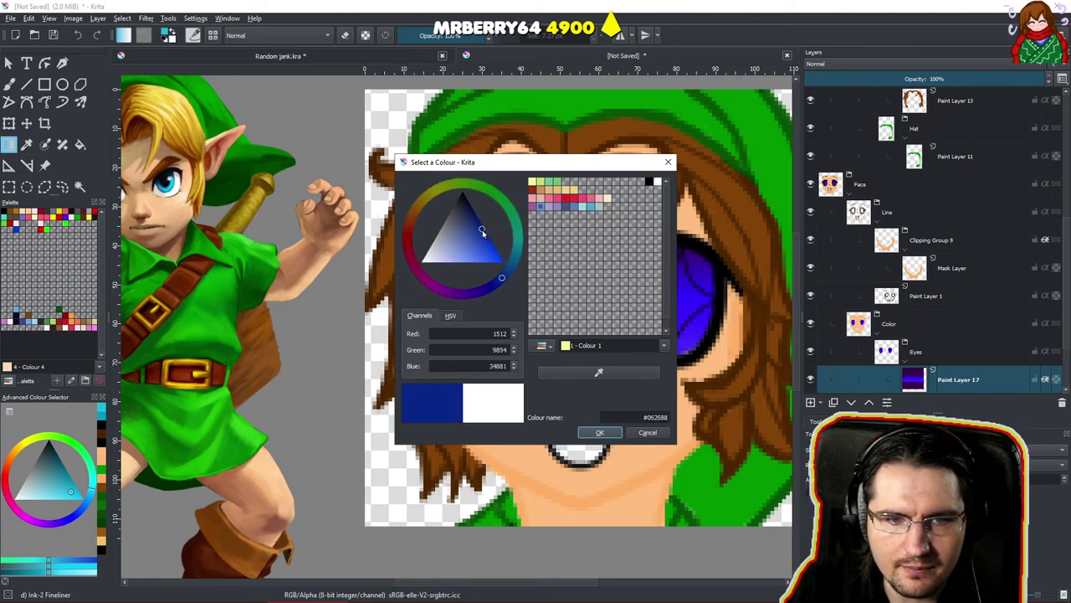
{"action": "left_click", "coordinate": [600, 432]}
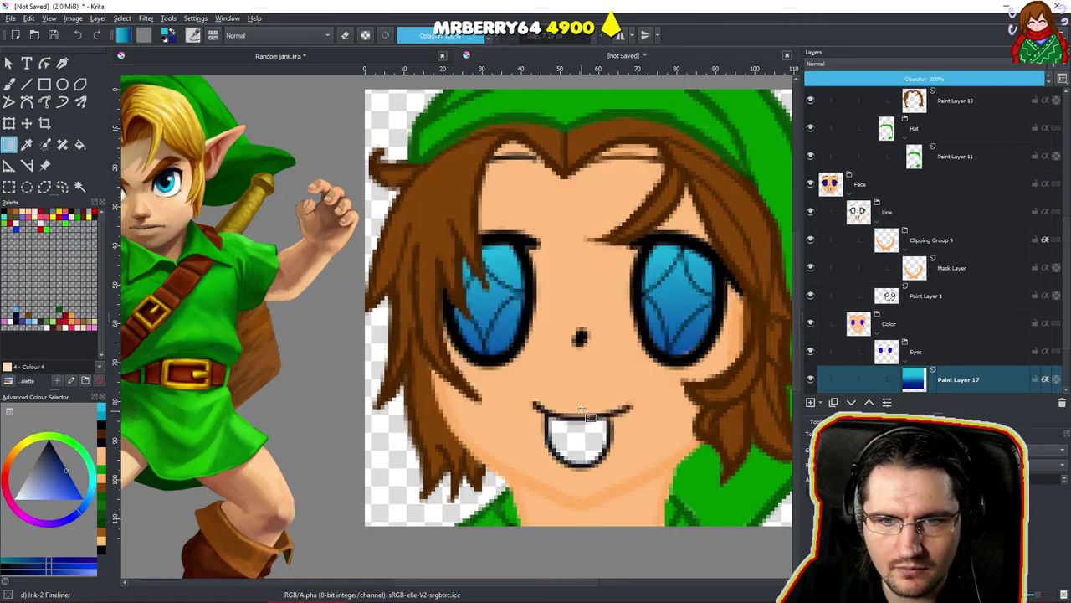
Shade both eyes with a vertical gradient on Paint Layer 17, cyan at the bottom fading to dark blue at the top.
{"action": "left_click_drag", "start_coordinate": [582, 335], "coordinate": [580, 98]}
{"action": "left_click_drag", "start_coordinate": [593, 272], "coordinate": [529, 429]}
{"action": "left_click_drag", "start_coordinate": [623, 361], "coordinate": [578, 354]}
{"action": "left_click_drag", "start_coordinate": [555, 314], "coordinate": [535, 264]}
{"action": "left_click_drag", "start_coordinate": [516, 306], "coordinate": [519, 216]}
{"action": "left_click_drag", "start_coordinate": [517, 311], "coordinate": [520, 174]}
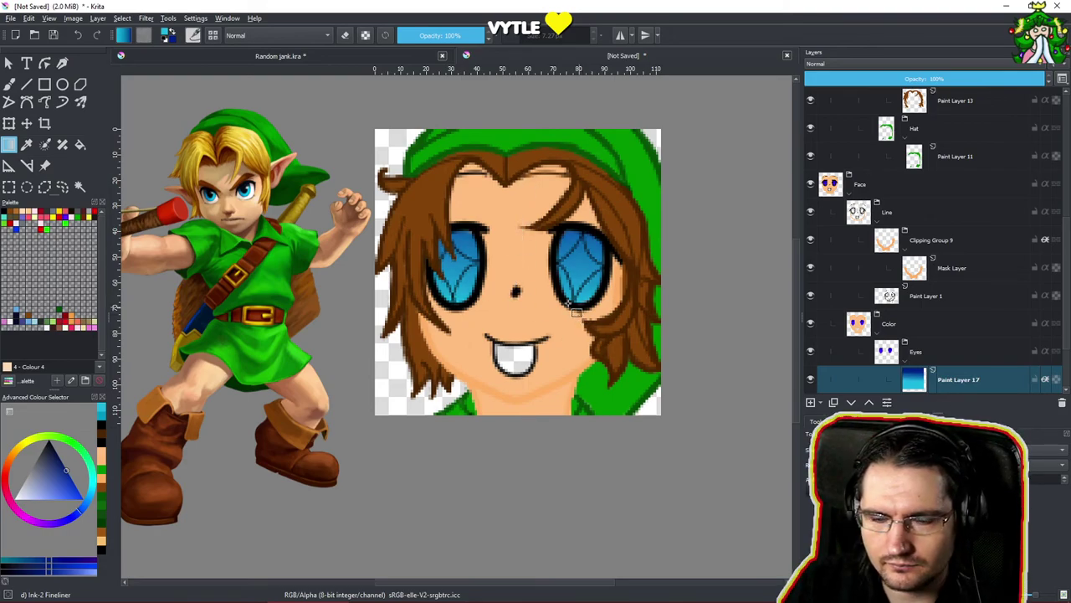
{"action": "left_click_drag", "start_coordinate": [572, 309], "coordinate": [550, 279]}
Group Paint Layers 16 and 17 inside the Eyes group and name the nested group Eyes.
{"action": "left_click", "coordinate": [908, 362]}
{"action": "left_click", "coordinate": [929, 365]}
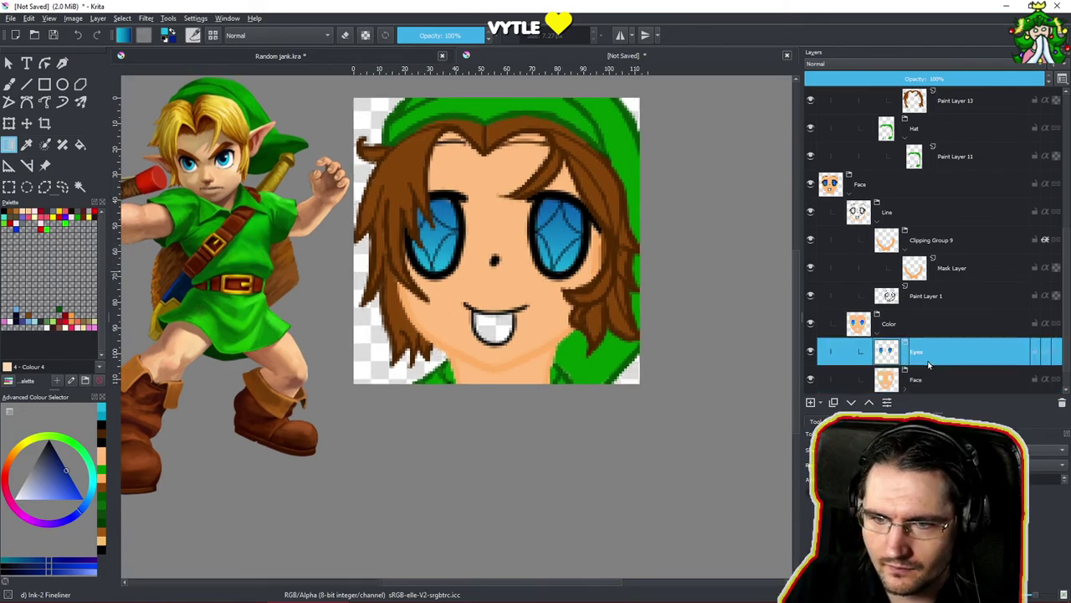
{"action": "left_click", "coordinate": [907, 369]}
{"action": "scroll", "coordinate": [929, 335], "scroll_direction": "down", "scroll_amount": 3}
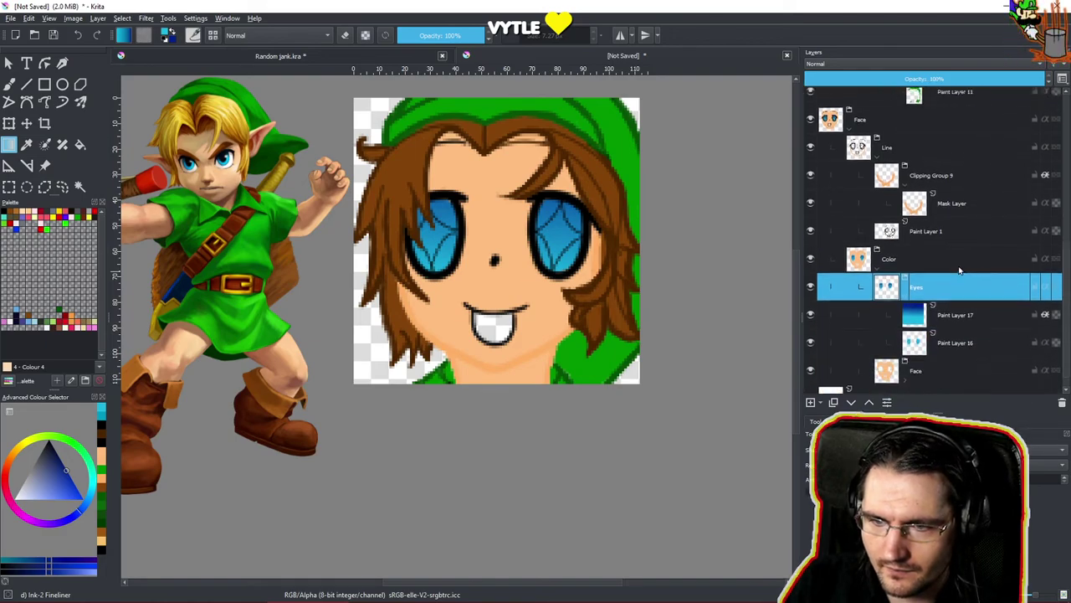
{"action": "left_click", "coordinate": [962, 300]}
{"action": "key", "text": "ctrl+g"}
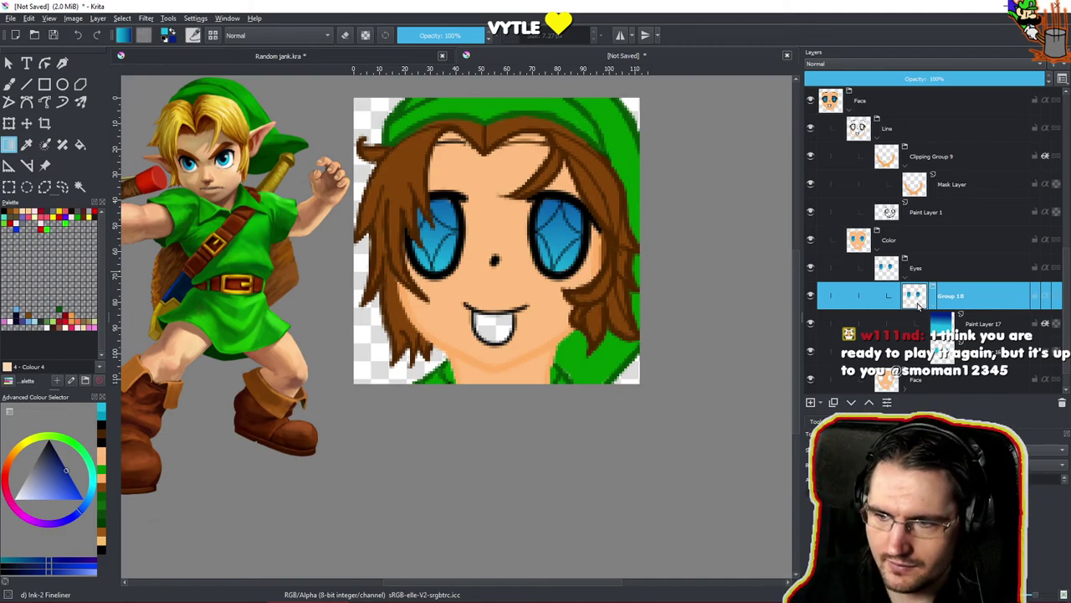
{"action": "double_click", "coordinate": [960, 299]}
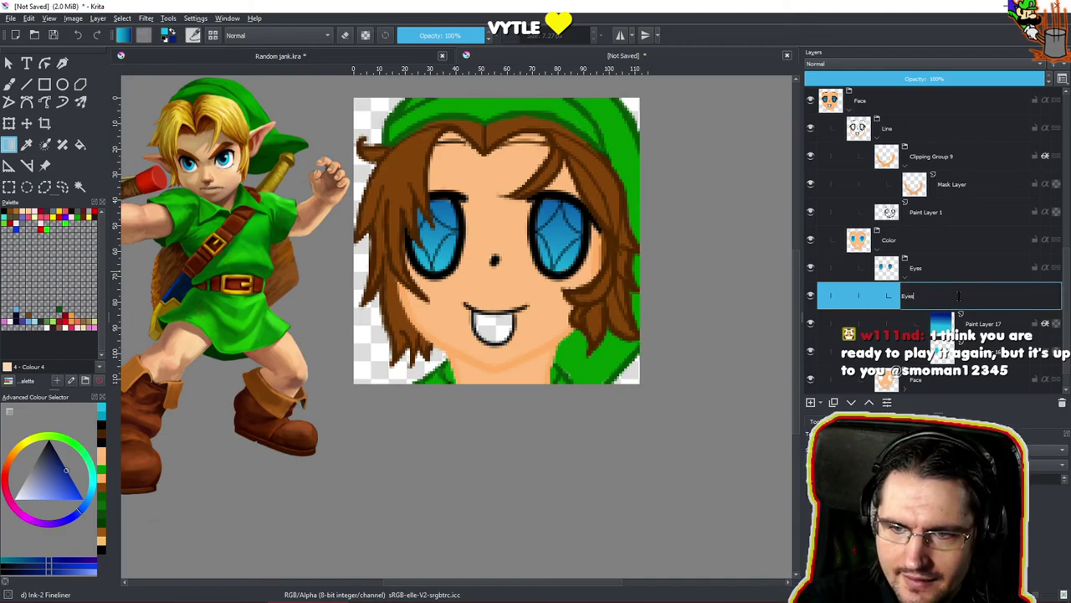
{"action": "key", "text": "Return"}
Add a paint layer at the top of the outer Eyes group and place it in a new group named Stars.
{"action": "scroll", "coordinate": [932, 323], "scroll_direction": "up", "scroll_amount": 1}
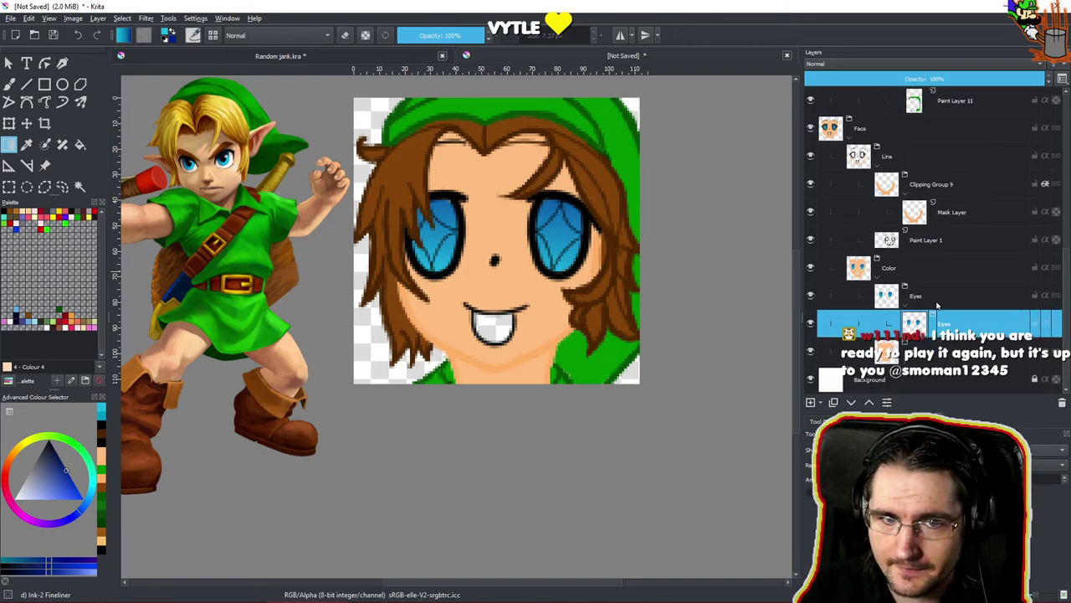
{"action": "left_click", "coordinate": [937, 306]}
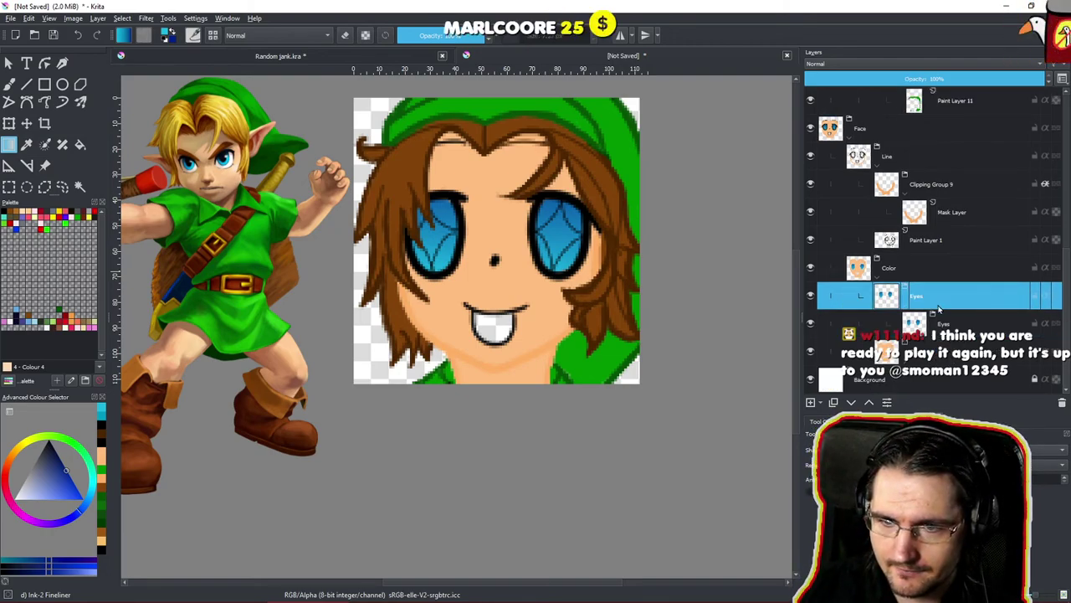
{"action": "left_click", "coordinate": [812, 402]}
{"action": "double_click", "coordinate": [963, 325]}
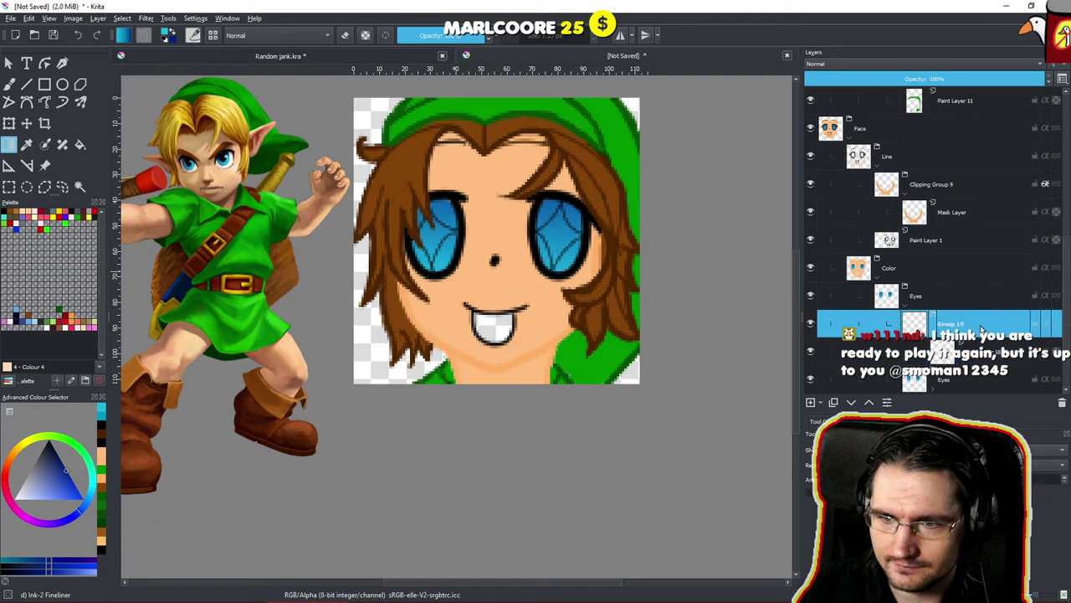
{"action": "type", "text": "s"}
Paint the left eye's star yellow with the freehand brush on Paint Layer 18 in the Stars group.
{"action": "left_click", "coordinate": [1000, 358]}
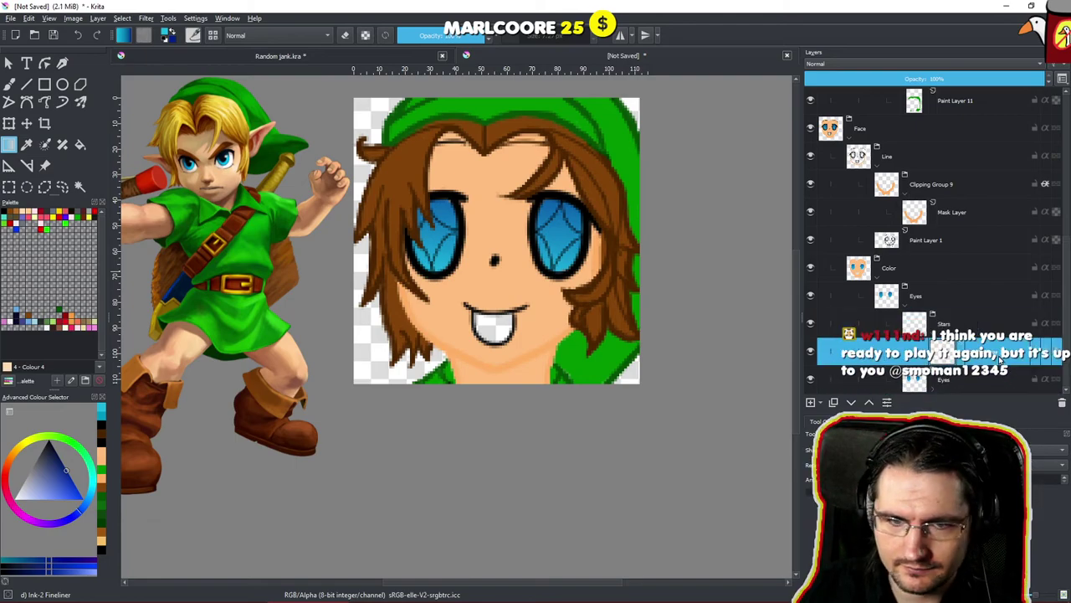
{"action": "left_click", "coordinate": [63, 215]}
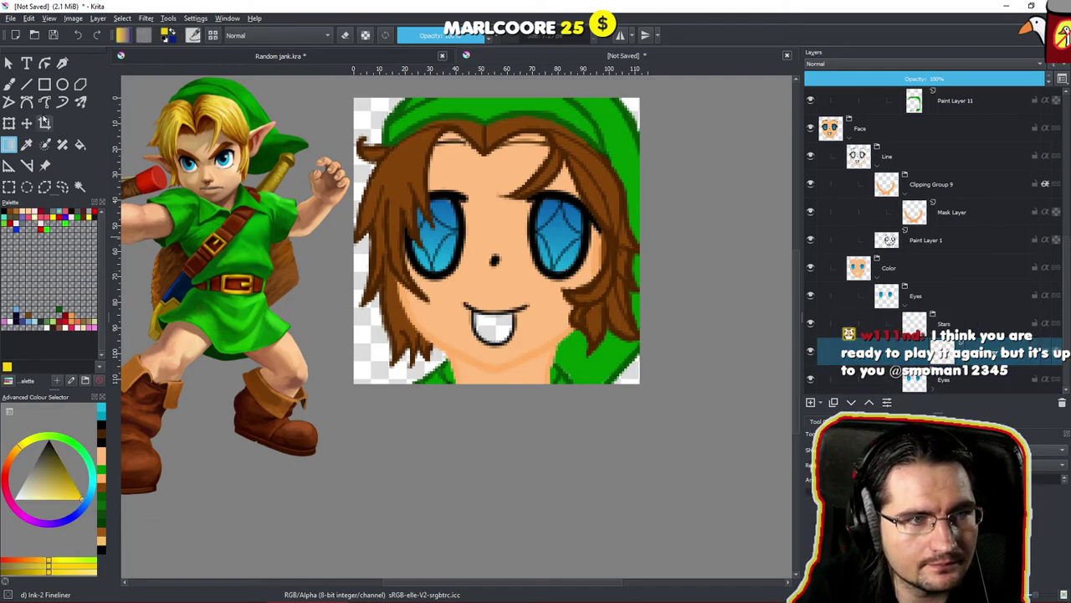
{"action": "left_click", "coordinate": [8, 83]}
{"action": "left_click_drag", "start_coordinate": [488, 215], "coordinate": [508, 230]}
{"action": "scroll", "coordinate": [507, 230], "scroll_direction": "up", "scroll_amount": 3}
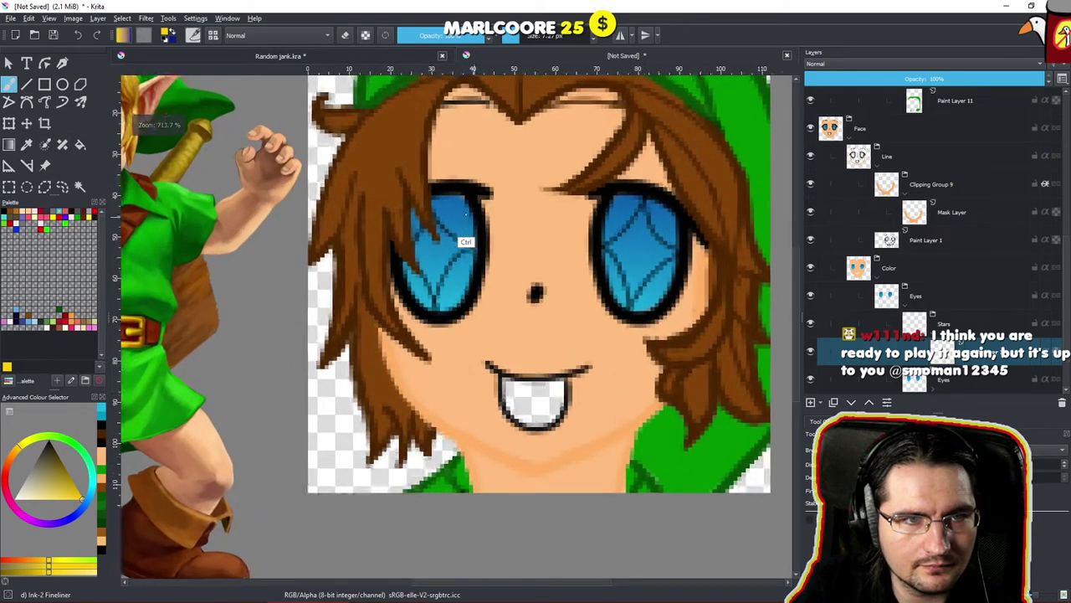
{"action": "key", "text": "Insert"}
{"action": "mouse_move", "coordinate": [435, 247]}
{"action": "left_mouse_down"}
{"action": "mouse_move", "coordinate": [412, 276]}
{"action": "mouse_move", "coordinate": [444, 251]}
{"action": "mouse_move", "coordinate": [426, 297]}
{"action": "mouse_move", "coordinate": [432, 265]}
{"action": "mouse_move", "coordinate": [429, 280]}
{"action": "mouse_move", "coordinate": [465, 250]}
{"action": "mouse_move", "coordinate": [442, 260]}
{"action": "mouse_move", "coordinate": [422, 225]}
{"action": "mouse_move", "coordinate": [434, 245]}
{"action": "mouse_move", "coordinate": [461, 251]}
{"action": "mouse_move", "coordinate": [400, 265]}
{"action": "left_mouse_up"}
{"action": "key", "text": "e"}
{"action": "key", "text": "e"}
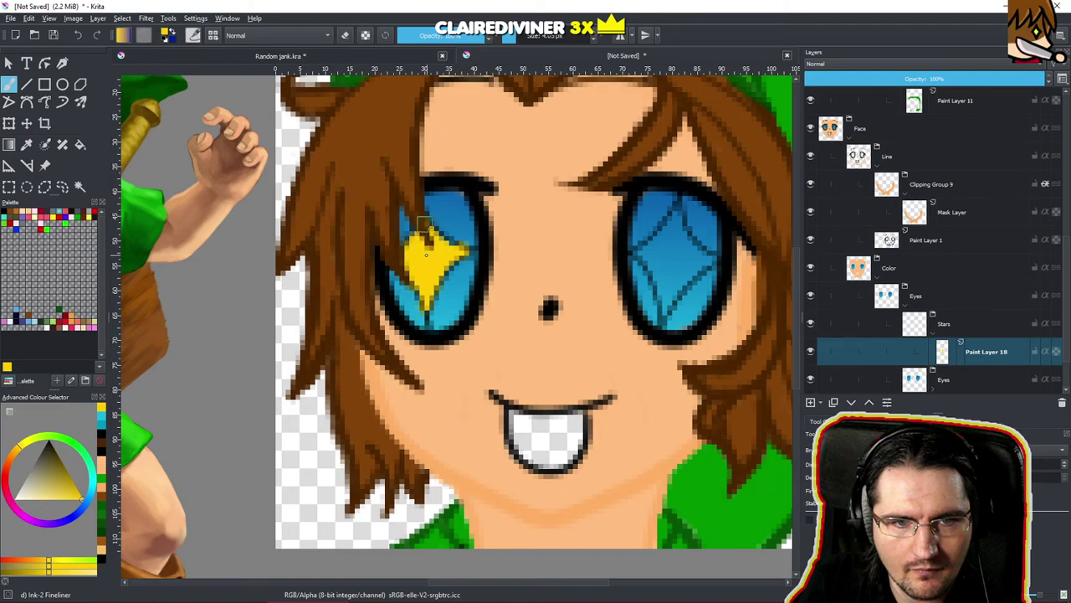
Erase the yellow that spills past the outline of the left eye's star.
{"action": "key", "text": "e"}
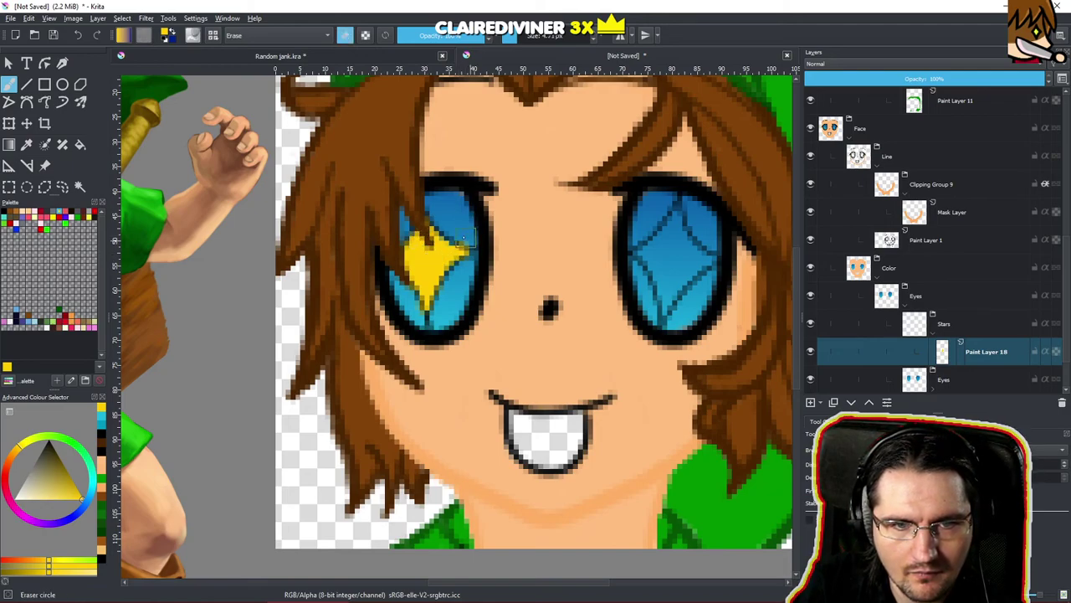
{"action": "key", "text": "e"}
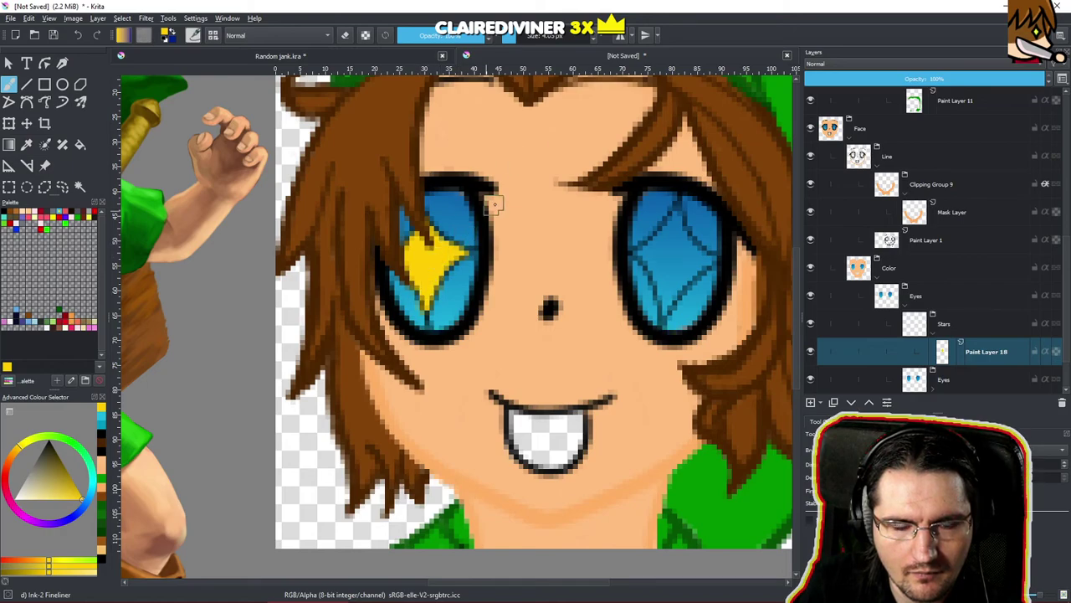
{"action": "key", "text": "e"}
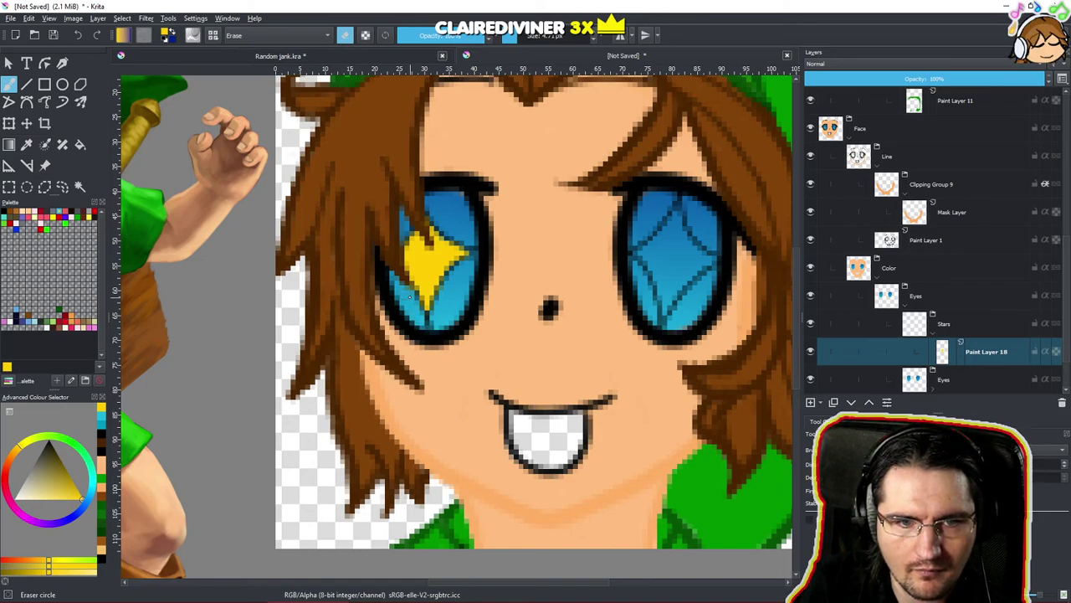
{"action": "left_click_drag", "start_coordinate": [473, 260], "coordinate": [422, 354]}
{"action": "left_click_drag", "start_coordinate": [431, 280], "coordinate": [398, 442]}
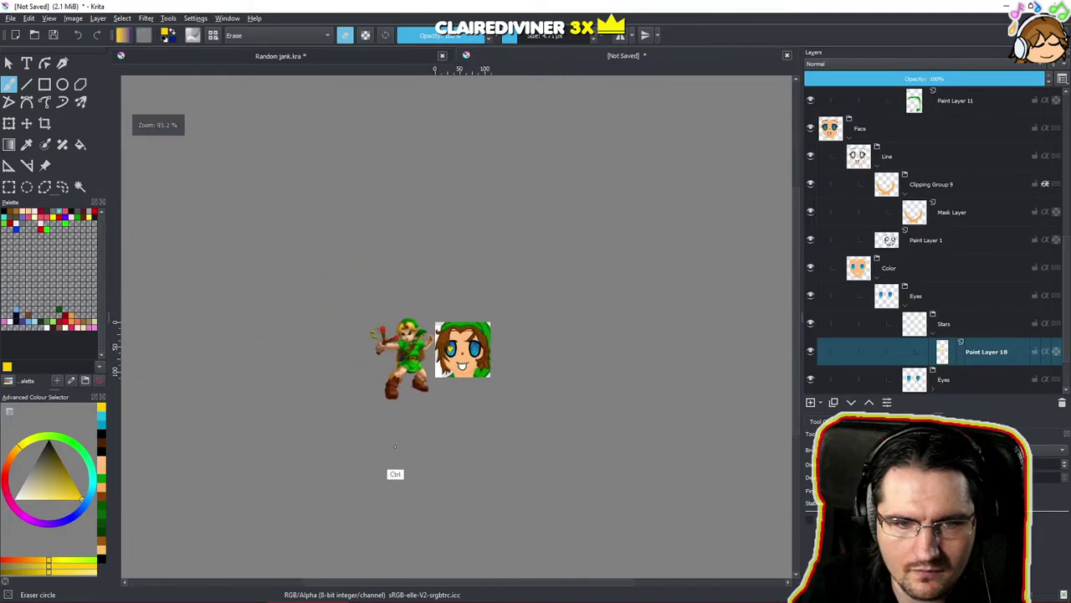
{"action": "scroll", "coordinate": [444, 354], "scroll_direction": "up", "scroll_amount": 6}
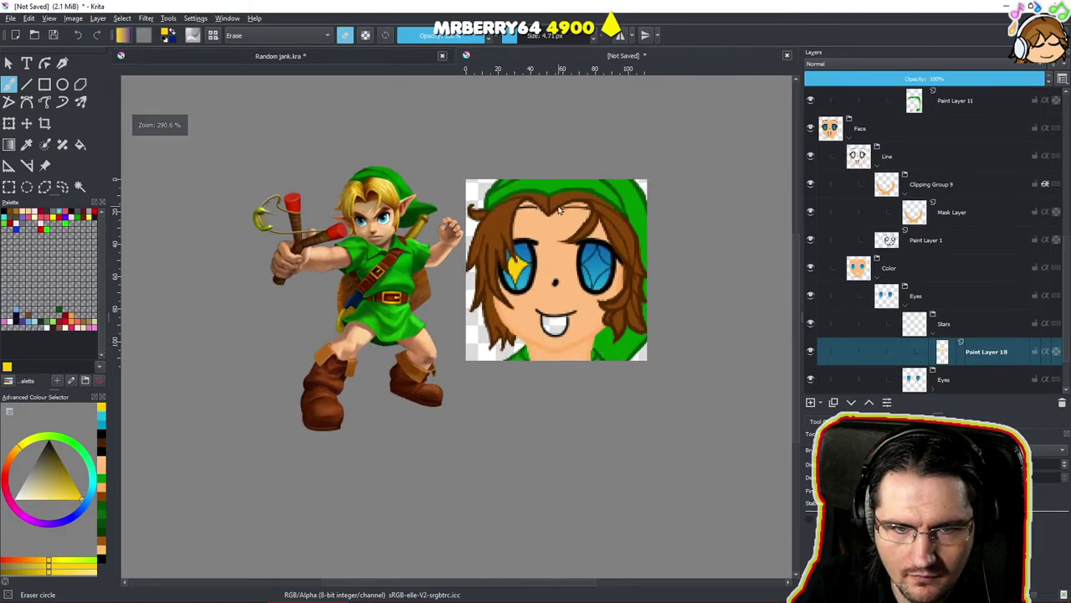
{"action": "left_click_drag", "start_coordinate": [709, 381], "coordinate": [622, 307]}
Sample the cyan eye base from Paint Layer 16 with the gradient on Paint Layer 17 temporarily hidden.
{"action": "left_click", "coordinate": [924, 384]}
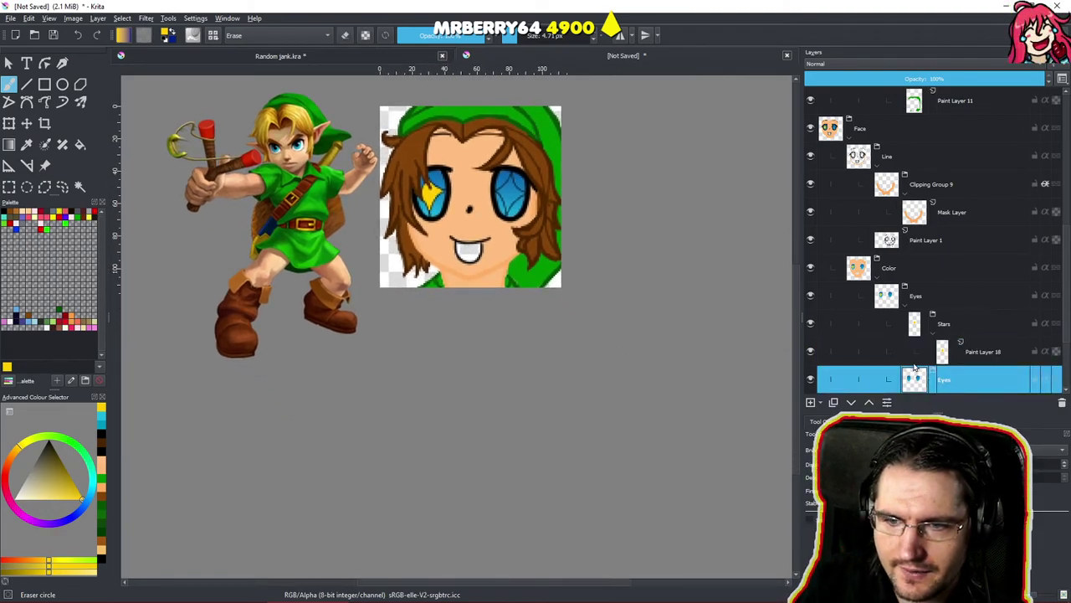
{"action": "scroll", "coordinate": [950, 347], "scroll_direction": "down", "scroll_amount": 4}
{"action": "left_click", "coordinate": [973, 340]}
{"action": "left_click", "coordinate": [976, 317]}
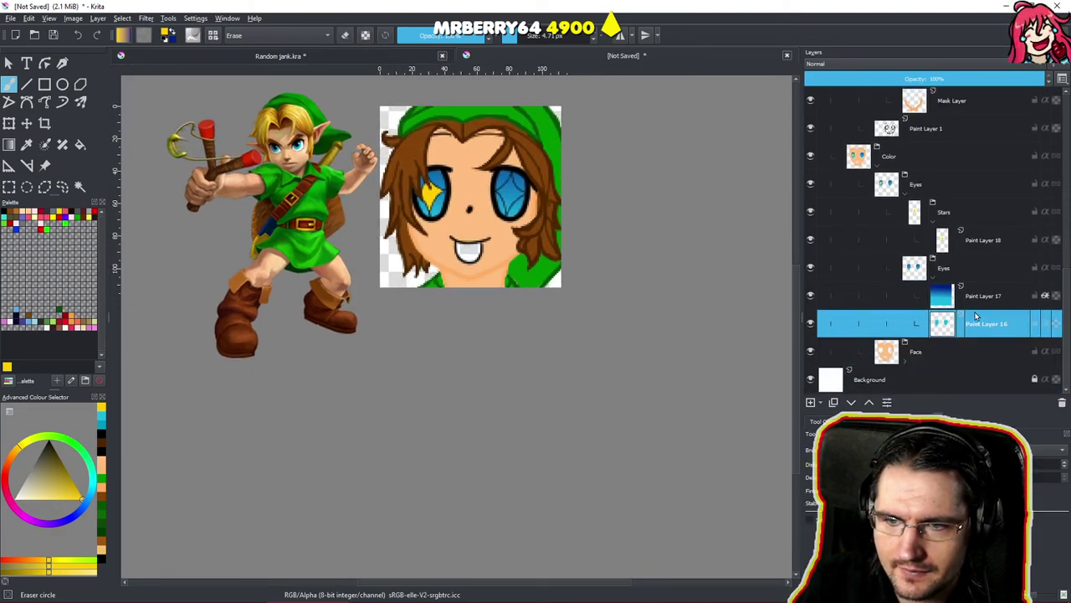
{"action": "left_click", "coordinate": [810, 295]}
{"action": "left_click", "coordinate": [500, 211], "text": "ctrl"}
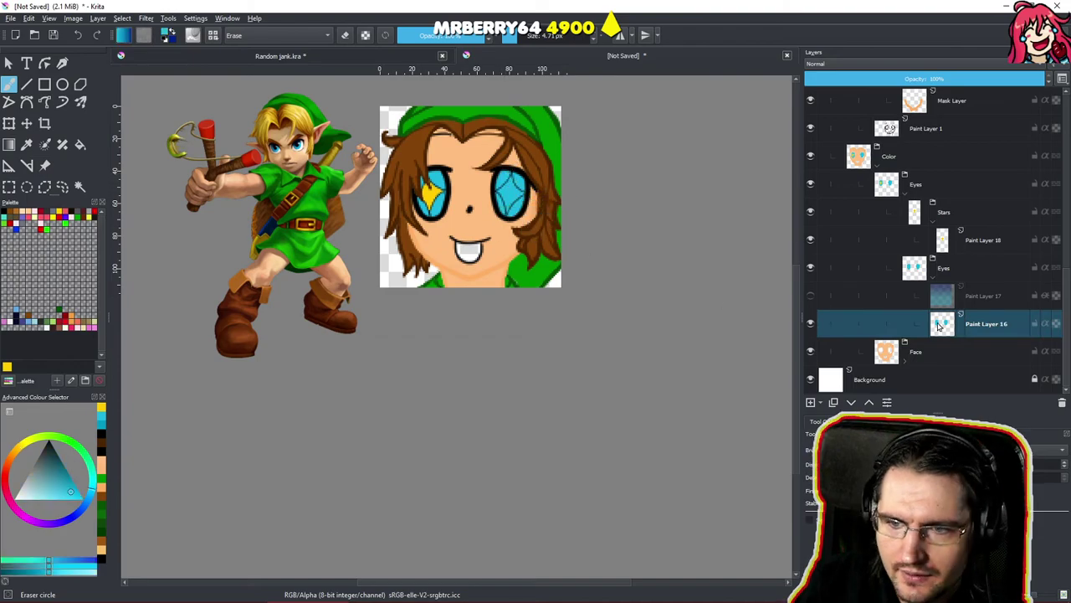
{"action": "left_click", "coordinate": [811, 296]}
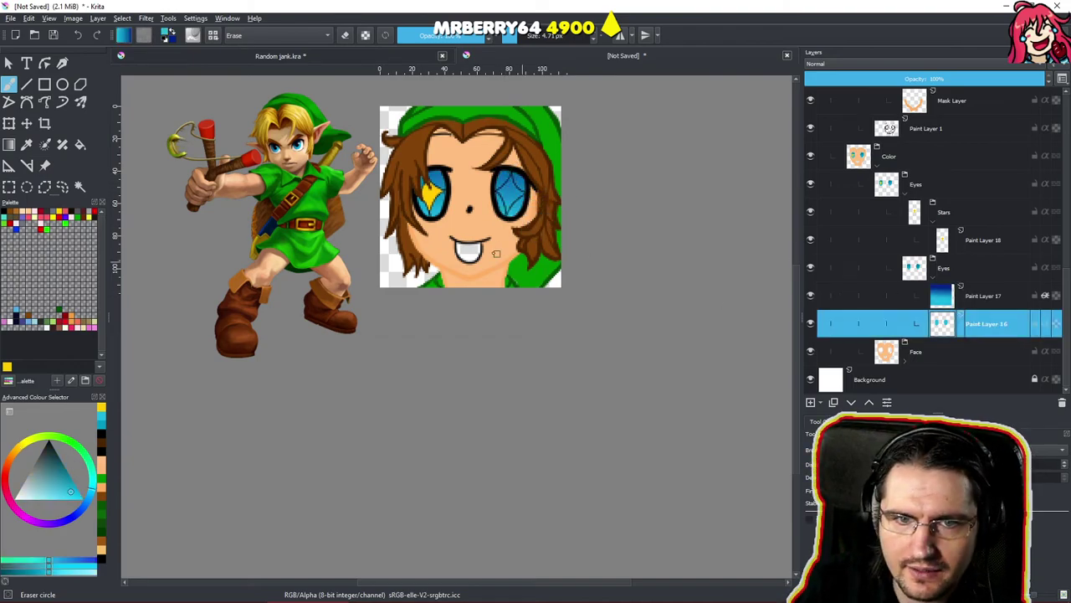
Touch up the cyan fill of both eyes along their outlines on Paint Layer 16 using the Ink-2 Fineliner brush.
{"action": "scroll", "coordinate": [510, 258], "scroll_direction": "up", "scroll_amount": 5}
{"action": "key", "text": "/"}
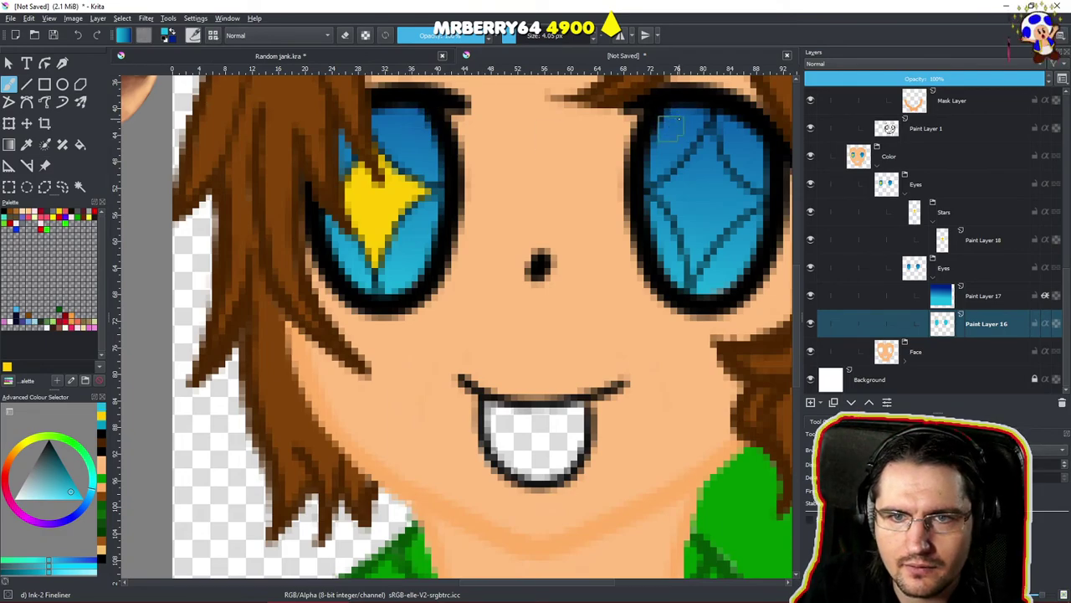
{"action": "left_click_drag", "start_coordinate": [743, 264], "coordinate": [671, 302]}
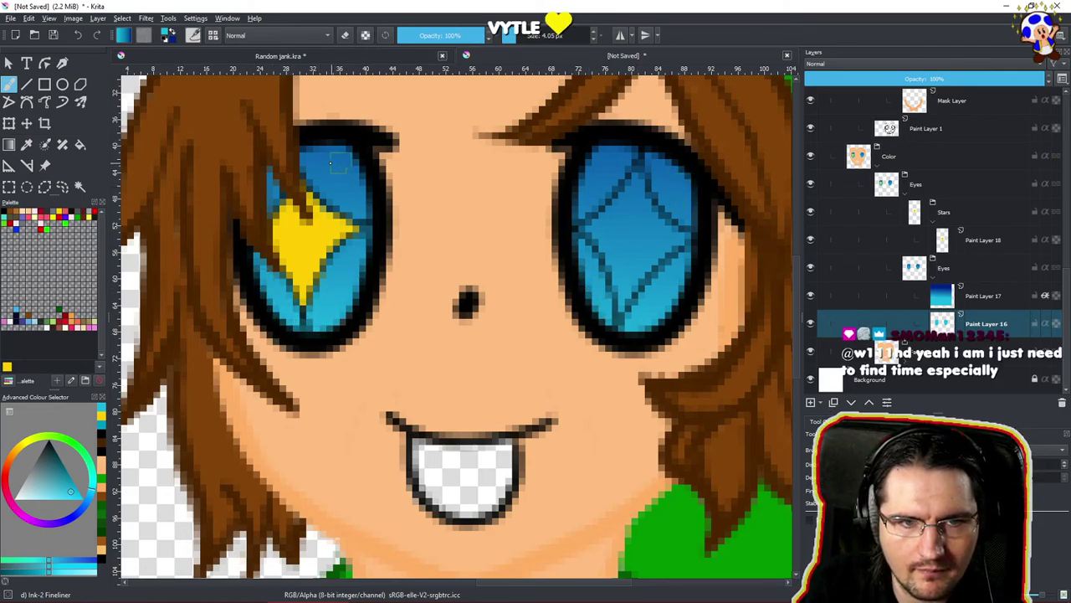
{"action": "left_click_drag", "start_coordinate": [372, 201], "coordinate": [439, 376]}
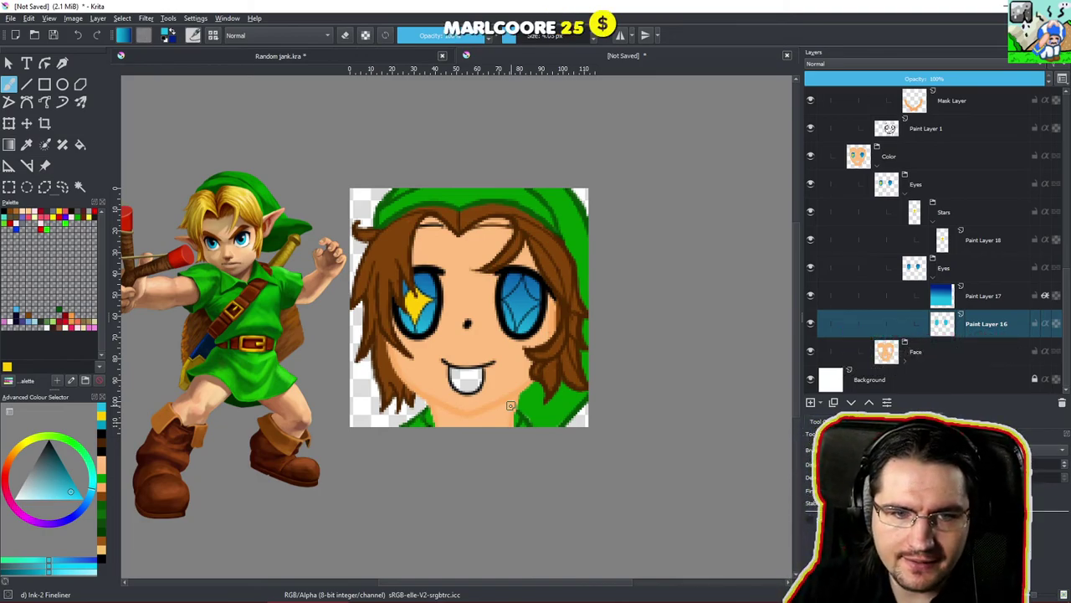
{"action": "mouse_move", "coordinate": [456, 287]}
{"action": "left_mouse_down"}
{"action": "mouse_move", "coordinate": [461, 257]}
{"action": "mouse_move", "coordinate": [480, 296]}
{"action": "mouse_move", "coordinate": [541, 275]}
{"action": "mouse_move", "coordinate": [494, 292]}
{"action": "mouse_move", "coordinate": [469, 331]}
{"action": "mouse_move", "coordinate": [452, 307]}
{"action": "left_mouse_up"}
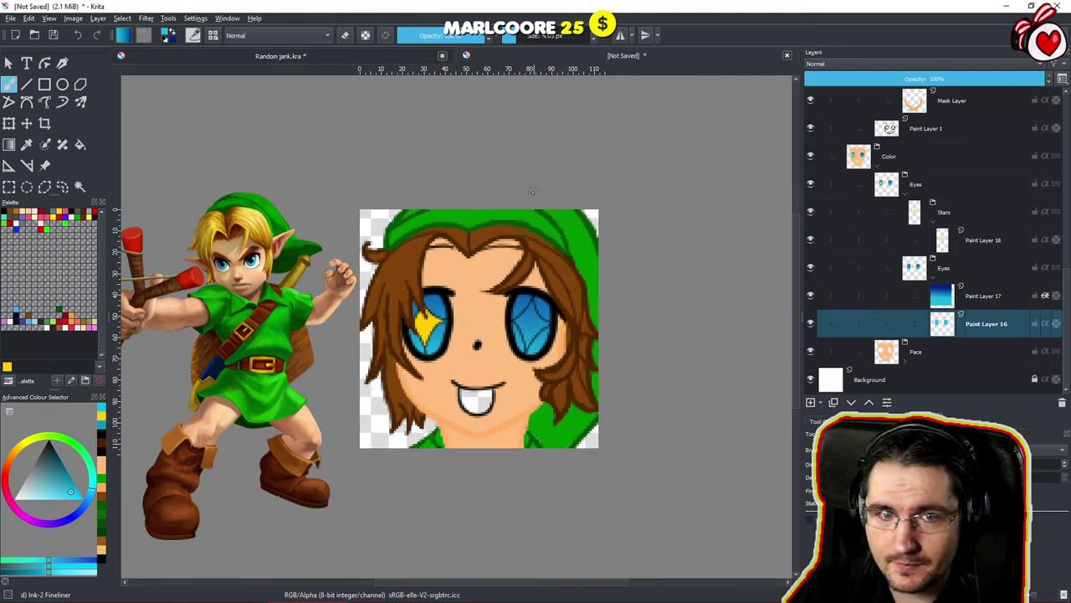
{"action": "key", "text": "e"}
{"action": "key", "text": "e"}
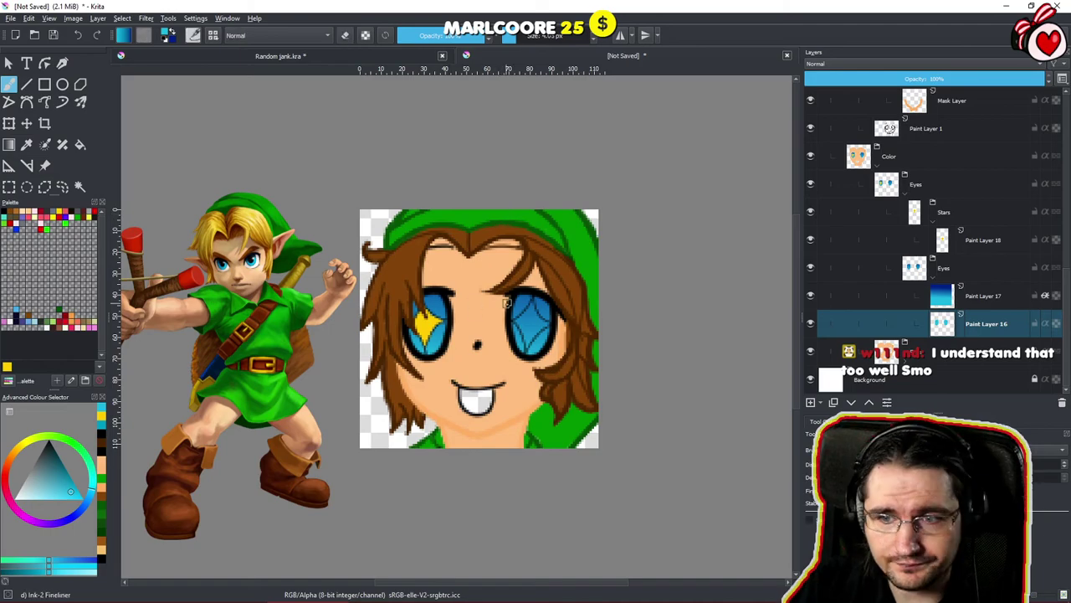
Fill the right eye's star on Paint Layer 18 with the yellow sampled from the left star.
{"action": "left_click", "coordinate": [982, 242]}
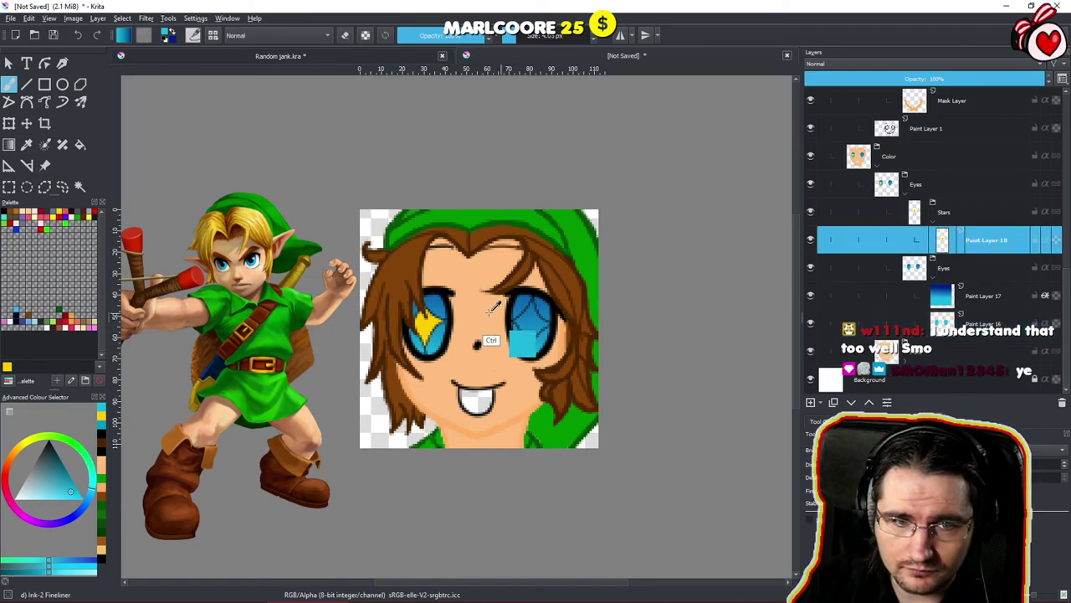
{"action": "left_click", "coordinate": [425, 336], "text": "ctrl"}
{"action": "scroll", "coordinate": [539, 337], "scroll_direction": "up", "scroll_amount": 5}
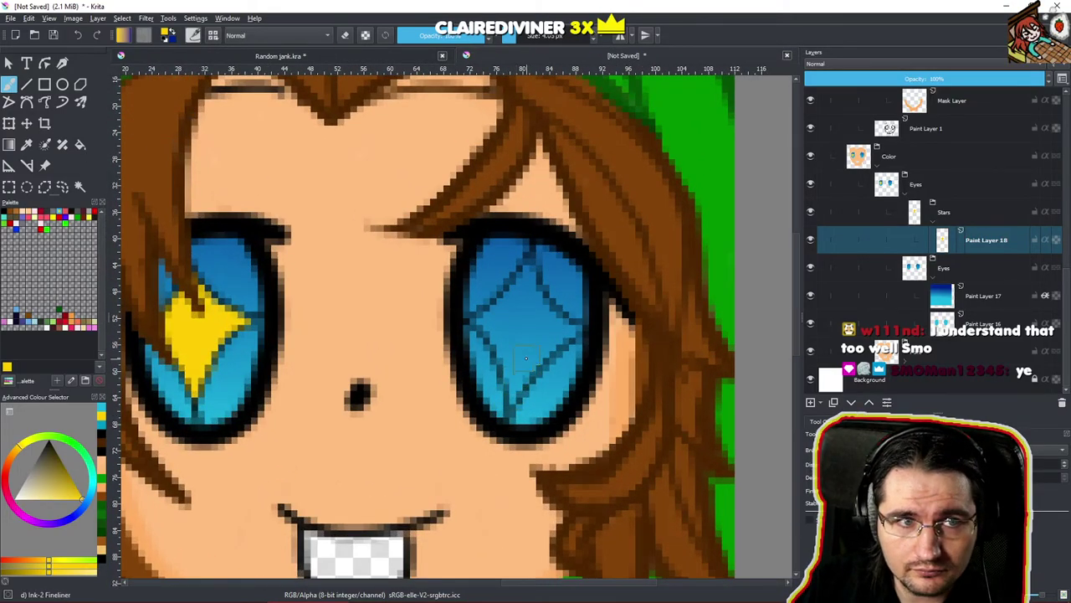
{"action": "mouse_move", "coordinate": [512, 399]}
{"action": "left_mouse_down"}
{"action": "mouse_move", "coordinate": [529, 356]}
{"action": "mouse_move", "coordinate": [514, 394]}
{"action": "mouse_move", "coordinate": [553, 340]}
{"action": "mouse_move", "coordinate": [519, 385]}
{"action": "mouse_move", "coordinate": [570, 331]}
{"action": "mouse_move", "coordinate": [517, 378]}
{"action": "mouse_move", "coordinate": [571, 335]}
{"action": "mouse_move", "coordinate": [546, 348]}
{"action": "mouse_move", "coordinate": [576, 333]}
{"action": "left_mouse_up"}
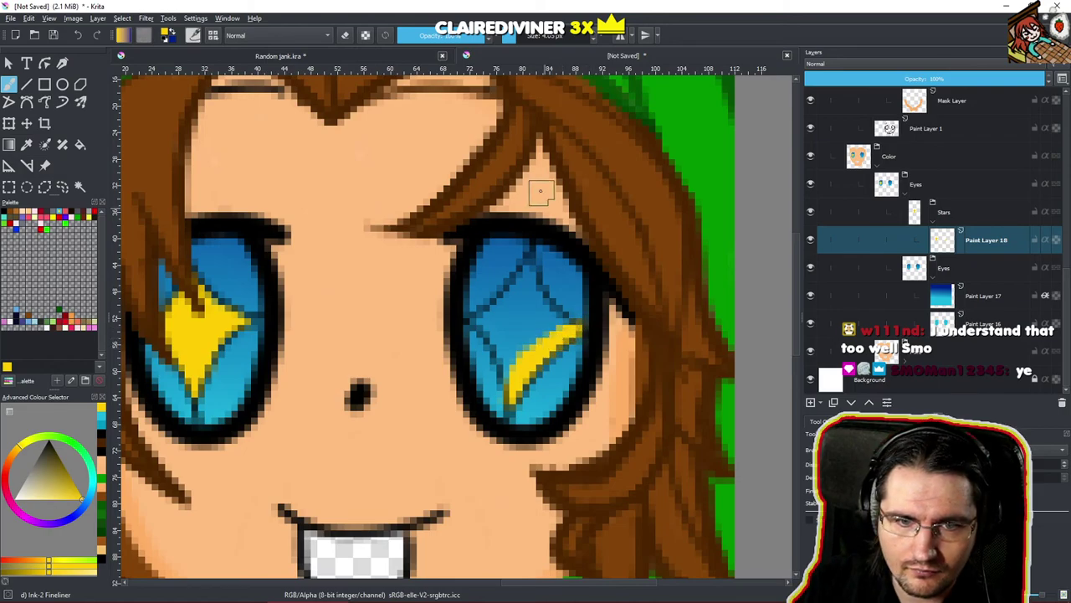
{"action": "mouse_move", "coordinate": [534, 261]}
{"action": "left_mouse_down"}
{"action": "mouse_move", "coordinate": [539, 304]}
{"action": "mouse_move", "coordinate": [533, 278]}
{"action": "mouse_move", "coordinate": [565, 325]}
{"action": "mouse_move", "coordinate": [534, 298]}
{"action": "mouse_move", "coordinate": [527, 307]}
{"action": "mouse_move", "coordinate": [527, 276]}
{"action": "mouse_move", "coordinate": [506, 307]}
{"action": "mouse_move", "coordinate": [524, 277]}
{"action": "mouse_move", "coordinate": [484, 316]}
{"action": "mouse_move", "coordinate": [507, 304]}
{"action": "mouse_move", "coordinate": [481, 318]}
{"action": "mouse_move", "coordinate": [497, 311]}
{"action": "mouse_move", "coordinate": [498, 334]}
{"action": "mouse_move", "coordinate": [482, 323]}
{"action": "mouse_move", "coordinate": [514, 388]}
{"action": "mouse_move", "coordinate": [506, 411]}
{"action": "mouse_move", "coordinate": [539, 347]}
{"action": "mouse_move", "coordinate": [537, 334]}
{"action": "mouse_move", "coordinate": [510, 339]}
{"action": "mouse_move", "coordinate": [540, 325]}
{"action": "left_mouse_up"}
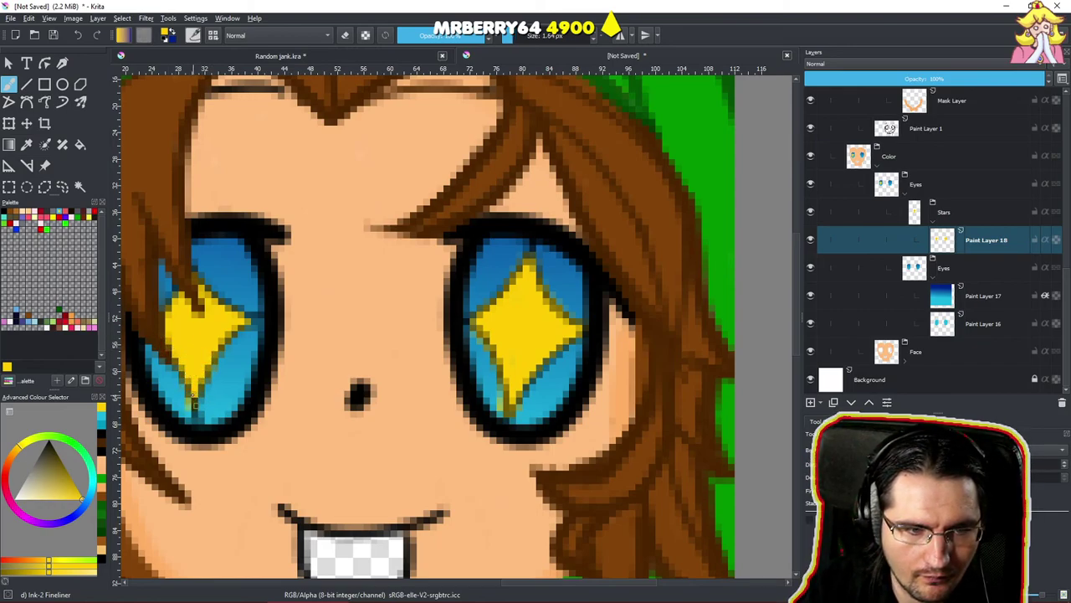
Clean up the edges of the left eye's yellow star with the circle eraser on Paint Layer 18.
{"action": "key", "text": "e"}
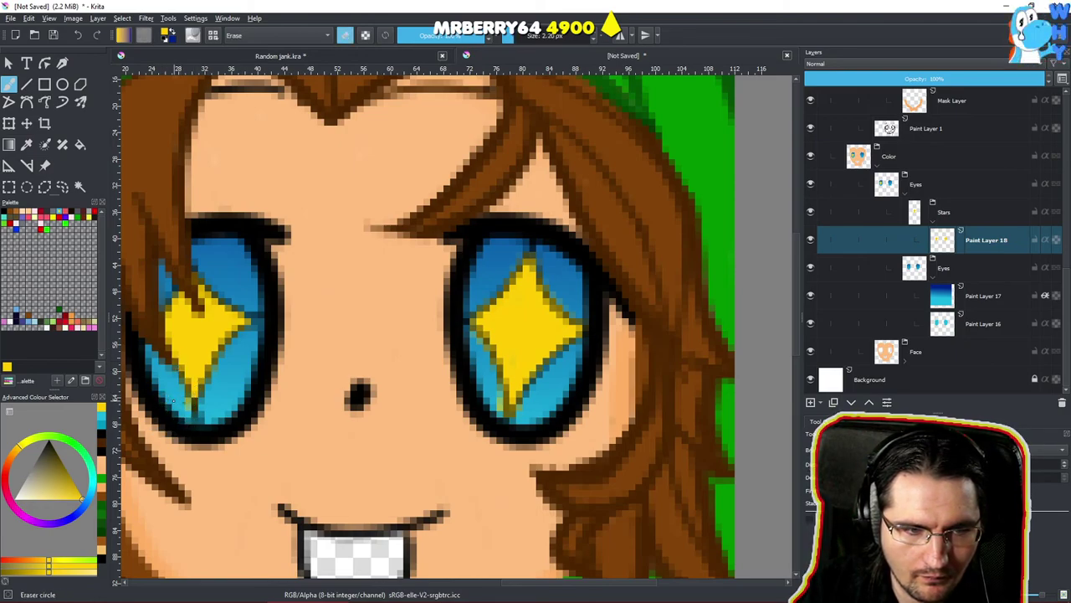
{"action": "mouse_move", "coordinate": [252, 294]}
{"action": "left_mouse_down"}
{"action": "mouse_move", "coordinate": [278, 405]}
{"action": "mouse_move", "coordinate": [402, 405]}
{"action": "mouse_move", "coordinate": [425, 432]}
{"action": "left_mouse_up"}
{"action": "scroll", "coordinate": [541, 387], "scroll_direction": "down", "scroll_amount": 2}
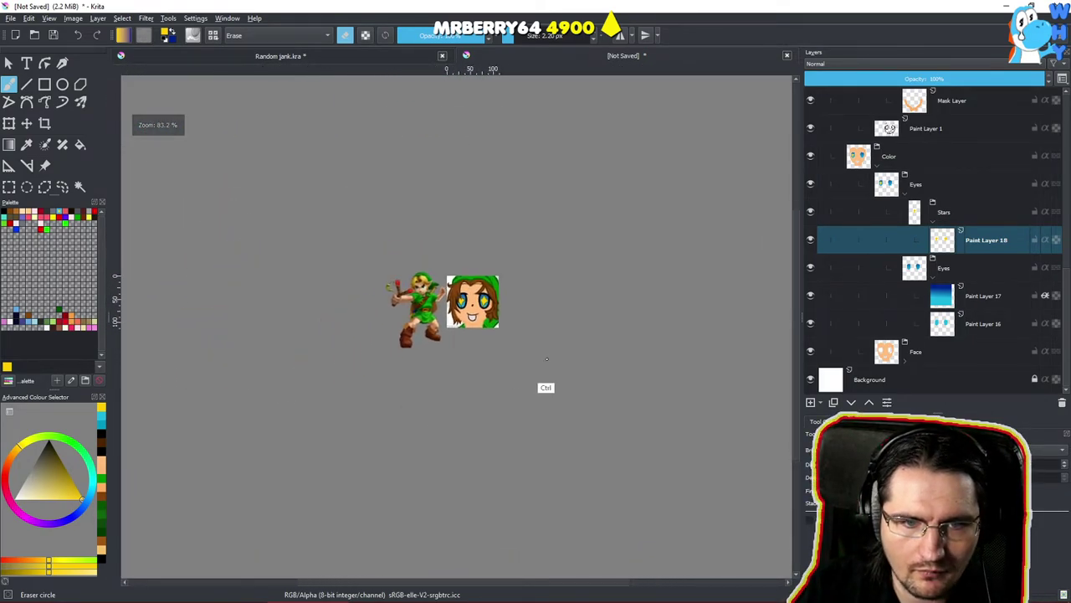
{"action": "scroll", "coordinate": [540, 377], "scroll_direction": "up", "scroll_amount": 3}
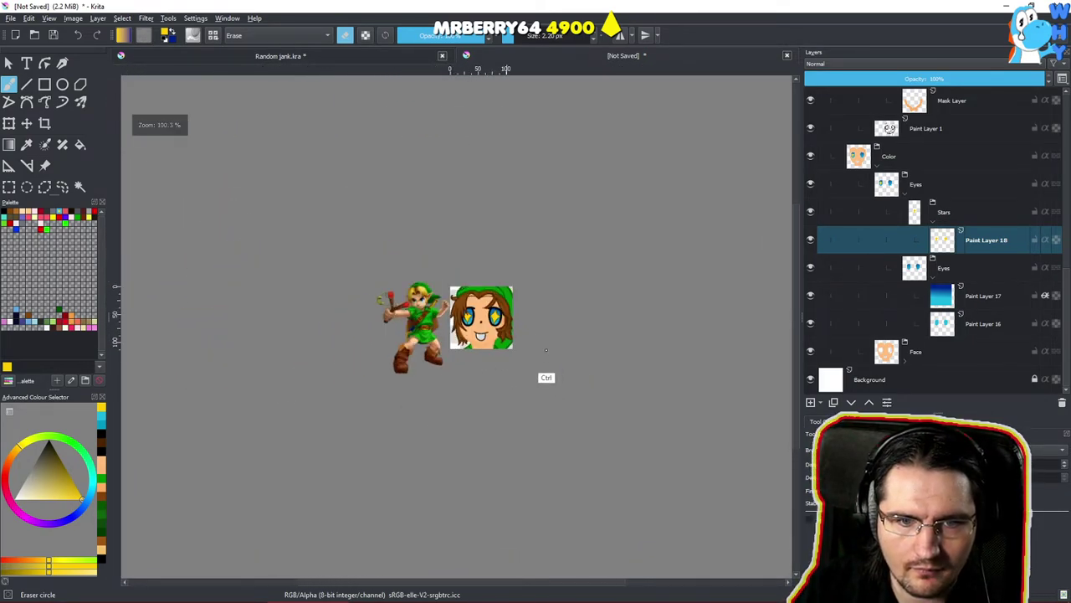
{"action": "left_click_drag", "start_coordinate": [474, 379], "coordinate": [543, 200]}
{"action": "left_click_drag", "start_coordinate": [446, 278], "coordinate": [493, 202]}
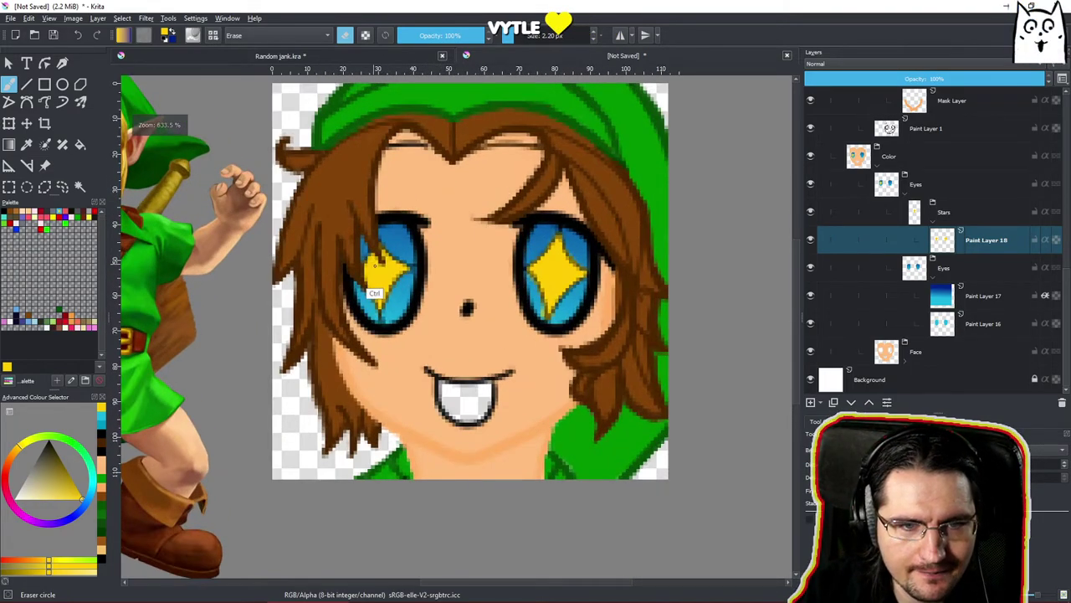
{"action": "key", "text": "ctrl+g"}
{"action": "left_click", "coordinate": [989, 239]}
{"action": "key", "text": "ctrl+shift+g"}
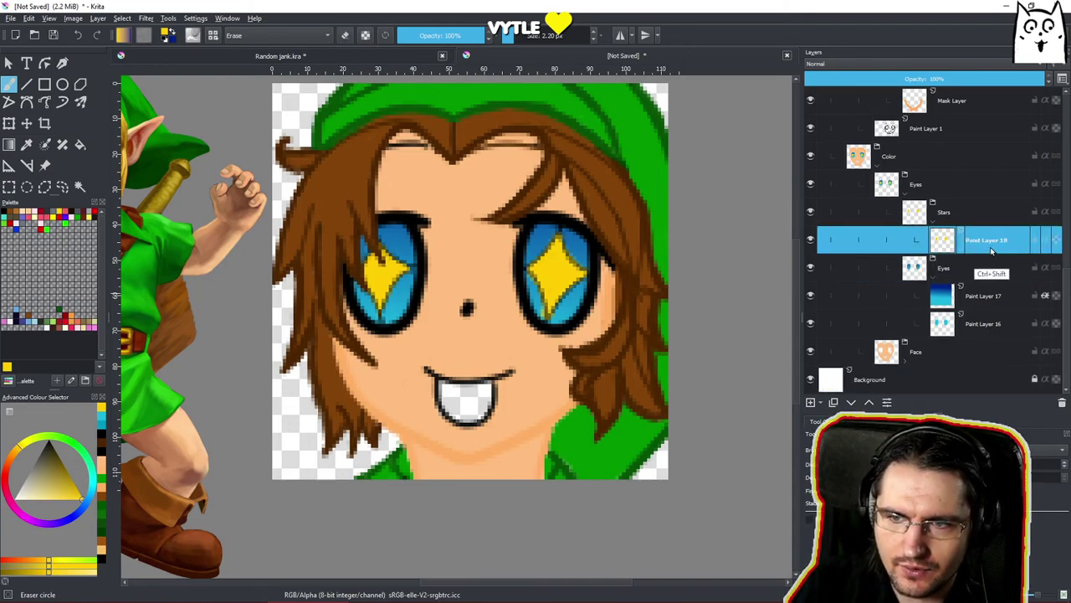
{"action": "left_click", "coordinate": [994, 266]}
{"action": "key", "text": "ctrl+z"}
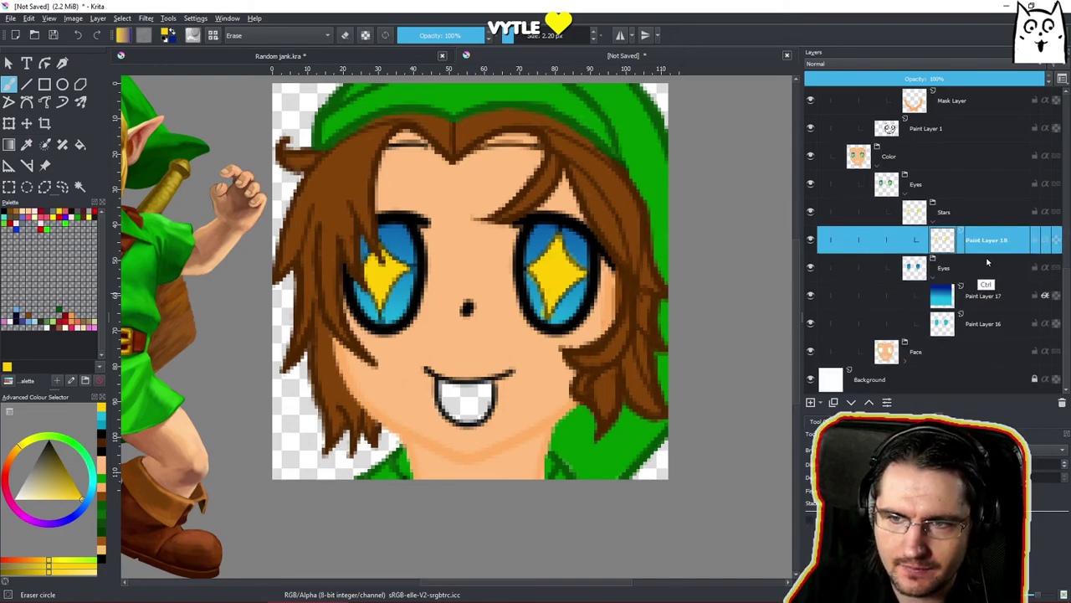
Add Paint Layer 19 above Paint Layer 18 with inherited alpha and paint both stars orange with a large brush.
{"action": "left_click", "coordinate": [811, 402]}
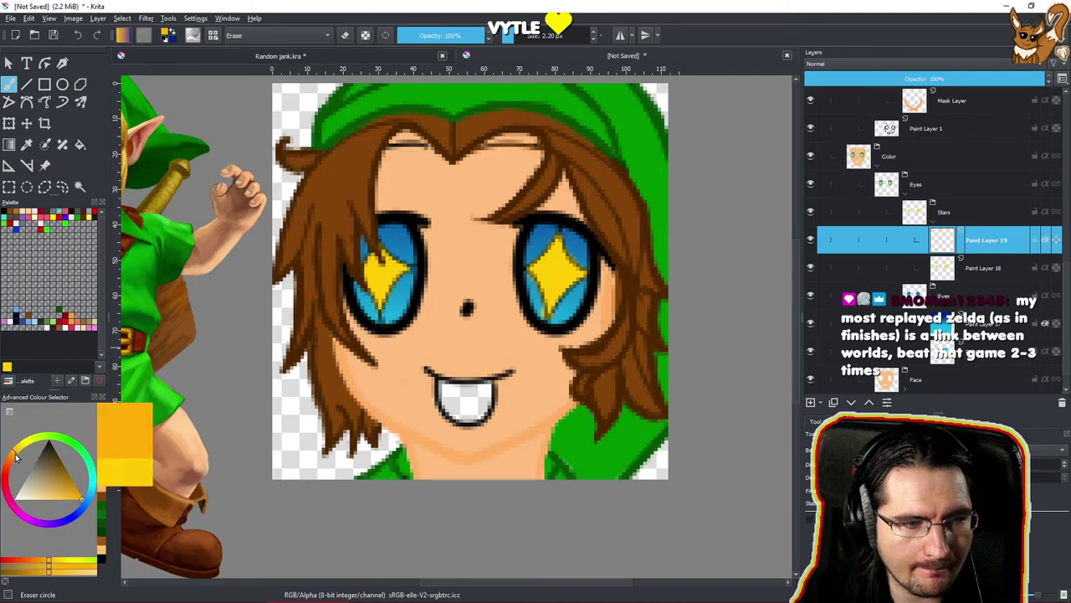
{"action": "key", "text": "slash"}
{"action": "key", "text": "slash"}
{"action": "key", "text": "slash"}
{"action": "mouse_move", "coordinate": [418, 248]}
{"action": "left_mouse_down", "text": "shift"}
{"action": "mouse_move", "coordinate": [446, 245]}
{"action": "mouse_move", "coordinate": [386, 280]}
{"action": "left_mouse_up", "text": "shift"}
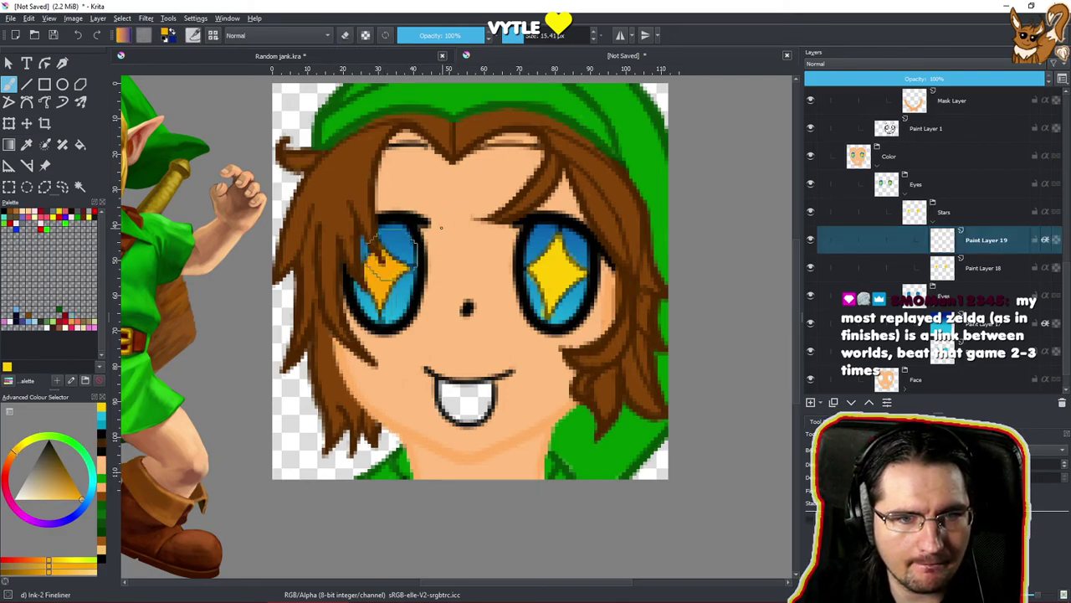
{"action": "mouse_move", "coordinate": [540, 248]}
{"action": "left_mouse_down"}
{"action": "mouse_move", "coordinate": [534, 266]}
{"action": "mouse_move", "coordinate": [576, 289]}
{"action": "mouse_move", "coordinate": [598, 286]}
{"action": "left_mouse_up"}
{"action": "mouse_move", "coordinate": [577, 243]}
{"action": "left_mouse_down", "text": "ctrl"}
{"action": "mouse_move", "coordinate": [431, 400]}
{"action": "mouse_move", "coordinate": [431, 421]}
{"action": "left_mouse_up", "text": "ctrl"}
{"action": "mouse_move", "coordinate": [499, 304]}
{"action": "left_mouse_down"}
{"action": "mouse_move", "coordinate": [450, 361]}
{"action": "mouse_move", "coordinate": [583, 209]}
{"action": "mouse_move", "coordinate": [627, 211]}
{"action": "mouse_move", "coordinate": [661, 149]}
{"action": "left_mouse_up"}
Try recolouring both stars on Paint Layer 19 in golden yellow and in a deeper orange.
{"action": "left_click", "coordinate": [19, 452]}
{"action": "mouse_move", "coordinate": [512, 328]}
{"action": "left_mouse_down"}
{"action": "mouse_move", "coordinate": [508, 354]}
{"action": "mouse_move", "coordinate": [590, 363]}
{"action": "left_mouse_up"}
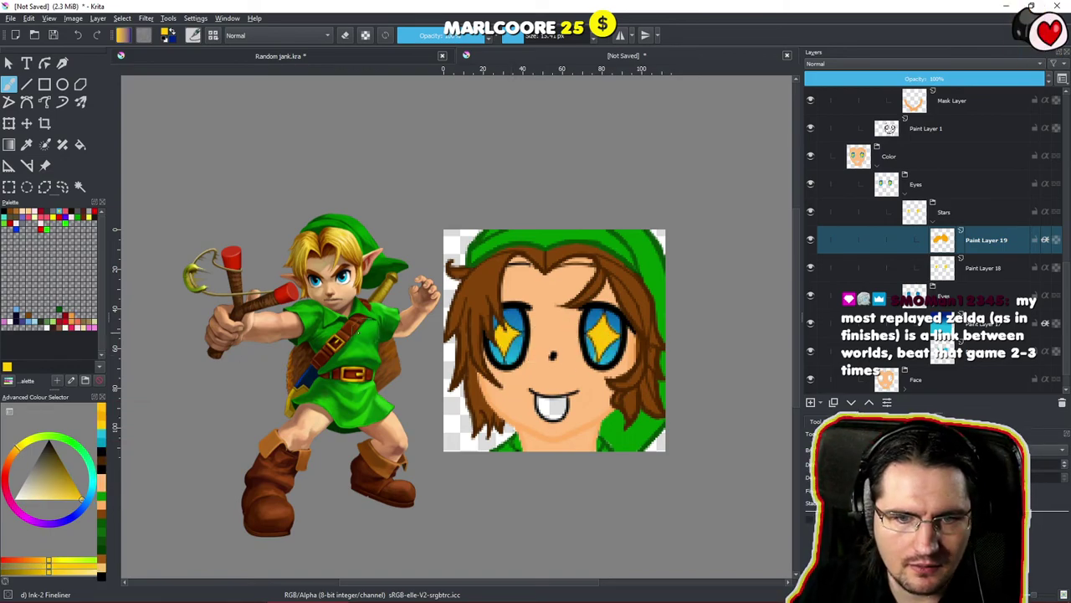
{"action": "left_click", "coordinate": [13, 459]}
{"action": "left_click_drag", "start_coordinate": [500, 325], "coordinate": [503, 361]}
{"action": "left_click_drag", "start_coordinate": [601, 319], "coordinate": [586, 362]}
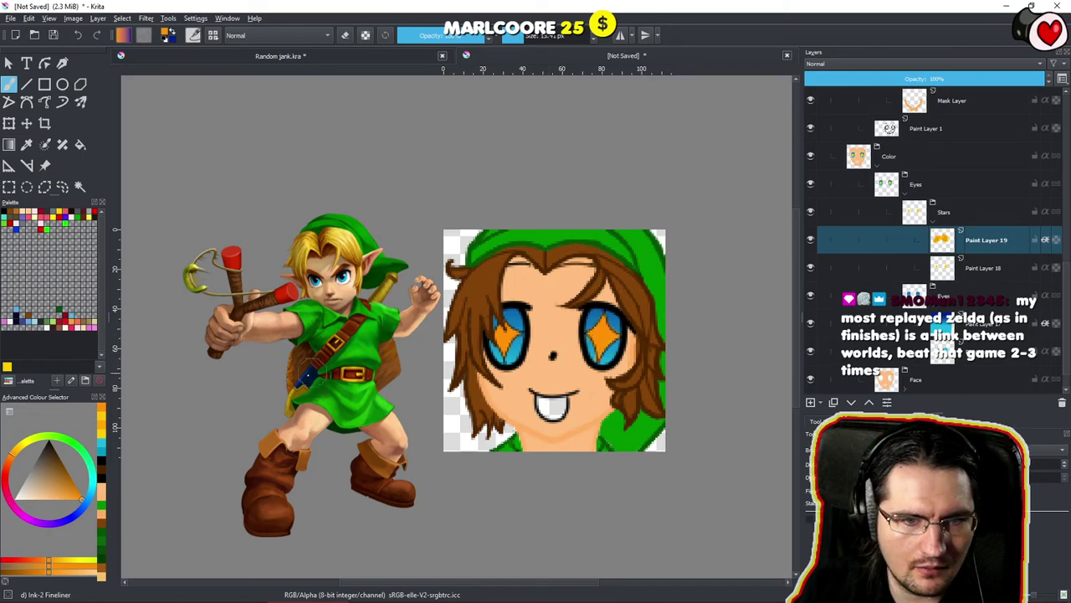
Recolour both eye stars bright lemon yellow on Paint Layer 19.
{"action": "left_click", "coordinate": [29, 444]}
{"action": "left_click_drag", "start_coordinate": [502, 316], "coordinate": [499, 362]}
{"action": "left_click_drag", "start_coordinate": [601, 318], "coordinate": [596, 352]}
{"action": "scroll", "coordinate": [583, 342], "scroll_direction": "down", "scroll_amount": 4}
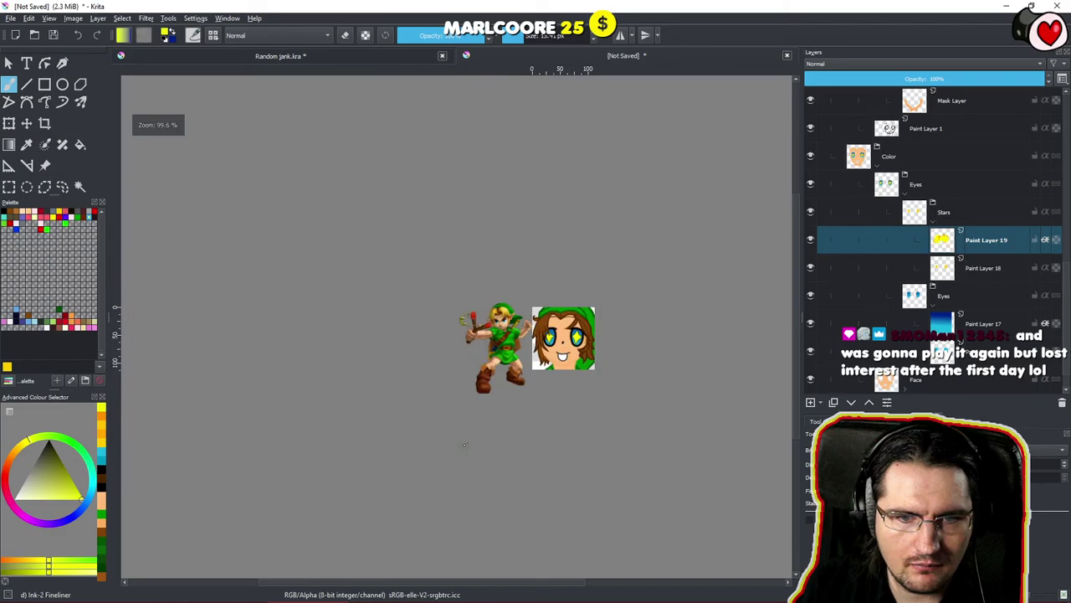
{"action": "scroll", "coordinate": [439, 363], "scroll_direction": "up", "scroll_amount": 6}
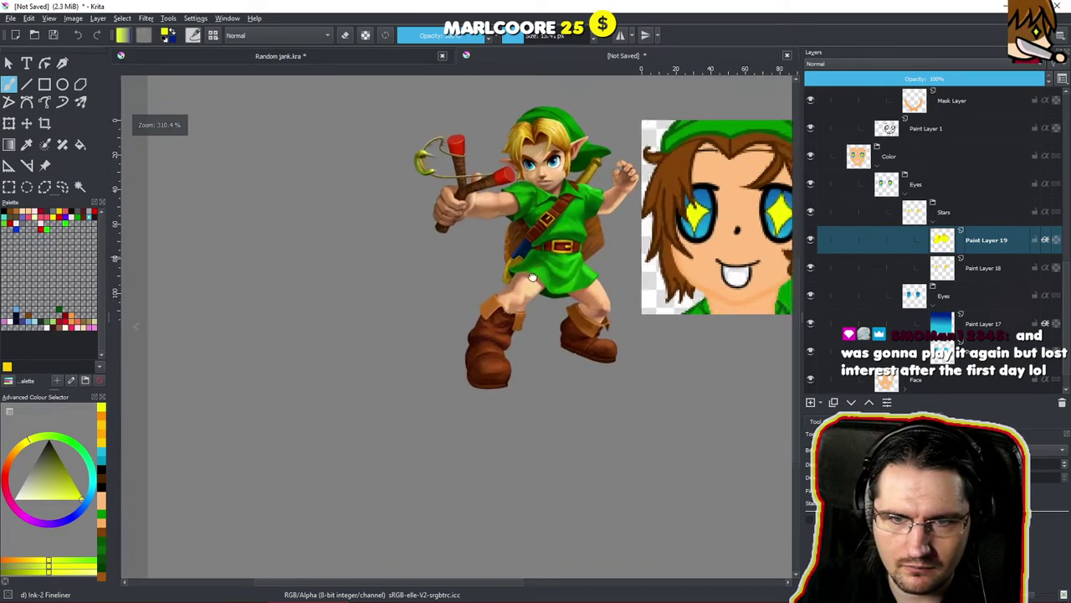
{"action": "left_click_drag", "start_coordinate": [545, 348], "coordinate": [438, 394]}
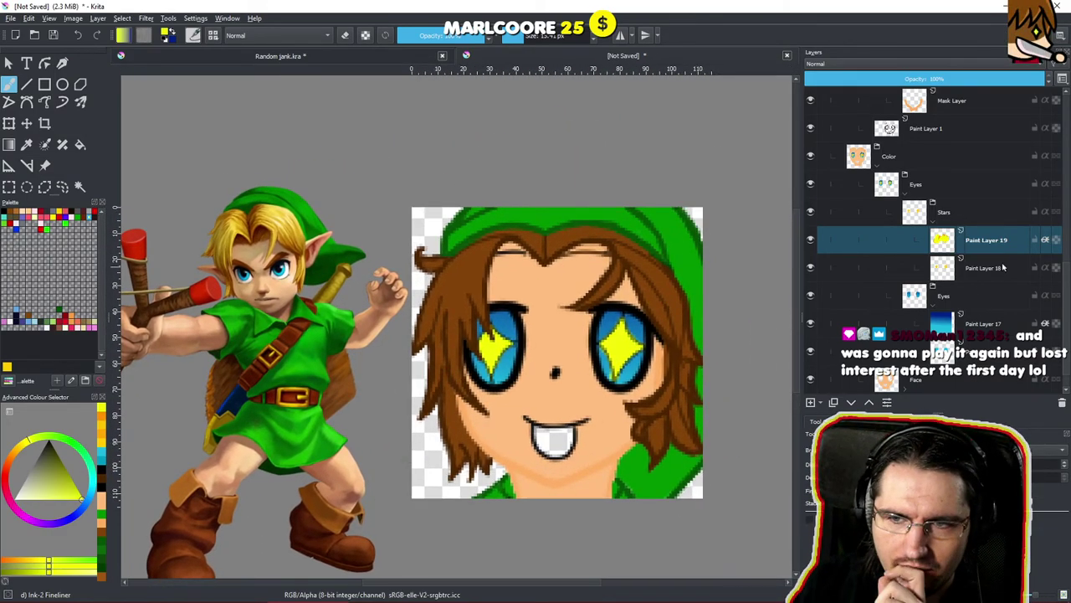
{"action": "left_click", "coordinate": [1002, 270]}
{"action": "left_click", "coordinate": [855, 318]}
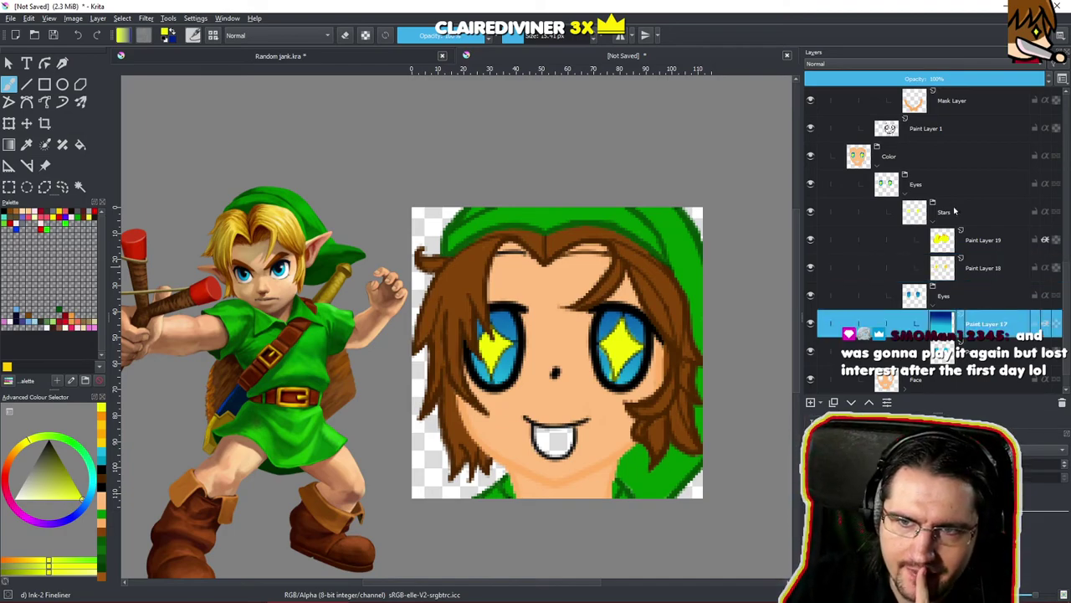
{"action": "left_click", "coordinate": [938, 142]}
{"action": "scroll", "coordinate": [950, 300], "scroll_direction": "up", "scroll_amount": 1}
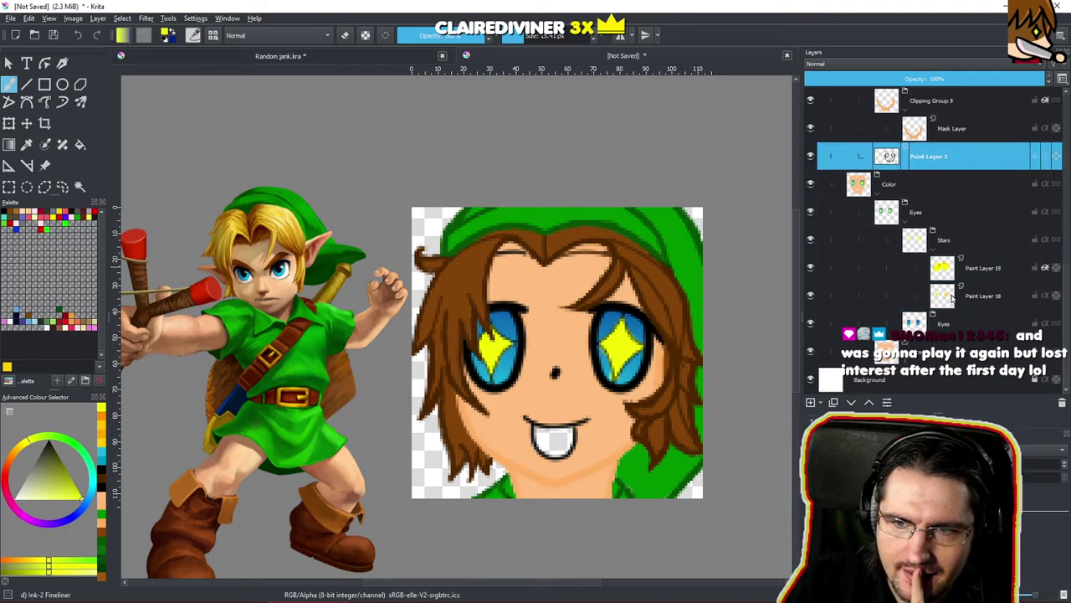
{"action": "left_click", "coordinate": [969, 214]}
{"action": "left_click", "coordinate": [1001, 161]}
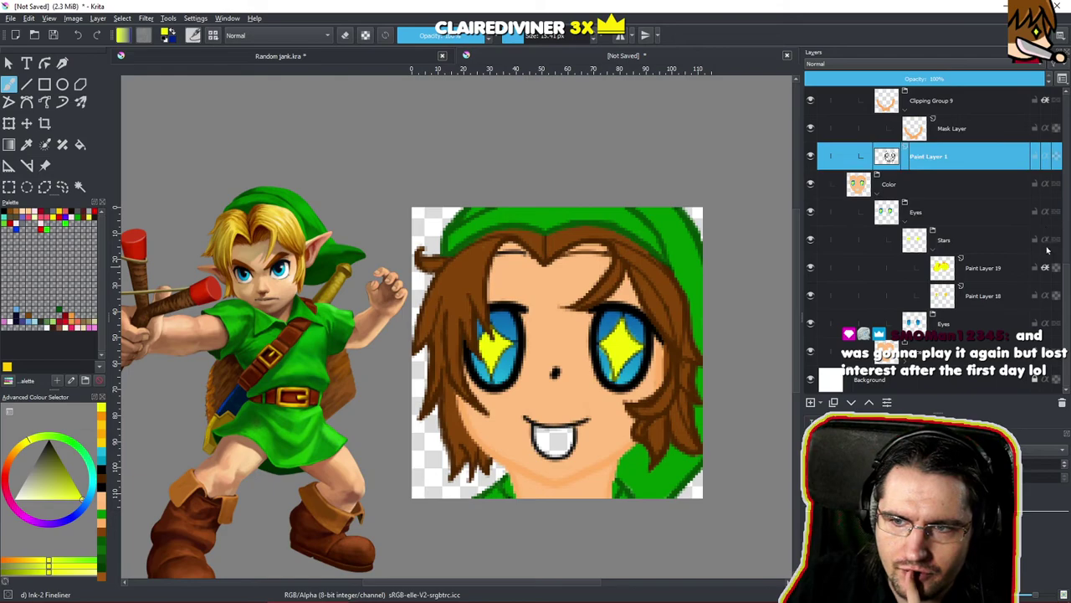
{"action": "scroll", "coordinate": [1004, 278], "scroll_direction": "up", "scroll_amount": 4}
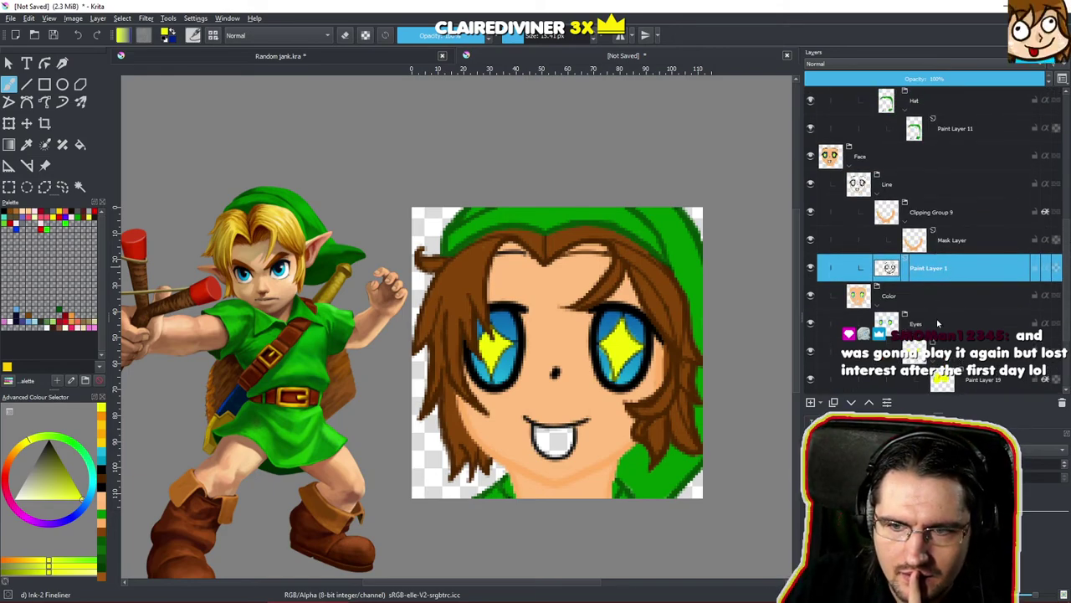
Clear the yellow star colouring from Paint Layer 19 and Paint Layer 18.
{"action": "left_click", "coordinate": [971, 379]}
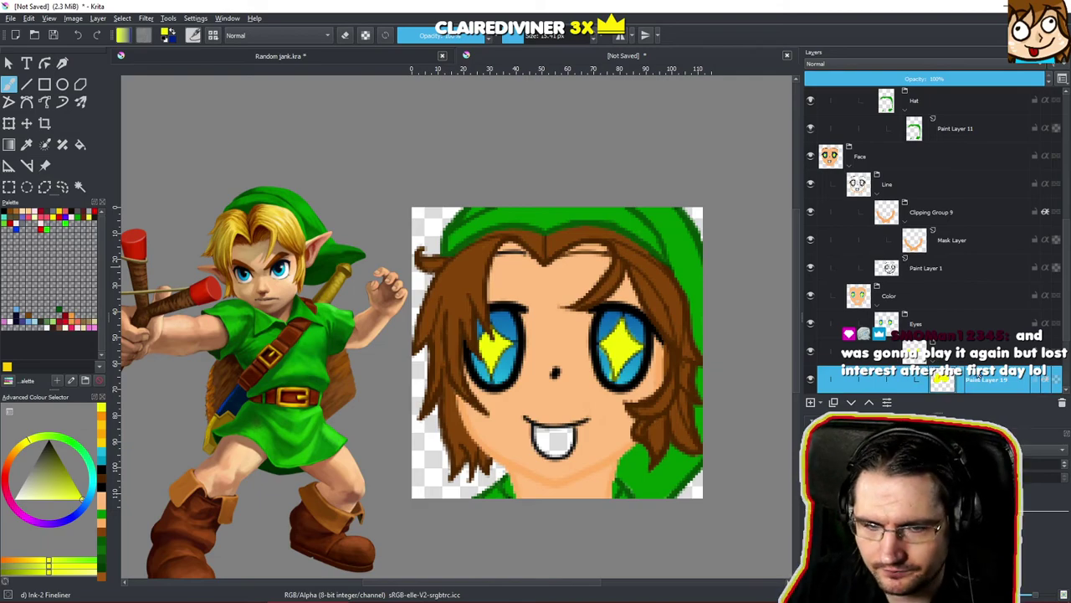
{"action": "scroll", "coordinate": [1061, 266], "scroll_direction": "down", "scroll_amount": 2}
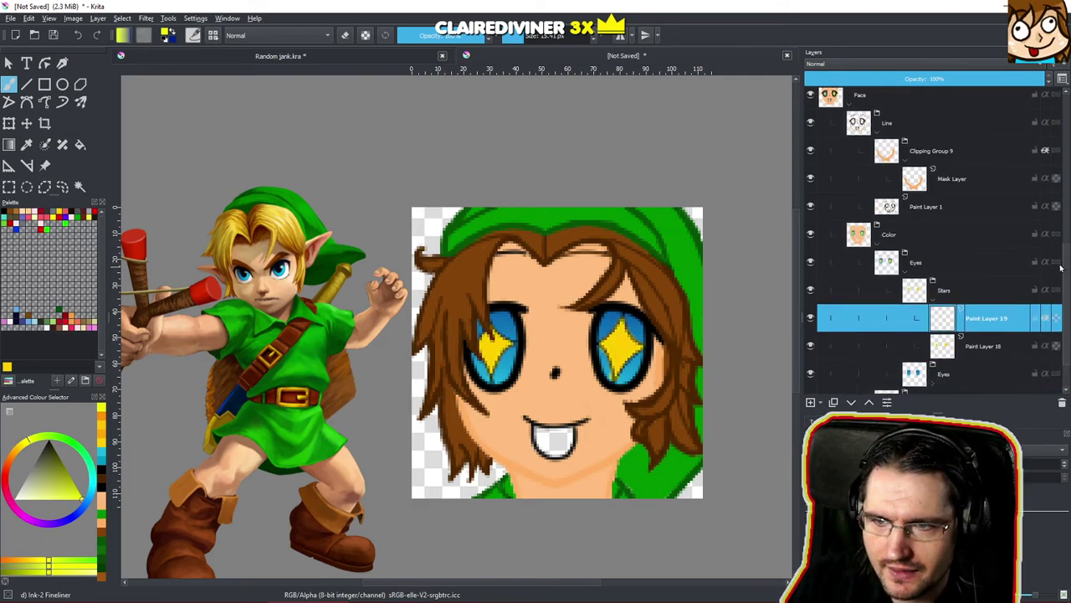
{"action": "left_click", "coordinate": [977, 348]}
{"action": "key", "text": "Delete"}
{"action": "left_click", "coordinate": [990, 325]}
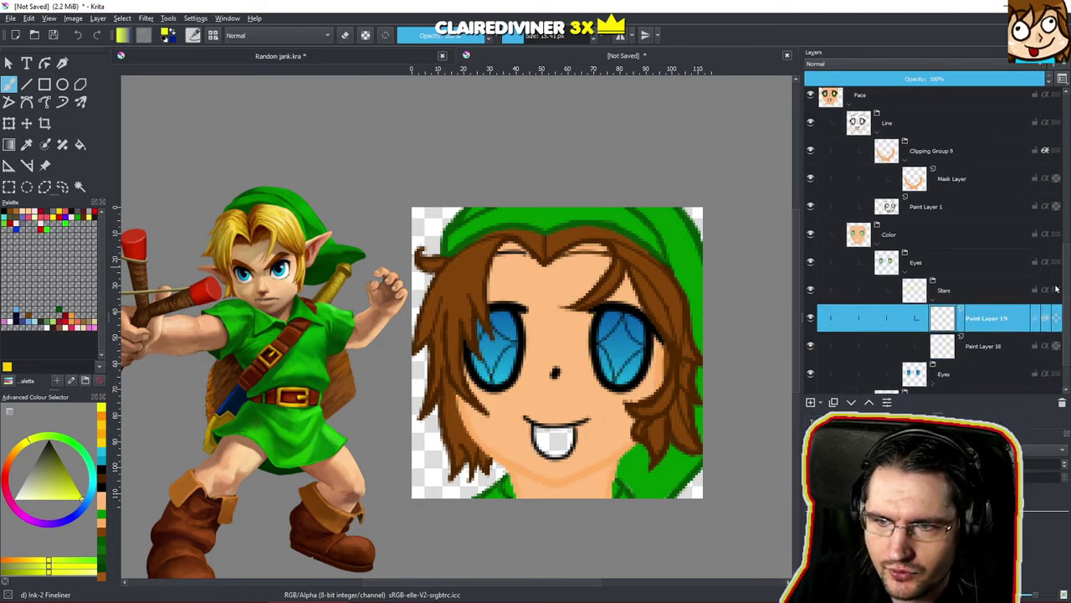
Erase the left eye's star outline on Paint Layer 1 with the circle eraser at about 2.20 px.
{"action": "scroll", "coordinate": [1065, 280], "scroll_direction": "up", "scroll_amount": 2}
{"action": "left_click", "coordinate": [973, 264]}
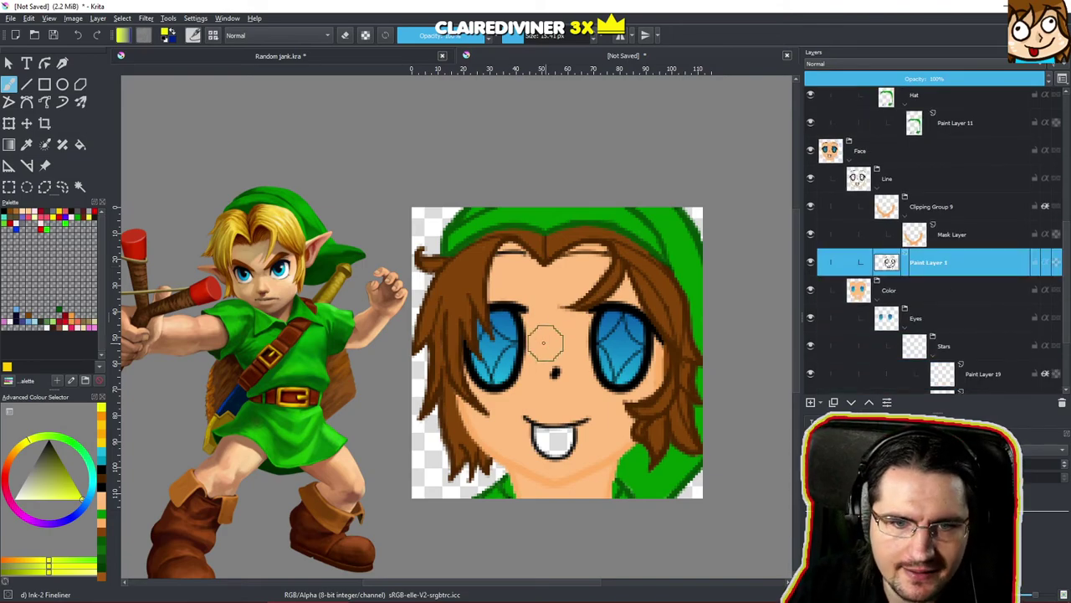
{"action": "key", "text": "slash"}
{"action": "left_click_drag", "start_coordinate": [468, 425], "coordinate": [513, 306]}
{"action": "scroll", "coordinate": [513, 306], "scroll_direction": "up", "scroll_amount": 1}
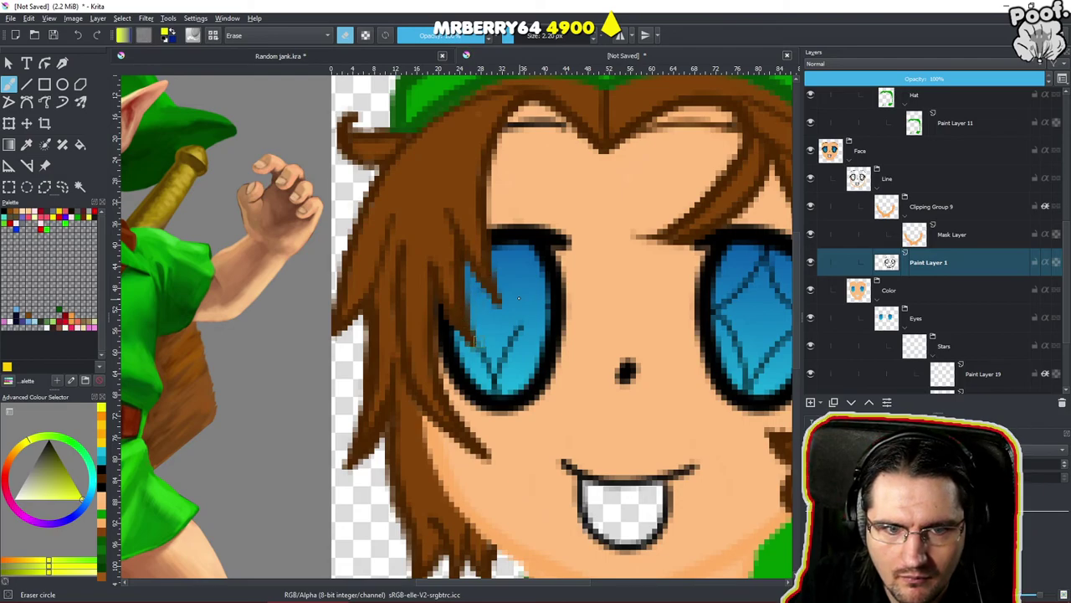
{"action": "mouse_move", "coordinate": [488, 371]}
{"action": "left_mouse_down"}
{"action": "mouse_move", "coordinate": [499, 390]}
{"action": "mouse_move", "coordinate": [502, 361]}
{"action": "left_mouse_up"}
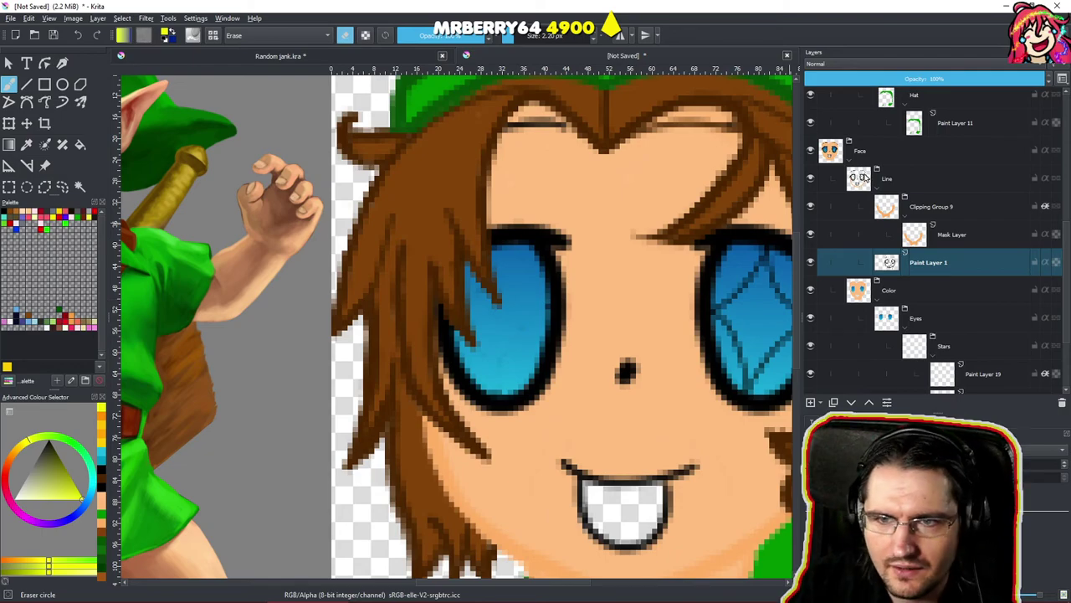
Collapse and hide the Hair & Hat group to expose the whole face.
{"action": "scroll", "coordinate": [843, 260], "scroll_direction": "up", "scroll_amount": 10}
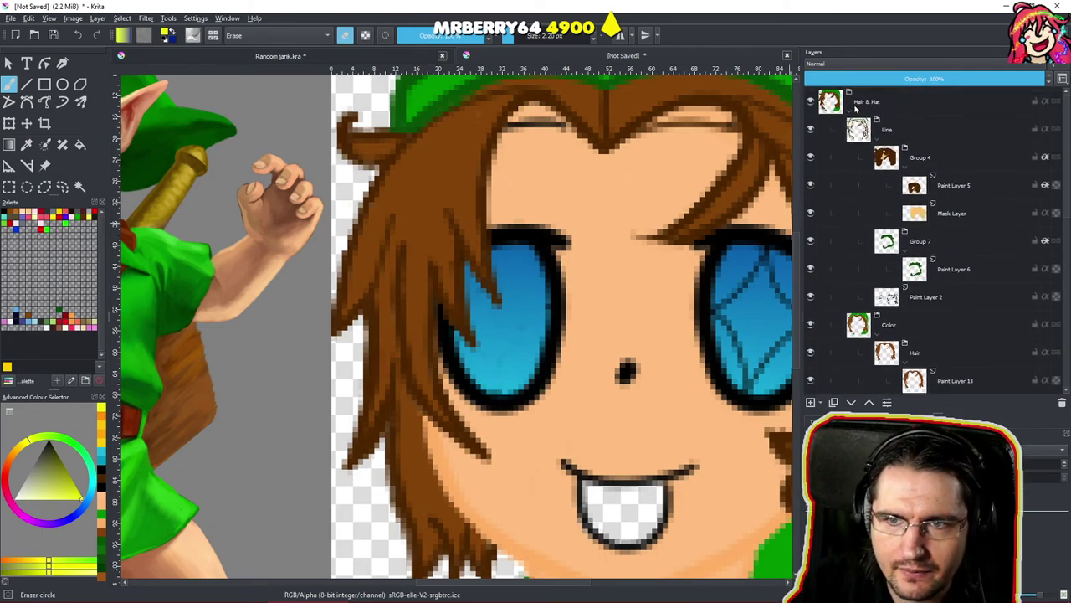
{"action": "left_click", "coordinate": [851, 110]}
{"action": "left_click", "coordinate": [810, 101]}
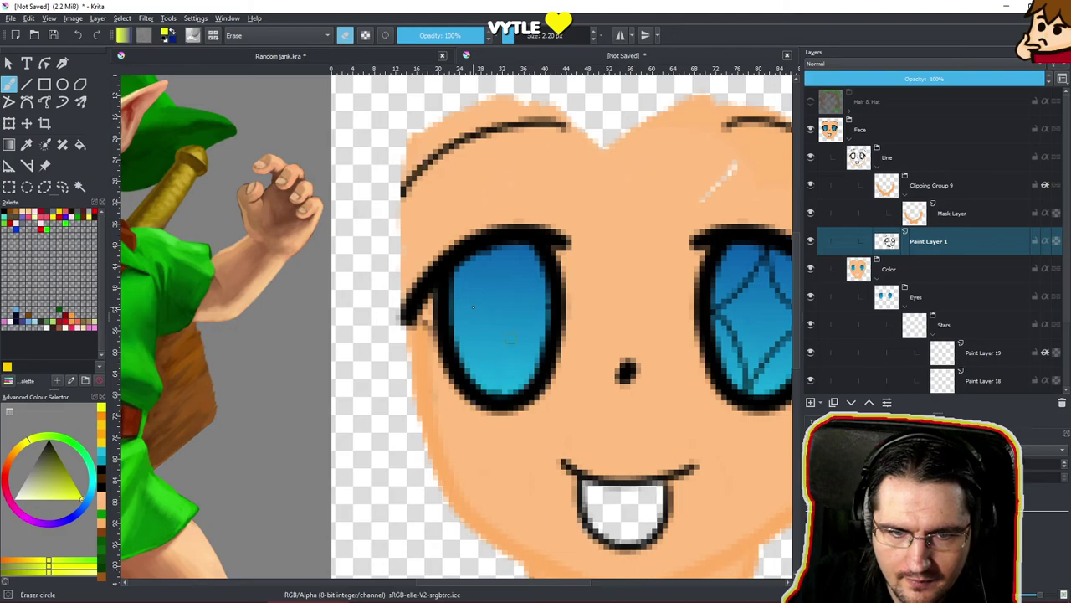
Erase the right eye's star outline on Paint Layer 1 and clean leftover line traces from the irises.
{"action": "scroll", "coordinate": [583, 313], "scroll_direction": "down", "scroll_amount": 3}
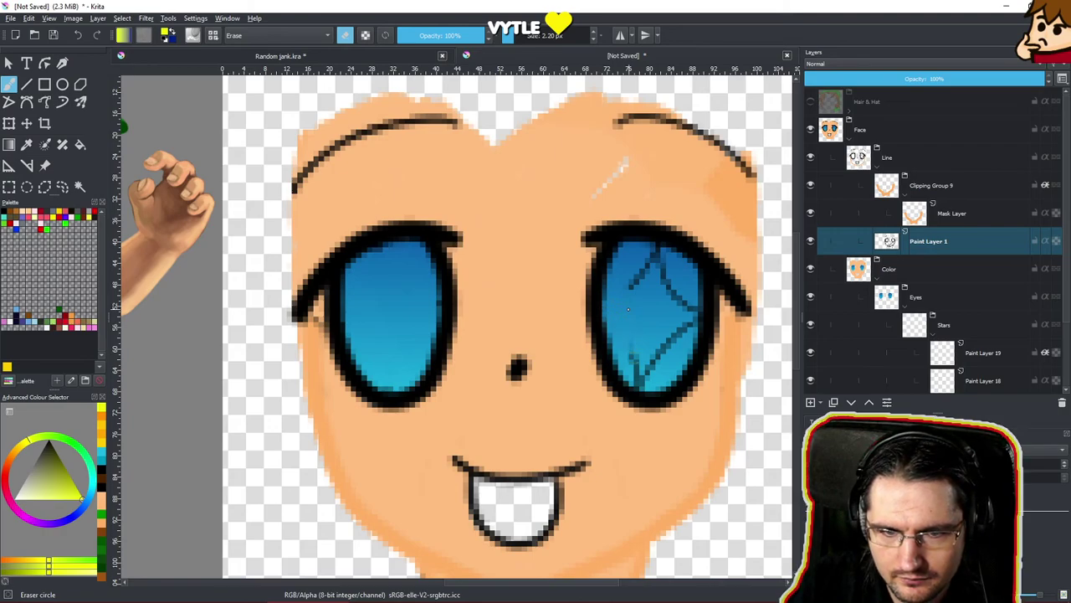
{"action": "left_click_drag", "start_coordinate": [646, 377], "coordinate": [666, 345]}
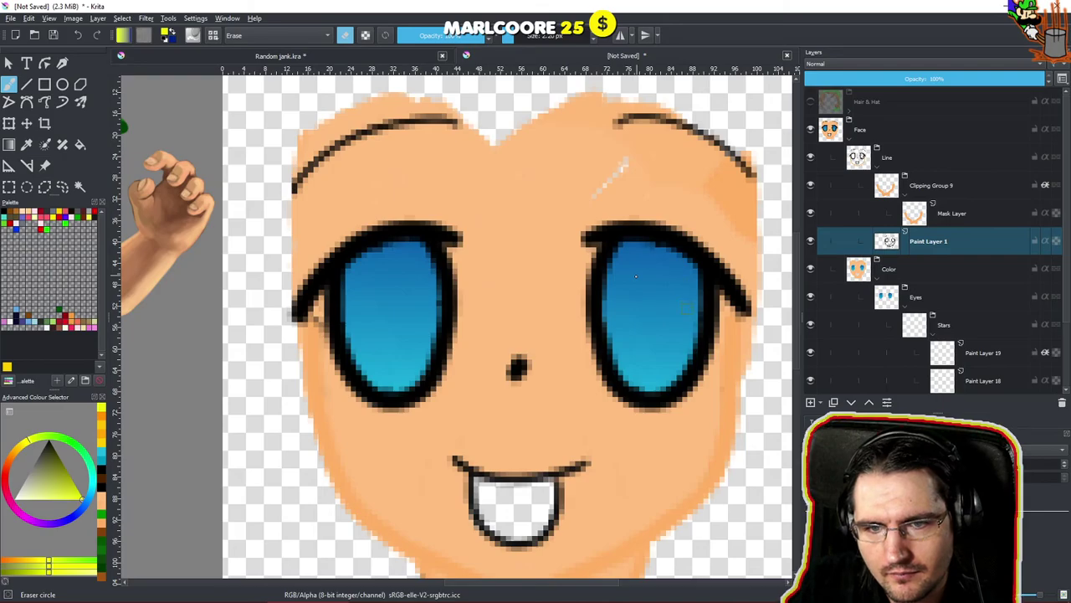
{"action": "left_click_drag", "start_coordinate": [652, 329], "coordinate": [603, 314]}
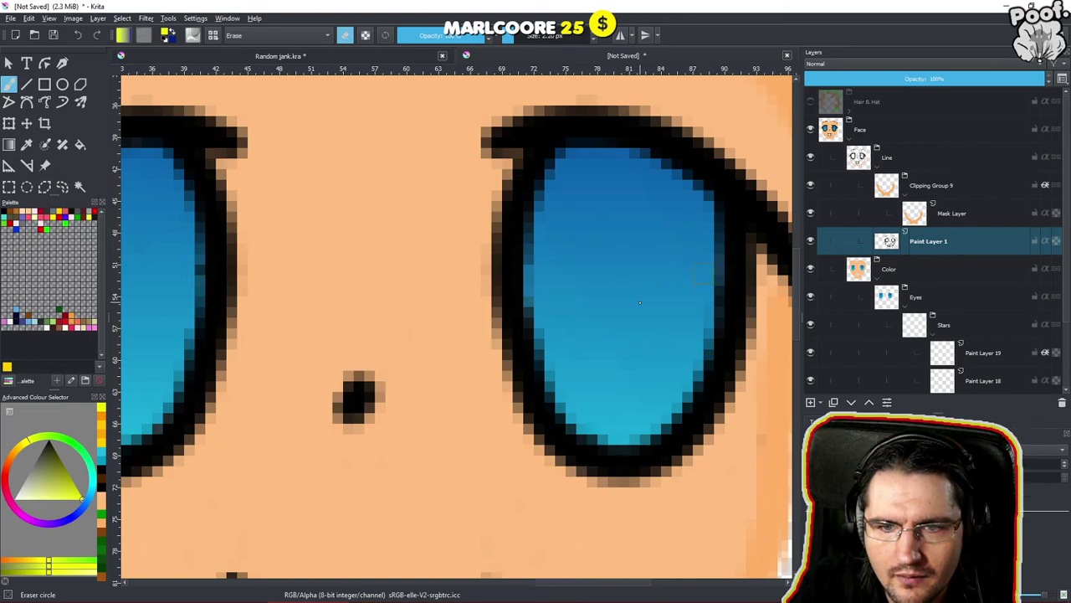
{"action": "left_click_drag", "start_coordinate": [522, 270], "coordinate": [705, 320]}
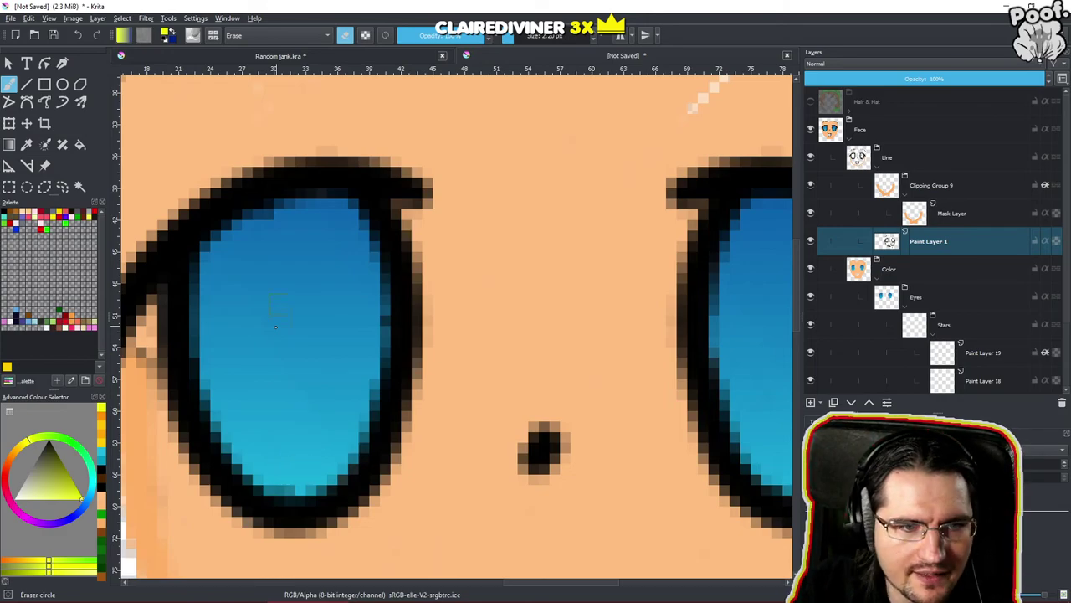
Erase along the inner edge of the hair-side eye's outline and show the Hair & Hat group again.
{"action": "left_click_drag", "start_coordinate": [303, 305], "coordinate": [292, 409]}
{"action": "left_click_drag", "start_coordinate": [381, 332], "coordinate": [390, 371]}
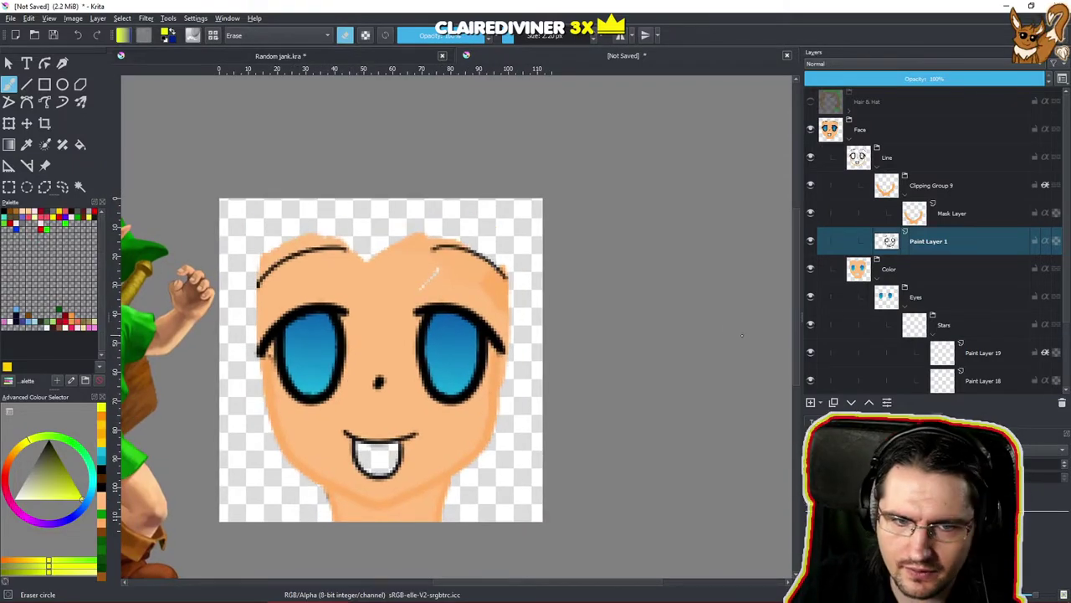
{"action": "left_click", "coordinate": [810, 104]}
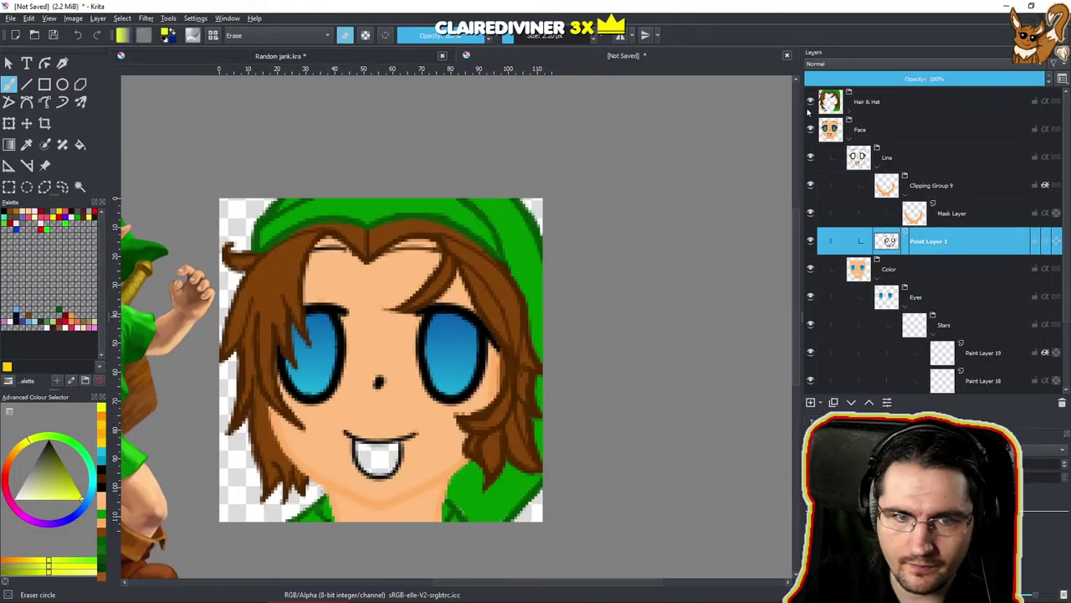
{"action": "scroll", "coordinate": [510, 346], "scroll_direction": "down", "scroll_amount": 6}
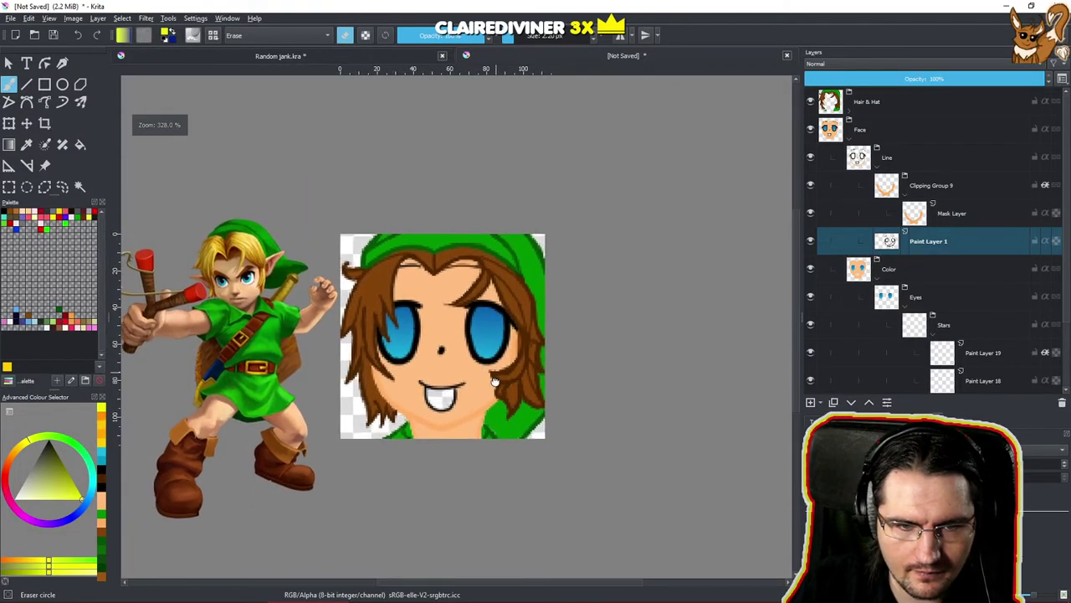
{"action": "scroll", "coordinate": [492, 392], "scroll_direction": "up", "scroll_amount": 4}
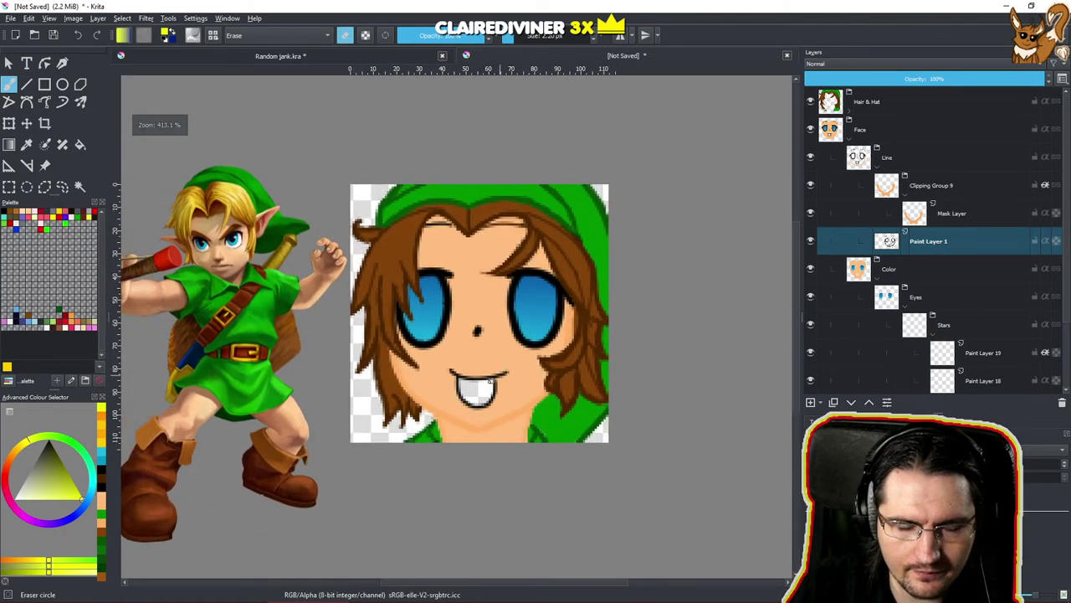
{"action": "scroll", "coordinate": [472, 398], "scroll_direction": "down", "scroll_amount": 8}
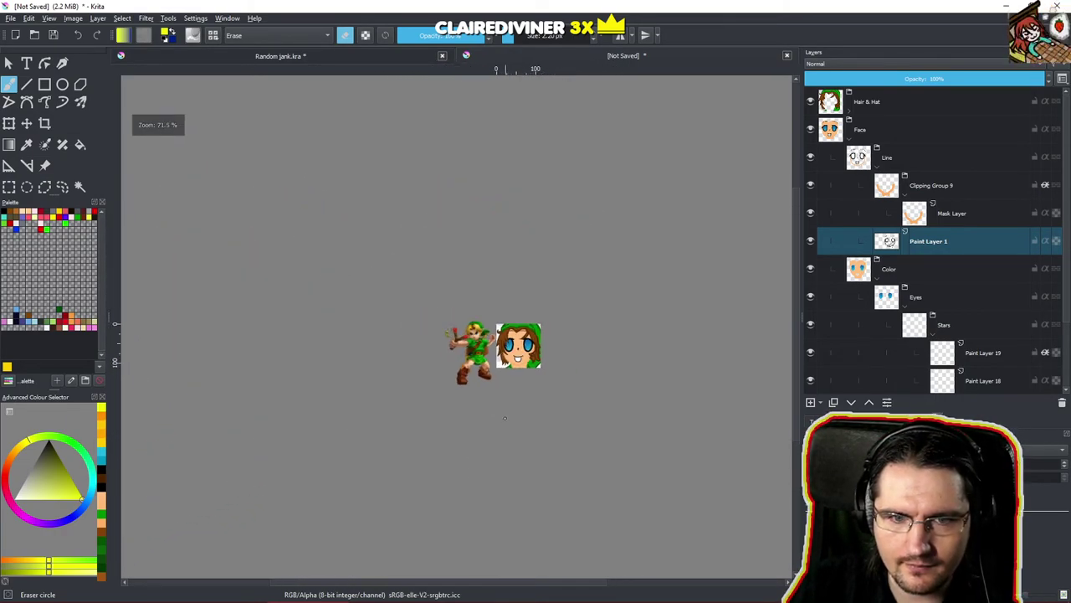
{"action": "scroll", "coordinate": [510, 420], "scroll_direction": "up", "scroll_amount": 5}
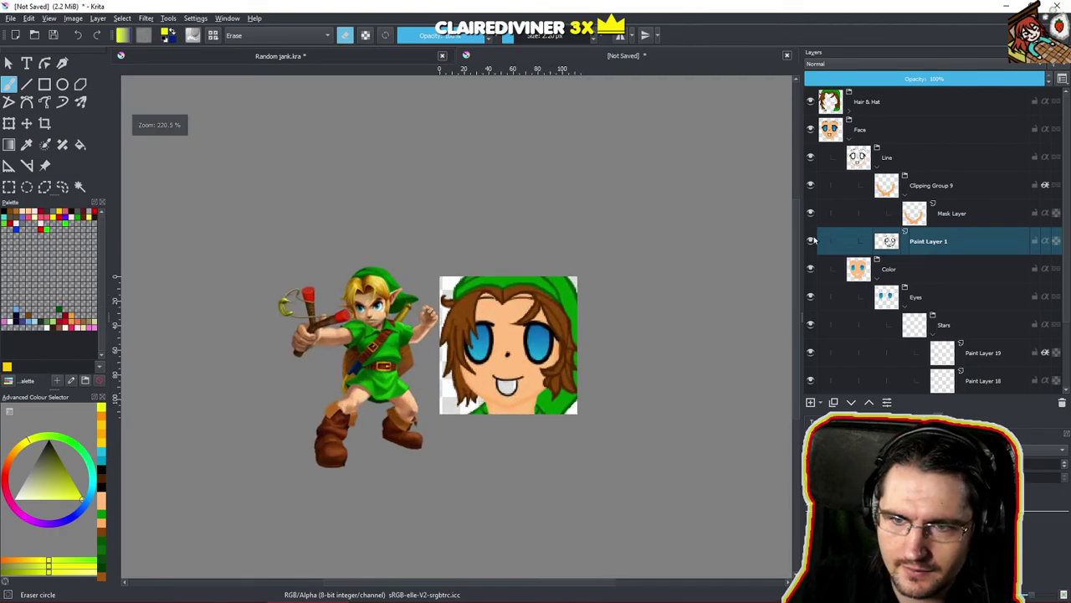
Collapse the Line group, select Paint Layer 18 in the Stars group and choose an orange-yellow paint colour.
{"action": "left_click", "coordinate": [850, 139]}
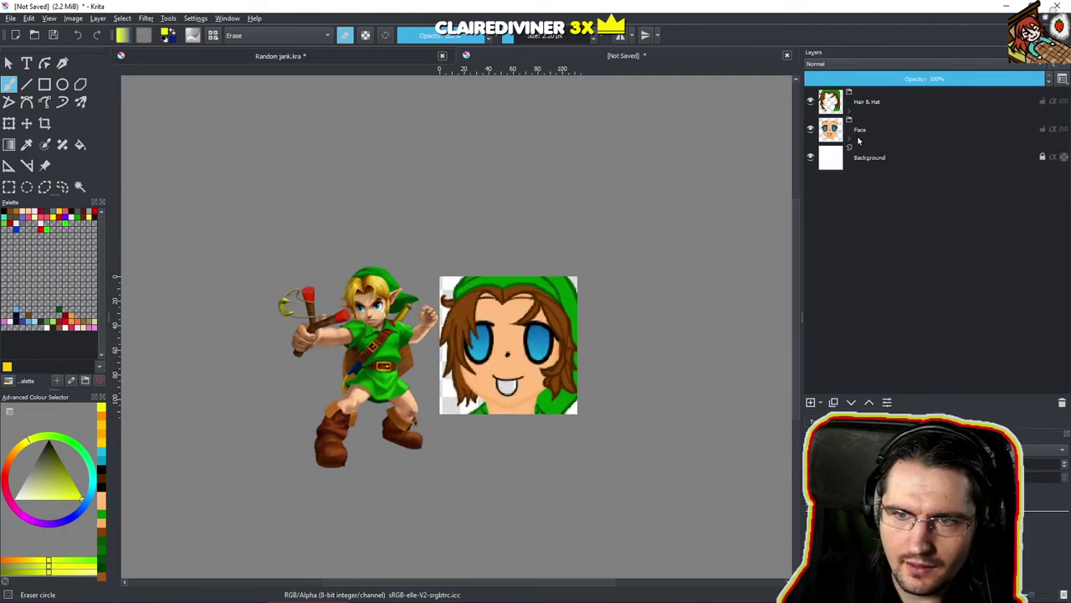
{"action": "left_click", "coordinate": [850, 139]}
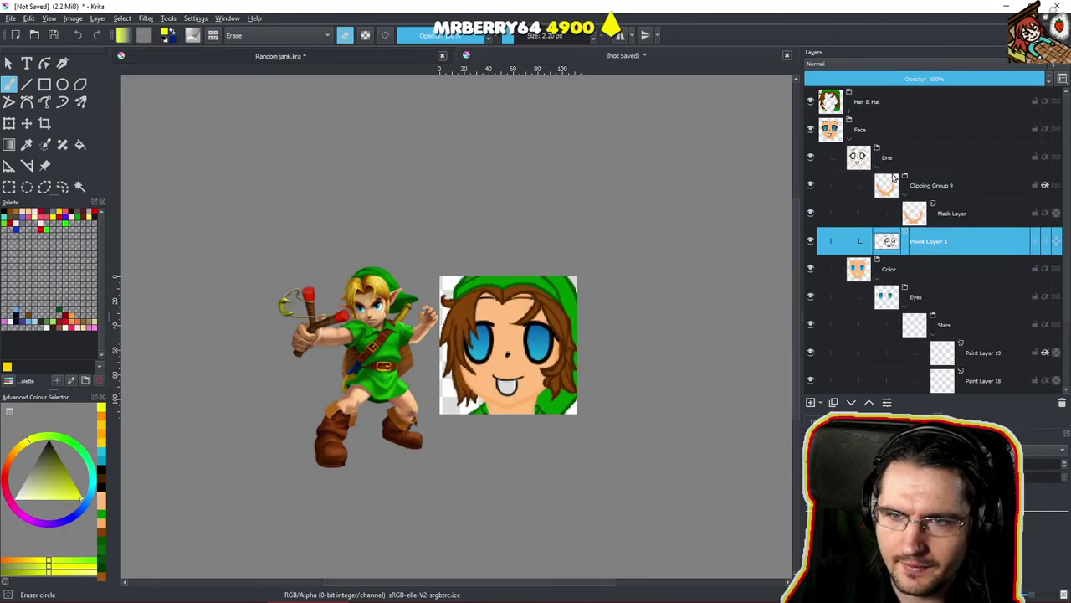
{"action": "left_click", "coordinate": [877, 168]}
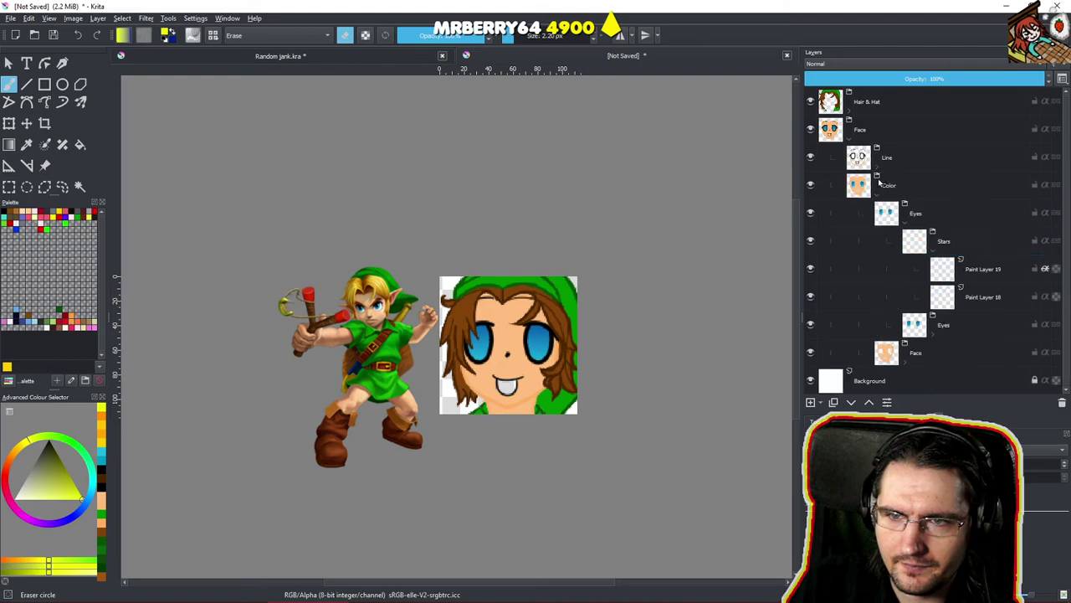
{"action": "left_click", "coordinate": [933, 333]}
{"action": "left_click", "coordinate": [931, 333]}
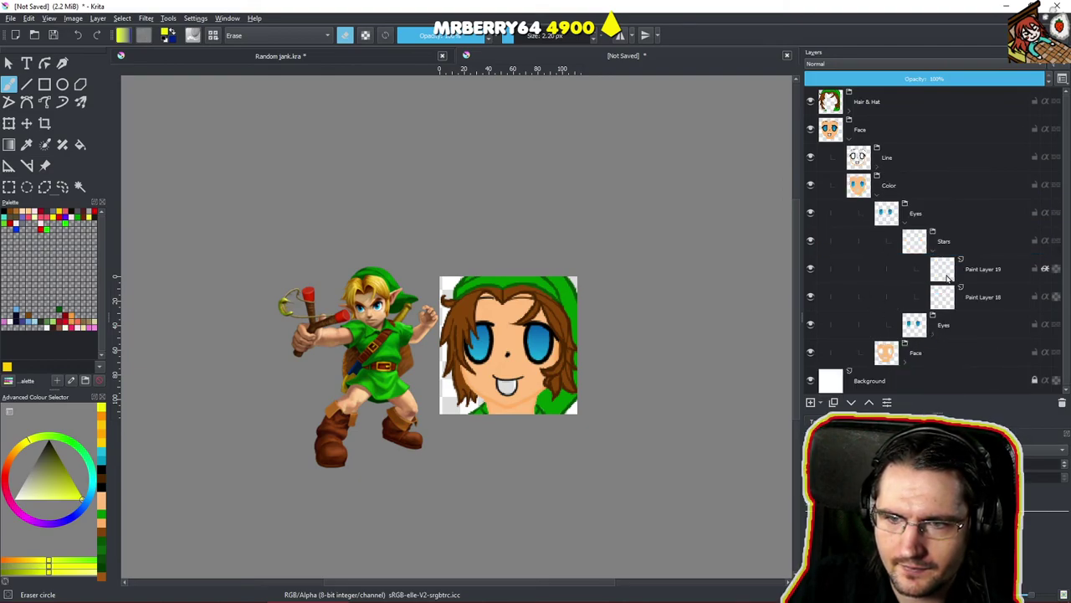
{"action": "left_click", "coordinate": [978, 293]}
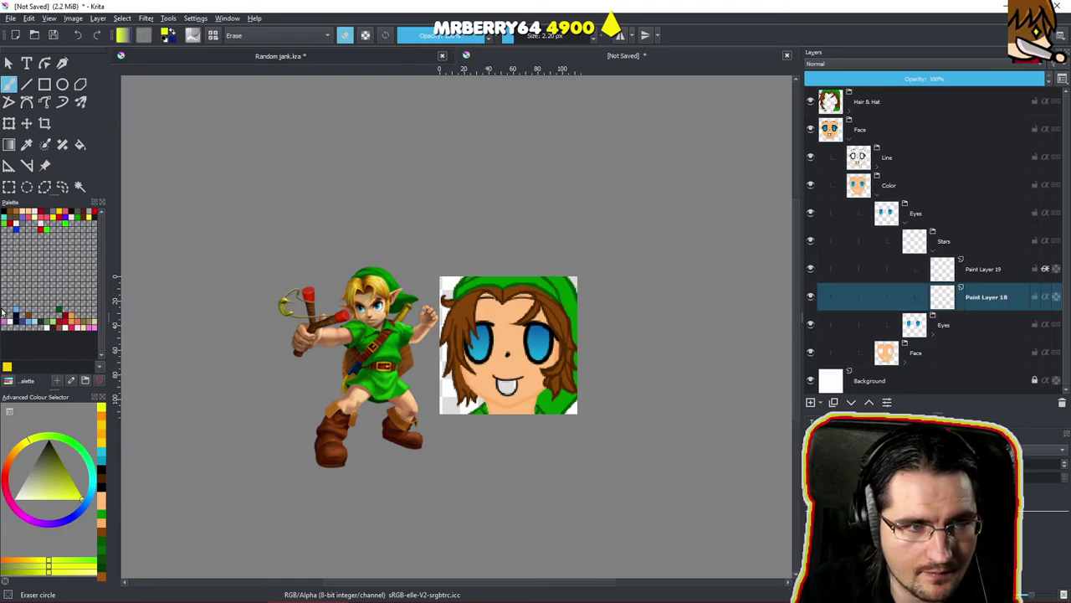
{"action": "left_click", "coordinate": [21, 453]}
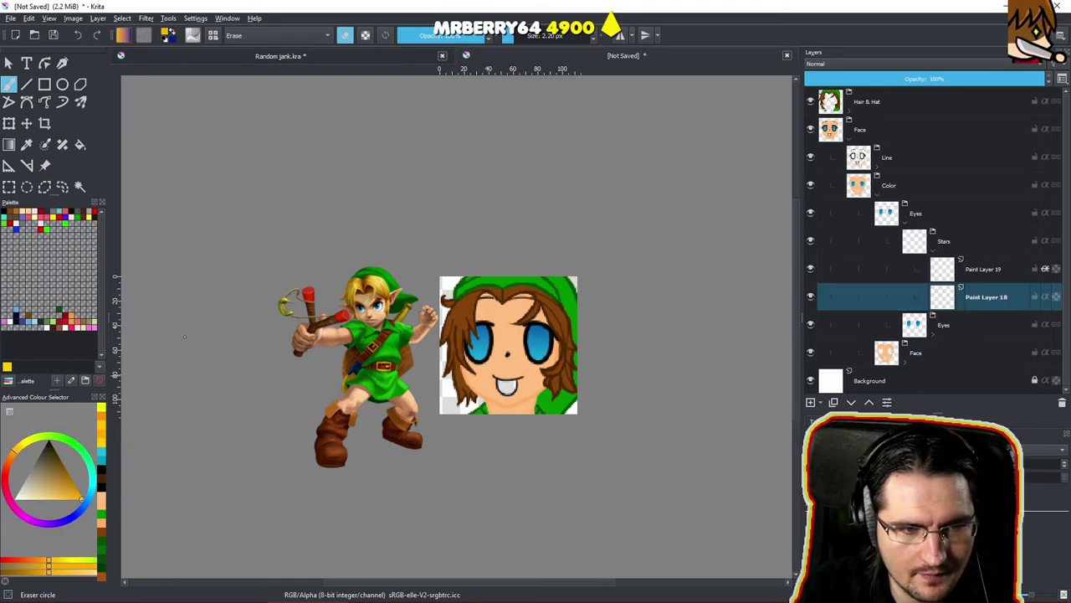
Try to paint an orange star shape in the blue iris partly covered by hair, using the Ink-2 Fineliner brush.
{"action": "mouse_move", "coordinate": [467, 354]}
{"action": "left_mouse_down"}
{"action": "mouse_move", "coordinate": [560, 251]}
{"action": "mouse_move", "coordinate": [592, 195]}
{"action": "left_mouse_up"}
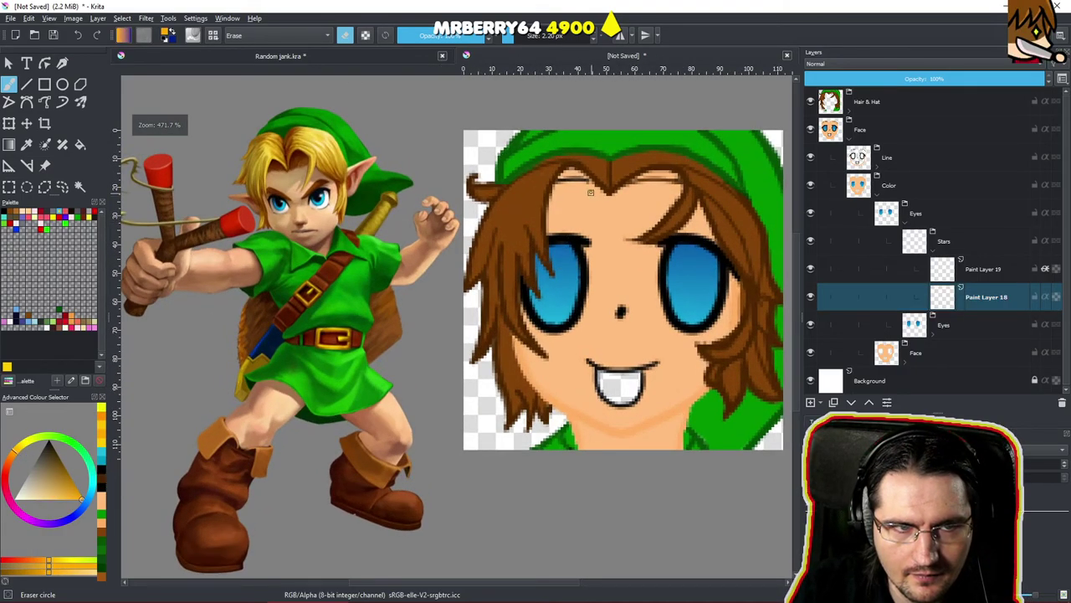
{"action": "key", "text": "slash"}
{"action": "left_click_drag", "start_coordinate": [585, 269], "coordinate": [550, 237]}
{"action": "left_click_drag", "start_coordinate": [479, 328], "coordinate": [513, 260]}
{"action": "mouse_move", "coordinate": [515, 260]}
{"action": "left_mouse_down"}
{"action": "mouse_move", "coordinate": [529, 281]}
{"action": "mouse_move", "coordinate": [550, 218]}
{"action": "left_mouse_up"}
{"action": "left_click", "coordinate": [521, 287]}
{"action": "key", "text": "ctrl+z"}
{"action": "mouse_move", "coordinate": [574, 296]}
{"action": "left_mouse_down"}
{"action": "mouse_move", "coordinate": [514, 297]}
{"action": "mouse_move", "coordinate": [514, 279]}
{"action": "mouse_move", "coordinate": [526, 317]}
{"action": "mouse_move", "coordinate": [517, 283]}
{"action": "mouse_move", "coordinate": [557, 337]}
{"action": "mouse_move", "coordinate": [530, 326]}
{"action": "mouse_move", "coordinate": [562, 352]}
{"action": "mouse_move", "coordinate": [514, 313]}
{"action": "mouse_move", "coordinate": [484, 364]}
{"action": "mouse_move", "coordinate": [500, 355]}
{"action": "mouse_move", "coordinate": [493, 368]}
{"action": "mouse_move", "coordinate": [521, 403]}
{"action": "mouse_move", "coordinate": [507, 376]}
{"action": "mouse_move", "coordinate": [520, 399]}
{"action": "mouse_move", "coordinate": [519, 384]}
{"action": "mouse_move", "coordinate": [532, 436]}
{"action": "mouse_move", "coordinate": [536, 358]}
{"action": "mouse_move", "coordinate": [547, 390]}
{"action": "left_mouse_up"}
{"action": "scroll", "coordinate": [547, 390], "scroll_direction": "down", "scroll_amount": 10}
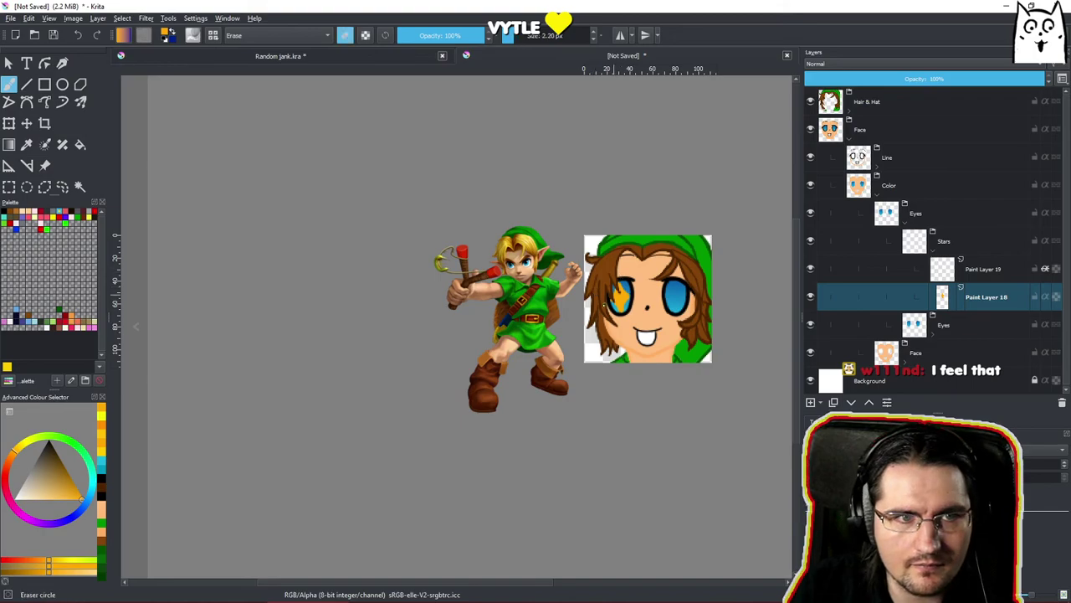
{"action": "scroll", "coordinate": [623, 280], "scroll_direction": "up", "scroll_amount": 8}
{"action": "scroll", "coordinate": [596, 267], "scroll_direction": "up", "scroll_amount": 4}
{"action": "key", "text": "ctrl+z"}
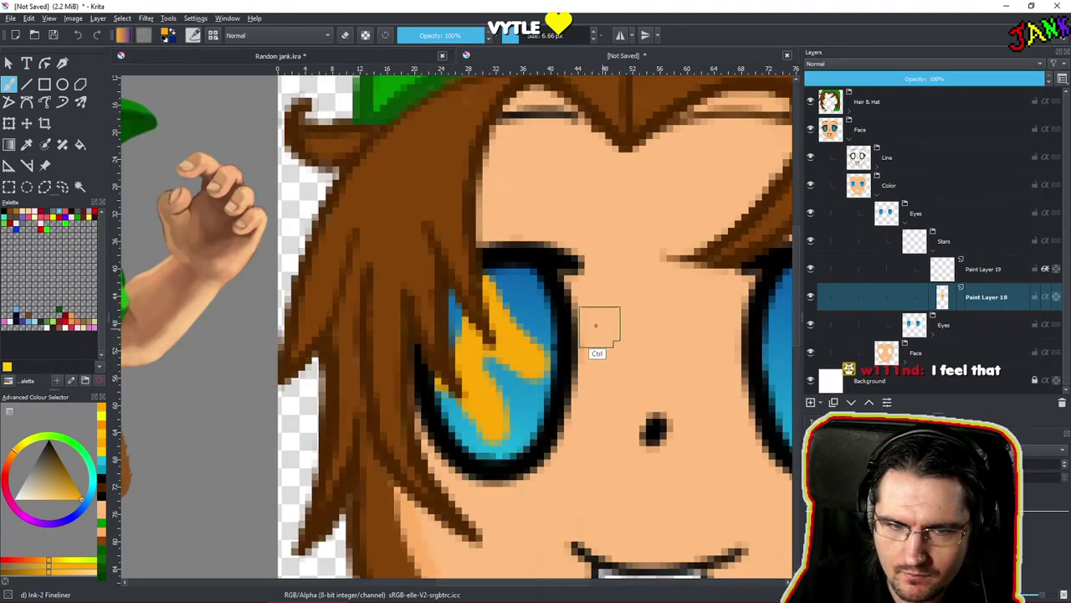
Erase the orange strokes from the hair-side eye with a large eraser.
{"action": "key", "text": "slash"}
{"action": "mouse_move", "coordinate": [520, 333]}
{"action": "left_mouse_down"}
{"action": "mouse_move", "coordinate": [529, 375]}
{"action": "mouse_move", "coordinate": [477, 420]}
{"action": "left_mouse_up"}
{"action": "left_click_drag", "start_coordinate": [581, 345], "coordinate": [668, 315]}
{"action": "mouse_move", "coordinate": [495, 303]}
{"action": "left_mouse_down"}
{"action": "mouse_move", "coordinate": [436, 430]}
{"action": "mouse_move", "coordinate": [473, 378]}
{"action": "left_mouse_up"}
{"action": "left_click_drag", "start_coordinate": [605, 325], "coordinate": [561, 355]}
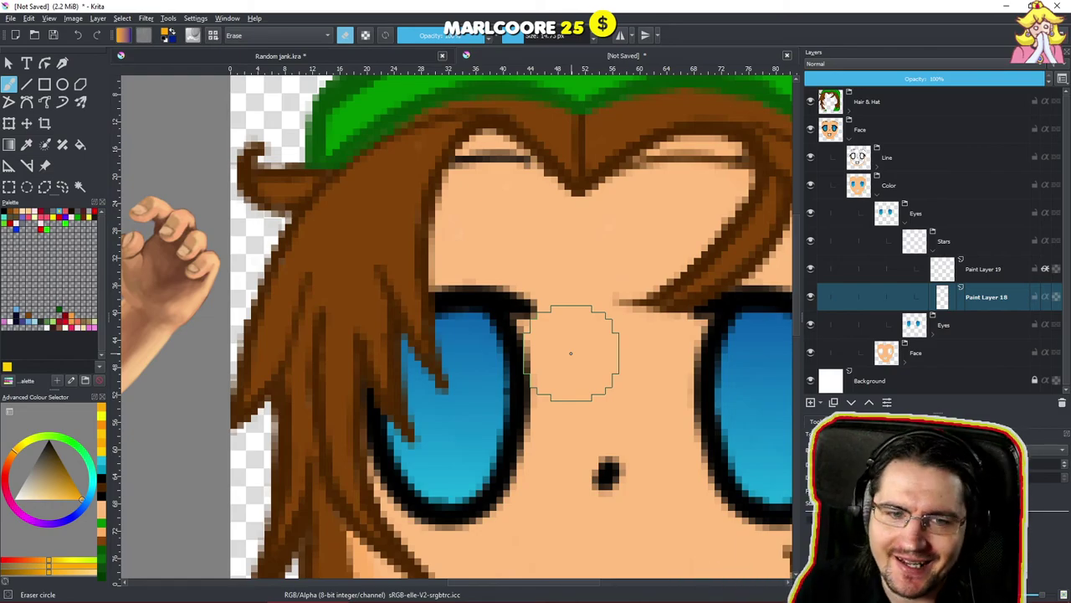
Paint a filled orange four-pointed star across the hair-side iris with the fineliner at 4.96 px.
{"action": "key", "text": "e"}
{"action": "mouse_move", "coordinate": [473, 413]}
{"action": "left_mouse_down"}
{"action": "mouse_move", "coordinate": [474, 377]}
{"action": "mouse_move", "coordinate": [461, 374]}
{"action": "left_mouse_up"}
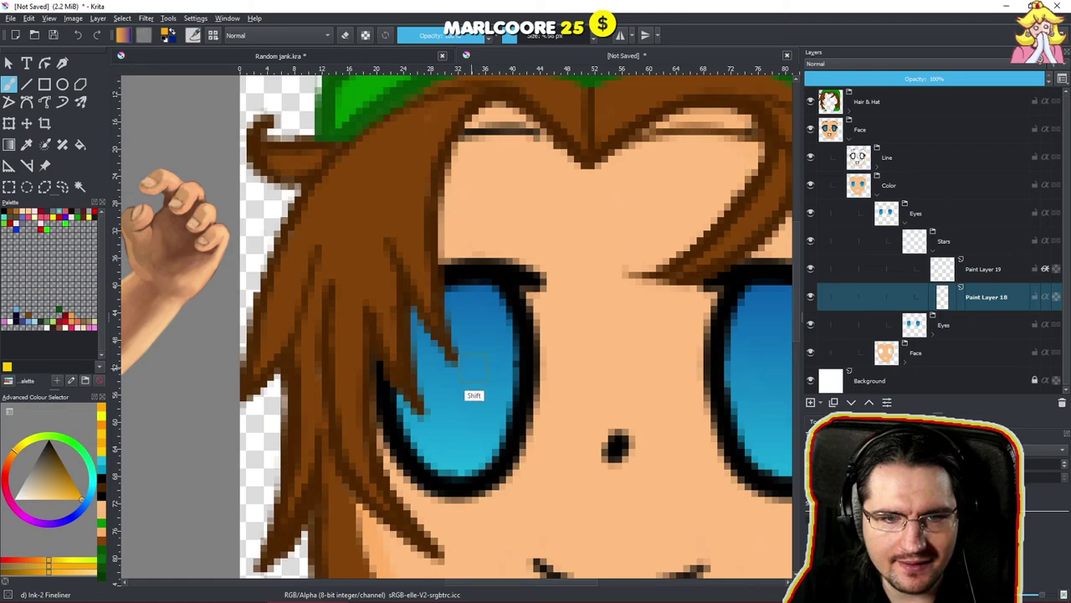
{"action": "left_click_drag", "start_coordinate": [459, 471], "coordinate": [500, 352]}
{"action": "key", "text": "ctrl+z"}
{"action": "left_click_drag", "start_coordinate": [449, 469], "coordinate": [514, 370]}
{"action": "left_click_drag", "start_coordinate": [444, 291], "coordinate": [512, 368]}
{"action": "key", "text": "ctrl+z"}
{"action": "left_click_drag", "start_coordinate": [439, 289], "coordinate": [512, 368]}
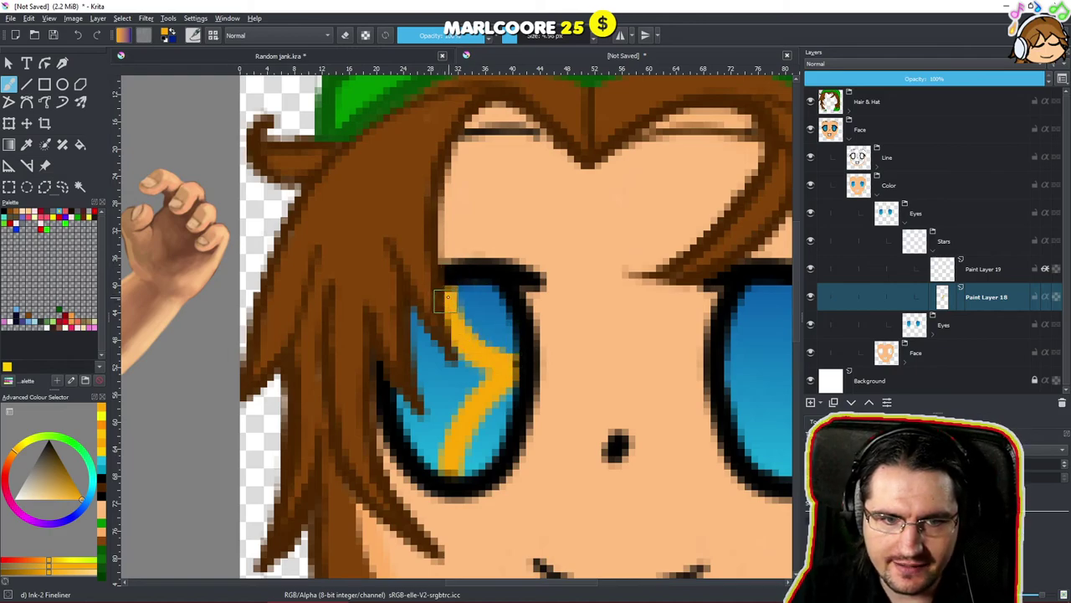
{"action": "left_click_drag", "start_coordinate": [447, 297], "coordinate": [447, 339]}
{"action": "left_click_drag", "start_coordinate": [404, 390], "coordinate": [446, 467]}
{"action": "mouse_move", "coordinate": [441, 410]}
{"action": "left_mouse_down"}
{"action": "mouse_move", "coordinate": [441, 377]}
{"action": "mouse_move", "coordinate": [441, 395]}
{"action": "mouse_move", "coordinate": [457, 401]}
{"action": "mouse_move", "coordinate": [474, 371]}
{"action": "mouse_move", "coordinate": [452, 352]}
{"action": "mouse_move", "coordinate": [490, 380]}
{"action": "left_mouse_up"}
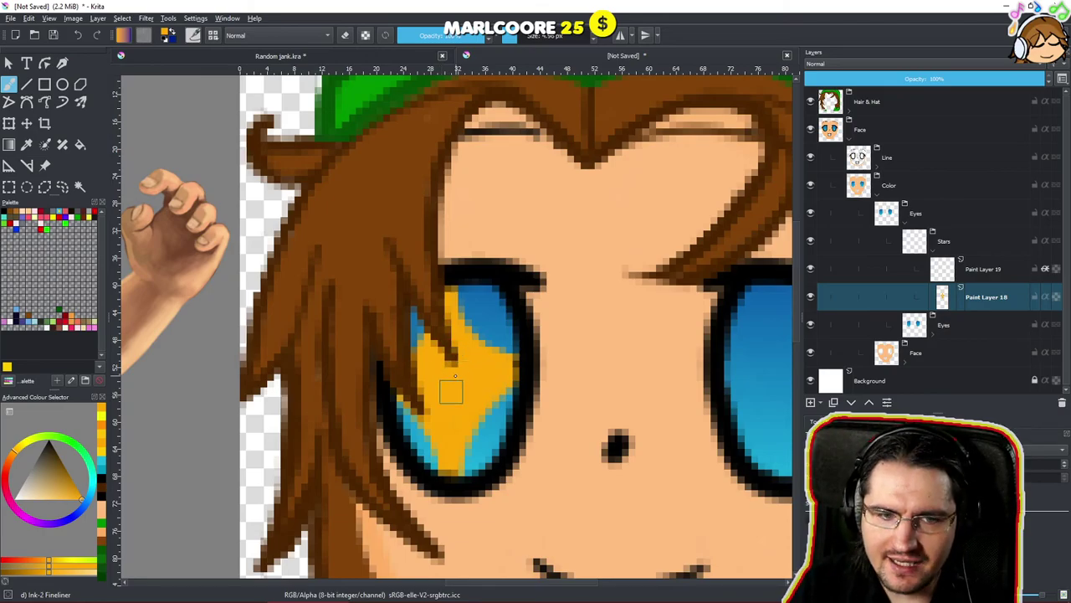
Trim the orange star's curved edges with a smaller eraser to sharpen its points.
{"action": "scroll", "coordinate": [455, 377], "scroll_direction": "down", "scroll_amount": 5}
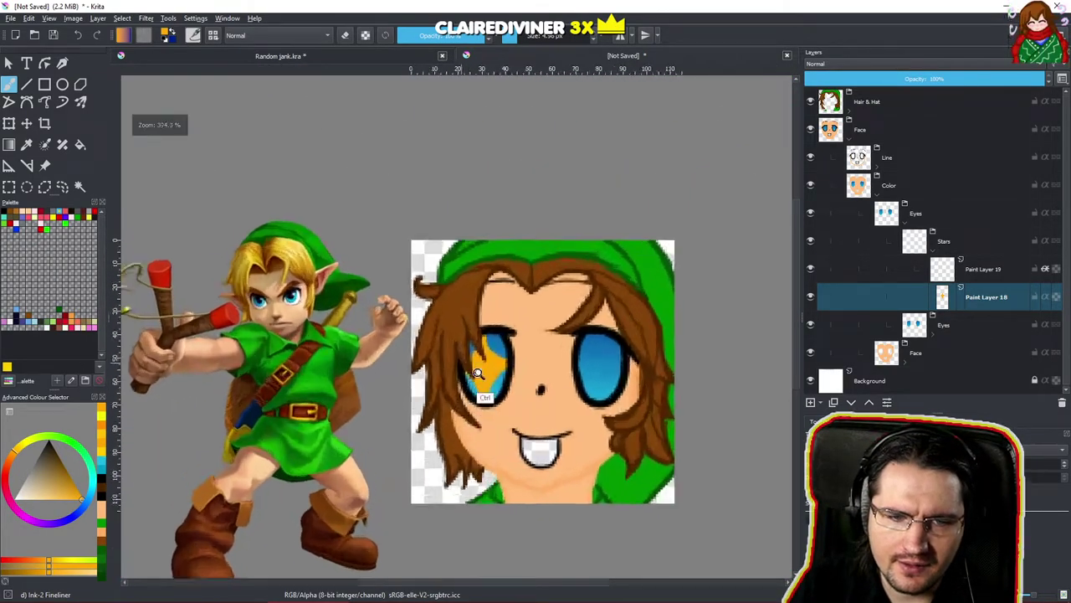
{"action": "scroll", "coordinate": [475, 380], "scroll_direction": "up", "scroll_amount": 5}
{"action": "key", "text": "e"}
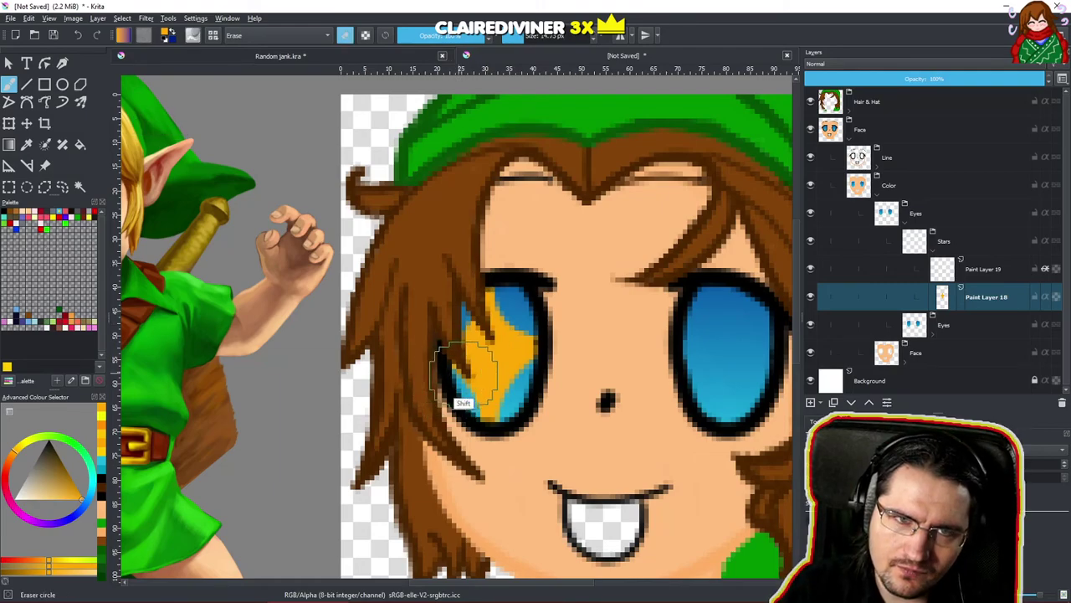
{"action": "left_click_drag", "start_coordinate": [469, 373], "coordinate": [426, 389]}
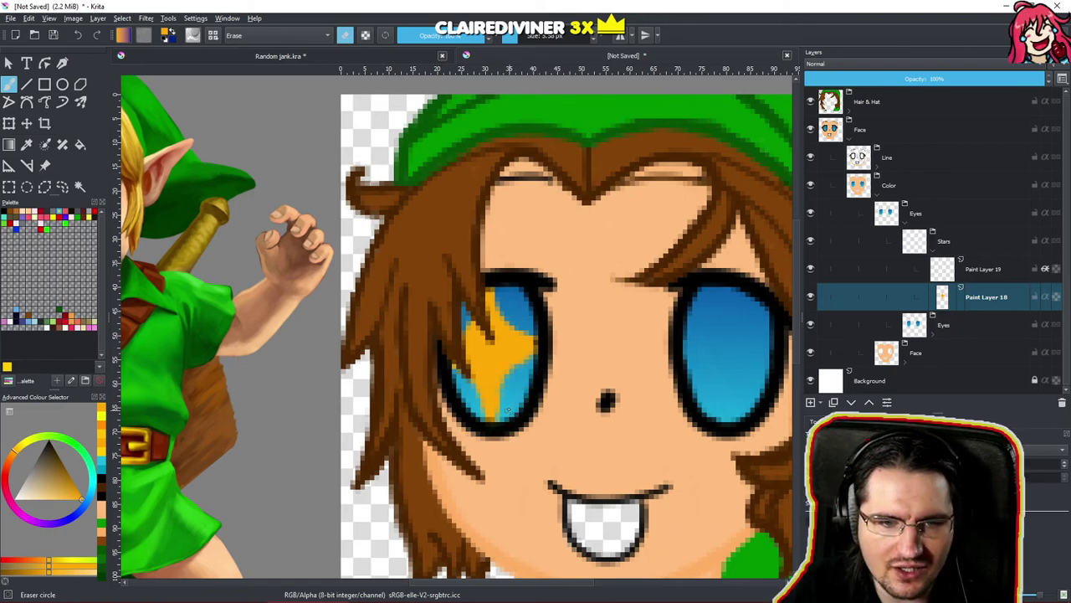
{"action": "left_click_drag", "start_coordinate": [507, 287], "coordinate": [522, 311]}
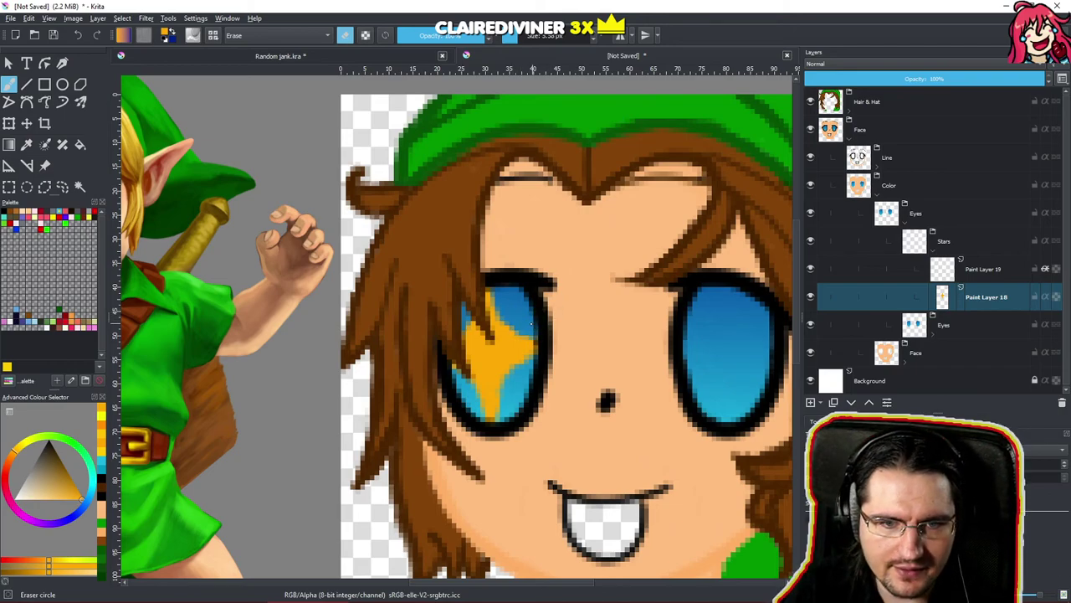
{"action": "key", "text": "e"}
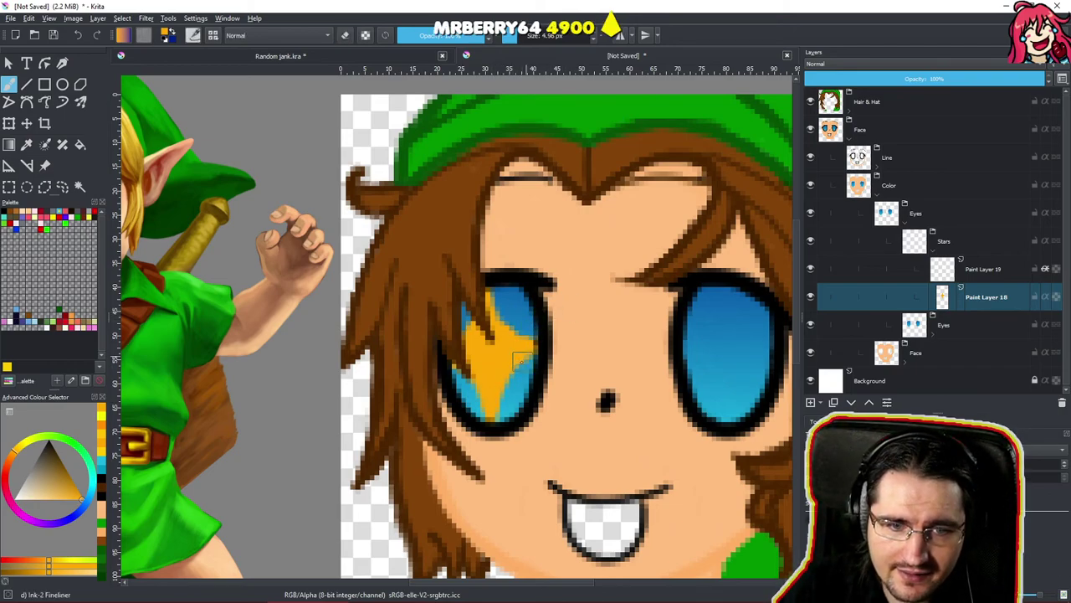
{"action": "scroll", "coordinate": [540, 347], "scroll_direction": "down", "scroll_amount": 10}
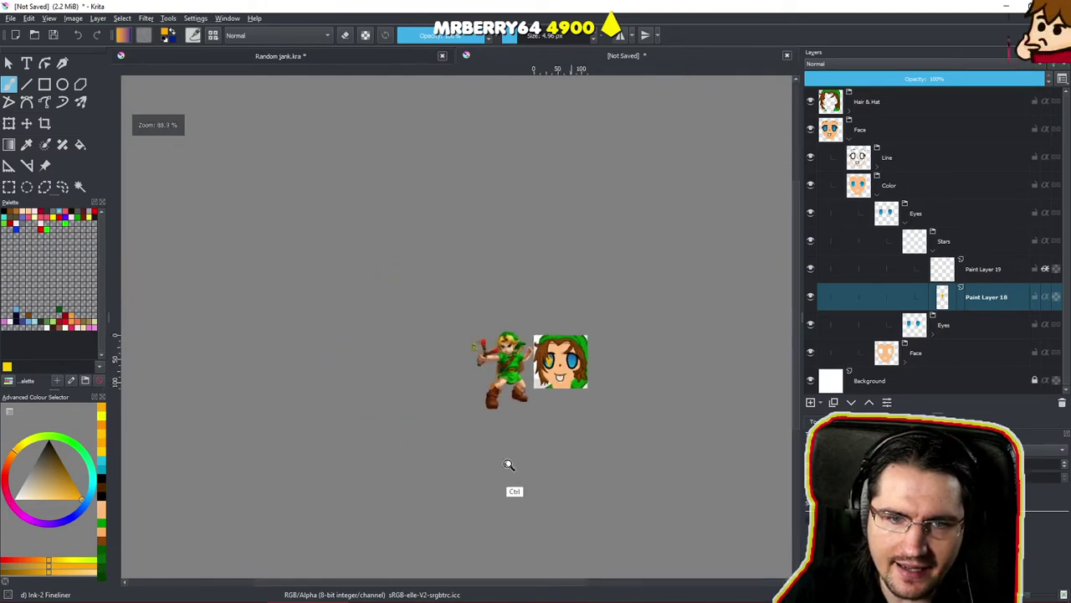
{"action": "scroll", "coordinate": [545, 399], "scroll_direction": "up", "scroll_amount": 12}
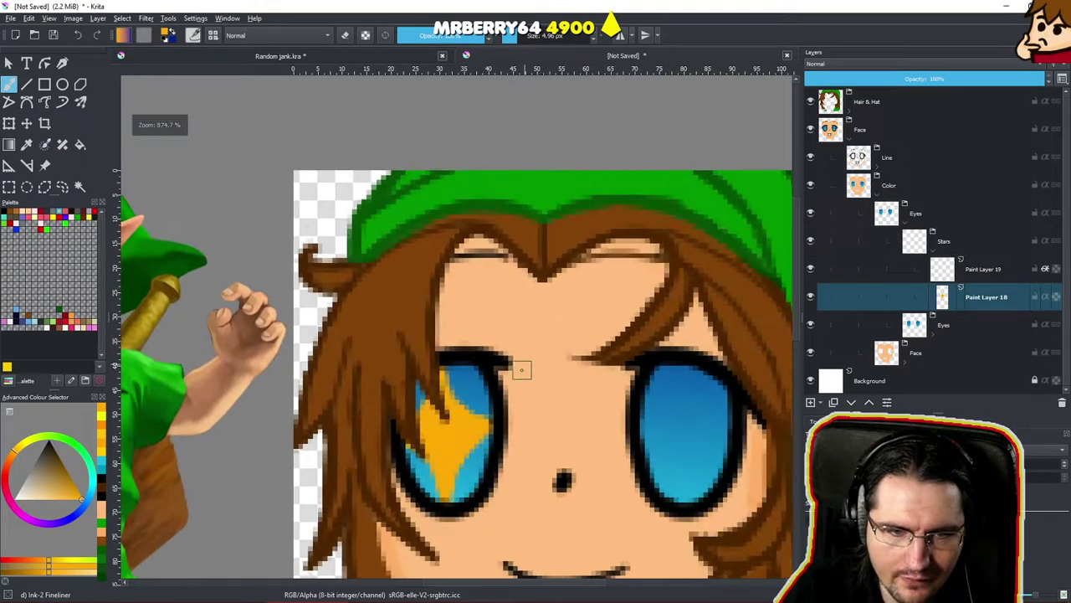
{"action": "left_click_drag", "start_coordinate": [521, 370], "coordinate": [587, 274]}
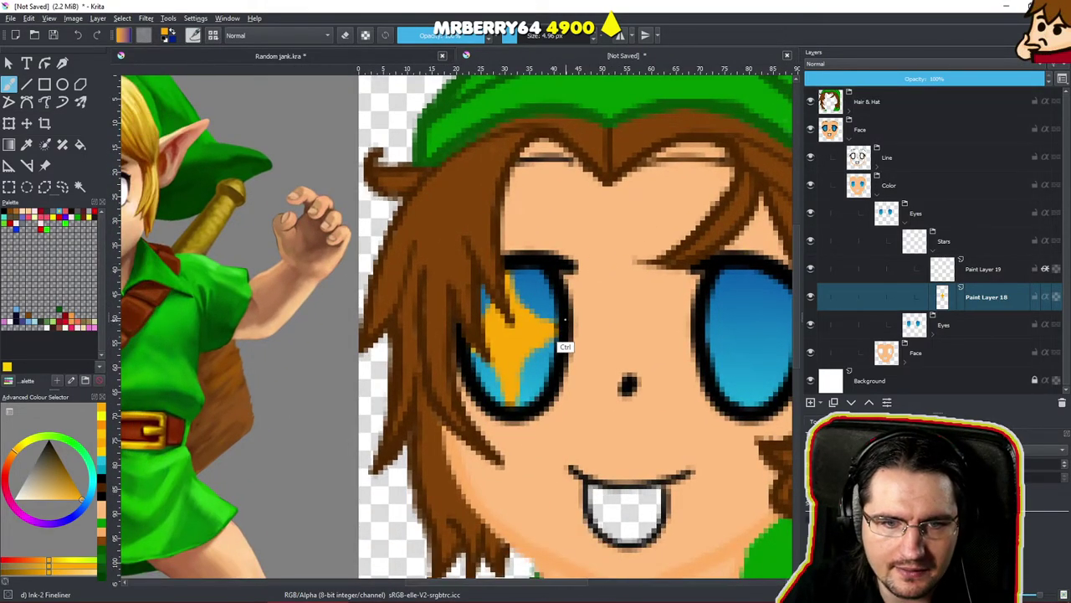
Erase the orange star completely and change the paint colour to a purer yellow.
{"action": "key", "text": "e"}
{"action": "mouse_move", "coordinate": [512, 300]}
{"action": "left_mouse_down"}
{"action": "mouse_move", "coordinate": [490, 339]}
{"action": "mouse_move", "coordinate": [536, 377]}
{"action": "mouse_move", "coordinate": [505, 422]}
{"action": "left_mouse_up"}
{"action": "left_click_drag", "start_coordinate": [22, 449], "coordinate": [29, 445]}
{"action": "key", "text": "e"}
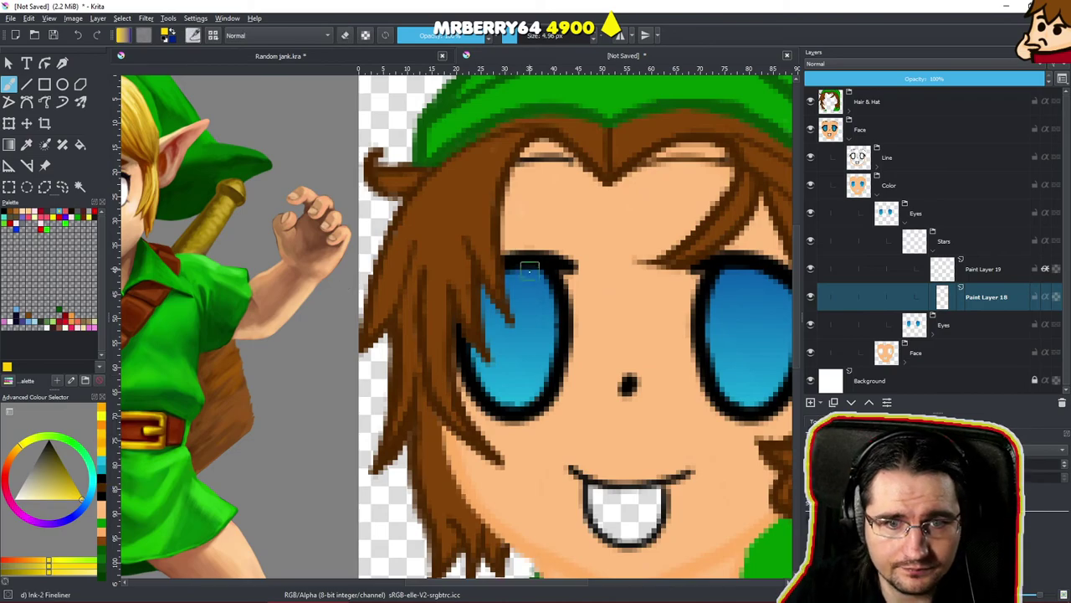
{"action": "left_click_drag", "start_coordinate": [507, 278], "coordinate": [481, 349]}
{"action": "left_click_drag", "start_coordinate": [509, 279], "coordinate": [554, 339]}
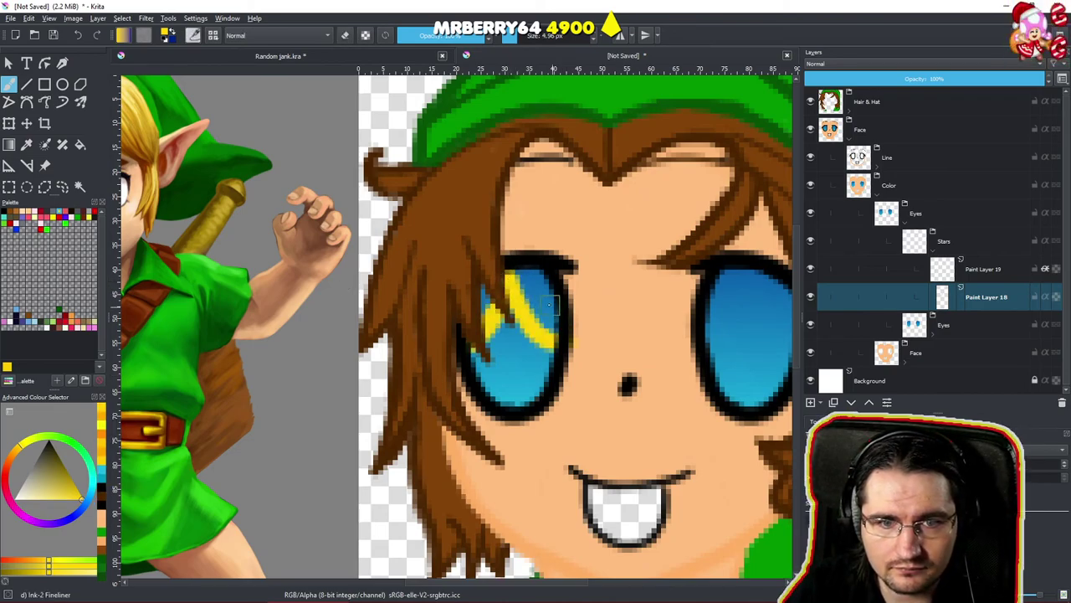
{"action": "key", "text": "ctrl+z"}
{"action": "key", "text": "ctrl+z"}
Paint a filled yellow four-pointed star in the hair-side iris on Paint Layer 18.
{"action": "mouse_move", "coordinate": [509, 276]}
{"action": "left_mouse_down"}
{"action": "mouse_move", "coordinate": [554, 330]}
{"action": "mouse_move", "coordinate": [527, 317]}
{"action": "mouse_move", "coordinate": [554, 332]}
{"action": "left_mouse_up"}
{"action": "left_click_drag", "start_coordinate": [473, 347], "coordinate": [518, 398]}
{"action": "key", "text": "ctrl+z"}
{"action": "mouse_move", "coordinate": [473, 347]}
{"action": "left_mouse_down"}
{"action": "mouse_move", "coordinate": [518, 399]}
{"action": "mouse_move", "coordinate": [566, 336]}
{"action": "mouse_move", "coordinate": [497, 352]}
{"action": "mouse_move", "coordinate": [493, 531]}
{"action": "left_mouse_up"}
{"action": "left_click_drag", "start_coordinate": [499, 388], "coordinate": [554, 299]}
{"action": "scroll", "coordinate": [552, 322], "scroll_direction": "up", "scroll_amount": 4}
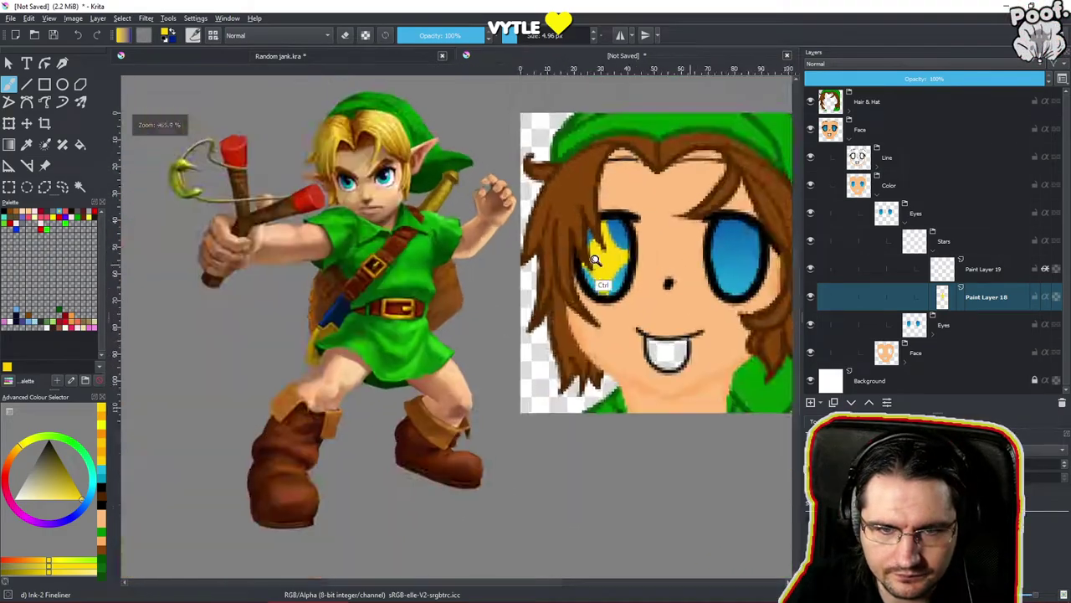
Erase around the yellow star's edges with a 5.58 px eraser to give it four slim, curved points.
{"action": "key", "text": "e"}
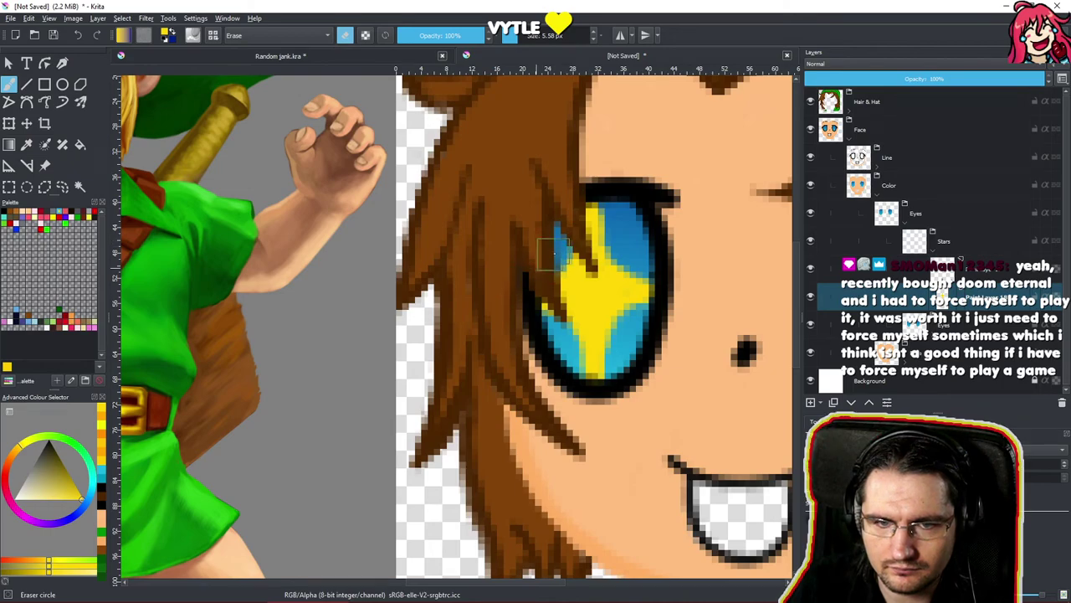
{"action": "scroll", "coordinate": [485, 401], "scroll_direction": "down", "scroll_amount": 10}
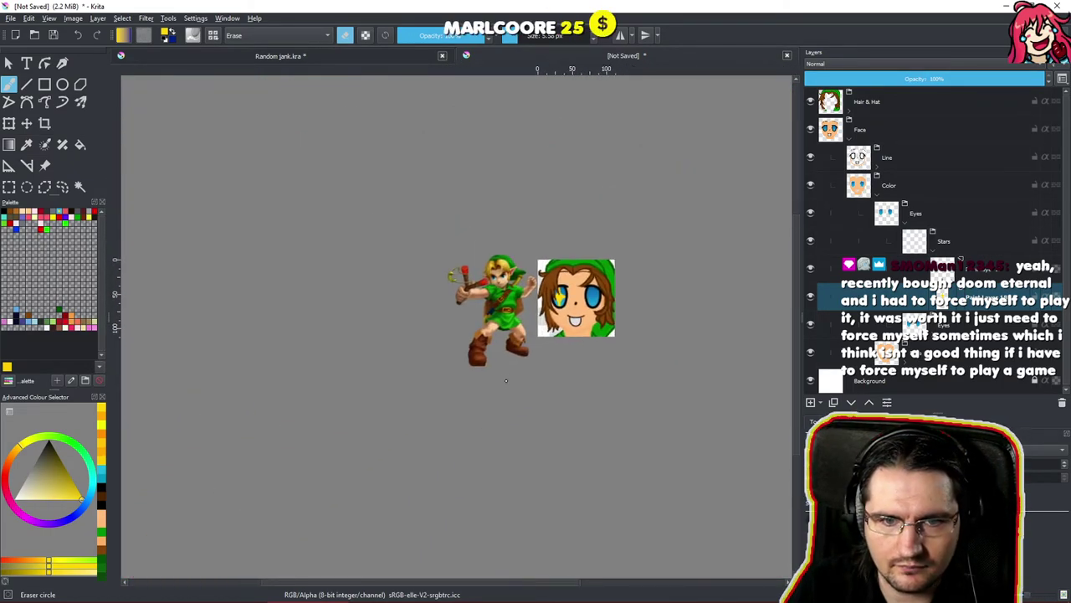
{"action": "scroll", "coordinate": [585, 285], "scroll_direction": "up", "scroll_amount": 5}
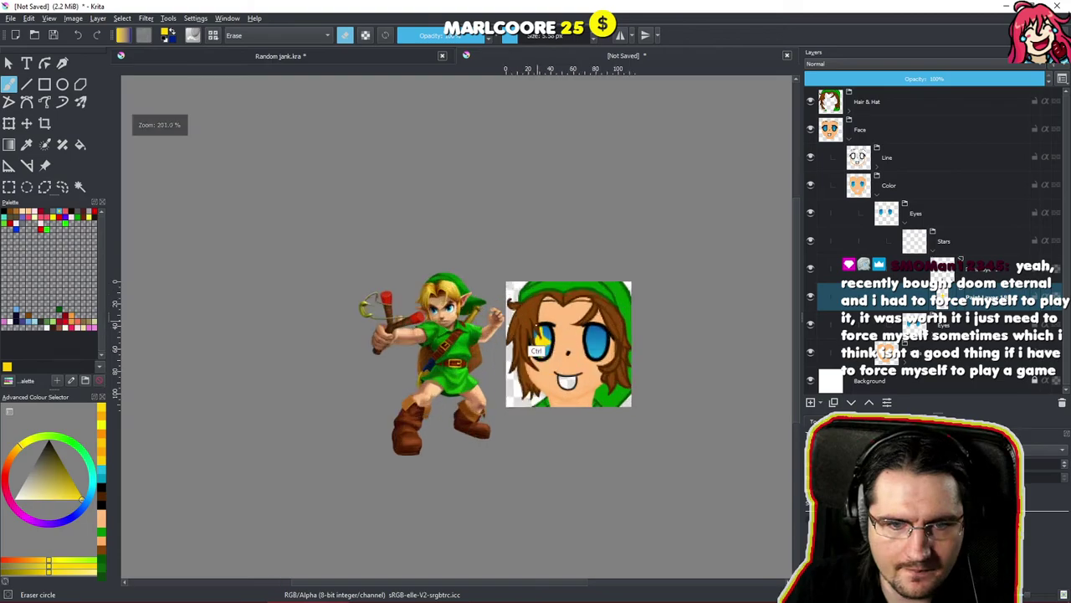
{"action": "scroll", "coordinate": [585, 285], "scroll_direction": "down", "scroll_amount": 2}
{"action": "scroll", "coordinate": [585, 285], "scroll_direction": "up", "scroll_amount": 5}
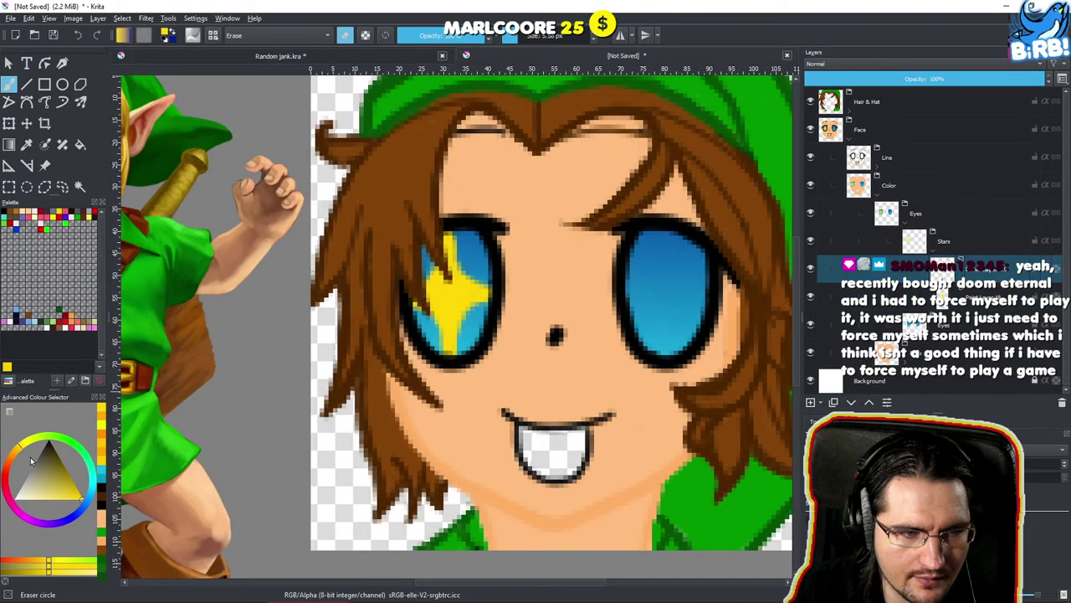
{"action": "scroll", "coordinate": [555, 265], "scroll_direction": "up", "scroll_amount": 3}
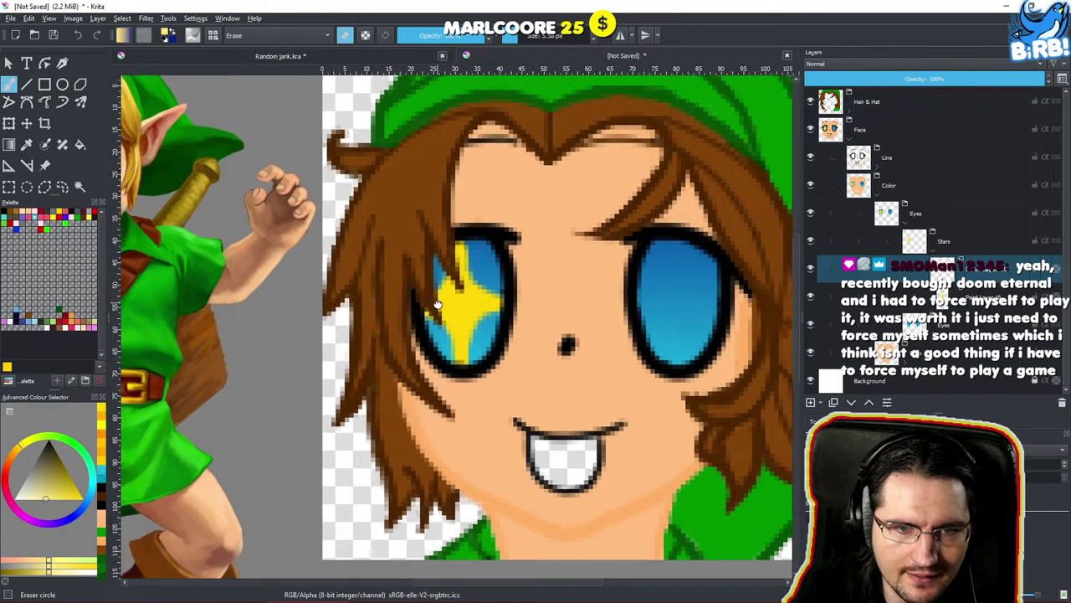
Paint a pale yellow highlight over the centre of the hair-side star on Paint Layer 19.
{"action": "scroll", "coordinate": [555, 264], "scroll_direction": "up", "scroll_amount": 1}
{"action": "key", "text": "e"}
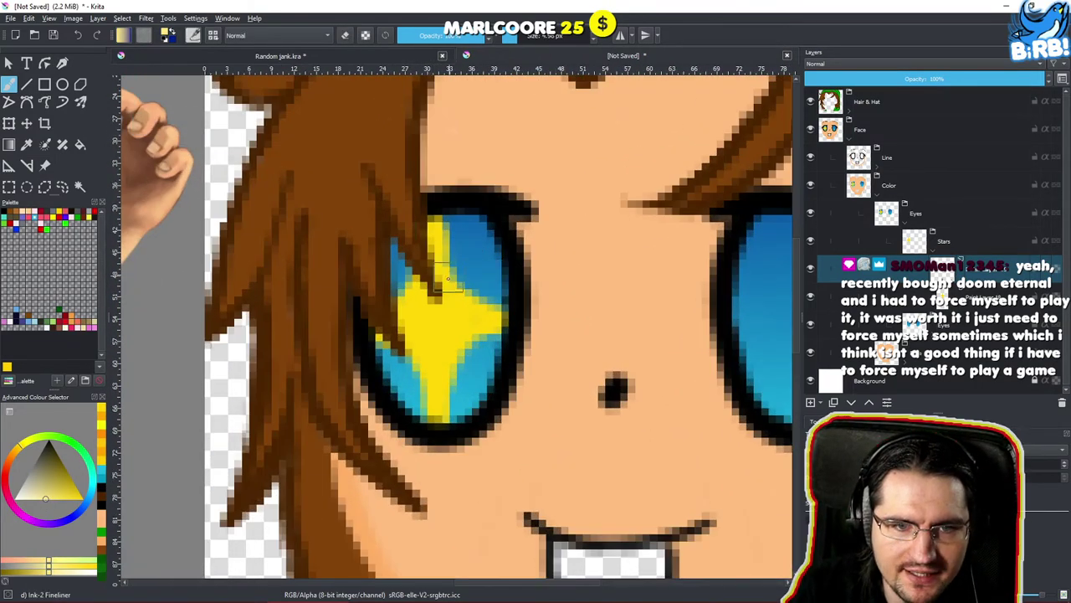
{"action": "mouse_move", "coordinate": [444, 288]}
{"action": "left_mouse_down"}
{"action": "mouse_move", "coordinate": [431, 323]}
{"action": "mouse_move", "coordinate": [451, 324]}
{"action": "mouse_move", "coordinate": [437, 351]}
{"action": "mouse_move", "coordinate": [411, 313]}
{"action": "mouse_move", "coordinate": [454, 318]}
{"action": "left_mouse_up"}
{"action": "scroll", "coordinate": [453, 316], "scroll_direction": "down", "scroll_amount": 10}
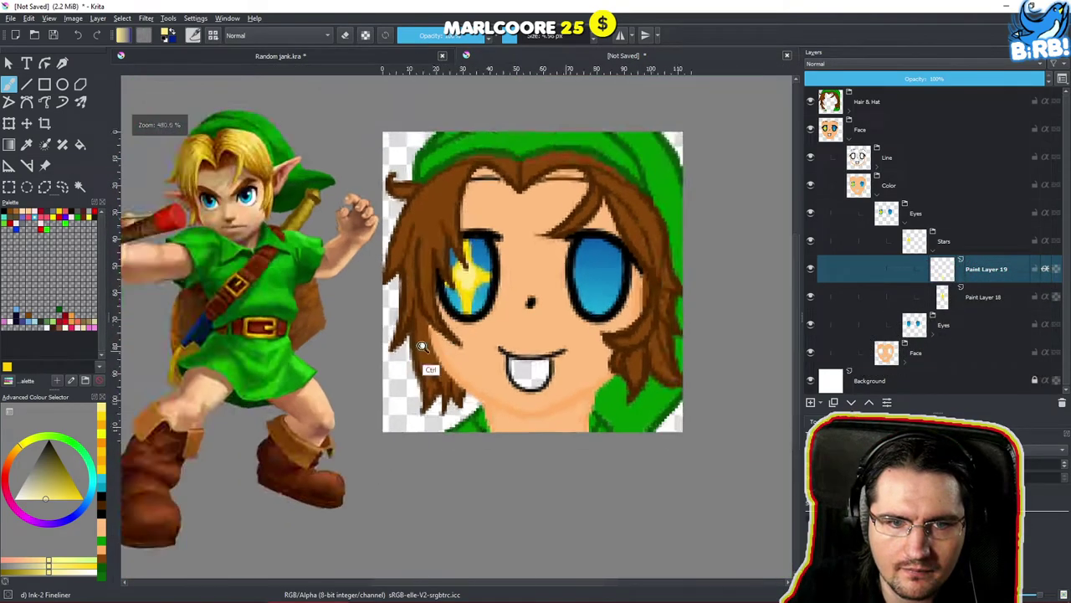
{"action": "scroll", "coordinate": [442, 342], "scroll_direction": "up", "scroll_amount": 3}
{"action": "left_click_drag", "start_coordinate": [451, 375], "coordinate": [489, 378]}
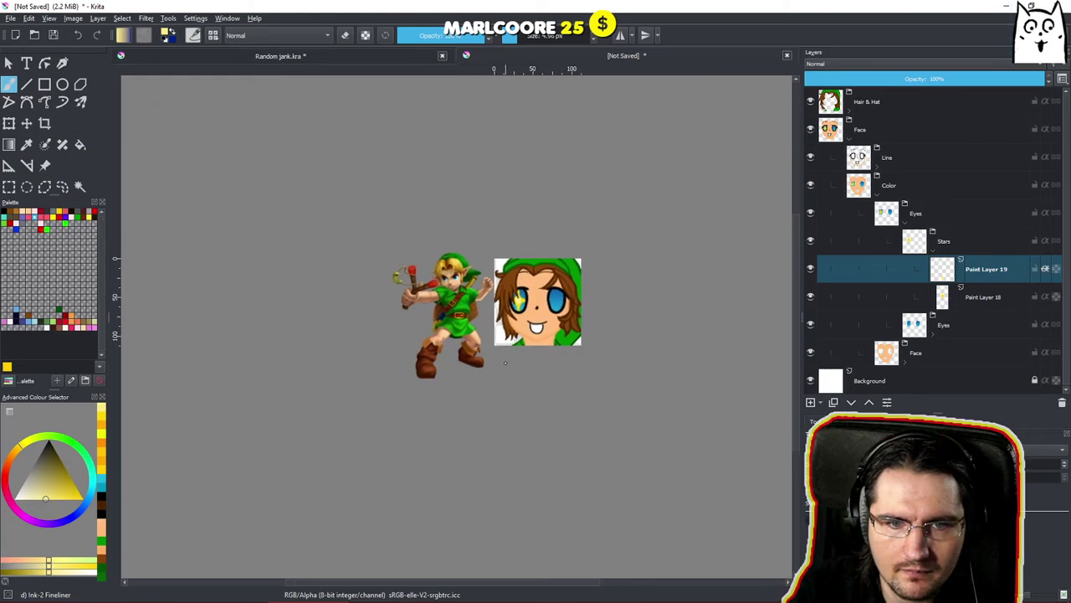
{"action": "left_click_drag", "start_coordinate": [510, 338], "coordinate": [593, 167]}
{"action": "scroll", "coordinate": [540, 255], "scroll_direction": "up", "scroll_amount": 4}
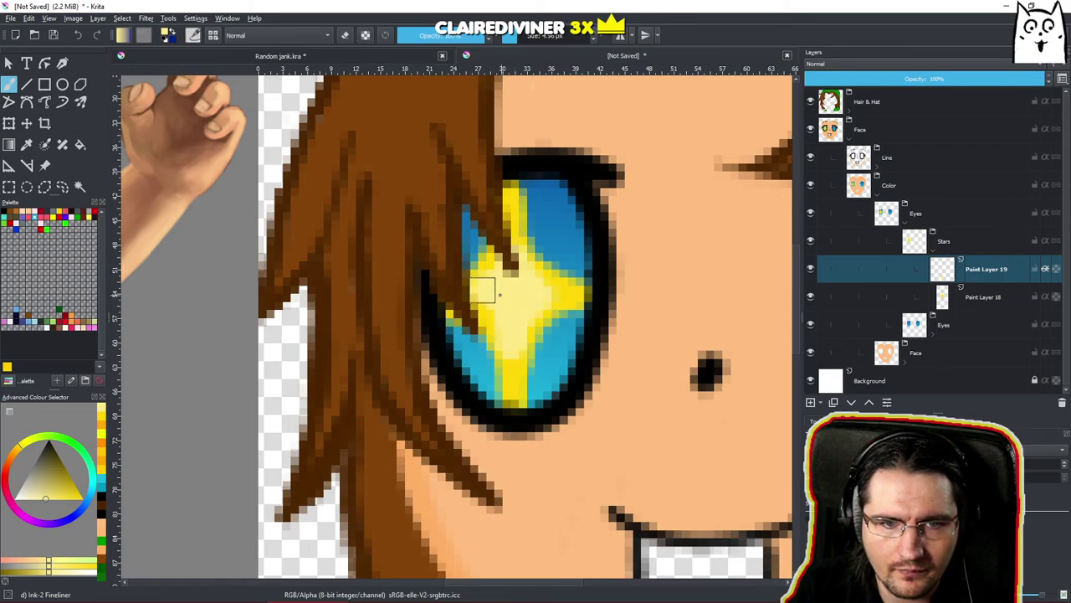
{"action": "scroll", "coordinate": [525, 322], "scroll_direction": "down", "scroll_amount": 9}
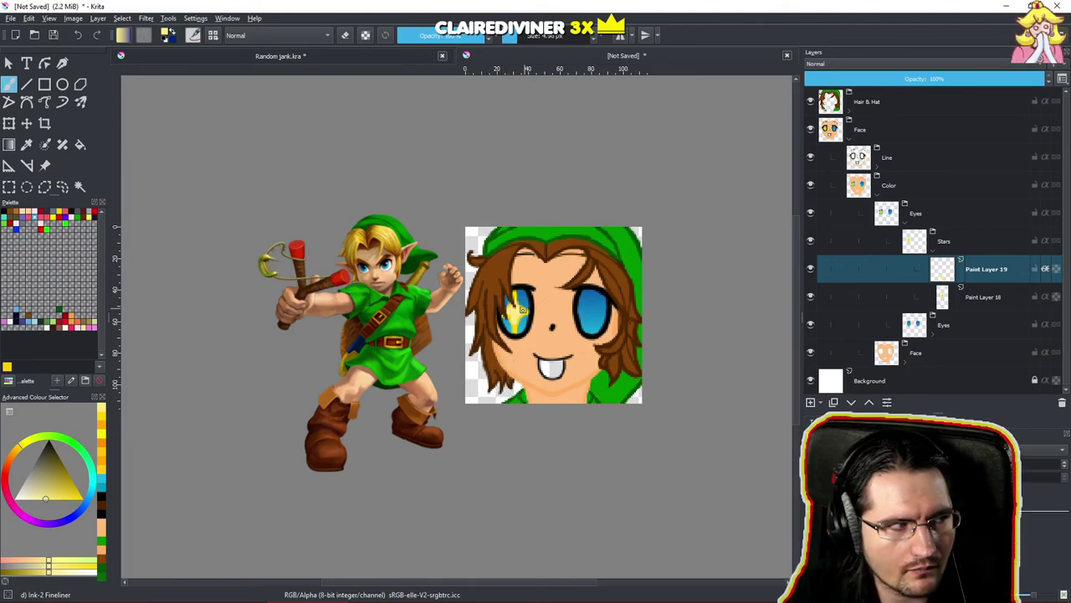
{"action": "left_click_drag", "start_coordinate": [561, 283], "coordinate": [493, 308]}
{"action": "scroll", "coordinate": [493, 309], "scroll_direction": "up", "scroll_amount": 1}
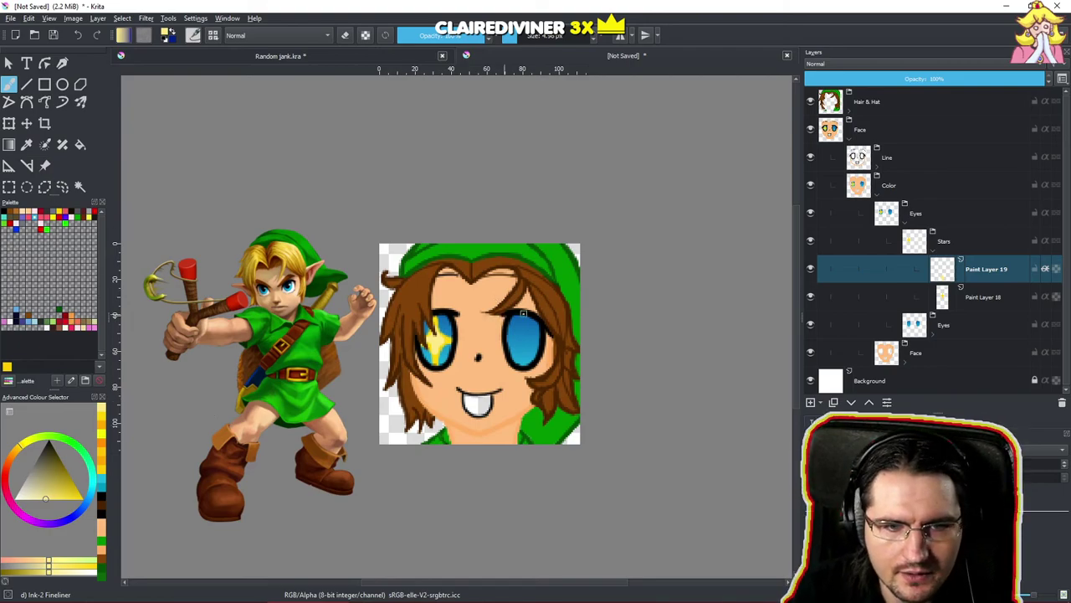
Sample the star's saturated yellow and paint a filled four-pointed star in the other iris on Paint Layer 18.
{"action": "left_click", "coordinate": [437, 362], "text": "ctrl"}
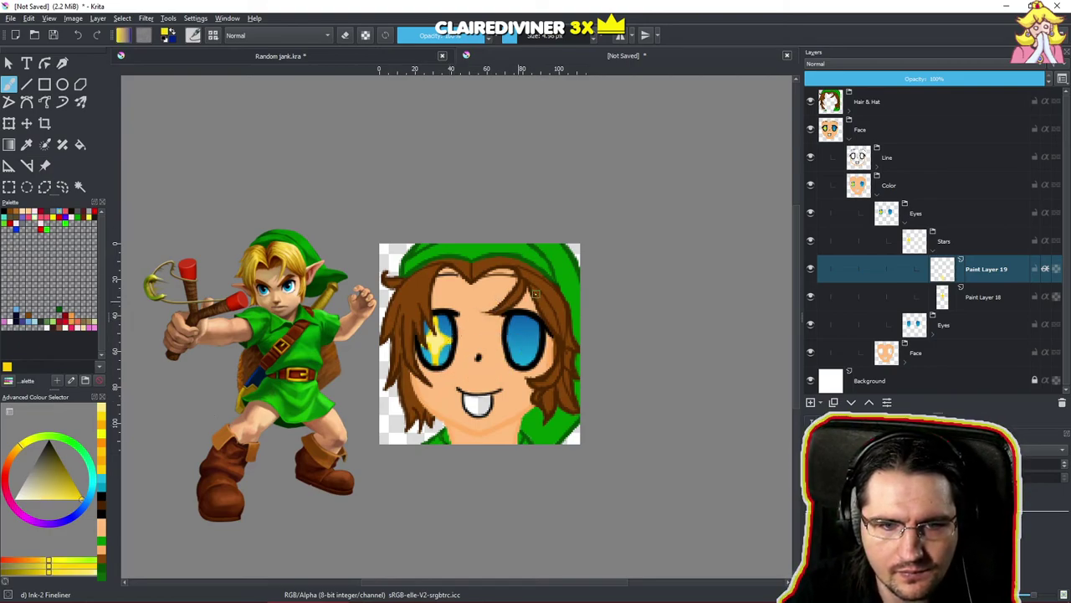
{"action": "scroll", "coordinate": [516, 344], "scroll_direction": "up", "scroll_amount": 4}
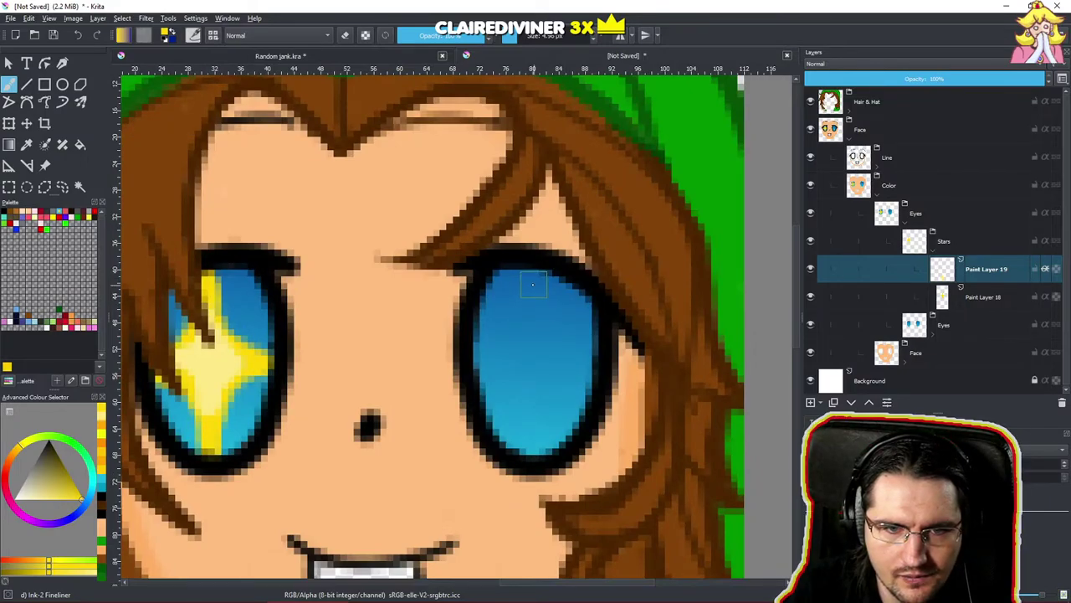
{"action": "key", "text": "e"}
{"action": "left_click", "coordinate": [963, 295]}
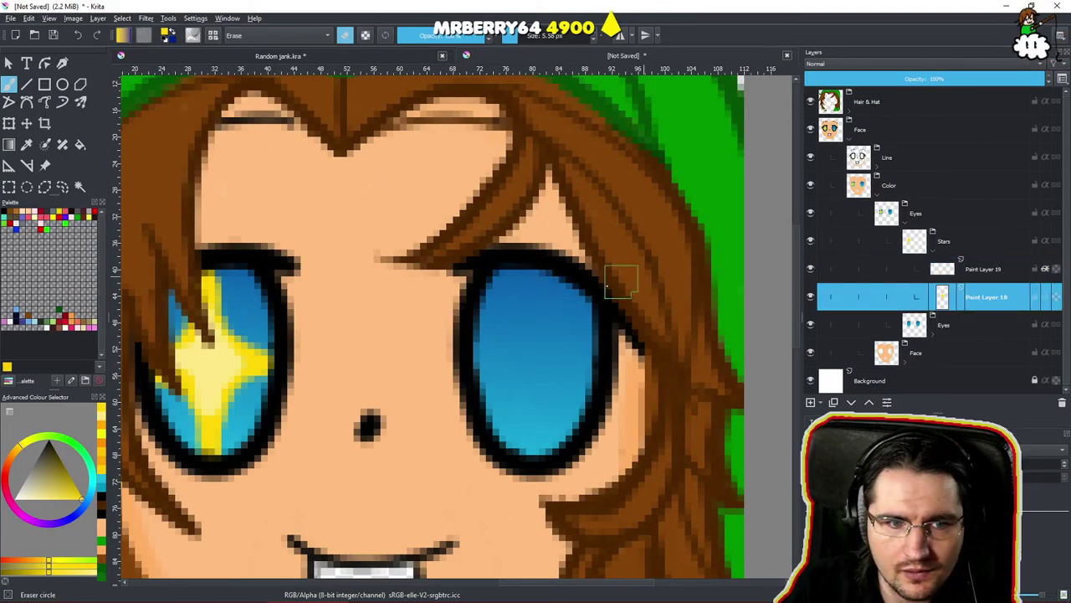
{"action": "key", "text": "e"}
{"action": "left_click_drag", "start_coordinate": [530, 272], "coordinate": [538, 445]}
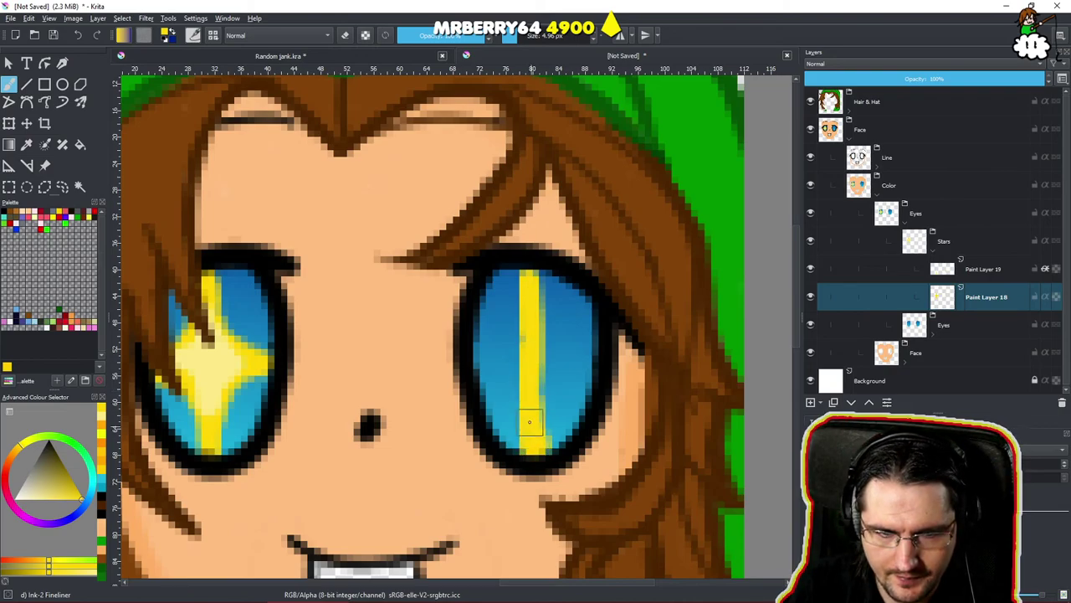
{"action": "mouse_move", "coordinate": [477, 374]}
{"action": "left_mouse_down"}
{"action": "mouse_move", "coordinate": [528, 432]}
{"action": "mouse_move", "coordinate": [477, 361]}
{"action": "mouse_move", "coordinate": [504, 377]}
{"action": "mouse_move", "coordinate": [539, 441]}
{"action": "mouse_move", "coordinate": [522, 407]}
{"action": "mouse_move", "coordinate": [532, 427]}
{"action": "mouse_move", "coordinate": [533, 402]}
{"action": "mouse_move", "coordinate": [554, 388]}
{"action": "mouse_move", "coordinate": [535, 450]}
{"action": "mouse_move", "coordinate": [586, 382]}
{"action": "mouse_move", "coordinate": [539, 417]}
{"action": "mouse_move", "coordinate": [595, 371]}
{"action": "mouse_move", "coordinate": [549, 399]}
{"action": "mouse_move", "coordinate": [575, 362]}
{"action": "left_mouse_up"}
{"action": "mouse_move", "coordinate": [485, 353]}
{"action": "left_mouse_down"}
{"action": "mouse_move", "coordinate": [501, 376]}
{"action": "mouse_move", "coordinate": [519, 297]}
{"action": "mouse_move", "coordinate": [513, 344]}
{"action": "mouse_move", "coordinate": [536, 298]}
{"action": "mouse_move", "coordinate": [593, 351]}
{"action": "mouse_move", "coordinate": [566, 342]}
{"action": "mouse_move", "coordinate": [564, 354]}
{"action": "mouse_move", "coordinate": [495, 394]}
{"action": "mouse_move", "coordinate": [482, 391]}
{"action": "mouse_move", "coordinate": [497, 427]}
{"action": "mouse_move", "coordinate": [477, 390]}
{"action": "mouse_move", "coordinate": [515, 450]}
{"action": "left_mouse_up"}
Erase around the second star's edges with the 5.58 px eraser to give it slim, curved points.
{"action": "key", "text": "e"}
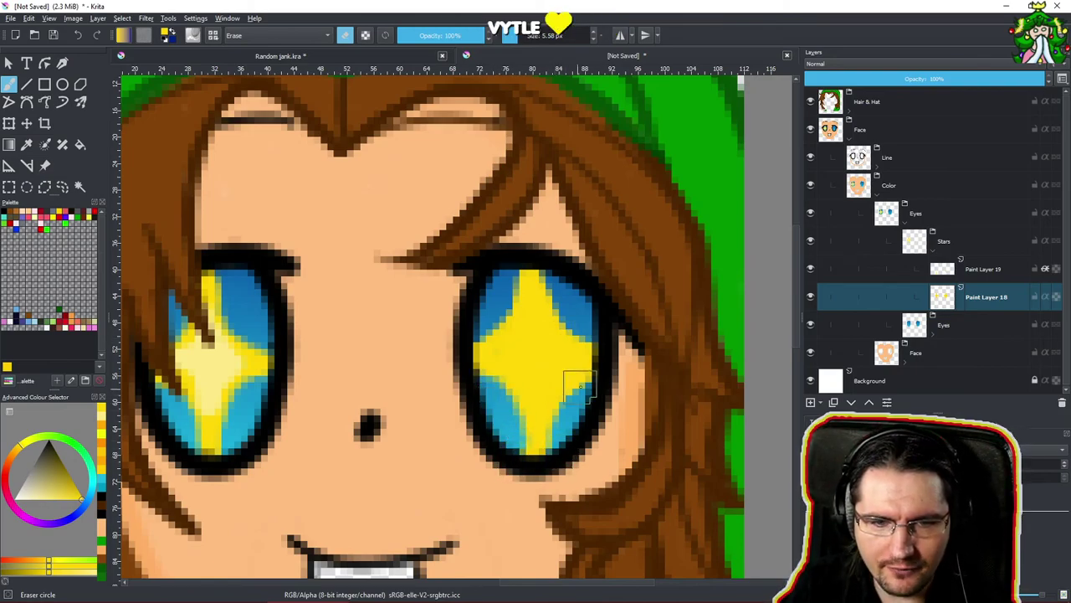
{"action": "left_click_drag", "start_coordinate": [595, 385], "coordinate": [593, 394]}
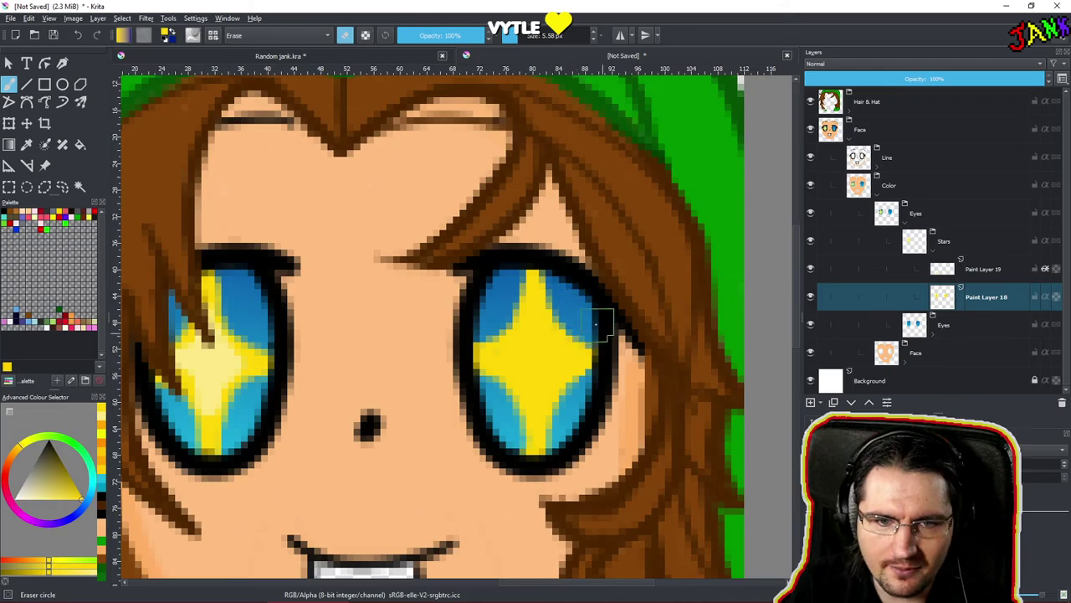
{"action": "key", "text": "slash"}
{"action": "mouse_move", "coordinate": [559, 327]}
{"action": "left_mouse_down"}
{"action": "mouse_move", "coordinate": [556, 352]}
{"action": "mouse_move", "coordinate": [520, 391]}
{"action": "left_mouse_up"}
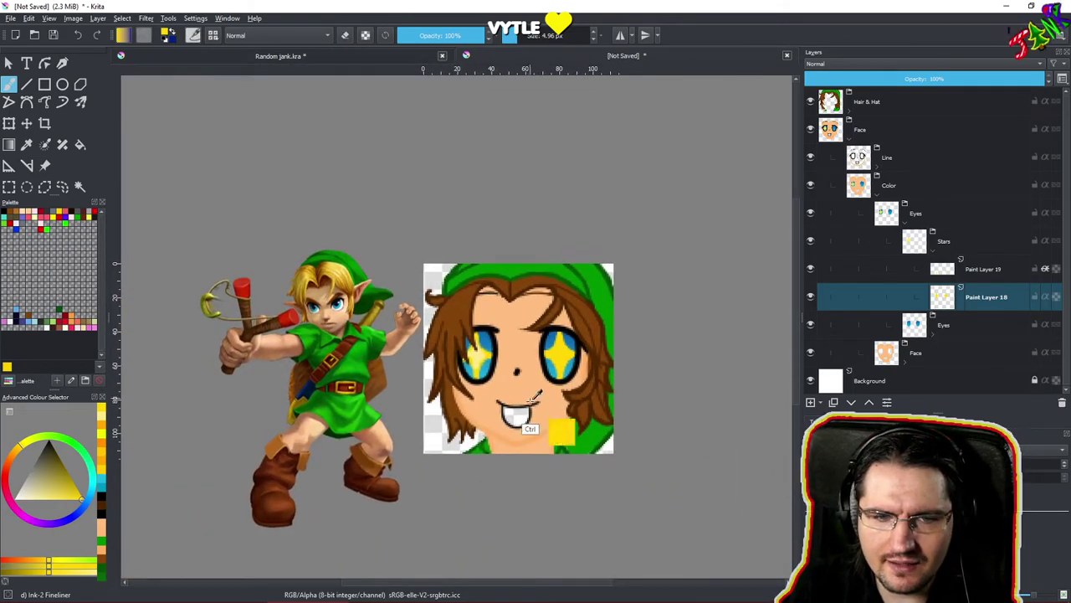
{"action": "scroll", "coordinate": [558, 333], "scroll_direction": "up", "scroll_amount": 5}
{"action": "key", "text": "/"}
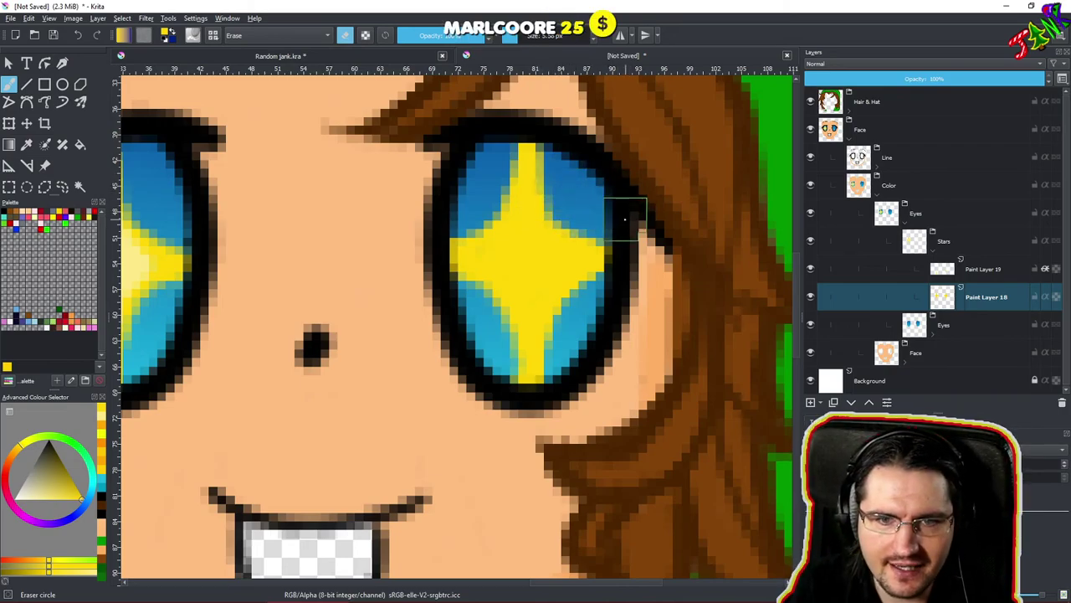
{"action": "key", "text": "slash"}
{"action": "left_click_drag", "start_coordinate": [640, 235], "coordinate": [548, 341]}
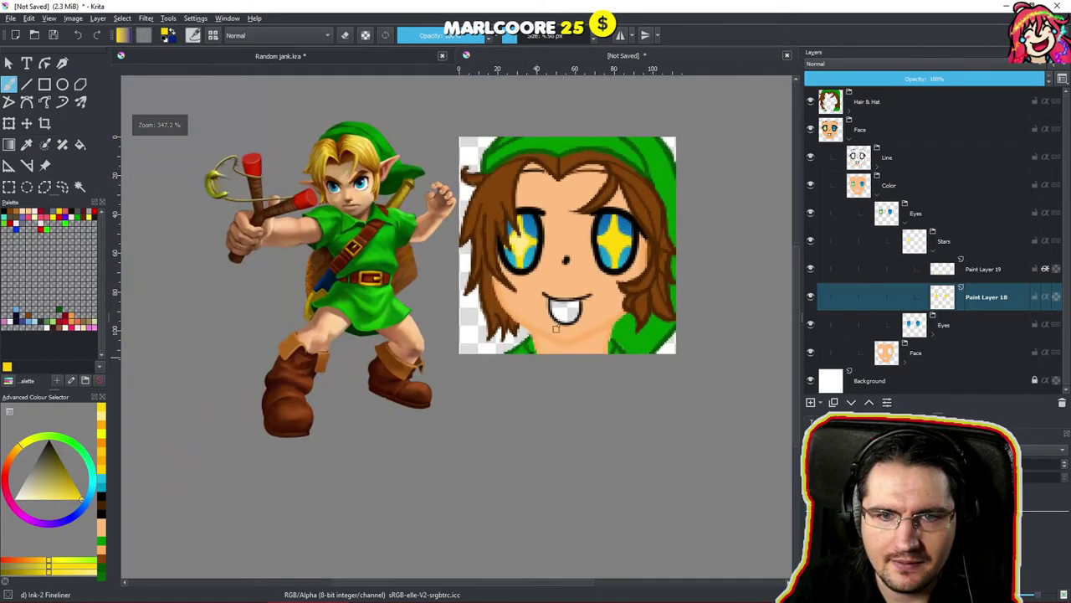
{"action": "scroll", "coordinate": [543, 346], "scroll_direction": "down", "scroll_amount": 5}
{"action": "scroll", "coordinate": [523, 365], "scroll_direction": "up", "scroll_amount": 6}
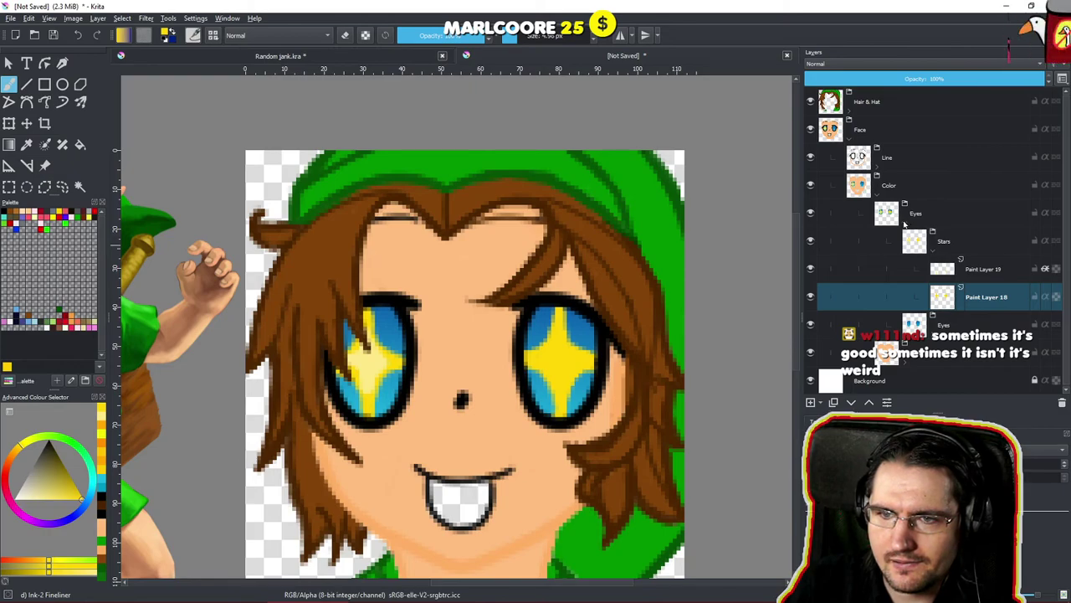
Collapse the coloured Eyes group, expand the Line group and add a new paint layer at its top.
{"action": "left_click", "coordinate": [906, 222]}
{"action": "left_click", "coordinate": [887, 192]}
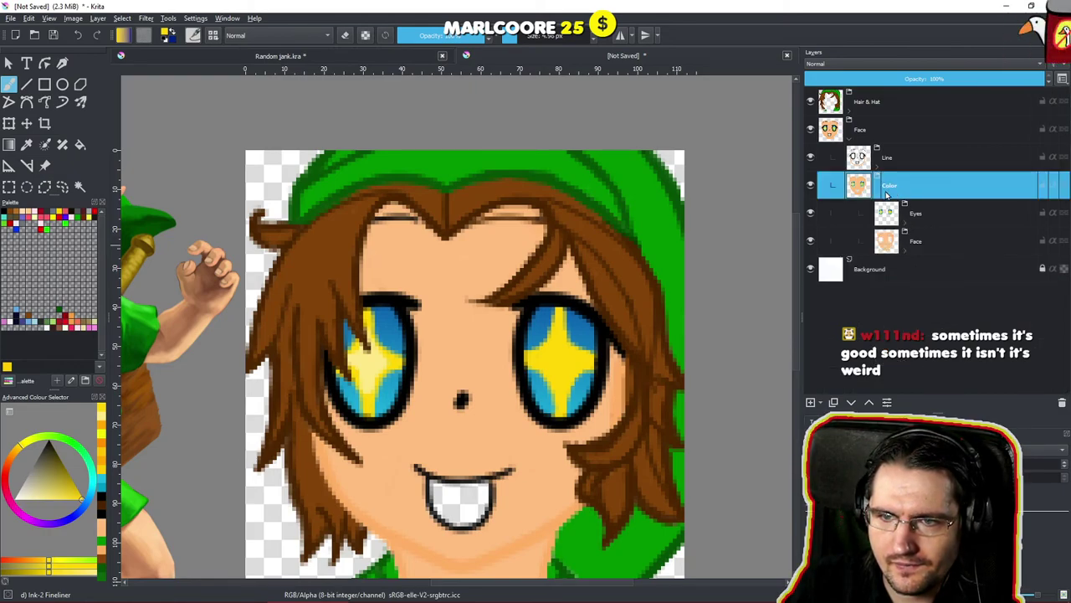
{"action": "left_click", "coordinate": [879, 167]}
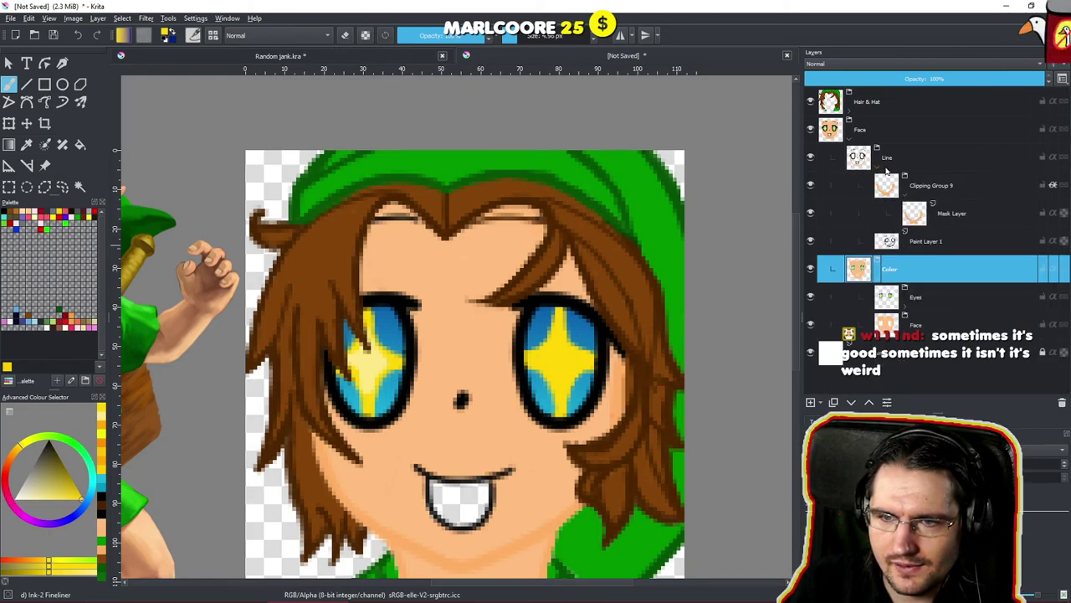
{"action": "left_click", "coordinate": [934, 167]}
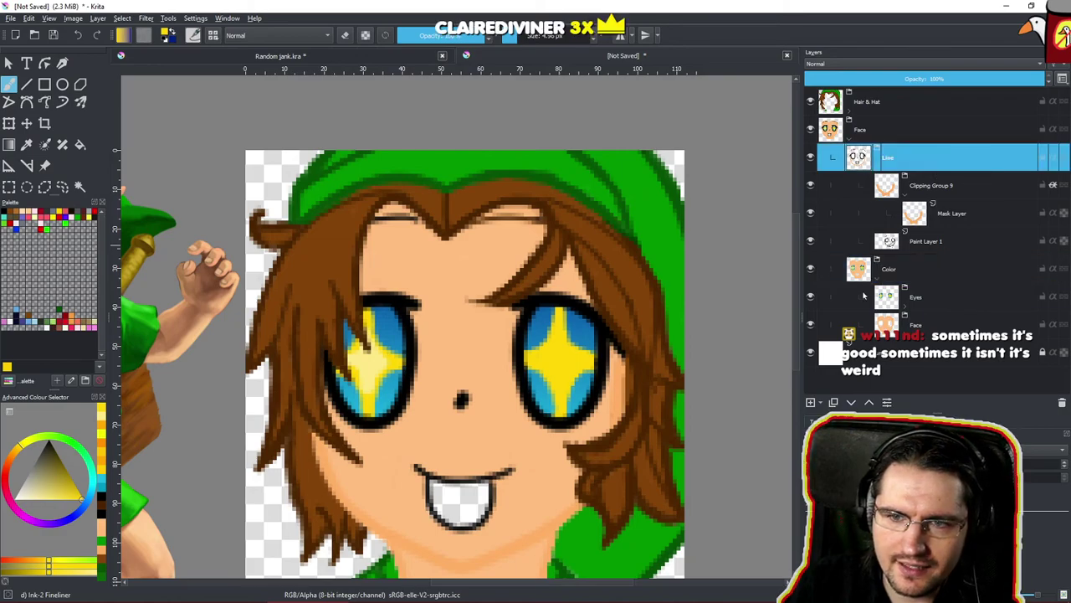
{"action": "left_click", "coordinate": [810, 402]}
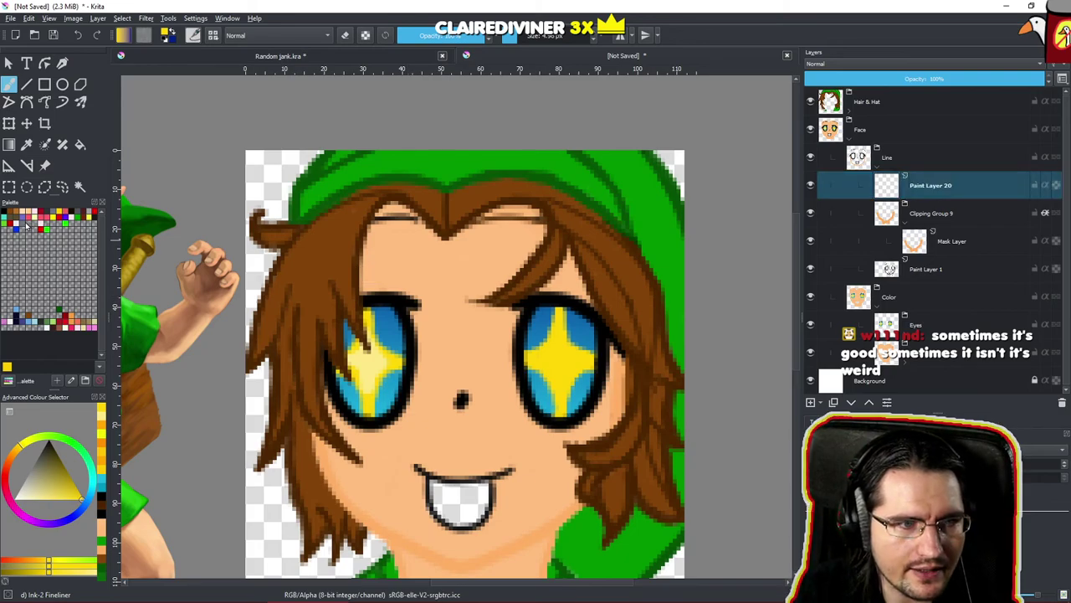
Set the paint colour to a pale cyan, starting from palette Colour 67.
{"action": "left_click", "coordinate": [28, 224]}
{"action": "scroll", "coordinate": [414, 267], "scroll_direction": "up", "scroll_amount": 3}
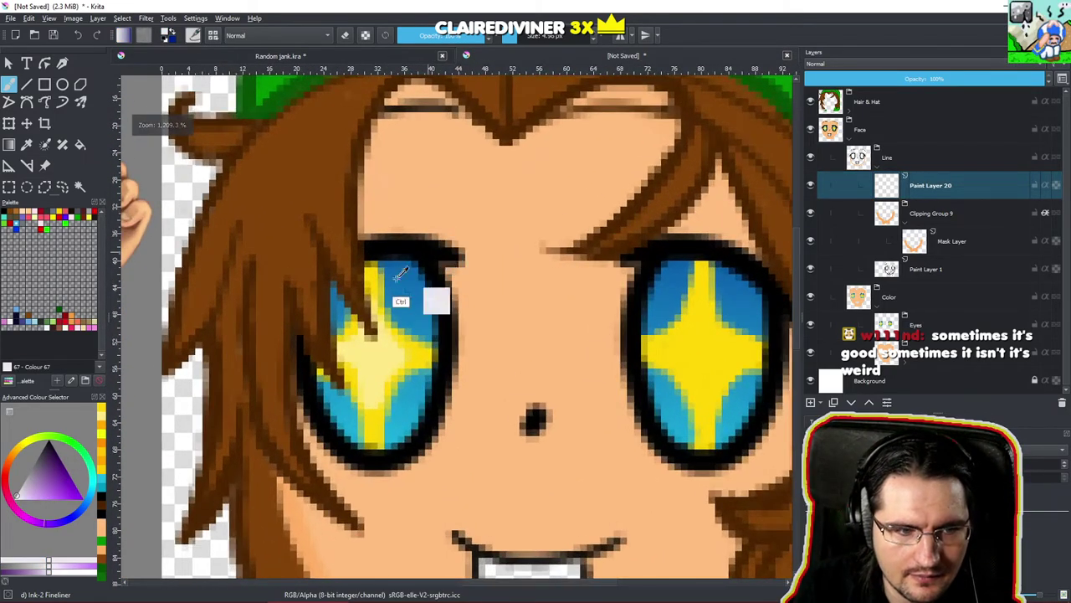
{"action": "left_click", "coordinate": [98, 481]}
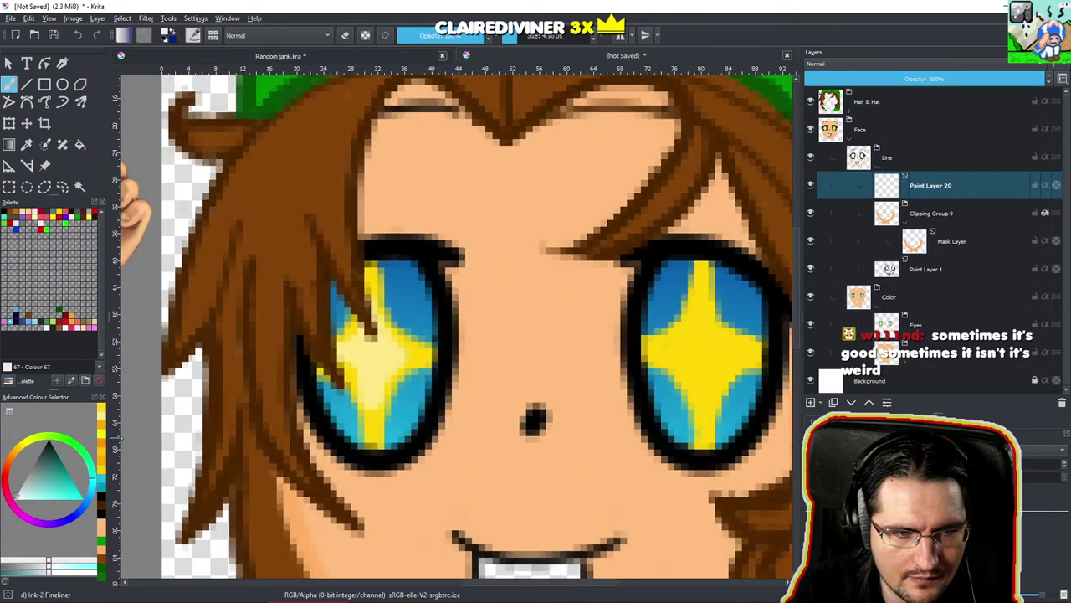
{"action": "left_click", "coordinate": [38, 500]}
{"action": "key", "text": "e"}
{"action": "key", "text": "slash"}
Try a wide pale cyan highlight across the upper part of the hair-side iris and undo it.
{"action": "left_click_drag", "start_coordinate": [398, 298], "coordinate": [440, 292]}
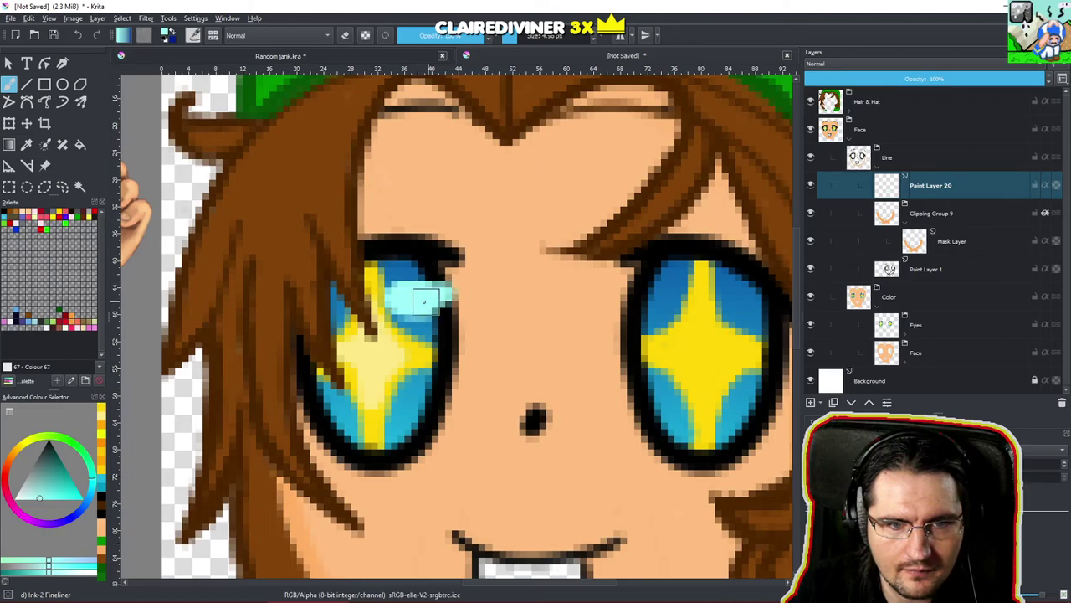
{"action": "scroll", "coordinate": [502, 287], "scroll_direction": "down", "scroll_amount": 5}
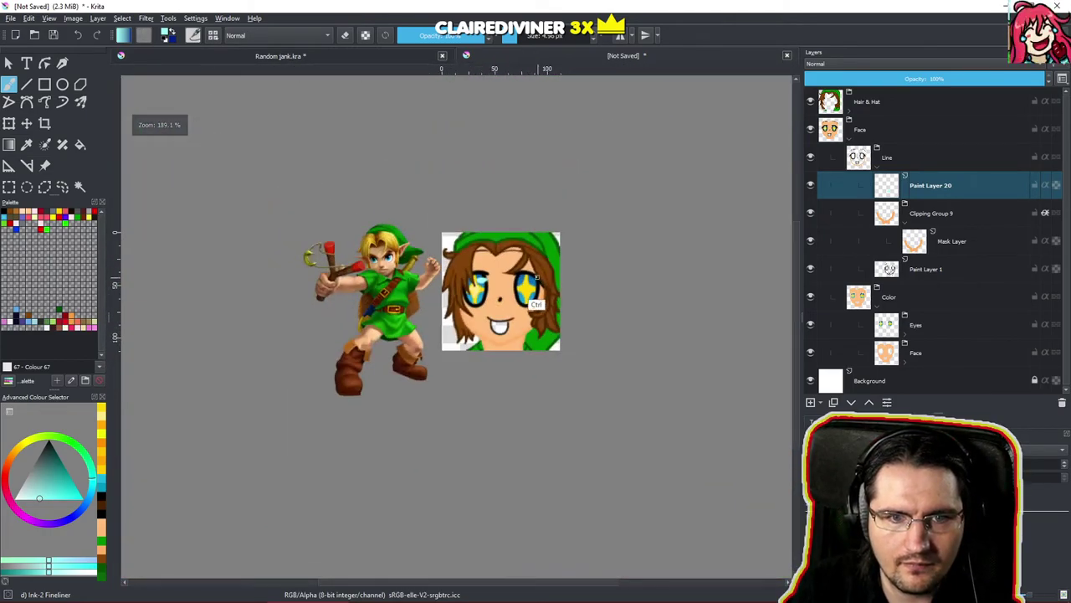
{"action": "key", "text": "ctrl+z"}
{"action": "left_click_drag", "start_coordinate": [474, 295], "coordinate": [514, 230]}
{"action": "scroll", "coordinate": [514, 230], "scroll_direction": "up", "scroll_amount": 5}
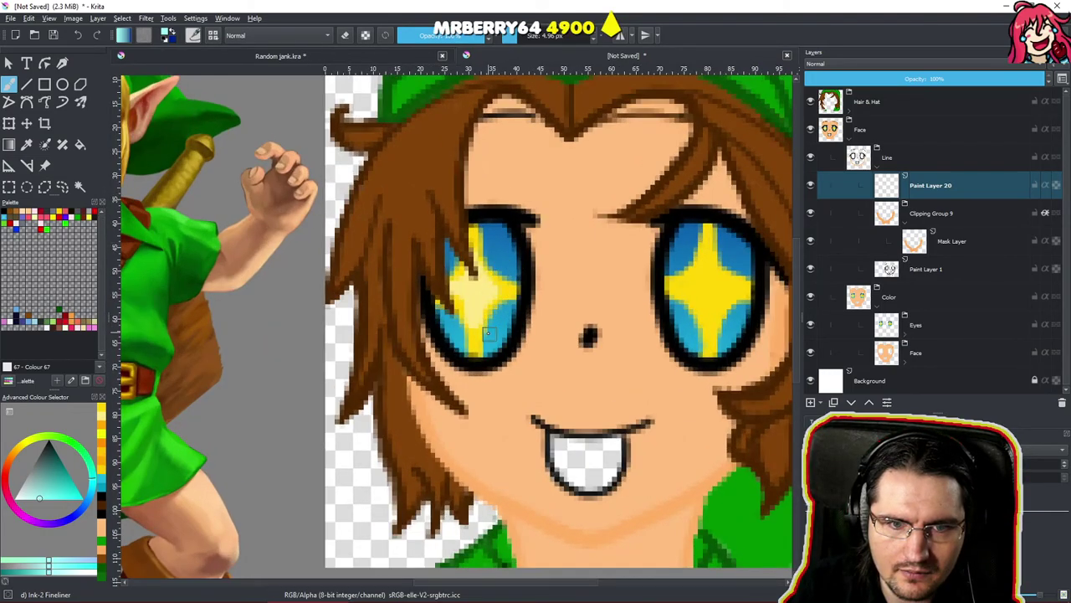
Try small pale cyan reflections in the lower and upper parts of the hair-side iris, undoing each attempt.
{"action": "left_click_drag", "start_coordinate": [488, 333], "coordinate": [516, 318]}
{"action": "left_click", "coordinate": [500, 342]}
{"action": "key", "text": "ctrl+z"}
{"action": "key", "text": "ctrl+z"}
{"action": "left_click", "coordinate": [499, 349]}
{"action": "key", "text": "ctrl+z"}
{"action": "mouse_move", "coordinate": [492, 239]}
{"action": "left_mouse_down"}
{"action": "mouse_move", "coordinate": [498, 248]}
{"action": "mouse_move", "coordinate": [478, 243]}
{"action": "mouse_move", "coordinate": [500, 250]}
{"action": "mouse_move", "coordinate": [487, 238]}
{"action": "left_mouse_up"}
{"action": "key", "text": "ctrl+z"}
{"action": "key", "text": "ctrl+z"}
{"action": "key", "text": "ctrl+z"}
{"action": "mouse_move", "coordinate": [666, 256]}
{"action": "left_mouse_down"}
{"action": "mouse_move", "coordinate": [642, 291]}
{"action": "mouse_move", "coordinate": [665, 254]}
{"action": "mouse_move", "coordinate": [649, 297]}
{"action": "mouse_move", "coordinate": [657, 308]}
{"action": "mouse_move", "coordinate": [647, 295]}
{"action": "mouse_move", "coordinate": [662, 312]}
{"action": "mouse_move", "coordinate": [585, 370]}
{"action": "mouse_move", "coordinate": [554, 349]}
{"action": "mouse_move", "coordinate": [537, 388]}
{"action": "left_mouse_up"}
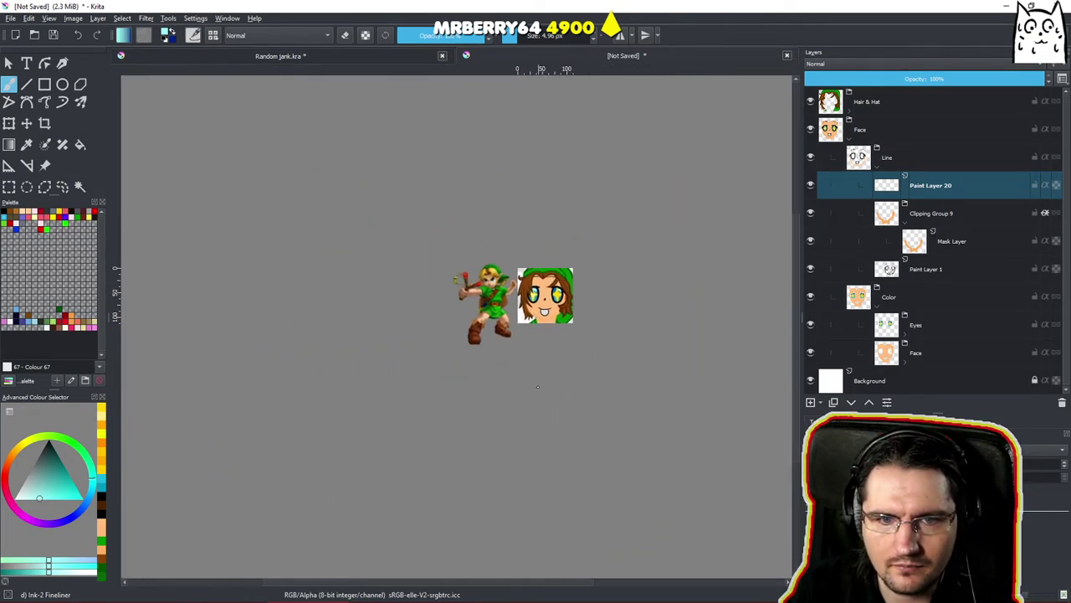
{"action": "scroll", "coordinate": [544, 371], "scroll_direction": "up", "scroll_amount": 10}
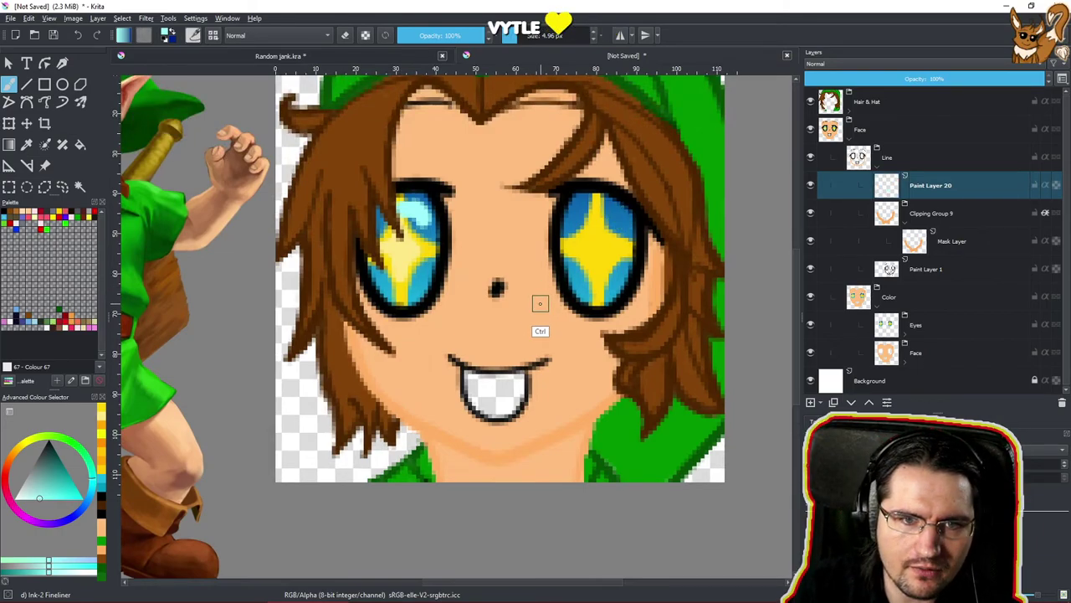
{"action": "key", "text": "ctrl+z"}
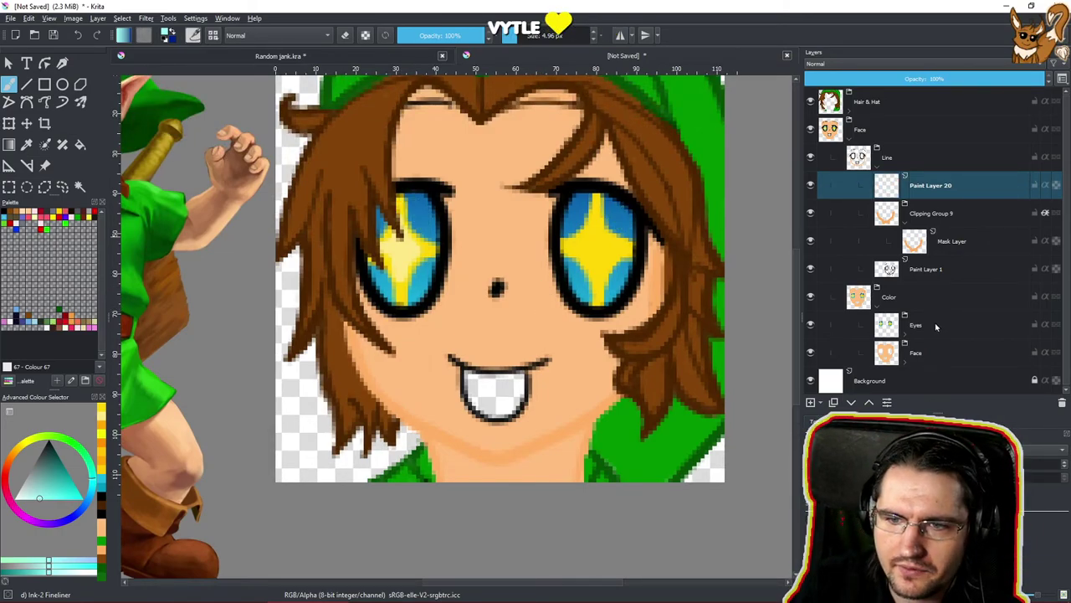
Expand the Eyes group under Color and remove Paint Layer 20 from the Line group.
{"action": "left_click", "coordinate": [937, 327]}
{"action": "left_click", "coordinate": [905, 337]}
{"action": "scroll", "coordinate": [970, 211], "scroll_direction": "down", "scroll_amount": 2}
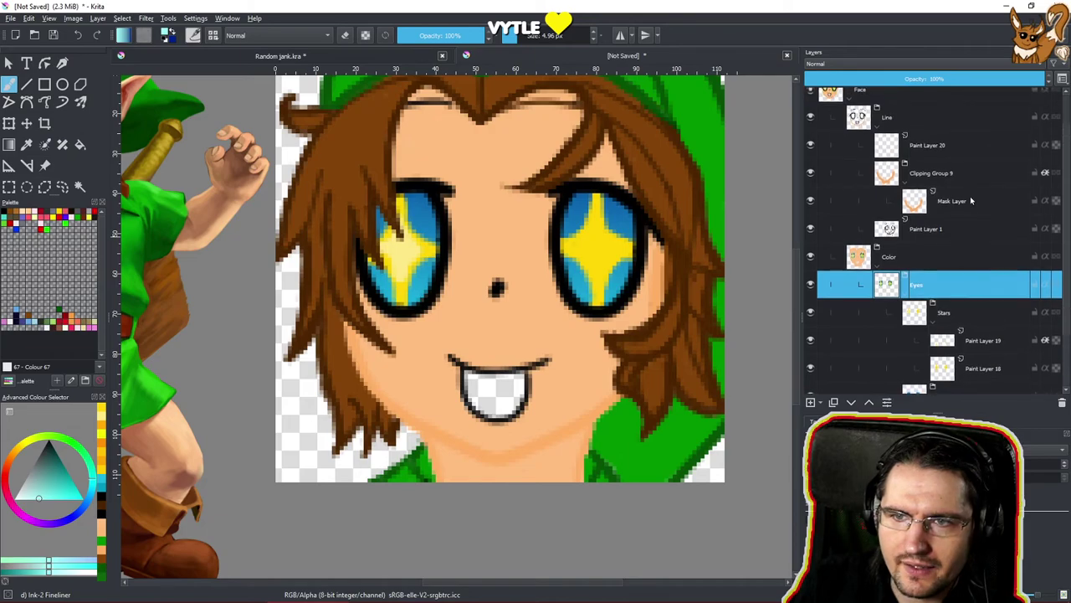
{"action": "left_click", "coordinate": [954, 151]}
{"action": "right_click", "coordinate": [948, 150]}
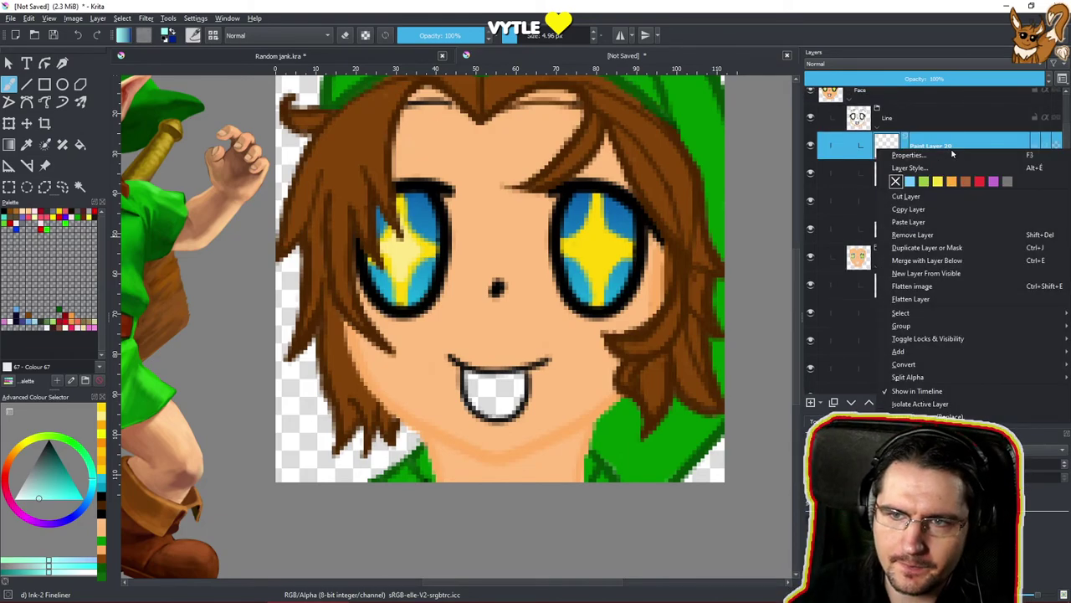
{"action": "left_click", "coordinate": [948, 234]}
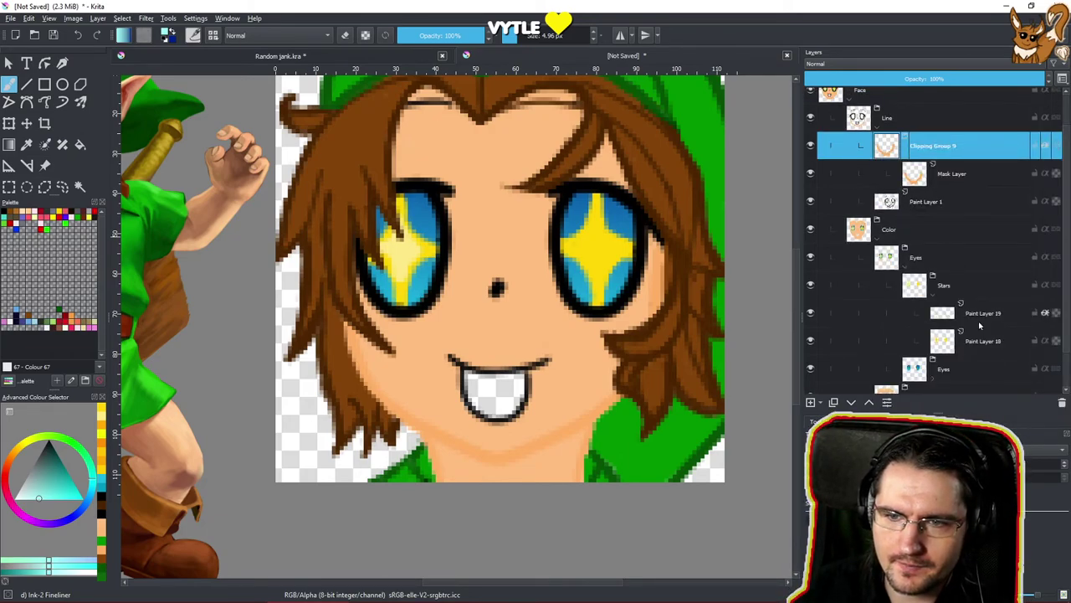
Add a new paint layer with inherited alpha above Paint Layer 17 in the inner Eyes group.
{"action": "left_click", "coordinate": [962, 368]}
{"action": "scroll", "coordinate": [962, 368], "scroll_direction": "down", "scroll_amount": 3}
{"action": "left_click", "coordinate": [998, 297]}
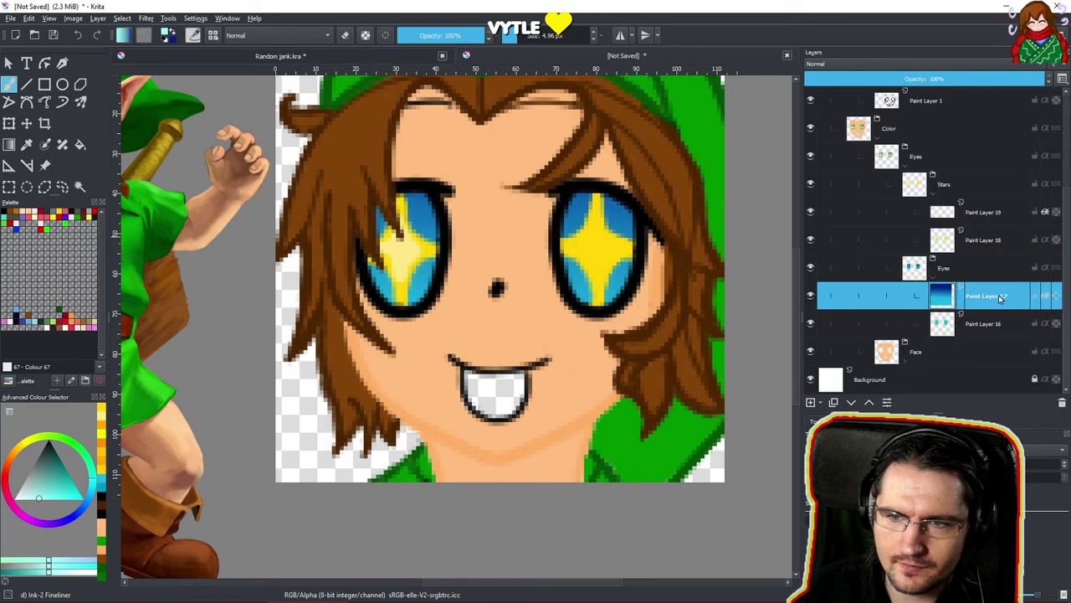
{"action": "left_click", "coordinate": [810, 402]}
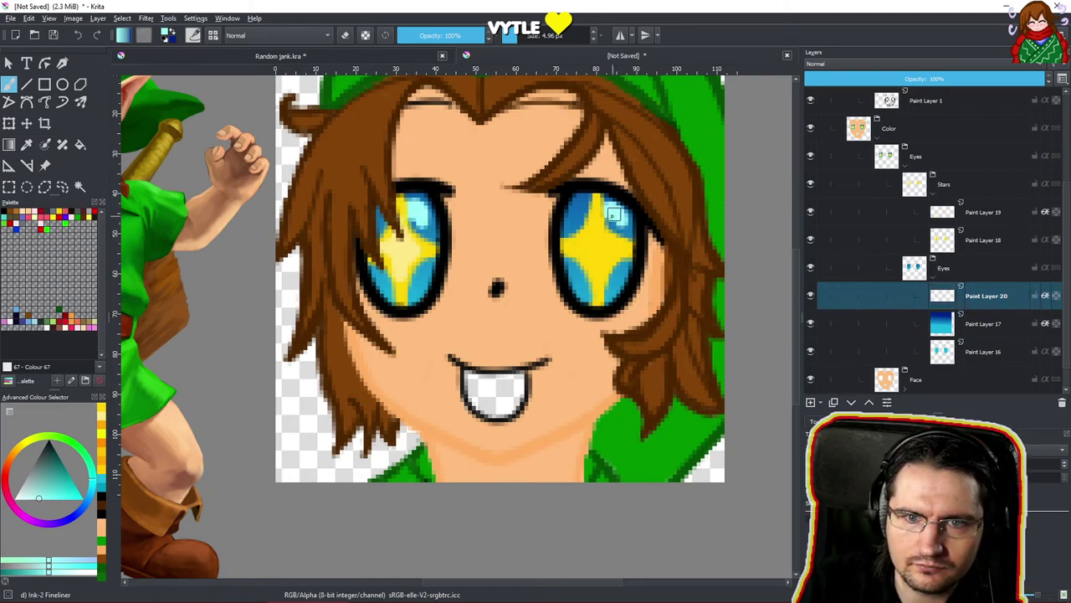
Paint pale cyan reflections in both irises, beside the upper and lower points of the stars.
{"action": "left_click_drag", "start_coordinate": [575, 266], "coordinate": [587, 285]}
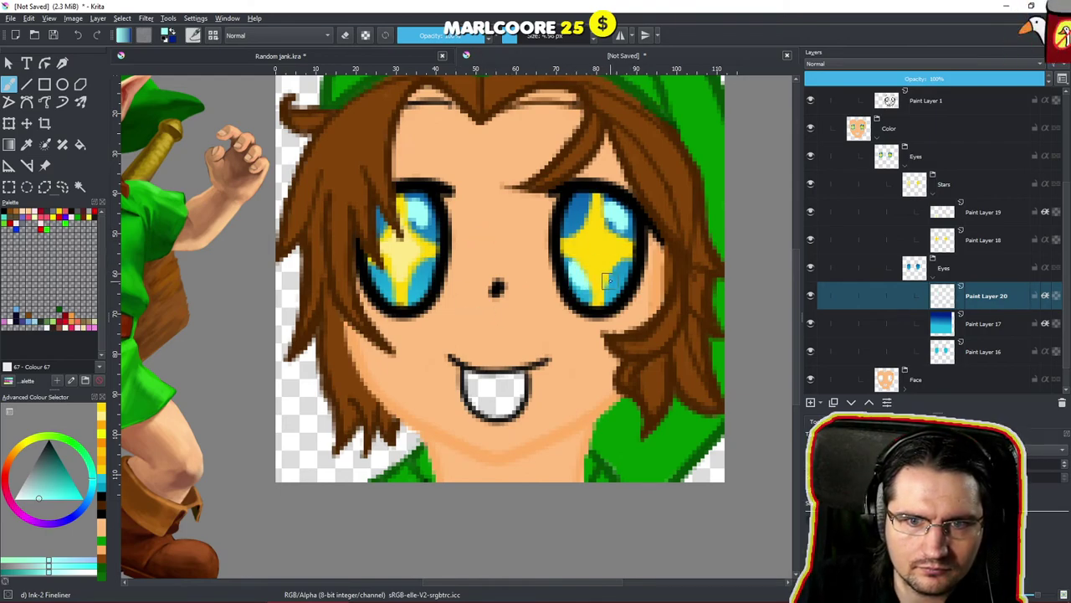
{"action": "left_click_drag", "start_coordinate": [385, 268], "coordinate": [395, 281]}
{"action": "mouse_move", "coordinate": [458, 244]}
{"action": "left_mouse_down"}
{"action": "mouse_move", "coordinate": [411, 349]}
{"action": "mouse_move", "coordinate": [420, 401]}
{"action": "mouse_move", "coordinate": [462, 396]}
{"action": "left_mouse_up"}
{"action": "left_click_drag", "start_coordinate": [521, 361], "coordinate": [533, 371]}
{"action": "left_click_drag", "start_coordinate": [551, 319], "coordinate": [581, 344]}
{"action": "mouse_move", "coordinate": [574, 341]}
{"action": "left_mouse_down"}
{"action": "mouse_move", "coordinate": [571, 230]}
{"action": "mouse_move", "coordinate": [555, 254]}
{"action": "mouse_move", "coordinate": [555, 162]}
{"action": "mouse_move", "coordinate": [545, 402]}
{"action": "mouse_move", "coordinate": [568, 329]}
{"action": "left_mouse_up"}
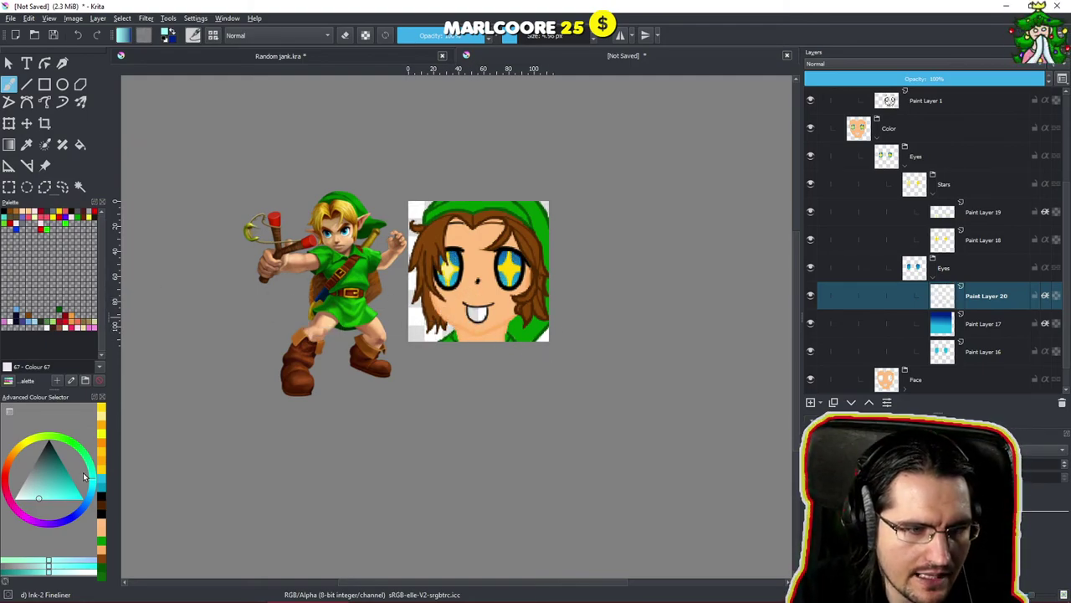
Try painting light pink reflections beside the stars in both irises on Paint Layer 20.
{"action": "left_click", "coordinate": [26, 522]}
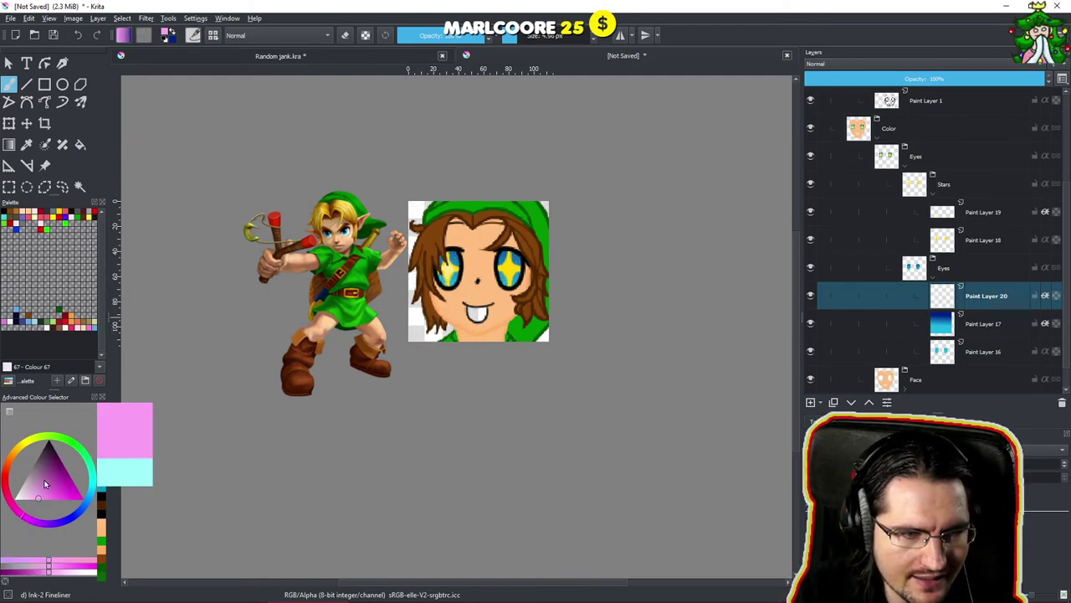
{"action": "left_click_drag", "start_coordinate": [450, 272], "coordinate": [511, 278]}
{"action": "mouse_move", "coordinate": [510, 277]}
{"action": "left_mouse_down"}
{"action": "mouse_move", "coordinate": [505, 227]}
{"action": "mouse_move", "coordinate": [523, 250]}
{"action": "mouse_move", "coordinate": [511, 246]}
{"action": "mouse_move", "coordinate": [516, 258]}
{"action": "left_mouse_up"}
{"action": "scroll", "coordinate": [515, 266], "scroll_direction": "up", "scroll_amount": 2}
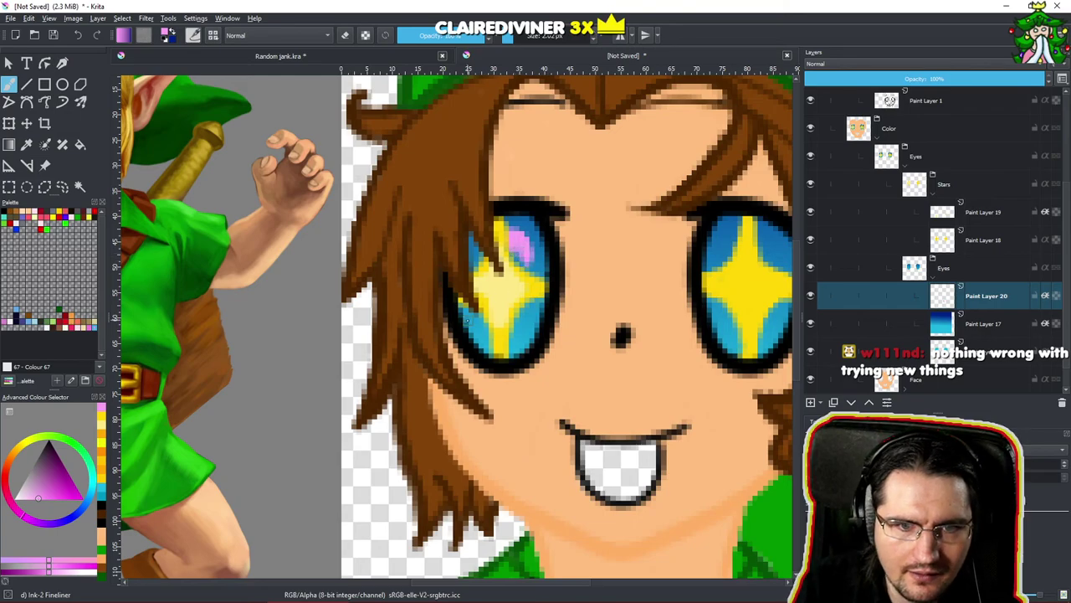
{"action": "mouse_move", "coordinate": [477, 318]}
{"action": "left_mouse_down"}
{"action": "mouse_move", "coordinate": [482, 336]}
{"action": "mouse_move", "coordinate": [391, 323]}
{"action": "left_mouse_up"}
{"action": "left_click_drag", "start_coordinate": [642, 247], "coordinate": [645, 246]}
{"action": "scroll", "coordinate": [597, 306], "scroll_direction": "down", "scroll_amount": 8}
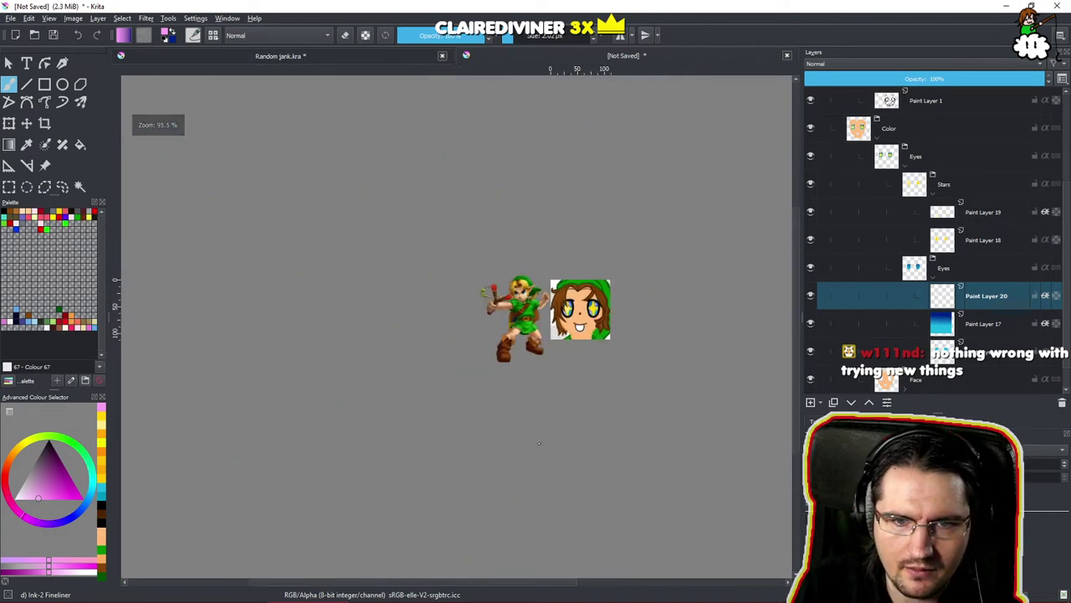
{"action": "key", "text": "ctrl"}
{"action": "scroll", "coordinate": [576, 365], "scroll_direction": "up", "scroll_amount": 8}
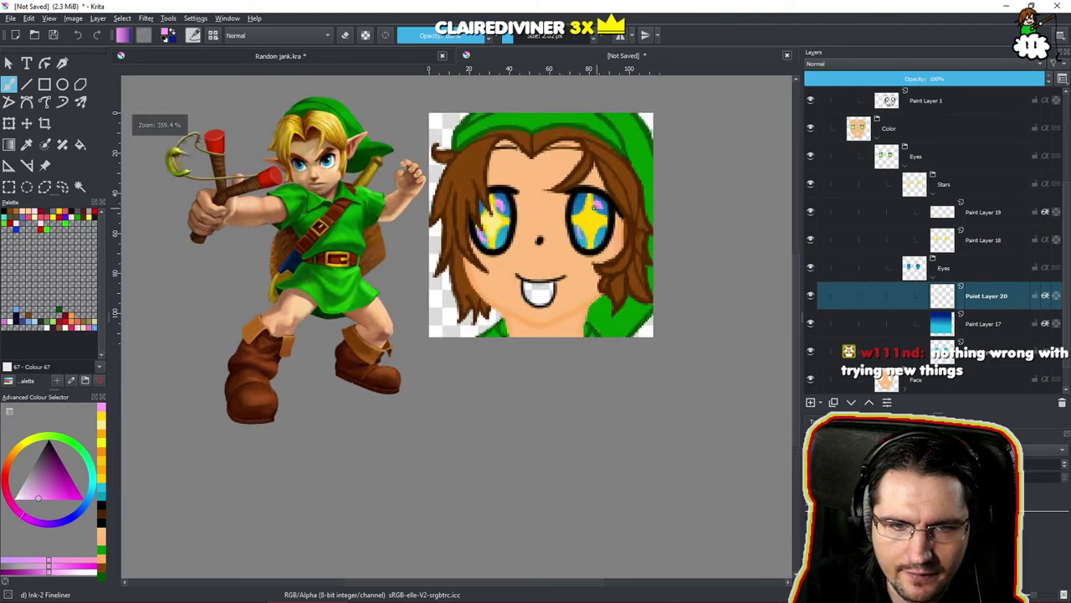
Erase the pink reflections from both irises.
{"action": "key", "text": "e"}
{"action": "mouse_move", "coordinate": [456, 287]}
{"action": "left_mouse_down"}
{"action": "mouse_move", "coordinate": [443, 301]}
{"action": "mouse_move", "coordinate": [452, 311]}
{"action": "left_mouse_up"}
{"action": "left_click_drag", "start_coordinate": [568, 305], "coordinate": [588, 297]}
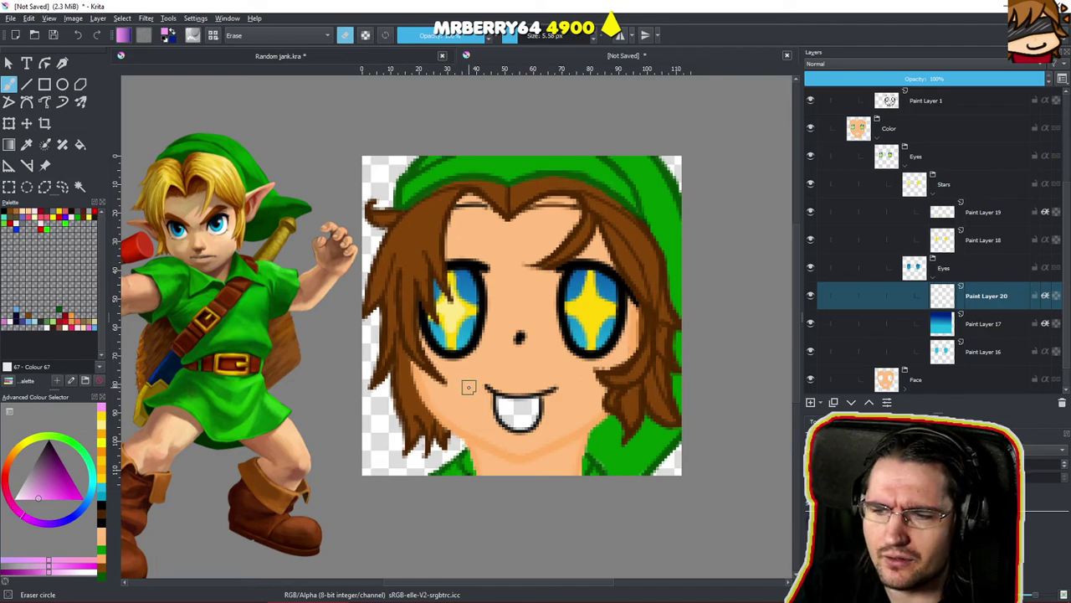
{"action": "left_click_drag", "start_coordinate": [483, 341], "coordinate": [517, 326]}
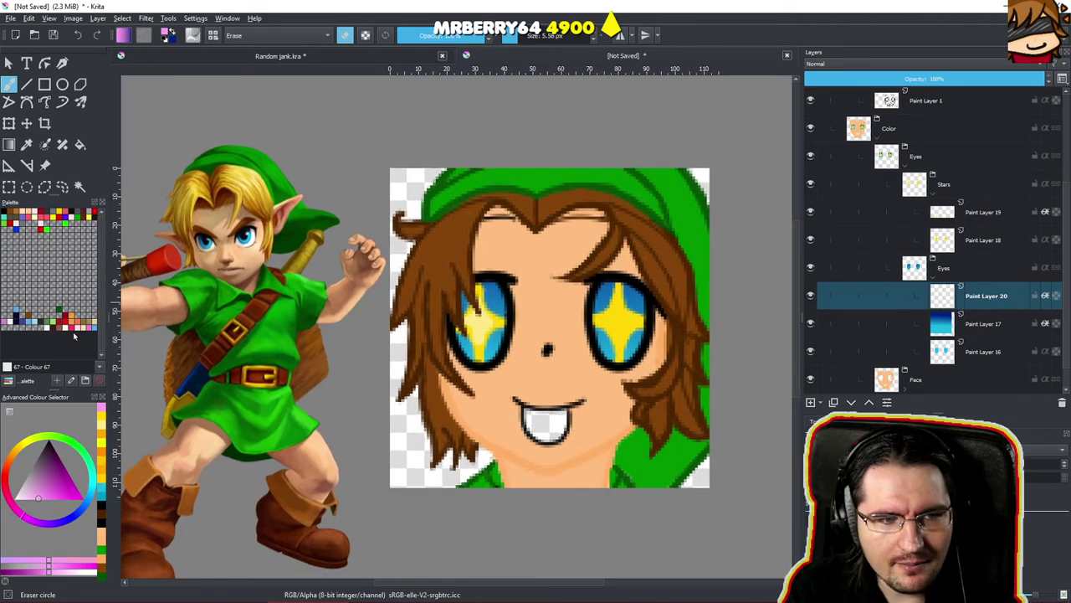
{"action": "left_click_drag", "start_coordinate": [574, 304], "coordinate": [608, 271]}
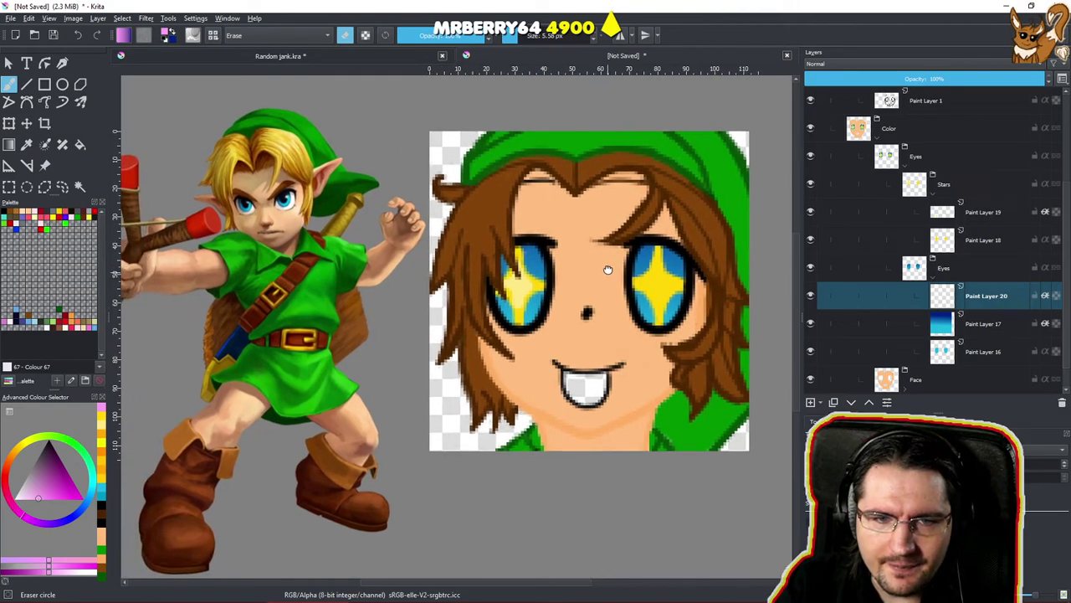
{"action": "left_click", "coordinate": [964, 238]}
{"action": "key", "text": "e"}
{"action": "key", "text": "e"}
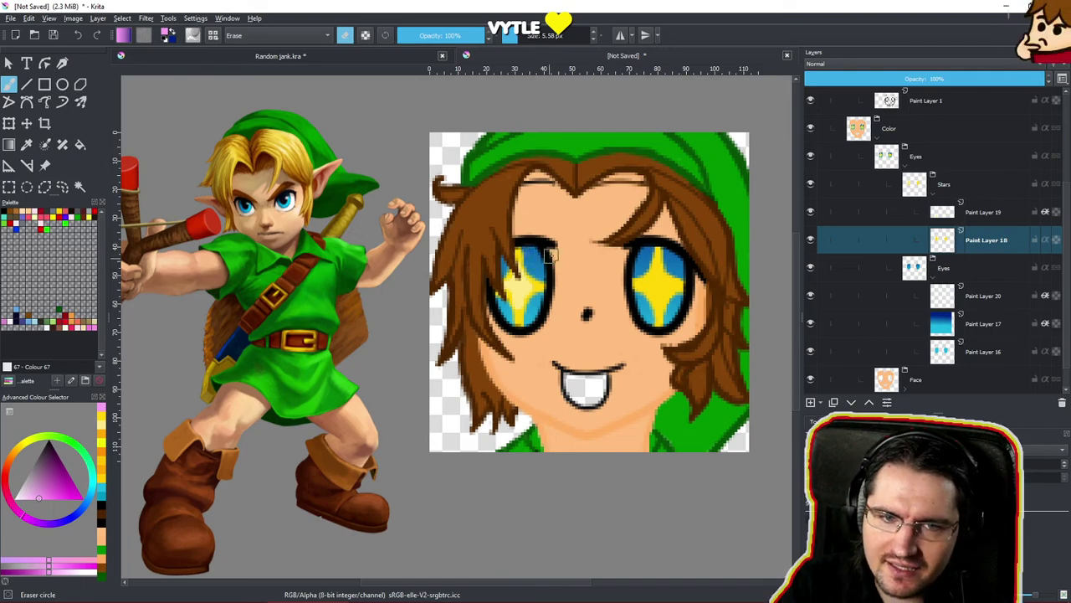
{"action": "left_click", "coordinate": [996, 213]}
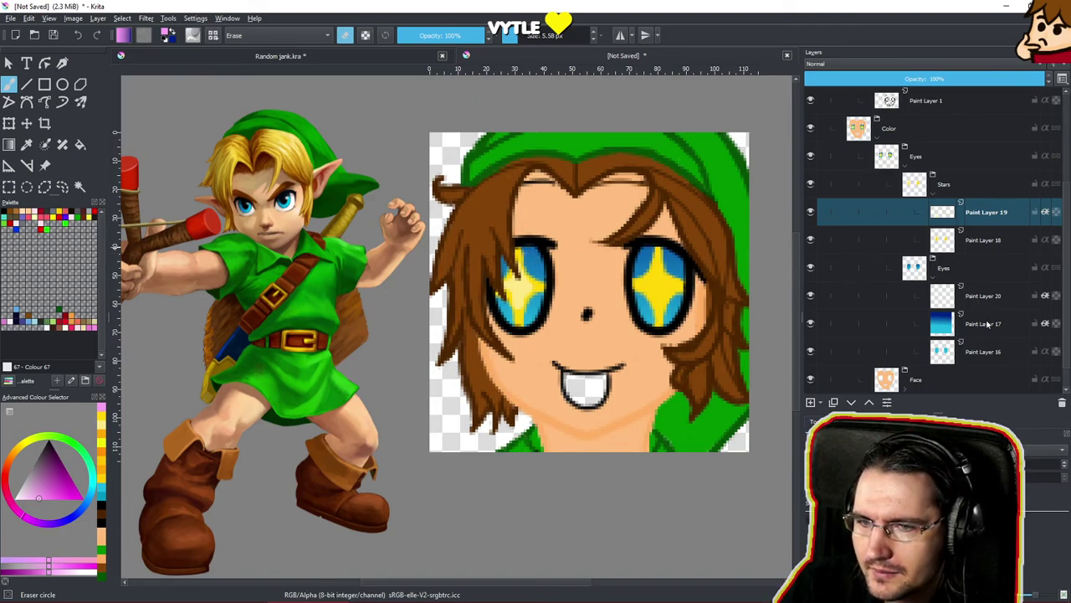
{"action": "left_click", "coordinate": [992, 319]}
{"action": "left_click", "coordinate": [994, 294]}
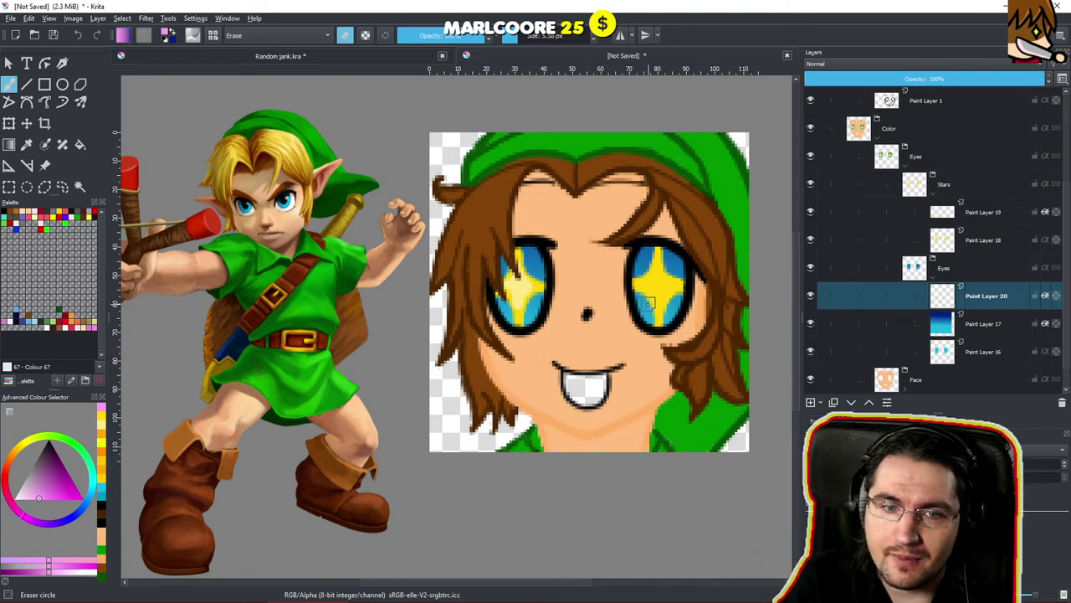
{"action": "mouse_move", "coordinate": [525, 282]}
{"action": "left_mouse_down"}
{"action": "mouse_move", "coordinate": [532, 308]}
{"action": "mouse_move", "coordinate": [540, 287]}
{"action": "mouse_move", "coordinate": [555, 322]}
{"action": "mouse_move", "coordinate": [546, 317]}
{"action": "mouse_move", "coordinate": [528, 352]}
{"action": "mouse_move", "coordinate": [516, 332]}
{"action": "left_mouse_up"}
{"action": "scroll", "coordinate": [933, 272], "scroll_direction": "up", "scroll_amount": 5}
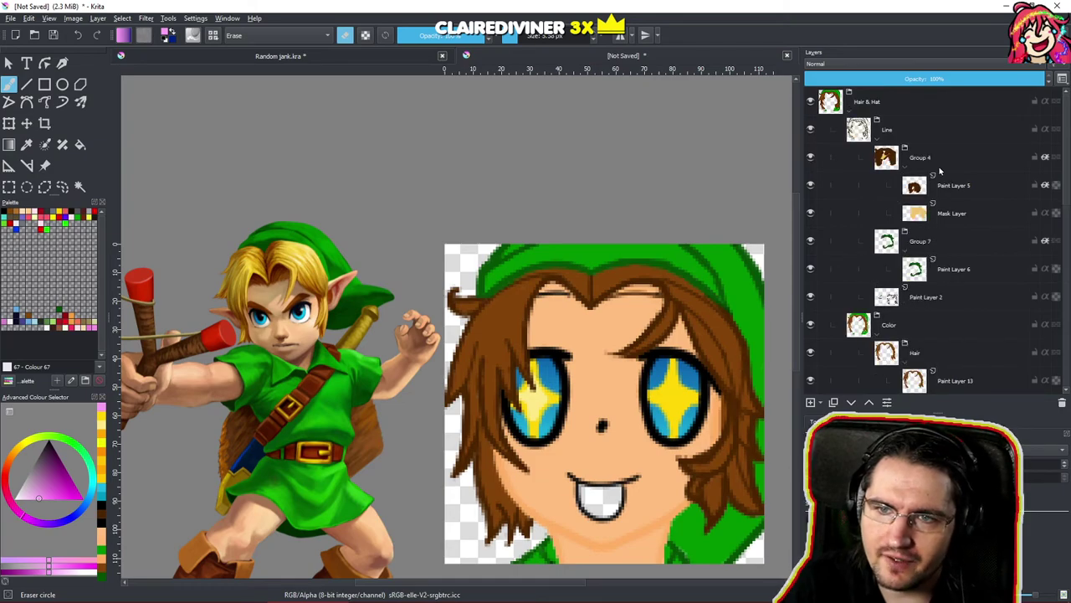
Pick the hair's brown and touch up the hair fill on Paint Layer 13, around the strands beside the partly covered eye.
{"action": "left_click", "coordinate": [963, 186]}
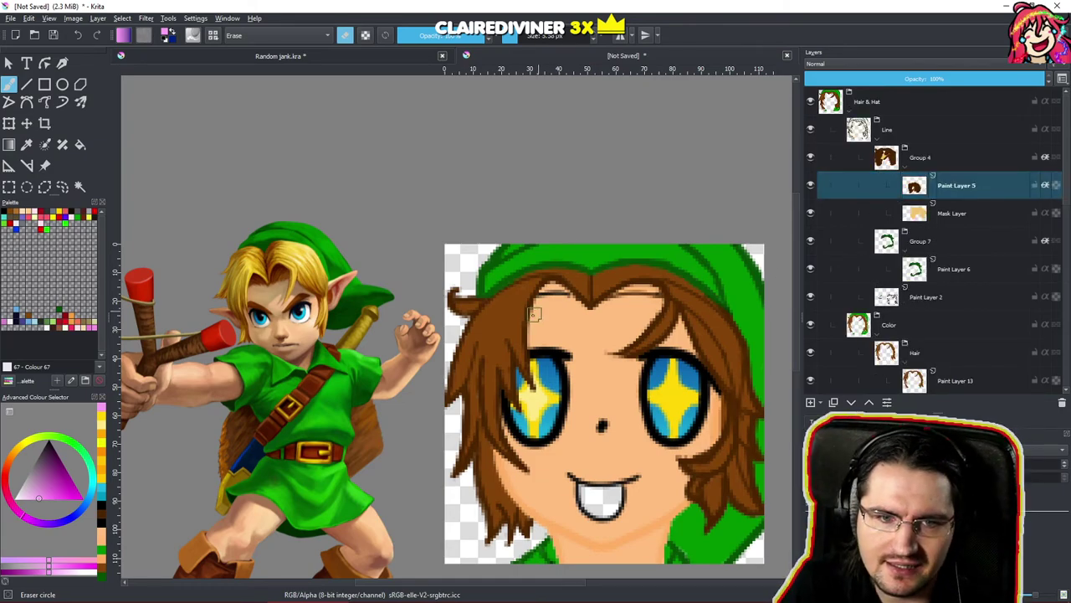
{"action": "scroll", "coordinate": [514, 326], "scroll_direction": "up", "scroll_amount": 1}
{"action": "scroll", "coordinate": [514, 325], "scroll_direction": "up", "scroll_amount": 2}
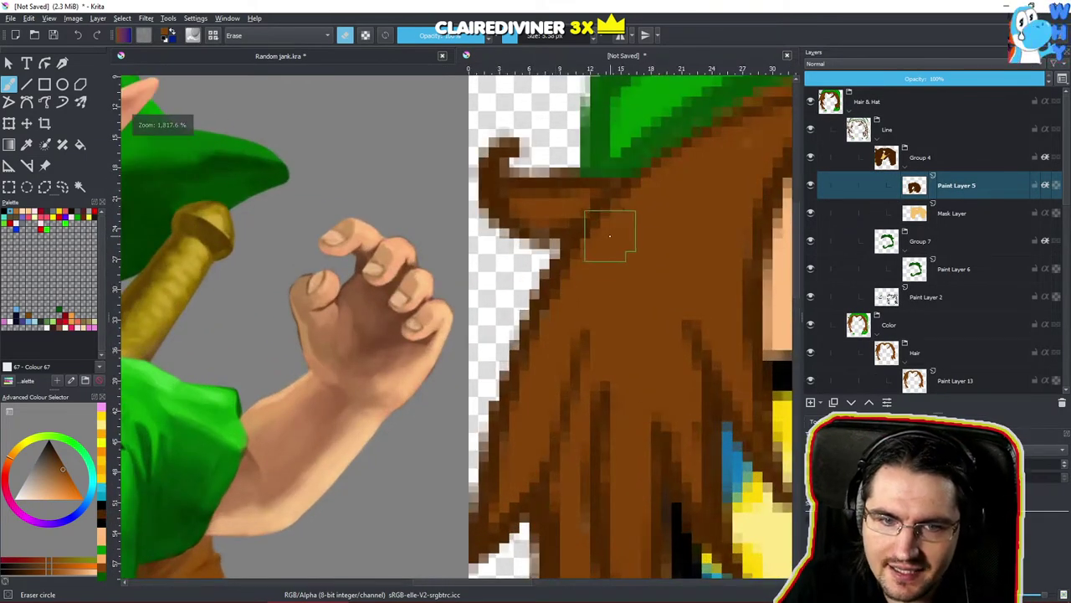
{"action": "key", "text": "e"}
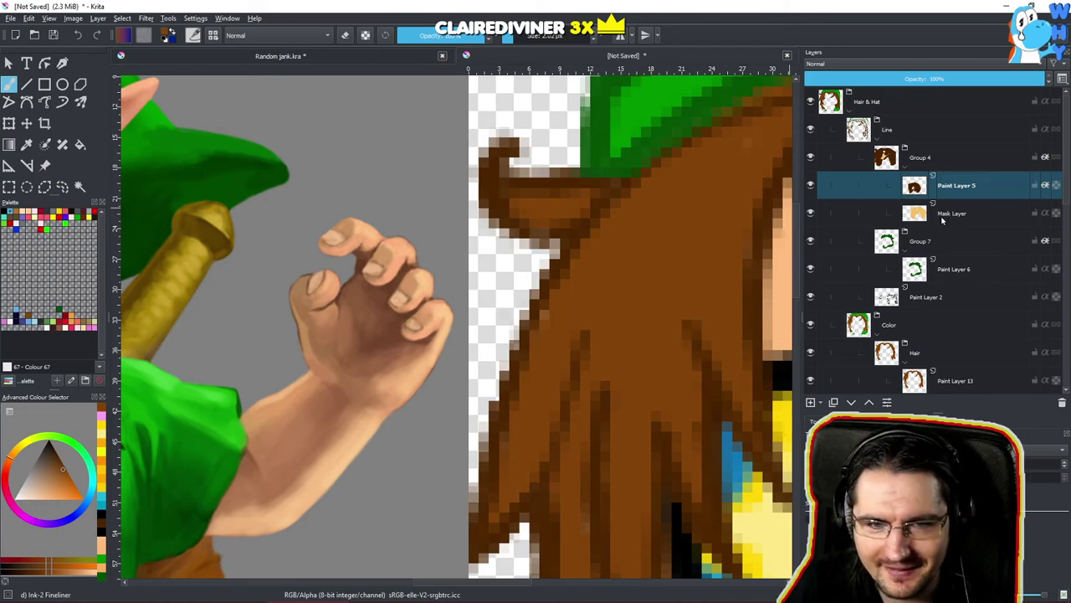
{"action": "left_click", "coordinate": [957, 380]}
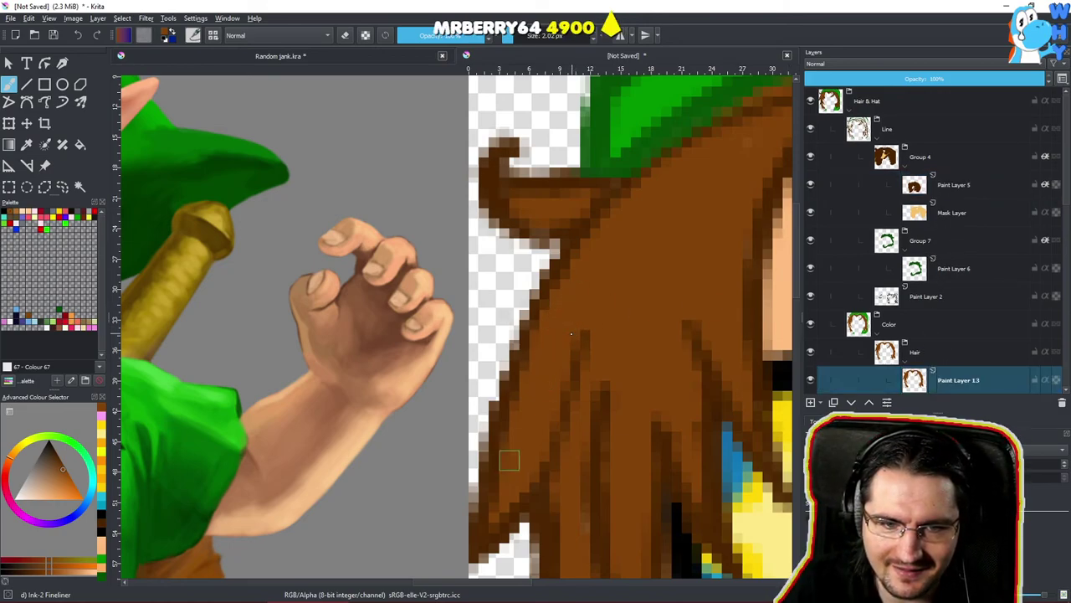
{"action": "left_click_drag", "start_coordinate": [576, 461], "coordinate": [591, 289]}
{"action": "left_click_drag", "start_coordinate": [621, 438], "coordinate": [631, 322]}
{"action": "mouse_move", "coordinate": [630, 330]}
{"action": "left_mouse_down"}
{"action": "mouse_move", "coordinate": [633, 444]}
{"action": "mouse_move", "coordinate": [647, 347]}
{"action": "mouse_move", "coordinate": [673, 322]}
{"action": "mouse_move", "coordinate": [673, 400]}
{"action": "left_mouse_up"}
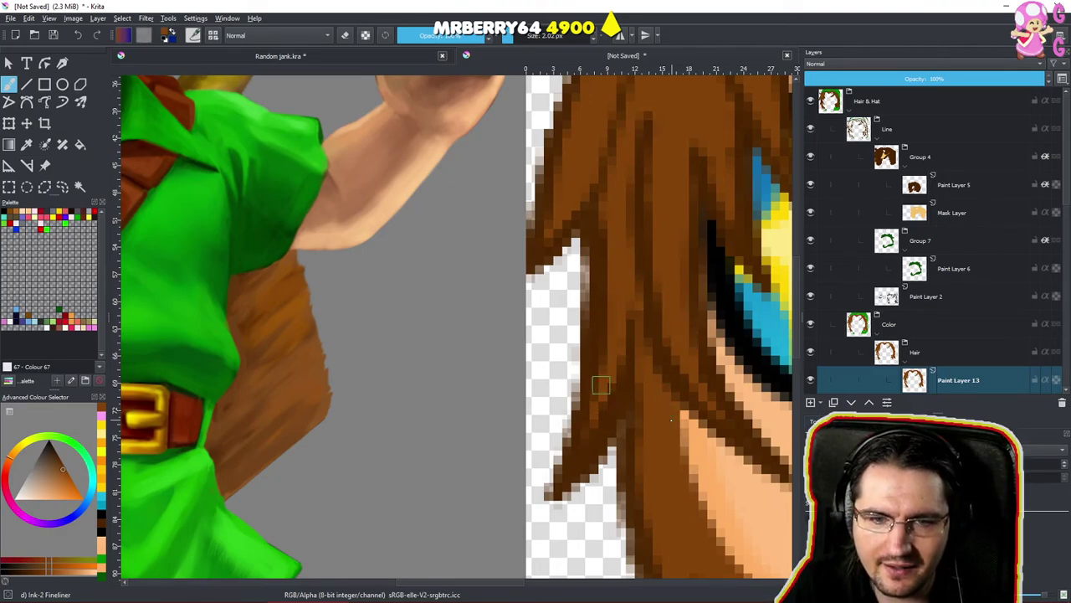
{"action": "left_click_drag", "start_coordinate": [667, 330], "coordinate": [578, 510]}
{"action": "left_click_drag", "start_coordinate": [609, 295], "coordinate": [561, 376]}
{"action": "left_click_drag", "start_coordinate": [585, 360], "coordinate": [559, 395]}
{"action": "left_click_drag", "start_coordinate": [559, 395], "coordinate": [517, 318]}
{"action": "left_click_drag", "start_coordinate": [586, 339], "coordinate": [541, 346]}
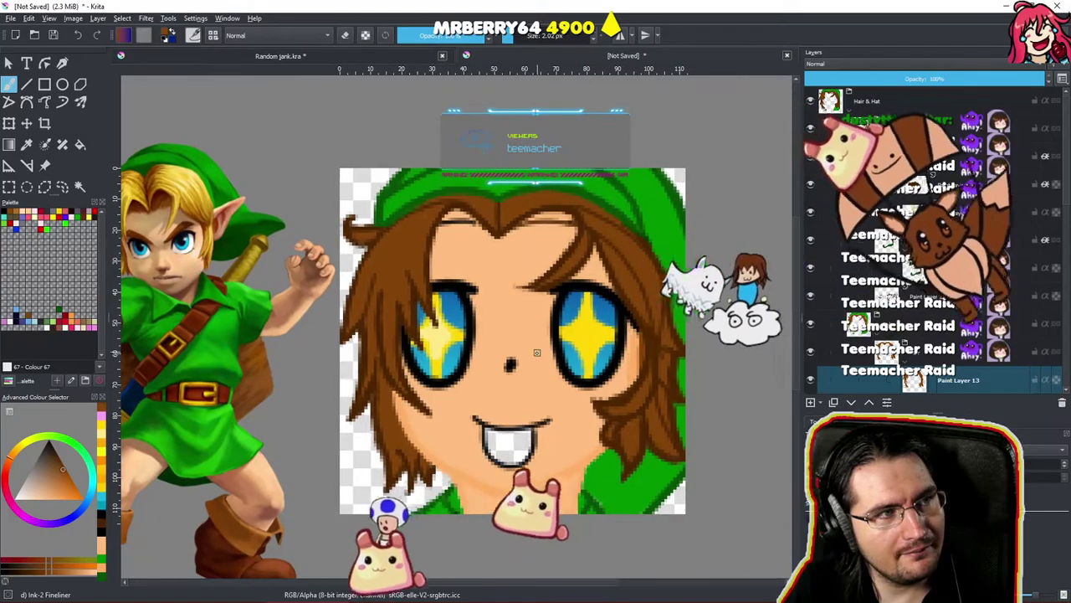
{"action": "left_click_drag", "start_coordinate": [572, 296], "coordinate": [586, 277]}
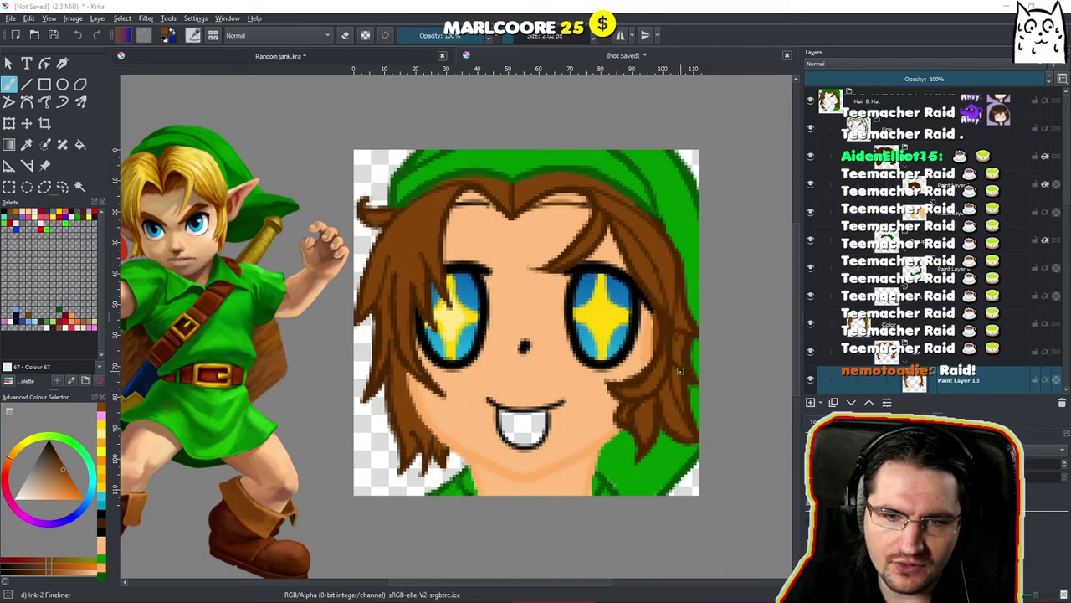
{"action": "key", "text": "e"}
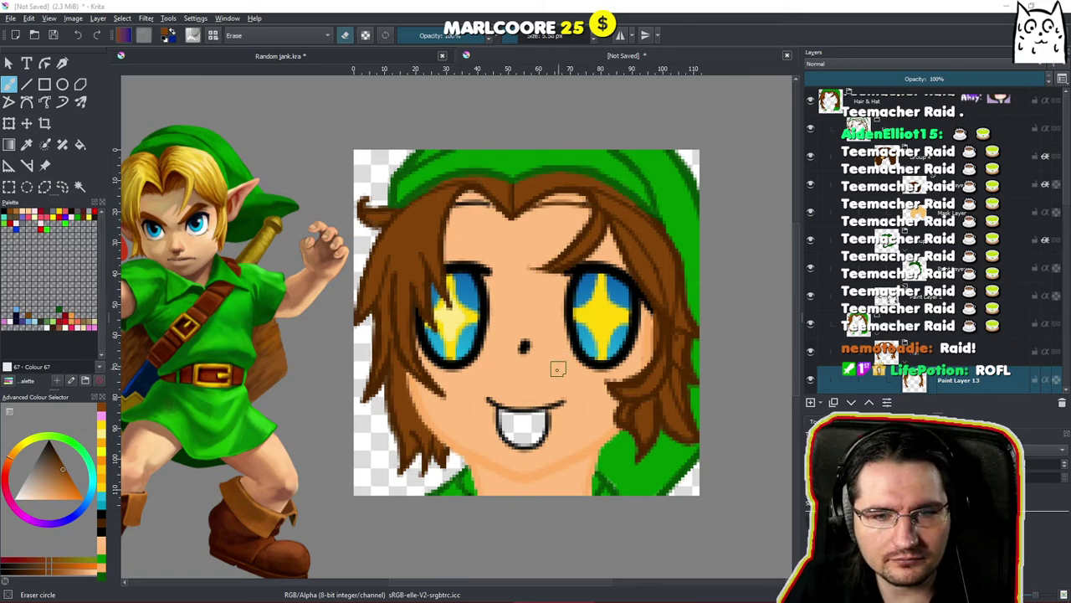
{"action": "left_click", "coordinate": [116, 444]}
{"action": "left_click_drag", "start_coordinate": [441, 388], "coordinate": [424, 430]}
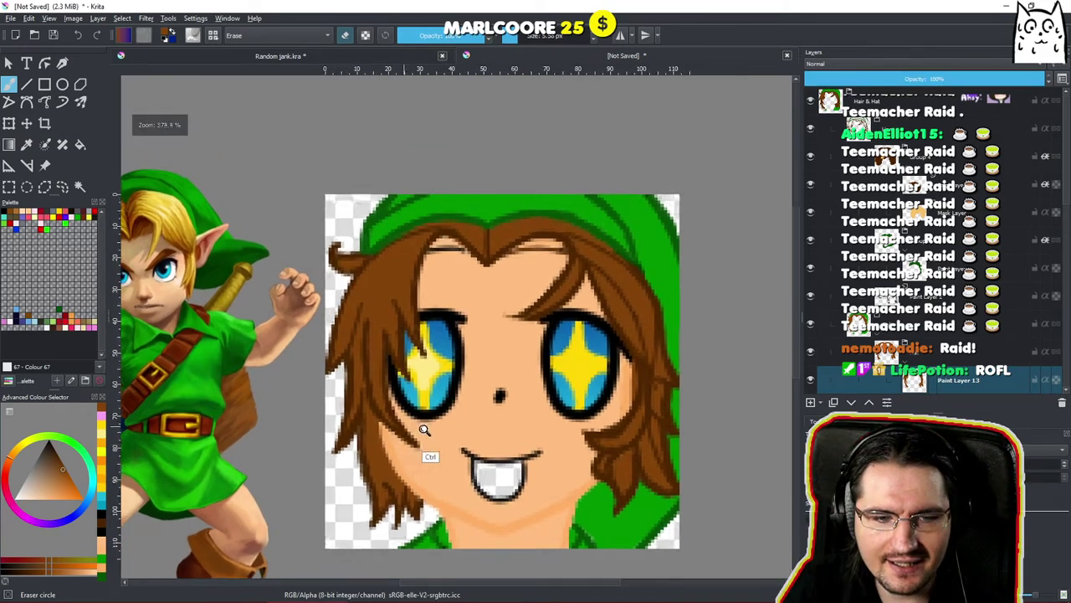
{"action": "scroll", "coordinate": [422, 432], "scroll_direction": "down", "scroll_amount": 3}
{"action": "key", "text": "/"}
{"action": "mouse_move", "coordinate": [566, 403]}
{"action": "left_mouse_down"}
{"action": "mouse_move", "coordinate": [607, 376]}
{"action": "mouse_move", "coordinate": [614, 385]}
{"action": "mouse_move", "coordinate": [641, 359]}
{"action": "left_mouse_up"}
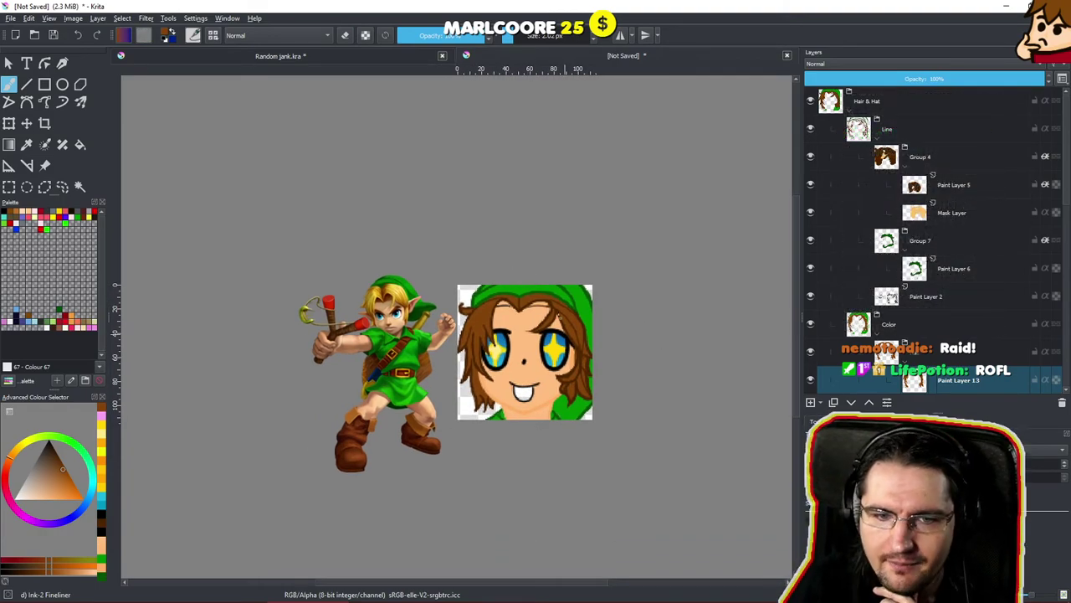
{"action": "left_click_drag", "start_coordinate": [582, 381], "coordinate": [590, 374]}
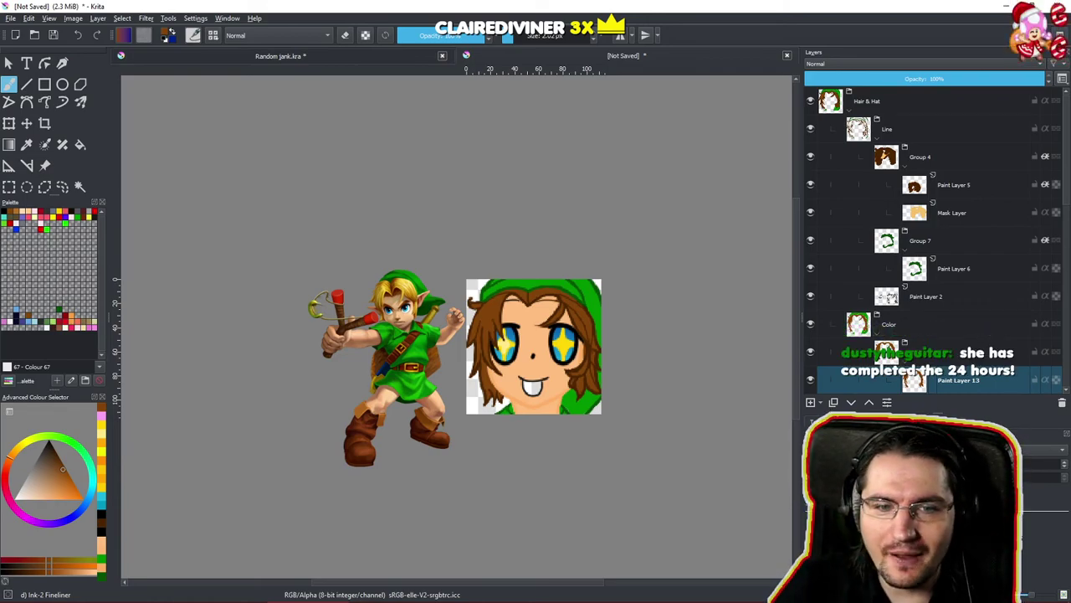
{"action": "mouse_move", "coordinate": [529, 361]}
{"action": "left_mouse_down"}
{"action": "mouse_move", "coordinate": [547, 356]}
{"action": "mouse_move", "coordinate": [515, 363]}
{"action": "left_mouse_up"}
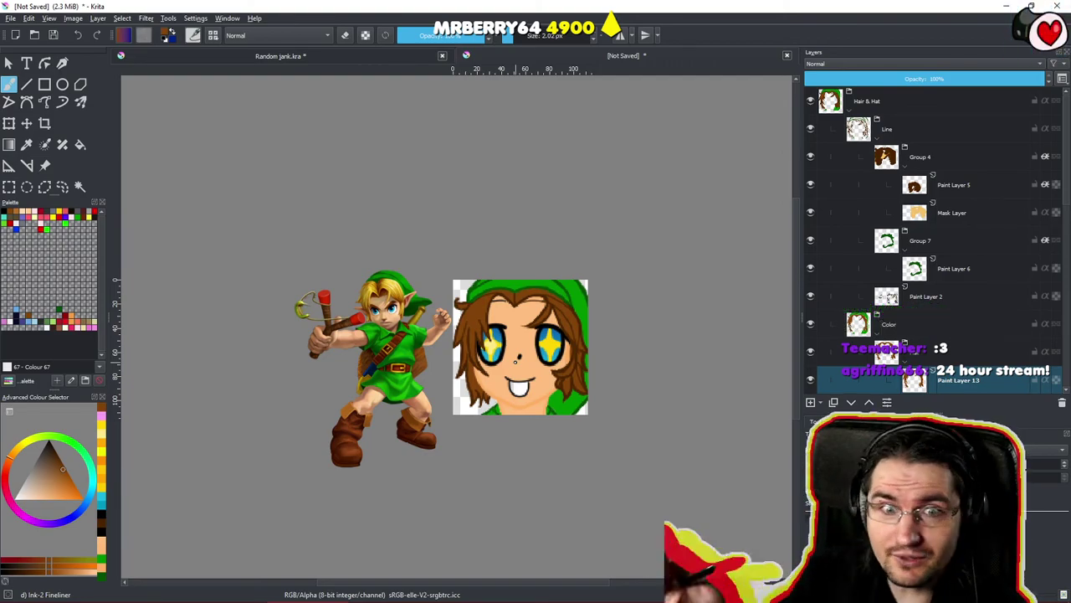
{"action": "left_click_drag", "start_coordinate": [507, 401], "coordinate": [532, 369]}
{"action": "scroll", "coordinate": [531, 368], "scroll_direction": "up", "scroll_amount": 5}
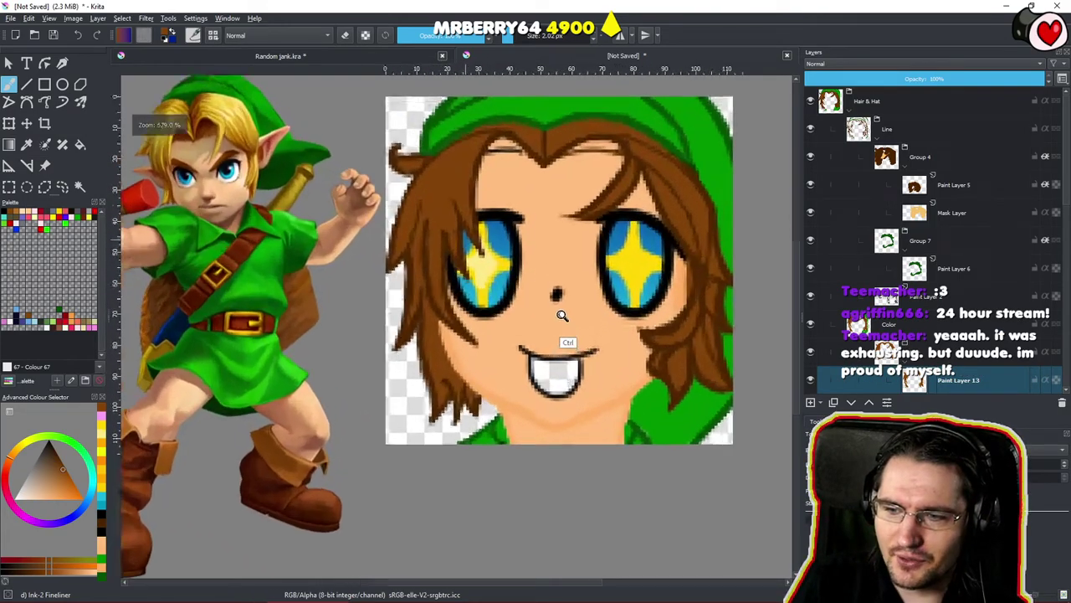
{"action": "scroll", "coordinate": [540, 336], "scroll_direction": "down", "scroll_amount": 1}
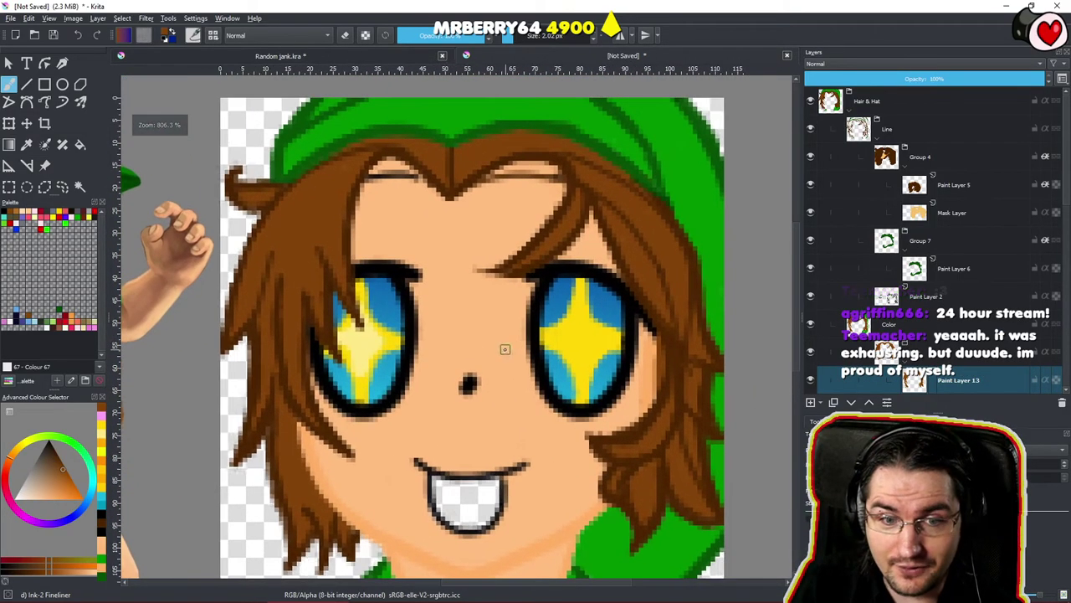
Choose the dark red Colour 7 from the palette as the painting colour.
{"action": "left_click", "coordinate": [971, 322]}
{"action": "scroll", "coordinate": [937, 249], "scroll_direction": "down", "scroll_amount": 5}
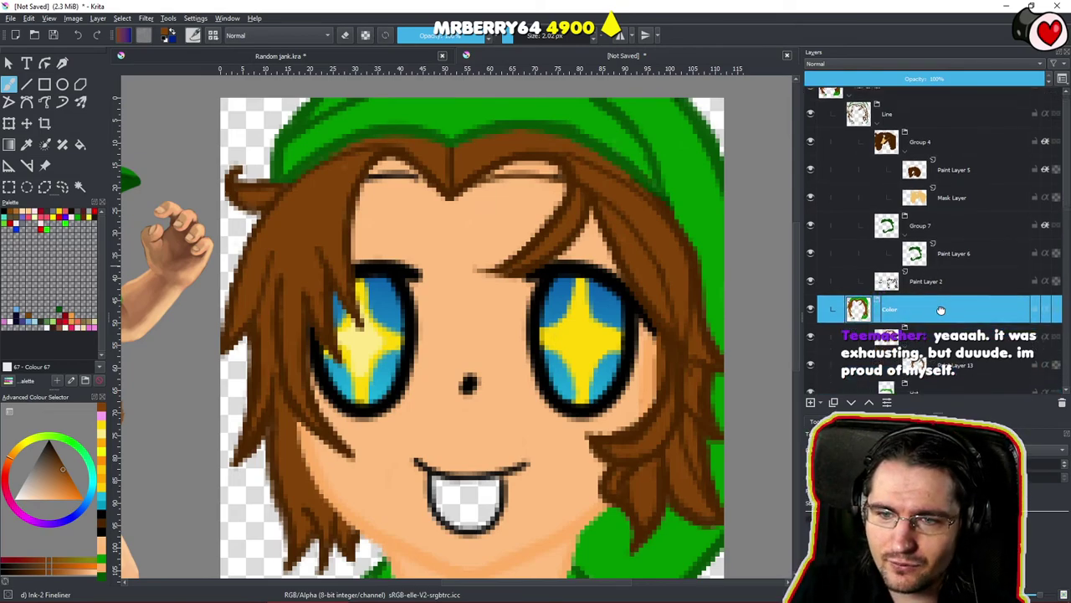
{"action": "scroll", "coordinate": [935, 285], "scroll_direction": "up", "scroll_amount": 5}
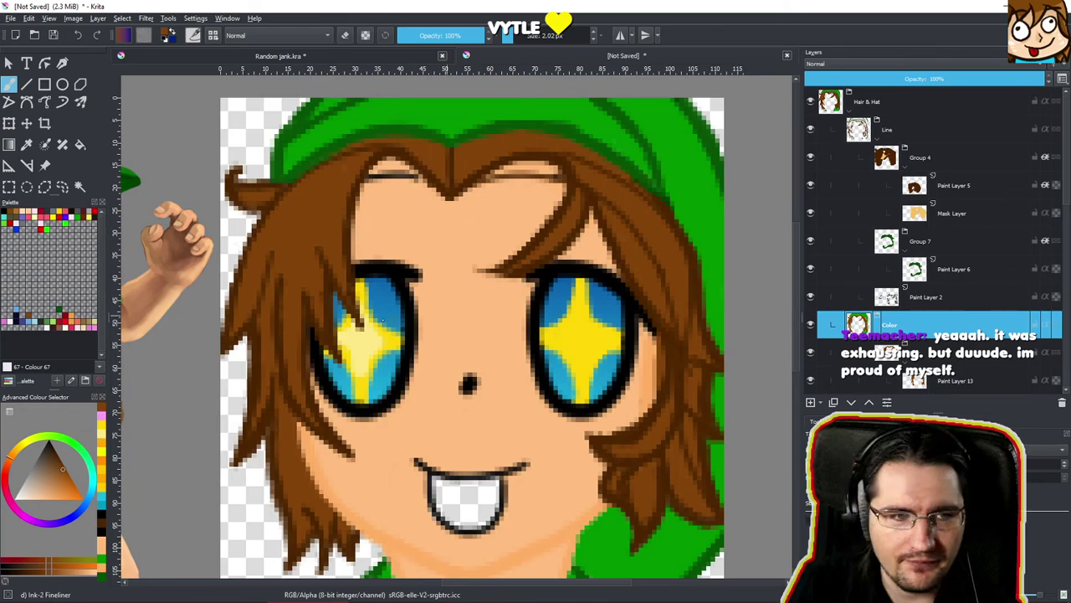
{"action": "left_click", "coordinate": [40, 217]}
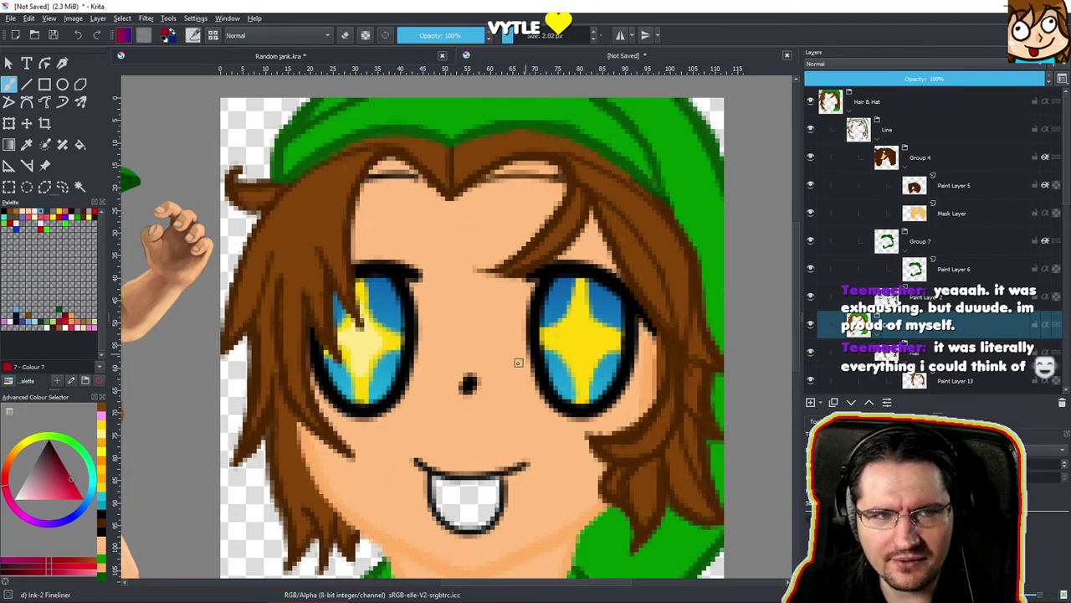
{"action": "left_click_drag", "start_coordinate": [505, 440], "coordinate": [510, 429]}
Create a new group holding an empty paint layer above the Eyes group in the face's Color group.
{"action": "scroll", "coordinate": [959, 251], "scroll_direction": "down", "scroll_amount": 6}
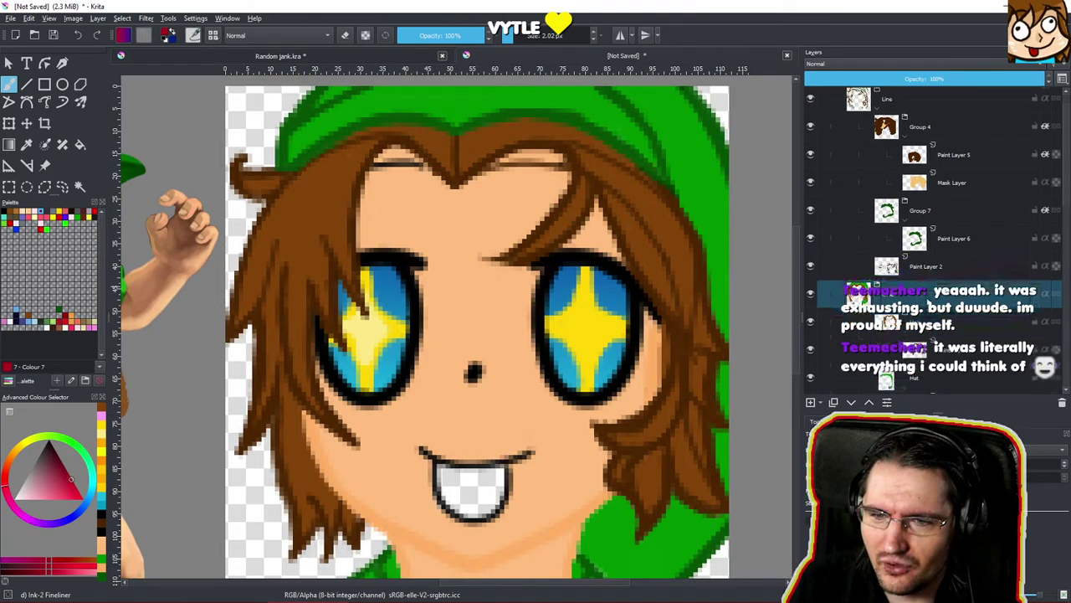
{"action": "scroll", "coordinate": [961, 250], "scroll_direction": "down", "scroll_amount": 8}
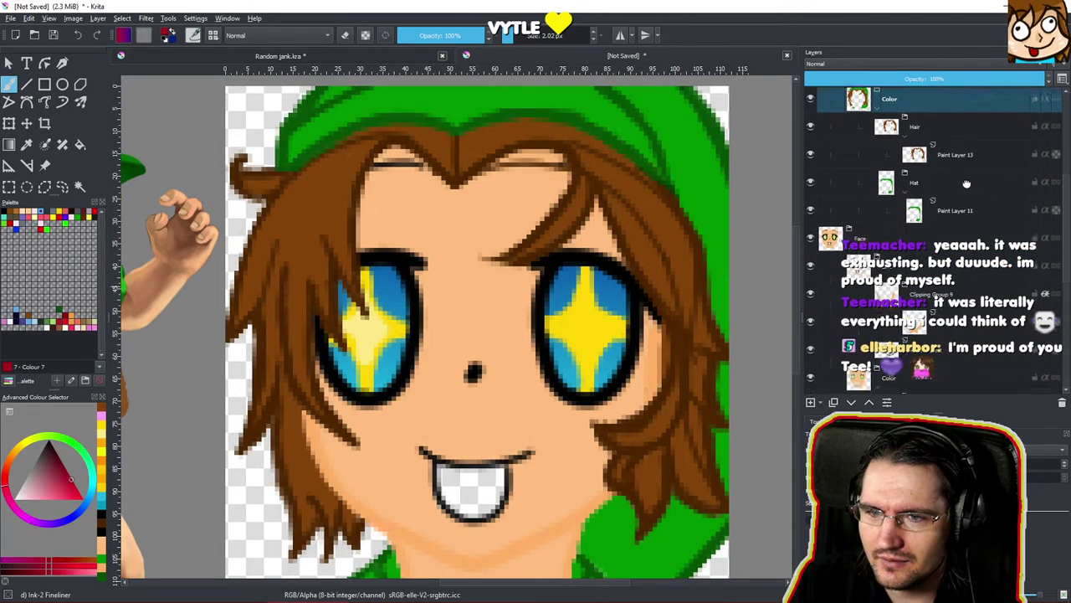
{"action": "scroll", "coordinate": [957, 201], "scroll_direction": "up", "scroll_amount": 7}
{"action": "scroll", "coordinate": [935, 286], "scroll_direction": "down", "scroll_amount": 5}
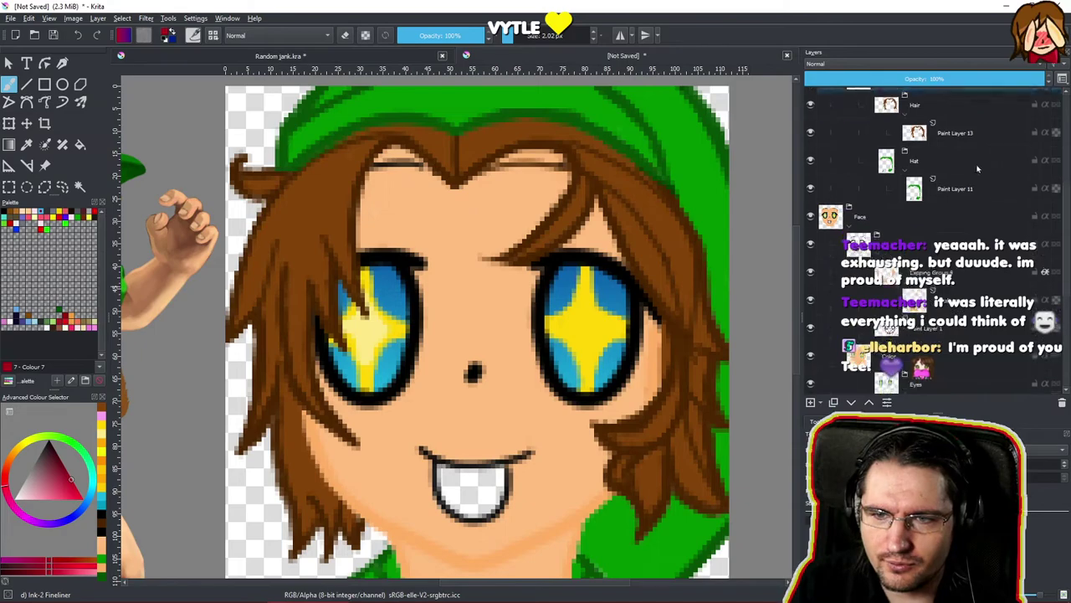
{"action": "scroll", "coordinate": [939, 256], "scroll_direction": "up", "scroll_amount": 3}
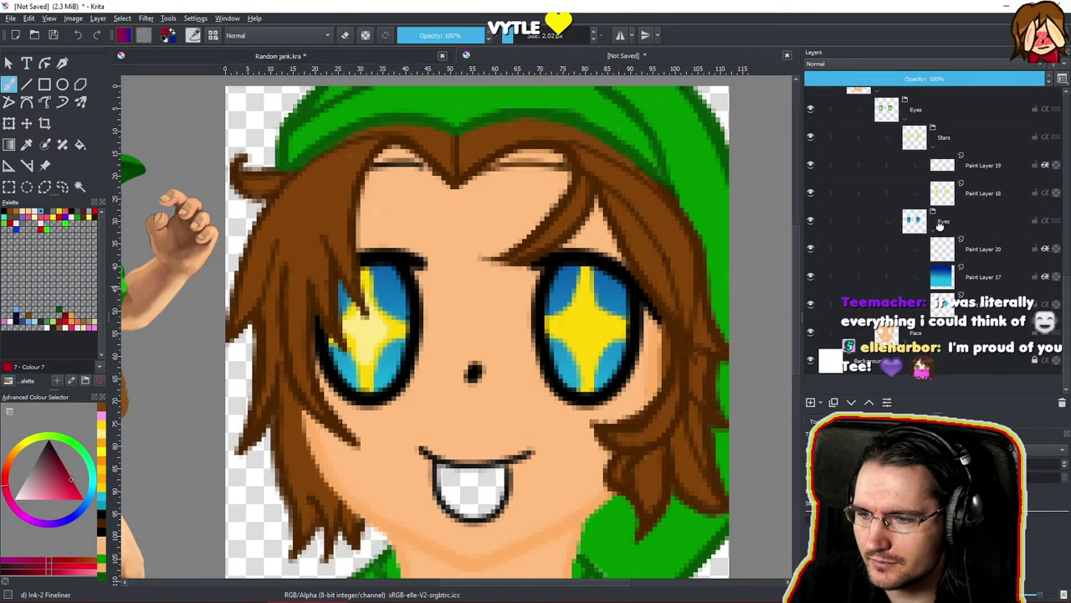
{"action": "scroll", "coordinate": [946, 251], "scroll_direction": "up", "scroll_amount": 1}
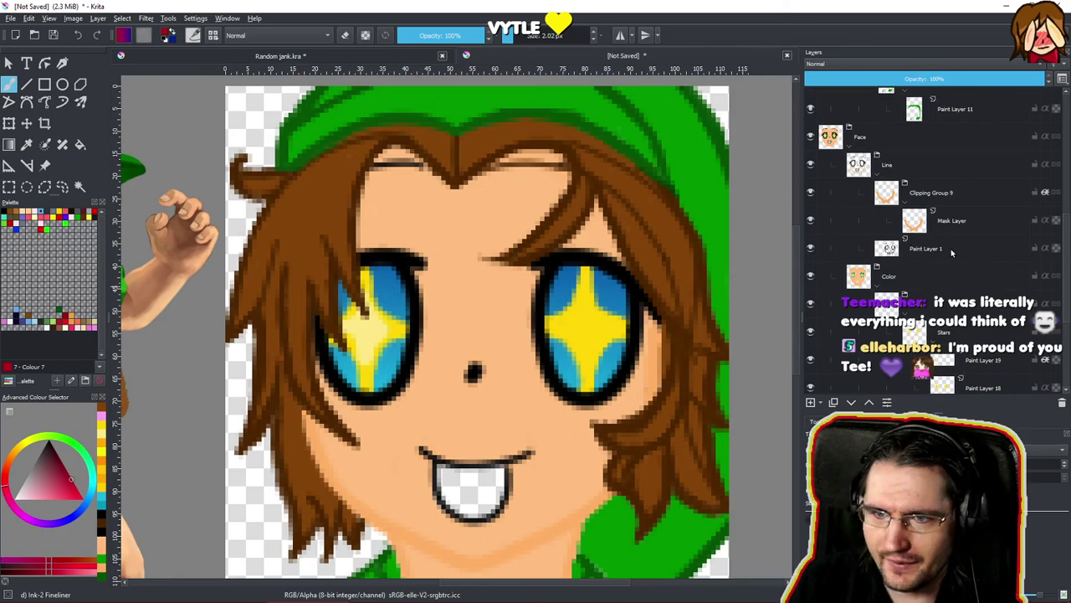
{"action": "left_click", "coordinate": [950, 249]}
{"action": "left_click", "coordinate": [940, 278]}
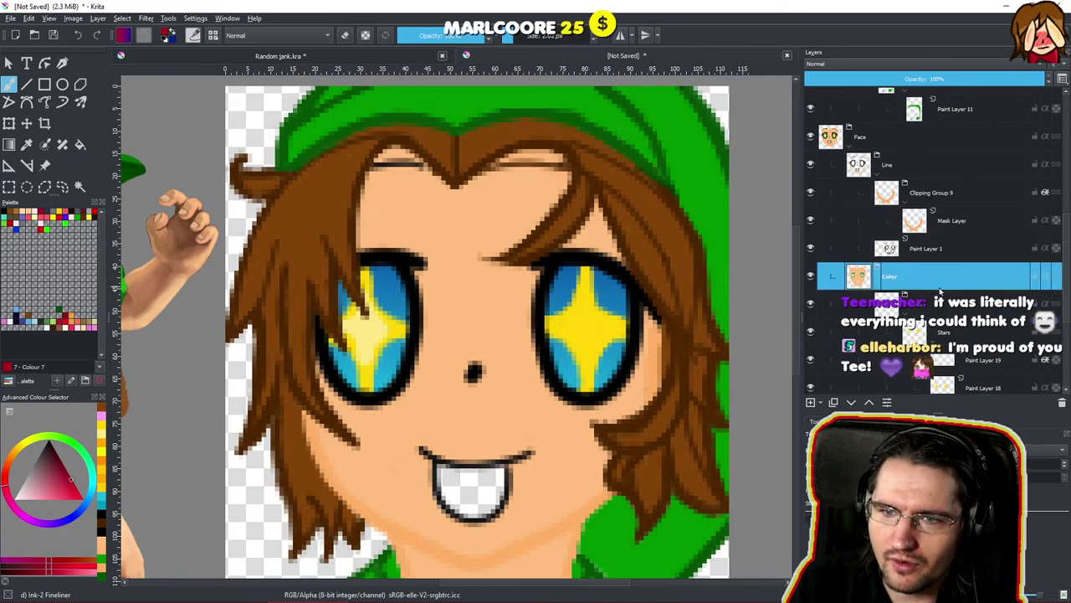
{"action": "left_click", "coordinate": [950, 335]}
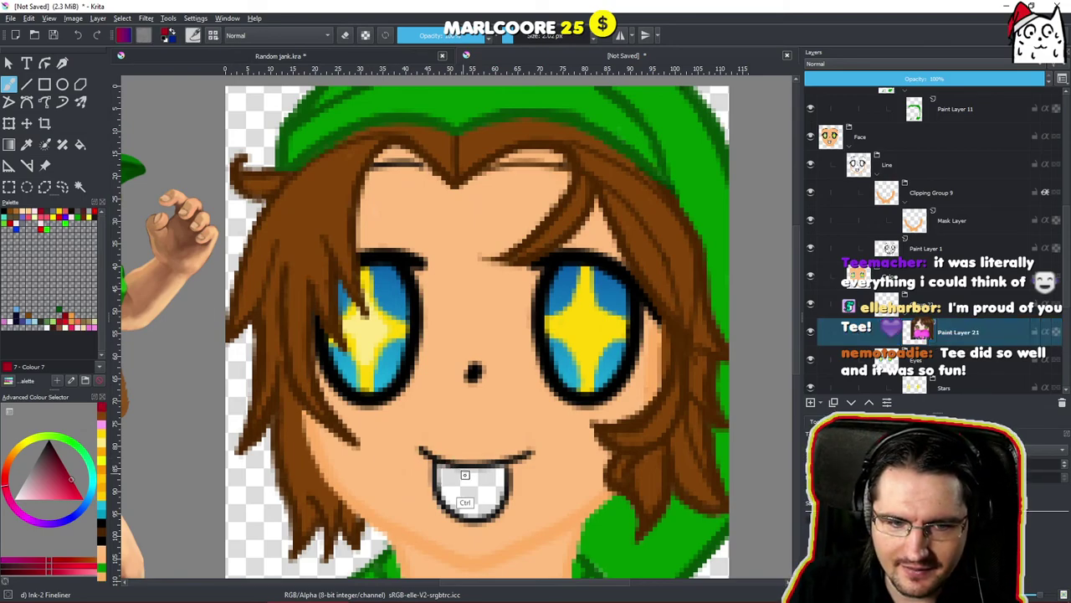
Fill the open mouth with dark red inside its outline on Paint Layer 21.
{"action": "mouse_move", "coordinate": [445, 471]}
{"action": "left_mouse_down"}
{"action": "mouse_move", "coordinate": [462, 496]}
{"action": "mouse_move", "coordinate": [454, 509]}
{"action": "mouse_move", "coordinate": [476, 514]}
{"action": "mouse_move", "coordinate": [503, 487]}
{"action": "mouse_move", "coordinate": [503, 469]}
{"action": "mouse_move", "coordinate": [480, 494]}
{"action": "mouse_move", "coordinate": [491, 485]}
{"action": "mouse_move", "coordinate": [480, 475]}
{"action": "mouse_move", "coordinate": [453, 473]}
{"action": "mouse_move", "coordinate": [483, 468]}
{"action": "left_mouse_up"}
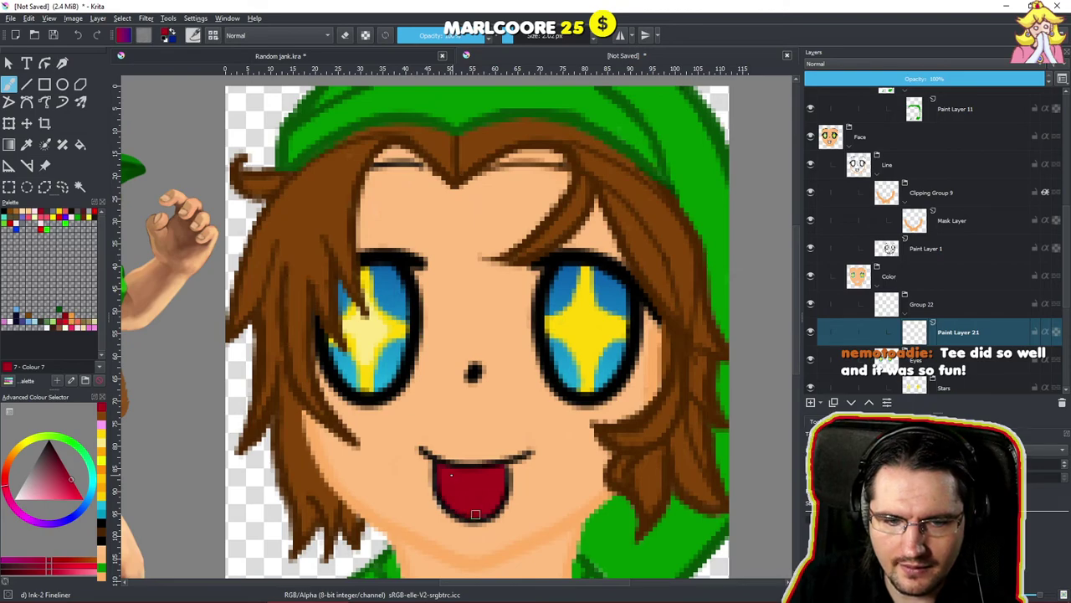
{"action": "scroll", "coordinate": [502, 494], "scroll_direction": "down", "scroll_amount": 3}
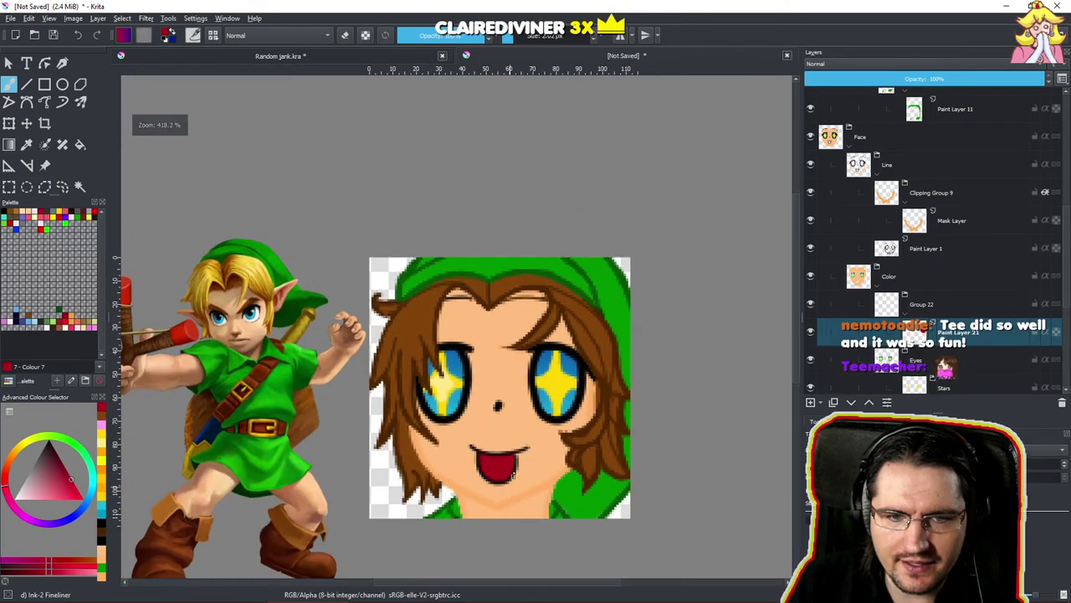
{"action": "scroll", "coordinate": [597, 429], "scroll_direction": "down", "scroll_amount": 4}
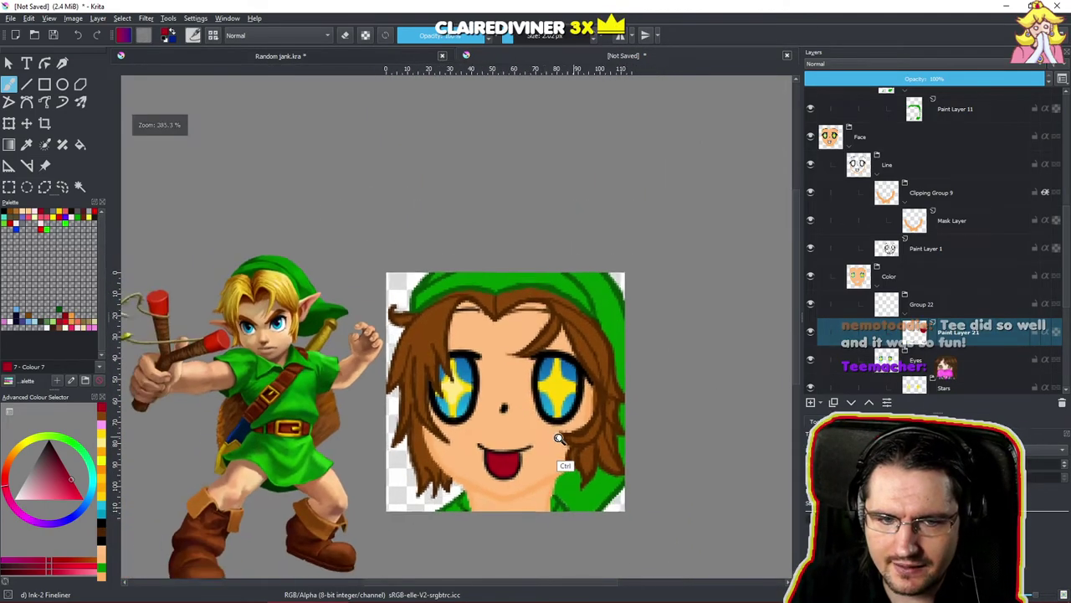
{"action": "mouse_move", "coordinate": [576, 436]}
{"action": "left_mouse_down"}
{"action": "mouse_move", "coordinate": [567, 448]}
{"action": "mouse_move", "coordinate": [571, 438]}
{"action": "left_mouse_up"}
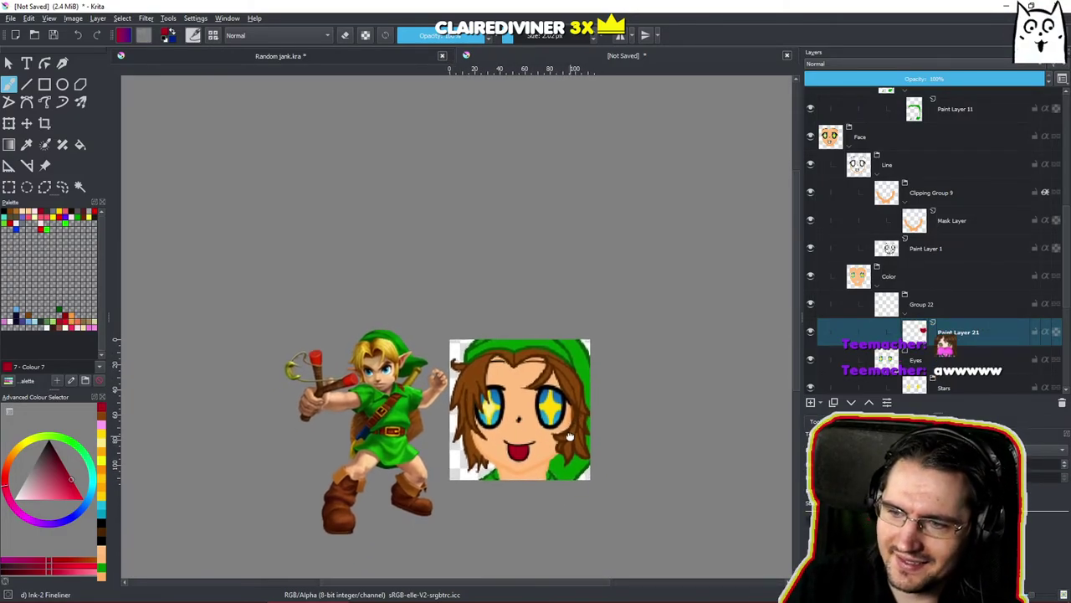
{"action": "scroll", "coordinate": [571, 435], "scroll_direction": "up", "scroll_amount": 3}
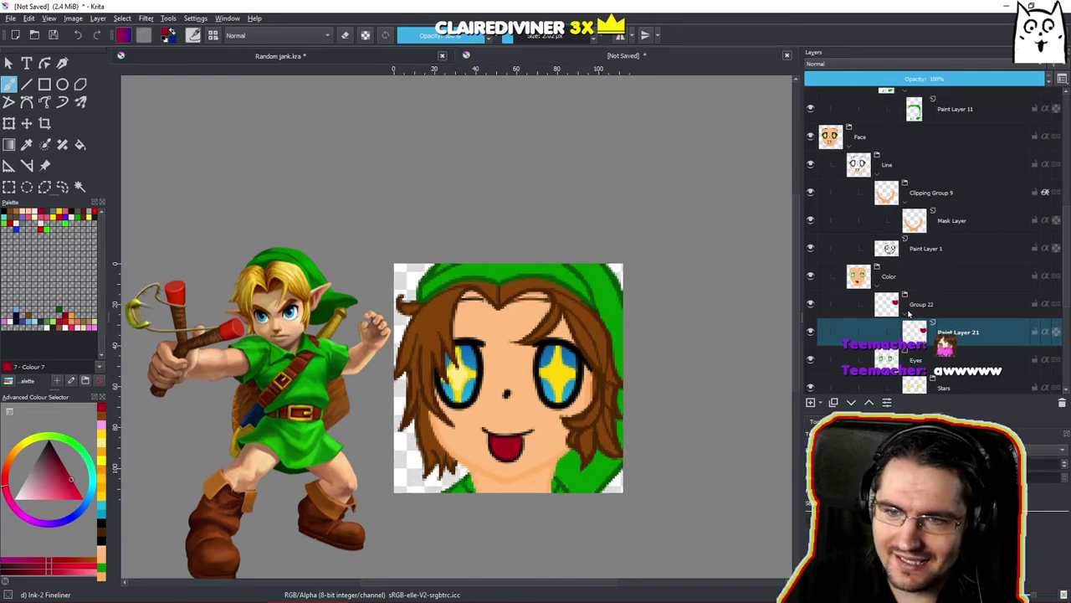
Look through the layer stack, from the hair and hat groups down to the eye layers.
{"action": "left_click", "coordinate": [958, 387]}
{"action": "scroll", "coordinate": [961, 294], "scroll_direction": "up", "scroll_amount": 3}
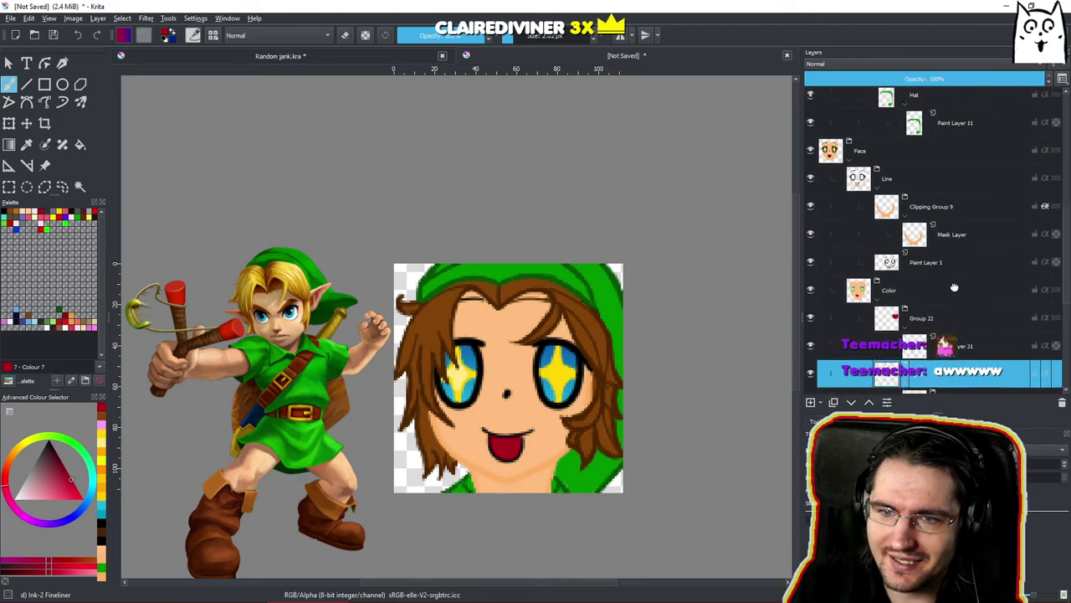
{"action": "scroll", "coordinate": [961, 295], "scroll_direction": "down", "scroll_amount": 2}
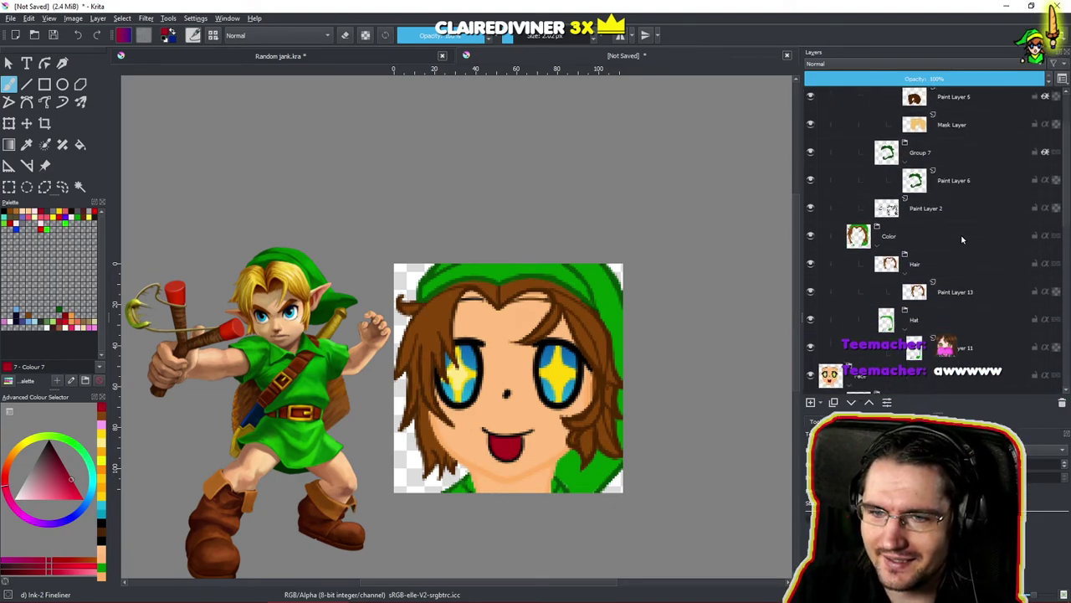
{"action": "scroll", "coordinate": [952, 295], "scroll_direction": "down", "scroll_amount": 3}
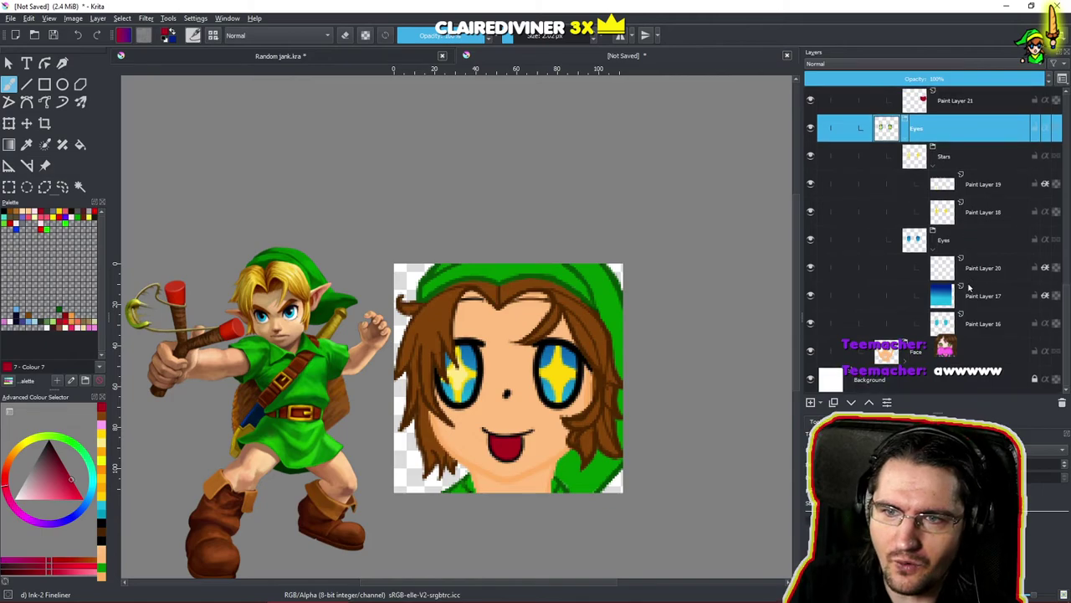
{"action": "scroll", "coordinate": [974, 239], "scroll_direction": "up", "scroll_amount": 1}
{"action": "scroll", "coordinate": [971, 243], "scroll_direction": "up", "scroll_amount": 5}
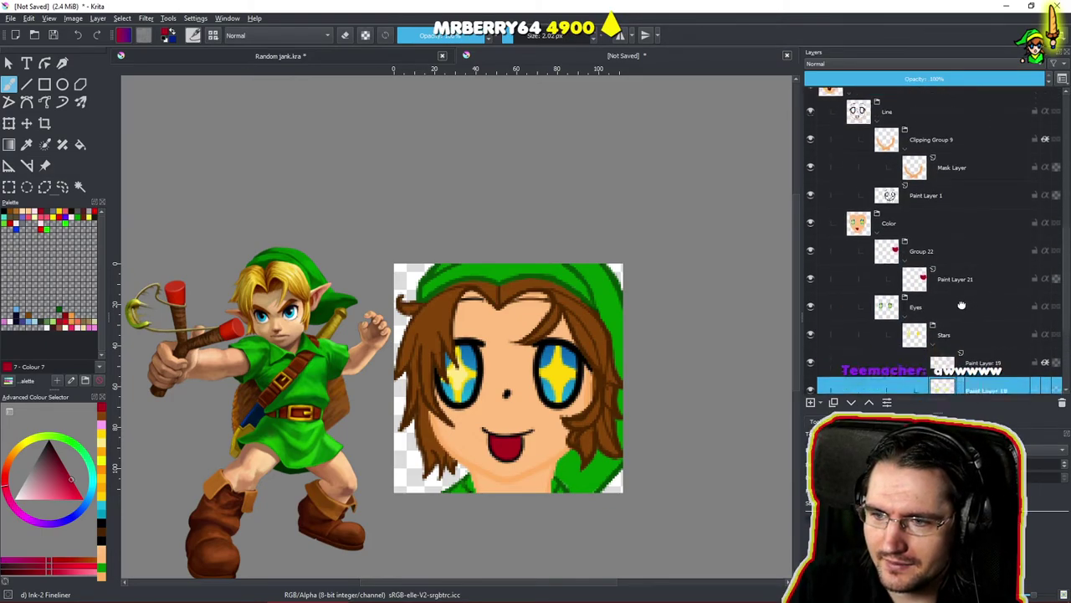
{"action": "scroll", "coordinate": [960, 246], "scroll_direction": "up", "scroll_amount": 1}
{"action": "scroll", "coordinate": [963, 246], "scroll_direction": "down", "scroll_amount": 1}
{"action": "scroll", "coordinate": [961, 262], "scroll_direction": "up", "scroll_amount": 1}
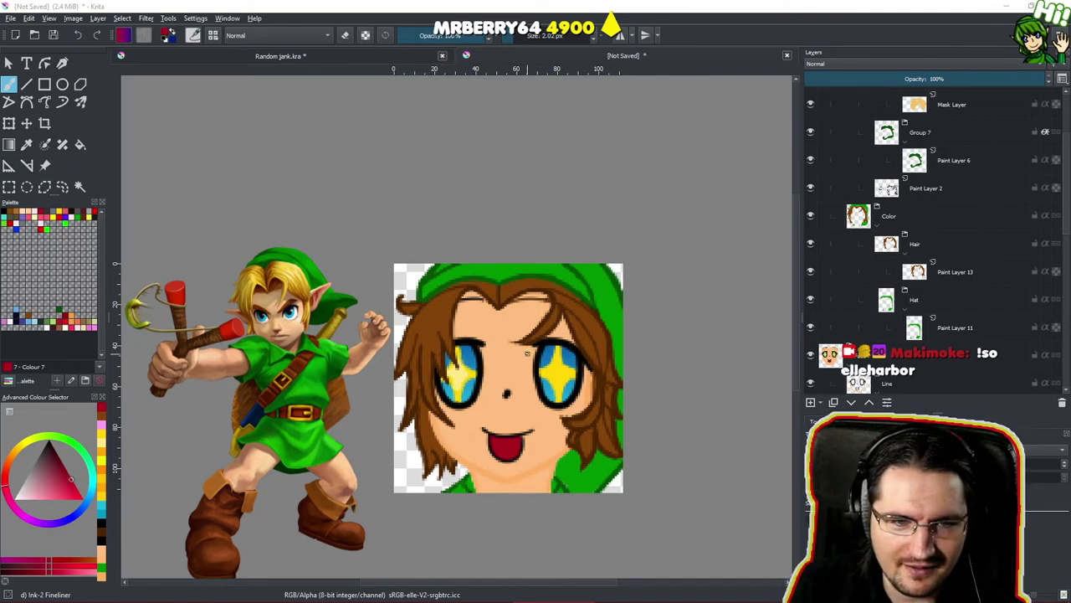
{"action": "left_click", "coordinate": [9, 64]}
{"action": "left_click", "coordinate": [9, 82]}
Pick the pale yellow from the partly covered eye's star and paint it over the other star's centre on Paint Layer 19.
{"action": "left_click_drag", "start_coordinate": [593, 370], "coordinate": [645, 314]}
{"action": "scroll", "coordinate": [640, 314], "scroll_direction": "up", "scroll_amount": 5}
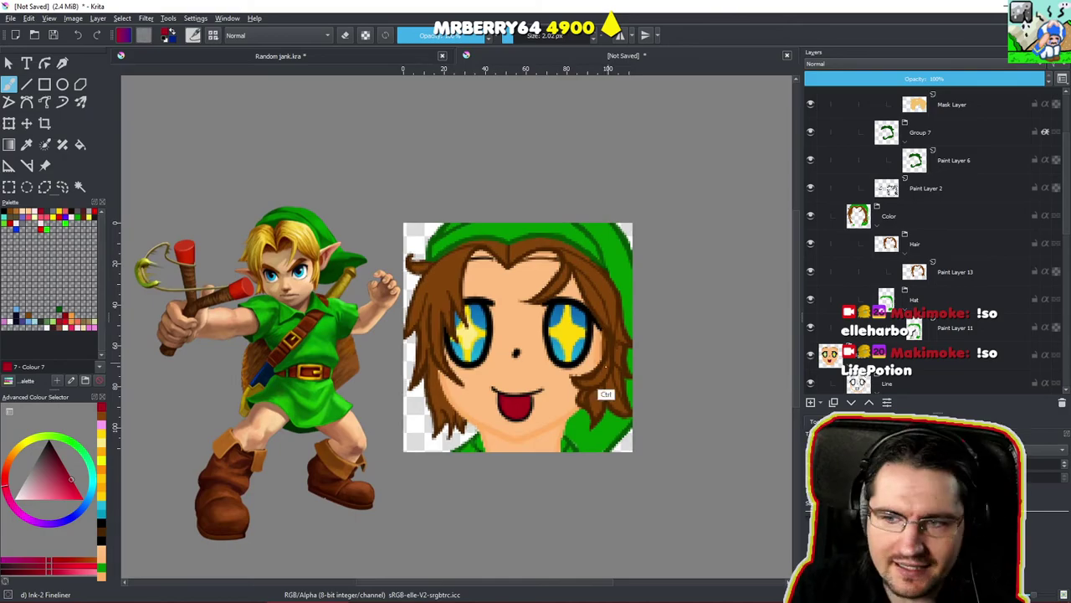
{"action": "scroll", "coordinate": [630, 316], "scroll_direction": "up", "scroll_amount": 3}
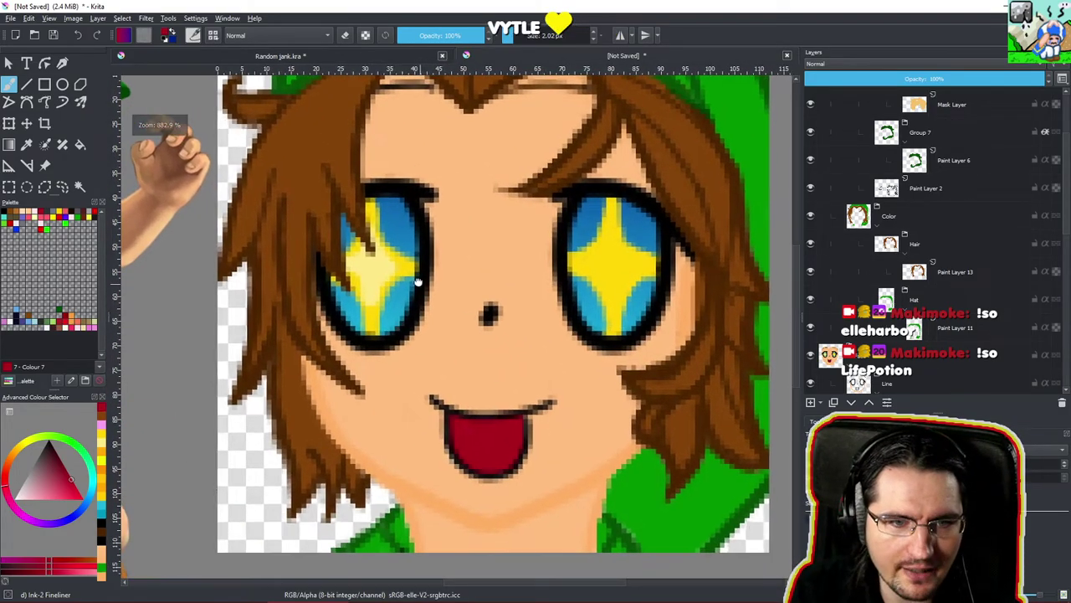
{"action": "left_click_drag", "start_coordinate": [417, 281], "coordinate": [433, 339]}
{"action": "left_click_drag", "start_coordinate": [515, 436], "coordinate": [607, 318]}
{"action": "key", "text": "e"}
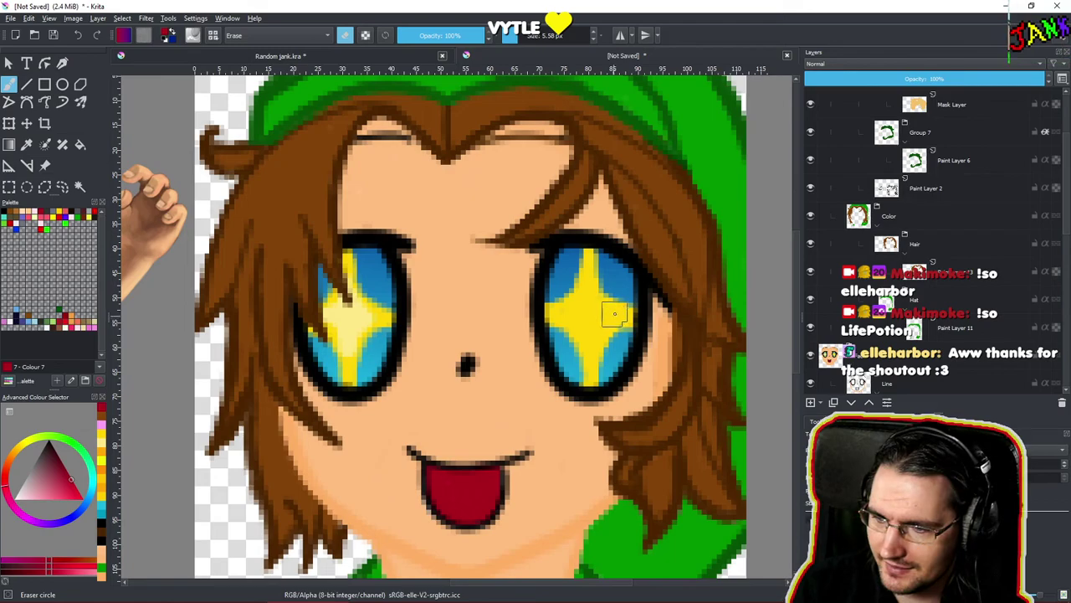
{"action": "key", "text": "e"}
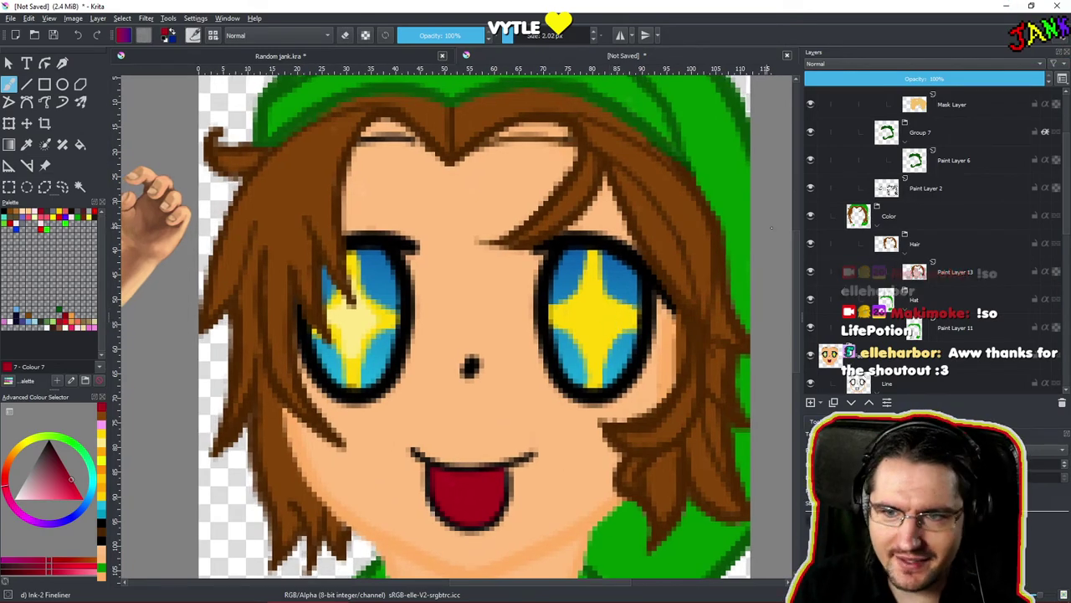
{"action": "left_click", "coordinate": [351, 339], "text": "ctrl"}
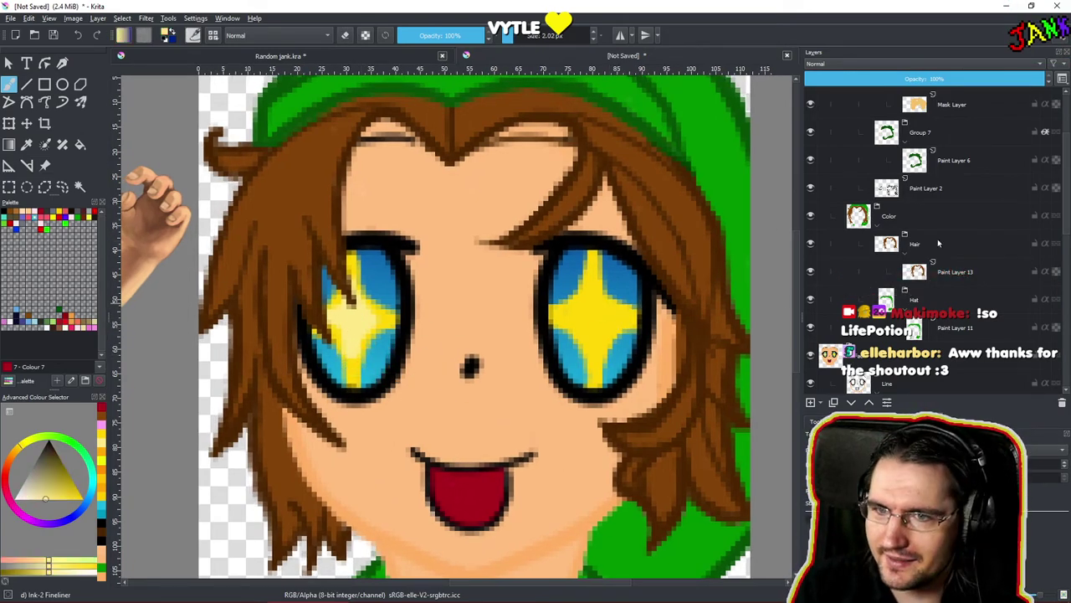
{"action": "scroll", "coordinate": [939, 228], "scroll_direction": "down", "scroll_amount": 10}
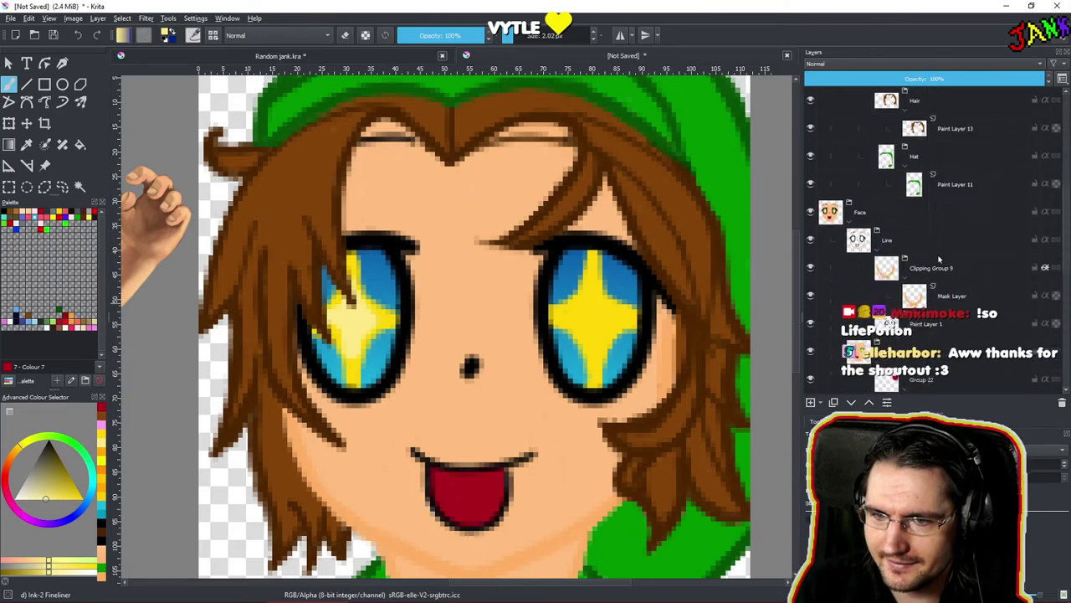
{"action": "left_click", "coordinate": [964, 267]}
{"action": "scroll", "coordinate": [964, 267], "scroll_direction": "down", "scroll_amount": 3}
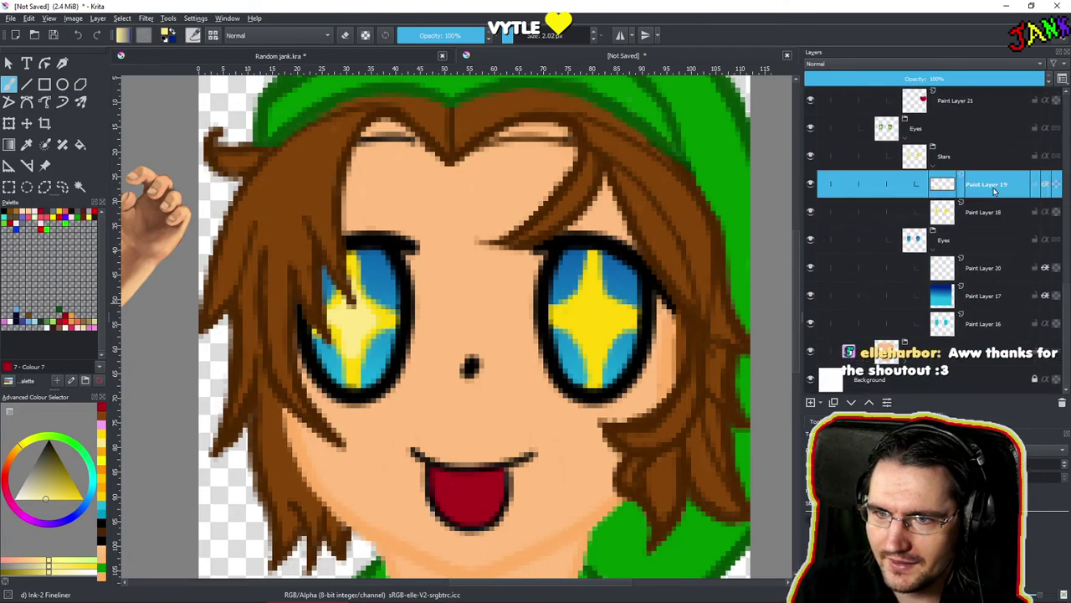
{"action": "left_click_drag", "start_coordinate": [581, 315], "coordinate": [592, 331]}
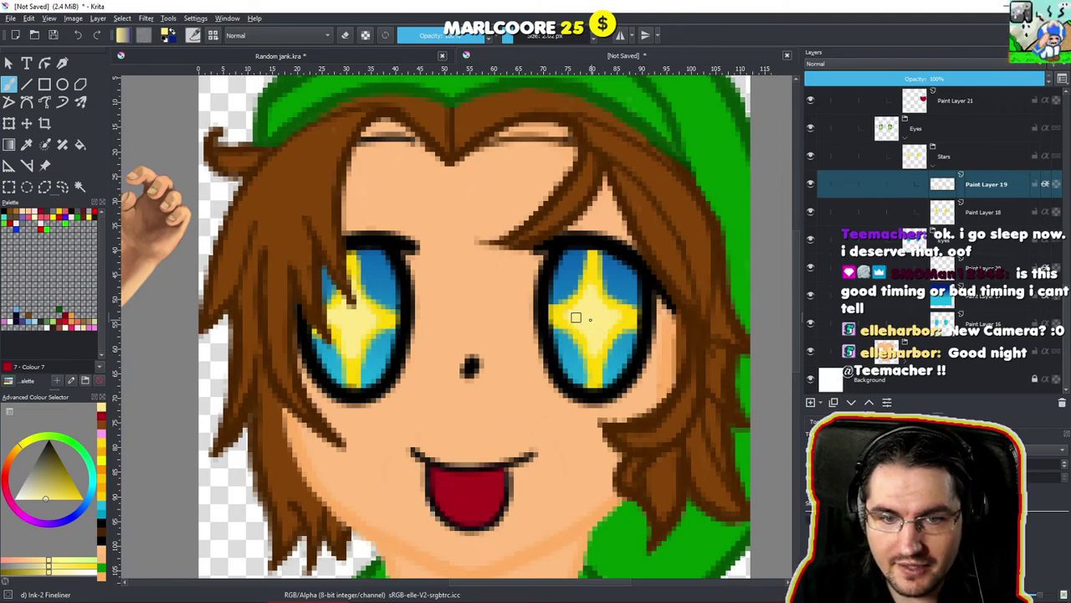
Examine the whole portrait beside the reference figure at several zoom levels.
{"action": "scroll", "coordinate": [616, 302], "scroll_direction": "down", "scroll_amount": 5}
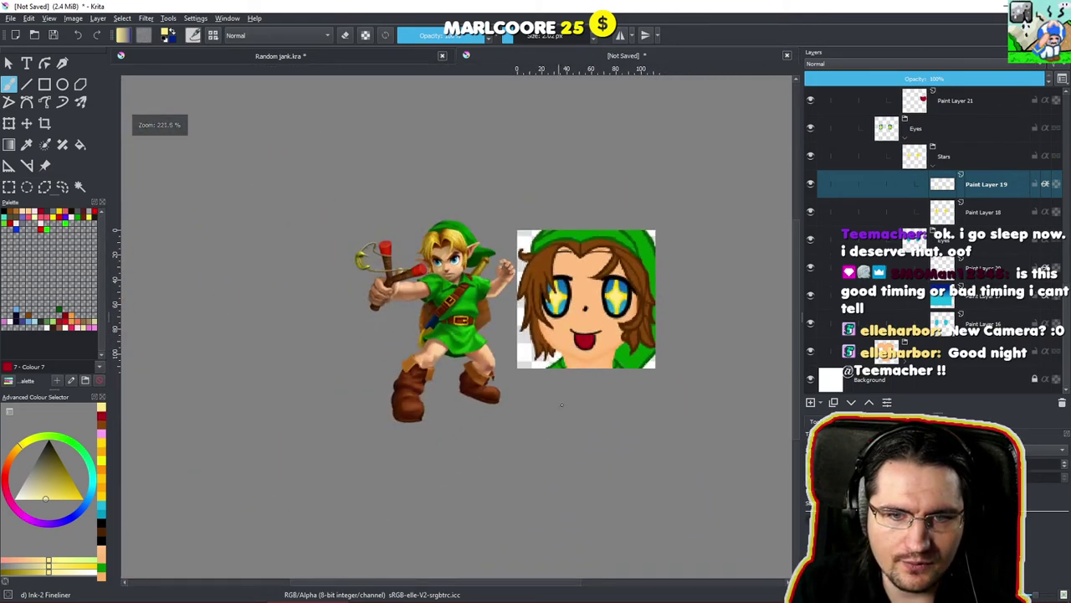
{"action": "scroll", "coordinate": [586, 335], "scroll_direction": "down", "scroll_amount": 5}
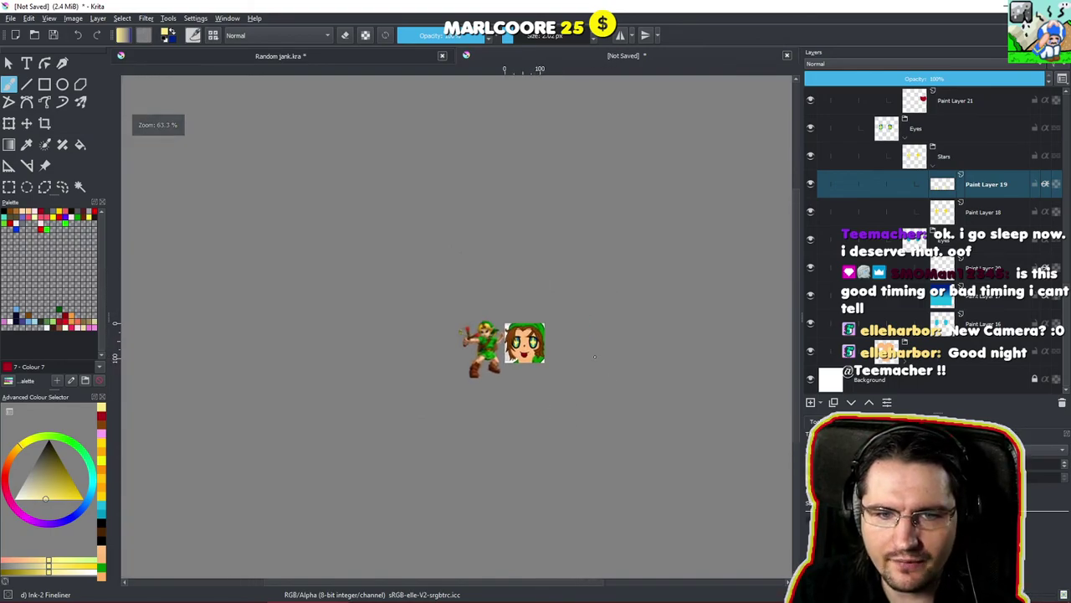
{"action": "scroll", "coordinate": [596, 372], "scroll_direction": "up", "scroll_amount": 5}
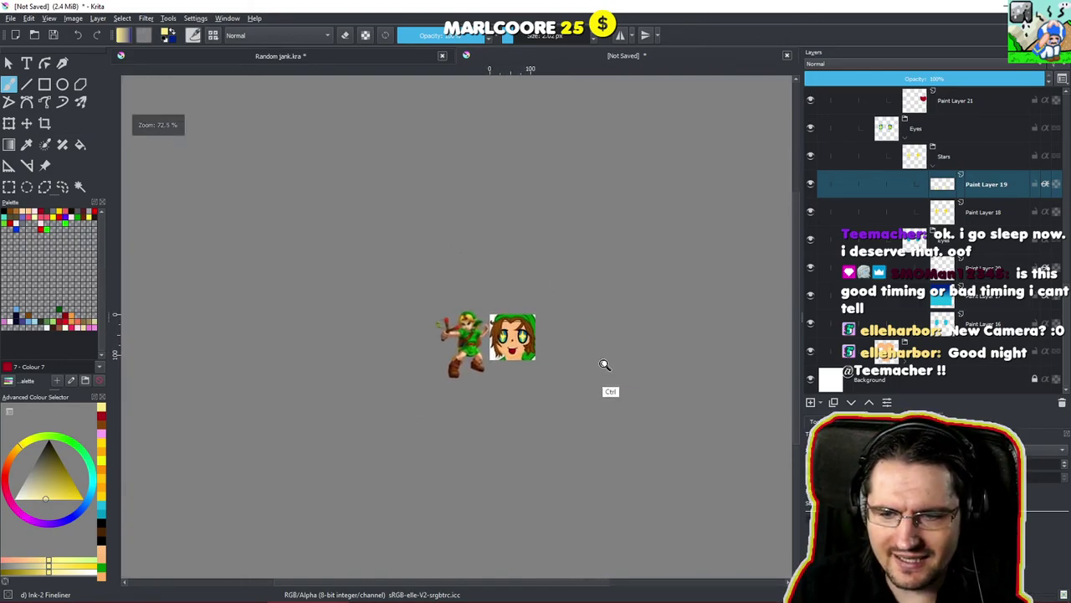
{"action": "scroll", "coordinate": [611, 357], "scroll_direction": "up", "scroll_amount": 4}
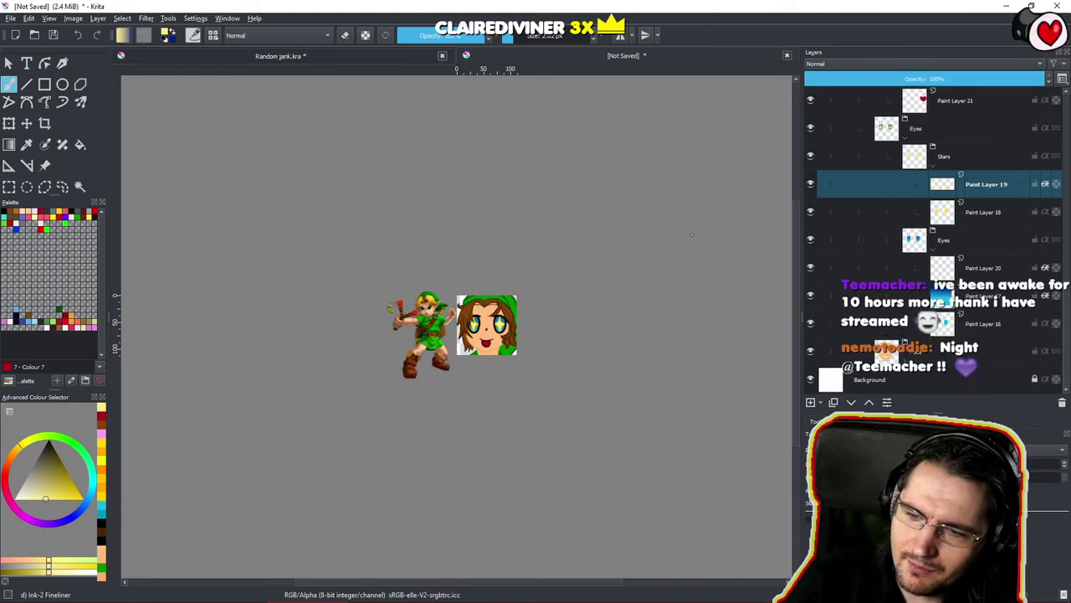
{"action": "left_click_drag", "start_coordinate": [584, 349], "coordinate": [583, 384]}
{"action": "scroll", "coordinate": [536, 384], "scroll_direction": "up", "scroll_amount": 8}
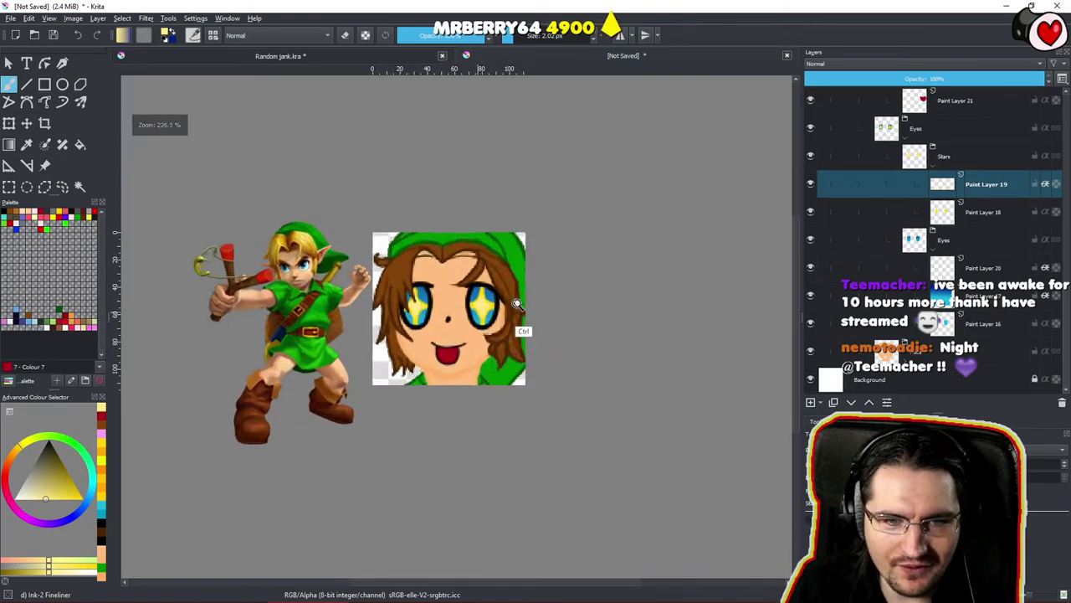
{"action": "left_click_drag", "start_coordinate": [485, 345], "coordinate": [485, 355]}
{"action": "left_click_drag", "start_coordinate": [432, 296], "coordinate": [474, 354]}
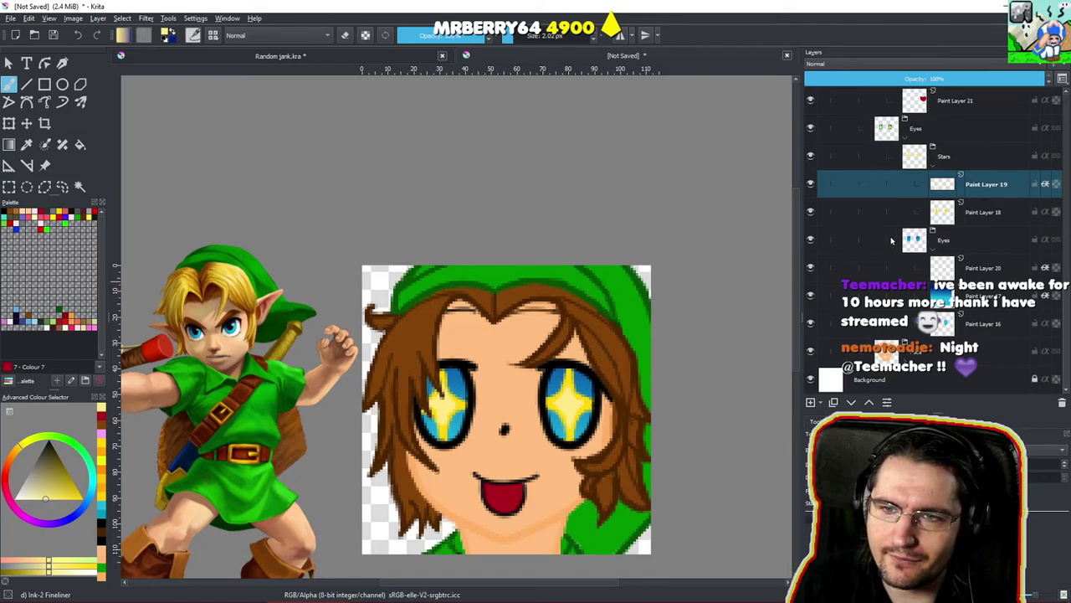
Make Paint Layer 20 in the inner Eyes group active and pick a light blue from the partly covered eye.
{"action": "scroll", "coordinate": [892, 241], "scroll_direction": "up", "scroll_amount": 10}
{"action": "scroll", "coordinate": [862, 301], "scroll_direction": "up", "scroll_amount": 6}
{"action": "left_click_drag", "start_coordinate": [900, 273], "coordinate": [900, 247]}
{"action": "scroll", "coordinate": [899, 245], "scroll_direction": "down", "scroll_amount": 3}
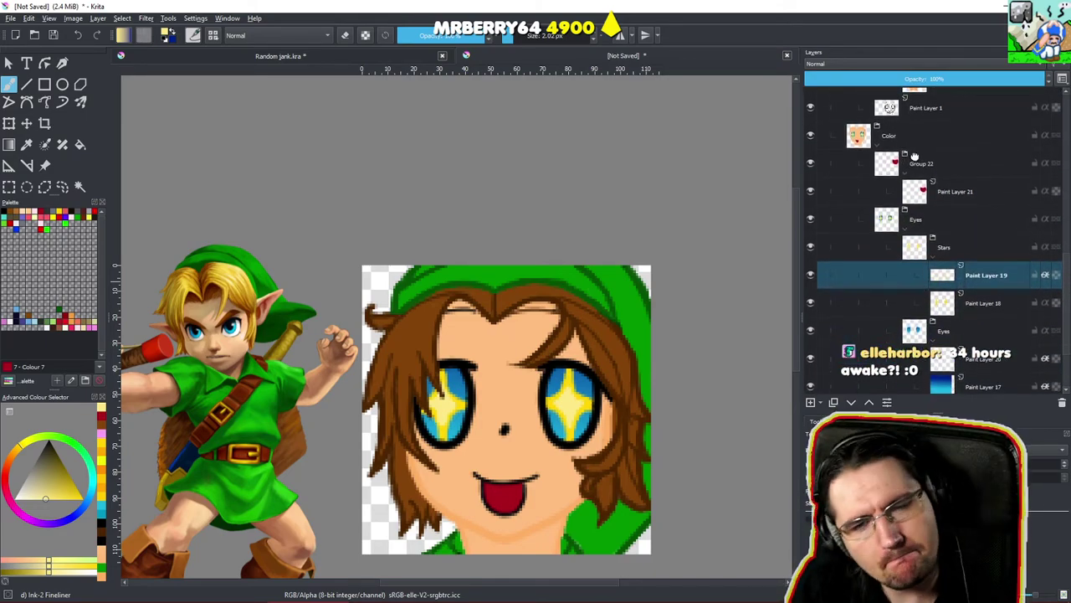
{"action": "scroll", "coordinate": [908, 163], "scroll_direction": "down", "scroll_amount": 3}
{"action": "scroll", "coordinate": [902, 172], "scroll_direction": "up", "scroll_amount": 1}
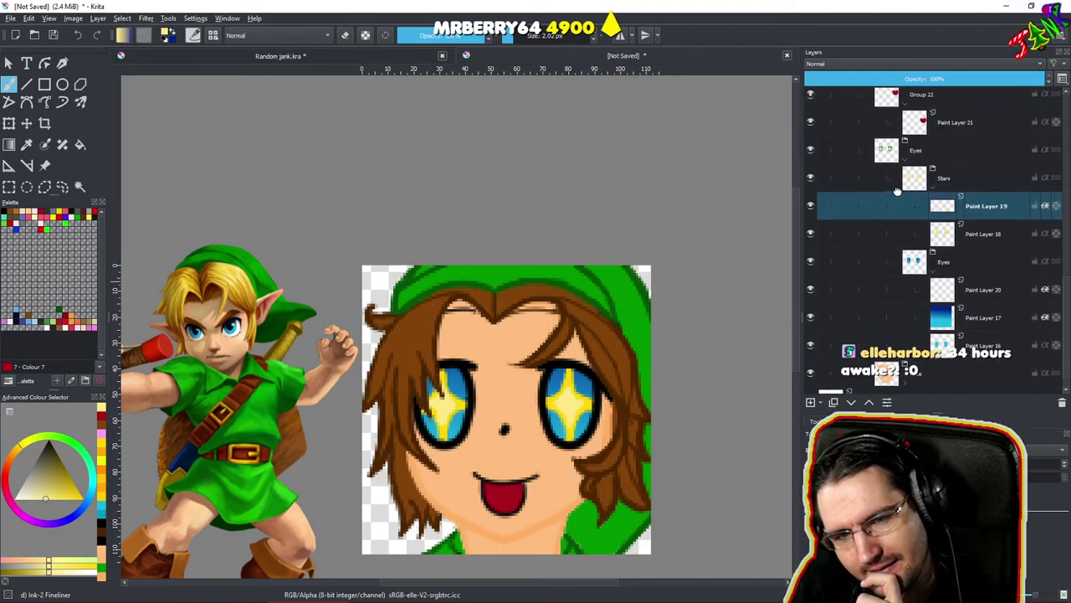
{"action": "left_click", "coordinate": [958, 303]}
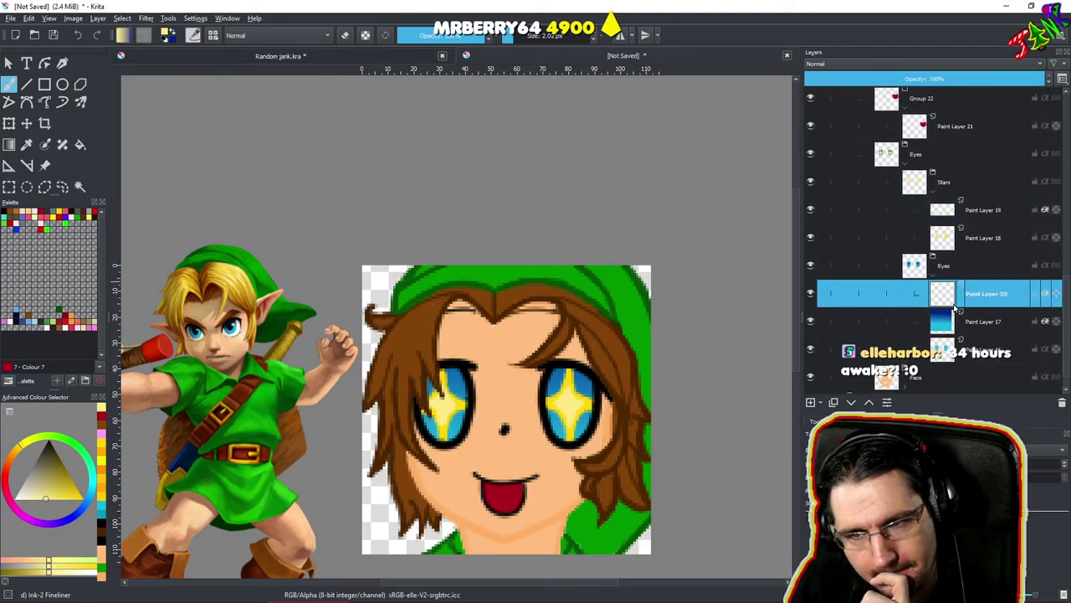
{"action": "left_click", "coordinate": [465, 413], "text": "ctrl"}
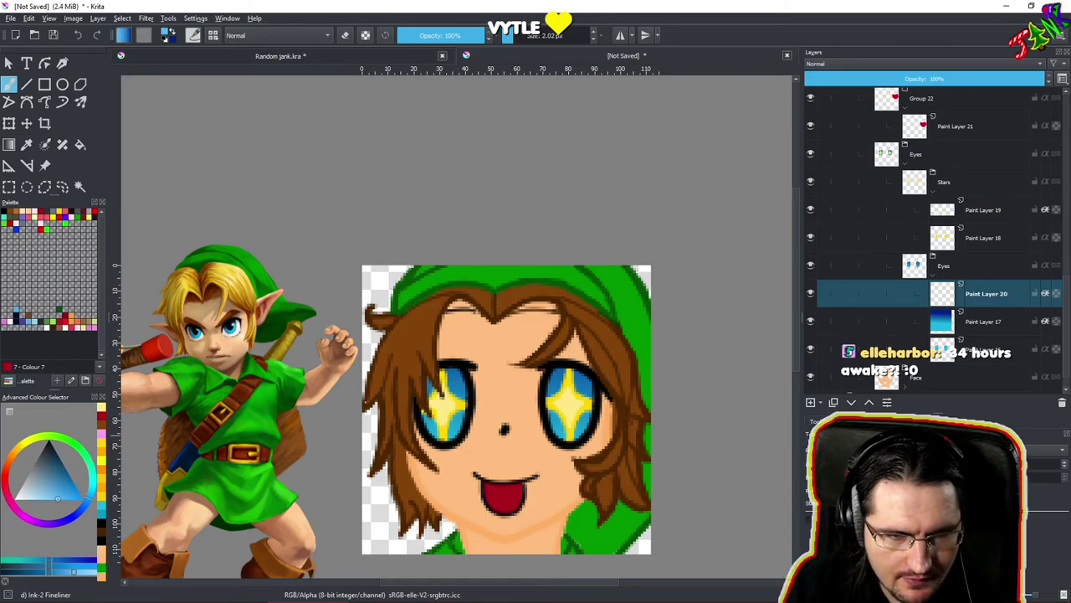
Try light blue reflections in the upper and lower parts of the partly covered iris.
{"action": "scroll", "coordinate": [444, 373], "scroll_direction": "up", "scroll_amount": 4}
{"action": "scroll", "coordinate": [523, 328], "scroll_direction": "up", "scroll_amount": 1}
{"action": "mouse_move", "coordinate": [491, 363]}
{"action": "left_mouse_down"}
{"action": "mouse_move", "coordinate": [496, 355]}
{"action": "mouse_move", "coordinate": [489, 363]}
{"action": "mouse_move", "coordinate": [507, 378]}
{"action": "left_mouse_up"}
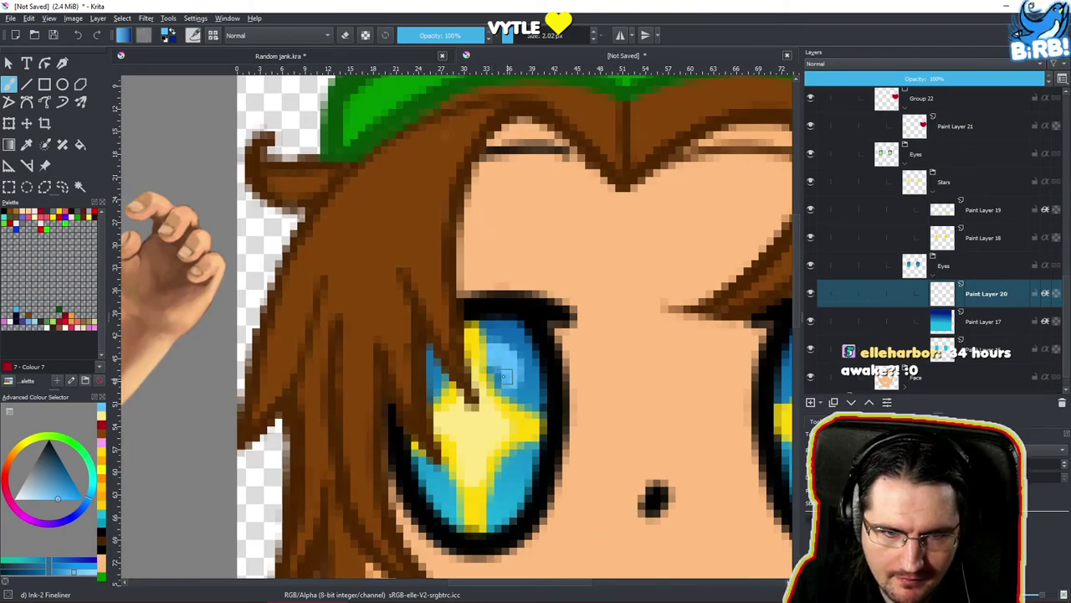
{"action": "left_click_drag", "start_coordinate": [439, 500], "coordinate": [445, 490]}
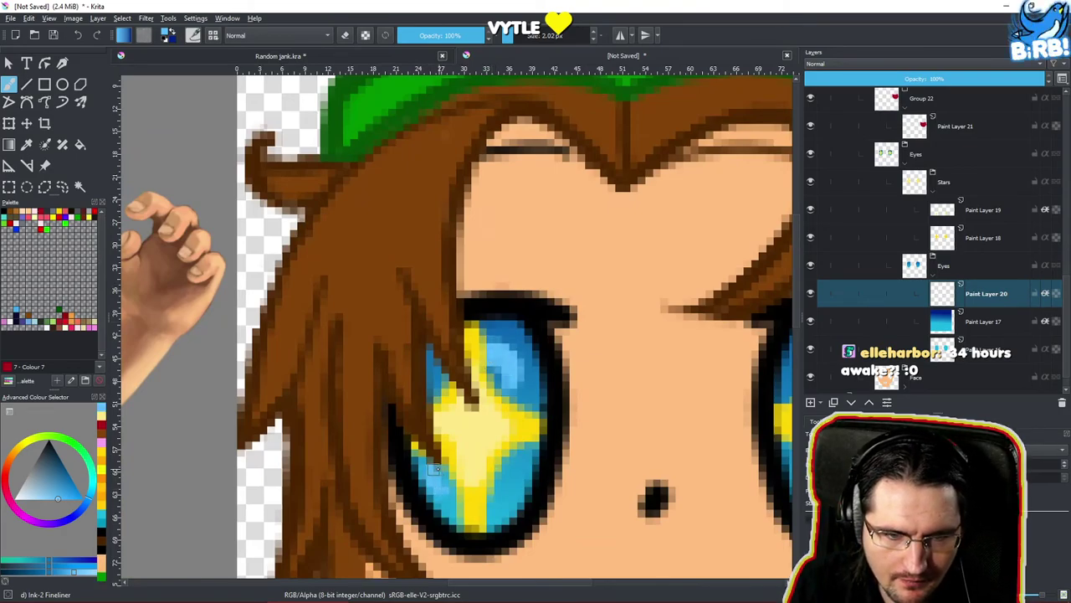
{"action": "scroll", "coordinate": [444, 490], "scroll_direction": "down", "scroll_amount": 10}
{"action": "scroll", "coordinate": [409, 507], "scroll_direction": "up", "scroll_amount": 1}
{"action": "left_click_drag", "start_coordinate": [431, 390], "coordinate": [495, 419]}
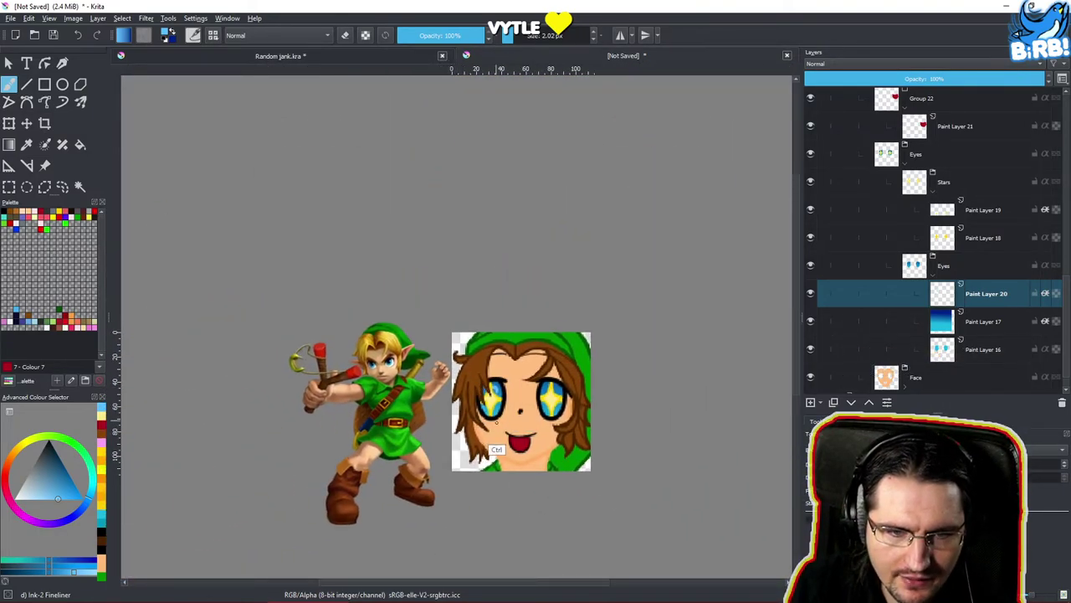
Choose a paler blue and paint reflections beside the stars in both irises on Paint Layer 20.
{"action": "scroll", "coordinate": [502, 381], "scroll_direction": "up", "scroll_amount": 10}
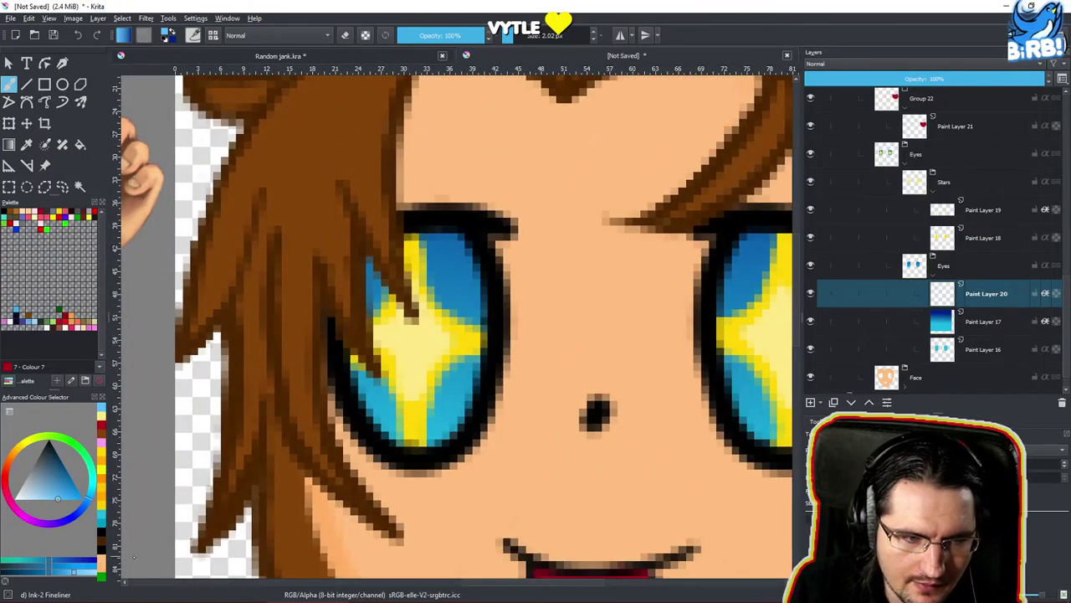
{"action": "left_click", "coordinate": [93, 573]}
{"action": "mouse_move", "coordinate": [433, 273]}
{"action": "left_mouse_down"}
{"action": "mouse_move", "coordinate": [459, 276]}
{"action": "mouse_move", "coordinate": [435, 266]}
{"action": "mouse_move", "coordinate": [457, 285]}
{"action": "mouse_move", "coordinate": [445, 263]}
{"action": "mouse_move", "coordinate": [464, 301]}
{"action": "left_mouse_up"}
{"action": "left_click_drag", "start_coordinate": [642, 289], "coordinate": [475, 278]}
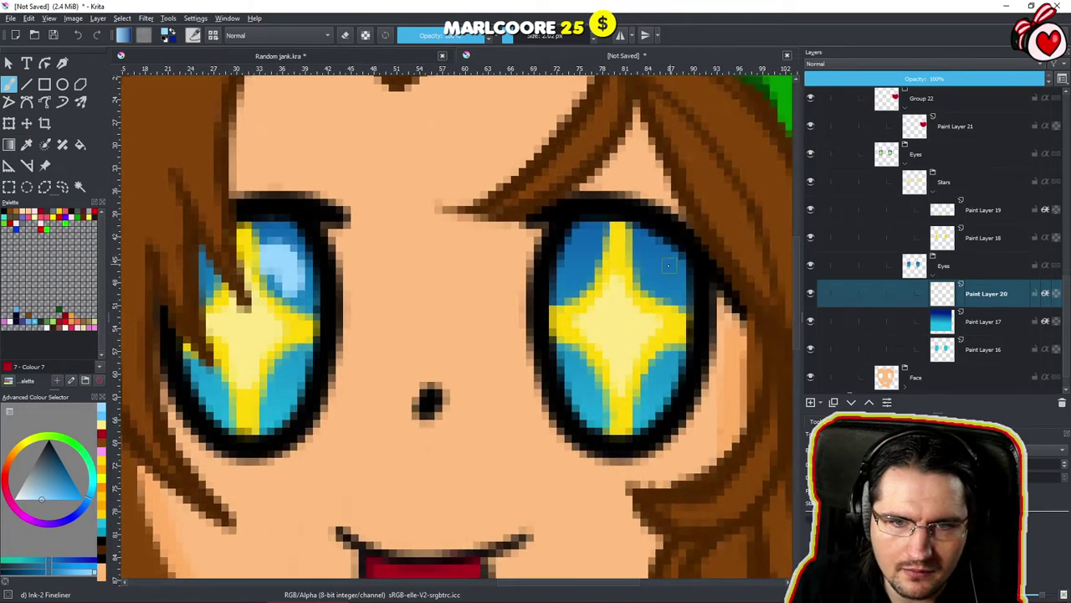
{"action": "mouse_move", "coordinate": [651, 256]}
{"action": "left_mouse_down"}
{"action": "mouse_move", "coordinate": [661, 255]}
{"action": "mouse_move", "coordinate": [652, 268]}
{"action": "mouse_move", "coordinate": [669, 290]}
{"action": "mouse_move", "coordinate": [500, 435]}
{"action": "mouse_move", "coordinate": [521, 482]}
{"action": "left_mouse_up"}
{"action": "left_click_drag", "start_coordinate": [572, 411], "coordinate": [506, 459]}
{"action": "scroll", "coordinate": [518, 432], "scroll_direction": "down", "scroll_amount": 4}
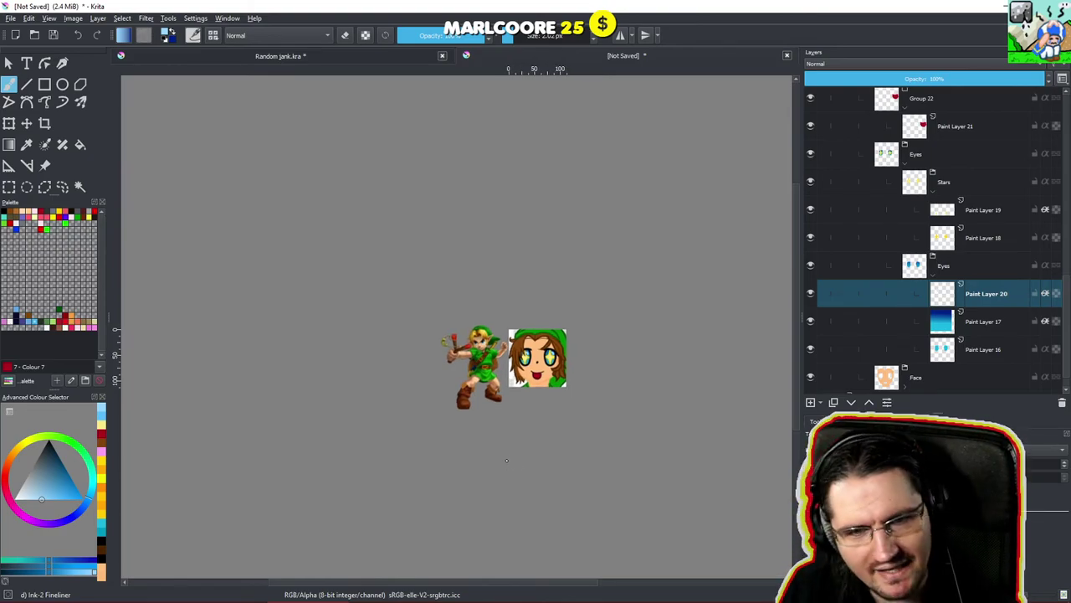
{"action": "scroll", "coordinate": [530, 309], "scroll_direction": "up", "scroll_amount": 10}
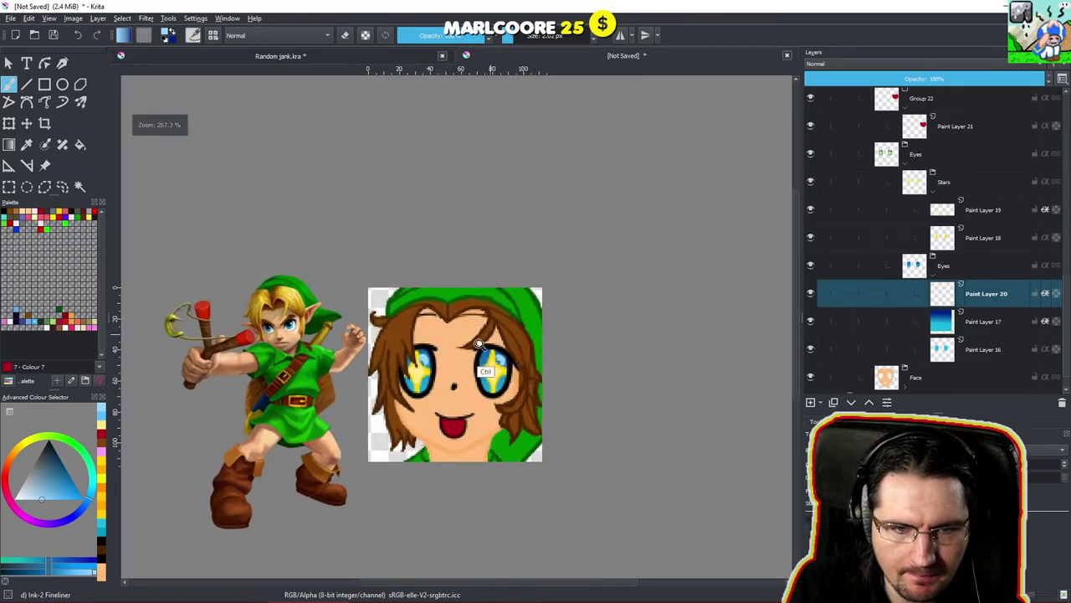
Group Paint Layer 15 and Paint Layer 10 together inside the Face group.
{"action": "scroll", "coordinate": [530, 309], "scroll_direction": "up", "scroll_amount": 4}
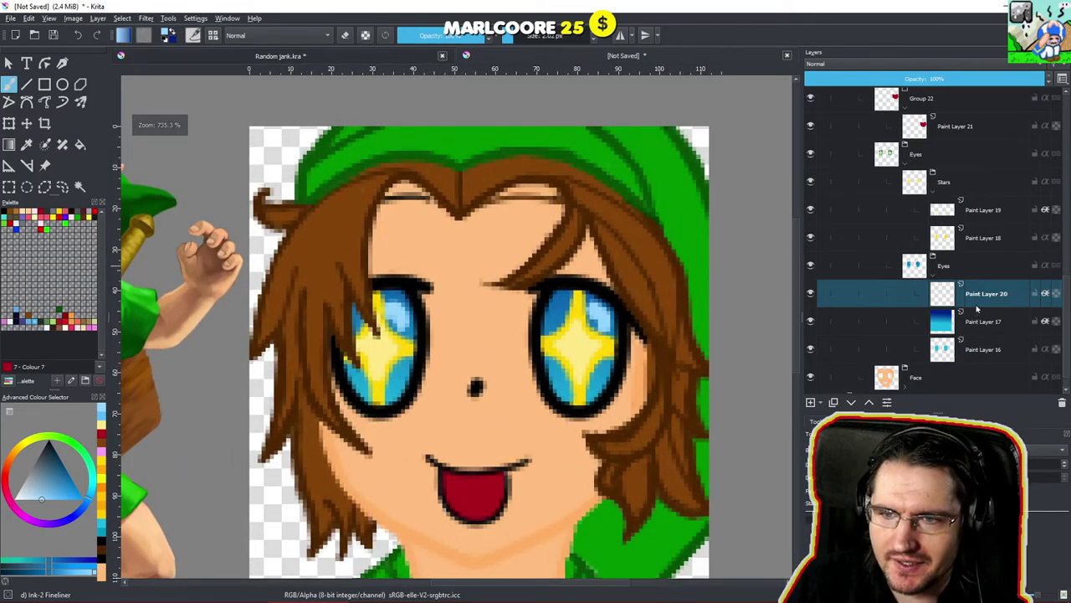
{"action": "left_click_drag", "start_coordinate": [884, 339], "coordinate": [904, 298]}
{"action": "left_click", "coordinate": [904, 362]}
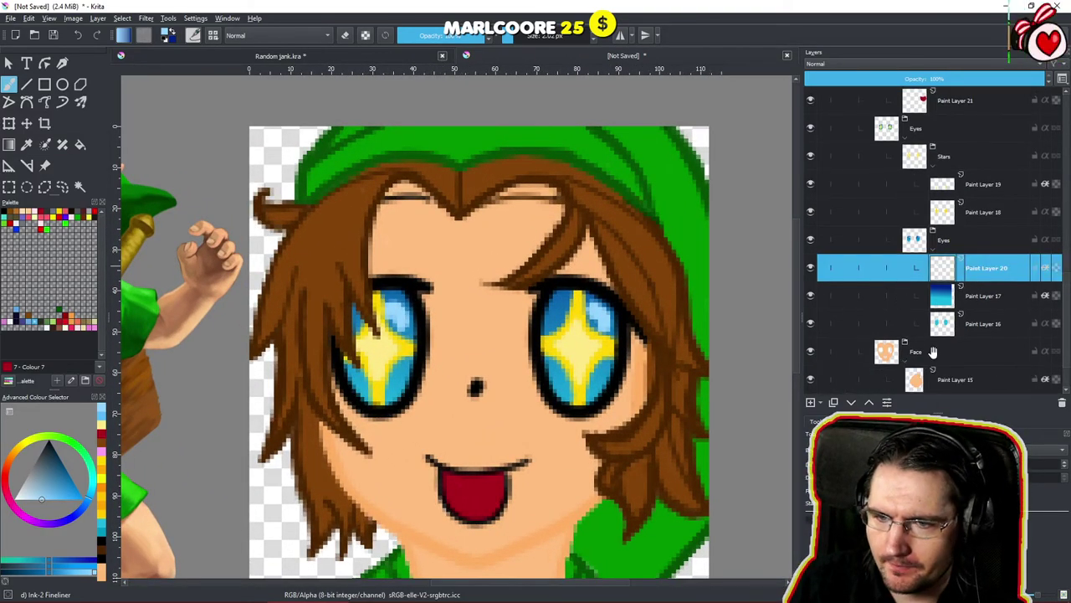
{"action": "left_click", "coordinate": [933, 352]}
{"action": "left_click_drag", "start_coordinate": [912, 337], "coordinate": [918, 272]}
{"action": "left_click", "coordinate": [945, 325]}
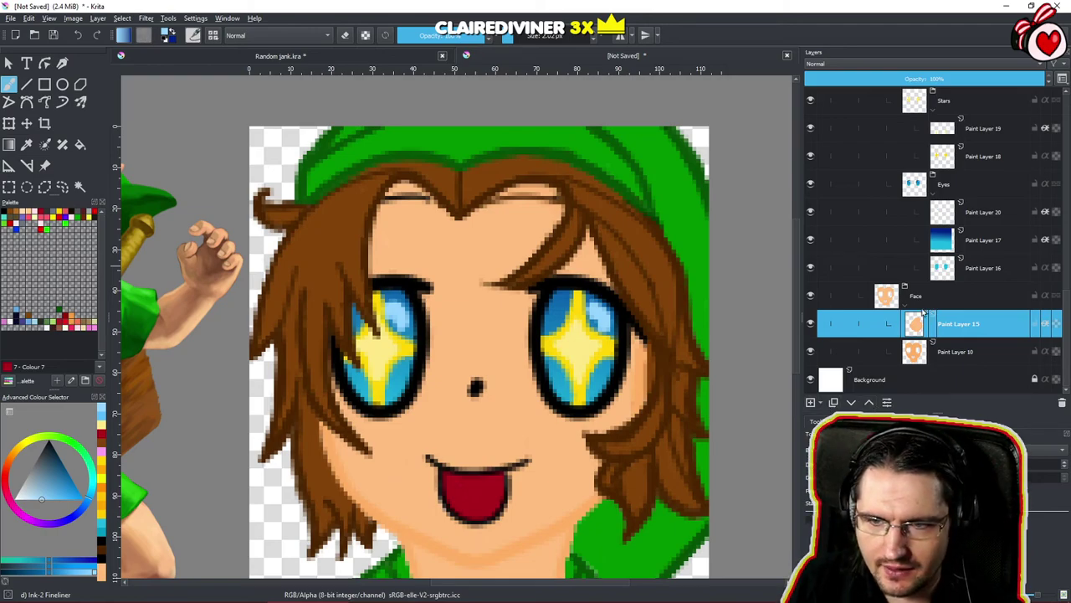
{"action": "left_click", "coordinate": [957, 350], "text": "ctrl"}
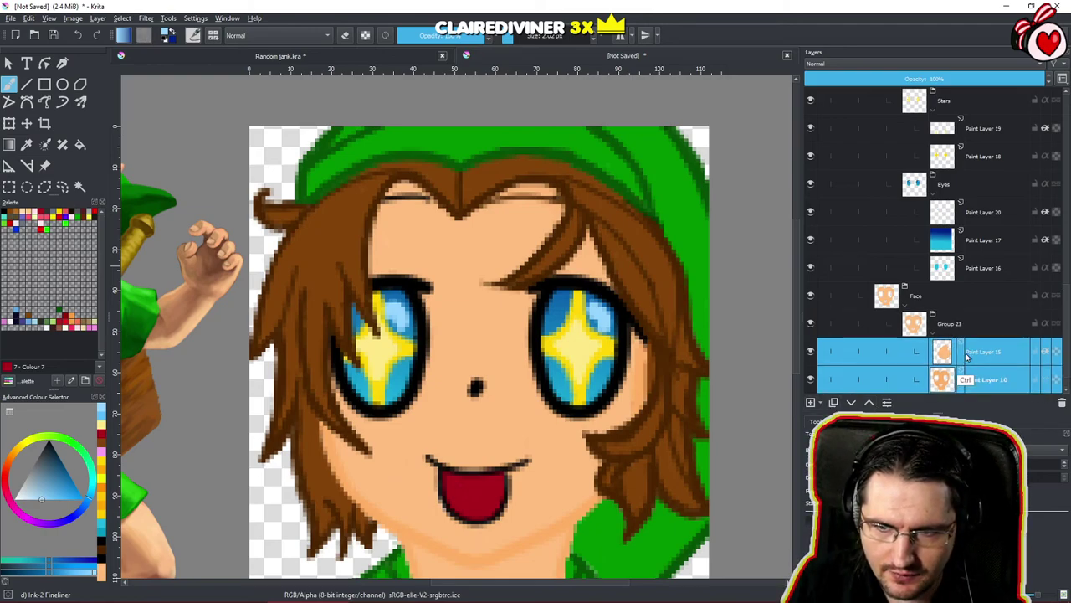
{"action": "key", "text": "ctrl+g"}
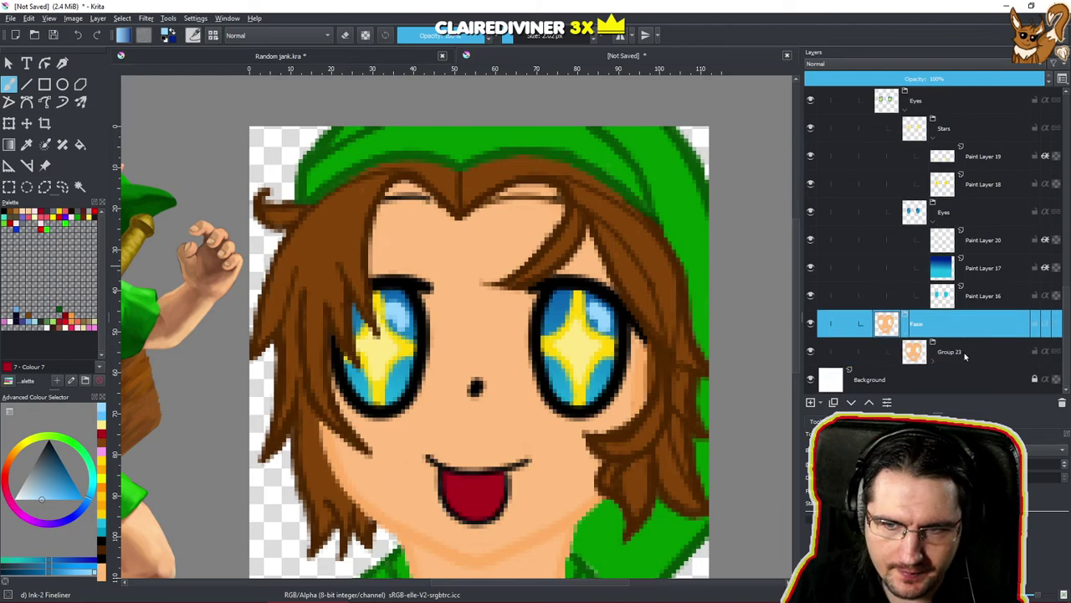
Rename the new group of skin layers to Base Color.
{"action": "double_click", "coordinate": [967, 350]}
{"action": "type", "text": "Ba"}
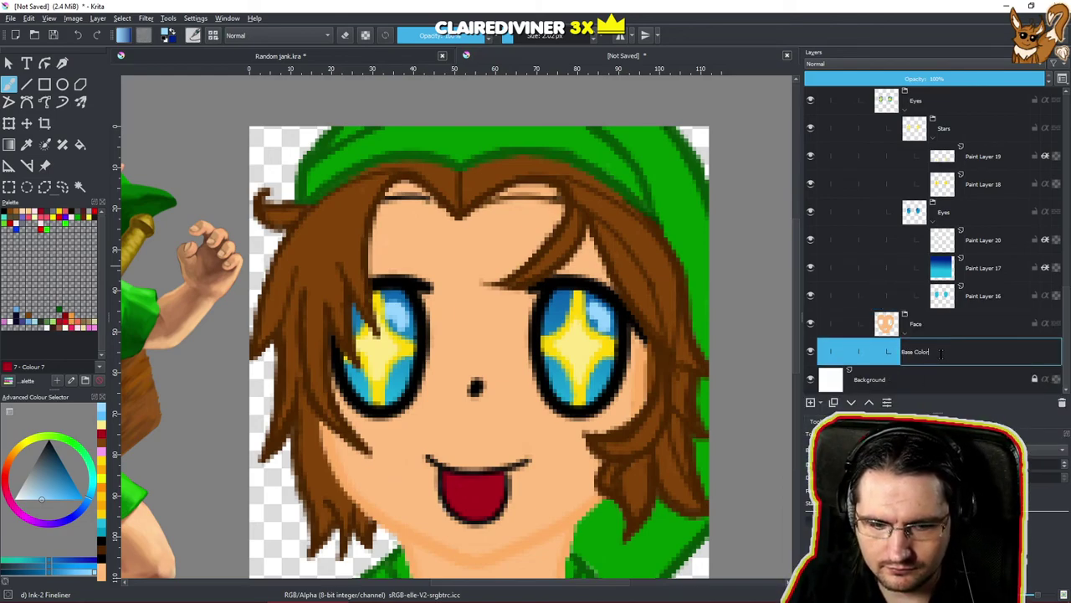
{"action": "type", "text": "se Color"}
{"action": "key", "text": "Return"}
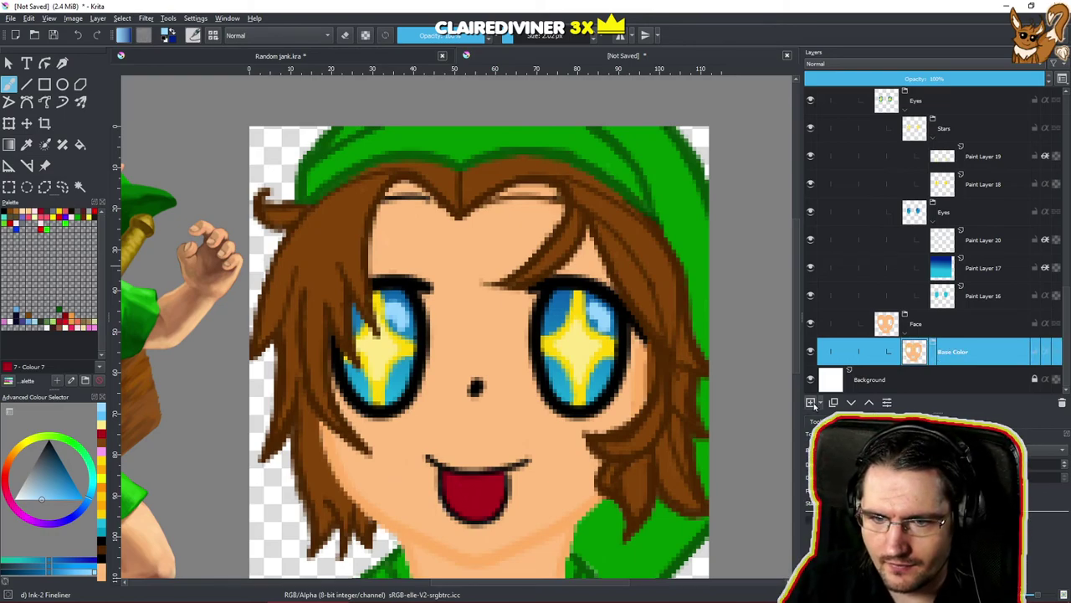
Add a paint layer in its own group above Base Color in the Face group and name the group Shadows.
{"action": "left_click", "coordinate": [810, 402]}
{"action": "double_click", "coordinate": [977, 359]}
{"action": "type", "text": "shado"}
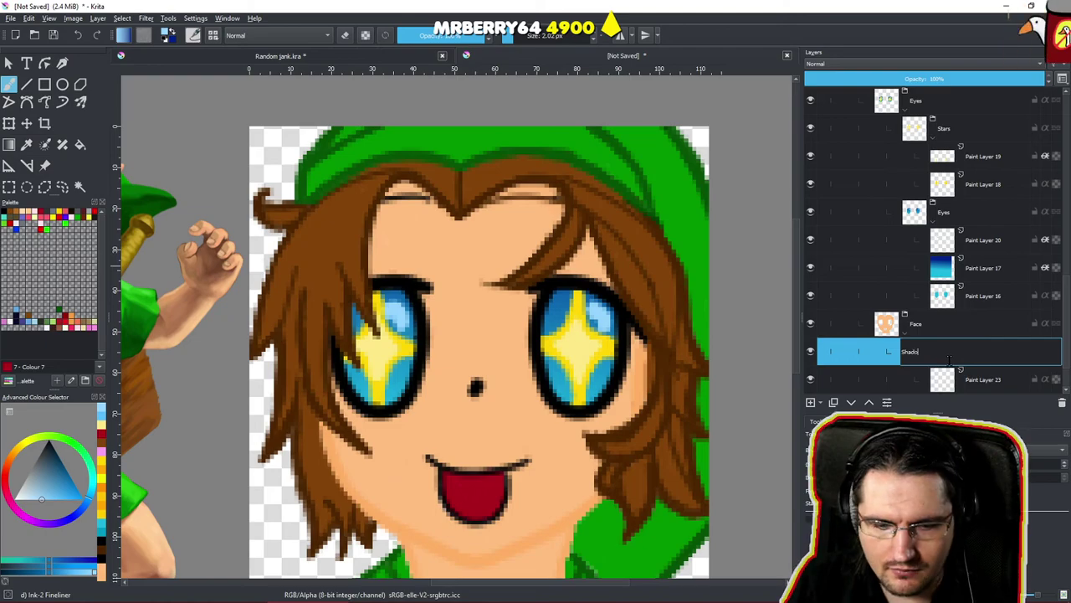
{"action": "type", "text": "ws"}
{"action": "key", "text": "Return"}
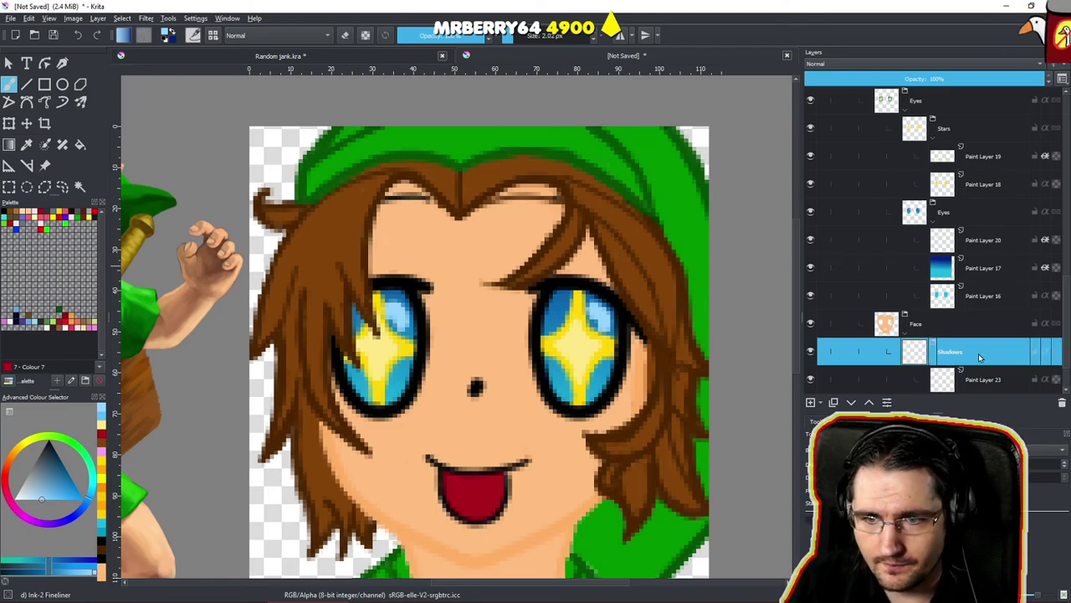
Pick the darker skin orange near the jaw and paint shadows beside the hair on the forehead and cheeks on Paint Layer 23.
{"action": "left_click", "coordinate": [976, 380]}
{"action": "left_click_drag", "start_coordinate": [528, 433], "coordinate": [495, 394]}
{"action": "left_click", "coordinate": [503, 504], "text": "ctrl"}
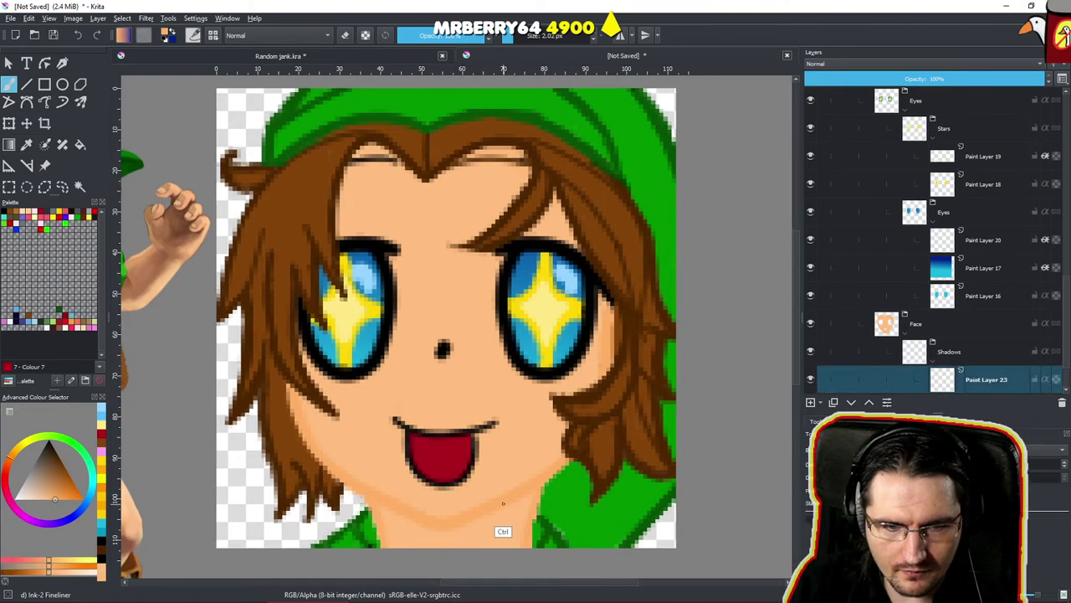
{"action": "left_click_drag", "start_coordinate": [458, 248], "coordinate": [519, 271]}
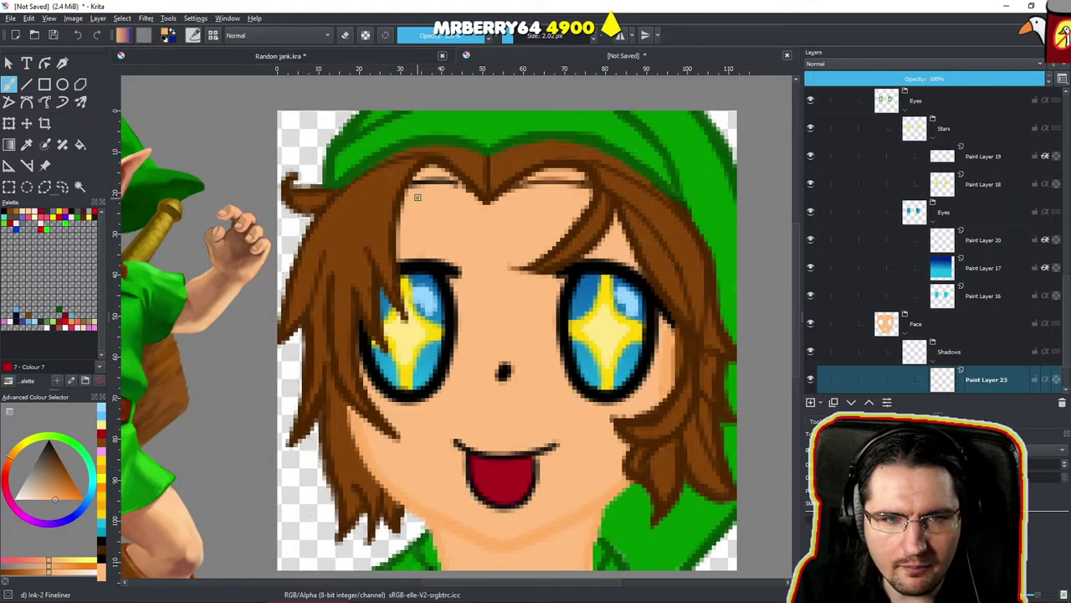
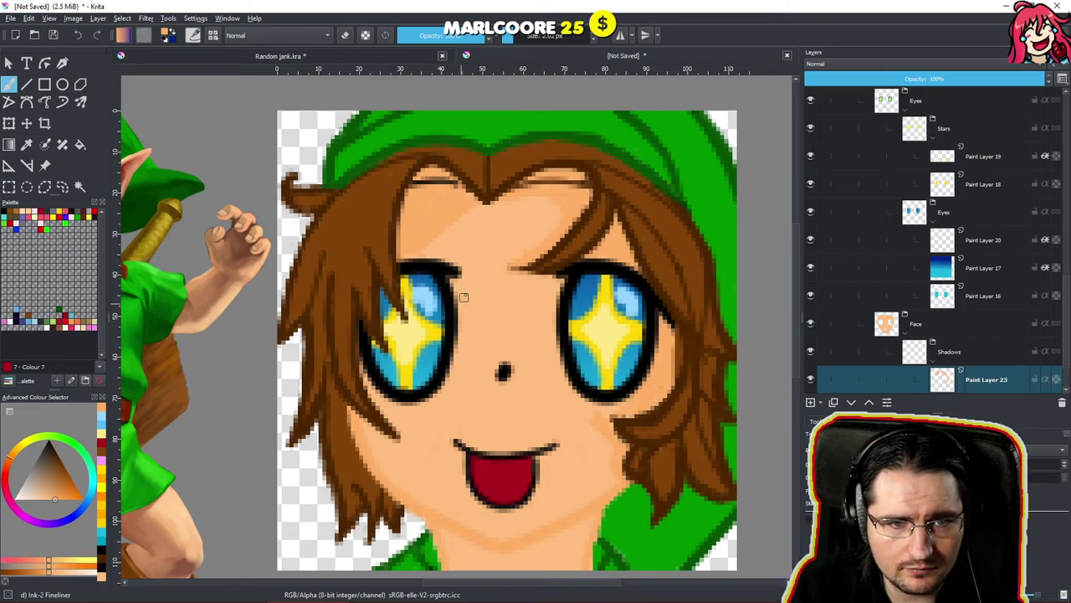
{"action": "mouse_move", "coordinate": [478, 304]}
{"action": "left_mouse_down"}
{"action": "mouse_move", "coordinate": [497, 310]}
{"action": "mouse_move", "coordinate": [524, 295]}
{"action": "left_mouse_up"}
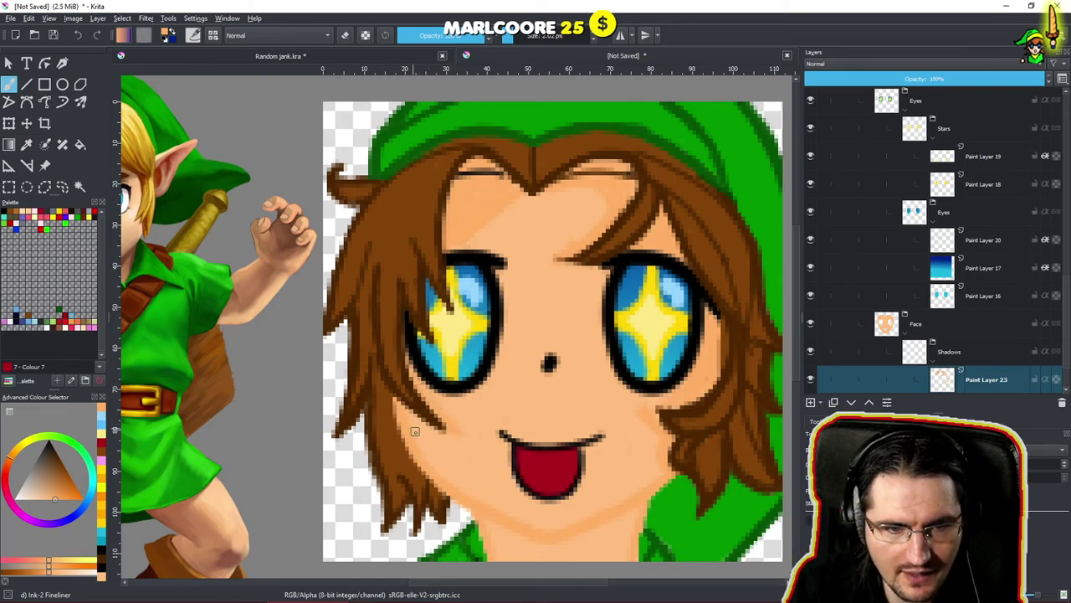
{"action": "left_click_drag", "start_coordinate": [465, 344], "coordinate": [448, 456]}
{"action": "left_click_drag", "start_coordinate": [509, 339], "coordinate": [548, 305]}
{"action": "mouse_move", "coordinate": [548, 305]}
{"action": "left_mouse_down"}
{"action": "mouse_move", "coordinate": [550, 328]}
{"action": "mouse_move", "coordinate": [503, 250]}
{"action": "left_mouse_up"}
Refine the forehead shadow edges under the fringe on Paint Layer 23, alternating brush and eraser, and check the whole portrait beside the reference.
{"action": "scroll", "coordinate": [551, 328], "scroll_direction": "up", "scroll_amount": 10}
{"action": "key", "text": "e"}
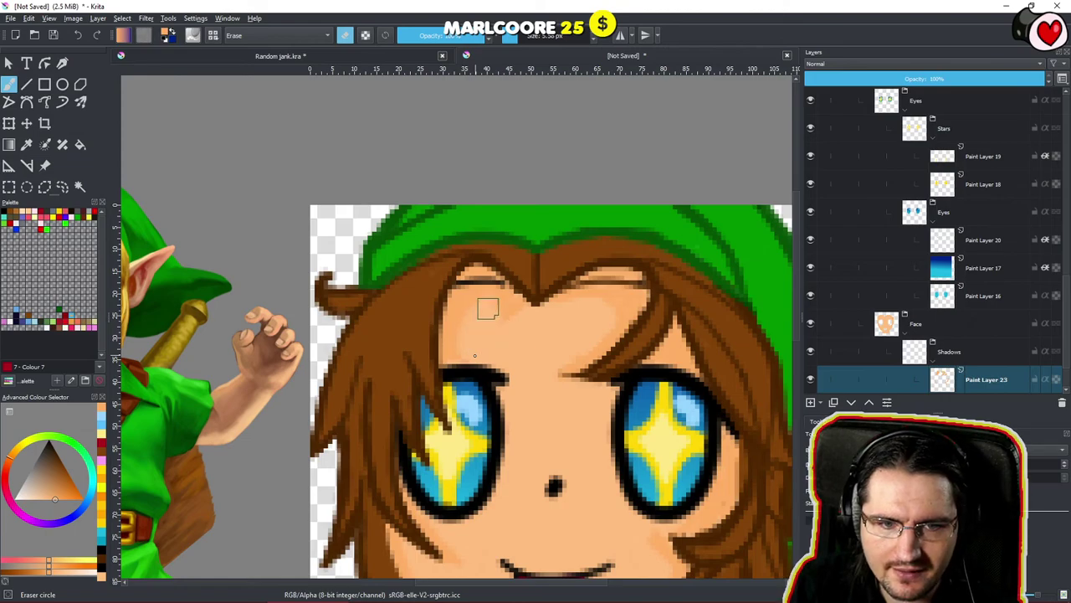
{"action": "key", "text": "e"}
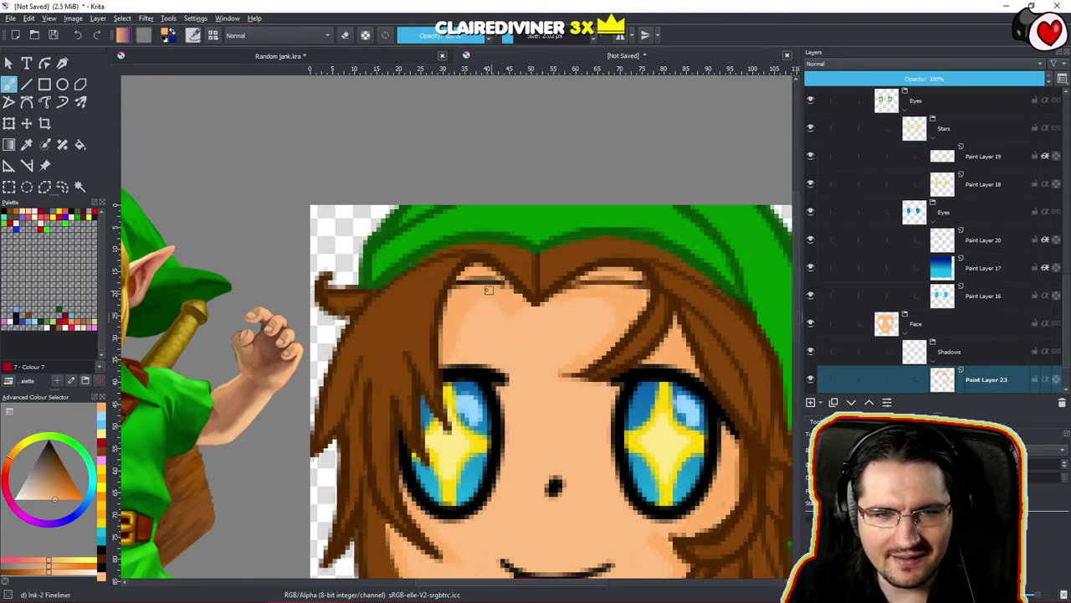
{"action": "key", "text": "e"}
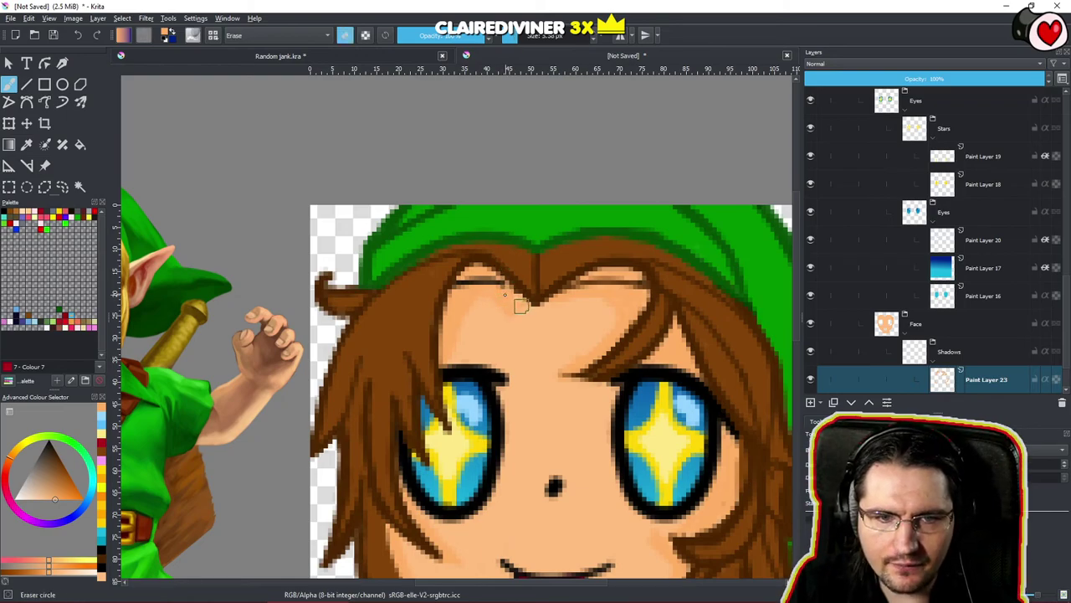
{"action": "key", "text": "e"}
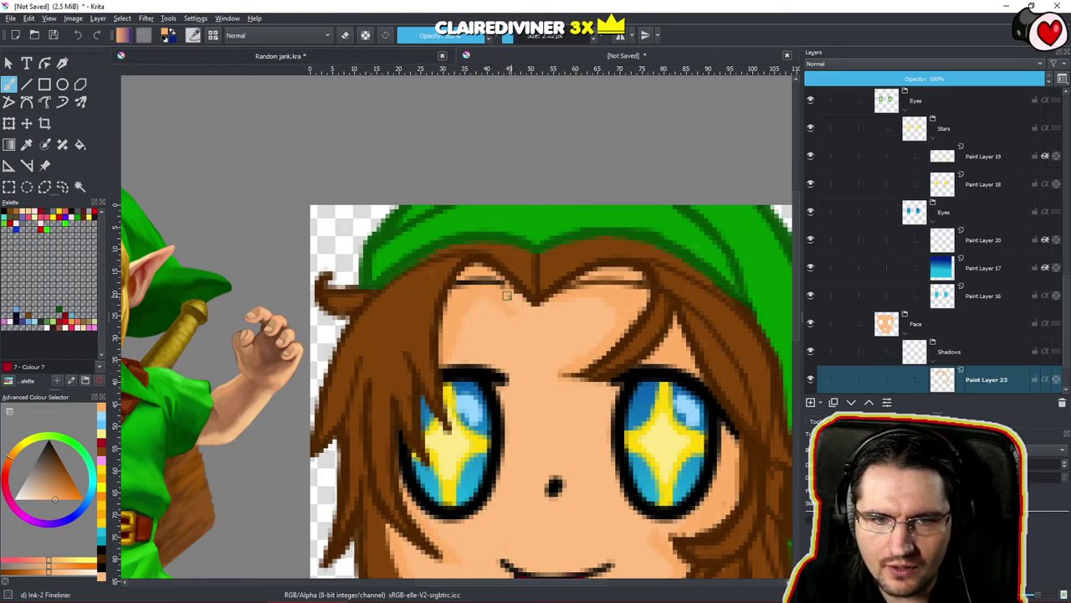
{"action": "key", "text": "e"}
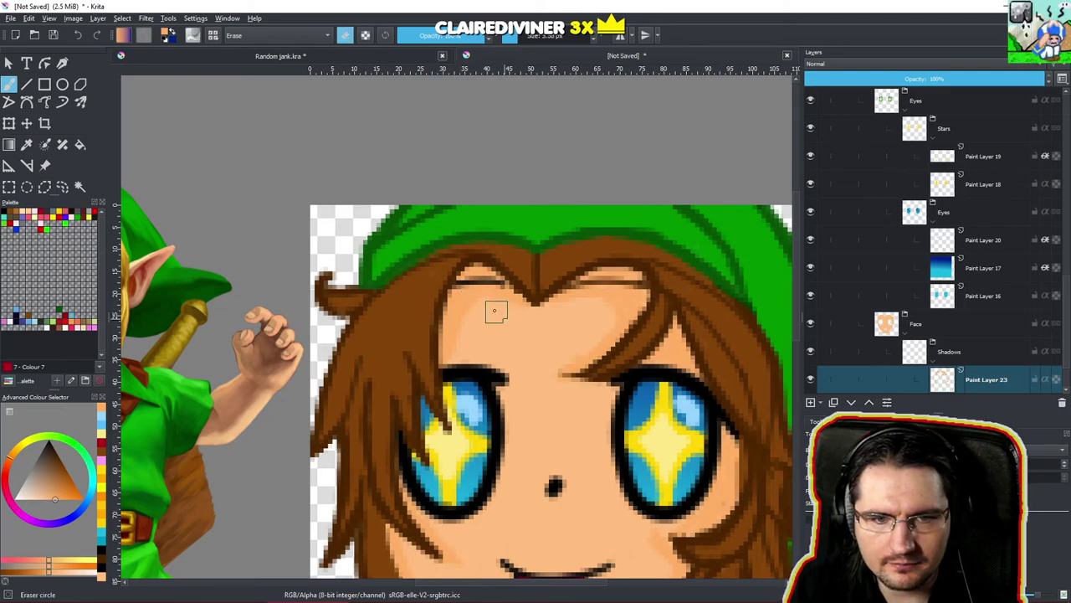
{"action": "scroll", "coordinate": [506, 312], "scroll_direction": "down", "scroll_amount": 6}
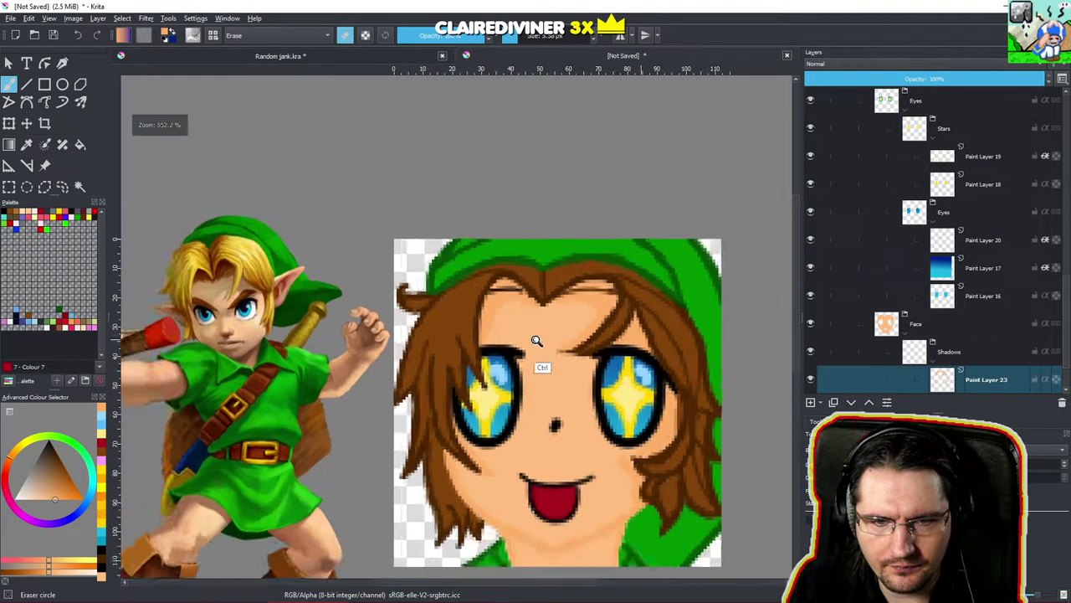
{"action": "scroll", "coordinate": [563, 314], "scroll_direction": "up", "scroll_amount": 7}
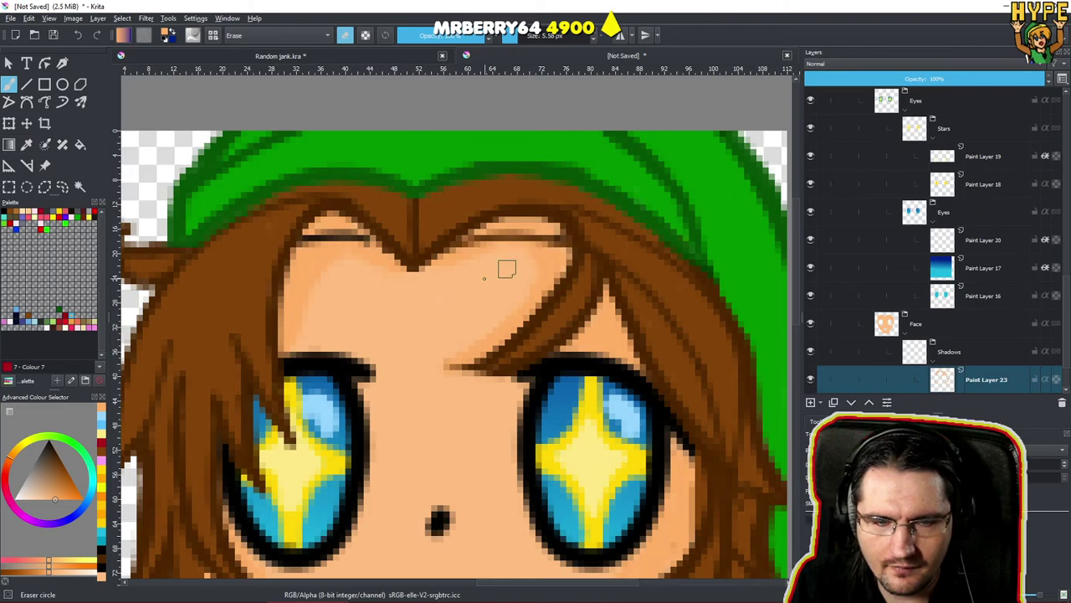
{"action": "scroll", "coordinate": [531, 287], "scroll_direction": "down", "scroll_amount": 5}
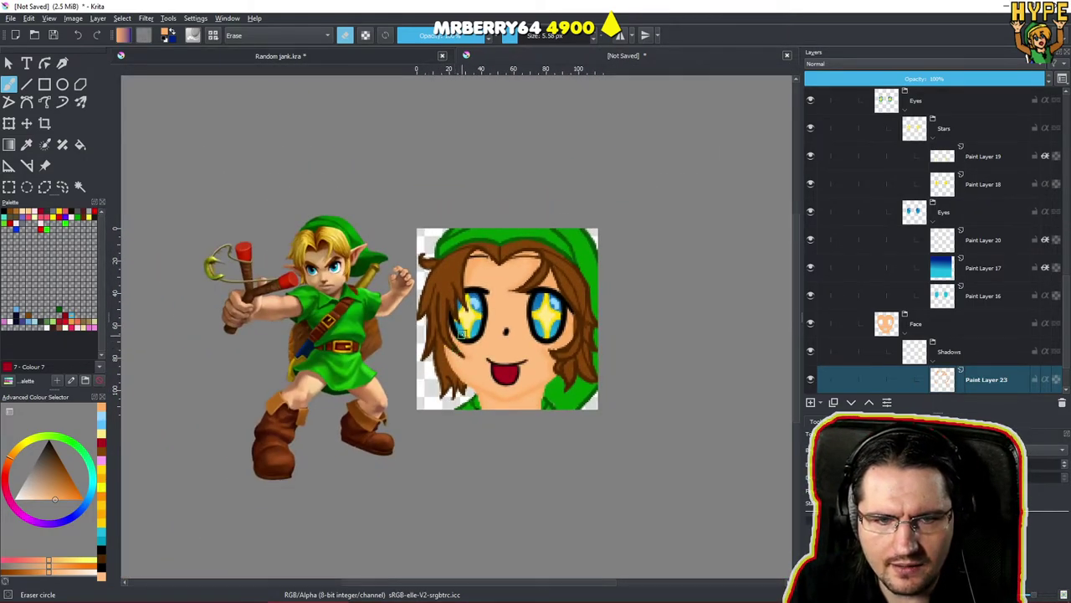
{"action": "scroll", "coordinate": [465, 331], "scroll_direction": "down", "scroll_amount": 4}
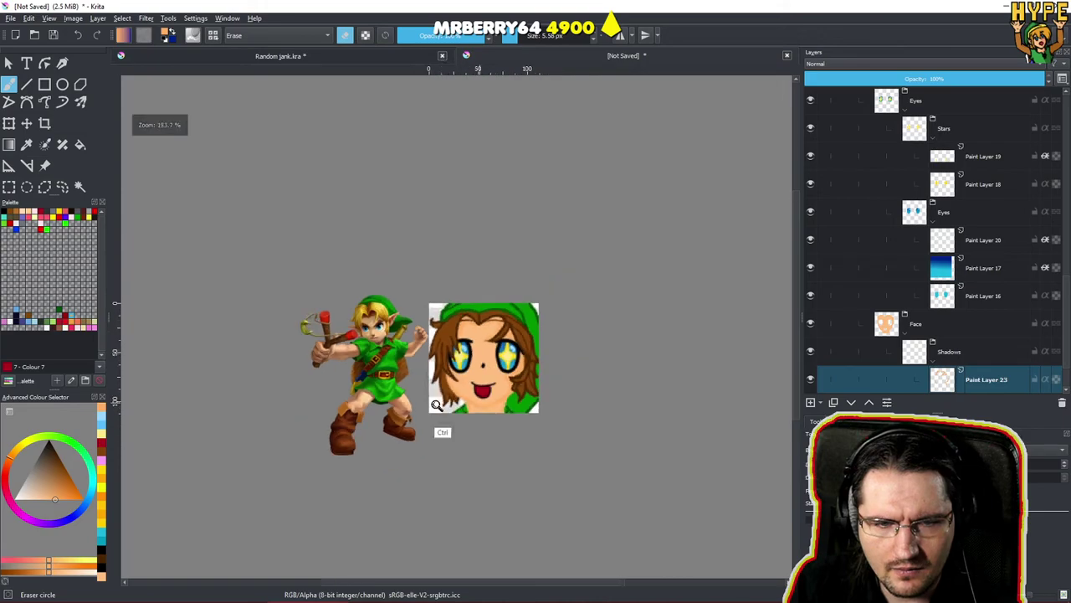
{"action": "scroll", "coordinate": [439, 407], "scroll_direction": "up", "scroll_amount": 3}
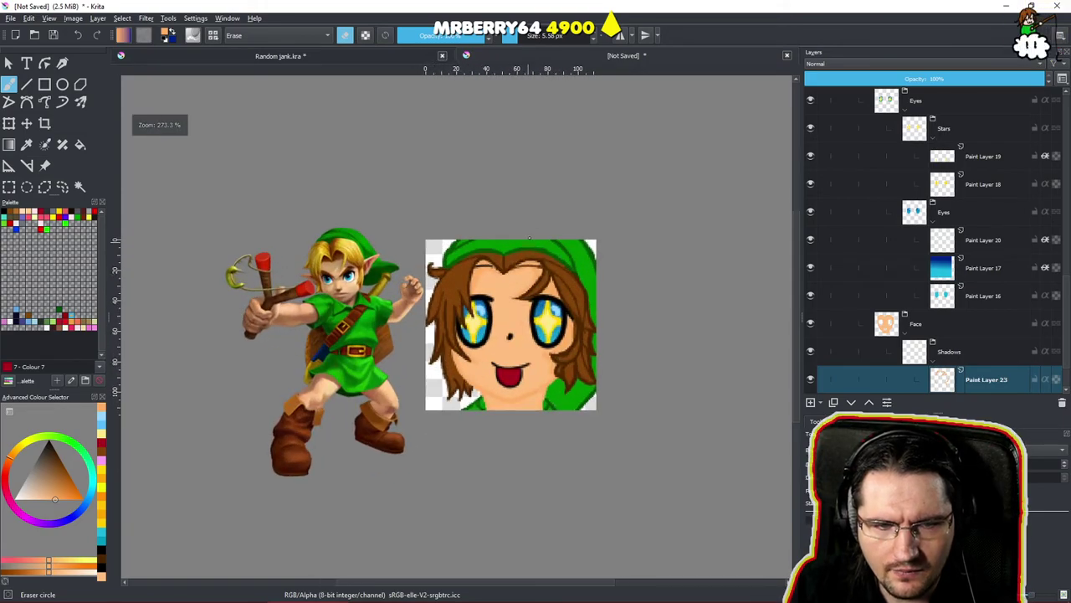
{"action": "scroll", "coordinate": [507, 270], "scroll_direction": "up", "scroll_amount": 4}
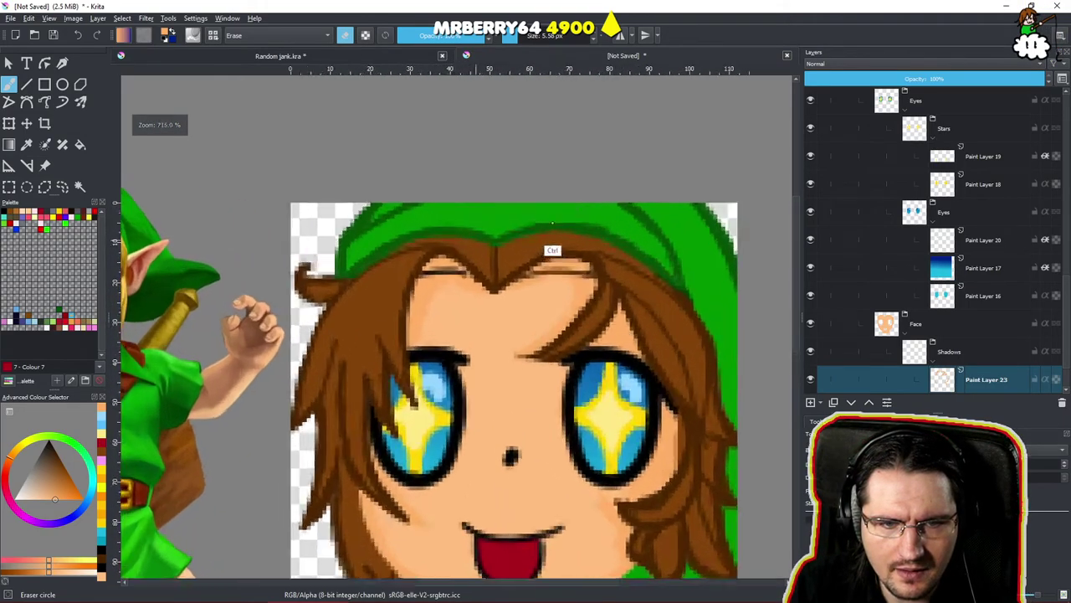
Try to erase the thin dark line below the hairline on Paint Layer 2 of the Hair & Hat group, and undo it.
{"action": "left_click", "coordinate": [937, 268]}
{"action": "scroll", "coordinate": [904, 301], "scroll_direction": "down", "scroll_amount": 8}
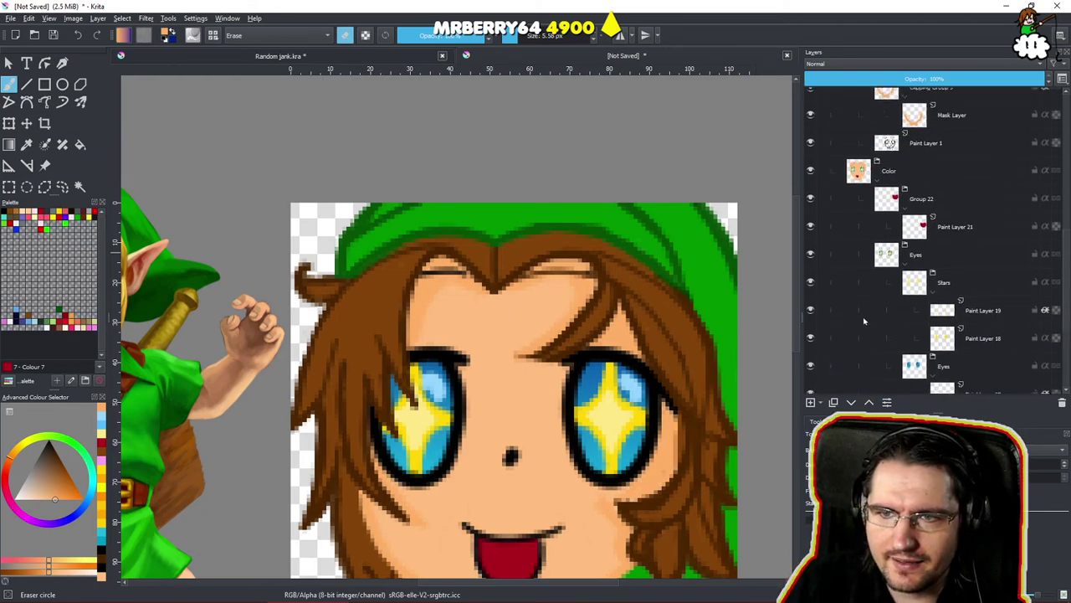
{"action": "scroll", "coordinate": [870, 310], "scroll_direction": "up", "scroll_amount": 5}
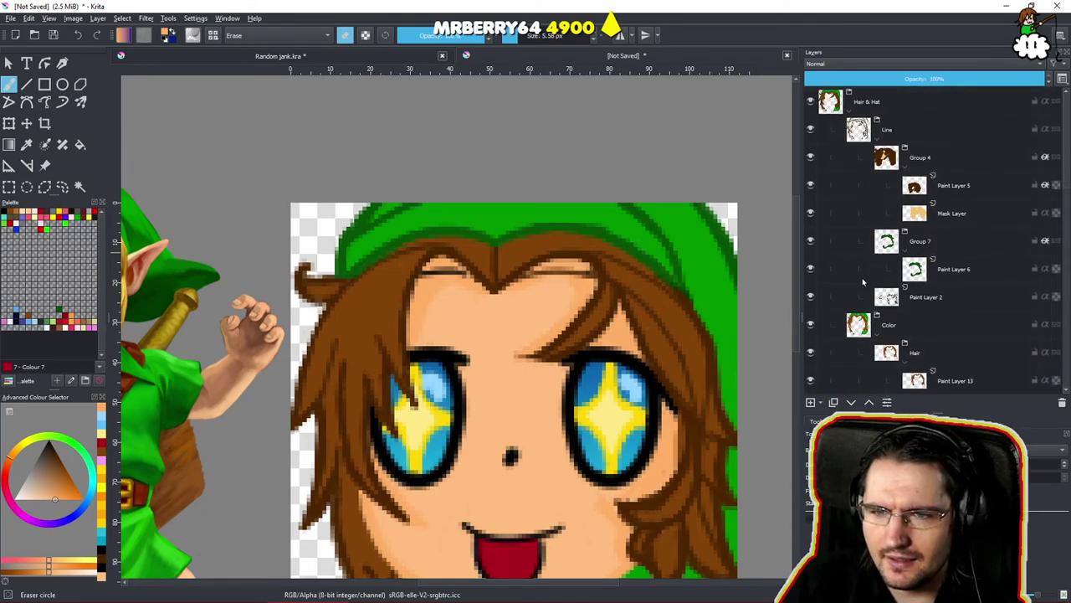
{"action": "left_click", "coordinate": [920, 294]}
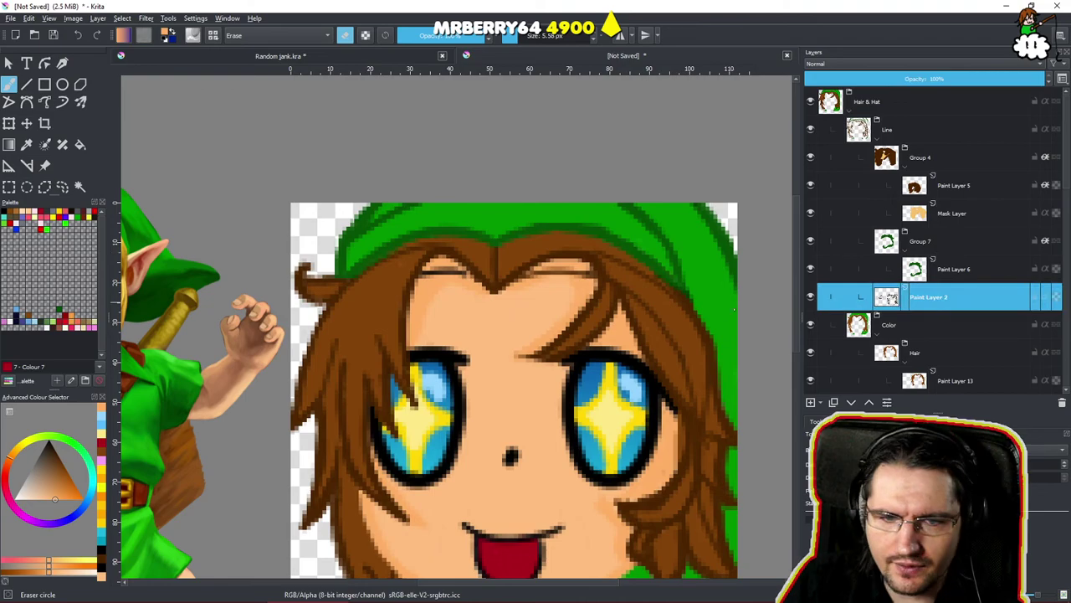
{"action": "key", "text": "e"}
{"action": "key", "text": "e"}
{"action": "key", "text": "ctrl+z"}
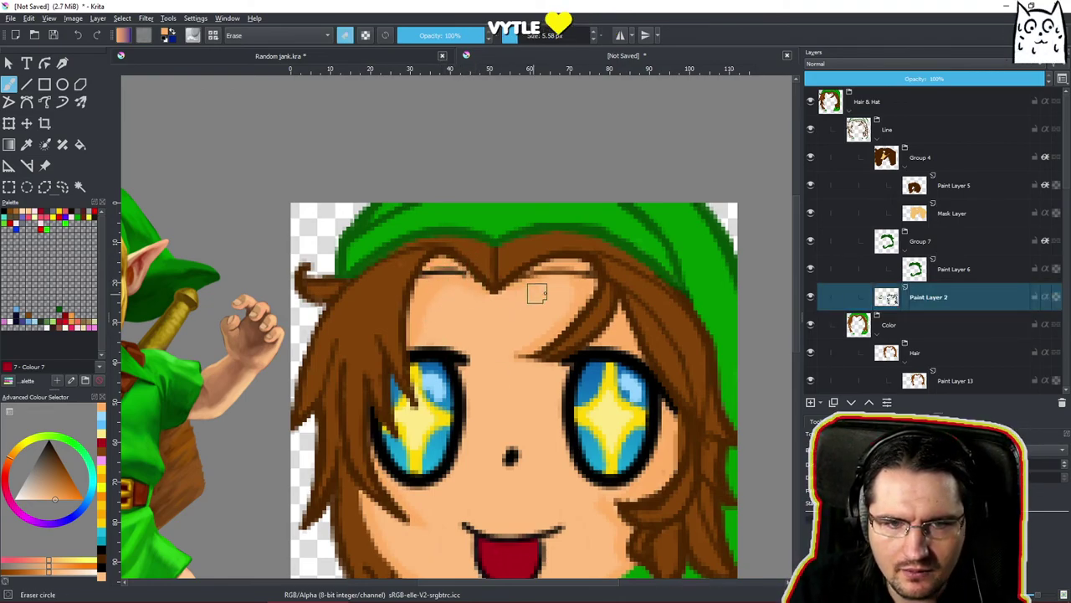
Erase the thin black line on the forehead above the partly covered eye on Paint Layer 1 of the Face line group.
{"action": "scroll", "coordinate": [948, 301], "scroll_direction": "down", "scroll_amount": 5}
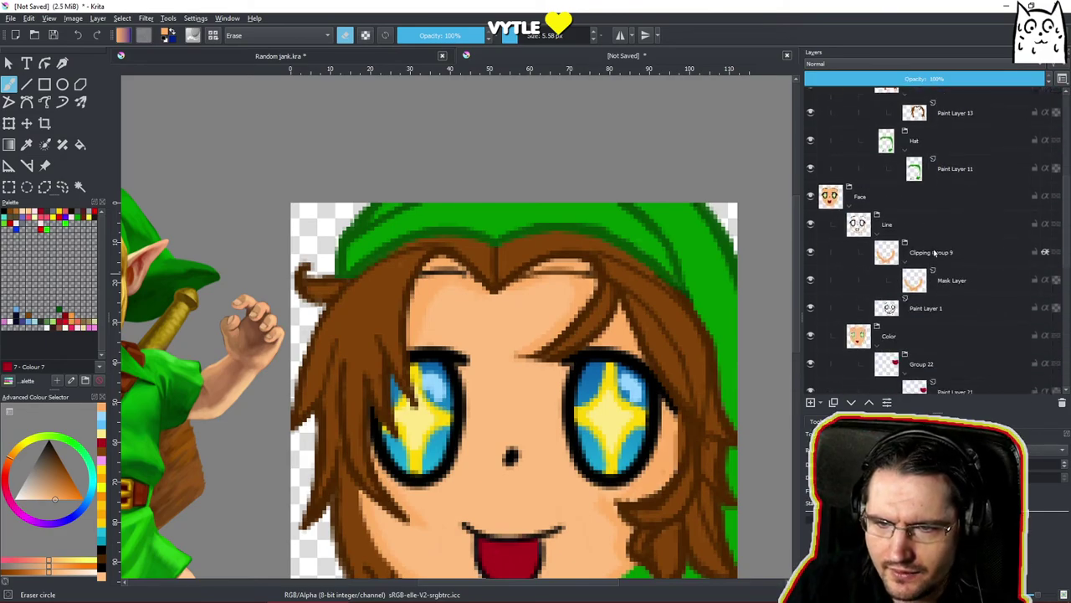
{"action": "left_click", "coordinate": [938, 289]}
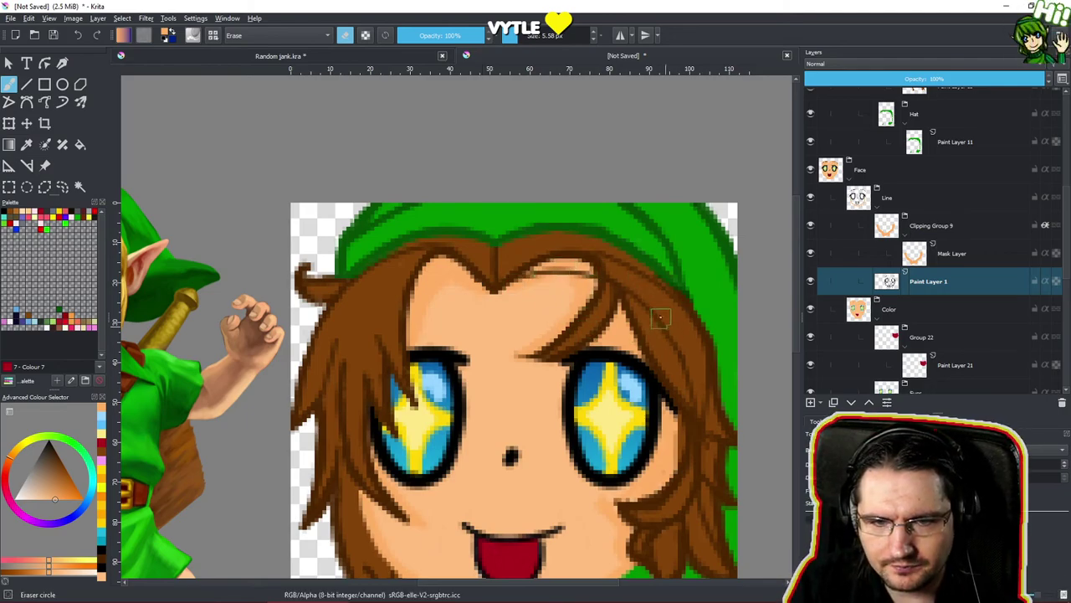
Move Mask Layer out of Clipping Group 9 to sit above Paint Layer 1, and examine the chin and neck.
{"action": "left_click_drag", "start_coordinate": [509, 332], "coordinate": [540, 297]}
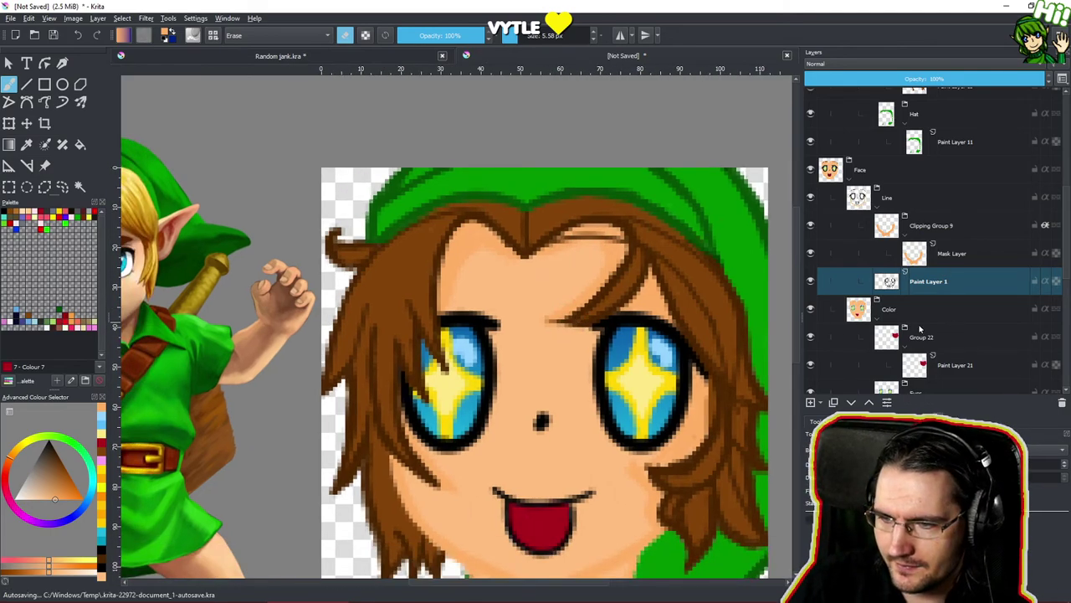
{"action": "left_click", "coordinate": [971, 261]}
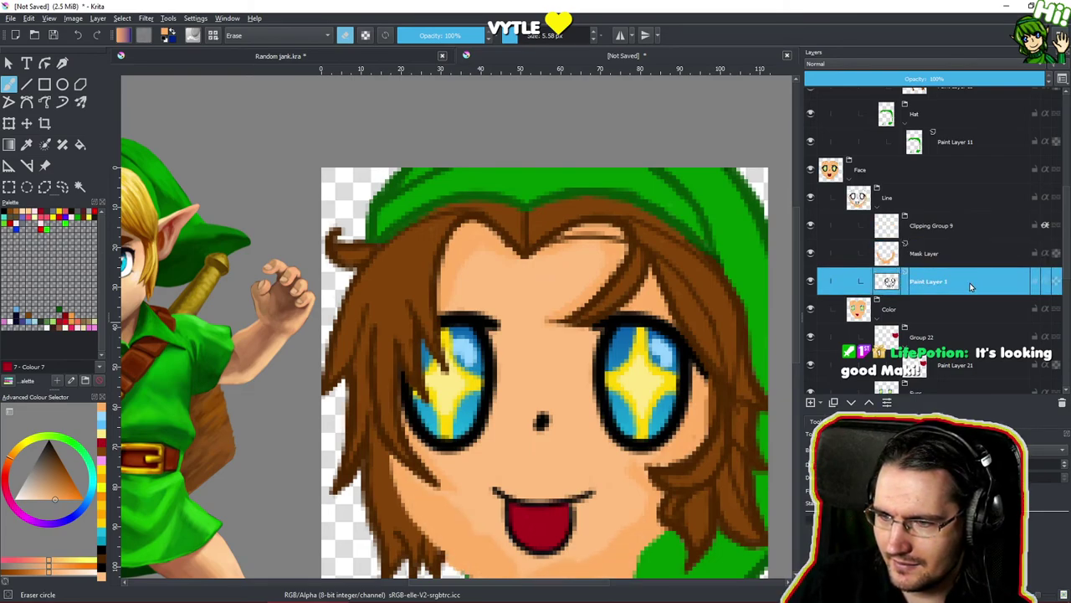
{"action": "left_click", "coordinate": [963, 284]}
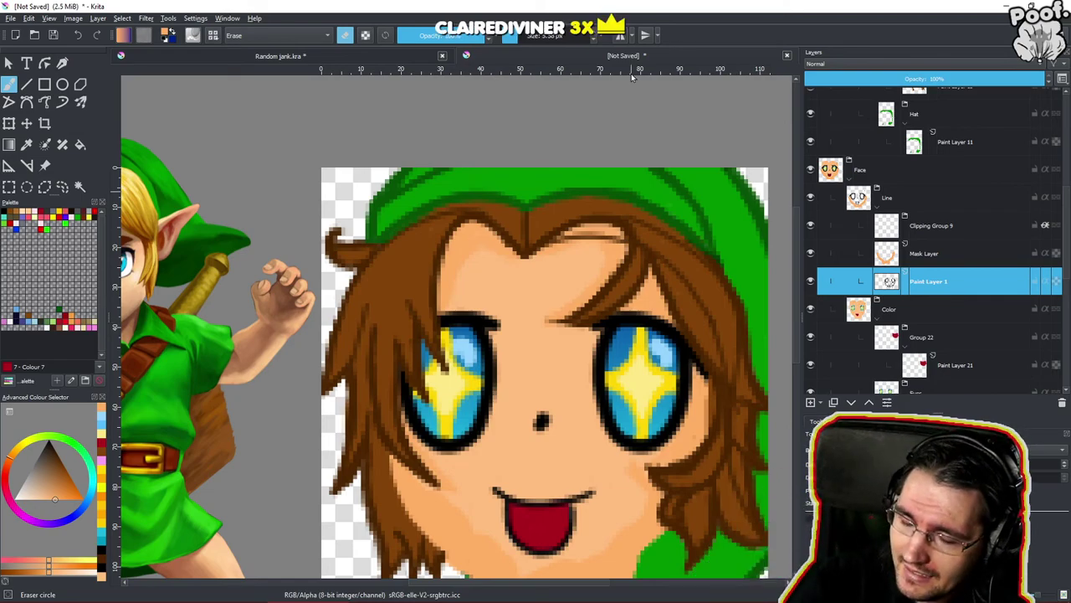
{"action": "left_click_drag", "start_coordinate": [516, 311], "coordinate": [533, 290]}
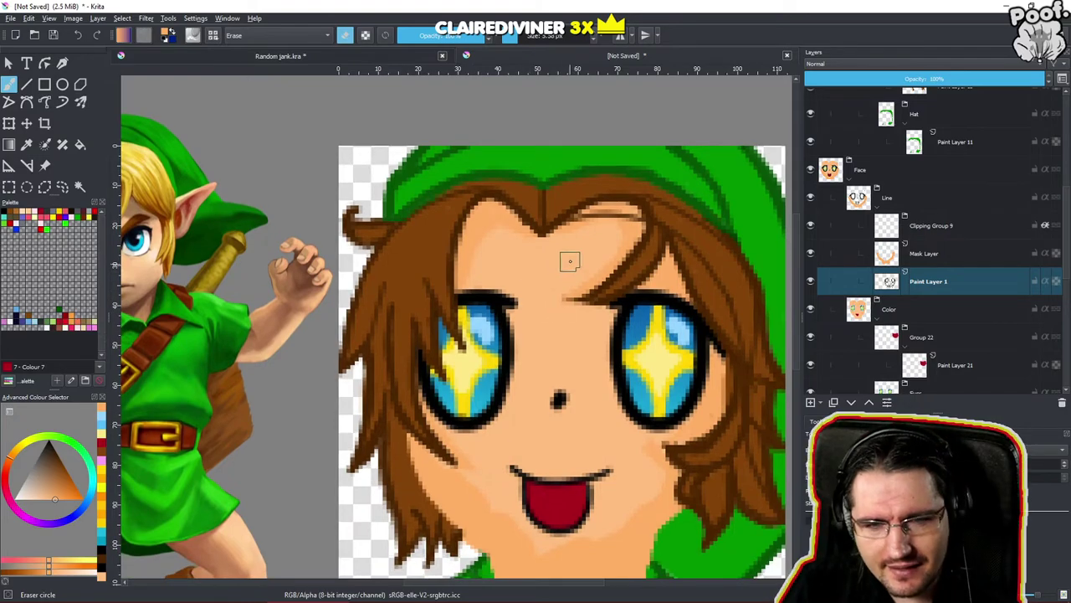
{"action": "scroll", "coordinate": [578, 285], "scroll_direction": "down", "scroll_amount": 10}
{"action": "left_click_drag", "start_coordinate": [554, 381], "coordinate": [673, 204]}
{"action": "left_click_drag", "start_coordinate": [625, 242], "coordinate": [623, 323]}
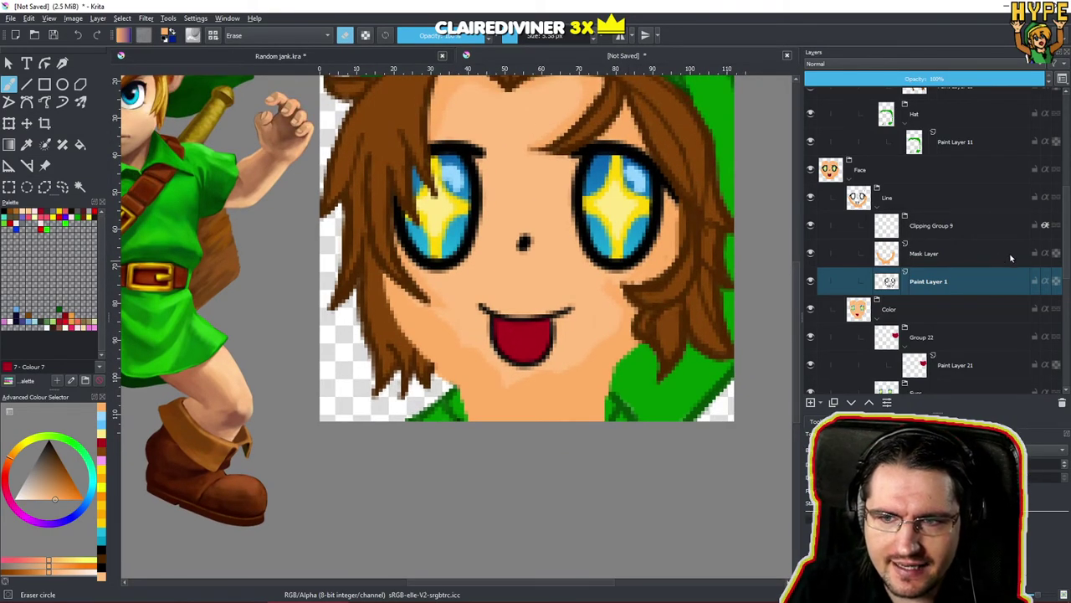
Enable alpha inheritance on Mask Layer above Paint Layer 1 in the Face group's Line group.
{"action": "left_click", "coordinate": [953, 256]}
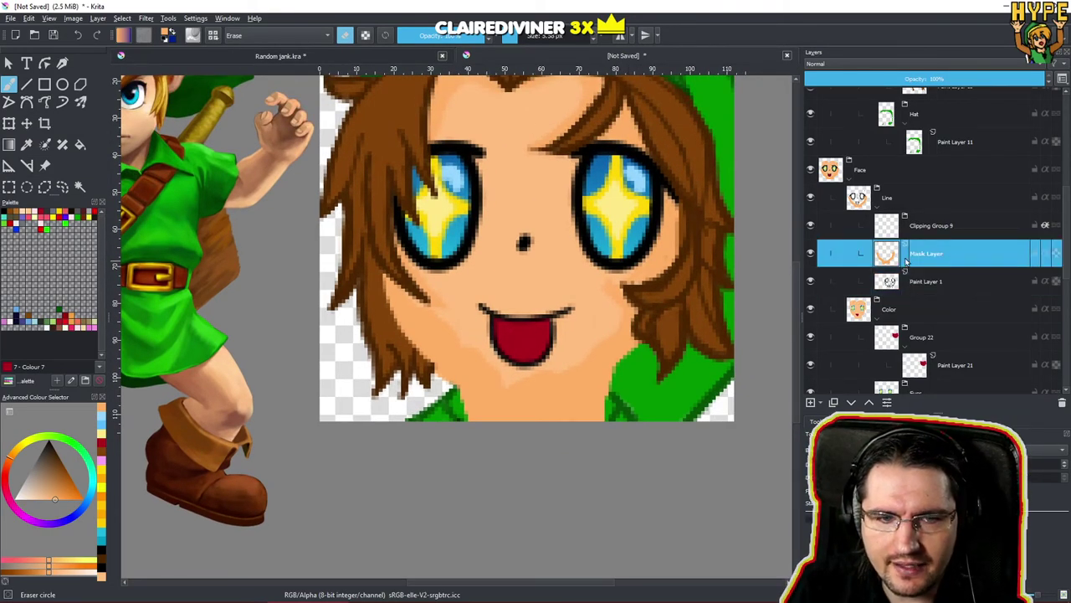
{"action": "key", "text": "e"}
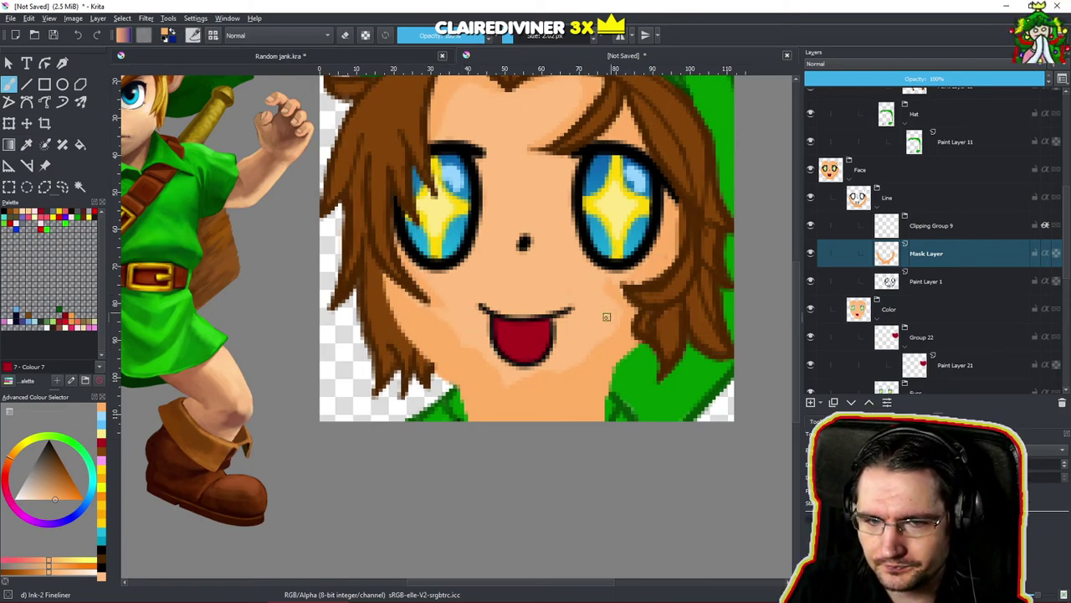
{"action": "left_click", "coordinate": [942, 260]}
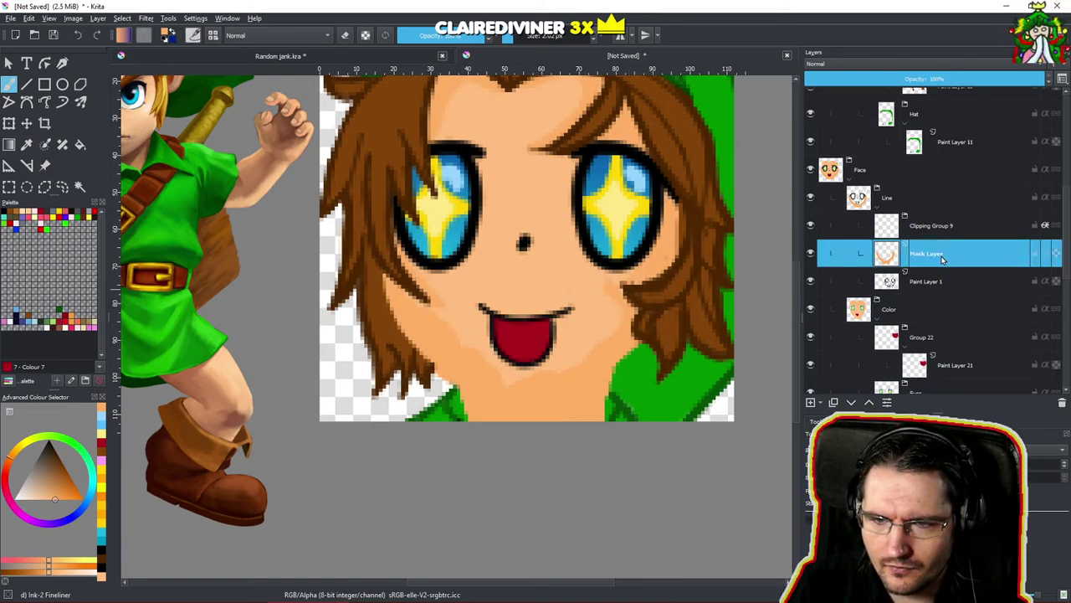
{"action": "key", "text": "e"}
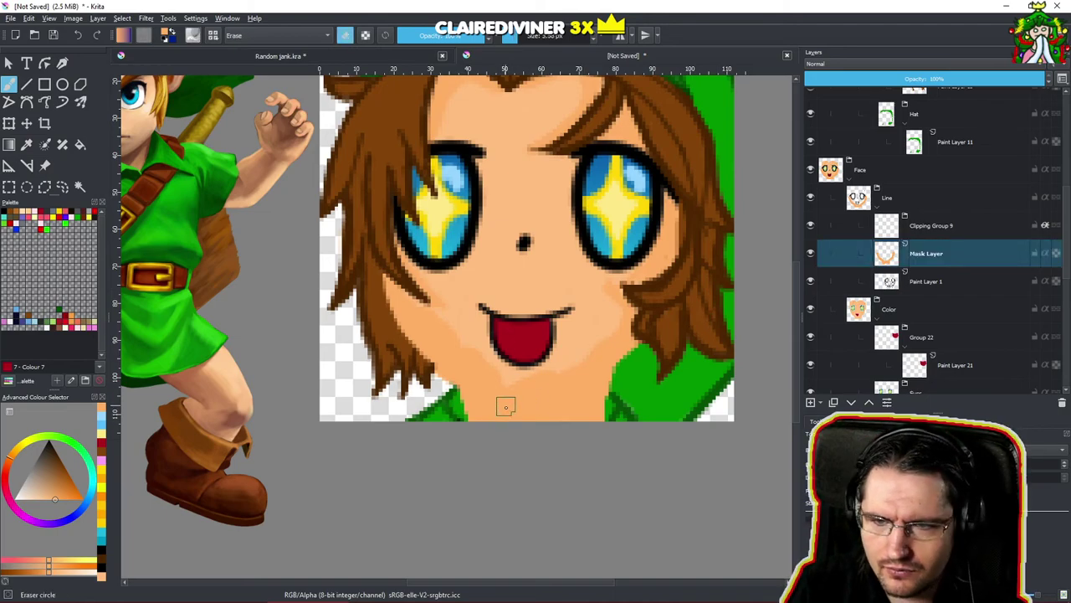
{"action": "left_click", "coordinate": [1047, 257]}
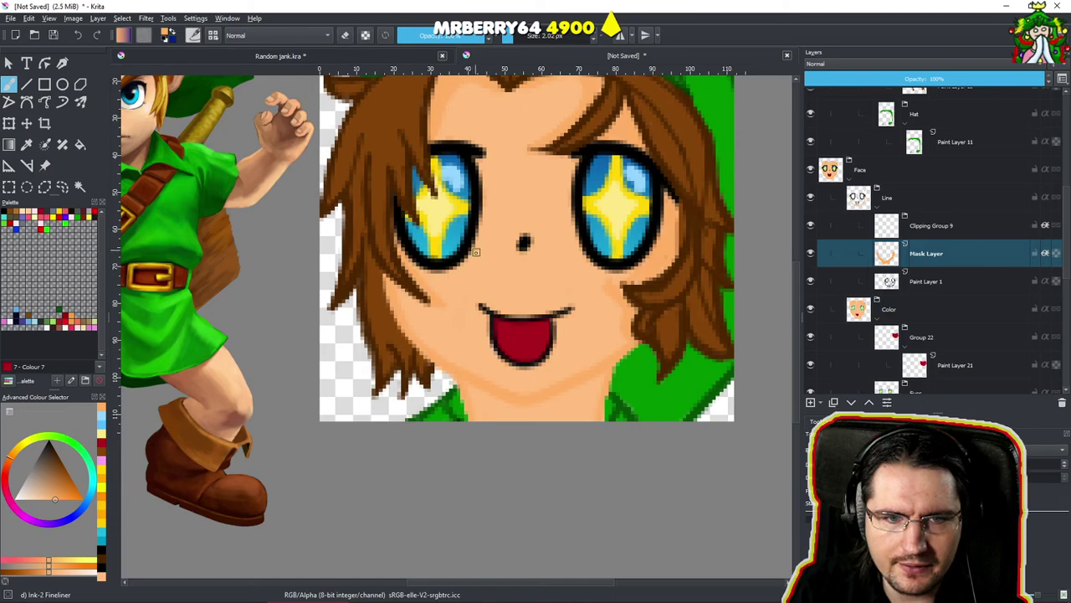
{"action": "left_click_drag", "start_coordinate": [497, 237], "coordinate": [481, 374]}
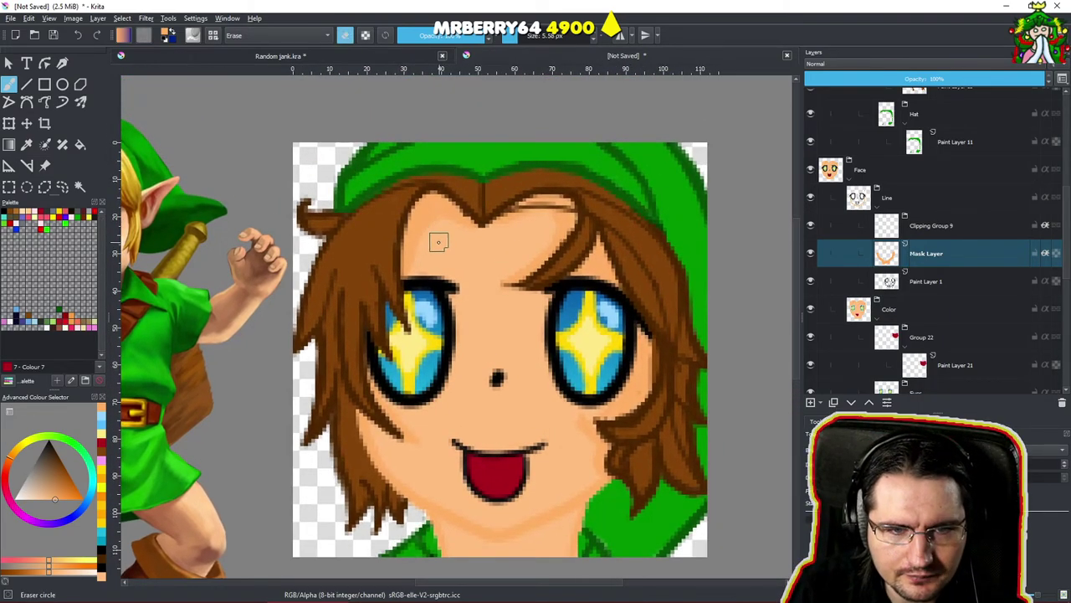
Make Paint Layer 1 of the Line group active and pick the near-black eye outline colour for the Ink-2 Fineliner brush.
{"action": "left_click", "coordinate": [943, 286]}
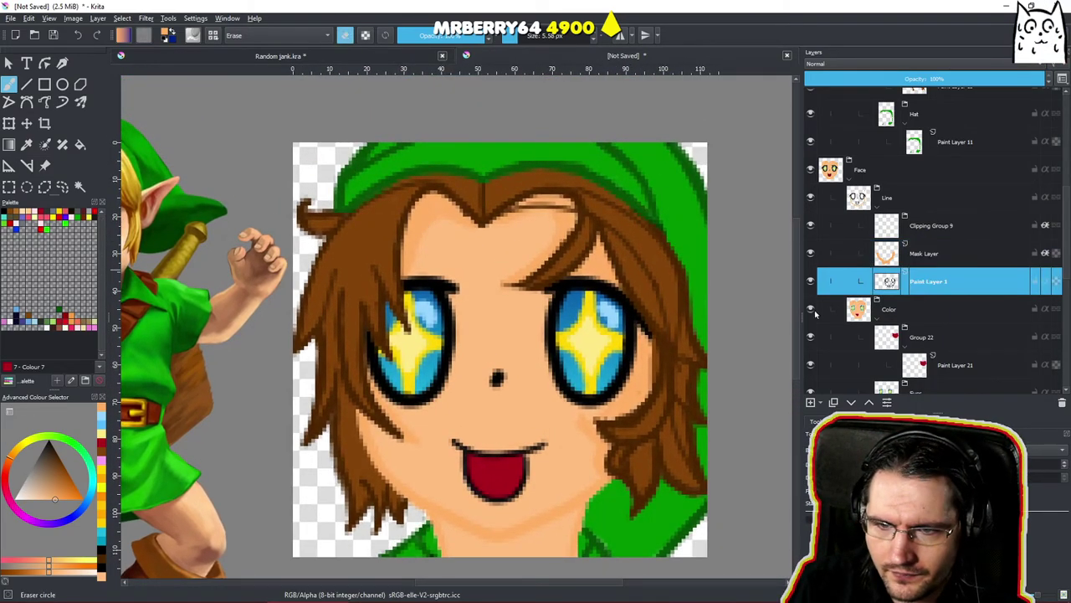
{"action": "left_click", "coordinate": [462, 313], "text": "ctrl"}
{"action": "key", "text": "slash"}
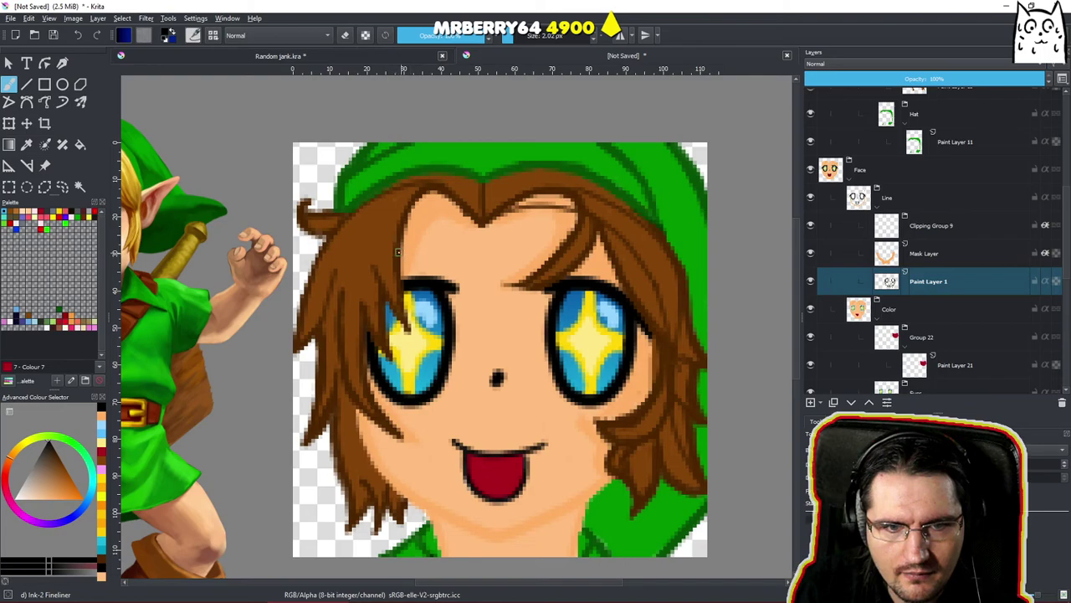
Try several thin dark eyebrow strokes on the forehead above the eyes, undoing each attempt.
{"action": "mouse_move", "coordinate": [396, 270]}
{"action": "left_mouse_down"}
{"action": "mouse_move", "coordinate": [456, 288]}
{"action": "mouse_move", "coordinate": [425, 281]}
{"action": "left_mouse_up"}
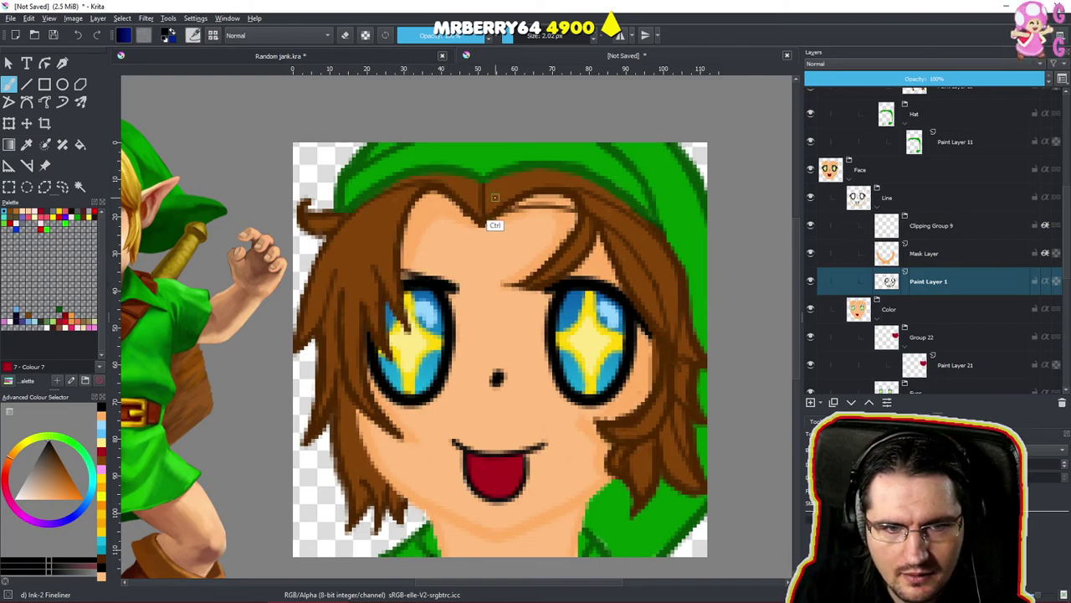
{"action": "key", "text": "ctrl+z"}
{"action": "left_click_drag", "start_coordinate": [407, 234], "coordinate": [475, 250]}
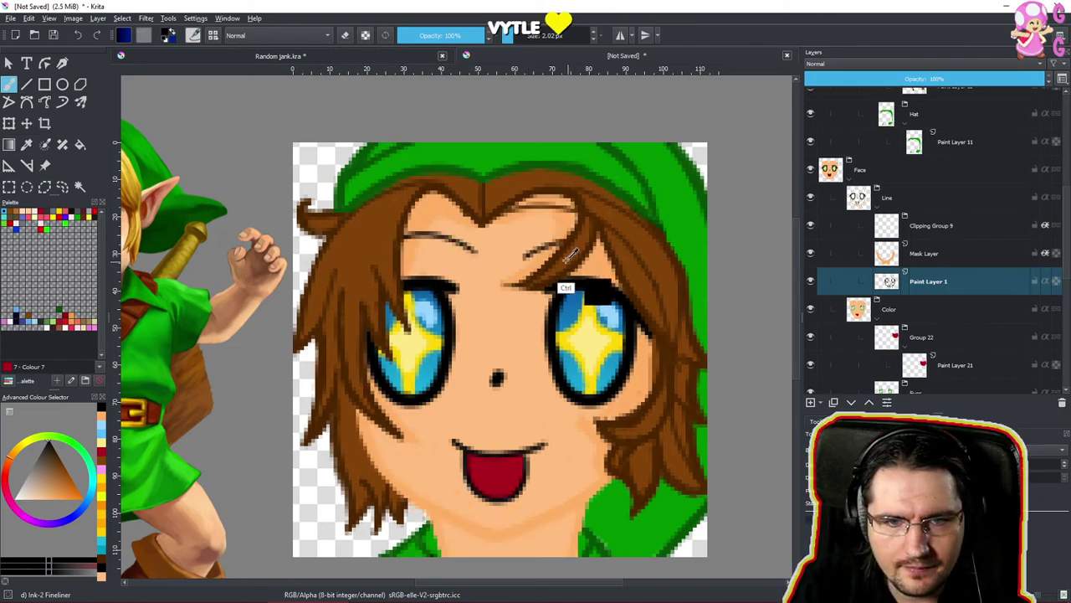
{"action": "key", "text": "ctrl+z"}
{"action": "left_click_drag", "start_coordinate": [398, 240], "coordinate": [465, 279]}
{"action": "key", "text": "ctrl+z"}
{"action": "mouse_move", "coordinate": [404, 240]}
{"action": "left_mouse_down"}
{"action": "mouse_move", "coordinate": [436, 245]}
{"action": "mouse_move", "coordinate": [461, 267]}
{"action": "left_mouse_up"}
{"action": "key", "text": "ctrl+z"}
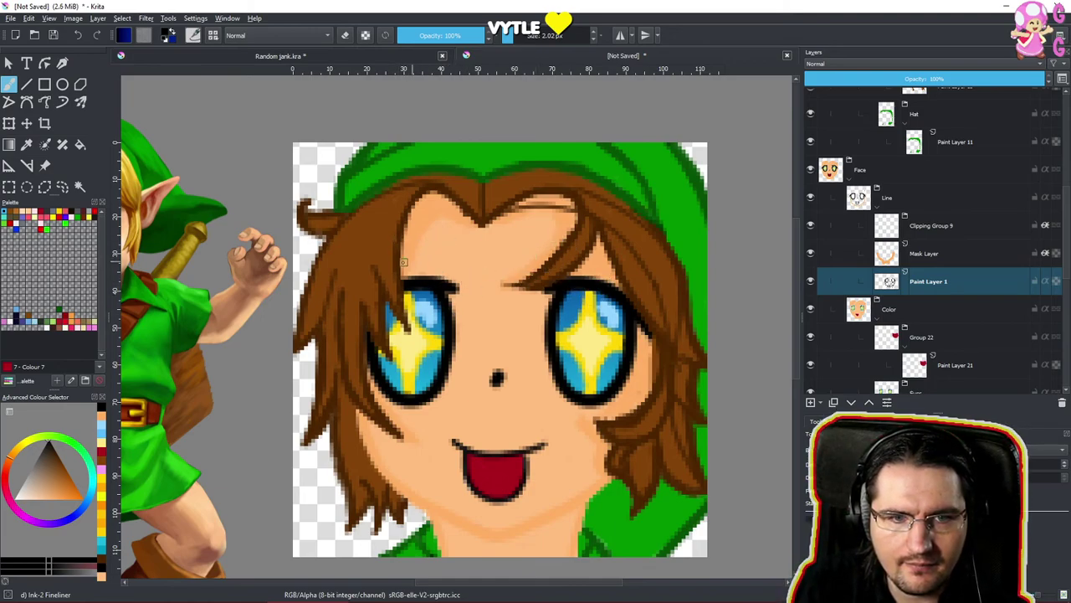
Try new eyebrow shapes above both eyes, compare them with the reference at small size, and undo them.
{"action": "mouse_move", "coordinate": [401, 244]}
{"action": "left_mouse_down"}
{"action": "mouse_move", "coordinate": [559, 249]}
{"action": "mouse_move", "coordinate": [617, 267]}
{"action": "left_mouse_up"}
{"action": "key", "text": "ctrl+z"}
{"action": "key", "text": "ctrl+z"}
{"action": "left_click_drag", "start_coordinate": [528, 258], "coordinate": [615, 268]}
{"action": "key", "text": "ctrl+z"}
{"action": "mouse_move", "coordinate": [541, 260]}
{"action": "left_mouse_down"}
{"action": "mouse_move", "coordinate": [599, 245]}
{"action": "mouse_move", "coordinate": [620, 267]}
{"action": "mouse_move", "coordinate": [481, 421]}
{"action": "left_mouse_up"}
{"action": "scroll", "coordinate": [576, 351], "scroll_direction": "up", "scroll_amount": 5}
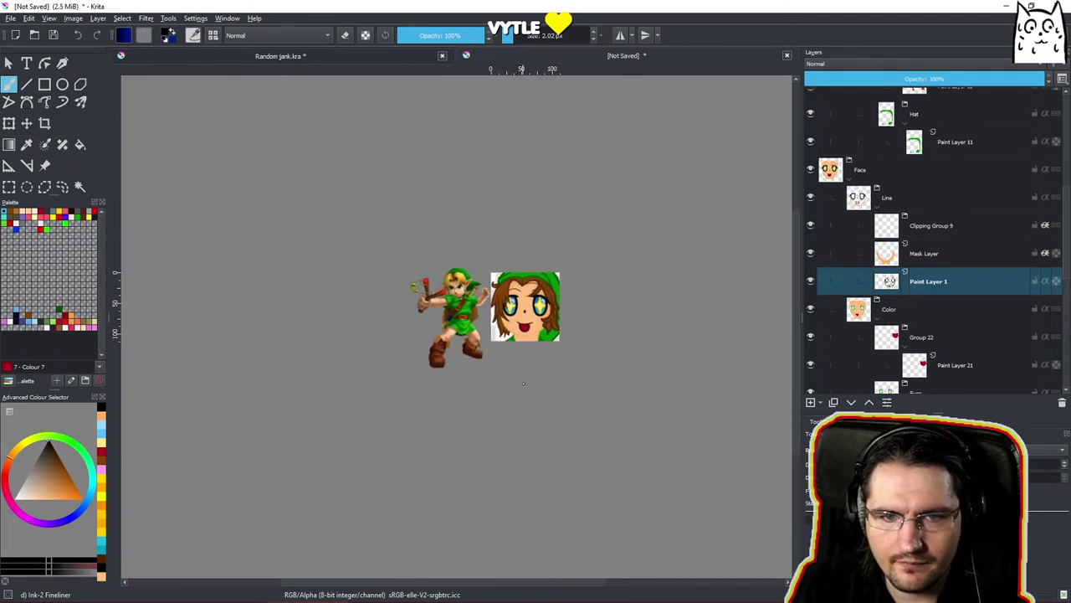
{"action": "scroll", "coordinate": [574, 309], "scroll_direction": "down", "scroll_amount": 7}
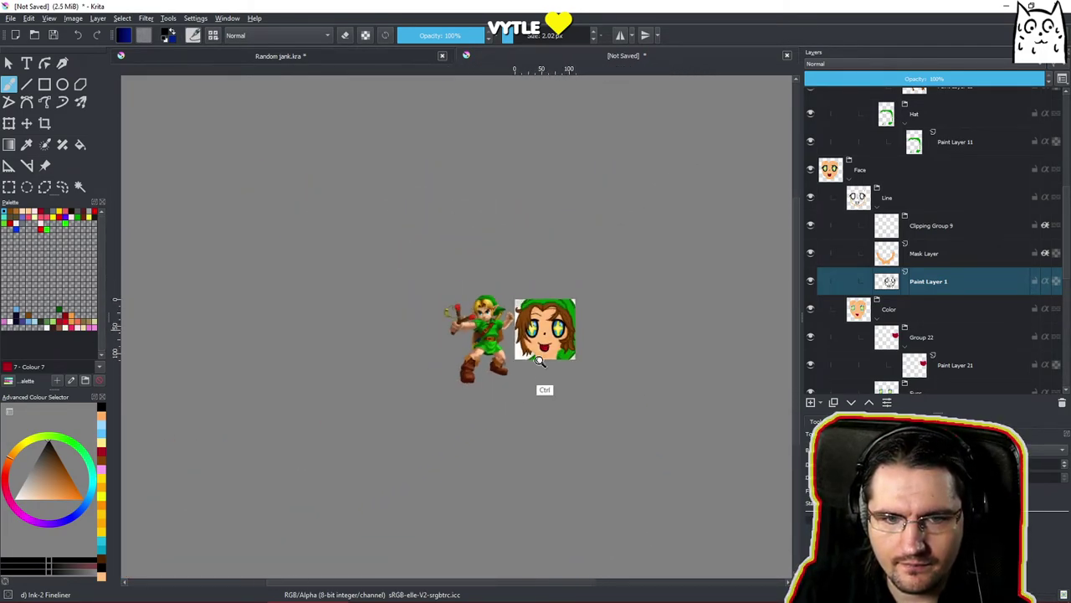
{"action": "scroll", "coordinate": [523, 335], "scroll_direction": "up", "scroll_amount": 8}
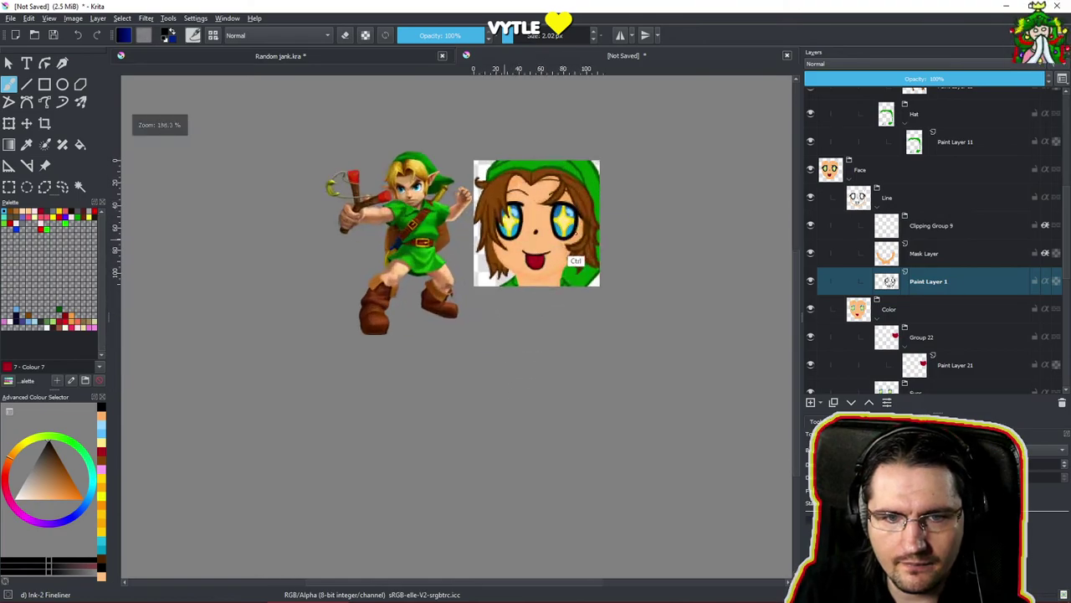
{"action": "left_click_drag", "start_coordinate": [538, 276], "coordinate": [515, 323]}
{"action": "key", "text": "ctrl+z"}
{"action": "key", "text": "ctrl+z"}
Draw short, thin arched eyebrows above both eyes on Paint Layer 1 and check the portrait beside the reference at different sizes.
{"action": "left_click_drag", "start_coordinate": [410, 319], "coordinate": [451, 322]}
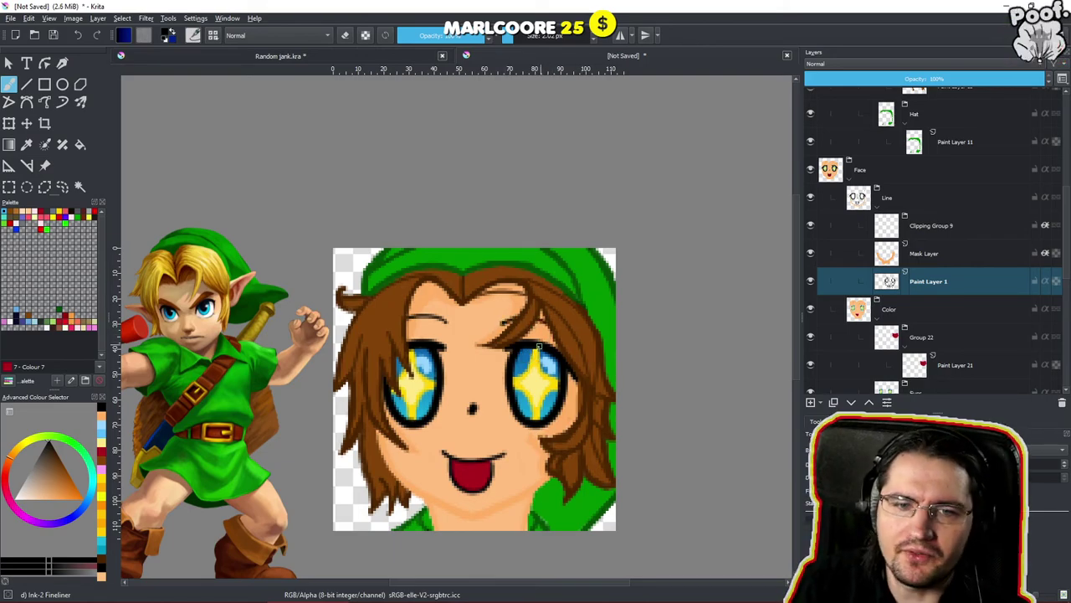
{"action": "scroll", "coordinate": [548, 360], "scroll_direction": "down", "scroll_amount": 5}
{"action": "mouse_move", "coordinate": [520, 396]}
{"action": "left_mouse_down"}
{"action": "mouse_move", "coordinate": [471, 457]}
{"action": "mouse_move", "coordinate": [505, 432]}
{"action": "mouse_move", "coordinate": [559, 349]}
{"action": "mouse_move", "coordinate": [510, 412]}
{"action": "left_mouse_up"}
{"action": "scroll", "coordinate": [510, 412], "scroll_direction": "up", "scroll_amount": 8}
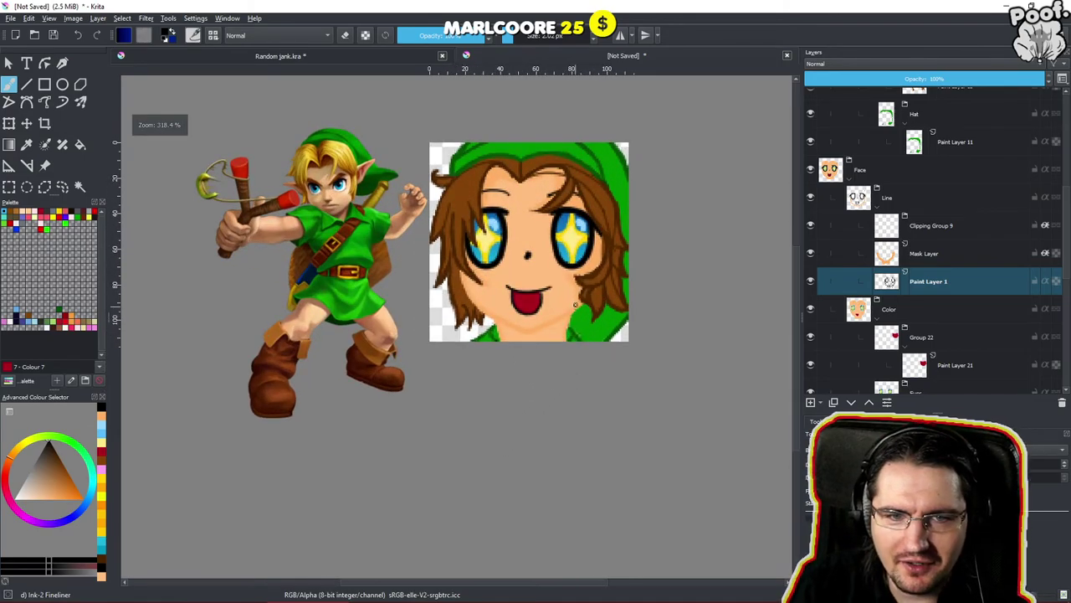
{"action": "left_click_drag", "start_coordinate": [562, 325], "coordinate": [541, 394]}
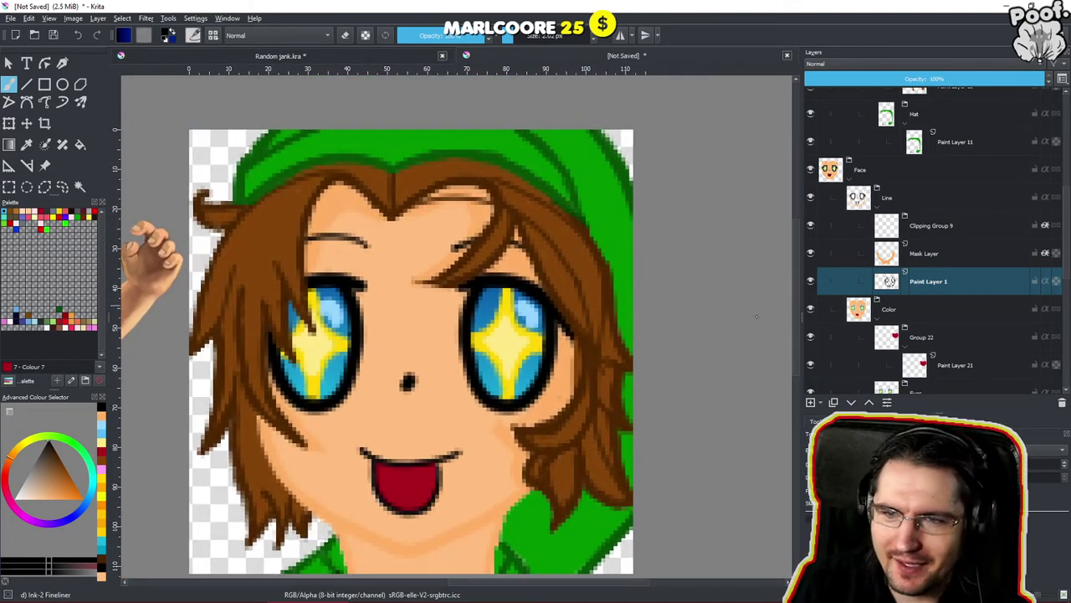
Fill the skin-coloured sliver between the fringe lines above the forehead with the sampled hair brown on Paint Layer 13.
{"action": "scroll", "coordinate": [928, 275], "scroll_direction": "up", "scroll_amount": 5}
{"action": "left_click", "coordinate": [961, 292]}
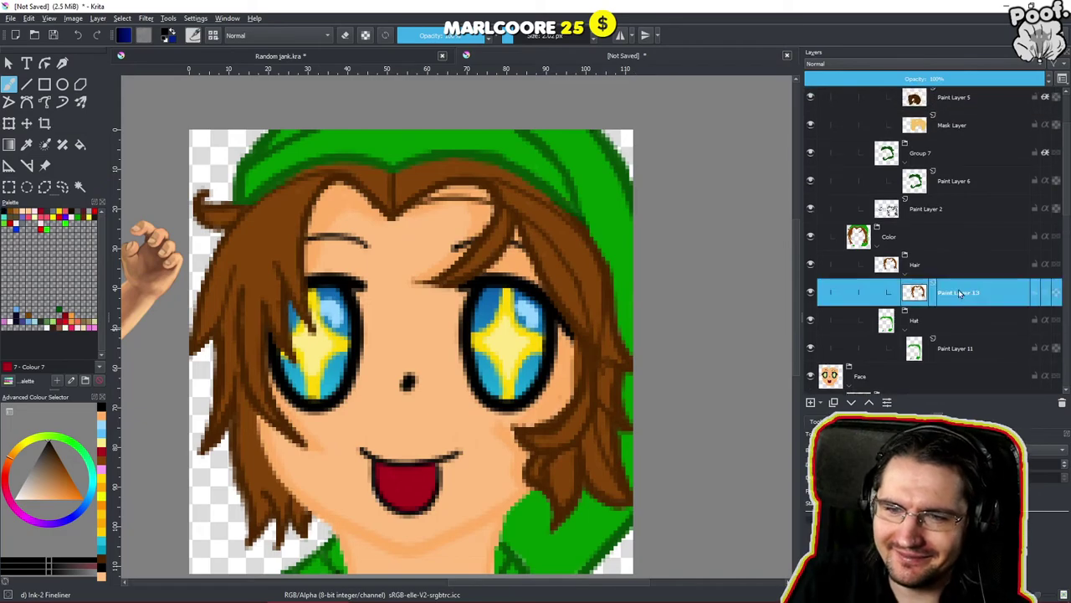
{"action": "left_click", "coordinate": [564, 263], "text": "ctrl"}
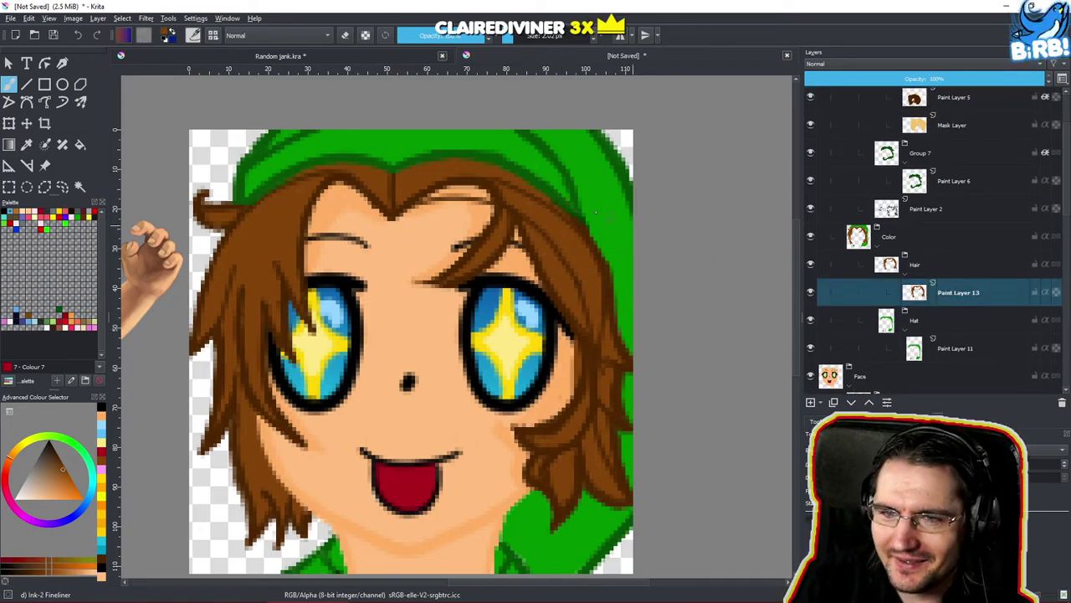
{"action": "left_click_drag", "start_coordinate": [416, 198], "coordinate": [478, 194]}
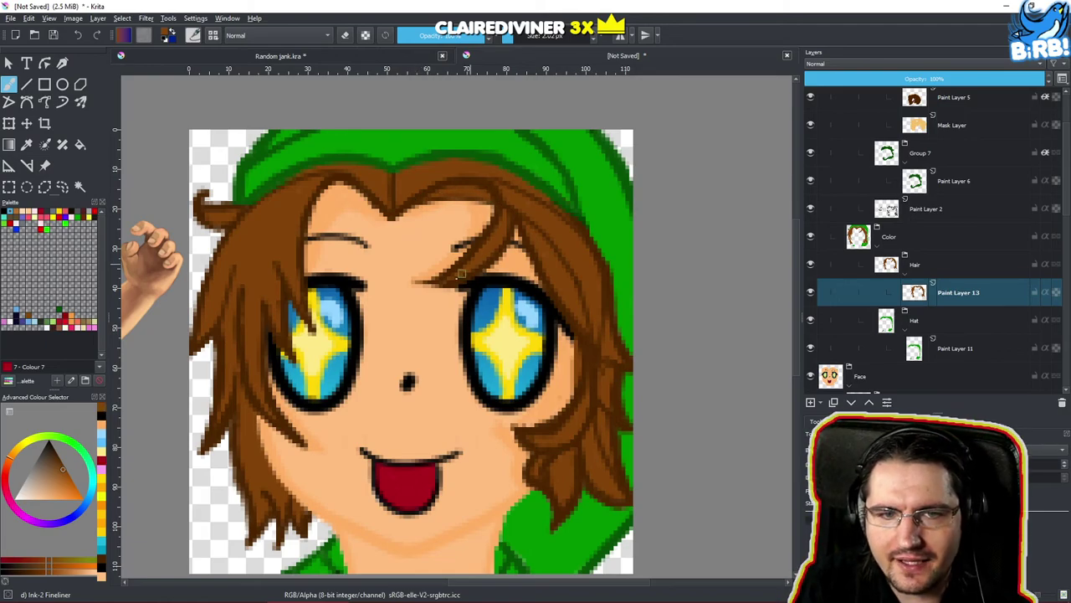
{"action": "scroll", "coordinate": [494, 226], "scroll_direction": "down", "scroll_amount": 3}
{"action": "left_click_drag", "start_coordinate": [533, 277], "coordinate": [581, 315]}
Sample the skin shadow colour from the forehead, collapse the Line group, and make Paint Layer 23 in the Shadows group active.
{"action": "scroll", "coordinate": [588, 299], "scroll_direction": "up", "scroll_amount": 5}
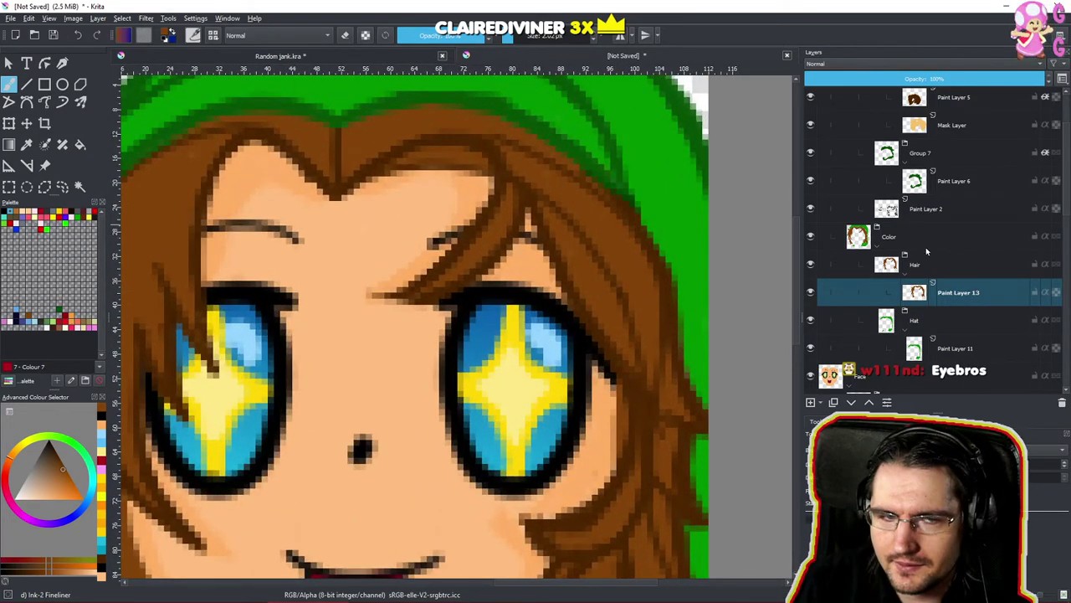
{"action": "left_click", "coordinate": [469, 218], "text": "ctrl"}
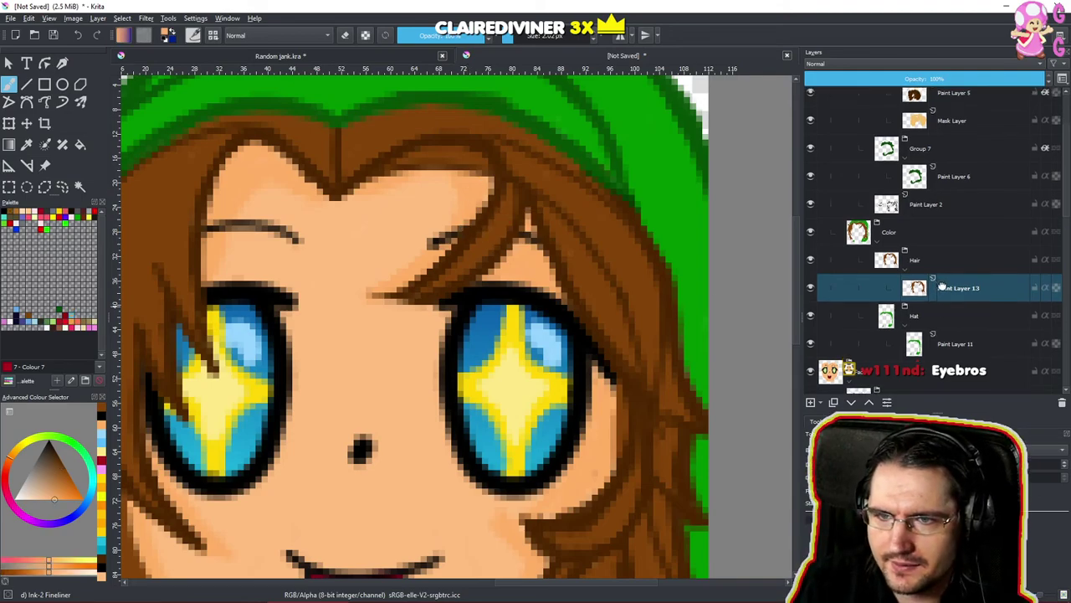
{"action": "scroll", "coordinate": [954, 334], "scroll_direction": "down", "scroll_amount": 5}
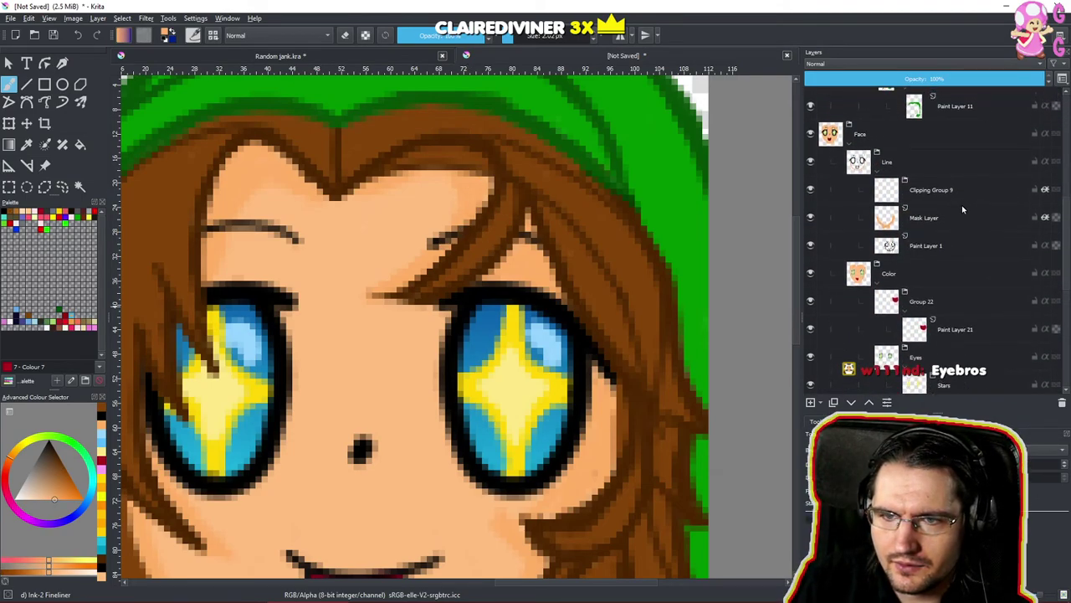
{"action": "left_click", "coordinate": [960, 219]}
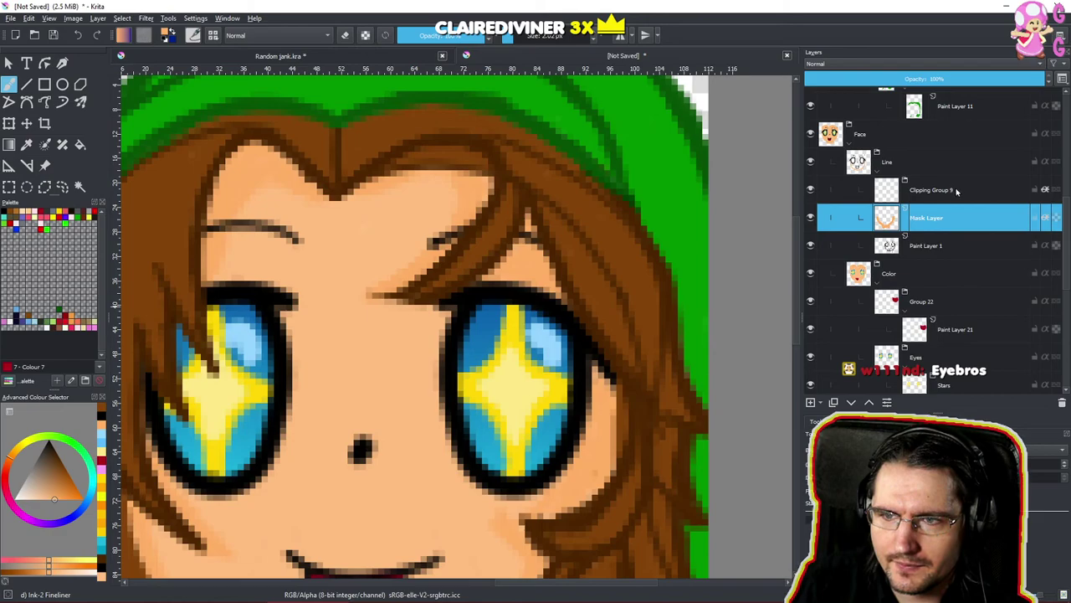
{"action": "left_click", "coordinate": [957, 192]}
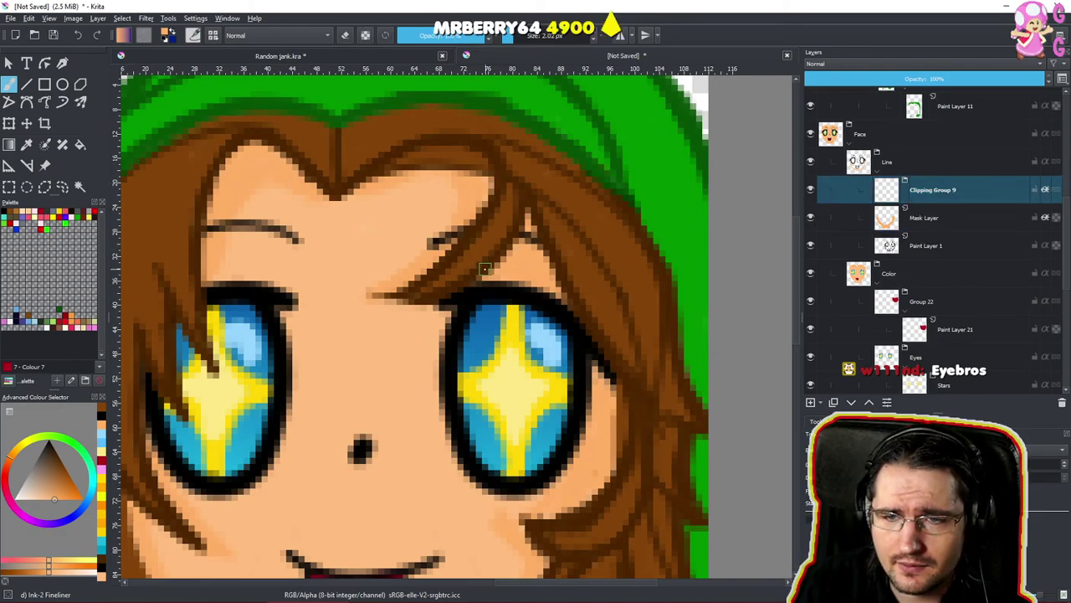
{"action": "left_click", "coordinate": [877, 173]}
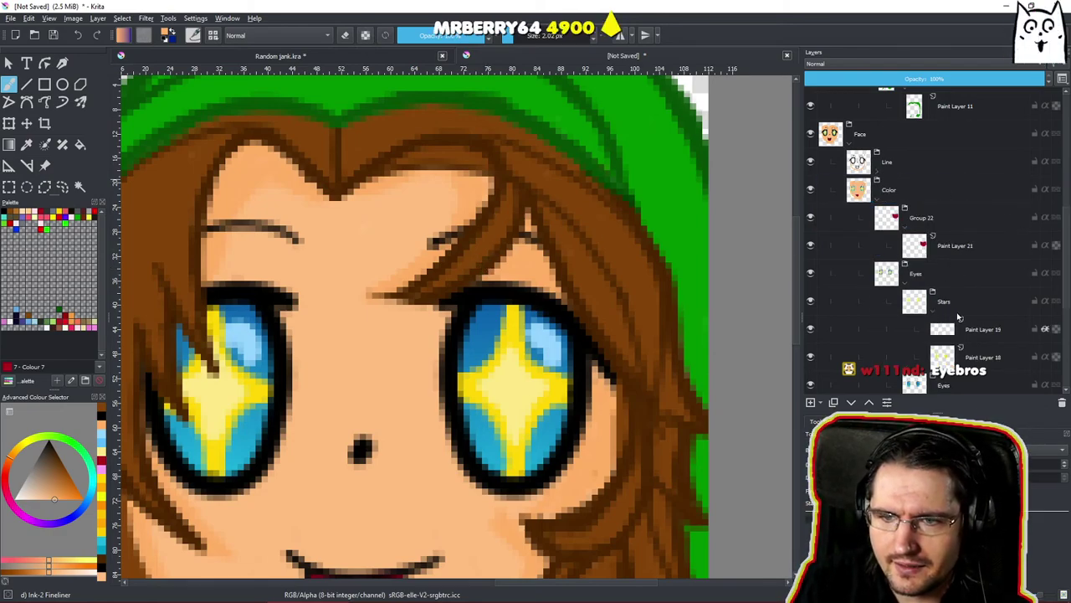
{"action": "left_click", "coordinate": [965, 293]}
{"action": "left_click_drag", "start_coordinate": [966, 259], "coordinate": [971, 163]}
{"action": "scroll", "coordinate": [972, 164], "scroll_direction": "down", "scroll_amount": 3}
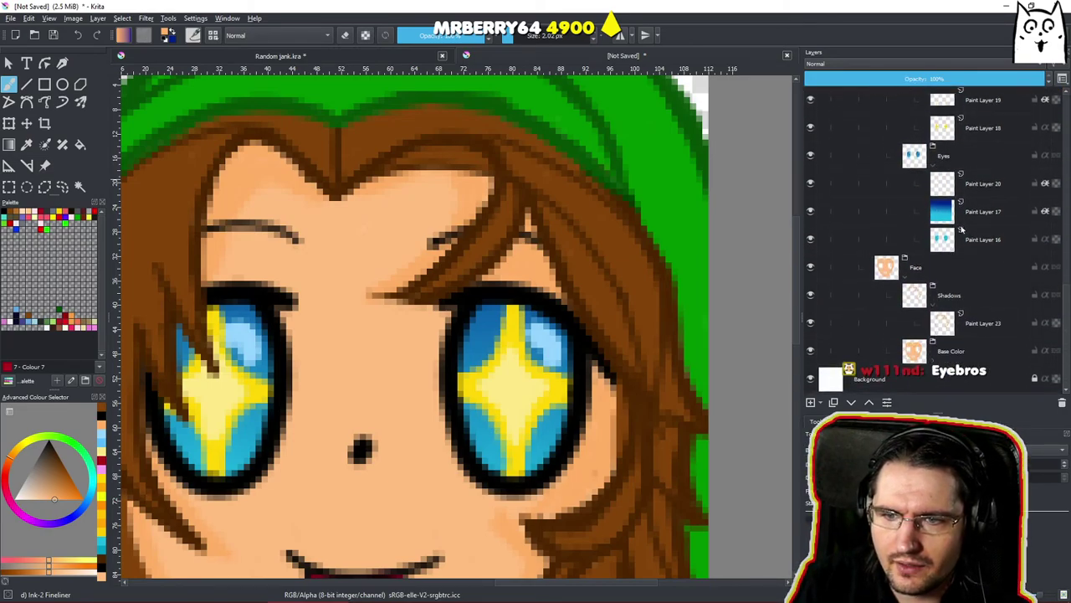
{"action": "left_click", "coordinate": [962, 295]}
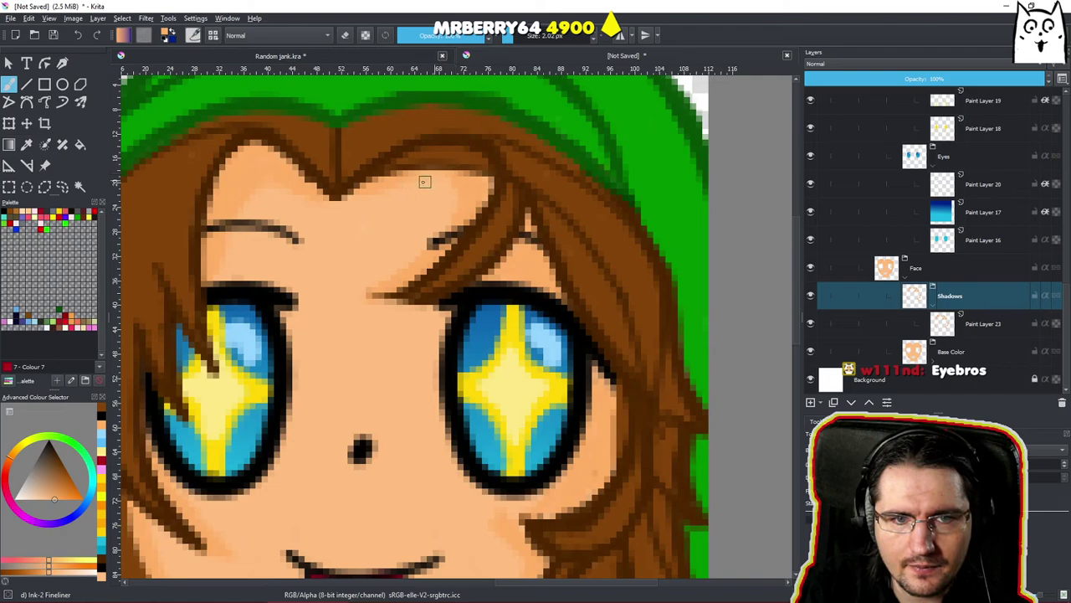
{"action": "left_click", "coordinate": [992, 323]}
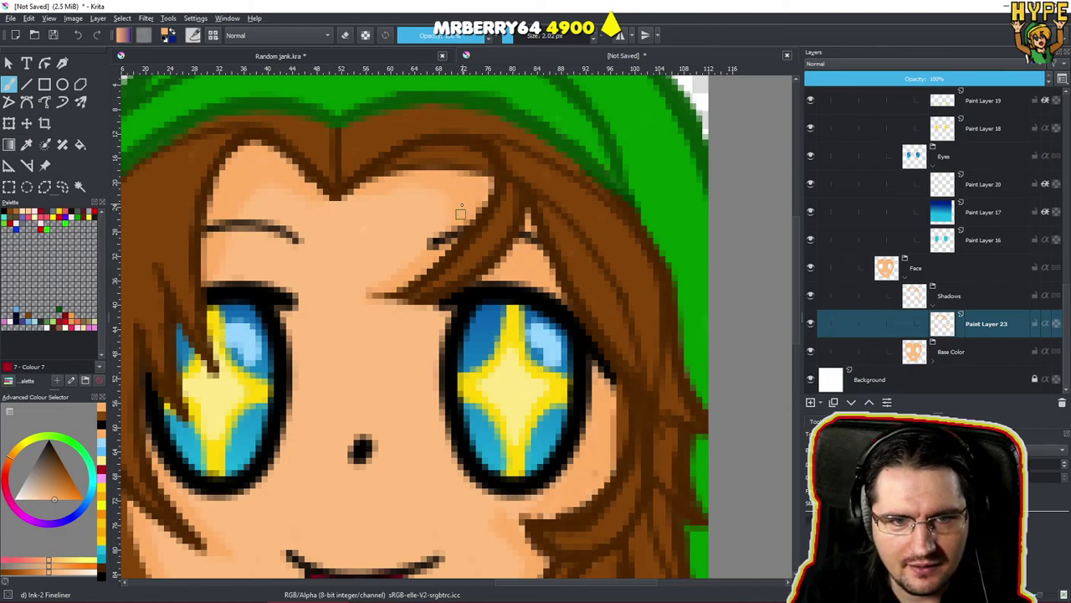
Touch up the forehead shadow edges around the eyebrows on Paint Layer 23, alternating eraser and brush.
{"action": "key", "text": "e"}
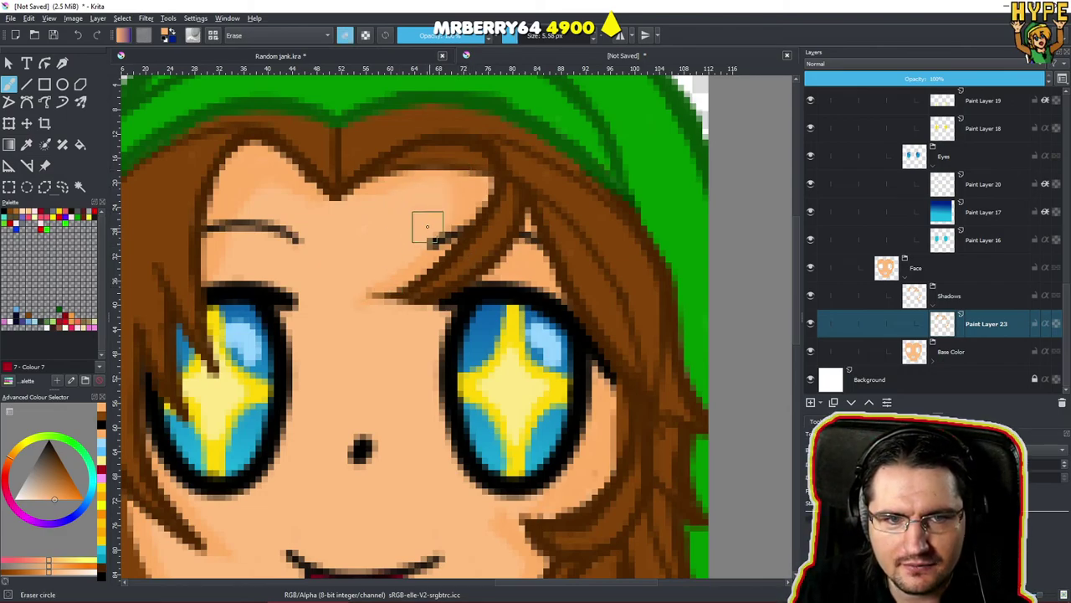
{"action": "key", "text": "e"}
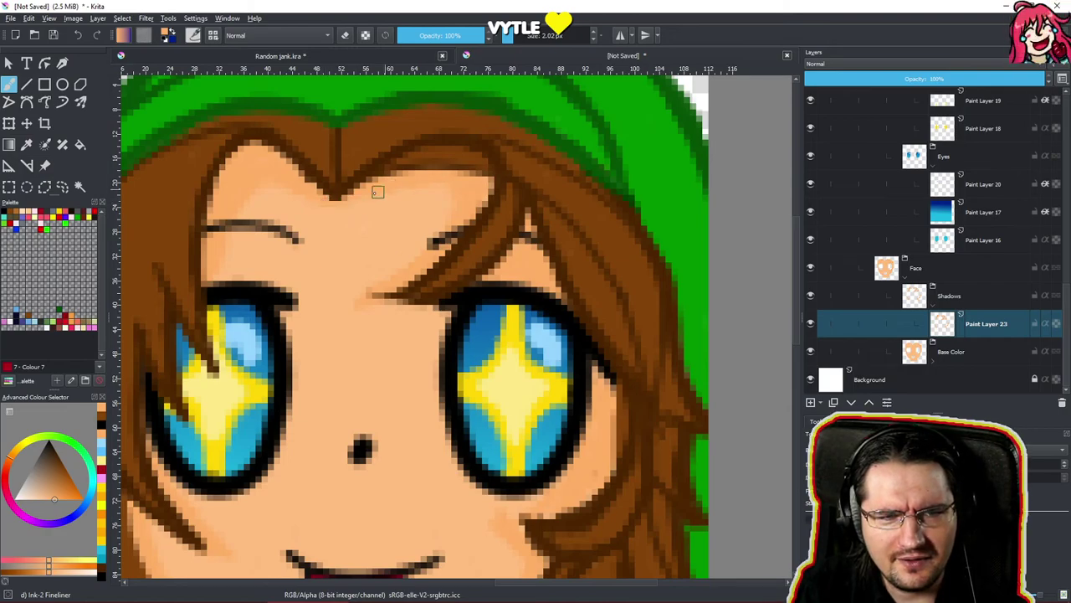
{"action": "key", "text": "e"}
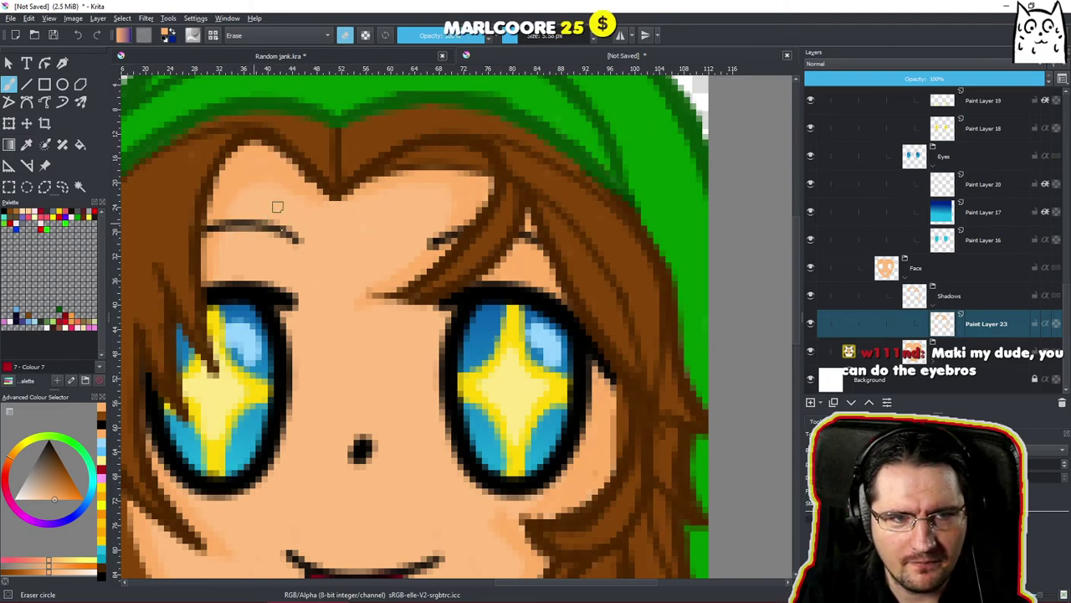
Examine the eyebrows and forehead shading up close and across the whole portrait beside the reference.
{"action": "left_click_drag", "start_coordinate": [328, 231], "coordinate": [304, 406]}
{"action": "left_click_drag", "start_coordinate": [335, 368], "coordinate": [434, 425]}
{"action": "left_click_drag", "start_coordinate": [433, 418], "coordinate": [450, 253]}
{"action": "left_click_drag", "start_coordinate": [450, 253], "coordinate": [497, 346]}
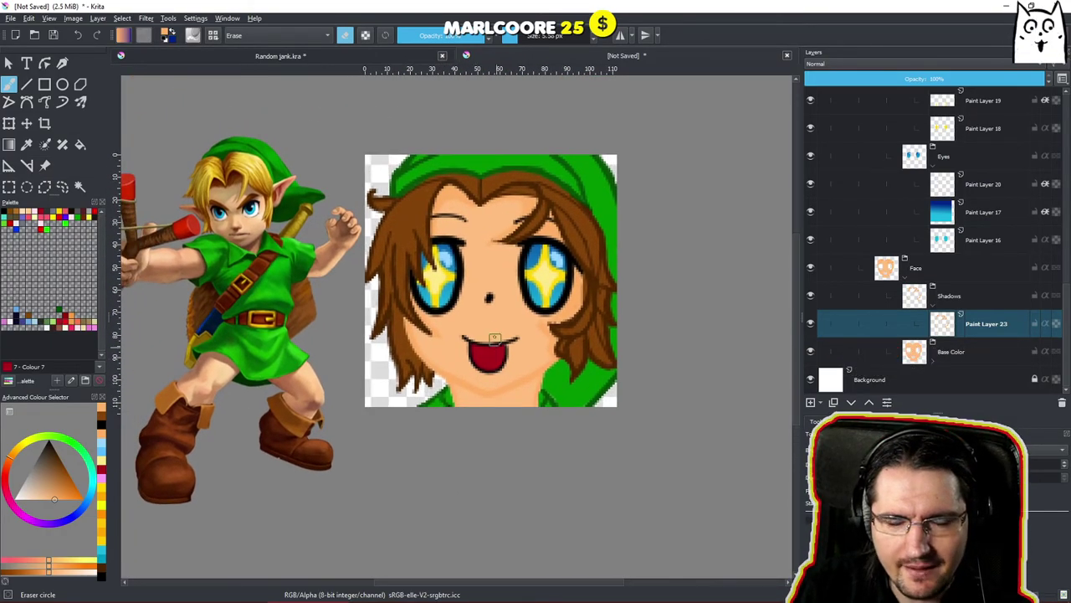
{"action": "left_click_drag", "start_coordinate": [442, 230], "coordinate": [439, 188]}
{"action": "scroll", "coordinate": [438, 187], "scroll_direction": "up", "scroll_amount": 3}
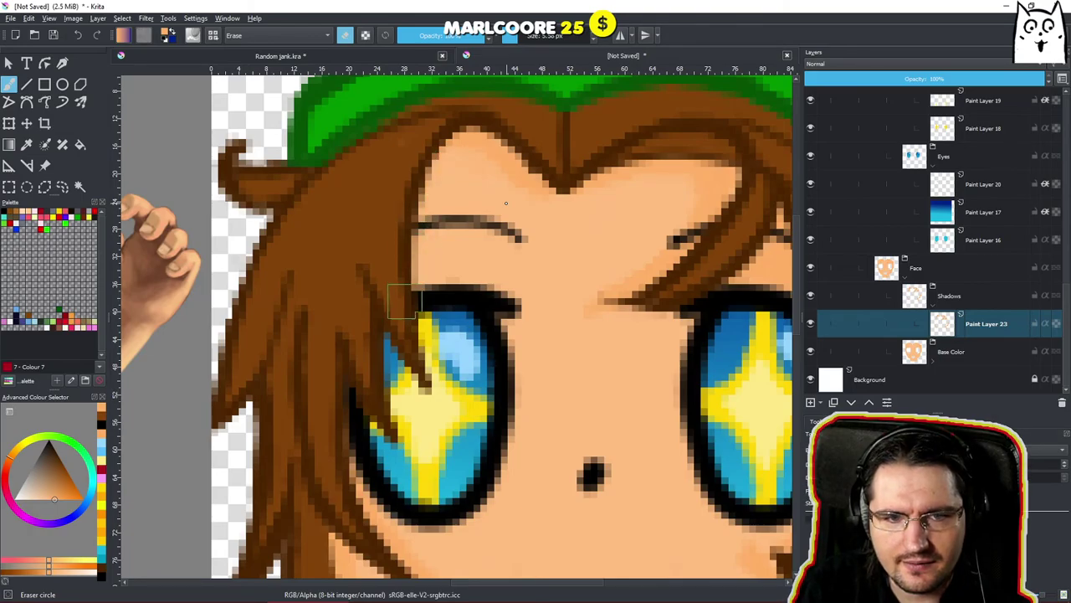
{"action": "scroll", "coordinate": [410, 302], "scroll_direction": "down", "scroll_amount": 10}
{"action": "scroll", "coordinate": [526, 252], "scroll_direction": "up", "scroll_amount": 6}
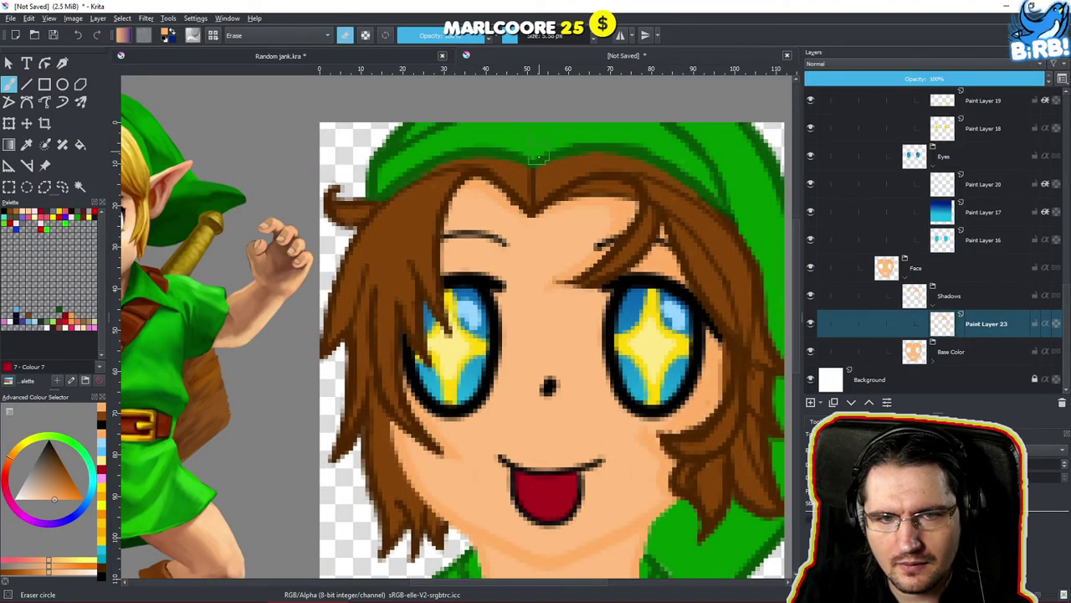
Clear the existing forehead shading from Paint Layer 23 in the Shadows group and keep that layer active.
{"action": "scroll", "coordinate": [502, 233], "scroll_direction": "down", "scroll_amount": 5}
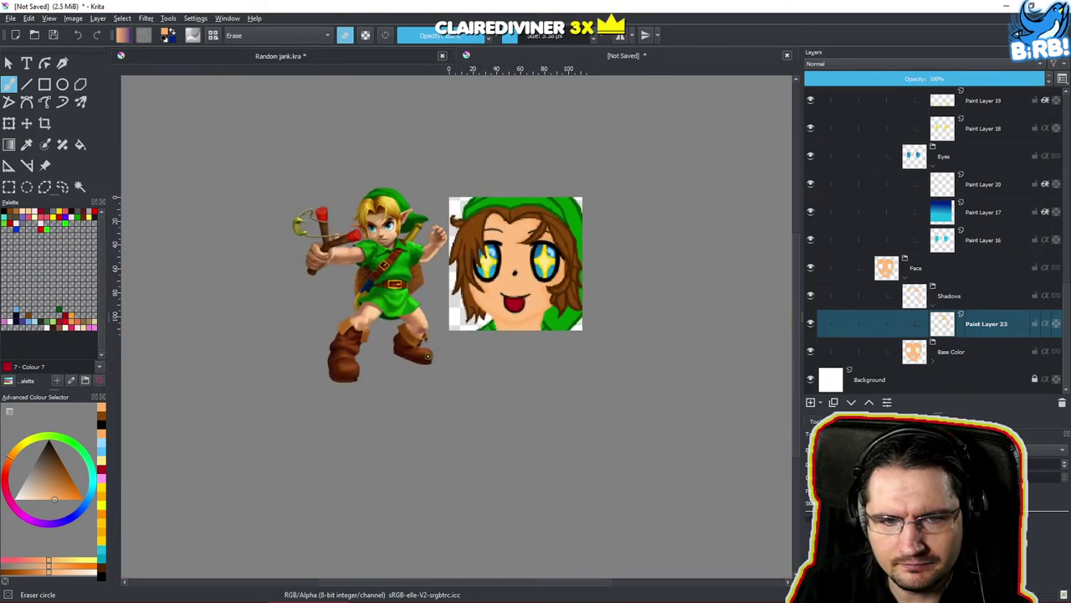
{"action": "left_click_drag", "start_coordinate": [514, 284], "coordinate": [496, 286]}
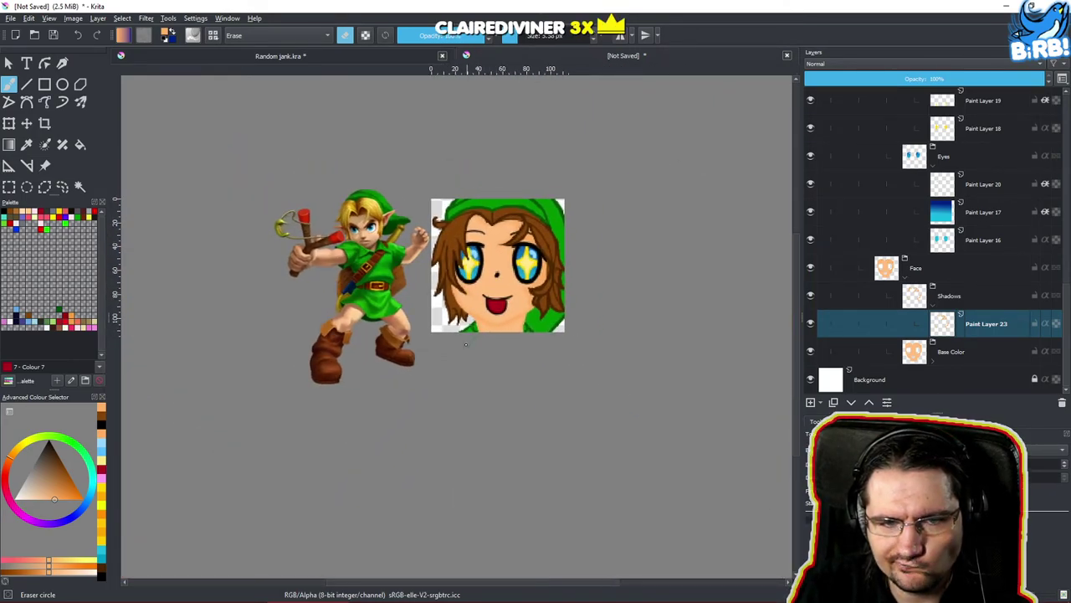
{"action": "scroll", "coordinate": [446, 360], "scroll_direction": "up", "scroll_amount": 4}
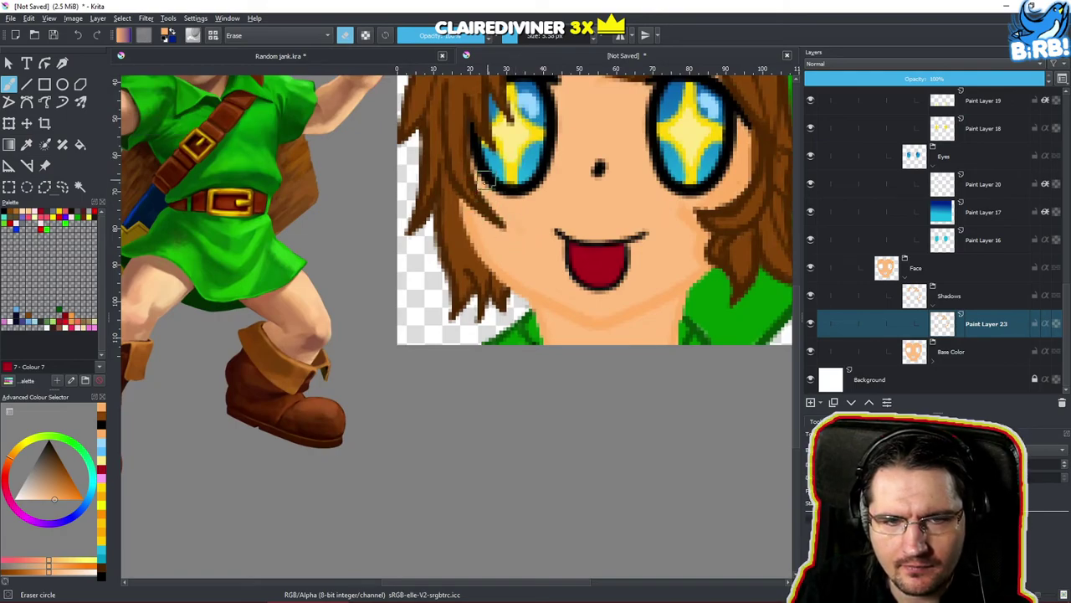
{"action": "scroll", "coordinate": [505, 219], "scroll_direction": "down", "scroll_amount": 6}
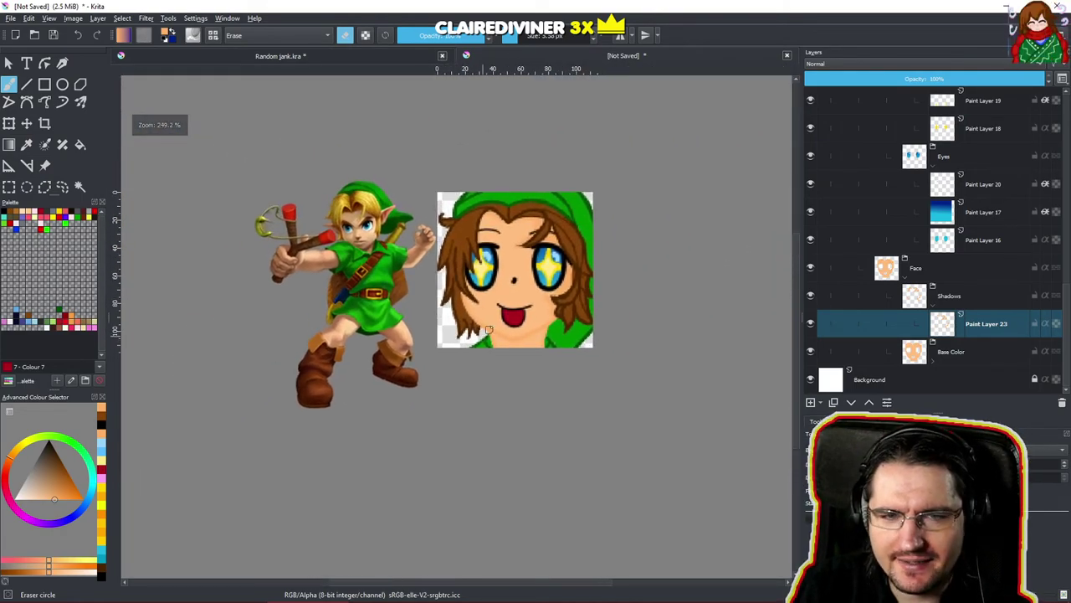
{"action": "scroll", "coordinate": [525, 368], "scroll_direction": "up", "scroll_amount": 5}
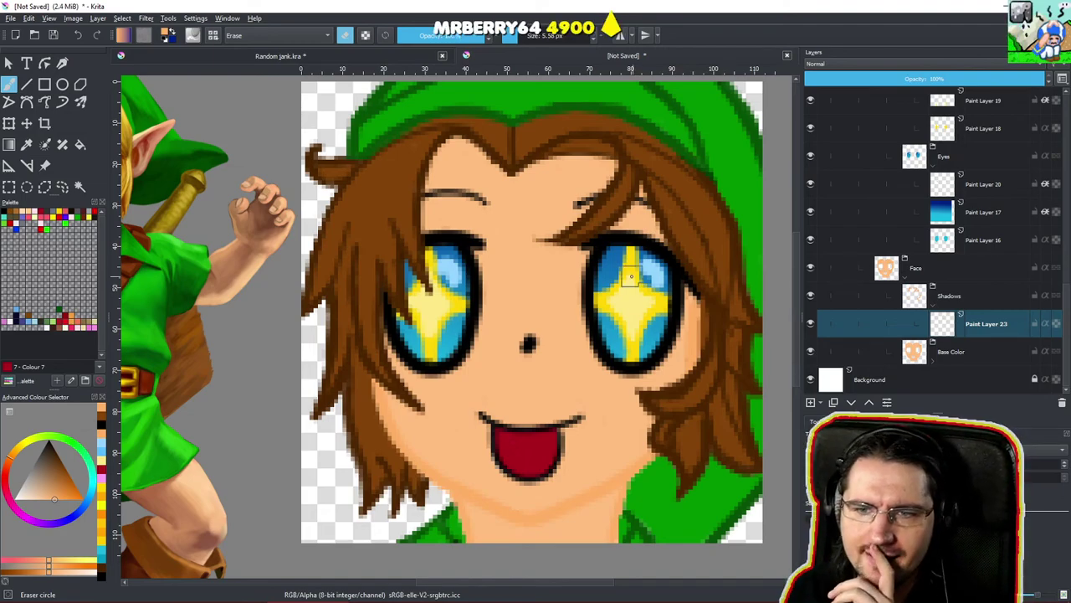
{"action": "left_click", "coordinate": [988, 322]}
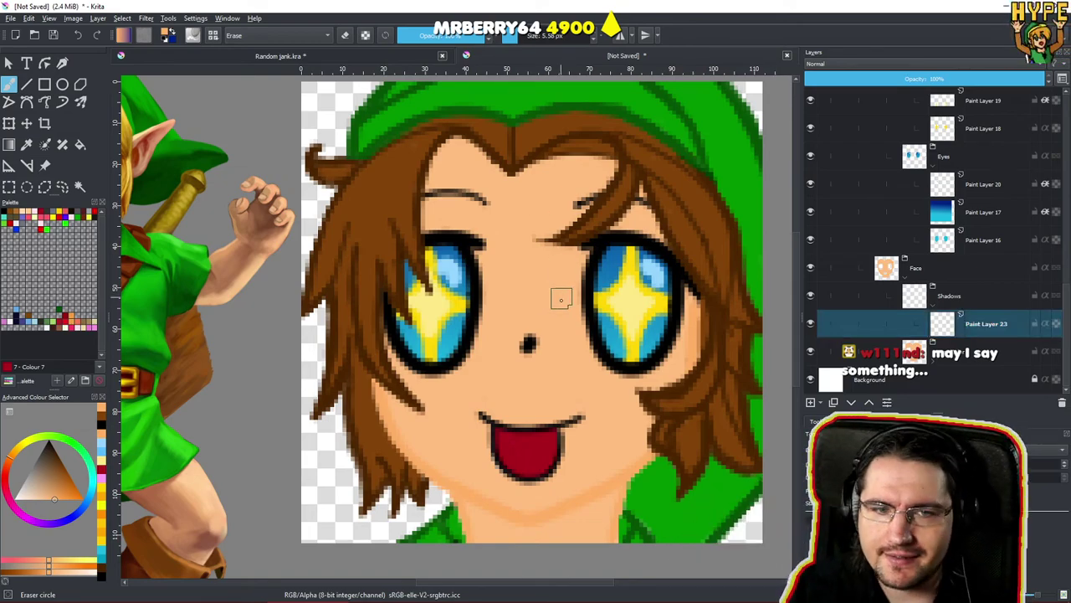
Repaint the skin shadows under the fringe and beside the right cheek's hair on Paint Layer 23 with the Ink-2 Fineliner.
{"action": "scroll", "coordinate": [555, 316], "scroll_direction": "down", "scroll_amount": 3}
{"action": "scroll", "coordinate": [536, 368], "scroll_direction": "up", "scroll_amount": 2}
{"action": "key", "text": "e"}
{"action": "left_click_drag", "start_coordinate": [648, 262], "coordinate": [672, 254]}
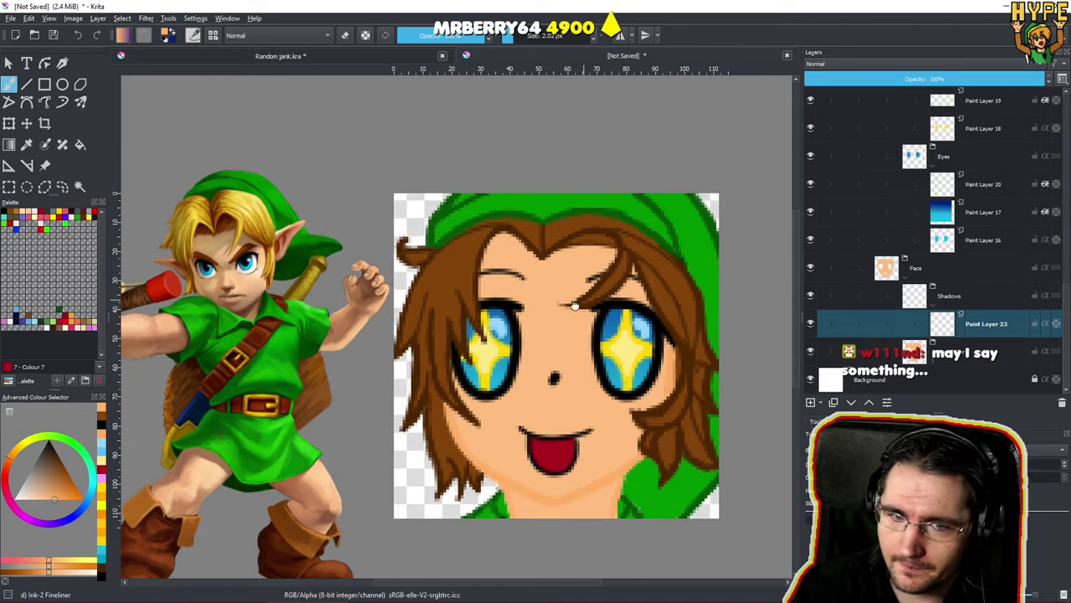
{"action": "left_click_drag", "start_coordinate": [581, 302], "coordinate": [589, 307]}
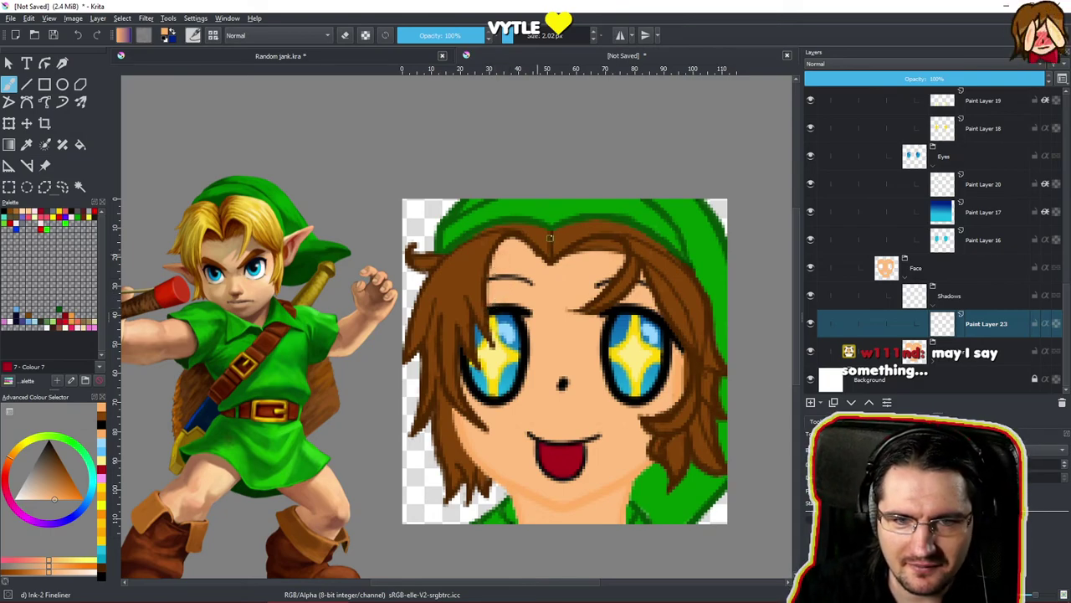
{"action": "left_click_drag", "start_coordinate": [533, 297], "coordinate": [544, 291], "text": "shift"}
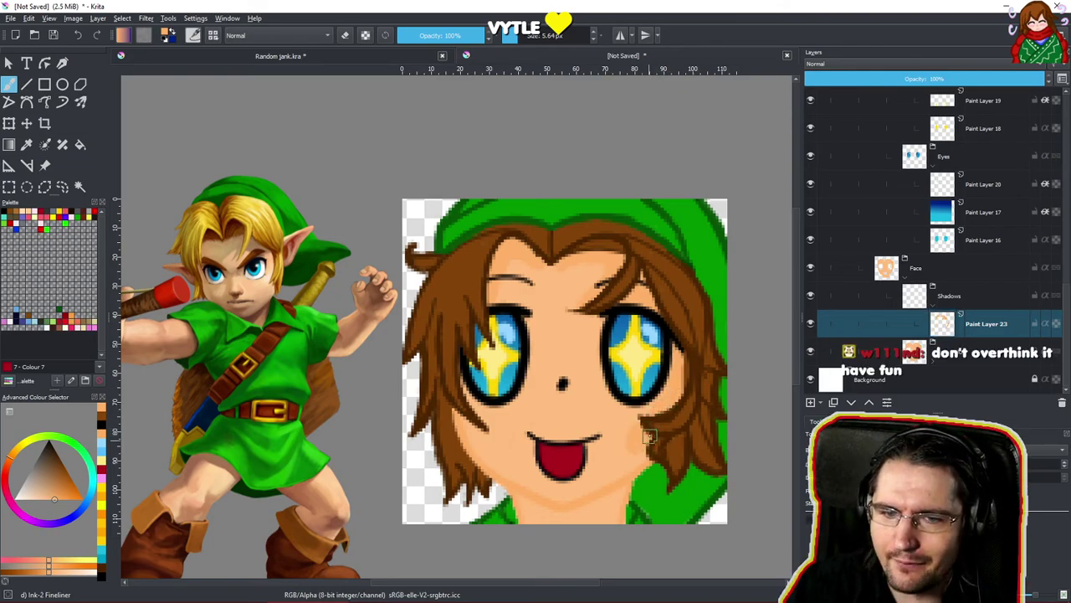
Reshape the shadow beside the hair lock on the right cheek, alternating the Ink-2 Fineliner and the eraser circle.
{"action": "key", "text": "e"}
{"action": "scroll", "coordinate": [641, 422], "scroll_direction": "up", "scroll_amount": 3}
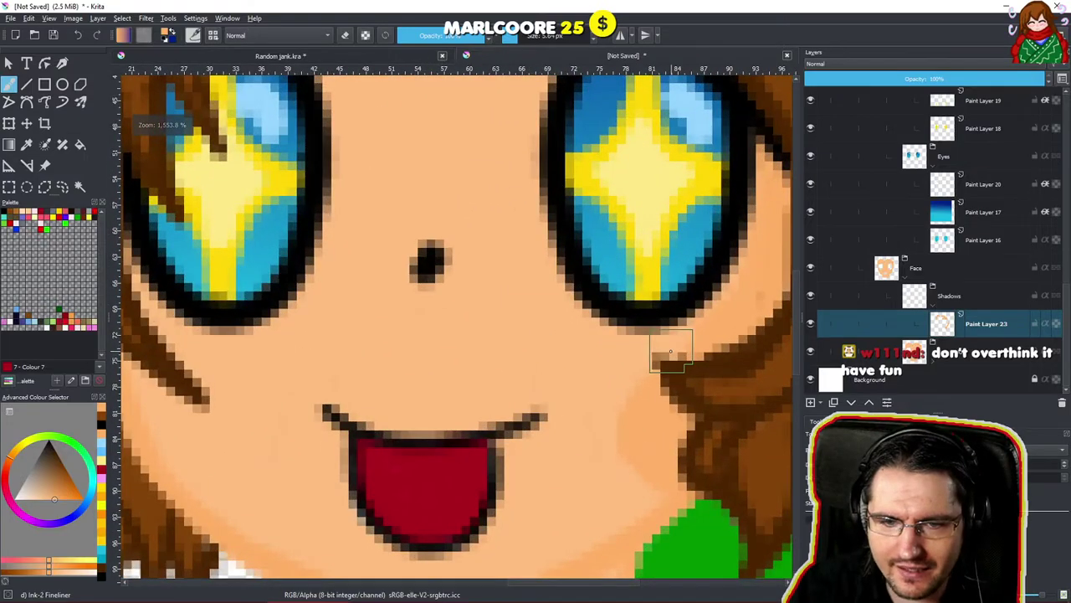
{"action": "key", "text": "e"}
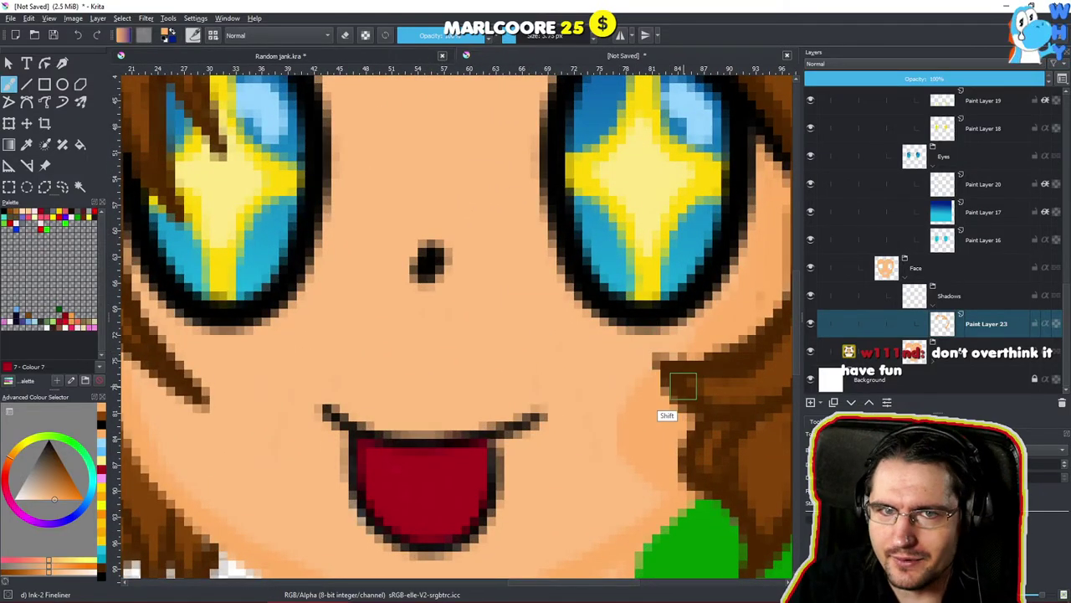
{"action": "mouse_move", "coordinate": [639, 374]}
{"action": "left_mouse_down"}
{"action": "mouse_move", "coordinate": [675, 388]}
{"action": "mouse_move", "coordinate": [628, 374]}
{"action": "mouse_move", "coordinate": [665, 388]}
{"action": "mouse_move", "coordinate": [618, 376]}
{"action": "left_mouse_up"}
{"action": "left_click_drag", "start_coordinate": [675, 386], "coordinate": [639, 381]}
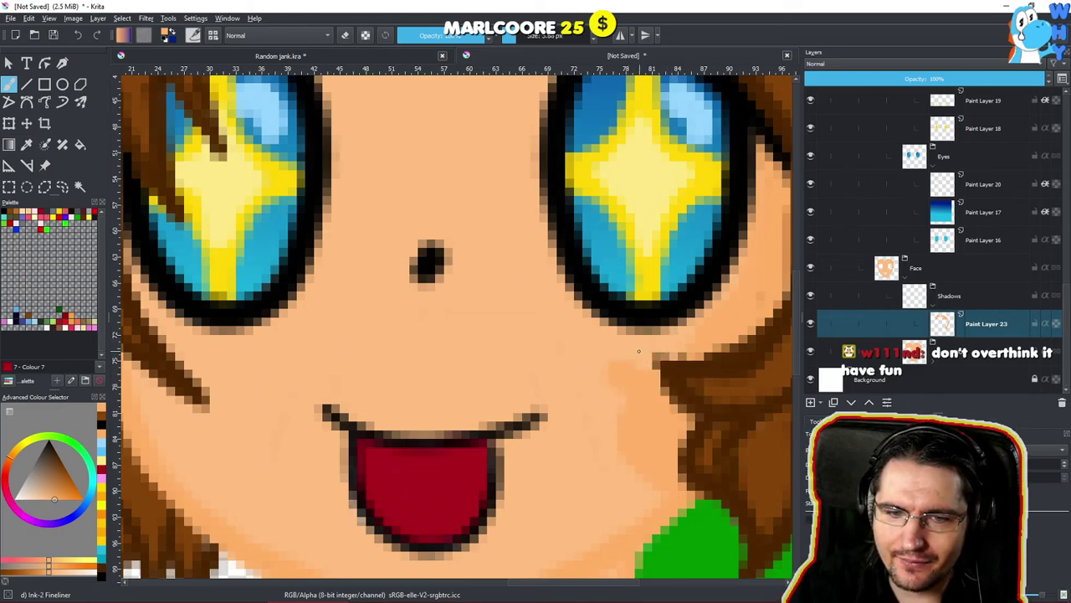
{"action": "key", "text": "e"}
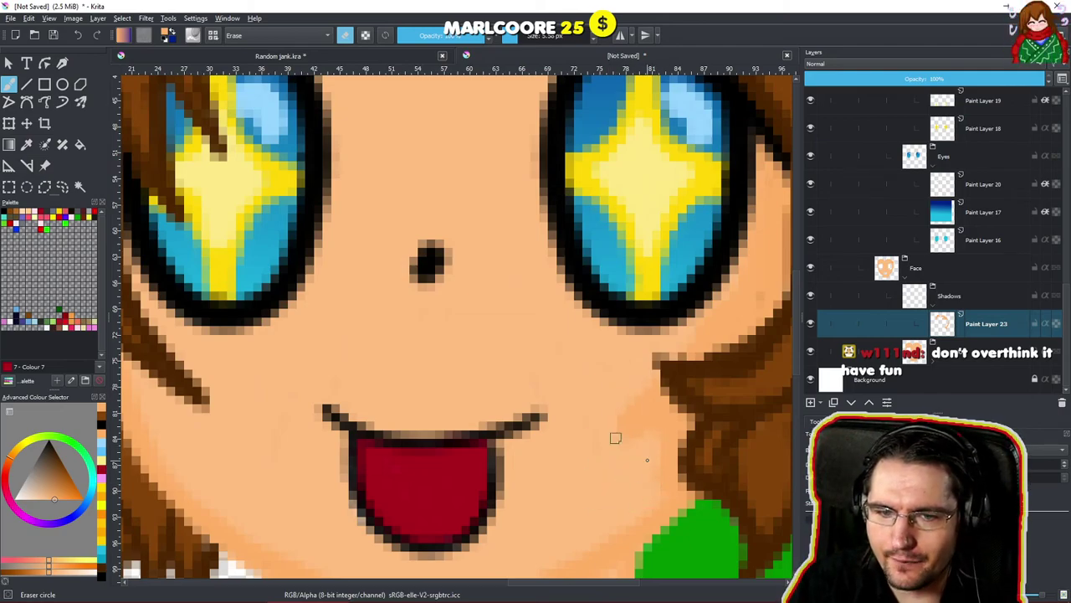
{"action": "key", "text": "slash"}
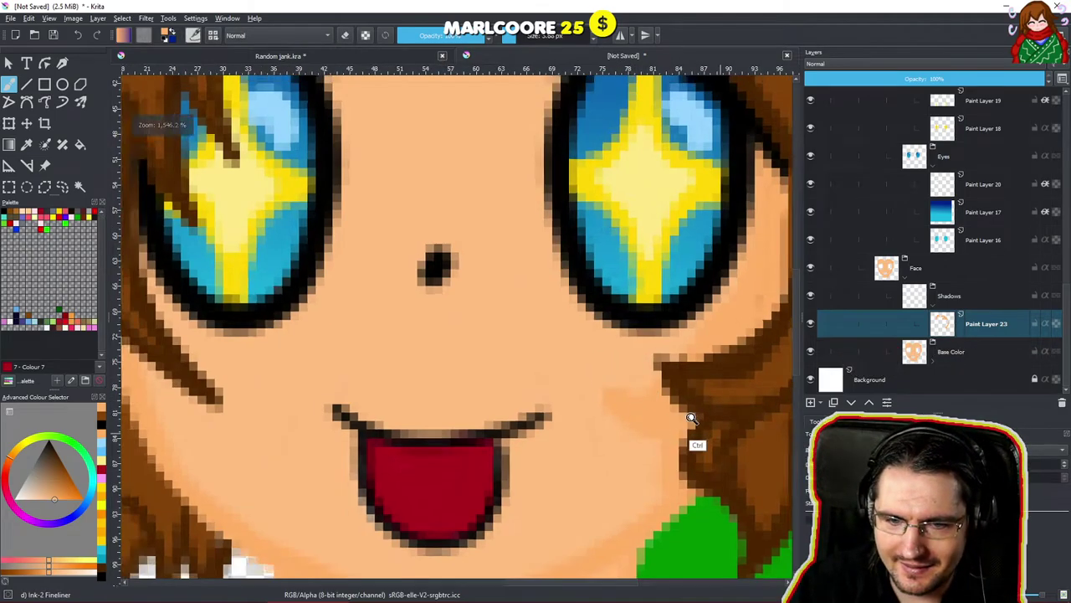
Examine the skin shading across the whole portrait beside the reference.
{"action": "scroll", "coordinate": [678, 442], "scroll_direction": "down", "scroll_amount": 3}
{"action": "scroll", "coordinate": [667, 445], "scroll_direction": "down", "scroll_amount": 4}
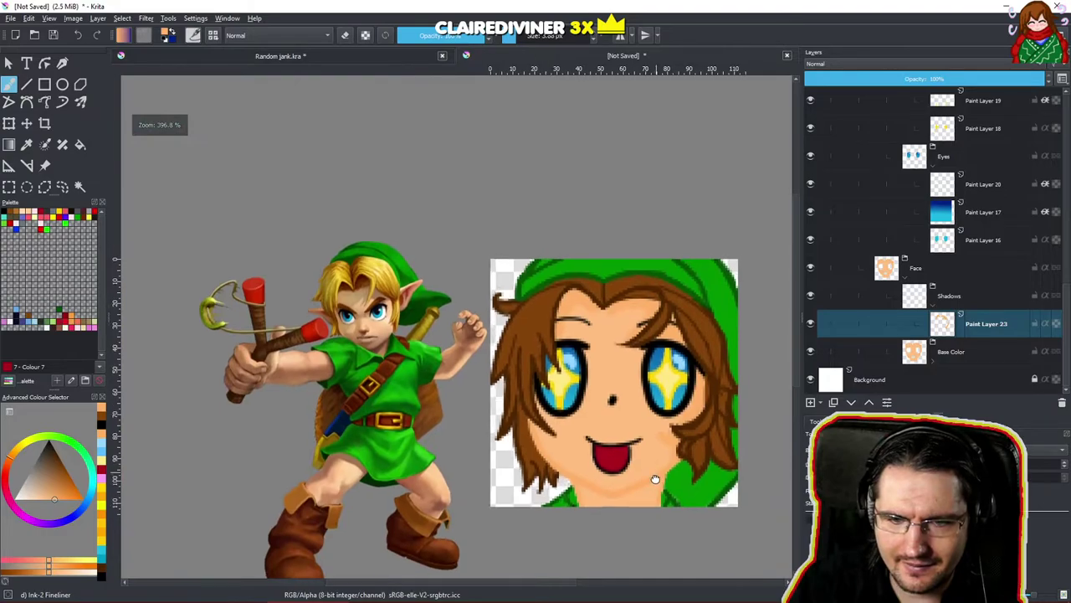
{"action": "scroll", "coordinate": [659, 466], "scroll_direction": "down", "scroll_amount": 6}
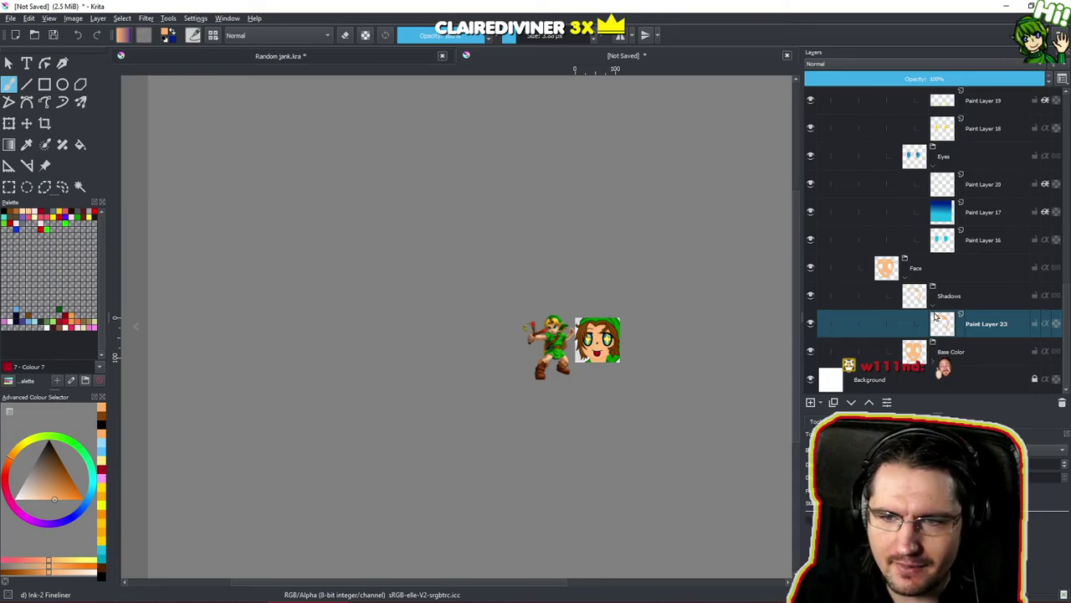
{"action": "scroll", "coordinate": [641, 342], "scroll_direction": "up", "scroll_amount": 6}
{"action": "left_click_drag", "start_coordinate": [590, 171], "coordinate": [589, 147]}
{"action": "left_click_drag", "start_coordinate": [590, 263], "coordinate": [586, 321]}
{"action": "scroll", "coordinate": [581, 215], "scroll_direction": "up", "scroll_amount": 2}
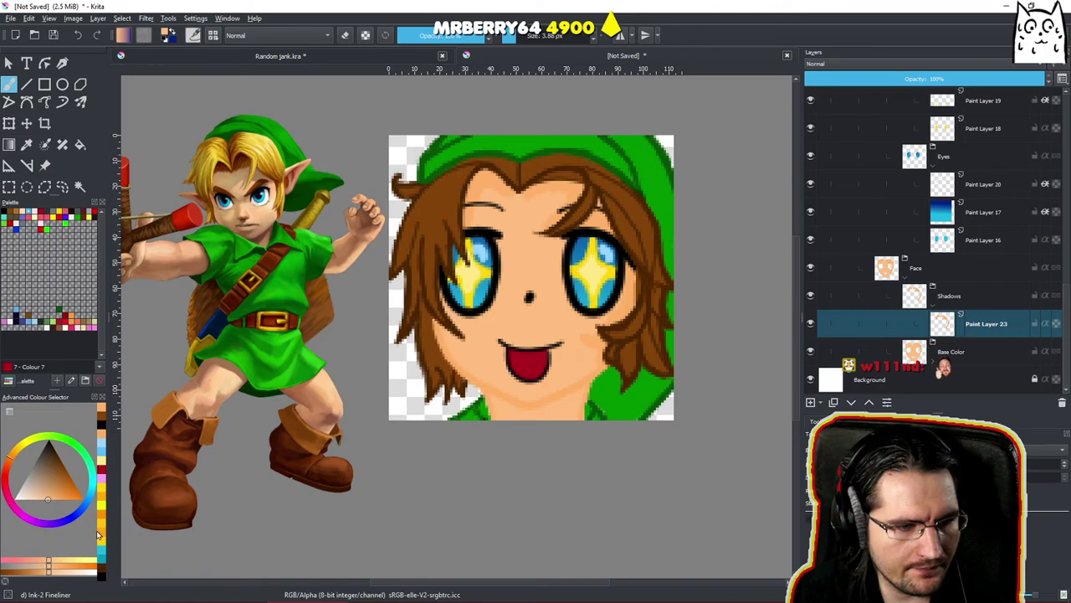
Choose a darker orange-brown skin shadow colour and paint over the forehead shadow from the left hair edge to the parting.
{"action": "left_click_drag", "start_coordinate": [49, 575], "coordinate": [33, 577]}
{"action": "scroll", "coordinate": [461, 220], "scroll_direction": "up", "scroll_amount": 6}
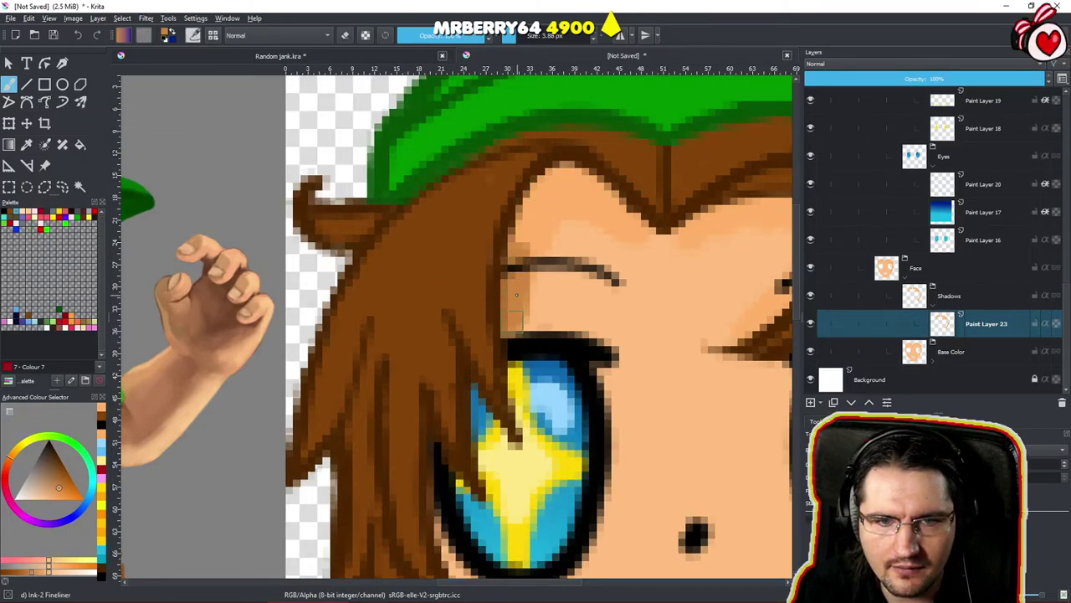
{"action": "mouse_move", "coordinate": [515, 302]}
{"action": "left_mouse_down"}
{"action": "mouse_move", "coordinate": [540, 202]}
{"action": "mouse_move", "coordinate": [527, 258]}
{"action": "mouse_move", "coordinate": [567, 175]}
{"action": "mouse_move", "coordinate": [548, 214]}
{"action": "mouse_move", "coordinate": [594, 208]}
{"action": "mouse_move", "coordinate": [583, 177]}
{"action": "mouse_move", "coordinate": [634, 225]}
{"action": "mouse_move", "coordinate": [601, 211]}
{"action": "mouse_move", "coordinate": [649, 224]}
{"action": "left_mouse_up"}
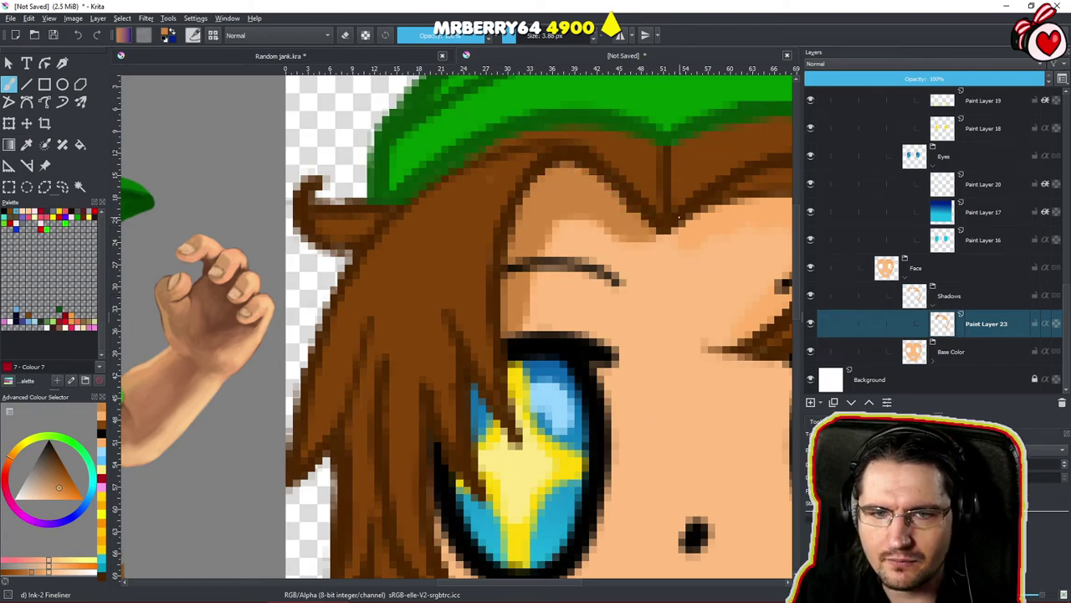
{"action": "left_click_drag", "start_coordinate": [715, 221], "coordinate": [547, 409]}
{"action": "left_click_drag", "start_coordinate": [616, 362], "coordinate": [473, 401]}
{"action": "scroll", "coordinate": [565, 256], "scroll_direction": "up", "scroll_amount": 6}
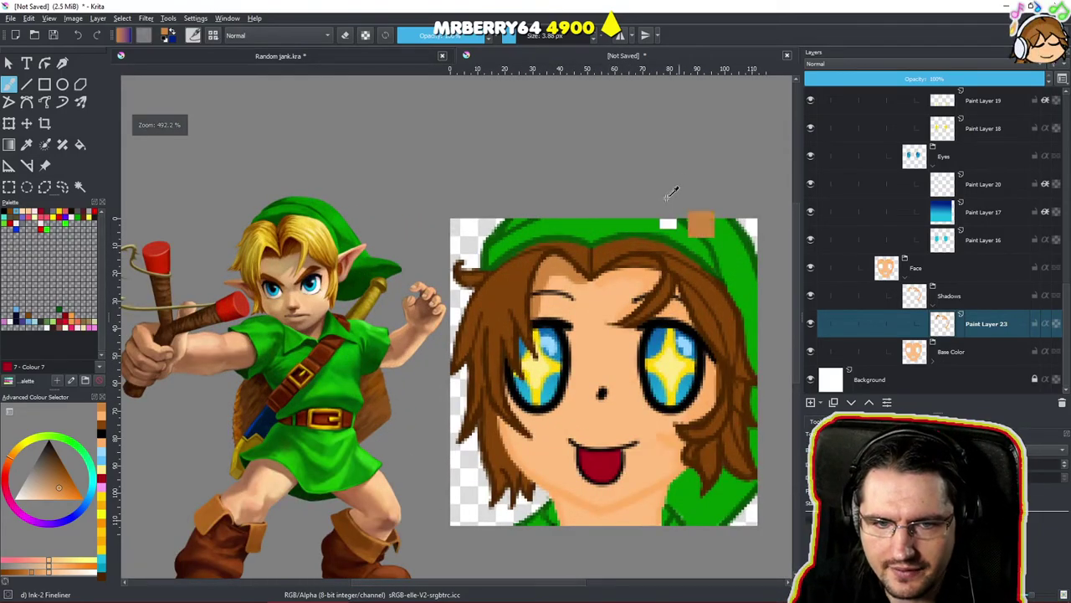
Paint the darker skin shadow under the right fringe, around the outer side of the right eye and below the cheek lock.
{"action": "mouse_move", "coordinate": [602, 273]}
{"action": "left_mouse_down"}
{"action": "mouse_move", "coordinate": [638, 243]}
{"action": "mouse_move", "coordinate": [558, 282]}
{"action": "mouse_move", "coordinate": [649, 286]}
{"action": "mouse_move", "coordinate": [615, 348]}
{"action": "mouse_move", "coordinate": [580, 378]}
{"action": "left_mouse_up"}
{"action": "left_click_drag", "start_coordinate": [726, 240], "coordinate": [627, 226]}
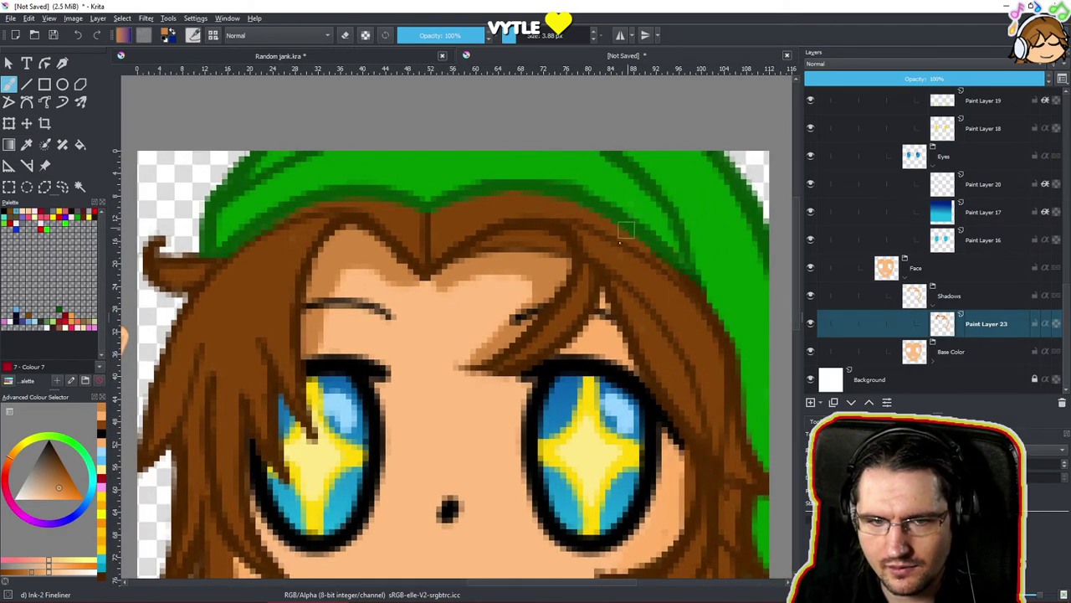
{"action": "mouse_move", "coordinate": [599, 316]}
{"action": "left_mouse_down"}
{"action": "mouse_move", "coordinate": [613, 352]}
{"action": "mouse_move", "coordinate": [577, 355]}
{"action": "mouse_move", "coordinate": [621, 360]}
{"action": "left_mouse_up"}
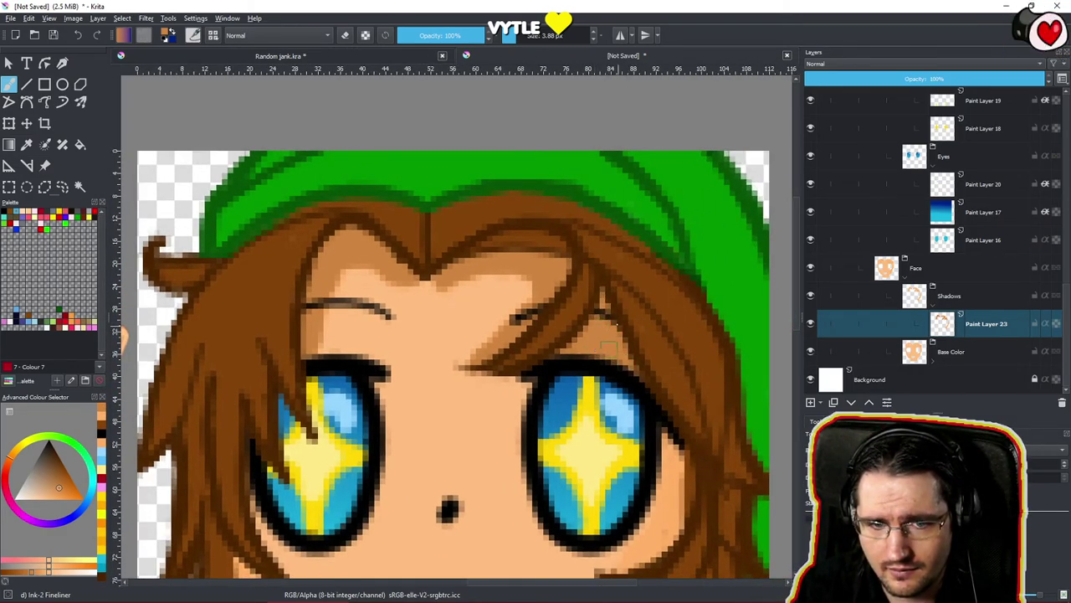
{"action": "left_click_drag", "start_coordinate": [613, 374], "coordinate": [520, 270]}
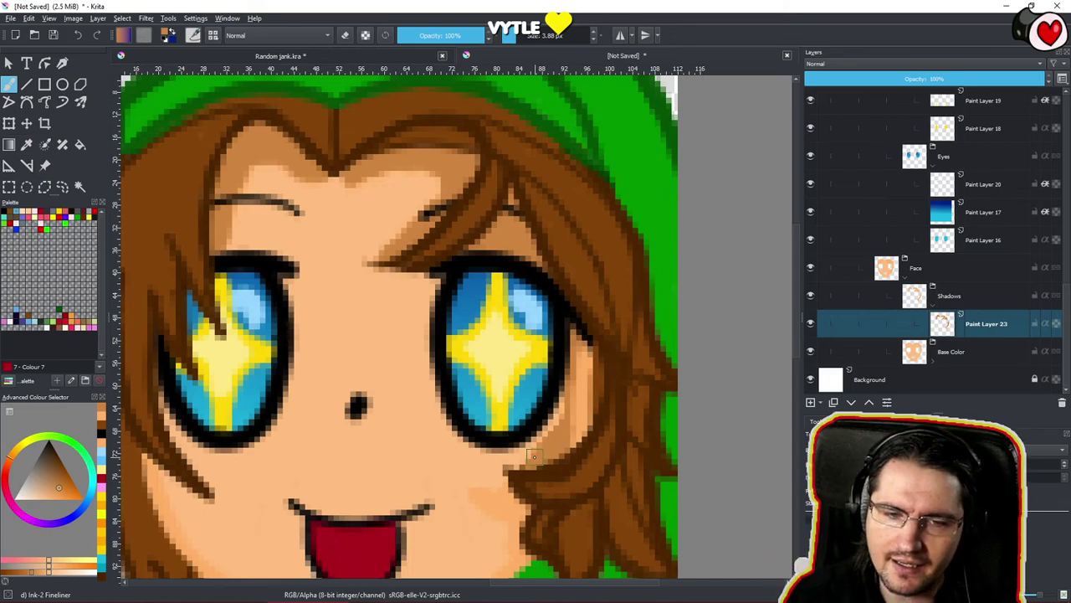
{"action": "mouse_move", "coordinate": [482, 493]}
{"action": "left_mouse_down"}
{"action": "mouse_move", "coordinate": [502, 512]}
{"action": "mouse_move", "coordinate": [529, 507]}
{"action": "mouse_move", "coordinate": [514, 562]}
{"action": "left_mouse_up"}
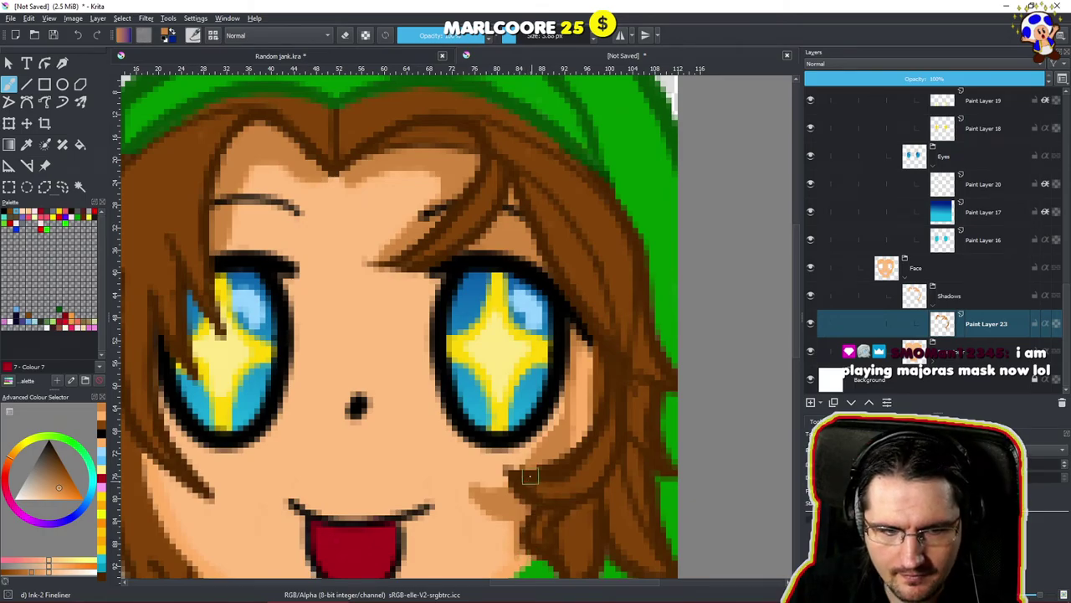
Paint the darker shadow beneath the left cheek's hair lock and trim its edge with the eraser circle.
{"action": "scroll", "coordinate": [529, 475], "scroll_direction": "down", "scroll_amount": 5}
{"action": "scroll", "coordinate": [500, 329], "scroll_direction": "up", "scroll_amount": 4}
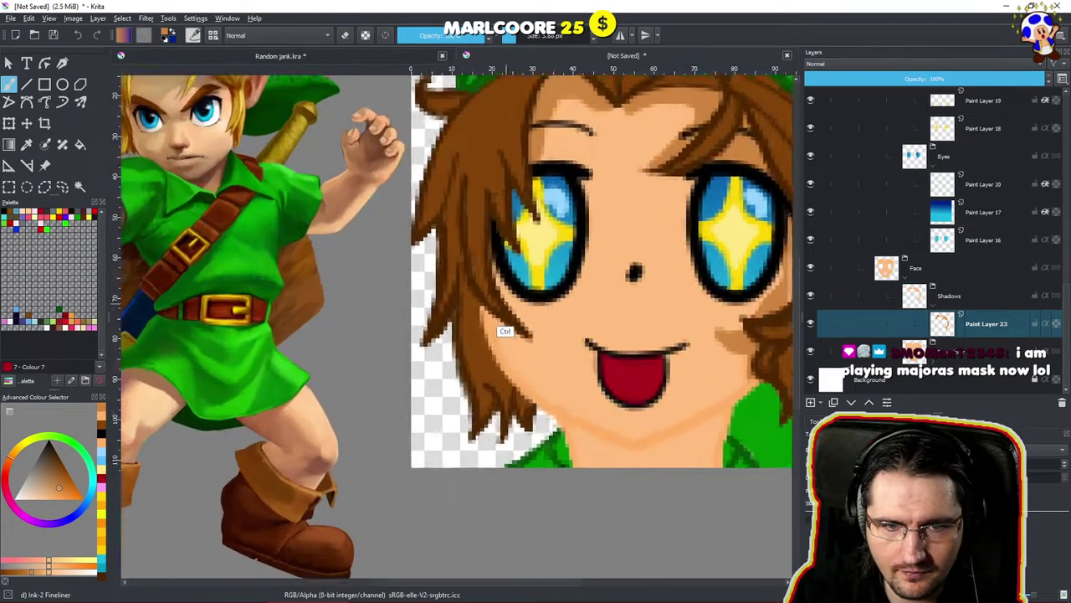
{"action": "scroll", "coordinate": [506, 334], "scroll_direction": "up", "scroll_amount": 2}
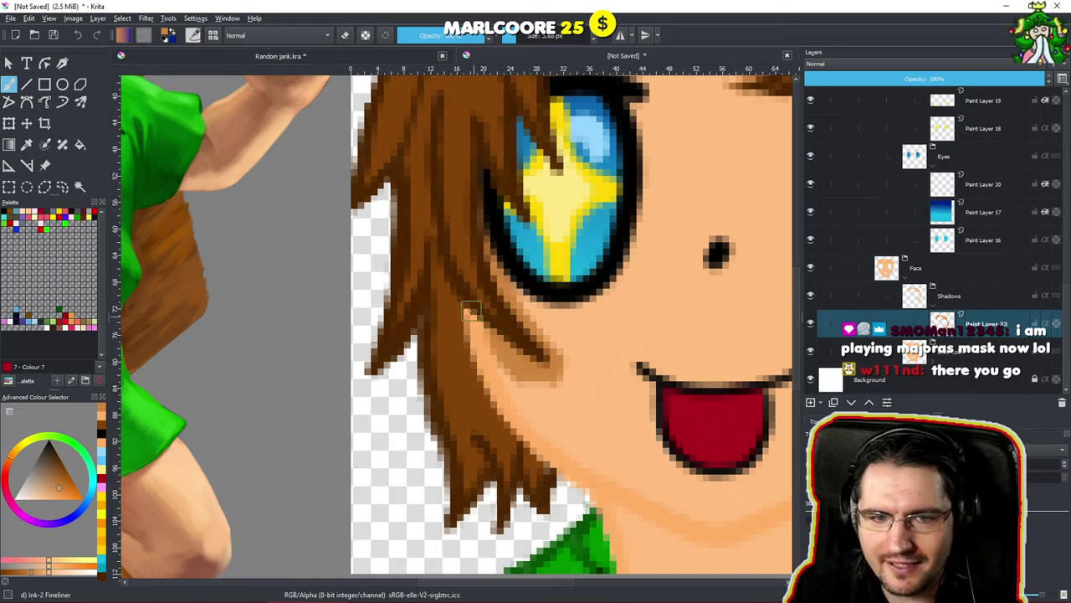
{"action": "key", "text": "e"}
{"action": "left_click_drag", "start_coordinate": [520, 299], "coordinate": [571, 371]}
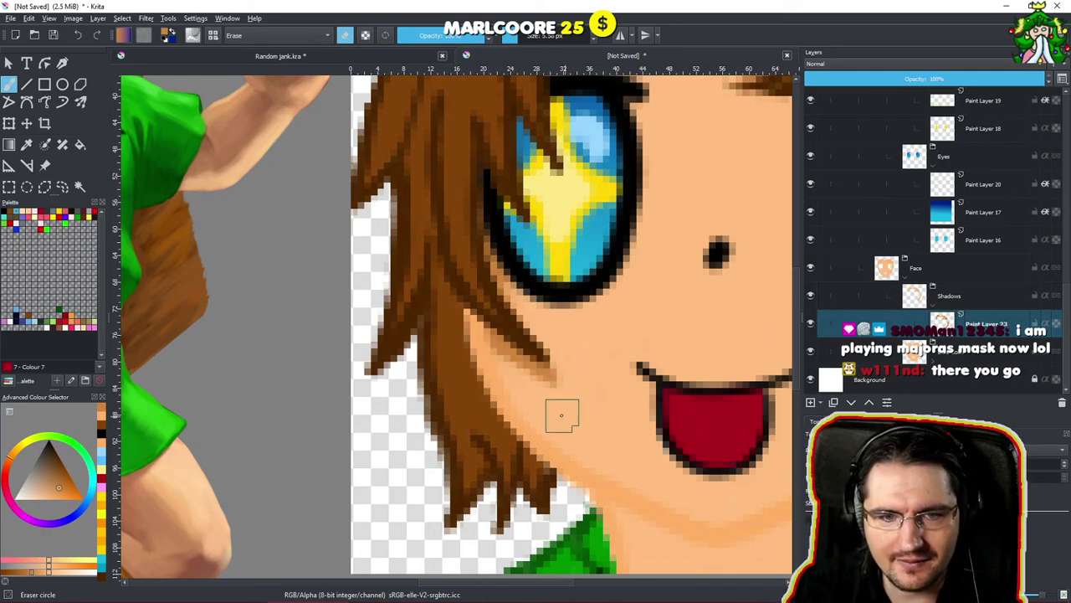
Expand the face's Line group, make Clipping Group 9 active, enlarge the eraser circle and switch to the Ink-2 Fineliner.
{"action": "scroll", "coordinate": [563, 415], "scroll_direction": "down", "scroll_amount": 6}
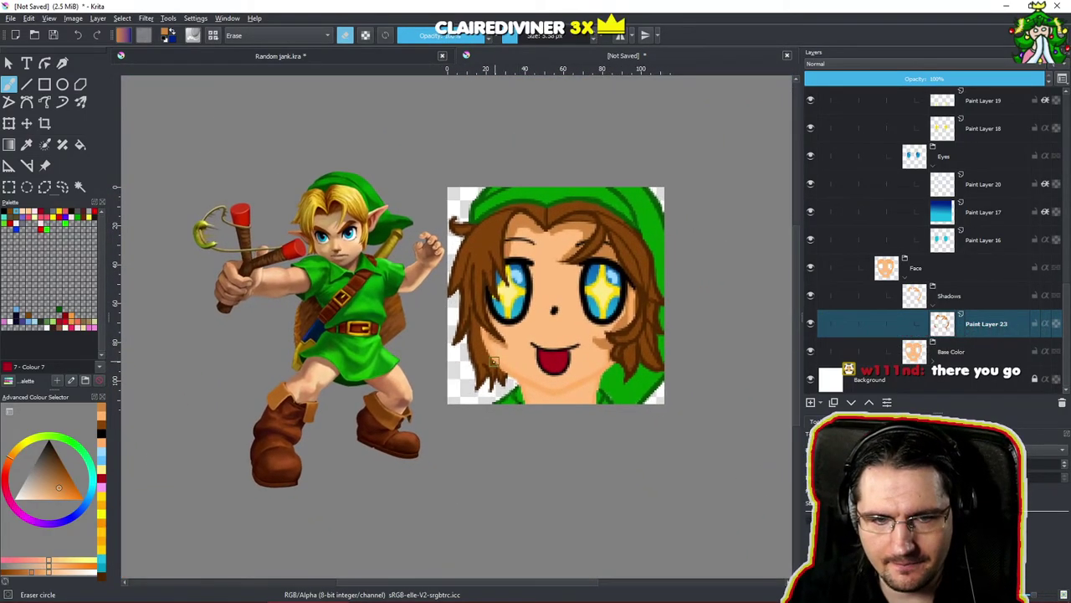
{"action": "left_click_drag", "start_coordinate": [605, 292], "coordinate": [563, 317]}
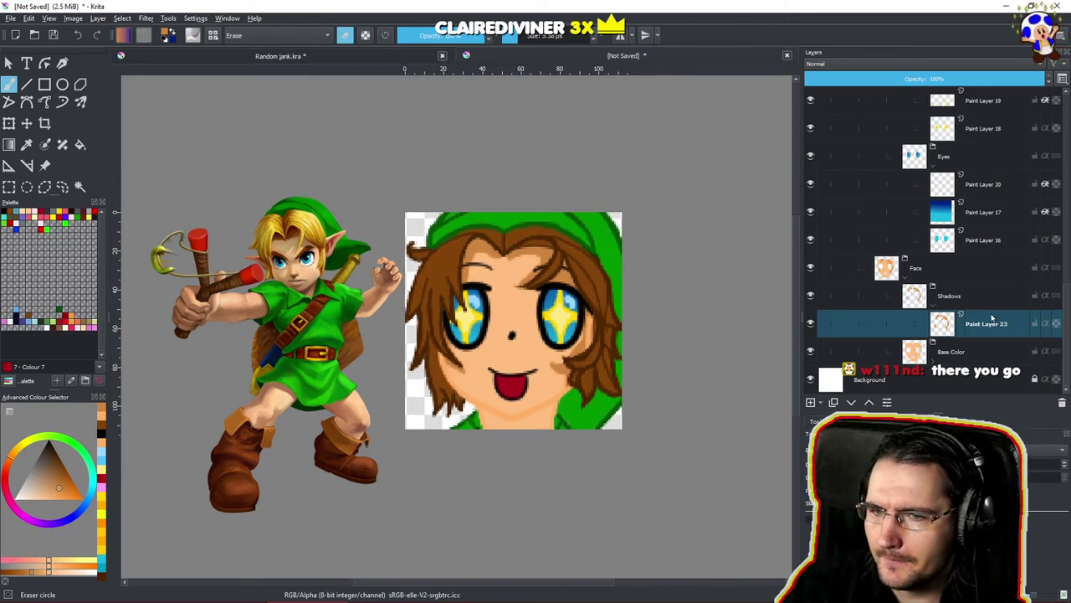
{"action": "scroll", "coordinate": [981, 270], "scroll_direction": "up", "scroll_amount": 8}
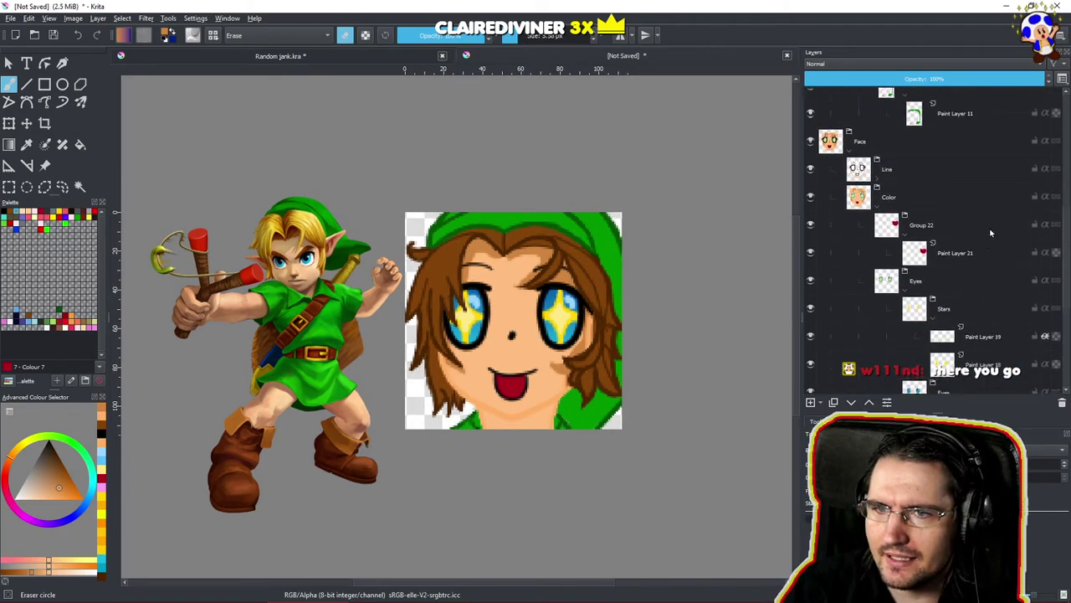
{"action": "left_click", "coordinate": [878, 273]}
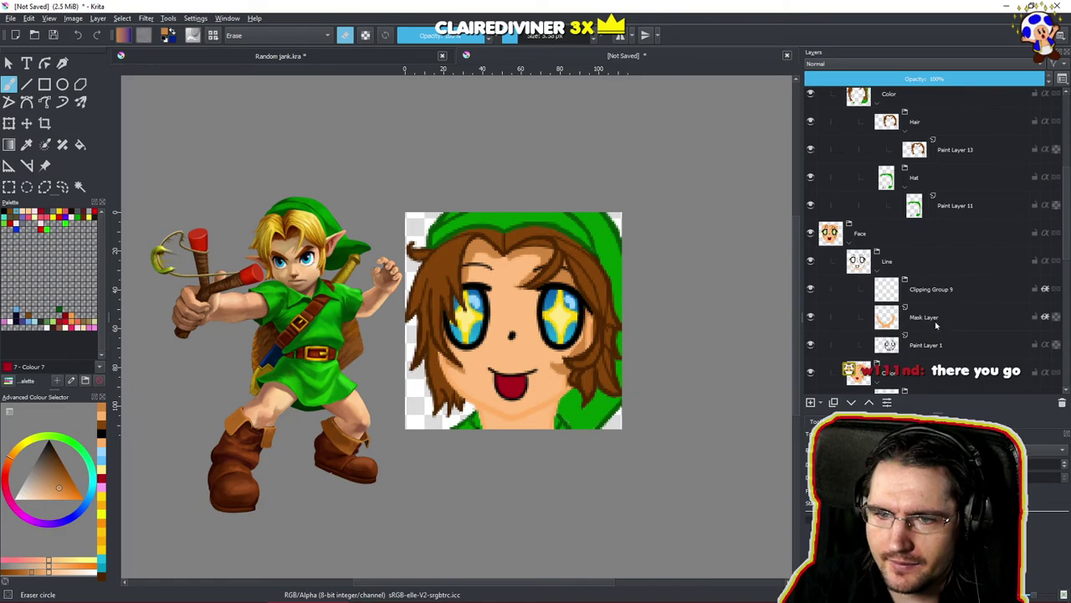
{"action": "left_click", "coordinate": [924, 315]}
{"action": "left_click", "coordinate": [926, 294]}
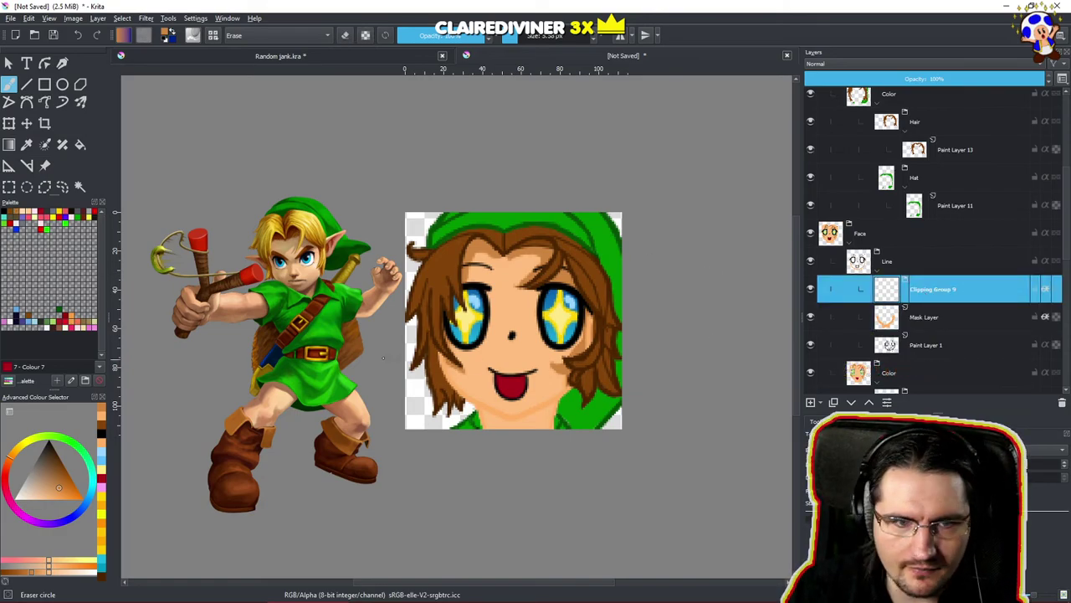
{"action": "left_click_drag", "start_coordinate": [384, 294], "coordinate": [513, 303], "text": "shift"}
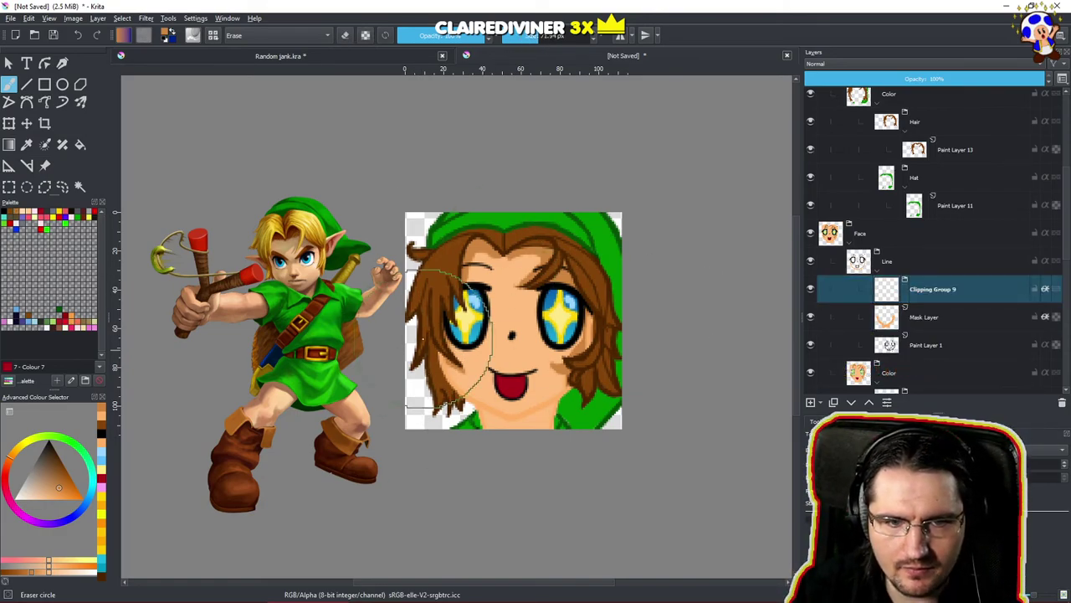
{"action": "left_click", "coordinate": [906, 299]}
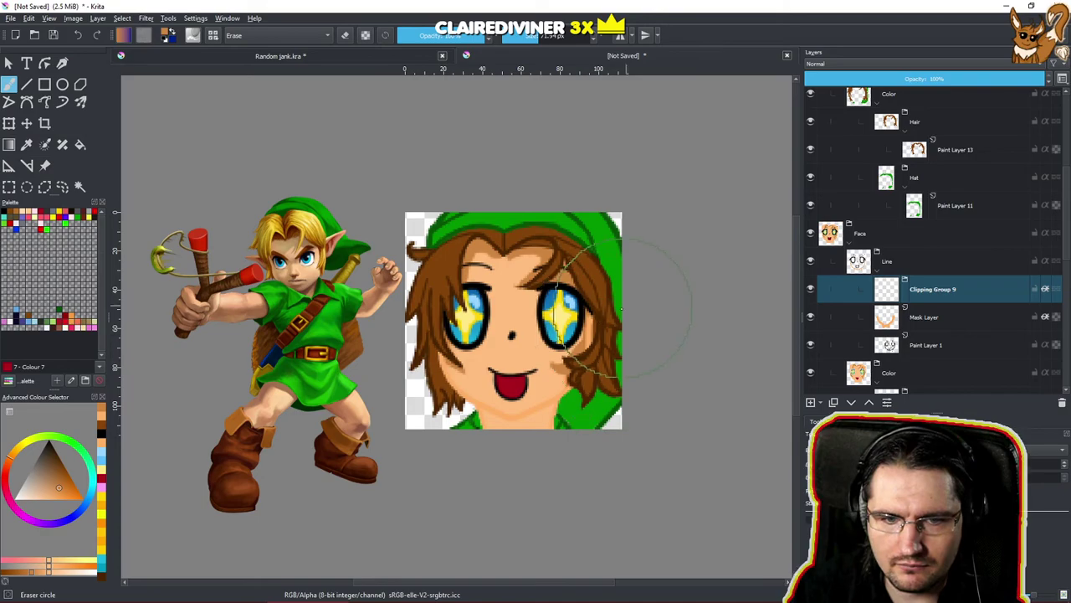
{"action": "key", "text": "slash"}
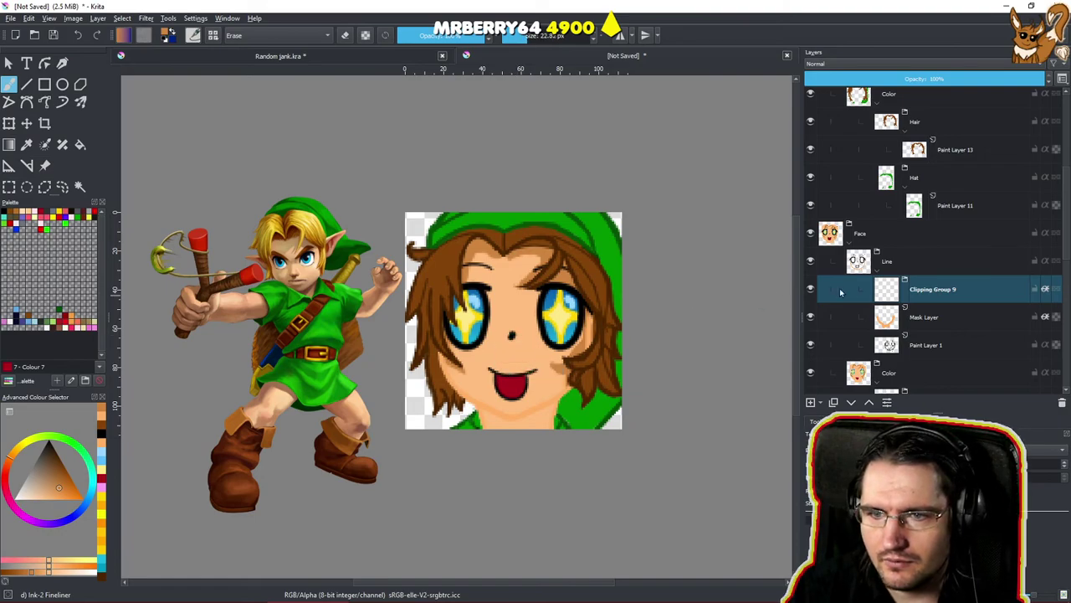
Add a paint layer inside Clipping Group 9, move Mask Layer into that group and disable its alpha inheritance.
{"action": "left_click", "coordinate": [927, 301]}
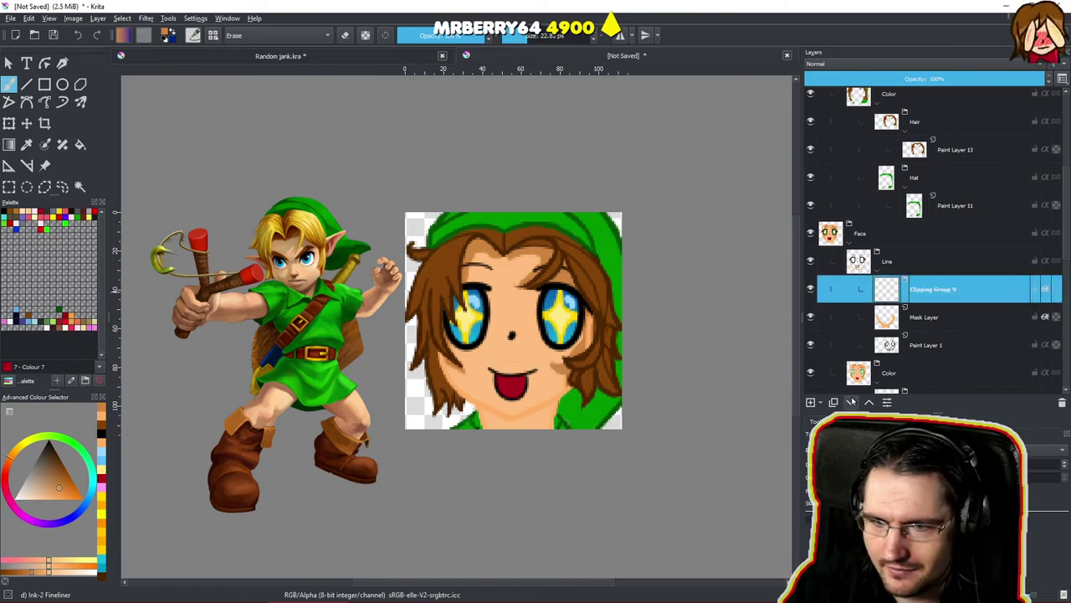
{"action": "left_click", "coordinate": [810, 403]}
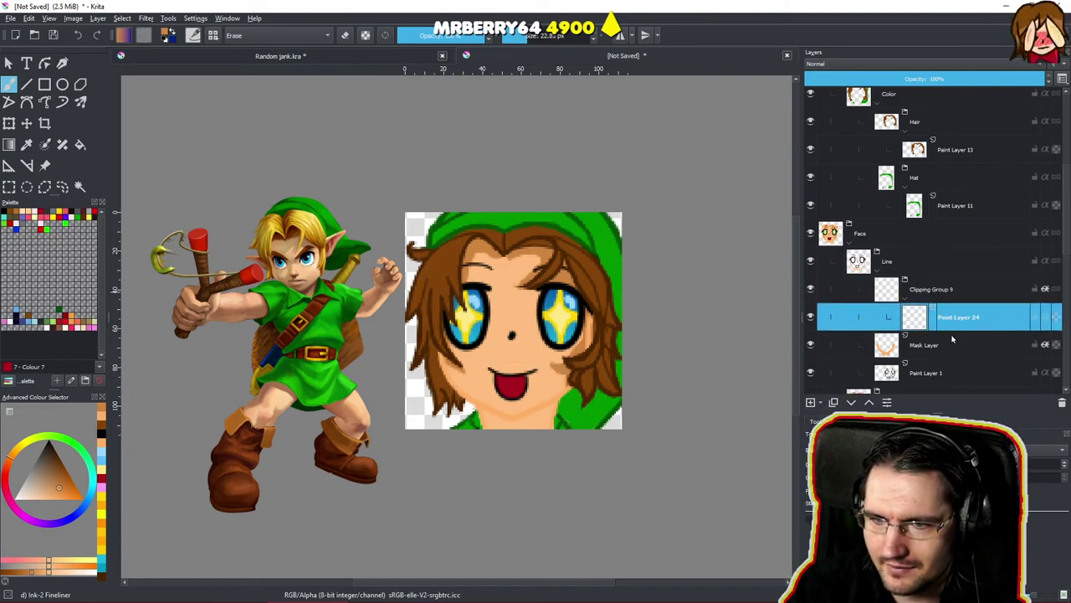
{"action": "left_click_drag", "start_coordinate": [946, 350], "coordinate": [962, 326]}
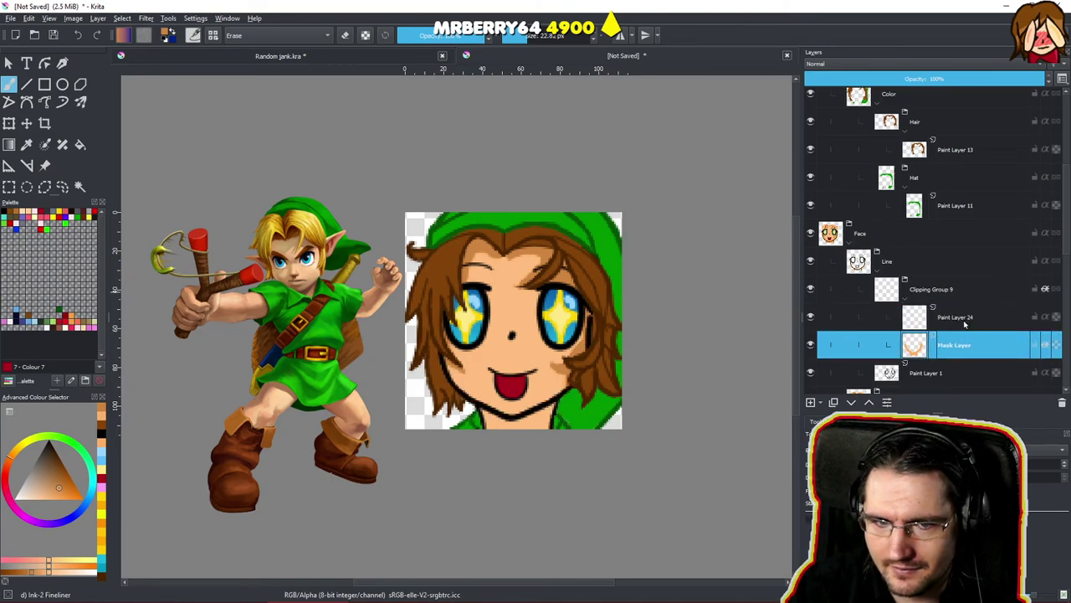
{"action": "left_click", "coordinate": [1044, 346]}
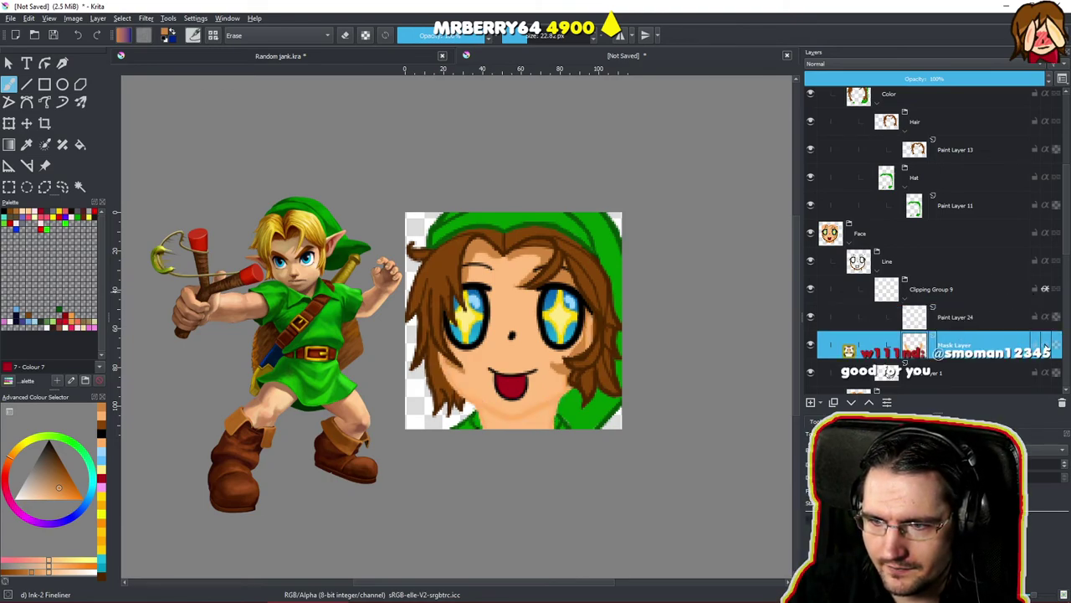
Enable alpha inheritance on Paint Layer 24 and paint the darker orange-brown over the jaw and neck lines.
{"action": "left_click", "coordinate": [975, 318]}
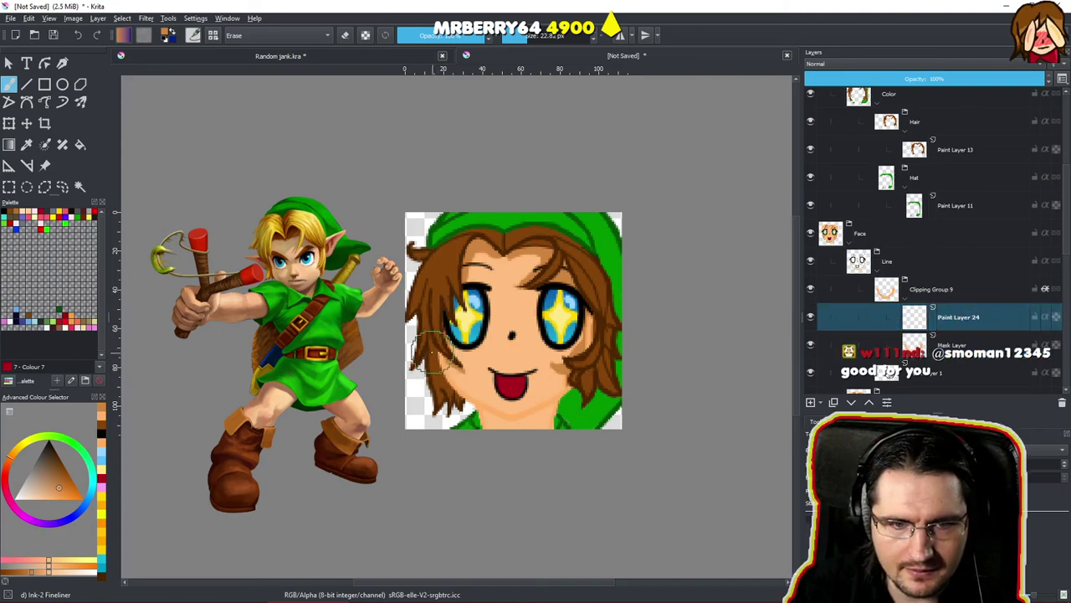
{"action": "left_click", "coordinate": [1046, 318]}
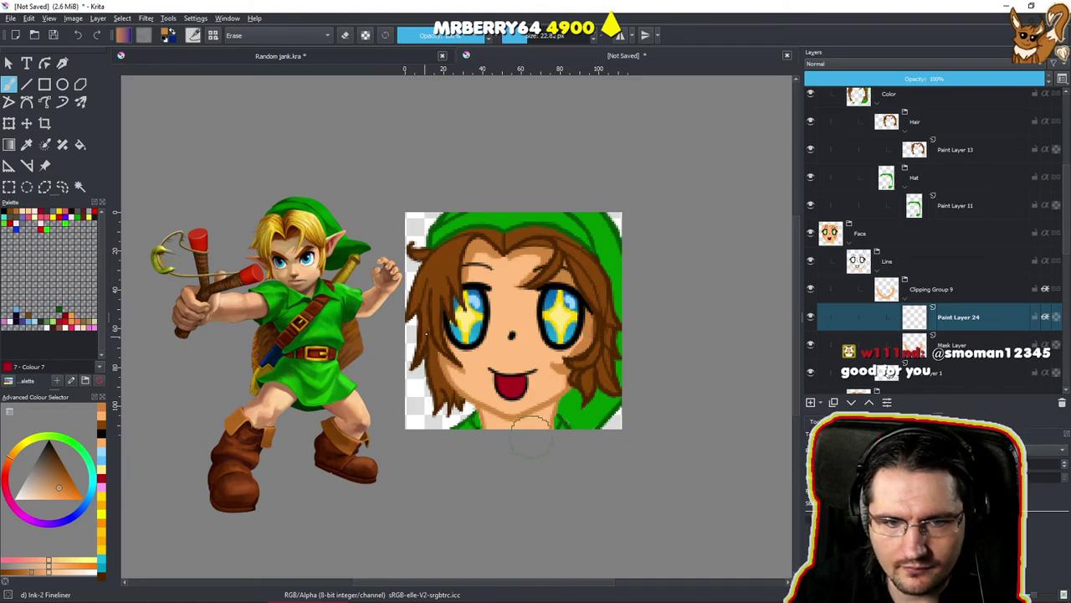
{"action": "left_click_drag", "start_coordinate": [573, 390], "coordinate": [550, 345]}
{"action": "mouse_move", "coordinate": [650, 302]}
{"action": "left_mouse_down"}
{"action": "mouse_move", "coordinate": [596, 369]}
{"action": "mouse_move", "coordinate": [567, 461]}
{"action": "mouse_move", "coordinate": [584, 424]}
{"action": "mouse_move", "coordinate": [524, 434]}
{"action": "left_mouse_up"}
Examine how the recoloured face lines read at thumbnail size and at full size.
{"action": "scroll", "coordinate": [536, 418], "scroll_direction": "up", "scroll_amount": 4}
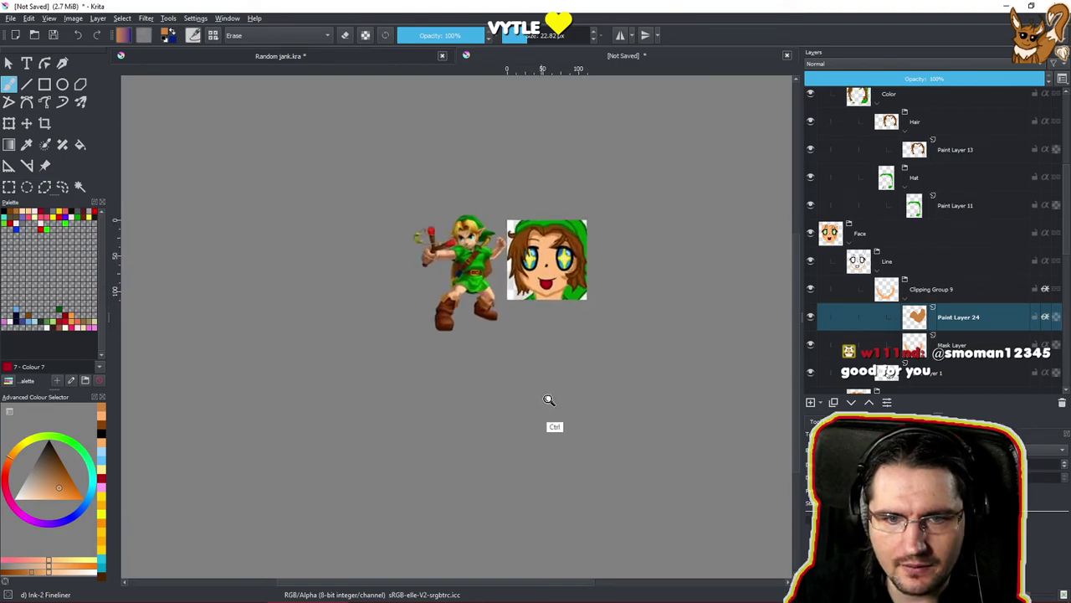
{"action": "scroll", "coordinate": [578, 376], "scroll_direction": "down", "scroll_amount": 1}
{"action": "scroll", "coordinate": [578, 376], "scroll_direction": "down", "scroll_amount": 3}
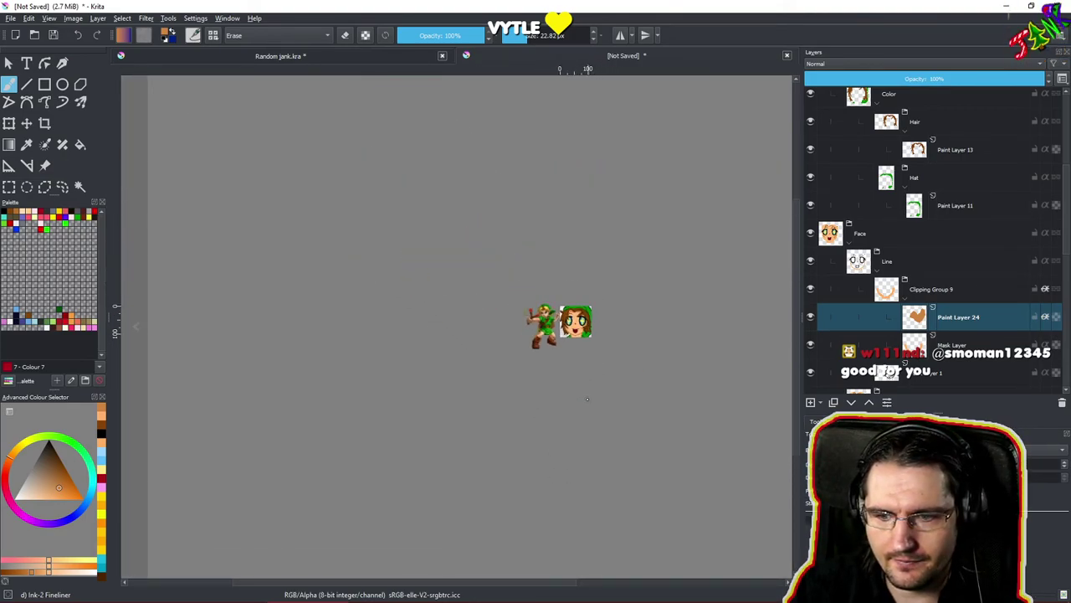
{"action": "scroll", "coordinate": [569, 394], "scroll_direction": "down", "scroll_amount": 4}
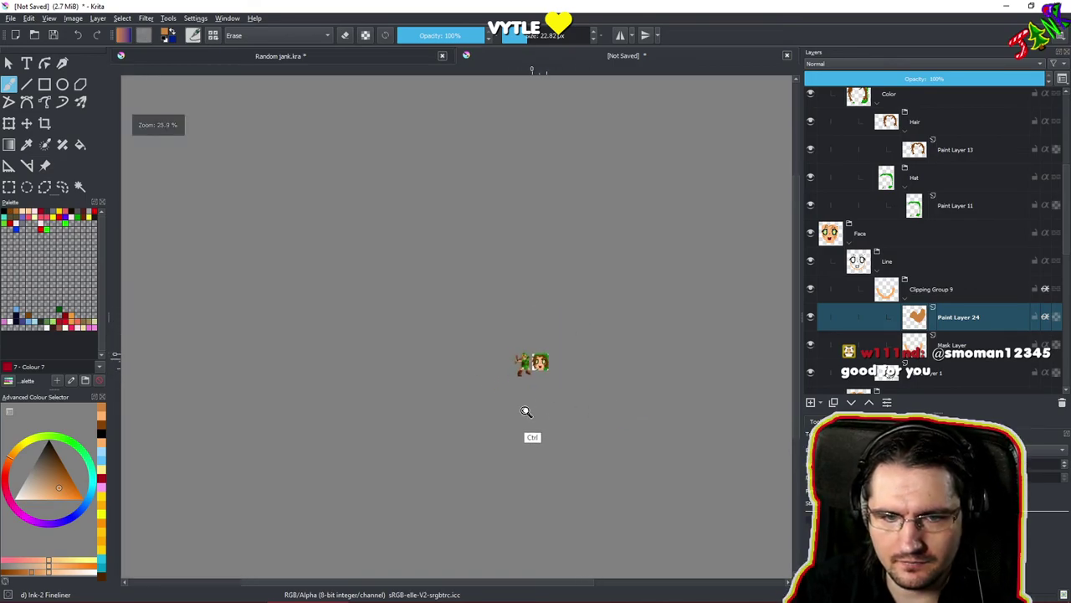
{"action": "scroll", "coordinate": [502, 436], "scroll_direction": "up", "scroll_amount": 1}
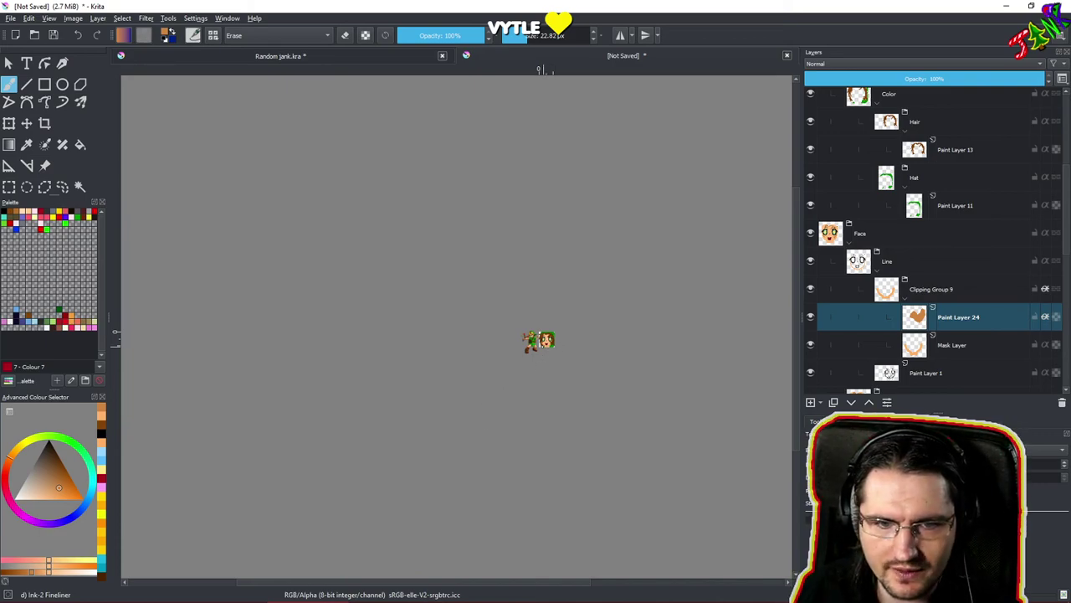
{"action": "scroll", "coordinate": [543, 355], "scroll_direction": "up", "scroll_amount": 2}
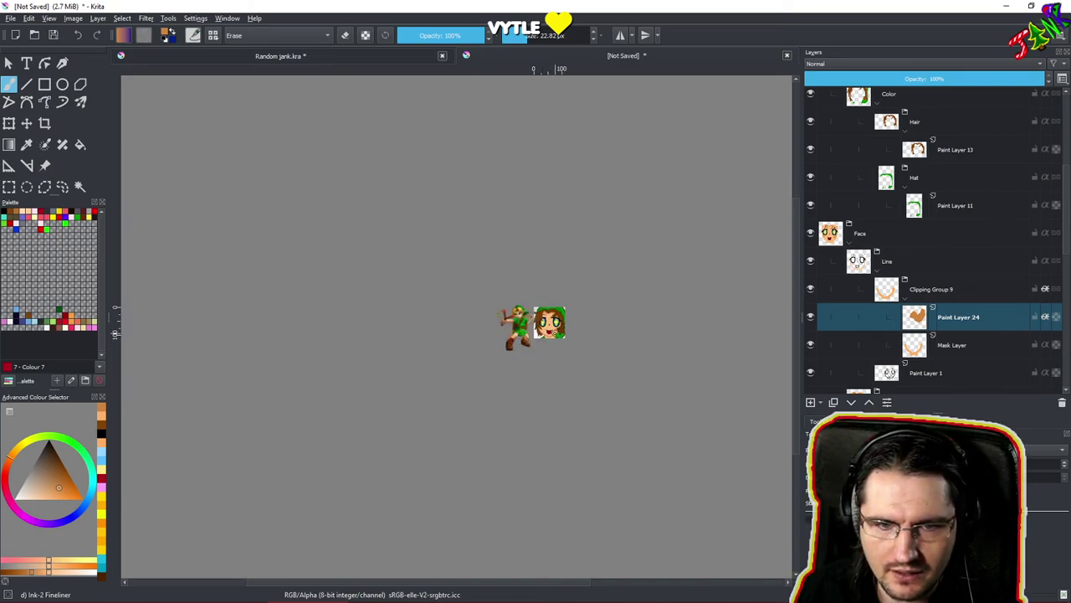
{"action": "scroll", "coordinate": [555, 334], "scroll_direction": "up", "scroll_amount": 2}
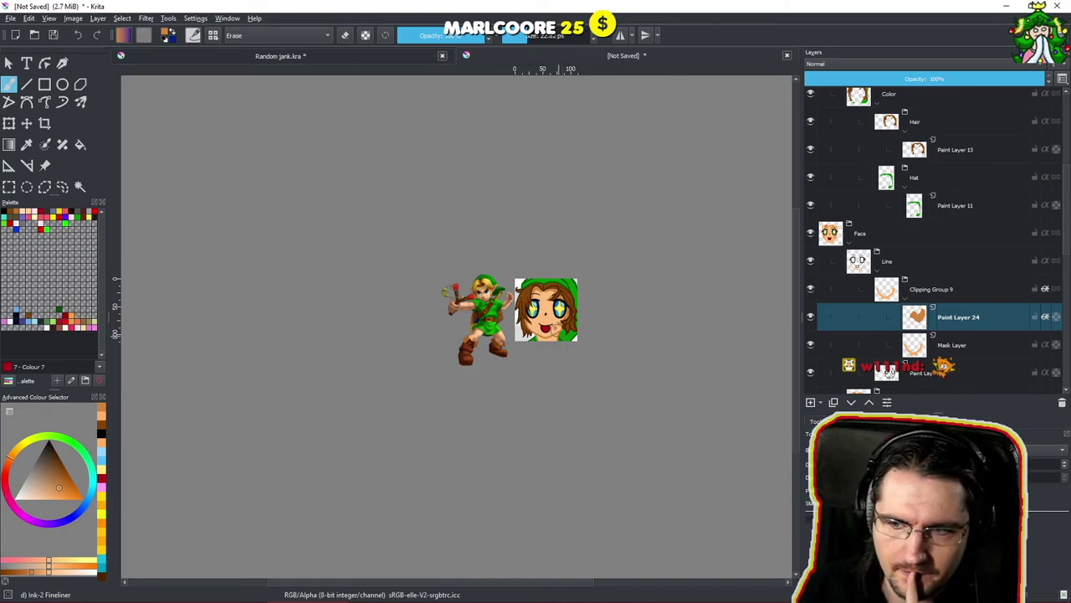
{"action": "scroll", "coordinate": [546, 317], "scroll_direction": "up", "scroll_amount": 5}
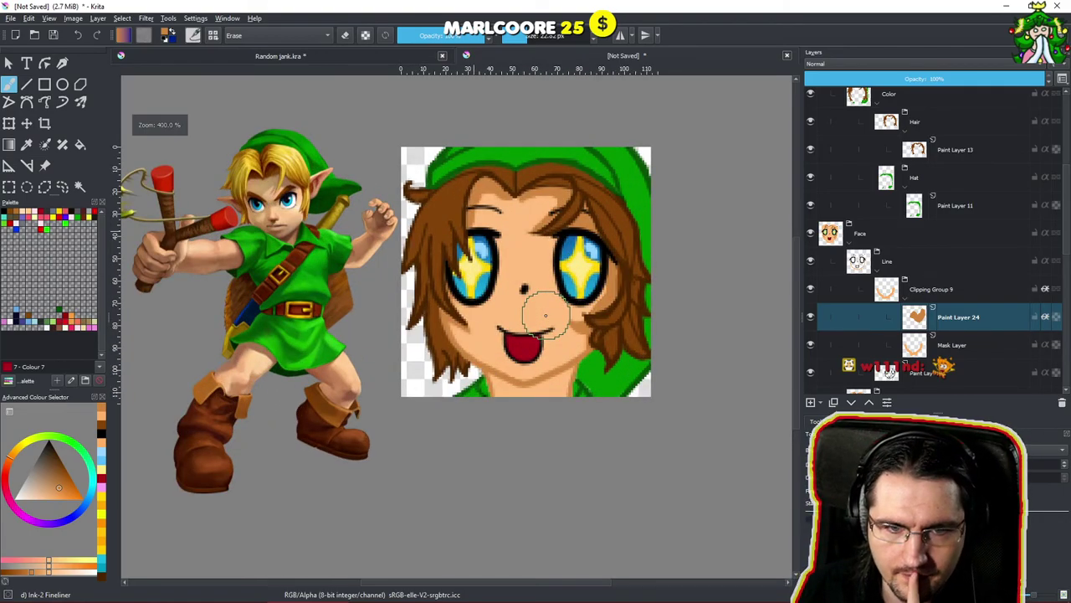
{"action": "scroll", "coordinate": [545, 317], "scroll_direction": "up", "scroll_amount": 1}
{"action": "scroll", "coordinate": [545, 317], "scroll_direction": "down", "scroll_amount": 1}
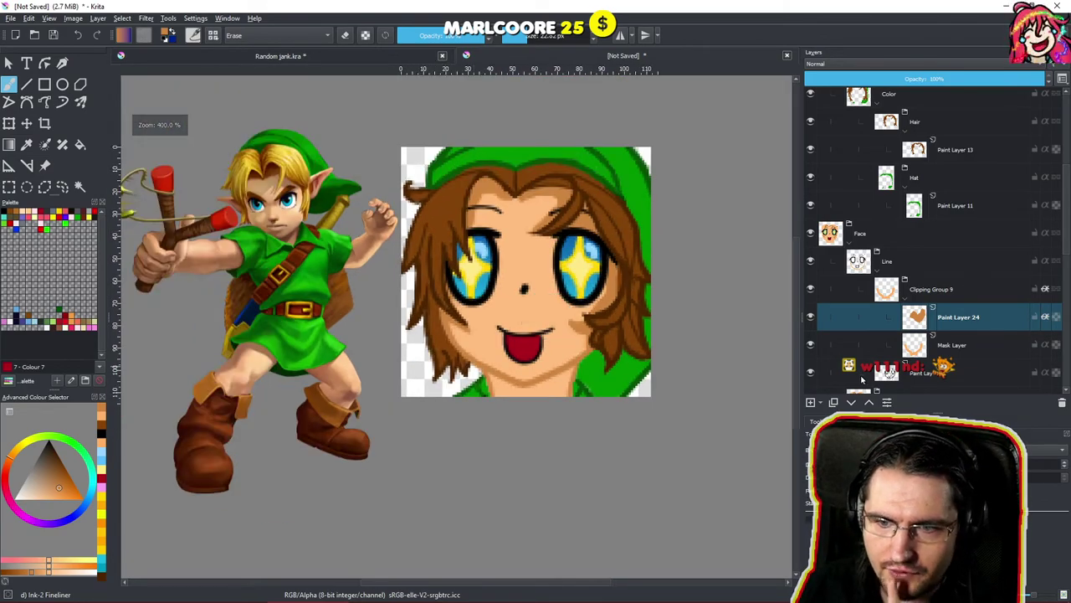
Make Mask Layer active, turn off erase mode and paint over the nose to give its line the orange-brown colour.
{"action": "left_click", "coordinate": [970, 351]}
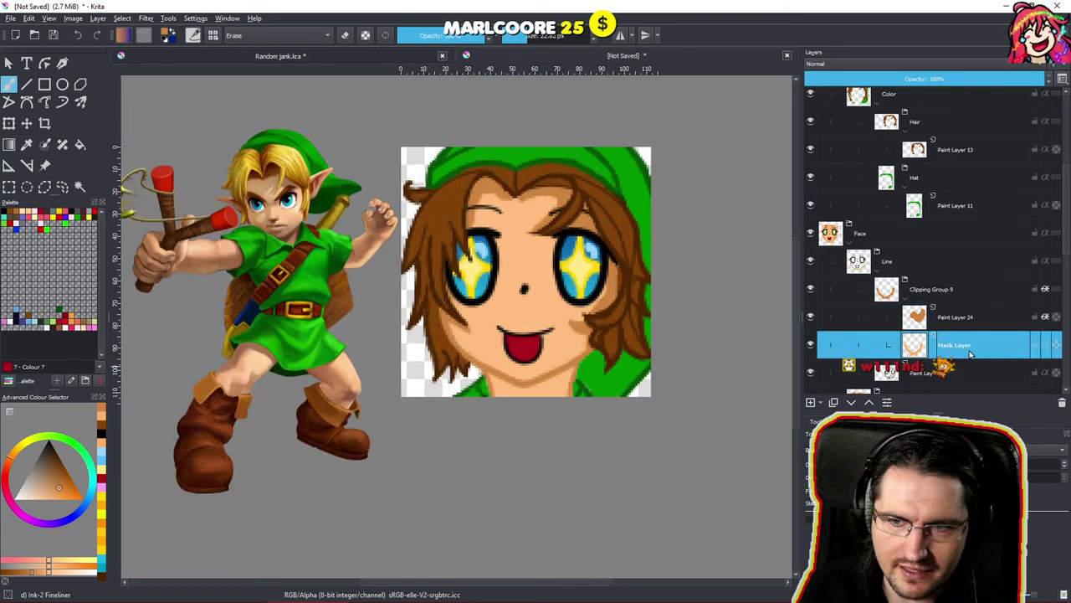
{"action": "left_click", "coordinate": [972, 326]}
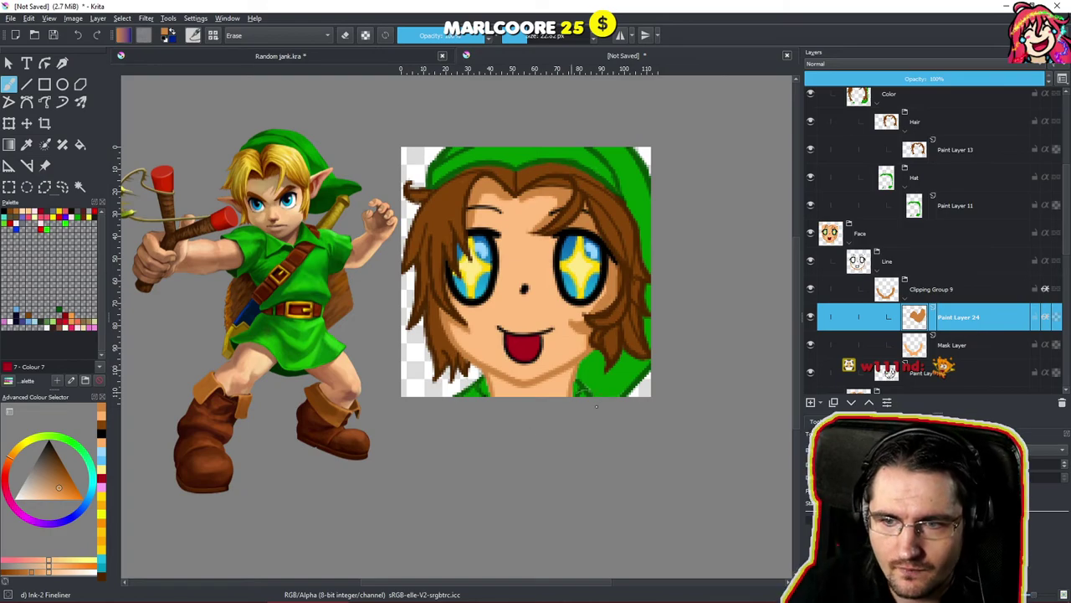
{"action": "left_click", "coordinate": [974, 350]}
{"action": "key", "text": "e"}
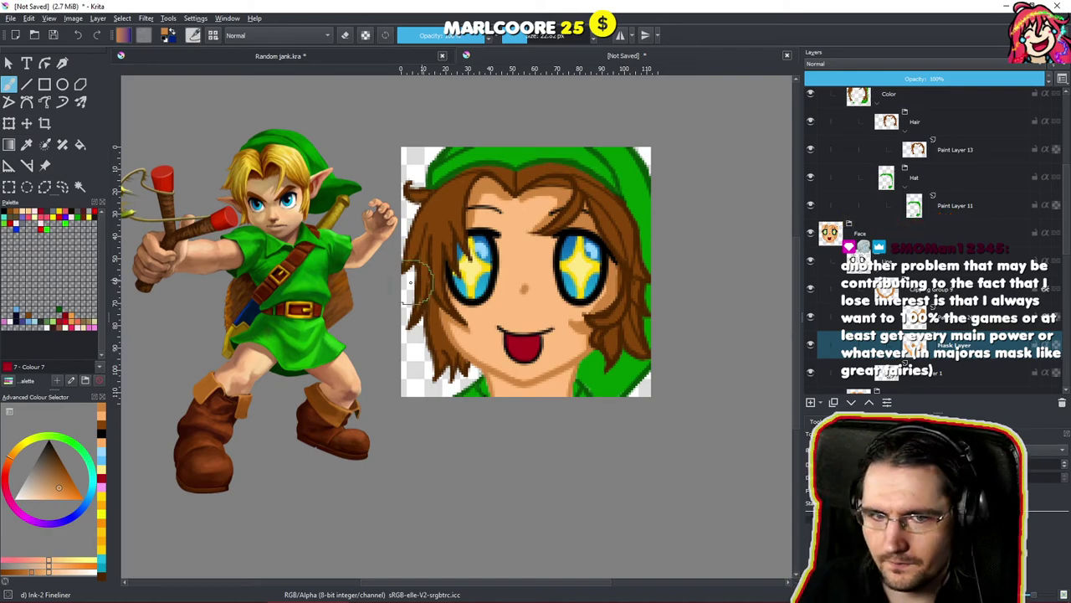
Add an alpha-inheriting paint layer directly above Paint Layer 1 and choose a near-black colour.
{"action": "left_click", "coordinate": [939, 374]}
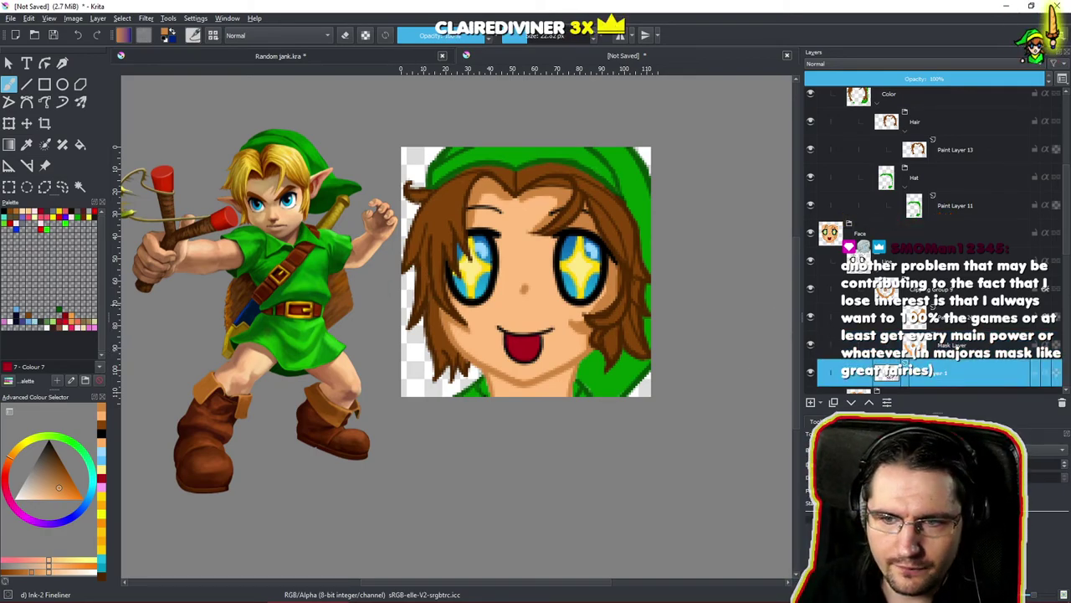
{"action": "left_click", "coordinate": [957, 323]}
{"action": "left_click", "coordinate": [950, 345]}
{"action": "left_click", "coordinate": [950, 370]}
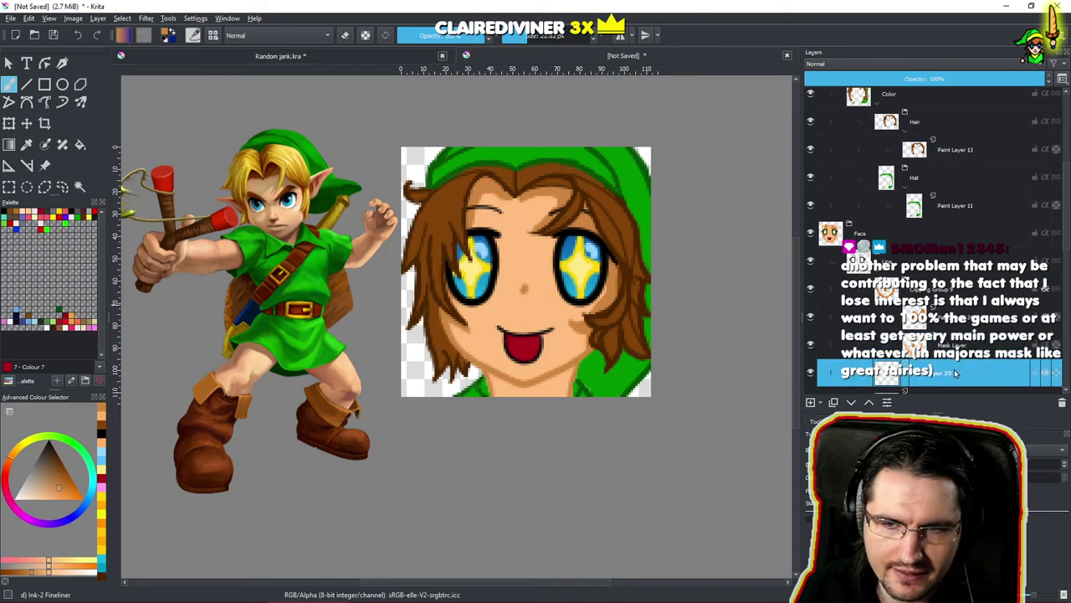
{"action": "mouse_move", "coordinate": [955, 373]}
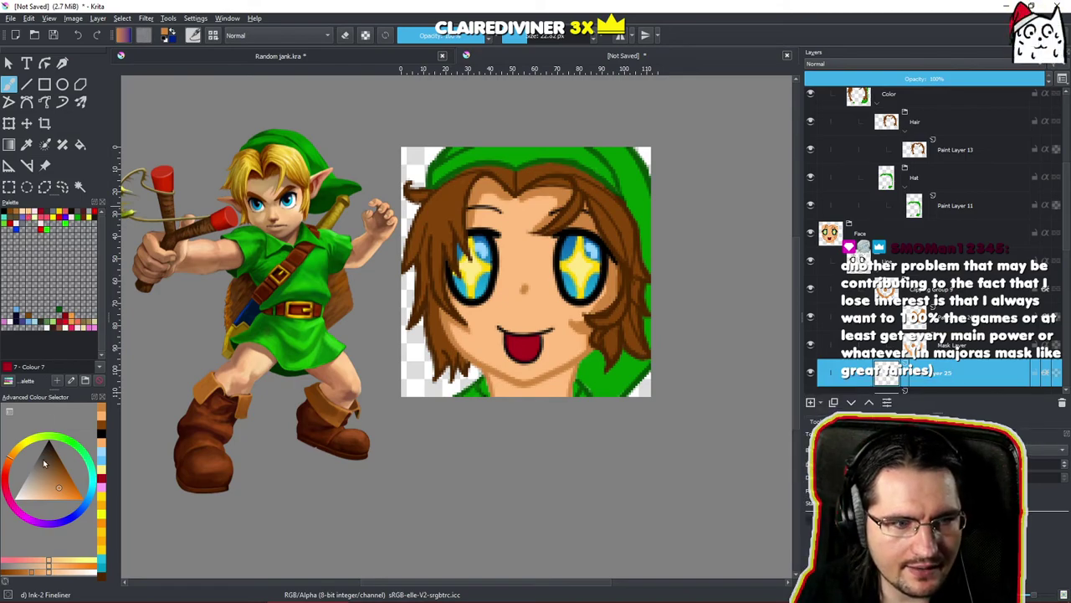
{"action": "left_click_drag", "start_coordinate": [45, 474], "coordinate": [38, 450]}
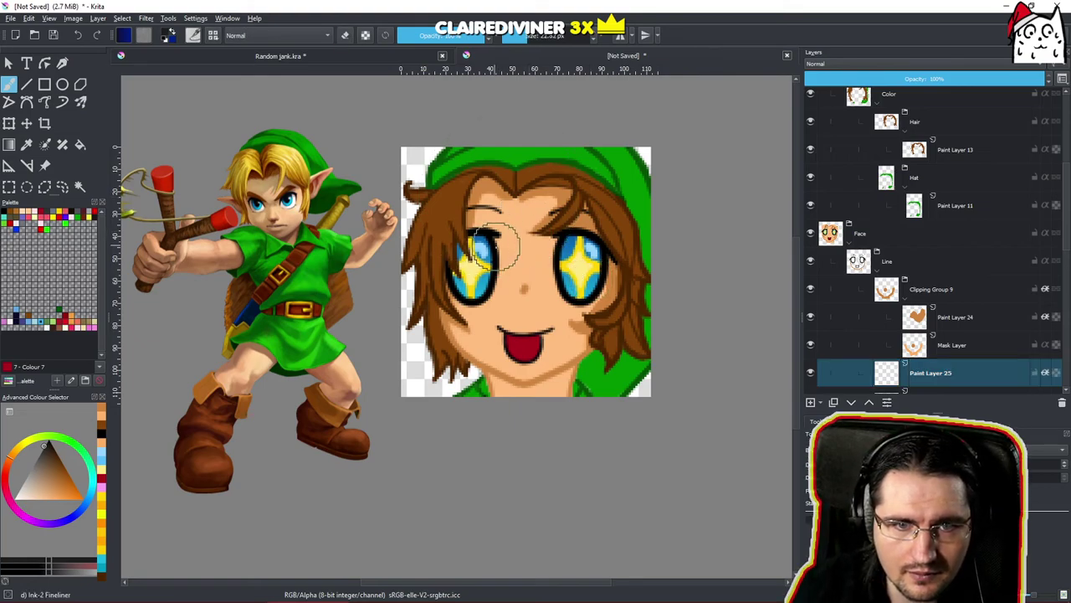
Paint over the outlines of both eyes on Paint Layer 25, finishing them in a very dark brown.
{"action": "mouse_move", "coordinate": [497, 259]}
{"action": "left_mouse_down"}
{"action": "mouse_move", "coordinate": [480, 286]}
{"action": "mouse_move", "coordinate": [467, 286]}
{"action": "mouse_move", "coordinate": [454, 261]}
{"action": "mouse_move", "coordinate": [485, 262]}
{"action": "left_mouse_up"}
{"action": "mouse_move", "coordinate": [563, 249]}
{"action": "left_mouse_down"}
{"action": "mouse_move", "coordinate": [564, 283]}
{"action": "mouse_move", "coordinate": [598, 251]}
{"action": "mouse_move", "coordinate": [597, 264]}
{"action": "mouse_move", "coordinate": [574, 256]}
{"action": "left_mouse_up"}
{"action": "mouse_move", "coordinate": [581, 301]}
{"action": "left_mouse_down"}
{"action": "mouse_move", "coordinate": [505, 356]}
{"action": "mouse_move", "coordinate": [507, 367]}
{"action": "mouse_move", "coordinate": [499, 354]}
{"action": "left_mouse_up"}
{"action": "scroll", "coordinate": [500, 355], "scroll_direction": "up", "scroll_amount": 8}
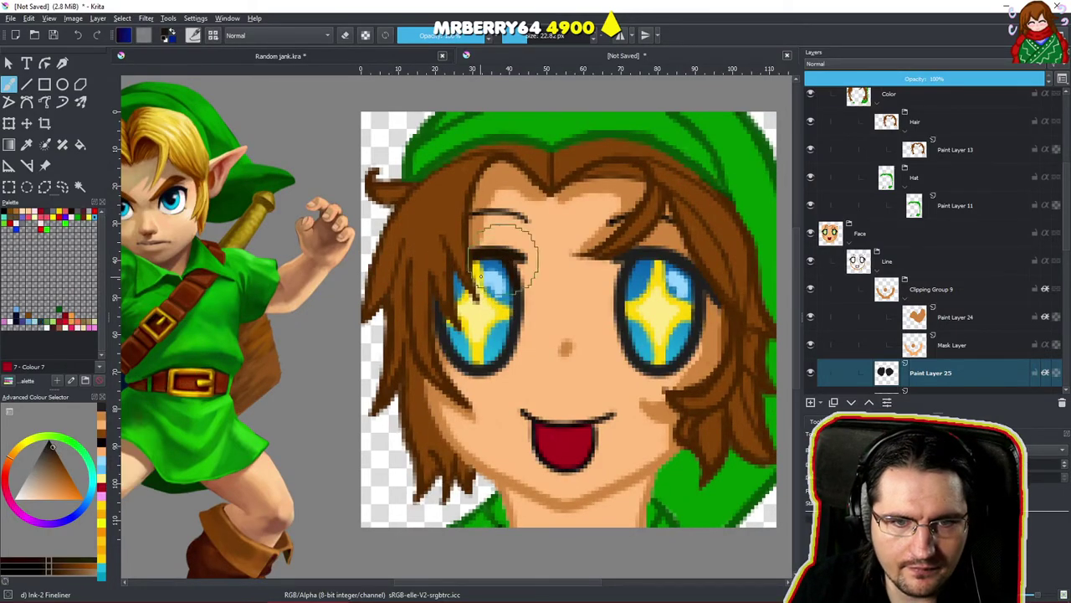
{"action": "left_click_drag", "start_coordinate": [504, 283], "coordinate": [489, 315]}
{"action": "mouse_move", "coordinate": [648, 271]}
{"action": "left_mouse_down"}
{"action": "mouse_move", "coordinate": [648, 337]}
{"action": "mouse_move", "coordinate": [631, 340]}
{"action": "mouse_move", "coordinate": [693, 282]}
{"action": "left_mouse_up"}
Extend the very dark brown tint over the line art around both eyes on Paint Layer 25.
{"action": "scroll", "coordinate": [648, 312], "scroll_direction": "down", "scroll_amount": 10}
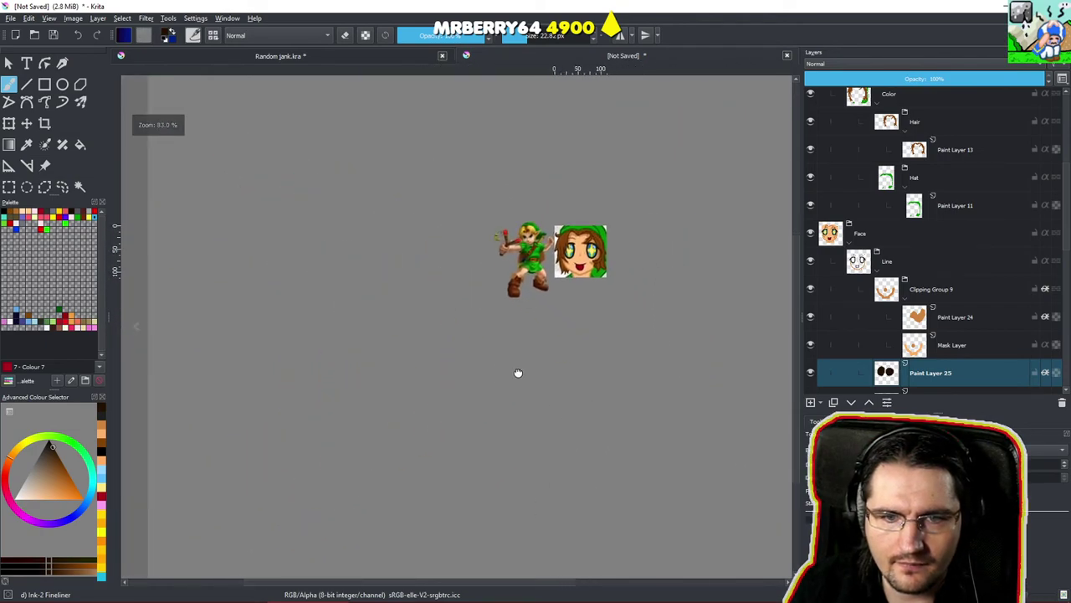
{"action": "scroll", "coordinate": [492, 408], "scroll_direction": "down", "scroll_amount": 3}
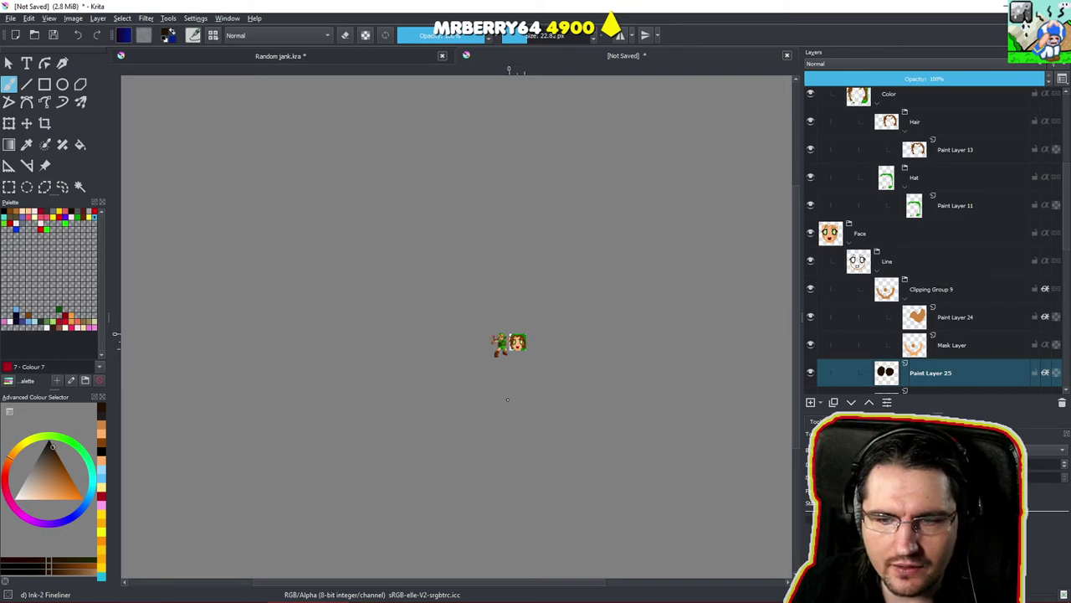
{"action": "scroll", "coordinate": [507, 397], "scroll_direction": "down", "scroll_amount": 1}
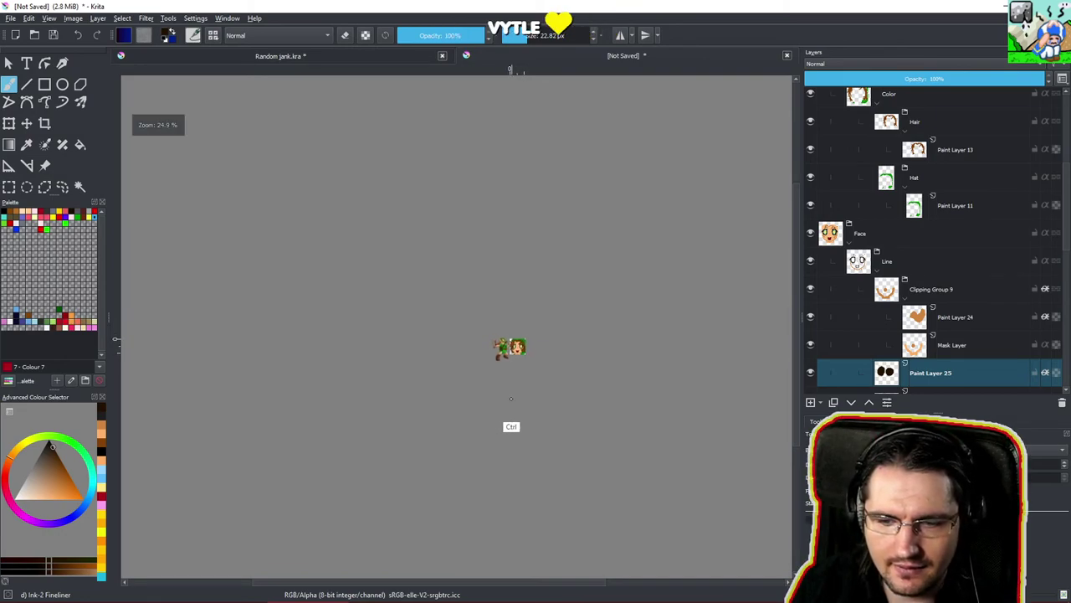
{"action": "left_click_drag", "start_coordinate": [512, 366], "coordinate": [509, 293]}
{"action": "left_click_drag", "start_coordinate": [509, 293], "coordinate": [553, 225]}
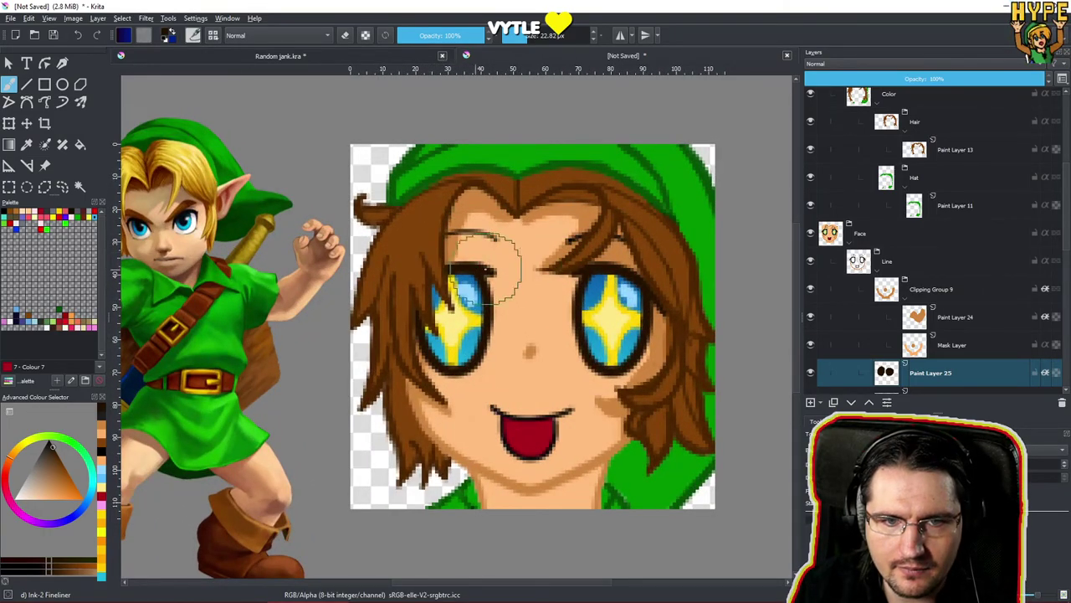
{"action": "left_click_drag", "start_coordinate": [558, 343], "coordinate": [514, 433]}
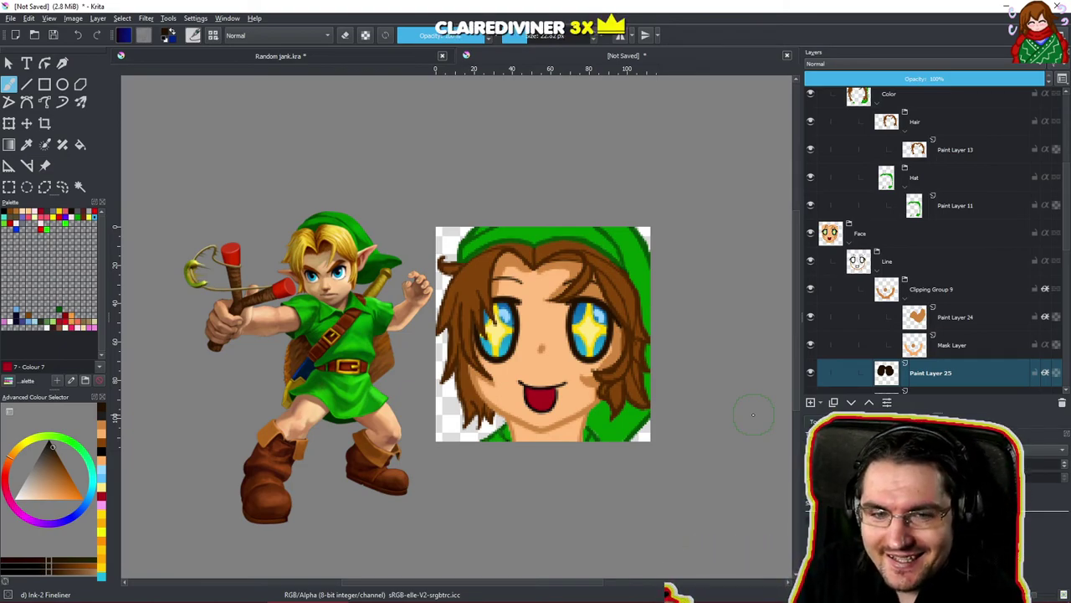
Sample the dark brown from the right eye's outline and paint it over the mouth outline on Paint Layer 25.
{"action": "left_click_drag", "start_coordinate": [566, 388], "coordinate": [589, 371]}
{"action": "scroll", "coordinate": [591, 367], "scroll_direction": "down", "scroll_amount": 1}
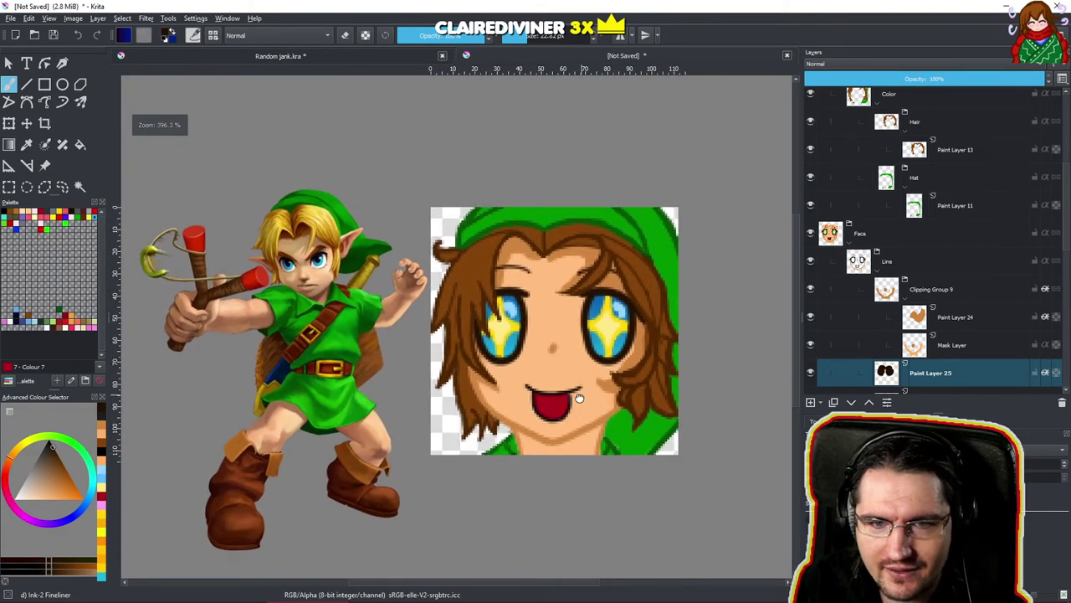
{"action": "scroll", "coordinate": [574, 390], "scroll_direction": "up", "scroll_amount": 2}
{"action": "scroll", "coordinate": [574, 390], "scroll_direction": "up", "scroll_amount": 3}
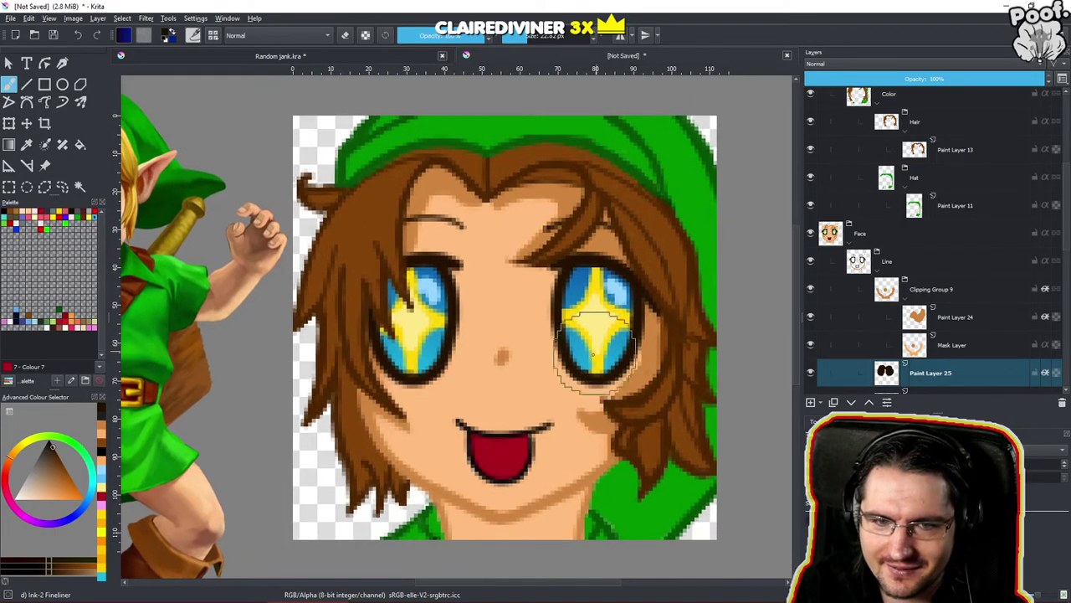
{"action": "left_click", "coordinate": [571, 381], "text": "ctrl"}
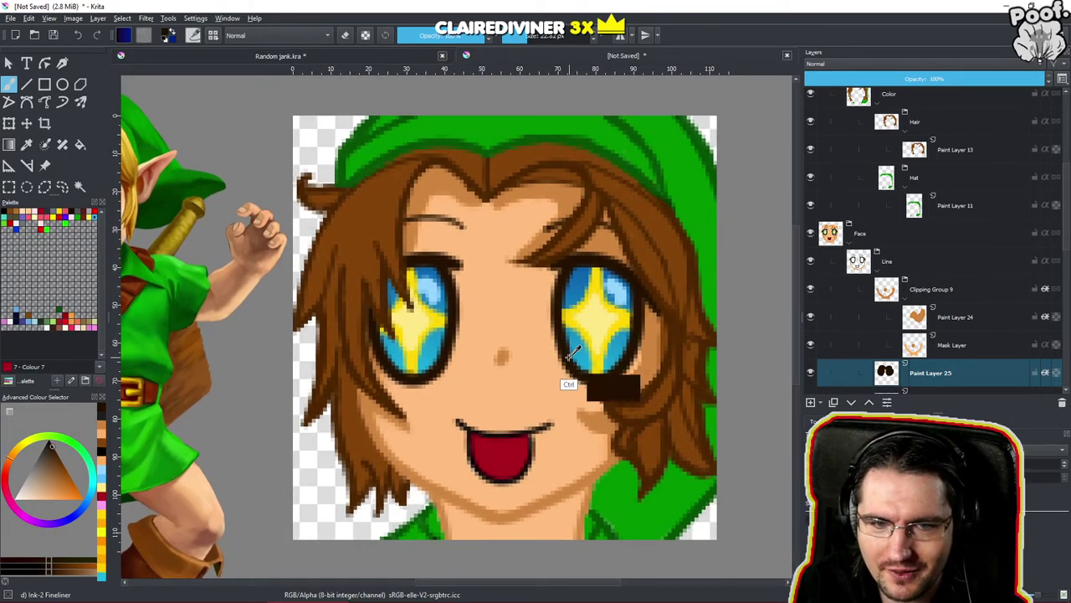
{"action": "left_click", "coordinate": [952, 371]}
{"action": "left_click_drag", "start_coordinate": [890, 365], "coordinate": [874, 313]}
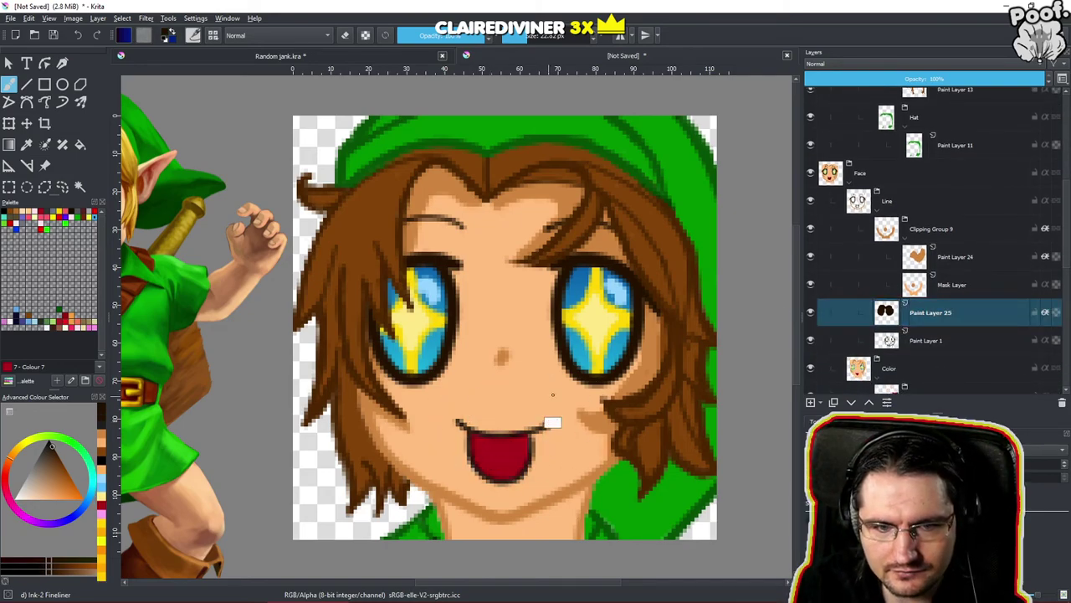
{"action": "scroll", "coordinate": [493, 502], "scroll_direction": "down", "scroll_amount": 5}
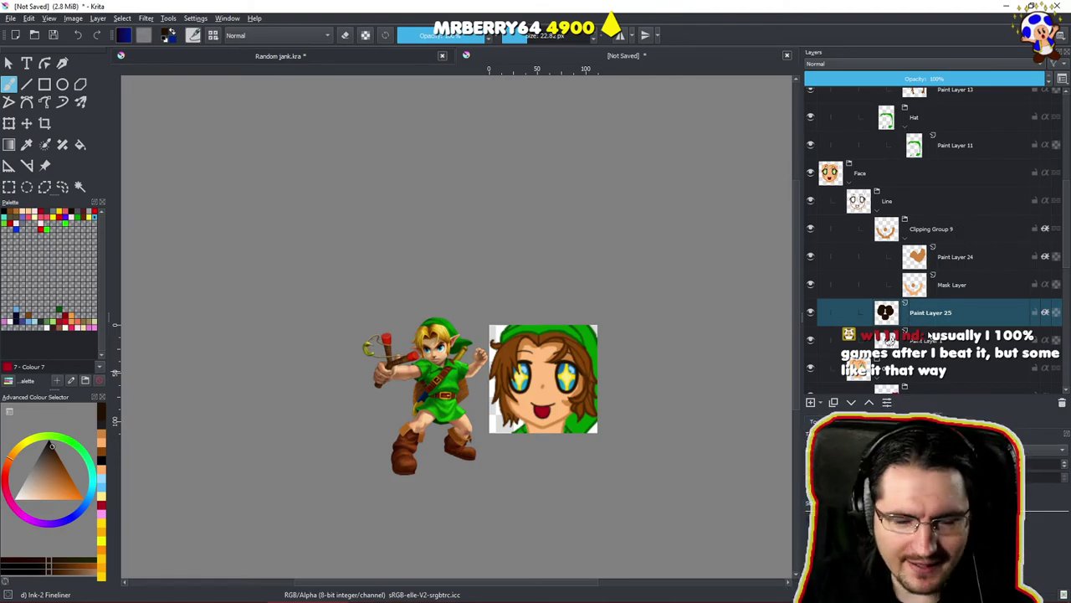
Make the face's Paint Layer 1 active and check the recoloured portrait up close.
{"action": "left_click", "coordinate": [929, 338]}
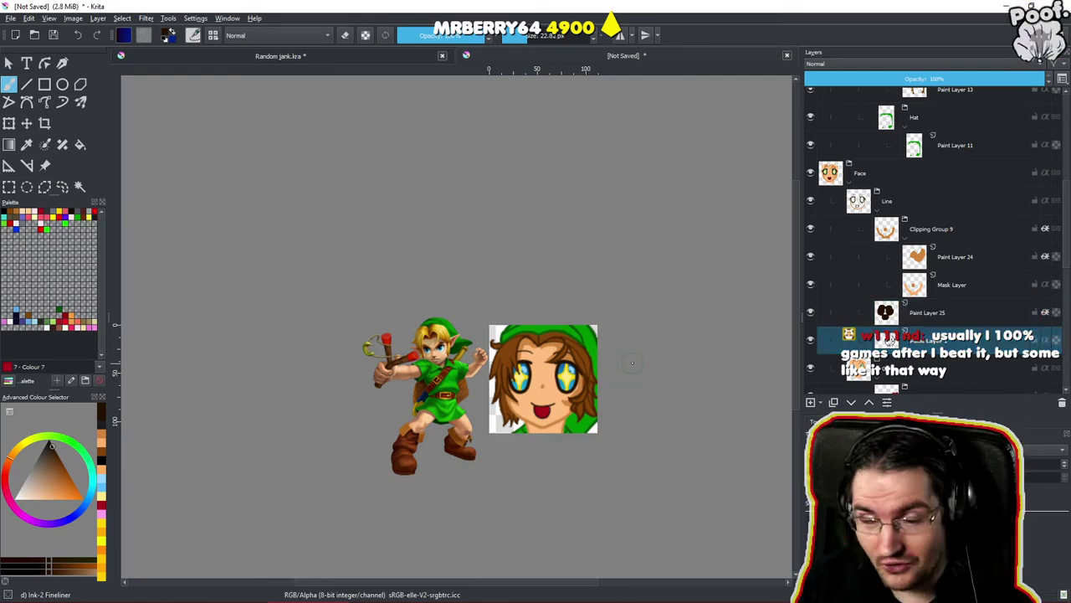
{"action": "scroll", "coordinate": [632, 363], "scroll_direction": "up", "scroll_amount": 5}
{"action": "mouse_move", "coordinate": [615, 365]}
{"action": "left_mouse_down"}
{"action": "mouse_move", "coordinate": [658, 334]}
{"action": "mouse_move", "coordinate": [616, 360]}
{"action": "left_mouse_up"}
{"action": "mouse_move", "coordinate": [574, 398]}
{"action": "left_mouse_down"}
{"action": "mouse_move", "coordinate": [594, 380]}
{"action": "mouse_move", "coordinate": [546, 409]}
{"action": "mouse_move", "coordinate": [567, 382]}
{"action": "left_mouse_up"}
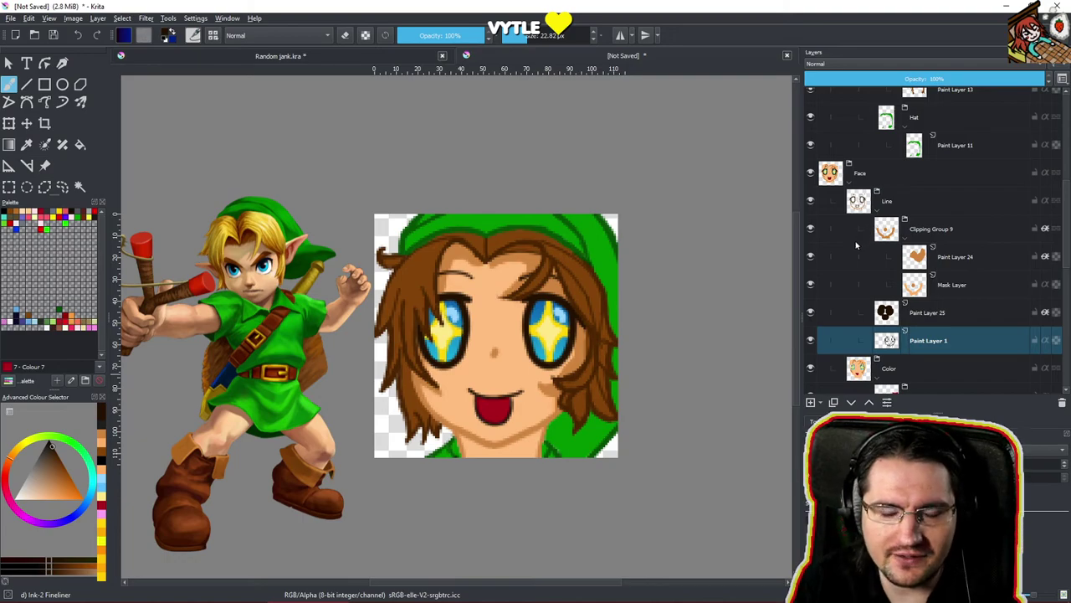
{"action": "mouse_move", "coordinate": [570, 369]}
{"action": "left_mouse_down"}
{"action": "mouse_move", "coordinate": [575, 390]}
{"action": "mouse_move", "coordinate": [585, 369]}
{"action": "left_mouse_up"}
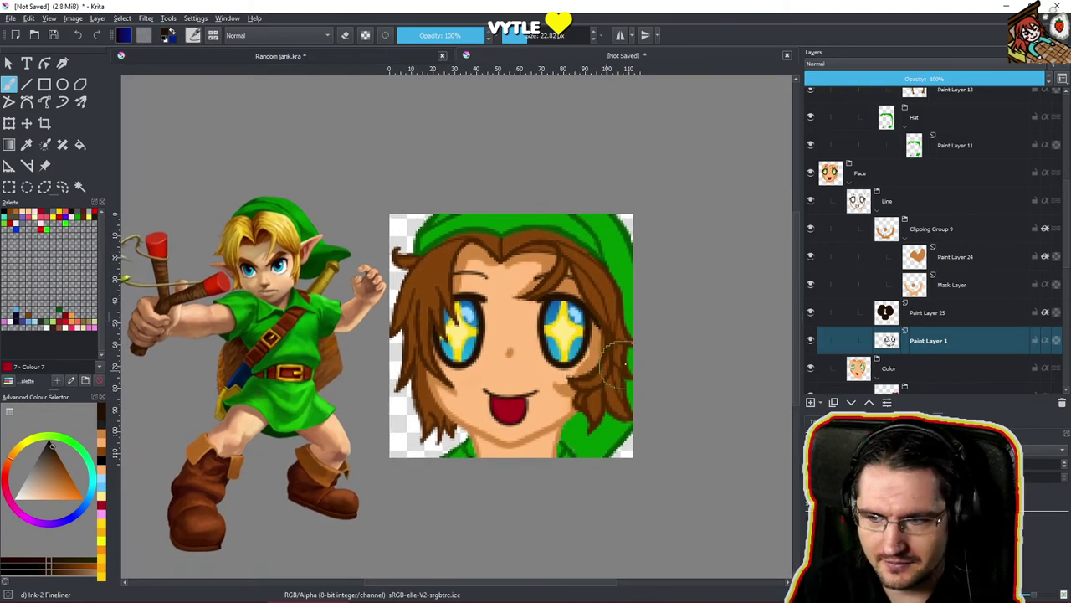
Examine the recoloured portrait and look through the line and colour layers of the face.
{"action": "left_click", "coordinate": [919, 284]}
{"action": "left_click", "coordinate": [925, 312]}
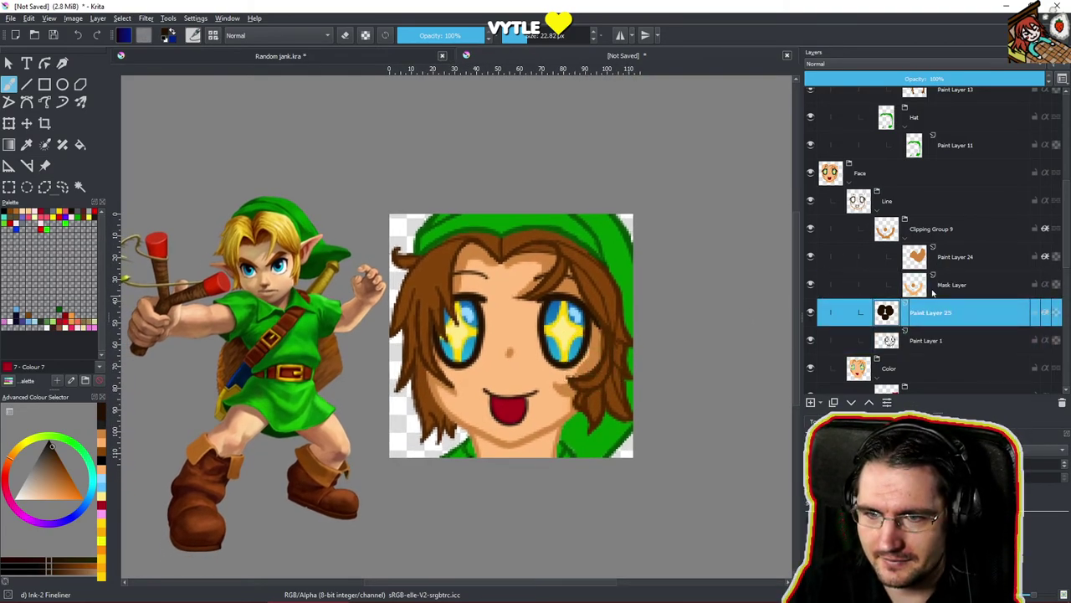
{"action": "scroll", "coordinate": [952, 256], "scroll_direction": "down", "scroll_amount": 2}
{"action": "scroll", "coordinate": [953, 256], "scroll_direction": "down", "scroll_amount": 3}
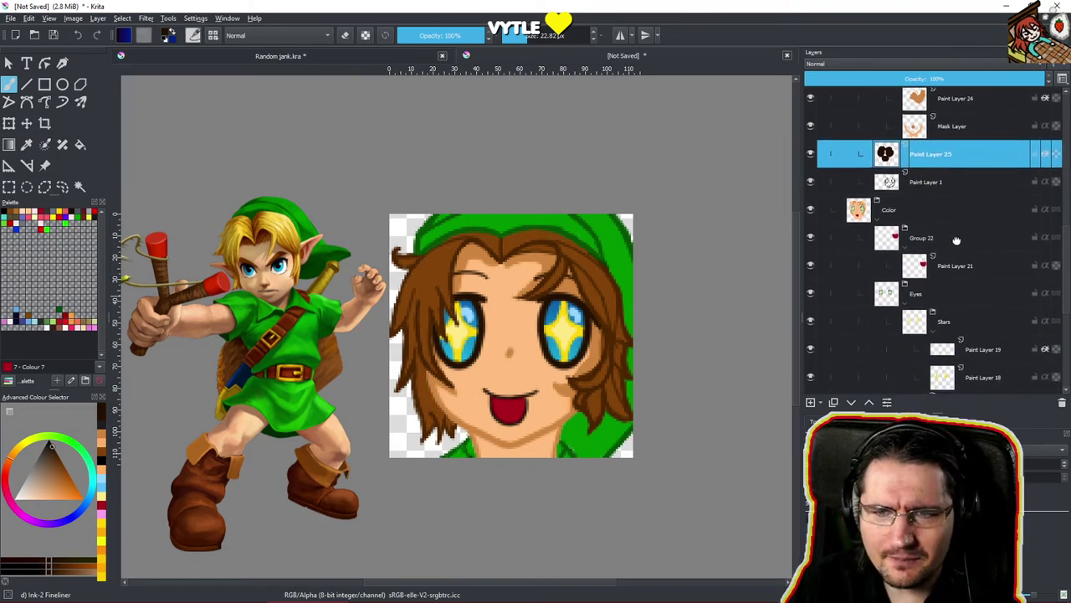
{"action": "scroll", "coordinate": [955, 231], "scroll_direction": "up", "scroll_amount": 1}
{"action": "scroll", "coordinate": [948, 252], "scroll_direction": "up", "scroll_amount": 2}
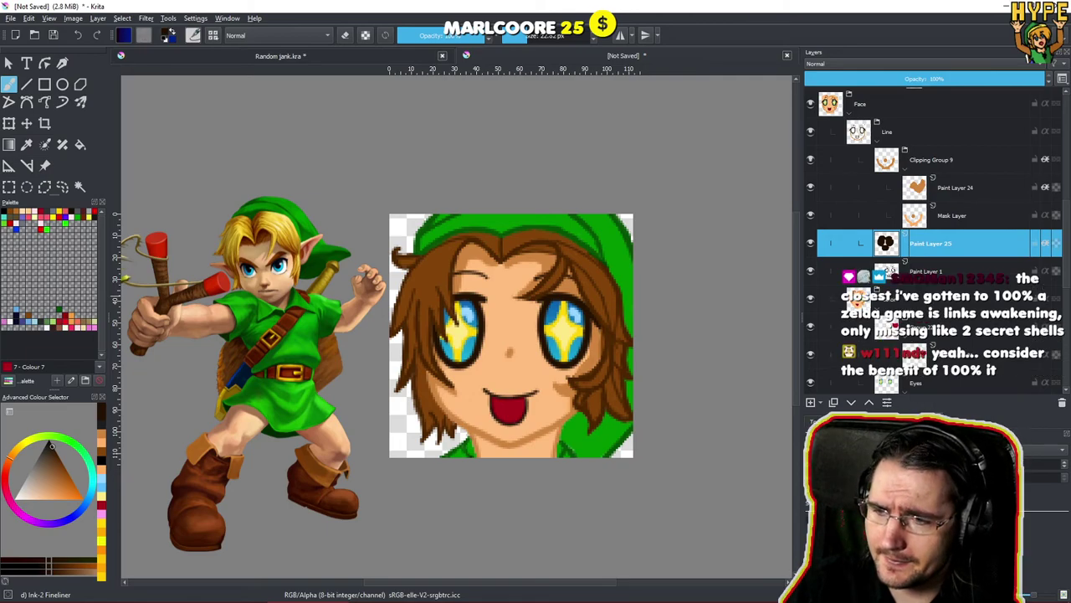
{"action": "left_click_drag", "start_coordinate": [616, 283], "coordinate": [636, 264]}
{"action": "left_click_drag", "start_coordinate": [559, 258], "coordinate": [571, 259]}
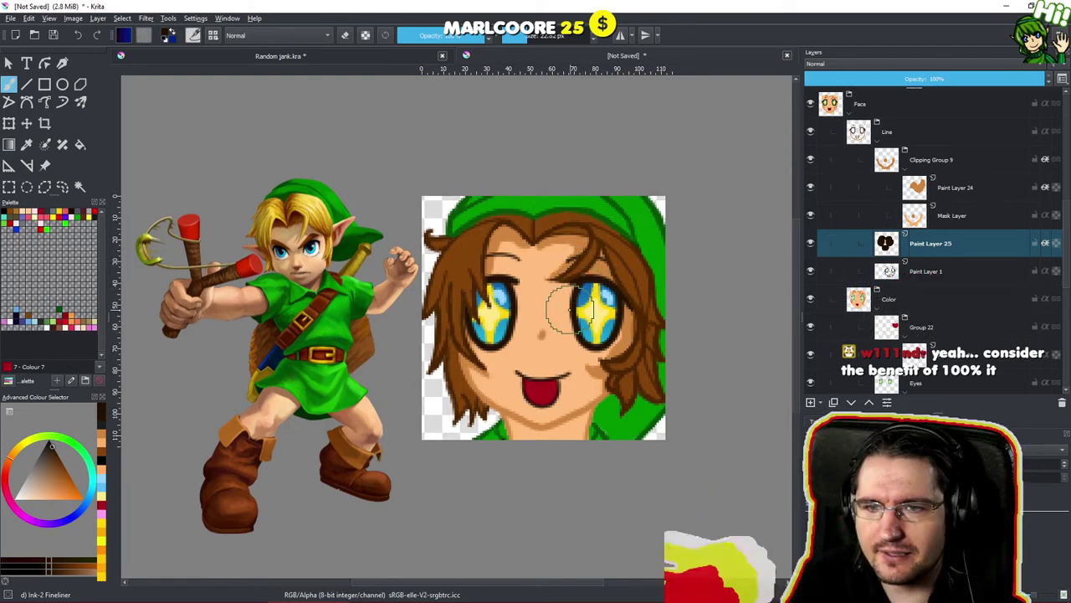
{"action": "scroll", "coordinate": [558, 368], "scroll_direction": "up", "scroll_amount": 1}
{"action": "left_click_drag", "start_coordinate": [706, 283], "coordinate": [685, 311]}
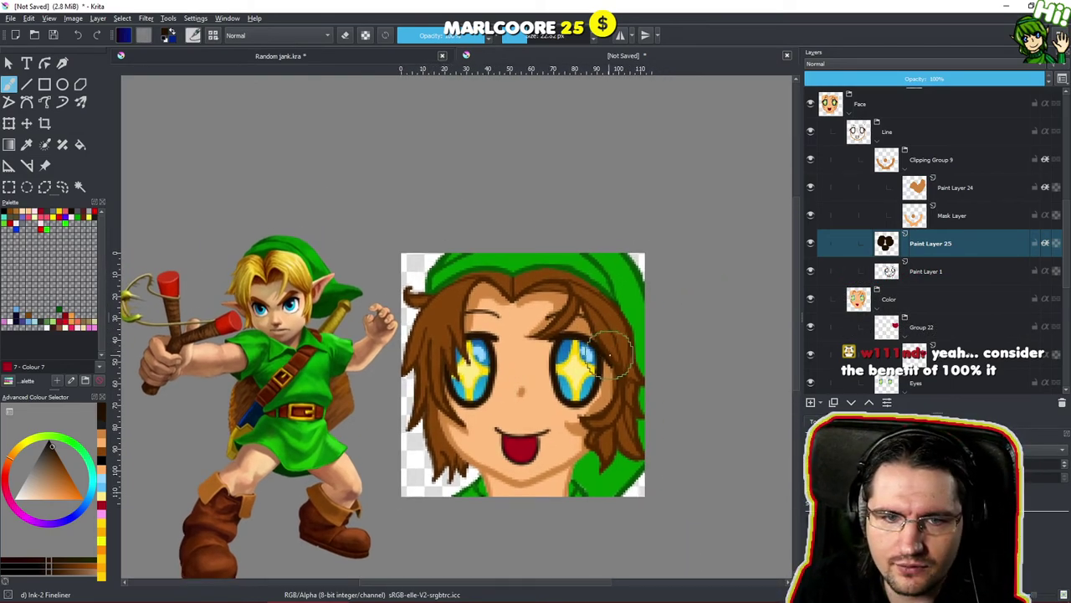
{"action": "left_click", "coordinate": [932, 295]}
{"action": "scroll", "coordinate": [934, 276], "scroll_direction": "down", "scroll_amount": 4}
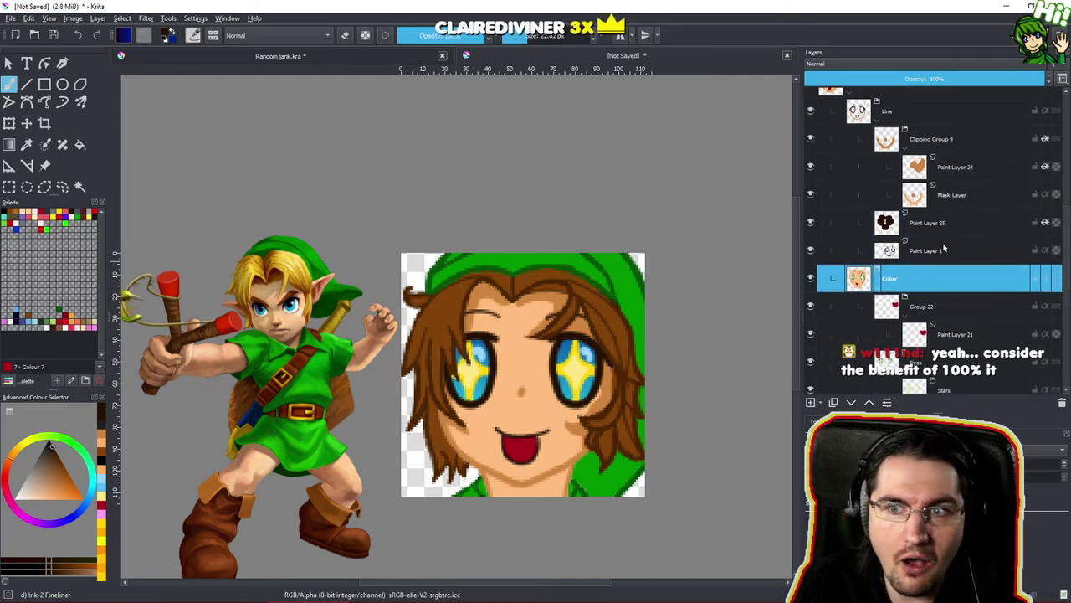
{"action": "scroll", "coordinate": [935, 256], "scroll_direction": "down", "scroll_amount": 8}
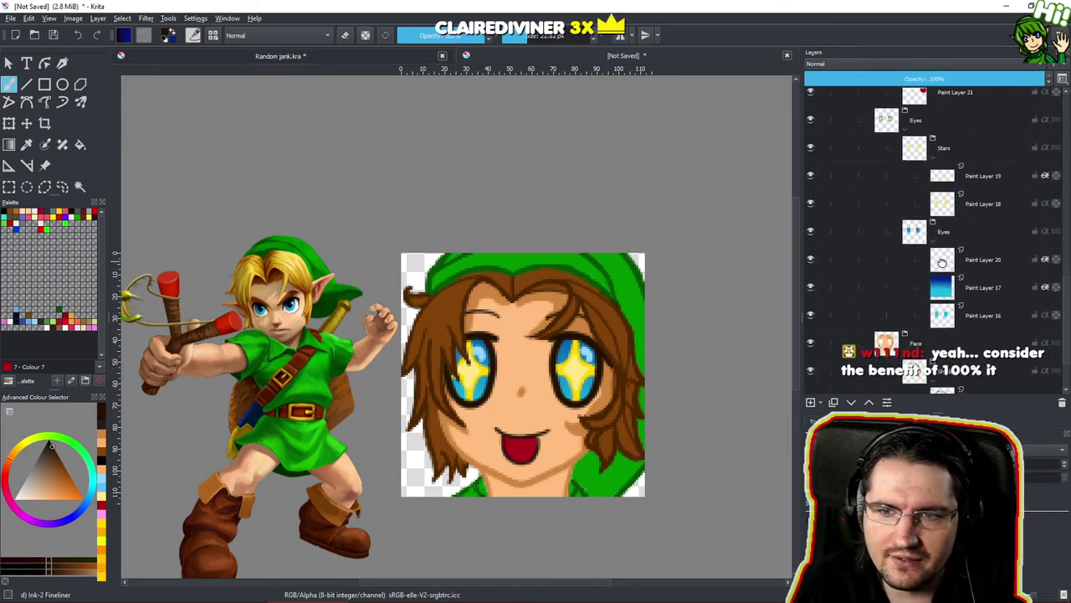
{"action": "scroll", "coordinate": [945, 253], "scroll_direction": "up", "scroll_amount": 10}
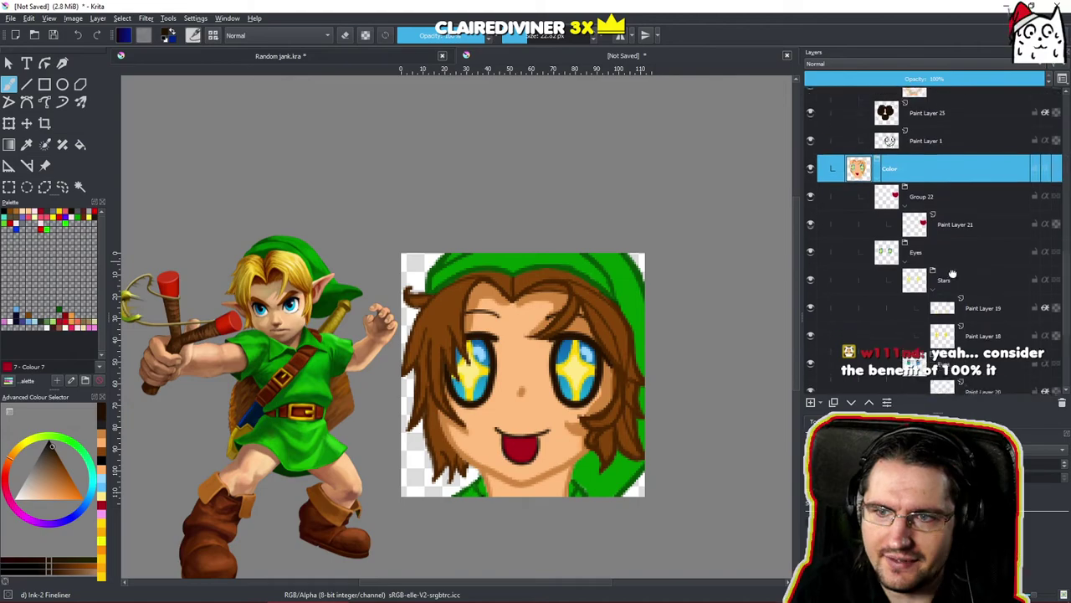
{"action": "scroll", "coordinate": [961, 253], "scroll_direction": "up", "scroll_amount": 3}
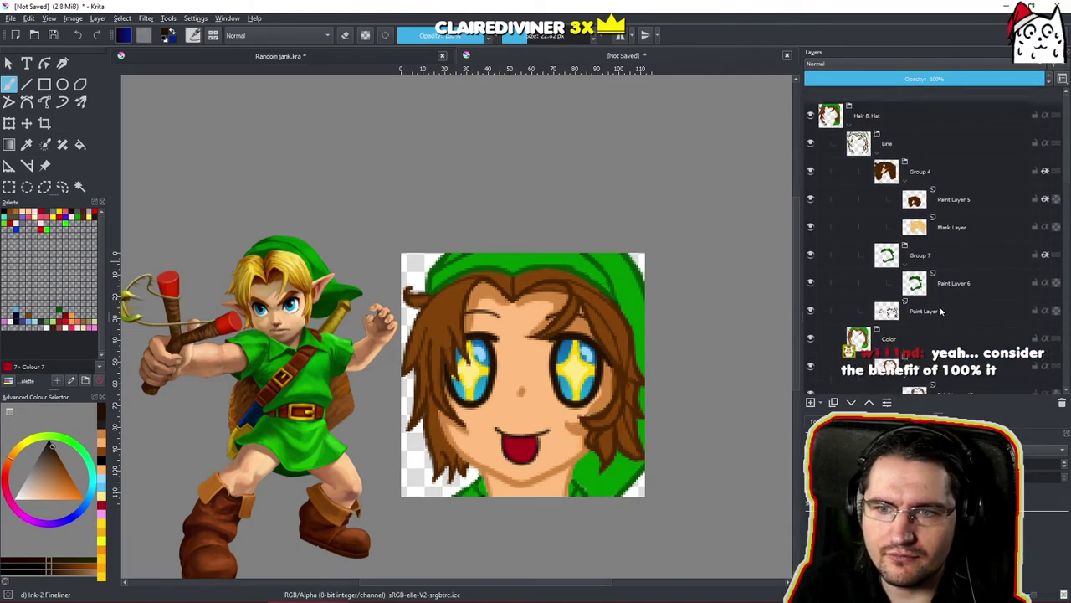
Rename Paint Layer 11 in the Hat group as Base Color.
{"action": "left_click", "coordinate": [914, 343]}
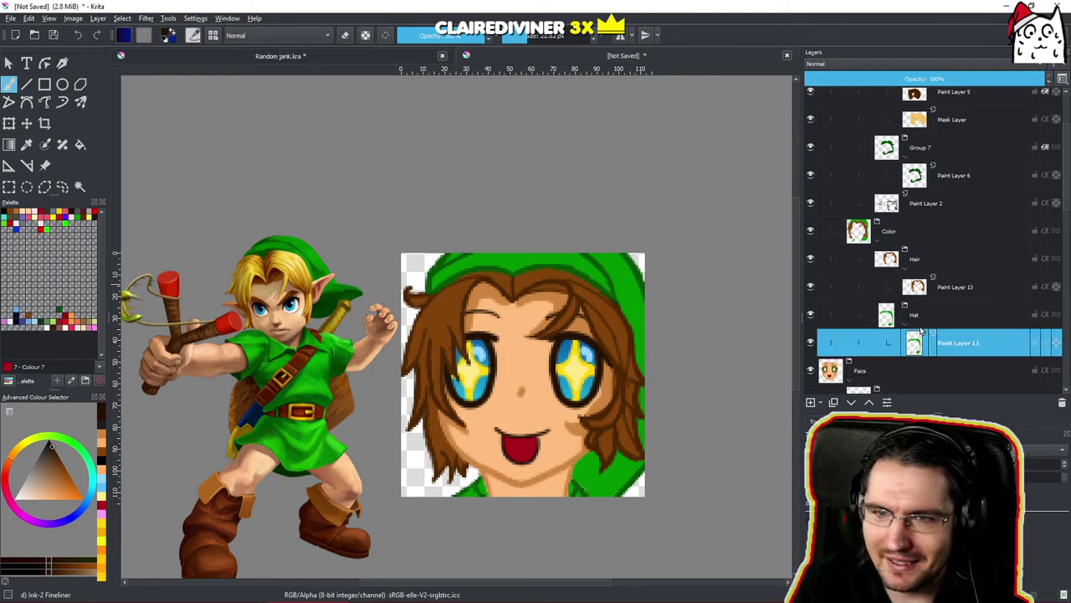
{"action": "double_click", "coordinate": [963, 346]}
{"action": "type", "text": "Base Color"}
{"action": "key", "text": "Return"}
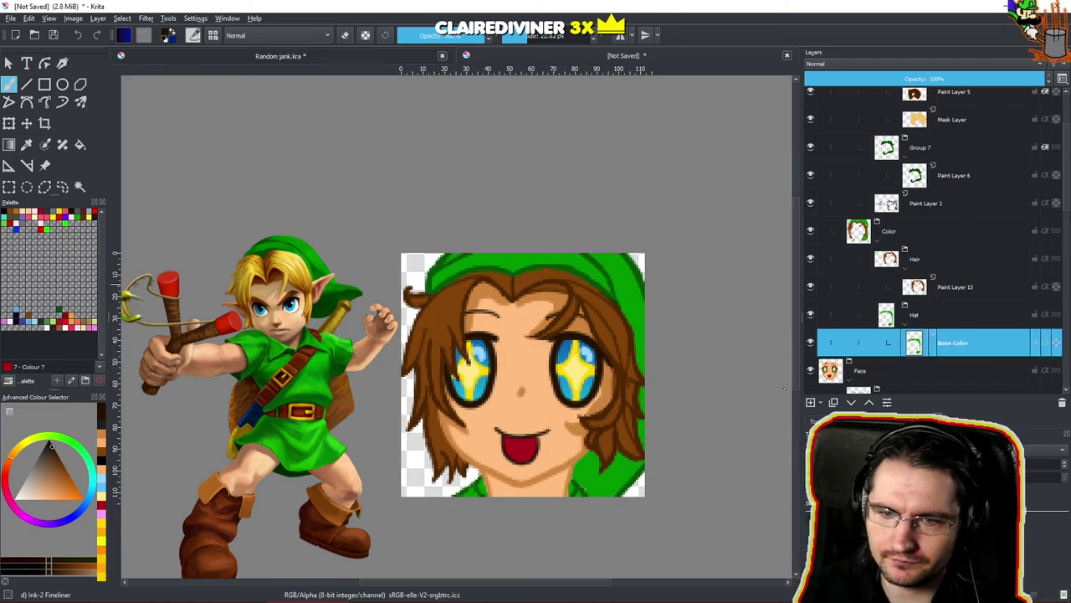
Add a paint layer above the hat's Base Color, name it Shadows, and let it inherit alpha from the layer below.
{"action": "left_click", "coordinate": [809, 403]}
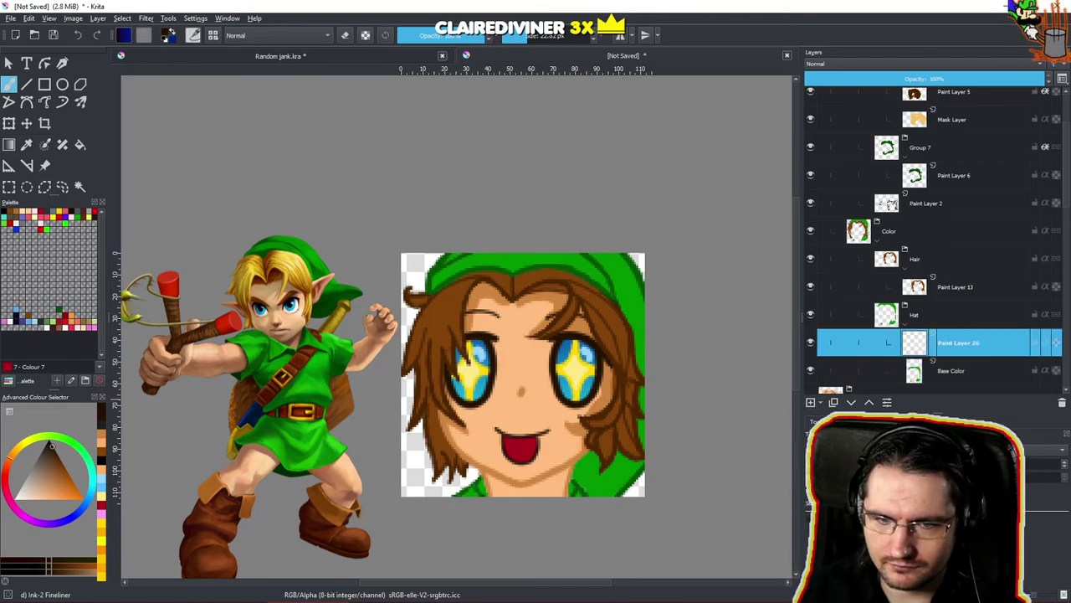
{"action": "double_click", "coordinate": [979, 347]}
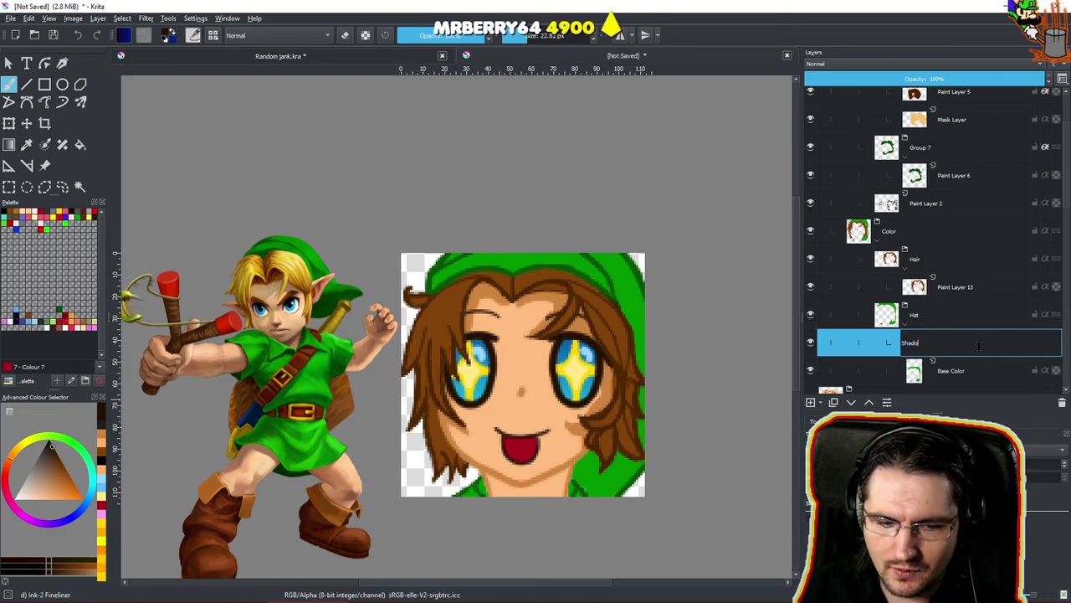
{"action": "type", "text": "Shadows"}
{"action": "key", "text": "Return"}
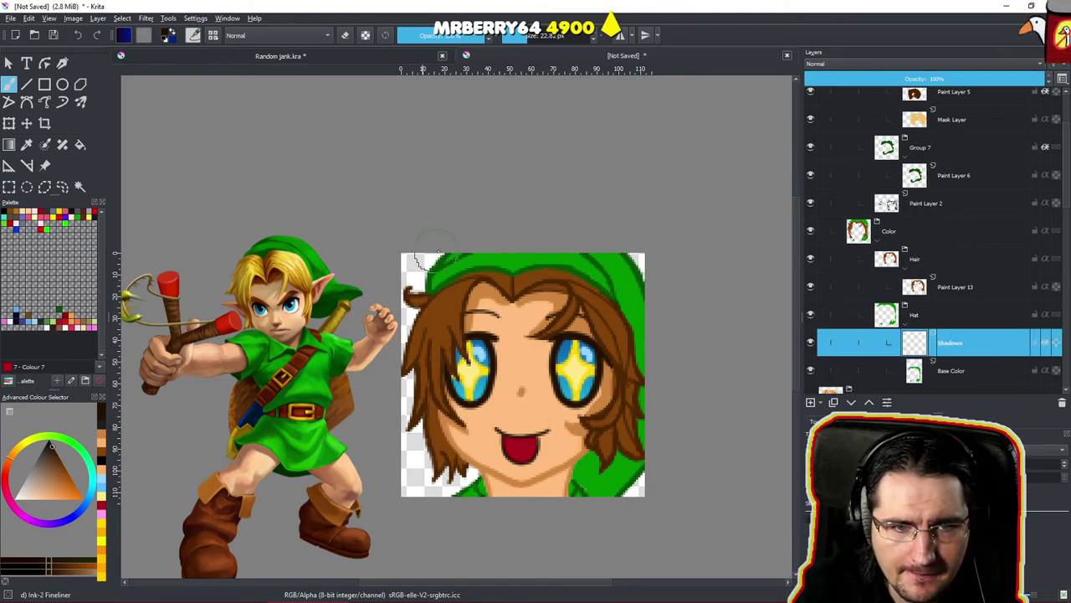
Sample the hat's green and darken it to a moderate shadow green.
{"action": "left_click", "coordinate": [502, 262], "text": "ctrl"}
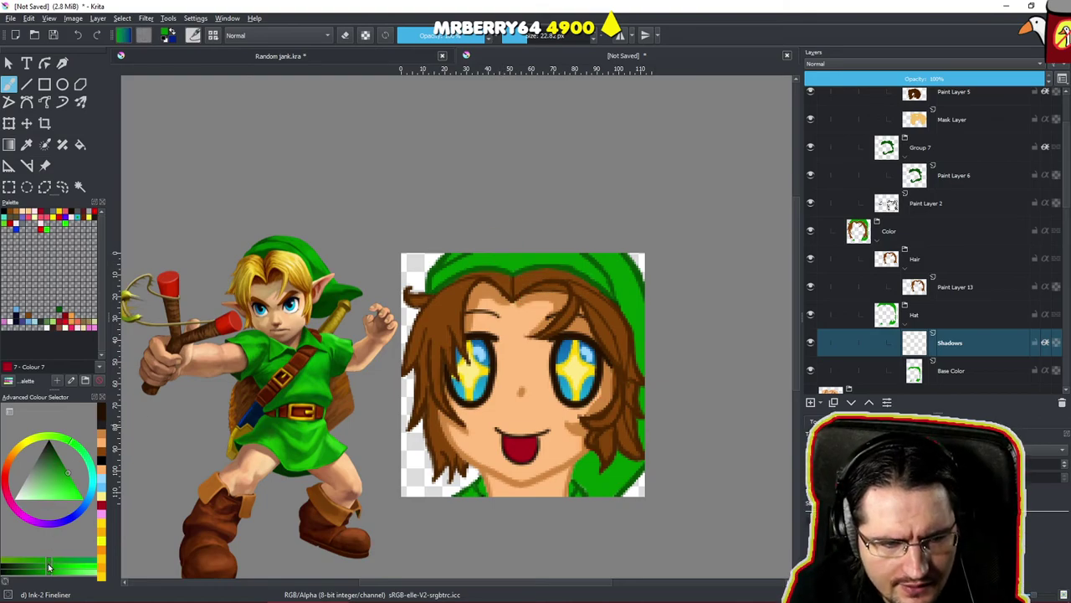
{"action": "left_click_drag", "start_coordinate": [44, 574], "coordinate": [23, 576]}
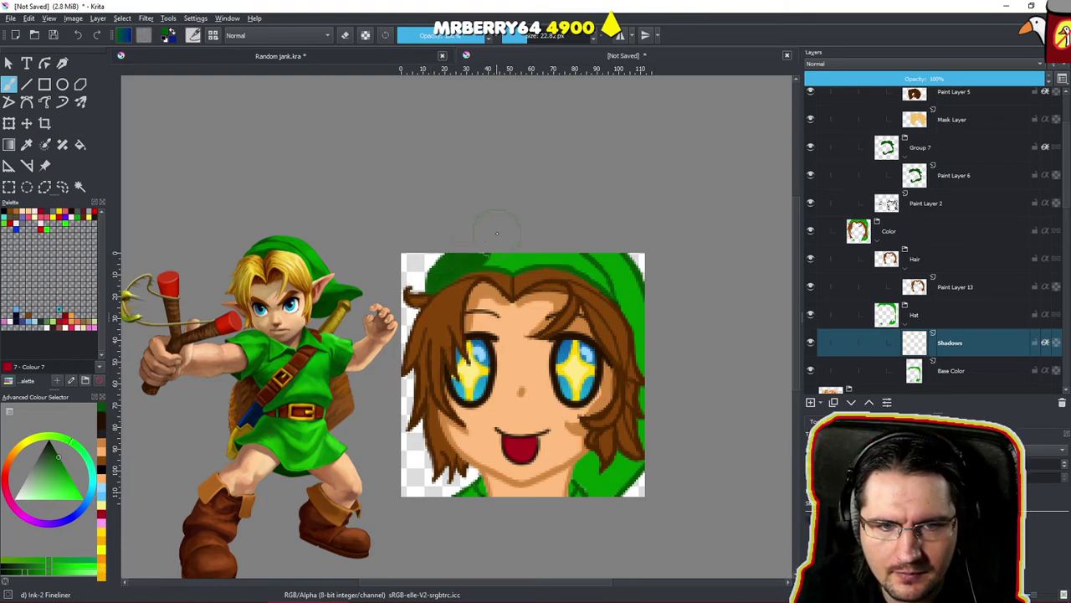
{"action": "left_click", "coordinate": [35, 577]}
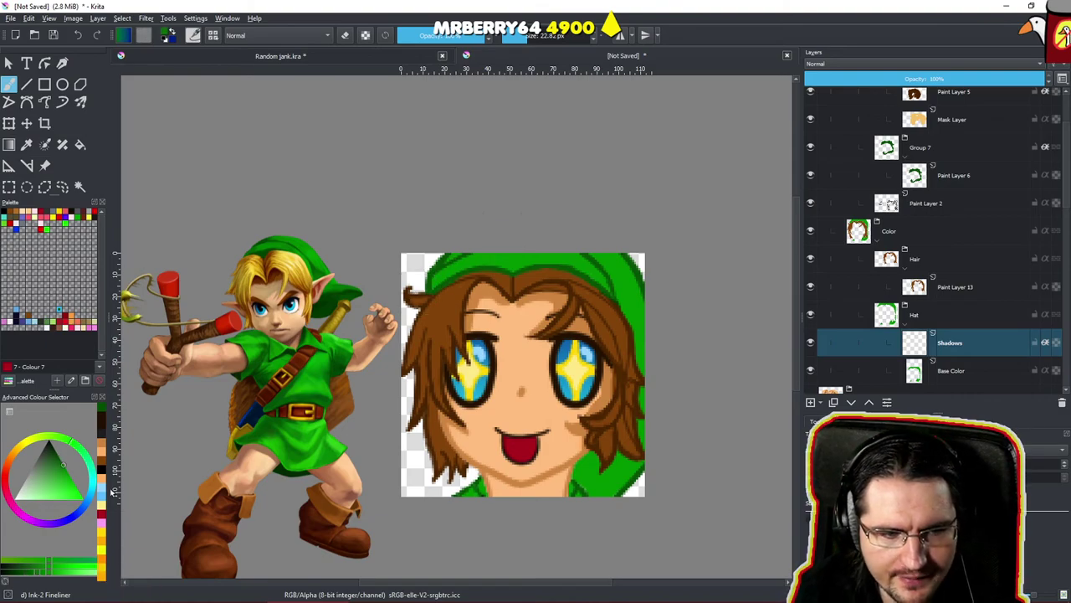
Paint the hat's original green on Base Color around the pointed hair lock beside the neck, using a 3.12 px brush.
{"action": "left_click_drag", "start_coordinate": [606, 318], "coordinate": [534, 303]}
{"action": "left_click_drag", "start_coordinate": [516, 408], "coordinate": [559, 300], "text": "ctrl"}
{"action": "left_click", "coordinate": [962, 371]}
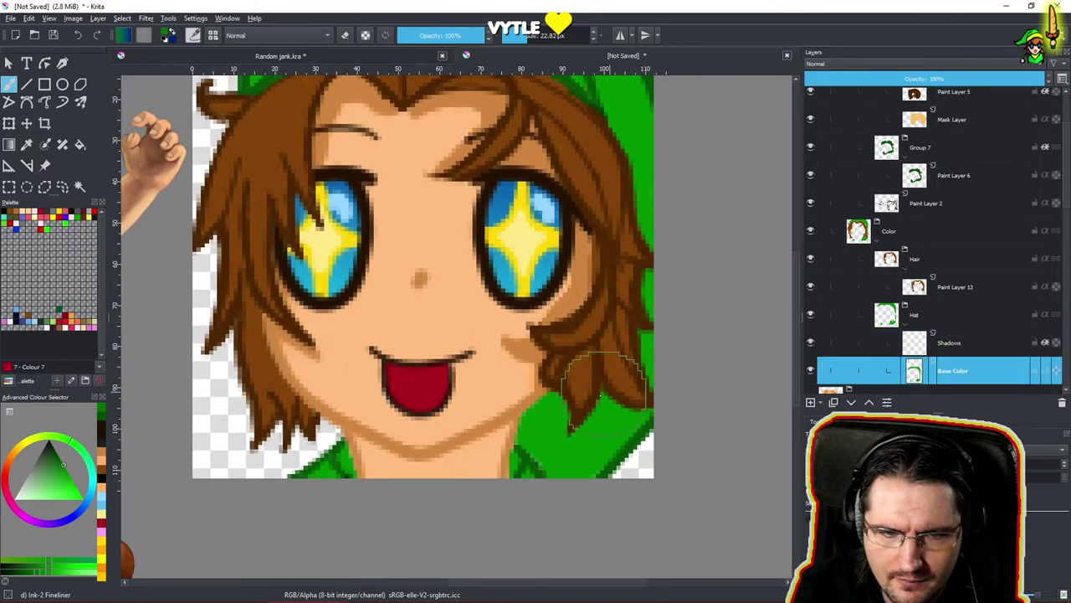
{"action": "key", "text": "e"}
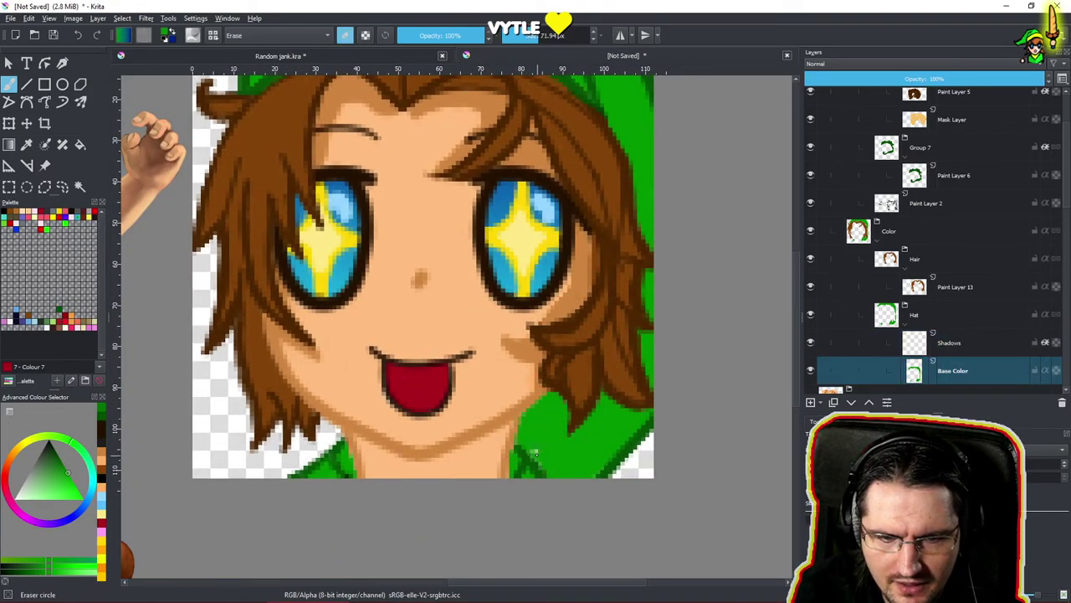
{"action": "key", "text": "e"}
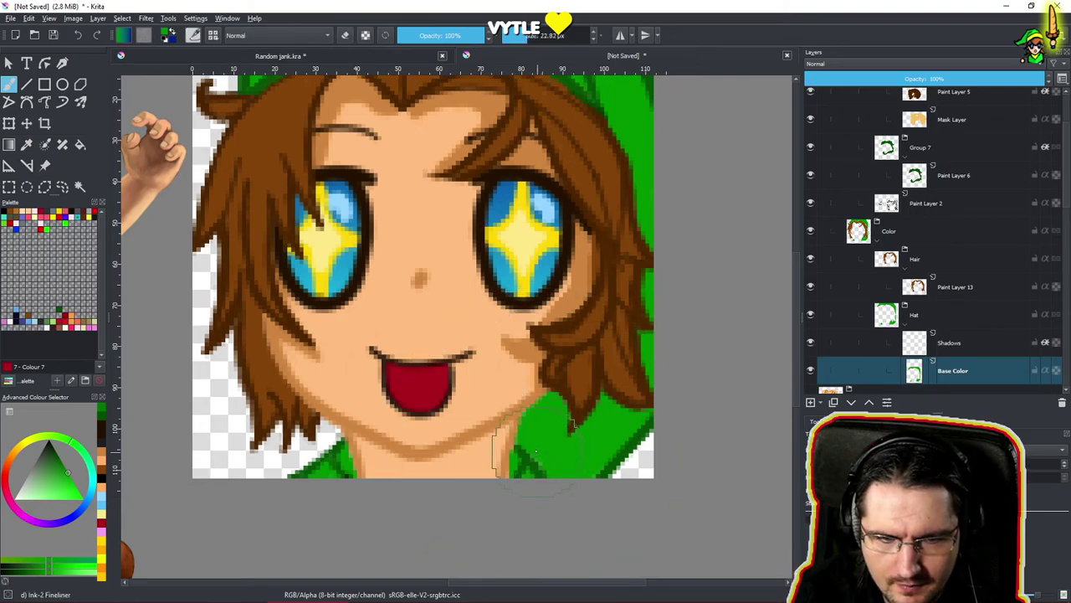
{"action": "left_click_drag", "start_coordinate": [540, 455], "coordinate": [490, 470], "text": "shift"}
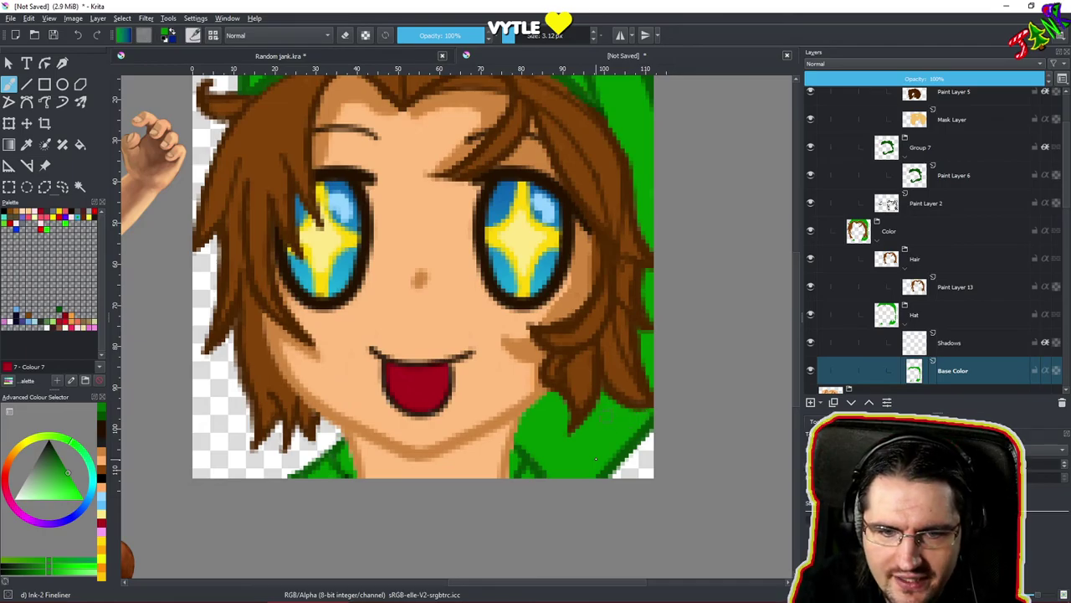
{"action": "scroll", "coordinate": [595, 458], "scroll_direction": "up", "scroll_amount": 4}
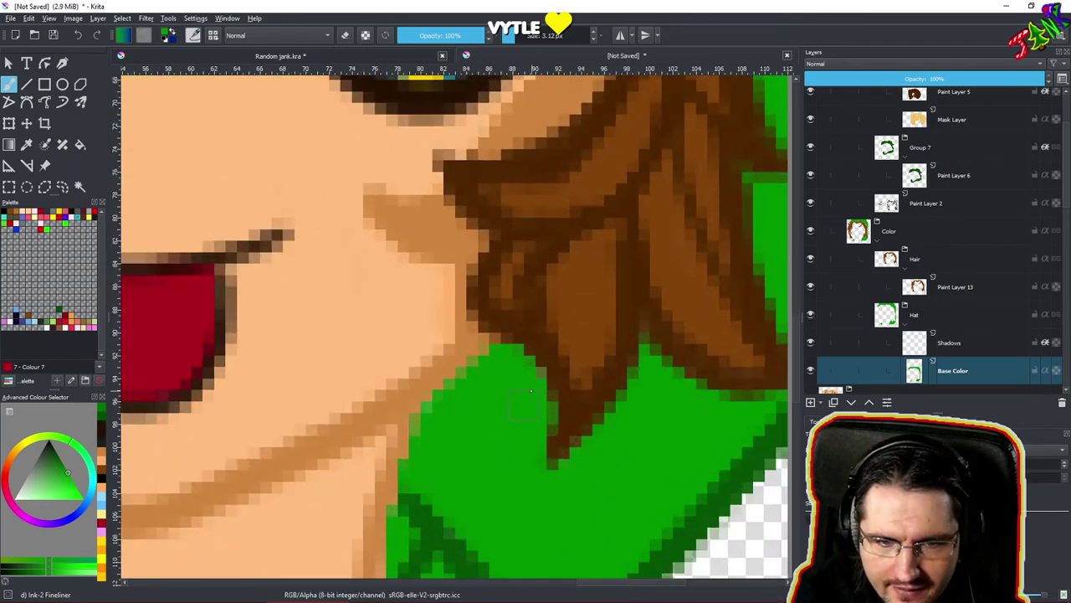
{"action": "scroll", "coordinate": [527, 404], "scroll_direction": "up", "scroll_amount": 3}
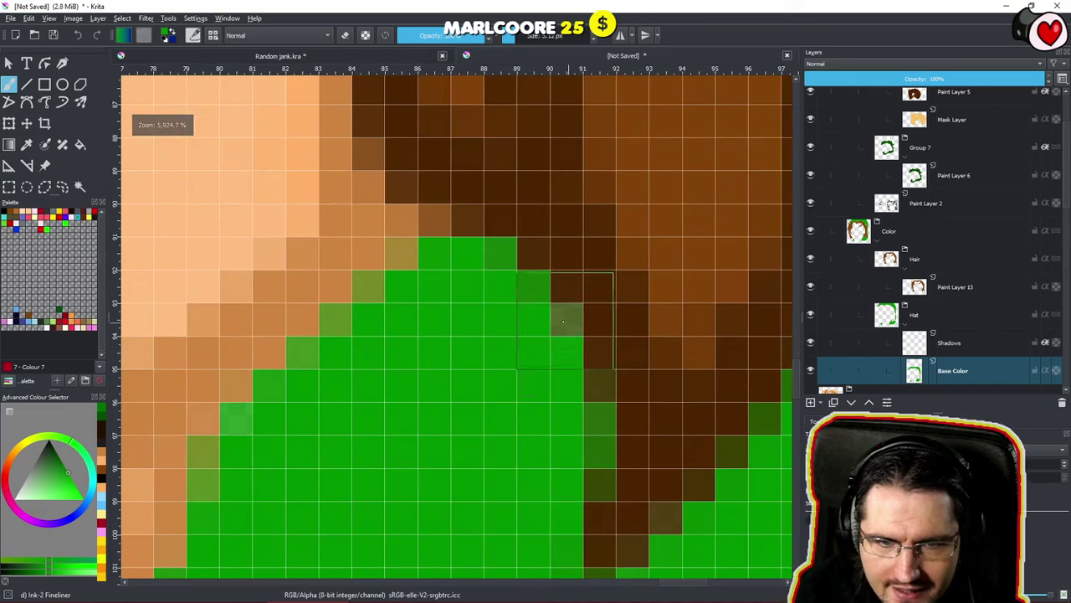
{"action": "mouse_move", "coordinate": [558, 380]}
{"action": "left_mouse_down"}
{"action": "mouse_move", "coordinate": [528, 366]}
{"action": "mouse_move", "coordinate": [508, 400]}
{"action": "mouse_move", "coordinate": [512, 359]}
{"action": "mouse_move", "coordinate": [531, 397]}
{"action": "mouse_move", "coordinate": [507, 394]}
{"action": "mouse_move", "coordinate": [532, 320]}
{"action": "left_mouse_up"}
{"action": "mouse_move", "coordinate": [570, 281]}
{"action": "left_mouse_down"}
{"action": "mouse_move", "coordinate": [497, 338]}
{"action": "mouse_move", "coordinate": [567, 257]}
{"action": "mouse_move", "coordinate": [479, 275]}
{"action": "left_mouse_up"}
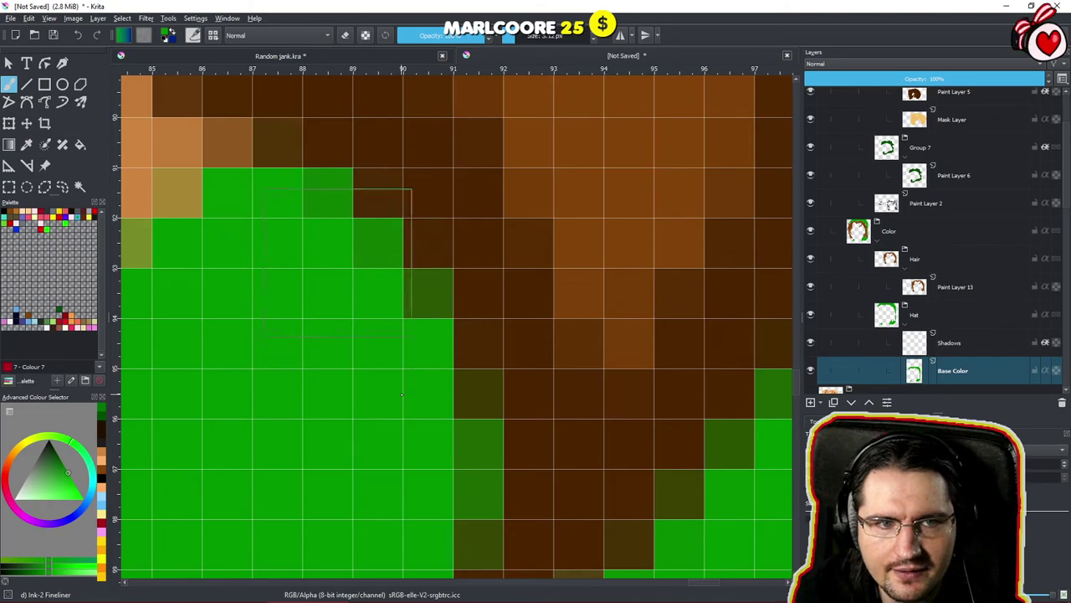
{"action": "left_click_drag", "start_coordinate": [336, 420], "coordinate": [306, 240]}
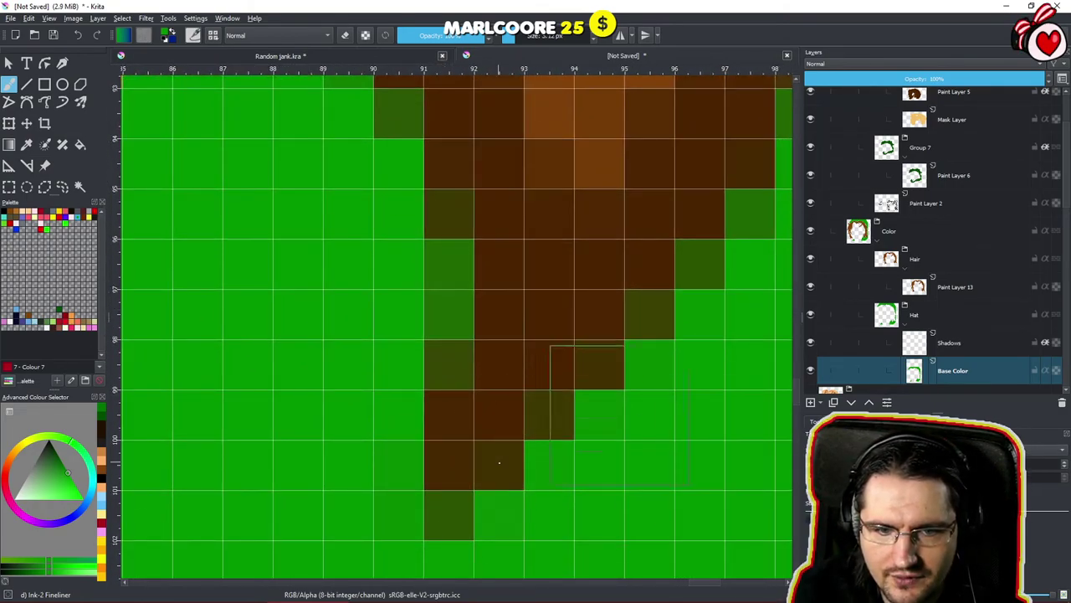
Reduce the brush to 2.44 px and fill the hat's green beneath the curved hair locks near the portrait's lower-right edge.
{"action": "scroll", "coordinate": [544, 368], "scroll_direction": "down", "scroll_amount": 3}
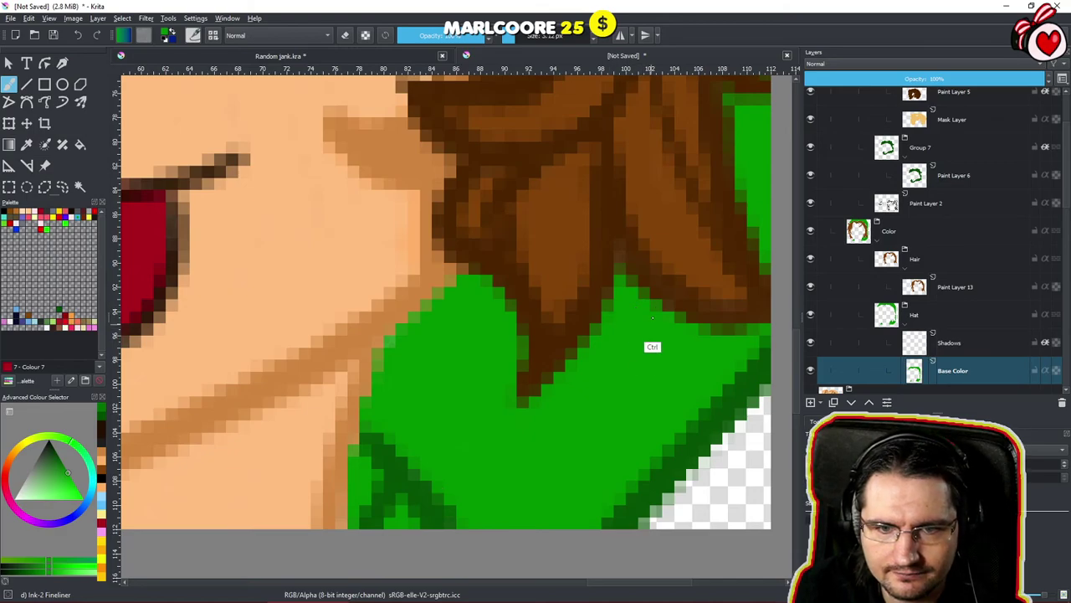
{"action": "scroll", "coordinate": [628, 309], "scroll_direction": "up", "scroll_amount": 6}
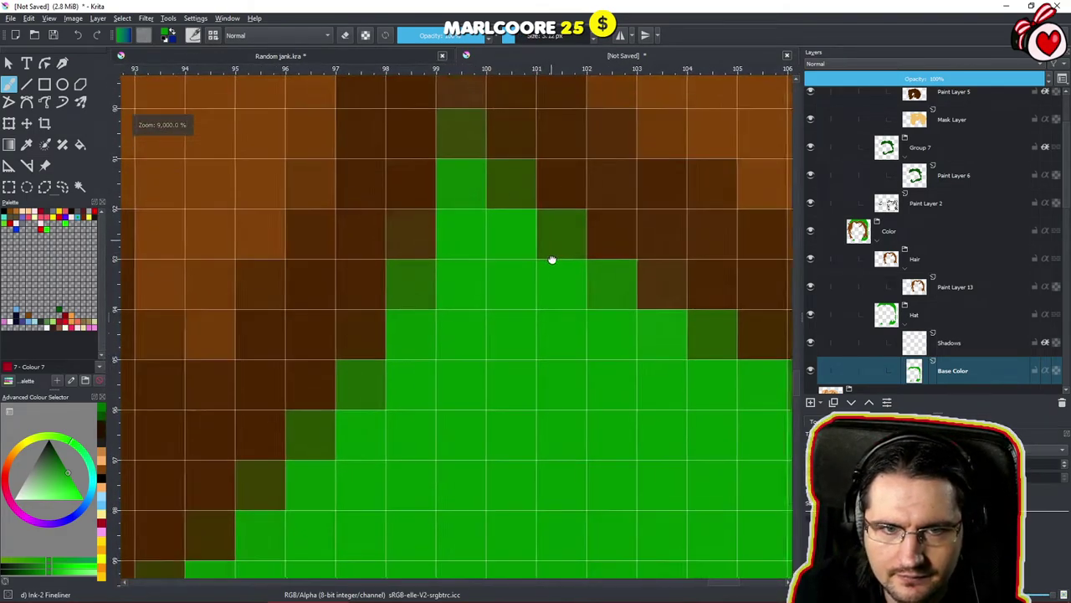
{"action": "left_click_drag", "start_coordinate": [474, 244], "coordinate": [440, 246], "text": "shift"}
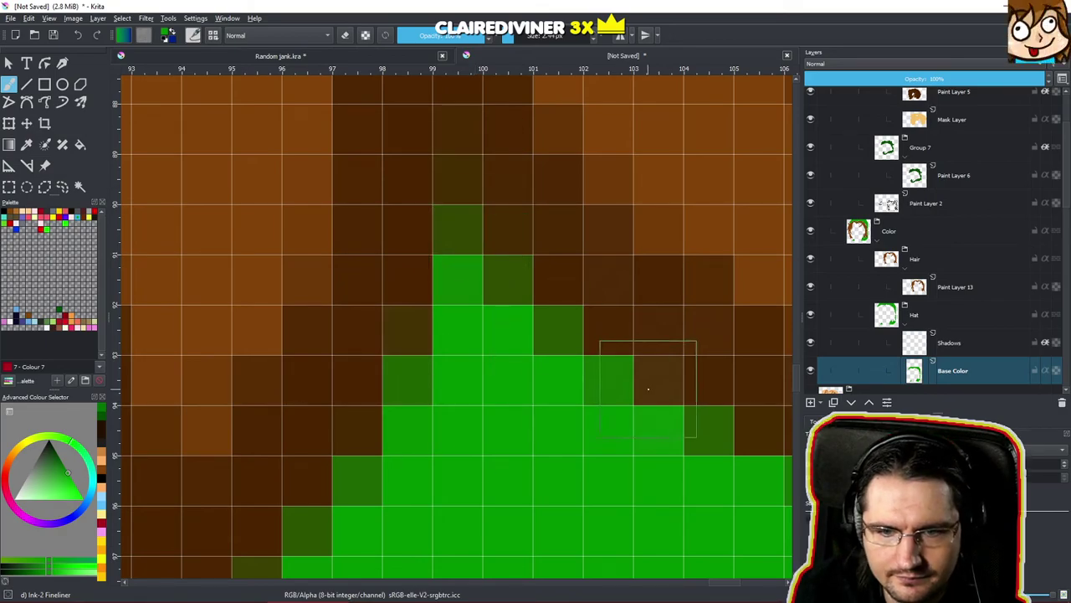
{"action": "left_click_drag", "start_coordinate": [619, 405], "coordinate": [360, 319]}
{"action": "key", "text": "bracketright"}
{"action": "left_click_drag", "start_coordinate": [672, 383], "coordinate": [505, 404]}
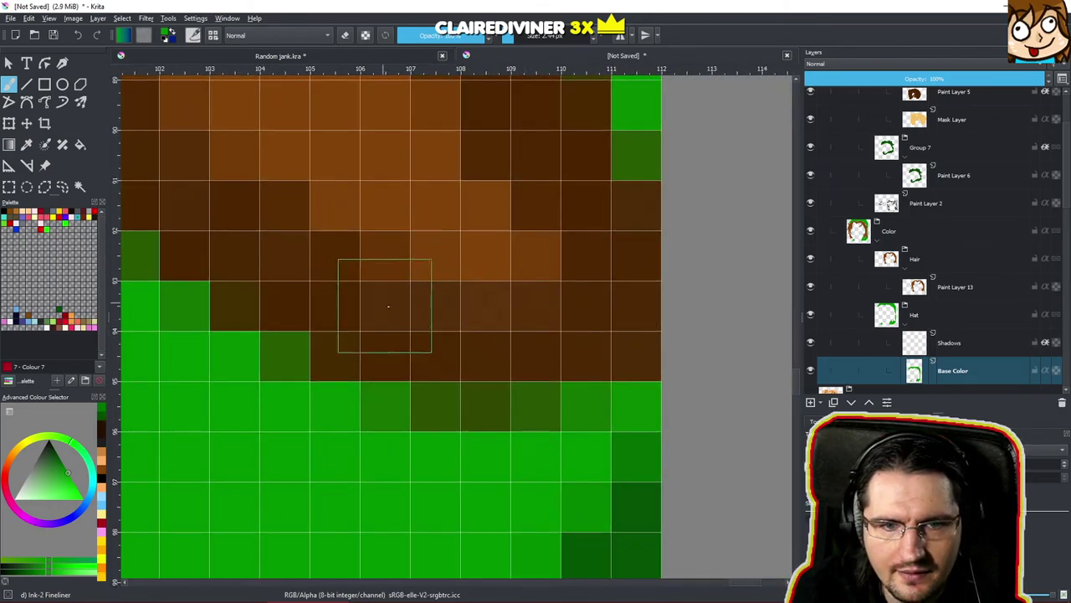
Touch up the green on Base Color along the outer edge of the lower-right hair curls.
{"action": "mouse_move", "coordinate": [558, 243]}
{"action": "left_mouse_down"}
{"action": "mouse_move", "coordinate": [581, 272]}
{"action": "mouse_move", "coordinate": [536, 470]}
{"action": "left_mouse_up"}
{"action": "left_click_drag", "start_coordinate": [598, 262], "coordinate": [595, 413]}
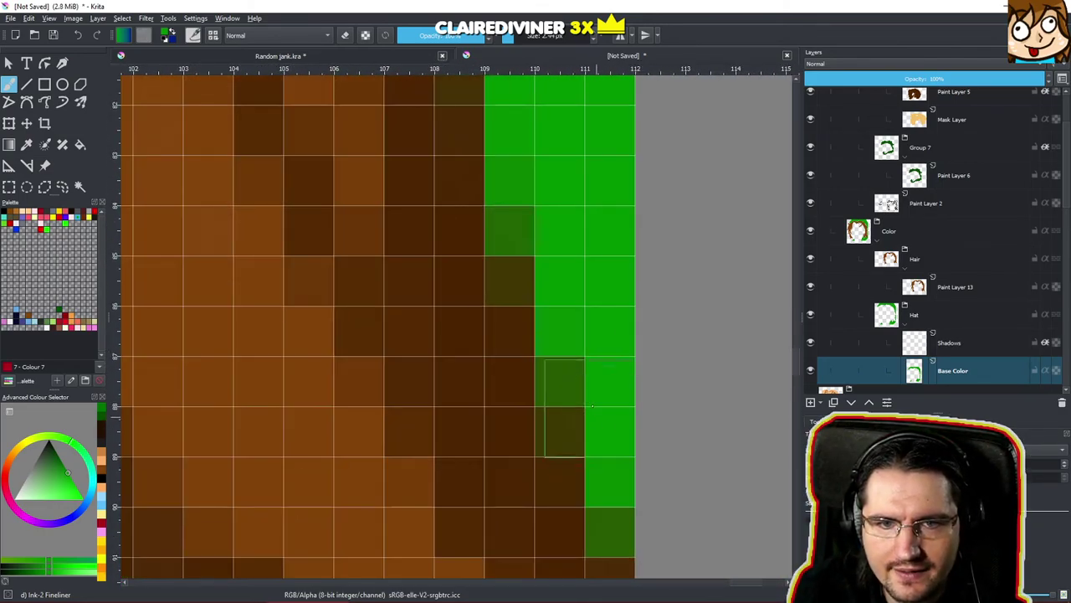
{"action": "left_click_drag", "start_coordinate": [545, 200], "coordinate": [576, 480]}
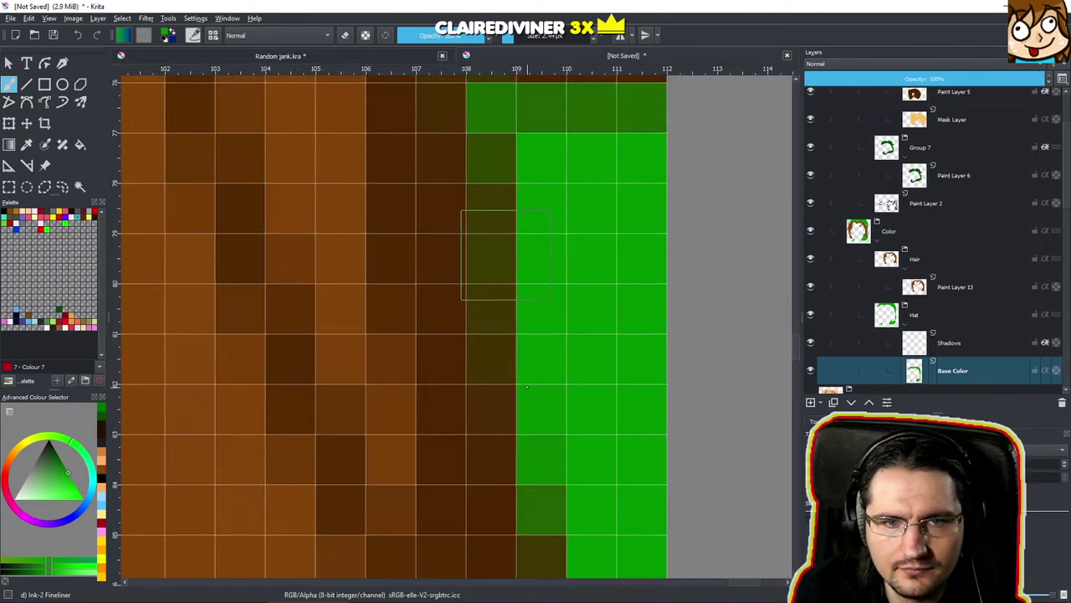
{"action": "scroll", "coordinate": [536, 398], "scroll_direction": "down", "scroll_amount": 3, "text": "ctrl"}
{"action": "scroll", "coordinate": [536, 399], "scroll_direction": "down", "scroll_amount": 2, "text": "ctrl"}
{"action": "left_click_drag", "start_coordinate": [555, 205], "coordinate": [504, 460]}
Continue filling the hat's green upward along the hair's long outer edge on the portrait's right side.
{"action": "scroll", "coordinate": [548, 251], "scroll_direction": "up", "scroll_amount": 4, "text": "ctrl"}
{"action": "left_click_drag", "start_coordinate": [517, 328], "coordinate": [518, 492]}
{"action": "left_click_drag", "start_coordinate": [483, 268], "coordinate": [554, 455]}
{"action": "left_click_drag", "start_coordinate": [467, 225], "coordinate": [591, 487]}
{"action": "mouse_move", "coordinate": [524, 296]}
{"action": "left_mouse_down"}
{"action": "mouse_move", "coordinate": [549, 354]}
{"action": "mouse_move", "coordinate": [581, 509]}
{"action": "left_mouse_up"}
{"action": "mouse_move", "coordinate": [500, 375]}
{"action": "left_mouse_down"}
{"action": "mouse_move", "coordinate": [487, 328]}
{"action": "mouse_move", "coordinate": [560, 561]}
{"action": "left_mouse_up"}
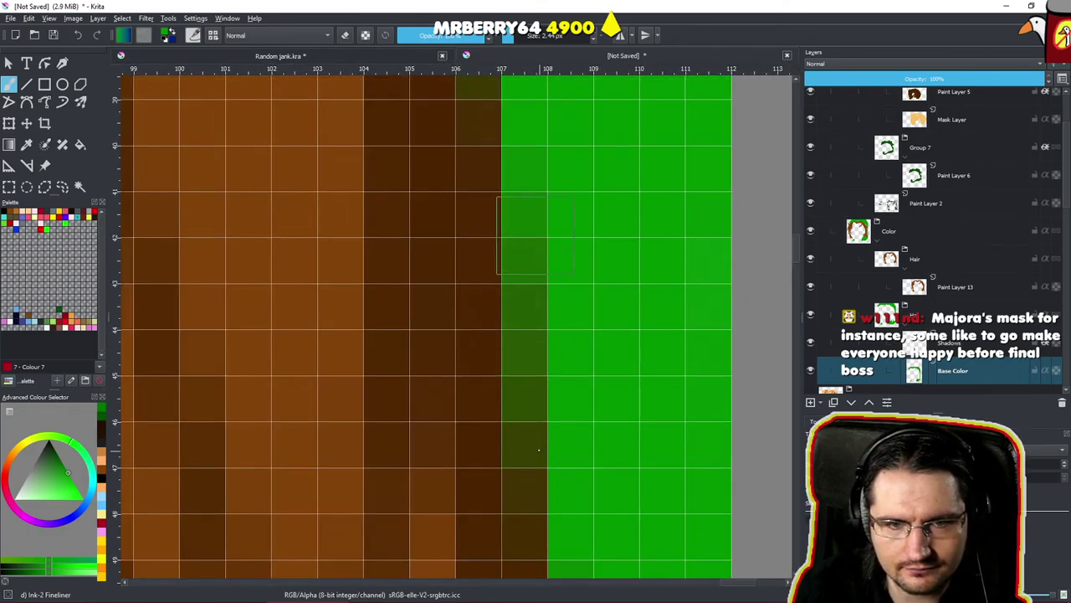
{"action": "left_click_drag", "start_coordinate": [550, 253], "coordinate": [552, 394]}
{"action": "left_click_drag", "start_coordinate": [536, 213], "coordinate": [552, 374]}
{"action": "left_click_drag", "start_coordinate": [519, 264], "coordinate": [574, 453]}
Inspect the hat's green along the hairline up to the hat's far edge, and review the whole portrait beside the reference character.
{"action": "scroll", "coordinate": [480, 308], "scroll_direction": "up", "scroll_amount": 4}
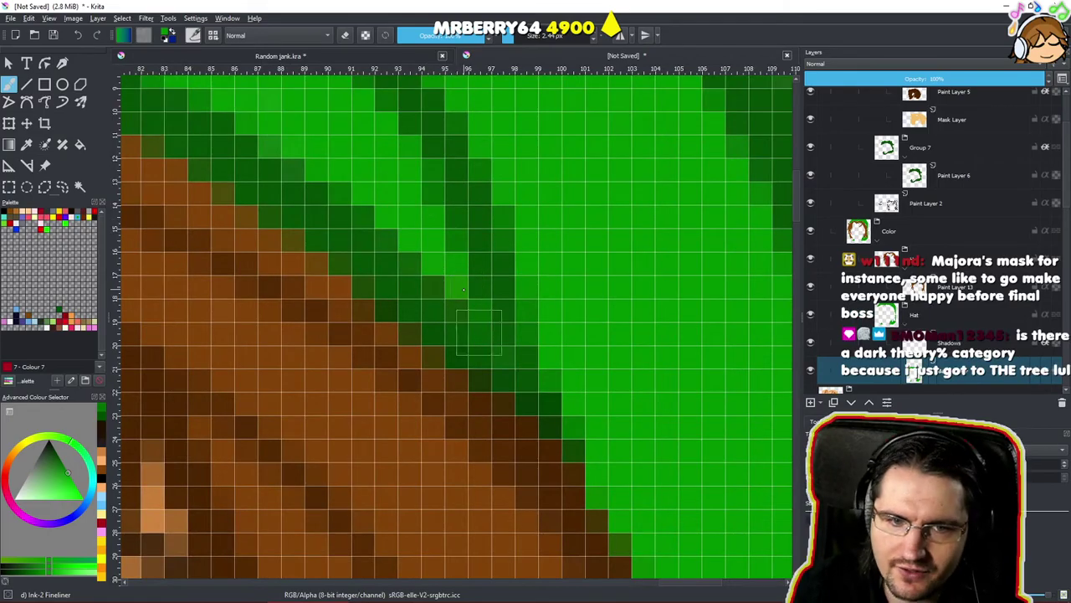
{"action": "left_click_drag", "start_coordinate": [452, 281], "coordinate": [672, 376]}
{"action": "left_click_drag", "start_coordinate": [579, 288], "coordinate": [598, 339], "text": "ctrl"}
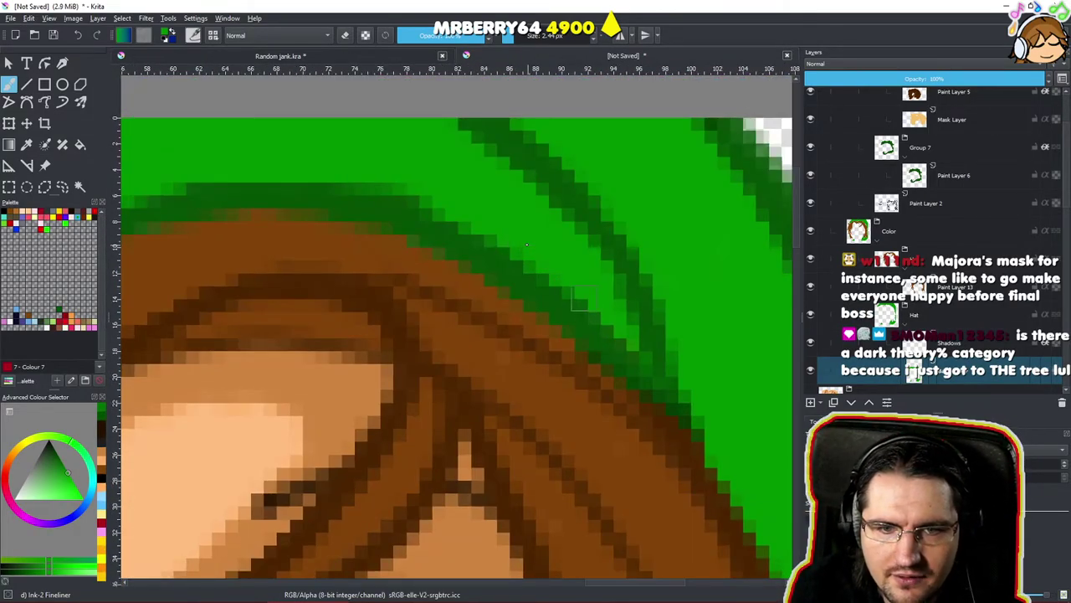
{"action": "left_click_drag", "start_coordinate": [536, 269], "coordinate": [717, 344]}
{"action": "mouse_move", "coordinate": [508, 272]}
{"action": "left_mouse_down"}
{"action": "mouse_move", "coordinate": [504, 280]}
{"action": "mouse_move", "coordinate": [563, 276]}
{"action": "left_mouse_up"}
{"action": "mouse_move", "coordinate": [337, 266]}
{"action": "left_mouse_down"}
{"action": "mouse_move", "coordinate": [669, 219]}
{"action": "mouse_move", "coordinate": [415, 255]}
{"action": "left_mouse_up"}
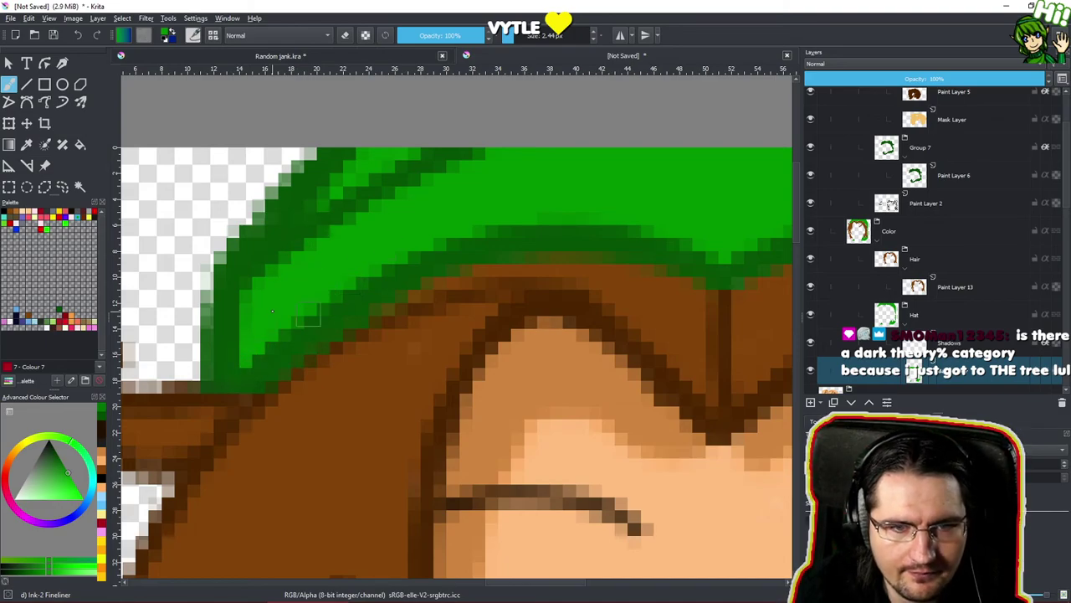
{"action": "scroll", "coordinate": [486, 260], "scroll_direction": "down", "scroll_amount": 4}
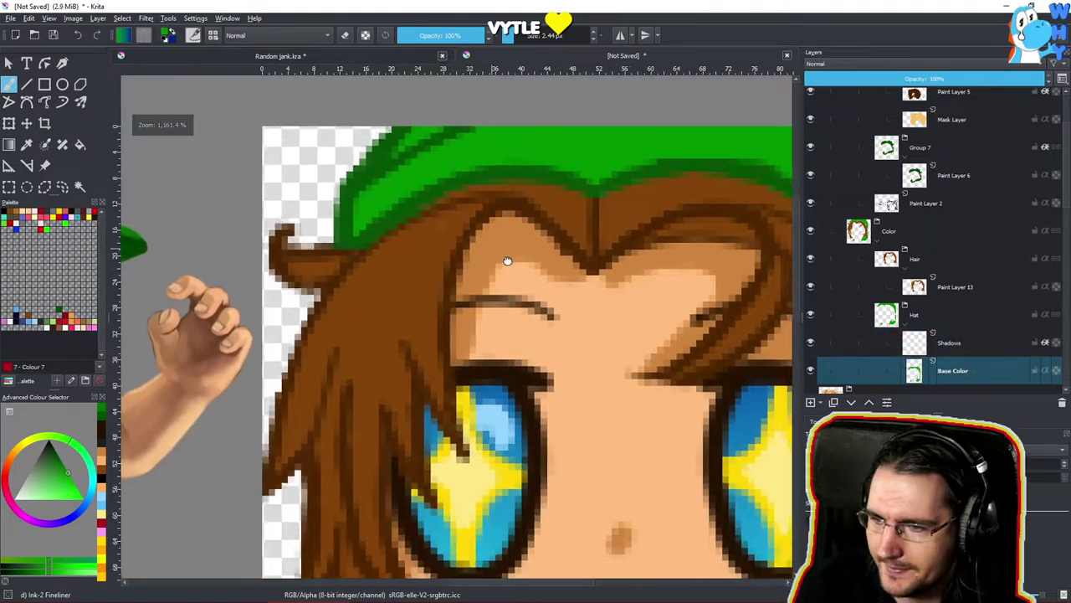
{"action": "scroll", "coordinate": [509, 274], "scroll_direction": "down", "scroll_amount": 5}
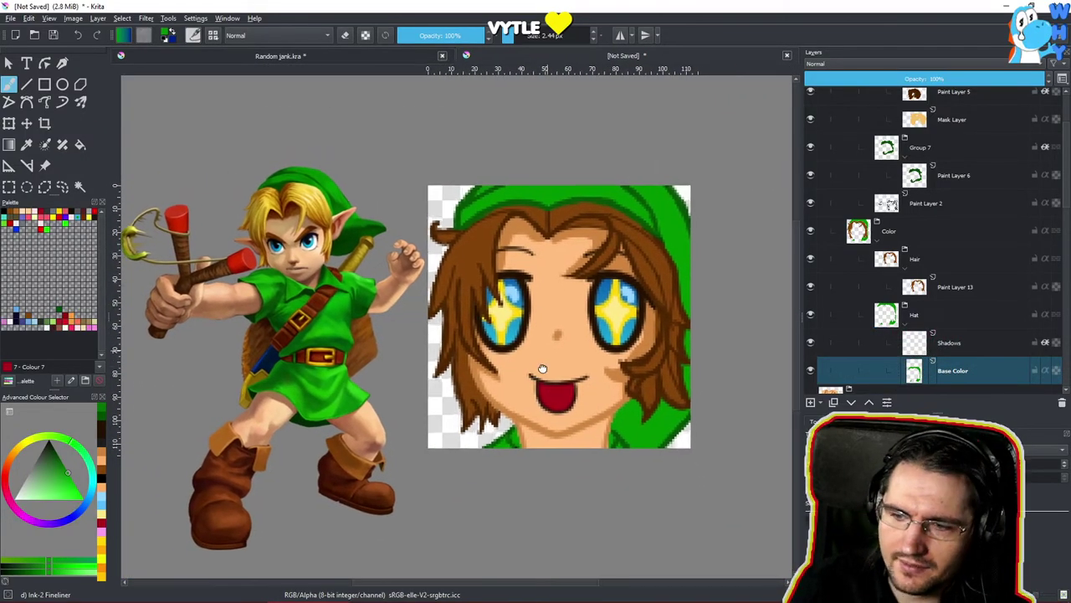
{"action": "left_click_drag", "start_coordinate": [545, 367], "coordinate": [515, 387]}
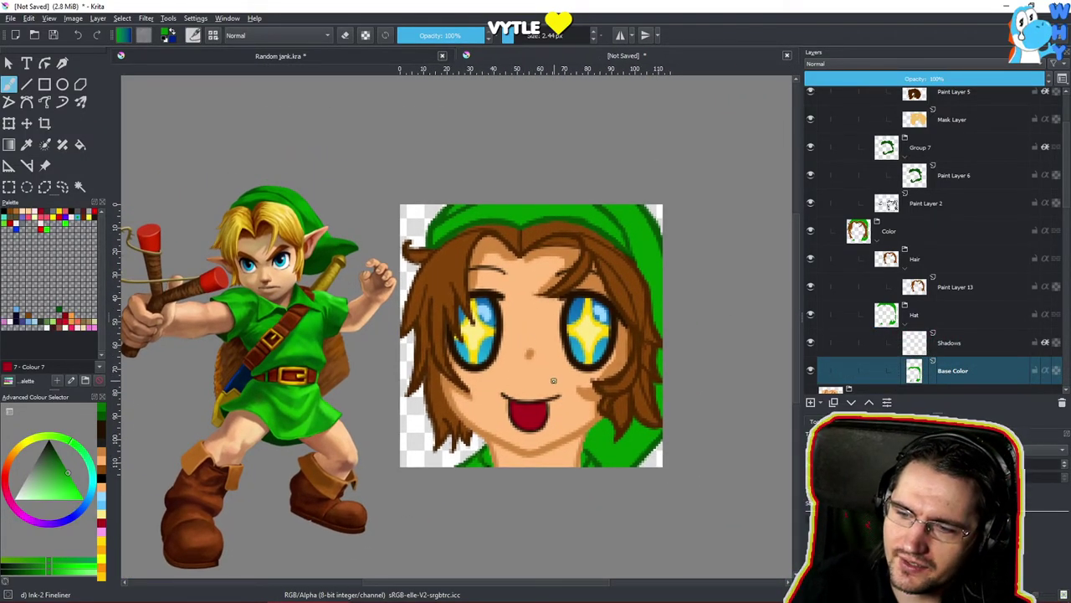
{"action": "left_click_drag", "start_coordinate": [545, 369], "coordinate": [527, 407]}
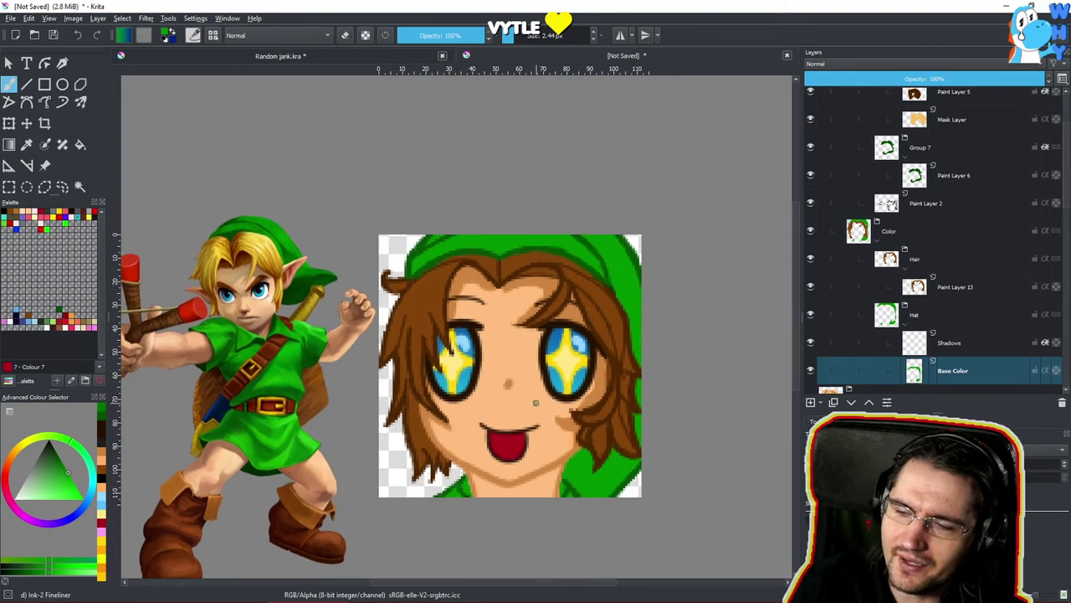
{"action": "scroll", "coordinate": [535, 401], "scroll_direction": "up", "scroll_amount": 3}
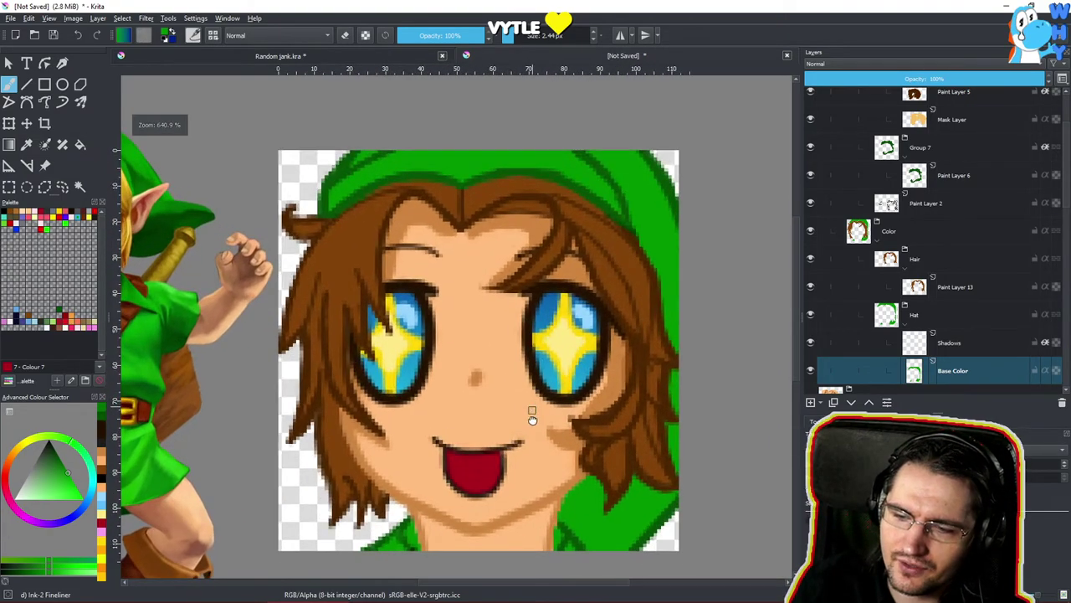
{"action": "scroll", "coordinate": [532, 419], "scroll_direction": "up", "scroll_amount": 4}
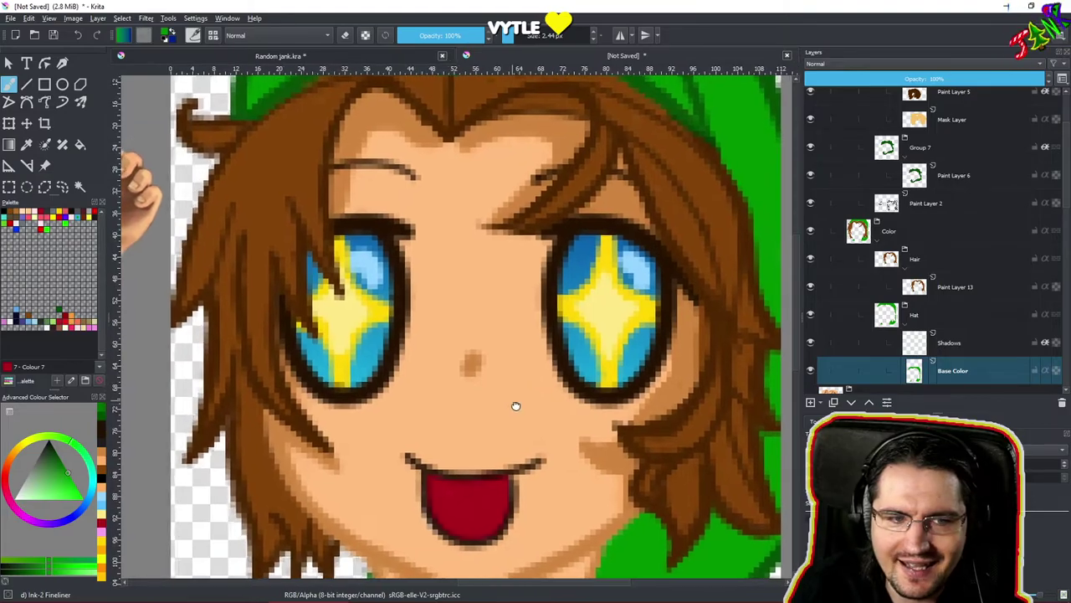
Fill the semi-transparent pixels along the jaw and neck edge with solid green on the hat's Base Color layer.
{"action": "mouse_move", "coordinate": [515, 406]}
{"action": "left_mouse_down"}
{"action": "mouse_move", "coordinate": [545, 385]}
{"action": "mouse_move", "coordinate": [419, 390]}
{"action": "left_mouse_up"}
{"action": "left_click_drag", "start_coordinate": [484, 444], "coordinate": [453, 405]}
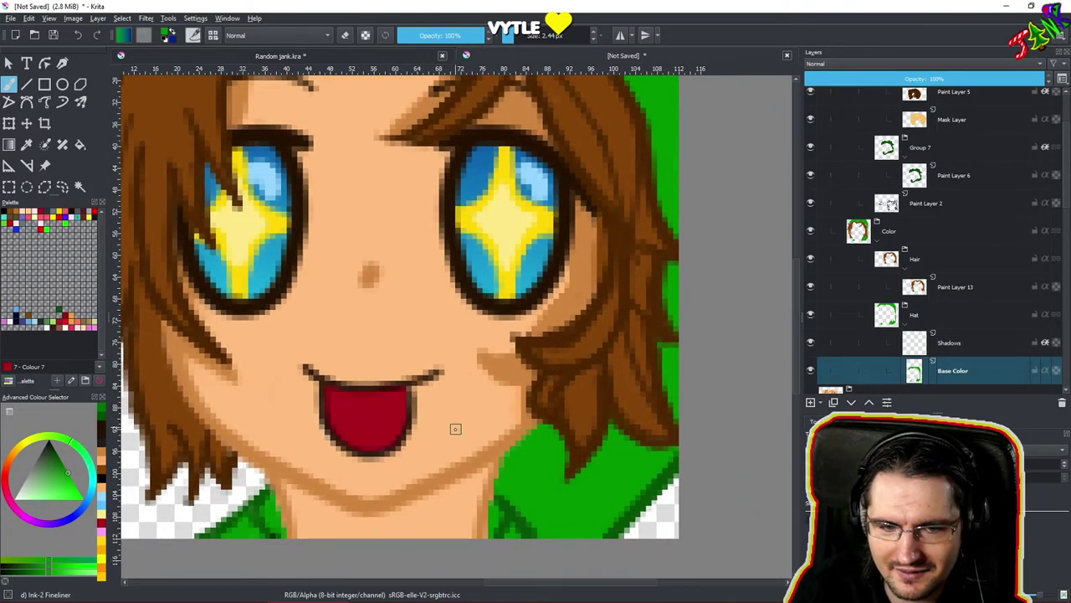
{"action": "scroll", "coordinate": [455, 426], "scroll_direction": "down", "scroll_amount": 1}
{"action": "scroll", "coordinate": [491, 454], "scroll_direction": "up", "scroll_amount": 4}
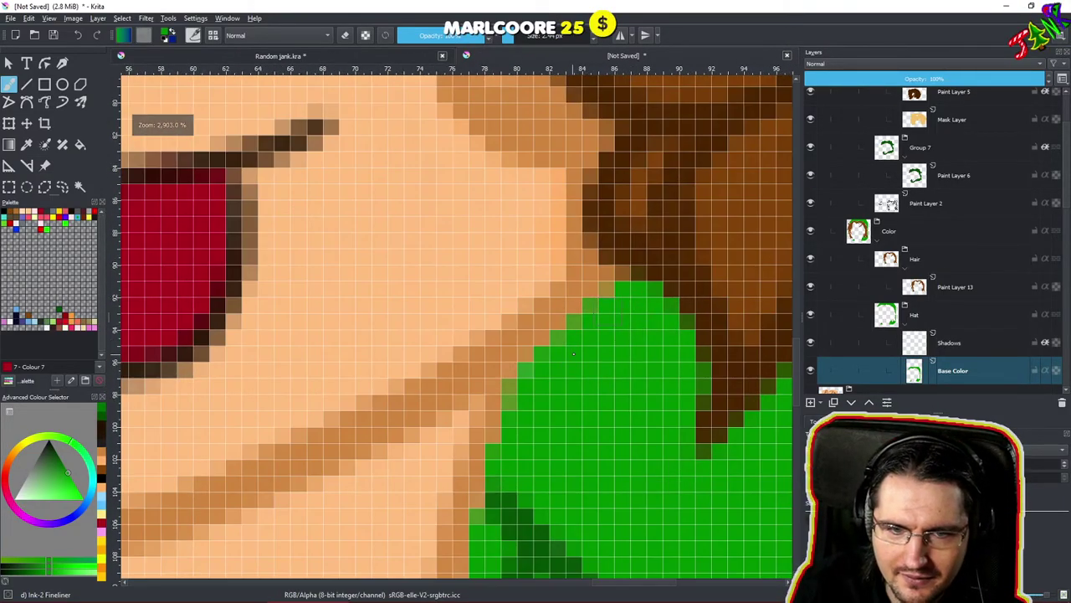
{"action": "key", "text": "ctrl"}
{"action": "left_click_drag", "start_coordinate": [590, 364], "coordinate": [672, 244]}
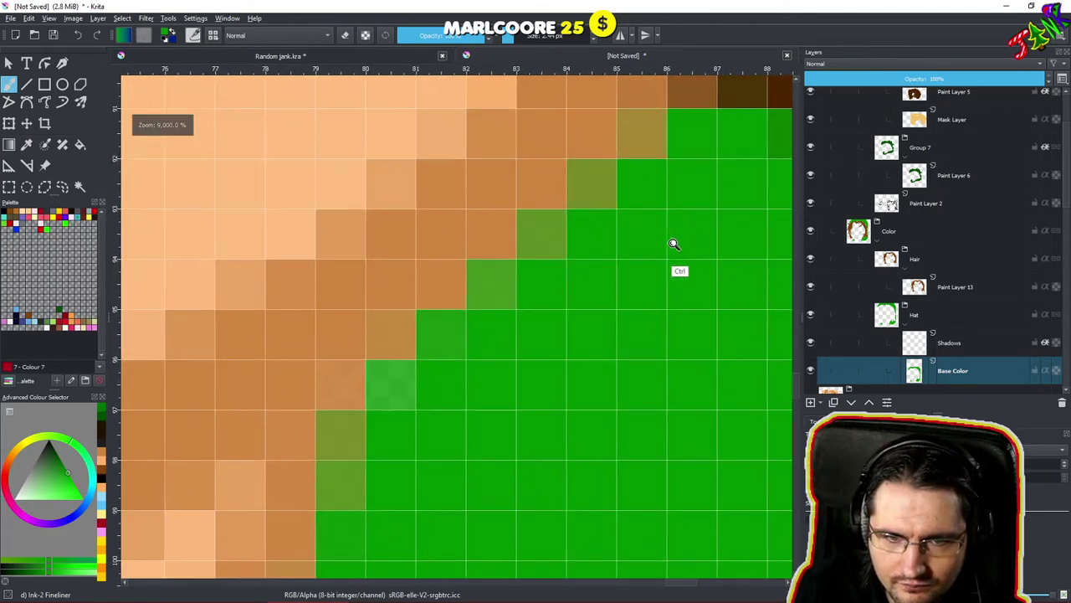
{"action": "left_click", "coordinate": [401, 393]}
{"action": "left_click", "coordinate": [397, 483]}
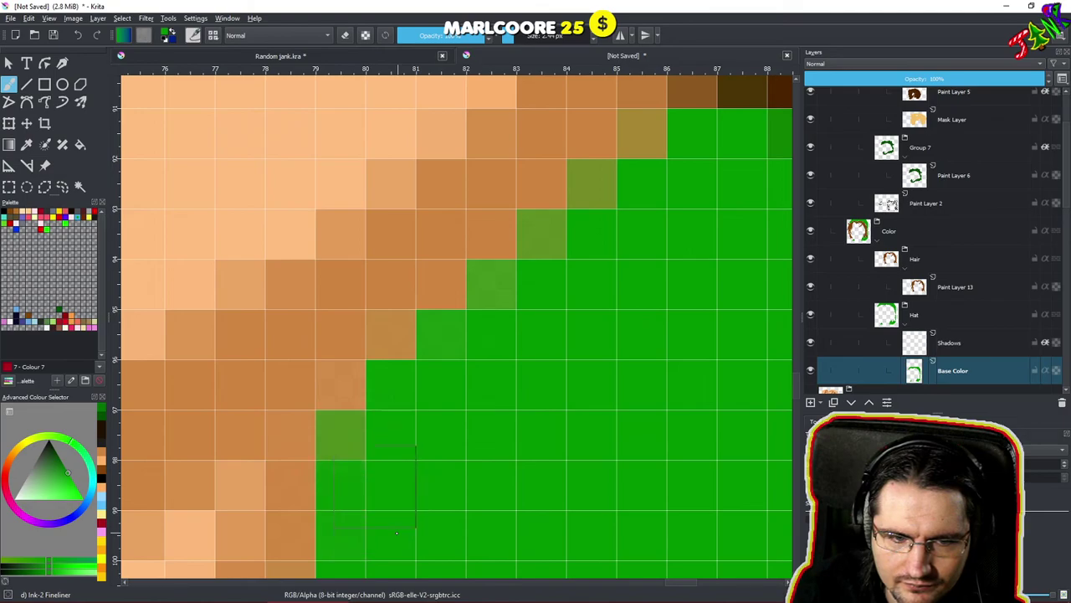
{"action": "left_click", "coordinate": [513, 315]}
{"action": "left_click", "coordinate": [542, 234]}
{"action": "left_click", "coordinate": [593, 184]}
{"action": "left_click", "coordinate": [643, 133]}
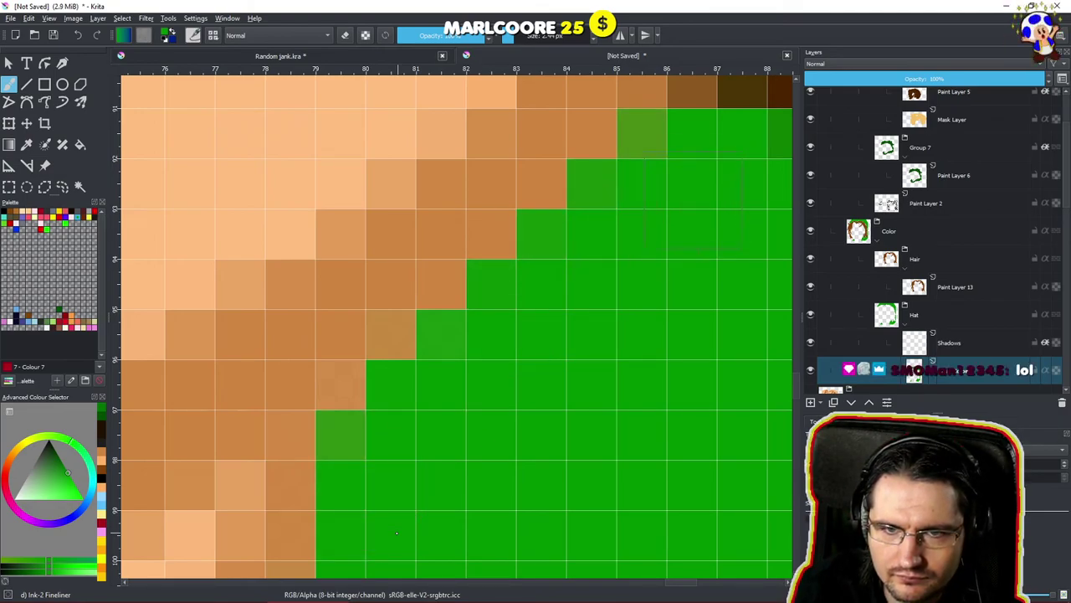
Inspect the hat, hair and collar edges around the face and neck for remaining stray pixels.
{"action": "scroll", "coordinate": [558, 446], "scroll_direction": "down", "scroll_amount": 10}
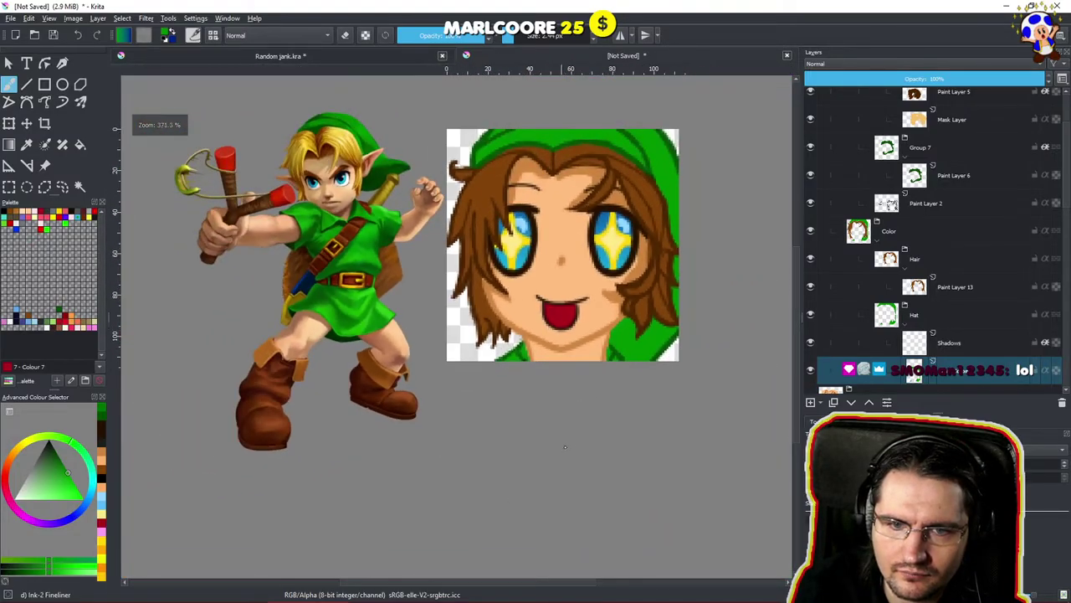
{"action": "scroll", "coordinate": [551, 378], "scroll_direction": "down", "scroll_amount": 4}
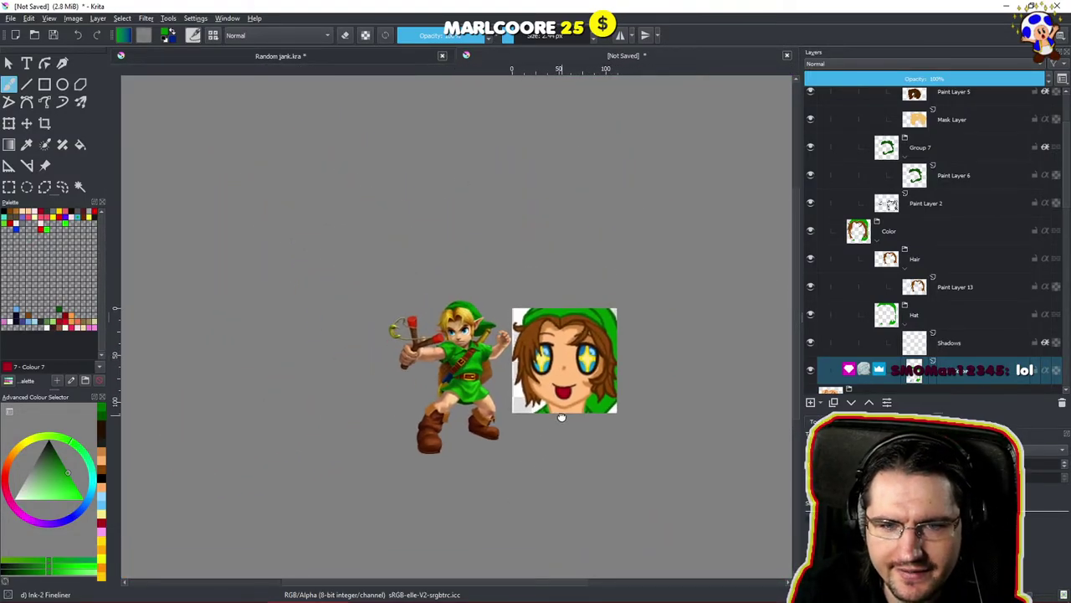
{"action": "scroll", "coordinate": [606, 349], "scroll_direction": "up", "scroll_amount": 10}
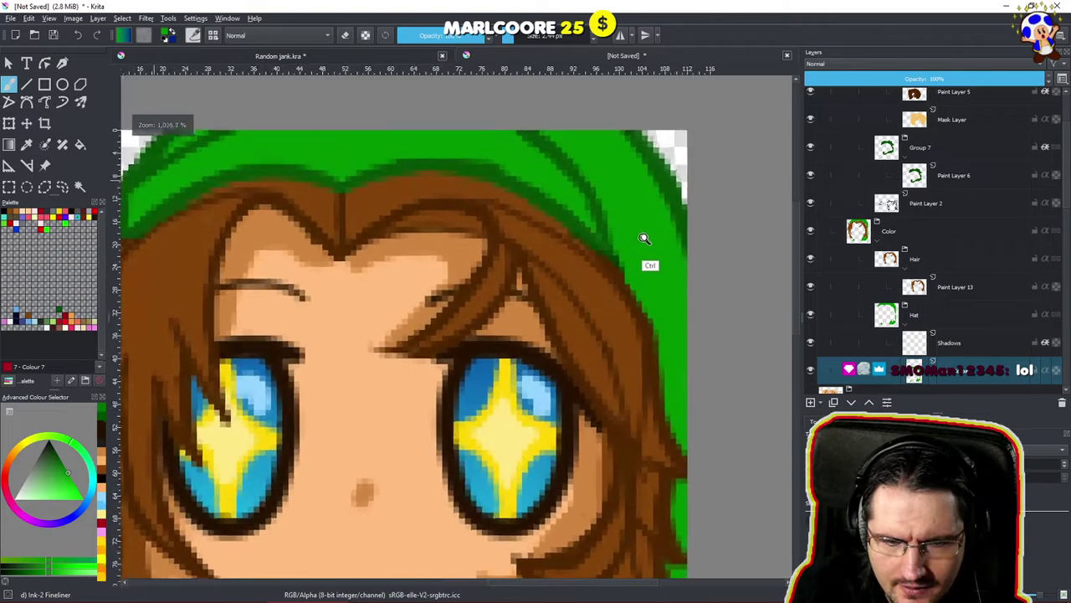
{"action": "left_click_drag", "start_coordinate": [650, 233], "coordinate": [693, 226]}
{"action": "left_click_drag", "start_coordinate": [605, 328], "coordinate": [638, 263]}
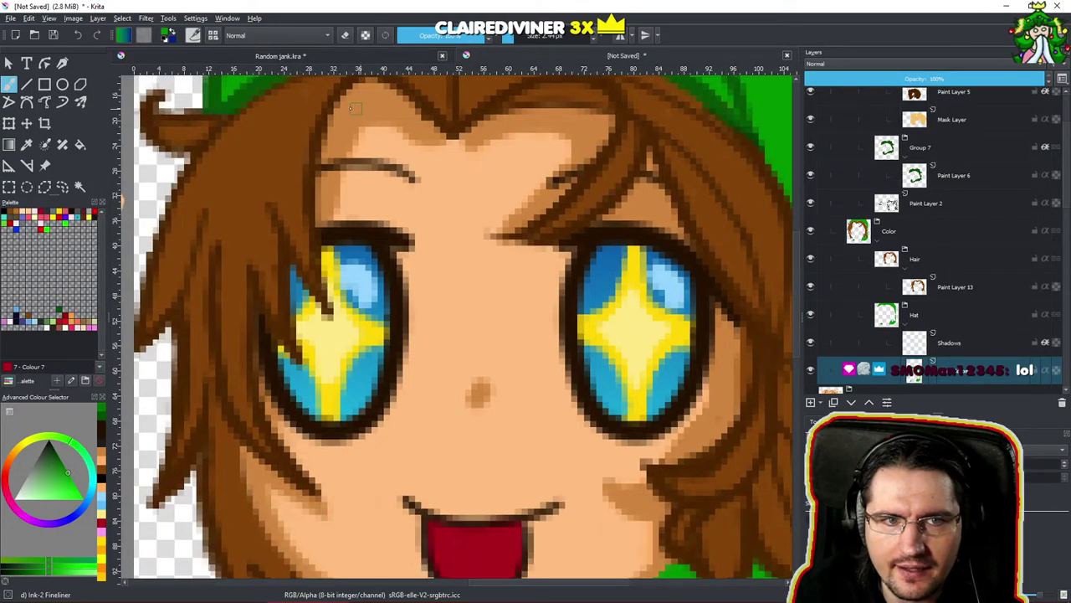
{"action": "left_click_drag", "start_coordinate": [523, 459], "coordinate": [524, 307]}
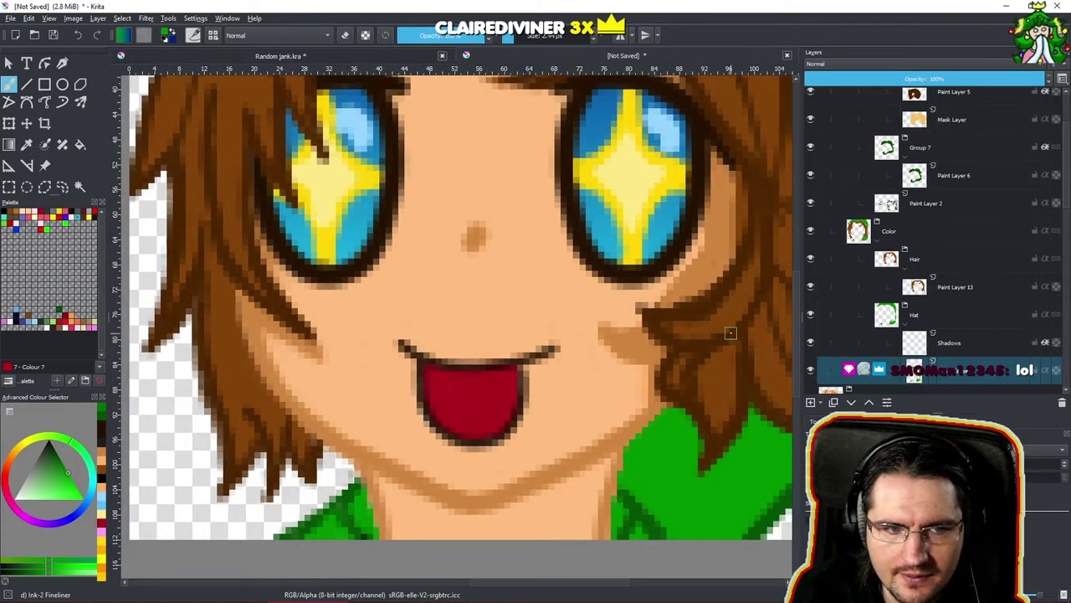
{"action": "left_click_drag", "start_coordinate": [728, 334], "coordinate": [687, 278]}
{"action": "left_click_drag", "start_coordinate": [614, 376], "coordinate": [617, 296]}
{"action": "scroll", "coordinate": [581, 381], "scroll_direction": "up", "scroll_amount": 3}
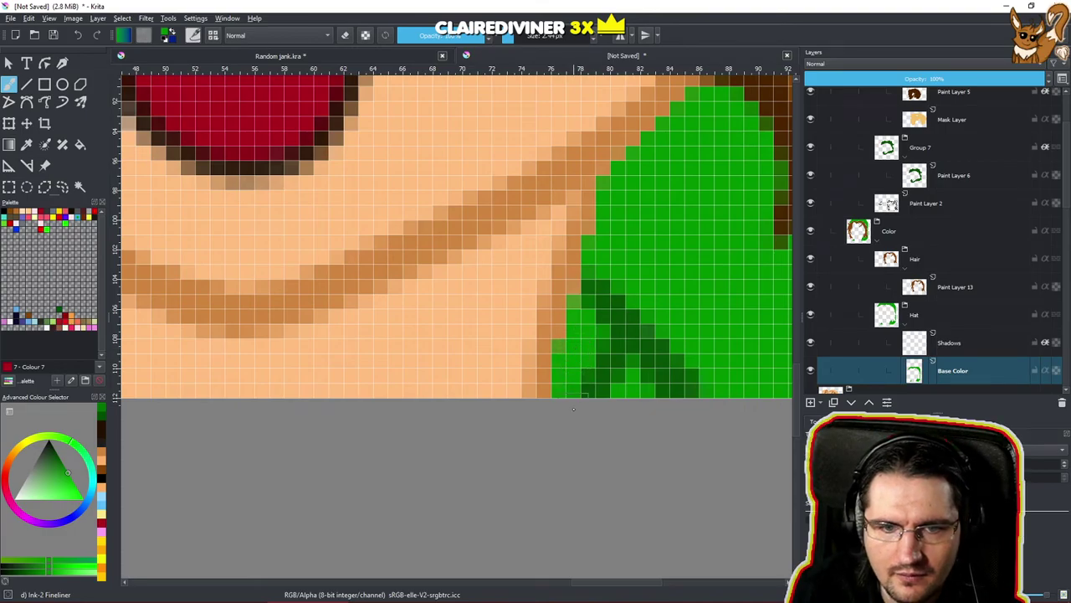
{"action": "scroll", "coordinate": [514, 449], "scroll_direction": "down", "scroll_amount": 8}
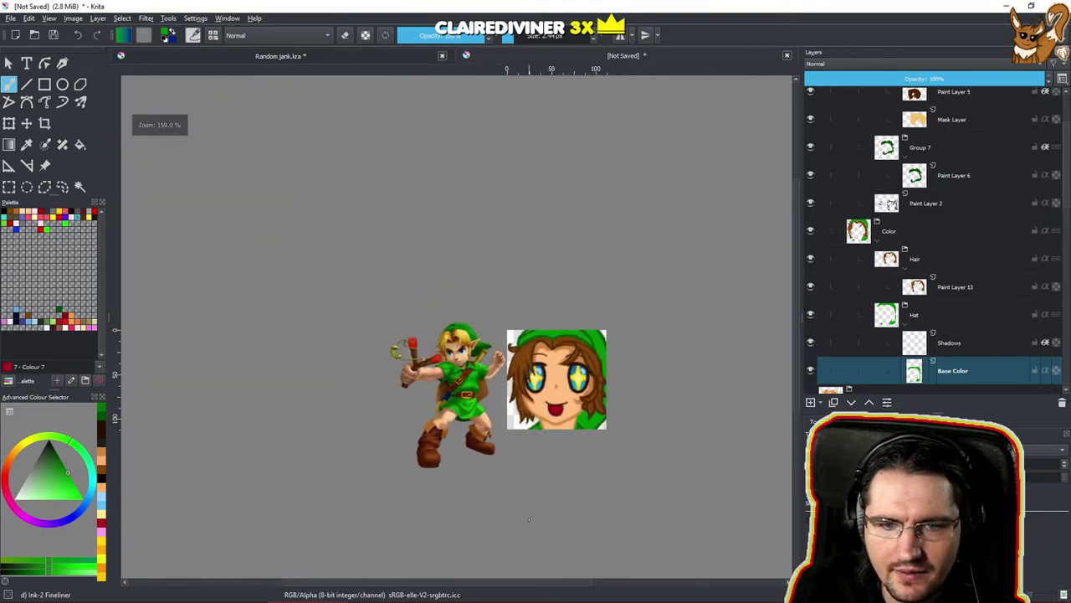
{"action": "scroll", "coordinate": [485, 396], "scroll_direction": "up", "scroll_amount": 8}
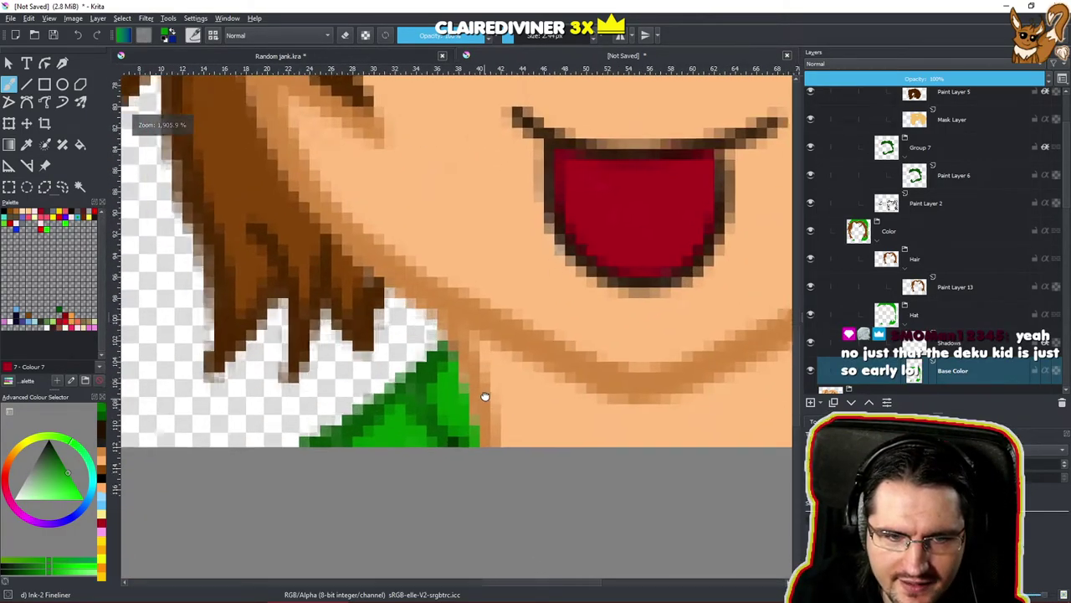
{"action": "mouse_move", "coordinate": [484, 396]}
{"action": "left_mouse_down"}
{"action": "mouse_move", "coordinate": [520, 344]}
{"action": "mouse_move", "coordinate": [490, 332]}
{"action": "left_mouse_up"}
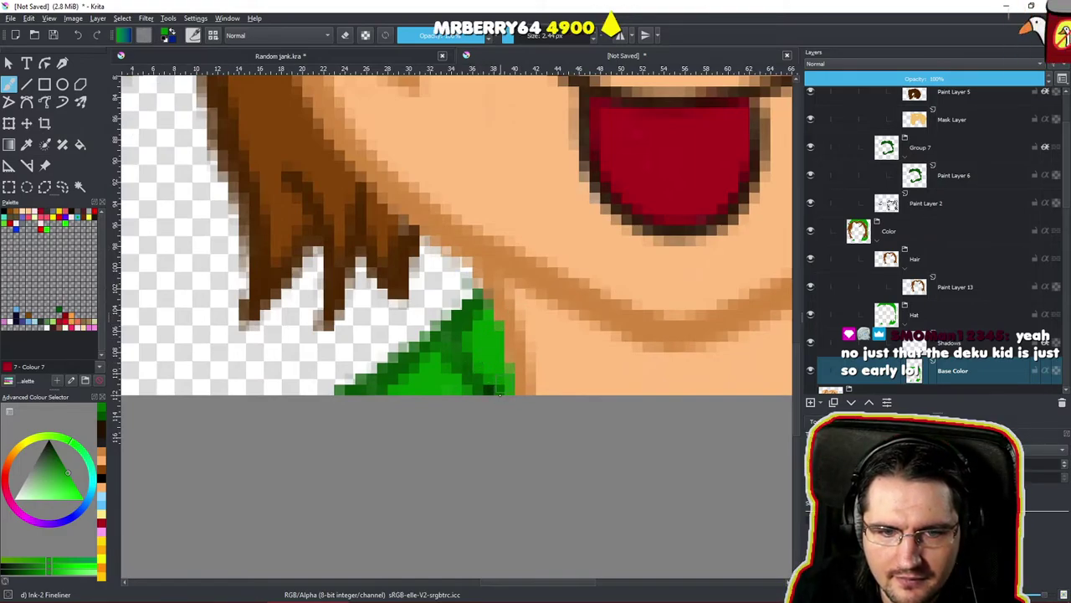
{"action": "left_click_drag", "start_coordinate": [505, 349], "coordinate": [498, 466]}
{"action": "left_click_drag", "start_coordinate": [620, 395], "coordinate": [588, 435]}
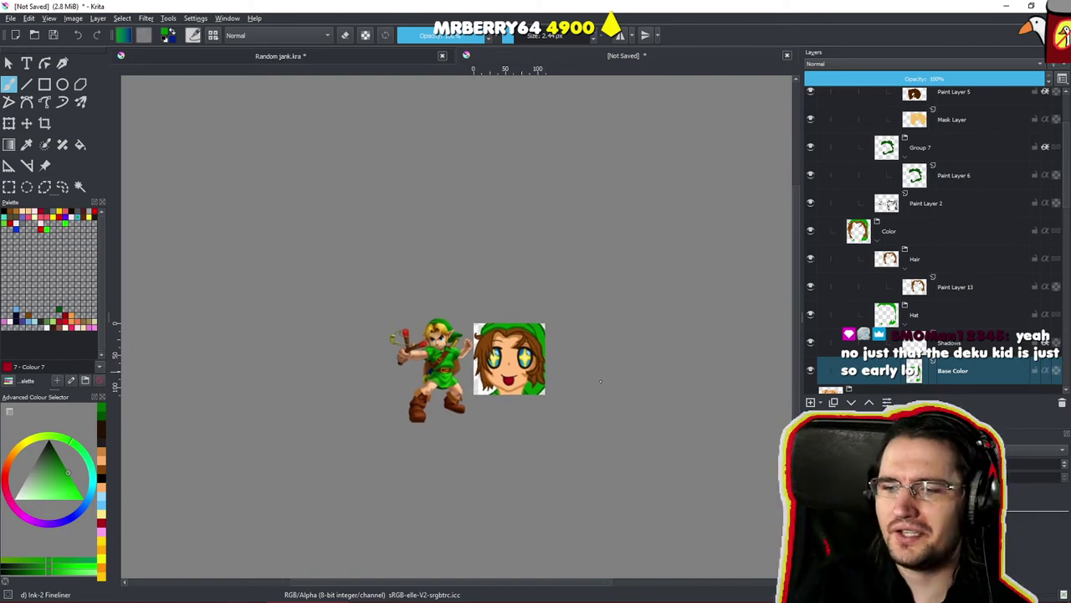
Compare the whole portrait with the reference character and re-examine the green collar beside the neck.
{"action": "left_click_drag", "start_coordinate": [589, 374], "coordinate": [651, 402]}
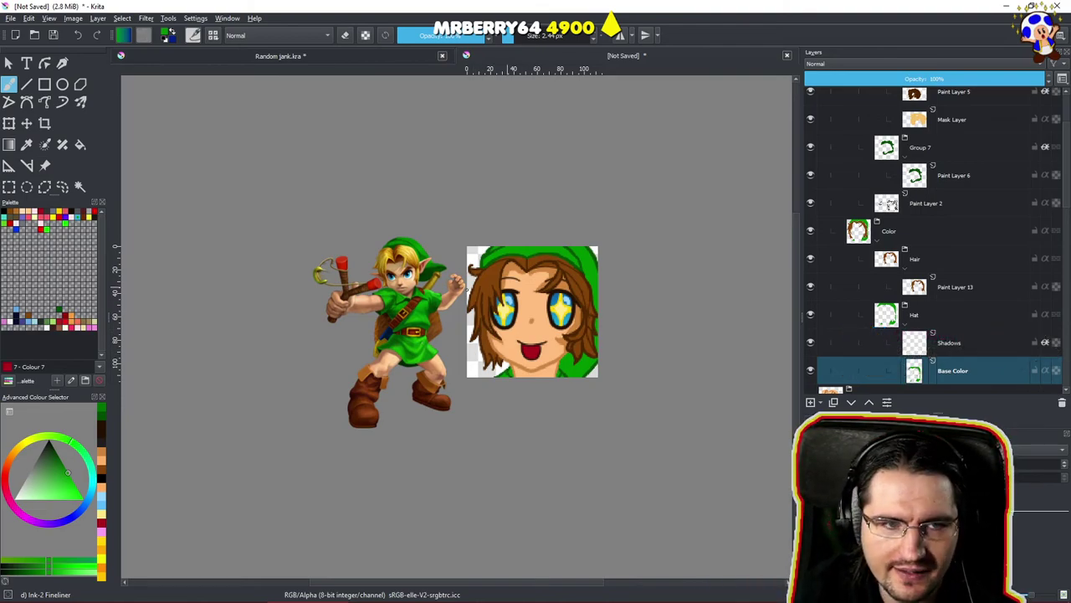
{"action": "scroll", "coordinate": [576, 313], "scroll_direction": "up", "scroll_amount": 3}
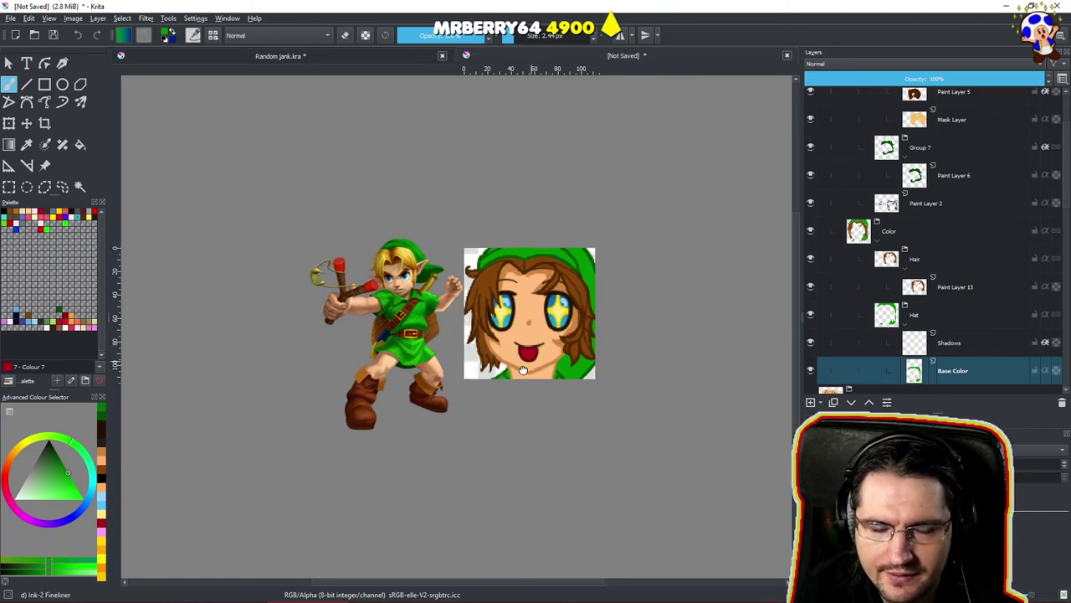
{"action": "scroll", "coordinate": [576, 313], "scroll_direction": "up", "scroll_amount": 4}
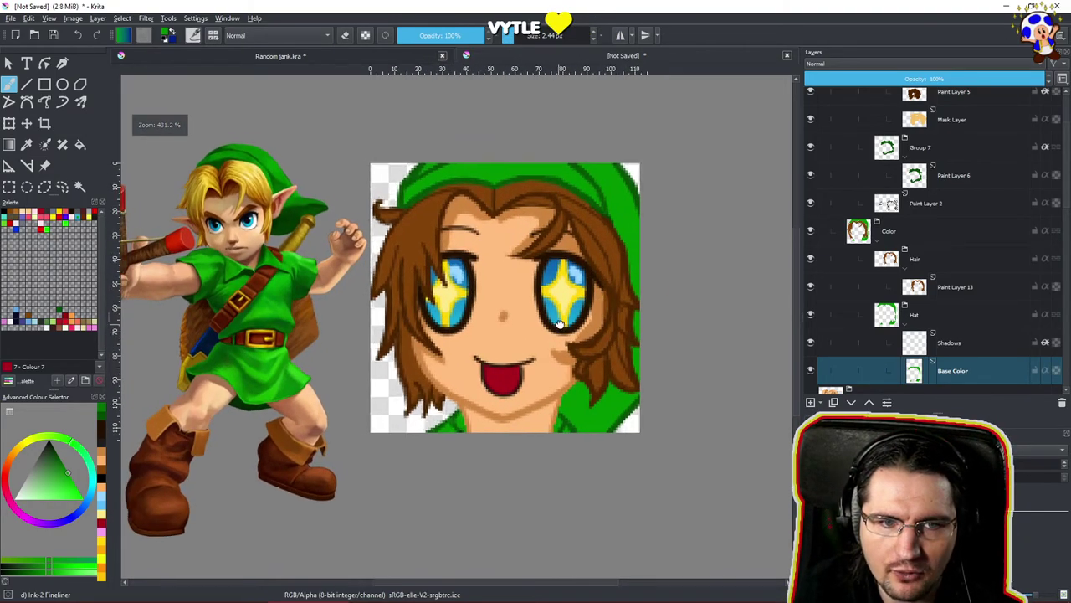
{"action": "left_click_drag", "start_coordinate": [596, 313], "coordinate": [577, 288]}
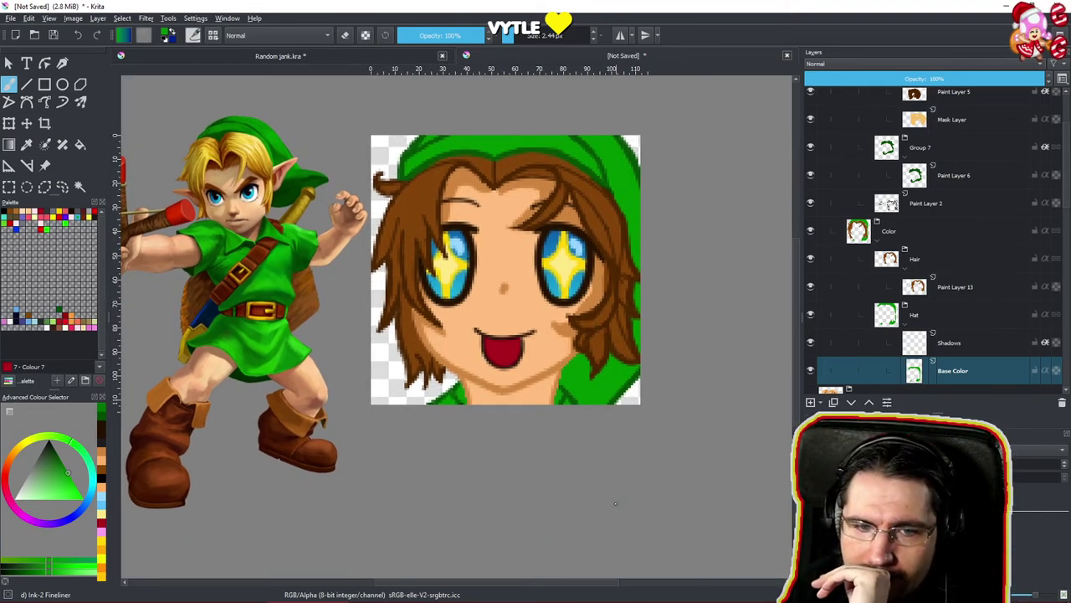
{"action": "scroll", "coordinate": [571, 343], "scroll_direction": "up", "scroll_amount": 6}
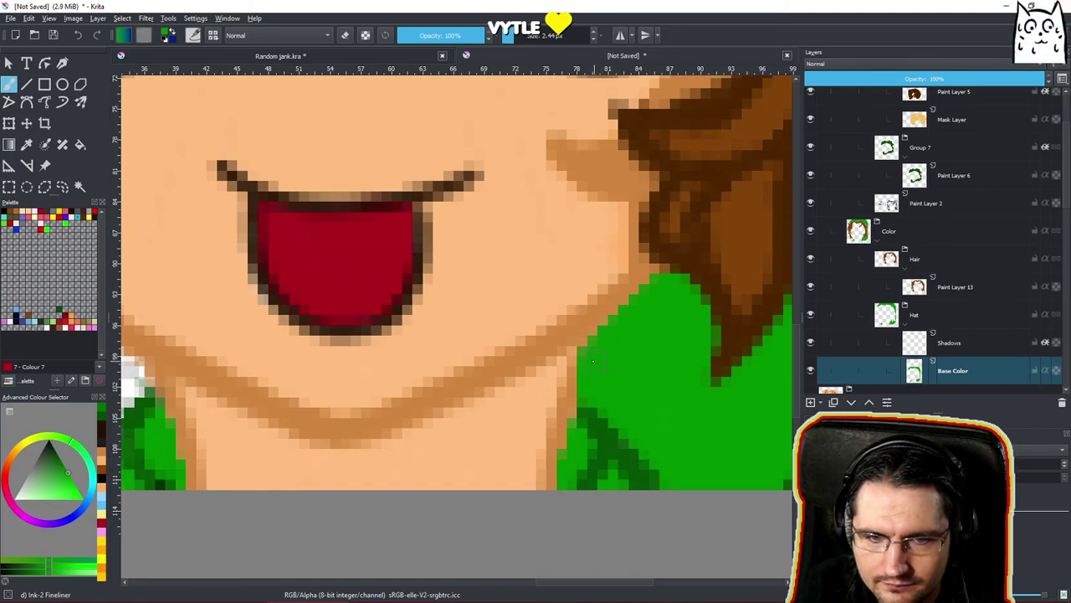
{"action": "left_click_drag", "start_coordinate": [605, 365], "coordinate": [529, 512]}
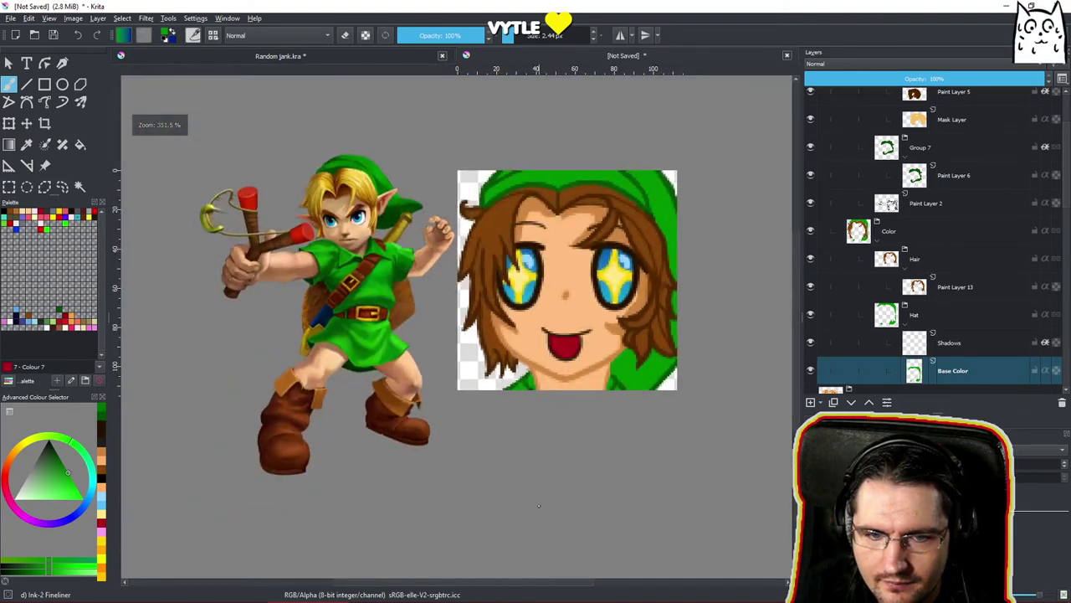
{"action": "left_click_drag", "start_coordinate": [601, 395], "coordinate": [647, 324]}
{"action": "scroll", "coordinate": [647, 325], "scroll_direction": "up", "scroll_amount": 2}
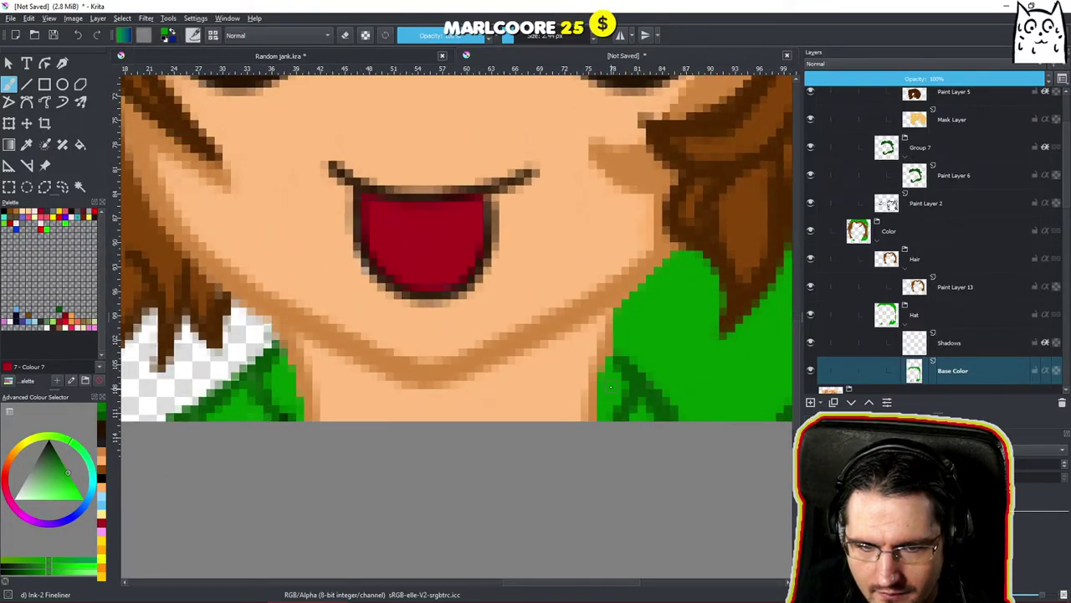
{"action": "scroll", "coordinate": [610, 387], "scroll_direction": "down", "scroll_amount": 6}
{"action": "scroll", "coordinate": [608, 416], "scroll_direction": "up", "scroll_amount": 3}
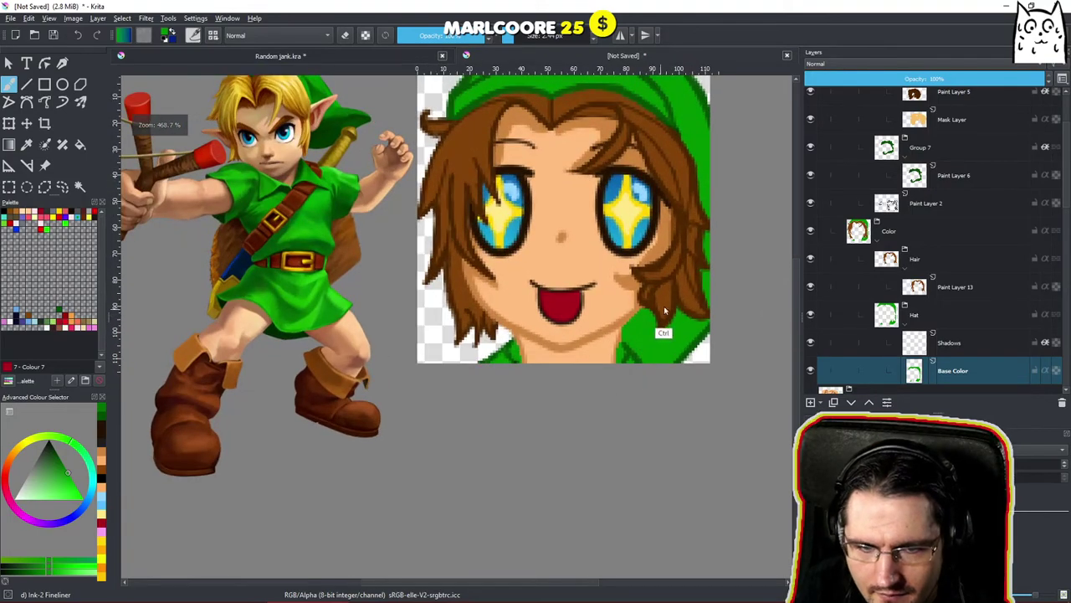
{"action": "key", "text": "e"}
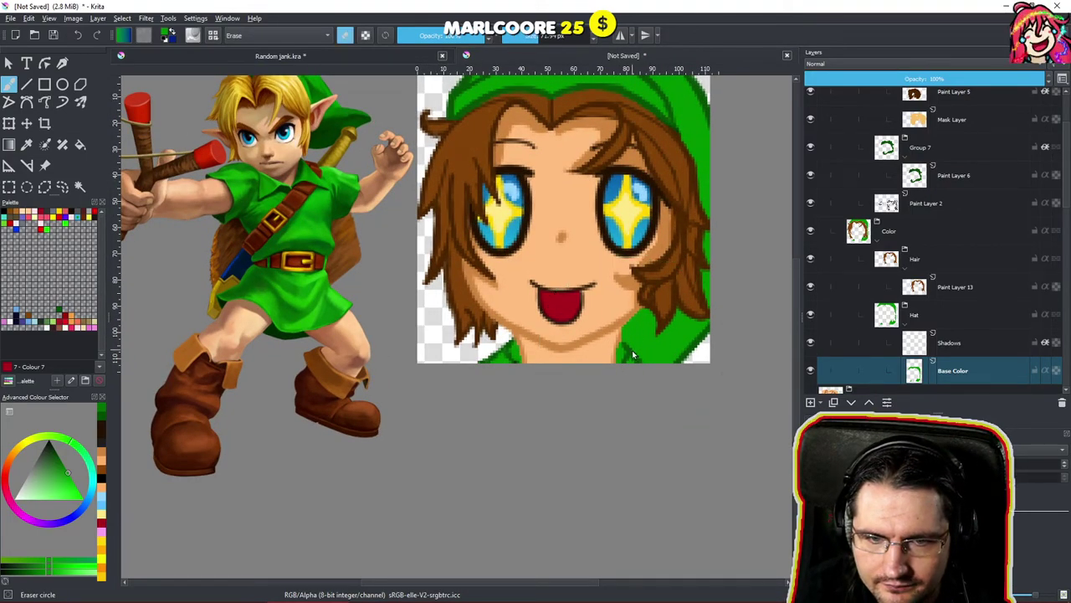
{"action": "scroll", "coordinate": [632, 356], "scroll_direction": "up", "scroll_amount": 4}
{"action": "key", "text": "e"}
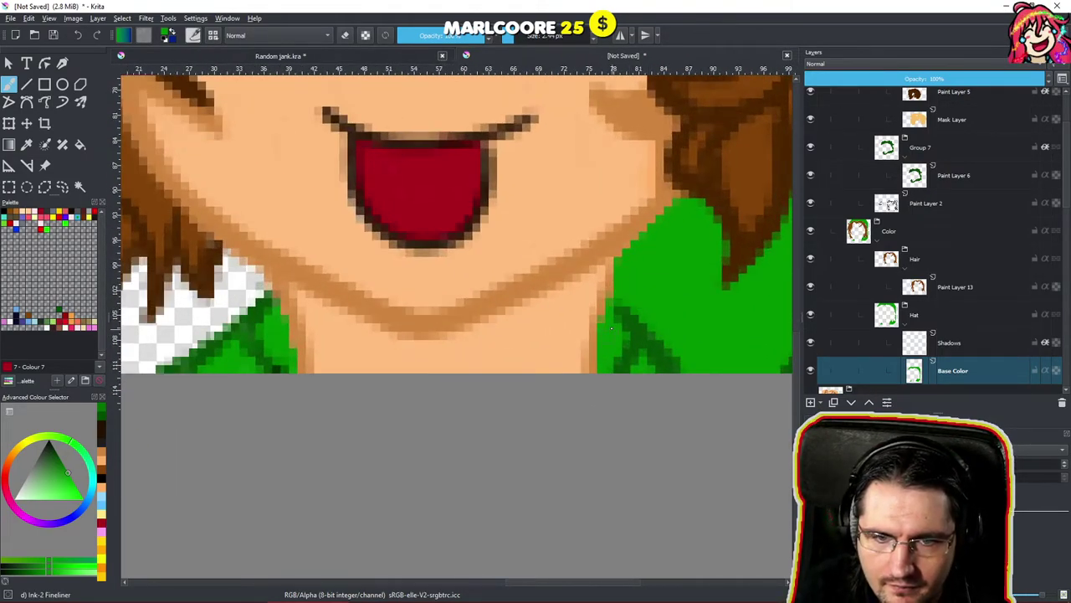
{"action": "scroll", "coordinate": [619, 297], "scroll_direction": "down", "scroll_amount": 5}
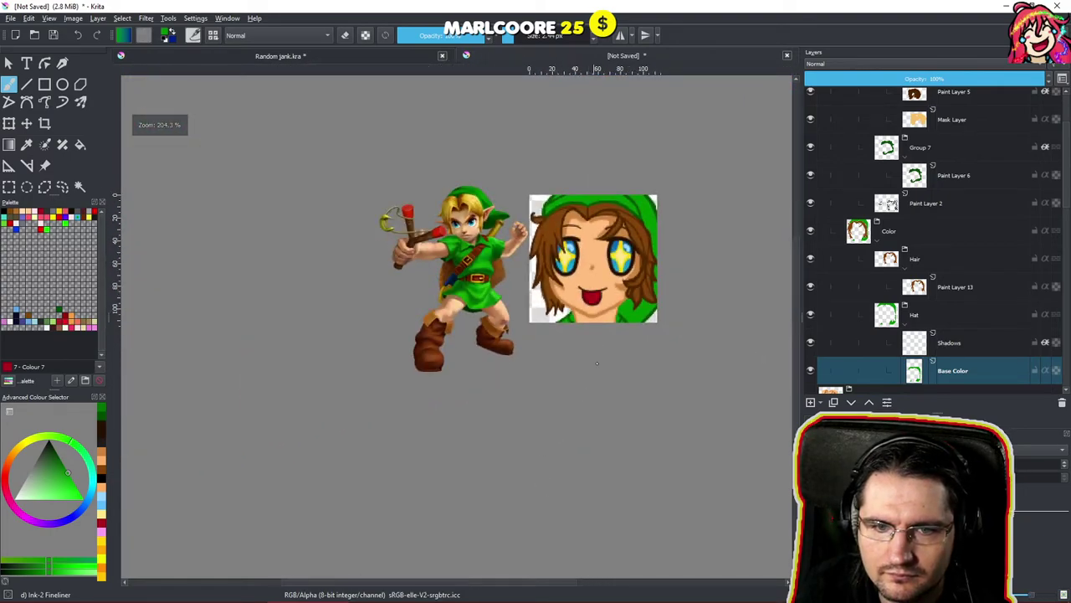
{"action": "scroll", "coordinate": [599, 388], "scroll_direction": "down", "scroll_amount": 5}
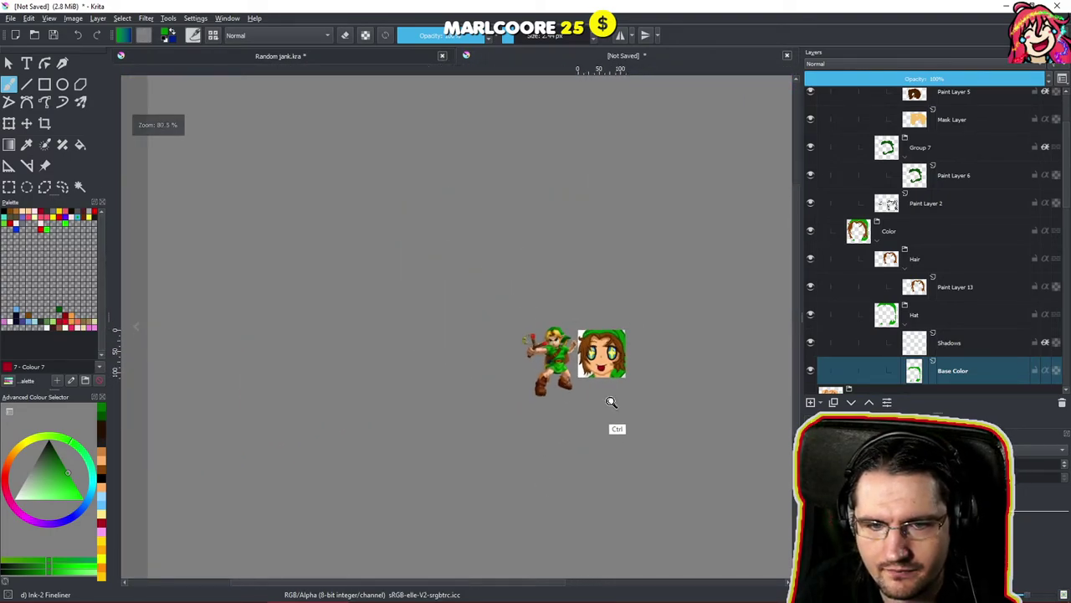
{"action": "scroll", "coordinate": [603, 408], "scroll_direction": "up", "scroll_amount": 6}
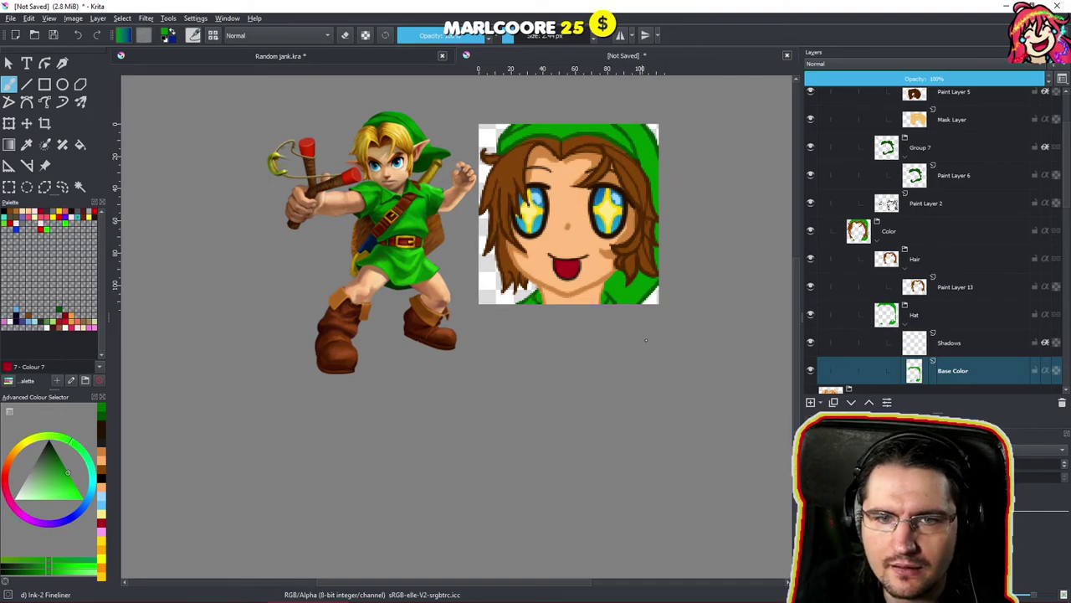
{"action": "mouse_move", "coordinate": [559, 284]}
{"action": "left_mouse_down"}
{"action": "mouse_move", "coordinate": [550, 299]}
{"action": "mouse_move", "coordinate": [560, 275]}
{"action": "left_mouse_up"}
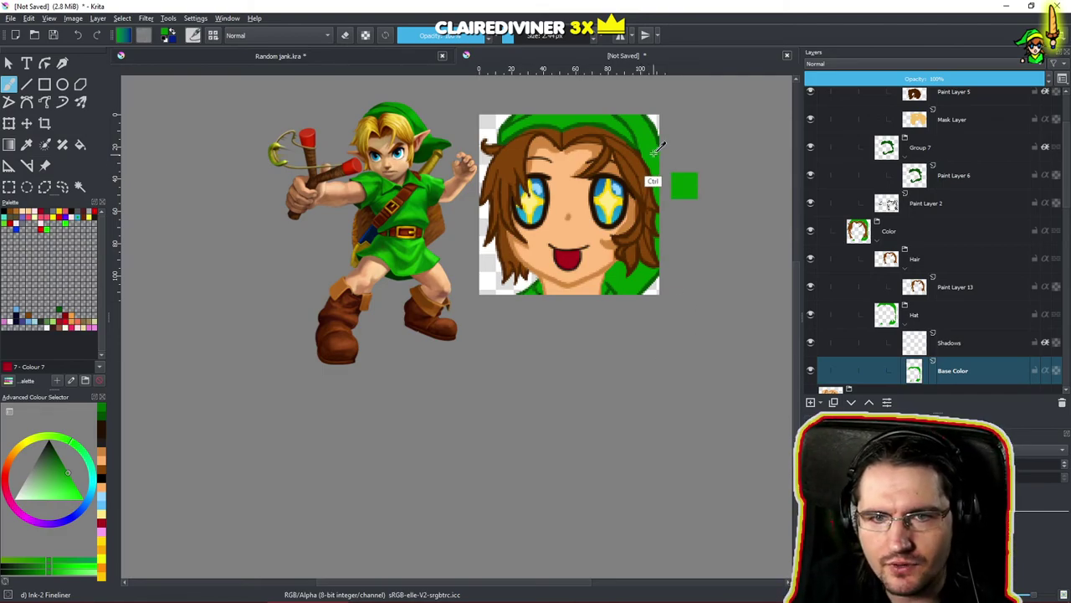
On the hat's Shadows layer, shade the small collar piece beneath the longer hair strands with a darker green.
{"action": "left_click", "coordinate": [928, 348]}
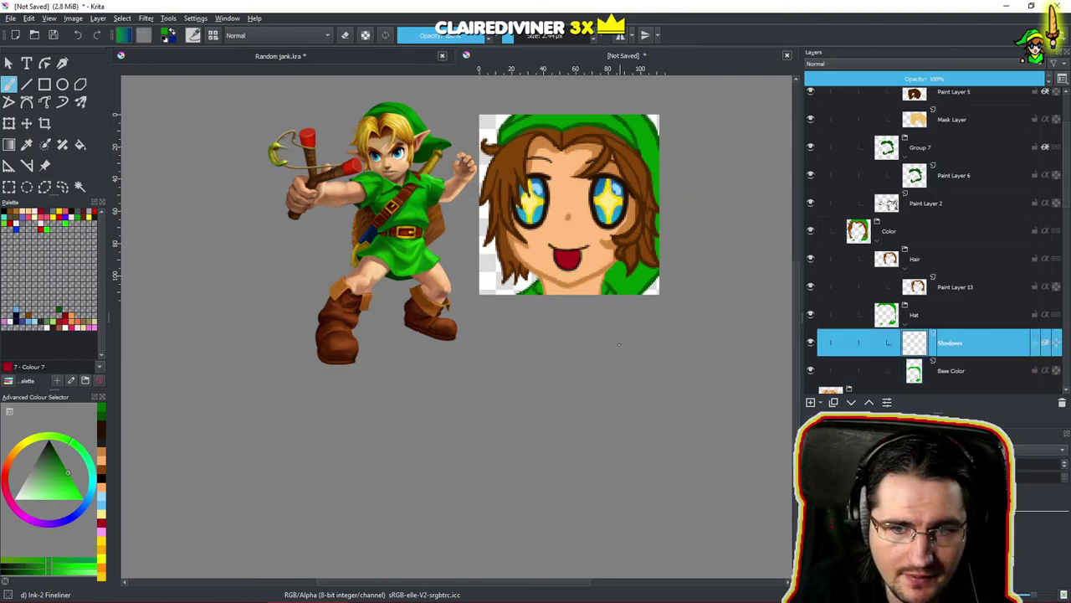
{"action": "left_click", "coordinate": [43, 574]}
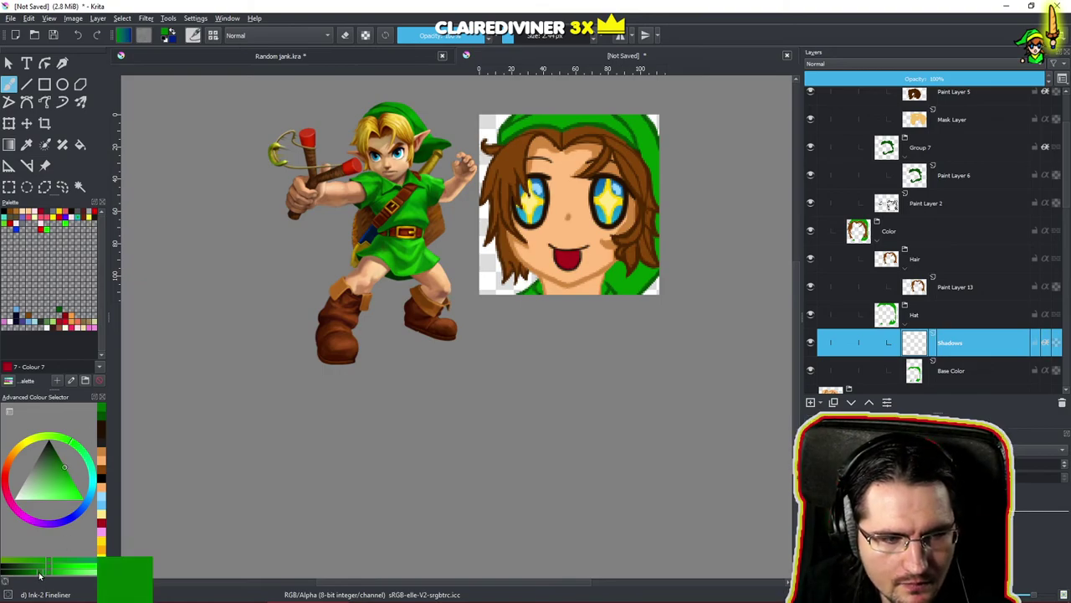
{"action": "scroll", "coordinate": [615, 209], "scroll_direction": "up", "scroll_amount": 5}
{"action": "left_click_drag", "start_coordinate": [615, 212], "coordinate": [523, 164]}
{"action": "scroll", "coordinate": [461, 333], "scroll_direction": "up", "scroll_amount": 3}
{"action": "left_click", "coordinate": [481, 397]}
{"action": "left_click_drag", "start_coordinate": [481, 400], "coordinate": [490, 412]}
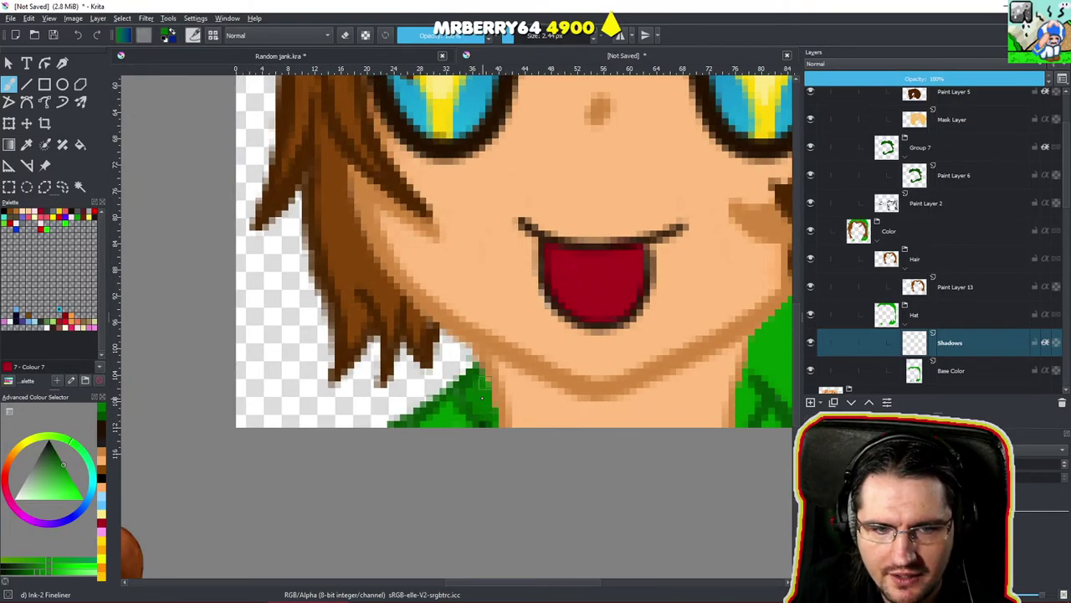
On the hat's Shadows layer, shade the green cloth between the neck and the hair and under the hair tips, erasing excess shadow.
{"action": "mouse_move", "coordinate": [728, 374]}
{"action": "left_mouse_down"}
{"action": "mouse_move", "coordinate": [669, 318]}
{"action": "mouse_move", "coordinate": [685, 337]}
{"action": "mouse_move", "coordinate": [687, 323]}
{"action": "mouse_move", "coordinate": [600, 338]}
{"action": "left_mouse_up"}
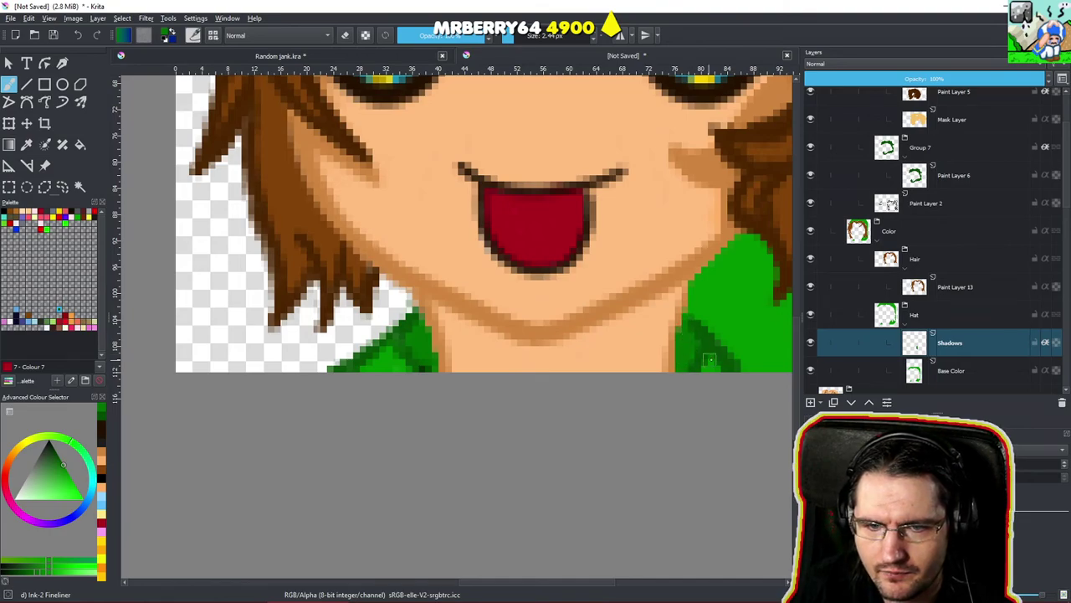
{"action": "left_click_drag", "start_coordinate": [625, 296], "coordinate": [626, 382]}
{"action": "mouse_move", "coordinate": [623, 344]}
{"action": "left_mouse_down"}
{"action": "mouse_move", "coordinate": [600, 368]}
{"action": "mouse_move", "coordinate": [612, 371]}
{"action": "mouse_move", "coordinate": [596, 349]}
{"action": "mouse_move", "coordinate": [580, 354]}
{"action": "mouse_move", "coordinate": [553, 376]}
{"action": "mouse_move", "coordinate": [553, 396]}
{"action": "mouse_move", "coordinate": [576, 407]}
{"action": "mouse_move", "coordinate": [597, 378]}
{"action": "left_mouse_up"}
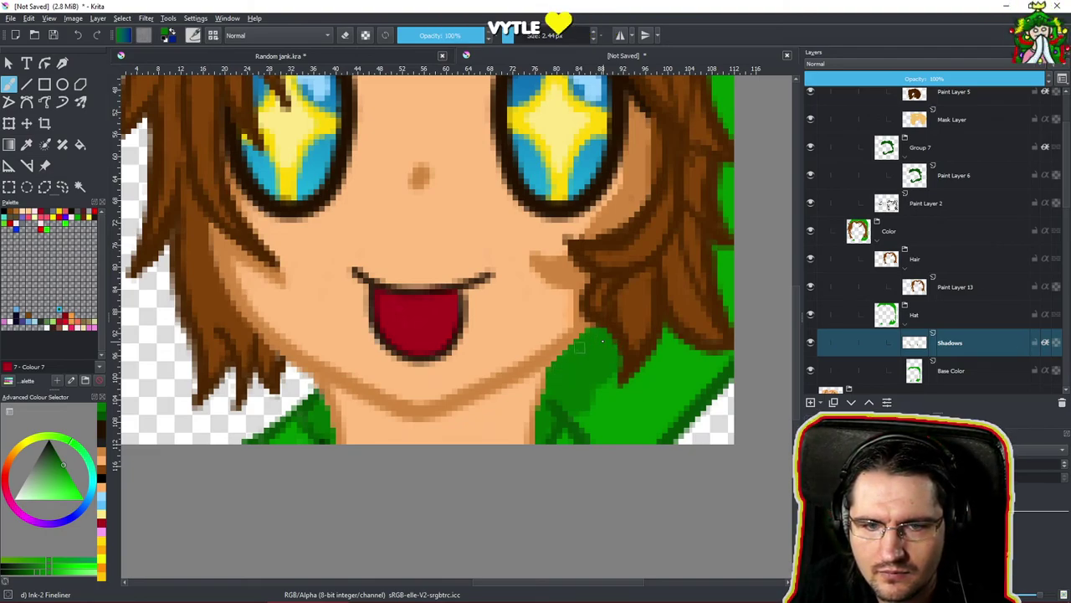
{"action": "mouse_move", "coordinate": [599, 378]}
{"action": "left_mouse_down"}
{"action": "mouse_move", "coordinate": [601, 419]}
{"action": "mouse_move", "coordinate": [637, 369]}
{"action": "mouse_move", "coordinate": [630, 408]}
{"action": "left_mouse_up"}
{"action": "left_click_drag", "start_coordinate": [646, 365], "coordinate": [615, 425]}
{"action": "left_click_drag", "start_coordinate": [641, 385], "coordinate": [630, 411]}
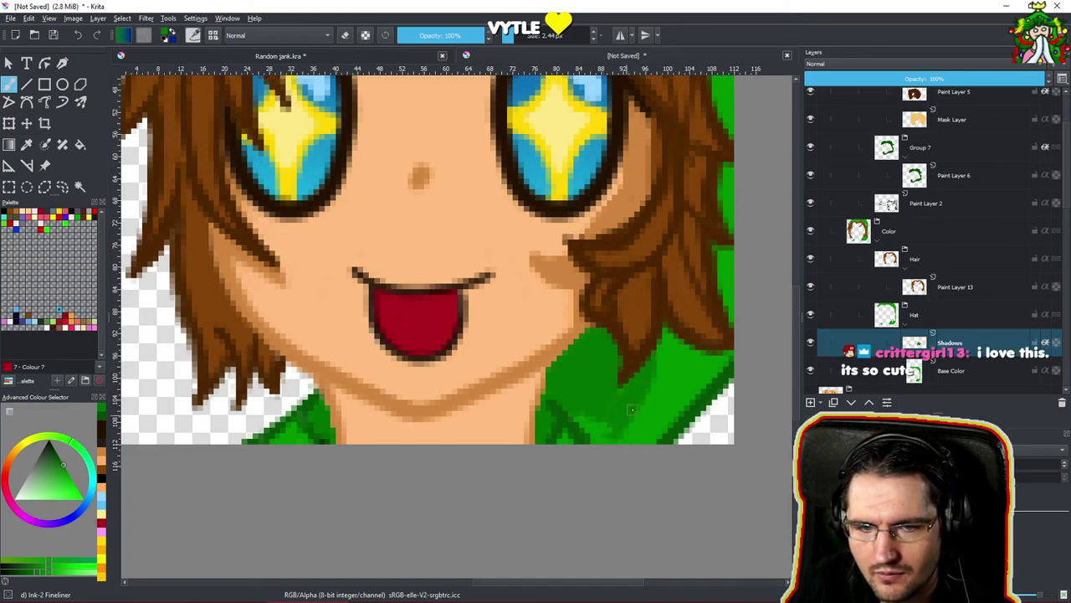
{"action": "key", "text": "e"}
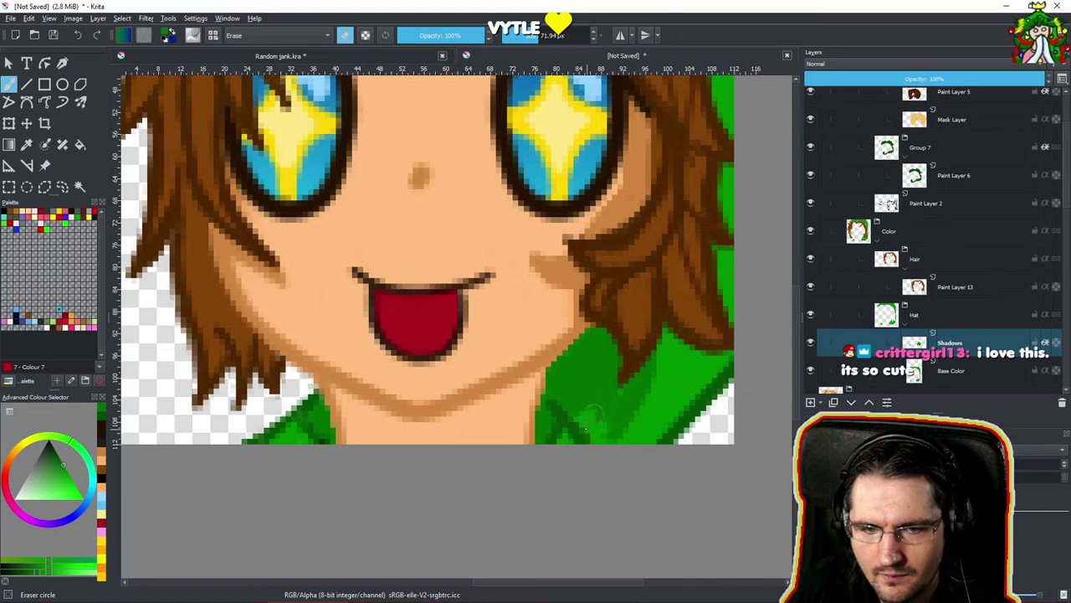
{"action": "key", "text": "e"}
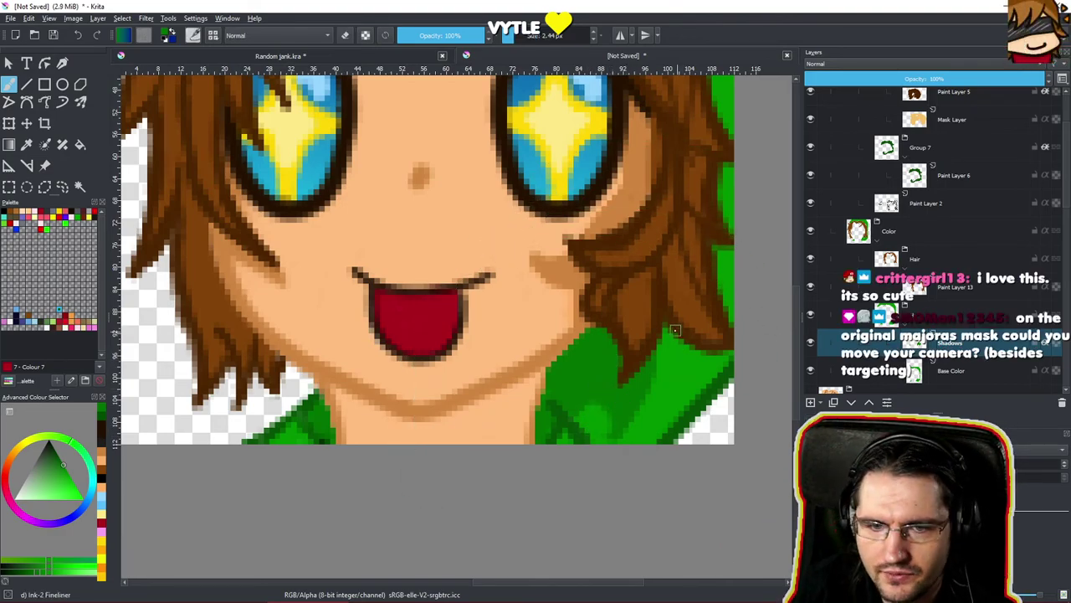
{"action": "mouse_move", "coordinate": [684, 349]}
{"action": "left_mouse_down"}
{"action": "mouse_move", "coordinate": [688, 367]}
{"action": "mouse_move", "coordinate": [705, 371]}
{"action": "mouse_move", "coordinate": [723, 370]}
{"action": "mouse_move", "coordinate": [720, 356]}
{"action": "left_mouse_up"}
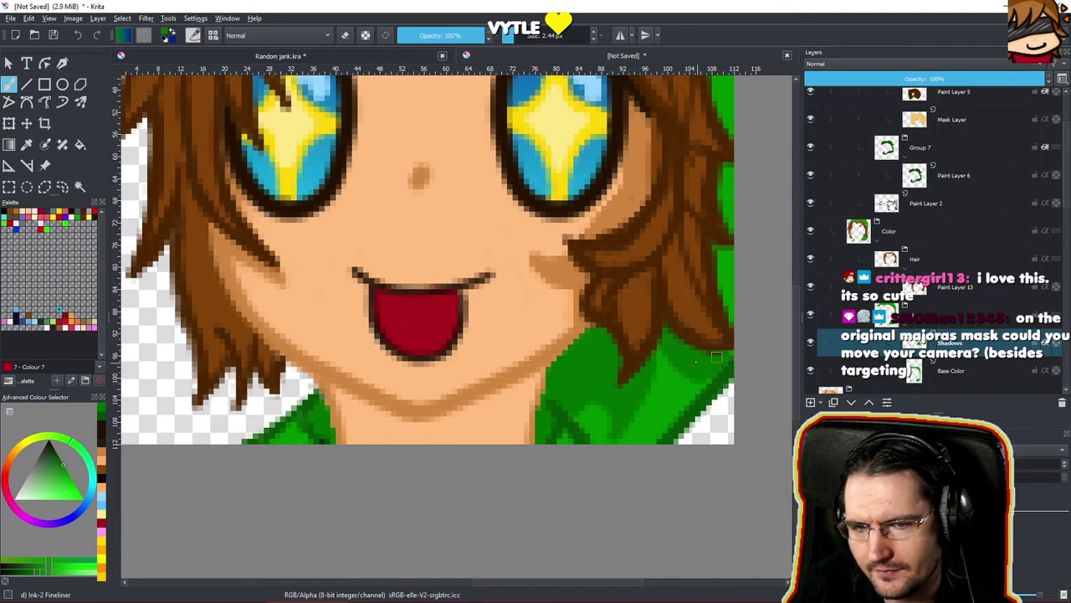
Shade the narrow strip of hat along the outer edge of the long side hair with darker green.
{"action": "scroll", "coordinate": [738, 357], "scroll_direction": "down", "scroll_amount": 5, "text": "ctrl"}
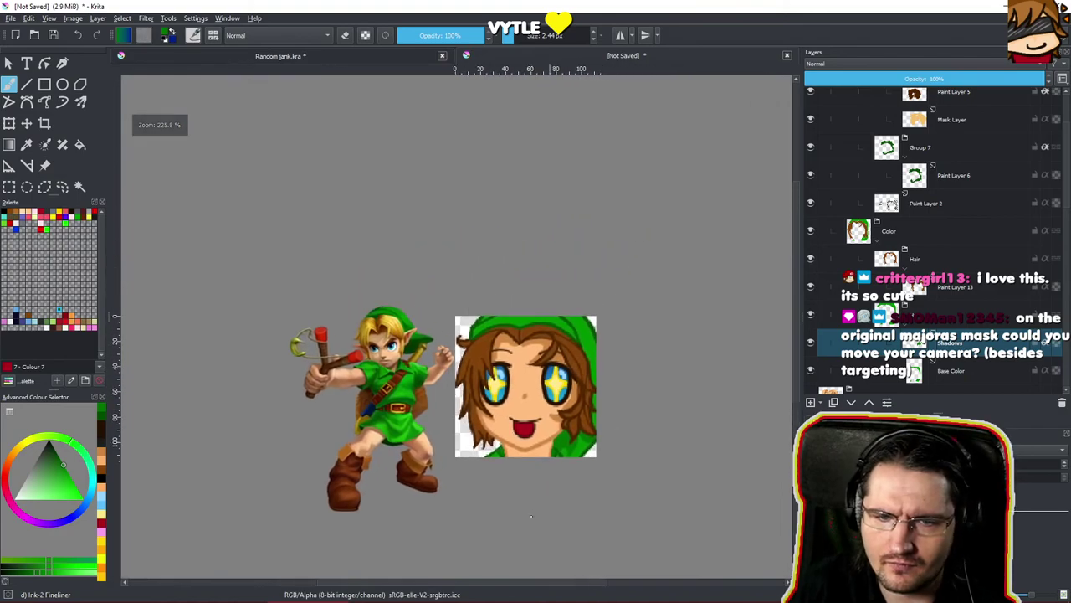
{"action": "scroll", "coordinate": [609, 398], "scroll_direction": "up", "scroll_amount": 3, "text": "ctrl"}
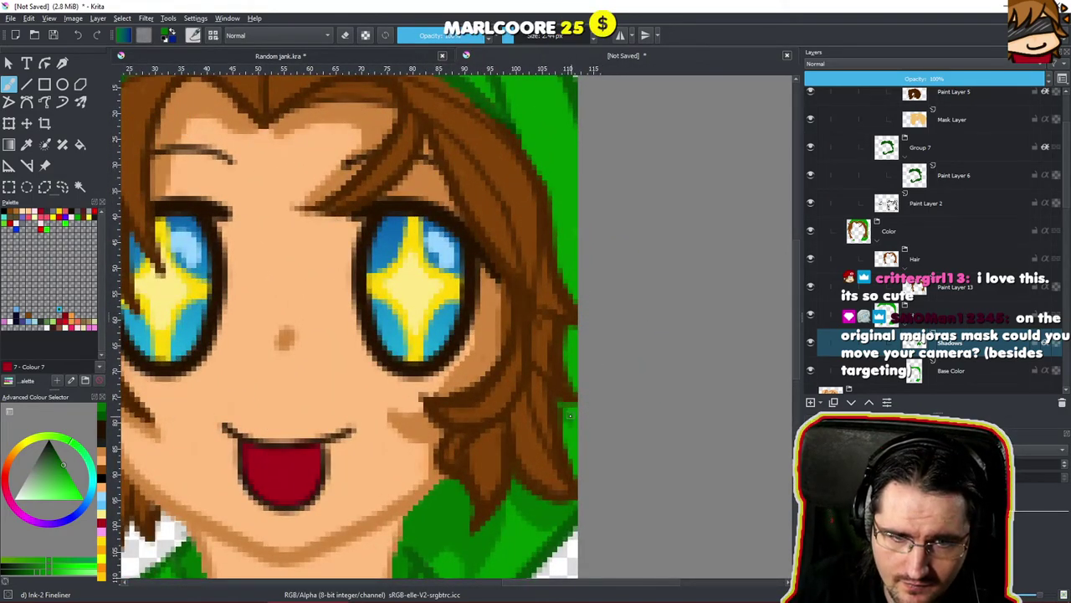
{"action": "left_click_drag", "start_coordinate": [576, 421], "coordinate": [572, 438]}
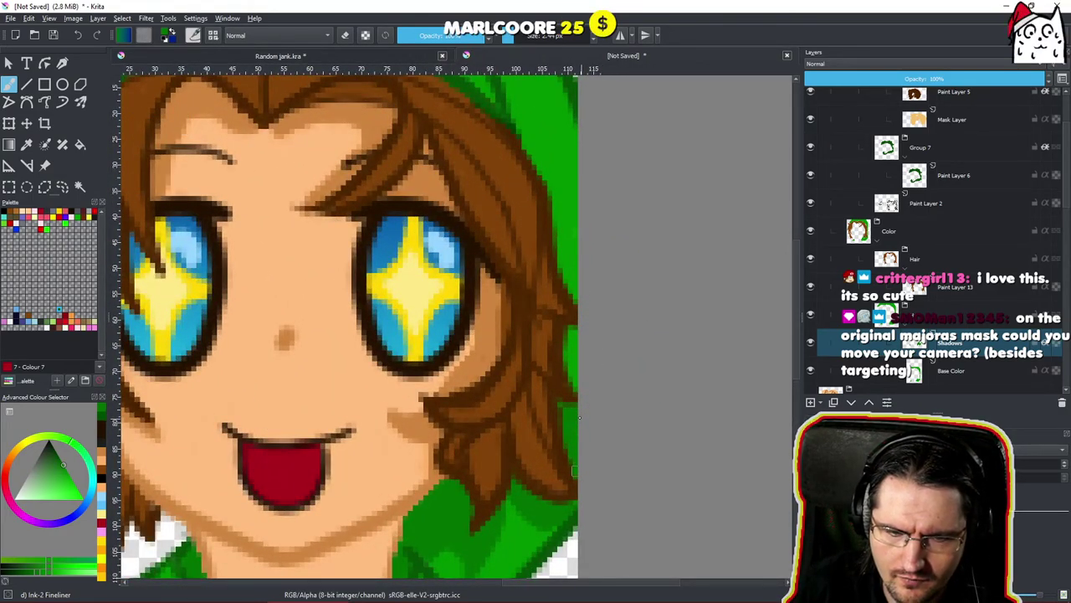
{"action": "left_click_drag", "start_coordinate": [575, 338], "coordinate": [570, 355]}
{"action": "left_click_drag", "start_coordinate": [552, 276], "coordinate": [528, 433]}
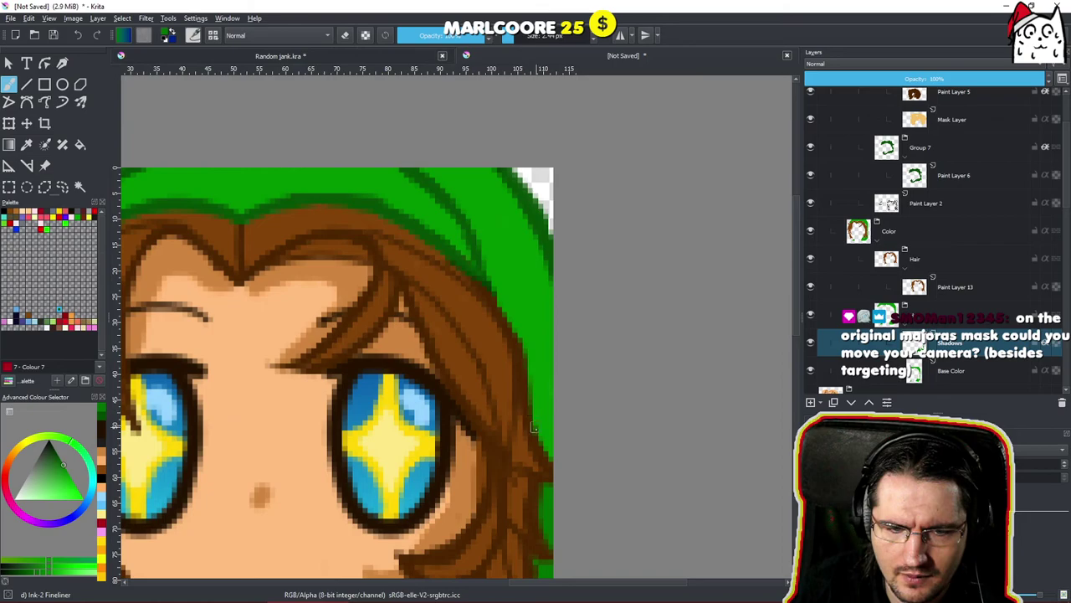
{"action": "scroll", "coordinate": [537, 445], "scroll_direction": "down", "scroll_amount": 5}
{"action": "left_click_drag", "start_coordinate": [540, 449], "coordinate": [606, 412]}
{"action": "left_click_drag", "start_coordinate": [561, 381], "coordinate": [569, 255]}
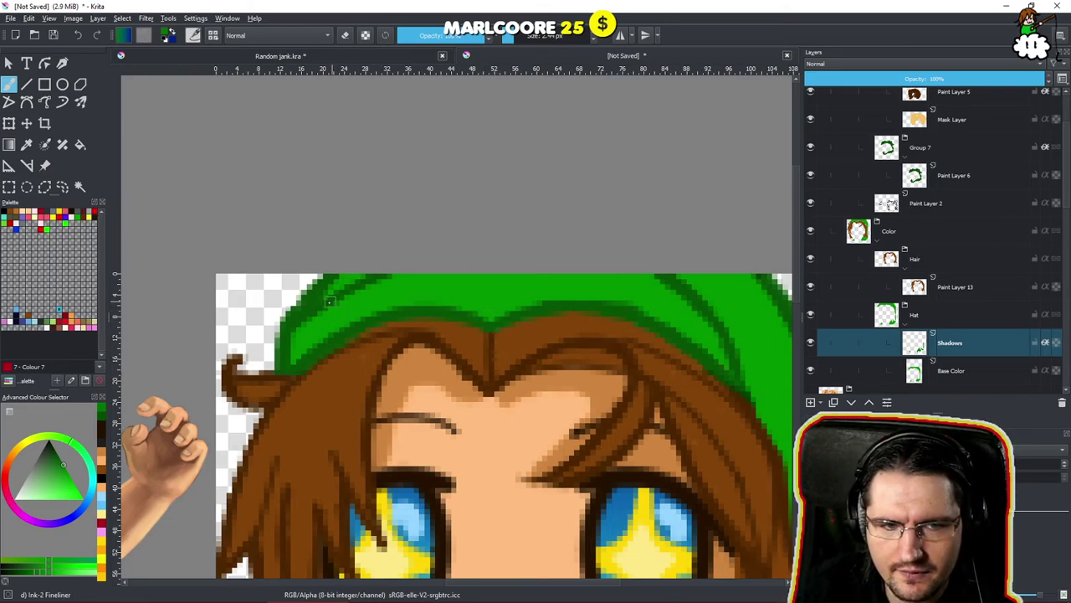
{"action": "left_click_drag", "start_coordinate": [678, 336], "coordinate": [572, 285]}
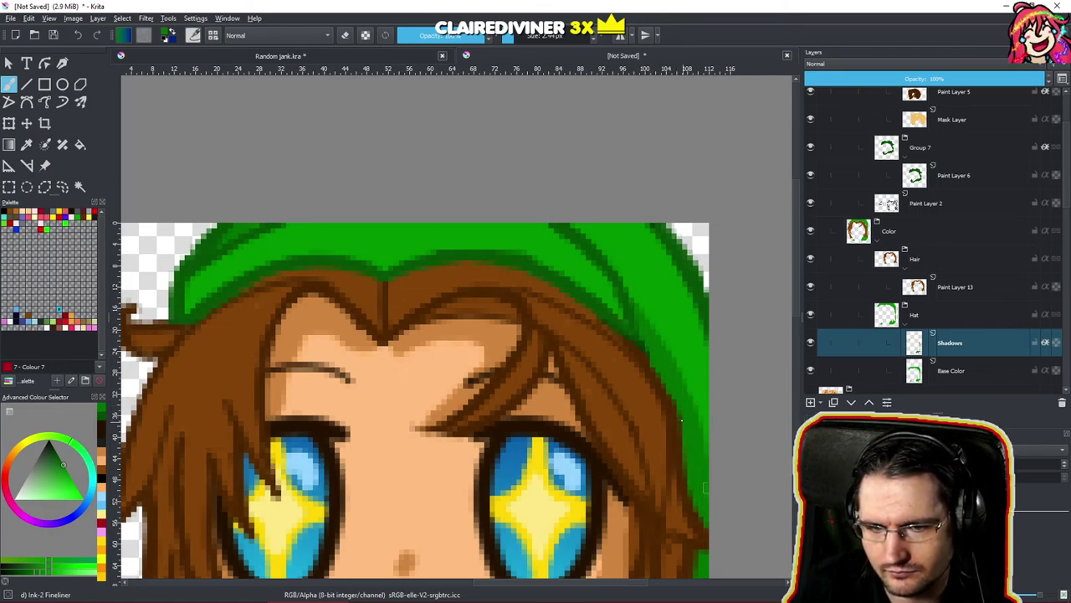
{"action": "scroll", "coordinate": [693, 475], "scroll_direction": "down", "scroll_amount": 5}
{"action": "left_click_drag", "start_coordinate": [652, 408], "coordinate": [683, 382]}
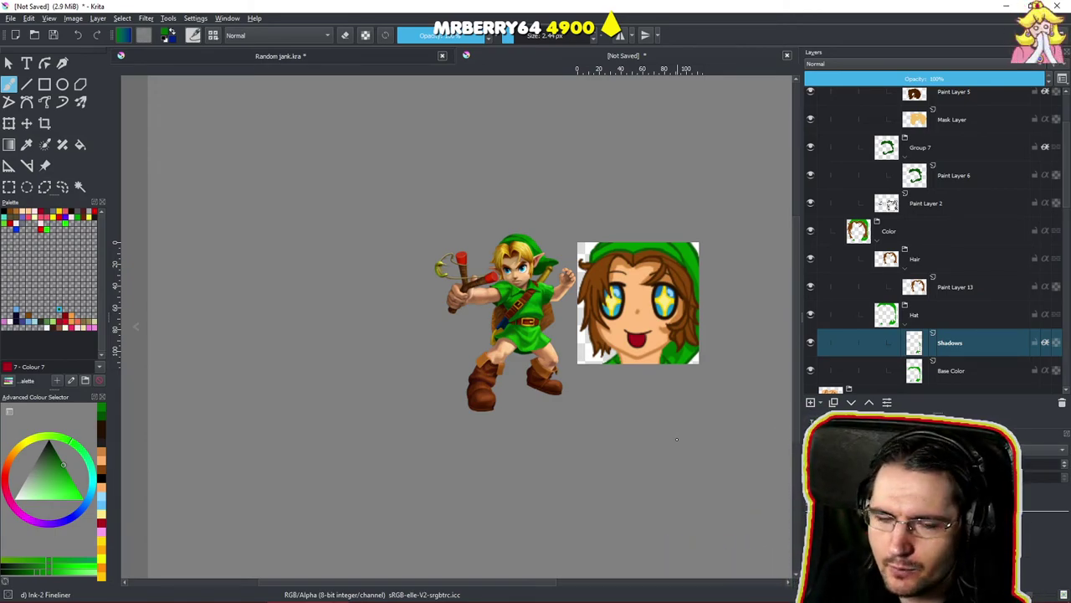
Add an inherit-alpha paint layer above the hair's Paint Layer 13 and choose a darker shade of the hair's brown.
{"action": "left_click_drag", "start_coordinate": [678, 323], "coordinate": [573, 364]}
{"action": "left_click_drag", "start_coordinate": [561, 412], "coordinate": [534, 436]}
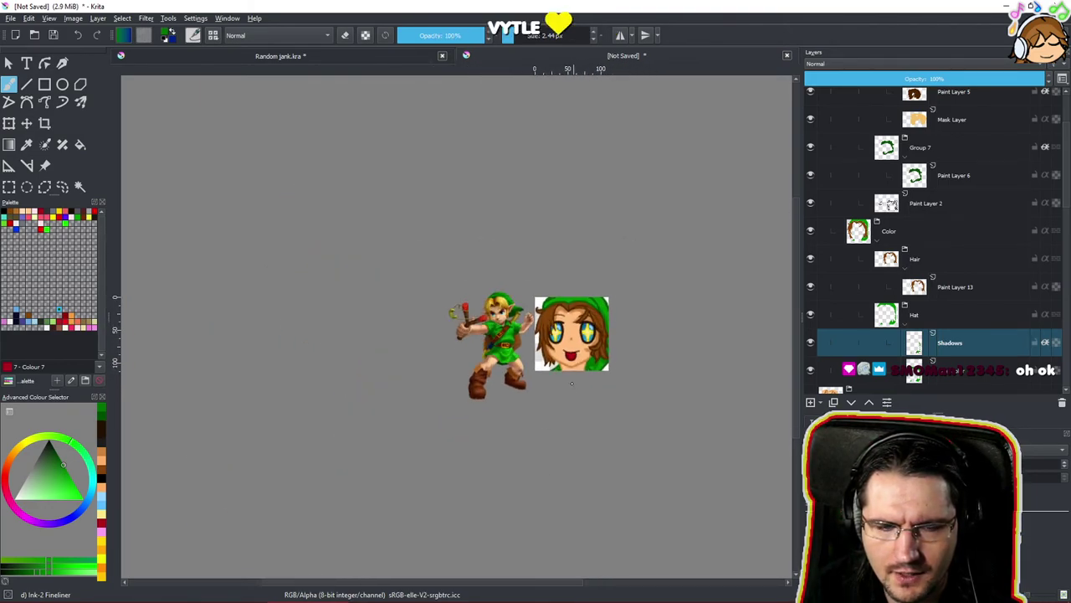
{"action": "left_click_drag", "start_coordinate": [572, 383], "coordinate": [556, 401]}
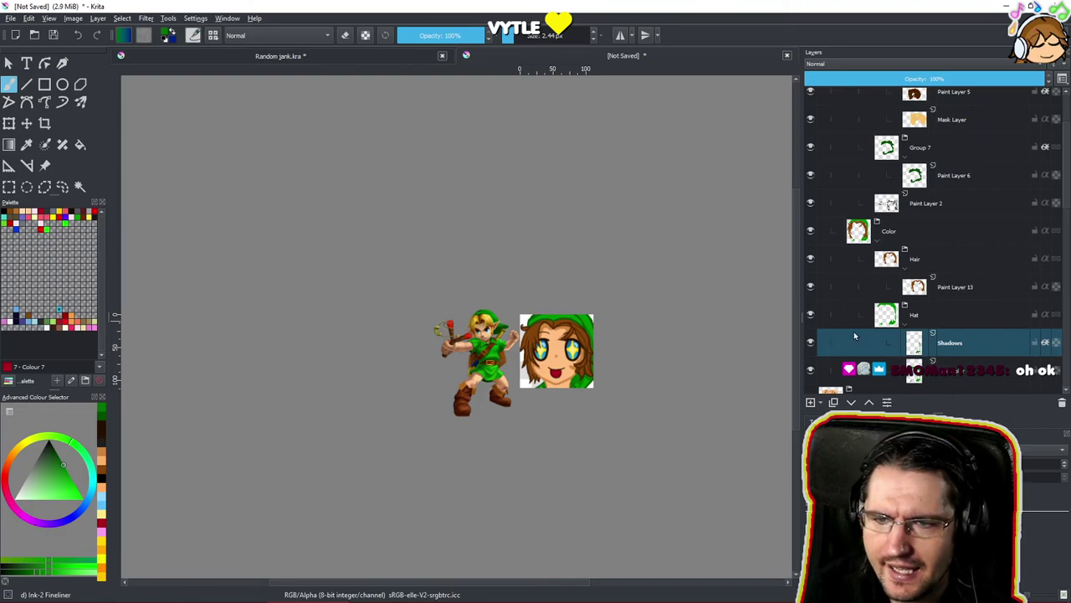
{"action": "left_click", "coordinate": [909, 324]}
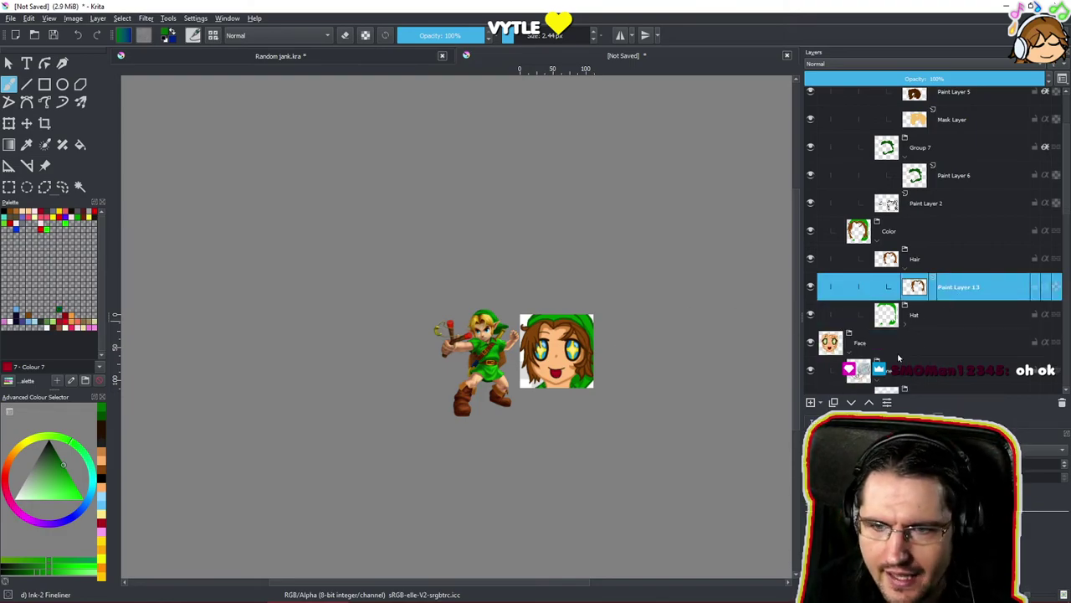
{"action": "key", "text": "Insert"}
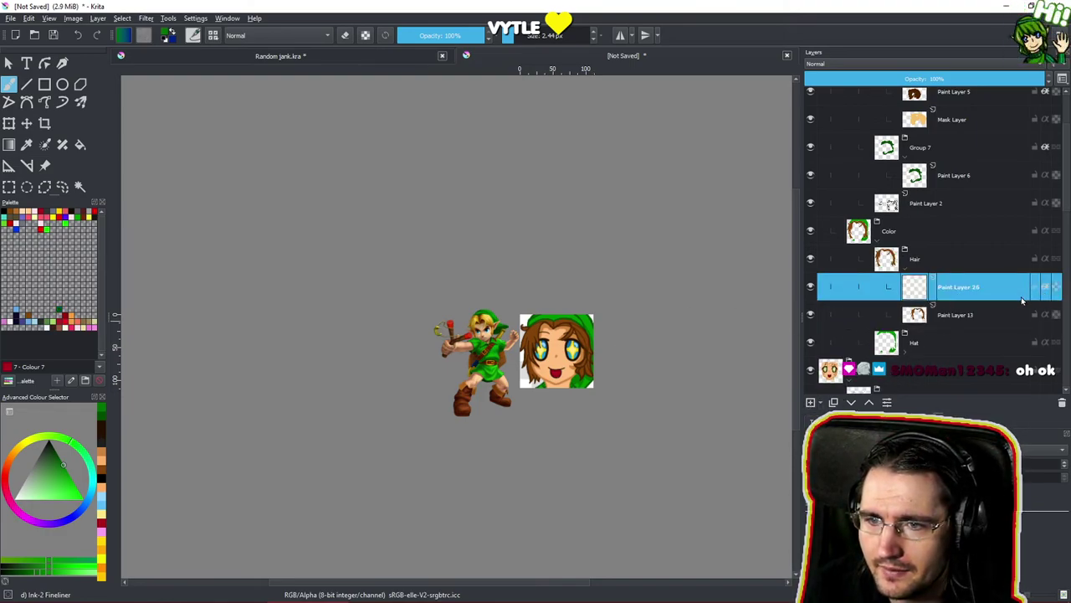
{"action": "left_click_drag", "start_coordinate": [545, 353], "coordinate": [590, 234]}
{"action": "left_click", "coordinate": [484, 261], "text": "ctrl"}
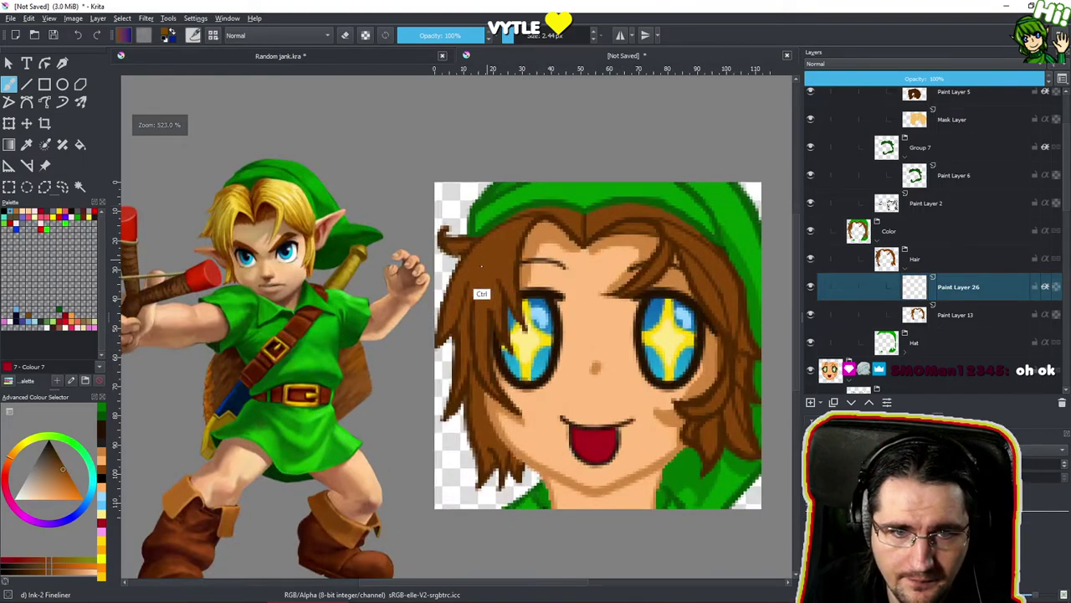
{"action": "left_click", "coordinate": [42, 576]}
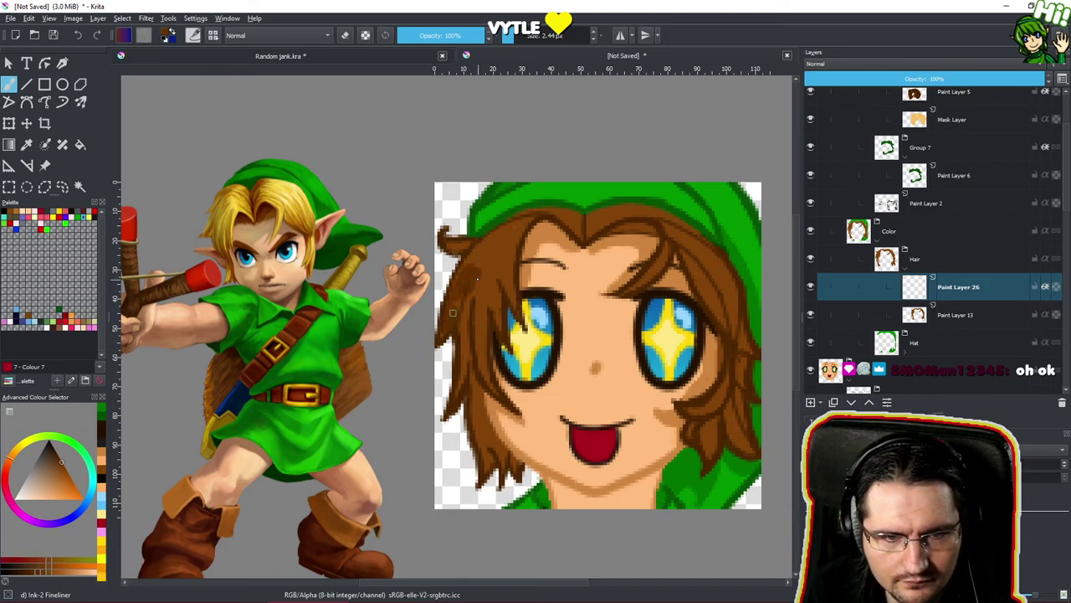
On Paint Layer 26, paint darker brown shadow on the lower hair strand beneath the front locks.
{"action": "scroll", "coordinate": [473, 360], "scroll_direction": "down", "scroll_amount": 1}
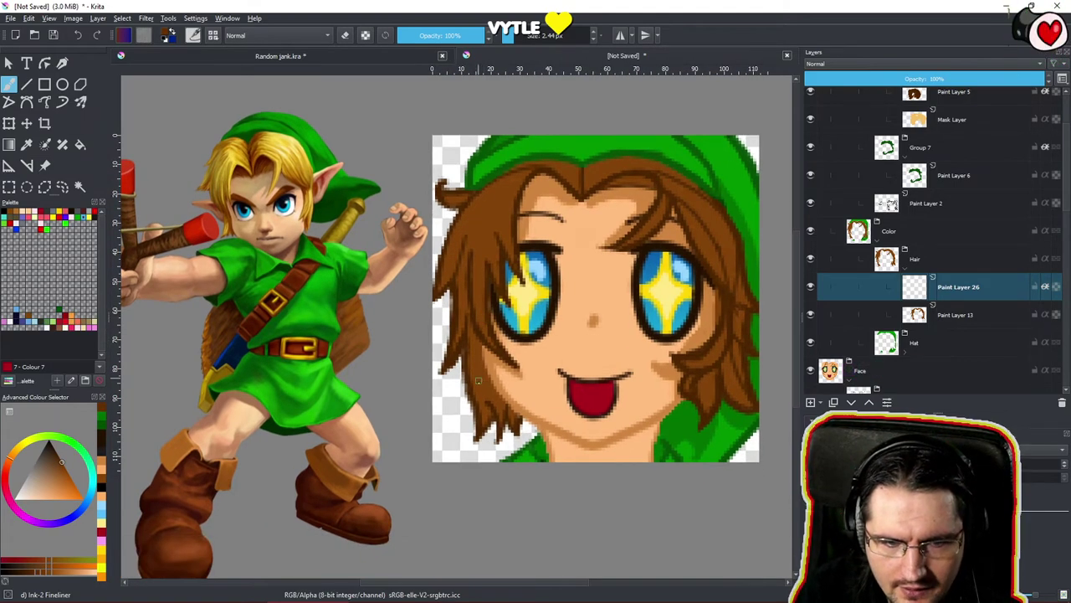
{"action": "scroll", "coordinate": [478, 378], "scroll_direction": "up", "scroll_amount": 2, "text": "ctrl"}
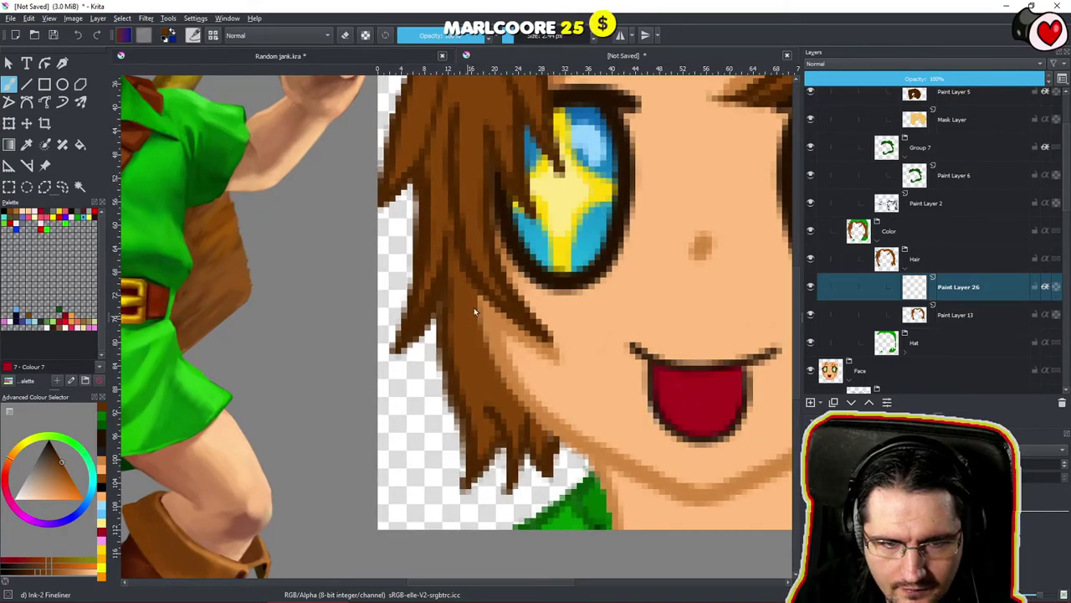
{"action": "mouse_move", "coordinate": [465, 338]}
{"action": "left_mouse_down"}
{"action": "mouse_move", "coordinate": [483, 377]}
{"action": "mouse_move", "coordinate": [477, 349]}
{"action": "mouse_move", "coordinate": [461, 350]}
{"action": "mouse_move", "coordinate": [483, 452]}
{"action": "mouse_move", "coordinate": [482, 372]}
{"action": "left_mouse_up"}
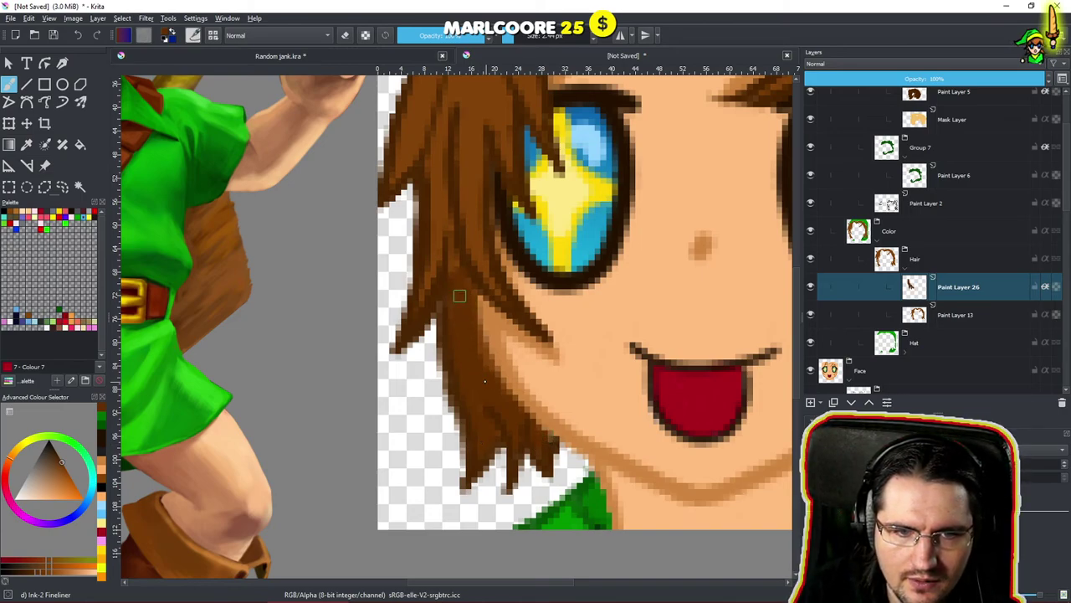
Hide Paint Layer 26 and fill uneven pixels in the lower hair tips with the base brown on Paint Layer 13.
{"action": "left_click", "coordinate": [810, 288]}
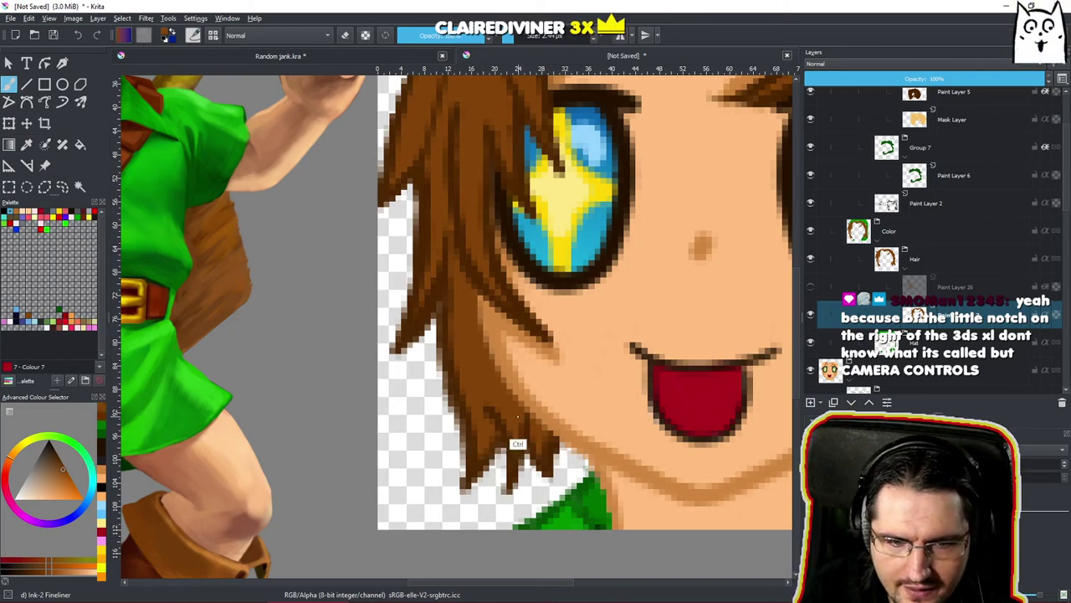
{"action": "scroll", "coordinate": [517, 444], "scroll_direction": "up", "scroll_amount": 8}
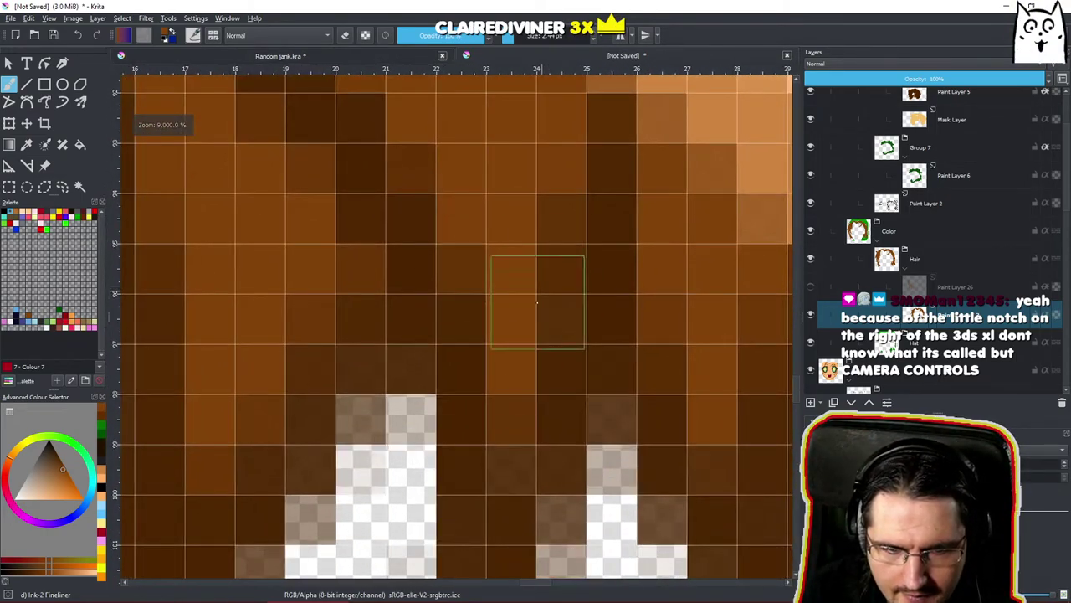
{"action": "scroll", "coordinate": [511, 449], "scroll_direction": "down", "scroll_amount": 2}
{"action": "scroll", "coordinate": [511, 450], "scroll_direction": "down", "scroll_amount": 1}
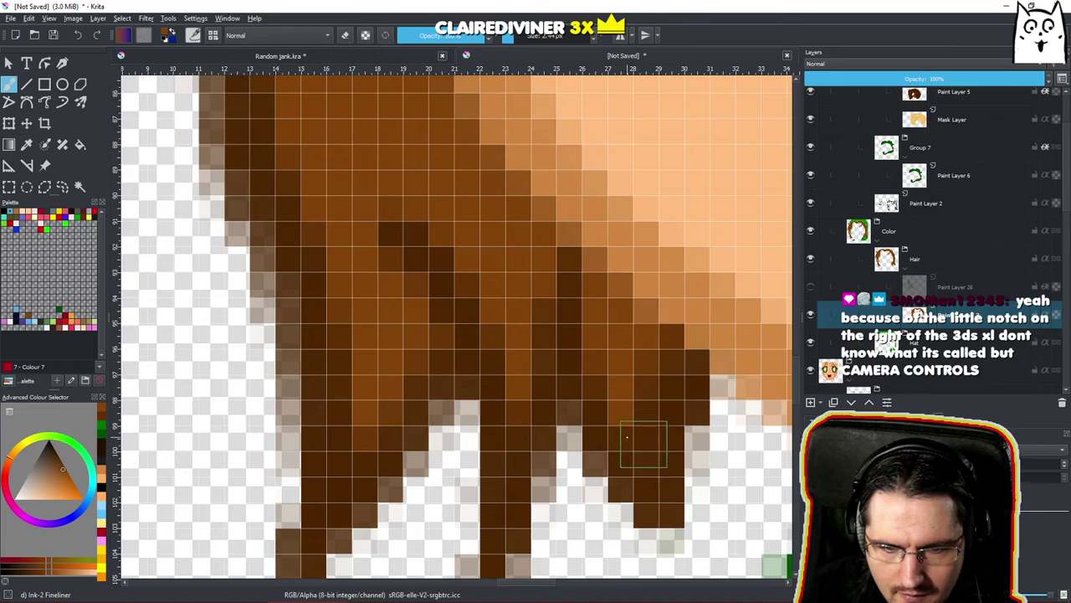
{"action": "left_click_drag", "start_coordinate": [465, 328], "coordinate": [599, 413]}
{"action": "left_click_drag", "start_coordinate": [497, 285], "coordinate": [534, 456]}
{"action": "left_click_drag", "start_coordinate": [492, 293], "coordinate": [521, 435]}
{"action": "left_click_drag", "start_coordinate": [499, 306], "coordinate": [511, 406]}
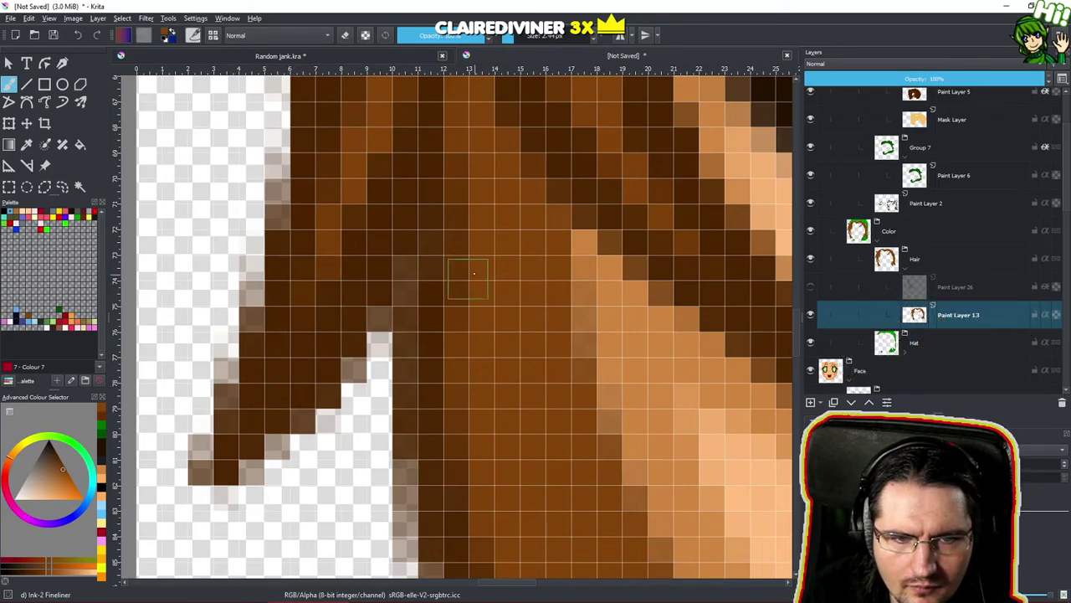
Fill the partly transparent pixels of the hair strands beside the star-filled eye with solid base brown.
{"action": "mouse_move", "coordinate": [455, 299]}
{"action": "left_mouse_down"}
{"action": "mouse_move", "coordinate": [454, 430]}
{"action": "mouse_move", "coordinate": [458, 389]}
{"action": "mouse_move", "coordinate": [390, 466]}
{"action": "mouse_move", "coordinate": [494, 397]}
{"action": "mouse_move", "coordinate": [614, 458]}
{"action": "left_mouse_up"}
{"action": "mouse_move", "coordinate": [311, 294]}
{"action": "left_mouse_down"}
{"action": "mouse_move", "coordinate": [392, 318]}
{"action": "mouse_move", "coordinate": [342, 437]}
{"action": "mouse_move", "coordinate": [235, 339]}
{"action": "left_mouse_up"}
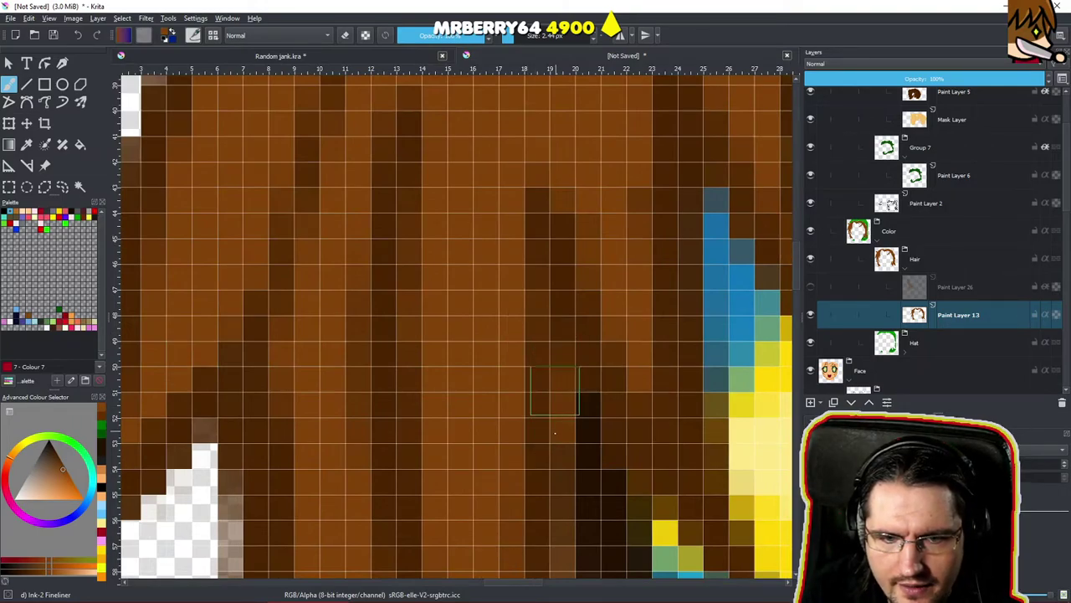
{"action": "scroll", "coordinate": [539, 325], "scroll_direction": "down", "scroll_amount": 3}
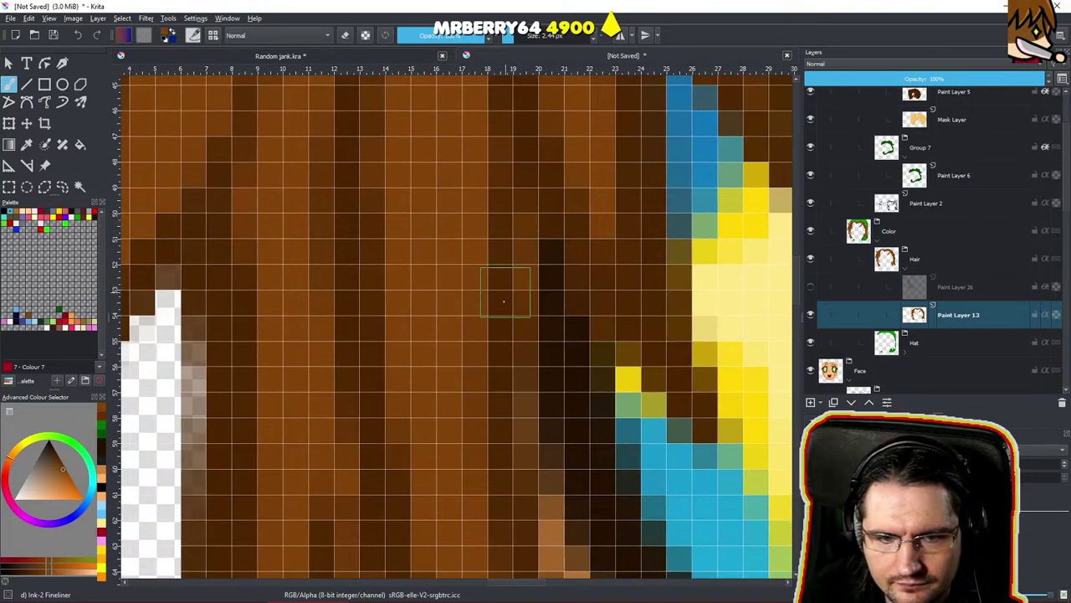
{"action": "scroll", "coordinate": [503, 335], "scroll_direction": "down", "scroll_amount": 4}
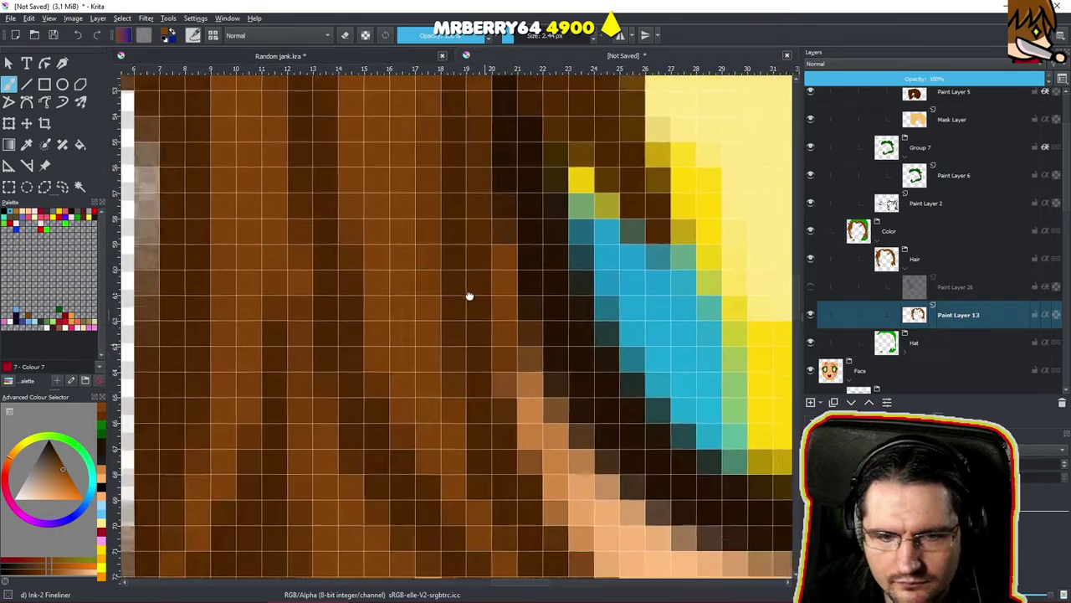
{"action": "left_click_drag", "start_coordinate": [565, 298], "coordinate": [508, 484]}
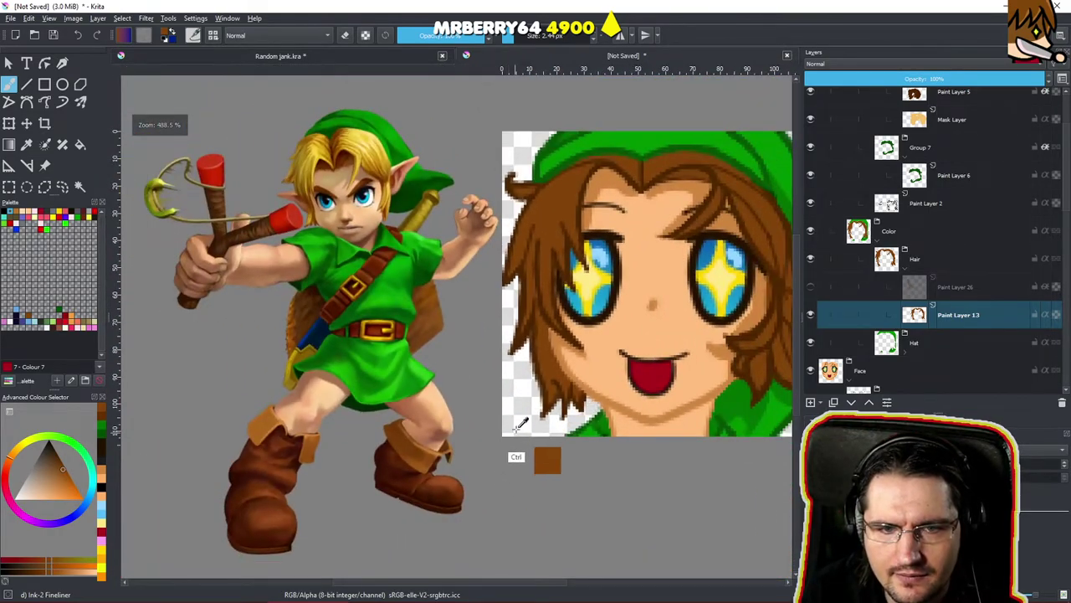
{"action": "left_click_drag", "start_coordinate": [514, 432], "coordinate": [536, 347]}
{"action": "left_click_drag", "start_coordinate": [561, 302], "coordinate": [505, 417]}
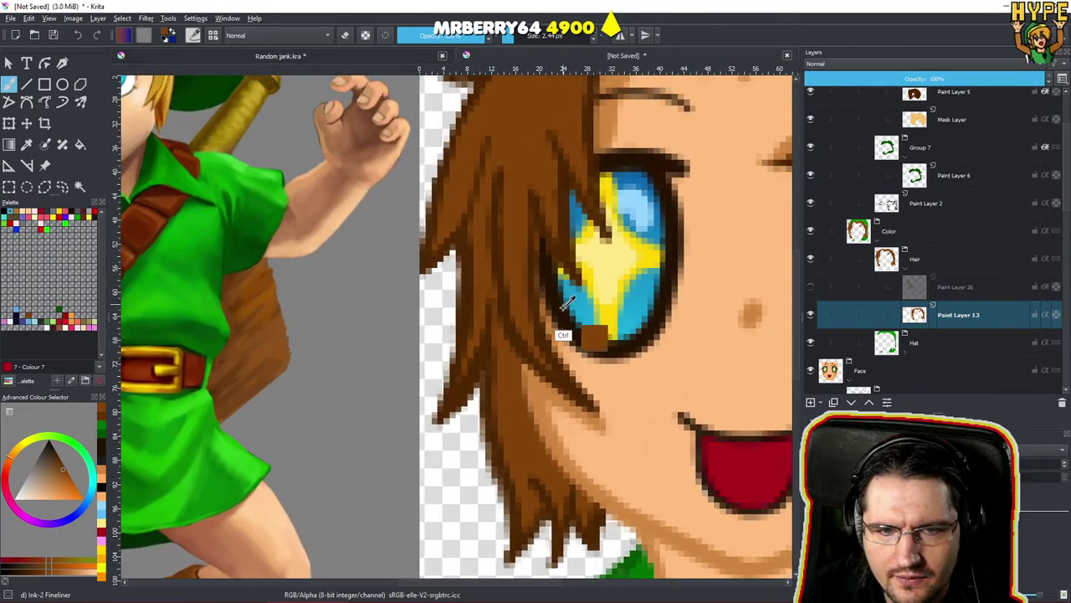
{"action": "mouse_move", "coordinate": [561, 303]}
{"action": "left_mouse_down"}
{"action": "mouse_move", "coordinate": [569, 125]}
{"action": "mouse_move", "coordinate": [521, 256]}
{"action": "mouse_move", "coordinate": [447, 347]}
{"action": "left_mouse_up"}
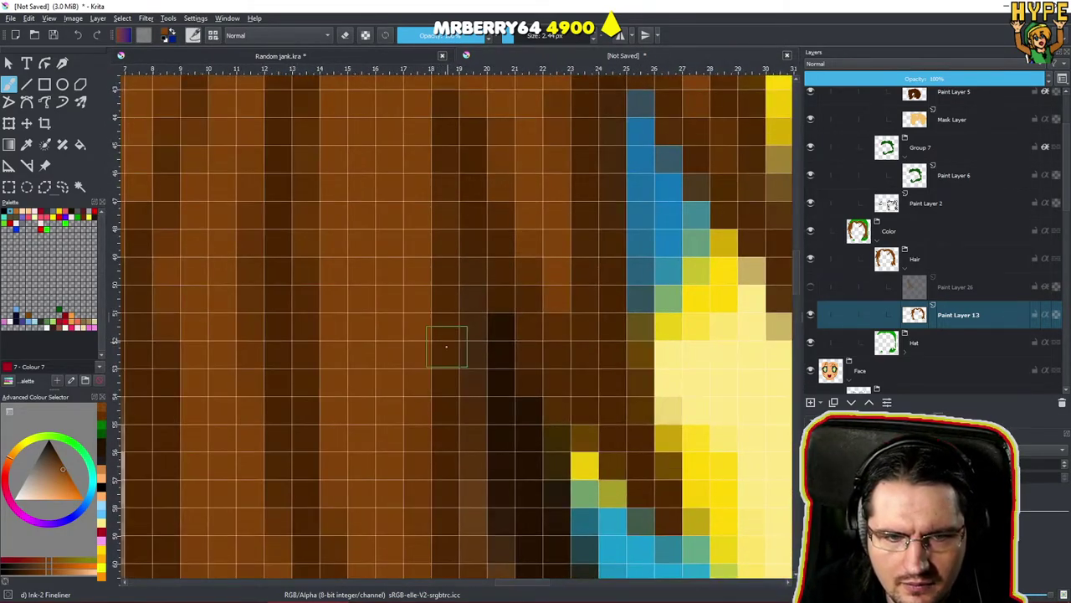
{"action": "left_click_drag", "start_coordinate": [514, 275], "coordinate": [385, 525]}
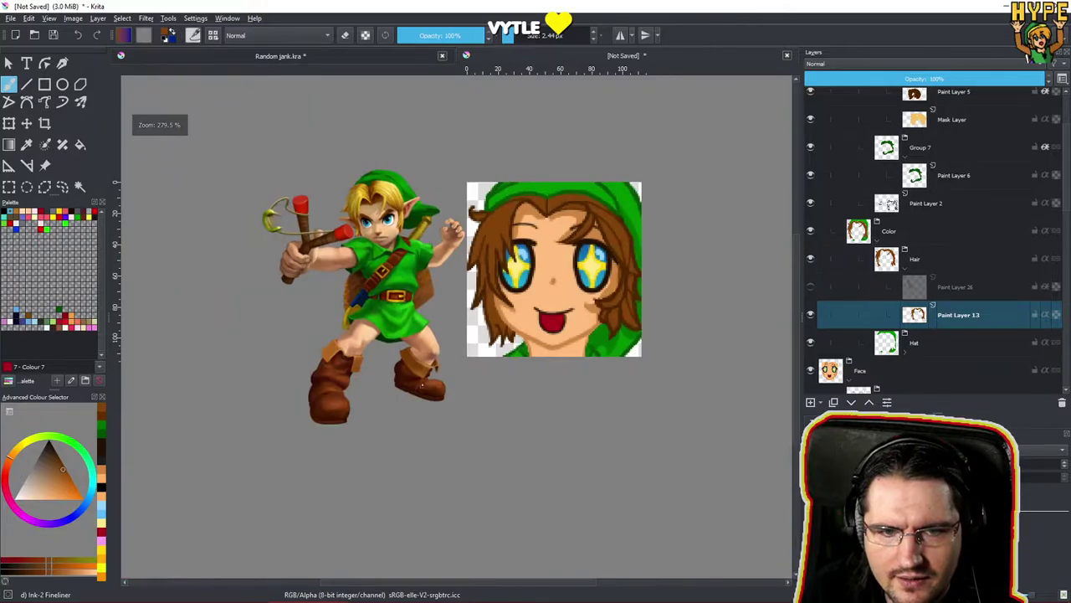
Fill uneven pixels in the large front hair lock and the curl beside the hat with base brown on Paint Layer 13.
{"action": "left_click_drag", "start_coordinate": [480, 310], "coordinate": [542, 323]}
{"action": "left_click_drag", "start_coordinate": [574, 237], "coordinate": [489, 395]}
{"action": "left_click_drag", "start_coordinate": [517, 296], "coordinate": [548, 317]}
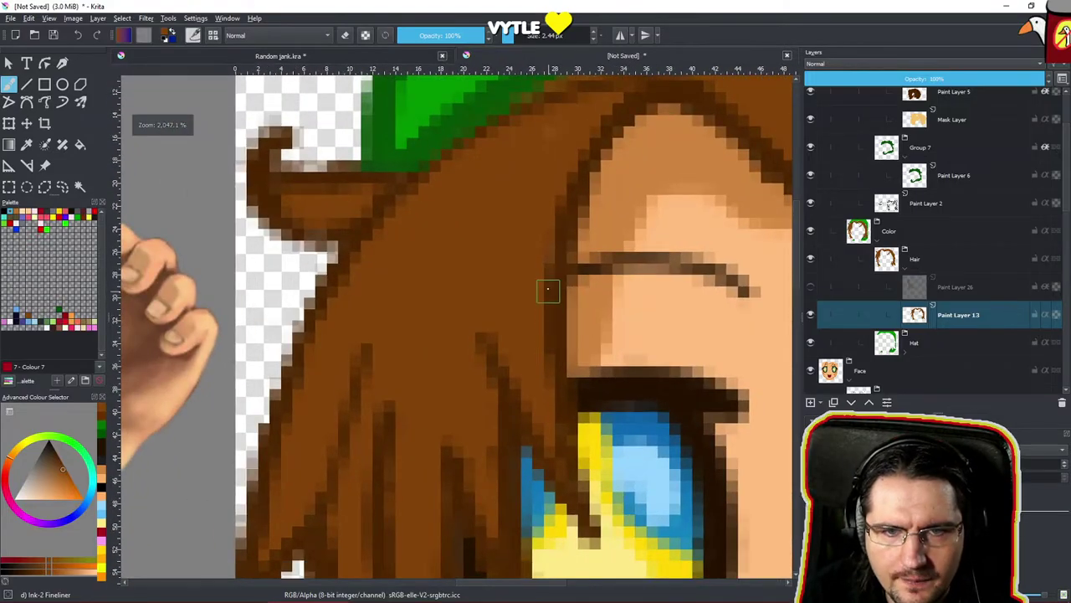
{"action": "left_click_drag", "start_coordinate": [571, 130], "coordinate": [522, 200]}
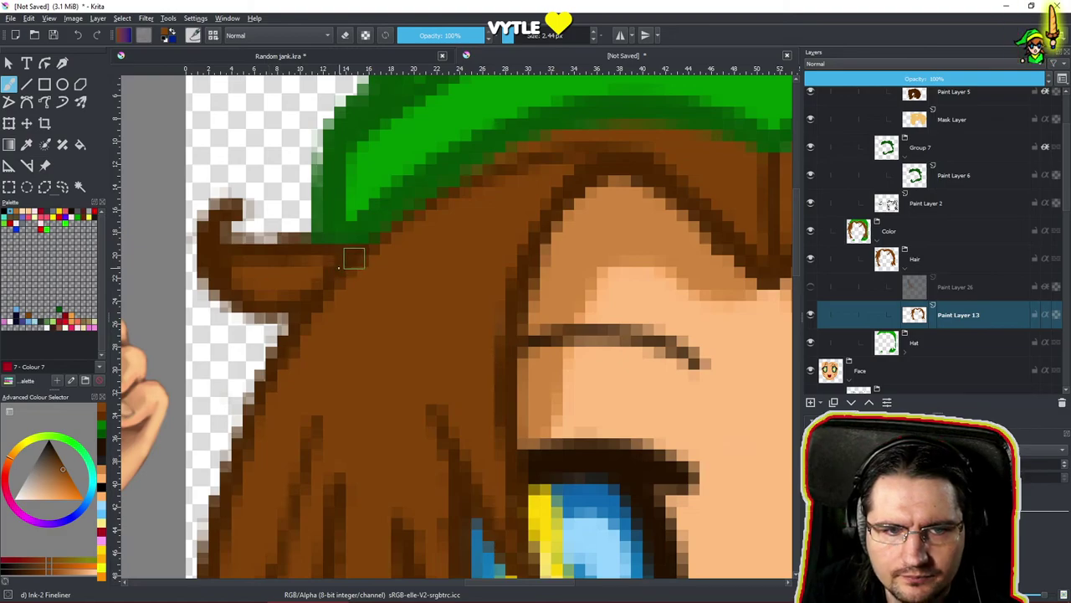
{"action": "left_click_drag", "start_coordinate": [442, 317], "coordinate": [396, 263]}
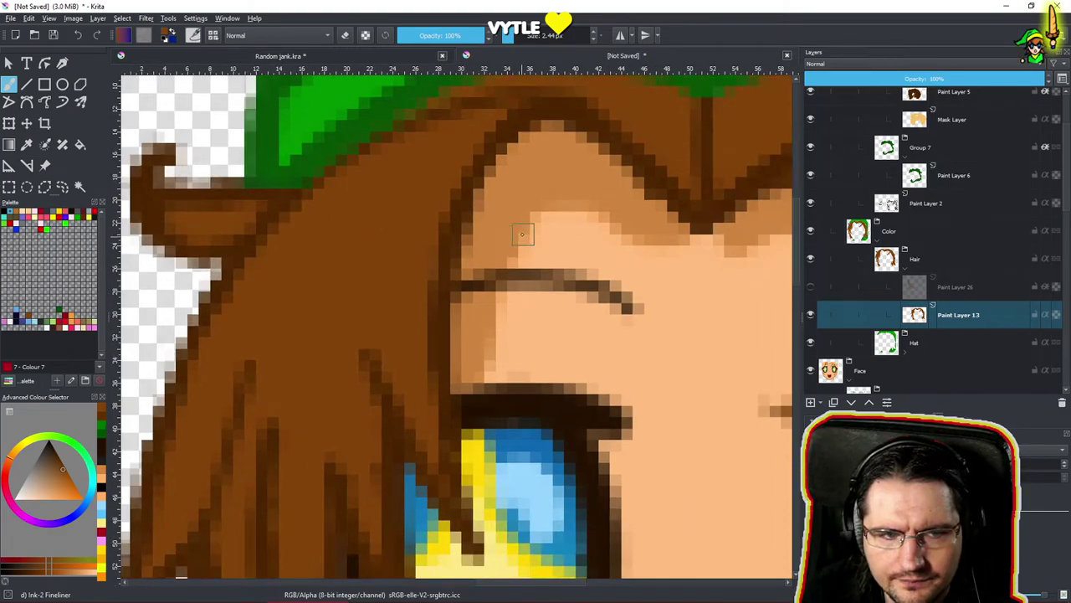
Clean up the base brown of the parted fringe and the strands sweeping beneath the hat brim toward the unobstructed eye.
{"action": "left_click_drag", "start_coordinate": [524, 237], "coordinate": [278, 334]}
{"action": "left_click_drag", "start_coordinate": [634, 229], "coordinate": [478, 246]}
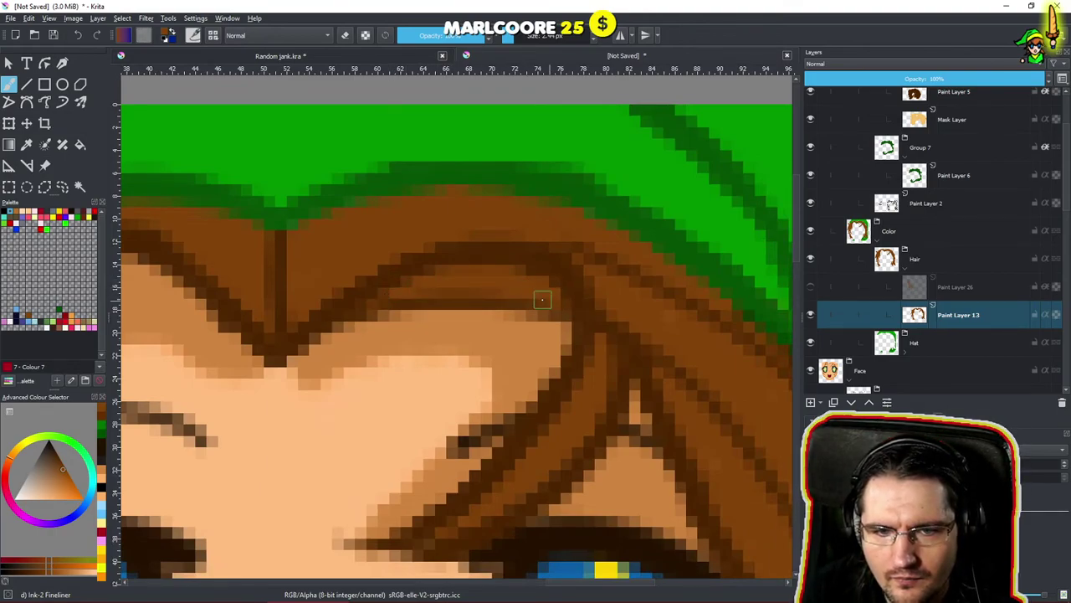
{"action": "left_click_drag", "start_coordinate": [603, 291], "coordinate": [531, 236]}
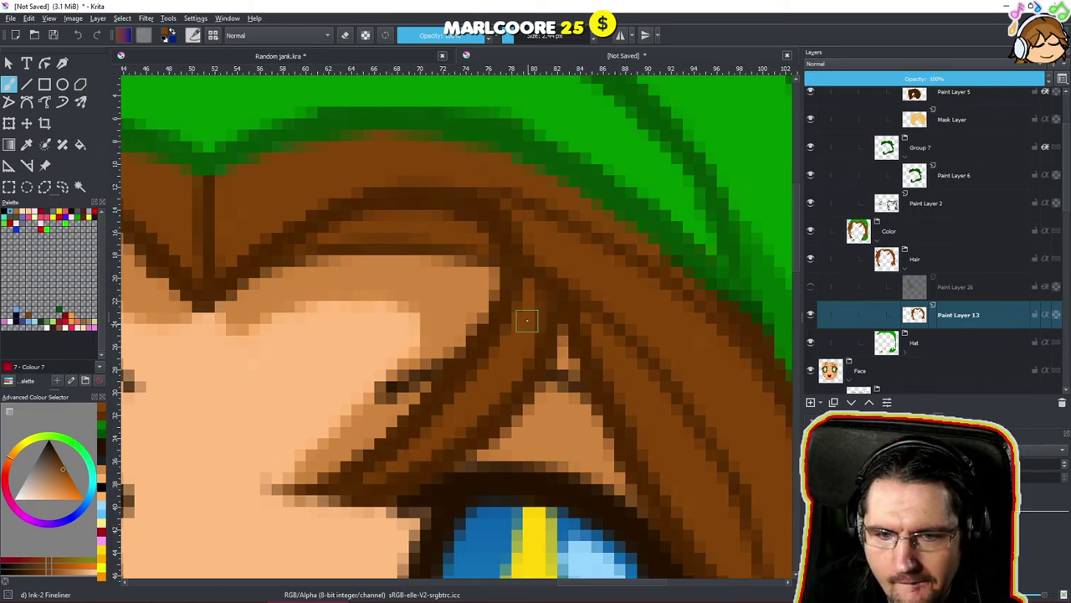
{"action": "left_click_drag", "start_coordinate": [586, 346], "coordinate": [486, 267]}
{"action": "left_click_drag", "start_coordinate": [576, 424], "coordinate": [538, 333]}
{"action": "left_click_drag", "start_coordinate": [624, 420], "coordinate": [590, 404]}
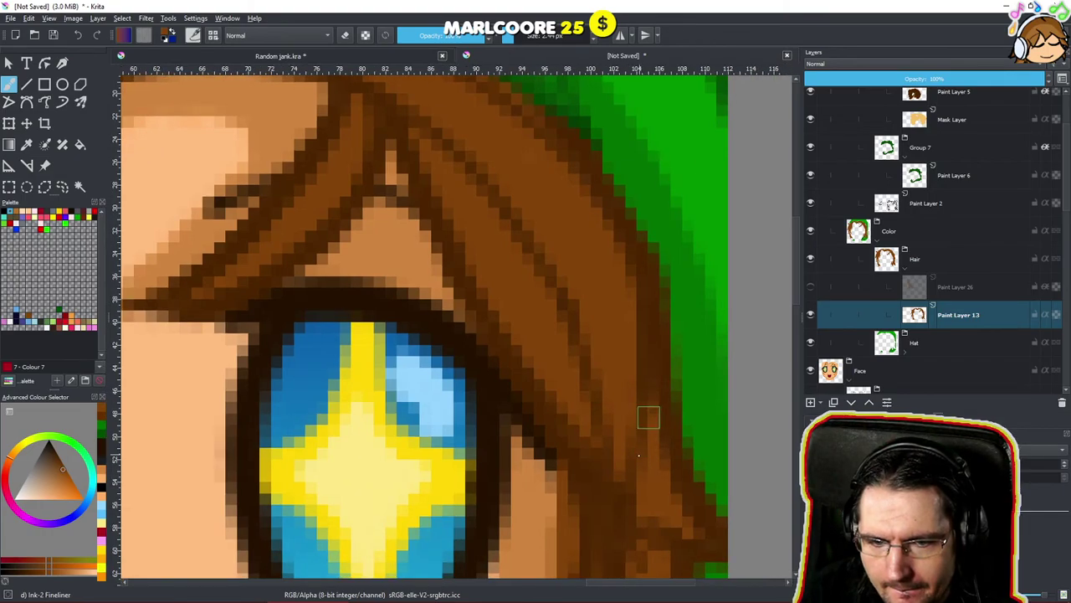
Fill uneven base brown pixels in the side hair strands from beside the unobstructed eye down to the tips over the collar.
{"action": "left_click_drag", "start_coordinate": [638, 481], "coordinate": [592, 284]}
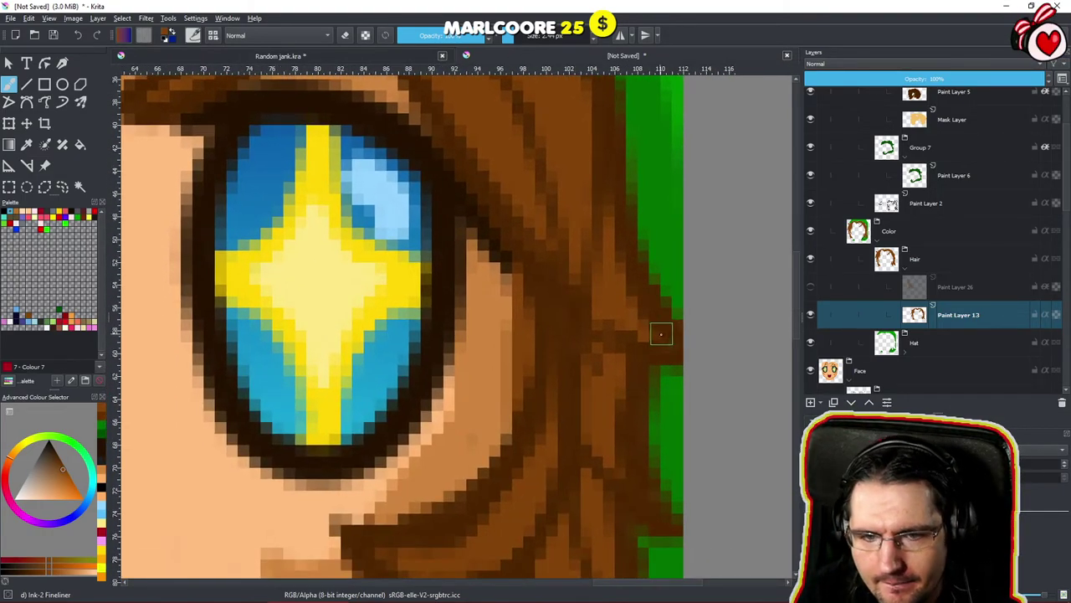
{"action": "left_click_drag", "start_coordinate": [584, 335], "coordinate": [580, 281]}
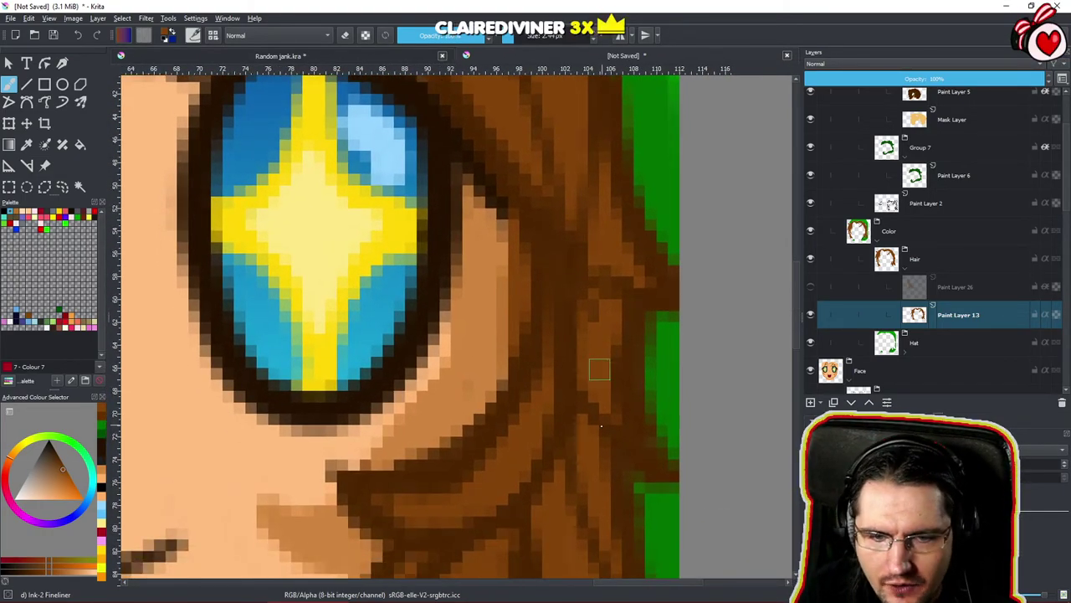
{"action": "scroll", "coordinate": [564, 327], "scroll_direction": "down", "scroll_amount": 4}
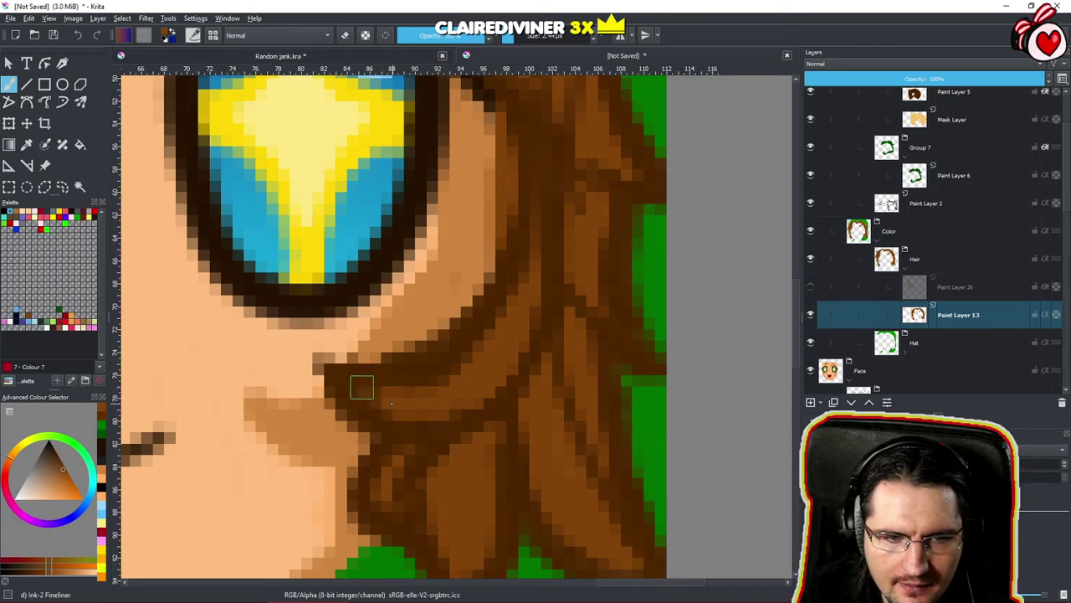
{"action": "left_click_drag", "start_coordinate": [519, 387], "coordinate": [510, 375]}
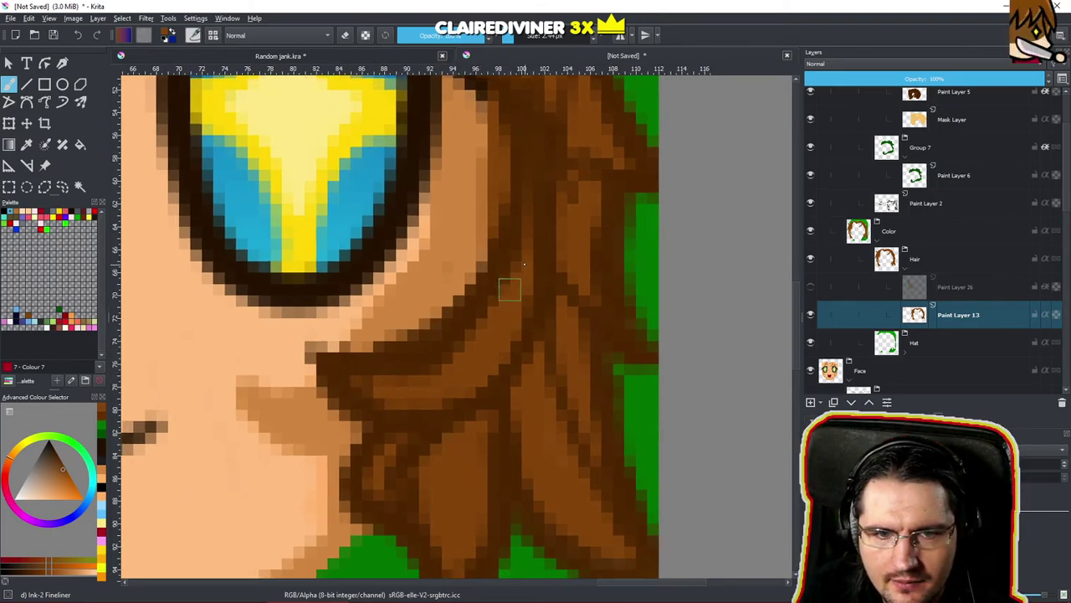
{"action": "scroll", "coordinate": [506, 298], "scroll_direction": "down", "scroll_amount": 3}
{"action": "left_click_drag", "start_coordinate": [541, 443], "coordinate": [591, 452]}
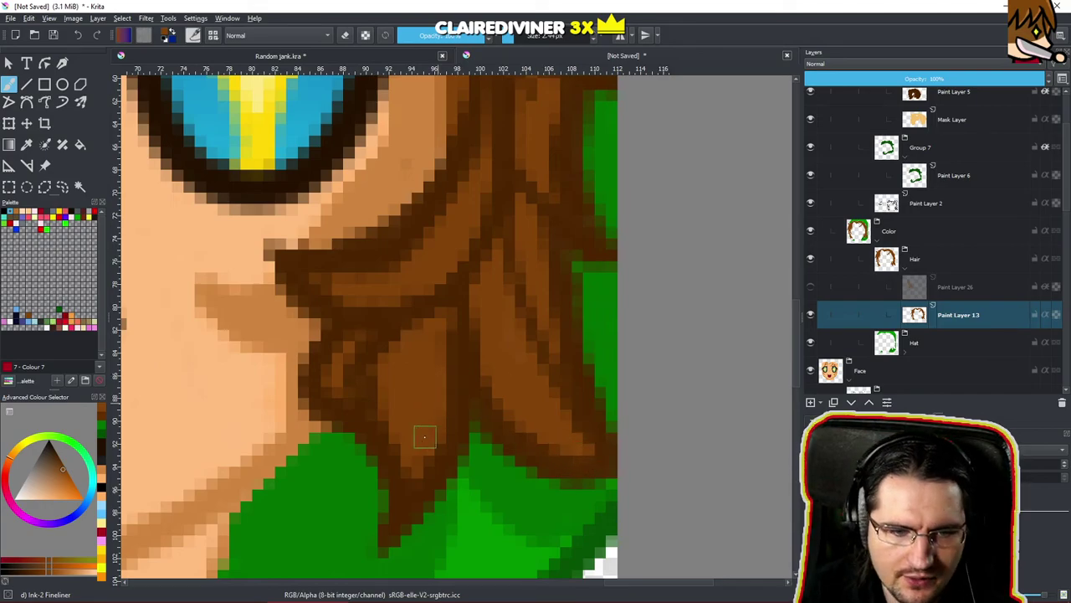
{"action": "mouse_move", "coordinate": [428, 308]}
{"action": "left_mouse_down"}
{"action": "mouse_move", "coordinate": [490, 354]}
{"action": "mouse_move", "coordinate": [483, 244]}
{"action": "mouse_move", "coordinate": [612, 236]}
{"action": "left_mouse_up"}
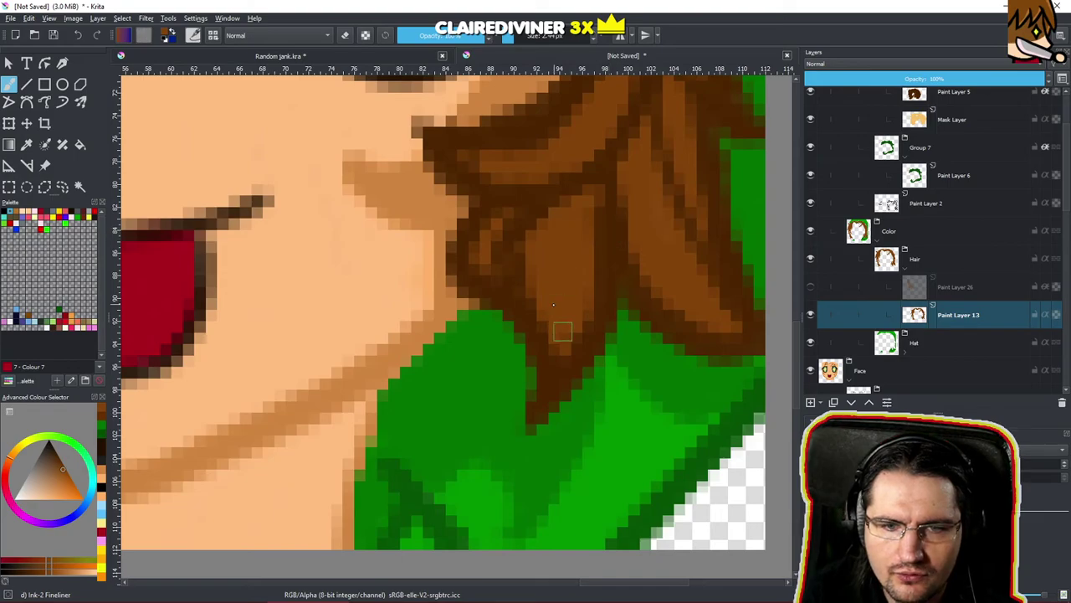
{"action": "scroll", "coordinate": [575, 341], "scroll_direction": "down", "scroll_amount": 10}
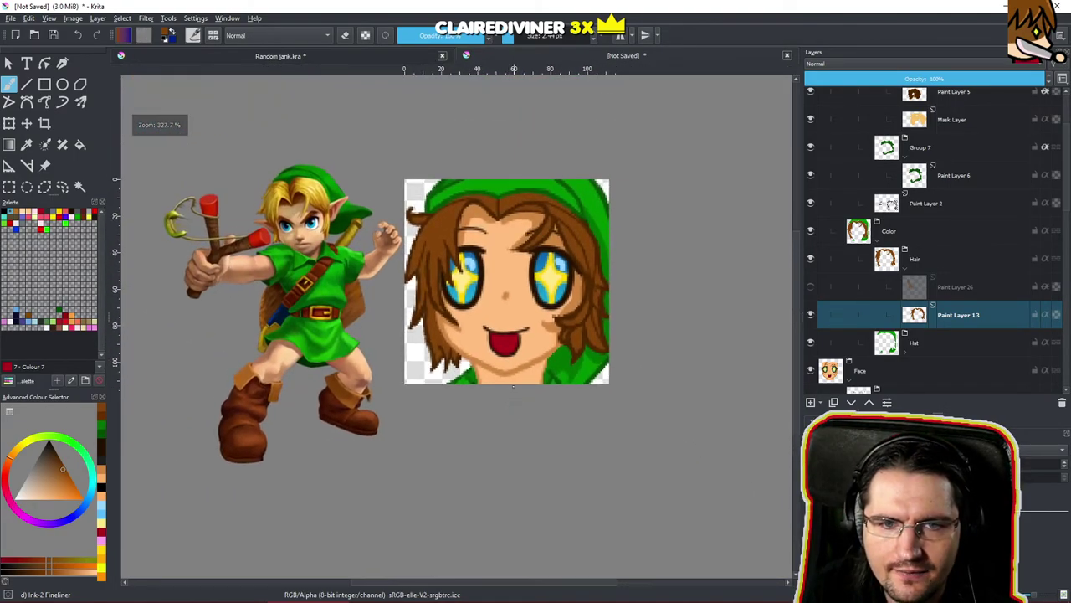
{"action": "left_click_drag", "start_coordinate": [507, 349], "coordinate": [529, 361]}
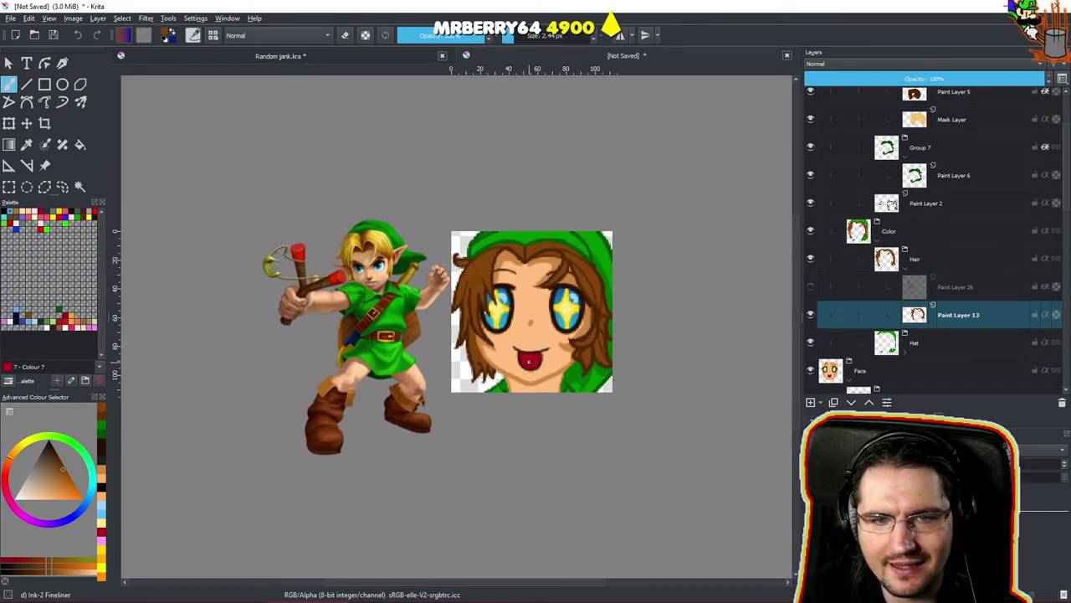
{"action": "left_click_drag", "start_coordinate": [547, 322], "coordinate": [534, 348]}
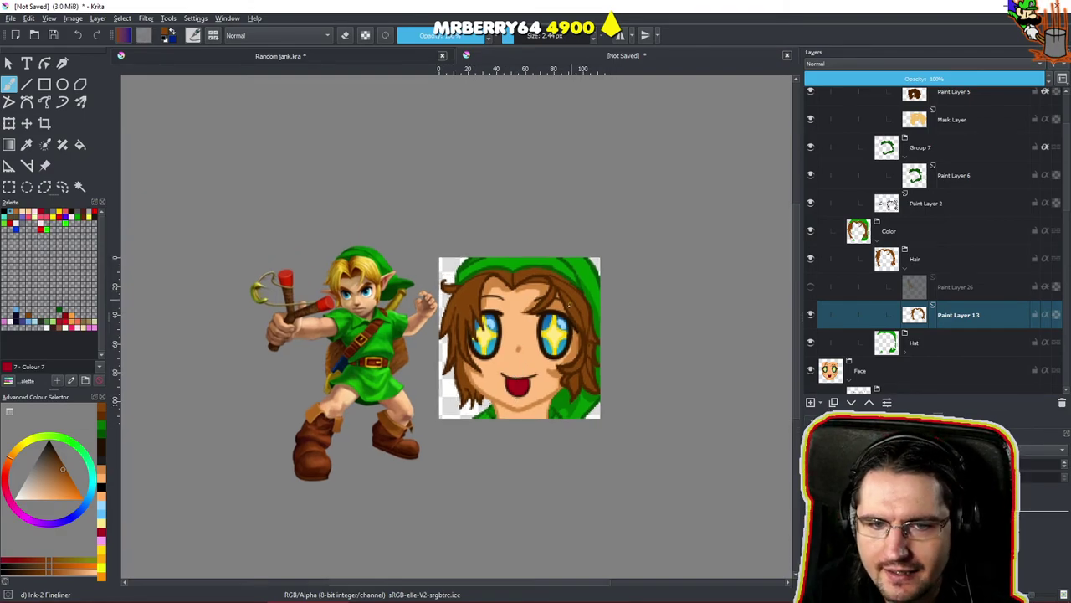
Select Paint Layer 10 in the face's Base Color group and sample the light skin tone from the face.
{"action": "scroll", "coordinate": [574, 294], "scroll_direction": "up", "scroll_amount": 8}
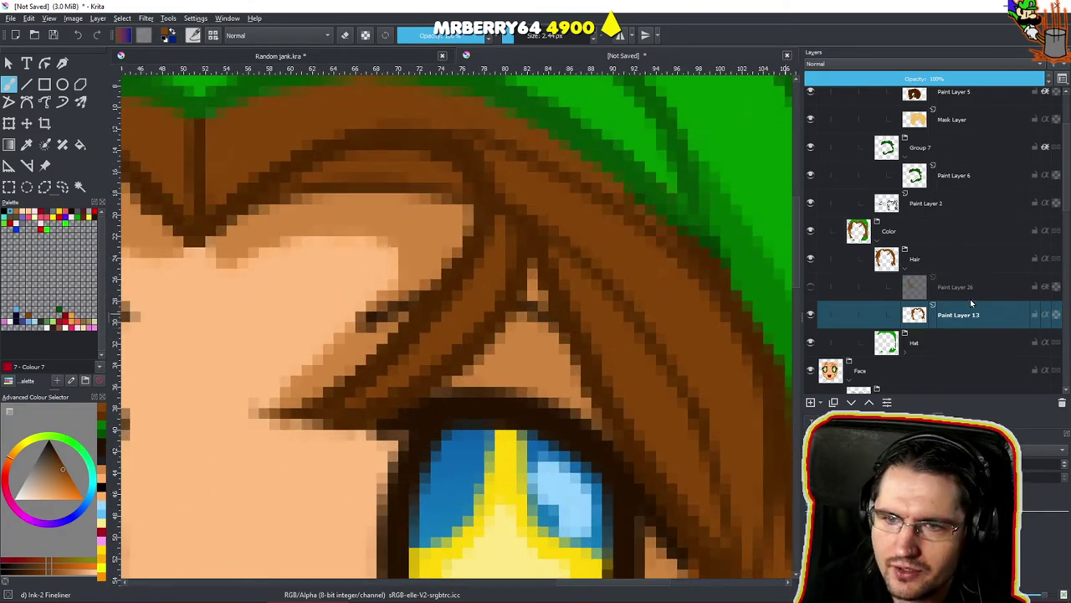
{"action": "scroll", "coordinate": [898, 339], "scroll_direction": "down", "scroll_amount": 10}
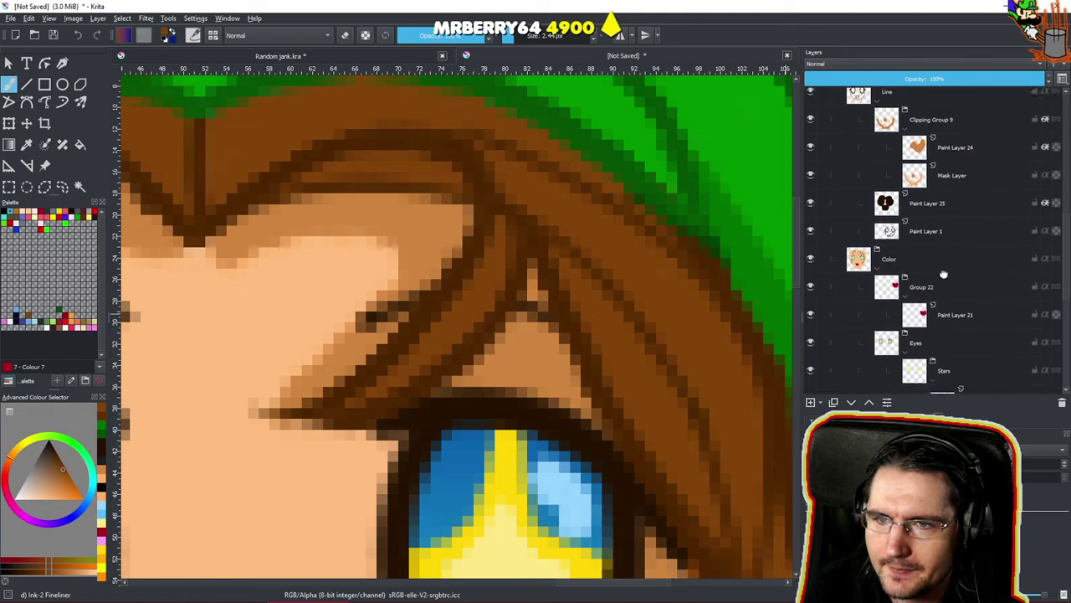
{"action": "scroll", "coordinate": [933, 301], "scroll_direction": "down", "scroll_amount": 10}
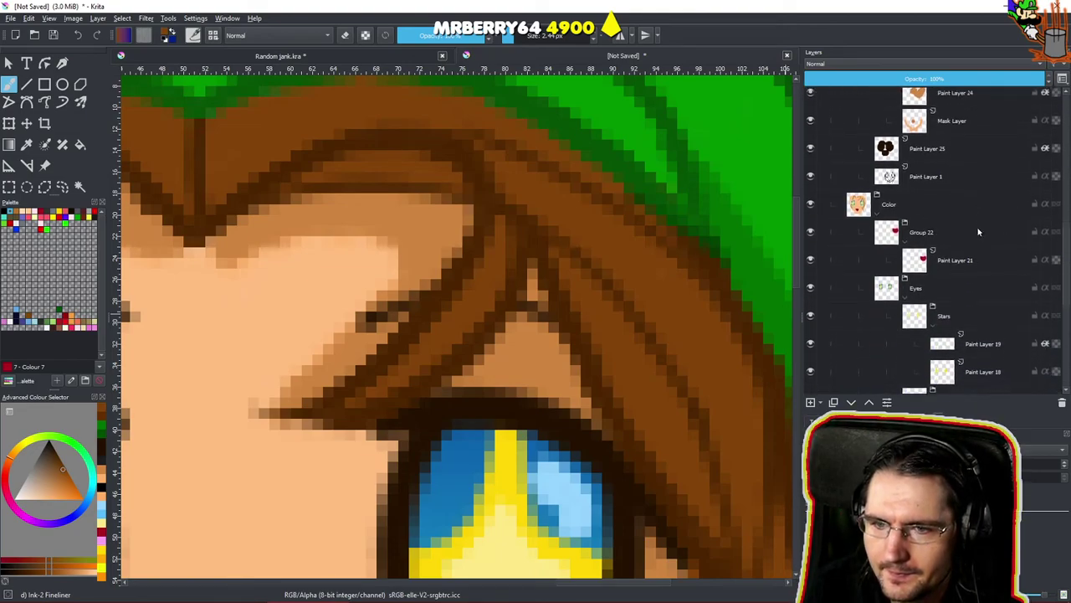
{"action": "left_click", "coordinate": [942, 348]}
{"action": "left_click", "coordinate": [933, 358]}
{"action": "left_click", "coordinate": [984, 353]}
{"action": "left_click_drag", "start_coordinate": [637, 384], "coordinate": [793, 292]}
{"action": "left_click", "coordinate": [491, 423], "text": "ctrl"}
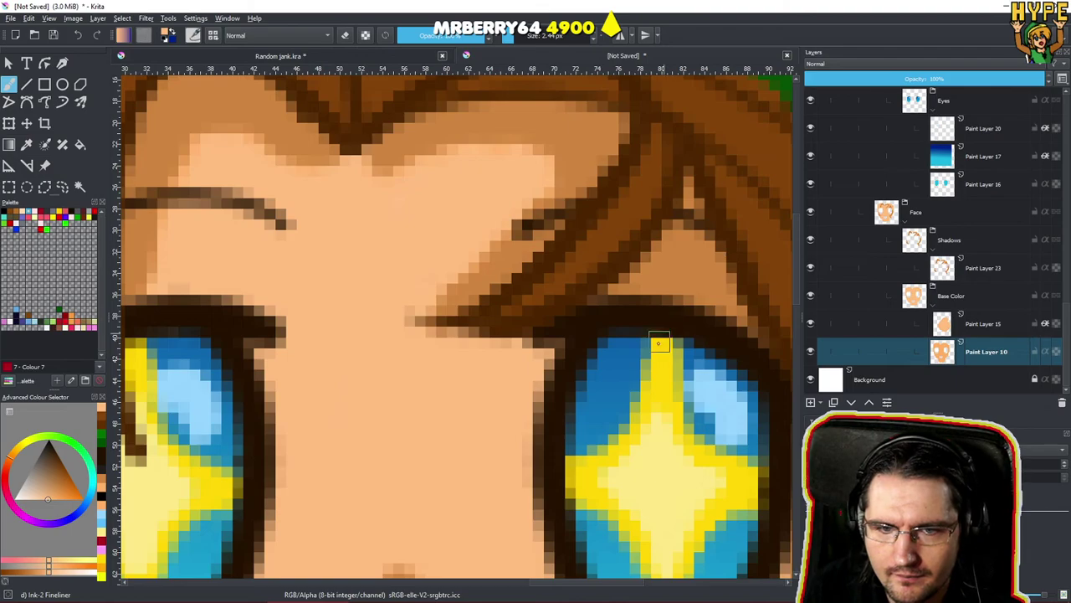
Switch to Paint Layer 15 with a darker skin tone and inspect the skin edges around the hair and eyes.
{"action": "left_click", "coordinate": [985, 325]}
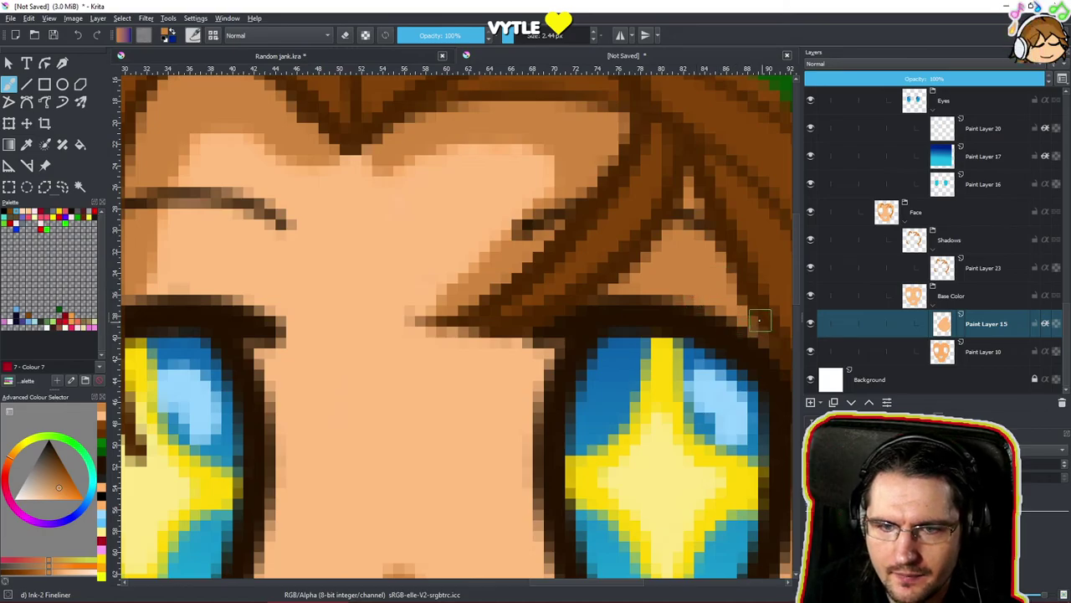
{"action": "scroll", "coordinate": [617, 313], "scroll_direction": "down", "scroll_amount": 3}
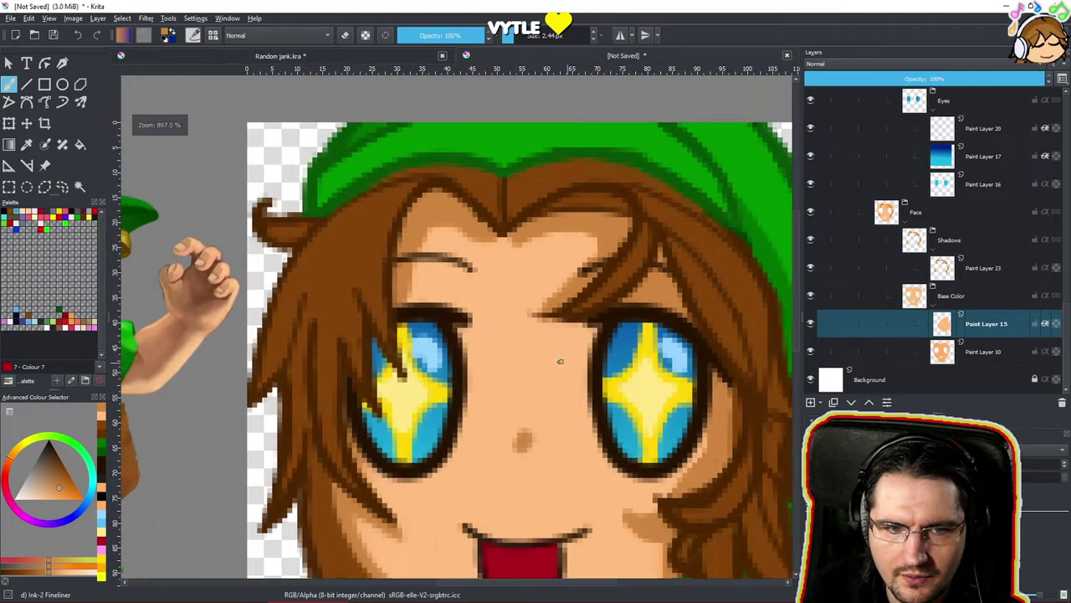
{"action": "scroll", "coordinate": [471, 342], "scroll_direction": "up", "scroll_amount": 5}
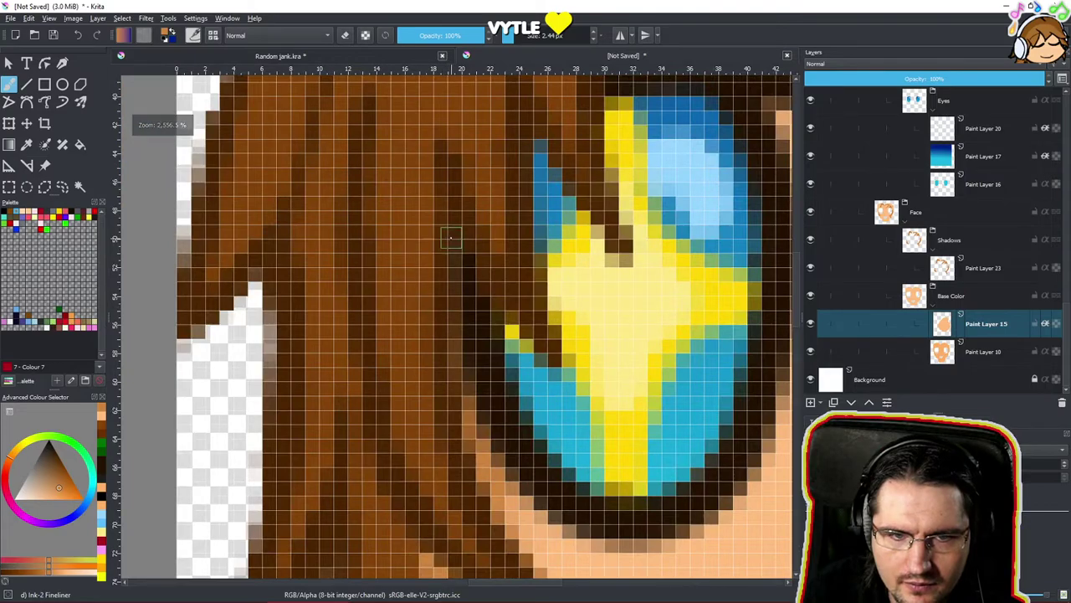
{"action": "scroll", "coordinate": [453, 259], "scroll_direction": "down", "scroll_amount": 2}
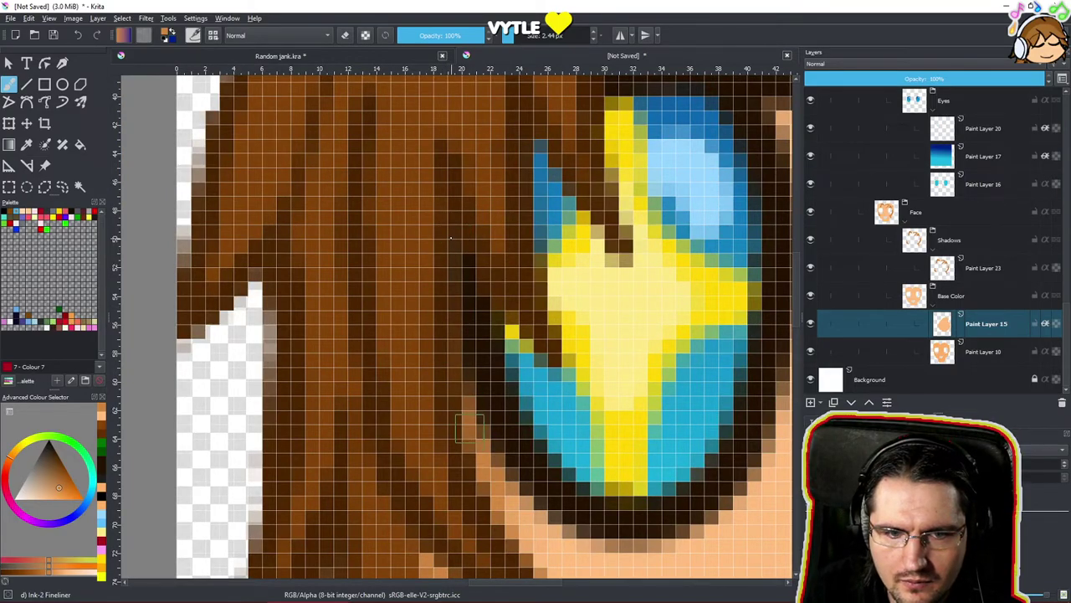
{"action": "scroll", "coordinate": [476, 476], "scroll_direction": "down", "scroll_amount": 4}
{"action": "scroll", "coordinate": [476, 476], "scroll_direction": "down", "scroll_amount": 2}
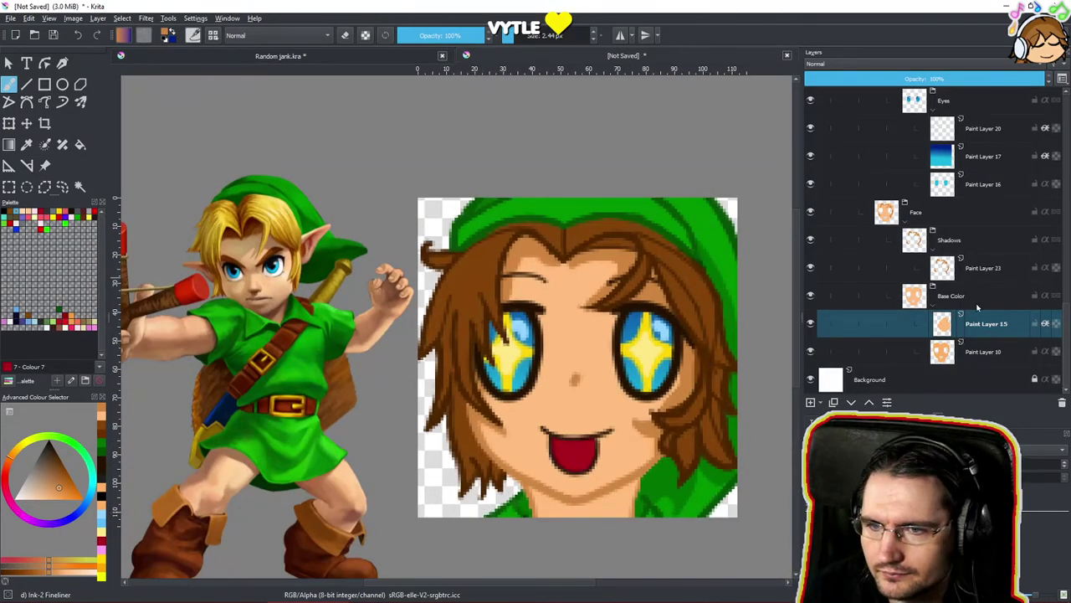
Return to Paint Layer 10 with the light skin tone and touch up skin pixels between the hair strands and eye.
{"action": "left_click", "coordinate": [989, 351]}
{"action": "scroll", "coordinate": [502, 290], "scroll_direction": "up", "scroll_amount": 3}
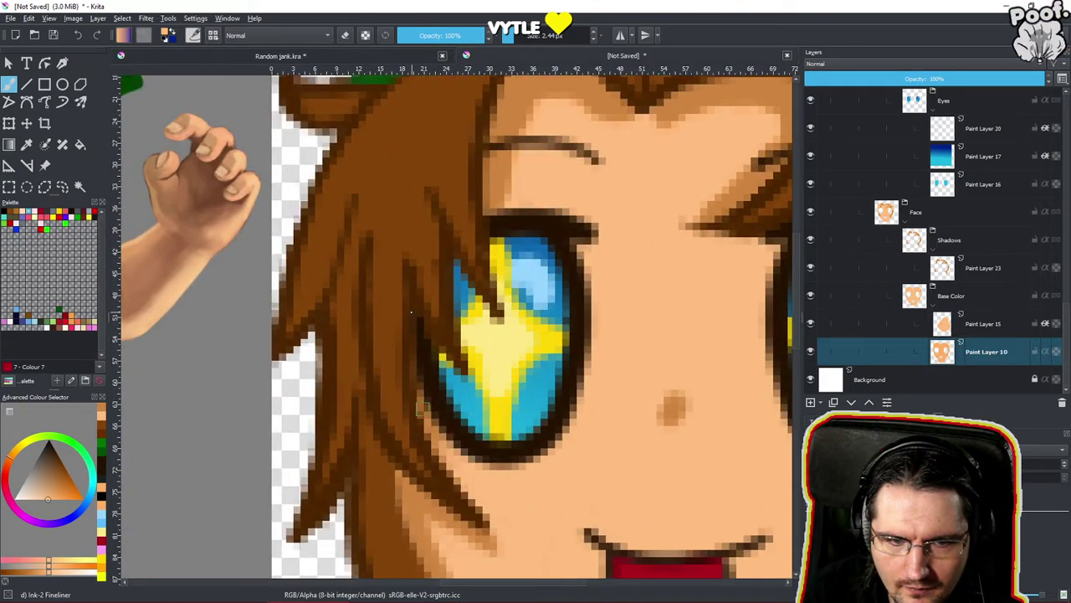
{"action": "scroll", "coordinate": [419, 392], "scroll_direction": "down", "scroll_amount": 4}
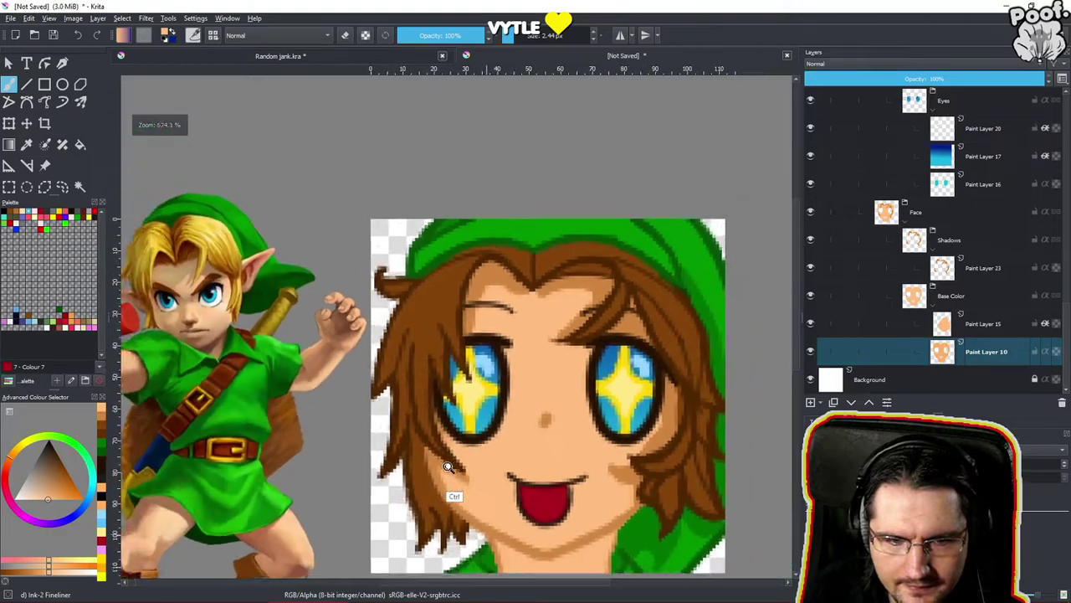
{"action": "scroll", "coordinate": [467, 374], "scroll_direction": "up", "scroll_amount": 5}
{"action": "scroll", "coordinate": [467, 373], "scroll_direction": "down", "scroll_amount": 6}
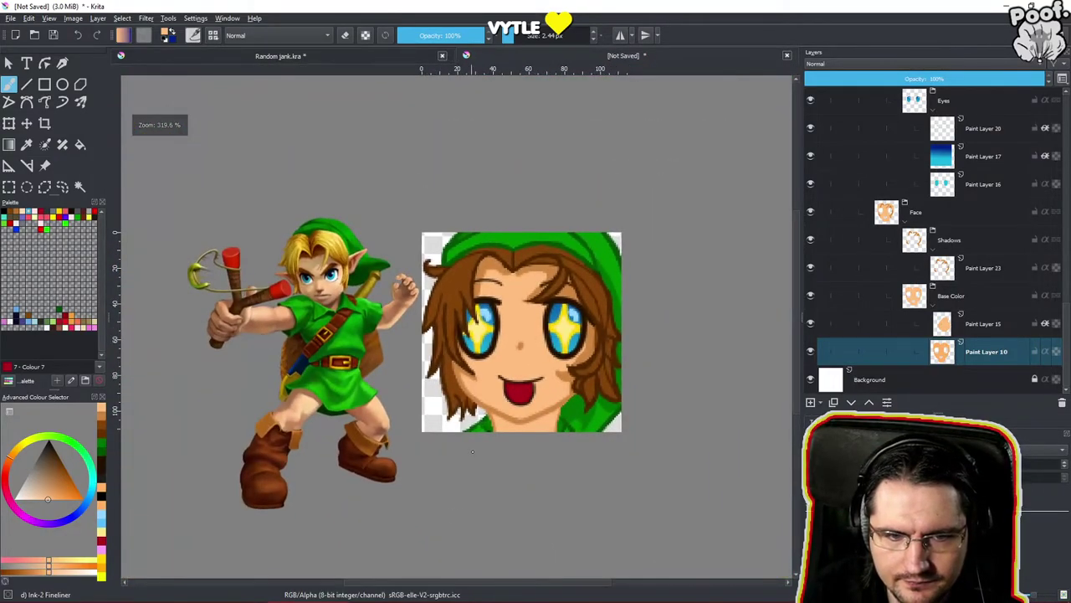
{"action": "scroll", "coordinate": [481, 446], "scroll_direction": "down", "scroll_amount": 4}
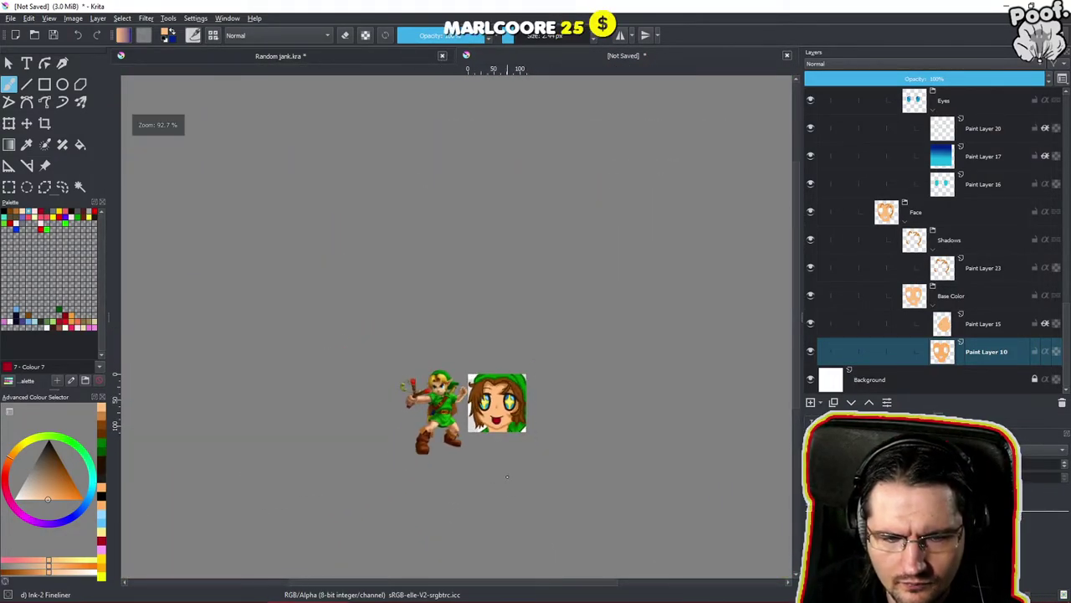
Sample the hair's base brown and show the hair shadow layer, Paint Layer 26.
{"action": "mouse_move", "coordinate": [520, 387]}
{"action": "left_mouse_down"}
{"action": "mouse_move", "coordinate": [577, 328]}
{"action": "mouse_move", "coordinate": [618, 307]}
{"action": "mouse_move", "coordinate": [633, 332]}
{"action": "mouse_move", "coordinate": [594, 355]}
{"action": "mouse_move", "coordinate": [566, 346]}
{"action": "mouse_move", "coordinate": [555, 370]}
{"action": "mouse_move", "coordinate": [579, 363]}
{"action": "mouse_move", "coordinate": [577, 336]}
{"action": "mouse_move", "coordinate": [585, 346]}
{"action": "mouse_move", "coordinate": [574, 346]}
{"action": "mouse_move", "coordinate": [542, 242]}
{"action": "mouse_move", "coordinate": [610, 153]}
{"action": "left_mouse_up"}
{"action": "left_click", "coordinate": [448, 254], "text": "ctrl"}
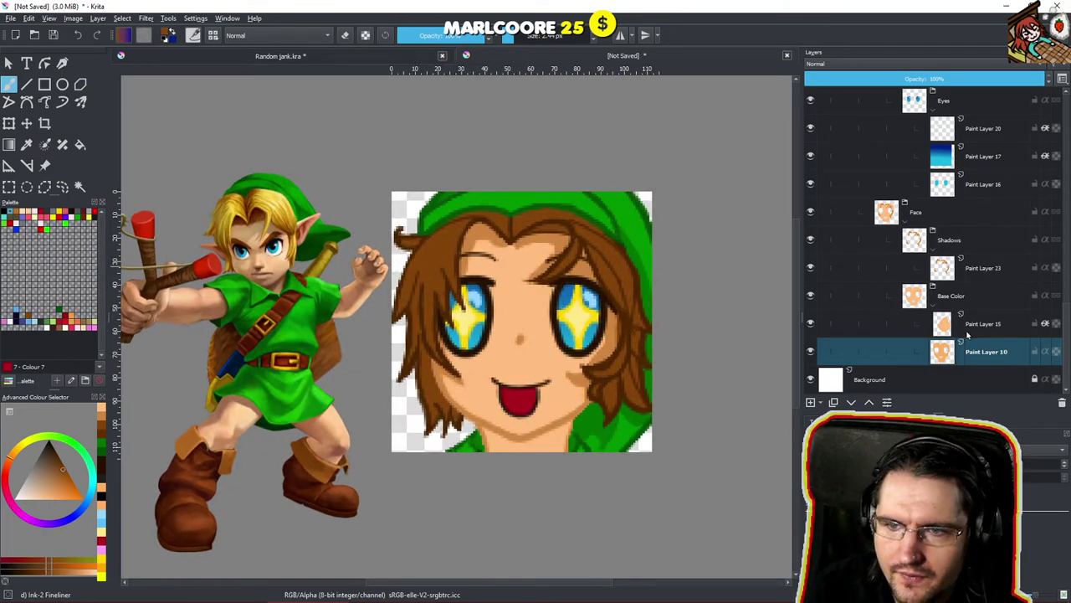
{"action": "left_click_drag", "start_coordinate": [929, 284], "coordinate": [925, 315]}
{"action": "scroll", "coordinate": [924, 315], "scroll_direction": "up", "scroll_amount": 6}
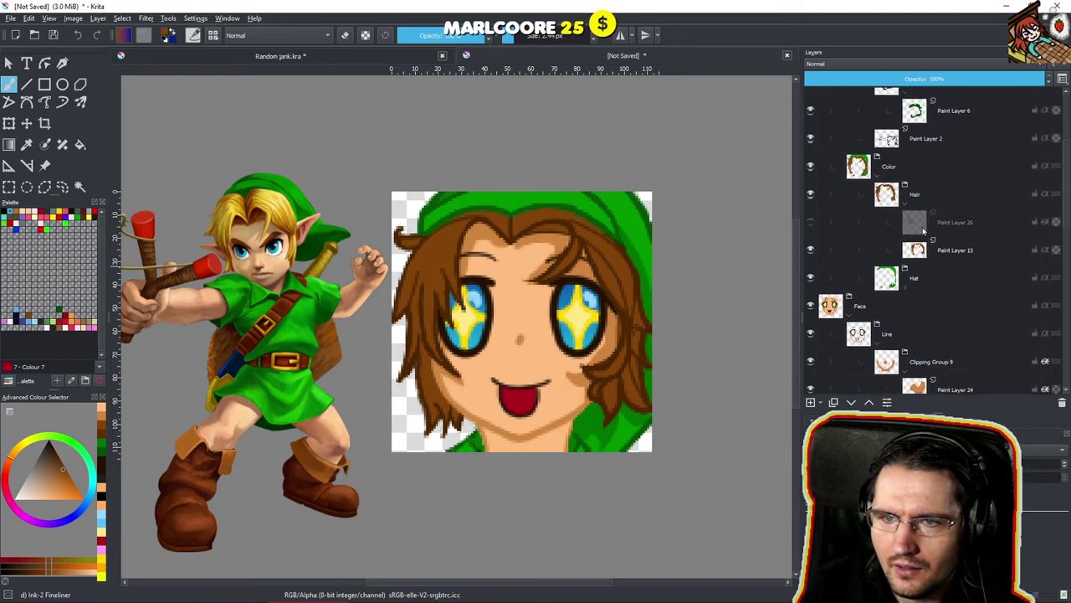
{"action": "scroll", "coordinate": [882, 291], "scroll_direction": "up", "scroll_amount": 1}
{"action": "left_click", "coordinate": [810, 286]}
{"action": "scroll", "coordinate": [402, 330], "scroll_direction": "up", "scroll_amount": 3}
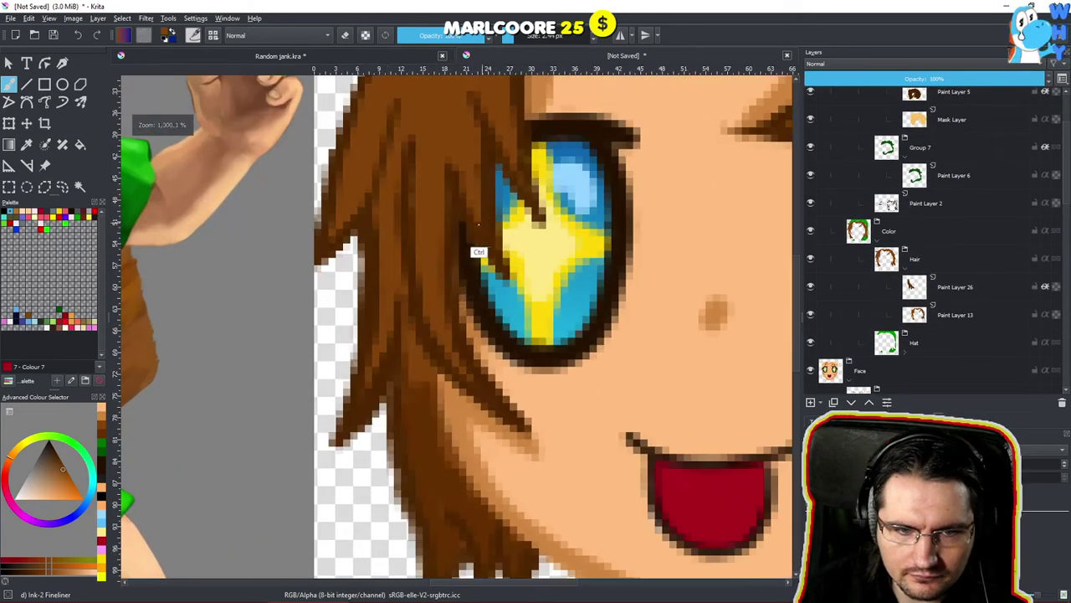
{"action": "key", "text": "e"}
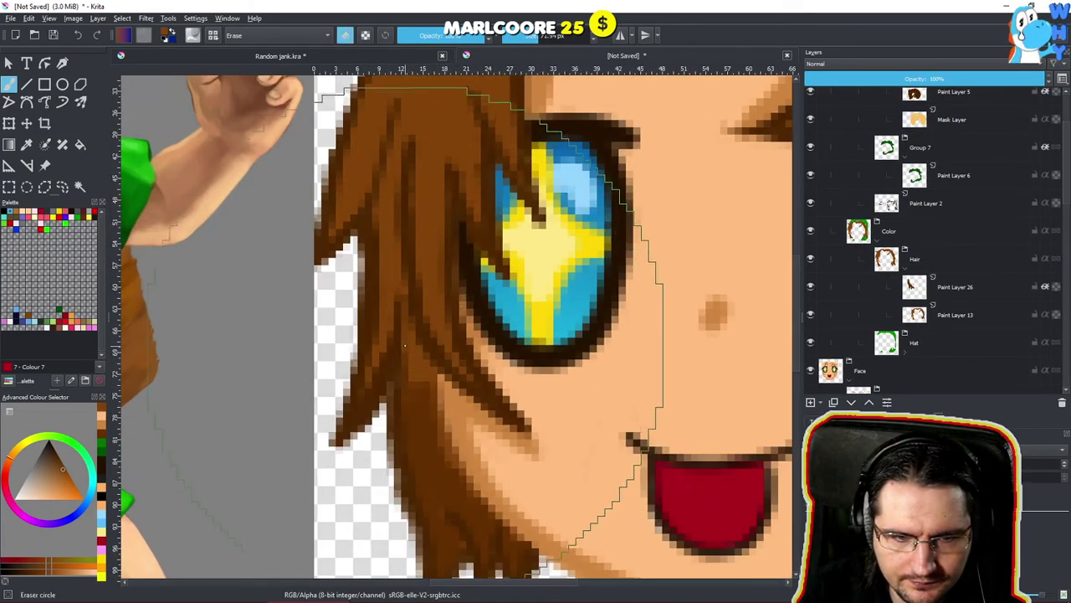
{"action": "key", "text": "ctrl+shift+a"}
{"action": "key", "text": "e"}
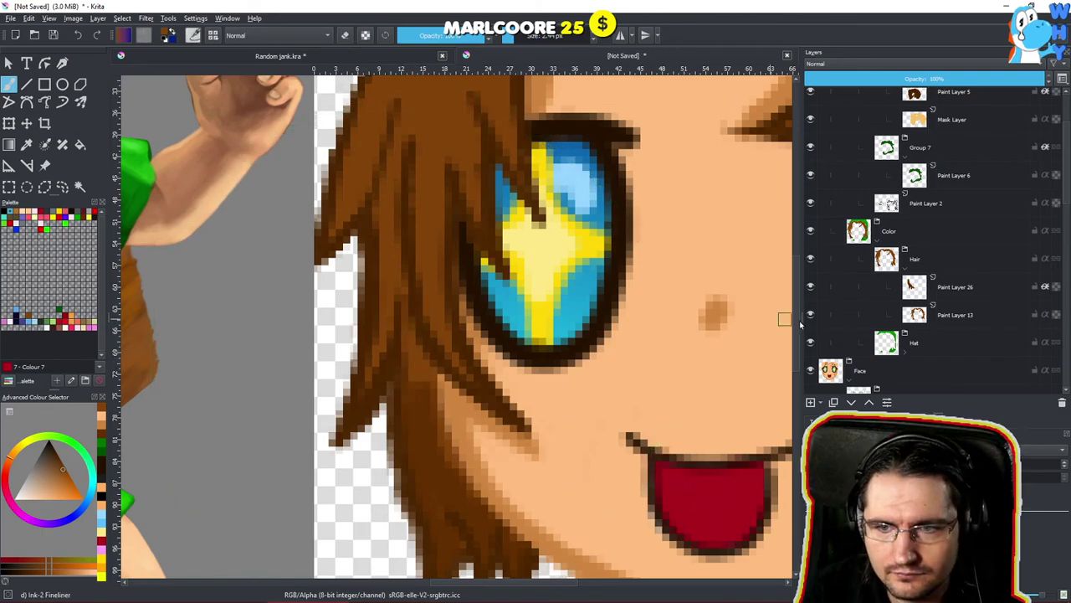
{"action": "left_click", "coordinate": [962, 322]}
{"action": "key", "text": "ctrl+shift+d"}
{"action": "key", "text": "e"}
{"action": "key", "text": "slash"}
{"action": "key", "text": "slash"}
{"action": "mouse_move", "coordinate": [522, 322]}
{"action": "left_mouse_down", "text": "shift"}
{"action": "mouse_move", "coordinate": [425, 342]}
{"action": "mouse_move", "coordinate": [238, 452]}
{"action": "left_mouse_up", "text": "shift"}
{"action": "key", "text": "e"}
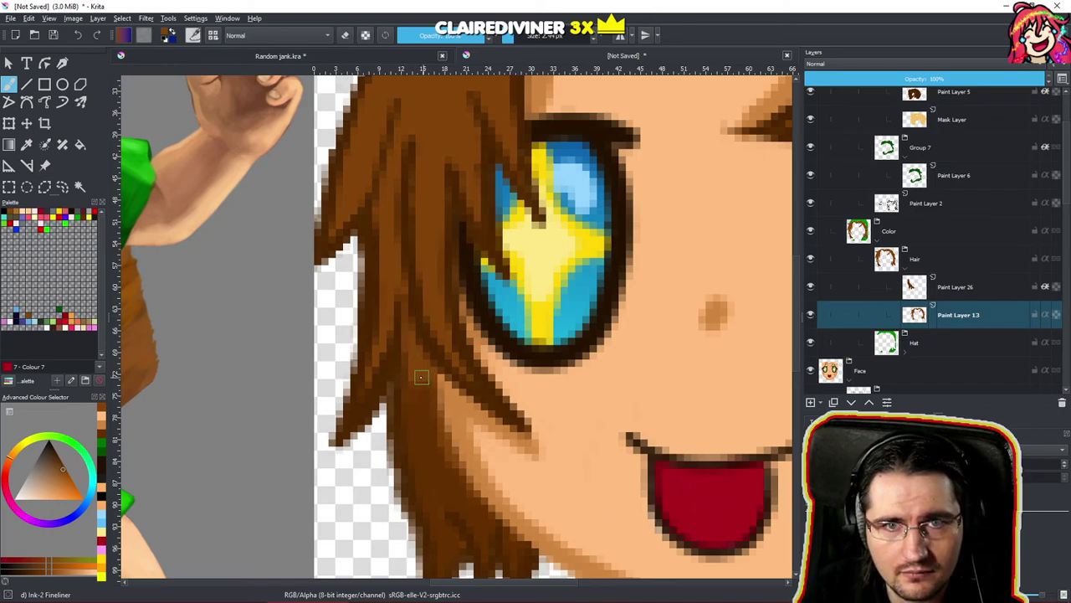
Sample the dark brown from the lower hair, undo the last strokes on Paint Layer 13, and shade the side strands on Paint Layer 26.
{"action": "left_click", "coordinate": [416, 416], "text": "ctrl"}
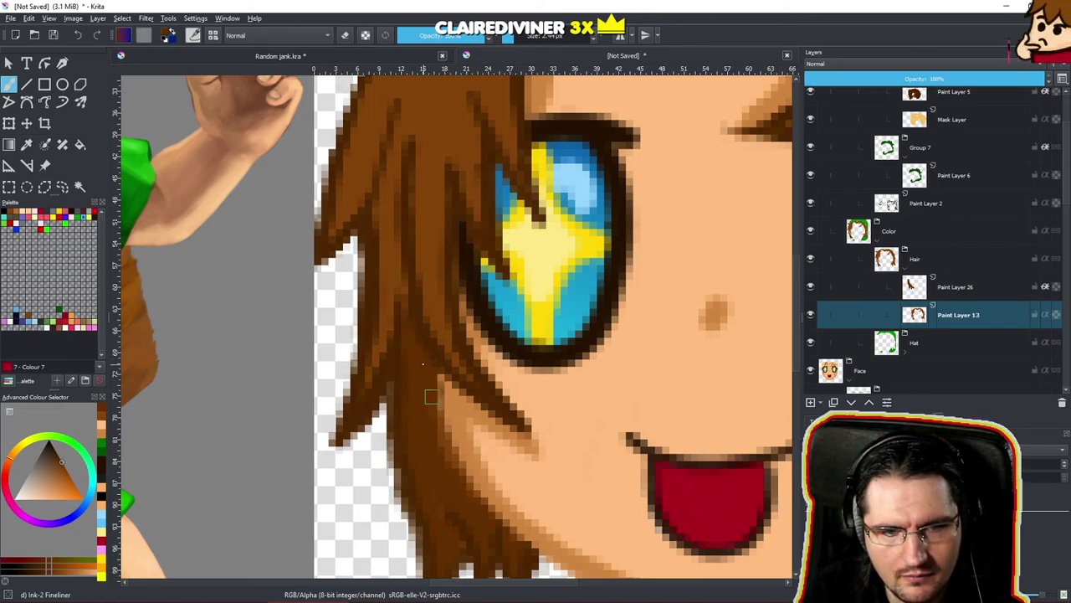
{"action": "key", "text": "ctrl+z"}
{"action": "key", "text": "ctrl+z"}
{"action": "key", "text": "ctrl+z"}
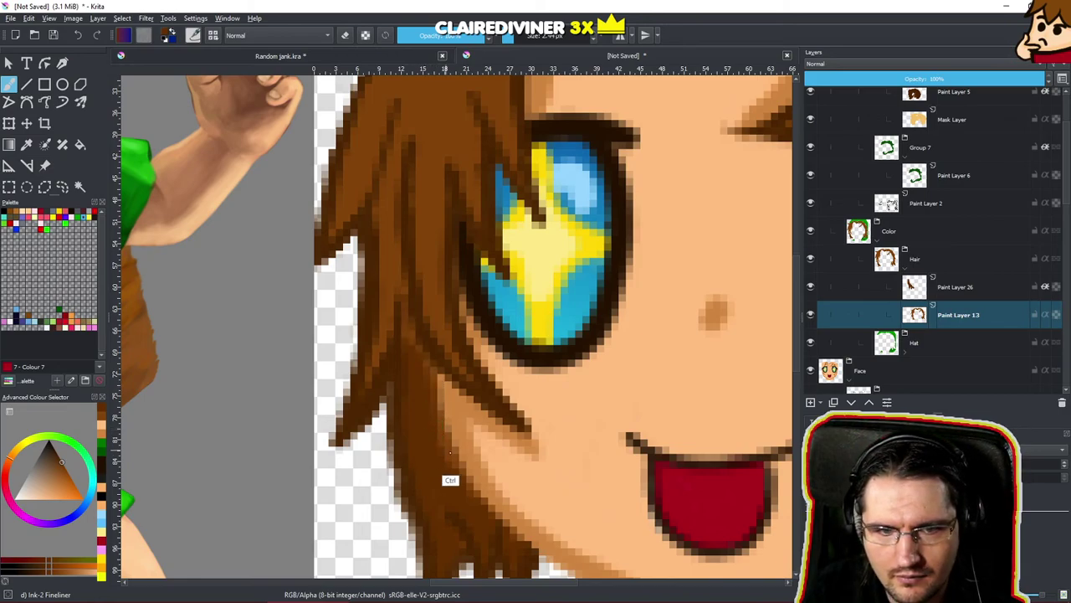
{"action": "left_click", "coordinate": [974, 291]}
{"action": "mouse_move", "coordinate": [421, 403]}
{"action": "left_mouse_down"}
{"action": "mouse_move", "coordinate": [432, 390]}
{"action": "mouse_move", "coordinate": [450, 421]}
{"action": "left_mouse_up"}
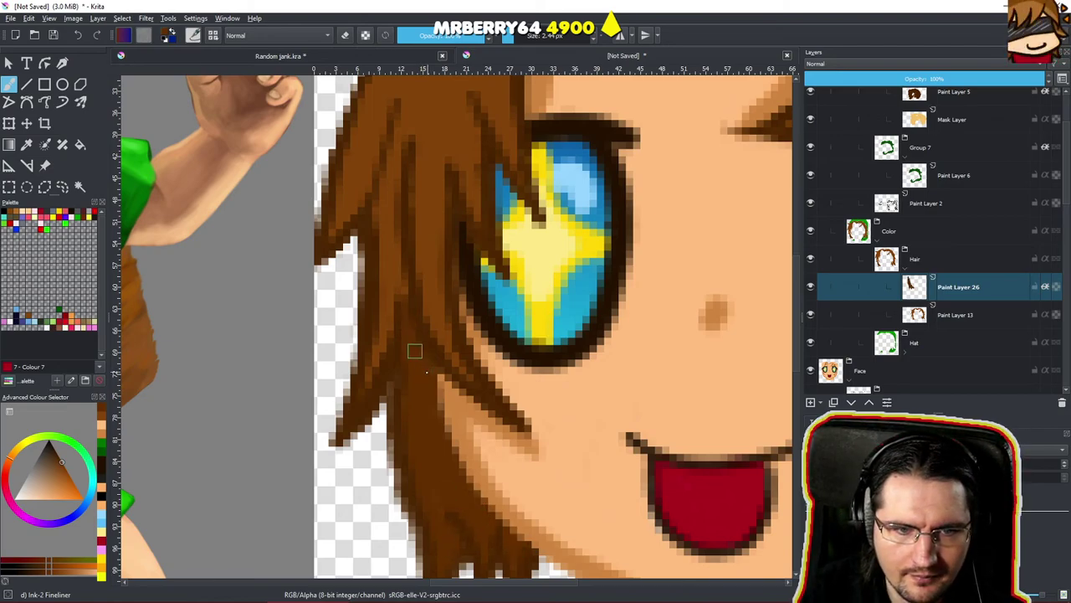
{"action": "scroll", "coordinate": [426, 372], "scroll_direction": "down", "scroll_amount": 6}
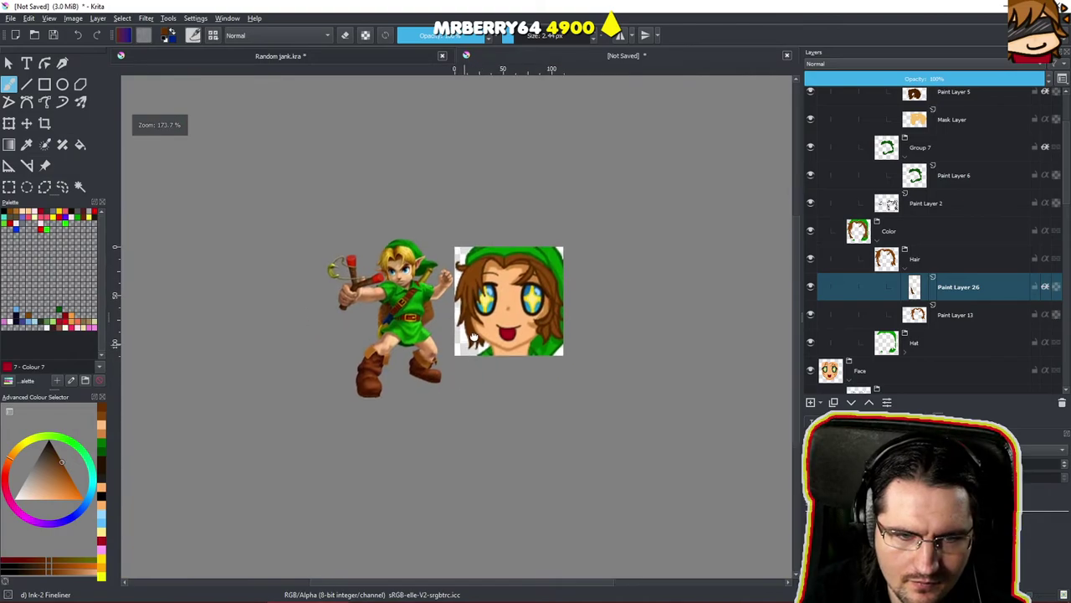
{"action": "scroll", "coordinate": [435, 360], "scroll_direction": "up", "scroll_amount": 5}
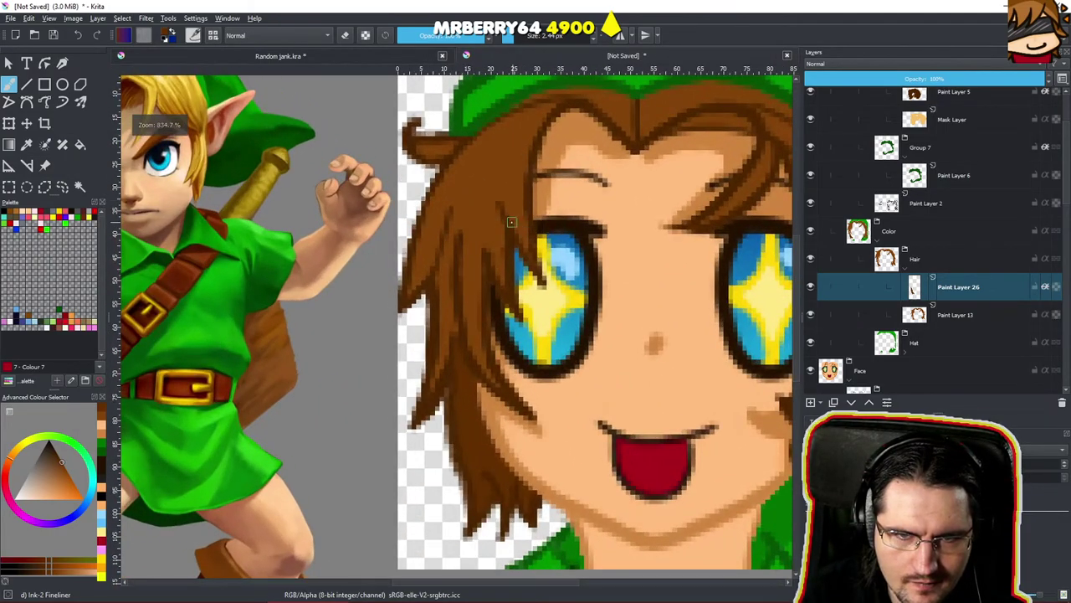
Paint dark brown shadow on Paint Layer 26 along the hair under the hat brim, around the central parting.
{"action": "left_click_drag", "start_coordinate": [511, 222], "coordinate": [426, 310]}
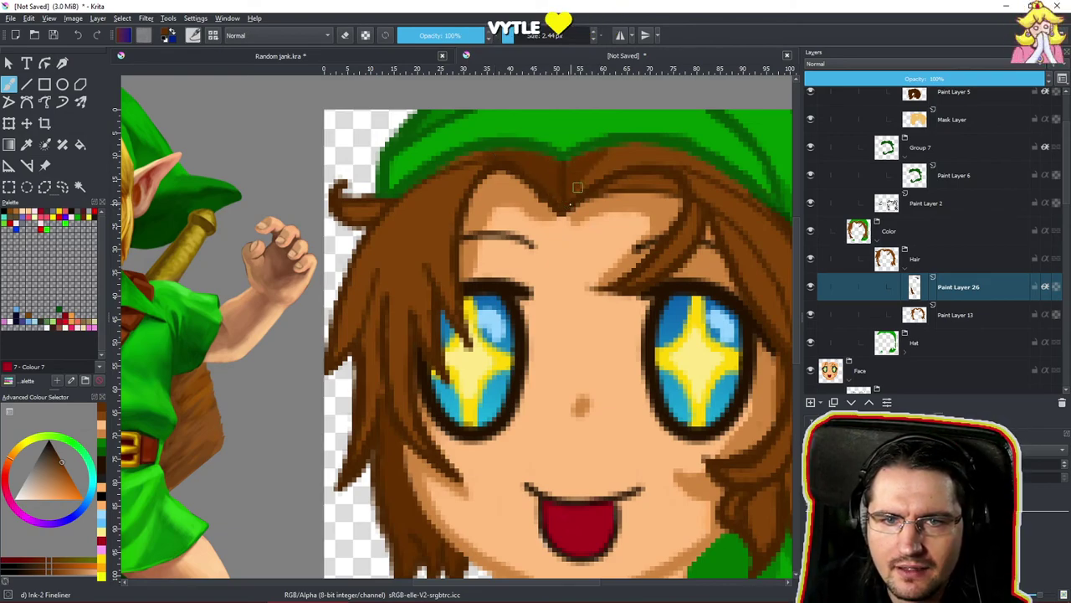
{"action": "mouse_move", "coordinate": [621, 148]}
{"action": "left_mouse_down"}
{"action": "mouse_move", "coordinate": [656, 151]}
{"action": "mouse_move", "coordinate": [609, 169]}
{"action": "mouse_move", "coordinate": [676, 157]}
{"action": "left_mouse_up"}
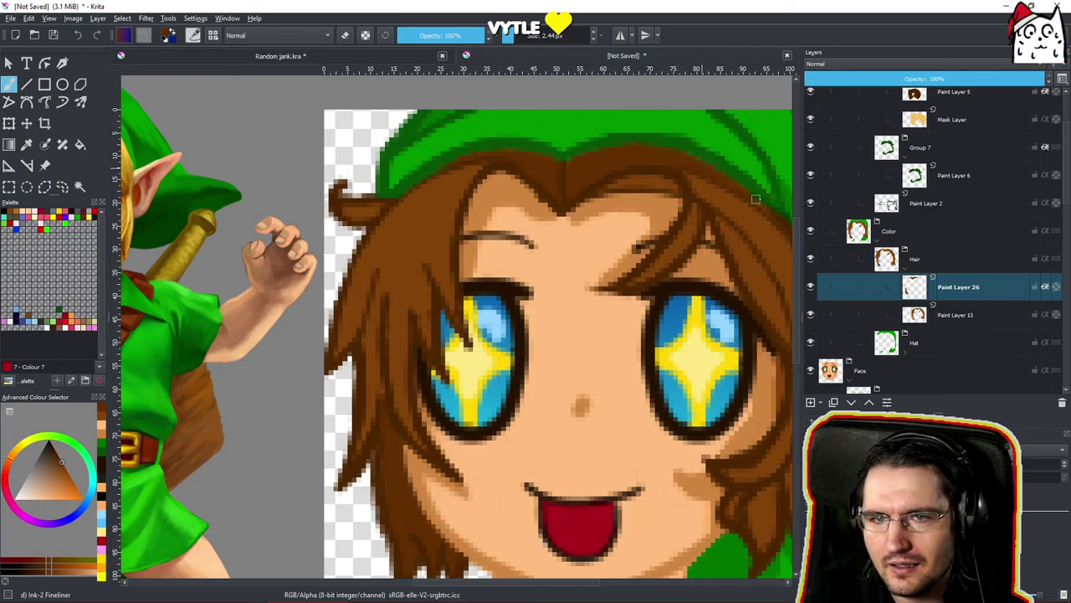
{"action": "left_click_drag", "start_coordinate": [629, 211], "coordinate": [565, 330]}
{"action": "left_click_drag", "start_coordinate": [563, 249], "coordinate": [544, 300]}
{"action": "scroll", "coordinate": [539, 322], "scroll_direction": "down", "scroll_amount": 5}
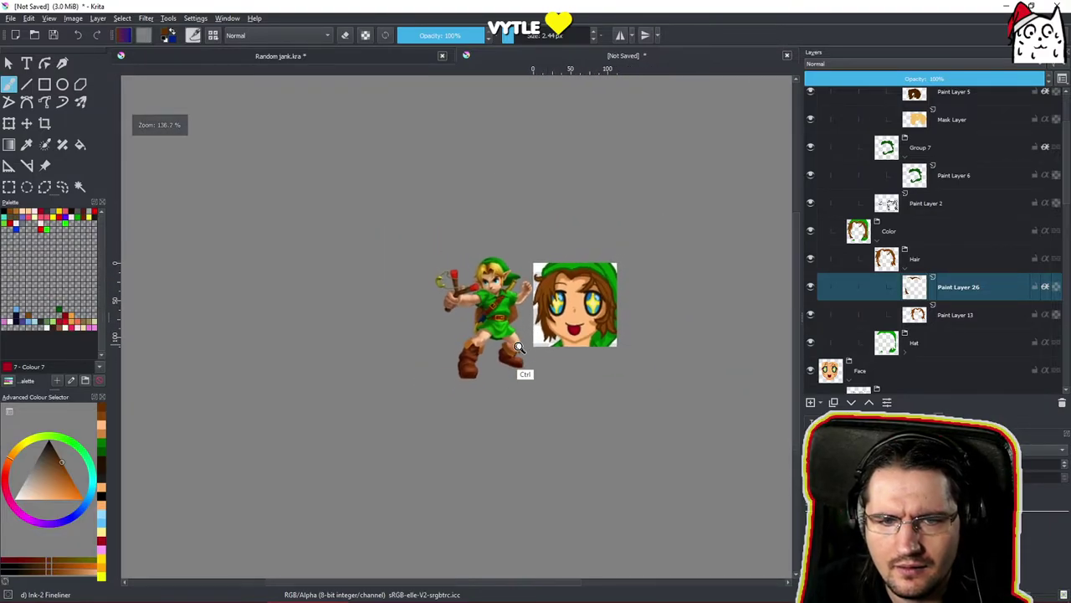
Extend the dark brown hair shadow along the hat edge down both sides of the face.
{"action": "scroll", "coordinate": [540, 322], "scroll_direction": "up", "scroll_amount": 10}
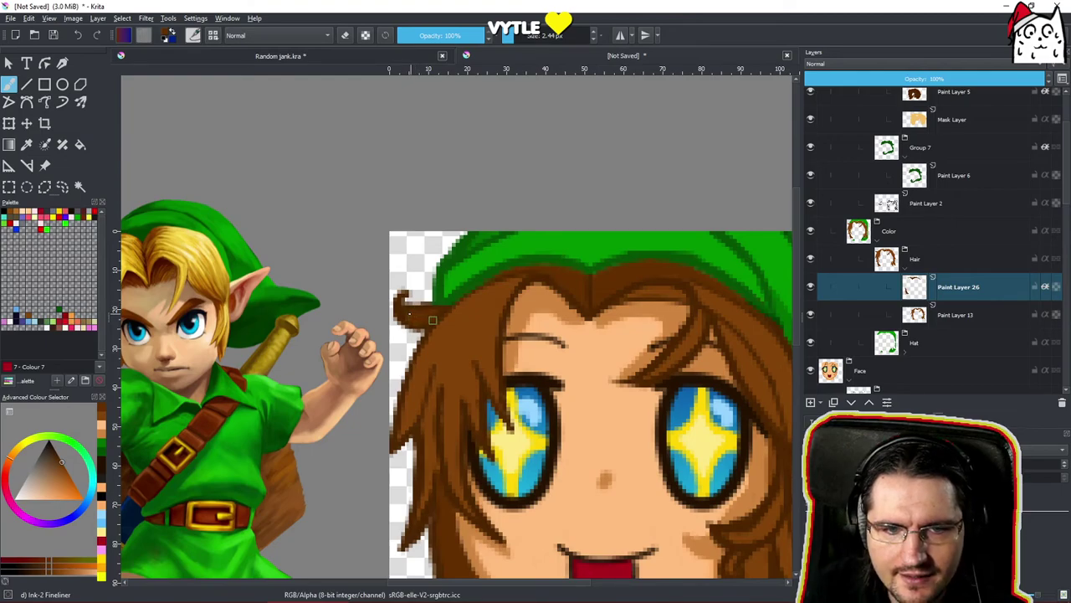
{"action": "left_click_drag", "start_coordinate": [554, 322], "coordinate": [449, 227]}
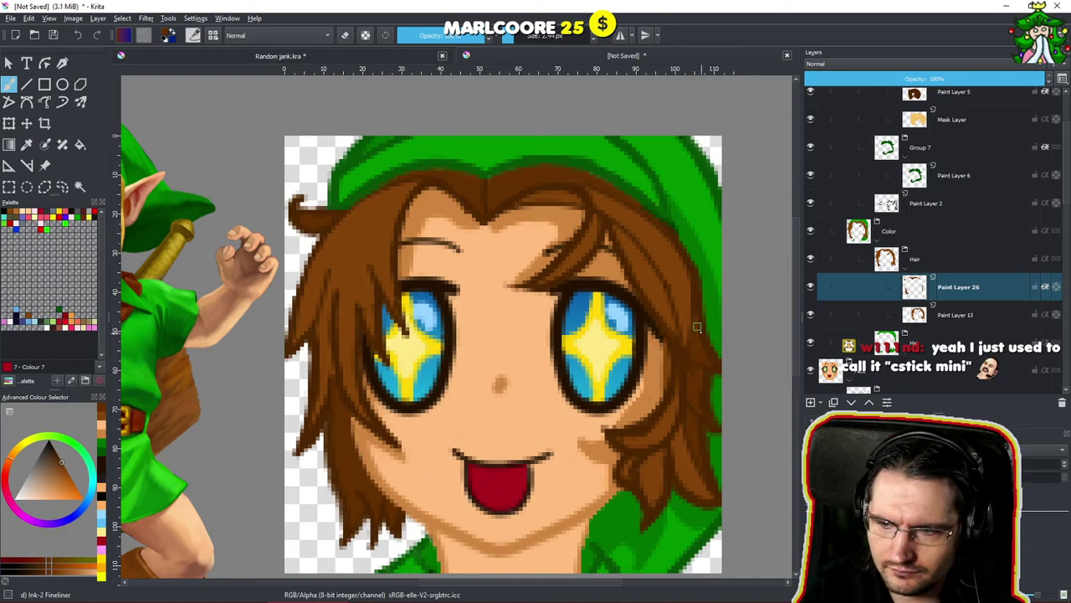
{"action": "left_click_drag", "start_coordinate": [683, 339], "coordinate": [632, 385]}
{"action": "left_click_drag", "start_coordinate": [633, 385], "coordinate": [615, 417]}
{"action": "scroll", "coordinate": [615, 418], "scroll_direction": "down", "scroll_amount": 2}
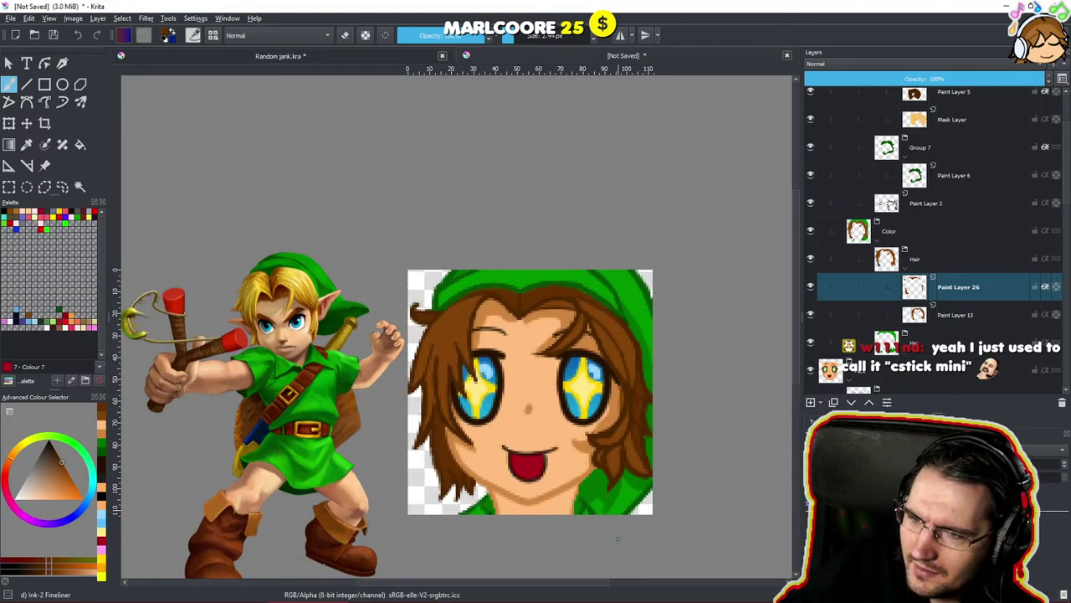
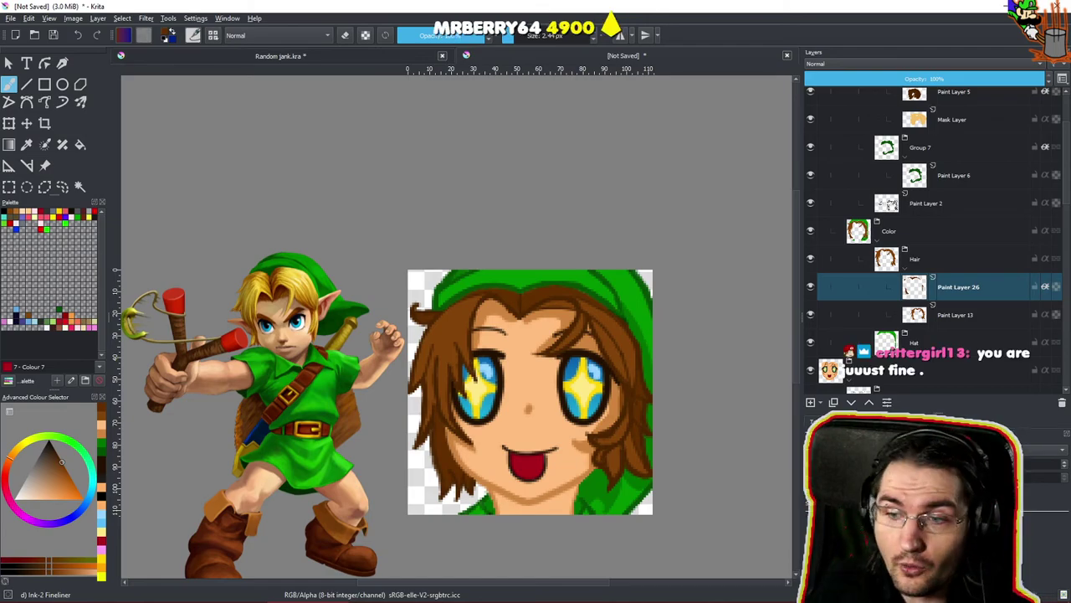
Thin the forehead shadow beneath the bangs by erasing its lower edge on Paint Layer 23 in the face's Shadows group.
{"action": "left_click_drag", "start_coordinate": [527, 372], "coordinate": [626, 364]}
{"action": "left_click_drag", "start_coordinate": [621, 368], "coordinate": [640, 259]}
{"action": "scroll", "coordinate": [644, 255], "scroll_direction": "up", "scroll_amount": 2}
{"action": "key", "text": "e"}
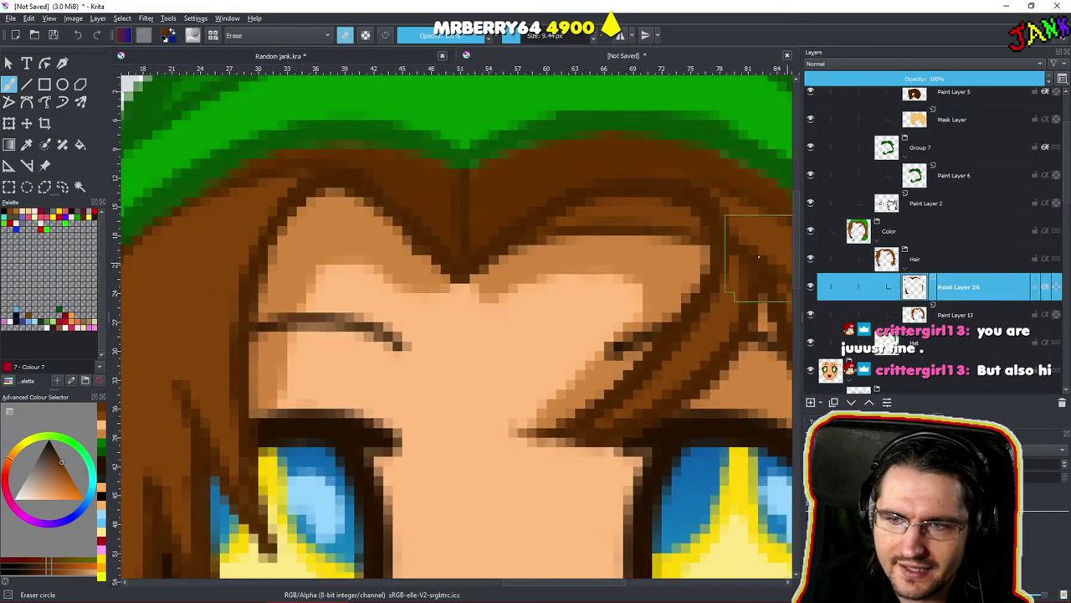
{"action": "scroll", "coordinate": [963, 242], "scroll_direction": "down", "scroll_amount": 4}
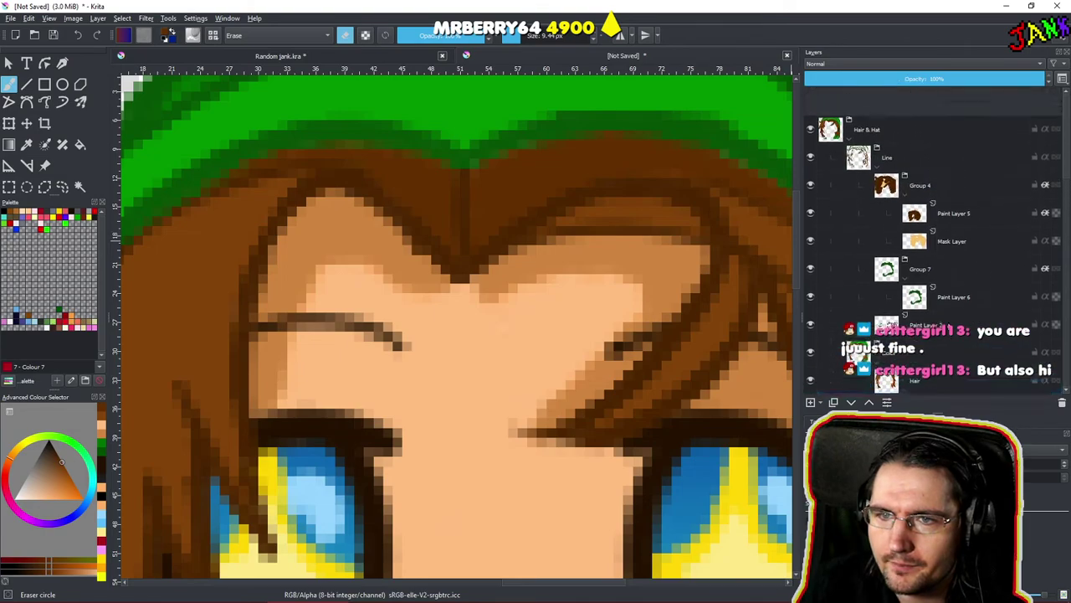
{"action": "scroll", "coordinate": [973, 226], "scroll_direction": "down", "scroll_amount": 1}
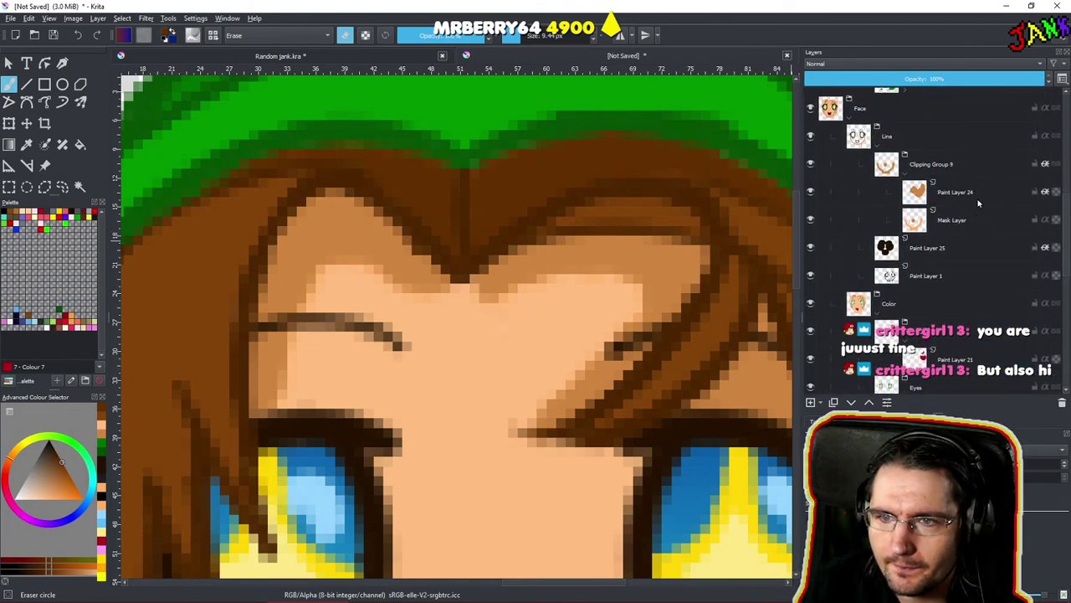
{"action": "scroll", "coordinate": [954, 276], "scroll_direction": "down", "scroll_amount": 8}
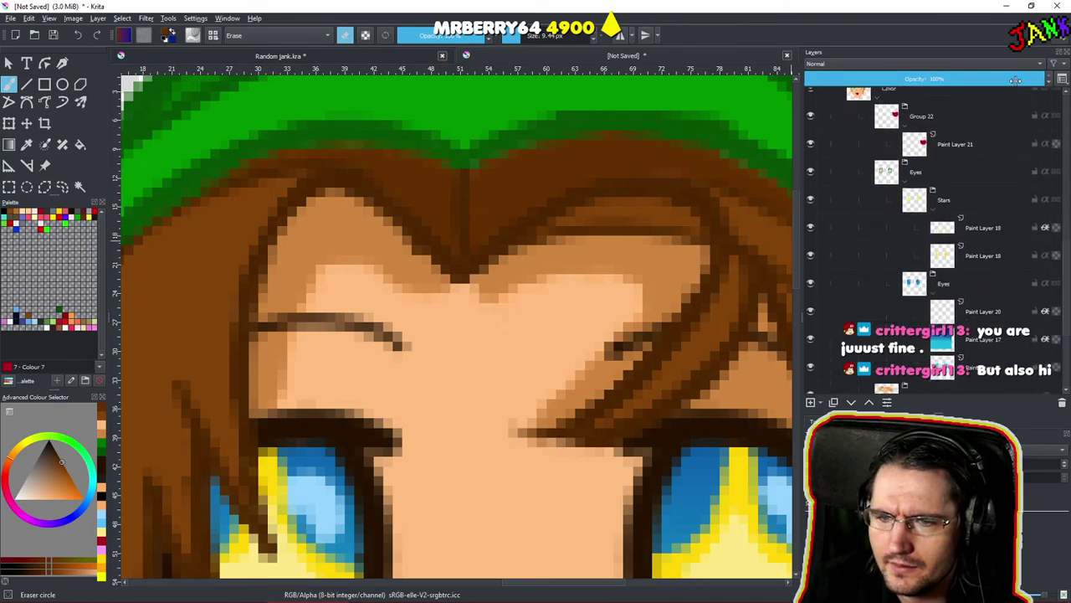
{"action": "scroll", "coordinate": [959, 283], "scroll_direction": "down", "scroll_amount": 2}
{"action": "left_click", "coordinate": [980, 267]}
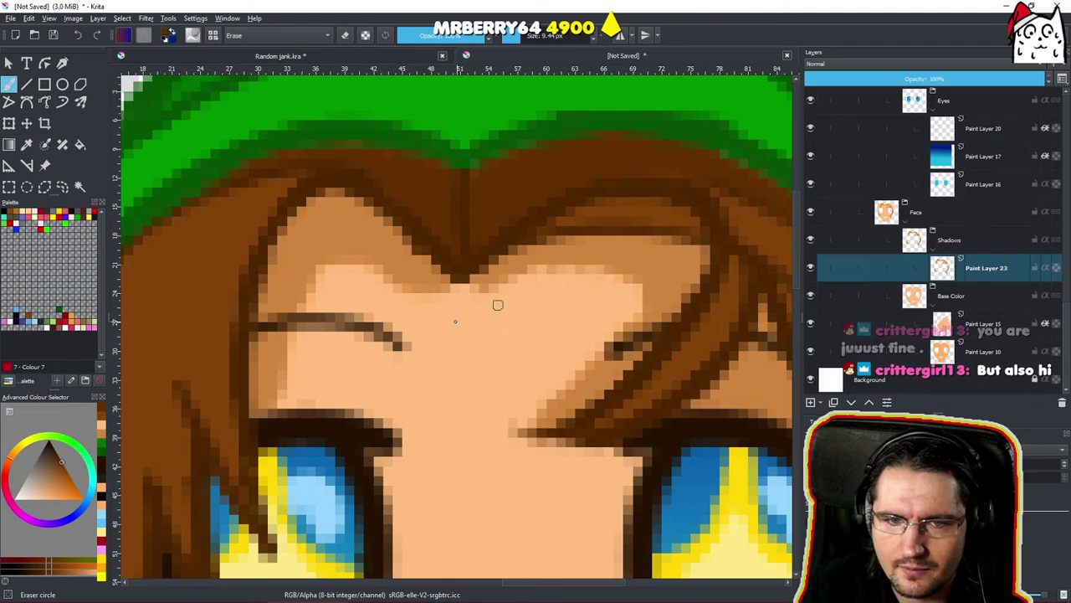
{"action": "mouse_move", "coordinate": [473, 311]}
{"action": "left_mouse_down"}
{"action": "mouse_move", "coordinate": [583, 271]}
{"action": "mouse_move", "coordinate": [646, 309]}
{"action": "left_mouse_up"}
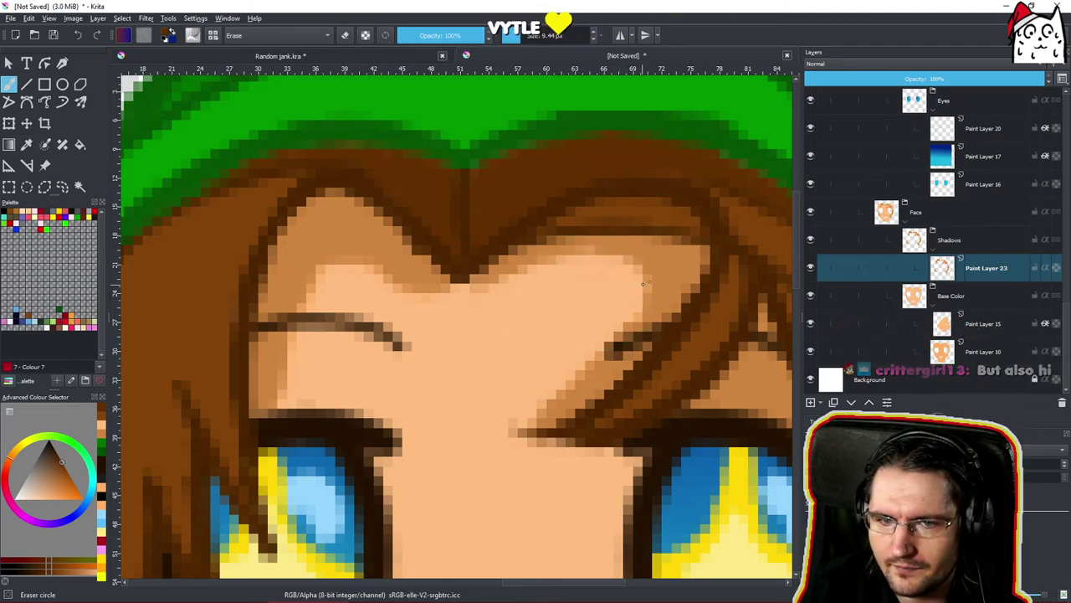
Examine the portrait next to the reference character at small display sizes to judge its readability.
{"action": "scroll", "coordinate": [639, 297], "scroll_direction": "down", "scroll_amount": 10}
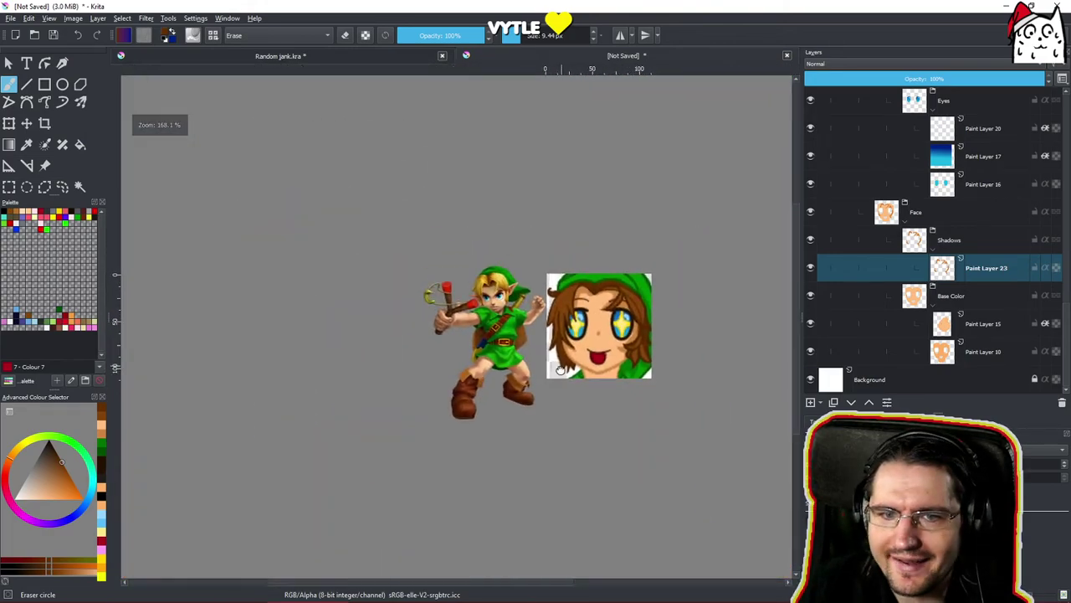
{"action": "scroll", "coordinate": [532, 394], "scroll_direction": "down", "scroll_amount": 4}
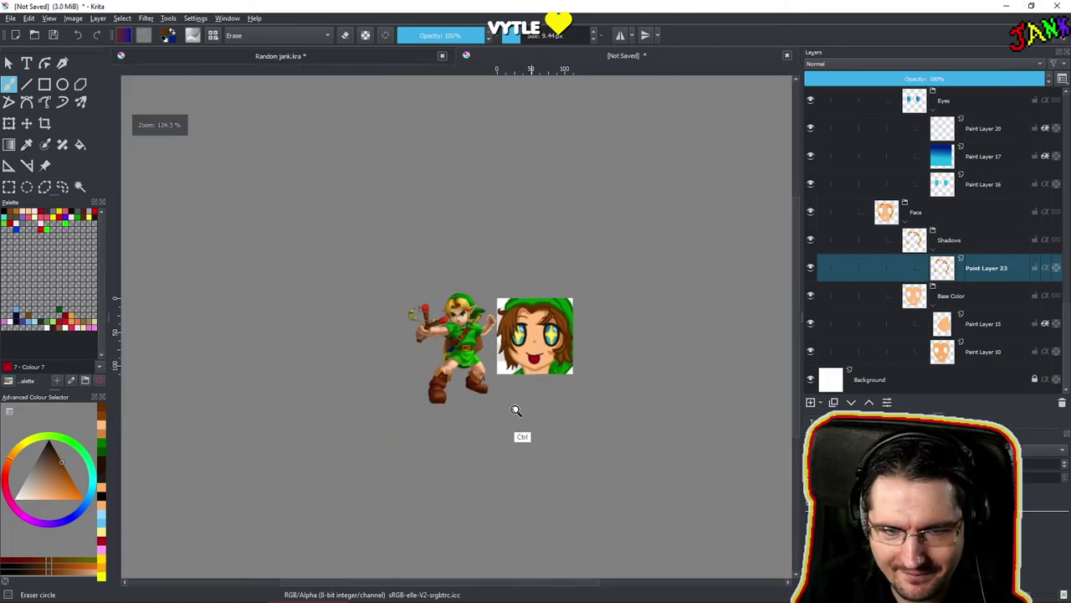
{"action": "scroll", "coordinate": [522, 421], "scroll_direction": "down", "scroll_amount": 14}
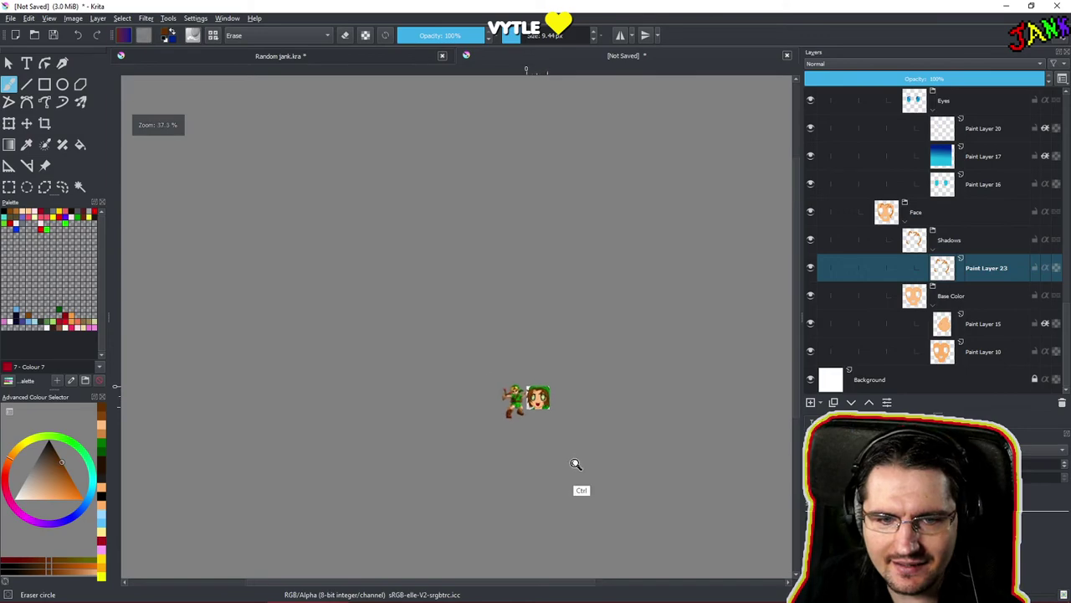
{"action": "scroll", "coordinate": [567, 479], "scroll_direction": "up", "scroll_amount": 2}
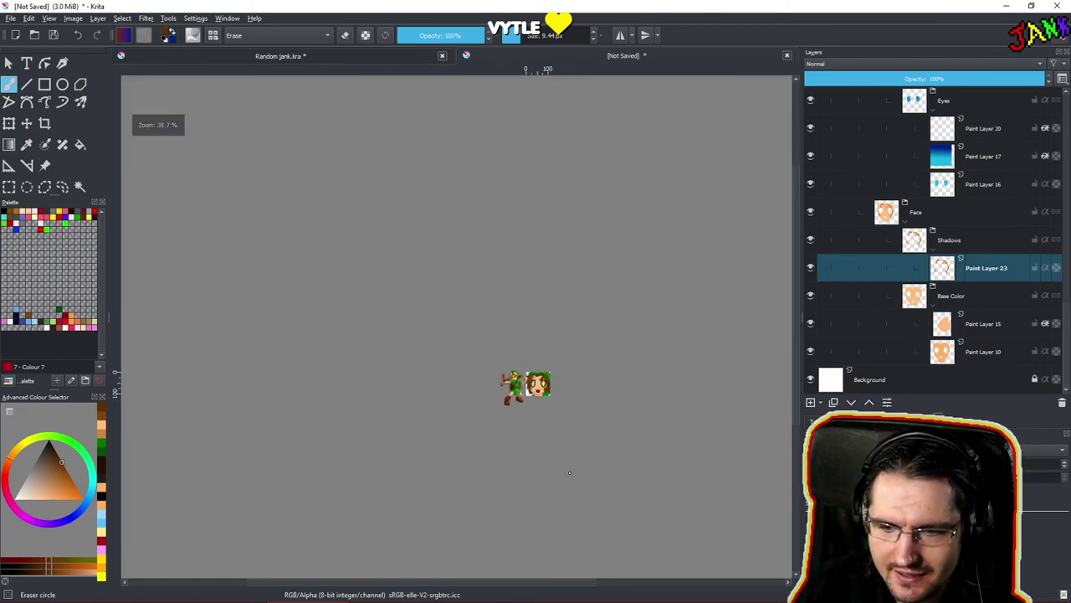
{"action": "scroll", "coordinate": [569, 479], "scroll_direction": "up", "scroll_amount": 1}
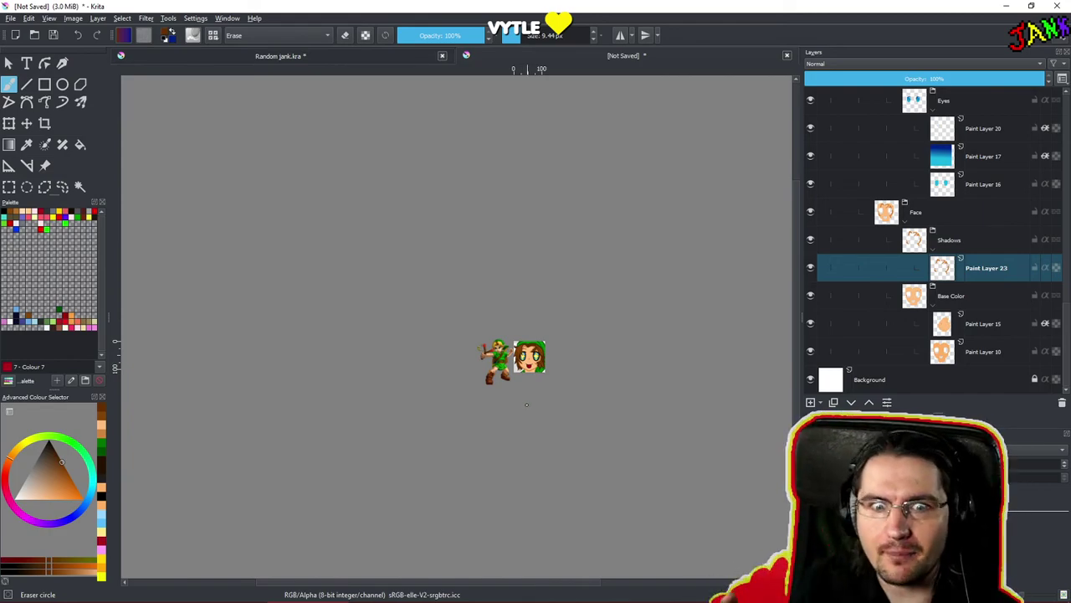
{"action": "scroll", "coordinate": [527, 404], "scroll_direction": "up", "scroll_amount": 1}
{"action": "scroll", "coordinate": [525, 408], "scroll_direction": "up", "scroll_amount": 1}
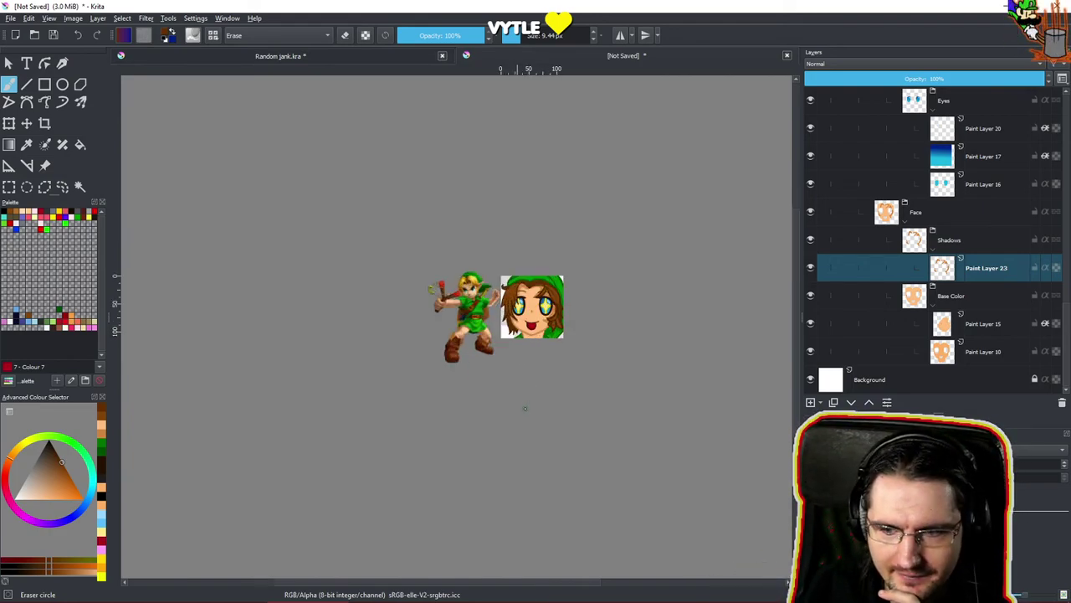
{"action": "scroll", "coordinate": [525, 409], "scroll_direction": "down", "scroll_amount": 2}
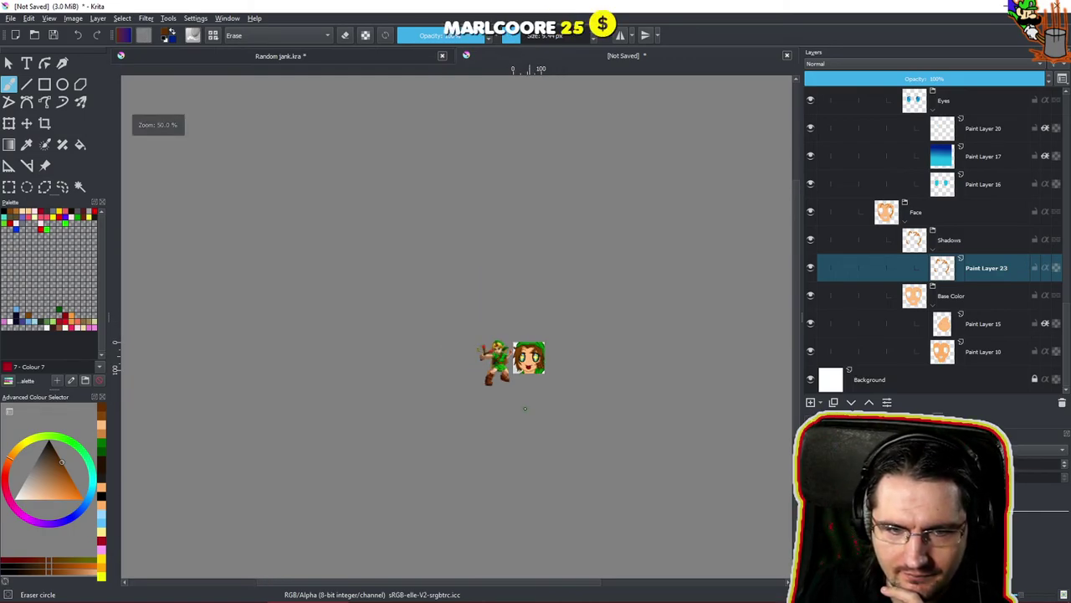
{"action": "scroll", "coordinate": [525, 408], "scroll_direction": "down", "scroll_amount": 1}
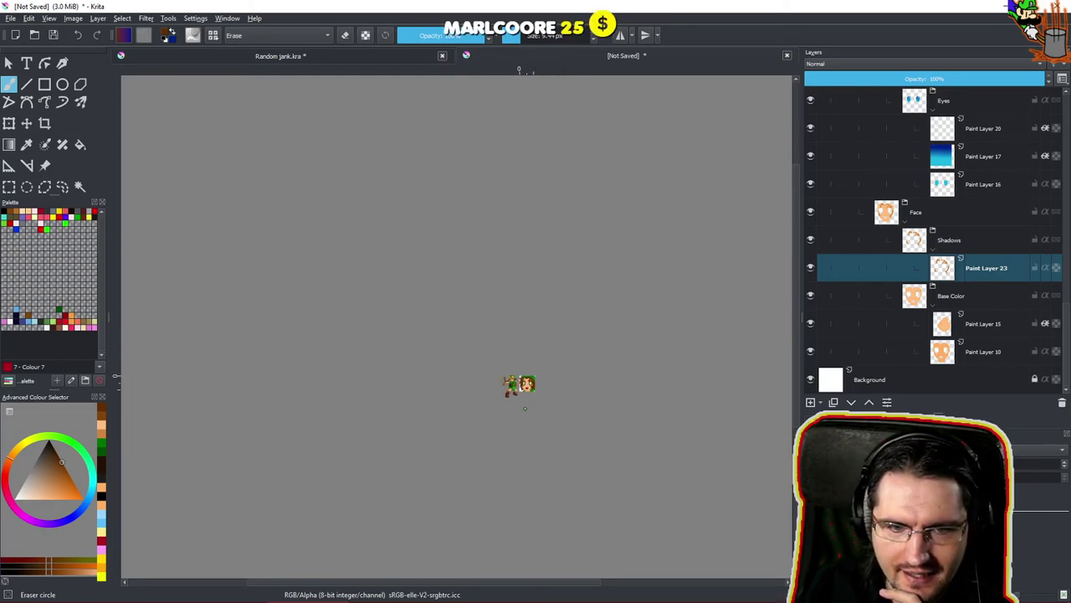
{"action": "scroll", "coordinate": [525, 408], "scroll_direction": "up", "scroll_amount": 4}
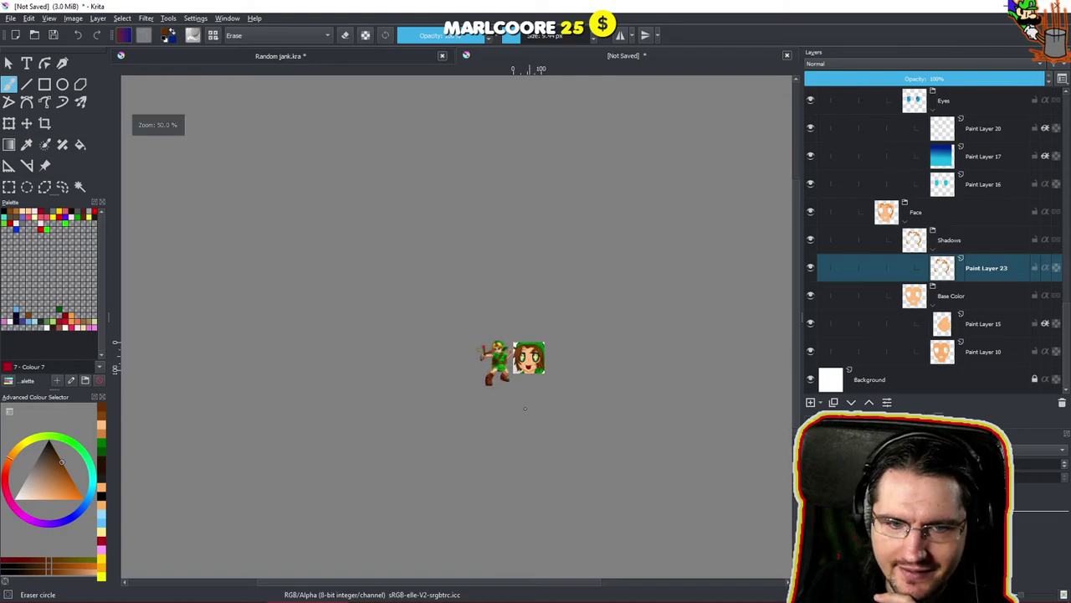
{"action": "scroll", "coordinate": [524, 409], "scroll_direction": "up", "scroll_amount": 1}
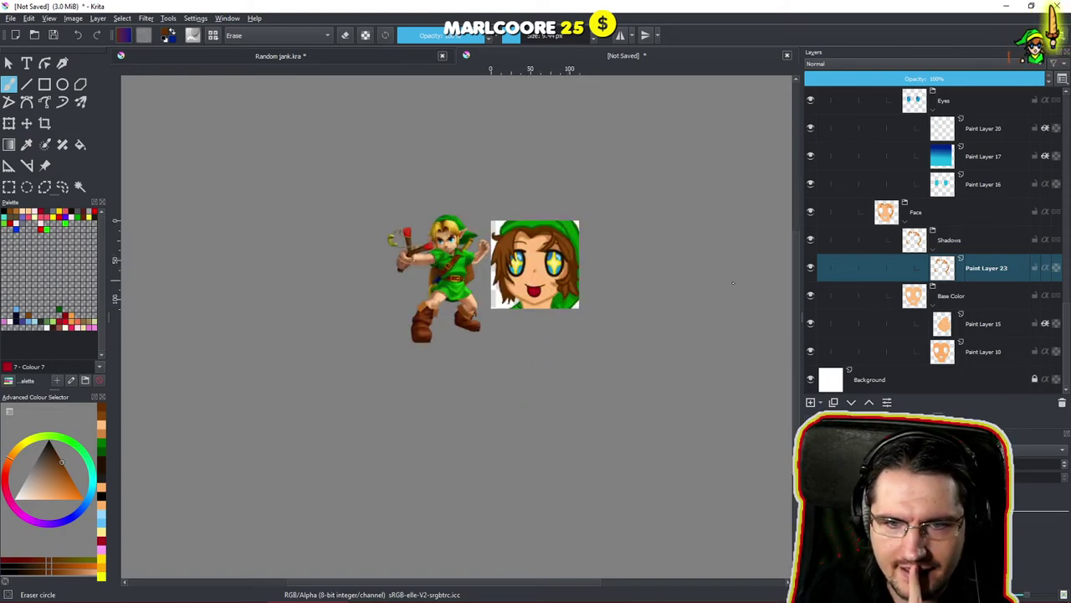
Collapse the Hair & Hat and Face groups, combine them into one new parent group, and select that group.
{"action": "scroll", "coordinate": [854, 265], "scroll_direction": "up", "scroll_amount": 5}
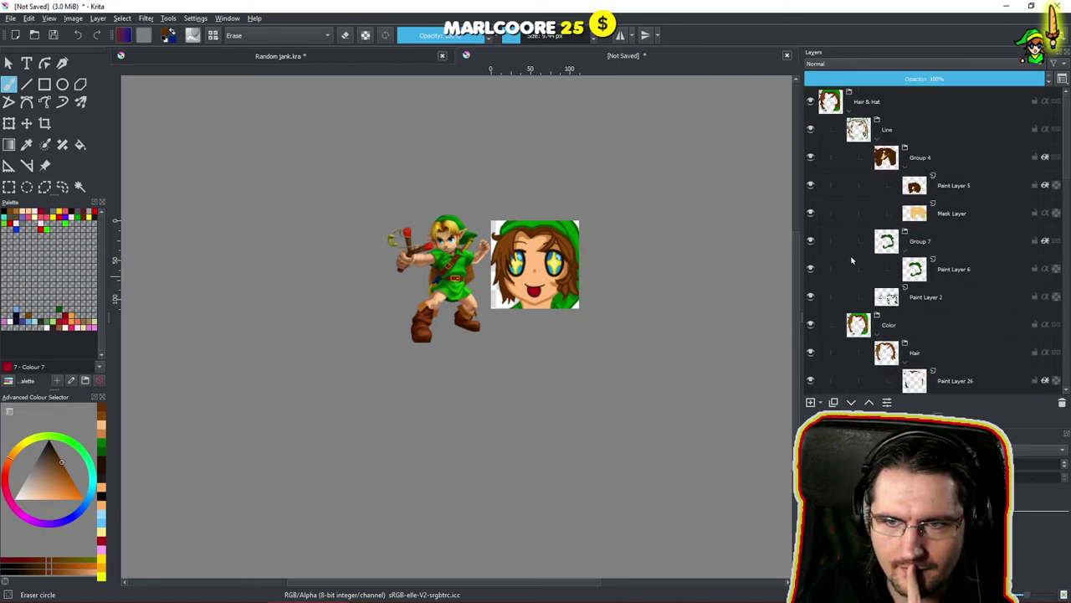
{"action": "left_click", "coordinate": [852, 114]}
{"action": "left_click", "coordinate": [853, 141]}
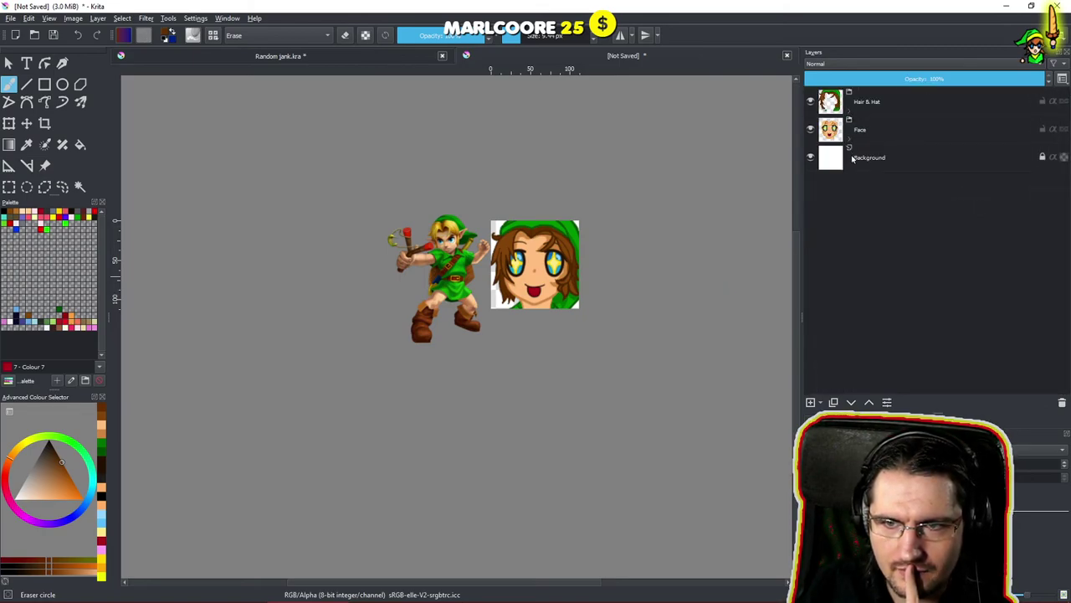
{"action": "left_click", "coordinate": [872, 126]}
{"action": "left_click", "coordinate": [883, 105], "text": "ctrl"}
{"action": "key", "text": "ctrl+g"}
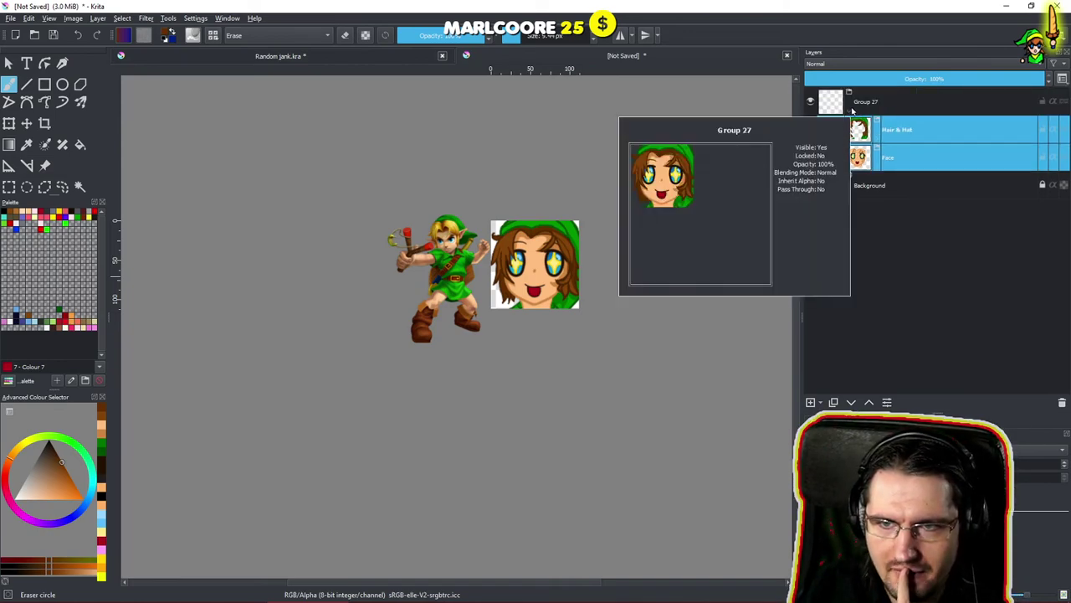
{"action": "left_click", "coordinate": [879, 104]}
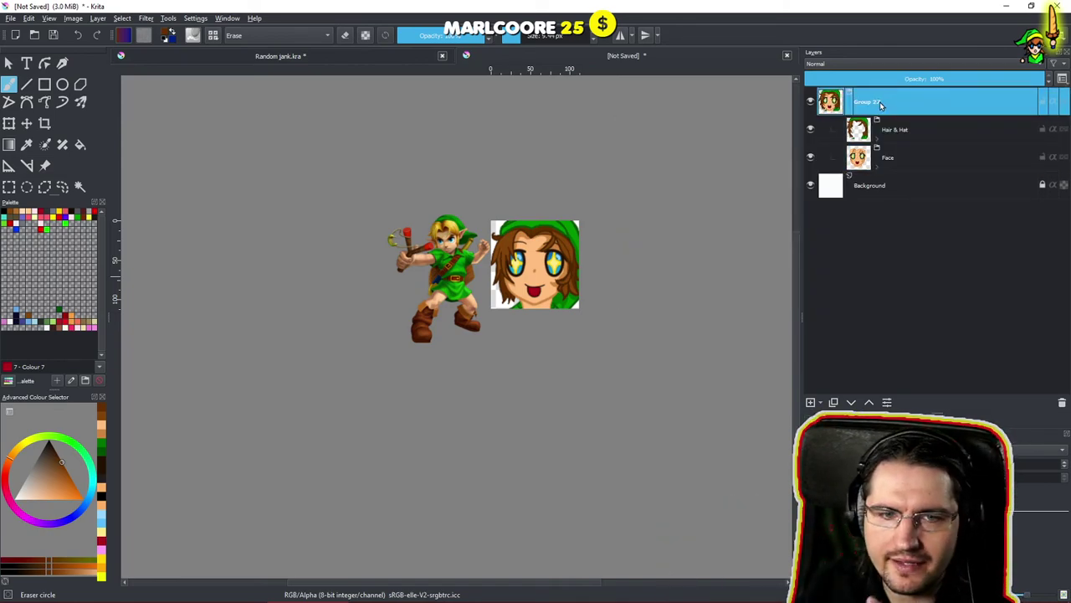
Expand the Face and Hair & Hat groups inside the new parent group to show their layers.
{"action": "left_click", "coordinate": [877, 165]}
{"action": "scroll", "coordinate": [960, 301], "scroll_direction": "down", "scroll_amount": 2}
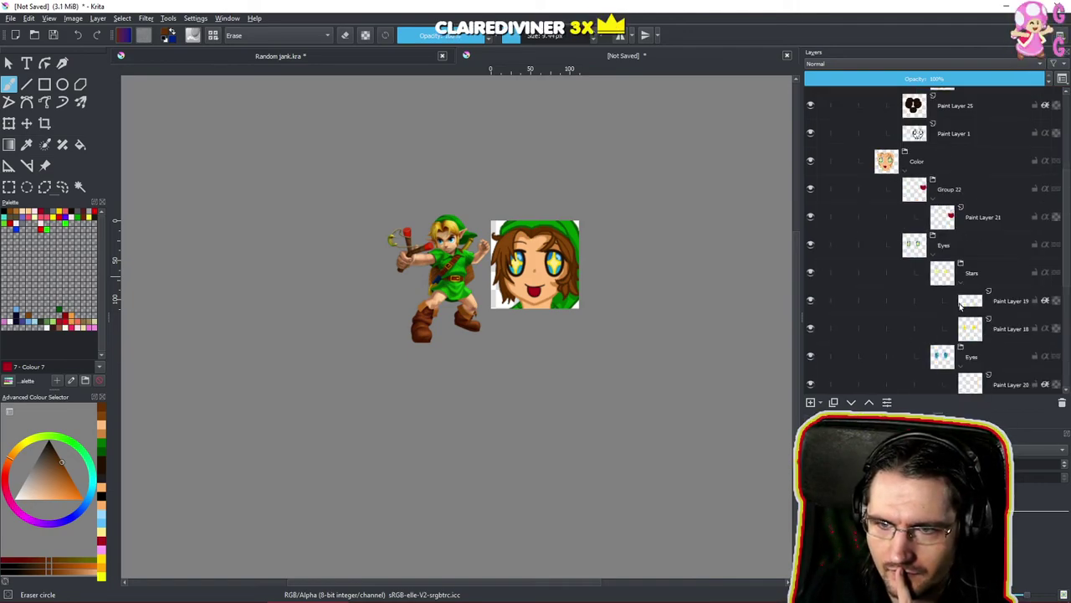
{"action": "scroll", "coordinate": [961, 302], "scroll_direction": "up", "scroll_amount": 2}
{"action": "left_click", "coordinate": [877, 141]}
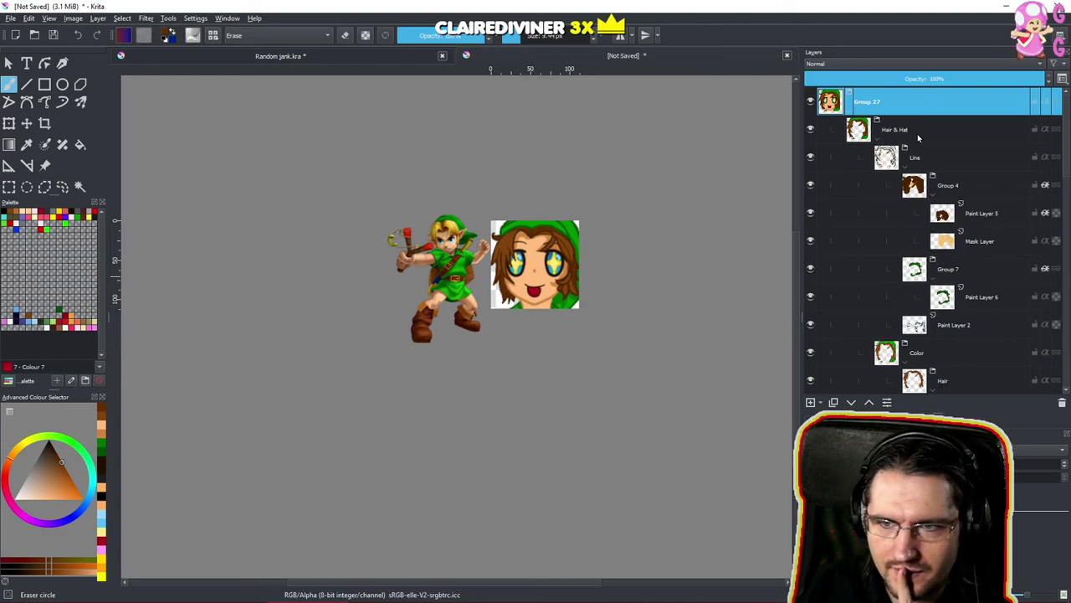
Select Paint Layer 26 in the Hair group and switch to the Ink-2 Fineliner brush for painting.
{"action": "scroll", "coordinate": [971, 284], "scroll_direction": "down", "scroll_amount": 3}
{"action": "left_click", "coordinate": [987, 219]}
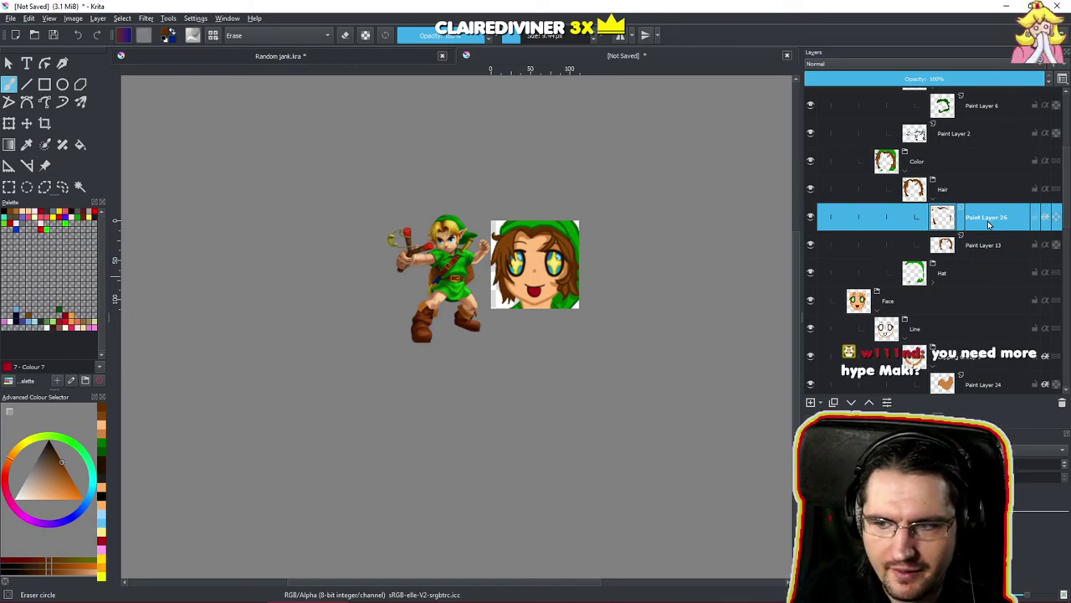
{"action": "left_click_drag", "start_coordinate": [504, 372], "coordinate": [481, 393]}
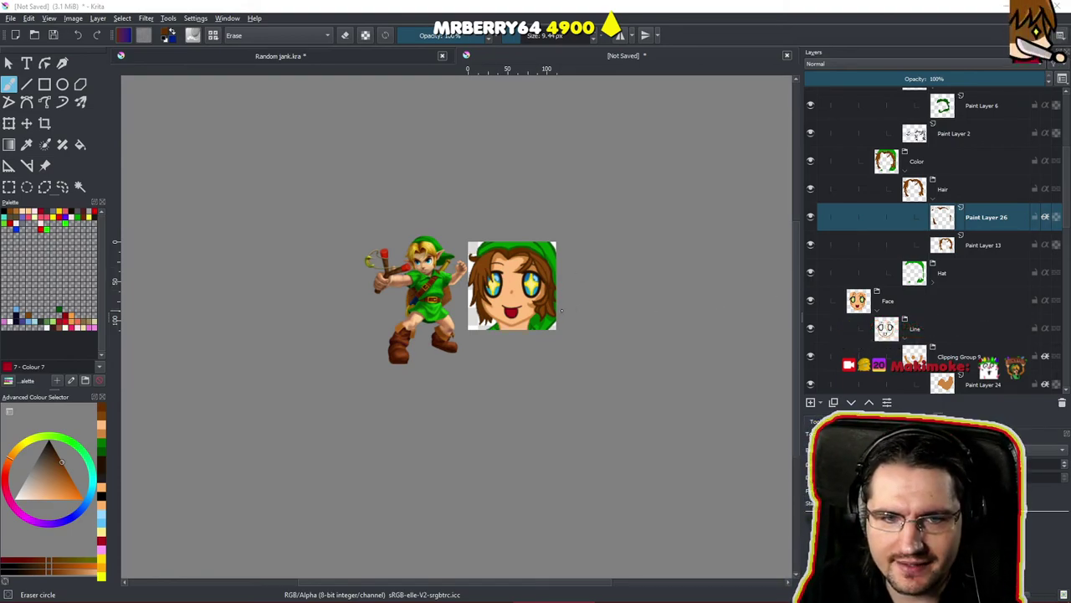
{"action": "key", "text": "/"}
{"action": "key", "text": "/"}
{"action": "key", "text": "slash"}
{"action": "left_click", "coordinate": [8, 64]}
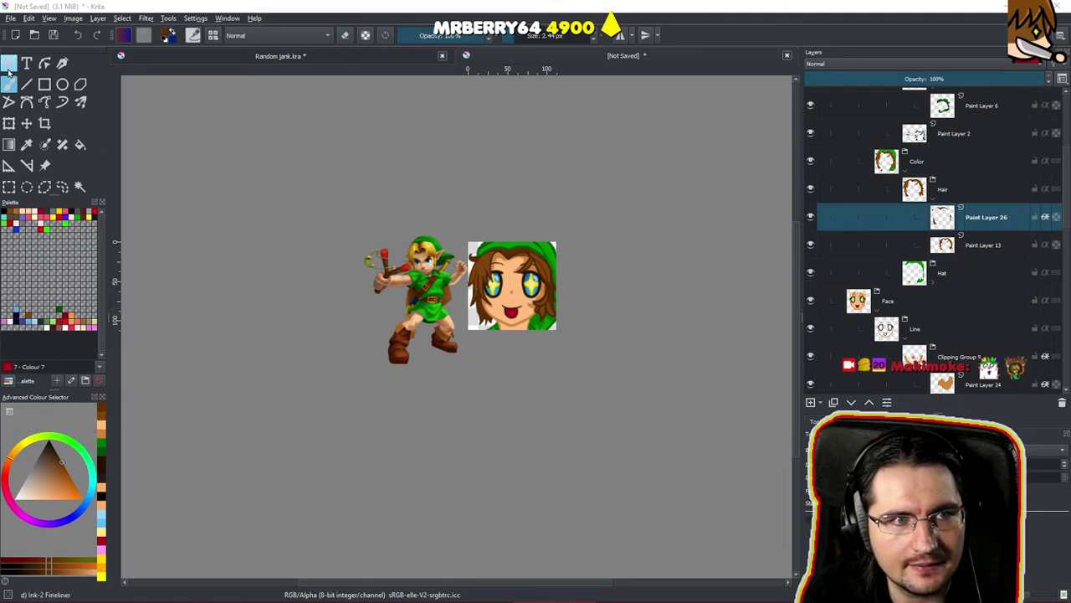
{"action": "left_click", "coordinate": [8, 84]}
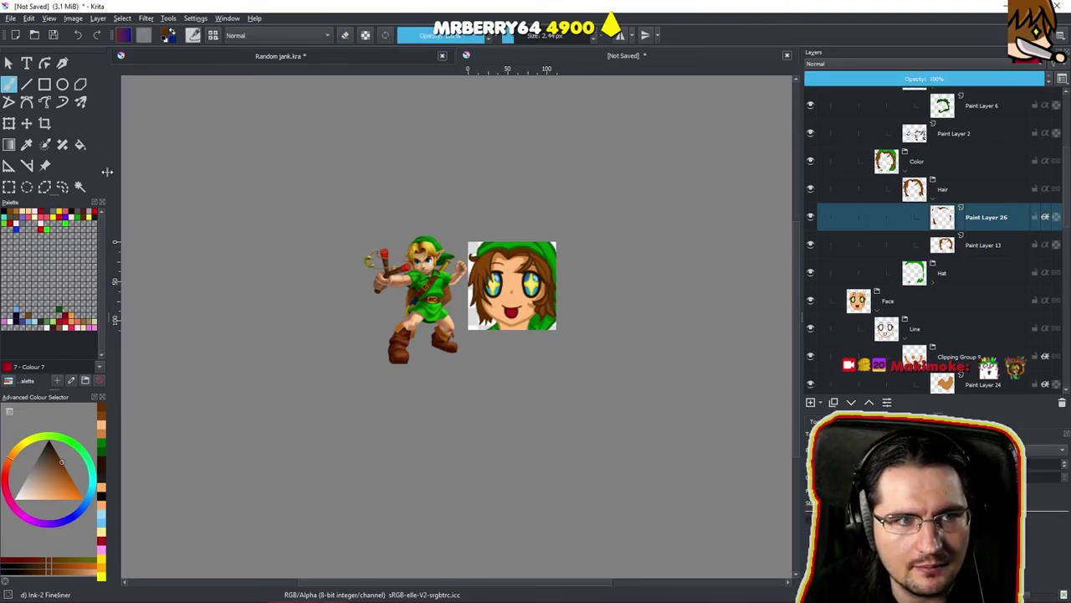
Sample the hair brown, pick a darker shade, and paint shadows on the hair at the portrait's right side on Paint Layer 26.
{"action": "scroll", "coordinate": [502, 288], "scroll_direction": "up", "scroll_amount": 5}
{"action": "left_click_drag", "start_coordinate": [619, 213], "coordinate": [621, 147]}
{"action": "left_click_drag", "start_coordinate": [613, 268], "coordinate": [560, 361]}
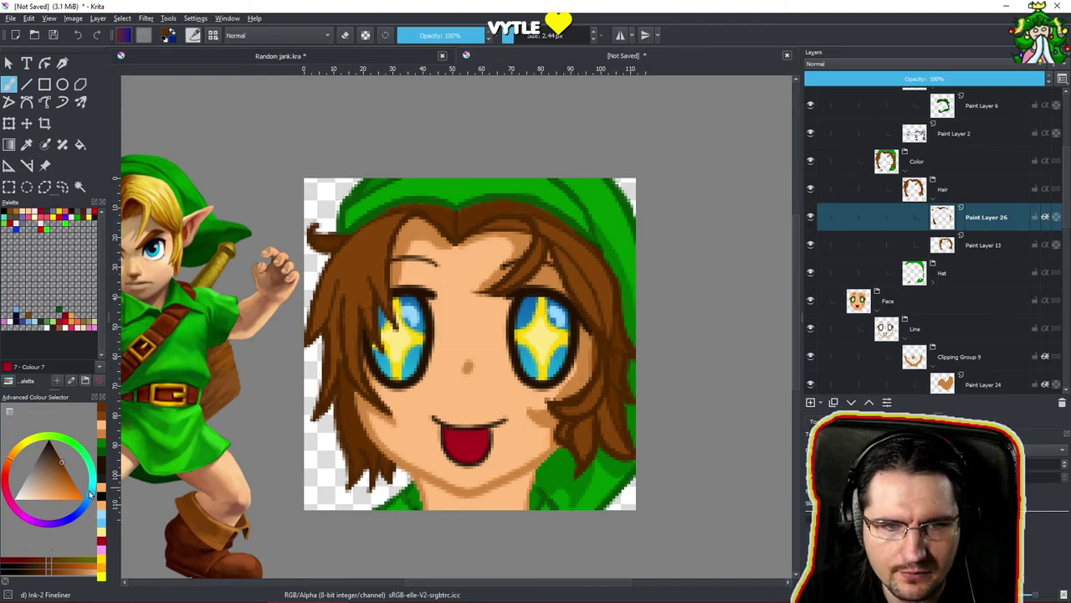
{"action": "left_click", "coordinate": [565, 238], "text": "ctrl"}
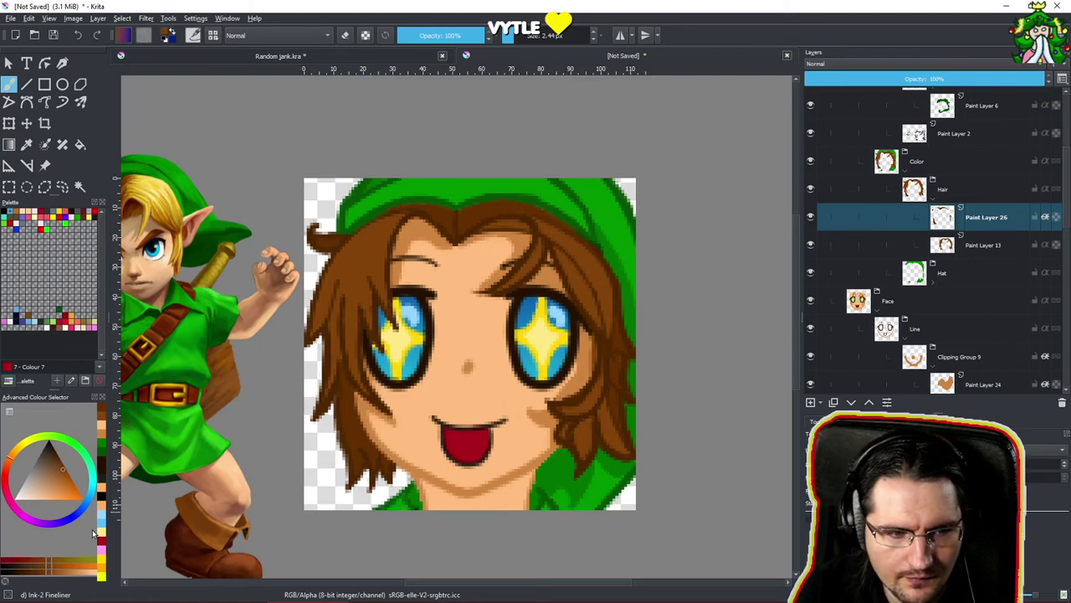
{"action": "left_click", "coordinate": [43, 574]}
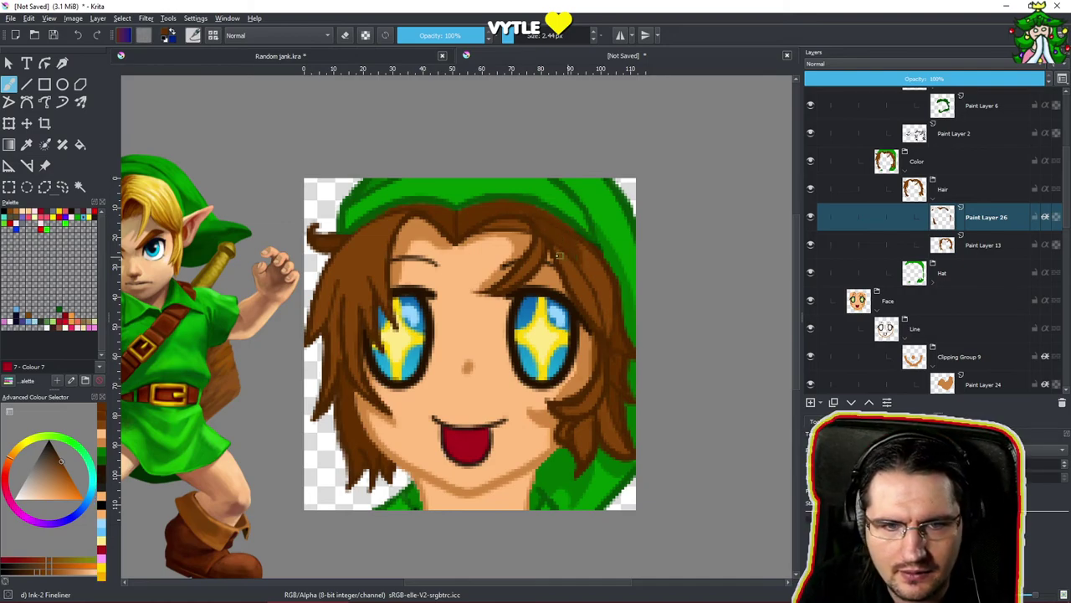
{"action": "left_click", "coordinate": [41, 573]}
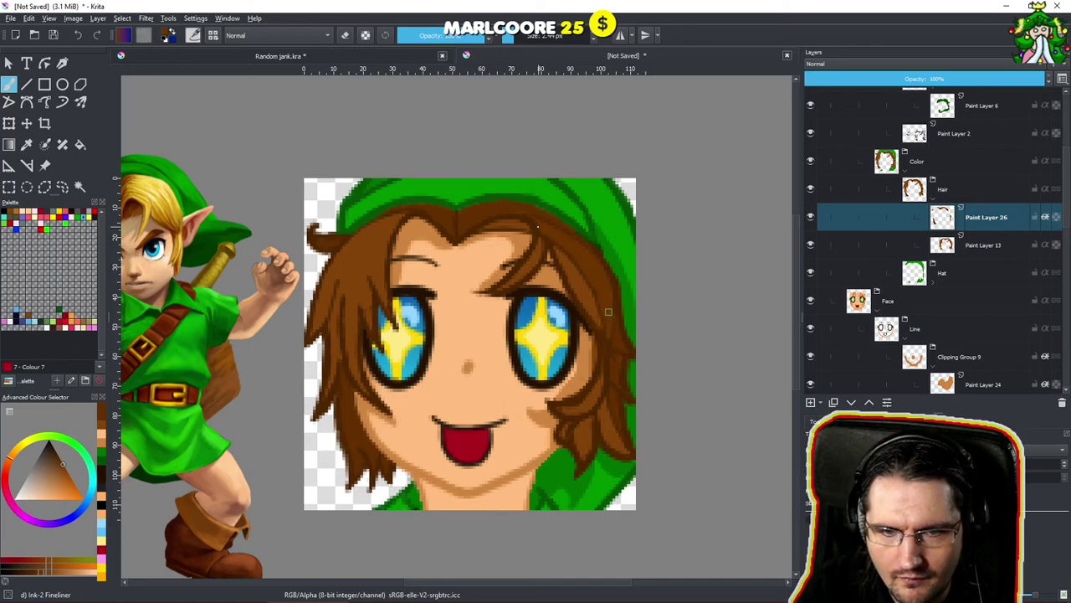
Continue the dark brown hair shadow beneath the hat brim to the portrait's left side, touching up its edge with the Eraser circle.
{"action": "scroll", "coordinate": [592, 300], "scroll_direction": "down", "scroll_amount": 6}
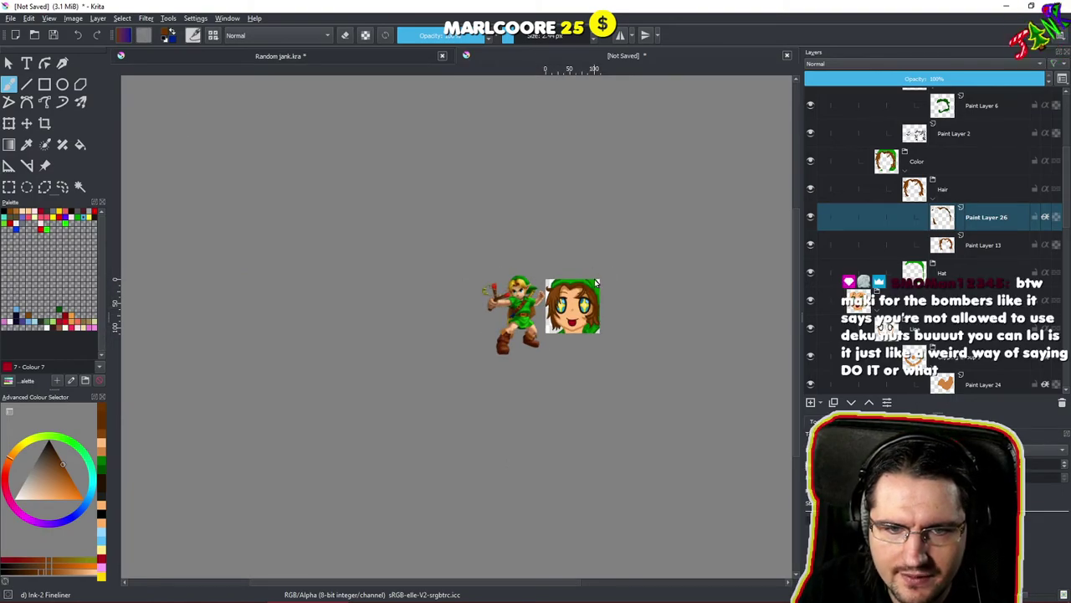
{"action": "scroll", "coordinate": [596, 293], "scroll_direction": "up", "scroll_amount": 8}
{"action": "scroll", "coordinate": [620, 173], "scroll_direction": "up", "scroll_amount": 5}
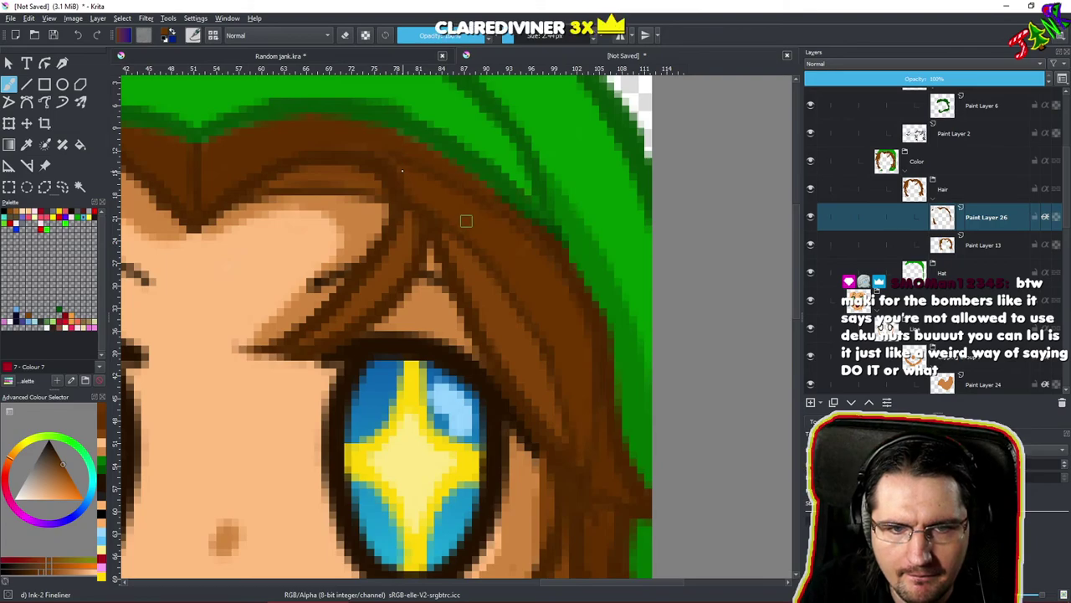
{"action": "left_click_drag", "start_coordinate": [555, 314], "coordinate": [504, 358]}
{"action": "left_click_drag", "start_coordinate": [437, 312], "coordinate": [488, 310]}
{"action": "left_click_drag", "start_coordinate": [488, 311], "coordinate": [564, 173]}
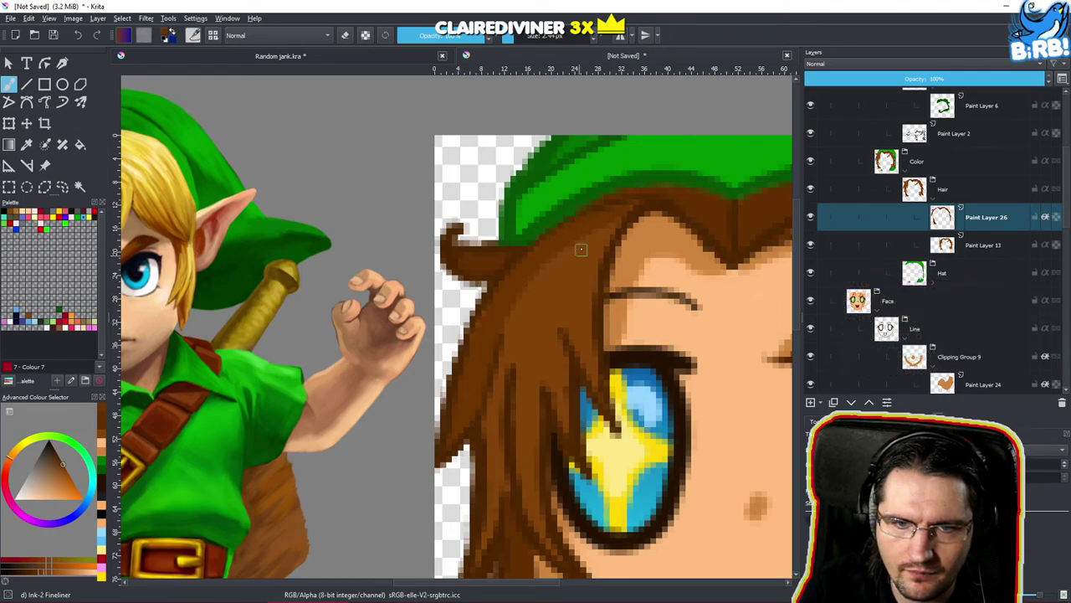
{"action": "key", "text": "e"}
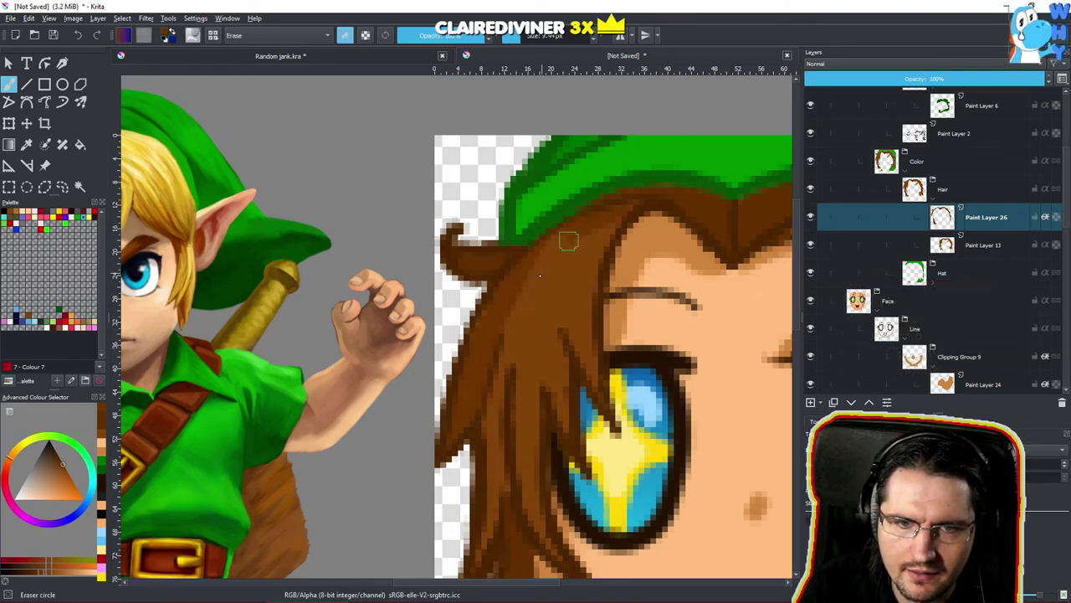
{"action": "key", "text": "e"}
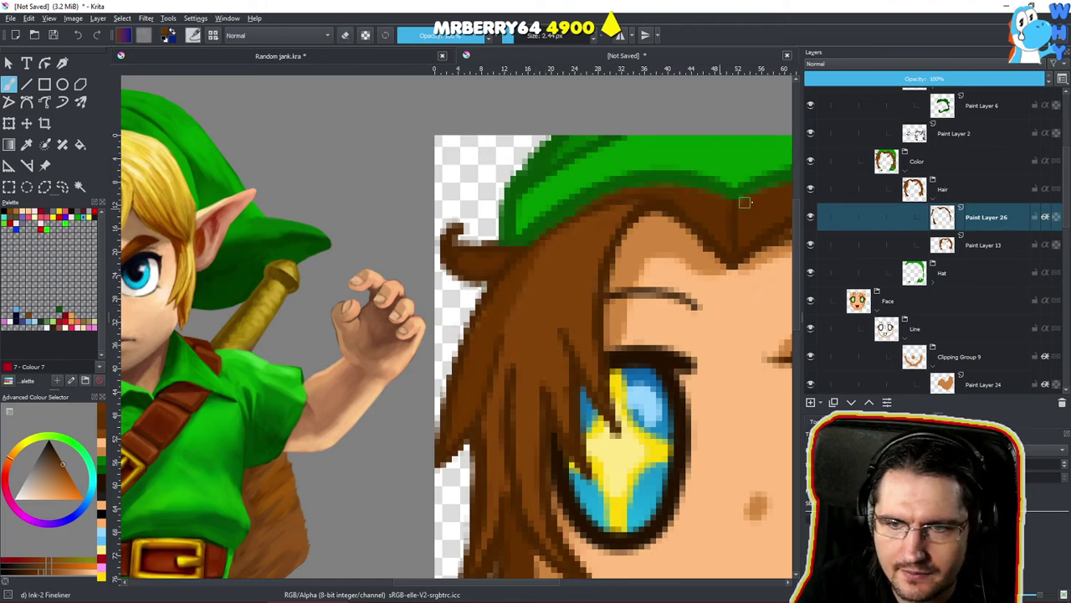
Look through the layer stack for the hair's line color layer and select Paint Layer 5 in Group 4.
{"action": "left_click", "coordinate": [970, 244]}
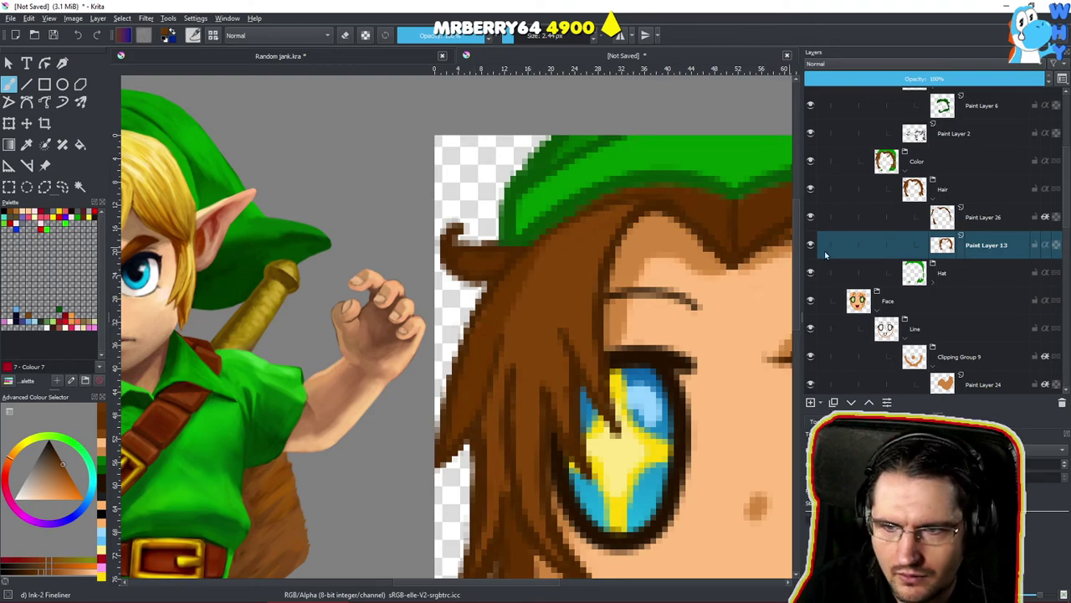
{"action": "scroll", "coordinate": [990, 245], "scroll_direction": "down", "scroll_amount": 5}
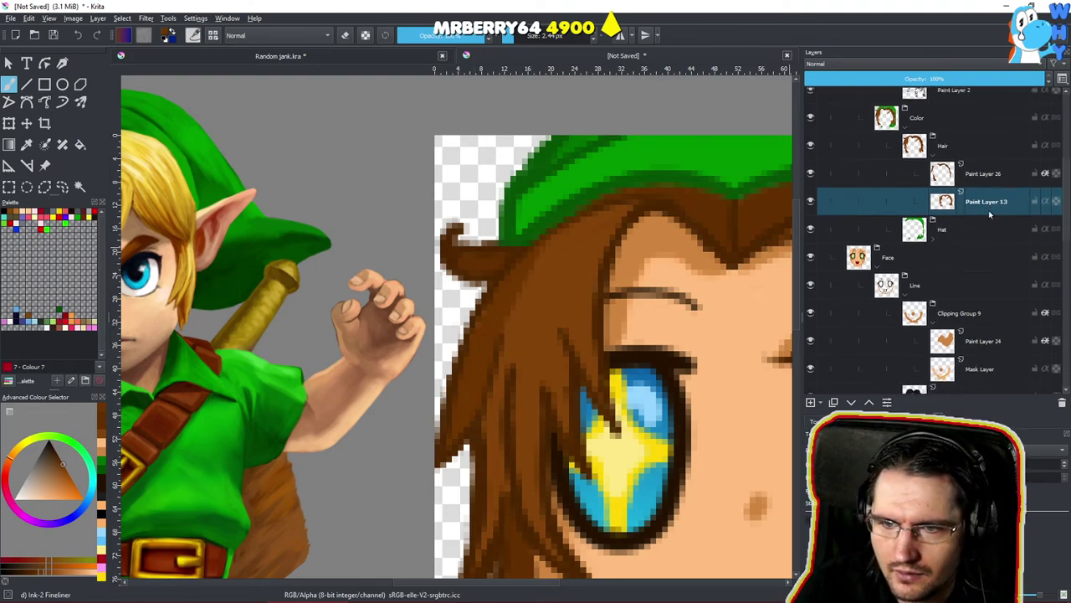
{"action": "scroll", "coordinate": [963, 276], "scroll_direction": "down", "scroll_amount": 4}
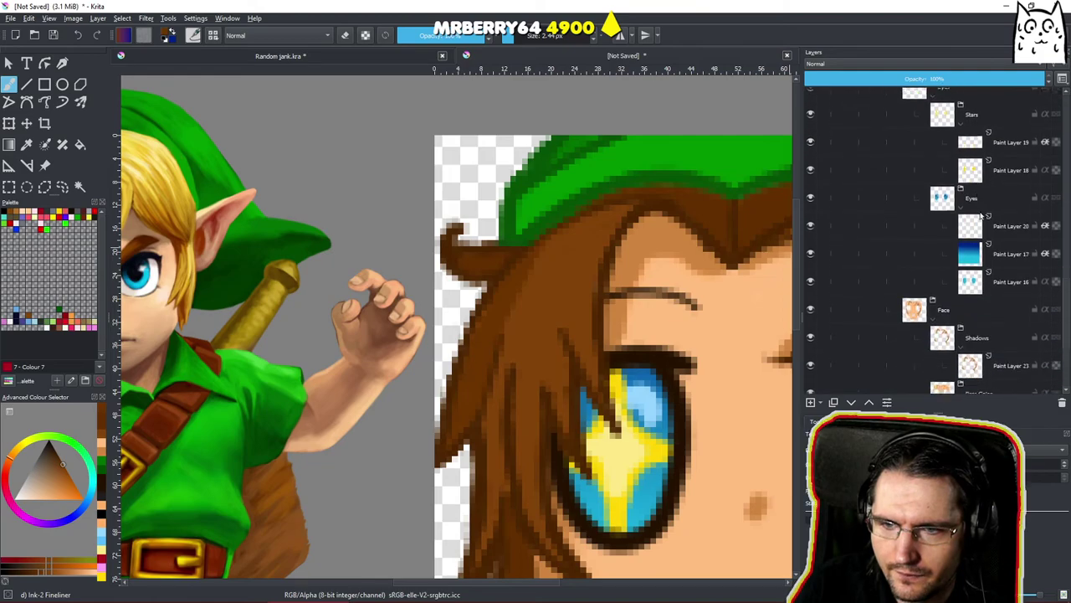
{"action": "scroll", "coordinate": [969, 234], "scroll_direction": "up", "scroll_amount": 8}
{"action": "scroll", "coordinate": [969, 234], "scroll_direction": "up", "scroll_amount": 7}
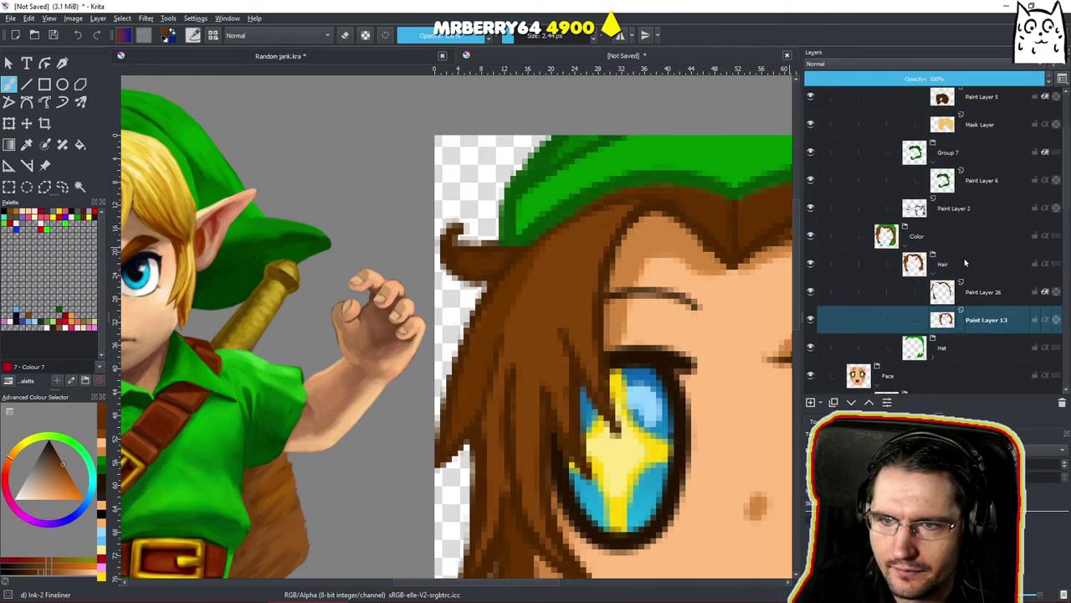
{"action": "scroll", "coordinate": [967, 242], "scroll_direction": "down", "scroll_amount": 1}
{"action": "scroll", "coordinate": [967, 242], "scroll_direction": "down", "scroll_amount": 1}
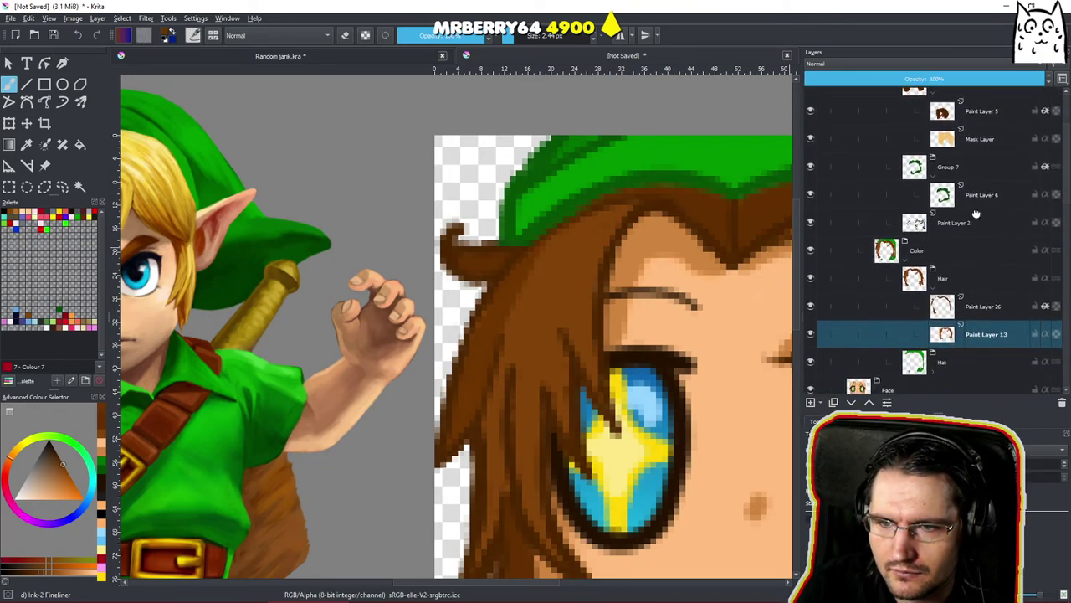
{"action": "scroll", "coordinate": [975, 251], "scroll_direction": "up", "scroll_amount": 3}
{"action": "scroll", "coordinate": [979, 319], "scroll_direction": "up", "scroll_amount": 1}
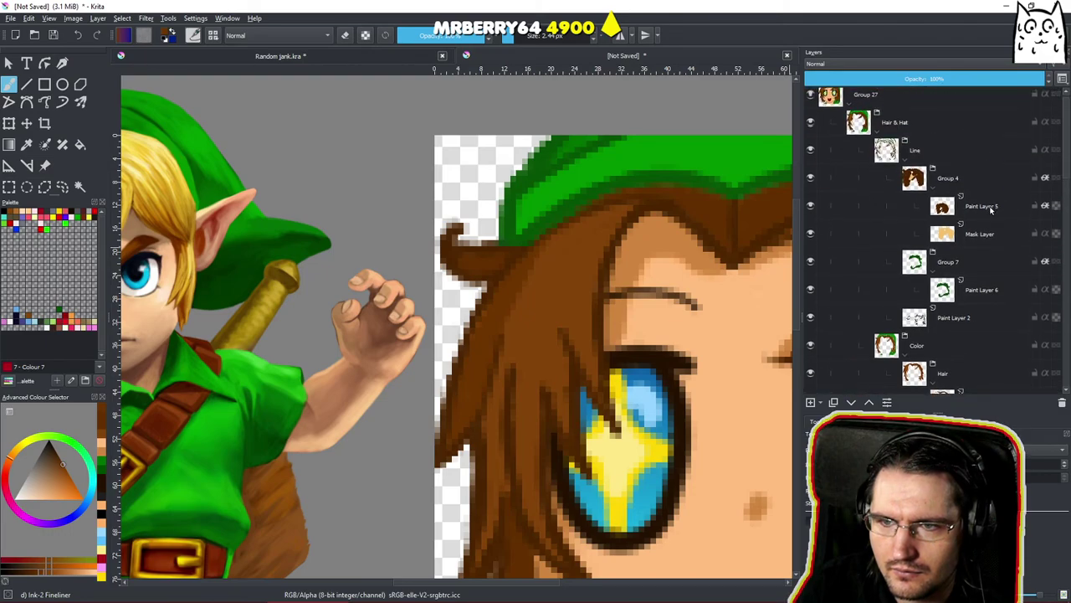
{"action": "left_click", "coordinate": [992, 207]}
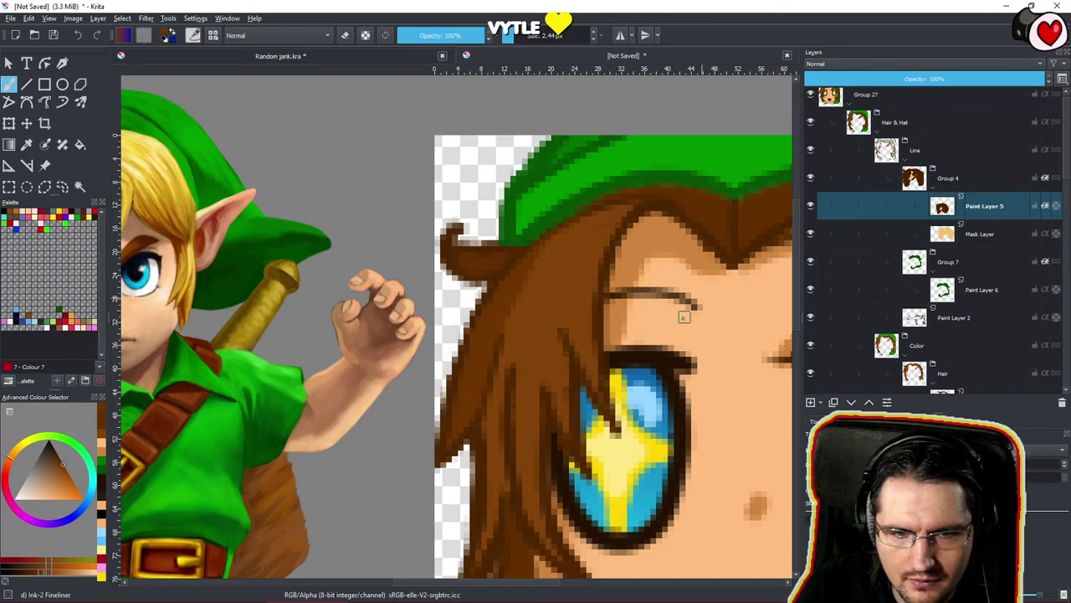
Return to Paint Layer 26 and paint dark brown shadows along the hair locks at the portrait's left side.
{"action": "scroll", "coordinate": [574, 313], "scroll_direction": "down", "scroll_amount": 2}
{"action": "mouse_move", "coordinate": [542, 429]}
{"action": "left_mouse_down"}
{"action": "mouse_move", "coordinate": [541, 385]}
{"action": "mouse_move", "coordinate": [527, 457]}
{"action": "left_mouse_up"}
{"action": "scroll", "coordinate": [527, 456], "scroll_direction": "down", "scroll_amount": 2}
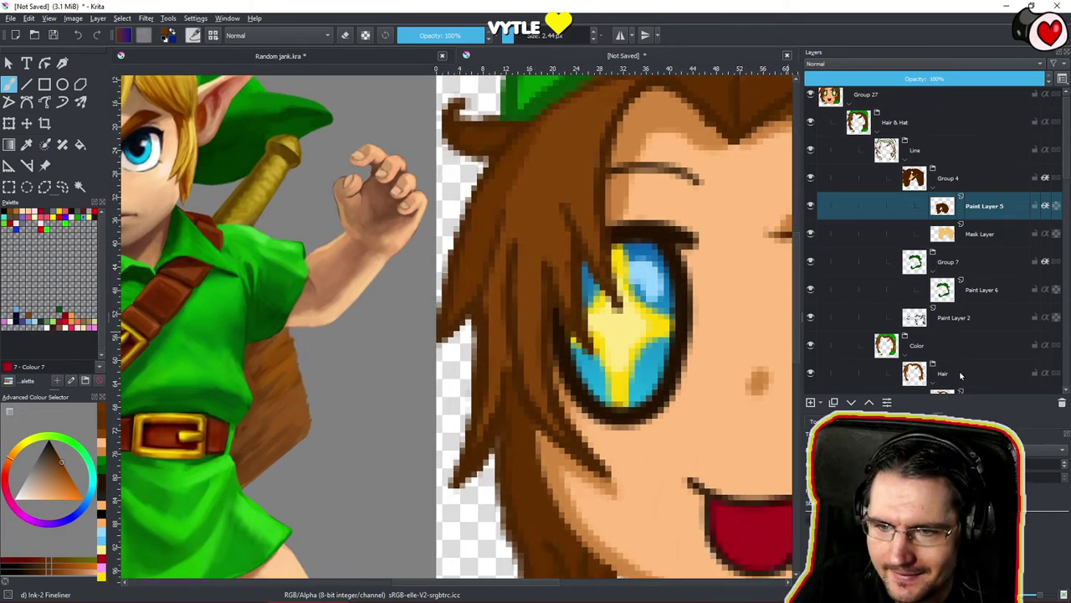
{"action": "scroll", "coordinate": [961, 376], "scroll_direction": "down", "scroll_amount": 4}
{"action": "left_click", "coordinate": [939, 285]}
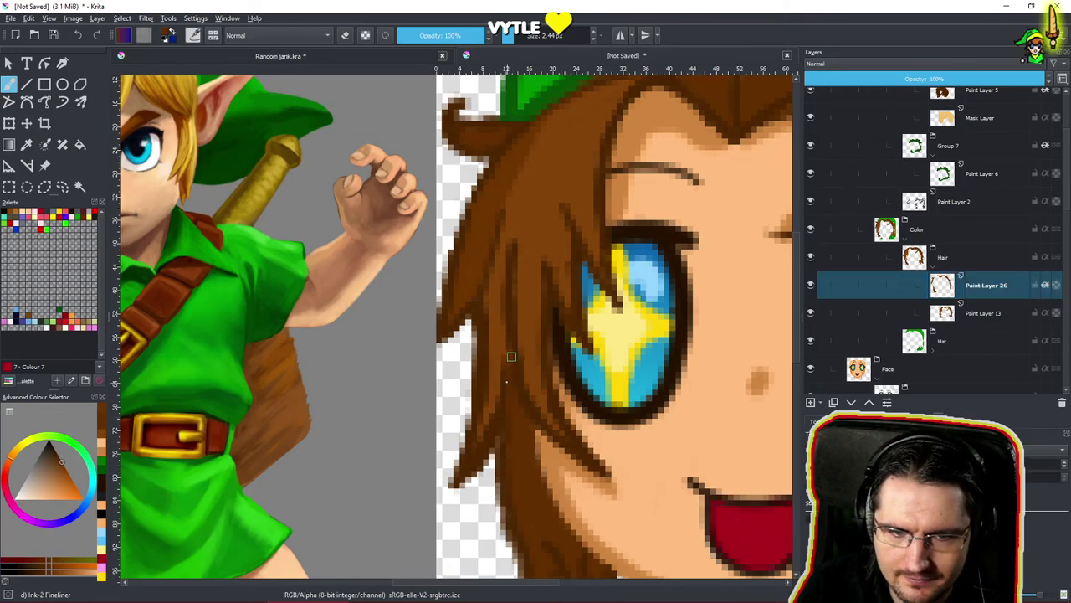
{"action": "left_click_drag", "start_coordinate": [533, 410], "coordinate": [541, 544]}
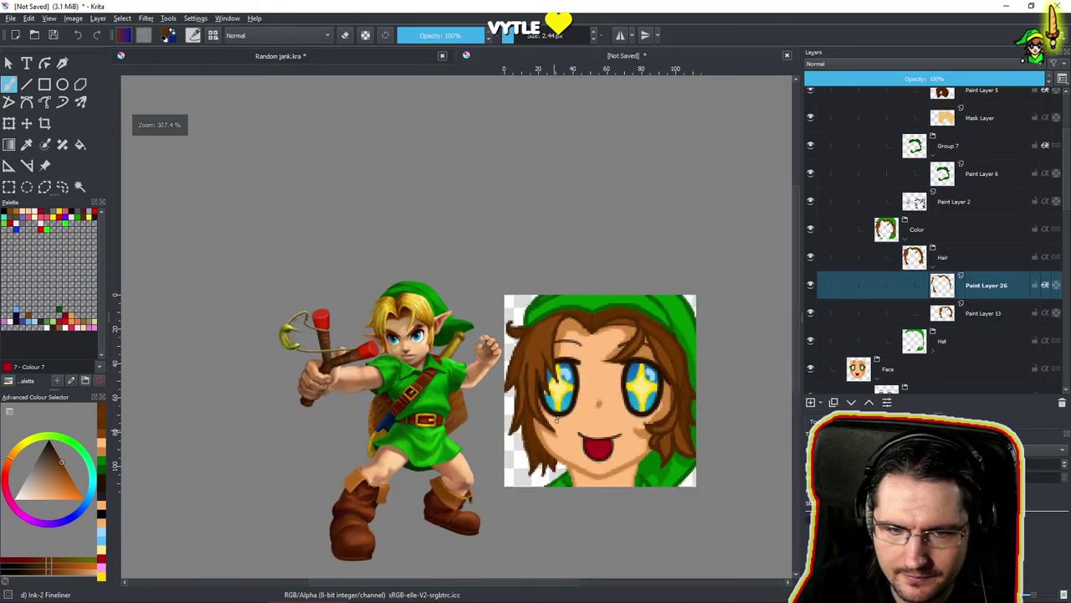
{"action": "left_click_drag", "start_coordinate": [583, 396], "coordinate": [575, 420]}
{"action": "scroll", "coordinate": [574, 420], "scroll_direction": "up", "scroll_amount": 6}
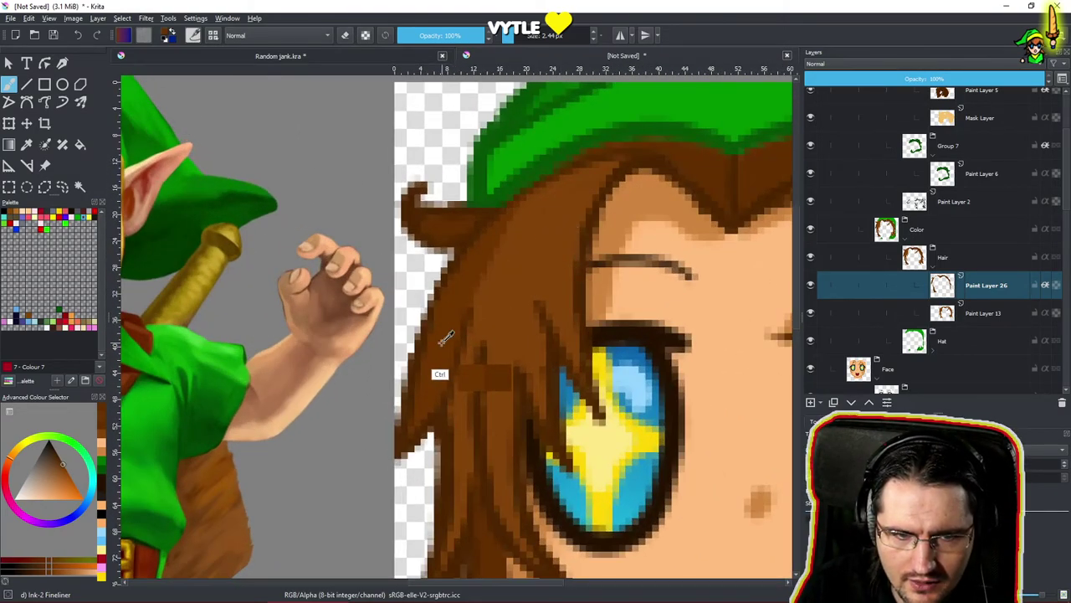
{"action": "left_click_drag", "start_coordinate": [466, 341], "coordinate": [461, 428]}
{"action": "left_click_drag", "start_coordinate": [457, 491], "coordinate": [444, 565]}
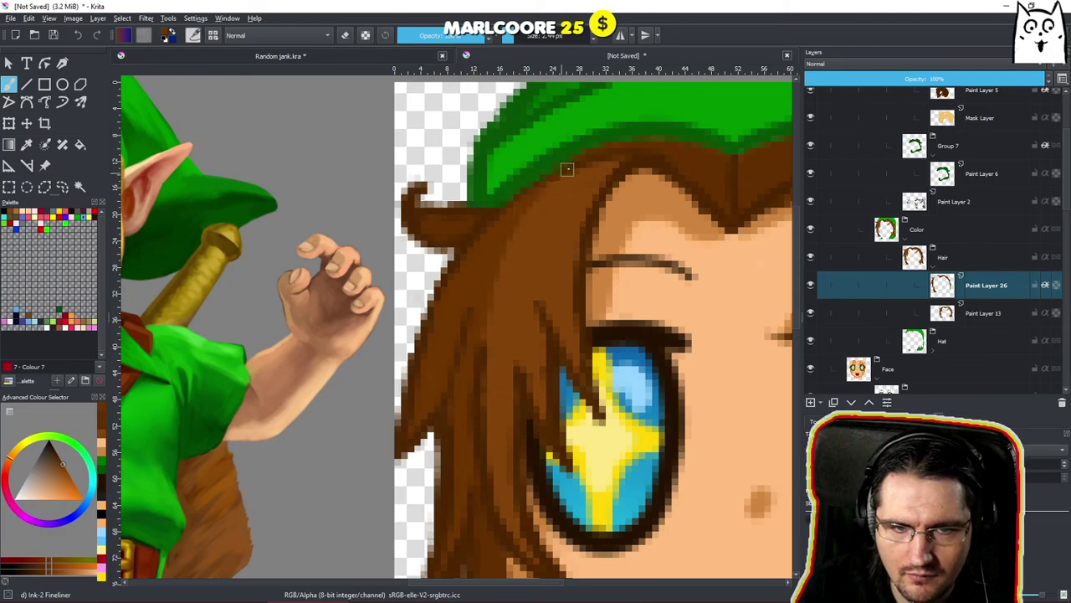
Refine the left hair shadow beneath the hat brim with the Fineliner and the Eraser circle on Paint Layer 26.
{"action": "scroll", "coordinate": [580, 283], "scroll_direction": "down", "scroll_amount": 2}
{"action": "left_click_drag", "start_coordinate": [581, 283], "coordinate": [535, 418]}
{"action": "left_click_drag", "start_coordinate": [591, 335], "coordinate": [536, 427]}
{"action": "scroll", "coordinate": [541, 303], "scroll_direction": "up", "scroll_amount": 6}
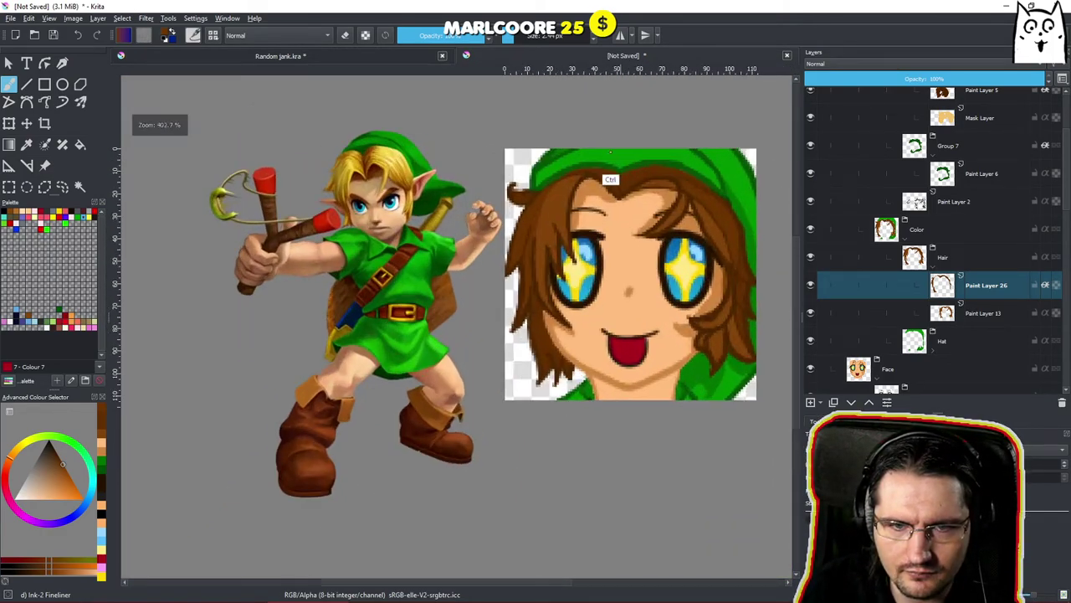
{"action": "left_click_drag", "start_coordinate": [543, 215], "coordinate": [507, 284]}
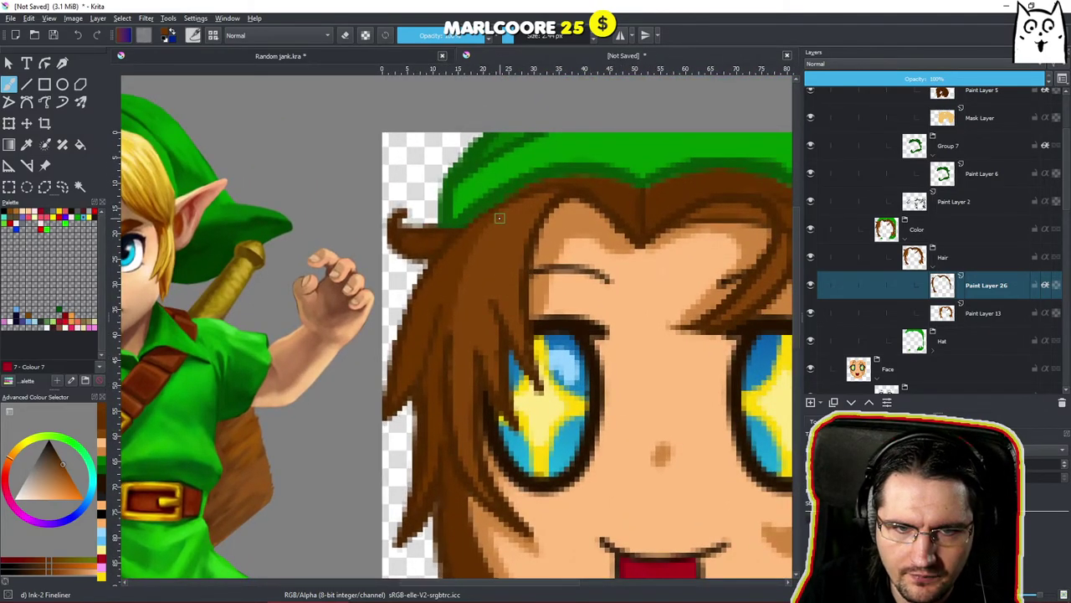
{"action": "key", "text": "e"}
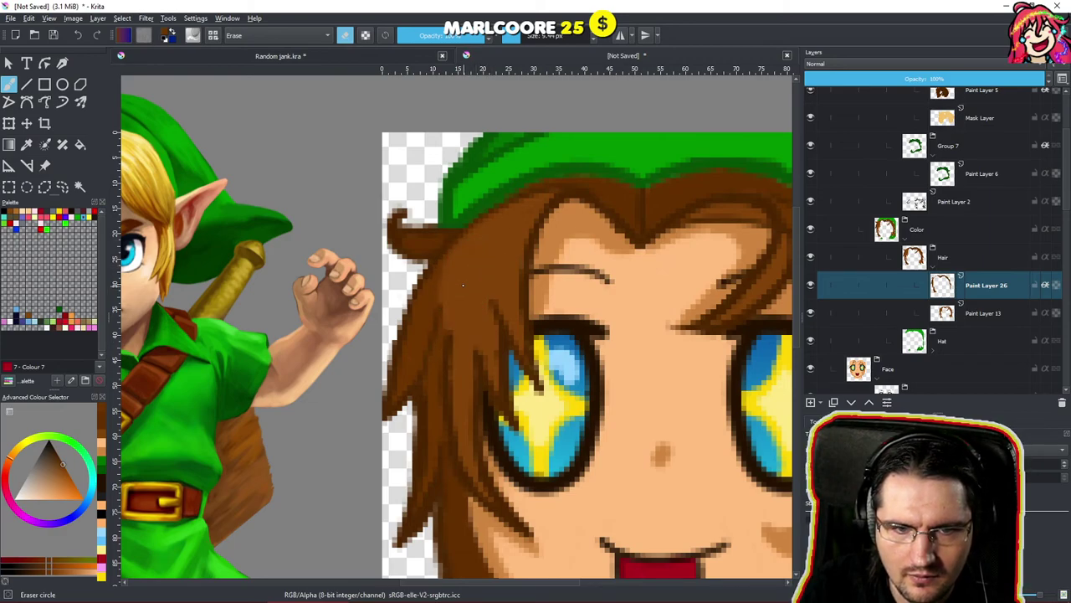
{"action": "scroll", "coordinate": [445, 329], "scroll_direction": "down", "scroll_amount": 10}
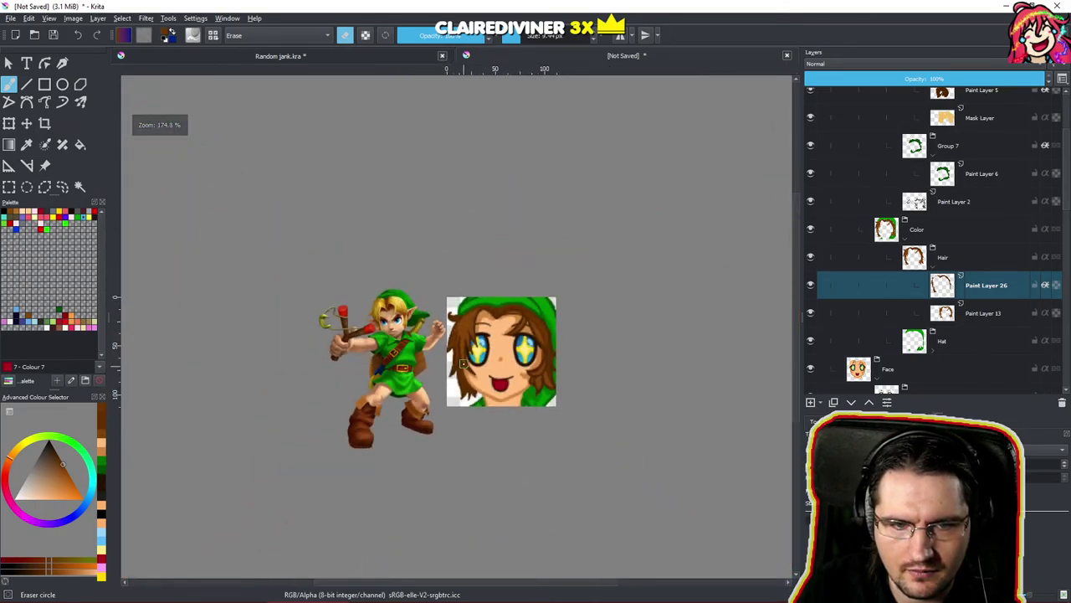
{"action": "scroll", "coordinate": [462, 366], "scroll_direction": "up", "scroll_amount": 8}
{"action": "key", "text": "slash"}
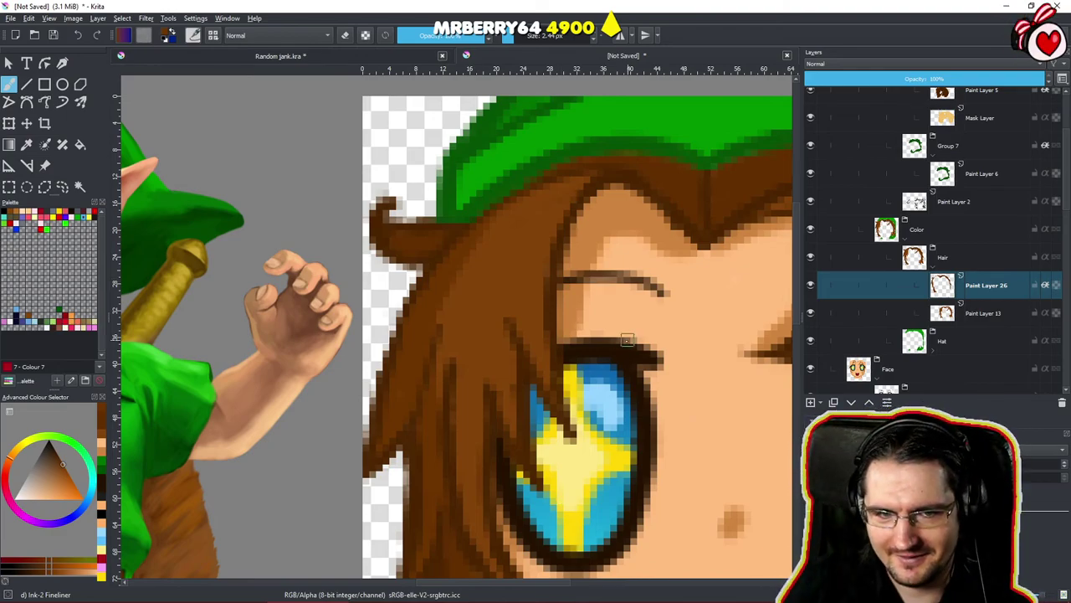
Examine the shaded hair beside the reference character at smaller display sizes.
{"action": "scroll", "coordinate": [594, 289], "scroll_direction": "down", "scroll_amount": 5}
{"action": "left_click_drag", "start_coordinate": [637, 293], "coordinate": [586, 333]}
{"action": "scroll", "coordinate": [586, 331], "scroll_direction": "down", "scroll_amount": 5}
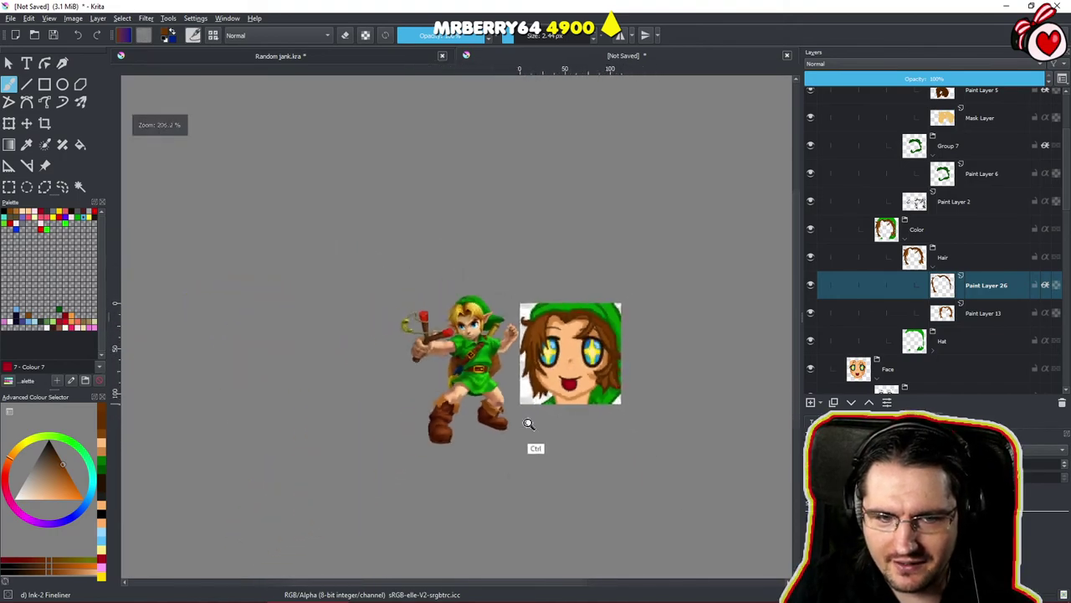
{"action": "mouse_move", "coordinate": [613, 380]}
{"action": "left_mouse_down"}
{"action": "mouse_move", "coordinate": [571, 380]}
{"action": "mouse_move", "coordinate": [586, 367]}
{"action": "left_mouse_up"}
{"action": "left_click_drag", "start_coordinate": [536, 407], "coordinate": [560, 420]}
{"action": "scroll", "coordinate": [576, 326], "scroll_direction": "up", "scroll_amount": 8}
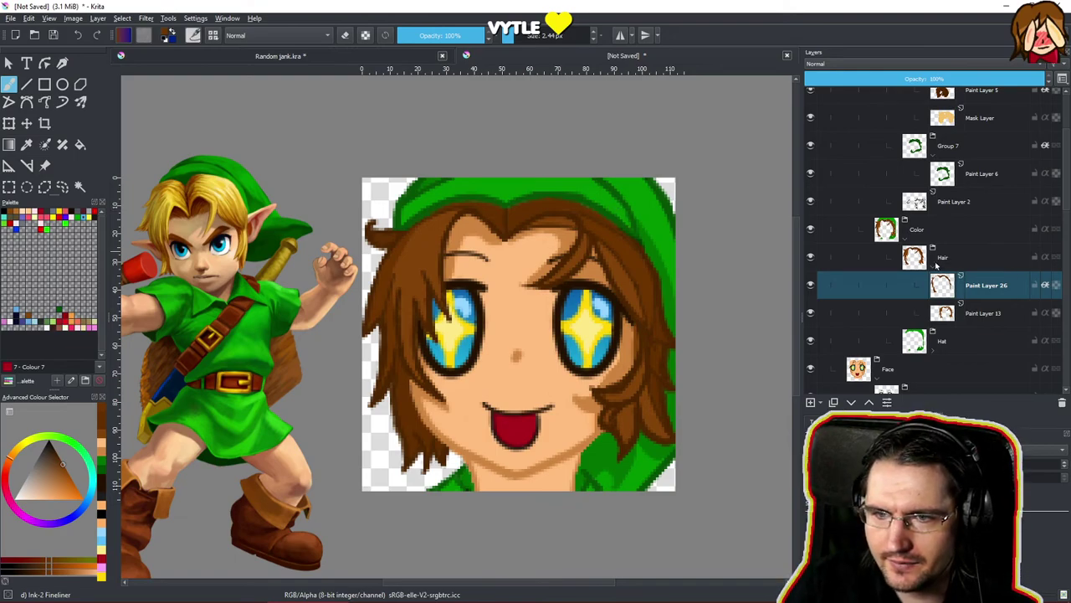
Rename Paint Layer 26 in the Hair group as Shadows.
{"action": "double_click", "coordinate": [987, 289]}
{"action": "type", "text": "Sha"}
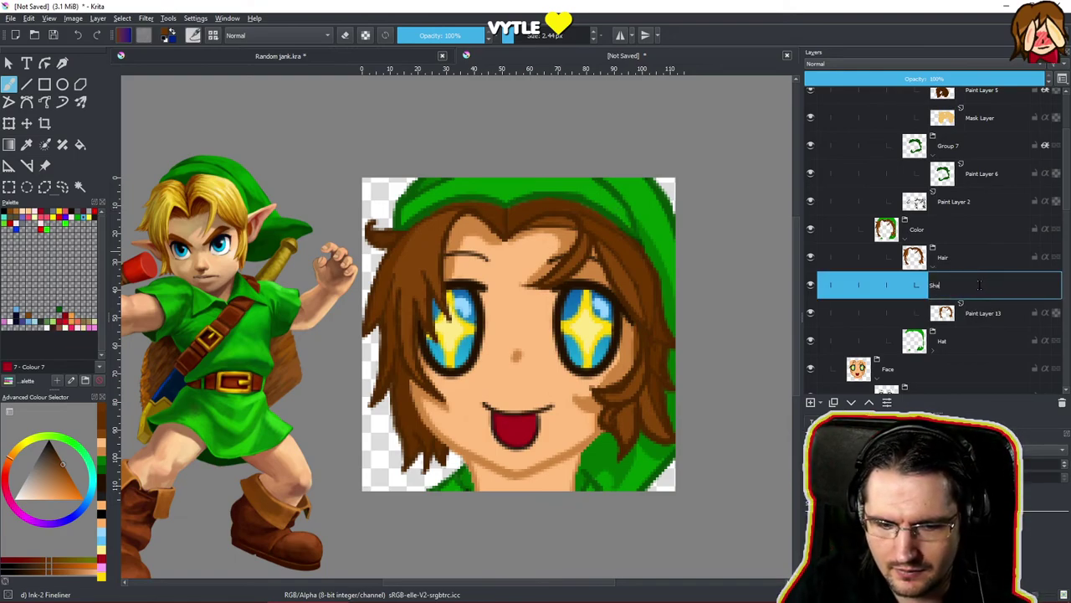
{"action": "type", "text": "dows"}
{"action": "key", "text": "Return"}
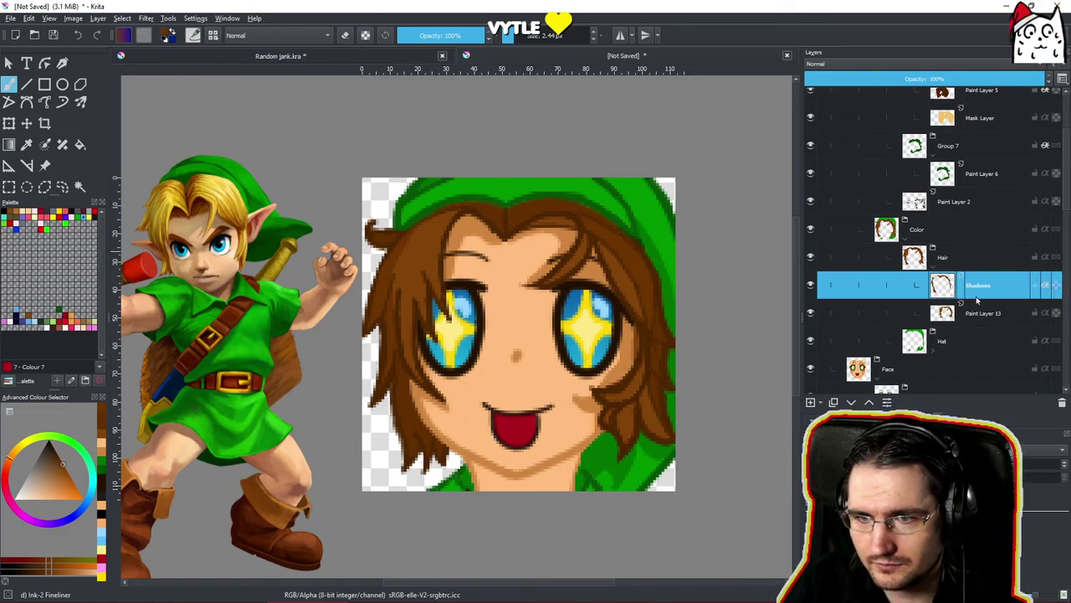
Name the new layer above Shadows as Highlights and choose a lighter brown based on the hair color.
{"action": "double_click", "coordinate": [990, 287]}
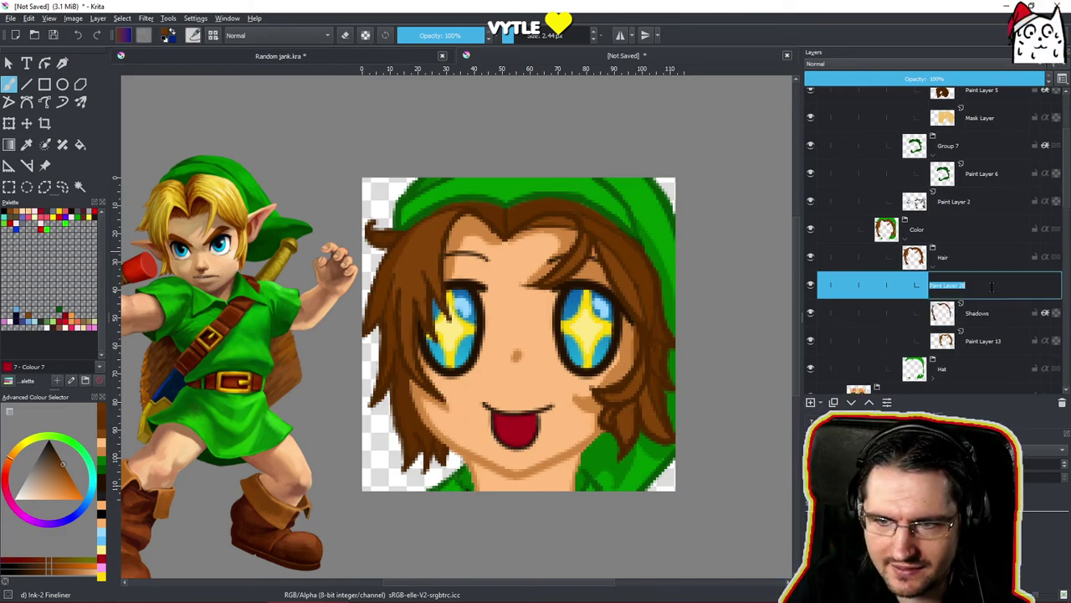
{"action": "type", "text": "Highlights"}
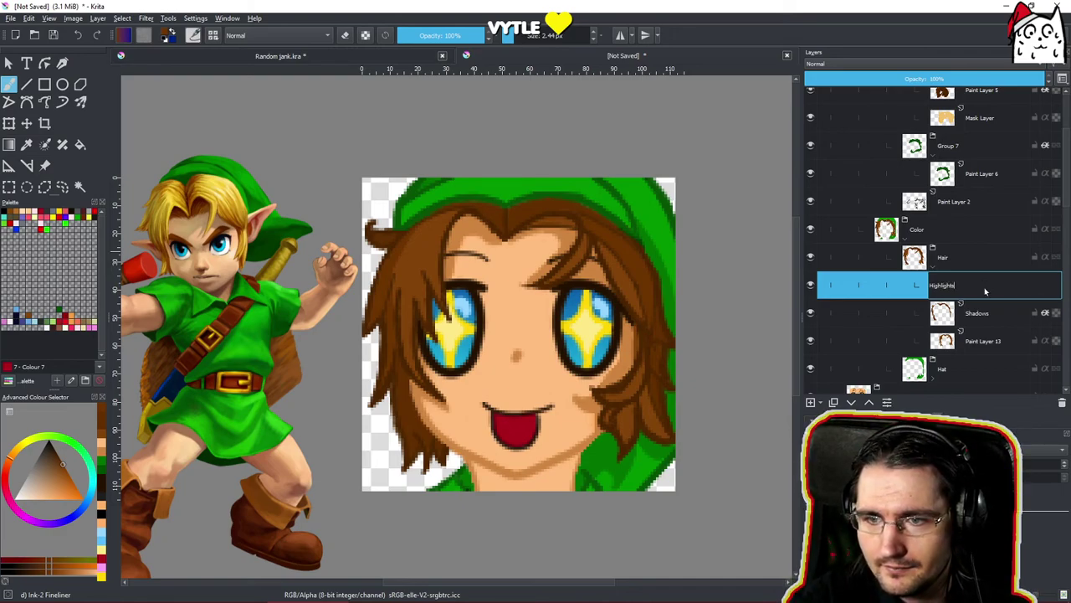
{"action": "key", "text": "Return"}
{"action": "left_click", "coordinate": [417, 289], "text": "ctrl"}
{"action": "left_click", "coordinate": [60, 577]}
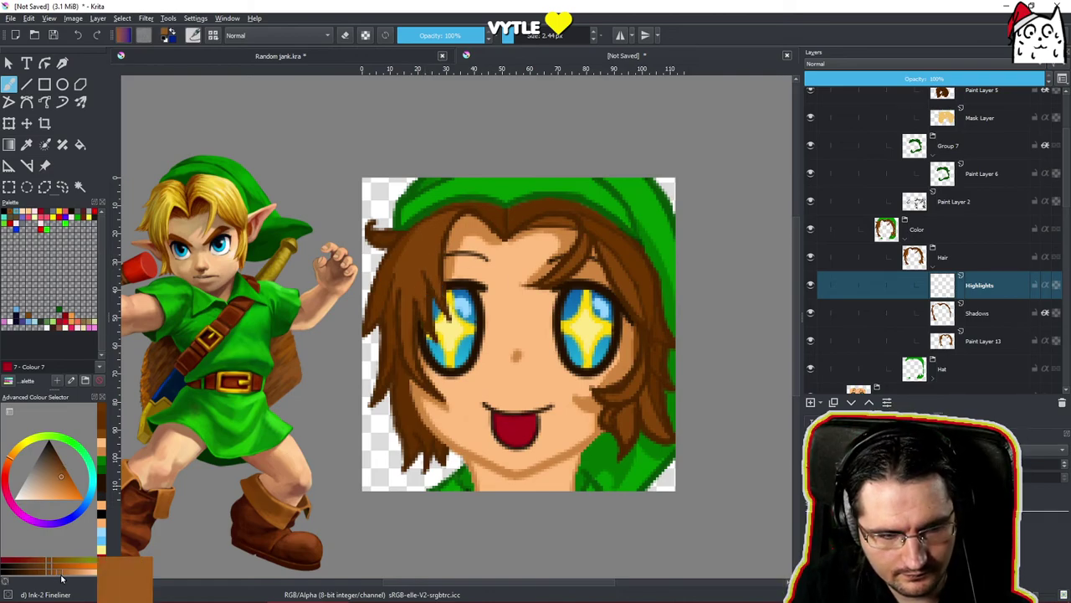
Try painting broad light-brown highlight streaks down the fringe lock at the portrait's upper left with the Fineliner.
{"action": "left_click_drag", "start_coordinate": [477, 239], "coordinate": [494, 235]}
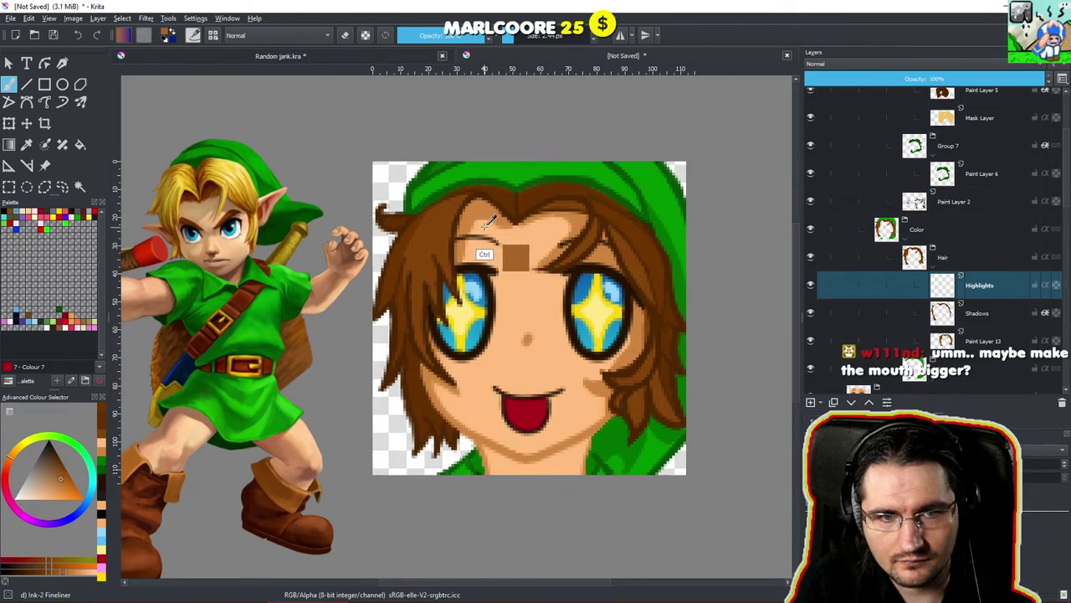
{"action": "scroll", "coordinate": [506, 216], "scroll_direction": "up", "scroll_amount": 2}
{"action": "key", "text": "e"}
{"action": "key", "text": "e"}
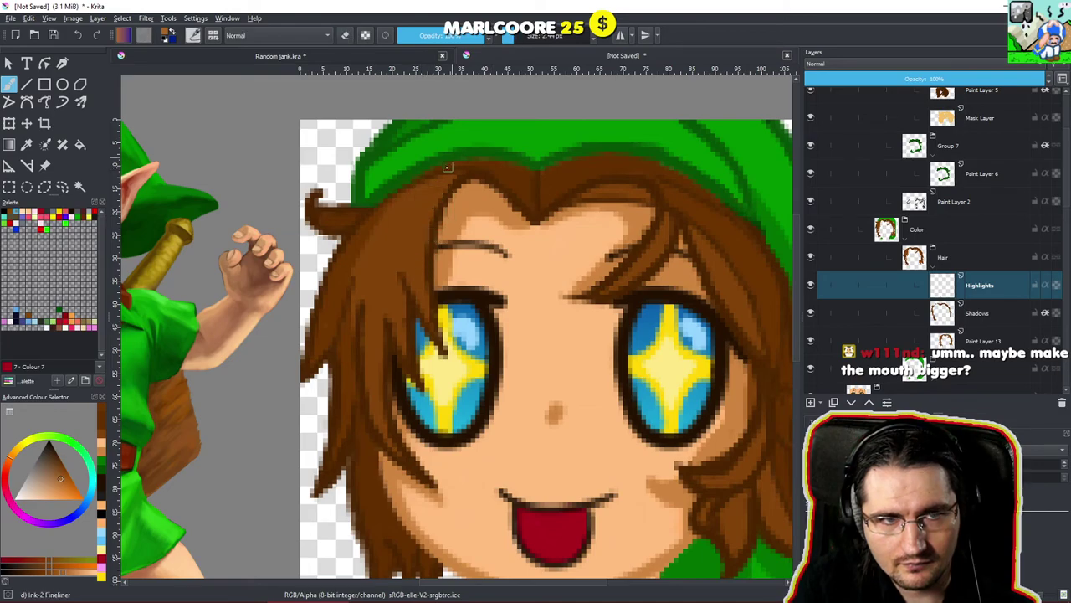
{"action": "mouse_move", "coordinate": [450, 179]}
{"action": "left_mouse_down"}
{"action": "mouse_move", "coordinate": [425, 229]}
{"action": "mouse_move", "coordinate": [452, 183]}
{"action": "mouse_move", "coordinate": [424, 264]}
{"action": "left_mouse_up"}
{"action": "left_click_drag", "start_coordinate": [423, 219], "coordinate": [421, 293]}
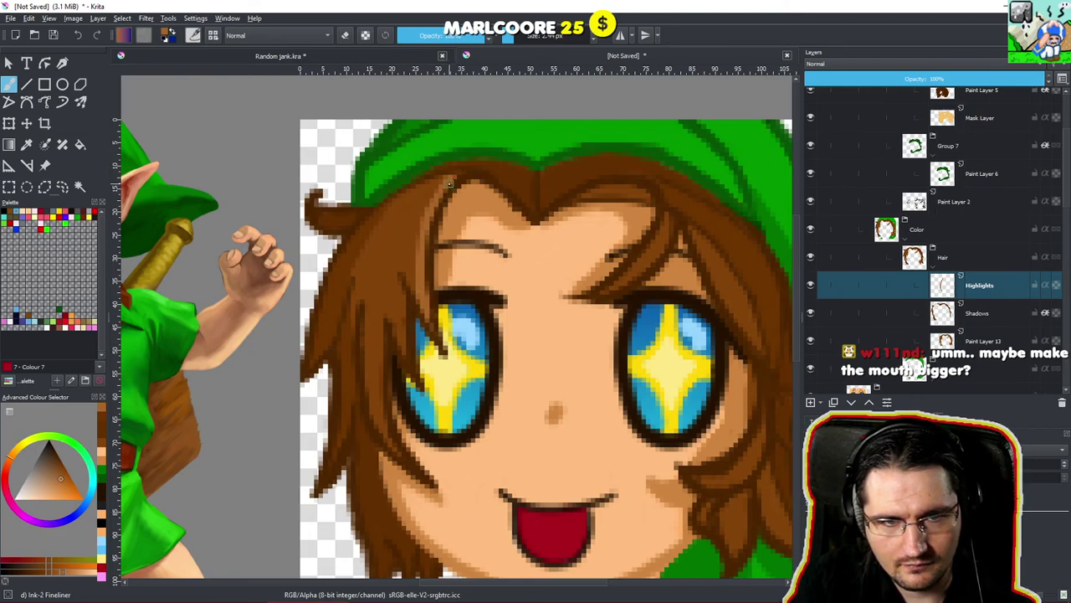
{"action": "left_click_drag", "start_coordinate": [444, 192], "coordinate": [415, 286]}
{"action": "left_click_drag", "start_coordinate": [426, 224], "coordinate": [410, 294]}
{"action": "mouse_move", "coordinate": [447, 176]}
{"action": "left_mouse_down"}
{"action": "mouse_move", "coordinate": [401, 314]}
{"action": "mouse_move", "coordinate": [395, 290]}
{"action": "left_mouse_up"}
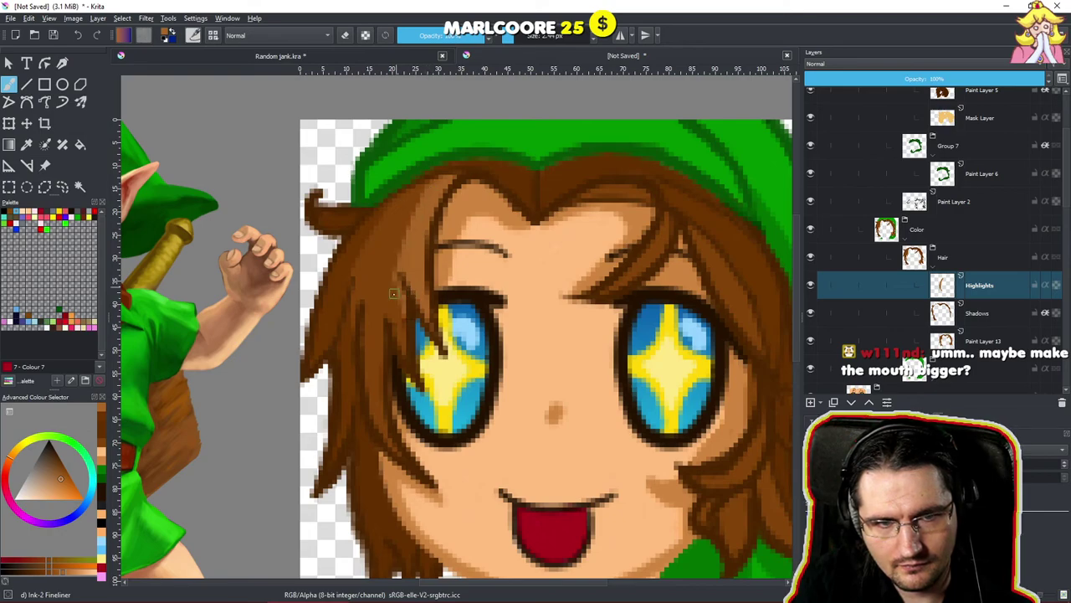
{"action": "left_click_drag", "start_coordinate": [433, 200], "coordinate": [390, 335]}
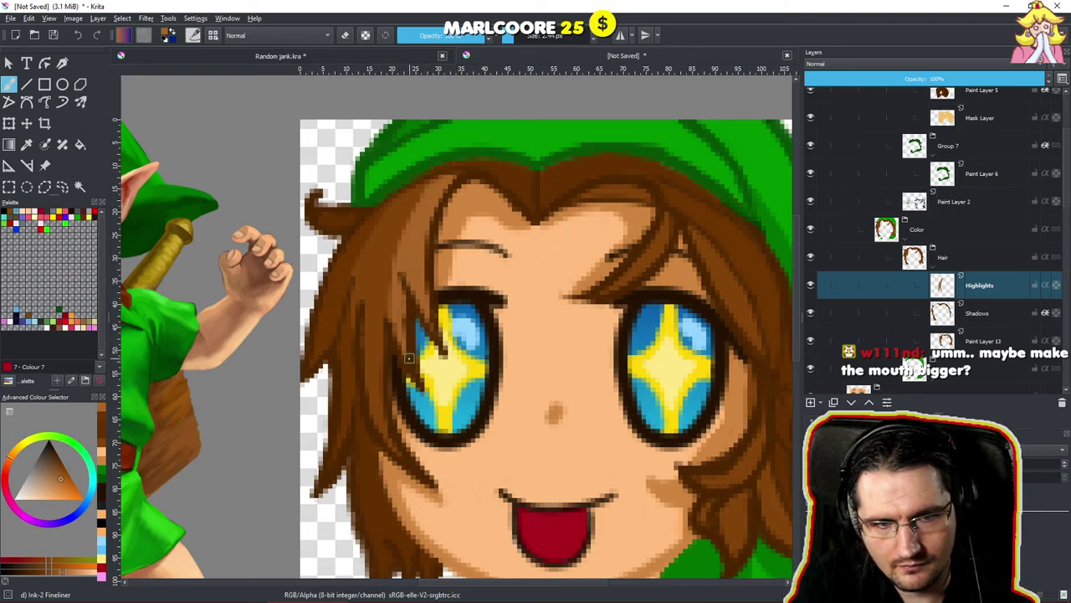
Try extending the light-brown streaks down the long hair locks beside the portrait's left eye.
{"action": "left_click_drag", "start_coordinate": [393, 269], "coordinate": [383, 377]}
{"action": "left_click_drag", "start_coordinate": [386, 316], "coordinate": [378, 410]}
{"action": "left_click_drag", "start_coordinate": [381, 342], "coordinate": [379, 422]}
{"action": "left_click_drag", "start_coordinate": [431, 182], "coordinate": [371, 314]}
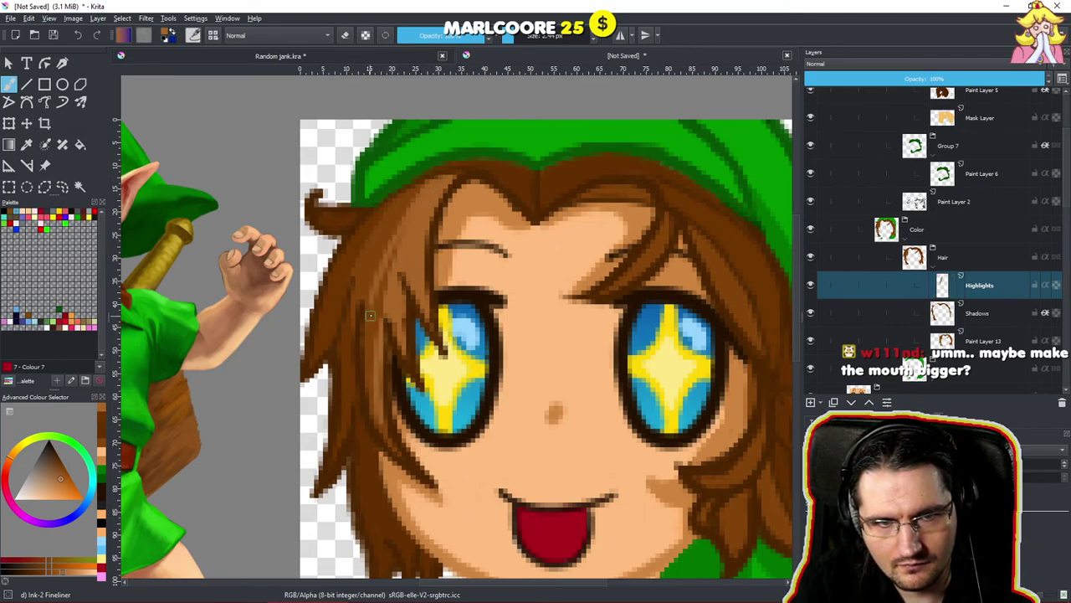
{"action": "left_click_drag", "start_coordinate": [389, 257], "coordinate": [368, 367]}
{"action": "mouse_move", "coordinate": [376, 311]}
{"action": "left_mouse_down"}
{"action": "mouse_move", "coordinate": [373, 413]}
{"action": "mouse_move", "coordinate": [388, 442]}
{"action": "left_mouse_up"}
{"action": "left_click_drag", "start_coordinate": [389, 368], "coordinate": [390, 487]}
{"action": "left_click_drag", "start_coordinate": [392, 356], "coordinate": [482, 291]}
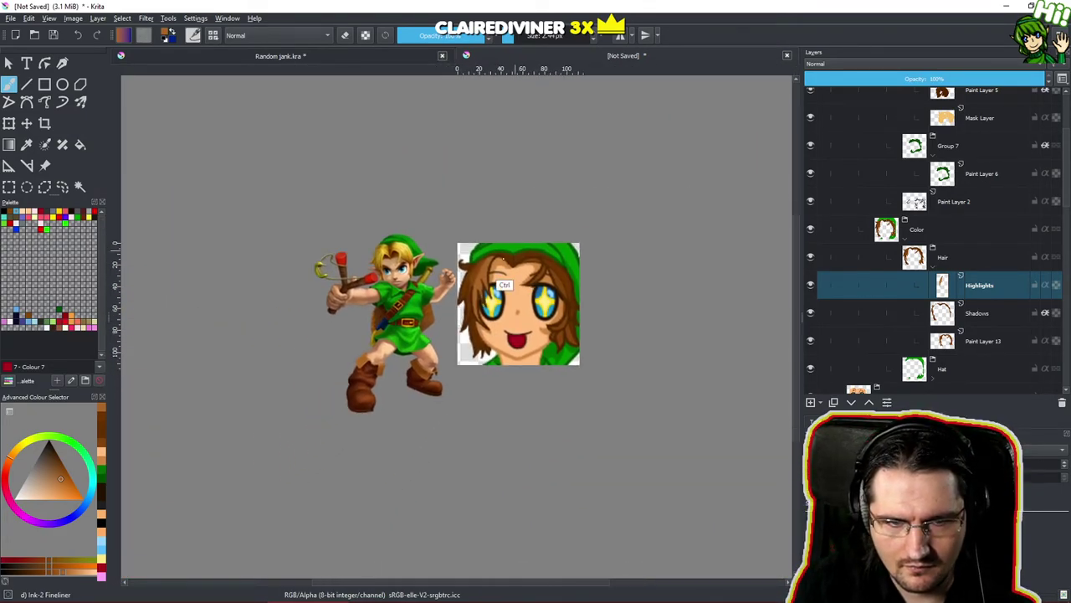
Erase the broad highlight streaks from the left hair locks with the Eraser circle.
{"action": "scroll", "coordinate": [507, 282], "scroll_direction": "up", "scroll_amount": 6}
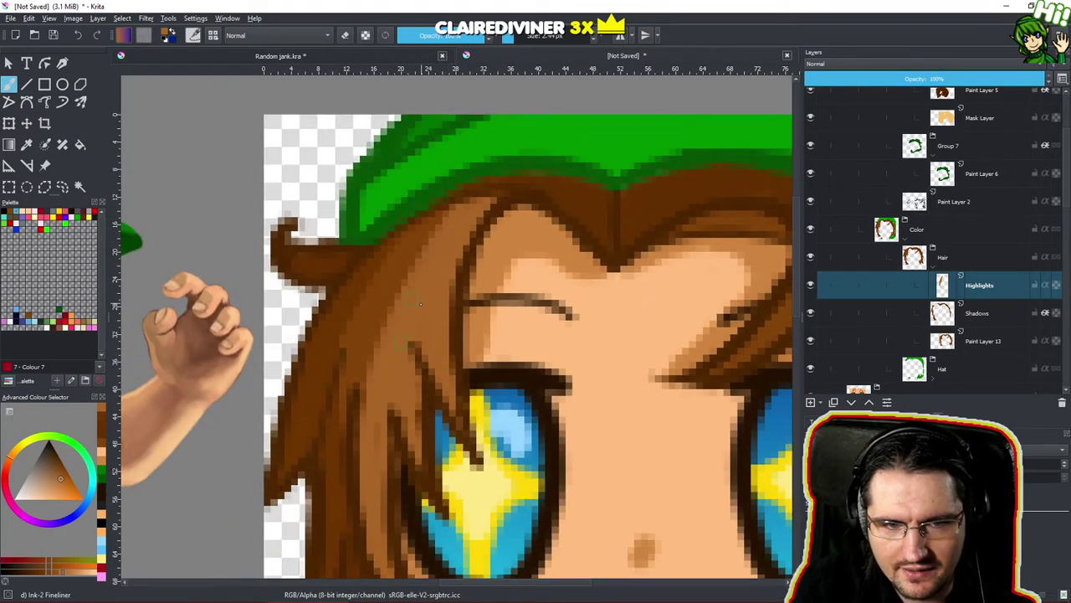
{"action": "key", "text": "e"}
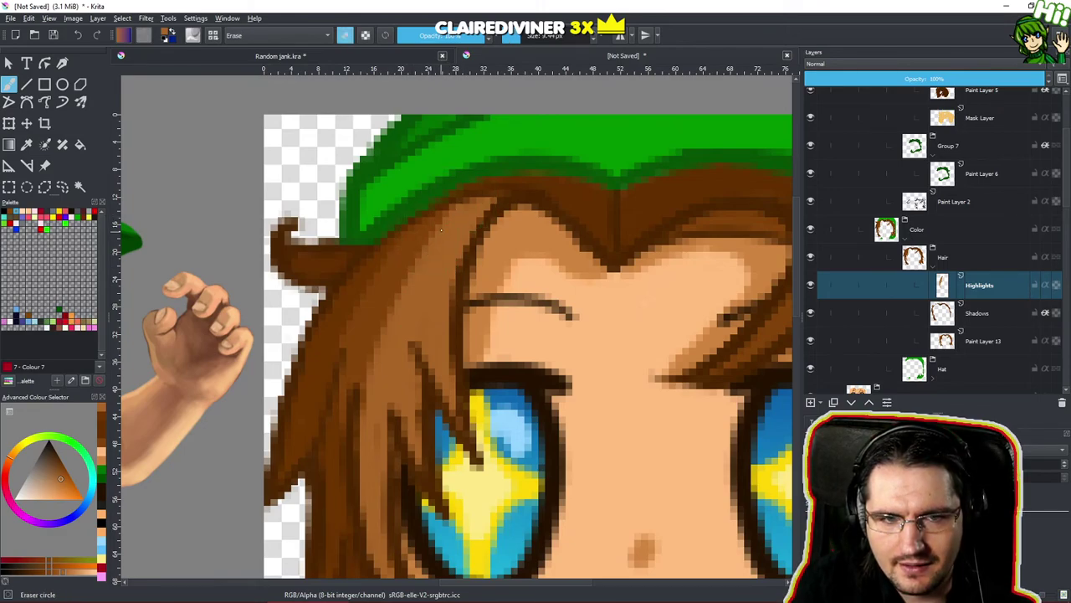
{"action": "mouse_move", "coordinate": [430, 275]}
{"action": "left_mouse_down"}
{"action": "mouse_move", "coordinate": [474, 211]}
{"action": "mouse_move", "coordinate": [427, 277]}
{"action": "left_mouse_up"}
{"action": "mouse_move", "coordinate": [483, 199]}
{"action": "left_mouse_down"}
{"action": "mouse_move", "coordinate": [454, 246]}
{"action": "mouse_move", "coordinate": [429, 357]}
{"action": "mouse_move", "coordinate": [436, 289]}
{"action": "mouse_move", "coordinate": [390, 383]}
{"action": "mouse_move", "coordinate": [362, 502]}
{"action": "mouse_move", "coordinate": [367, 444]}
{"action": "mouse_move", "coordinate": [369, 538]}
{"action": "left_mouse_up"}
{"action": "mouse_move", "coordinate": [382, 458]}
{"action": "left_mouse_down"}
{"action": "mouse_move", "coordinate": [411, 304]}
{"action": "mouse_move", "coordinate": [390, 379]}
{"action": "left_mouse_up"}
{"action": "left_click_drag", "start_coordinate": [408, 311], "coordinate": [403, 404]}
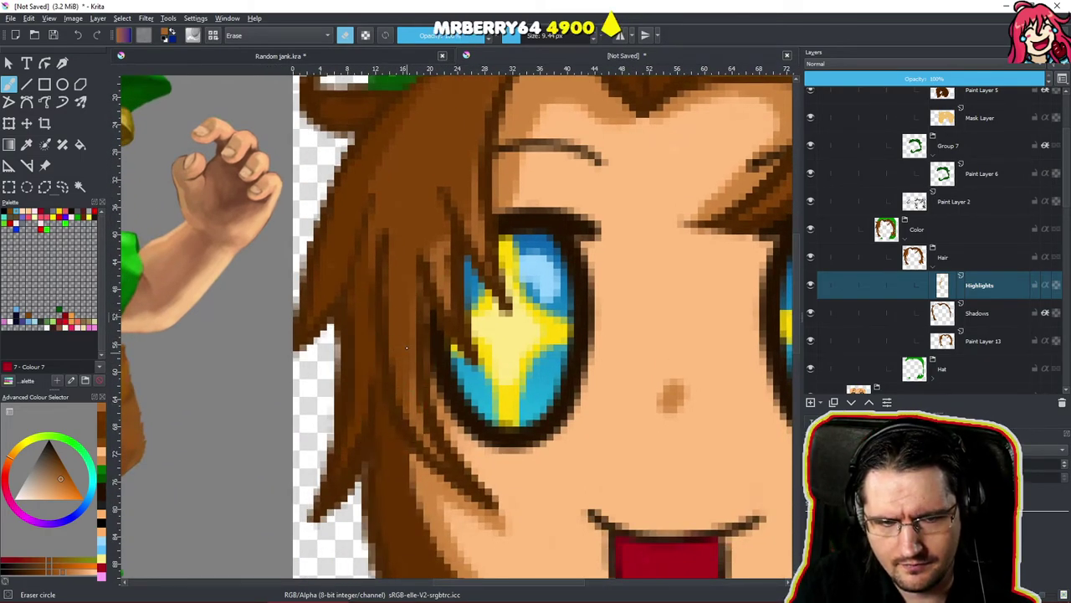
{"action": "scroll", "coordinate": [405, 334], "scroll_direction": "down", "scroll_amount": 8}
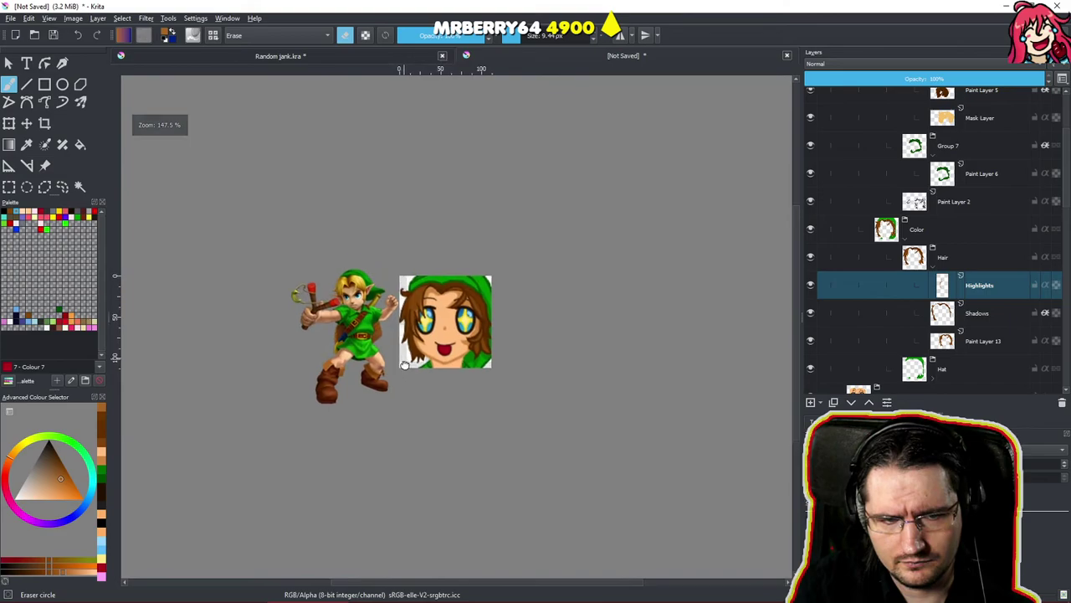
{"action": "scroll", "coordinate": [416, 323], "scroll_direction": "up", "scroll_amount": 2}
Try drawing a thin light-brown highlight band across the upper hair from one side of the face to the other.
{"action": "key", "text": "e"}
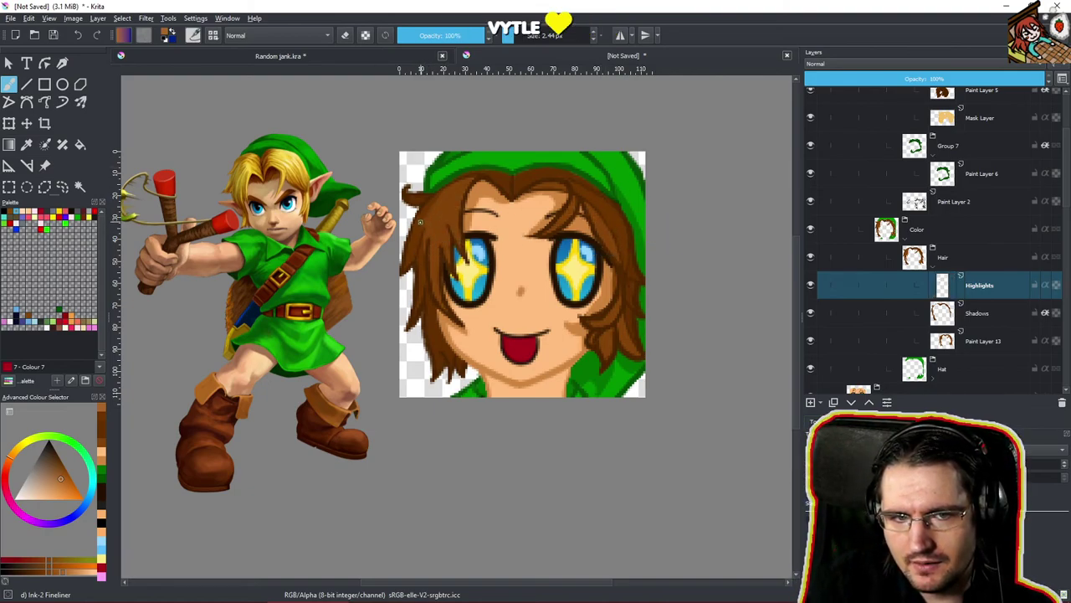
{"action": "left_click_drag", "start_coordinate": [435, 219], "coordinate": [586, 219]}
{"action": "key", "text": "ctrl+z"}
{"action": "left_click_drag", "start_coordinate": [418, 219], "coordinate": [615, 226]}
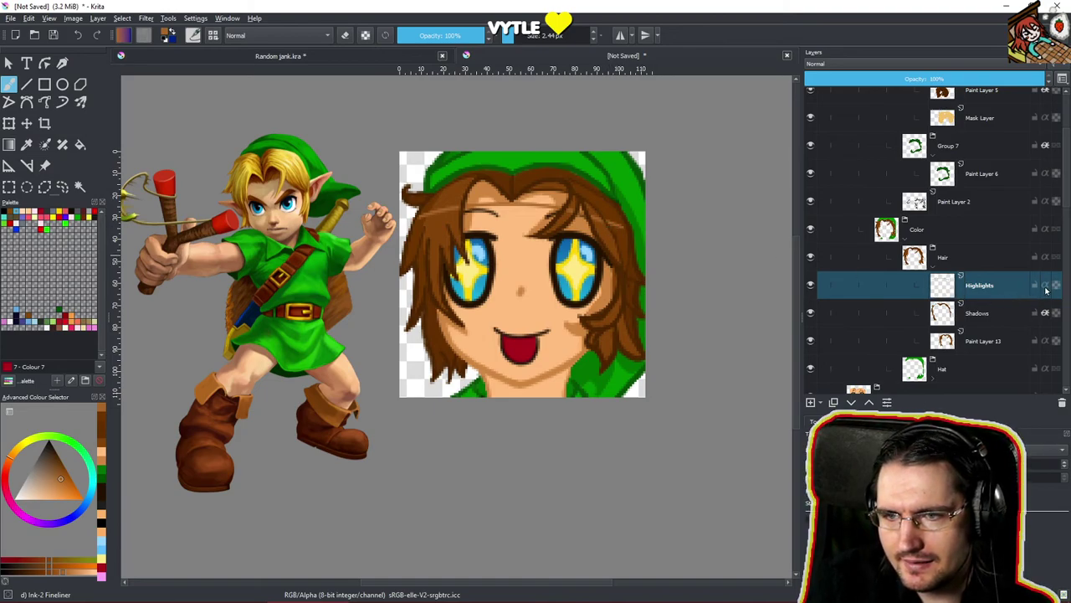
{"action": "left_click", "coordinate": [1045, 289]}
{"action": "key", "text": "ctrl+z"}
{"action": "key", "text": "ctrl+z"}
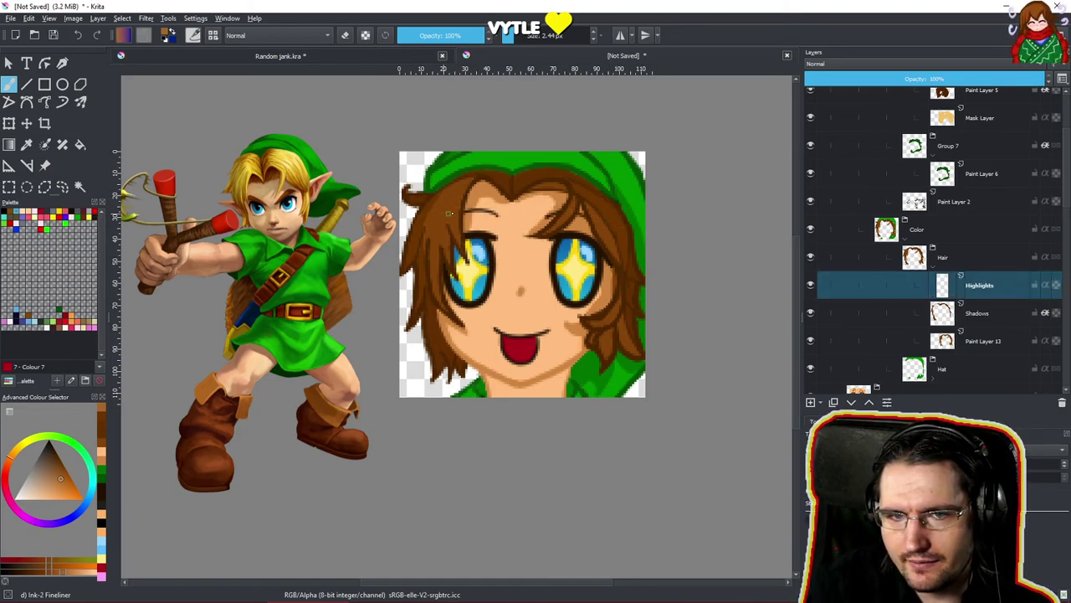
Turn on Inherit Alpha for the Highlights layer and paint a thin light-brown band across the hair at brow level.
{"action": "left_click", "coordinate": [1022, 288]}
{"action": "left_click_drag", "start_coordinate": [417, 221], "coordinate": [614, 206]}
{"action": "key", "text": "ctrl+z"}
{"action": "left_click_drag", "start_coordinate": [414, 221], "coordinate": [626, 236]}
{"action": "key", "text": "ctrl+z"}
{"action": "left_click_drag", "start_coordinate": [418, 223], "coordinate": [618, 211]}
{"action": "key", "text": "ctrl+z"}
{"action": "left_click_drag", "start_coordinate": [414, 222], "coordinate": [622, 225]}
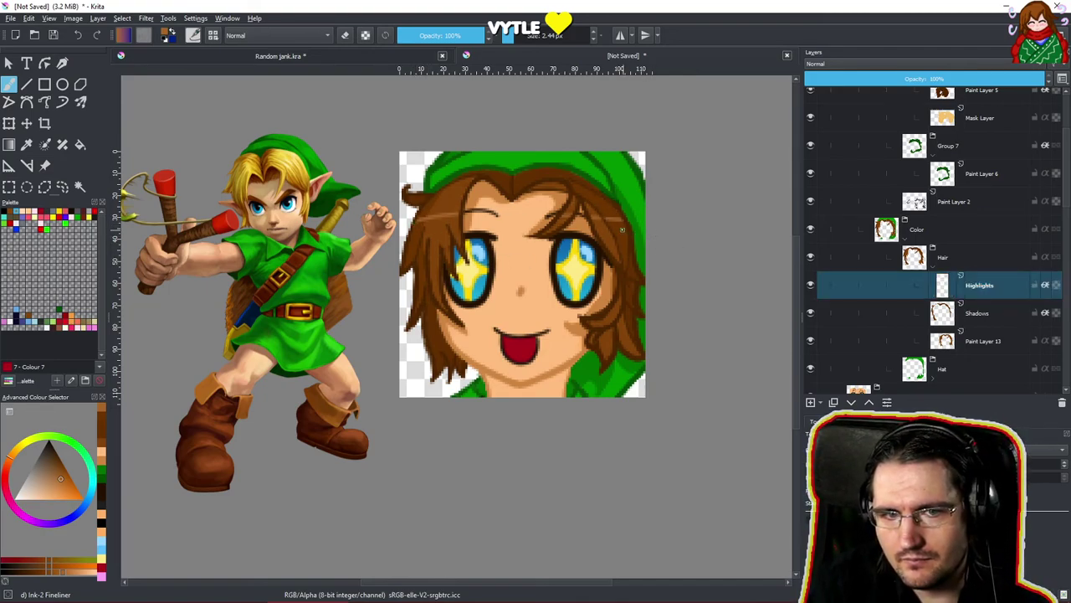
{"action": "key", "text": "ctrl+z"}
{"action": "left_click_drag", "start_coordinate": [415, 224], "coordinate": [628, 234]}
{"action": "left_click_drag", "start_coordinate": [630, 184], "coordinate": [561, 235]}
Trim the highlight band on both sides of the hair with the Eraser circle and check it at smaller display sizes.
{"action": "scroll", "coordinate": [560, 236], "scroll_direction": "up", "scroll_amount": 6}
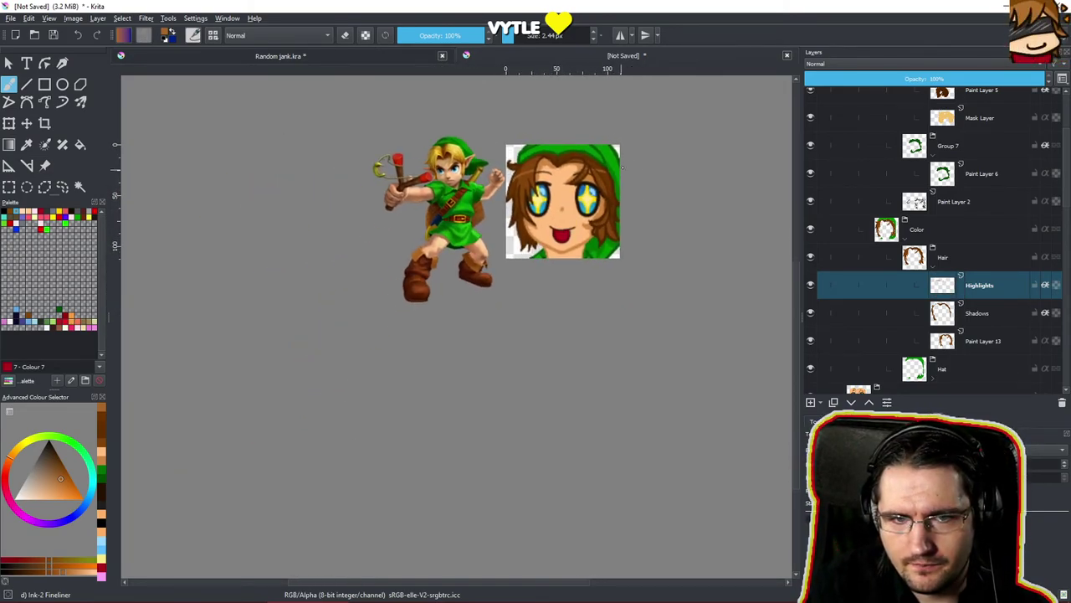
{"action": "scroll", "coordinate": [381, 236], "scroll_direction": "up", "scroll_amount": 2}
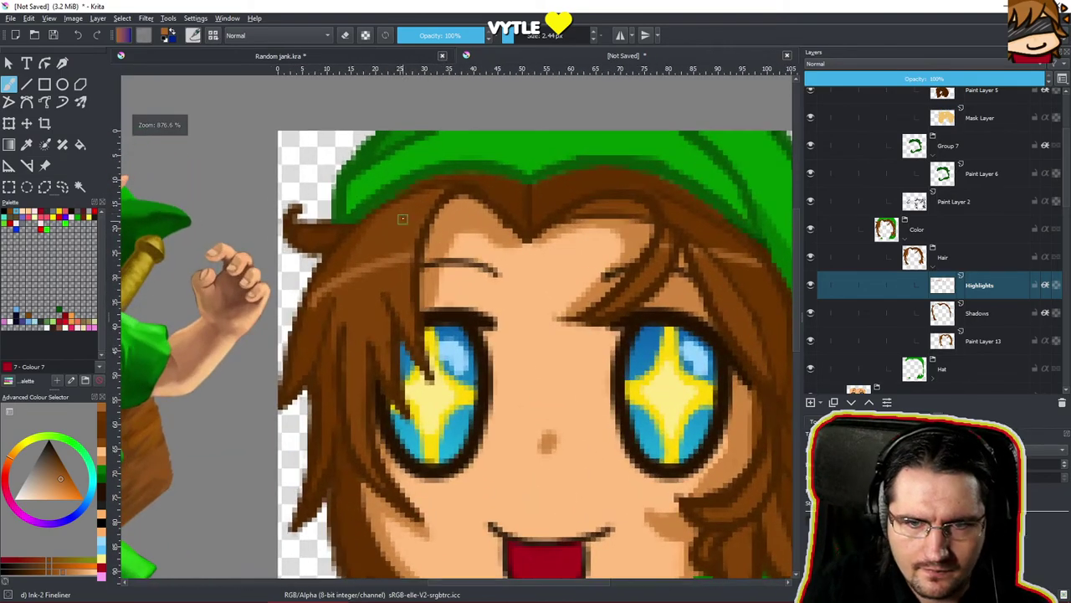
{"action": "key", "text": "e"}
{"action": "left_click_drag", "start_coordinate": [694, 244], "coordinate": [711, 264]}
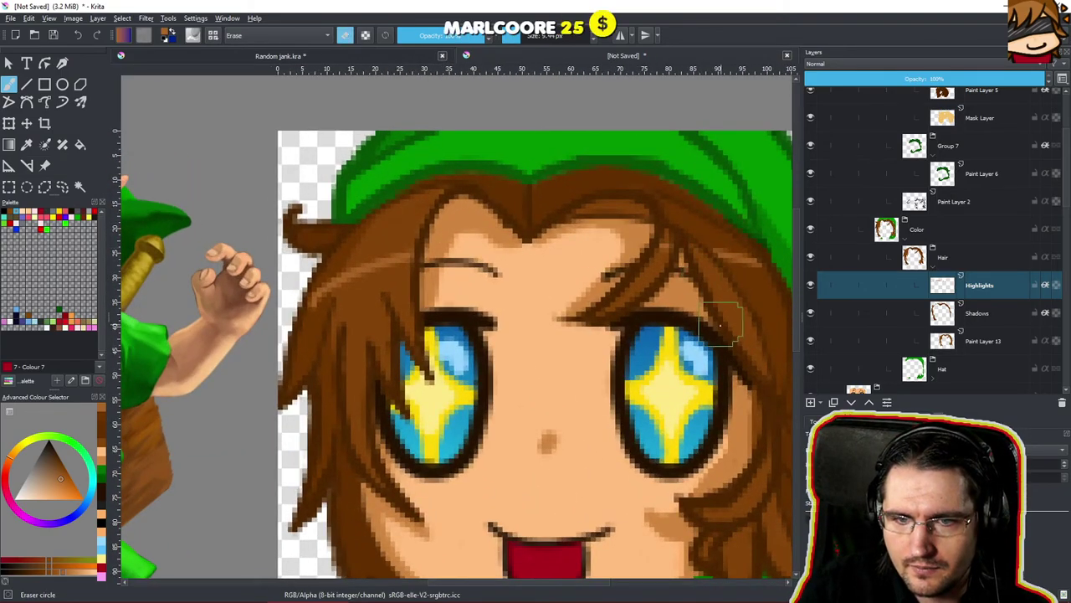
{"action": "left_click_drag", "start_coordinate": [359, 256], "coordinate": [468, 237]}
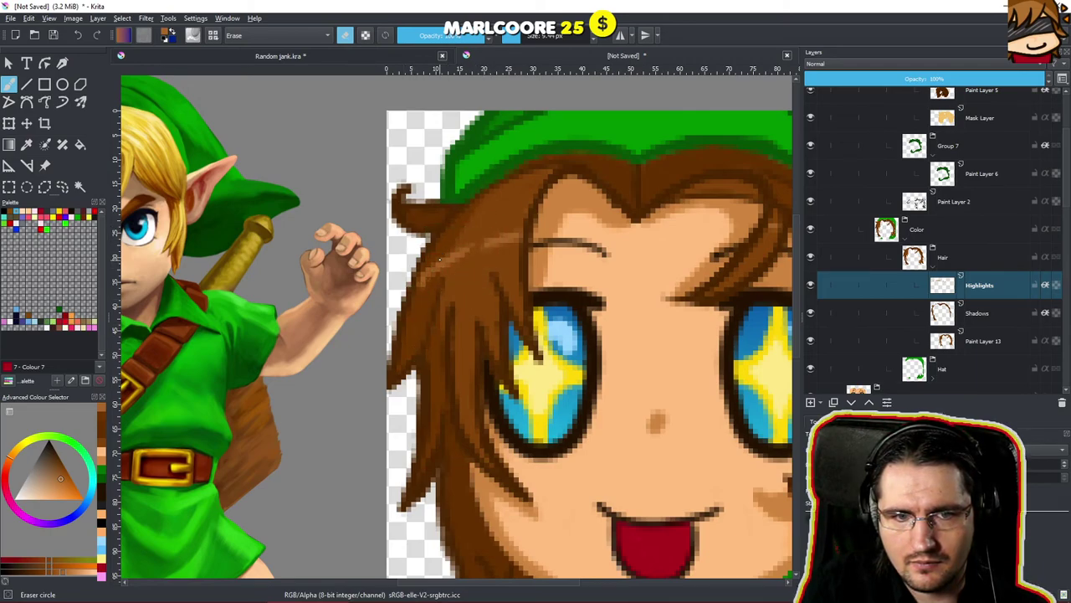
{"action": "scroll", "coordinate": [446, 263], "scroll_direction": "down", "scroll_amount": 5}
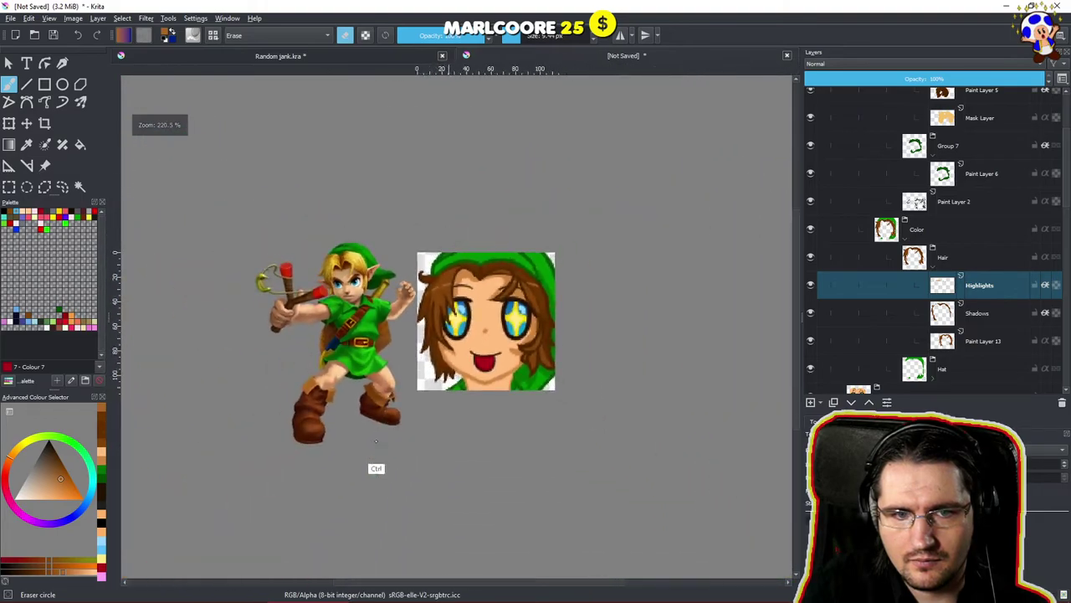
{"action": "scroll", "coordinate": [451, 277], "scroll_direction": "up", "scroll_amount": 1}
{"action": "scroll", "coordinate": [453, 280], "scroll_direction": "down", "scroll_amount": 3}
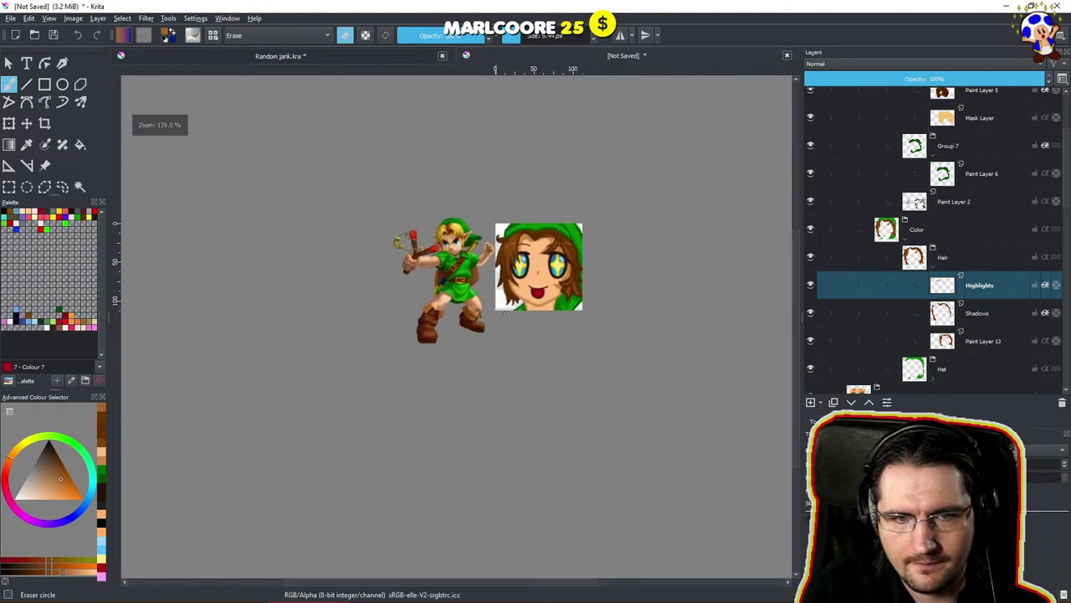
{"action": "scroll", "coordinate": [555, 269], "scroll_direction": "up", "scroll_amount": 3}
{"action": "scroll", "coordinate": [554, 270], "scroll_direction": "up", "scroll_amount": 6}
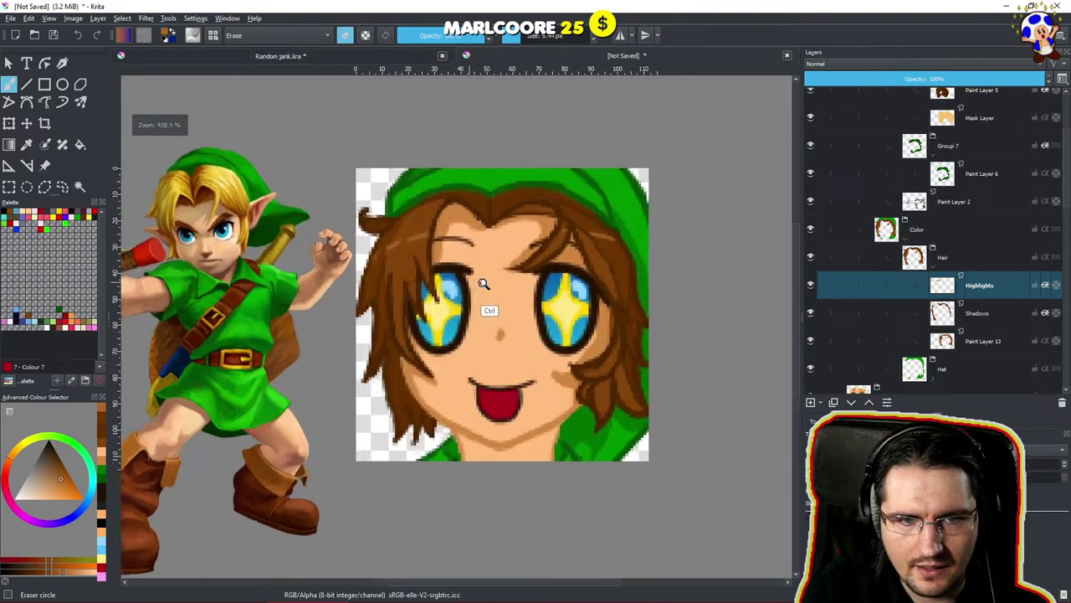
Paint light-brown highlights on the curled locks beside the portrait's right cheek with the Fineliner.
{"action": "key", "text": "e"}
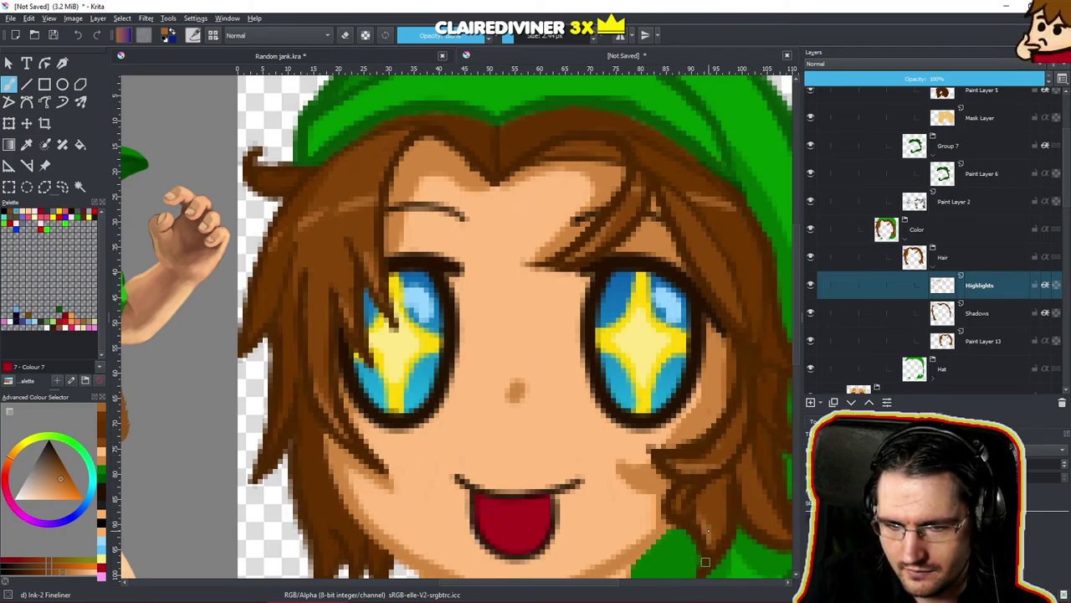
{"action": "mouse_move", "coordinate": [731, 469]}
{"action": "left_mouse_down"}
{"action": "mouse_move", "coordinate": [706, 444]}
{"action": "mouse_move", "coordinate": [600, 404]}
{"action": "left_mouse_up"}
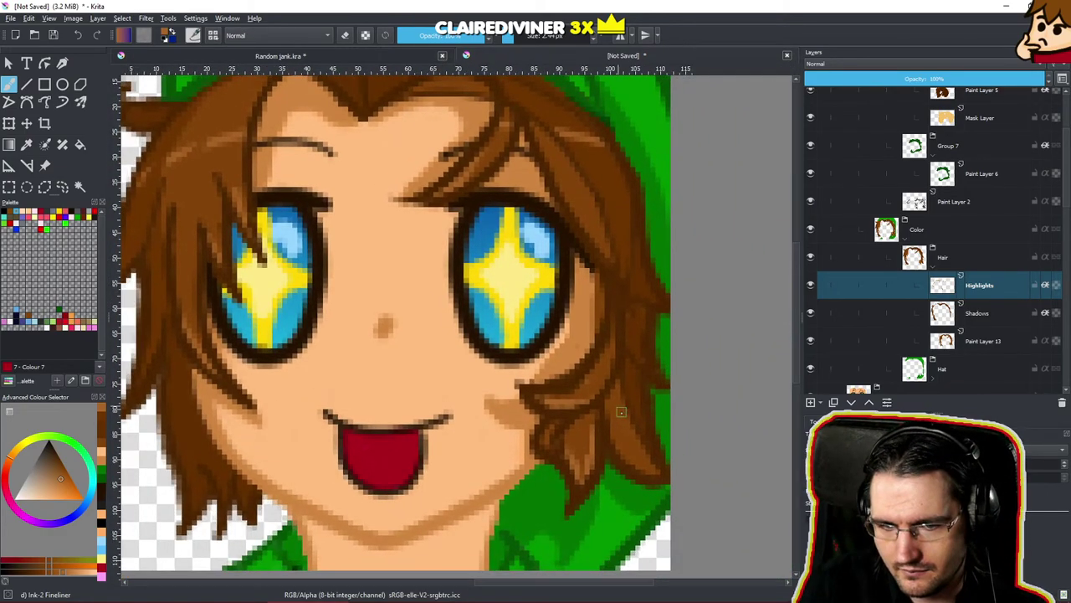
{"action": "key", "text": "e"}
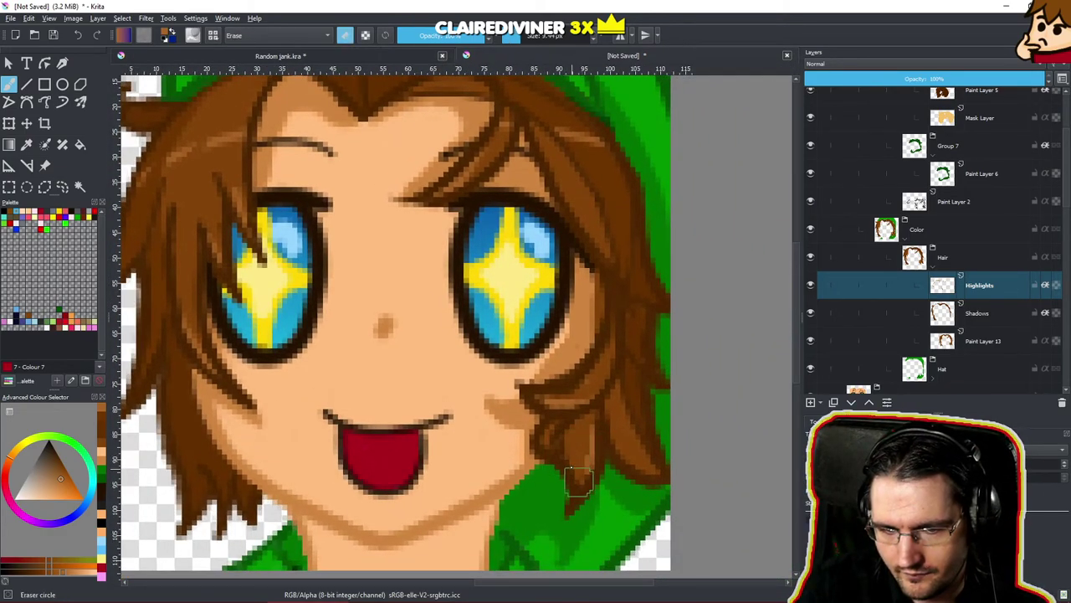
{"action": "key", "text": "e"}
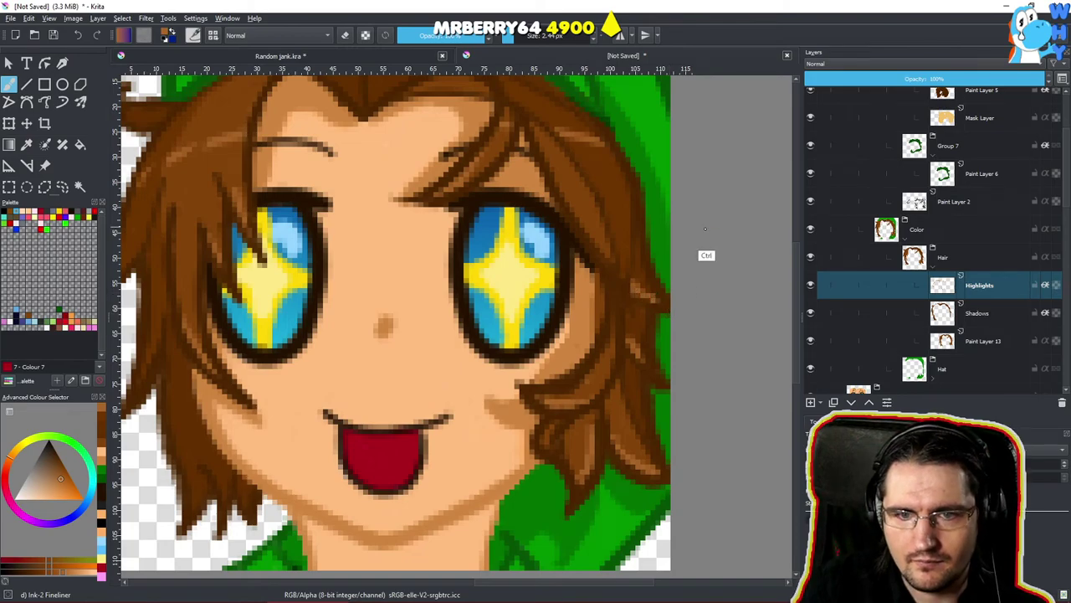
{"action": "scroll", "coordinate": [707, 253], "scroll_direction": "down", "scroll_amount": 10}
{"action": "left_click_drag", "start_coordinate": [593, 365], "coordinate": [639, 303]}
{"action": "left_click_drag", "start_coordinate": [639, 302], "coordinate": [628, 414]}
{"action": "left_click_drag", "start_coordinate": [628, 415], "coordinate": [618, 340]}
{"action": "scroll", "coordinate": [618, 197], "scroll_direction": "up", "scroll_amount": 3}
Refine the highlights on the portrait's right-hand locks with the Eraser circle.
{"action": "key", "text": "e"}
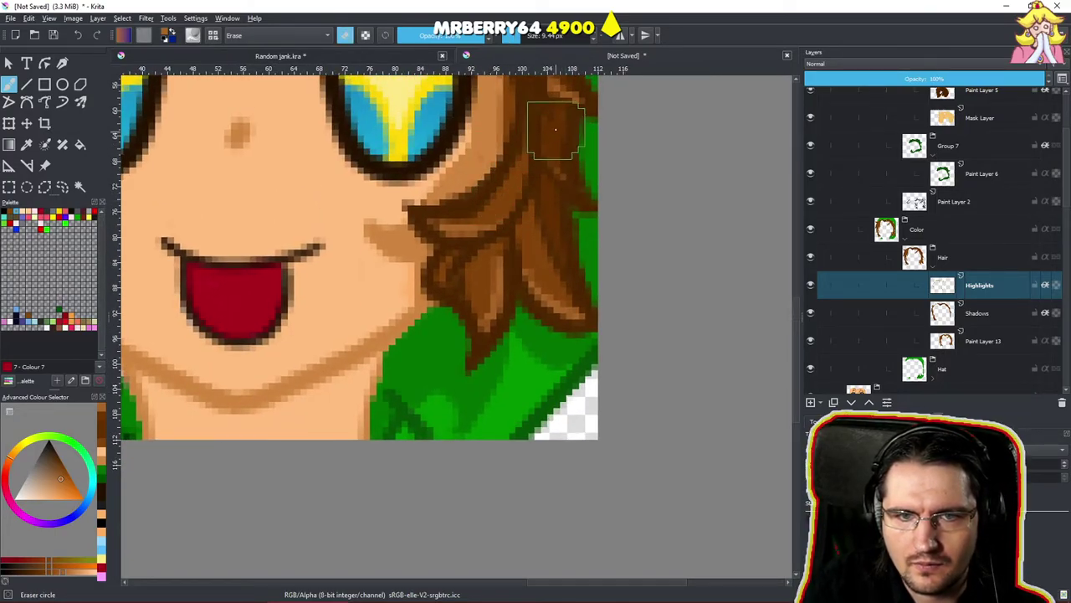
{"action": "left_click_drag", "start_coordinate": [565, 140], "coordinate": [495, 293], "text": "space"}
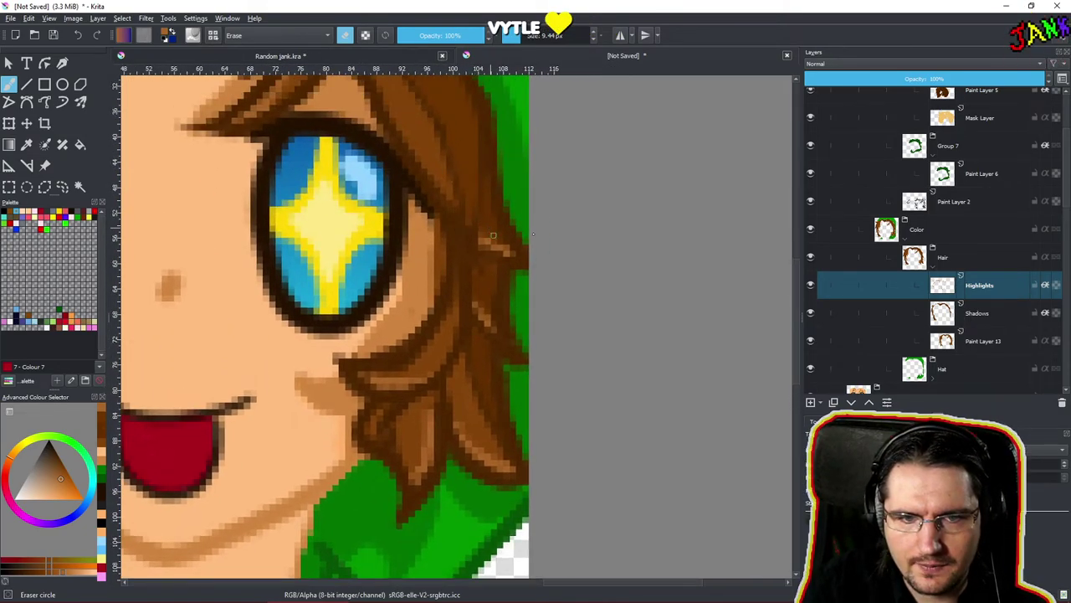
{"action": "scroll", "coordinate": [396, 386], "scroll_direction": "down", "scroll_amount": 8}
{"action": "left_click_drag", "start_coordinate": [438, 329], "coordinate": [444, 389], "text": "space"}
{"action": "left_click_drag", "start_coordinate": [513, 309], "coordinate": [504, 374], "text": "space"}
{"action": "left_click_drag", "start_coordinate": [502, 346], "coordinate": [530, 115], "text": "ctrl+space"}
{"action": "left_click_drag", "start_coordinate": [441, 229], "coordinate": [414, 255]}
Paint thin light-brown highlights along the pointed locks and lower hair tips at the portrait's left side.
{"action": "key", "text": "e"}
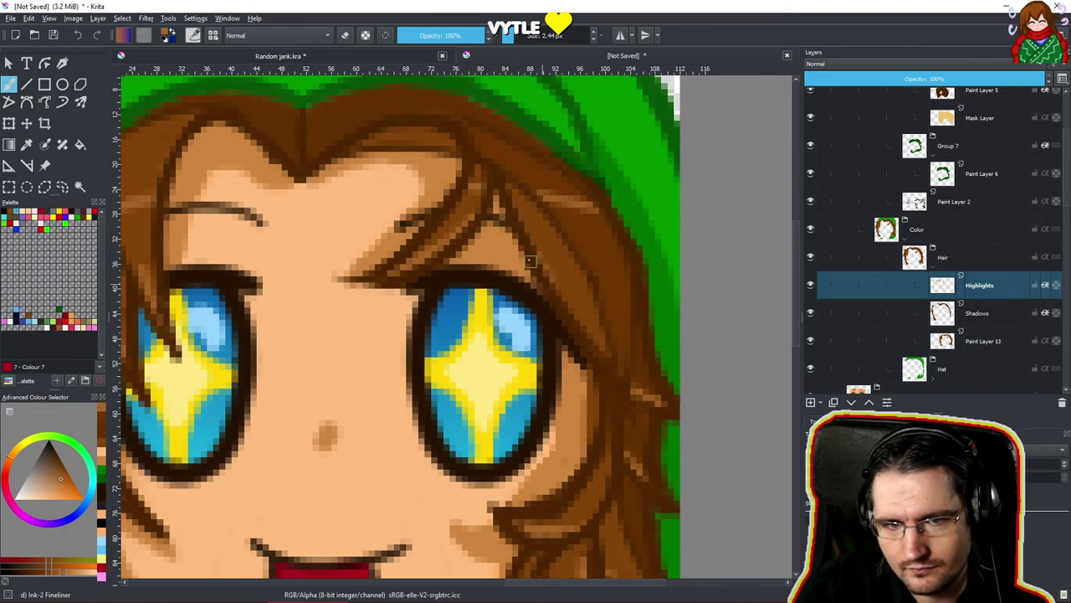
{"action": "left_click_drag", "start_coordinate": [548, 281], "coordinate": [459, 465]}
{"action": "left_click_drag", "start_coordinate": [471, 374], "coordinate": [555, 391]}
{"action": "scroll", "coordinate": [539, 318], "scroll_direction": "up", "scroll_amount": 12}
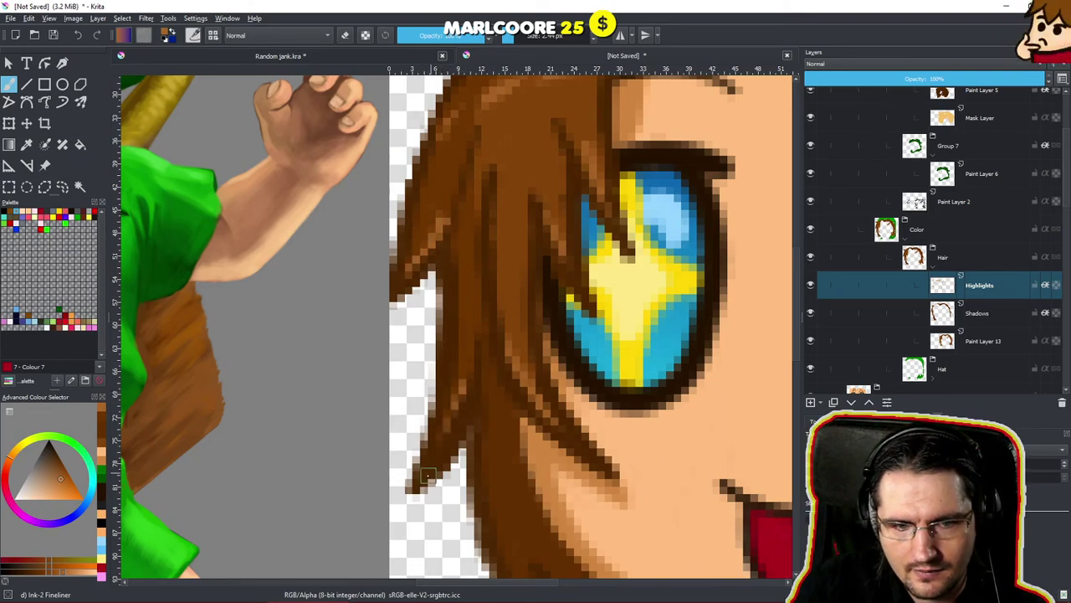
{"action": "left_click_drag", "start_coordinate": [457, 435], "coordinate": [417, 270]}
{"action": "mouse_move", "coordinate": [485, 447]}
{"action": "left_mouse_down"}
{"action": "mouse_move", "coordinate": [481, 413]}
{"action": "mouse_move", "coordinate": [505, 429]}
{"action": "mouse_move", "coordinate": [487, 460]}
{"action": "left_mouse_up"}
{"action": "key", "text": "ctrl+z"}
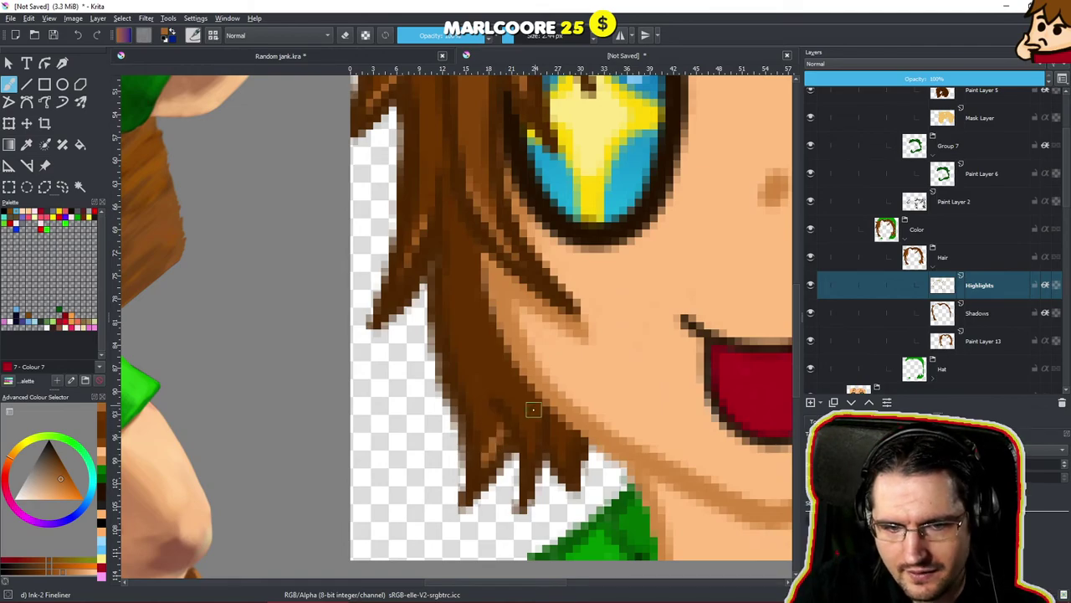
{"action": "scroll", "coordinate": [571, 459], "scroll_direction": "down", "scroll_amount": 8}
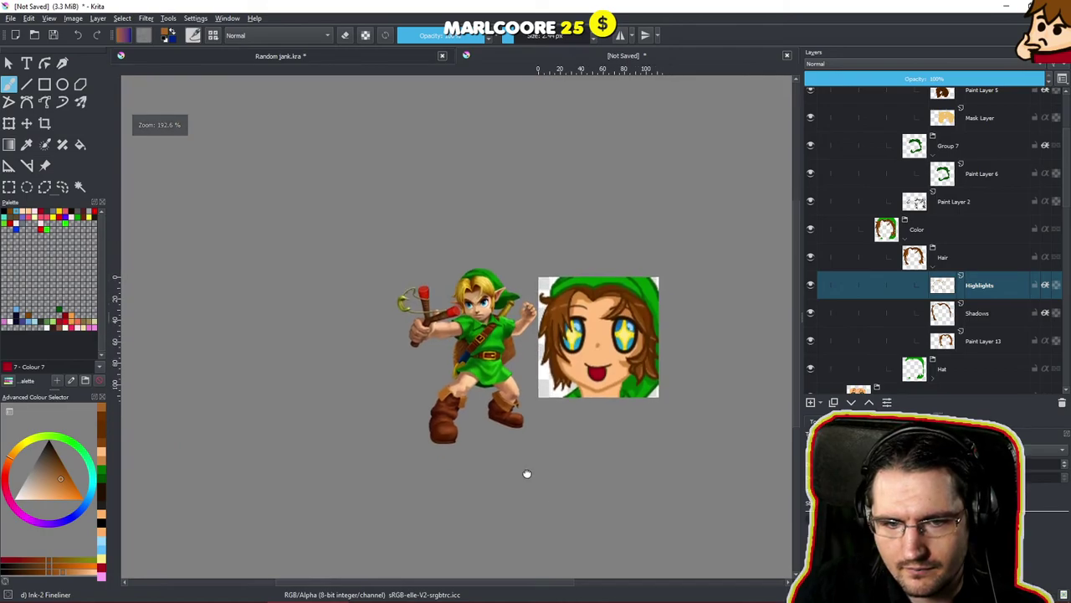
Check the hair highlights and compare the portrait with the reference character at several display sizes.
{"action": "scroll", "coordinate": [526, 438], "scroll_direction": "up", "scroll_amount": 8}
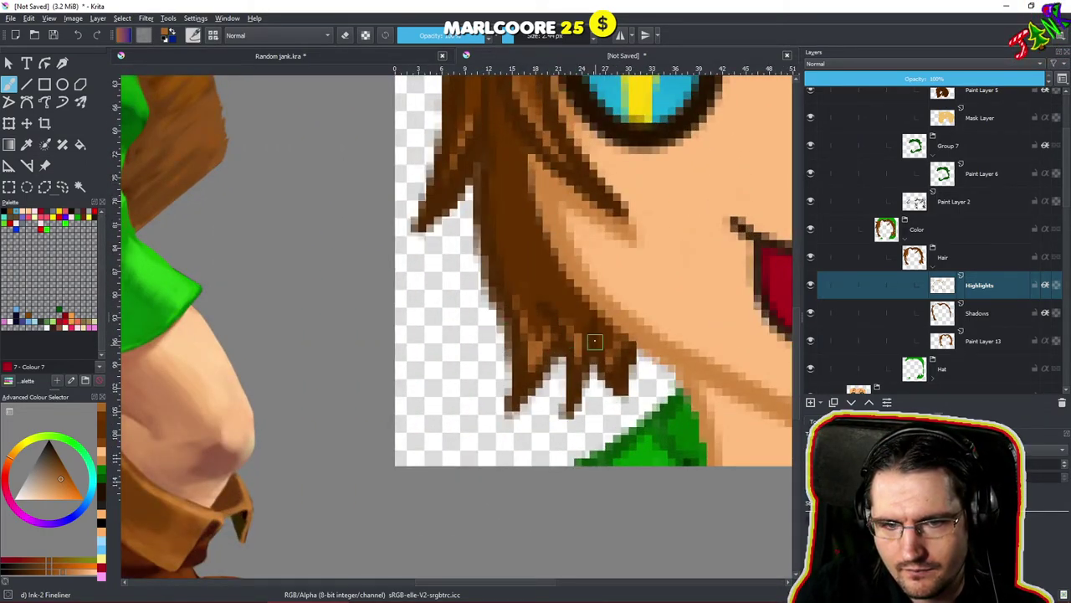
{"action": "left_click_drag", "start_coordinate": [592, 301], "coordinate": [556, 397]}
{"action": "scroll", "coordinate": [556, 397], "scroll_direction": "down", "scroll_amount": 4}
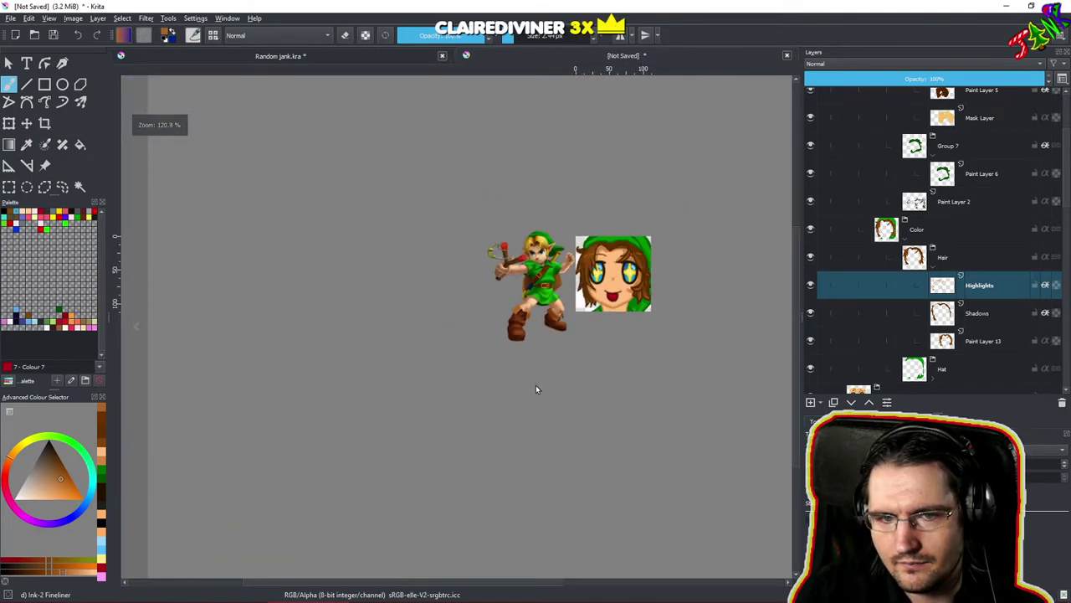
{"action": "left_click_drag", "start_coordinate": [646, 271], "coordinate": [555, 367]}
{"action": "scroll", "coordinate": [555, 367], "scroll_direction": "down", "scroll_amount": 4}
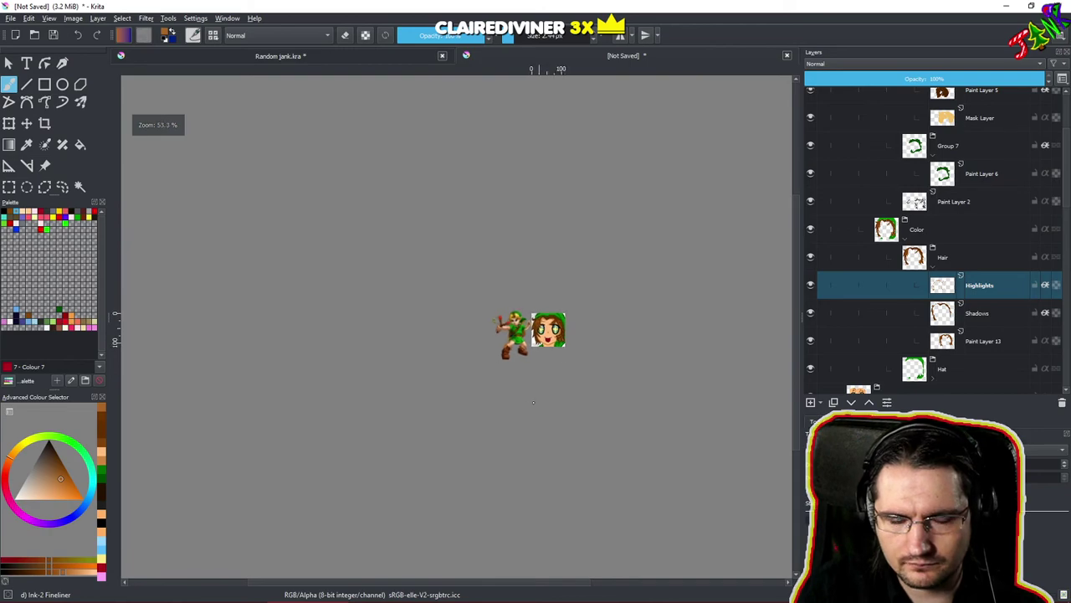
{"action": "scroll", "coordinate": [575, 351], "scroll_direction": "up", "scroll_amount": 2}
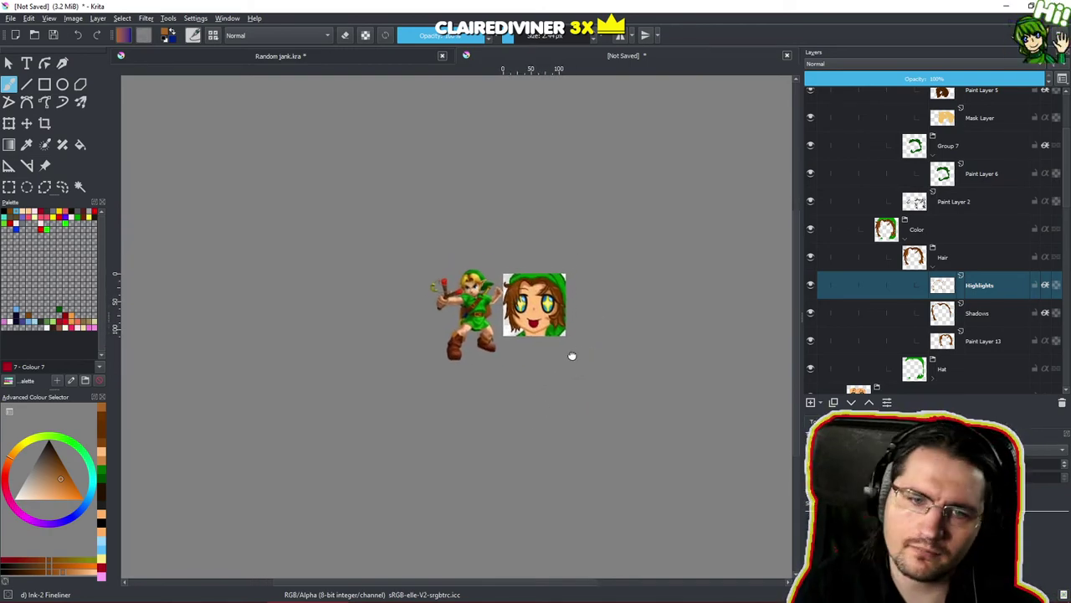
{"action": "left_click_drag", "start_coordinate": [566, 355], "coordinate": [571, 365]}
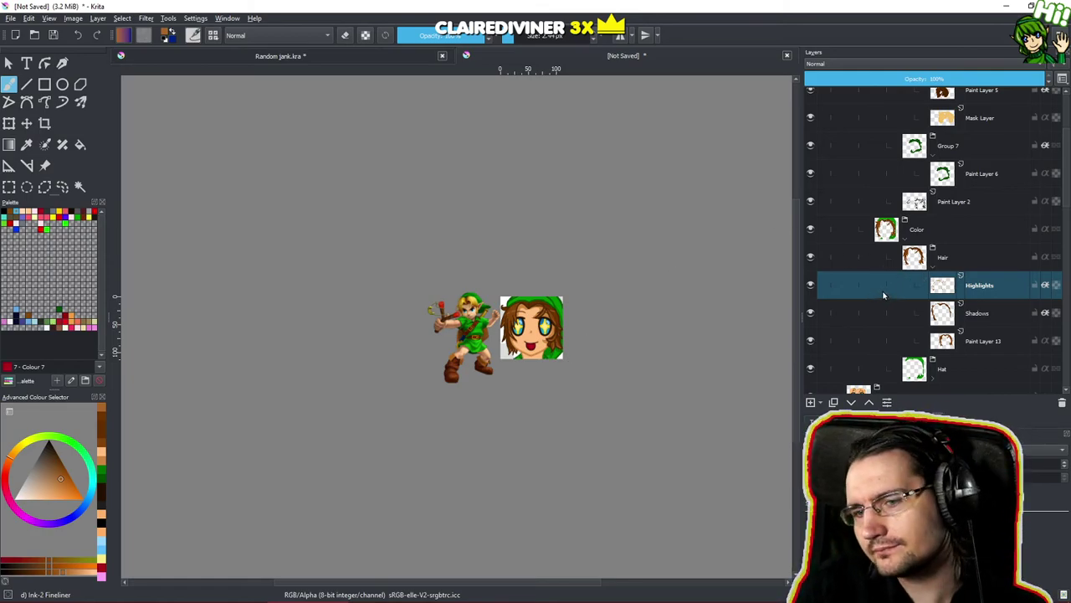
Add a new paint layer above the mouth's Paint Layer 21 in Group 22 and turn on its inherit alpha.
{"action": "left_click_drag", "start_coordinate": [883, 294], "coordinate": [870, 365]}
{"action": "left_click_drag", "start_coordinate": [873, 312], "coordinate": [867, 218]}
{"action": "scroll", "coordinate": [861, 308], "scroll_direction": "down", "scroll_amount": 10}
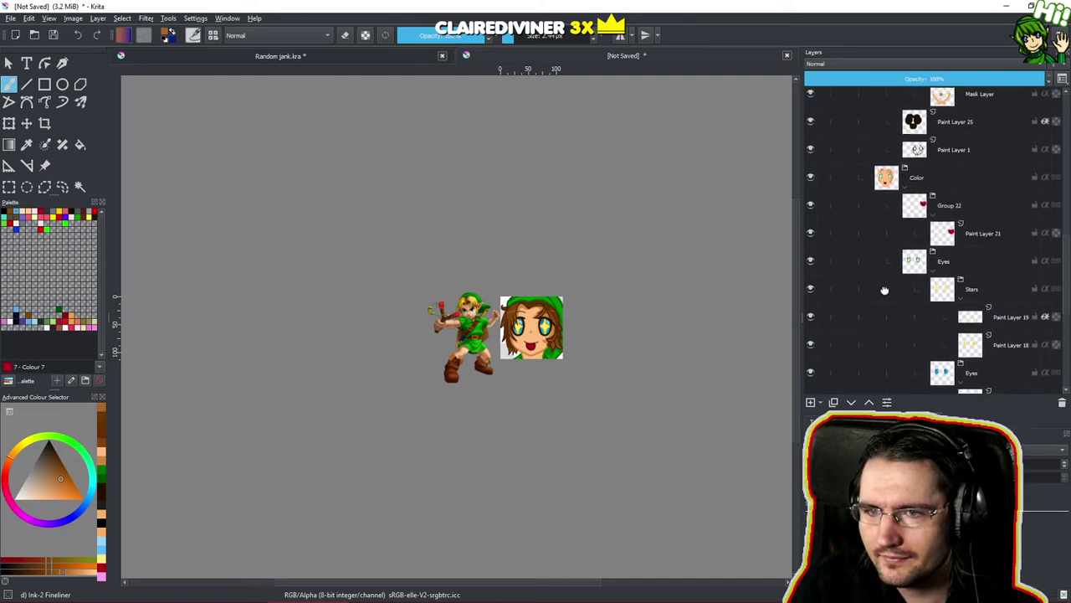
{"action": "left_click", "coordinate": [994, 238]}
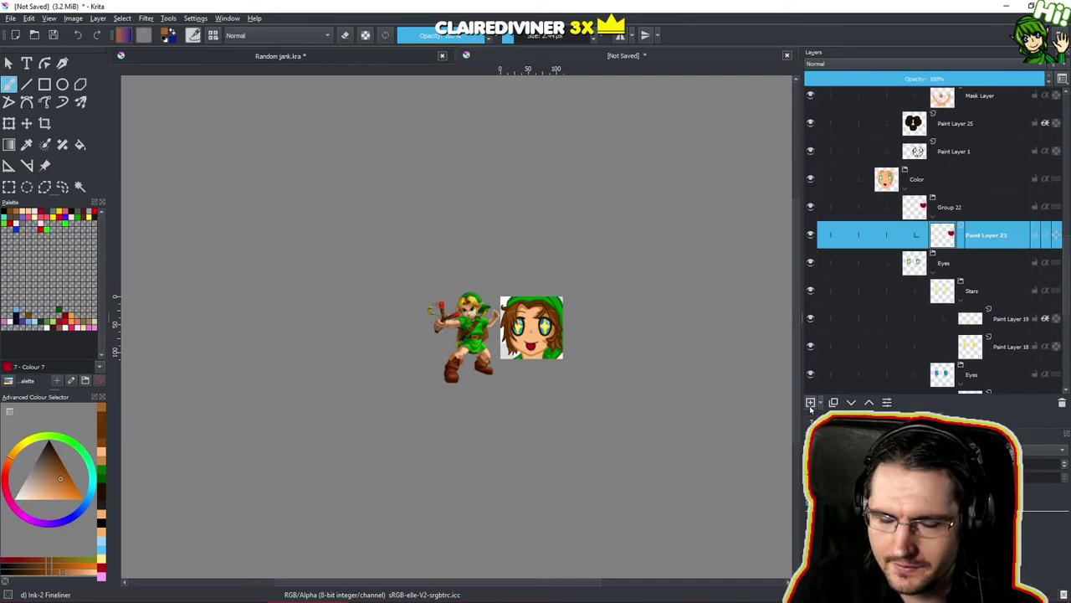
{"action": "left_click", "coordinate": [810, 403]}
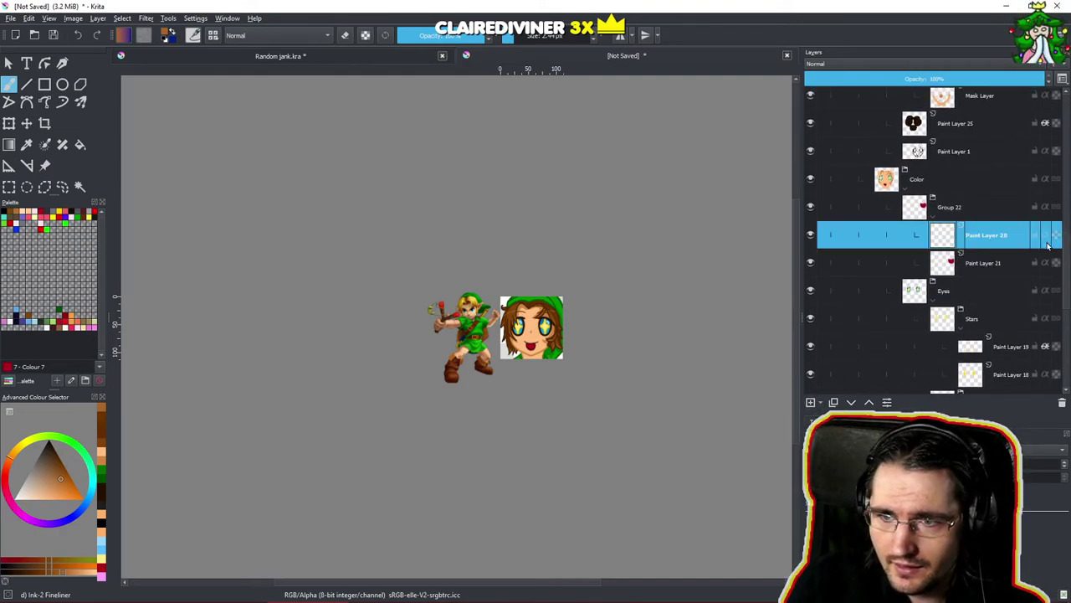
{"action": "left_click_drag", "start_coordinate": [552, 376], "coordinate": [593, 224]}
Paint a dark red shadow across the upper part of the open mouth with the Fineliner and check it at smaller display sizes.
{"action": "left_click", "coordinate": [451, 216], "text": "ctrl"}
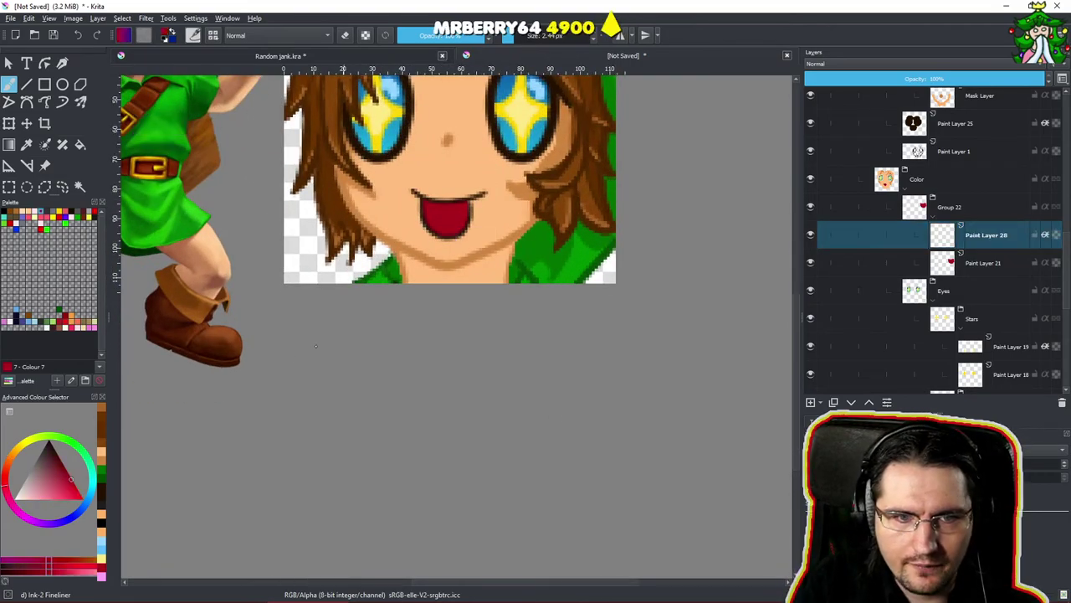
{"action": "left_click_drag", "start_coordinate": [46, 575], "coordinate": [22, 573]}
{"action": "mouse_move", "coordinate": [379, 291]}
{"action": "left_mouse_down"}
{"action": "mouse_move", "coordinate": [437, 294]}
{"action": "mouse_move", "coordinate": [474, 326]}
{"action": "left_mouse_up"}
{"action": "mouse_move", "coordinate": [474, 326]}
{"action": "left_mouse_down"}
{"action": "mouse_move", "coordinate": [531, 197]}
{"action": "mouse_move", "coordinate": [438, 326]}
{"action": "left_mouse_up"}
{"action": "left_click_drag", "start_coordinate": [482, 252], "coordinate": [470, 275]}
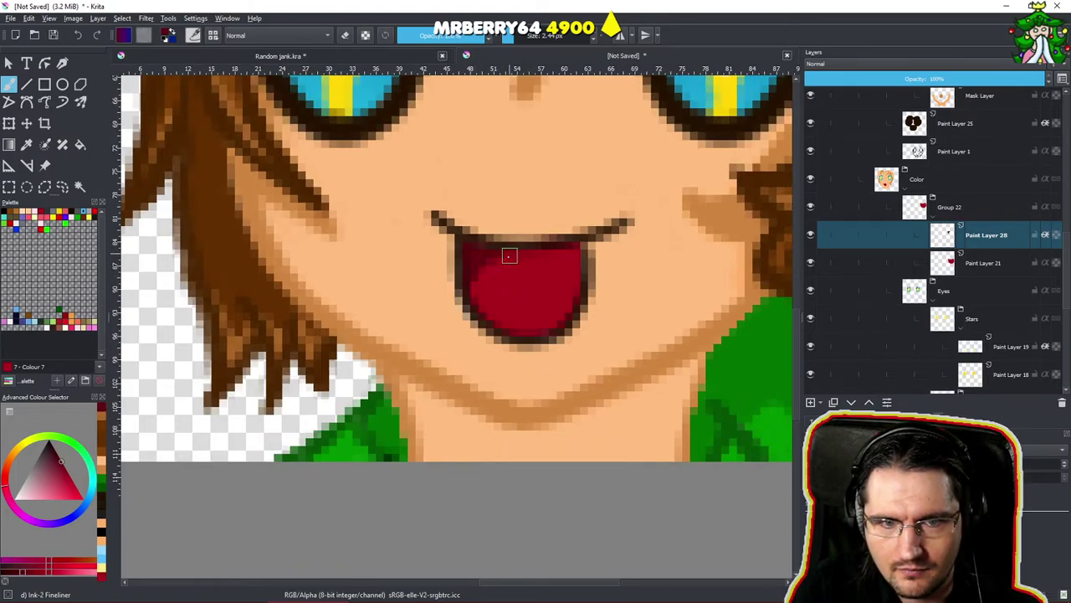
{"action": "mouse_move", "coordinate": [563, 253]}
{"action": "left_mouse_down"}
{"action": "mouse_move", "coordinate": [533, 249]}
{"action": "mouse_move", "coordinate": [494, 265]}
{"action": "mouse_move", "coordinate": [513, 253]}
{"action": "left_mouse_up"}
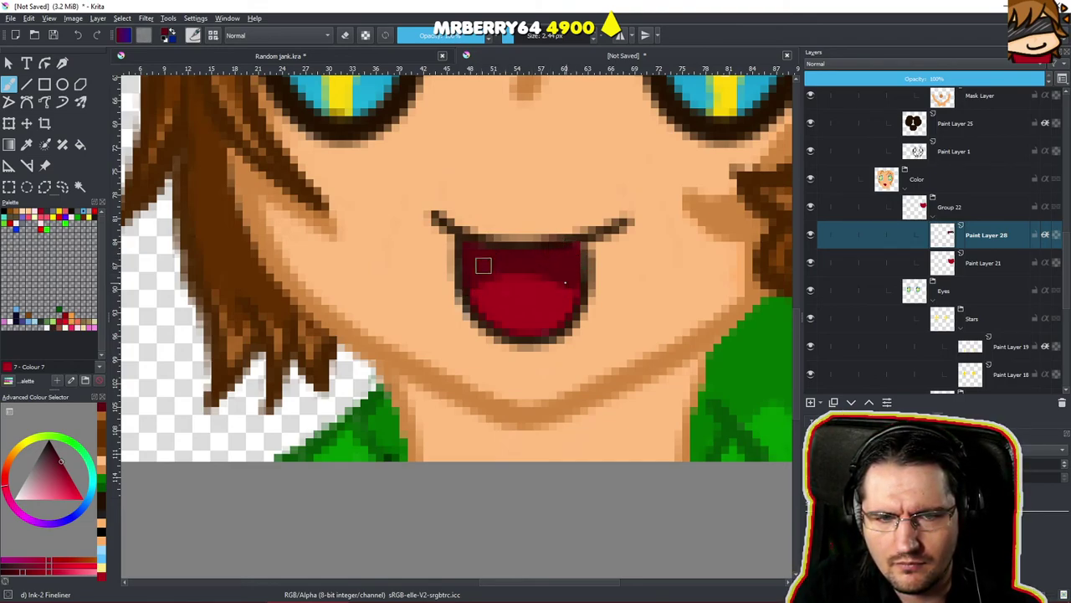
{"action": "left_click_drag", "start_coordinate": [503, 259], "coordinate": [521, 414]}
{"action": "scroll", "coordinate": [578, 381], "scroll_direction": "down", "scroll_amount": 3}
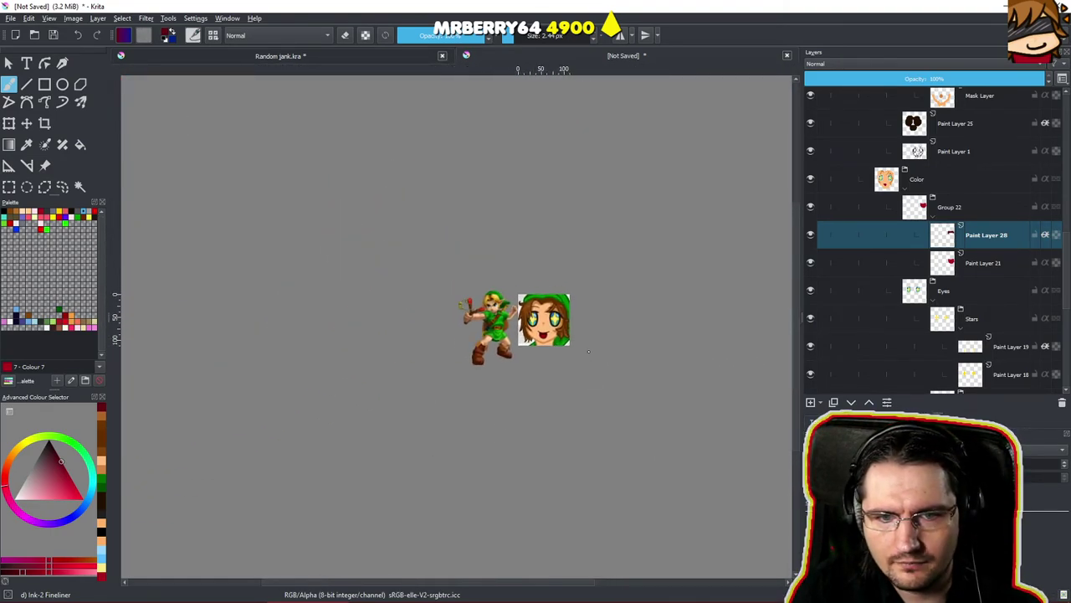
{"action": "scroll", "coordinate": [589, 385], "scroll_direction": "up", "scroll_amount": 6}
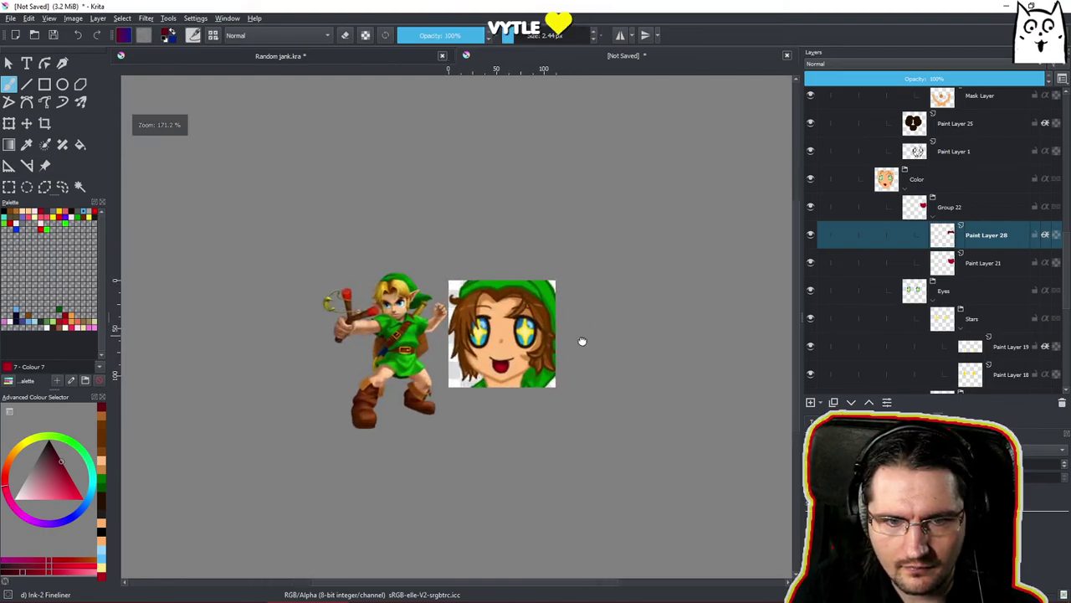
{"action": "scroll", "coordinate": [623, 332], "scroll_direction": "down", "scroll_amount": 3}
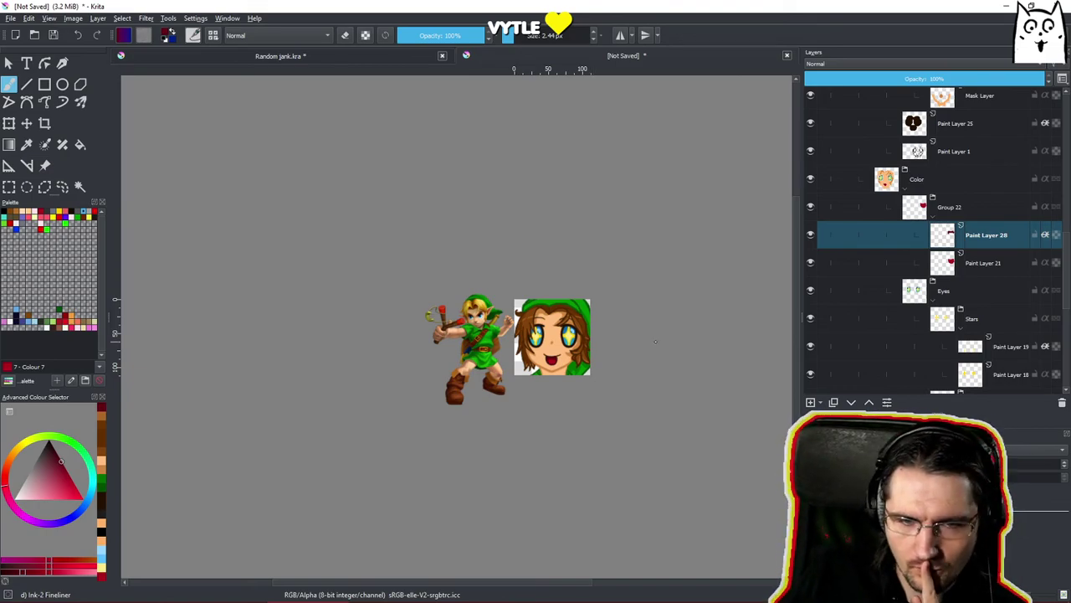
{"action": "scroll", "coordinate": [593, 373], "scroll_direction": "down", "scroll_amount": 3}
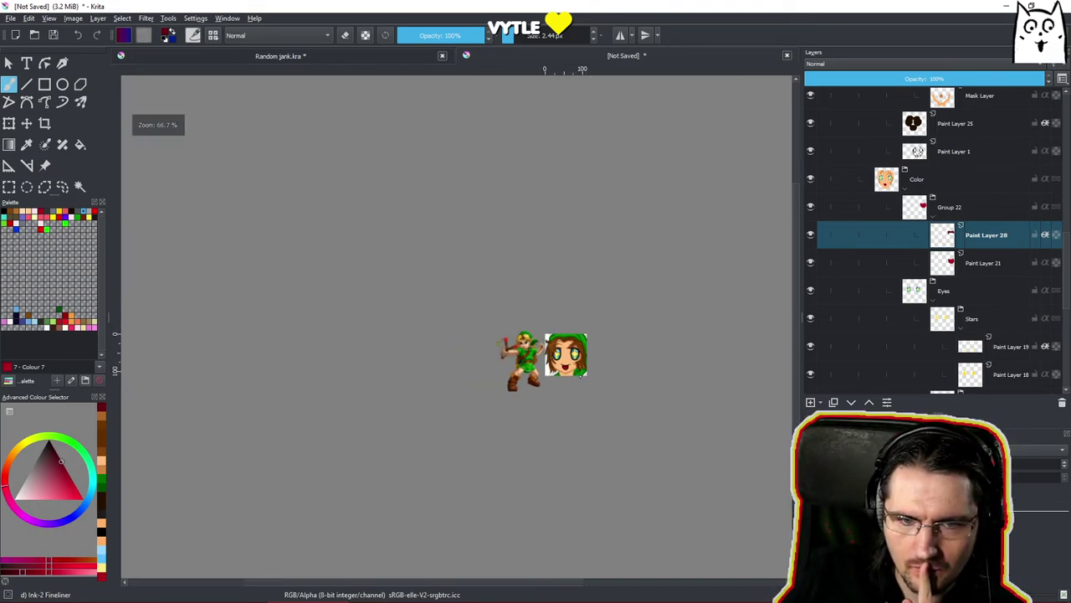
{"action": "scroll", "coordinate": [598, 389], "scroll_direction": "up", "scroll_amount": 1}
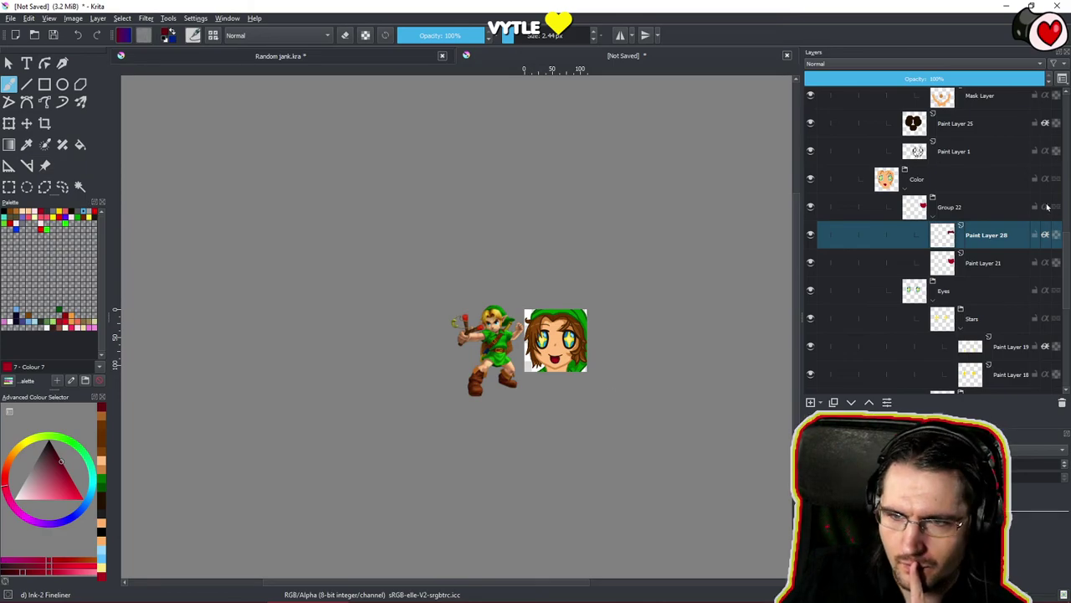
Select the face's line layer, Paint Layer 1, and save the document as MakiHype 112.kra.
{"action": "scroll", "coordinate": [995, 248], "scroll_direction": "down", "scroll_amount": 5}
{"action": "scroll", "coordinate": [991, 258], "scroll_direction": "up", "scroll_amount": 8}
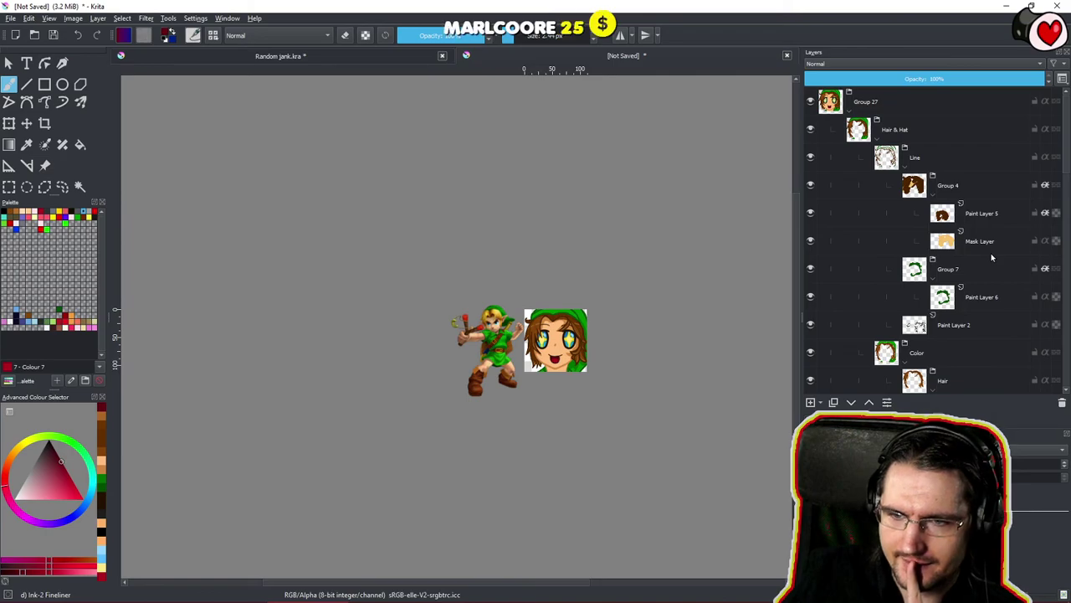
{"action": "scroll", "coordinate": [991, 255], "scroll_direction": "down", "scroll_amount": 4}
{"action": "scroll", "coordinate": [990, 260], "scroll_direction": "up", "scroll_amount": 2}
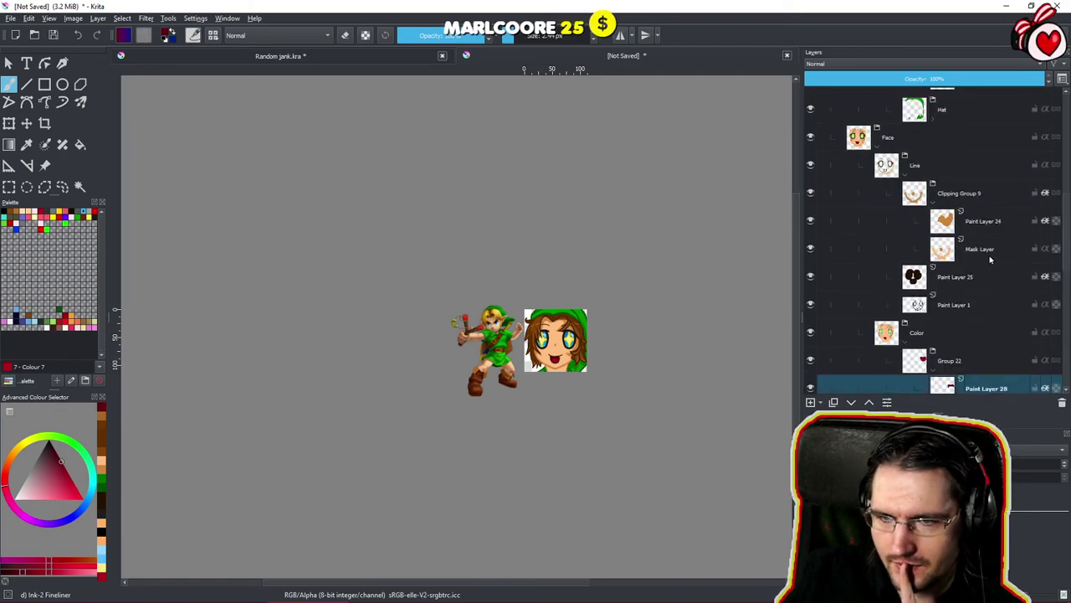
{"action": "left_click", "coordinate": [970, 302]}
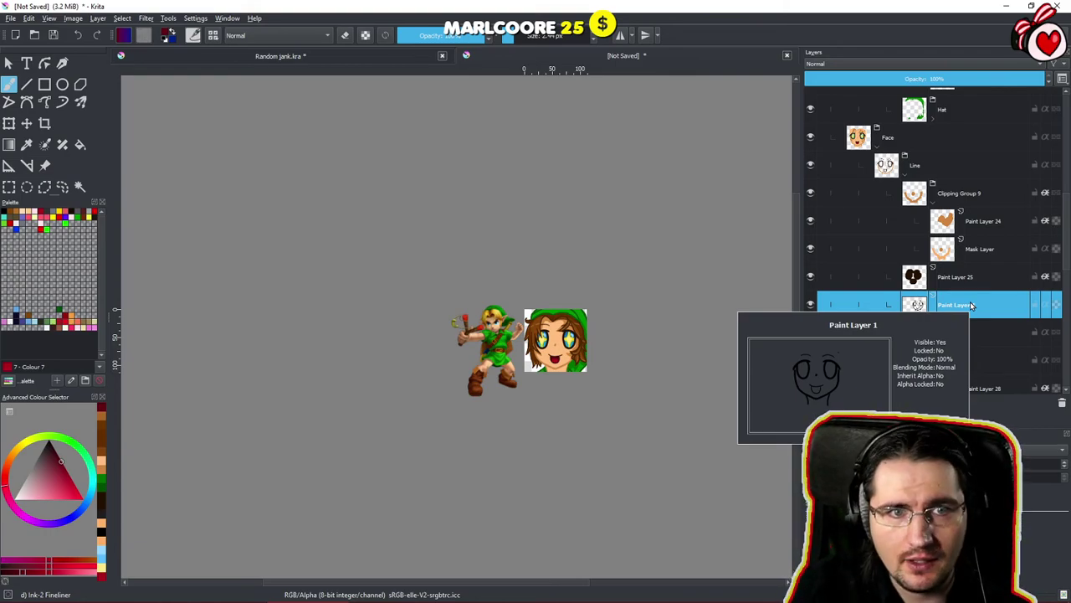
{"action": "left_click", "coordinate": [11, 17]}
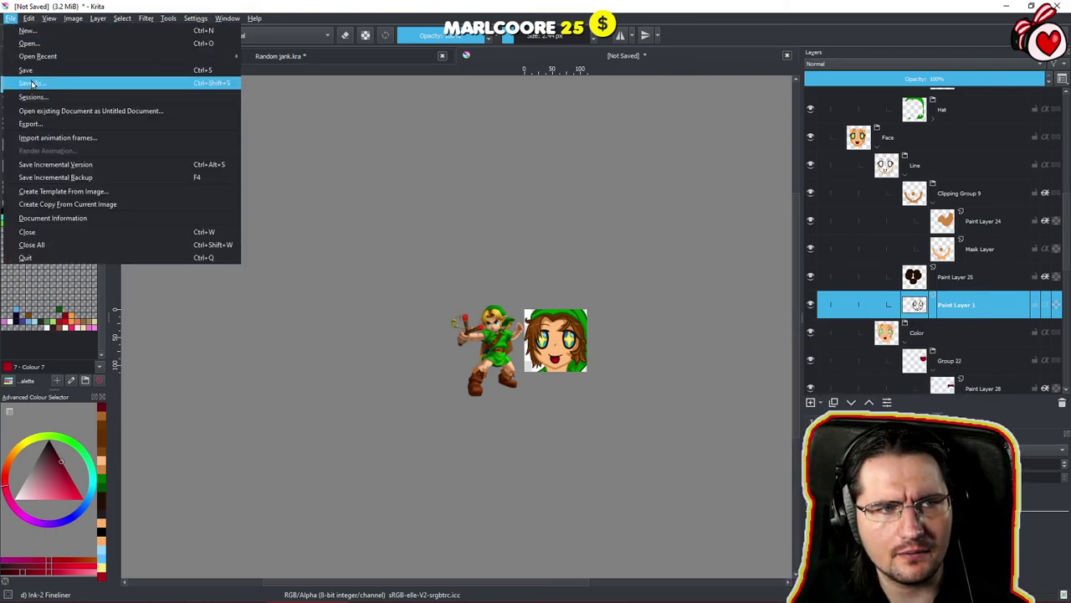
{"action": "left_click", "coordinate": [33, 72]}
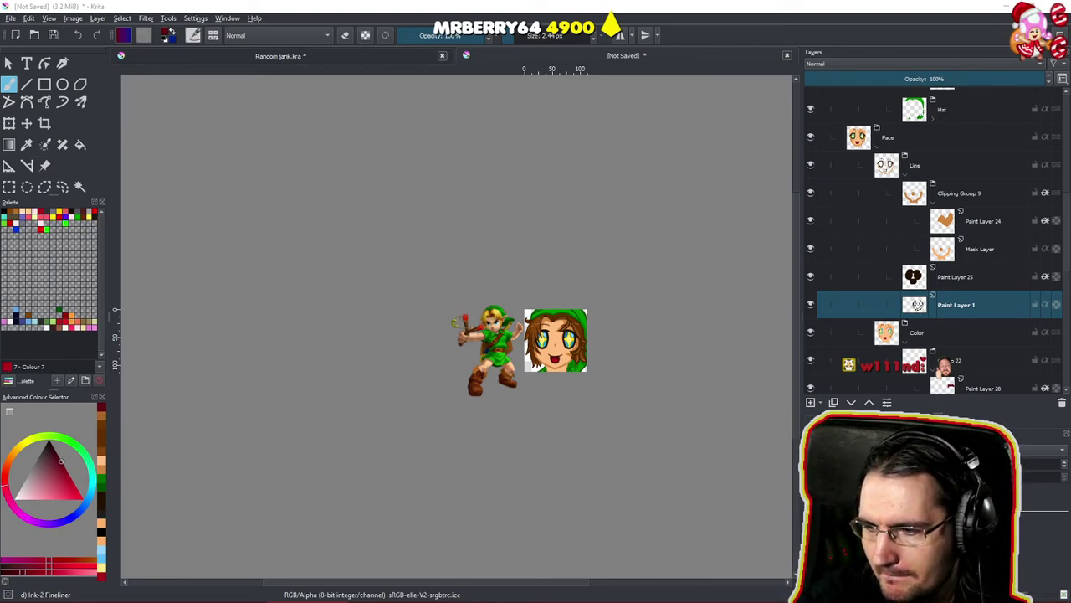
{"action": "key", "text": "ctrl+s"}
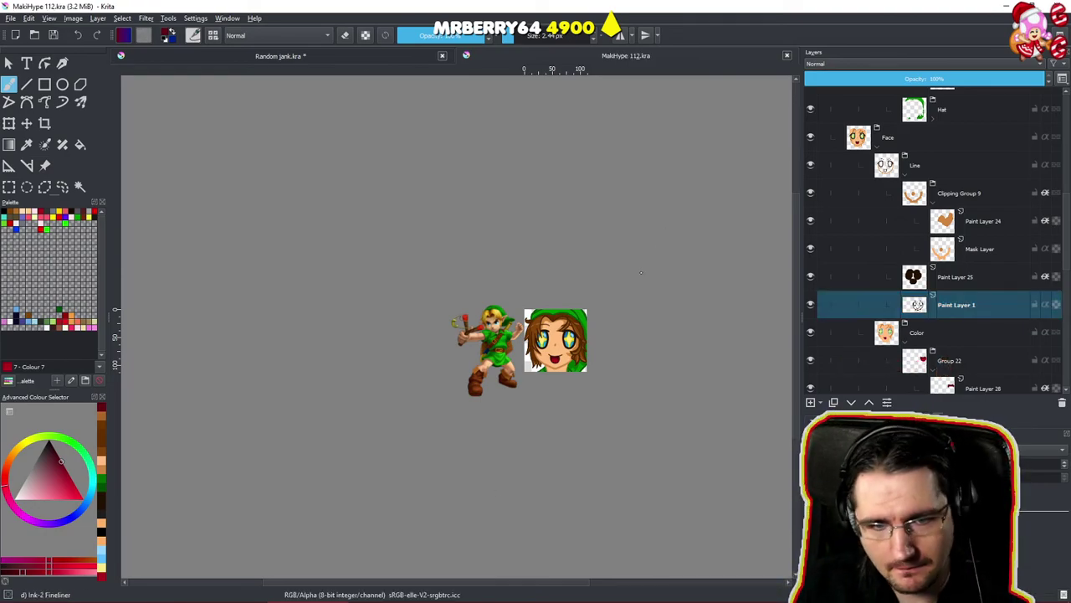
Erase the outlines on both sides of the mouth on Paint Layer 1 with the Eraser circle.
{"action": "scroll", "coordinate": [607, 339], "scroll_direction": "up", "scroll_amount": 10}
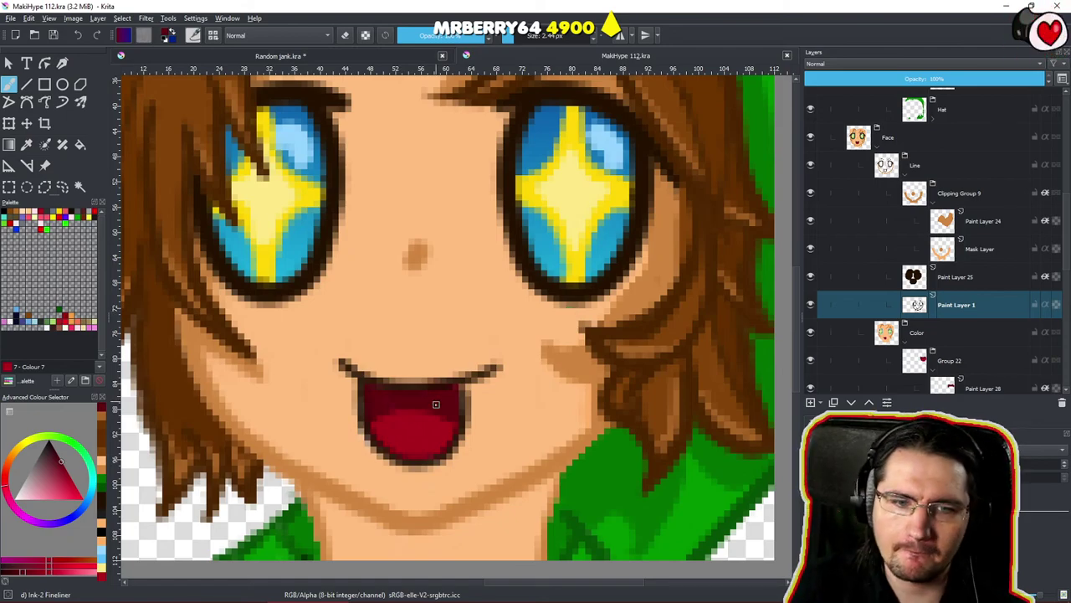
{"action": "key", "text": "e"}
{"action": "mouse_move", "coordinate": [473, 410]}
{"action": "left_mouse_down"}
{"action": "mouse_move", "coordinate": [465, 400]}
{"action": "mouse_move", "coordinate": [468, 426]}
{"action": "left_mouse_up"}
{"action": "left_click_drag", "start_coordinate": [362, 400], "coordinate": [369, 437]}
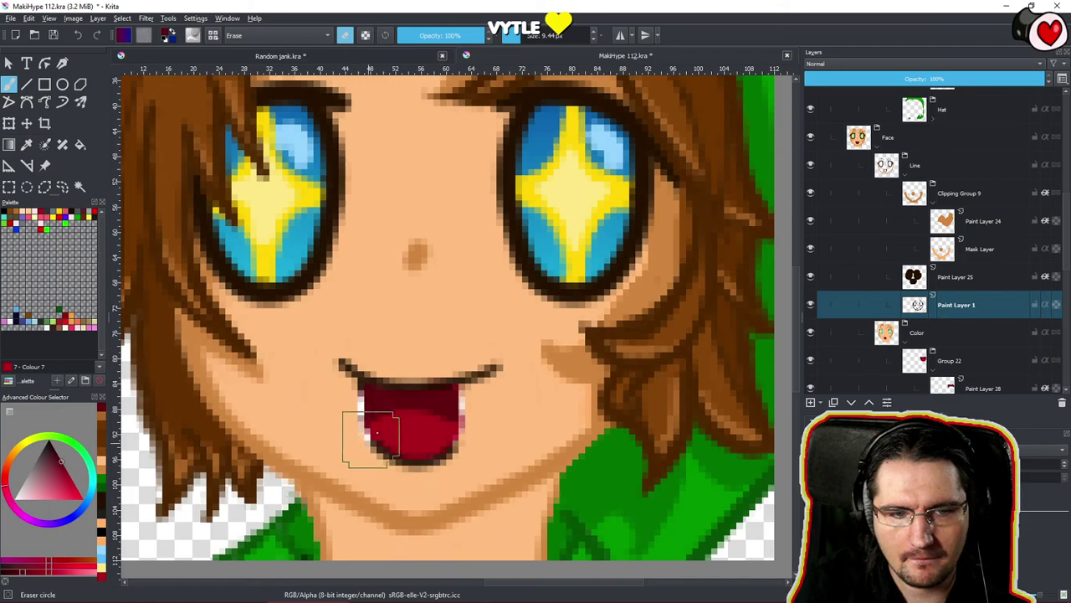
Redraw the mouth's sides with the dark outline color as slanted lines running from the smile's corners to the lower lip.
{"action": "left_click", "coordinate": [424, 385], "text": "ctrl"}
{"action": "key", "text": "e"}
{"action": "mouse_move", "coordinate": [485, 412]}
{"action": "left_mouse_down"}
{"action": "mouse_move", "coordinate": [459, 452]}
{"action": "mouse_move", "coordinate": [491, 378]}
{"action": "left_mouse_up"}
{"action": "left_click_drag", "start_coordinate": [340, 367], "coordinate": [364, 432]}
{"action": "left_click_drag", "start_coordinate": [346, 390], "coordinate": [389, 456]}
{"action": "left_click_drag", "start_coordinate": [667, 388], "coordinate": [690, 371]}
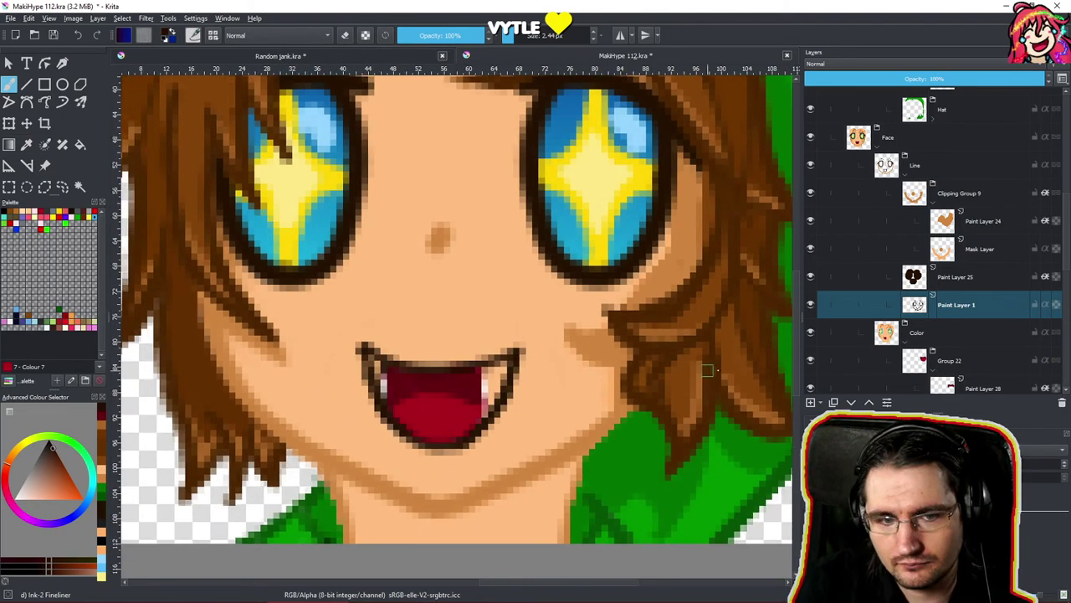
Fill the gaps in the widened mouth with its red on Paint Layer 21 and clear the dark shadow from Paint Layer 28.
{"action": "left_click", "coordinate": [971, 362]}
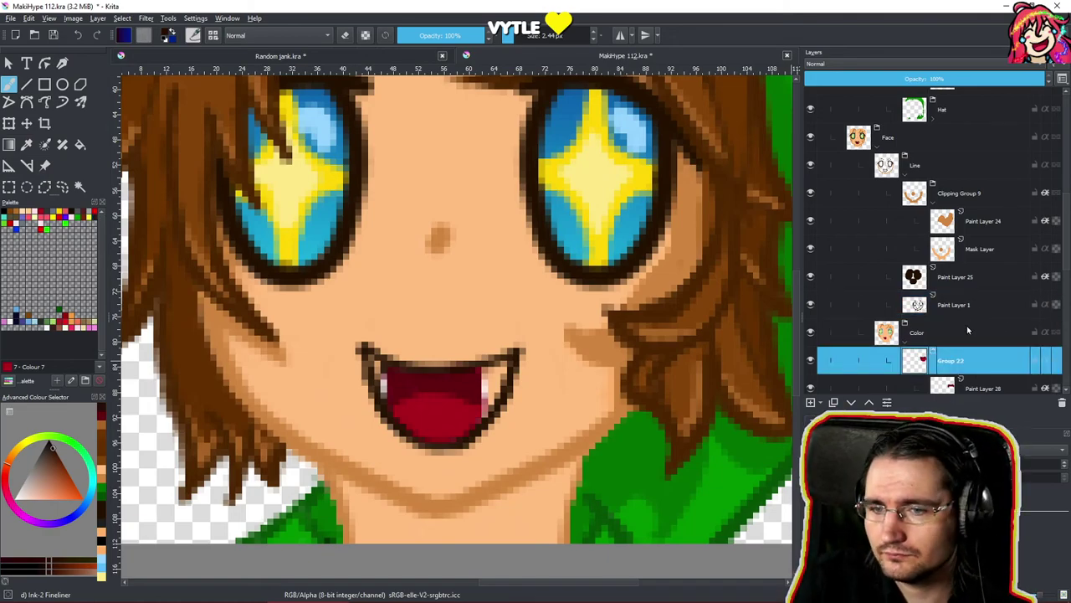
{"action": "scroll", "coordinate": [975, 343], "scroll_direction": "down", "scroll_amount": 3}
{"action": "left_click", "coordinate": [975, 324]}
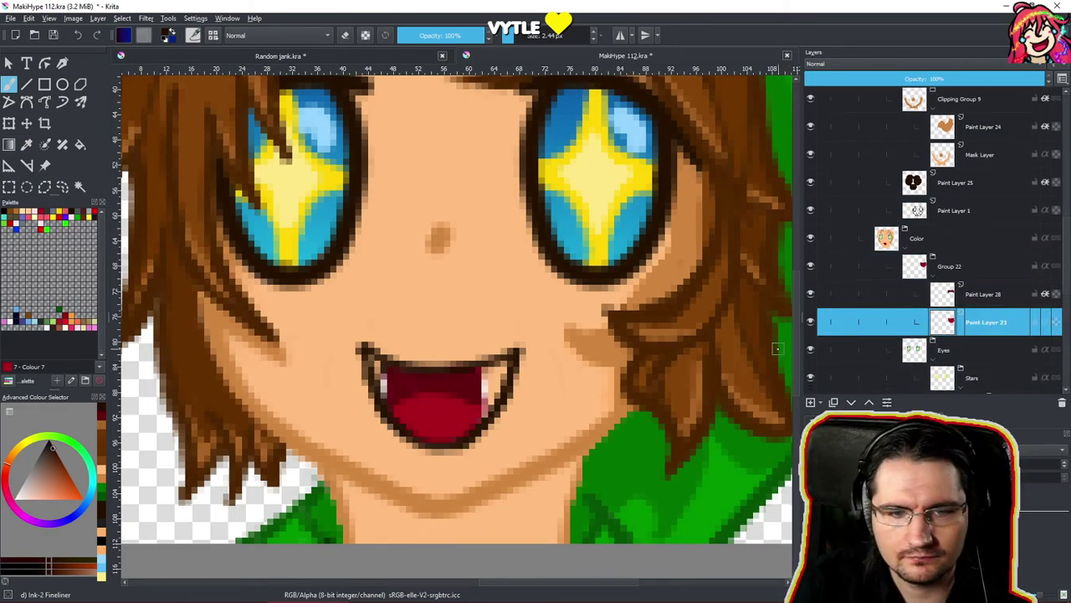
{"action": "left_click", "coordinate": [435, 439], "text": "ctrl"}
{"action": "key", "text": "slash"}
{"action": "key", "text": "slash"}
{"action": "left_click_drag", "start_coordinate": [383, 372], "coordinate": [392, 398]}
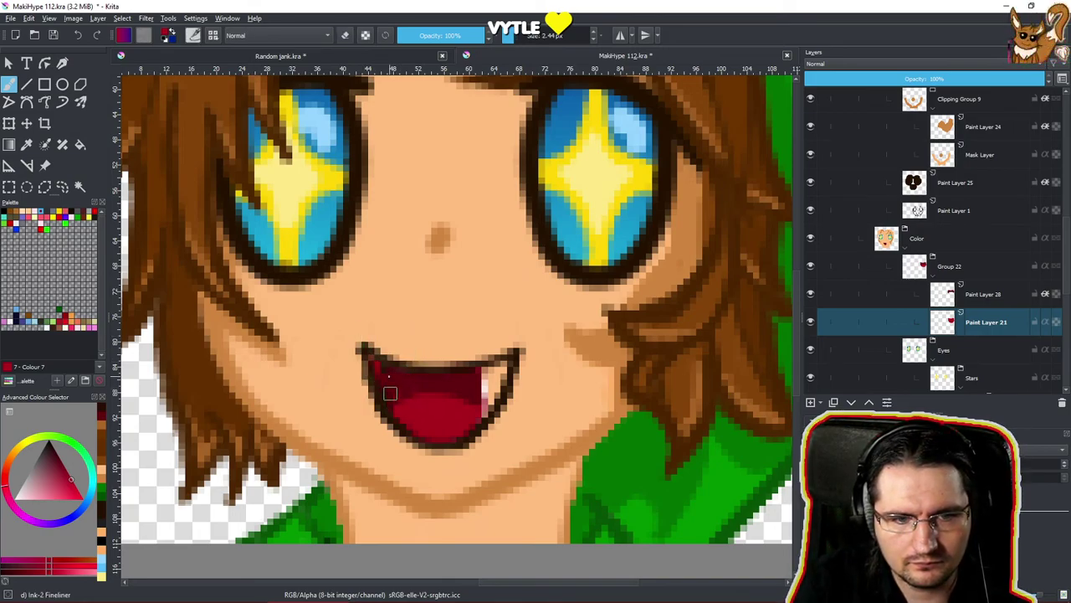
{"action": "mouse_move", "coordinate": [462, 390]}
{"action": "left_mouse_down"}
{"action": "mouse_move", "coordinate": [494, 392]}
{"action": "mouse_move", "coordinate": [479, 418]}
{"action": "mouse_move", "coordinate": [502, 373]}
{"action": "mouse_move", "coordinate": [491, 376]}
{"action": "mouse_move", "coordinate": [499, 379]}
{"action": "left_mouse_up"}
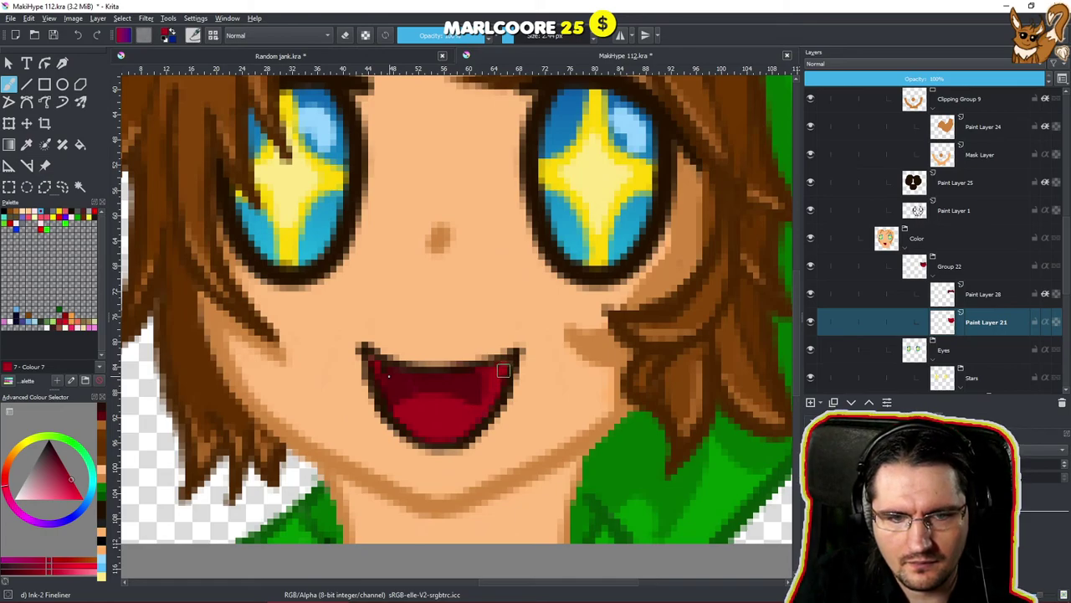
{"action": "left_click", "coordinate": [975, 300]}
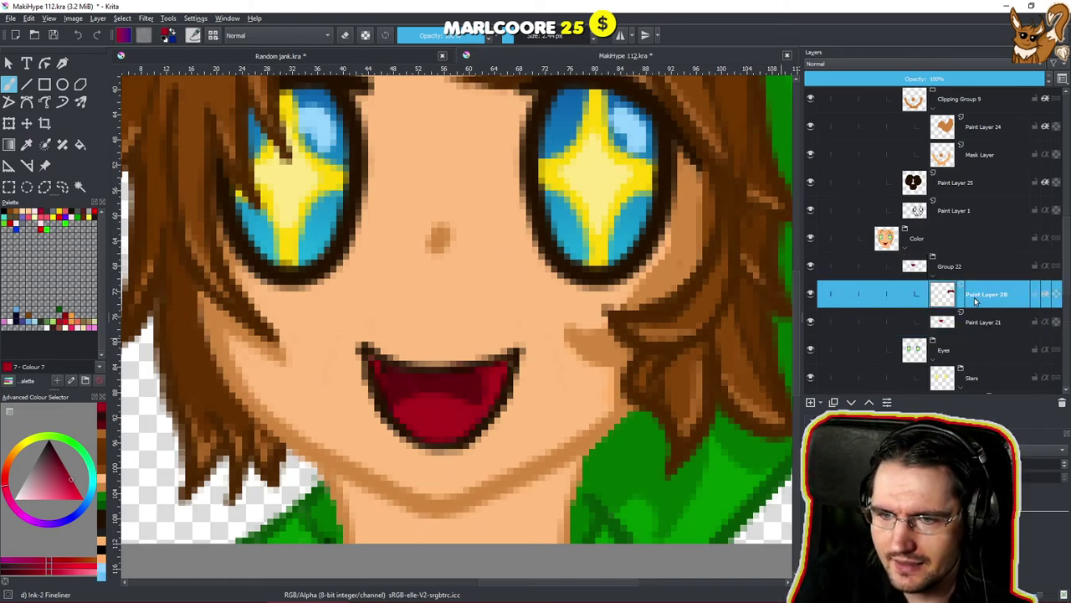
{"action": "key", "text": "Delete"}
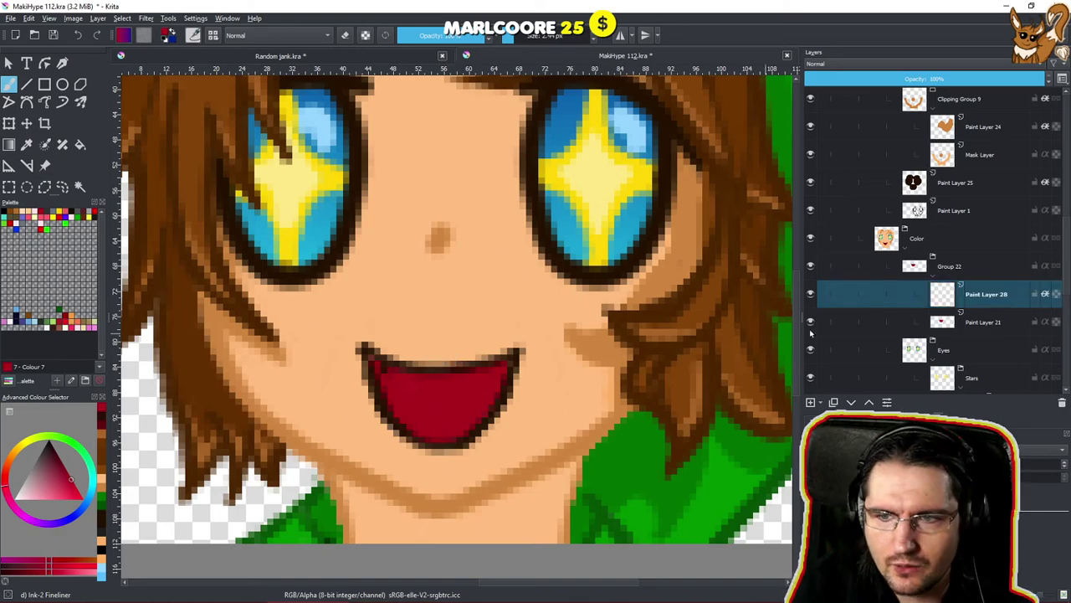
Clean up the mouth outline on Paint Layer 1 with a small Eraser circle and inspect the reshaped mouth.
{"action": "left_click", "coordinate": [967, 211]}
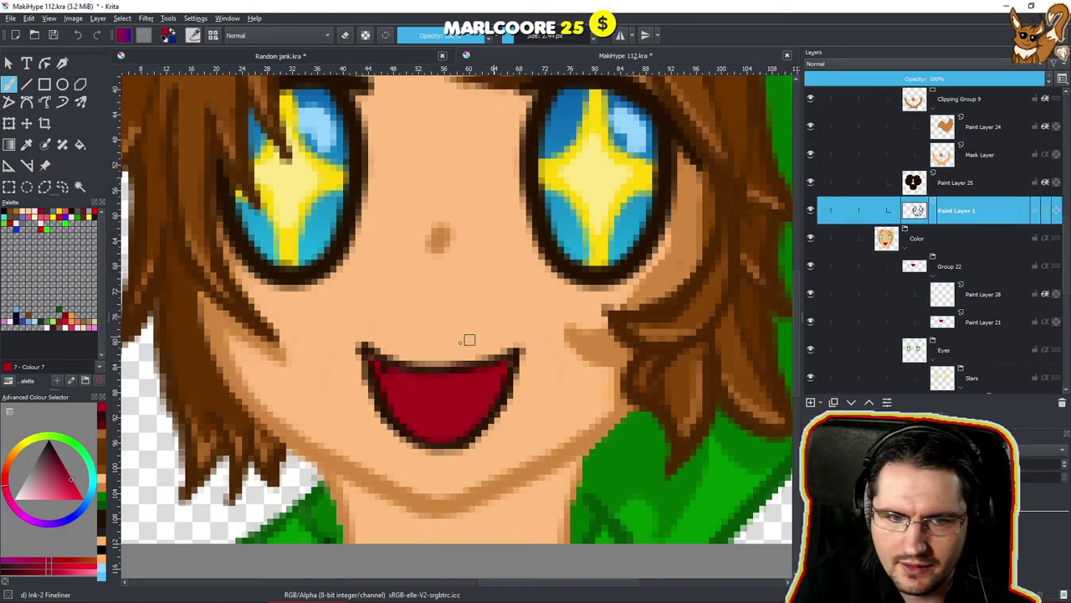
{"action": "key", "text": "e"}
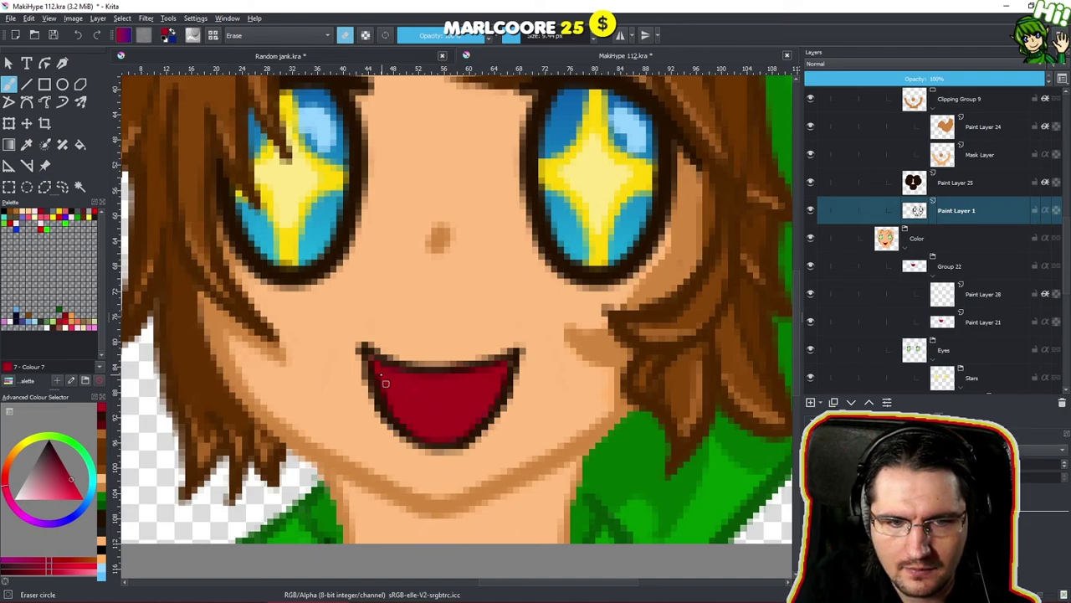
{"action": "left_click_drag", "start_coordinate": [457, 360], "coordinate": [397, 567]}
{"action": "left_click_drag", "start_coordinate": [567, 394], "coordinate": [659, 405]}
{"action": "scroll", "coordinate": [622, 318], "scroll_direction": "up", "scroll_amount": 6}
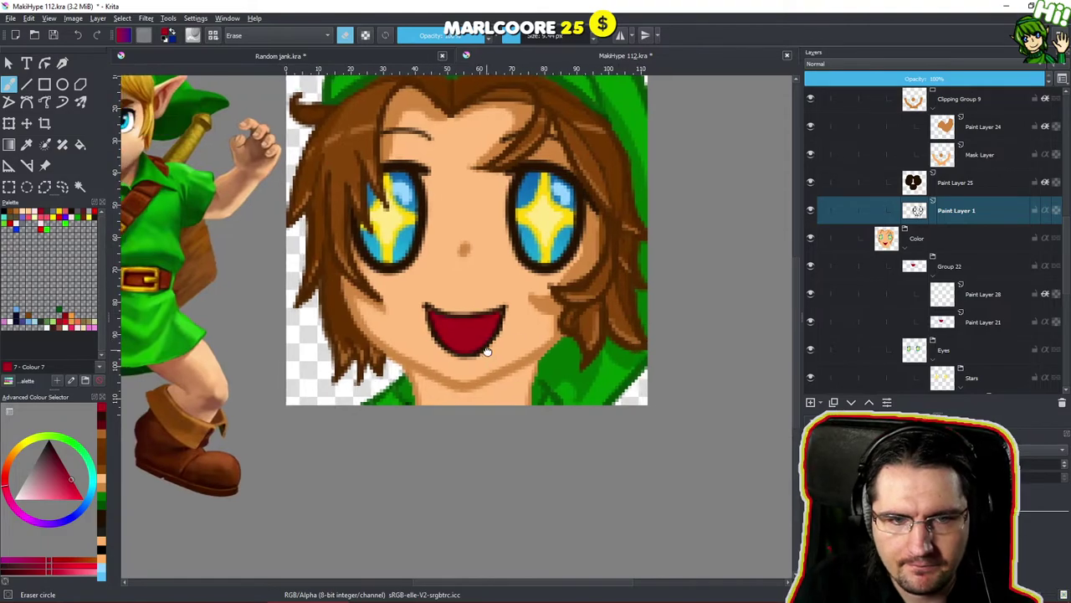
{"action": "scroll", "coordinate": [553, 350], "scroll_direction": "up", "scroll_amount": 4}
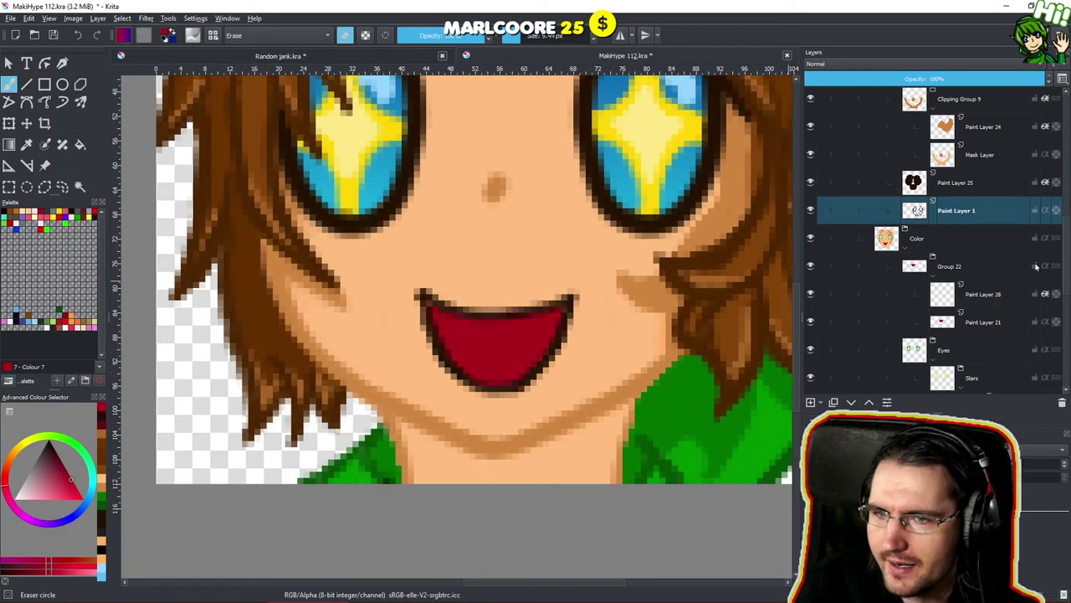
Shade the upper part of the mouth interior with a darker red on Paint Layer 28, leaving a rounded tongue shape below.
{"action": "left_click", "coordinate": [988, 305]}
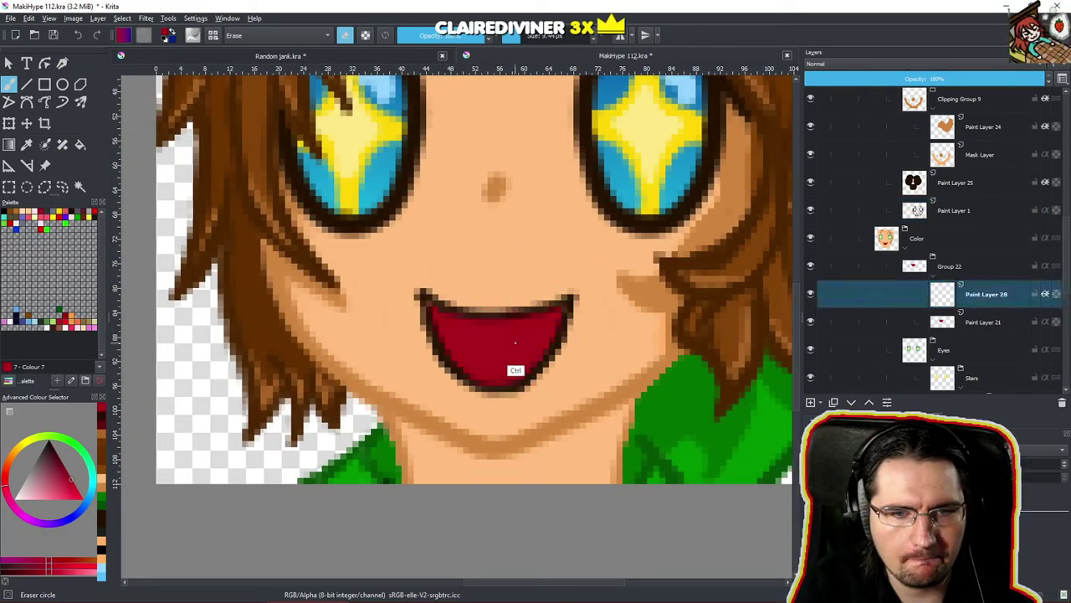
{"action": "left_click", "coordinate": [31, 572]}
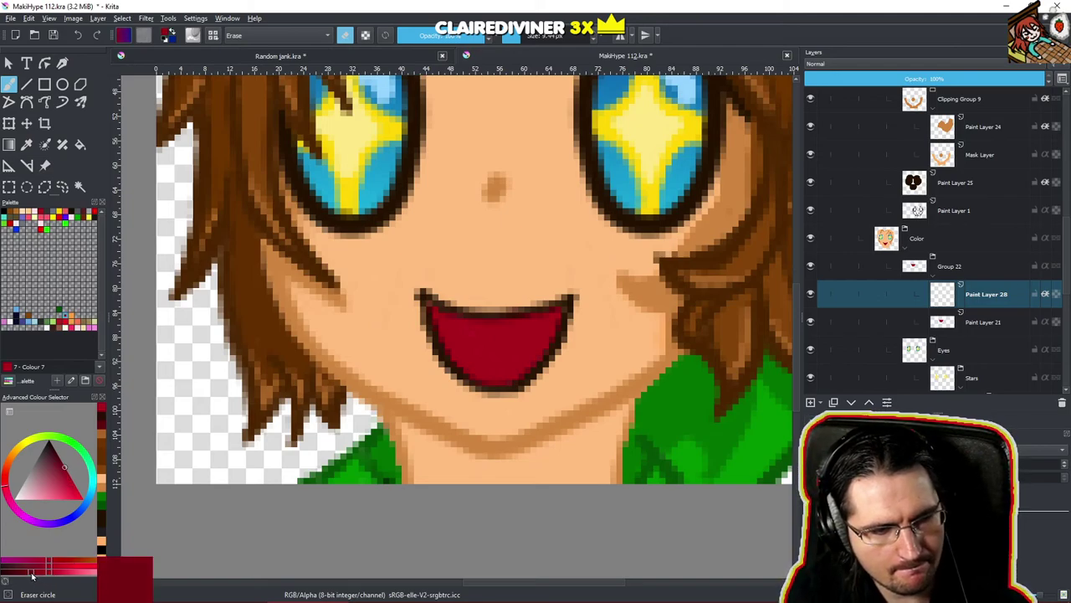
{"action": "key", "text": "e"}
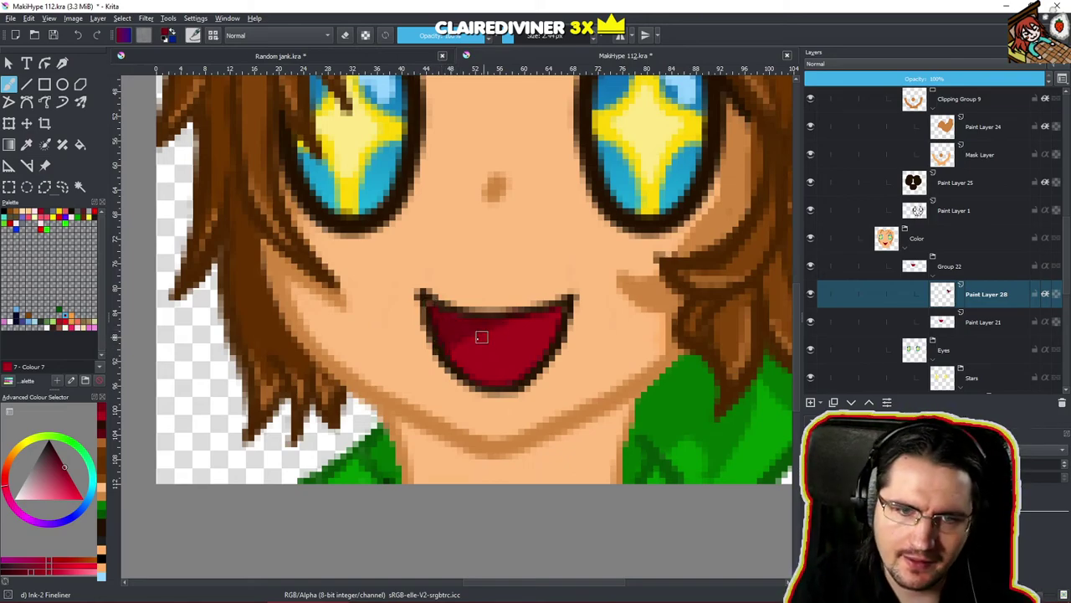
{"action": "mouse_move", "coordinate": [492, 333]}
{"action": "left_mouse_down"}
{"action": "mouse_move", "coordinate": [535, 332]}
{"action": "mouse_move", "coordinate": [525, 332]}
{"action": "mouse_move", "coordinate": [549, 371]}
{"action": "mouse_move", "coordinate": [540, 427]}
{"action": "mouse_move", "coordinate": [520, 451]}
{"action": "left_mouse_up"}
{"action": "left_click_drag", "start_coordinate": [555, 415], "coordinate": [520, 433]}
{"action": "scroll", "coordinate": [511, 439], "scroll_direction": "down", "scroll_amount": 3}
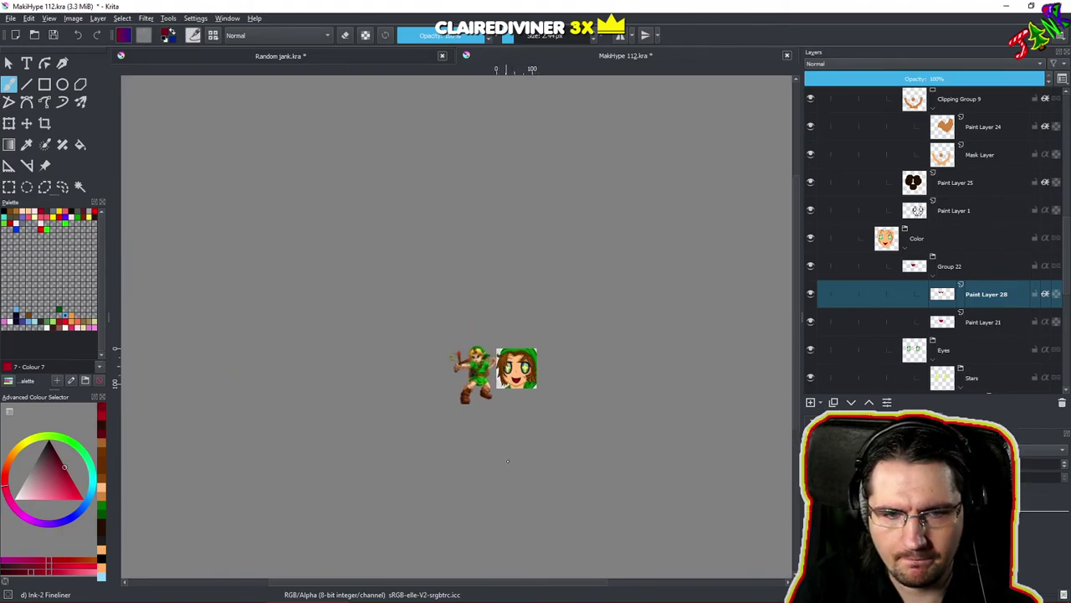
Try a bright pink highlight across the tongue on Paint Layer 28, comparing its look at small size.
{"action": "scroll", "coordinate": [536, 402], "scroll_direction": "up", "scroll_amount": 5}
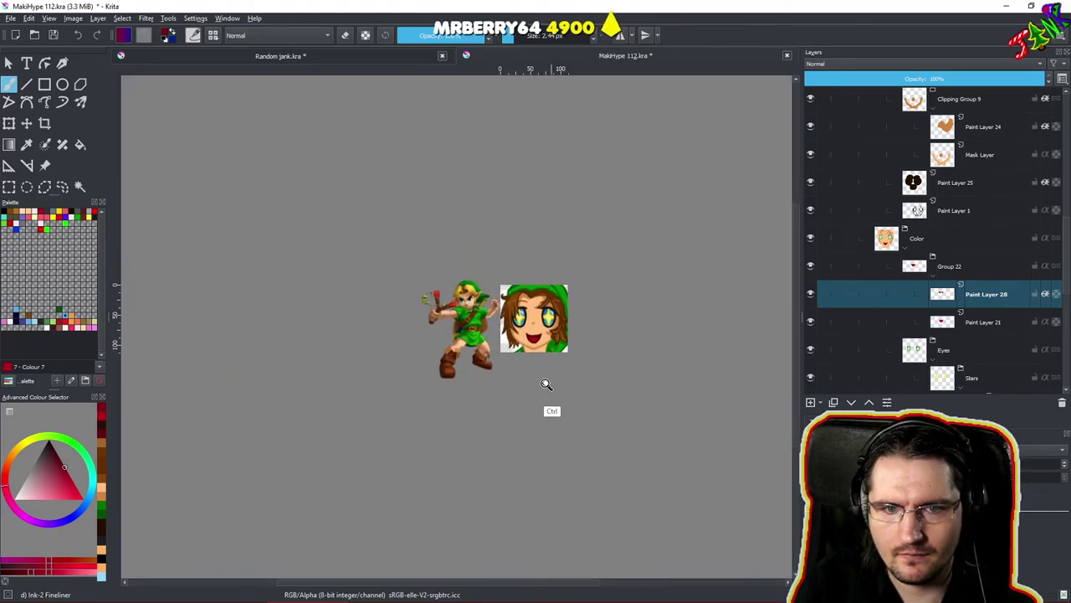
{"action": "scroll", "coordinate": [546, 388], "scroll_direction": "up", "scroll_amount": 10}
{"action": "left_click", "coordinate": [506, 289], "text": "ctrl"}
{"action": "left_click", "coordinate": [66, 574]}
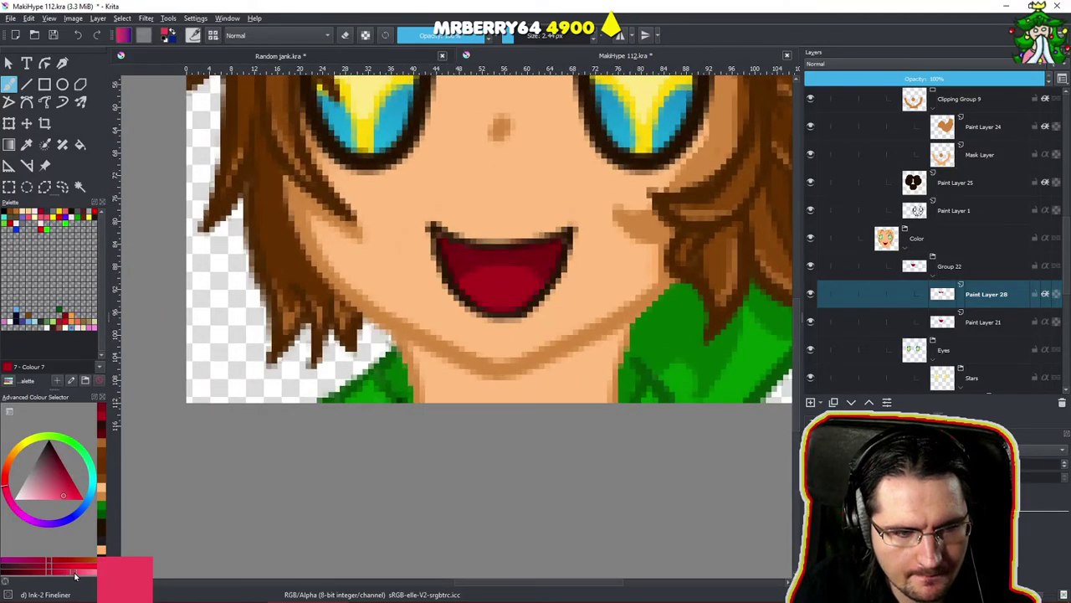
{"action": "mouse_move", "coordinate": [496, 288]}
{"action": "left_mouse_down"}
{"action": "mouse_move", "coordinate": [508, 277]}
{"action": "mouse_move", "coordinate": [512, 288]}
{"action": "left_mouse_up"}
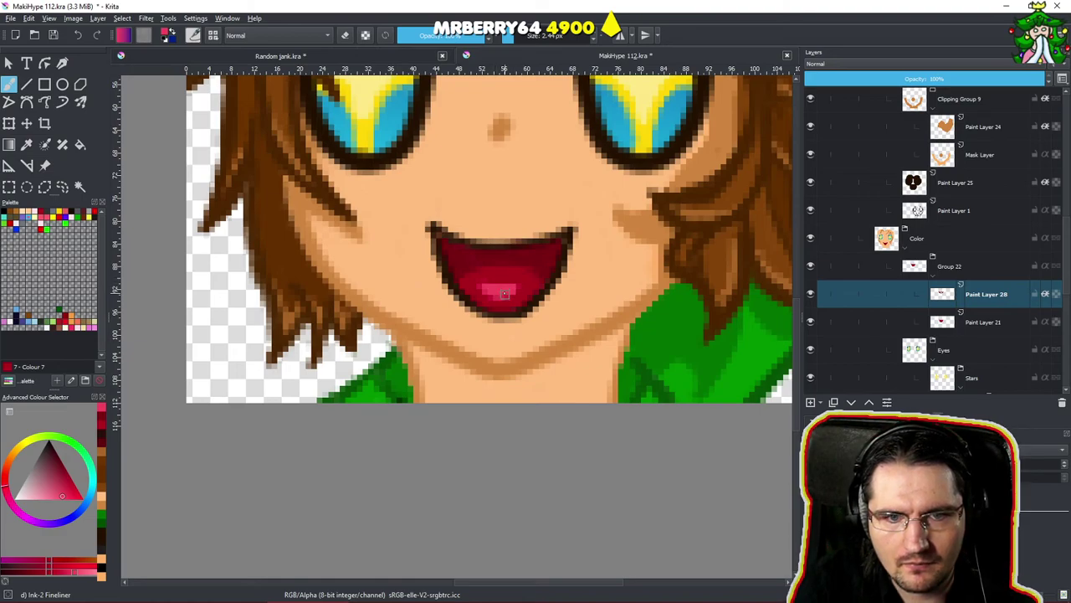
{"action": "scroll", "coordinate": [518, 285], "scroll_direction": "down", "scroll_amount": 10}
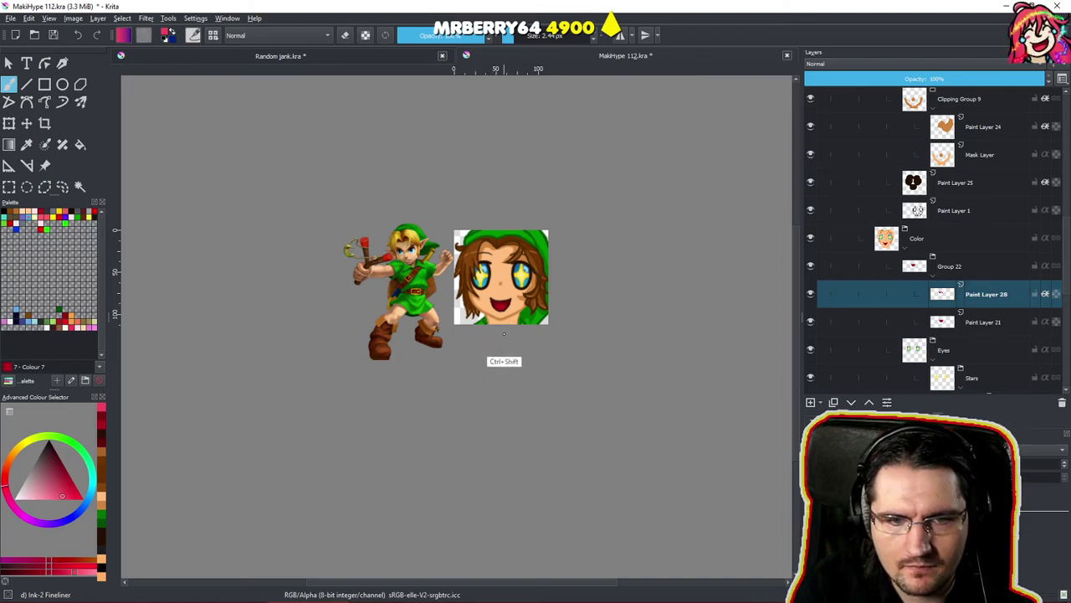
{"action": "scroll", "coordinate": [494, 331], "scroll_direction": "up", "scroll_amount": 3}
{"action": "scroll", "coordinate": [533, 273], "scroll_direction": "up", "scroll_amount": 5}
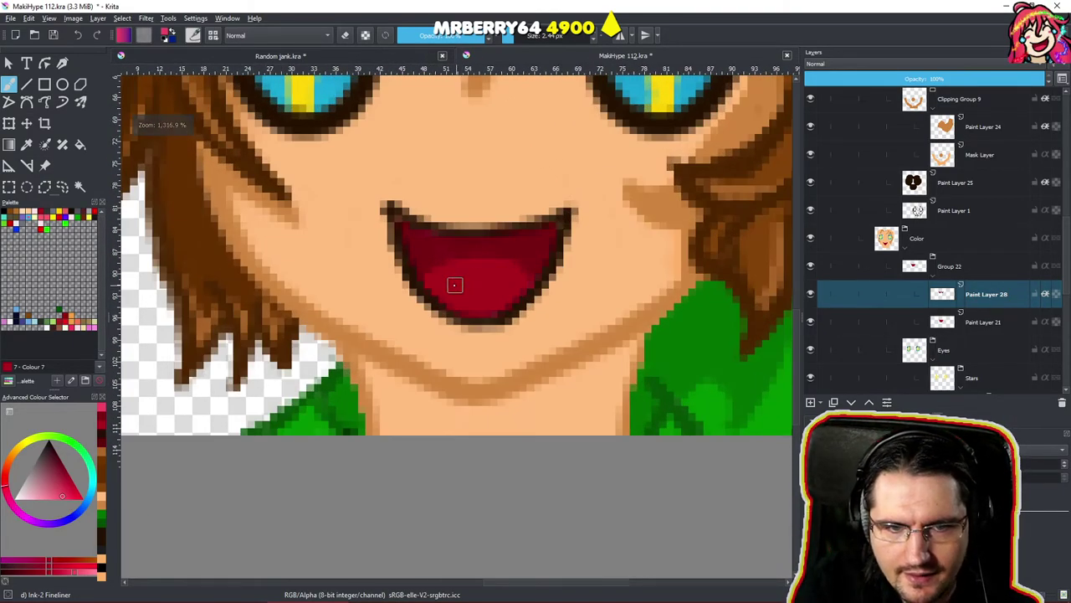
{"action": "left_click_drag", "start_coordinate": [450, 277], "coordinate": [507, 277]}
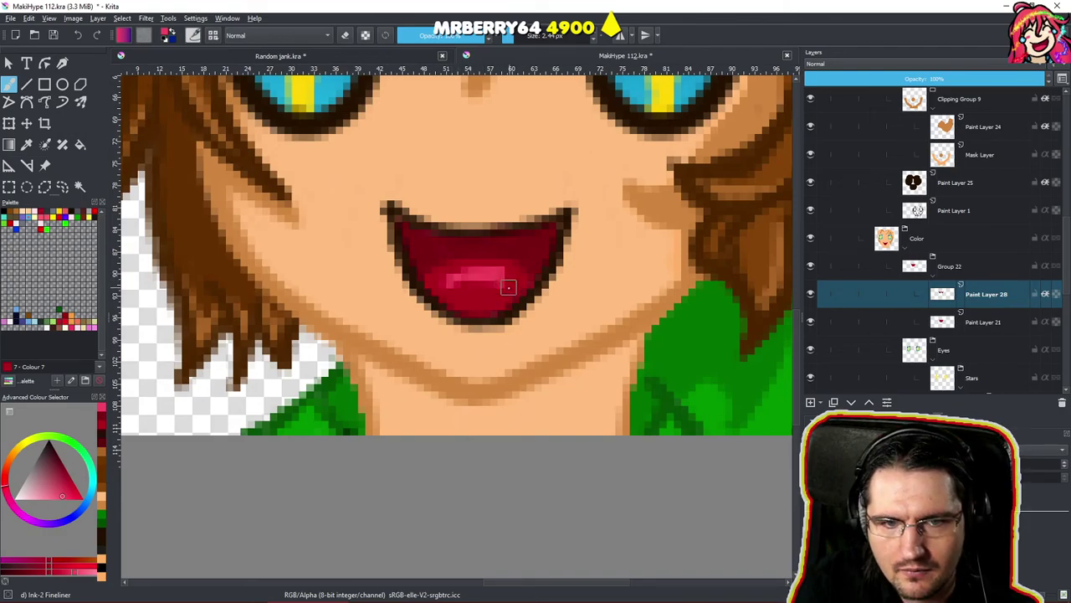
{"action": "scroll", "coordinate": [502, 282], "scroll_direction": "down", "scroll_amount": 8}
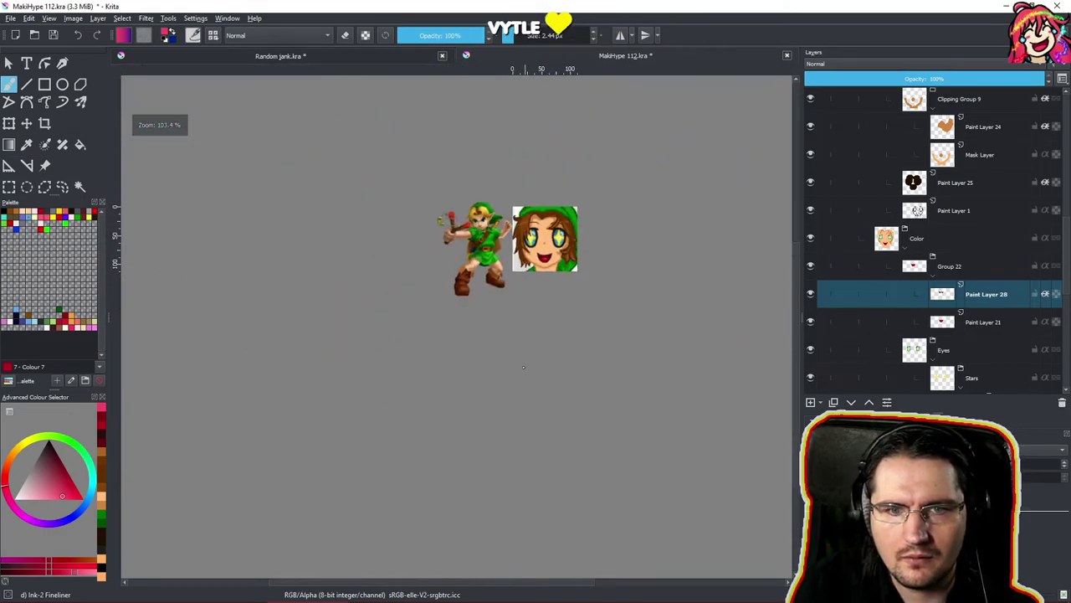
{"action": "key", "text": "ctrl+z"}
{"action": "key", "text": "ctrl+shift+z"}
Paint a softer pinkish-red highlight on the lower middle of the tongue and check the portrait at small size.
{"action": "left_click_drag", "start_coordinate": [509, 370], "coordinate": [500, 443]}
{"action": "left_click", "coordinate": [71, 577]}
{"action": "scroll", "coordinate": [520, 288], "scroll_direction": "up", "scroll_amount": 5}
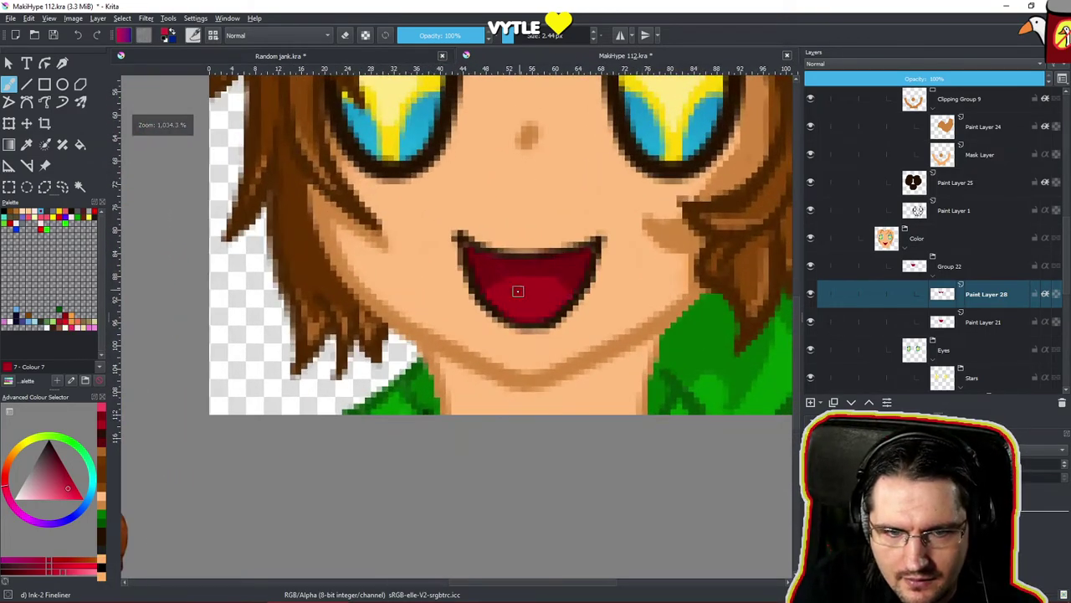
{"action": "left_click_drag", "start_coordinate": [520, 288], "coordinate": [533, 304]}
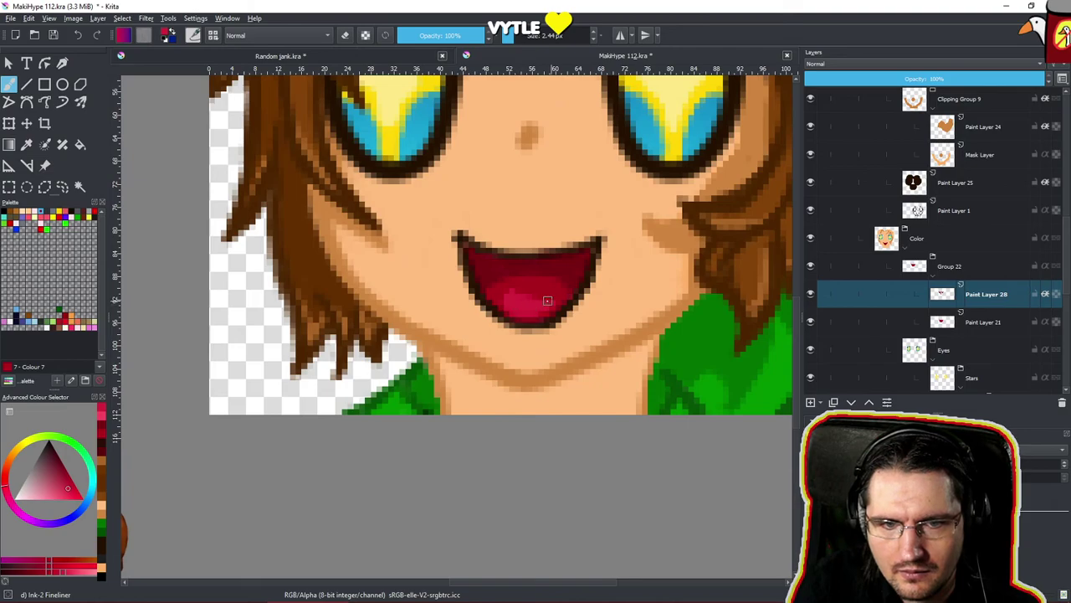
{"action": "scroll", "coordinate": [542, 301], "scroll_direction": "down", "scroll_amount": 1}
{"action": "scroll", "coordinate": [555, 334], "scroll_direction": "down", "scroll_amount": 5}
{"action": "scroll", "coordinate": [521, 387], "scroll_direction": "down", "scroll_amount": 2}
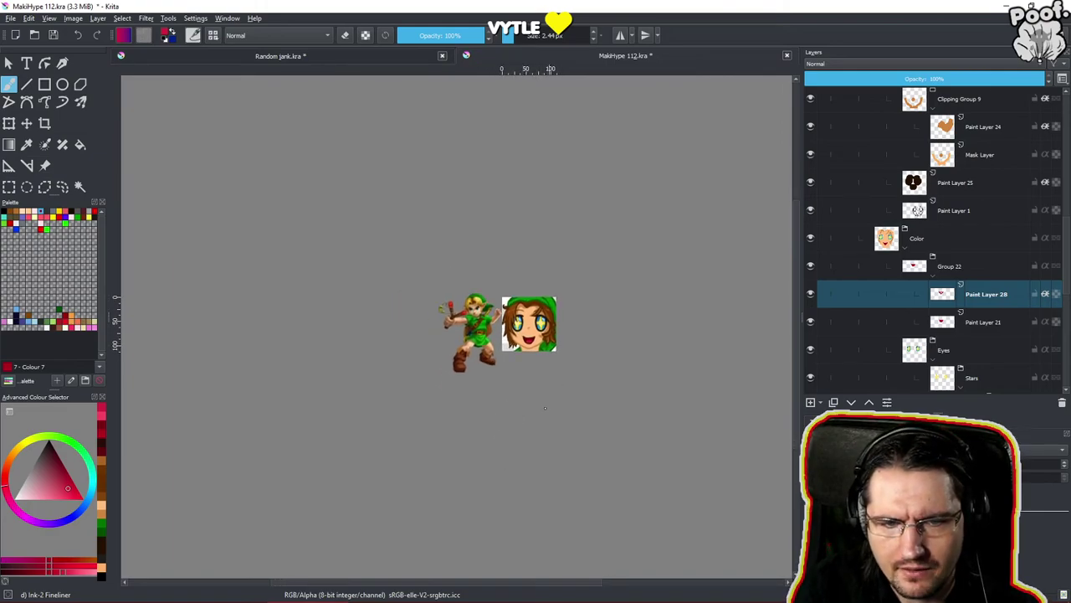
{"action": "left_click_drag", "start_coordinate": [548, 405], "coordinate": [585, 368]}
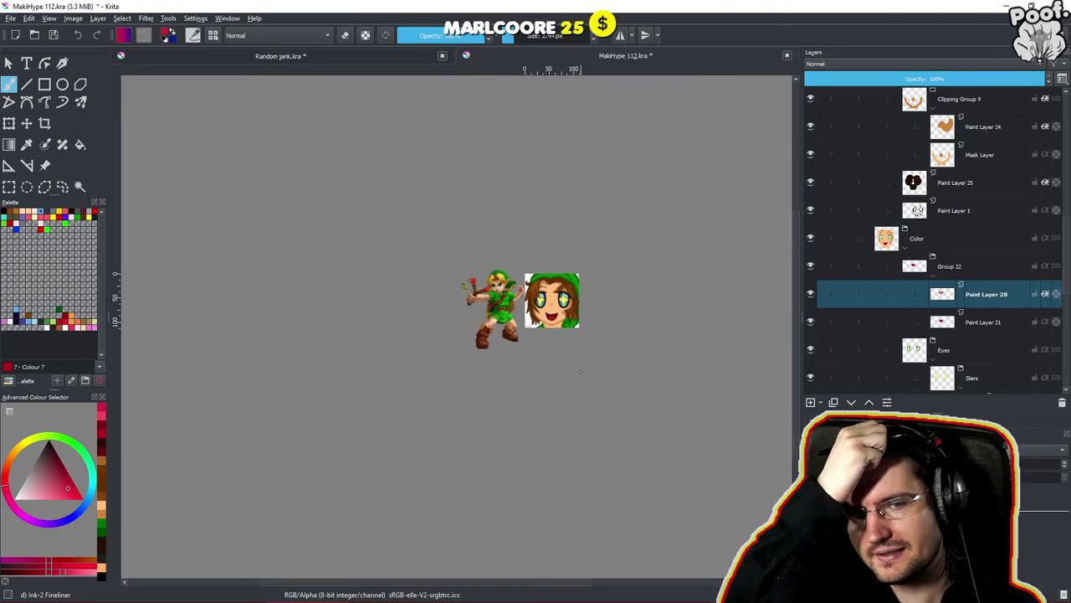
Deepen the shadow inside the mouth above the tongue with a very dark red and check it at small size.
{"action": "scroll", "coordinate": [567, 340], "scroll_direction": "up", "scroll_amount": 10}
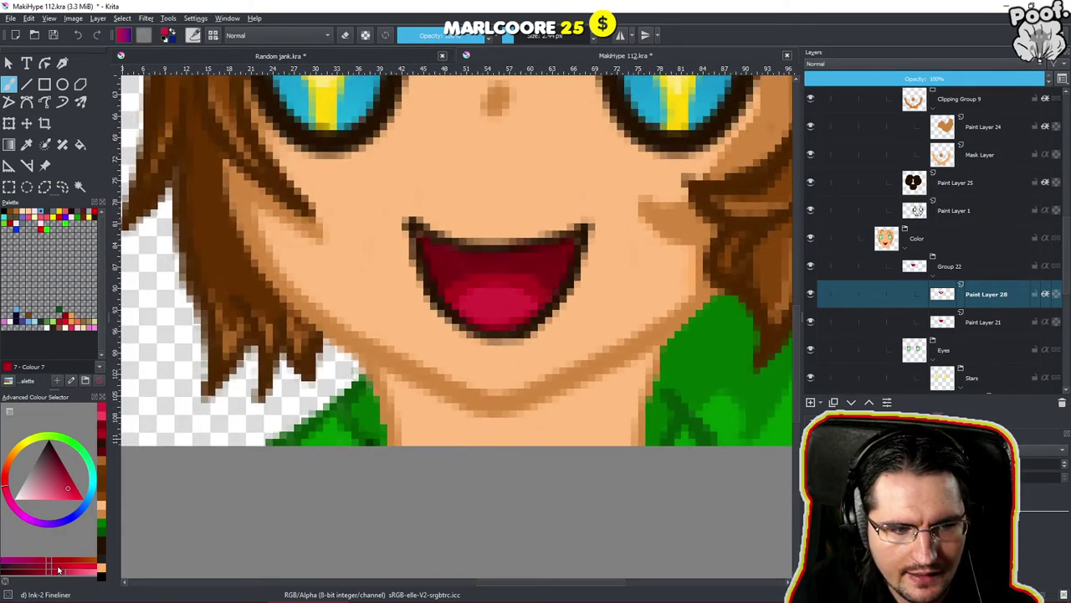
{"action": "left_click_drag", "start_coordinate": [38, 573], "coordinate": [34, 572]}
{"action": "left_click", "coordinate": [446, 268], "text": "ctrl"}
{"action": "key", "text": "ctrl+z"}
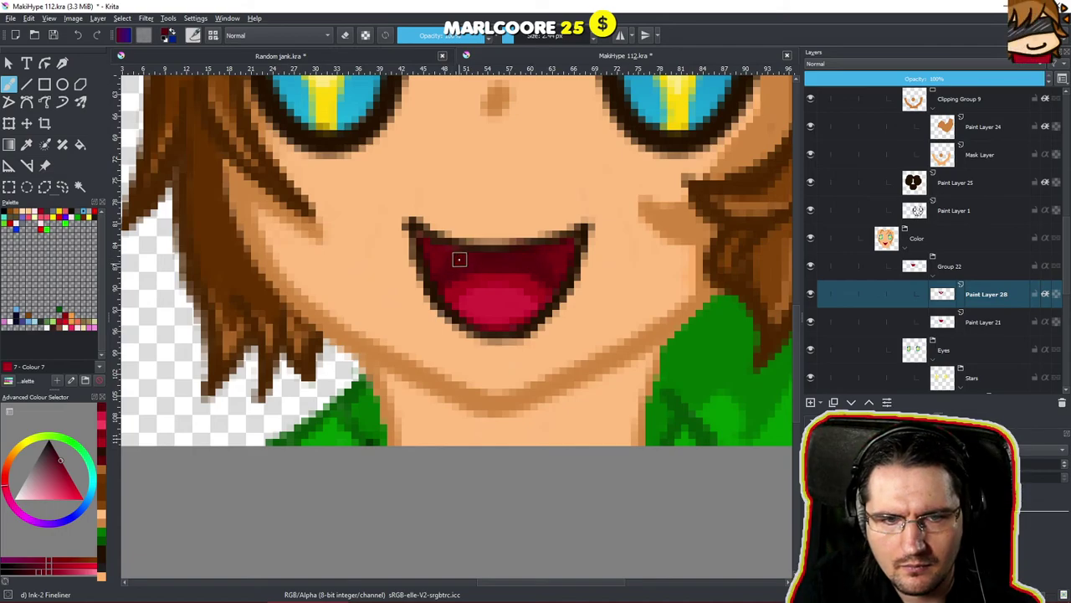
{"action": "scroll", "coordinate": [435, 377], "scroll_direction": "down", "scroll_amount": 6}
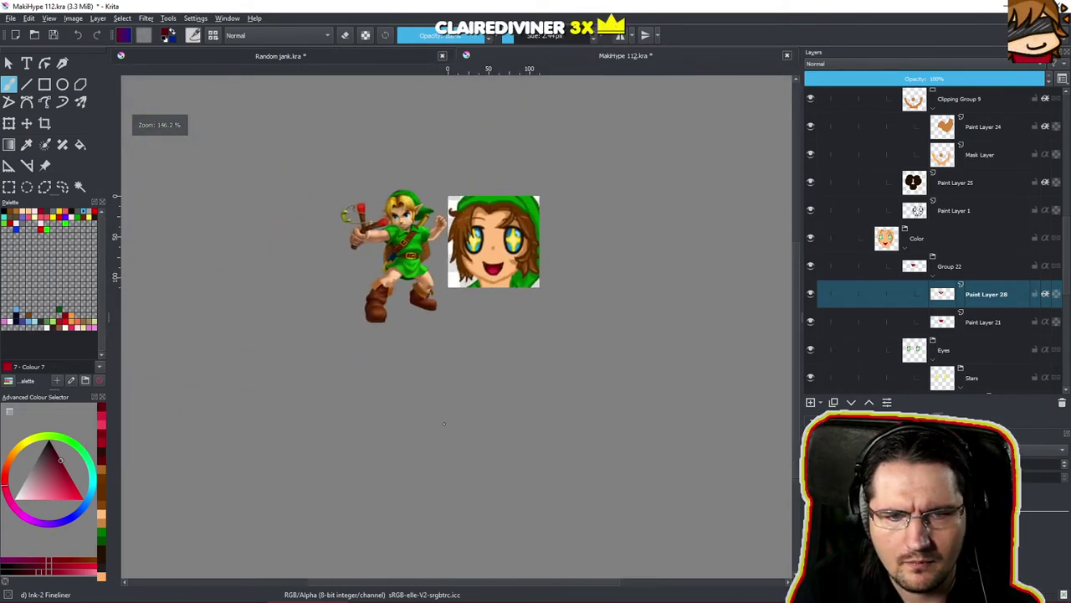
{"action": "scroll", "coordinate": [469, 351], "scroll_direction": "up", "scroll_amount": 6}
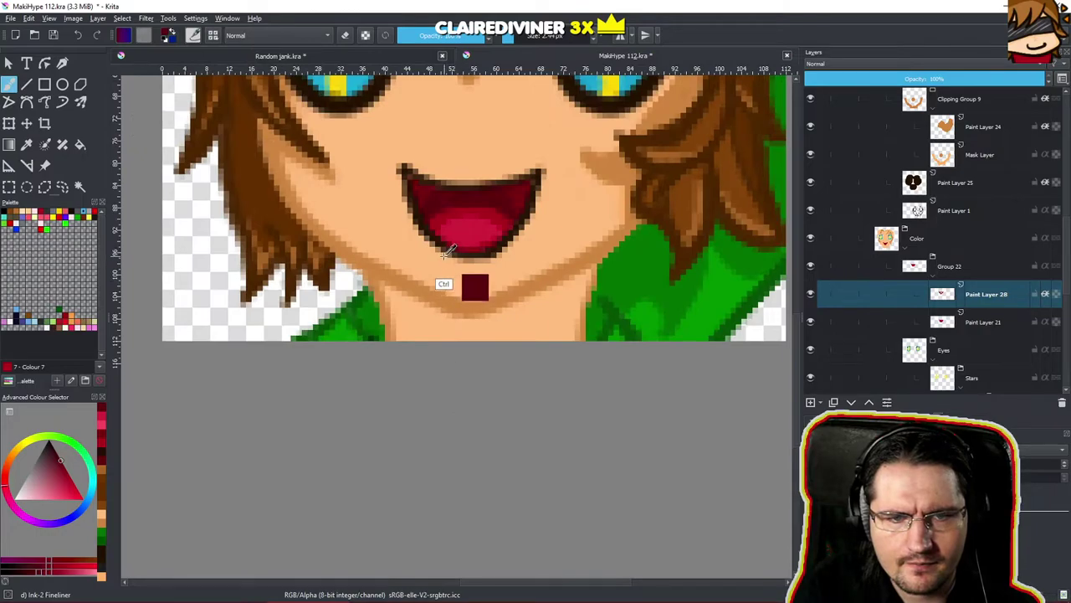
{"action": "scroll", "coordinate": [448, 251], "scroll_direction": "up", "scroll_amount": 4}
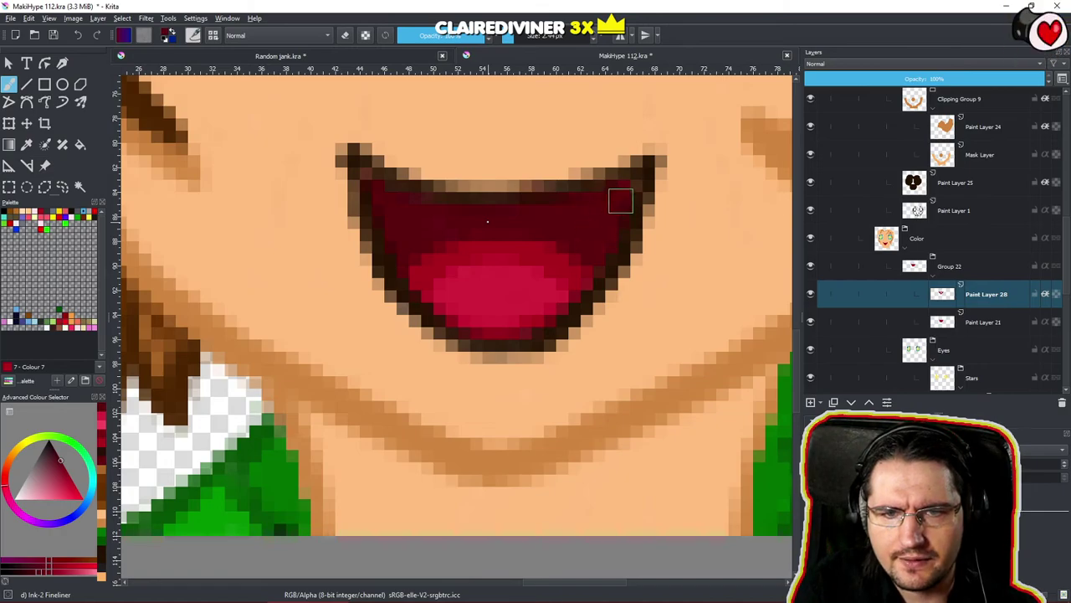
{"action": "scroll", "coordinate": [572, 259], "scroll_direction": "down", "scroll_amount": 3}
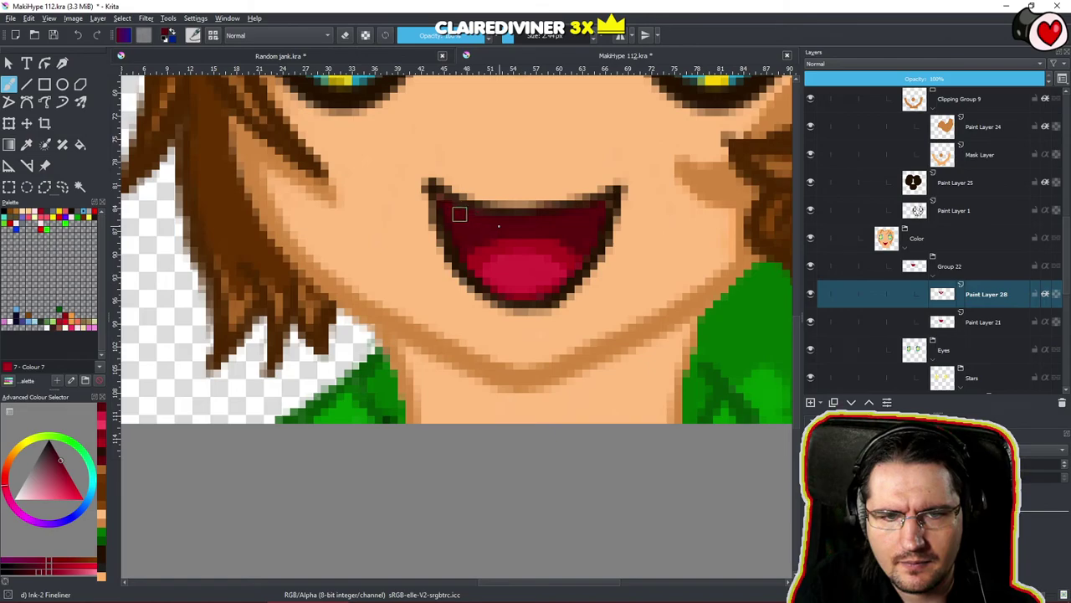
{"action": "scroll", "coordinate": [459, 216], "scroll_direction": "down", "scroll_amount": 10}
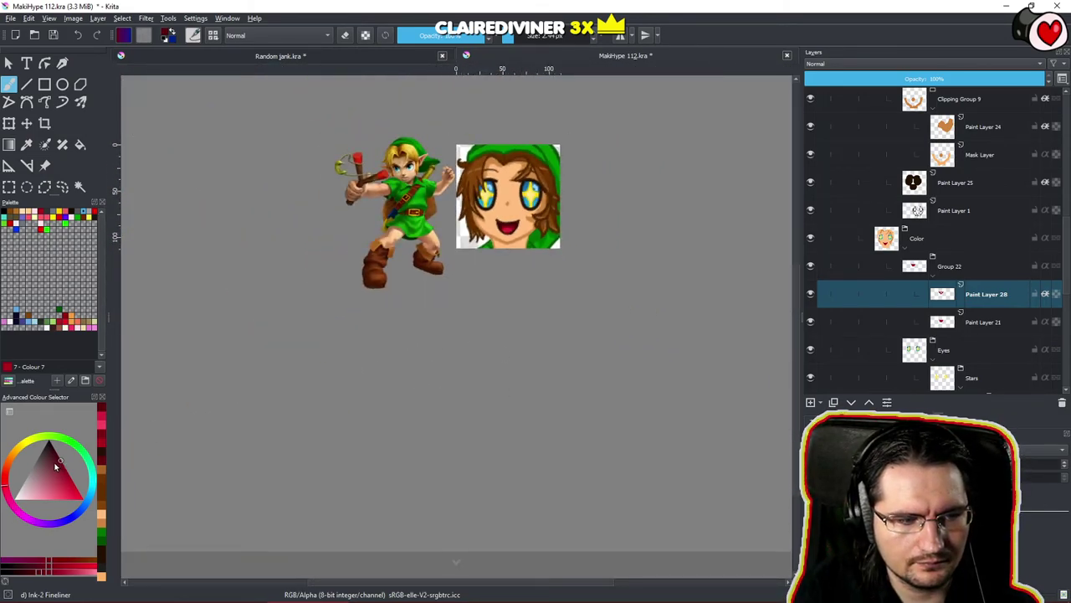
{"action": "scroll", "coordinate": [507, 360], "scroll_direction": "down", "scroll_amount": 5}
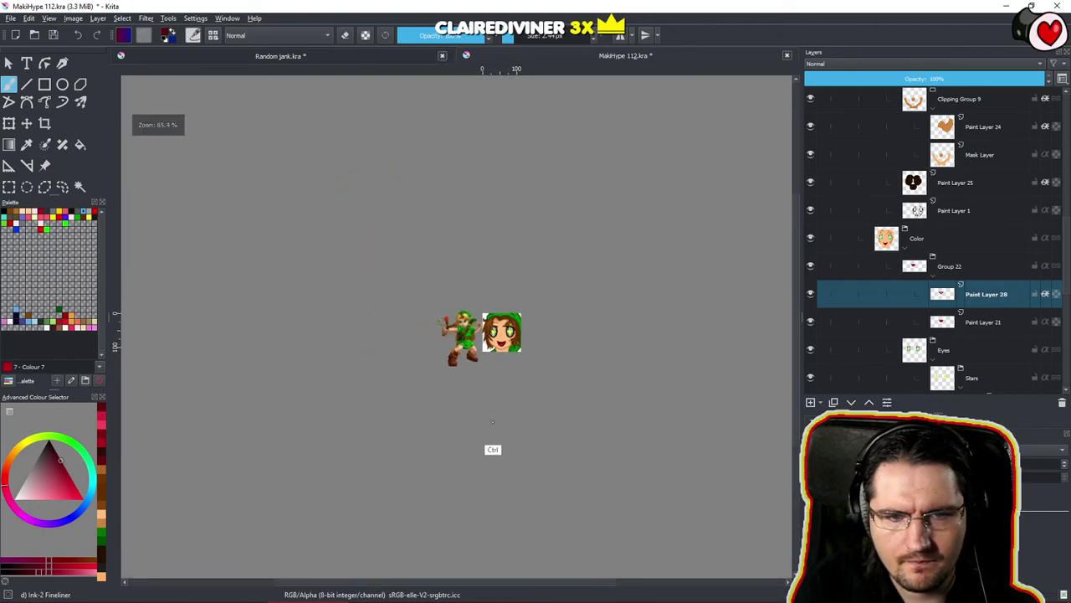
{"action": "left_click_drag", "start_coordinate": [480, 424], "coordinate": [541, 370]}
Sample the brown skin shadow color from the face and make Paint Layer 23 in the Shadows group active.
{"action": "left_click_drag", "start_coordinate": [505, 326], "coordinate": [614, 190]}
{"action": "left_click", "coordinate": [605, 225], "text": "ctrl"}
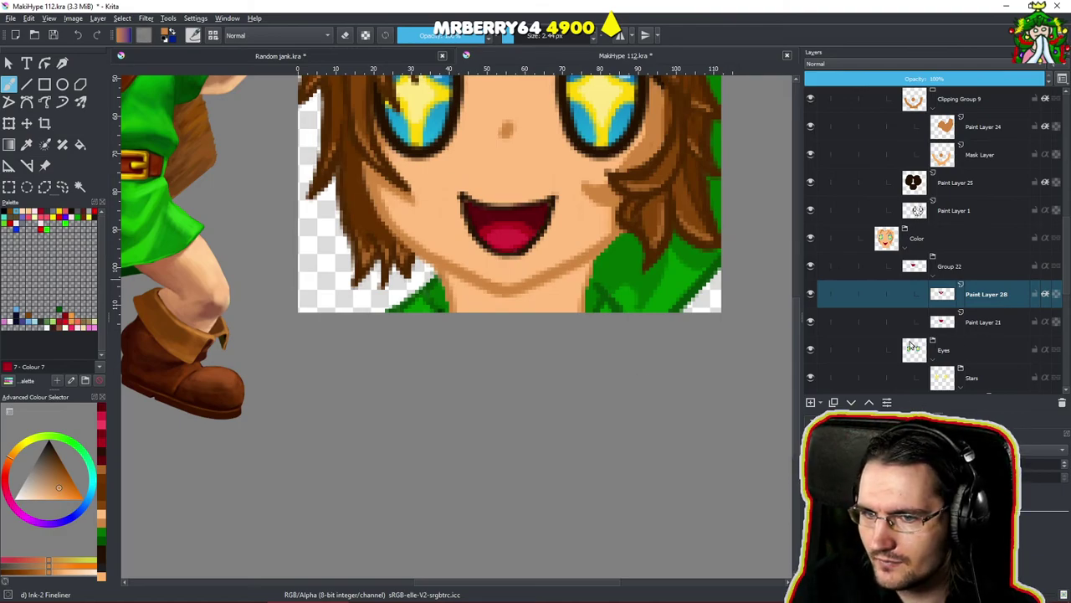
{"action": "left_click_drag", "start_coordinate": [453, 331], "coordinate": [464, 320]}
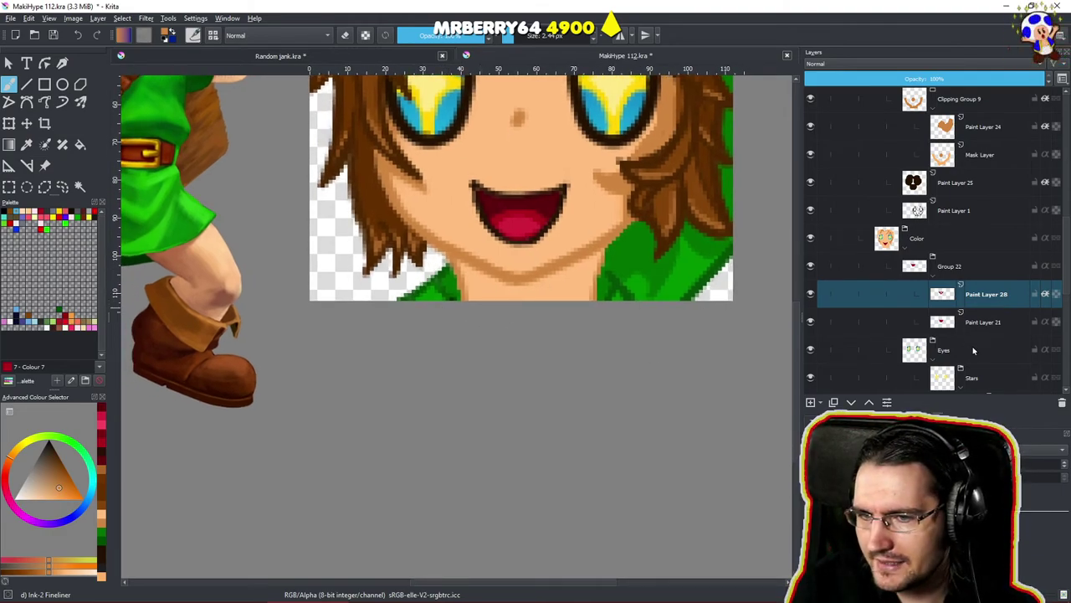
{"action": "left_click", "coordinate": [976, 351]}
{"action": "left_click", "coordinate": [986, 157]}
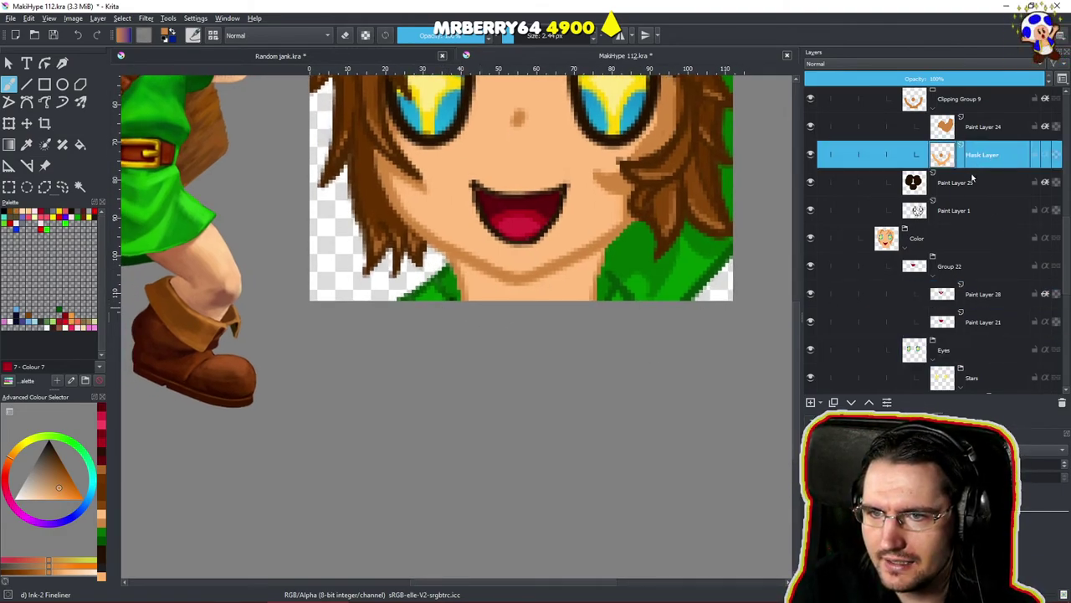
{"action": "left_click", "coordinate": [995, 124]}
{"action": "scroll", "coordinate": [969, 217], "scroll_direction": "up", "scroll_amount": 1}
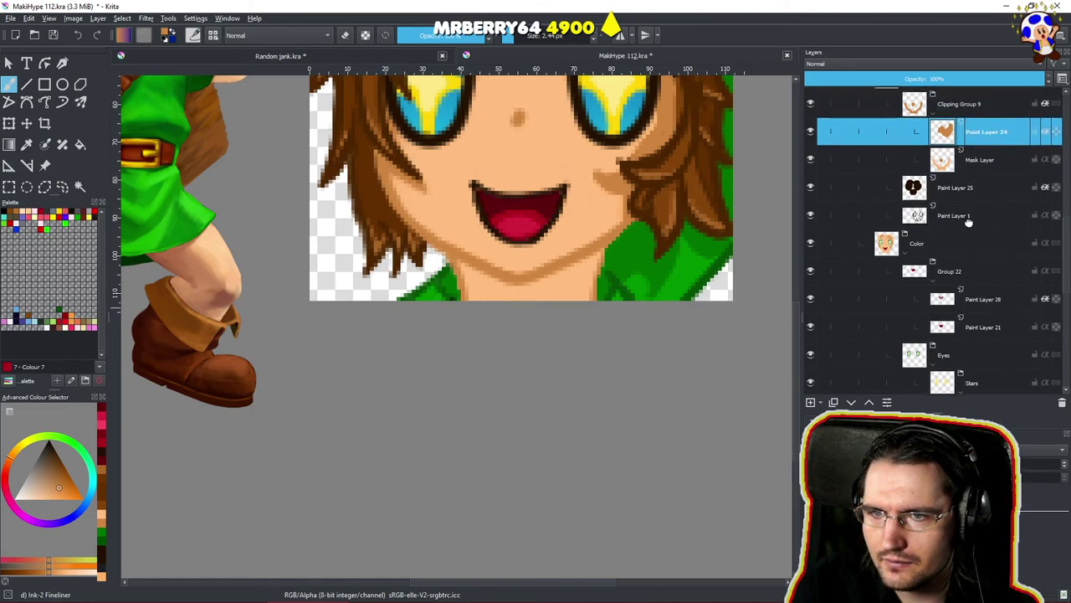
{"action": "scroll", "coordinate": [959, 258], "scroll_direction": "down", "scroll_amount": 4}
{"action": "scroll", "coordinate": [955, 285], "scroll_direction": "down", "scroll_amount": 3}
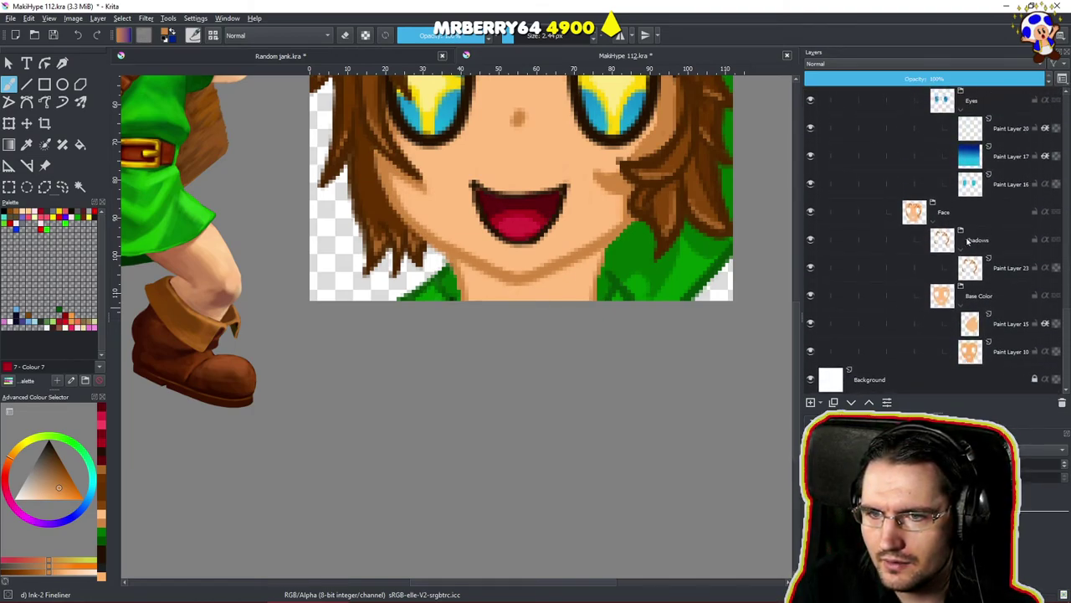
{"action": "left_click", "coordinate": [1001, 328]}
{"action": "left_click", "coordinate": [998, 352]}
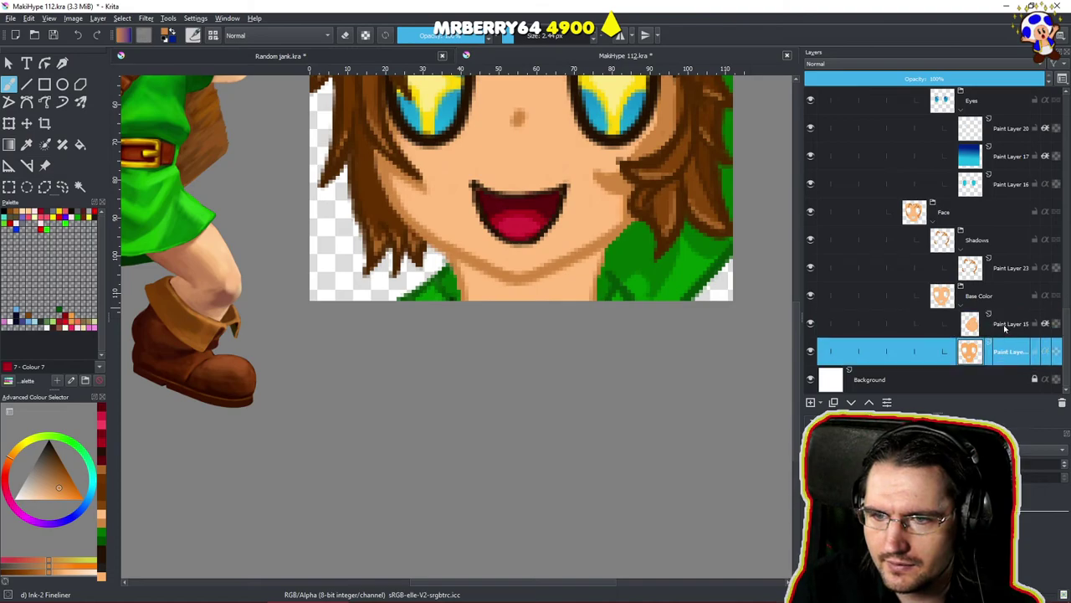
{"action": "left_click", "coordinate": [1003, 330]}
{"action": "scroll", "coordinate": [478, 289], "scroll_direction": "up", "scroll_amount": 4}
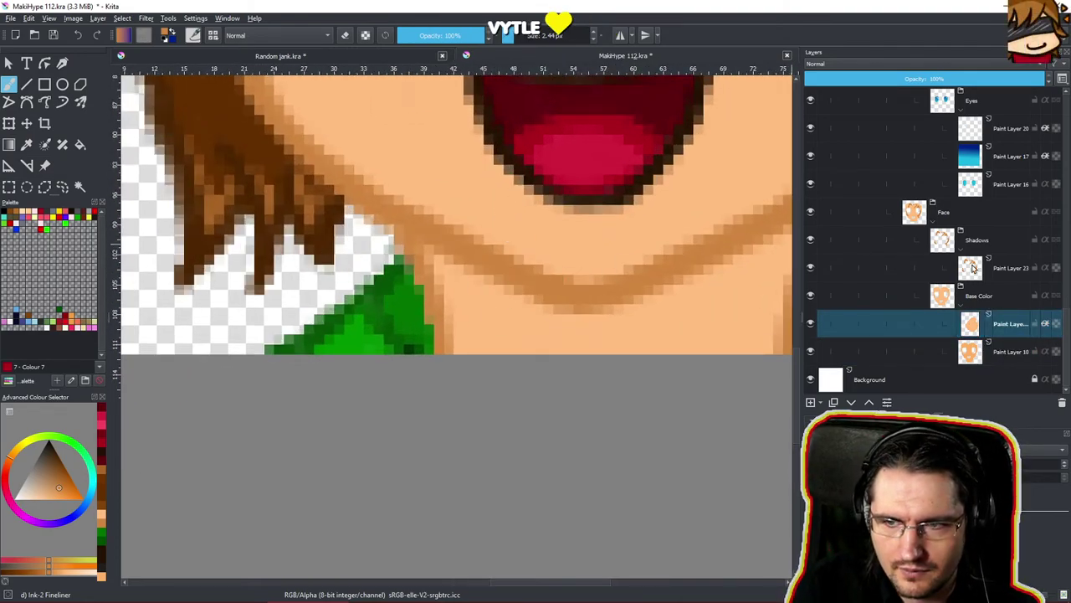
{"action": "left_click", "coordinate": [1006, 276]}
Try filling the neck area under the chin's edge with the sampled skin shadow color on Paint Layer 23.
{"action": "left_click_drag", "start_coordinate": [450, 265], "coordinate": [494, 310]}
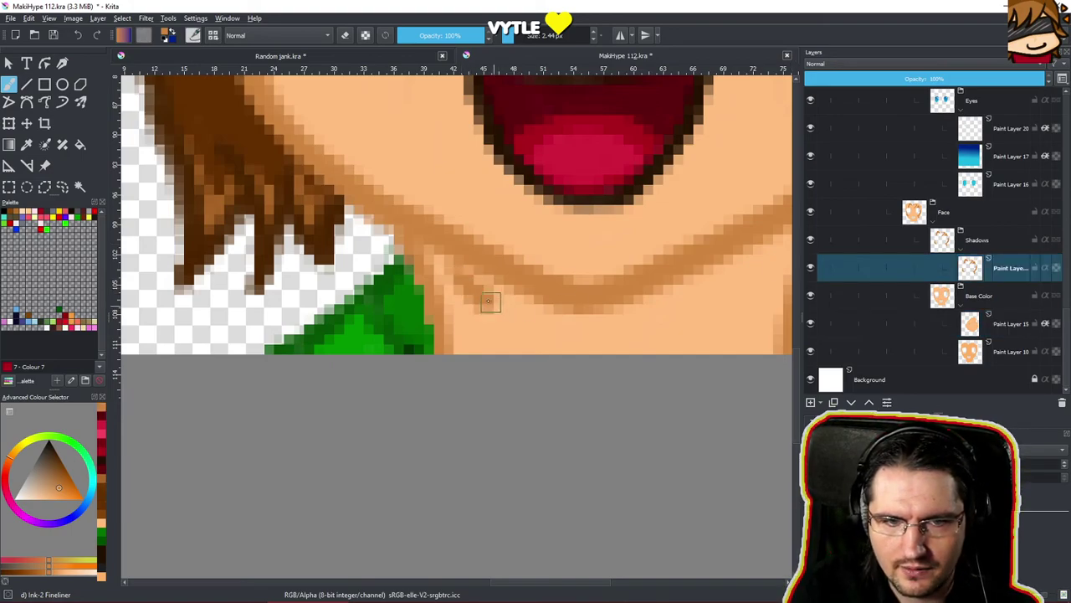
{"action": "mouse_move", "coordinate": [446, 279]}
{"action": "left_mouse_down"}
{"action": "mouse_move", "coordinate": [479, 320]}
{"action": "mouse_move", "coordinate": [510, 313]}
{"action": "mouse_move", "coordinate": [492, 296]}
{"action": "left_mouse_up"}
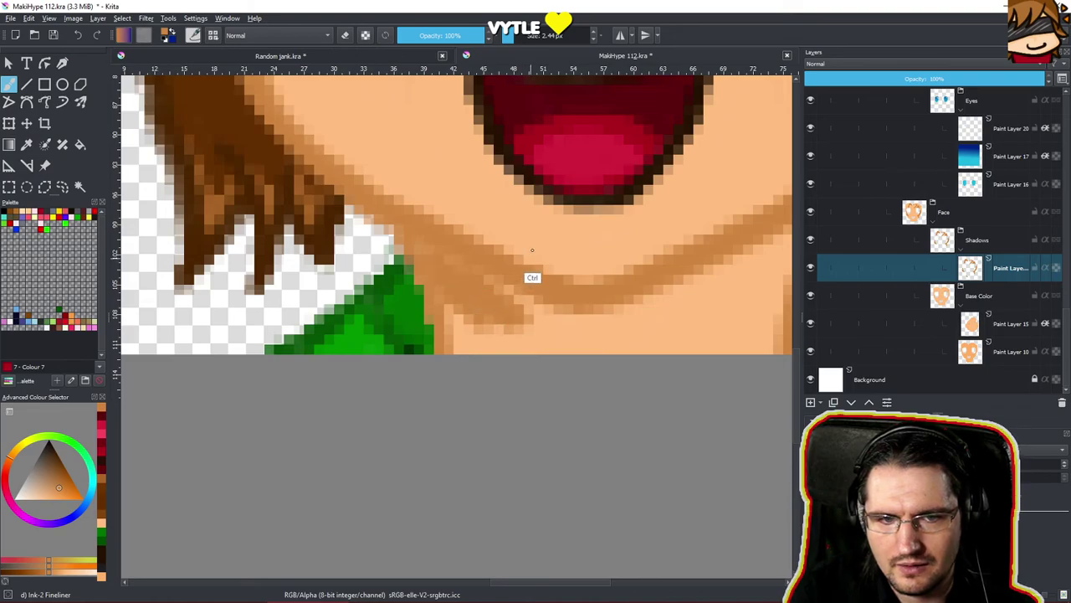
{"action": "key", "text": "ctrl+z"}
{"action": "key", "text": "ctrl+z"}
{"action": "key", "text": "ctrl+z"}
{"action": "key", "text": "ctrl+z"}
{"action": "key", "text": "ctrl+z"}
{"action": "key", "text": "ctrl+z"}
{"action": "key", "text": "ctrl+z"}
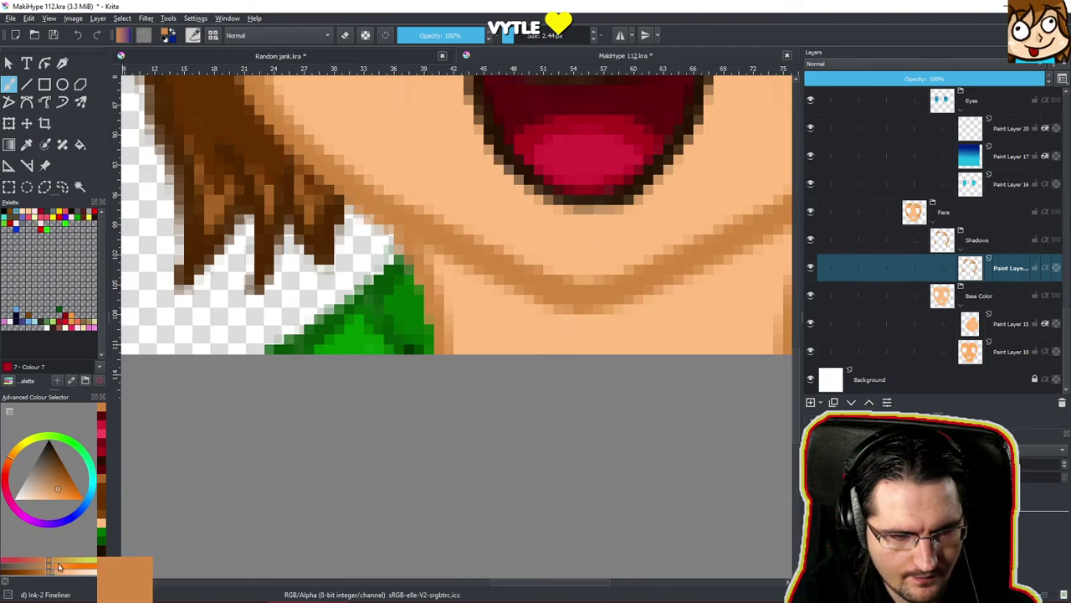
Try the neck shadow beneath the chin again with a slightly adjusted orange-brown.
{"action": "mouse_move", "coordinate": [452, 266]}
{"action": "left_mouse_down"}
{"action": "mouse_move", "coordinate": [547, 329]}
{"action": "mouse_move", "coordinate": [514, 310]}
{"action": "mouse_move", "coordinate": [519, 297]}
{"action": "mouse_move", "coordinate": [554, 323]}
{"action": "left_mouse_up"}
{"action": "key", "text": "ctrl+z"}
{"action": "key", "text": "ctrl+z"}
{"action": "key", "text": "ctrl+z"}
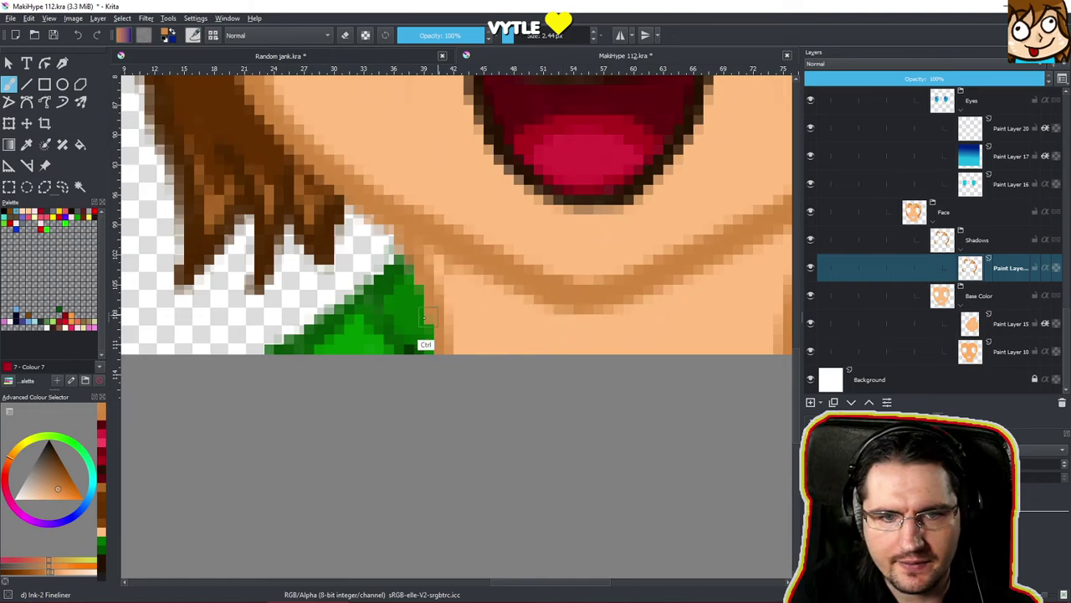
Paint the neck shadow beneath the jawline on the active Shadows layer with a lighter orange-brown.
{"action": "left_click", "coordinate": [57, 575]}
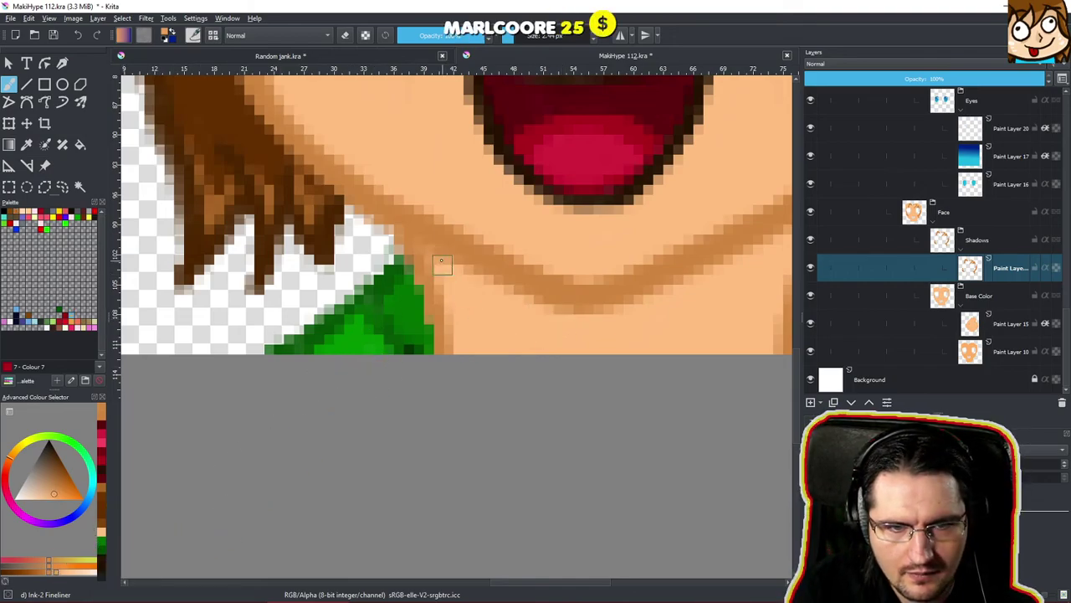
{"action": "mouse_move", "coordinate": [457, 294]}
{"action": "left_mouse_down"}
{"action": "mouse_move", "coordinate": [449, 271]}
{"action": "mouse_move", "coordinate": [519, 305]}
{"action": "mouse_move", "coordinate": [472, 296]}
{"action": "mouse_move", "coordinate": [446, 308]}
{"action": "mouse_move", "coordinate": [469, 312]}
{"action": "mouse_move", "coordinate": [466, 322]}
{"action": "mouse_move", "coordinate": [540, 316]}
{"action": "mouse_move", "coordinate": [523, 306]}
{"action": "mouse_move", "coordinate": [510, 303]}
{"action": "mouse_move", "coordinate": [555, 338]}
{"action": "left_mouse_up"}
{"action": "left_click_drag", "start_coordinate": [579, 277], "coordinate": [457, 348]}
{"action": "mouse_move", "coordinate": [474, 416]}
{"action": "left_mouse_down"}
{"action": "mouse_move", "coordinate": [560, 376]}
{"action": "mouse_move", "coordinate": [590, 379]}
{"action": "mouse_move", "coordinate": [649, 344]}
{"action": "left_mouse_up"}
{"action": "mouse_move", "coordinate": [534, 413]}
{"action": "left_mouse_down"}
{"action": "mouse_move", "coordinate": [645, 342]}
{"action": "mouse_move", "coordinate": [602, 361]}
{"action": "mouse_move", "coordinate": [670, 306]}
{"action": "mouse_move", "coordinate": [580, 376]}
{"action": "mouse_move", "coordinate": [601, 339]}
{"action": "mouse_move", "coordinate": [471, 410]}
{"action": "mouse_move", "coordinate": [654, 356]}
{"action": "left_mouse_up"}
{"action": "left_click_drag", "start_coordinate": [661, 318], "coordinate": [523, 498]}
{"action": "mouse_move", "coordinate": [581, 407]}
{"action": "left_mouse_down"}
{"action": "mouse_move", "coordinate": [507, 471]}
{"action": "mouse_move", "coordinate": [571, 414]}
{"action": "left_mouse_up"}
Trim the lower edge of the neck shadow with the eraser, undoing the strokes that miss.
{"action": "scroll", "coordinate": [572, 413], "scroll_direction": "up", "scroll_amount": 7}
{"action": "scroll", "coordinate": [396, 370], "scroll_direction": "down", "scroll_amount": 1}
{"action": "key", "text": "e"}
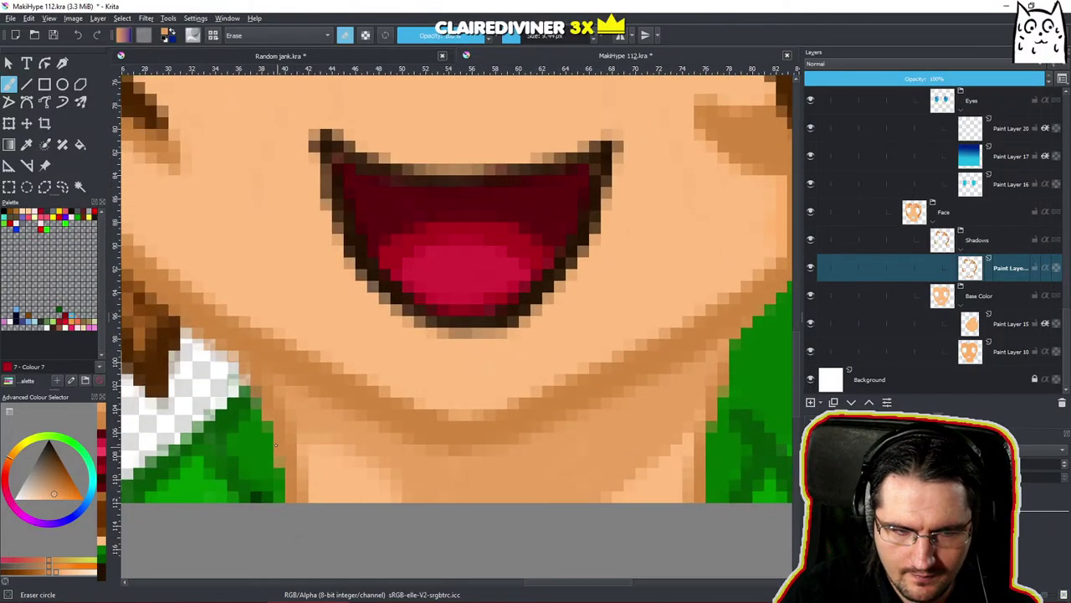
{"action": "left_click", "coordinate": [432, 507]}
{"action": "key", "text": "ctrl+z"}
{"action": "key", "text": "ctrl+z"}
{"action": "left_click_drag", "start_coordinate": [522, 325], "coordinate": [468, 333]}
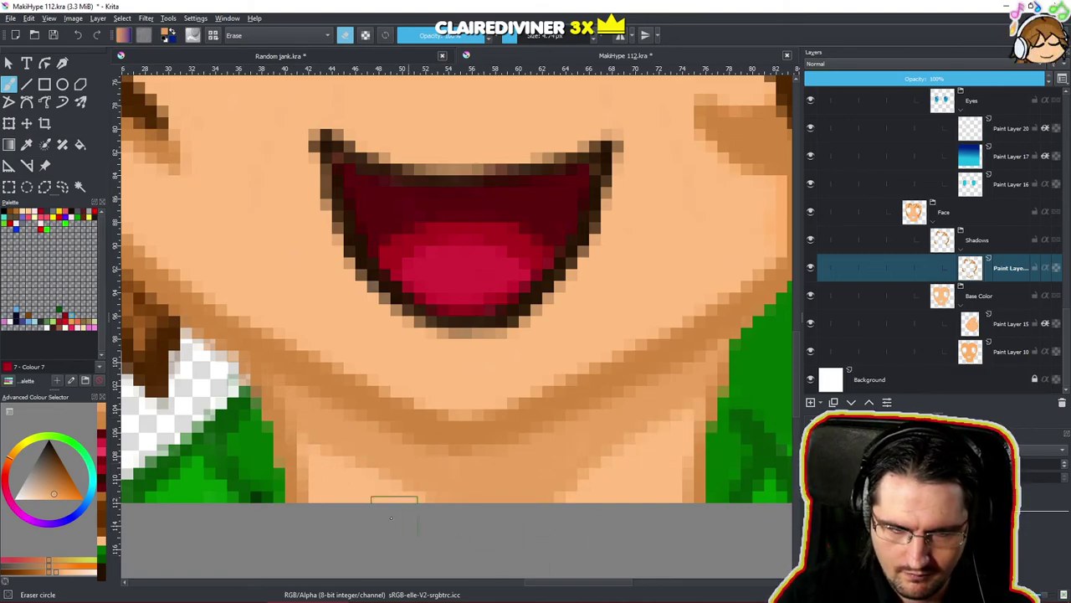
Examine the neck shadow and the whole portrait at small and large sizes beside the reference figure.
{"action": "scroll", "coordinate": [377, 519], "scroll_direction": "down", "scroll_amount": 10}
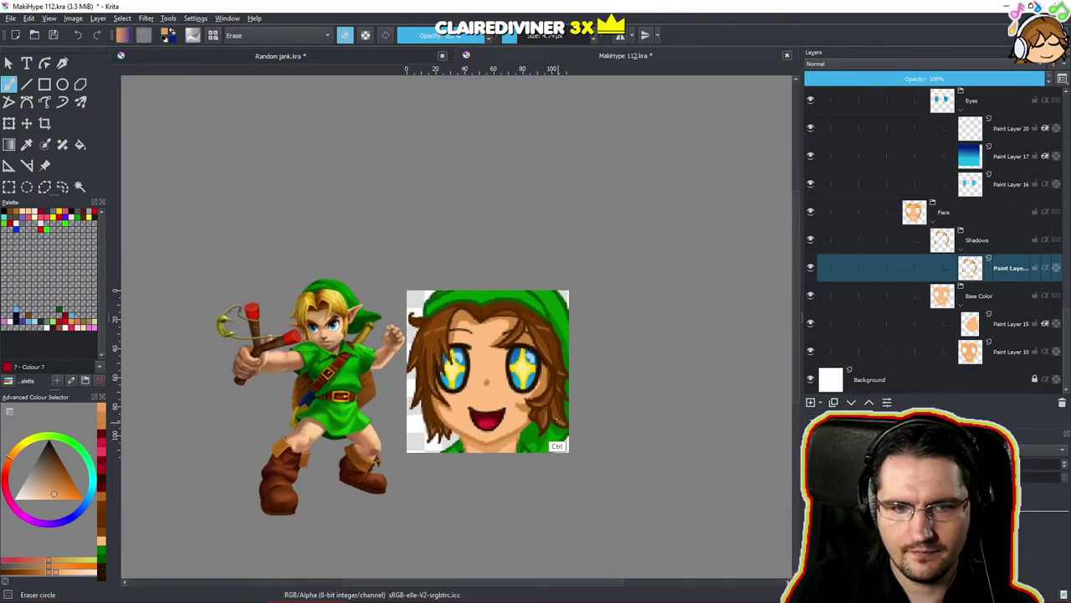
{"action": "left_click_drag", "start_coordinate": [567, 420], "coordinate": [566, 440]}
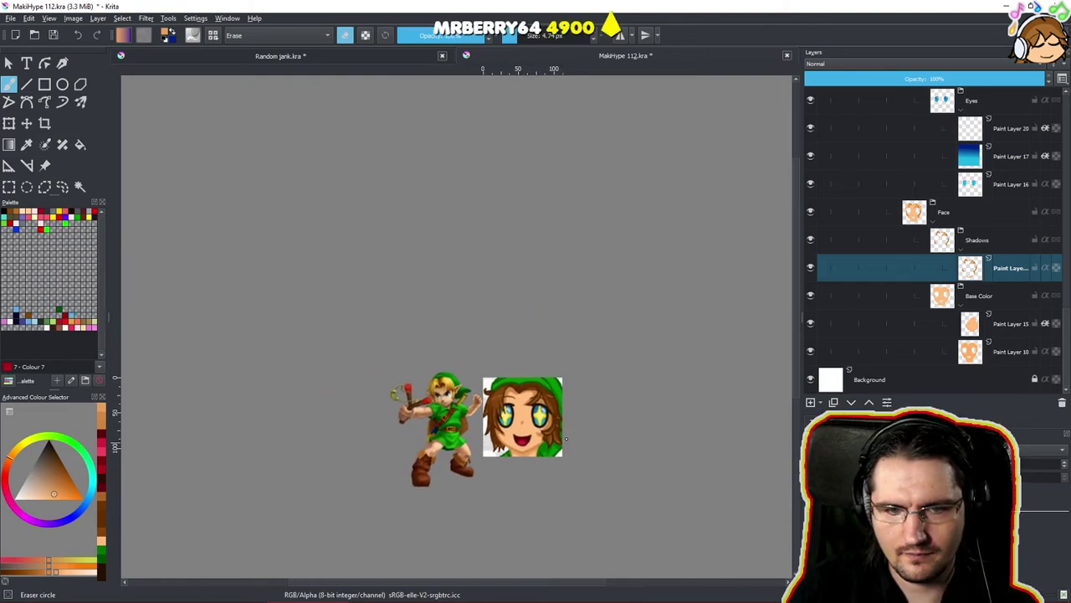
{"action": "scroll", "coordinate": [568, 411], "scroll_direction": "up", "scroll_amount": 1}
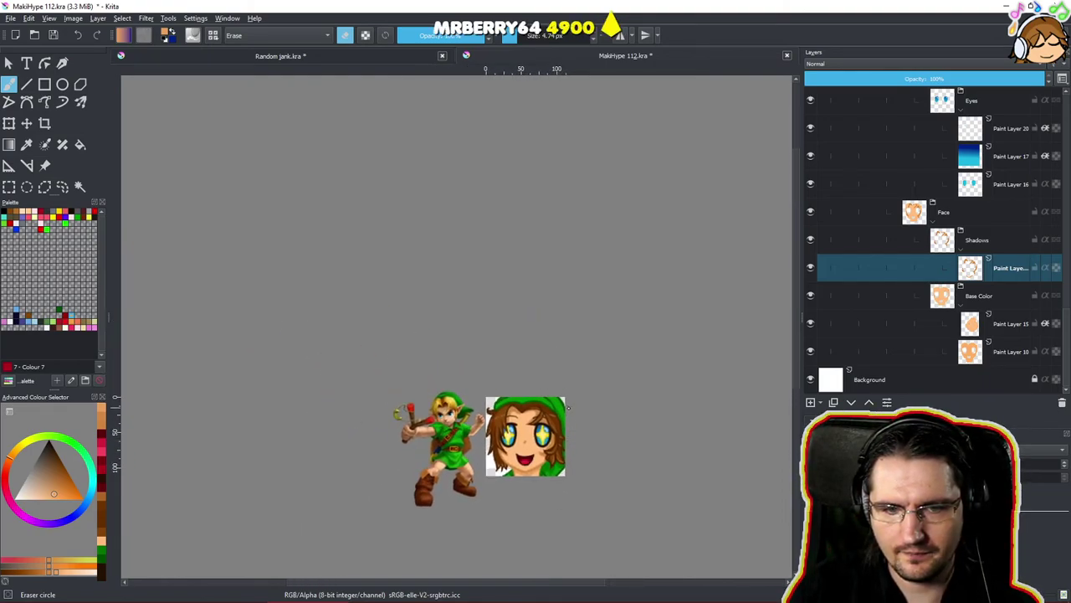
{"action": "scroll", "coordinate": [567, 420], "scroll_direction": "up", "scroll_amount": 10}
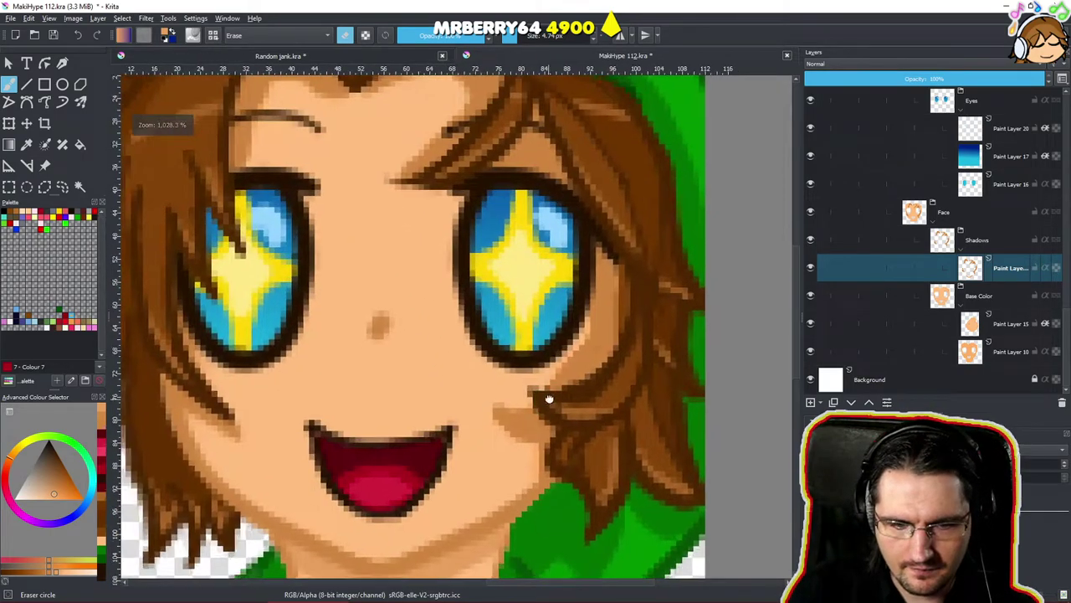
{"action": "key", "text": "e"}
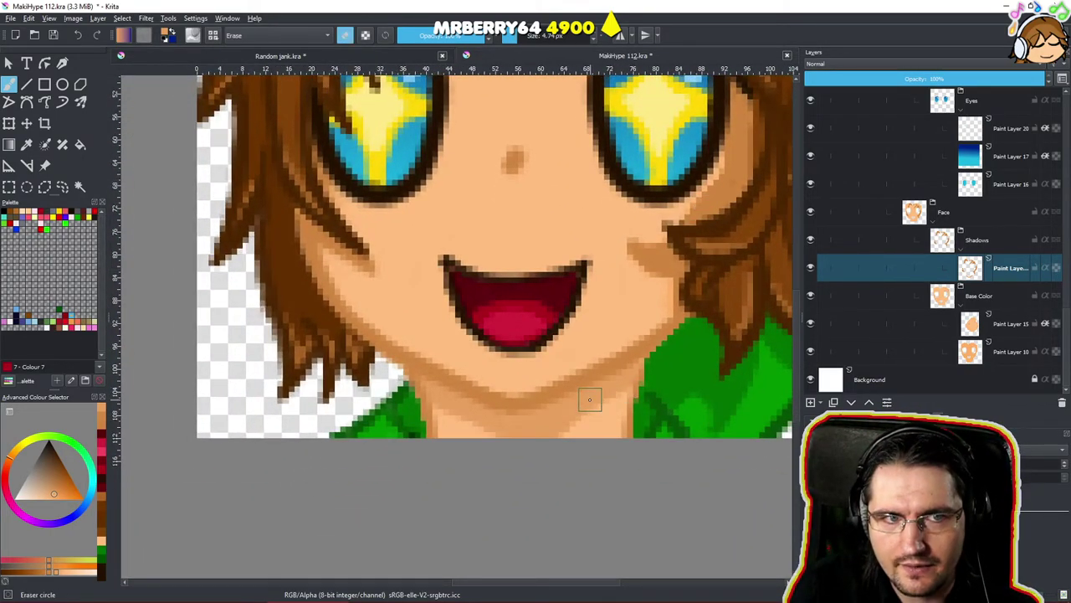
{"action": "scroll", "coordinate": [578, 420], "scroll_direction": "down", "scroll_amount": 10}
{"action": "scroll", "coordinate": [577, 482], "scroll_direction": "down", "scroll_amount": 5}
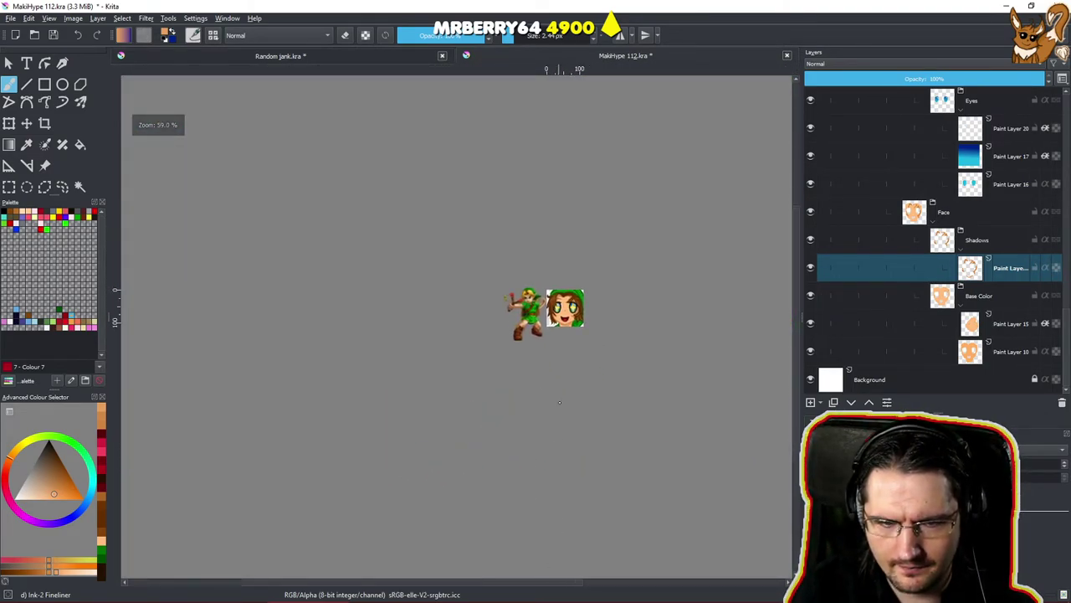
{"action": "scroll", "coordinate": [578, 444], "scroll_direction": "up", "scroll_amount": 3}
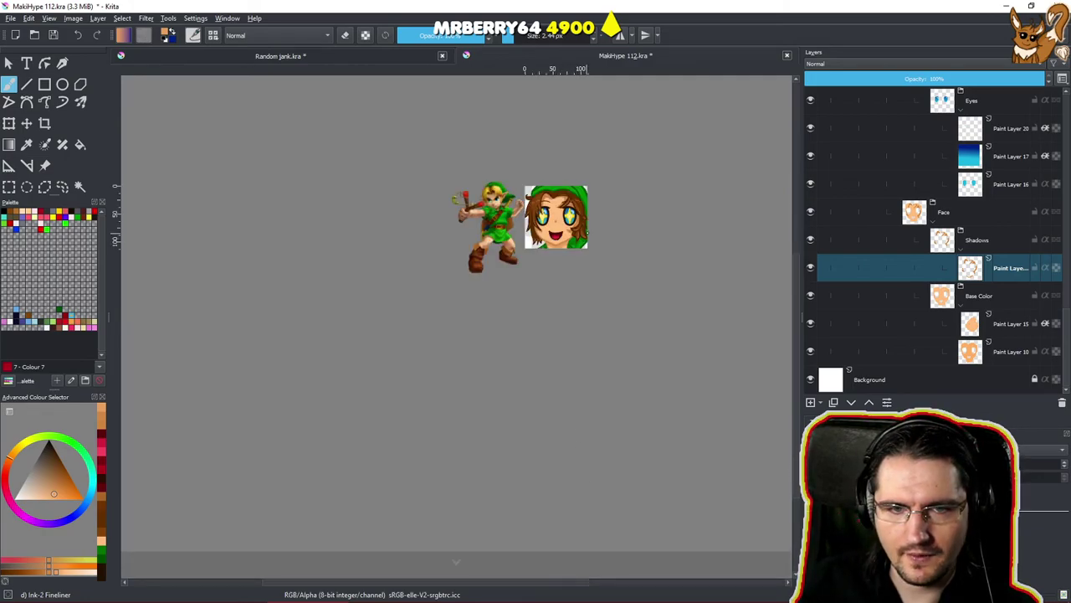
{"action": "scroll", "coordinate": [895, 131], "scroll_direction": "up", "scroll_amount": 5}
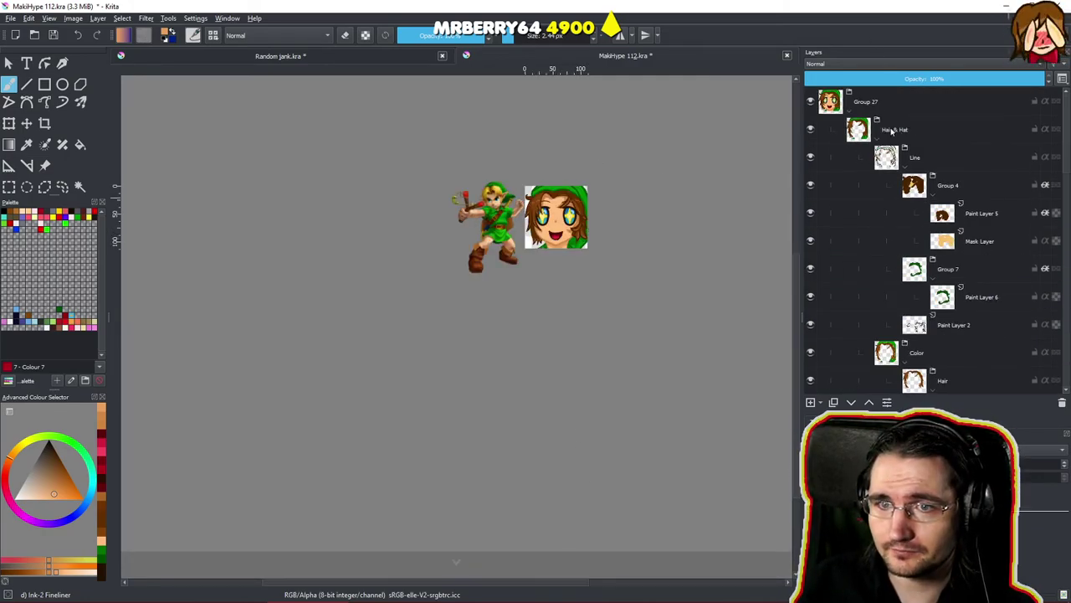
Collapse Group 27 and add a Stroke layer style to it, 3 px in size at 100% opacity.
{"action": "left_click", "coordinate": [851, 111]}
{"action": "left_click", "coordinate": [862, 105]}
{"action": "right_click", "coordinate": [873, 102]}
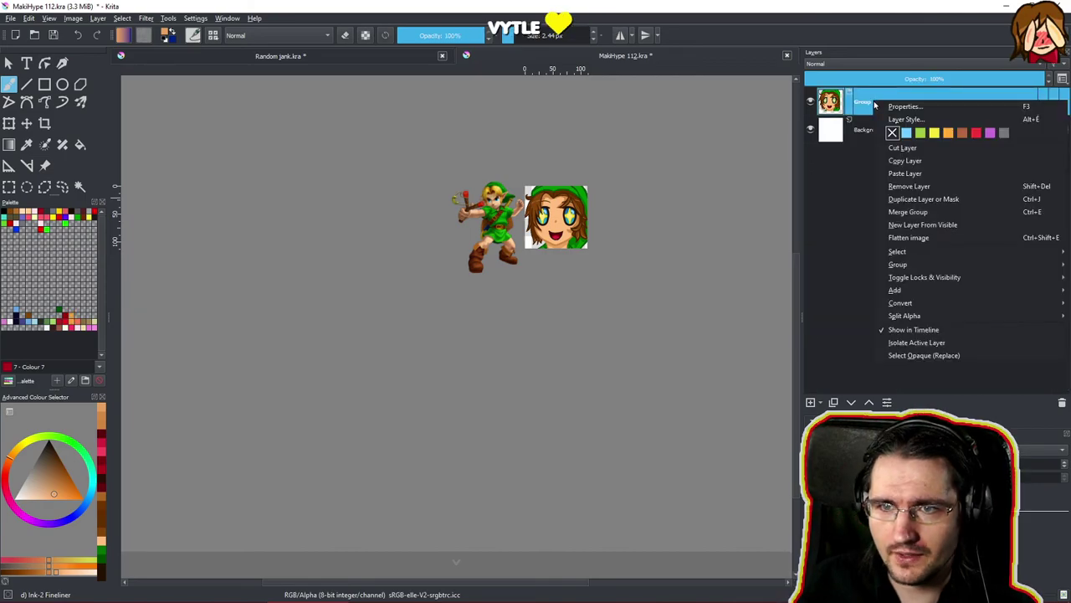
{"action": "left_click", "coordinate": [906, 119]}
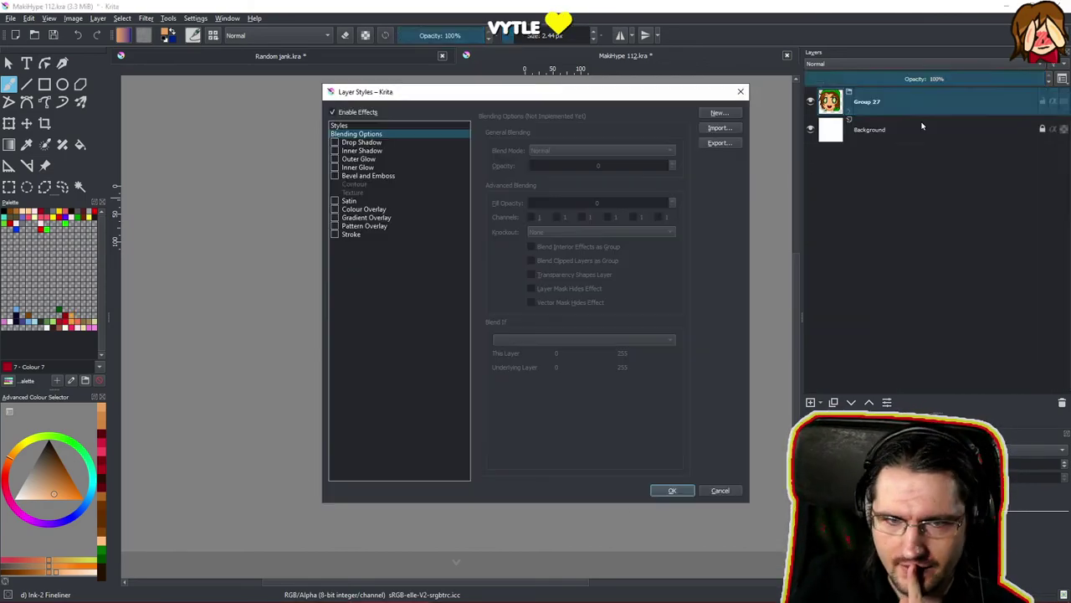
{"action": "left_click_drag", "start_coordinate": [666, 100], "coordinate": [935, 209]}
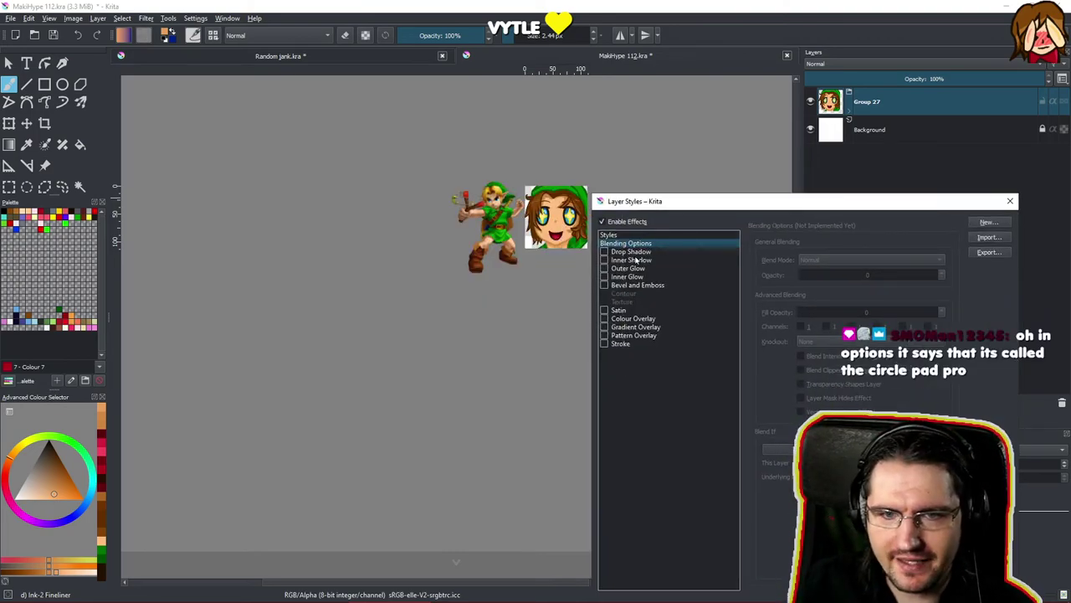
{"action": "left_click", "coordinate": [613, 345]}
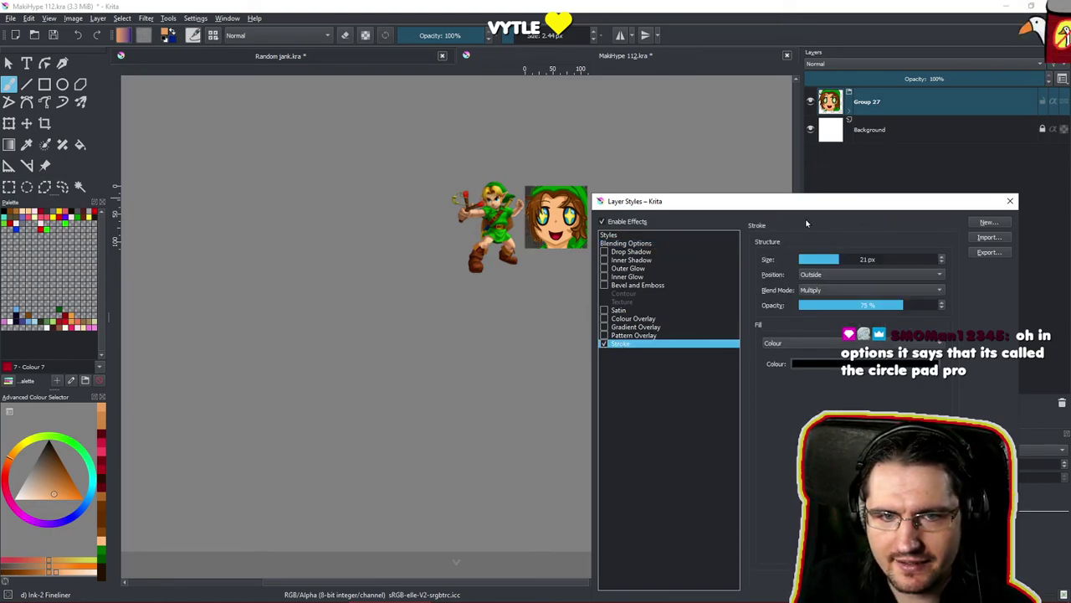
{"action": "left_click_drag", "start_coordinate": [834, 258], "coordinate": [818, 260]}
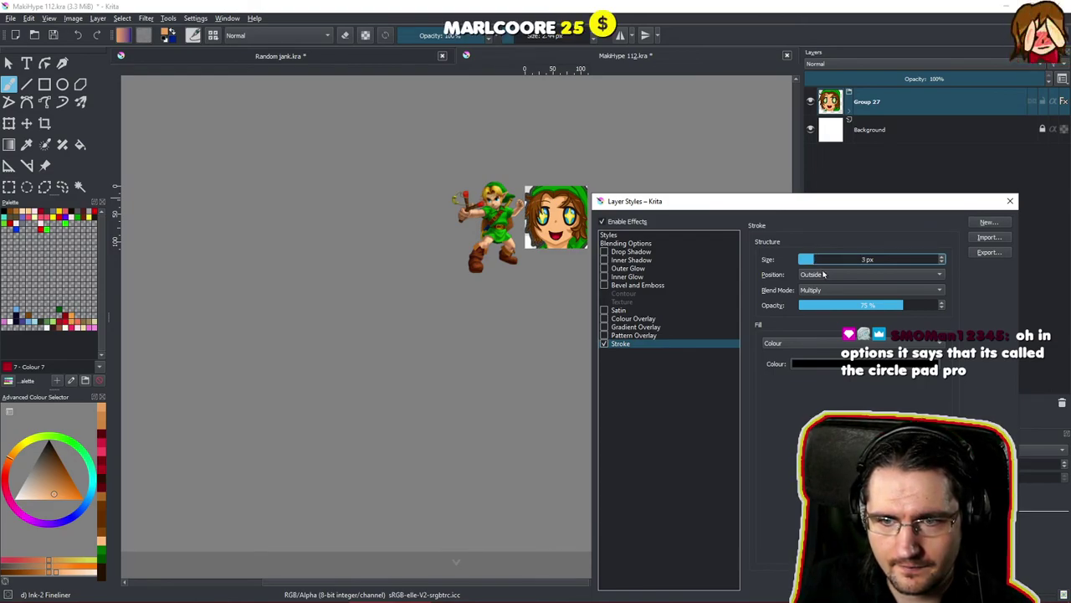
{"action": "left_click_drag", "start_coordinate": [915, 305], "coordinate": [950, 309]}
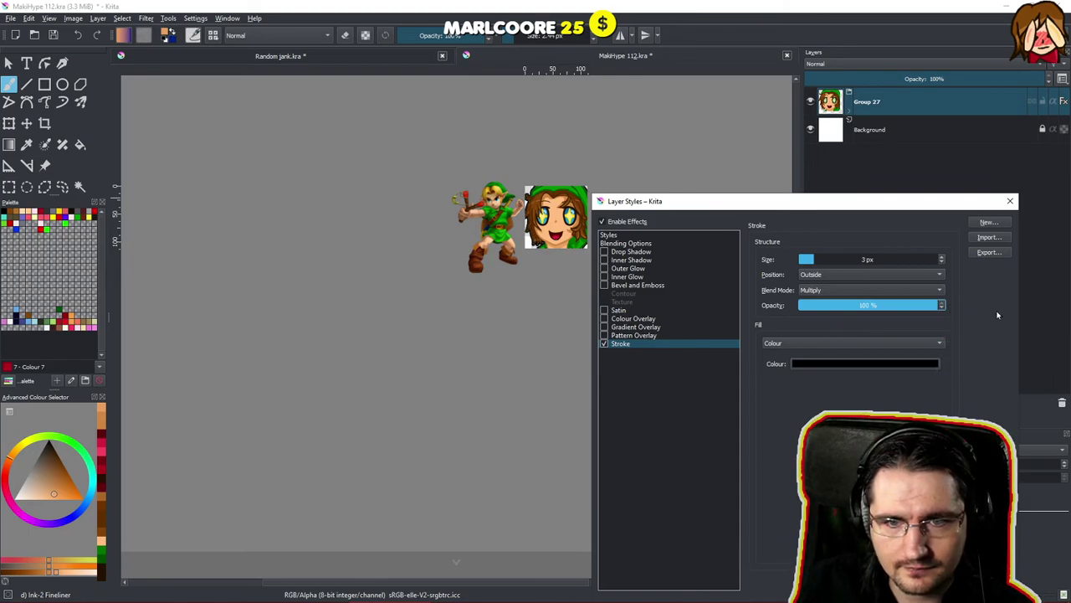
Set the Group 27 stroke's color to a dark reddish brown and apply the layer style.
{"action": "left_click", "coordinate": [884, 363]}
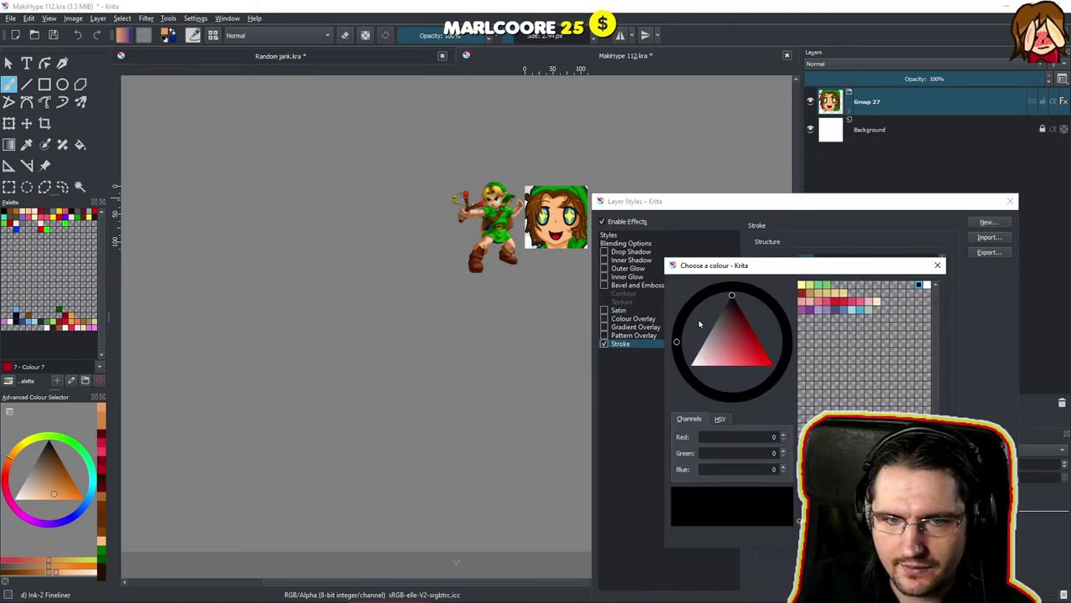
{"action": "left_click", "coordinate": [695, 301]}
{"action": "left_click", "coordinate": [742, 353]}
{"action": "left_click", "coordinate": [678, 333]}
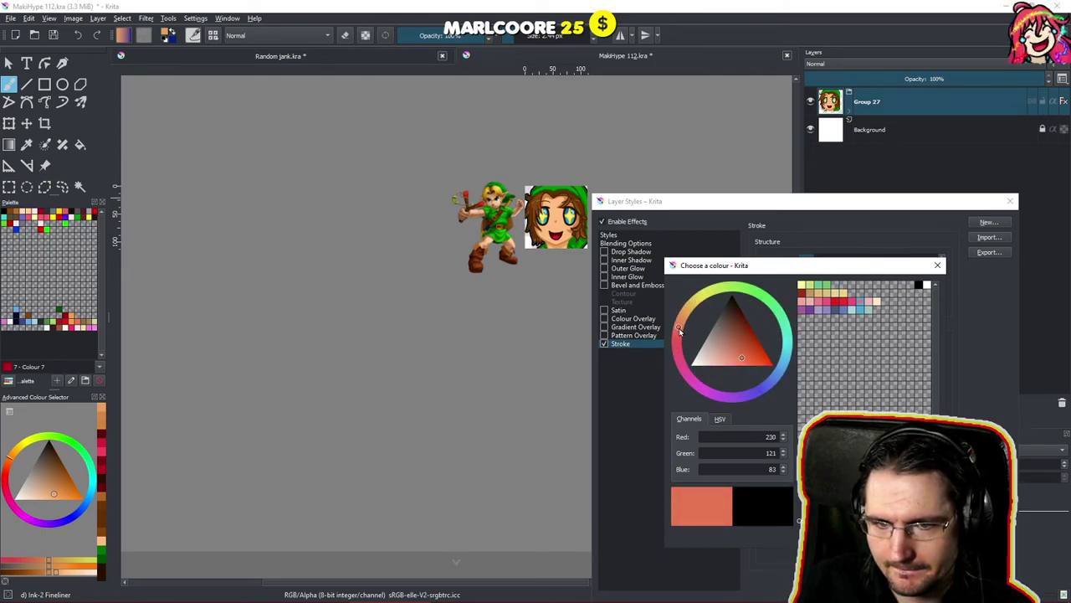
{"action": "left_click_drag", "start_coordinate": [745, 358], "coordinate": [755, 324]}
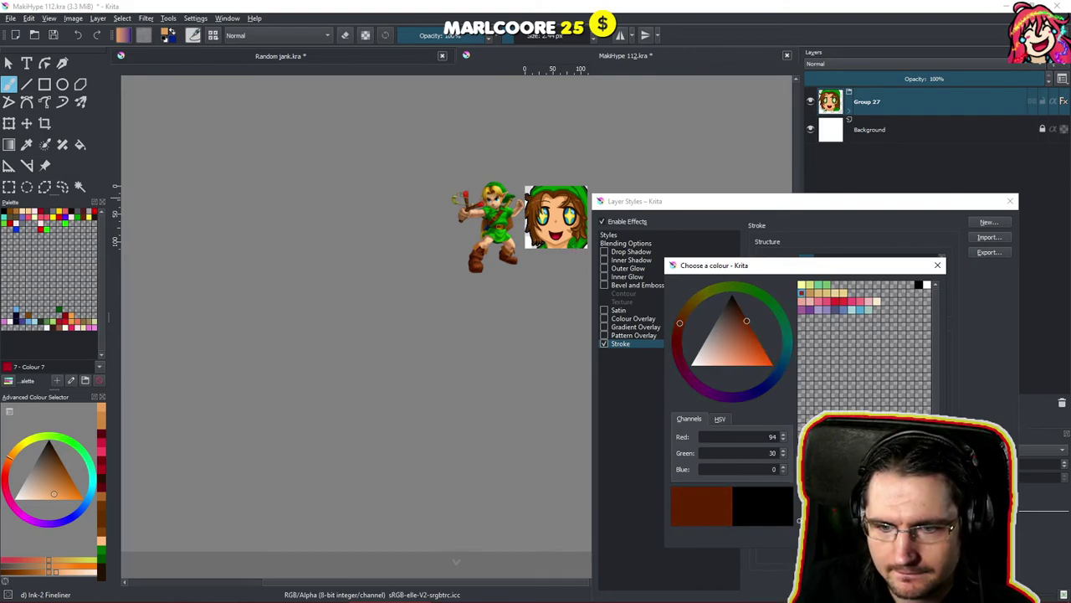
{"action": "left_click", "coordinate": [872, 537]}
{"action": "left_click", "coordinate": [989, 568]}
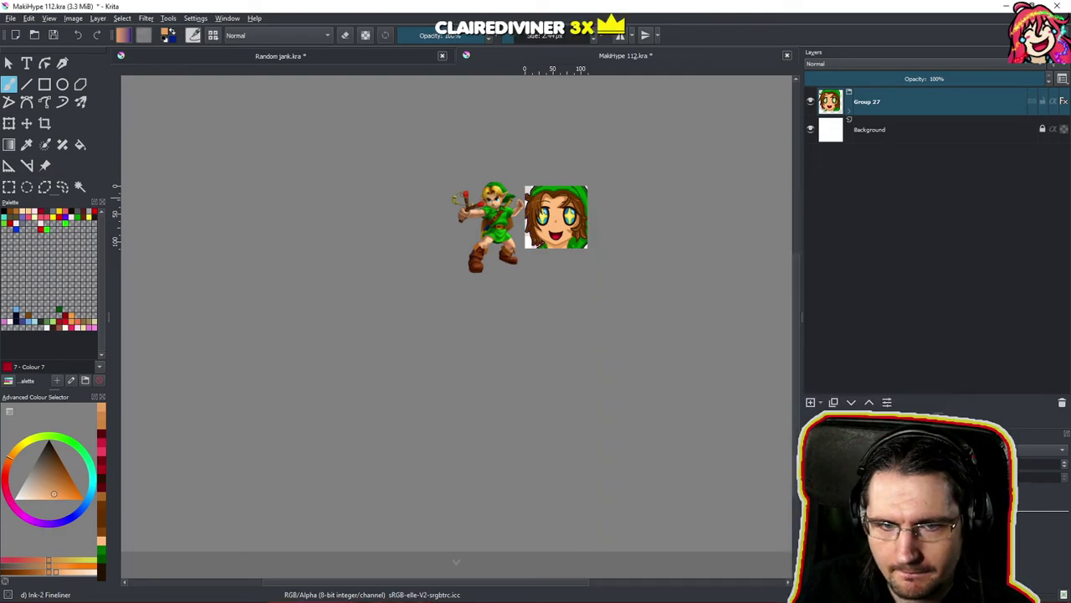
Change the Group 27 stroke color to the dark brown #4c2c0b and apply it.
{"action": "scroll", "coordinate": [536, 192], "scroll_direction": "up", "scroll_amount": 4}
{"action": "scroll", "coordinate": [549, 218], "scroll_direction": "up", "scroll_amount": 1}
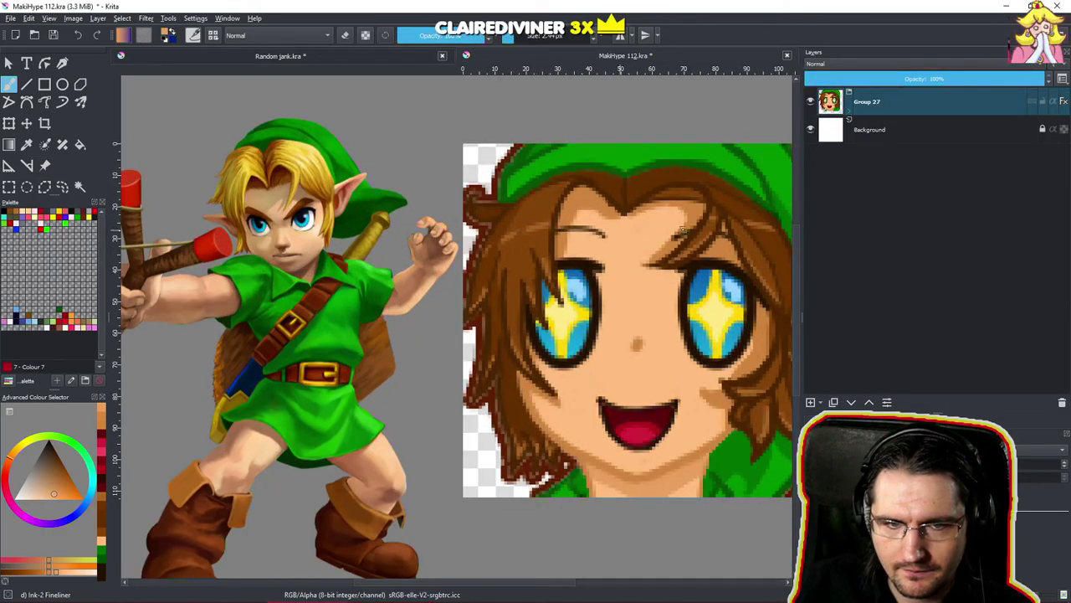
{"action": "right_click", "coordinate": [863, 103]}
{"action": "left_click", "coordinate": [913, 244]}
{"action": "left_click_drag", "start_coordinate": [560, 106], "coordinate": [963, 193]}
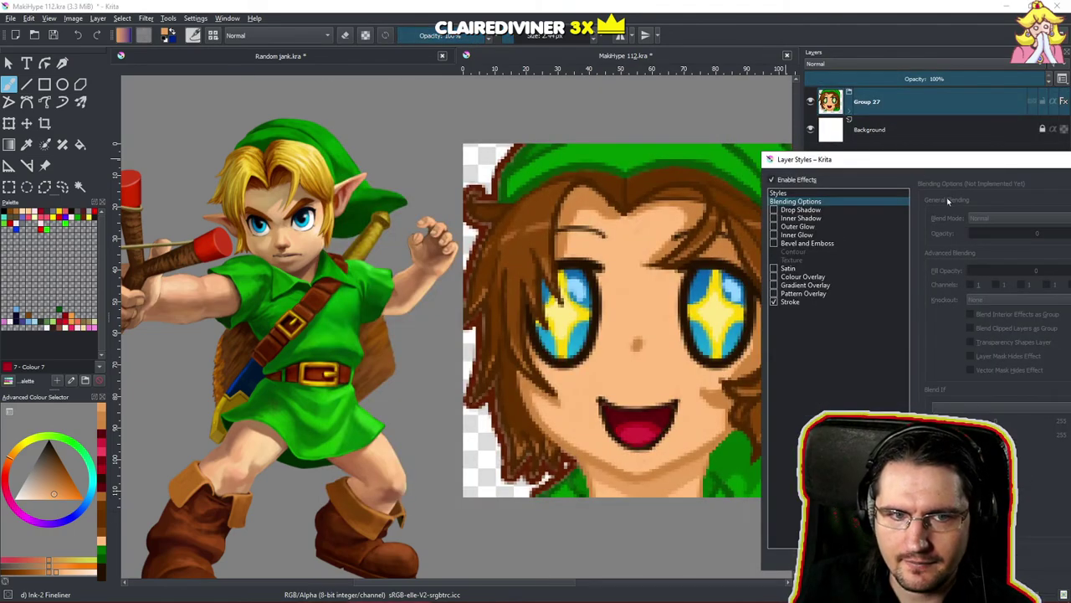
{"action": "left_click", "coordinate": [791, 302]}
{"action": "left_click", "coordinate": [979, 321]}
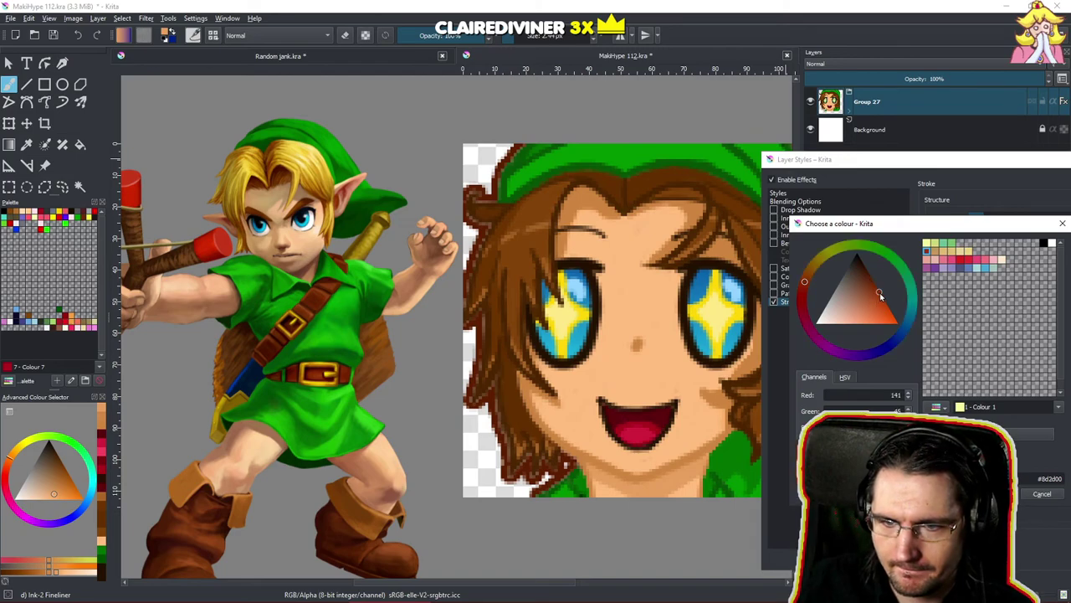
{"action": "left_click_drag", "start_coordinate": [878, 291], "coordinate": [867, 281]}
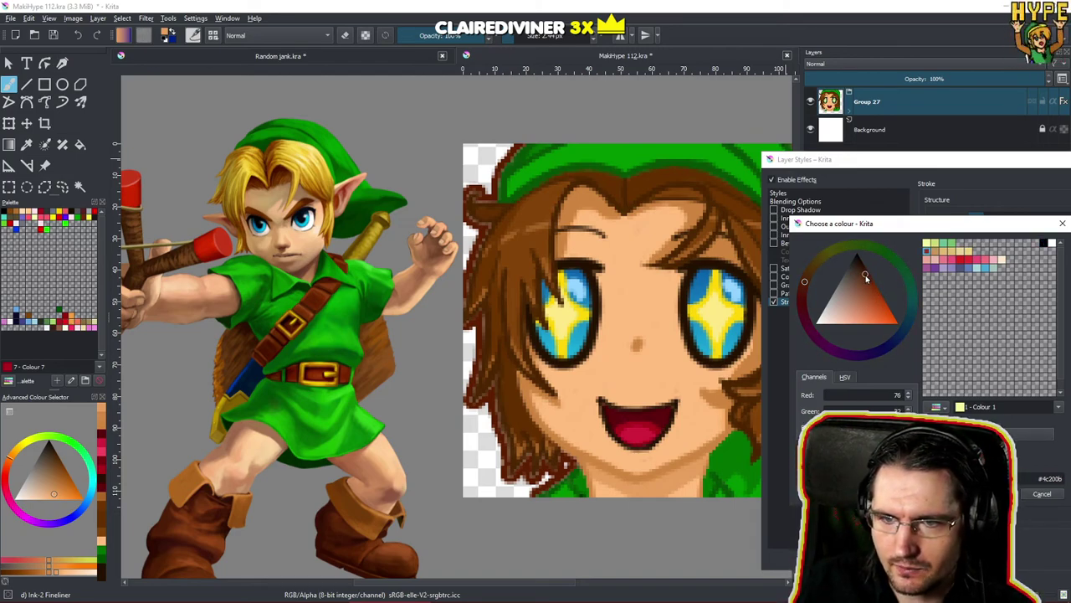
{"action": "left_click", "coordinate": [807, 278]}
{"action": "left_click_drag", "start_coordinate": [806, 278], "coordinate": [808, 273]}
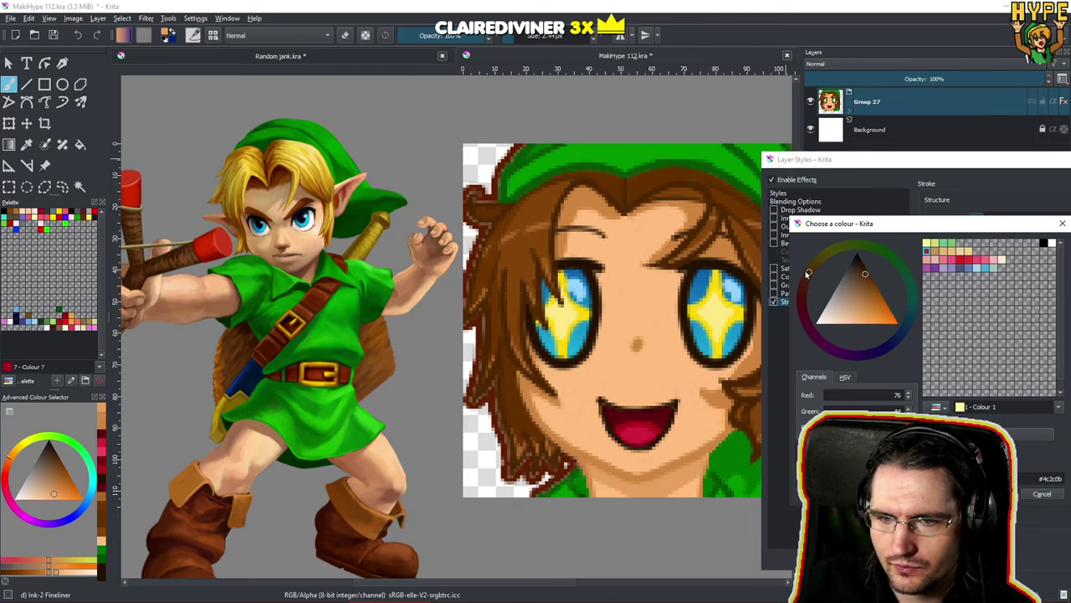
{"action": "left_click", "coordinate": [995, 493]}
{"action": "key", "text": "Return"}
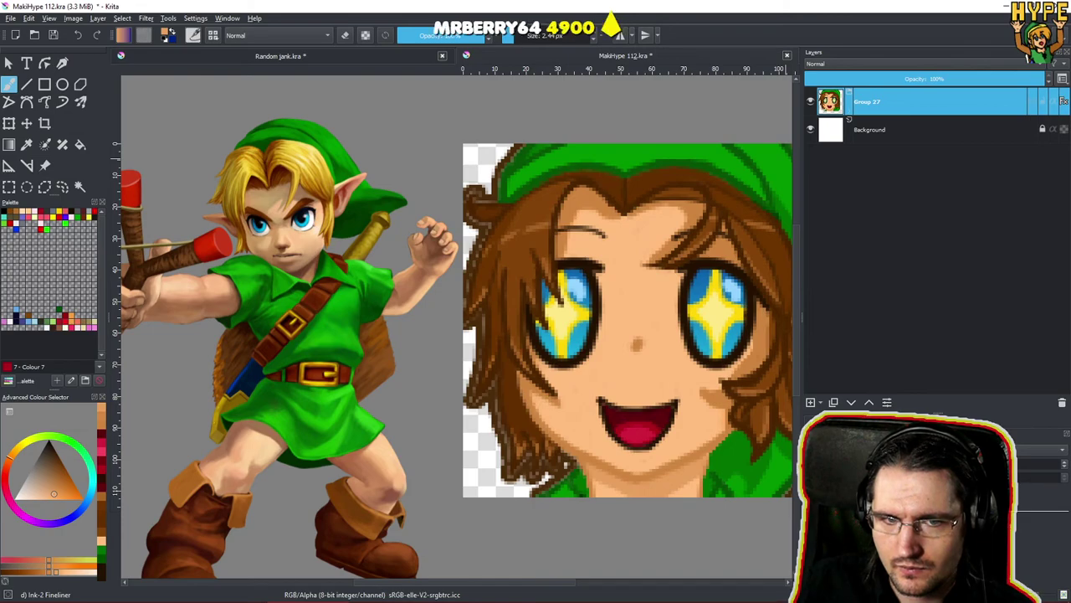
Set the Group 27 stroke's position to Centre in its layer style.
{"action": "right_click", "coordinate": [921, 105]}
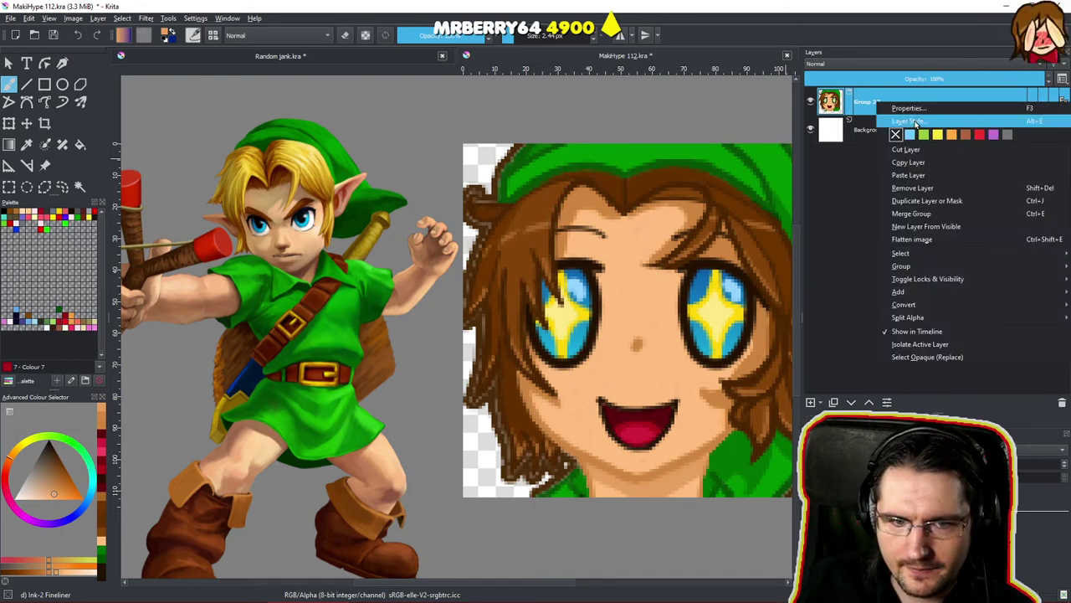
{"action": "left_click", "coordinate": [915, 123]}
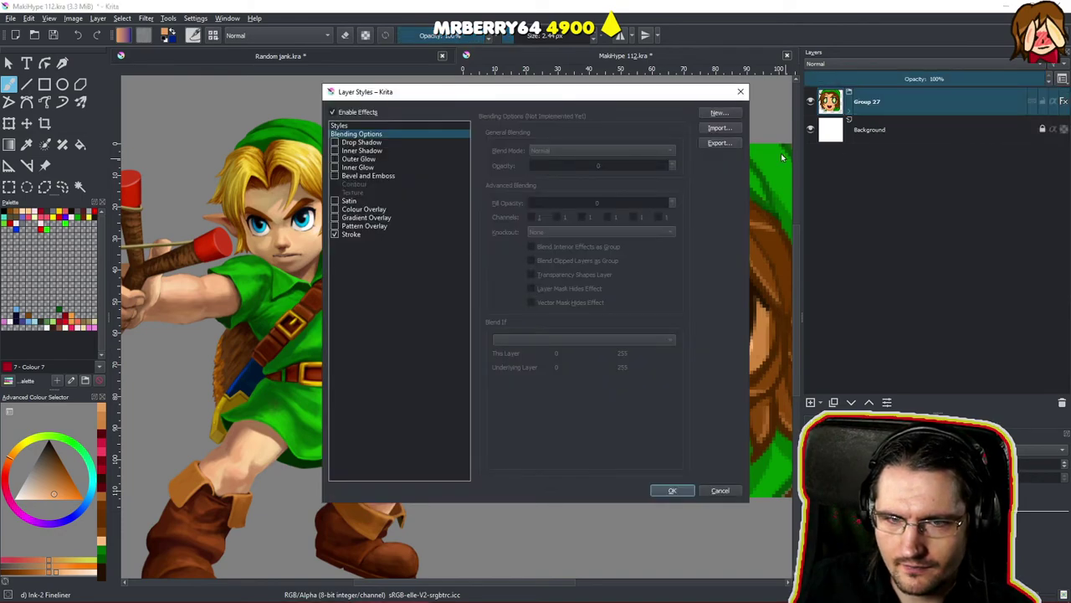
{"action": "left_click", "coordinate": [369, 234]}
{"action": "left_click", "coordinate": [586, 164]}
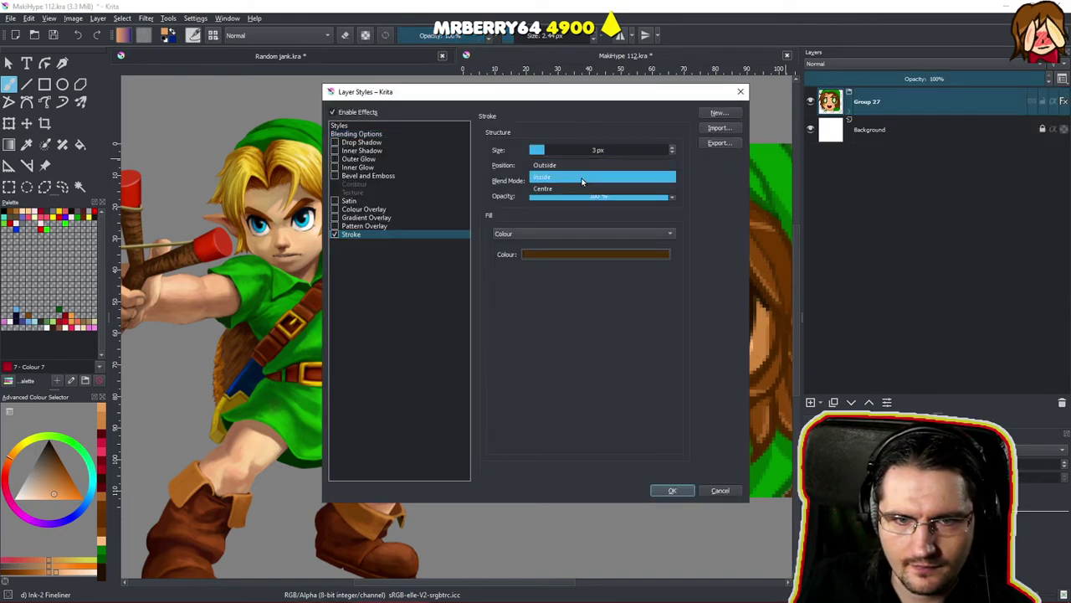
{"action": "left_click", "coordinate": [586, 195]}
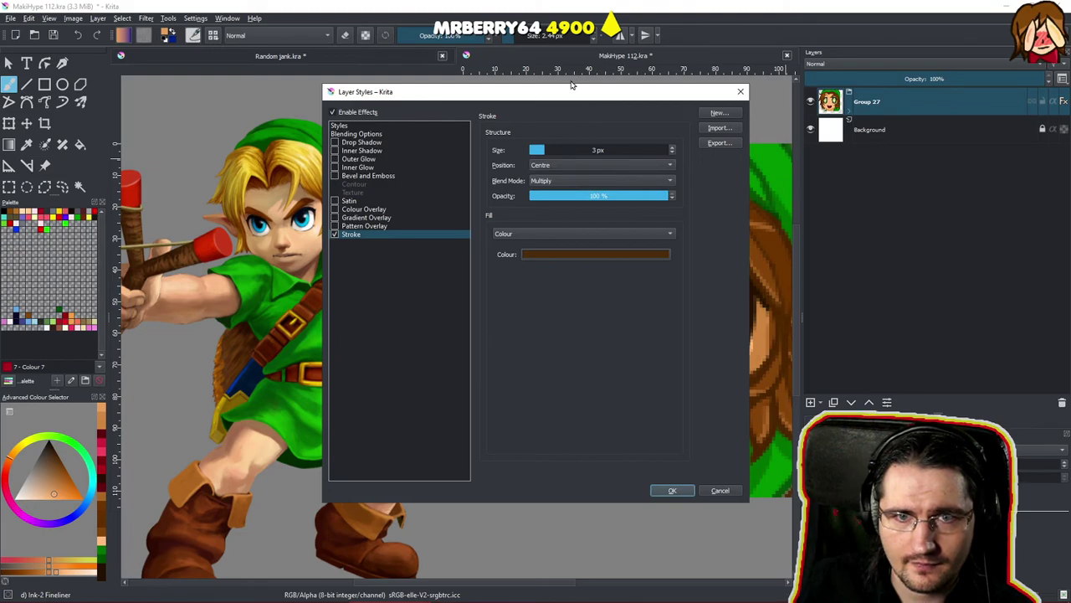
{"action": "left_click_drag", "start_coordinate": [567, 92], "coordinate": [1043, 231]}
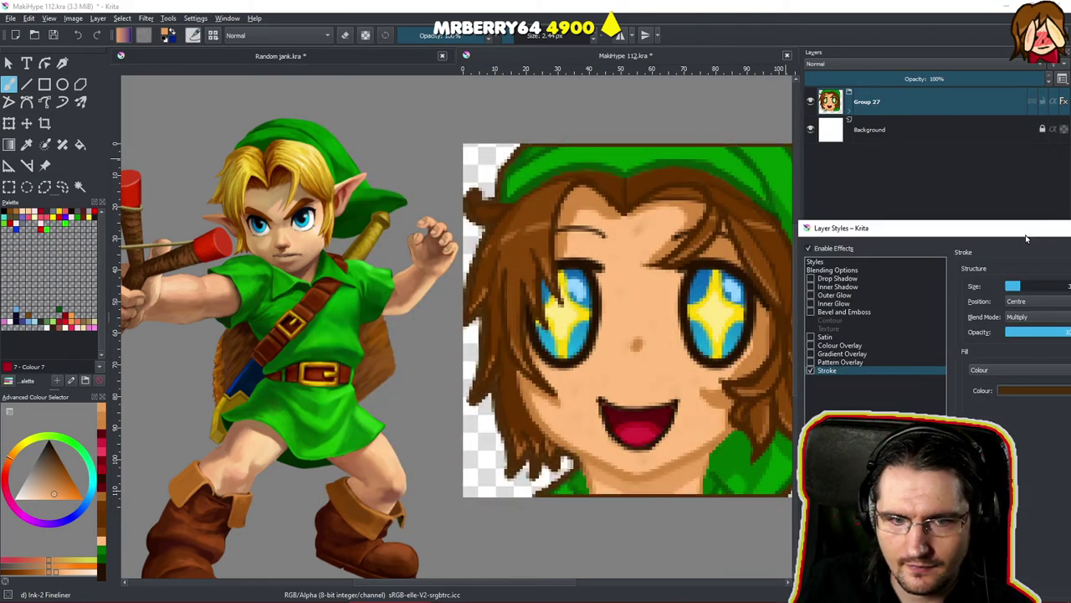
Set the Group 27 stroke's color to the dark brown #502803 and its size to 4 px, and apply the layer style.
{"action": "left_click_drag", "start_coordinate": [1021, 239], "coordinate": [916, 220]}
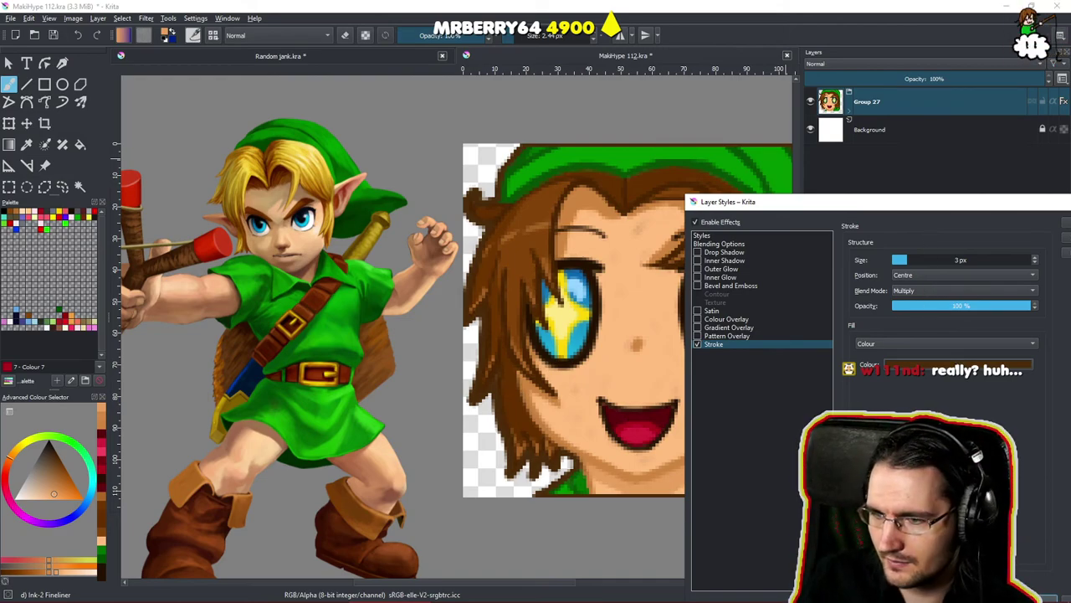
{"action": "left_click_drag", "start_coordinate": [935, 200], "coordinate": [918, 196]}
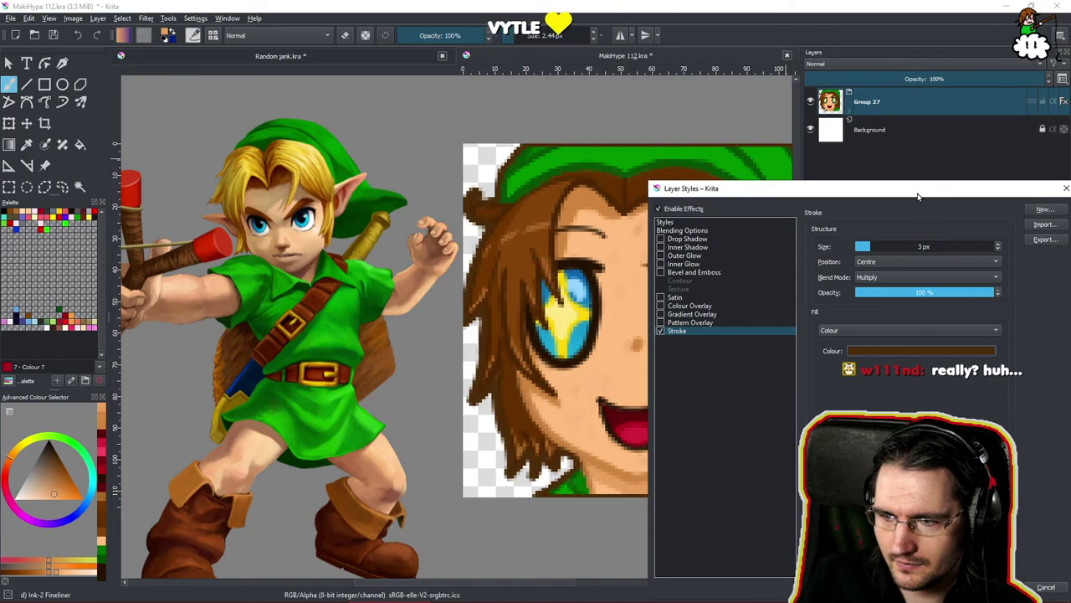
{"action": "left_click", "coordinate": [881, 351]}
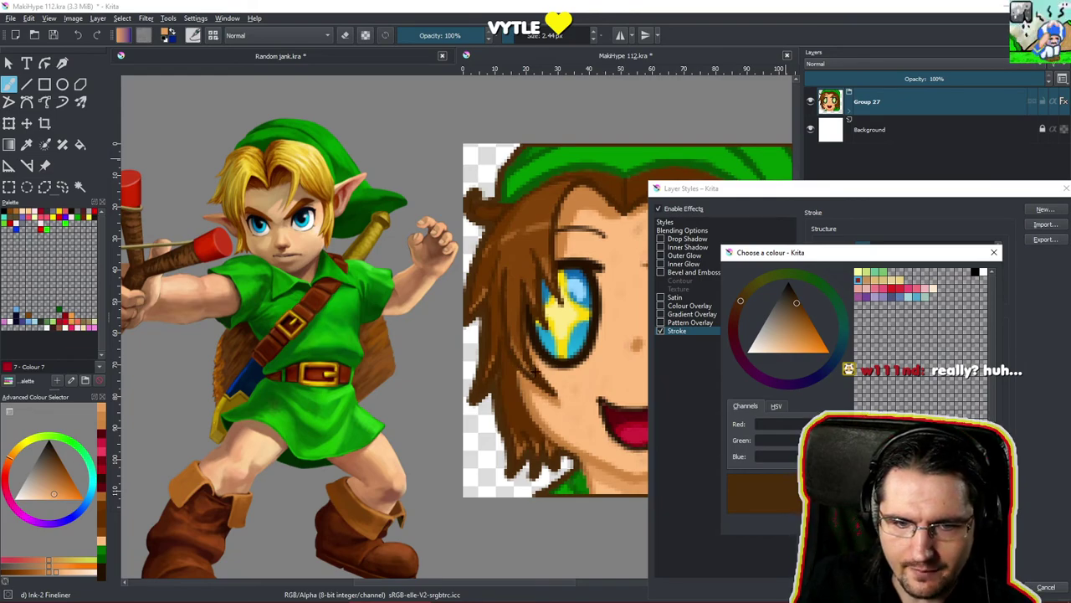
{"action": "left_click", "coordinate": [542, 384]}
{"action": "left_click", "coordinate": [929, 523]}
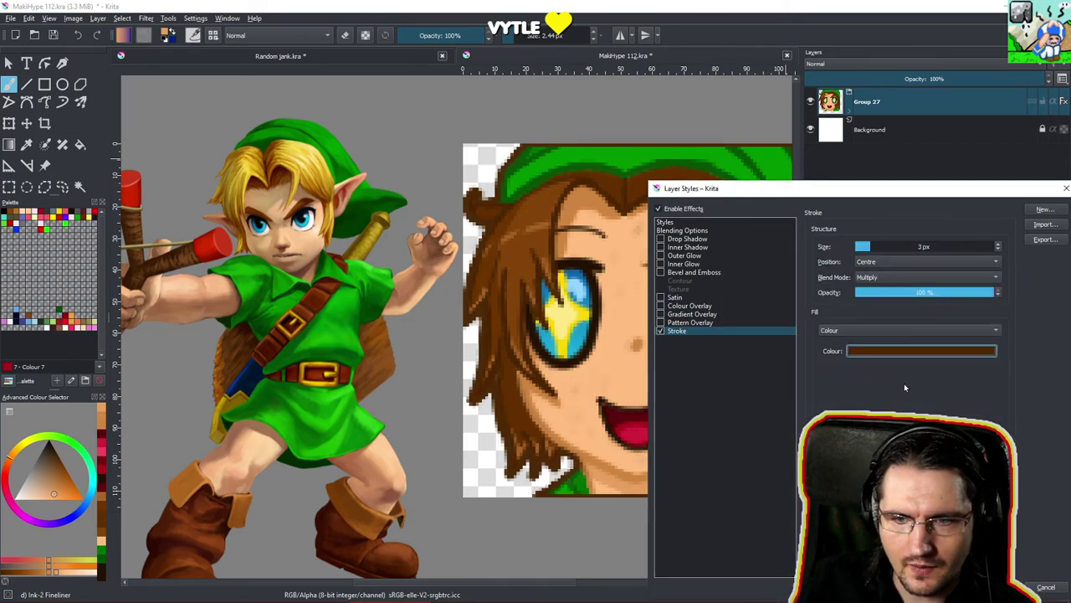
{"action": "left_click", "coordinate": [872, 247]}
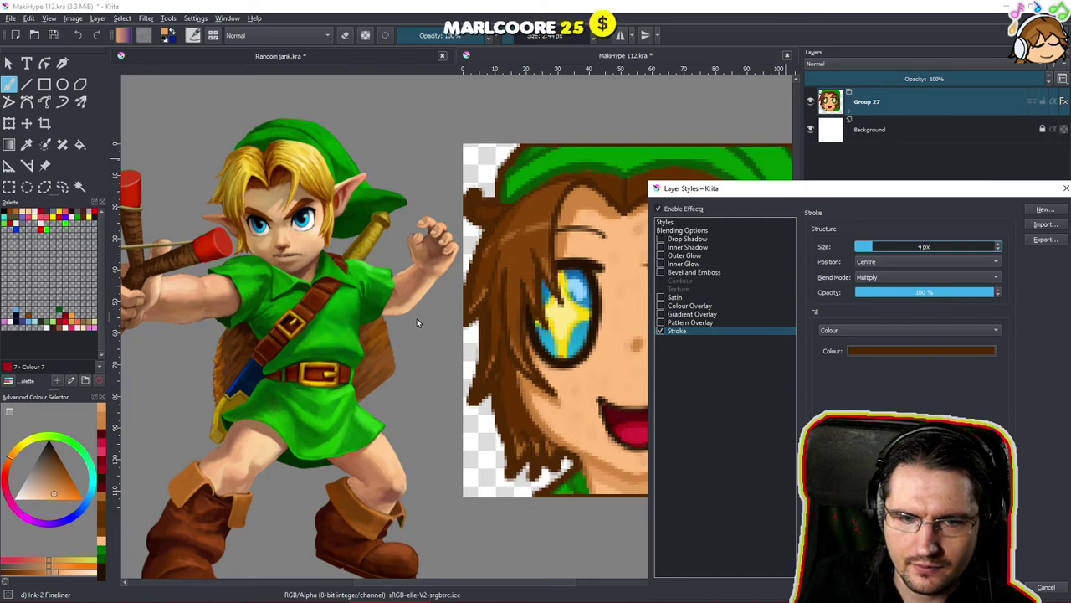
{"action": "left_click", "coordinate": [1001, 587]}
Examine how the outlined portrait reads at small and enlarged view scales beside the reference character.
{"action": "scroll", "coordinate": [682, 382], "scroll_direction": "down", "scroll_amount": 4}
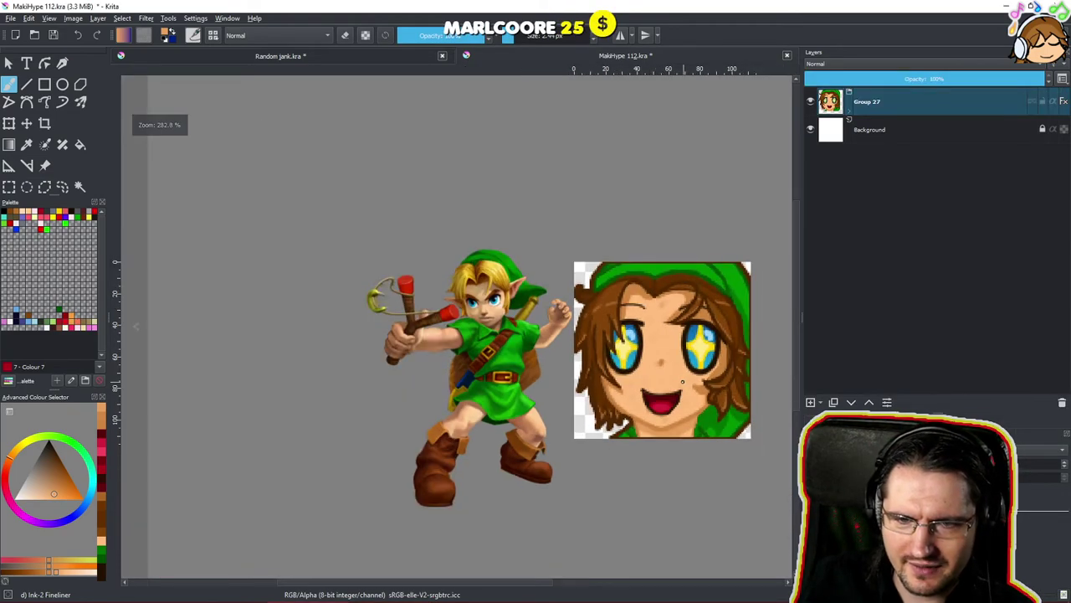
{"action": "key", "text": "minus"}
{"action": "key", "text": "minus"}
{"action": "key", "text": "minus"}
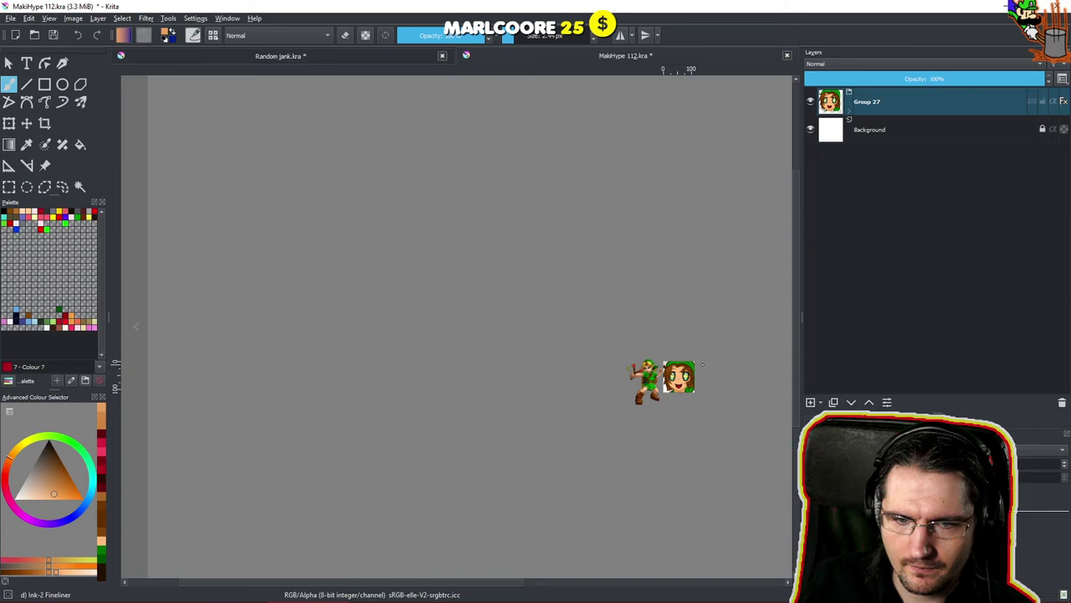
{"action": "key", "text": "plus"}
{"action": "key", "text": "plus"}
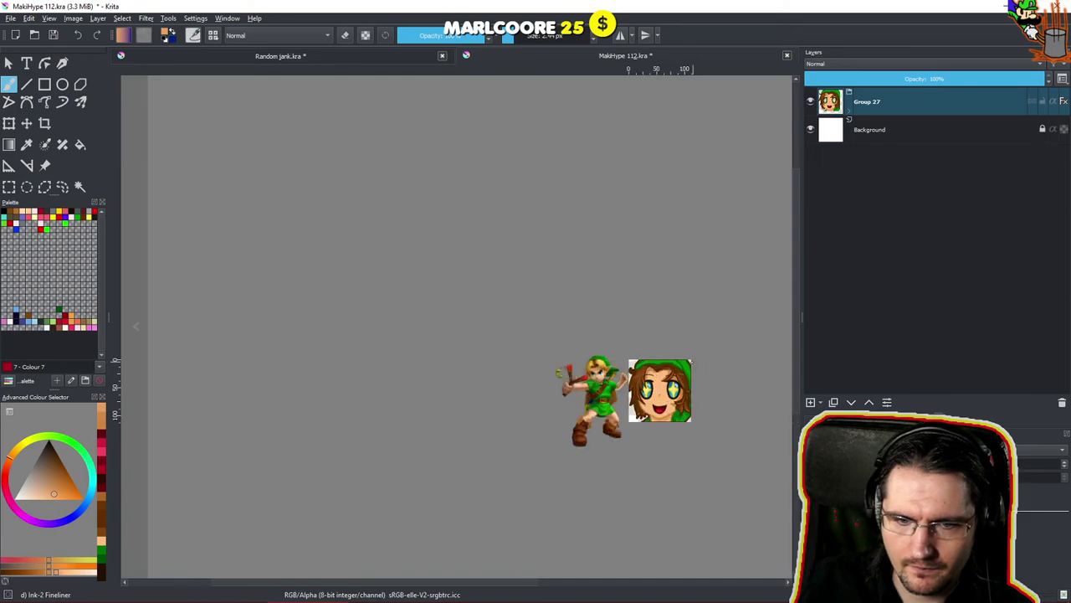
{"action": "key", "text": "plus"}
{"action": "key", "text": "plus"}
{"action": "key", "text": "plus"}
{"action": "key", "text": "plus"}
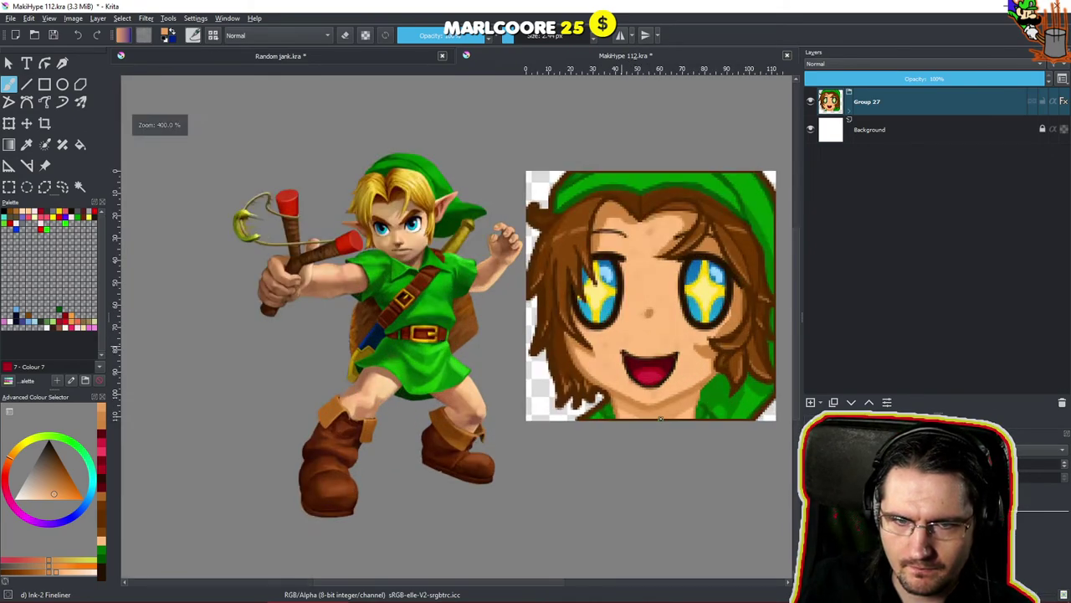
Reopen the layer style of Group 27 and set the stroke's size to 3 px.
{"action": "right_click", "coordinate": [907, 101]}
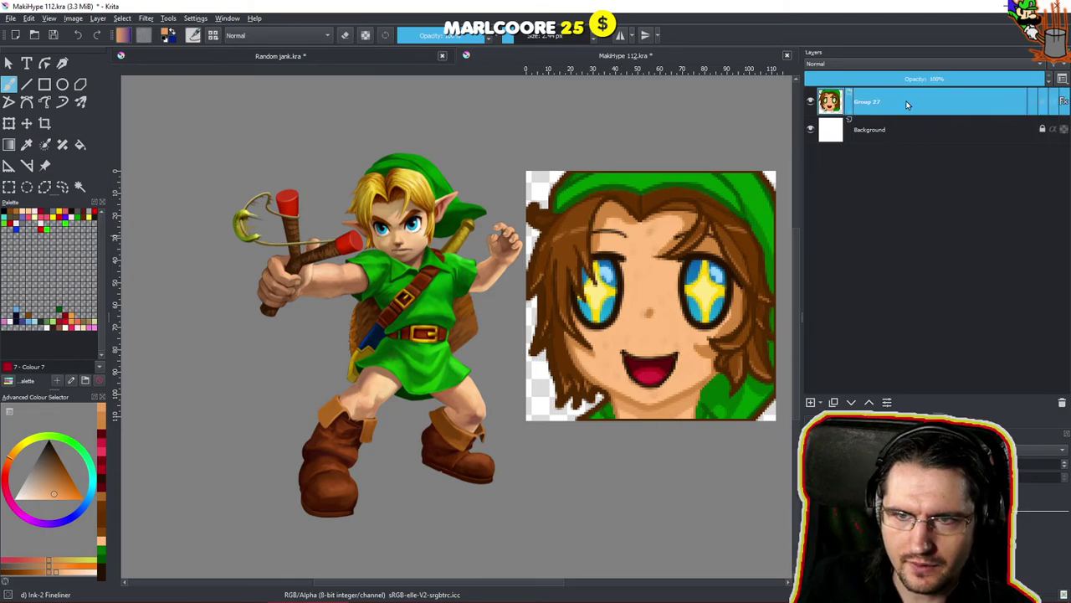
{"action": "left_click", "coordinate": [908, 120]}
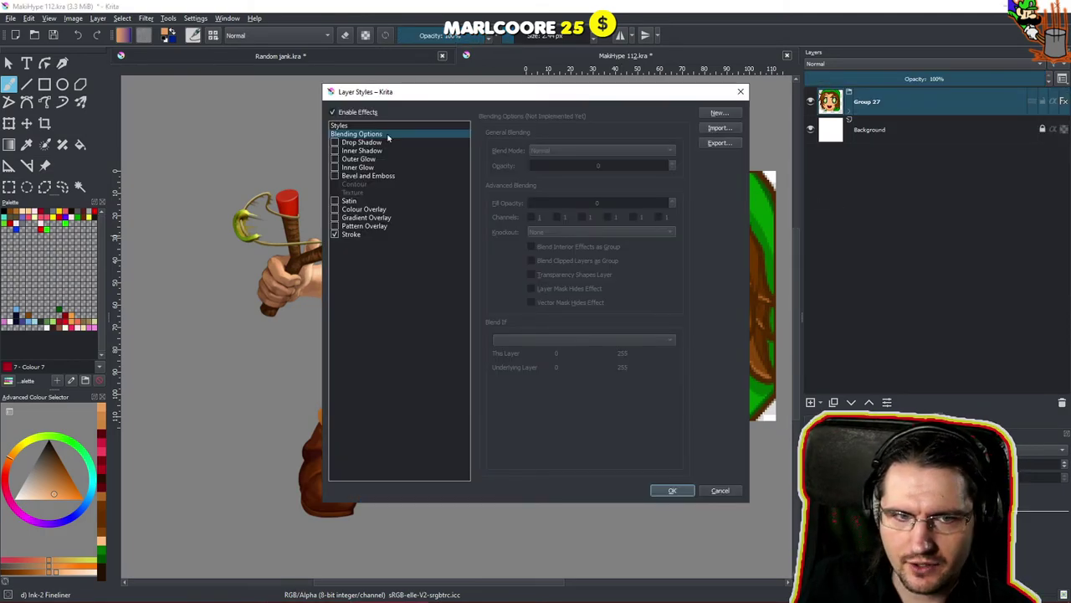
{"action": "left_click", "coordinate": [365, 234]}
{"action": "left_click", "coordinate": [672, 153]}
{"action": "left_click_drag", "start_coordinate": [650, 103], "coordinate": [431, 103]}
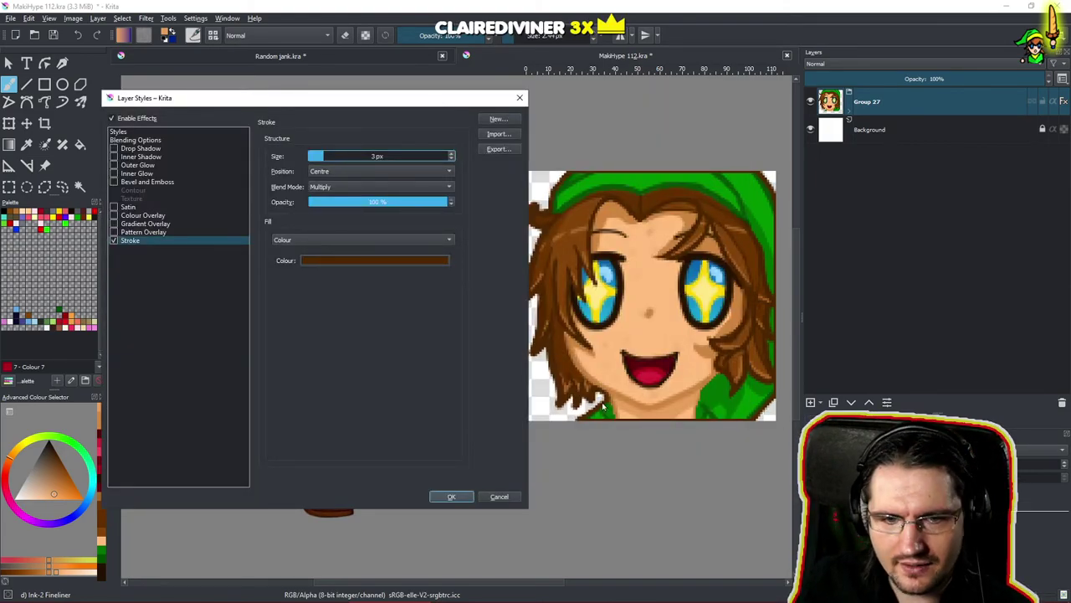
Set the Group 27 stroke's position to Outside, apply the layer style and check the portrait at small scale.
{"action": "left_click", "coordinate": [448, 172]}
{"action": "left_click", "coordinate": [444, 152]}
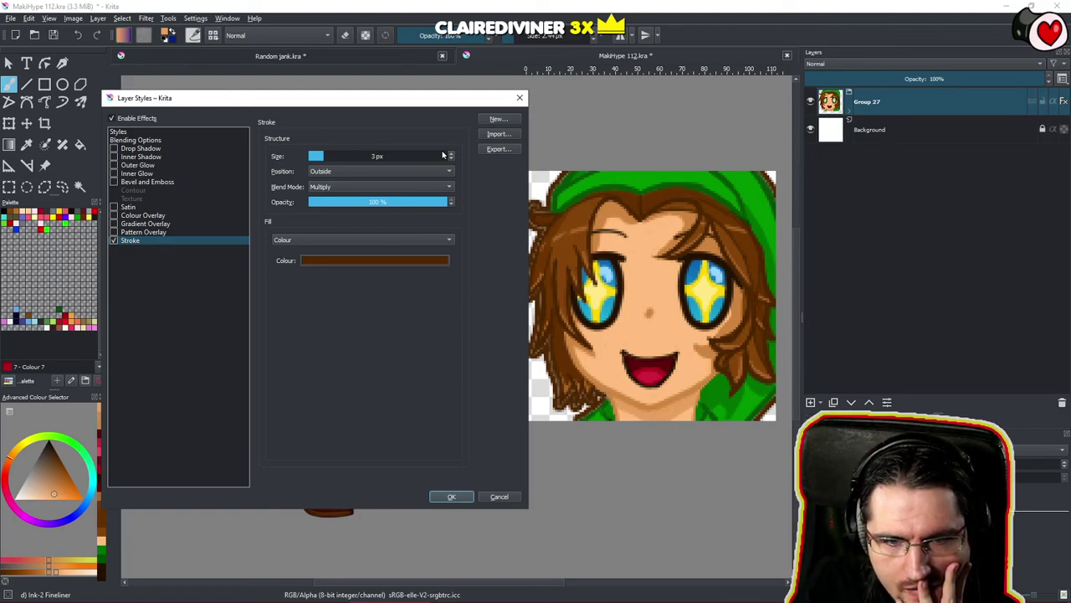
{"action": "left_click_drag", "start_coordinate": [503, 493], "coordinate": [472, 497]}
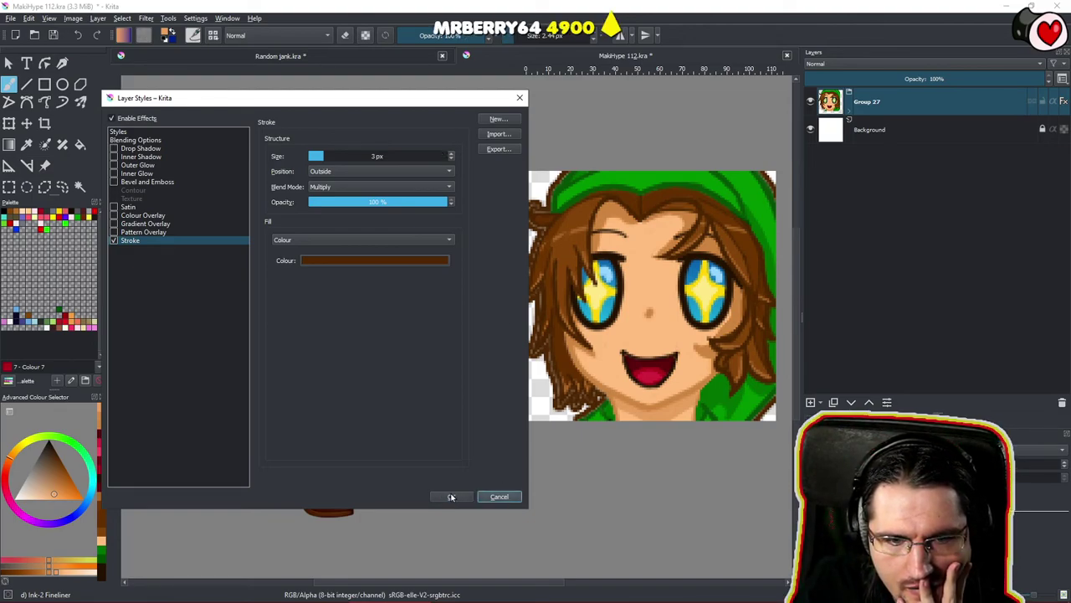
{"action": "left_click", "coordinate": [450, 497]}
{"action": "scroll", "coordinate": [589, 400], "scroll_direction": "down", "scroll_amount": 3}
{"action": "scroll", "coordinate": [597, 401], "scroll_direction": "down", "scroll_amount": 3}
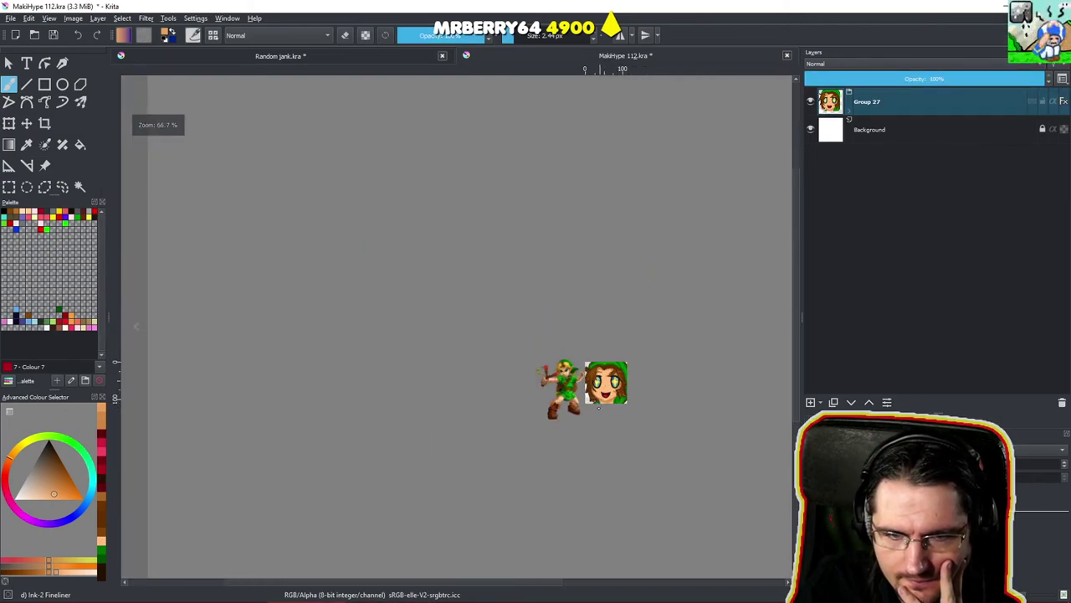
{"action": "scroll", "coordinate": [598, 407], "scroll_direction": "up", "scroll_amount": 2}
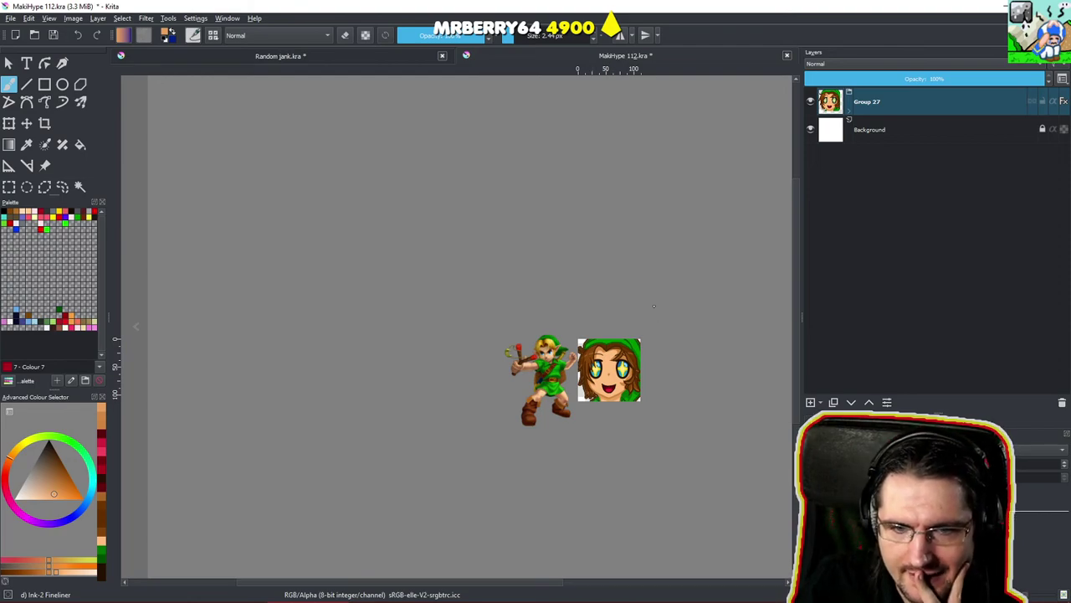
Reopen the Group 27 stroke settings and choose the dark green #03500c as the stroke color.
{"action": "right_click", "coordinate": [870, 105]}
{"action": "left_click", "coordinate": [916, 129]}
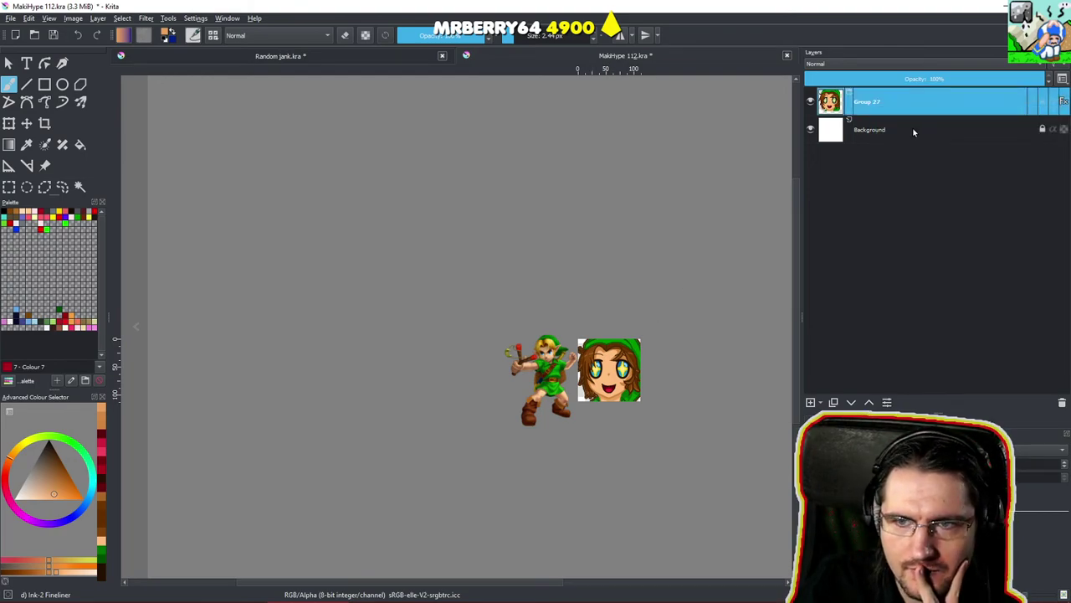
{"action": "left_click", "coordinate": [373, 234]}
{"action": "left_click", "coordinate": [580, 253]}
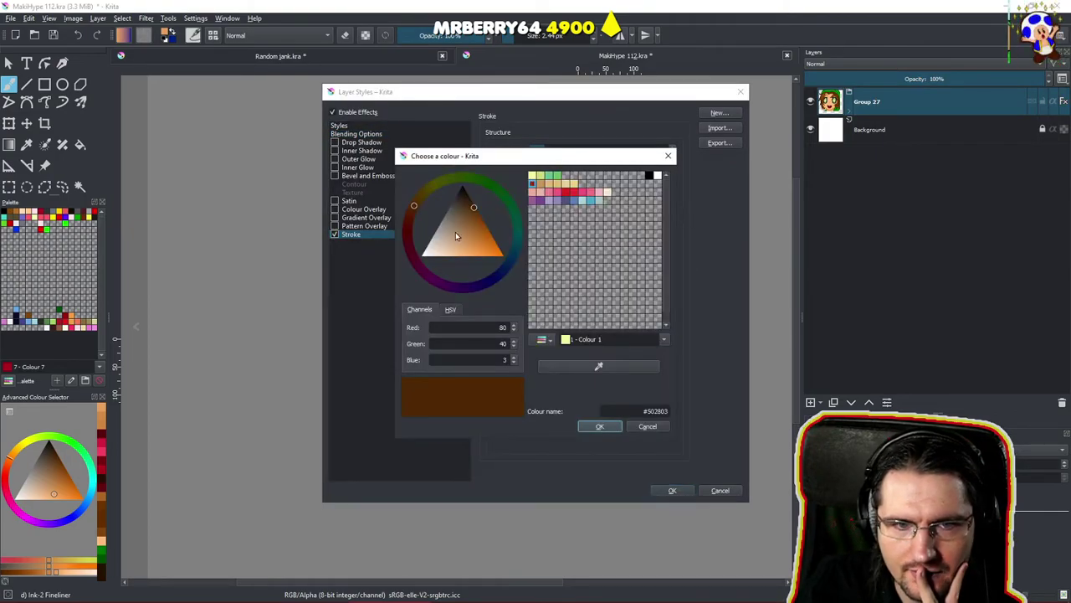
{"action": "left_click", "coordinate": [495, 192]}
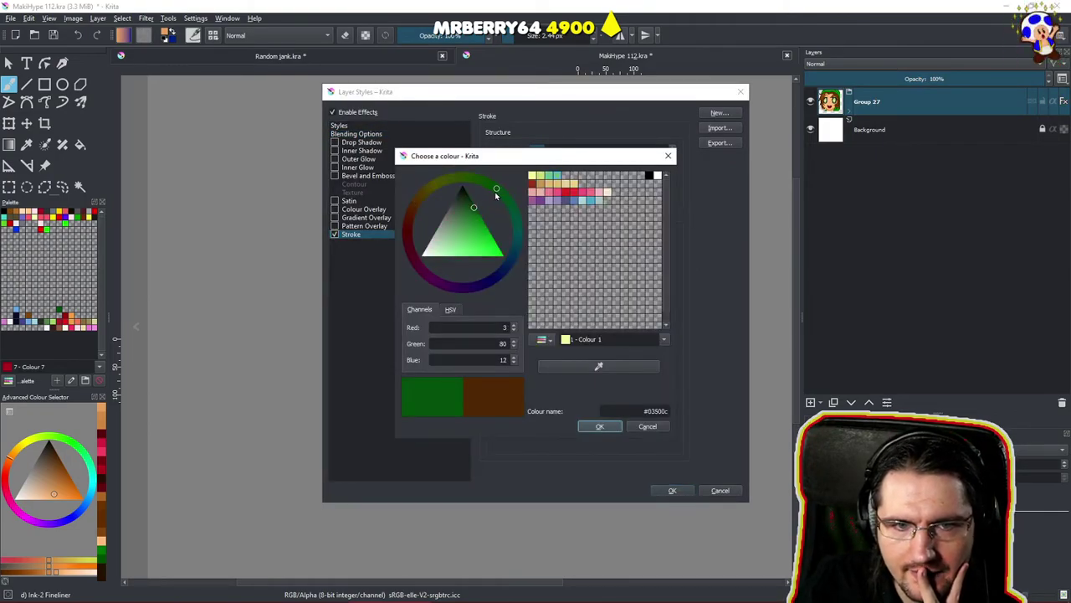
Apply dark green #03500c as the stroke colour in the layer style of Group 27.
{"action": "left_click", "coordinate": [599, 427]}
{"action": "left_click", "coordinate": [671, 490]}
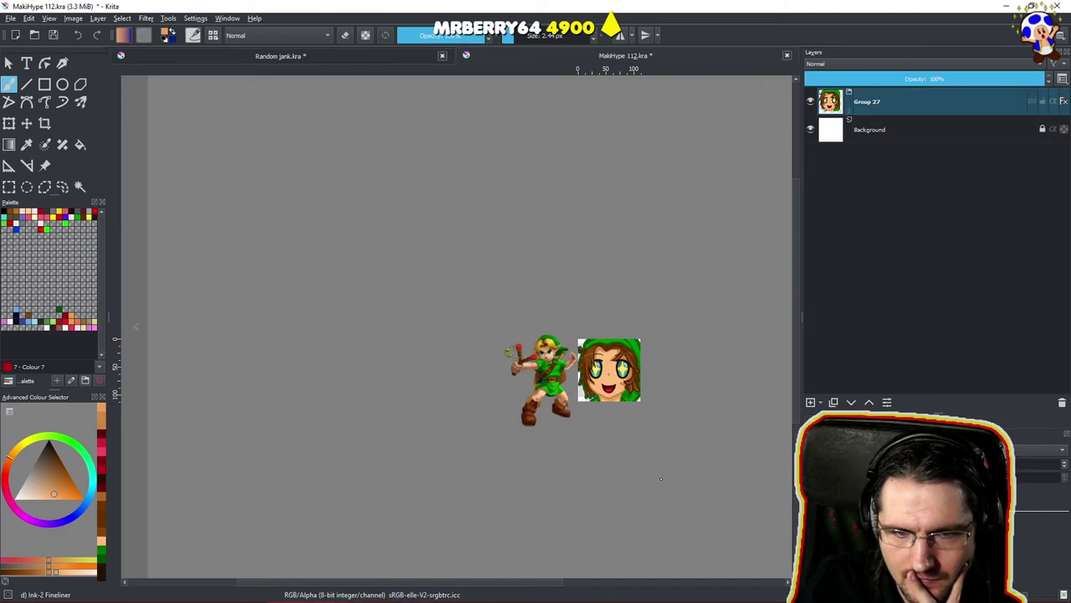
{"action": "scroll", "coordinate": [616, 383], "scroll_direction": "up", "scroll_amount": 5}
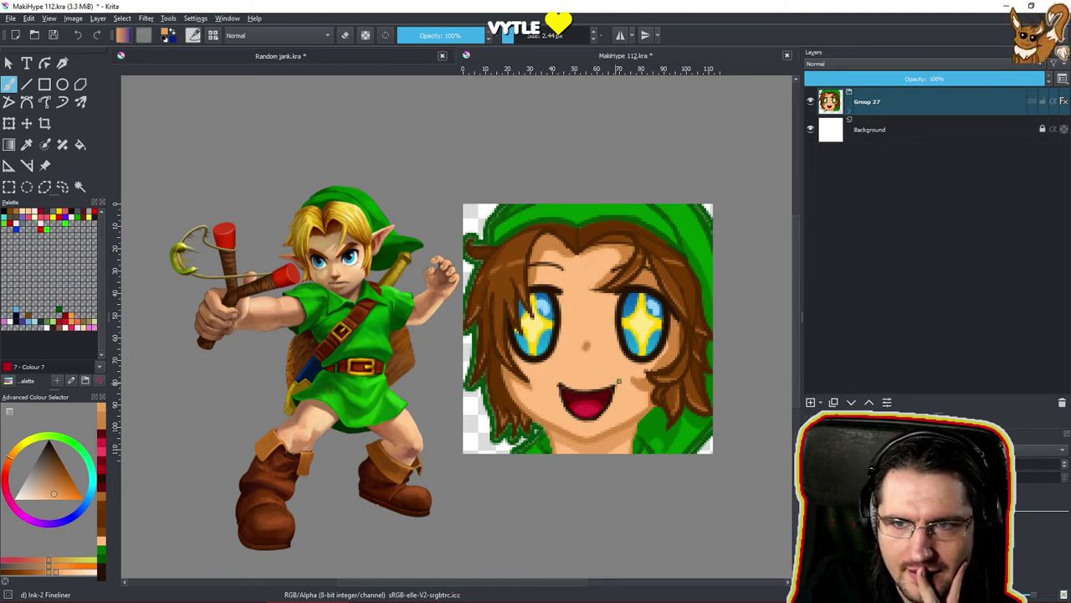
Turn off the Stroke effect in Group 27's layer style and enable Outer Glow instead.
{"action": "left_click", "coordinate": [918, 102]}
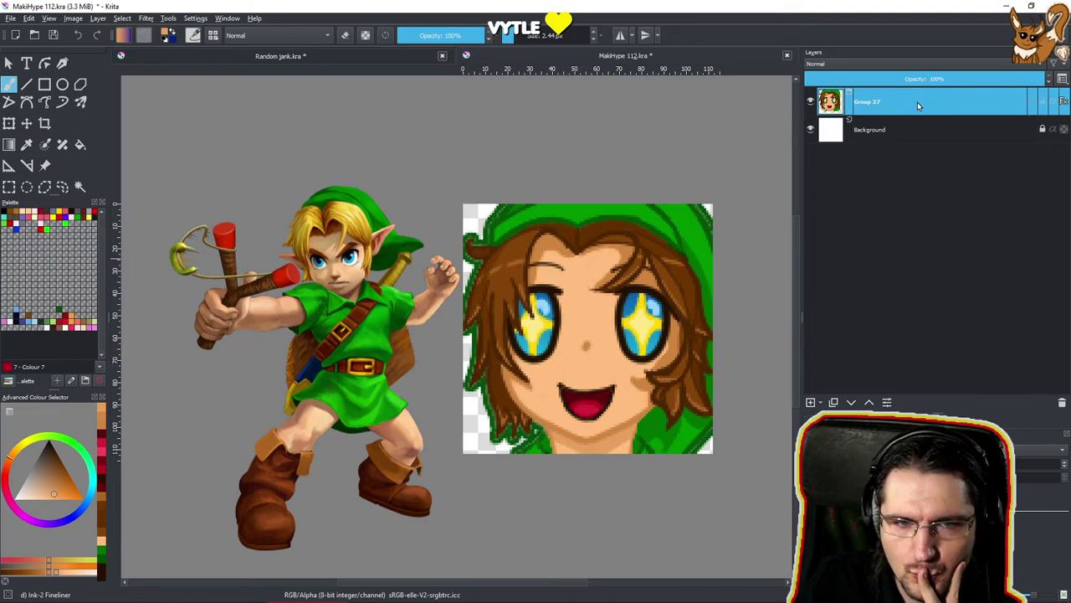
{"action": "right_click", "coordinate": [917, 102]}
{"action": "left_click", "coordinate": [925, 110]}
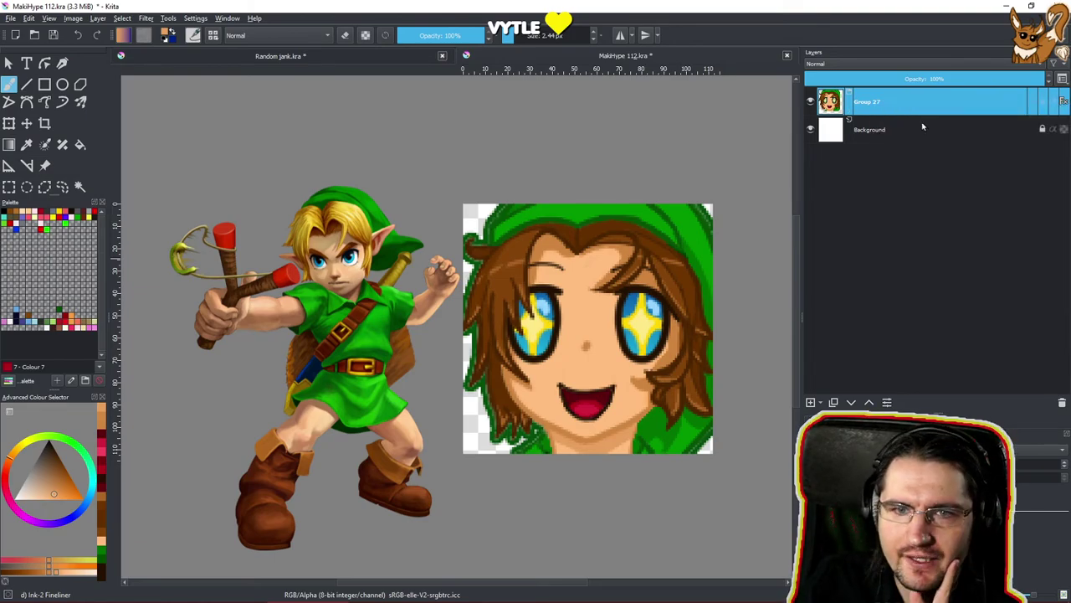
{"action": "left_click", "coordinate": [357, 235]}
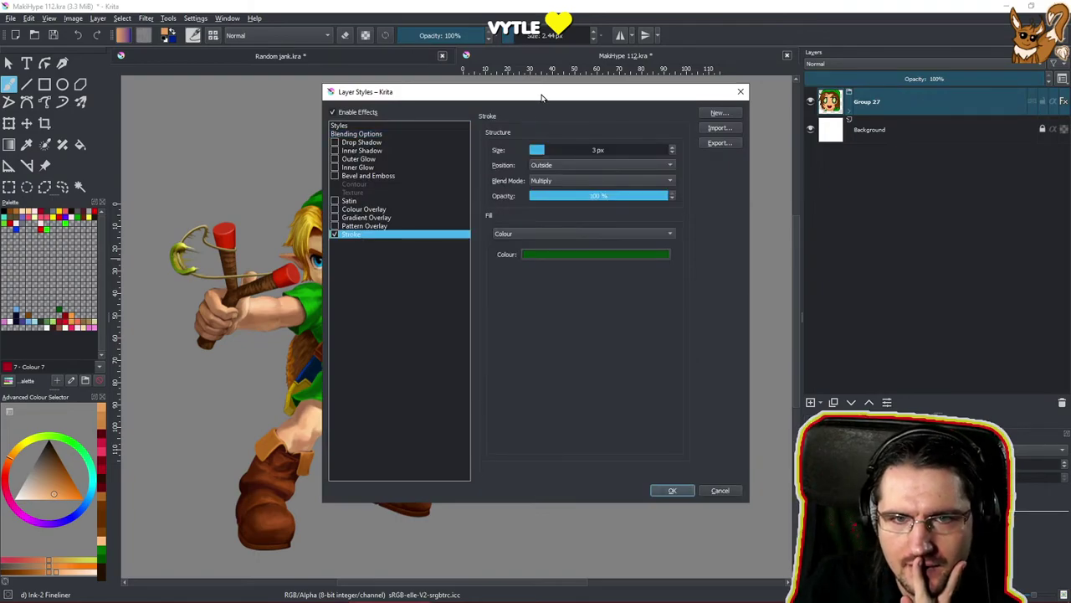
{"action": "left_click_drag", "start_coordinate": [536, 98], "coordinate": [897, 219]}
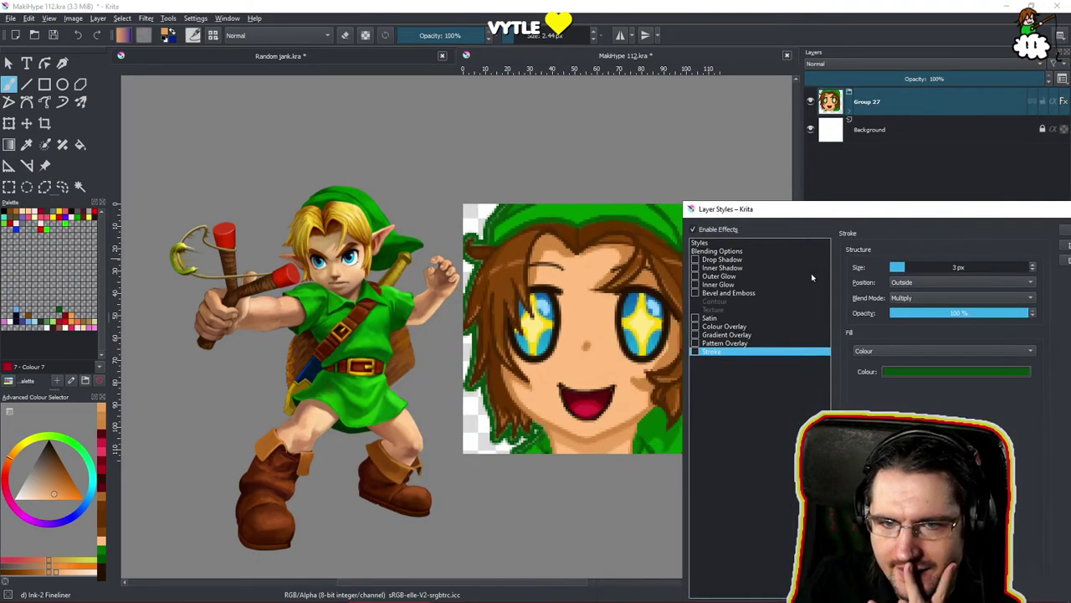
{"action": "left_click", "coordinate": [696, 278]}
{"action": "left_click_drag", "start_coordinate": [803, 212], "coordinate": [784, 202]}
{"action": "left_click", "coordinate": [713, 259]}
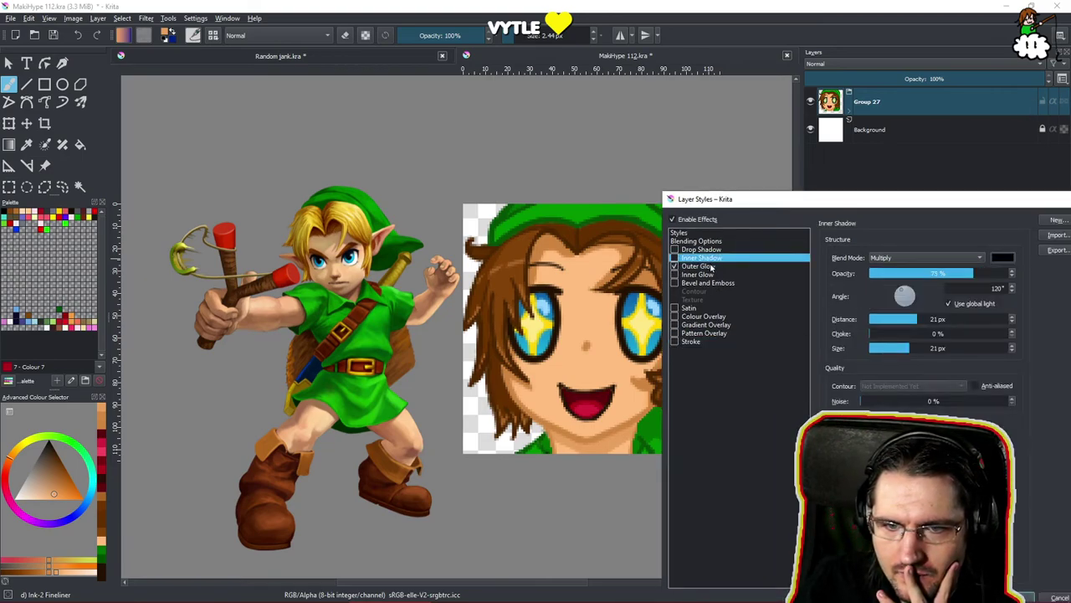
{"action": "left_click", "coordinate": [712, 266]}
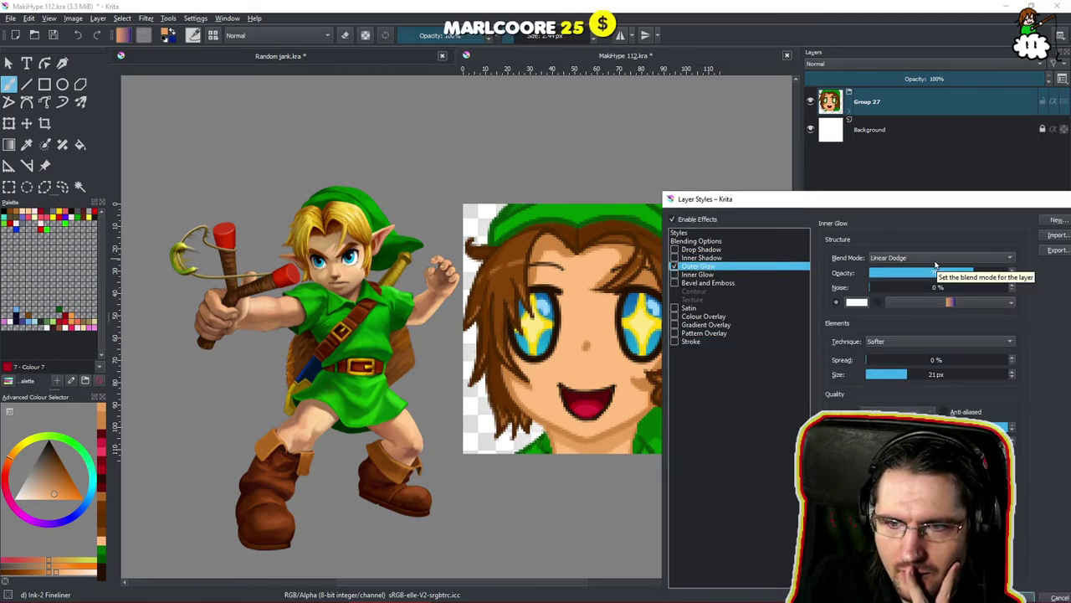
Set the outer glow colour to a dark brown matching the character's hair outline.
{"action": "left_click", "coordinate": [857, 301]}
{"action": "left_click_drag", "start_coordinate": [804, 358], "coordinate": [816, 318]}
{"action": "left_click", "coordinate": [835, 296]}
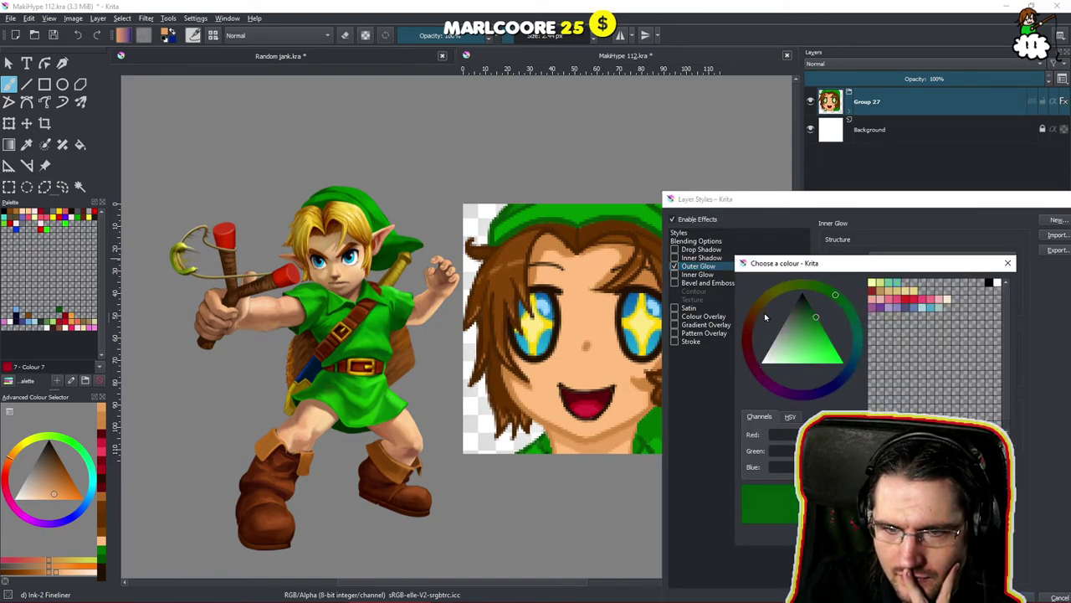
{"action": "left_click", "coordinate": [754, 314]}
{"action": "left_click", "coordinate": [813, 312]}
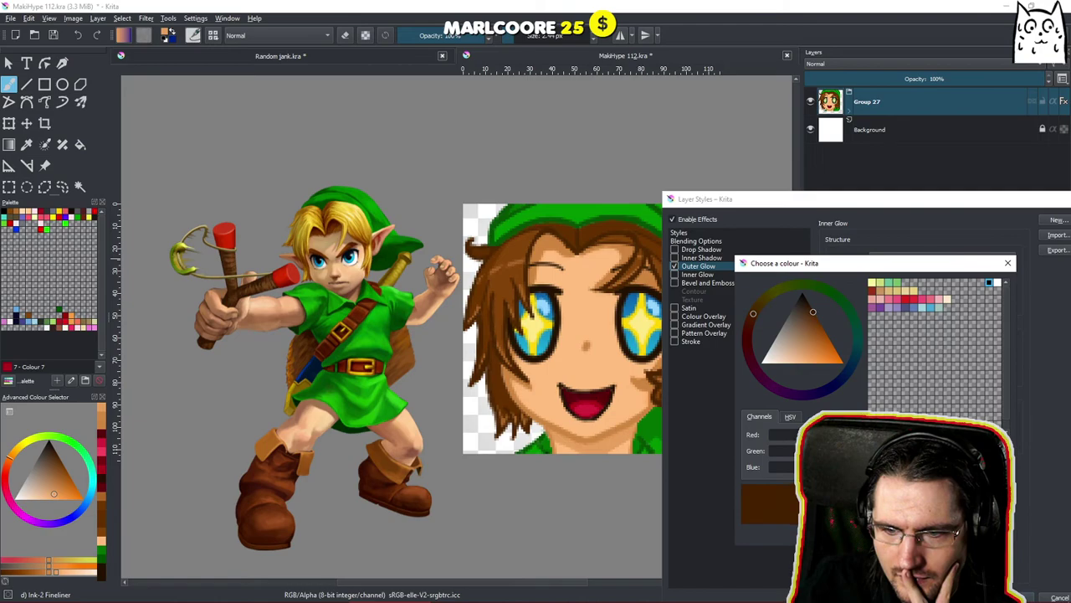
{"action": "left_click", "coordinate": [529, 311]}
{"action": "left_click", "coordinate": [933, 534]}
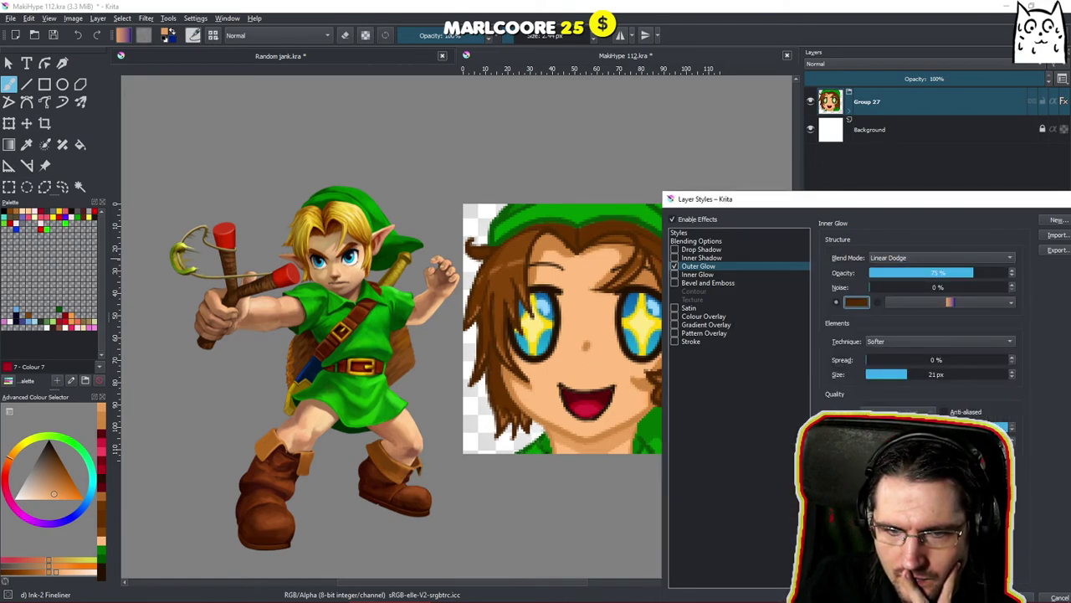
Set the outer glow's opacity to 100% and its size to 5 px.
{"action": "left_click_drag", "start_coordinate": [973, 272], "coordinate": [990, 273]}
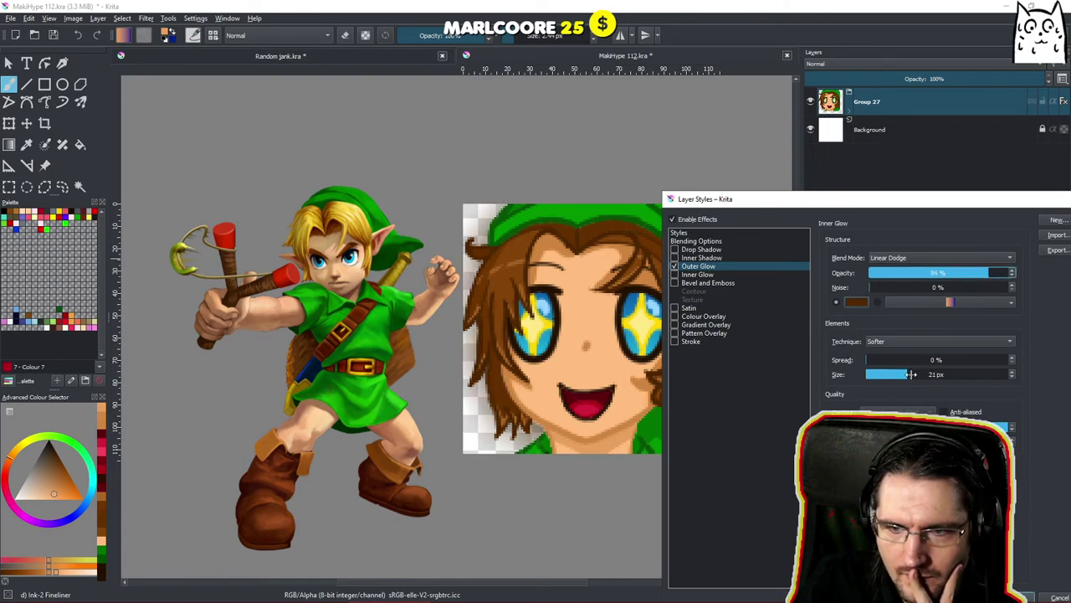
{"action": "left_click_drag", "start_coordinate": [904, 374], "coordinate": [884, 375]}
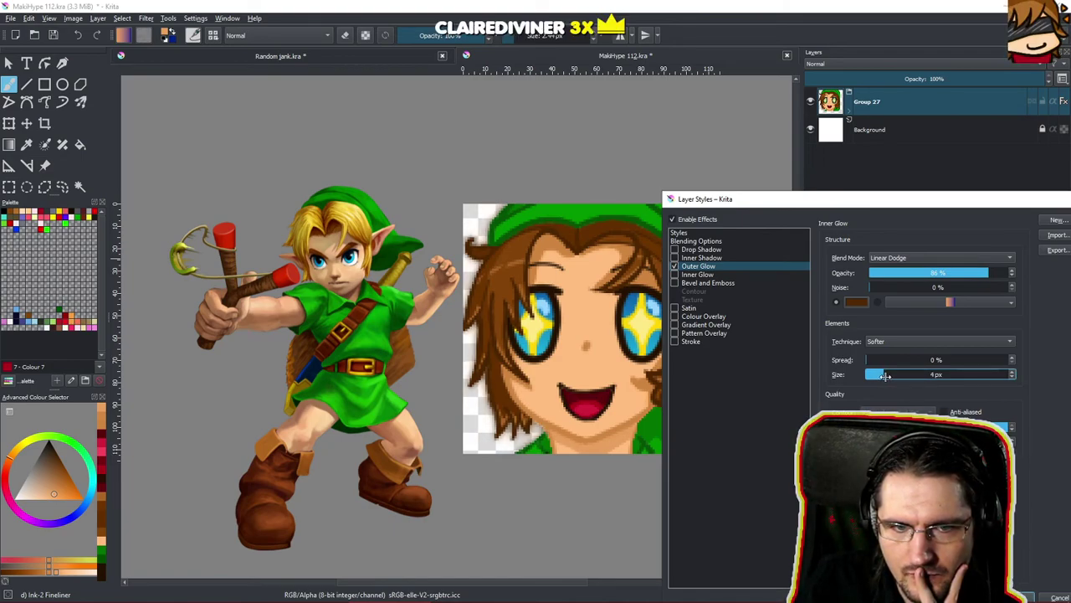
{"action": "left_click_drag", "start_coordinate": [894, 375], "coordinate": [891, 376]}
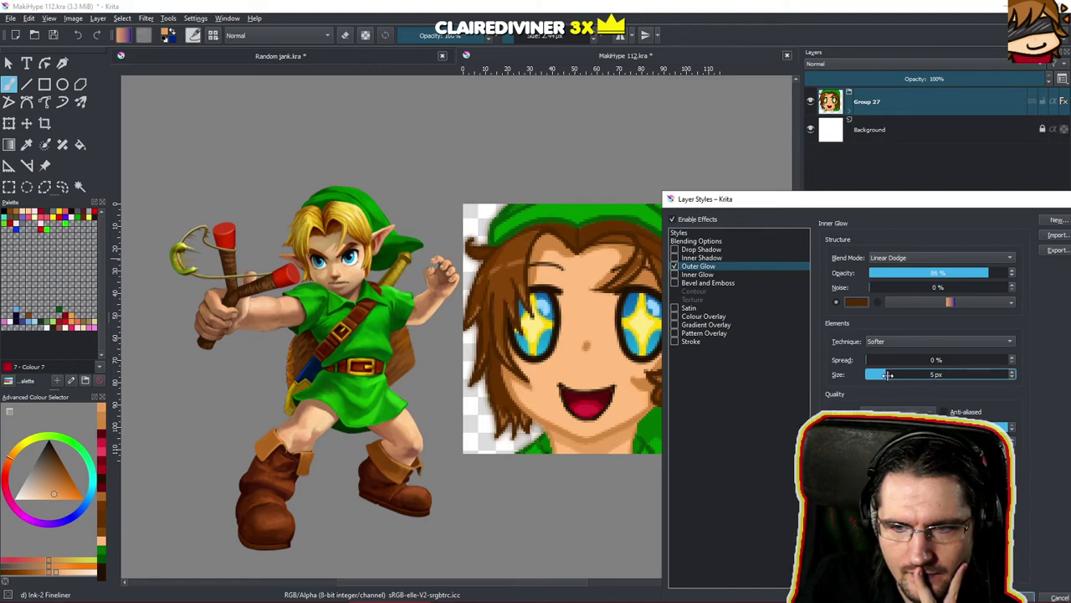
{"action": "left_click_drag", "start_coordinate": [981, 273], "coordinate": [1015, 273]}
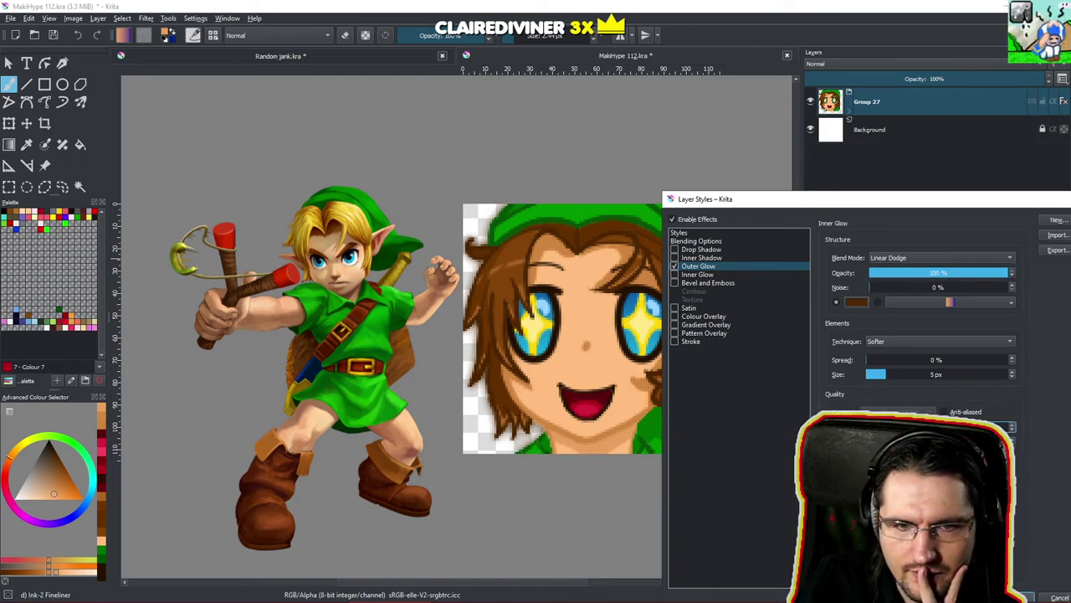
{"action": "left_click_drag", "start_coordinate": [937, 426], "coordinate": [887, 426]}
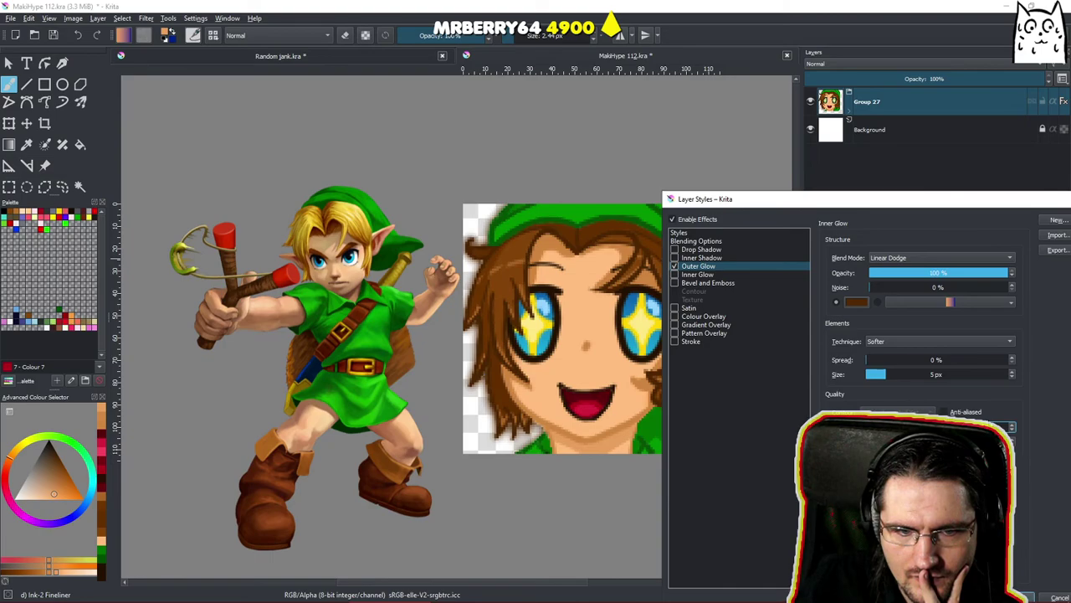
Set the outer glow's technique to Precise and its spread to 77%.
{"action": "left_click_drag", "start_coordinate": [870, 359], "coordinate": [947, 360]}
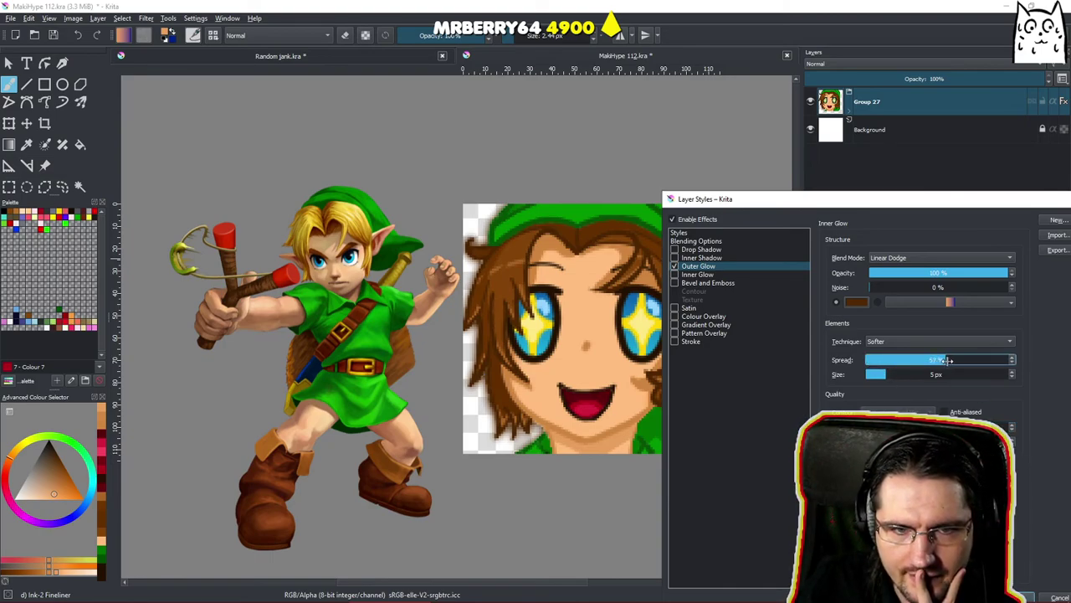
{"action": "left_click_drag", "start_coordinate": [947, 360], "coordinate": [998, 360]}
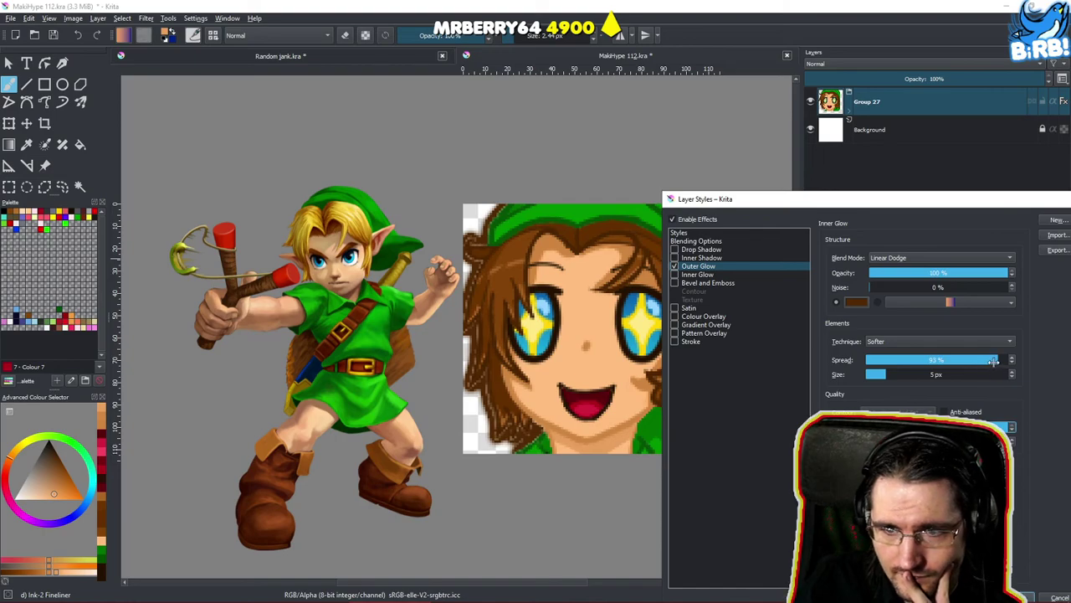
{"action": "left_click_drag", "start_coordinate": [995, 360], "coordinate": [1004, 360]}
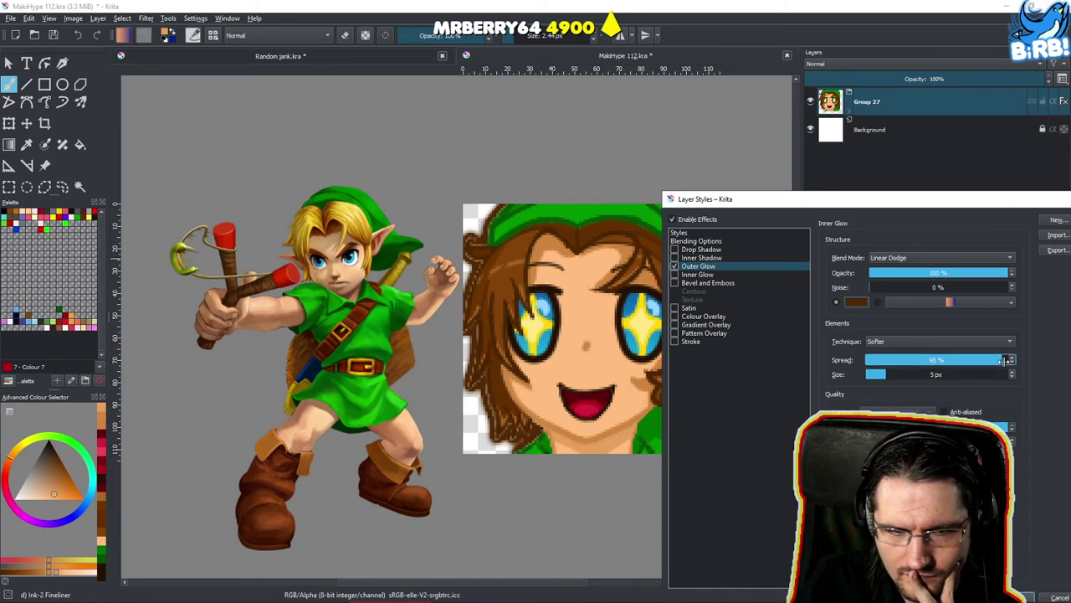
{"action": "left_click_drag", "start_coordinate": [1004, 361], "coordinate": [968, 361]}
{"action": "left_click", "coordinate": [967, 342]}
{"action": "left_click", "coordinate": [956, 354]}
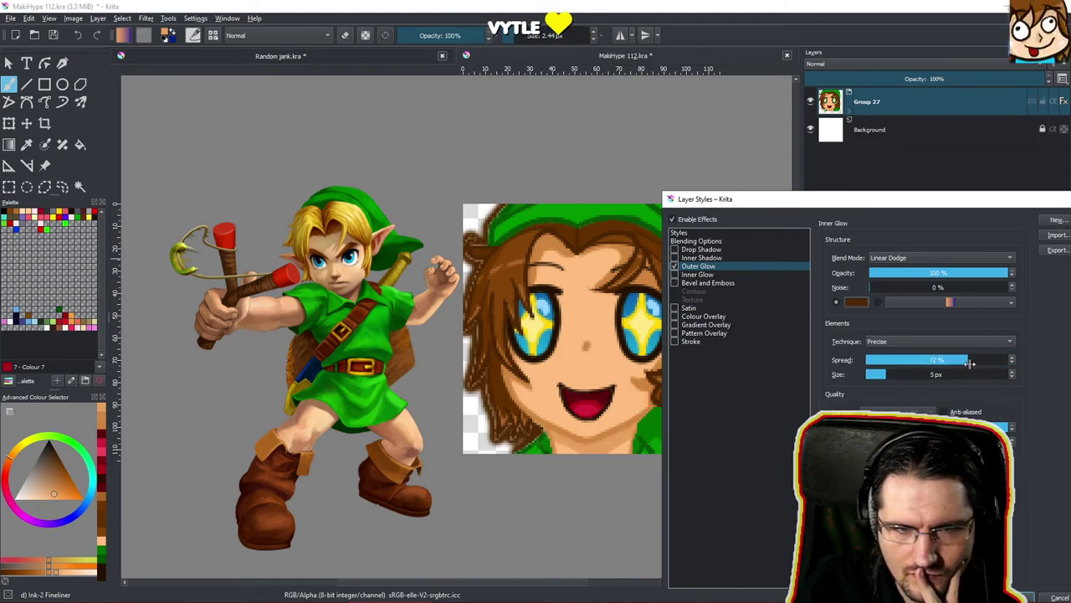
{"action": "left_click_drag", "start_coordinate": [970, 360], "coordinate": [974, 361]}
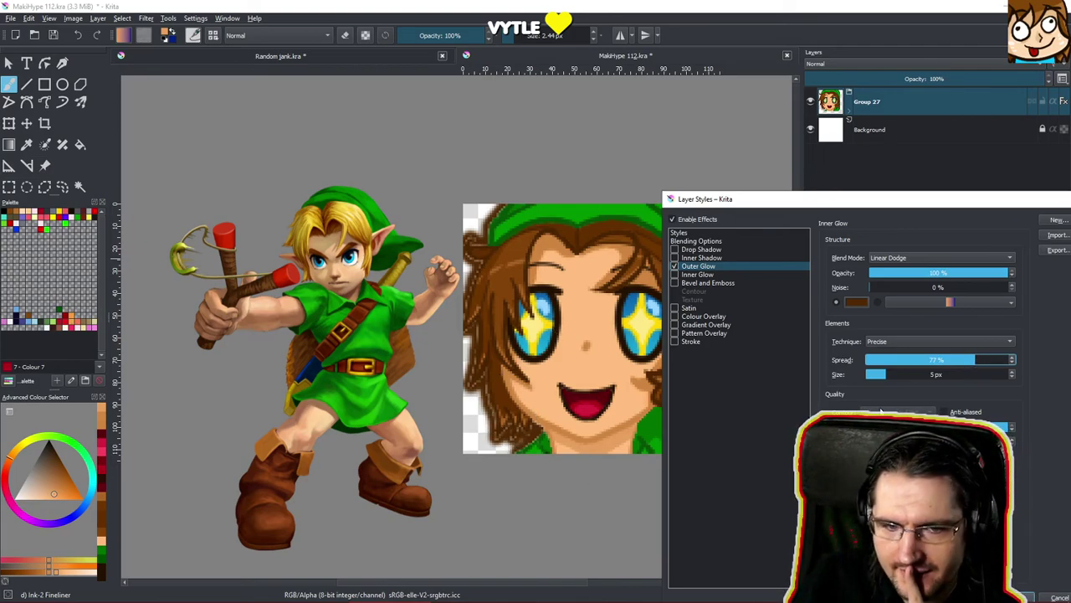
Try anti-aliasing and a lower opacity of about 67% on the outer glow, and return the opacity to 100%.
{"action": "left_click", "coordinate": [944, 412]}
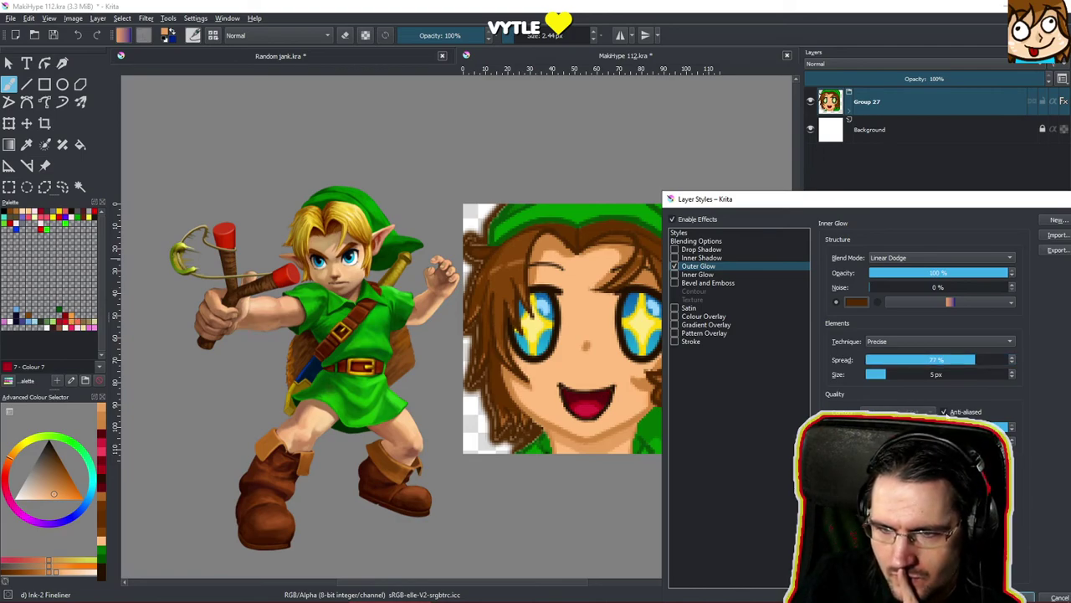
{"action": "left_click", "coordinate": [945, 412]}
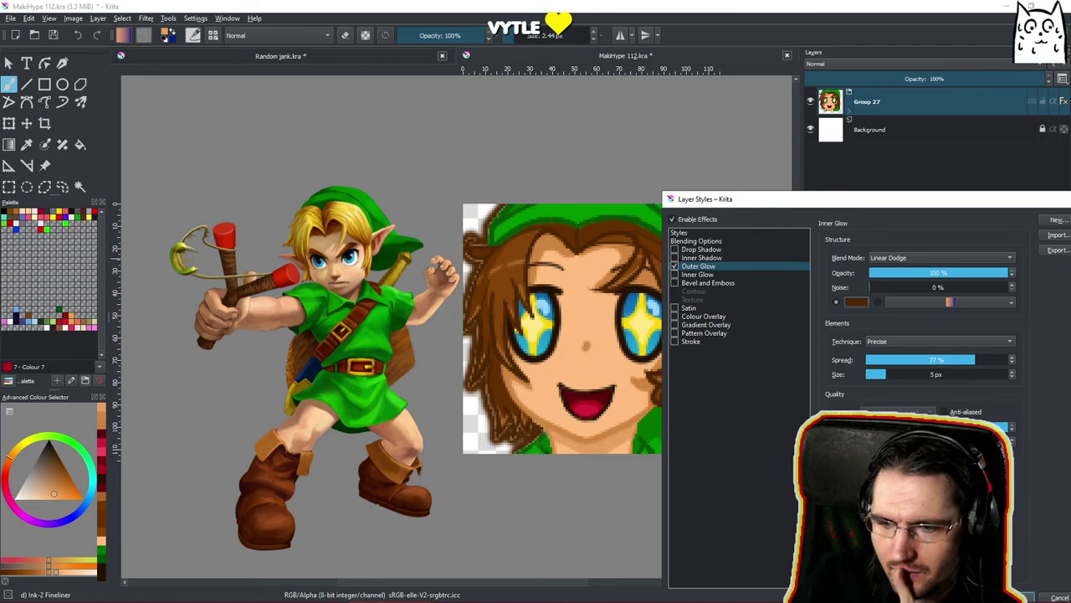
{"action": "left_click", "coordinate": [959, 272]}
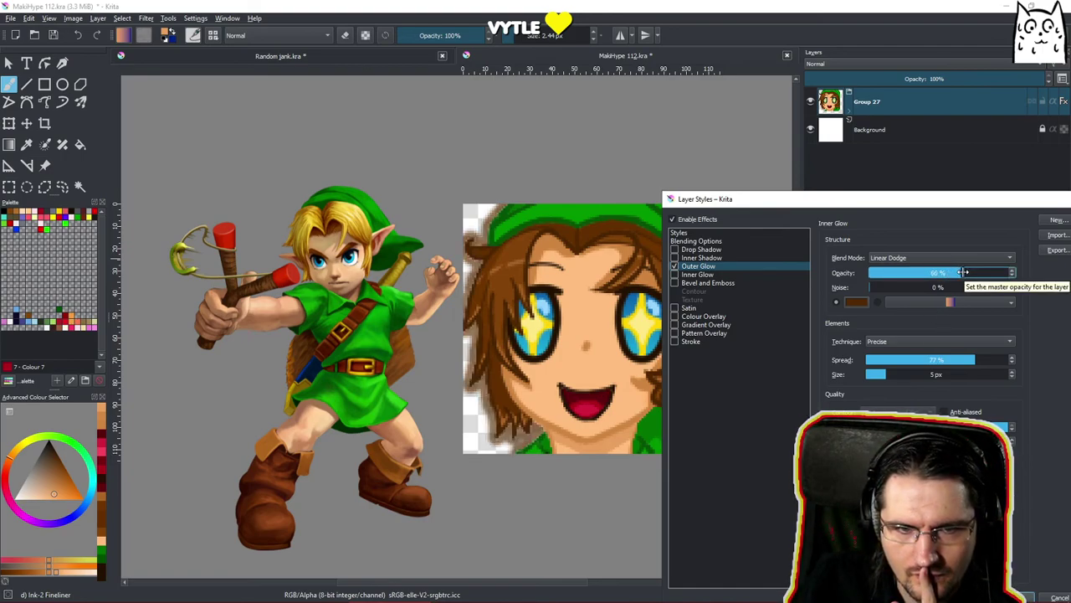
{"action": "left_click_drag", "start_coordinate": [963, 272], "coordinate": [969, 272]}
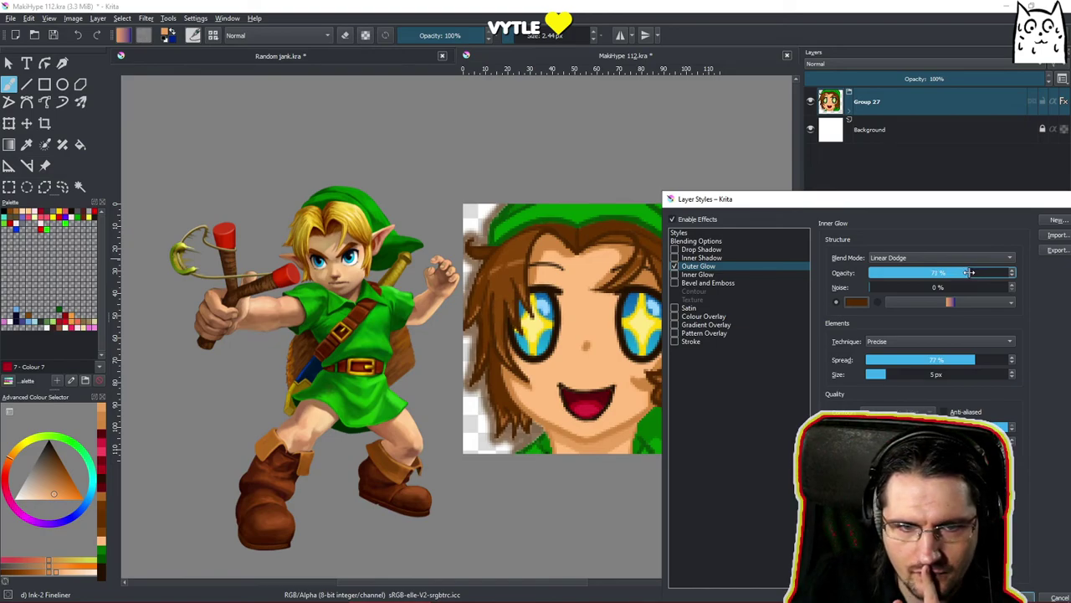
{"action": "left_click_drag", "start_coordinate": [969, 272], "coordinate": [963, 273]}
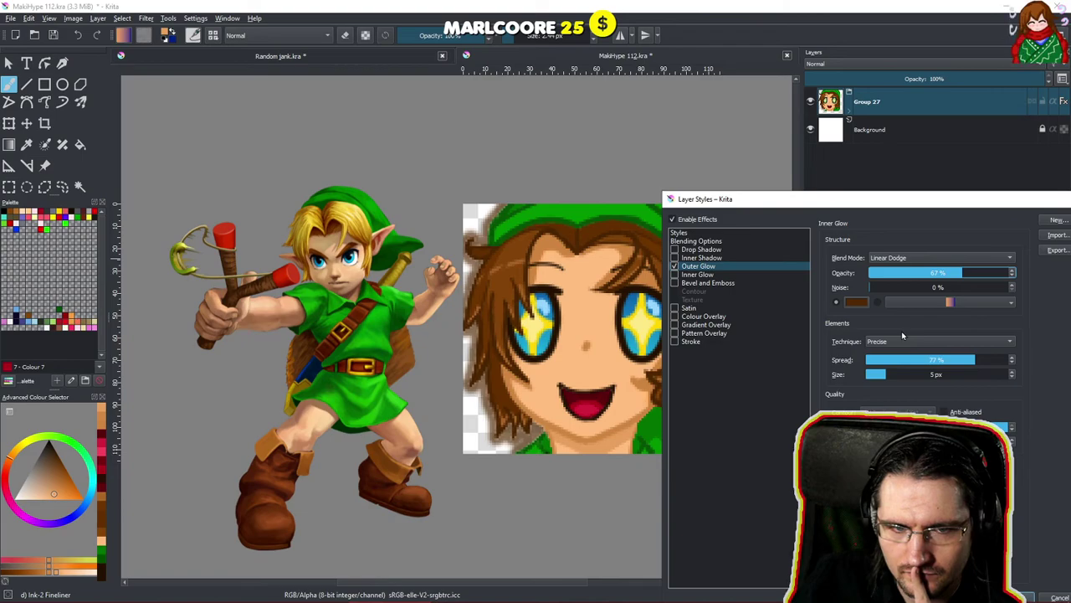
{"action": "left_click_drag", "start_coordinate": [954, 273], "coordinate": [989, 273]}
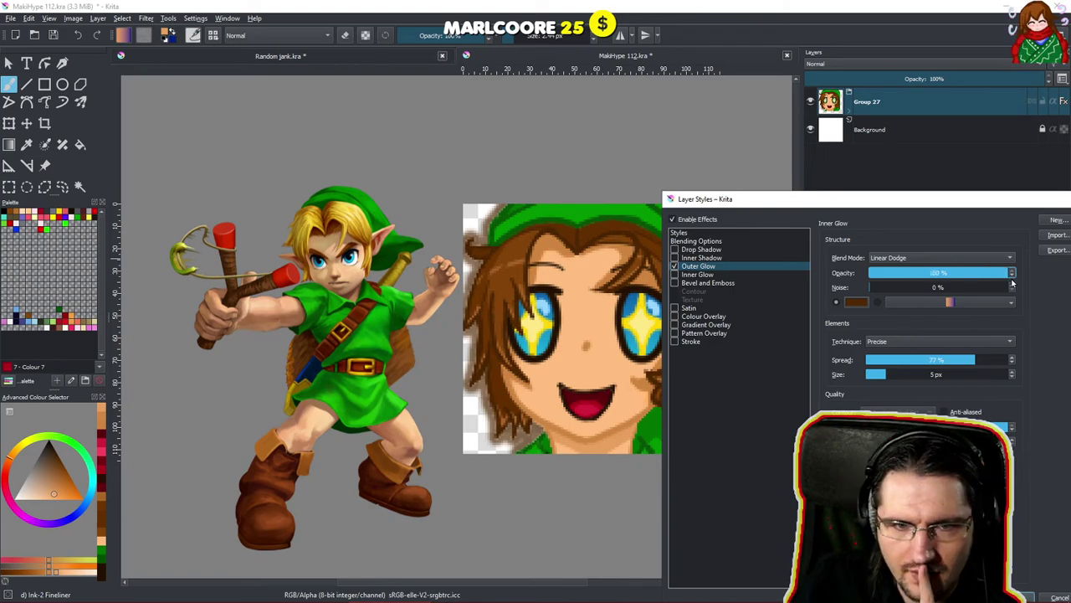
Change the outer glow colour to a slightly lighter brown and apply the layer style to Group 27.
{"action": "left_click", "coordinate": [855, 301]}
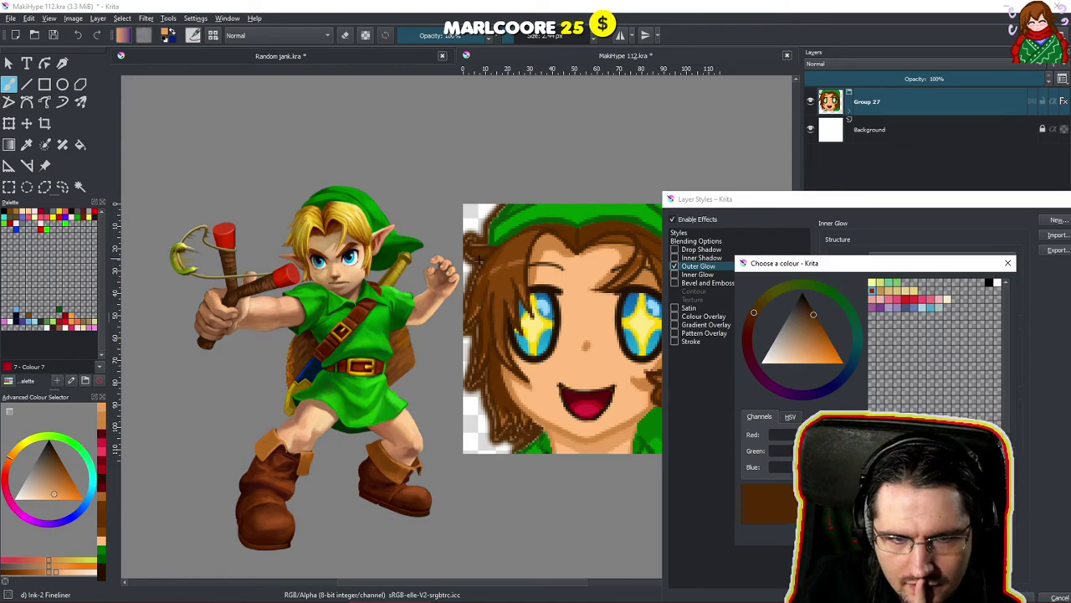
{"action": "key", "text": "Return"}
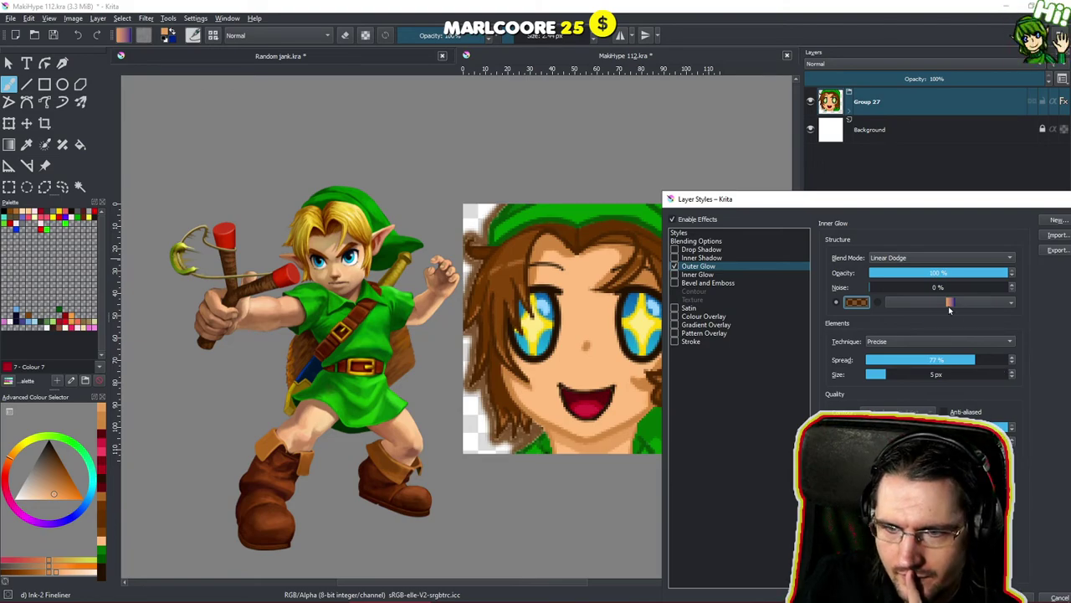
{"action": "left_click", "coordinate": [859, 303]}
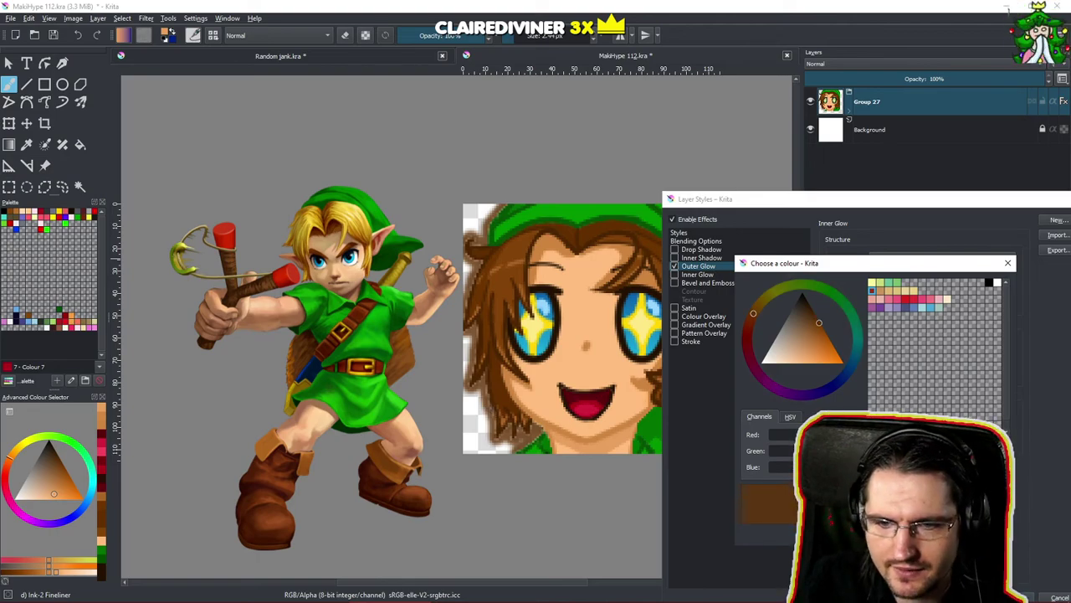
{"action": "key", "text": "Return"}
{"action": "key", "text": "Return"}
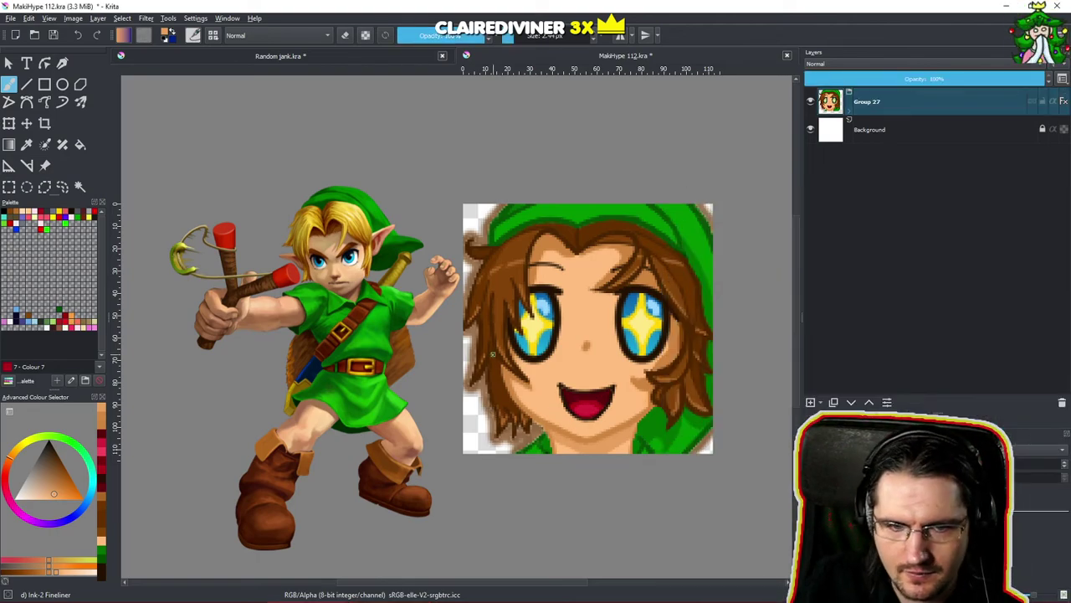
Resample the outer glow colour from a brown pixel at the lower hair edge and apply the layer style to Group 27.
{"action": "scroll", "coordinate": [492, 369], "scroll_direction": "up", "scroll_amount": 8}
{"action": "scroll", "coordinate": [492, 369], "scroll_direction": "up", "scroll_amount": 4}
{"action": "scroll", "coordinate": [468, 376], "scroll_direction": "down", "scroll_amount": 4}
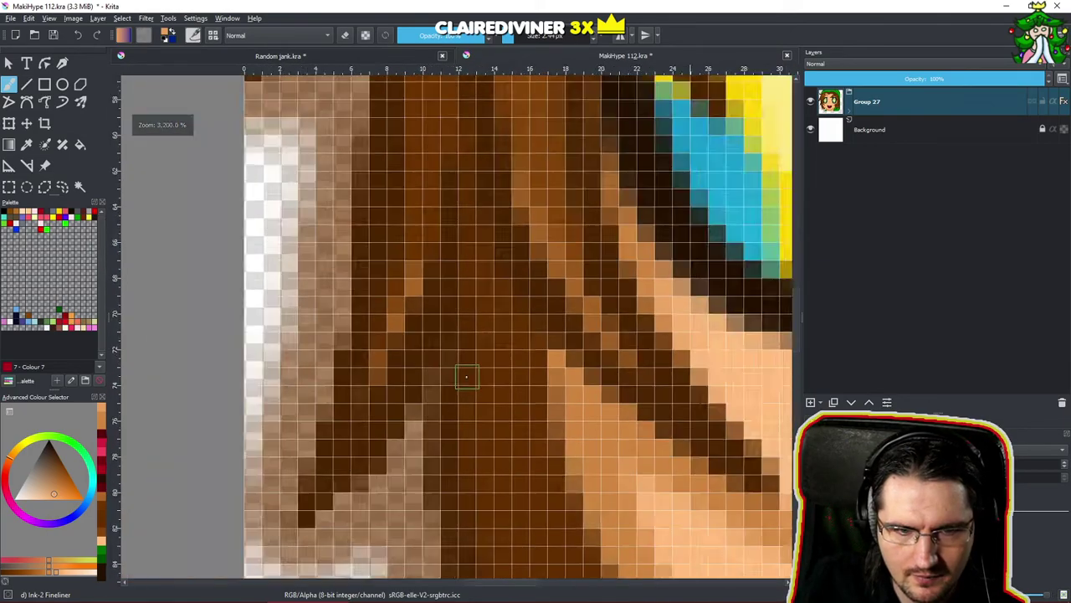
{"action": "scroll", "coordinate": [463, 388], "scroll_direction": "down", "scroll_amount": 6}
{"action": "scroll", "coordinate": [450, 522], "scroll_direction": "up", "scroll_amount": 8}
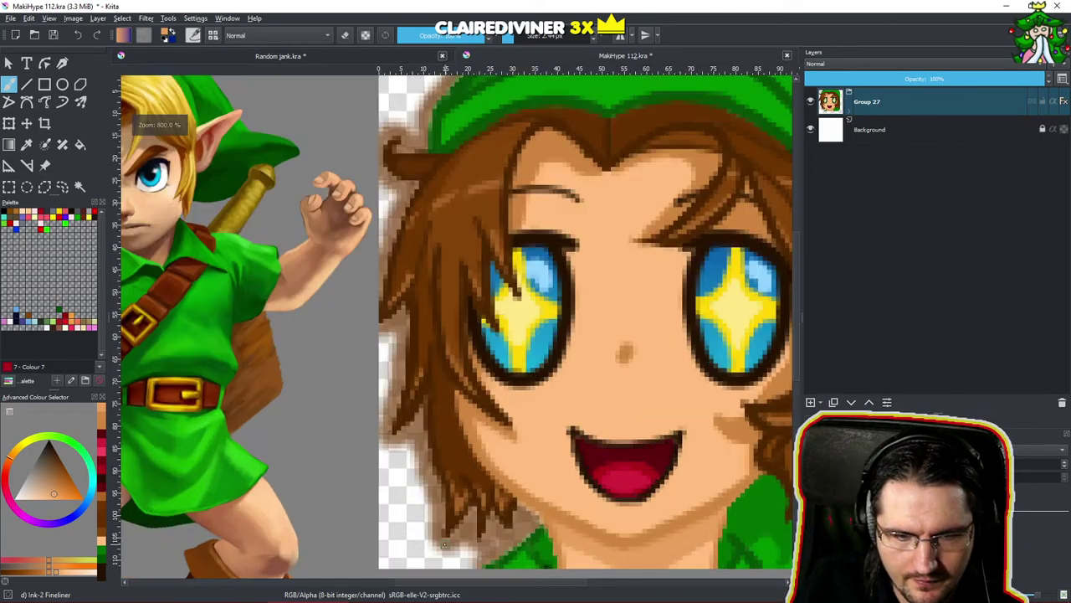
{"action": "scroll", "coordinate": [452, 469], "scroll_direction": "up", "scroll_amount": 2}
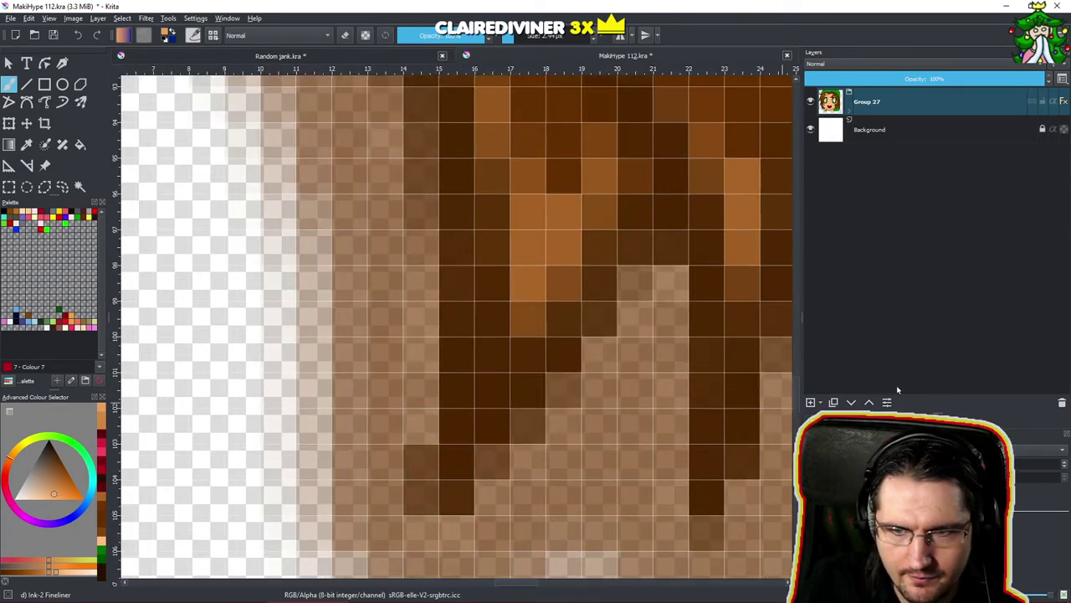
{"action": "right_click", "coordinate": [881, 103]}
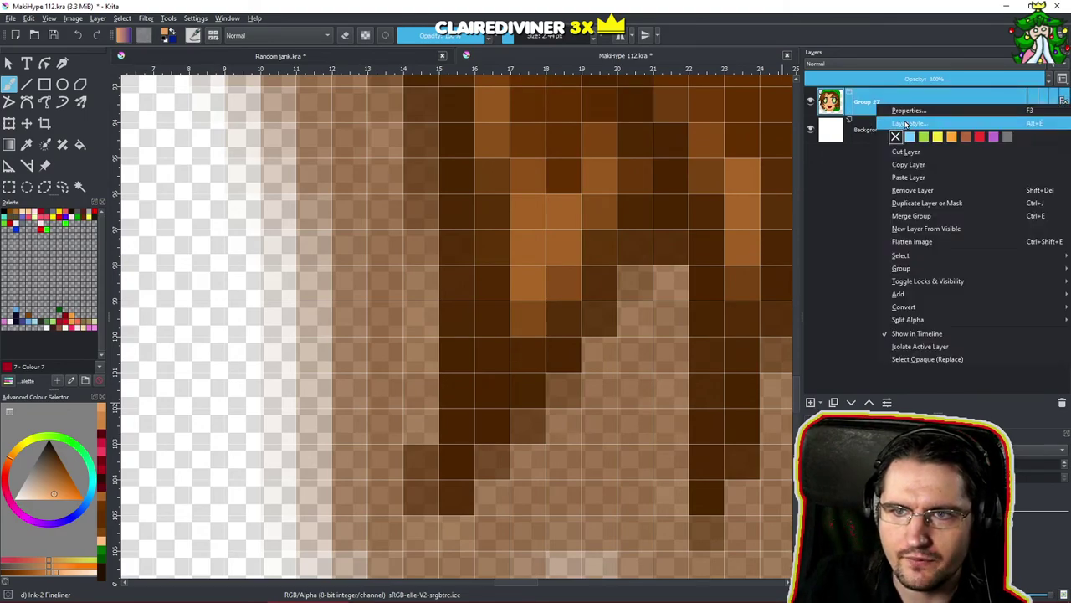
{"action": "left_click", "coordinate": [902, 123]}
{"action": "left_click", "coordinate": [369, 158]}
{"action": "left_click_drag", "start_coordinate": [471, 92], "coordinate": [679, 113]}
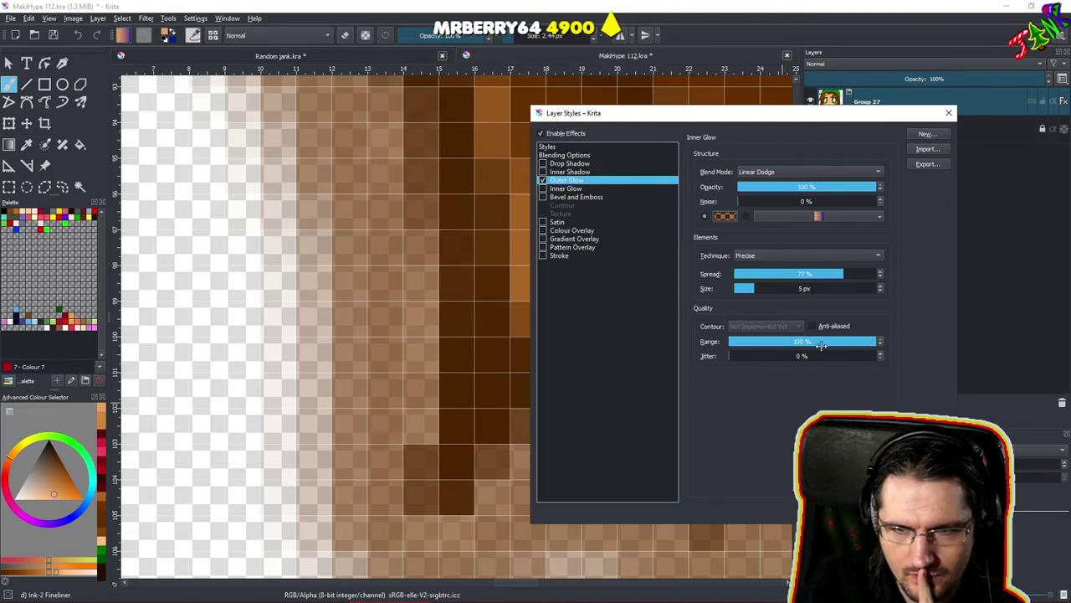
{"action": "left_click", "coordinate": [734, 219]}
{"action": "left_click", "coordinate": [806, 393]}
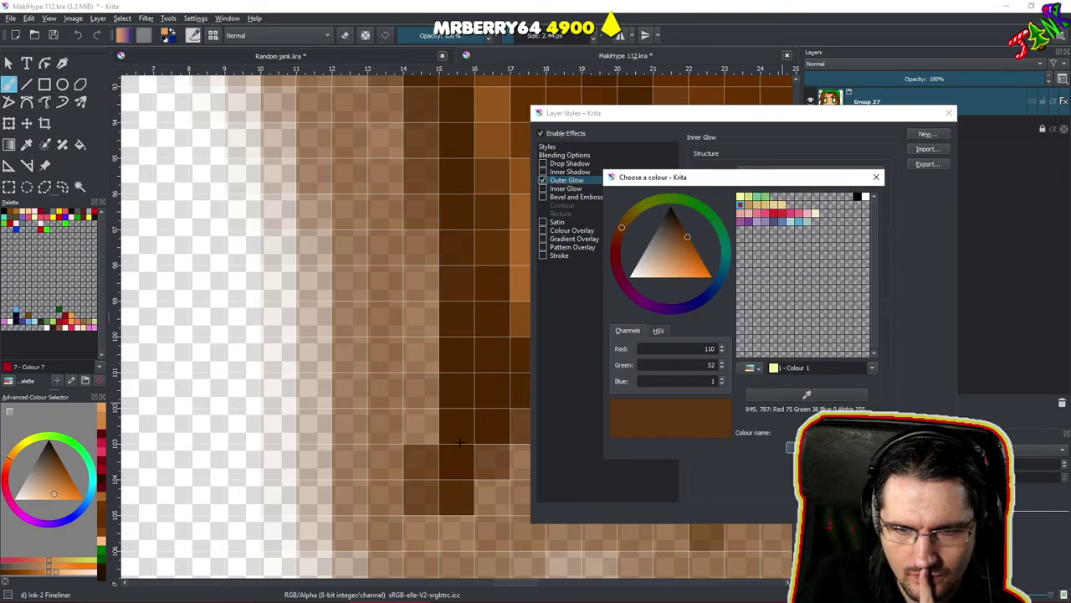
{"action": "left_click", "coordinate": [424, 428]}
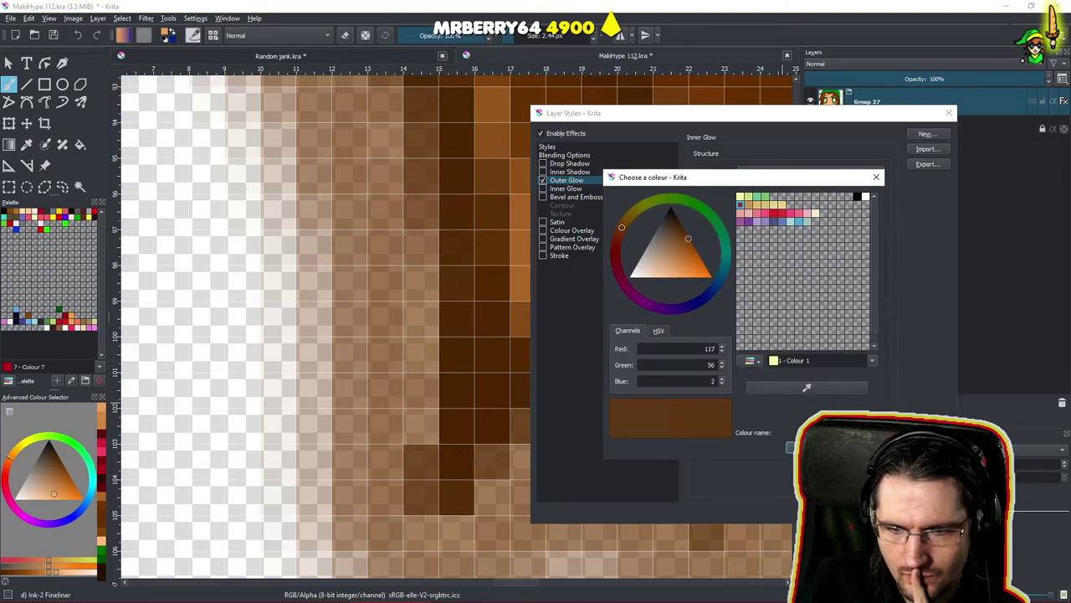
{"action": "left_click", "coordinate": [810, 447]}
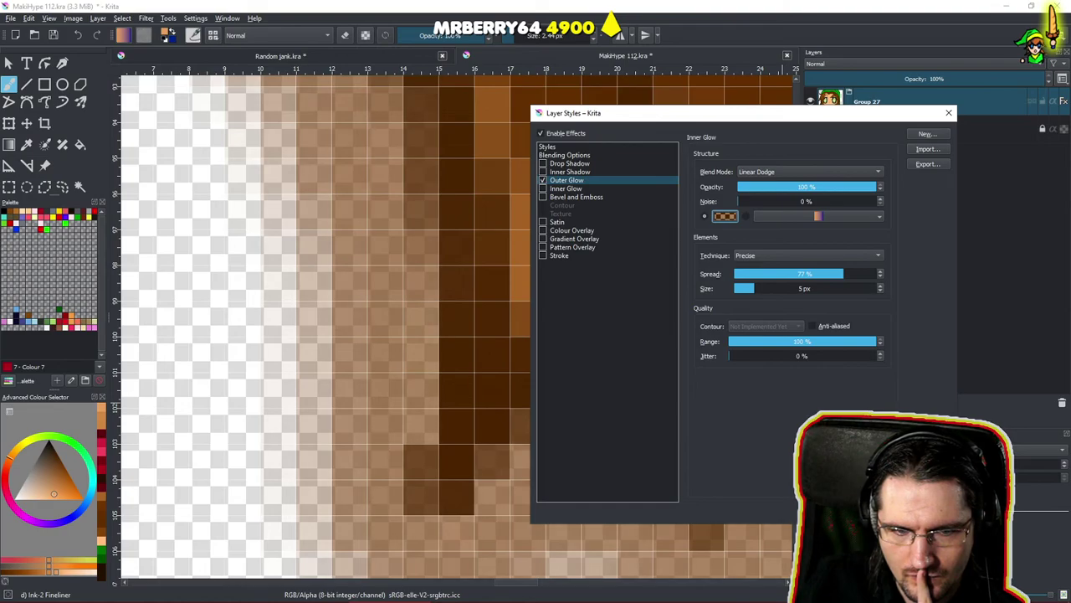
{"action": "left_click", "coordinate": [880, 511]}
{"action": "scroll", "coordinate": [539, 405], "scroll_direction": "down", "scroll_amount": 10}
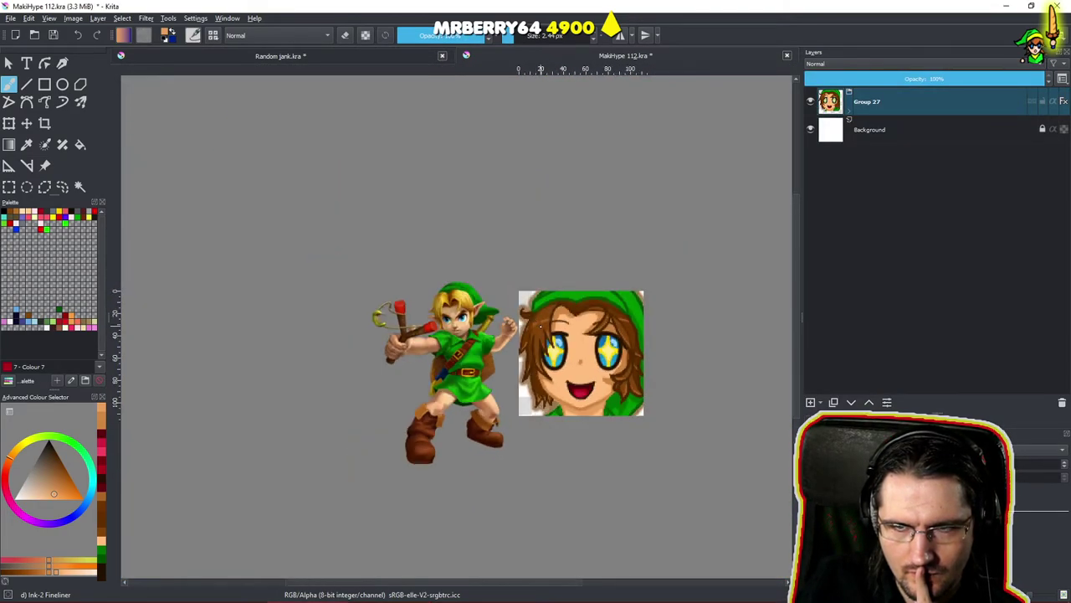
Review the outer glow settings in Group 27's layer style and close the dialog.
{"action": "scroll", "coordinate": [541, 326], "scroll_direction": "up", "scroll_amount": 2}
{"action": "right_click", "coordinate": [871, 104]}
{"action": "left_click", "coordinate": [885, 126]}
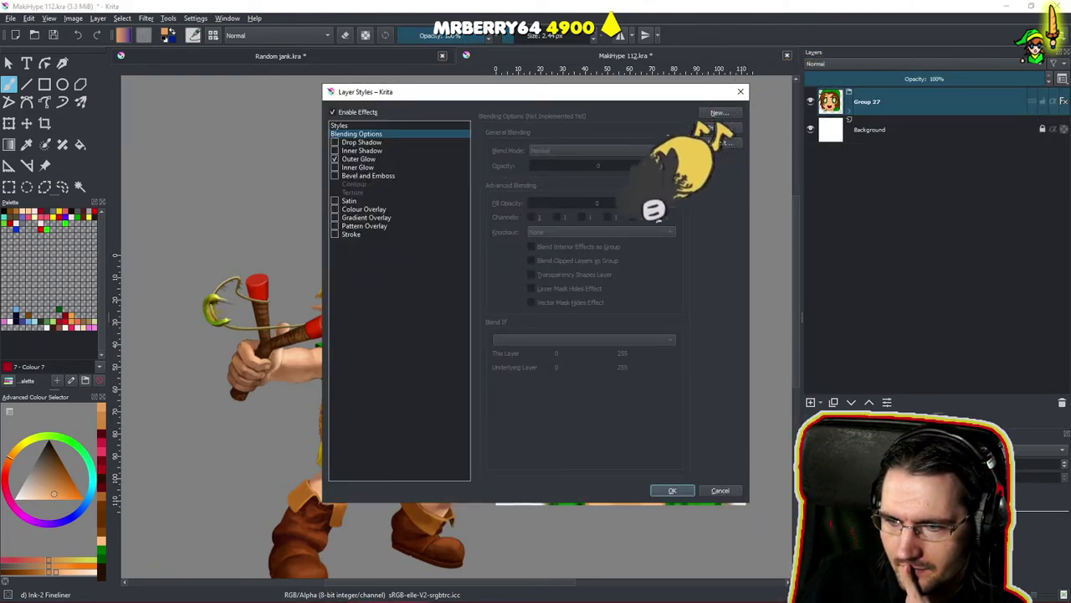
{"action": "left_click", "coordinate": [368, 159]}
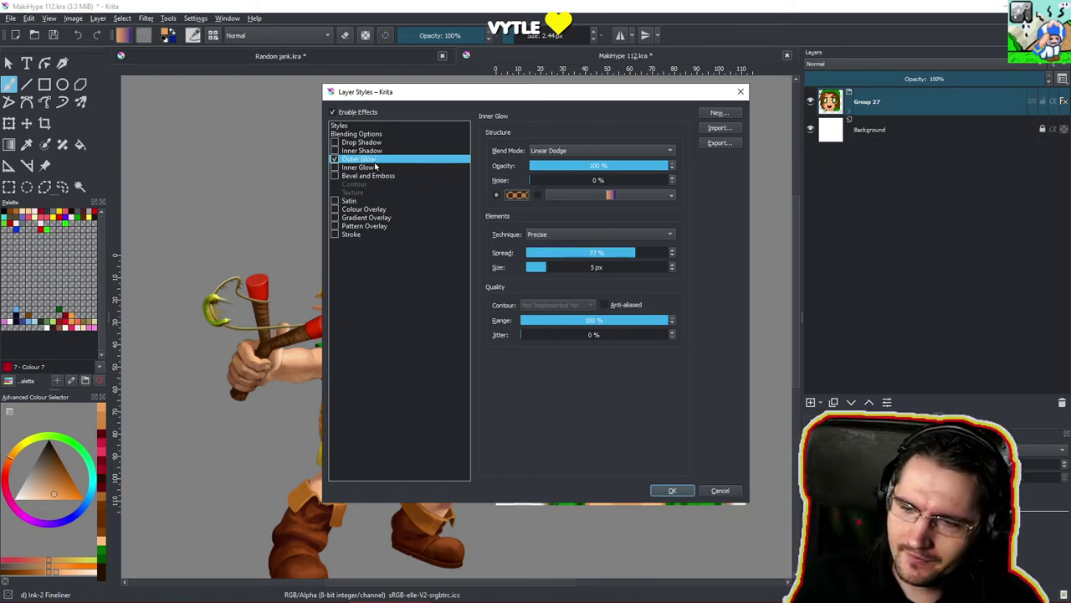
{"action": "key", "text": "alt+Tab"}
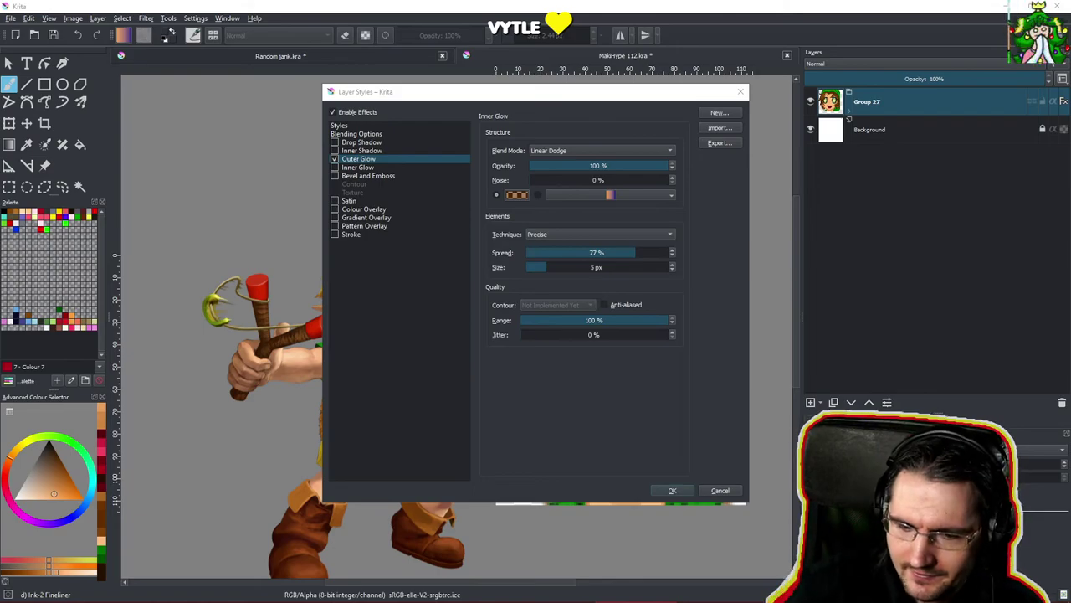
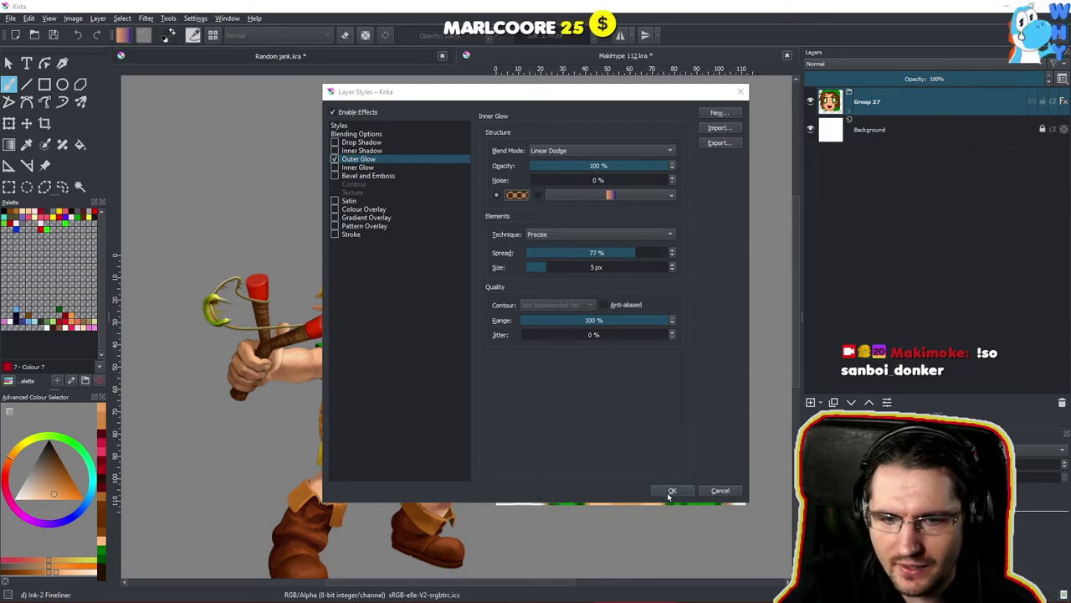
{"action": "left_click", "coordinate": [670, 492]}
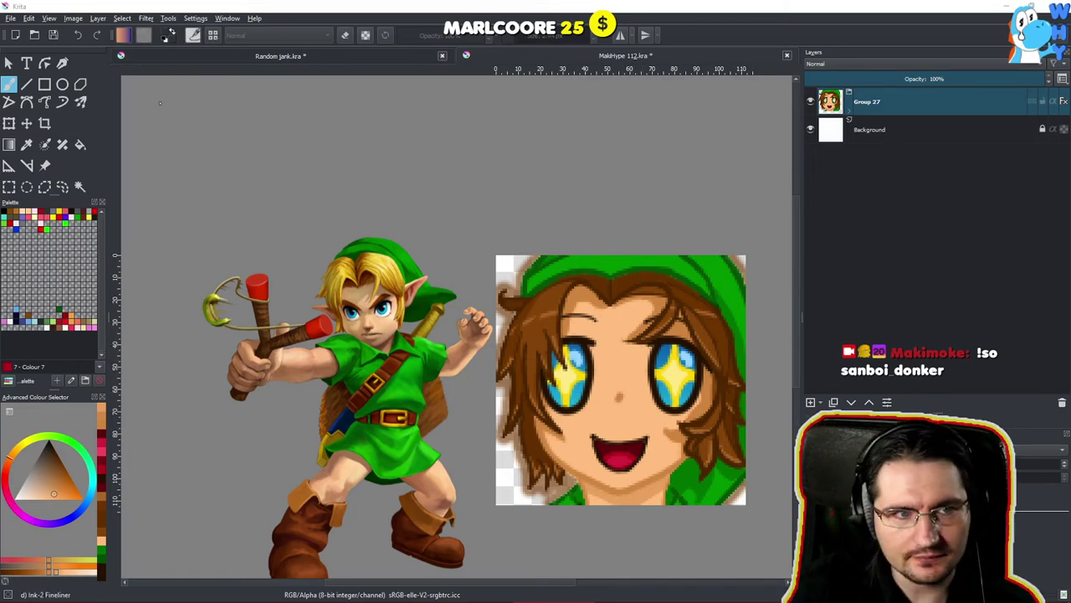
{"action": "left_click", "coordinate": [10, 85]}
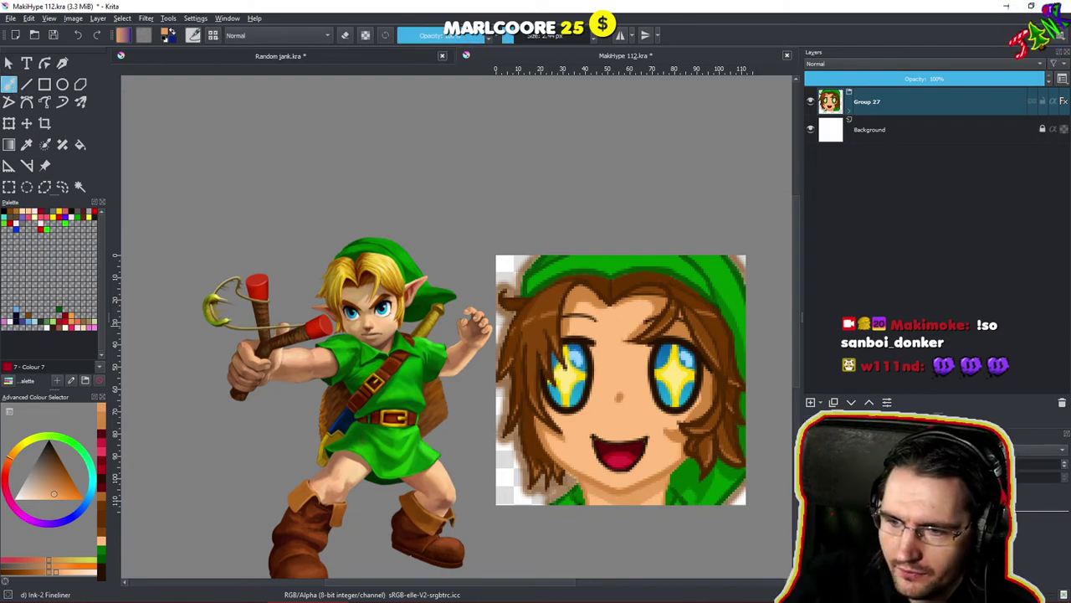
Reopen Group 27's outer glow settings and move the dialog aside to uncover part of the character's face.
{"action": "left_click_drag", "start_coordinate": [729, 438], "coordinate": [726, 389]}
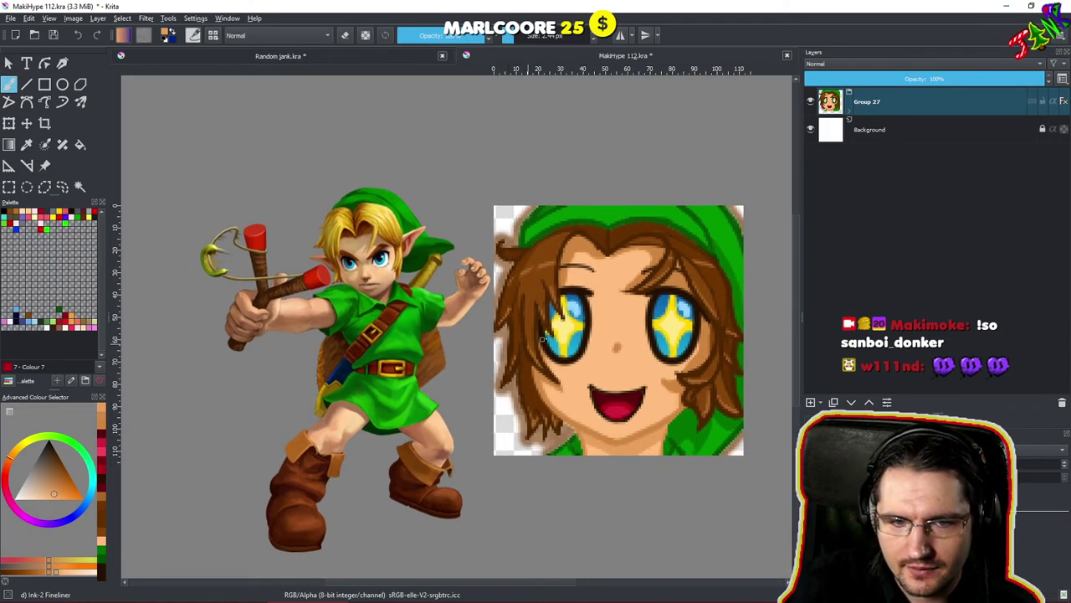
{"action": "left_click_drag", "start_coordinate": [538, 352], "coordinate": [531, 343]}
{"action": "left_click", "coordinate": [904, 110]}
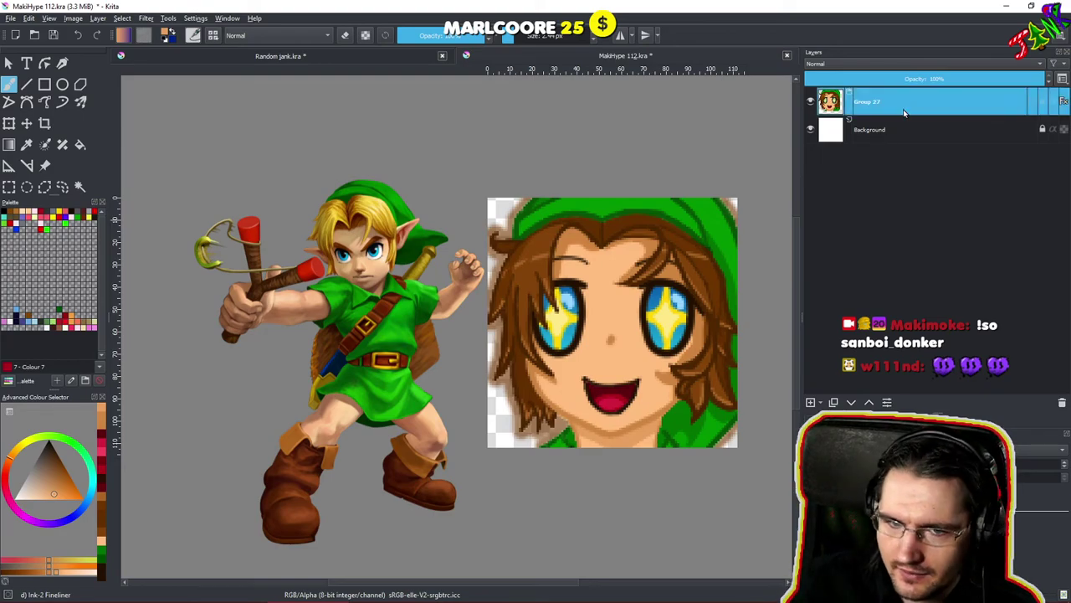
{"action": "right_click", "coordinate": [903, 110]}
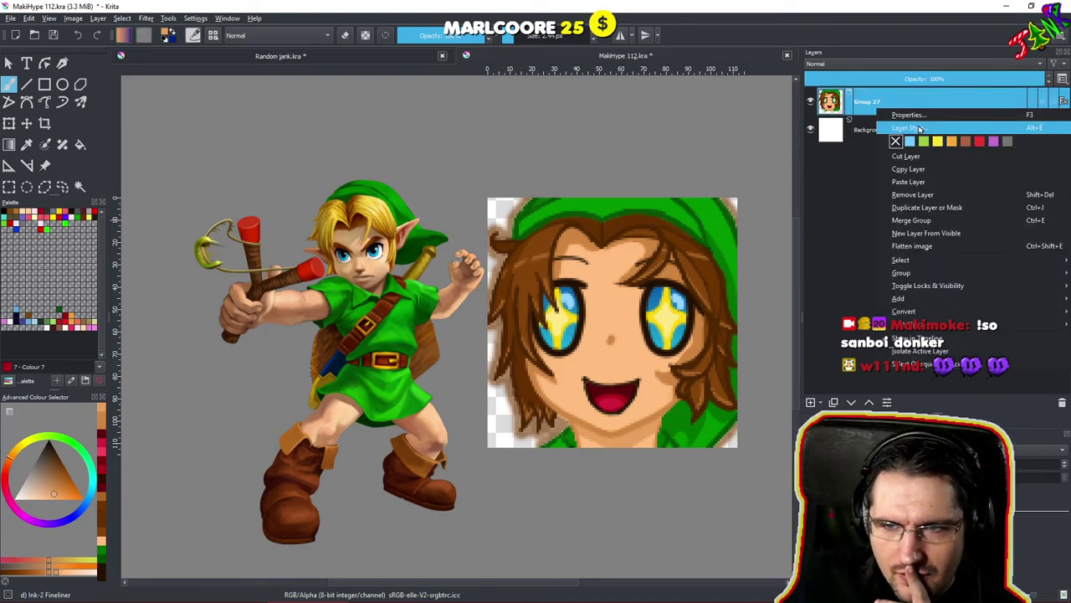
{"action": "left_click", "coordinate": [919, 130]}
{"action": "left_click", "coordinate": [359, 159]}
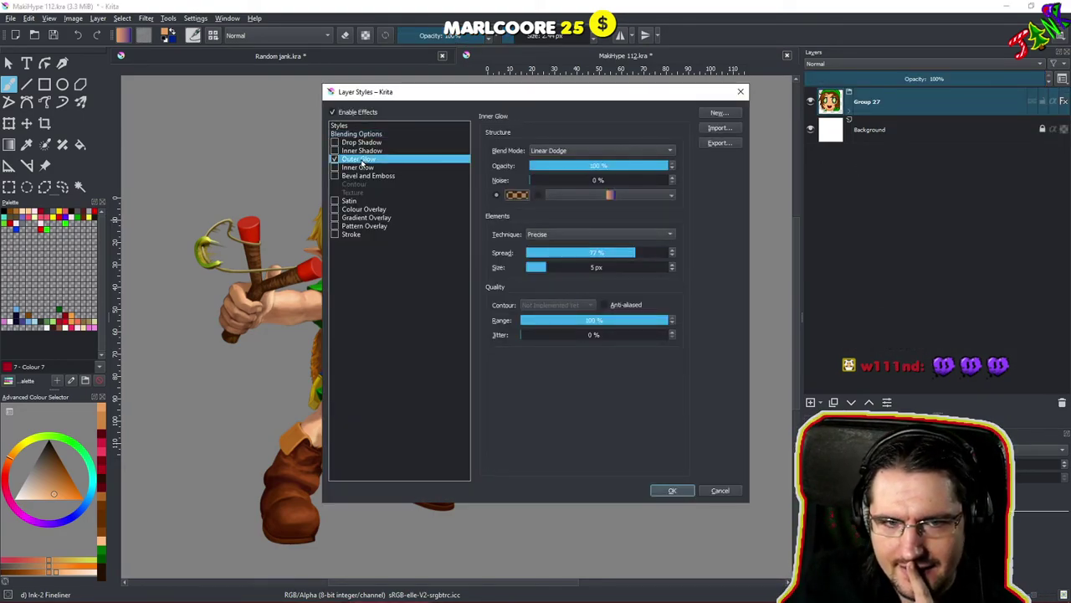
{"action": "left_click_drag", "start_coordinate": [610, 95], "coordinate": [829, 248]}
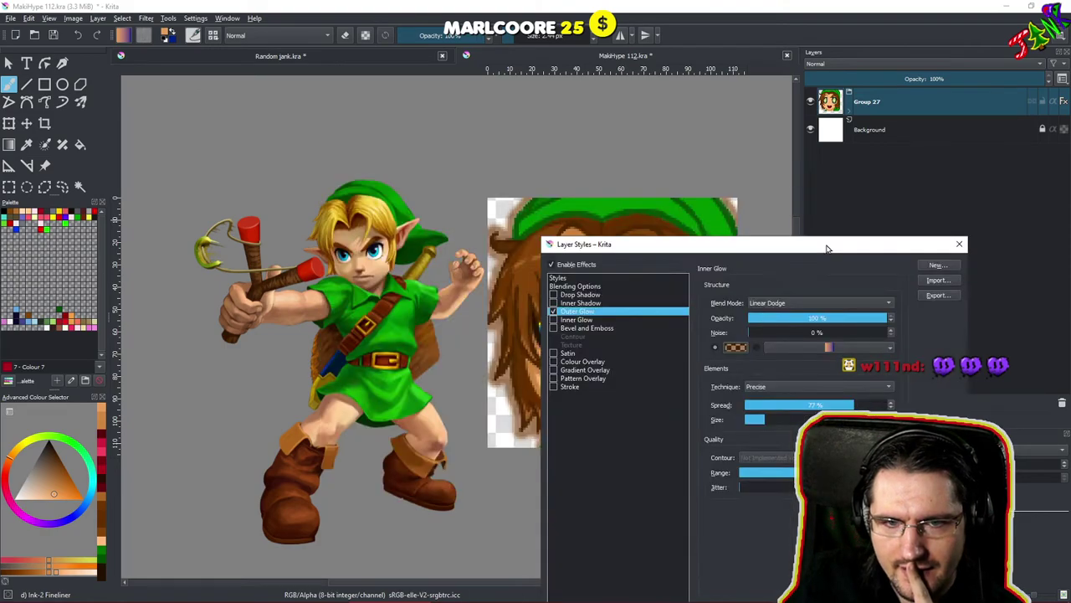
{"action": "left_click_drag", "start_coordinate": [737, 244], "coordinate": [803, 247]}
Set the outer glow colour to a richer brown with Red 106, Green 50 and Blue 0.
{"action": "left_click", "coordinate": [803, 350]}
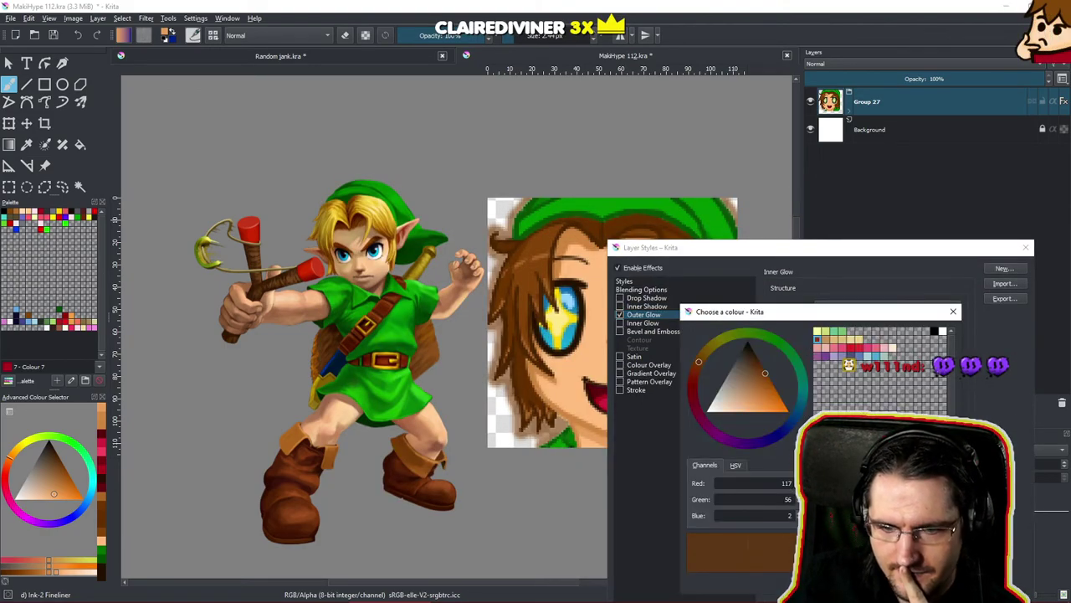
{"action": "left_click", "coordinate": [736, 466]}
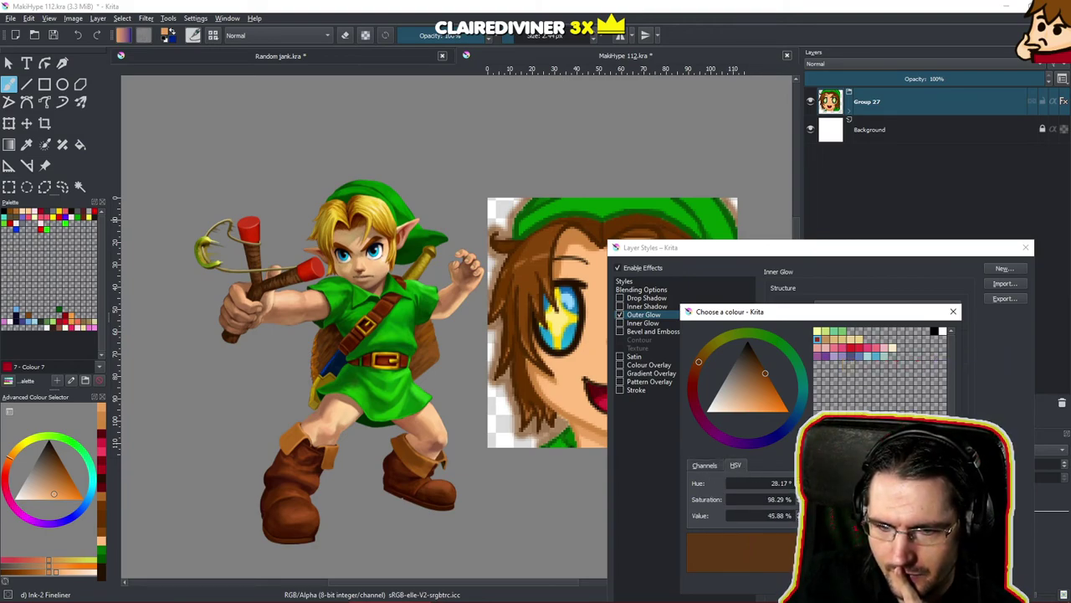
{"action": "left_click", "coordinate": [706, 466]}
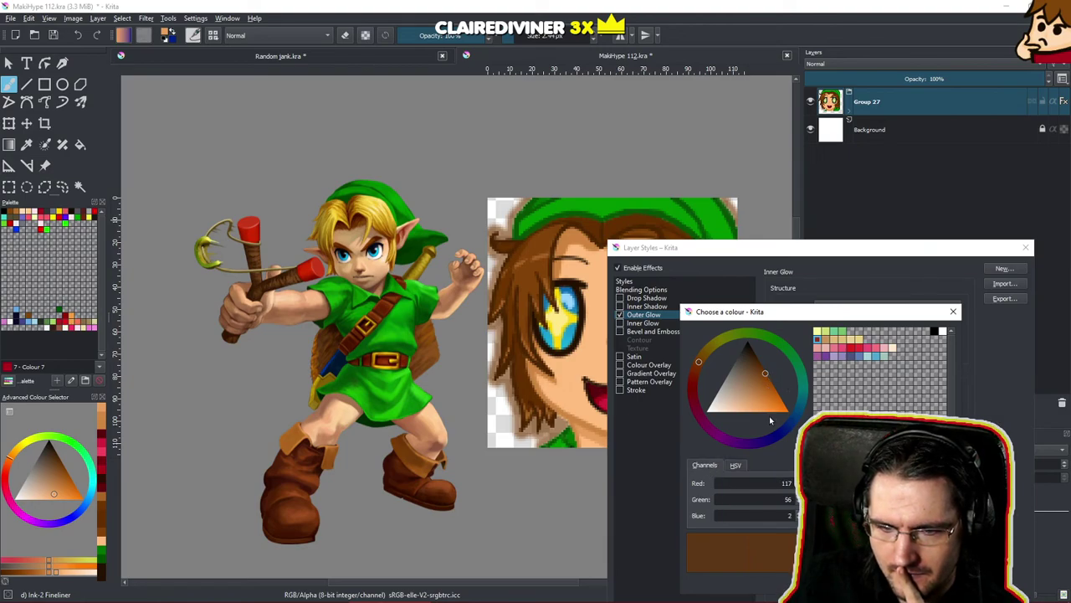
{"action": "left_click_drag", "start_coordinate": [767, 375], "coordinate": [770, 378]}
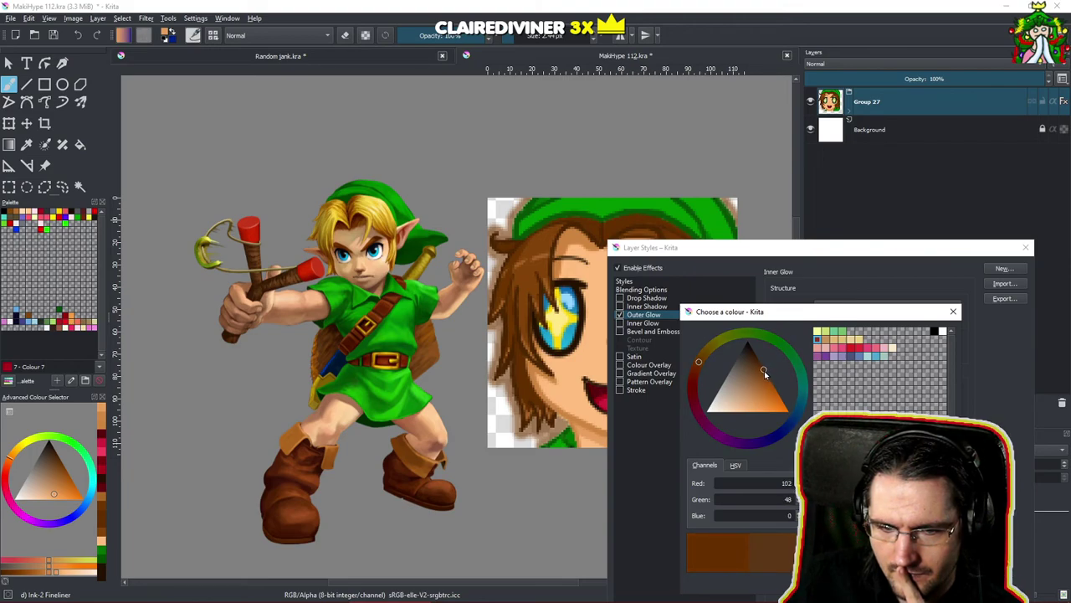
{"action": "left_click", "coordinate": [764, 369]}
{"action": "left_click_drag", "start_coordinate": [773, 374], "coordinate": [775, 371]}
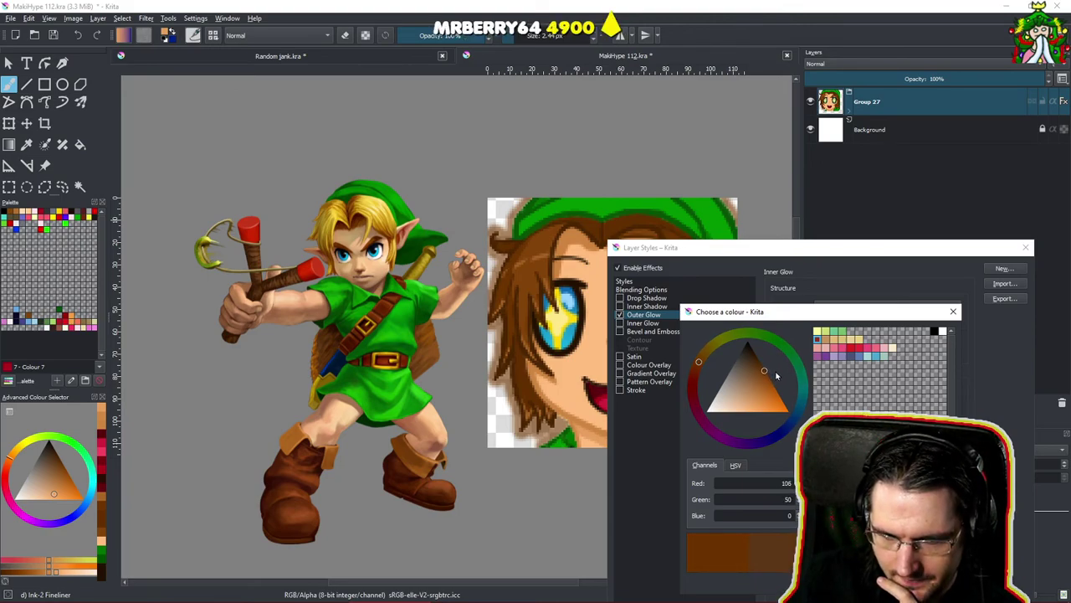
{"action": "left_click", "coordinate": [888, 583]}
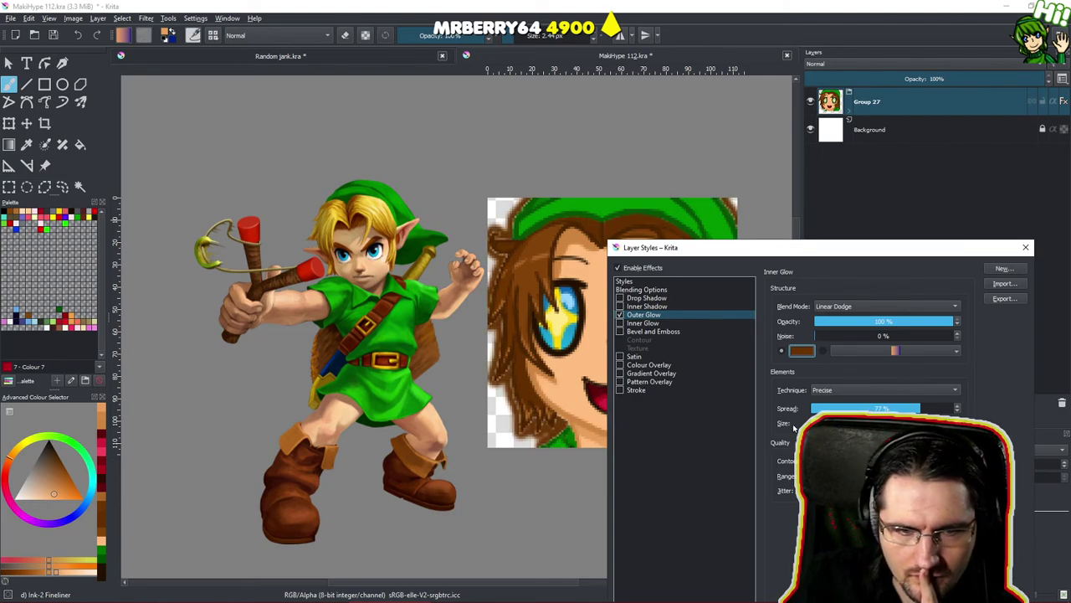
Replace the outer glow on Group 27 with a drop shadow after briefly trying an inner shadow.
{"action": "left_click", "coordinate": [622, 307]}
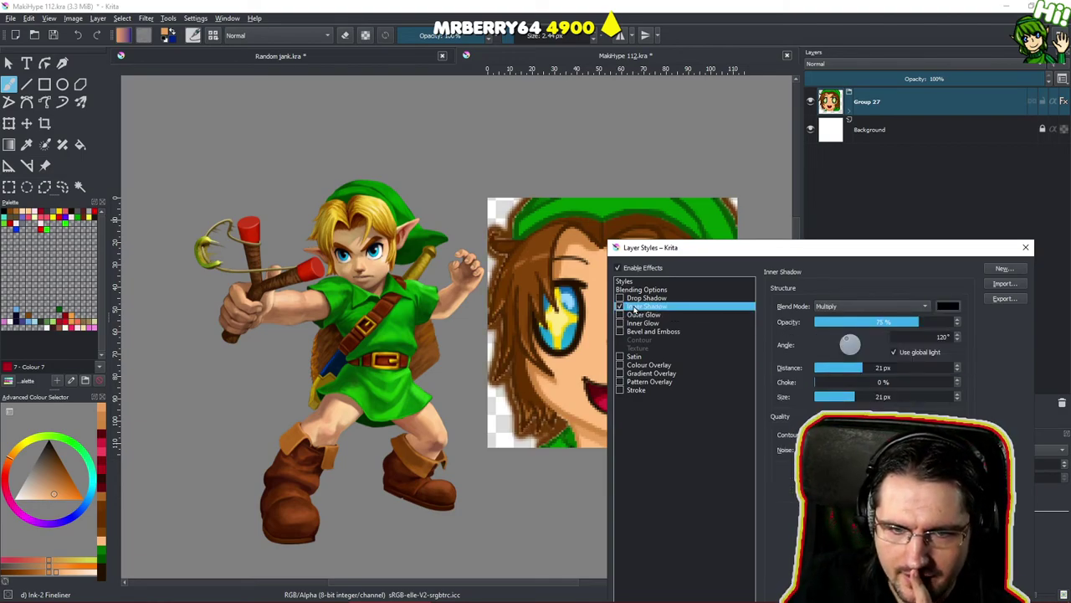
{"action": "left_click", "coordinate": [621, 307]}
{"action": "left_click", "coordinate": [621, 298]}
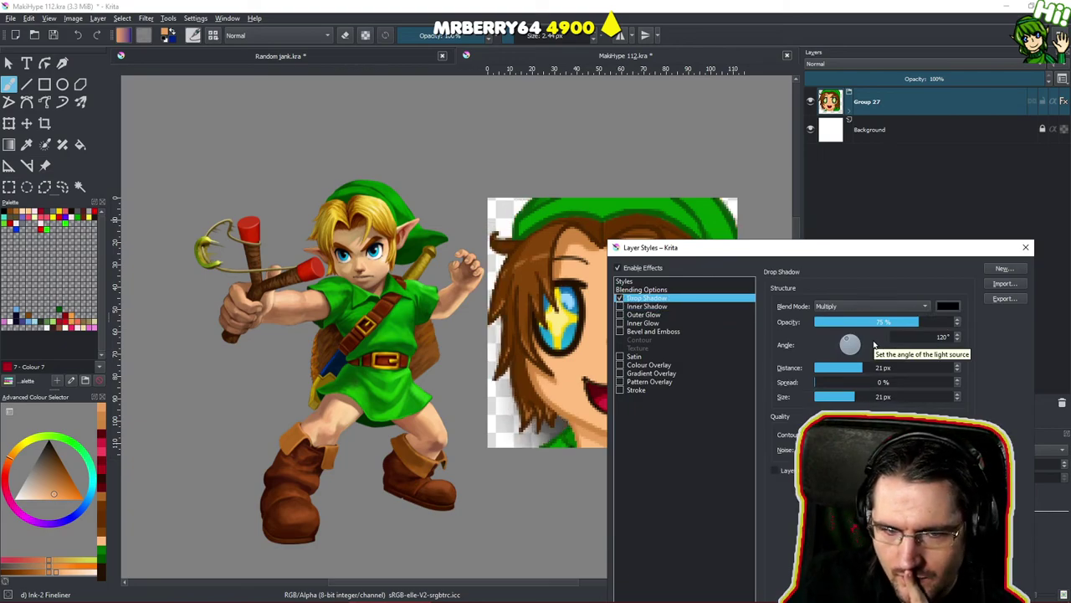
Change the drop shadow colour from black to an orange-toned brown.
{"action": "left_click", "coordinate": [947, 306]}
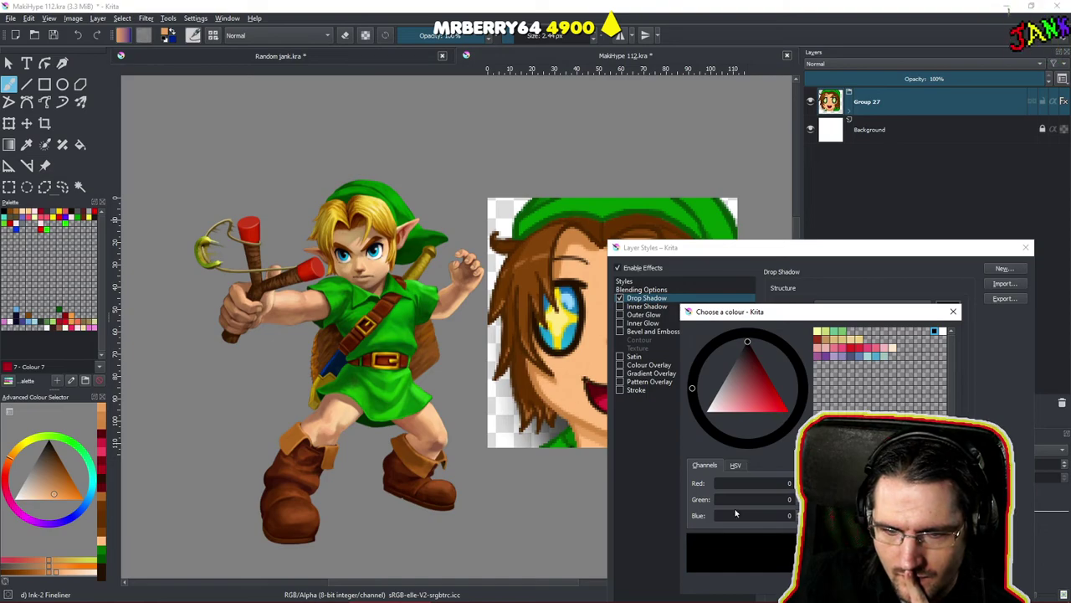
{"action": "left_click_drag", "start_coordinate": [728, 340], "coordinate": [703, 355]}
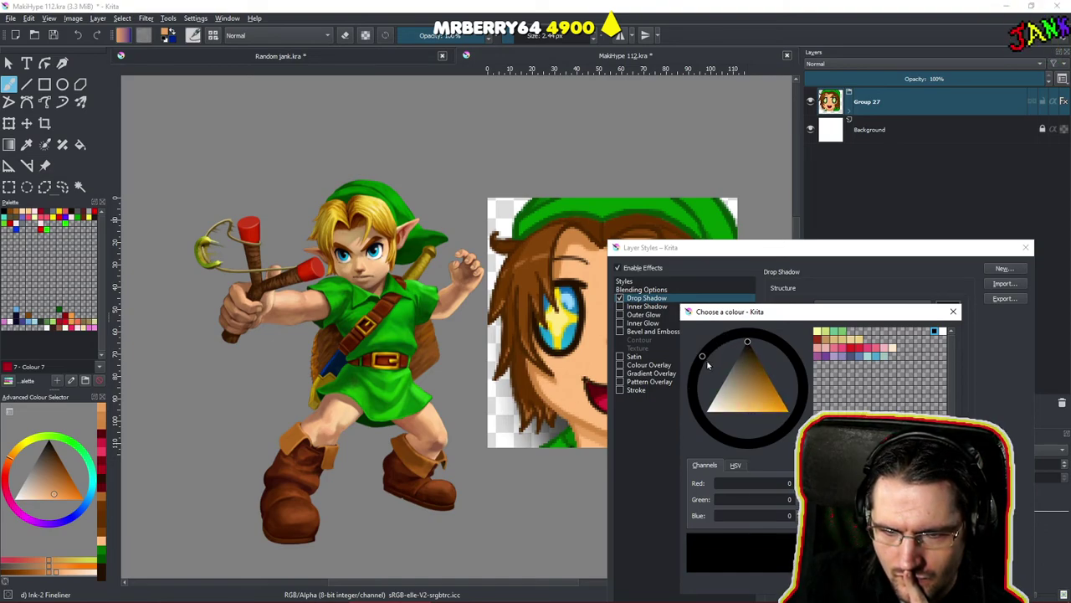
{"action": "left_click", "coordinate": [766, 375]}
{"action": "left_click_drag", "start_coordinate": [775, 376], "coordinate": [764, 371]}
{"action": "left_click", "coordinate": [701, 361]}
{"action": "left_click", "coordinate": [889, 581]}
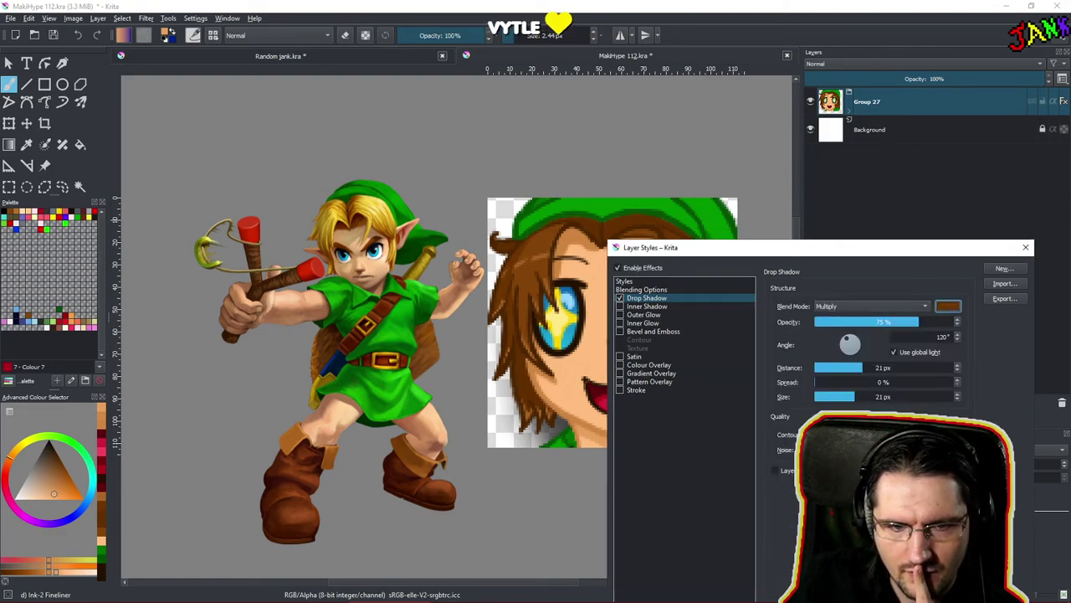
Adjust the drop shadow to a 90° angle, 5 px distance, 100% opacity and 4 px size.
{"action": "left_click", "coordinate": [846, 340]}
{"action": "left_click_drag", "start_coordinate": [847, 341], "coordinate": [849, 326]}
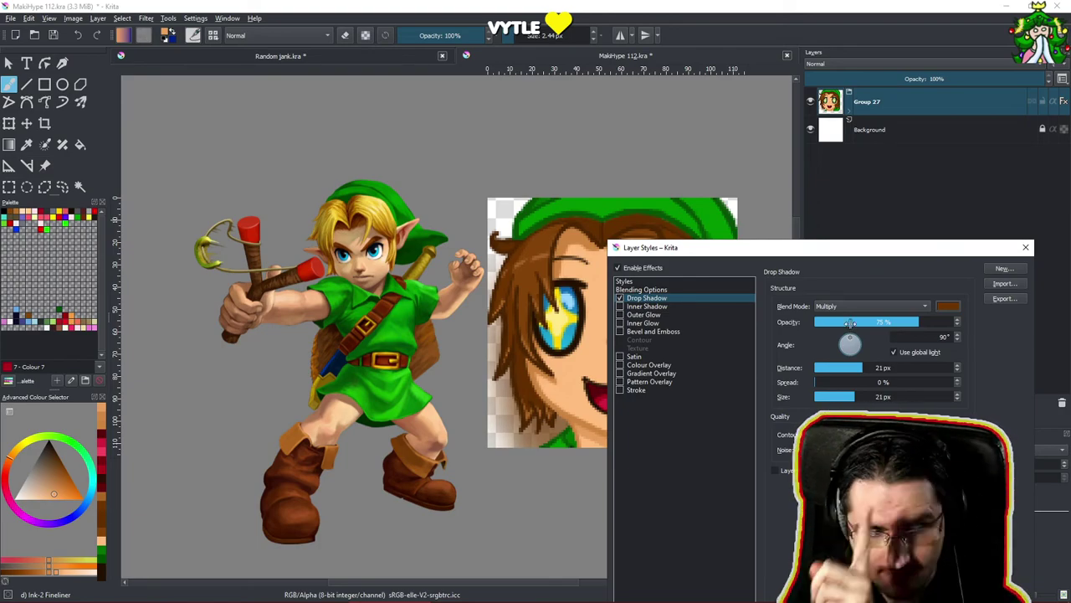
{"action": "left_click_drag", "start_coordinate": [849, 250], "coordinate": [909, 191]}
{"action": "left_click_drag", "start_coordinate": [930, 298], "coordinate": [906, 302]}
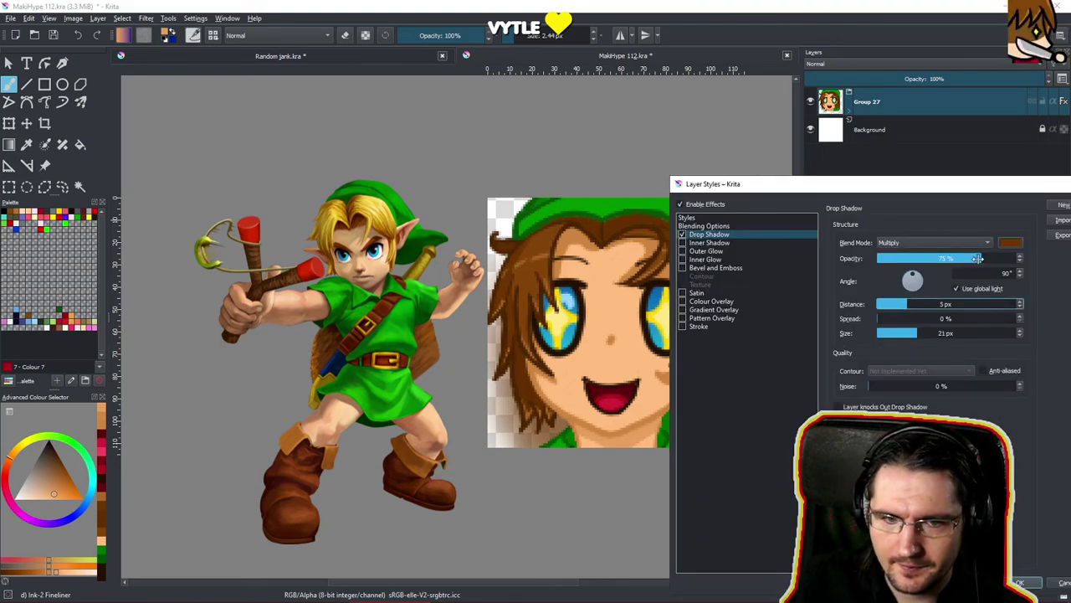
{"action": "left_click_drag", "start_coordinate": [977, 258], "coordinate": [1021, 257]}
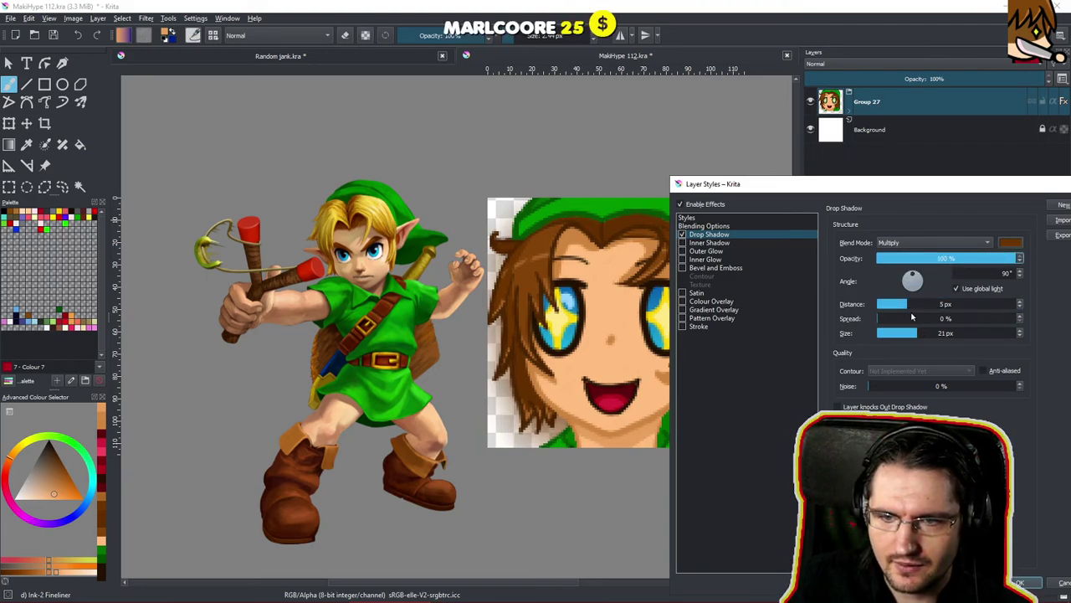
{"action": "left_click_drag", "start_coordinate": [917, 333], "coordinate": [895, 334]}
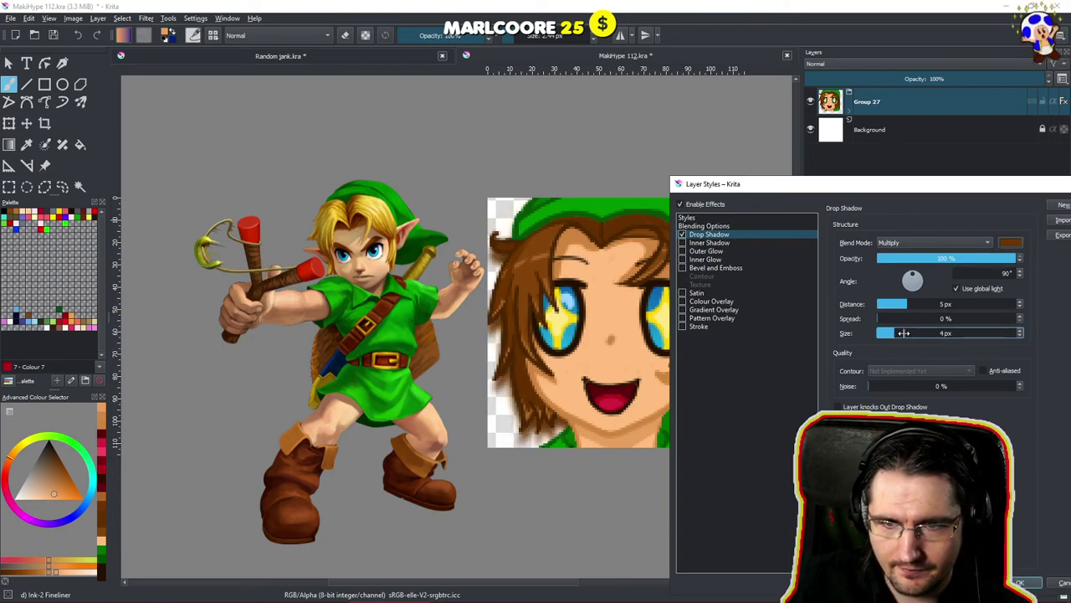
Set the drop shadow's distance to 6 px and its spread to 18%.
{"action": "left_click", "coordinate": [912, 304]}
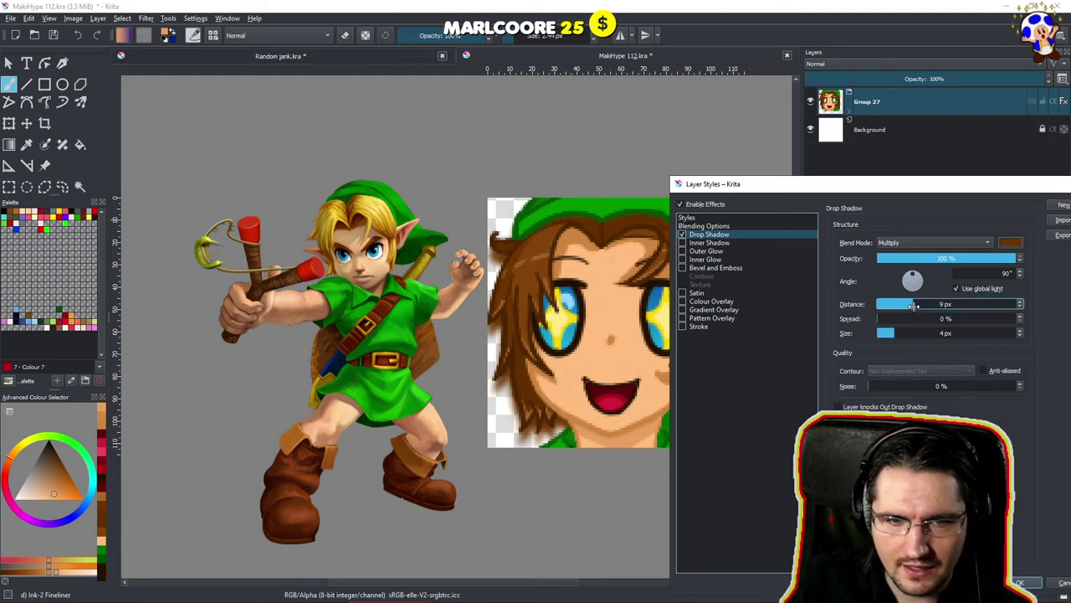
{"action": "left_click_drag", "start_coordinate": [914, 305], "coordinate": [911, 306]}
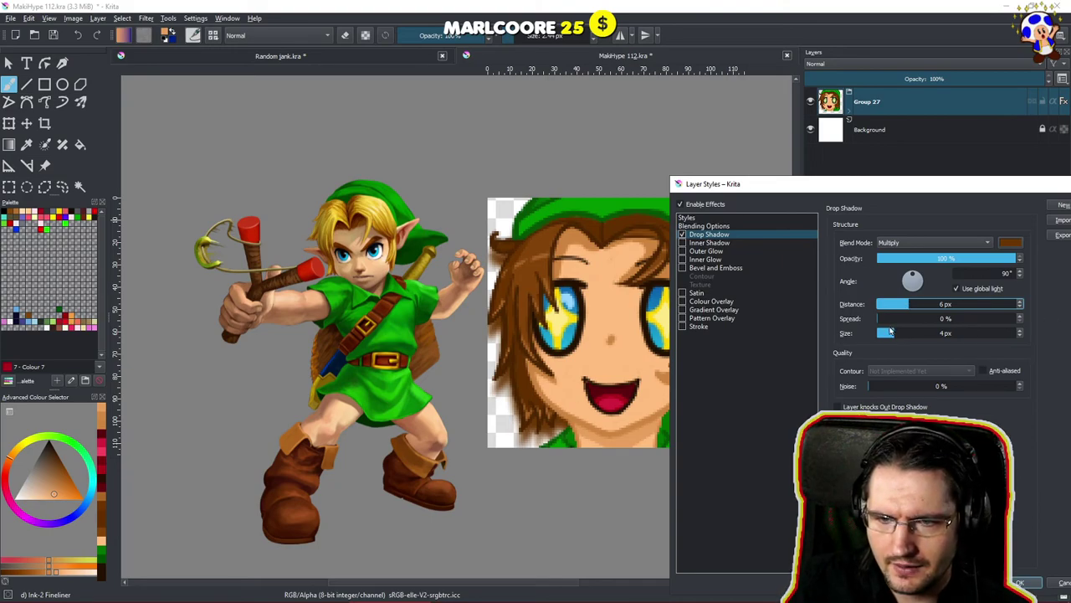
{"action": "left_click_drag", "start_coordinate": [884, 318], "coordinate": [930, 318]}
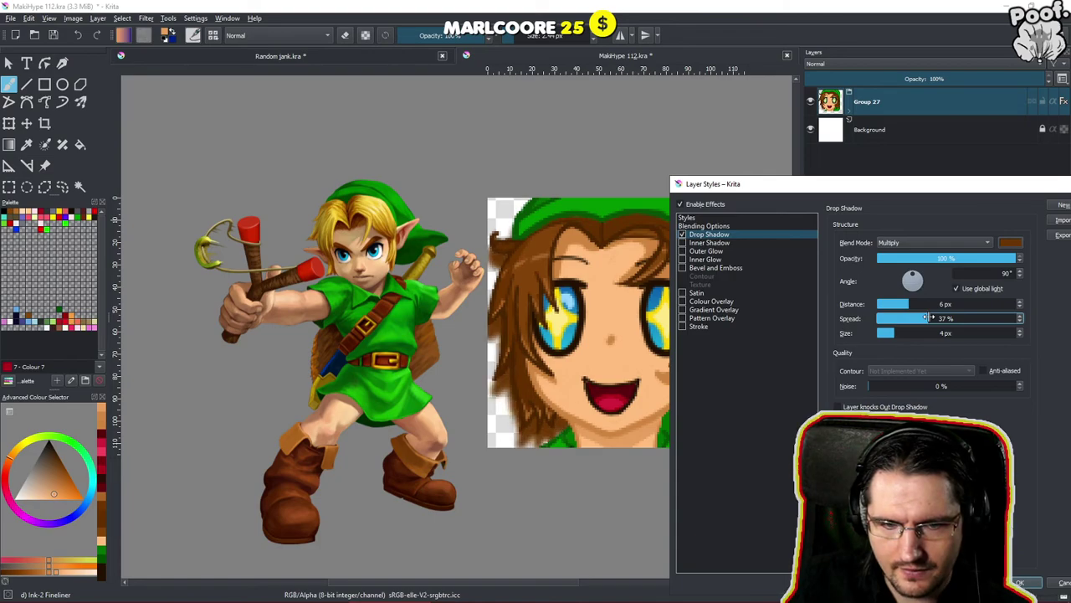
{"action": "left_click_drag", "start_coordinate": [928, 318], "coordinate": [902, 318]}
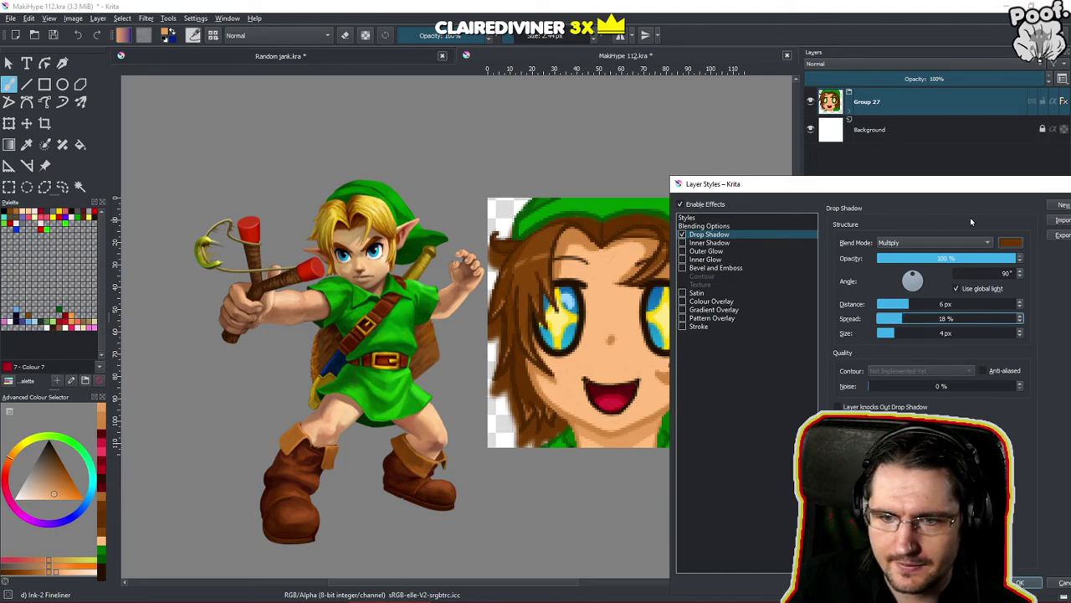
Reduce the drop shadow's size to 2 px and set its spread to 15%.
{"action": "left_click_drag", "start_coordinate": [882, 186], "coordinate": [931, 176]}
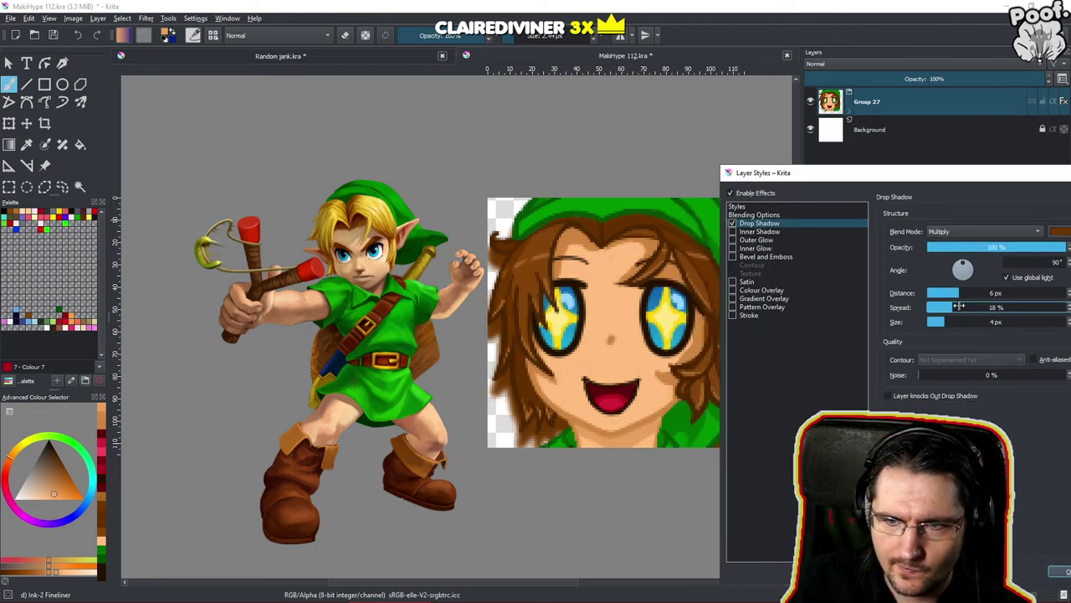
{"action": "left_click_drag", "start_coordinate": [937, 322], "coordinate": [940, 323]}
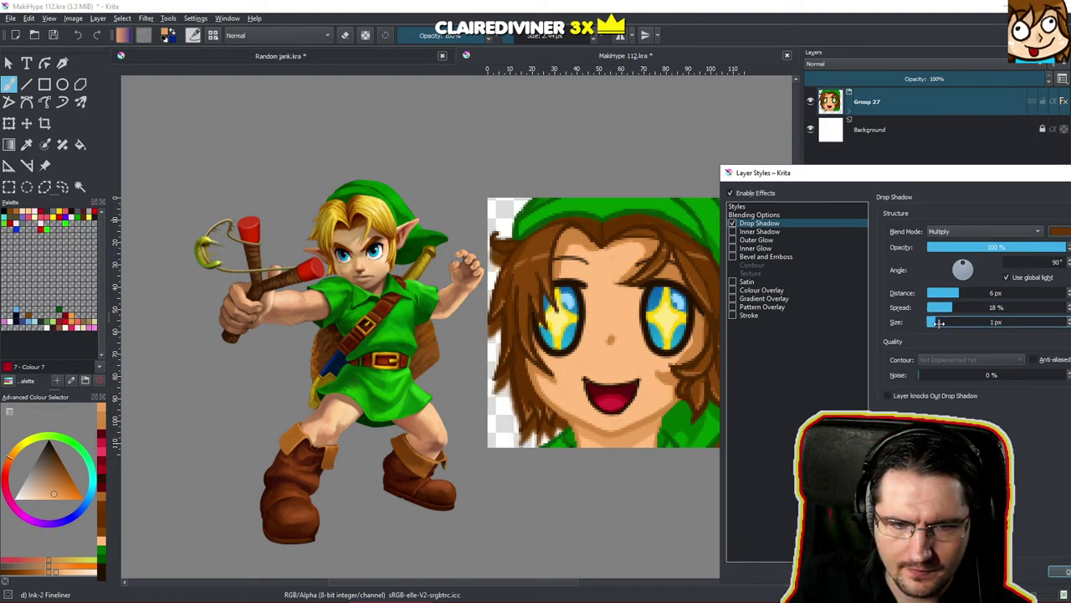
{"action": "left_click_drag", "start_coordinate": [940, 323], "coordinate": [943, 323]}
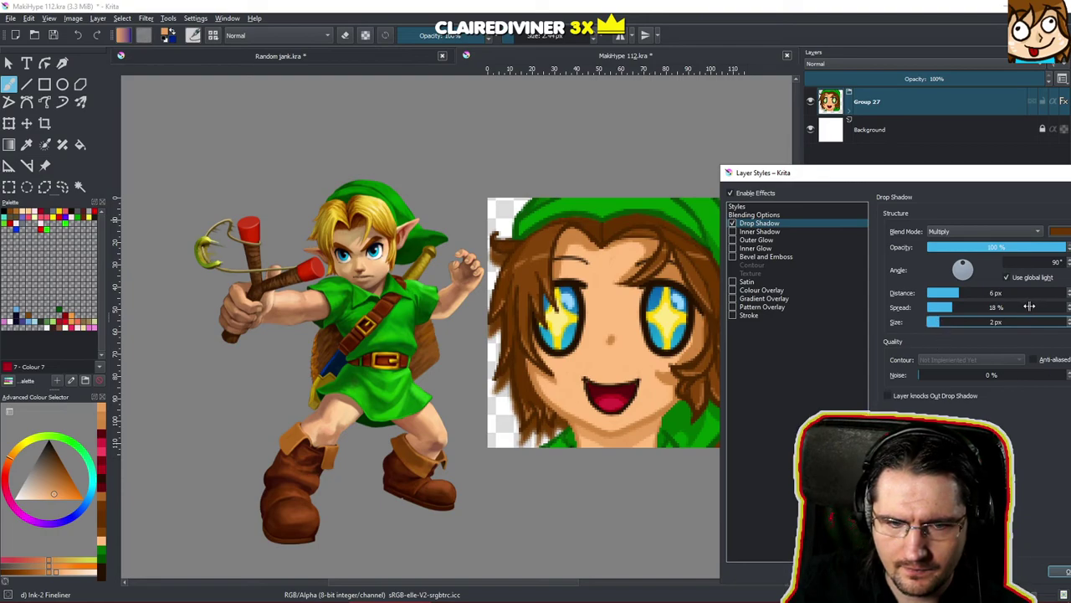
{"action": "left_click_drag", "start_coordinate": [959, 307], "coordinate": [935, 307]}
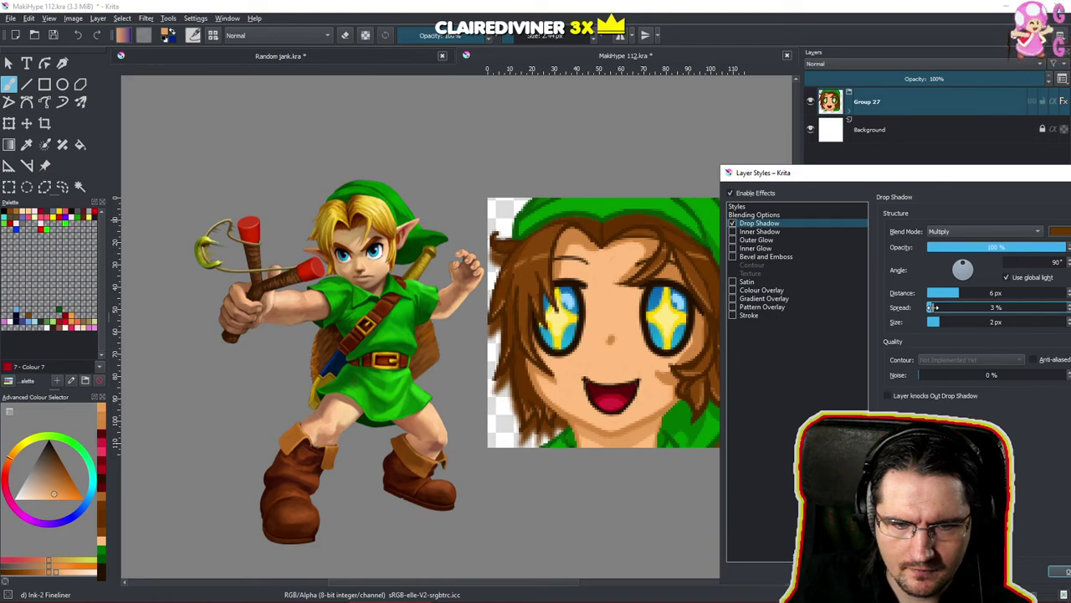
{"action": "left_click_drag", "start_coordinate": [931, 308], "coordinate": [910, 318]}
{"action": "left_click", "coordinate": [964, 307]}
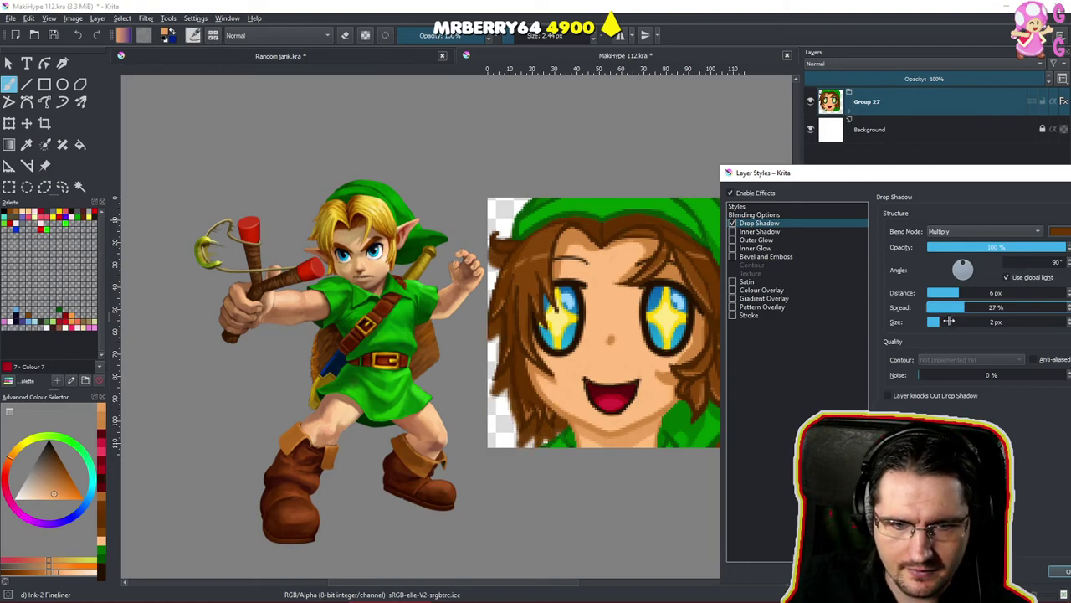
{"action": "left_click_drag", "start_coordinate": [970, 307], "coordinate": [950, 308]}
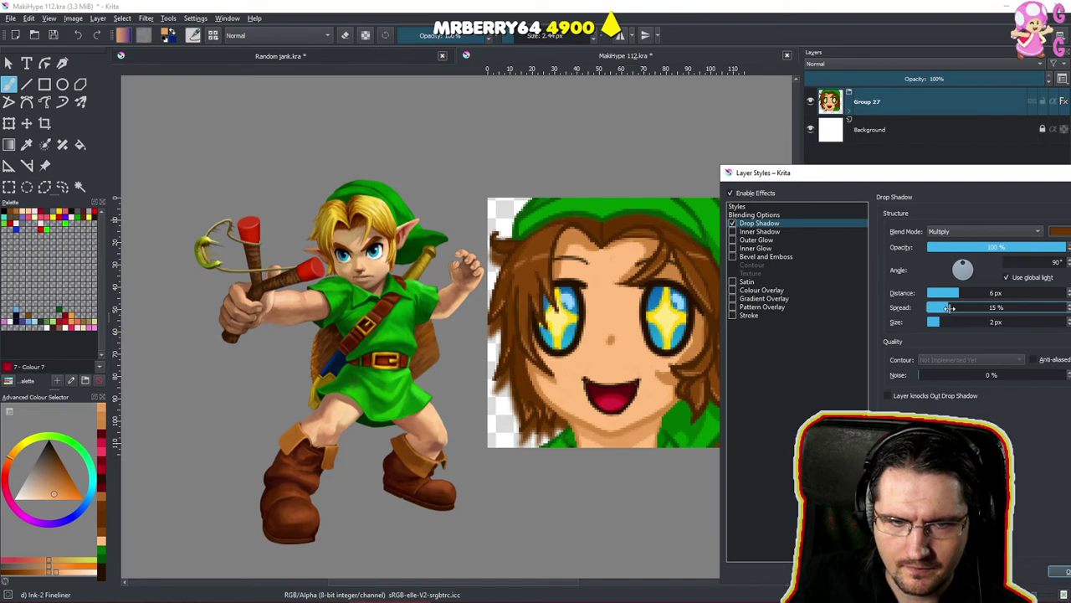
Try a green drop shadow colour and move the layer style dialog clear of the emote to view it.
{"action": "left_click_drag", "start_coordinate": [960, 174], "coordinate": [1070, 167]}
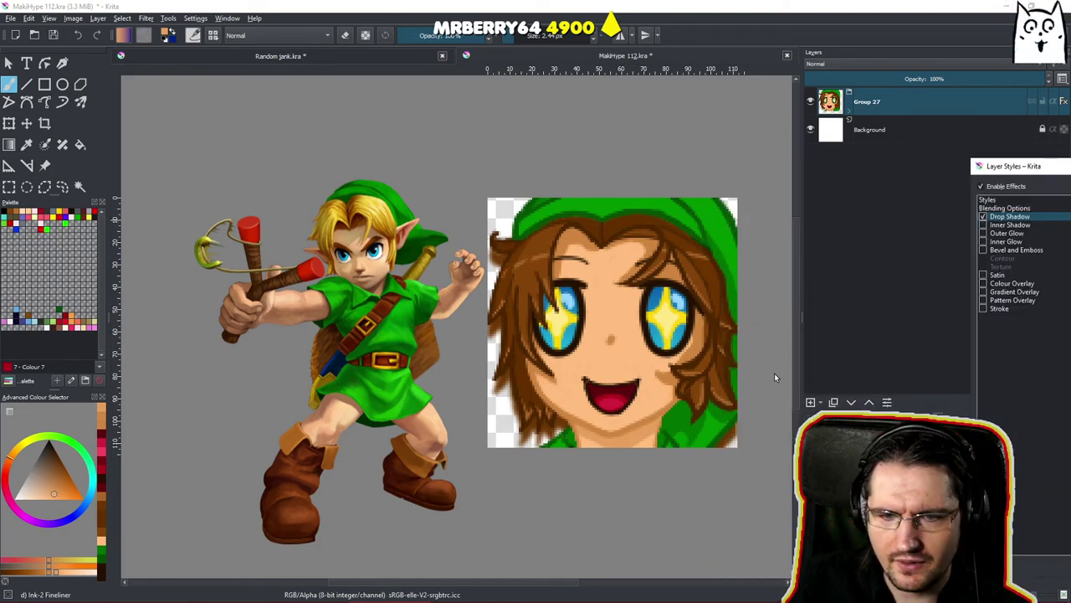
{"action": "left_click_drag", "start_coordinate": [1029, 166], "coordinate": [567, 171]}
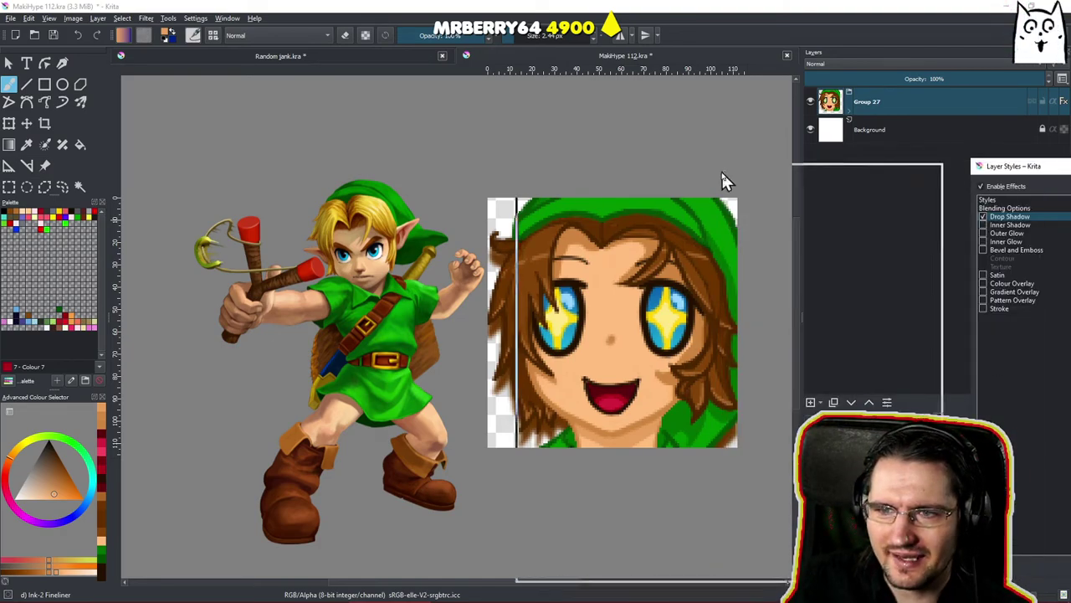
{"action": "left_click", "coordinate": [852, 230]}
{"action": "left_click", "coordinate": [685, 269]}
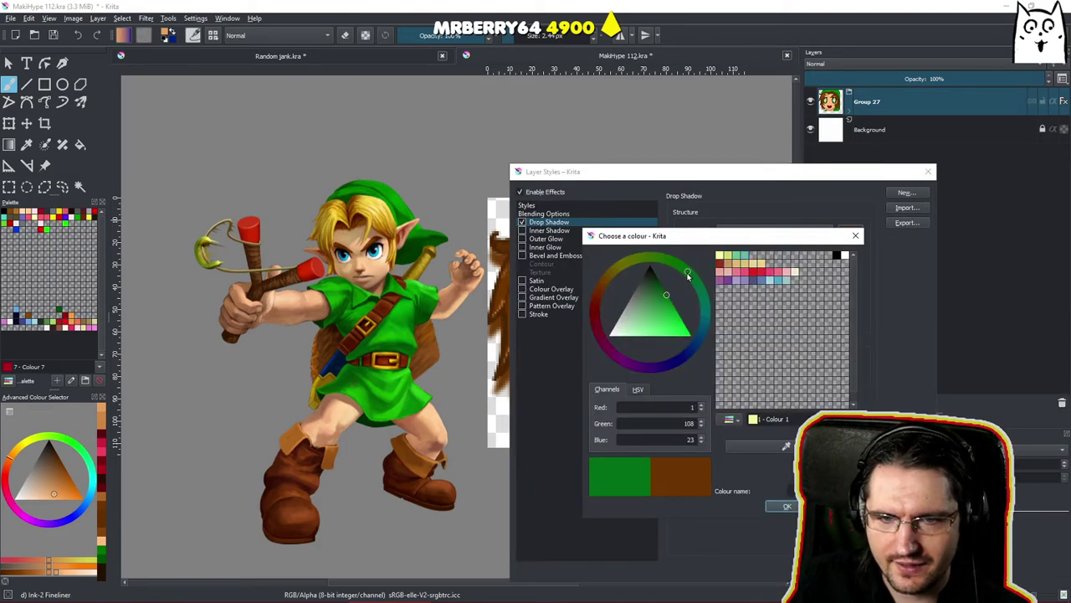
{"action": "left_click", "coordinate": [775, 507]}
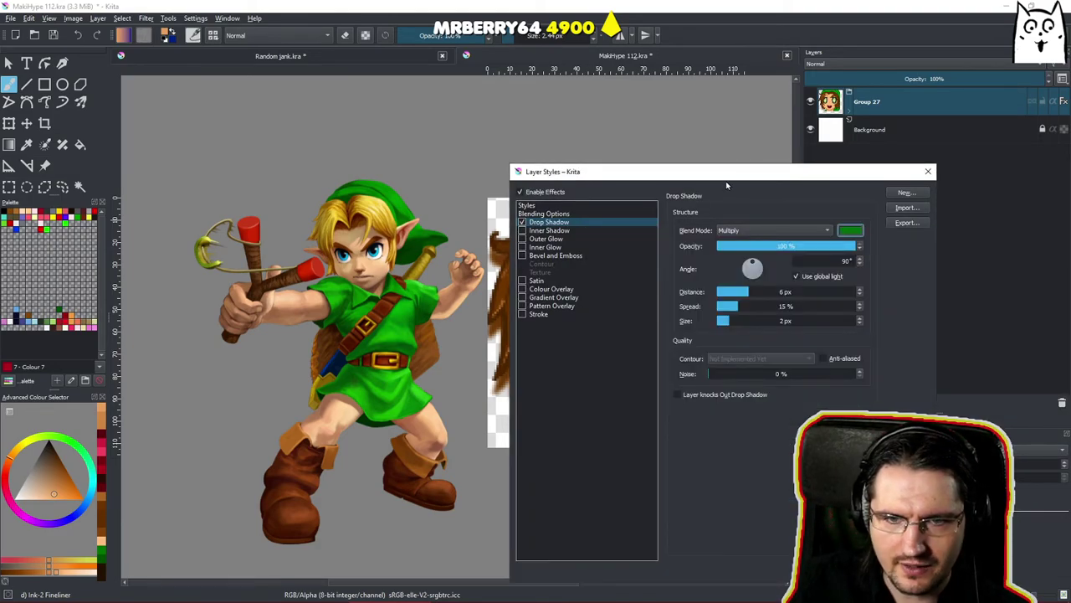
{"action": "left_click_drag", "start_coordinate": [746, 179], "coordinate": [1027, 186]}
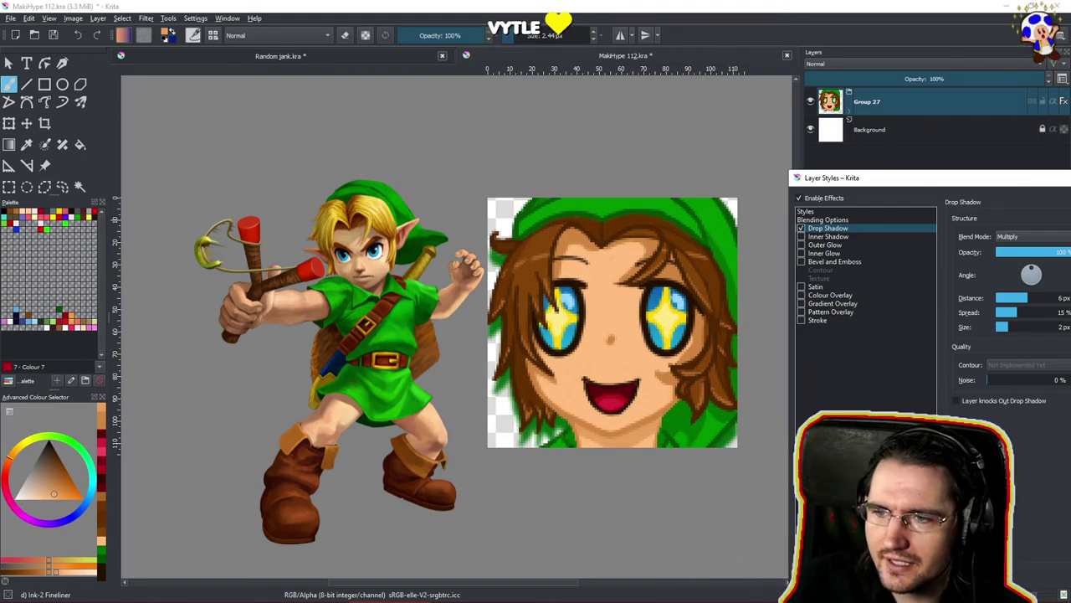
Change the drop shadow colour to dark grey #292929, apply the layer style and check the emote at small size.
{"action": "left_click", "coordinate": [1068, 237]}
{"action": "left_click_drag", "start_coordinate": [868, 291], "coordinate": [839, 288]}
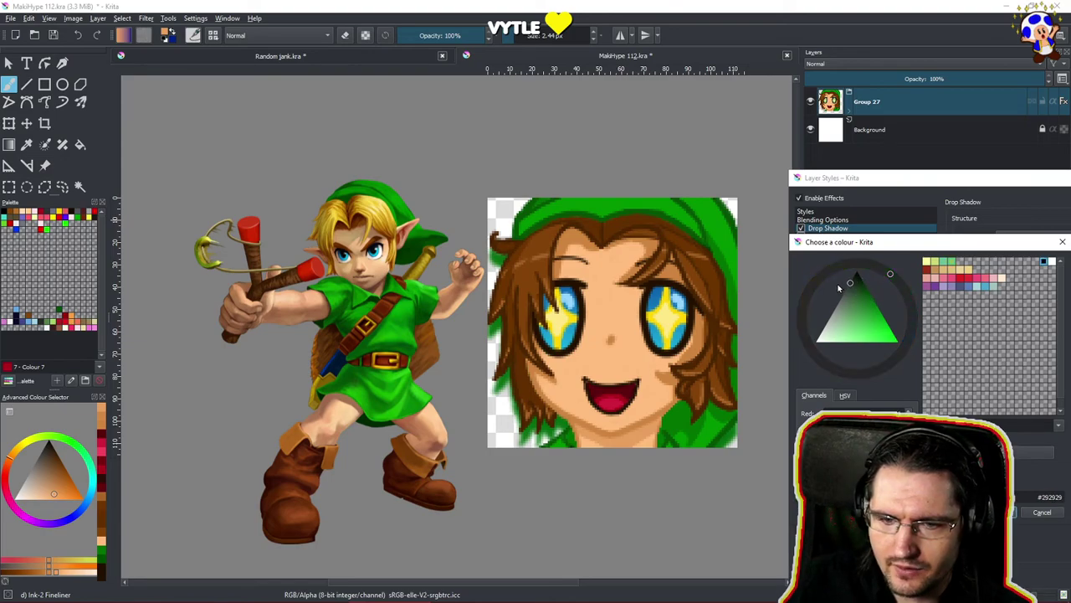
{"action": "left_click", "coordinate": [999, 512]}
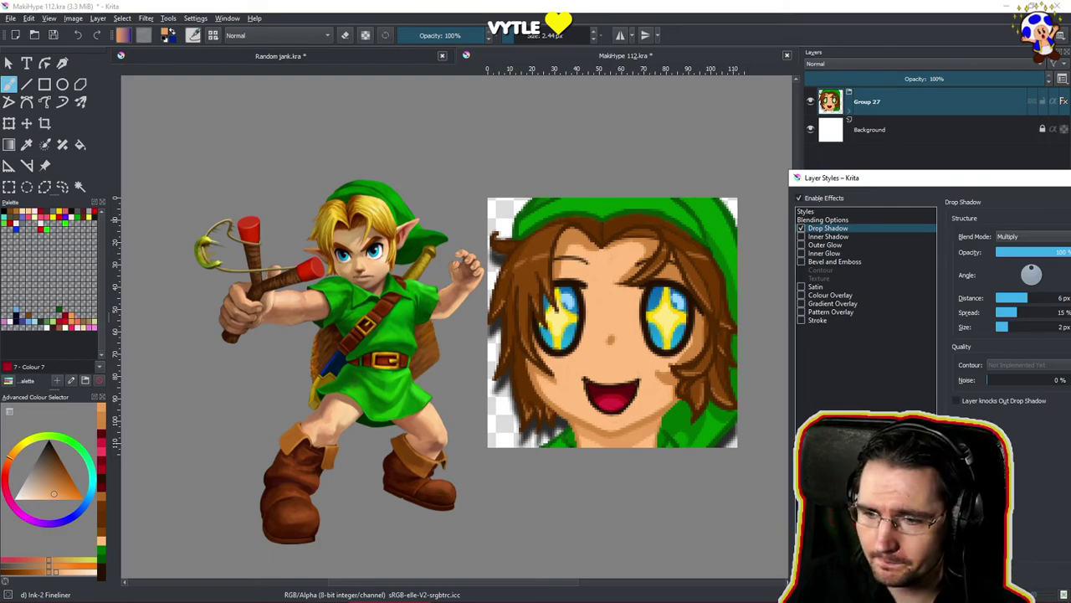
{"action": "key", "text": "Return"}
{"action": "scroll", "coordinate": [711, 394], "scroll_direction": "down", "scroll_amount": 5}
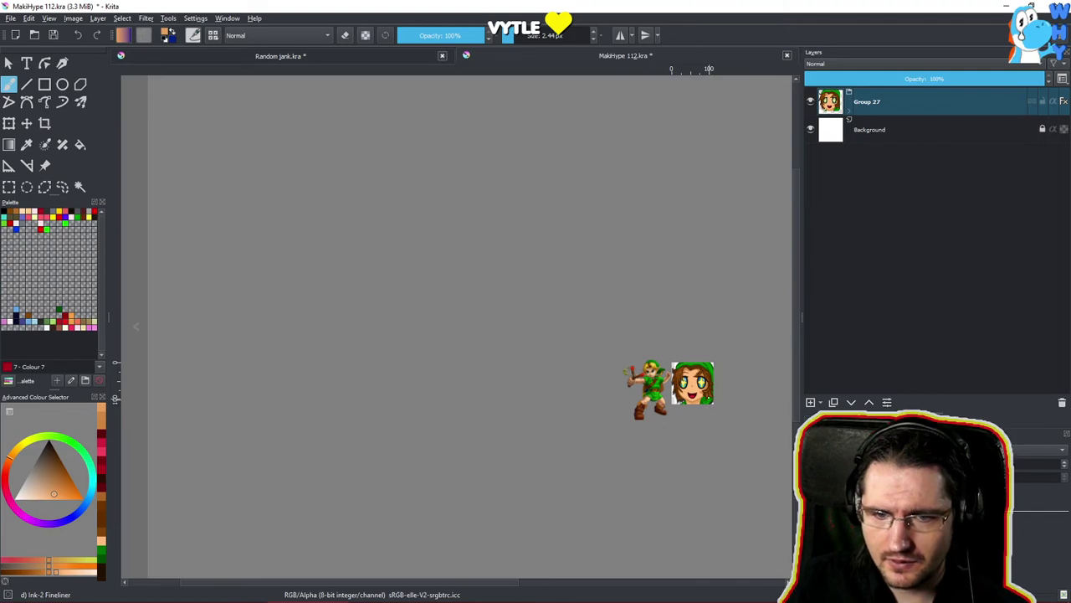
{"action": "scroll", "coordinate": [696, 383], "scroll_direction": "up", "scroll_amount": 2}
{"action": "scroll", "coordinate": [697, 382], "scroll_direction": "down", "scroll_amount": 3}
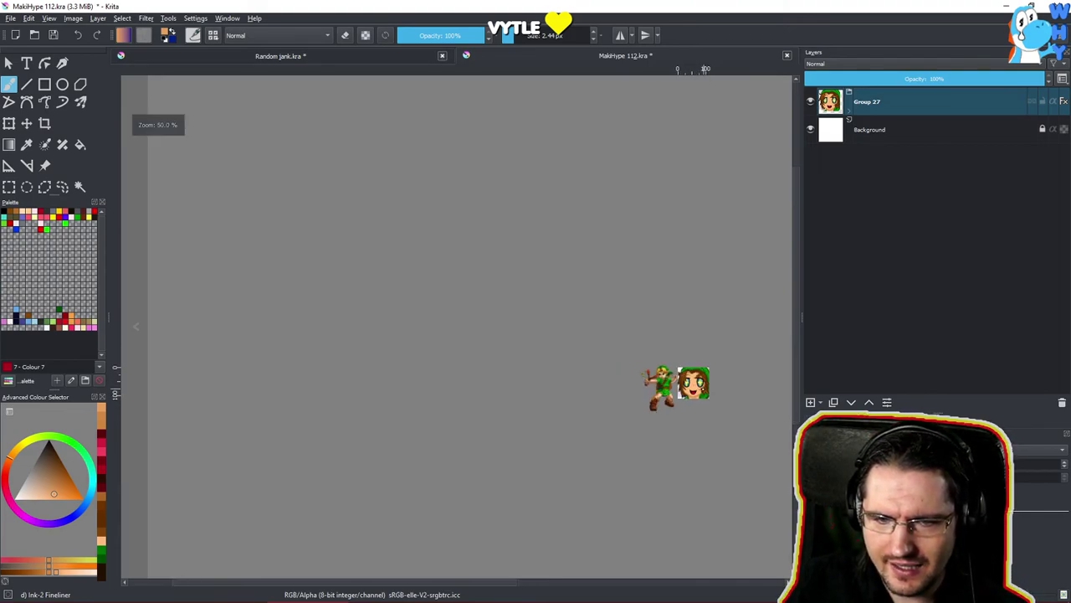
{"action": "scroll", "coordinate": [714, 400], "scroll_direction": "down", "scroll_amount": 2}
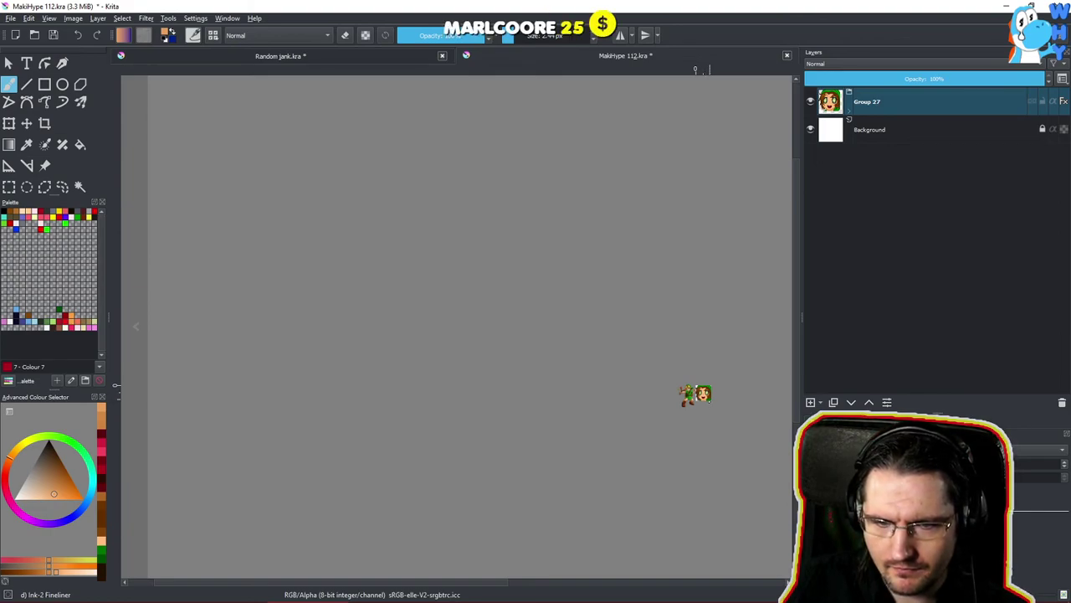
{"action": "scroll", "coordinate": [705, 396], "scroll_direction": "up", "scroll_amount": 4}
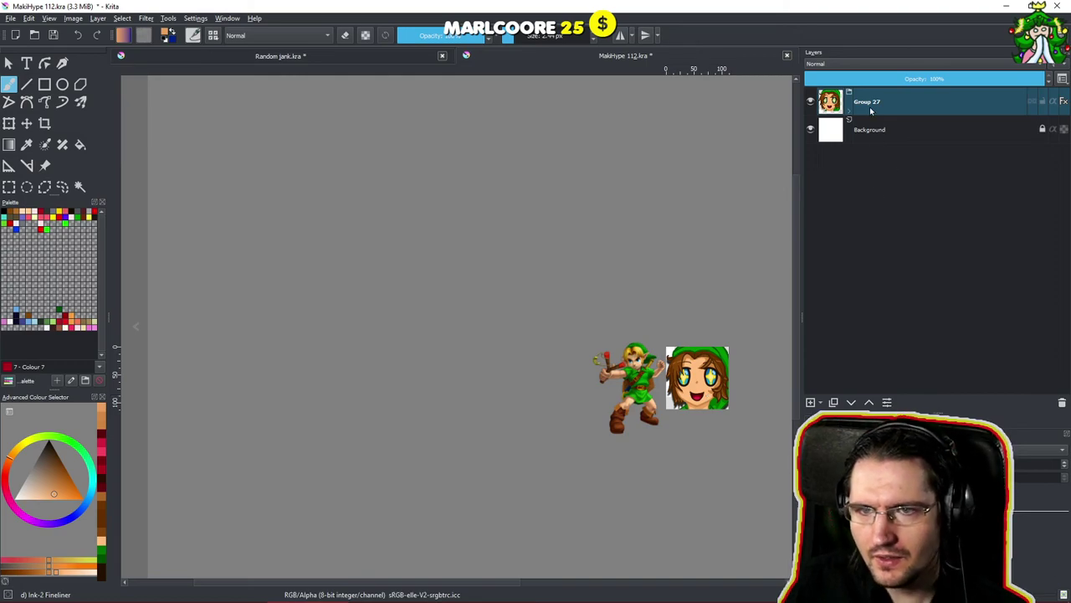
Add two new paint layers above Group 27 and put them together in a group.
{"action": "left_click", "coordinate": [810, 402]}
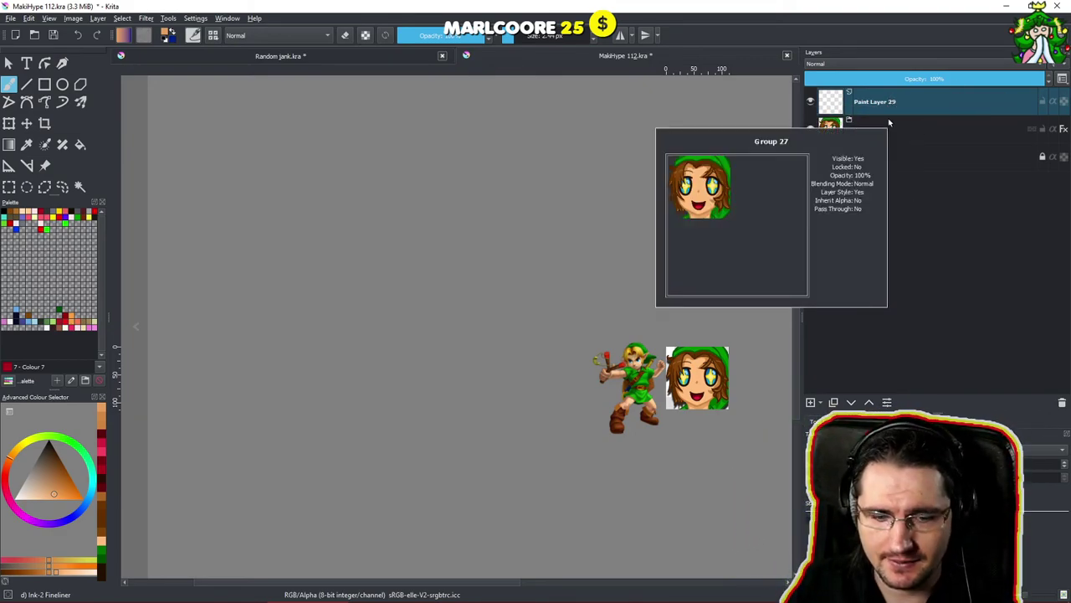
{"action": "left_click", "coordinate": [810, 402]}
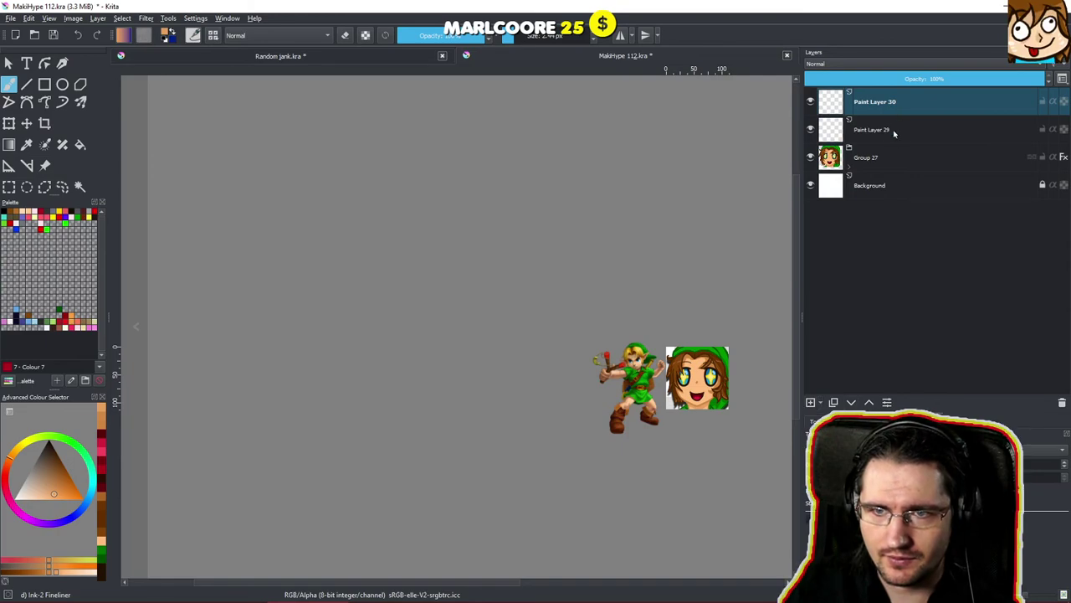
{"action": "left_click", "coordinate": [893, 130]}
{"action": "left_click", "coordinate": [898, 111]}
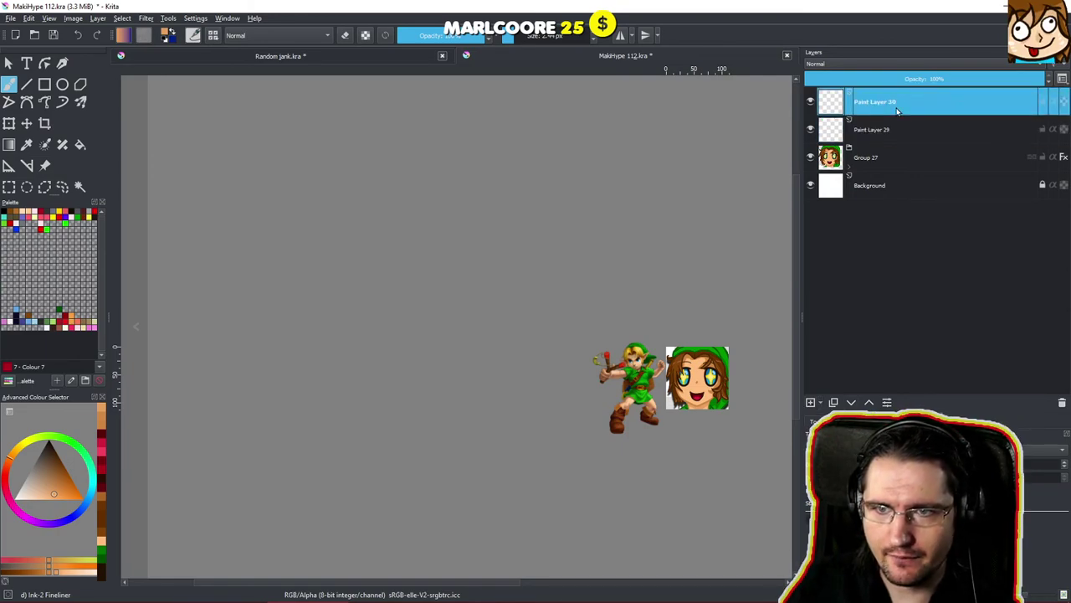
{"action": "left_click", "coordinate": [900, 130], "text": "shift"}
{"action": "key", "text": "ctrl+g"}
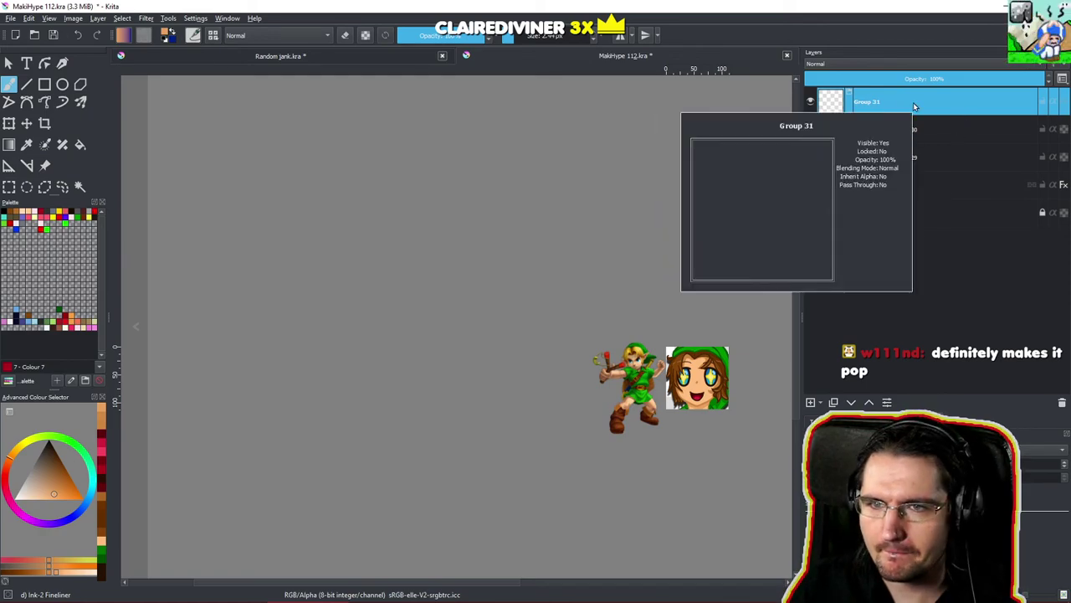
{"action": "mouse_move", "coordinate": [907, 128]}
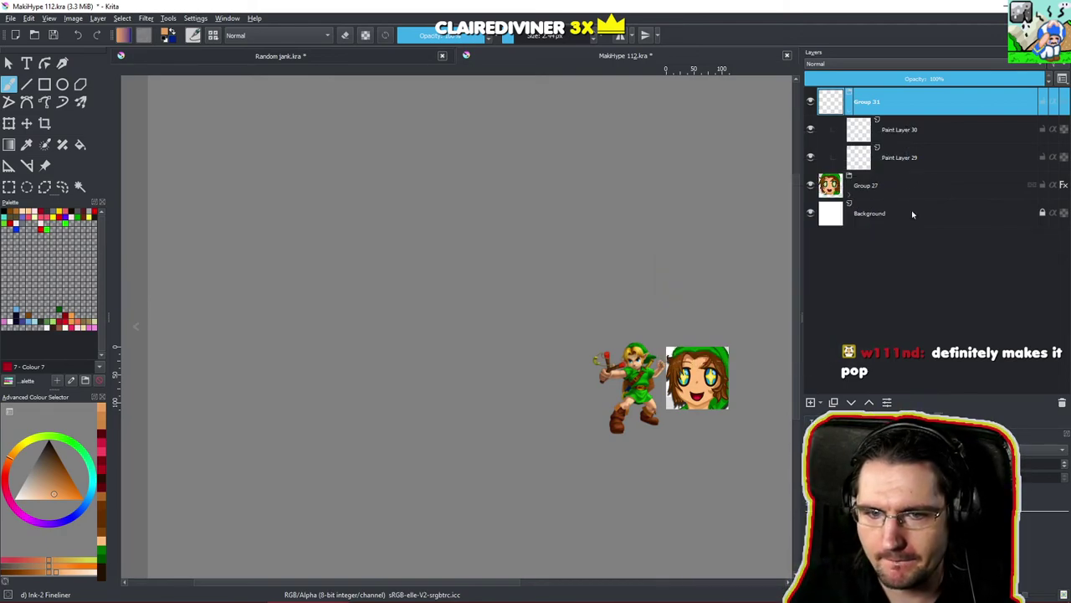
Paint golden-yellow four-pointed sparkles over the hair and forehead on the upper paint layer of the new group.
{"action": "left_click", "coordinate": [912, 131]}
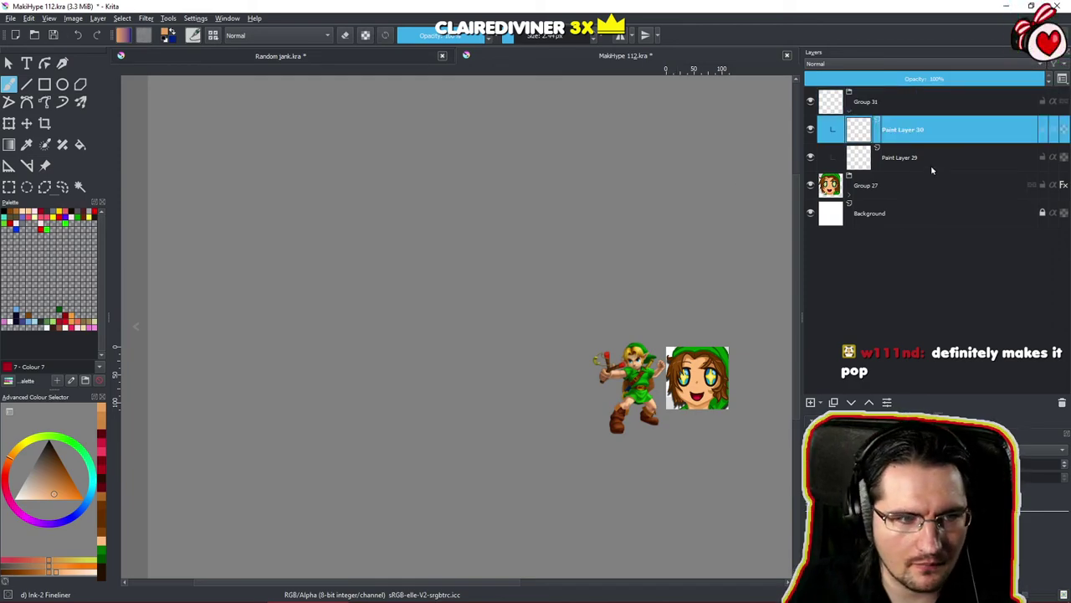
{"action": "left_click", "coordinate": [63, 216]}
{"action": "left_click_drag", "start_coordinate": [730, 363], "coordinate": [723, 227]}
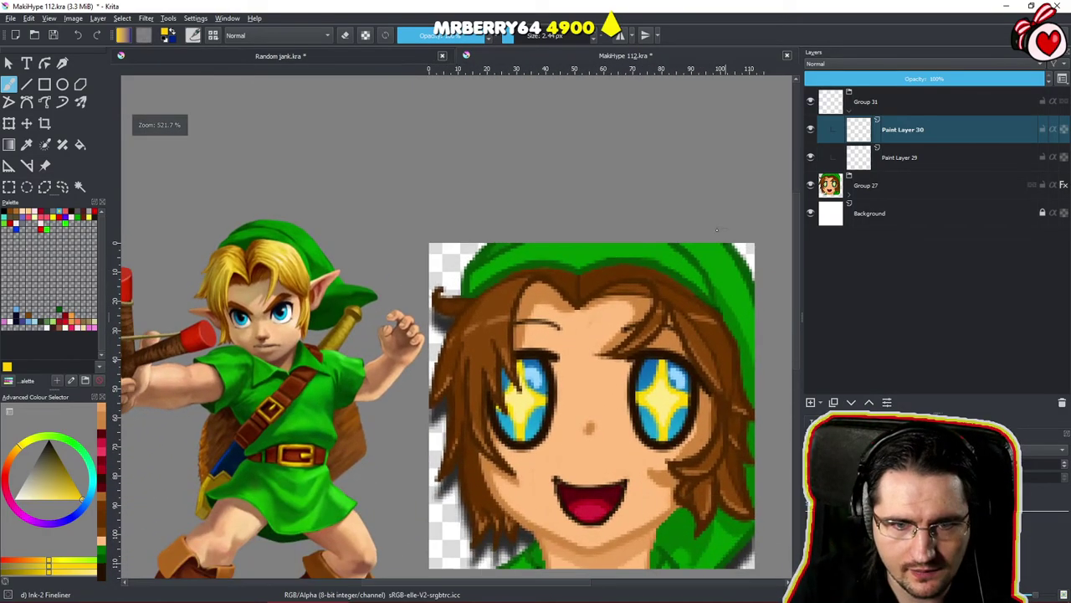
{"action": "mouse_move", "coordinate": [449, 287]}
{"action": "left_mouse_down"}
{"action": "mouse_move", "coordinate": [463, 307]}
{"action": "mouse_move", "coordinate": [442, 308]}
{"action": "mouse_move", "coordinate": [452, 331]}
{"action": "mouse_move", "coordinate": [460, 313]}
{"action": "left_mouse_up"}
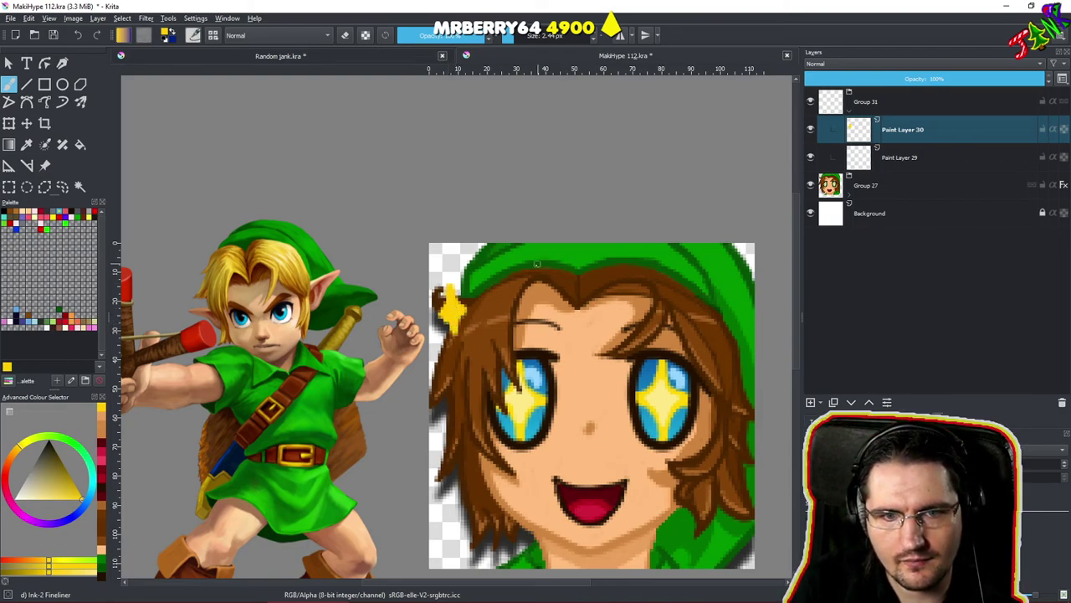
{"action": "mouse_move", "coordinate": [525, 262]}
{"action": "left_mouse_down"}
{"action": "mouse_move", "coordinate": [516, 281]}
{"action": "mouse_move", "coordinate": [529, 263]}
{"action": "mouse_move", "coordinate": [538, 285]}
{"action": "mouse_move", "coordinate": [520, 285]}
{"action": "mouse_move", "coordinate": [526, 303]}
{"action": "mouse_move", "coordinate": [521, 283]}
{"action": "left_mouse_up"}
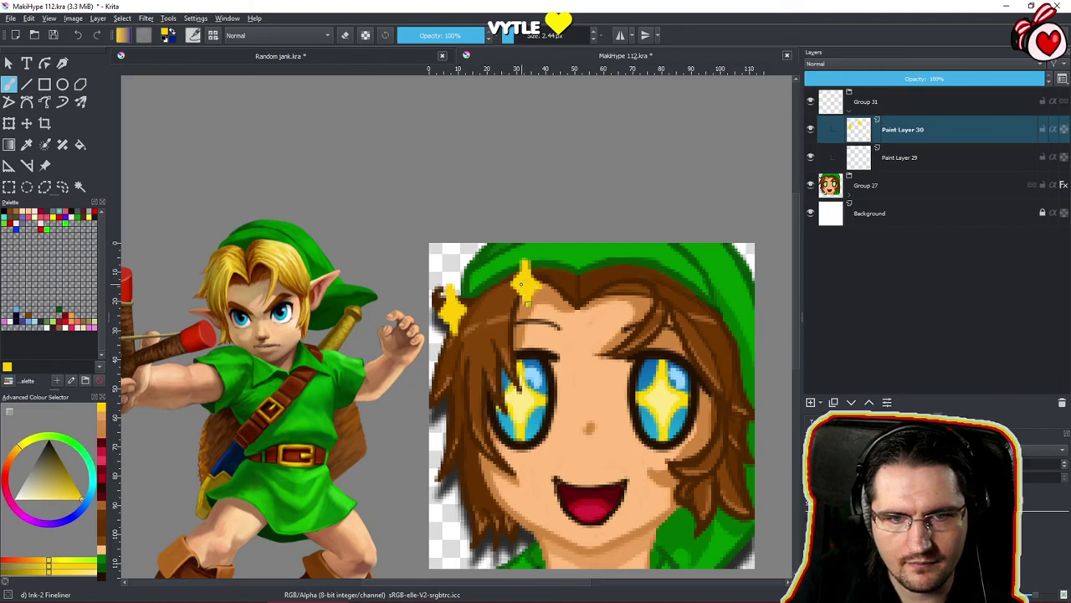
{"action": "mouse_move", "coordinate": [624, 262]}
{"action": "left_mouse_down"}
{"action": "mouse_move", "coordinate": [532, 282]}
{"action": "mouse_move", "coordinate": [538, 319]}
{"action": "left_mouse_up"}
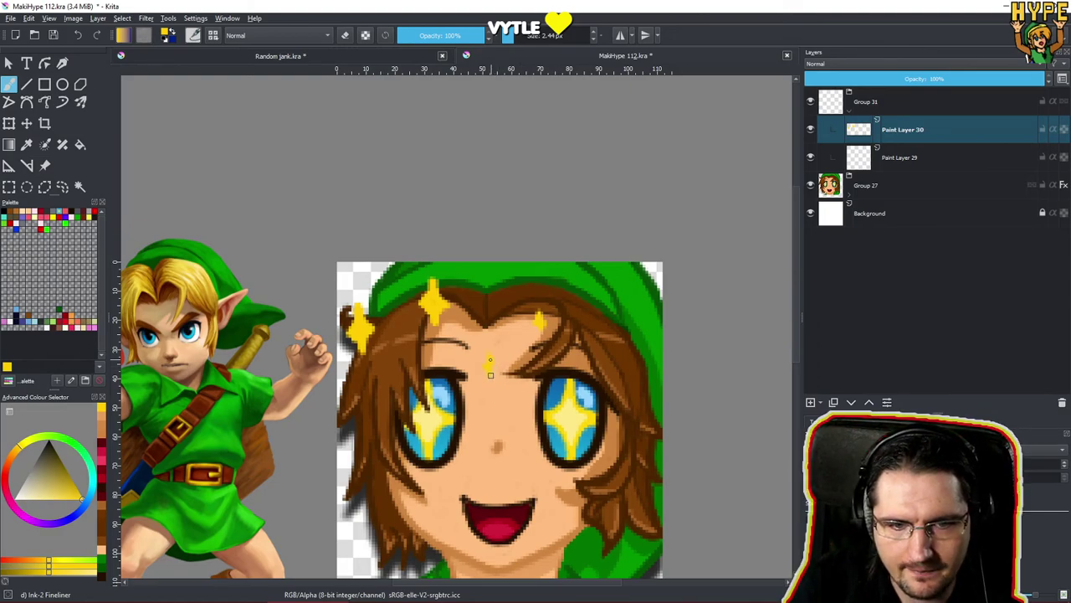
Paint more golden four-pointed sparkles on the forehead, the right-hand hair, the right side of the hat and the hat brim's centre.
{"action": "scroll", "coordinate": [491, 359], "scroll_direction": "down", "scroll_amount": 4}
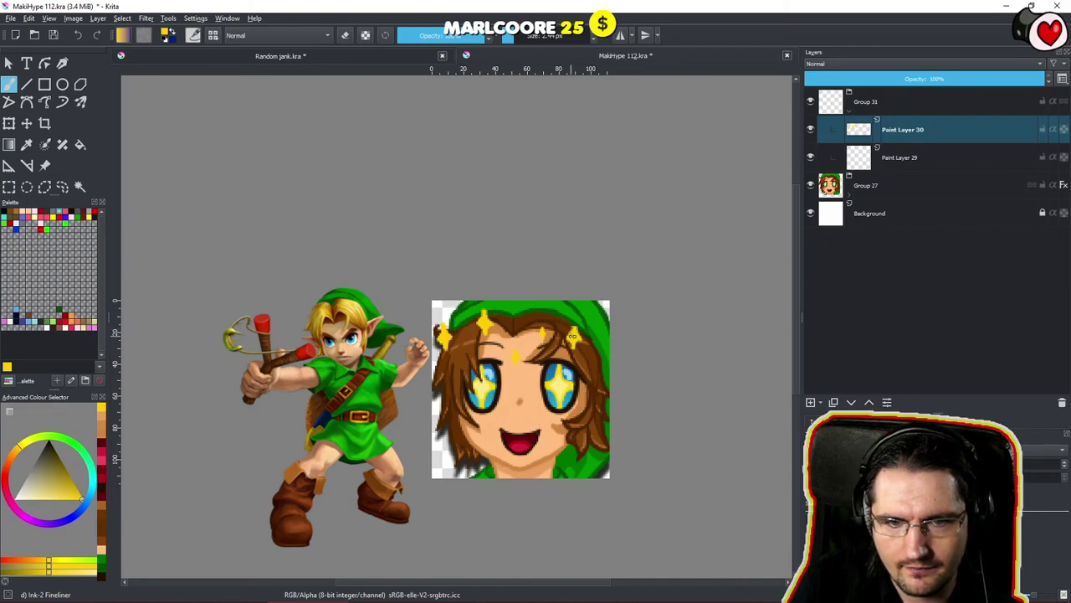
{"action": "scroll", "coordinate": [573, 335], "scroll_direction": "up", "scroll_amount": 4}
{"action": "key", "text": "e"}
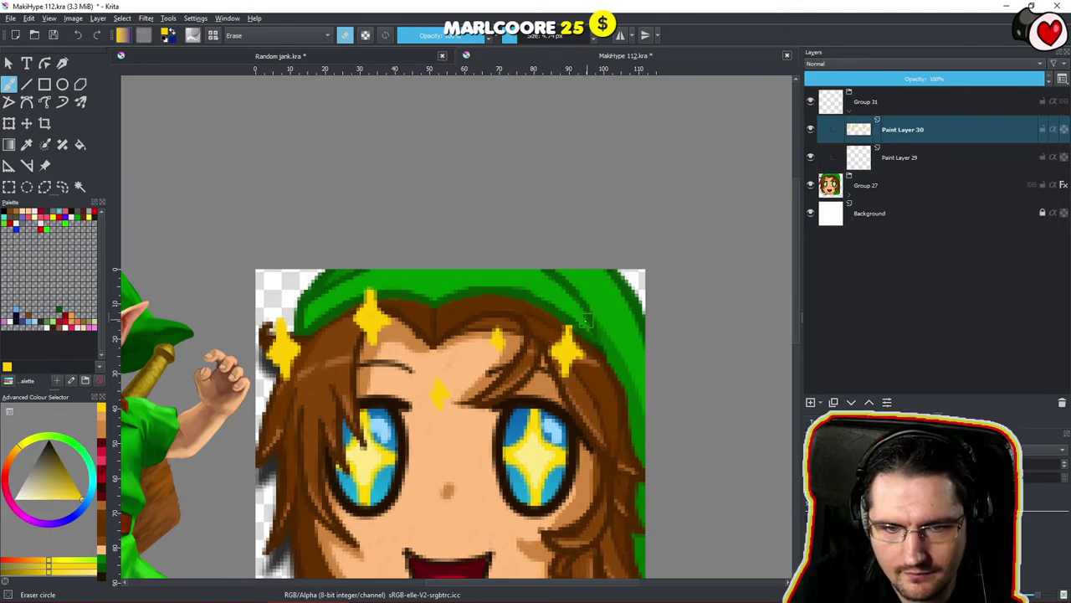
{"action": "mouse_move", "coordinate": [642, 296]}
{"action": "left_mouse_down"}
{"action": "mouse_move", "coordinate": [600, 231]}
{"action": "mouse_move", "coordinate": [574, 266]}
{"action": "mouse_move", "coordinate": [584, 270]}
{"action": "mouse_move", "coordinate": [574, 280]}
{"action": "mouse_move", "coordinate": [585, 266]}
{"action": "mouse_move", "coordinate": [576, 323]}
{"action": "mouse_move", "coordinate": [534, 421]}
{"action": "left_mouse_up"}
{"action": "key", "text": "e"}
{"action": "left_click_drag", "start_coordinate": [548, 362], "coordinate": [549, 264]}
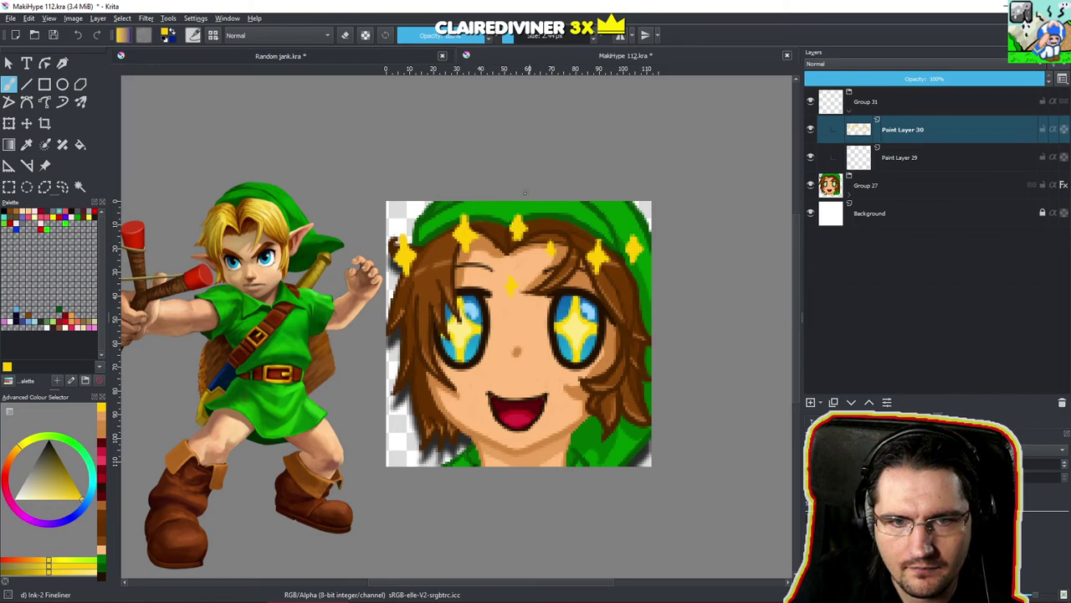
{"action": "key", "text": "e"}
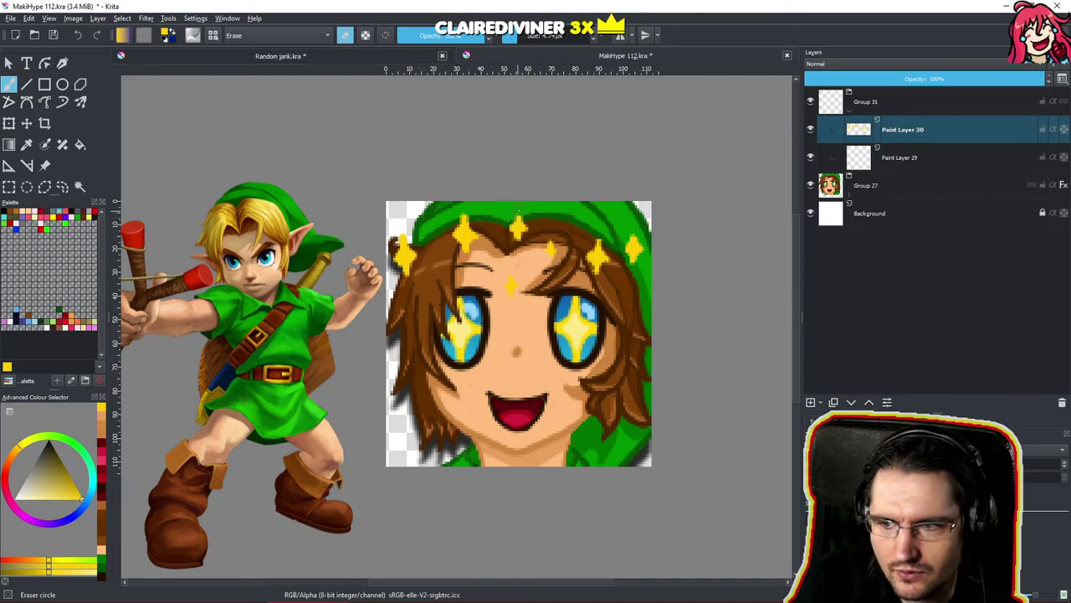
{"action": "scroll", "coordinate": [531, 257], "scroll_direction": "down", "scroll_amount": 6}
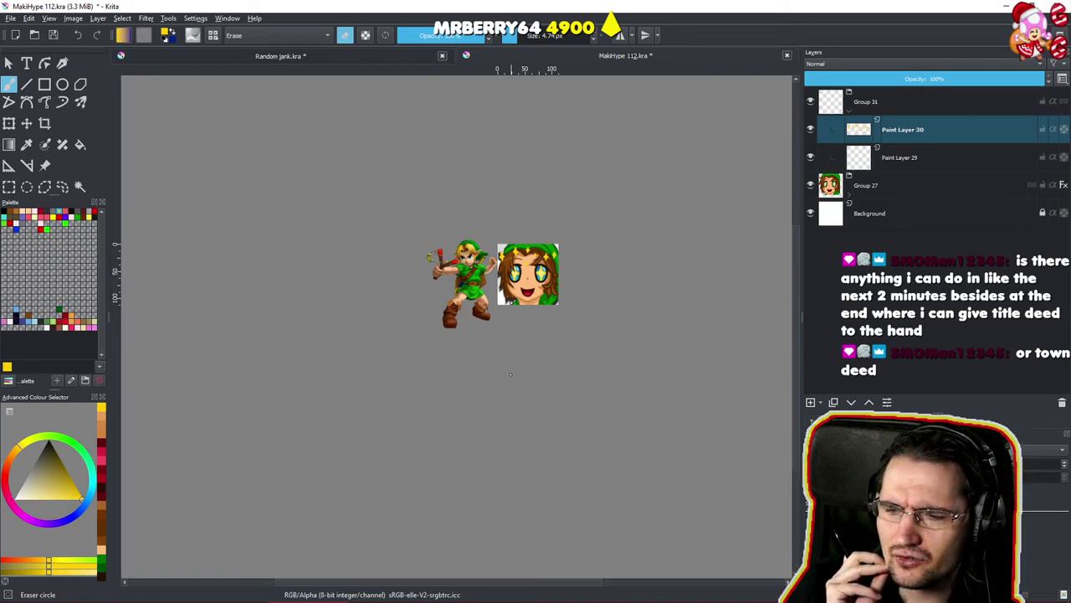
Paint a golden four-pointed sparkle on the outer strands of the left-hand hair, level with the eye's lower edge.
{"action": "left_click_drag", "start_coordinate": [523, 288], "coordinate": [592, 156]}
{"action": "left_click_drag", "start_coordinate": [588, 229], "coordinate": [602, 171], "text": "ctrl"}
{"action": "mouse_move", "coordinate": [565, 242]}
{"action": "left_mouse_down"}
{"action": "mouse_move", "coordinate": [577, 236]}
{"action": "mouse_move", "coordinate": [563, 253]}
{"action": "left_mouse_up"}
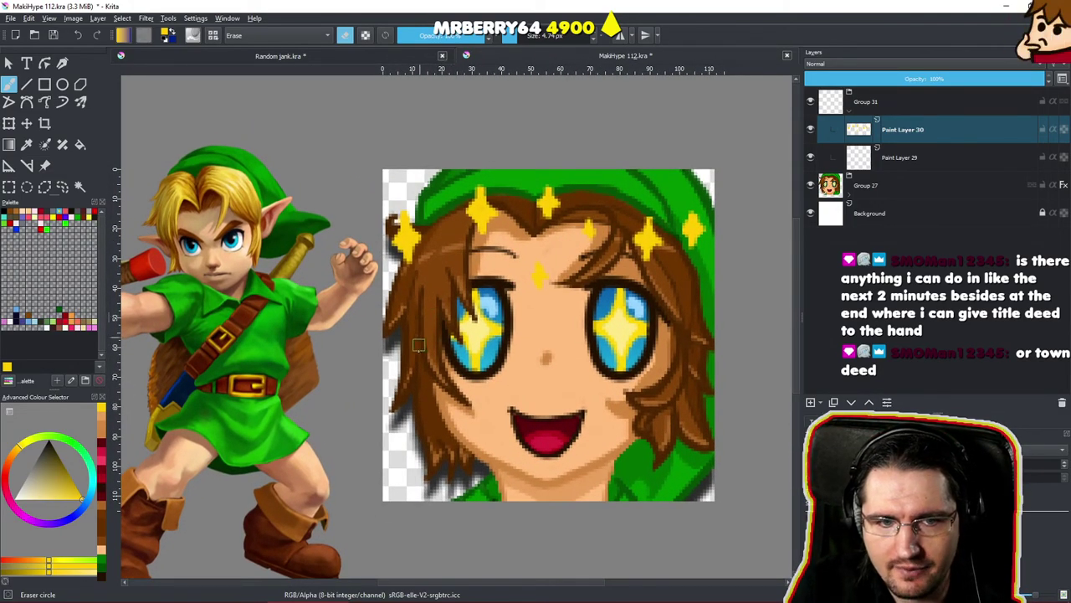
{"action": "key", "text": "e"}
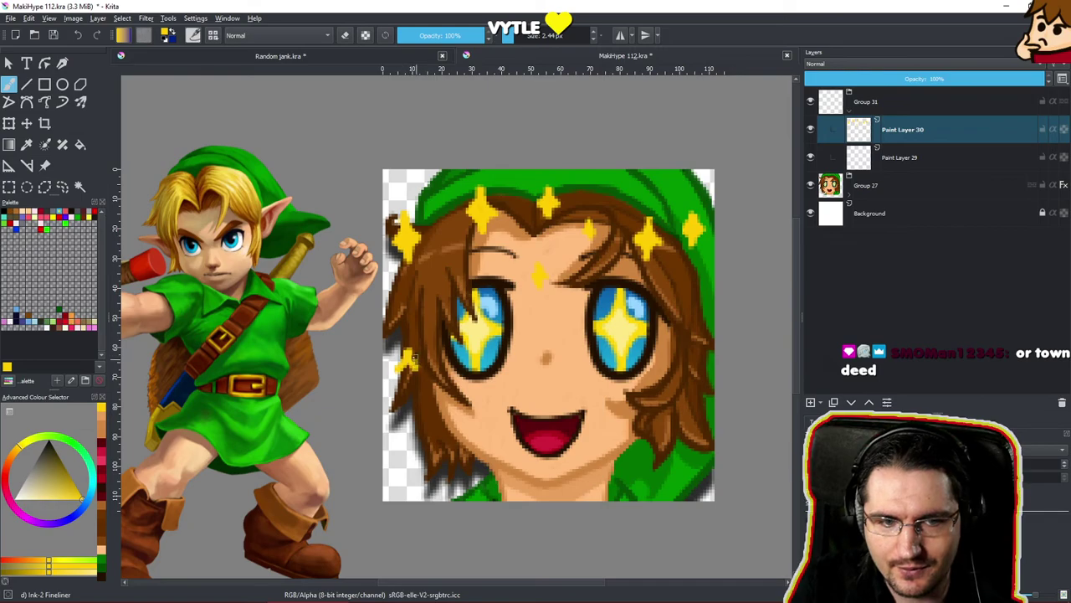
{"action": "left_click_drag", "start_coordinate": [403, 370], "coordinate": [407, 386]}
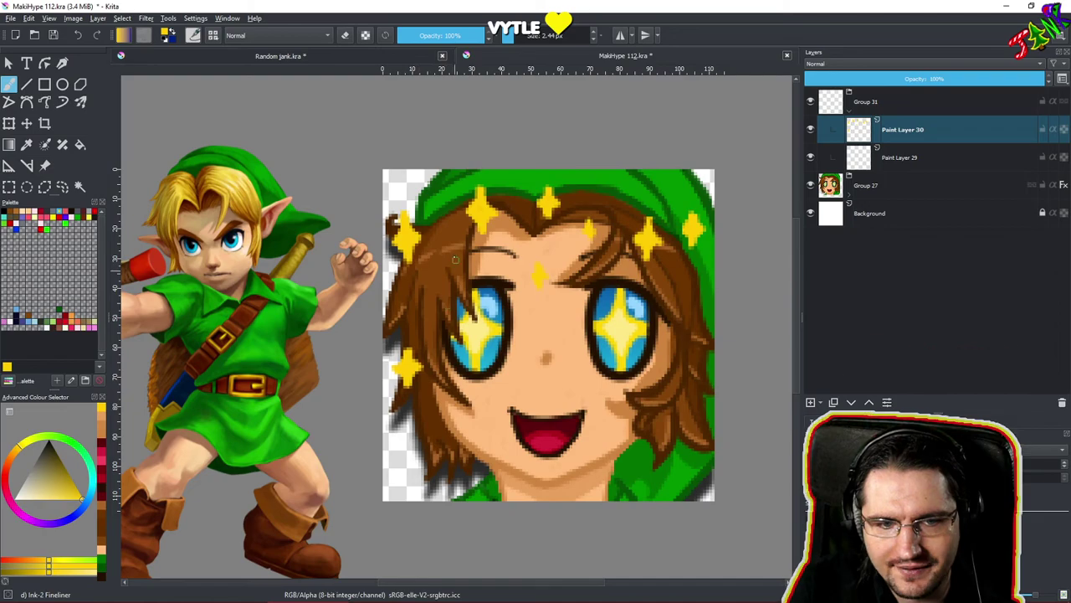
{"action": "key", "text": "e"}
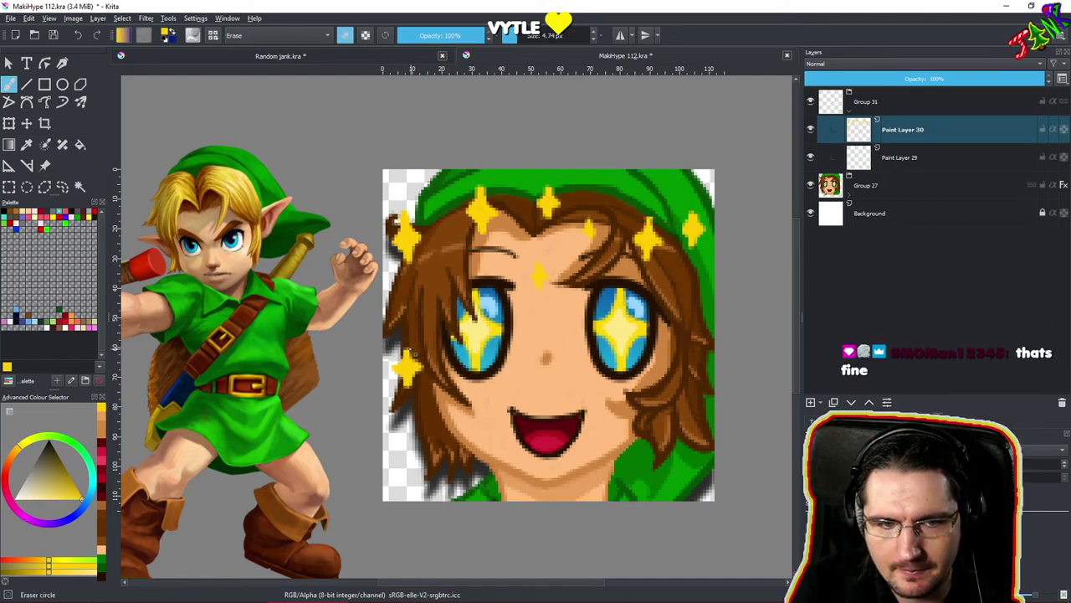
{"action": "key", "text": "e"}
Paint a golden four-pointed sparkle on the lower curls of the right-hand hair beside the cheek.
{"action": "left_click_drag", "start_coordinate": [552, 359], "coordinate": [487, 309]}
{"action": "mouse_move", "coordinate": [568, 335]}
{"action": "left_mouse_down"}
{"action": "mouse_move", "coordinate": [513, 328]}
{"action": "mouse_move", "coordinate": [564, 325]}
{"action": "left_mouse_up"}
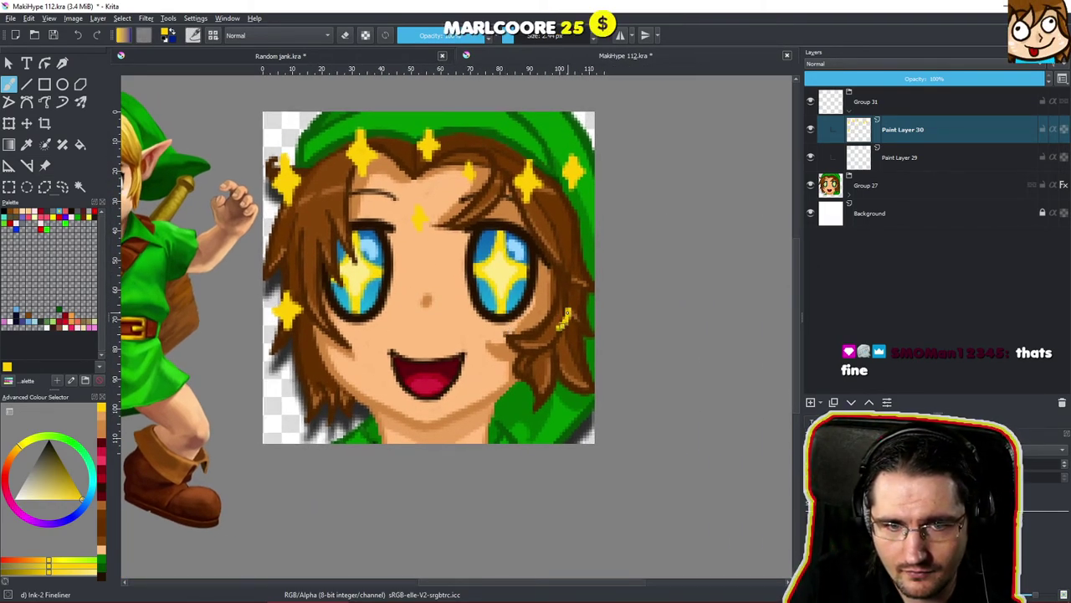
{"action": "left_click_drag", "start_coordinate": [560, 330], "coordinate": [567, 339]}
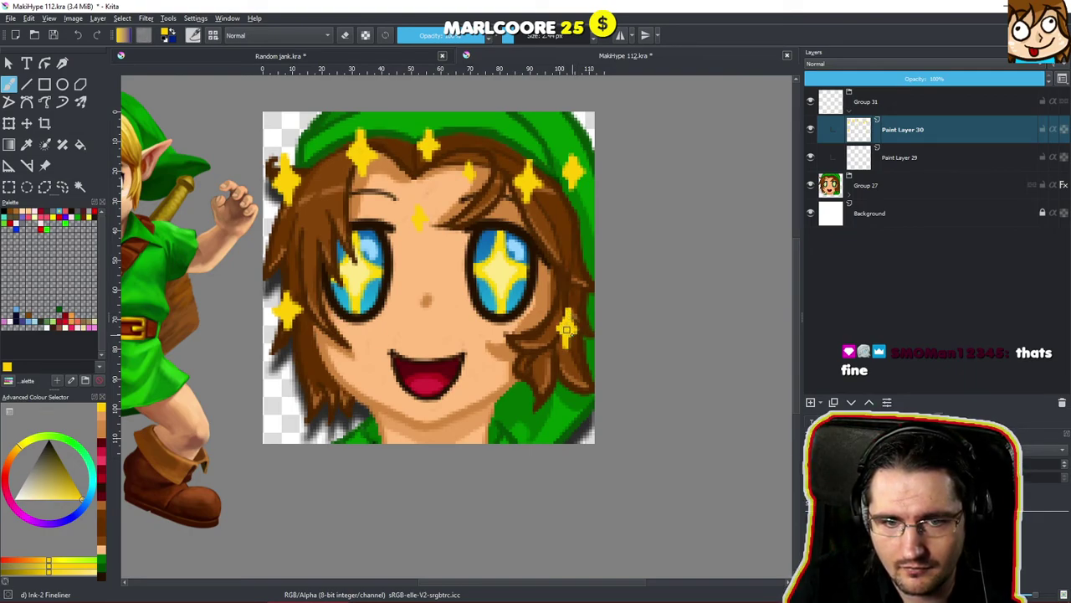
Select the sparkle at the upper-left hair tip with a rectangle and move it inward and down onto the hair.
{"action": "left_click_drag", "start_coordinate": [574, 326], "coordinate": [508, 438]}
{"action": "mouse_move", "coordinate": [539, 367]}
{"action": "left_mouse_down"}
{"action": "mouse_move", "coordinate": [547, 354]}
{"action": "mouse_move", "coordinate": [553, 382]}
{"action": "left_mouse_up"}
{"action": "left_click_drag", "start_coordinate": [529, 326], "coordinate": [507, 269]}
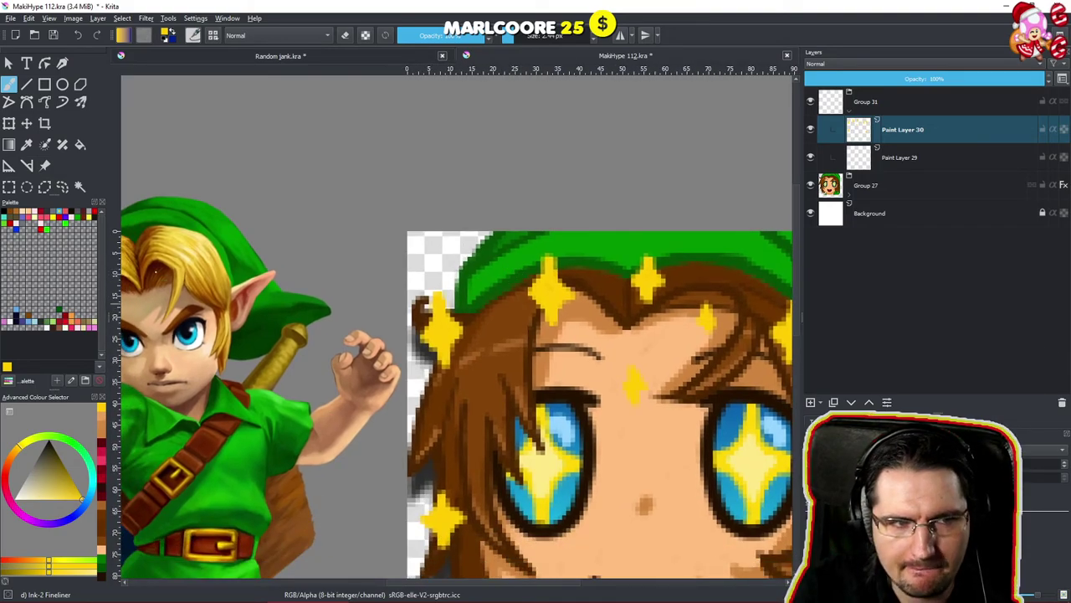
{"action": "left_click", "coordinate": [9, 186]}
{"action": "left_click_drag", "start_coordinate": [399, 274], "coordinate": [497, 393]}
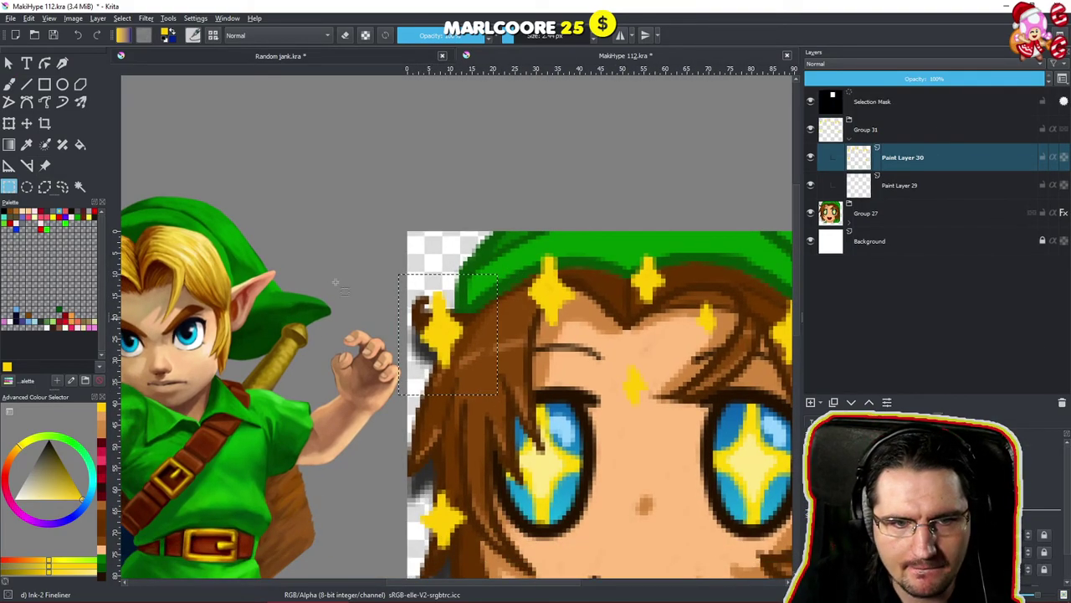
{"action": "left_click", "coordinate": [26, 123]}
{"action": "left_click_drag", "start_coordinate": [416, 321], "coordinate": [445, 358]}
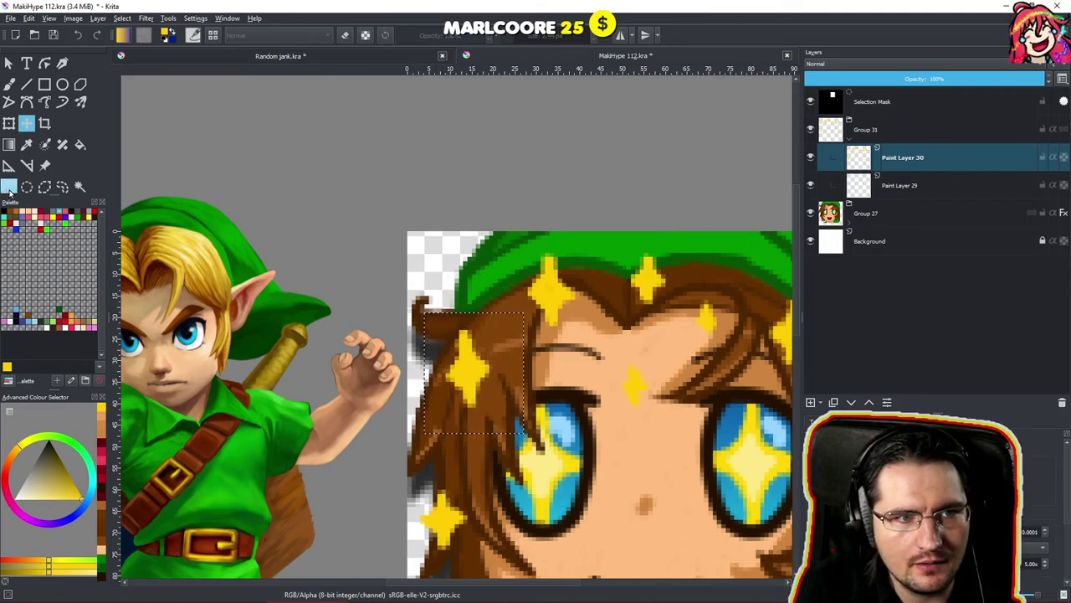
Select the sparkle on the right side of the hat and move it down beside the hair to about X 102, Y 38 px.
{"action": "left_click", "coordinate": [9, 186]}
{"action": "scroll", "coordinate": [584, 208], "scroll_direction": "down", "scroll_amount": 4}
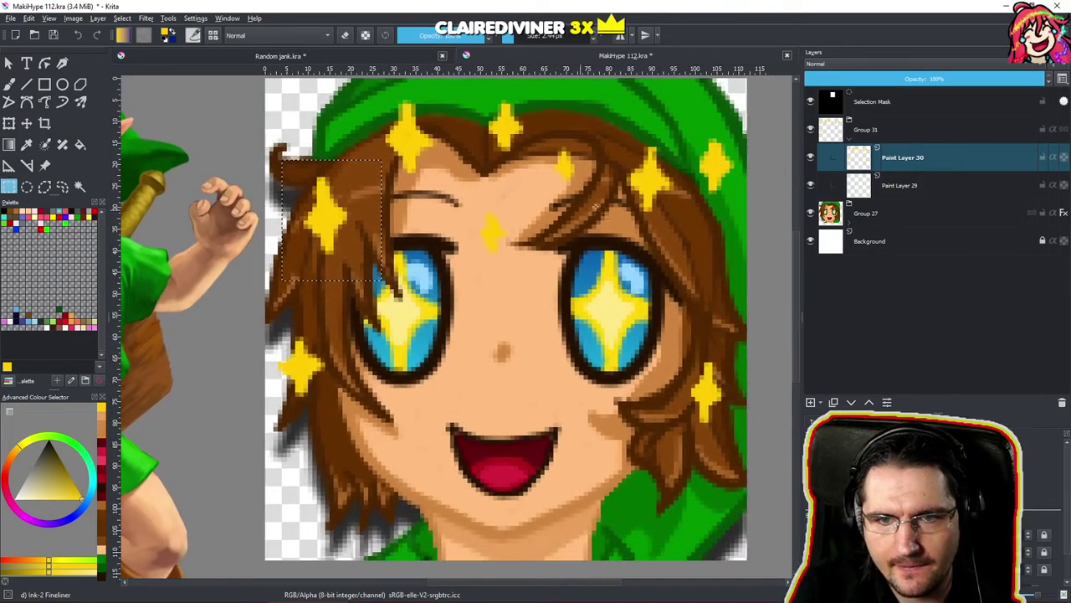
{"action": "left_click_drag", "start_coordinate": [691, 134], "coordinate": [734, 307]}
{"action": "left_click", "coordinate": [27, 123]}
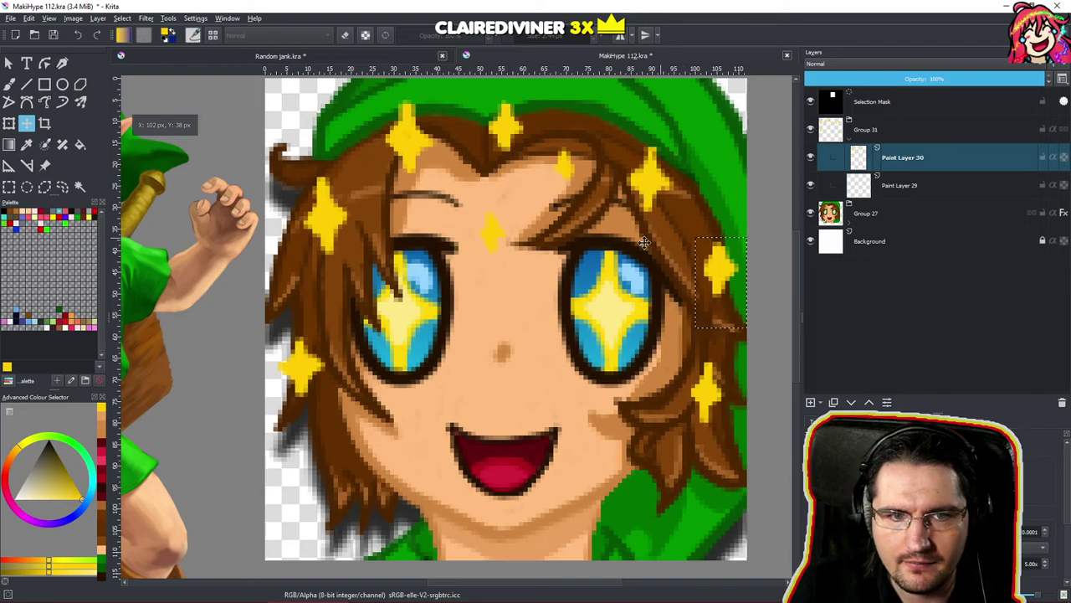
{"action": "left_click_drag", "start_coordinate": [514, 307], "coordinate": [499, 421]}
{"action": "left_click_drag", "start_coordinate": [563, 333], "coordinate": [542, 408]}
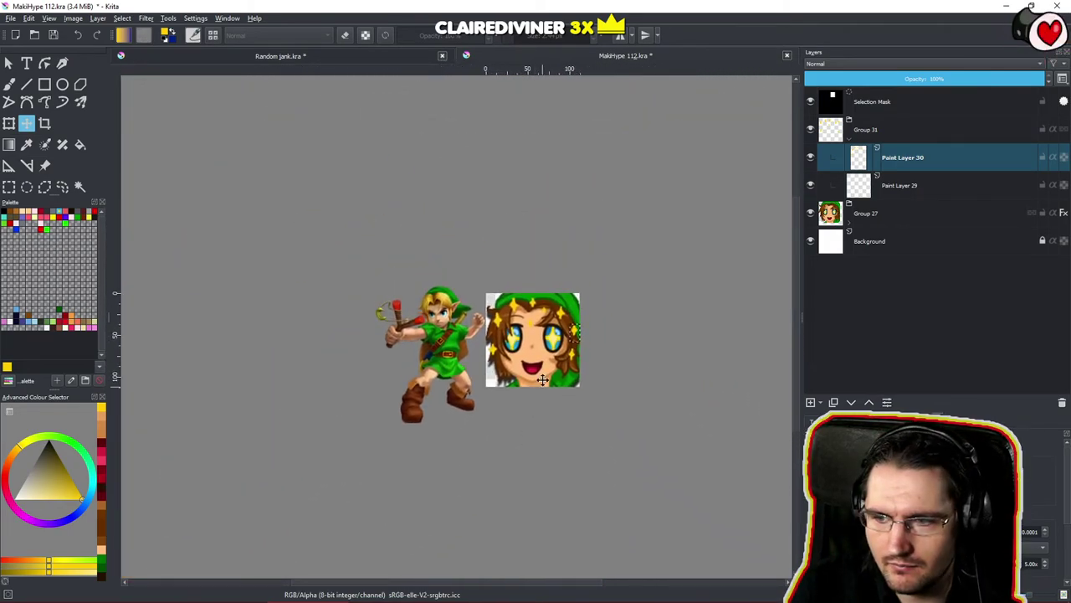
Clear the rectangular selection and return to the freehand brush for editing the sparkles on Paint Layer 30.
{"action": "left_click", "coordinate": [10, 87]}
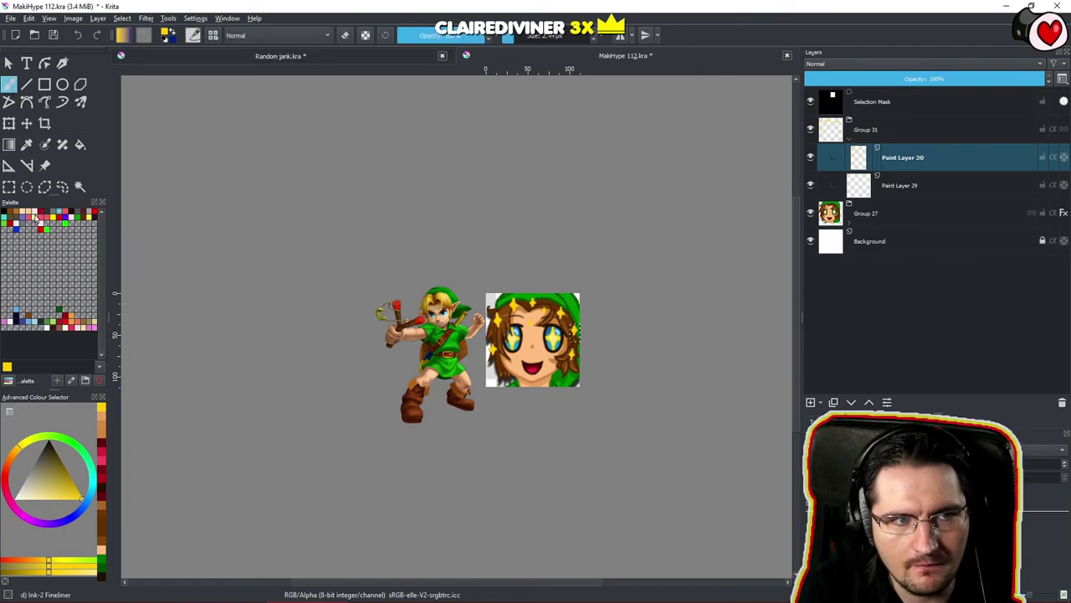
{"action": "left_click", "coordinate": [8, 185]}
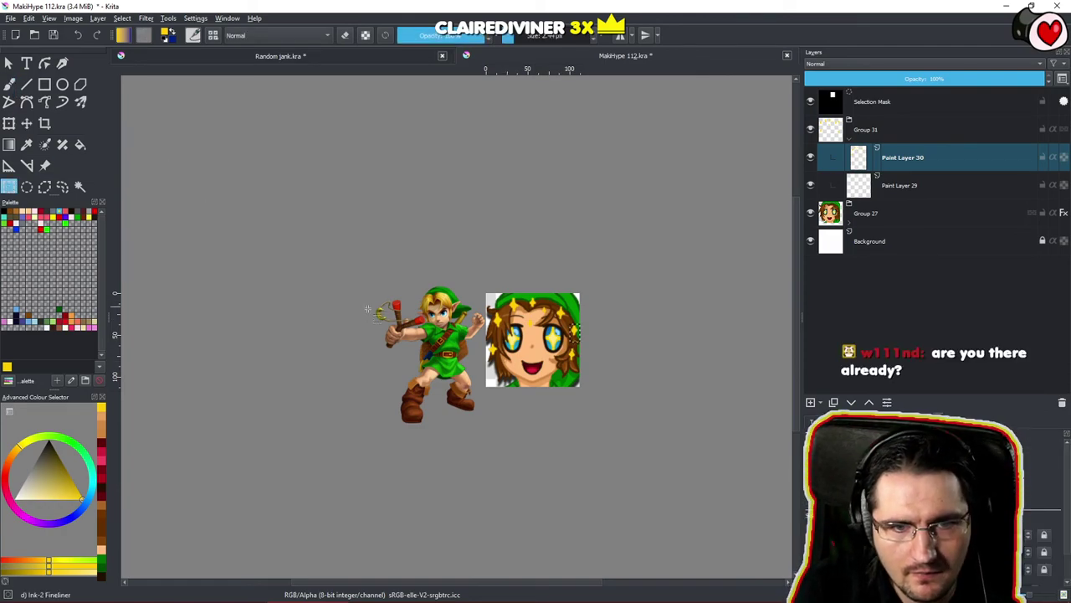
{"action": "left_click", "coordinate": [366, 308]}
{"action": "left_click", "coordinate": [10, 85]}
{"action": "mouse_move", "coordinate": [556, 345]}
{"action": "left_mouse_down"}
{"action": "mouse_move", "coordinate": [570, 317]}
{"action": "mouse_move", "coordinate": [541, 334]}
{"action": "mouse_move", "coordinate": [554, 310]}
{"action": "mouse_move", "coordinate": [552, 325]}
{"action": "mouse_move", "coordinate": [527, 329]}
{"action": "mouse_move", "coordinate": [531, 313]}
{"action": "mouse_move", "coordinate": [494, 267]}
{"action": "mouse_move", "coordinate": [488, 222]}
{"action": "left_mouse_up"}
Erase the sparkles above the left eyebrow and in the middle of the forehead, and check the emote at small size.
{"action": "key", "text": "e"}
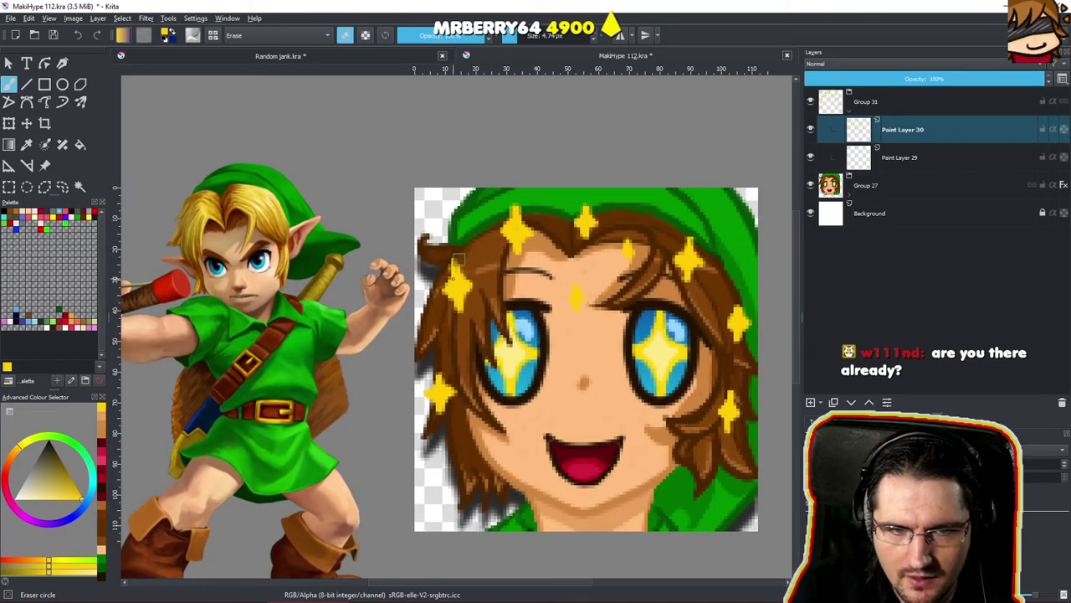
{"action": "left_click_drag", "start_coordinate": [462, 311], "coordinate": [460, 283]}
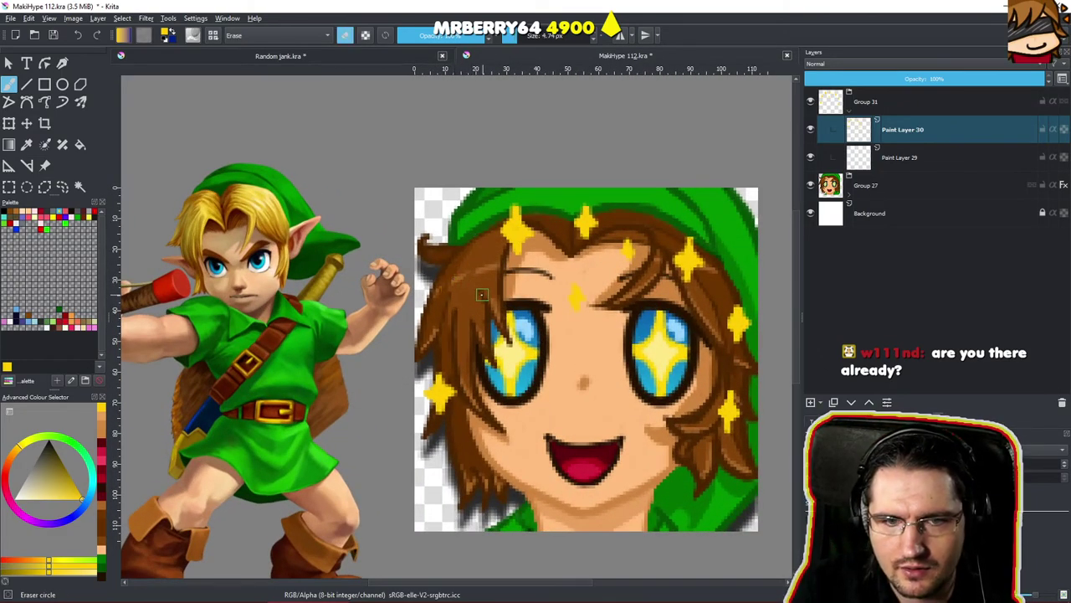
{"action": "key", "text": "ctrl+z"}
{"action": "left_click_drag", "start_coordinate": [519, 231], "coordinate": [515, 214]}
{"action": "scroll", "coordinate": [532, 242], "scroll_direction": "down", "scroll_amount": 5}
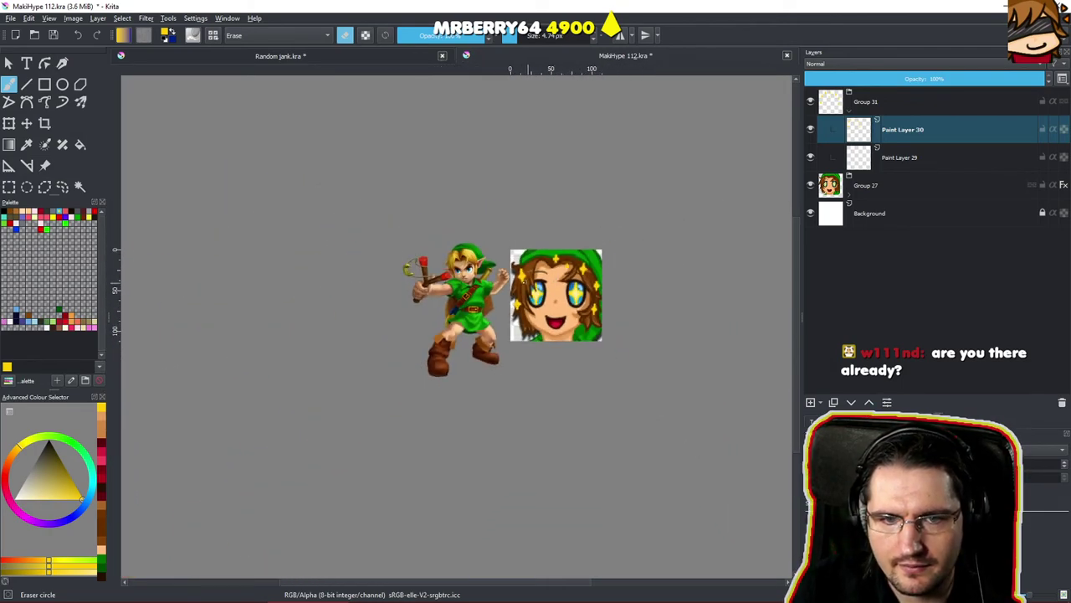
{"action": "left_click_drag", "start_coordinate": [498, 356], "coordinate": [489, 367]}
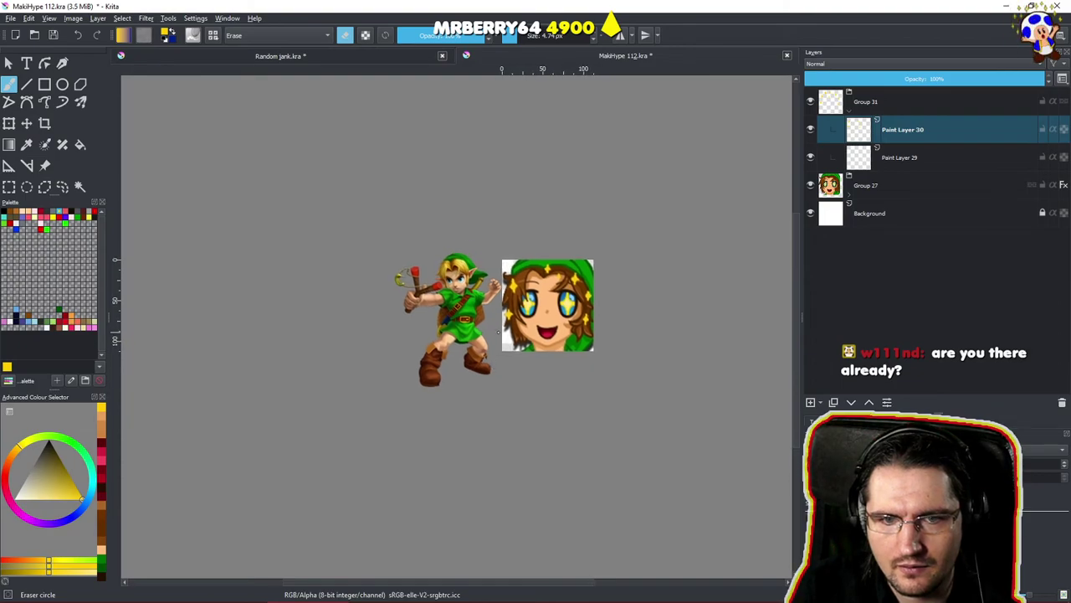
Try the emote without the right-edge sparkle, and erase the sparkle on the lower right-hand curls instead.
{"action": "scroll", "coordinate": [556, 288], "scroll_direction": "up", "scroll_amount": 5}
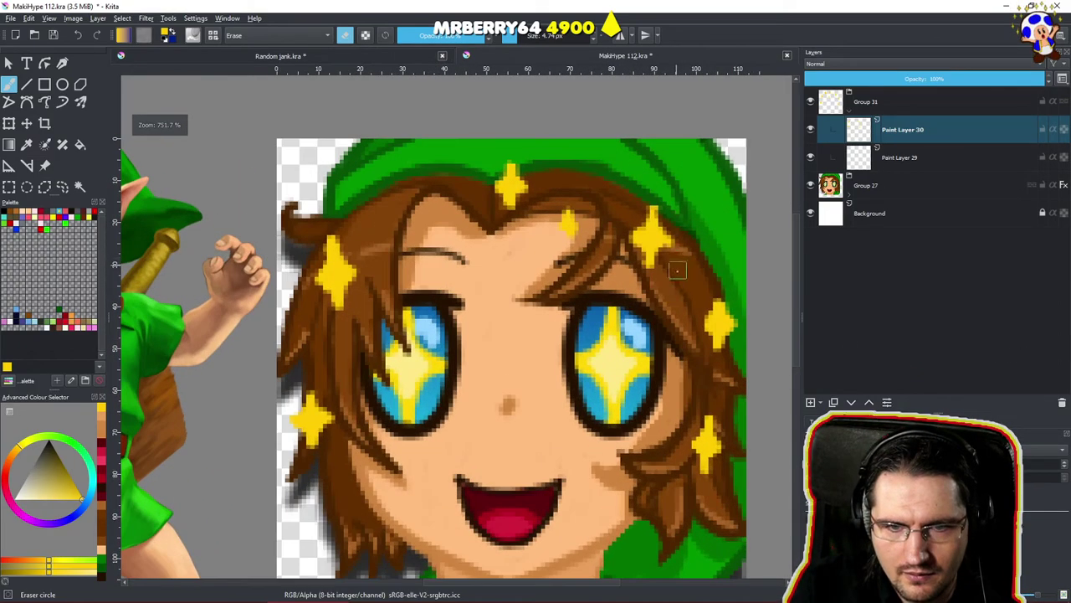
{"action": "mouse_move", "coordinate": [710, 308]}
{"action": "left_mouse_down"}
{"action": "mouse_move", "coordinate": [730, 323]}
{"action": "mouse_move", "coordinate": [724, 338]}
{"action": "left_mouse_up"}
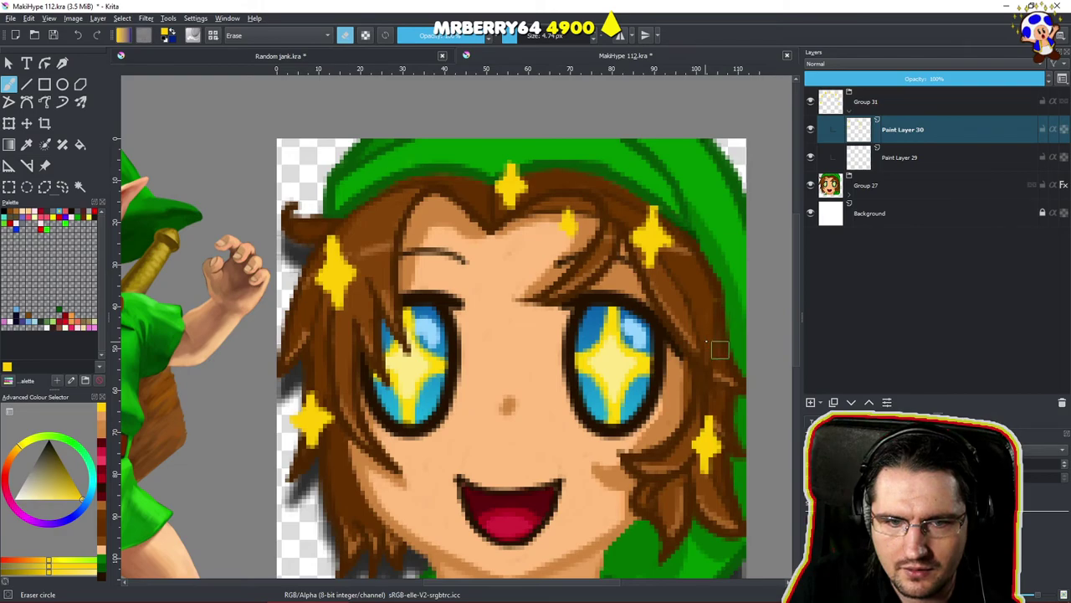
{"action": "scroll", "coordinate": [706, 339], "scroll_direction": "down", "scroll_amount": 10}
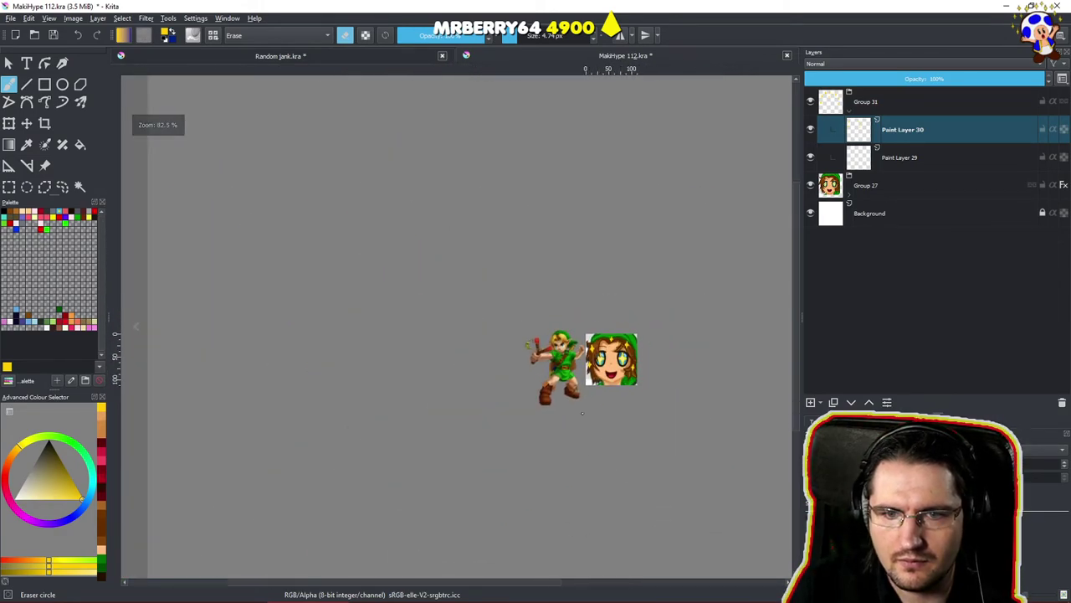
{"action": "scroll", "coordinate": [640, 368], "scroll_direction": "up", "scroll_amount": 8}
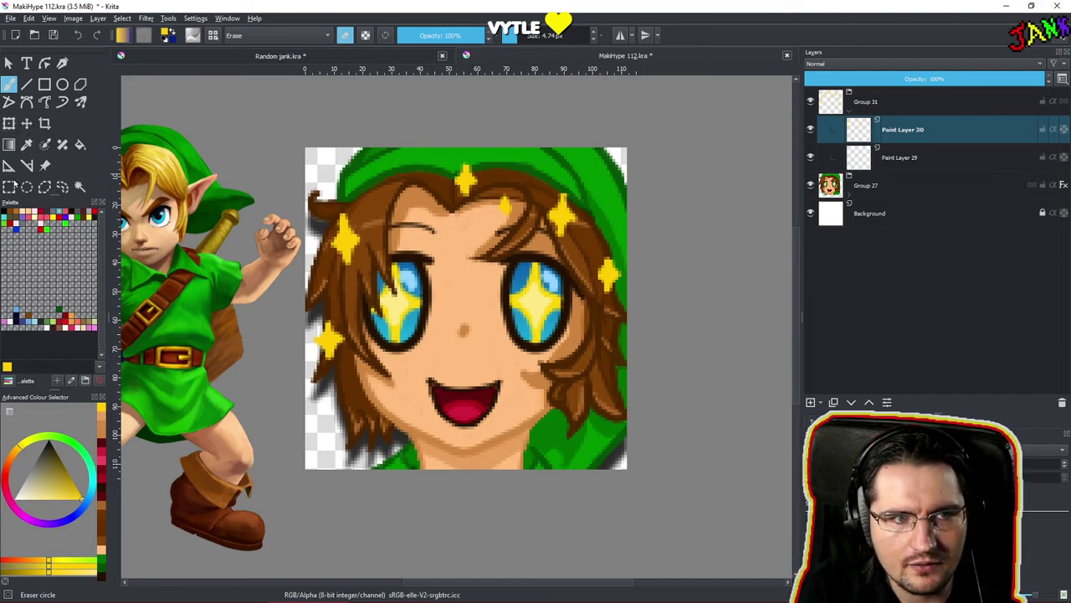
Select the remaining sparkle at the right edge of the hair and move it down to about X 103, Y 51 px.
{"action": "left_click", "coordinate": [9, 186]}
{"action": "left_click_drag", "start_coordinate": [589, 249], "coordinate": [614, 341]}
{"action": "left_click", "coordinate": [27, 123]}
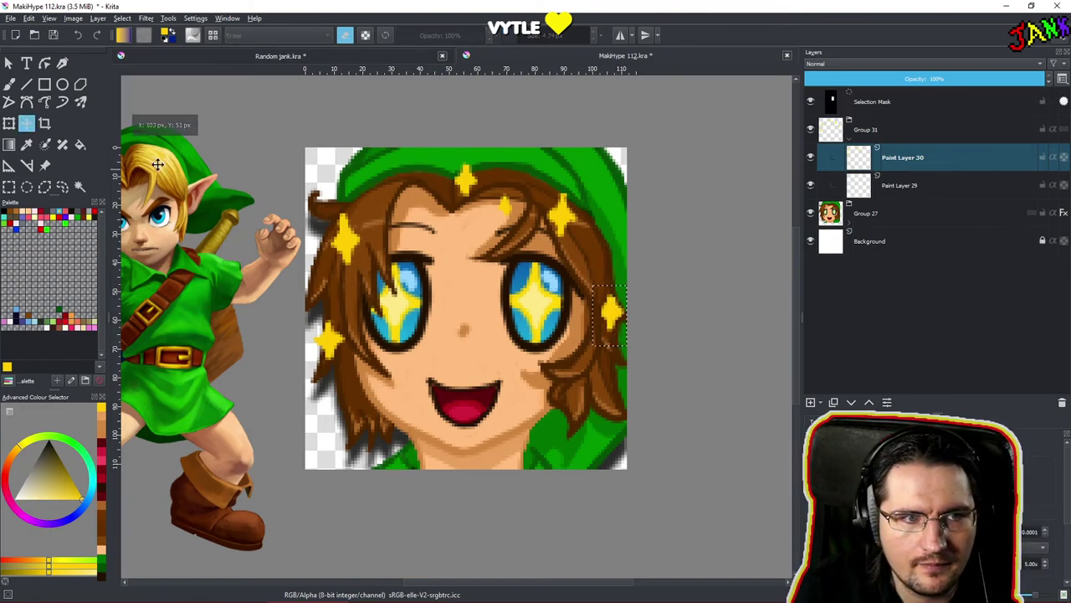
Select the sparkle at the hat brim's centre and move it above the left eyebrow, to about X 34, Y 10 px.
{"action": "left_click", "coordinate": [10, 189]}
{"action": "left_click_drag", "start_coordinate": [433, 159], "coordinate": [480, 214]}
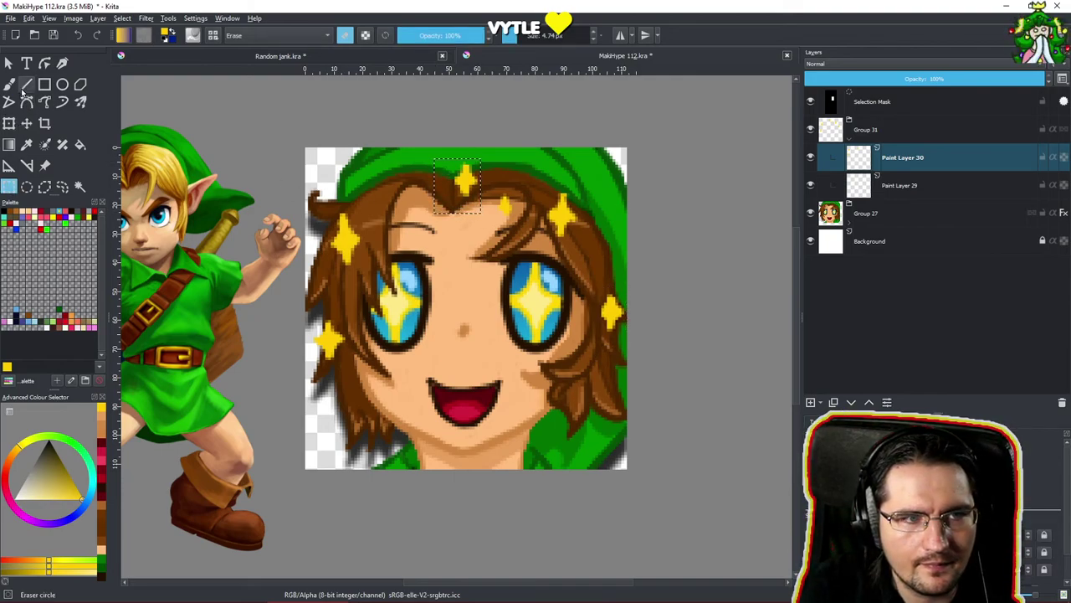
{"action": "left_click", "coordinate": [27, 123]}
{"action": "left_click_drag", "start_coordinate": [524, 183], "coordinate": [470, 195]}
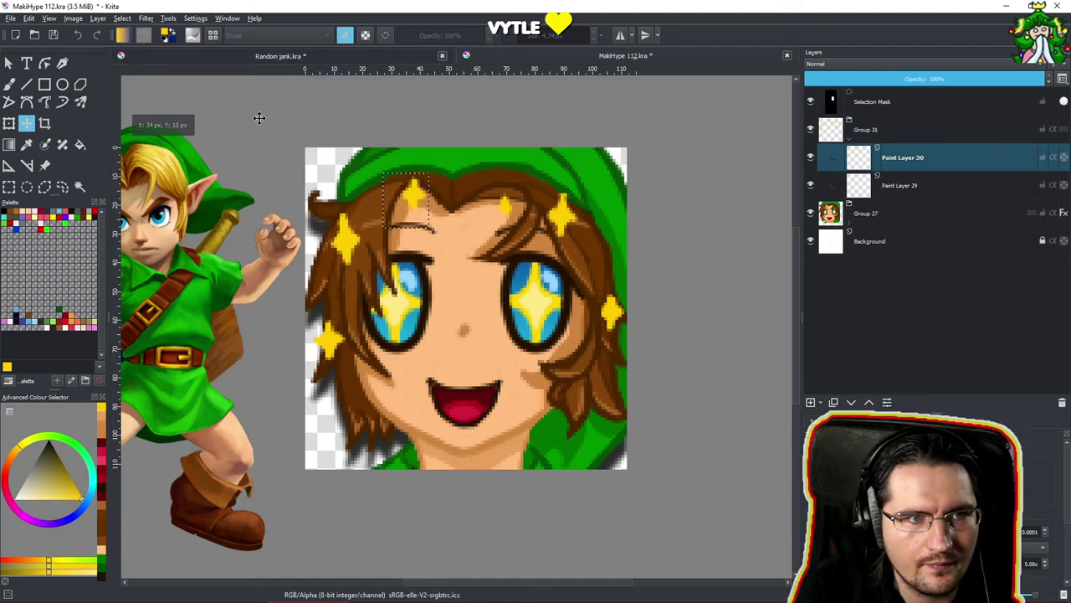
Move the small sparkle on the right side of the forehead up onto the hair, to about X 62, Y 8 px, and clear the selection.
{"action": "left_click", "coordinate": [9, 187]}
{"action": "left_click_drag", "start_coordinate": [492, 190], "coordinate": [517, 221]}
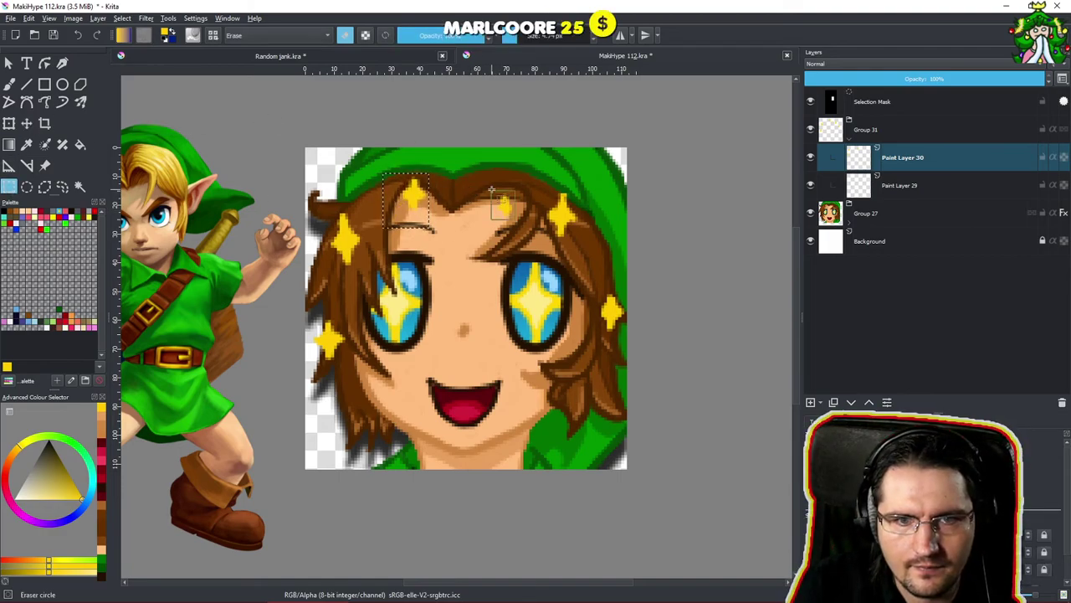
{"action": "left_click", "coordinate": [27, 123]}
{"action": "left_click_drag", "start_coordinate": [459, 240], "coordinate": [444, 214]}
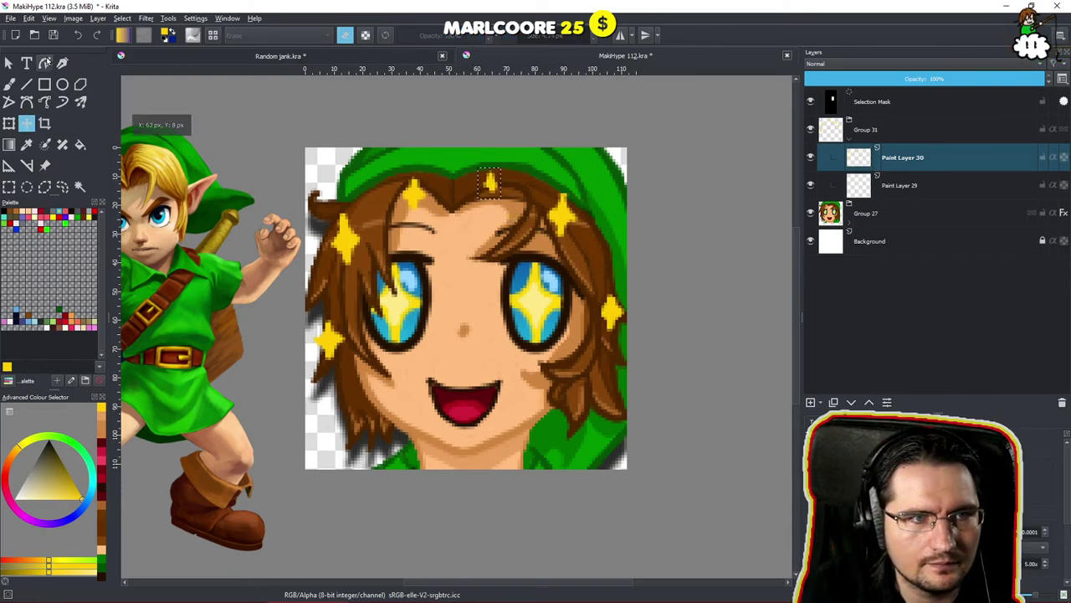
{"action": "key", "text": "b"}
{"action": "key", "text": "e"}
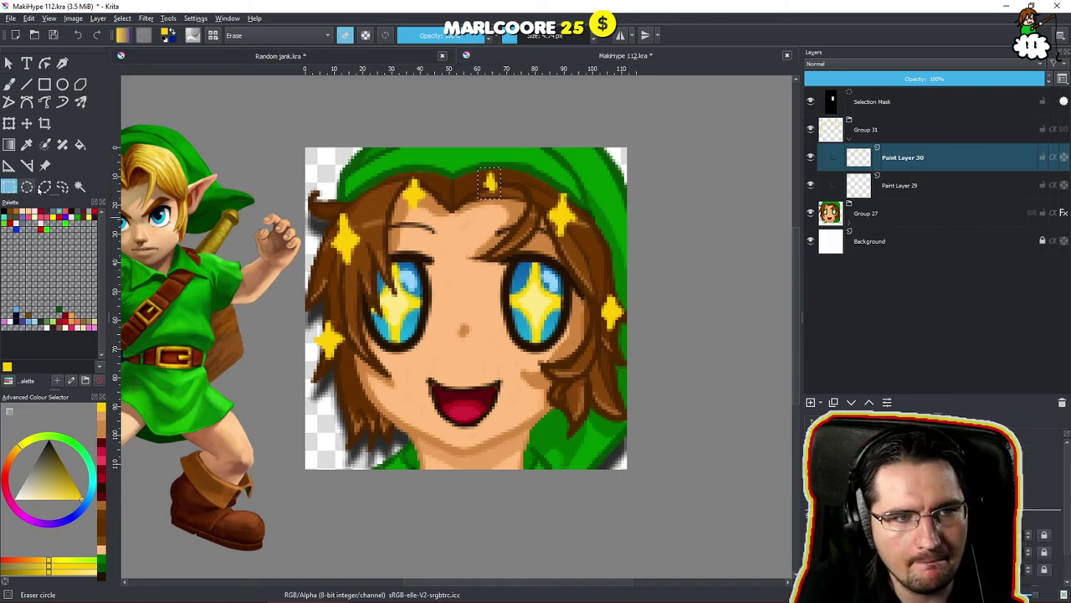
{"action": "key", "text": "ctrl+shift+a"}
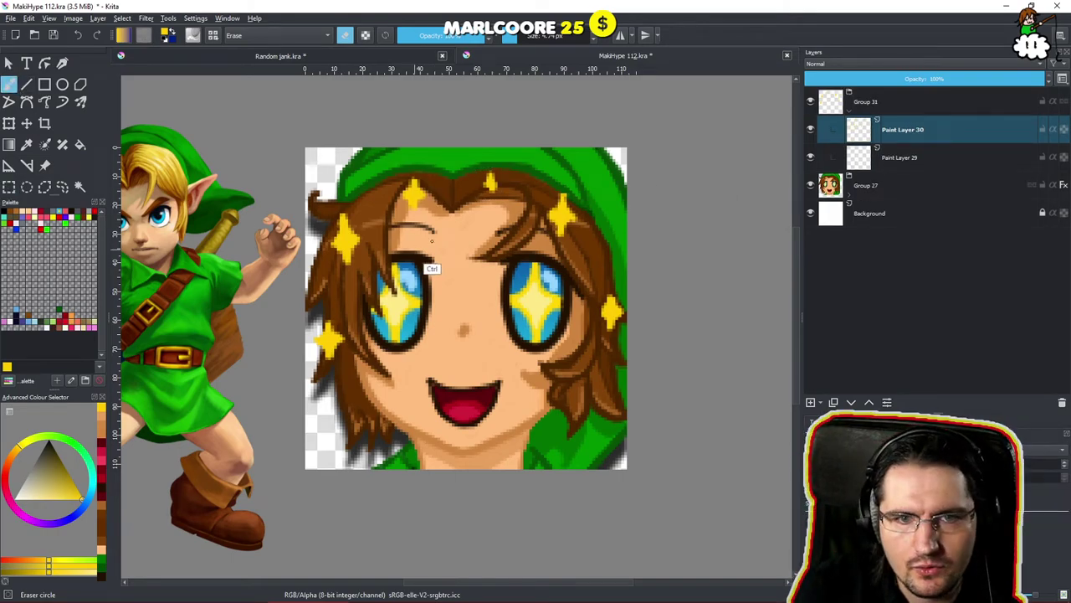
{"action": "scroll", "coordinate": [430, 268], "scroll_direction": "up", "scroll_amount": 3}
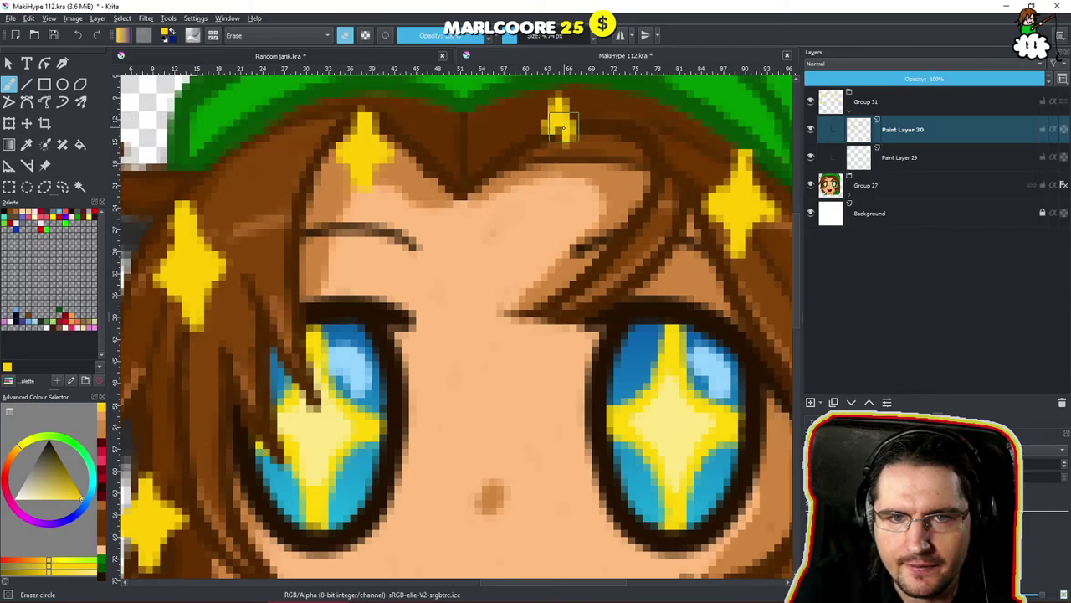
Touch up the small sparkle on the hair above the right side of the forehead into an even four-pointed shape.
{"action": "key", "text": "e"}
{"action": "mouse_move", "coordinate": [555, 126]}
{"action": "left_mouse_down"}
{"action": "mouse_move", "coordinate": [558, 157]}
{"action": "mouse_move", "coordinate": [540, 127]}
{"action": "mouse_move", "coordinate": [585, 129]}
{"action": "mouse_move", "coordinate": [495, 268]}
{"action": "left_mouse_up"}
{"action": "left_click_drag", "start_coordinate": [581, 193], "coordinate": [499, 311]}
{"action": "scroll", "coordinate": [500, 311], "scroll_direction": "up", "scroll_amount": 5}
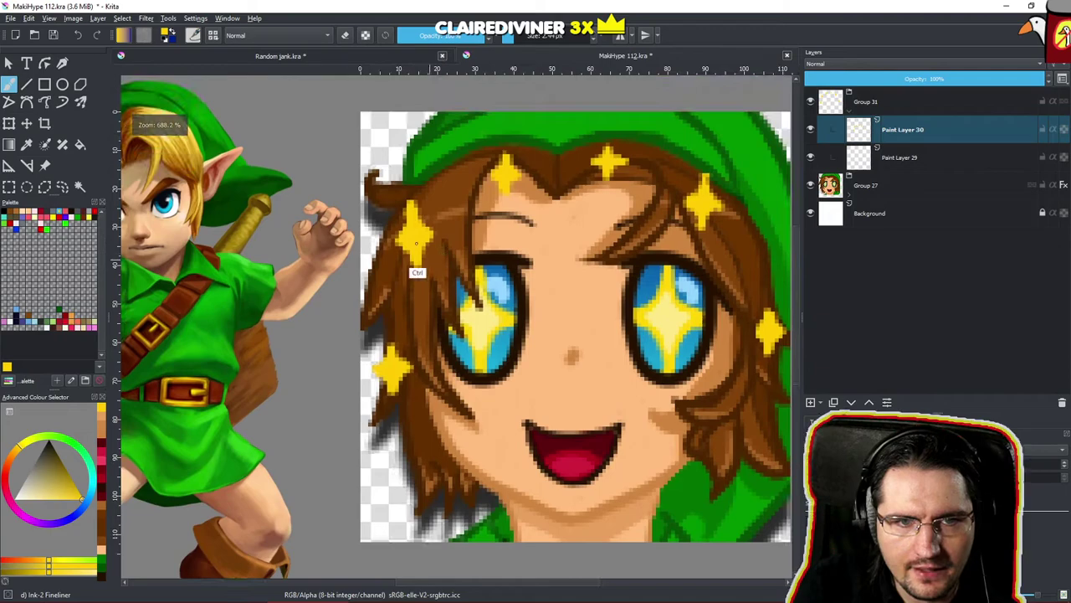
Sample the sparkles' golden yellow, choose a lighter tint of it, and paint pale centres into the sparkles.
{"action": "left_click", "coordinate": [412, 237], "text": "ctrl"}
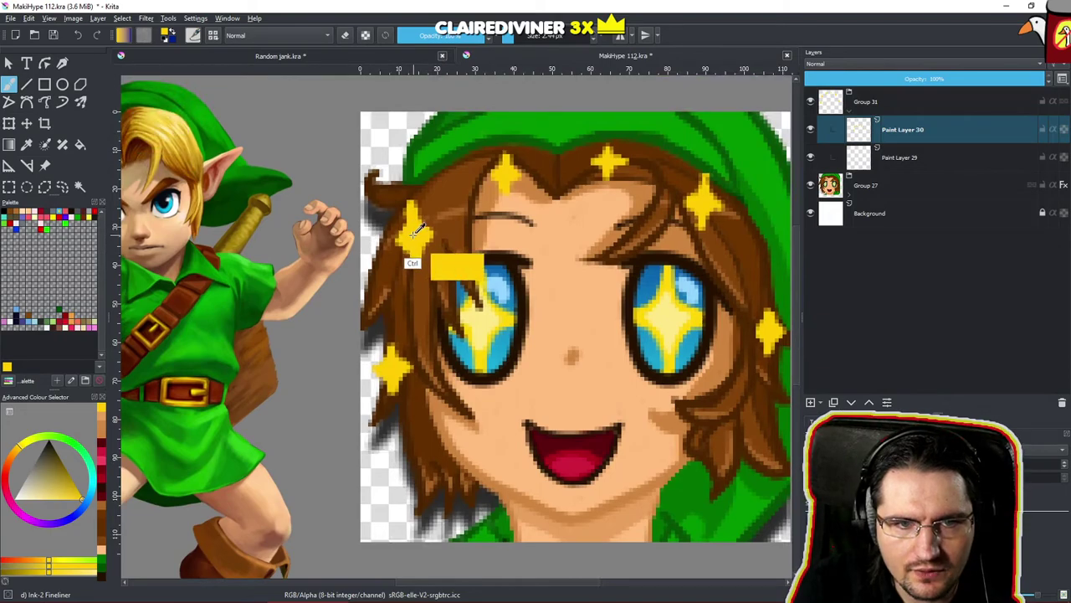
{"action": "left_click", "coordinate": [72, 575]}
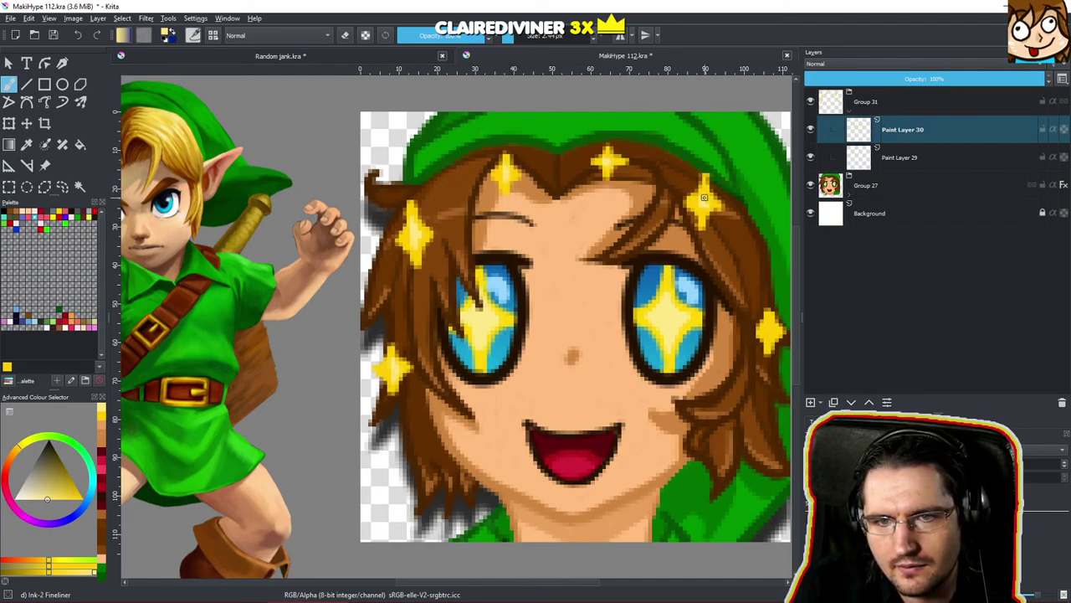
{"action": "left_click_drag", "start_coordinate": [768, 331], "coordinate": [700, 268]}
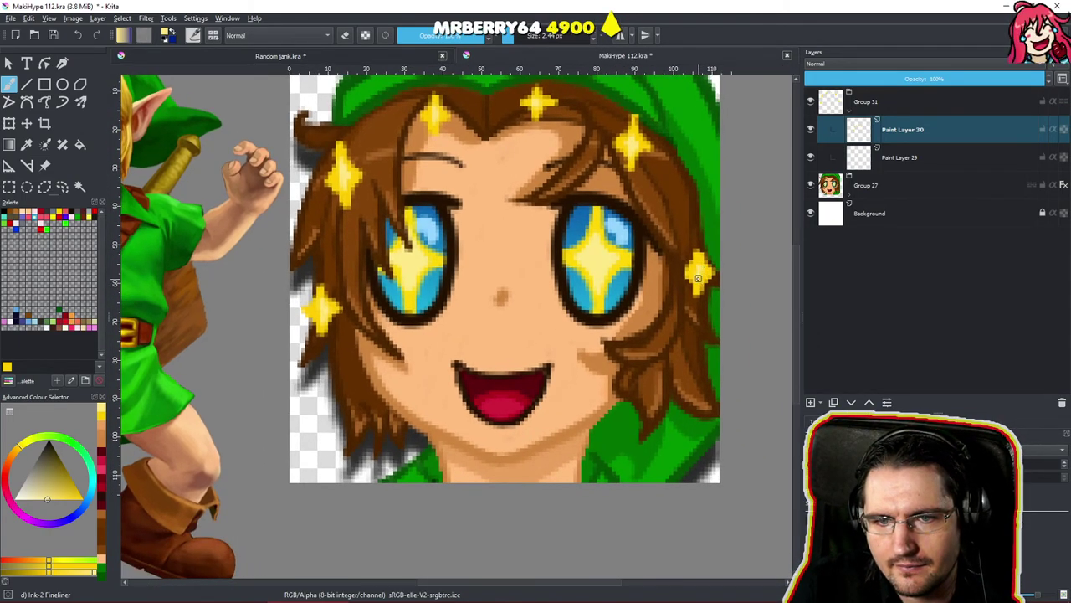
{"action": "scroll", "coordinate": [700, 274], "scroll_direction": "down", "scroll_amount": 10}
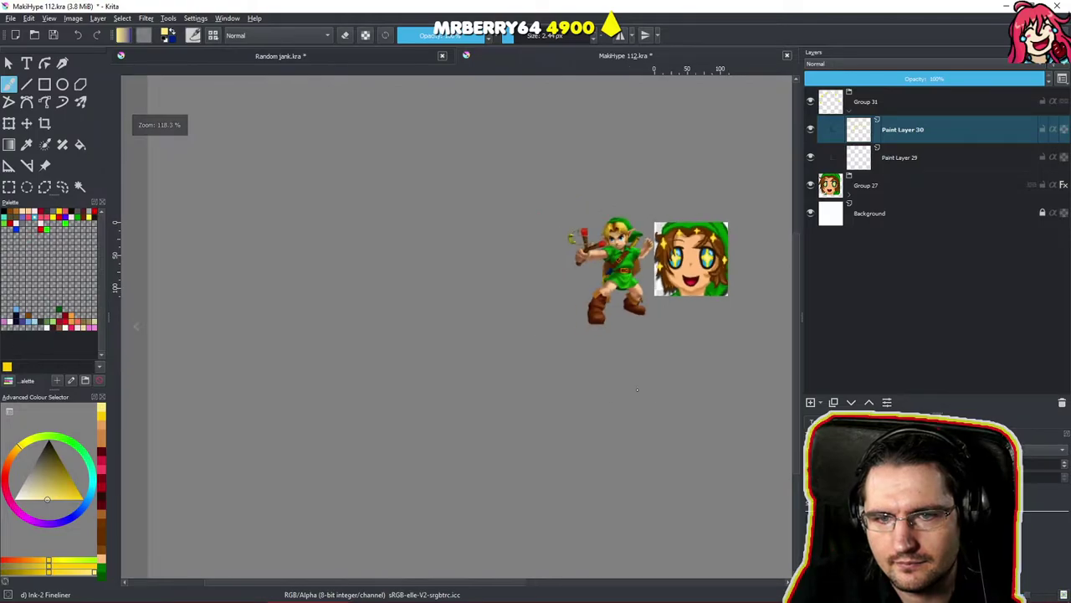
{"action": "left_click_drag", "start_coordinate": [561, 379], "coordinate": [542, 391]}
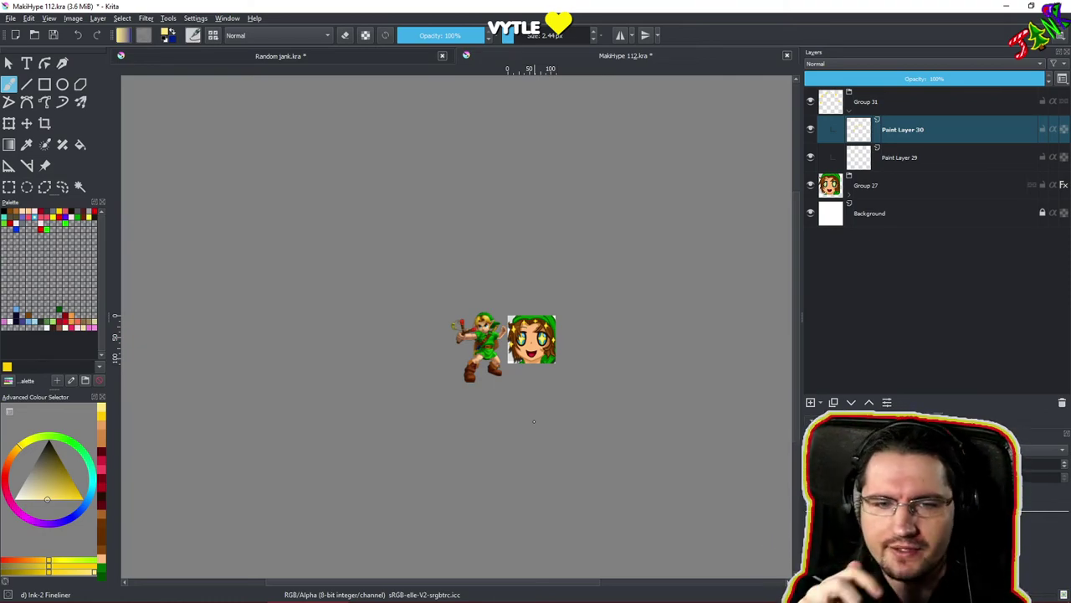
Hide Paint Layer 30 and try a golden five-pointed star on Paint Layer 29, on the left hair at about X 14, Y 21 px.
{"action": "left_click", "coordinate": [921, 139]}
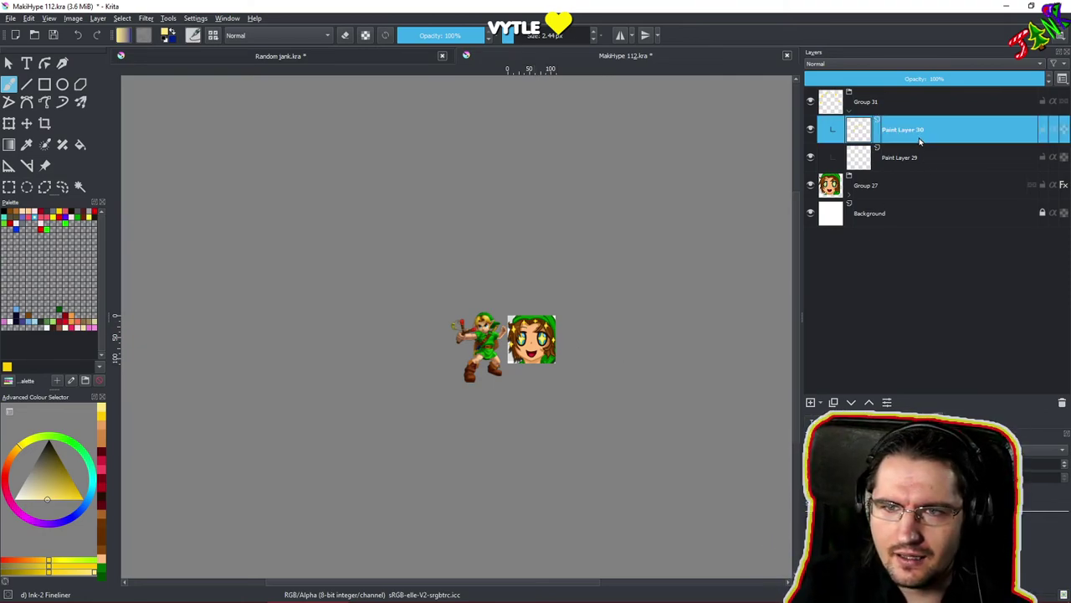
{"action": "left_click", "coordinate": [812, 131]}
{"action": "scroll", "coordinate": [758, 226], "scroll_direction": "up", "scroll_amount": 5}
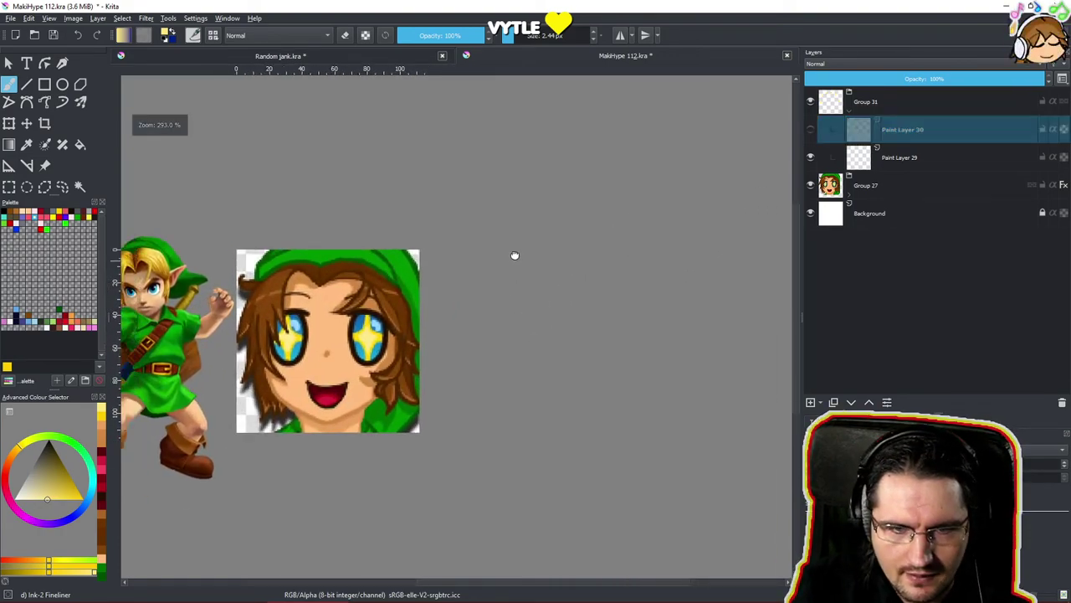
{"action": "left_click_drag", "start_coordinate": [585, 298], "coordinate": [592, 323]}
{"action": "left_click", "coordinate": [924, 162]}
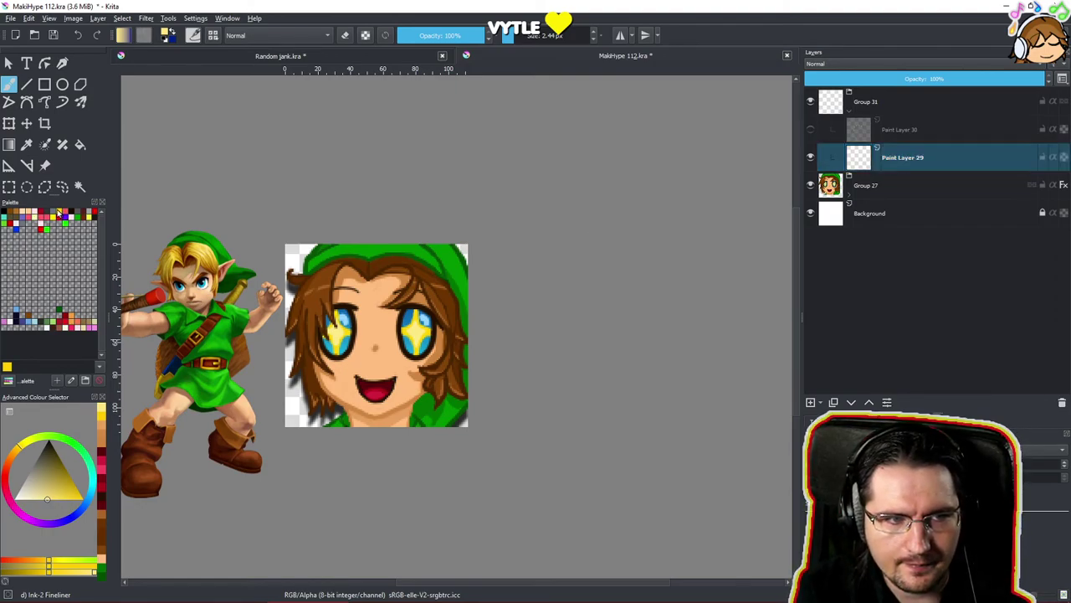
{"action": "key", "text": "e"}
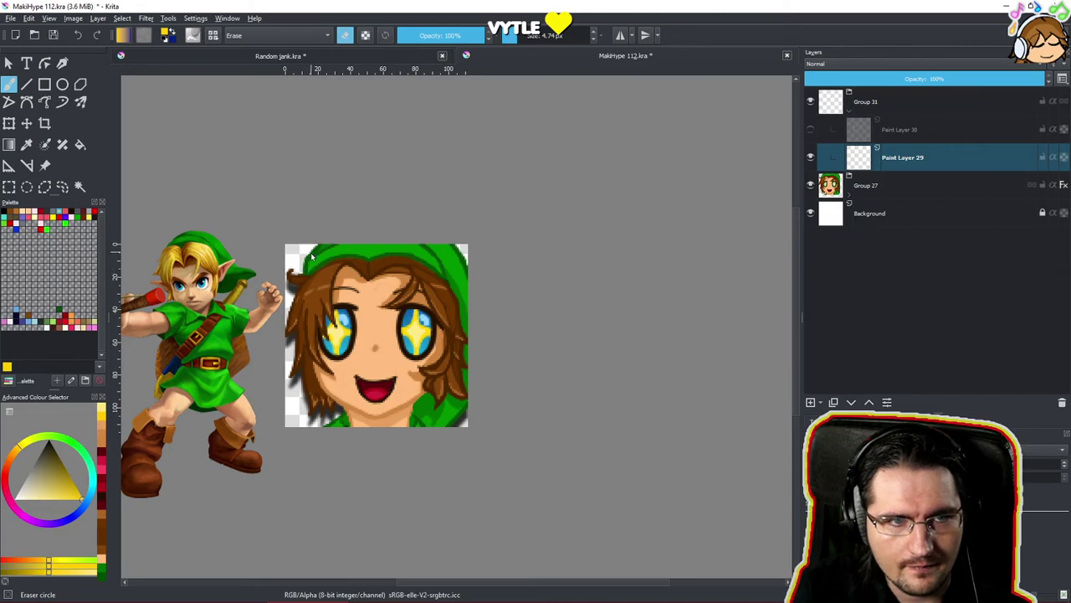
{"action": "key", "text": "e"}
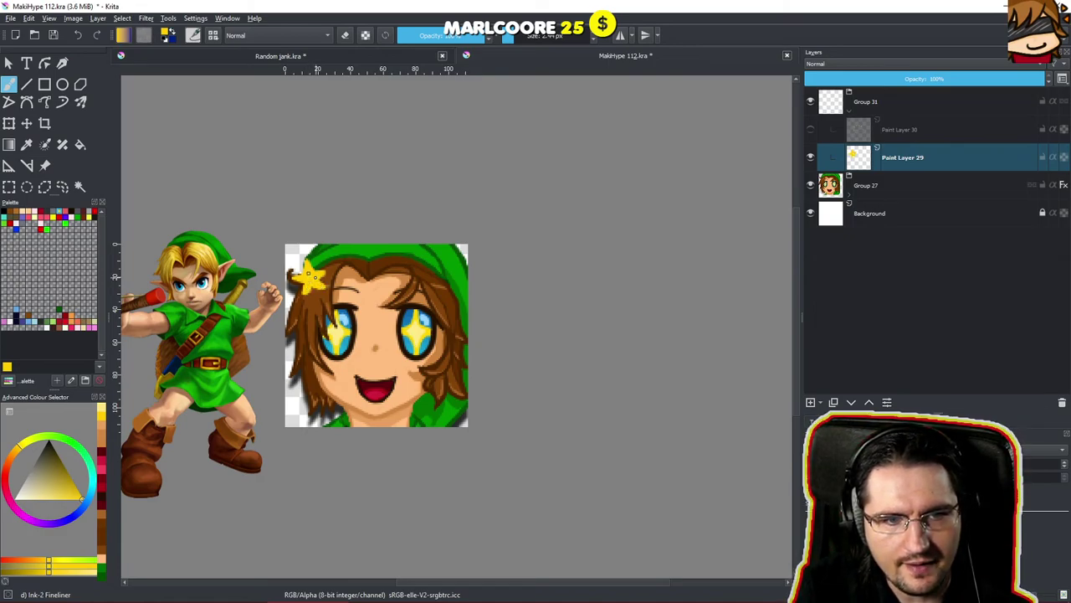
{"action": "scroll", "coordinate": [411, 334], "scroll_direction": "down", "scroll_amount": 6}
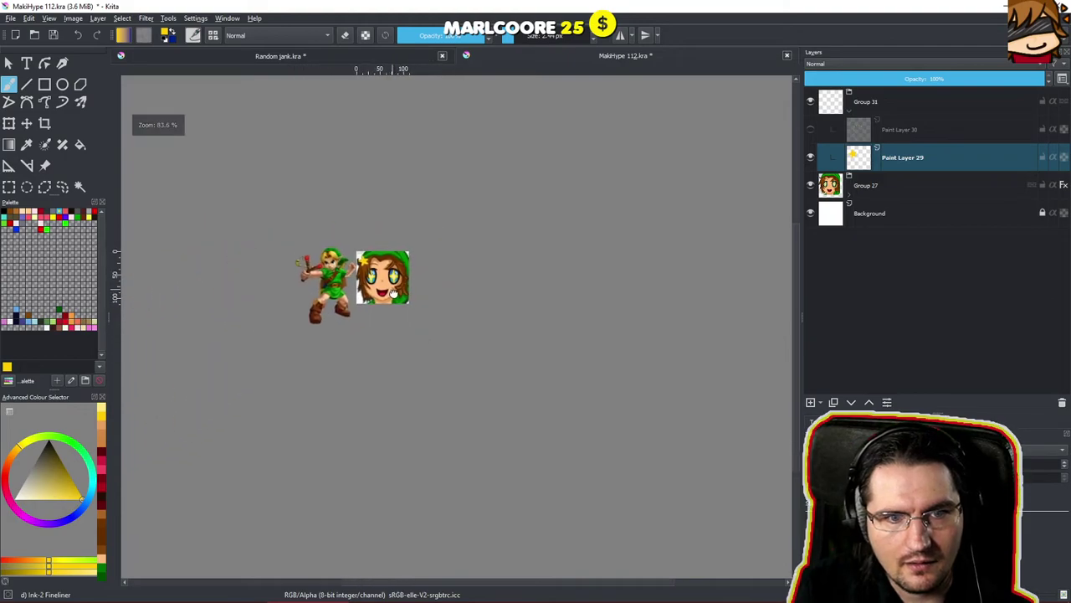
{"action": "scroll", "coordinate": [410, 334], "scroll_direction": "up", "scroll_amount": 6}
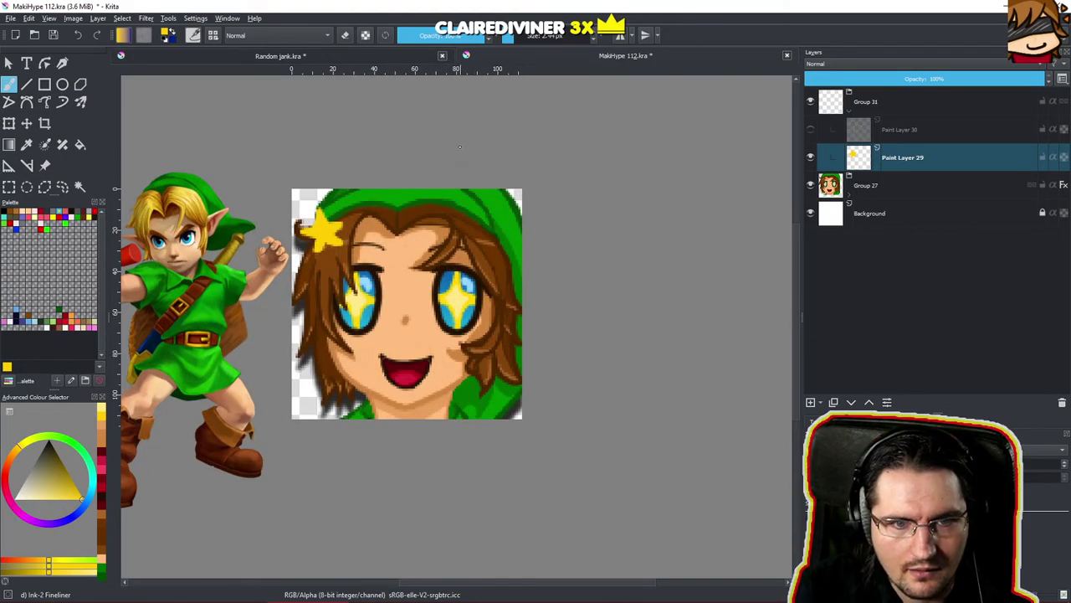
Erase the trial star from the hair and try a thin yellow stroke across the right side of the hat brim.
{"action": "key", "text": "slash"}
{"action": "mouse_move", "coordinate": [322, 210]}
{"action": "left_mouse_down"}
{"action": "mouse_move", "coordinate": [307, 235]}
{"action": "mouse_move", "coordinate": [316, 225]}
{"action": "mouse_move", "coordinate": [323, 236]}
{"action": "mouse_move", "coordinate": [326, 209]}
{"action": "left_mouse_up"}
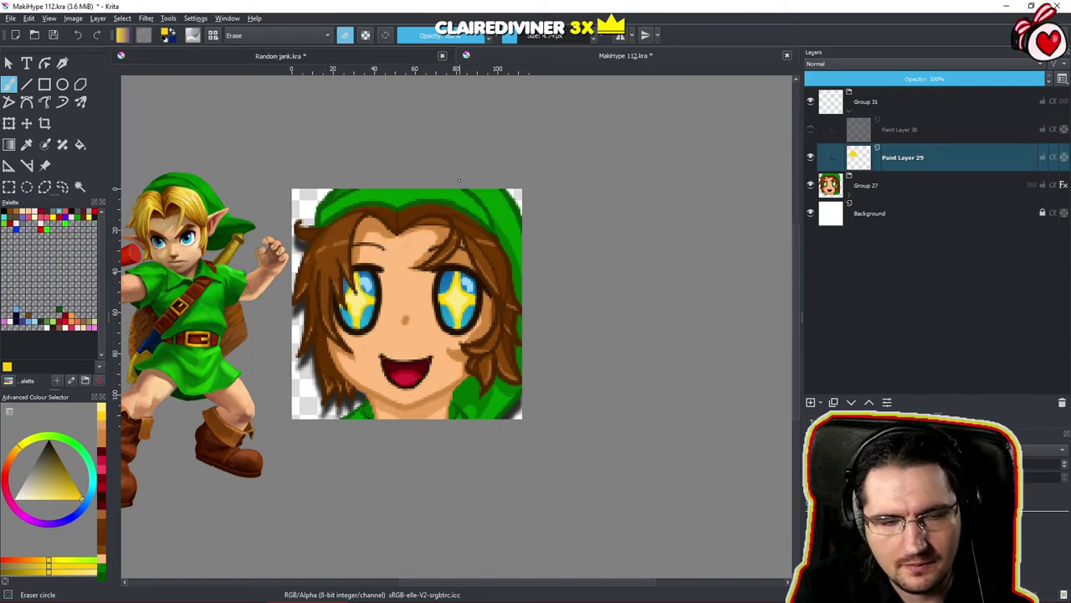
{"action": "key", "text": "e"}
{"action": "left_click_drag", "start_coordinate": [440, 224], "coordinate": [467, 201]}
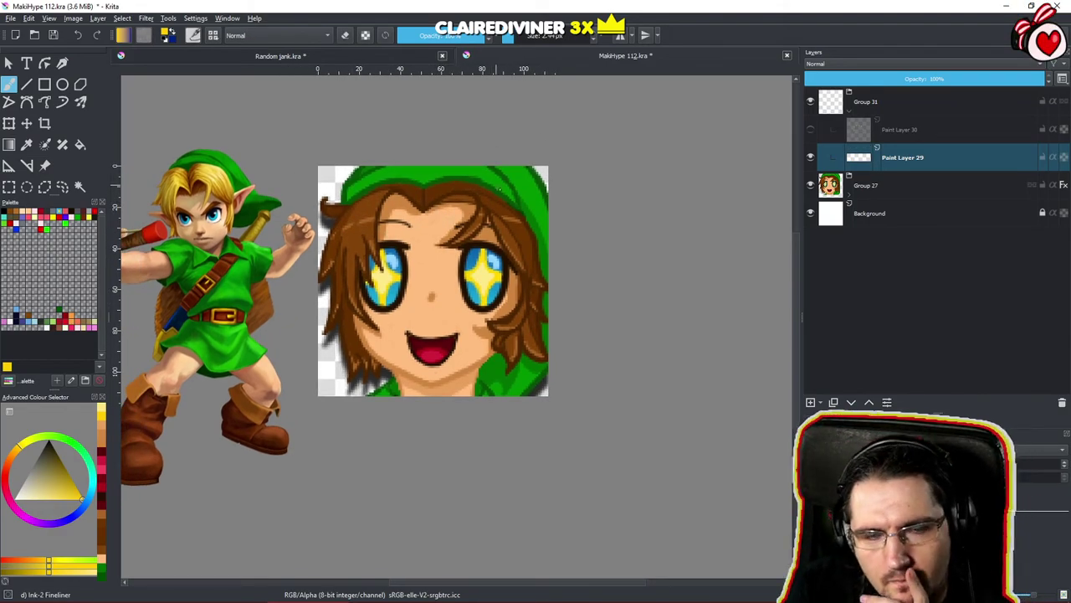
{"action": "left_click_drag", "start_coordinate": [487, 198], "coordinate": [542, 186]}
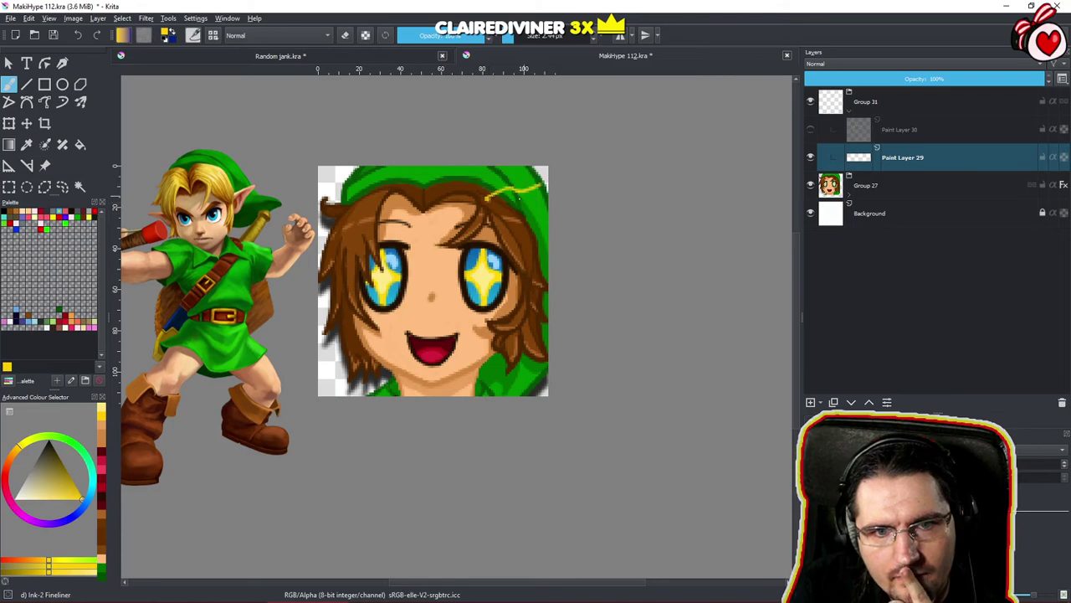
{"action": "key", "text": "ctrl+z"}
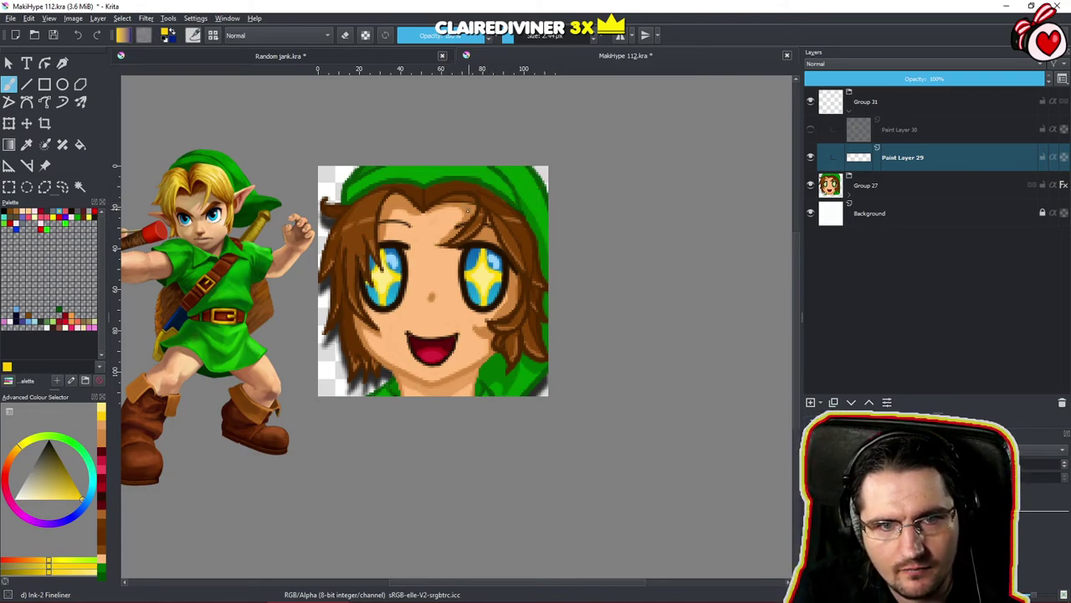
Show Paint Layer 30 again and delete Paint Layer 29.
{"action": "left_click", "coordinate": [810, 129]}
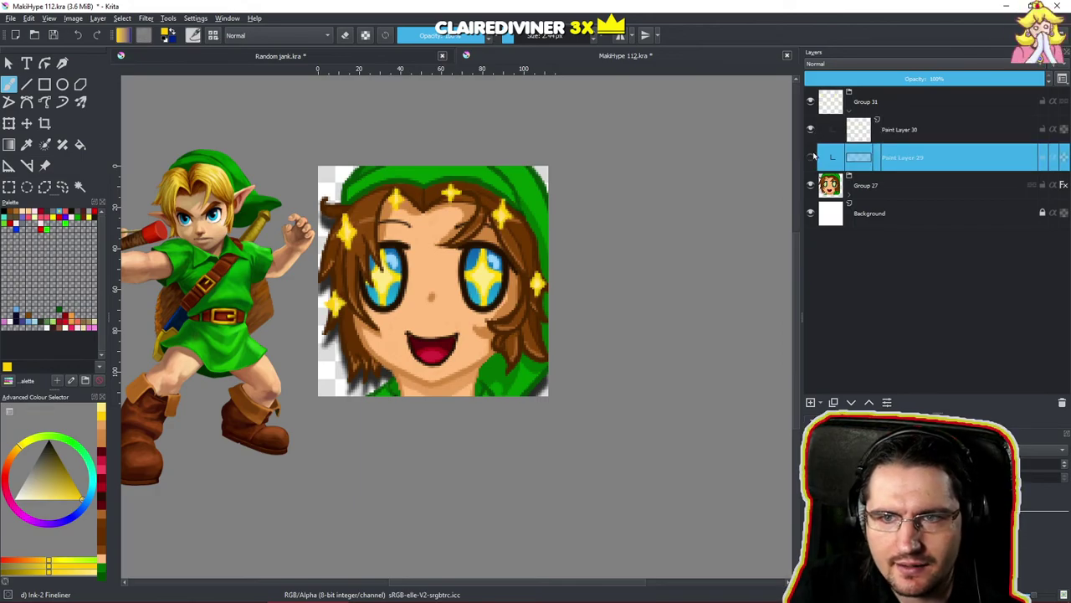
{"action": "right_click", "coordinate": [909, 163]}
{"action": "left_click", "coordinate": [921, 251]}
{"action": "key", "text": "shift+Delete"}
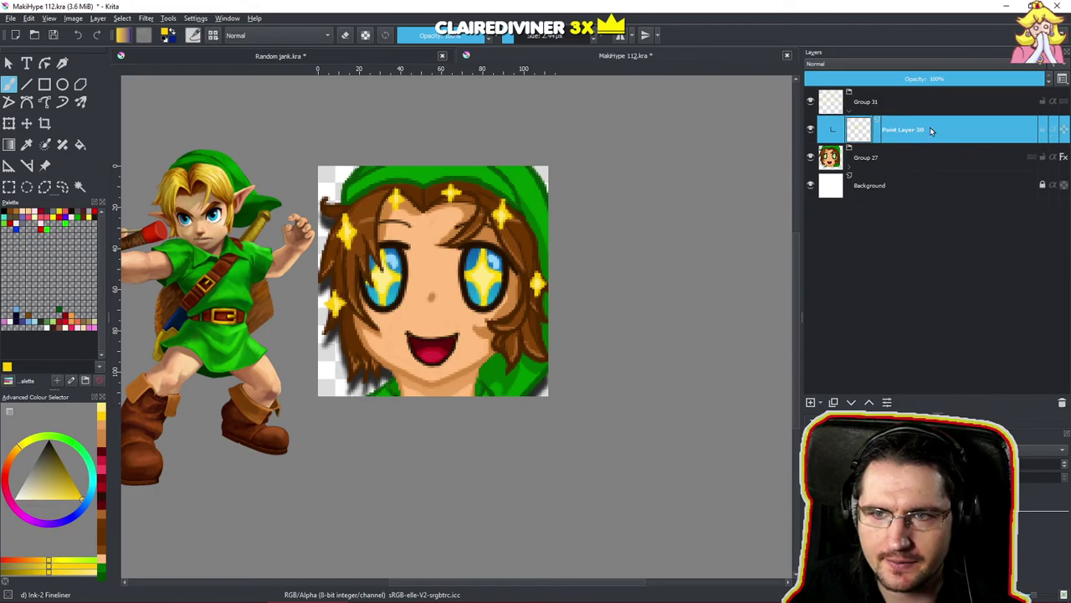
Try an extra golden sparkle on the lower left hair tips, at about X 26, Y 97 px, on Paint Layer 30.
{"action": "mouse_move", "coordinate": [365, 302]}
{"action": "left_mouse_down"}
{"action": "mouse_move", "coordinate": [373, 323]}
{"action": "mouse_move", "coordinate": [375, 309]}
{"action": "left_mouse_up"}
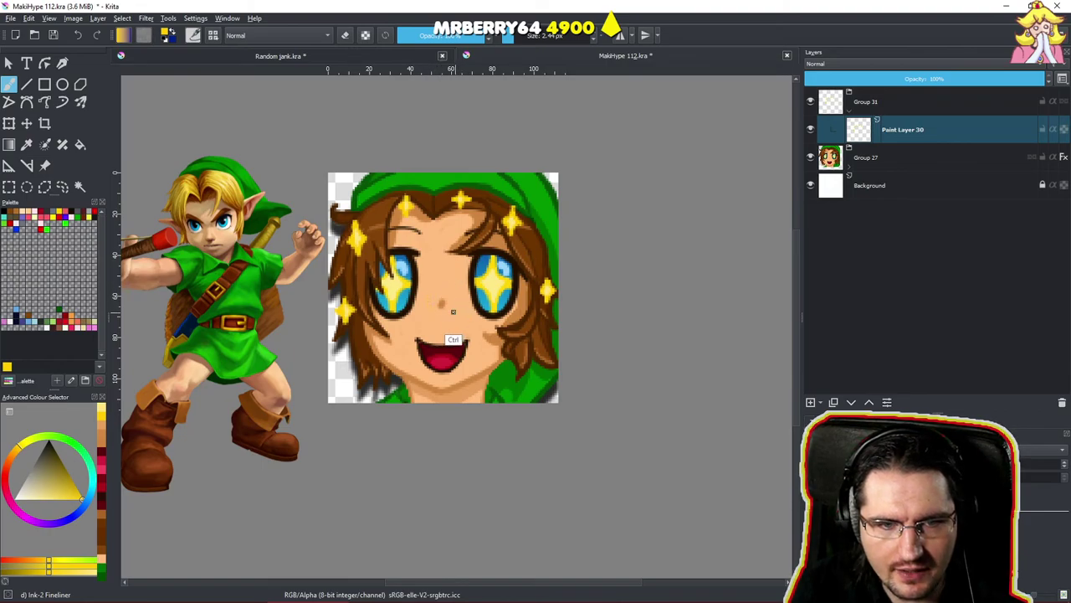
{"action": "mouse_move", "coordinate": [379, 365]}
{"action": "left_mouse_down"}
{"action": "mouse_move", "coordinate": [389, 370]}
{"action": "mouse_move", "coordinate": [378, 378]}
{"action": "left_mouse_up"}
{"action": "key", "text": "e"}
{"action": "left_click_drag", "start_coordinate": [372, 384], "coordinate": [382, 388]}
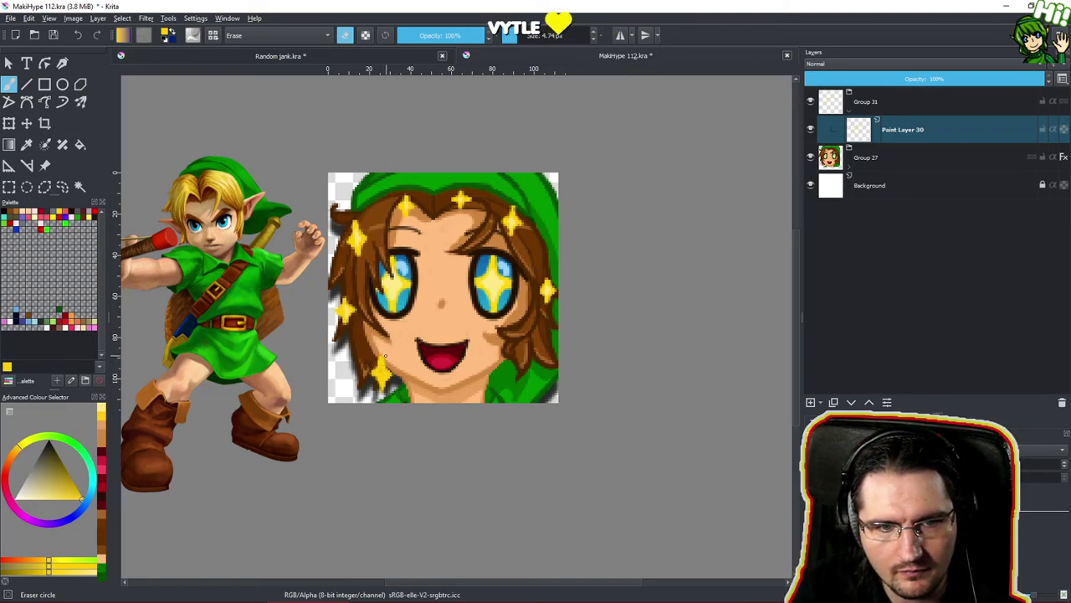
{"action": "scroll", "coordinate": [411, 361], "scroll_direction": "down", "scroll_amount": 6}
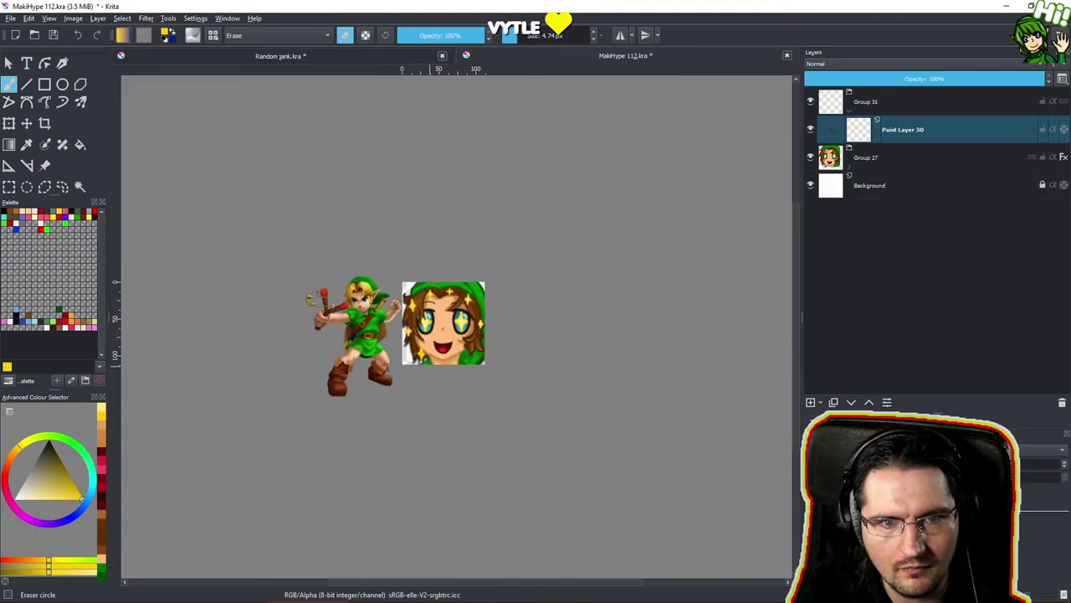
{"action": "scroll", "coordinate": [458, 332], "scroll_direction": "up", "scroll_amount": 8}
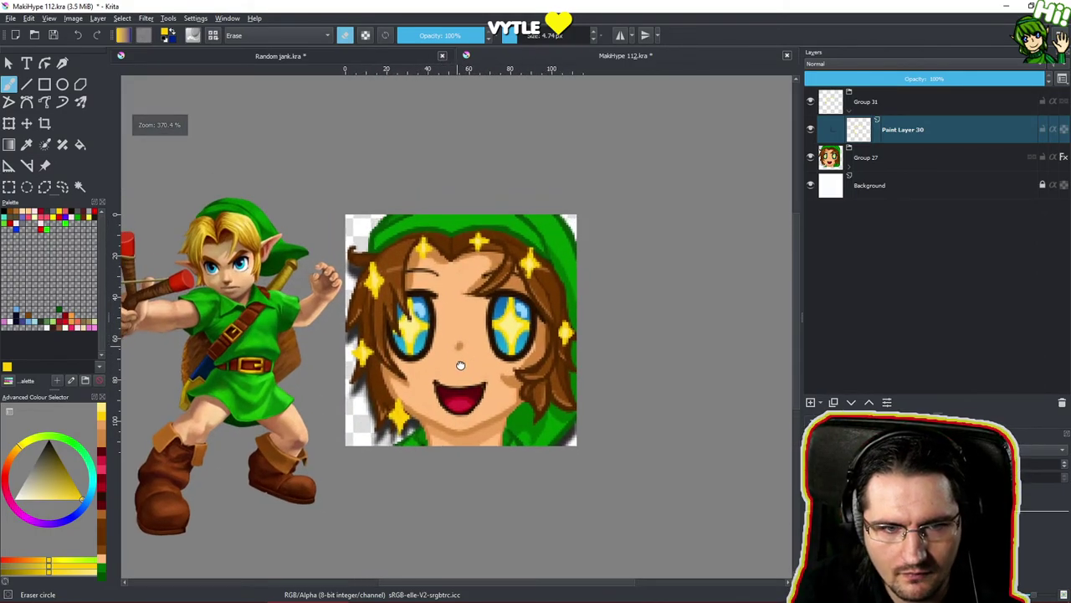
{"action": "left_click_drag", "start_coordinate": [444, 366], "coordinate": [450, 337]}
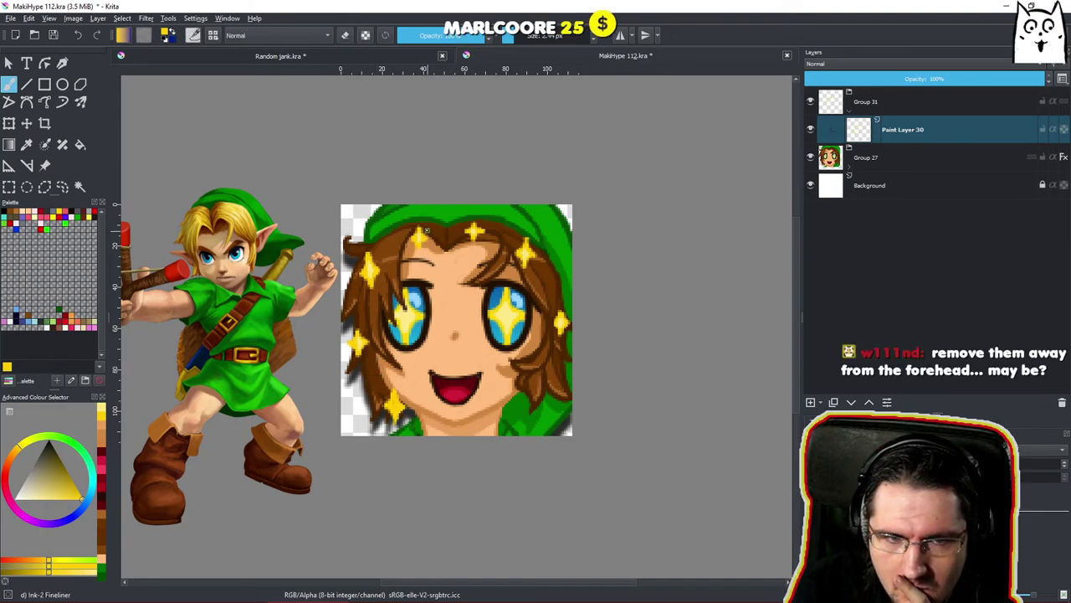
Erase the two sparkles above the forehead and the one on the lower left hair tips.
{"action": "mouse_move", "coordinate": [416, 236]}
{"action": "left_mouse_down"}
{"action": "mouse_move", "coordinate": [419, 248]}
{"action": "mouse_move", "coordinate": [477, 243]}
{"action": "left_mouse_up"}
{"action": "mouse_move", "coordinate": [404, 399]}
{"action": "left_mouse_down"}
{"action": "mouse_move", "coordinate": [392, 410]}
{"action": "mouse_move", "coordinate": [399, 419]}
{"action": "left_mouse_up"}
{"action": "scroll", "coordinate": [424, 395], "scroll_direction": "down", "scroll_amount": 4}
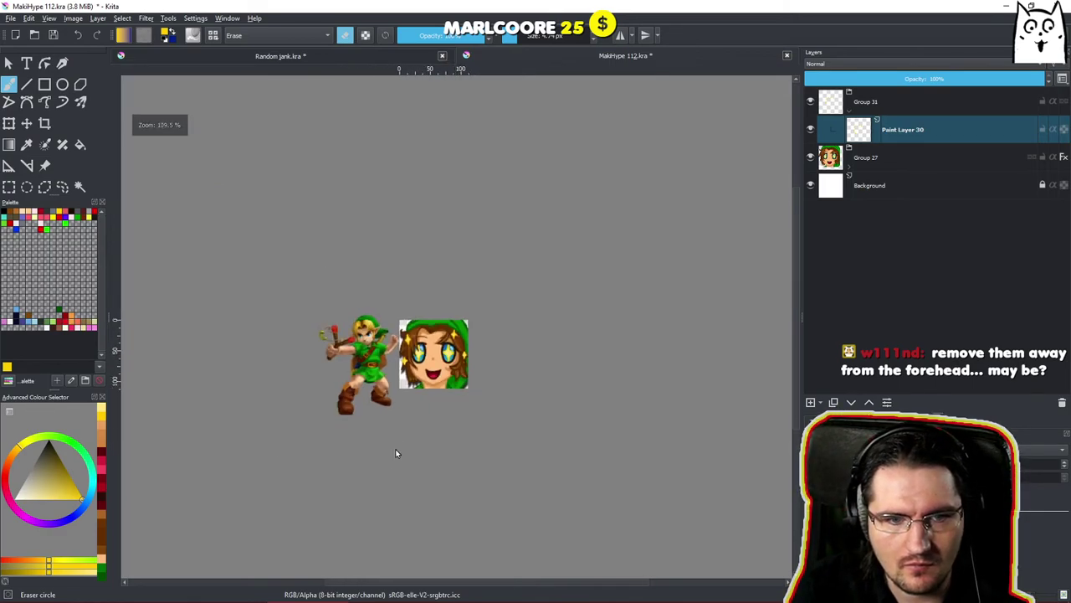
{"action": "key", "text": "slash"}
{"action": "mouse_move", "coordinate": [452, 387]}
{"action": "left_mouse_down"}
{"action": "mouse_move", "coordinate": [497, 357]}
{"action": "mouse_move", "coordinate": [523, 320]}
{"action": "mouse_move", "coordinate": [559, 224]}
{"action": "left_mouse_up"}
{"action": "left_click_drag", "start_coordinate": [452, 245], "coordinate": [491, 256]}
{"action": "scroll", "coordinate": [470, 263], "scroll_direction": "up", "scroll_amount": 2}
{"action": "key", "text": "e"}
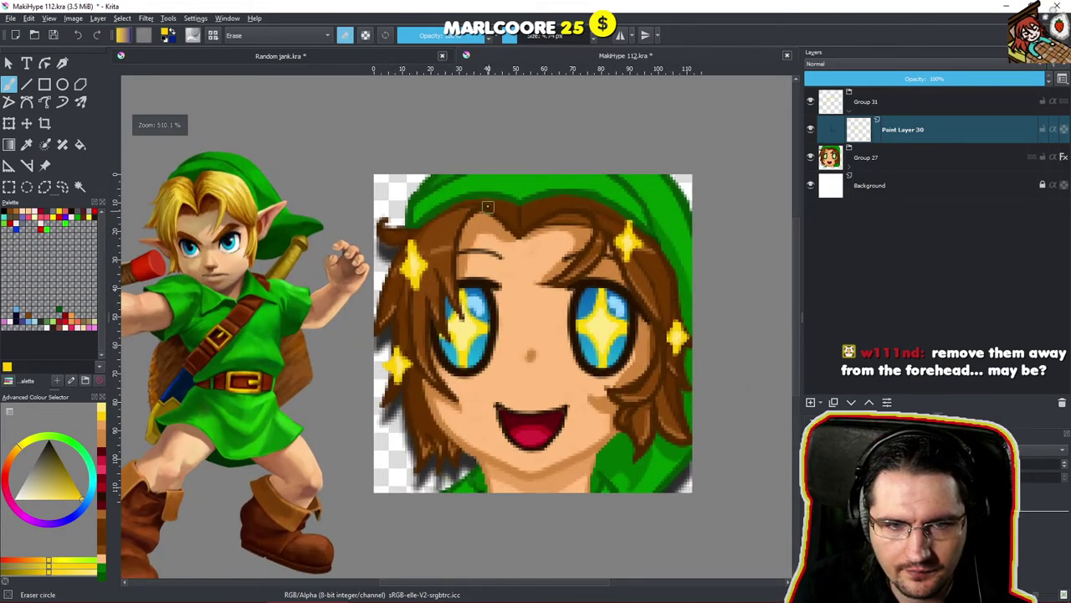
Paint two golden sparkles on the hat brim, at about X 36, Y 9 px and X 68, Y 8 px.
{"action": "key", "text": "e"}
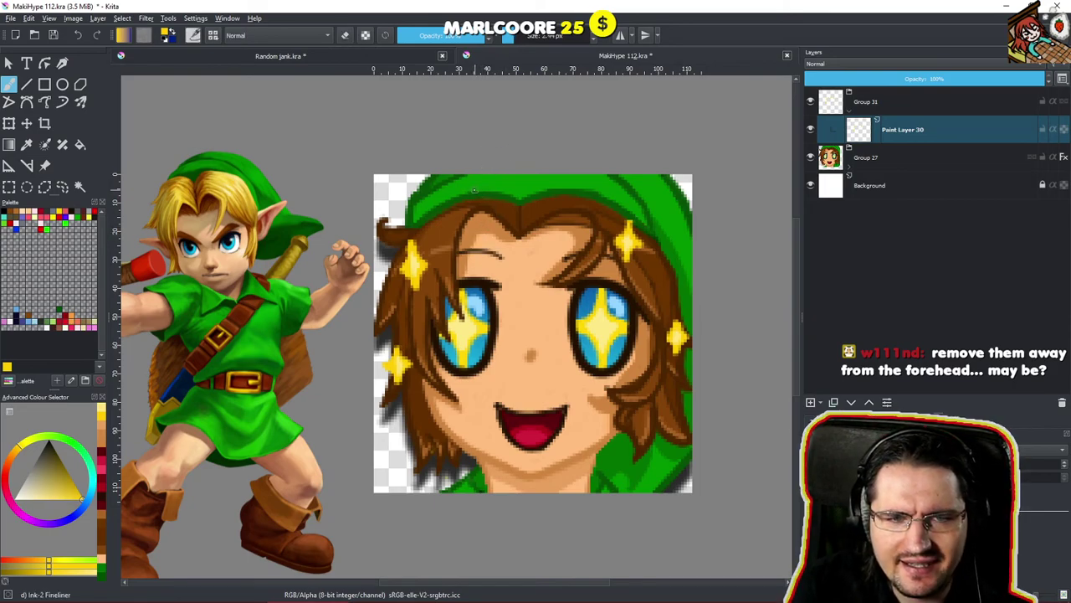
{"action": "mouse_move", "coordinate": [471, 195]}
{"action": "left_mouse_down"}
{"action": "mouse_move", "coordinate": [459, 202]}
{"action": "mouse_move", "coordinate": [491, 199]}
{"action": "mouse_move", "coordinate": [468, 202]}
{"action": "mouse_move", "coordinate": [476, 213]}
{"action": "mouse_move", "coordinate": [479, 202]}
{"action": "left_mouse_up"}
{"action": "scroll", "coordinate": [526, 232], "scroll_direction": "down", "scroll_amount": 6}
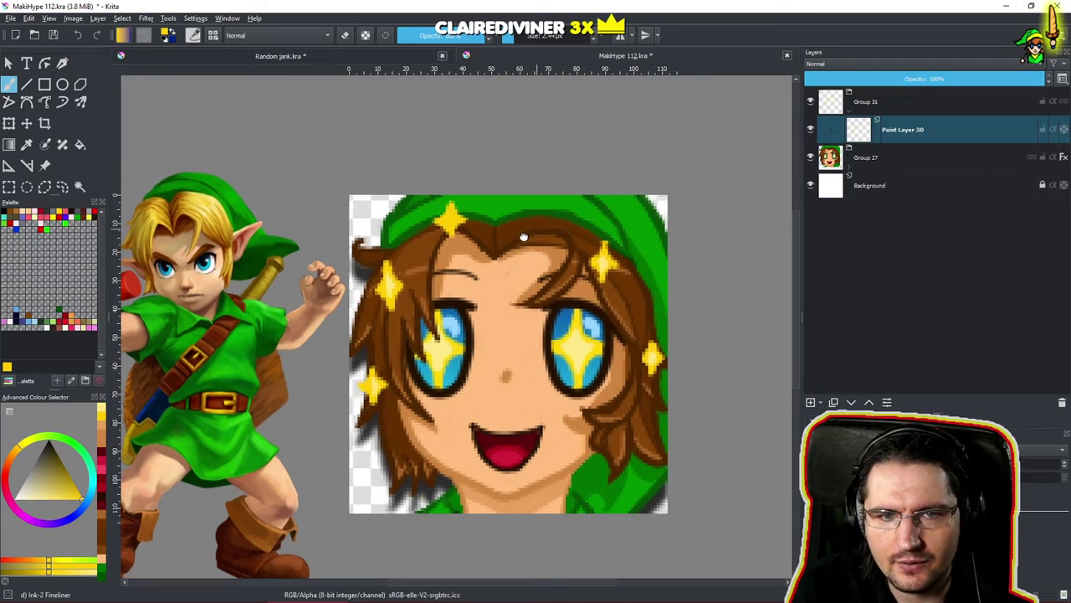
{"action": "left_click_drag", "start_coordinate": [538, 226], "coordinate": [565, 162]}
{"action": "scroll", "coordinate": [525, 232], "scroll_direction": "up", "scroll_amount": 1}
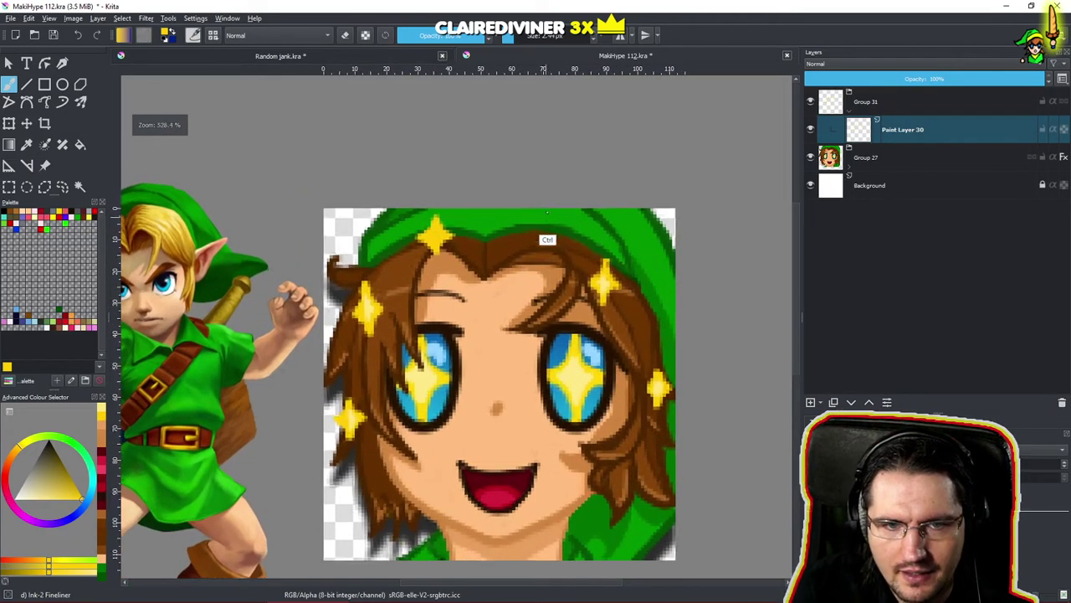
{"action": "mouse_move", "coordinate": [532, 226]}
{"action": "left_mouse_down"}
{"action": "mouse_move", "coordinate": [542, 219]}
{"action": "mouse_move", "coordinate": [536, 231]}
{"action": "mouse_move", "coordinate": [549, 233]}
{"action": "mouse_move", "coordinate": [532, 235]}
{"action": "mouse_move", "coordinate": [537, 246]}
{"action": "mouse_move", "coordinate": [549, 236]}
{"action": "mouse_move", "coordinate": [534, 233]}
{"action": "left_mouse_up"}
{"action": "scroll", "coordinate": [534, 233], "scroll_direction": "down", "scroll_amount": 5}
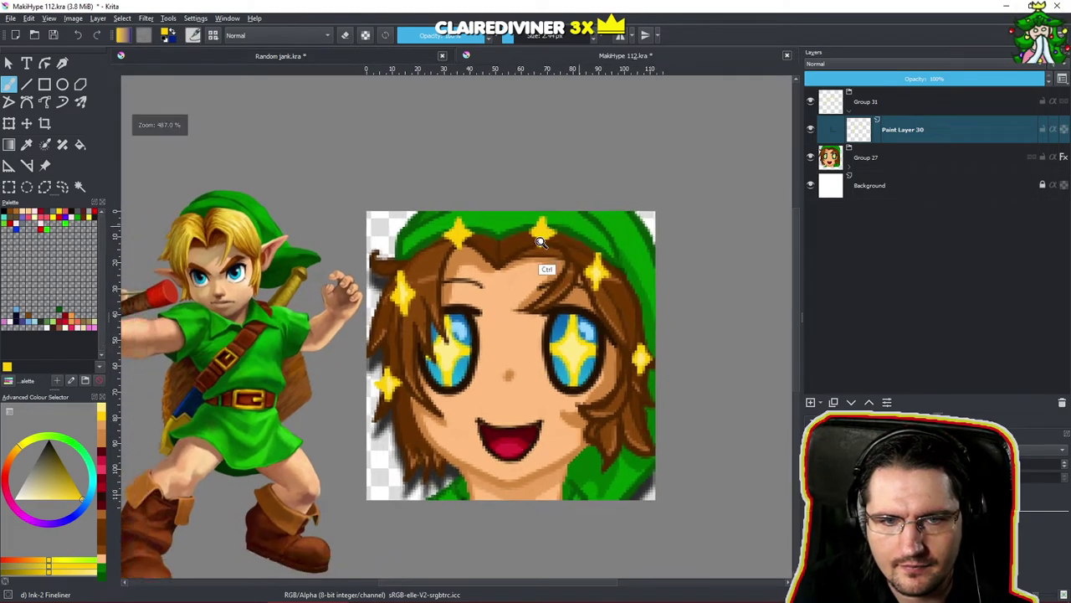
Examine how the emote and its sparkle arrangement read at actual and much smaller display sizes.
{"action": "left_click_drag", "start_coordinate": [524, 311], "coordinate": [507, 287]}
{"action": "scroll", "coordinate": [553, 271], "scroll_direction": "down", "scroll_amount": 2}
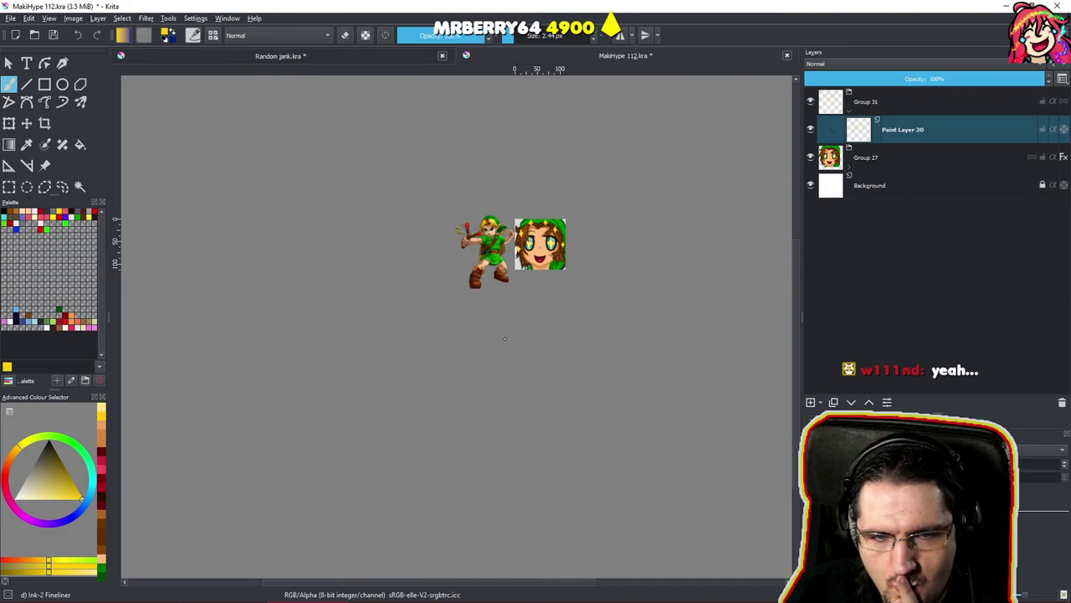
{"action": "scroll", "coordinate": [505, 339], "scroll_direction": "up", "scroll_amount": 1}
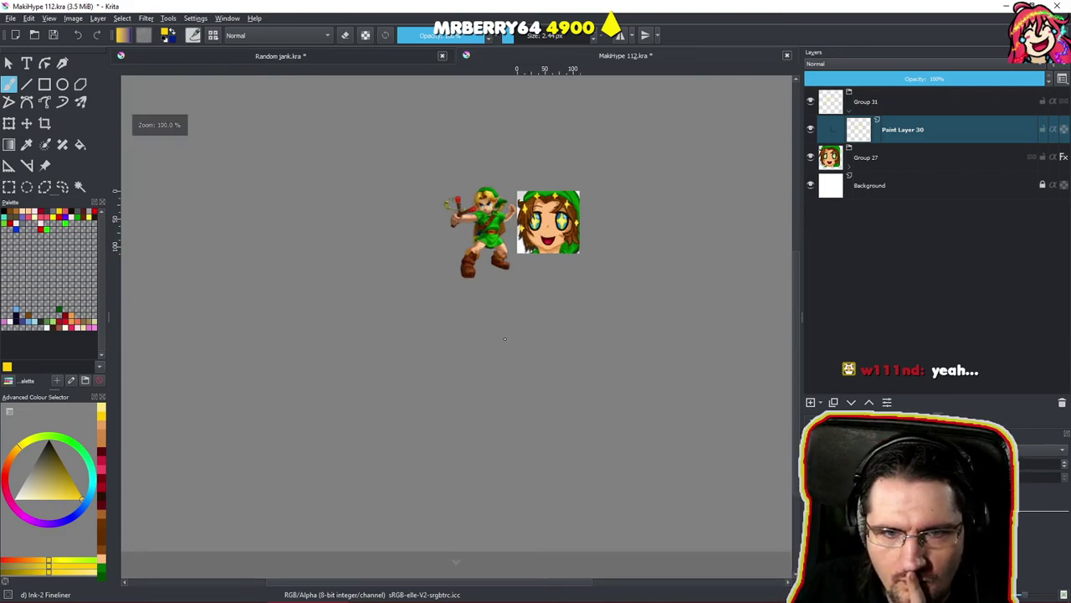
{"action": "left_click_drag", "start_coordinate": [796, 341], "coordinate": [803, 292]}
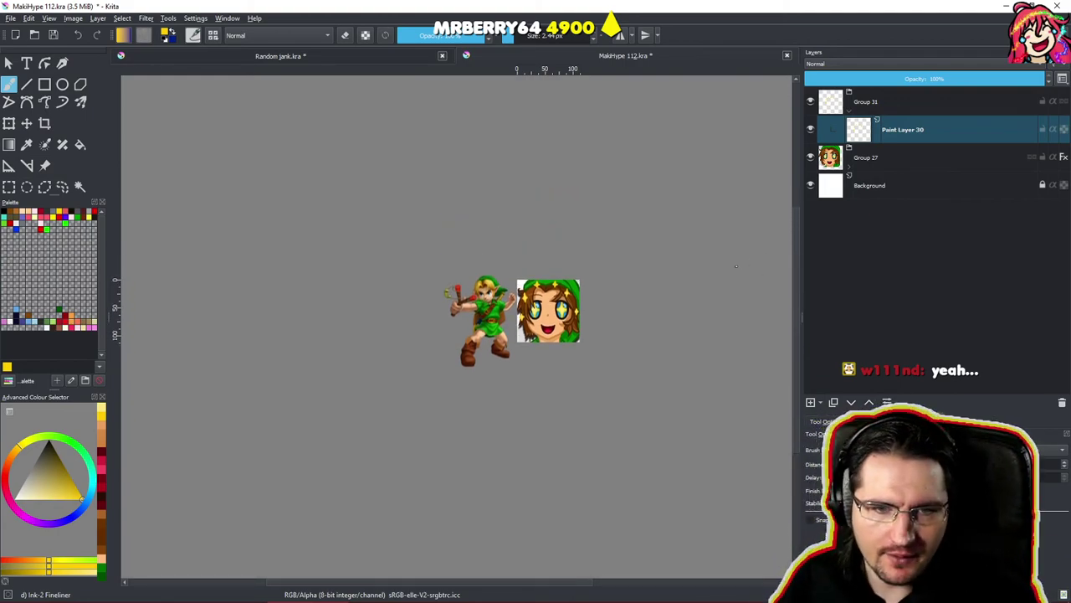
{"action": "scroll", "coordinate": [619, 303], "scroll_direction": "down", "scroll_amount": 2}
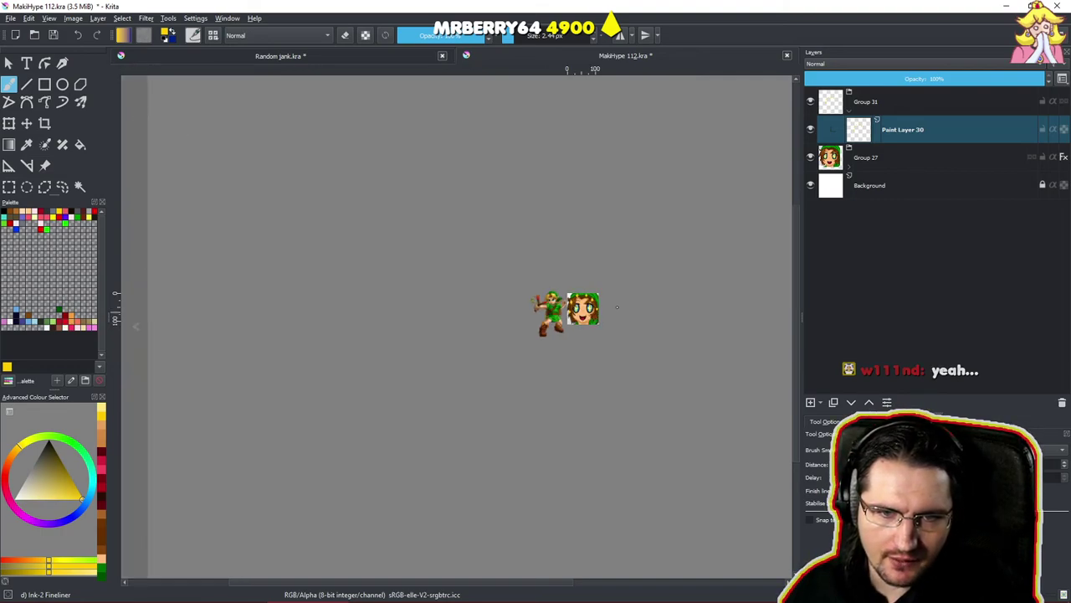
{"action": "scroll", "coordinate": [616, 308], "scroll_direction": "down", "scroll_amount": 2}
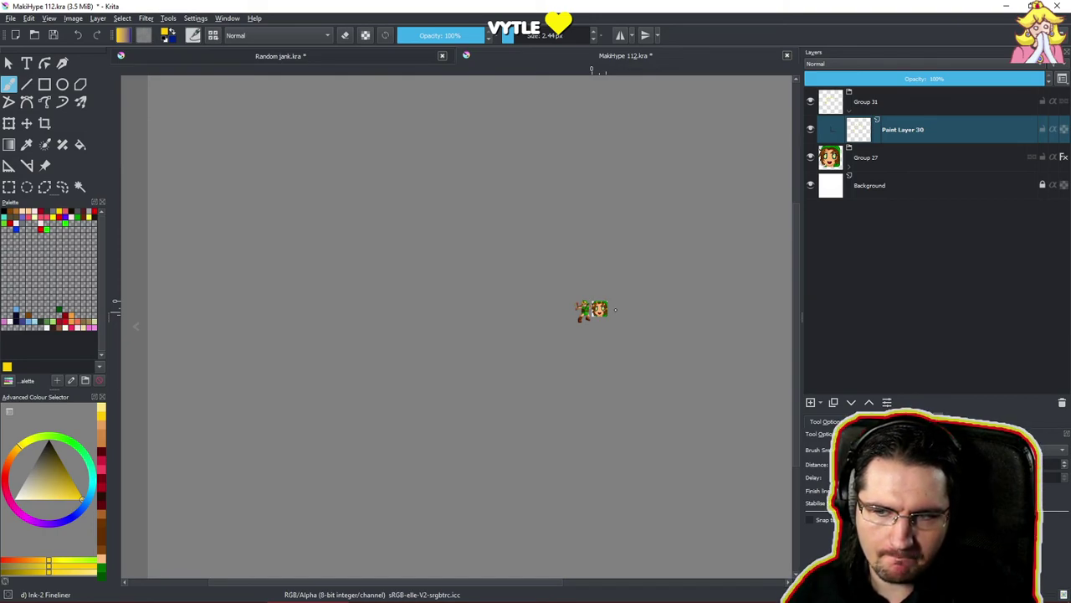
Compare how the sparkles around the hat, hair and face read at 100% zoom and close up.
{"action": "scroll", "coordinate": [615, 310], "scroll_direction": "up", "scroll_amount": 4}
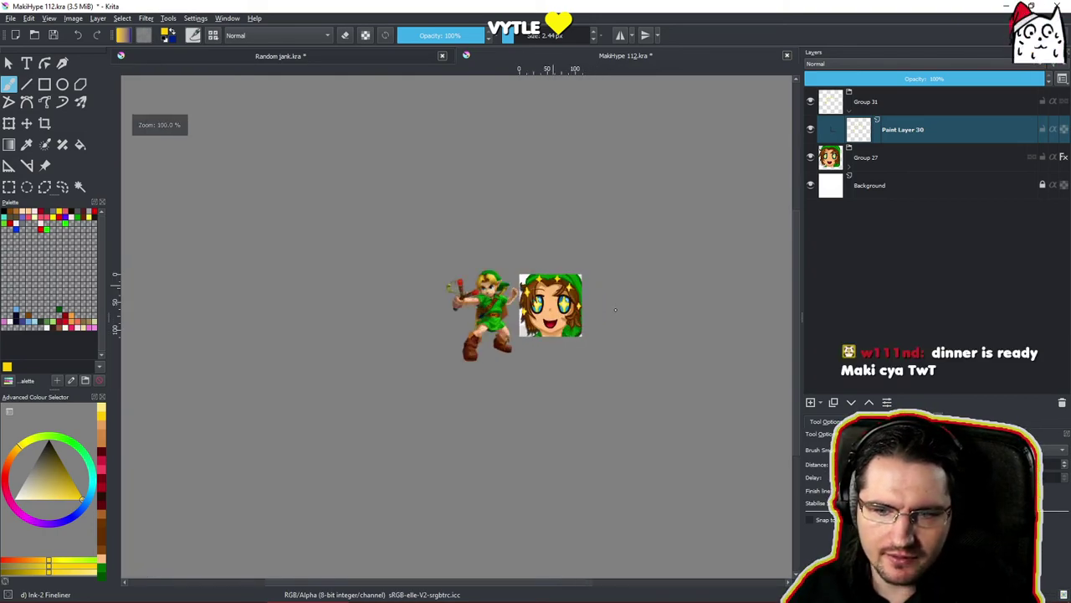
{"action": "scroll", "coordinate": [615, 310], "scroll_direction": "up", "scroll_amount": 4}
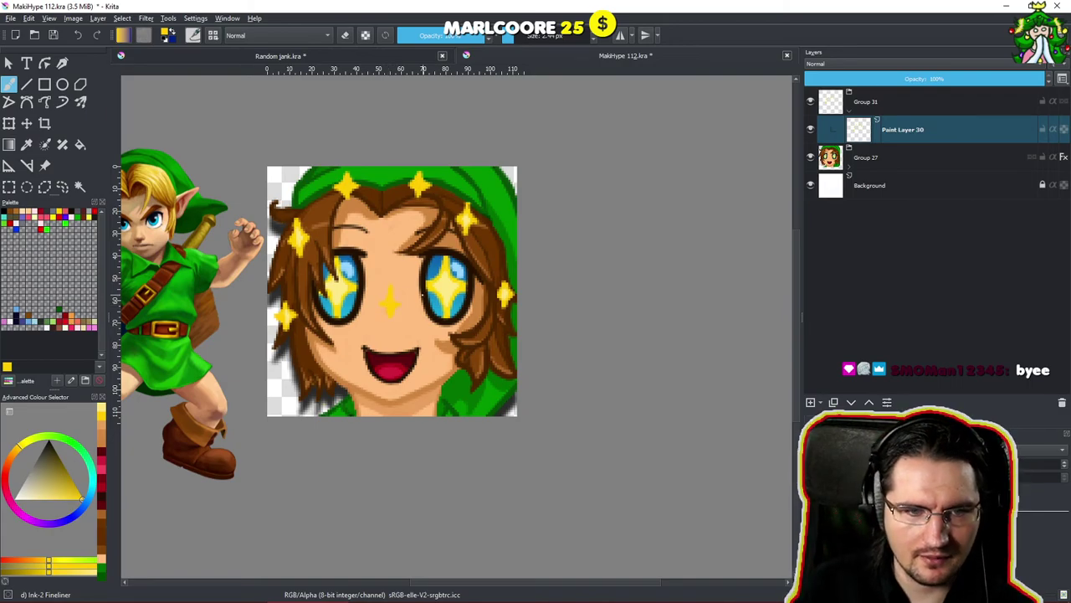
{"action": "scroll", "coordinate": [393, 347], "scroll_direction": "down", "scroll_amount": 5}
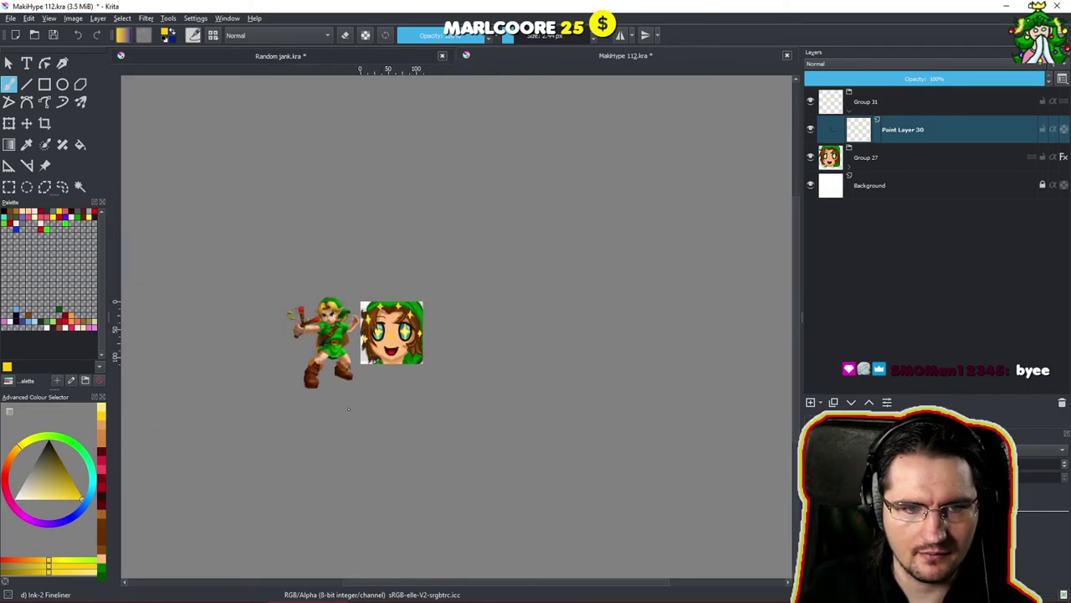
{"action": "scroll", "coordinate": [348, 409], "scroll_direction": "up", "scroll_amount": 8}
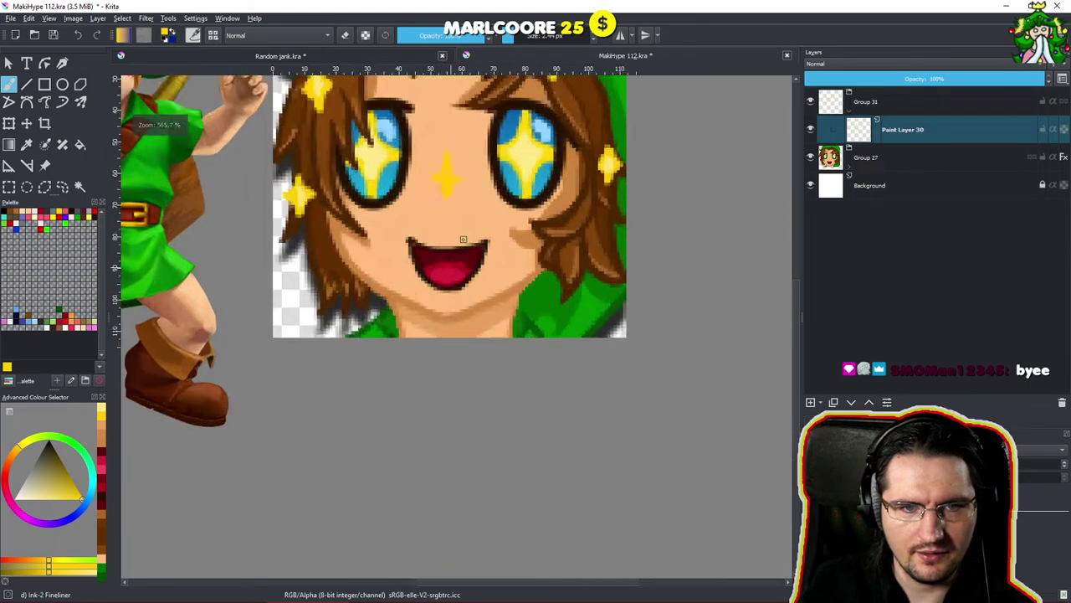
{"action": "scroll", "coordinate": [461, 132], "scroll_direction": "down", "scroll_amount": 5}
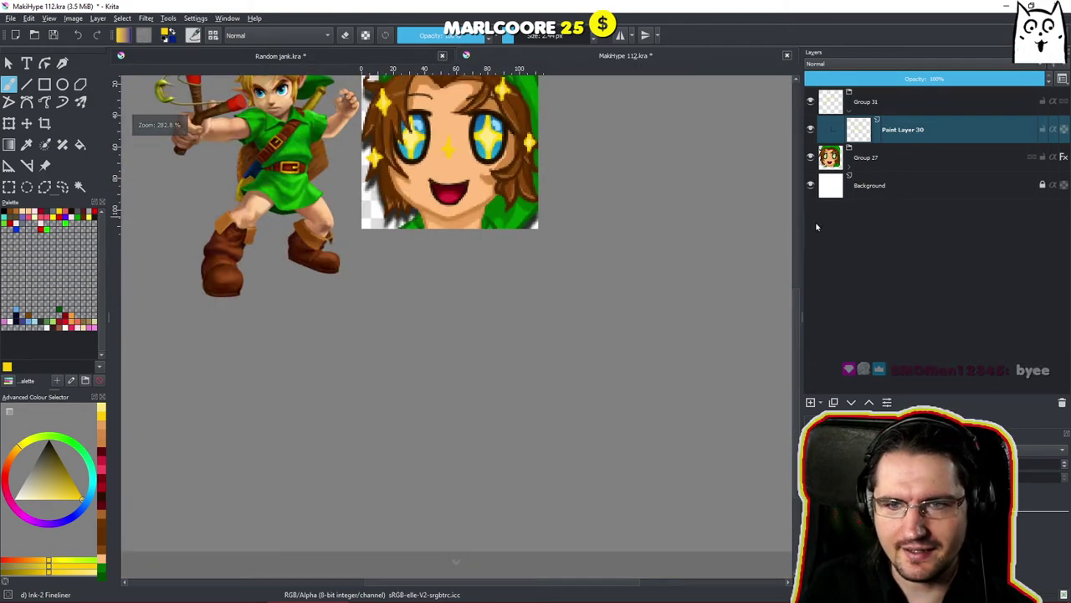
Add a Drop Shadow layer style to the sparkles on Paint Layer 30, keeping the artwork in view.
{"action": "left_click_drag", "start_coordinate": [796, 296], "coordinate": [808, 202]}
{"action": "left_click", "coordinate": [954, 134]}
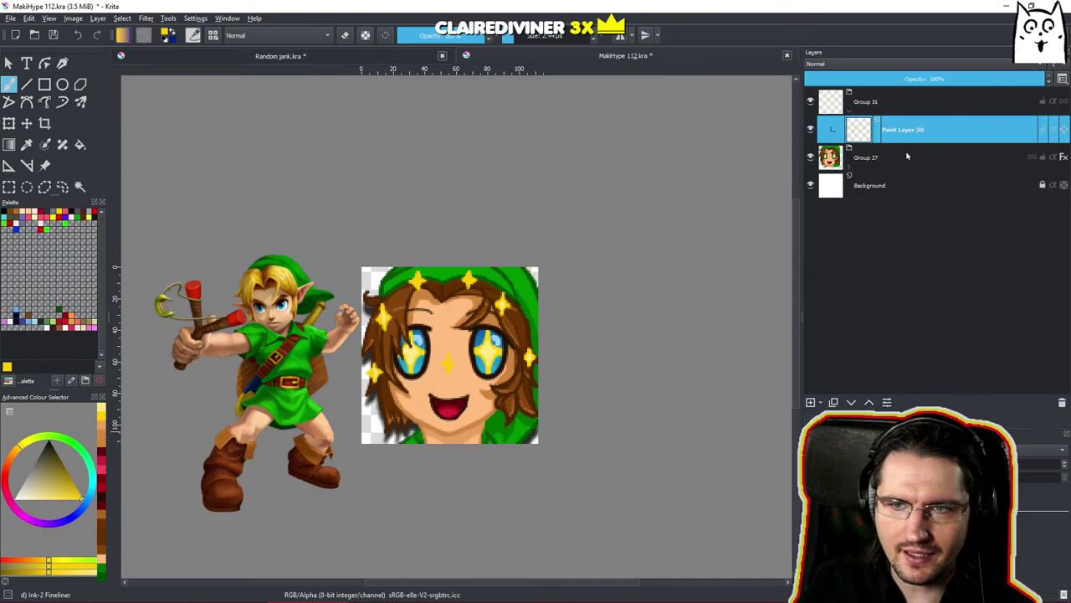
{"action": "right_click", "coordinate": [957, 131]}
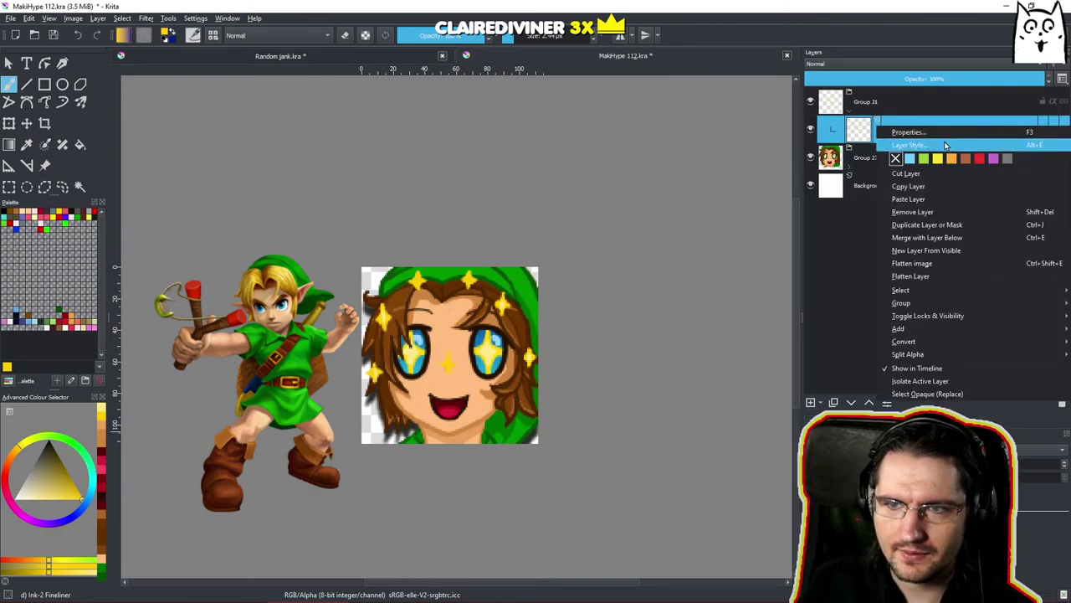
{"action": "left_click", "coordinate": [921, 144]}
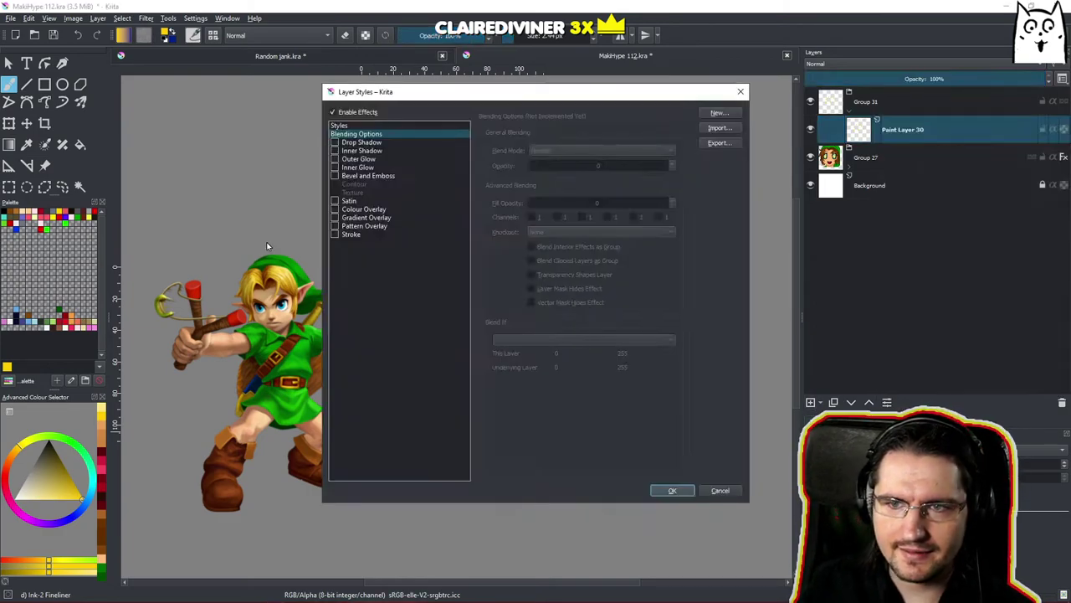
{"action": "left_click", "coordinate": [334, 143]}
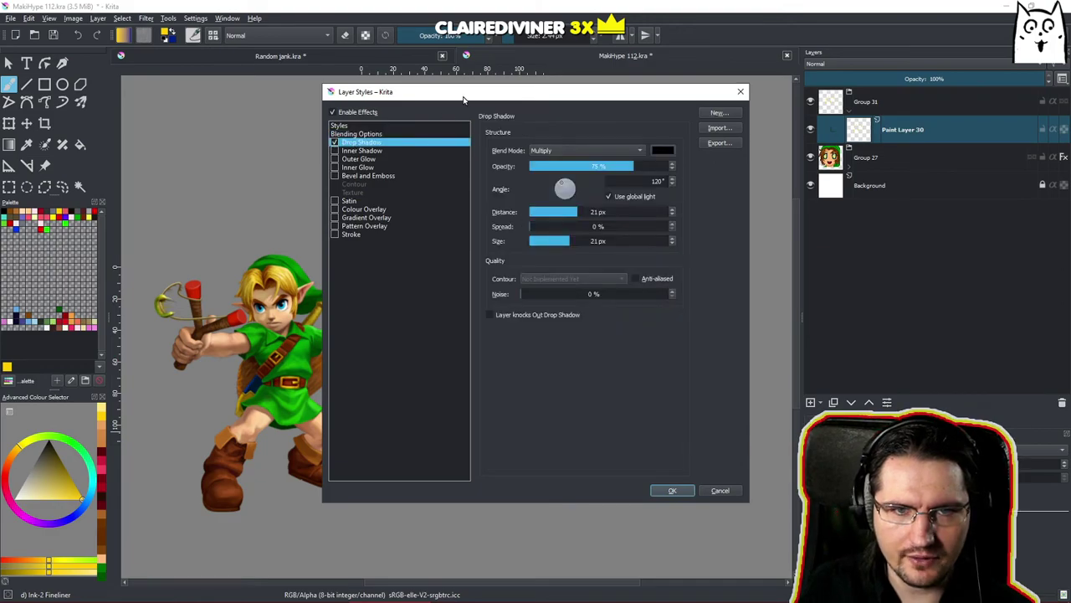
{"action": "left_click_drag", "start_coordinate": [469, 92], "coordinate": [813, 211]}
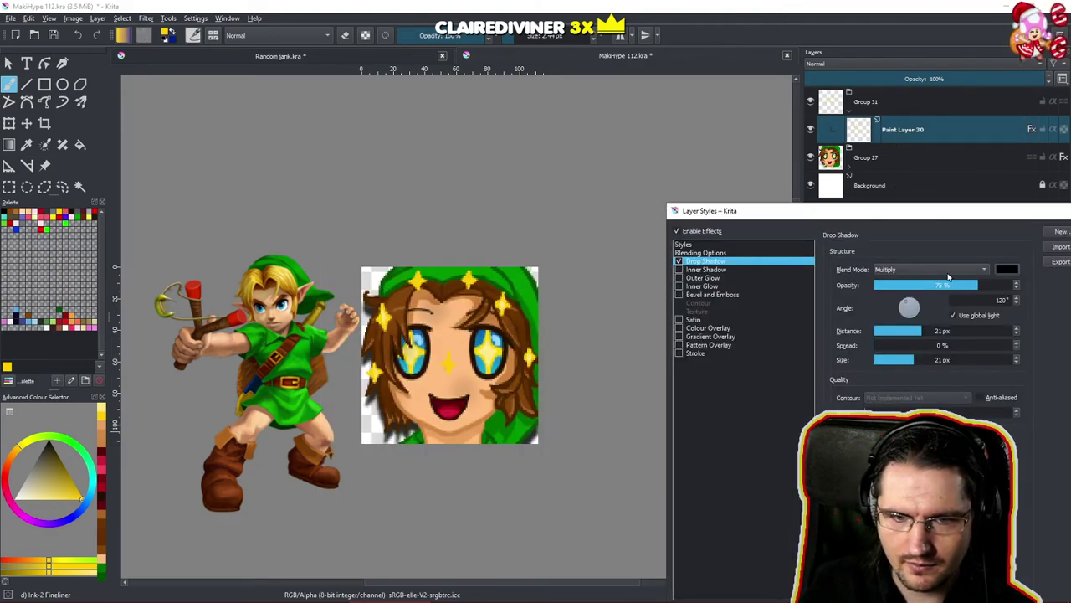
Set the sparkles' drop shadow to a size of 2 px, a distance of 3 px and 100% opacity.
{"action": "left_click_drag", "start_coordinate": [918, 356], "coordinate": [885, 360]}
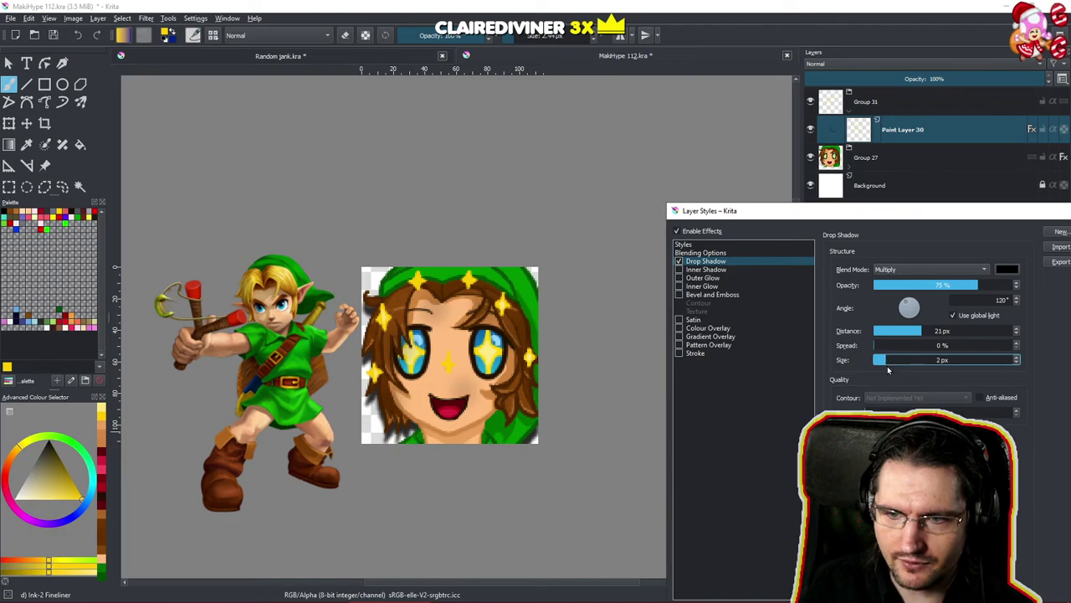
{"action": "left_click_drag", "start_coordinate": [922, 330], "coordinate": [900, 334]}
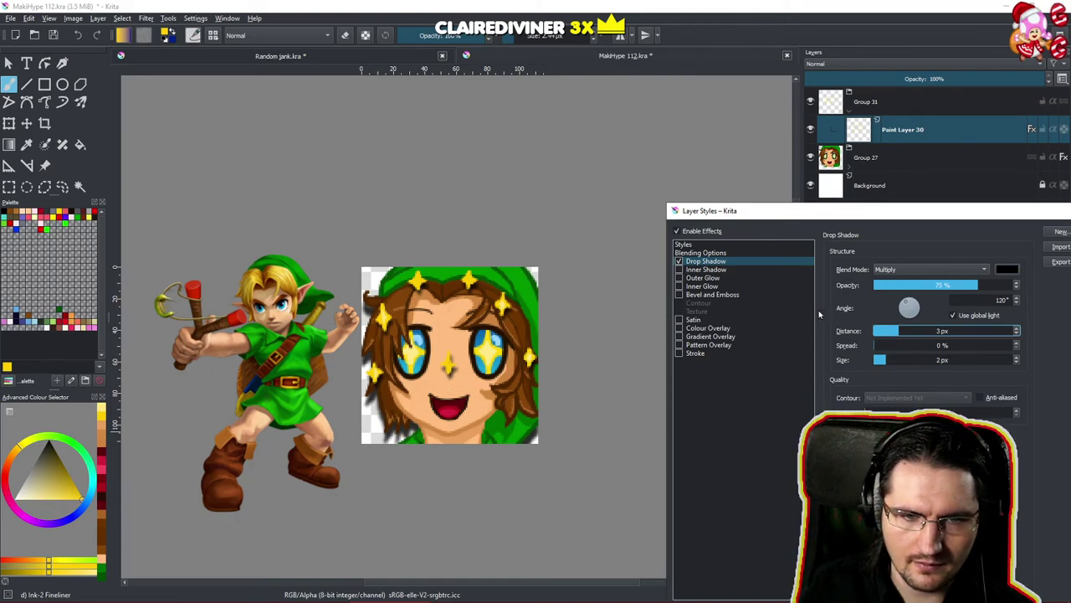
{"action": "left_click_drag", "start_coordinate": [975, 285], "coordinate": [1011, 284]}
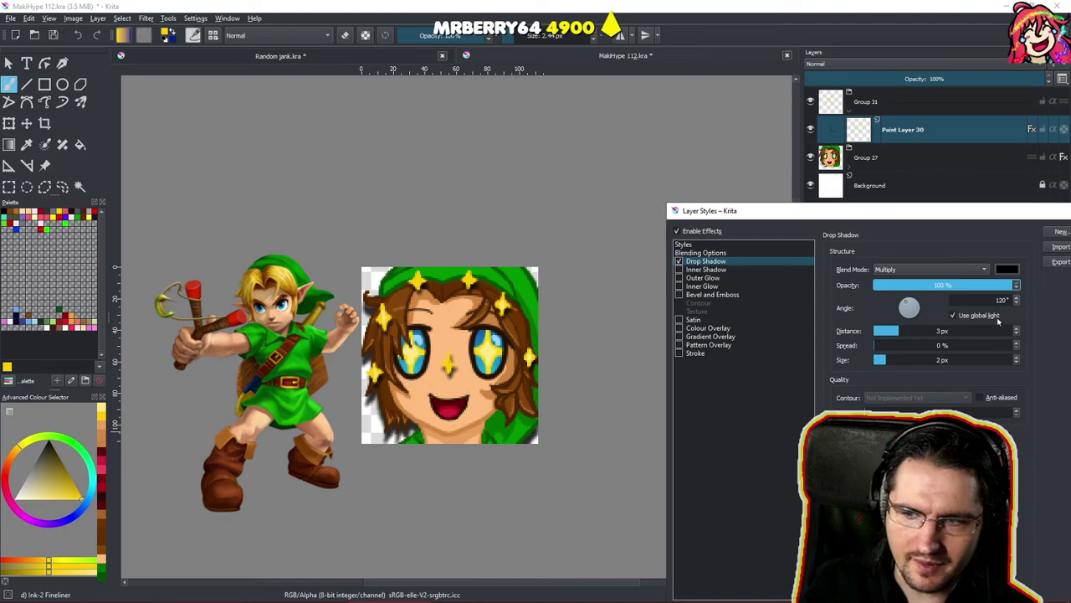
Set the drop shadow's angle to 90° and its size to 1 px, keeping the distance at 3 px.
{"action": "left_click_drag", "start_coordinate": [971, 225], "coordinate": [908, 217]}
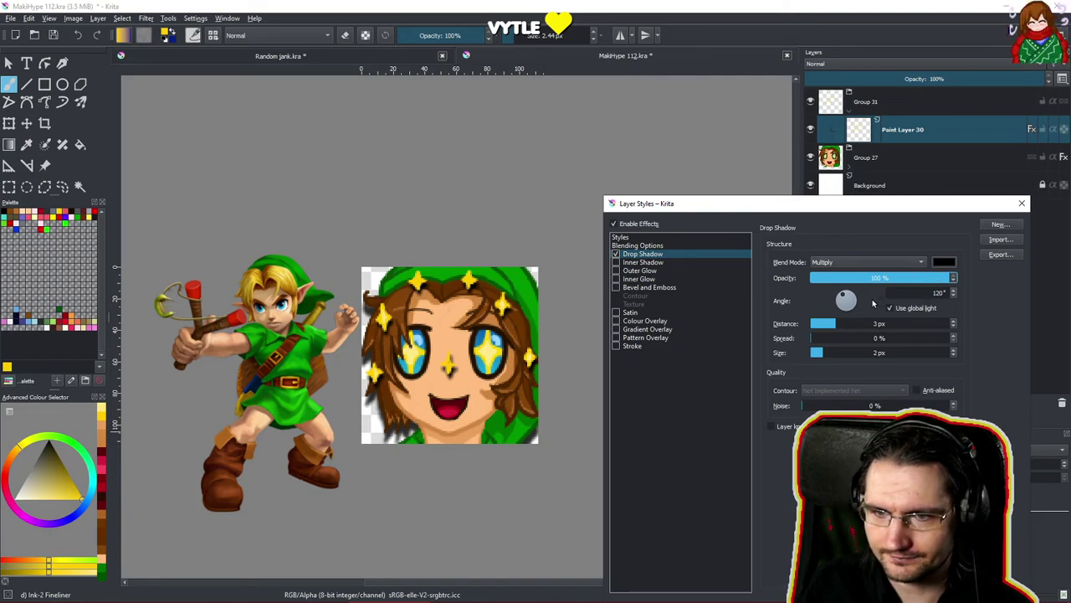
{"action": "left_click", "coordinate": [847, 292]}
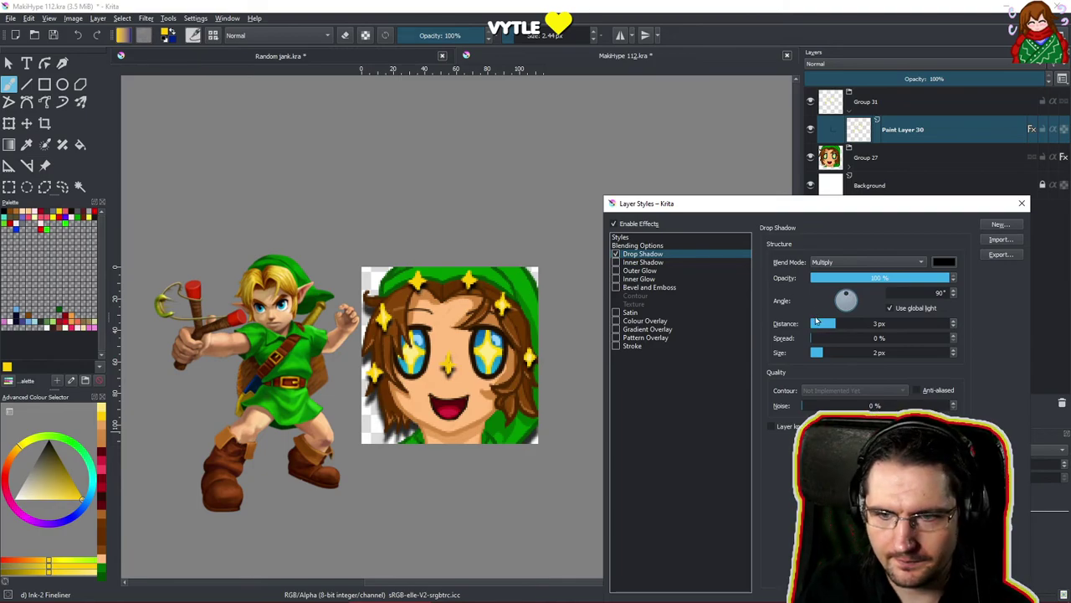
{"action": "left_click_drag", "start_coordinate": [840, 323], "coordinate": [845, 323]}
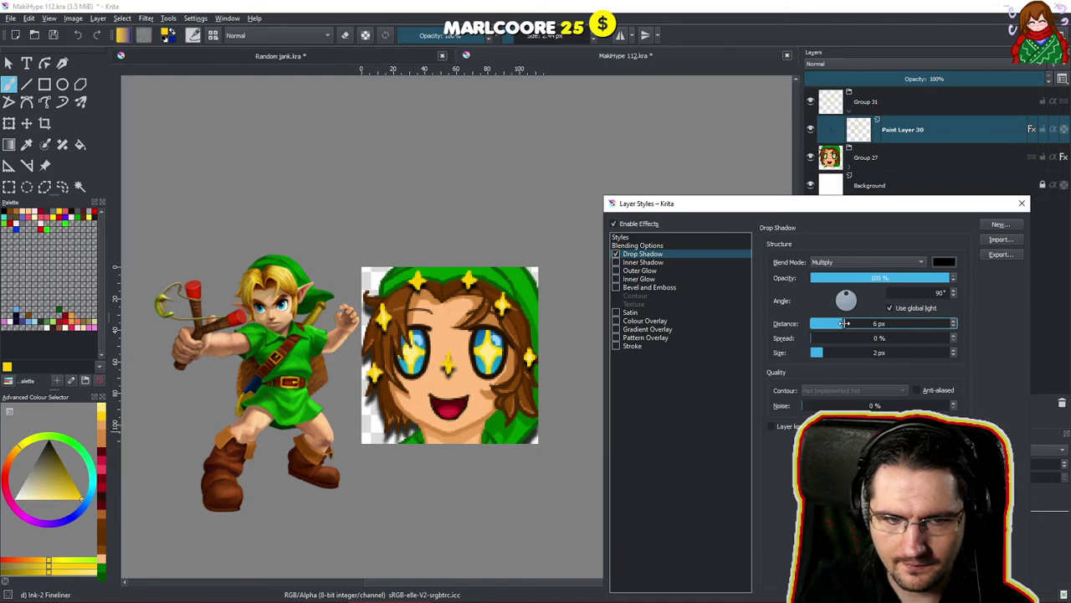
{"action": "left_click_drag", "start_coordinate": [844, 323], "coordinate": [835, 323]}
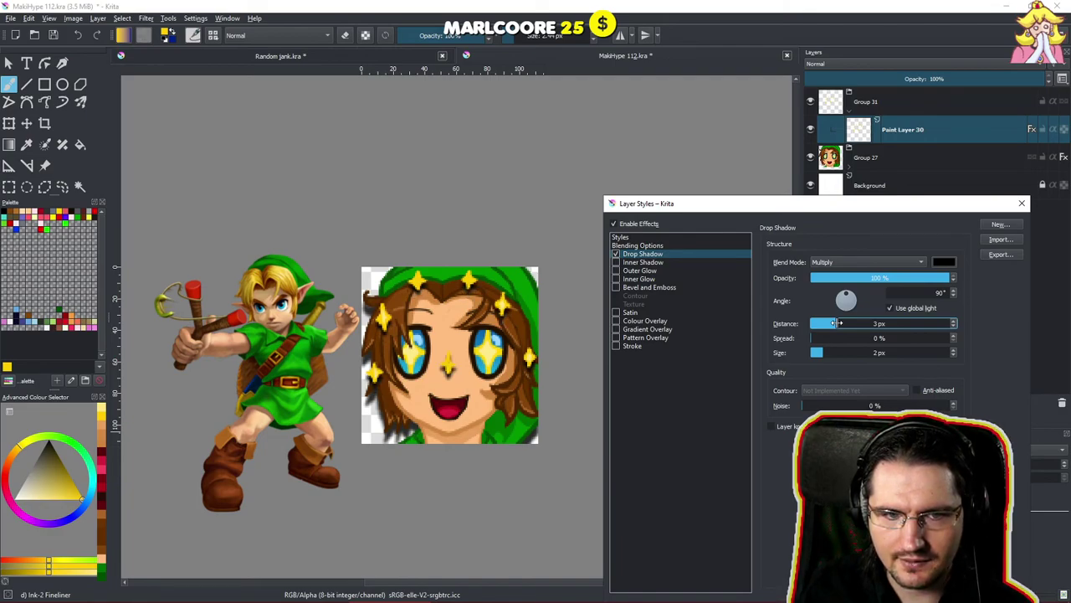
{"action": "left_click", "coordinate": [826, 352]}
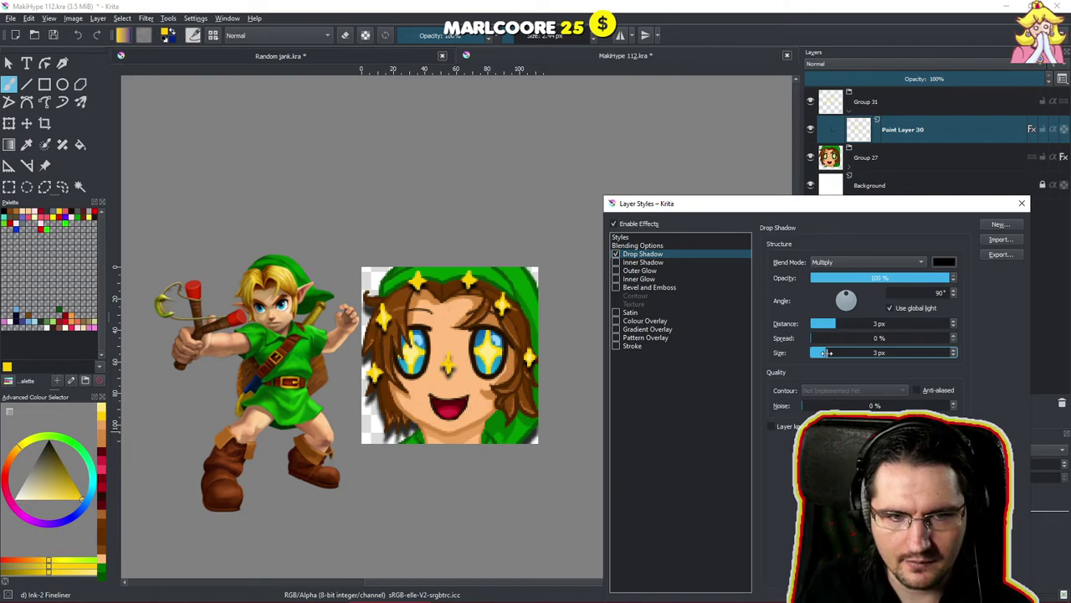
{"action": "left_click_drag", "start_coordinate": [826, 353], "coordinate": [821, 354]}
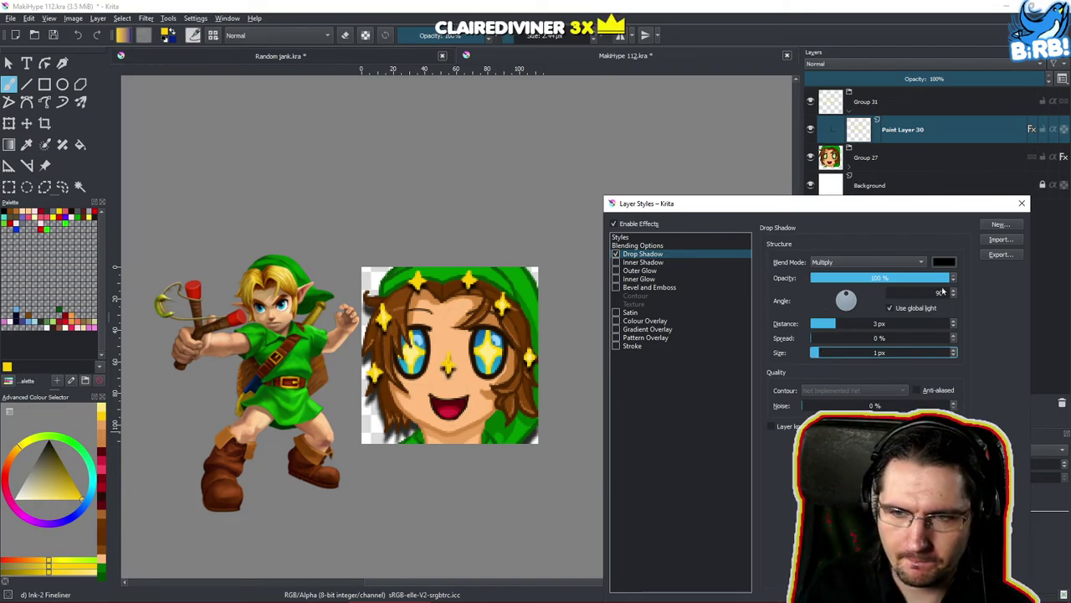
Set the drop shadow colour to dark grey #2d2d2d and apply the layer style to the sparkles.
{"action": "left_click", "coordinate": [944, 262]}
{"action": "left_click_drag", "start_coordinate": [743, 324], "coordinate": [721, 318]}
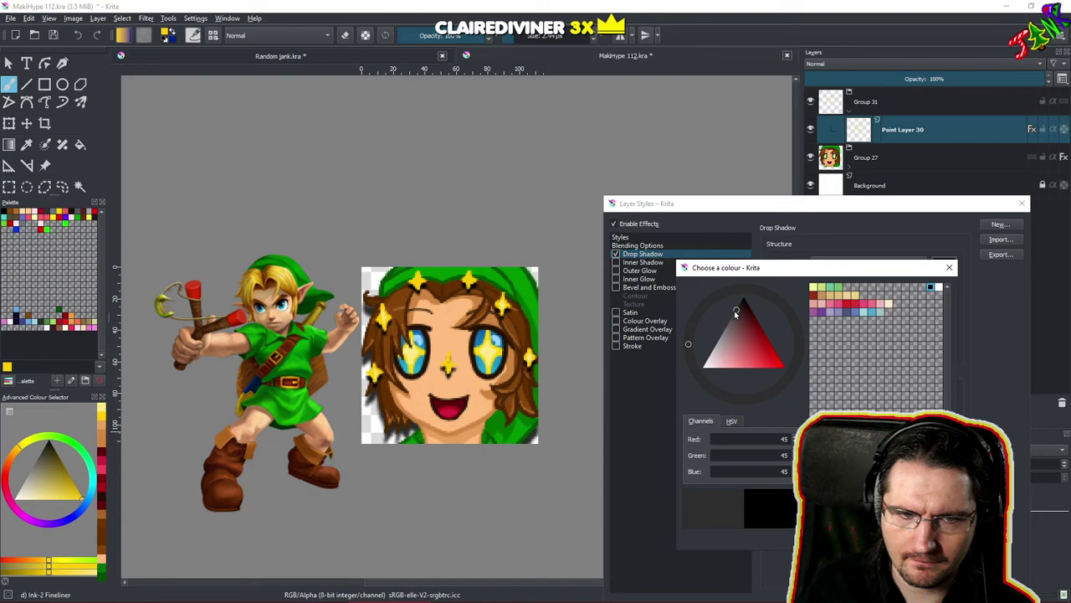
{"action": "key", "text": "Return"}
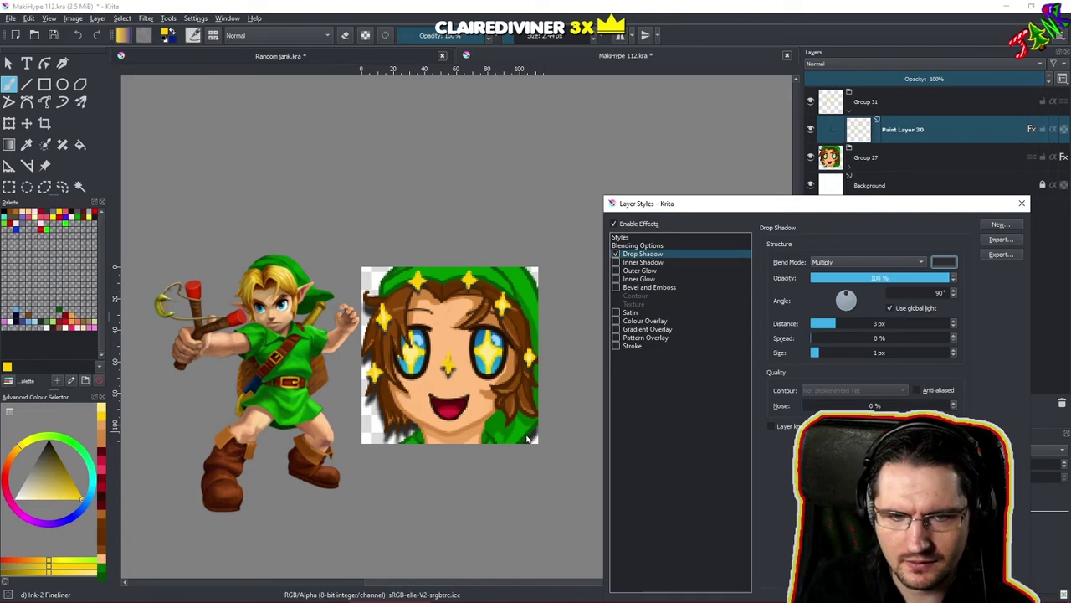
{"action": "left_click_drag", "start_coordinate": [911, 211], "coordinate": [886, 89]}
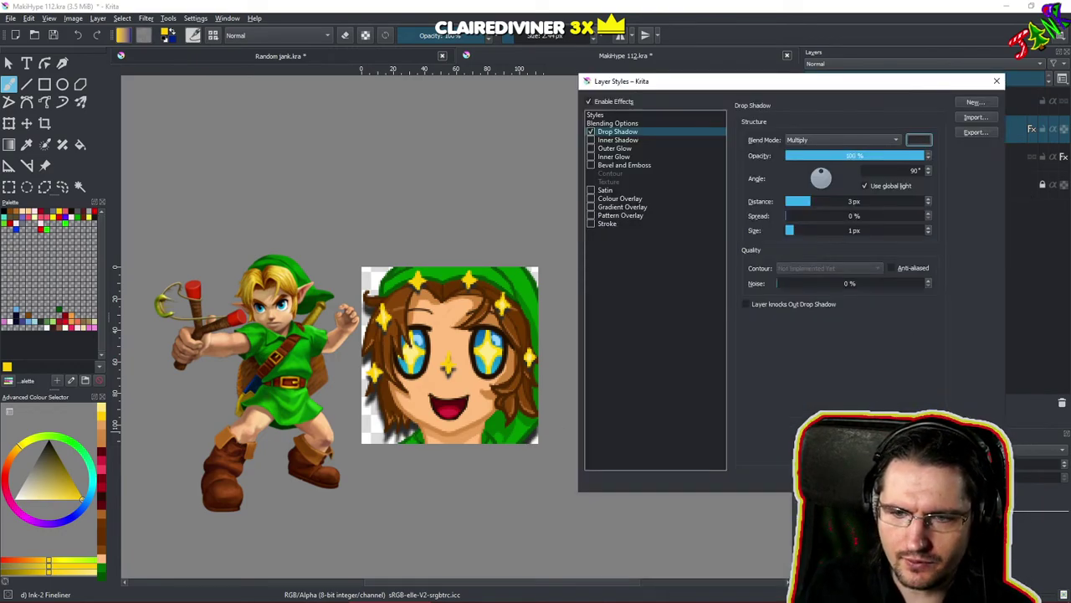
{"action": "left_click", "coordinate": [931, 480]}
{"action": "scroll", "coordinate": [575, 450], "scroll_direction": "down", "scroll_amount": 4}
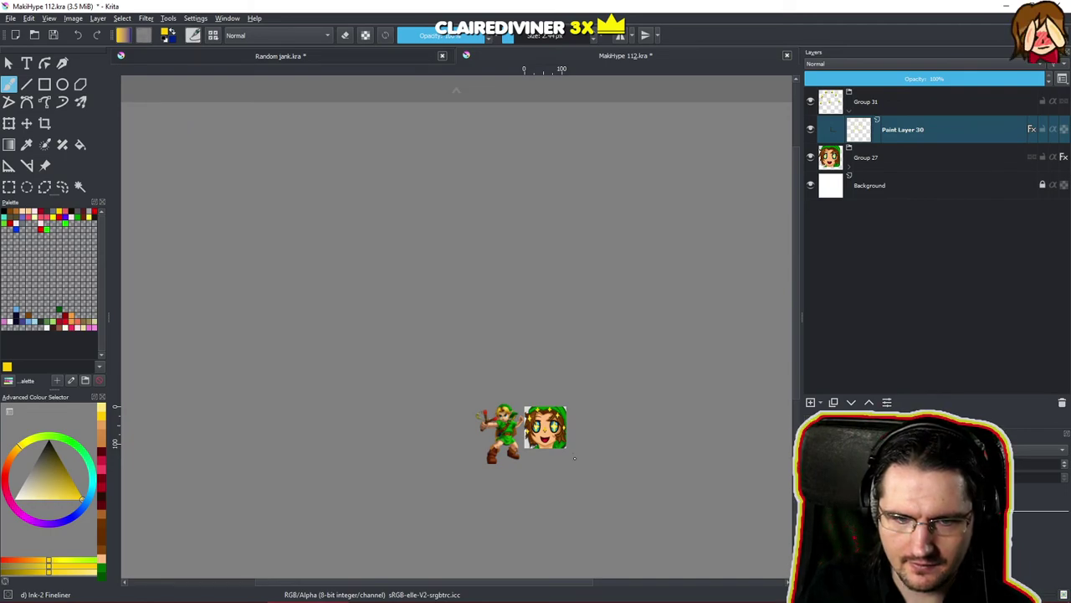
{"action": "scroll", "coordinate": [569, 462], "scroll_direction": "up", "scroll_amount": 3}
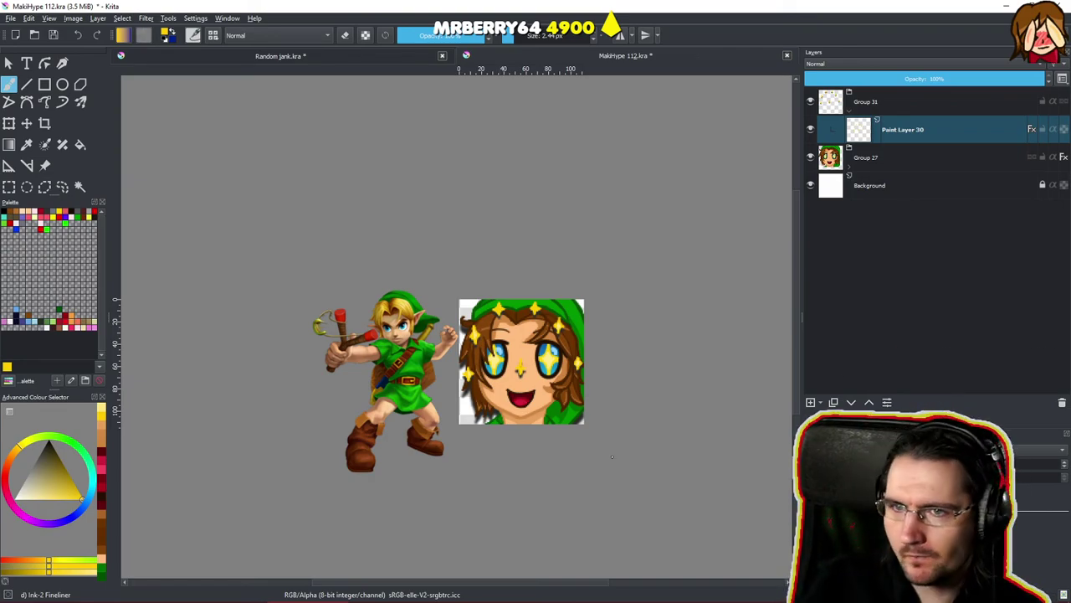
Change the drop shadow colour of Paint Layer 30 to a saturated orange and apply the layer style.
{"action": "right_click", "coordinate": [877, 130]}
{"action": "left_click", "coordinate": [934, 156]}
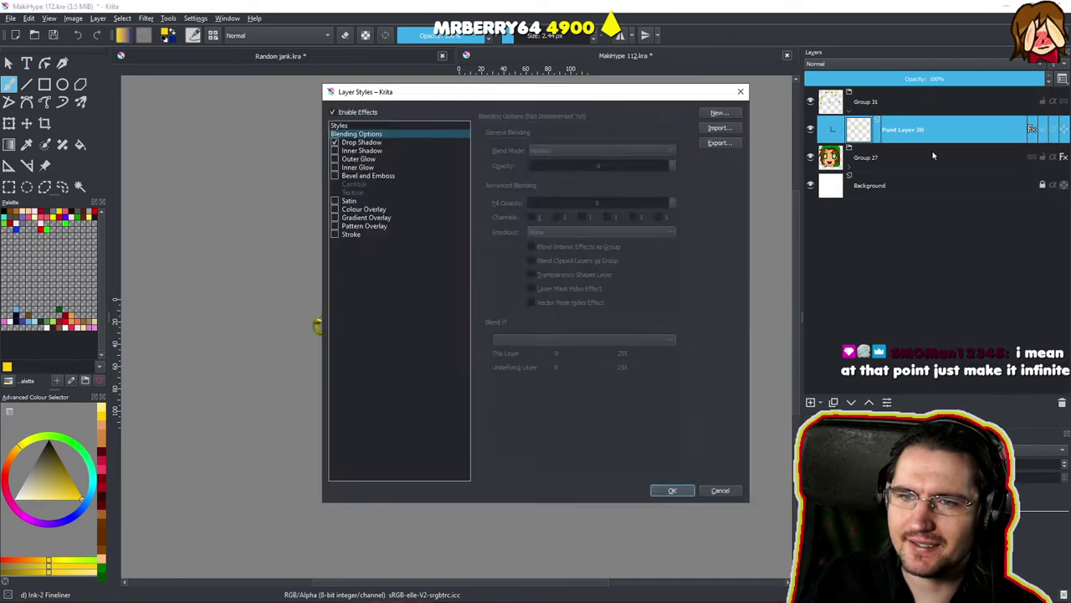
{"action": "left_click", "coordinate": [364, 144]}
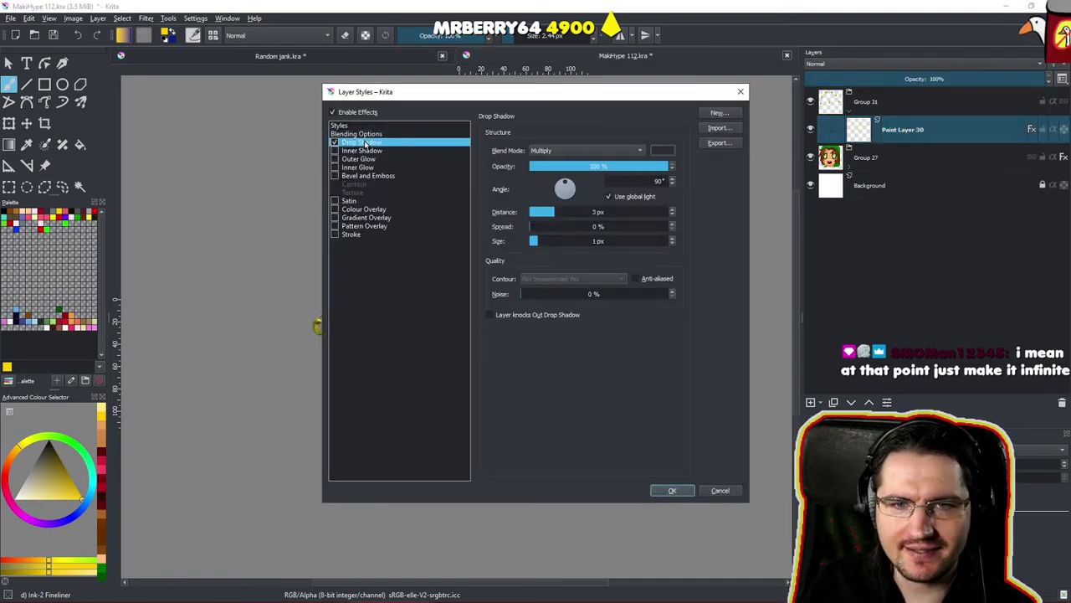
{"action": "left_click", "coordinate": [662, 150]}
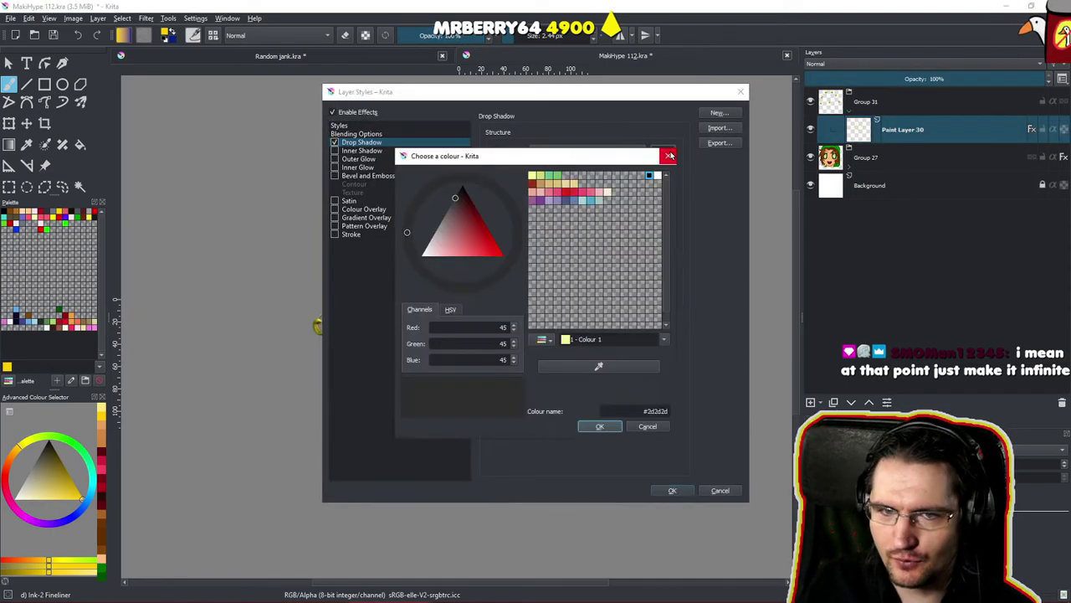
{"action": "left_click", "coordinate": [545, 184]}
{"action": "left_click", "coordinate": [555, 183]}
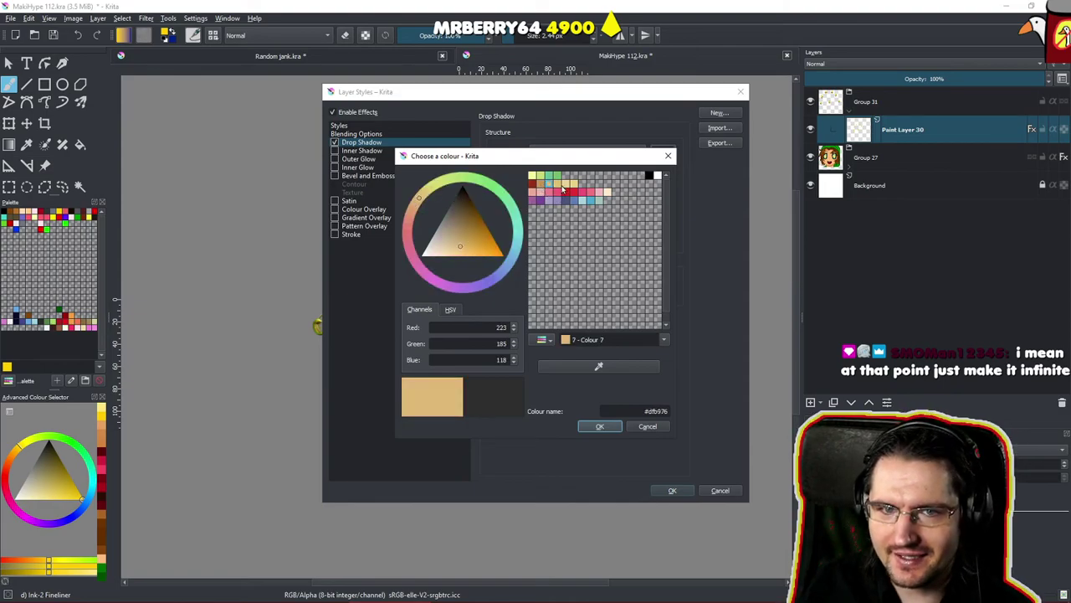
{"action": "left_click", "coordinate": [649, 176]}
{"action": "left_click_drag", "start_coordinate": [468, 242], "coordinate": [500, 252]}
{"action": "left_click", "coordinate": [416, 206]}
{"action": "left_click", "coordinate": [599, 426]}
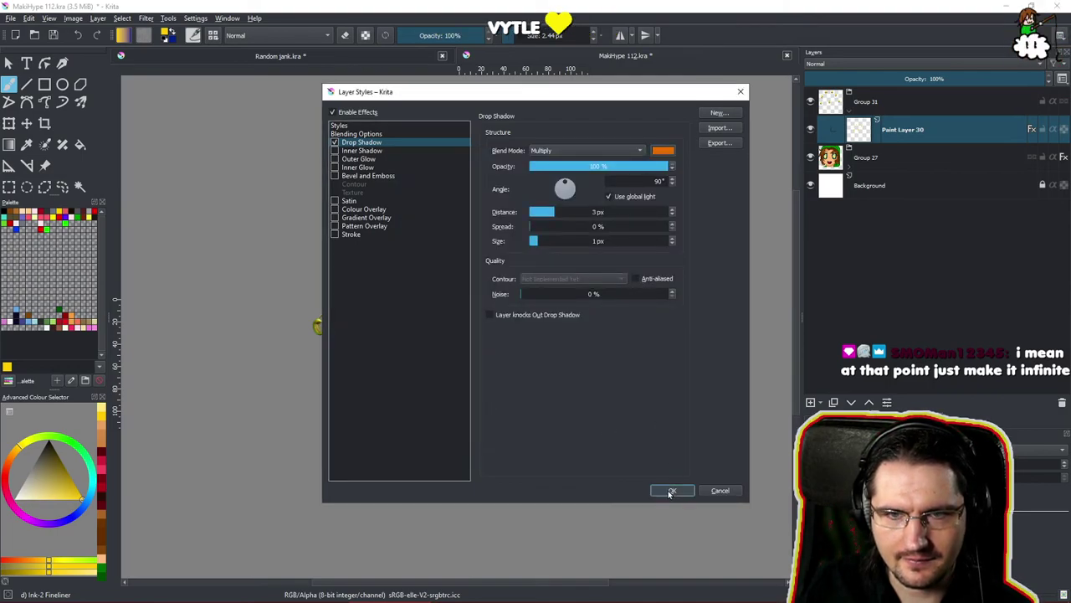
{"action": "left_click", "coordinate": [672, 491]}
Set Paint Layer 30's drop shadow to a distance of 2 px and a size of 2 px.
{"action": "scroll", "coordinate": [586, 402], "scroll_direction": "down", "scroll_amount": 1}
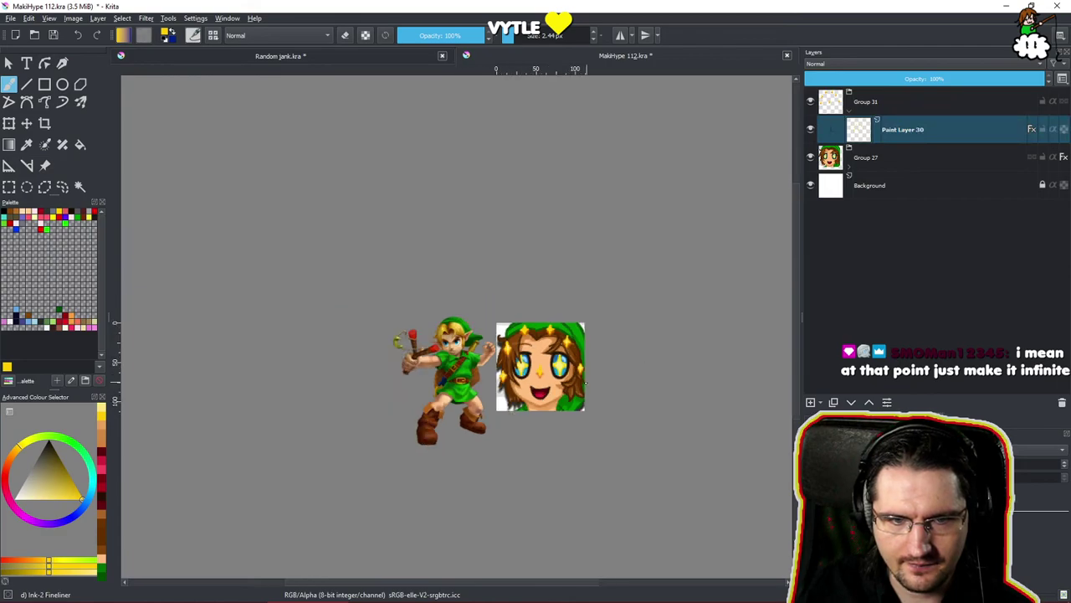
{"action": "scroll", "coordinate": [569, 401], "scroll_direction": "up", "scroll_amount": 2}
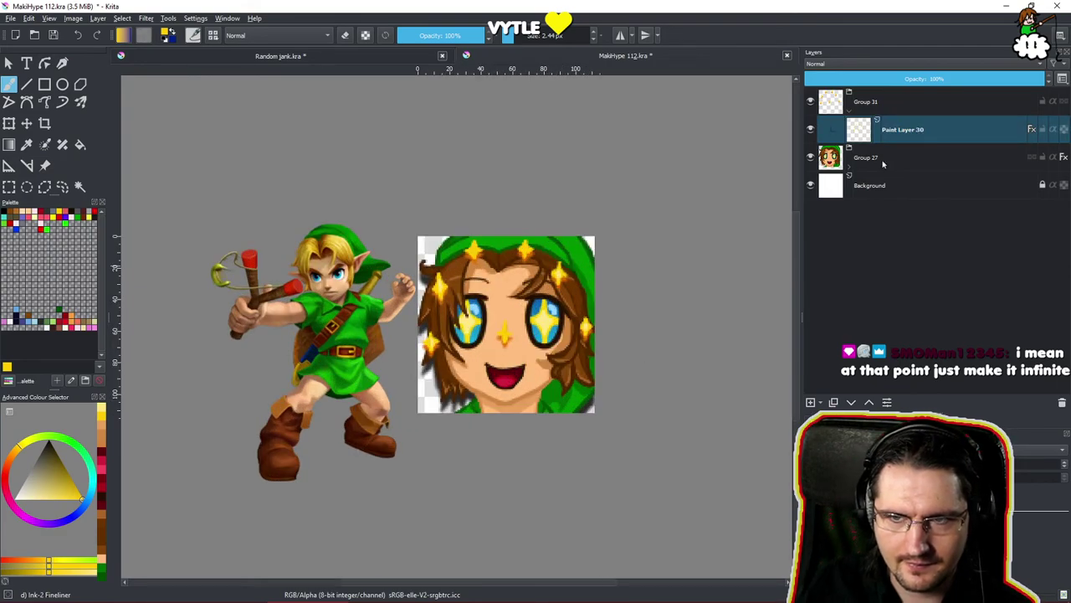
{"action": "right_click", "coordinate": [879, 130]}
{"action": "left_click", "coordinate": [872, 186]}
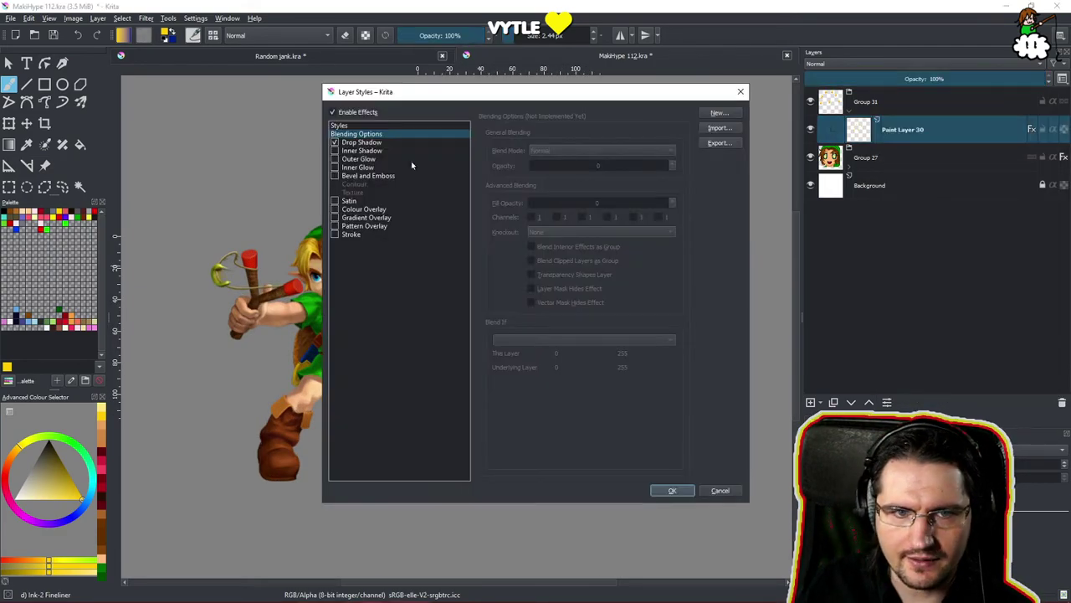
{"action": "left_click", "coordinate": [377, 142]}
{"action": "left_click_drag", "start_coordinate": [483, 94], "coordinate": [868, 170]}
{"action": "left_click_drag", "start_coordinate": [937, 287], "coordinate": [932, 287]}
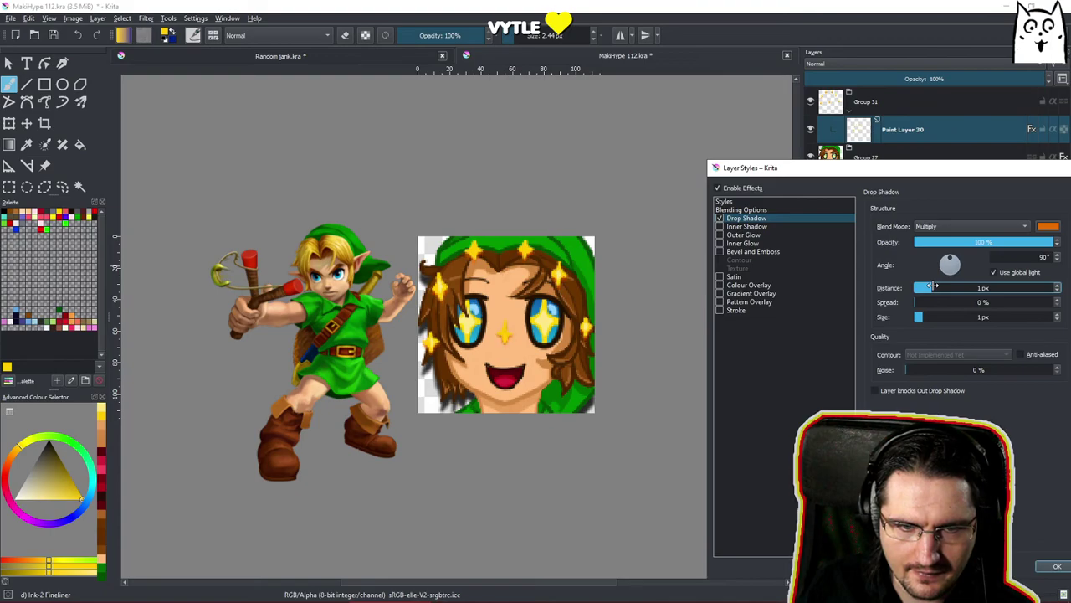
{"action": "left_click_drag", "start_coordinate": [936, 287], "coordinate": [929, 317]}
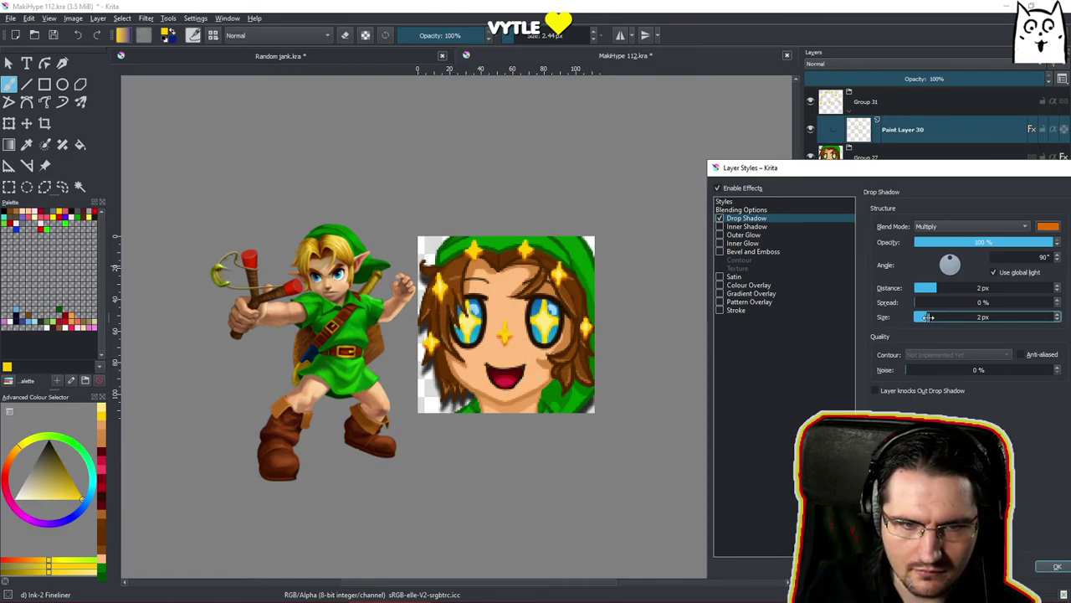
Set the sparkles' drop shadow spread to 75% and apply the layer style.
{"action": "left_click_drag", "start_coordinate": [930, 302], "coordinate": [1023, 305]}
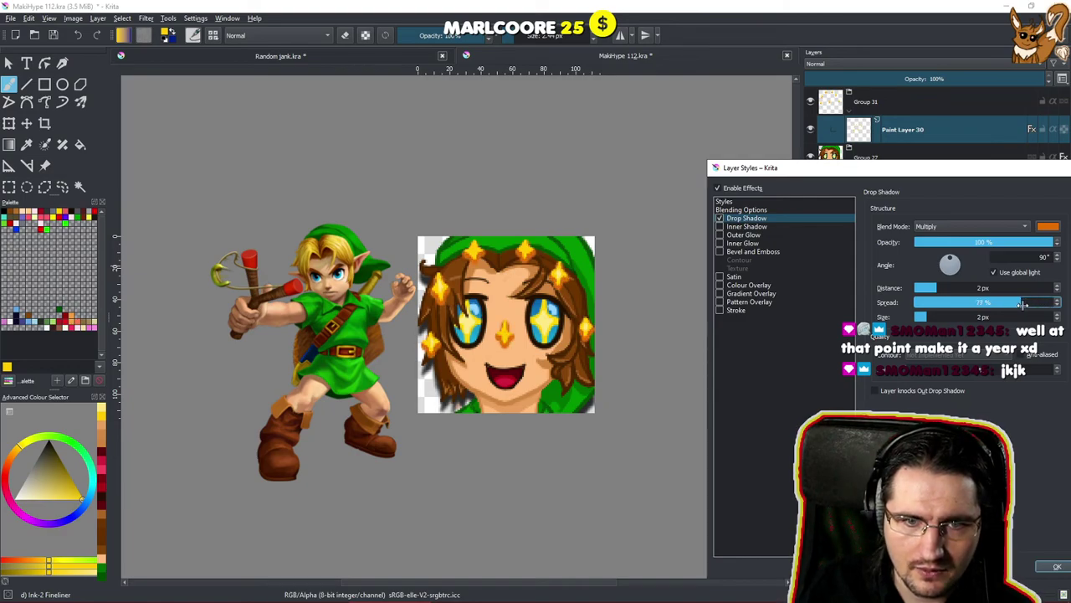
{"action": "left_click_drag", "start_coordinate": [1022, 305], "coordinate": [1014, 305]}
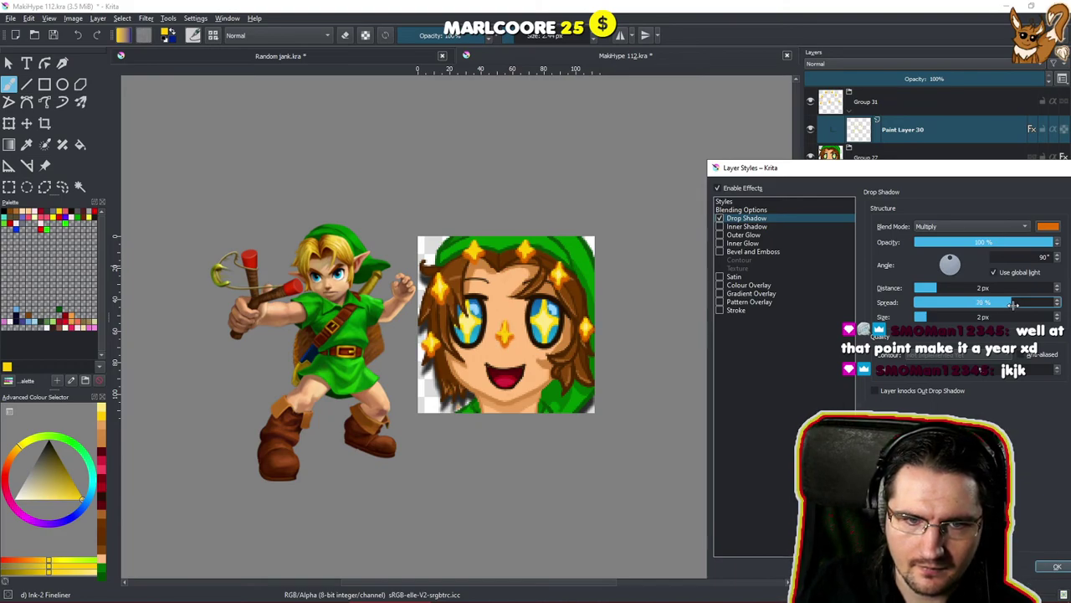
{"action": "left_click_drag", "start_coordinate": [1014, 305], "coordinate": [1020, 305]}
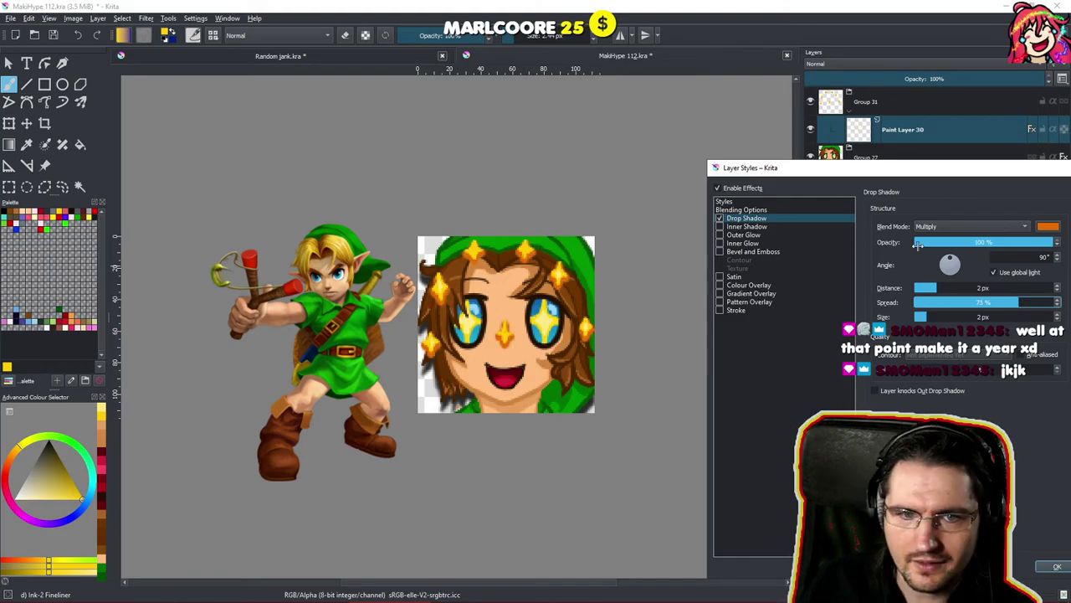
{"action": "left_click", "coordinate": [1047, 567]}
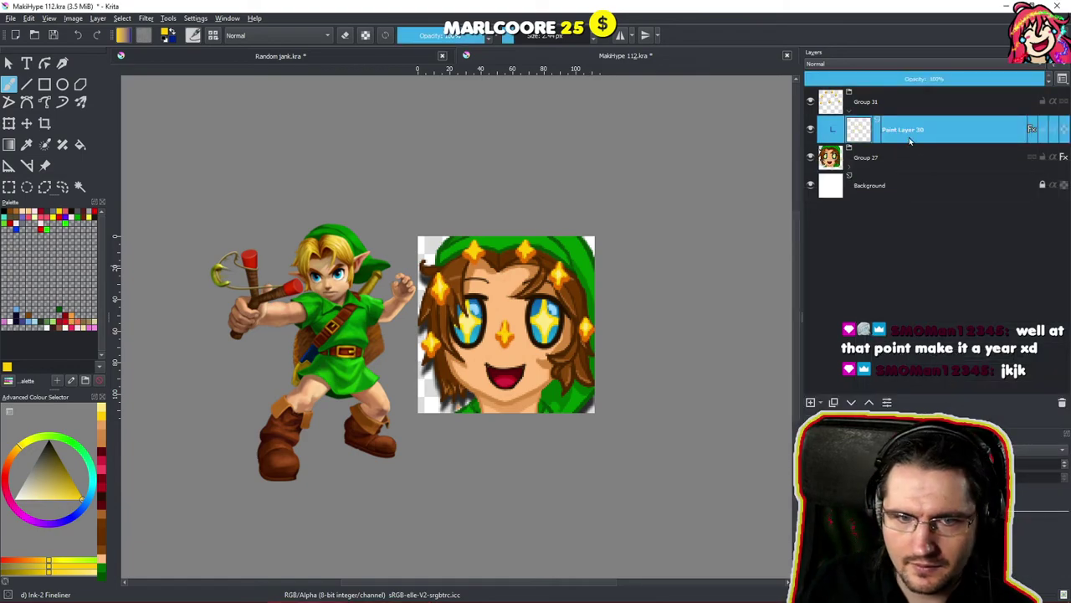
Examine the orange-shadowed sparkles around the face both close up and at reduced size.
{"action": "scroll", "coordinate": [578, 308], "scroll_direction": "up", "scroll_amount": 5}
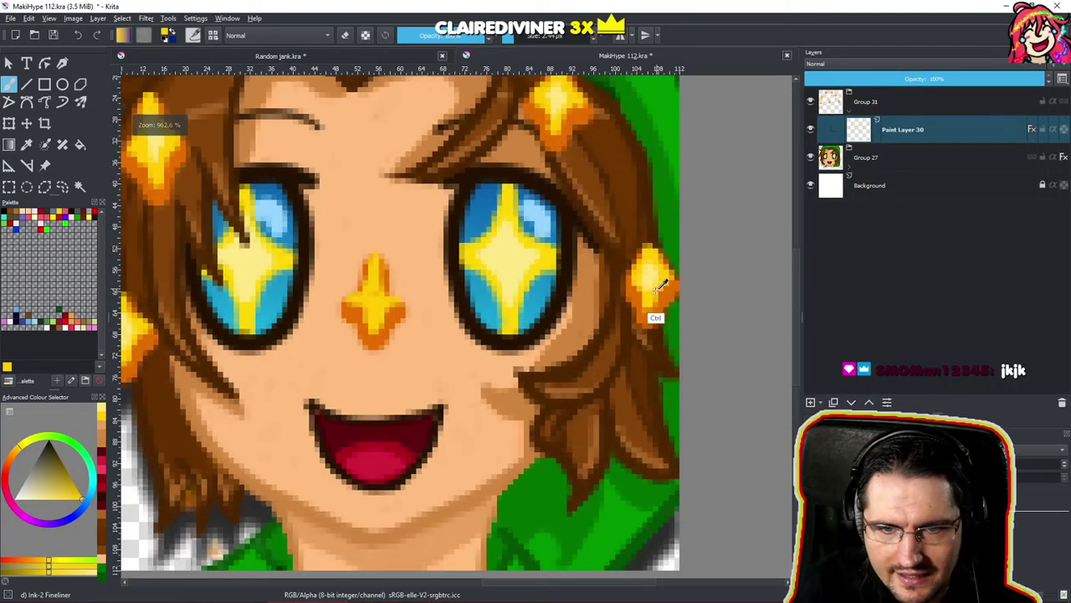
{"action": "scroll", "coordinate": [562, 307], "scroll_direction": "down", "scroll_amount": 3}
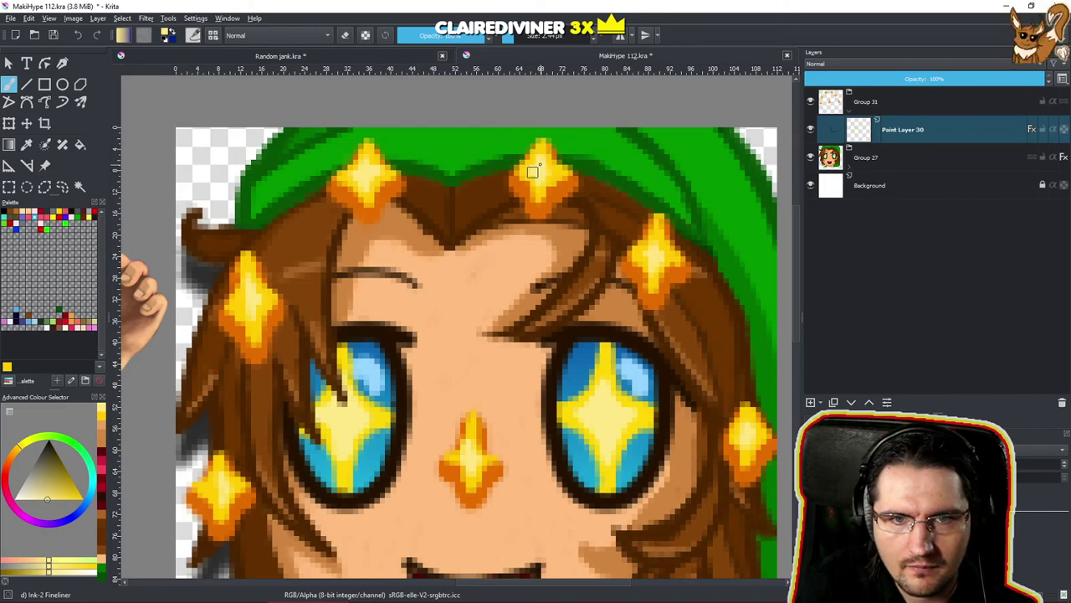
{"action": "scroll", "coordinate": [530, 173], "scroll_direction": "down", "scroll_amount": 10}
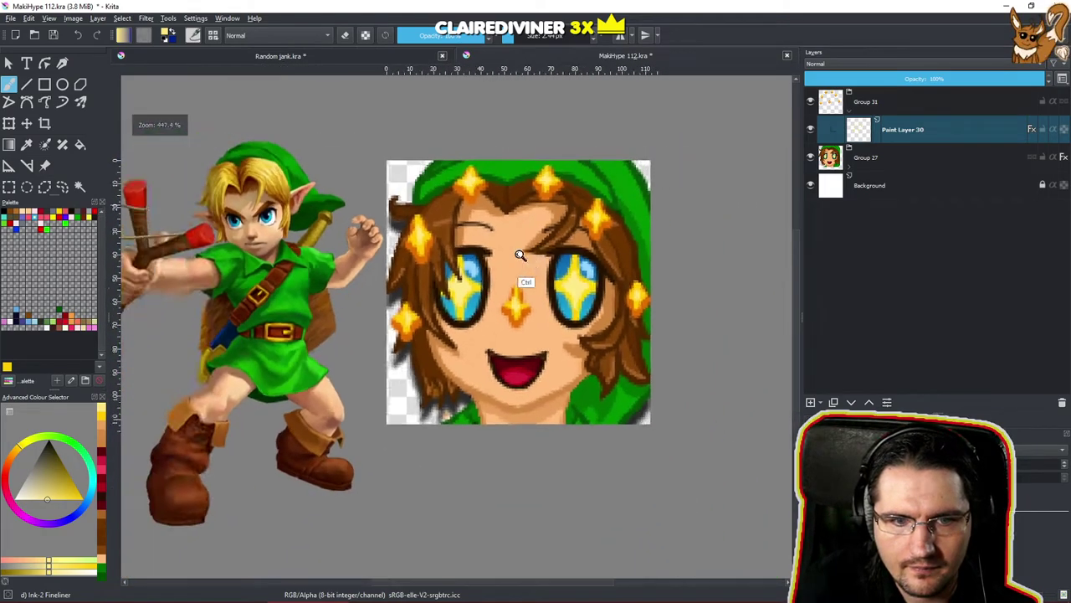
{"action": "left_click_drag", "start_coordinate": [521, 355], "coordinate": [498, 378]}
{"action": "left_click_drag", "start_coordinate": [506, 364], "coordinate": [512, 435]}
{"action": "scroll", "coordinate": [501, 385], "scroll_direction": "up", "scroll_amount": 6}
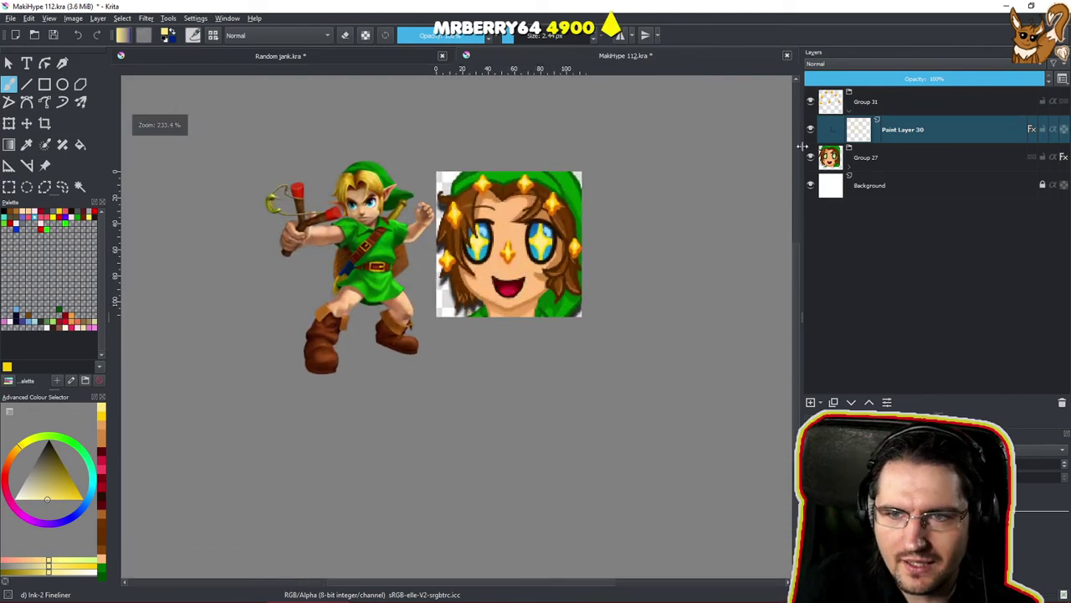
Locate the Stars group under Eyes inside Group 27 and enable a drop shadow in its layer style.
{"action": "left_click", "coordinate": [848, 147]}
{"action": "scroll", "coordinate": [946, 229], "scroll_direction": "down", "scroll_amount": 10}
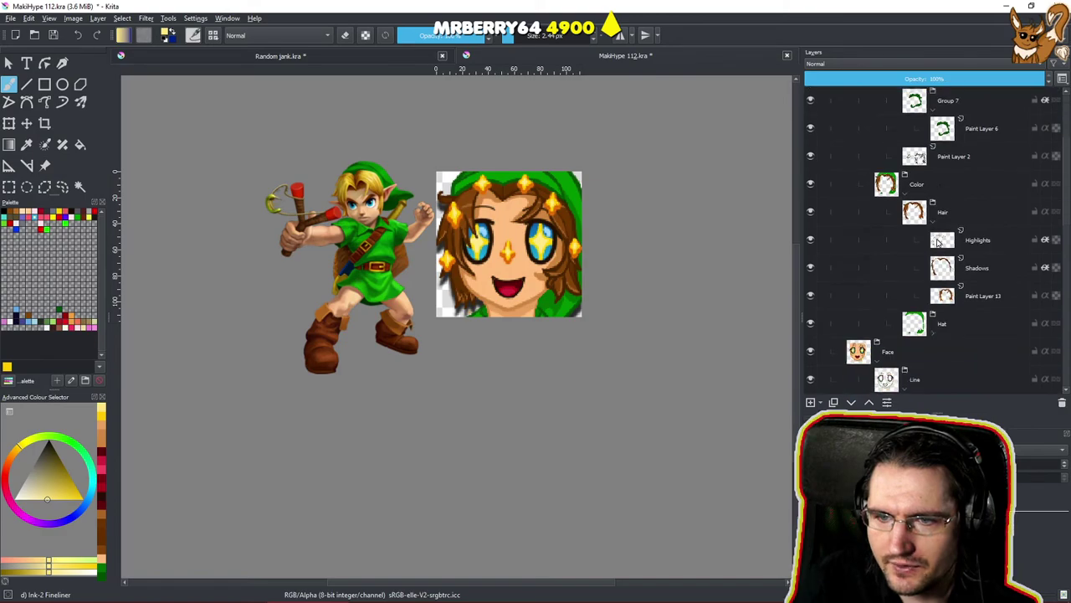
{"action": "scroll", "coordinate": [904, 317], "scroll_direction": "down", "scroll_amount": 7}
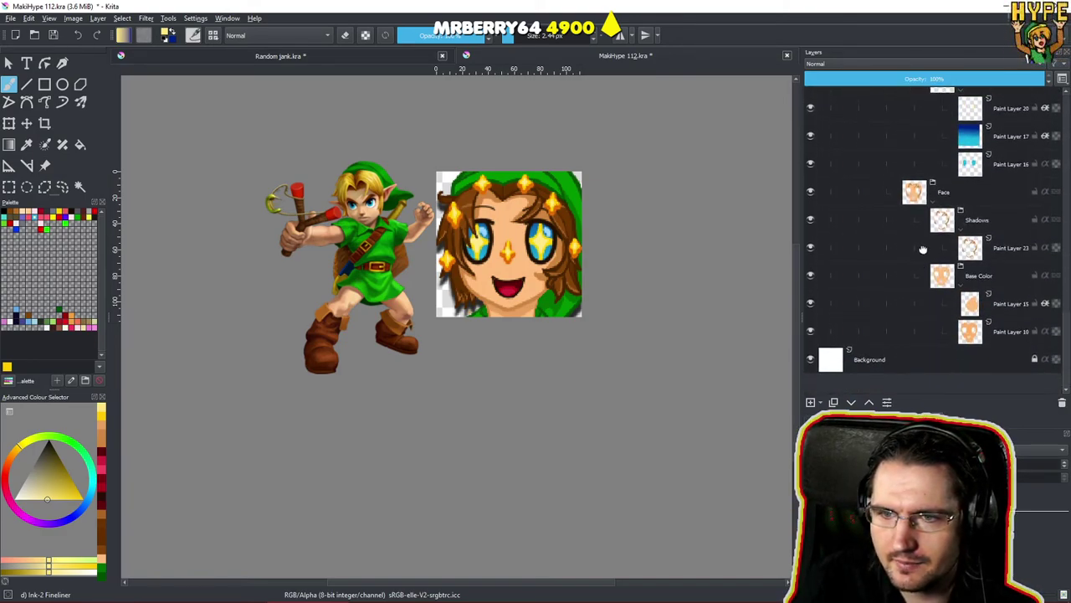
{"action": "scroll", "coordinate": [907, 326], "scroll_direction": "down", "scroll_amount": 10}
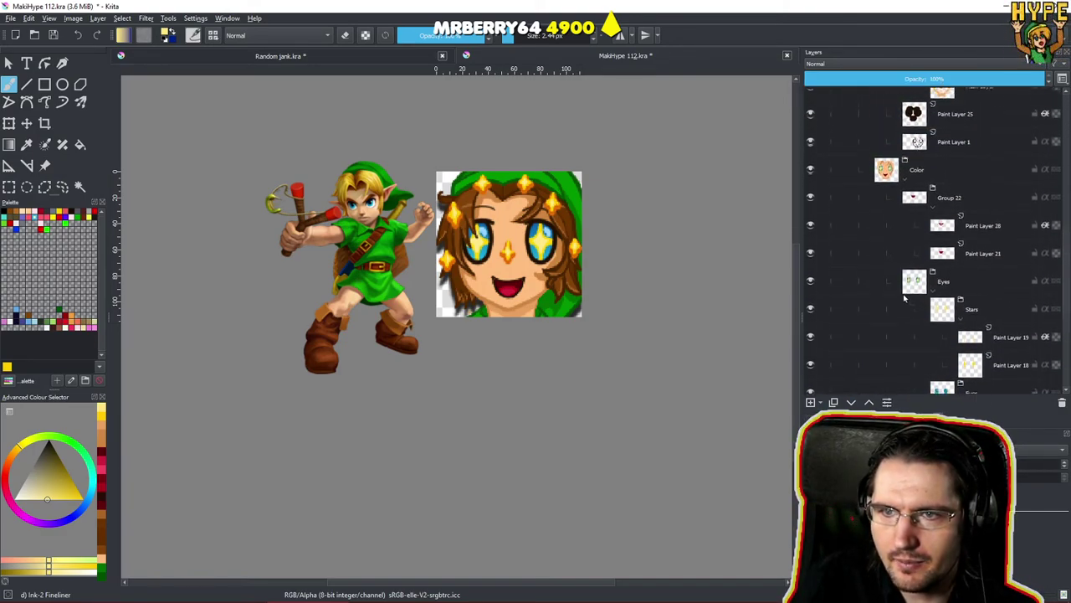
{"action": "scroll", "coordinate": [908, 328], "scroll_direction": "up", "scroll_amount": 5}
{"action": "scroll", "coordinate": [934, 301], "scroll_direction": "down", "scroll_amount": 6}
{"action": "scroll", "coordinate": [934, 301], "scroll_direction": "up", "scroll_amount": 10}
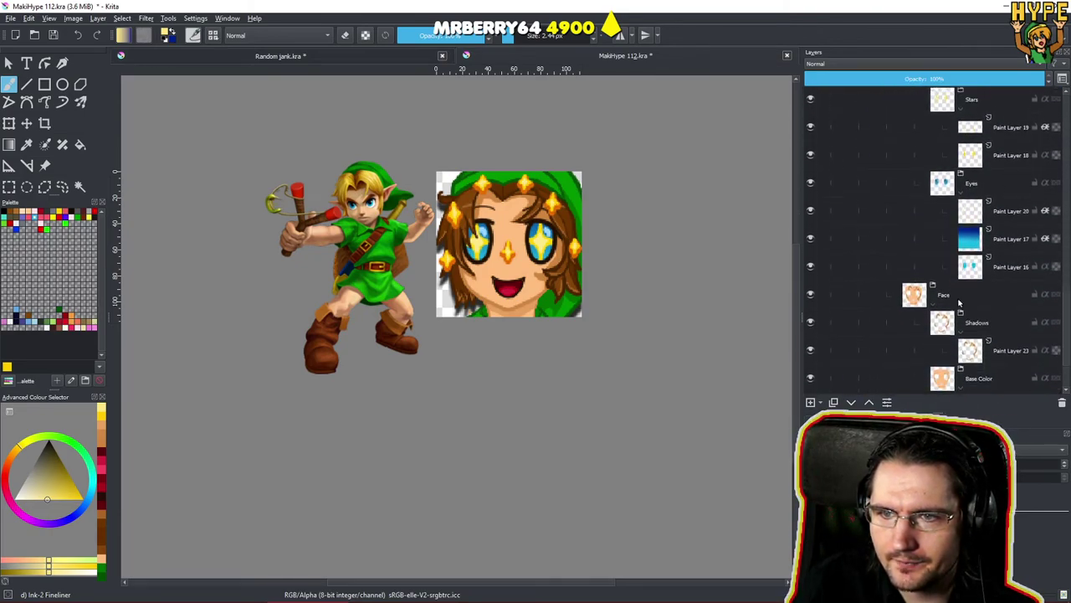
{"action": "scroll", "coordinate": [933, 313], "scroll_direction": "up", "scroll_amount": 3}
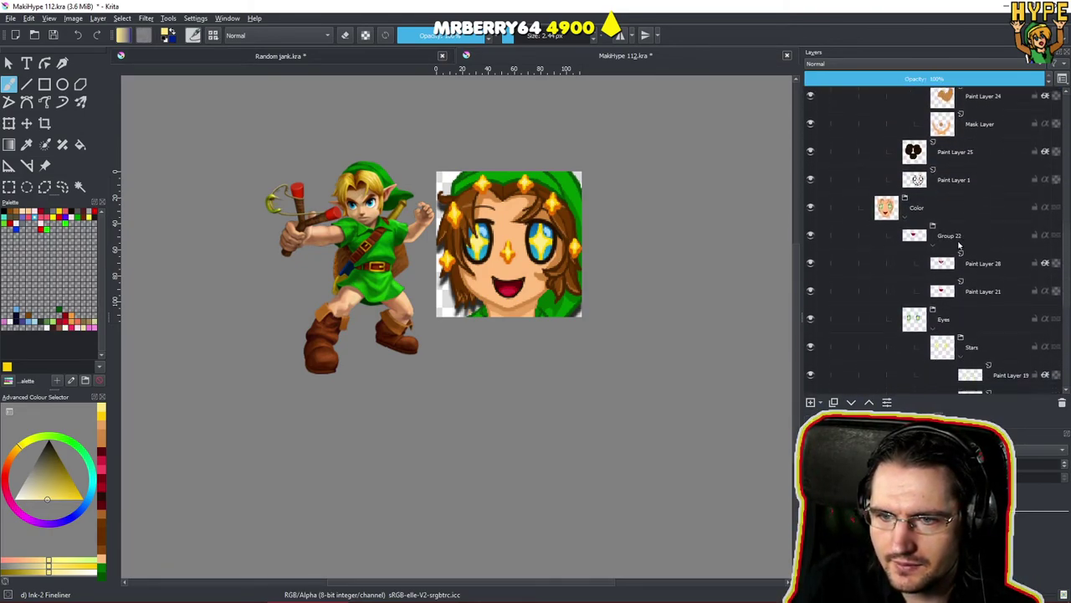
{"action": "left_click", "coordinate": [988, 296]}
{"action": "right_click", "coordinate": [879, 294]}
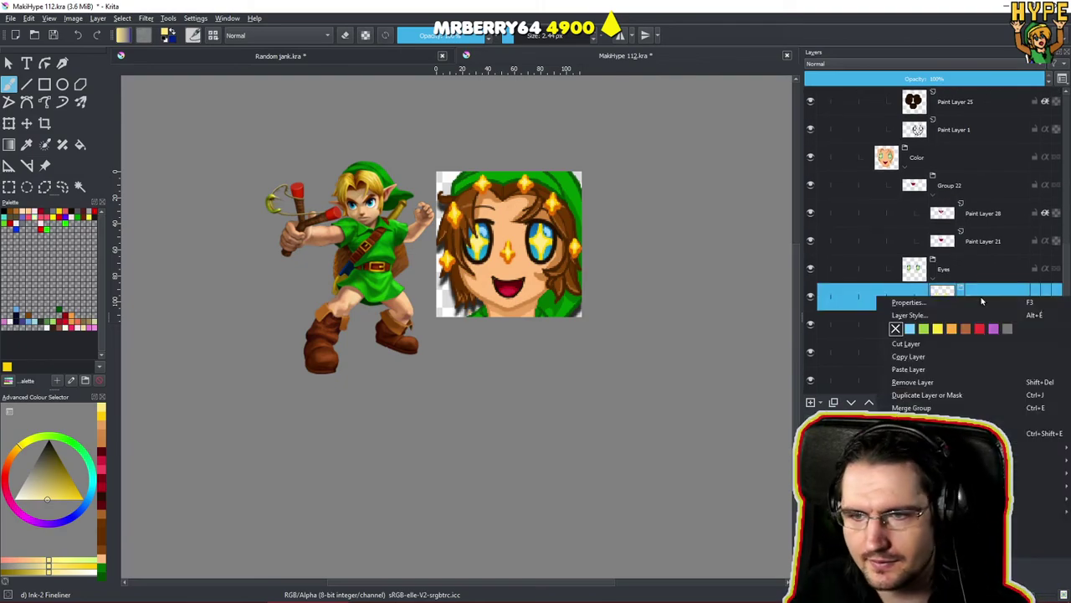
{"action": "left_click", "coordinate": [910, 316]}
{"action": "left_click", "coordinate": [335, 143]}
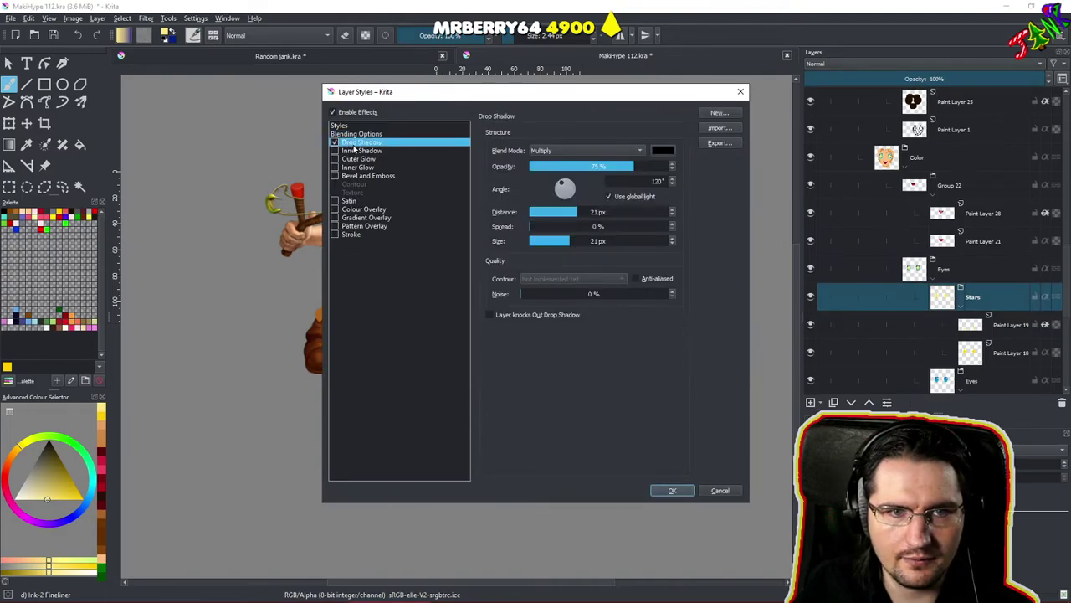
Set the Stars group's drop shadow colour to a dark reddish orange.
{"action": "left_click", "coordinate": [665, 152]}
{"action": "left_click", "coordinate": [481, 238]}
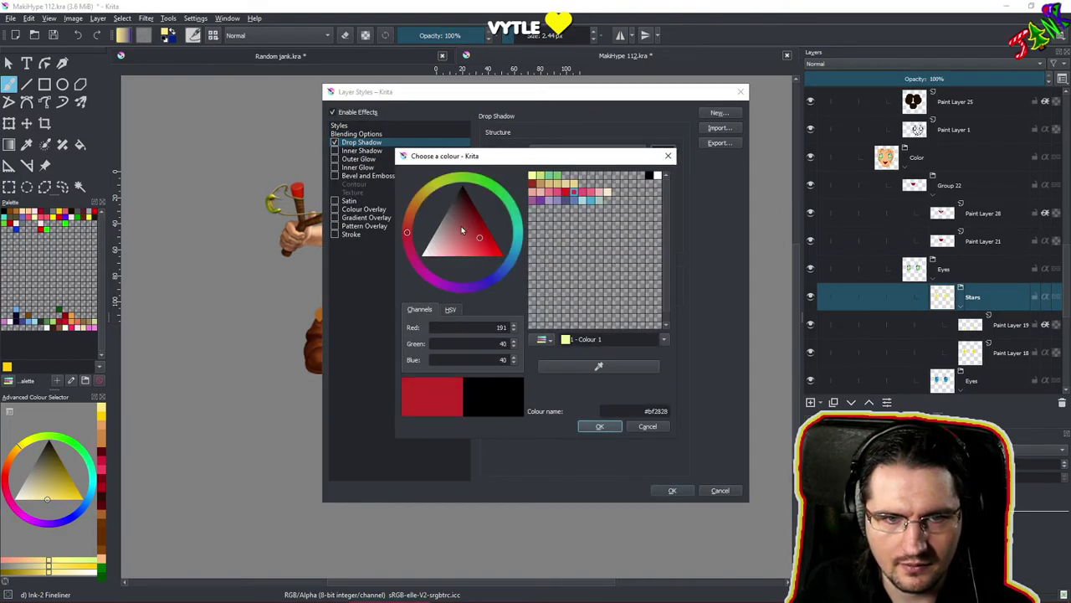
{"action": "left_click", "coordinate": [411, 214]}
{"action": "left_click_drag", "start_coordinate": [481, 238], "coordinate": [490, 241]}
{"action": "left_click", "coordinate": [590, 425]}
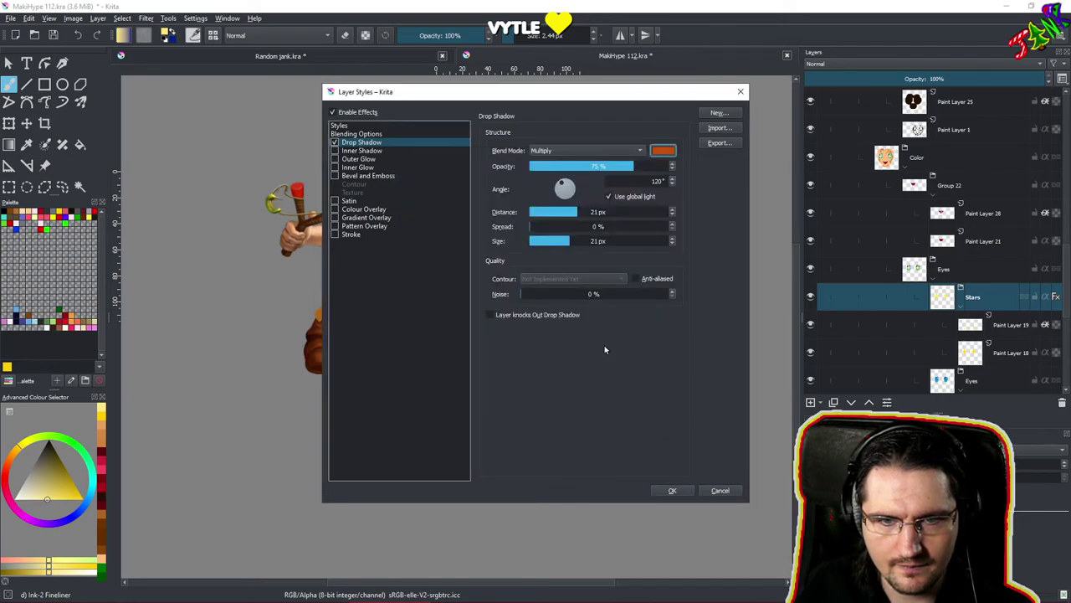
Set the eye stars' drop shadow to 100% opacity and a distance of 2 px.
{"action": "left_click_drag", "start_coordinate": [595, 99], "coordinate": [950, 247]}
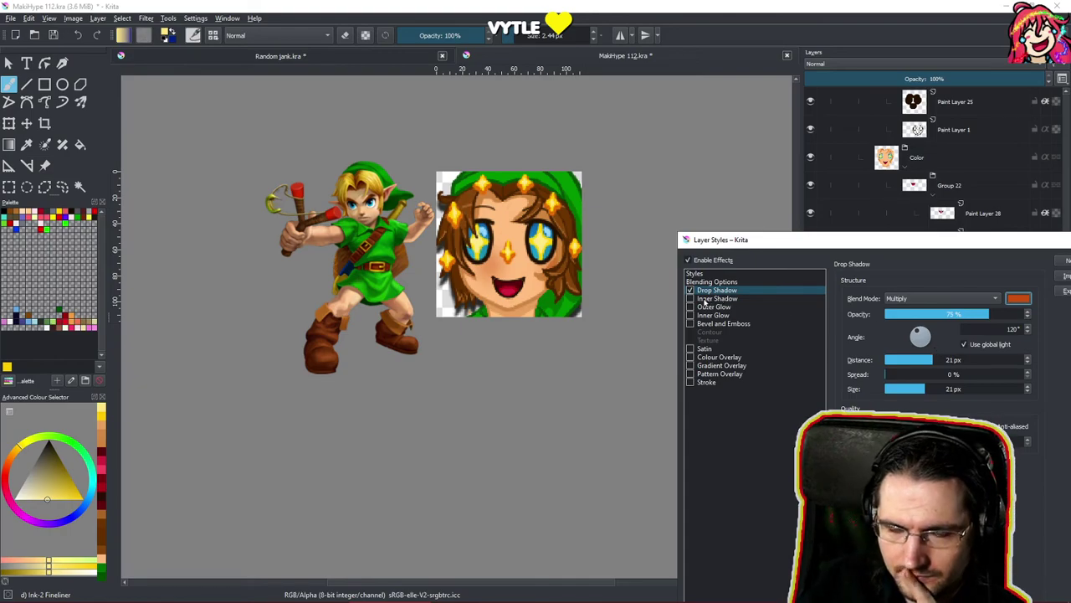
{"action": "left_click_drag", "start_coordinate": [973, 314], "coordinate": [1023, 315]}
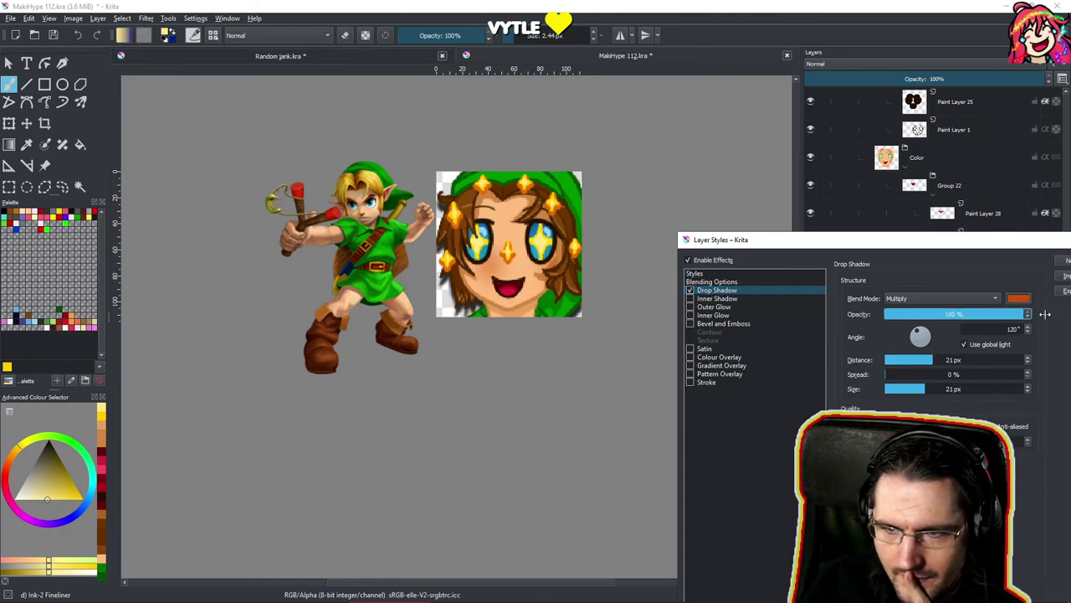
{"action": "left_click_drag", "start_coordinate": [955, 358], "coordinate": [889, 359]}
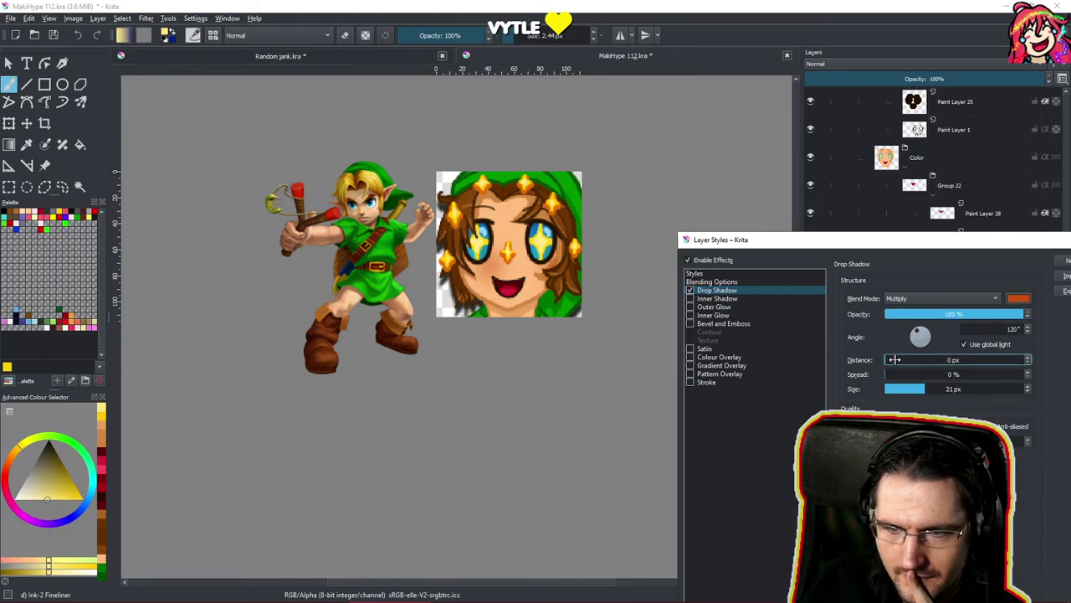
{"action": "left_click_drag", "start_coordinate": [904, 241], "coordinate": [779, 193]}
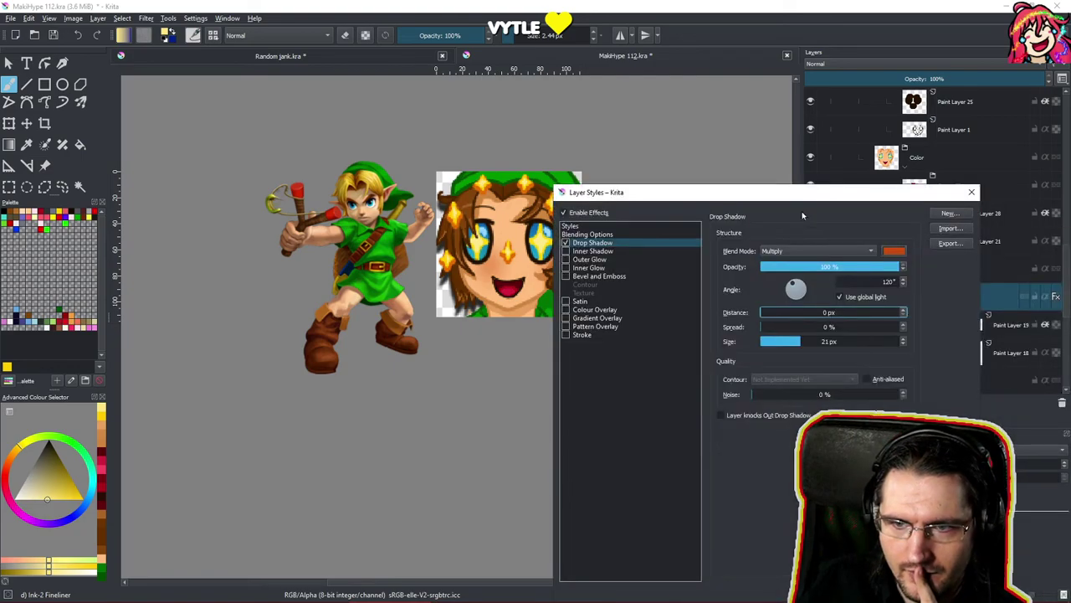
{"action": "mouse_move", "coordinate": [777, 311]}
{"action": "left_mouse_down"}
{"action": "mouse_move", "coordinate": [803, 311]}
{"action": "mouse_move", "coordinate": [785, 312]}
{"action": "left_mouse_up"}
{"action": "left_click_drag", "start_coordinate": [809, 197], "coordinate": [876, 193]}
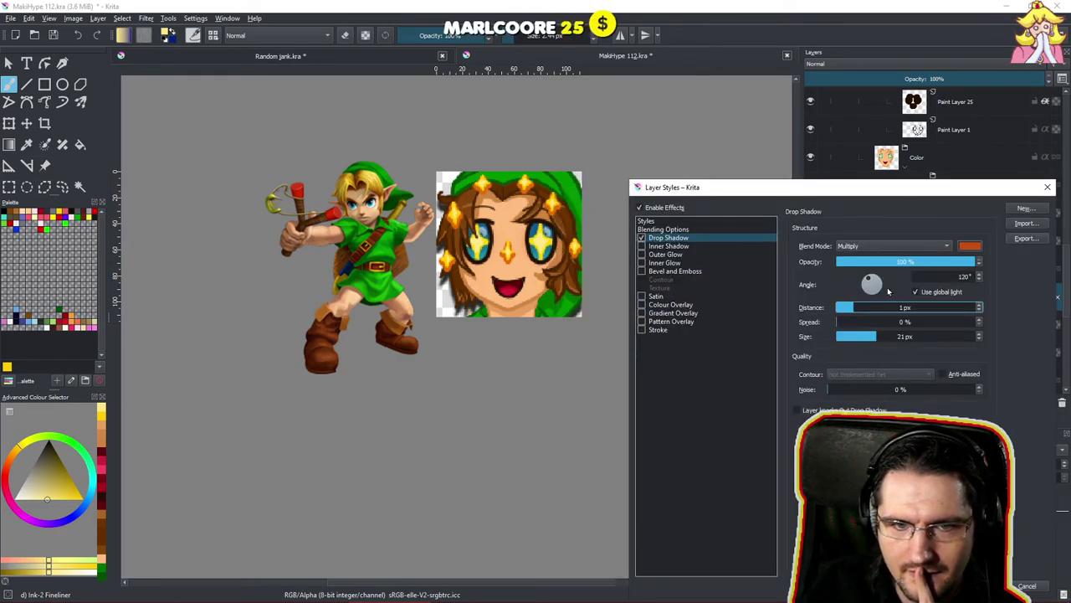
{"action": "left_click_drag", "start_coordinate": [856, 307], "coordinate": [862, 308]}
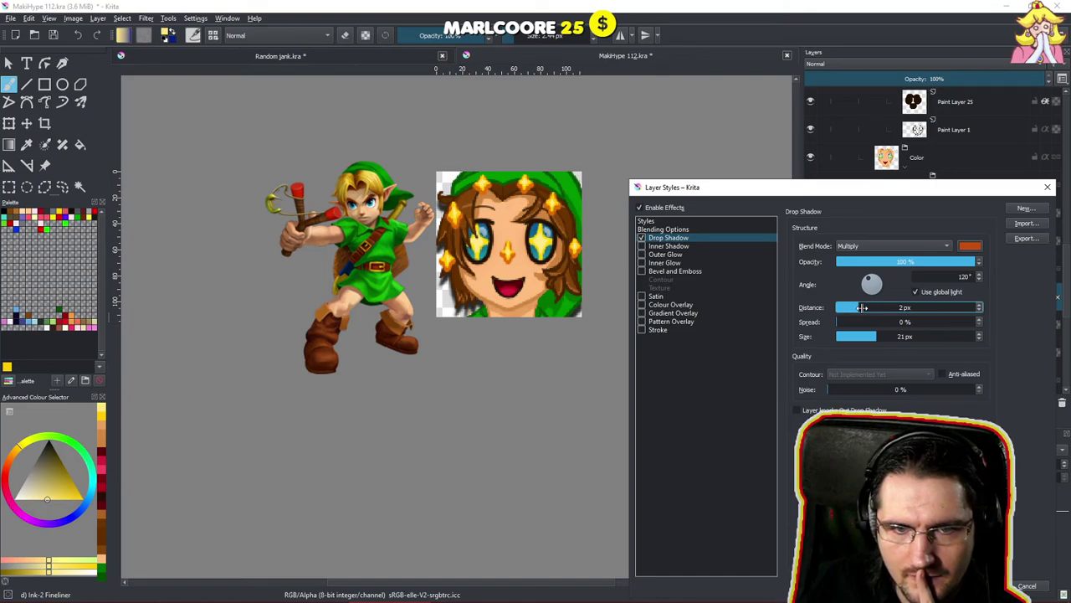
Set the eye stars' drop shadow size to 3 px and apply the layer style.
{"action": "left_click_drag", "start_coordinate": [879, 337], "coordinate": [854, 338]}
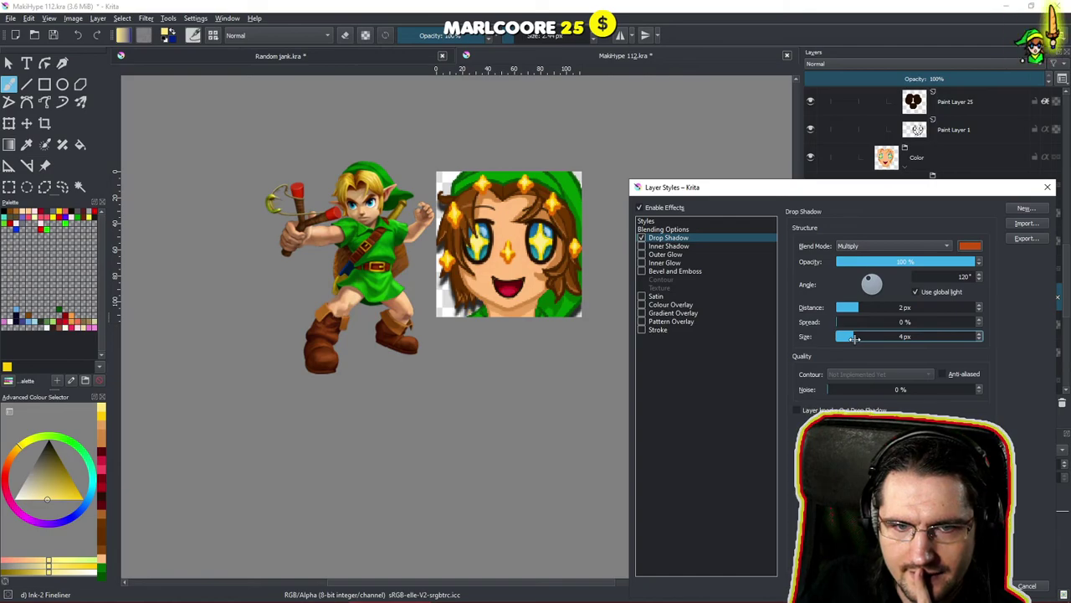
{"action": "left_click_drag", "start_coordinate": [854, 337], "coordinate": [852, 338]}
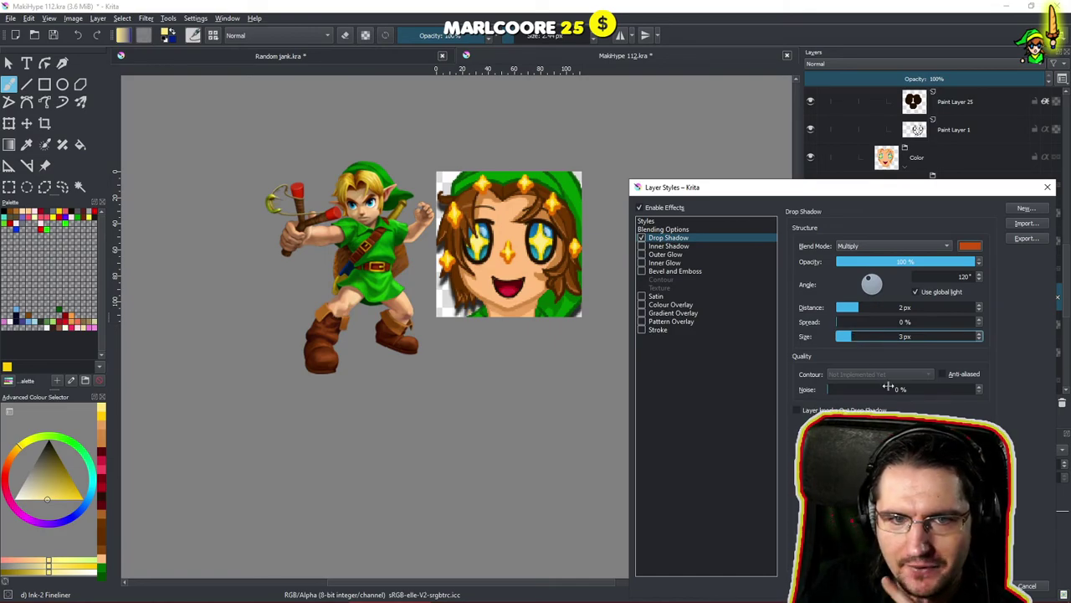
{"action": "key", "text": "Return"}
Examine the whole emote at small sizes to judge how the eye stars and sparkles read.
{"action": "scroll", "coordinate": [591, 342], "scroll_direction": "down", "scroll_amount": 5}
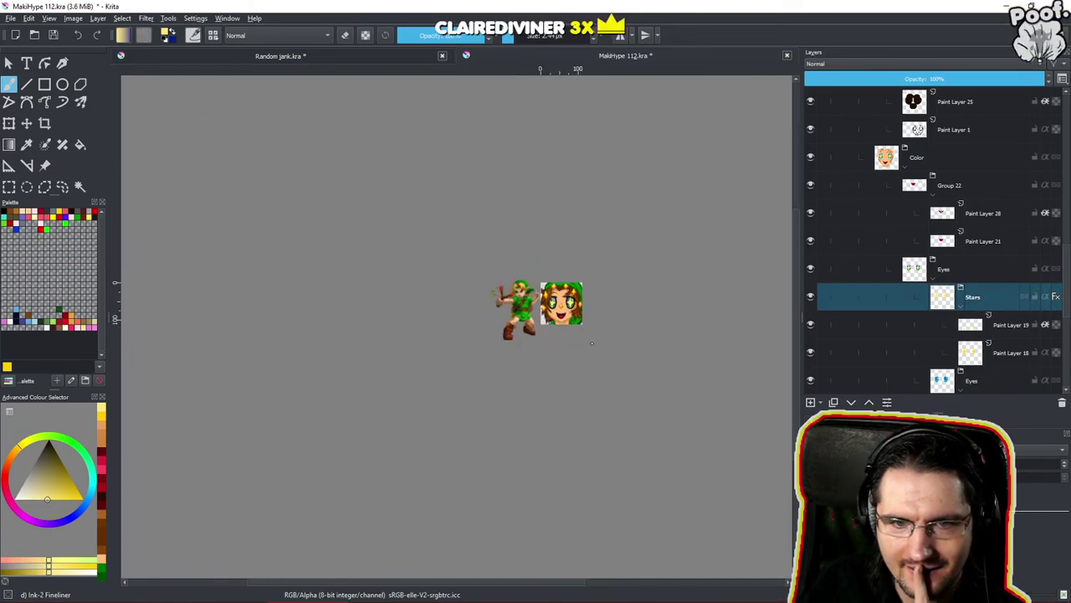
{"action": "scroll", "coordinate": [592, 343], "scroll_direction": "down", "scroll_amount": 1}
{"action": "scroll", "coordinate": [592, 339], "scroll_direction": "up", "scroll_amount": 1}
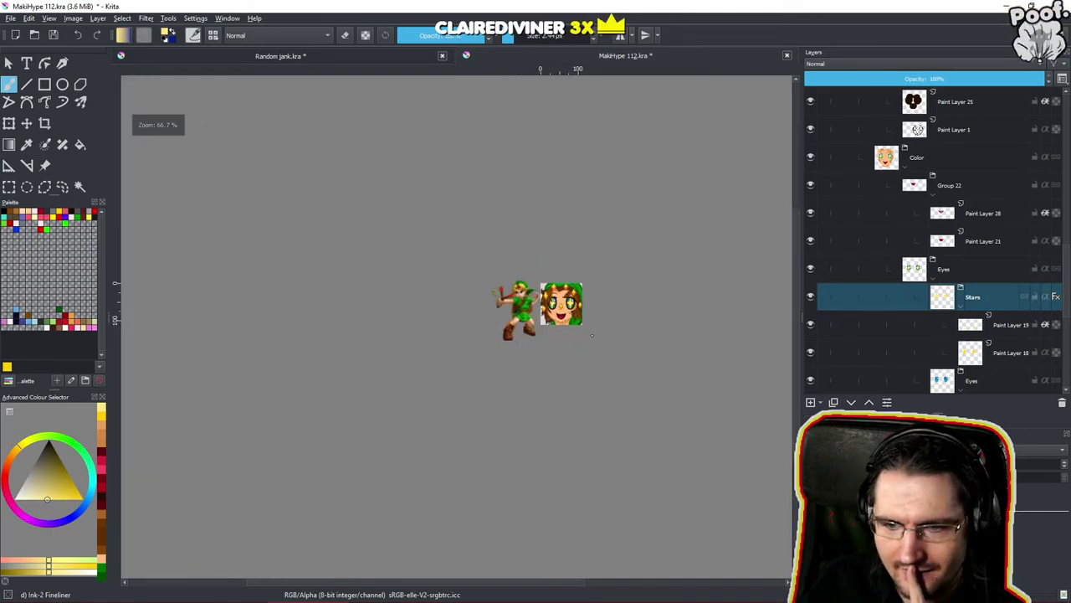
{"action": "scroll", "coordinate": [592, 338], "scroll_direction": "up", "scroll_amount": 1}
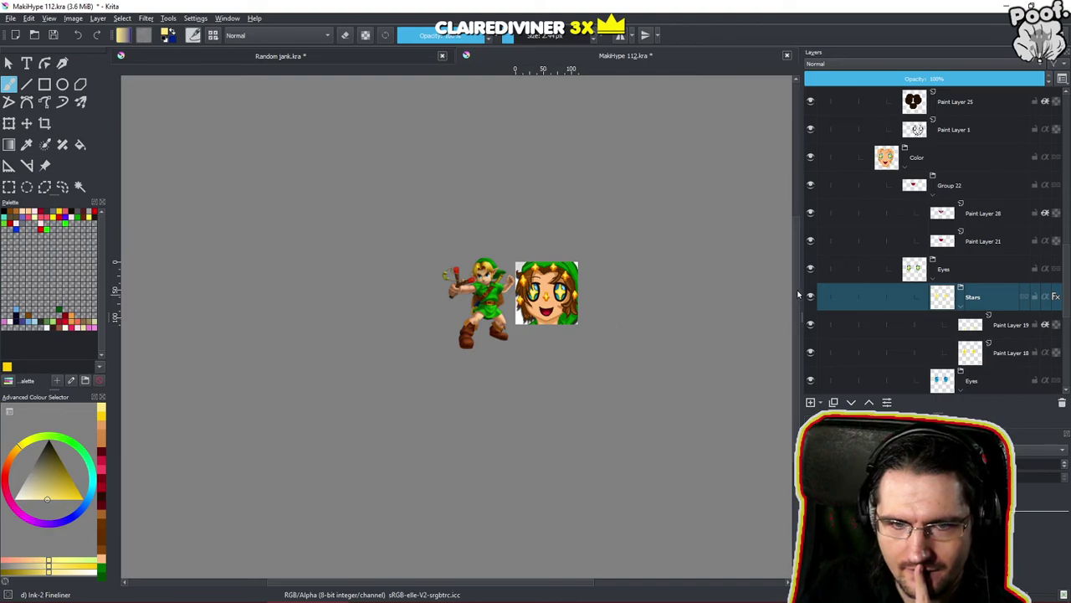
{"action": "left_click_drag", "start_coordinate": [797, 293], "coordinate": [795, 276]}
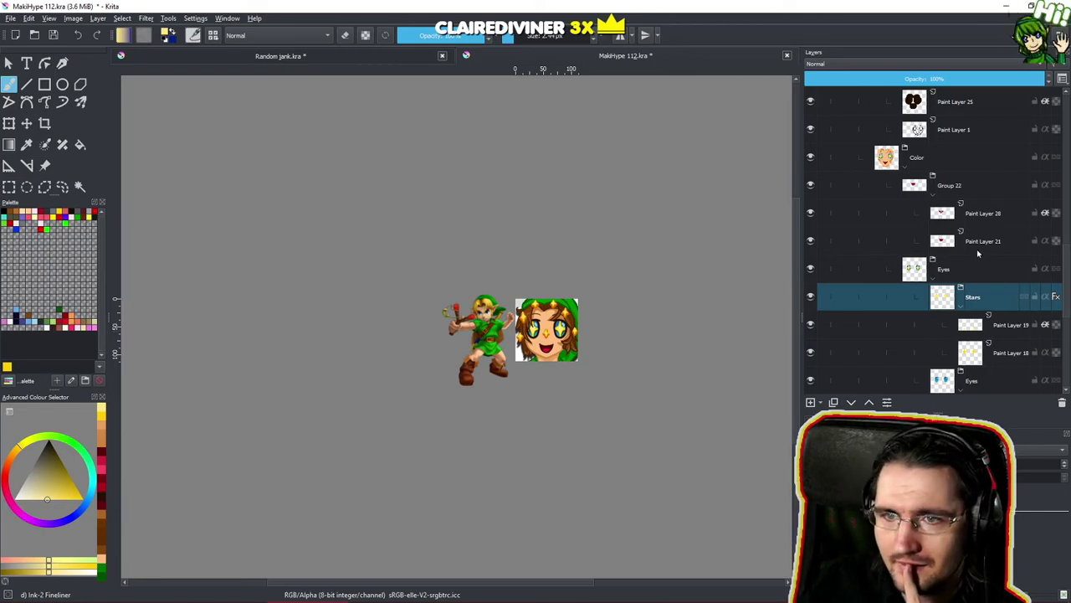
{"action": "mouse_move", "coordinate": [971, 253]}
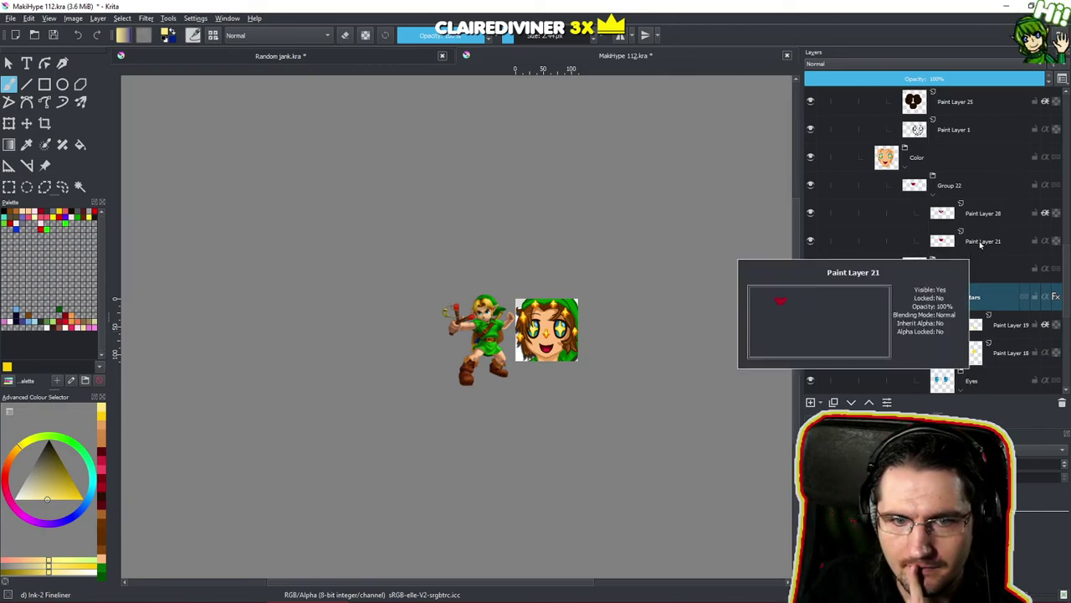
On Paint Layer 23 in the Shadows group, paint a brown shadow beneath the left eye using the face's sampled shading colour.
{"action": "mouse_move", "coordinate": [1008, 204]}
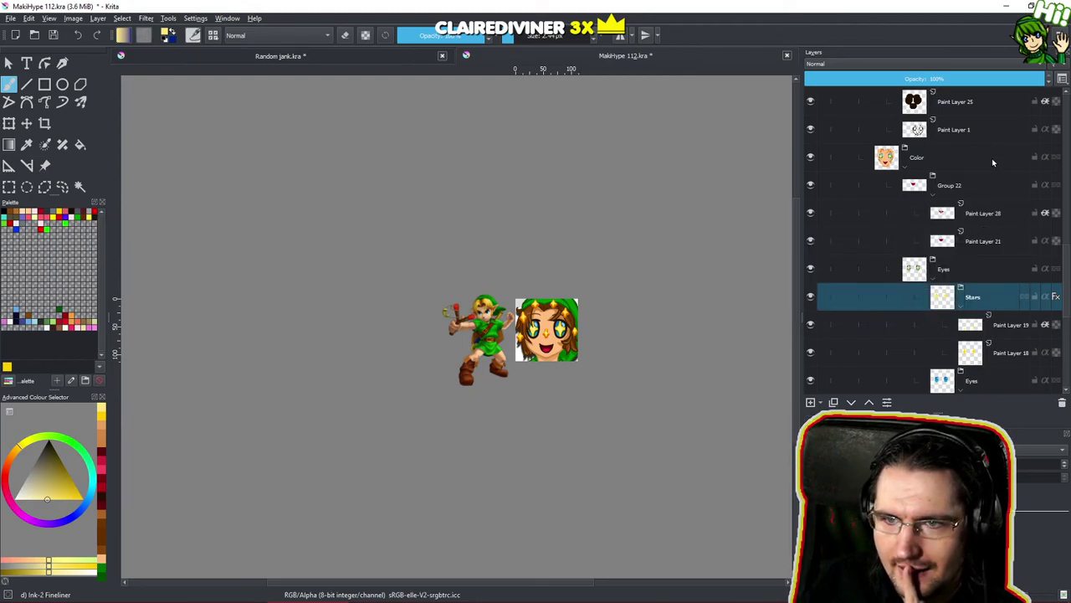
{"action": "scroll", "coordinate": [979, 230], "scroll_direction": "down", "scroll_amount": 5}
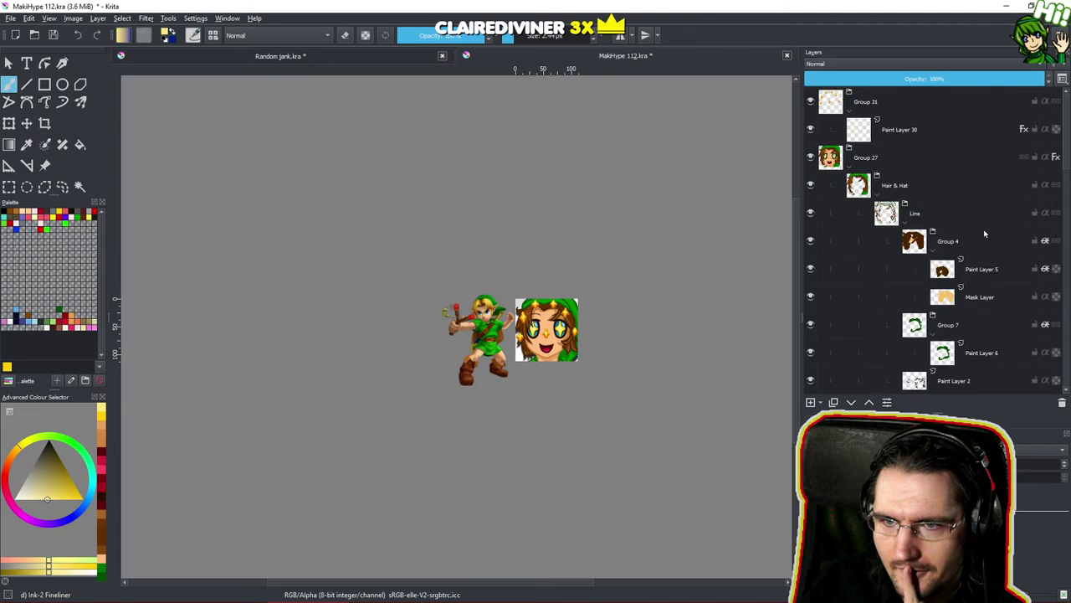
{"action": "scroll", "coordinate": [985, 235], "scroll_direction": "down", "scroll_amount": 5}
{"action": "scroll", "coordinate": [982, 231], "scroll_direction": "down", "scroll_amount": 10}
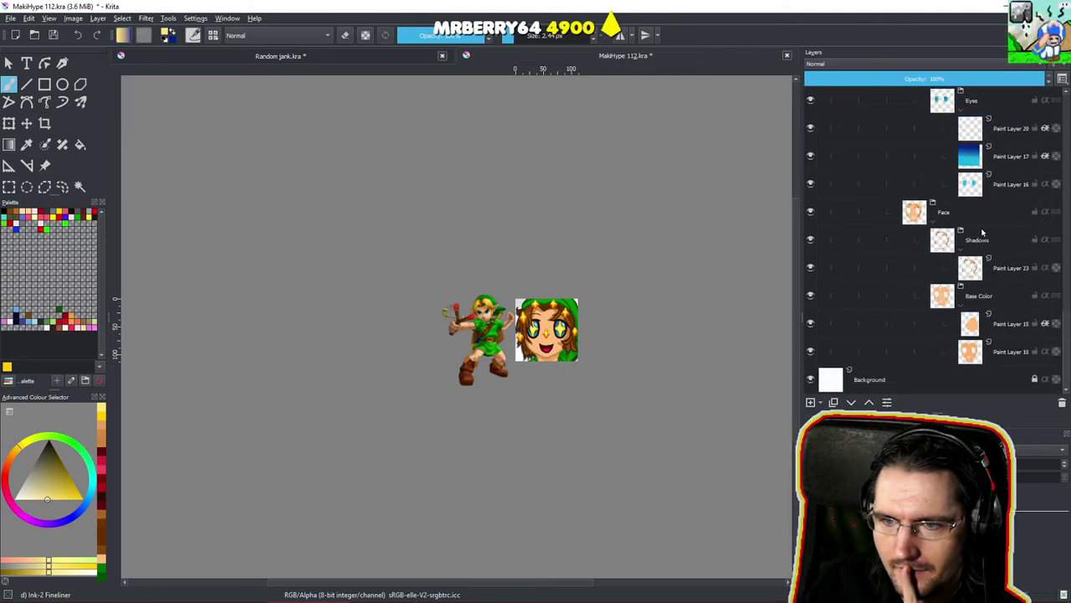
{"action": "left_click", "coordinate": [1000, 330]}
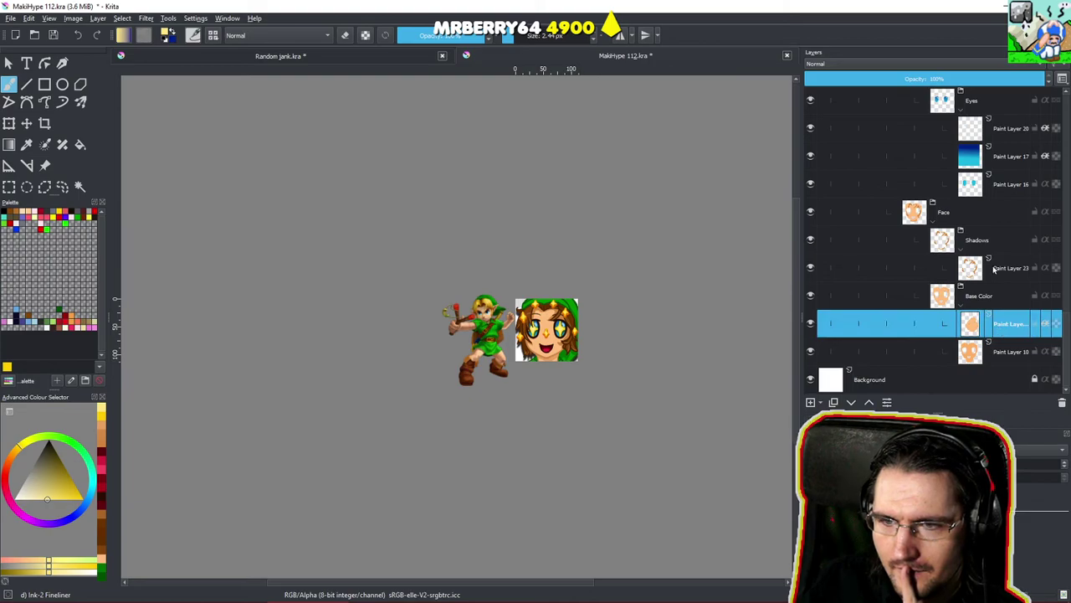
{"action": "left_click", "coordinate": [995, 268]}
{"action": "scroll", "coordinate": [570, 389], "scroll_direction": "up", "scroll_amount": 8}
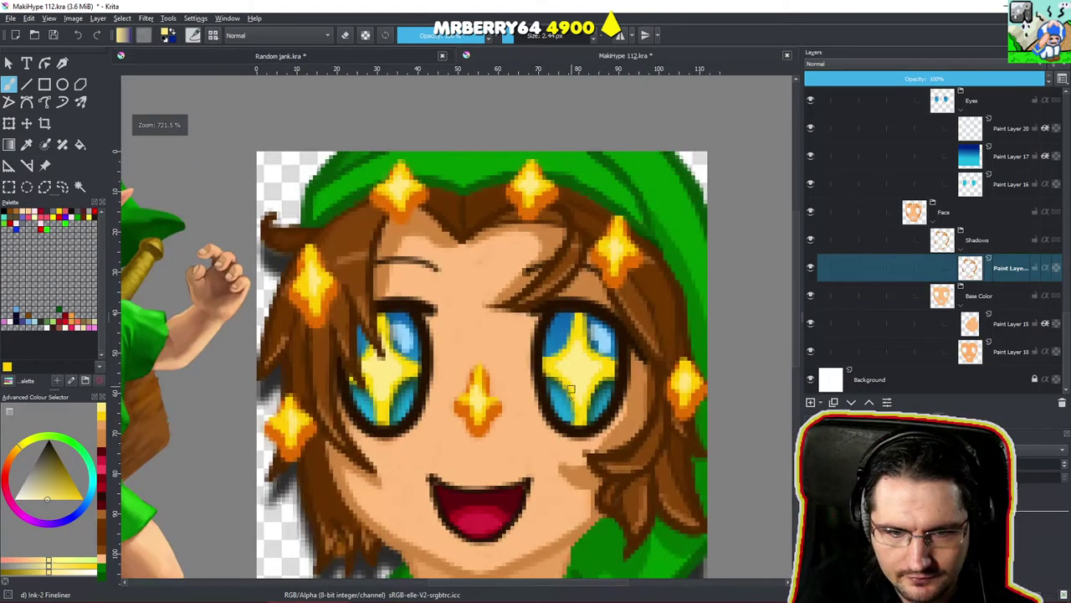
{"action": "left_click", "coordinate": [586, 507], "text": "ctrl"}
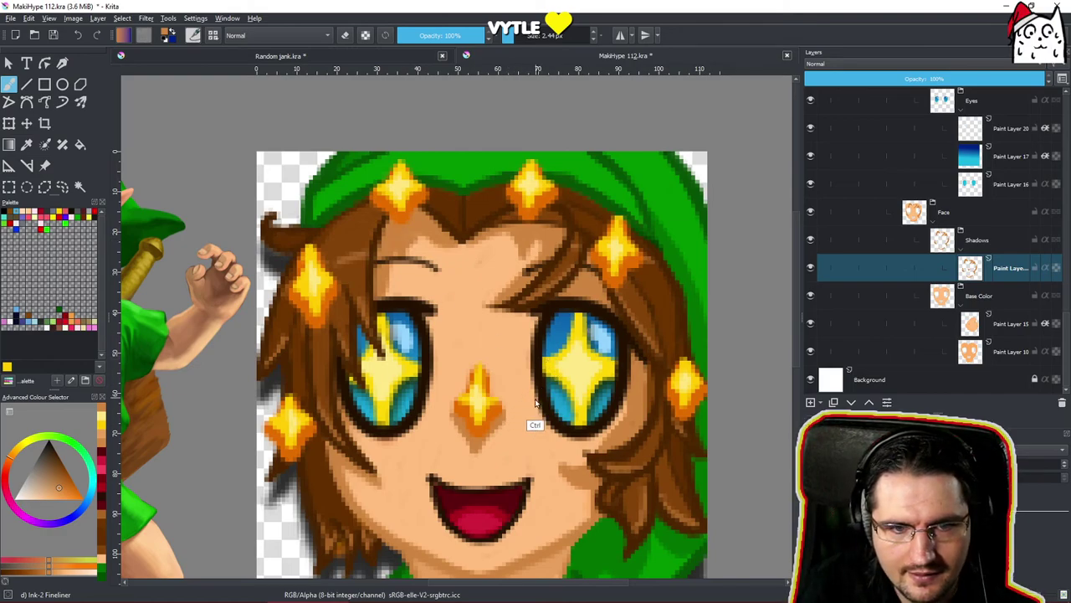
{"action": "left_click_drag", "start_coordinate": [527, 385], "coordinate": [495, 446]}
{"action": "scroll", "coordinate": [496, 446], "scroll_direction": "down", "scroll_amount": 6}
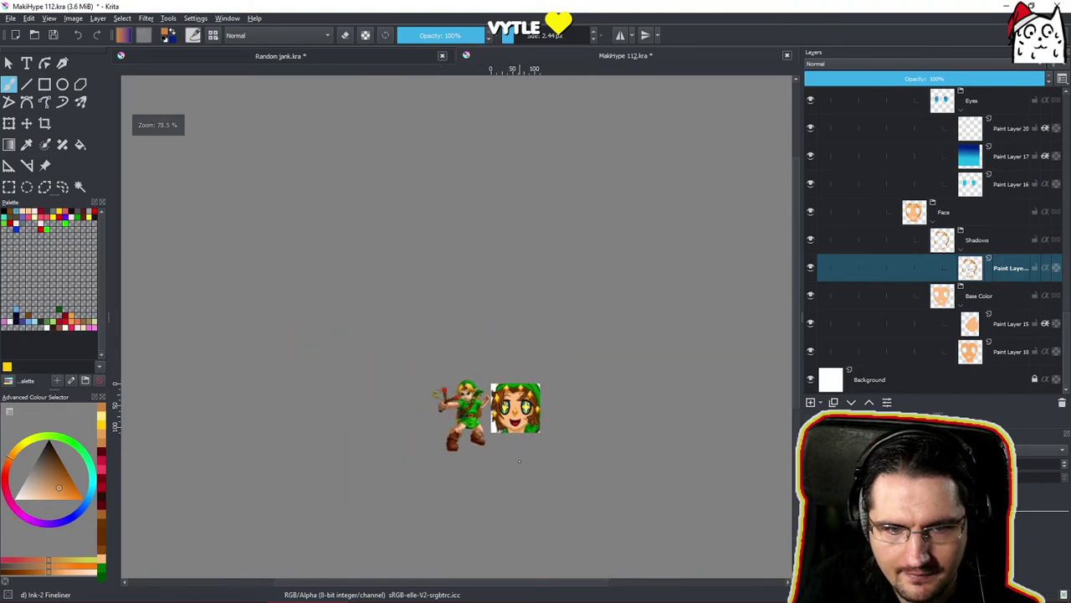
{"action": "scroll", "coordinate": [515, 436], "scroll_direction": "up", "scroll_amount": 5}
{"action": "scroll", "coordinate": [523, 315], "scroll_direction": "up", "scroll_amount": 5}
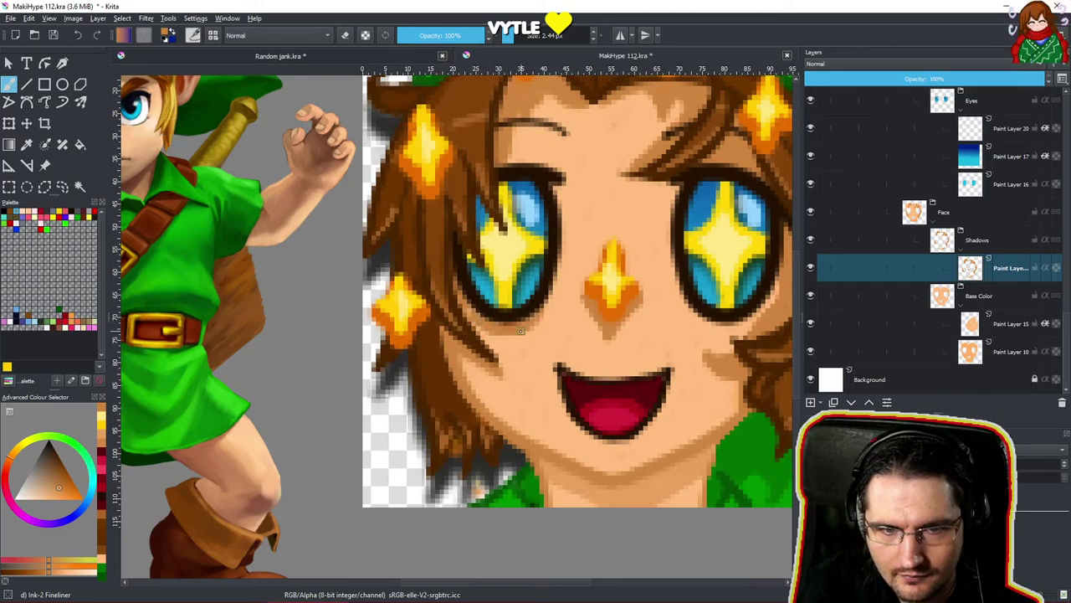
Paint the same brown skin shadow beneath the right eye.
{"action": "left_click_drag", "start_coordinate": [722, 337], "coordinate": [649, 306]}
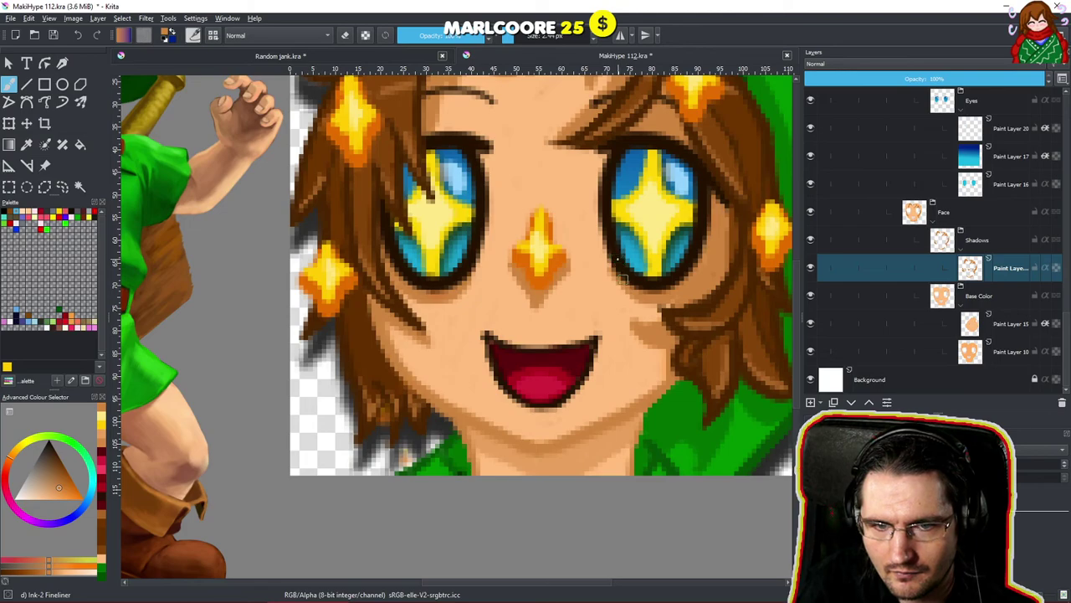
{"action": "scroll", "coordinate": [572, 404], "scroll_direction": "down", "scroll_amount": 5}
{"action": "scroll", "coordinate": [572, 405], "scroll_direction": "down", "scroll_amount": 3}
{"action": "left_click_drag", "start_coordinate": [594, 344], "coordinate": [564, 371]}
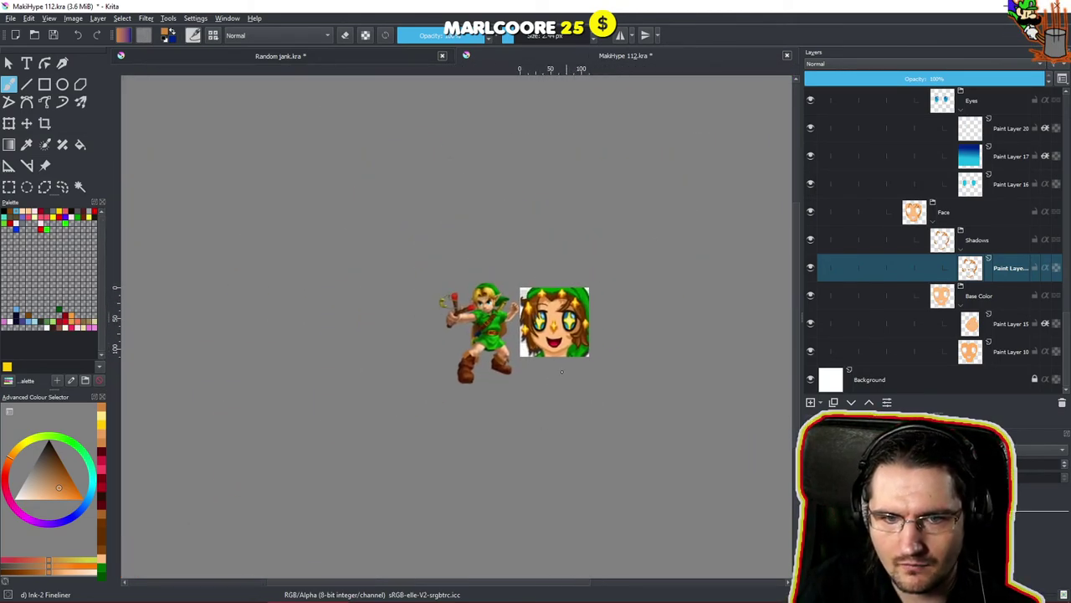
{"action": "scroll", "coordinate": [552, 328], "scroll_direction": "up", "scroll_amount": 10}
Clean up the painted skin shadows beneath the eyes with the Eraser circle brush.
{"action": "key", "text": "e"}
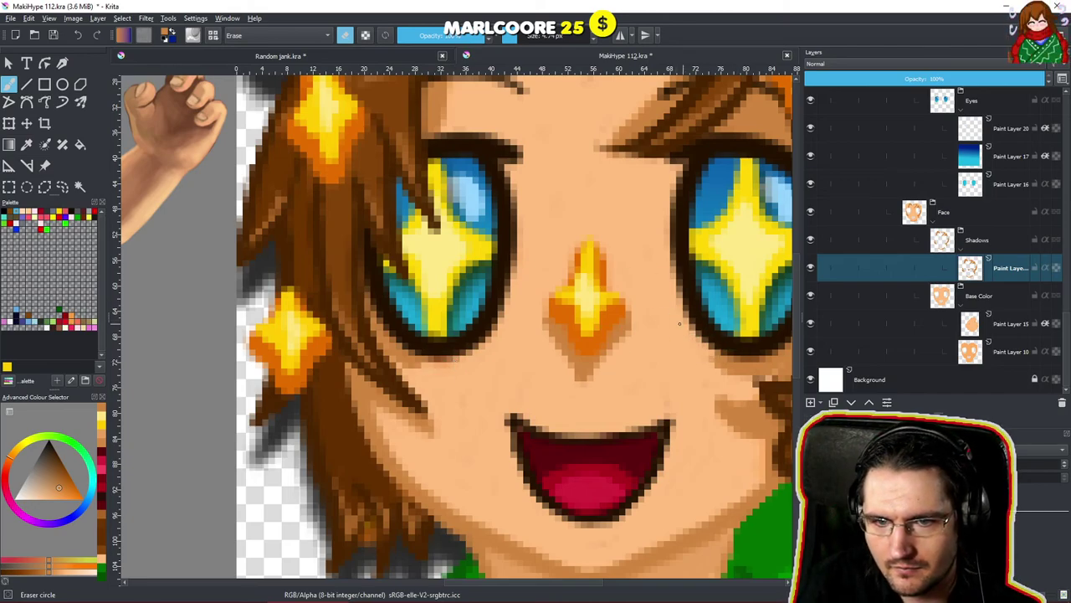
{"action": "mouse_move", "coordinate": [691, 352]}
{"action": "left_mouse_down"}
{"action": "mouse_move", "coordinate": [631, 410]}
{"action": "mouse_move", "coordinate": [639, 413]}
{"action": "left_mouse_up"}
{"action": "mouse_move", "coordinate": [640, 410]}
{"action": "left_mouse_down"}
{"action": "mouse_move", "coordinate": [558, 362]}
{"action": "mouse_move", "coordinate": [564, 402]}
{"action": "left_mouse_up"}
{"action": "left_click_drag", "start_coordinate": [584, 349], "coordinate": [563, 390]}
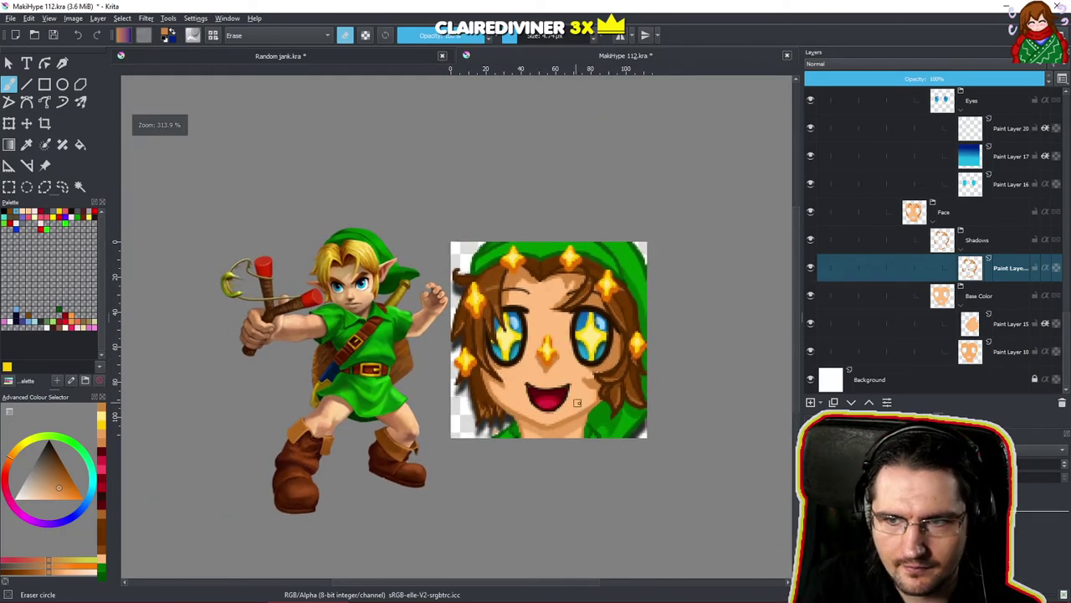
Add a paint layer above Paint Layer 15 in the Base Color group and shift the sampled skin colour towards pink.
{"action": "left_click", "coordinate": [997, 326]}
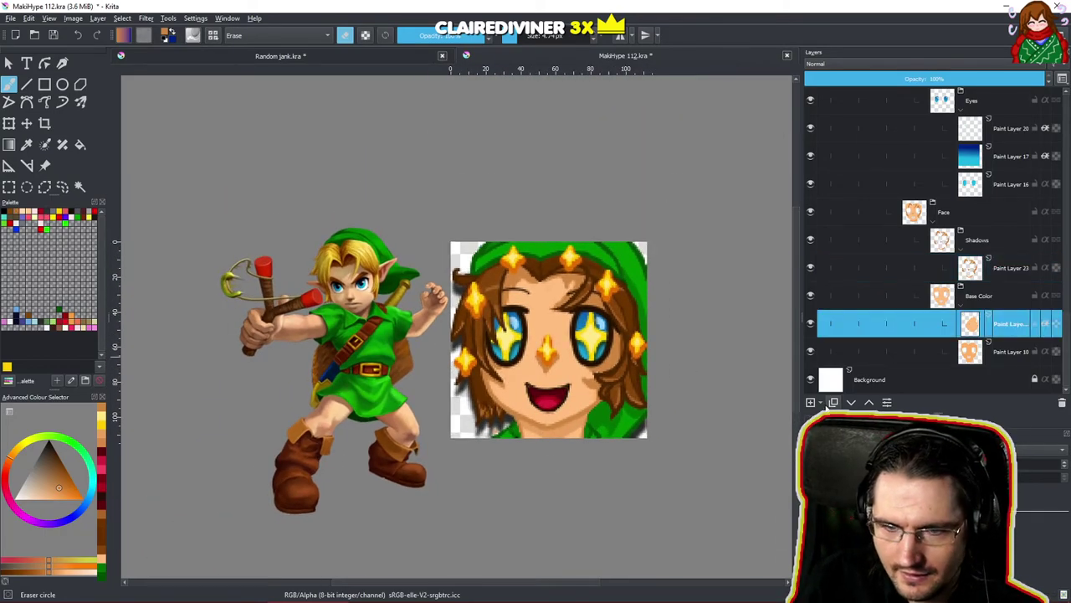
{"action": "left_click", "coordinate": [810, 403]}
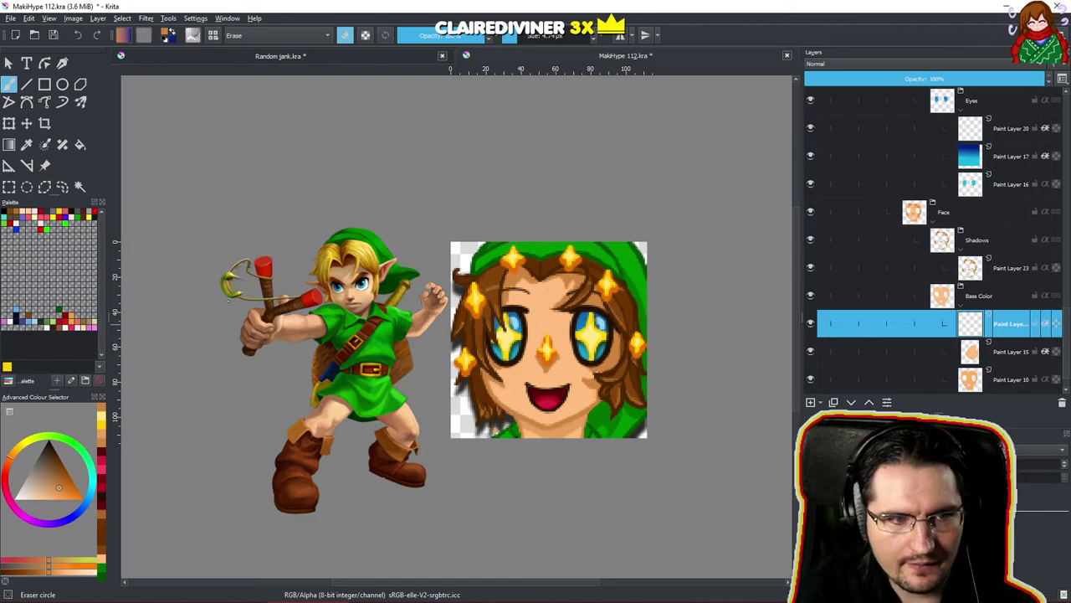
{"action": "left_click", "coordinate": [515, 376], "text": "ctrl"}
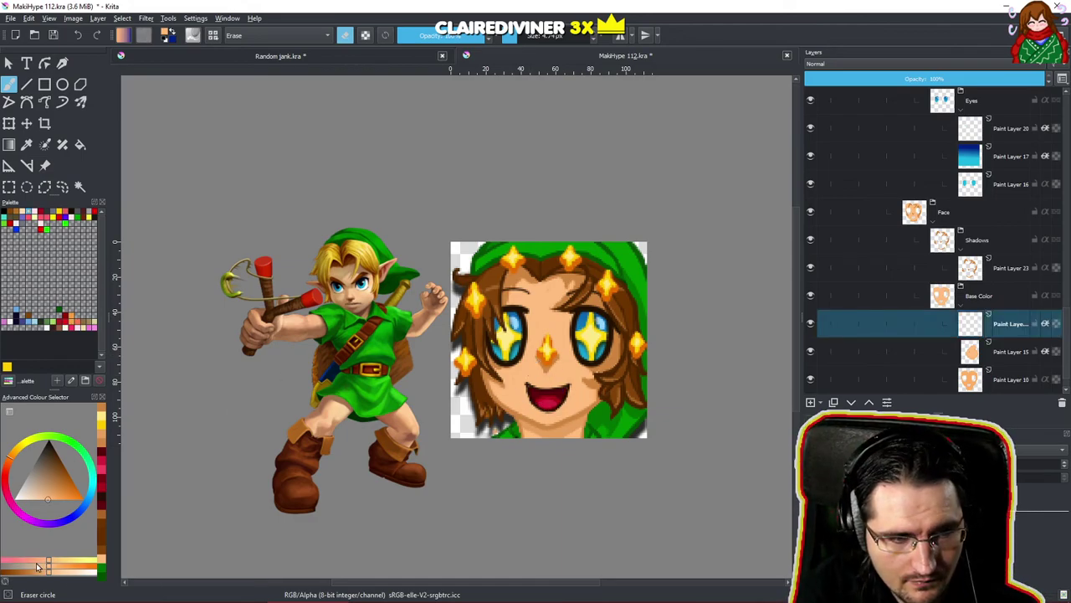
{"action": "scroll", "coordinate": [647, 258], "scroll_direction": "up", "scroll_amount": 8}
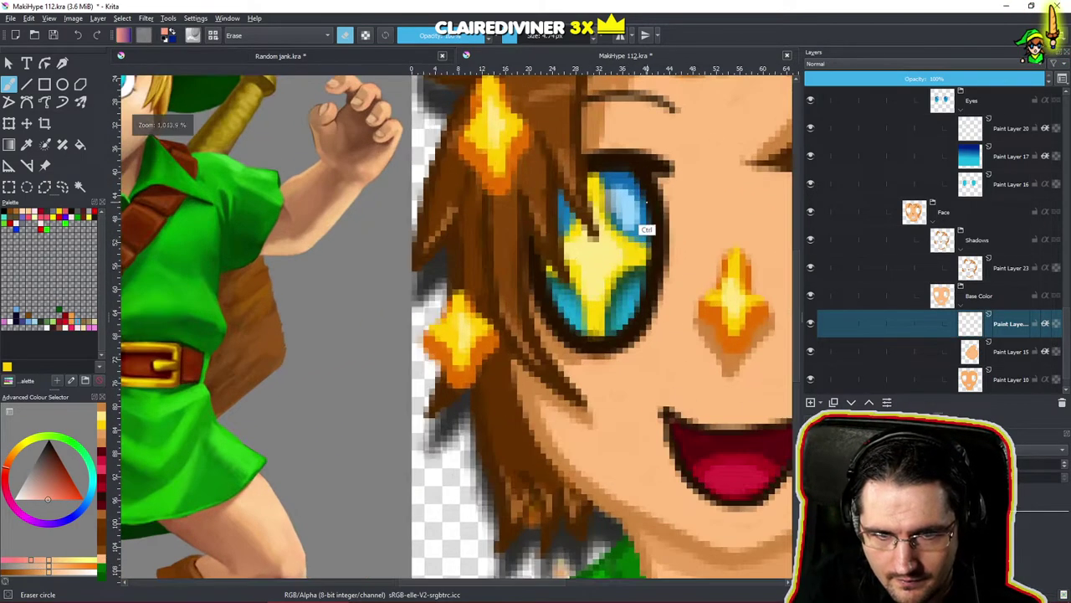
{"action": "left_click_drag", "start_coordinate": [647, 232], "coordinate": [495, 242]}
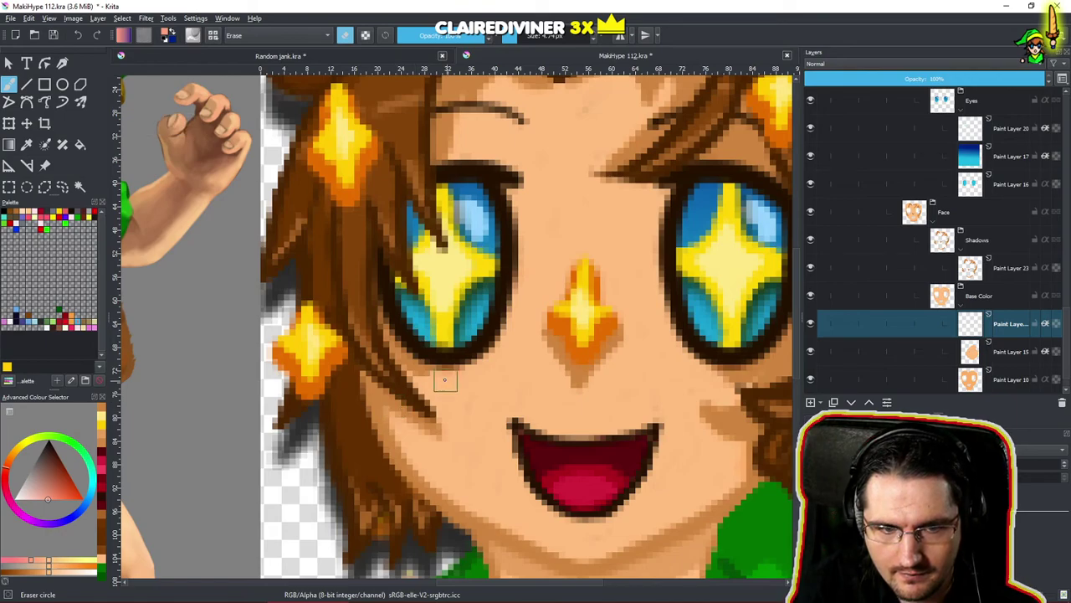
Try a pink blush on the left cheek beneath the eye with the Ink-2 Fineliner brush.
{"action": "key", "text": "e"}
{"action": "left_click_drag", "start_coordinate": [429, 377], "coordinate": [421, 383]}
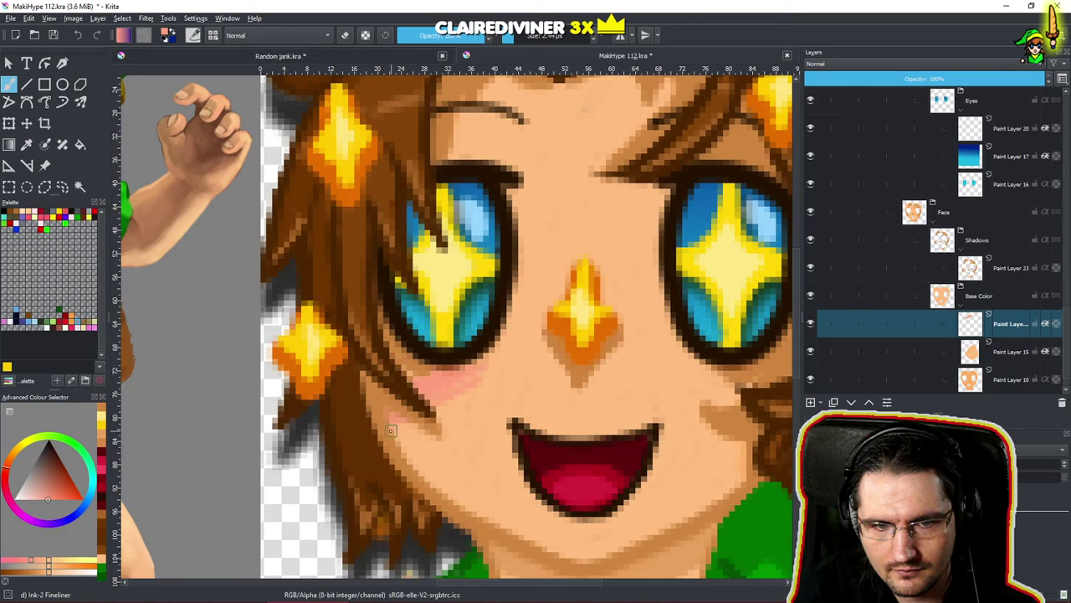
{"action": "key", "text": "ctrl+z"}
{"action": "key", "text": "ctrl+z"}
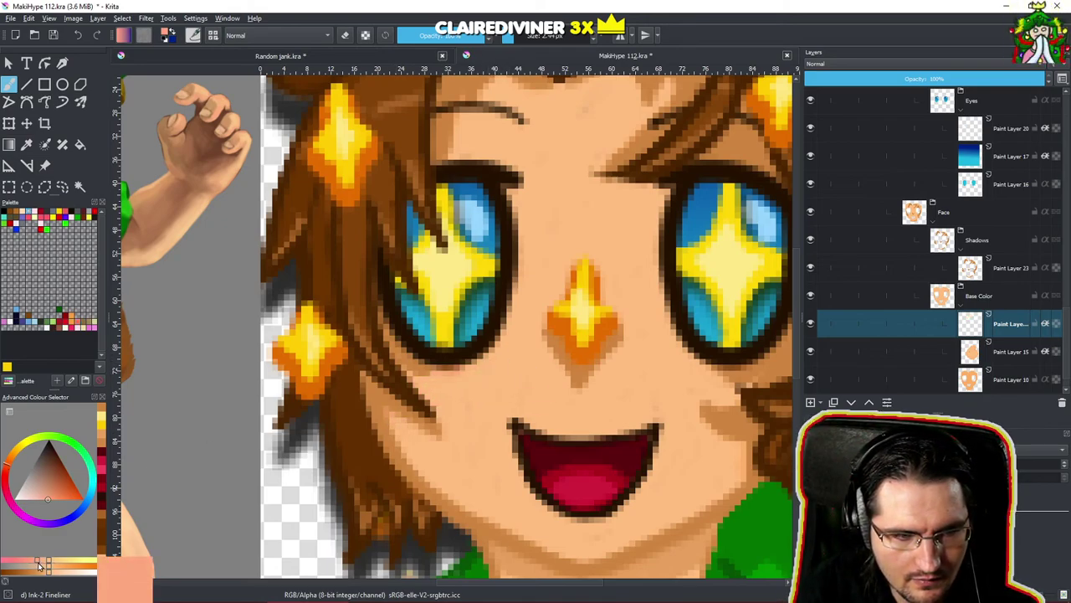
Try a paler pink blush across the left cheek beneath the hair strands.
{"action": "left_click_drag", "start_coordinate": [383, 402], "coordinate": [483, 374]}
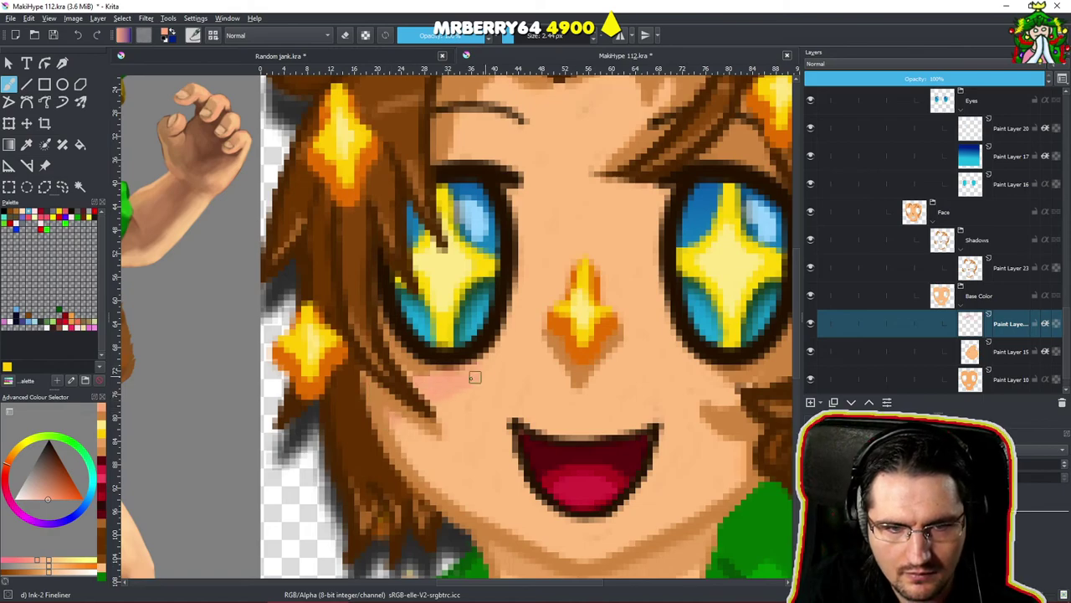
{"action": "left_click_drag", "start_coordinate": [399, 425], "coordinate": [444, 405]}
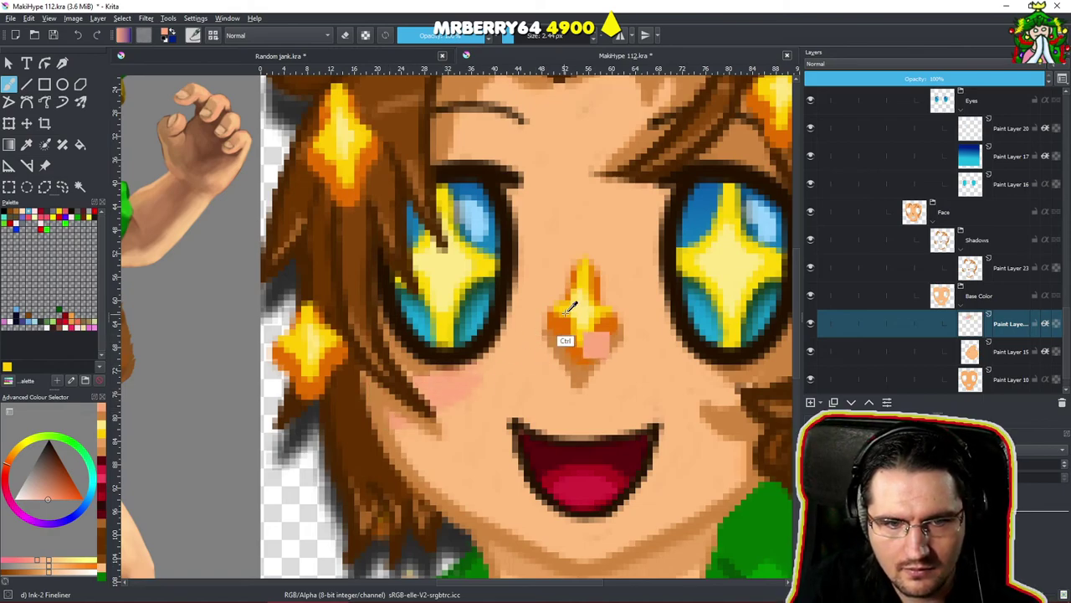
{"action": "key", "text": "ctrl+z"}
{"action": "key", "text": "ctrl+z"}
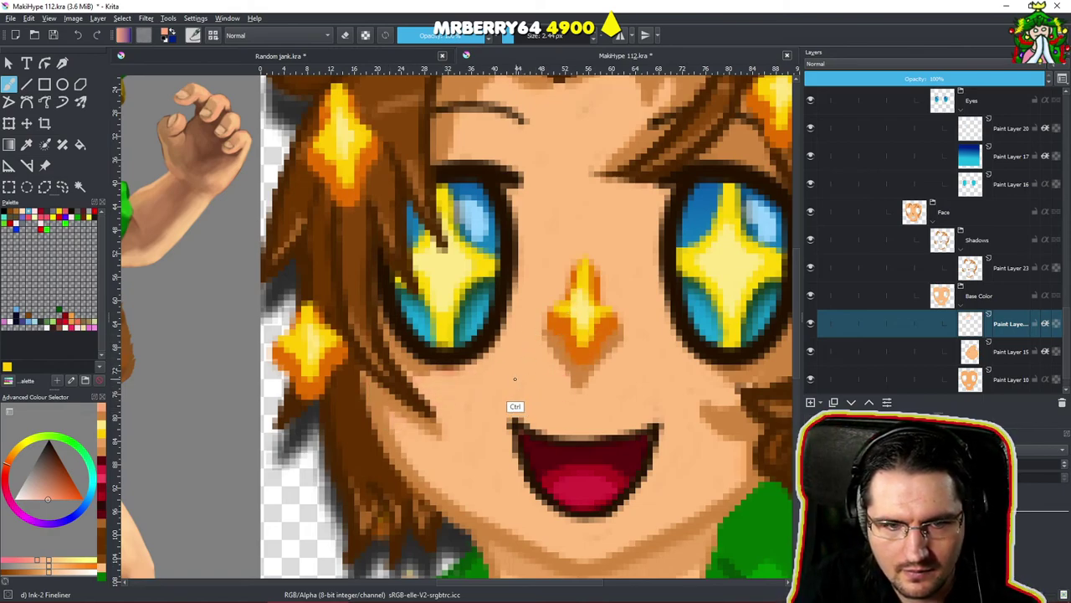
{"action": "key", "text": "ctrl+z"}
Try diagonal pink blush lines on the left cheek.
{"action": "left_click_drag", "start_coordinate": [385, 419], "coordinate": [473, 372]}
{"action": "left_click_drag", "start_coordinate": [425, 413], "coordinate": [503, 368]}
{"action": "left_click_drag", "start_coordinate": [658, 373], "coordinate": [458, 392]}
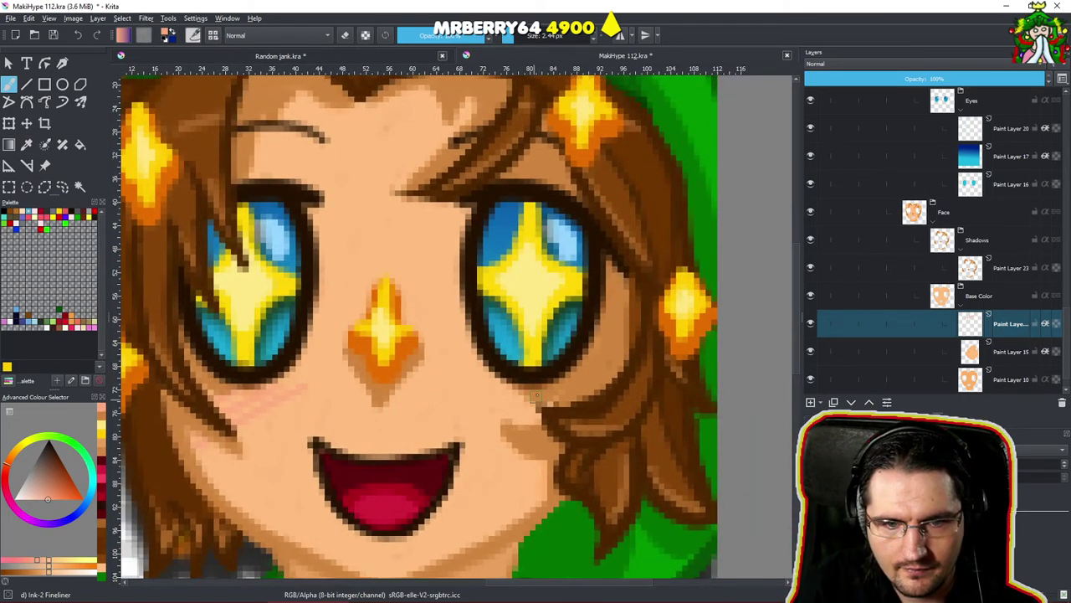
{"action": "scroll", "coordinate": [517, 457], "scroll_direction": "down", "scroll_amount": 3}
{"action": "scroll", "coordinate": [517, 457], "scroll_direction": "down", "scroll_amount": 3}
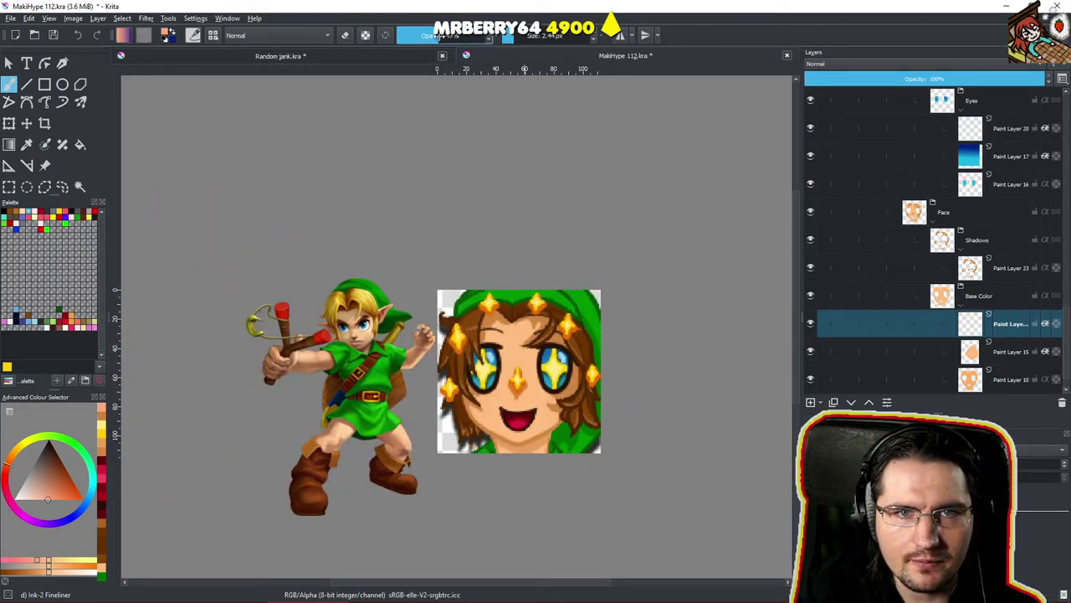
Paint a soft pink blush on the left cheek with the brush opacity set to 50%.
{"action": "scroll", "coordinate": [477, 390], "scroll_direction": "up", "scroll_amount": 6}
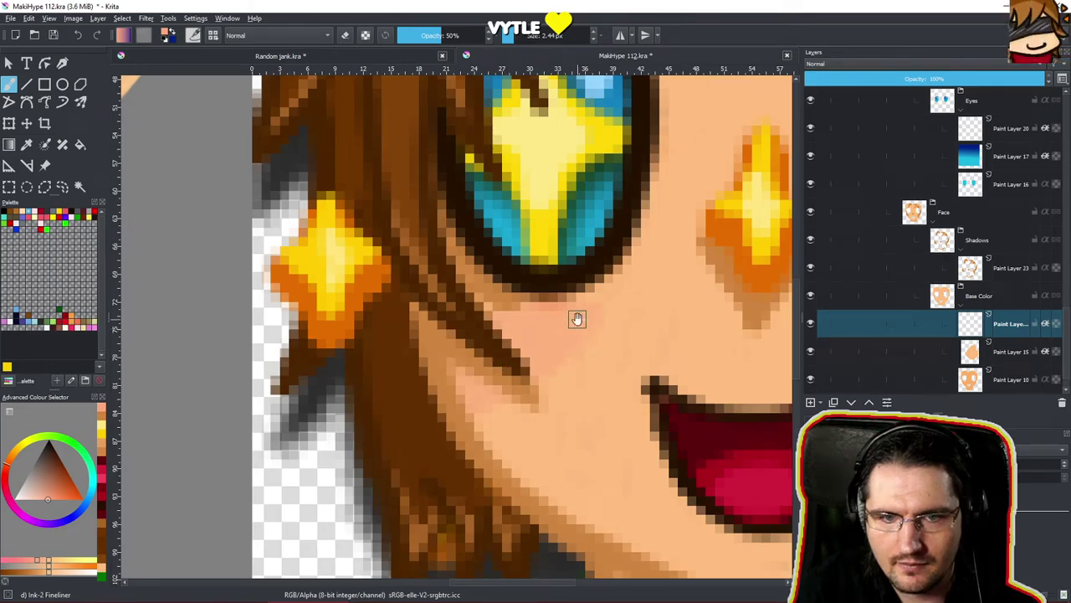
{"action": "scroll", "coordinate": [474, 420], "scroll_direction": "down", "scroll_amount": 6}
{"action": "left_click_drag", "start_coordinate": [474, 420], "coordinate": [470, 437]}
{"action": "left_click_drag", "start_coordinate": [564, 379], "coordinate": [533, 369]}
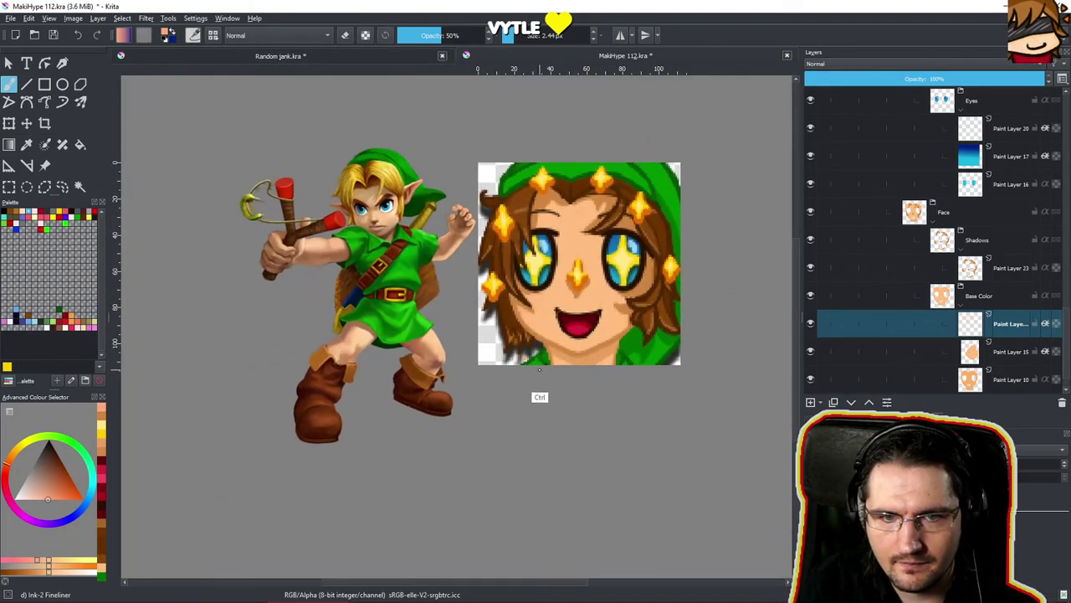
{"action": "left_click_drag", "start_coordinate": [538, 308], "coordinate": [647, 184]}
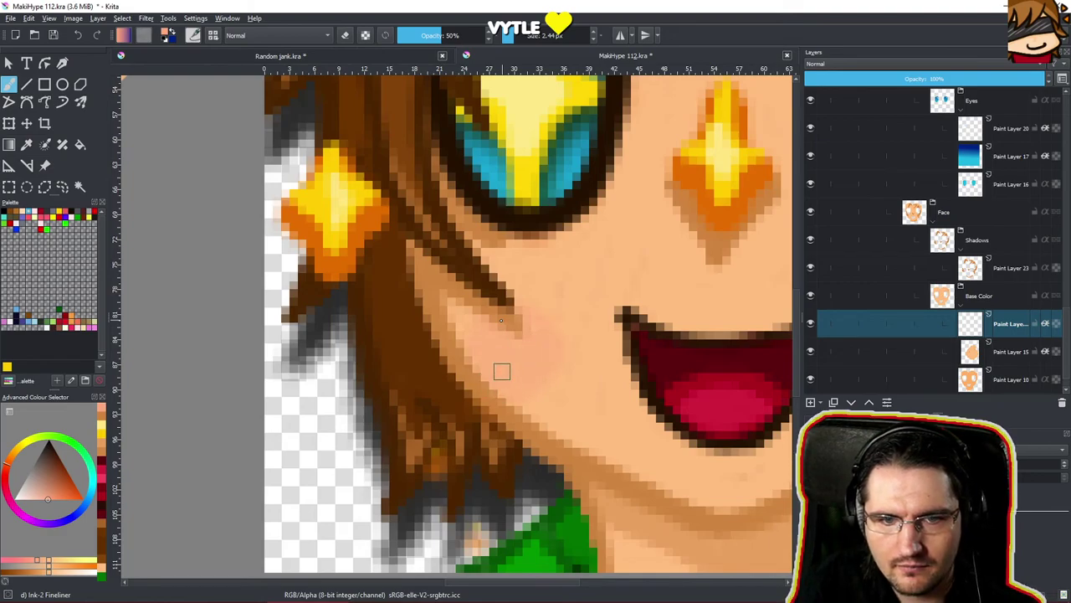
{"action": "scroll", "coordinate": [523, 351], "scroll_direction": "down", "scroll_amount": 6}
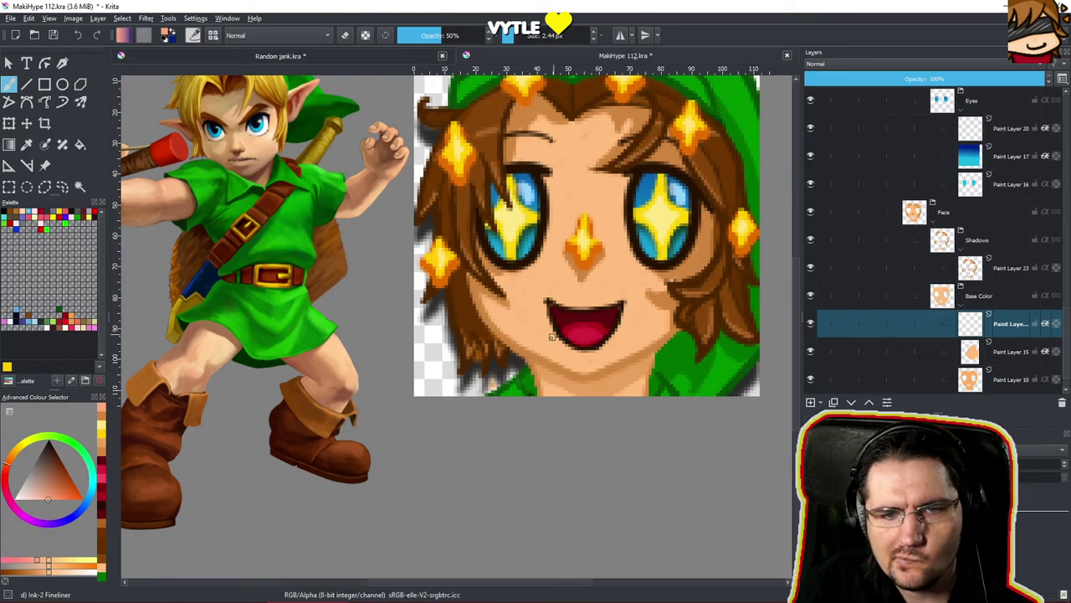
Rework the left cheek's blush along the jaw with a more muted pink and erase the excess.
{"action": "left_click_drag", "start_coordinate": [553, 333], "coordinate": [536, 359]}
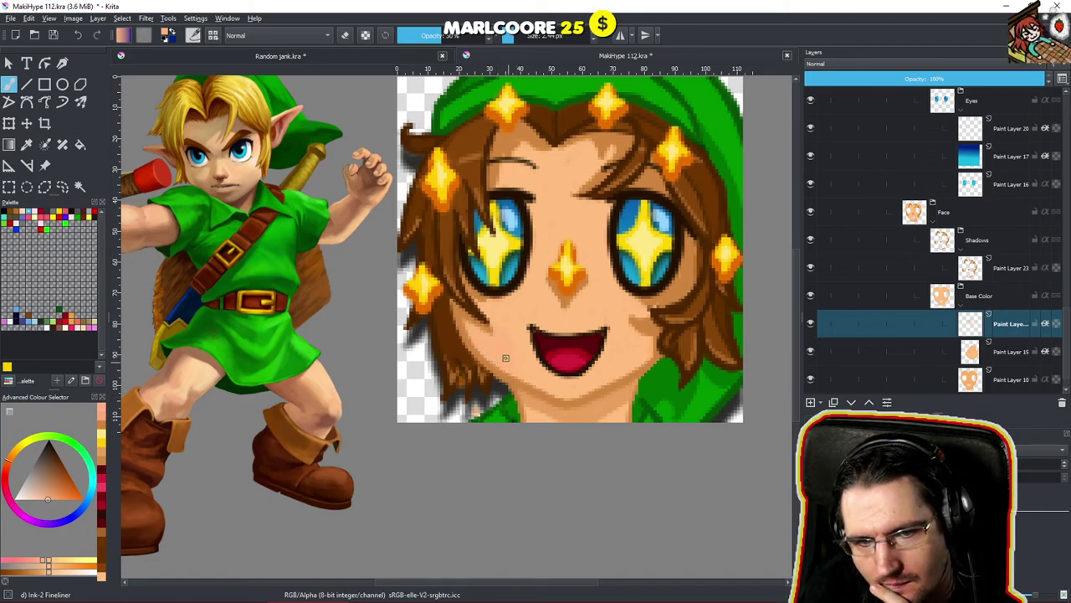
{"action": "key", "text": "e"}
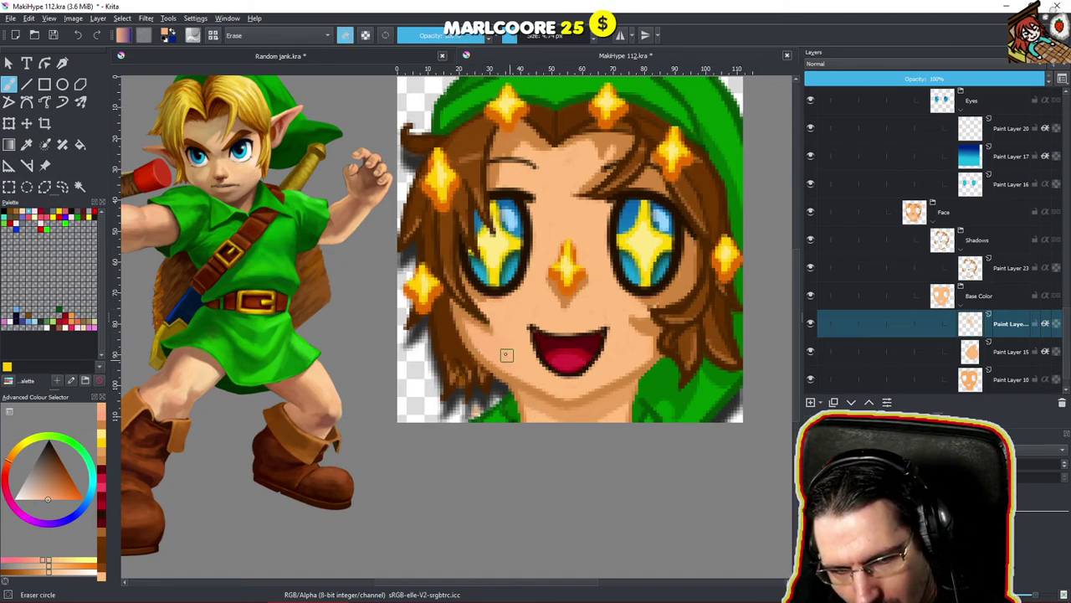
{"action": "key", "text": "e"}
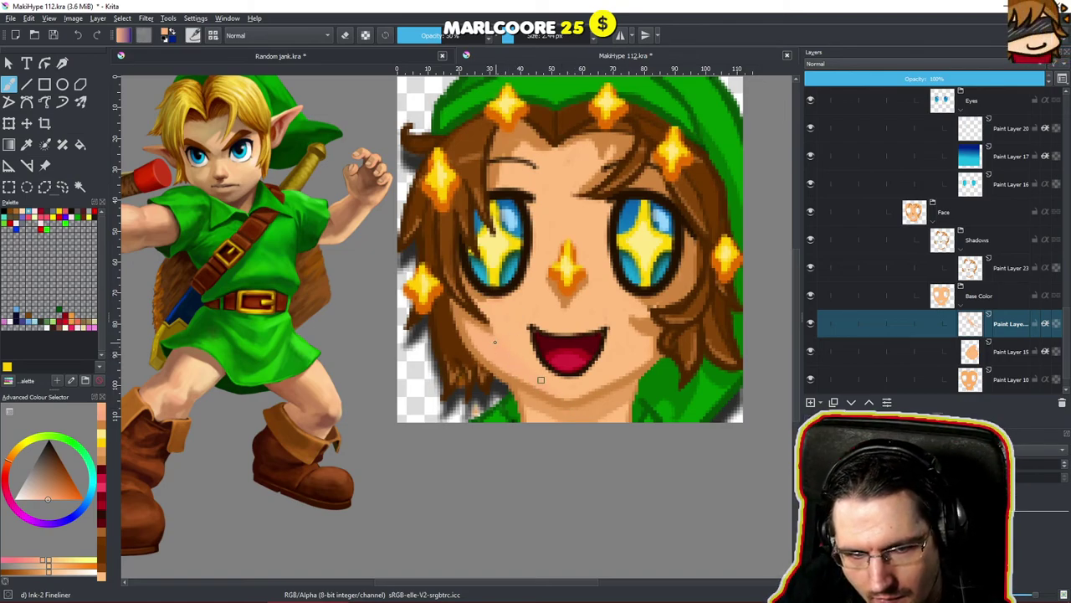
{"action": "key", "text": "e"}
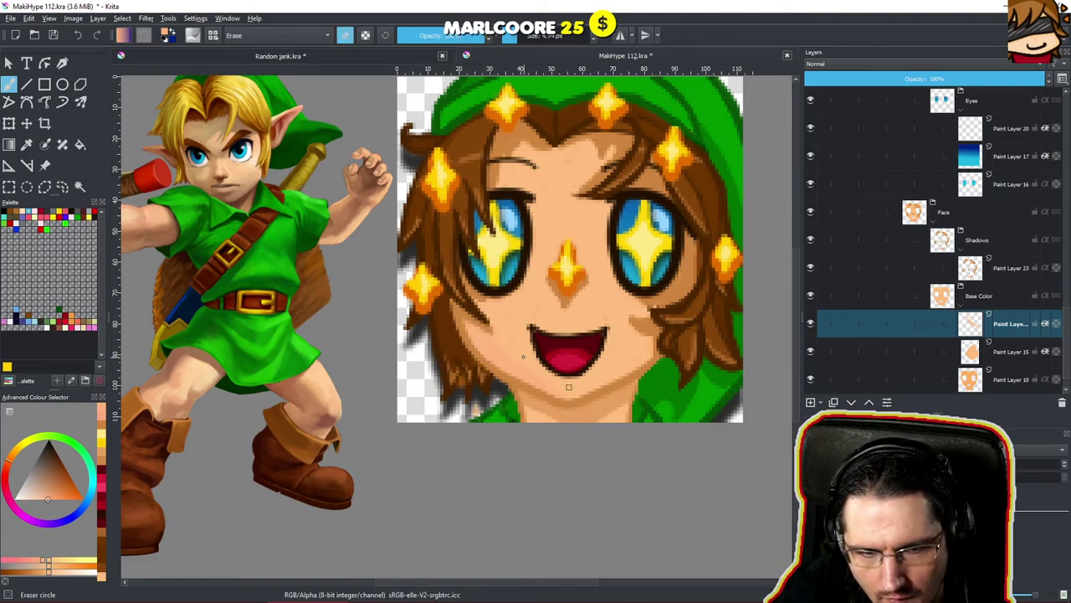
{"action": "scroll", "coordinate": [589, 409], "scroll_direction": "down", "scroll_amount": 6}
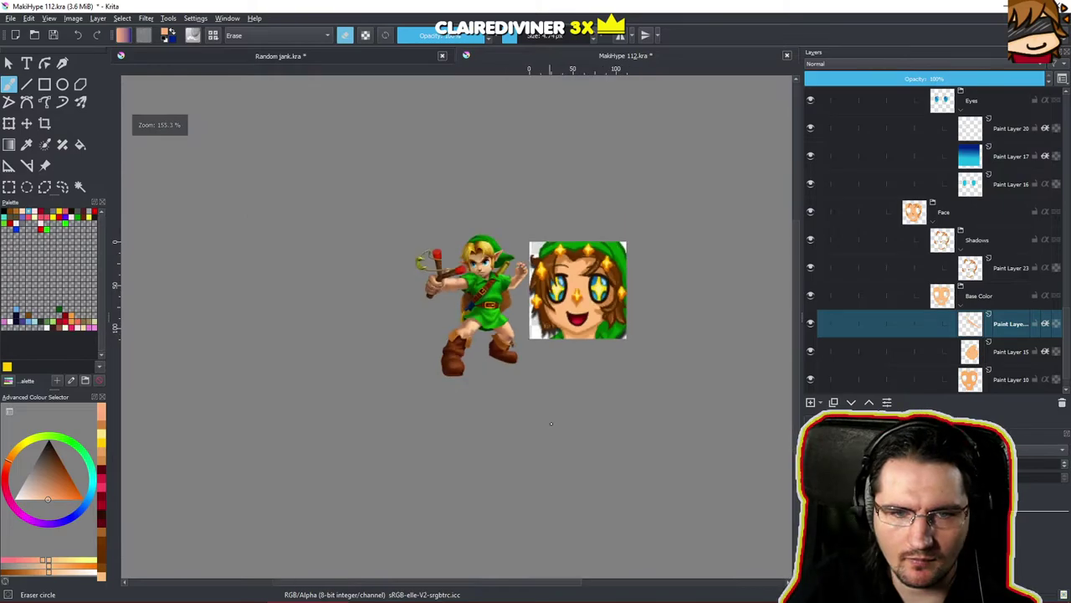
Paint the matching muted pink blush on the right cheek at 50% brush opacity.
{"action": "scroll", "coordinate": [598, 385], "scroll_direction": "up", "scroll_amount": 8}
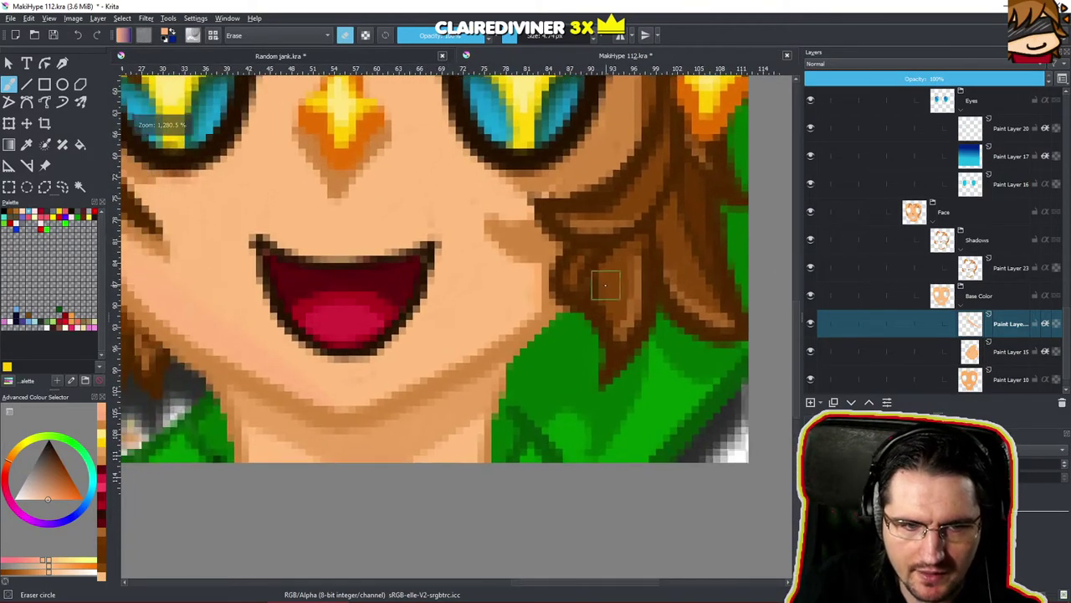
{"action": "key", "text": "slash"}
{"action": "left_click_drag", "start_coordinate": [338, 413], "coordinate": [367, 403]}
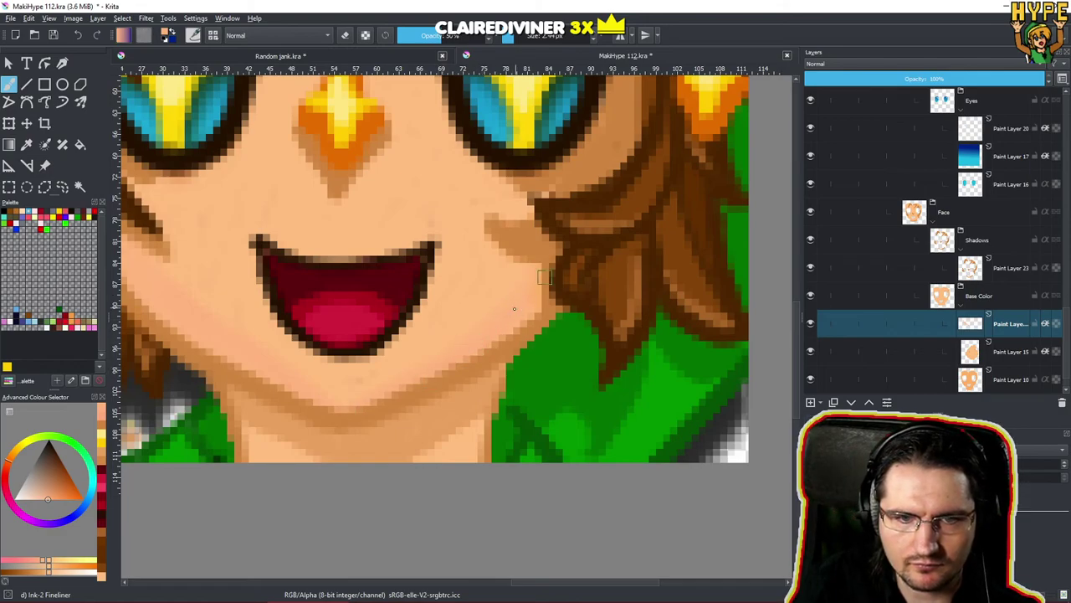
Clean up the right cheek's blush with the eraser and check how the emote reads at small size.
{"action": "left_click_drag", "start_coordinate": [503, 327], "coordinate": [644, 312]}
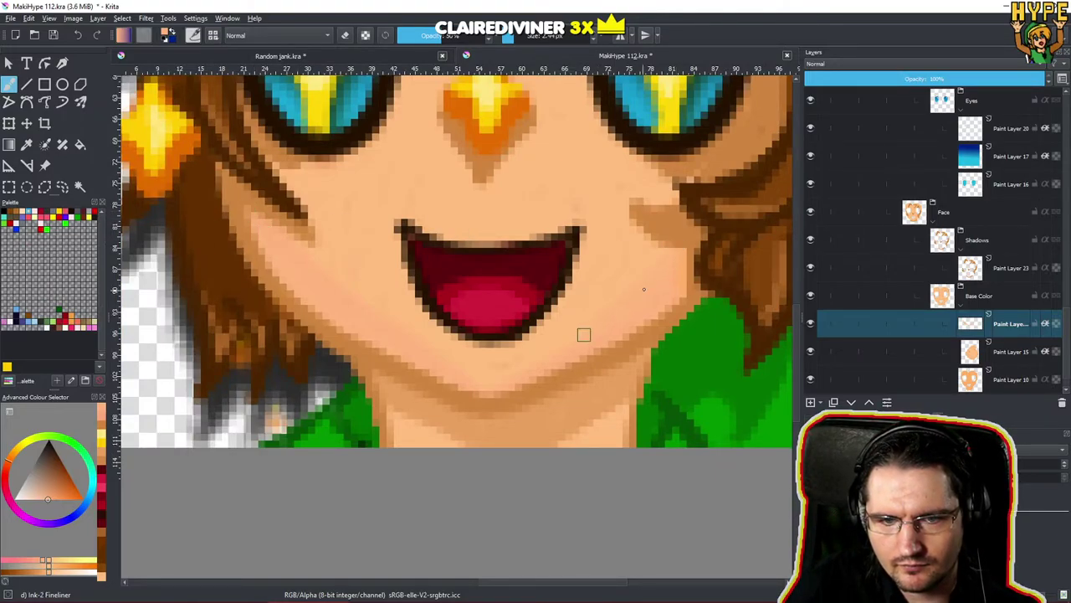
{"action": "key", "text": "e"}
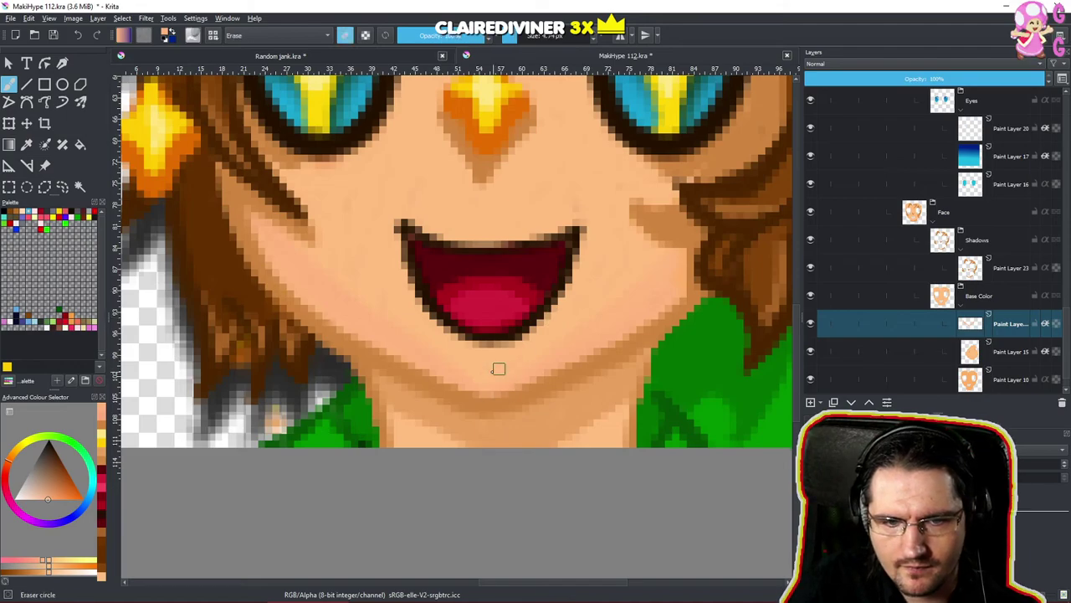
{"action": "left_click_drag", "start_coordinate": [595, 283], "coordinate": [489, 428]}
{"action": "left_click_drag", "start_coordinate": [578, 342], "coordinate": [577, 348]}
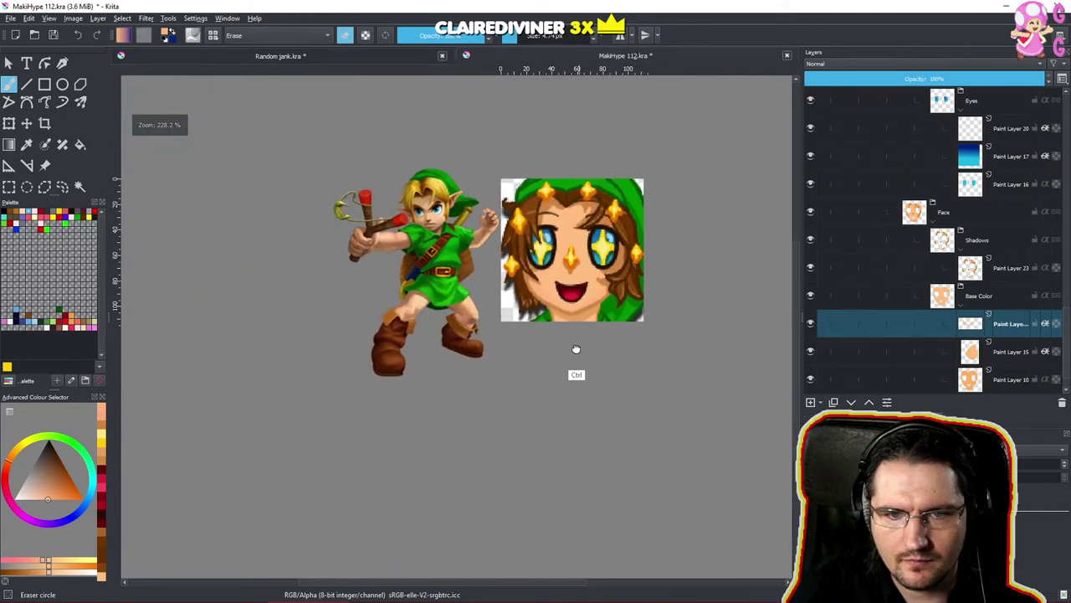
{"action": "scroll", "coordinate": [577, 348], "scroll_direction": "down", "scroll_amount": 4}
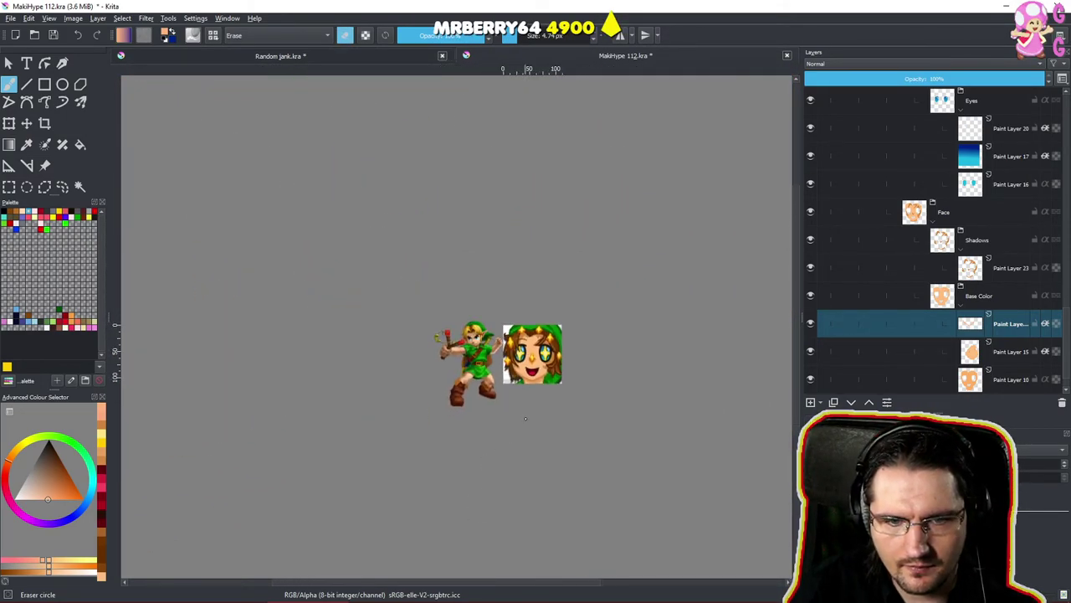
{"action": "scroll", "coordinate": [533, 360], "scroll_direction": "up", "scroll_amount": 9}
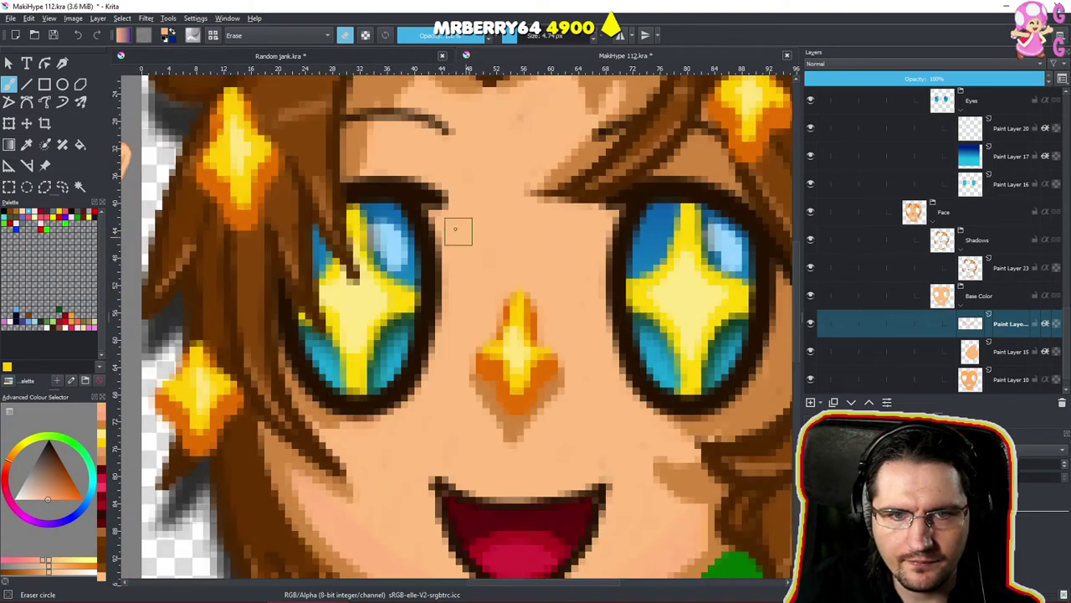
Try a soft pink tint on the forehead around the eyebrows at 50% brush opacity and compare it at small size.
{"action": "left_click_drag", "start_coordinate": [430, 167], "coordinate": [422, 301]}
{"action": "key", "text": "slash"}
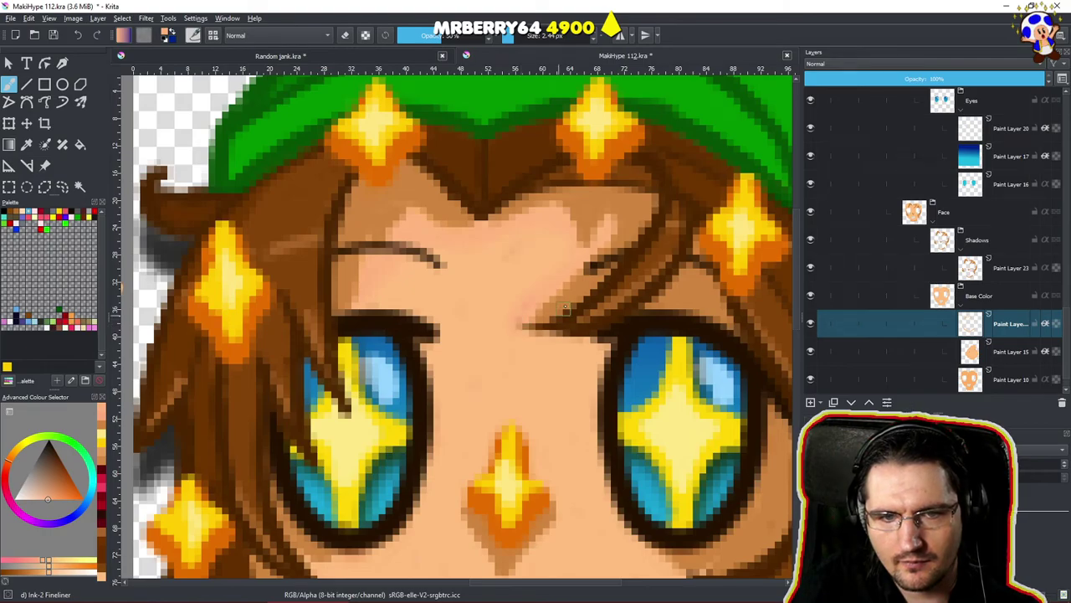
{"action": "scroll", "coordinate": [559, 313], "scroll_direction": "down", "scroll_amount": 6}
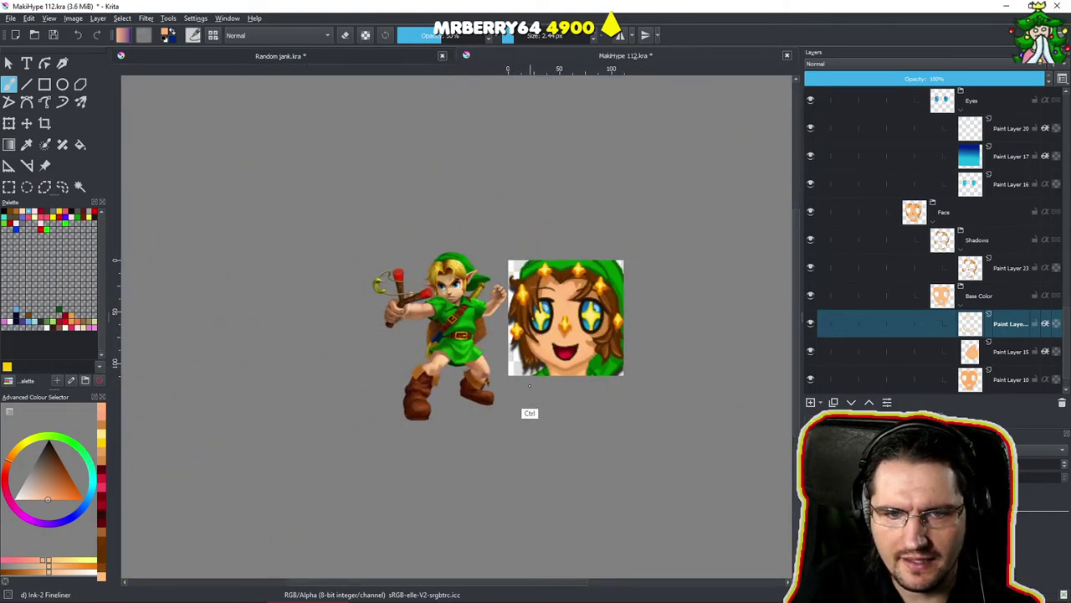
{"action": "scroll", "coordinate": [556, 263], "scroll_direction": "up", "scroll_amount": 6}
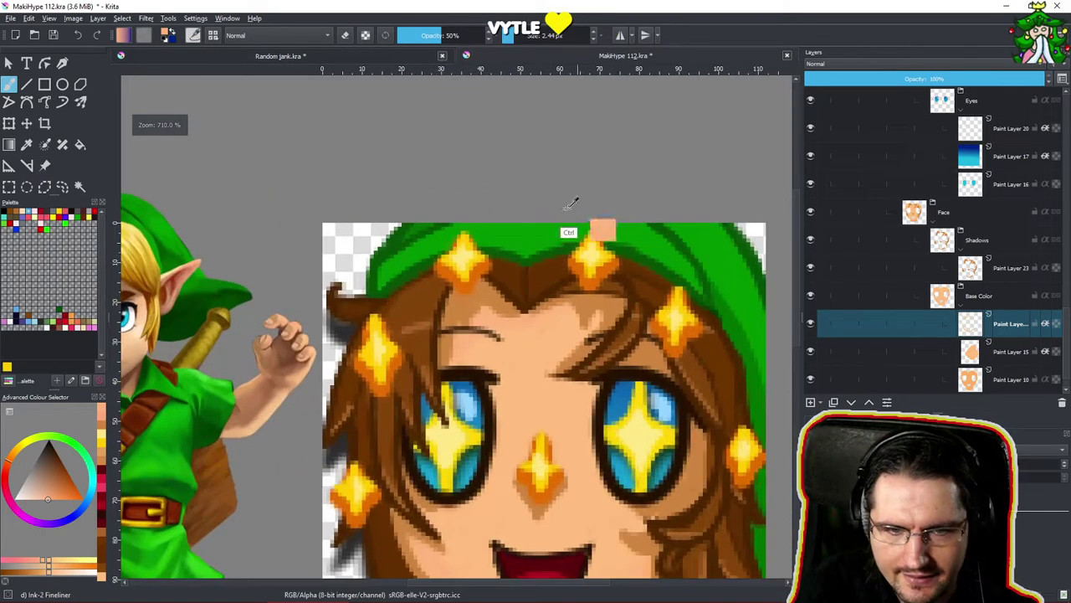
Erase the pink tint from the forehead and review the emote at small size.
{"action": "key", "text": "e"}
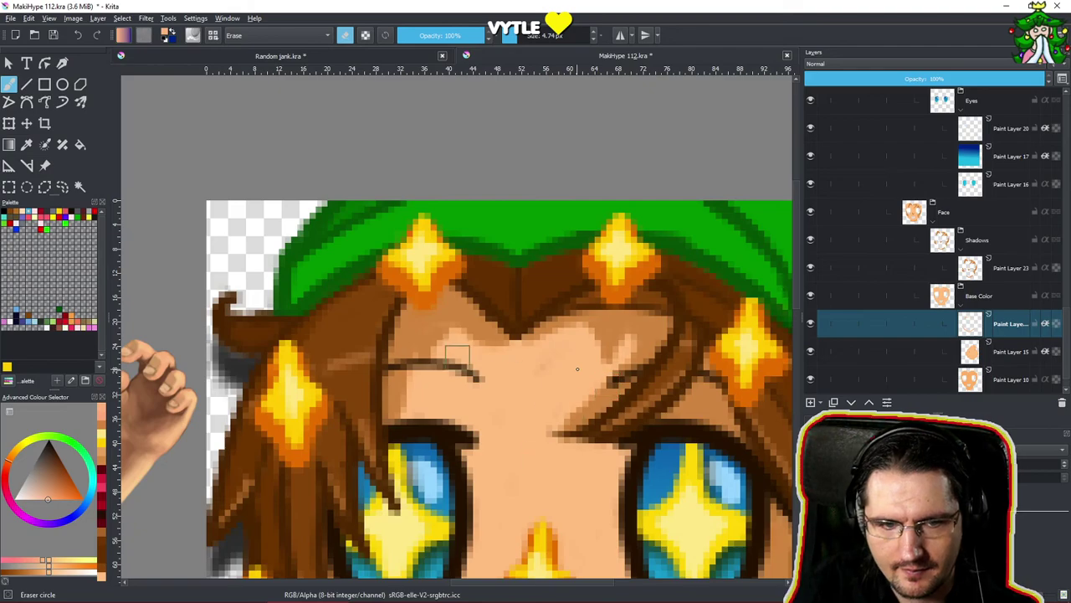
{"action": "left_click_drag", "start_coordinate": [543, 425], "coordinate": [531, 507]}
{"action": "left_click_drag", "start_coordinate": [530, 507], "coordinate": [517, 388]}
{"action": "left_click_drag", "start_coordinate": [525, 343], "coordinate": [517, 379]}
{"action": "scroll", "coordinate": [517, 379], "scroll_direction": "down", "scroll_amount": 5}
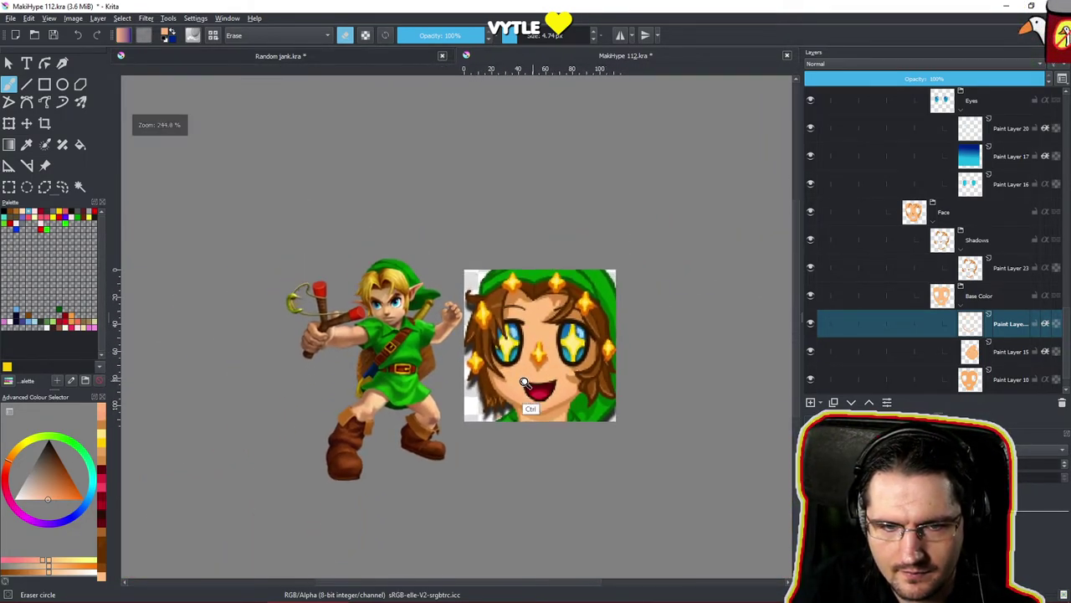
{"action": "scroll", "coordinate": [519, 422], "scroll_direction": "up", "scroll_amount": 3}
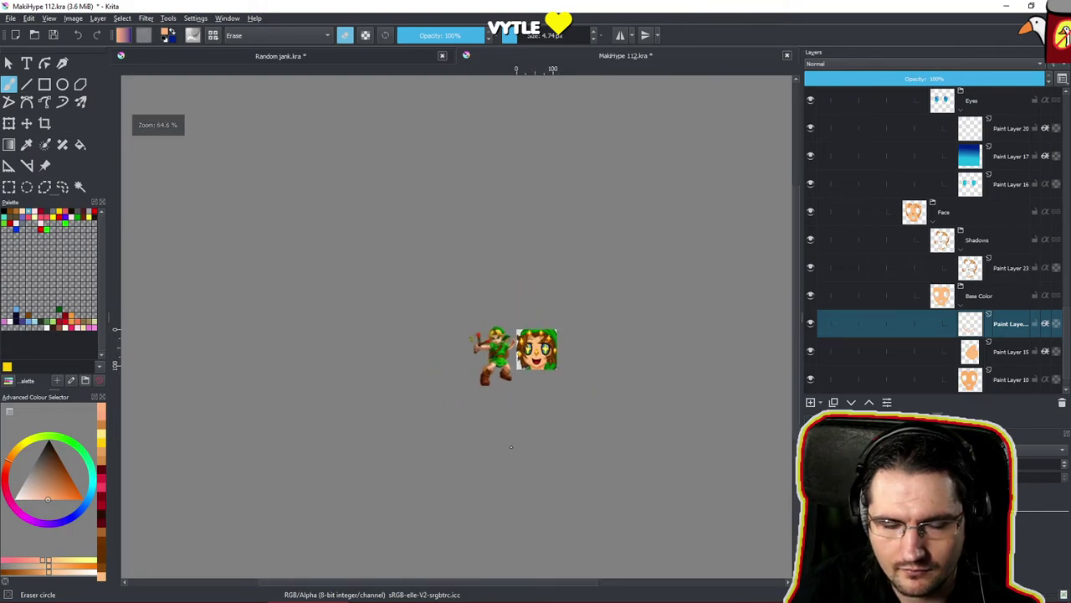
{"action": "scroll", "coordinate": [544, 388], "scroll_direction": "up", "scroll_amount": 8}
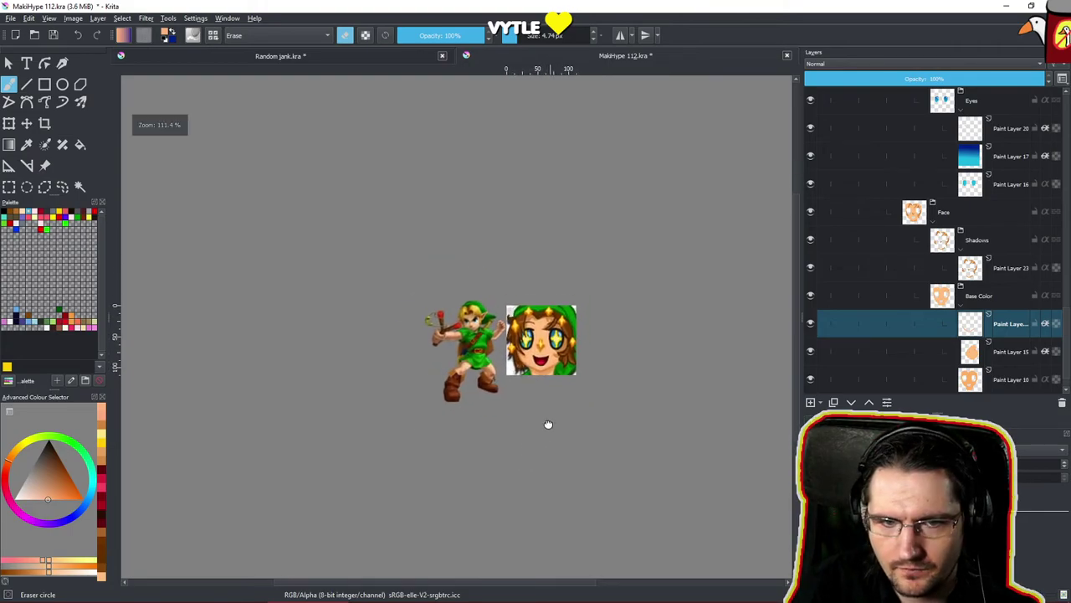
{"action": "scroll", "coordinate": [555, 259], "scroll_direction": "up", "scroll_amount": 6}
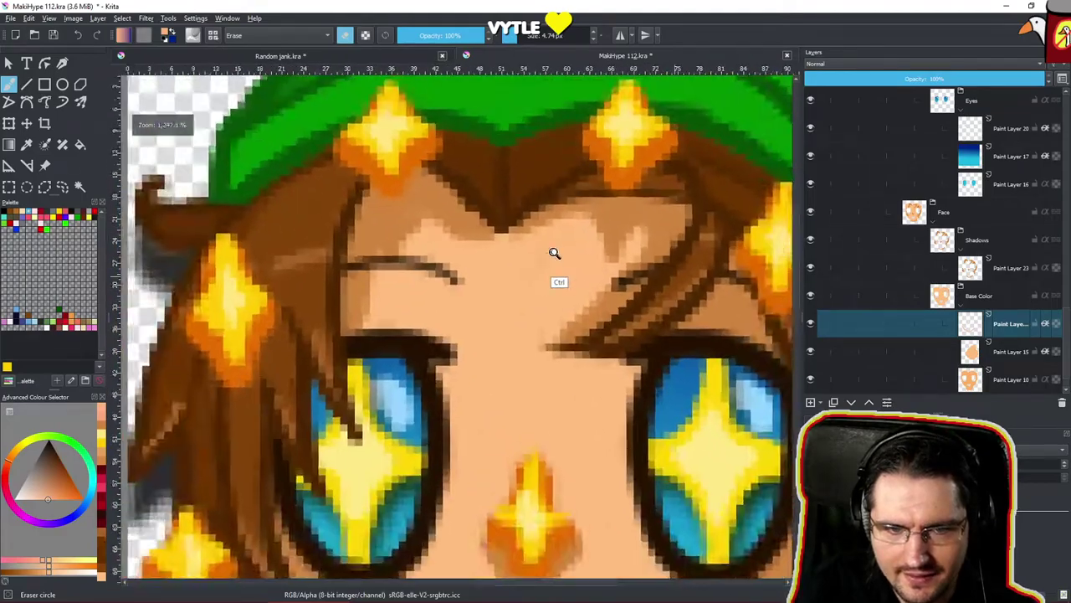
Check Paint Layers 23, 32 and 15 in the face's colour groups for the faint stray smudge on the forehead.
{"action": "scroll", "coordinate": [611, 201], "scroll_direction": "down", "scroll_amount": 2}
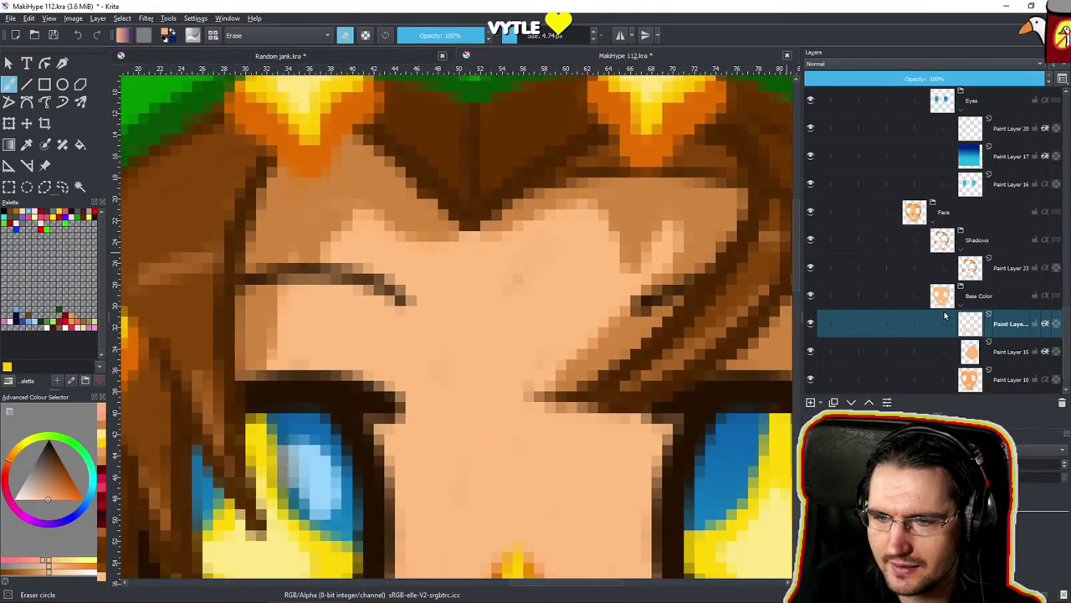
{"action": "left_click", "coordinate": [1024, 270]}
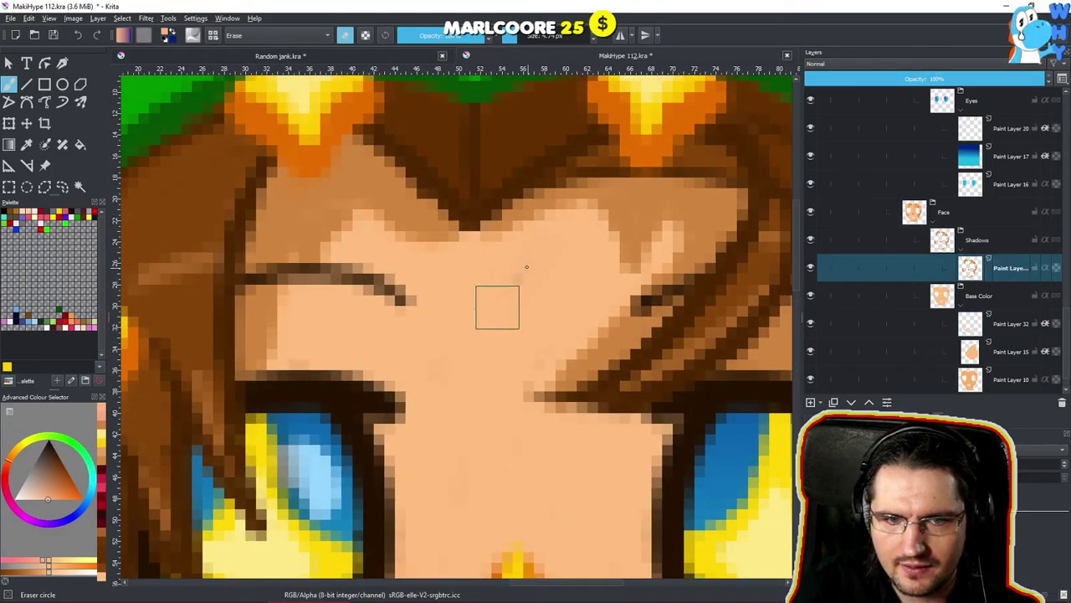
{"action": "left_click", "coordinate": [1008, 327]}
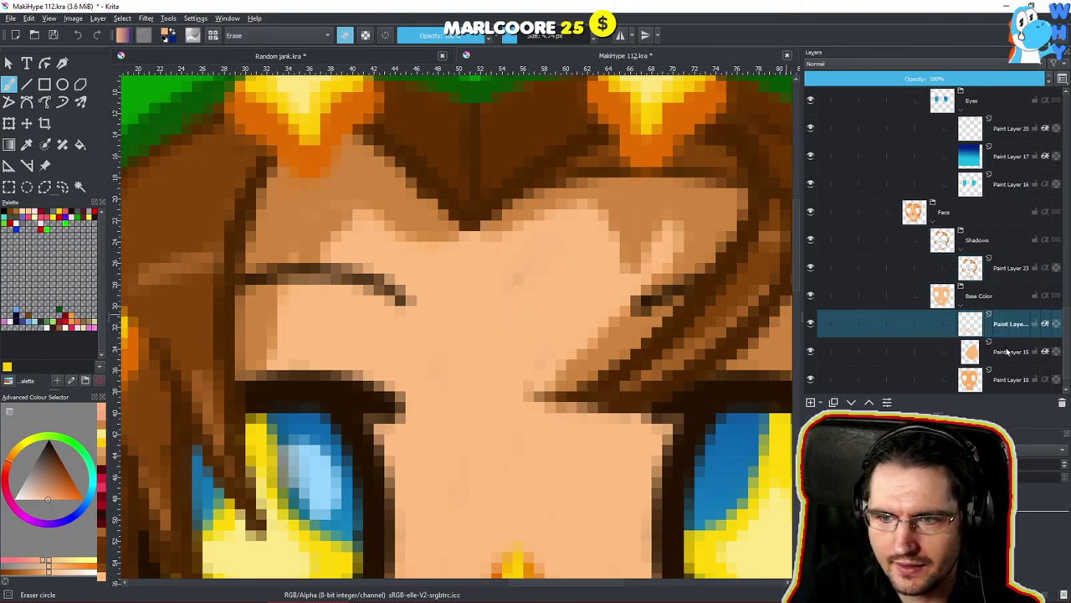
{"action": "left_click", "coordinate": [1008, 351]}
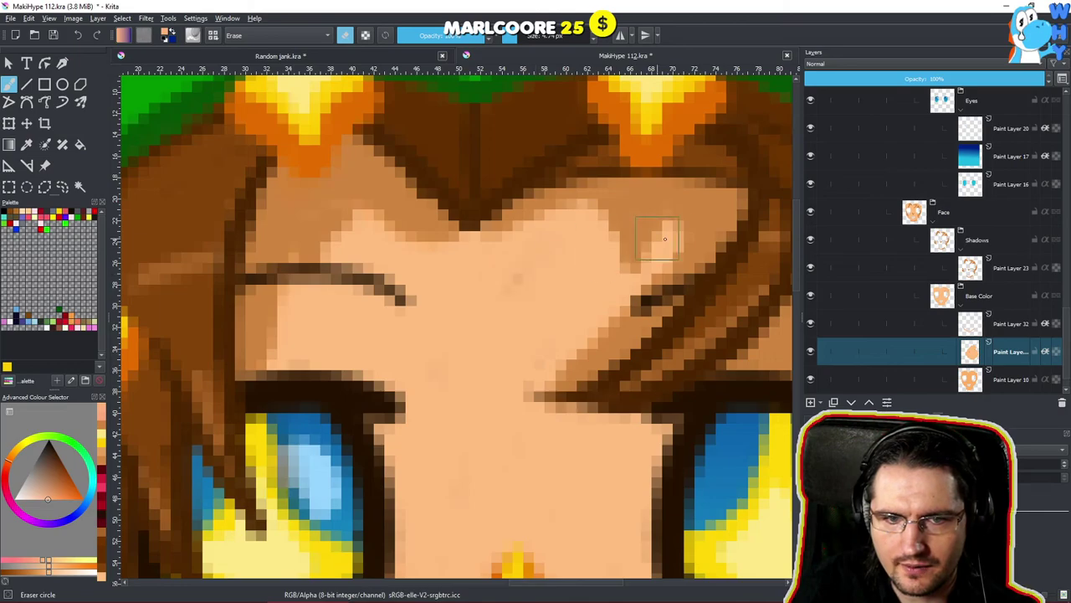
Look for the forehead smudge in the face's Line group, checking Paint Layers 1, 25 and 24, the Mask Layer and Clipping Group 9.
{"action": "scroll", "coordinate": [949, 325], "scroll_direction": "up", "scroll_amount": 5}
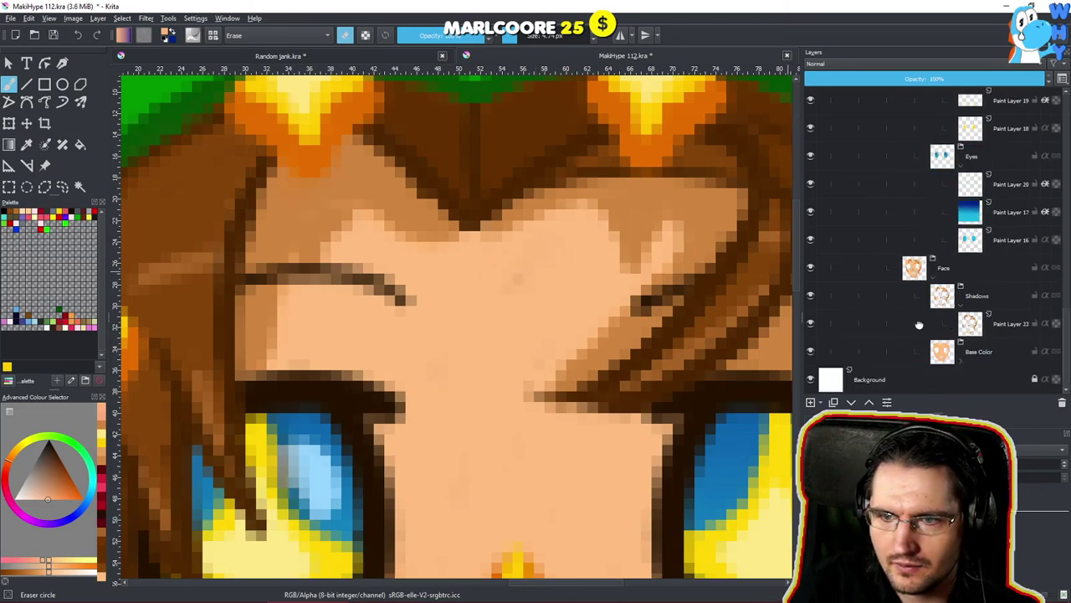
{"action": "scroll", "coordinate": [929, 371], "scroll_direction": "up", "scroll_amount": 5}
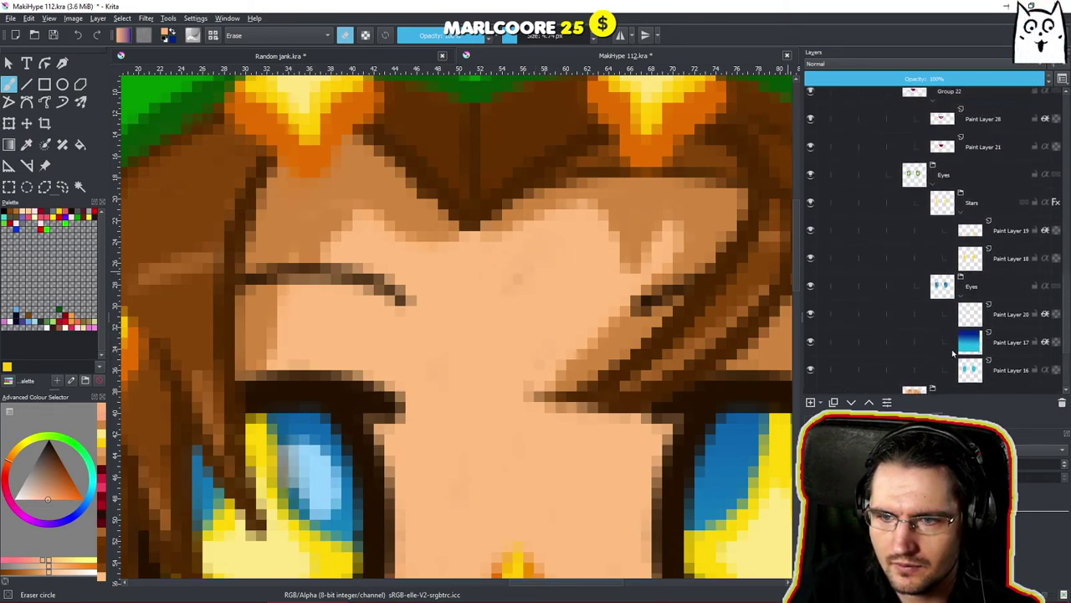
{"action": "scroll", "coordinate": [967, 313], "scroll_direction": "up", "scroll_amount": 6}
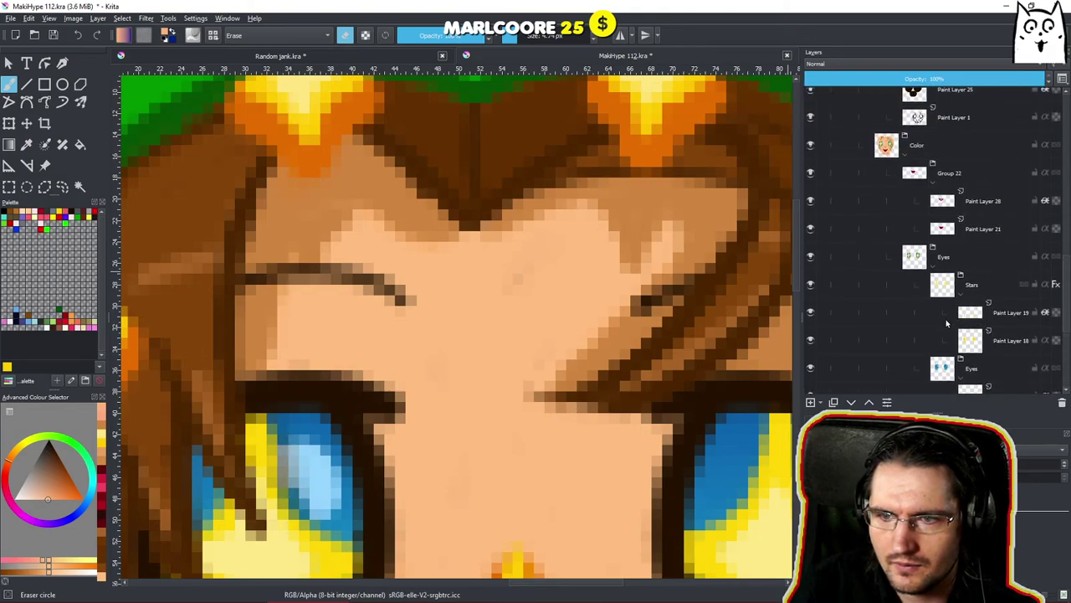
{"action": "scroll", "coordinate": [899, 309], "scroll_direction": "up", "scroll_amount": 3}
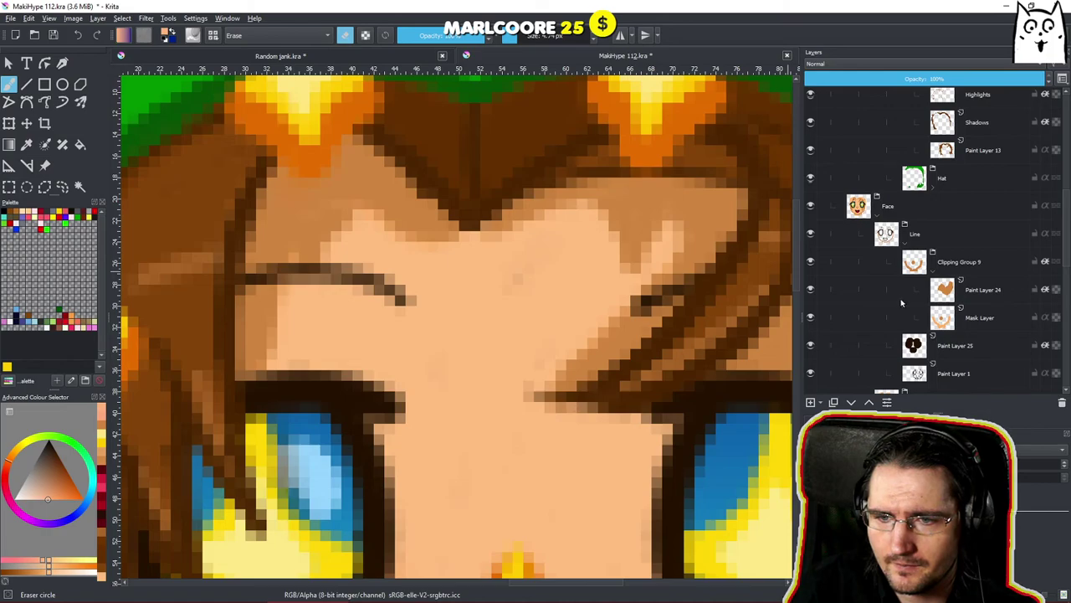
{"action": "left_click", "coordinate": [901, 302]}
{"action": "scroll", "coordinate": [891, 284], "scroll_direction": "up", "scroll_amount": 3}
{"action": "scroll", "coordinate": [880, 259], "scroll_direction": "up", "scroll_amount": 1}
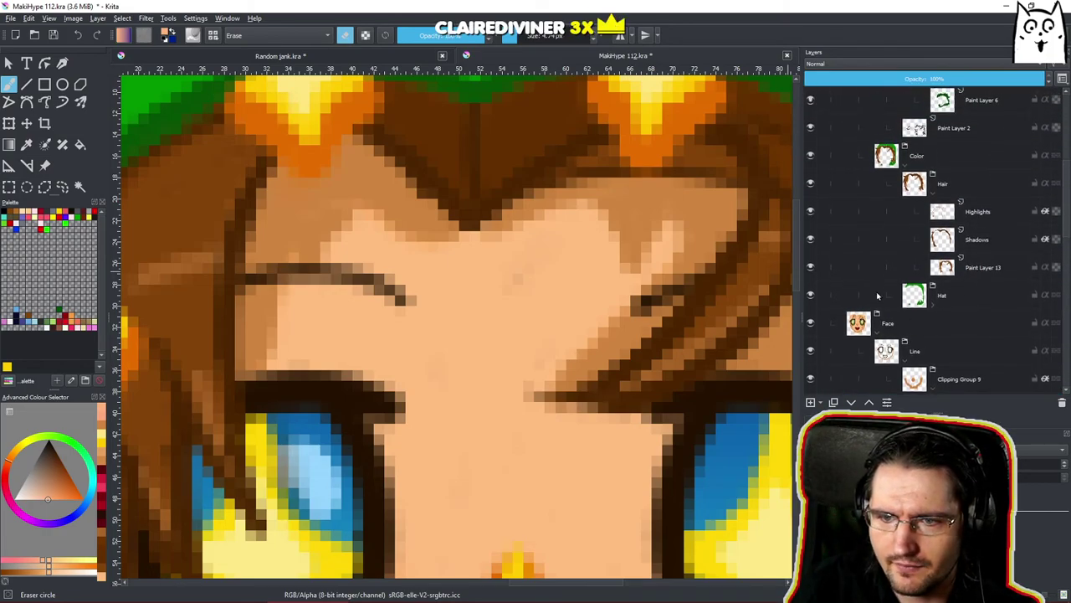
{"action": "scroll", "coordinate": [878, 298], "scroll_direction": "down", "scroll_amount": 5}
{"action": "left_click", "coordinate": [886, 337]}
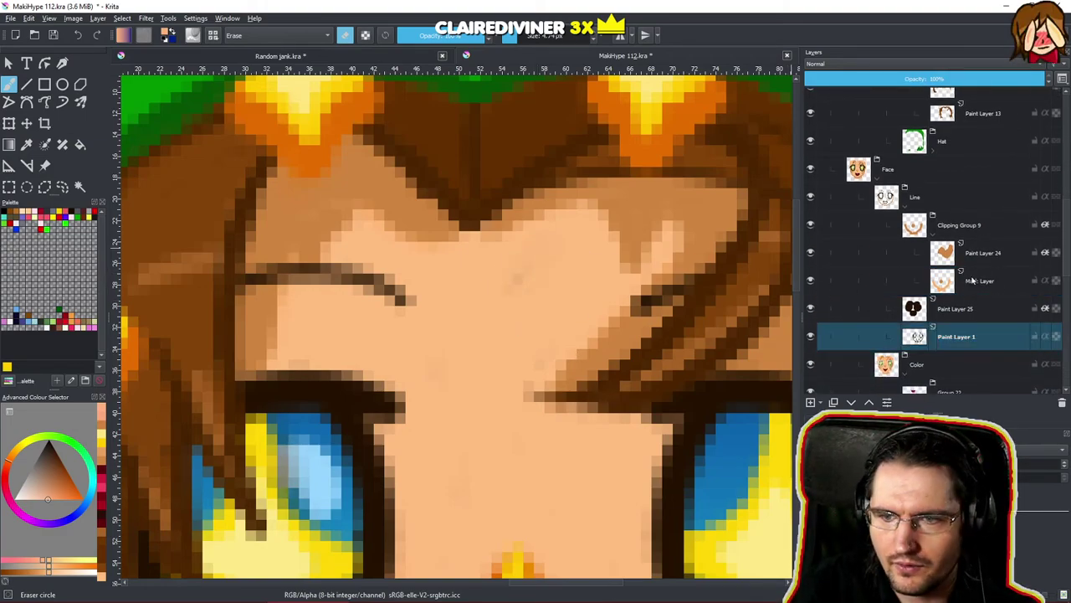
{"action": "left_click", "coordinate": [980, 309]}
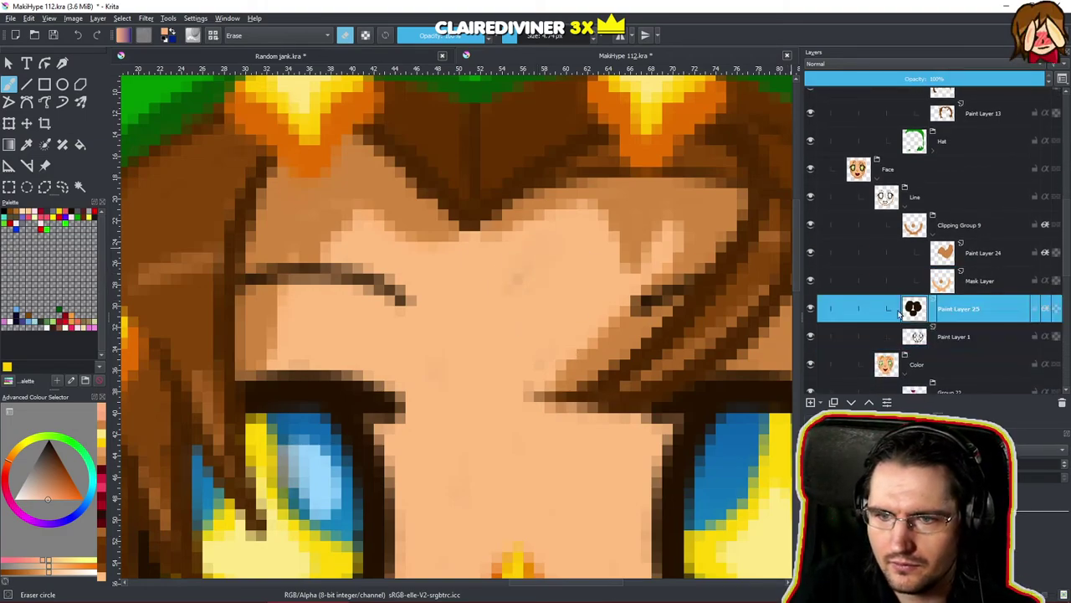
{"action": "left_click", "coordinate": [967, 285]}
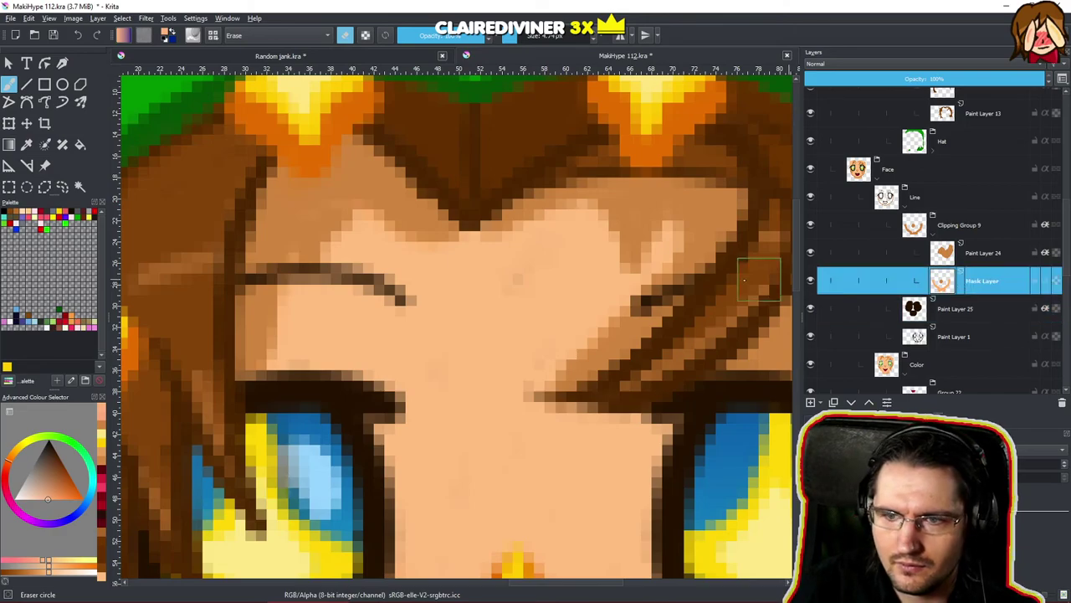
{"action": "left_click", "coordinate": [963, 251]}
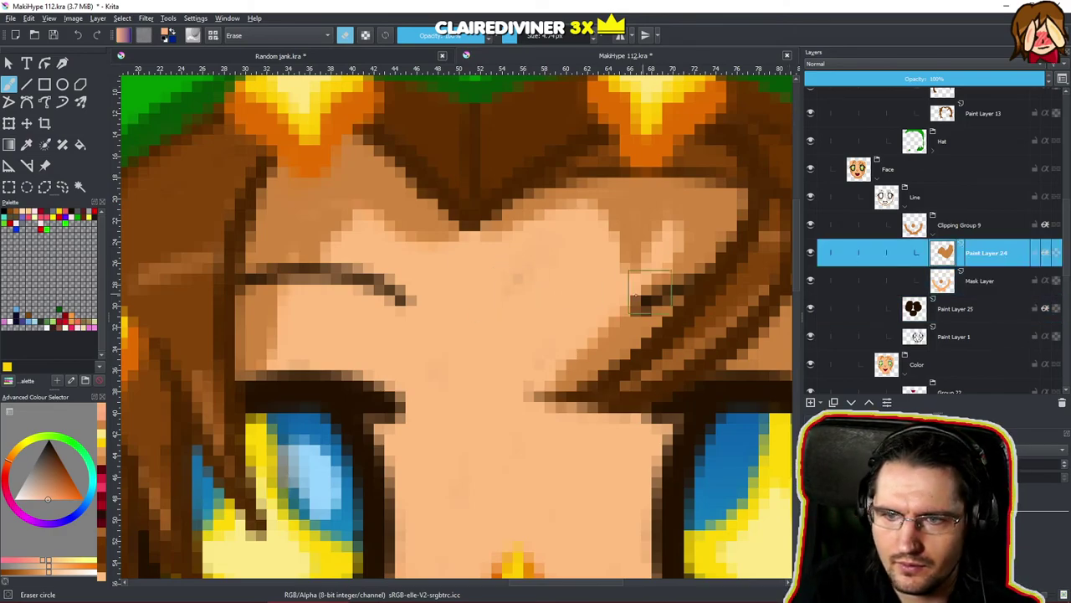
{"action": "left_click", "coordinate": [946, 228]}
Inspect the Hat group's Base Color and Shadows and the Hair group's Paint Layer 13 and Shadows for the forehead smudge.
{"action": "scroll", "coordinate": [862, 276], "scroll_direction": "up", "scroll_amount": 3}
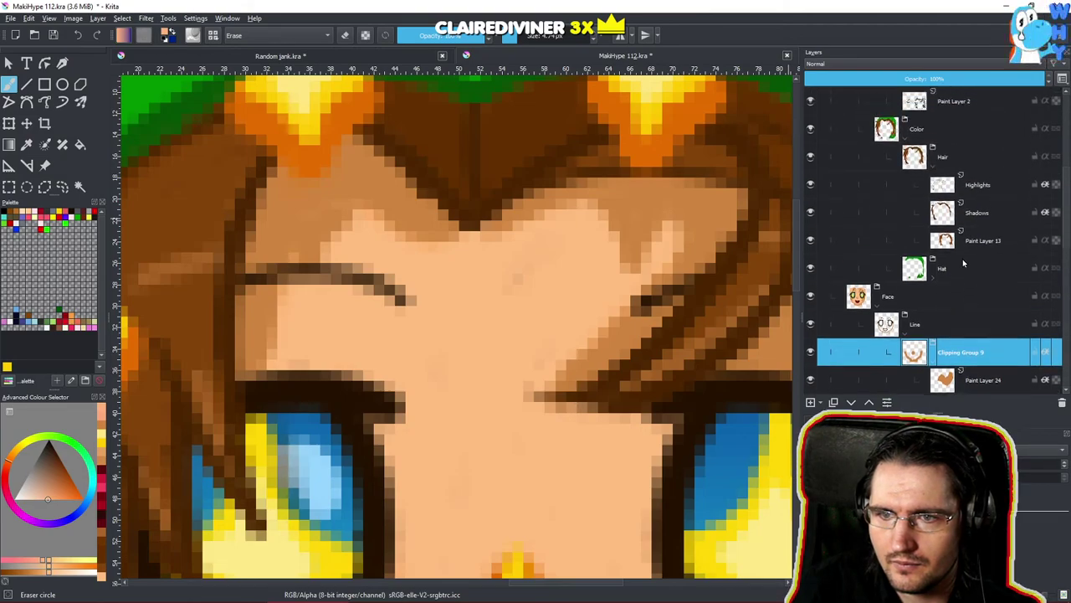
{"action": "left_click", "coordinate": [962, 261]}
{"action": "left_click", "coordinate": [934, 277]}
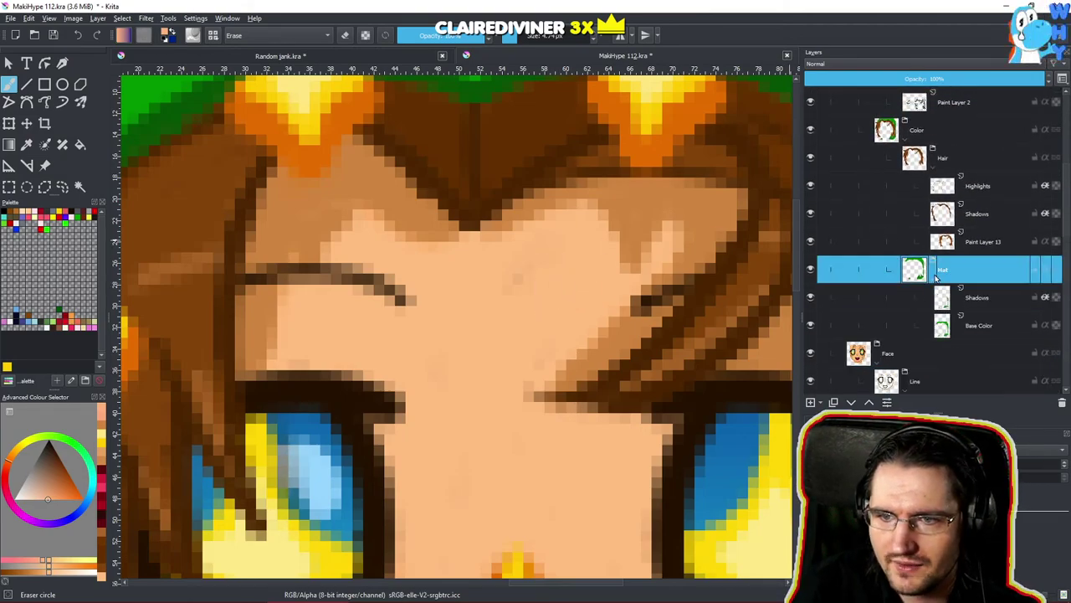
{"action": "left_click", "coordinate": [985, 323]}
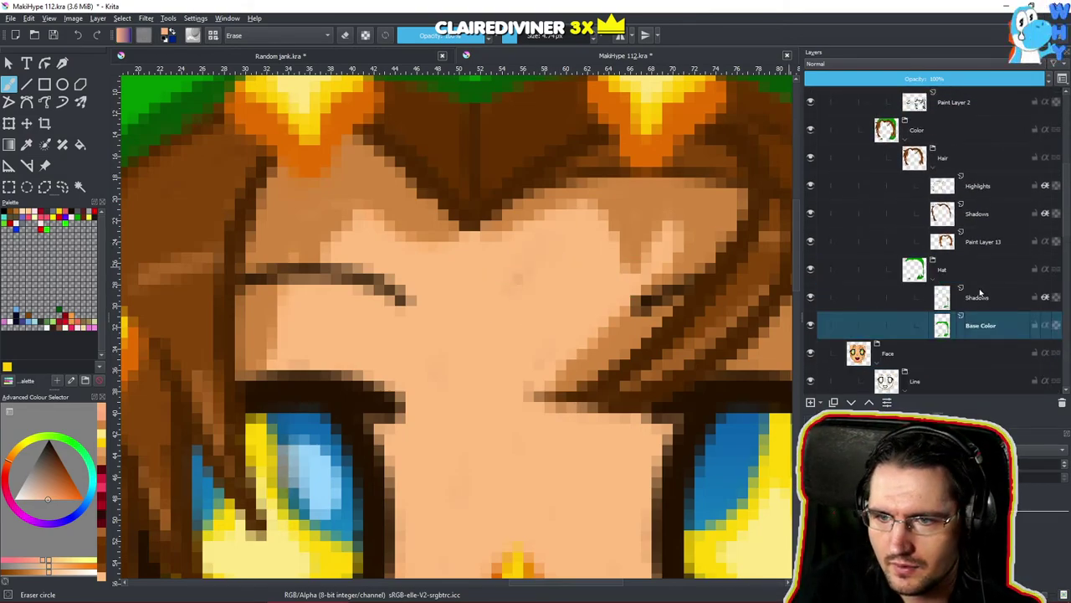
{"action": "left_click", "coordinate": [976, 291]}
{"action": "left_click", "coordinate": [927, 278]}
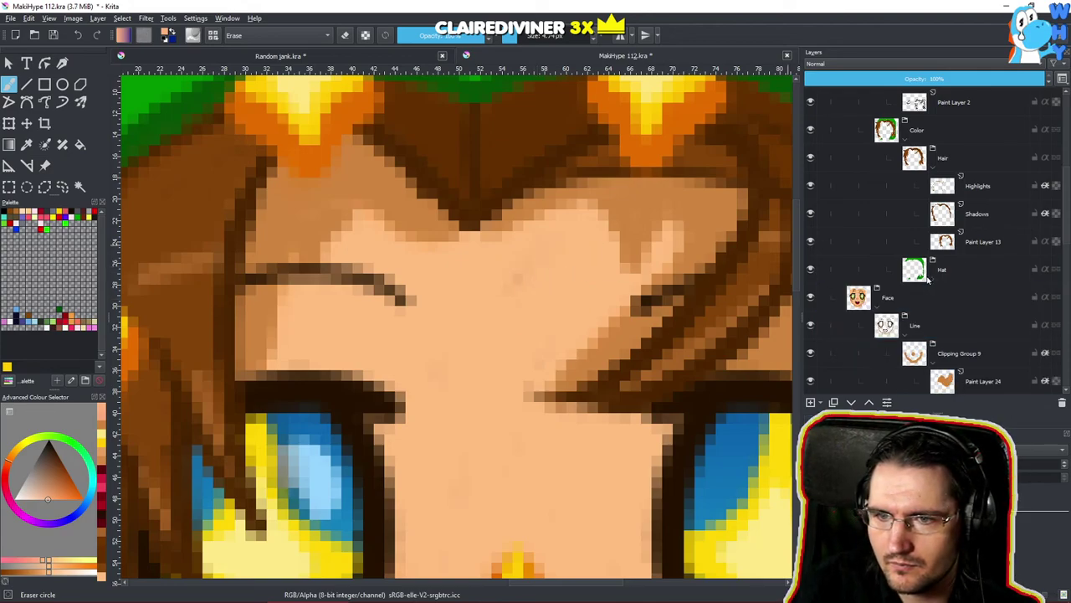
{"action": "left_click", "coordinate": [980, 246]}
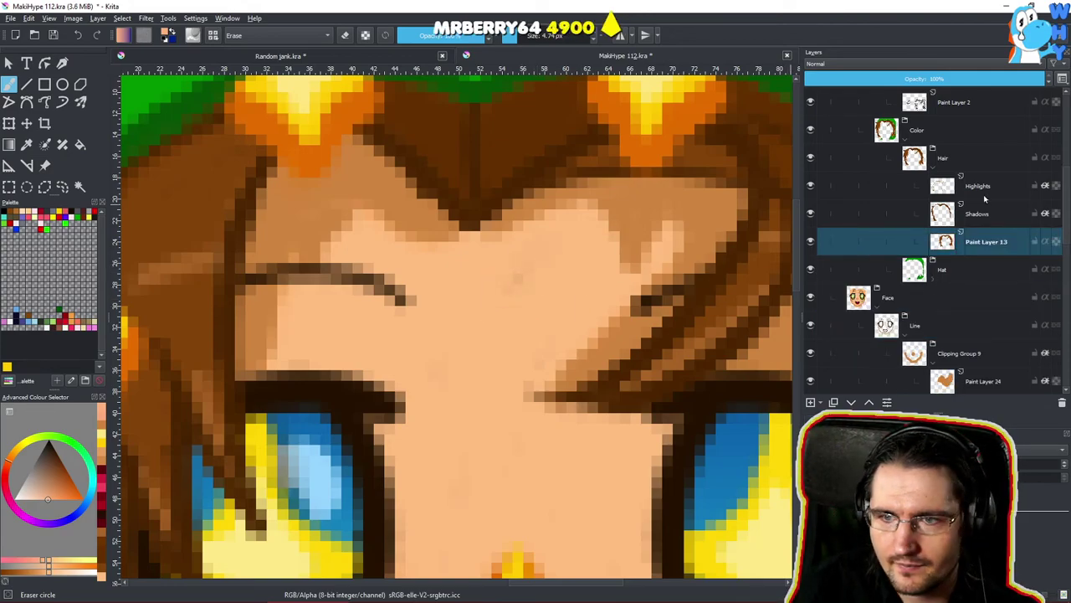
{"action": "key", "text": "Page_Up"}
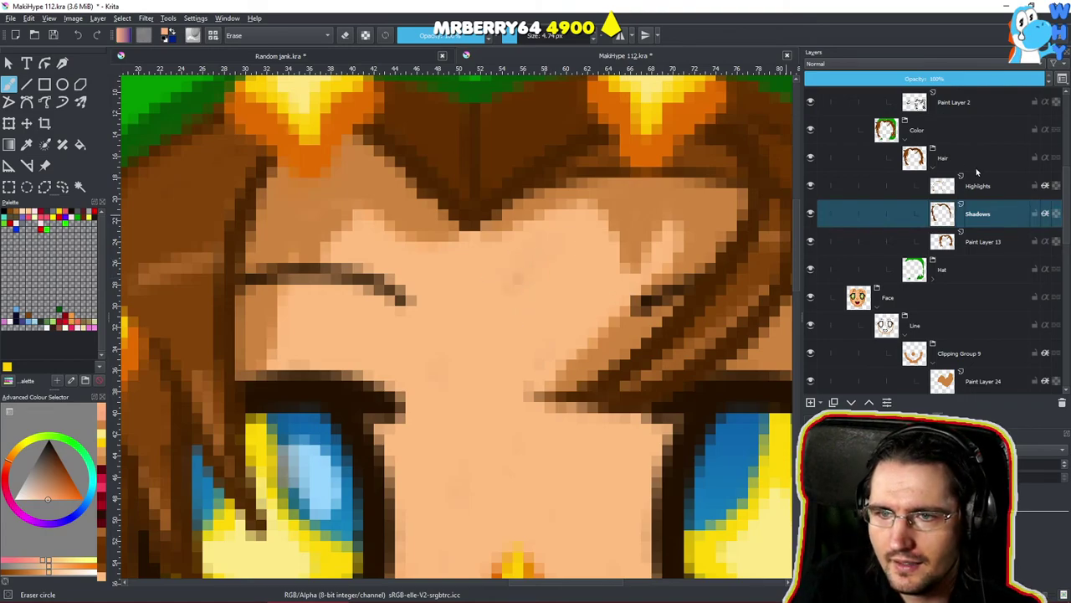
{"action": "left_click", "coordinate": [934, 166]}
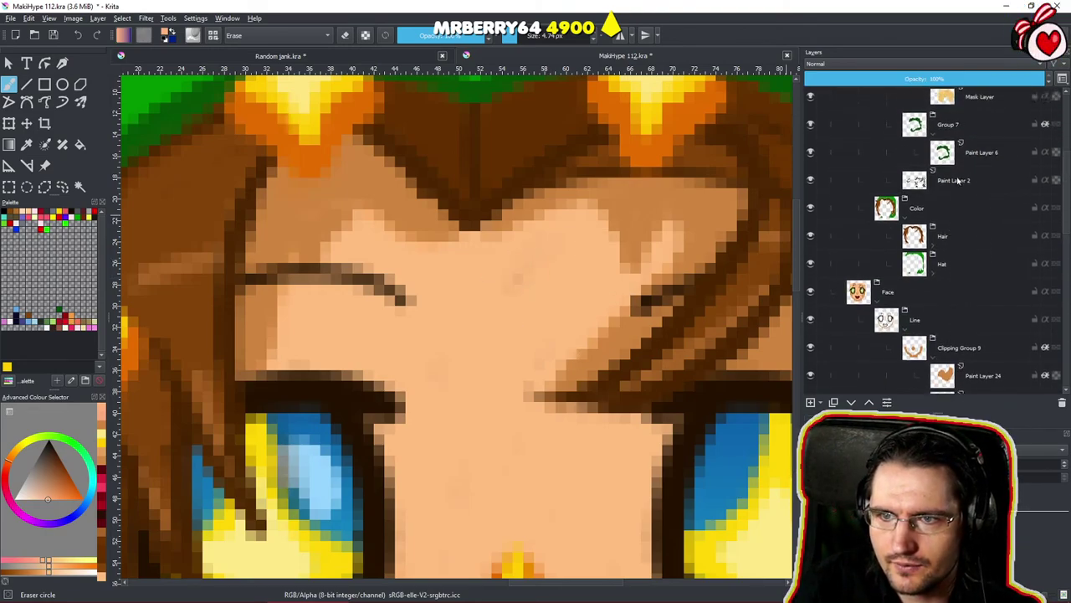
Check Paint Layers 2 and 5 in the Hair & Hat Line group and Paint Layer 30 in Group 31 for the forehead smudge.
{"action": "left_click", "coordinate": [963, 189]}
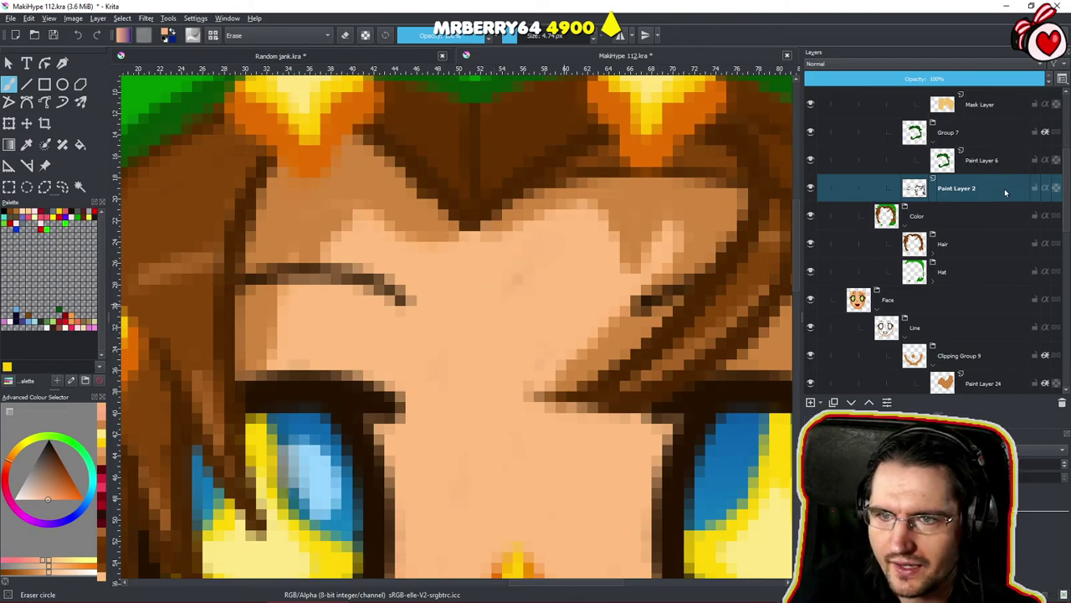
{"action": "scroll", "coordinate": [983, 188], "scroll_direction": "up", "scroll_amount": 3}
{"action": "left_click", "coordinate": [971, 219]}
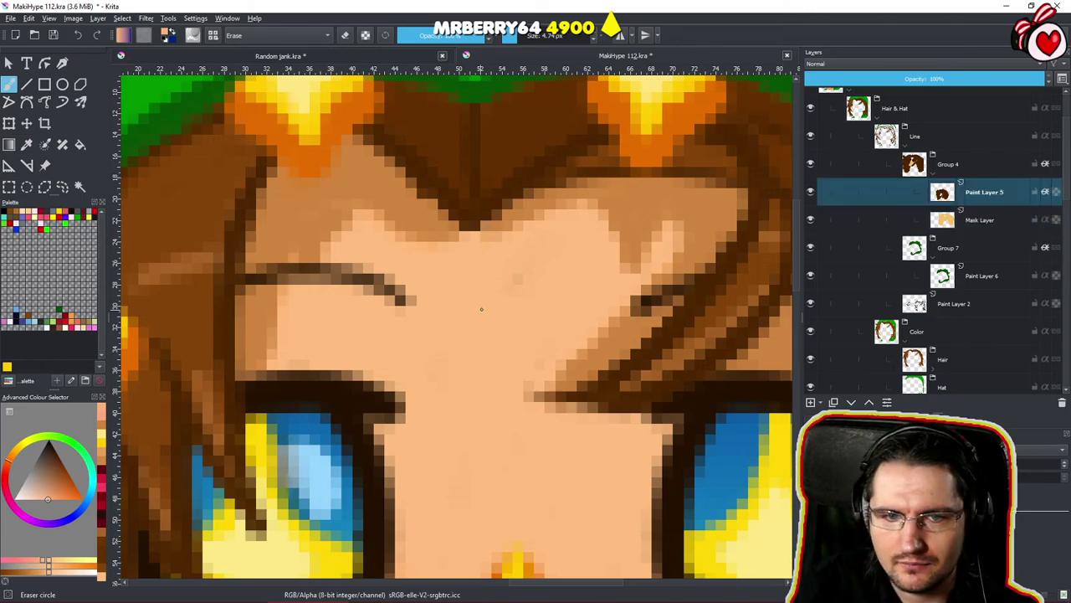
{"action": "left_click", "coordinate": [971, 194]}
{"action": "scroll", "coordinate": [962, 209], "scroll_direction": "up", "scroll_amount": 3}
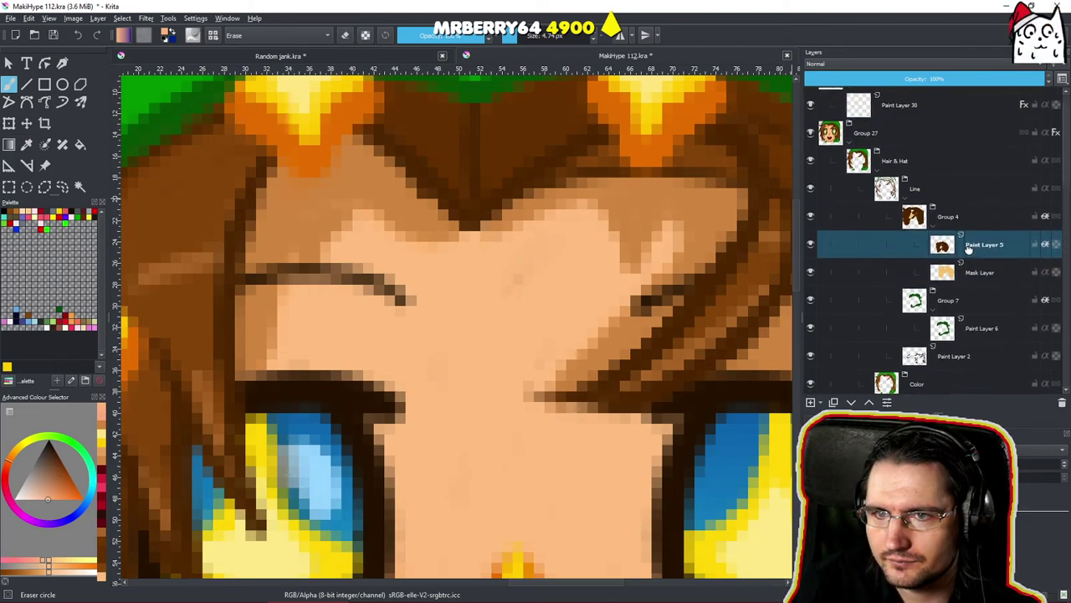
{"action": "left_click", "coordinate": [929, 134]}
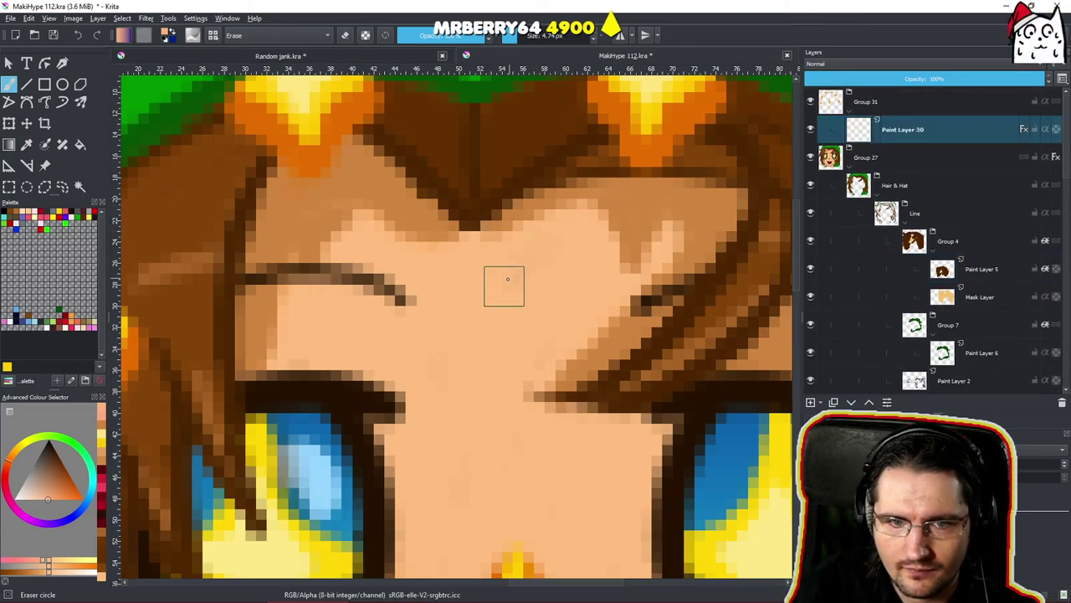
Recheck the face's Base Color group for the forehead smudge, testing Paint Layers 15, 32 and 10 with the eraser and fineliner brushes.
{"action": "scroll", "coordinate": [994, 155], "scroll_direction": "down", "scroll_amount": 3}
{"action": "scroll", "coordinate": [994, 155], "scroll_direction": "down", "scroll_amount": 10}
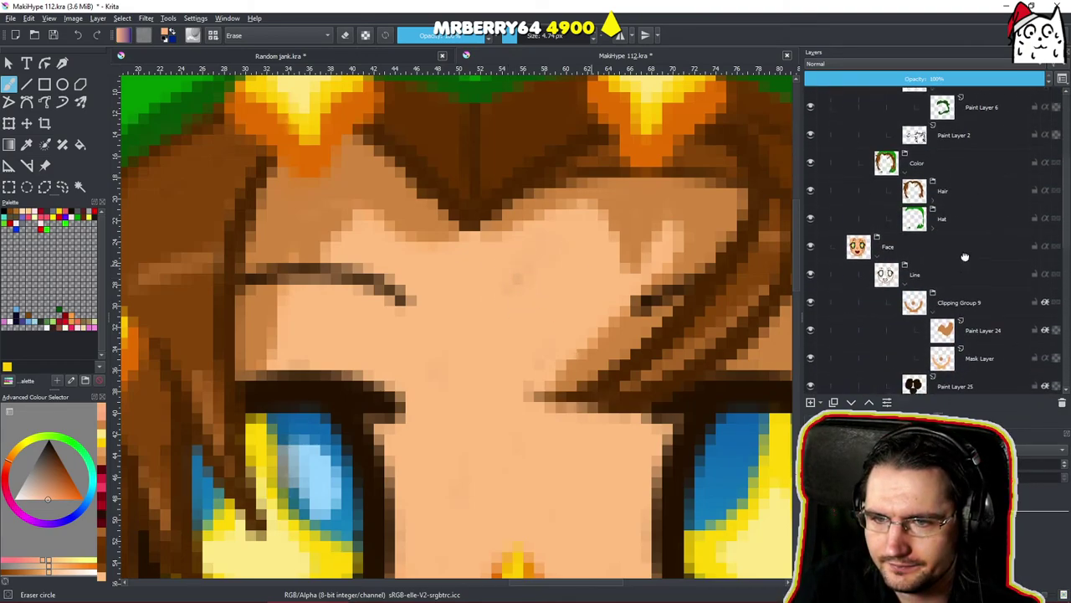
{"action": "scroll", "coordinate": [971, 276], "scroll_direction": "down", "scroll_amount": 2}
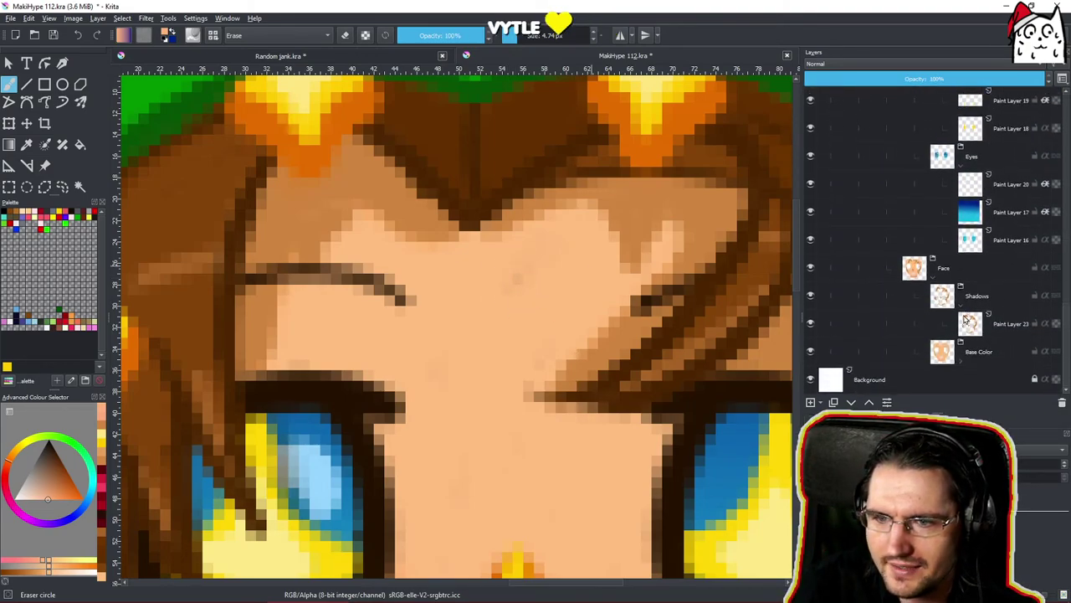
{"action": "left_click", "coordinate": [960, 361]}
{"action": "scroll", "coordinate": [1004, 328], "scroll_direction": "down", "scroll_amount": 3}
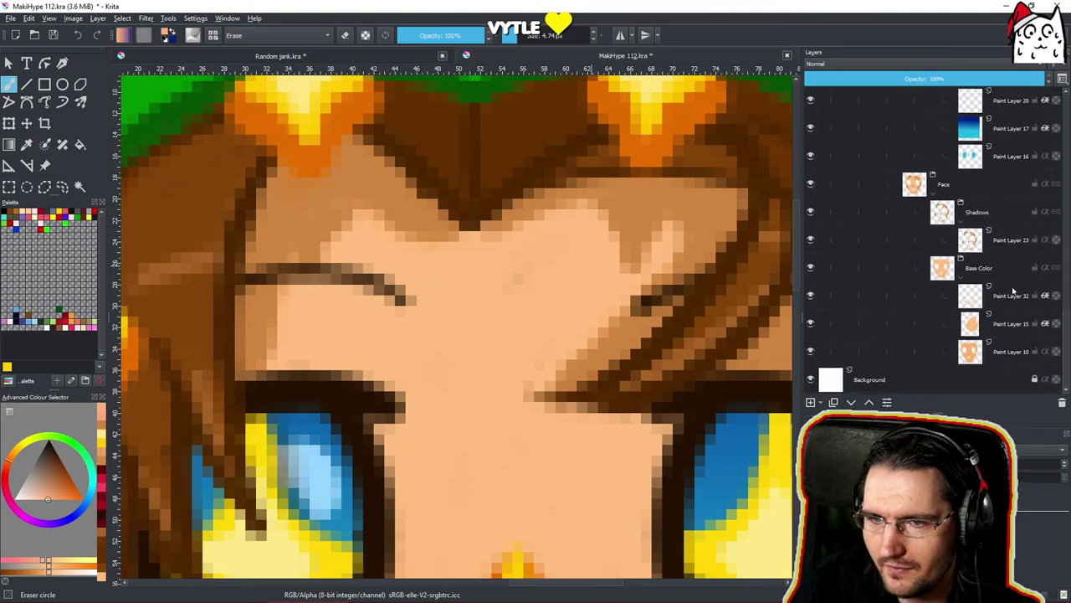
{"action": "left_click", "coordinate": [1004, 328]}
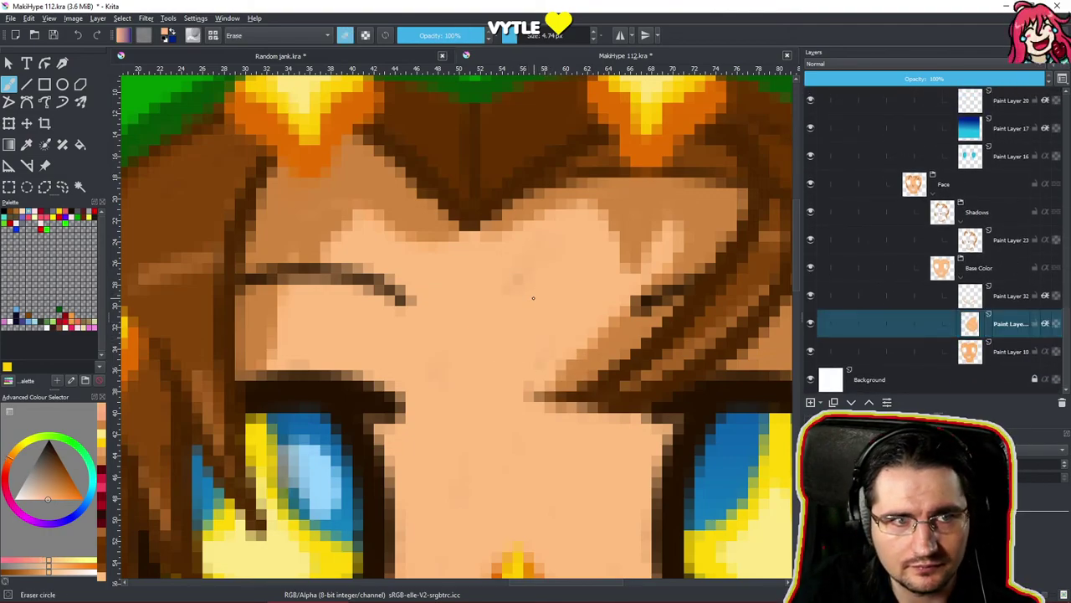
{"action": "key", "text": "slash"}
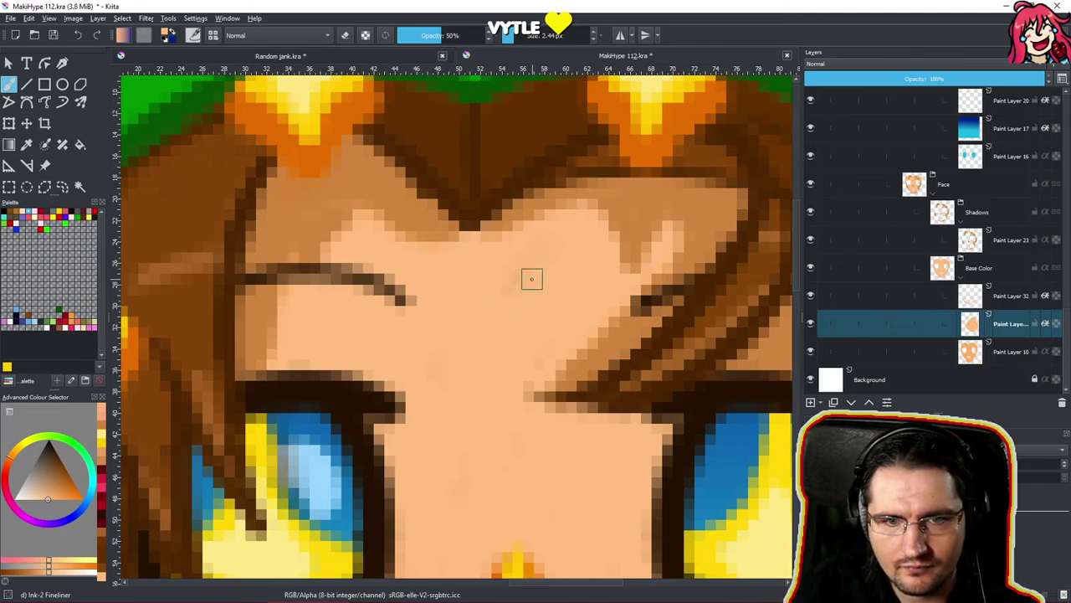
{"action": "left_click", "coordinate": [1003, 290]}
{"action": "key", "text": "slash"}
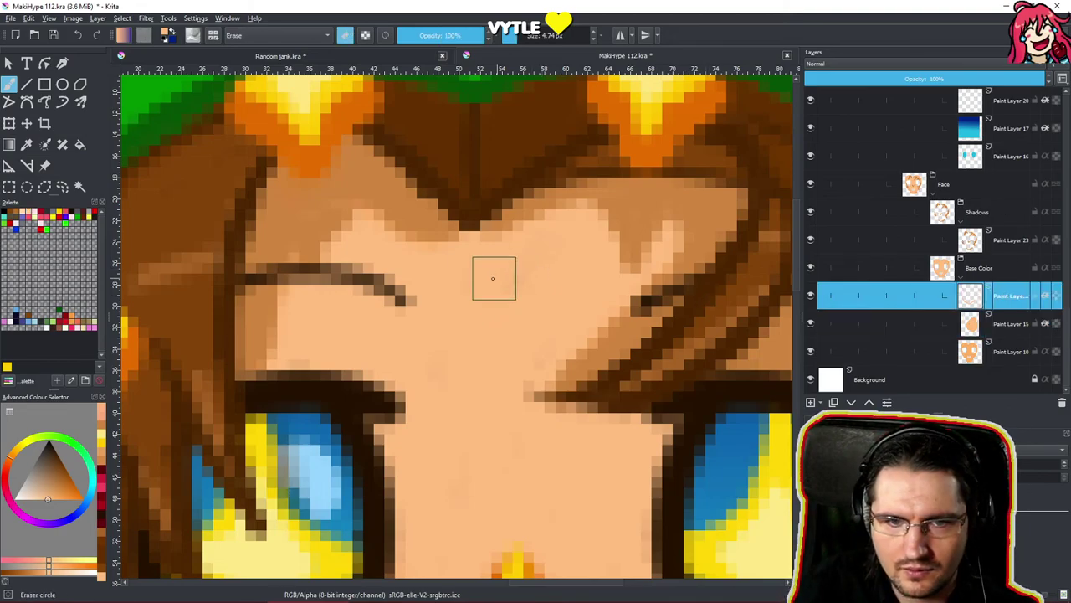
{"action": "left_click", "coordinate": [1007, 356]}
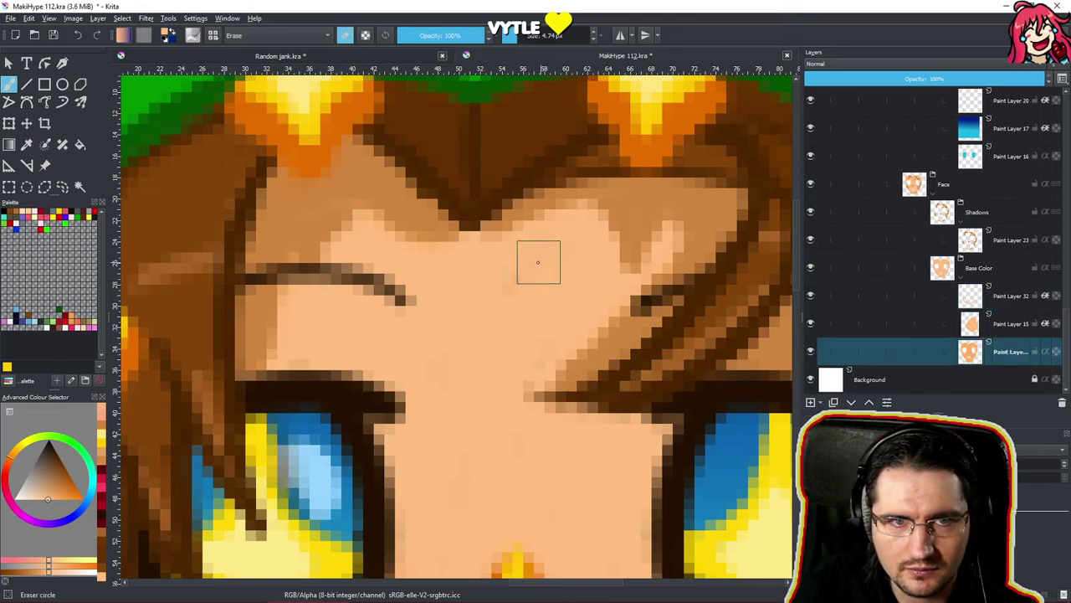
{"action": "key", "text": "slash"}
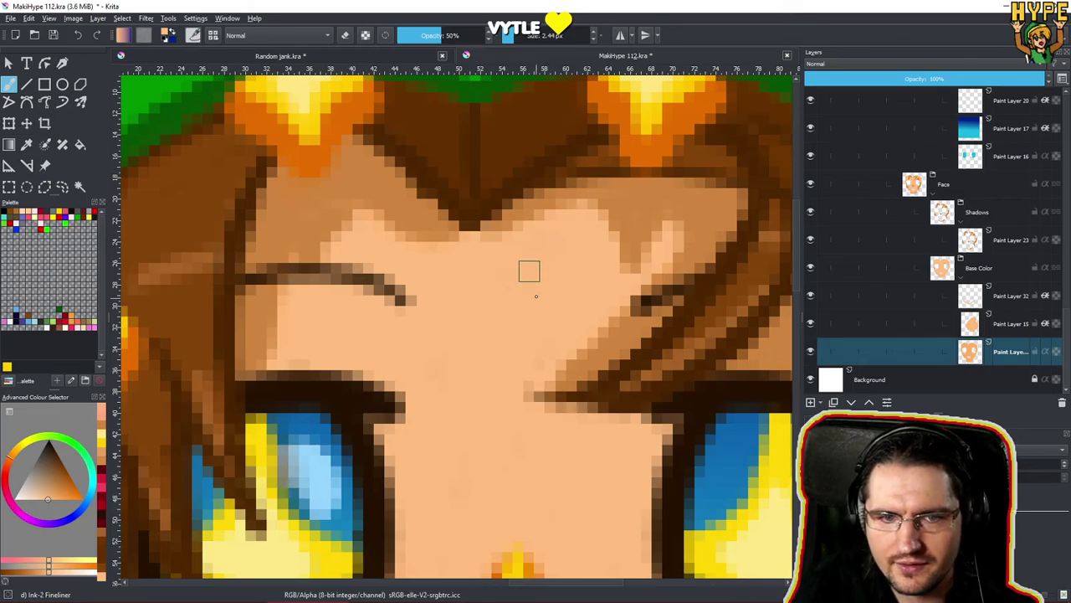
Inspect the forehead up close, and review the whole emote beside the reference figure at about actual size.
{"action": "mouse_move", "coordinate": [499, 417]}
{"action": "left_mouse_down"}
{"action": "mouse_move", "coordinate": [492, 432]}
{"action": "mouse_move", "coordinate": [521, 357]}
{"action": "mouse_move", "coordinate": [511, 394]}
{"action": "left_mouse_up"}
{"action": "left_click_drag", "start_coordinate": [530, 301], "coordinate": [528, 333]}
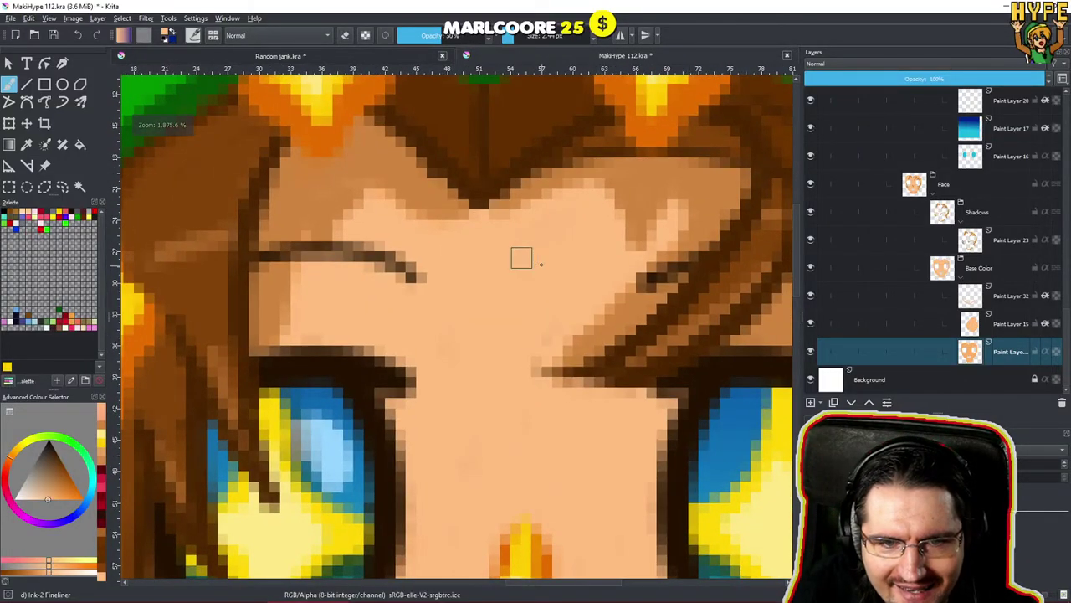
{"action": "mouse_move", "coordinate": [511, 376]}
{"action": "left_mouse_down"}
{"action": "mouse_move", "coordinate": [545, 417]}
{"action": "mouse_move", "coordinate": [514, 450]}
{"action": "mouse_move", "coordinate": [478, 423]}
{"action": "mouse_move", "coordinate": [502, 430]}
{"action": "mouse_move", "coordinate": [524, 360]}
{"action": "mouse_move", "coordinate": [514, 382]}
{"action": "mouse_move", "coordinate": [567, 306]}
{"action": "left_mouse_up"}
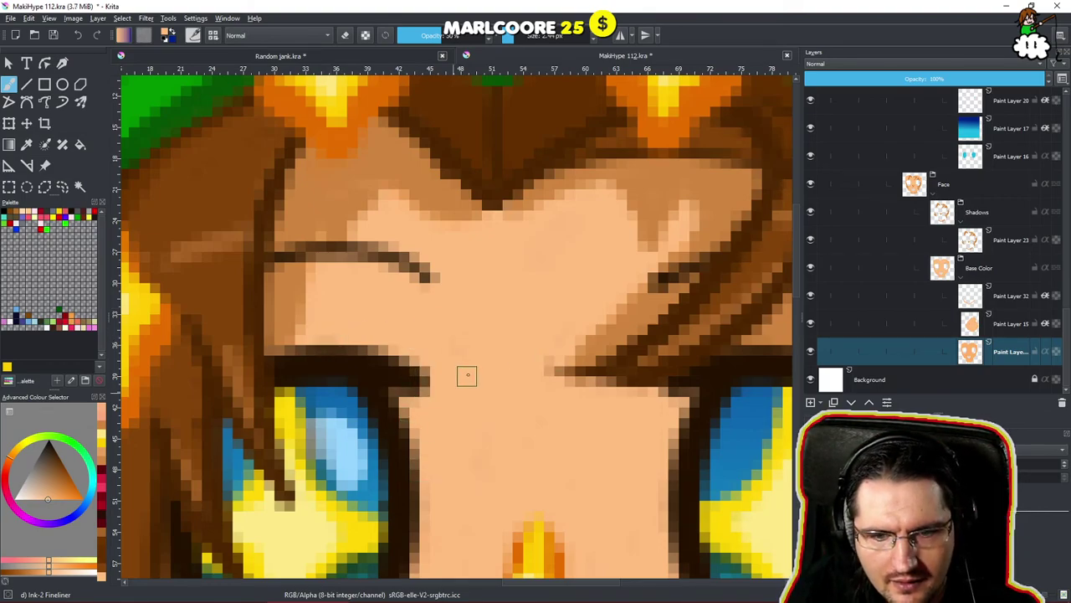
{"action": "left_click_drag", "start_coordinate": [506, 375], "coordinate": [443, 374]}
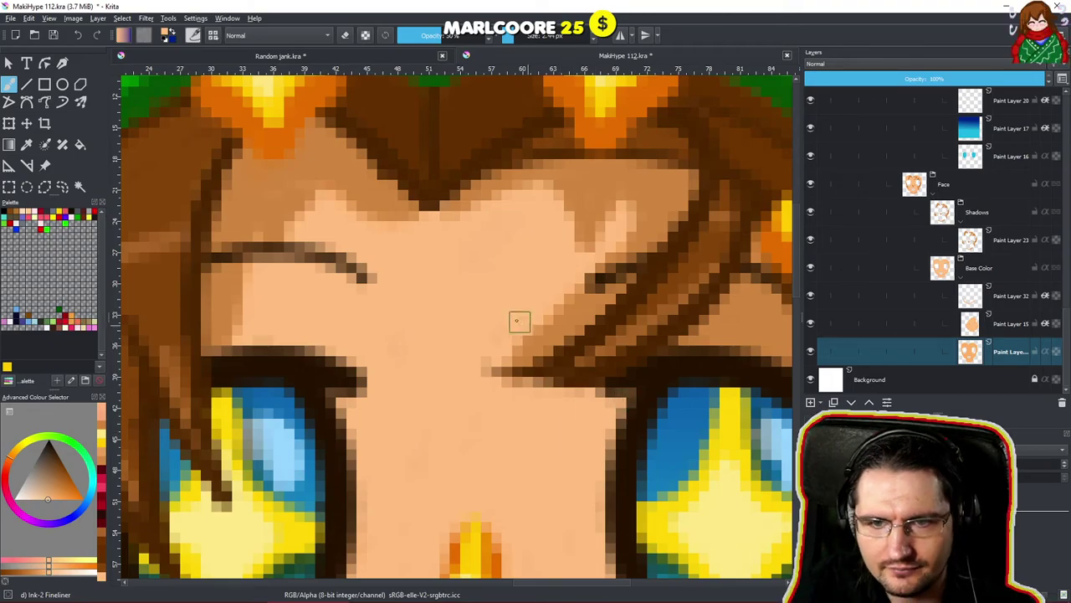
{"action": "scroll", "coordinate": [466, 347], "scroll_direction": "down", "scroll_amount": 8}
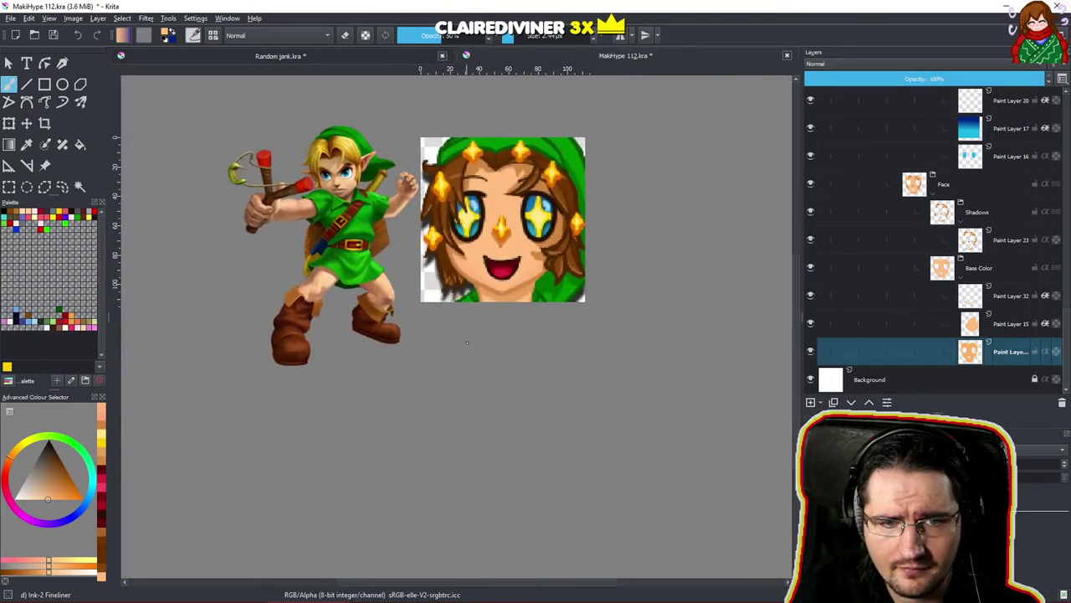
{"action": "left_click_drag", "start_coordinate": [470, 337], "coordinate": [474, 330]}
{"action": "scroll", "coordinate": [490, 326], "scroll_direction": "down", "scroll_amount": 6}
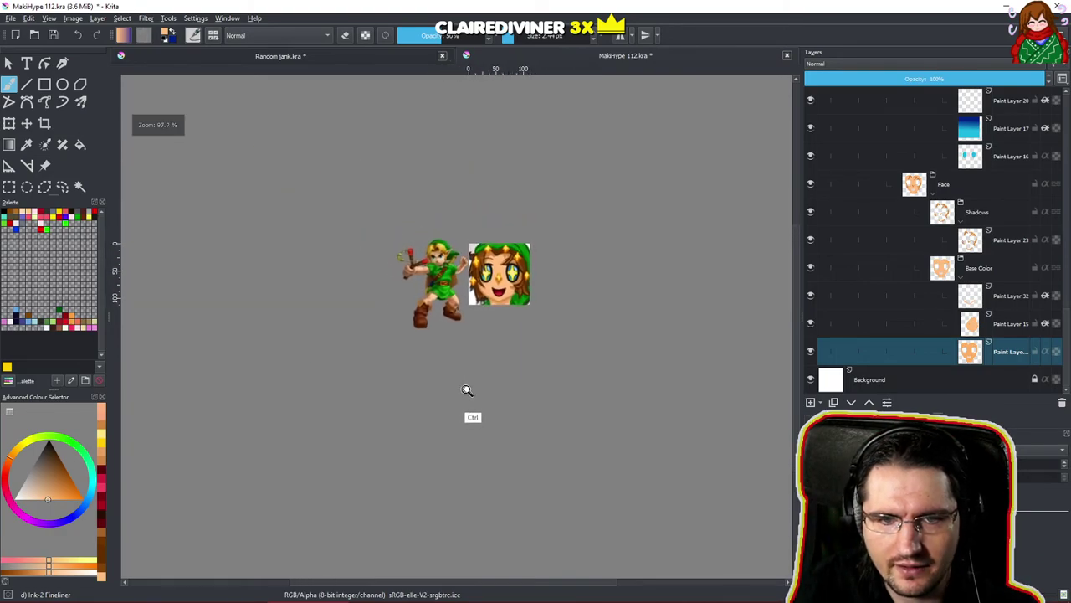
{"action": "scroll", "coordinate": [466, 409], "scroll_direction": "down", "scroll_amount": 1}
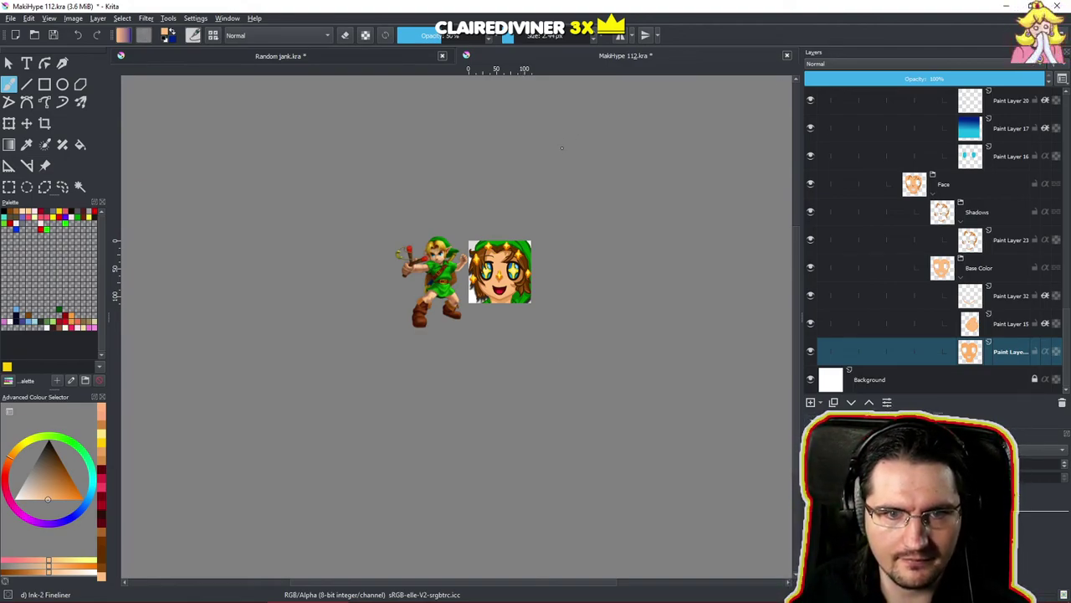
Save the emote document and start exporting it.
{"action": "scroll", "coordinate": [896, 188], "scroll_direction": "up", "scroll_amount": 10}
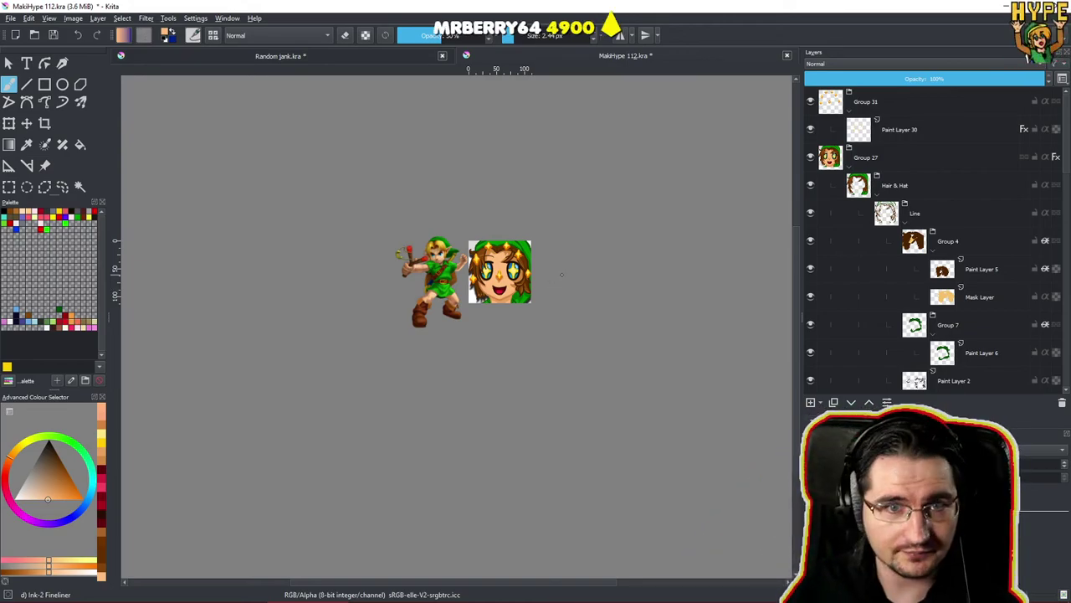
{"action": "left_click", "coordinate": [10, 18]}
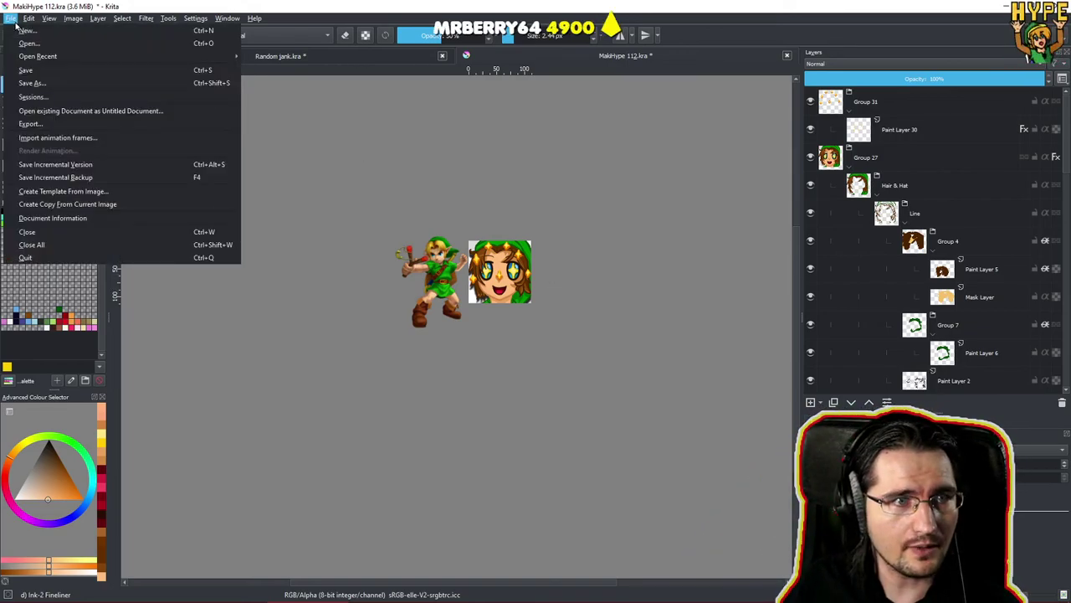
{"action": "left_click", "coordinate": [39, 75]}
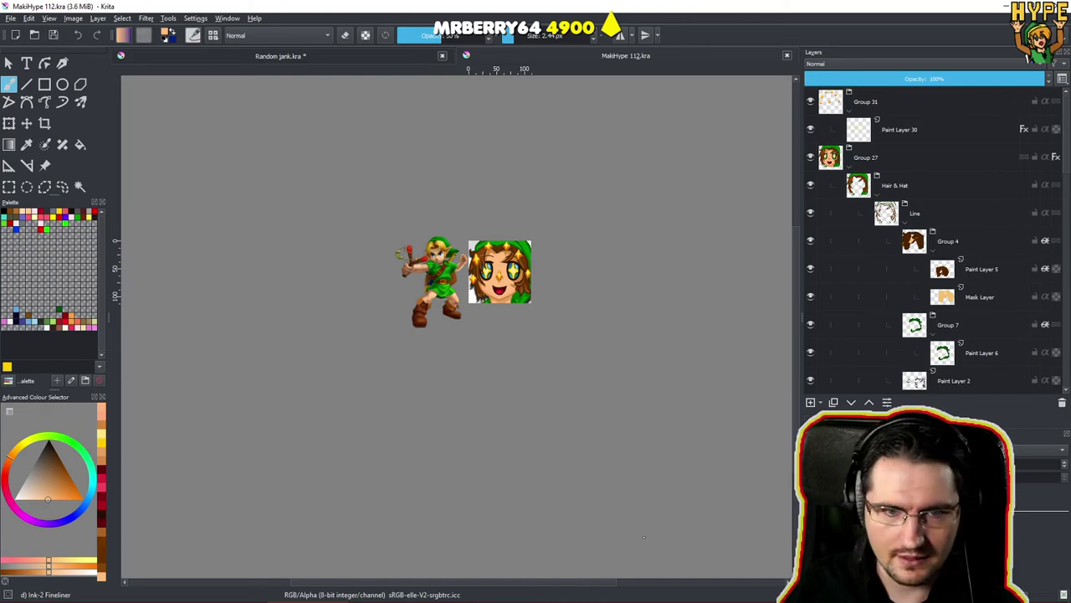
{"action": "left_click", "coordinate": [5, 20]}
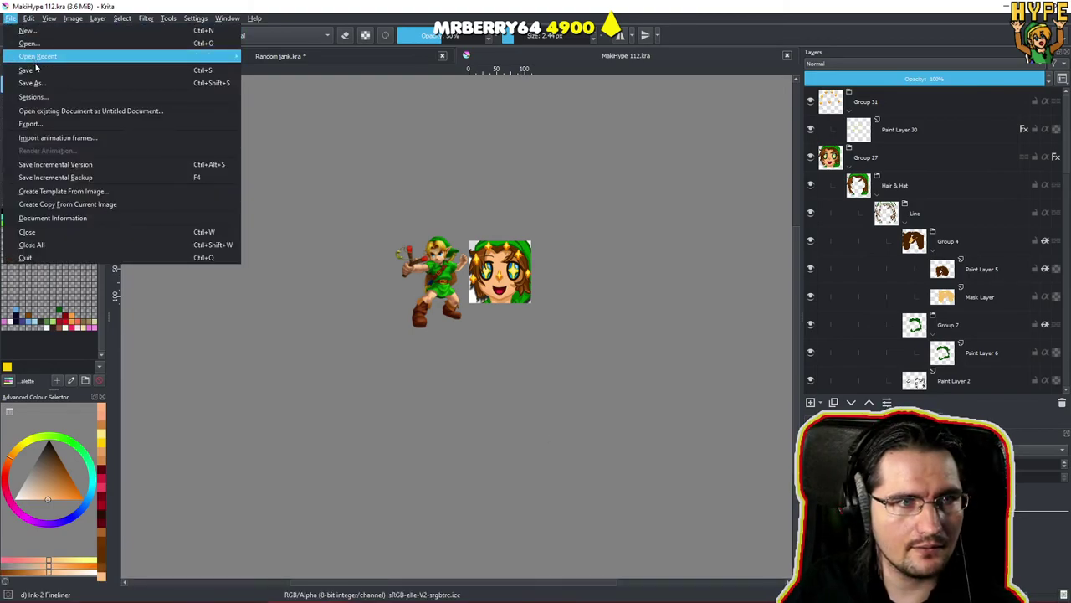
{"action": "left_click", "coordinate": [41, 123]}
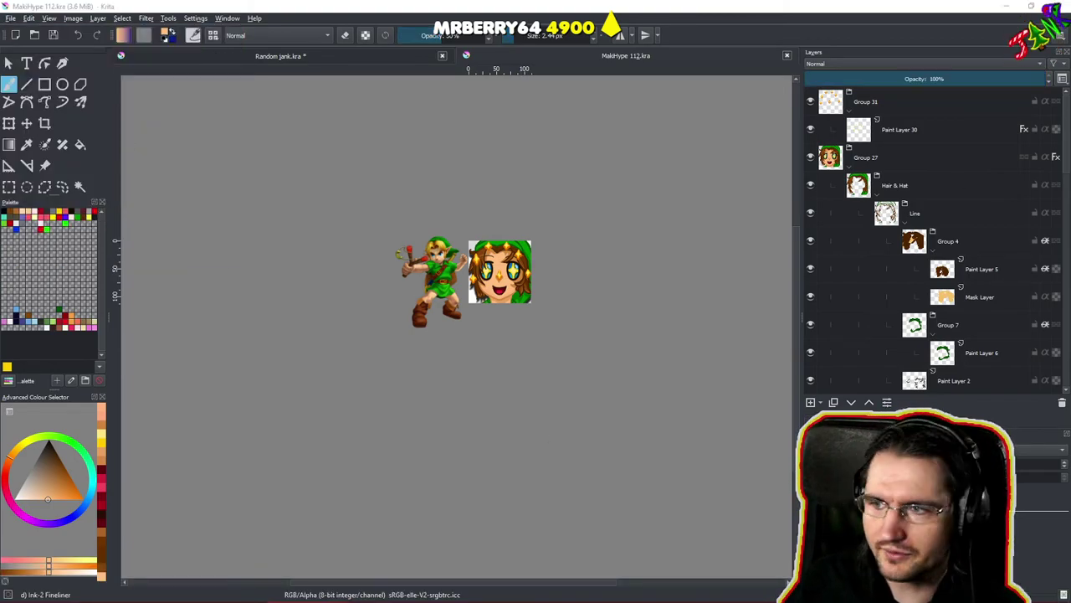